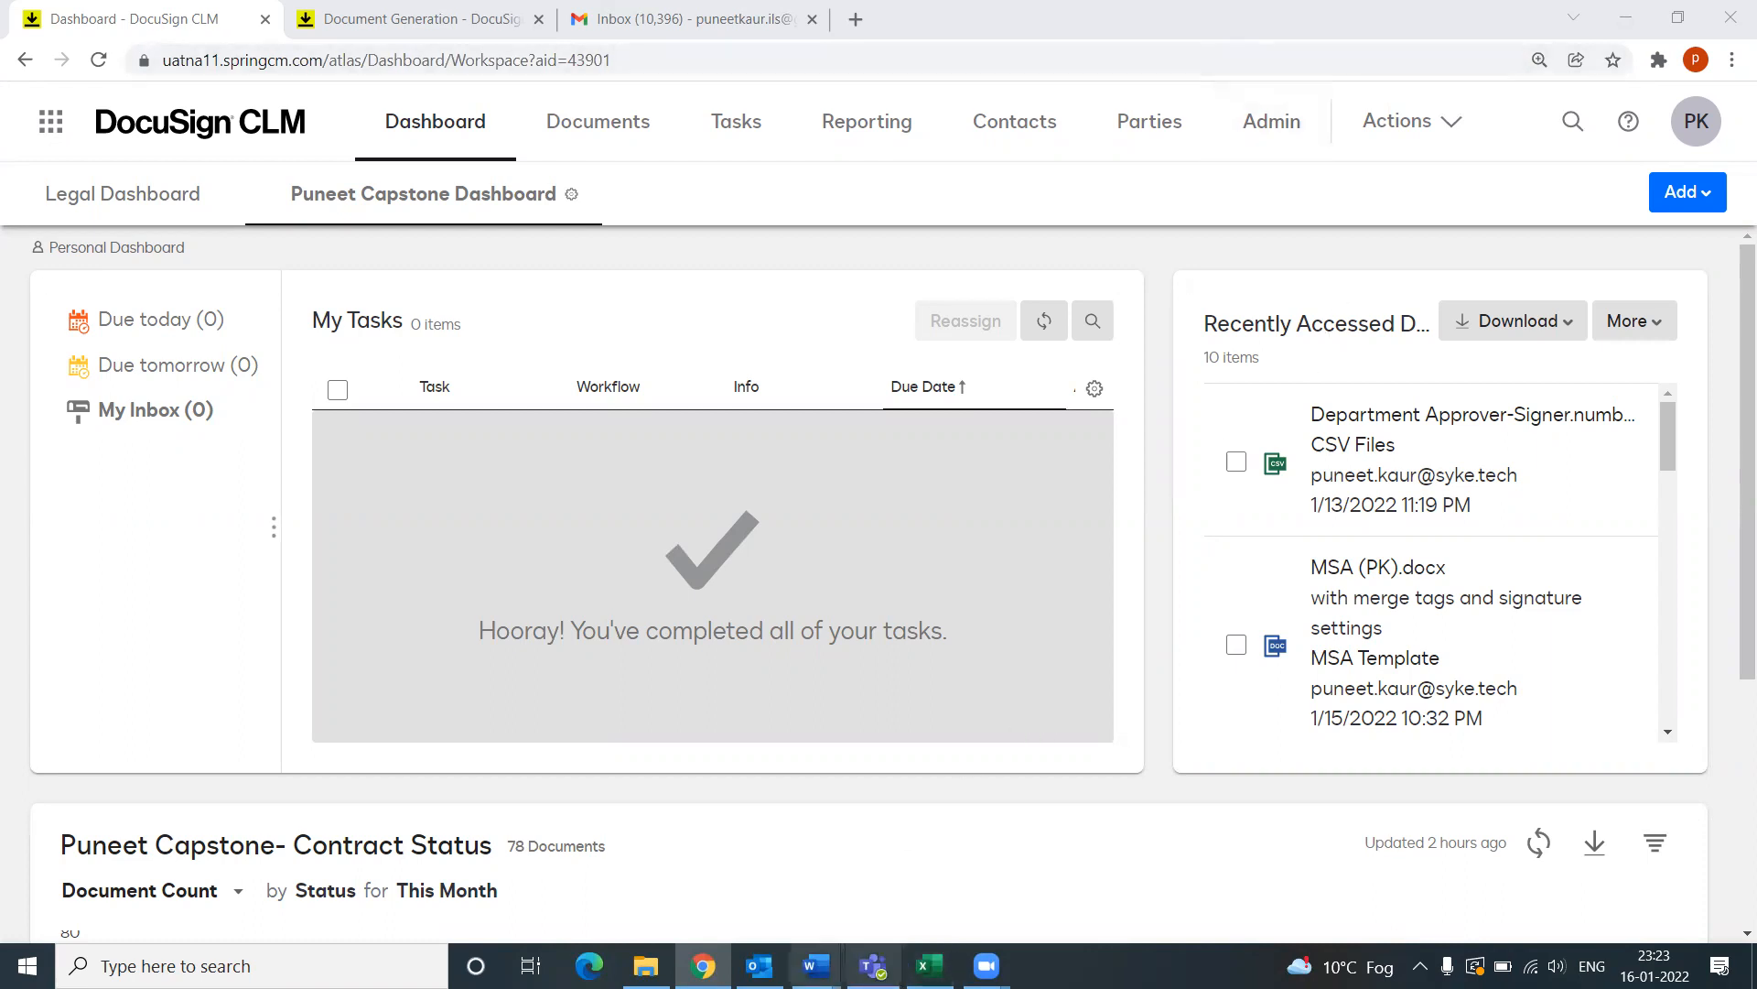
Step: Review the Narrative and Instructions pages of the DocuSign_CLM_Accreditation Word document, then return to the CLM dashboard
mouse_move(815, 966)
left_click(752, 907)
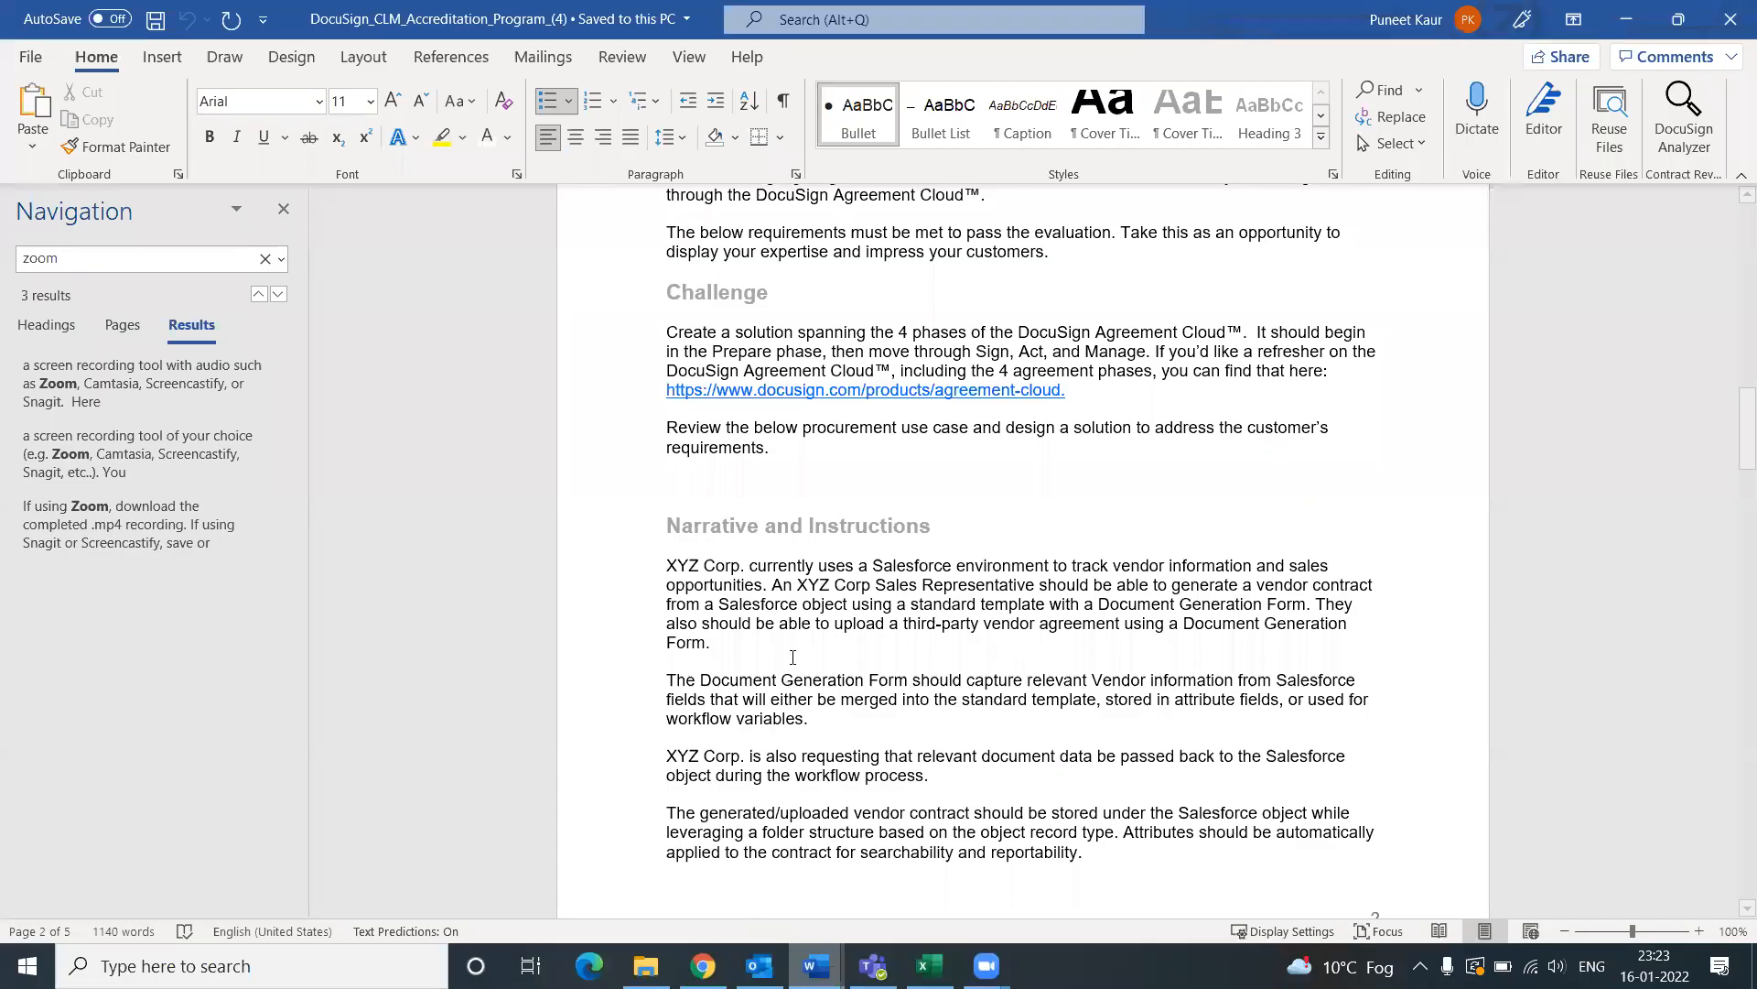
scroll(792, 657, "up", 2)
scroll(759, 613, "down", 3)
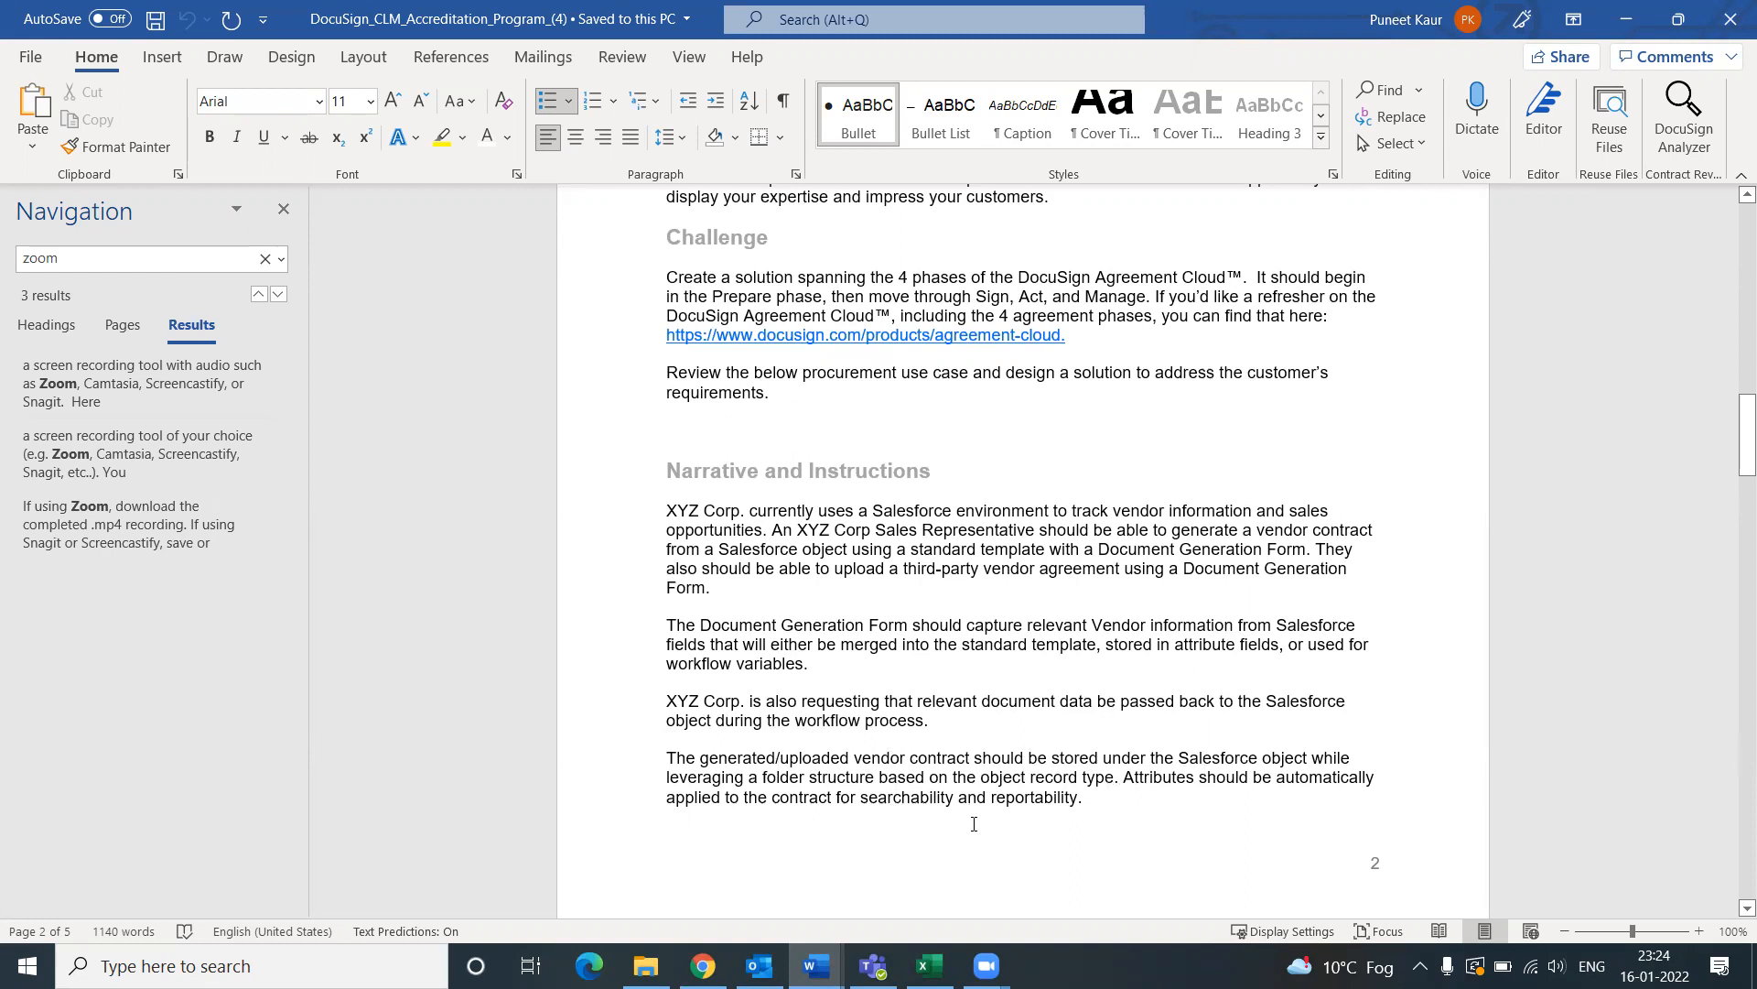
mouse_move(702, 966)
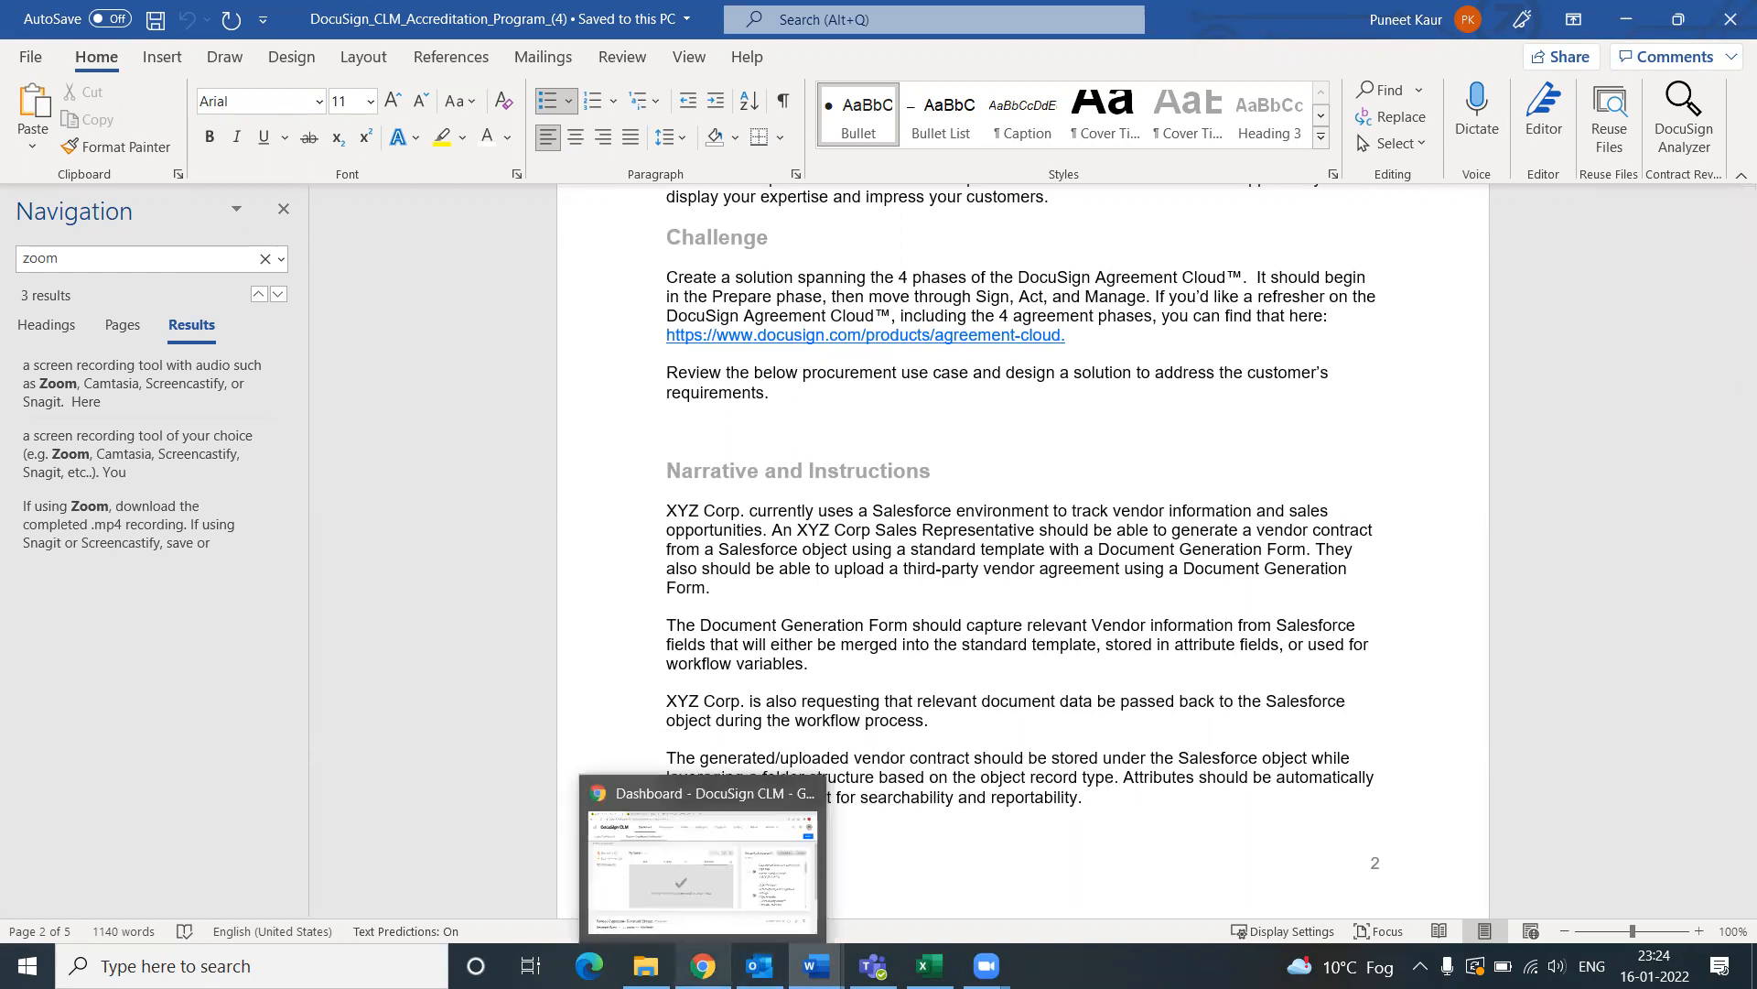
scroll(1176, 687, "down", 6)
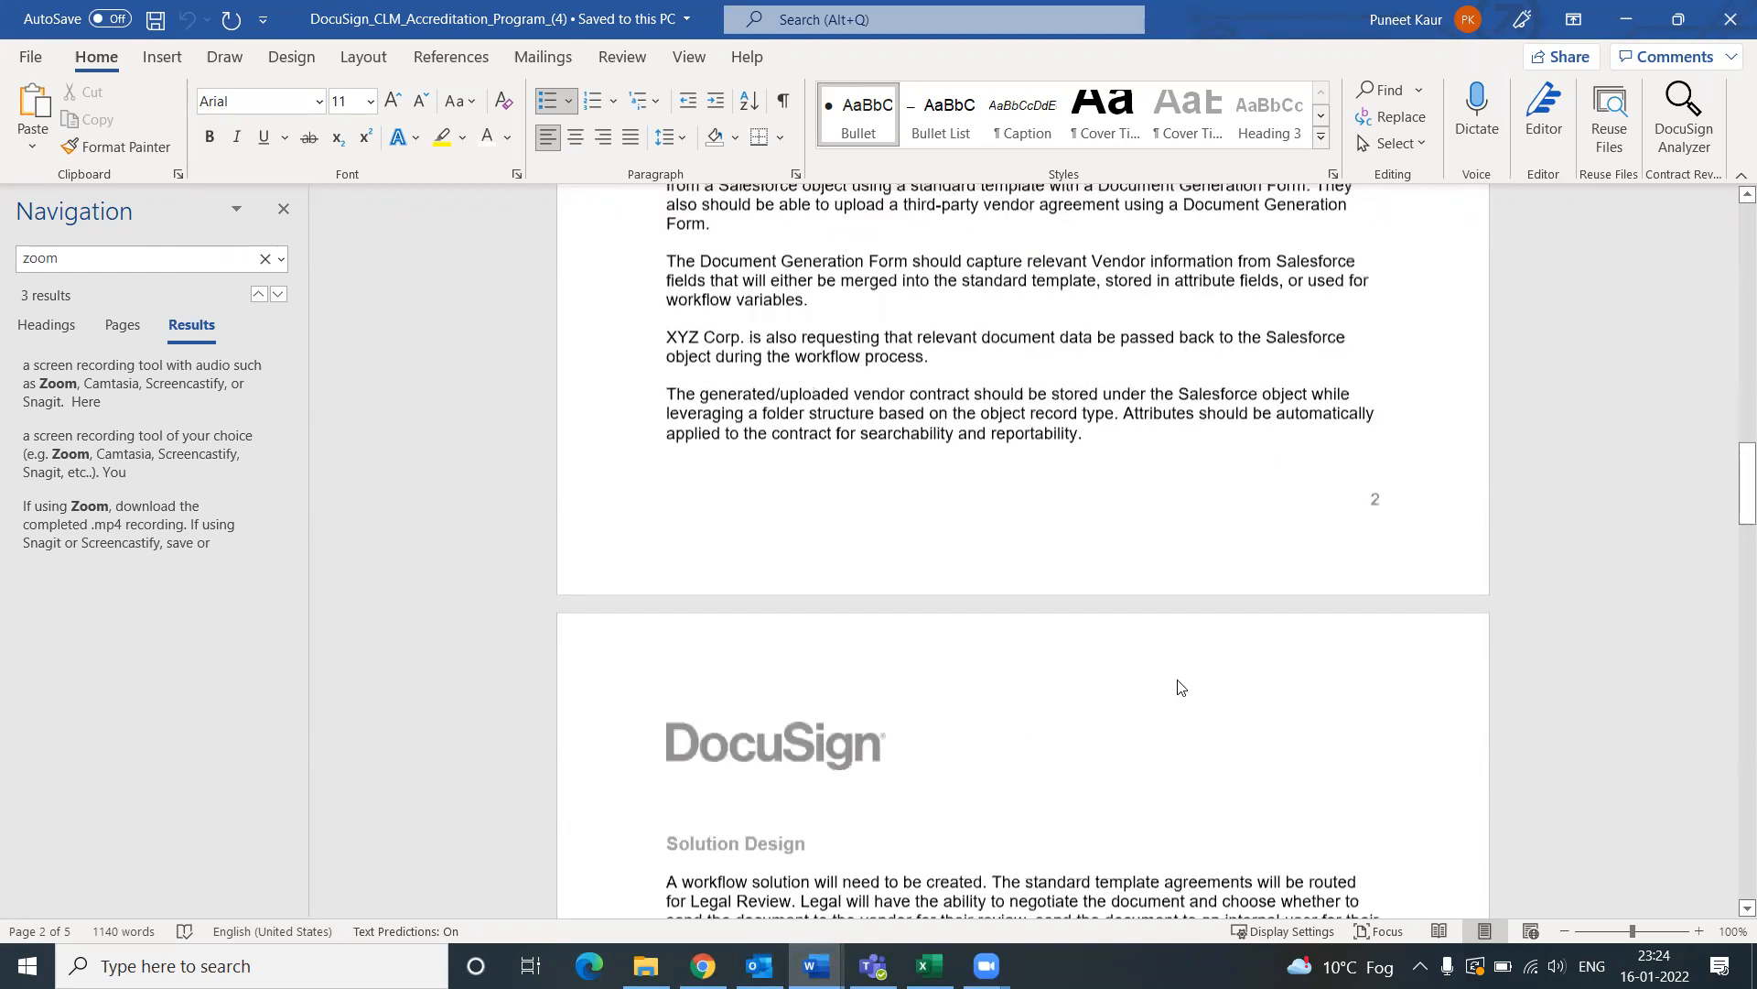
scroll(1154, 686, "up", 4)
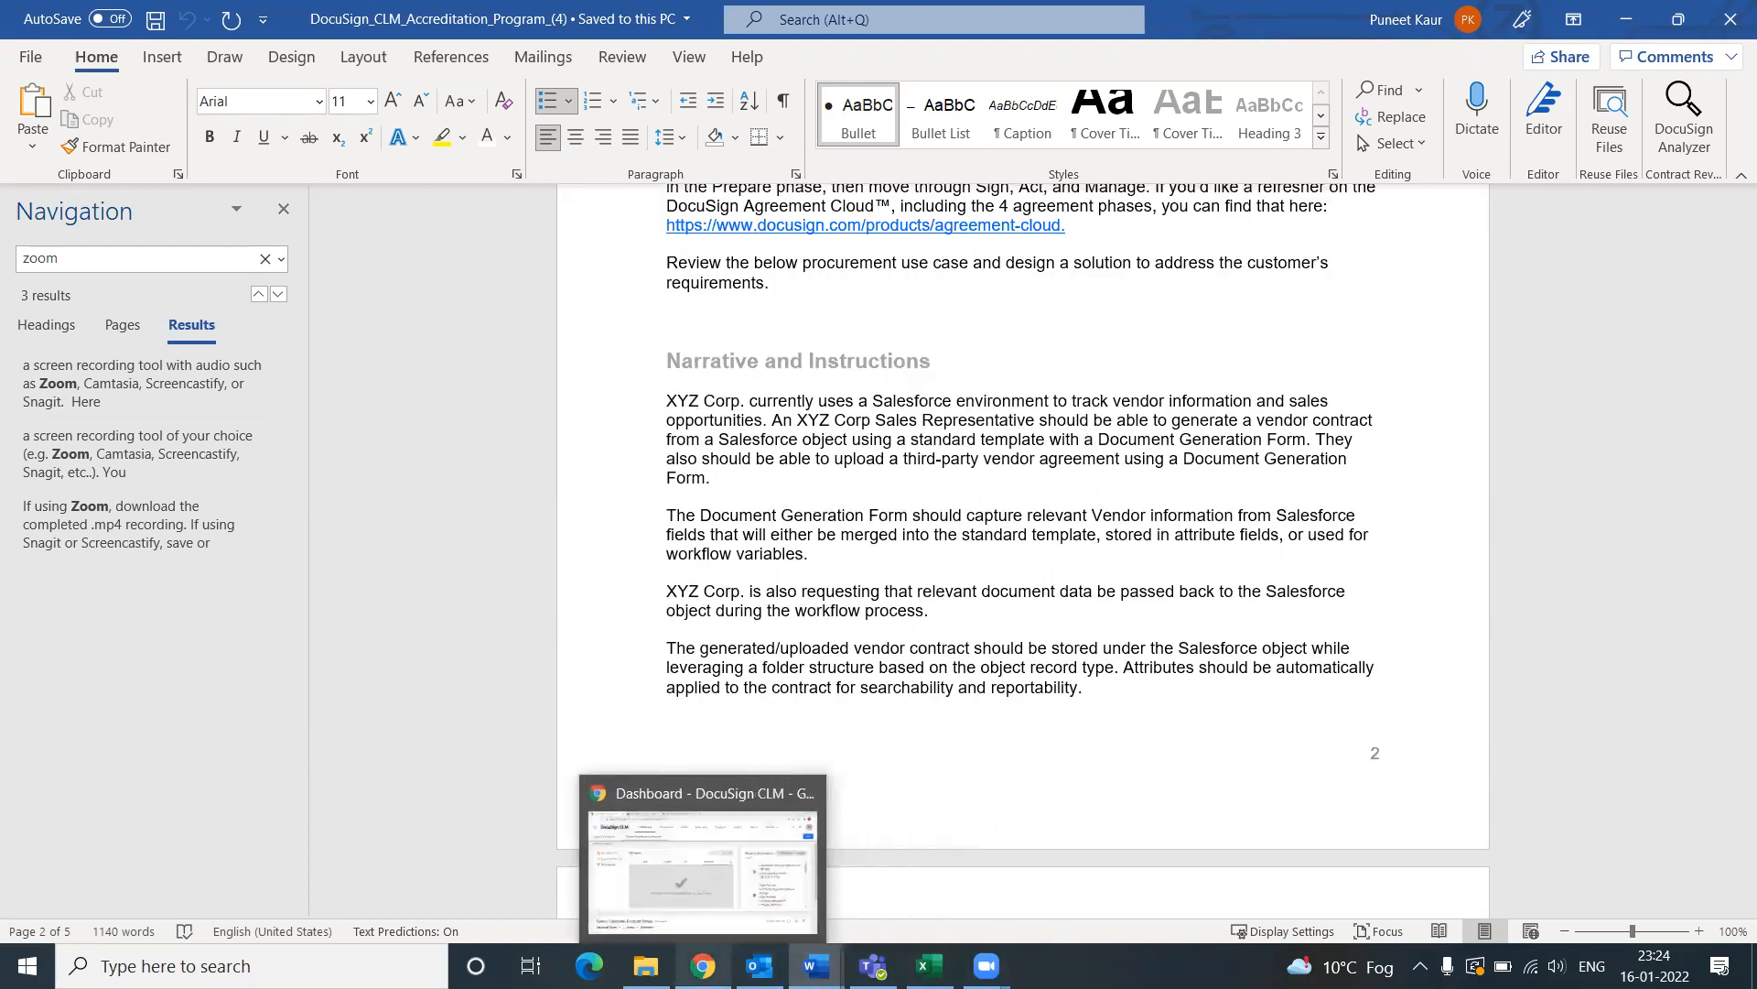
left_click(688, 952)
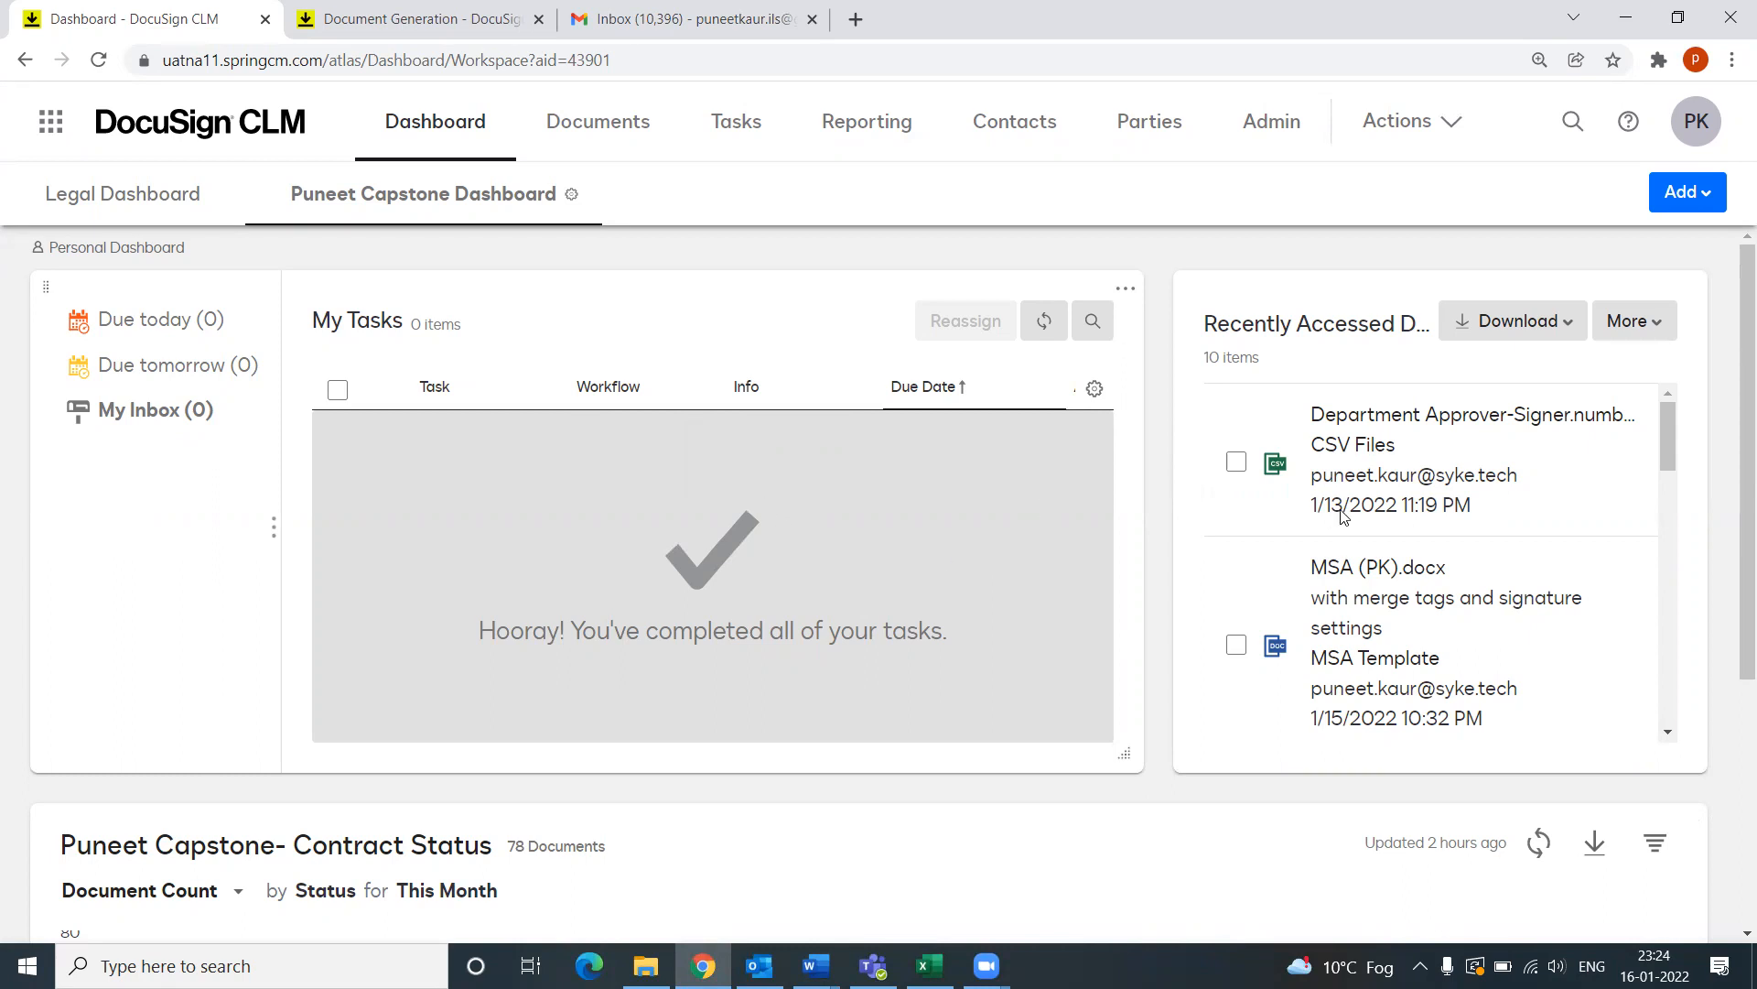
scroll(1217, 623, "down", 5)
scroll(935, 734, "down", 1)
scroll(935, 735, "down", 4)
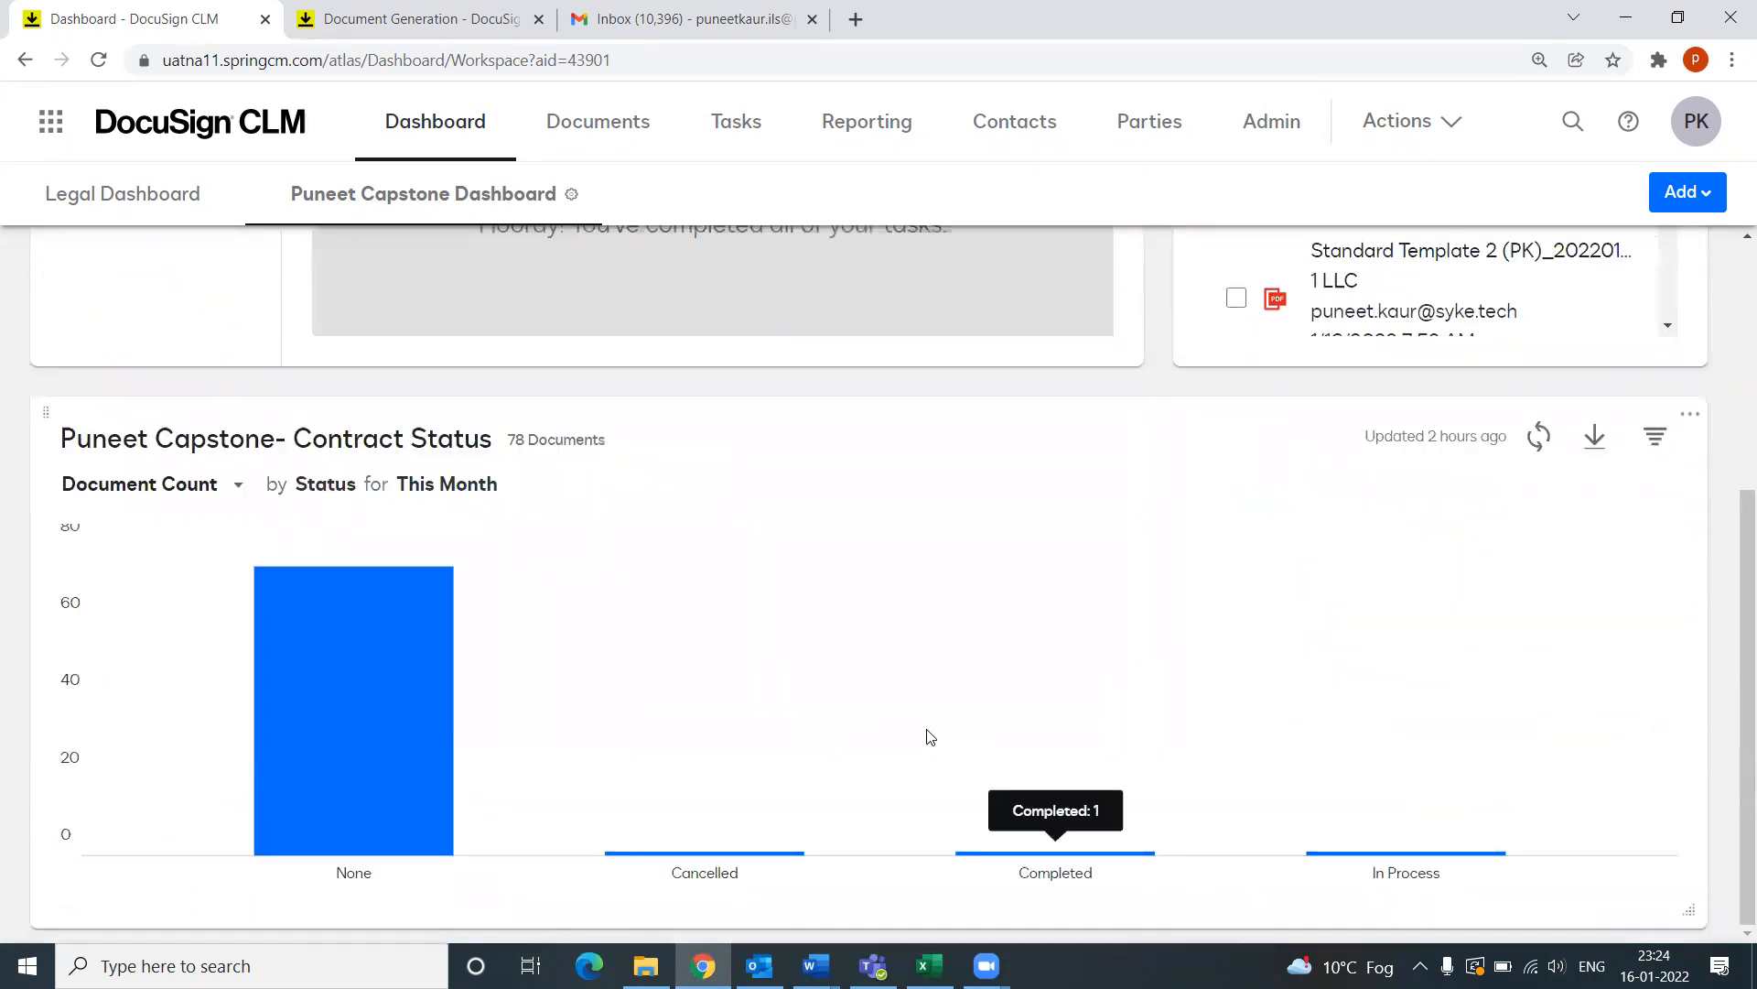
scroll(926, 730, "up", 3)
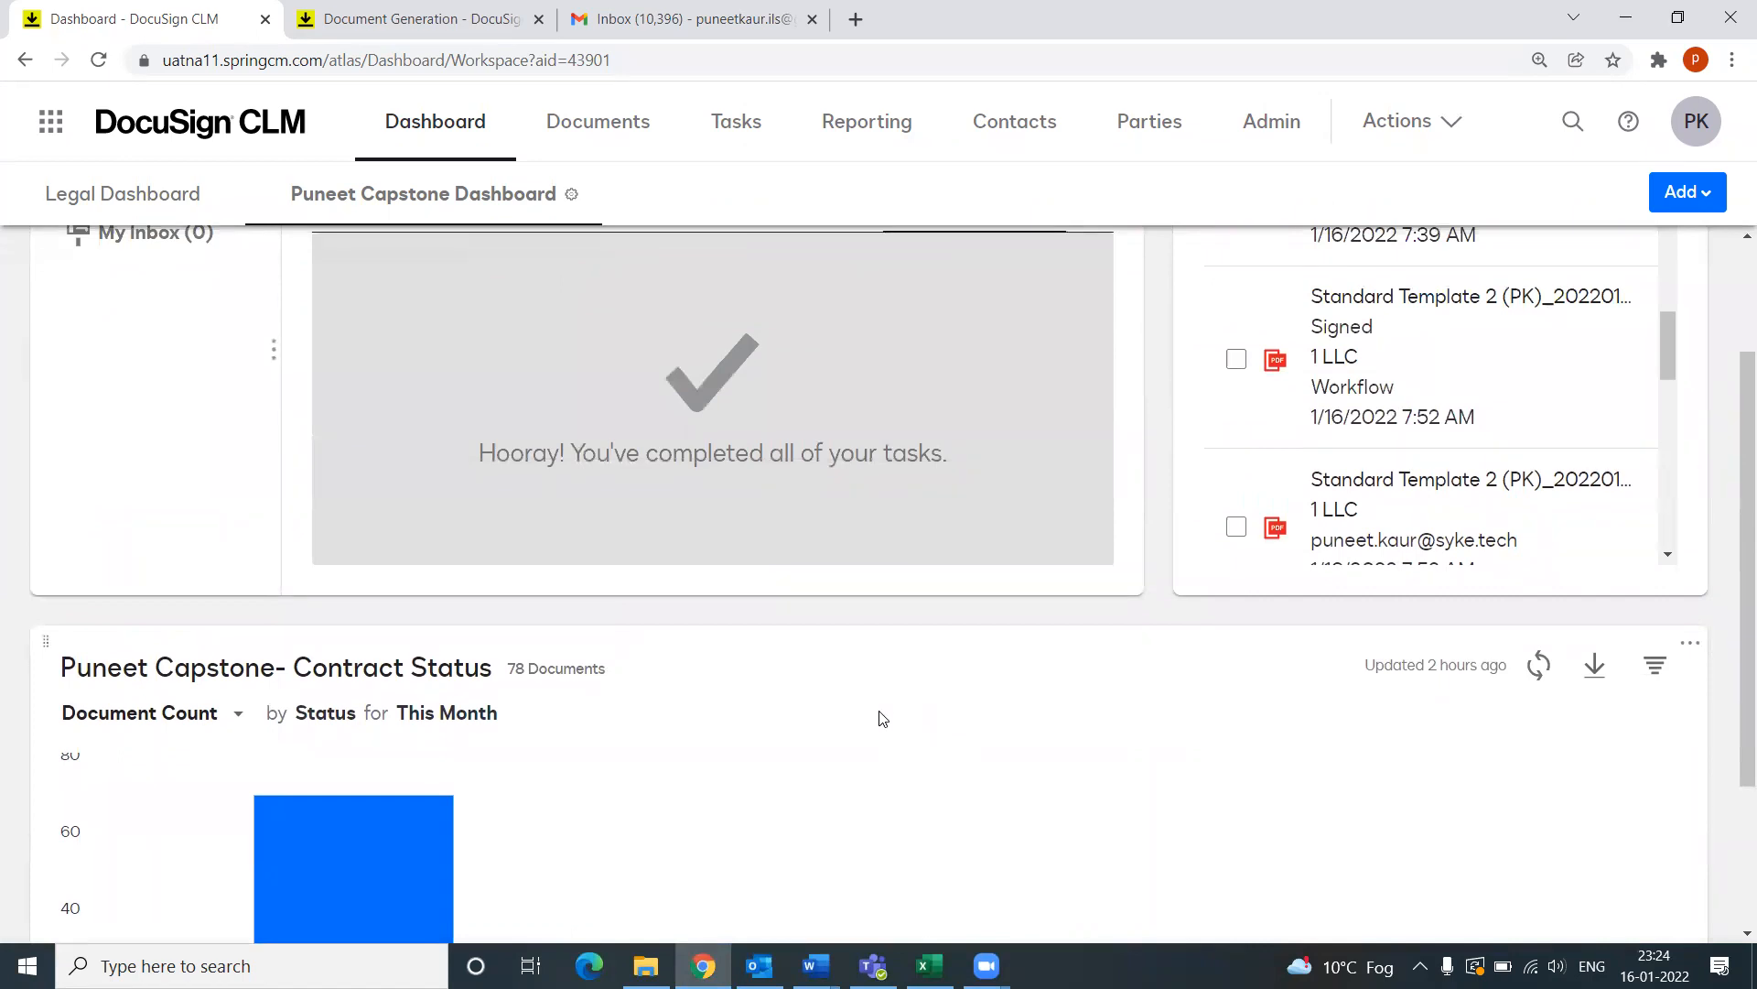
scroll(943, 732, "up", 1)
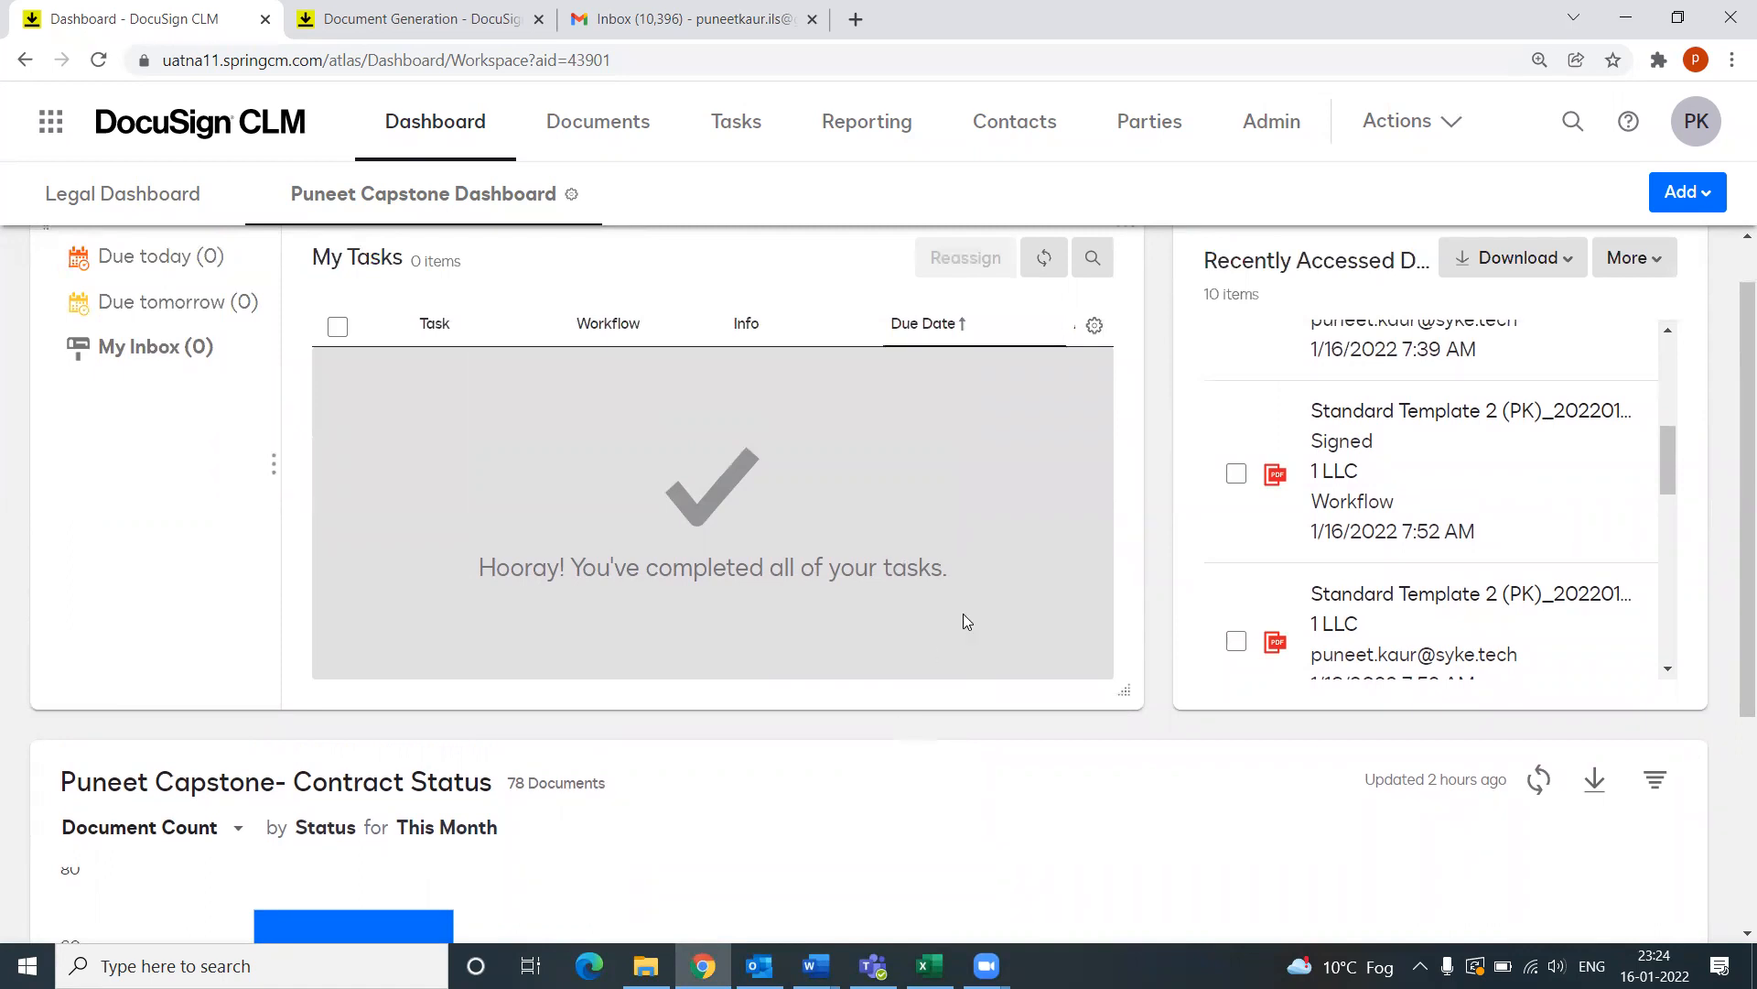
scroll(959, 639, "up", 1)
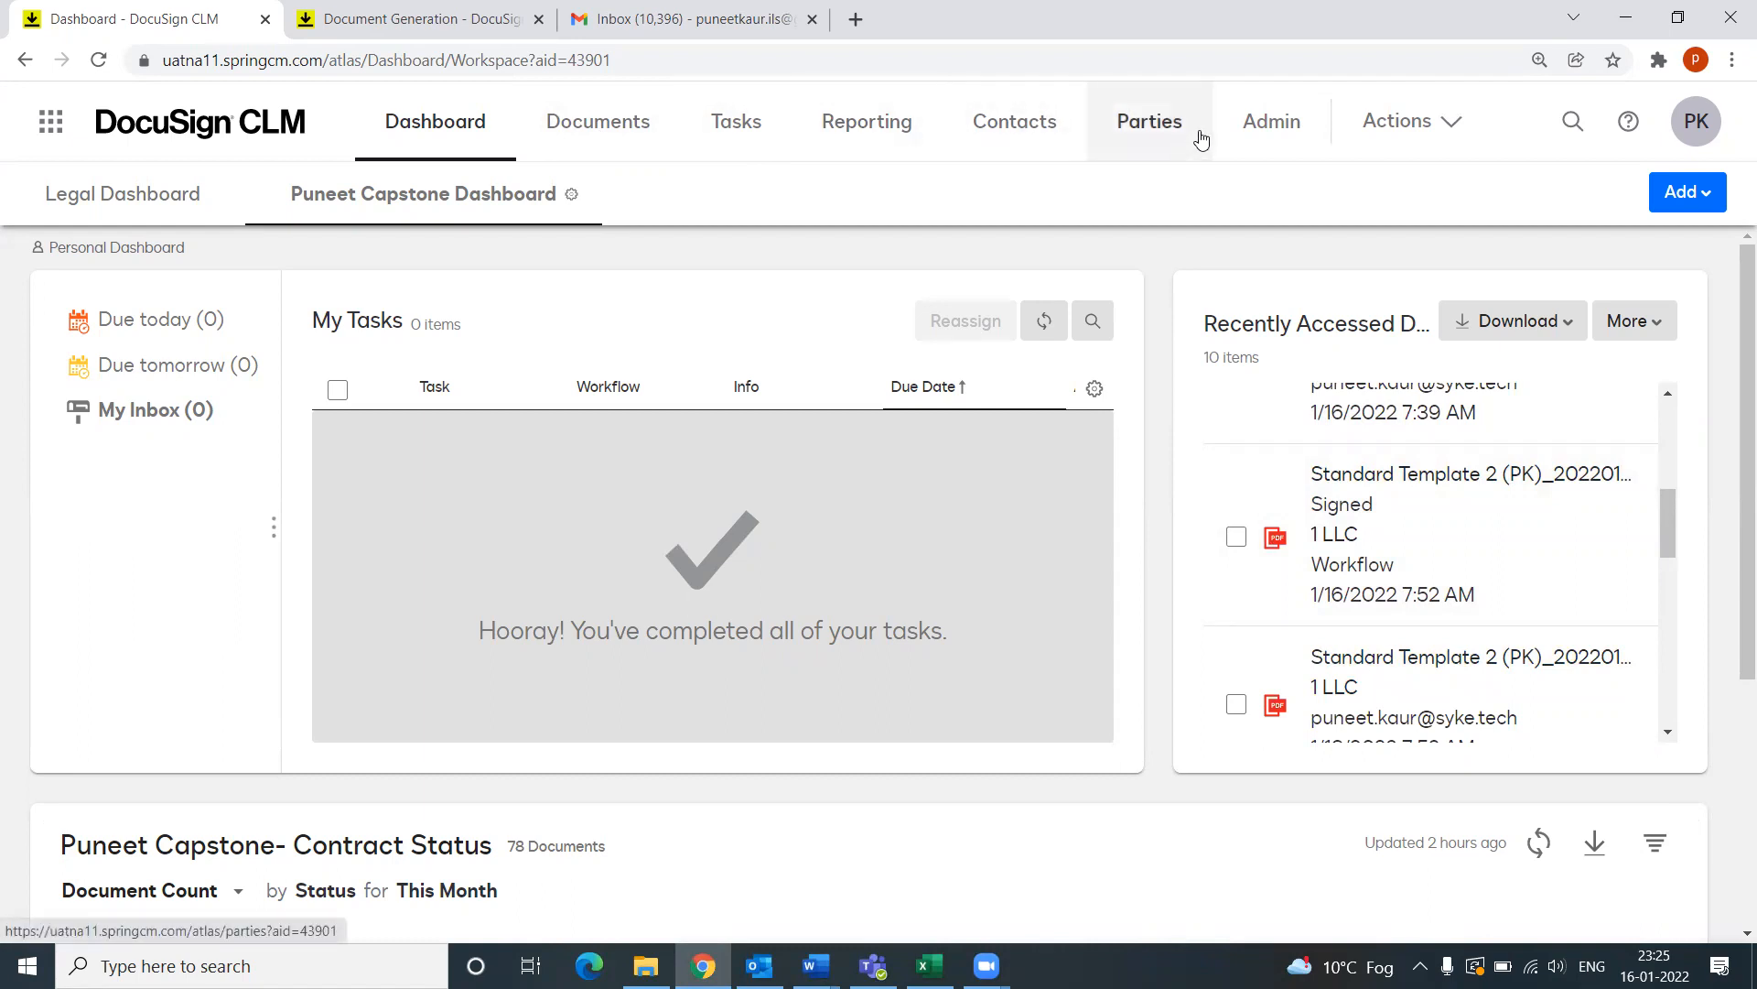
Step: Start a new contract with Actions > Create Contract (PK) and choose Standard Template 2 (PK)
left_click(1389, 139)
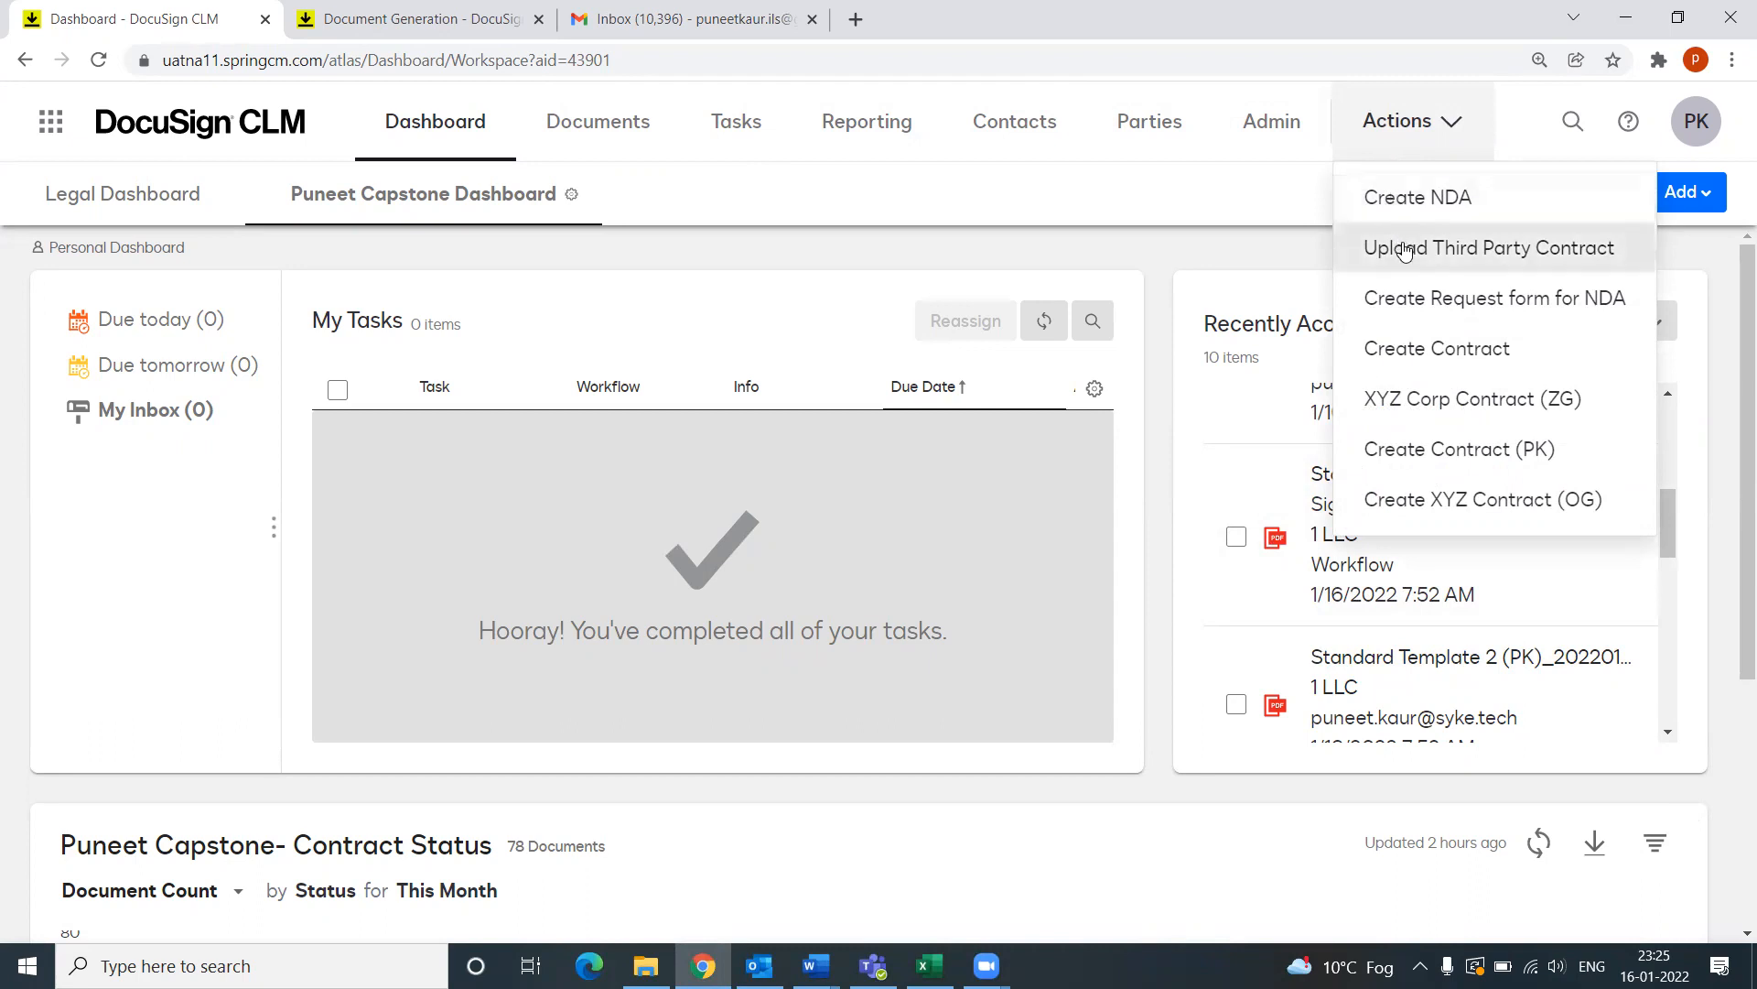
left_click(1455, 460)
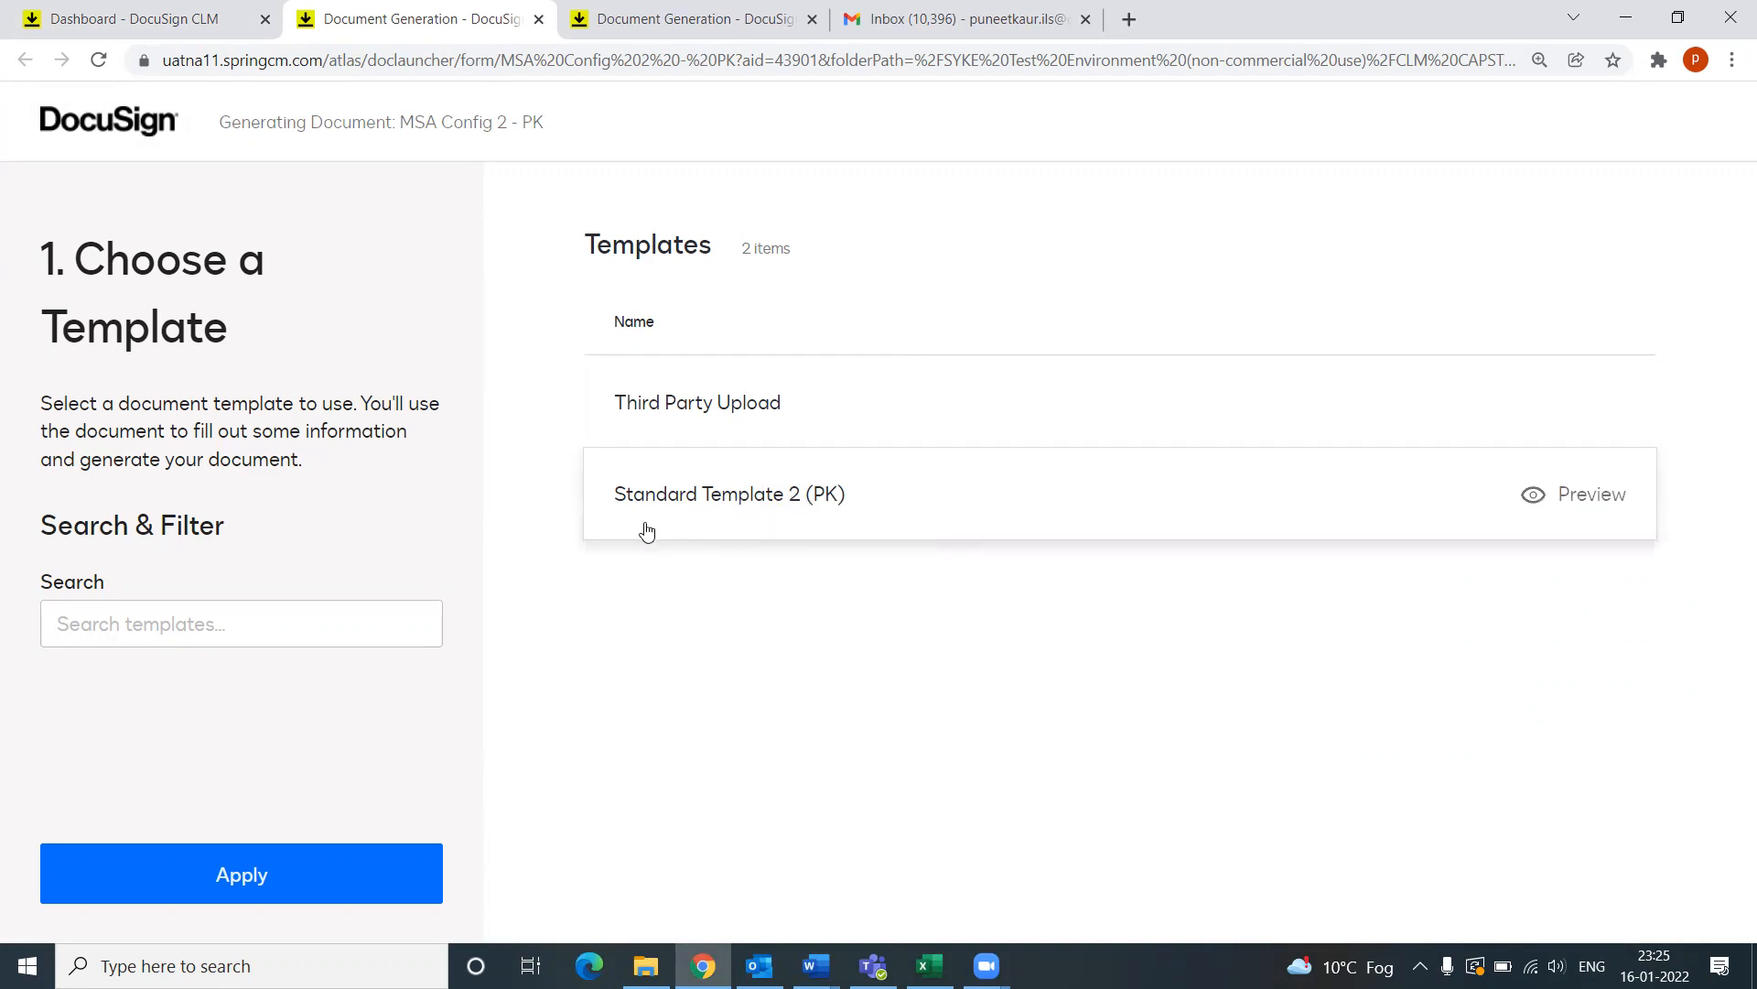
left_click(757, 501)
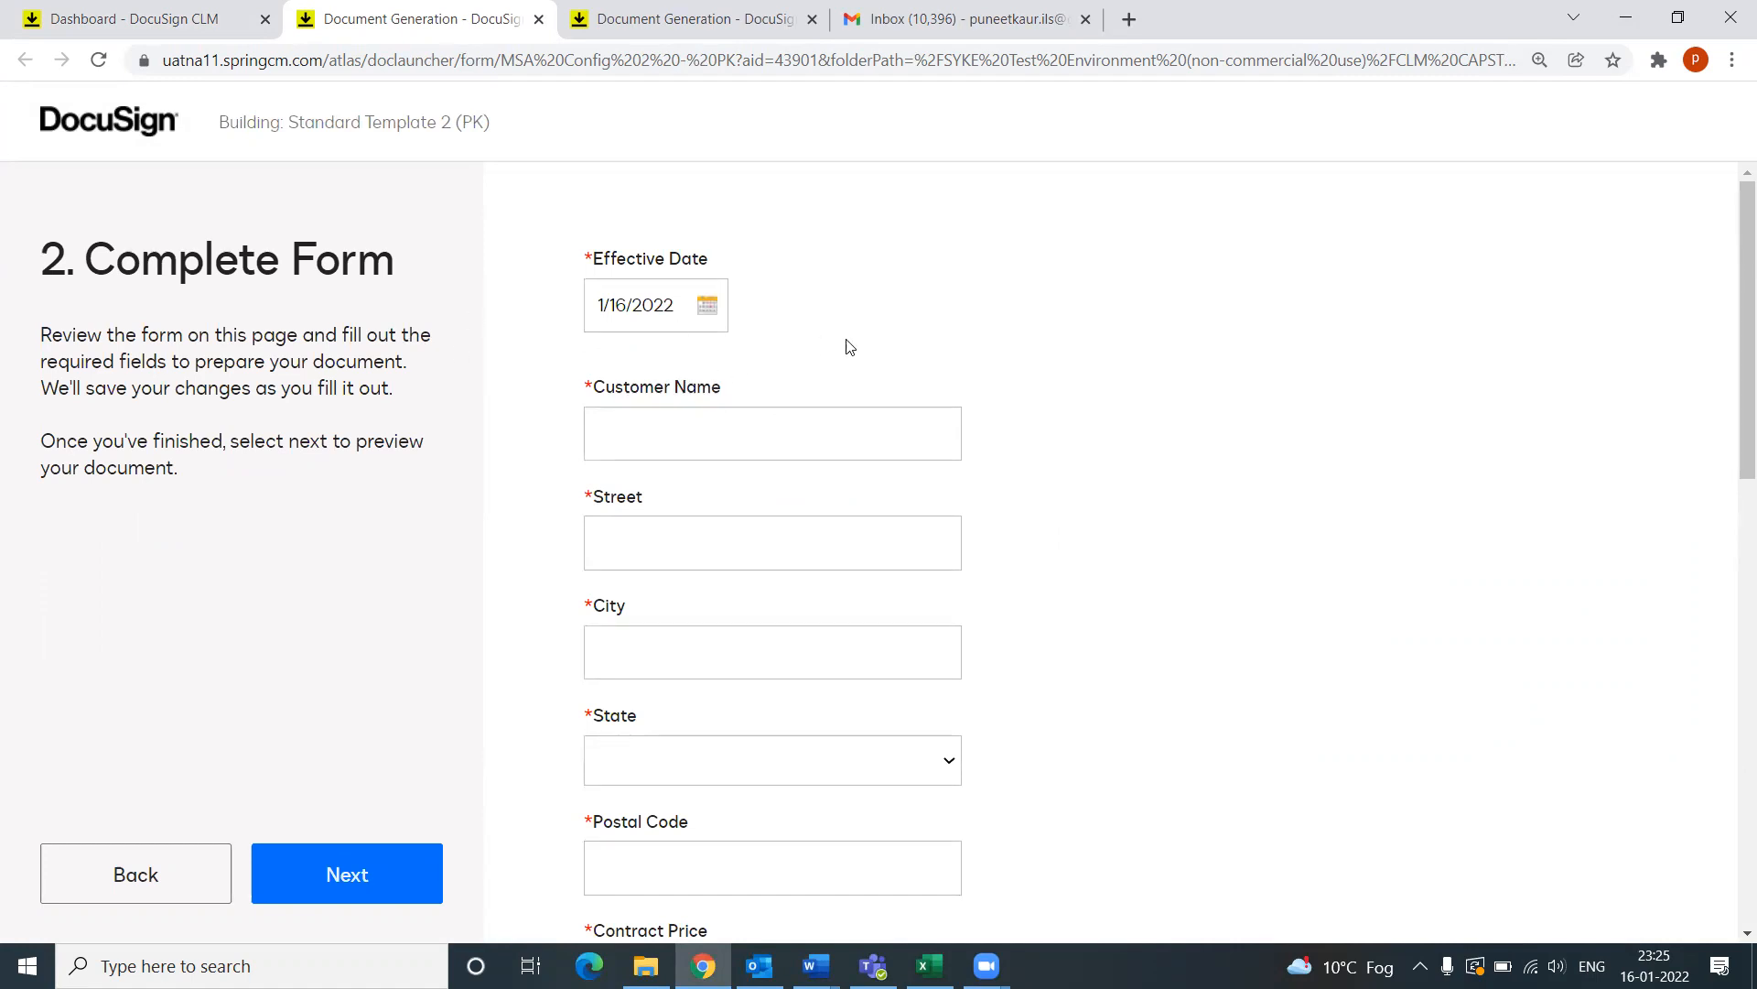
Step: Enter the customer name PQR LLC, street 123 and city Seattle
scroll(1007, 437, "down", 5)
scroll(1007, 437, "down", 3)
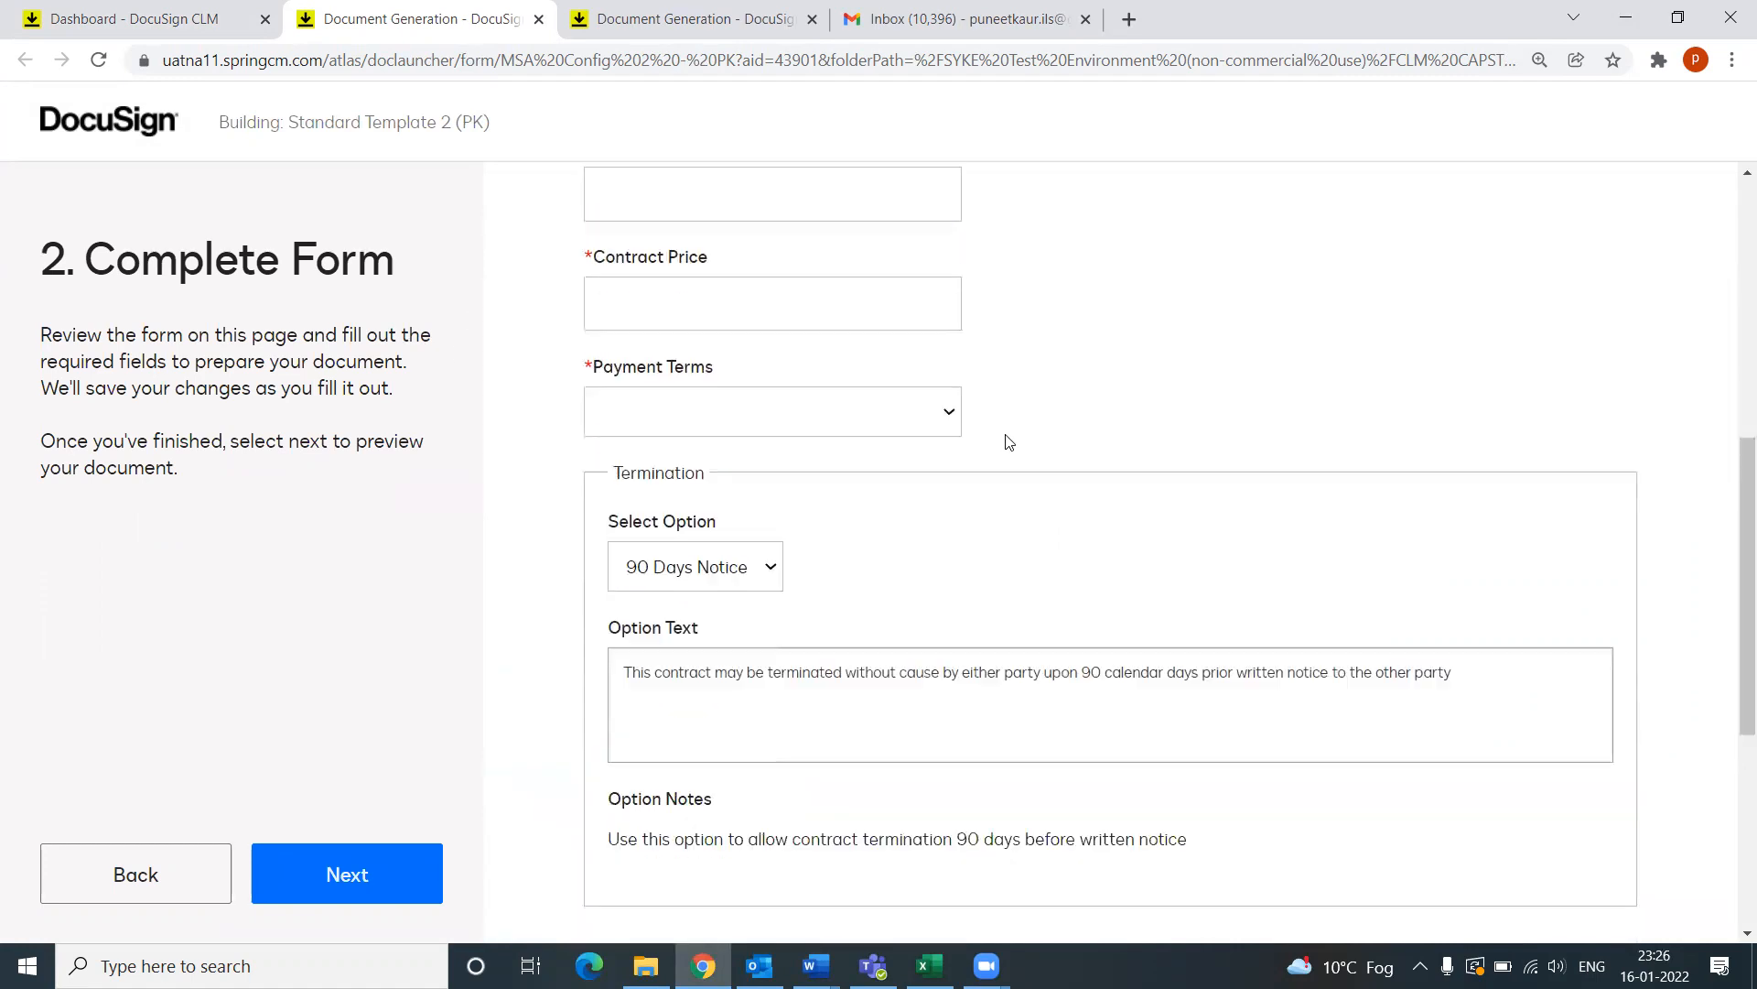
scroll(1005, 435, "up", 5)
scroll(1005, 435, "up", 3)
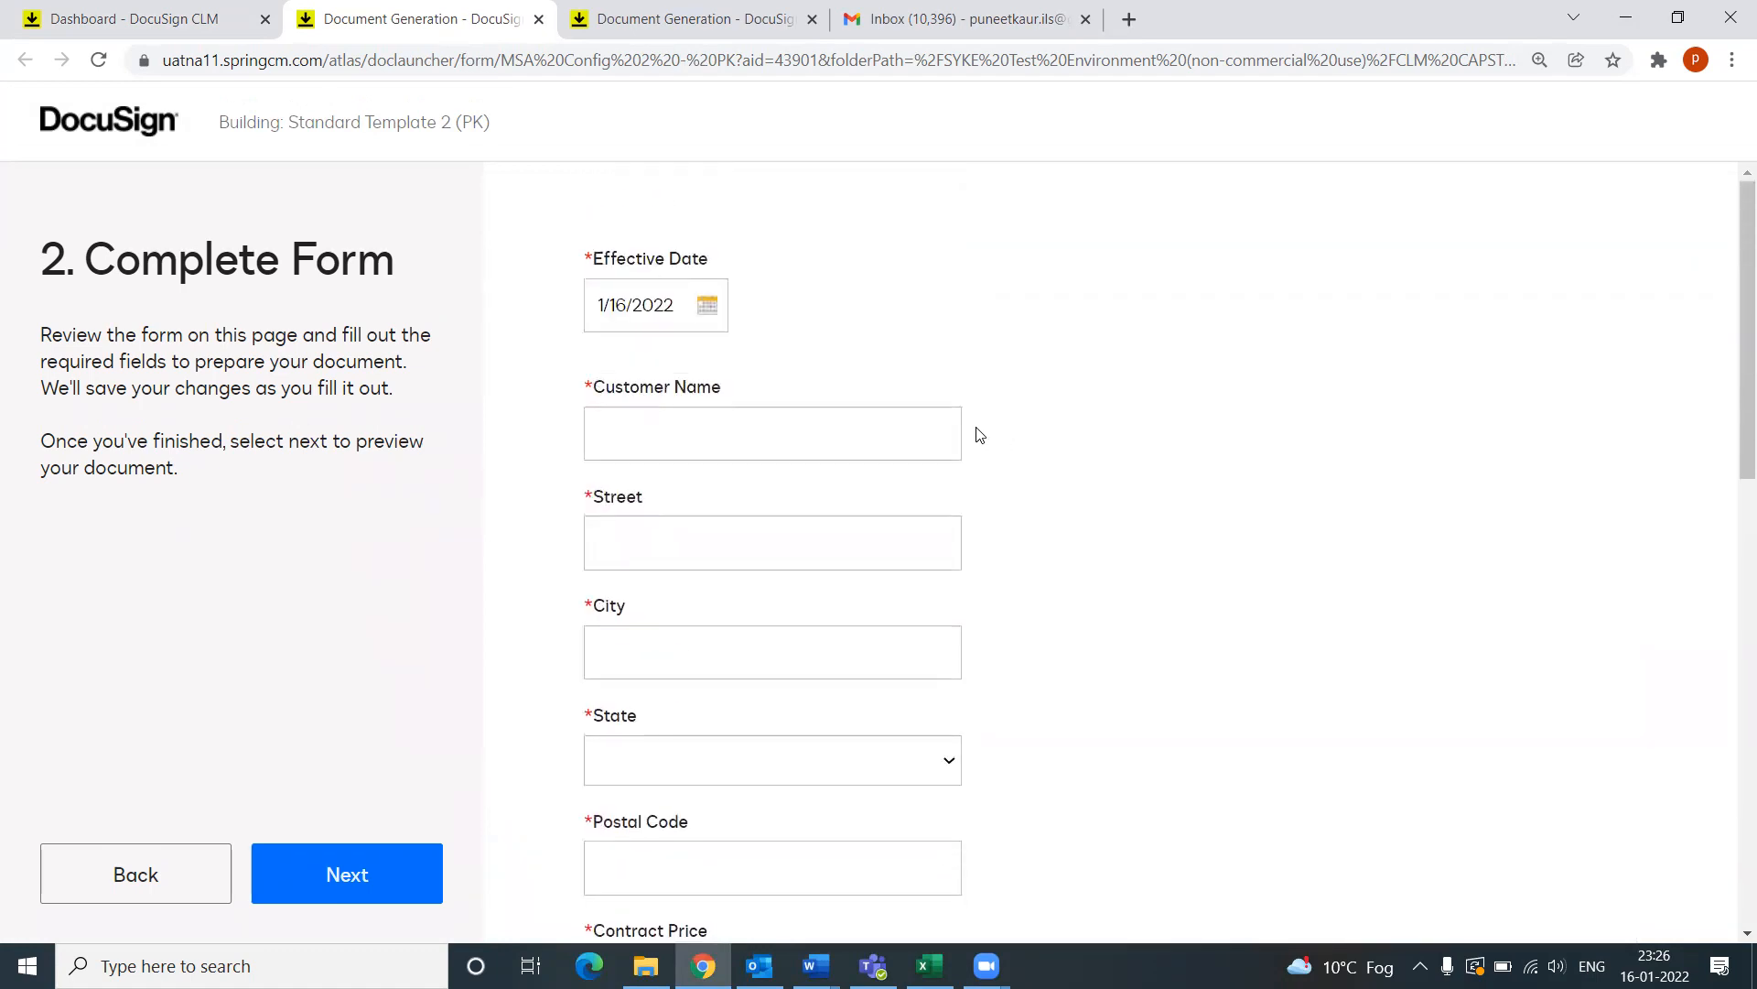
left_click(703, 437)
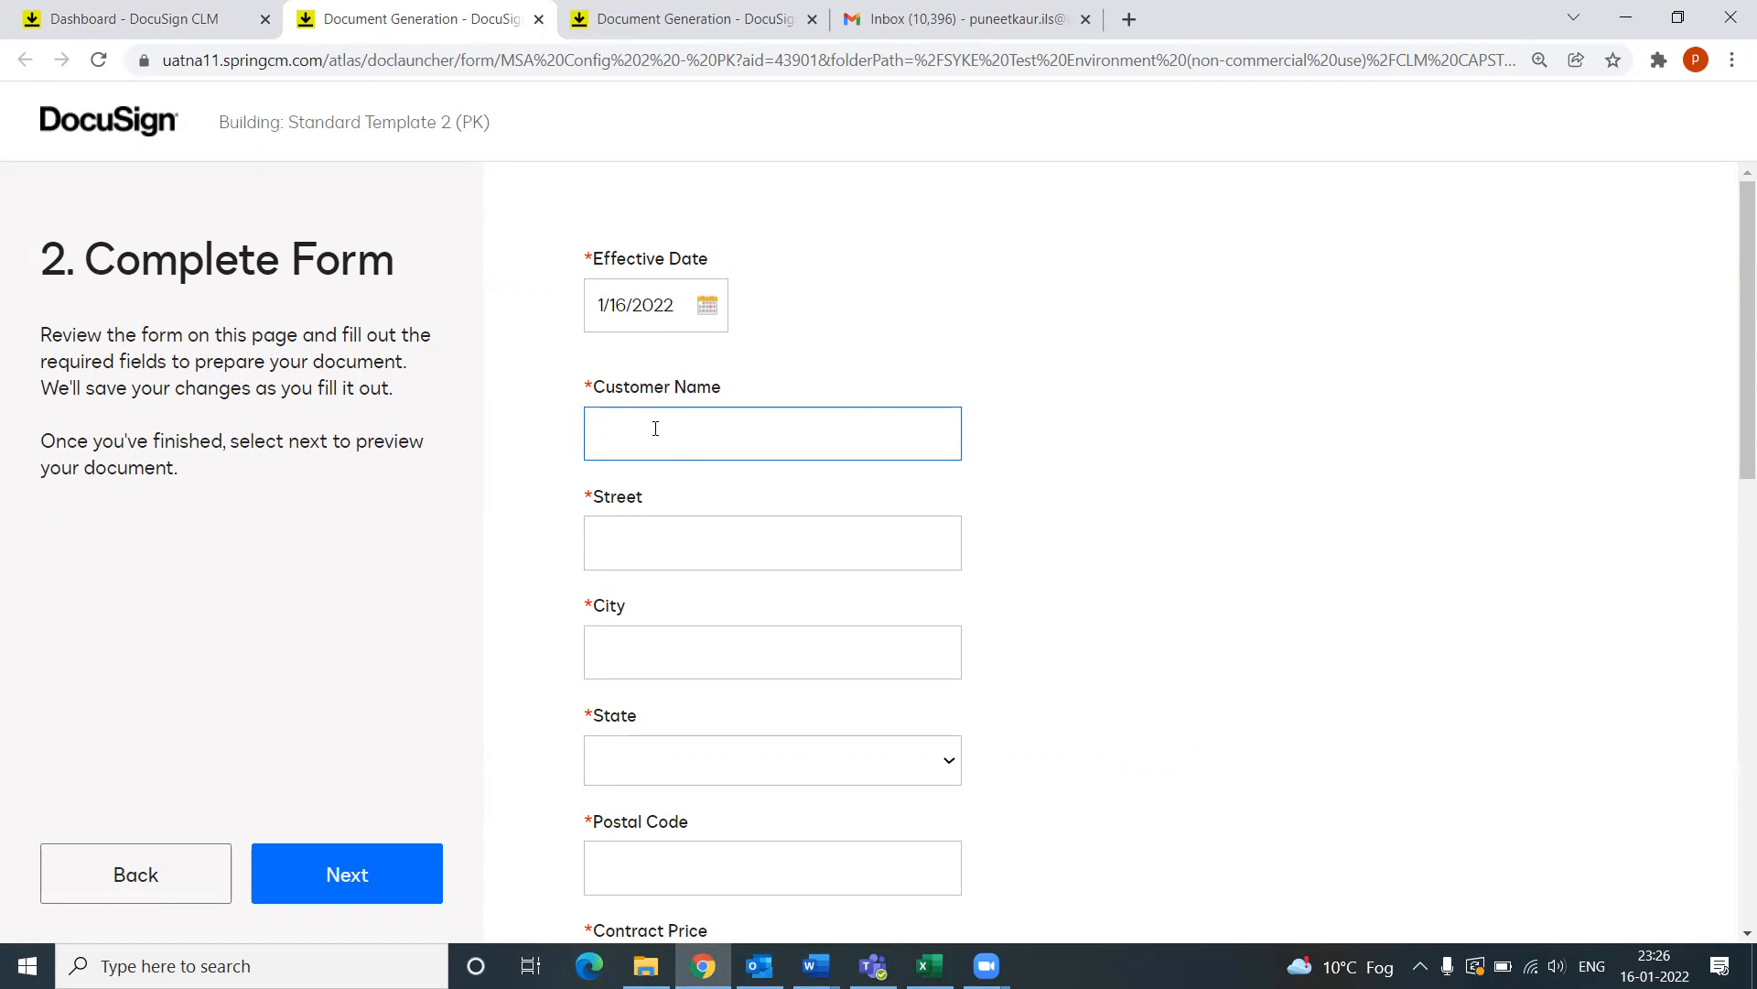
type("PQR LLC")
left_click(682, 543)
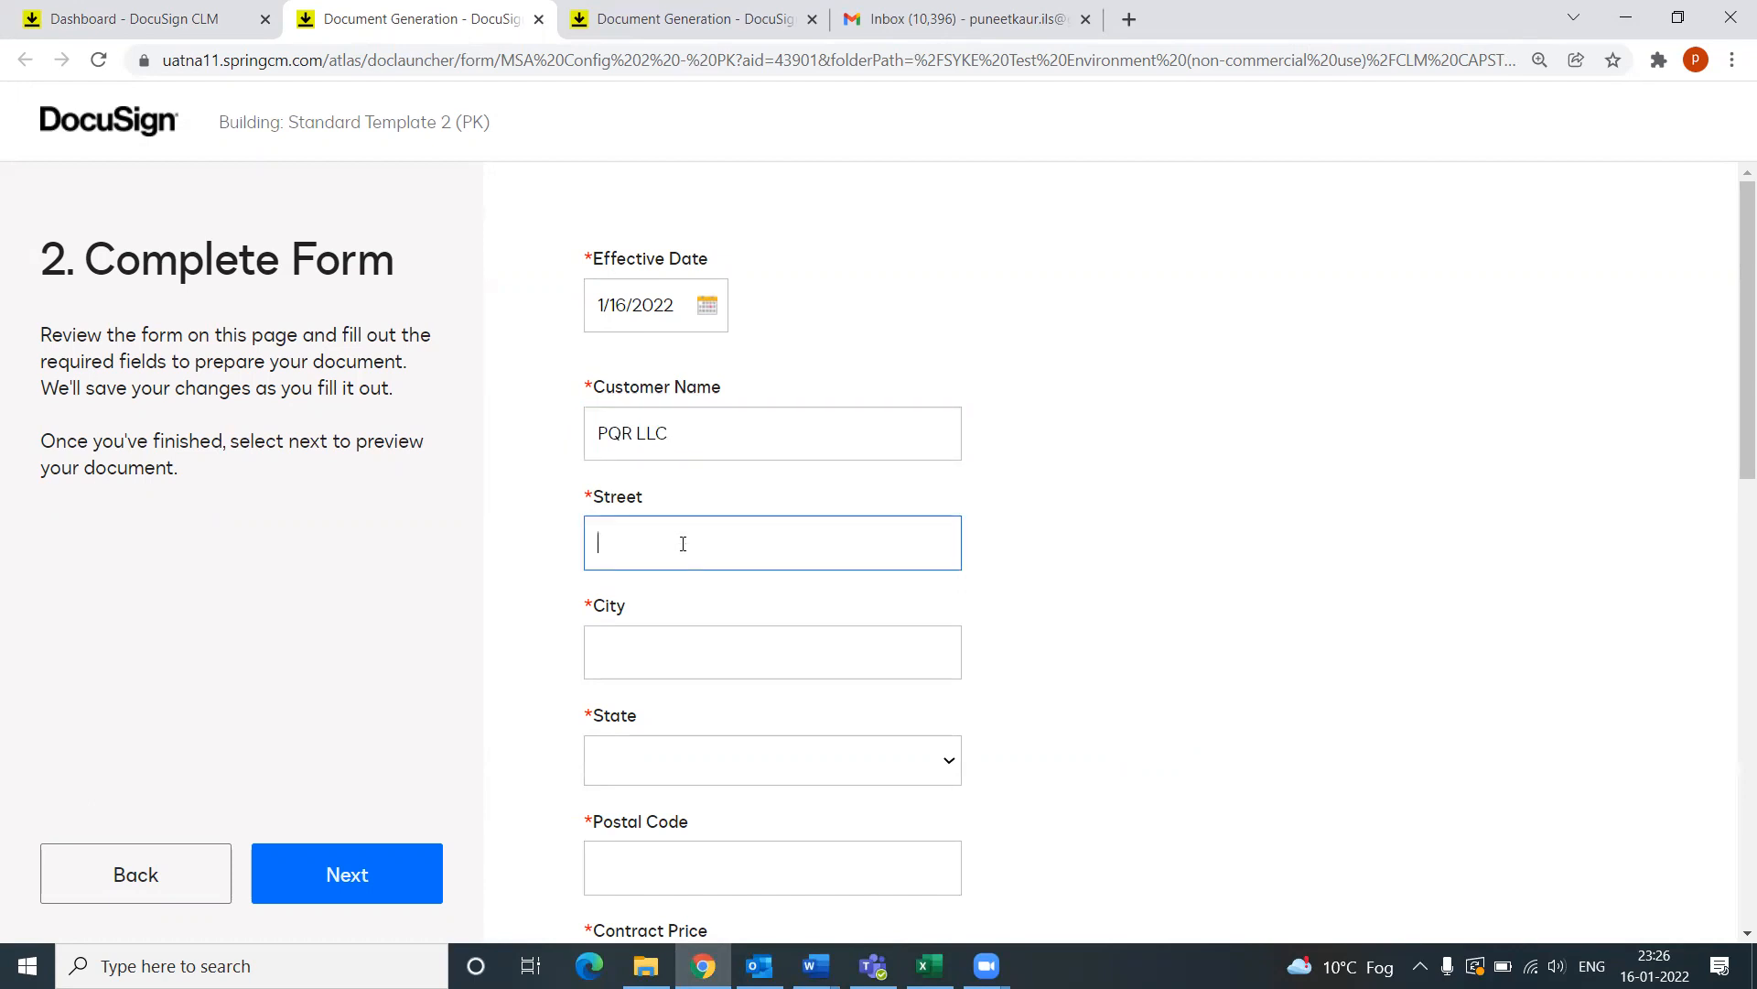
type("123")
left_click(667, 656)
type("Seattle")
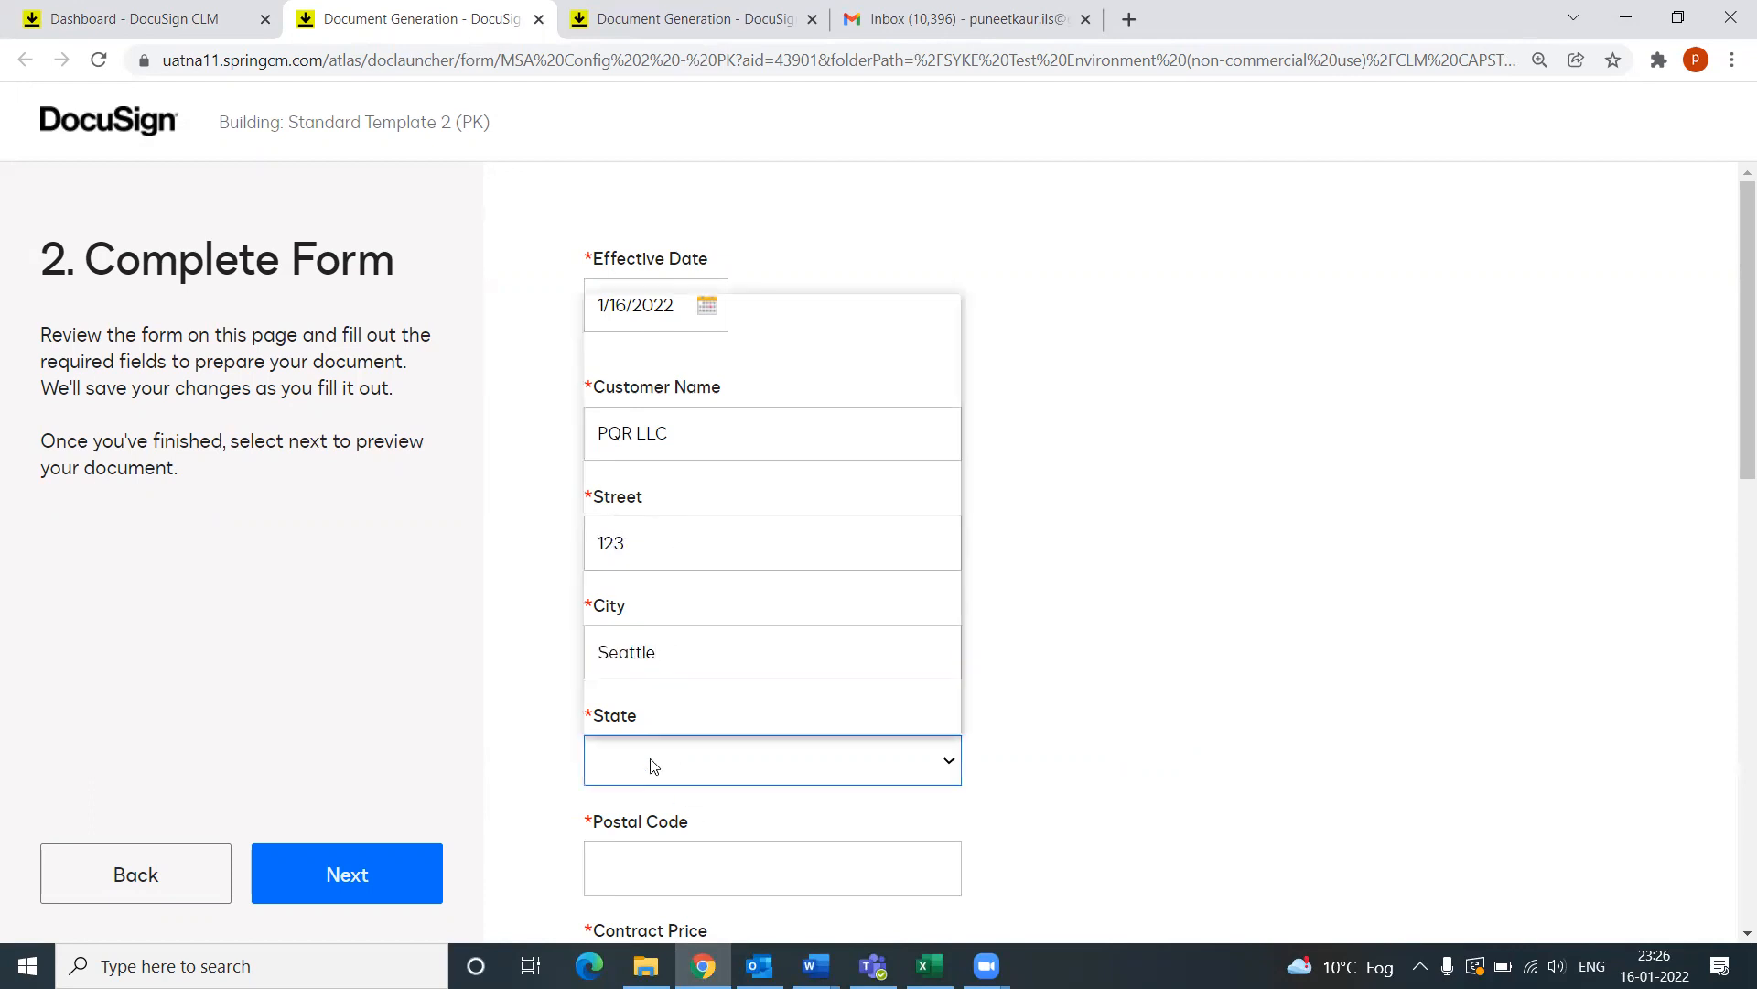
Step: Set the state to Washington and the postal code to 11123
left_click(652, 765)
left_click(612, 727)
scroll(711, 758, "down", 1)
left_click(683, 653)
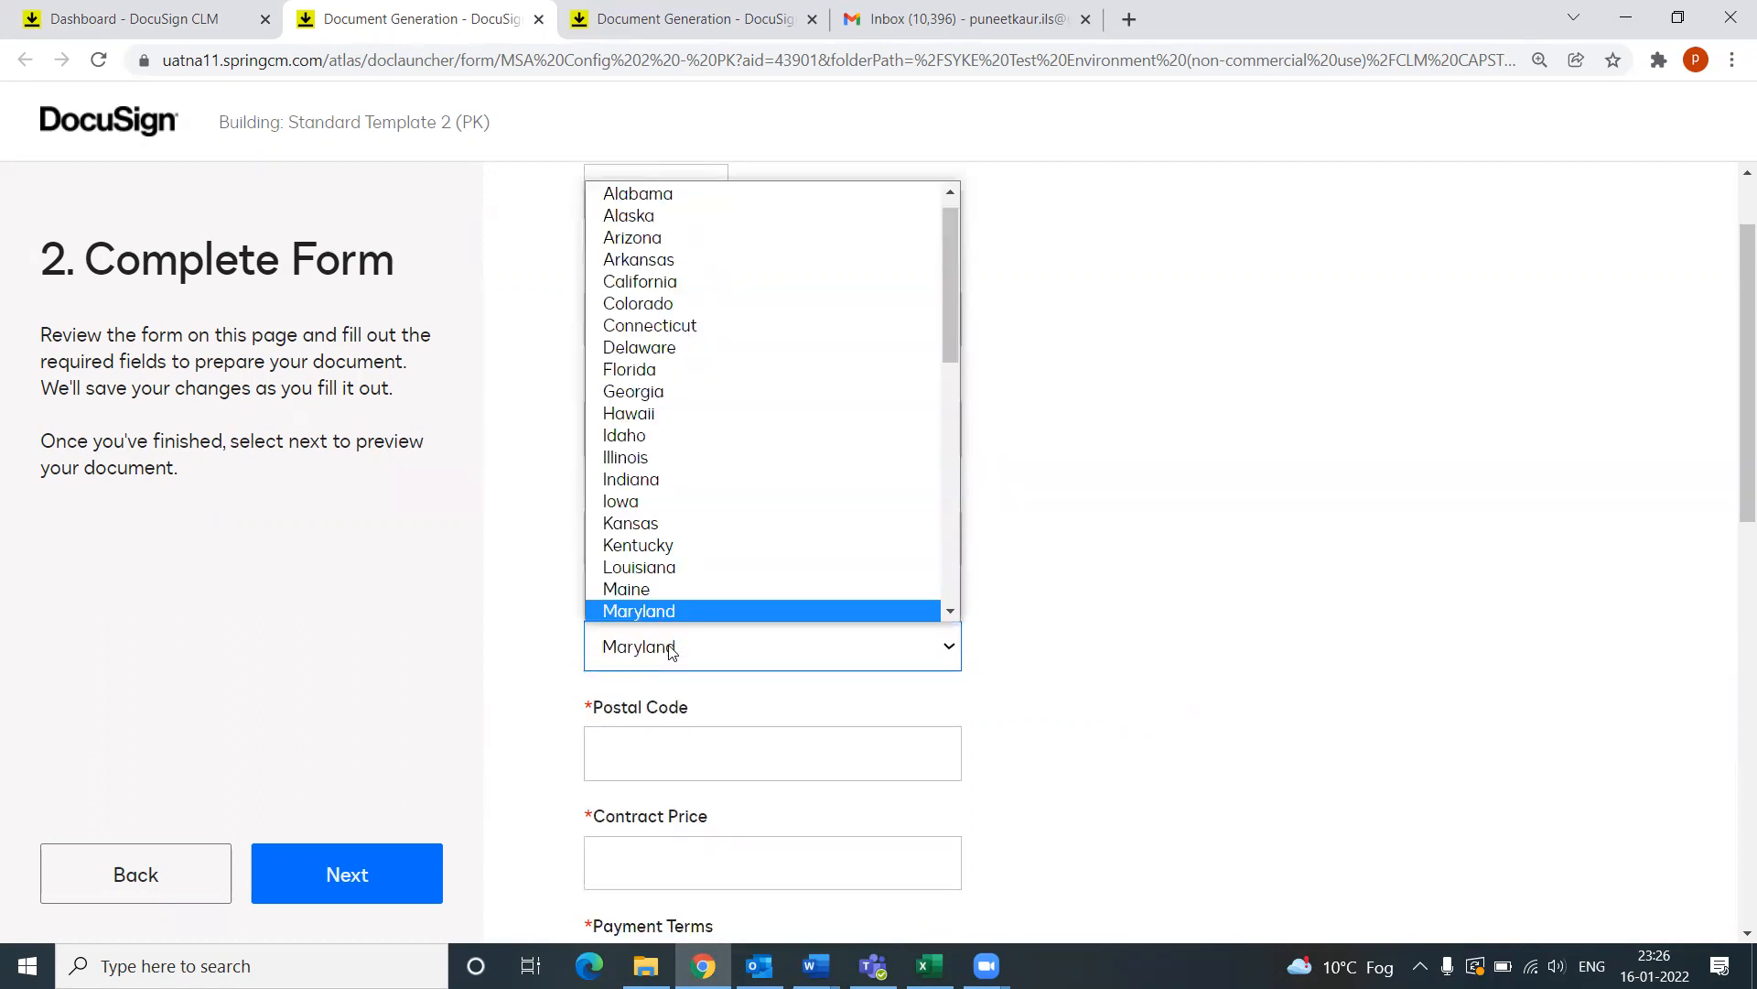
key("w")
left_click(652, 611)
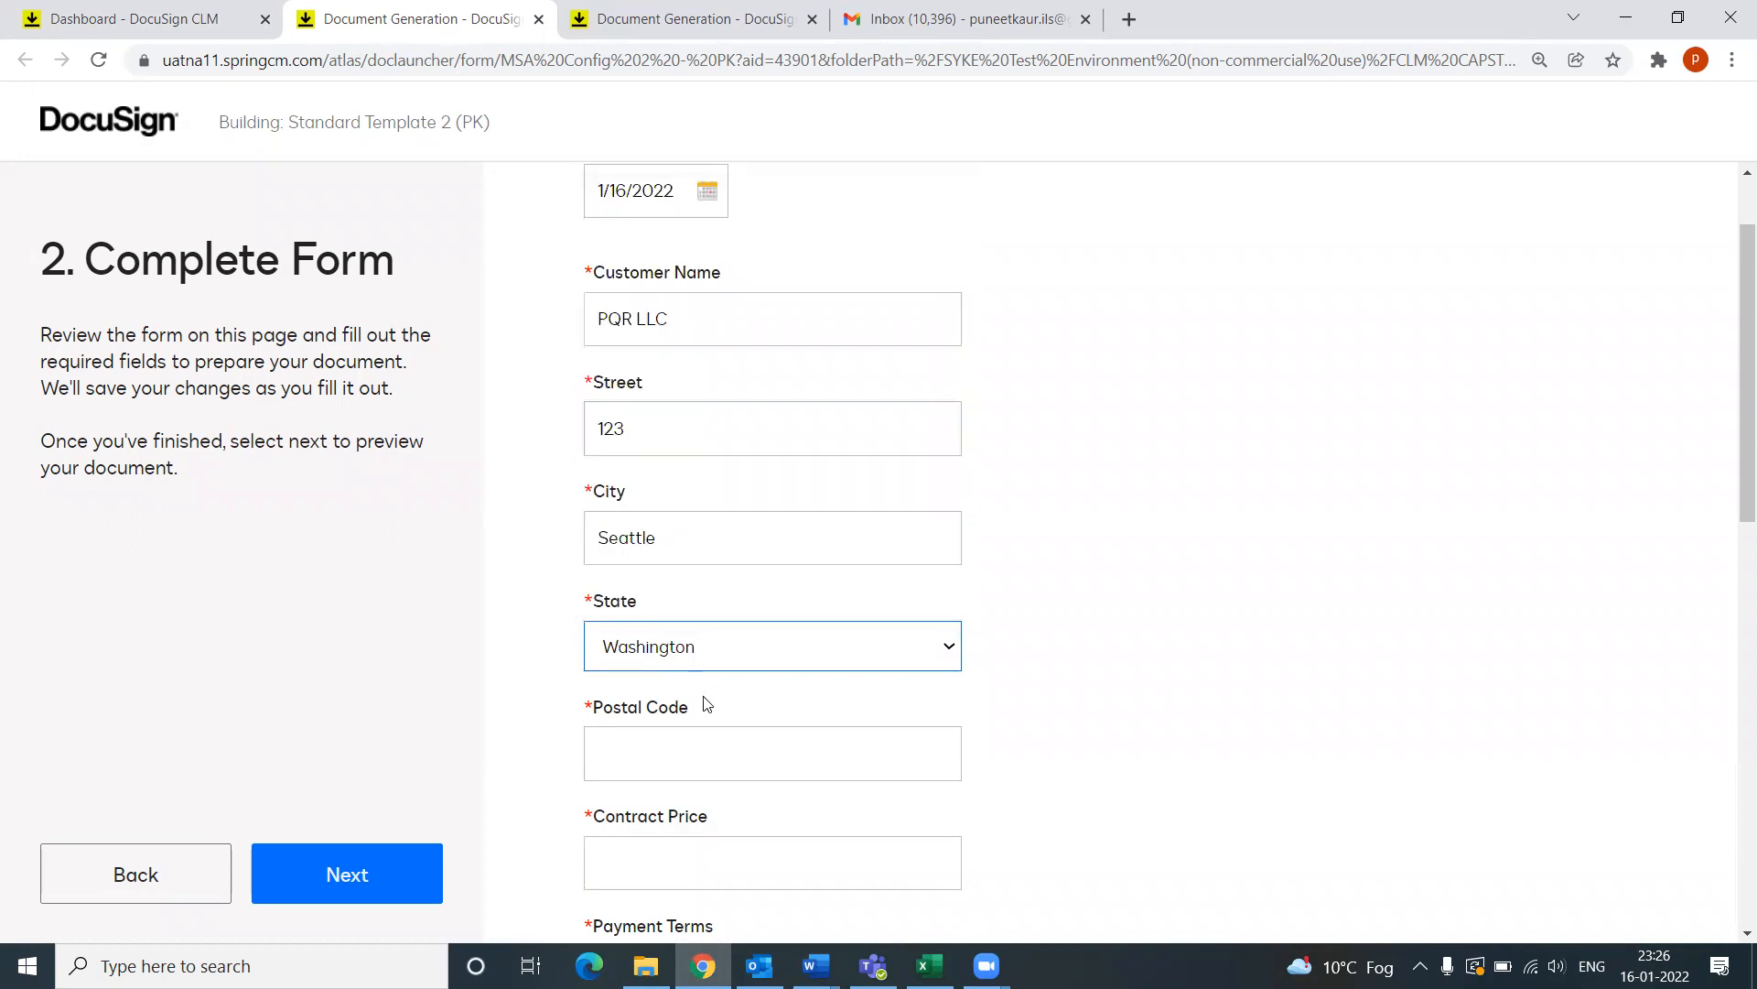
left_click(690, 738)
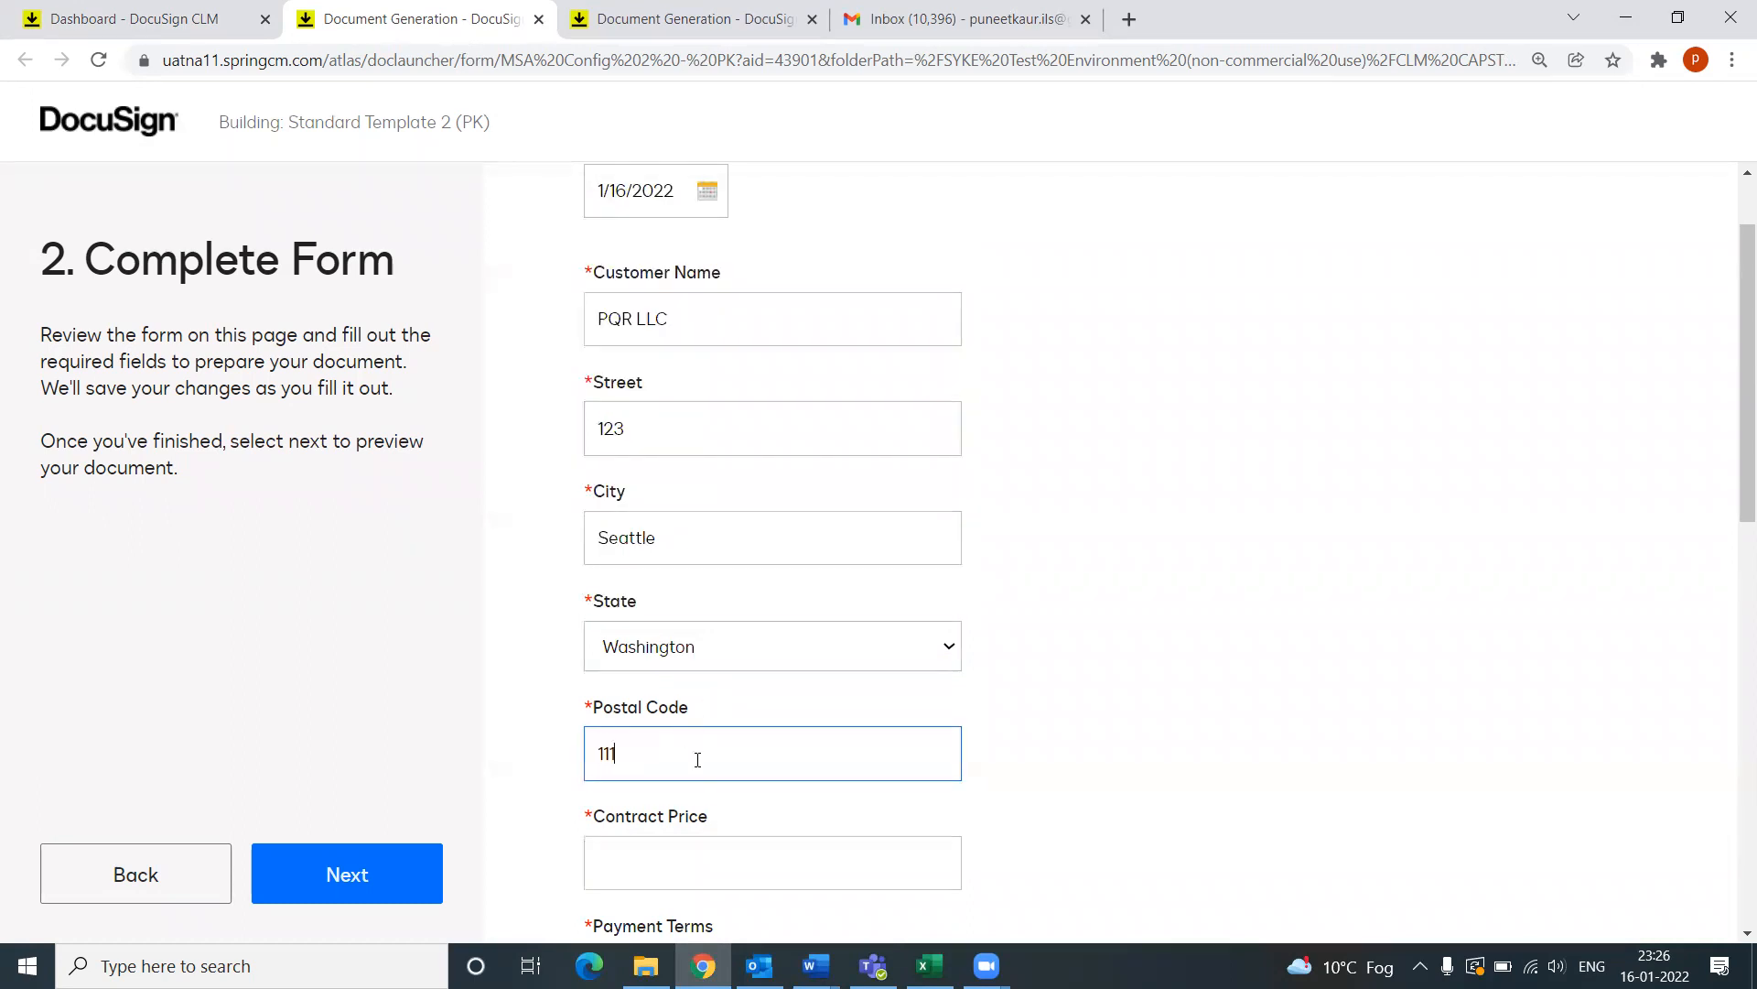
scroll(714, 789, "down", 2)
type("1112")
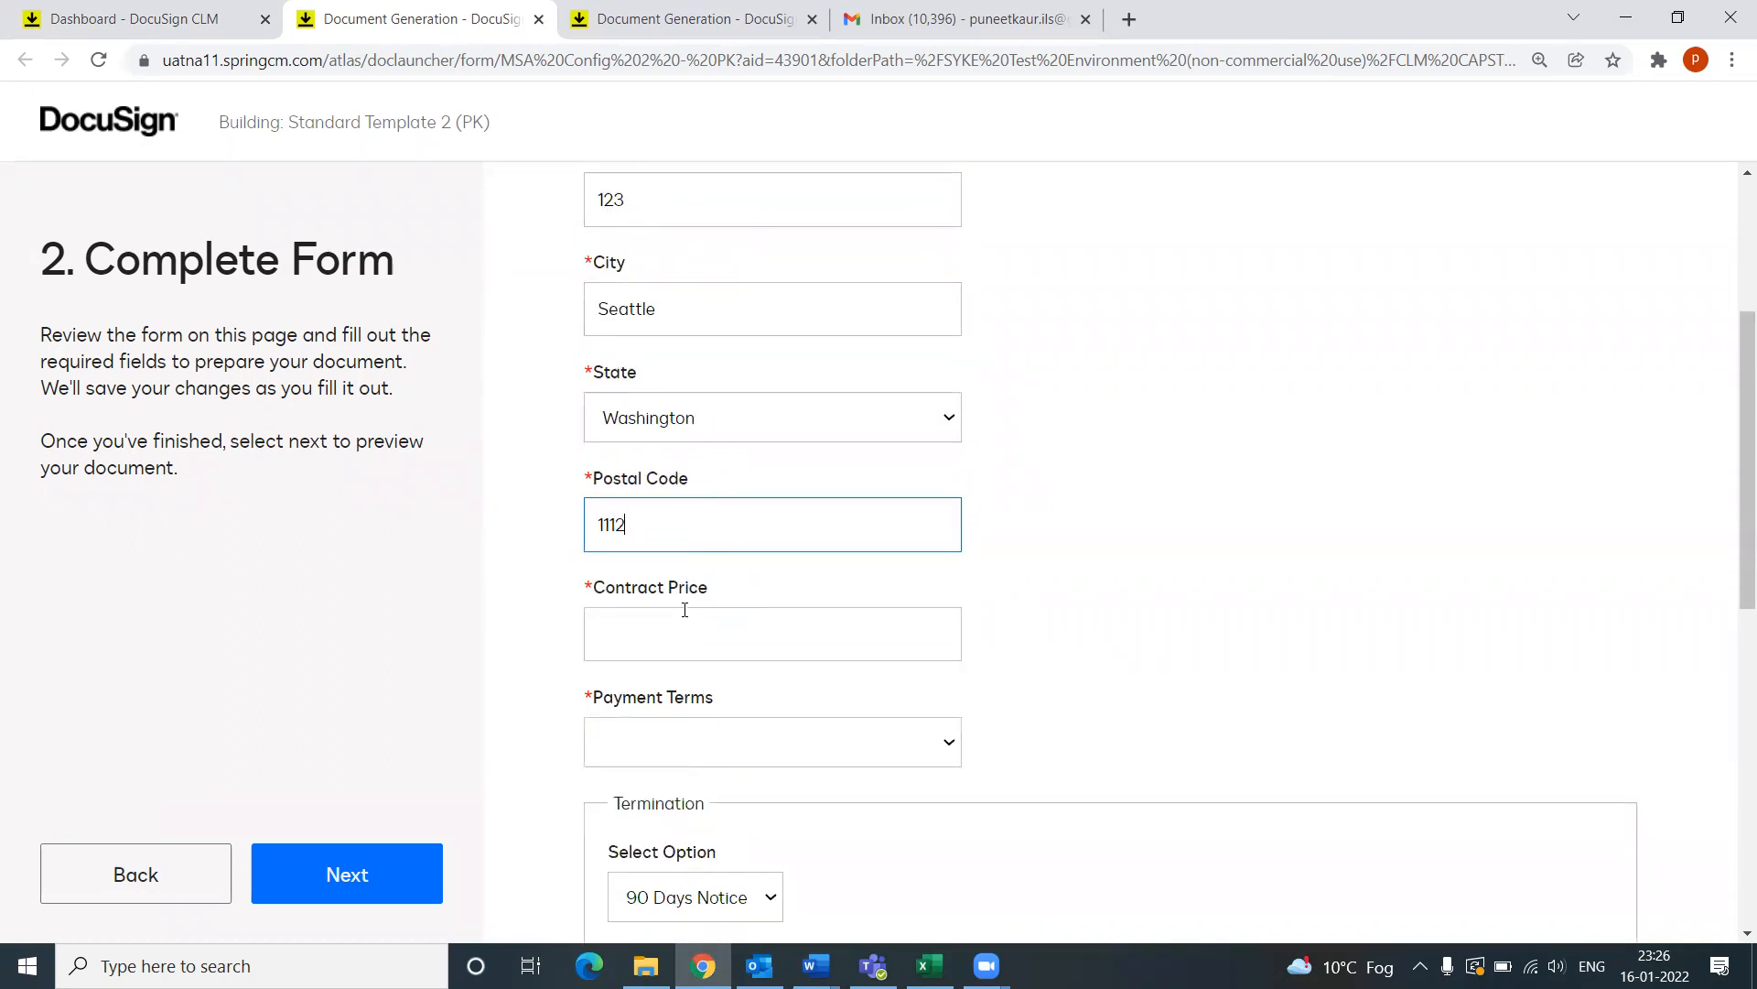
type("3")
Step: Enter a $500.00 contract price and select Net 30 Days payment terms
left_click(661, 646)
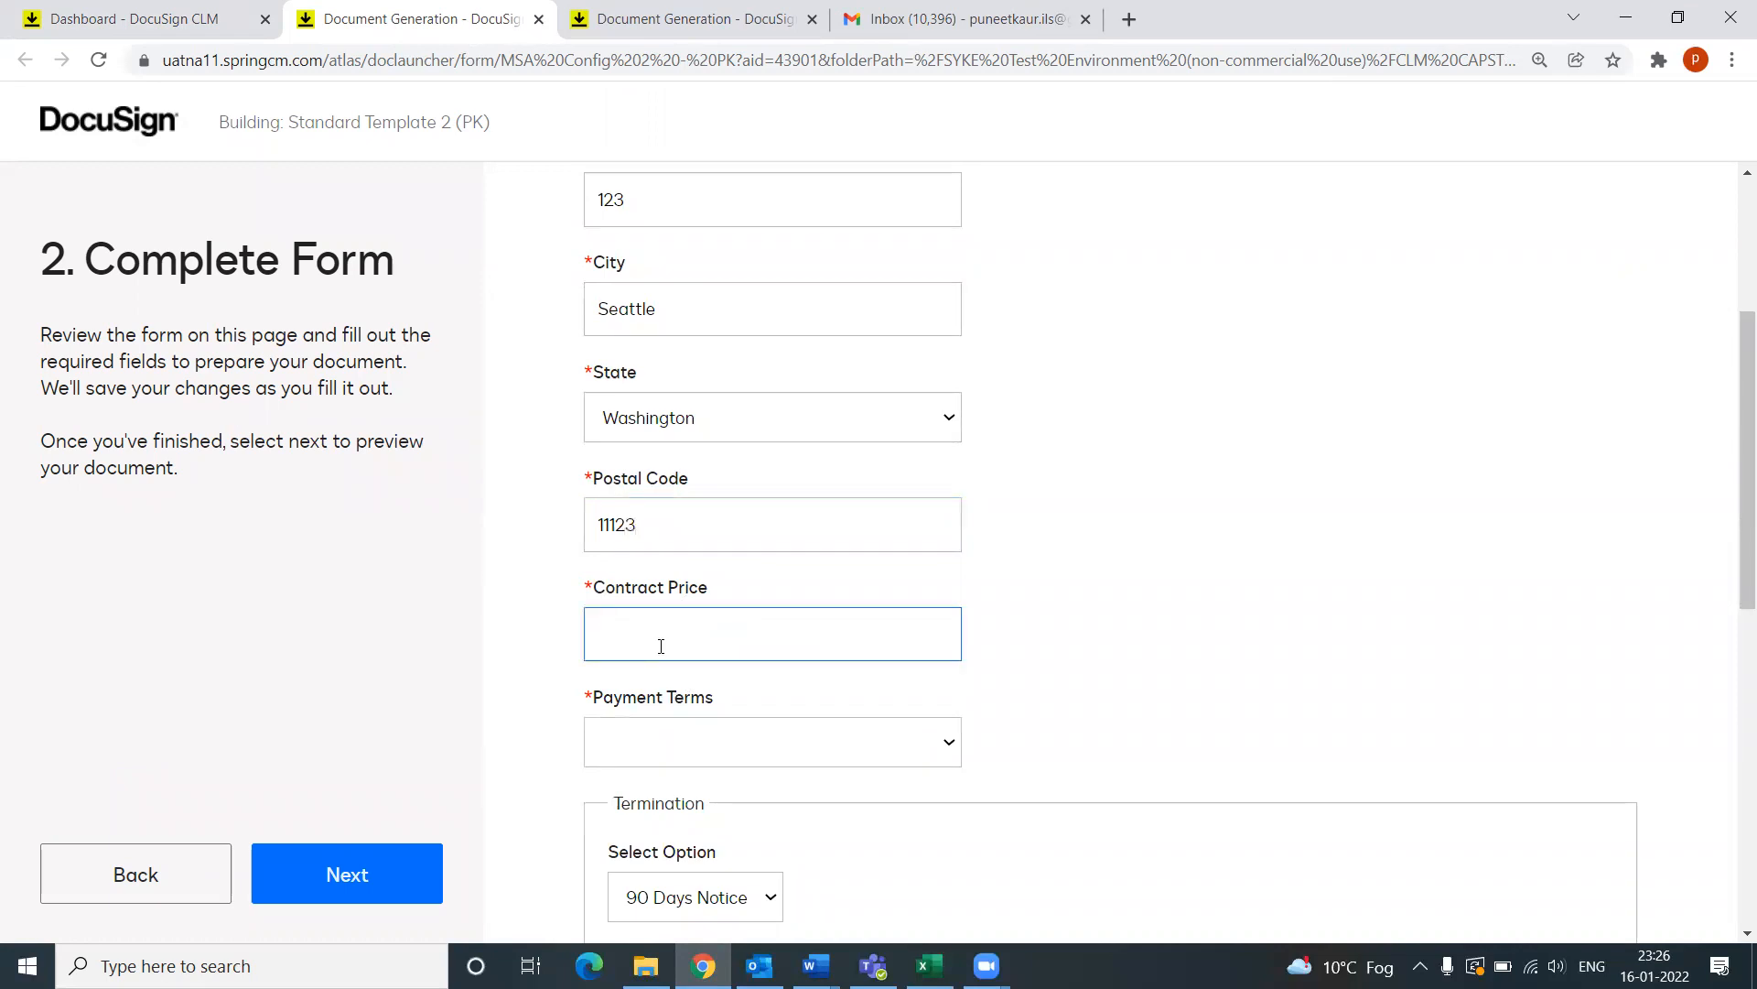
type("$500.0")
scroll(660, 645, "down", 1)
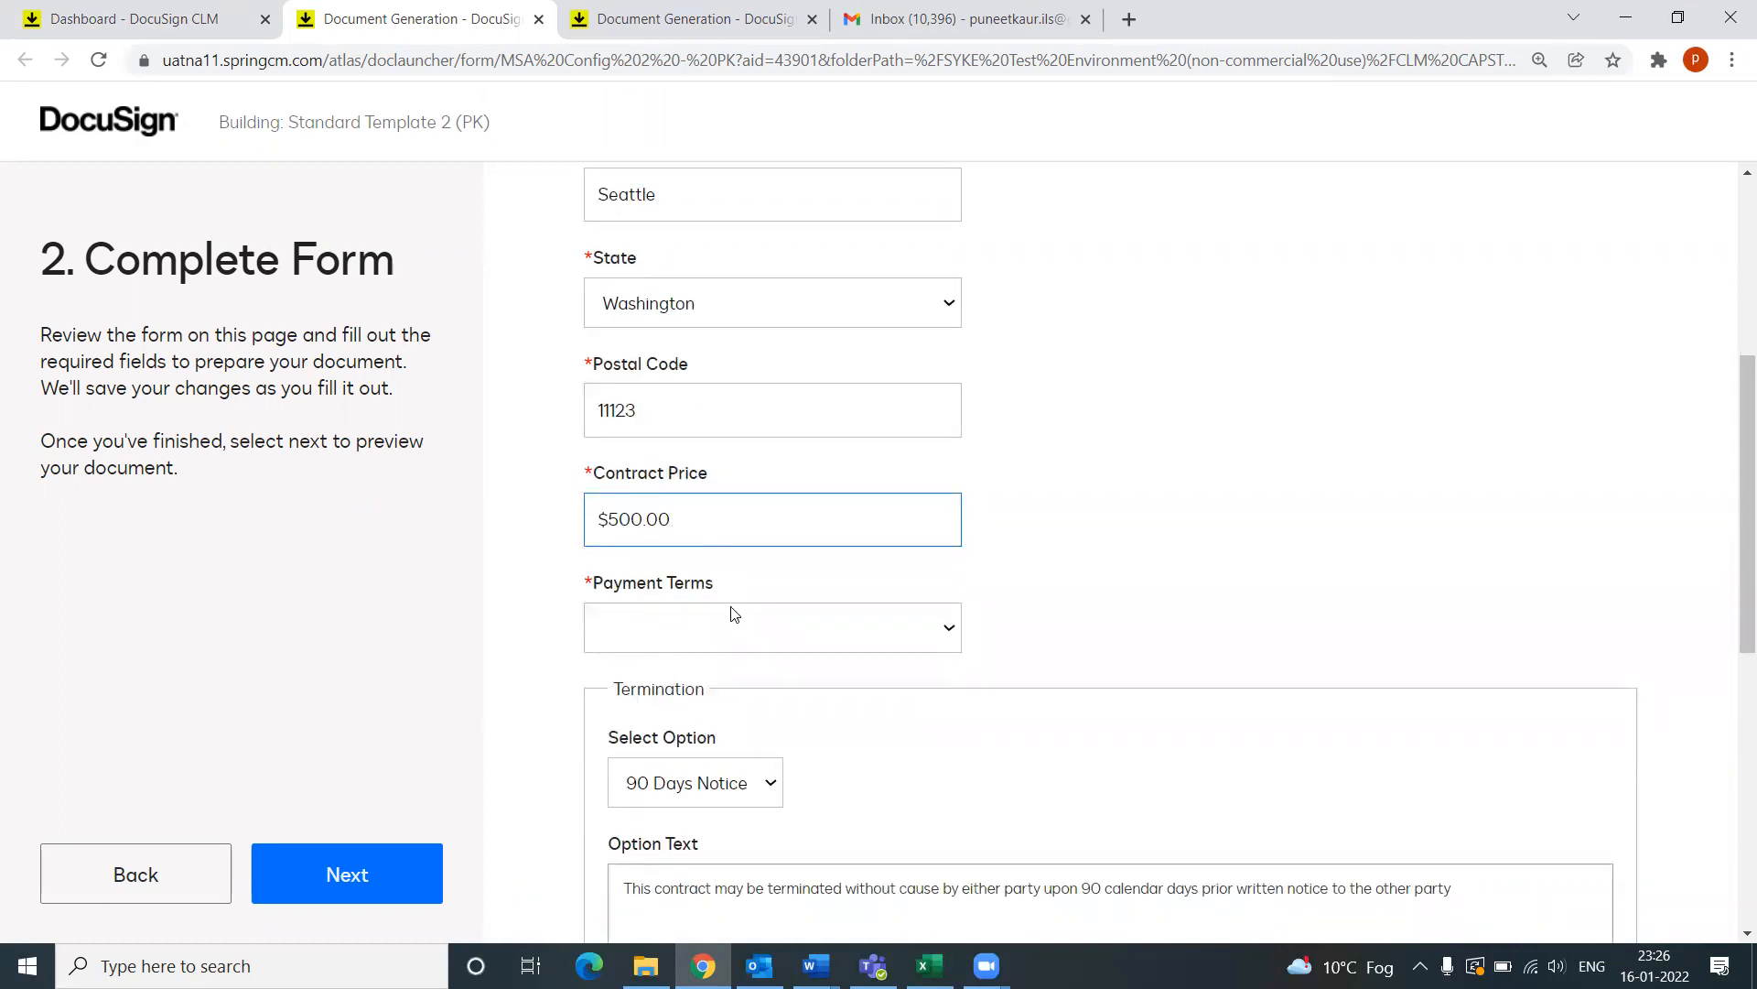
scroll(709, 594, "up", 1)
scroll(691, 588, "down", 1)
left_click(651, 623)
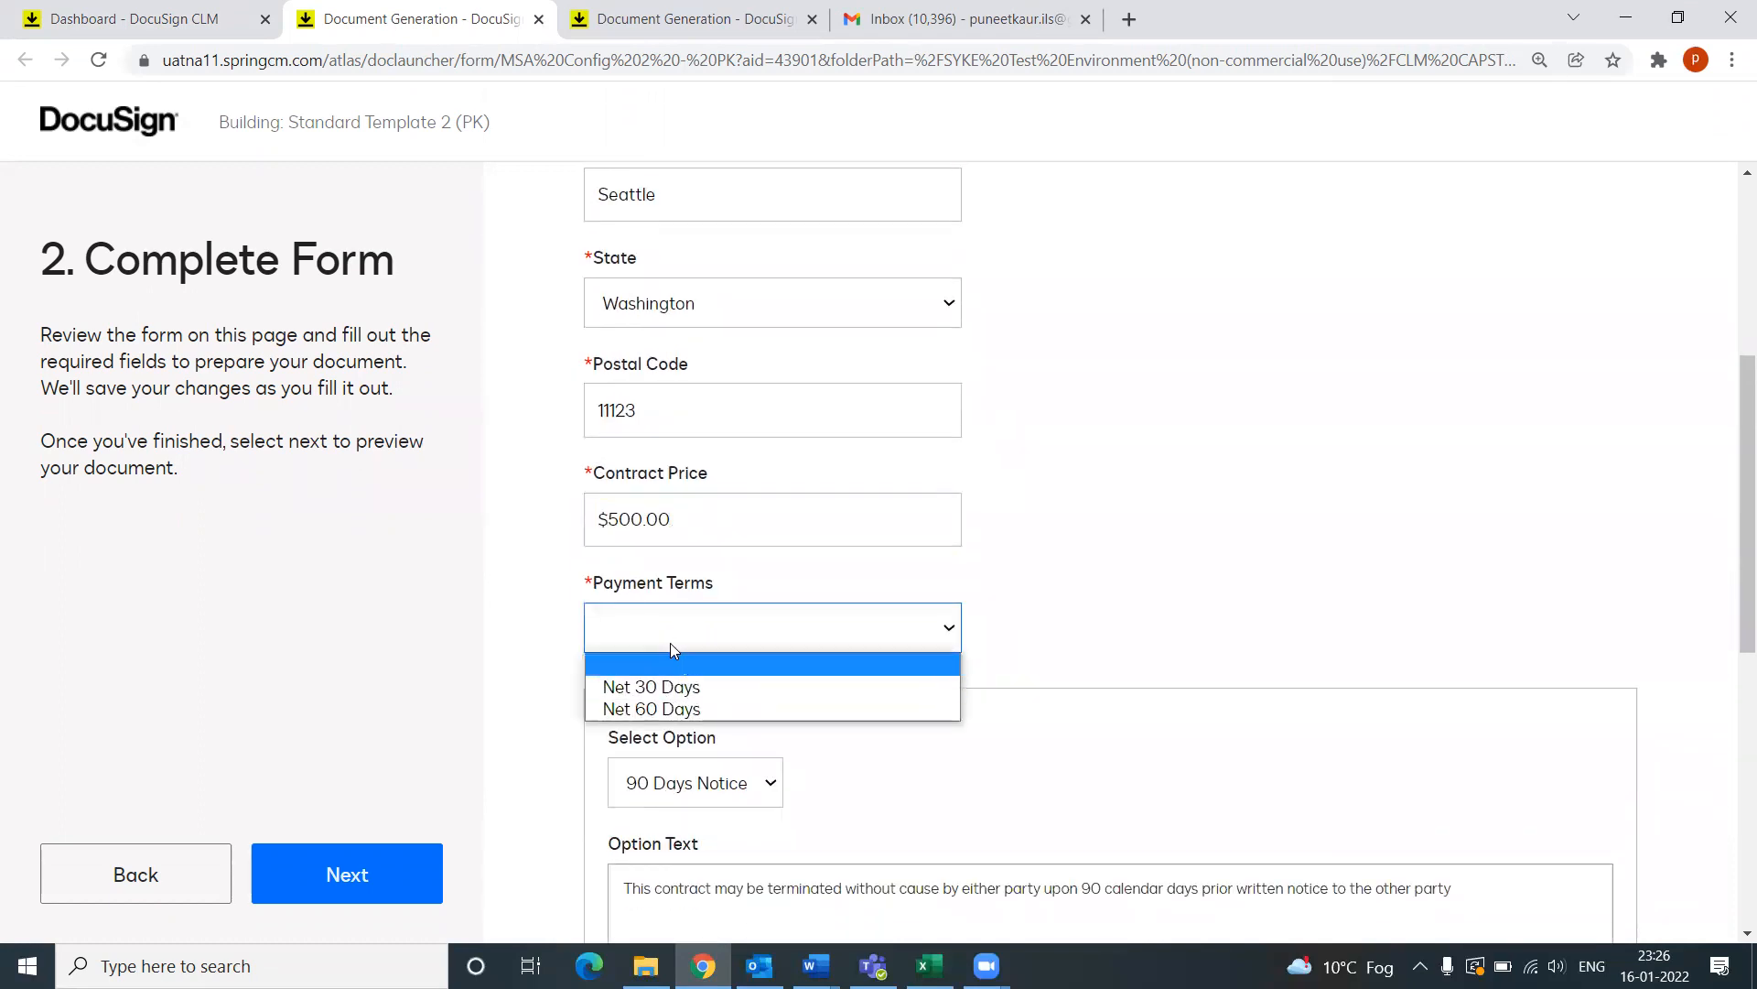
left_click(633, 691)
scroll(1028, 632, "down", 2)
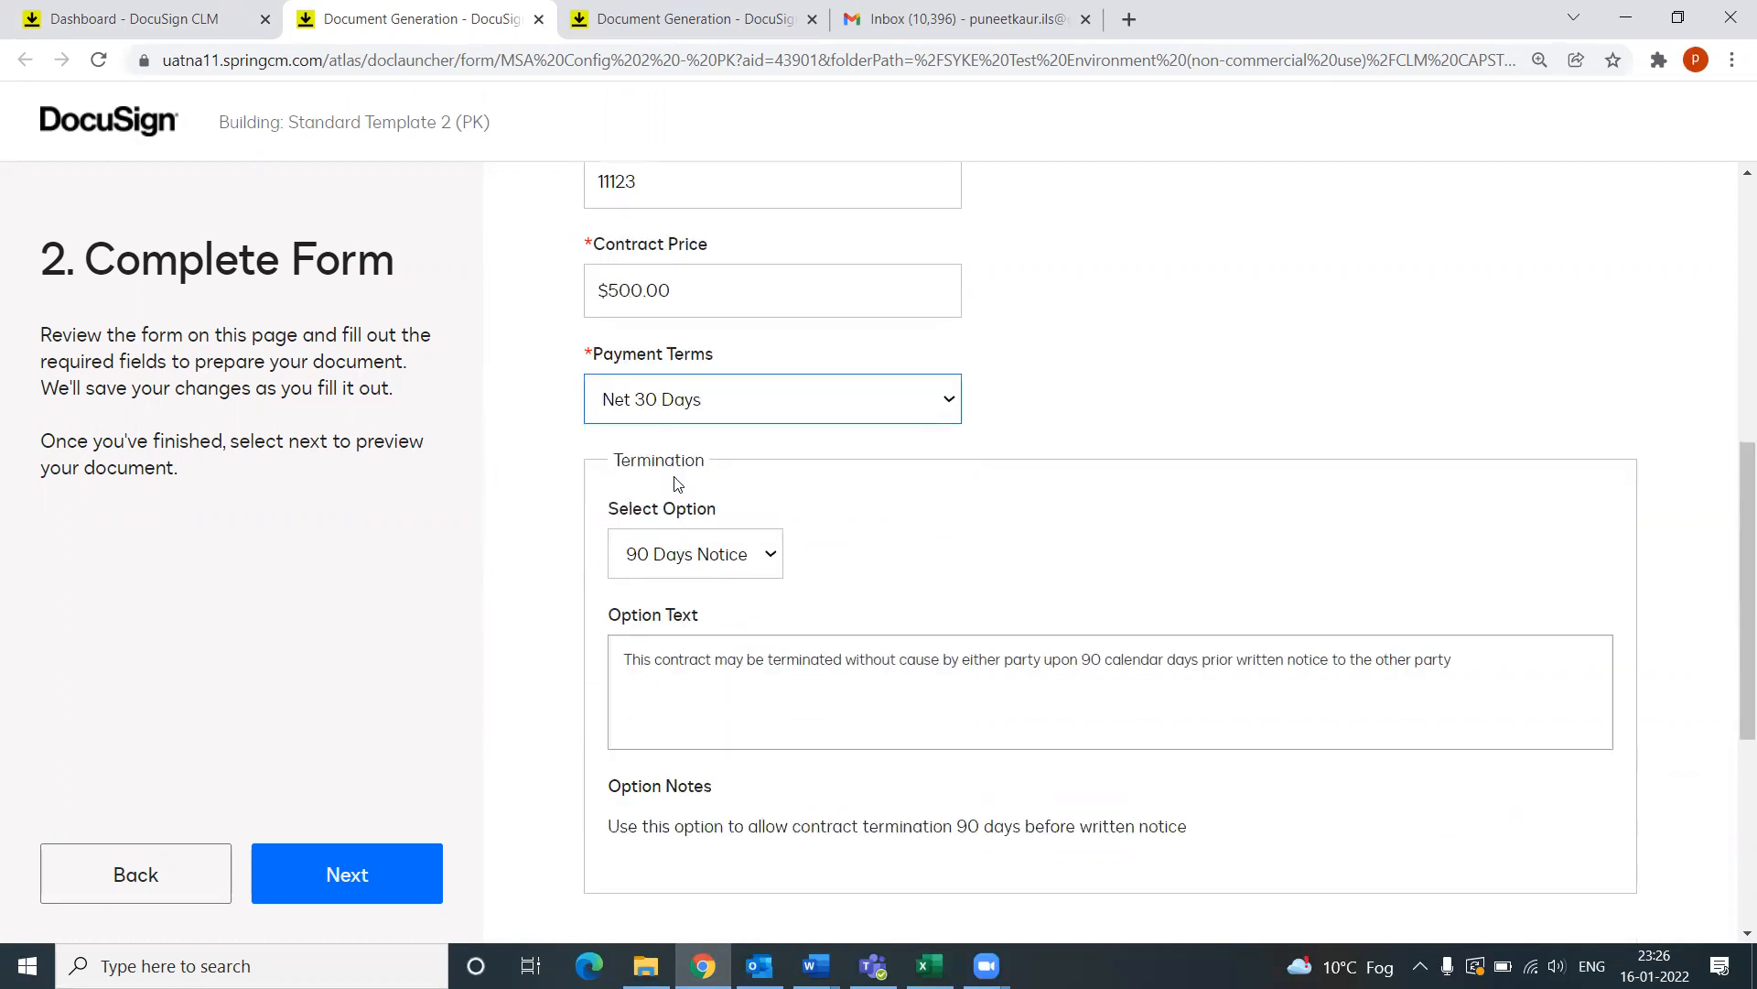
scroll(827, 495, "down", 1)
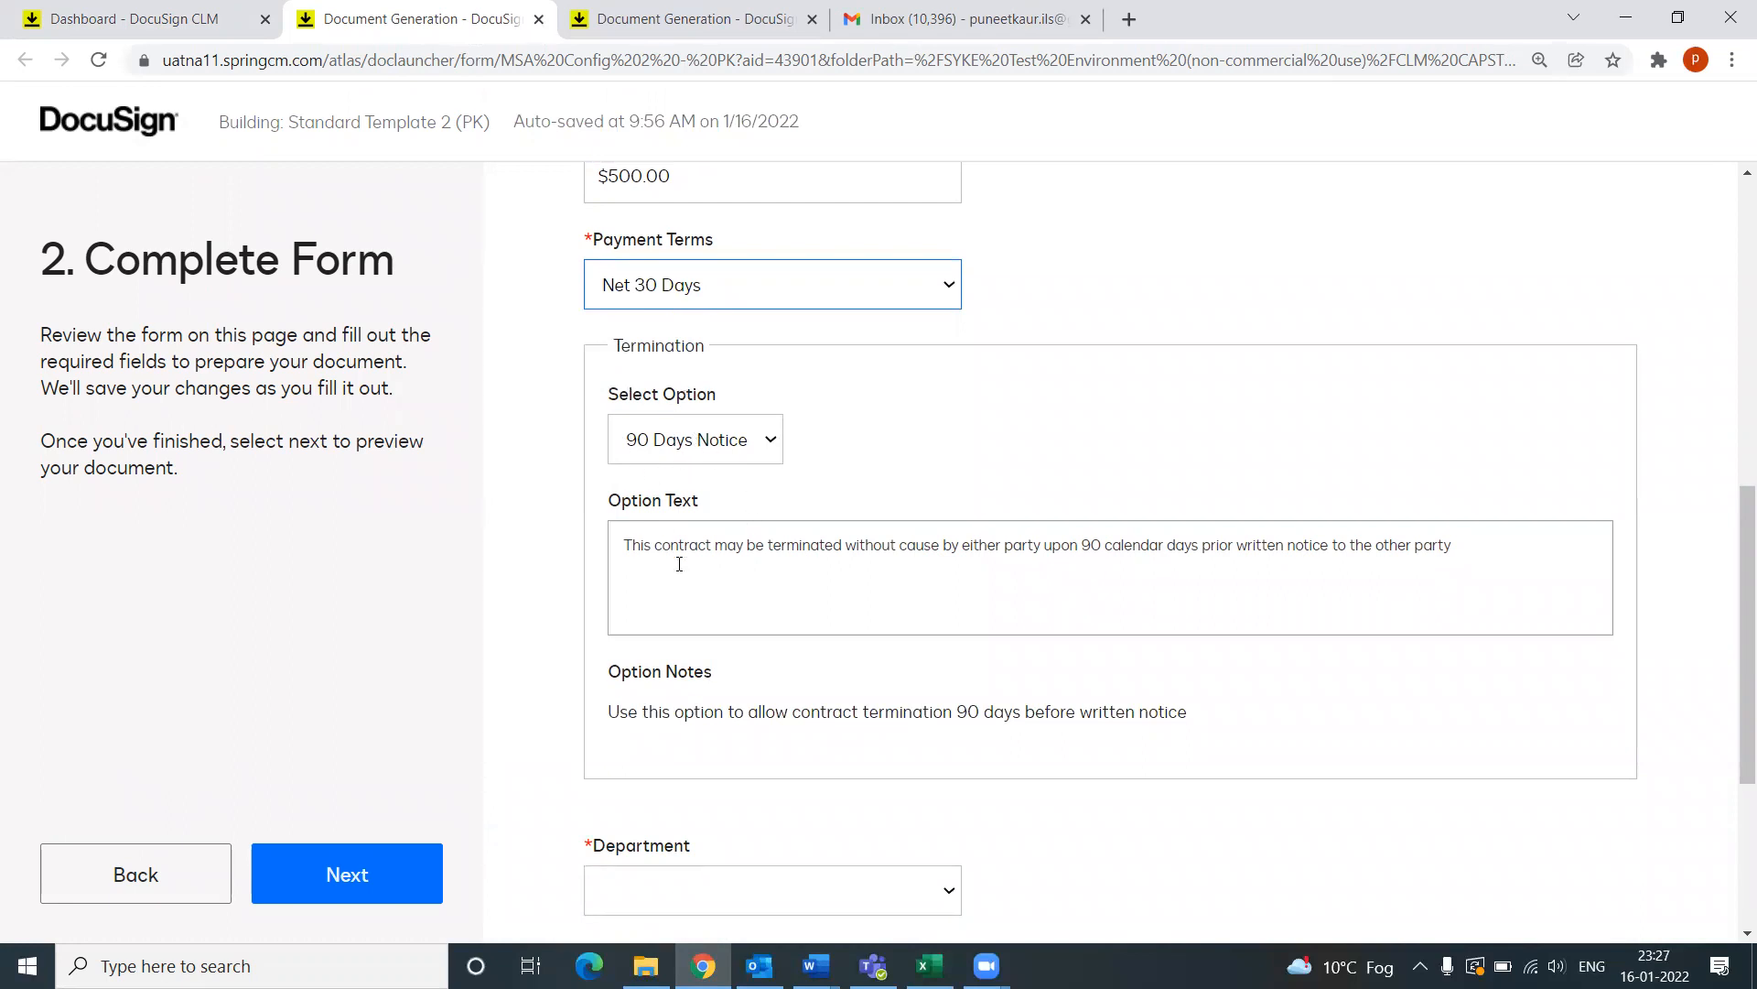
left_click(1473, 560)
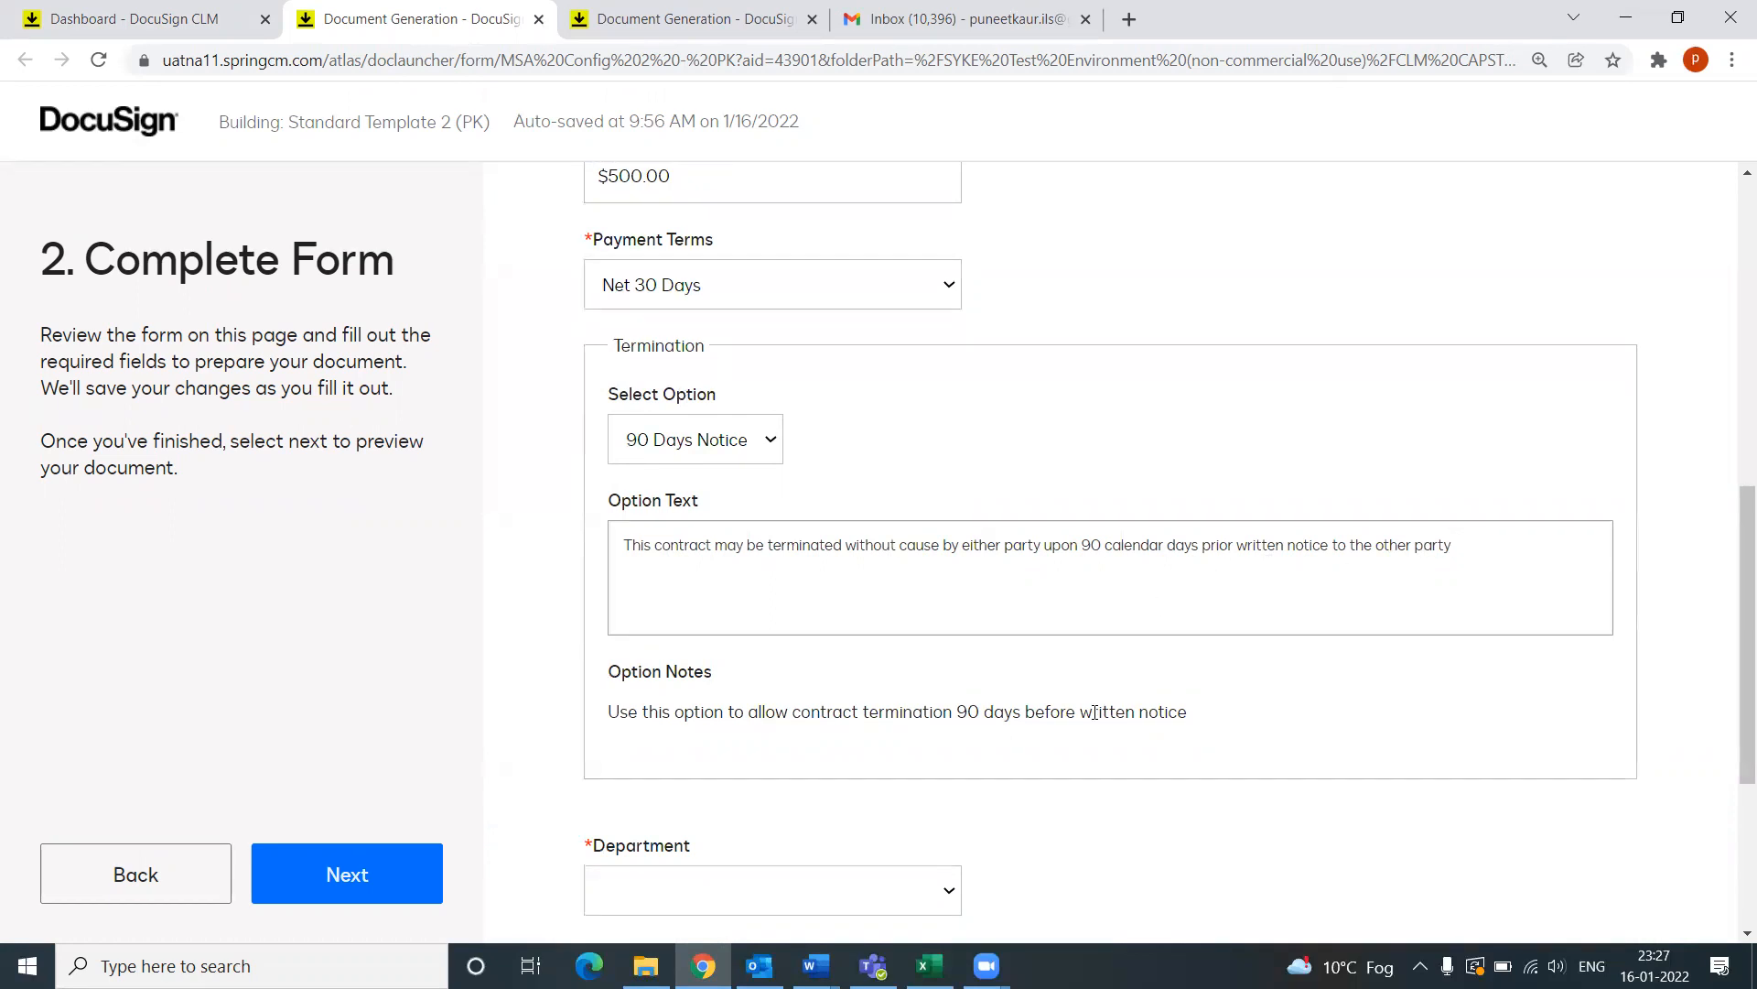
scroll(1090, 712, "down", 4)
Step: Set the Department to Legal
left_click(681, 558)
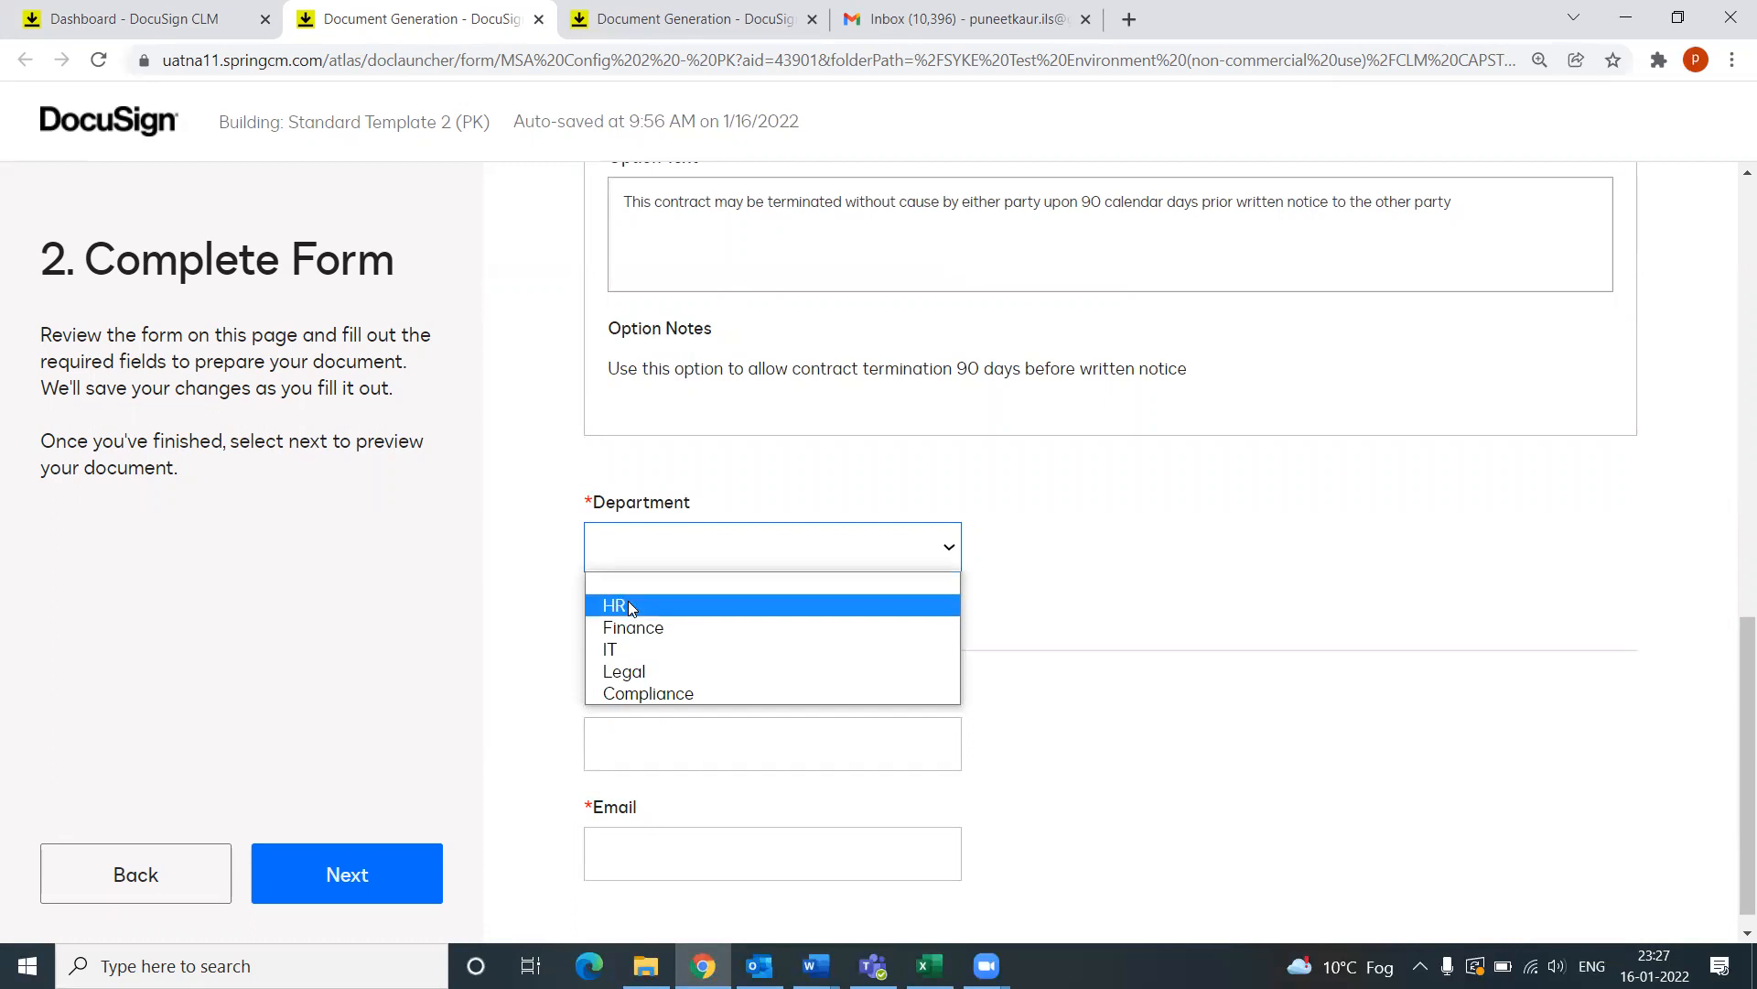
left_click(628, 676)
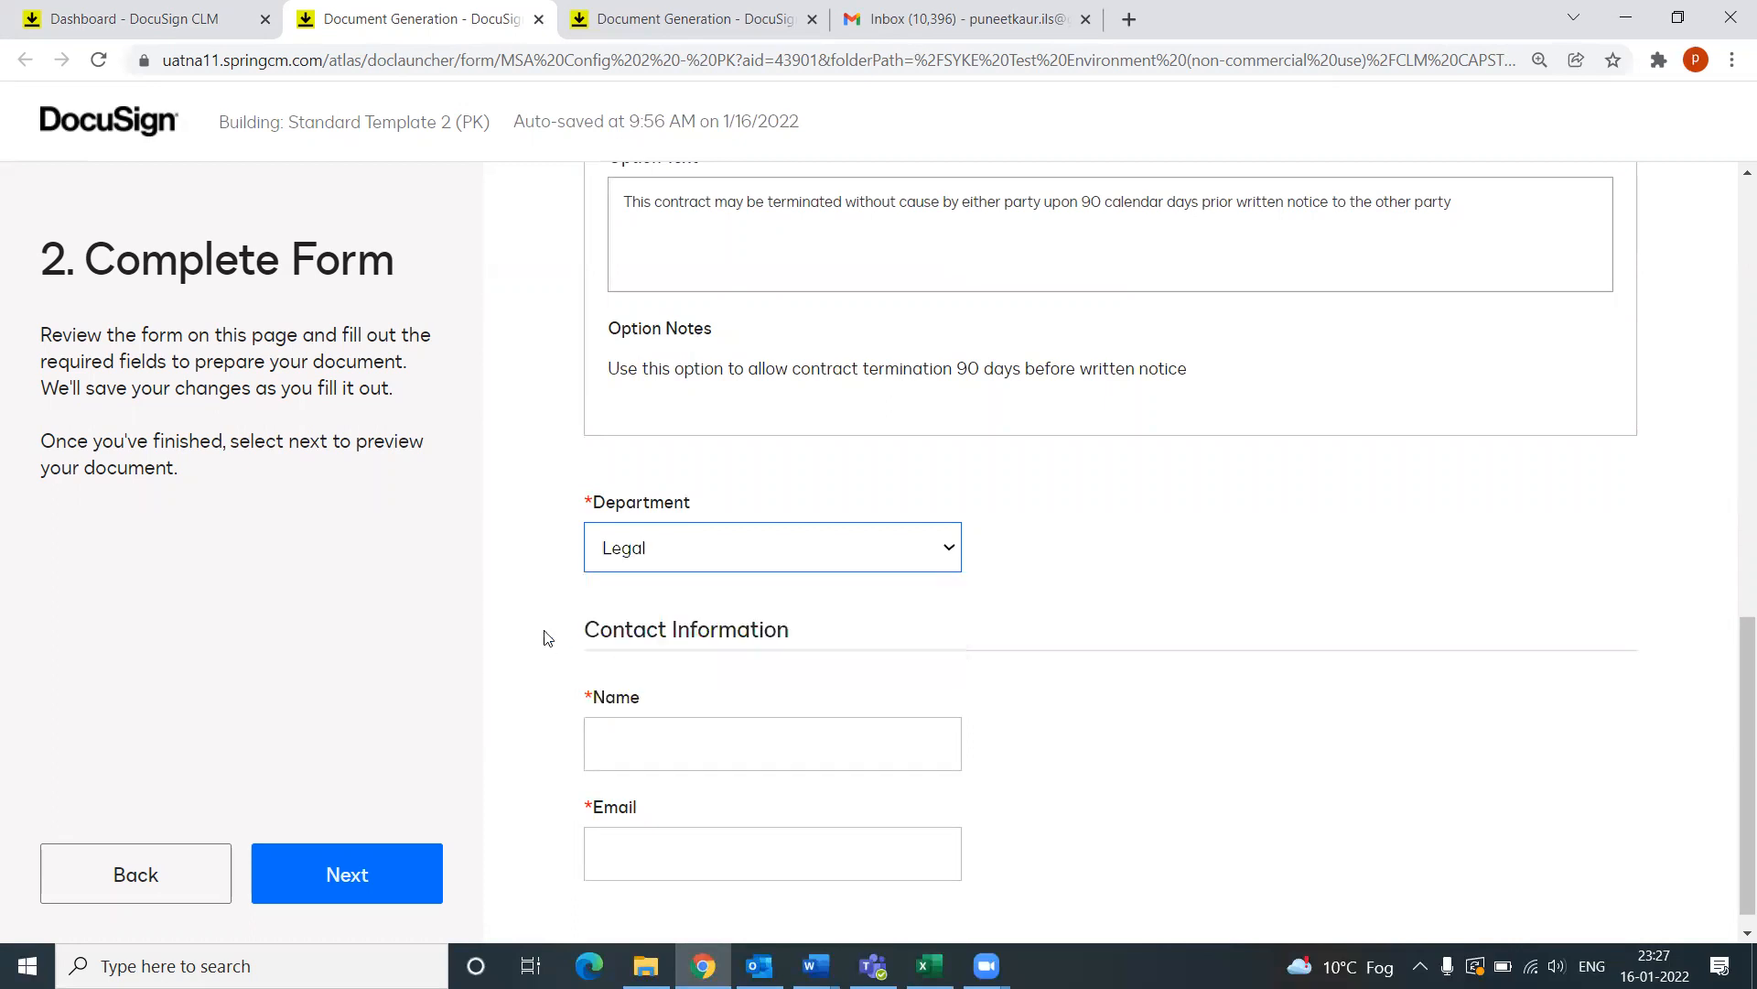
scroll(804, 668, "down", 1)
Step: Fill in the contact's name and e-mail address under Contact Information
left_click(659, 723)
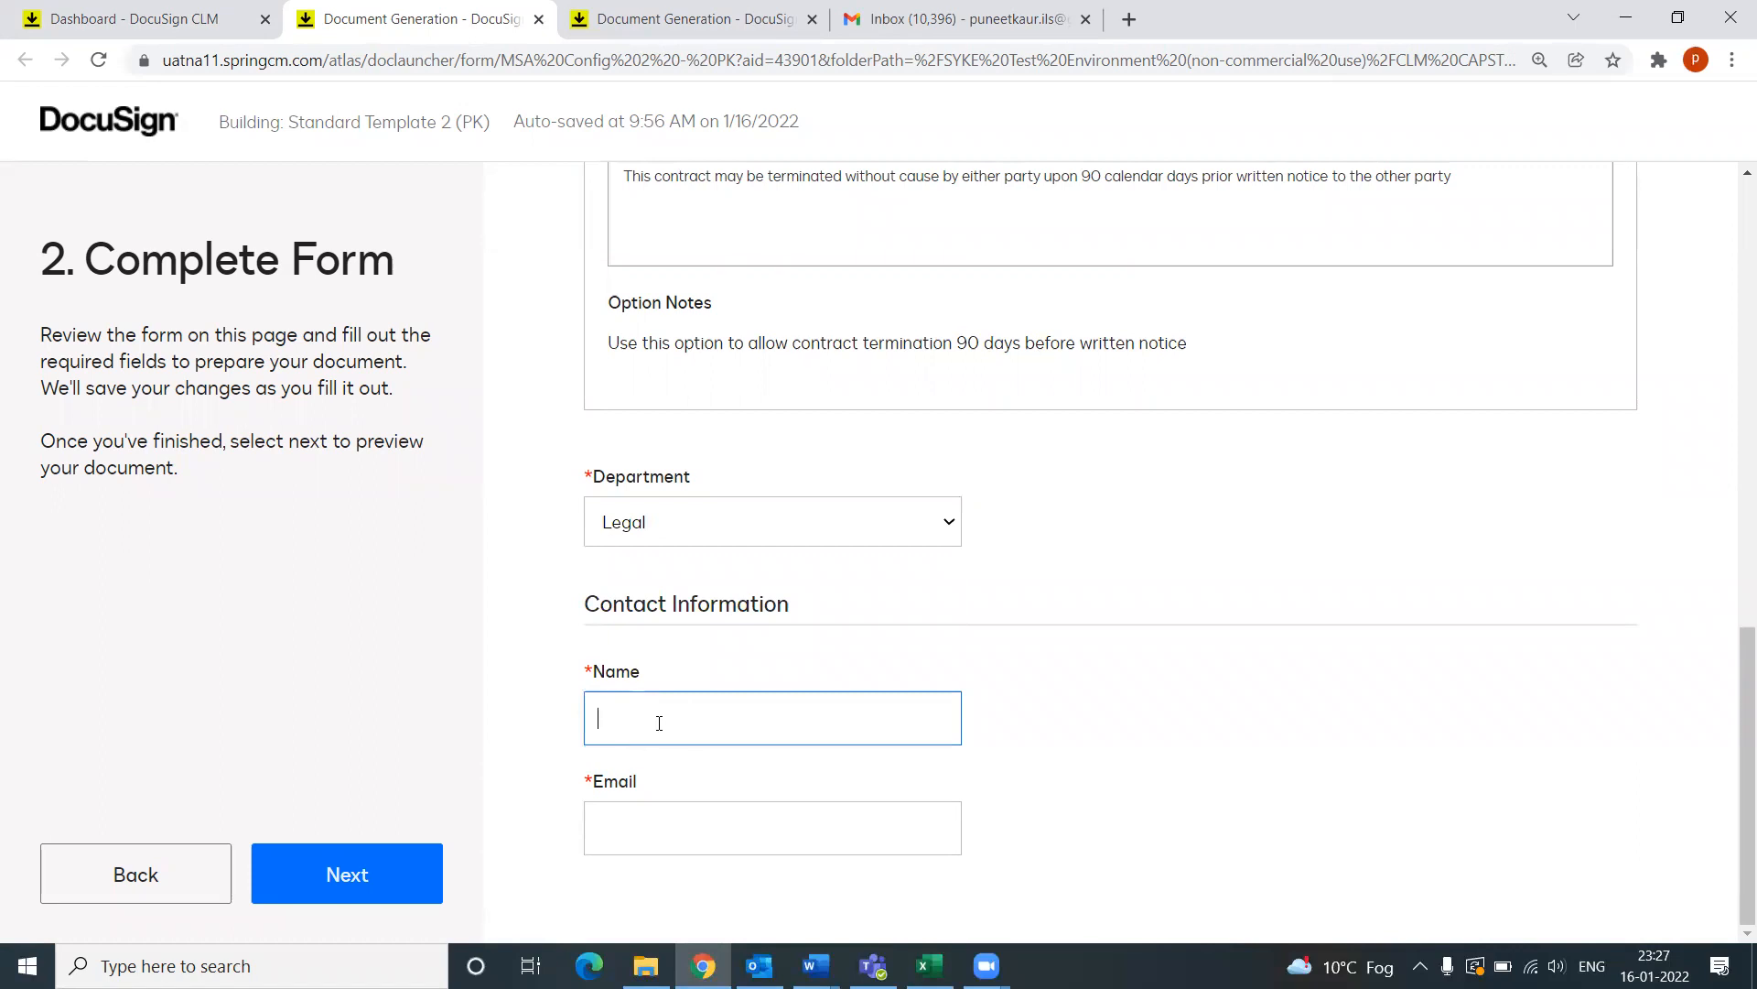
left_click(725, 829)
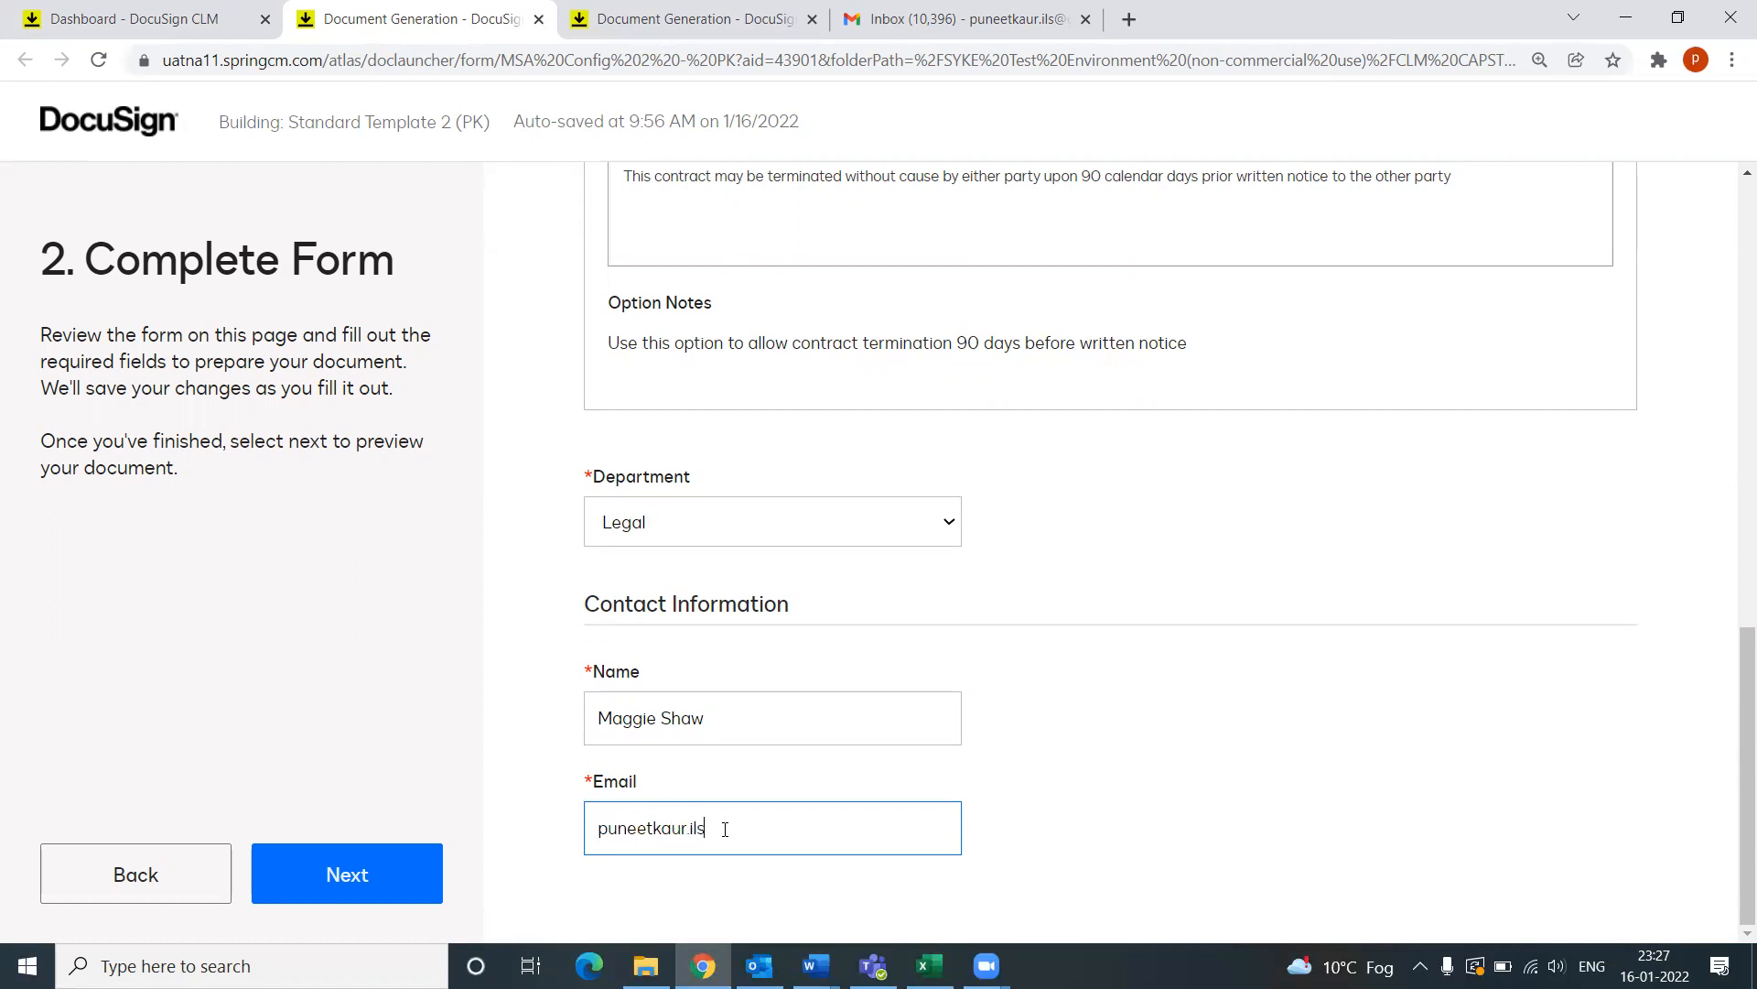
Step: Scroll back up to check the PQR LLC name, address and contract price
scroll(846, 762, "up", 1)
scroll(845, 763, "up", 10)
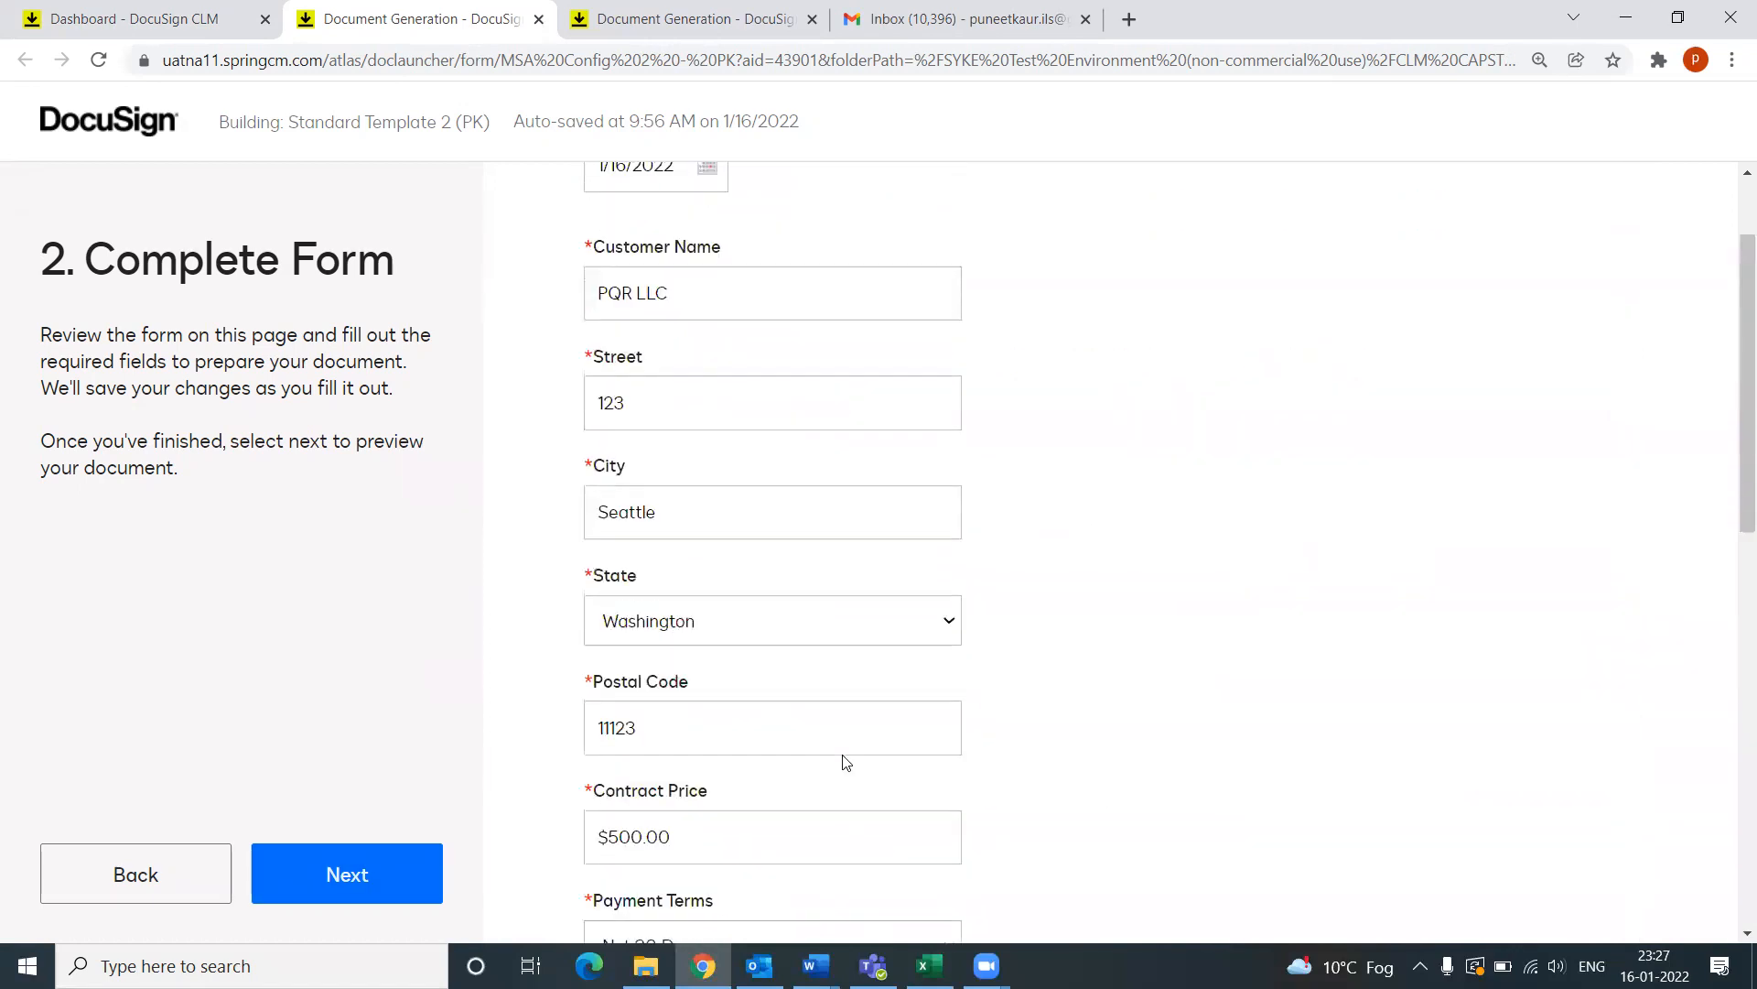
scroll(712, 701, "down", 1)
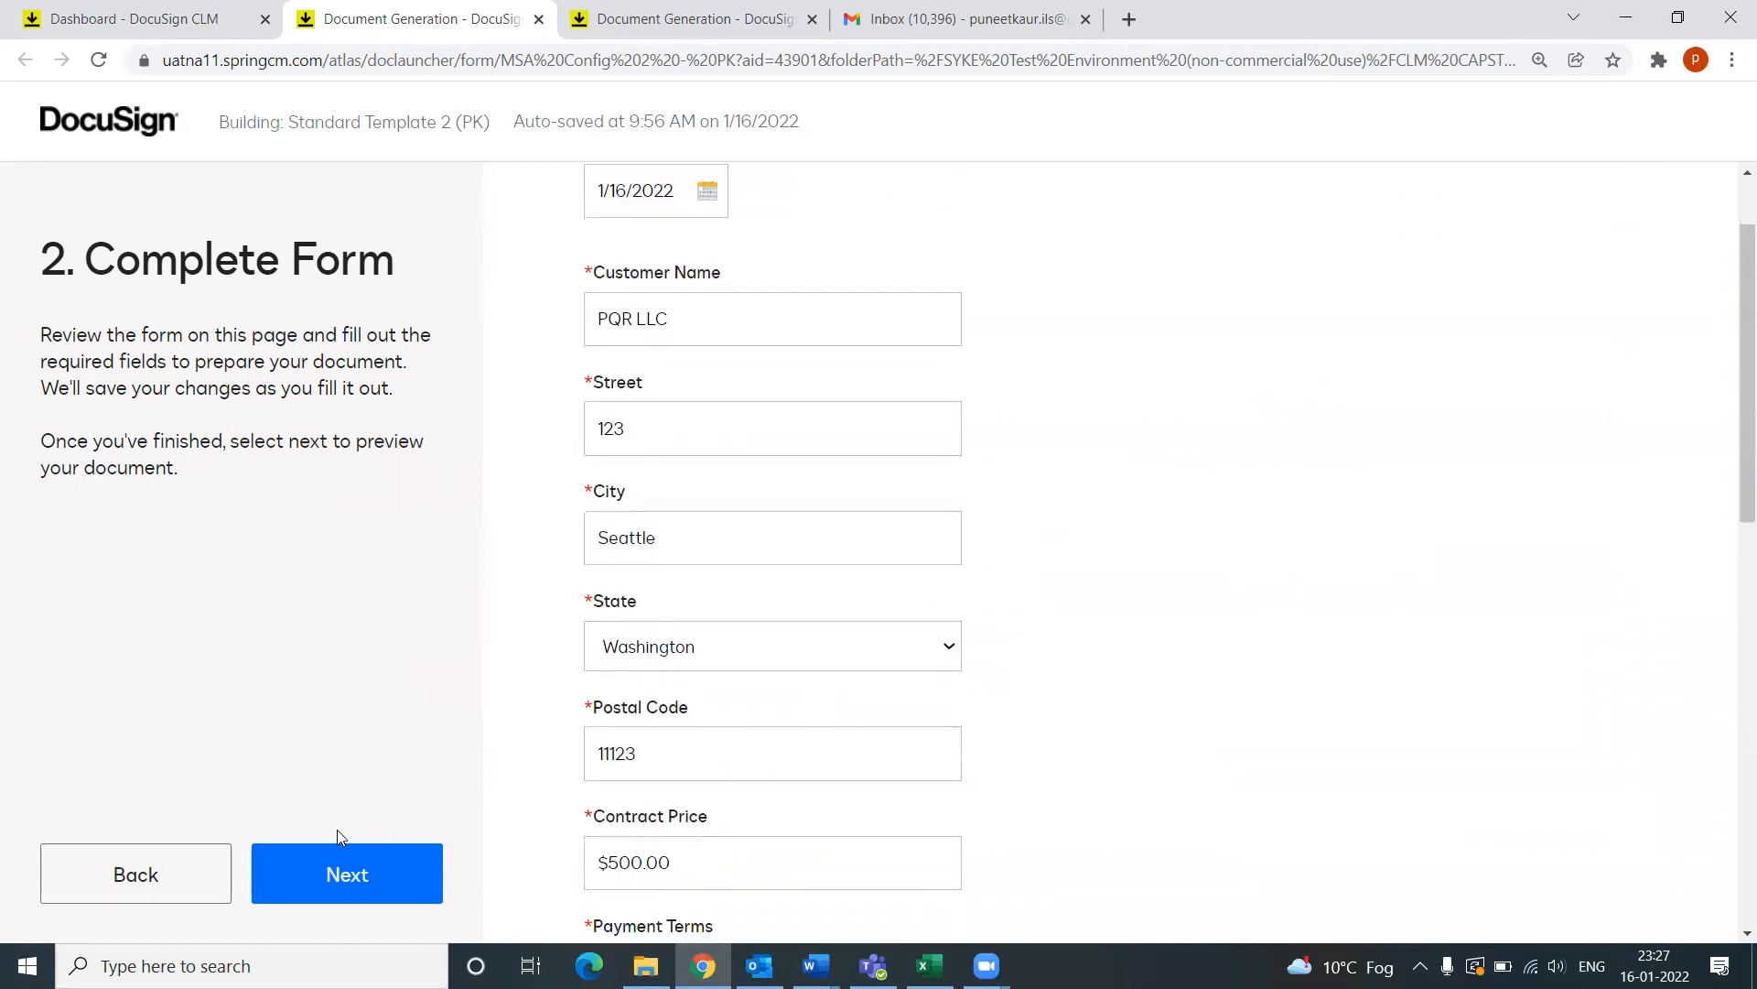
Step: Build the agreement preview and highlight the customer name PQR LLC
left_click(355, 866)
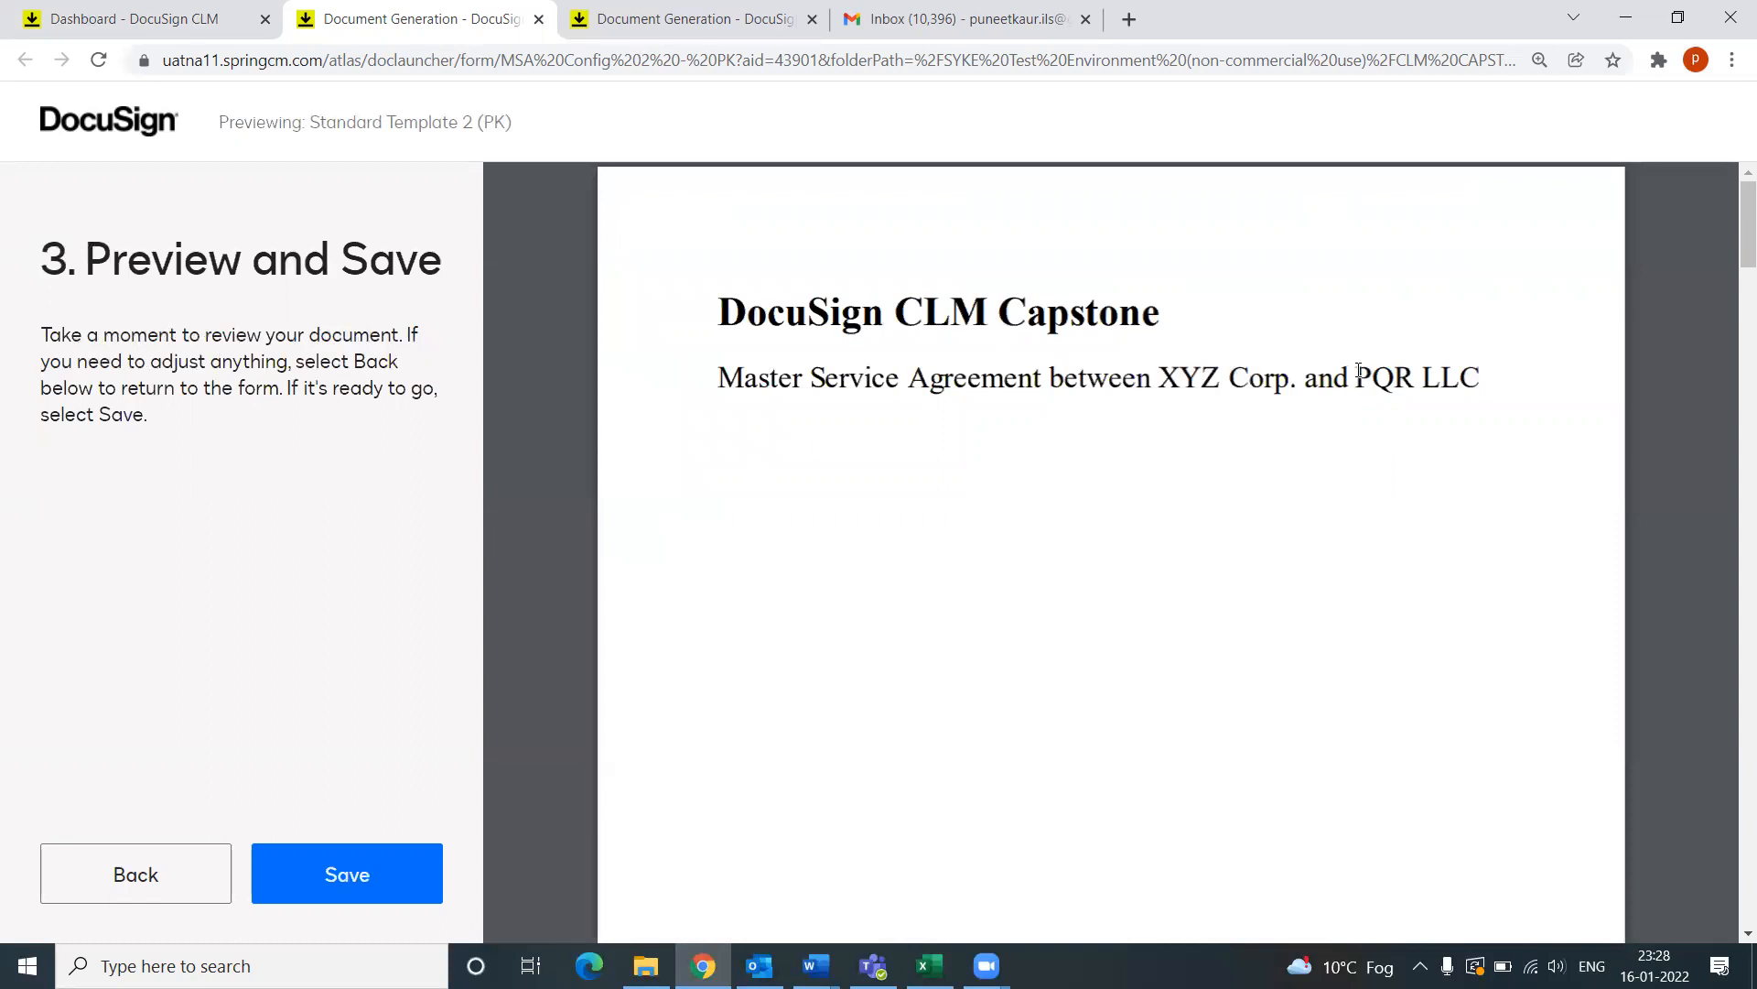
left_click_drag(1357, 375, 1516, 375)
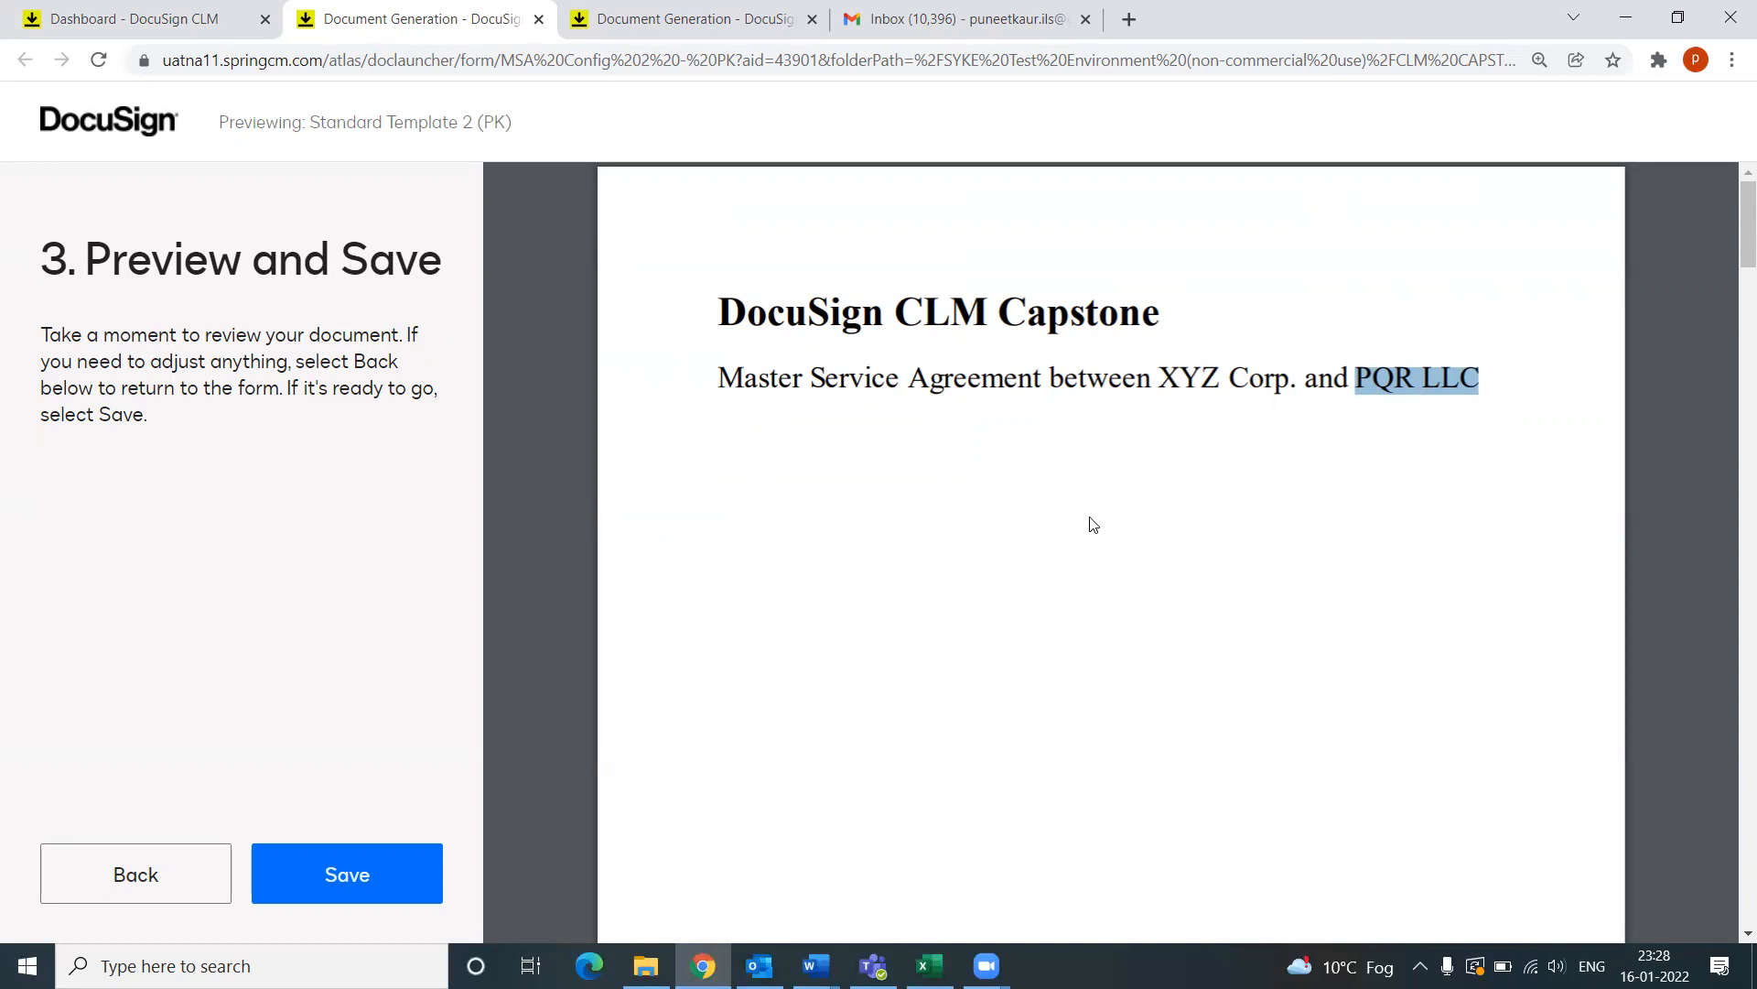
scroll(837, 379, "down", 1)
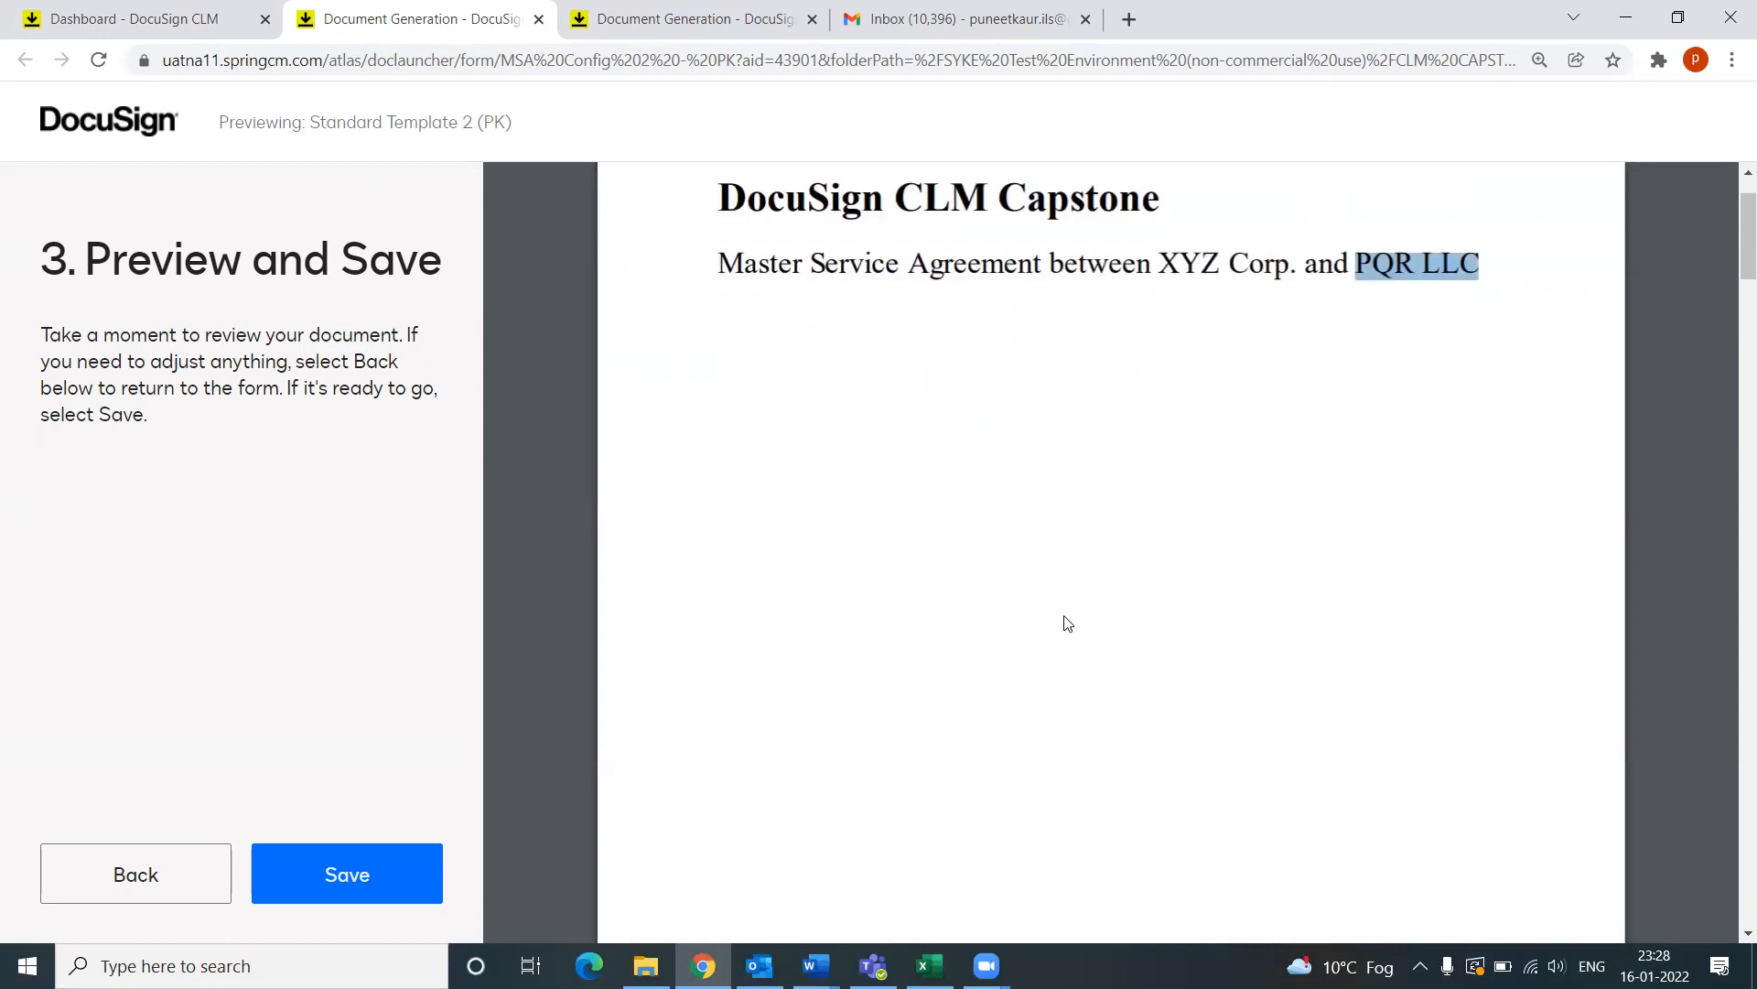
scroll(1069, 625, "down", 1)
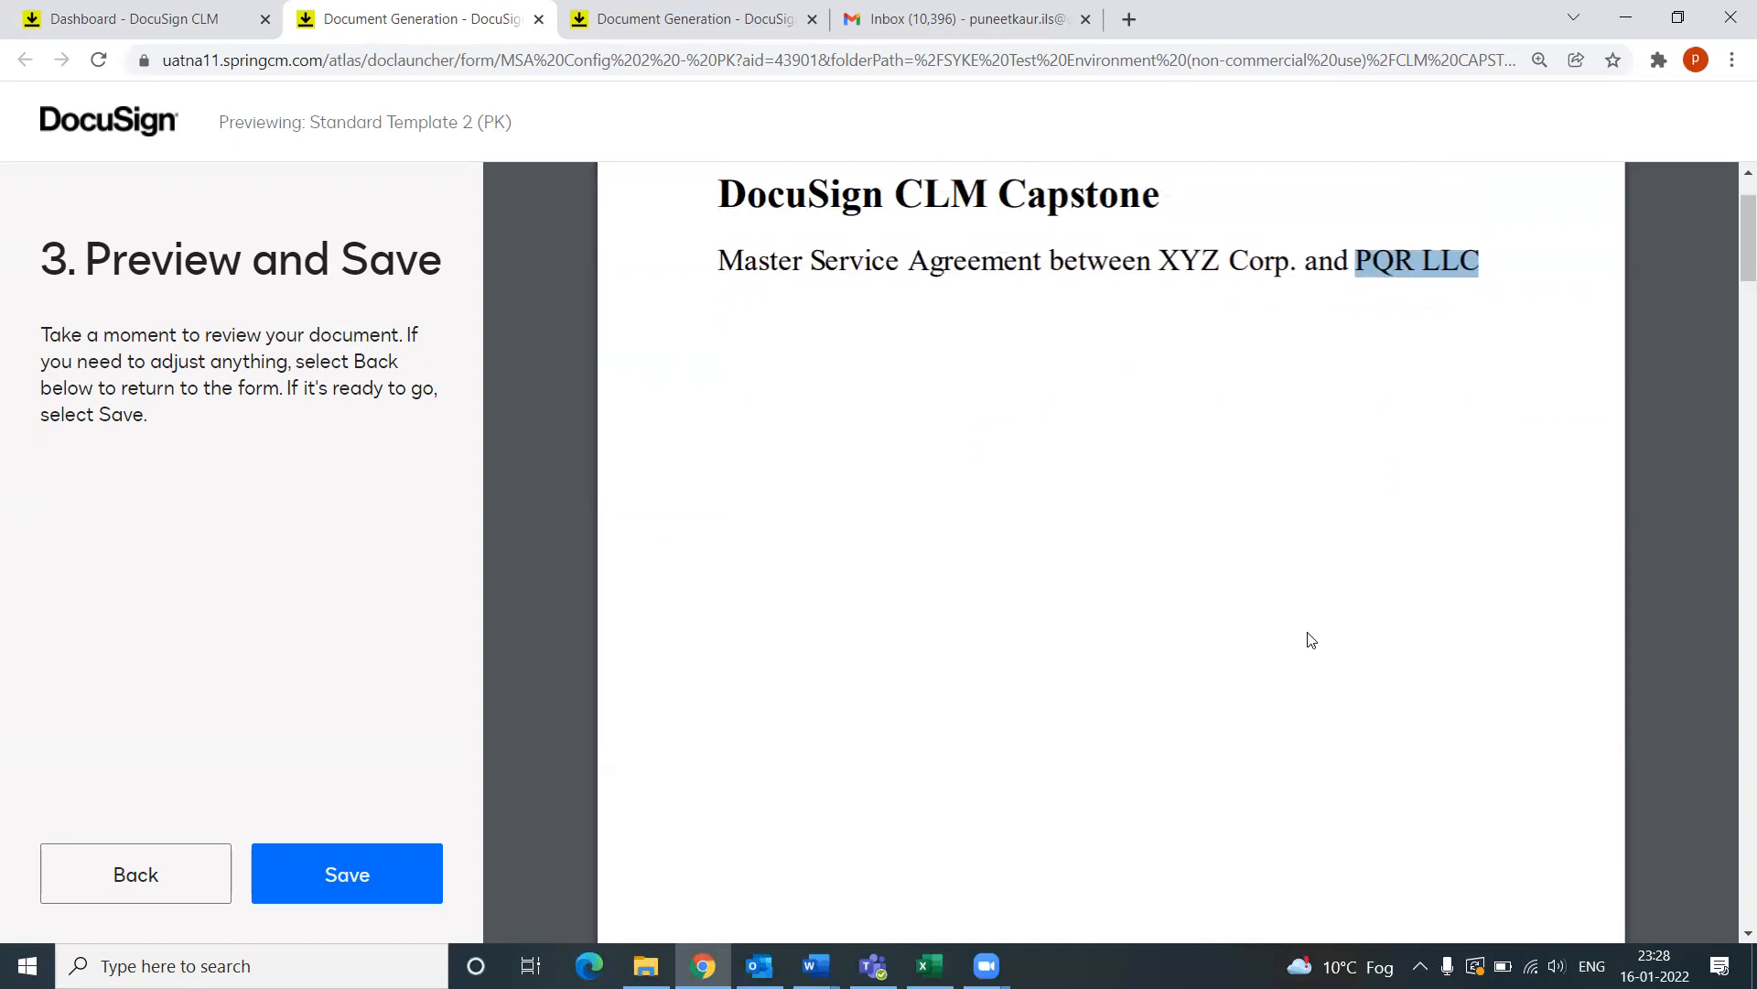
scroll(1311, 645, "down", 1)
scroll(1311, 646, "down", 4)
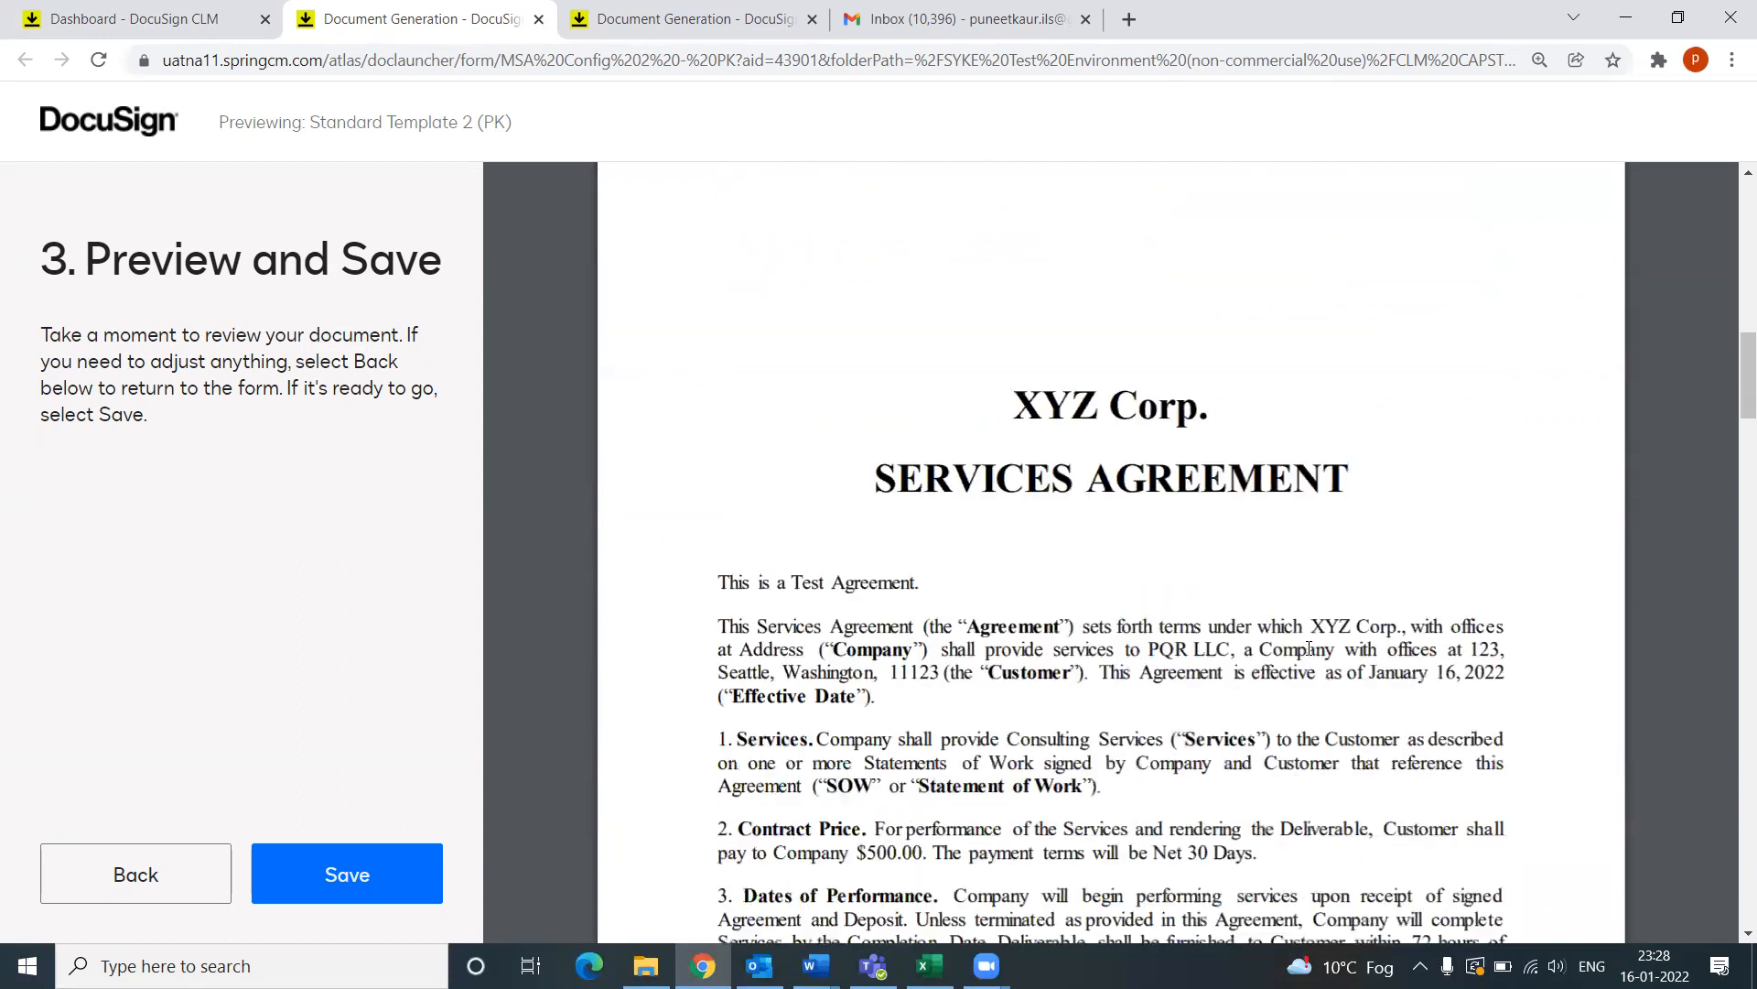
scroll(1311, 652, "down", 2)
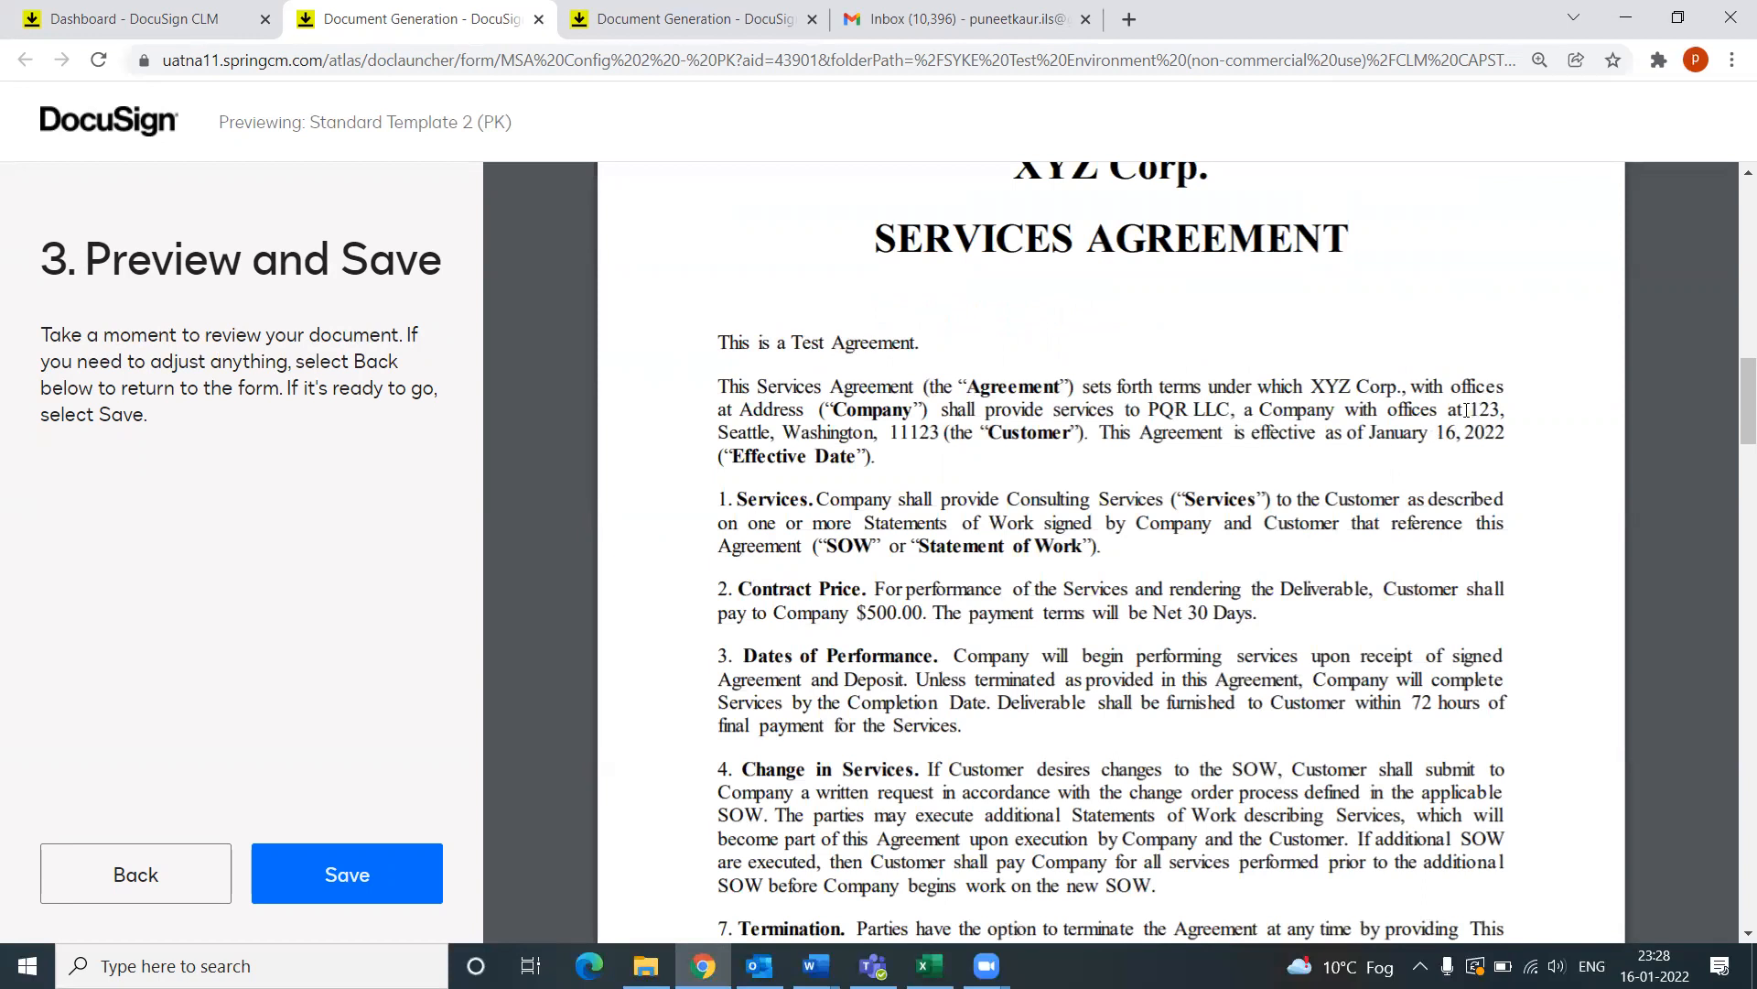
Step: Highlight the customer address, date, Net 30 Days terms and 90-day termination notice
left_click_drag(1473, 409, 935, 433)
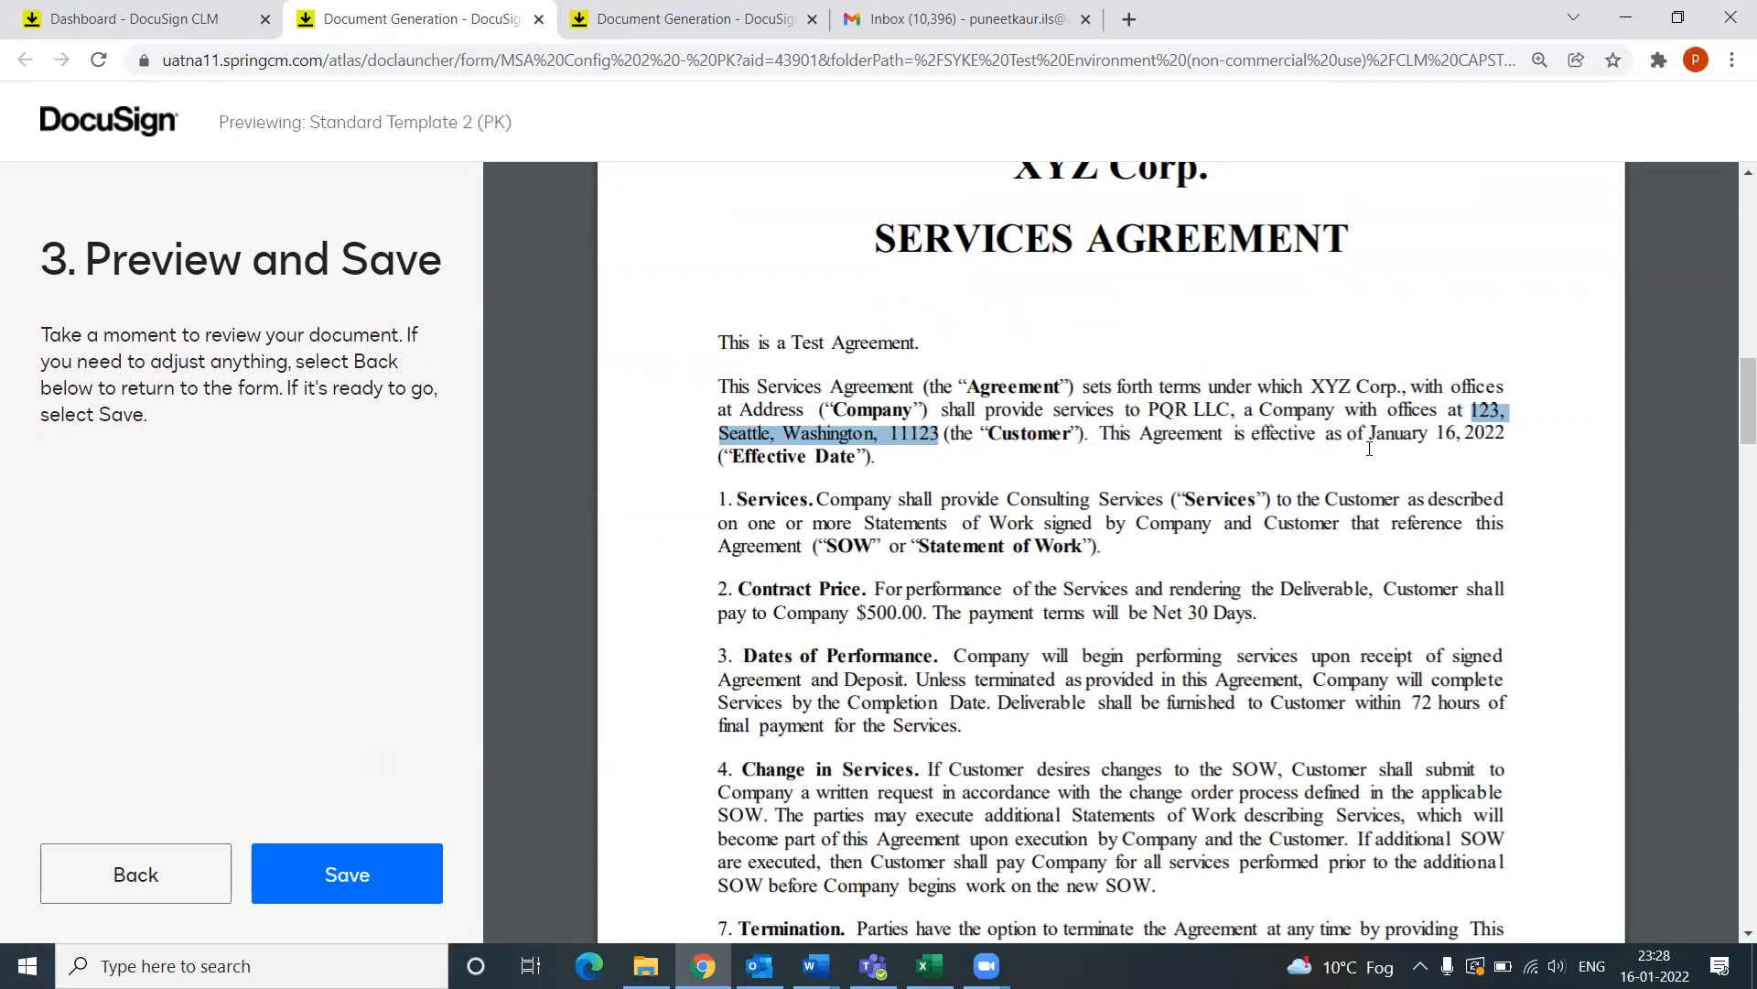
scroll(1369, 448, "down", 1)
left_click_drag(1370, 320, 1505, 320)
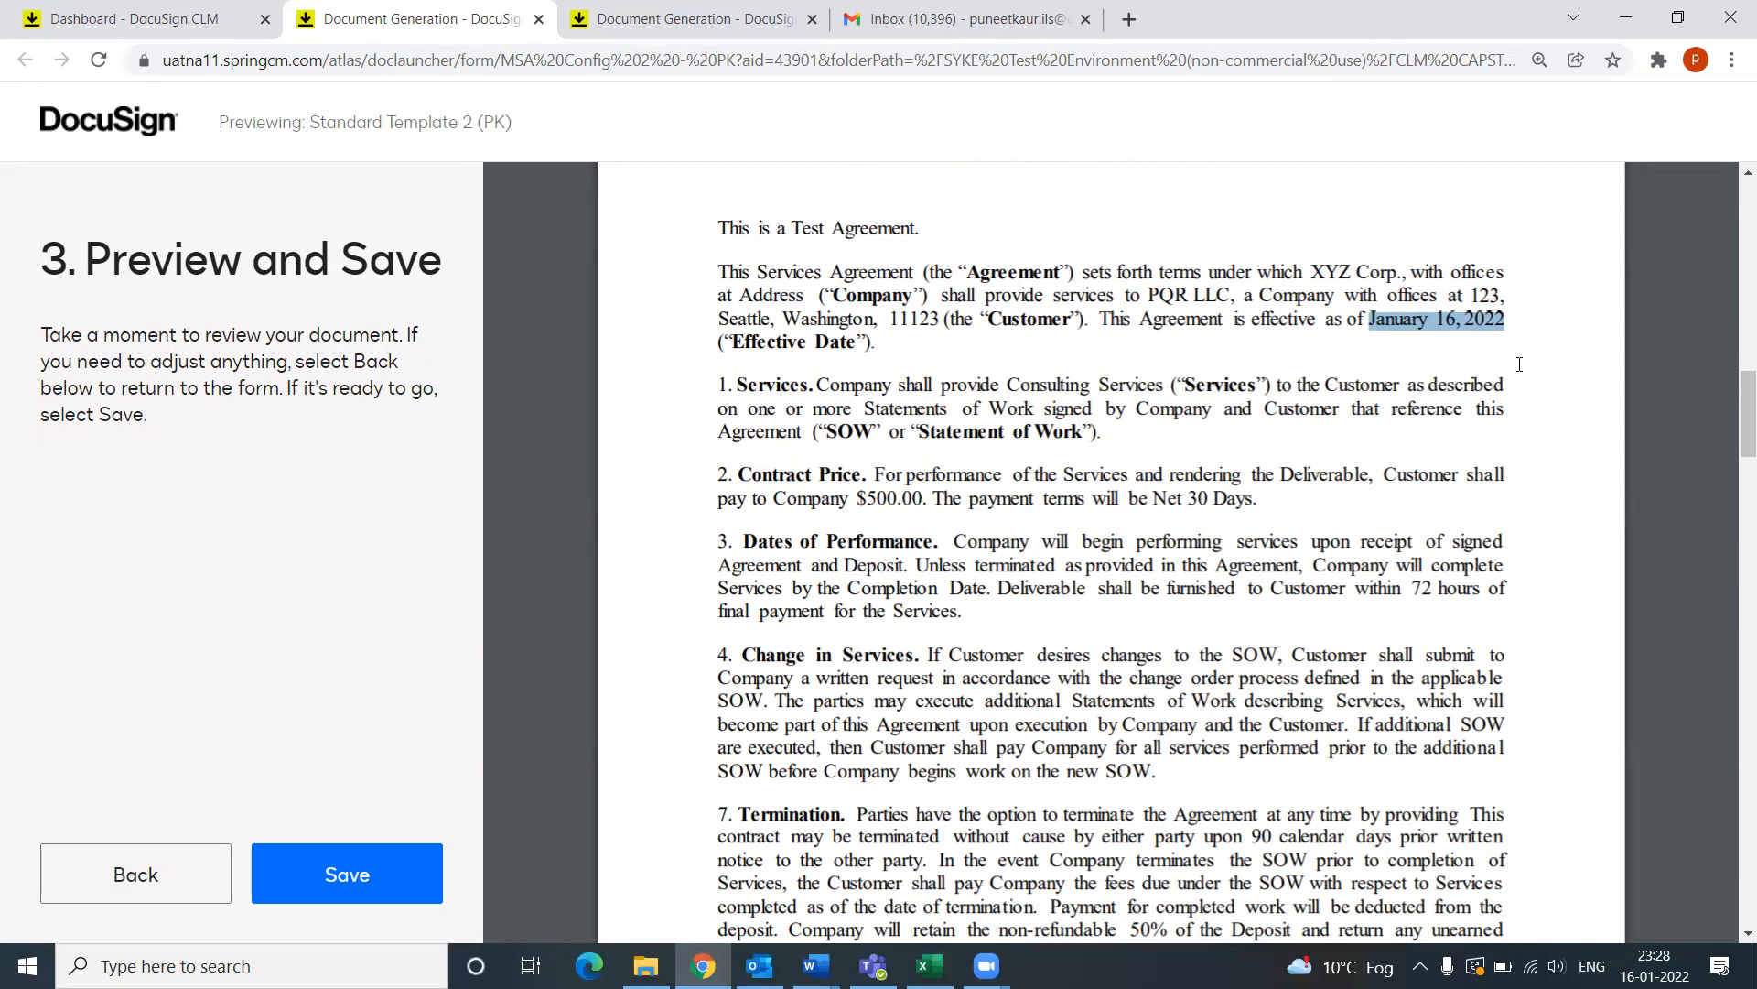
scroll(1106, 477, "down", 1)
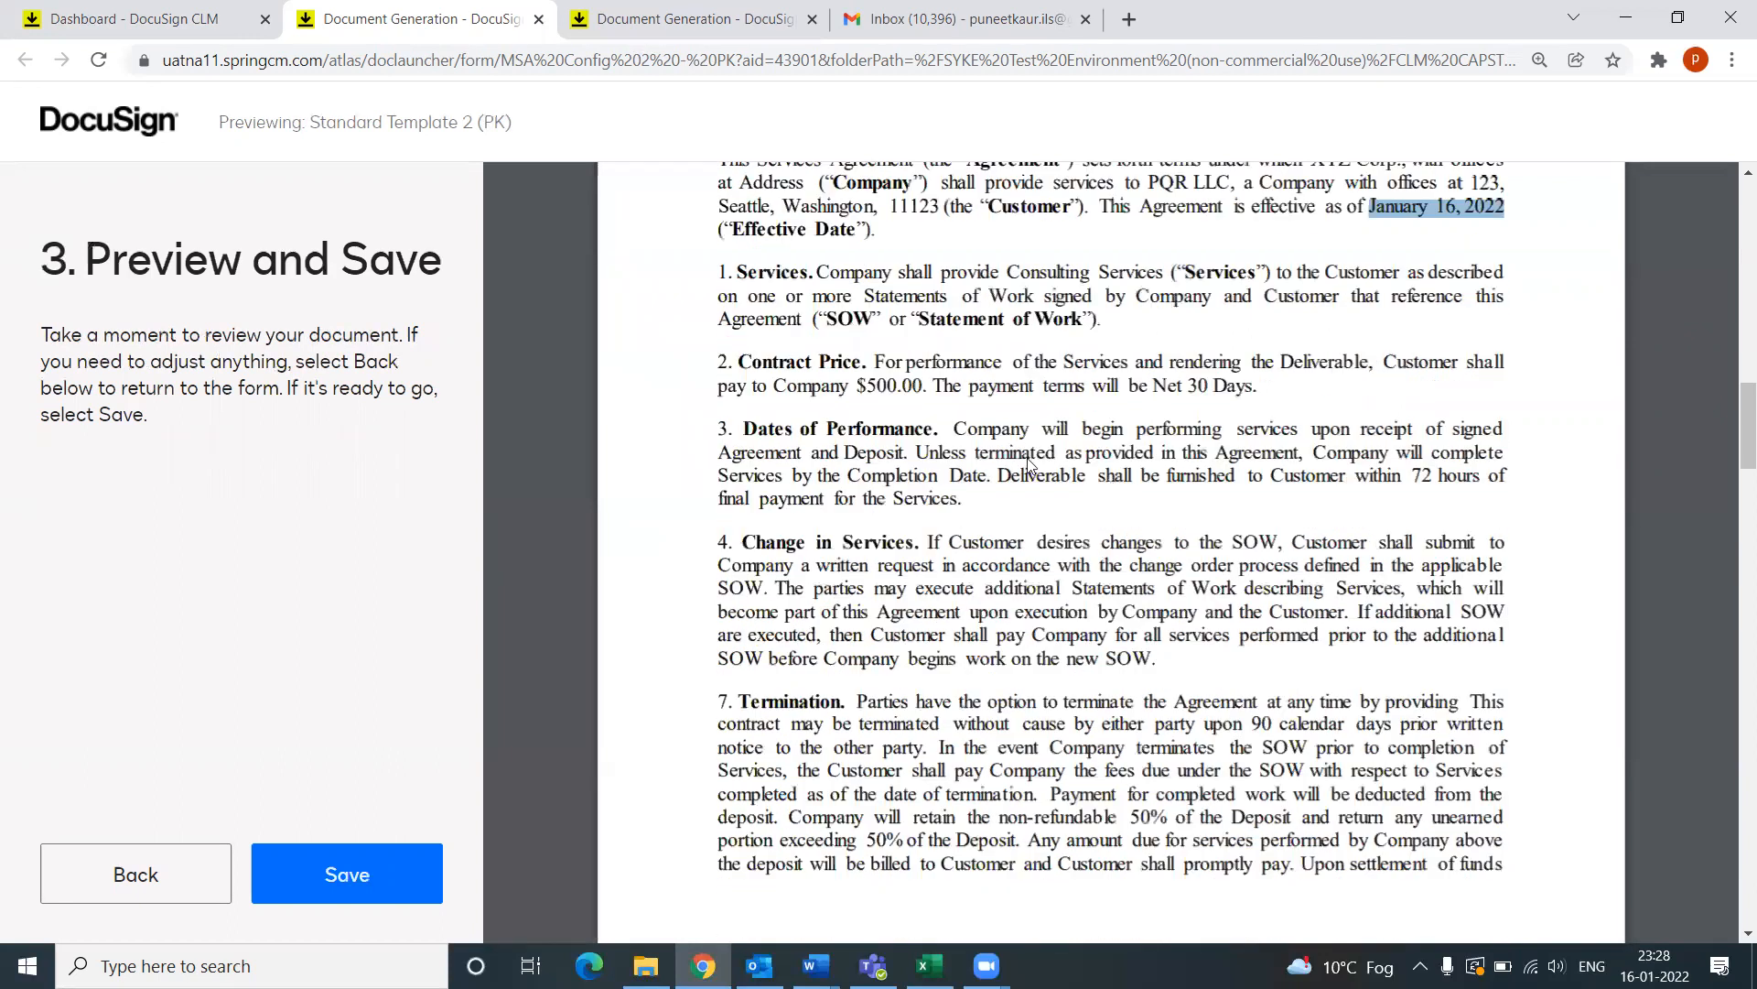
scroll(876, 273, "down", 1)
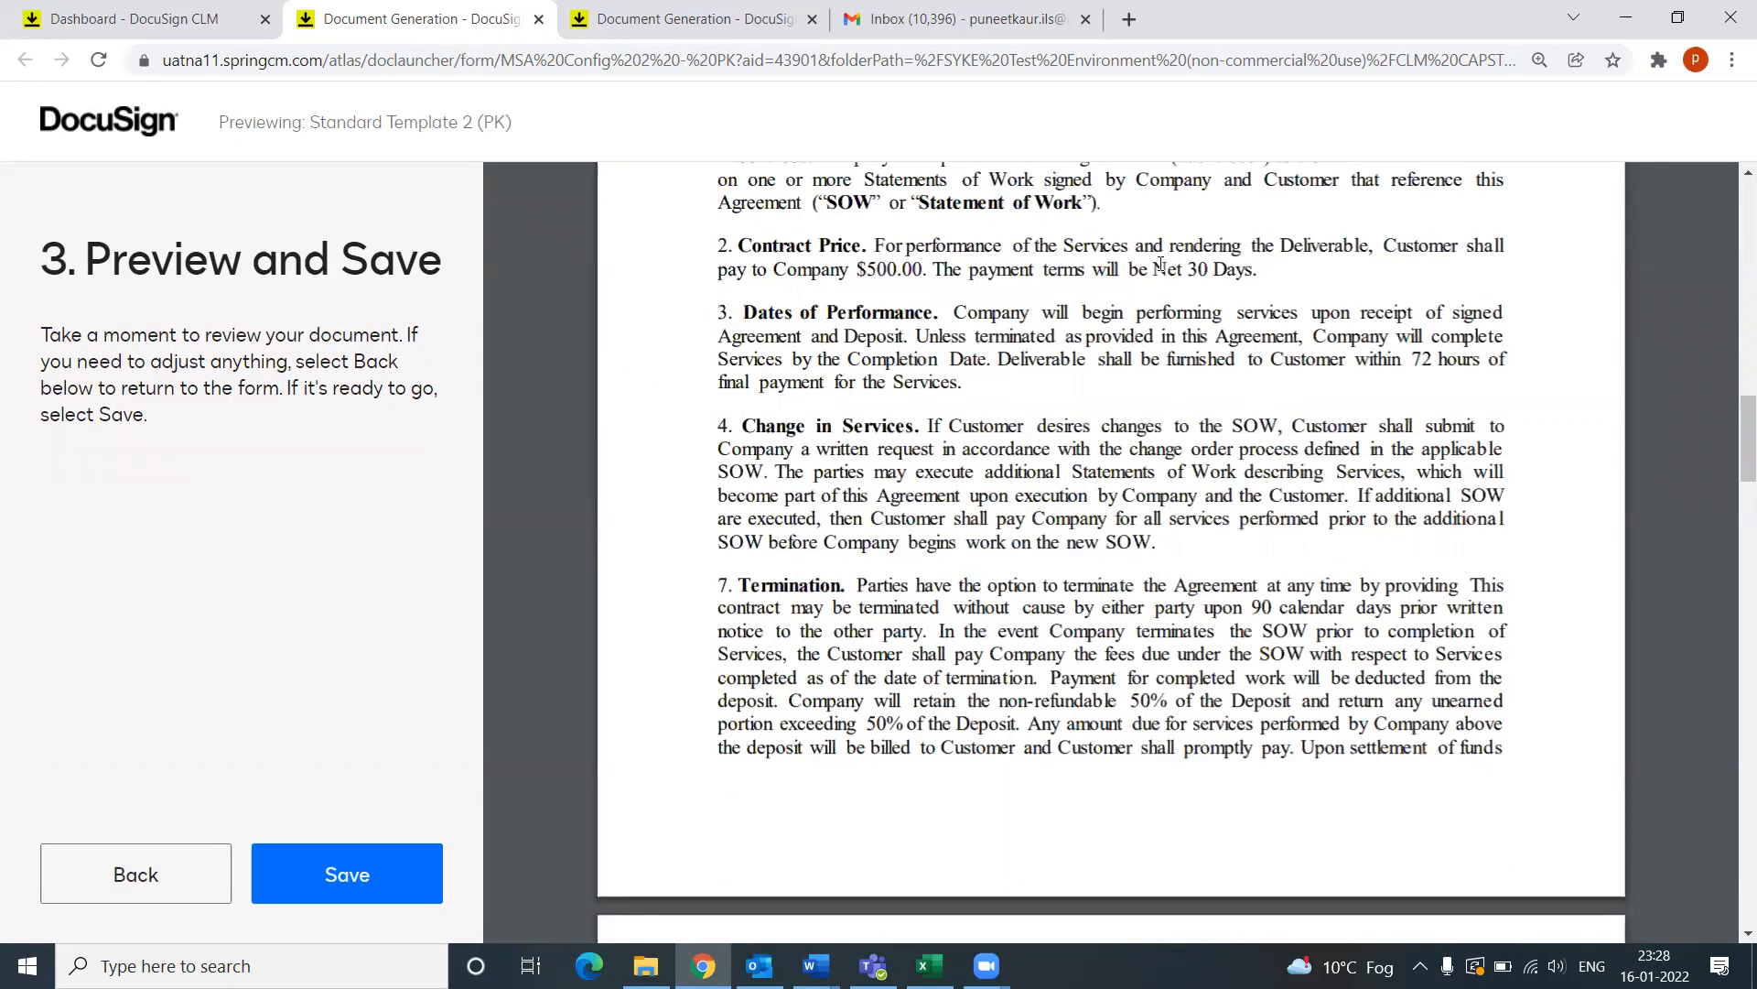
left_click_drag(1156, 267, 1247, 269)
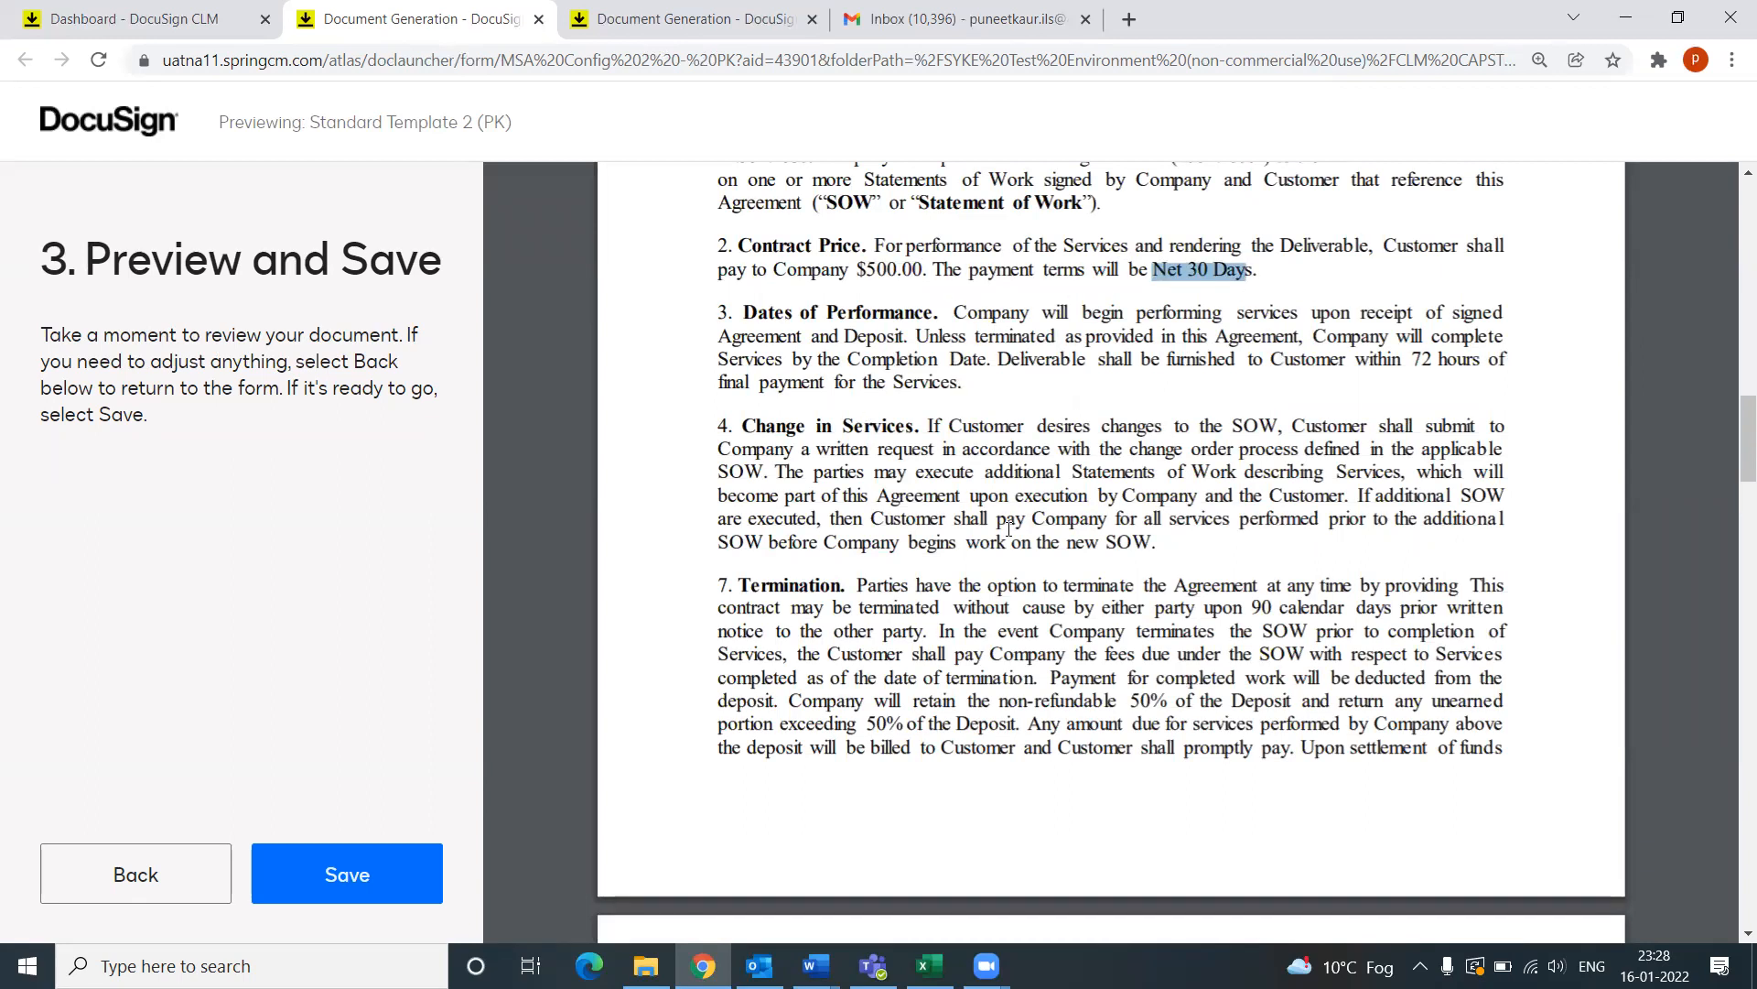
scroll(1009, 529, "down", 3)
left_click_drag(859, 236, 1434, 275)
Step: Scroll through the rest of the agreement and save it
scroll(1277, 494, "down", 1)
scroll(1232, 534, "down", 6)
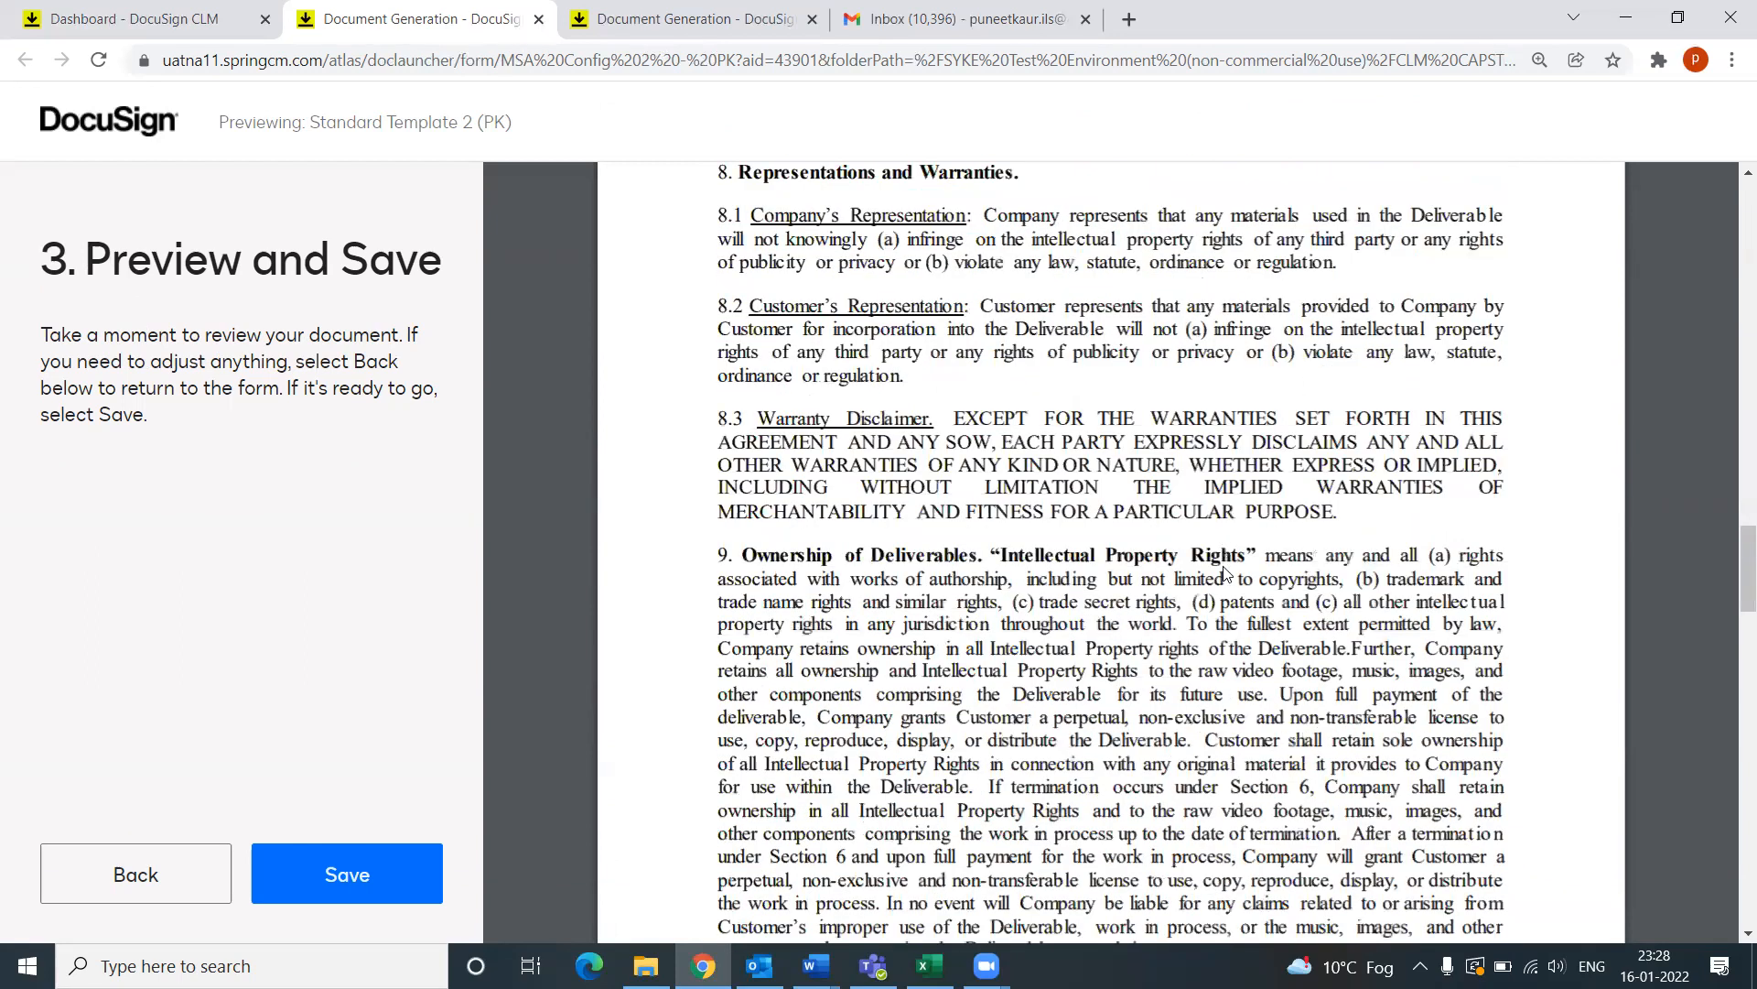
scroll(1291, 576, "down", 10)
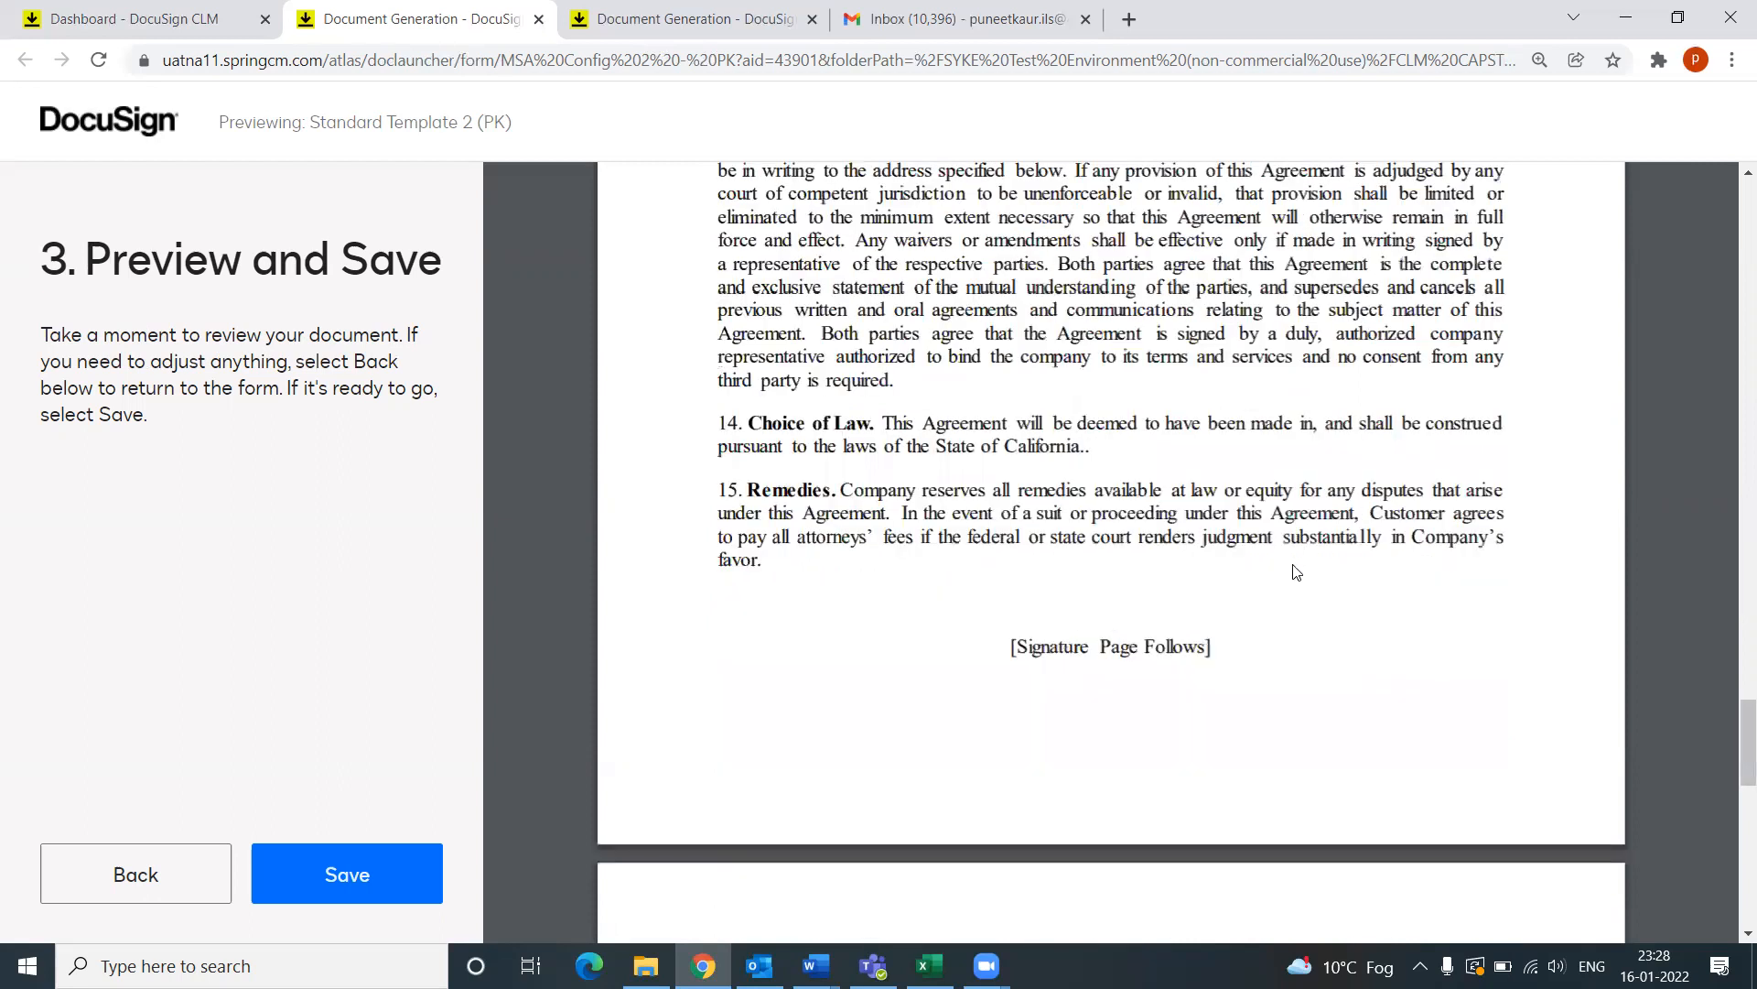
scroll(1291, 576, "down", 5)
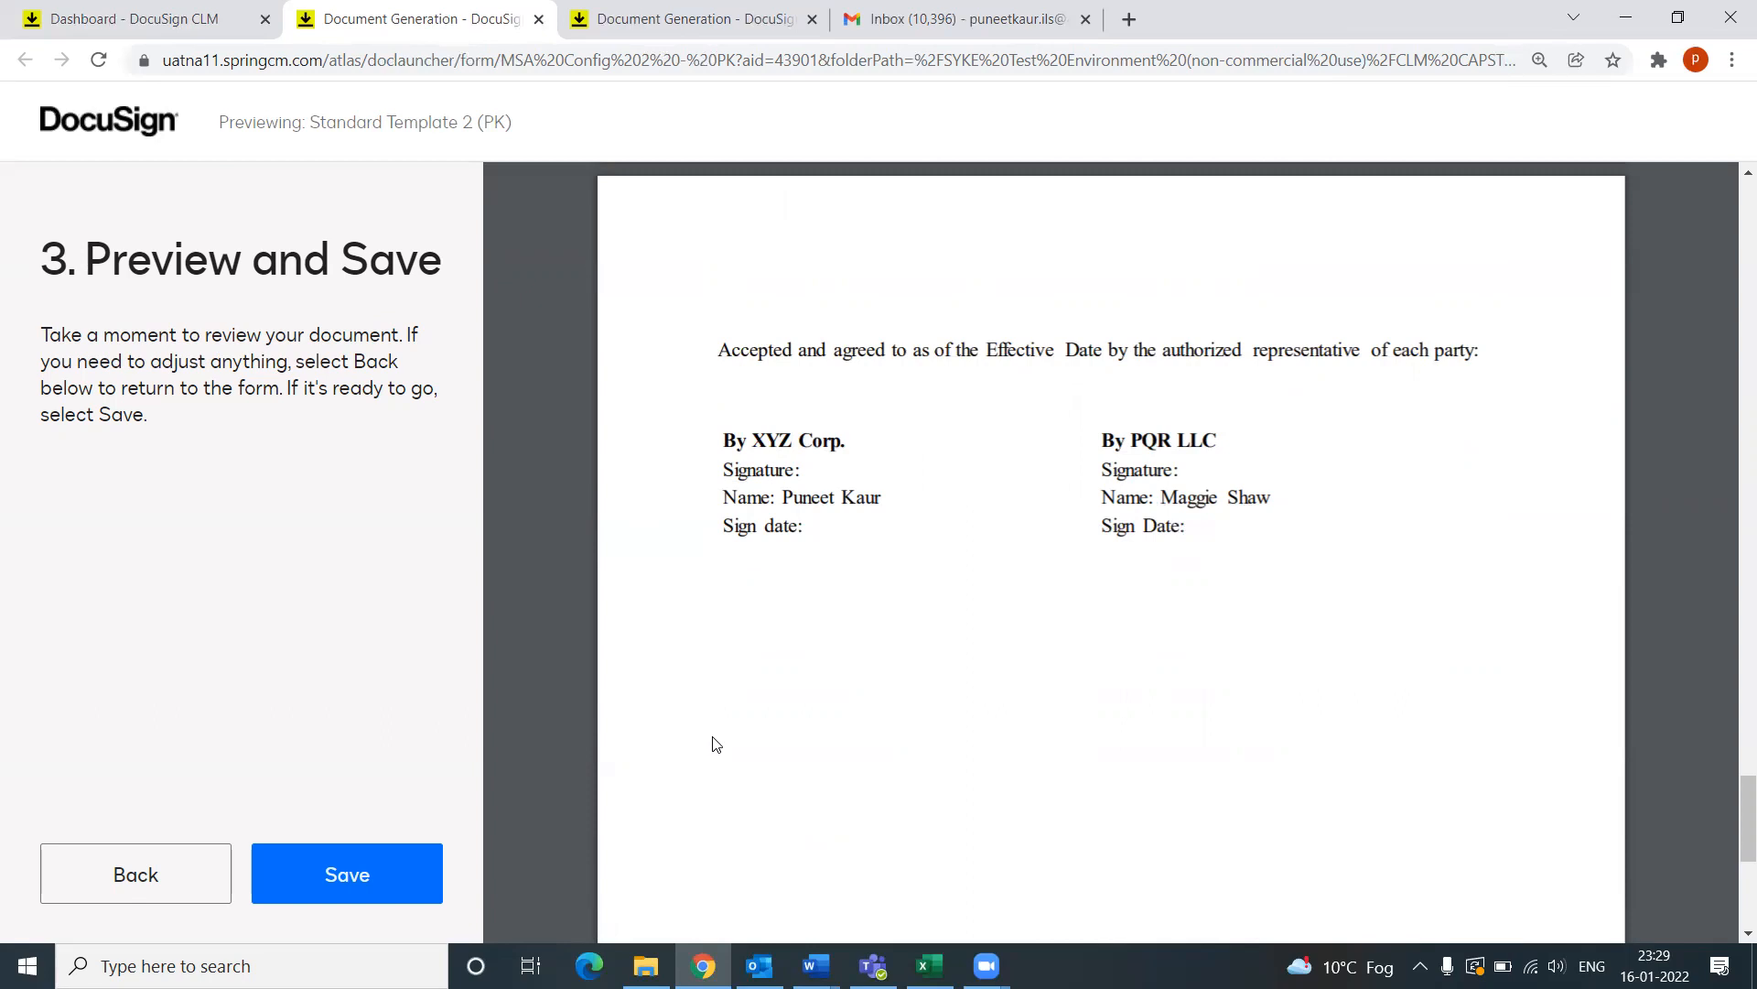
scroll(716, 743, "up", 10)
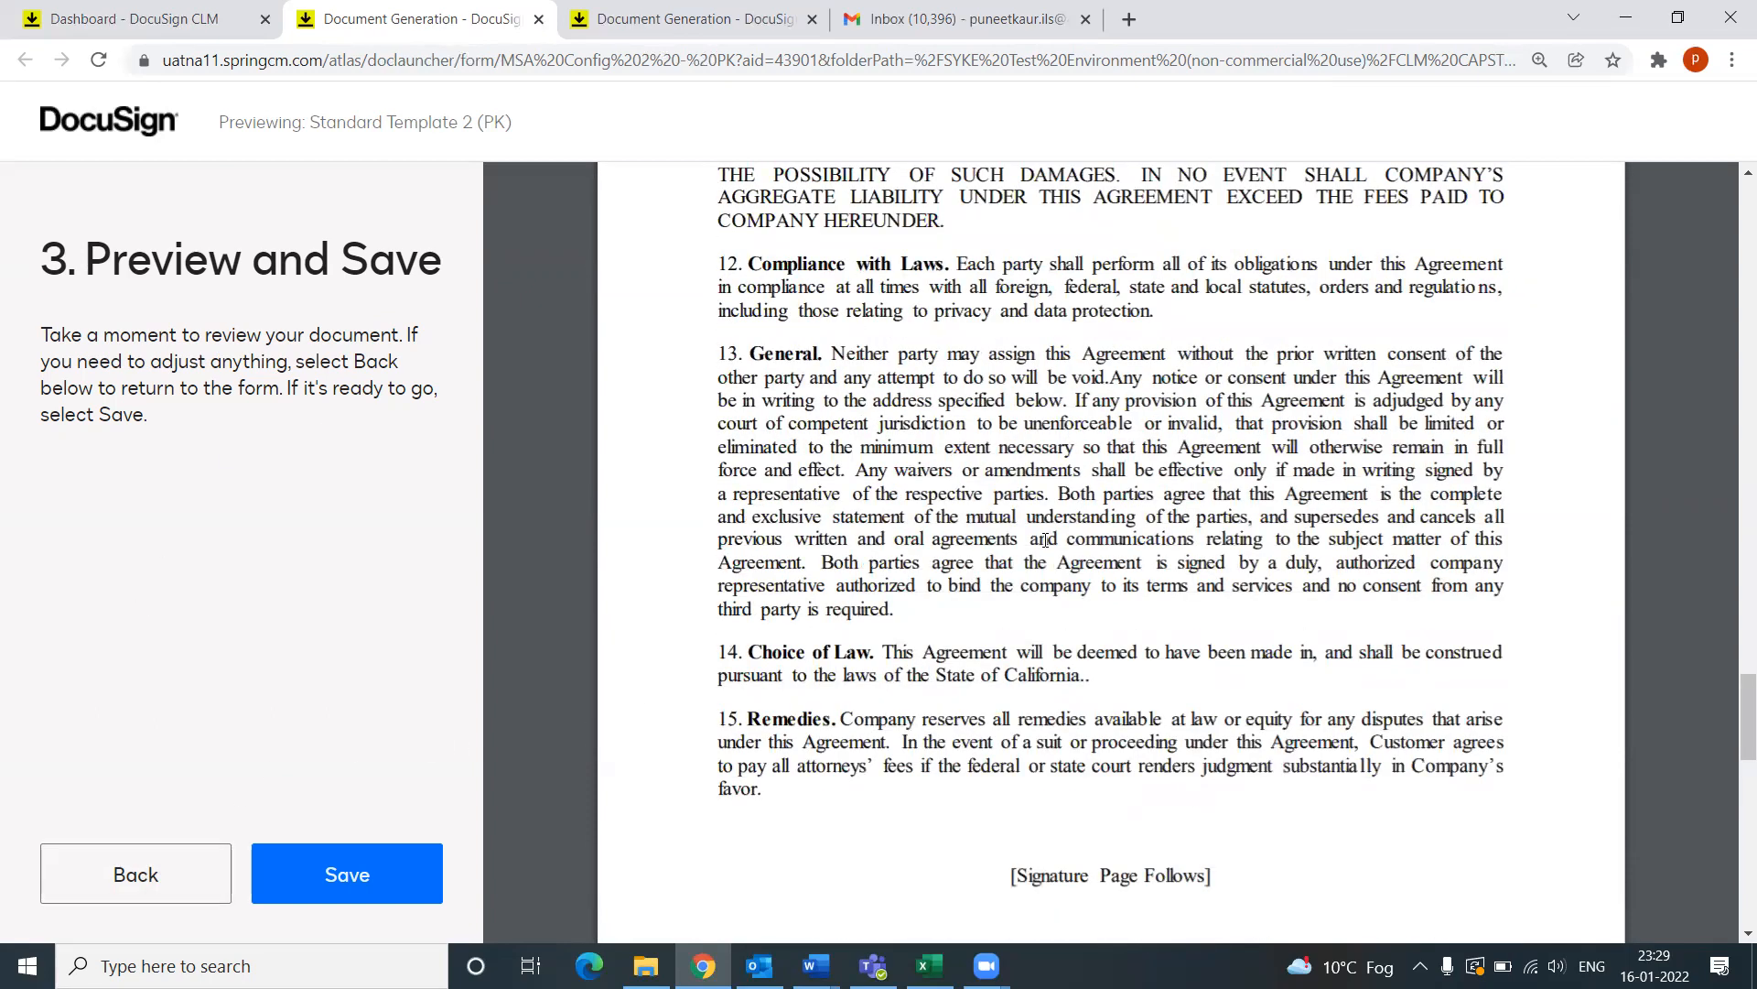
scroll(926, 703, "up", 8)
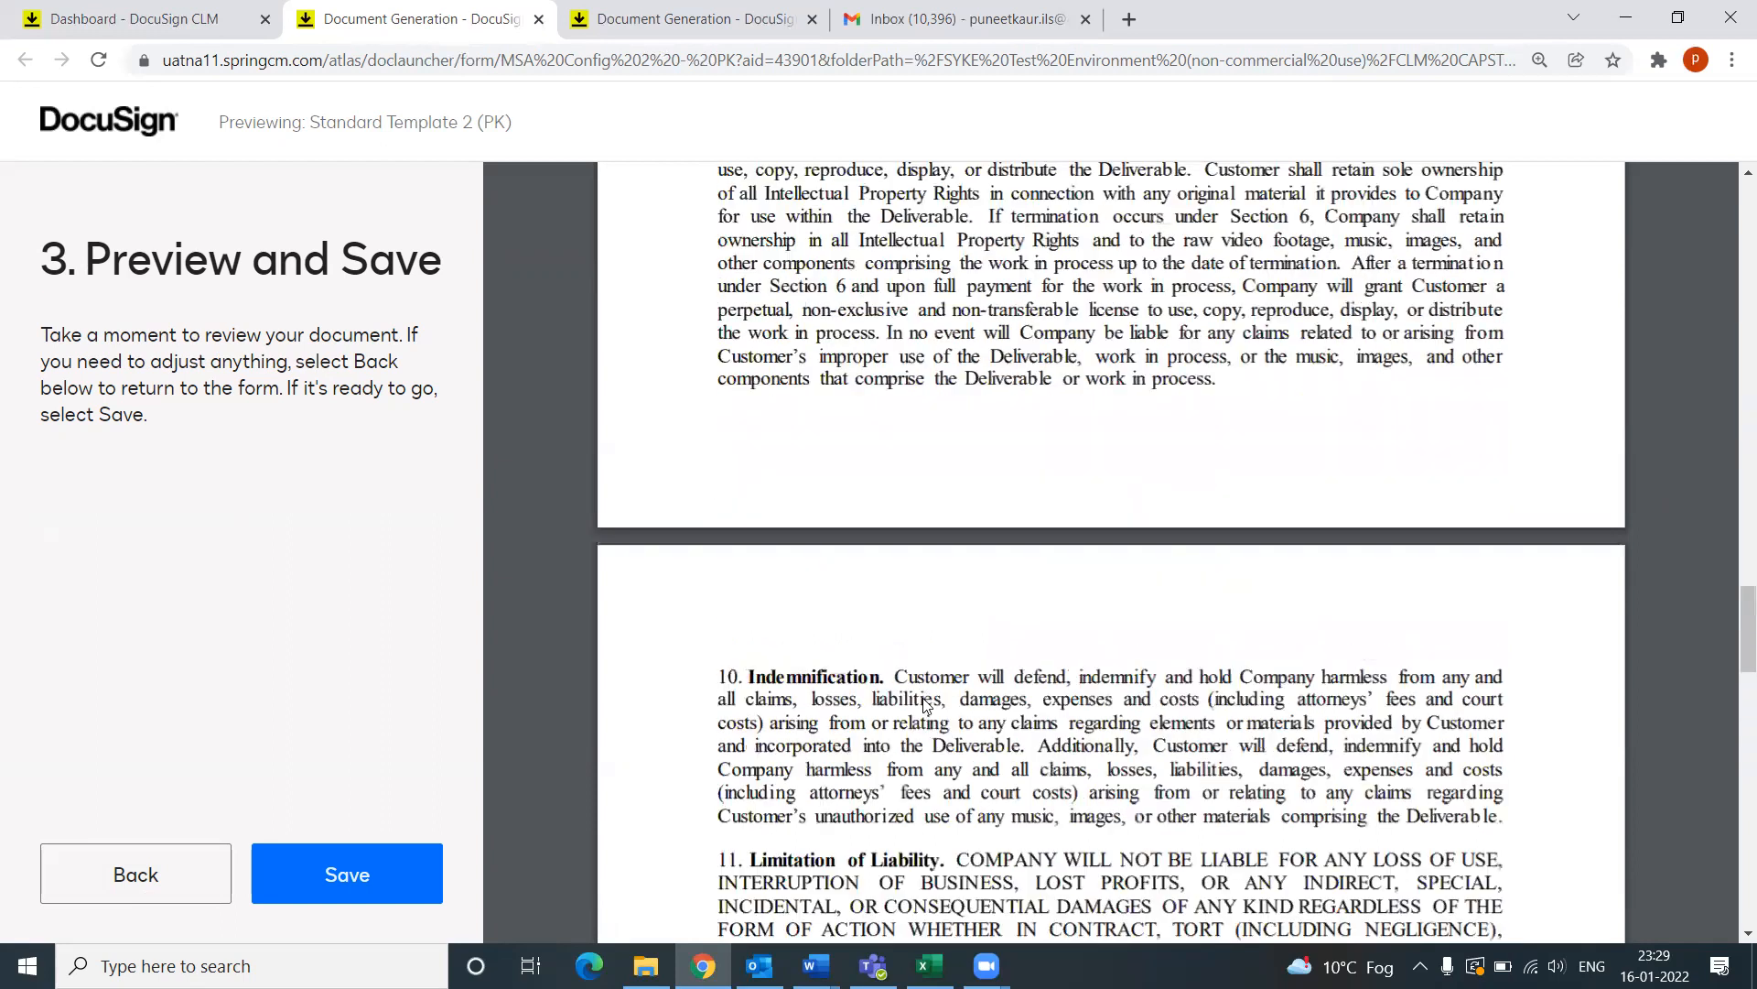
scroll(926, 705, "up", 19)
scroll(906, 702, "up", 1)
scroll(942, 671, "down", 3)
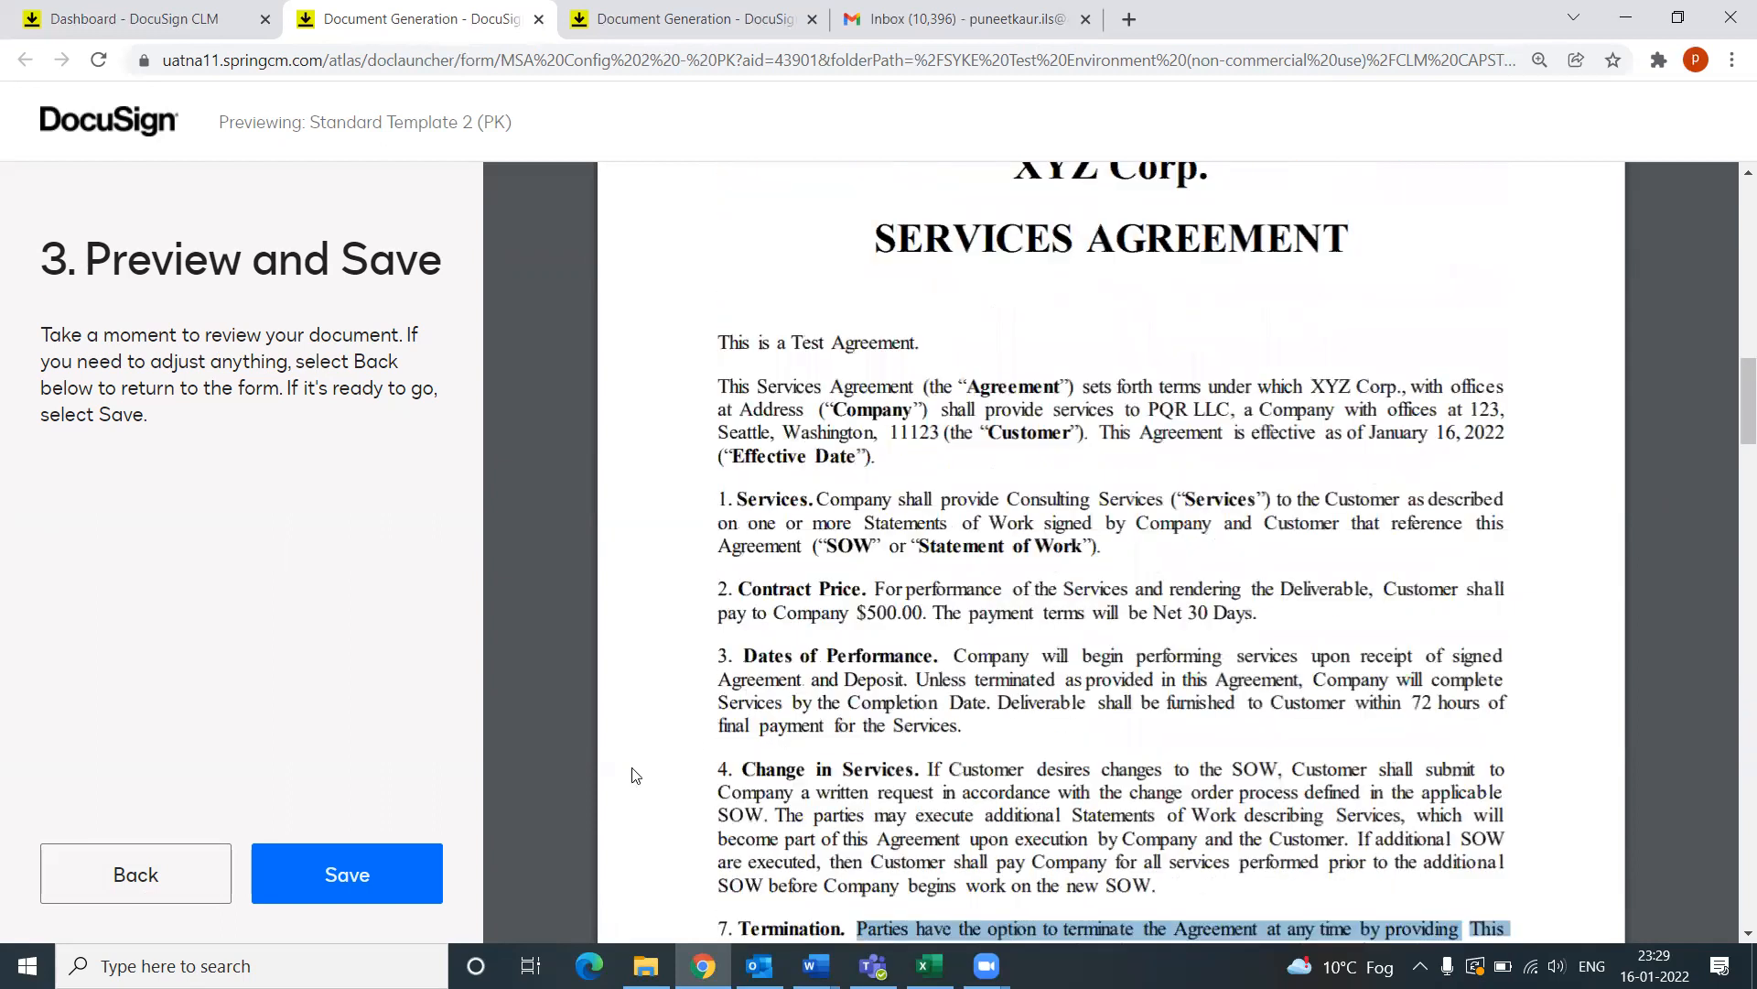
left_click(360, 886)
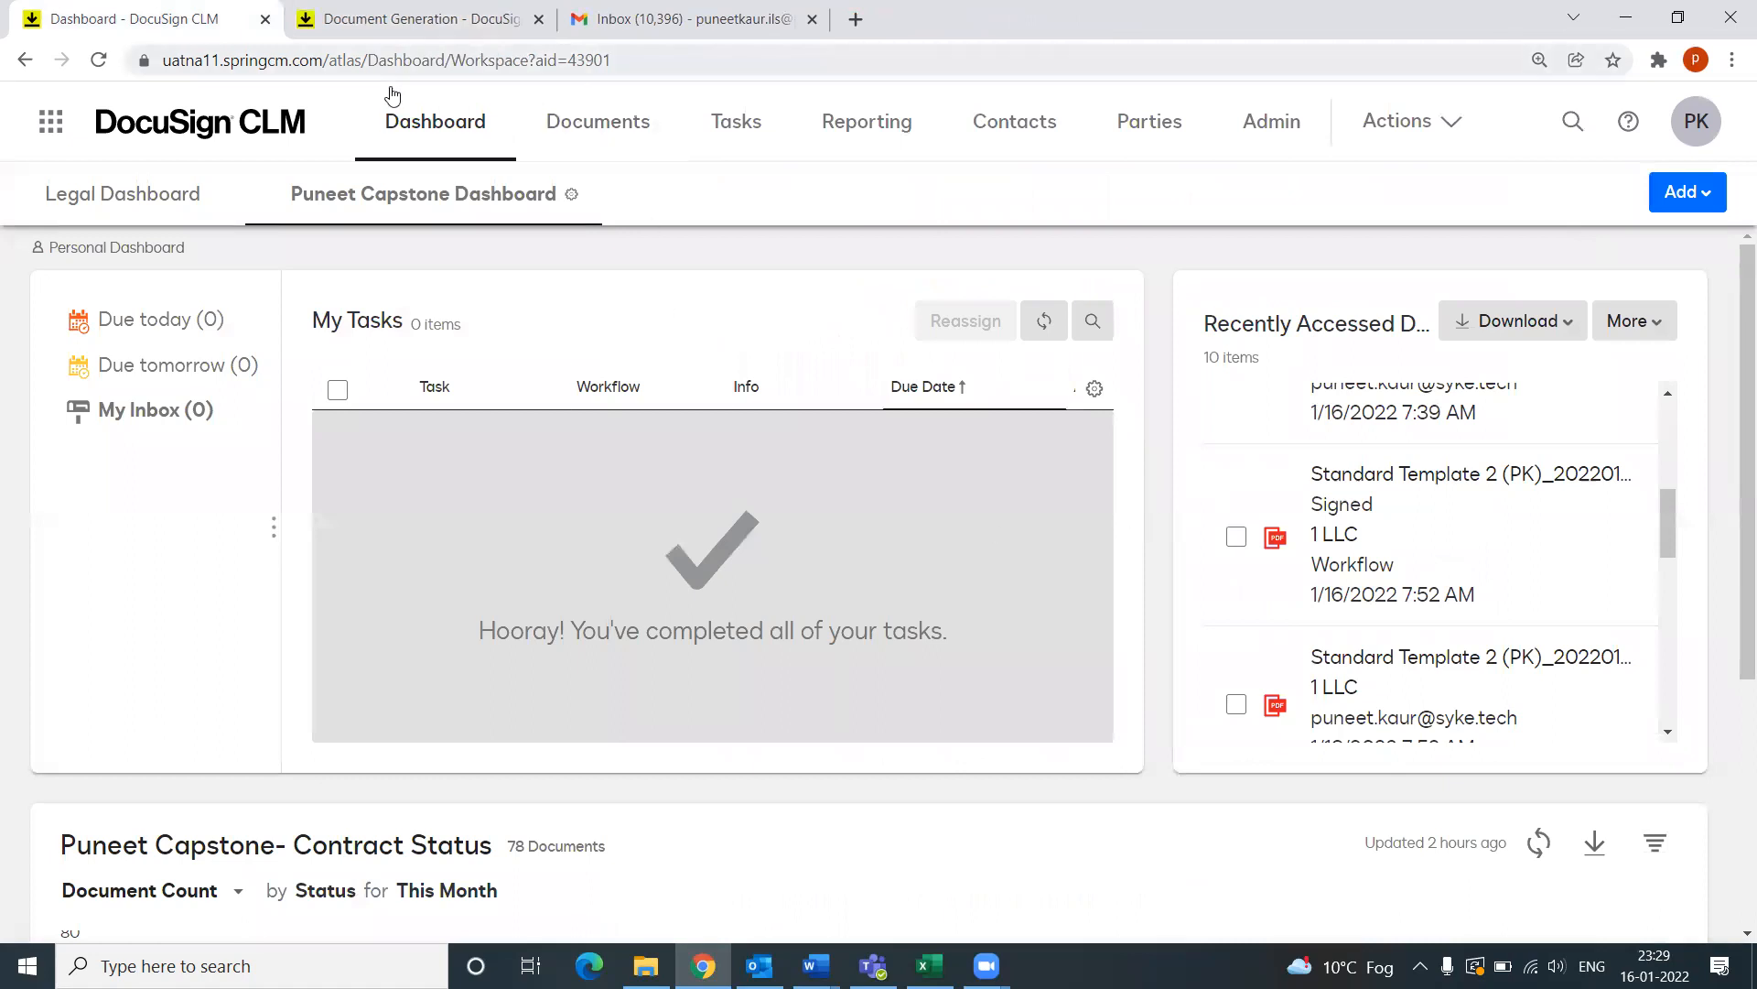
Step: In Documents, collapse Admin and open the Generated MSA > PQR LLC folder
left_click(610, 129)
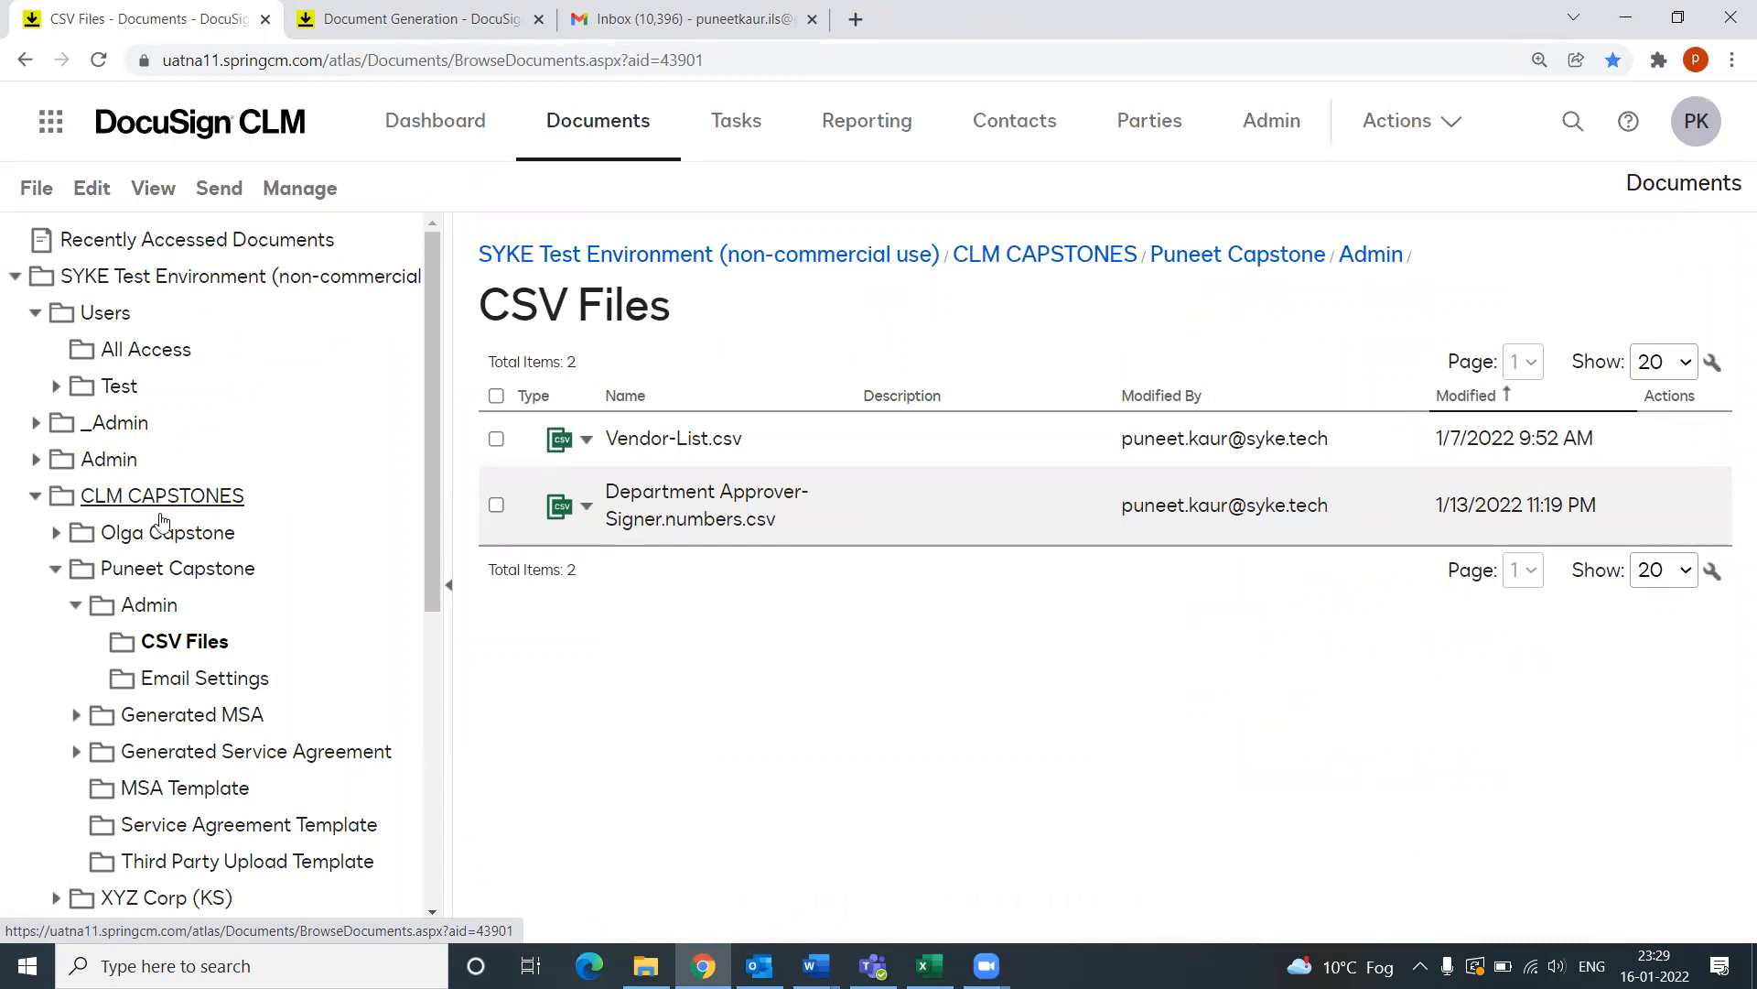
left_click(76, 605)
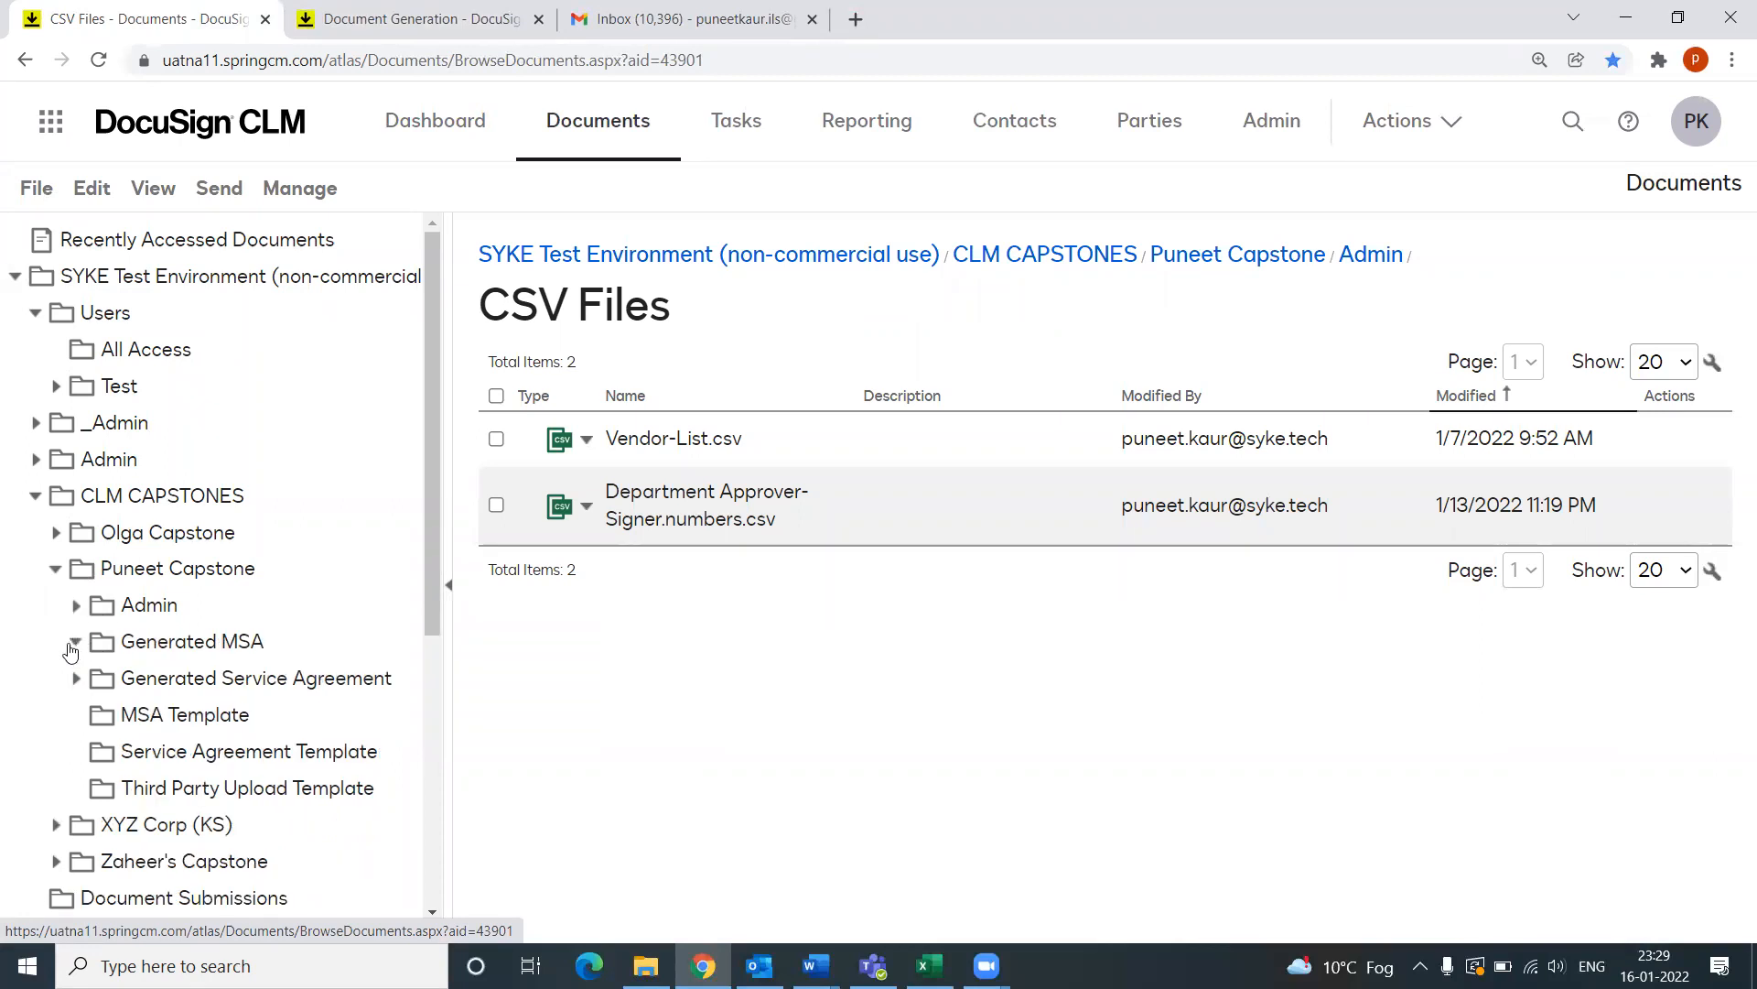
left_click(76, 642)
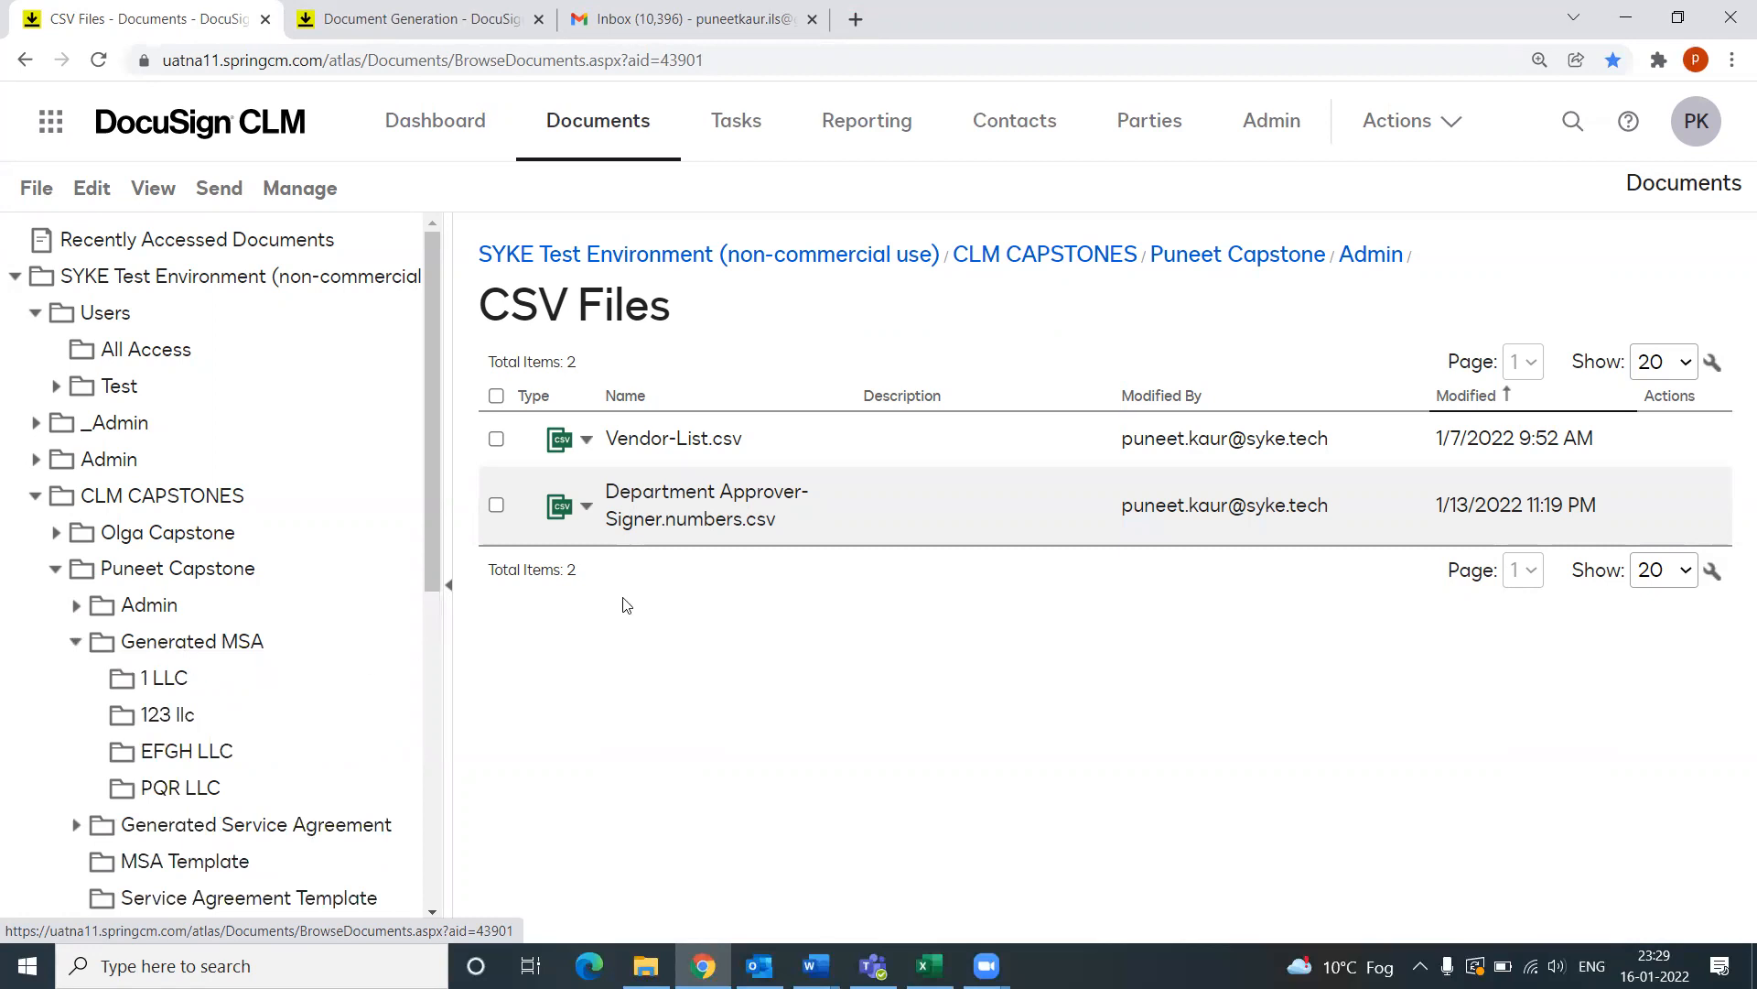
left_click(170, 650)
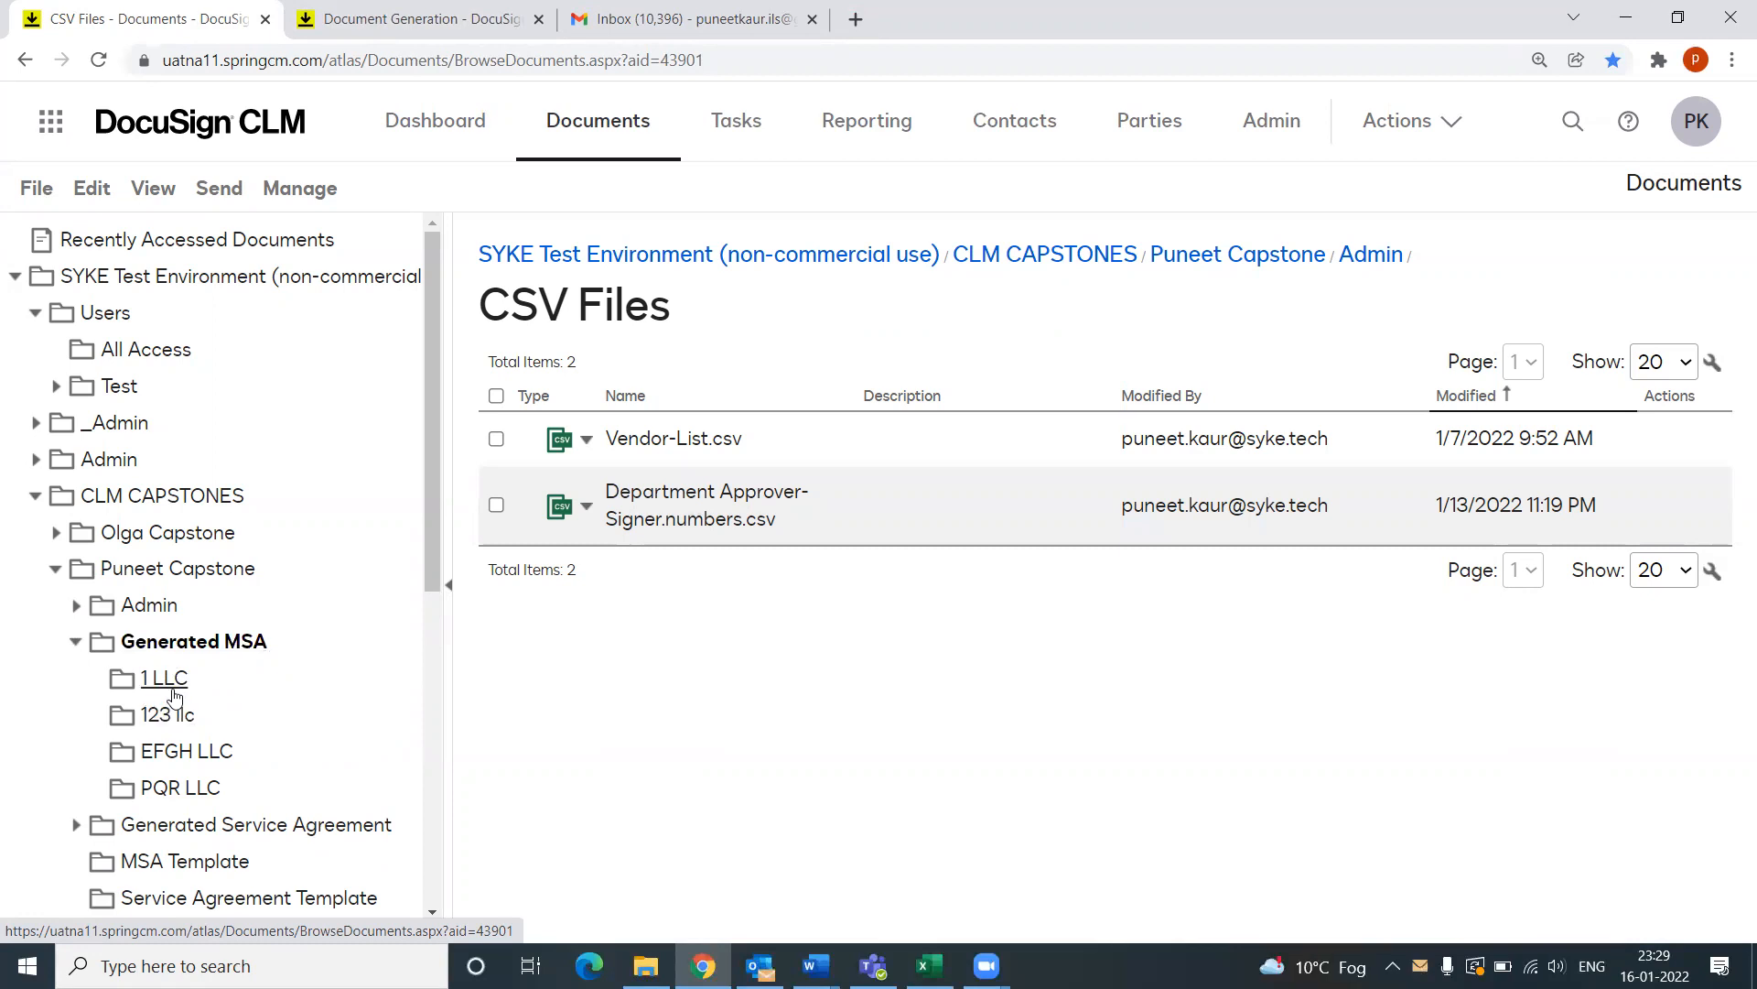
left_click(175, 791)
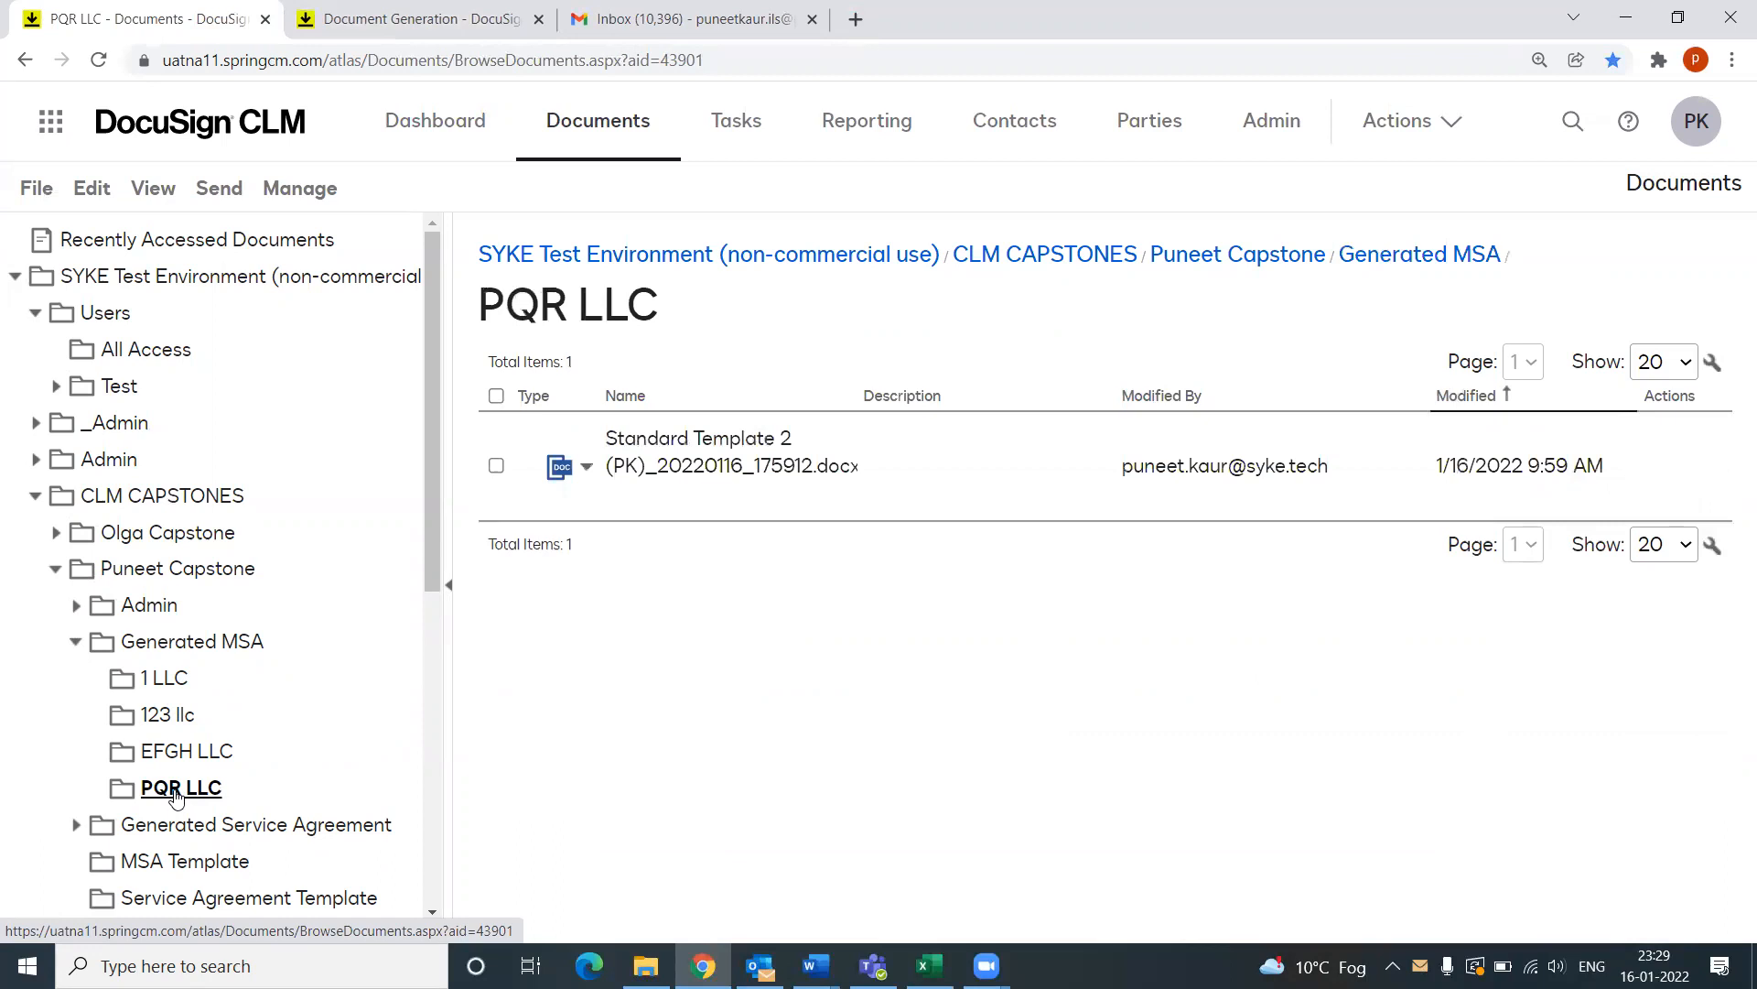
Step: Open Standard Template 2 (PK)_20220116_175912.docx in the viewer and scroll to the Services Agreement page
left_click(713, 446)
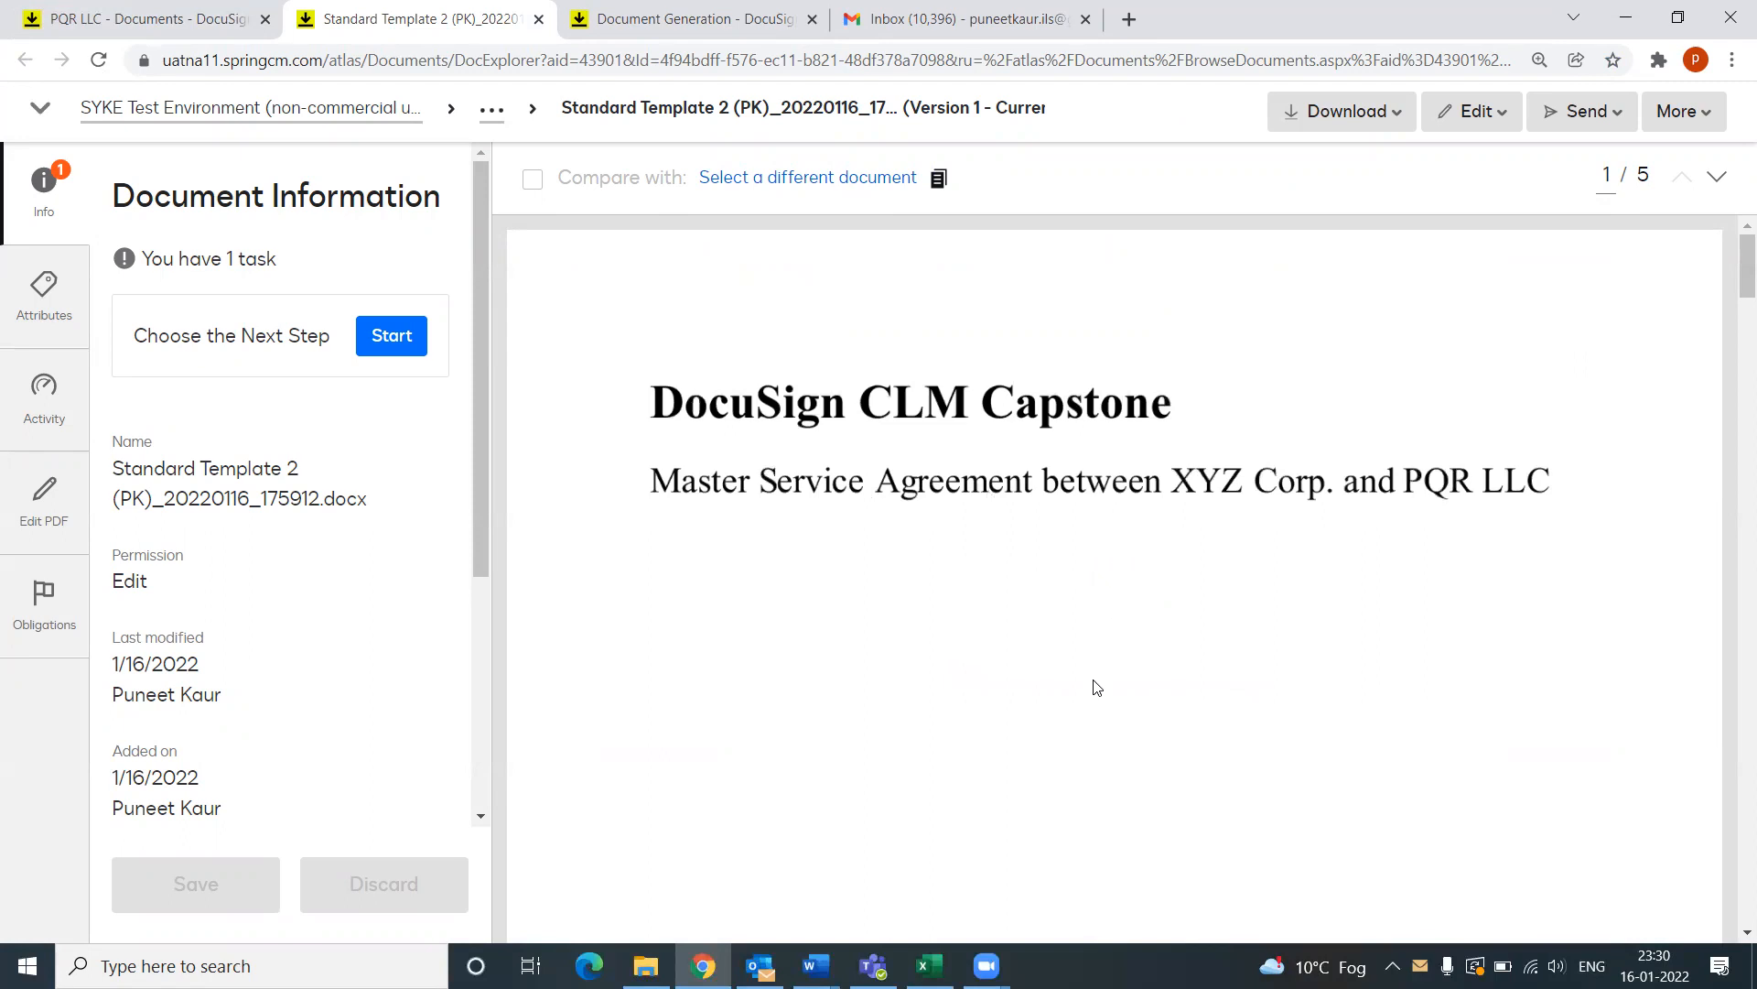
scroll(1094, 693, "down", 2)
scroll(1057, 687, "up", 2)
scroll(1007, 665, "down", 10)
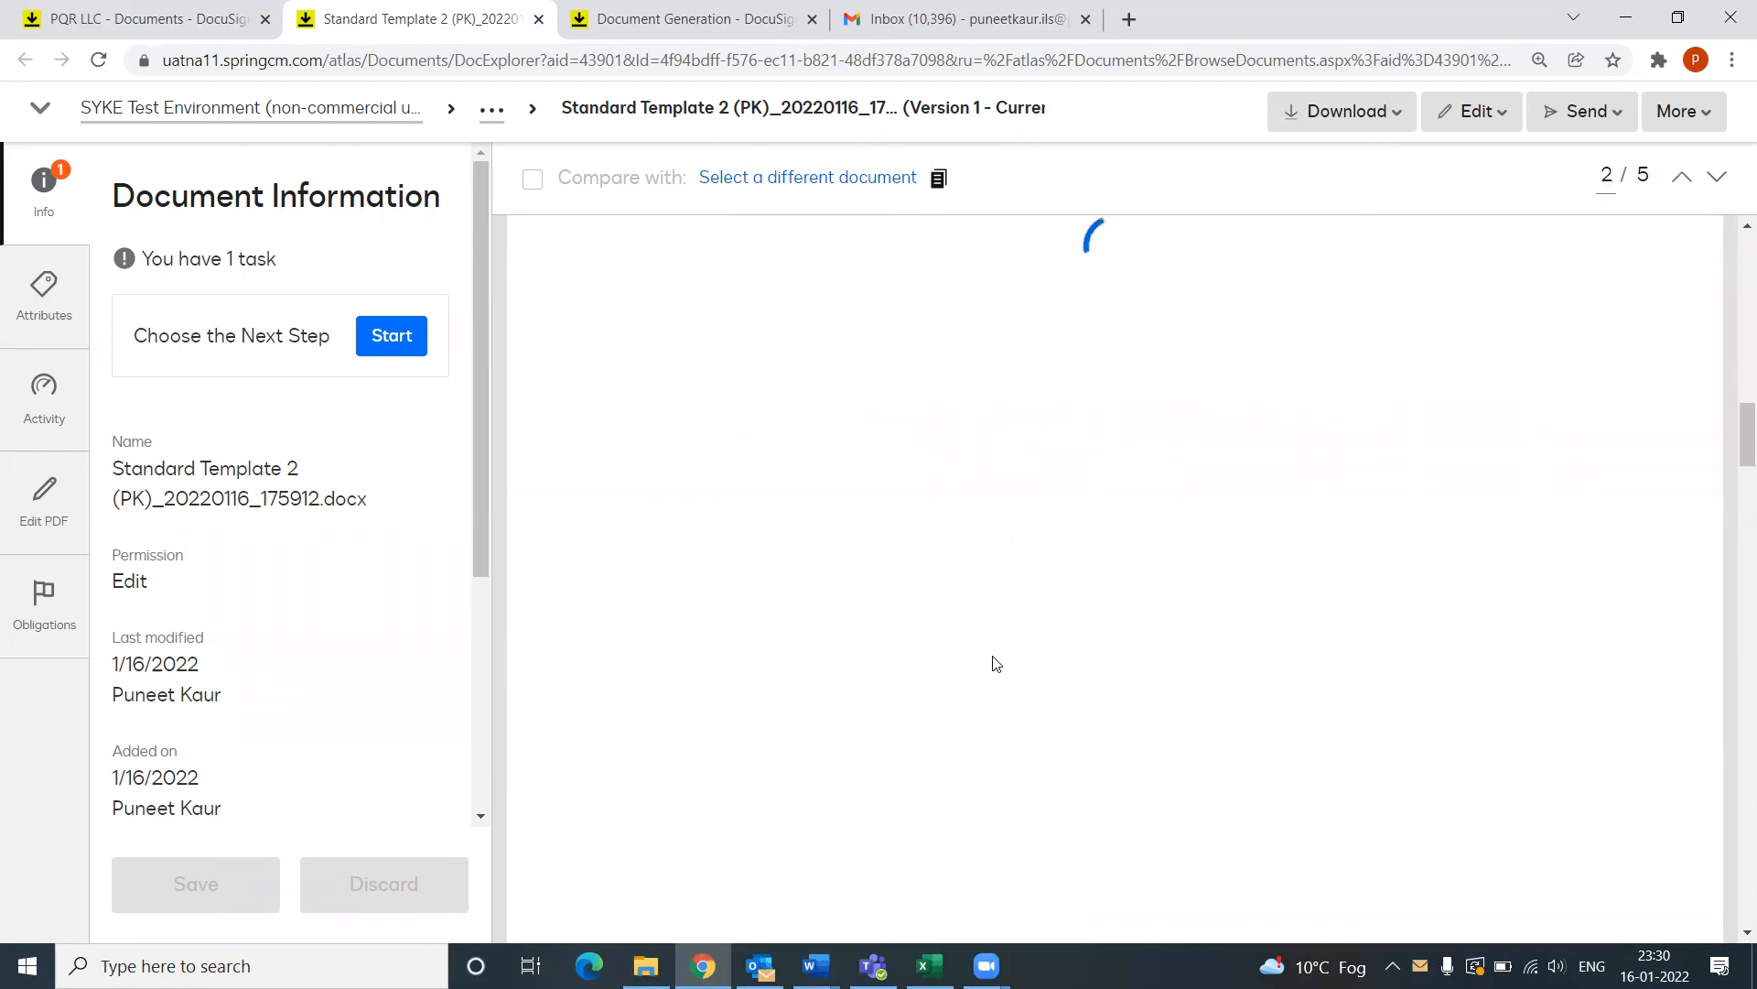
scroll(997, 664, "up", 4)
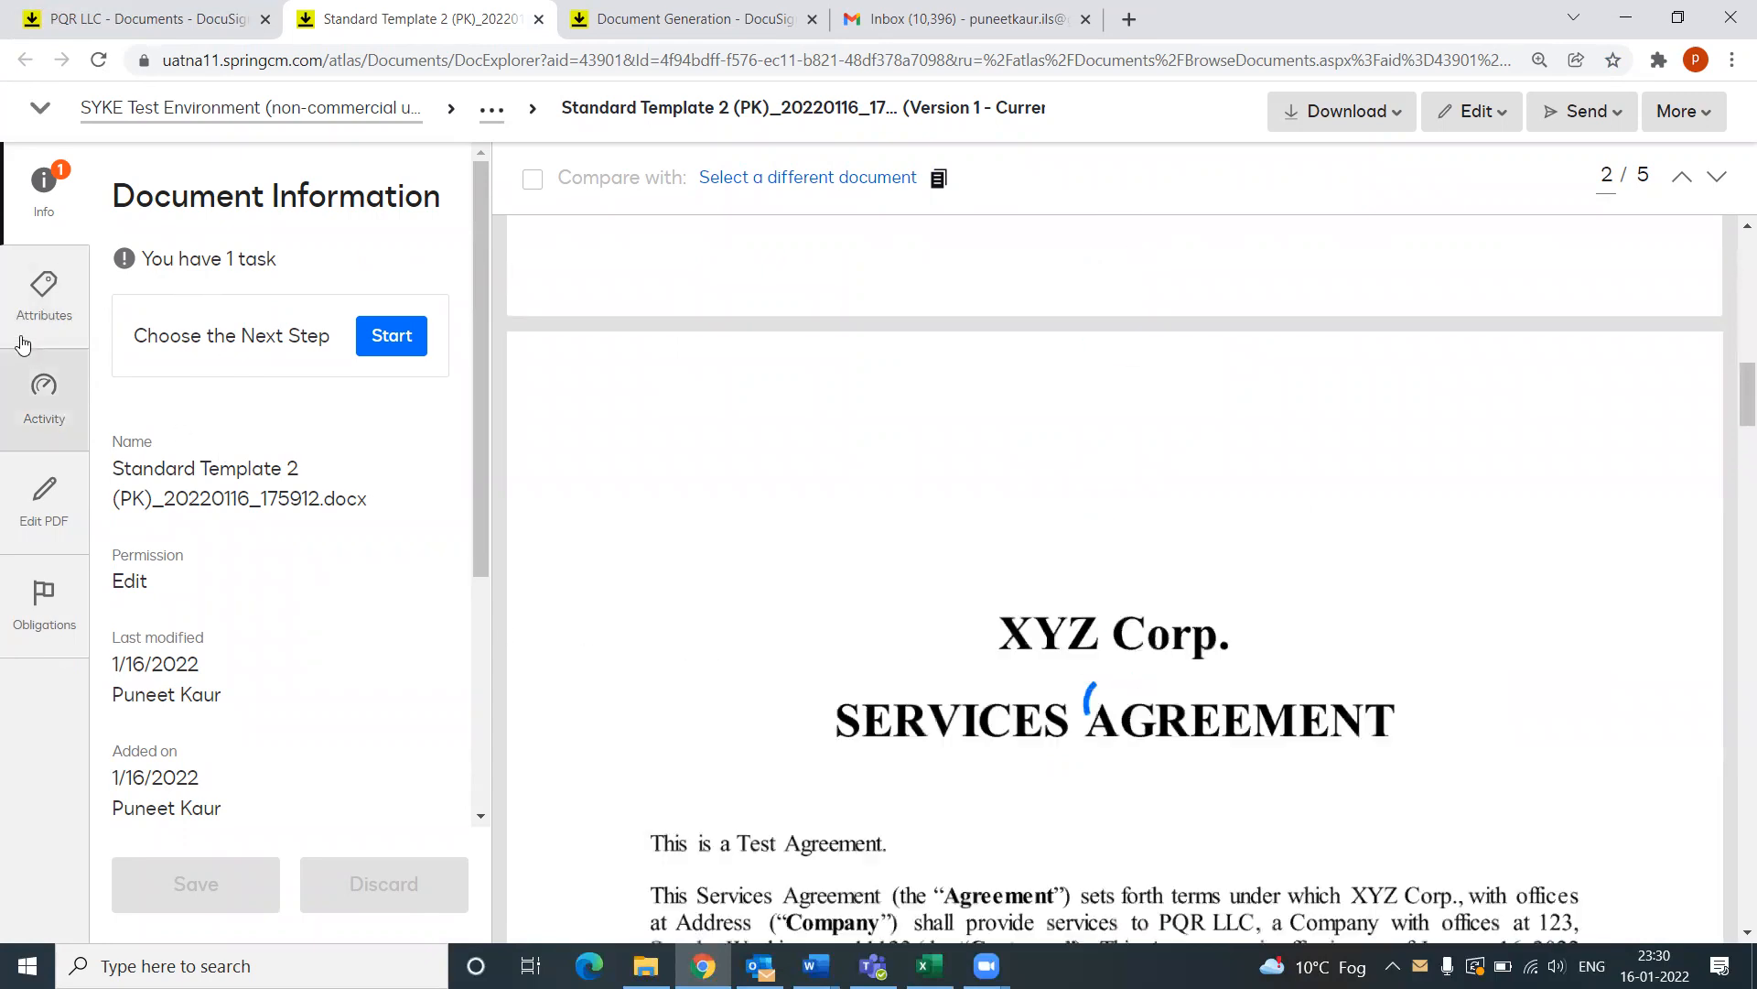
scroll(922, 549, "down", 5)
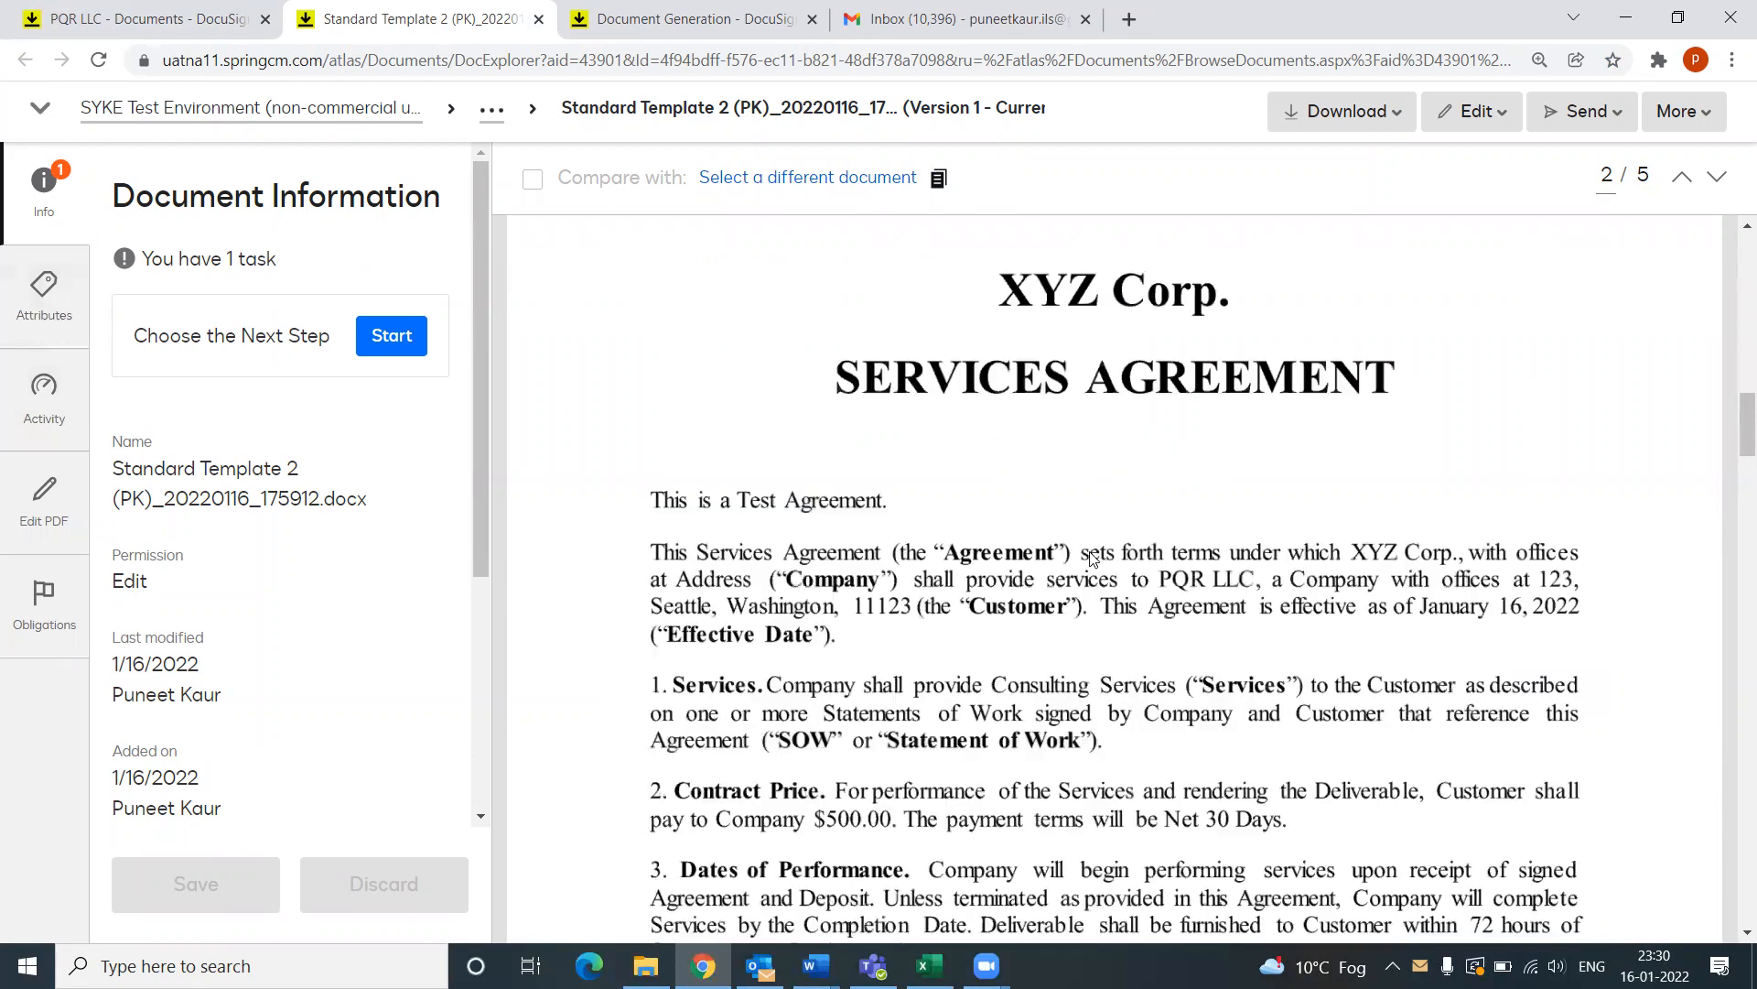
left_click(34, 319)
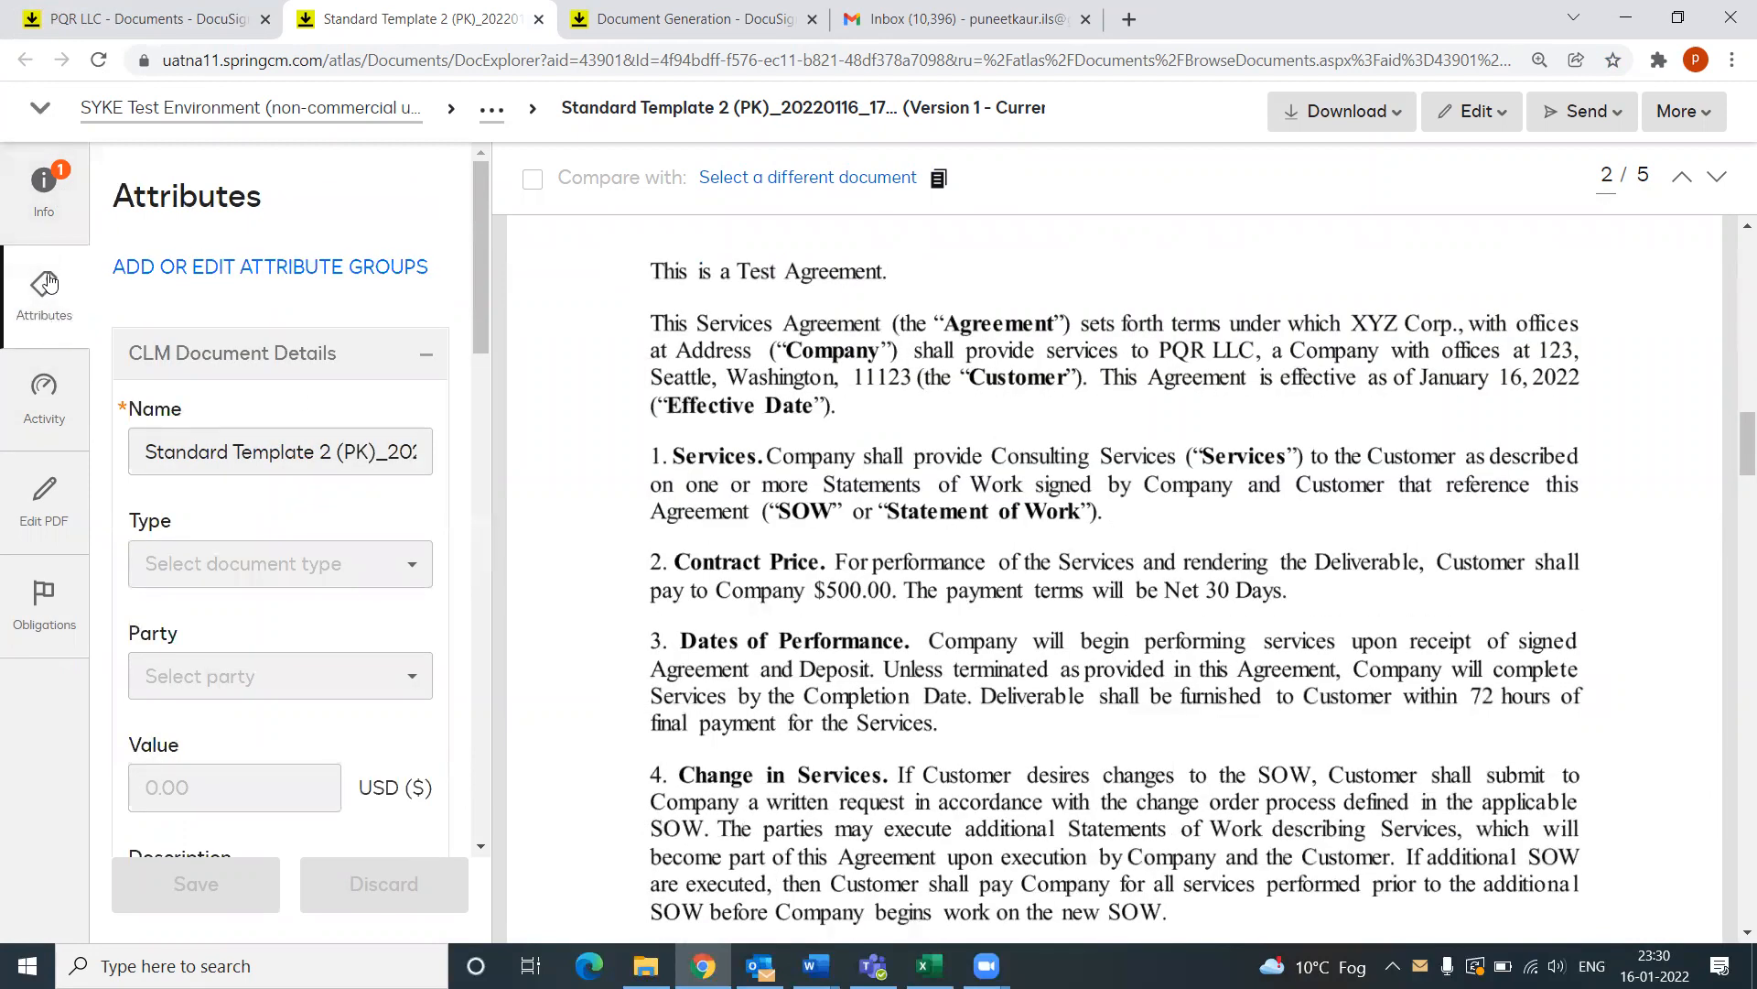
scroll(256, 489, "down", 3)
scroll(256, 489, "down", 8)
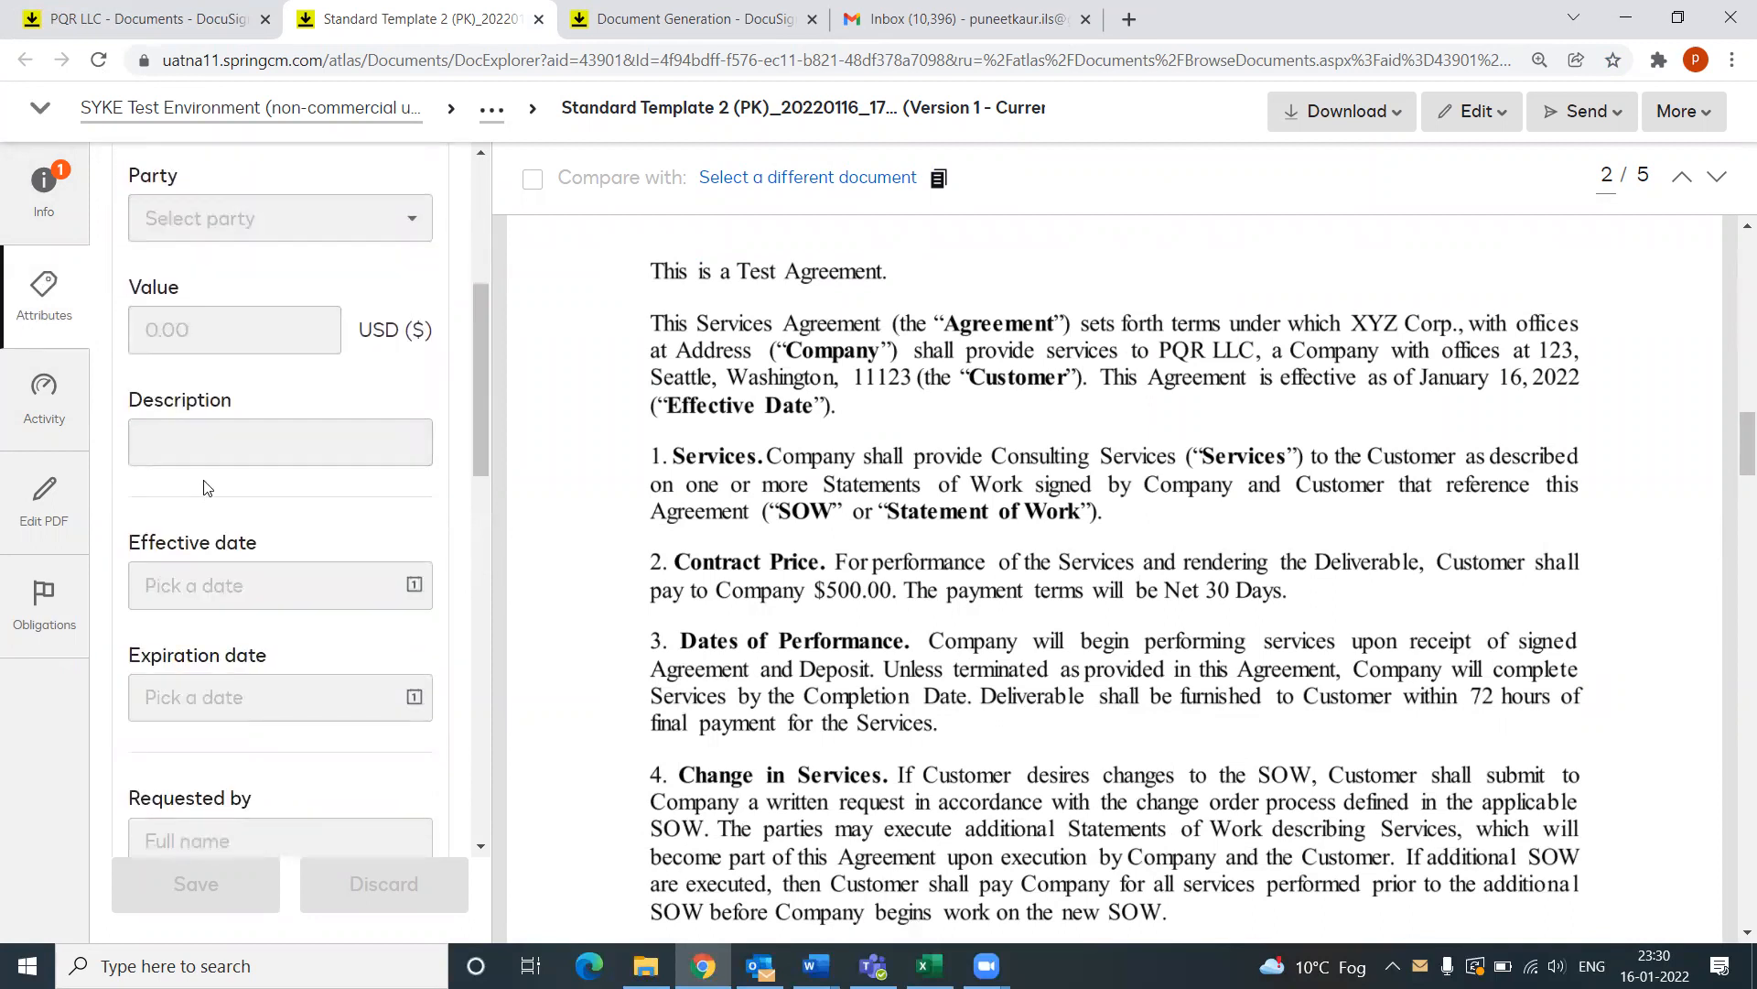
scroll(279, 493, "down", 2)
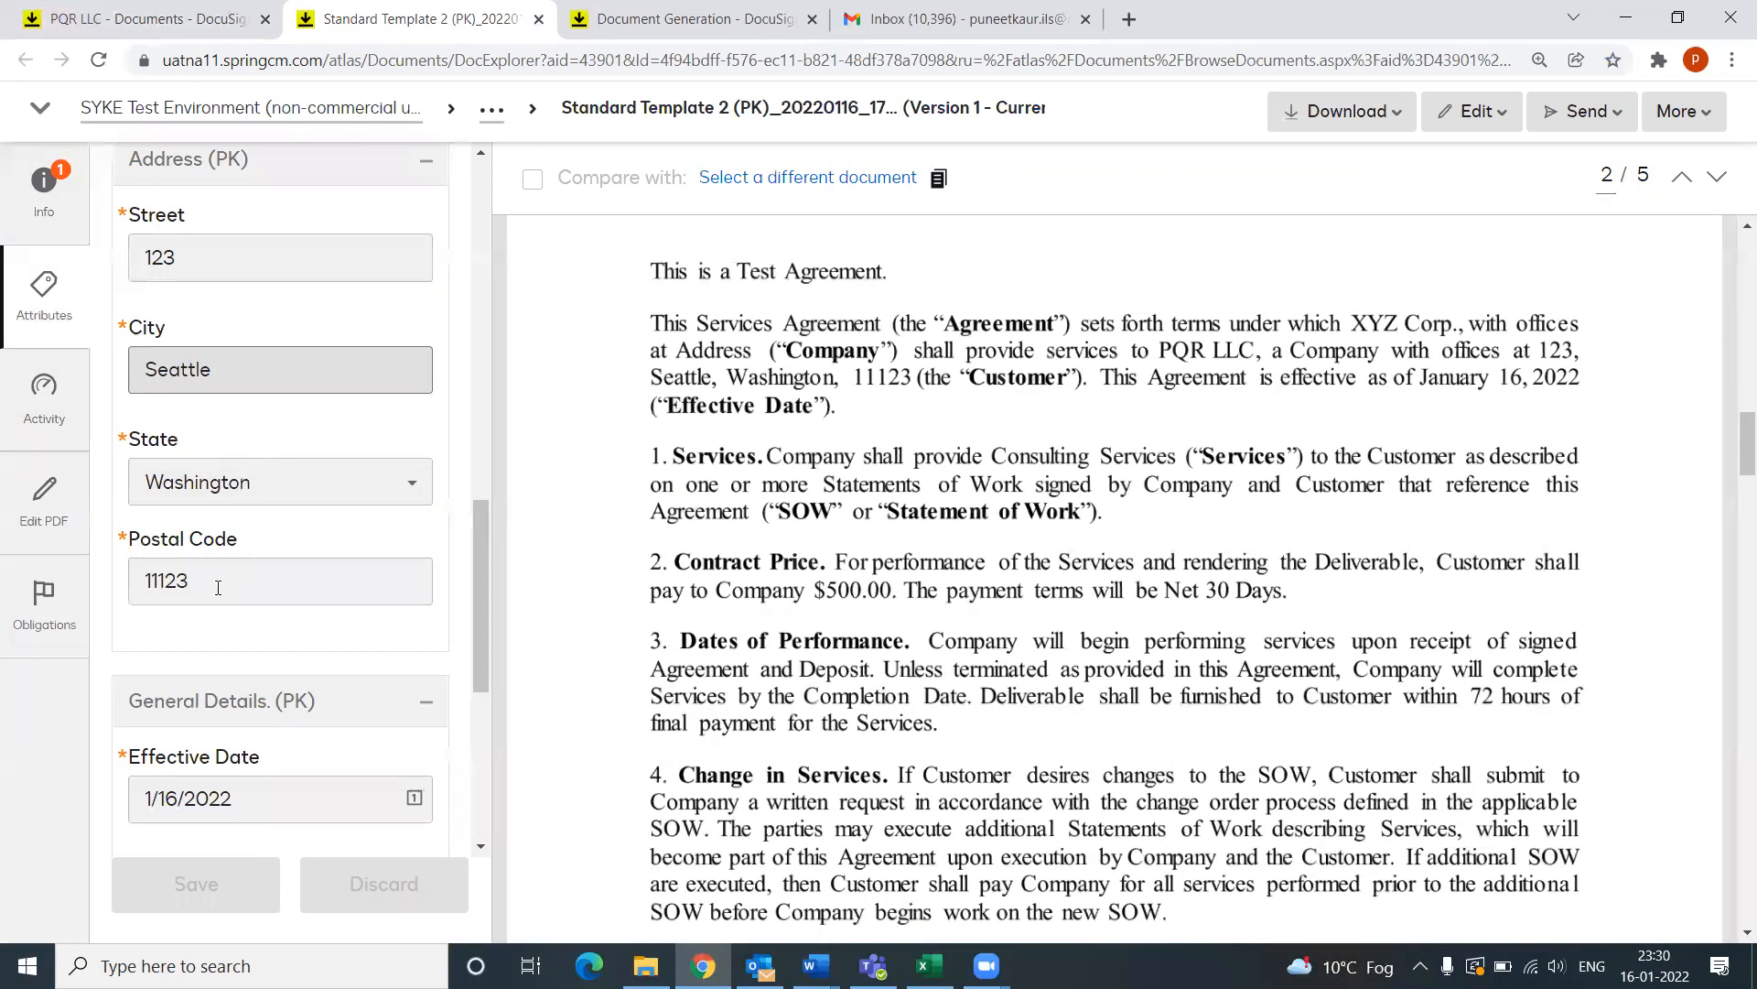
scroll(208, 608, "down", 6)
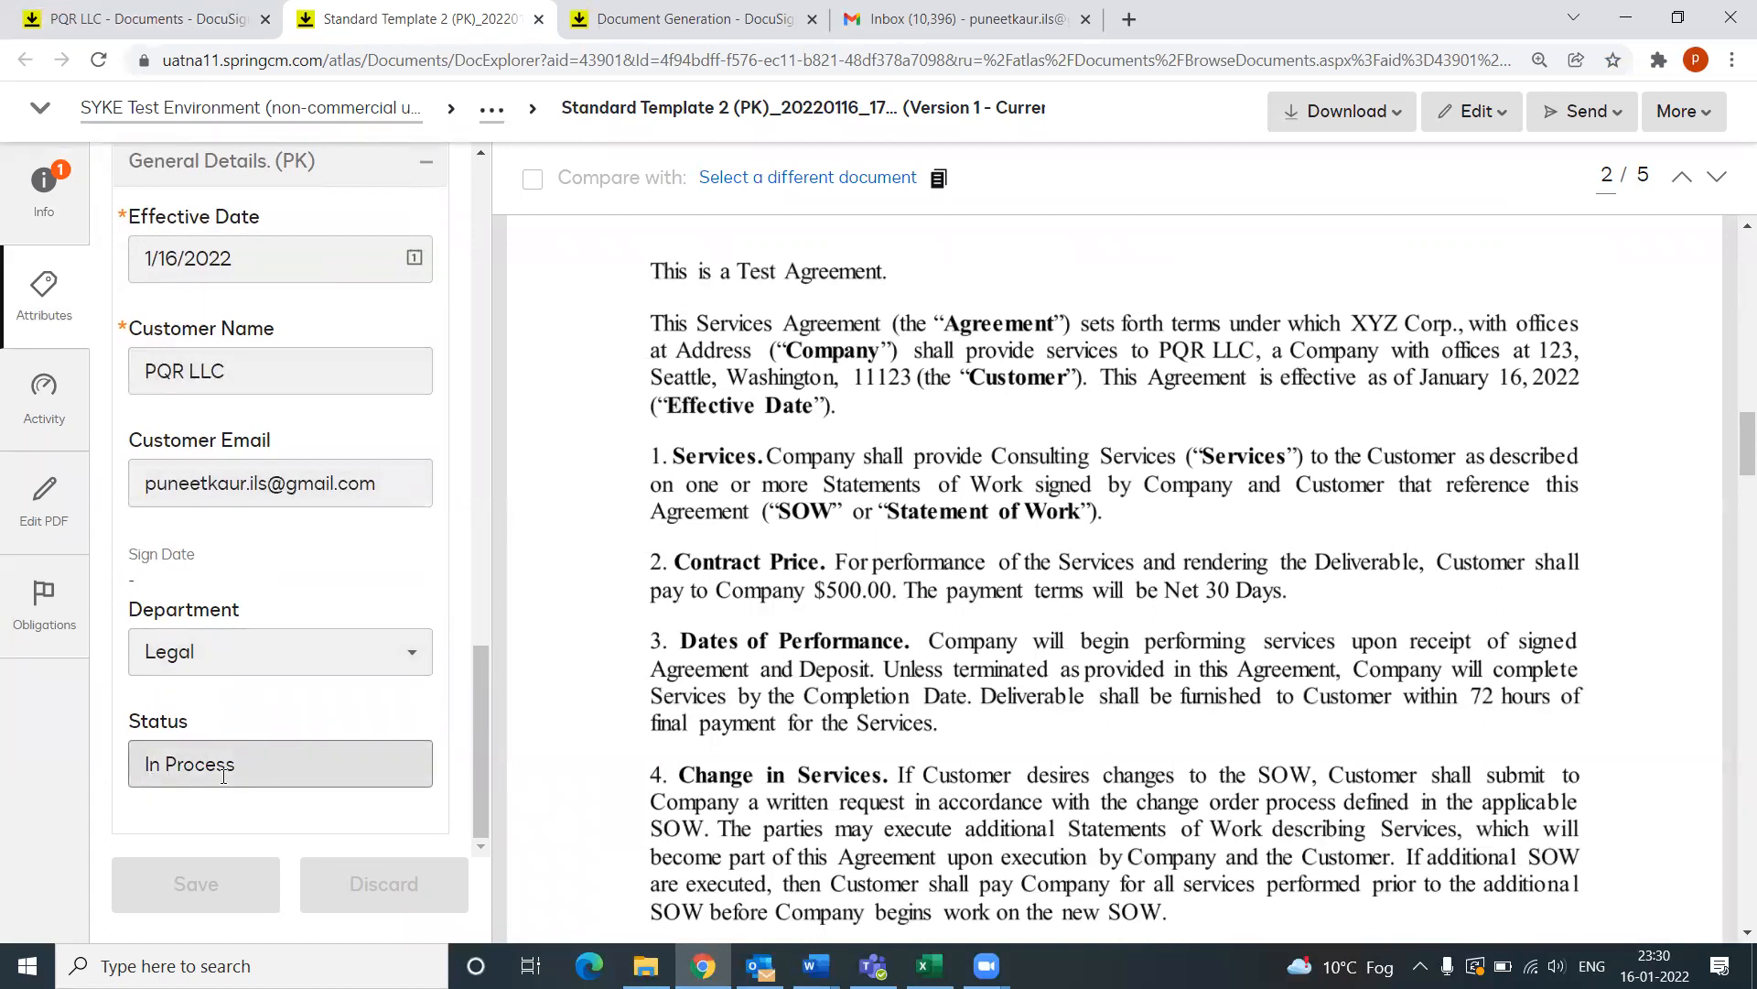
scroll(759, 583, "down", 4)
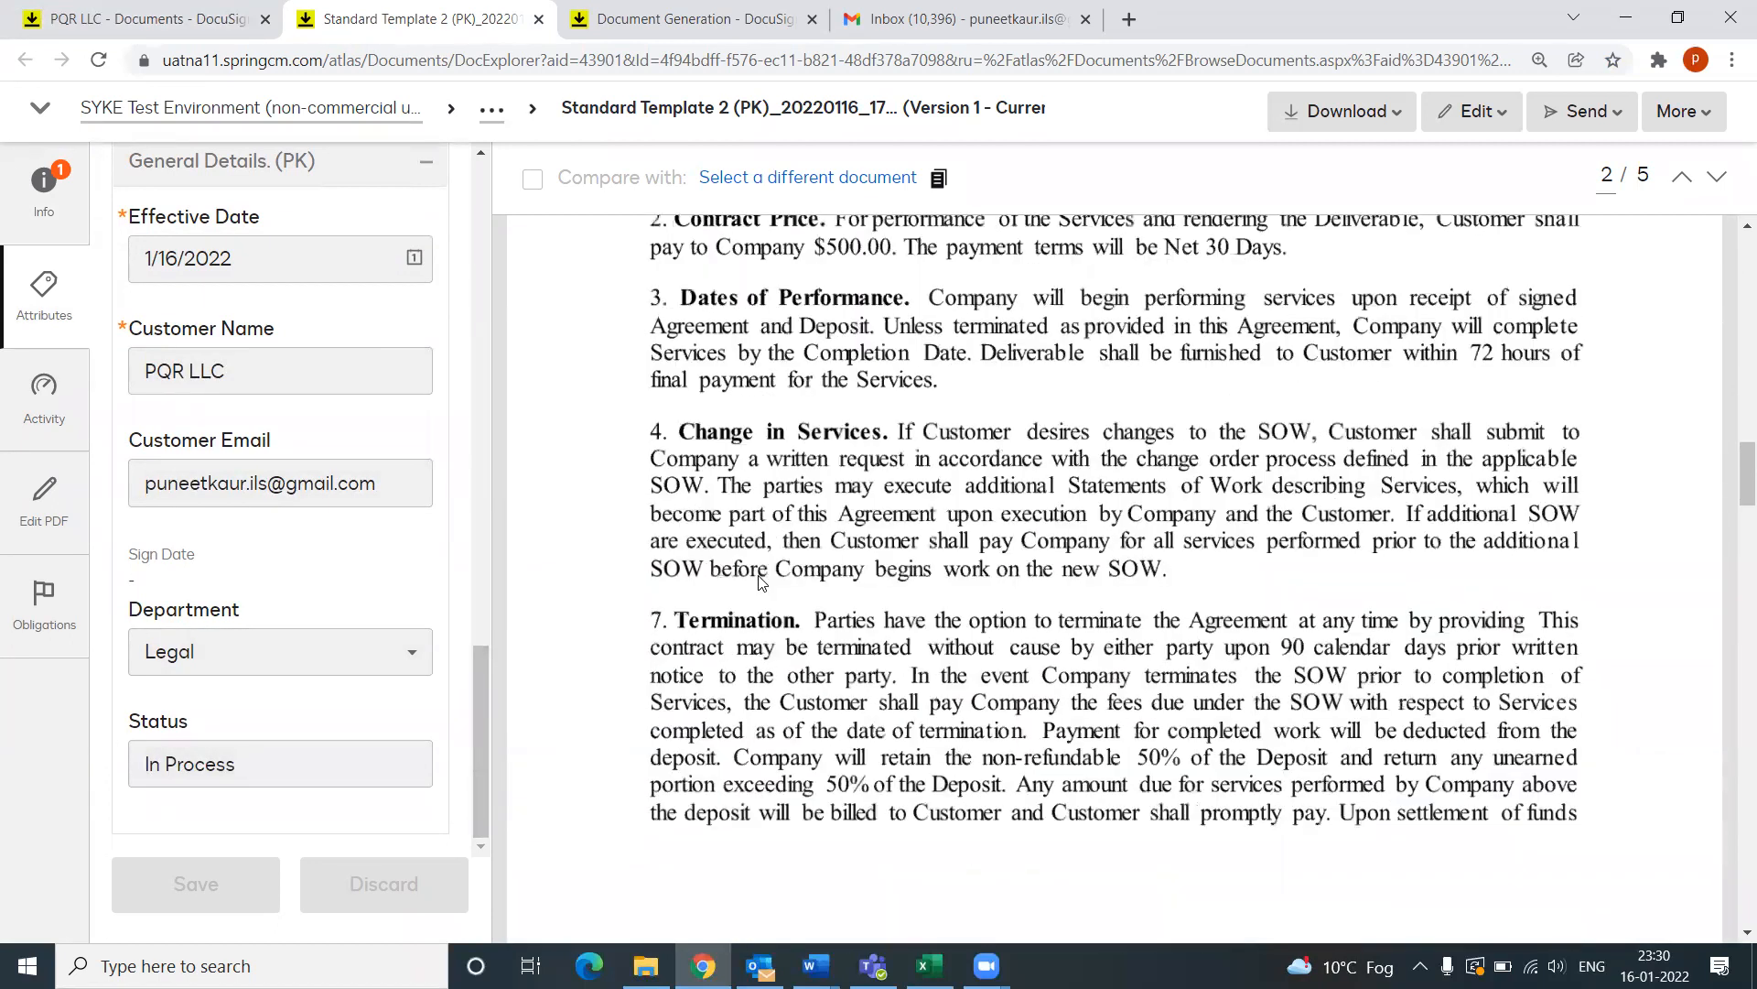
scroll(759, 582, "down", 4)
scroll(758, 591, "up", 9)
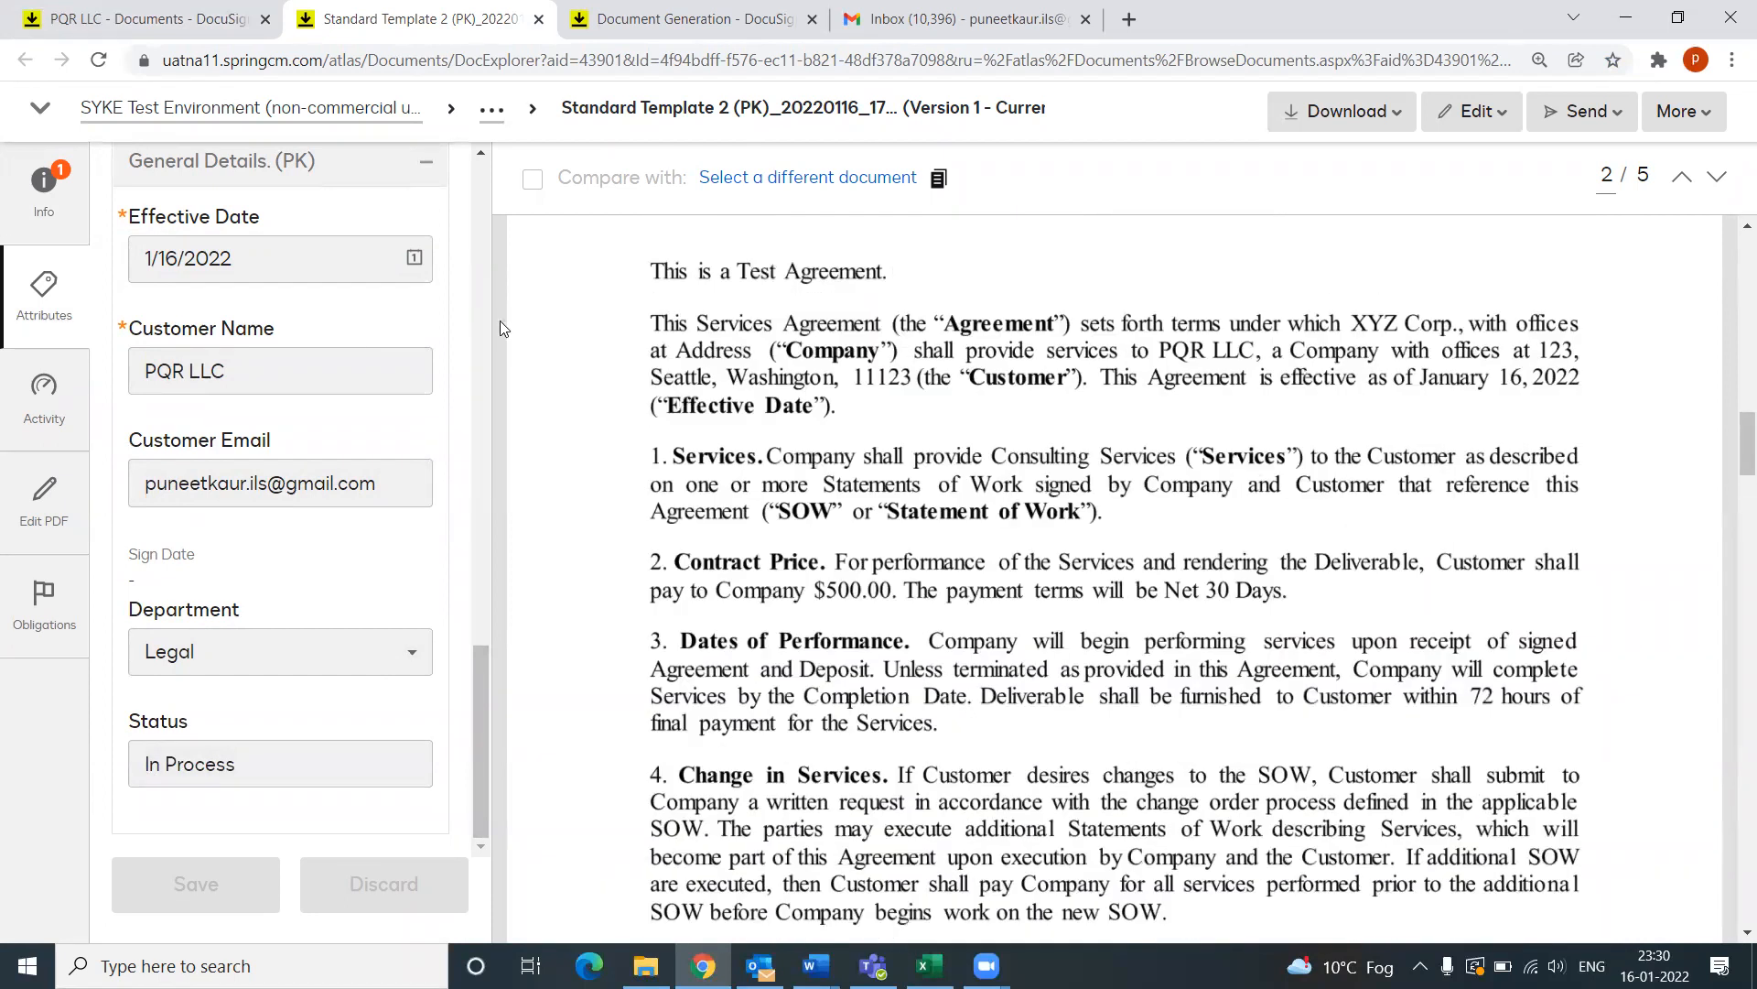
scroll(1180, 515, "up", 4)
scroll(1181, 516, "down", 8)
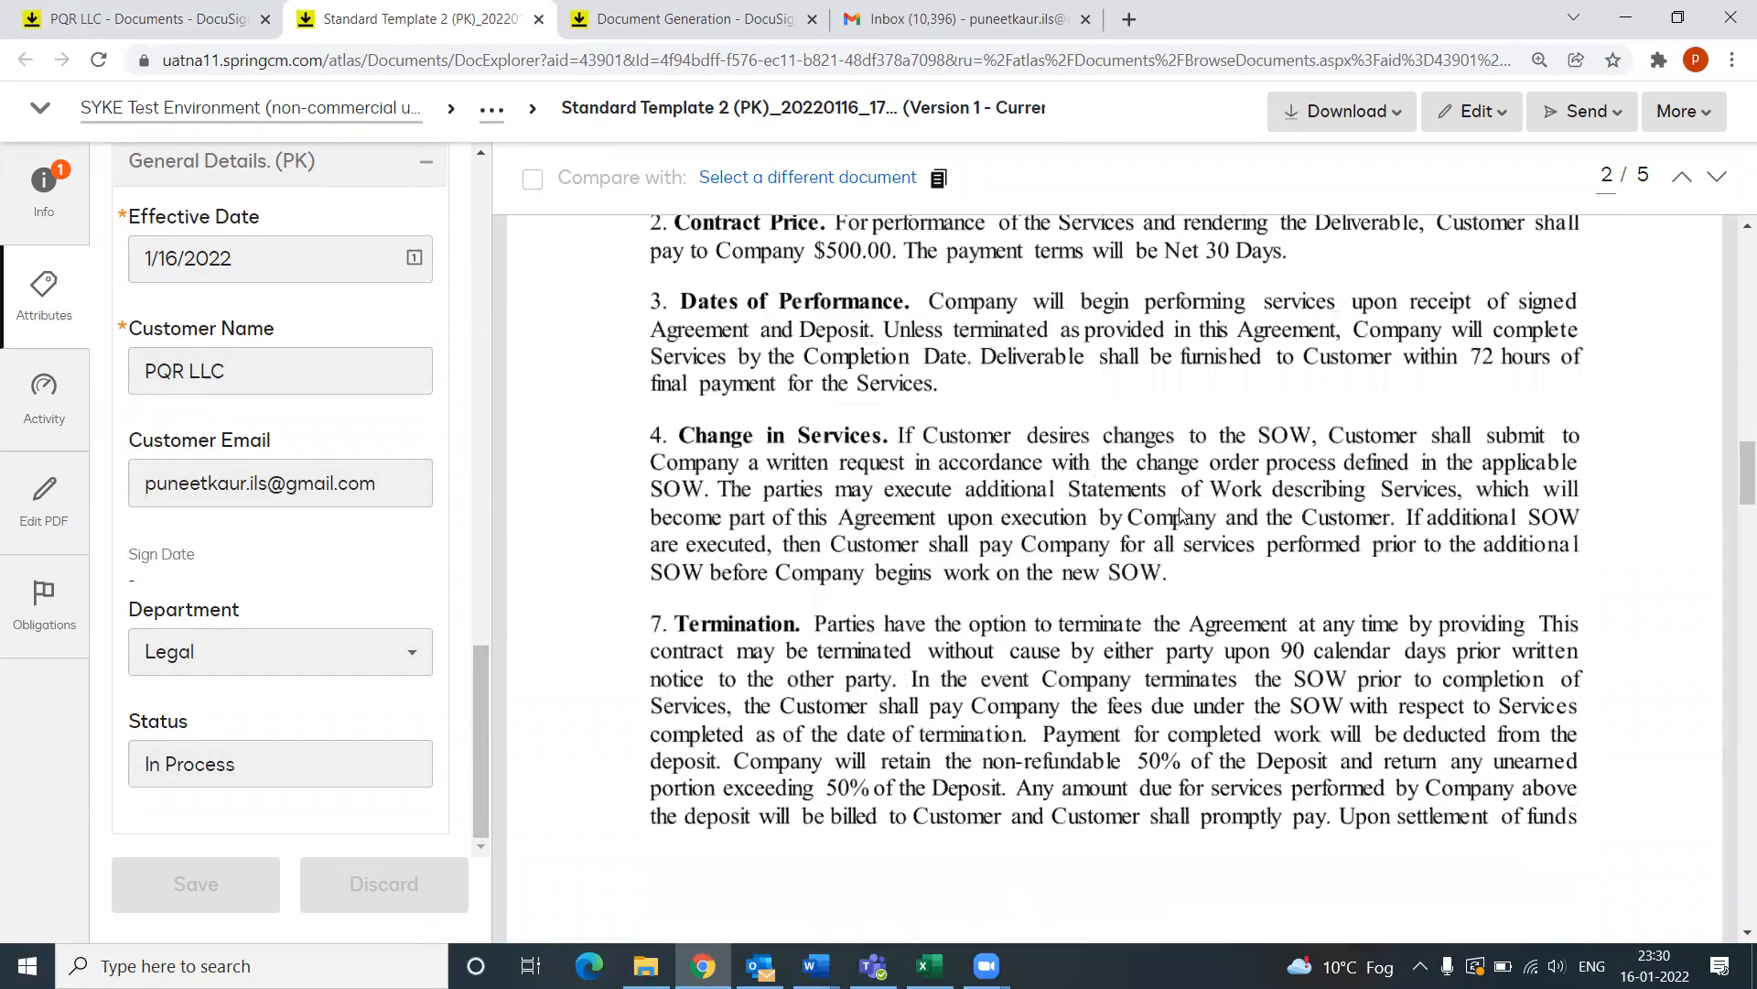
scroll(878, 793, "down", 12)
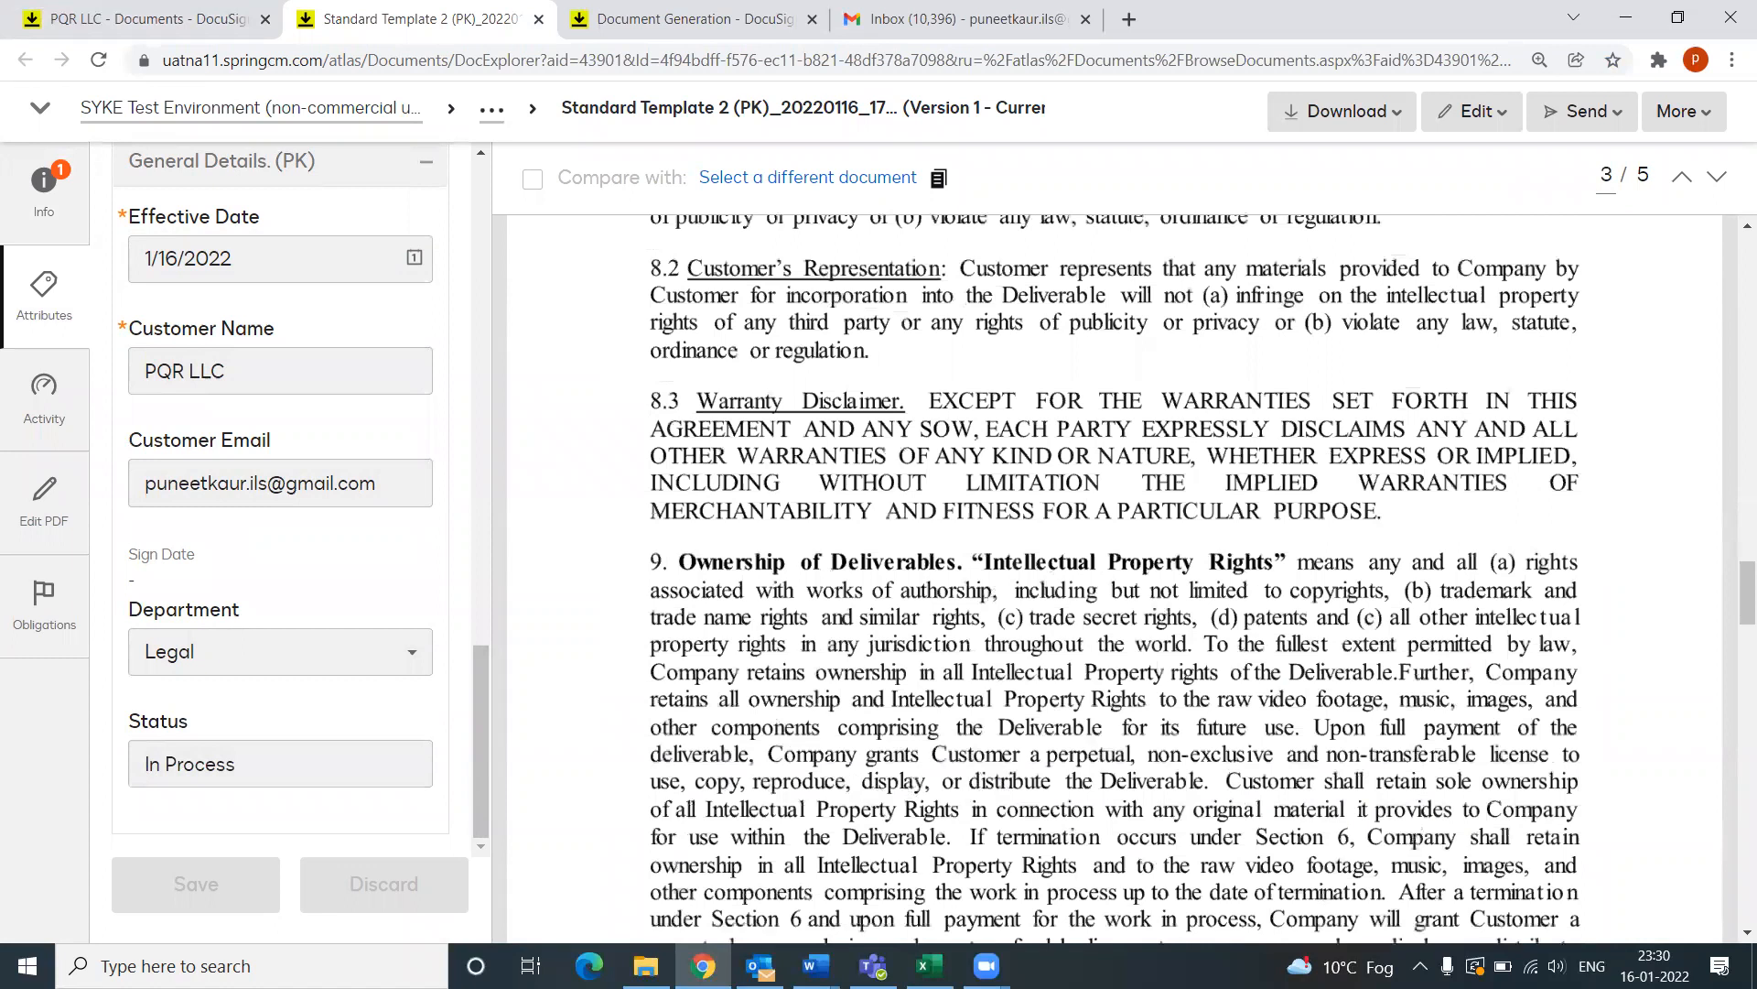
left_click(760, 906)
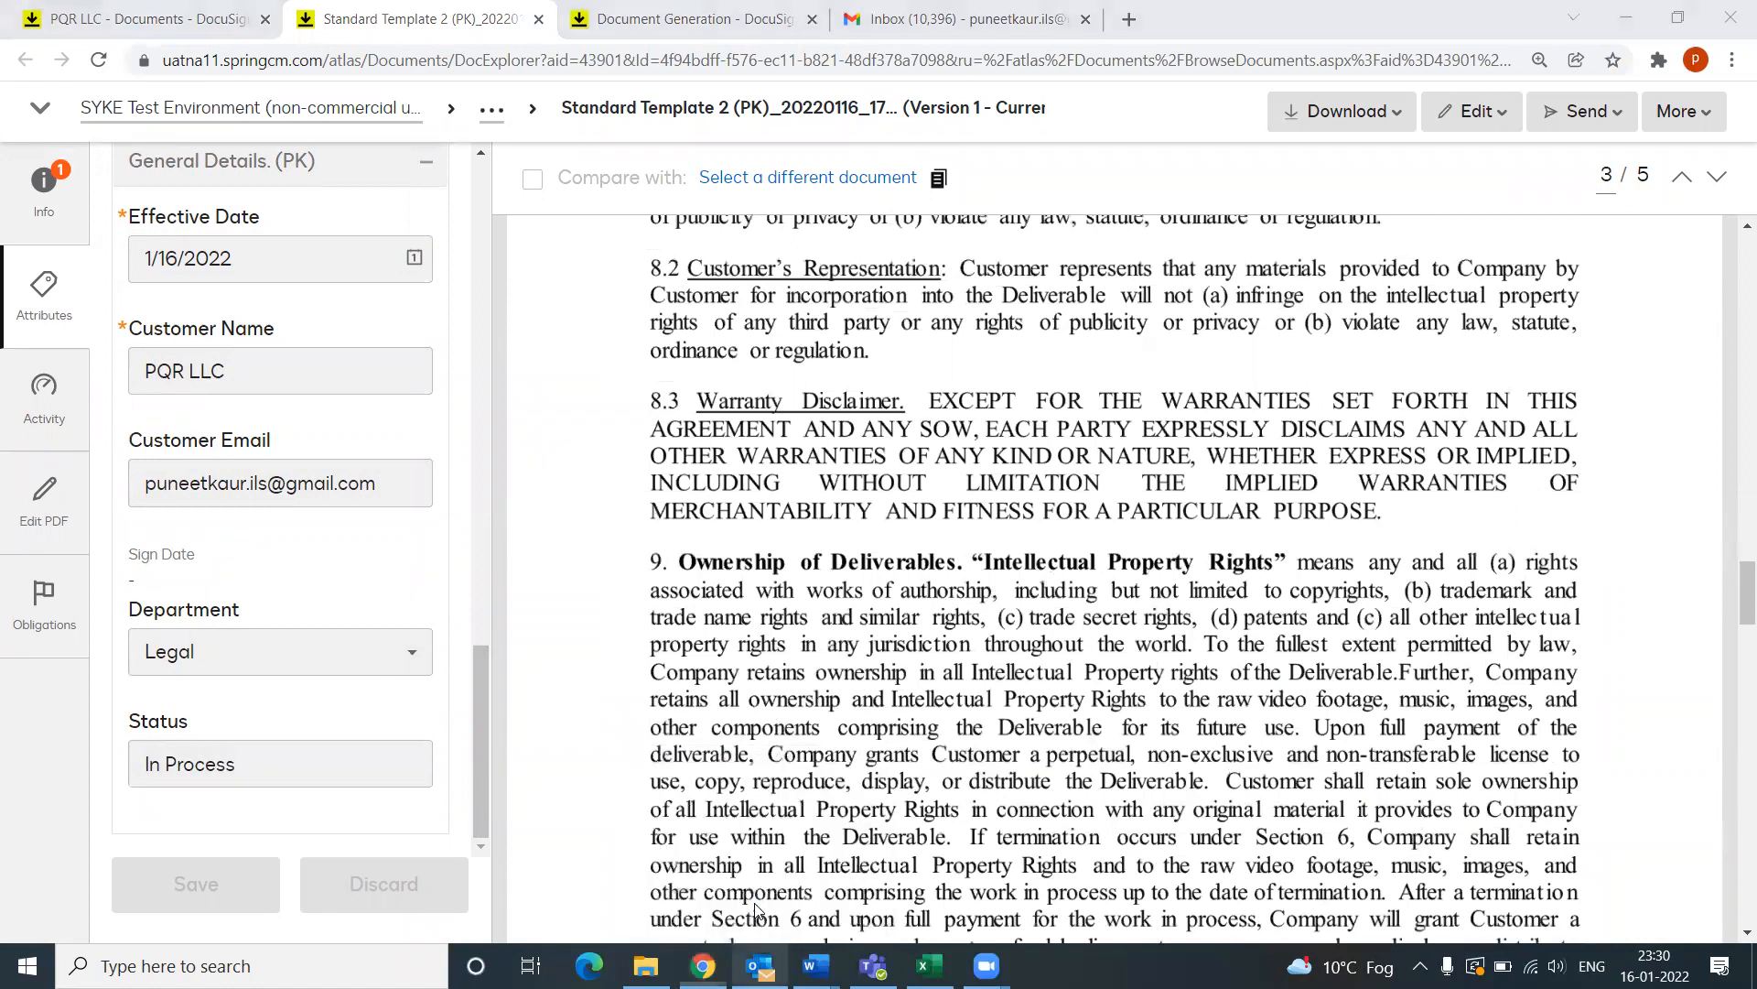
left_click(394, 307)
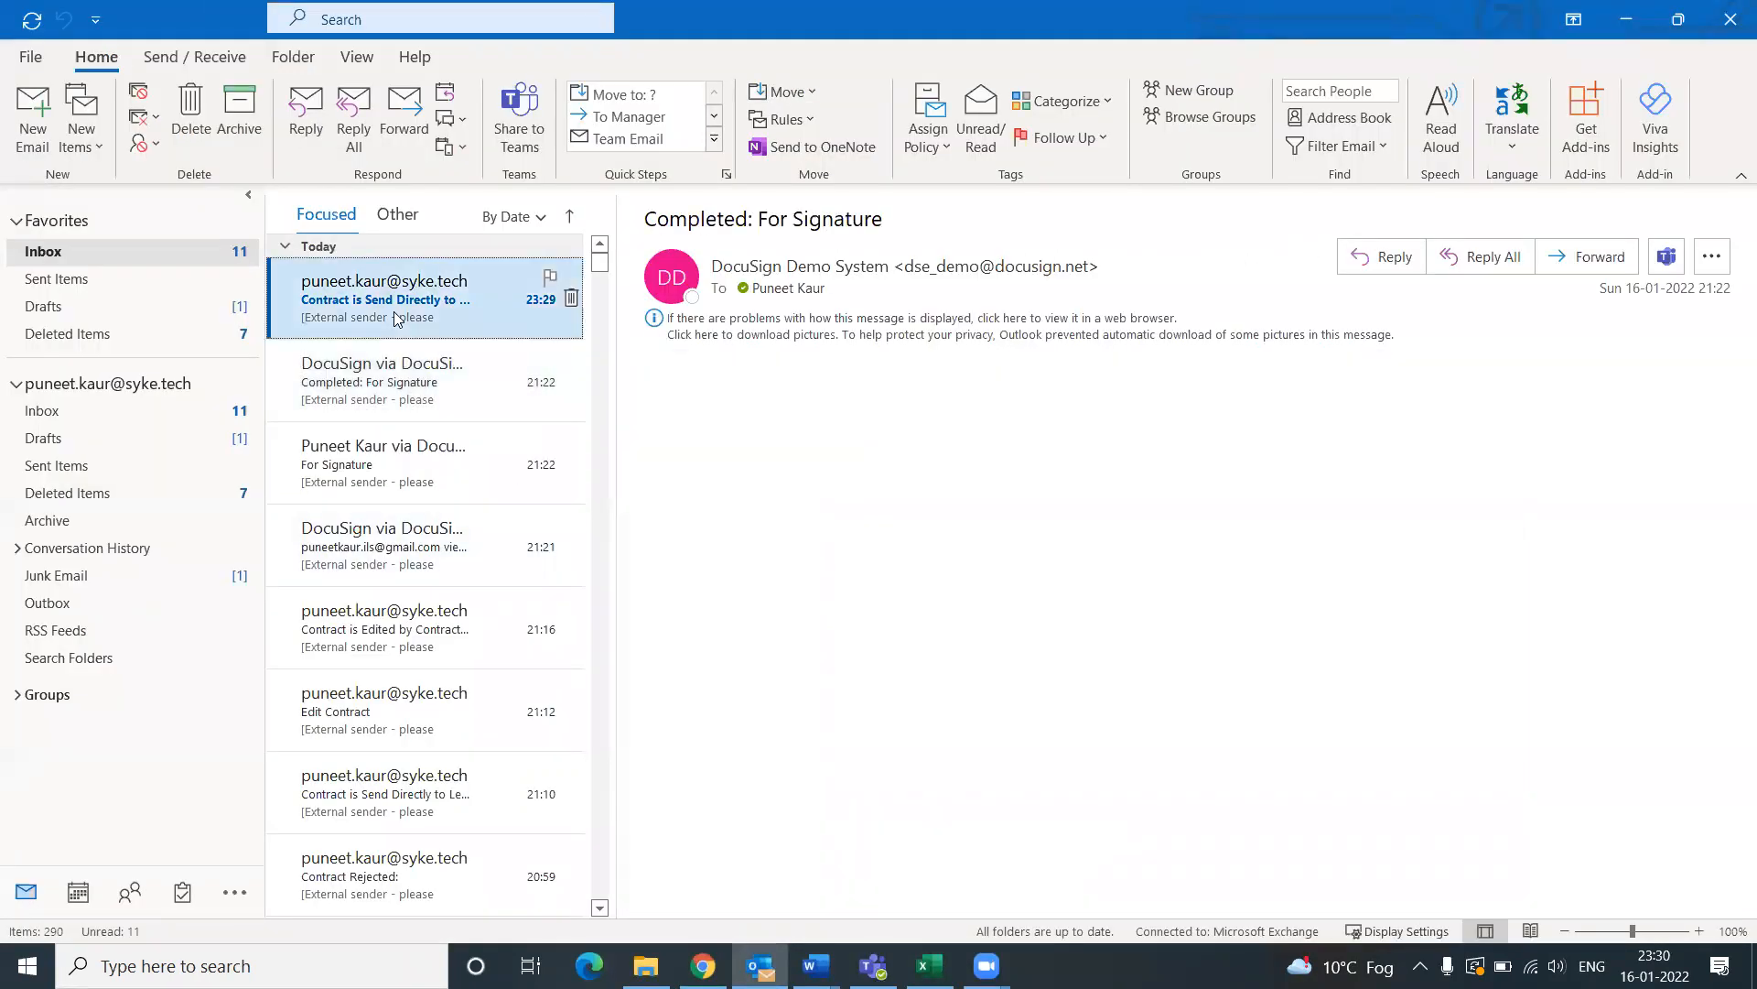
left_click(702, 966)
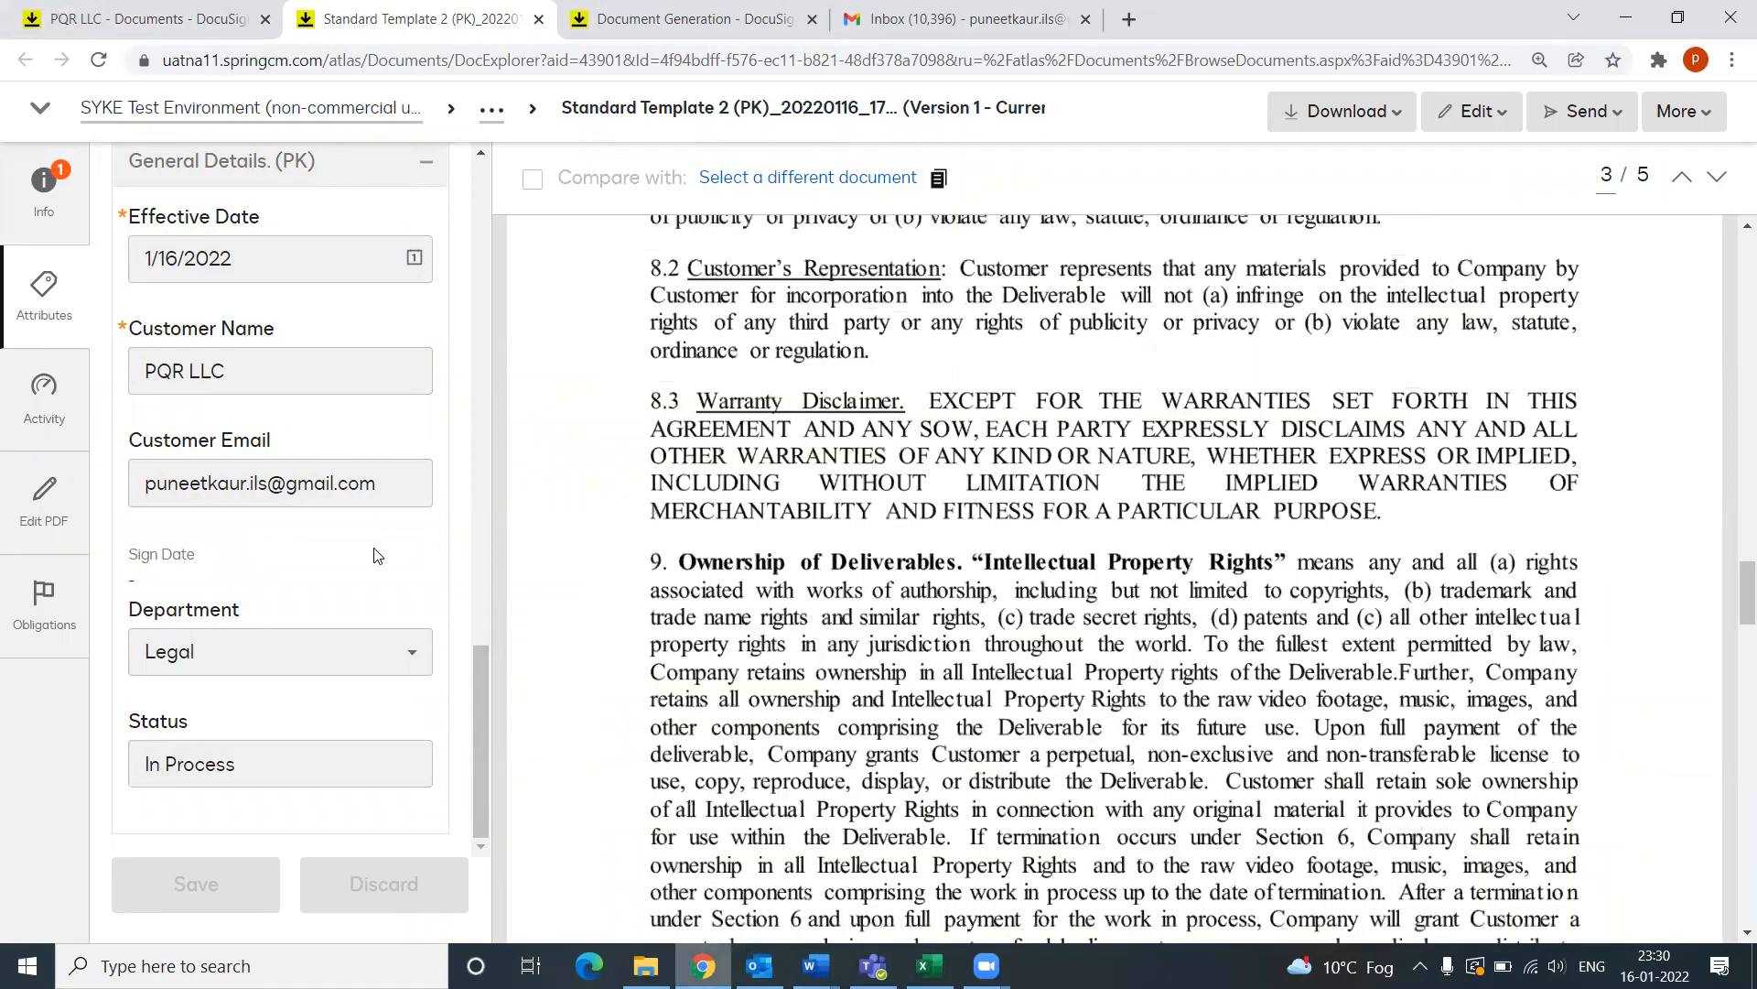
scroll(236, 253, "up", 4)
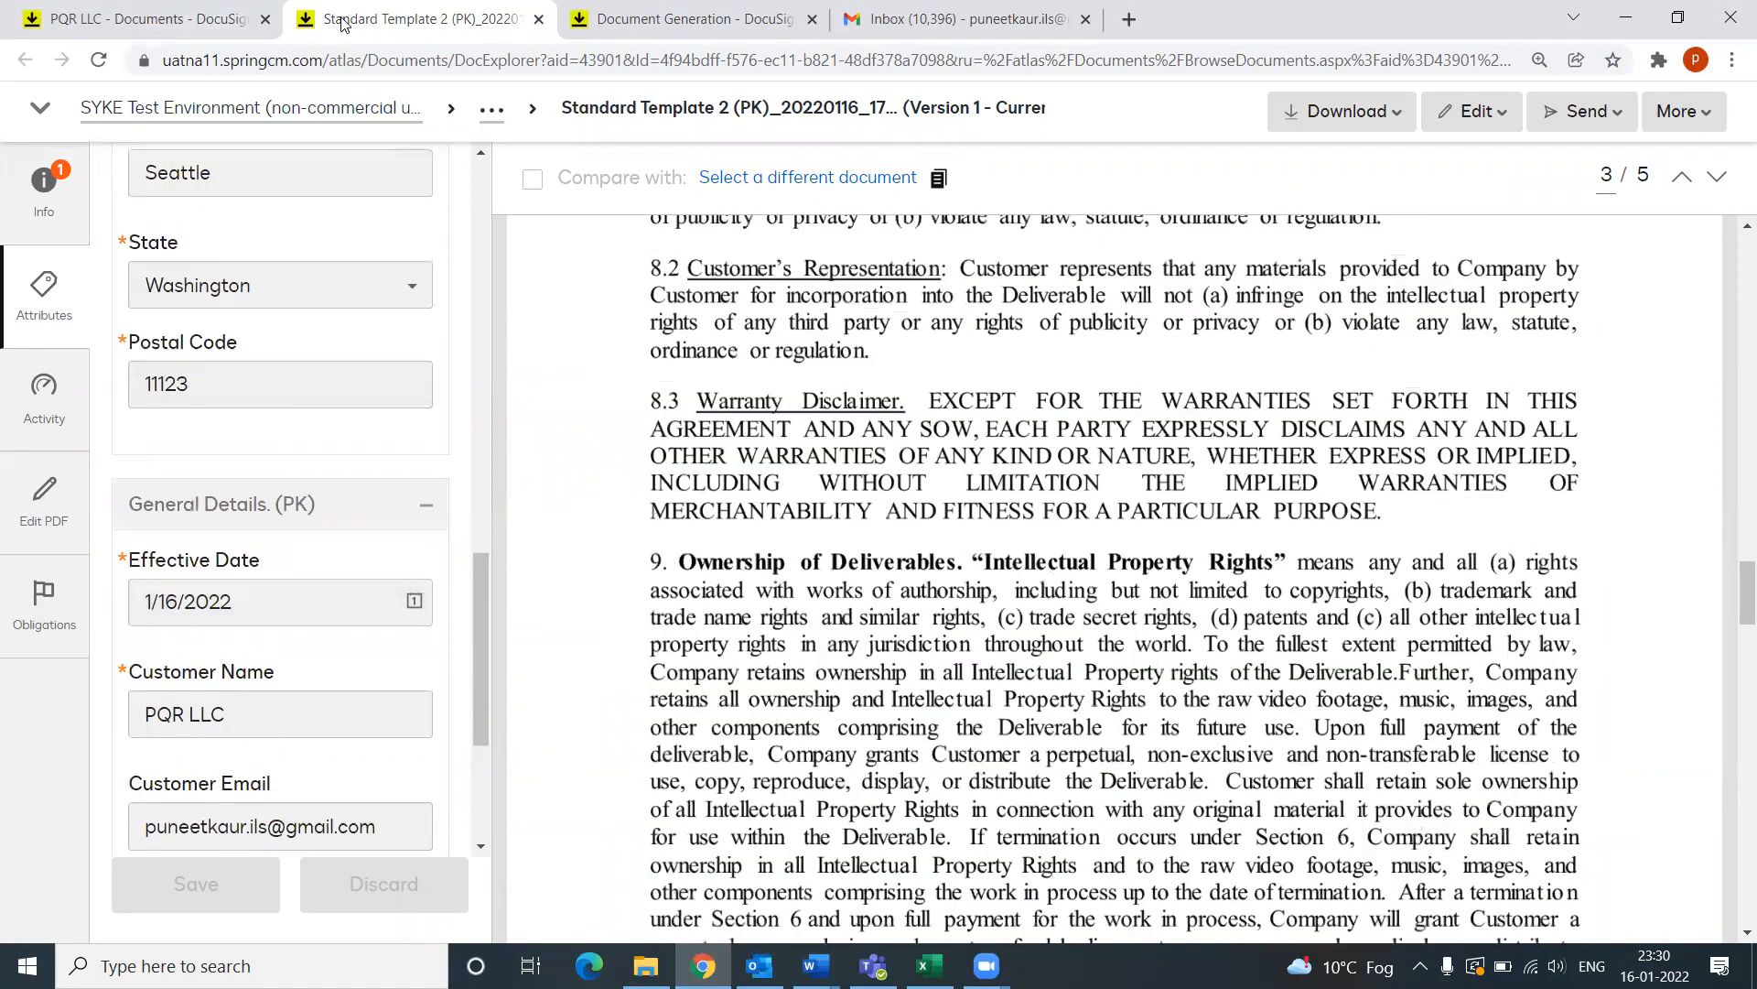
left_click(198, 20)
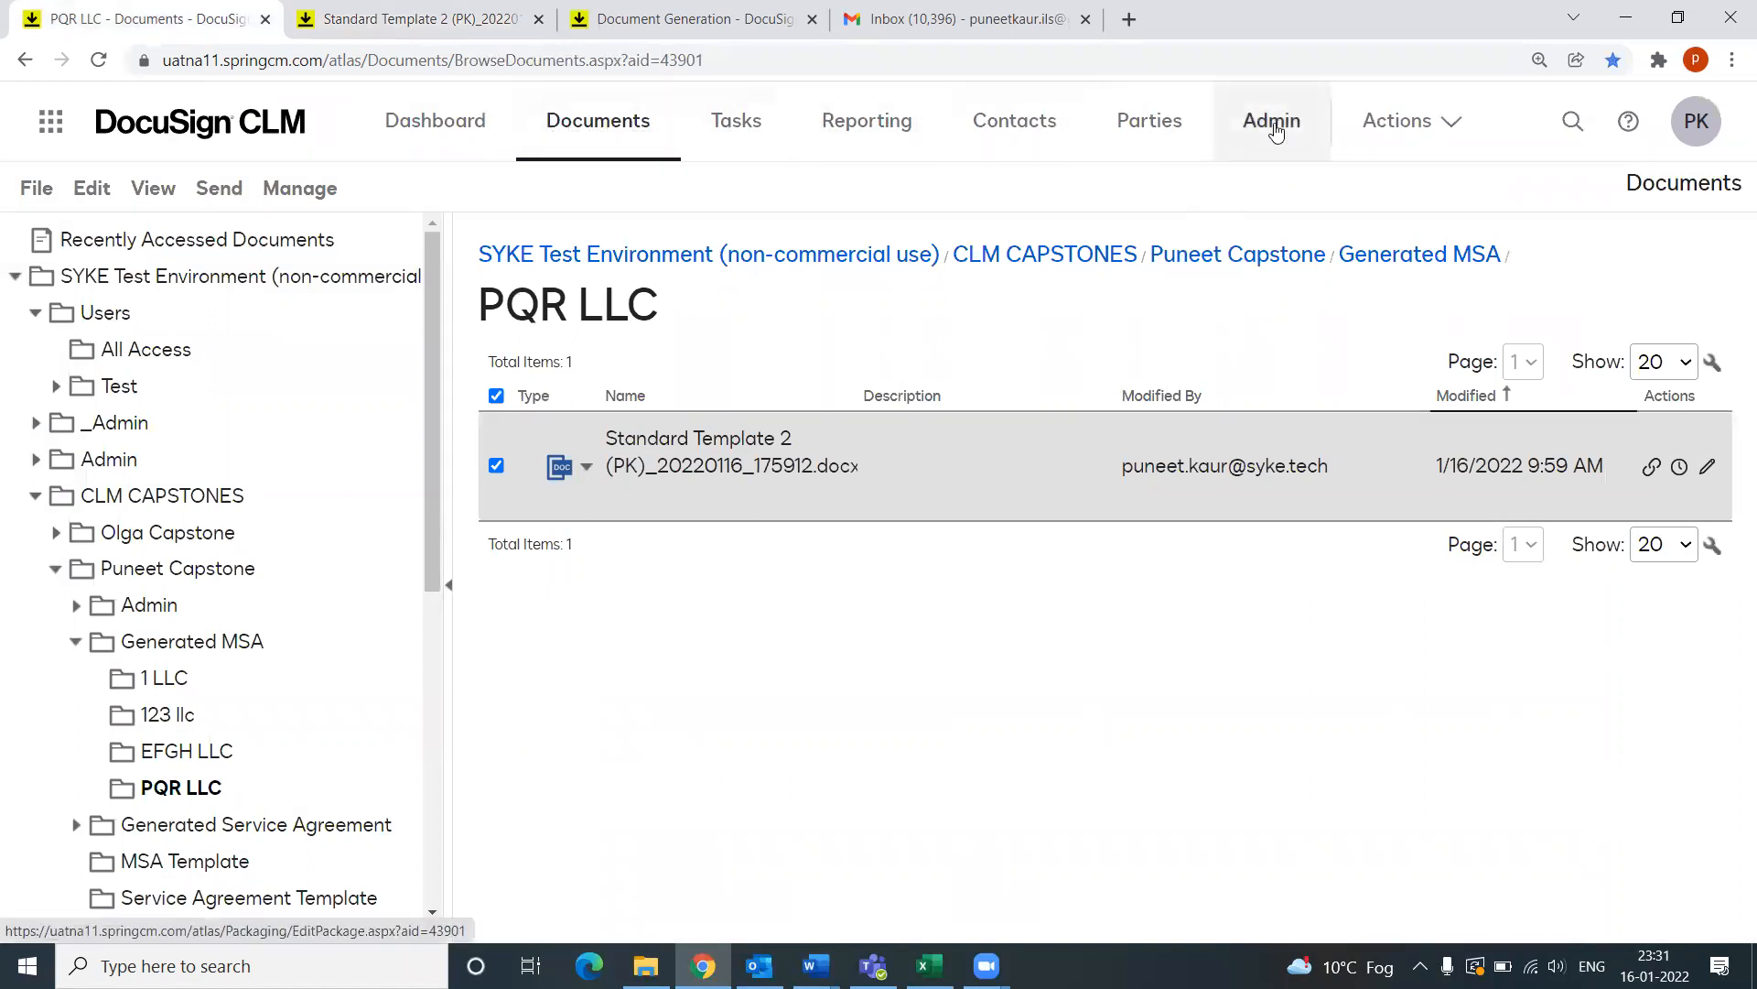
Step: Open My Tasks, check the accreditation instructions in Word, and return to the task list
left_click(730, 127)
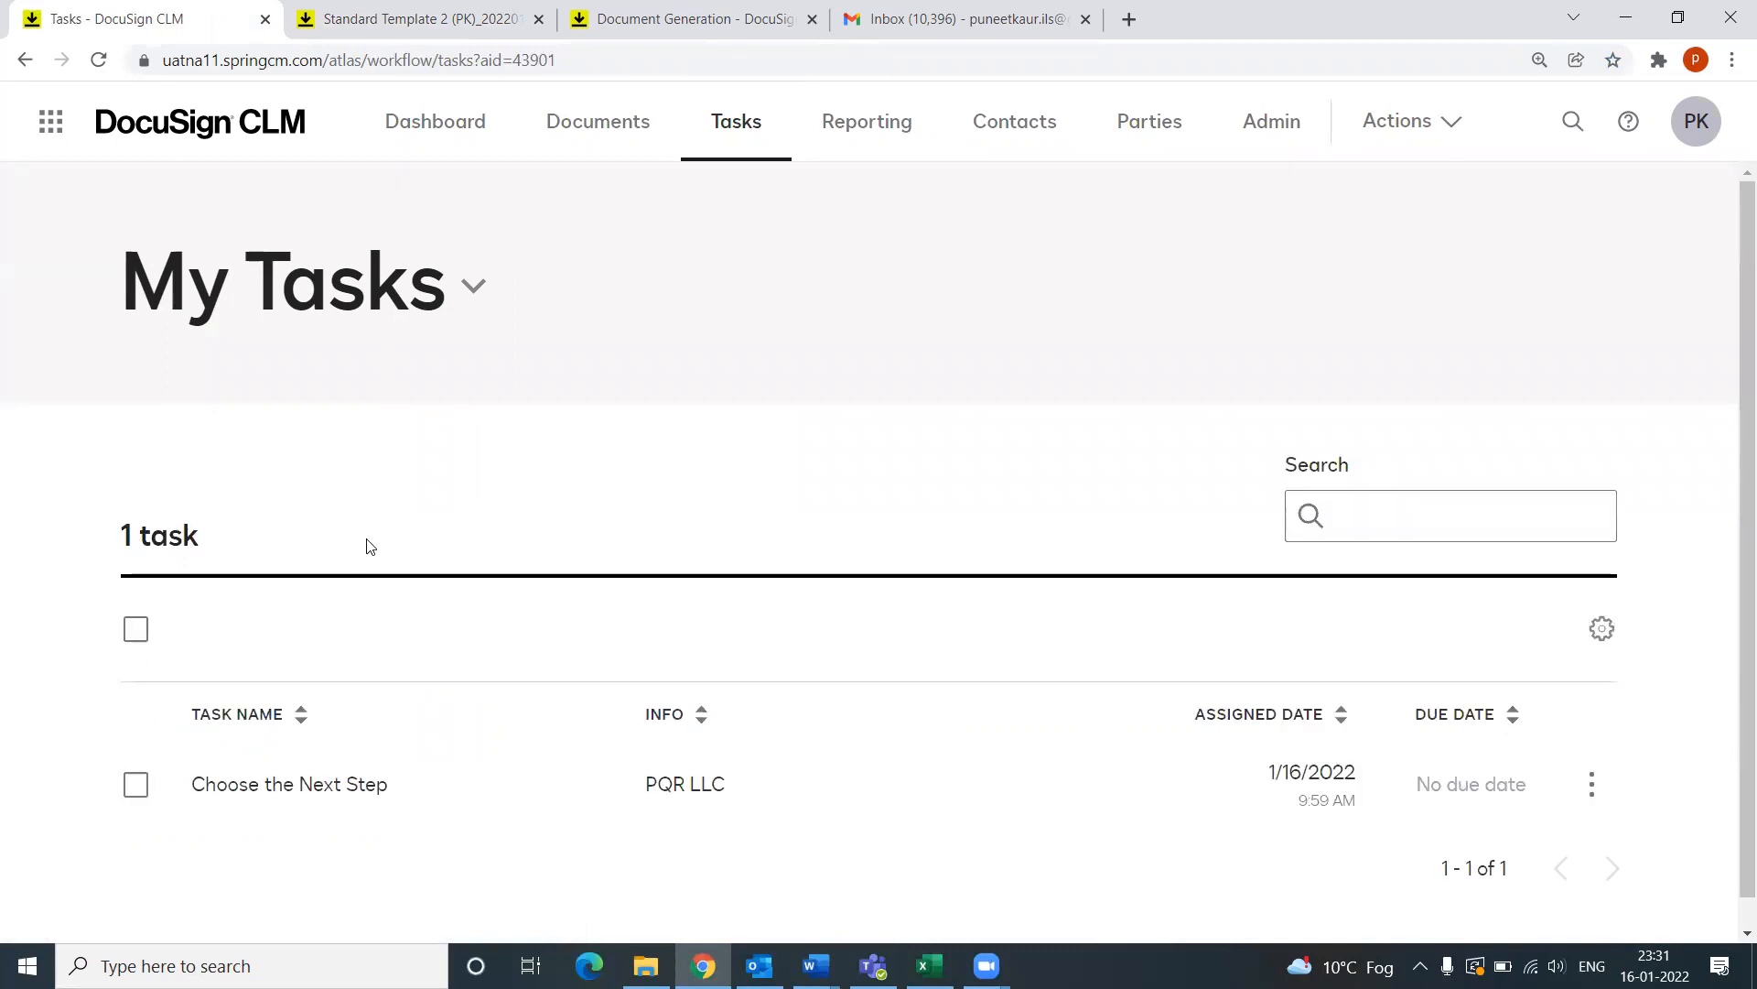
scroll(373, 570, "down", 1)
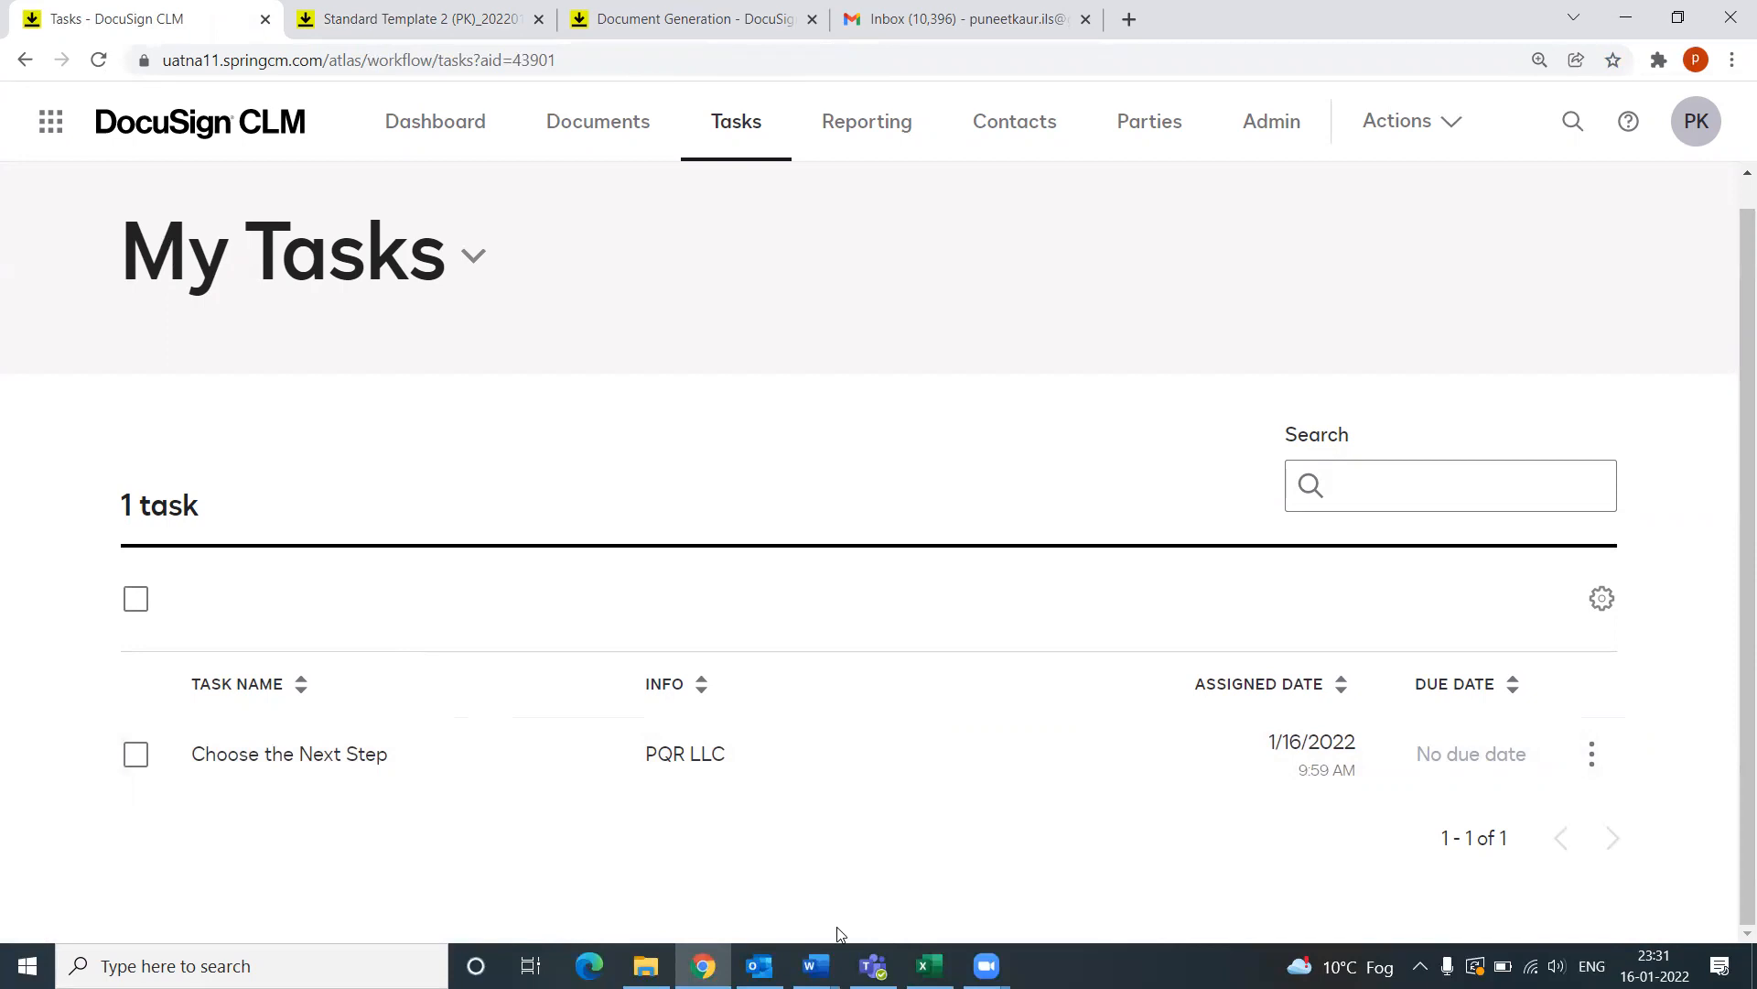
mouse_move(817, 962)
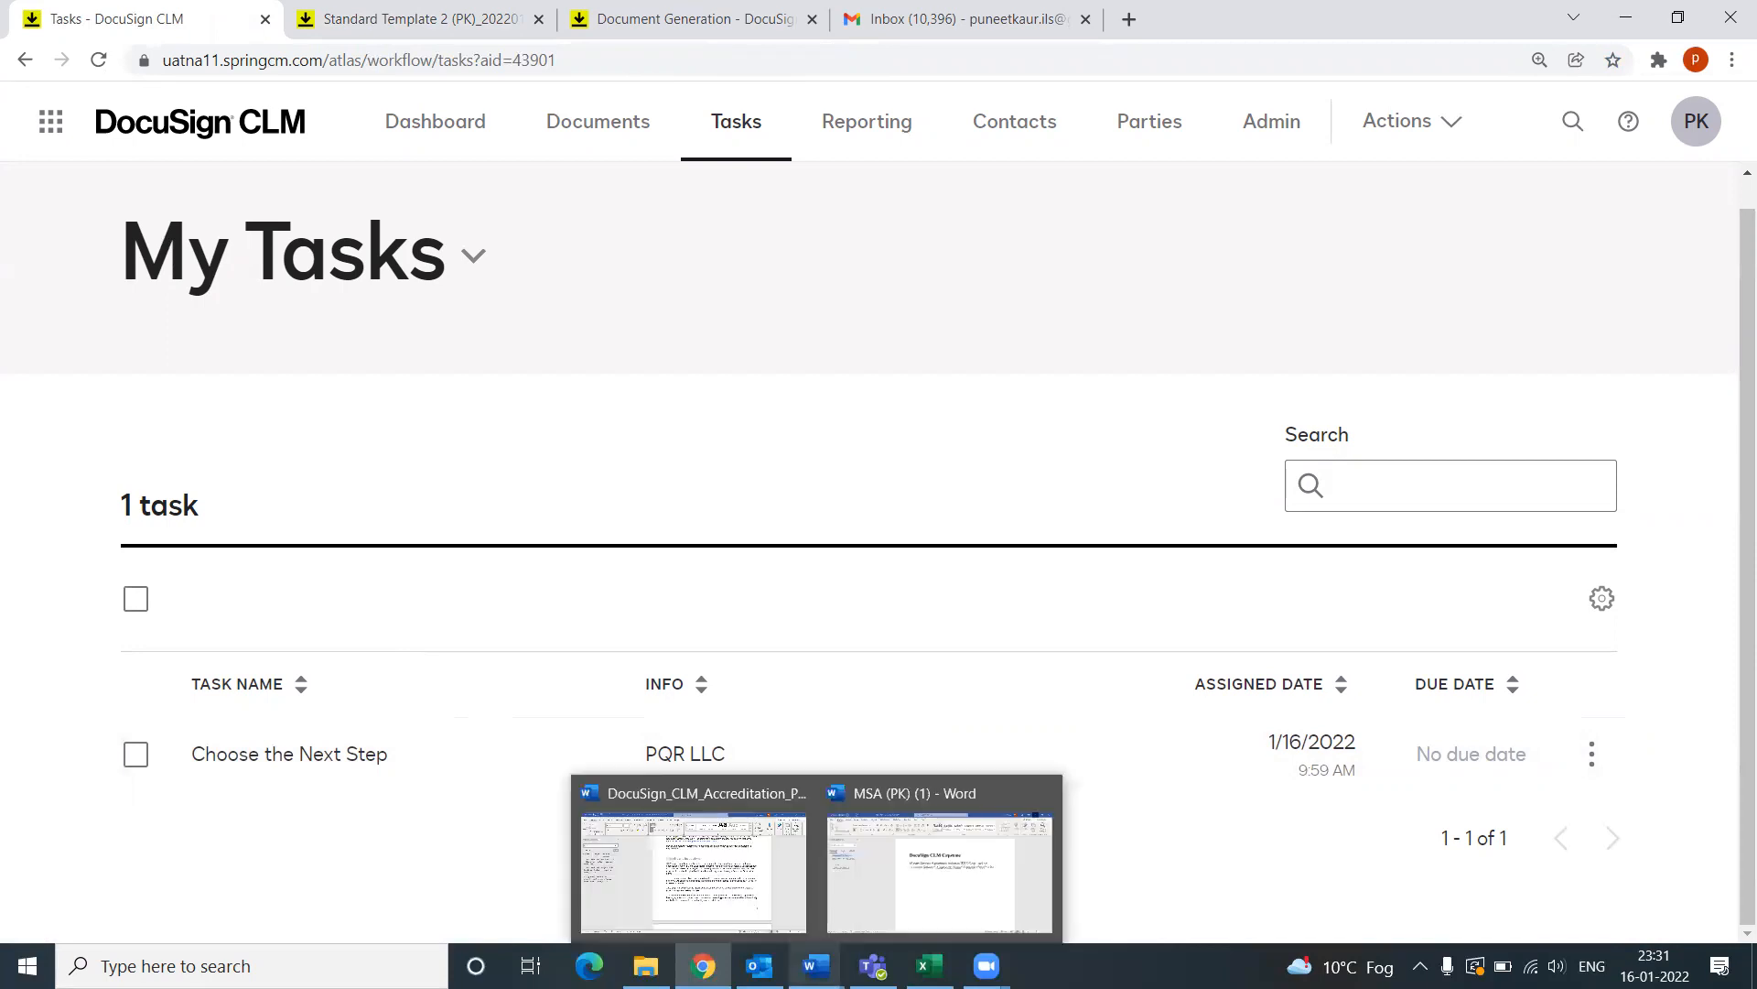
left_click(717, 900)
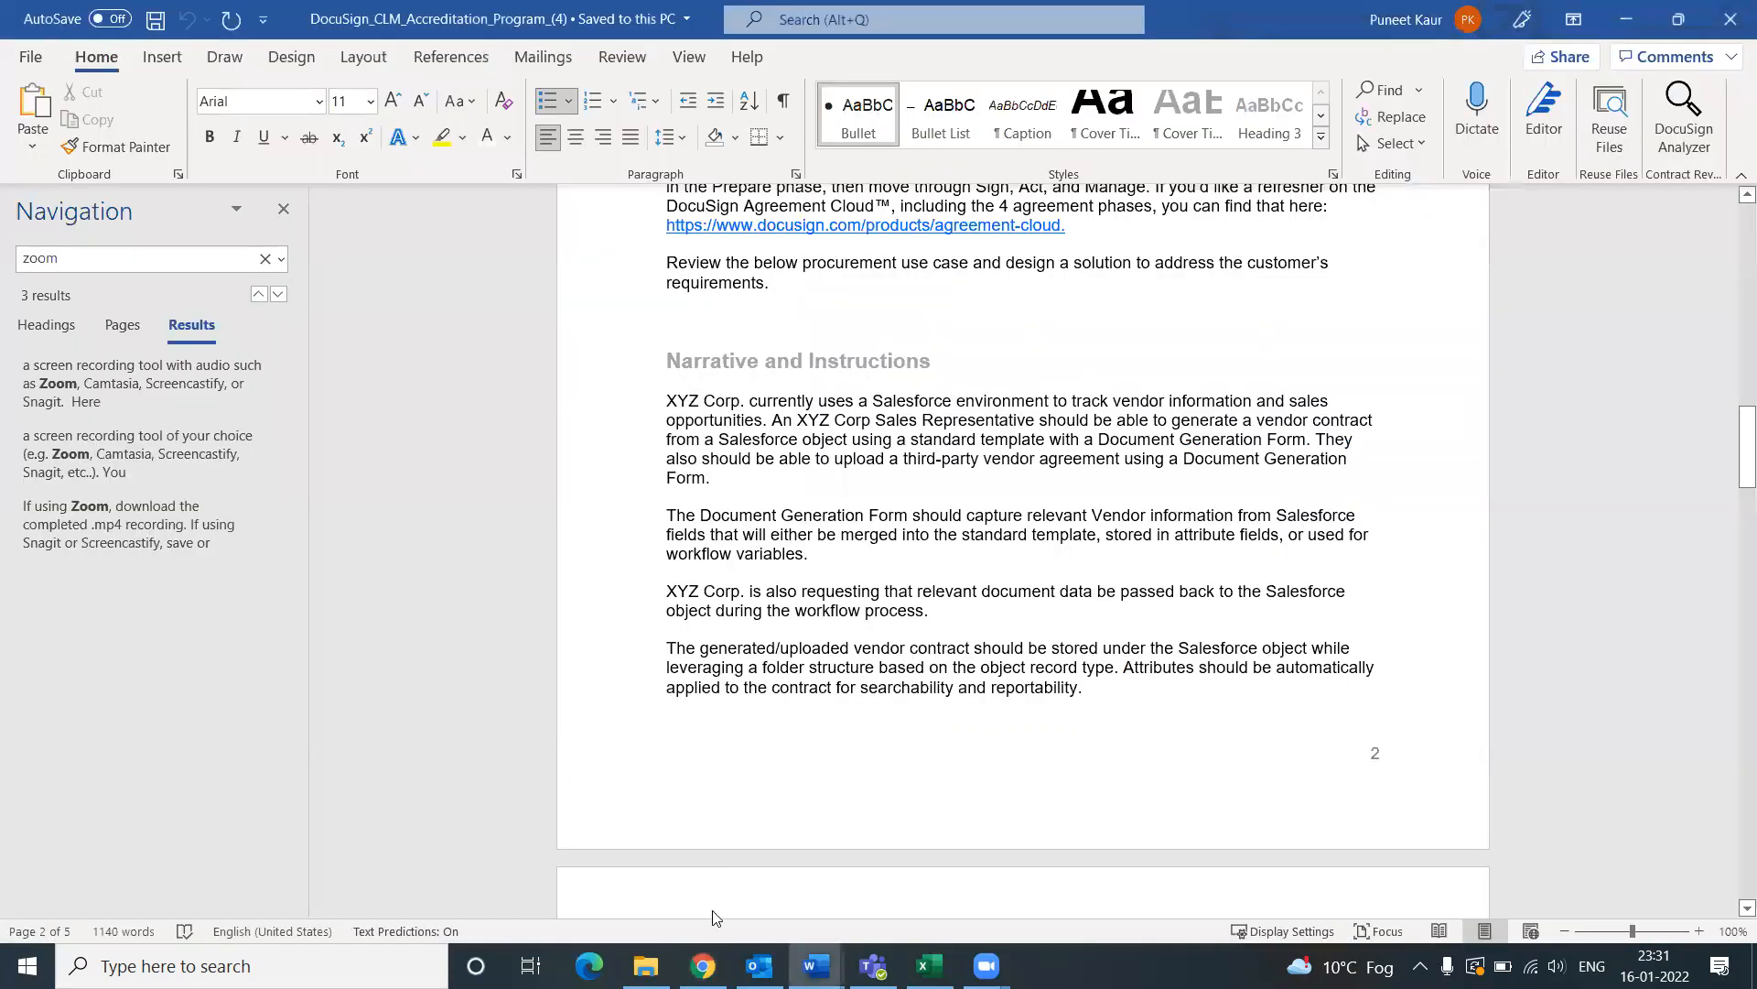
left_click(703, 966)
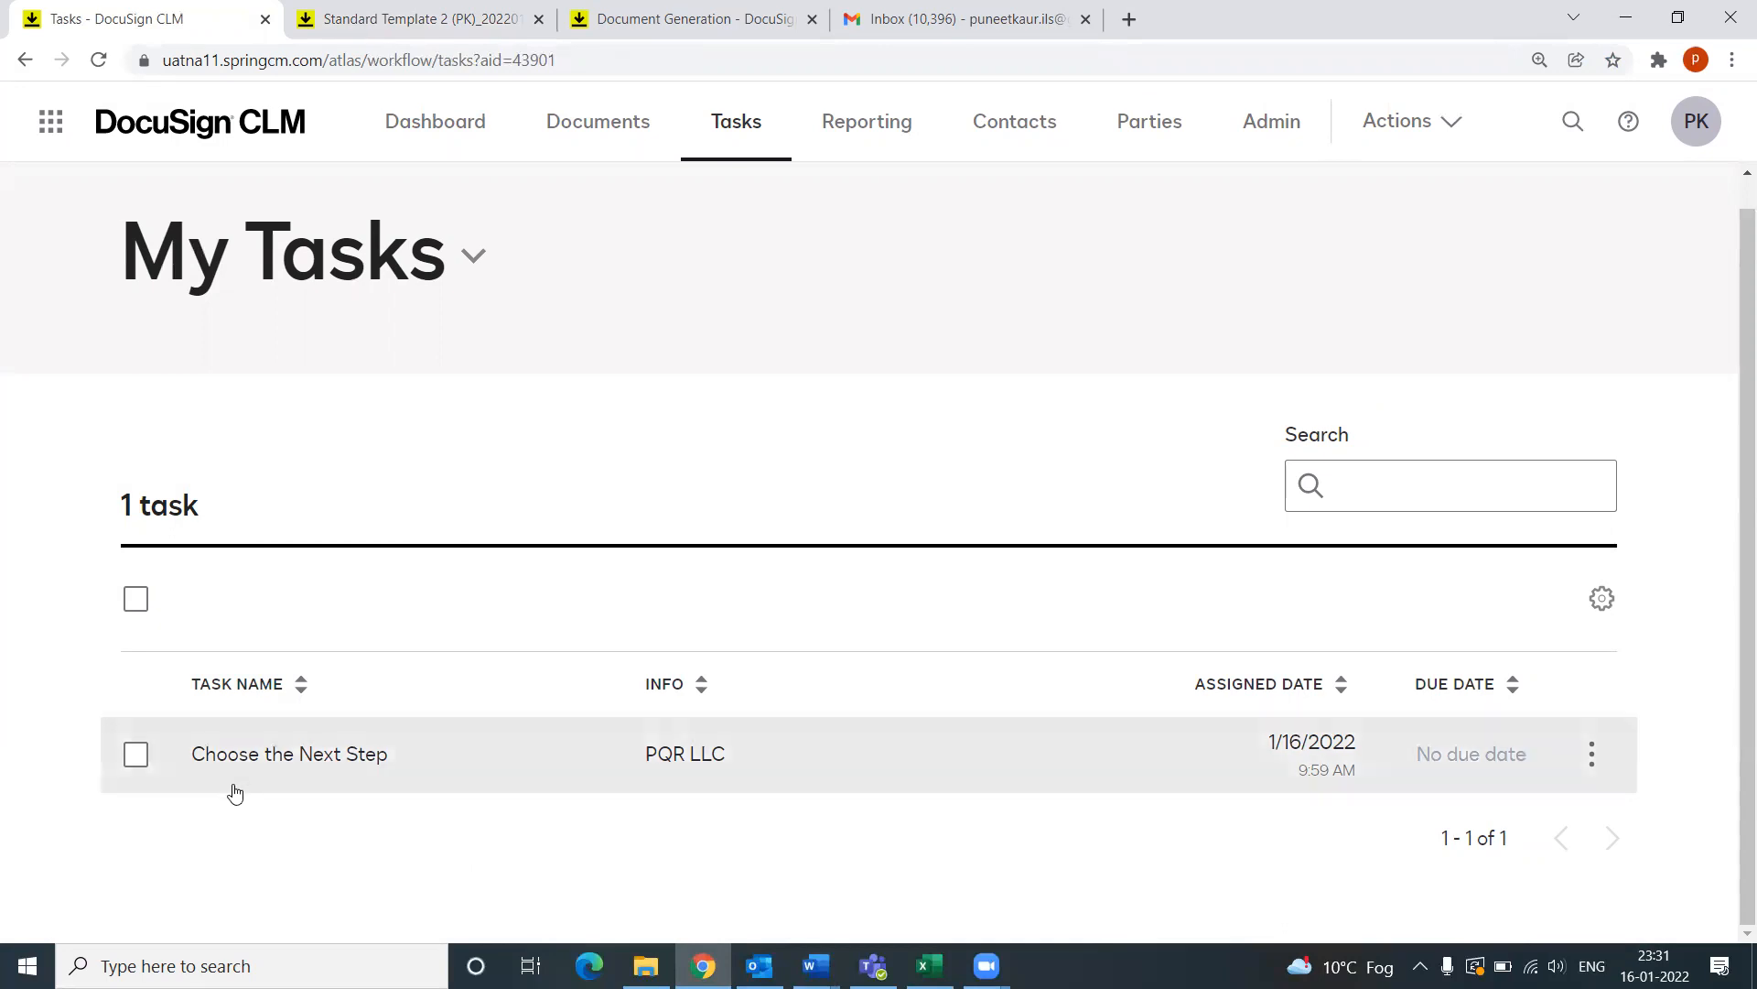
Step: Open the PQR LLC Choose the Next Step task and select Edit Document as the next step
left_click(257, 767)
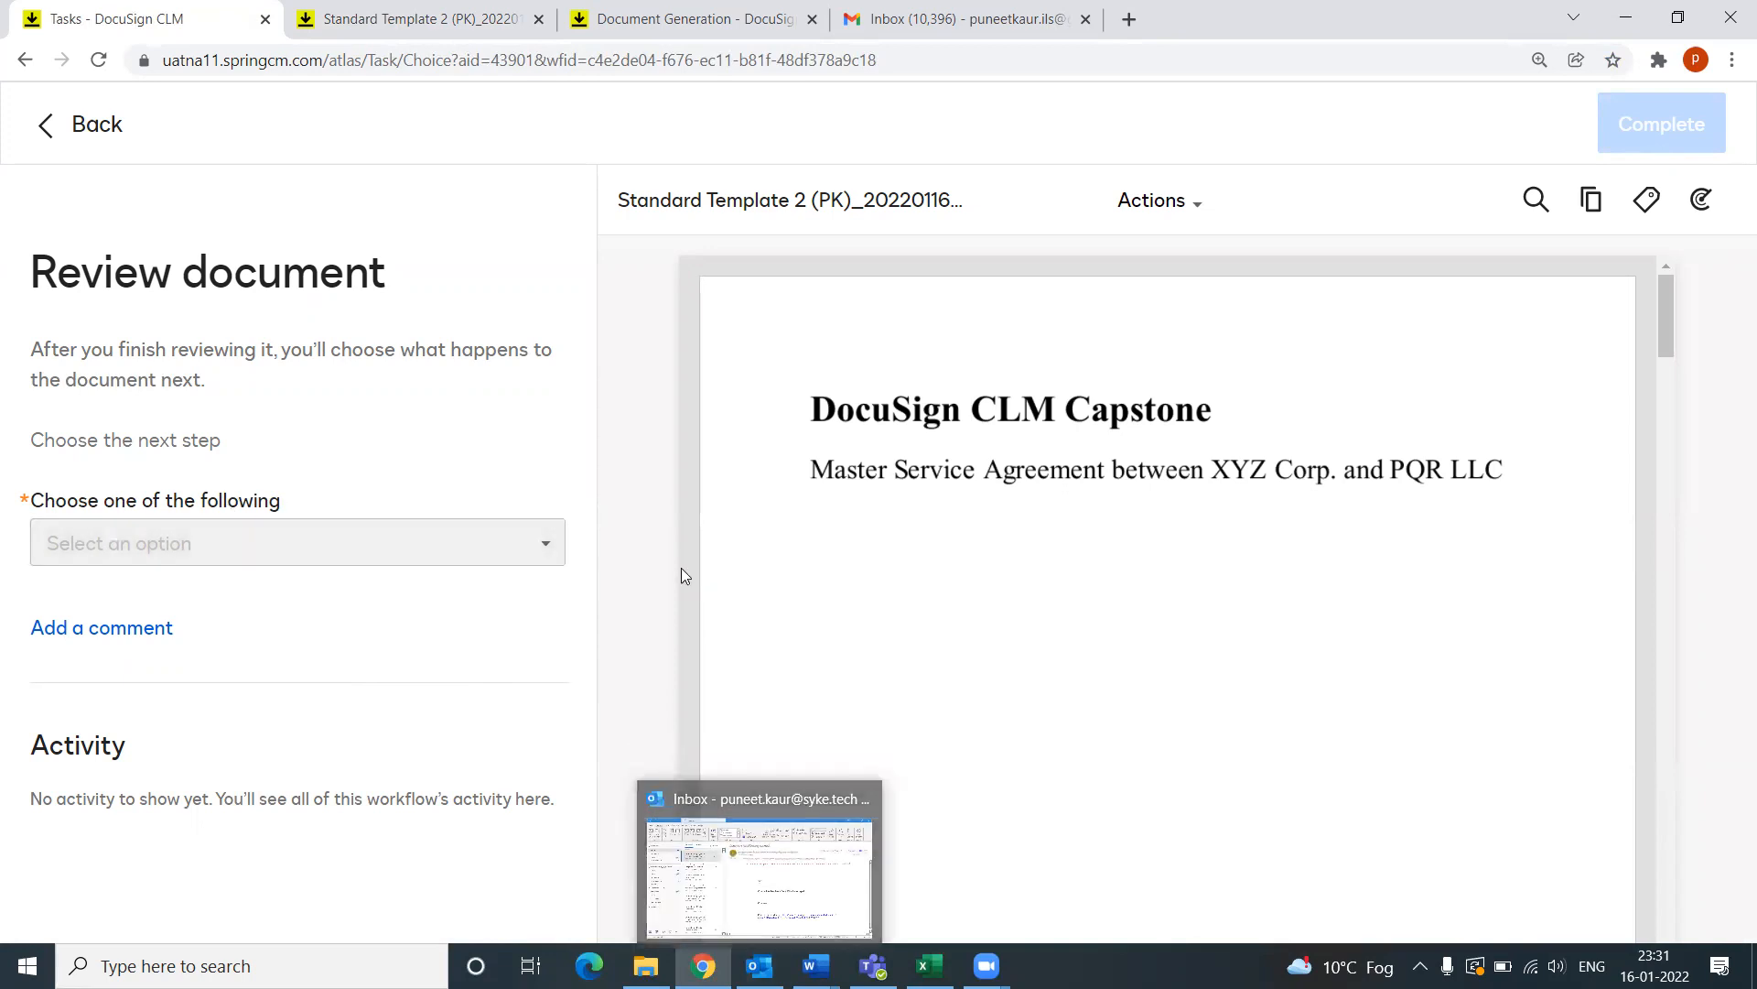
scroll(1232, 575, "down", 10)
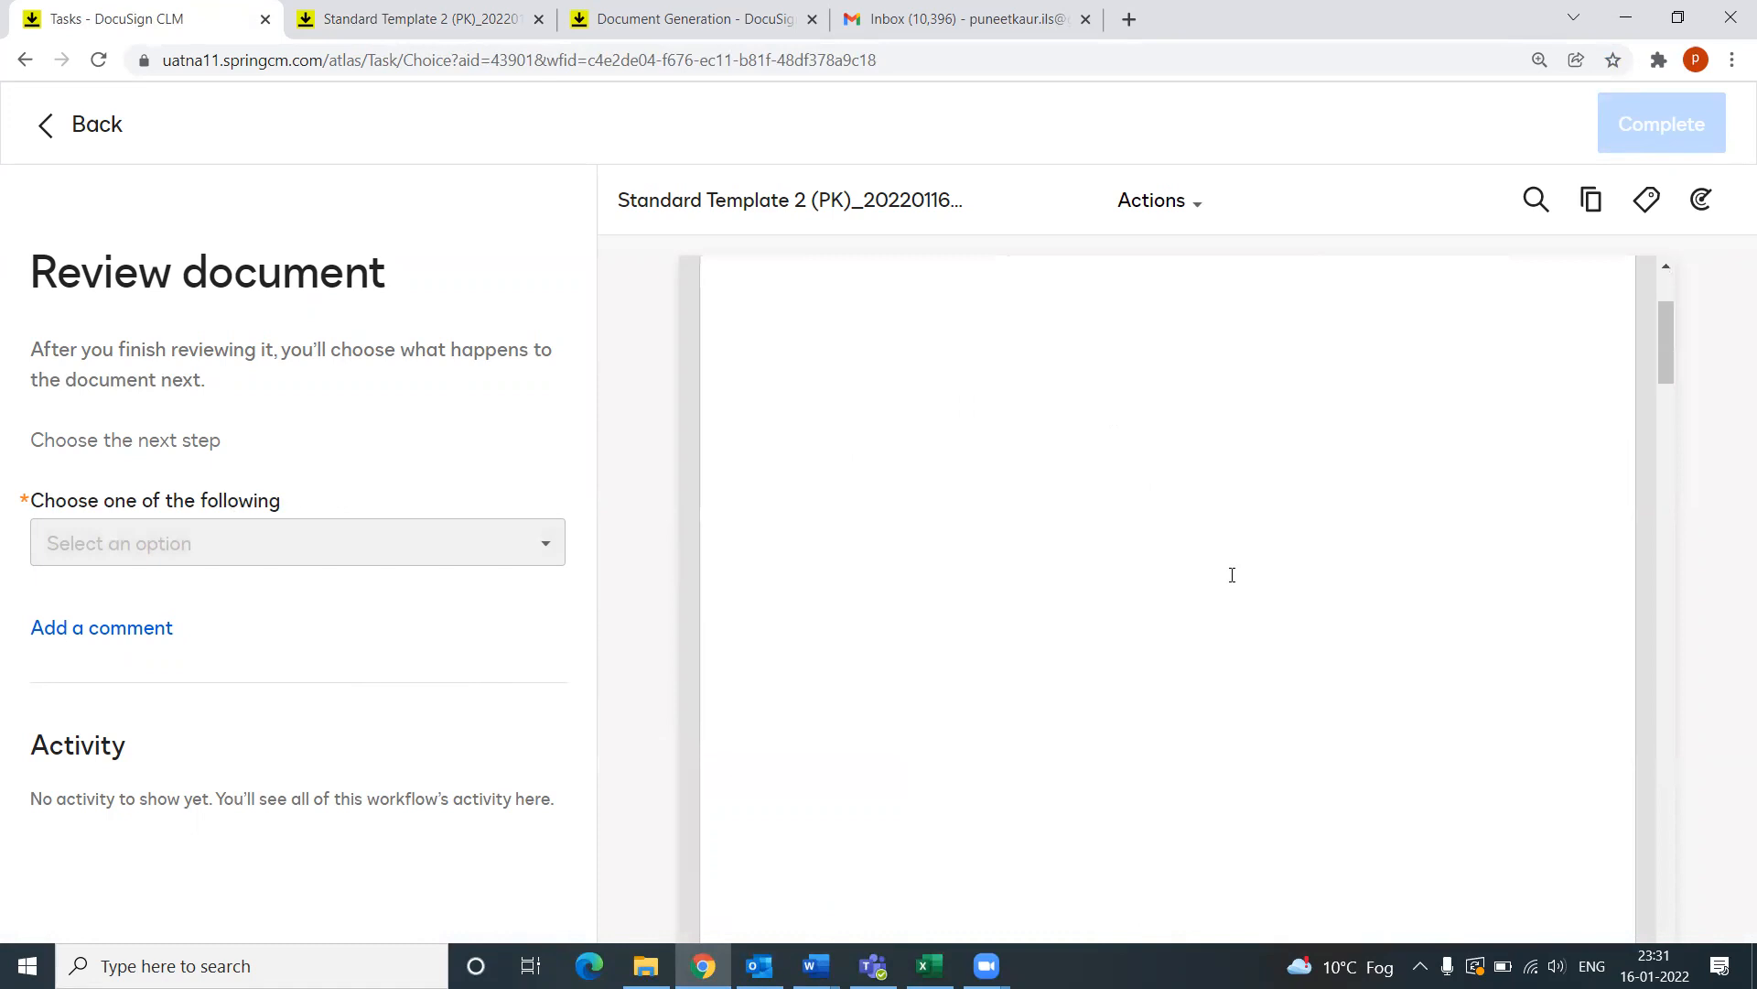
scroll(1228, 575, "down", 2)
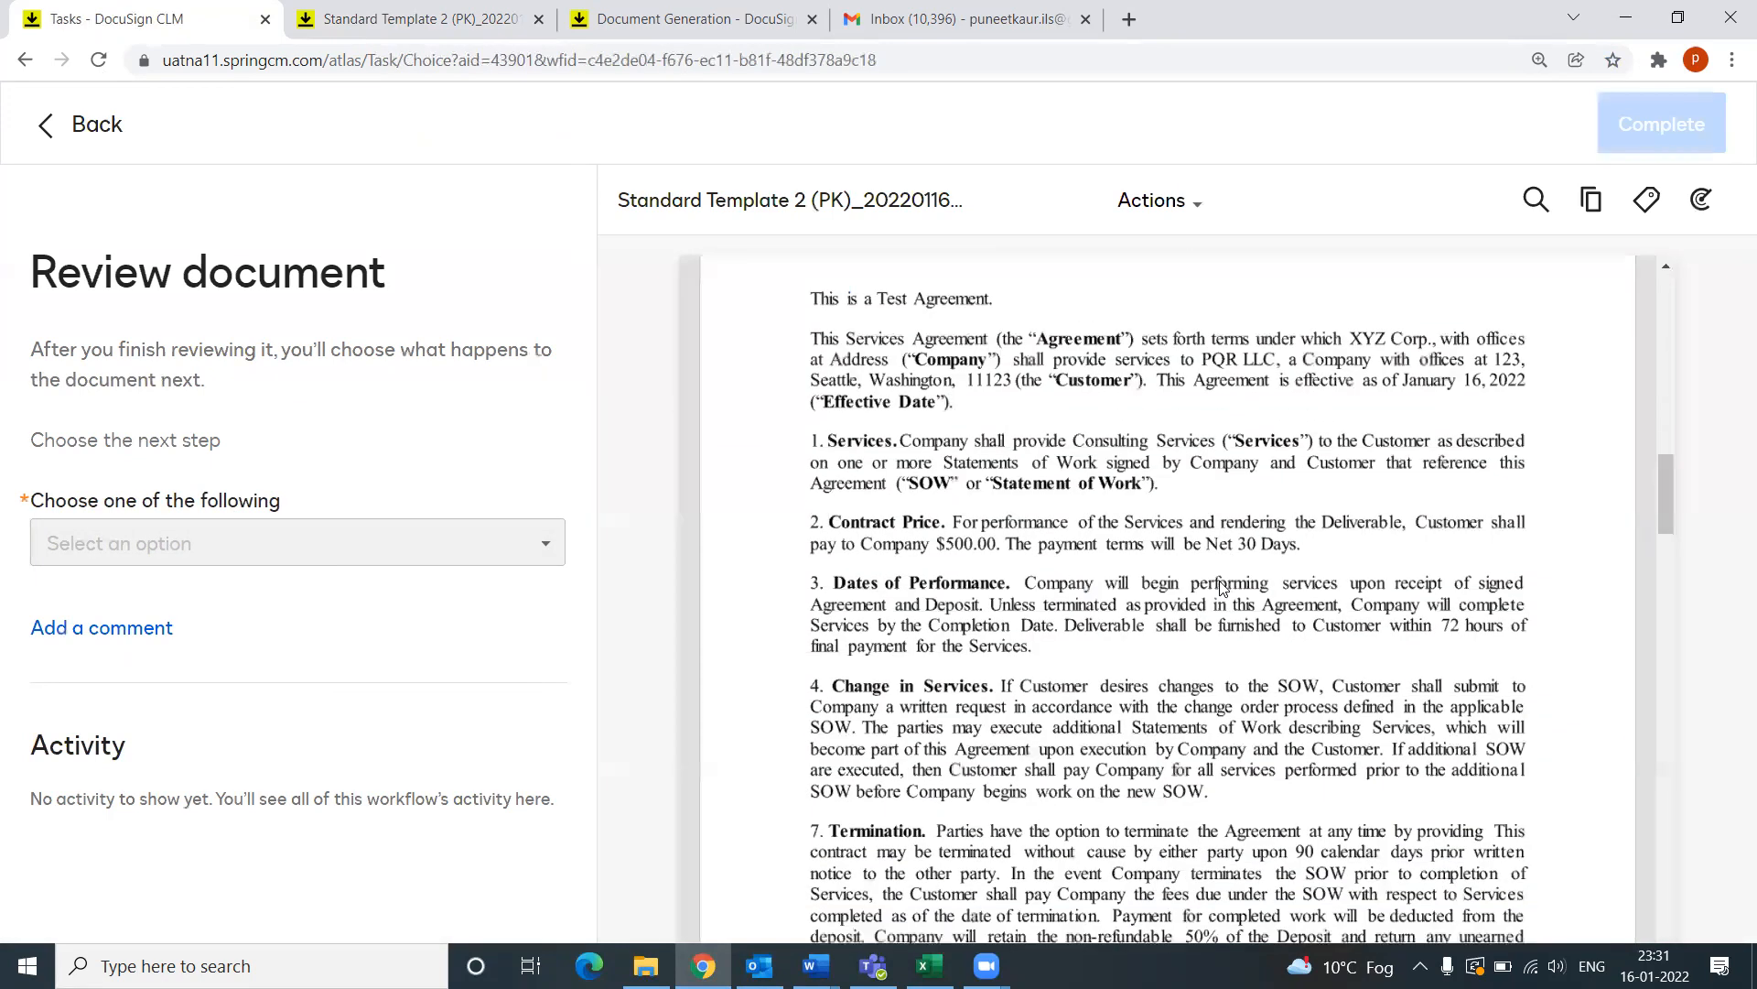
scroll(1221, 606, "down", 6)
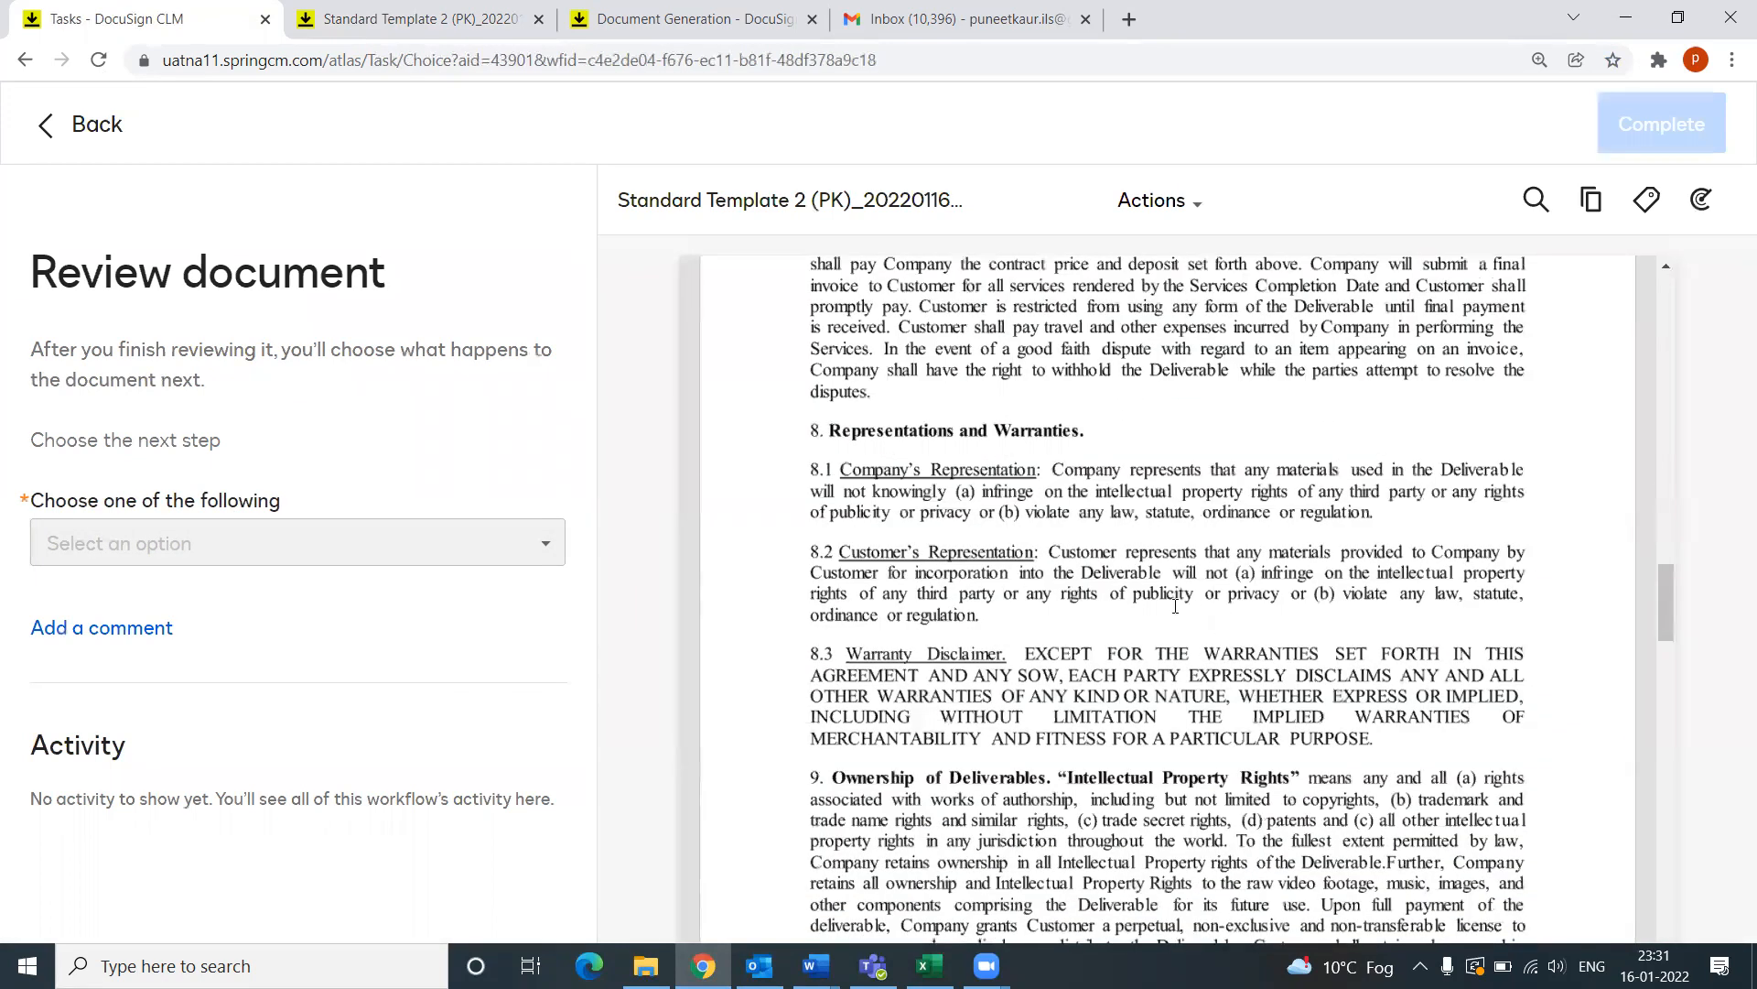
scroll(1176, 606, "down", 10)
scroll(1163, 608, "down", 8)
scroll(1163, 607, "up", 8)
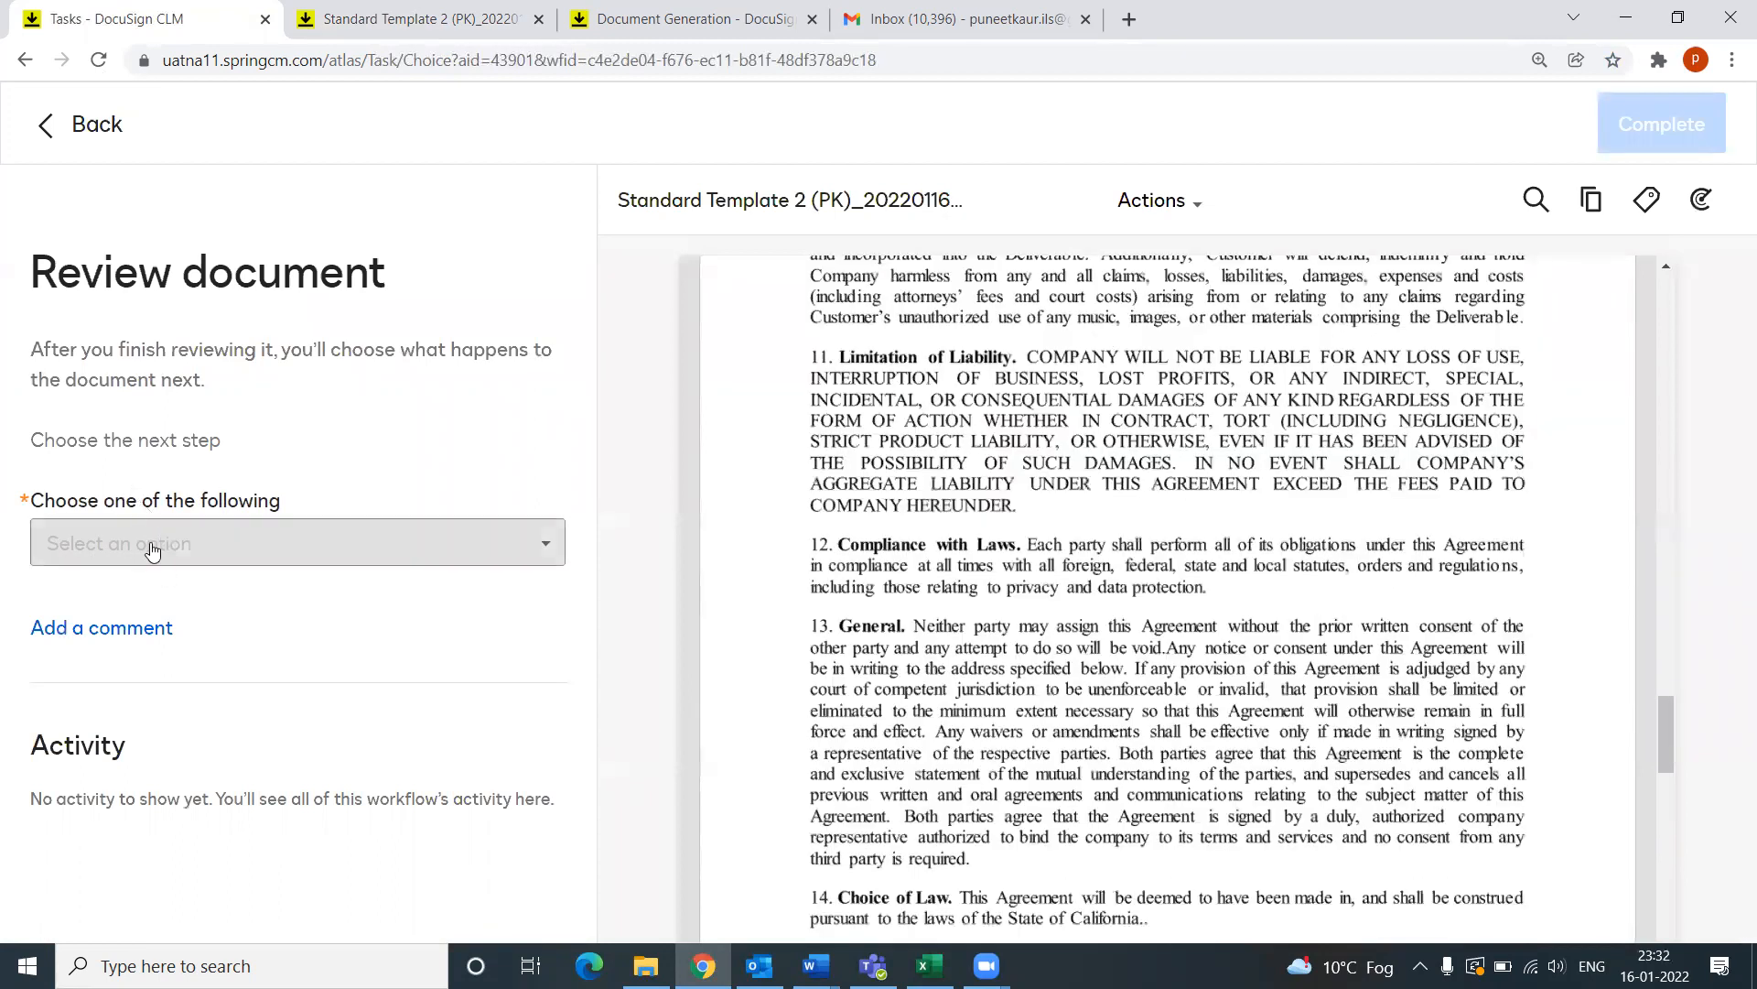
left_click(152, 550)
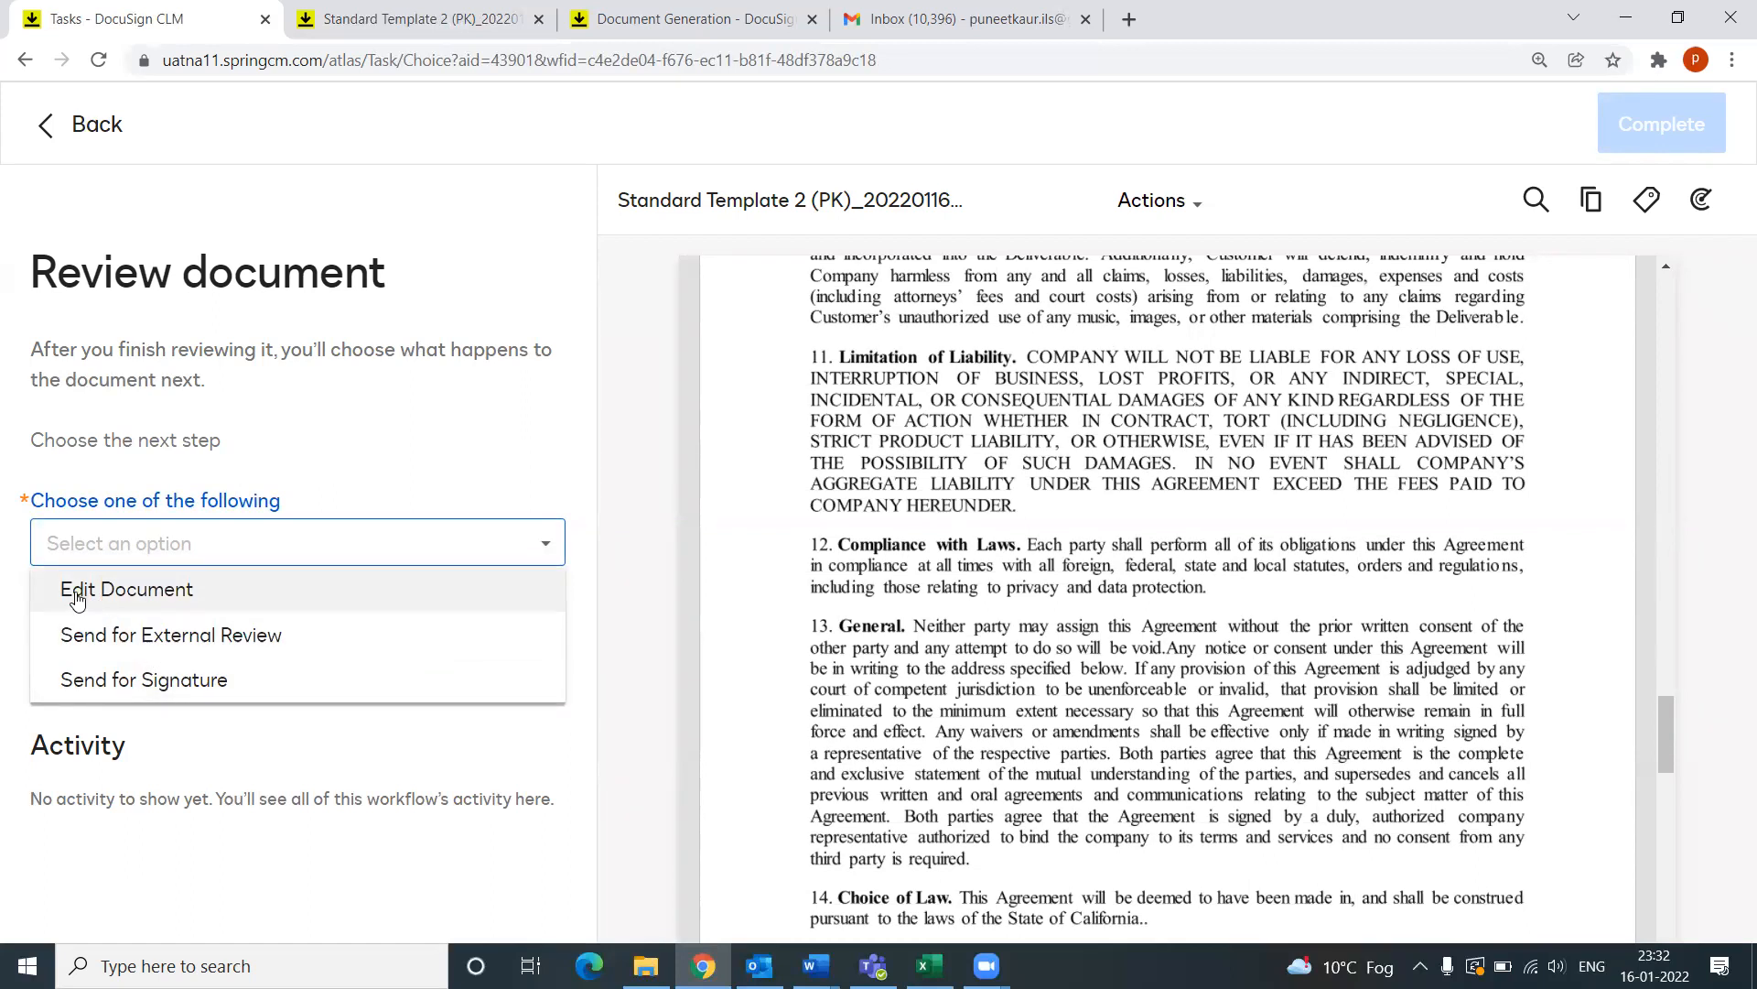
scroll(1085, 657, "down", 5)
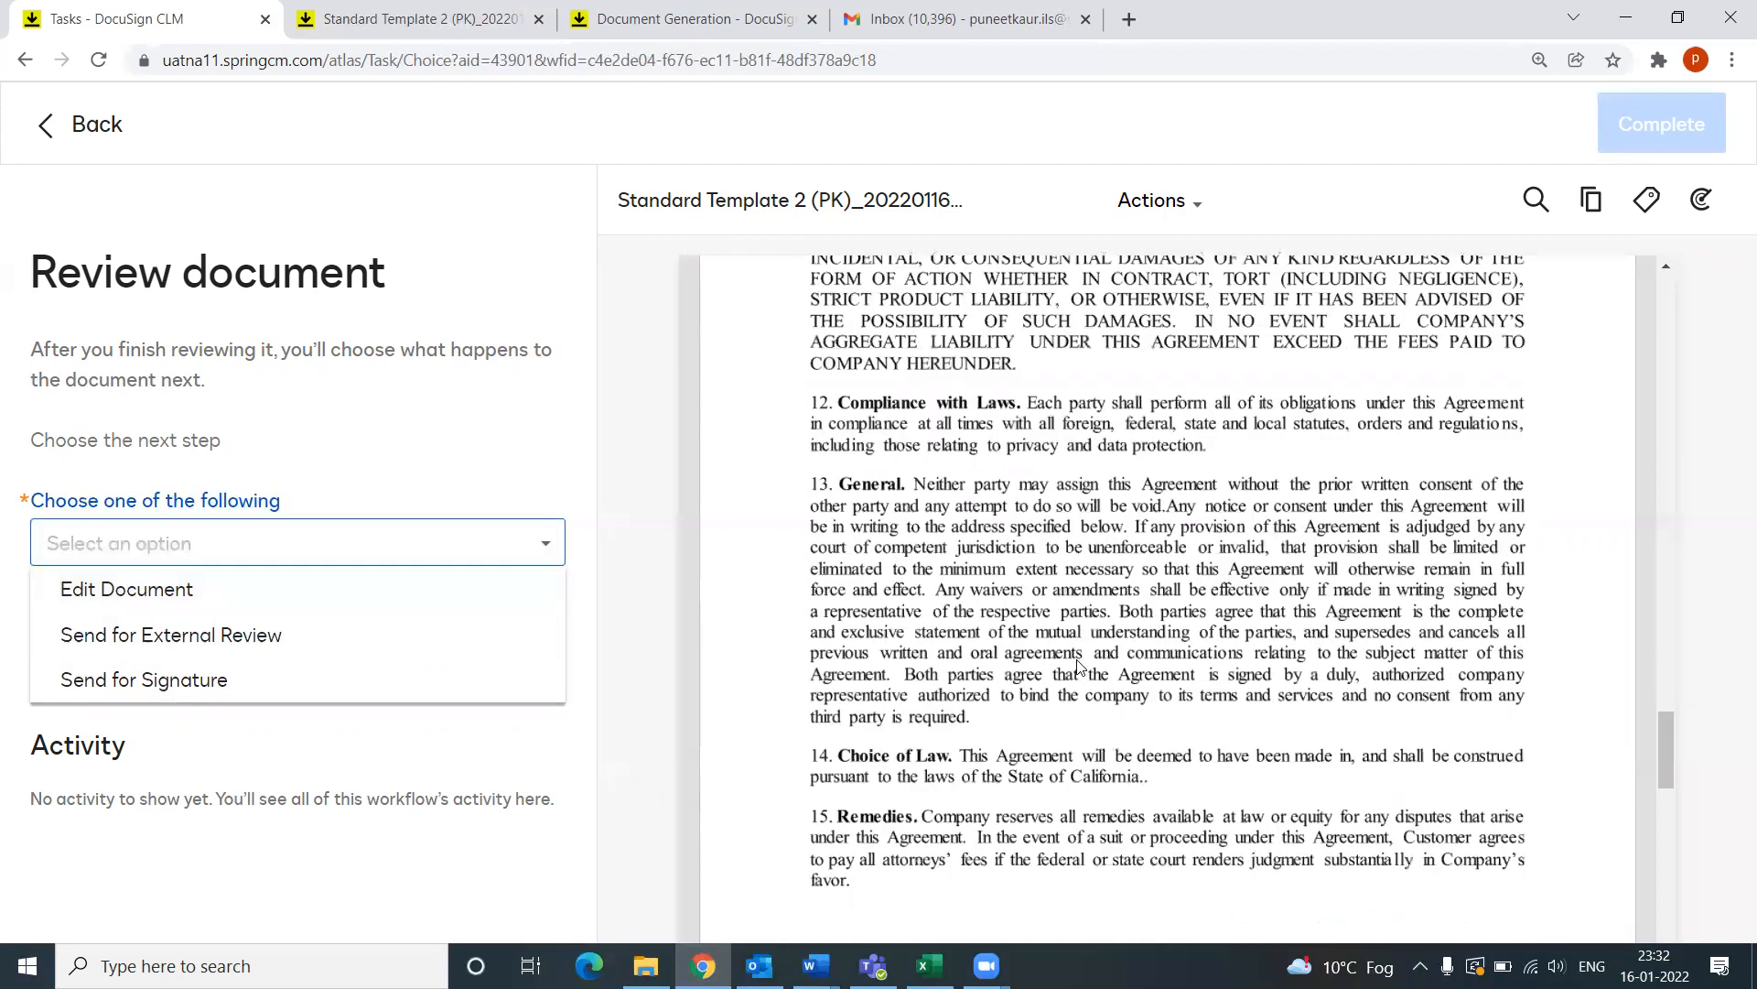
scroll(1044, 683, "up", 5)
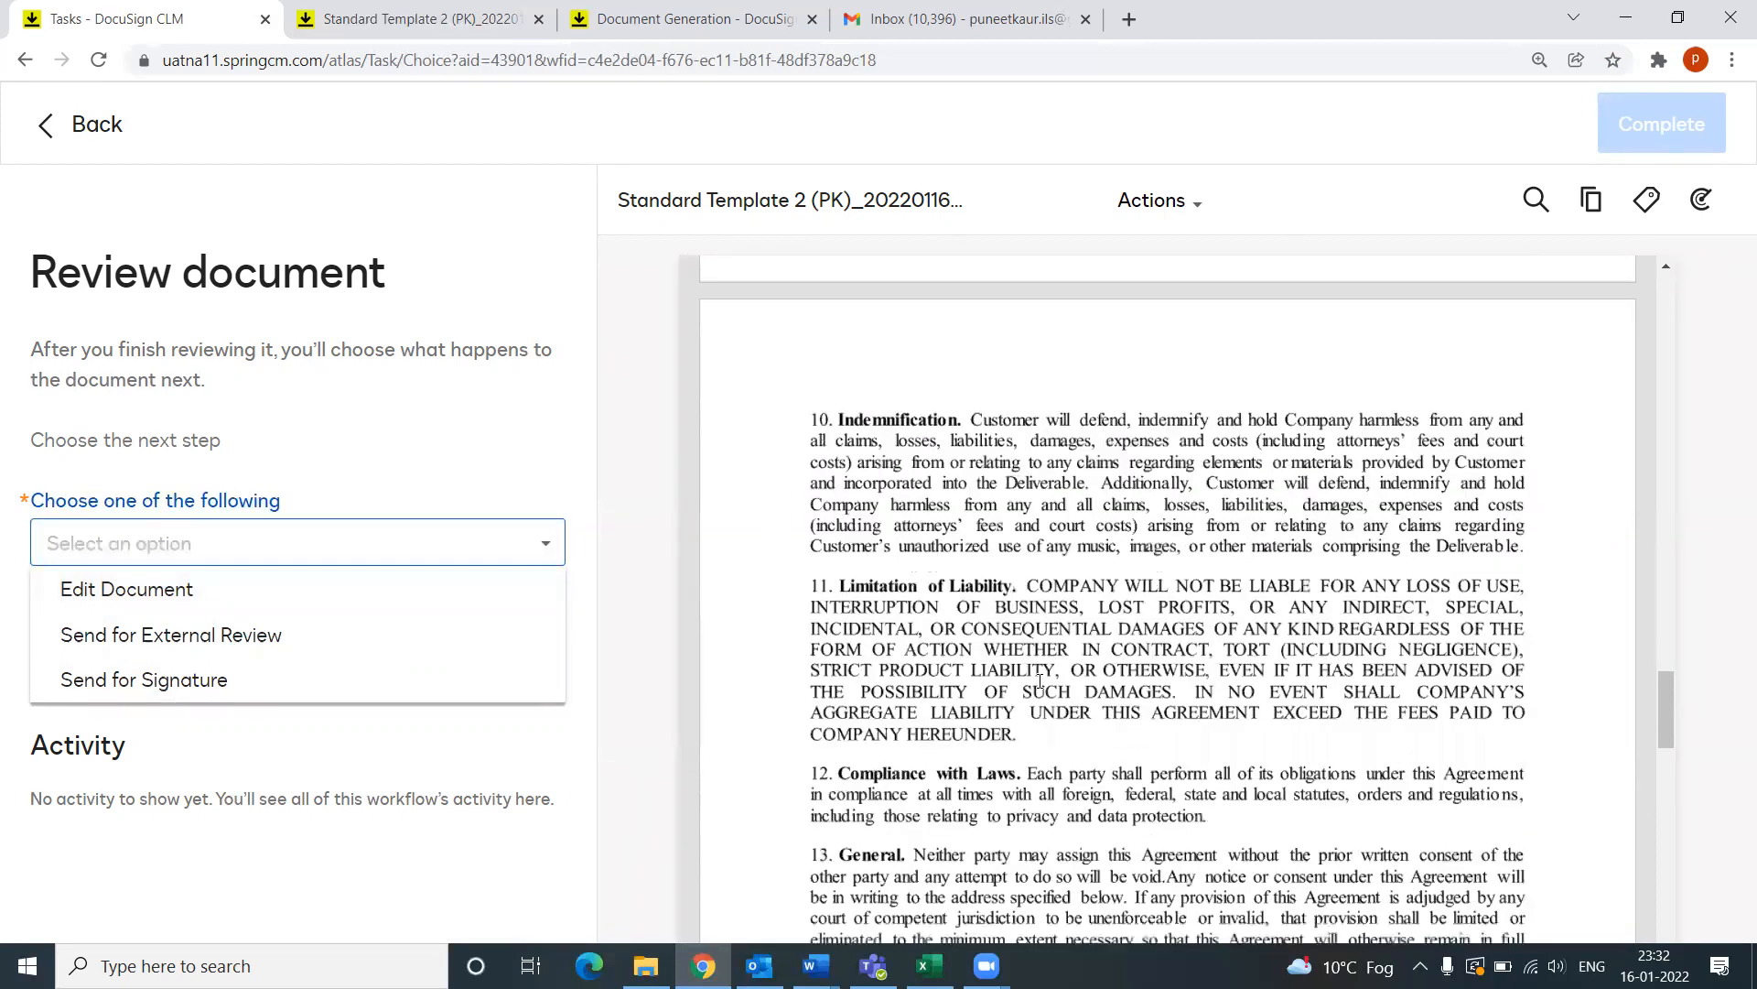
left_click(212, 600)
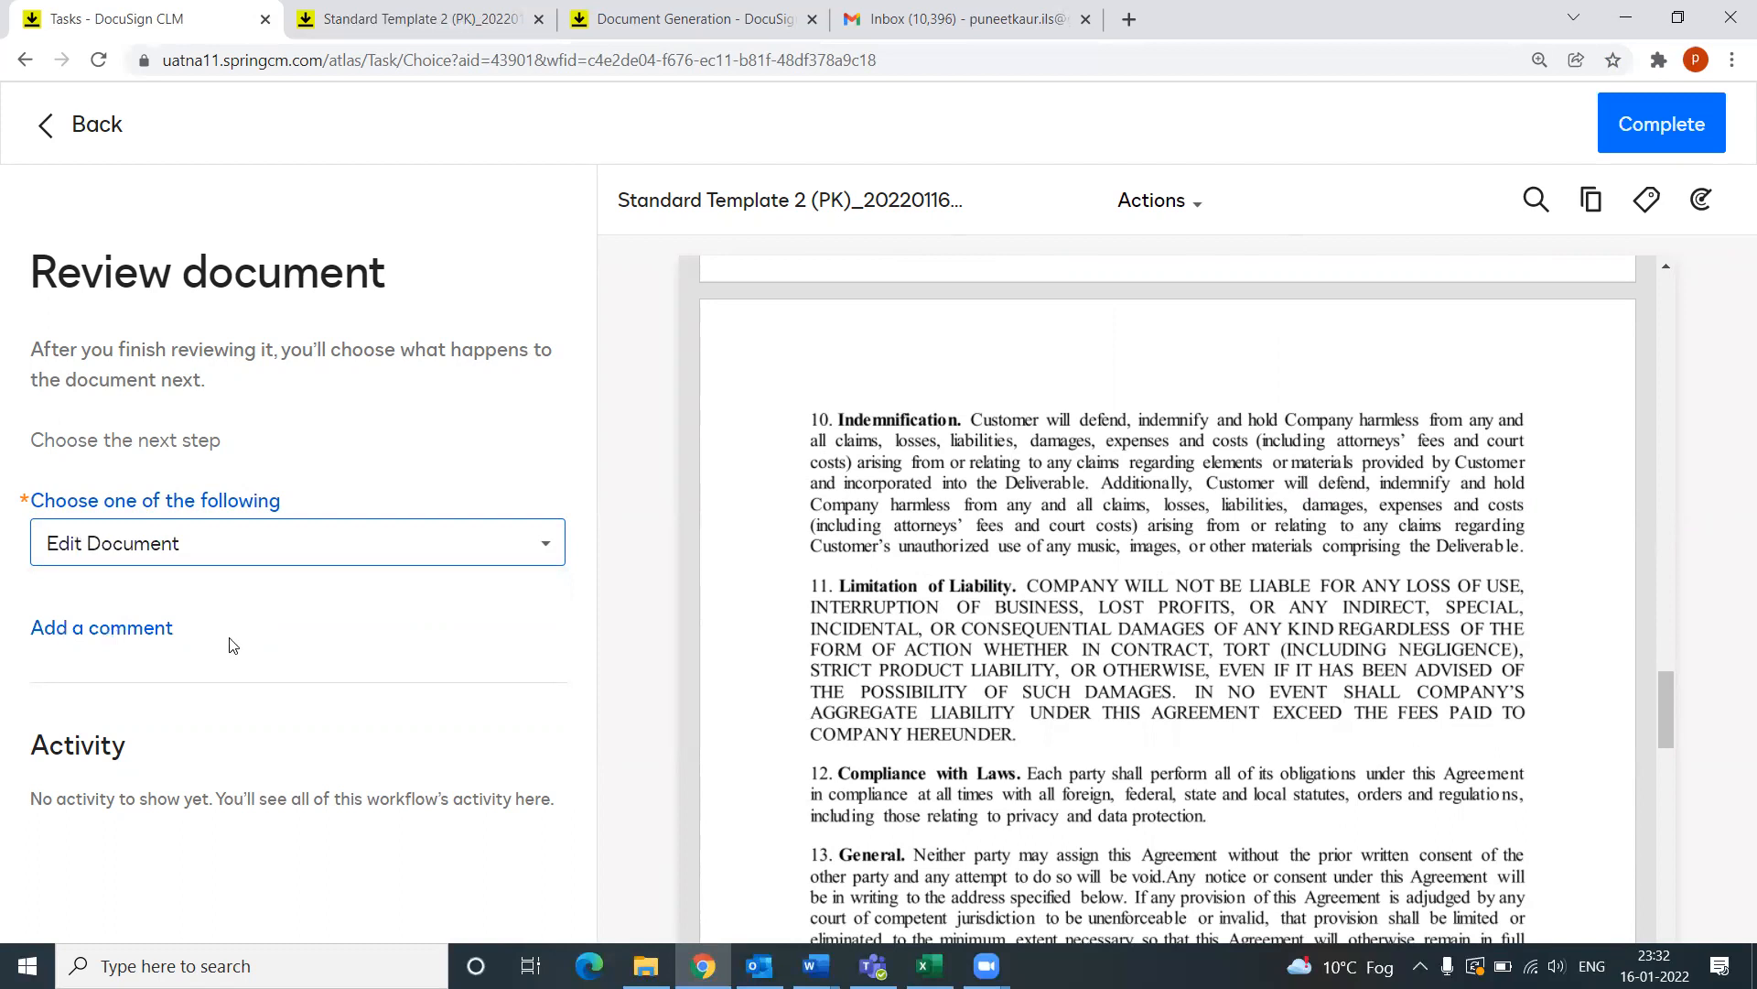
Step: Add the comment 'Please edit the contract.' and complete the task
left_click(128, 630)
left_click(144, 661)
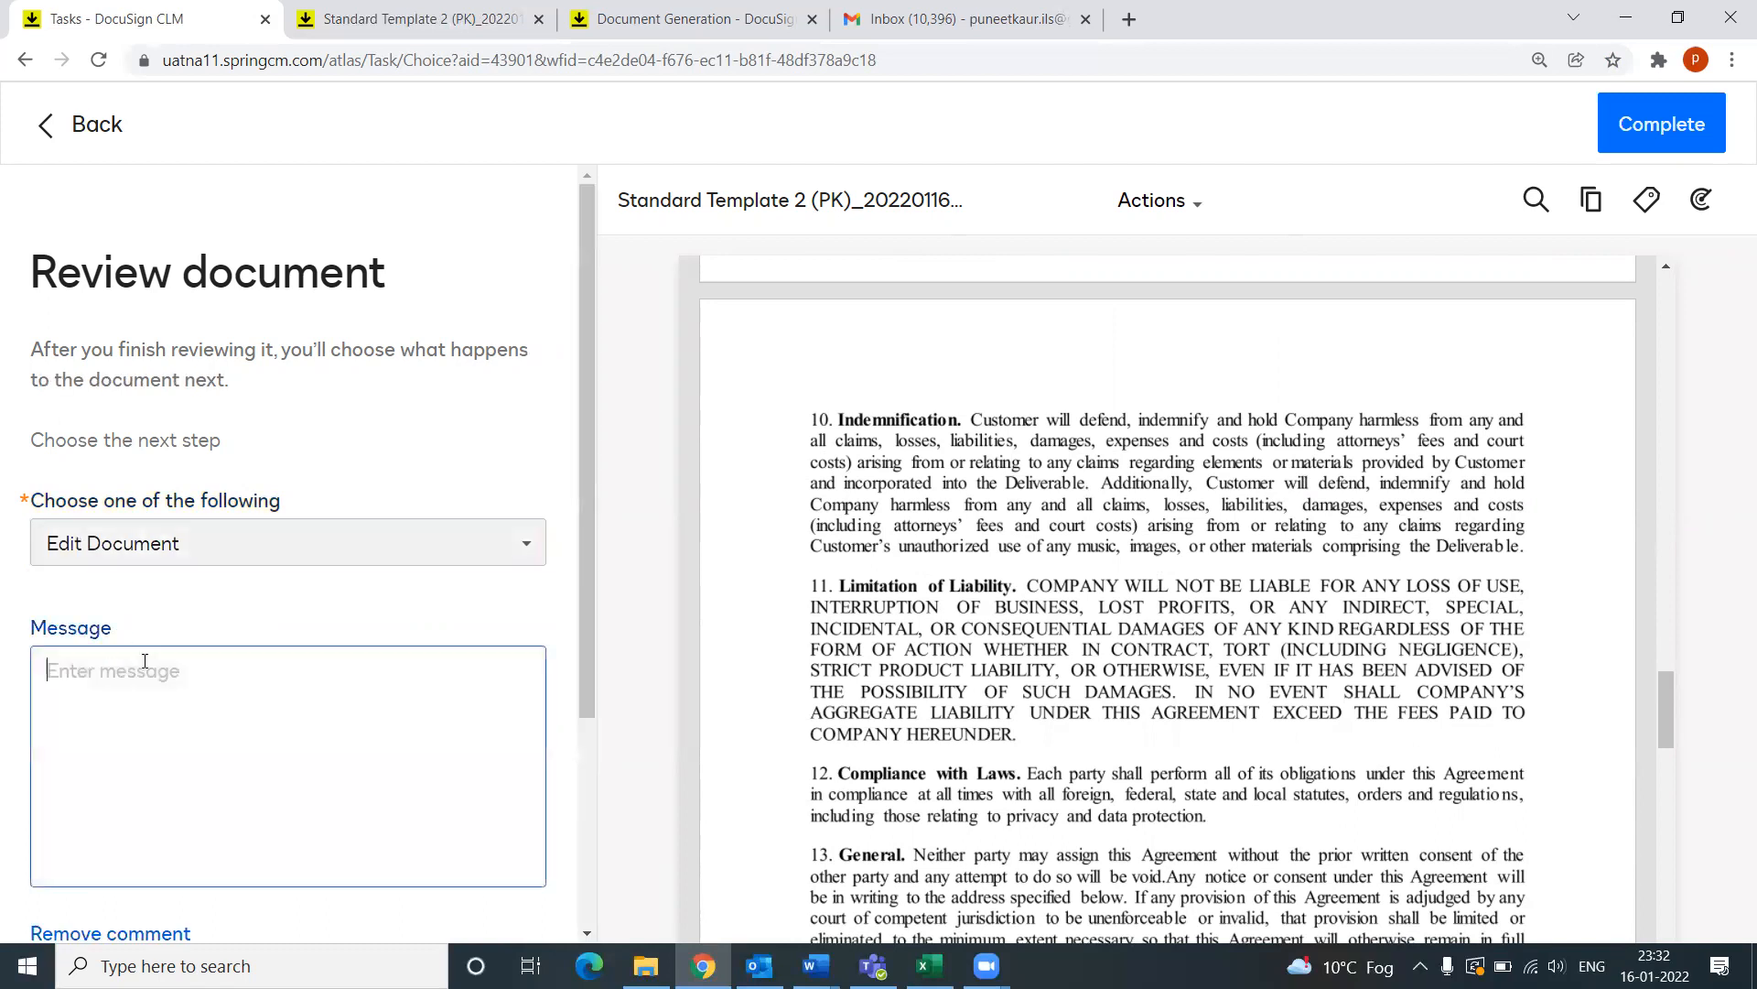
type("Please edit the contract.")
scroll(442, 667, "down", 2)
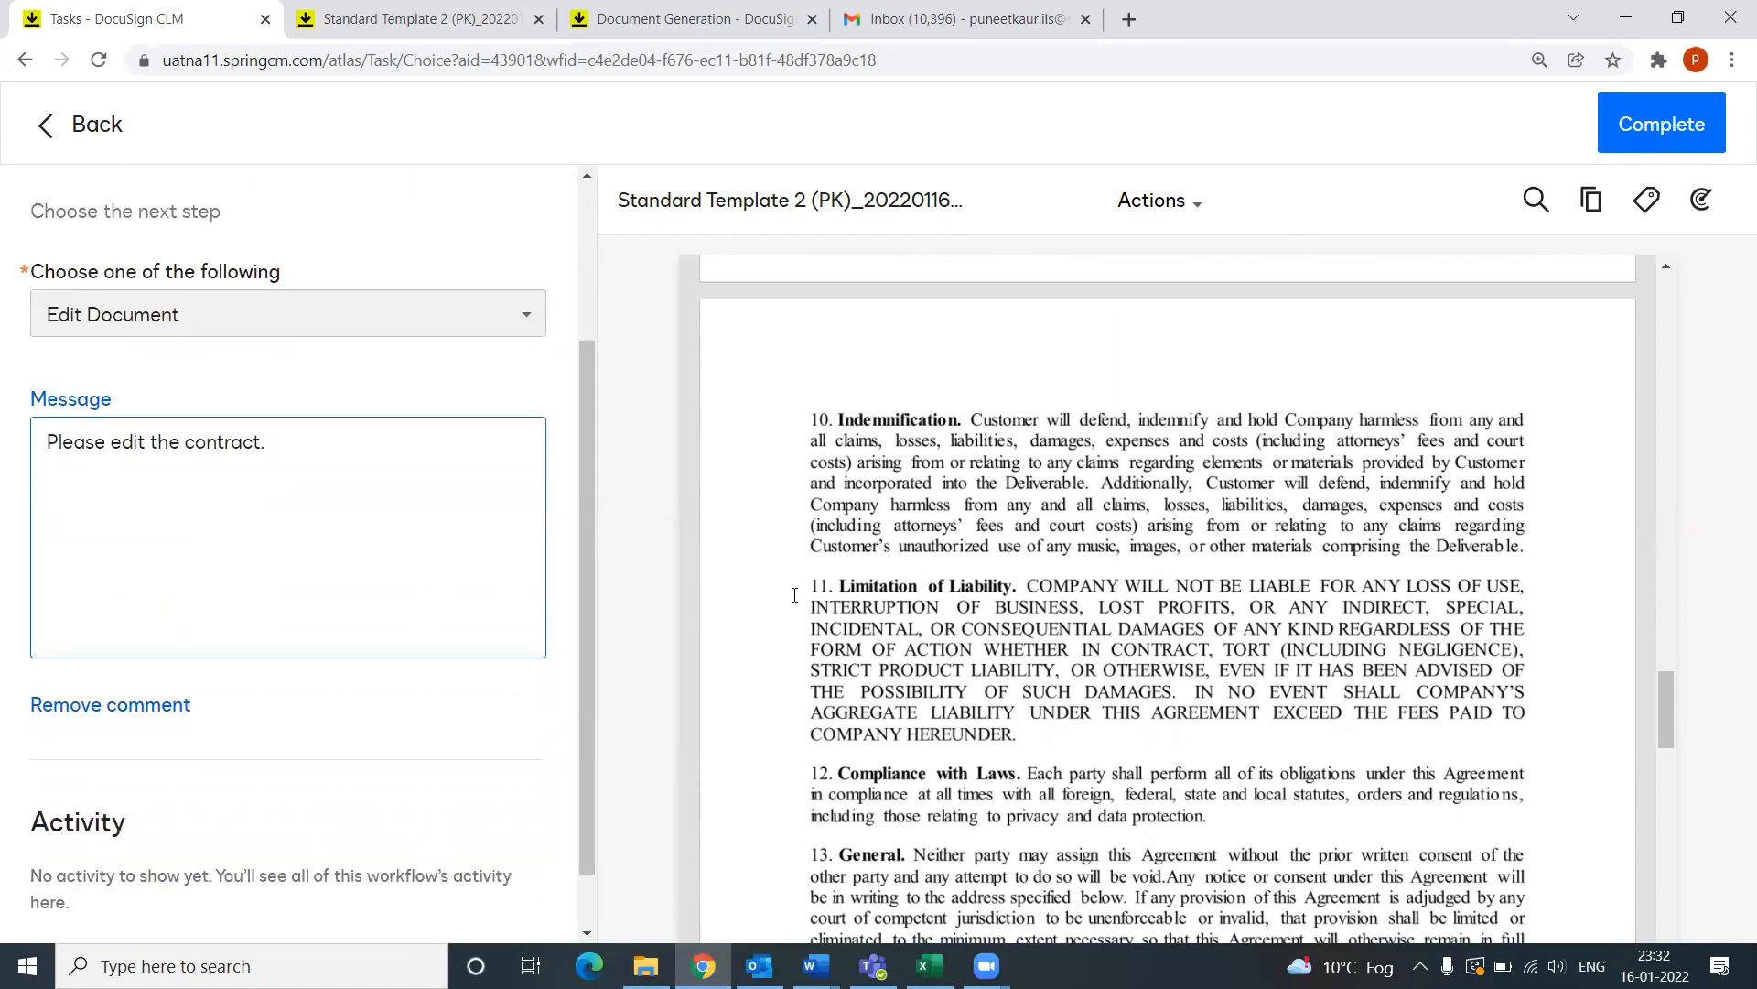
scroll(345, 419, "up", 1)
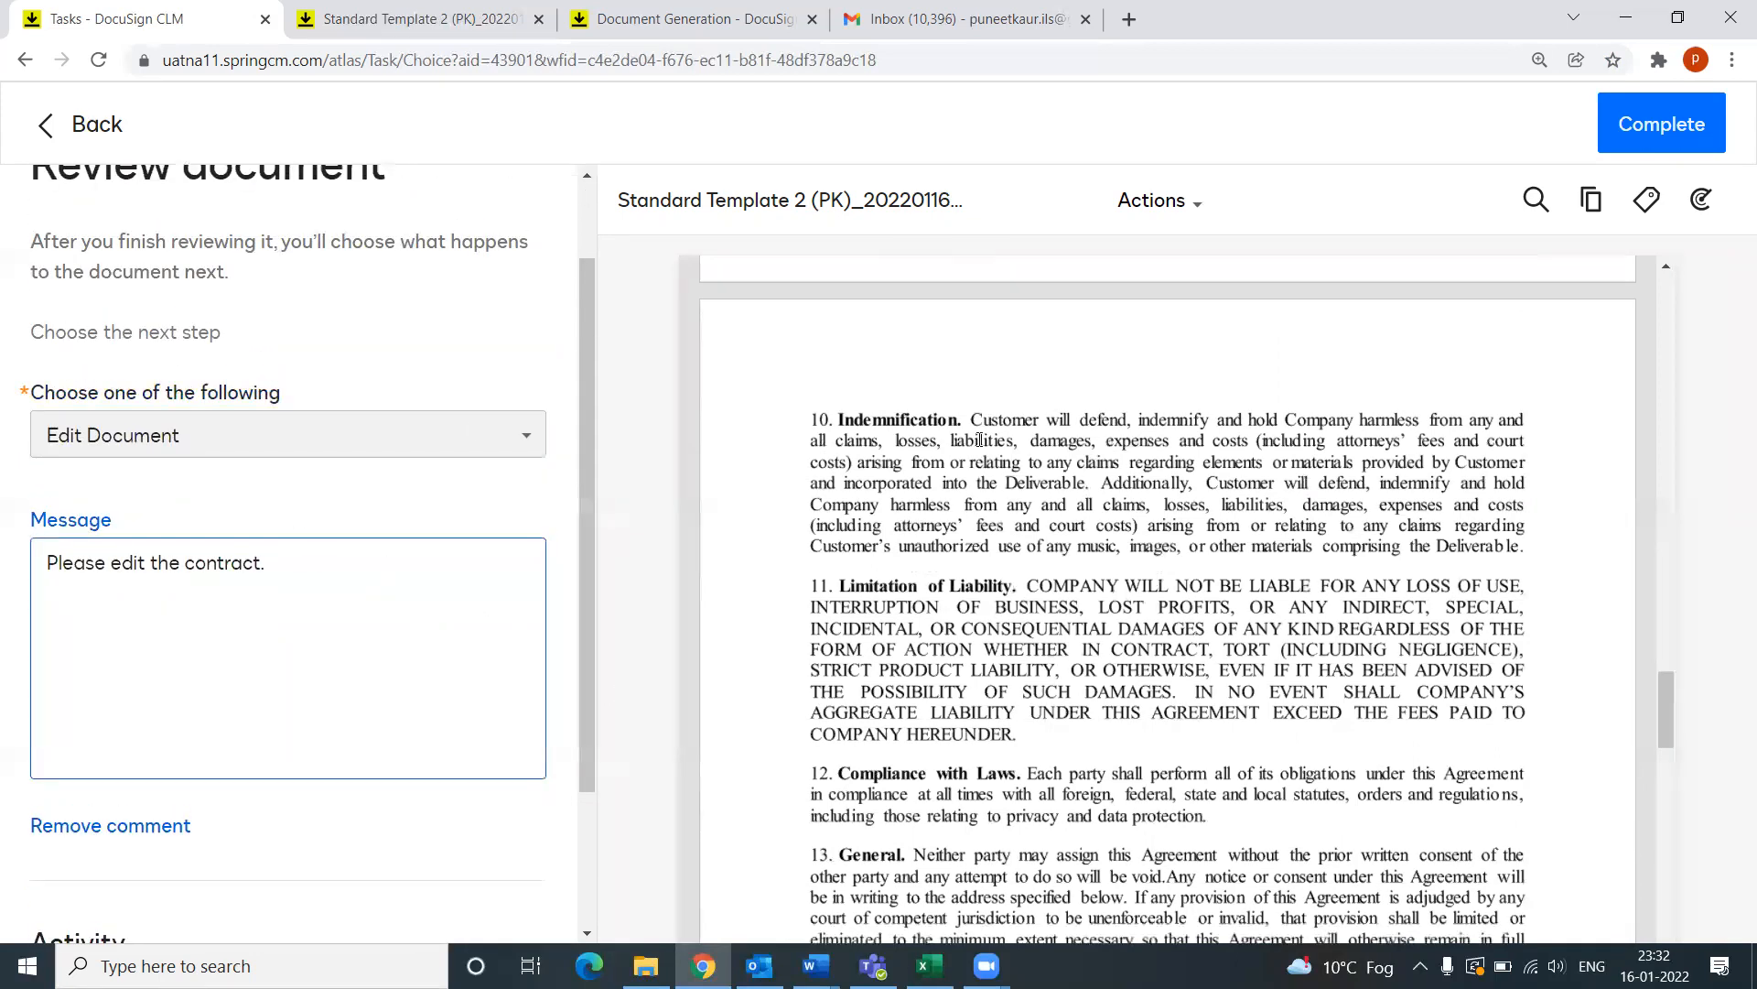
scroll(314, 553, "up", 1)
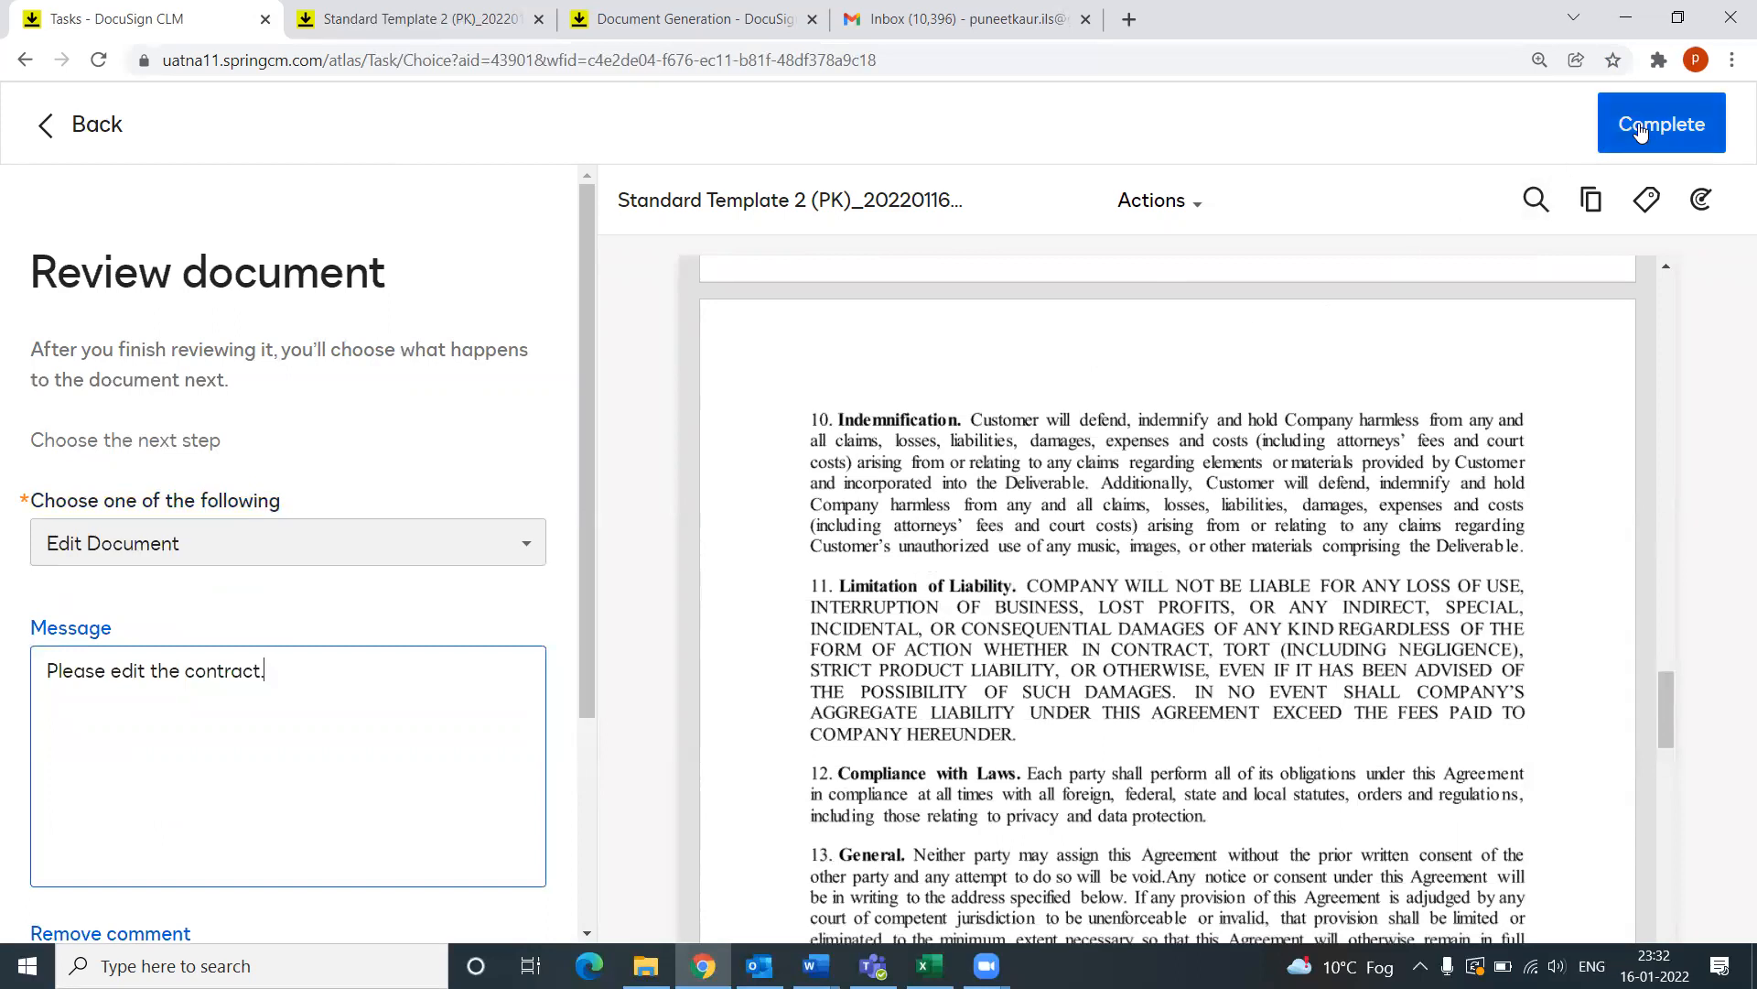
left_click(1598, 135)
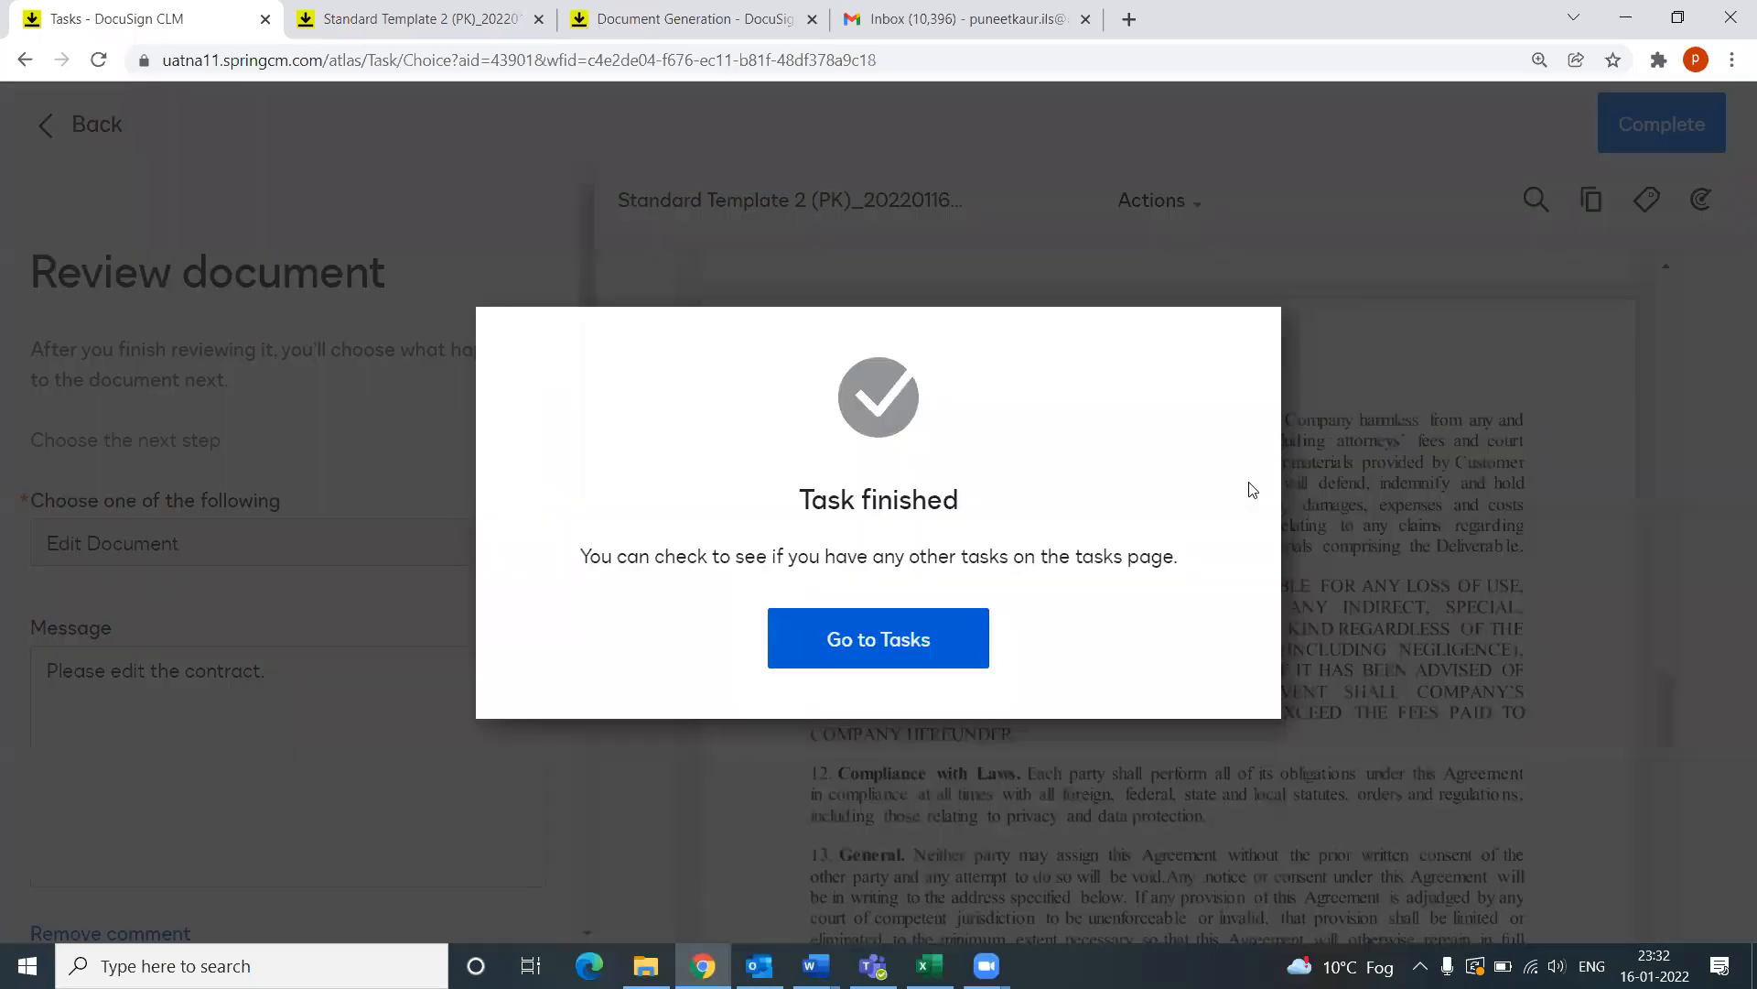
Step: Go to Tasks to see the new Edit Document 1 task, then switch to the Outlook inbox
left_click(897, 665)
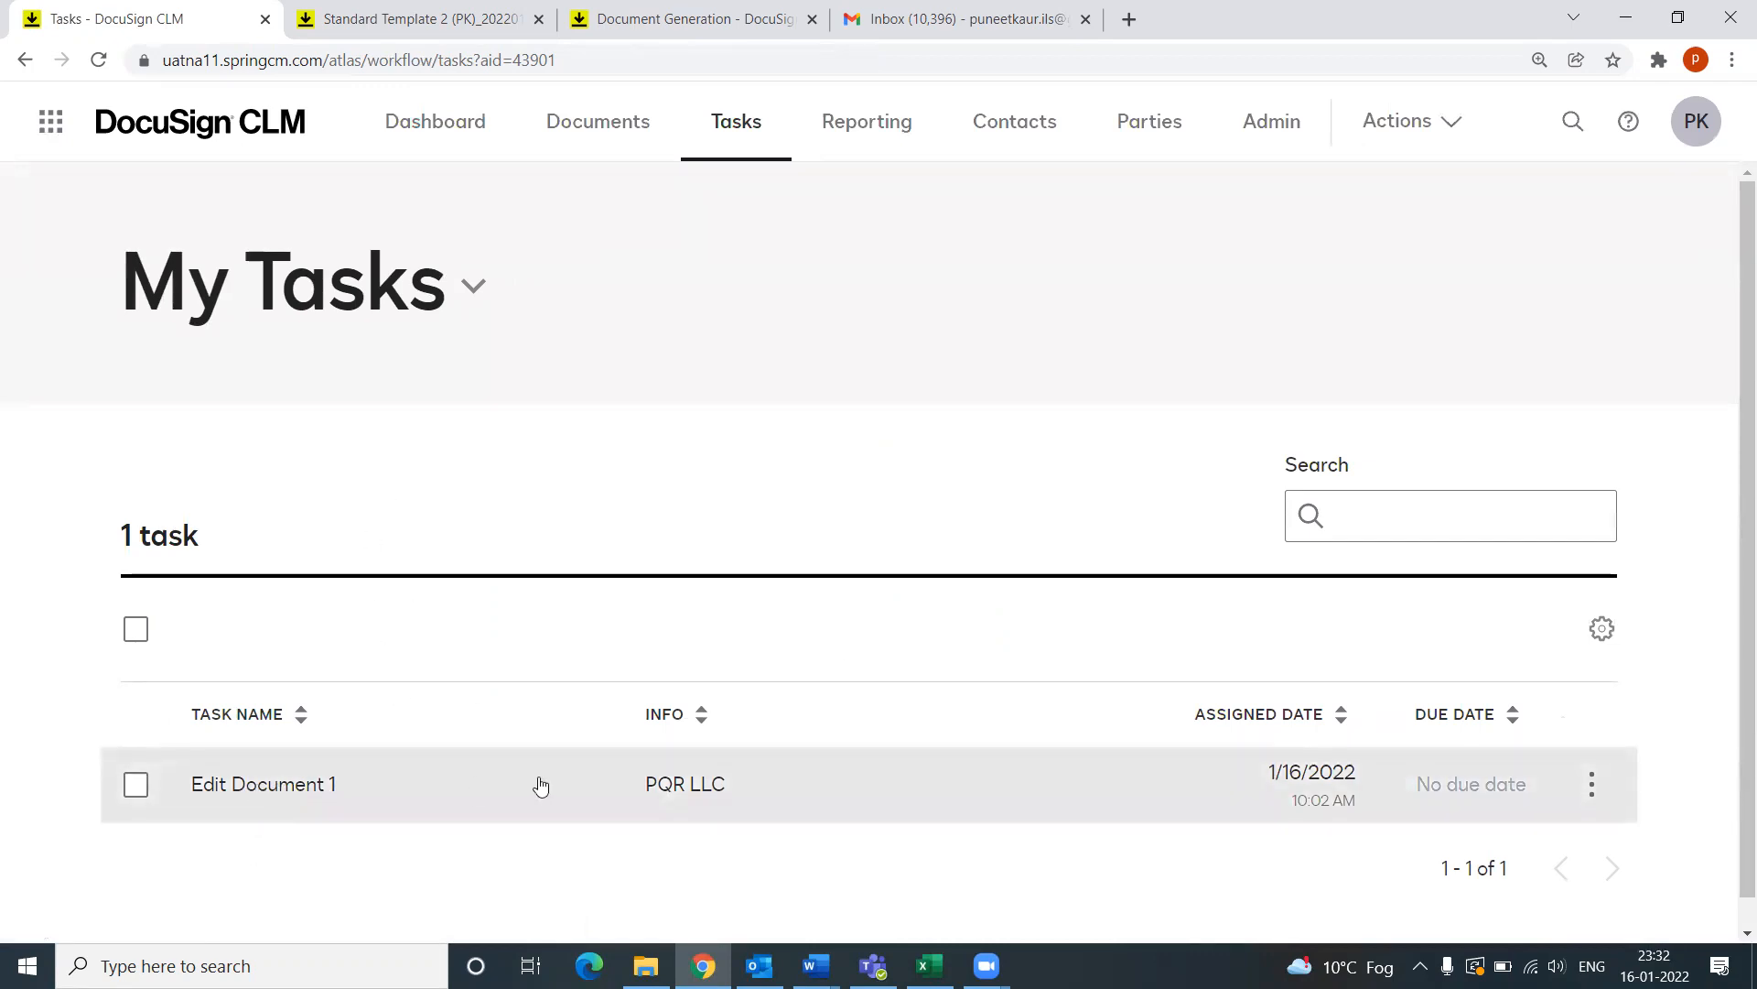
scroll(508, 854, "down", 1)
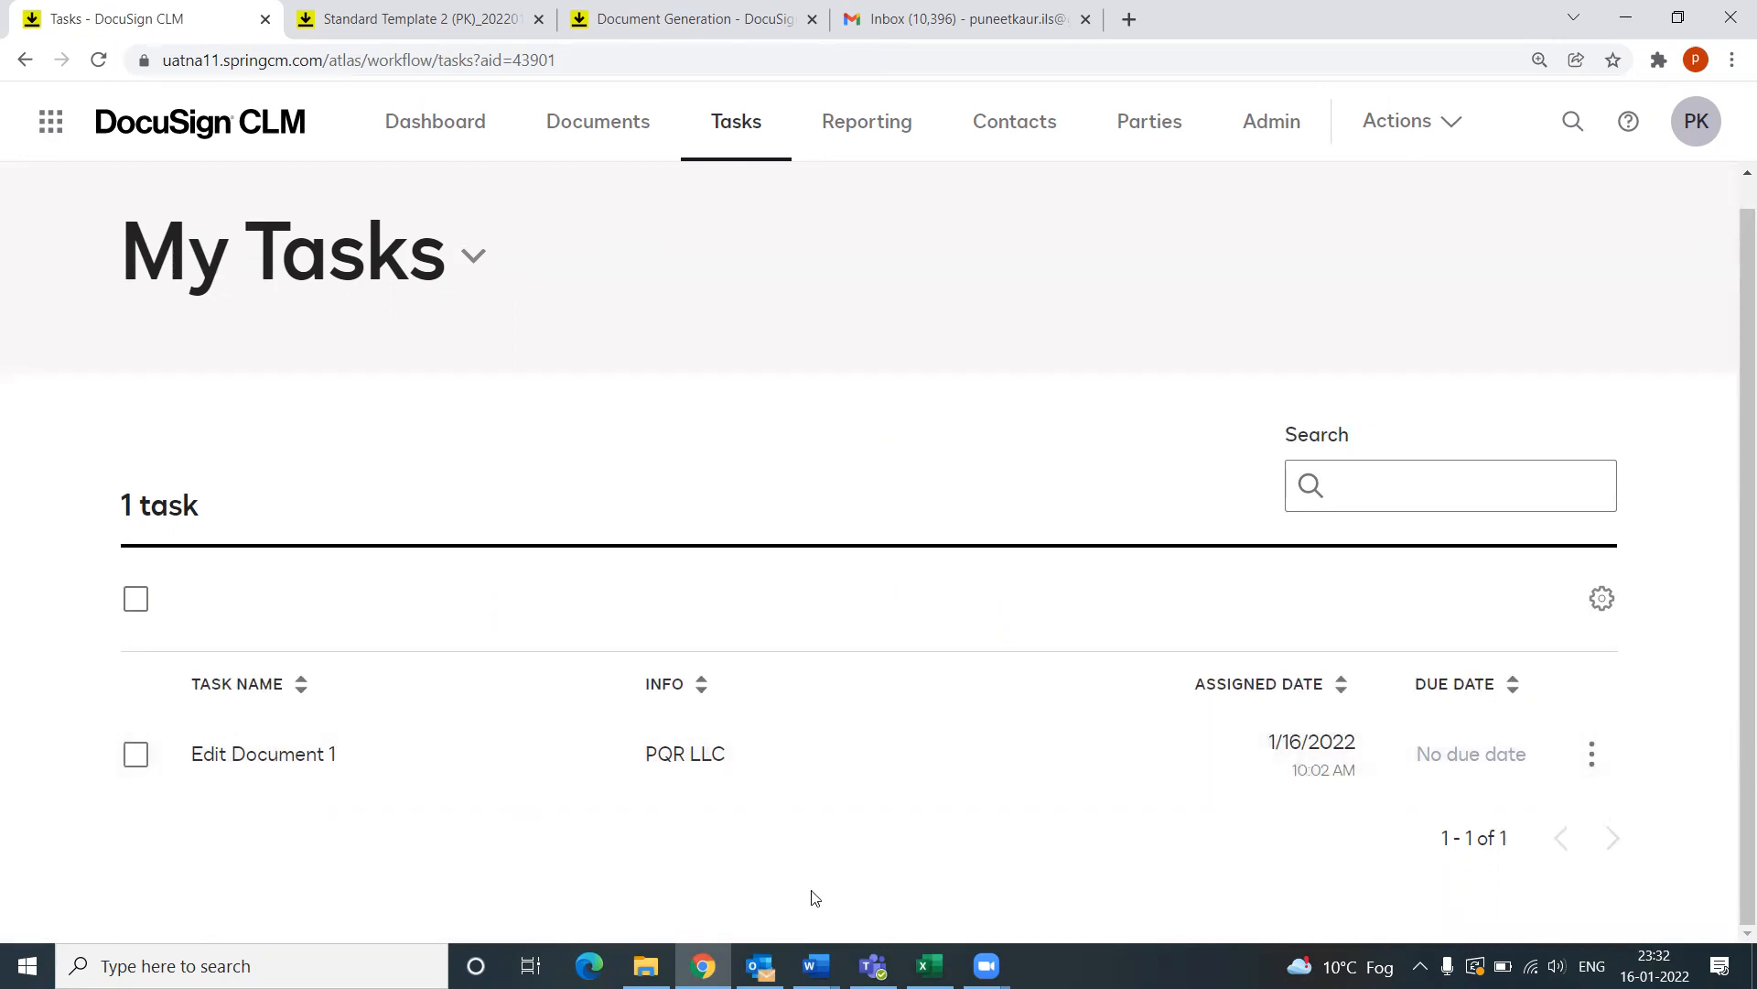
left_click(760, 966)
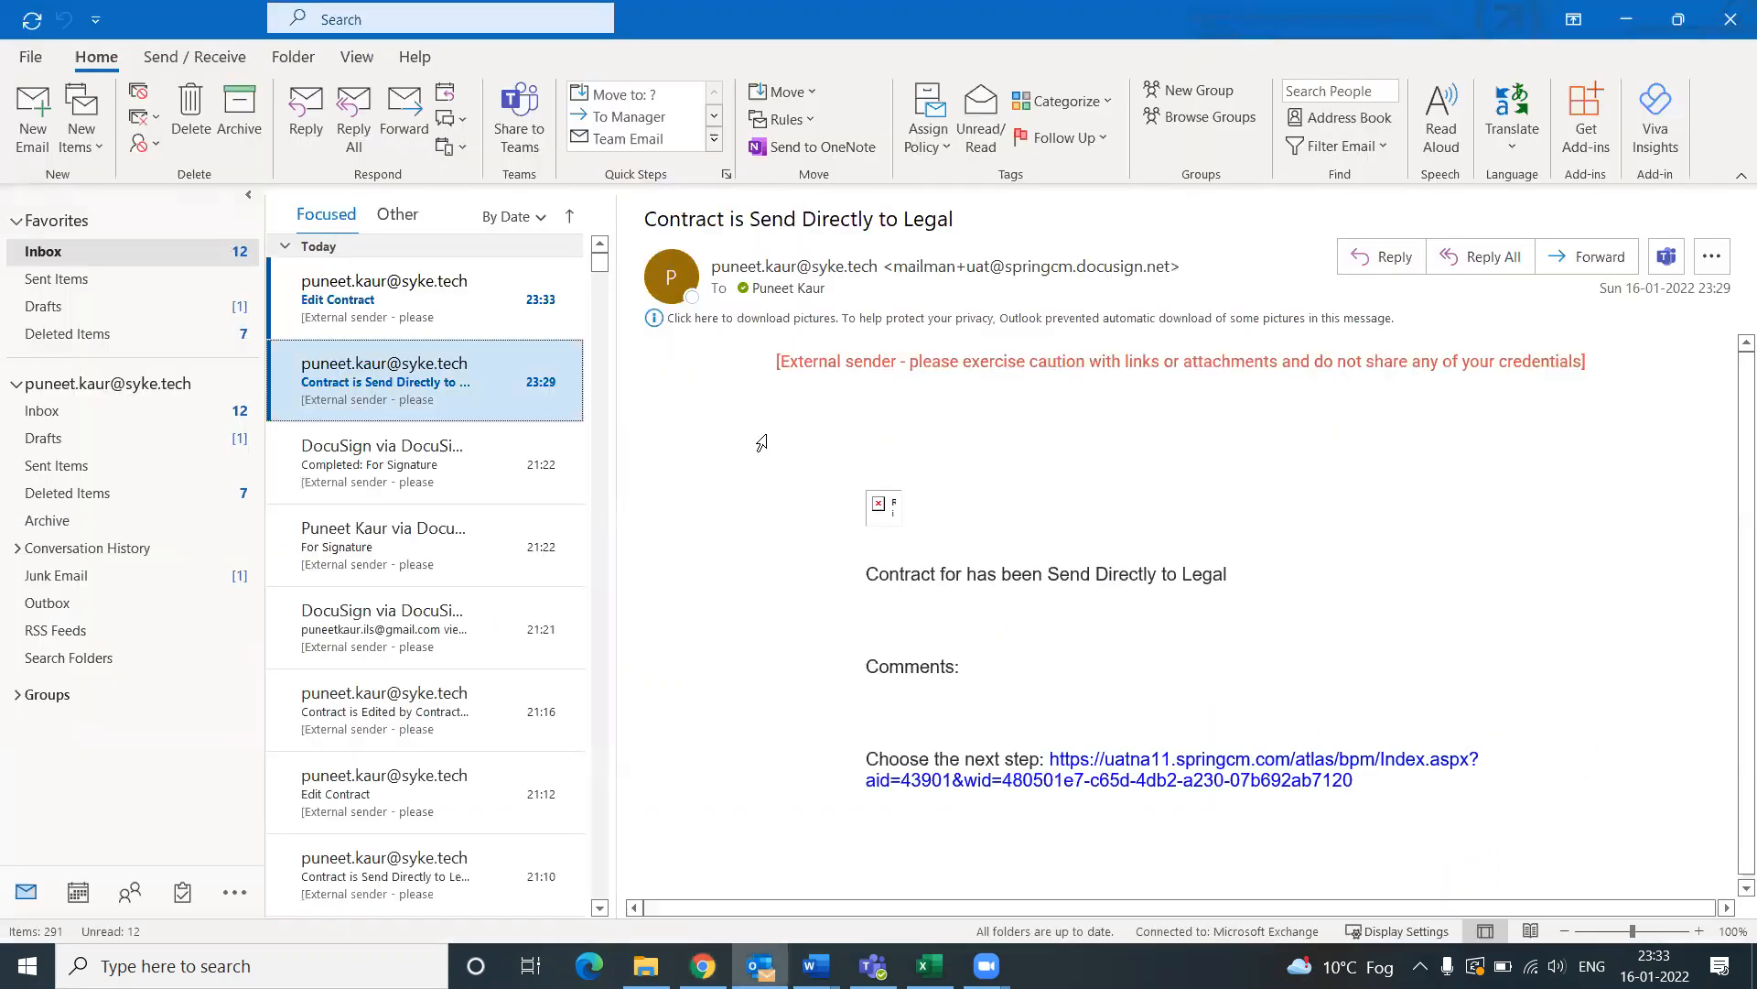
Step: Open the Outlook 'Edit Contract' email and follow its SpringCM link to the contract edit task
left_click(404, 325)
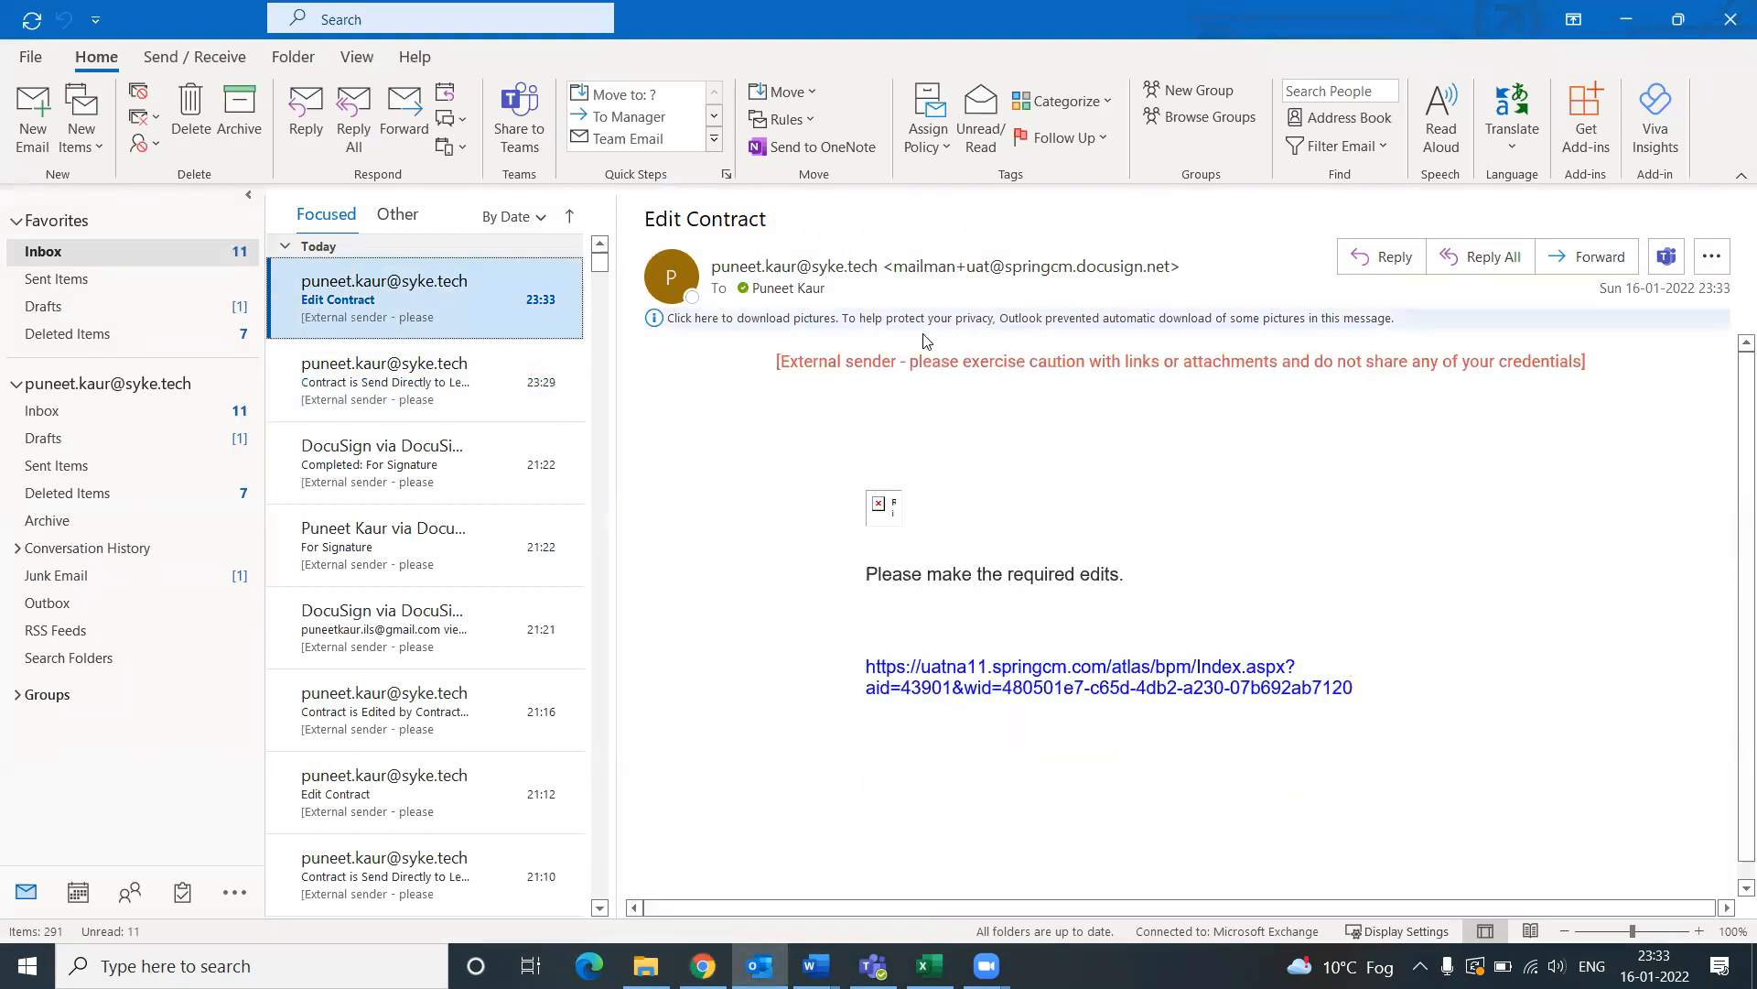
left_click_drag(864, 568, 1071, 586)
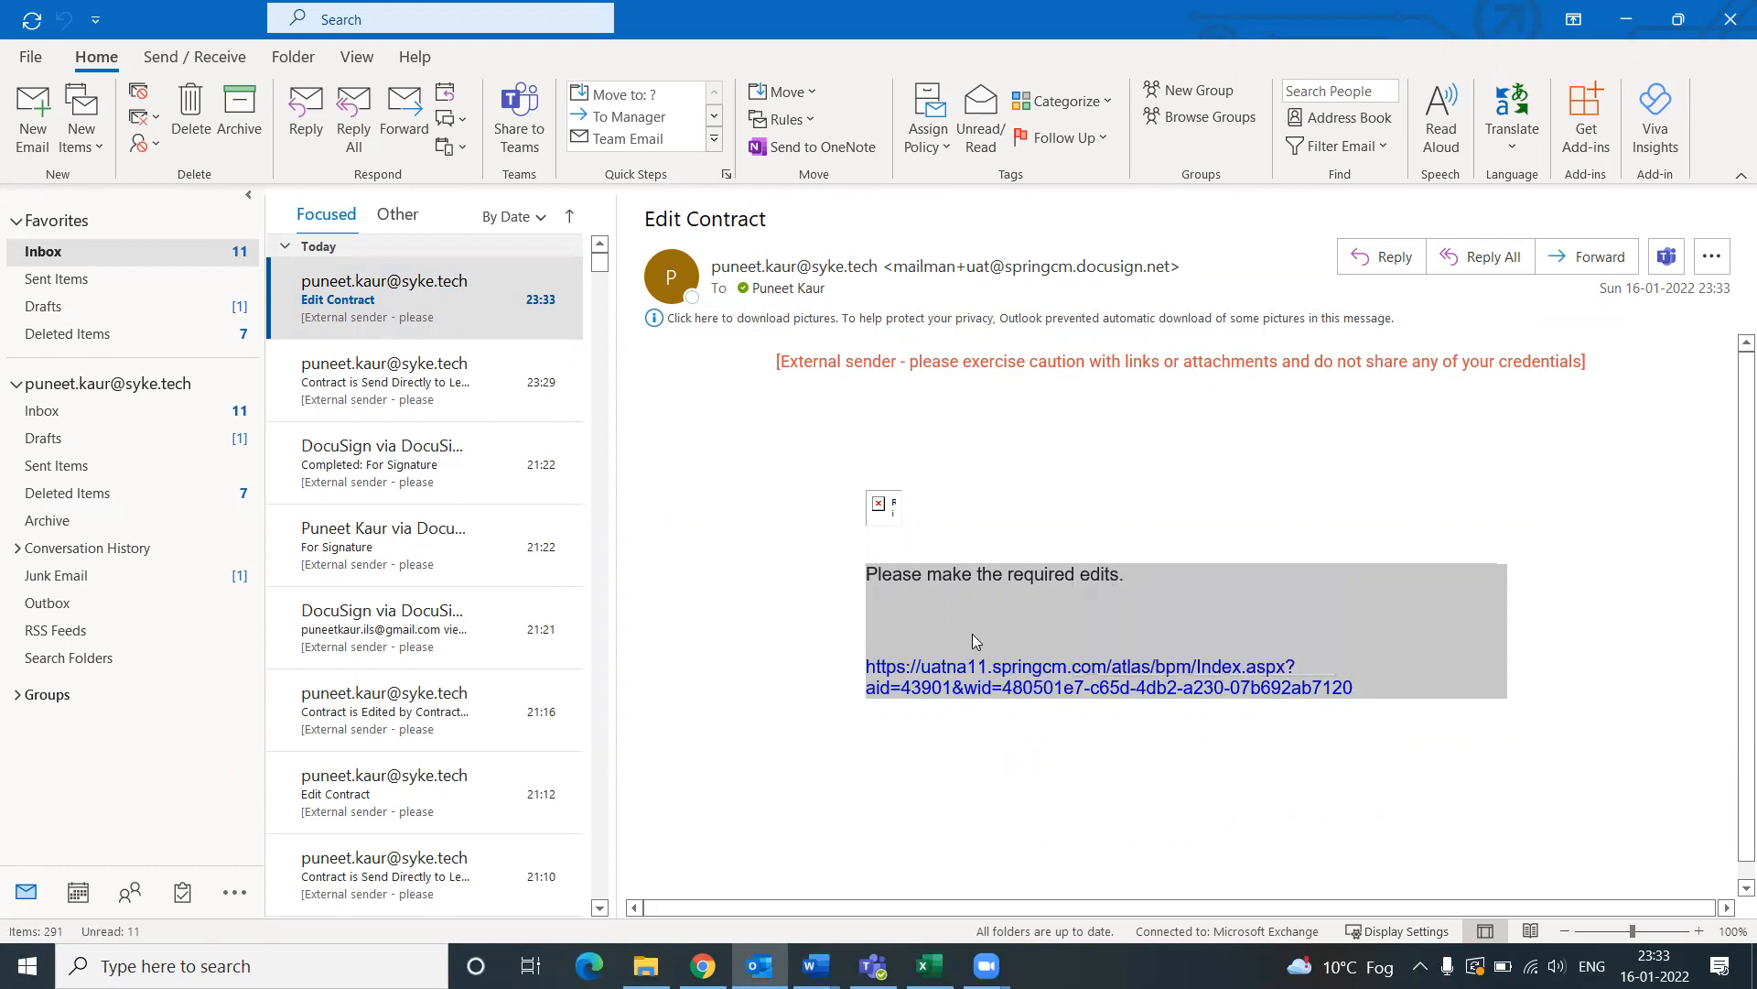
left_click(993, 675, "ctrl")
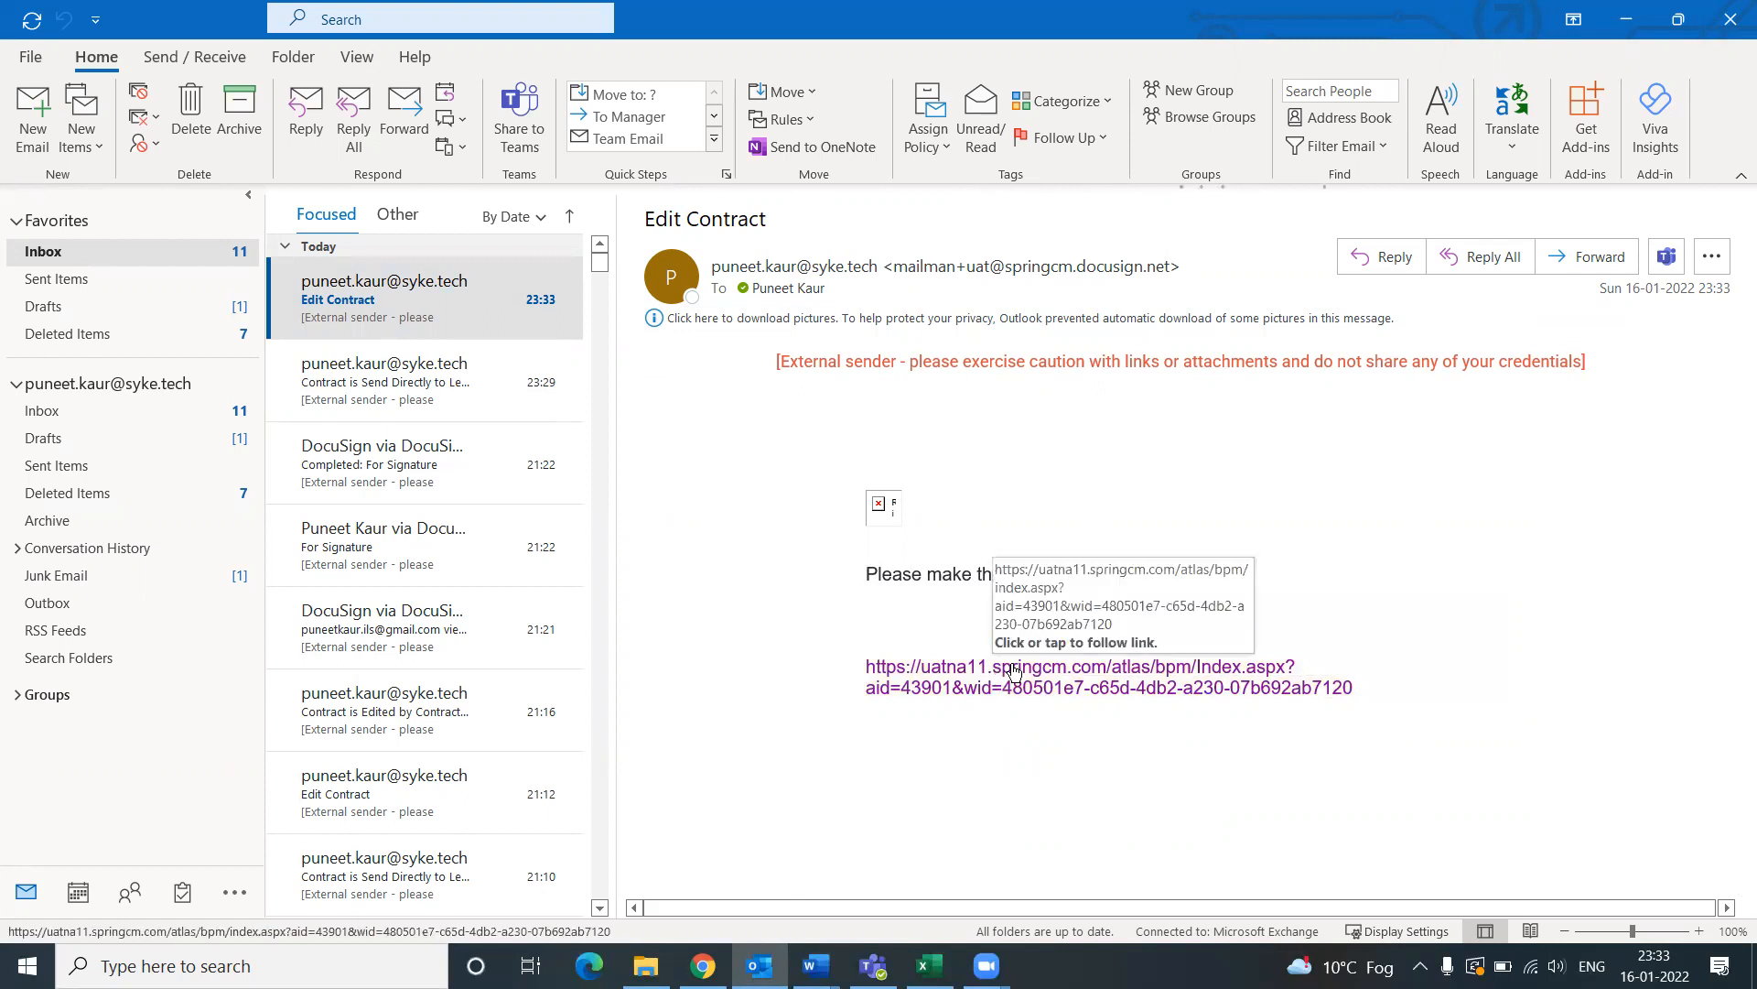
left_click(1014, 672)
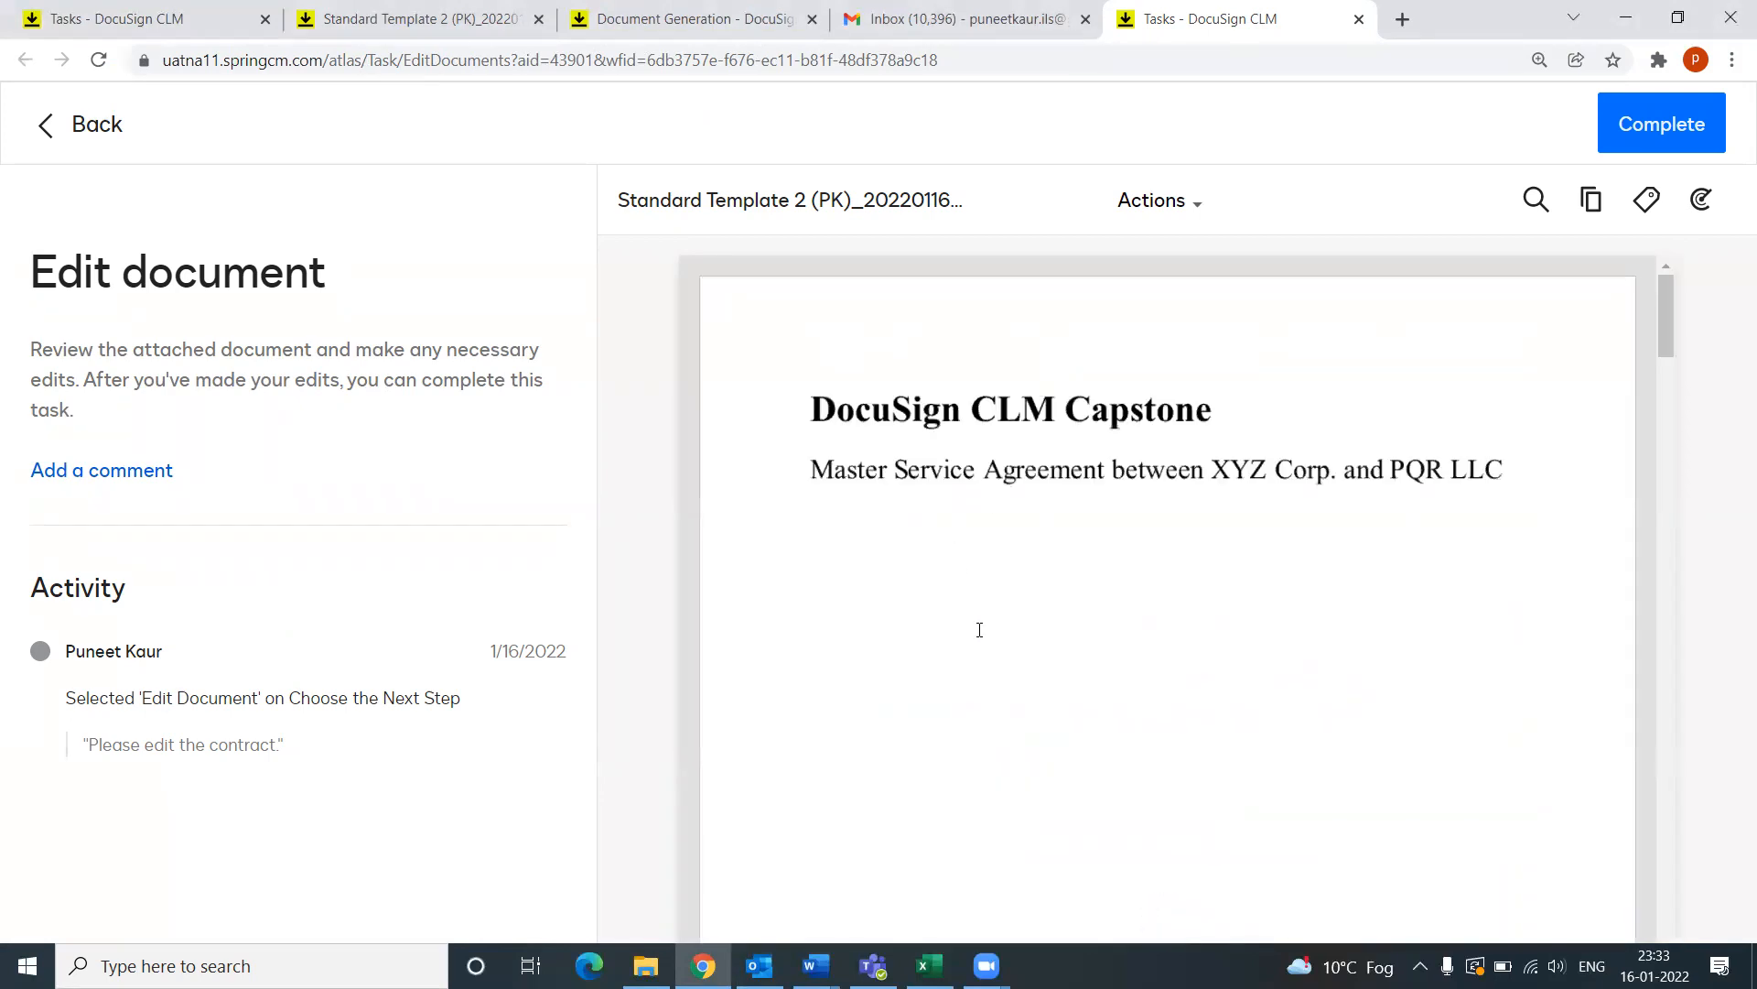
Step: Scroll through the agreement preview and select the section 9 Ownership of Deliverables paragraph
scroll(980, 629, "down", 10)
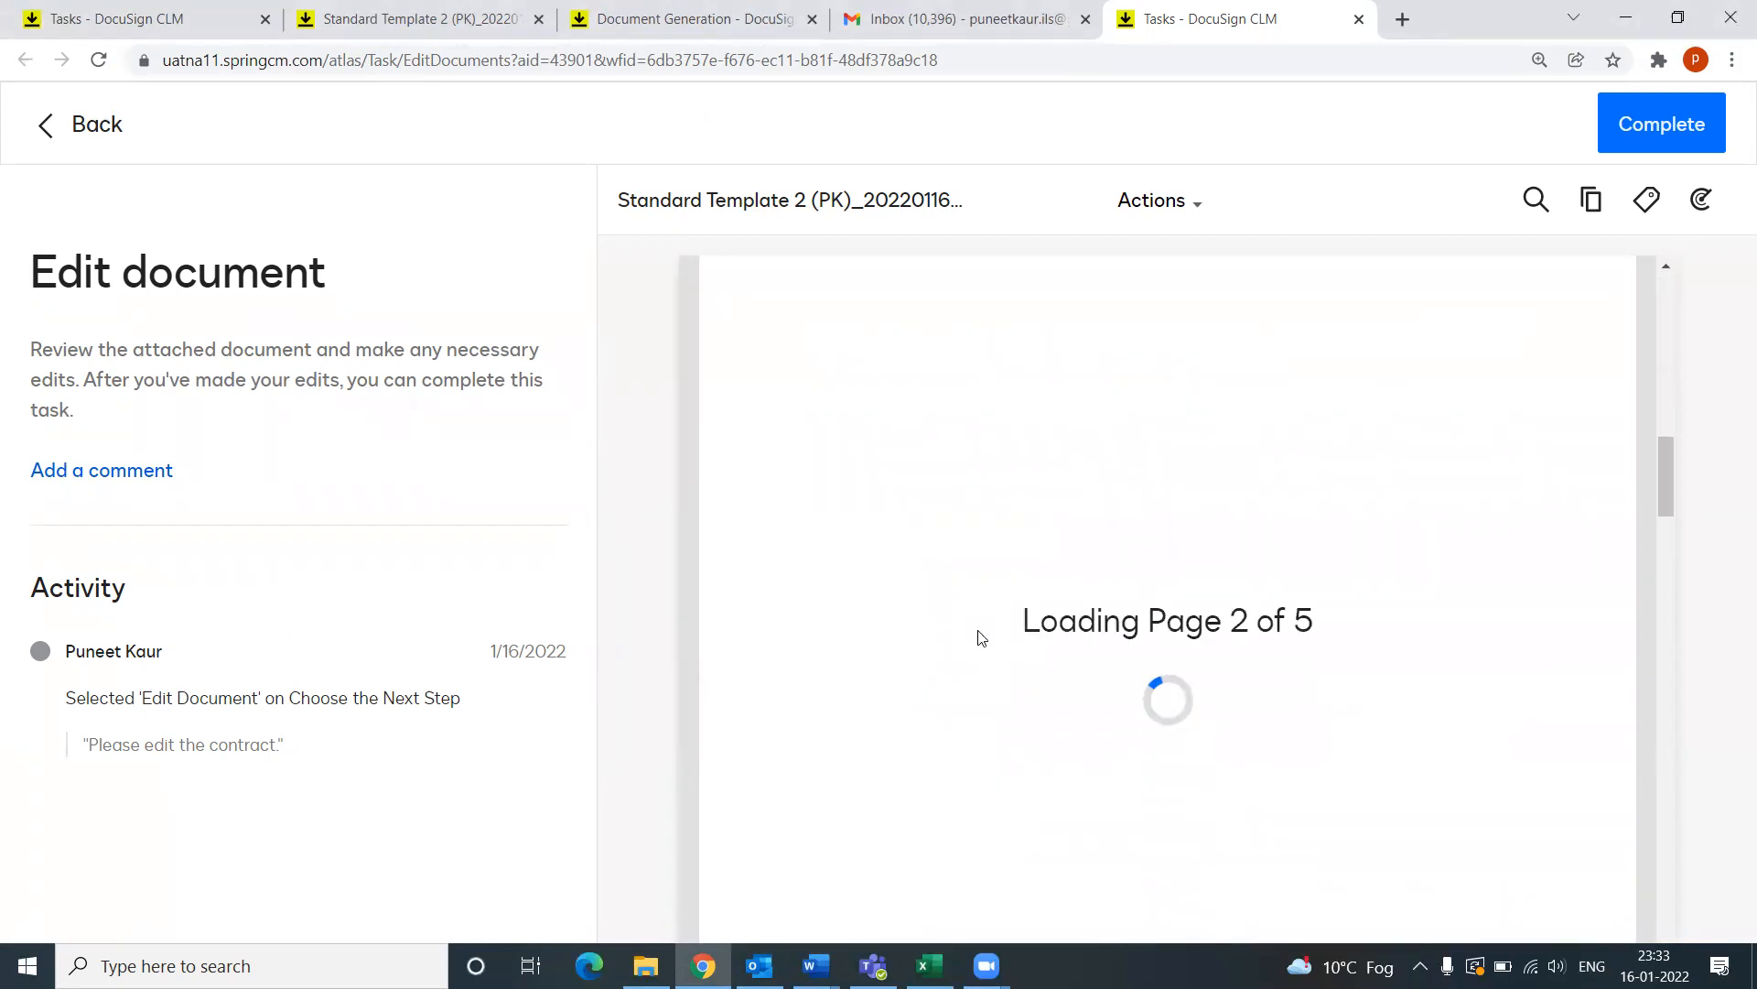
scroll(1086, 597, "up", 1)
scroll(1087, 597, "up", 3)
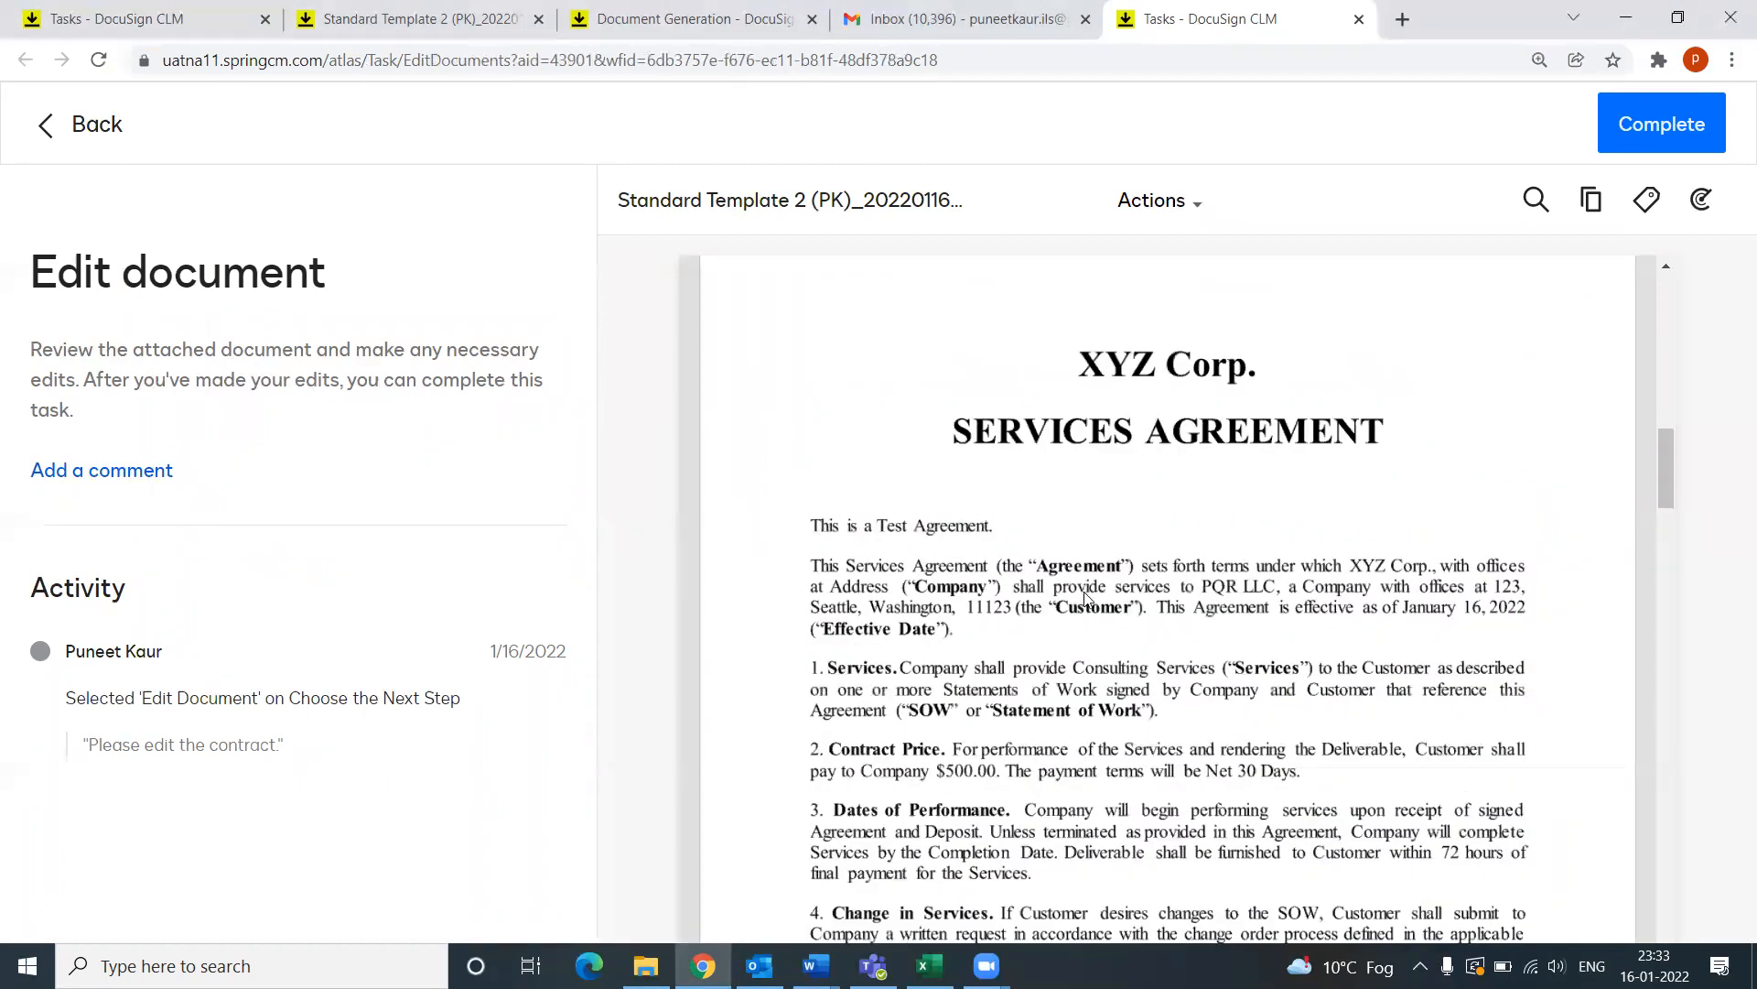
scroll(1086, 597, "down", 3)
scroll(1086, 597, "down", 8)
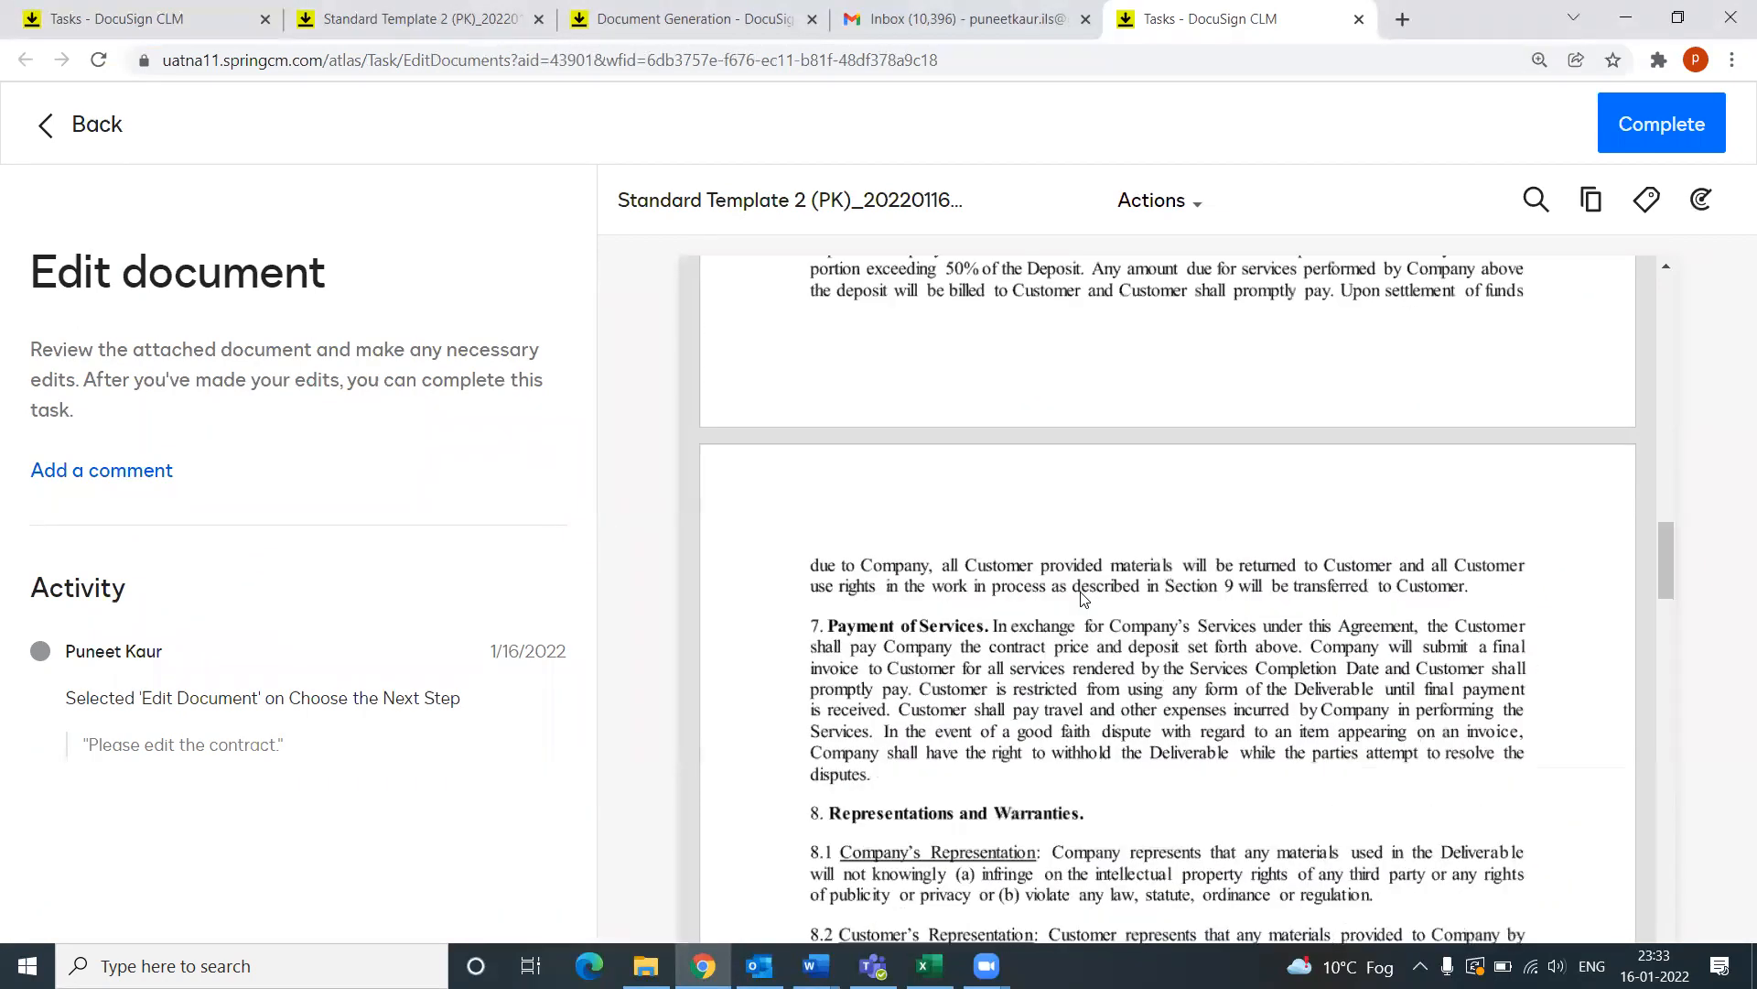
scroll(1083, 596, "down", 4)
scroll(1083, 595, "down", 8)
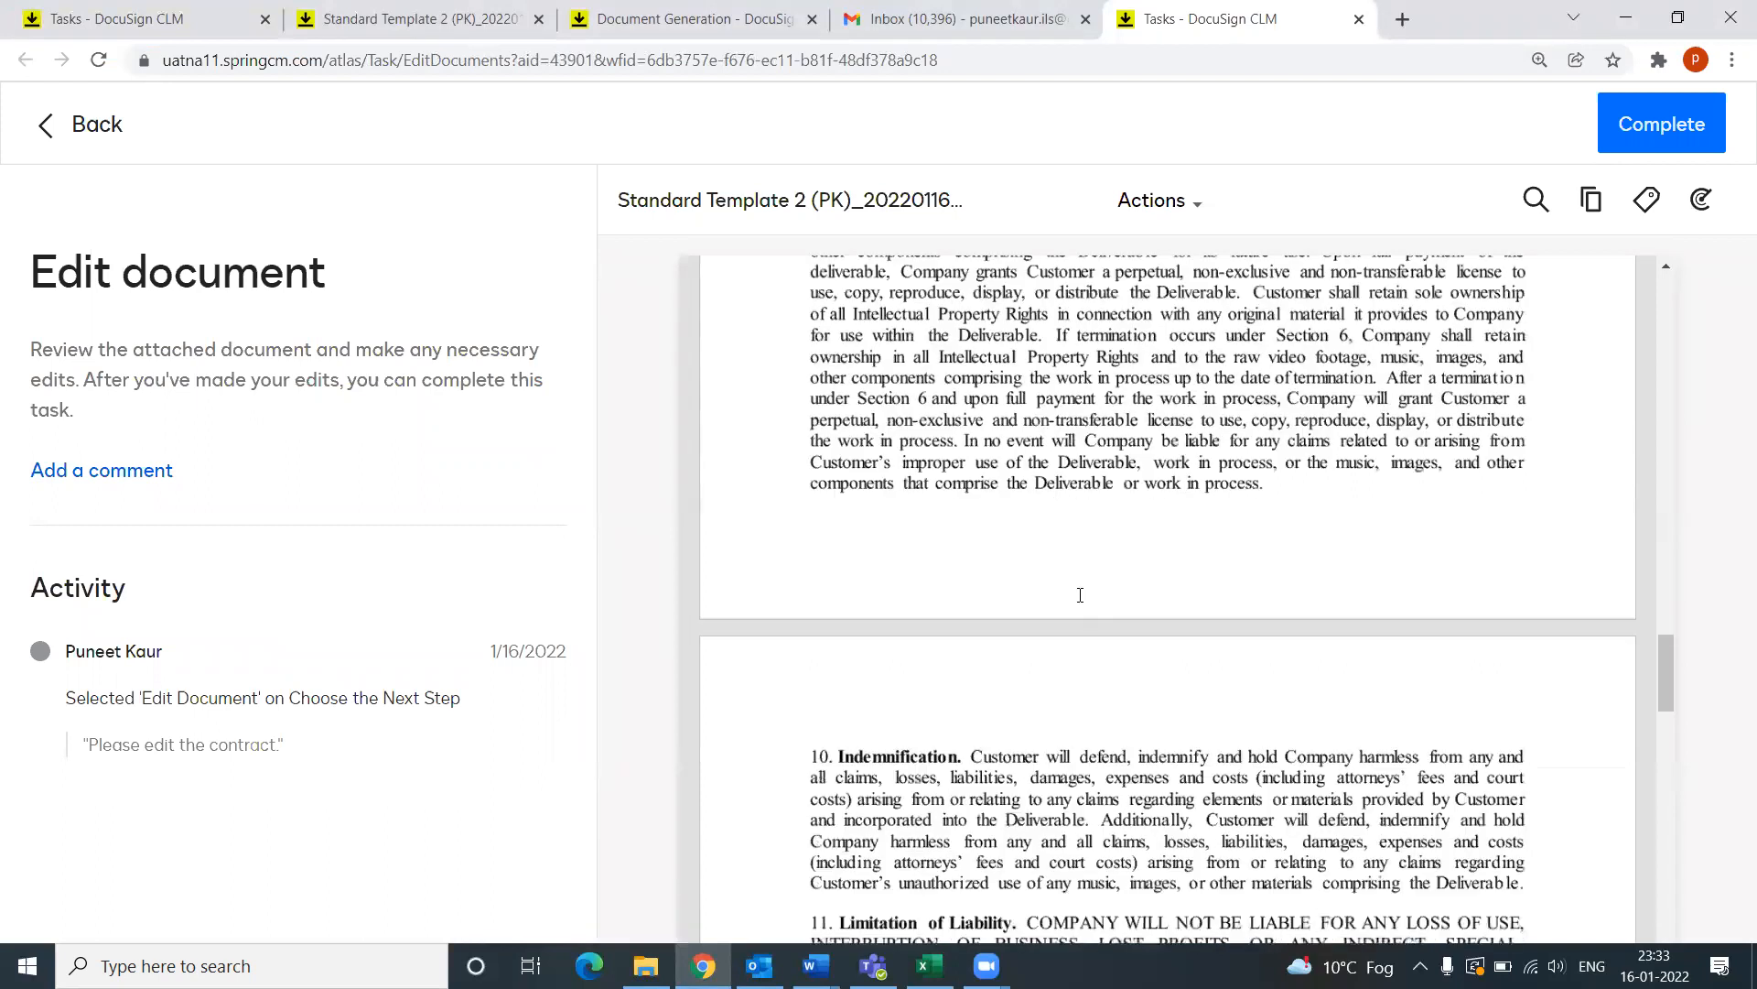
scroll(1080, 595, "up", 3)
scroll(961, 609, "up", 3)
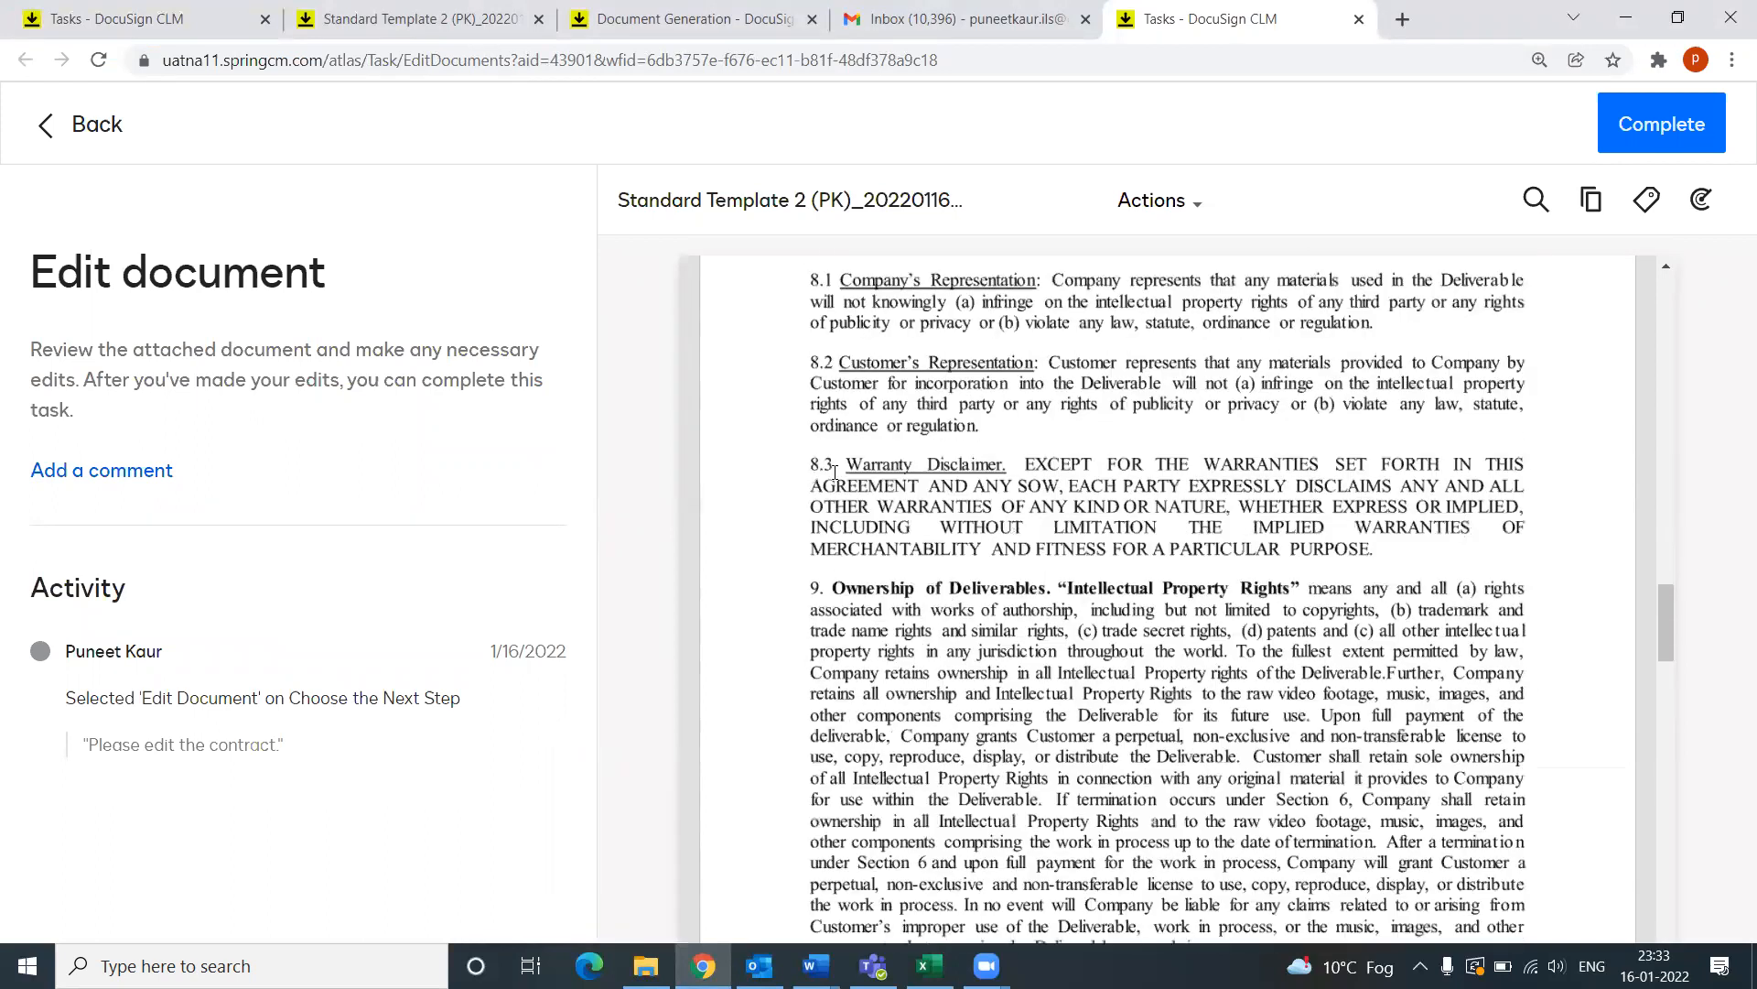
scroll(817, 474, "down", 1)
left_click_drag(818, 474, 1233, 830)
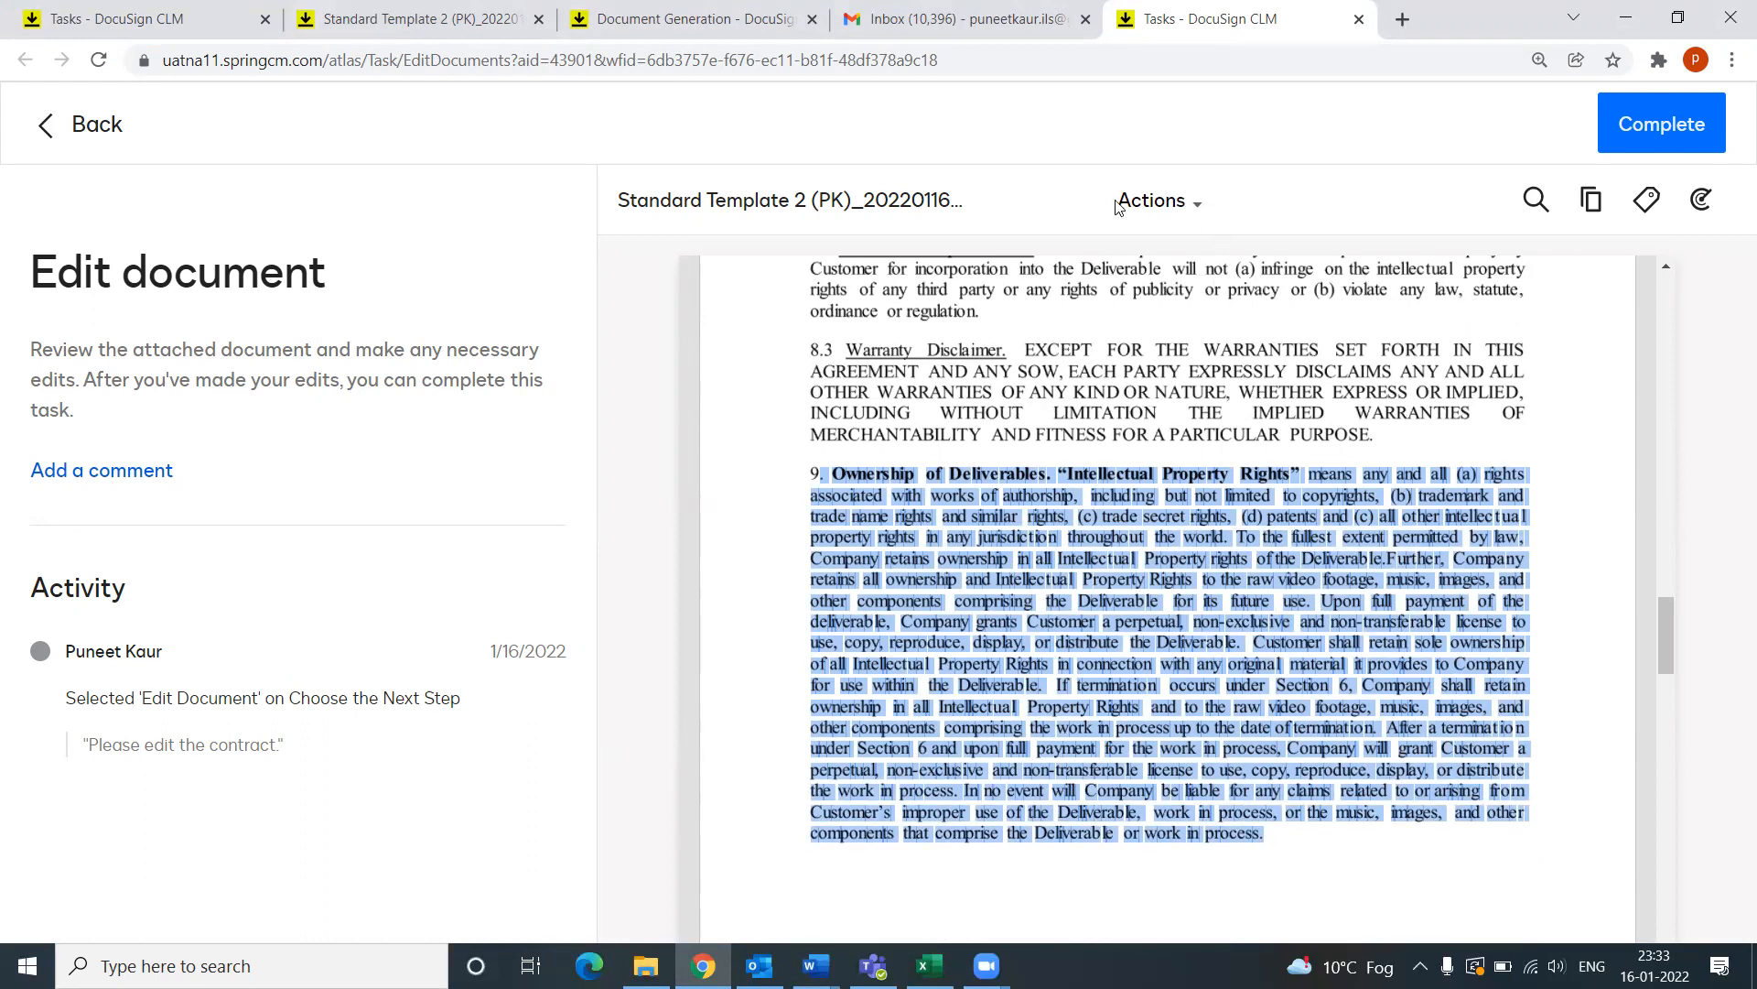
Step: Check out the services agreement via Actions > Check In & Out and dismiss the notice
left_click(1199, 208)
mouse_move(1267, 524)
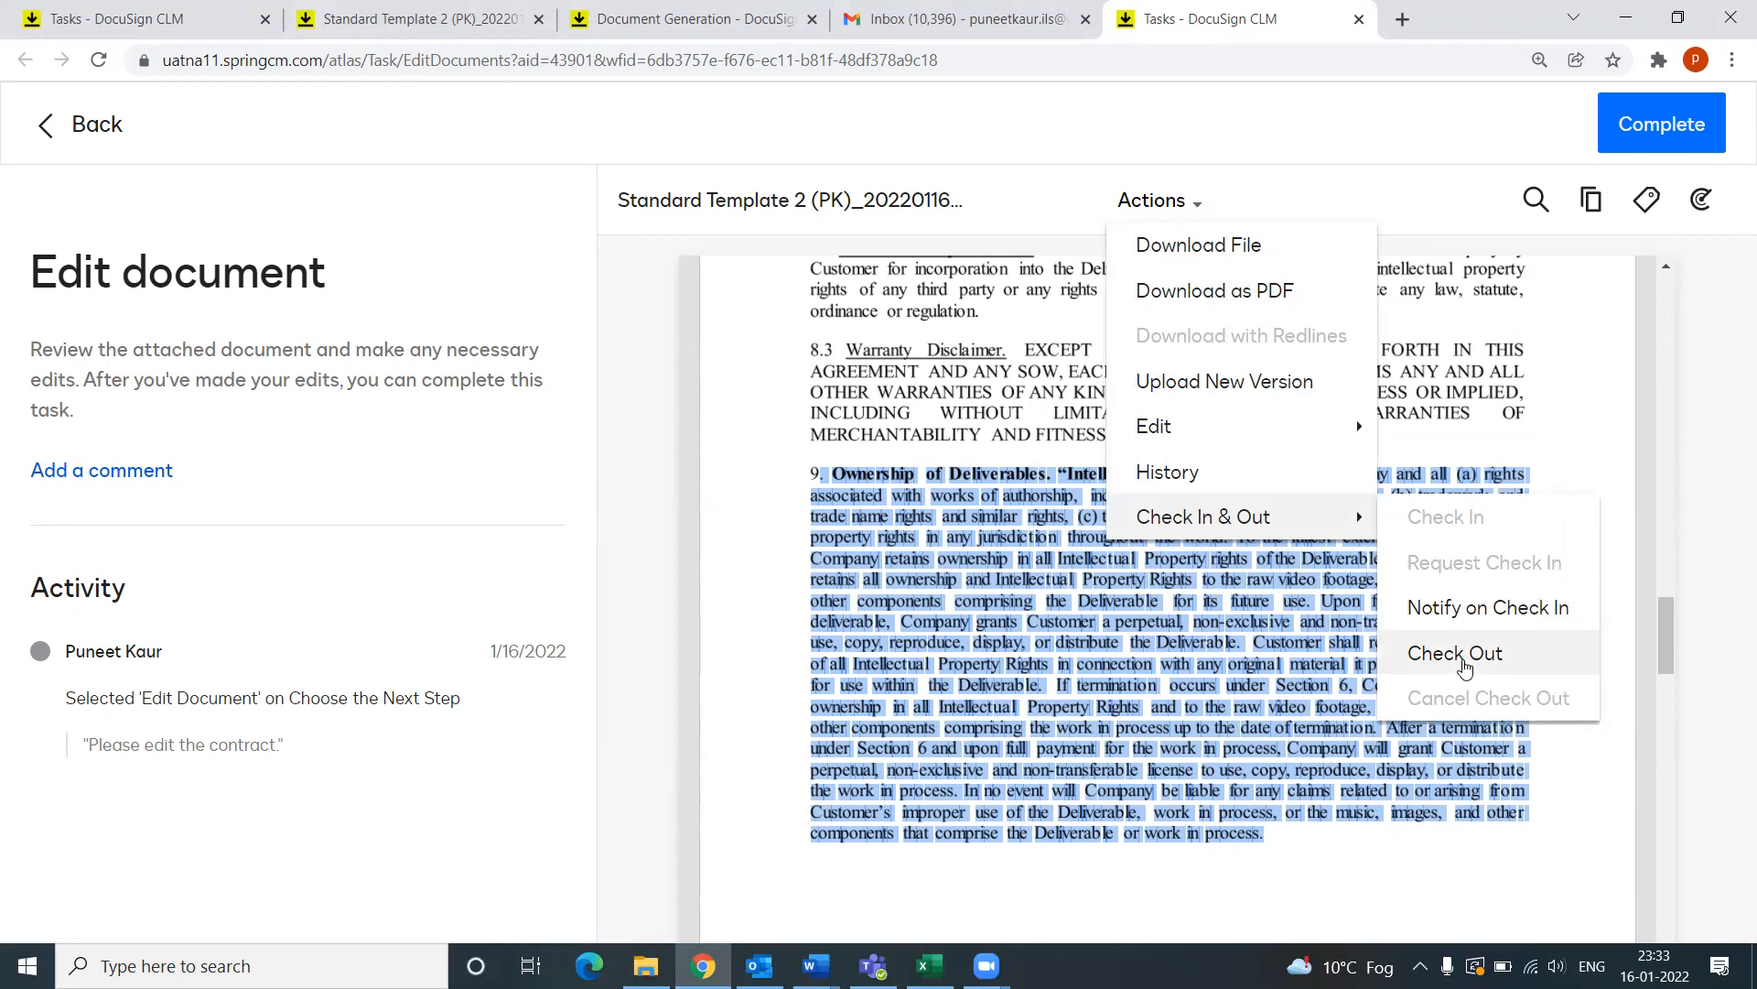
left_click(1463, 656)
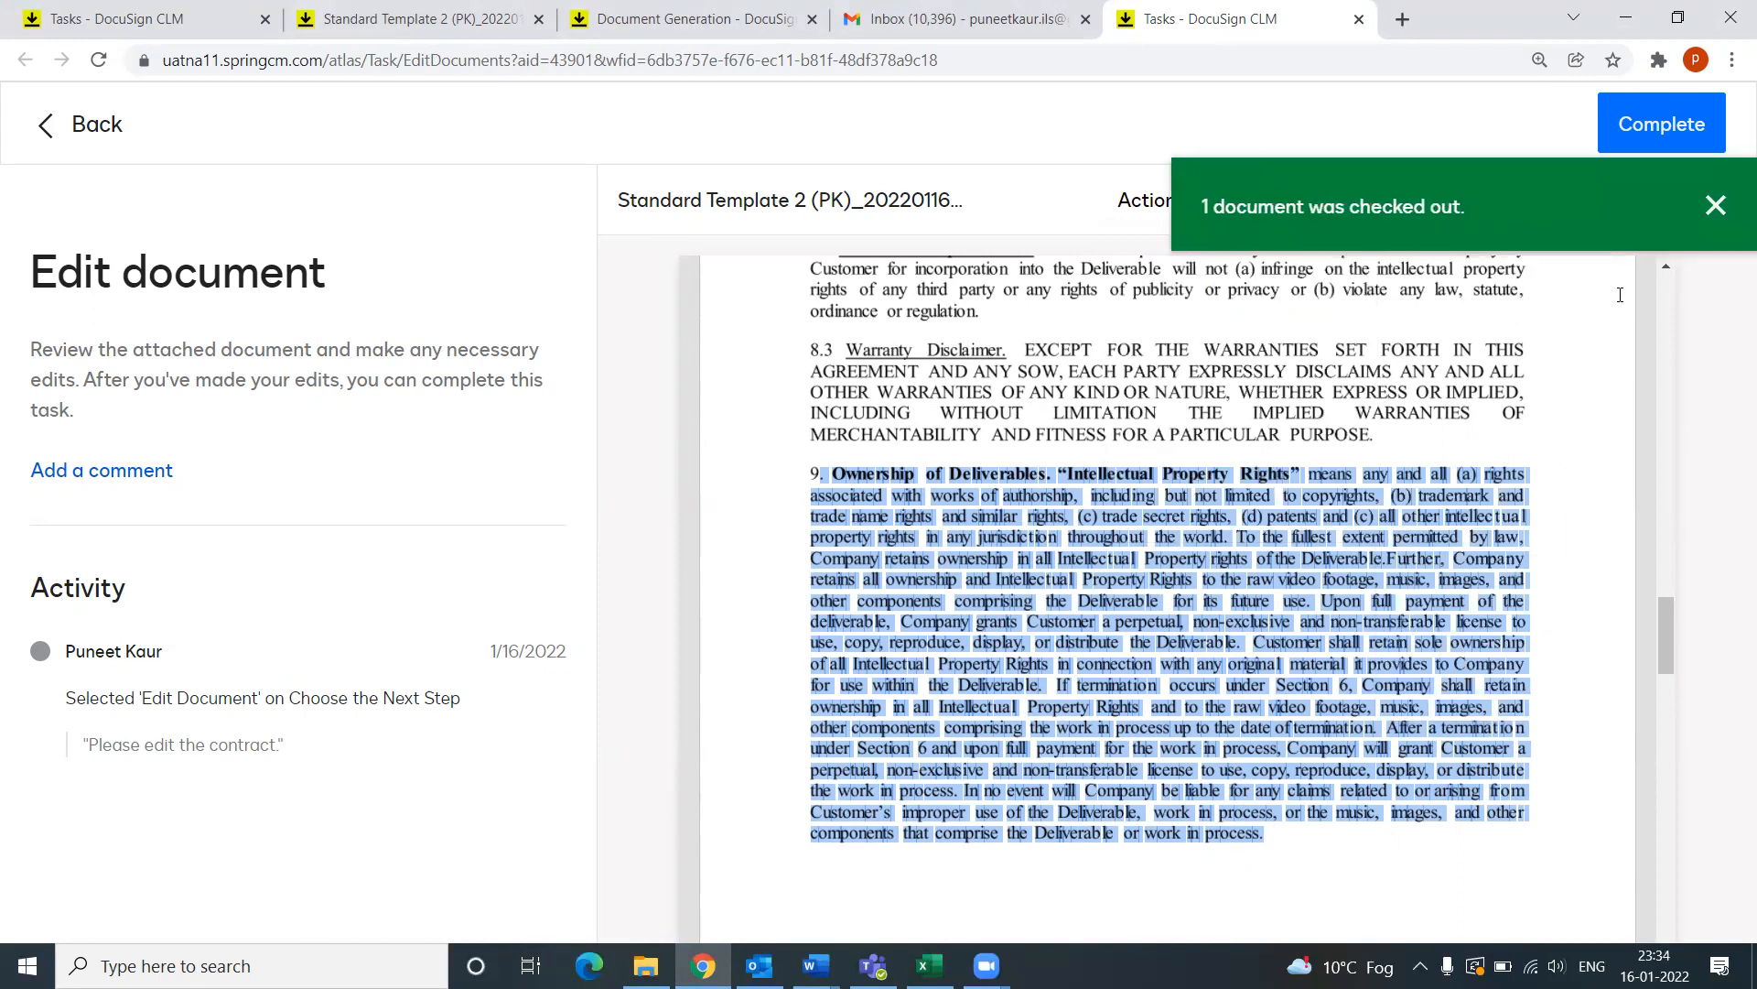
left_click(1716, 205)
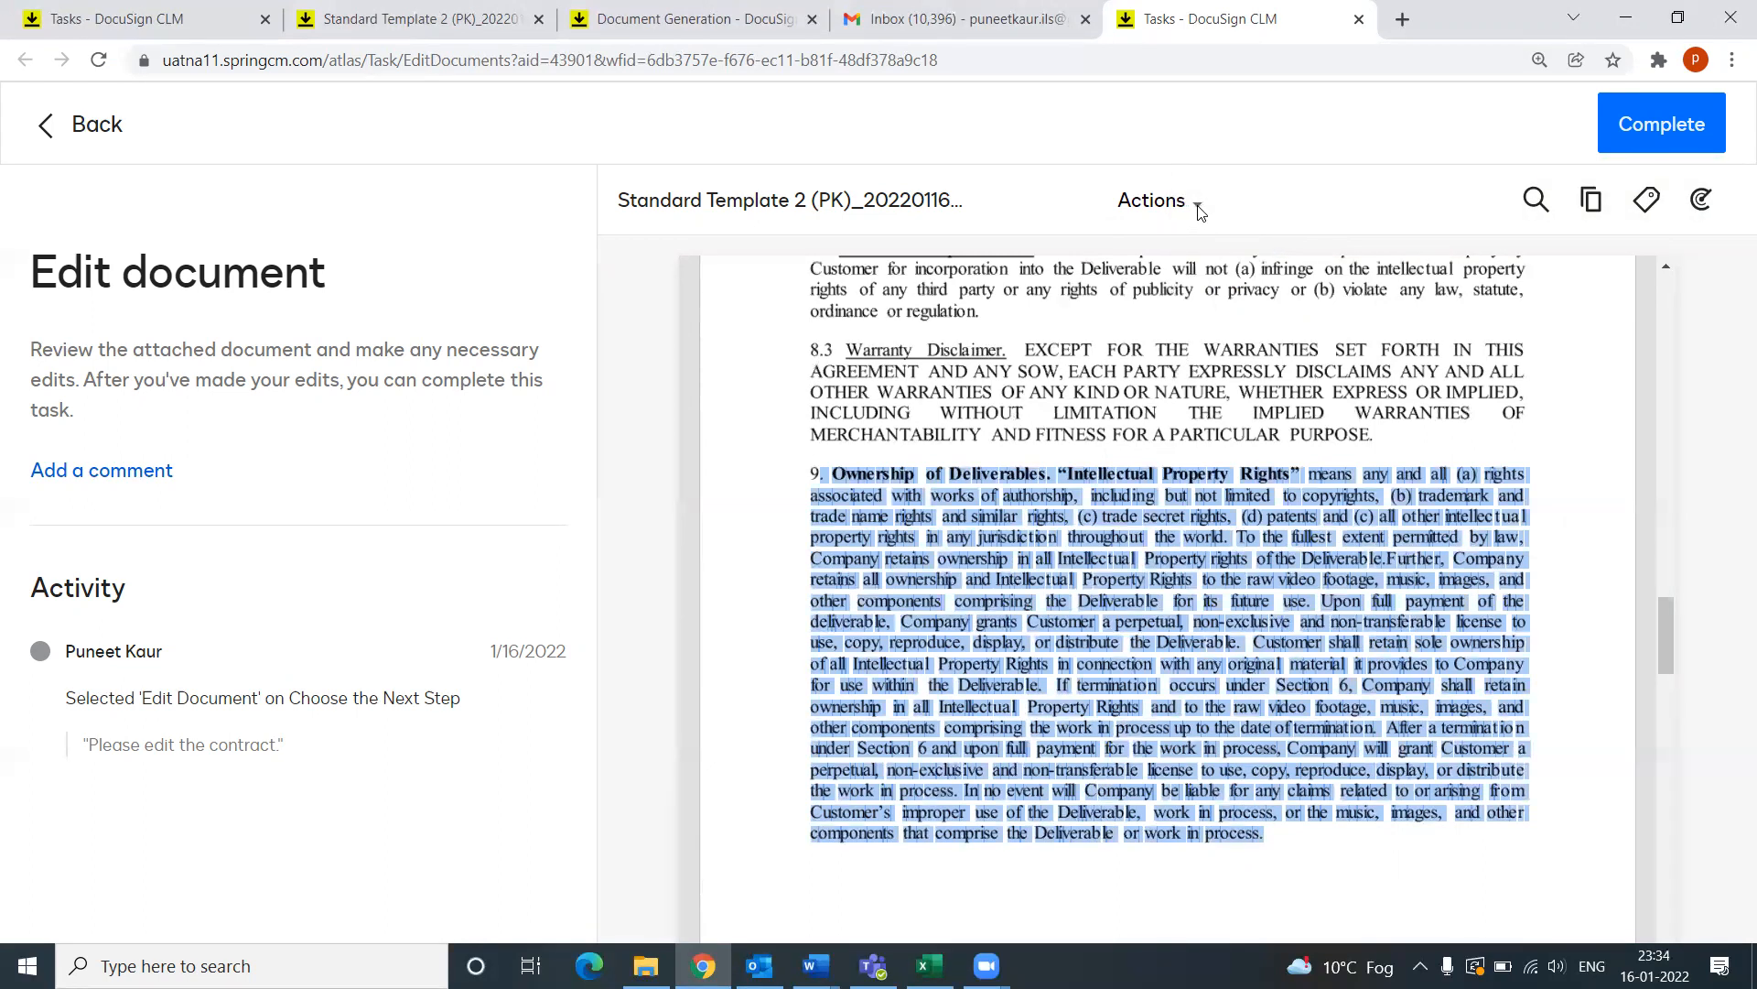
Step: Download the agreement as a .docx and open it in Word
left_click(1198, 207)
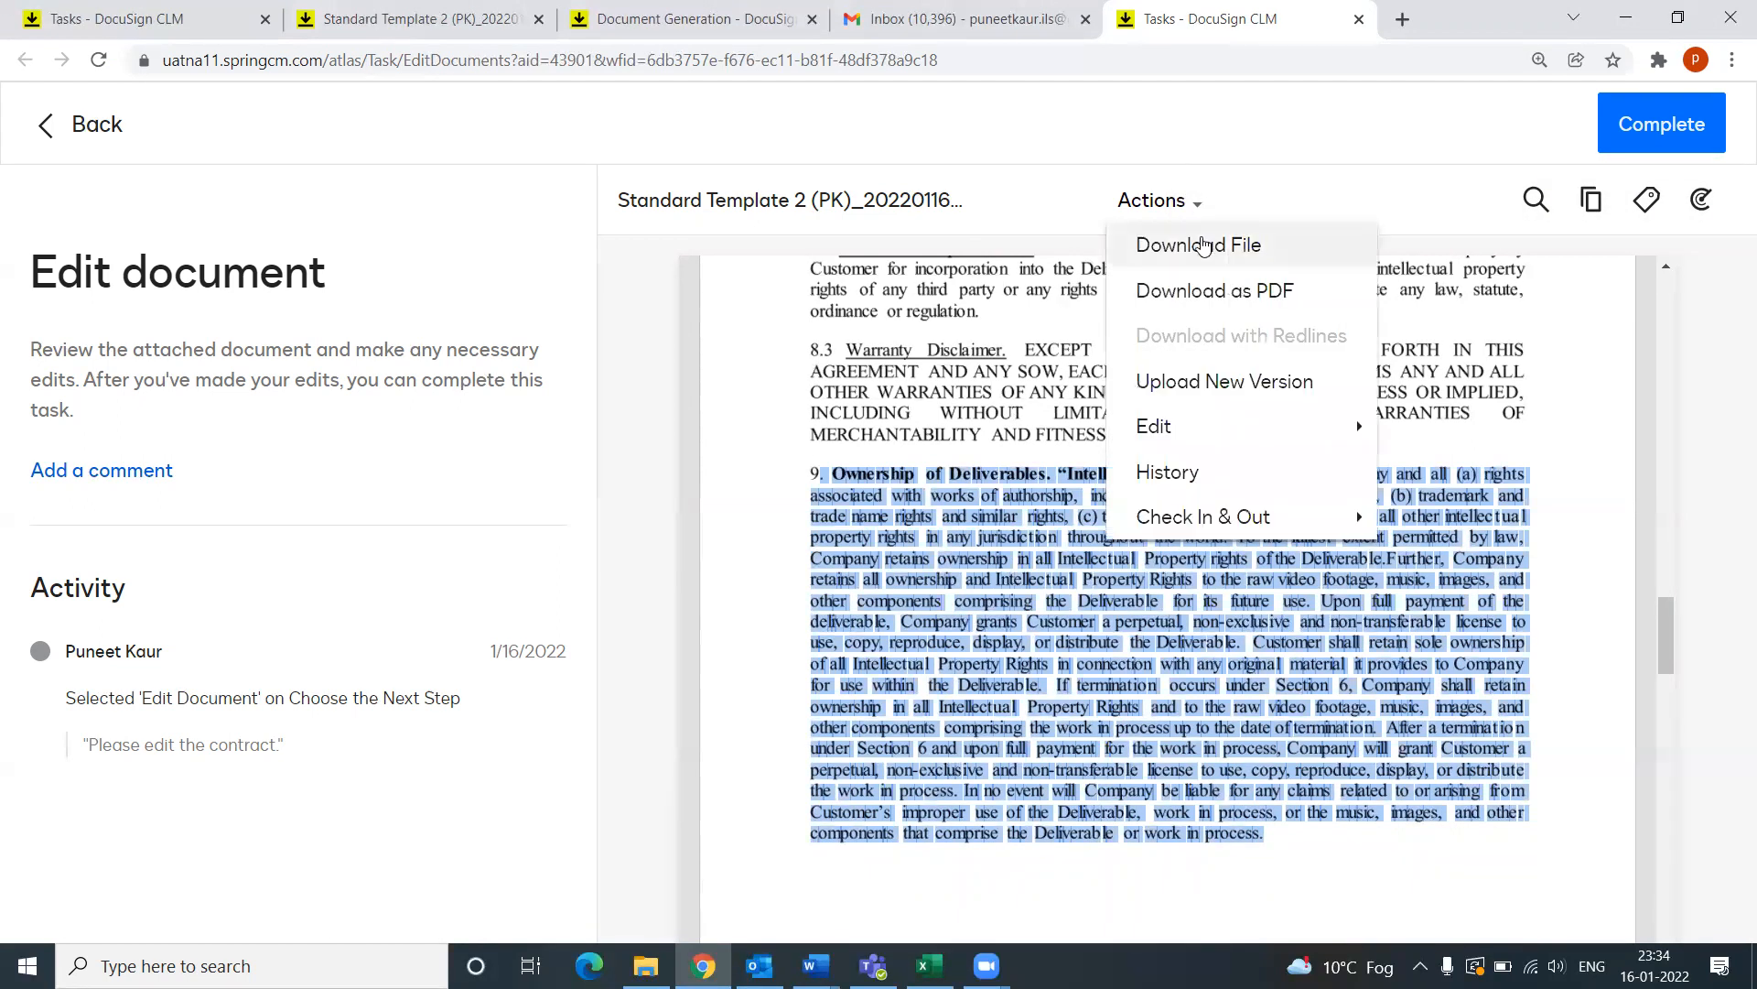
left_click(1185, 245)
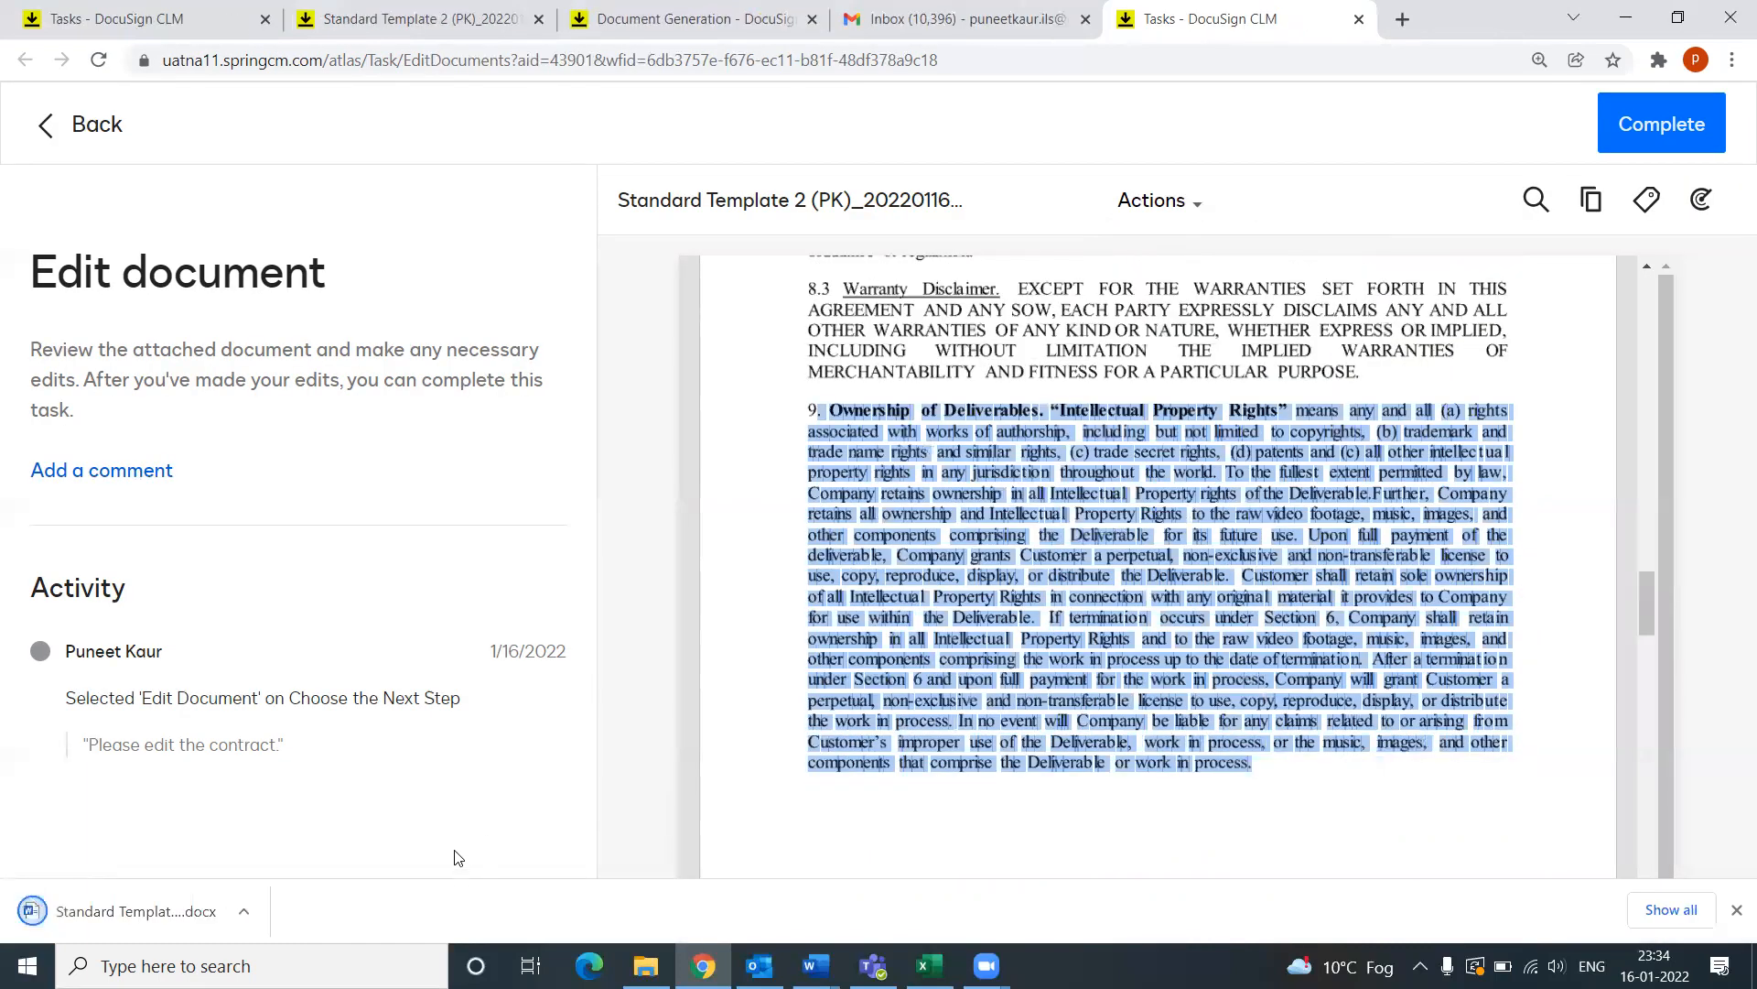
left_click(145, 917)
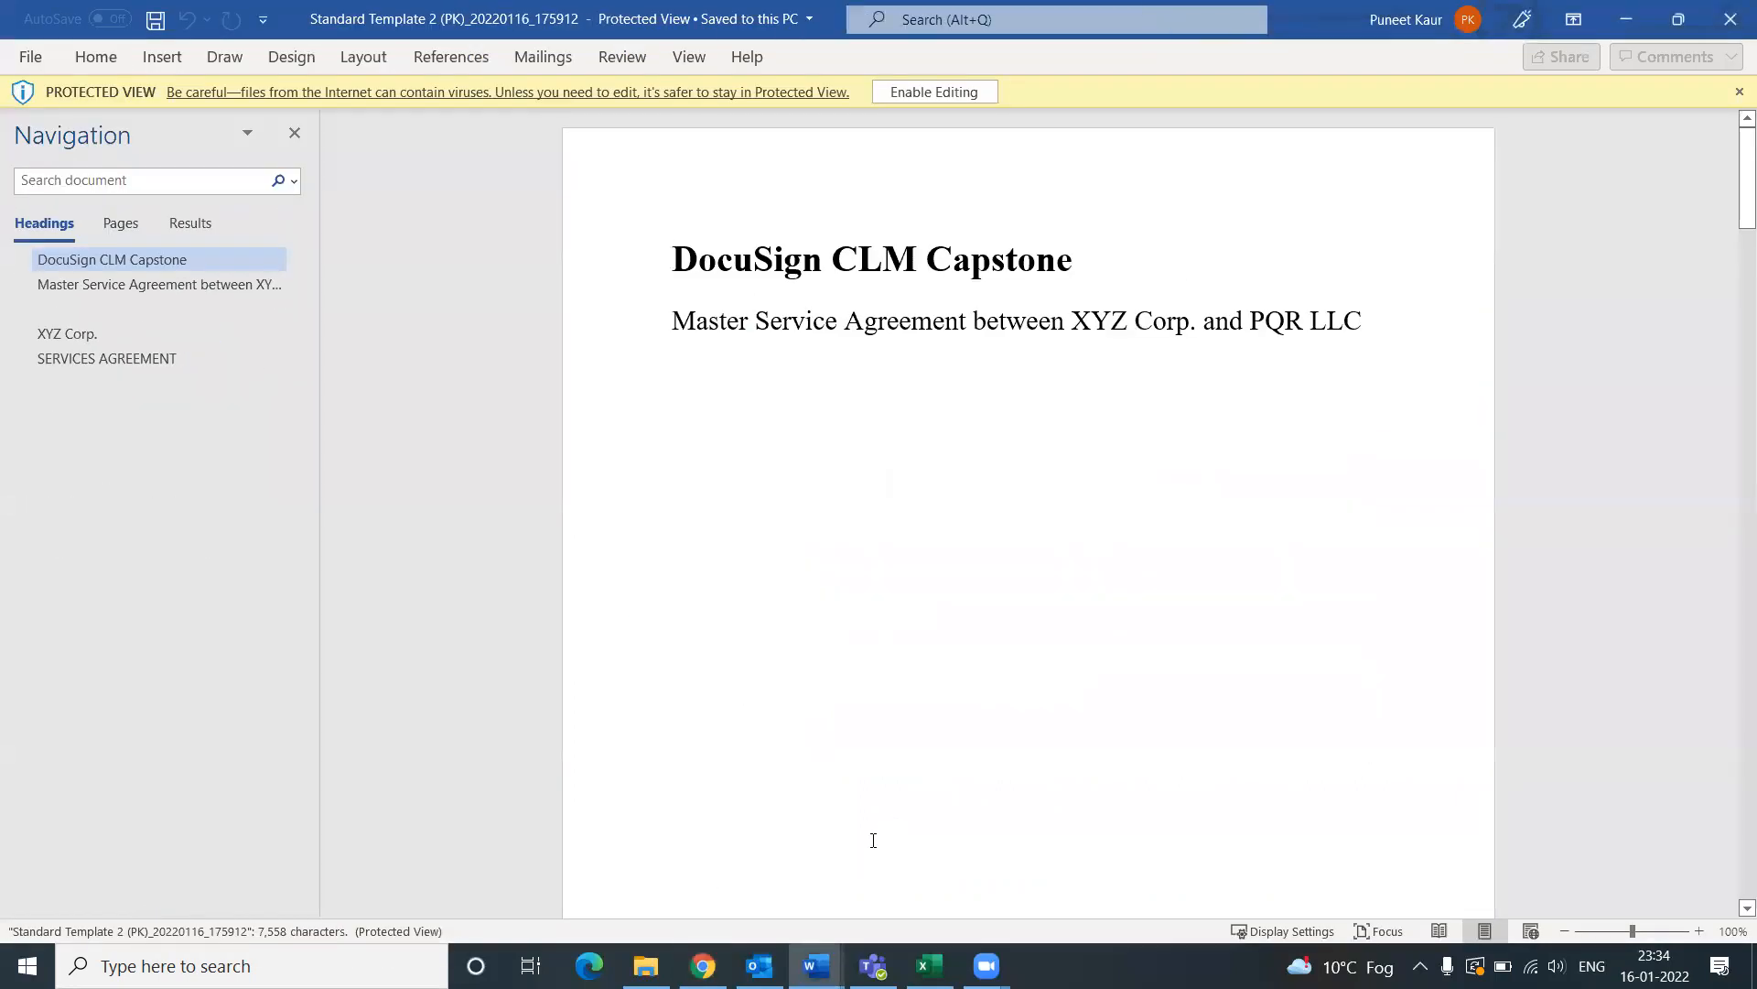
Step: Enable editing in Word and delete section 9, Ownership of Deliverables
left_click(933, 93)
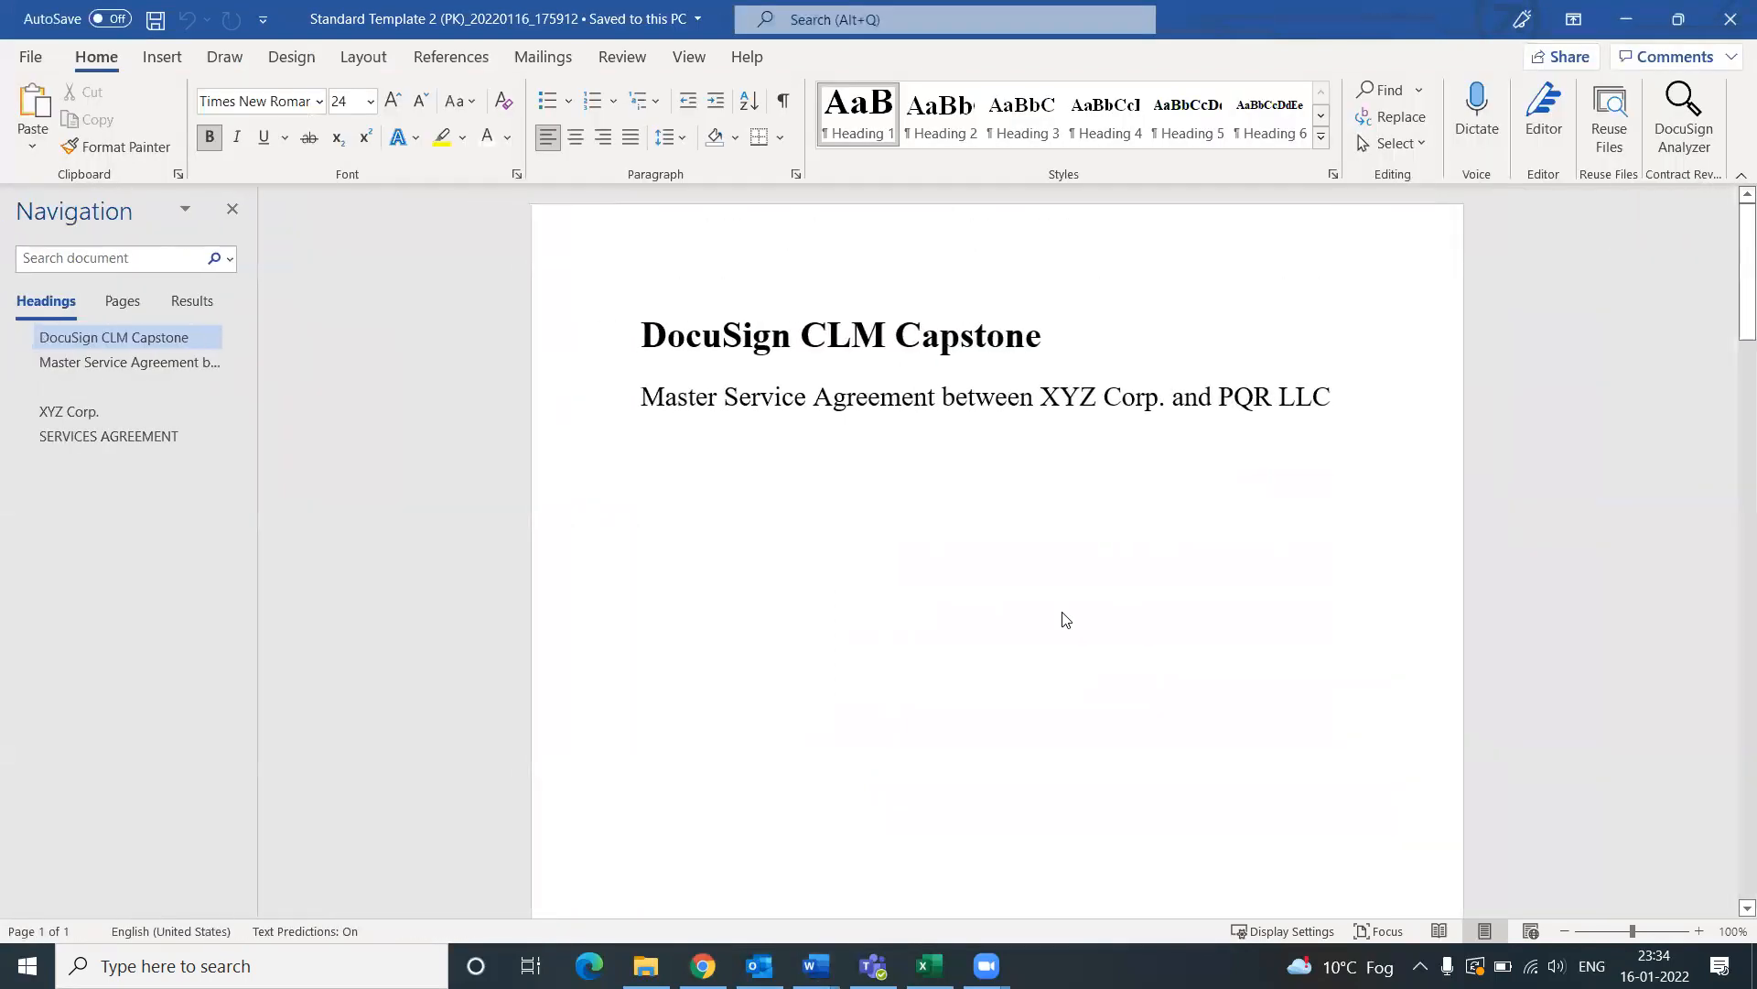
scroll(1064, 611, "down", 3)
scroll(1063, 611, "down", 8)
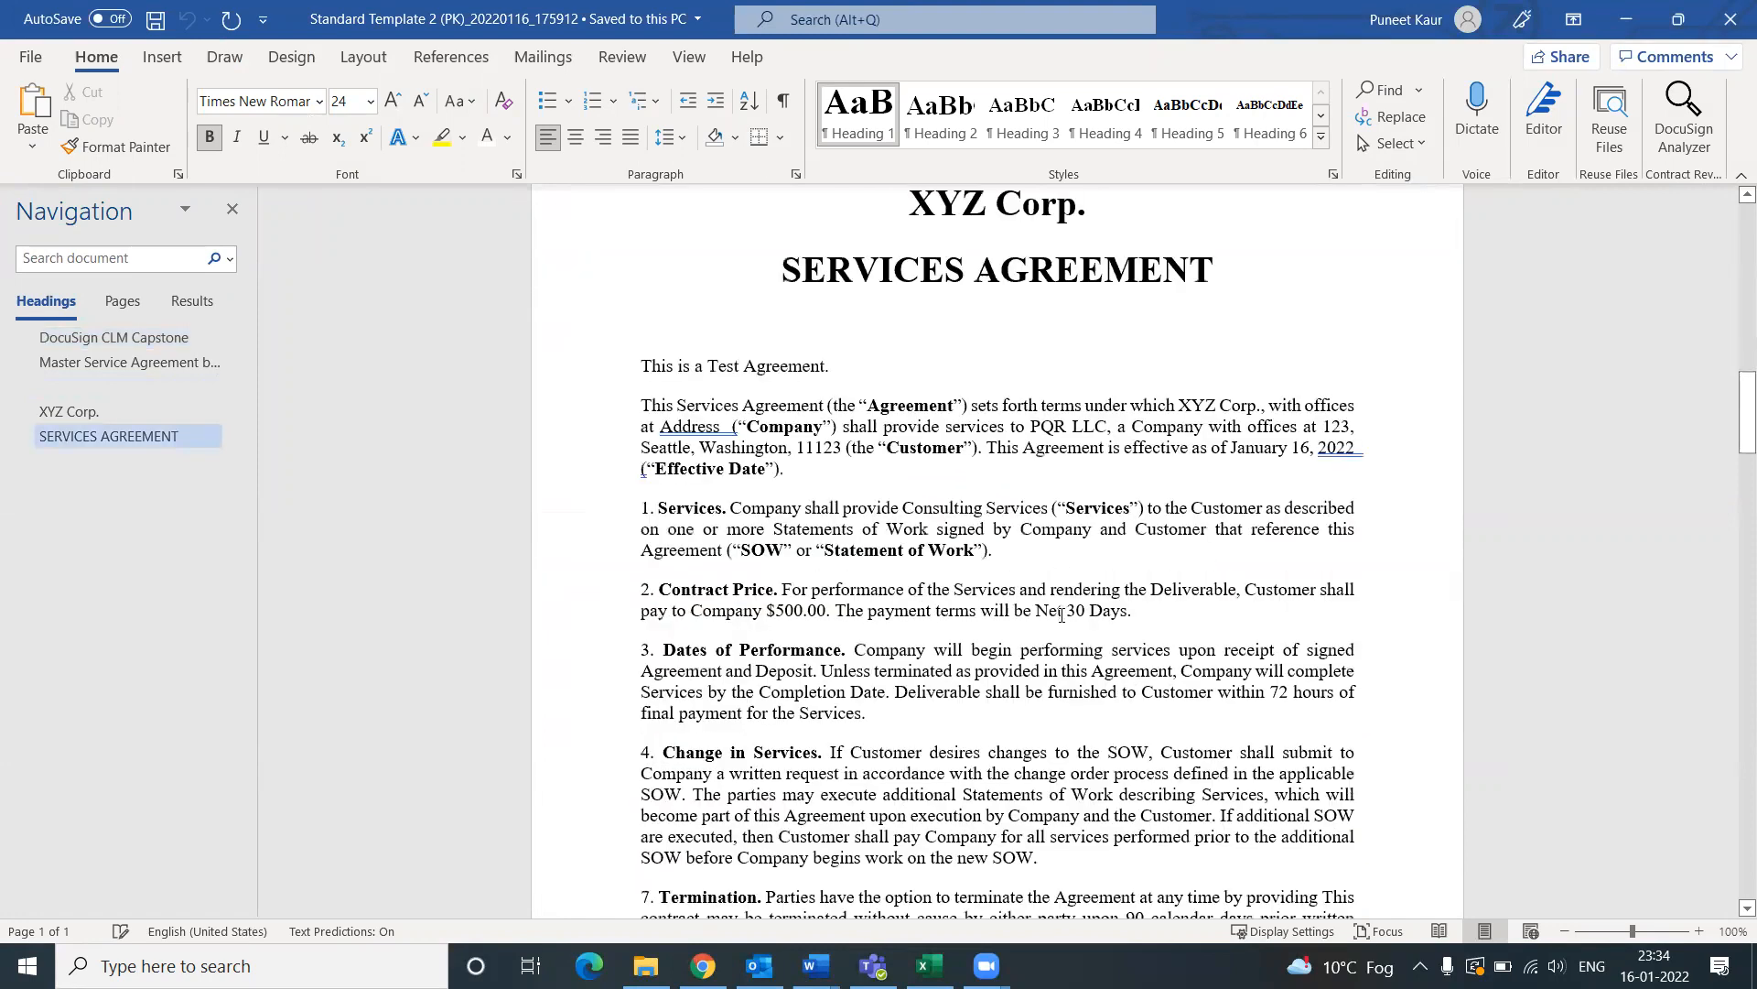
scroll(1062, 614, "down", 10)
scroll(1041, 667, "down", 1)
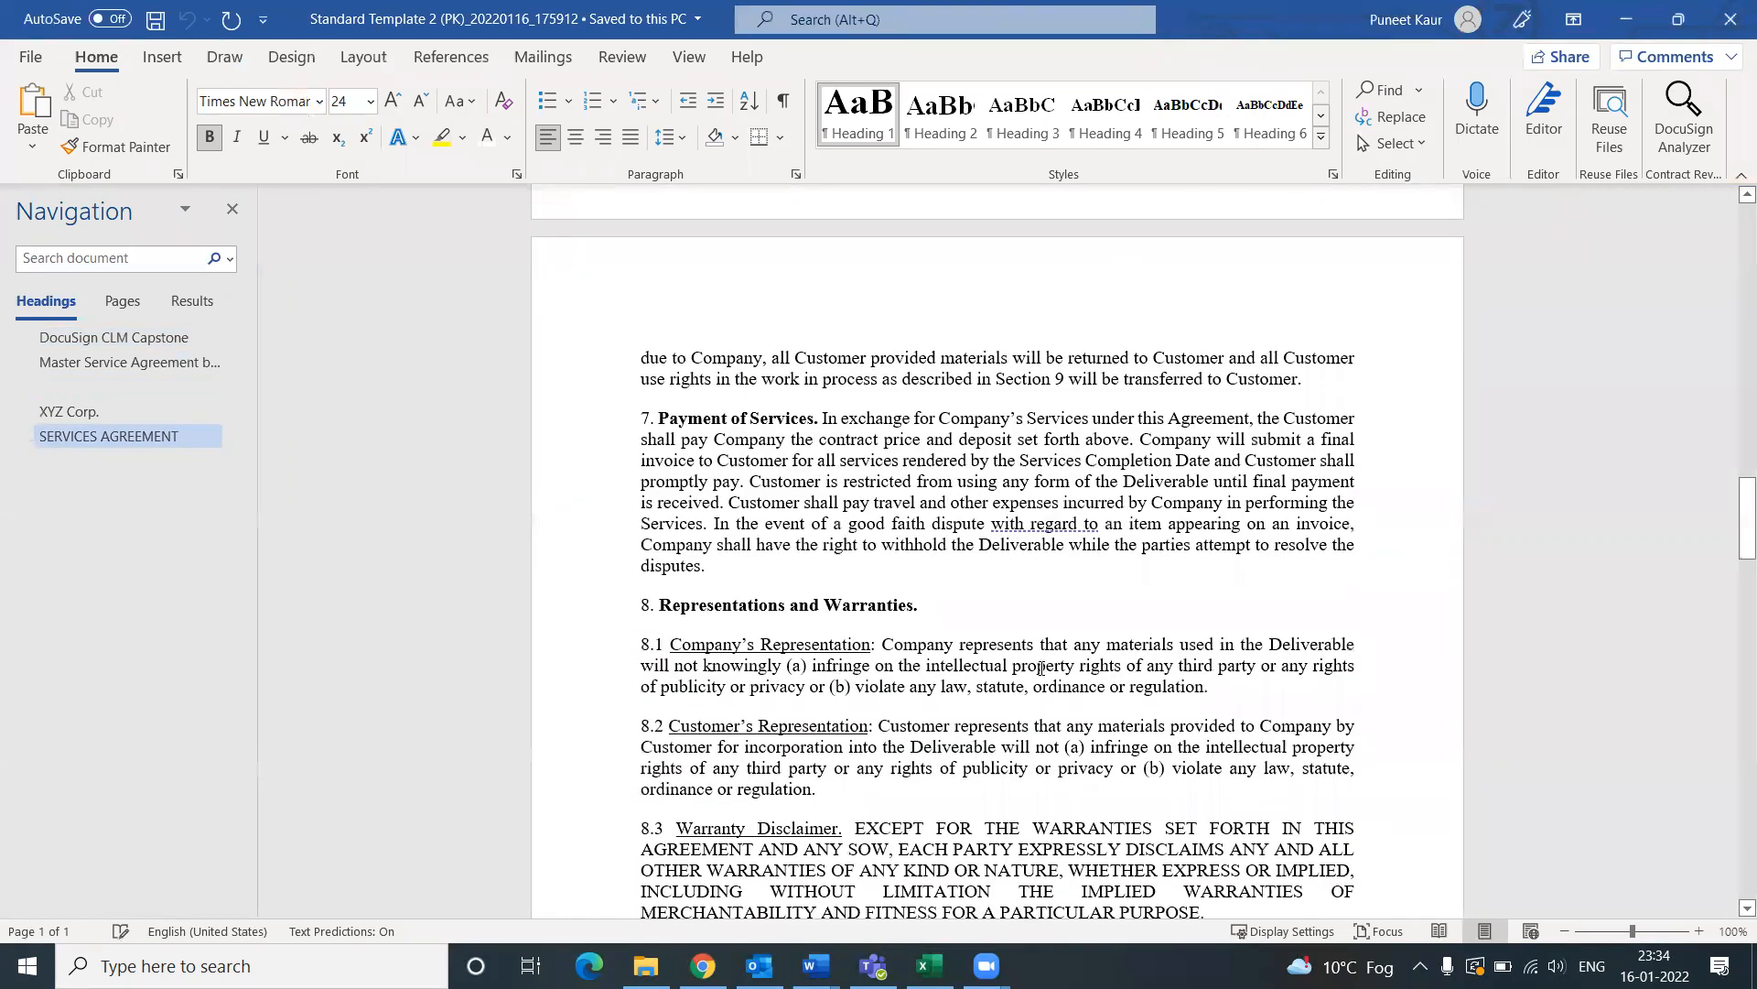
scroll(1042, 668, "down", 3)
scroll(1024, 661, "down", 5)
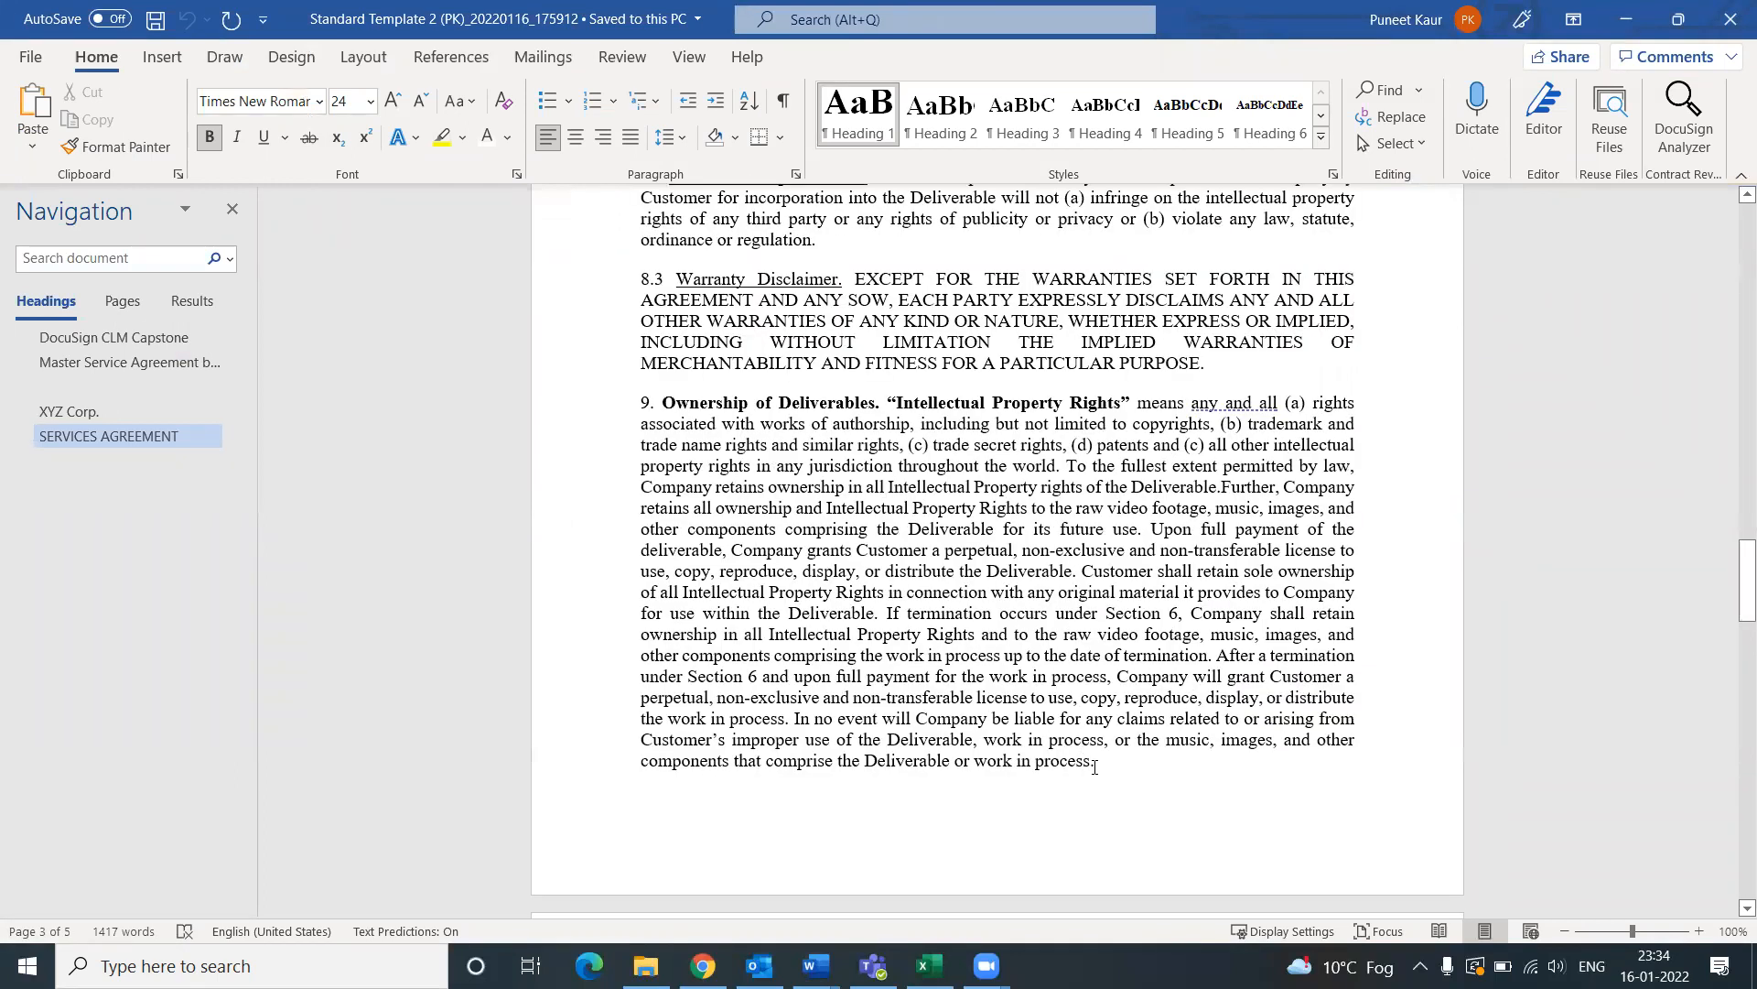
left_click_drag(1097, 762, 653, 427)
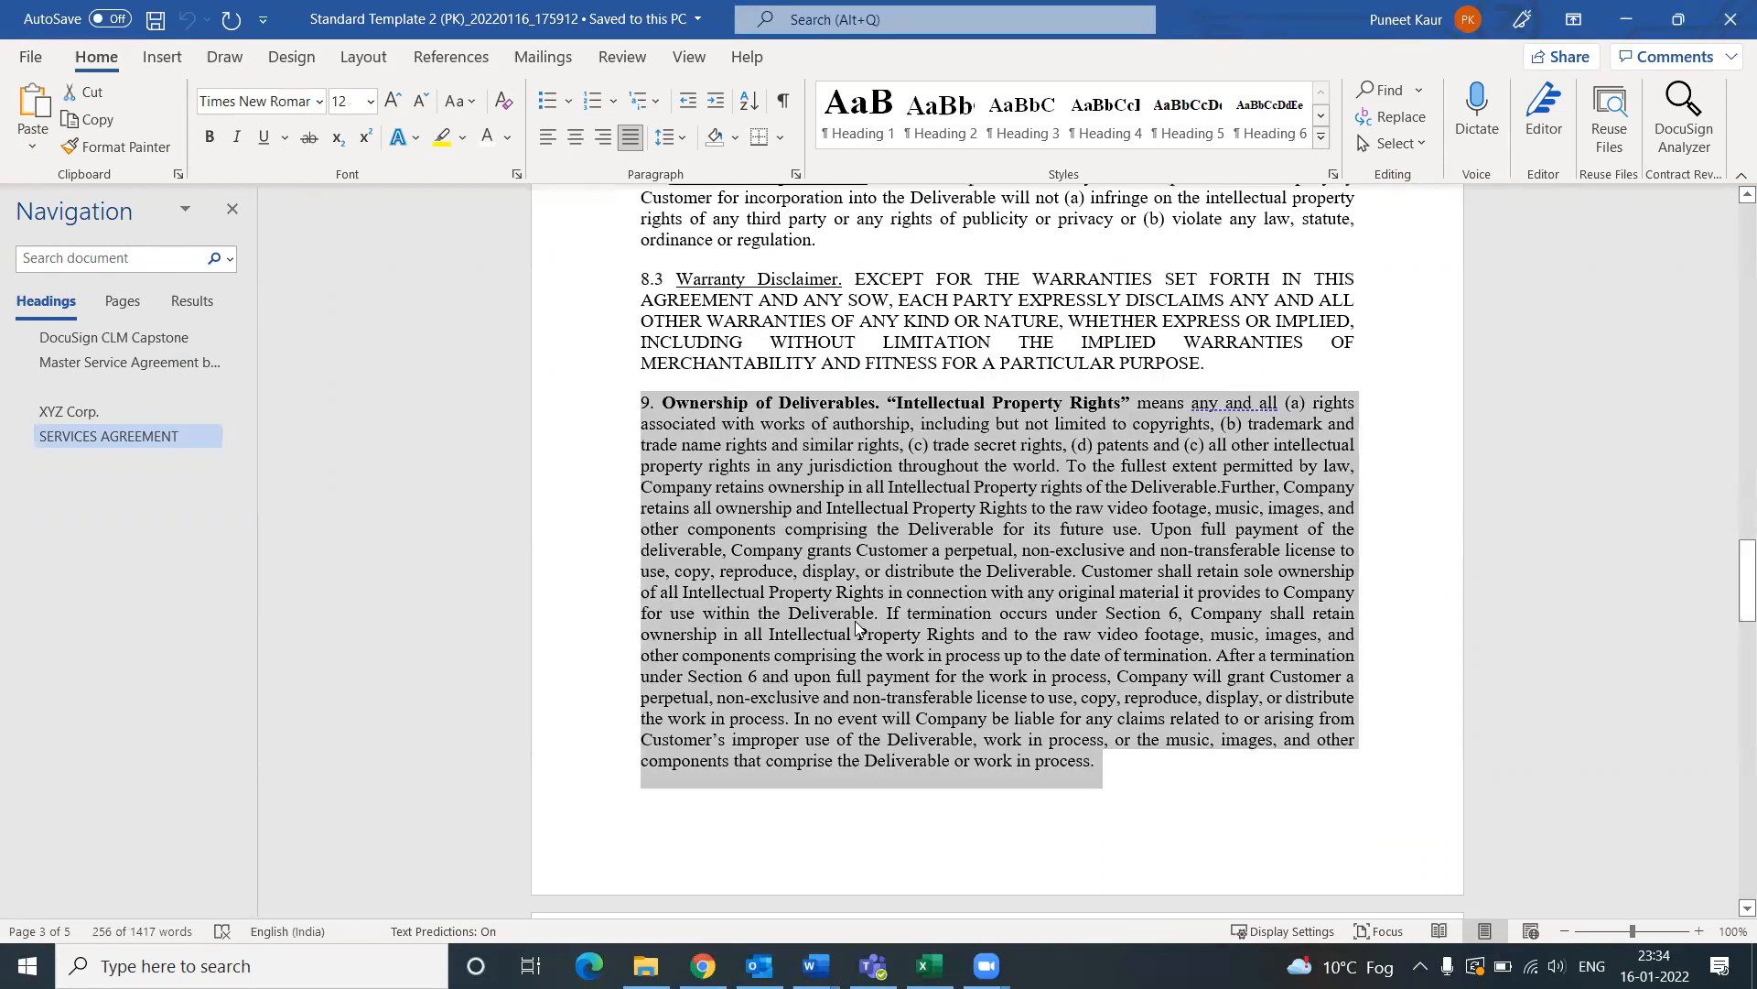
key("Delete")
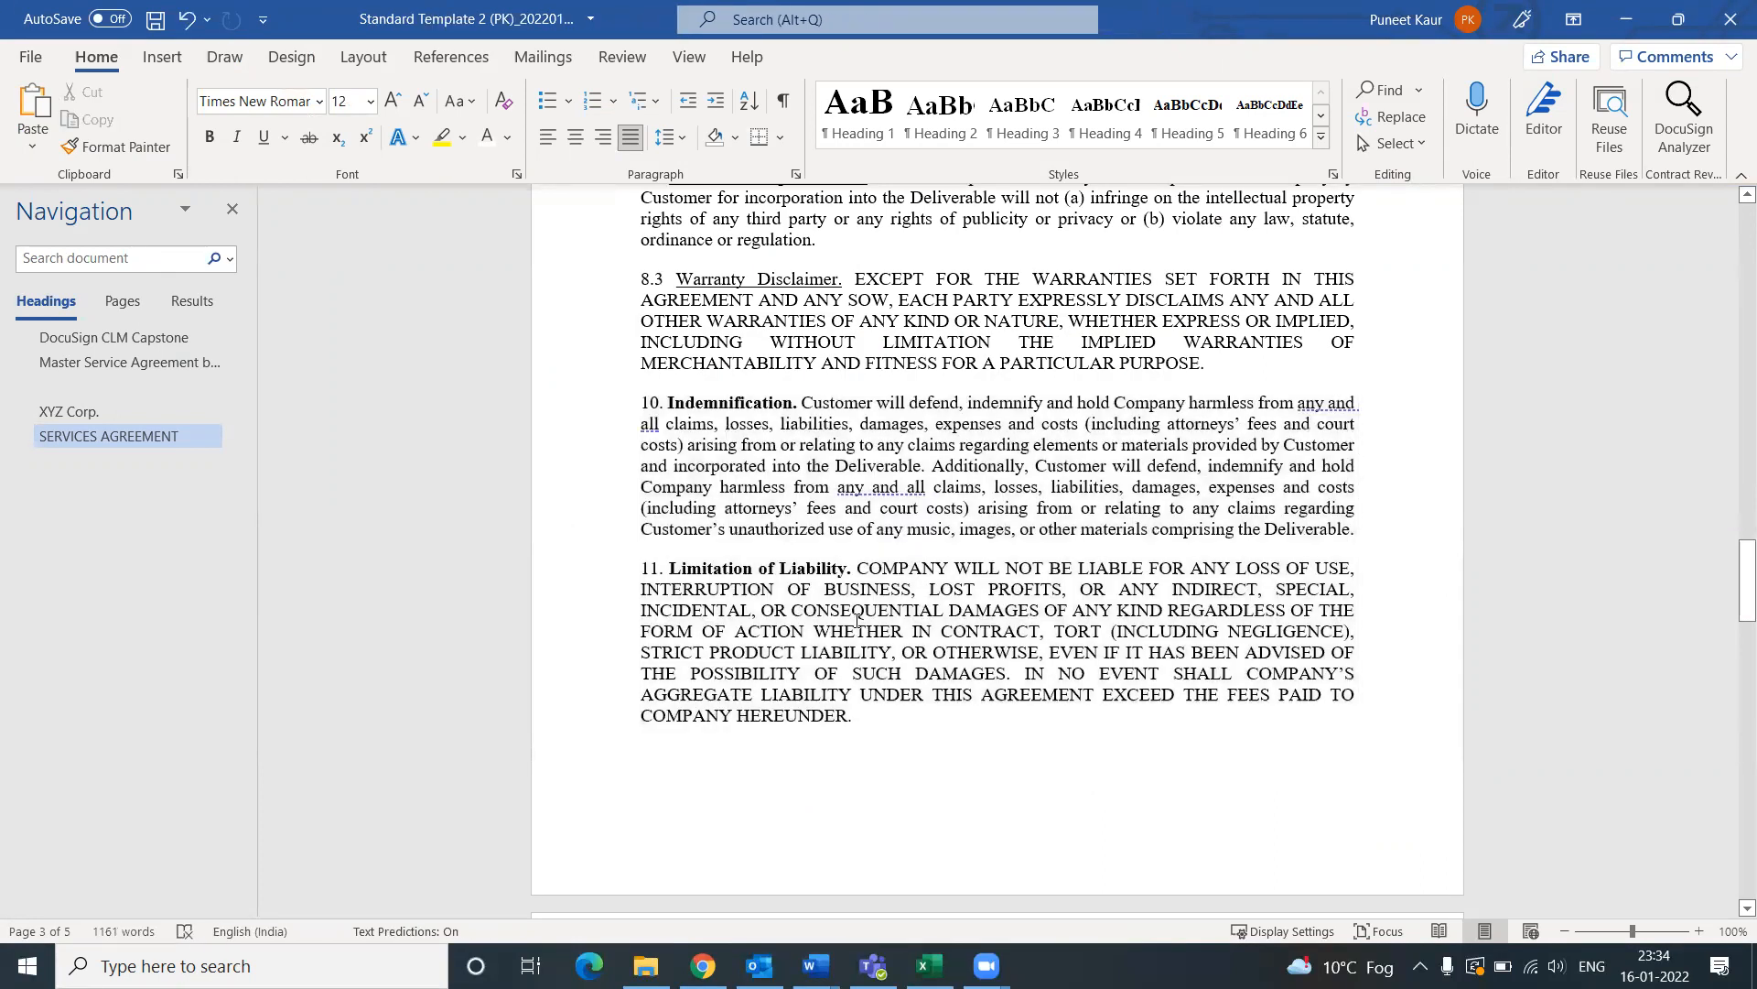
Step: Save the edited Word document and return to the CLM edit task
scroll(933, 622, "up", 3)
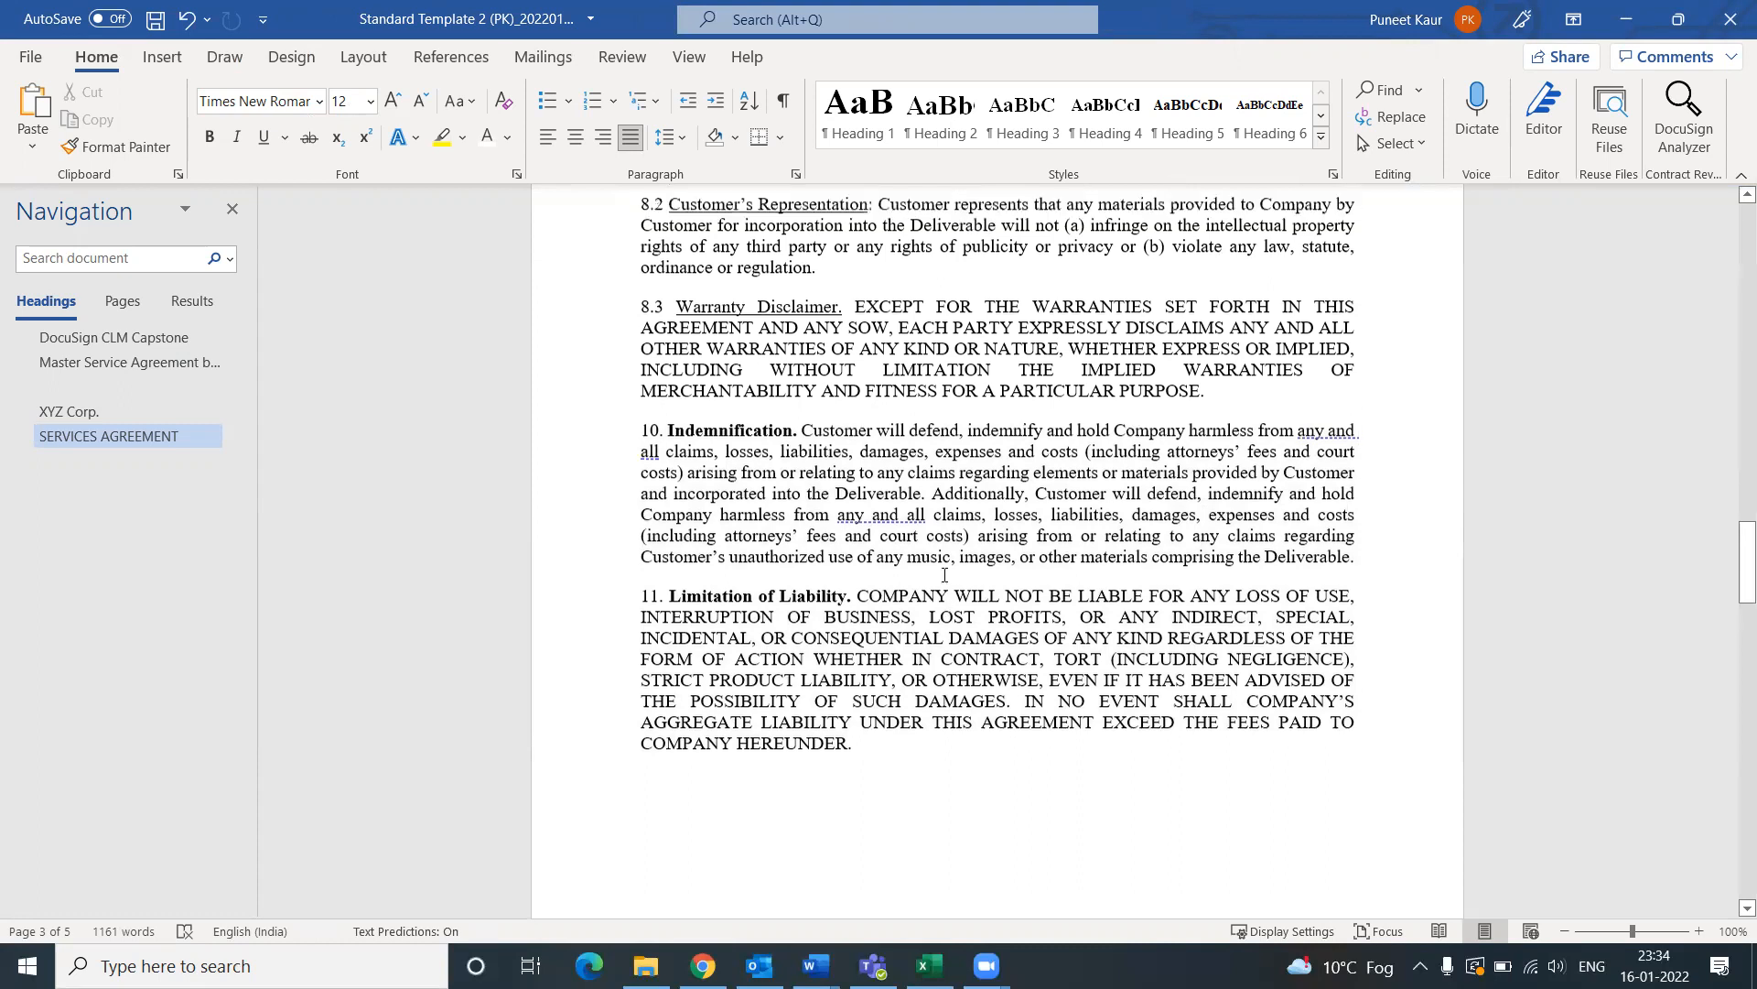
scroll(944, 574, "up", 4)
key("ctrl+s")
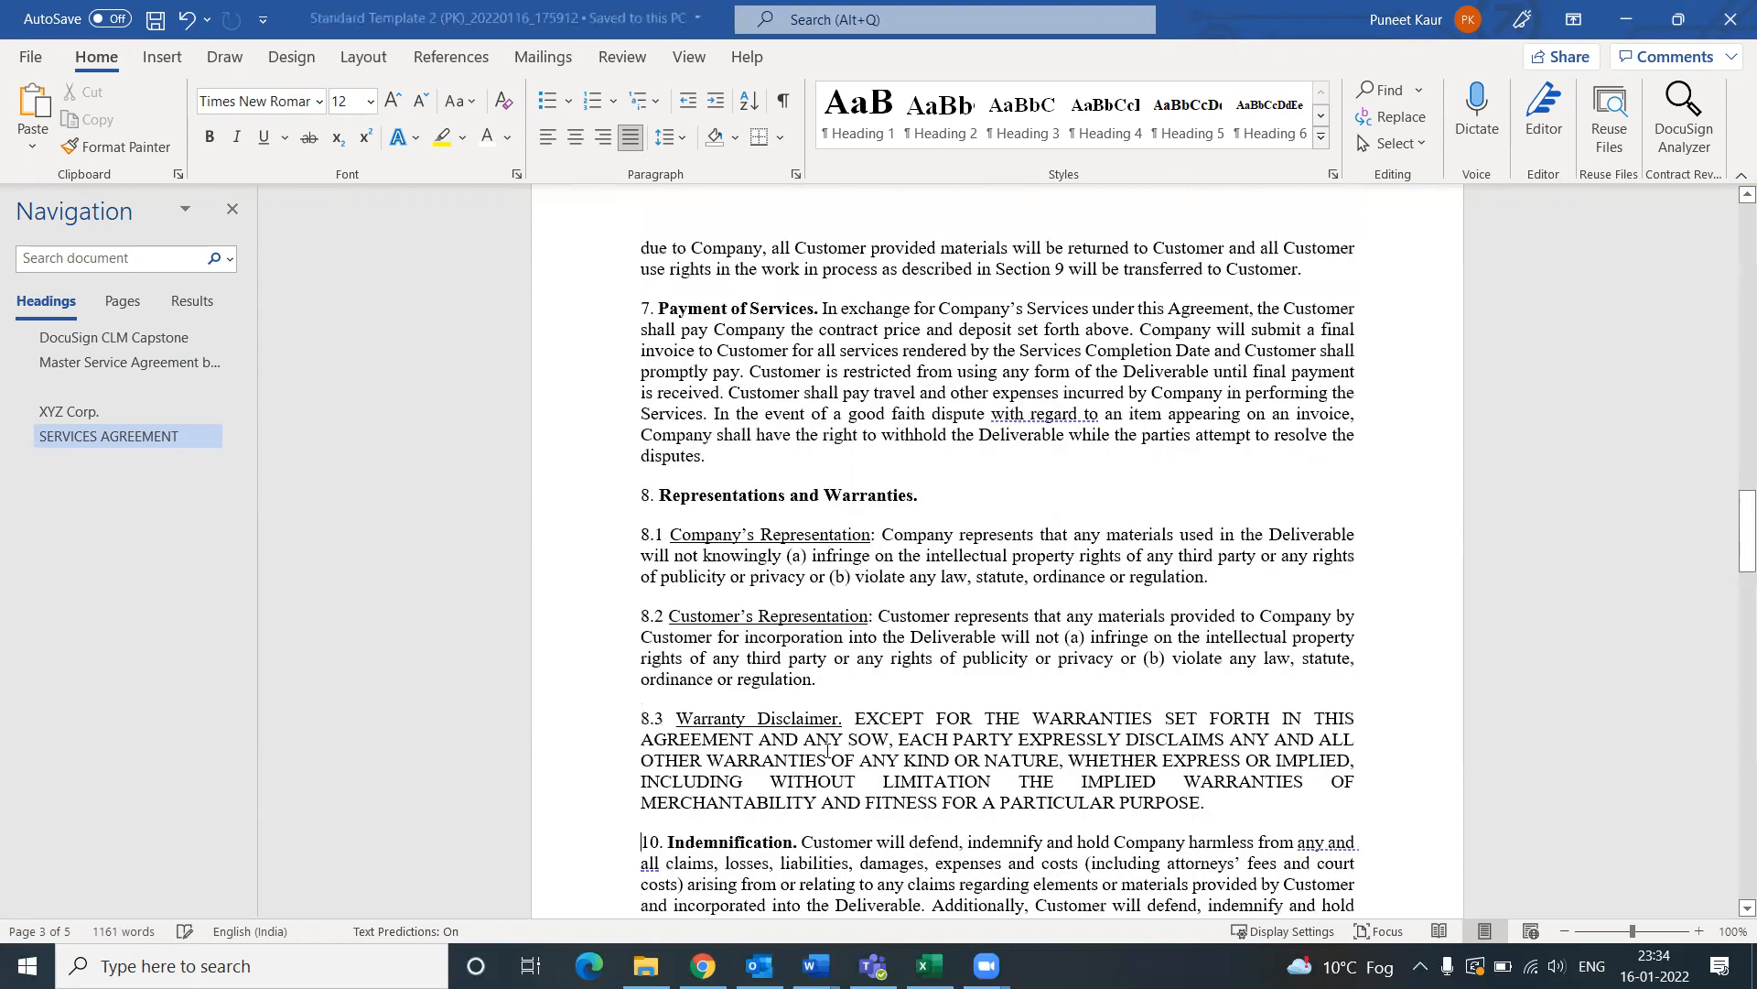
left_click(703, 966)
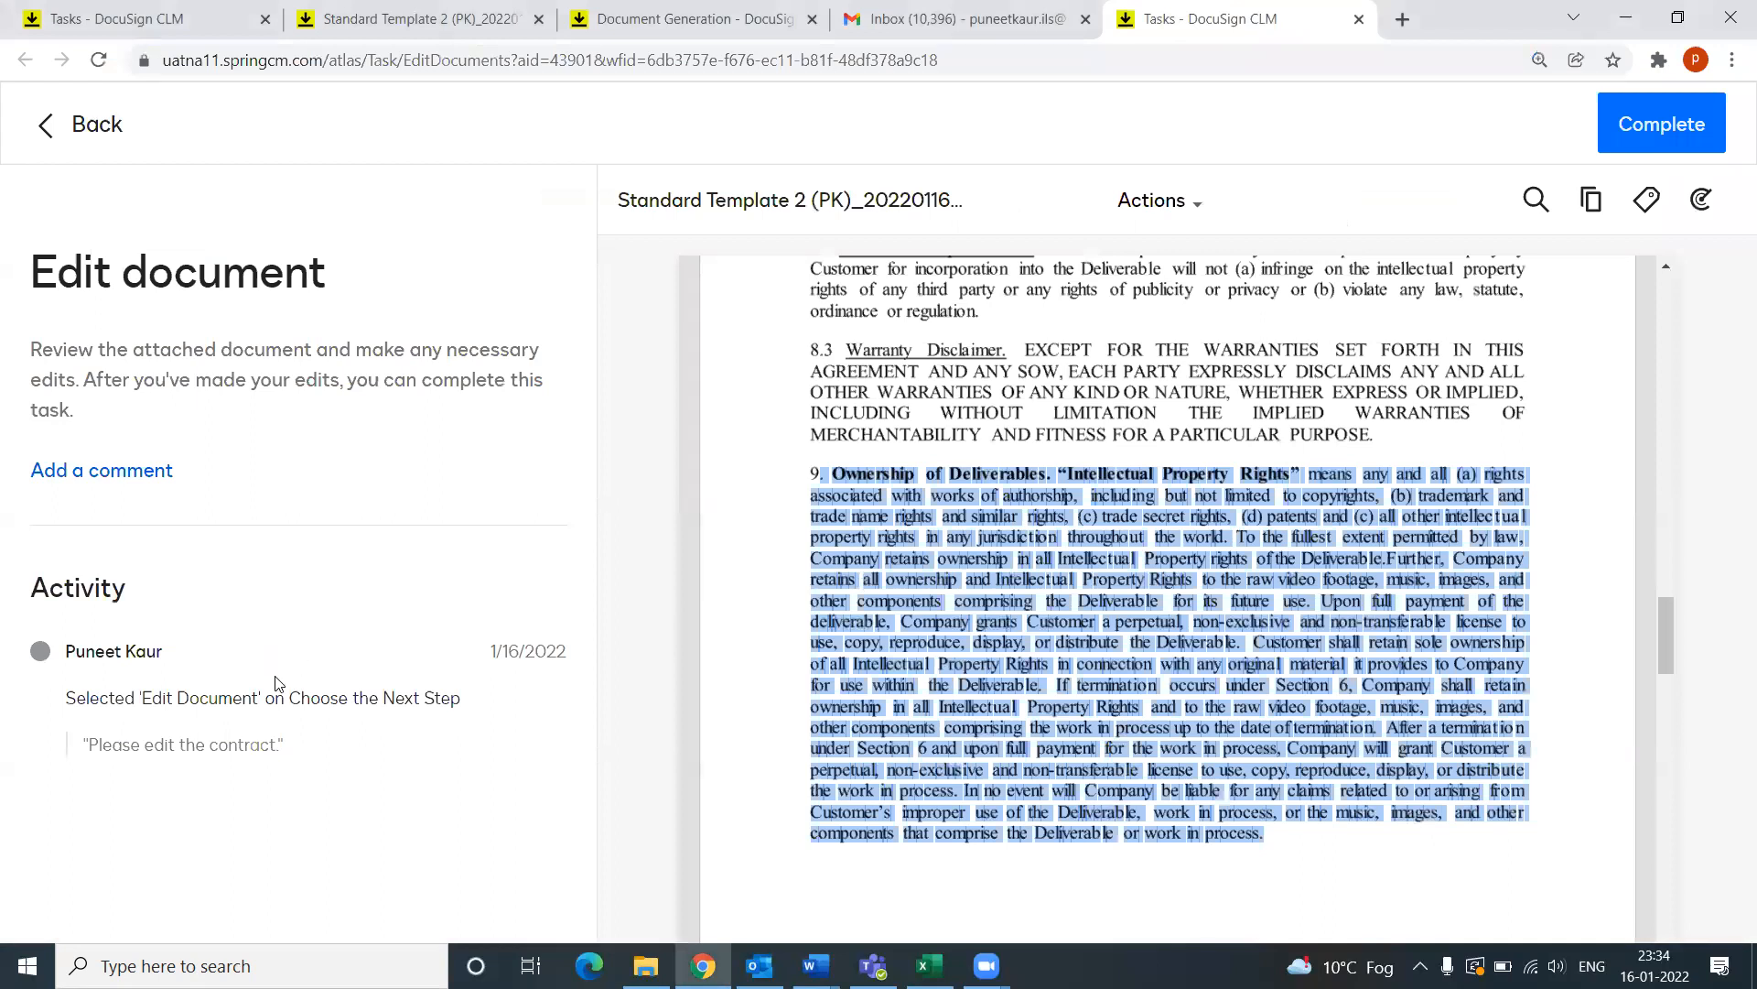
Step: Check in Standard Template 2 (PK)_20220116_175912.docx with the comment 'Deleted a Section'
left_click(770, 626)
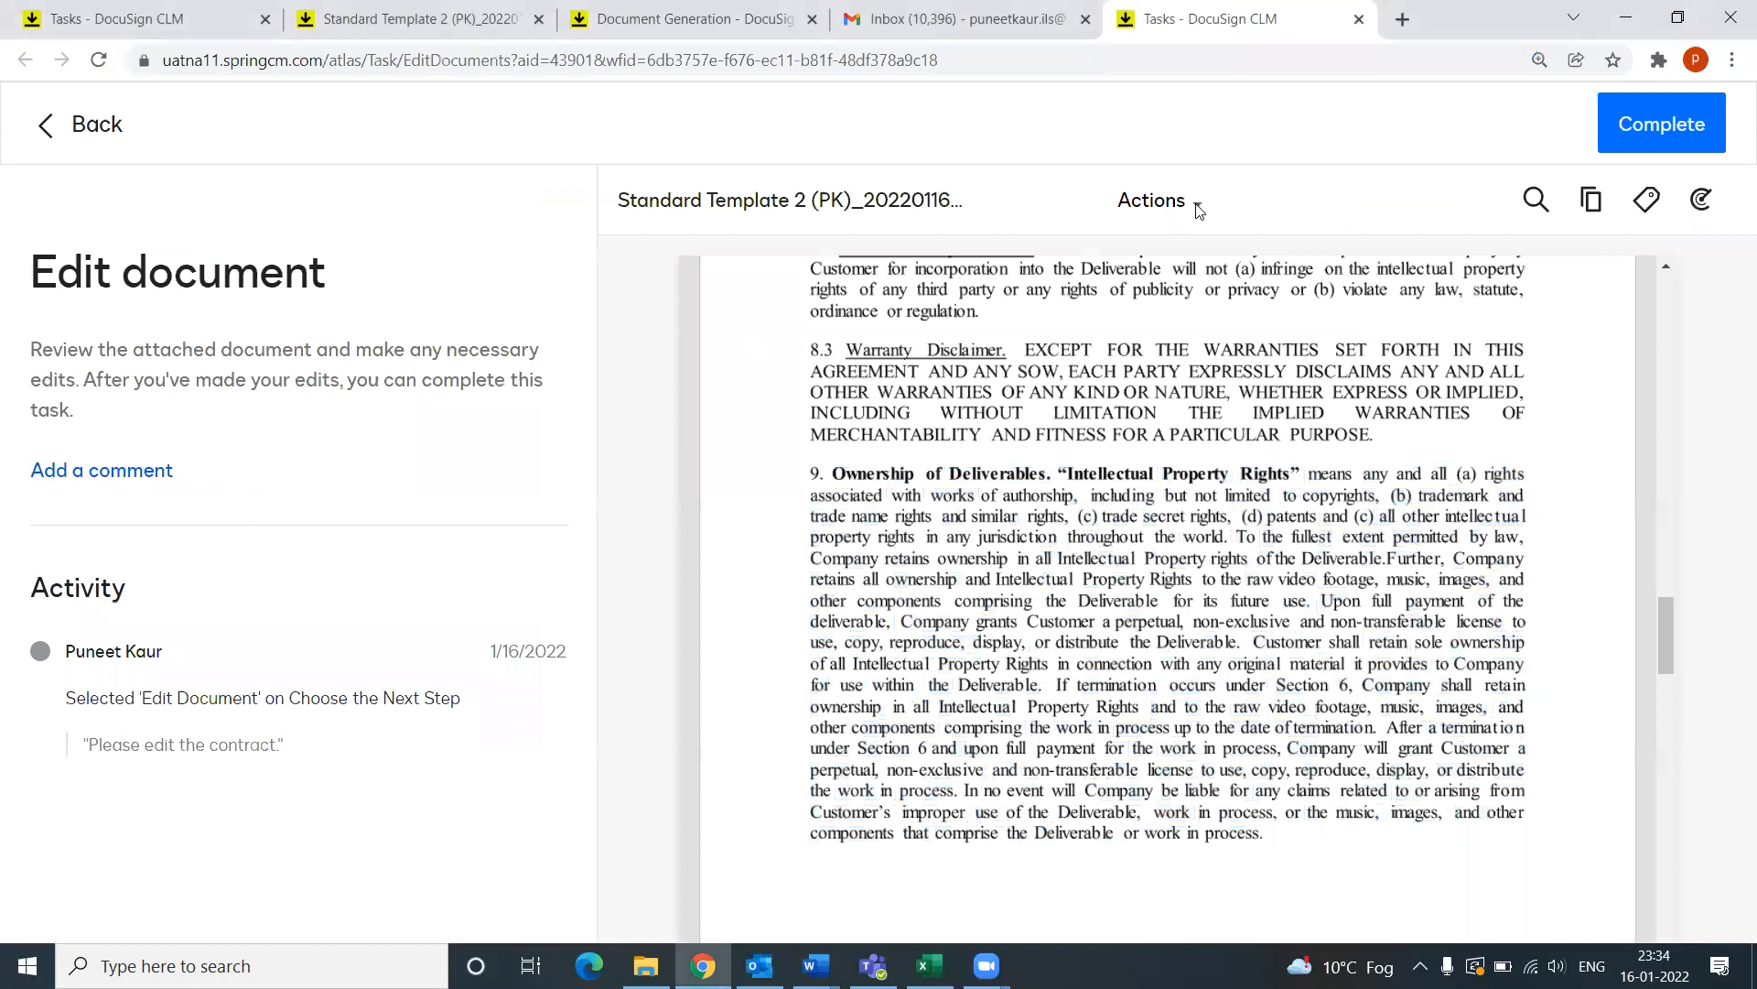
left_click(1195, 205)
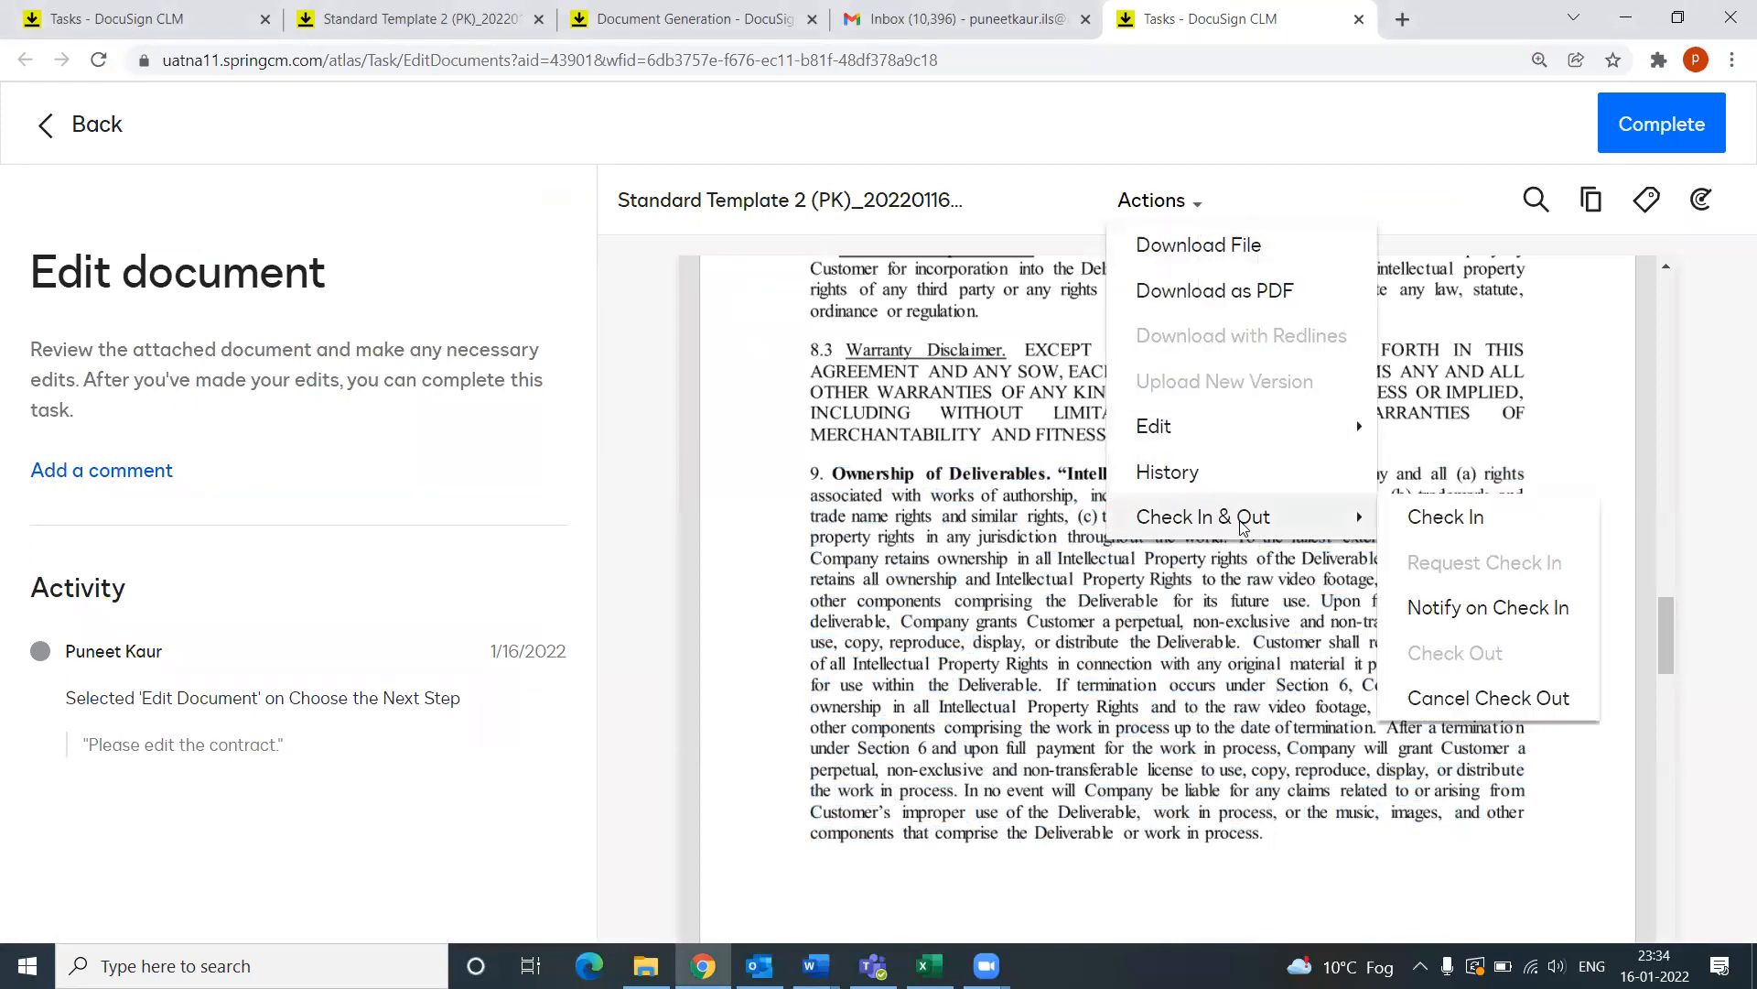
left_click(1447, 518)
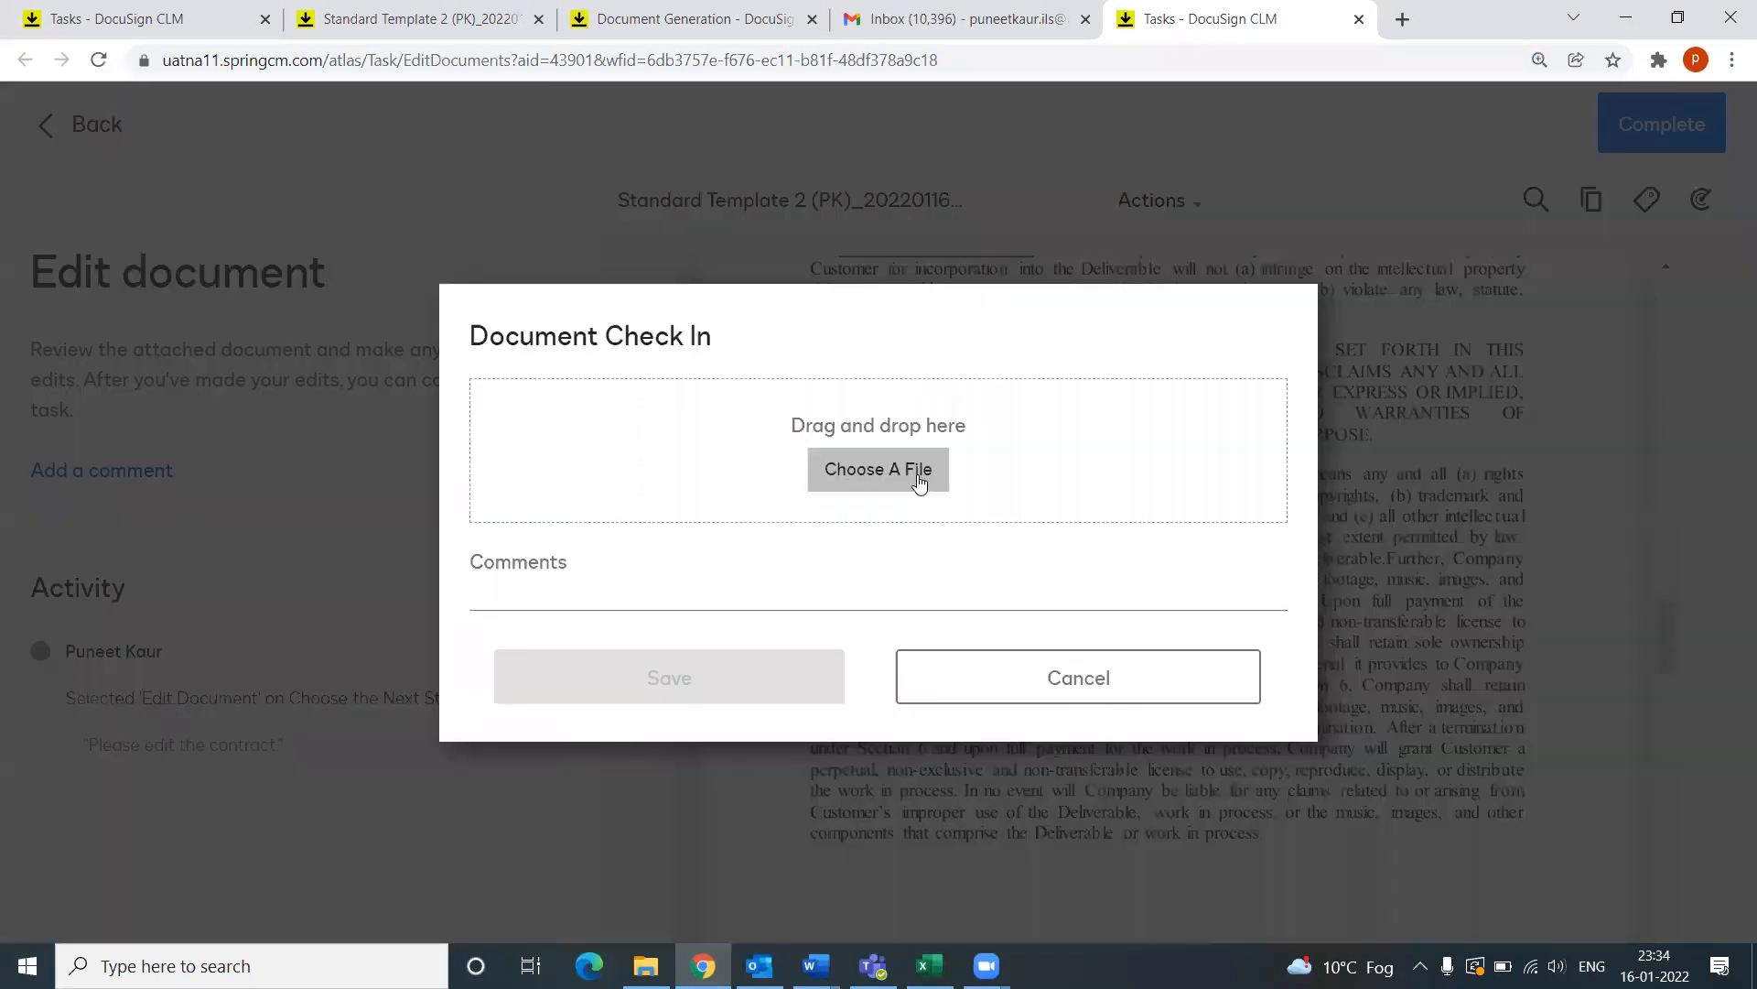
left_click(920, 483)
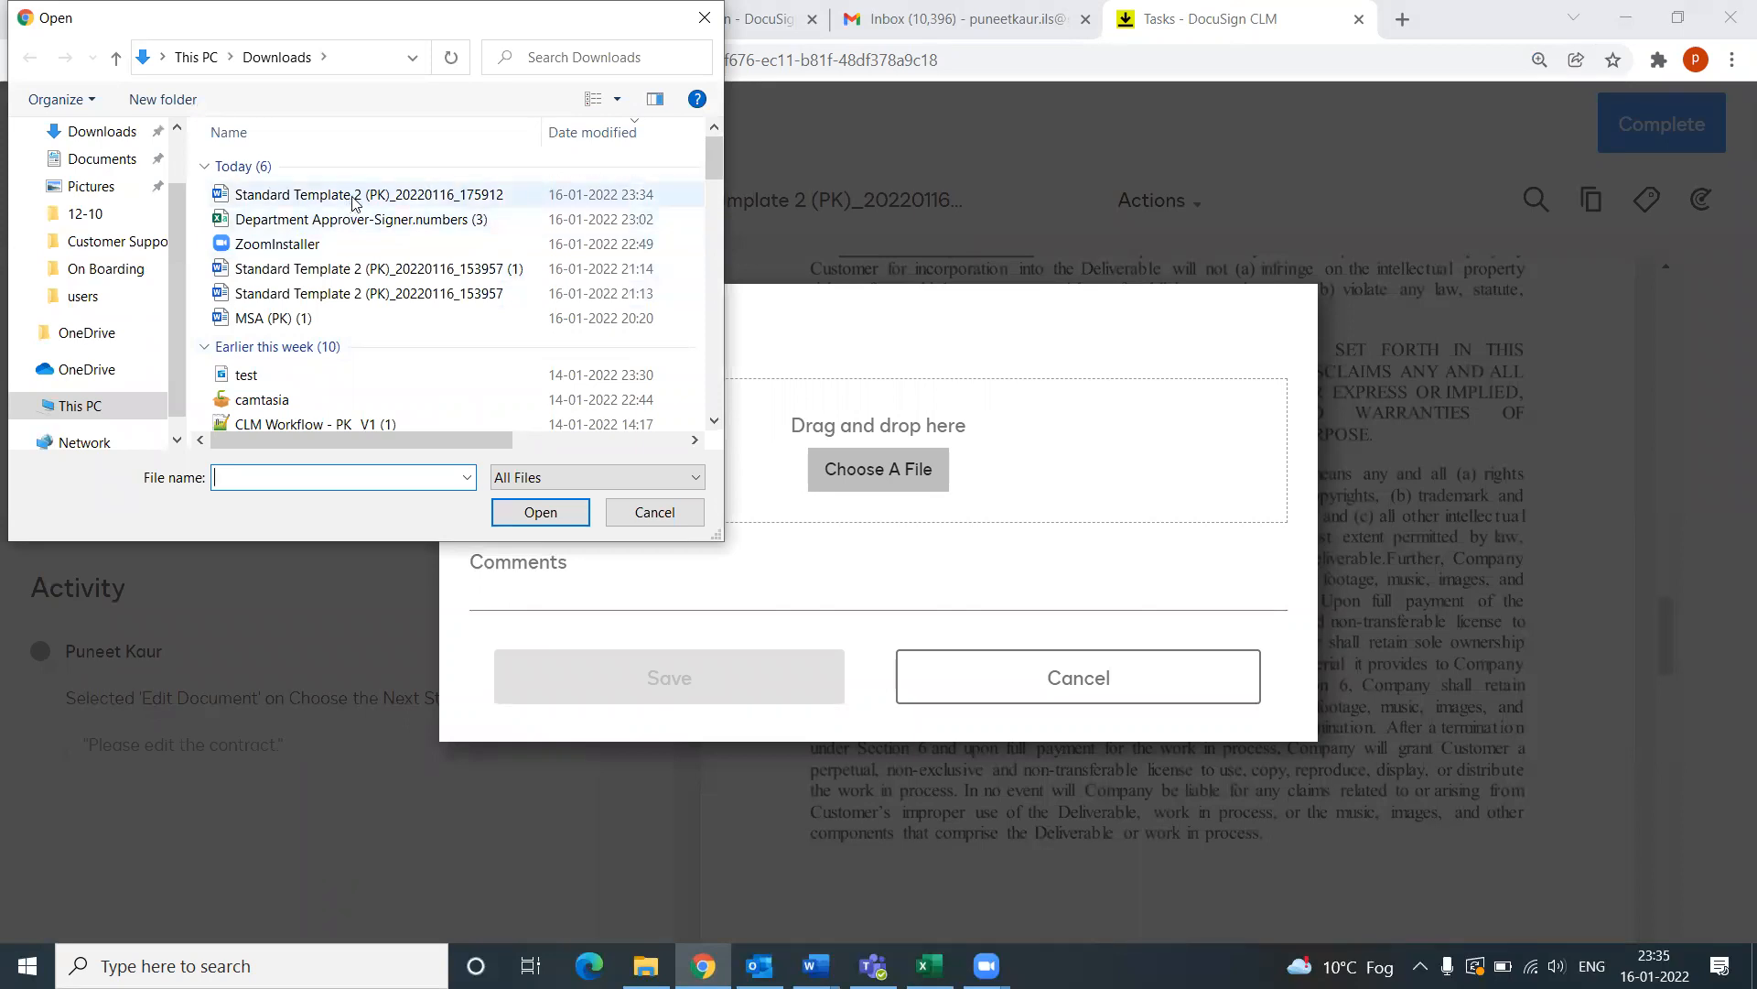
double_click(354, 196)
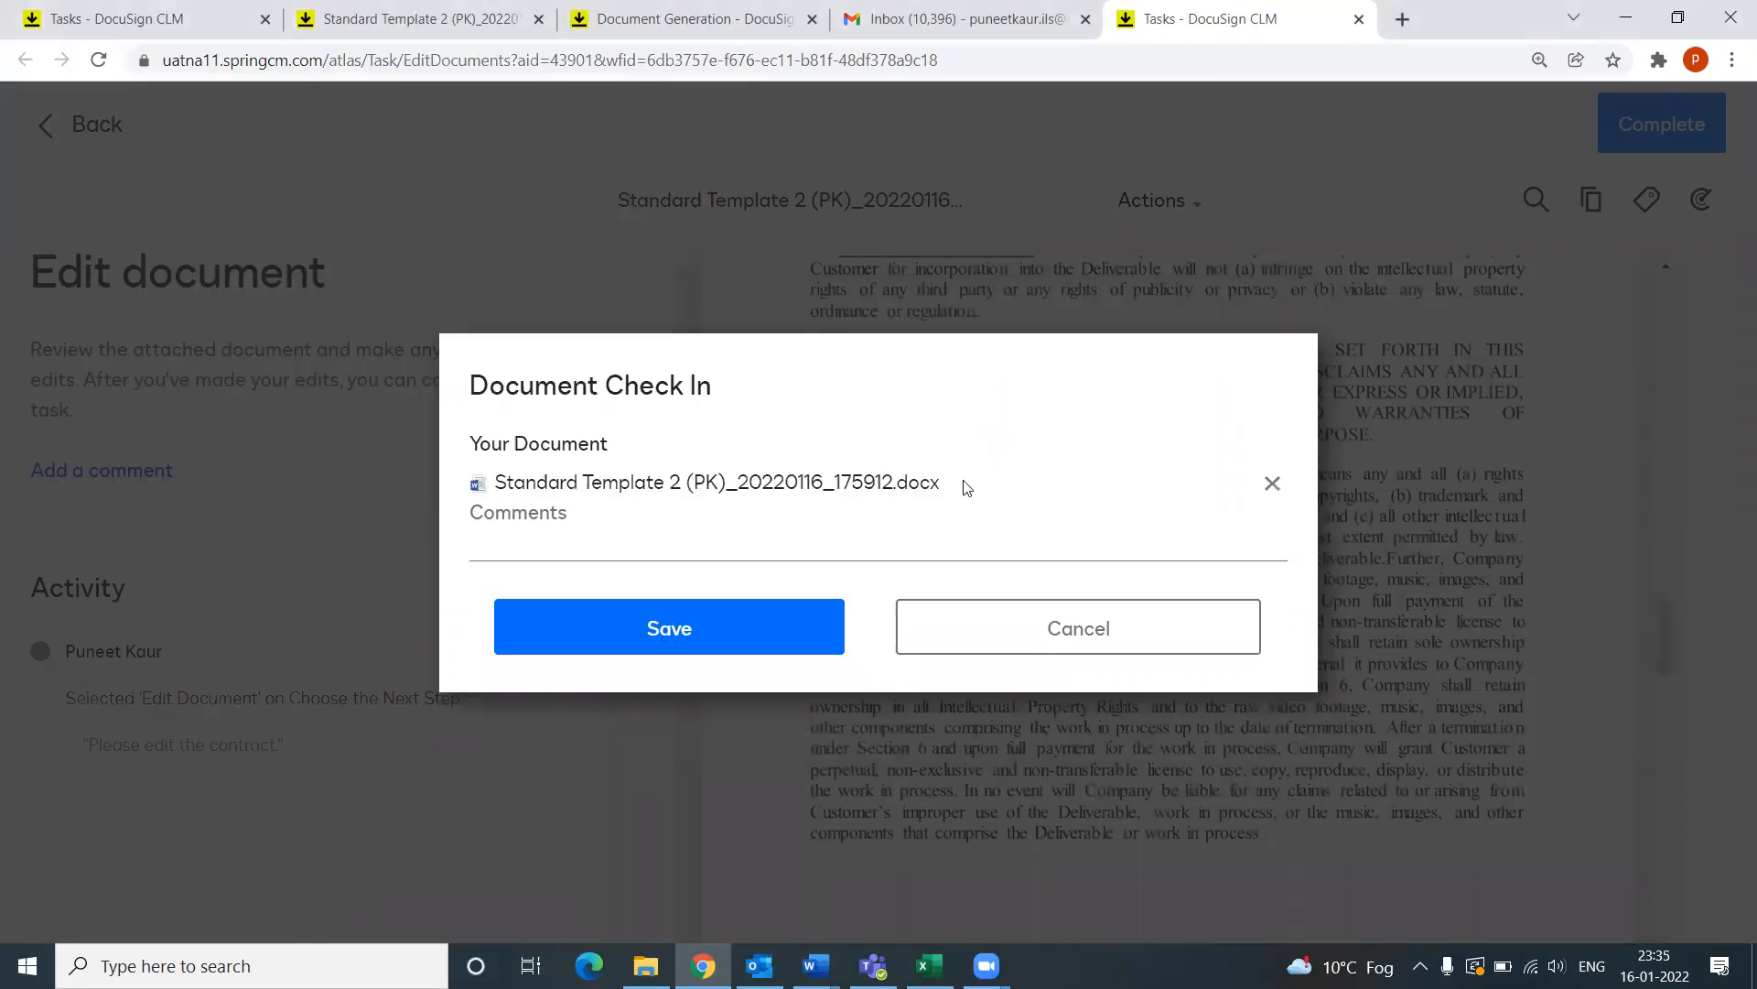
left_click(725, 535)
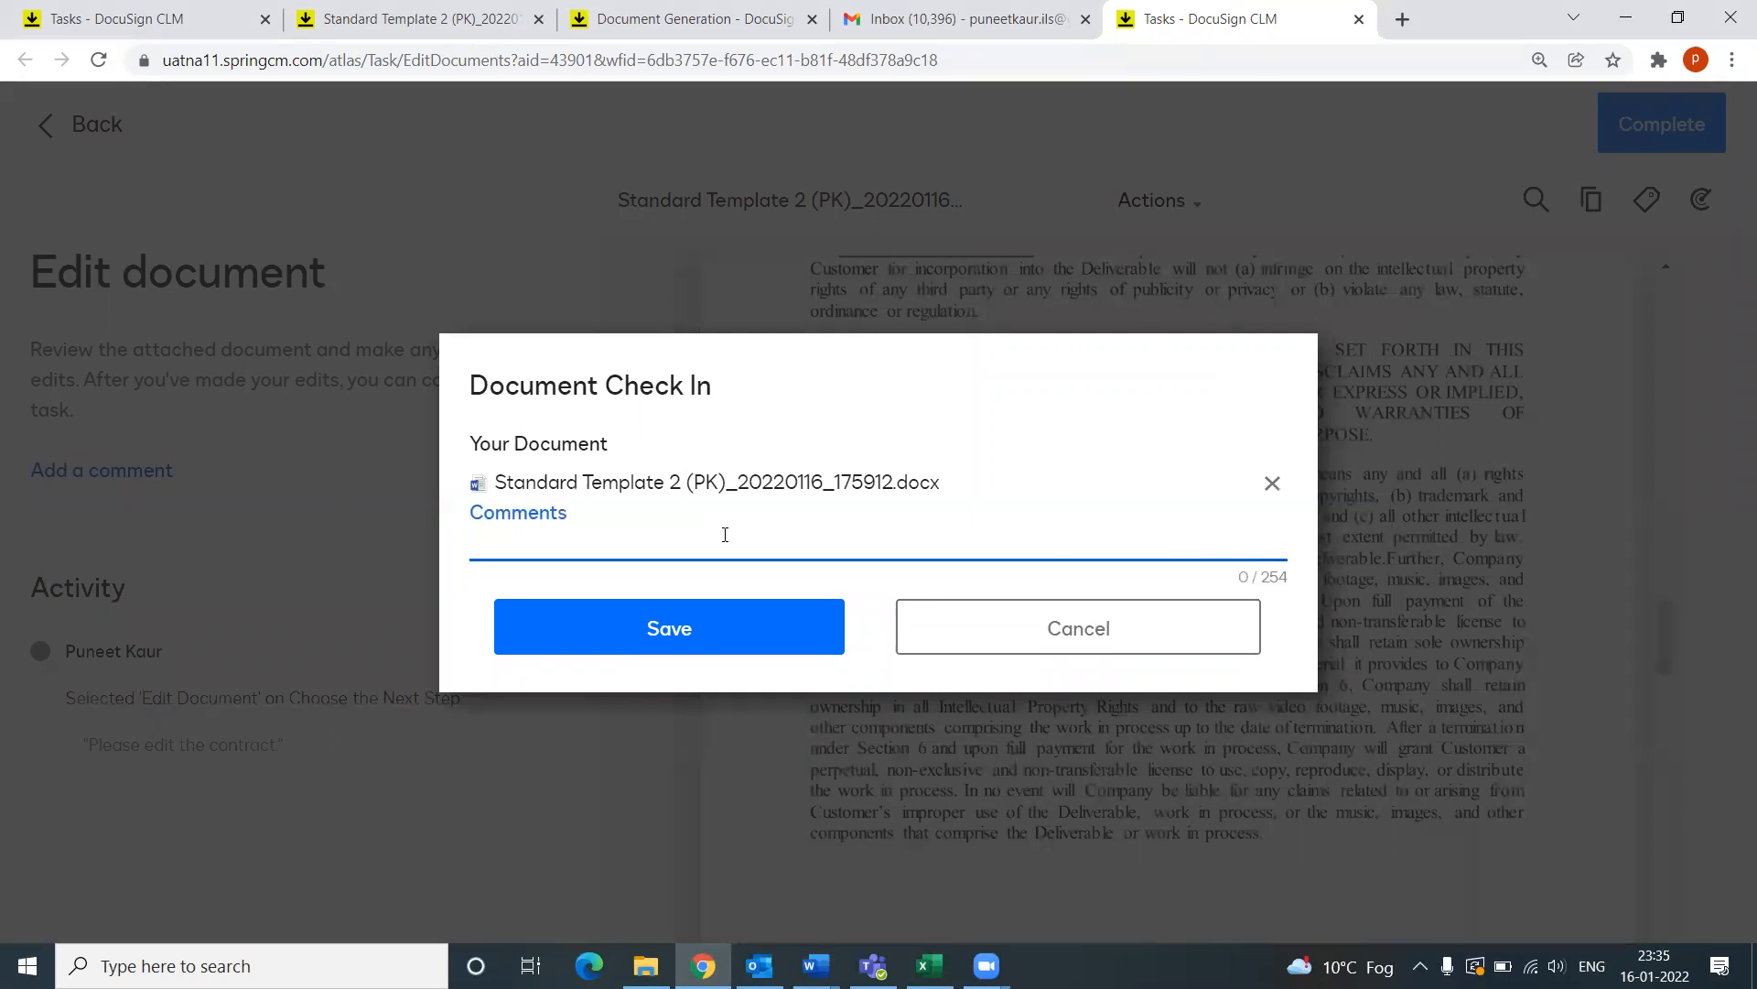
type("Deleted a Section.")
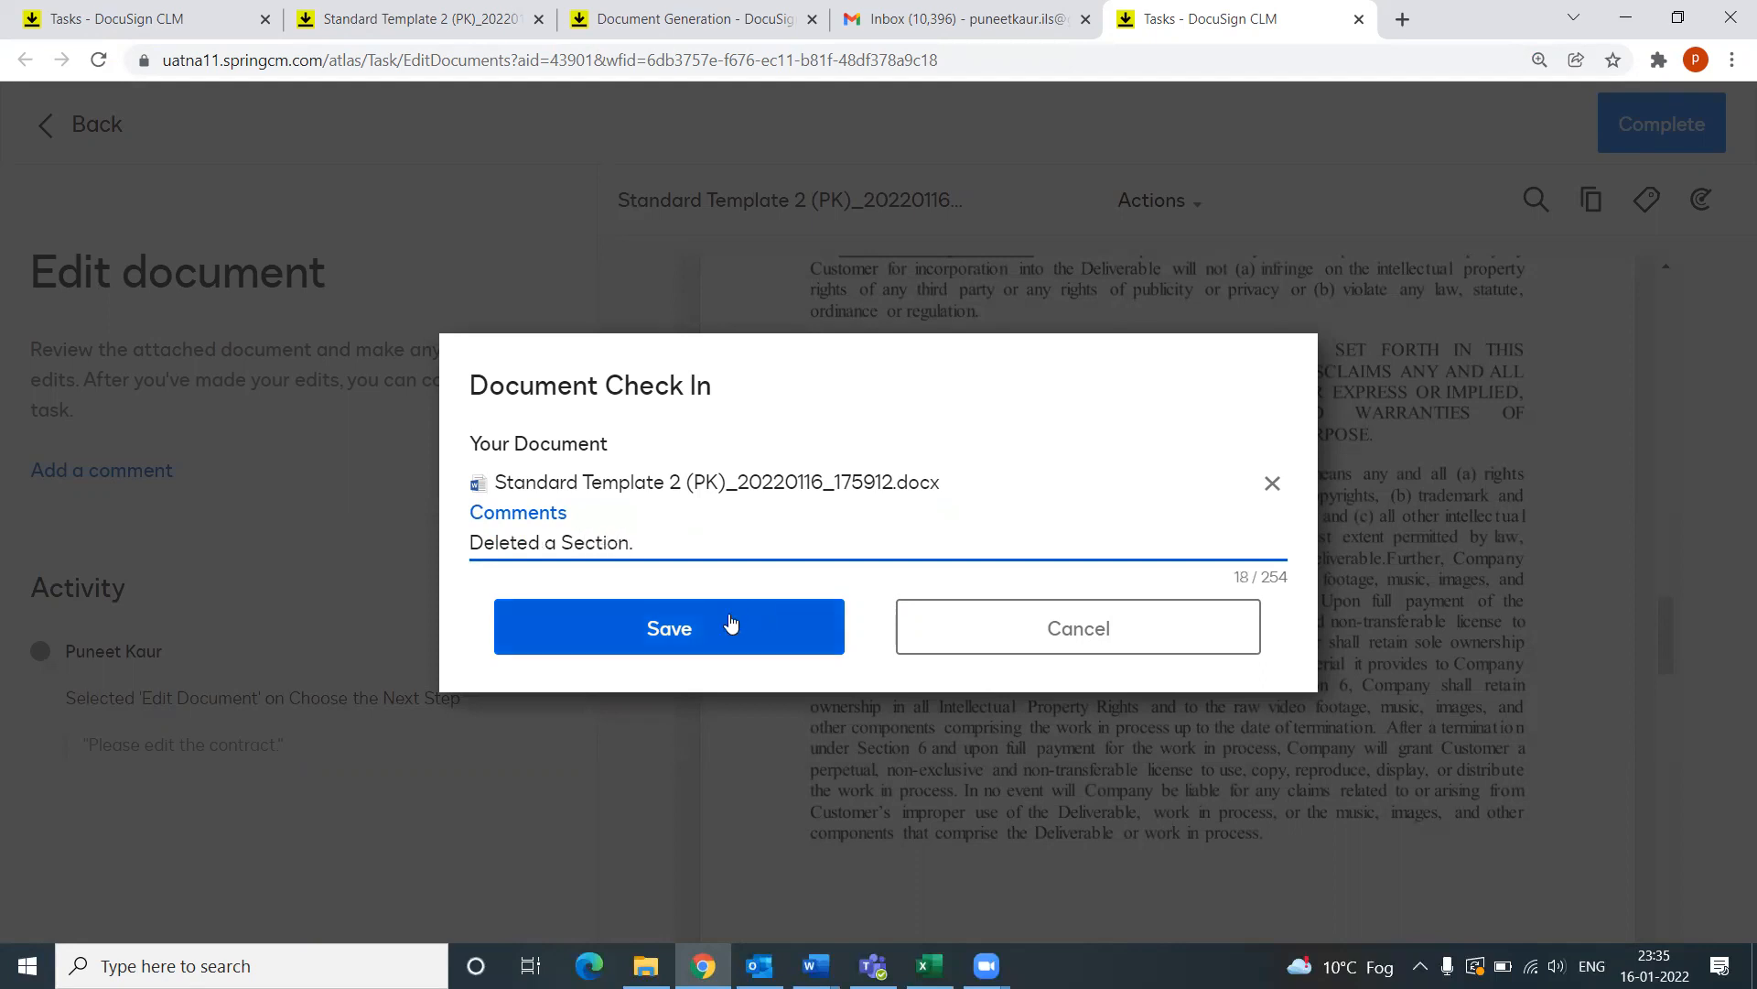
left_click(730, 624)
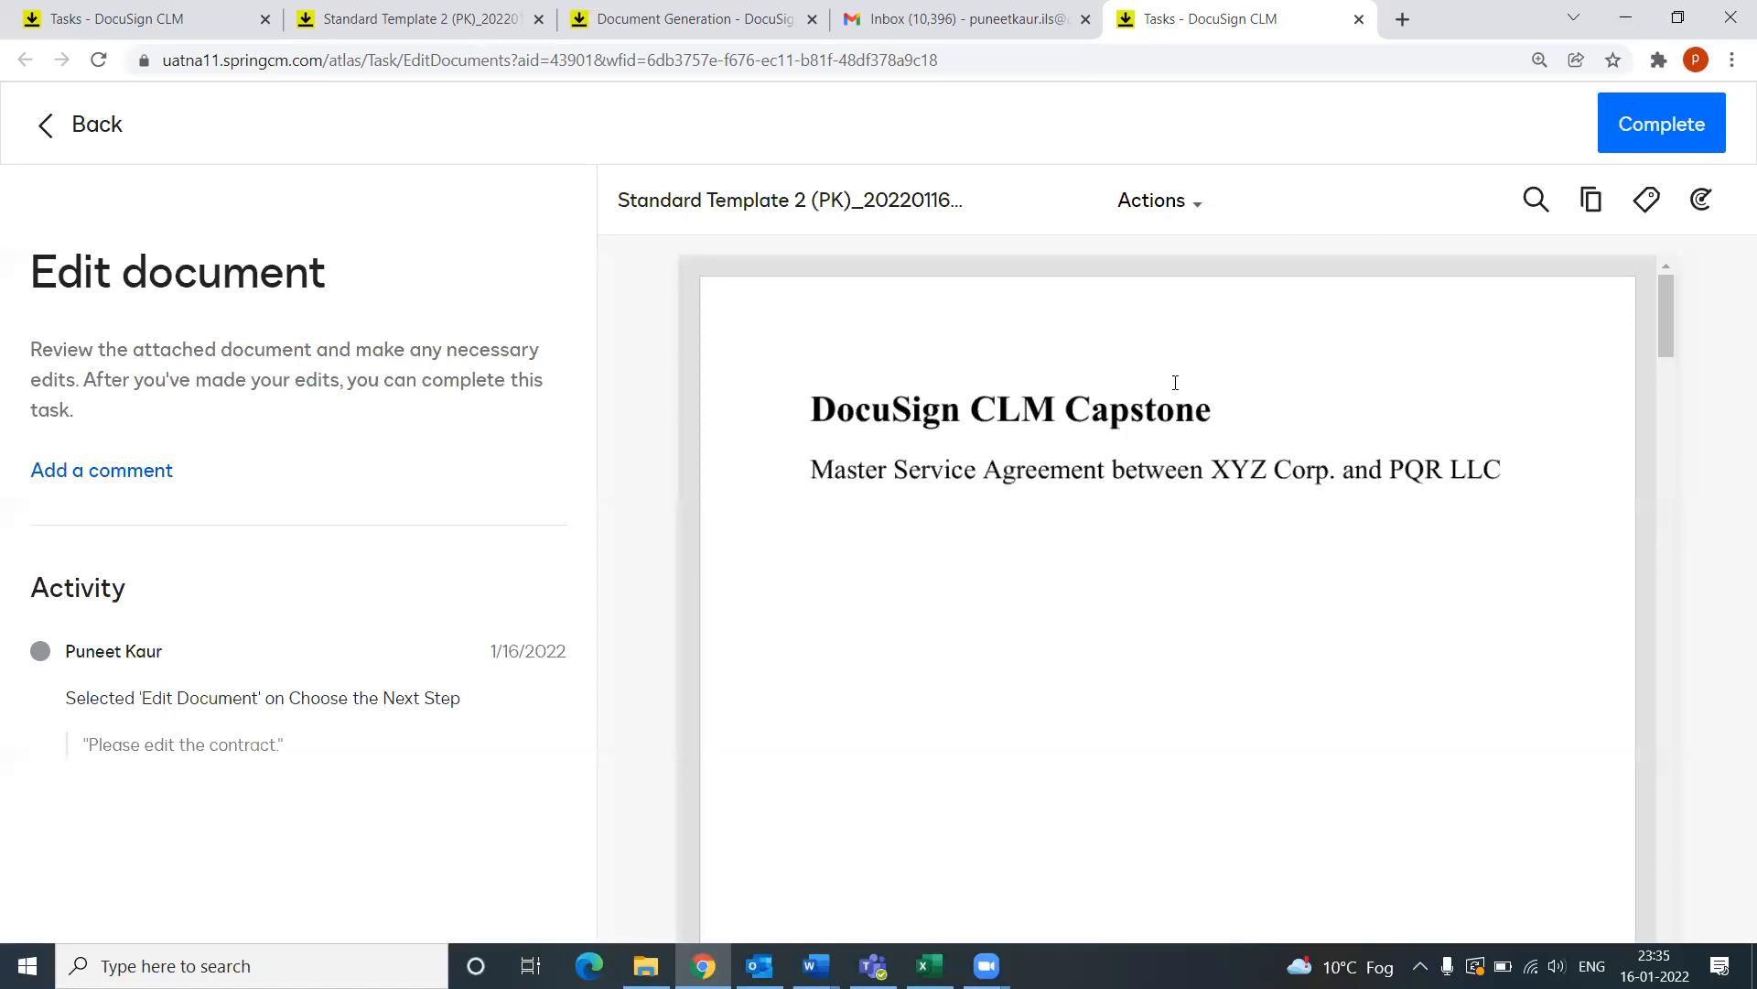
Step: Complete the Edit document task and go to My Tasks, showing PQR LLC's Choose the Next Step
left_click(1642, 133)
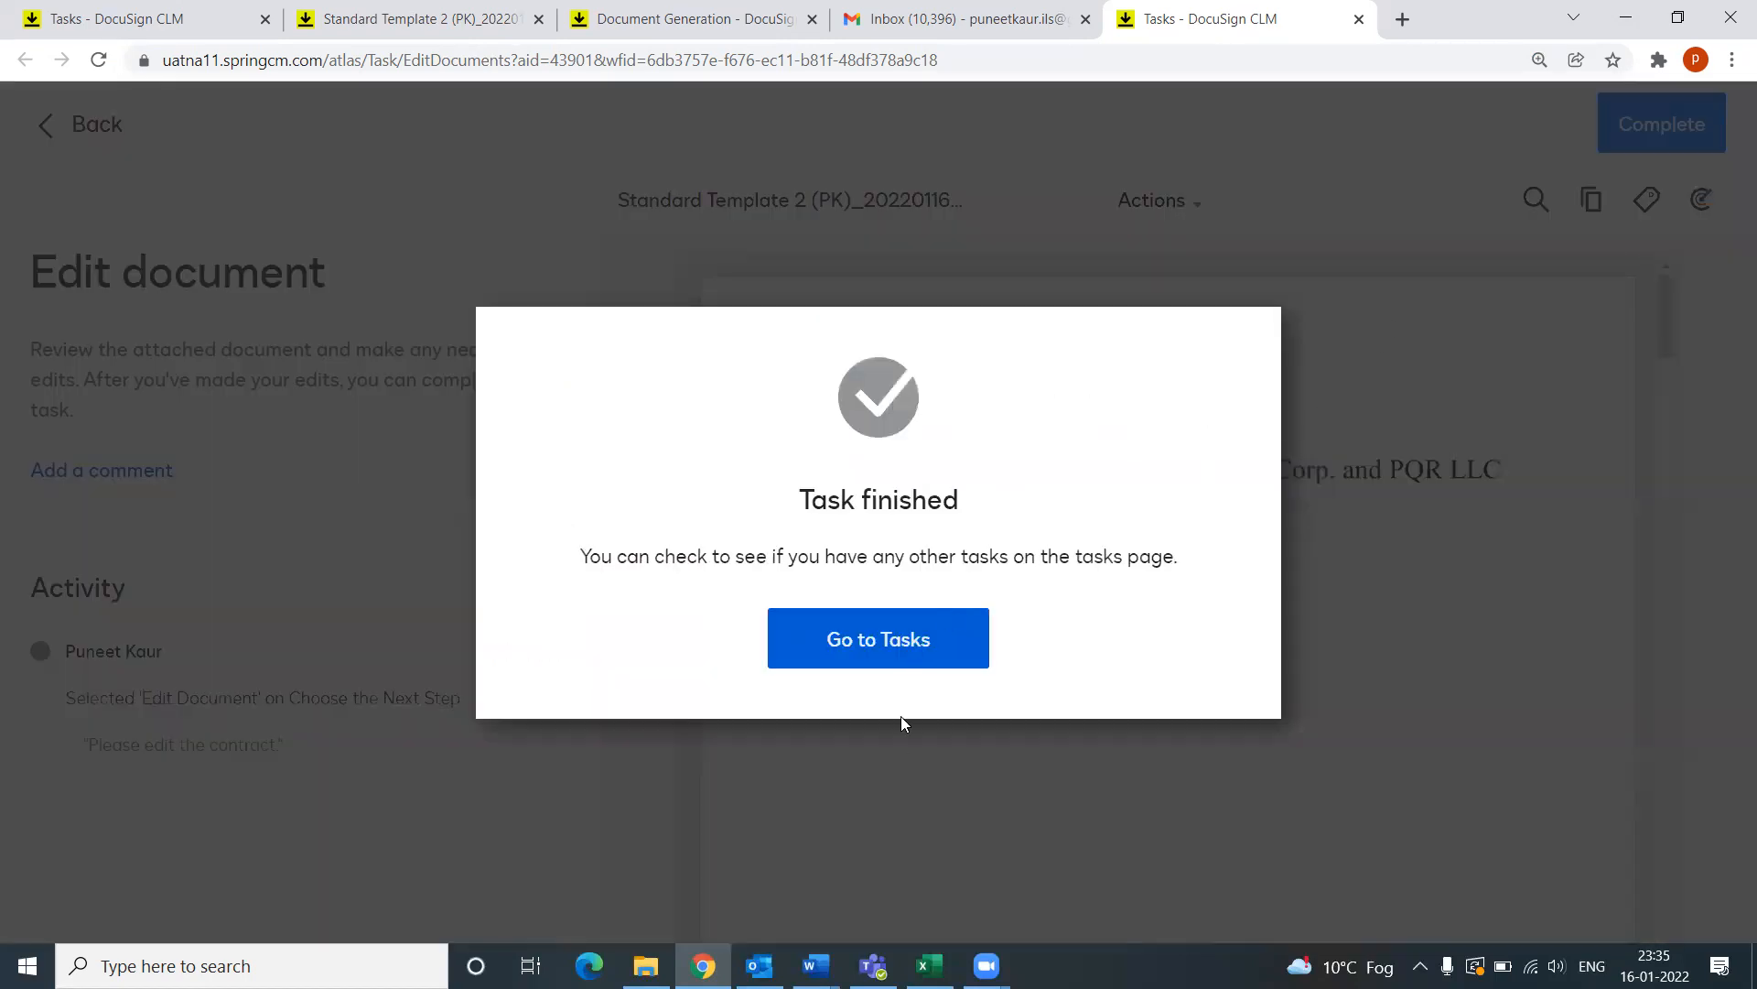
left_click(942, 650)
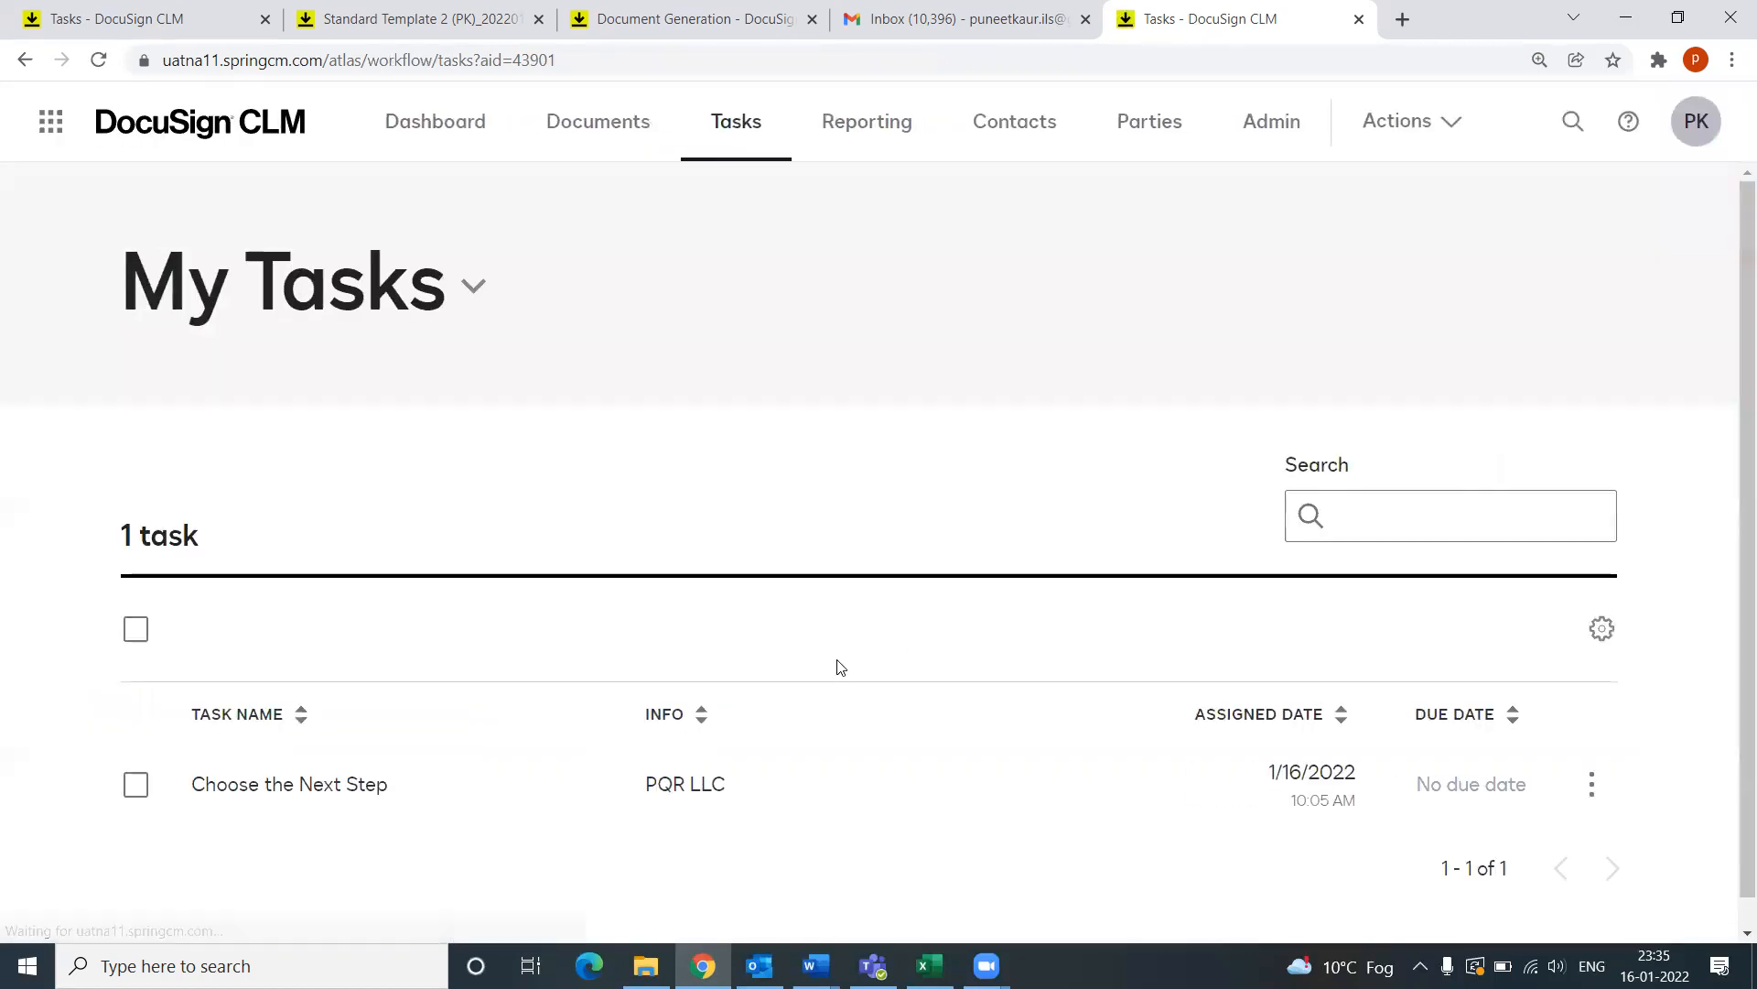
scroll(512, 604, "down", 1)
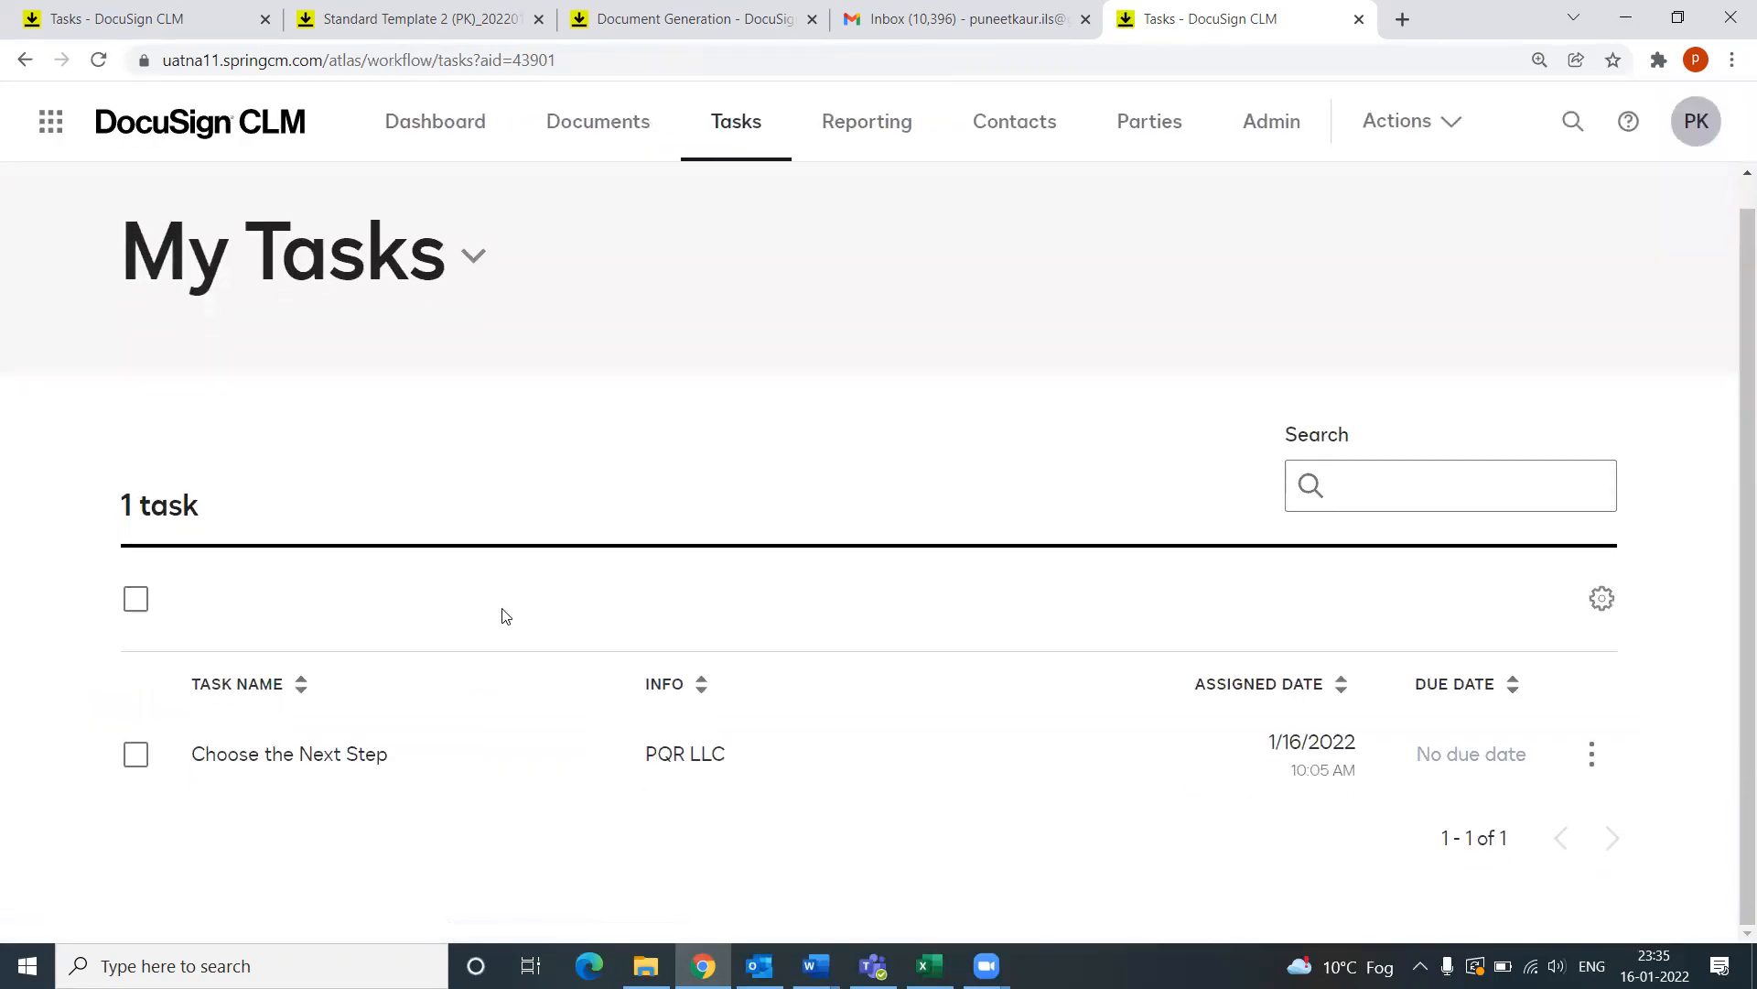
Step: Open the Choose the Next Step task and expand its full activity history
left_click(305, 761)
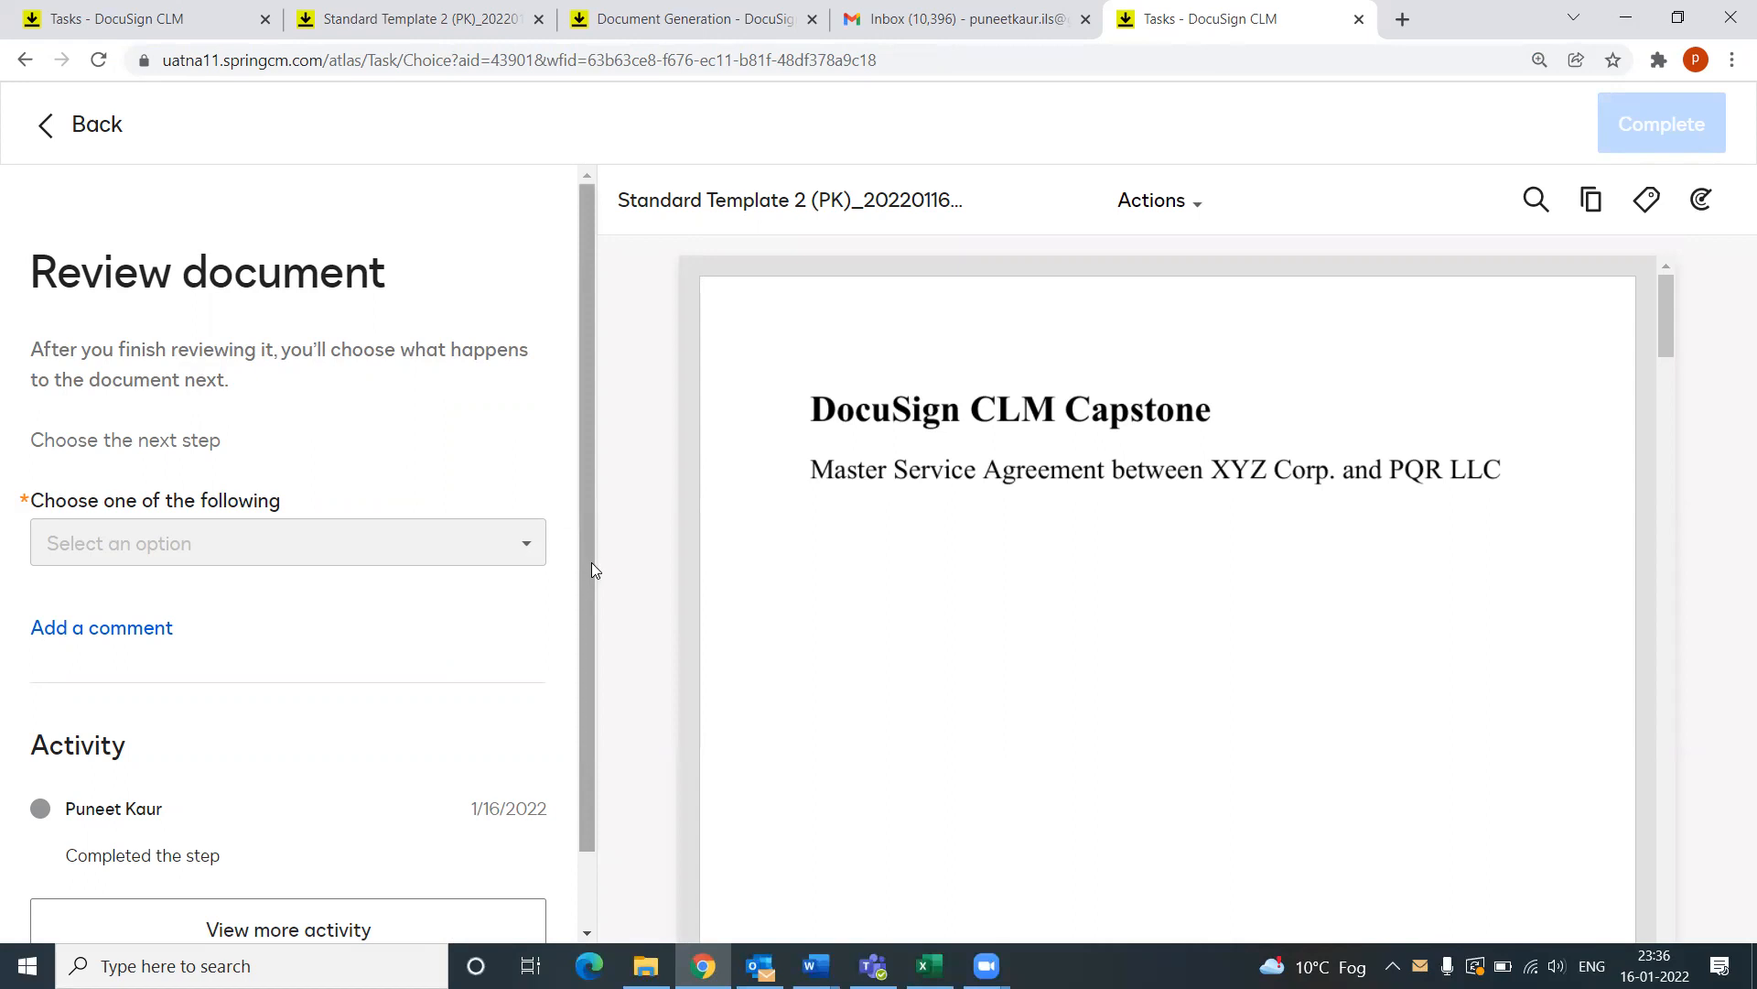
scroll(220, 701, "down", 1)
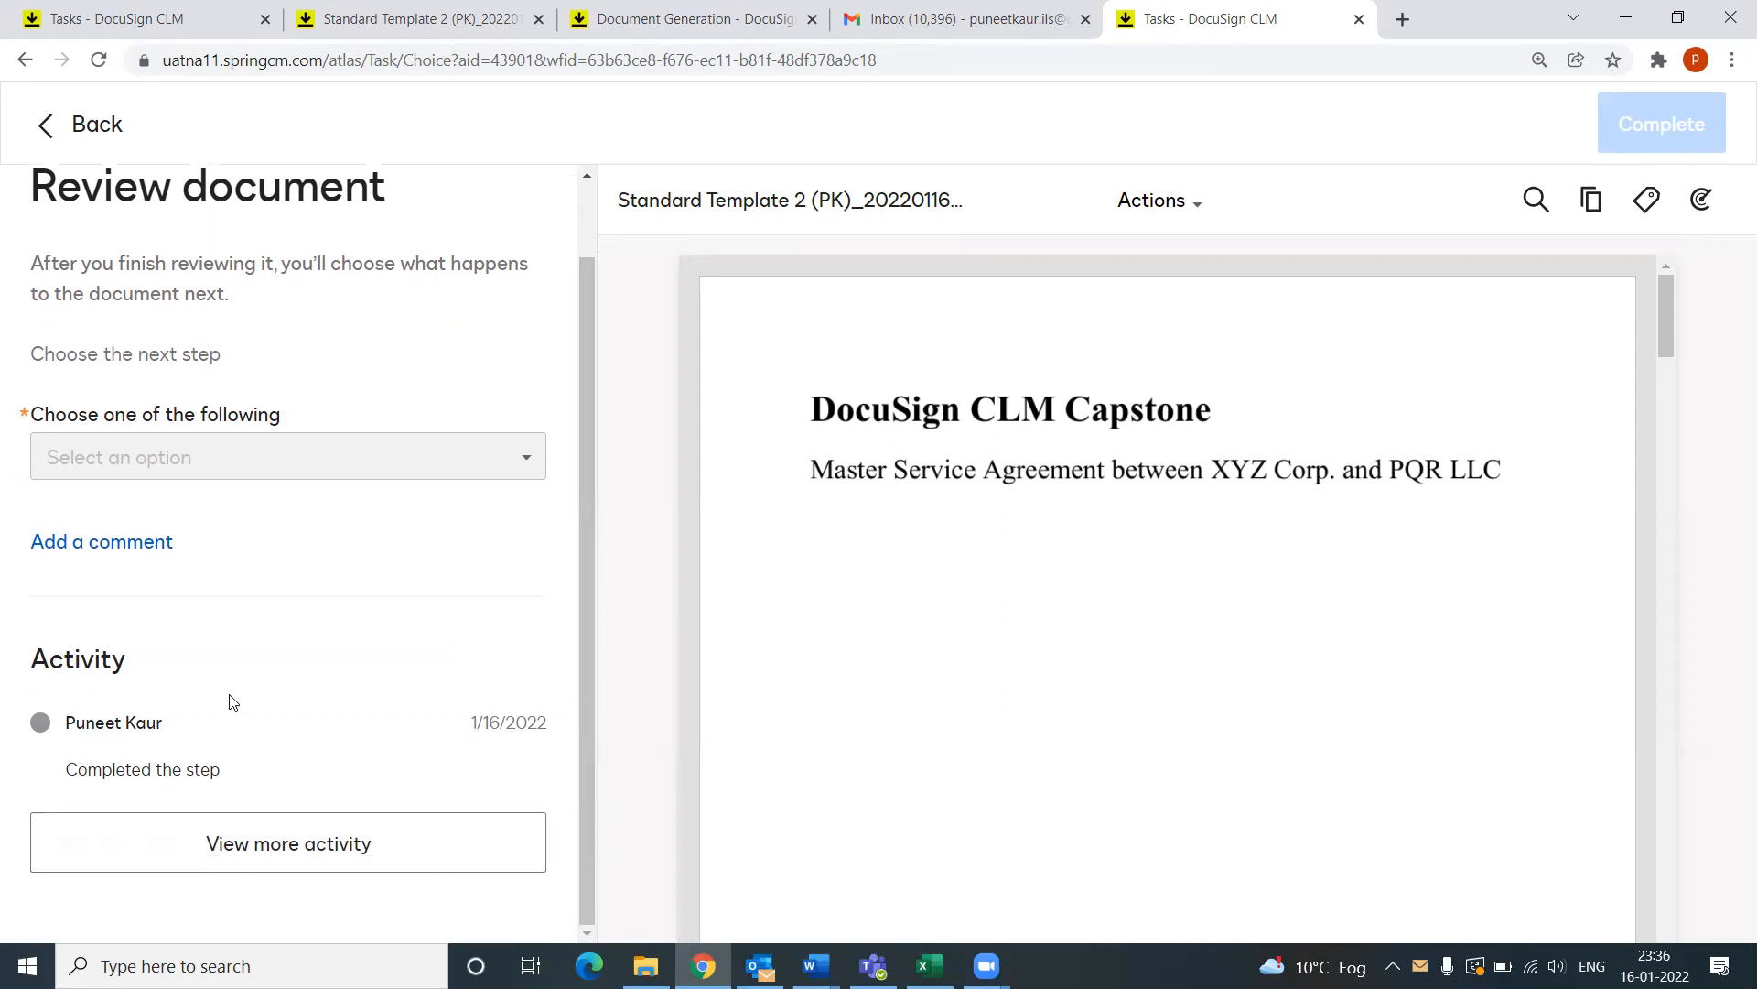
left_click(306, 843)
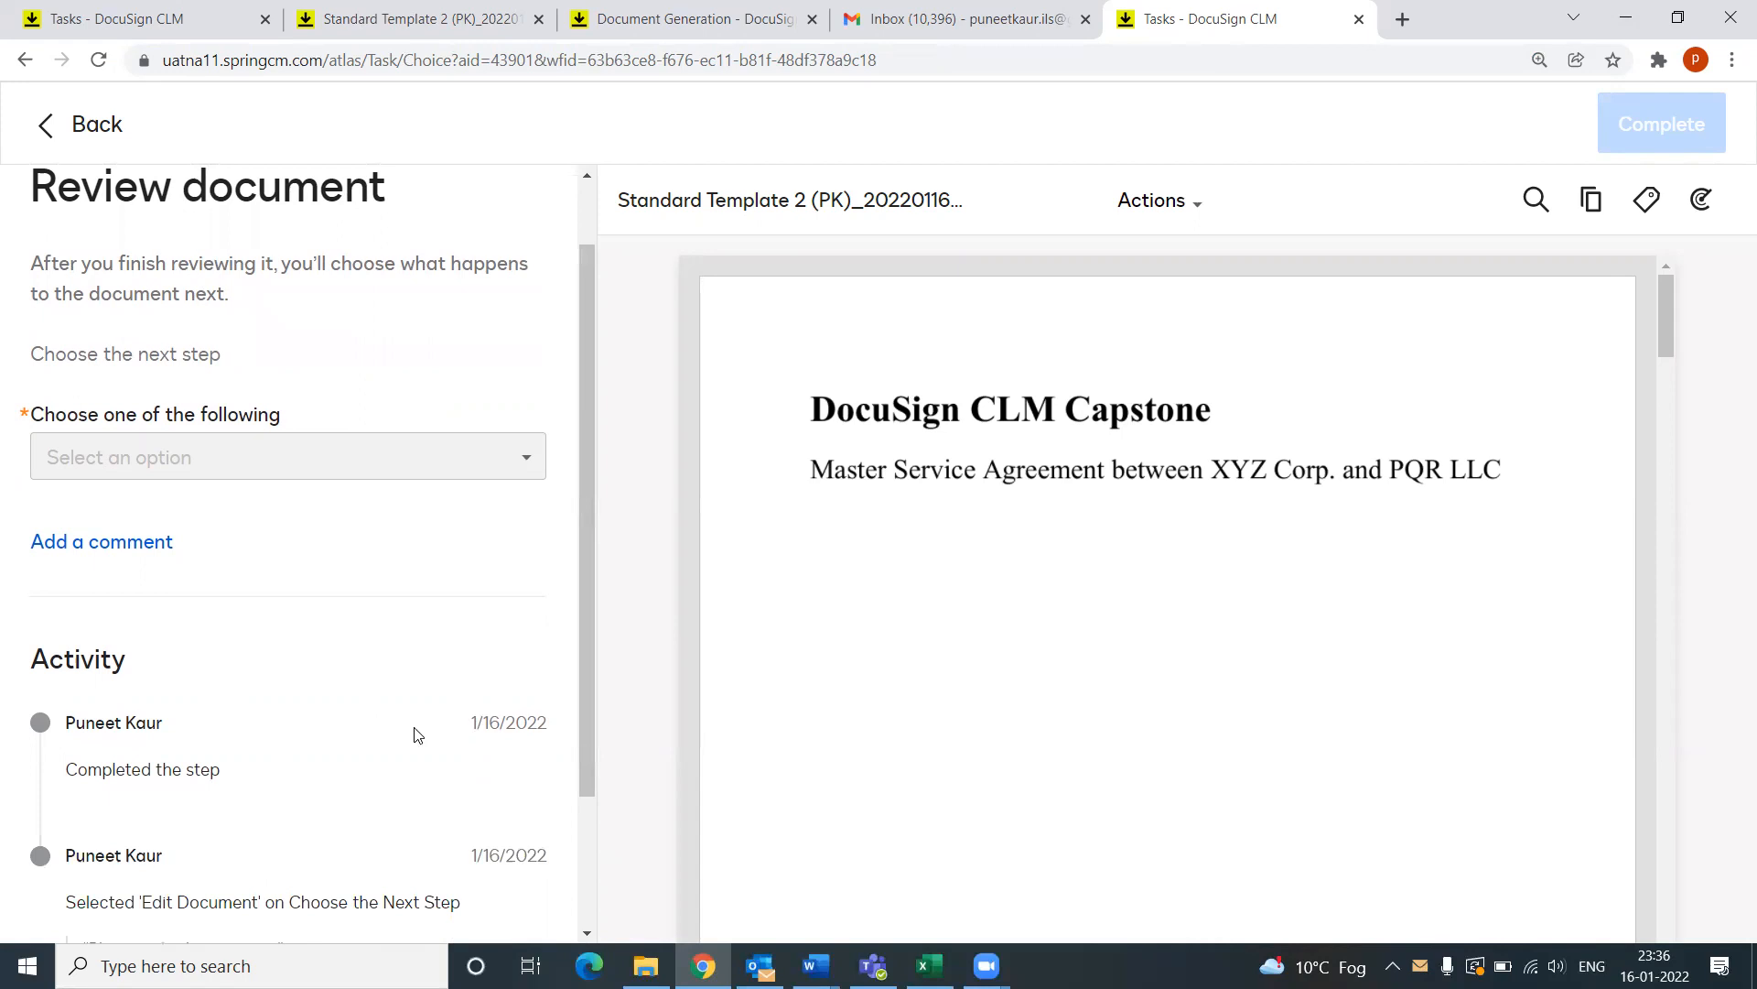
scroll(394, 748, "down", 1)
scroll(393, 749, "down", 1)
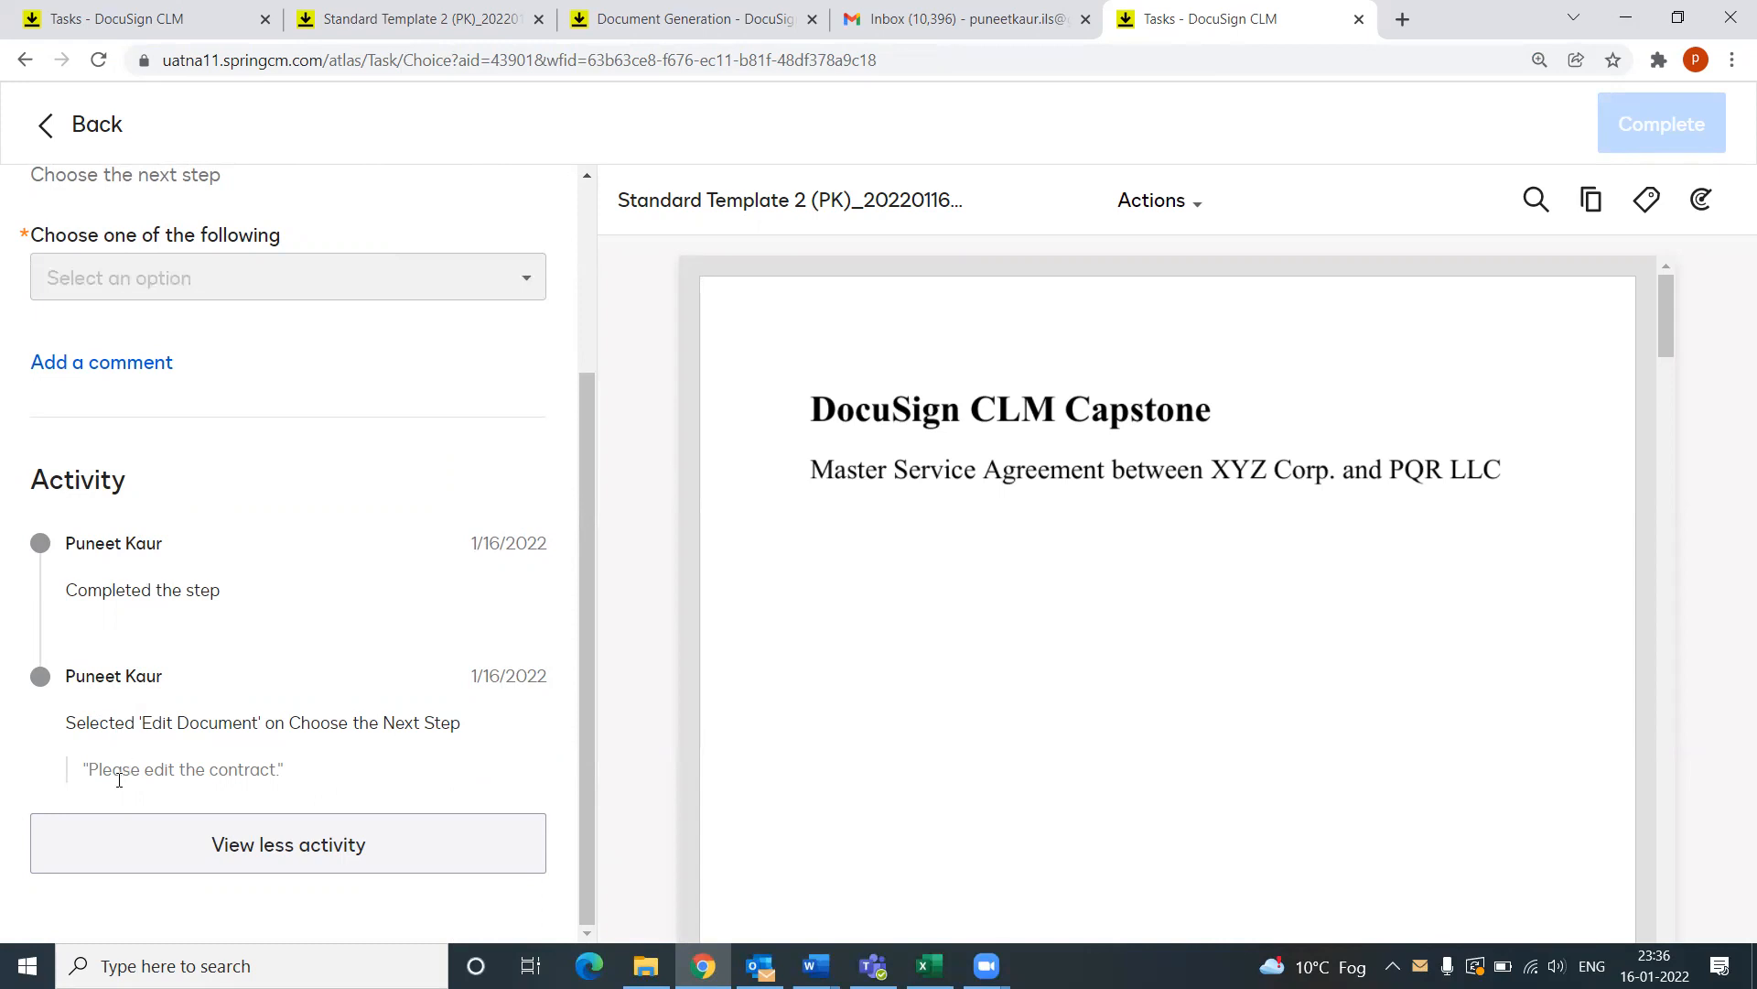
scroll(342, 719, "up", 1)
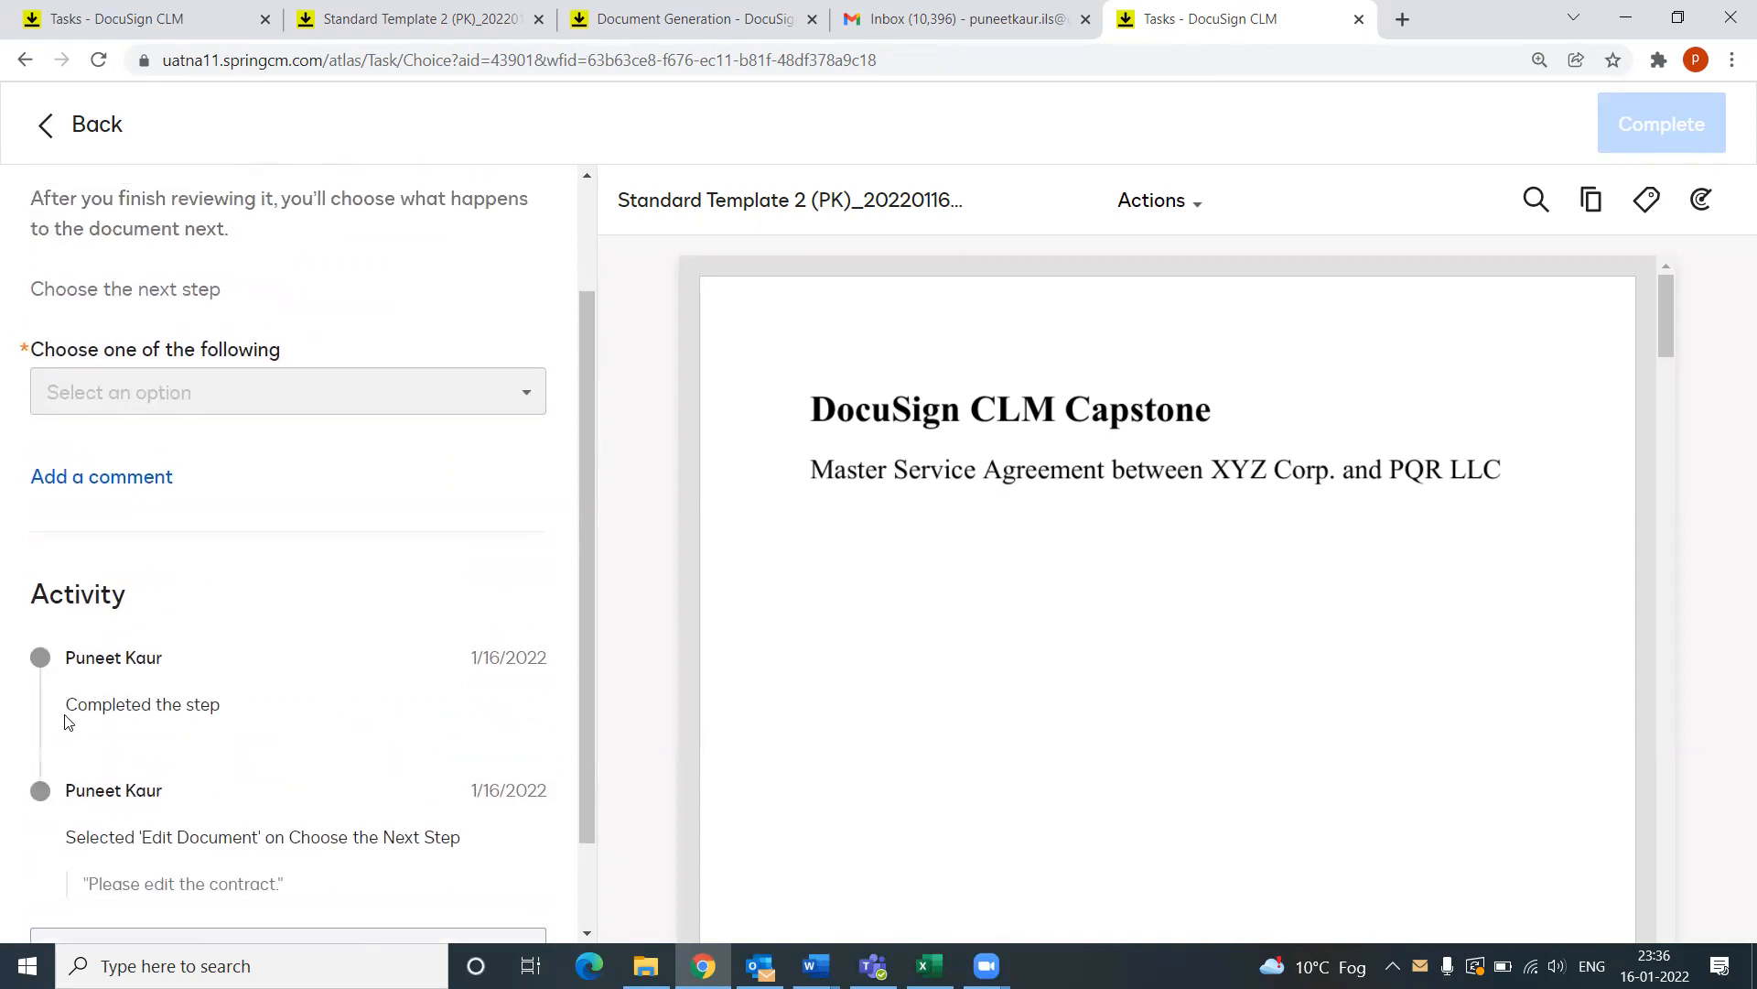
double_click(73, 705)
left_click_drag(191, 698, 345, 710)
Step: Scroll through the agreement preview to confirm section 8 now runs into section 10
scroll(345, 712, "up", 2)
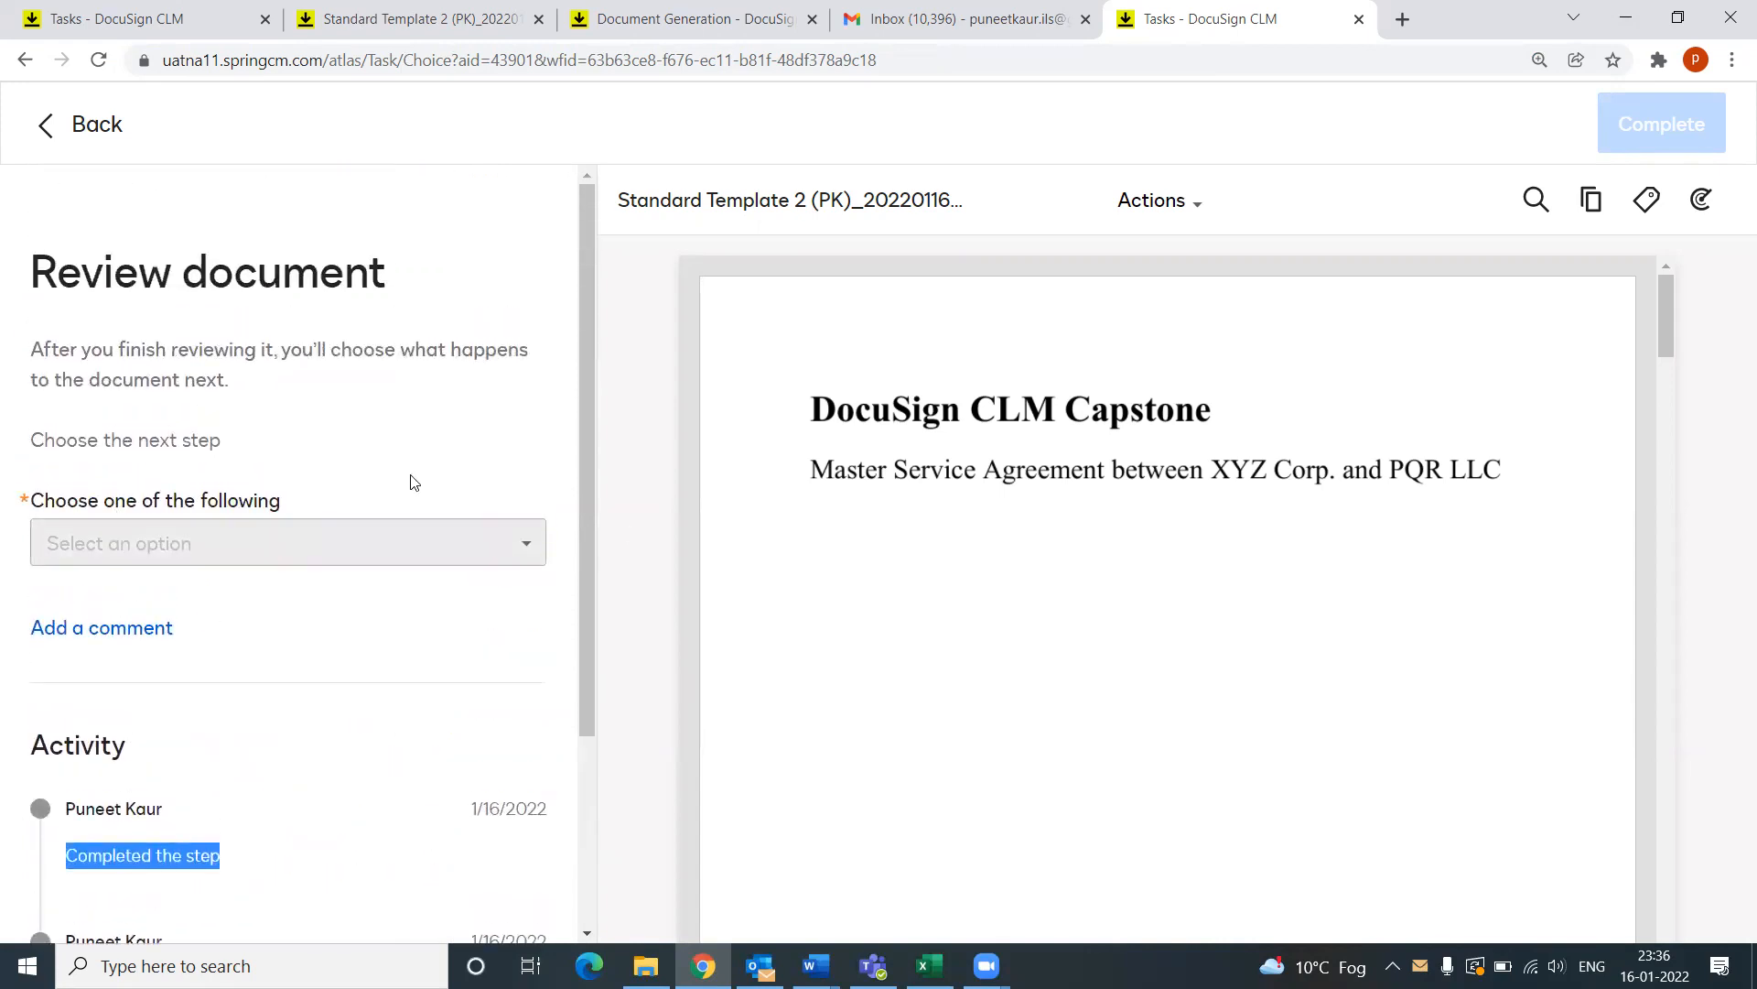
scroll(926, 566, "down", 1)
scroll(924, 560, "down", 5)
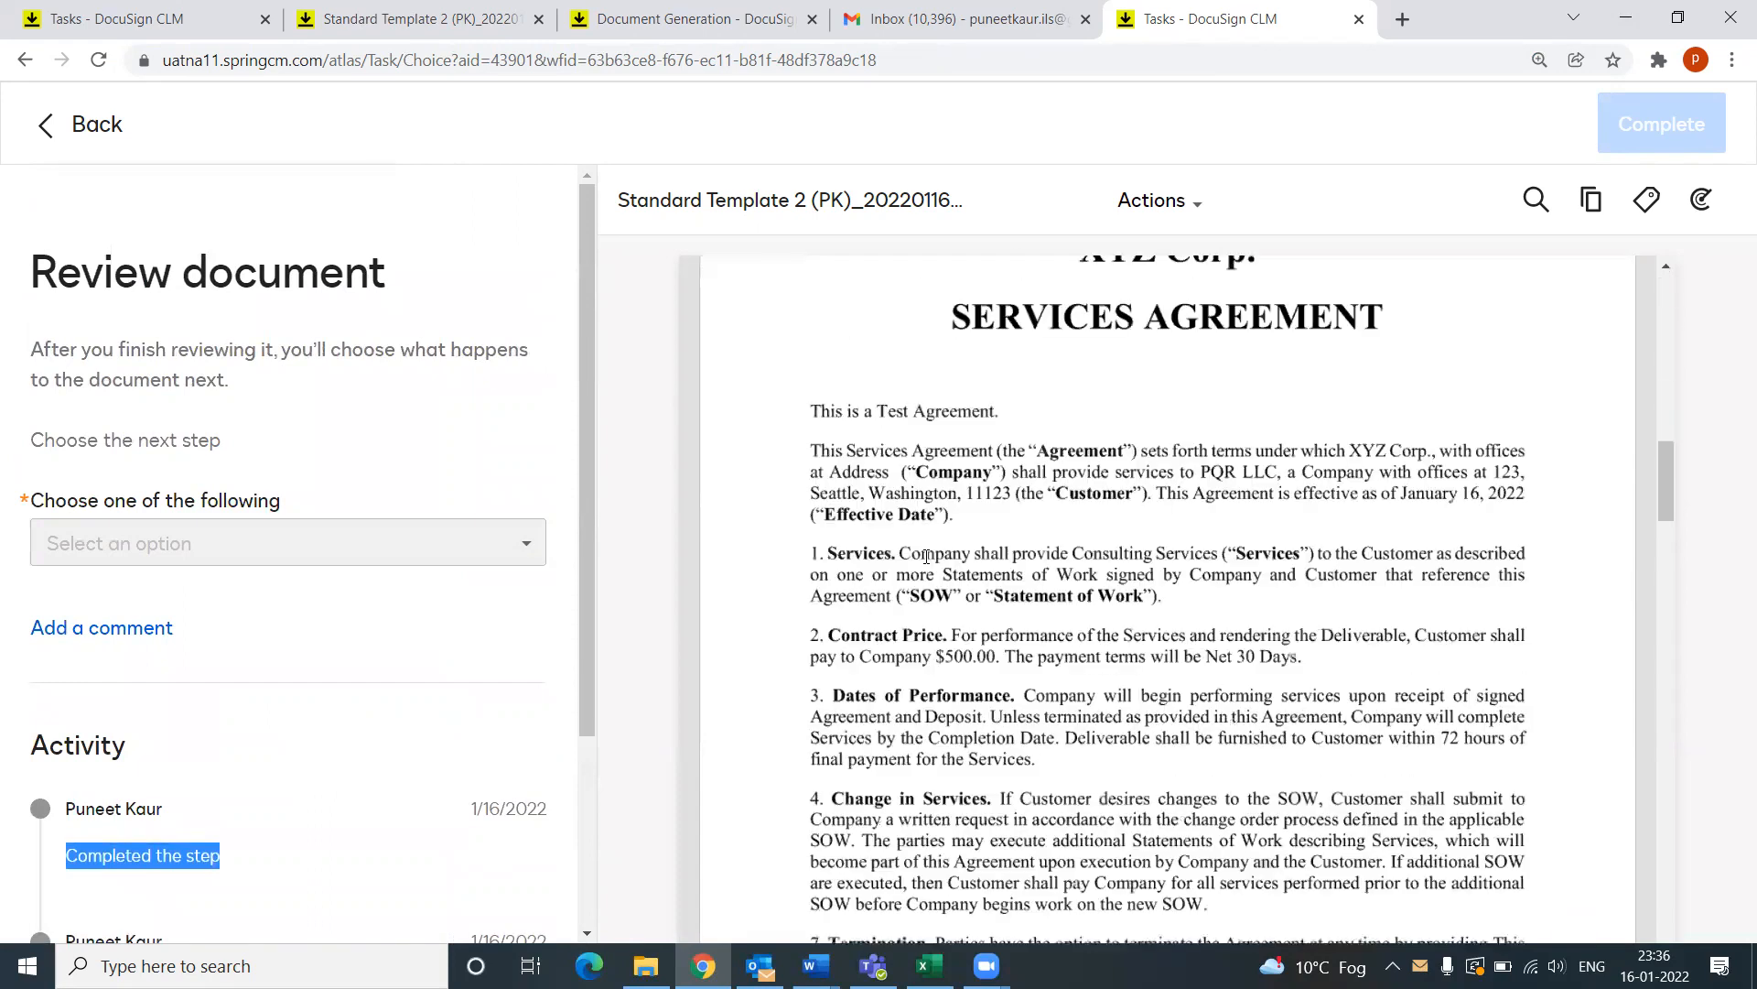
scroll(927, 560, "down", 3)
scroll(934, 577, "down", 8)
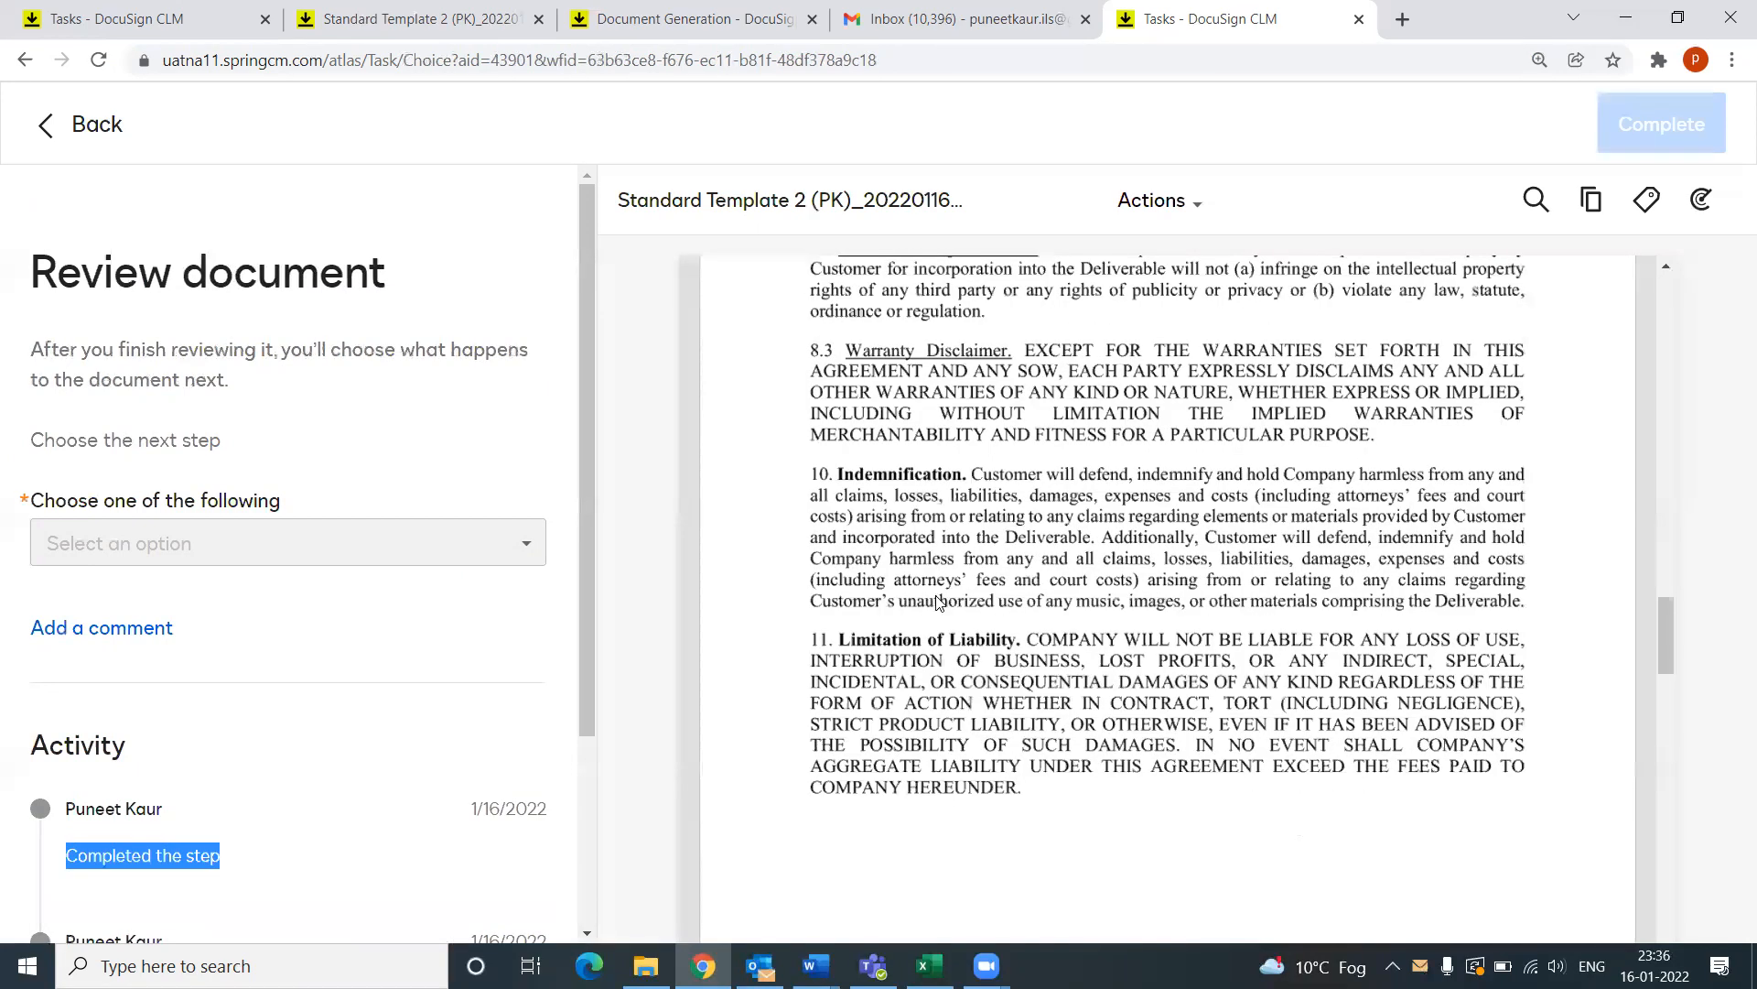
scroll(936, 601, "up", 3)
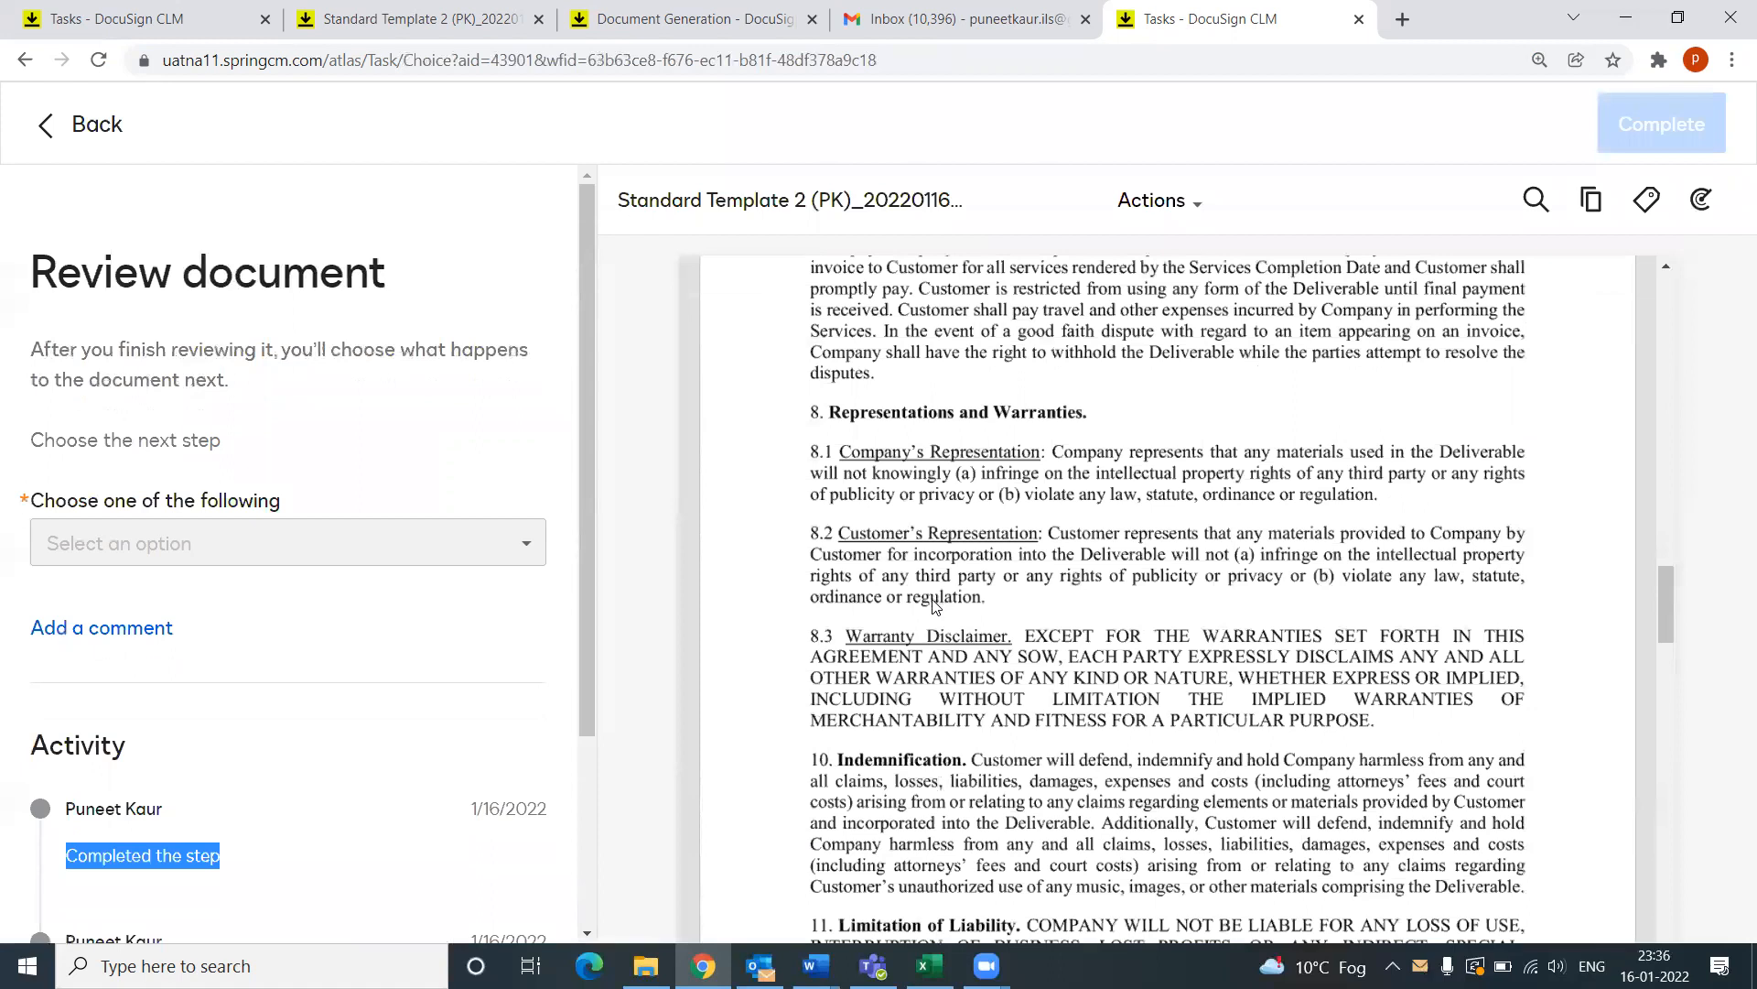
scroll(915, 606, "up", 7)
scroll(602, 576, "up", 4)
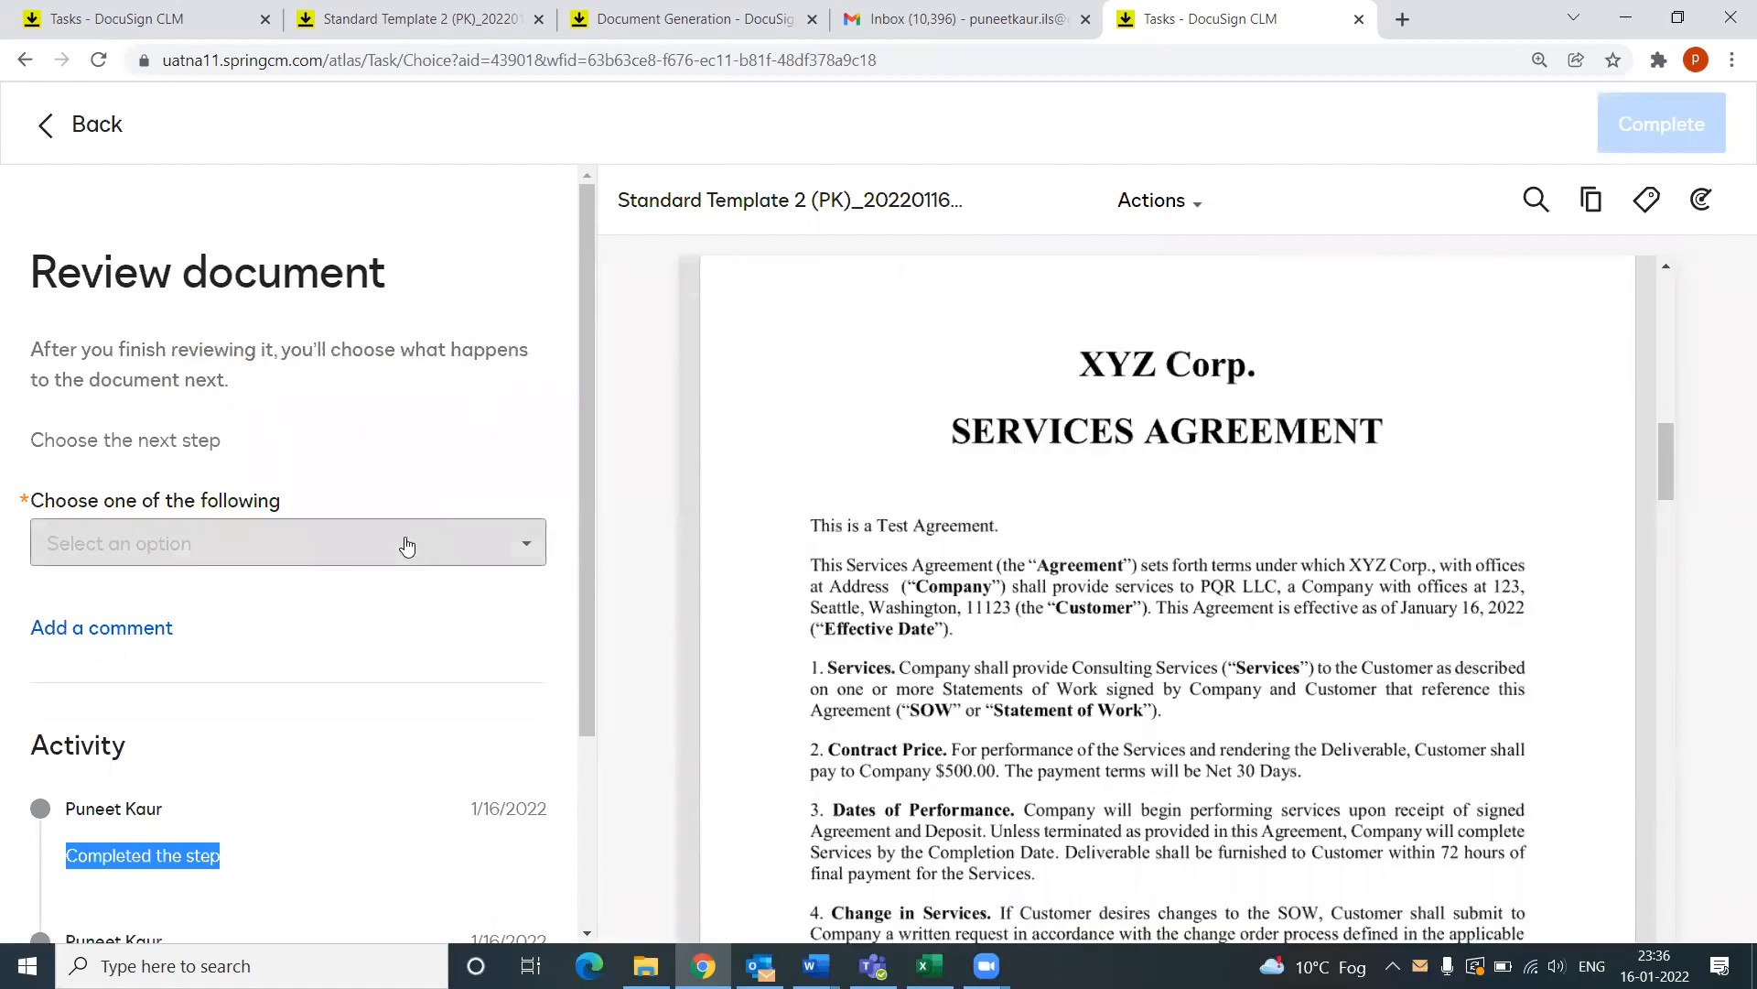
Step: Choose Send for External Review as the next step, complete the task, and return to tasks
left_click(322, 554)
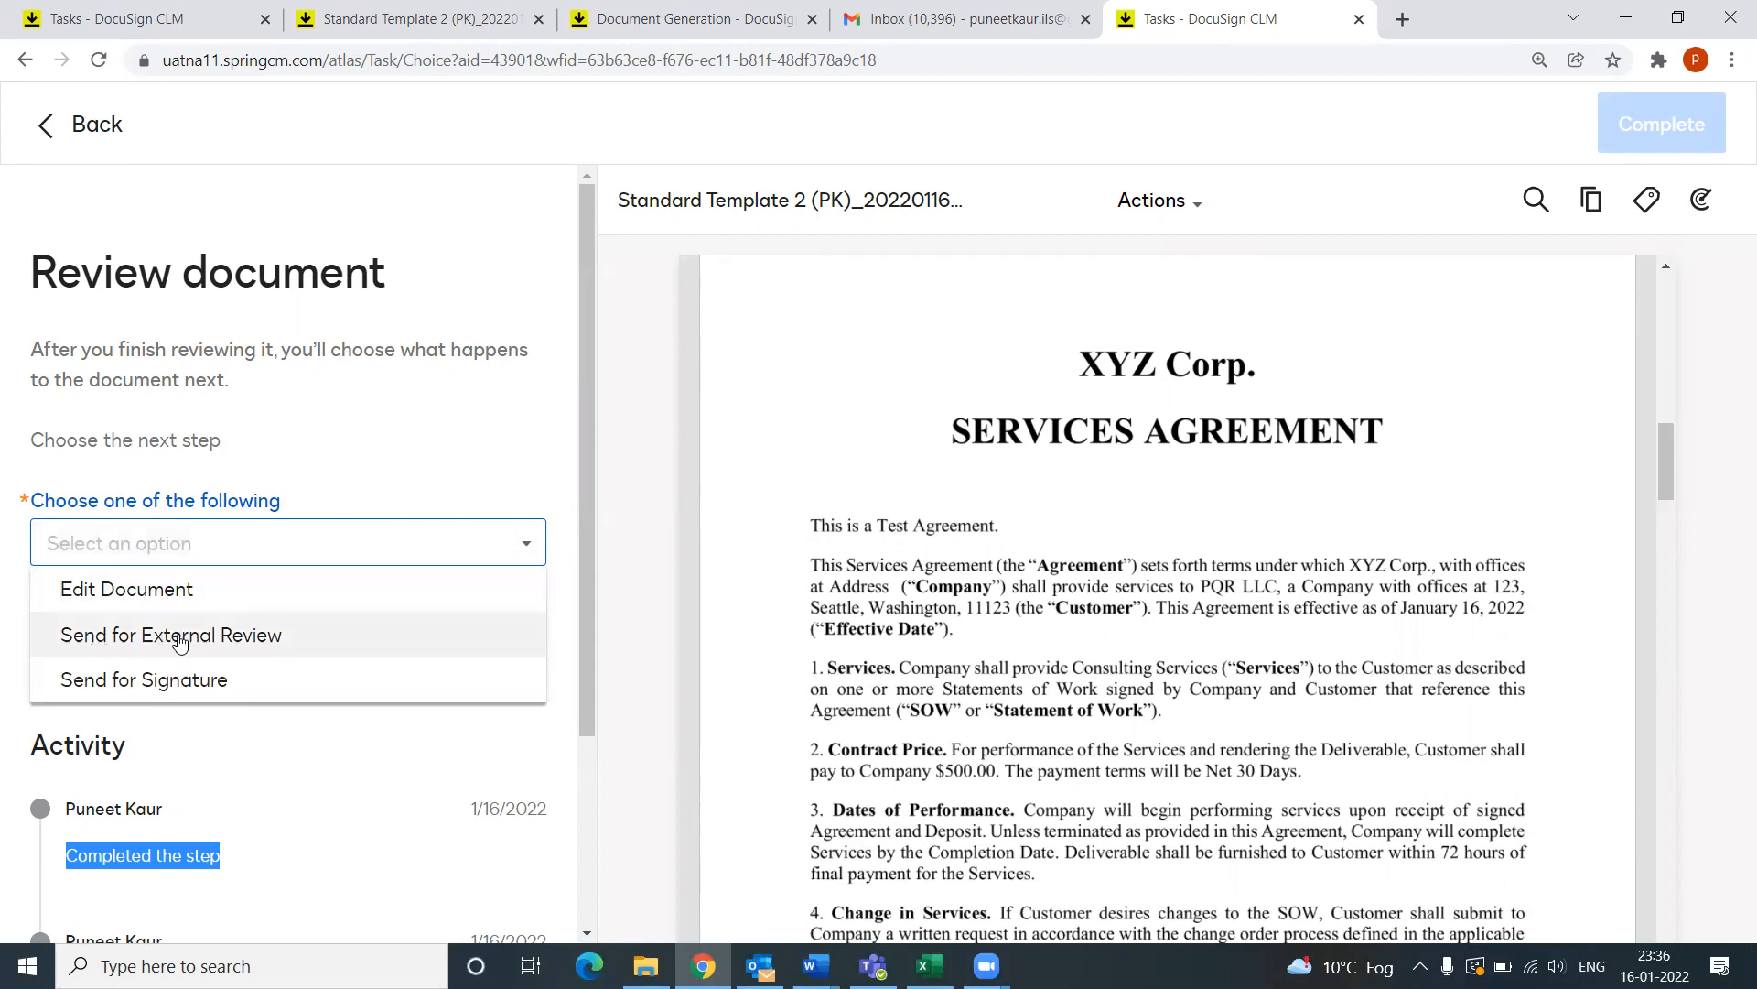
left_click(238, 640)
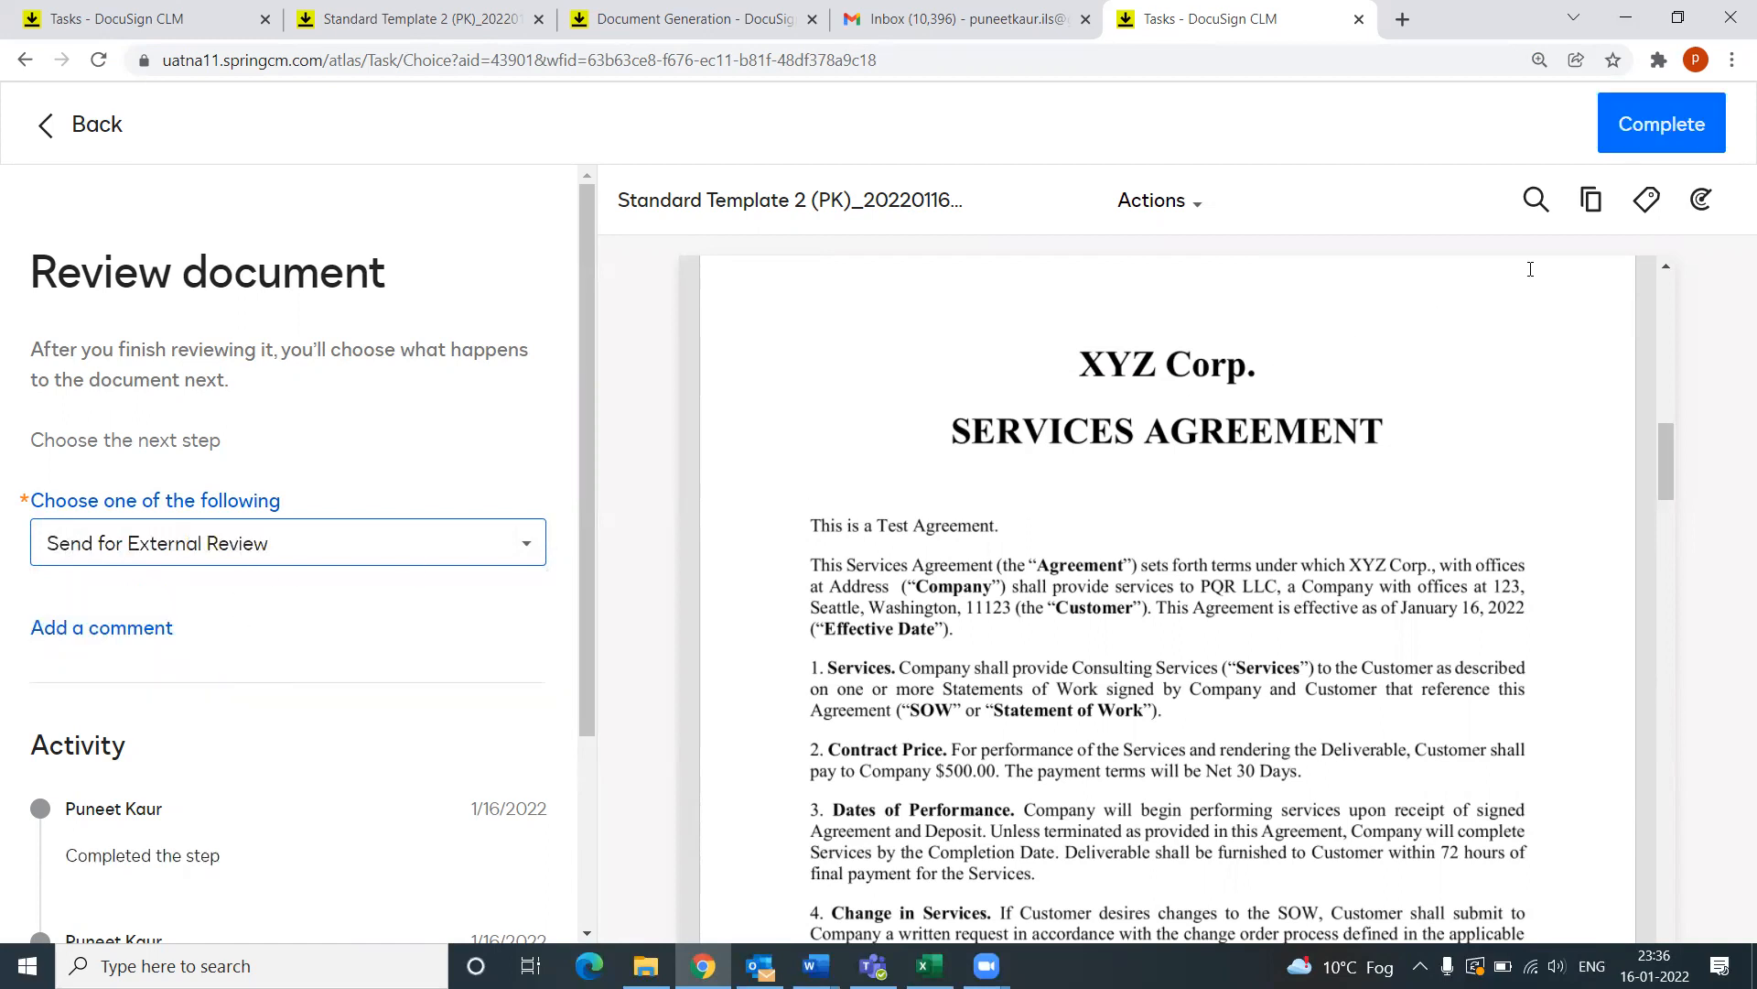
left_click(1655, 126)
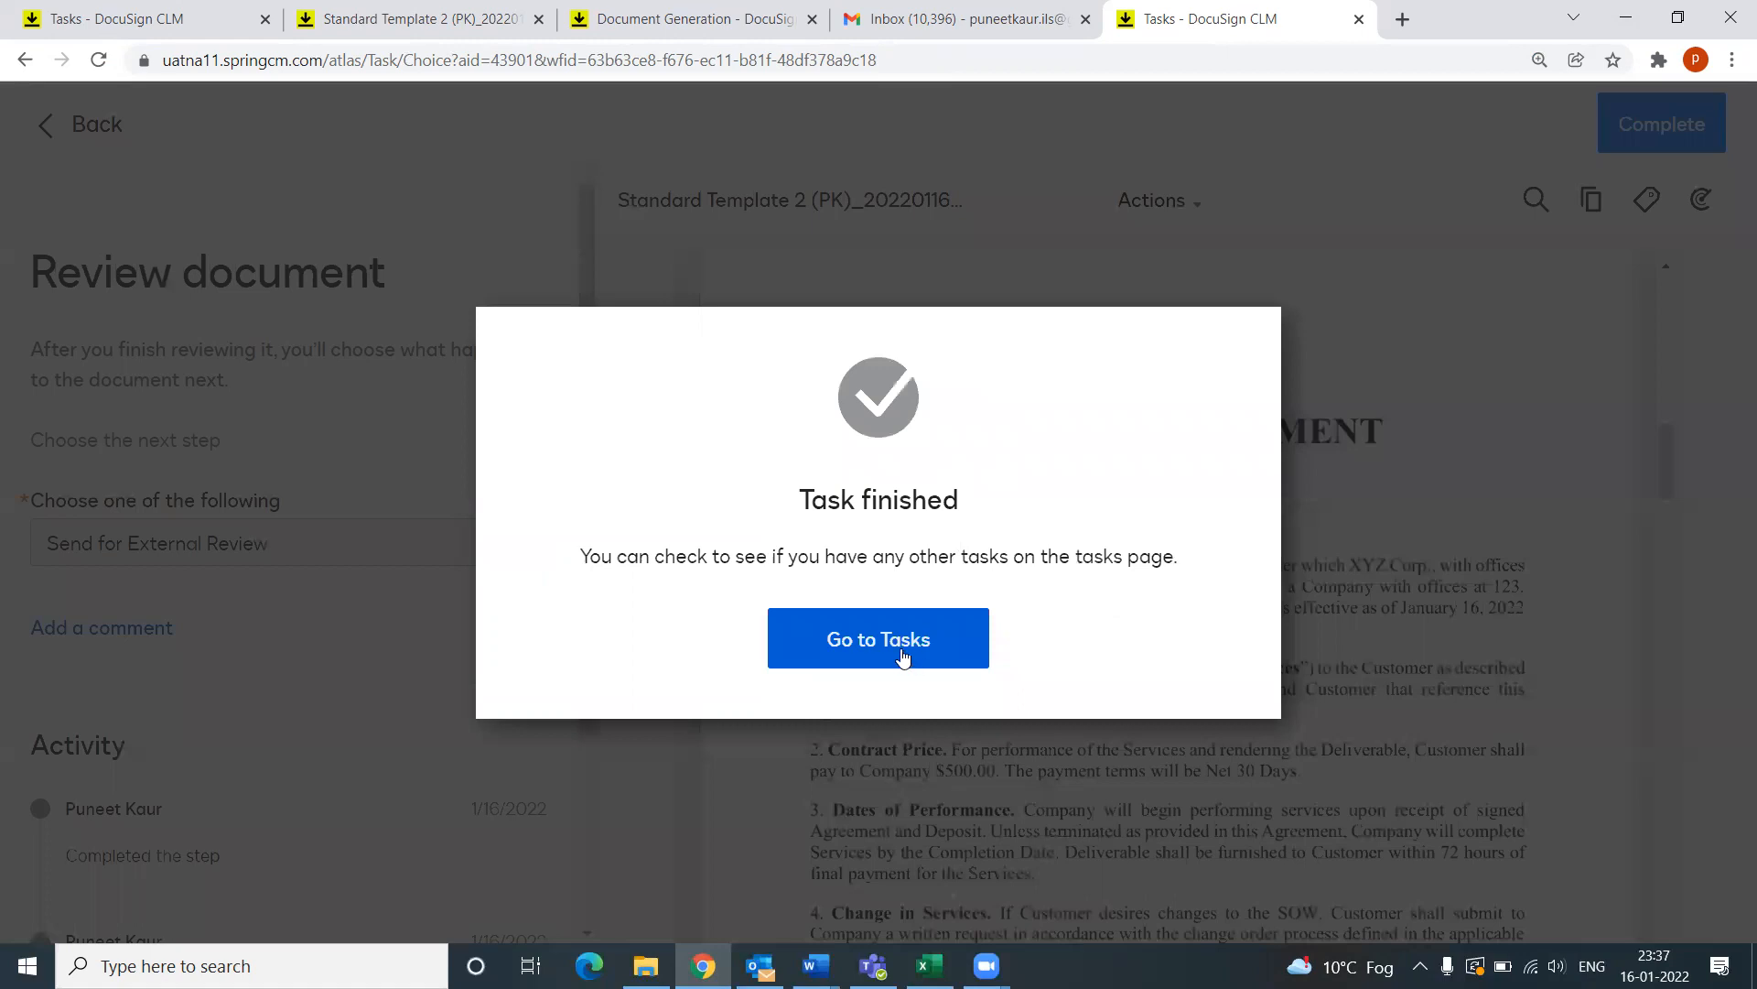
left_click(903, 655)
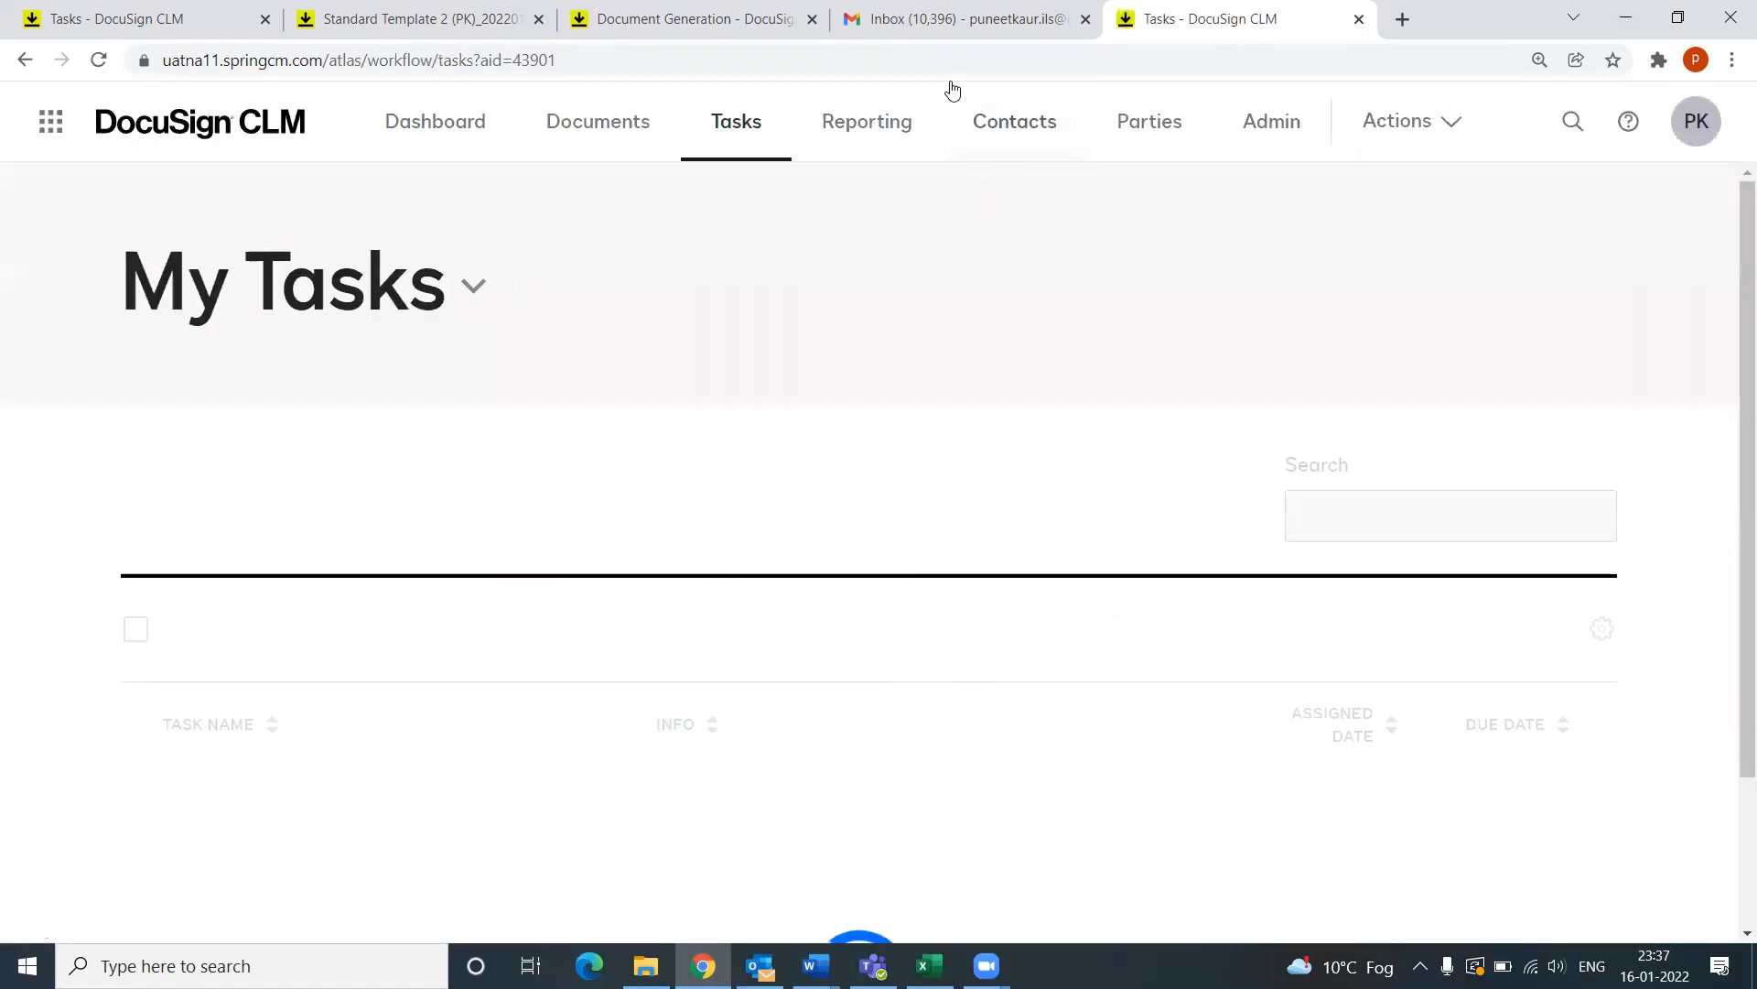
Step: Reload Gmail, open the Contract for Negotiation email, and follow its Review link into DocuSign
left_click(935, 20)
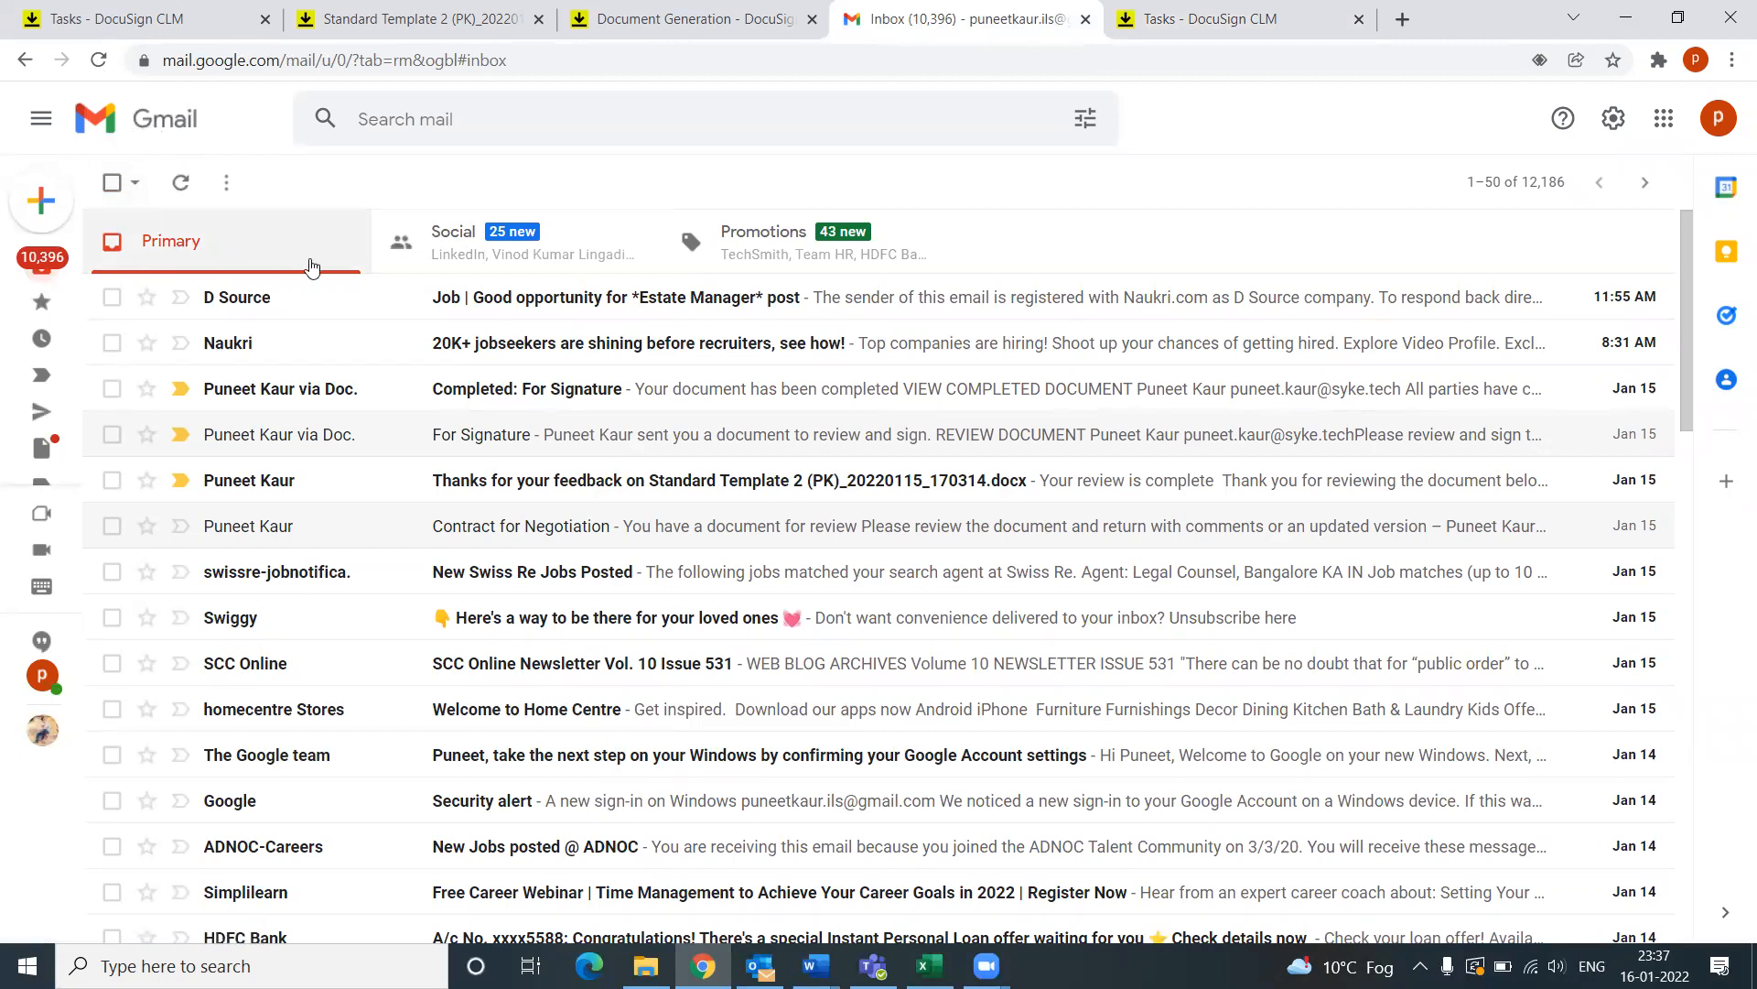
left_click(98, 59)
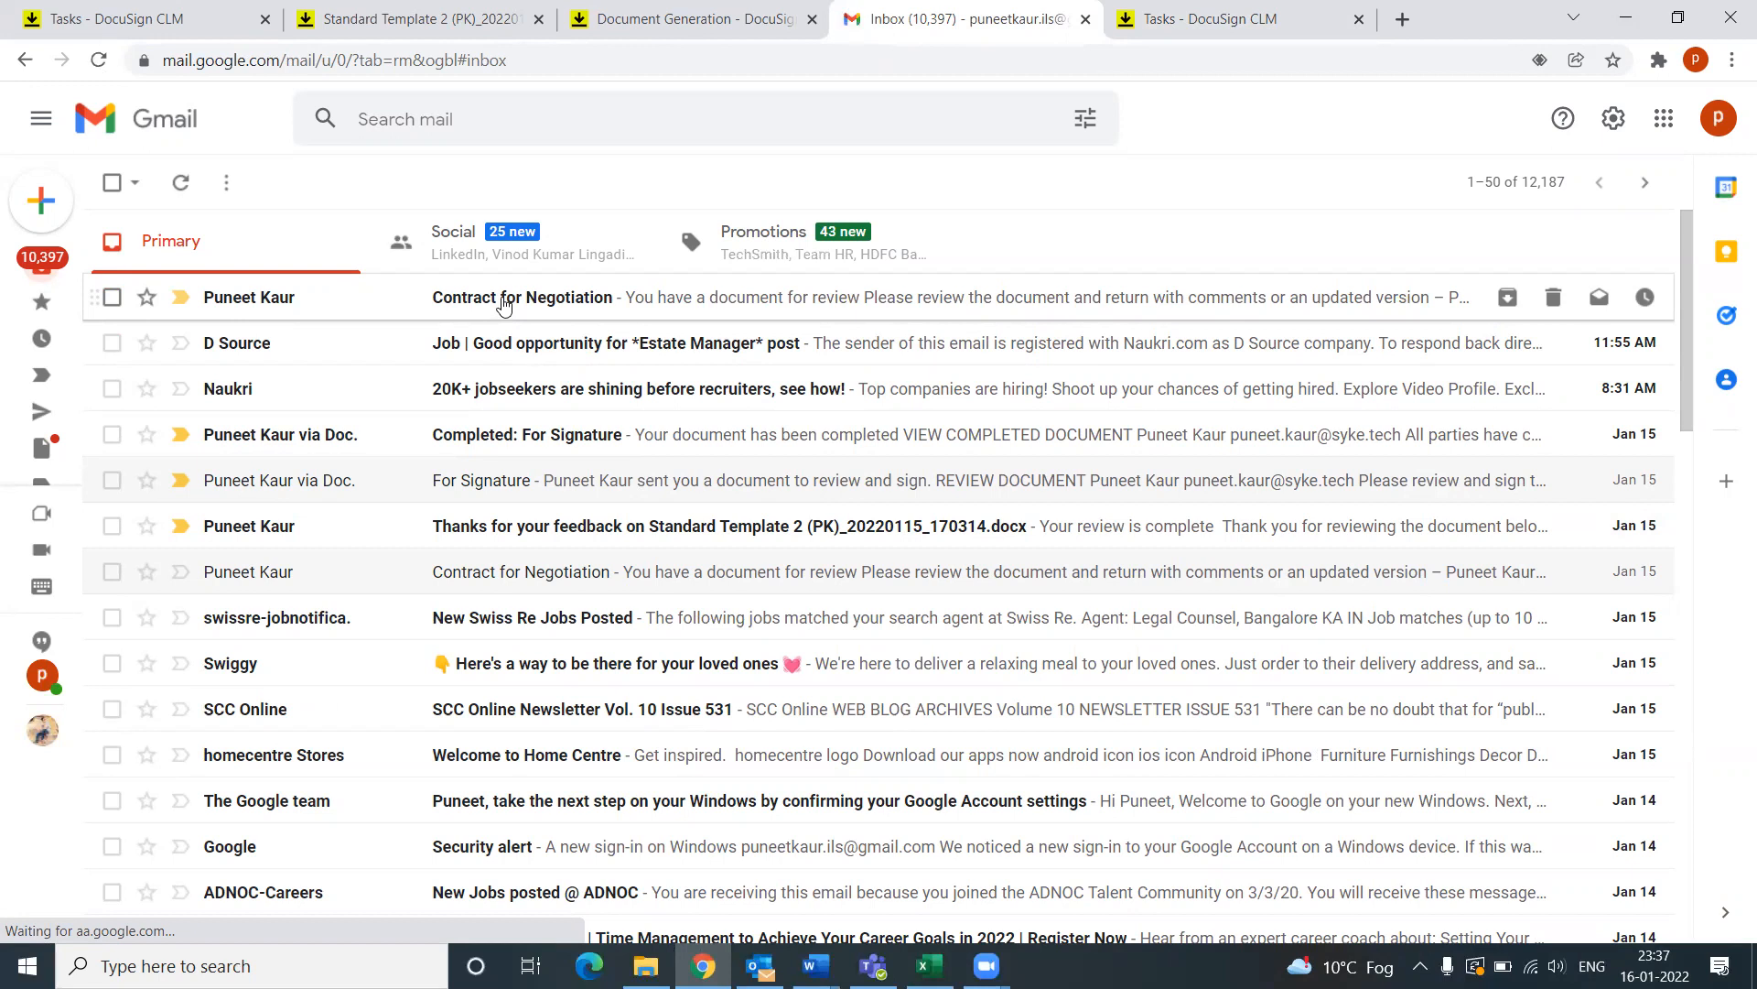
left_click(503, 304)
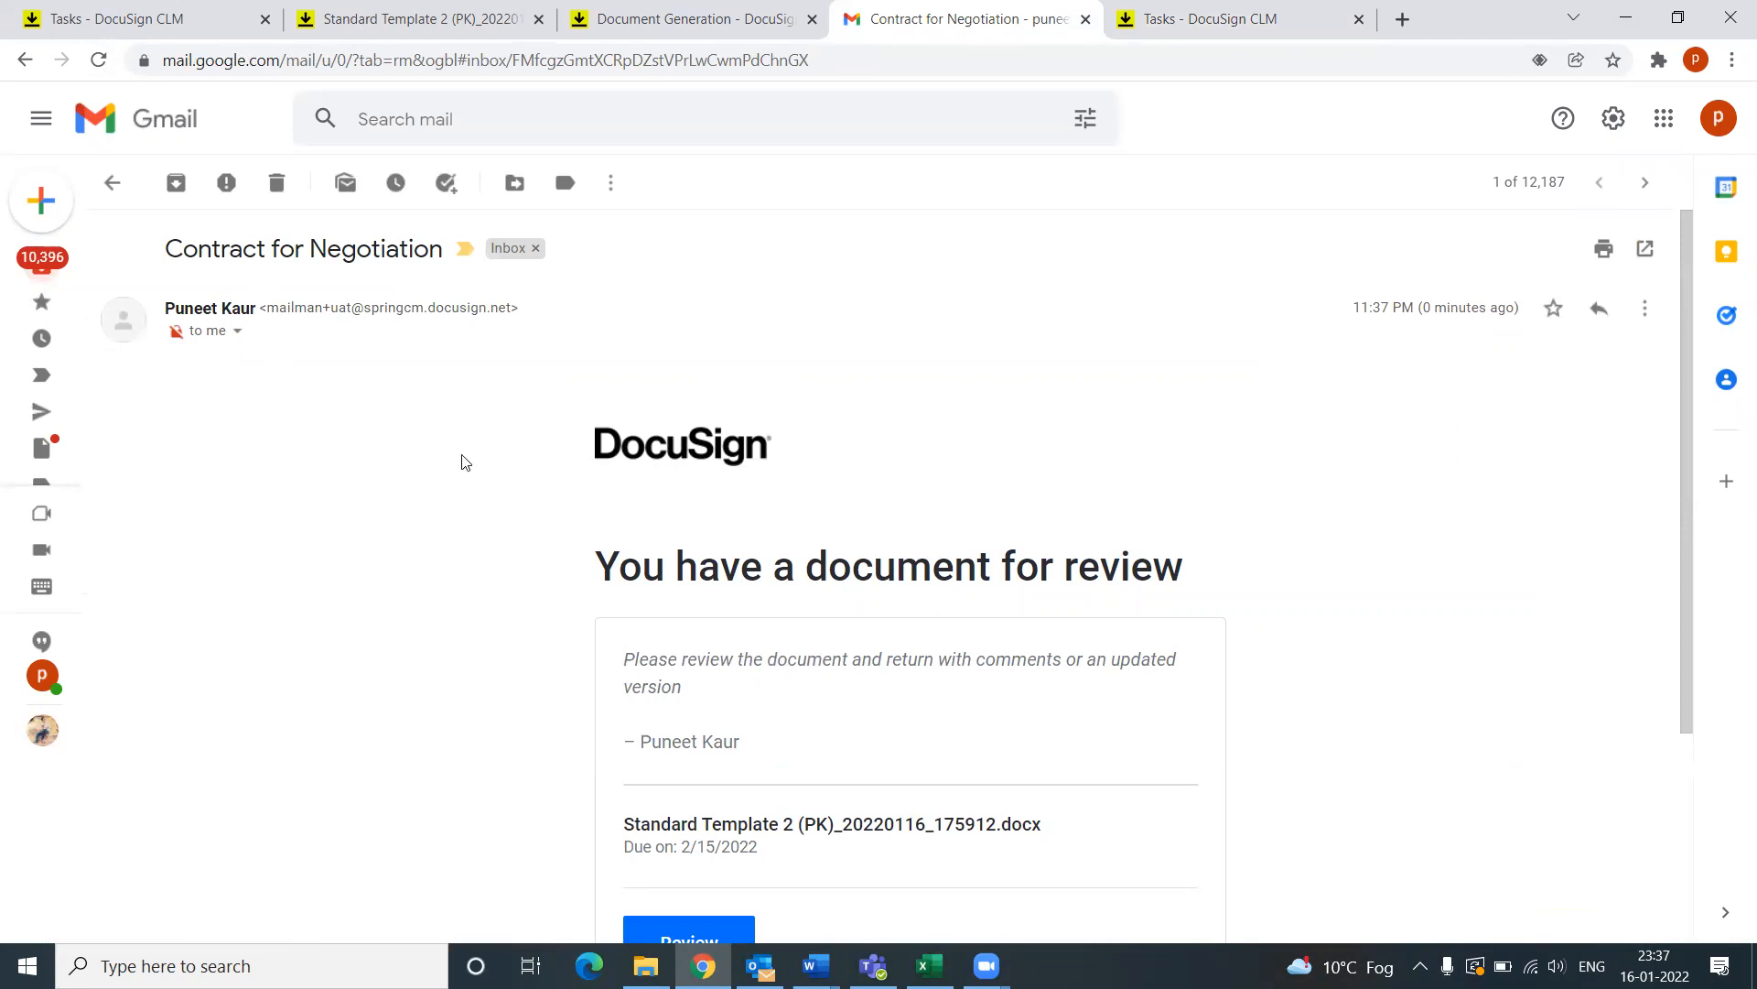
scroll(463, 462, "down", 3)
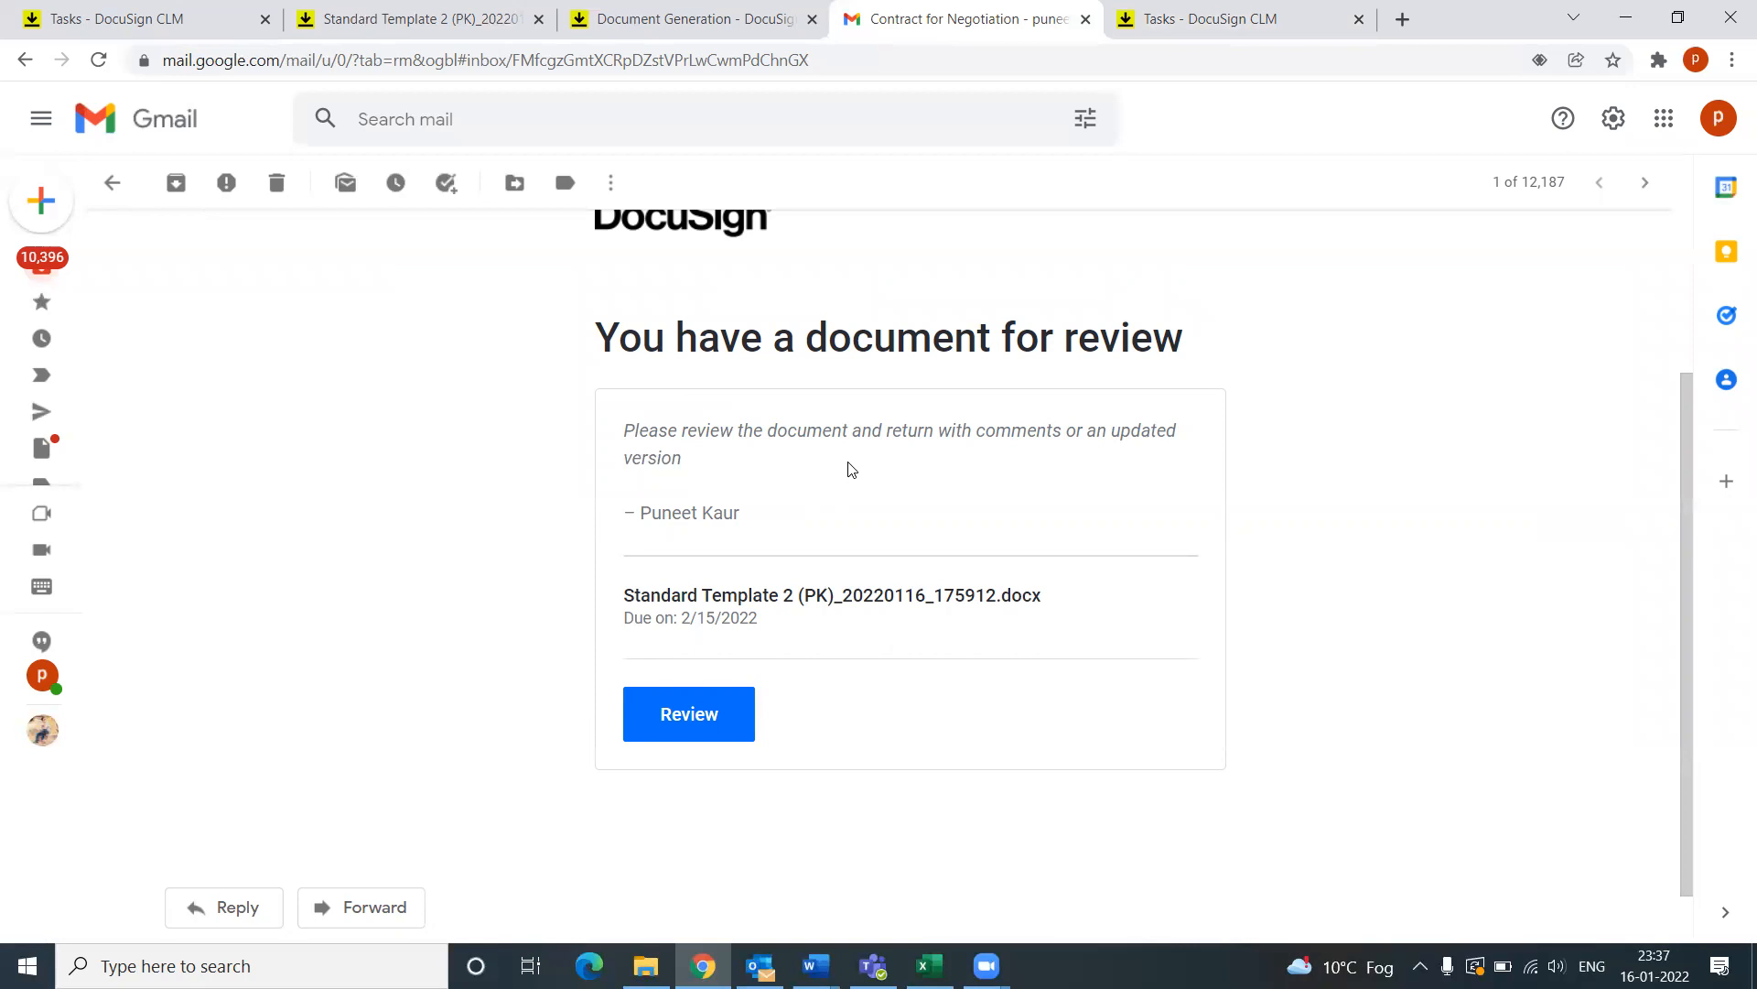
scroll(686, 667, "down", 1)
left_click(680, 652)
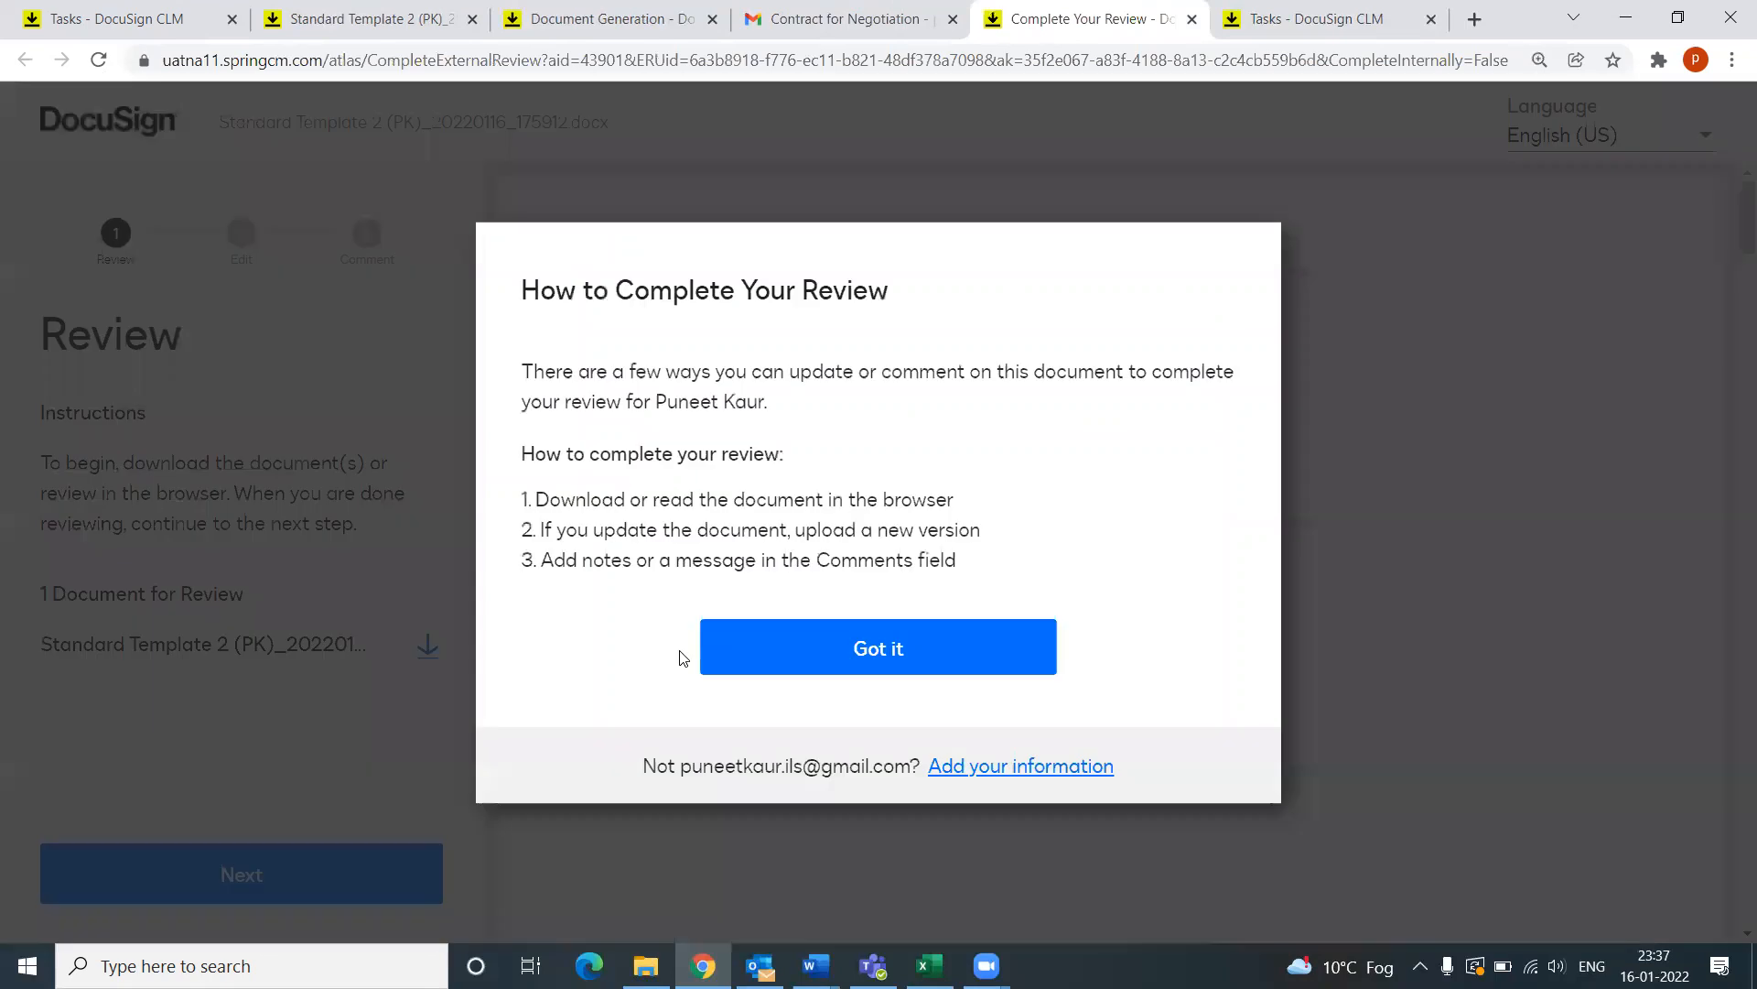
Step: Dismiss the review instructions and read through the agreement on the review page
left_click(911, 669)
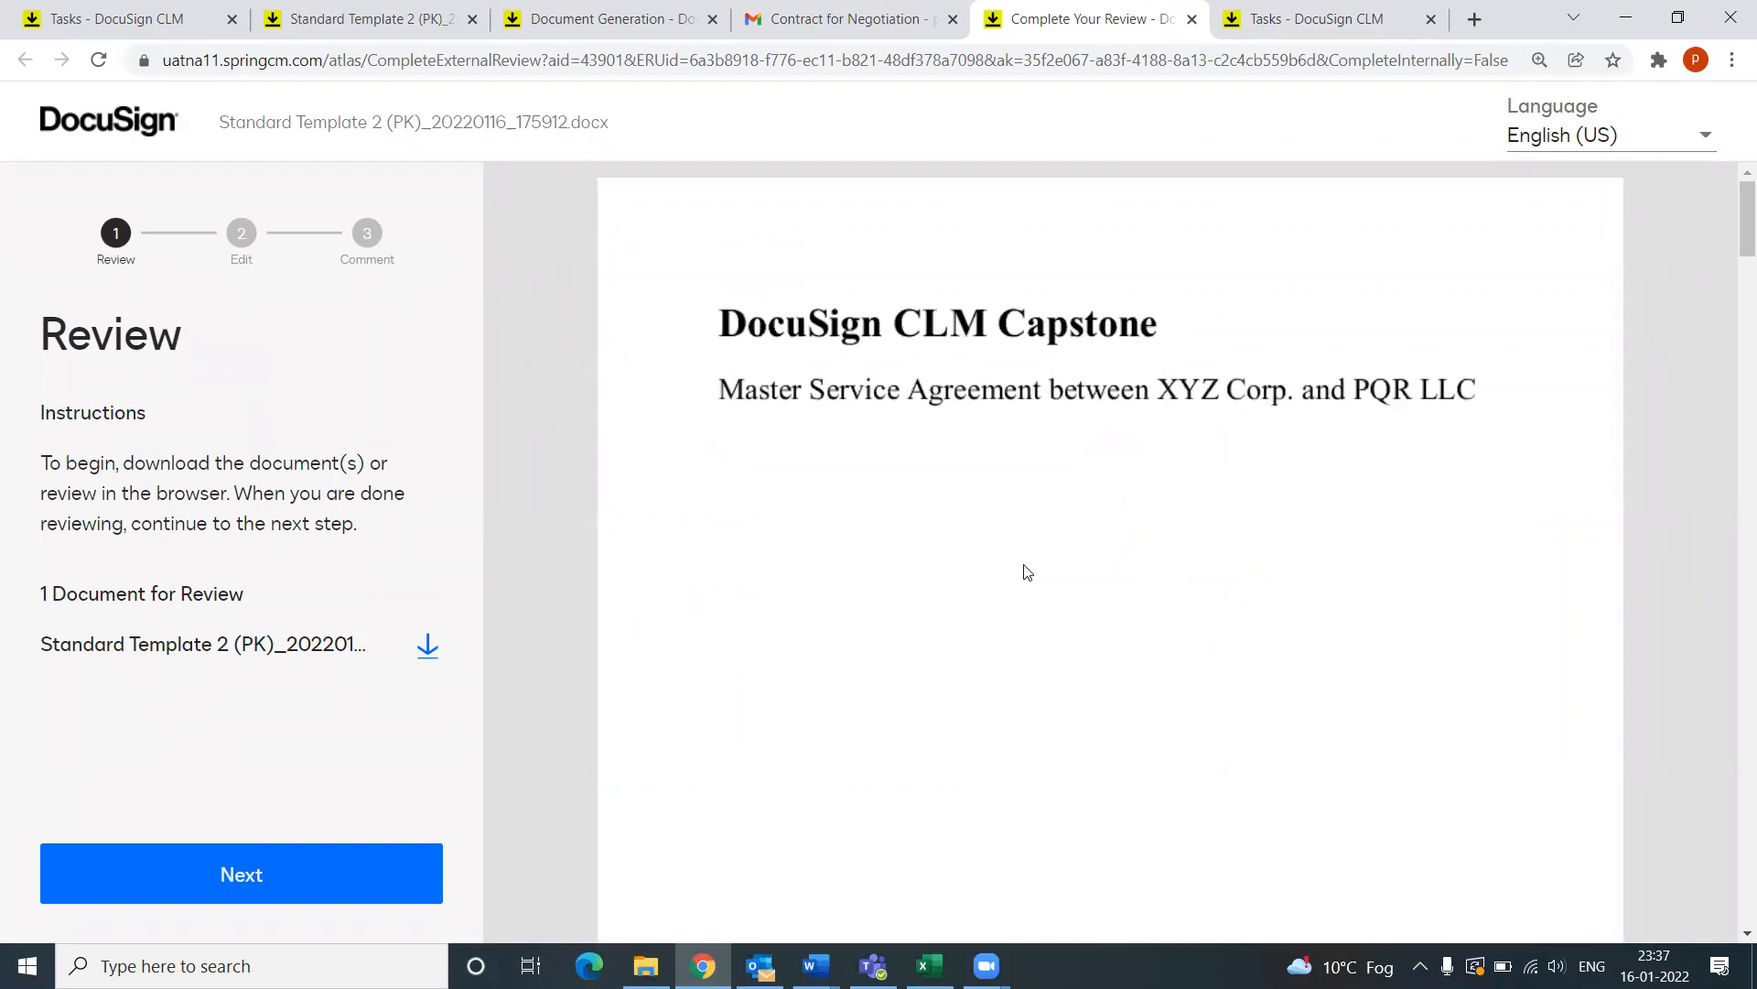
scroll(949, 599, "down", 5)
scroll(949, 599, "down", 5)
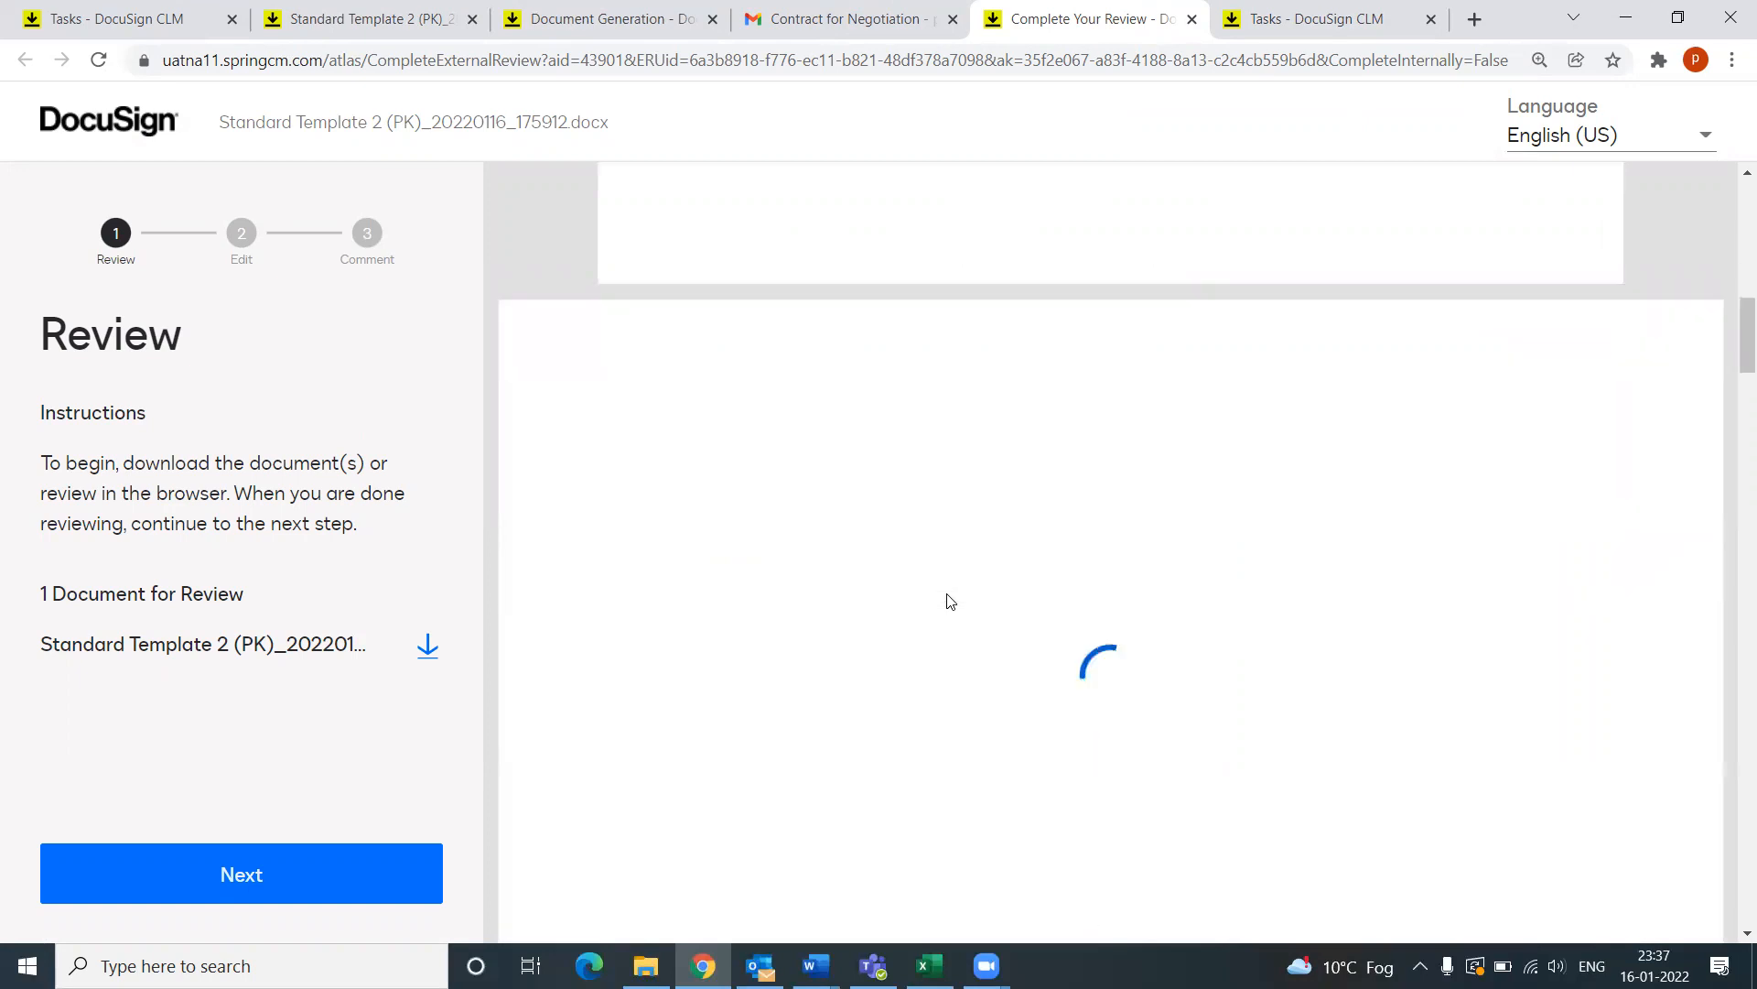
scroll(959, 600, "down", 5)
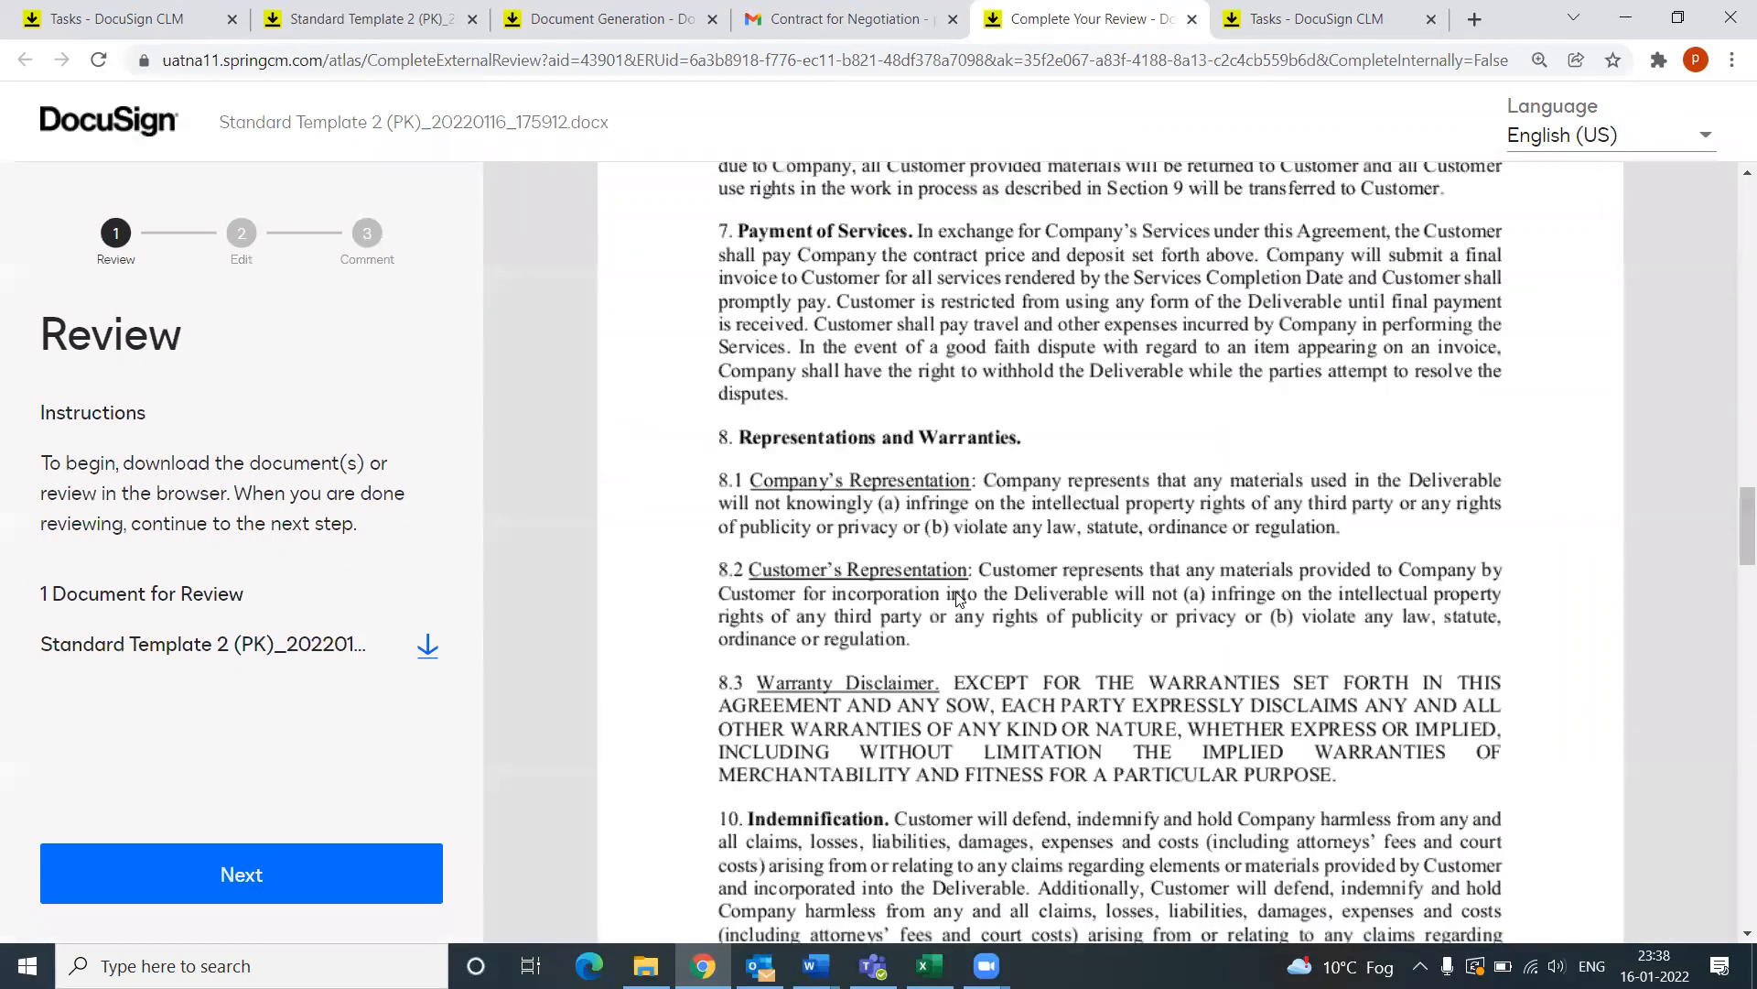
scroll(958, 599, "down", 5)
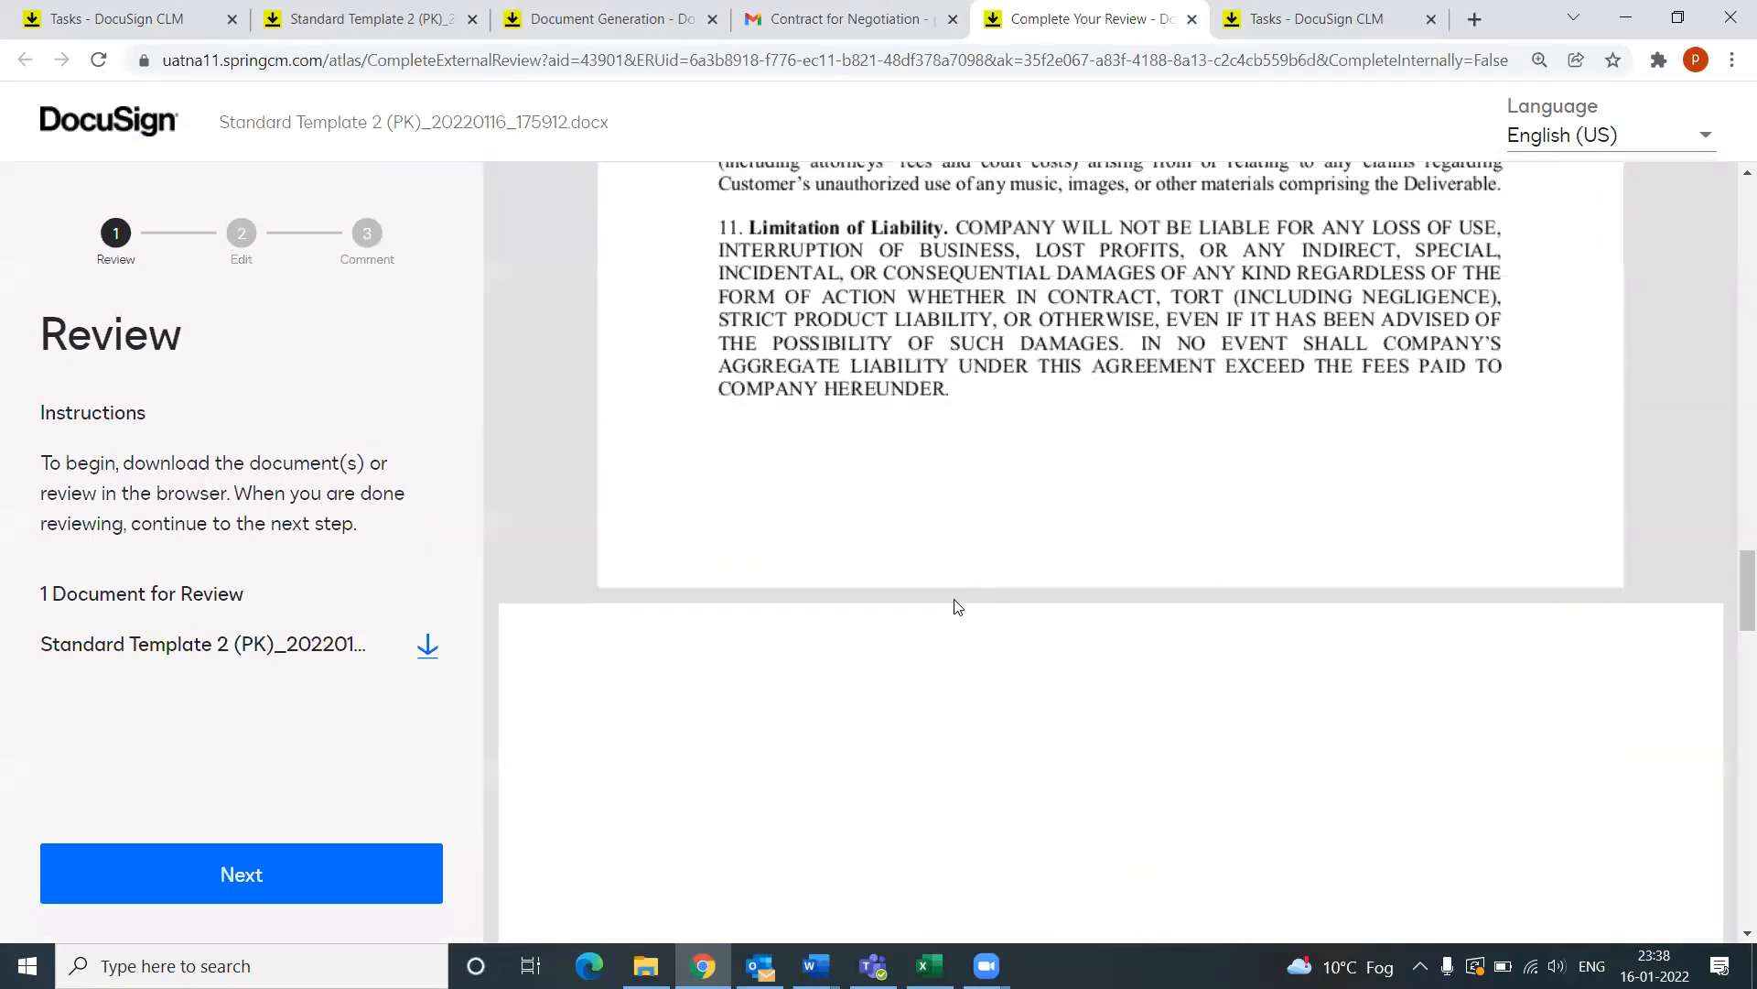
scroll(957, 606, "down", 5)
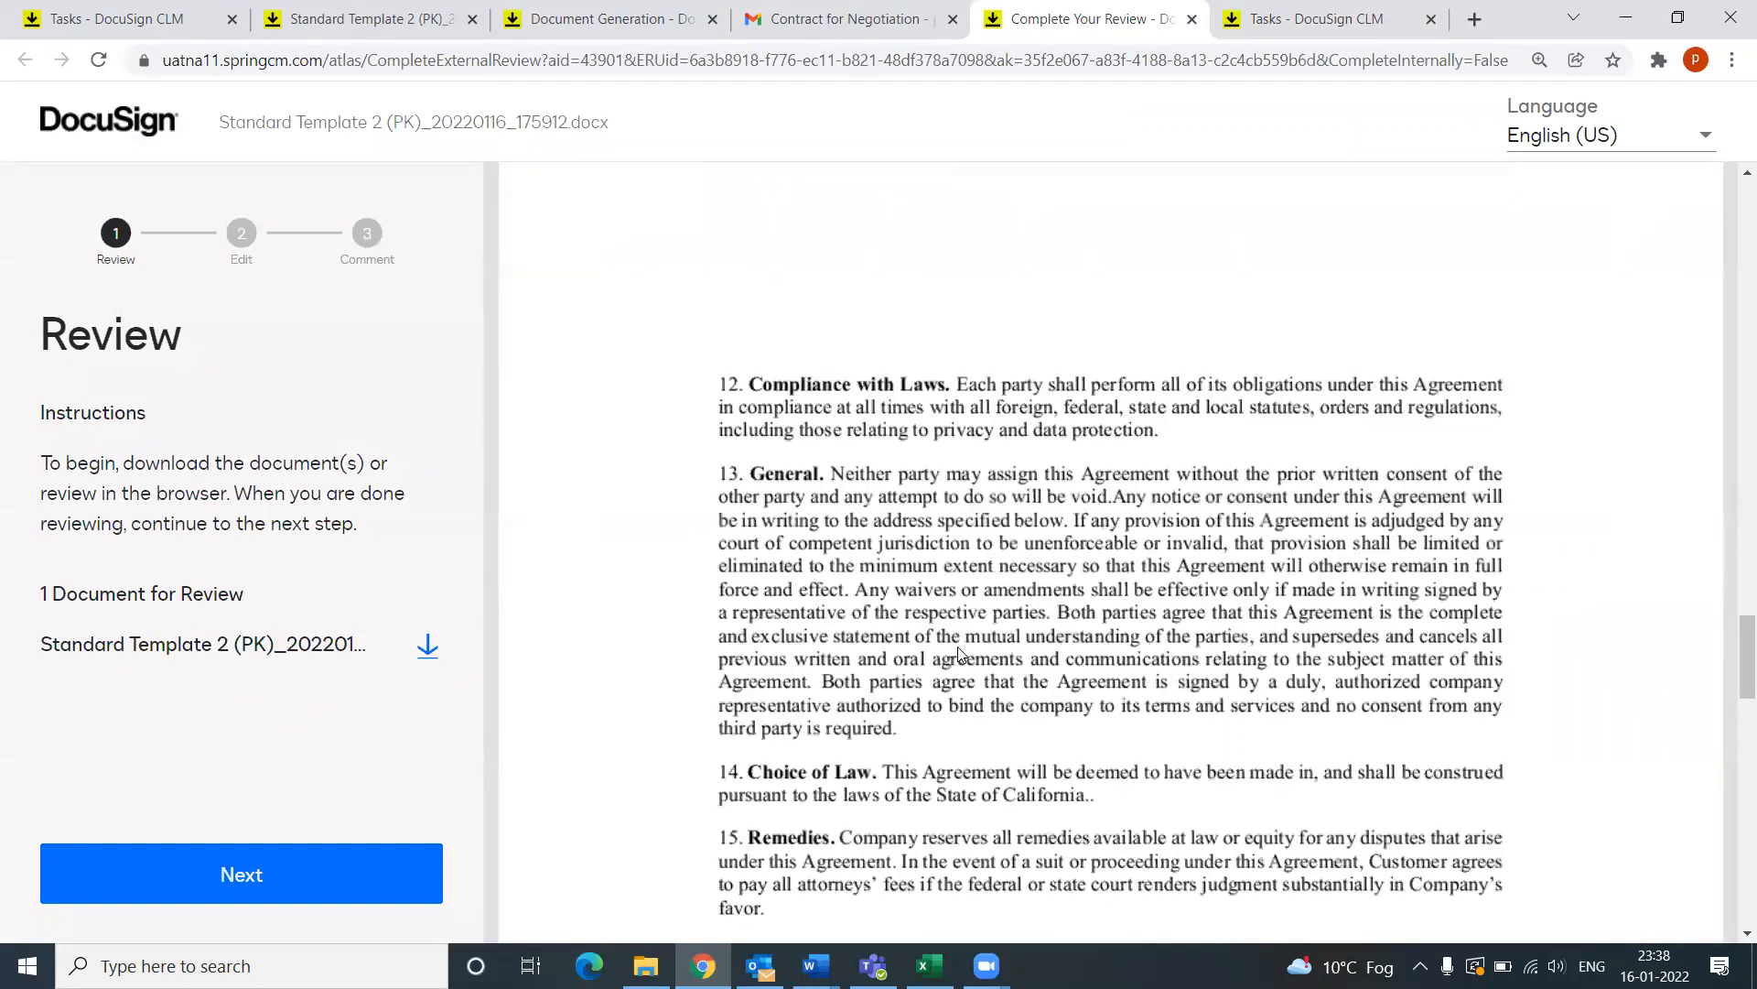
scroll(959, 651, "down", 1)
scroll(958, 653, "down", 3)
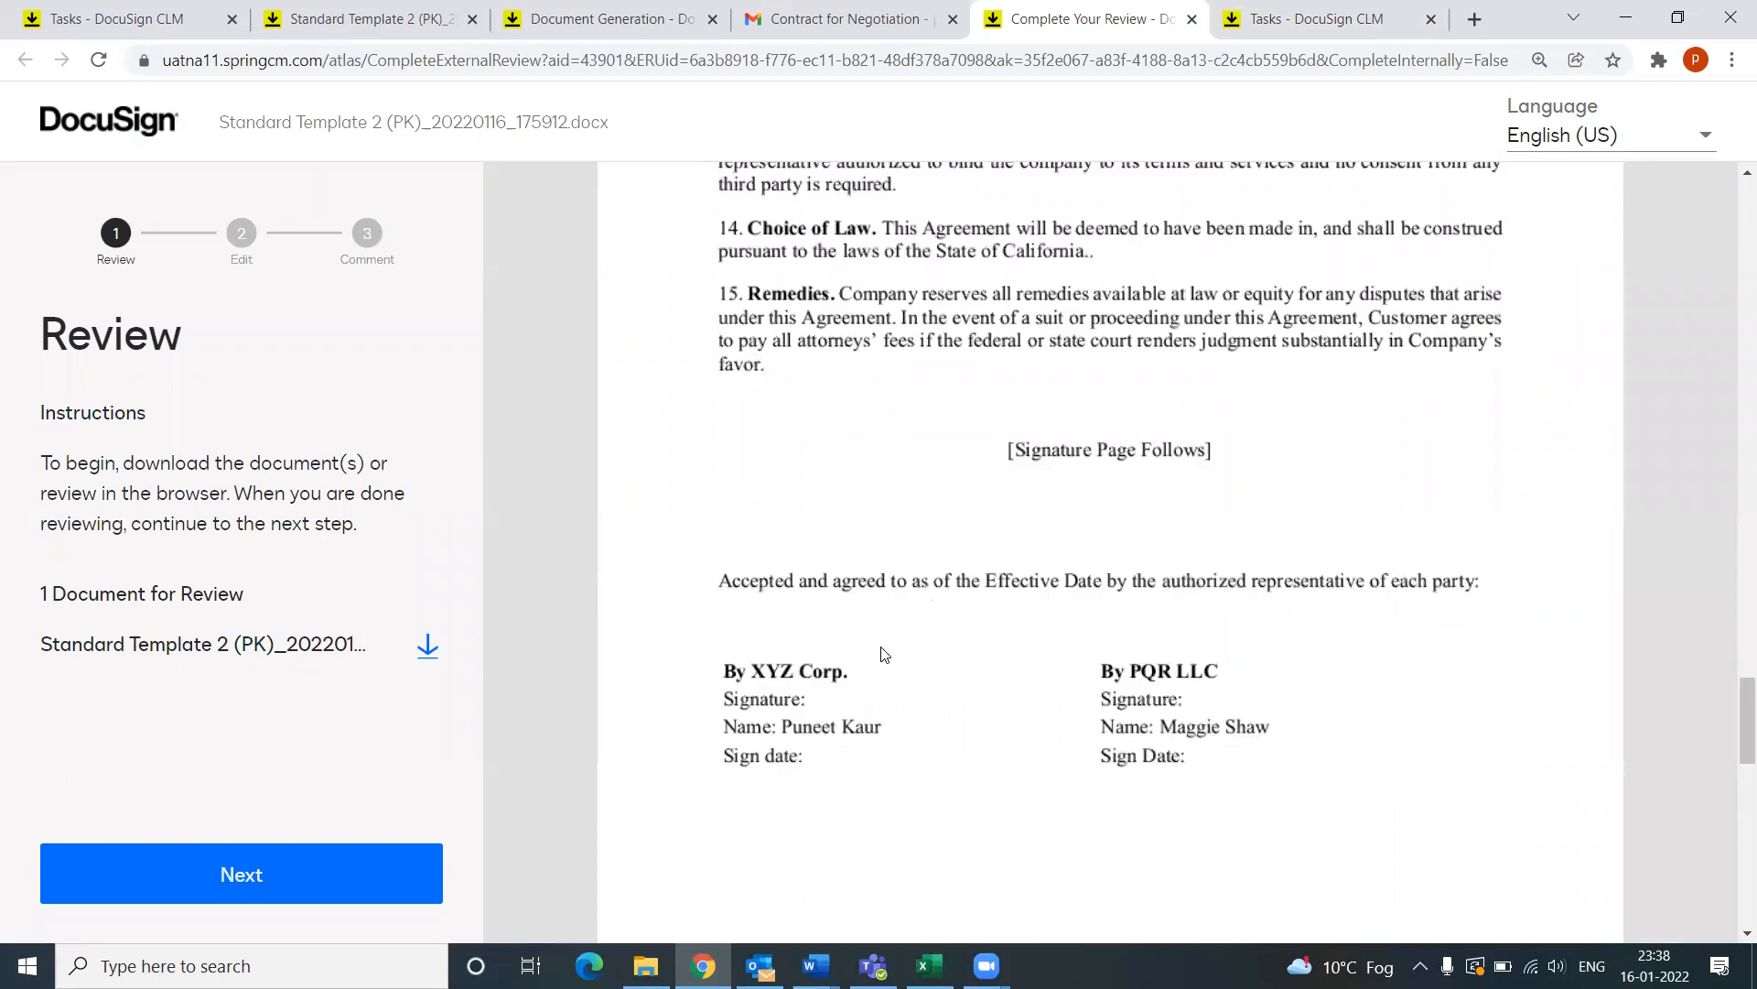
scroll(879, 655, "up", 1)
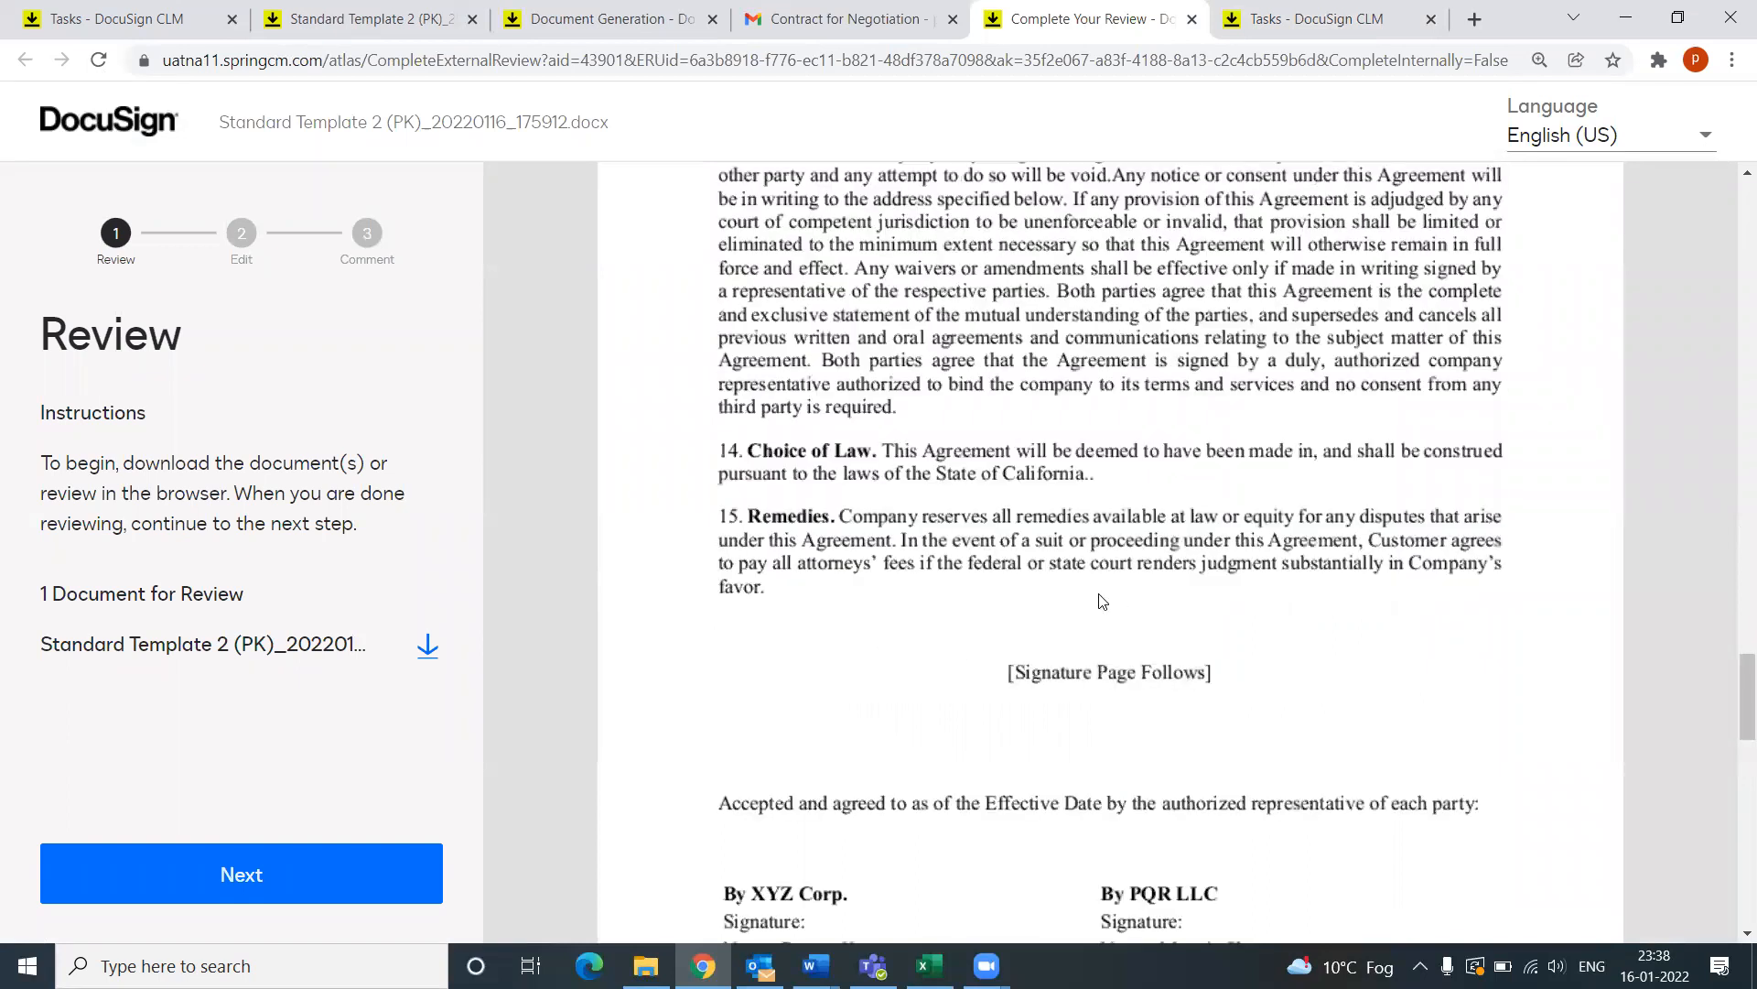
Step: Continue the external review to the Edit step, which offers upload a new version or skip
left_click(295, 874)
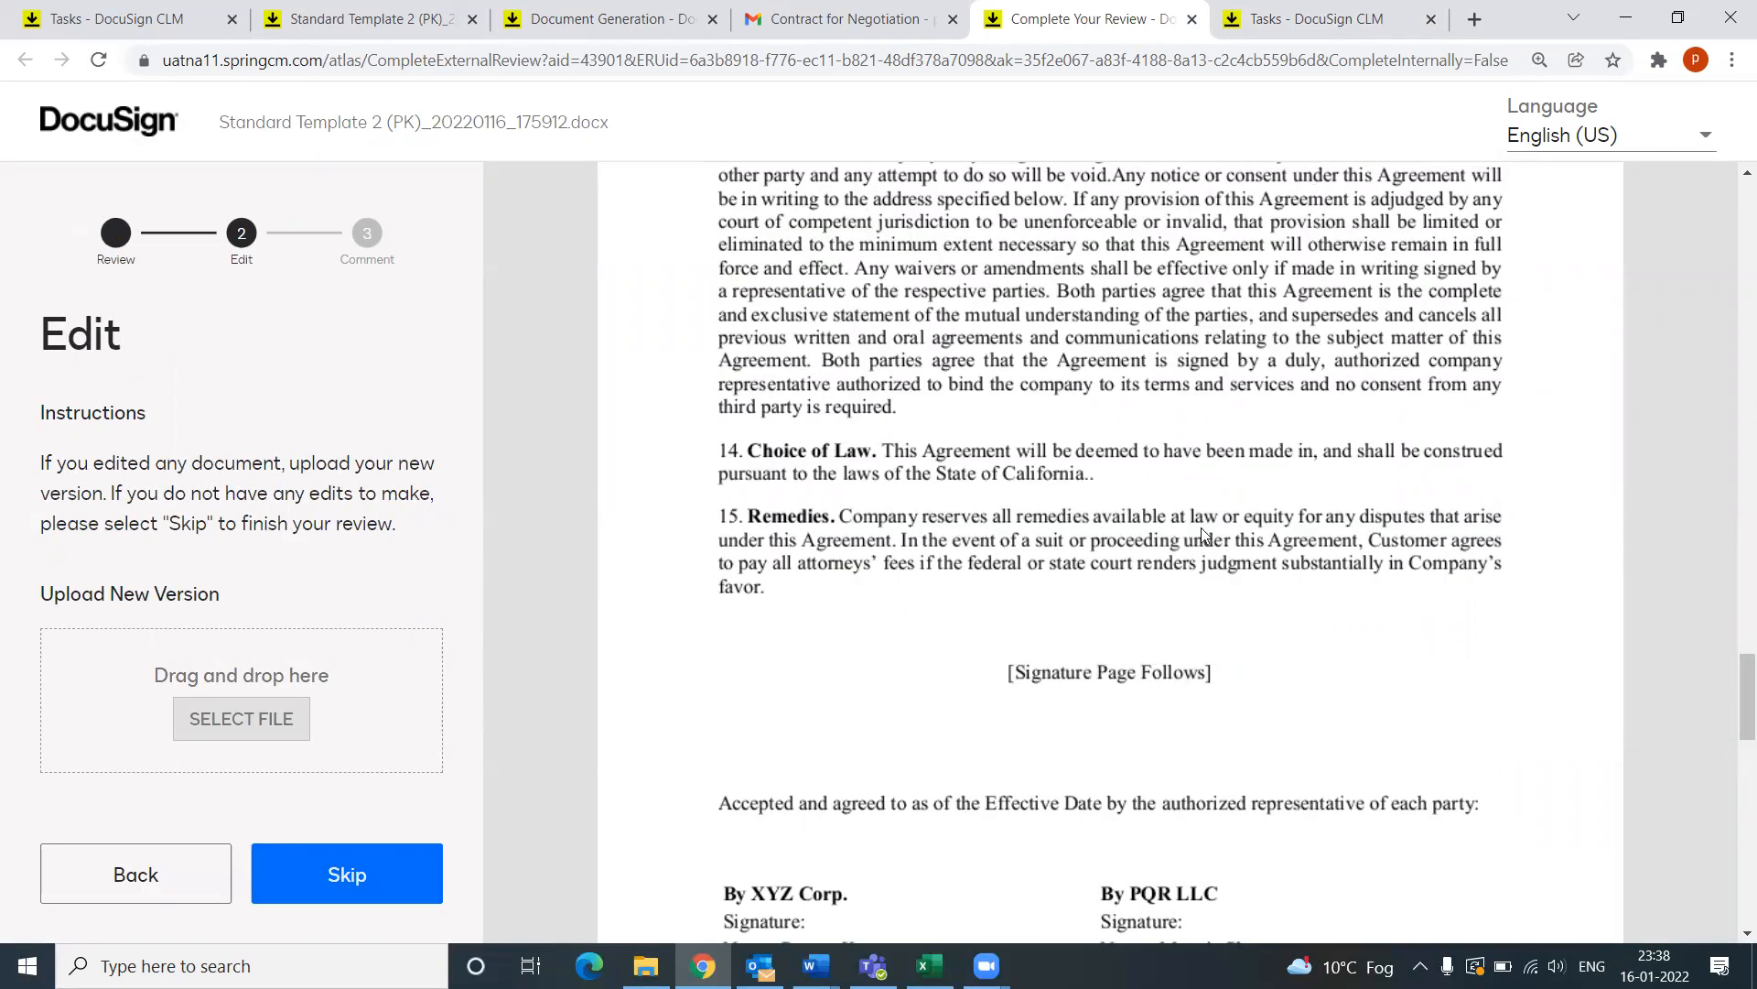
scroll(1161, 536, "up", 2)
scroll(1140, 545, "up", 3)
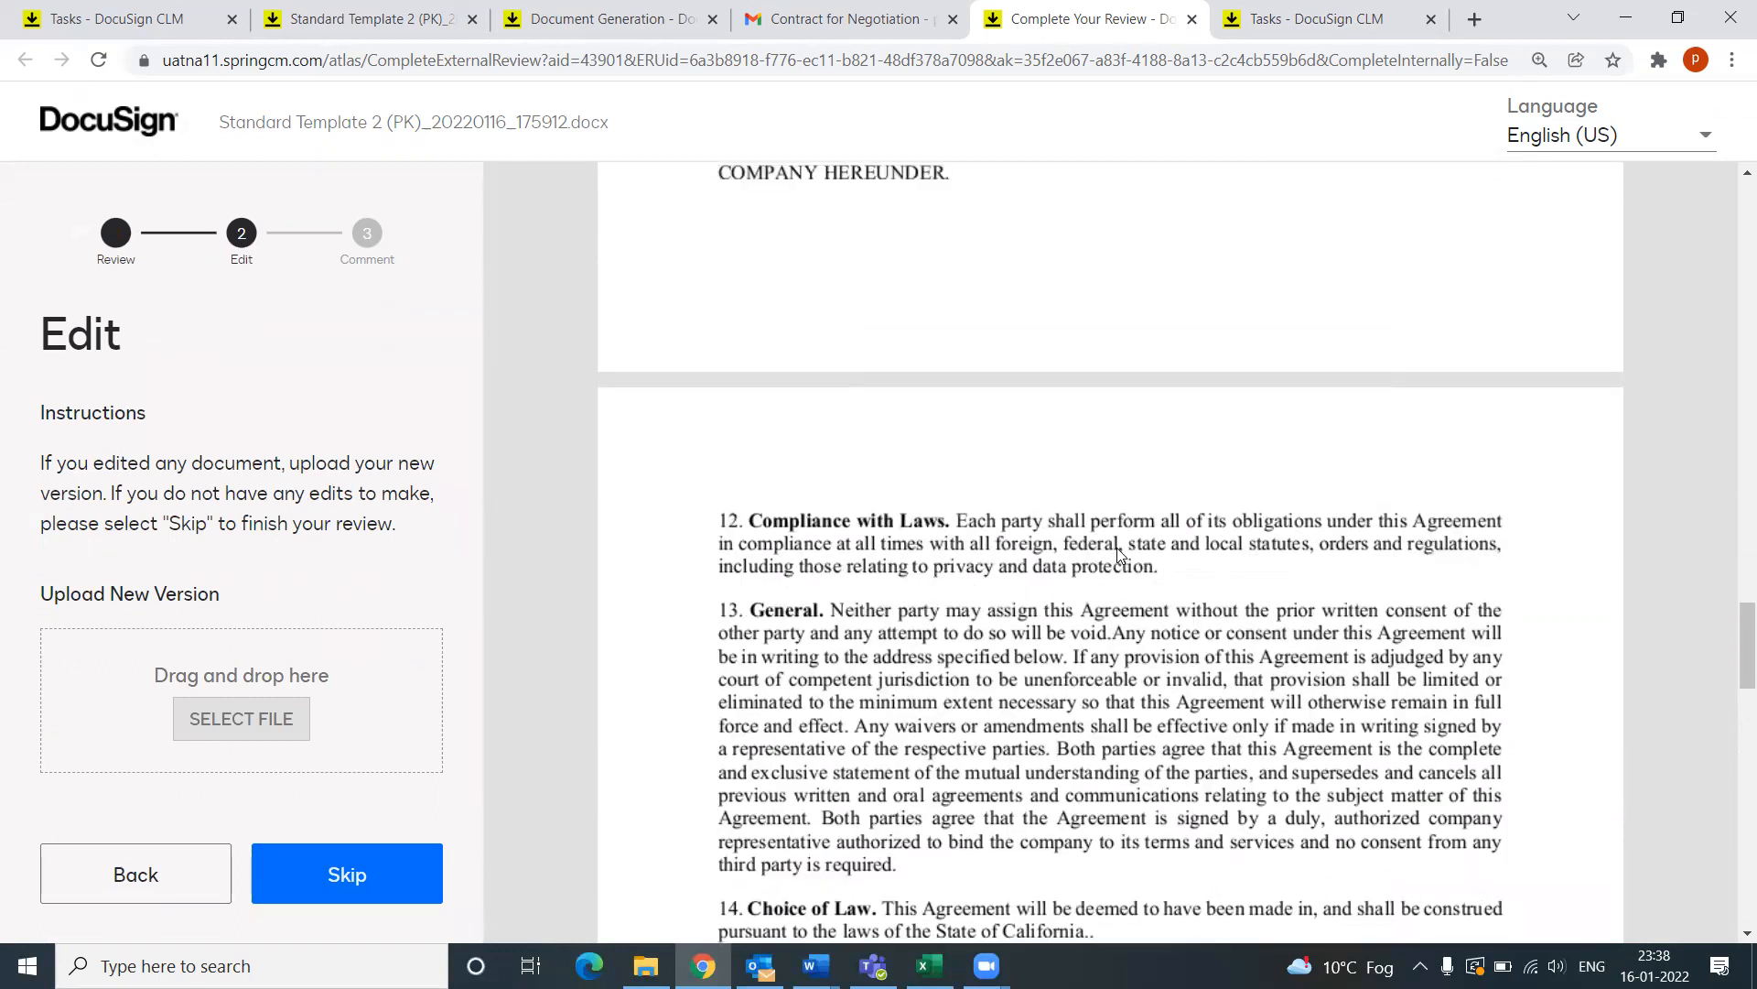
scroll(1098, 564, "down", 3)
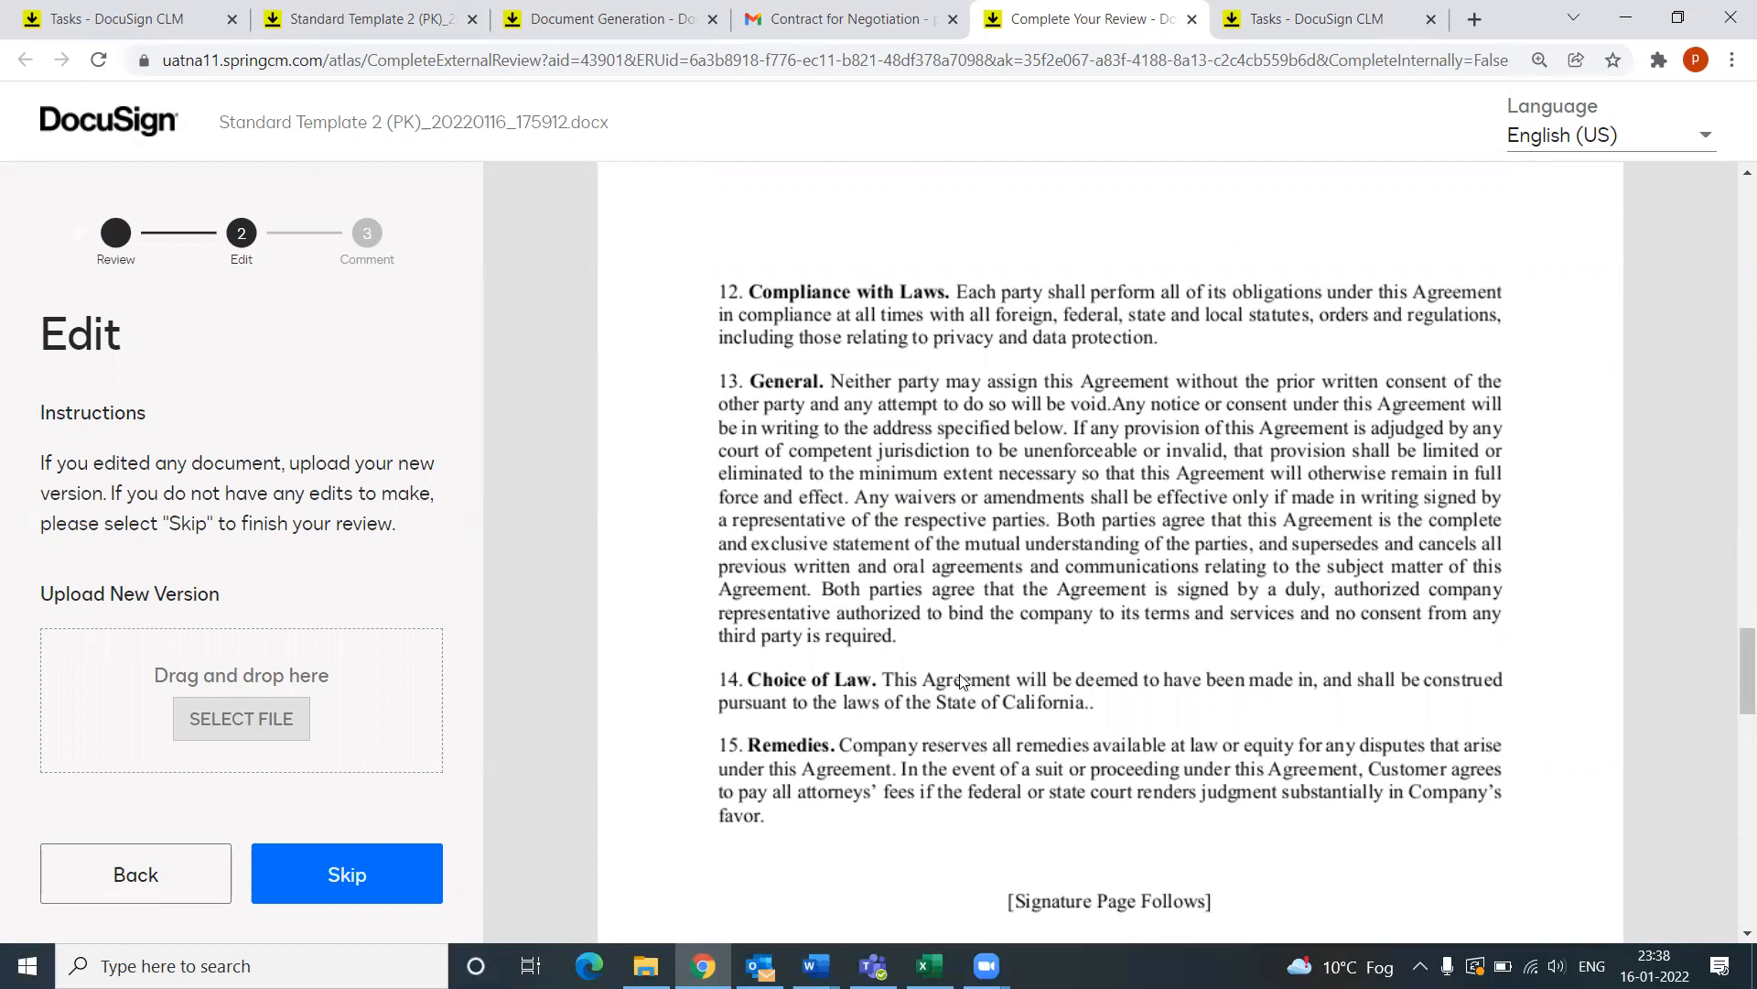
scroll(961, 682, "up", 1)
Step: Finish the edit stage and complete the external review with the comment 'Looks good!'
left_click(357, 881)
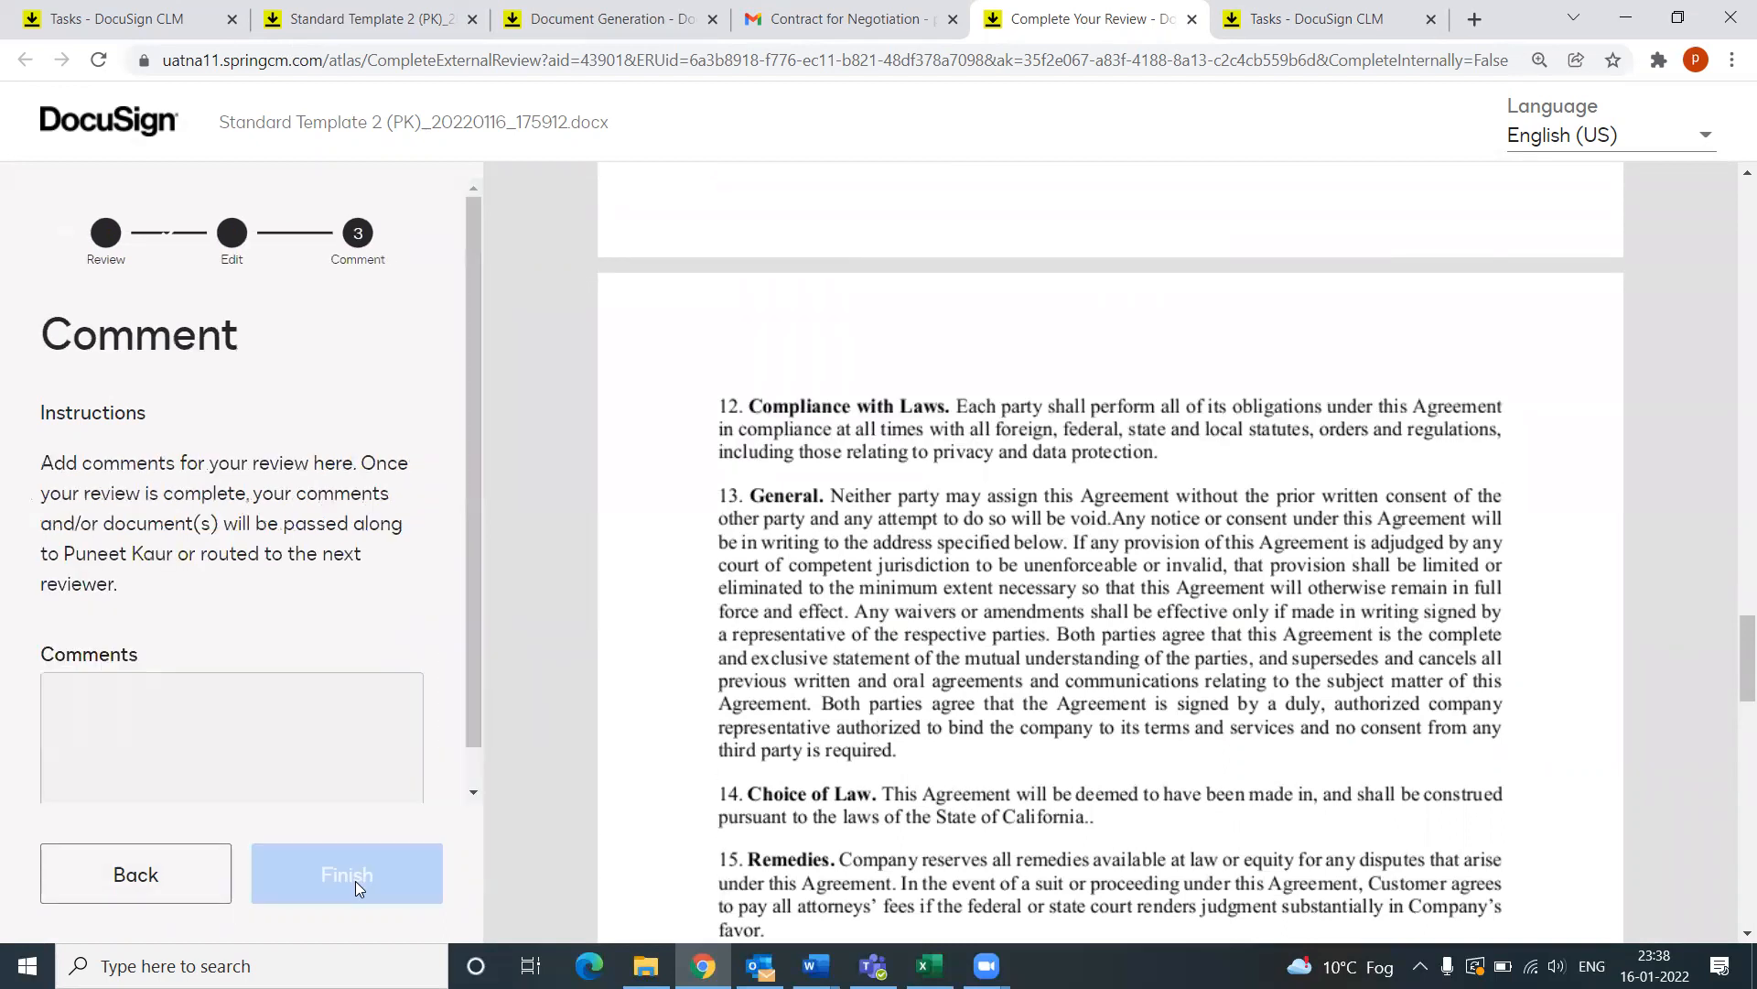
left_click(192, 693)
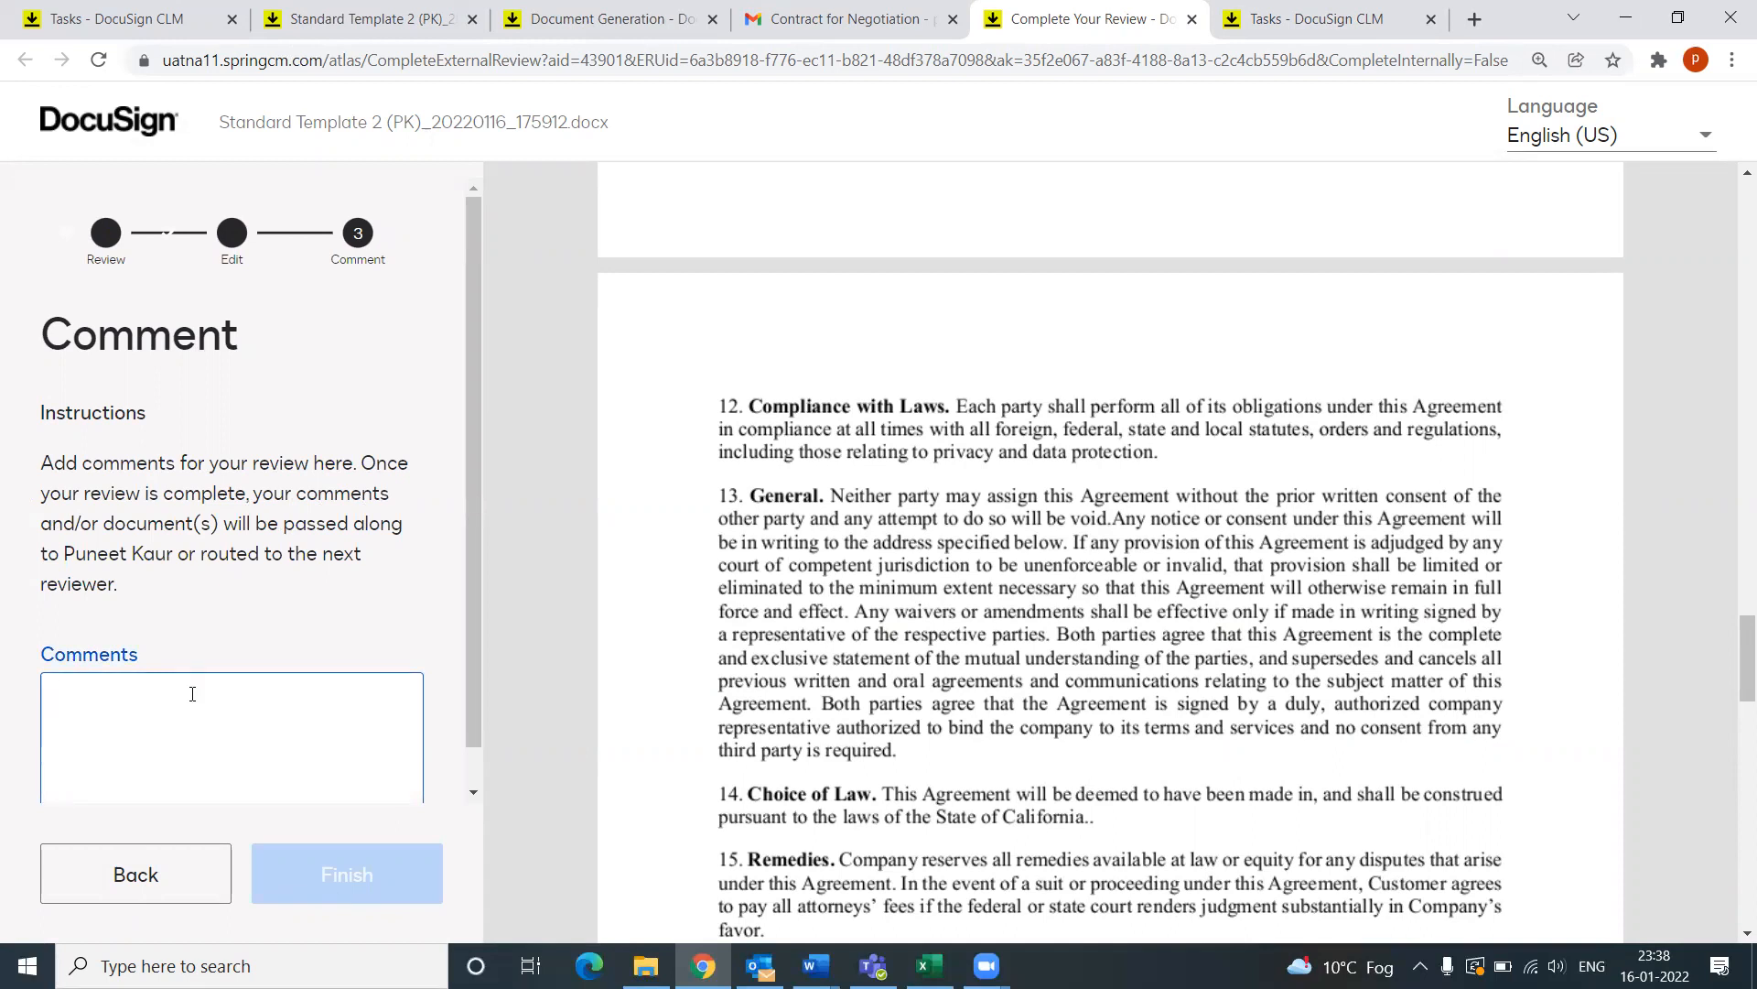
type("Seems")
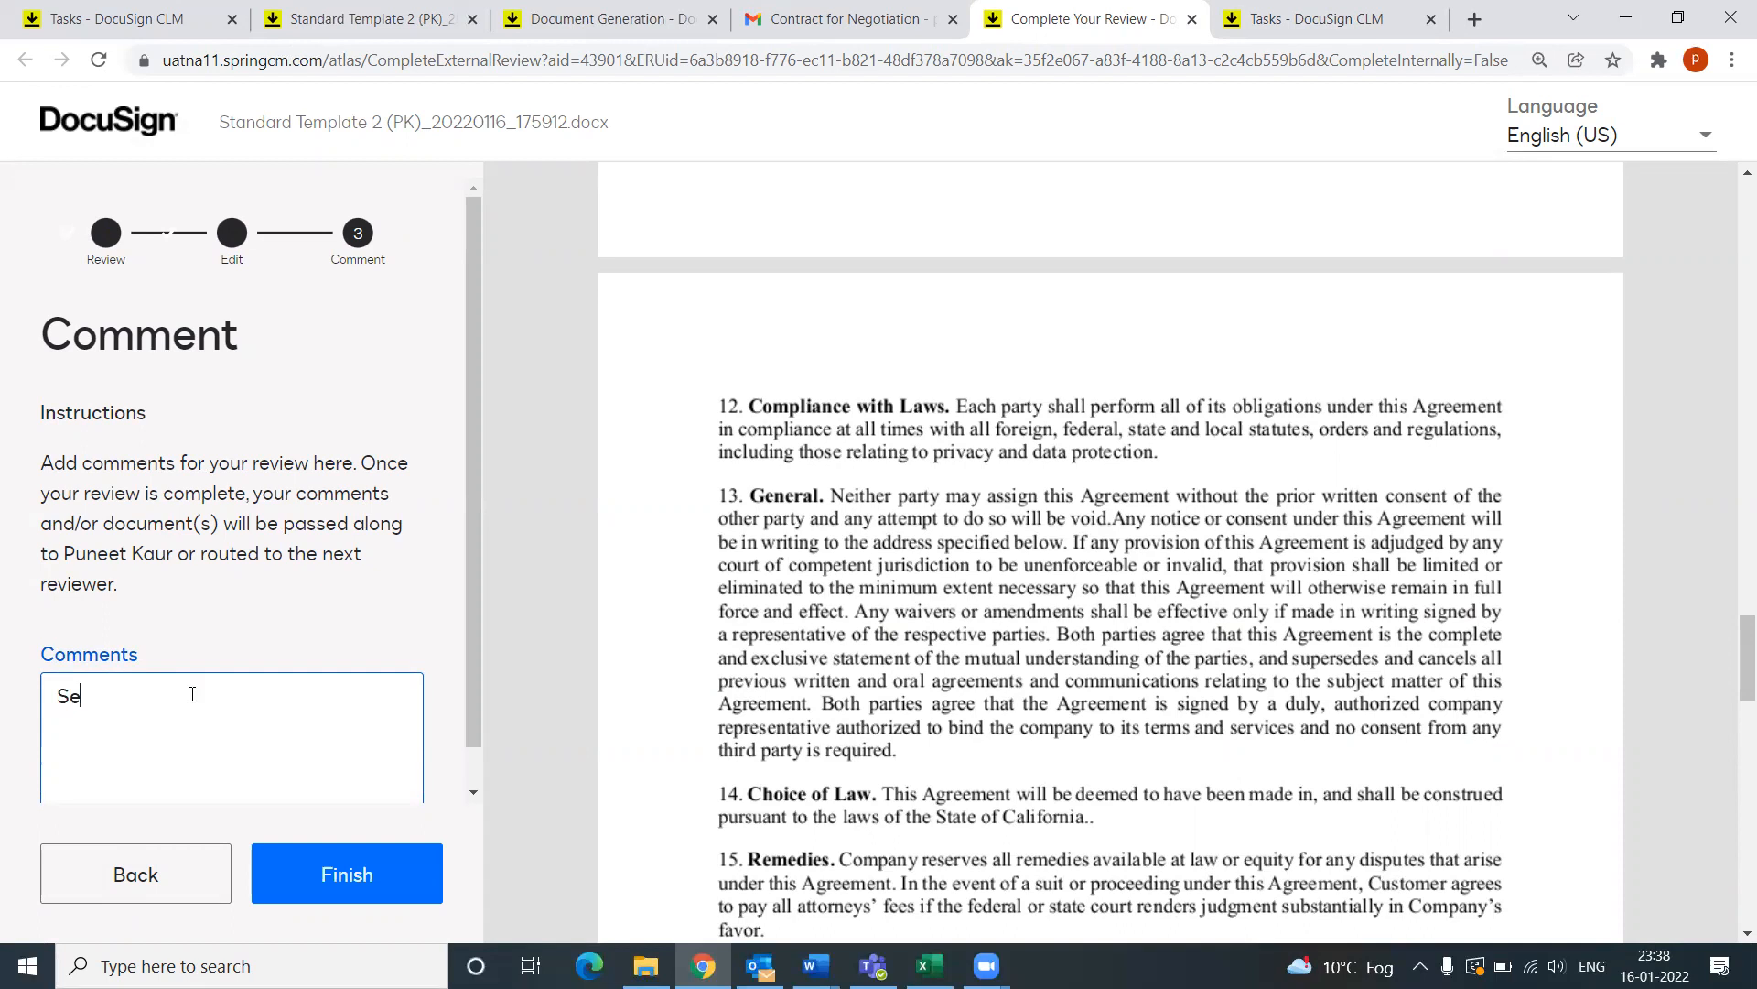
key("BackSpace")
key("BackSpace")
key("BackSpace")
key("BackSpace")
key("BackSpace")
type("Looks good!")
left_click(349, 880)
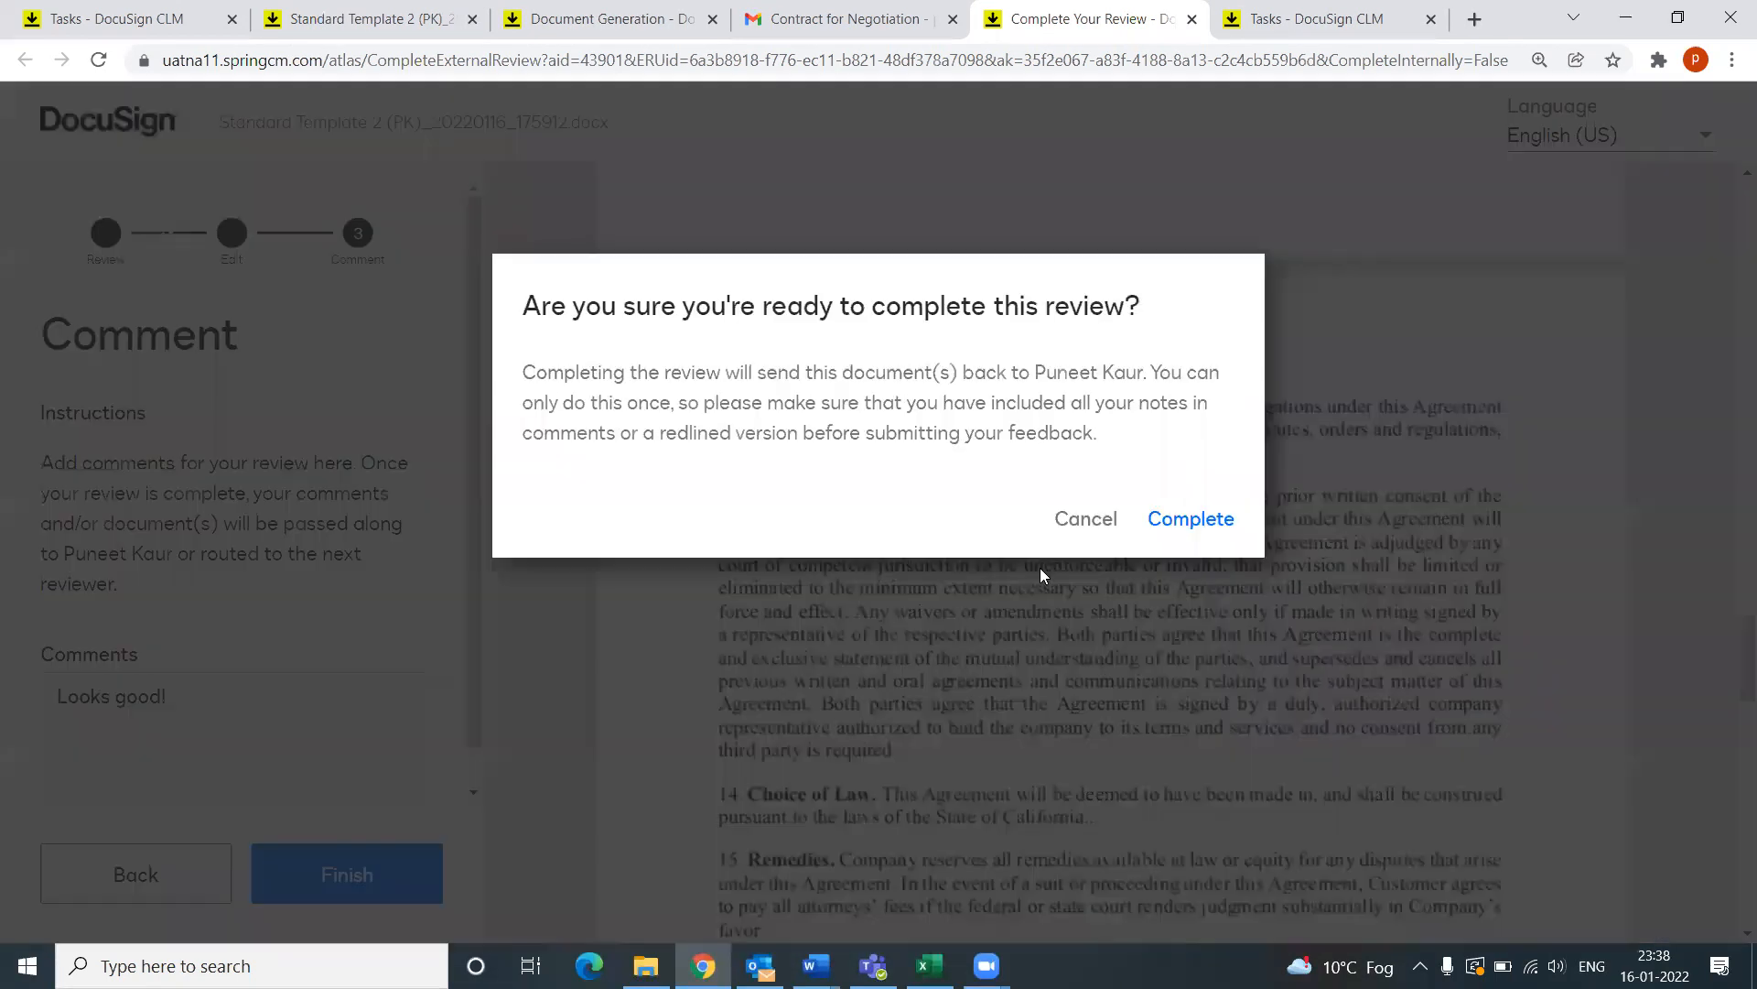
left_click(1188, 522)
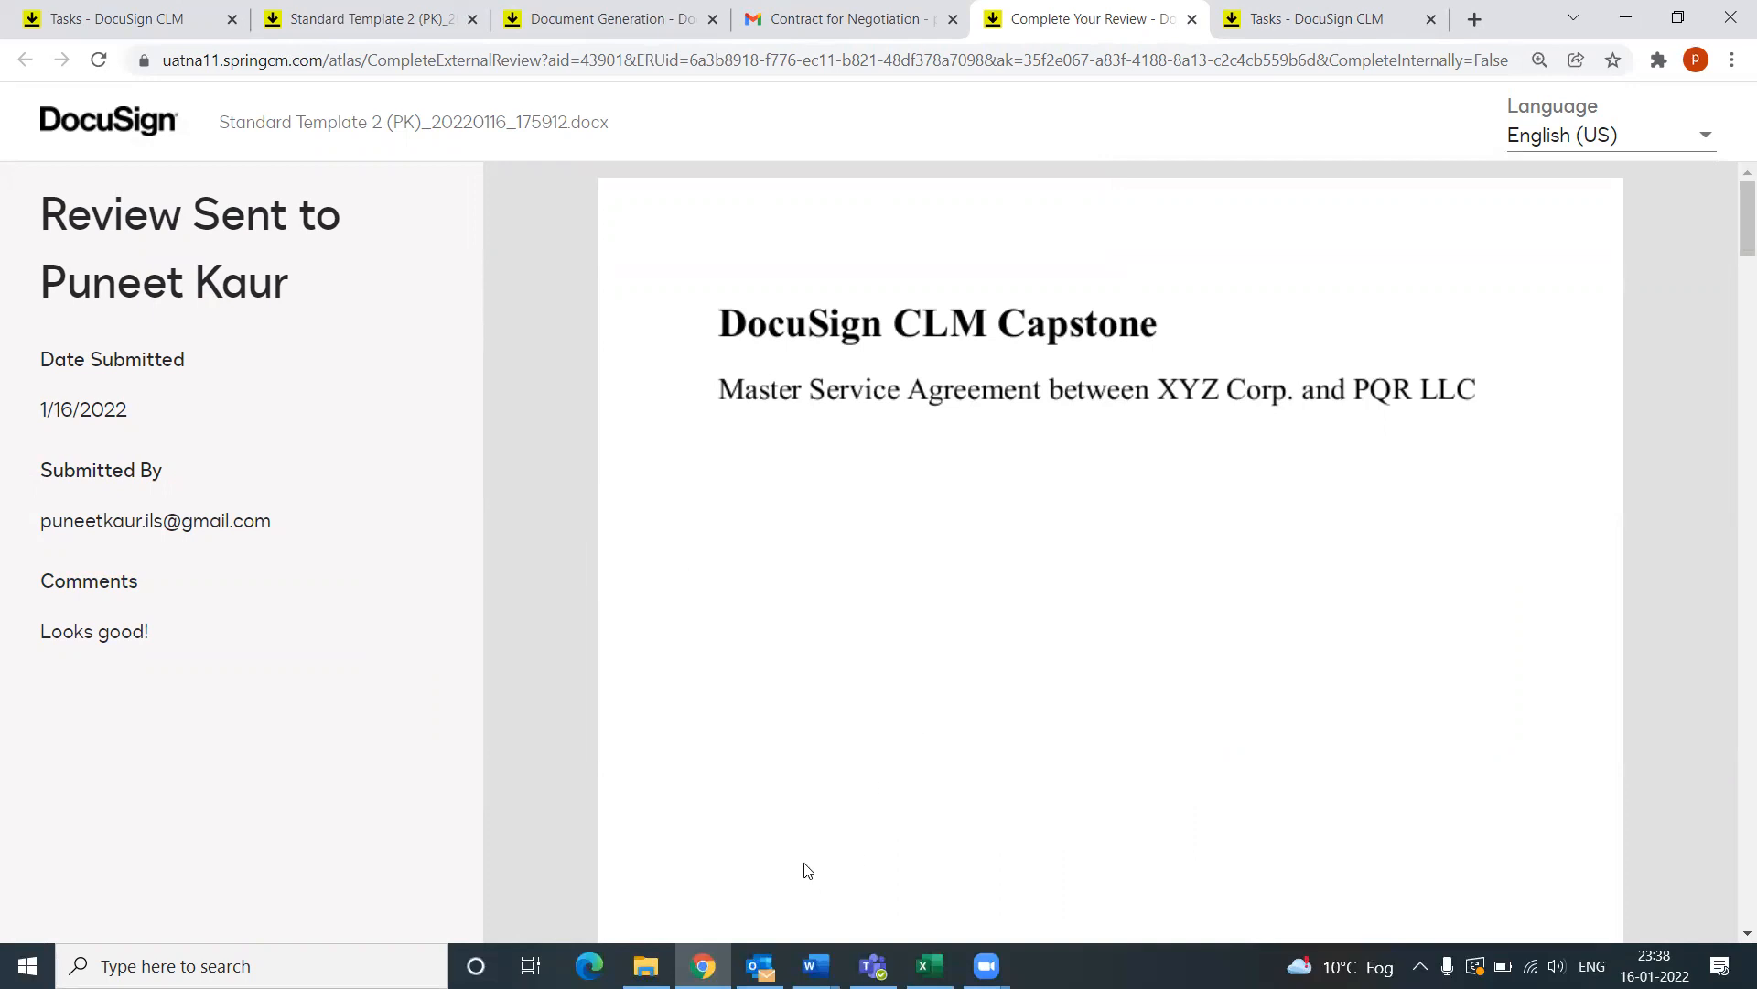
left_click(357, 20)
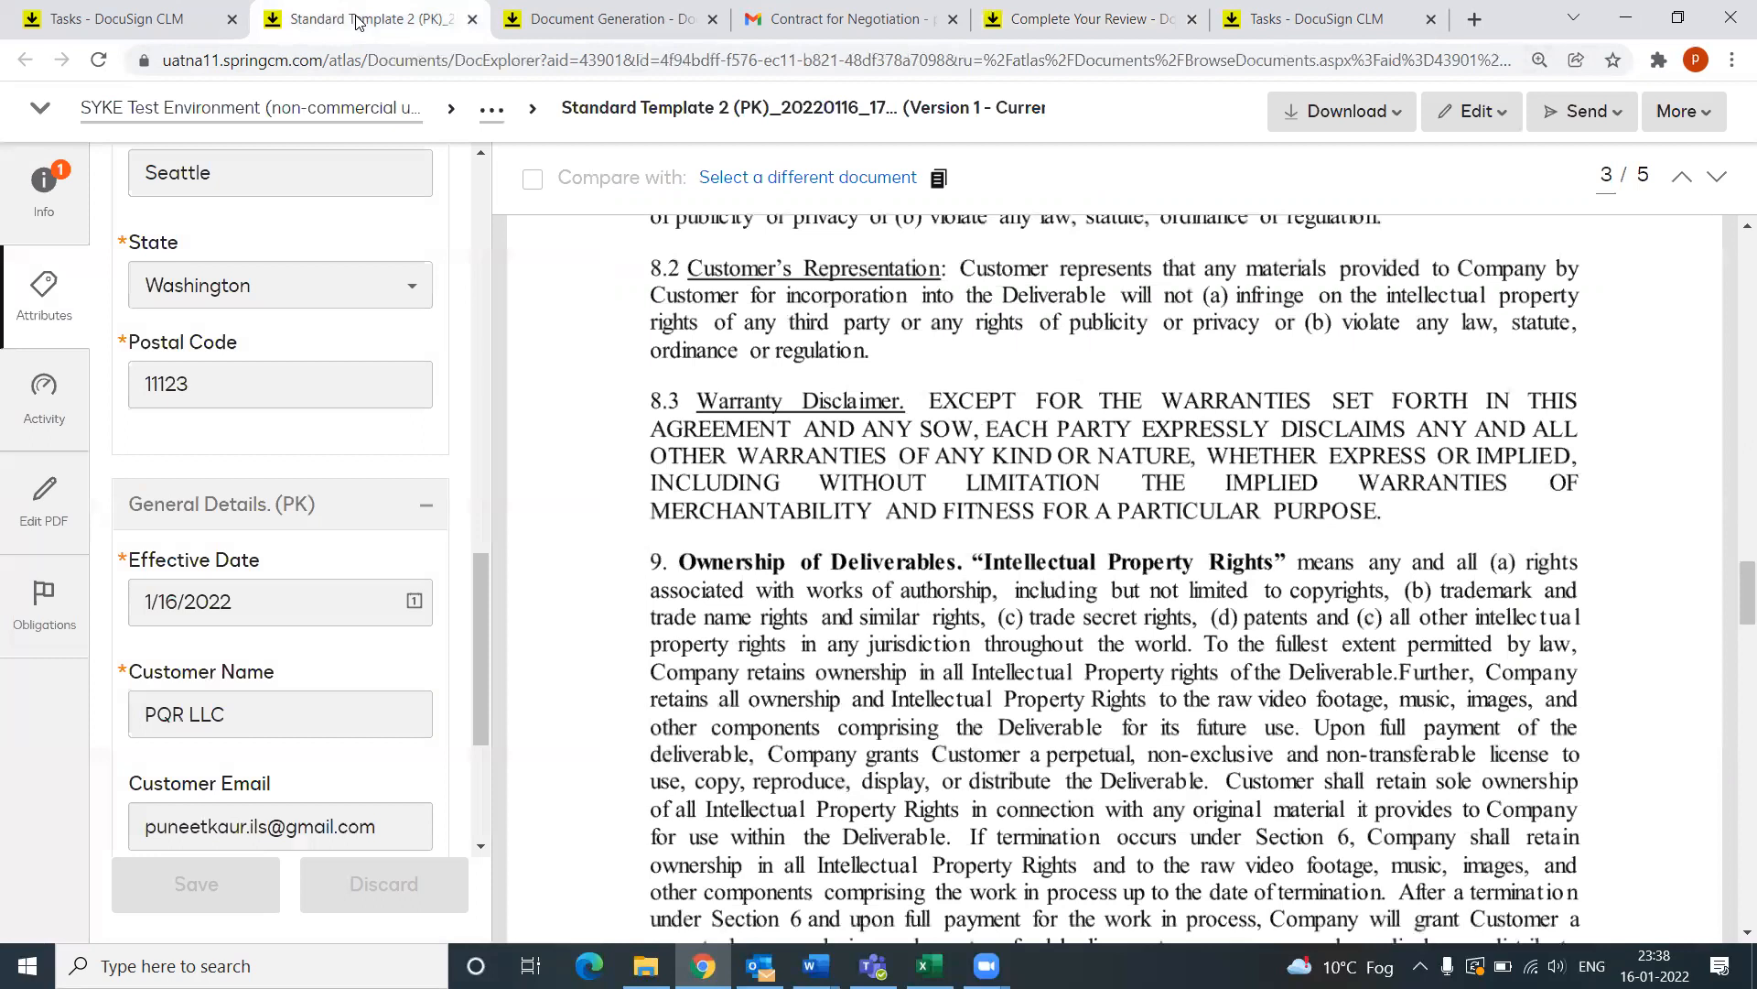
Step: Refresh My Tasks and open PQR LLC's 'Choose the Next Step' task to read the reviewer's comment
left_click(137, 18)
left_click(737, 128)
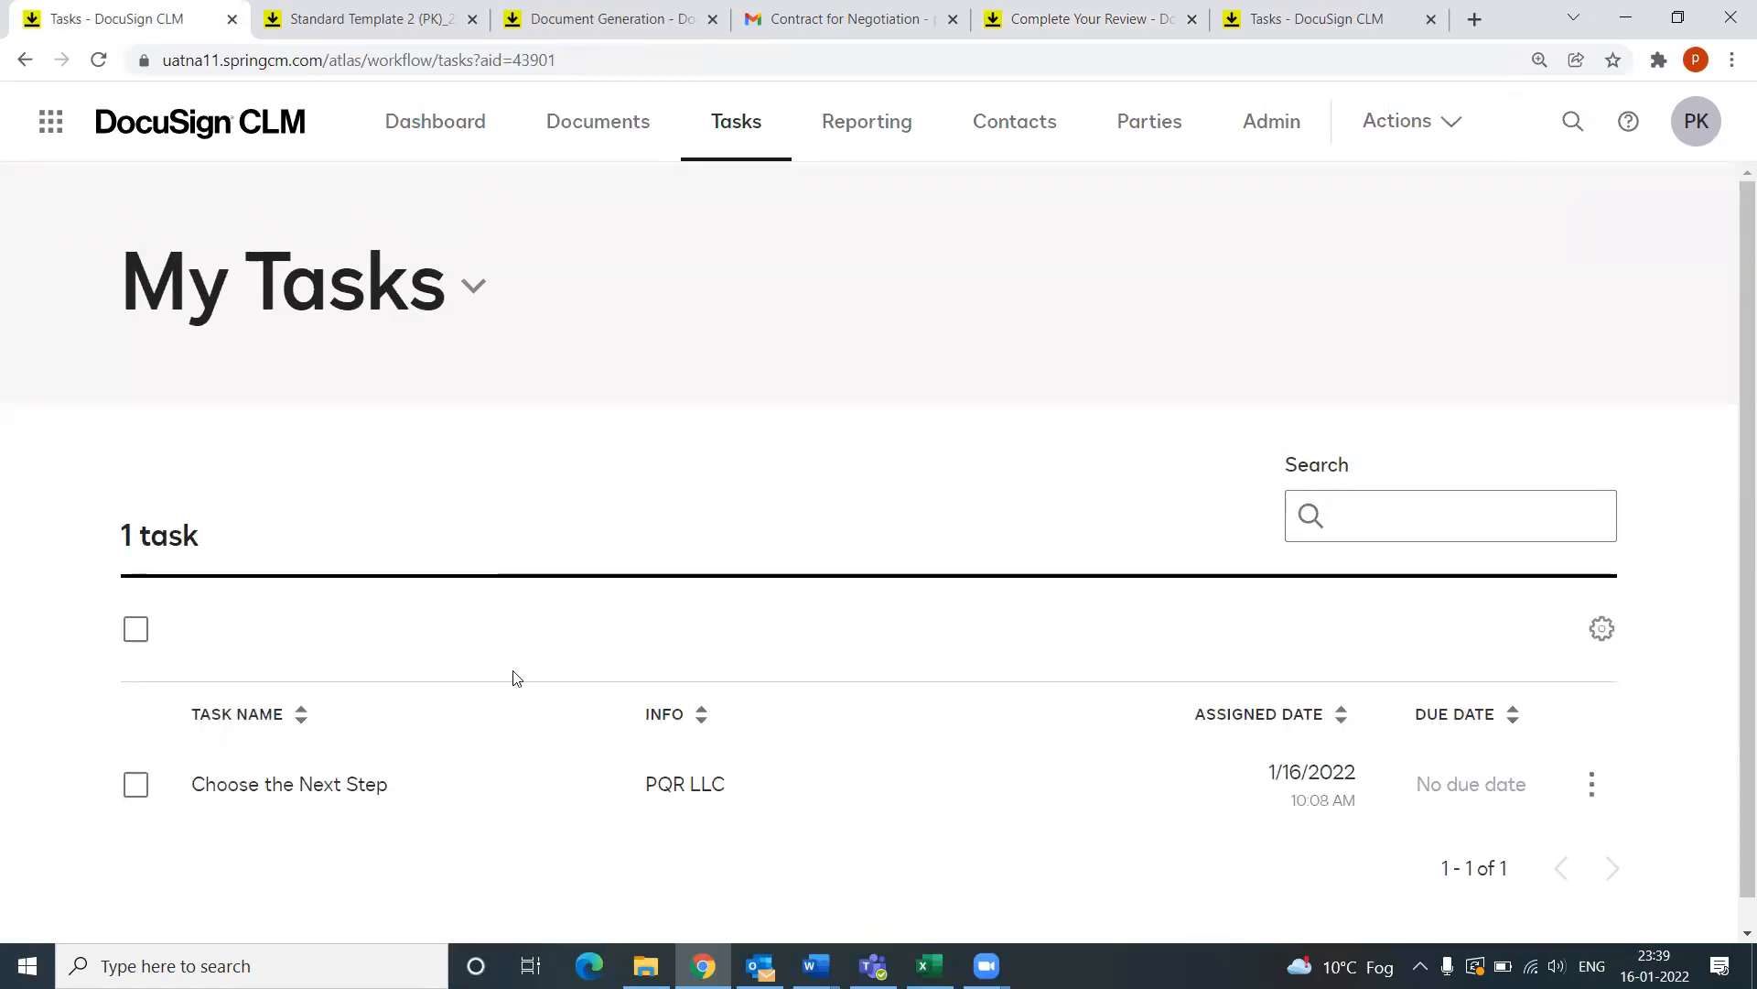
left_click(323, 790)
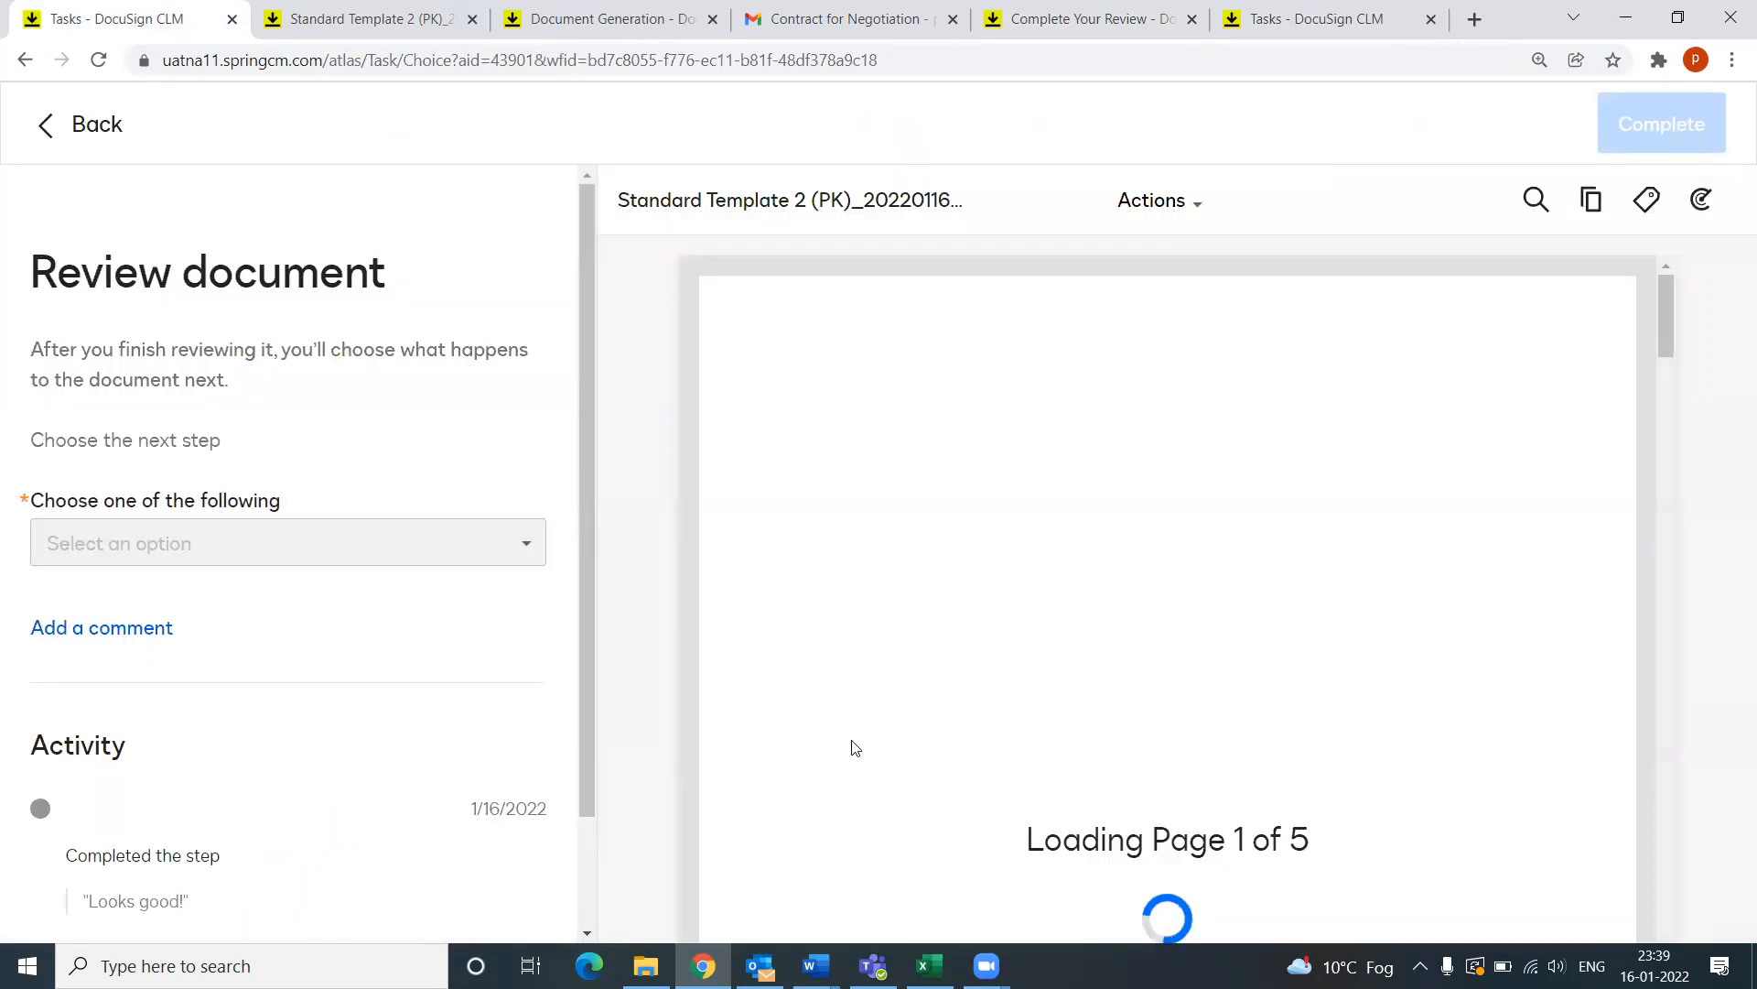
scroll(1004, 694, "down", 10)
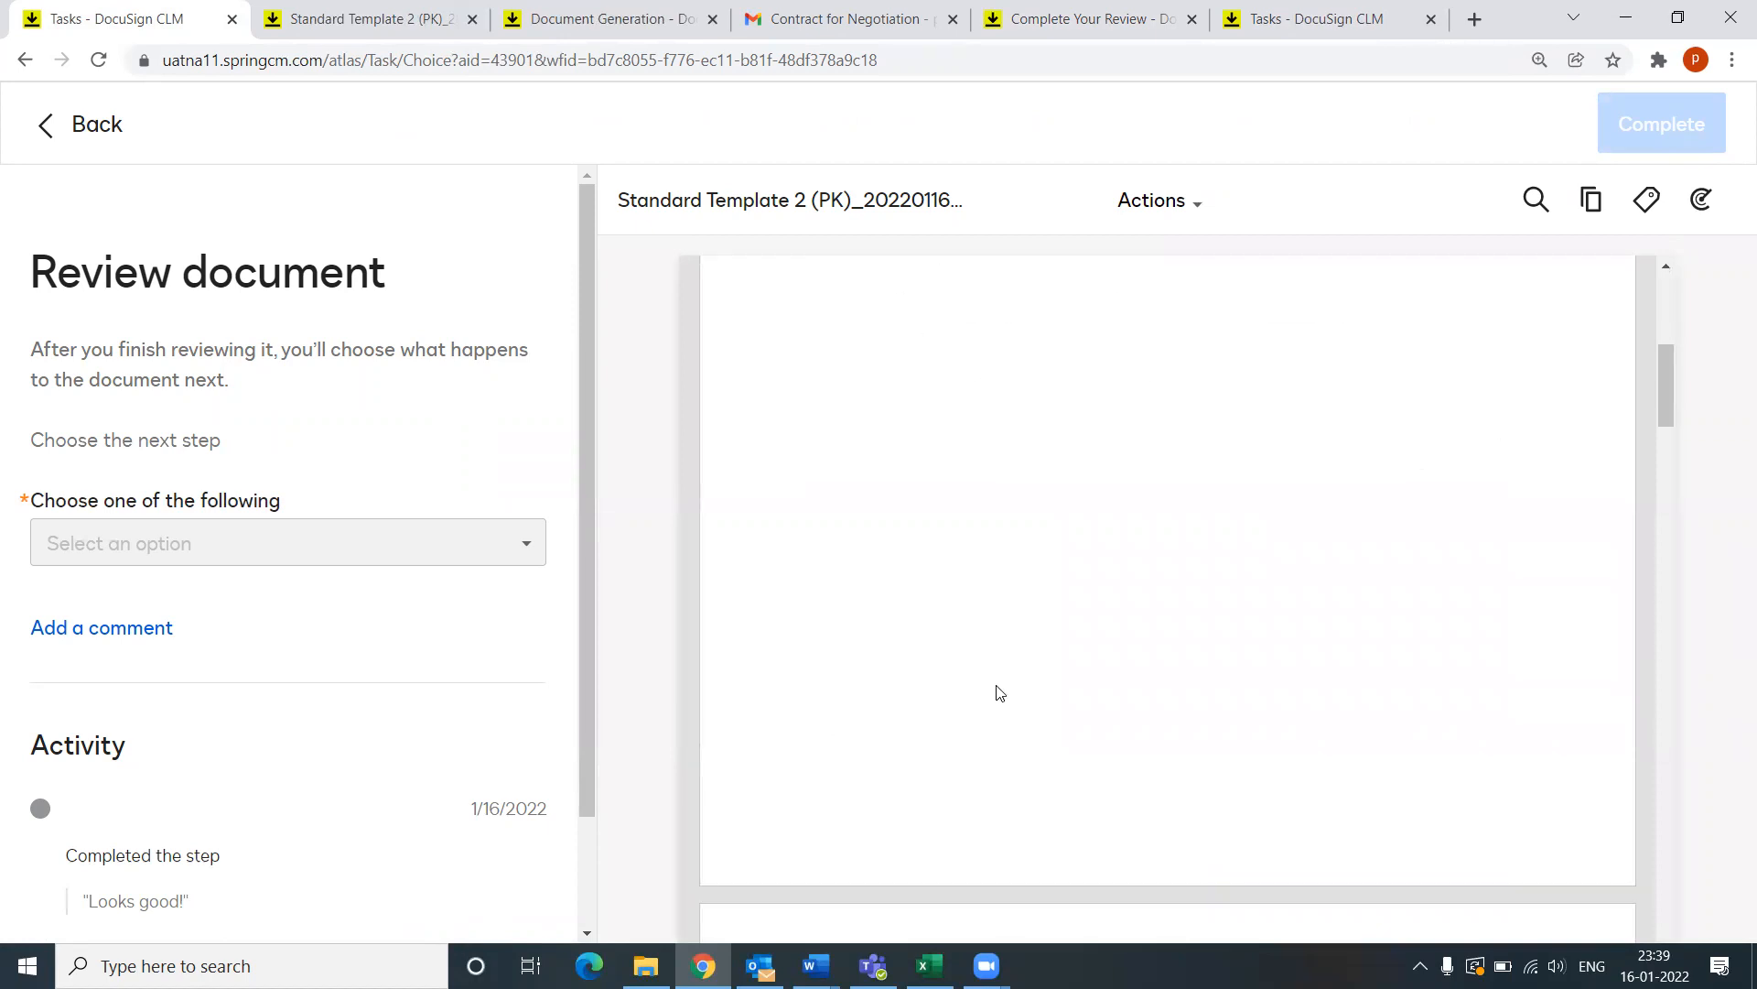
scroll(121, 759, "down", 2)
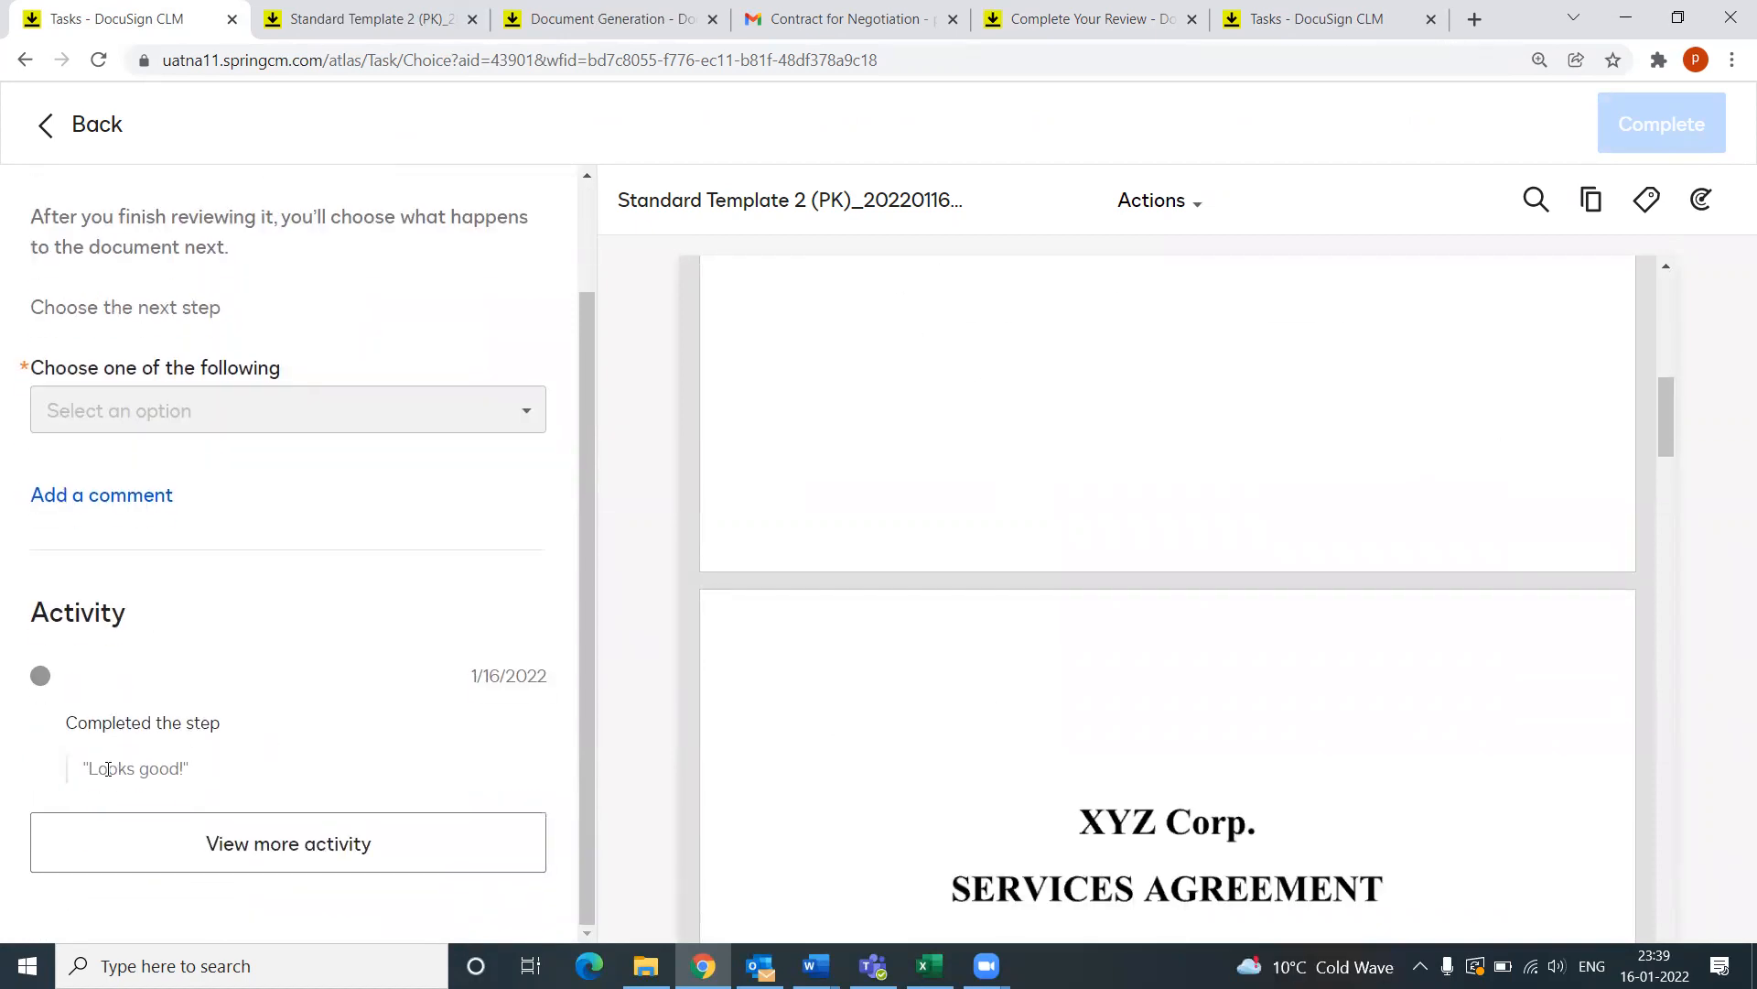
left_click(760, 966)
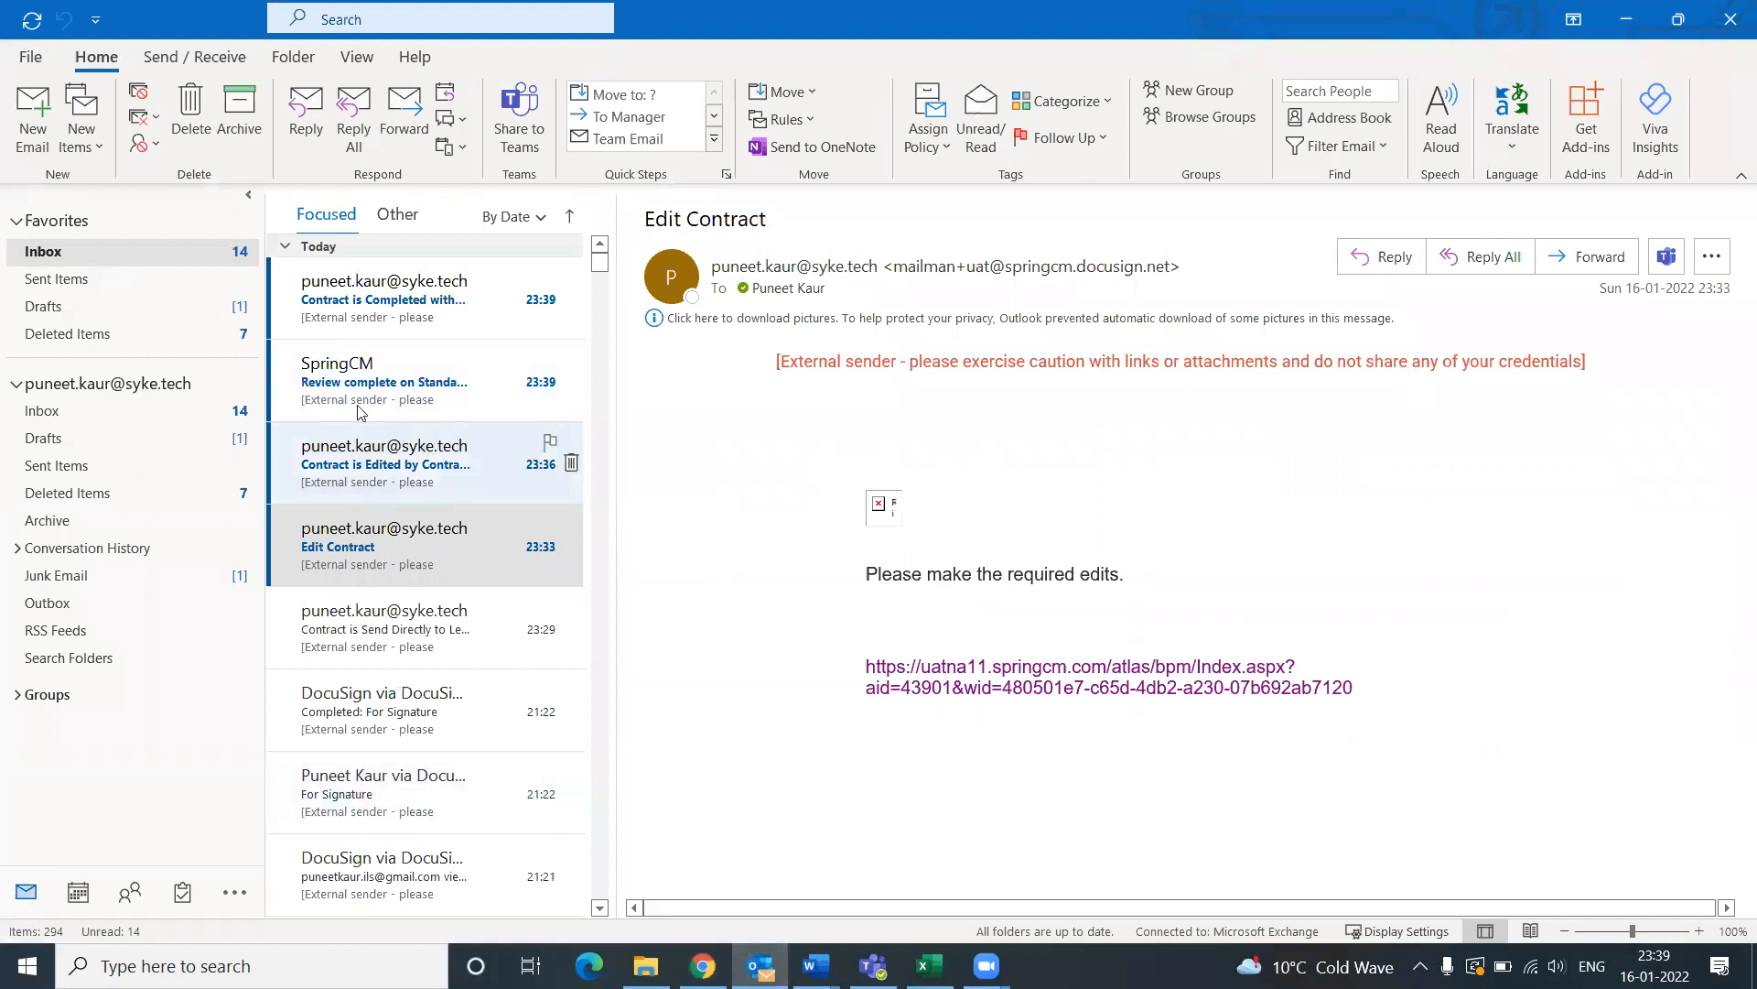
Step: Read the 'Contract is Edited by Contract Editor' and review-complete notification emails
left_click(339, 473)
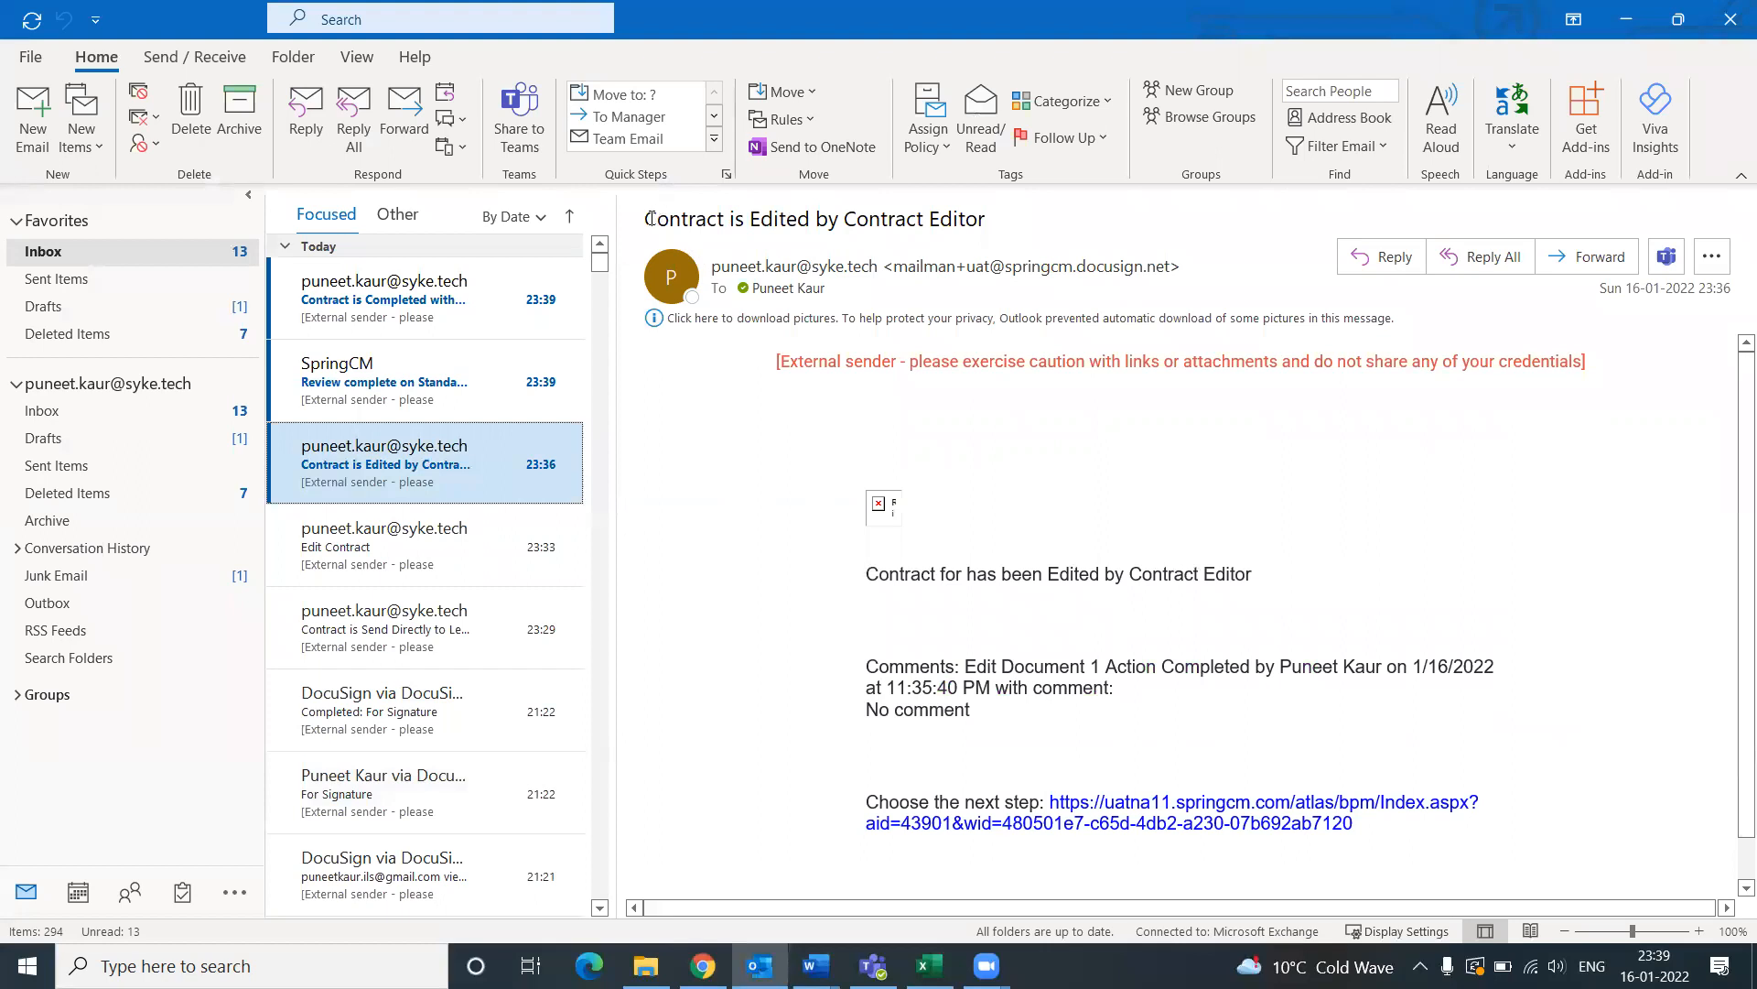
left_click_drag(651, 217, 1000, 229)
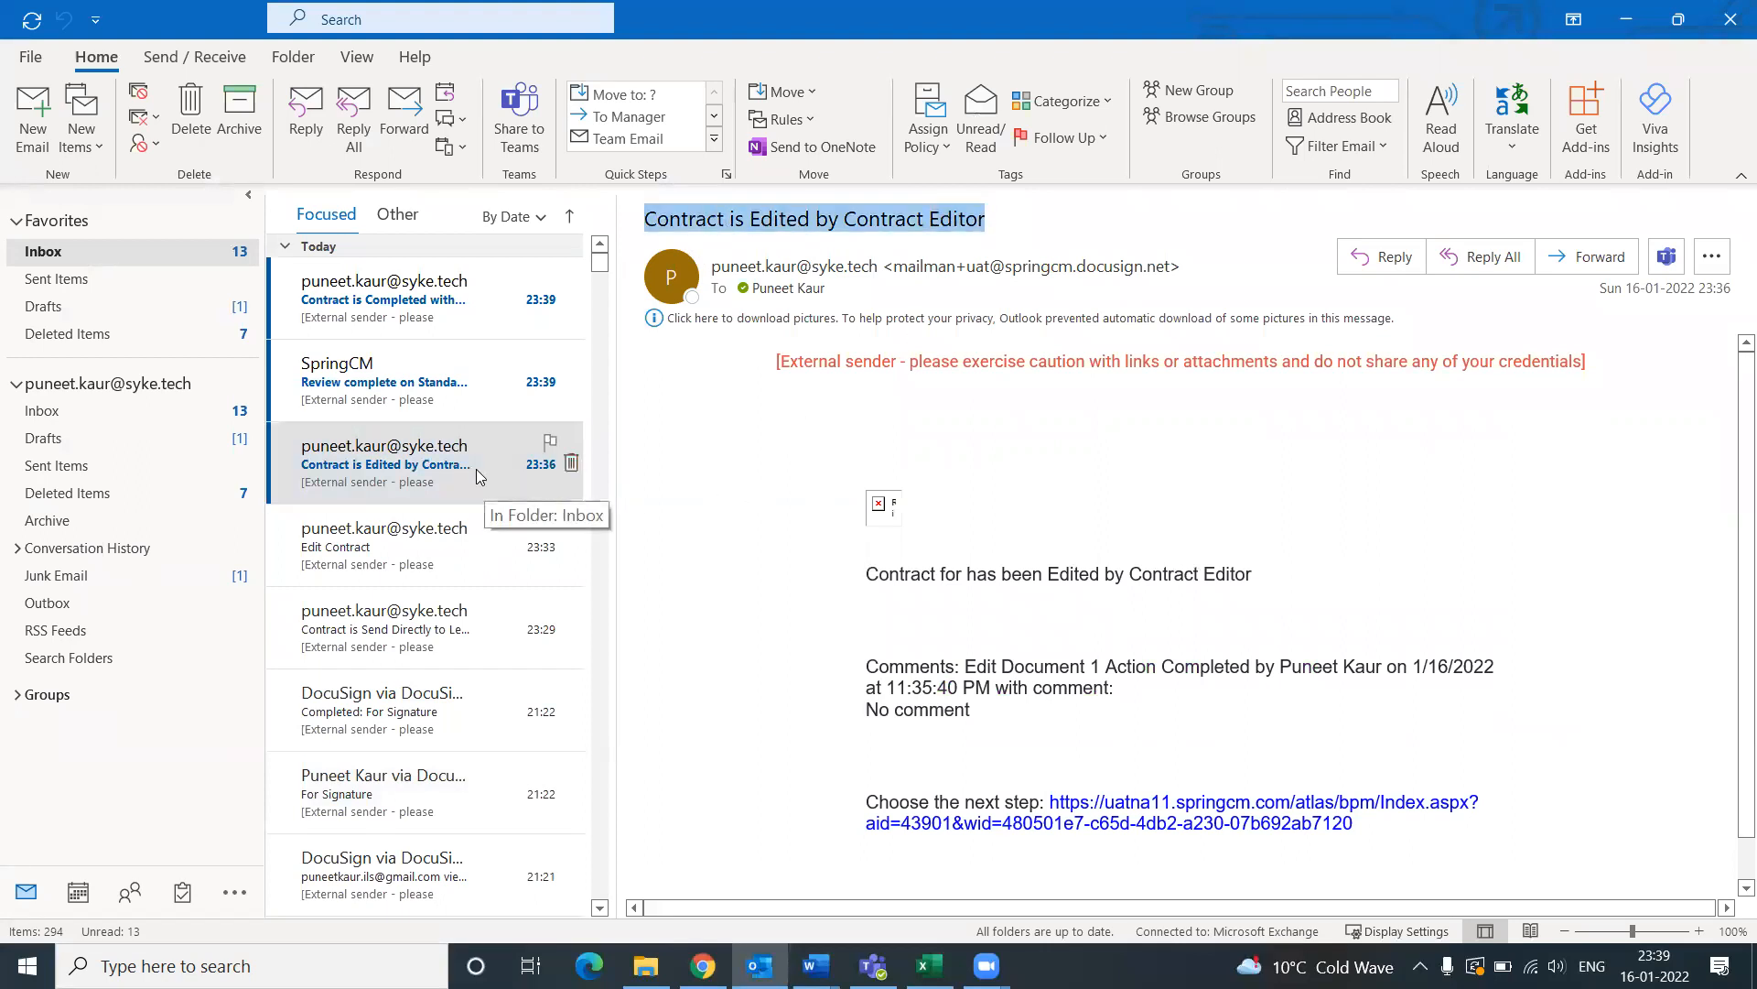
left_click(398, 392)
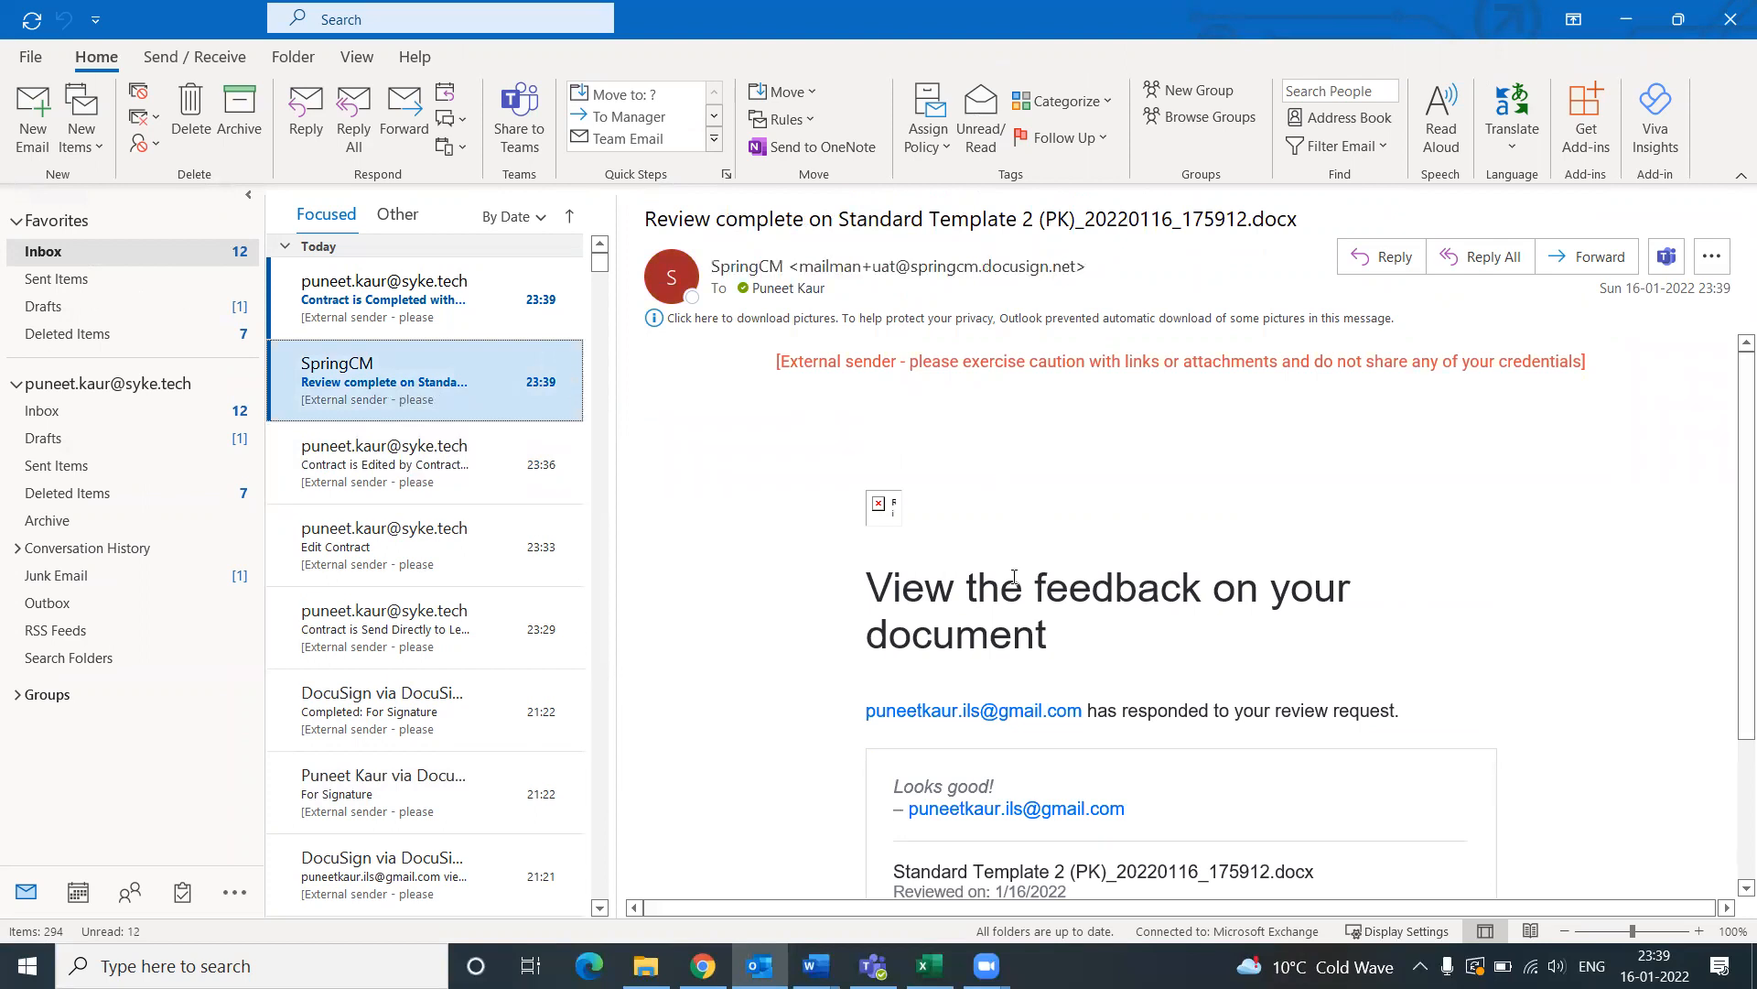
scroll(1015, 577, "down", 1)
scroll(1014, 577, "up", 1)
left_click_drag(644, 218, 1023, 220)
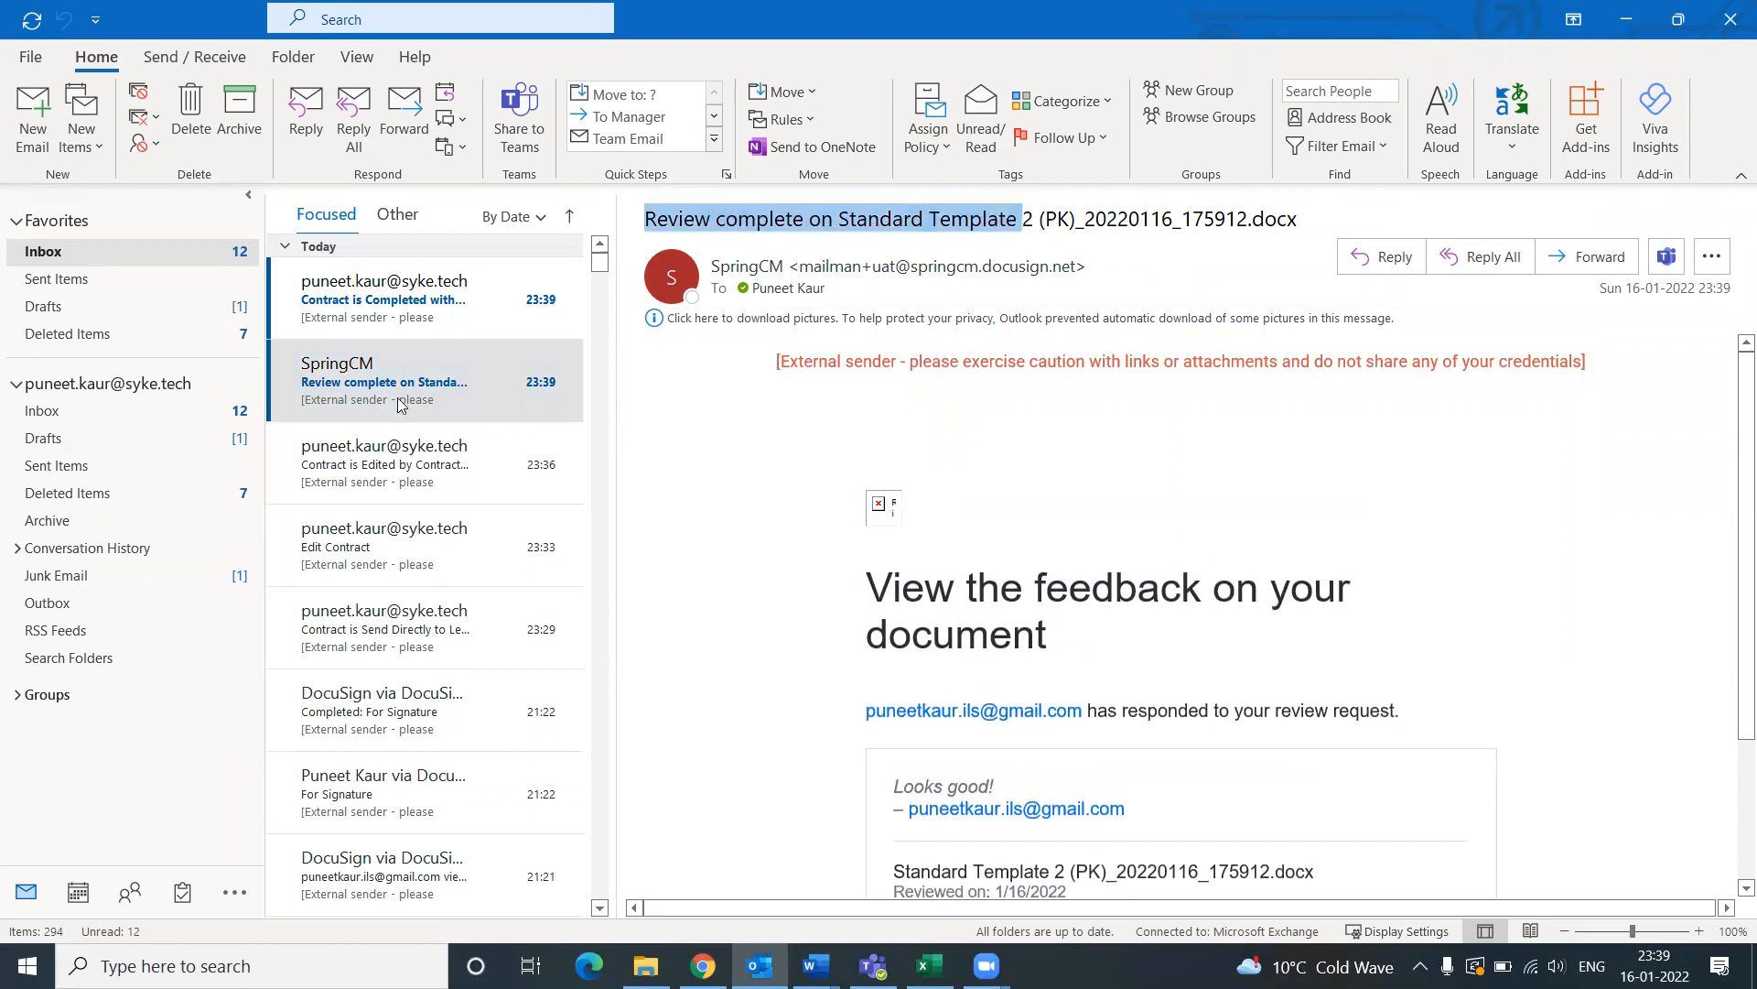
Step: Open 'Contract is Completed without Document', note the 'Looks good!' comment, and follow its next-step link
left_click(308, 316)
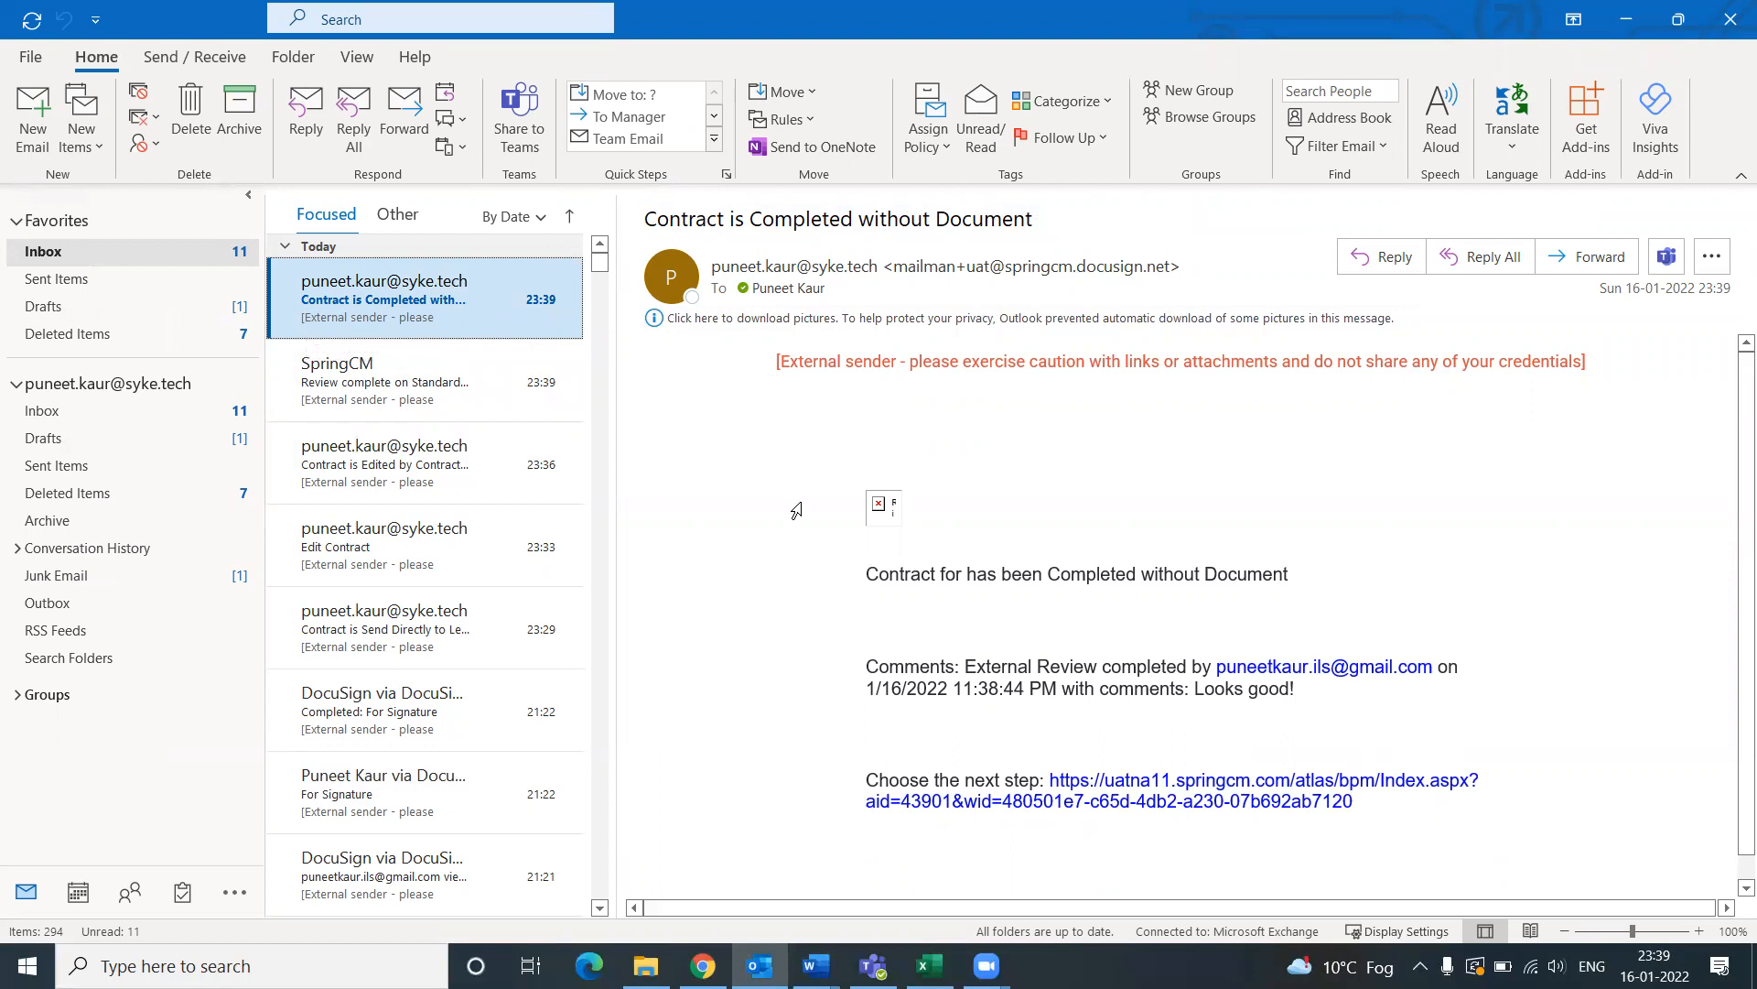
left_click(861, 219)
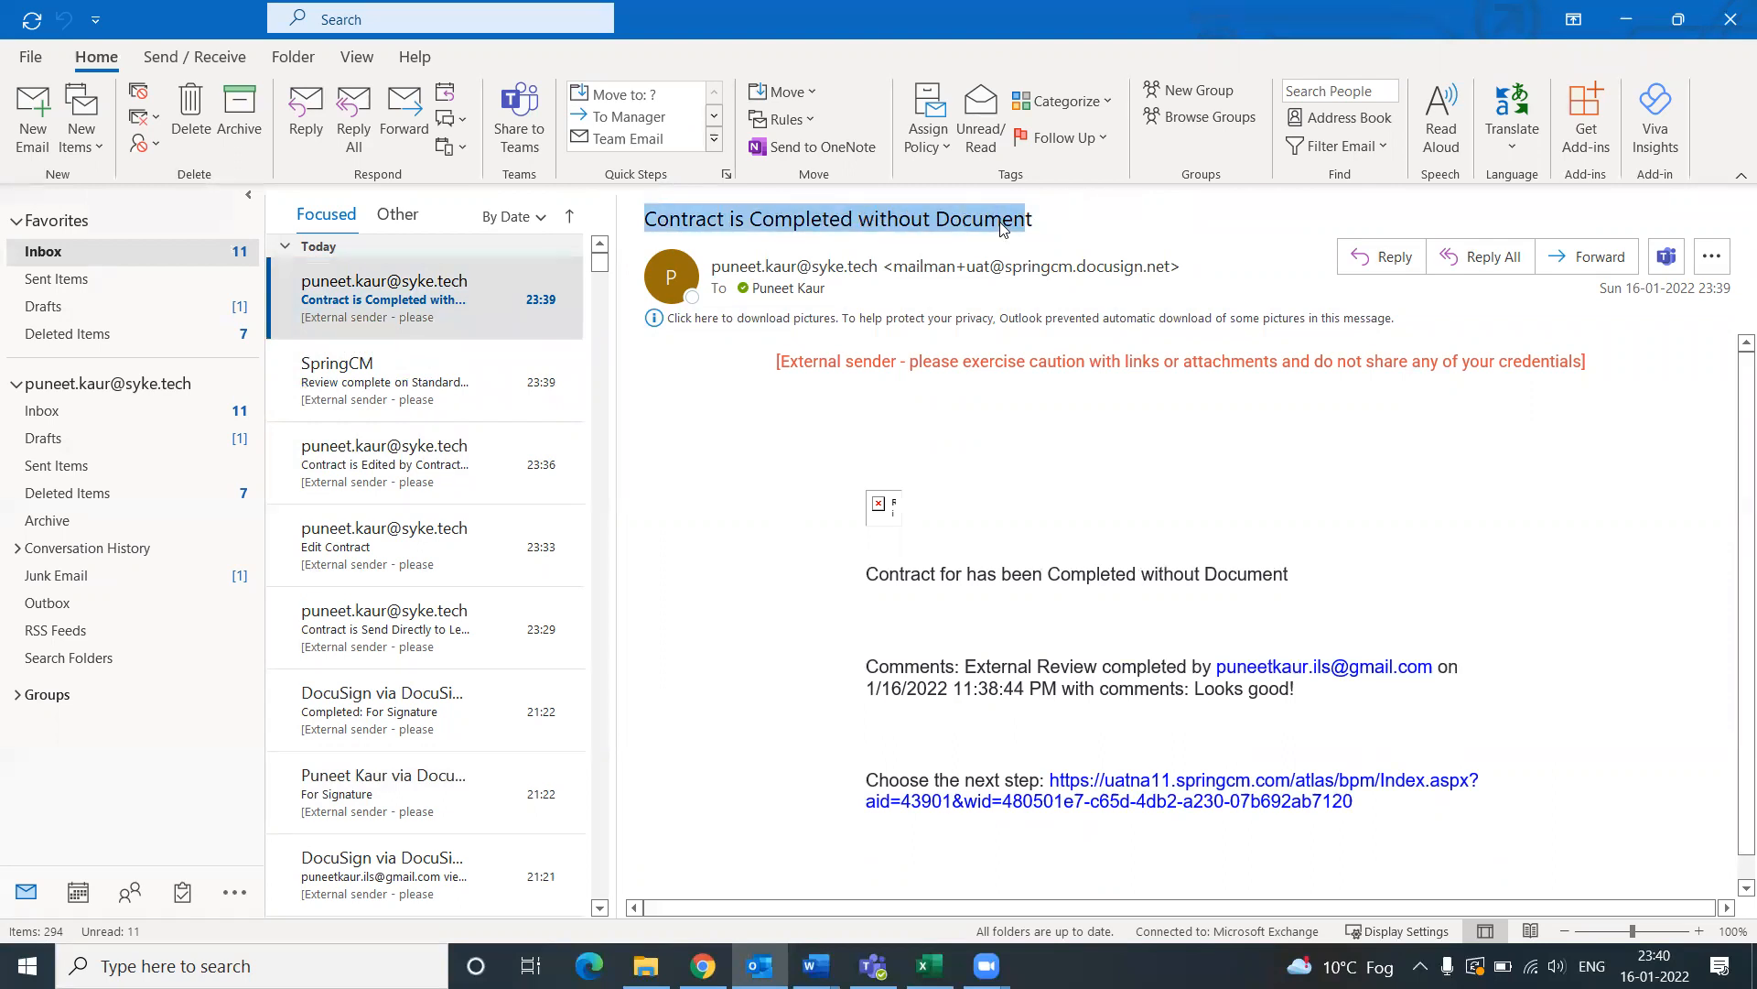
left_click_drag(920, 663, 1223, 689)
left_click(1306, 698)
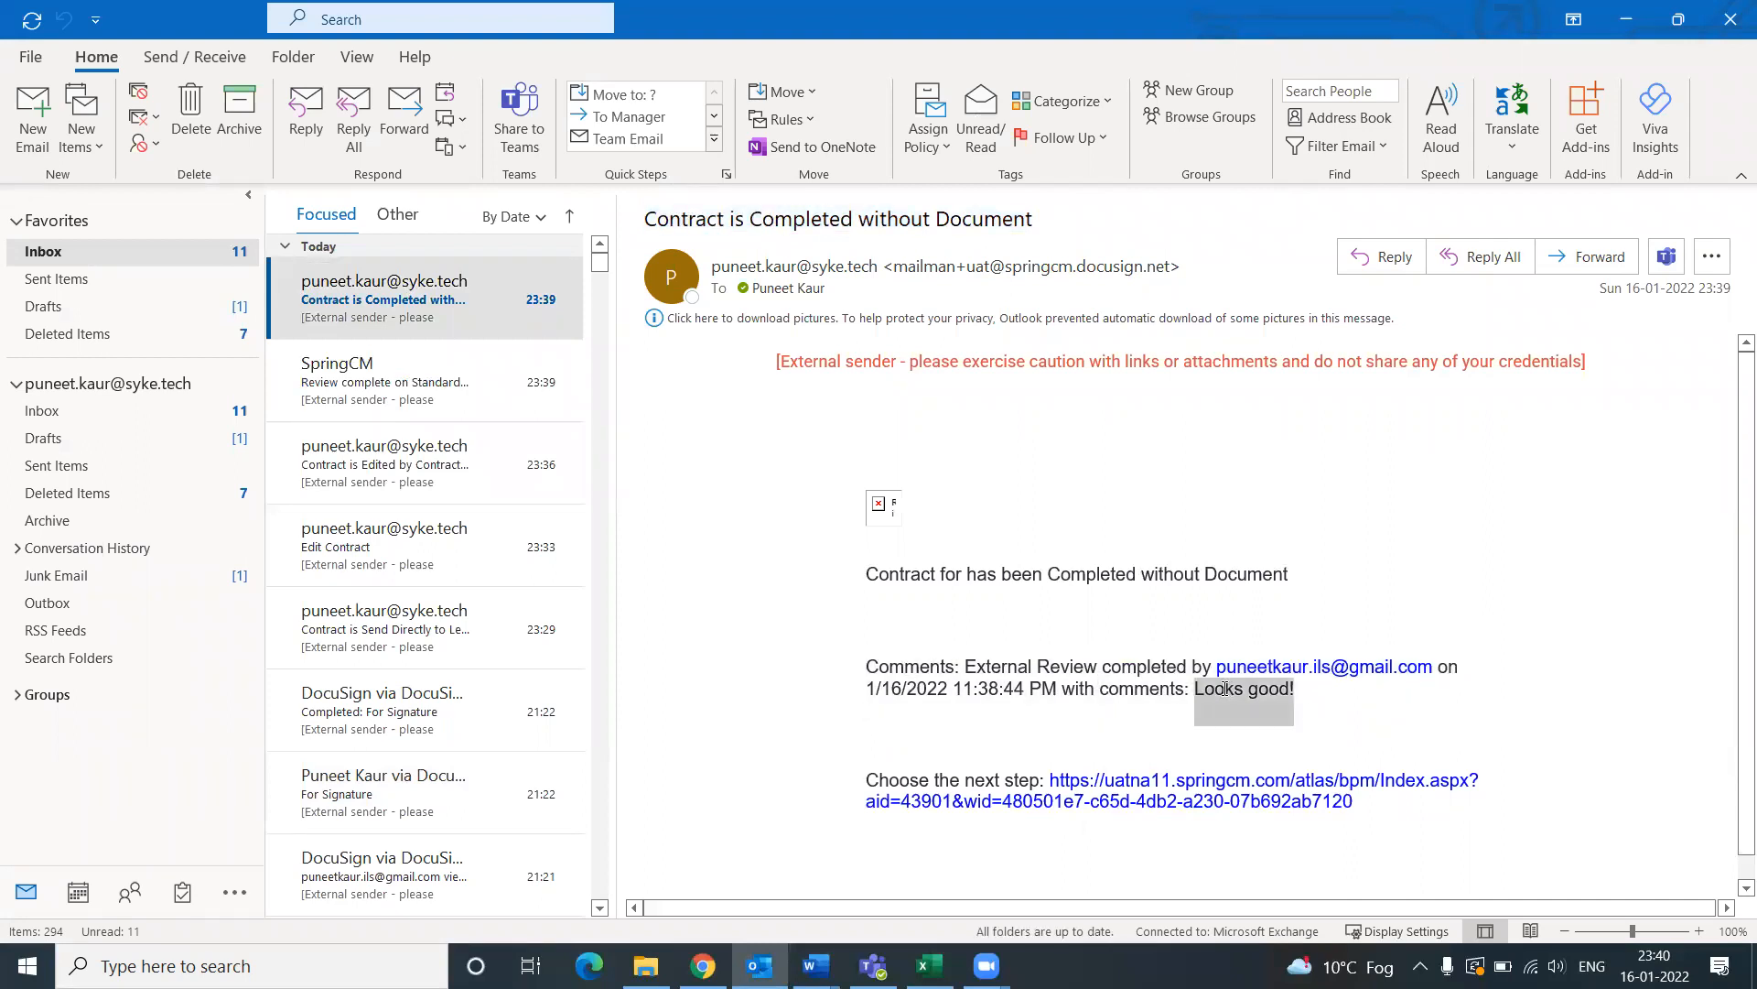
left_click(1107, 787)
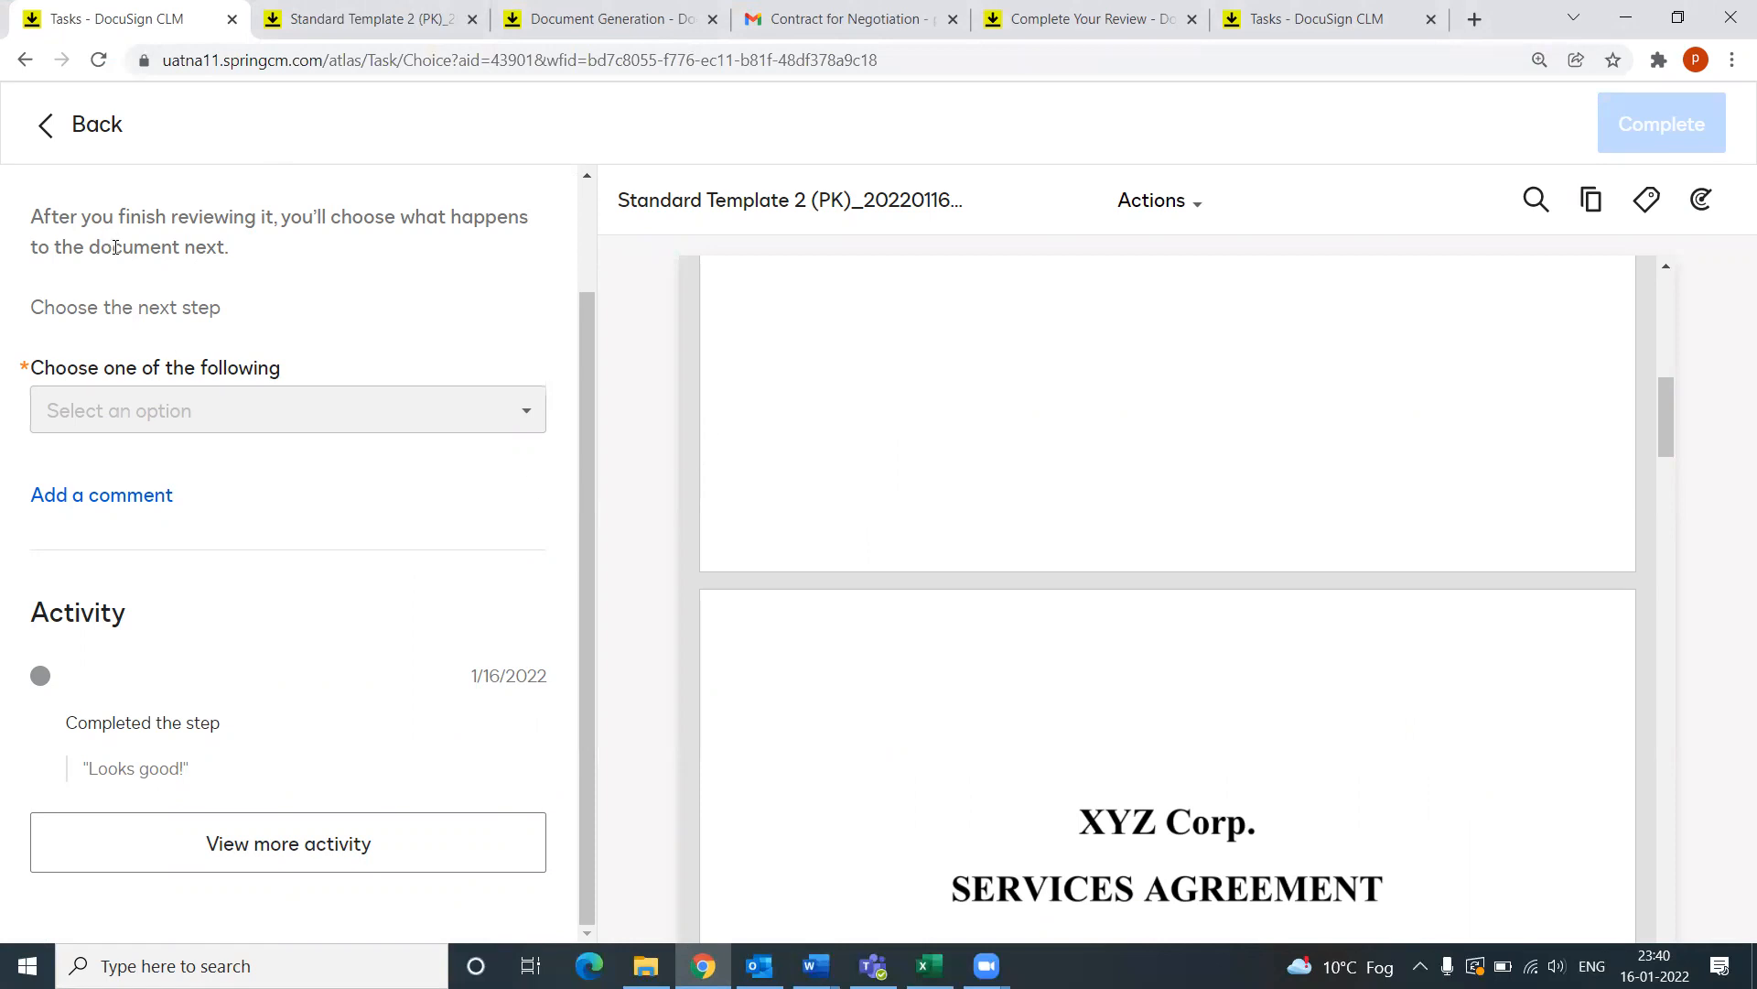
Step: Review the task's full activity history, including the 'Looks good!' comment
scroll(1027, 716, "down", 5)
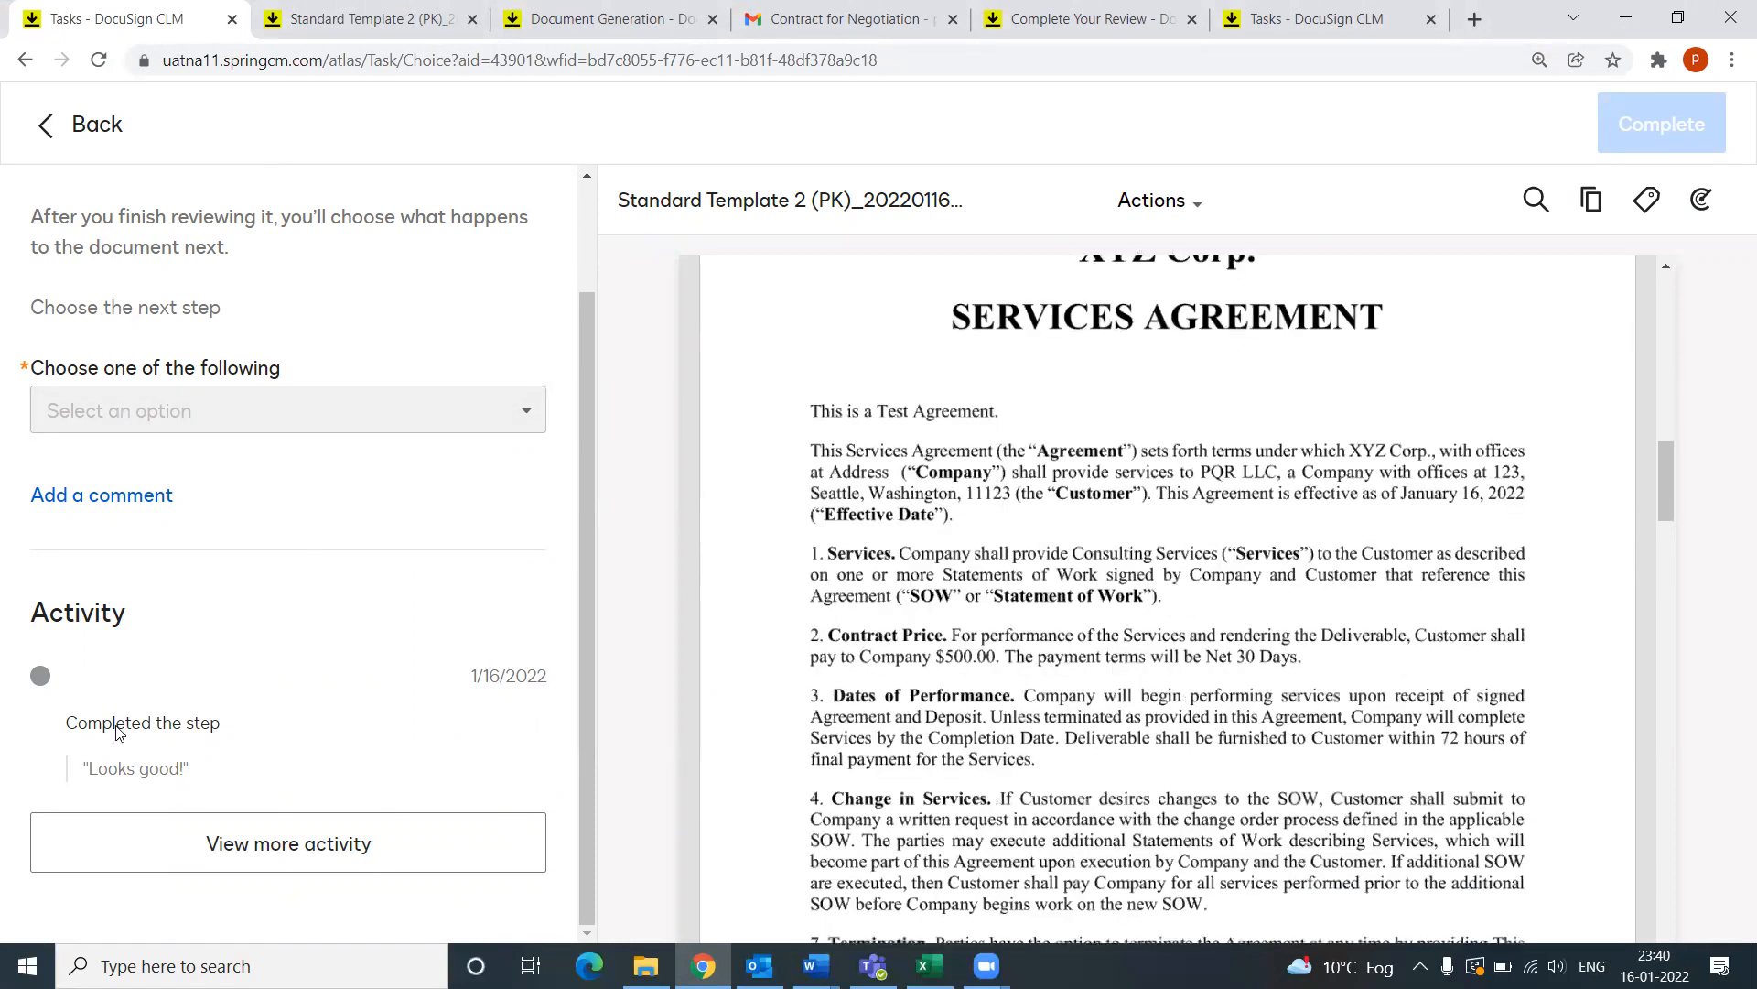
left_click_drag(88, 766, 192, 769)
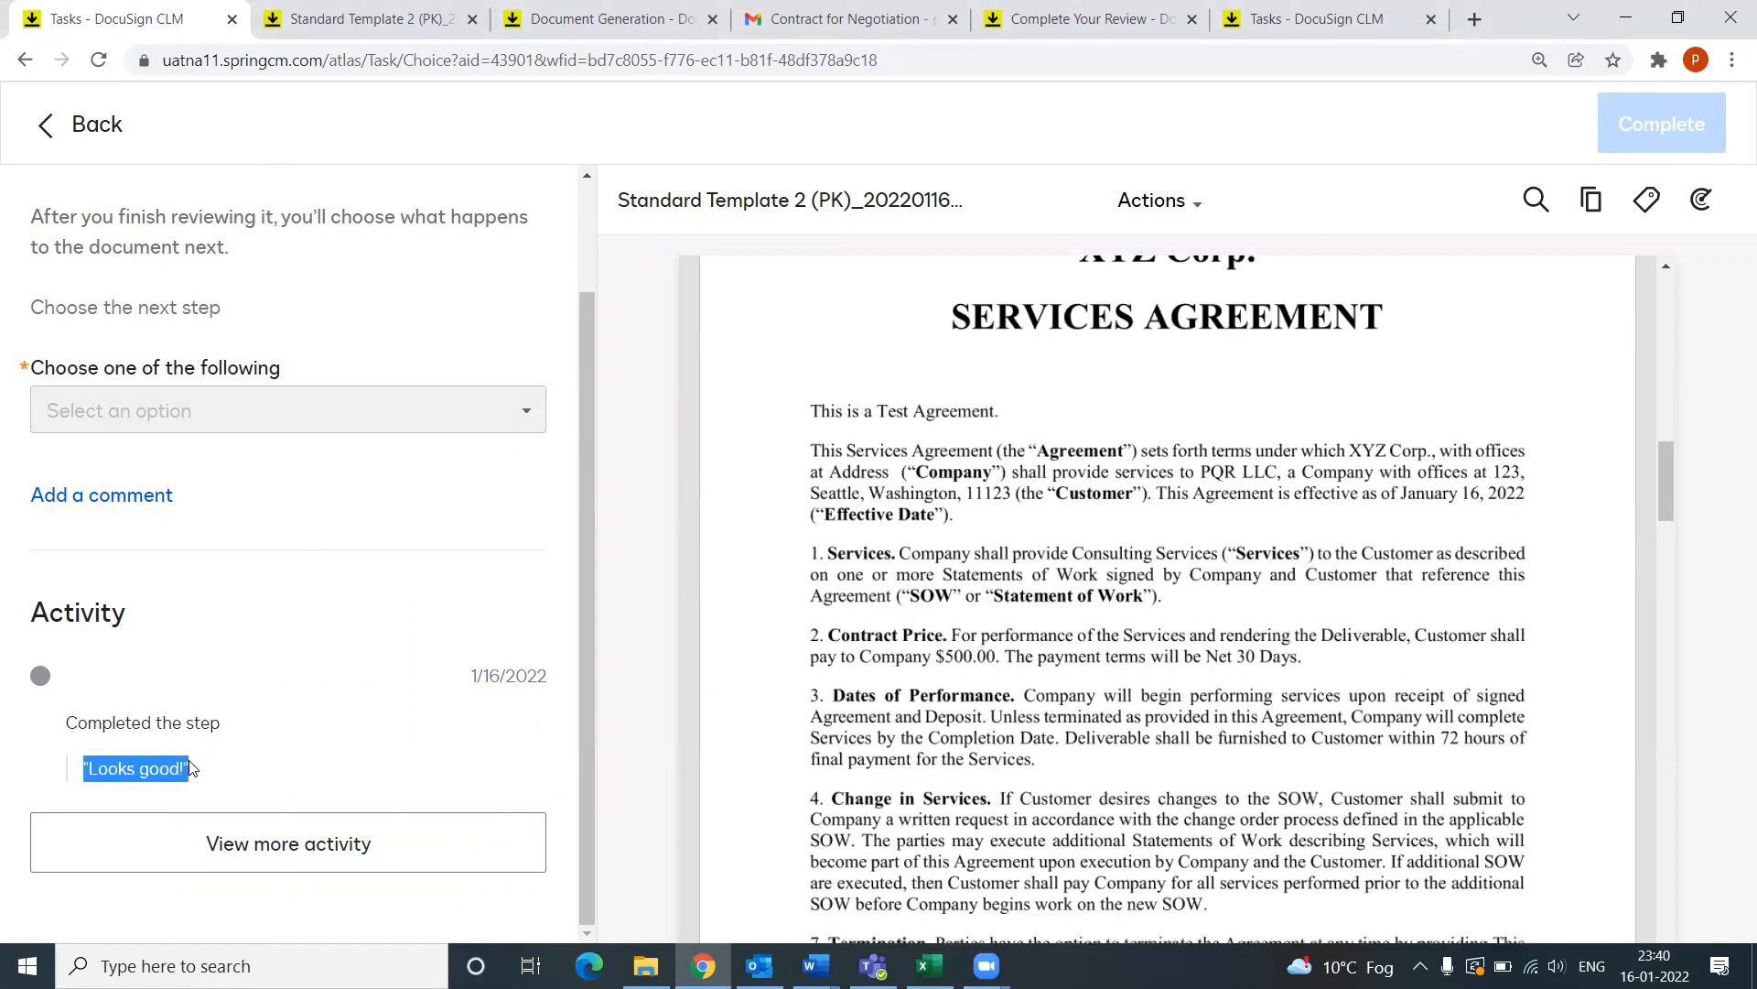
left_click(331, 863)
scroll(316, 803, "down", 3)
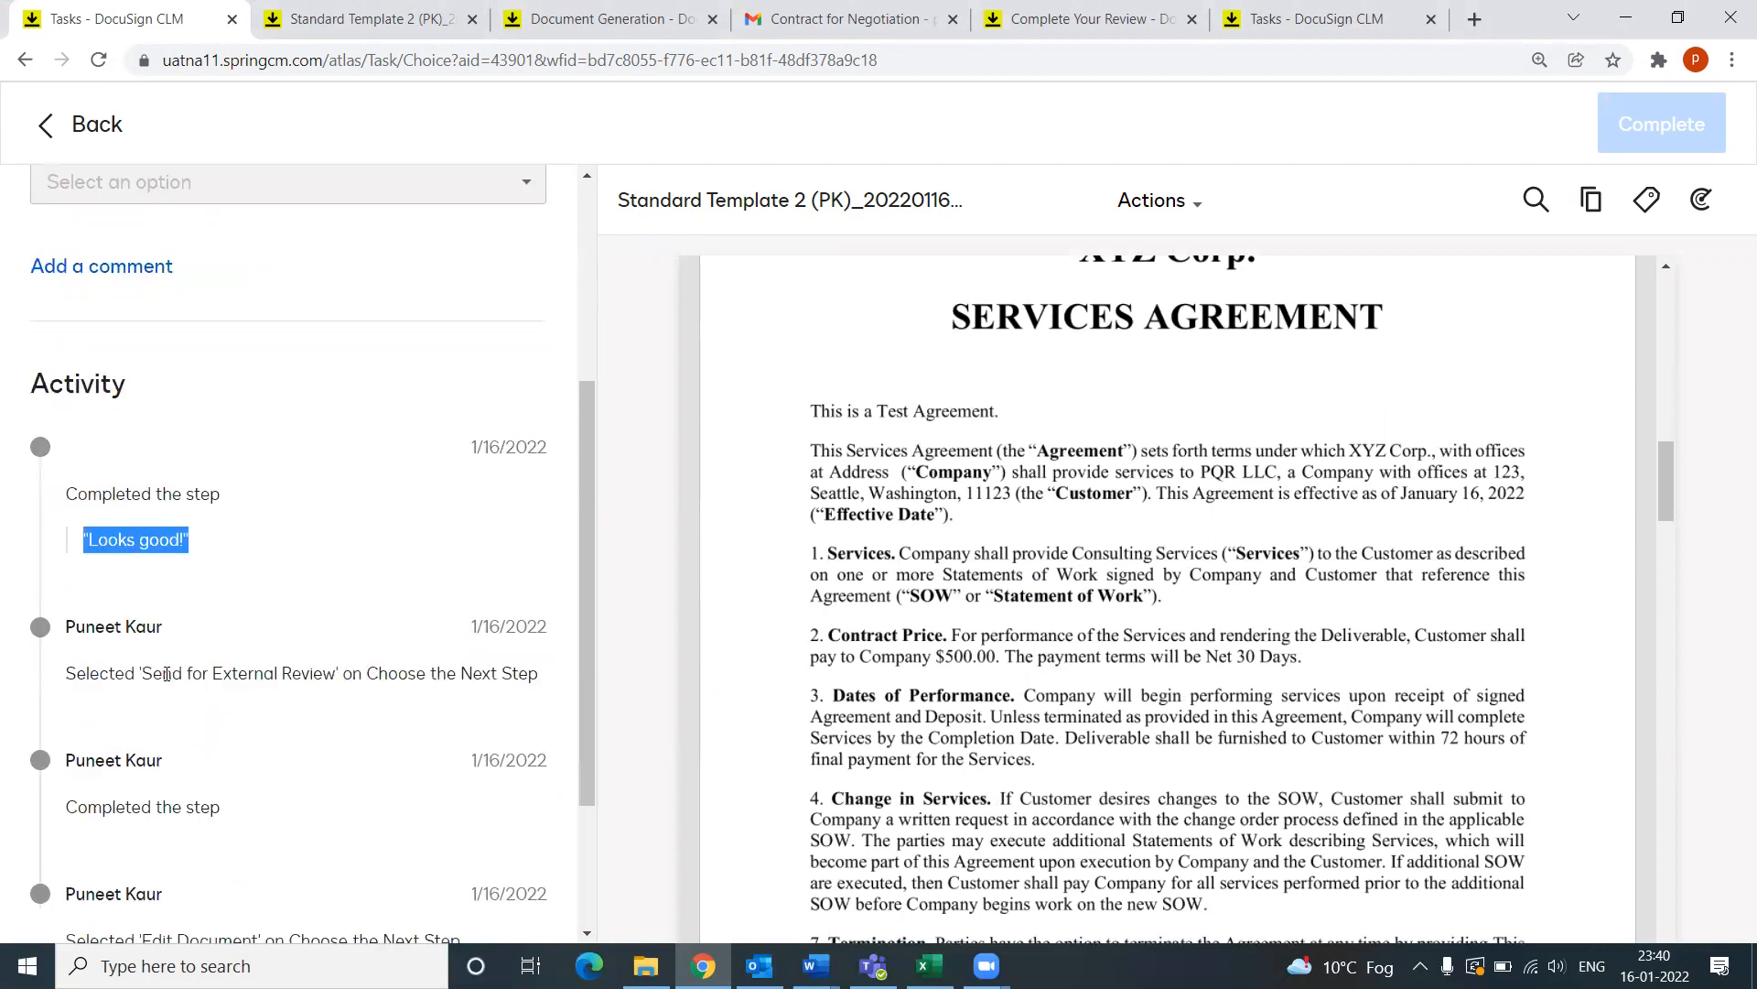
scroll(166, 674, "down", 3)
scroll(282, 645, "up", 3)
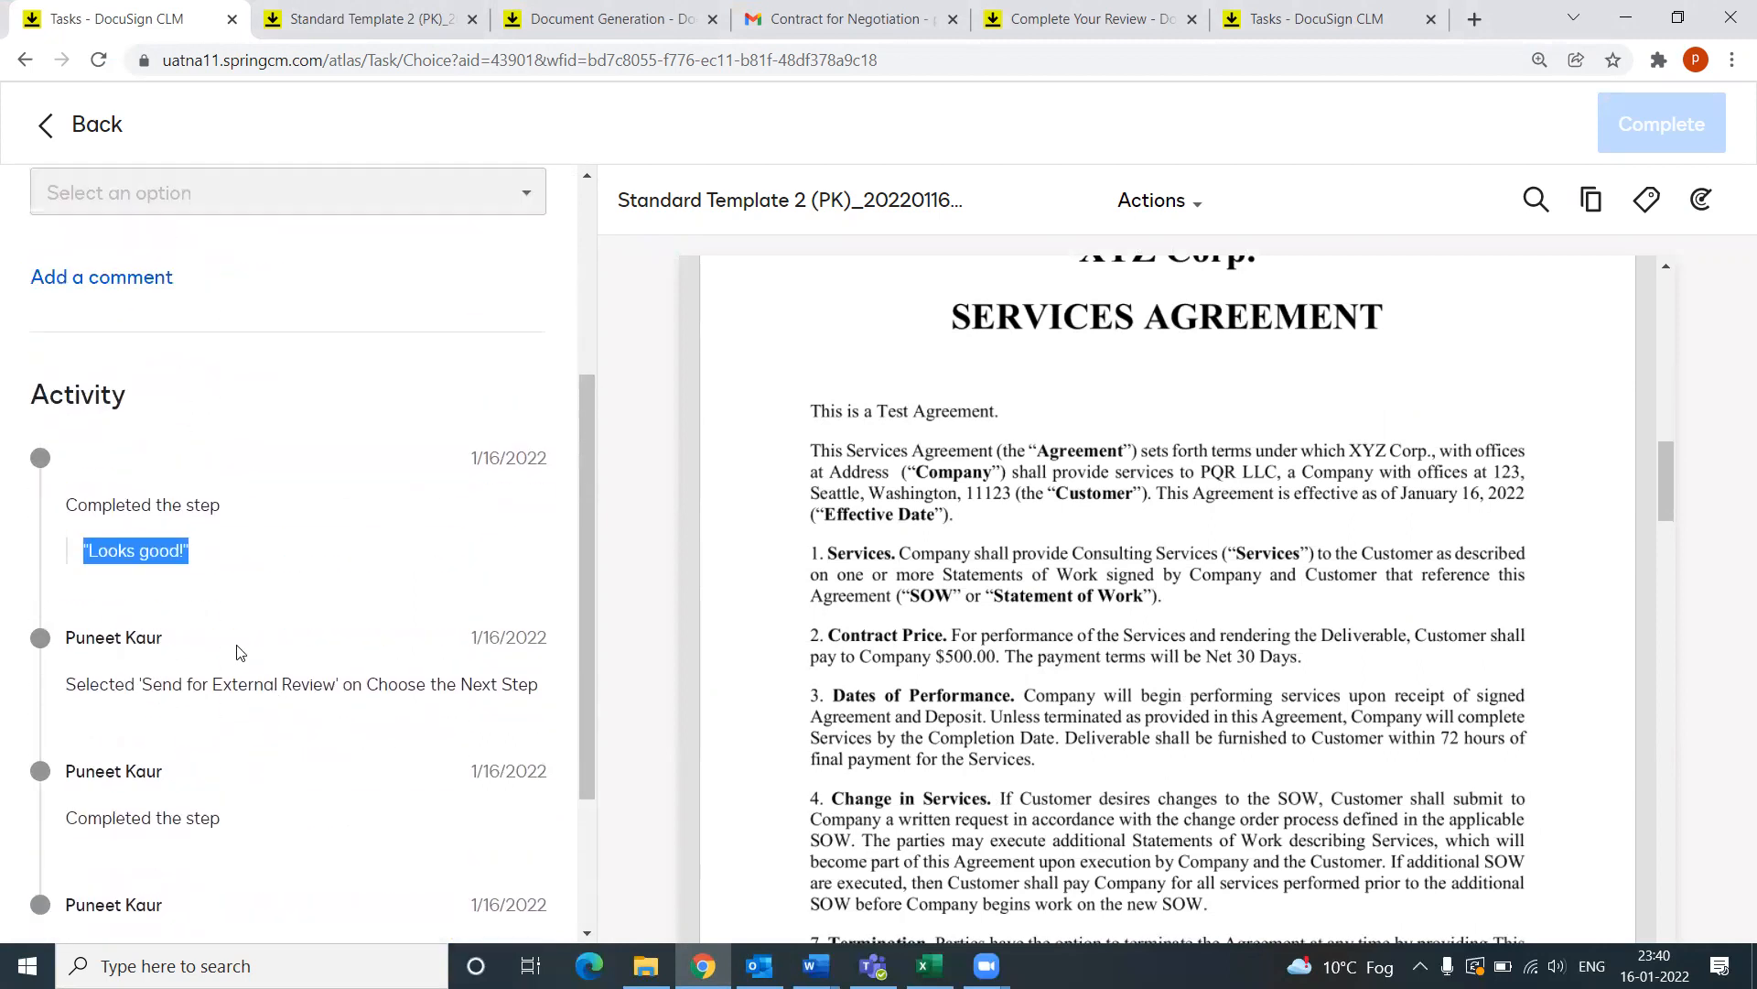
scroll(306, 678, "up", 5)
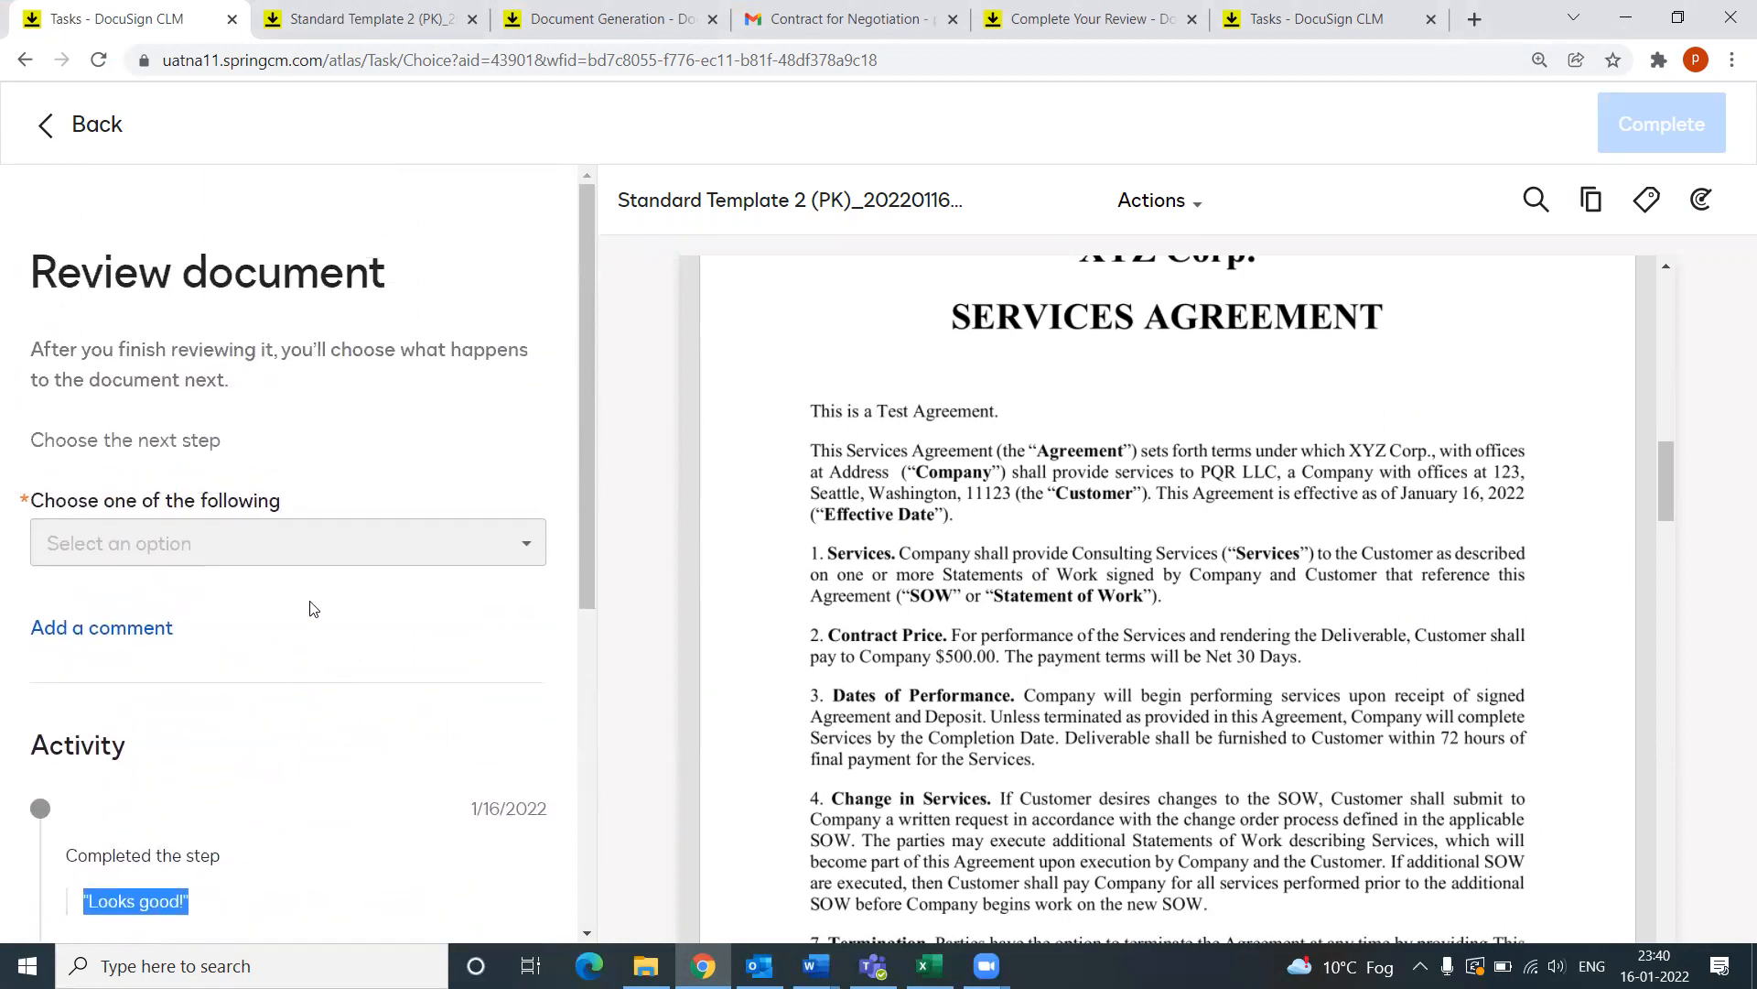
Step: Choose Send for Signature as the next step, complete the task, and return to My Tasks
left_click(192, 536)
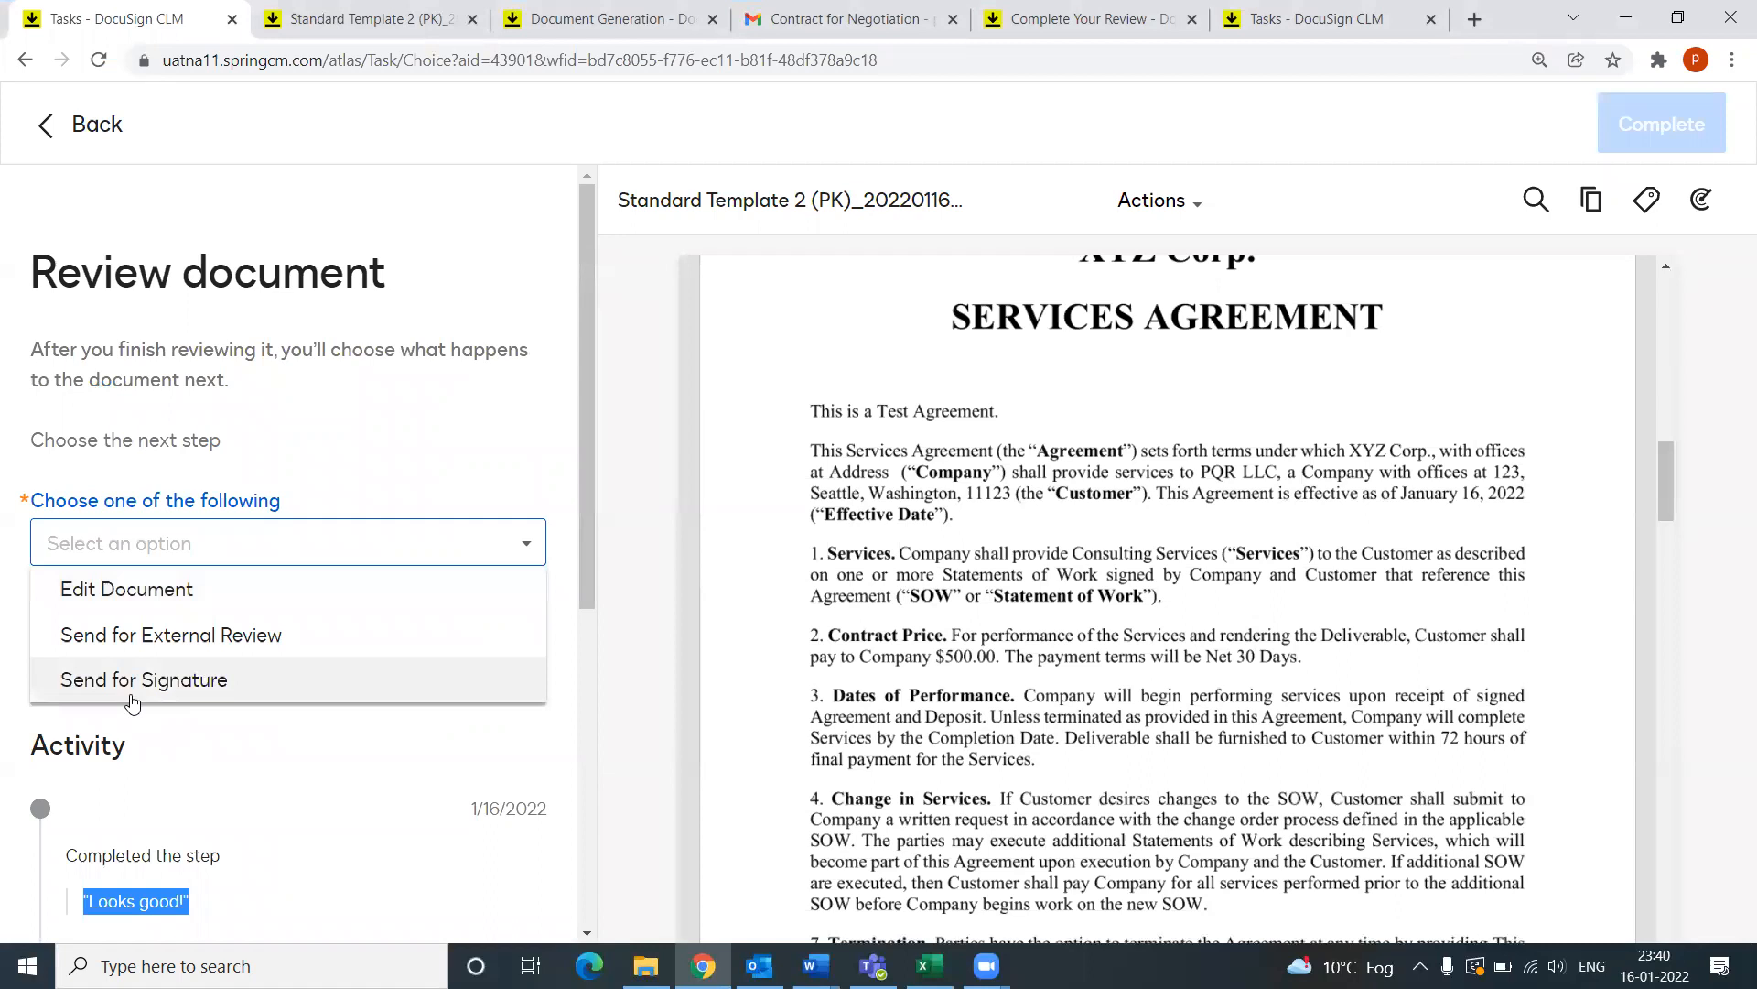
left_click(183, 686)
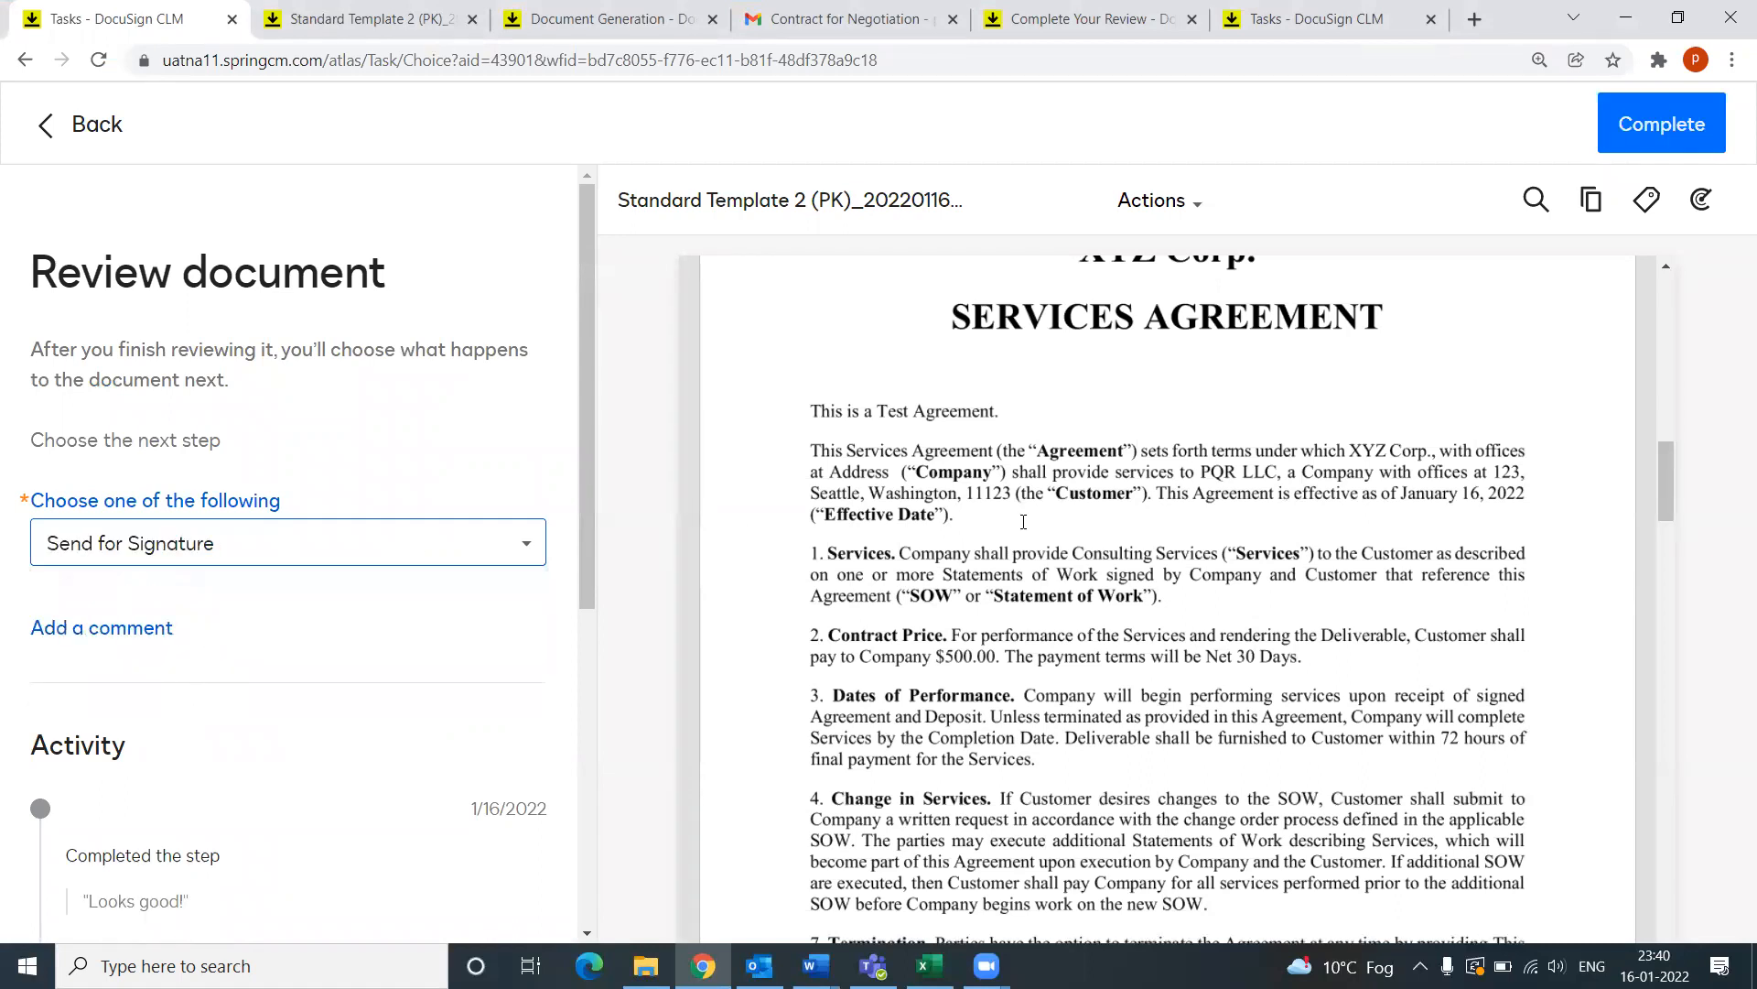
left_click(1688, 121)
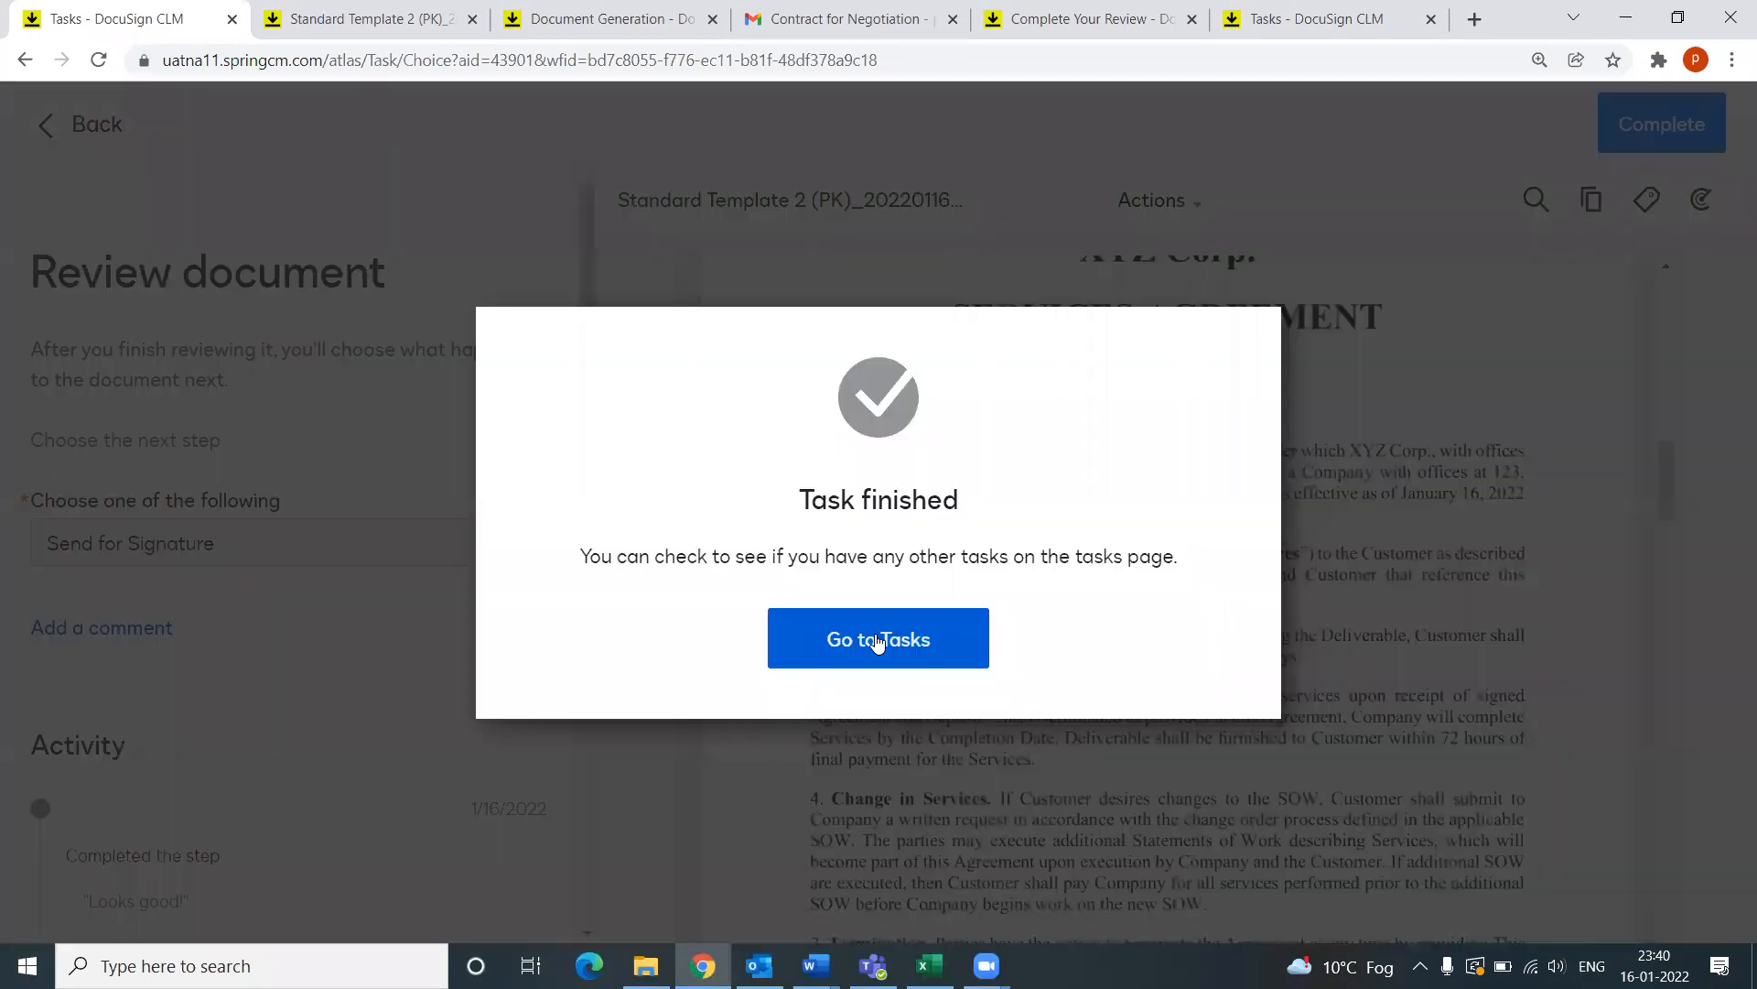
left_click(877, 640)
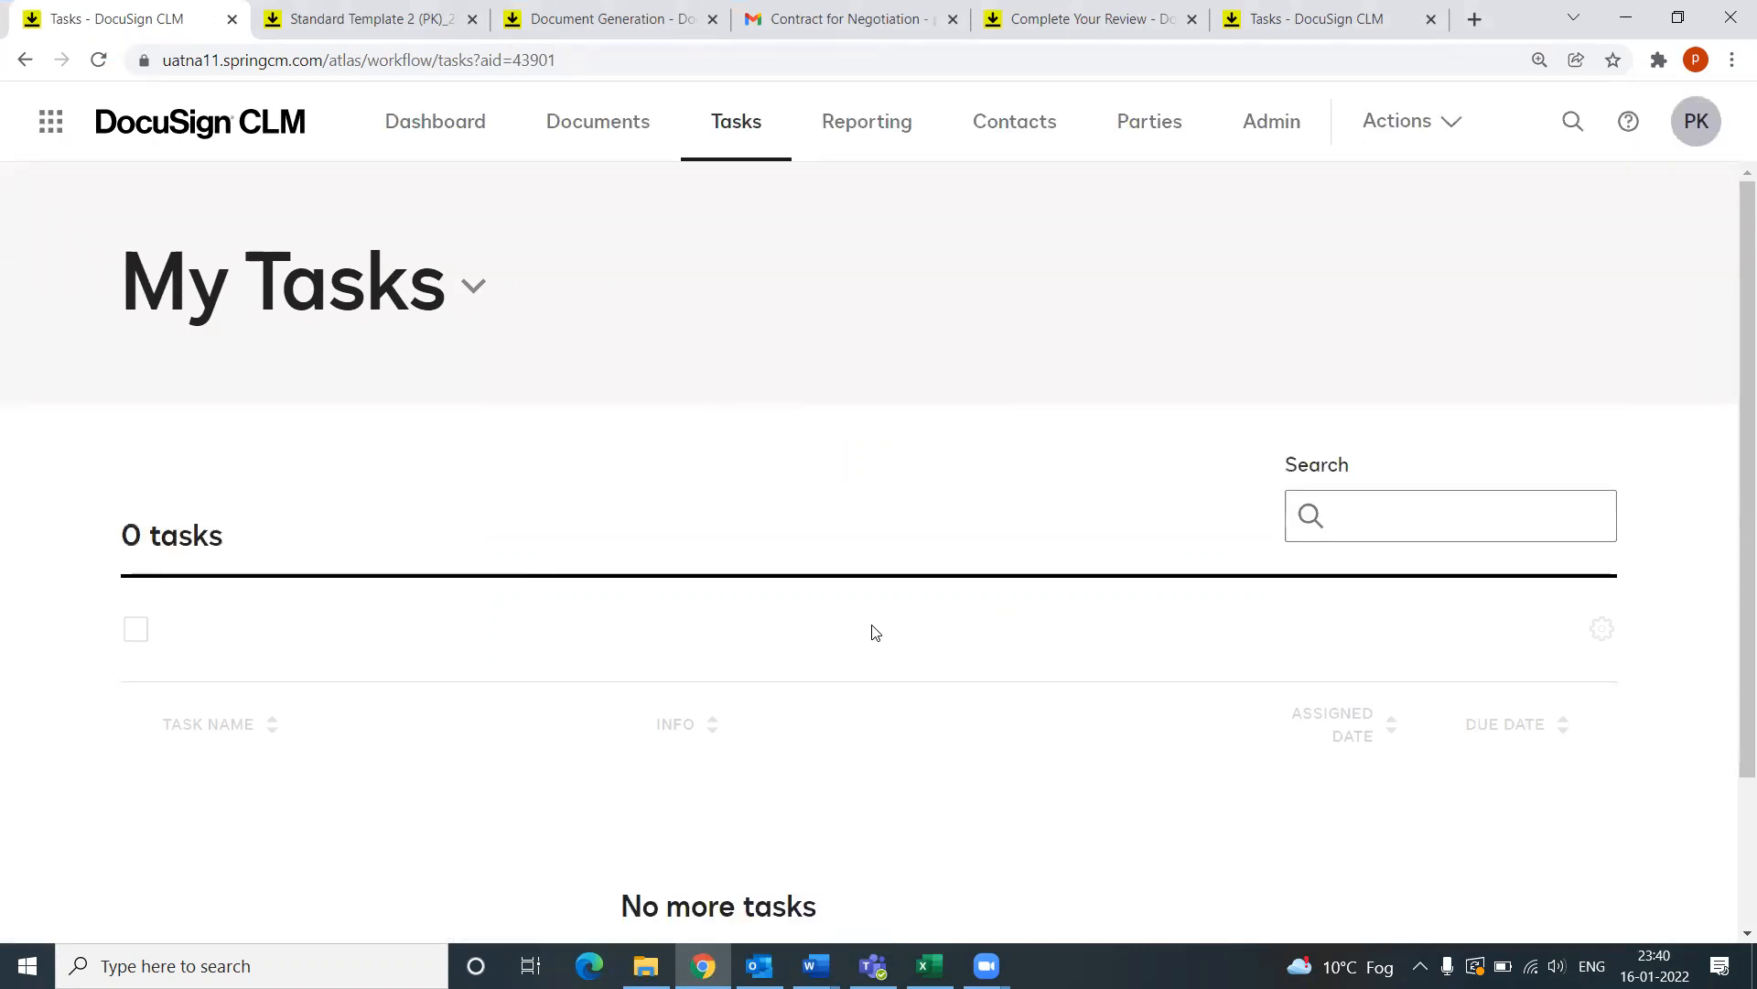
scroll(870, 635, "down", 2)
scroll(810, 686, "up", 2)
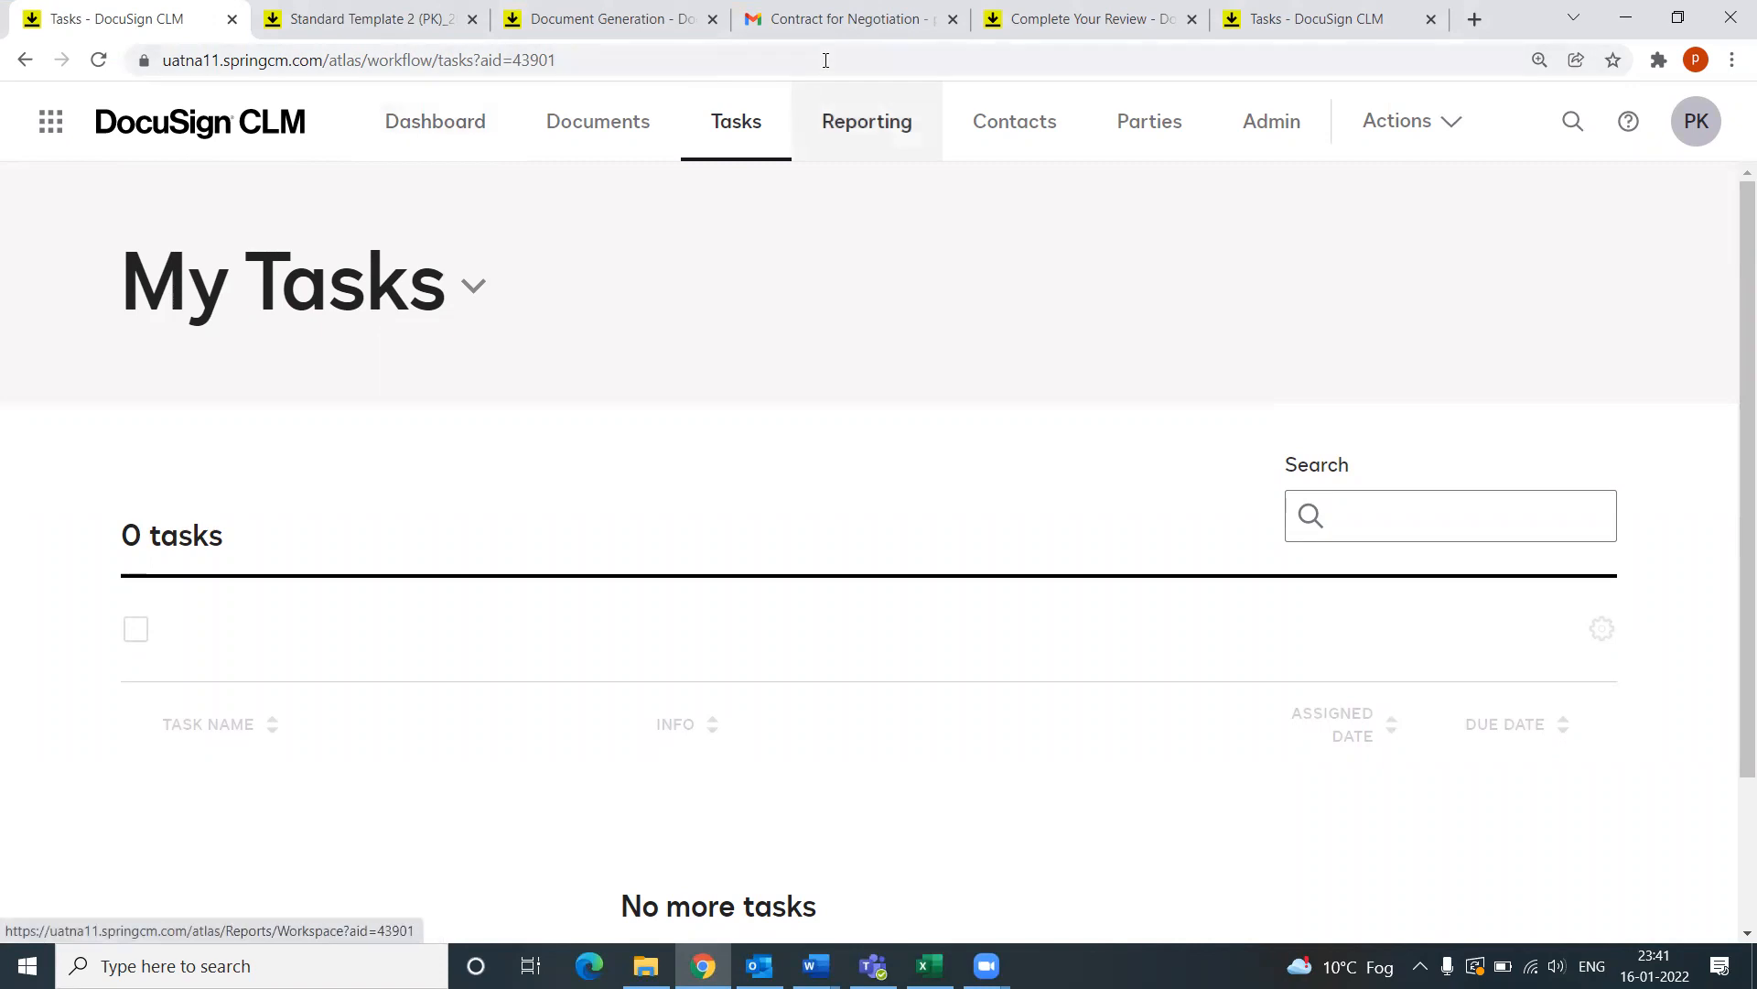
left_click(824, 19)
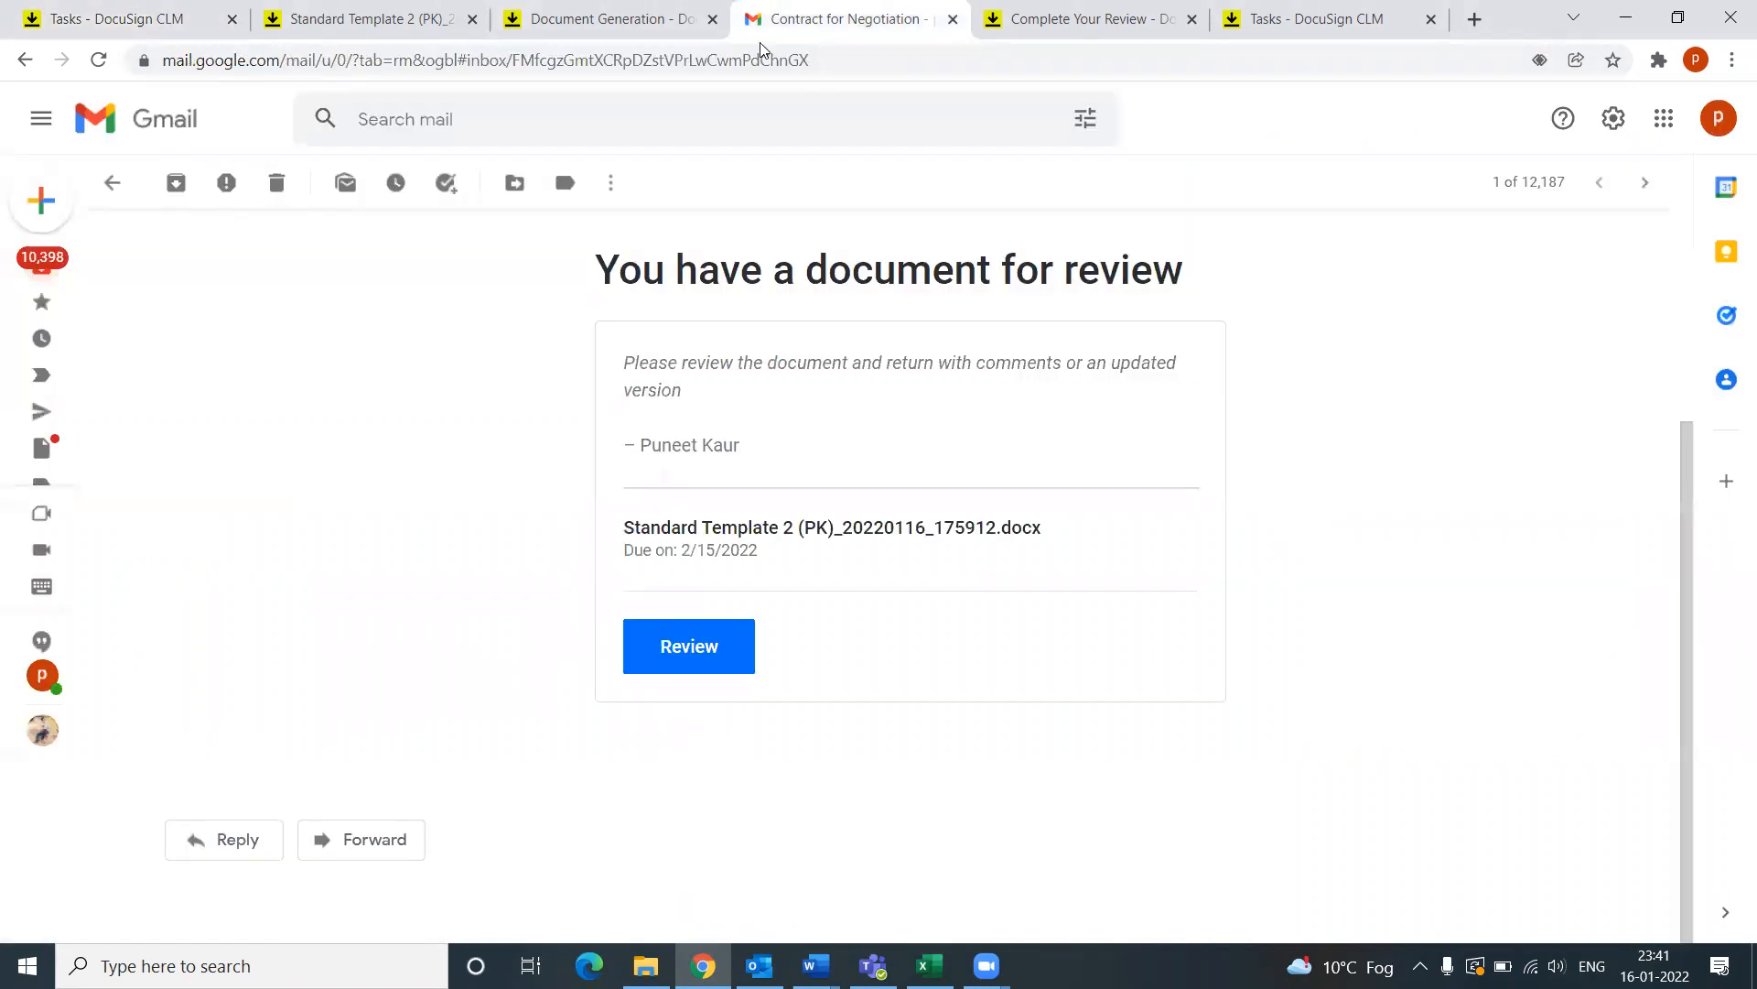
Step: Open the DocuSign 'For Signature' email in Gmail and launch REVIEW DOCUMENT for PQR LLC
left_click(112, 182)
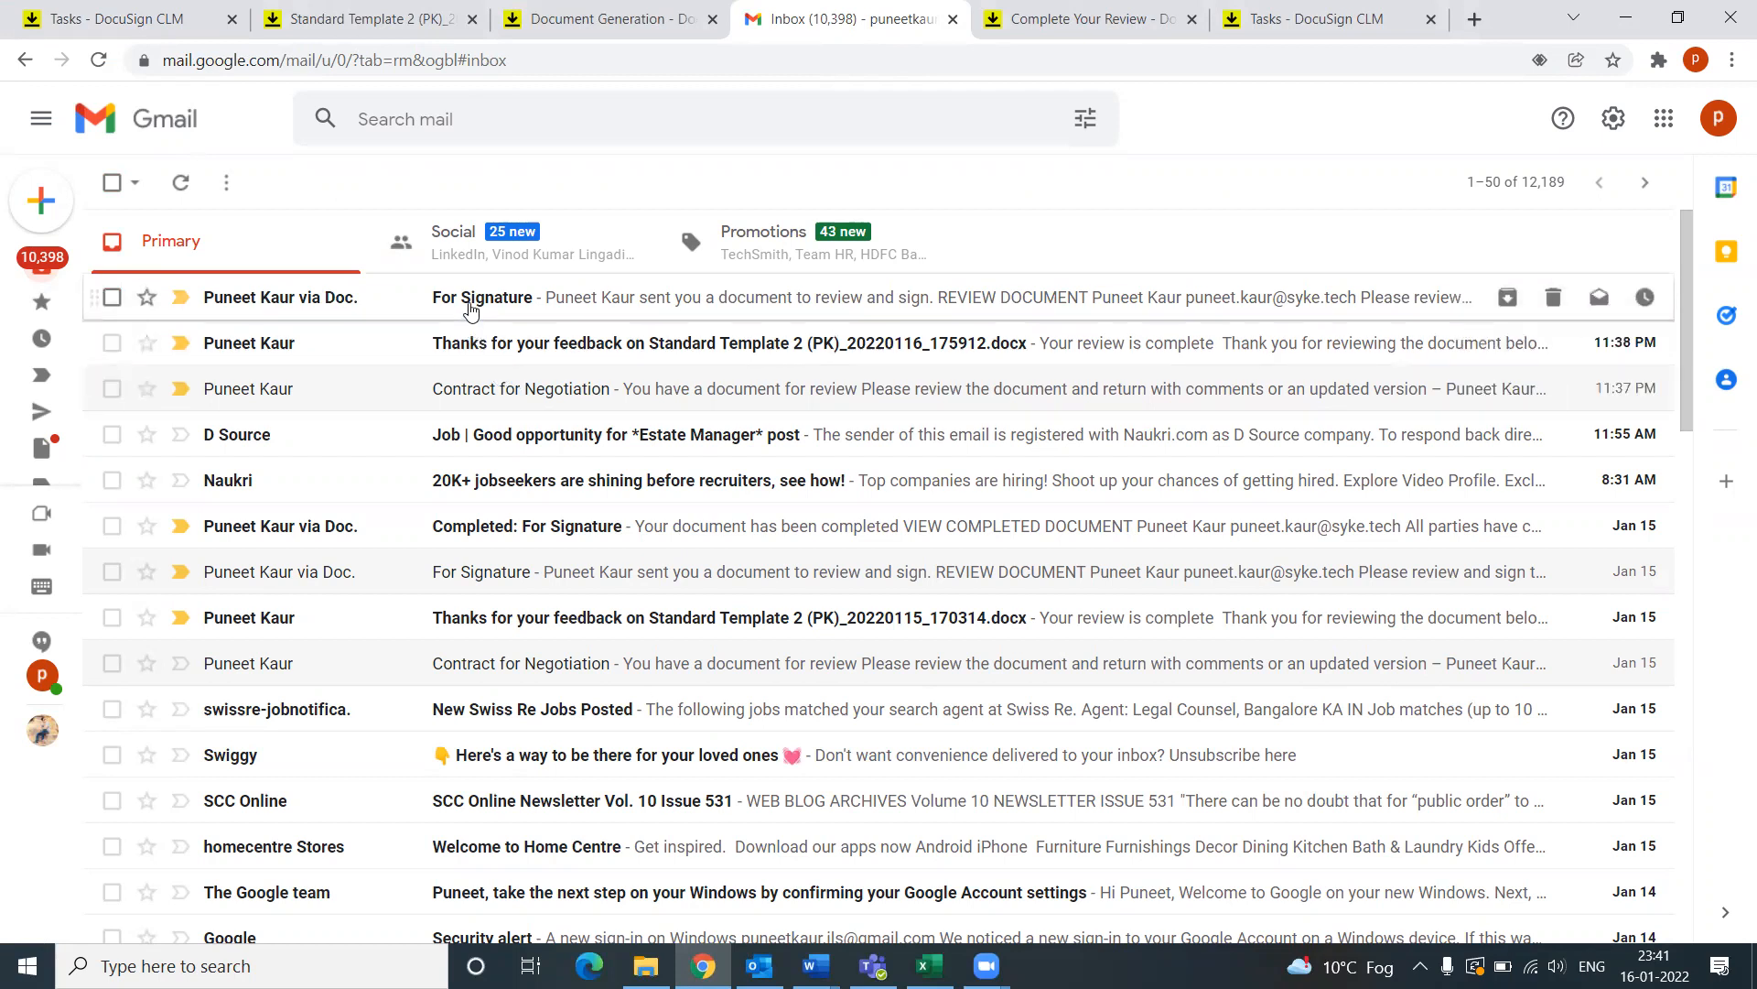
left_click(469, 309)
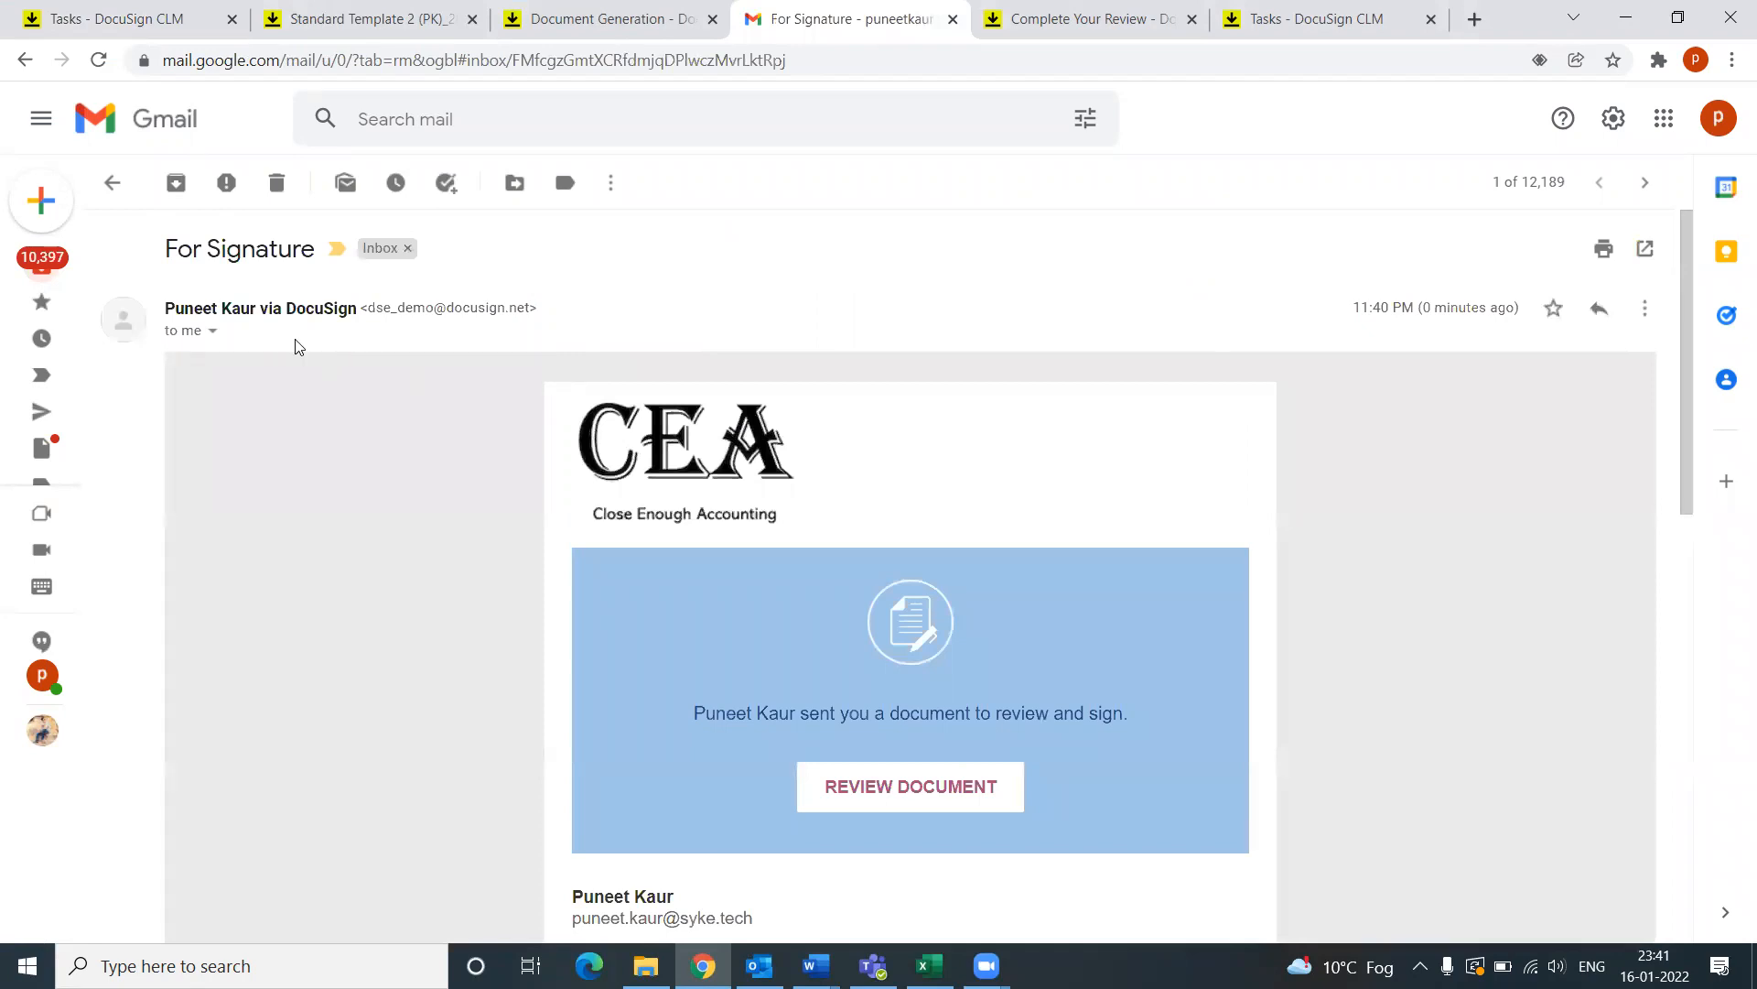
left_click_drag(176, 309, 333, 313)
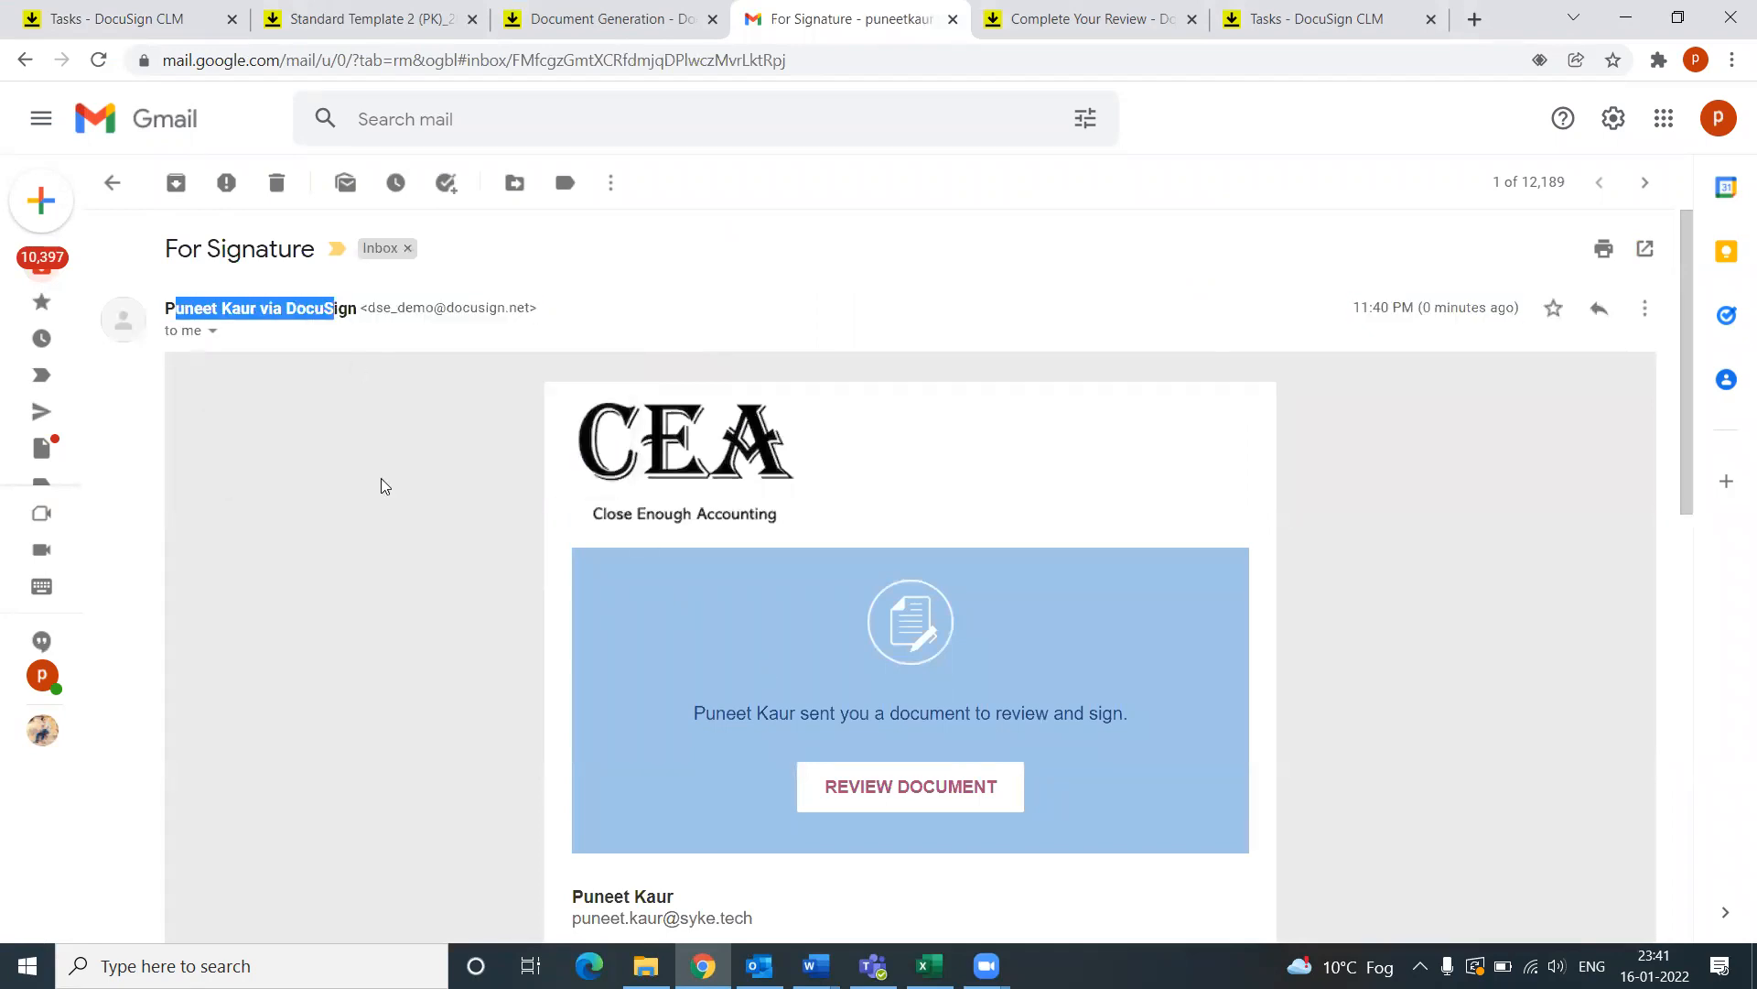
scroll(542, 608, "down", 4)
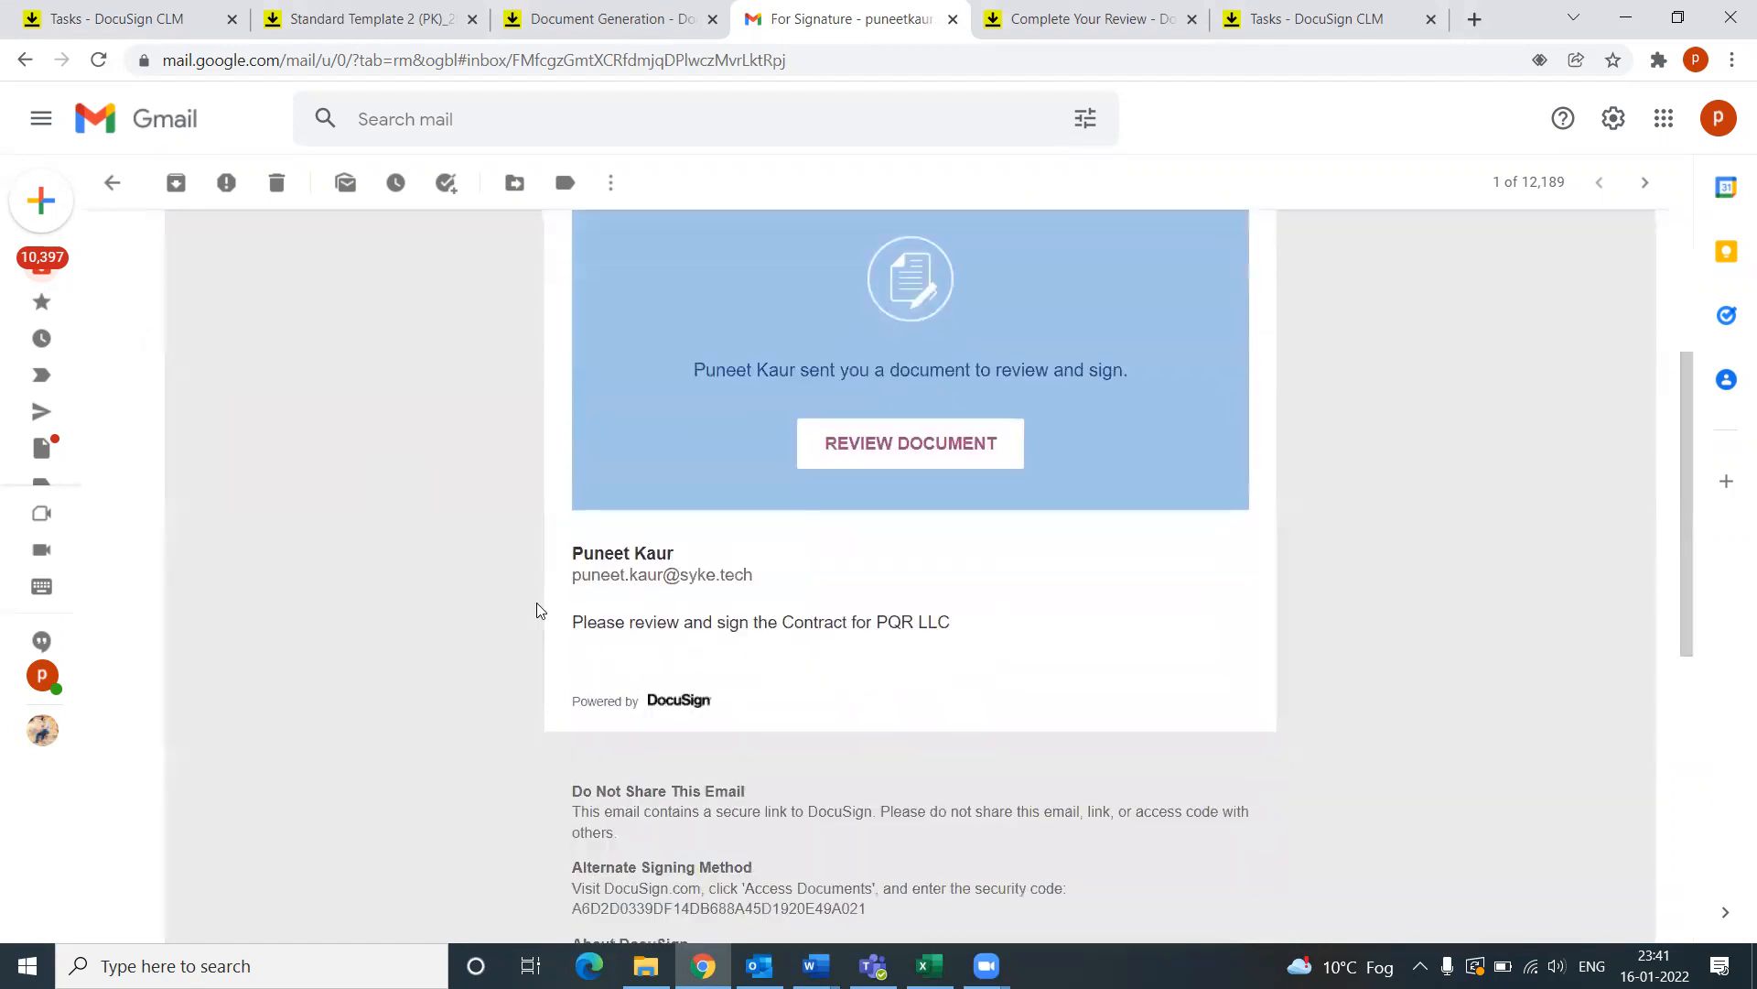
scroll(870, 577, "up", 2)
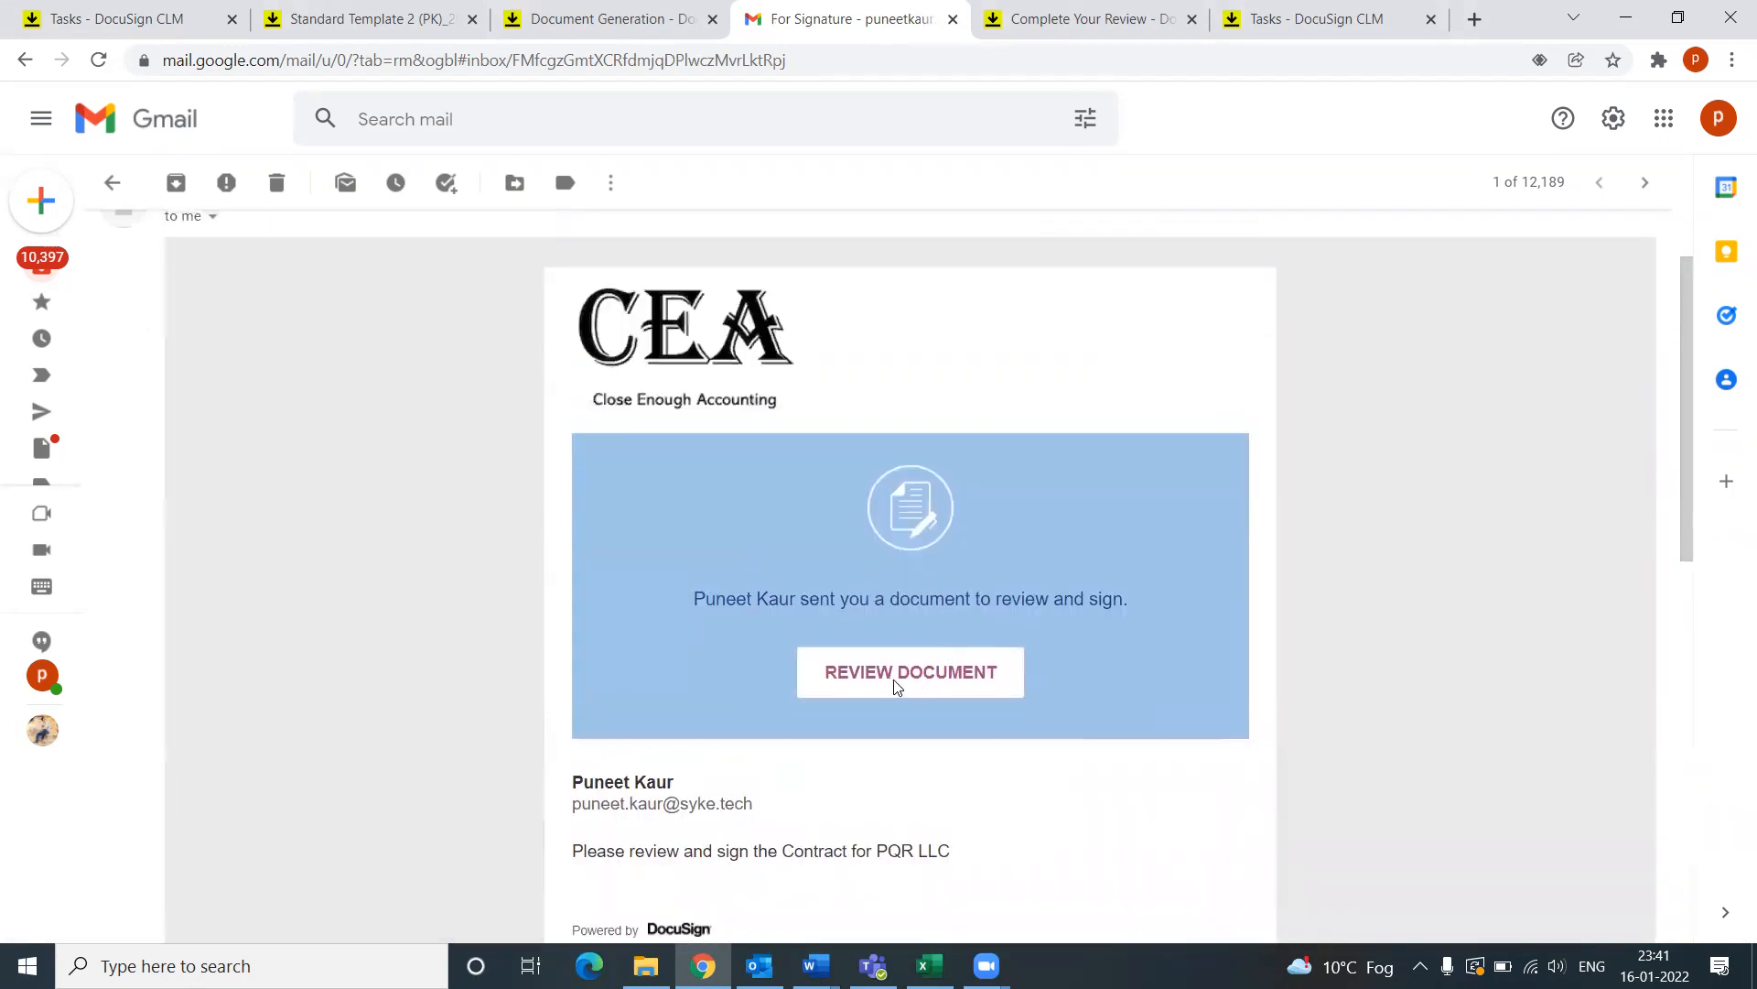
left_click(893, 682)
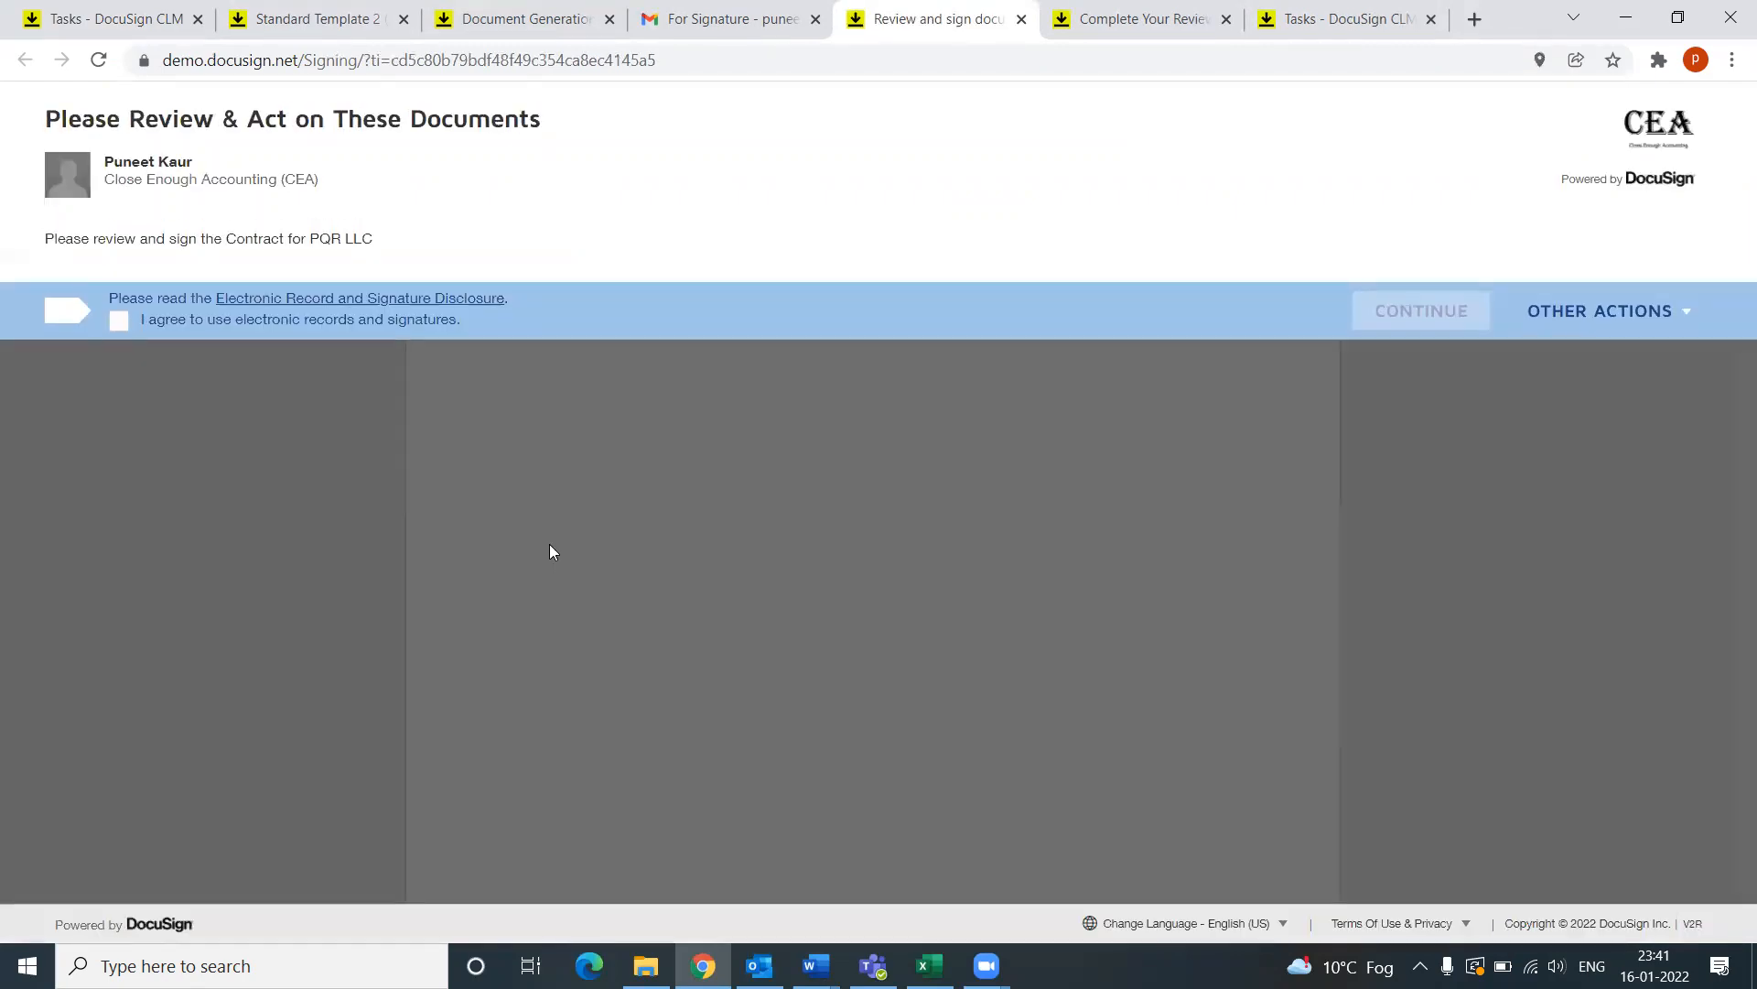
Step: Accept electronic records, start guided signing, and open Adopt Your Signature from the Sign field
left_click(120, 321)
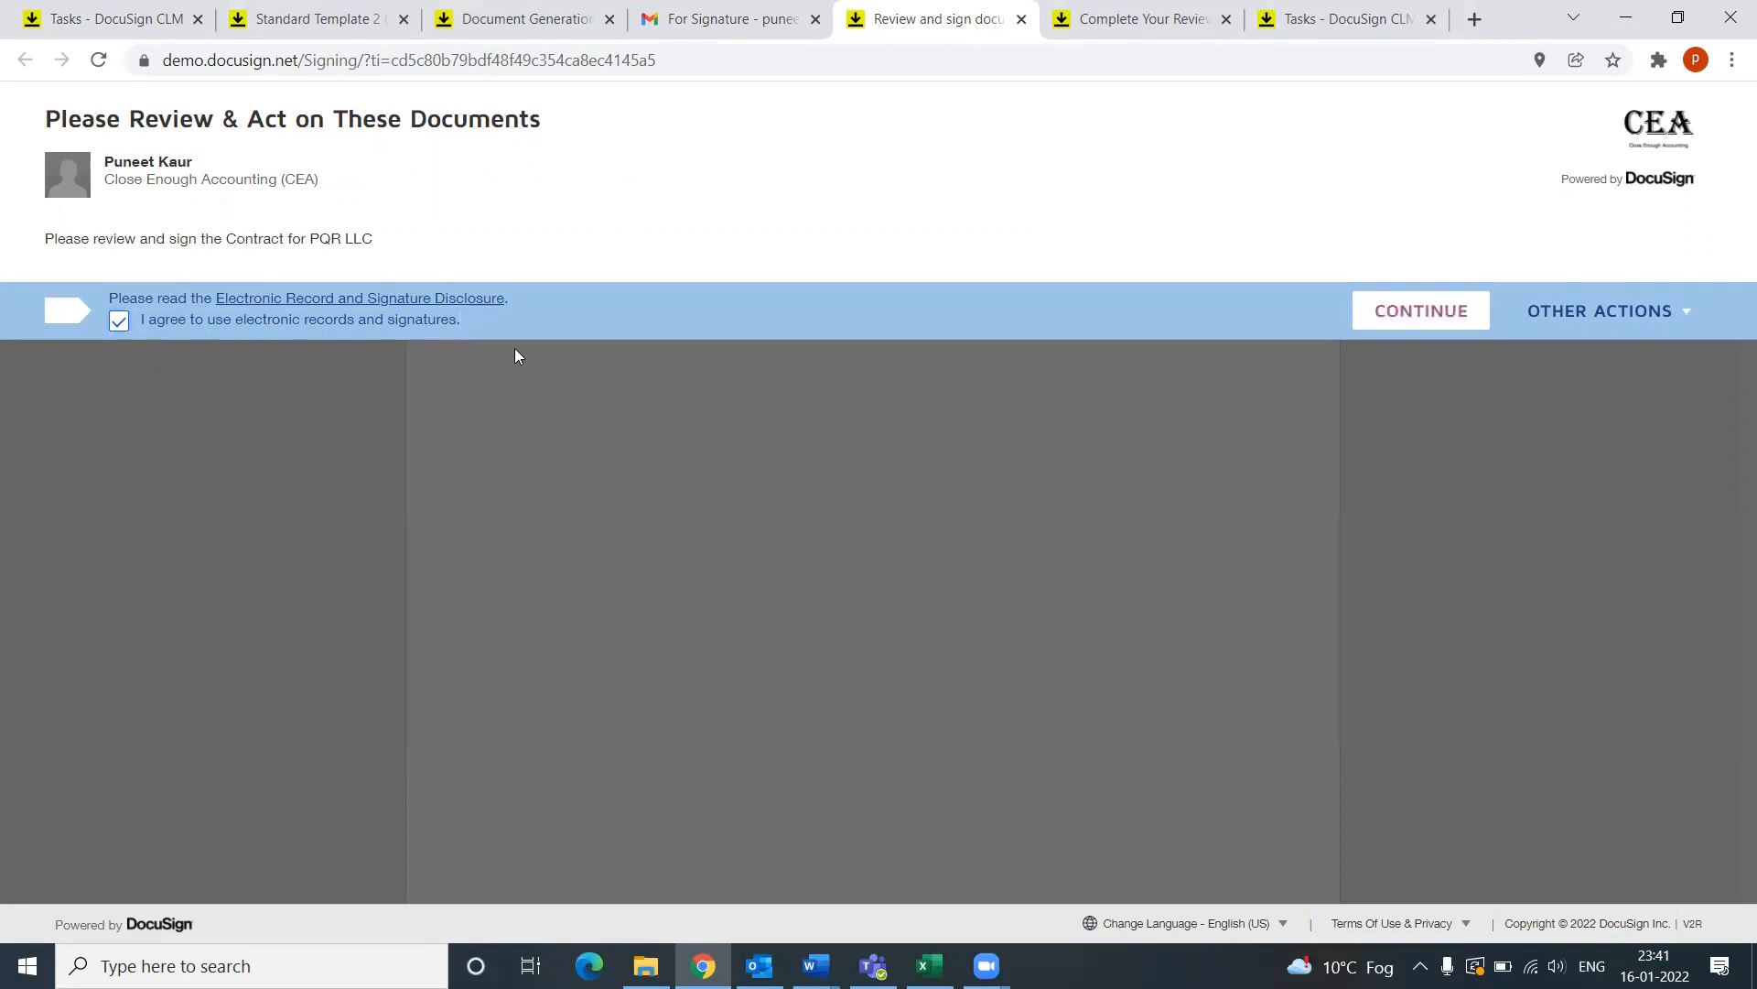
left_click(1395, 316)
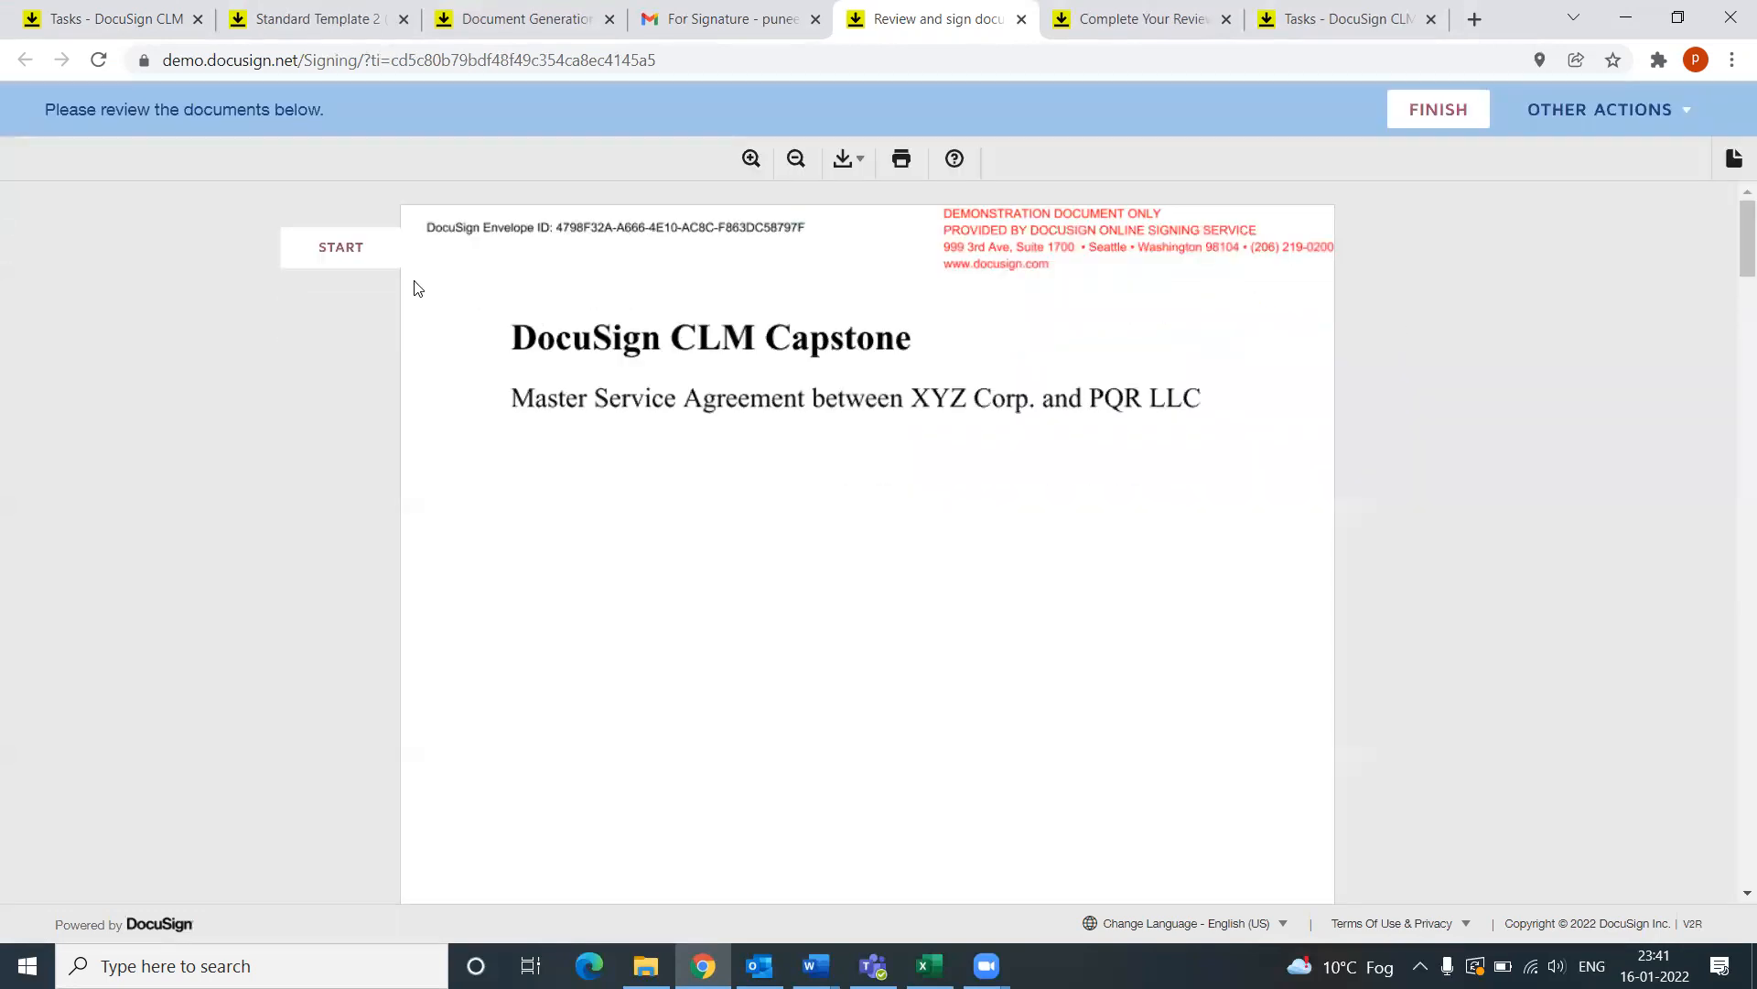
left_click(340, 250)
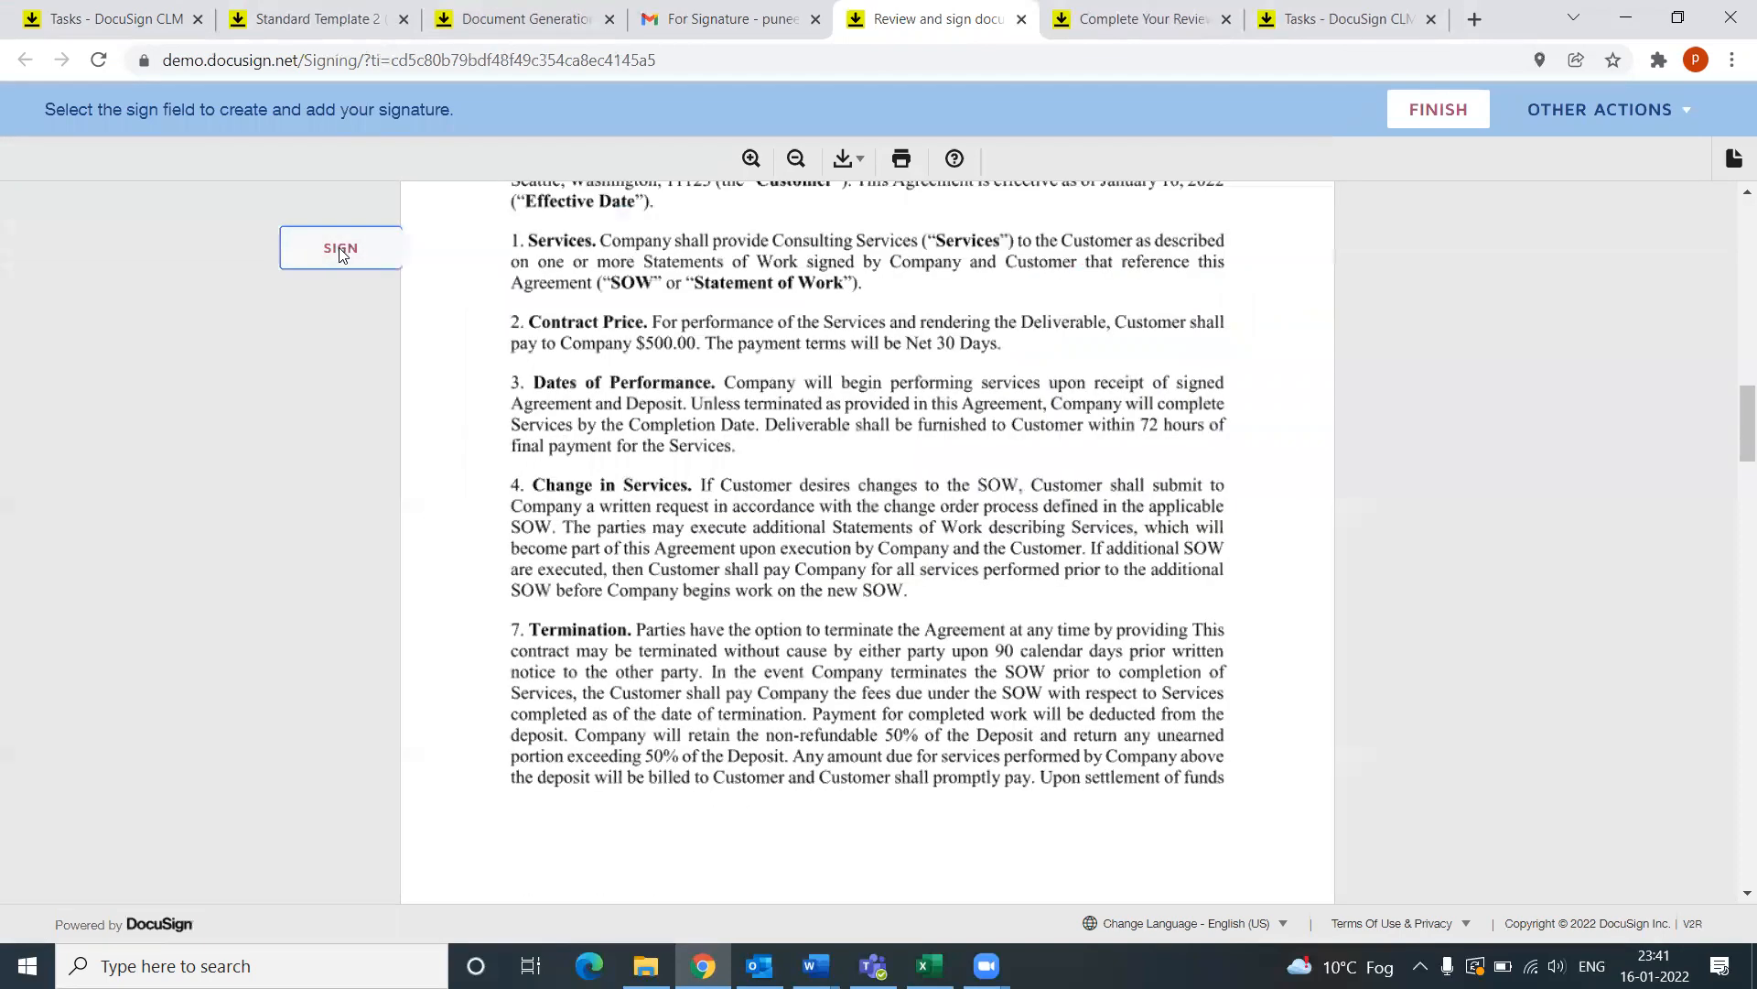
left_click(340, 249)
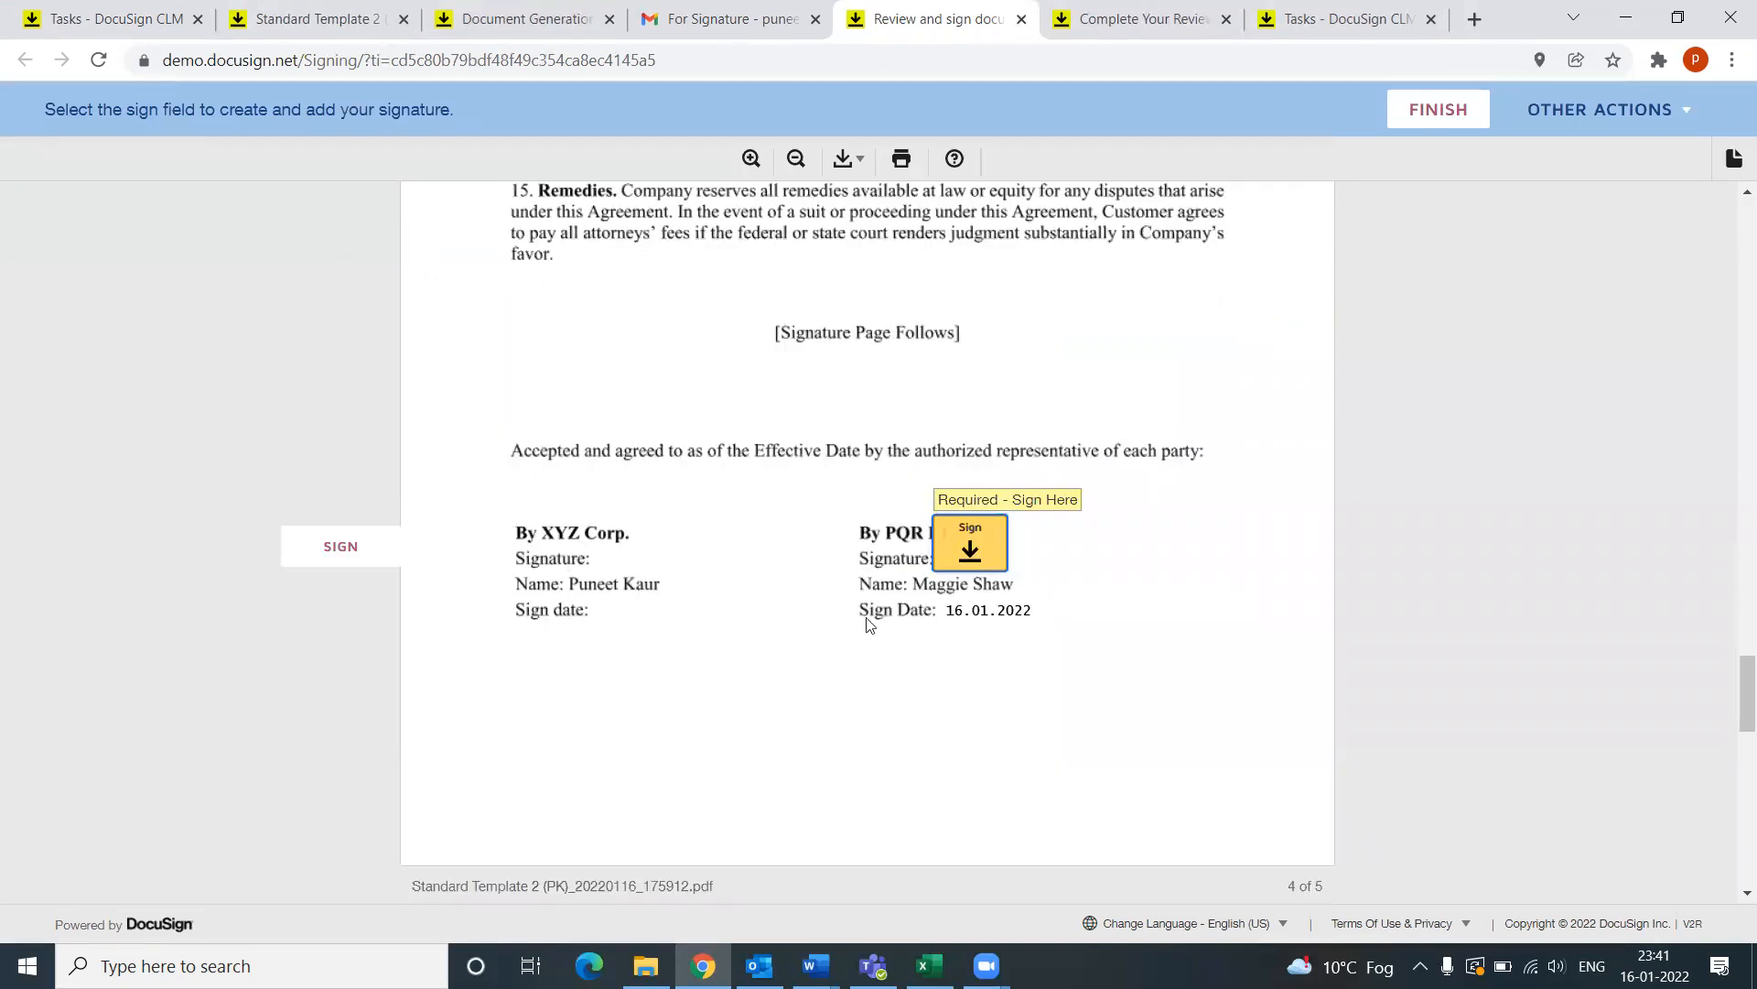
left_click(972, 548)
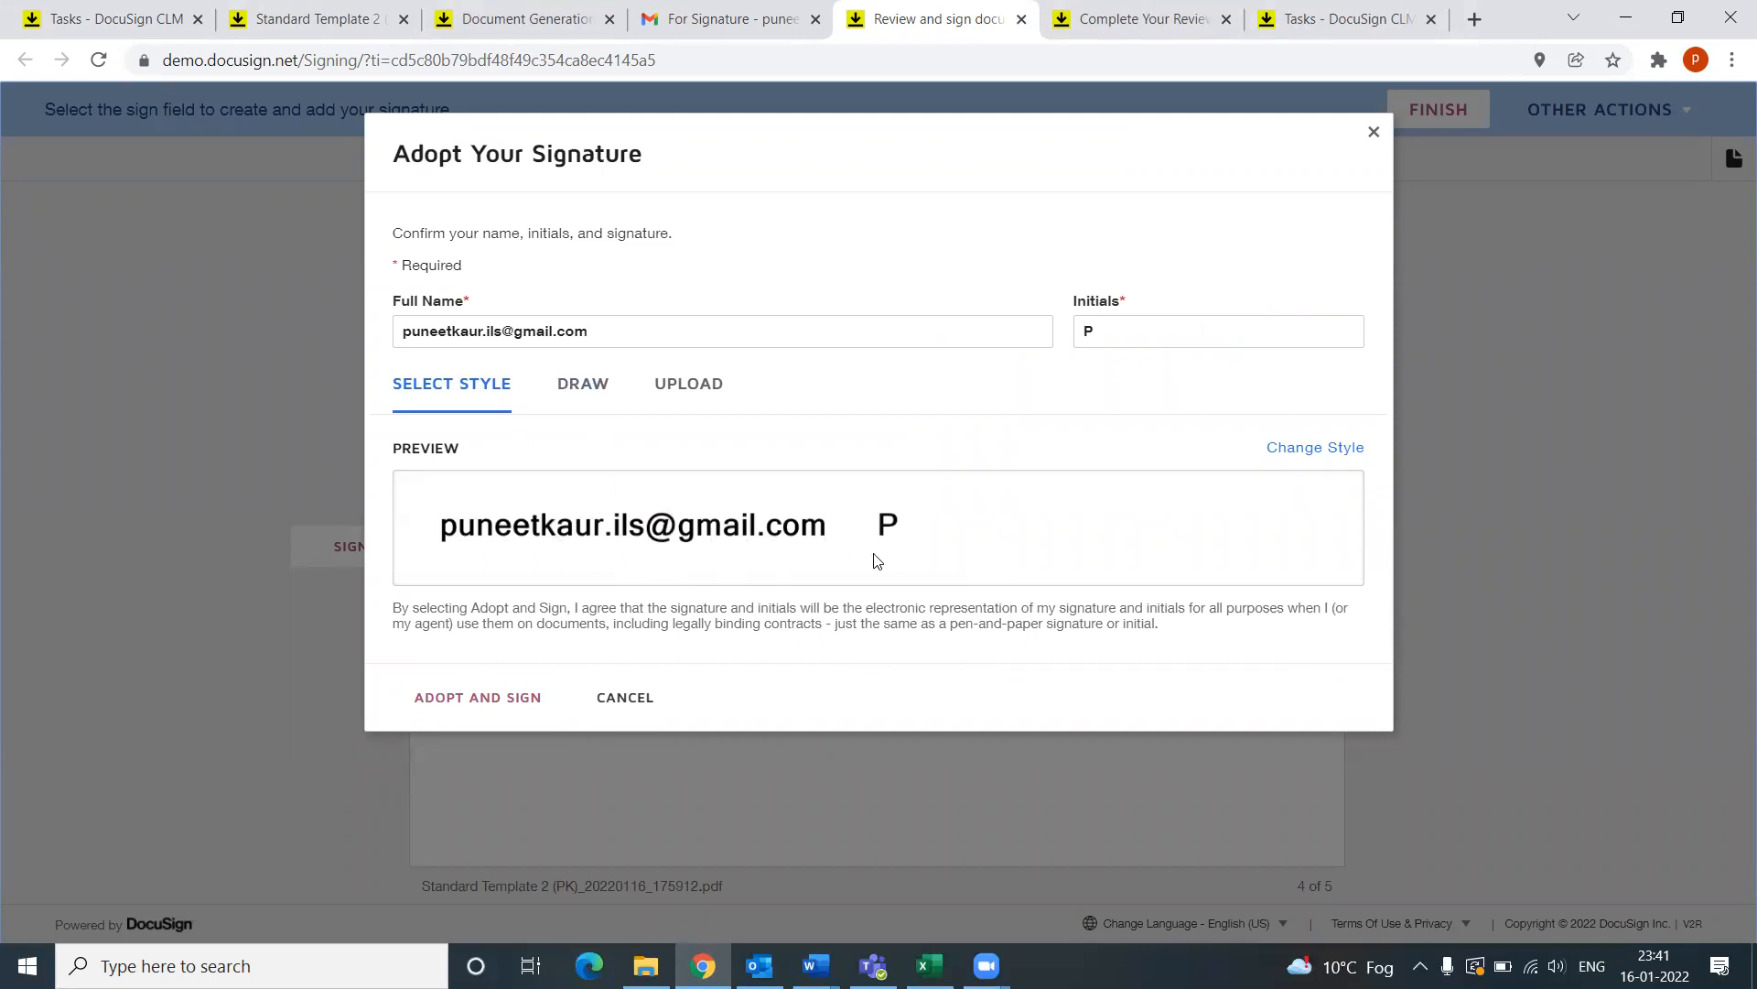
Step: Adopt the signature and apply it to the PQR LLC signature line
left_click(463, 701)
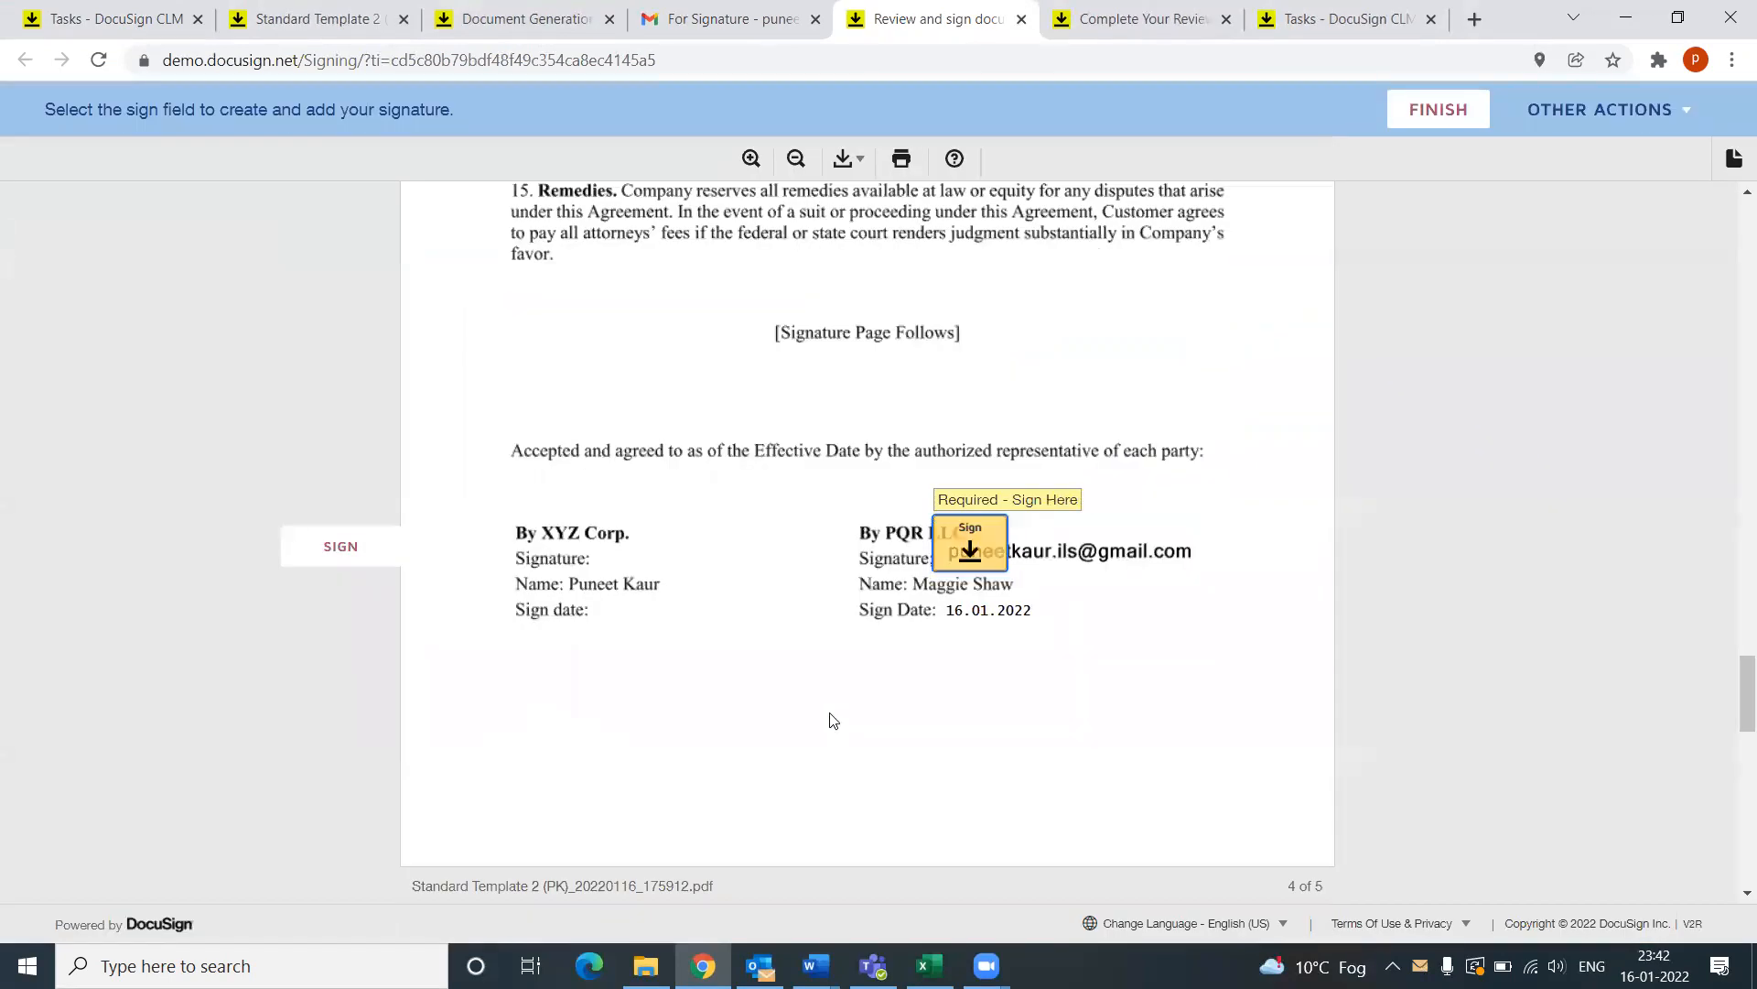
left_click(1069, 560)
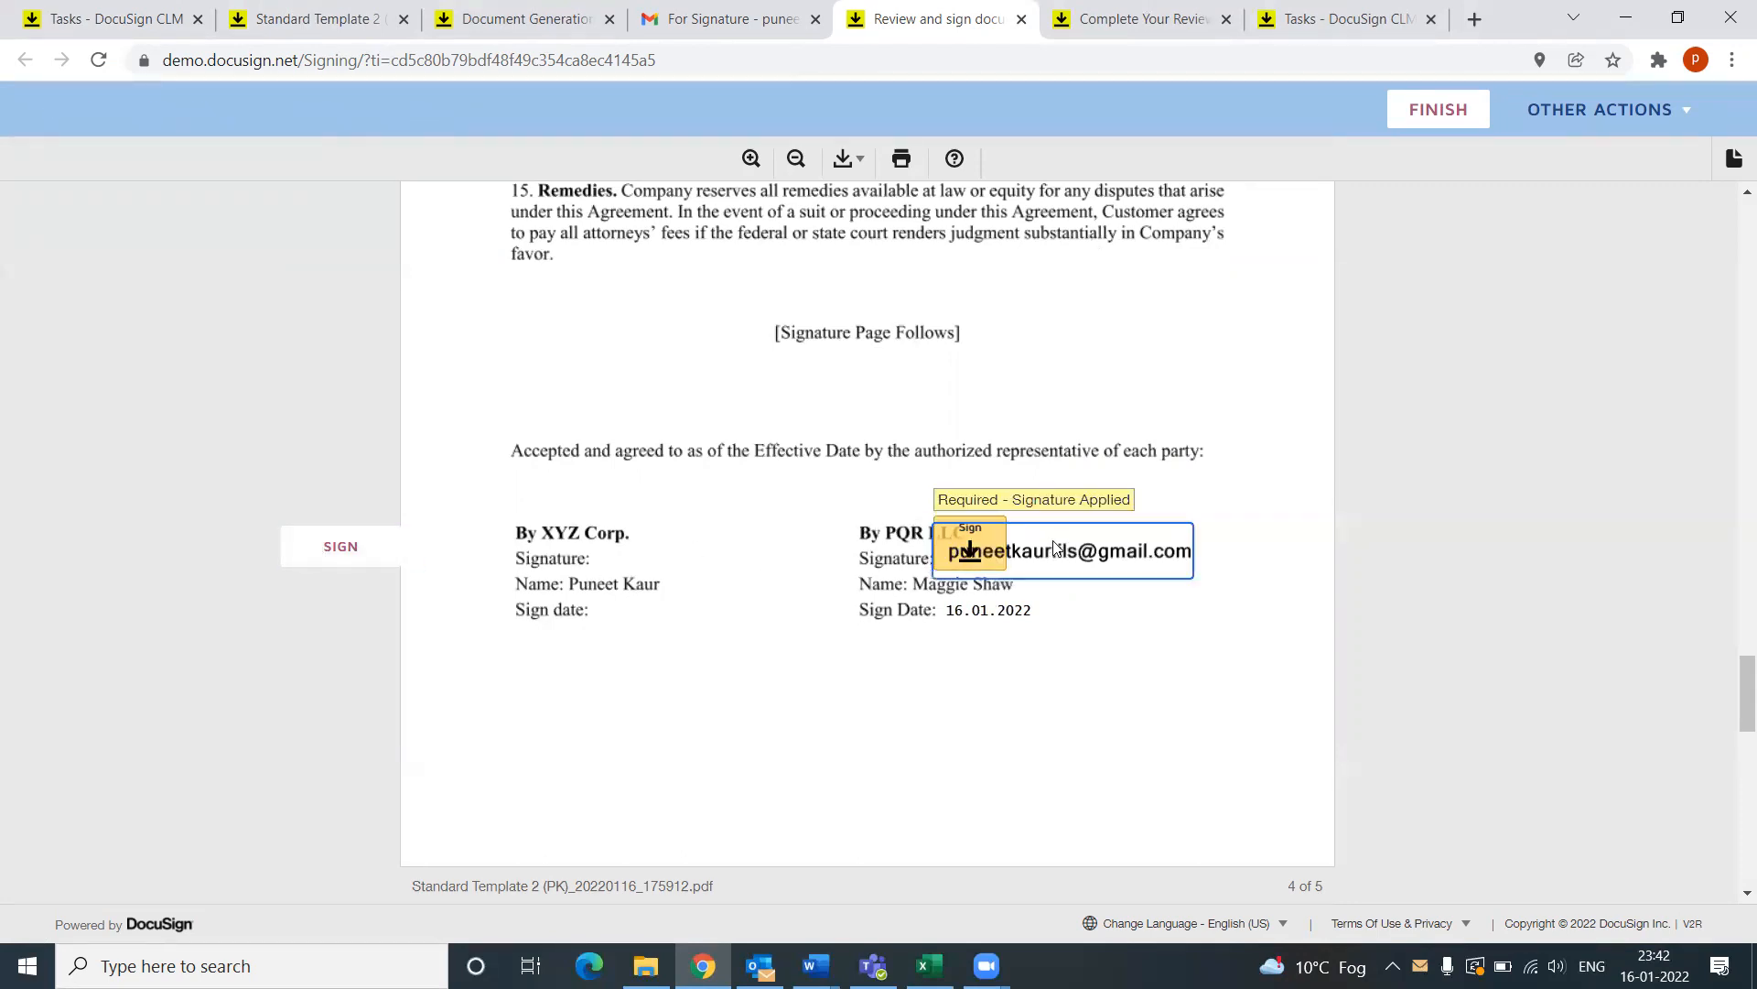
left_click(961, 549)
left_click(963, 549)
left_click(962, 551)
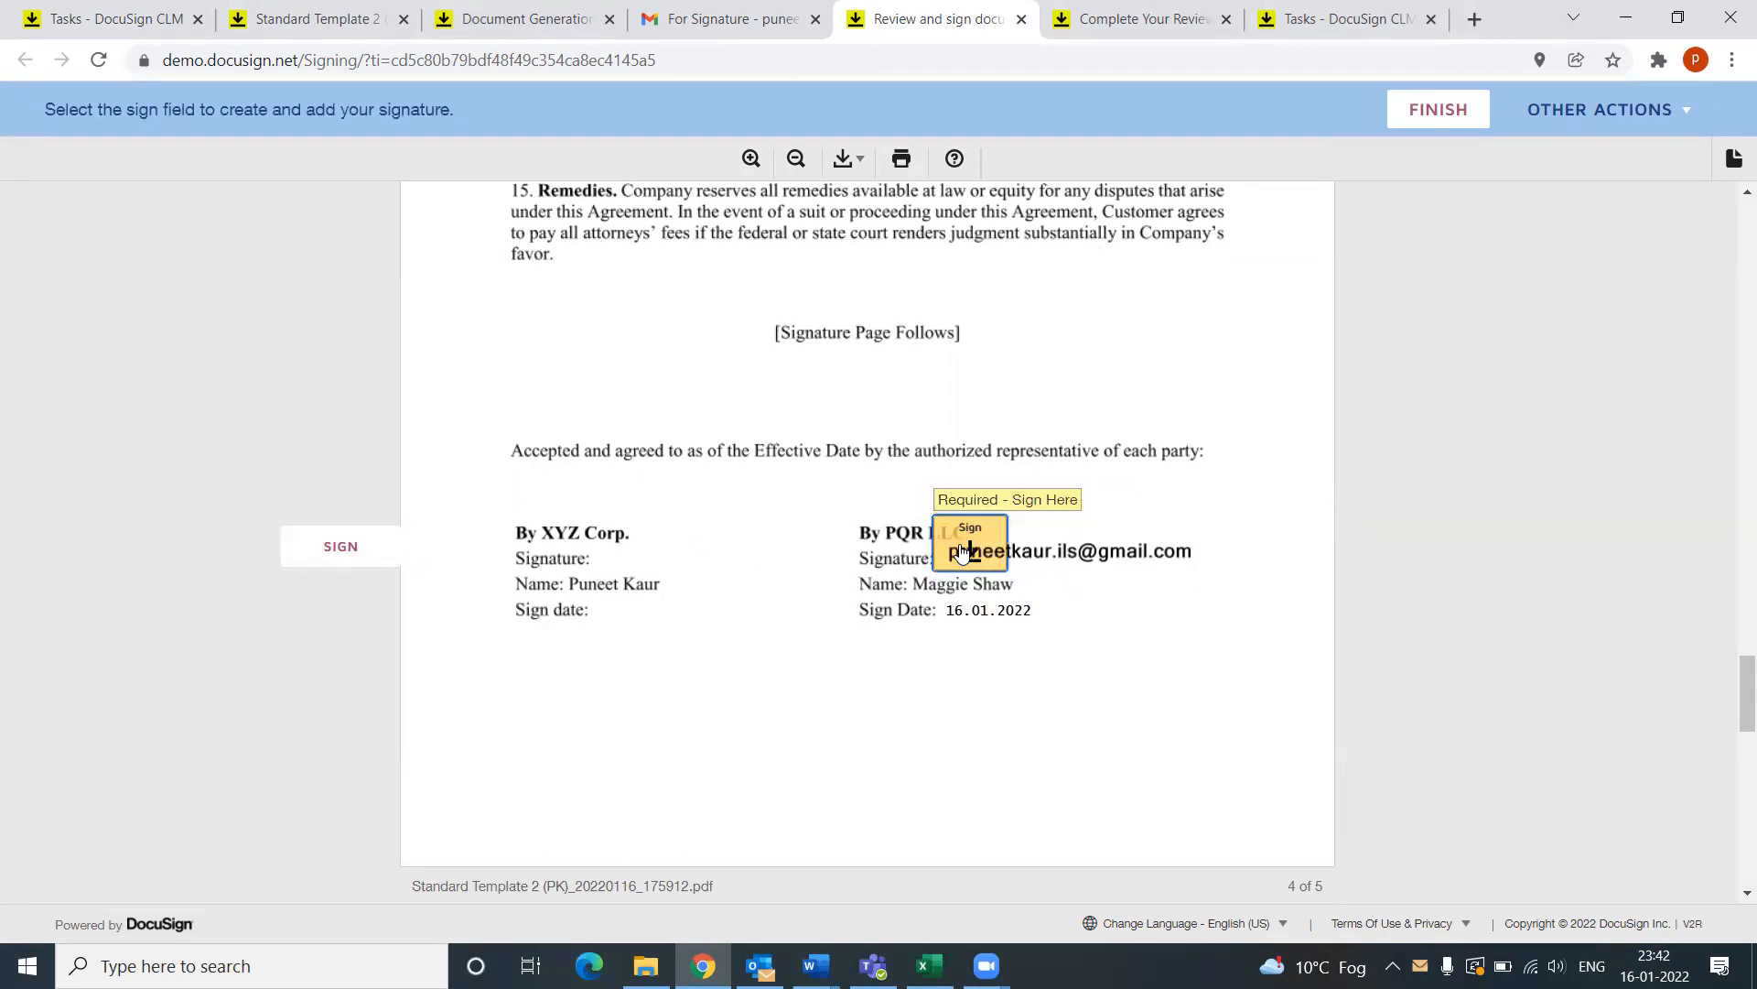
left_click(1067, 676)
left_click(987, 556)
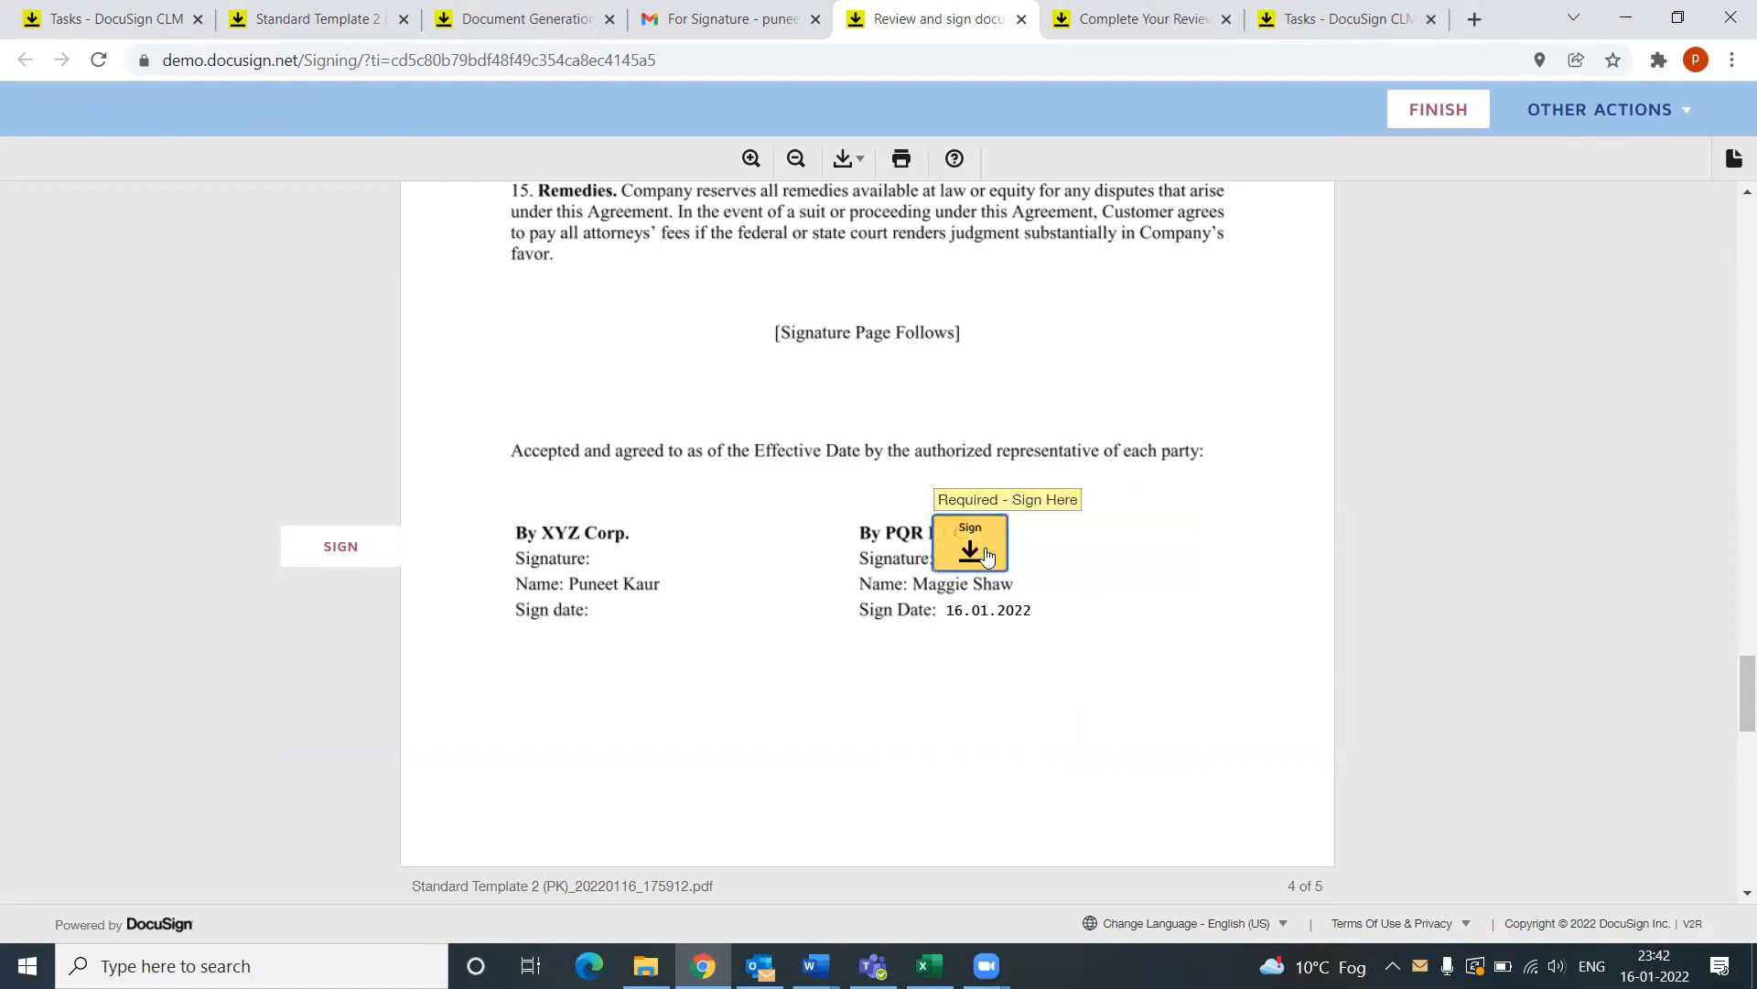
left_click(987, 556)
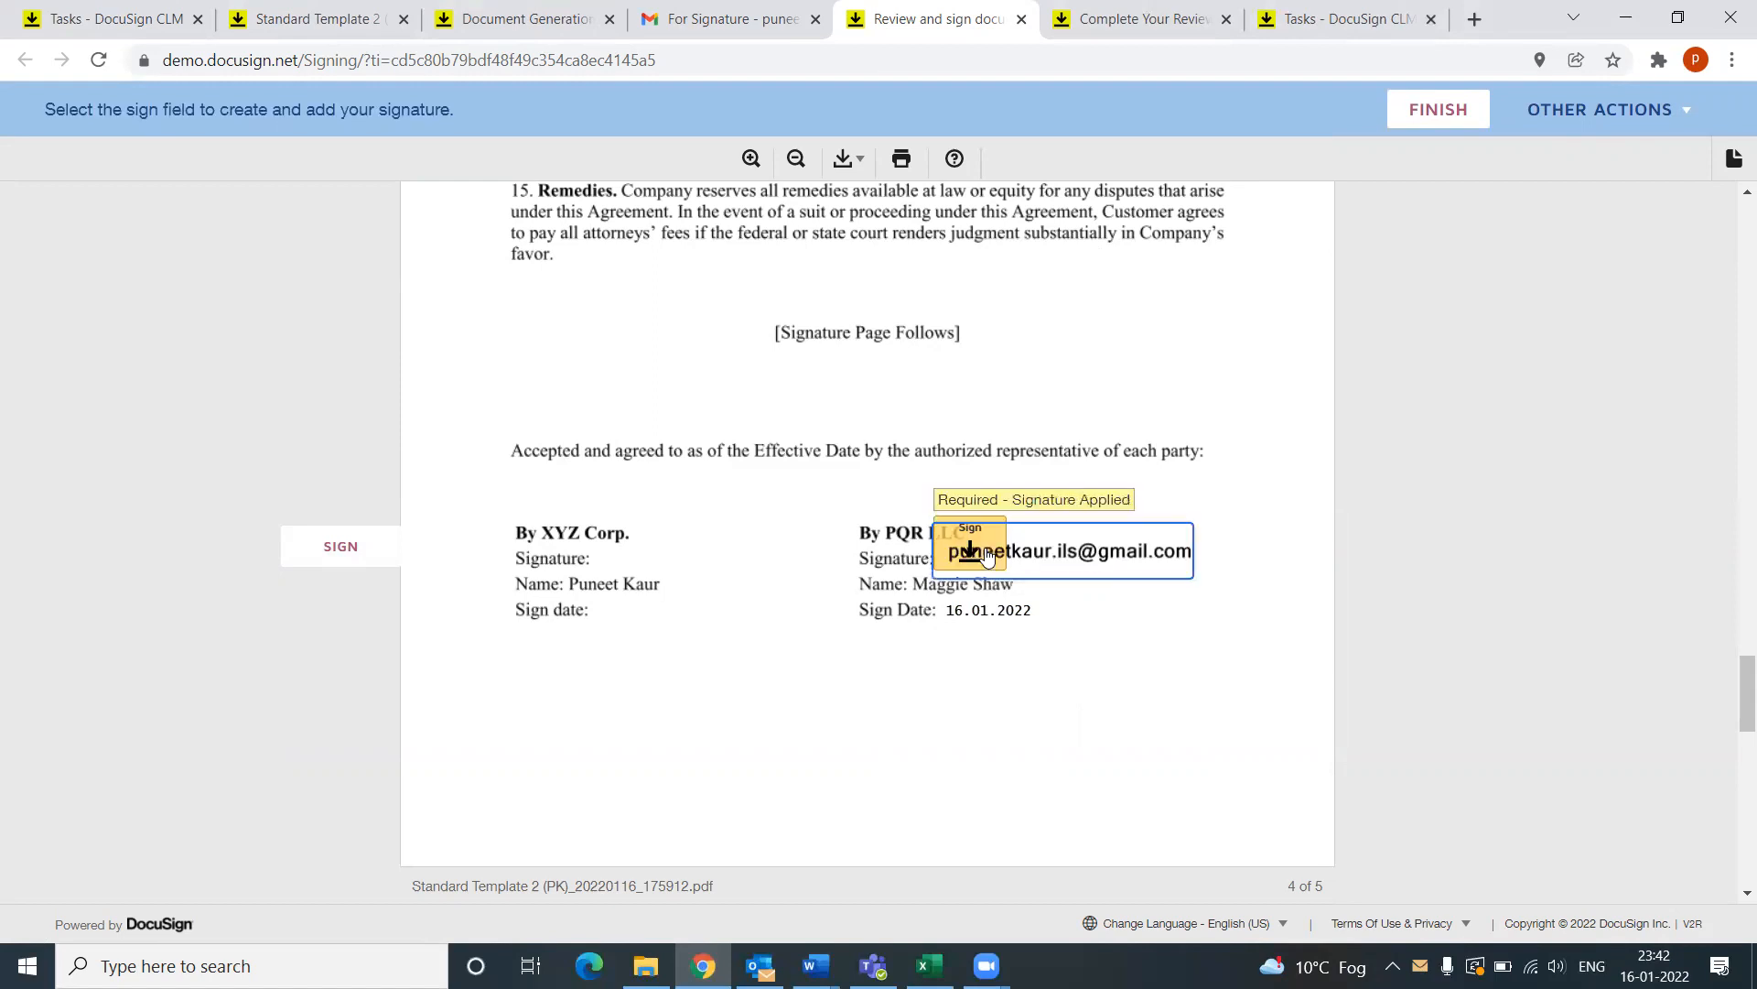
Step: Complete the remaining required signature field and submit the signed contract with FINISH
left_click(325, 551)
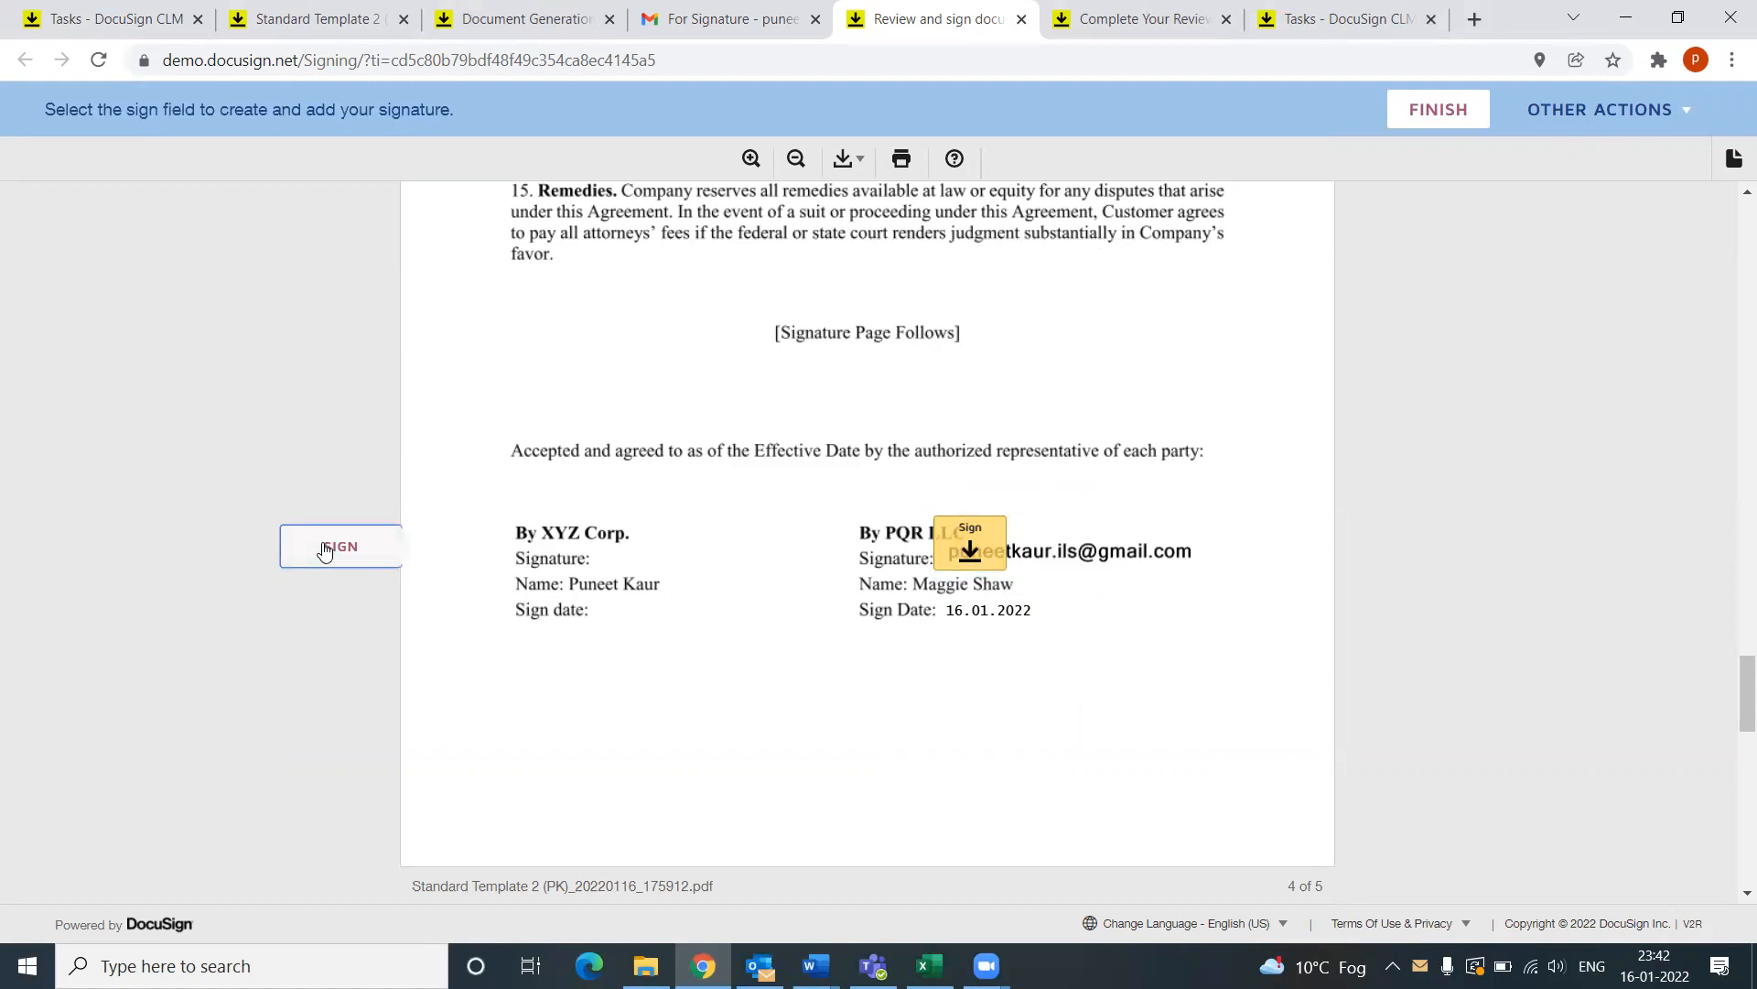
left_click(972, 548)
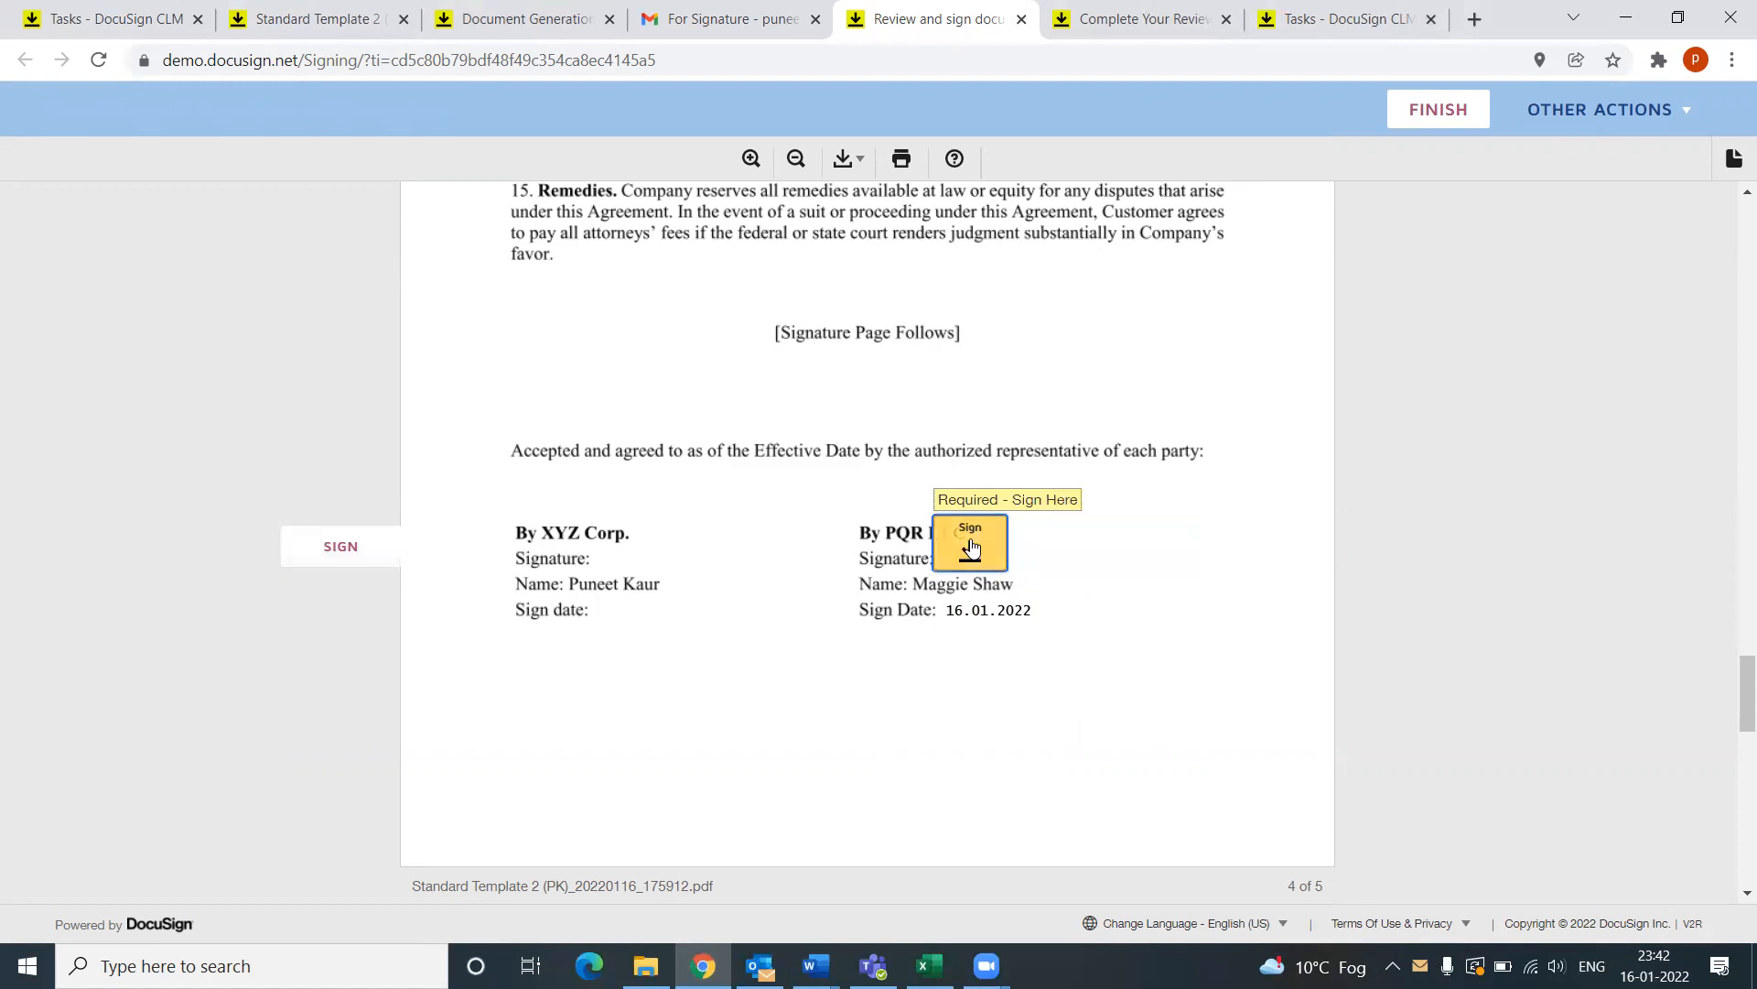
left_click(971, 545)
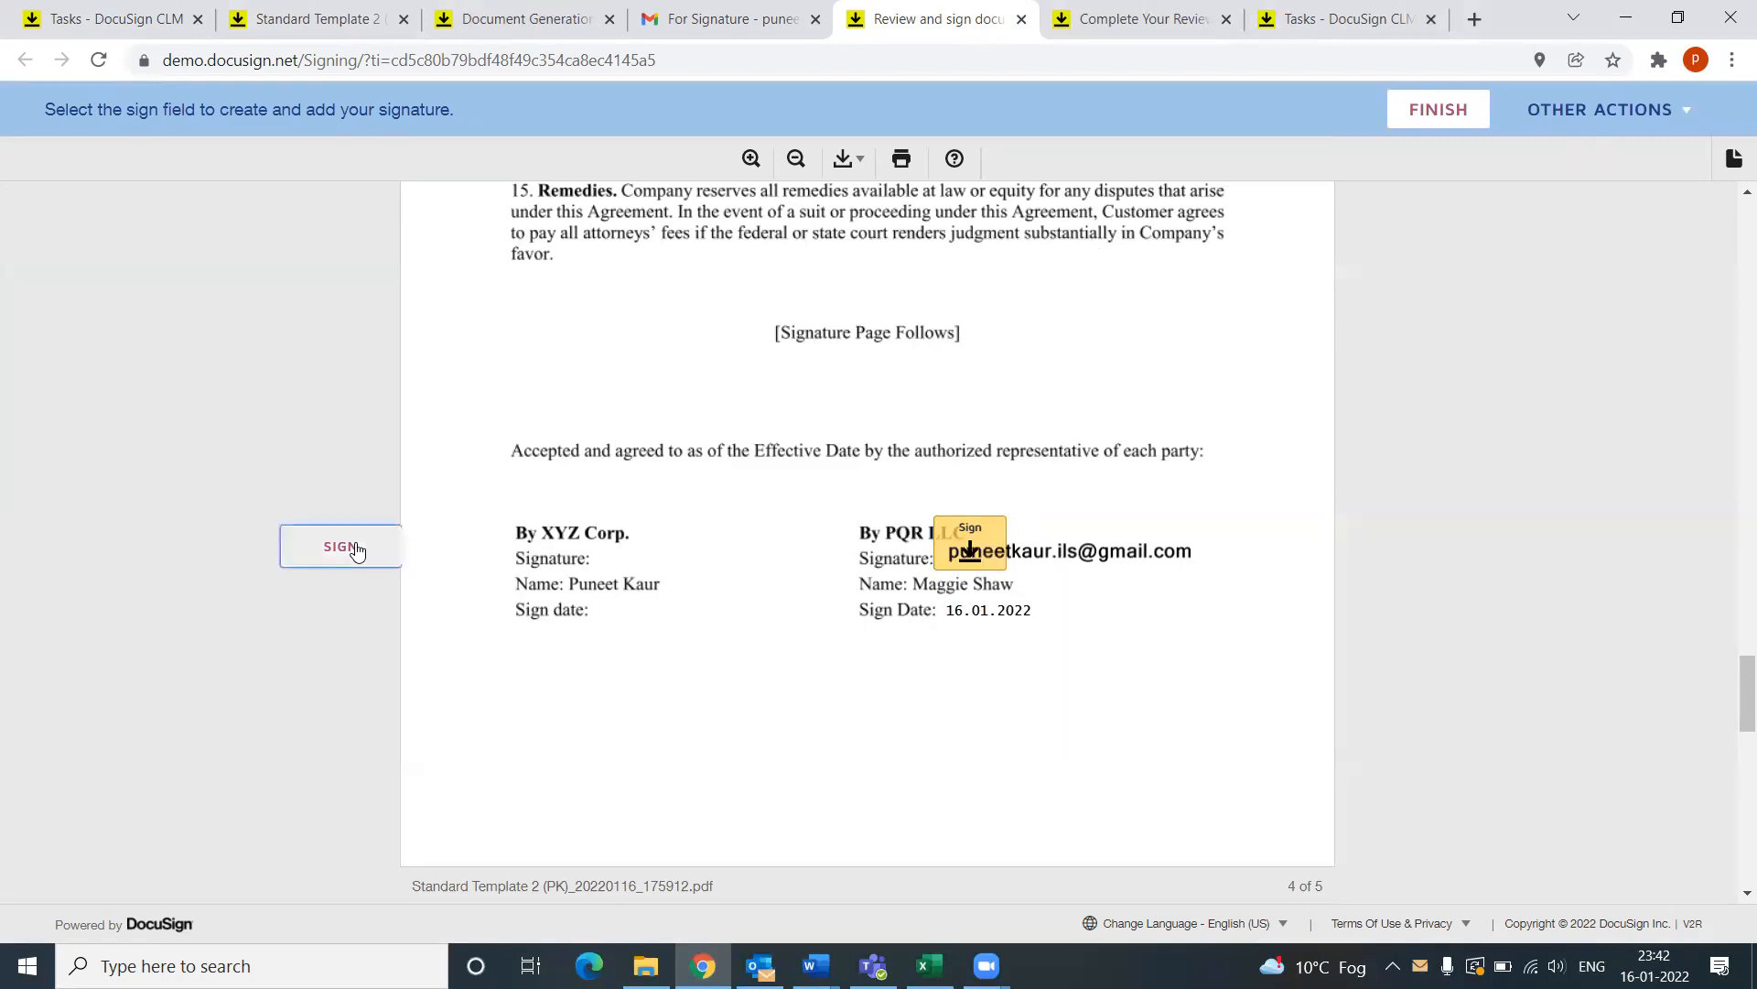
left_click(972, 547)
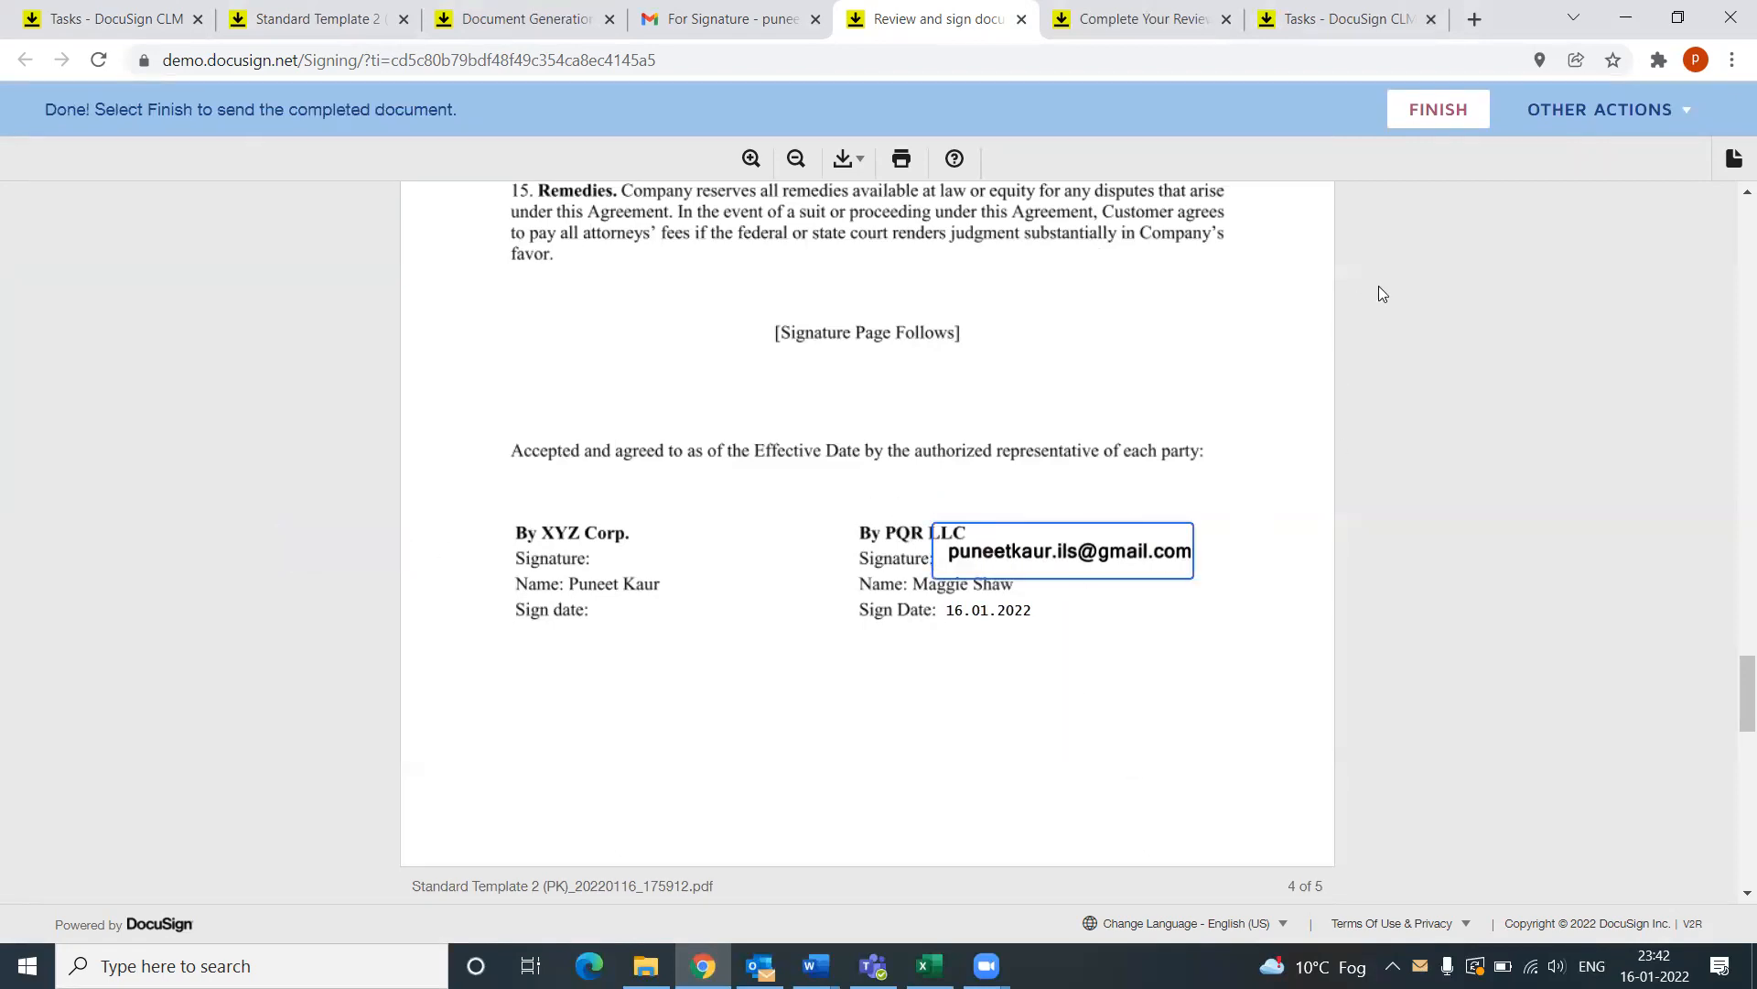
left_click(1435, 113)
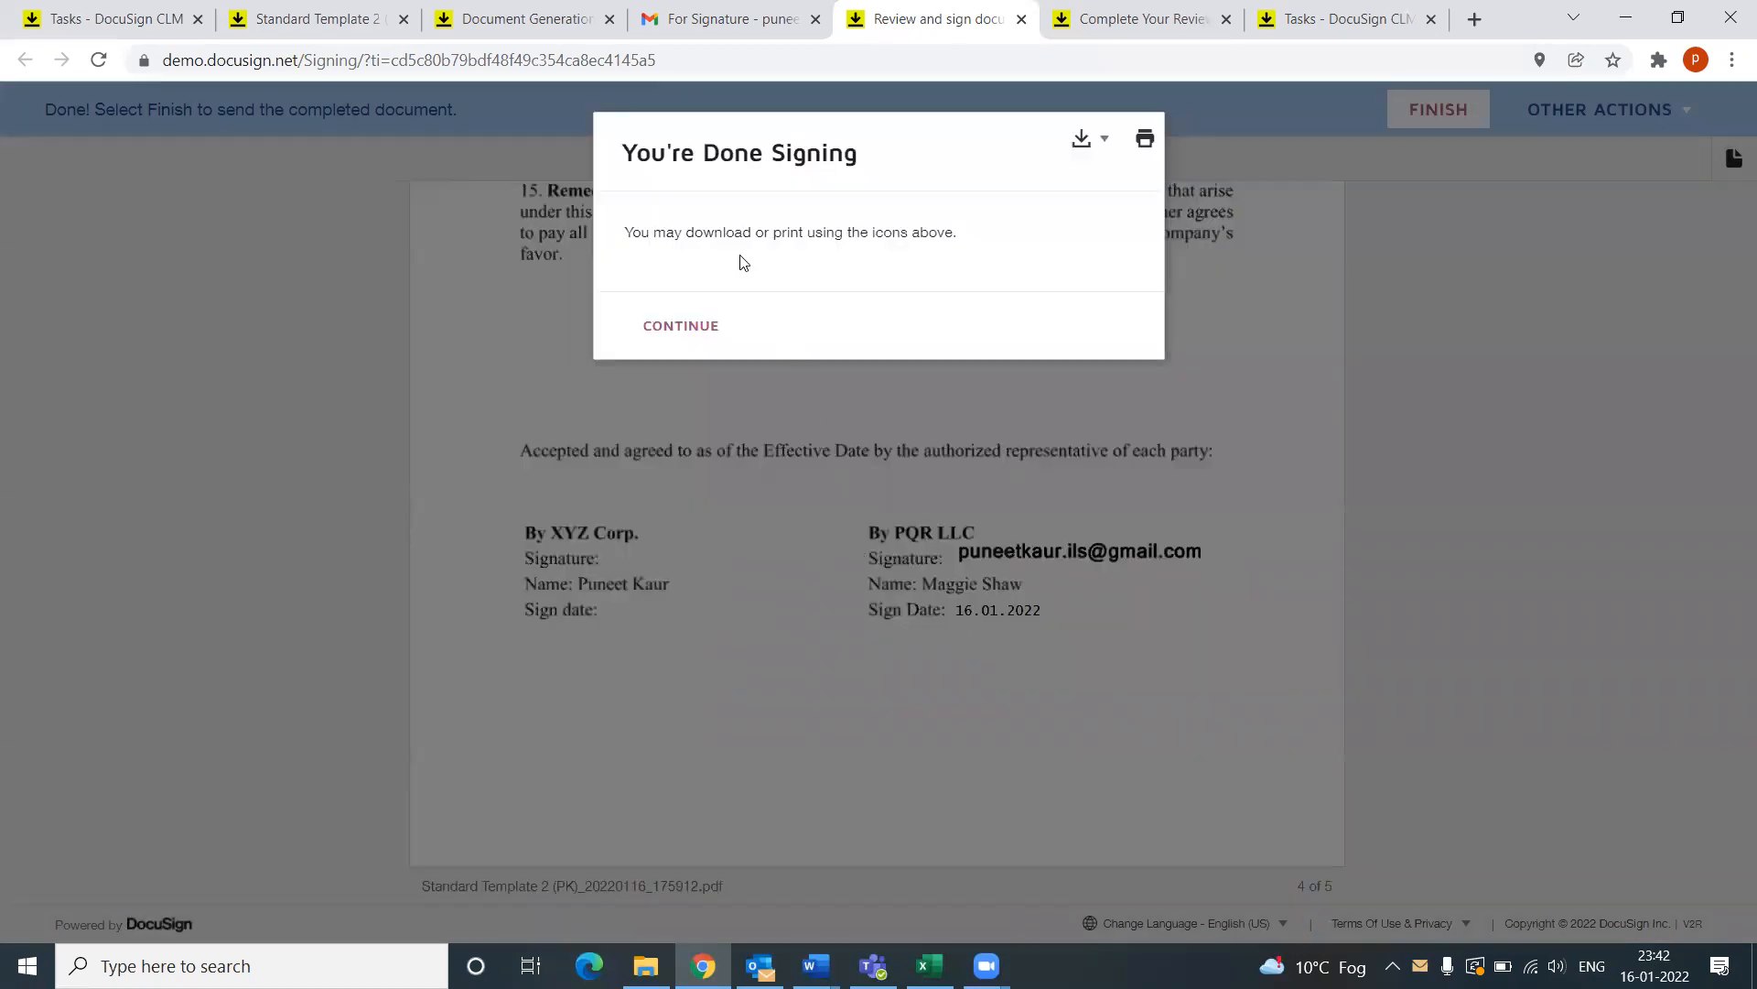
Step: Dismiss the 'You're Done Signing' message and reload the DocuSign CLM tasks tab showing 0 tasks
left_click(681, 327)
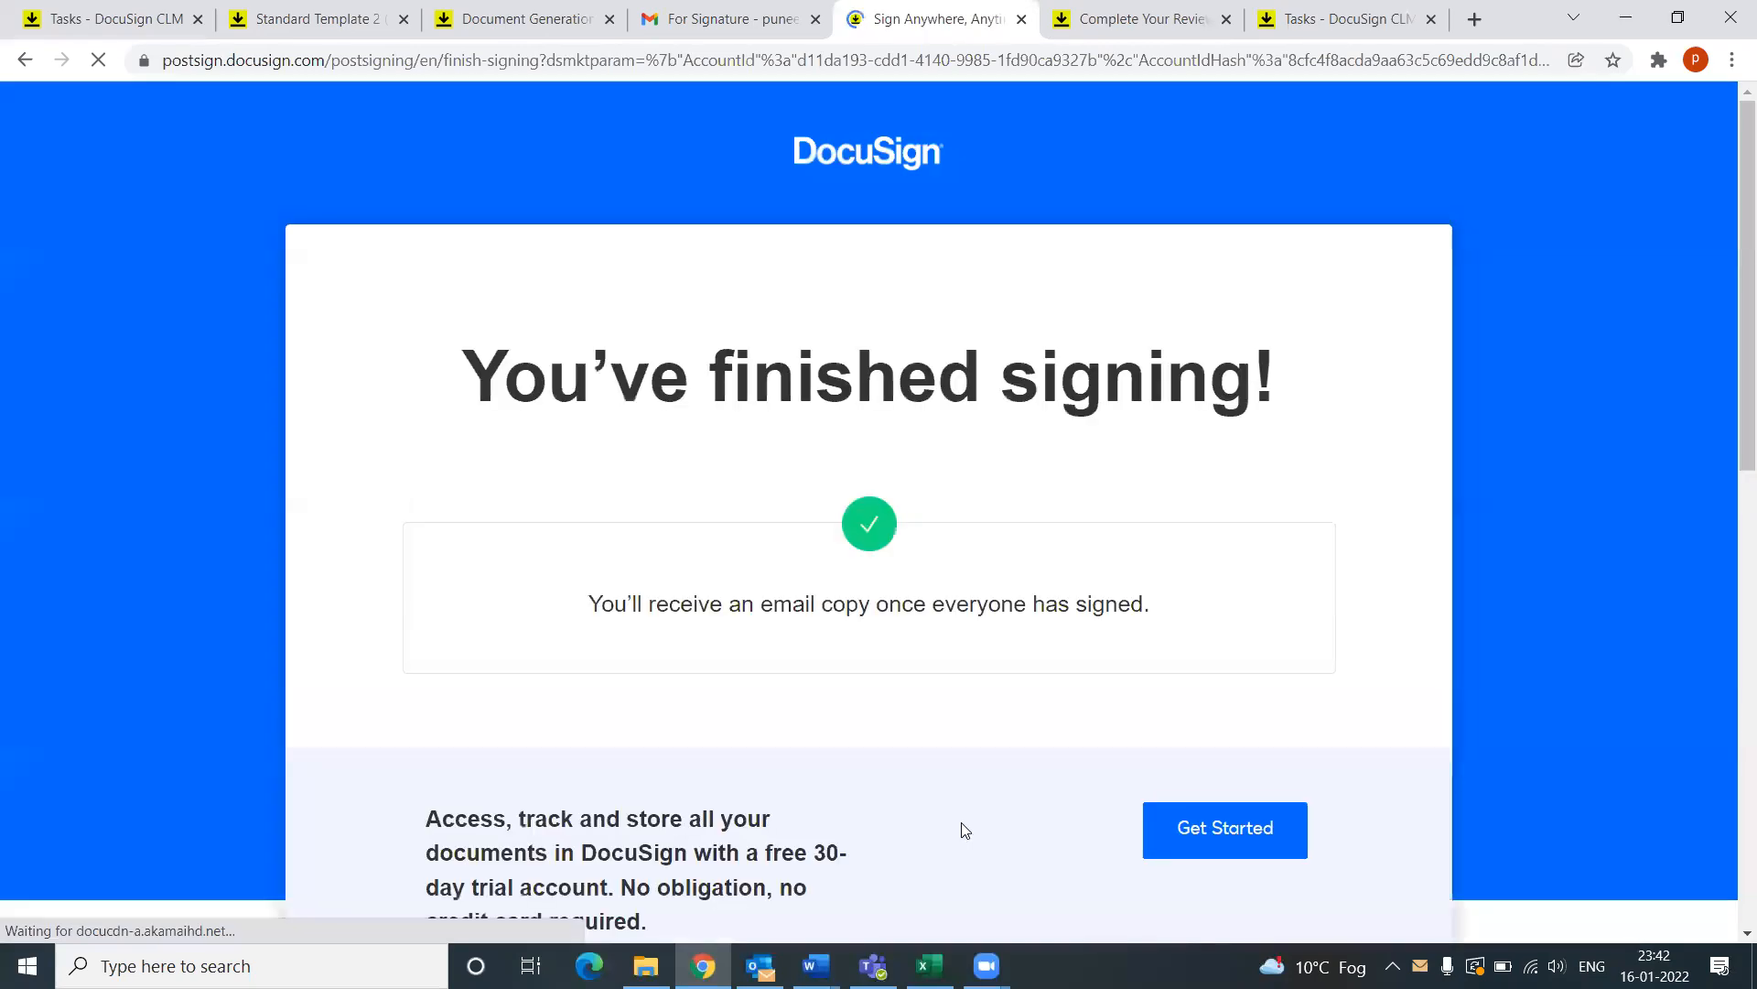
left_click_drag(536, 375, 1227, 383)
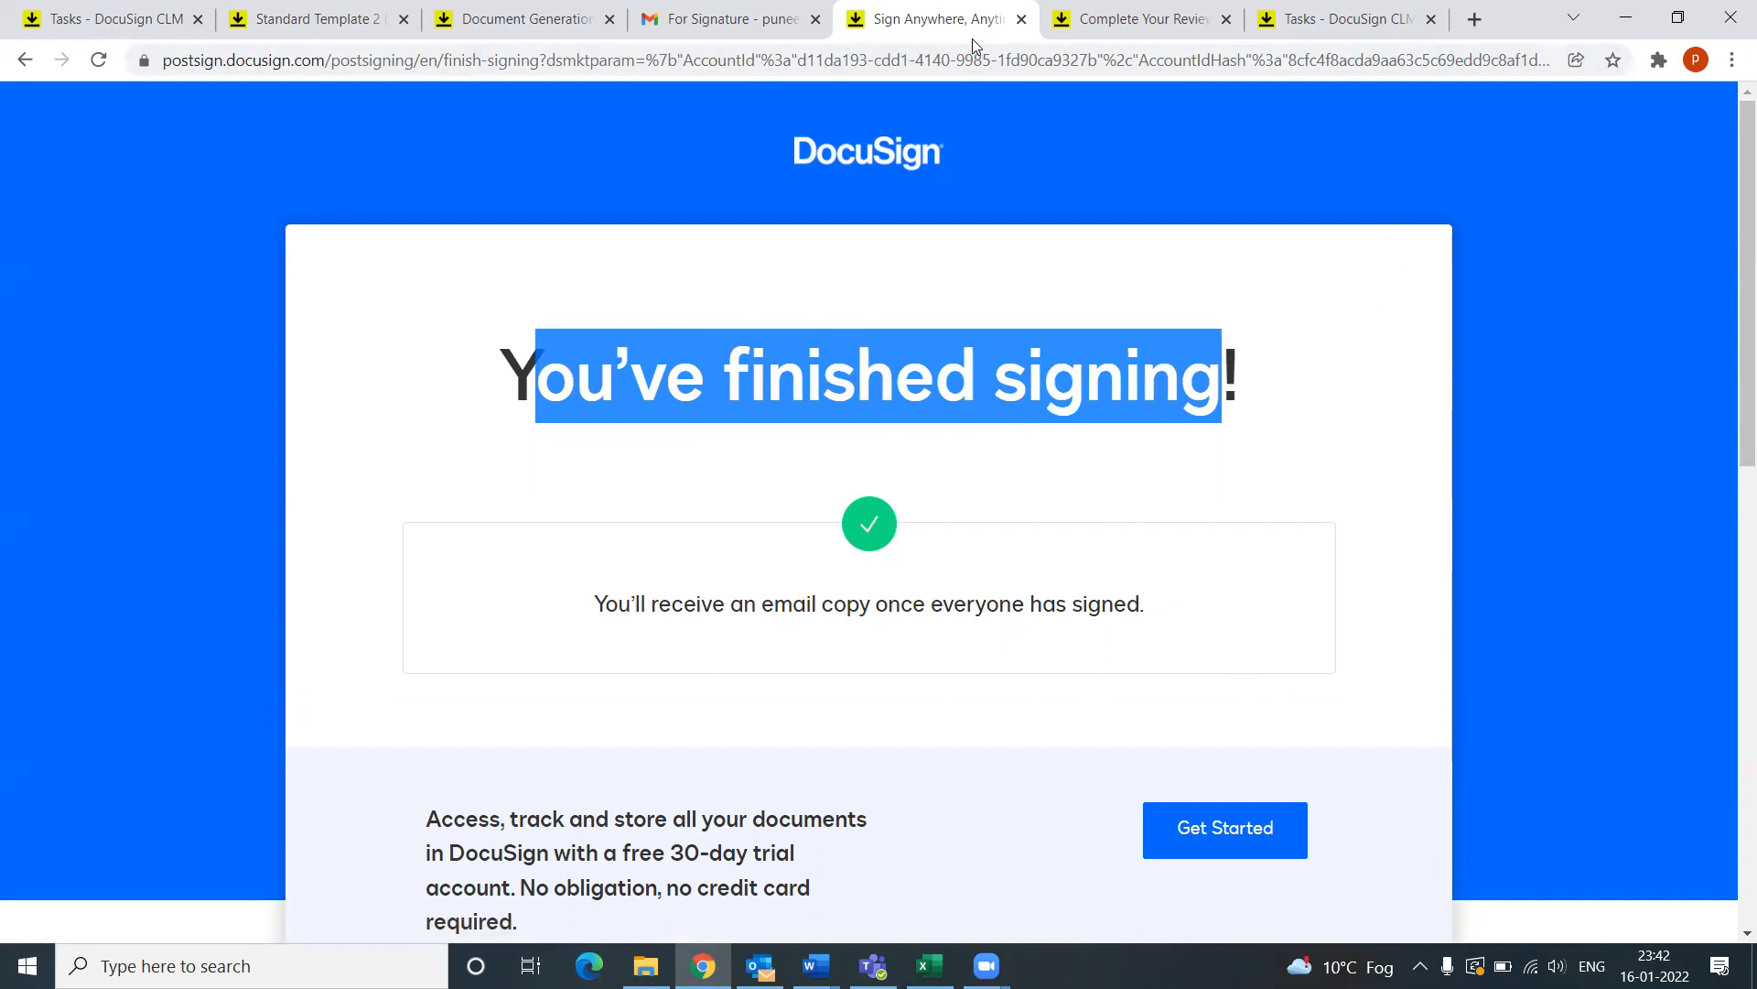
left_click(111, 19)
left_click(98, 59)
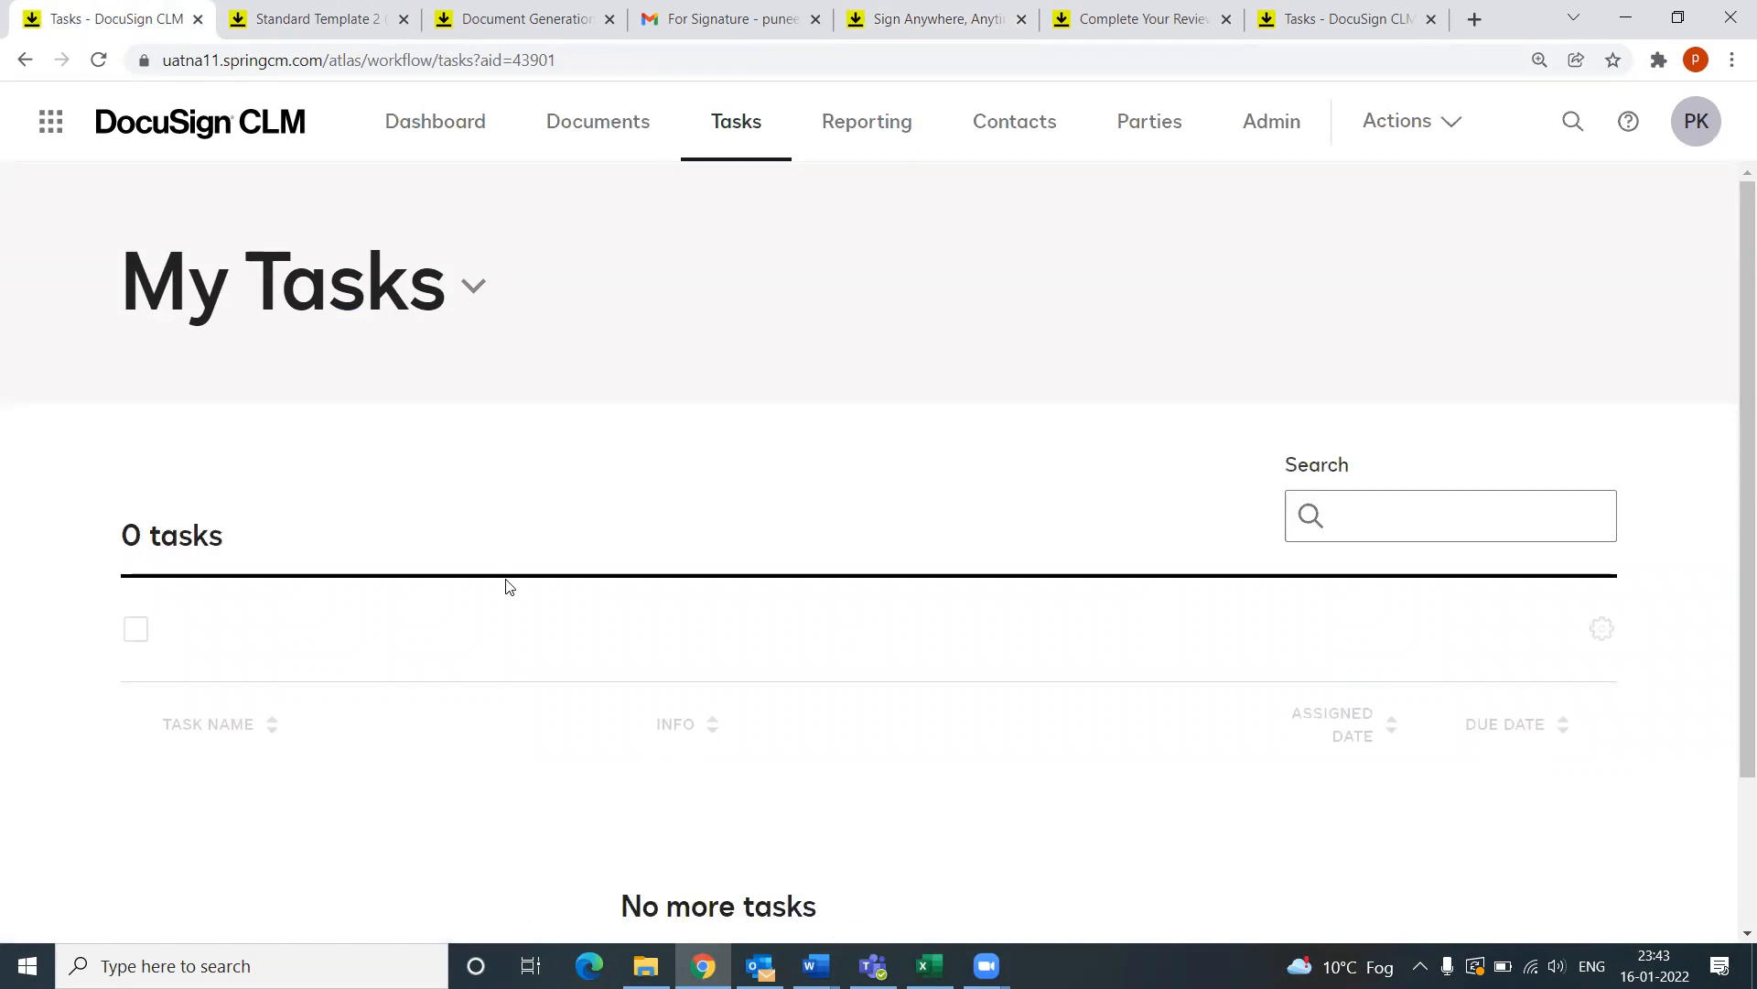
Step: Check the 'document viewed' notification in Outlook, then open the newest For Signature email for PQR LLC
scroll(549, 596, "down", 2)
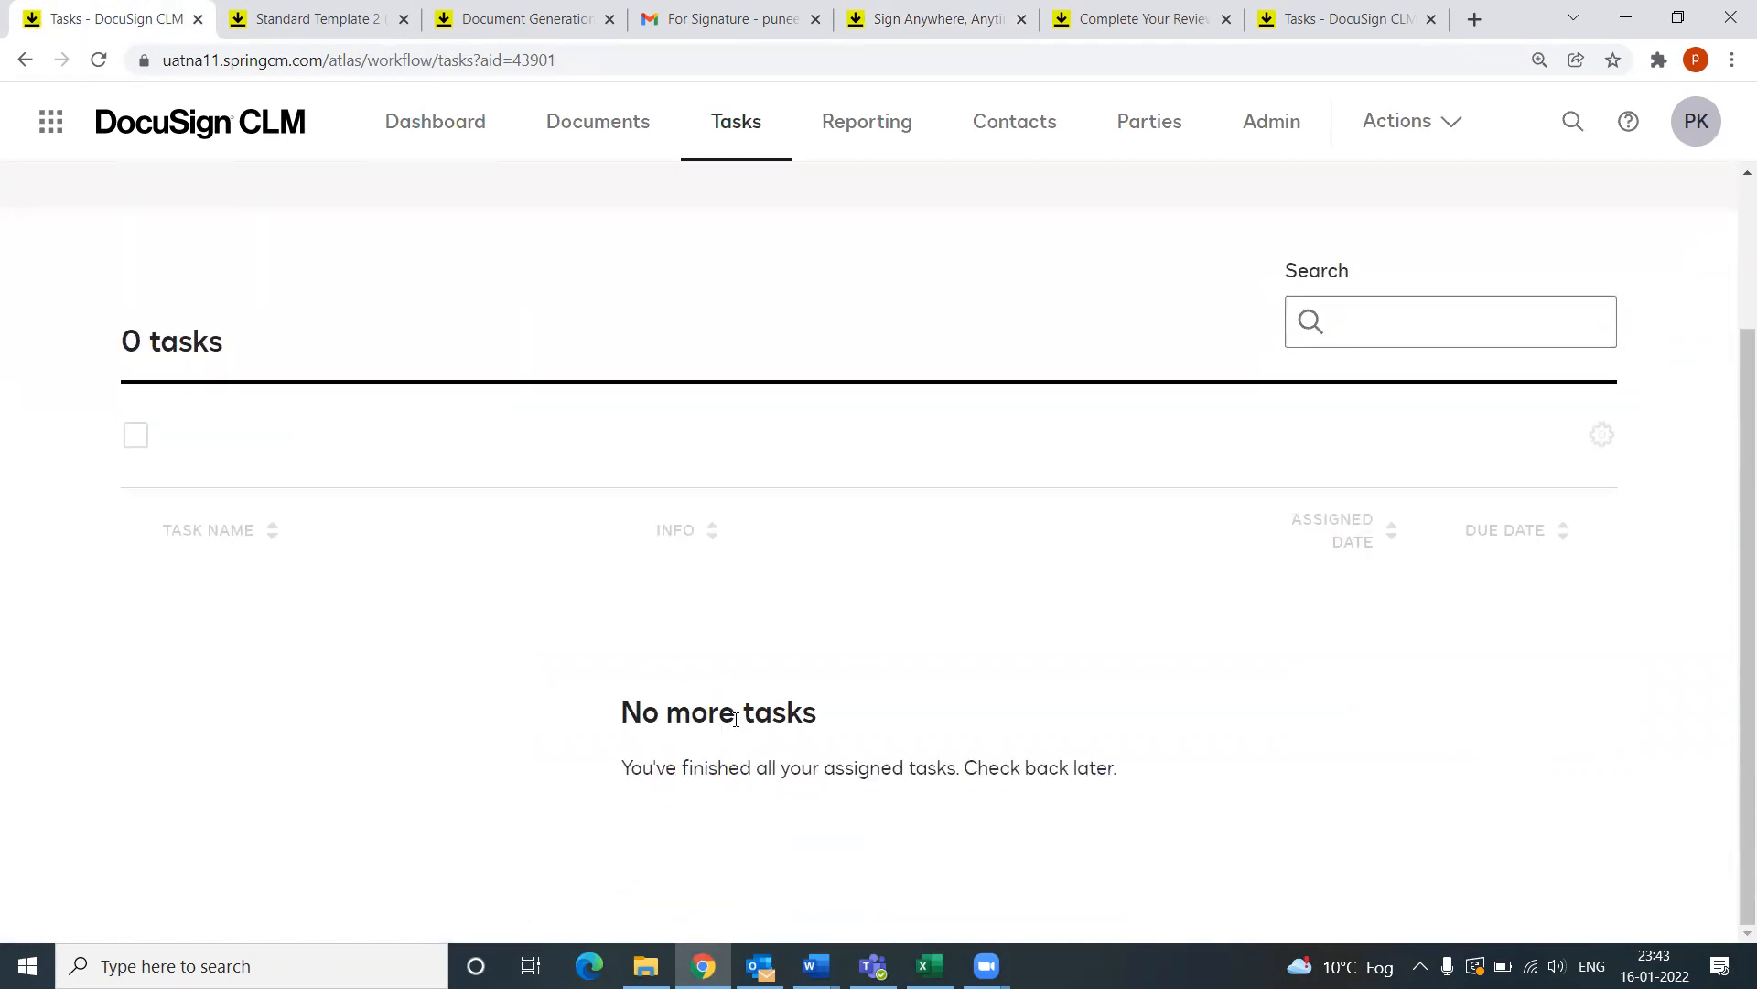
left_click(759, 963)
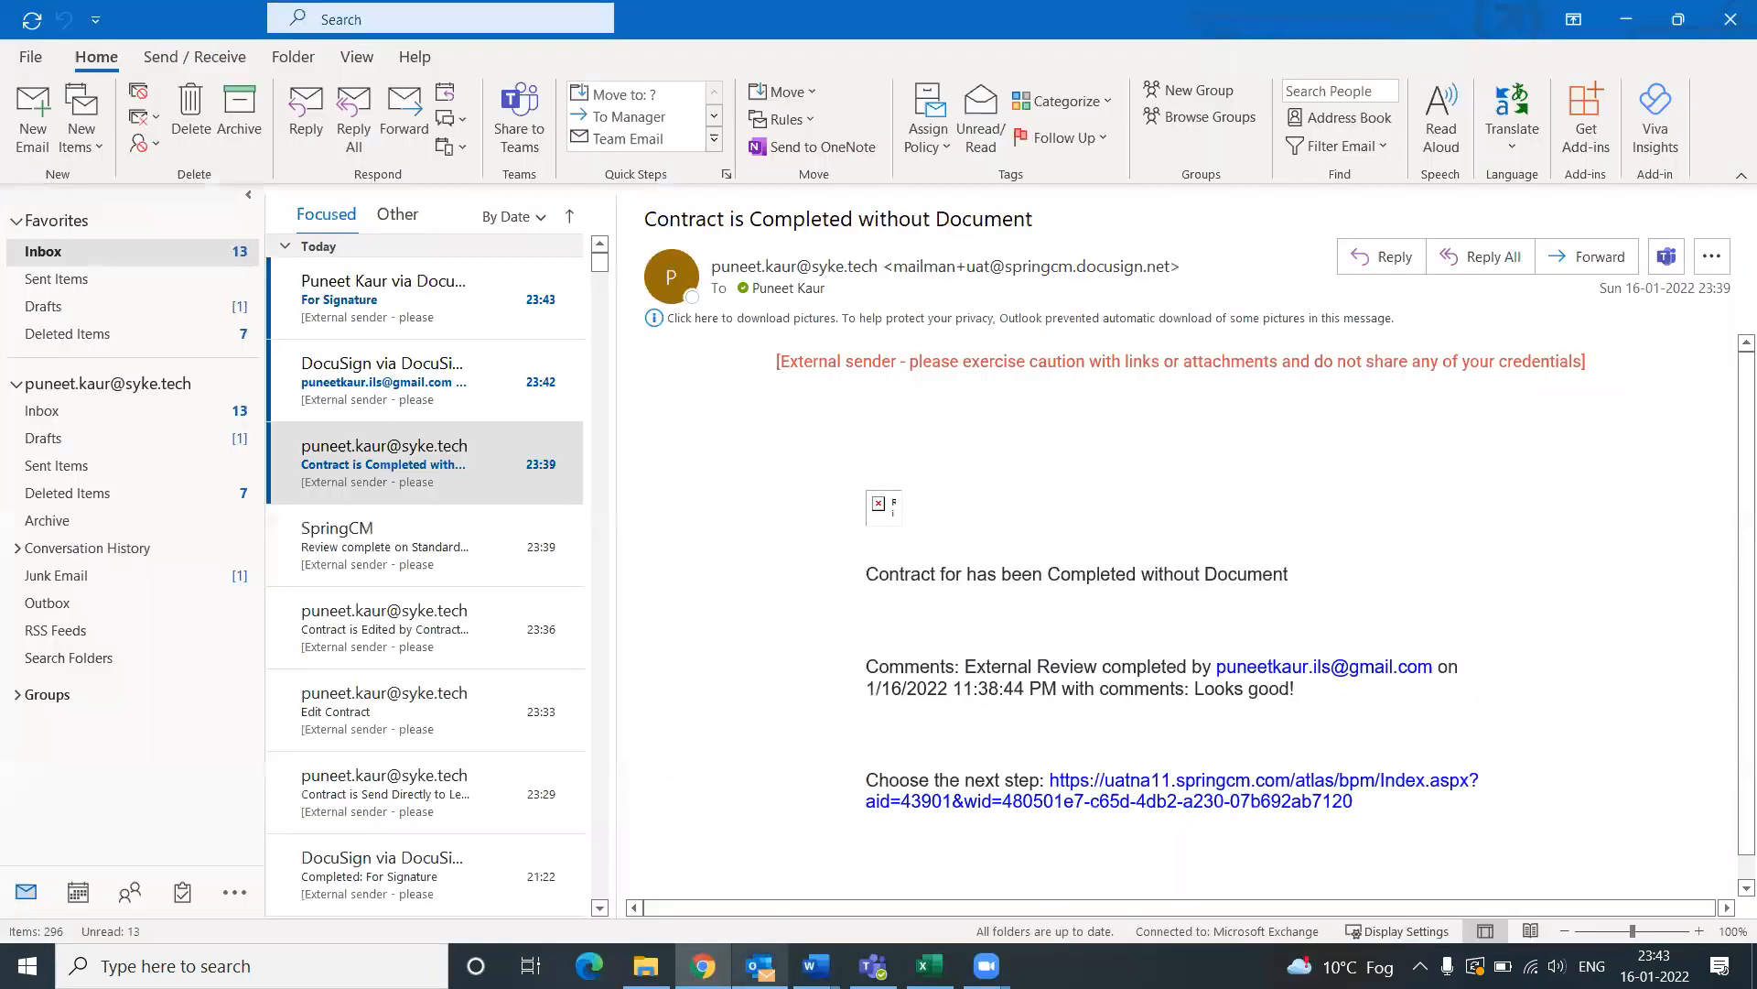
left_click(759, 964)
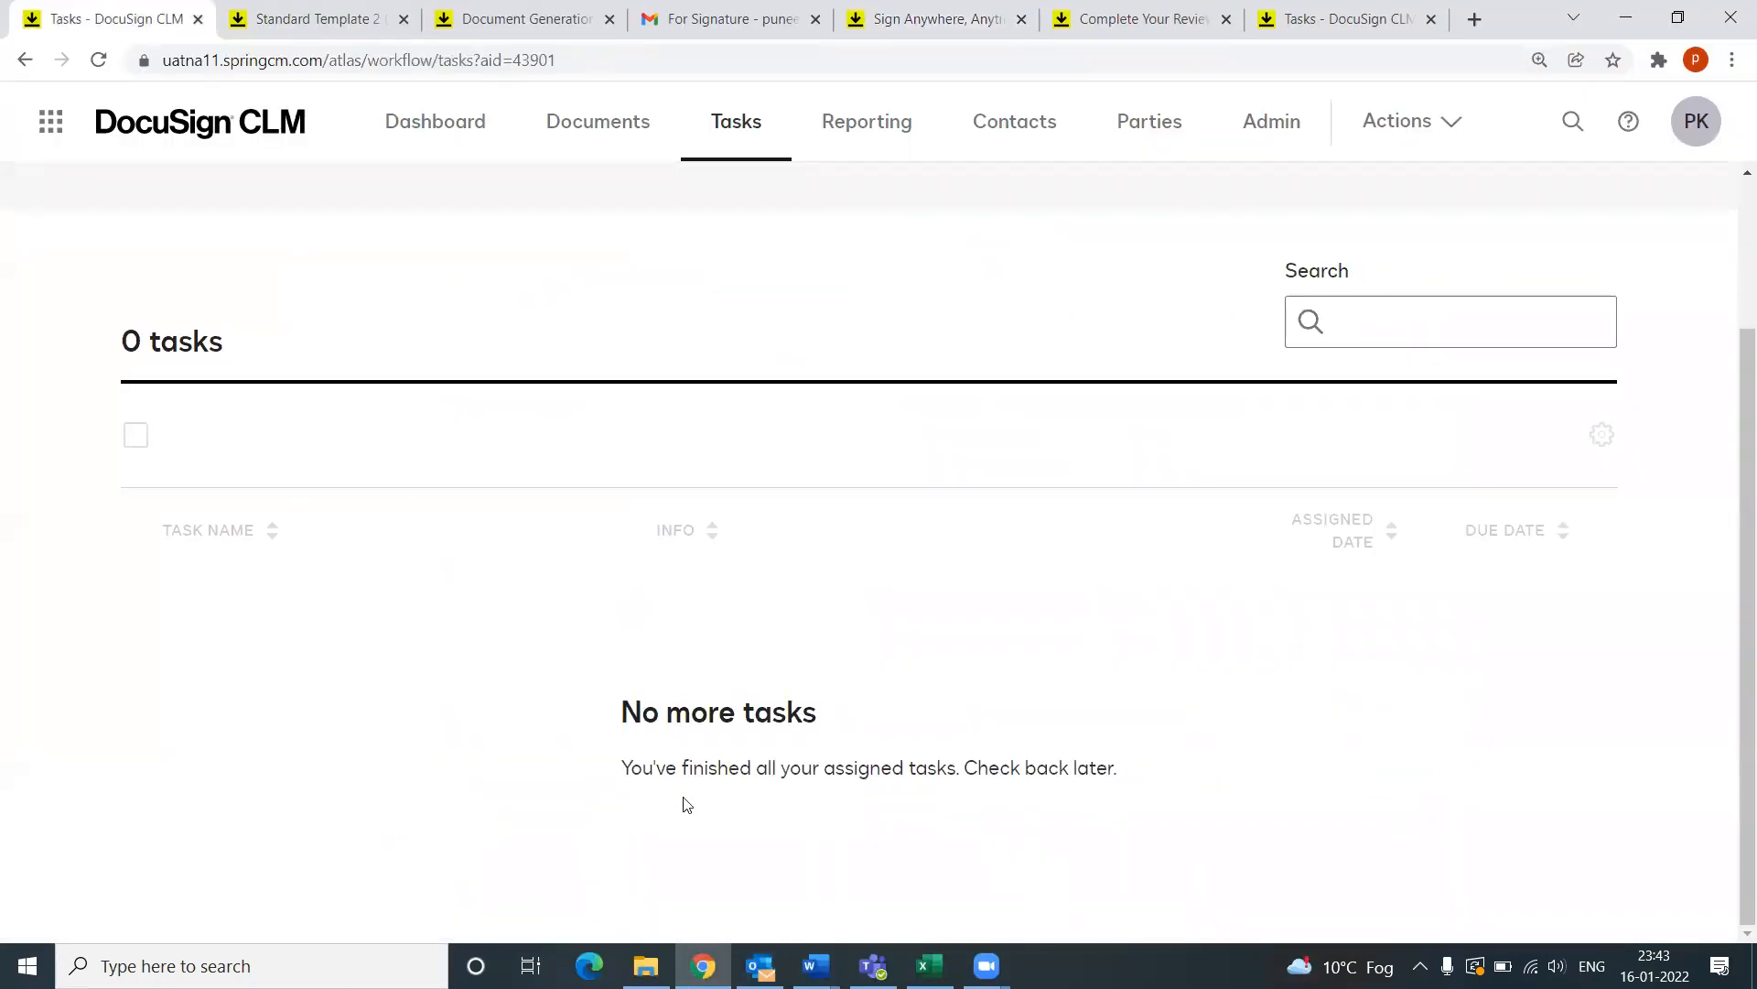
left_click(759, 965)
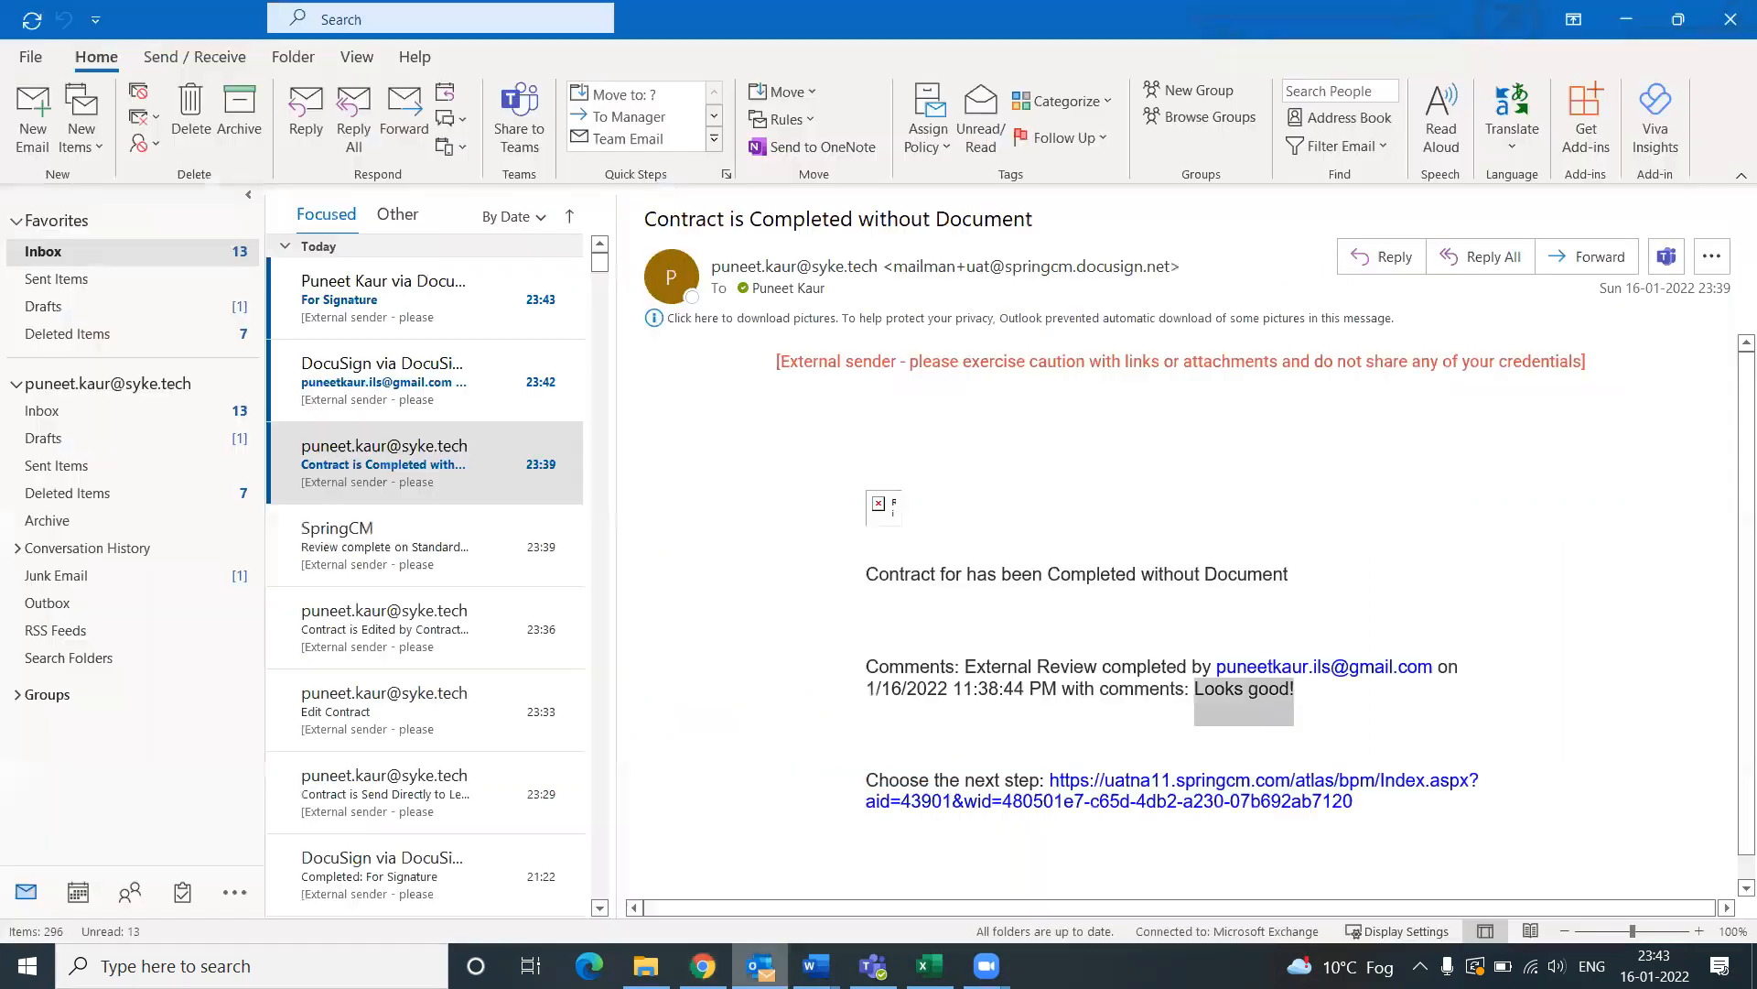
left_click(430, 402)
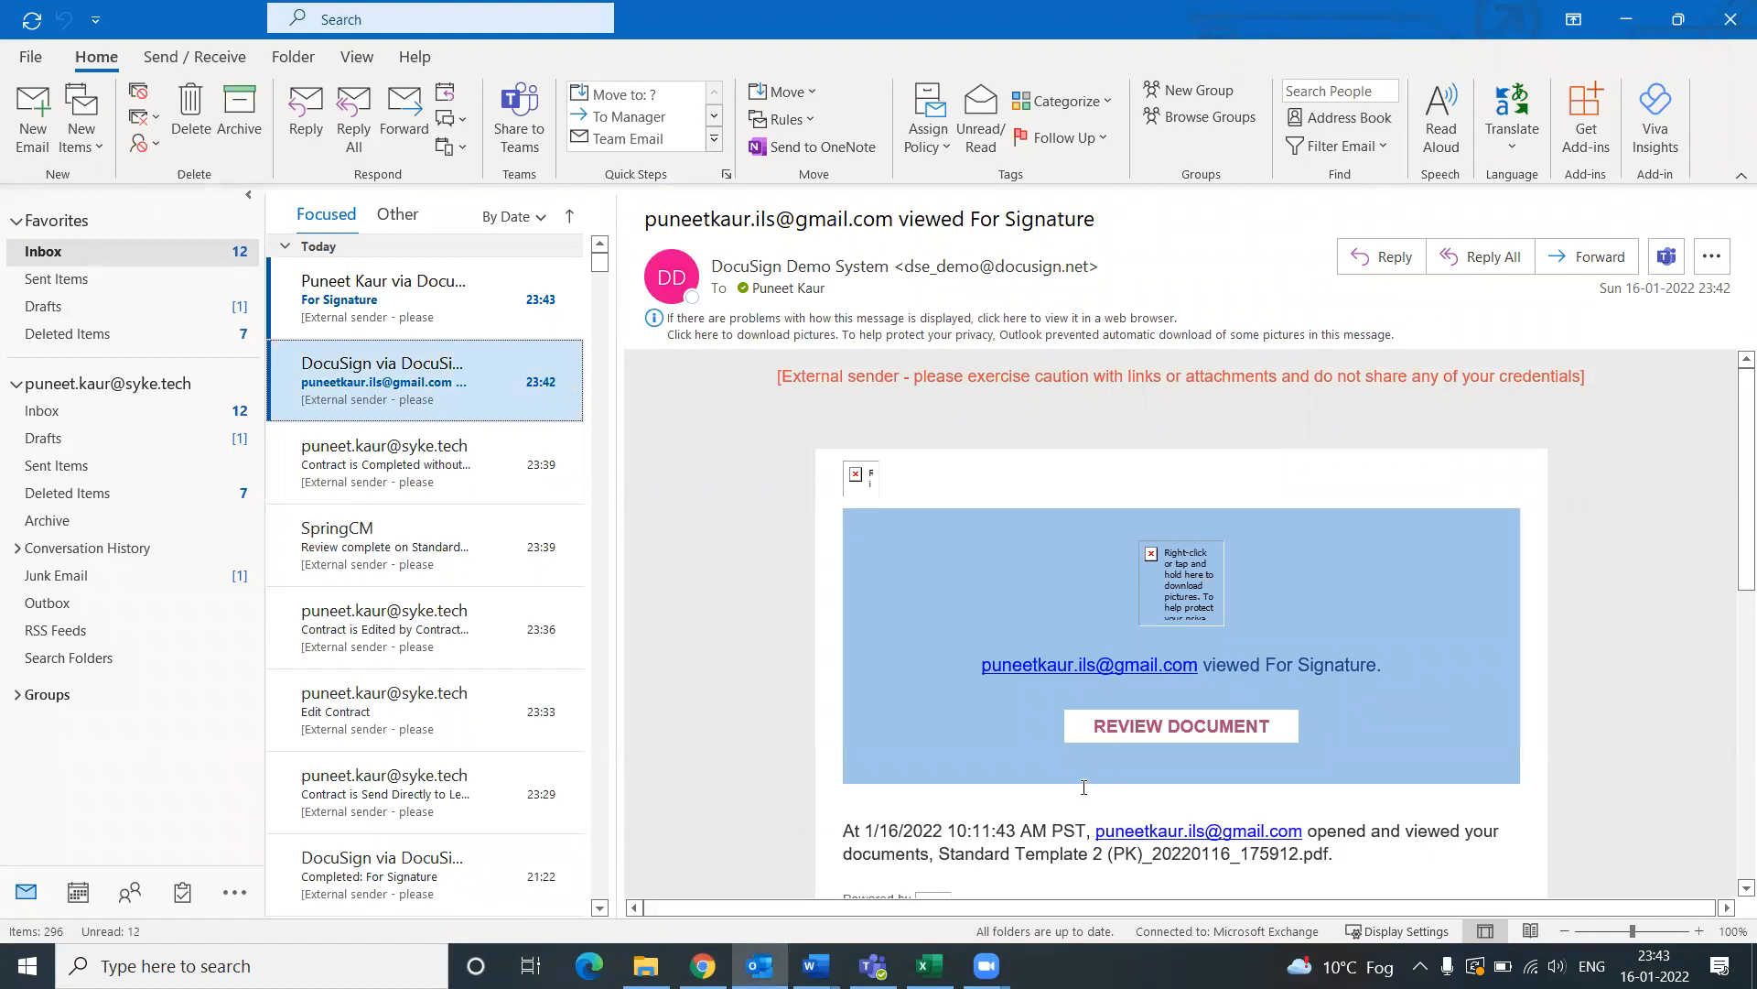
scroll(1165, 788, "down", 2)
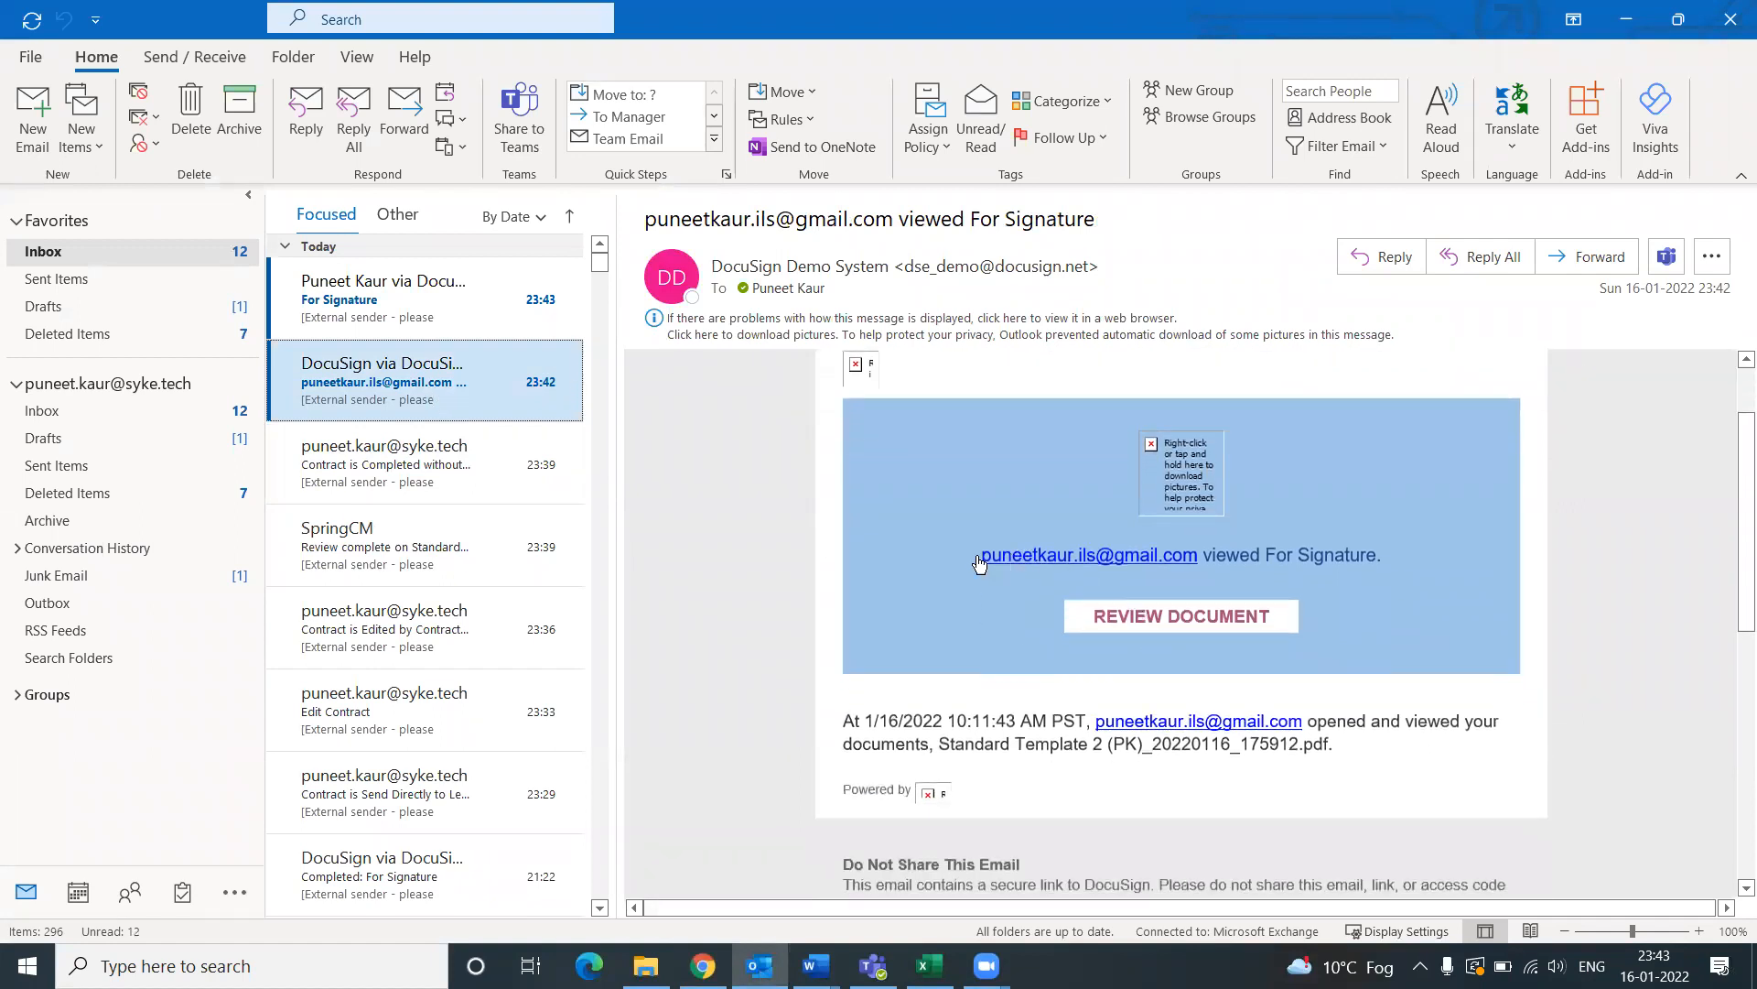
triple_click(1163, 571)
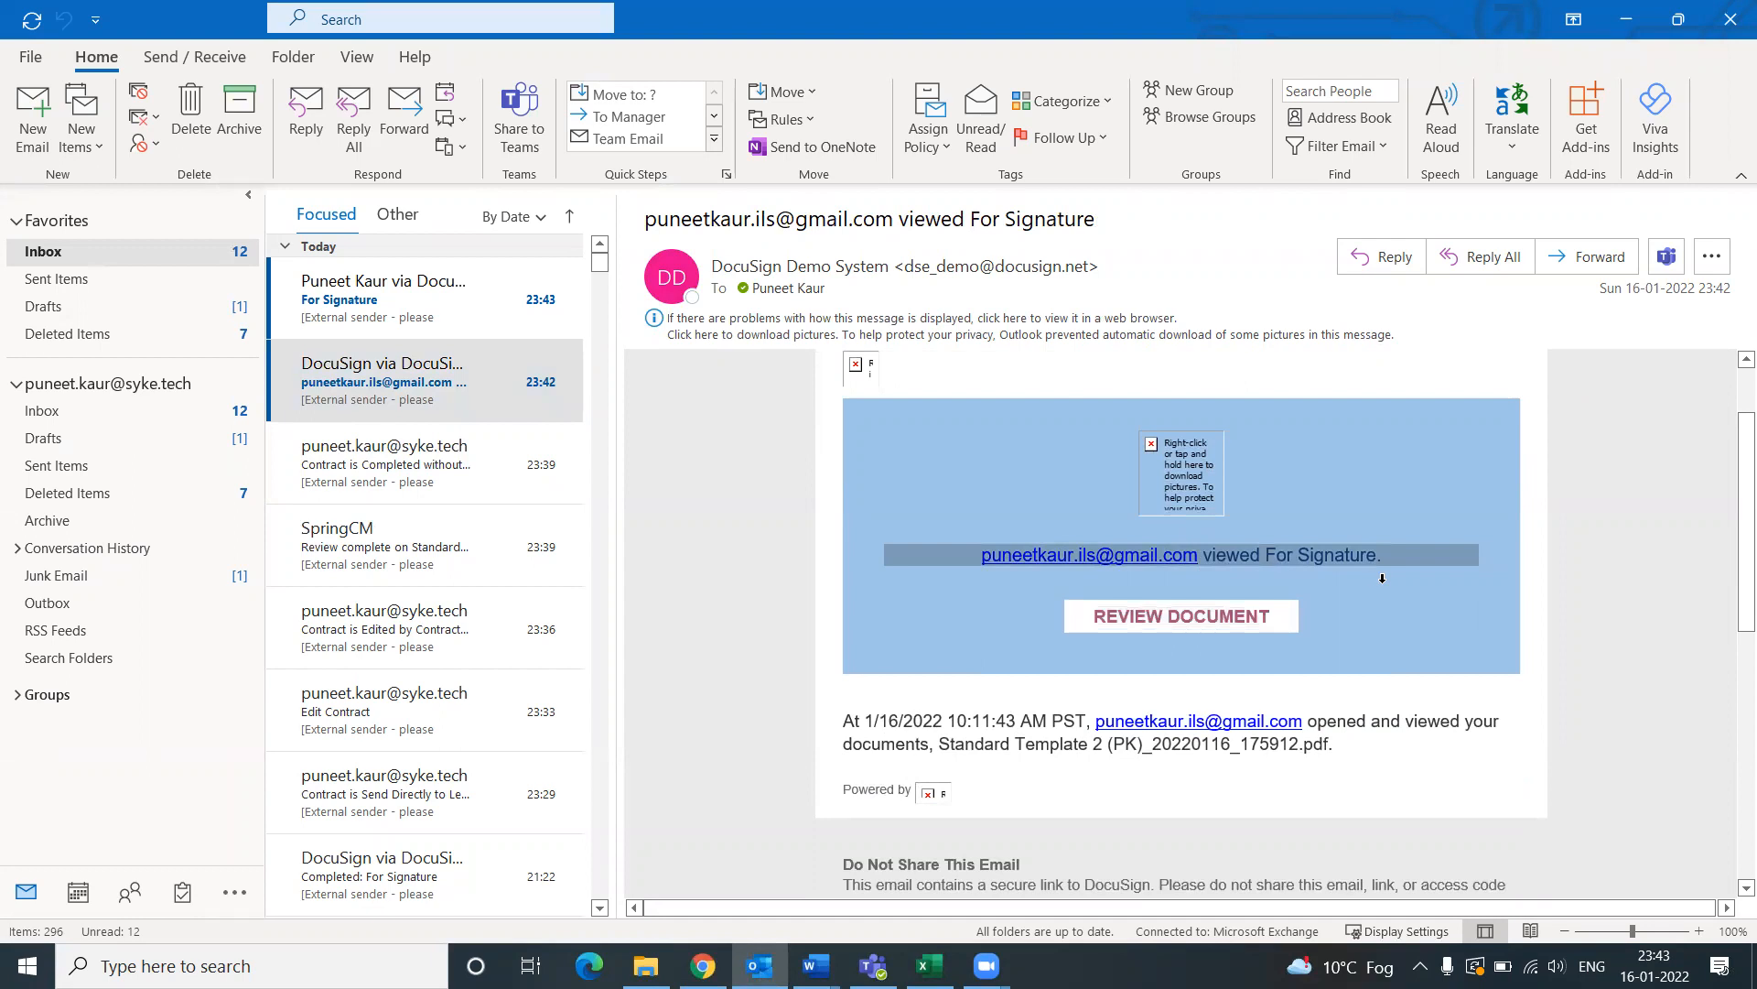
scroll(1382, 694, "down", 1)
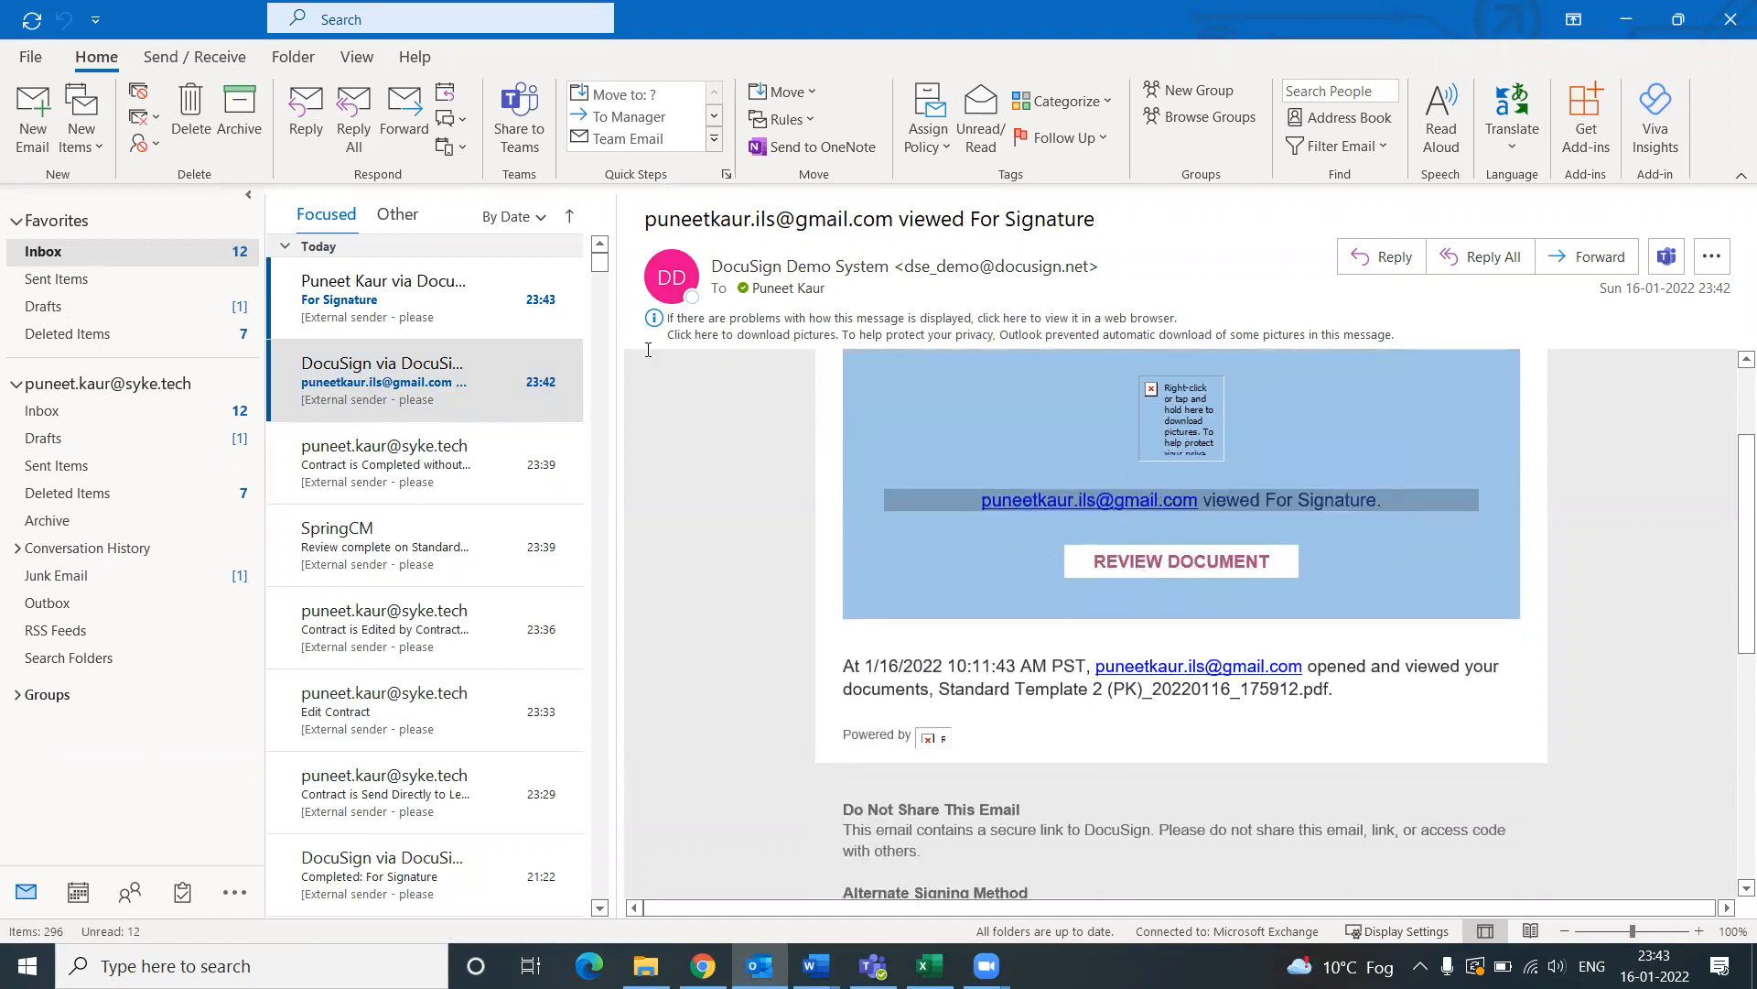
left_click(339, 321)
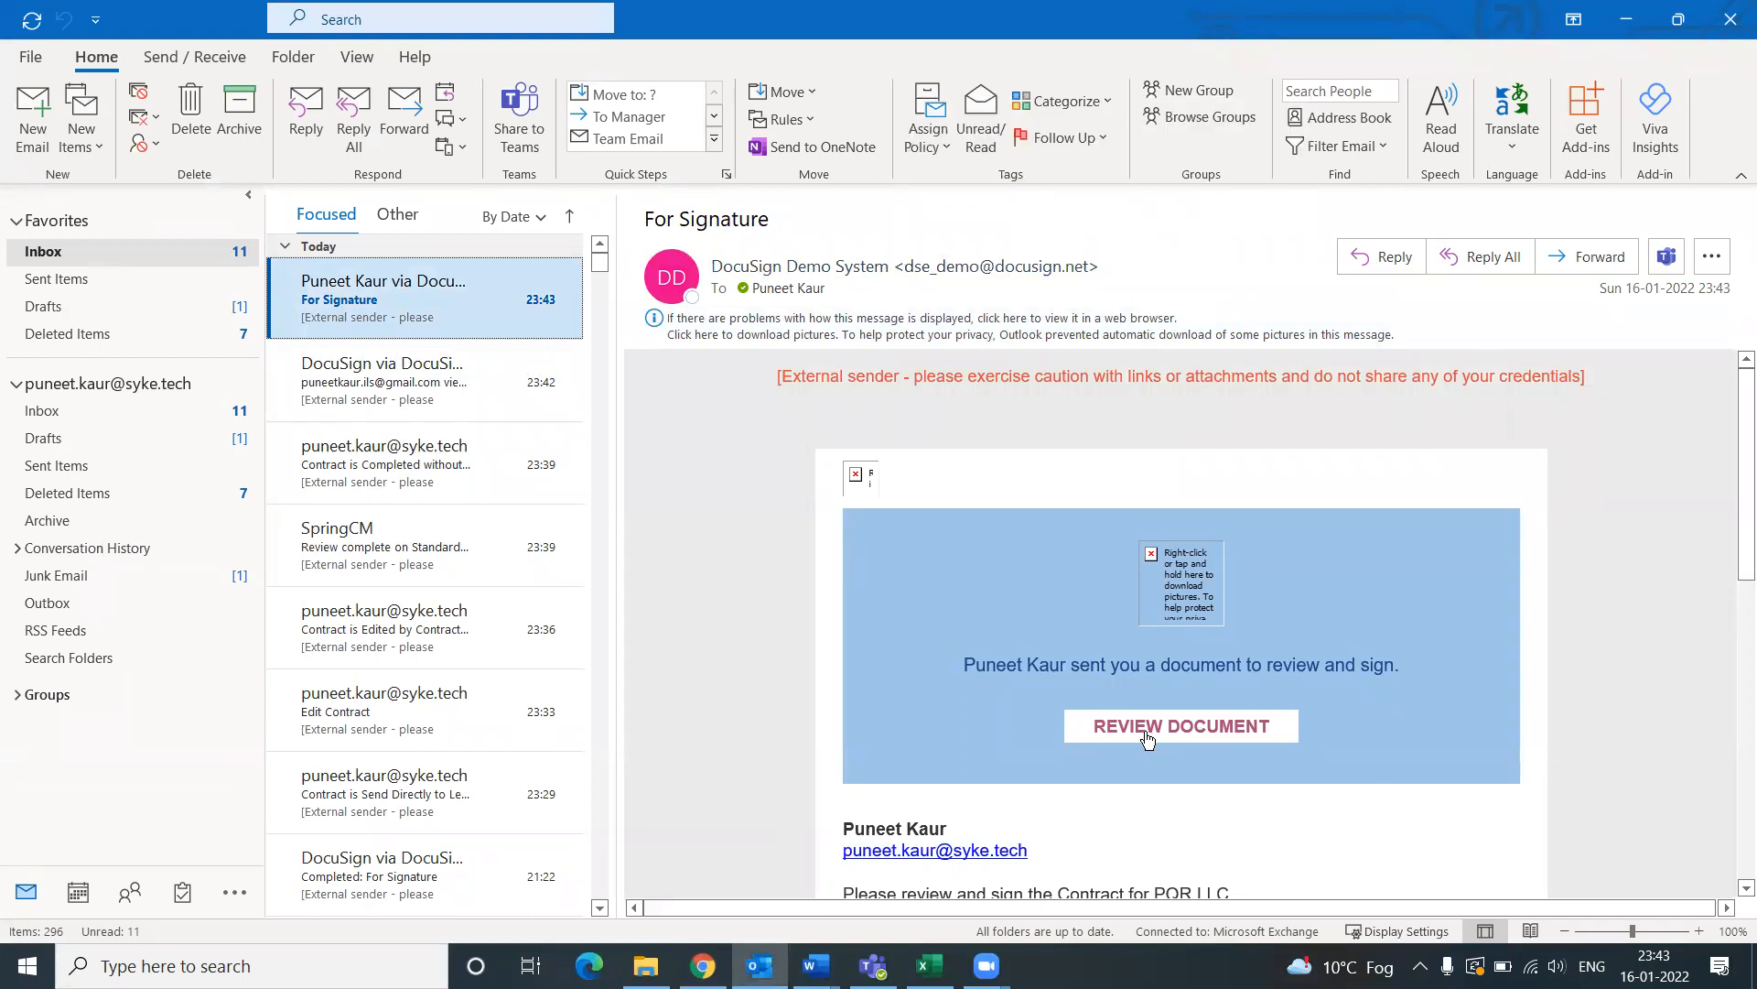
Step: Open the agreement via REVIEW DOCUMENT and place a signature in the XYZ Corp. field
left_click(1208, 737)
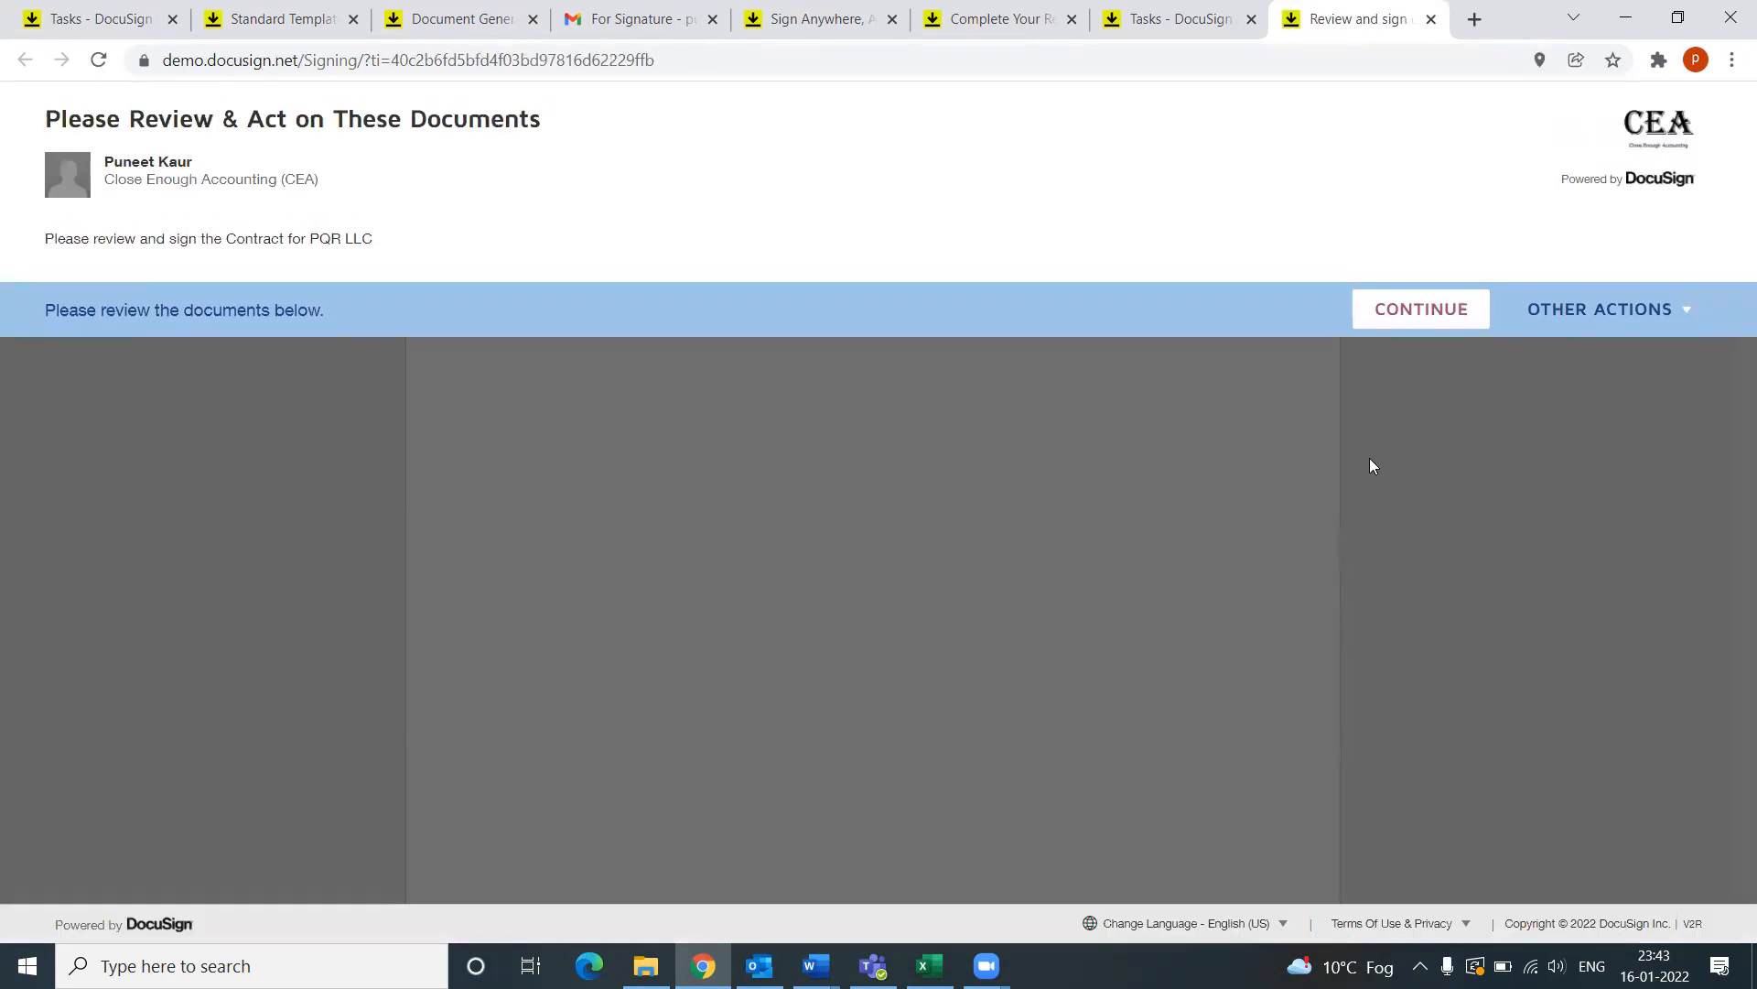
left_click(1404, 316)
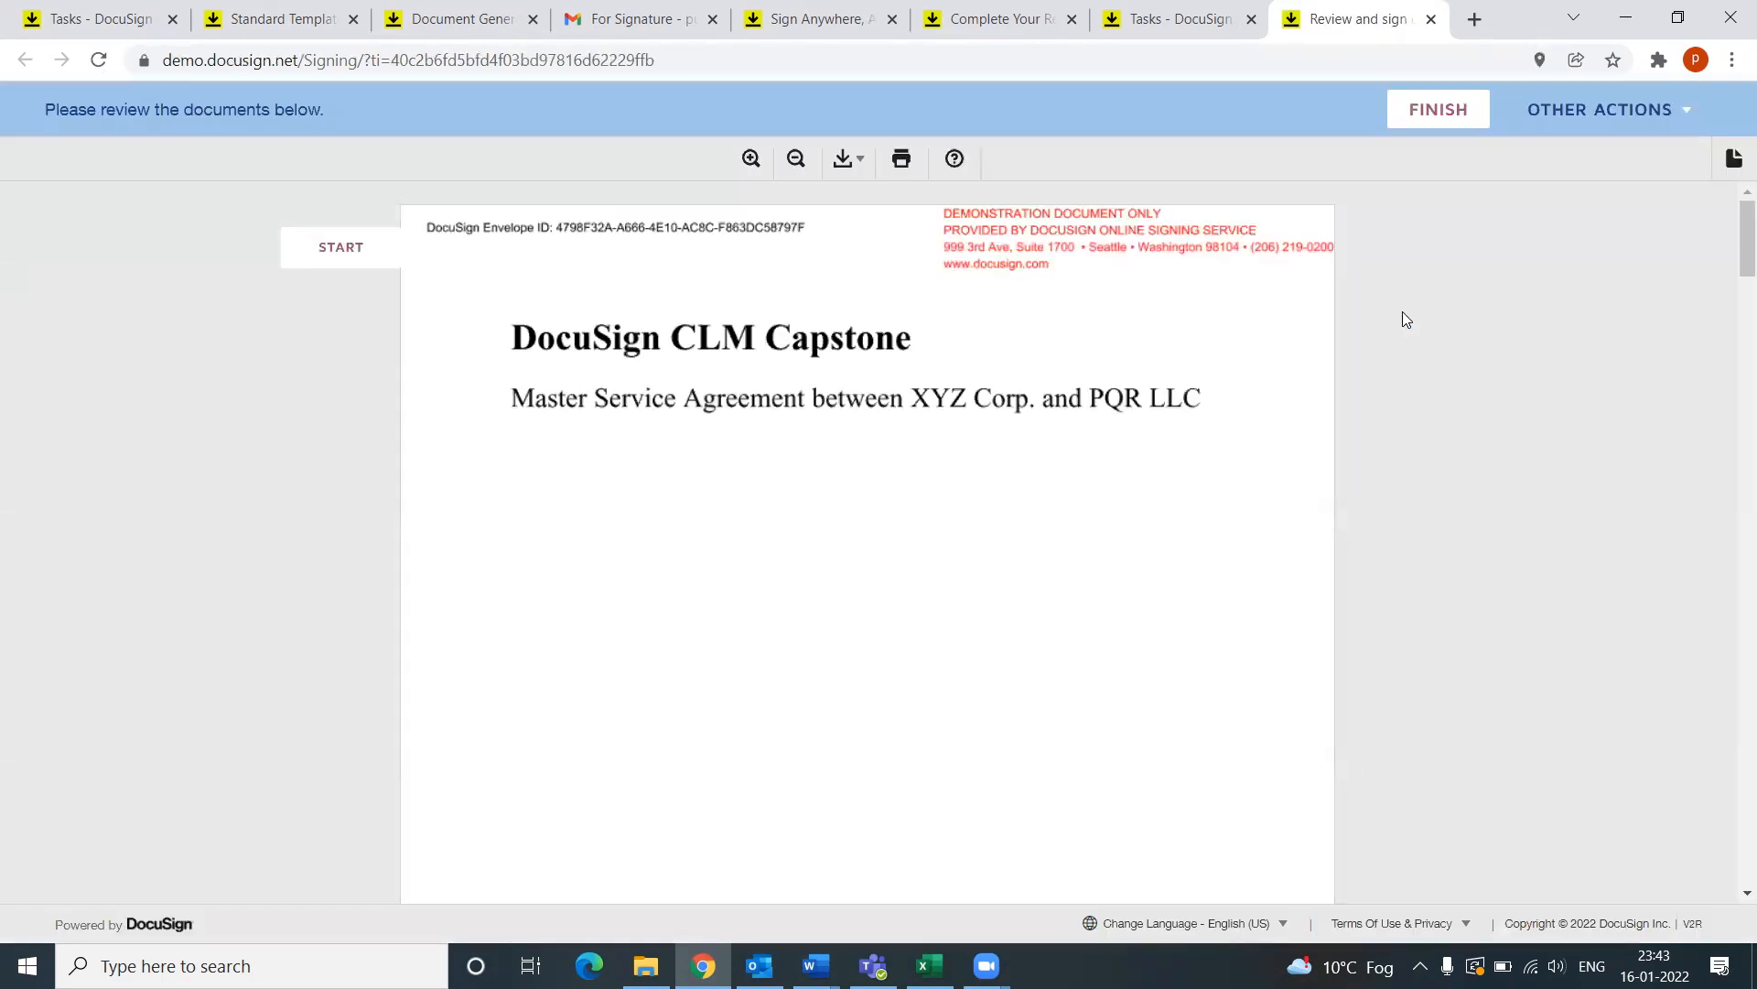
left_click(344, 251)
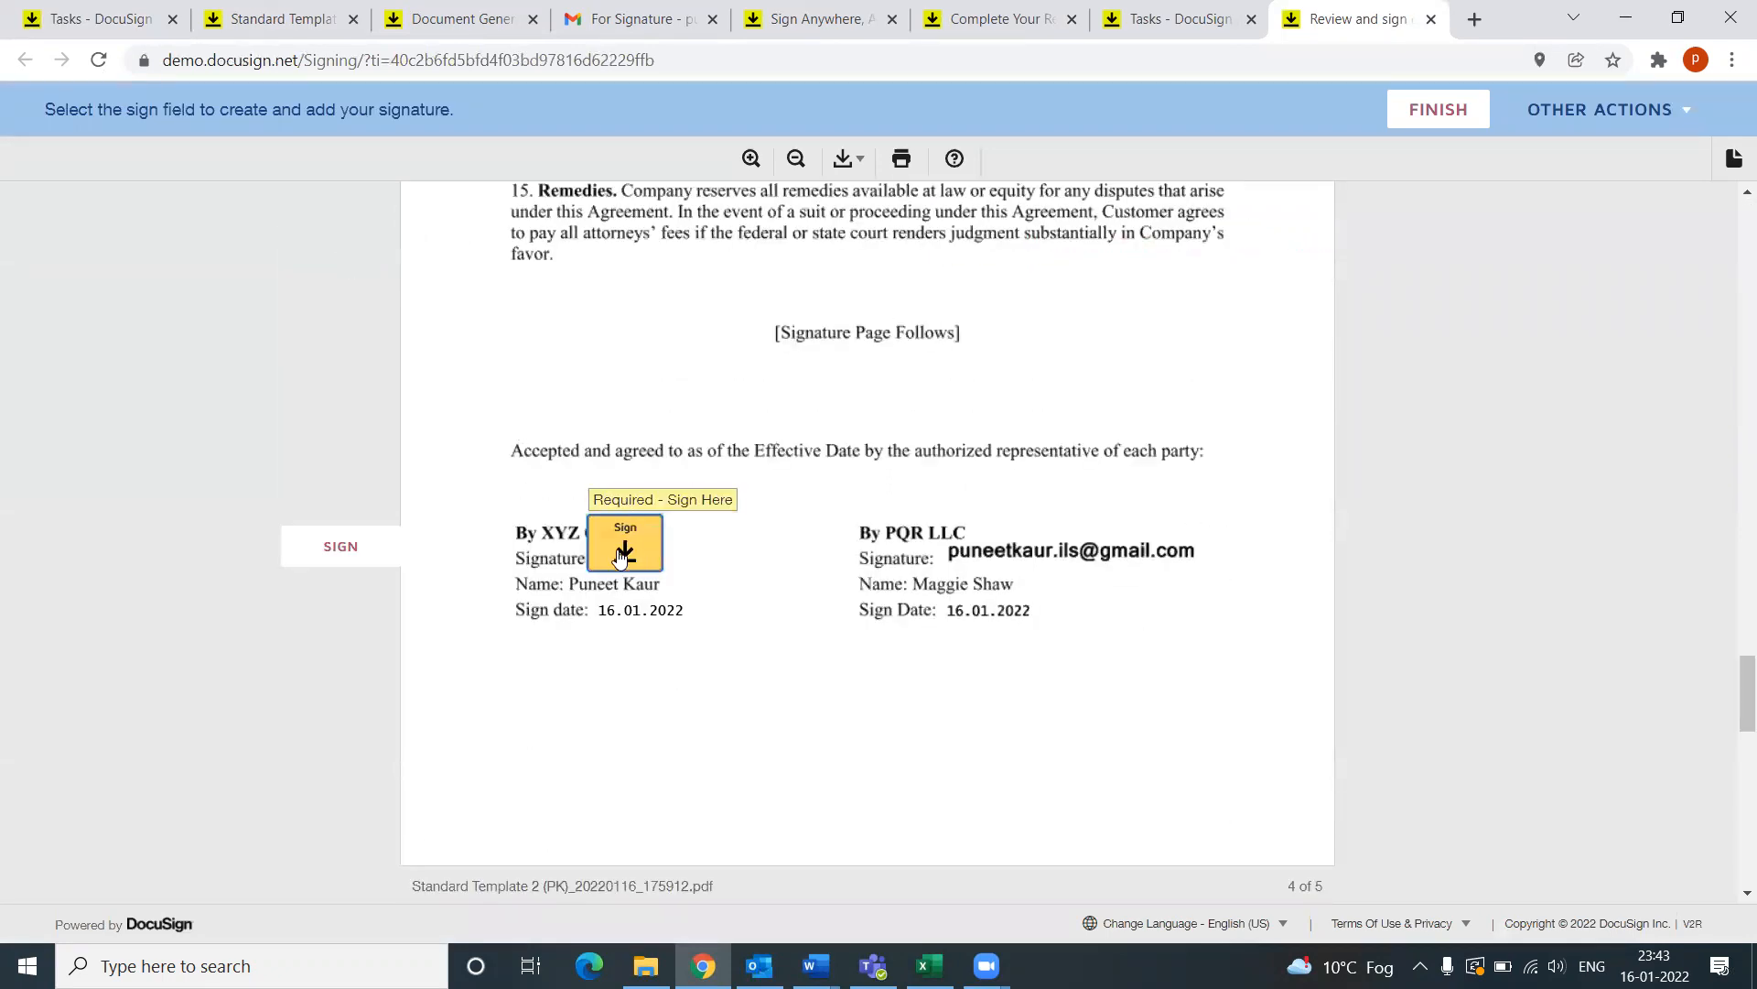
left_click(625, 547)
left_click(639, 545)
left_click(639, 544)
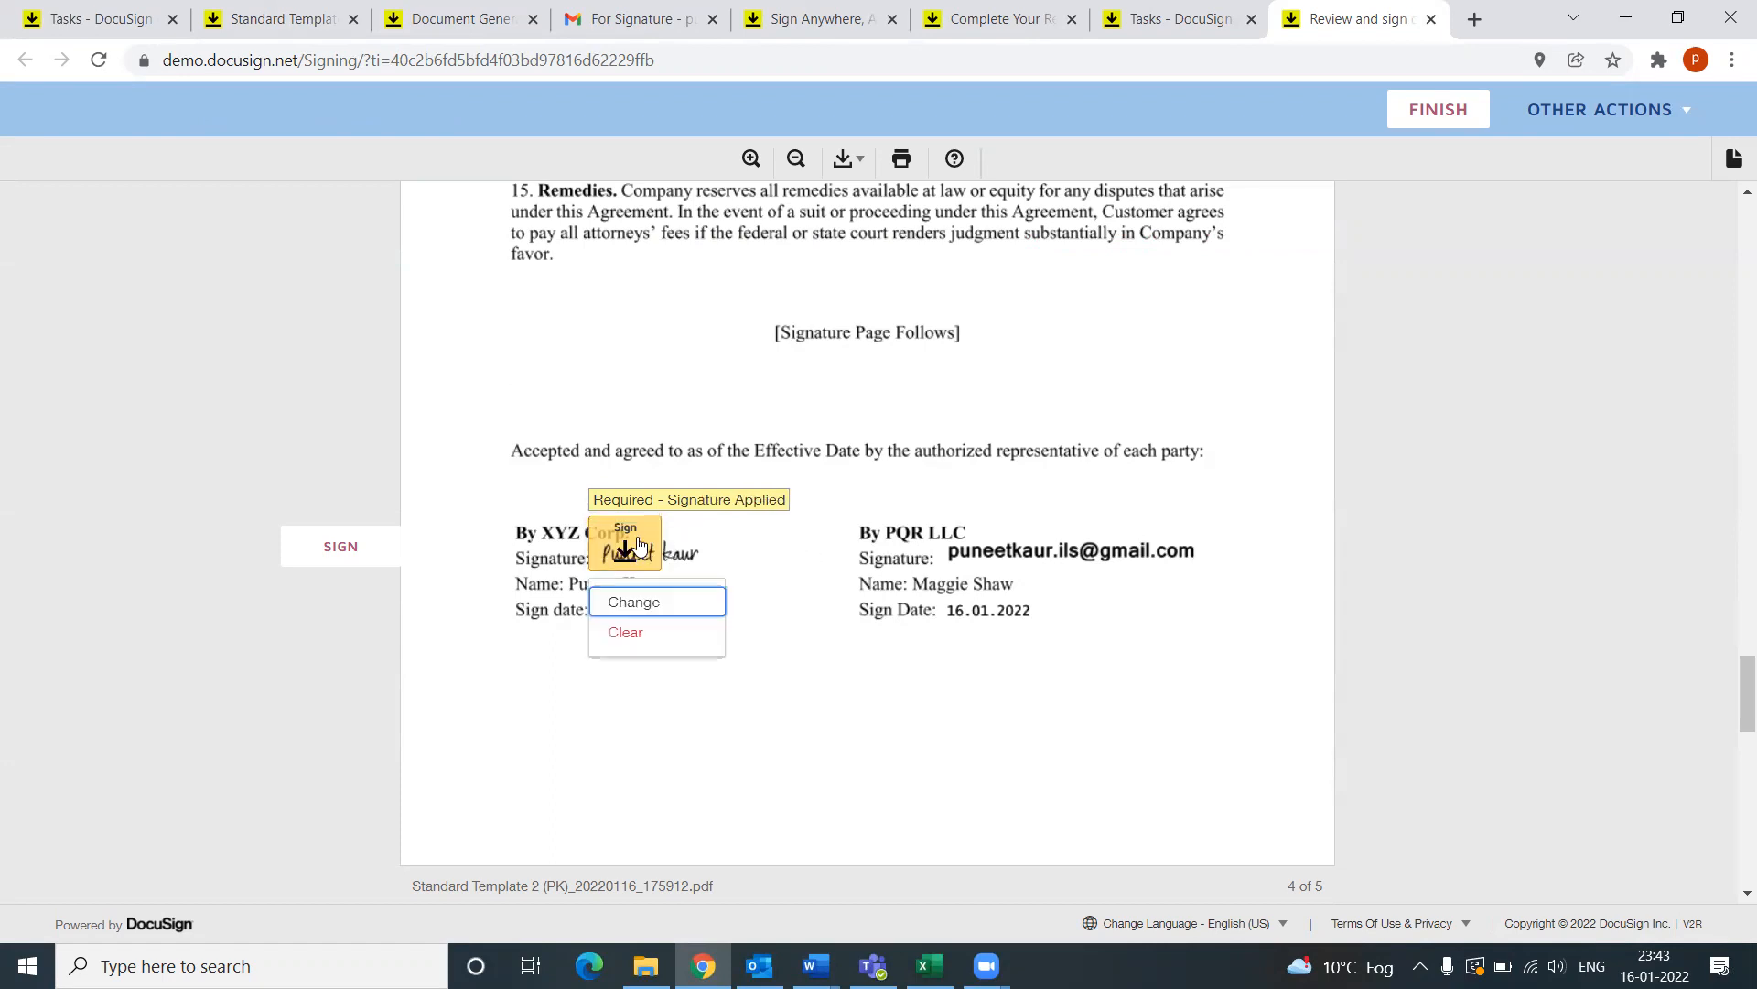
left_click(363, 549)
Step: Get the adopted signature applied on the XYZ Corp. signature line
left_click(625, 549)
left_click(625, 552)
left_click(625, 554)
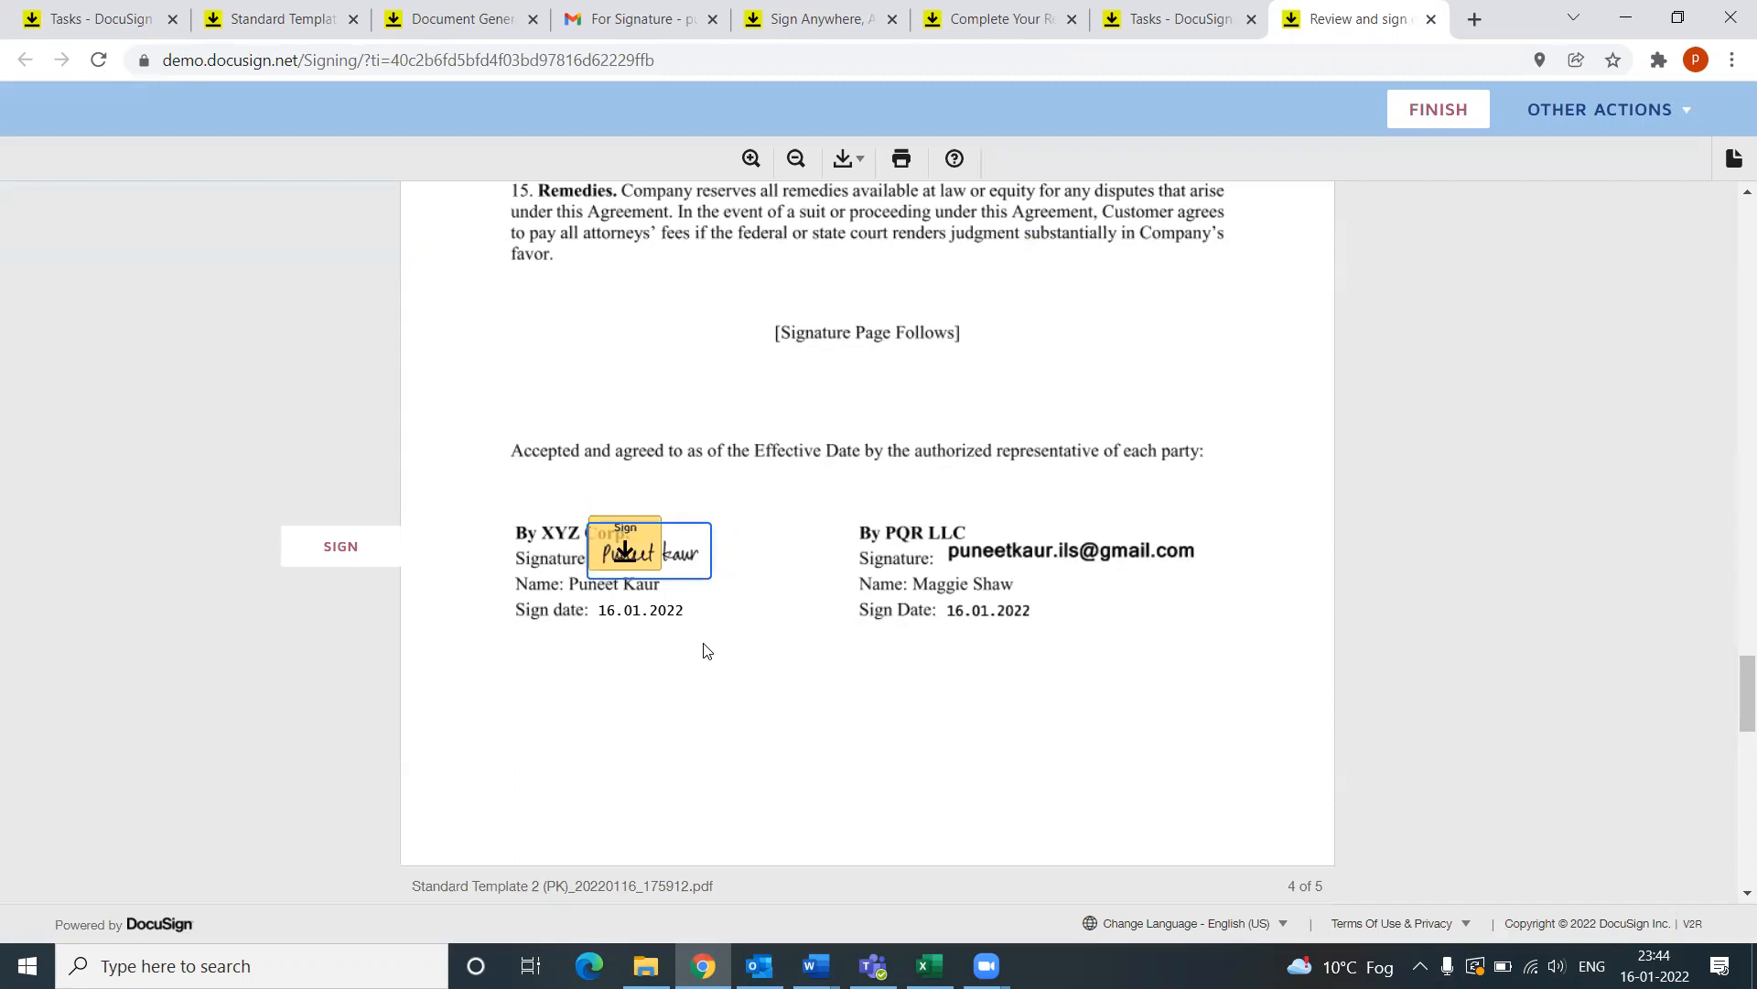
left_click(623, 547)
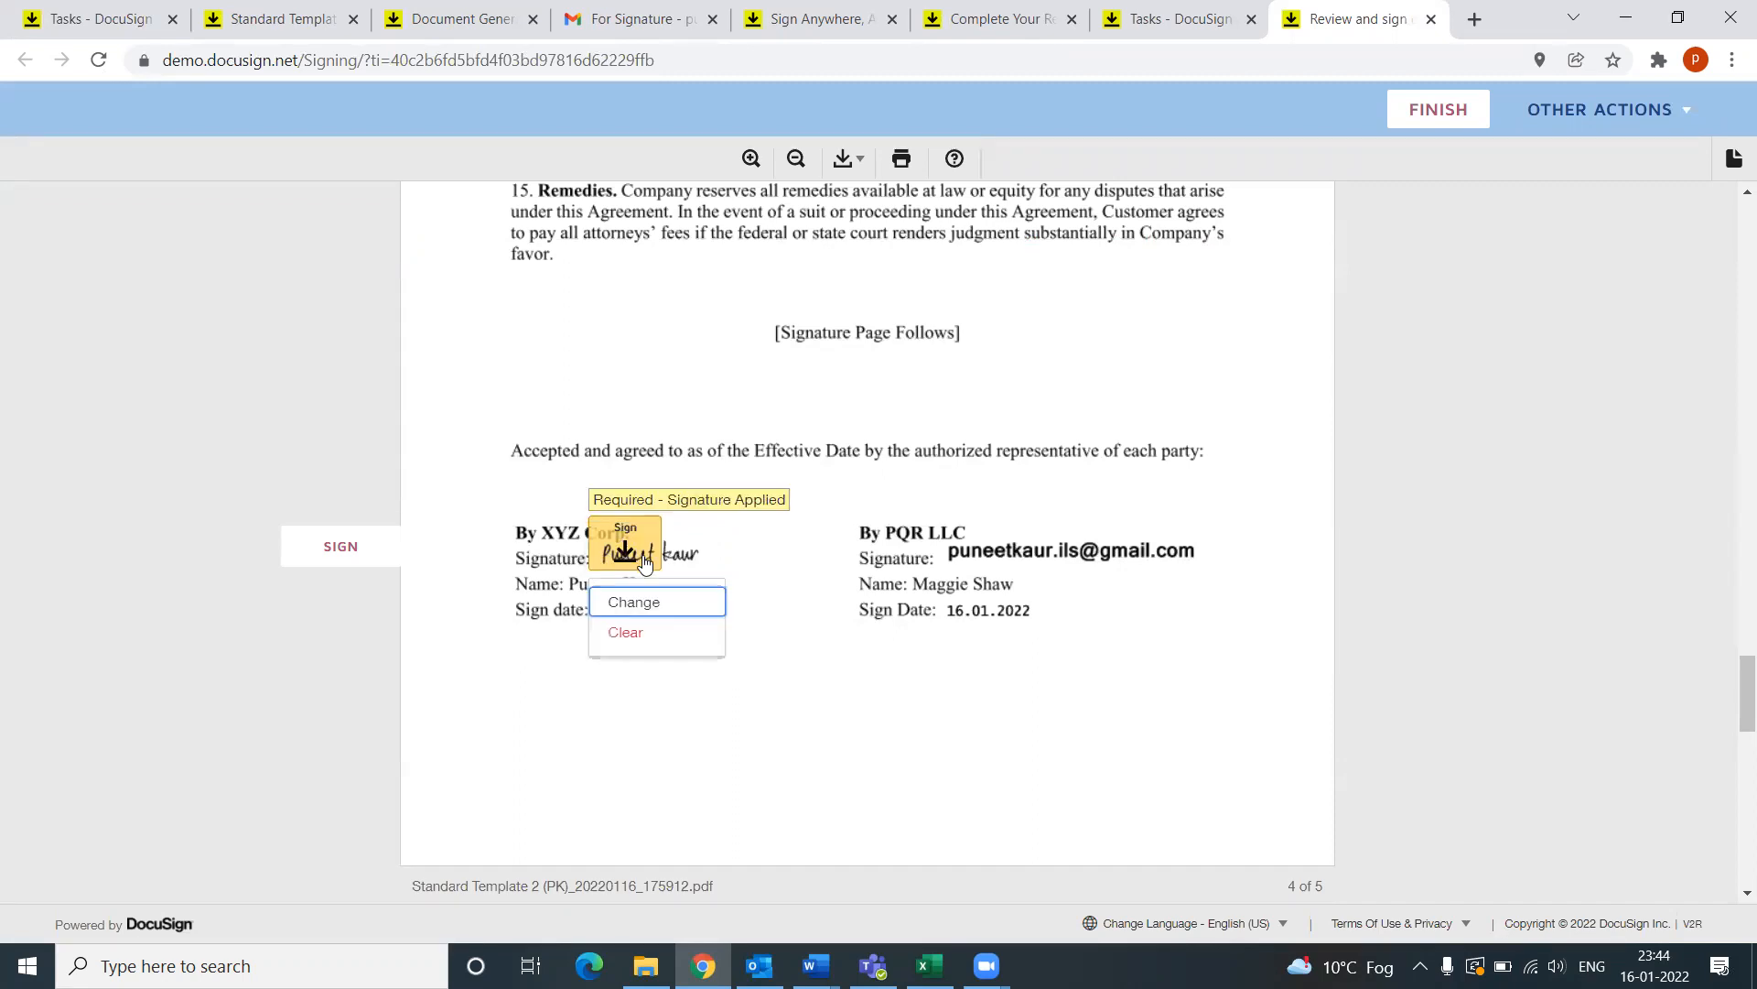
left_click(344, 549)
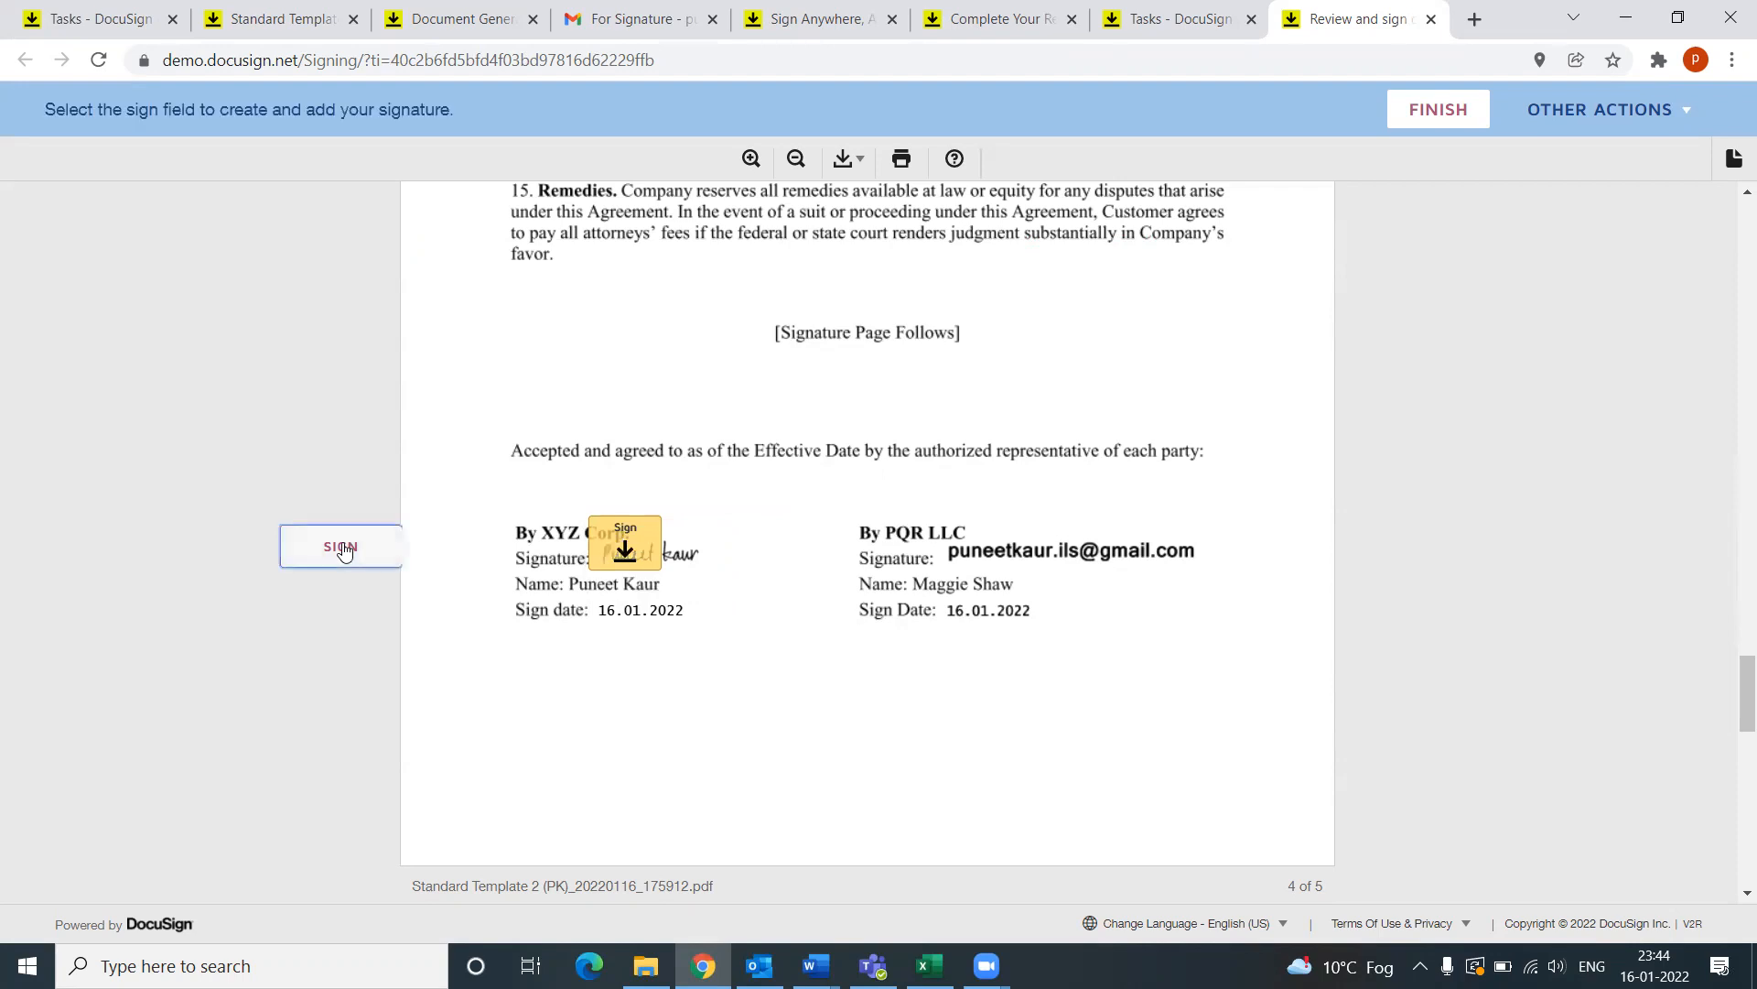
left_click(619, 546)
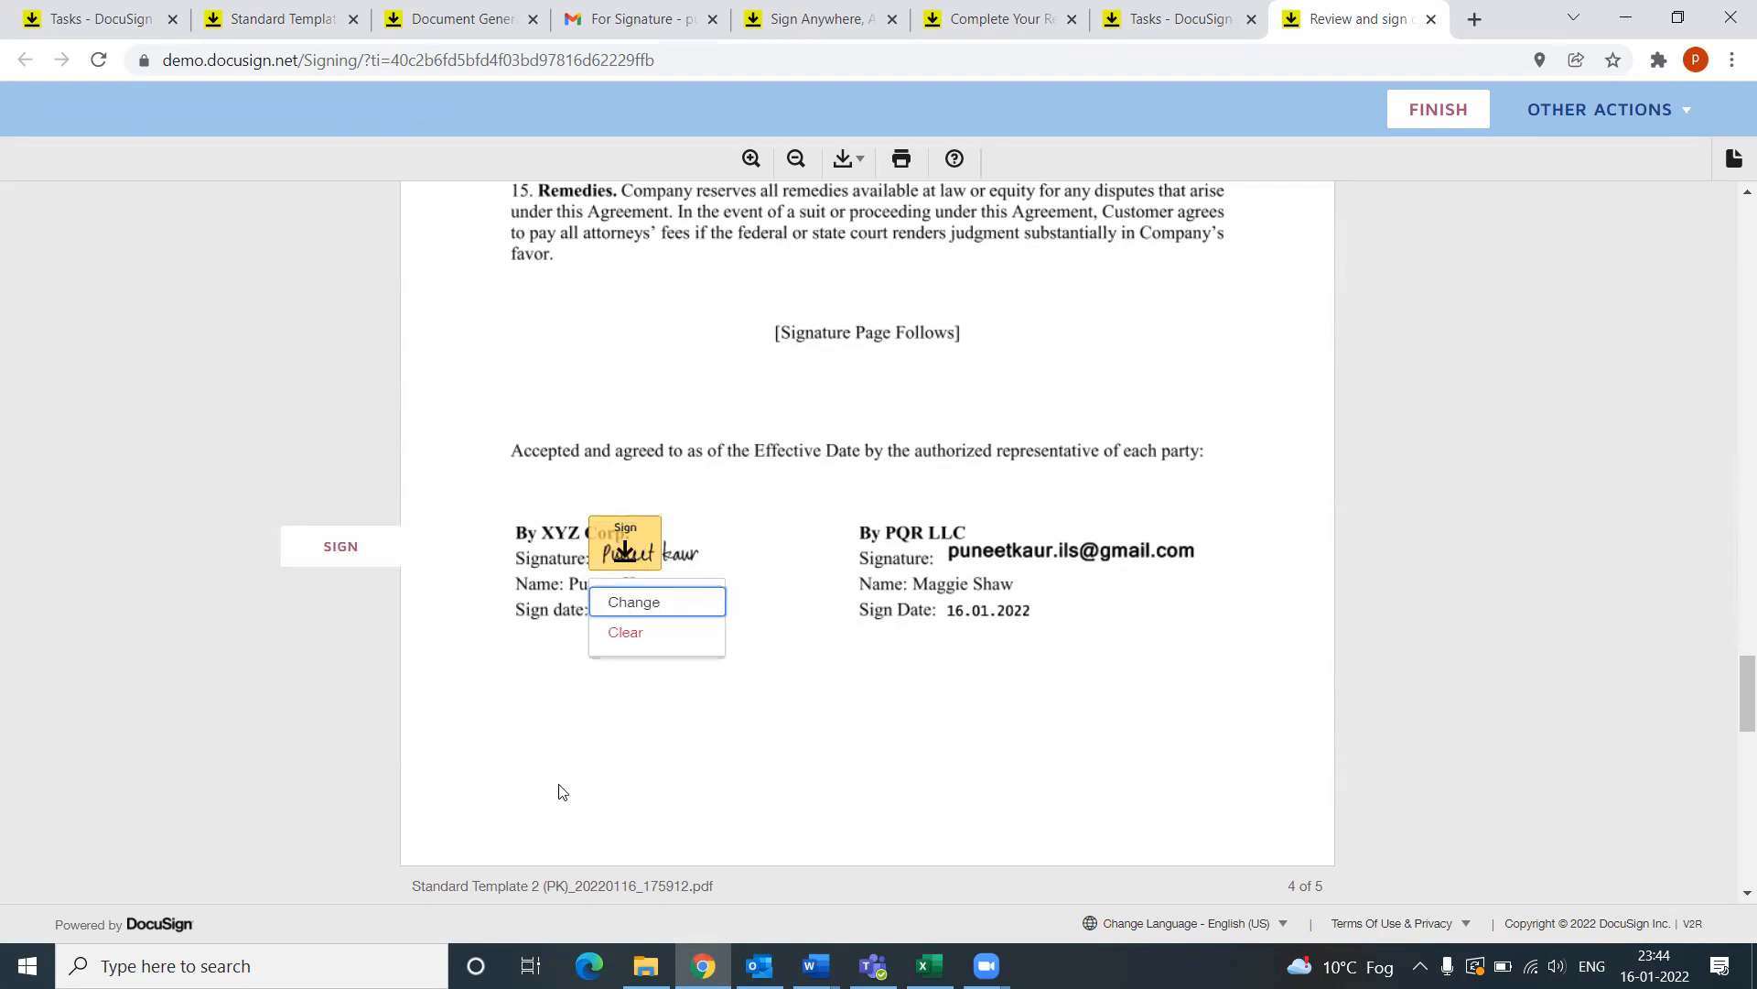
left_click(633, 723)
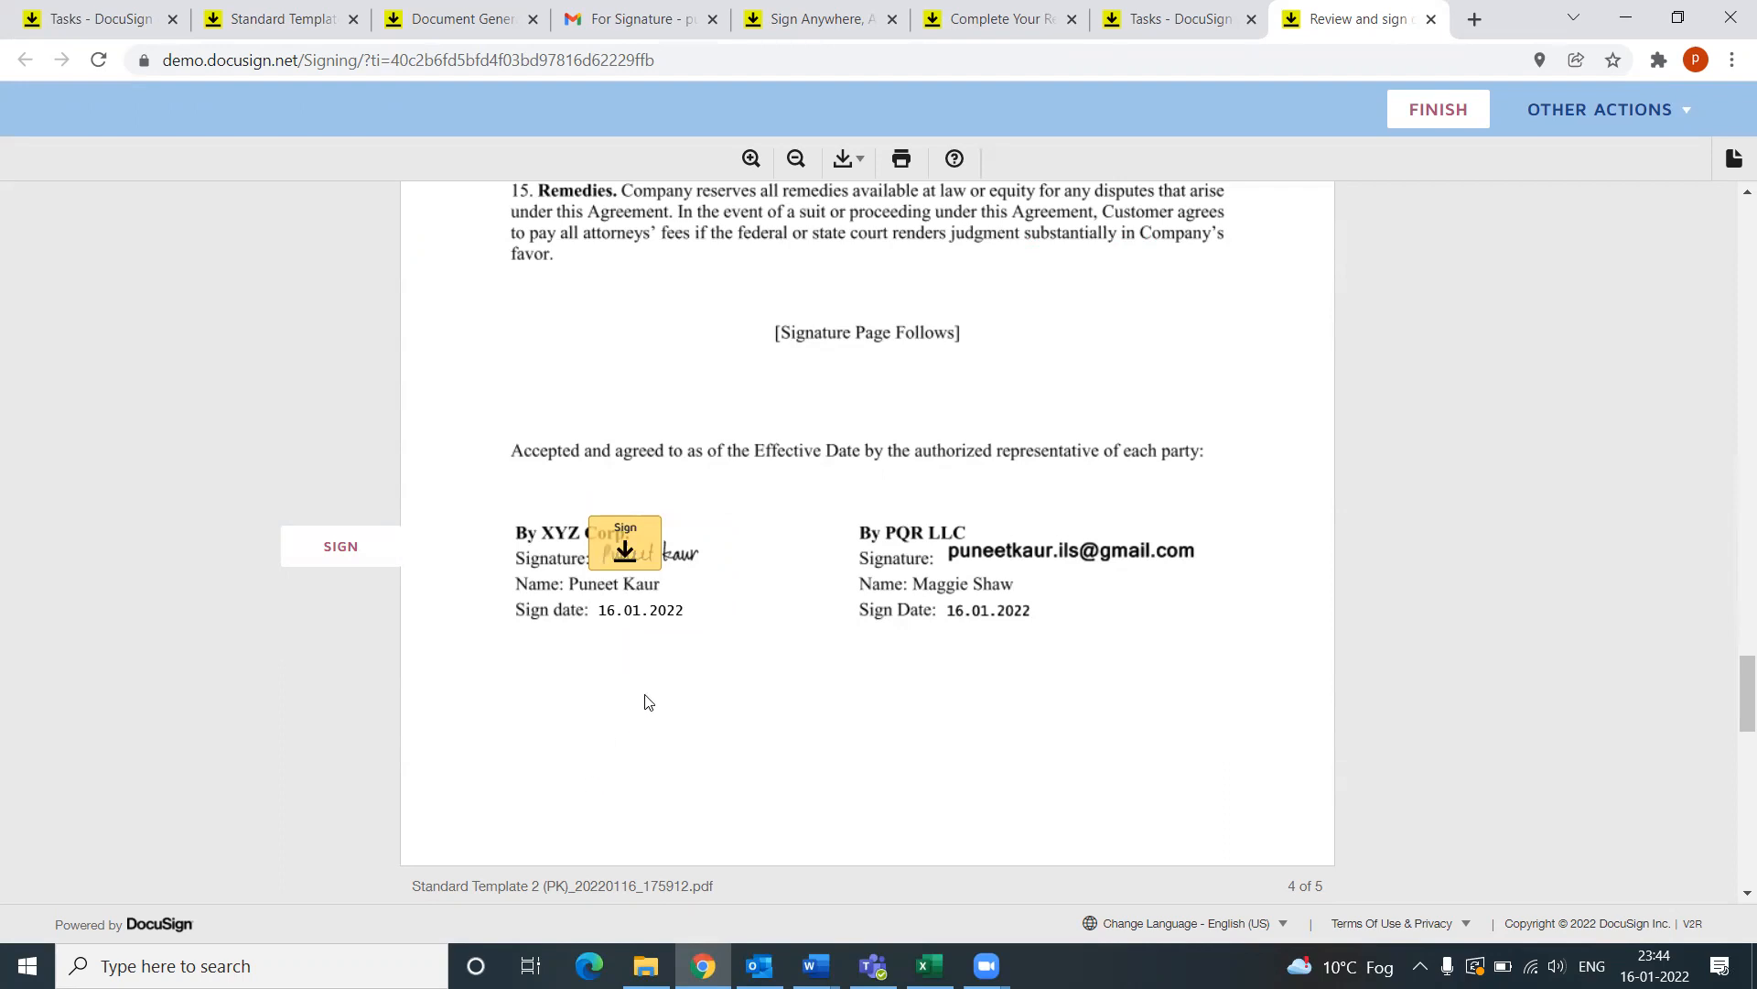
left_click(638, 536)
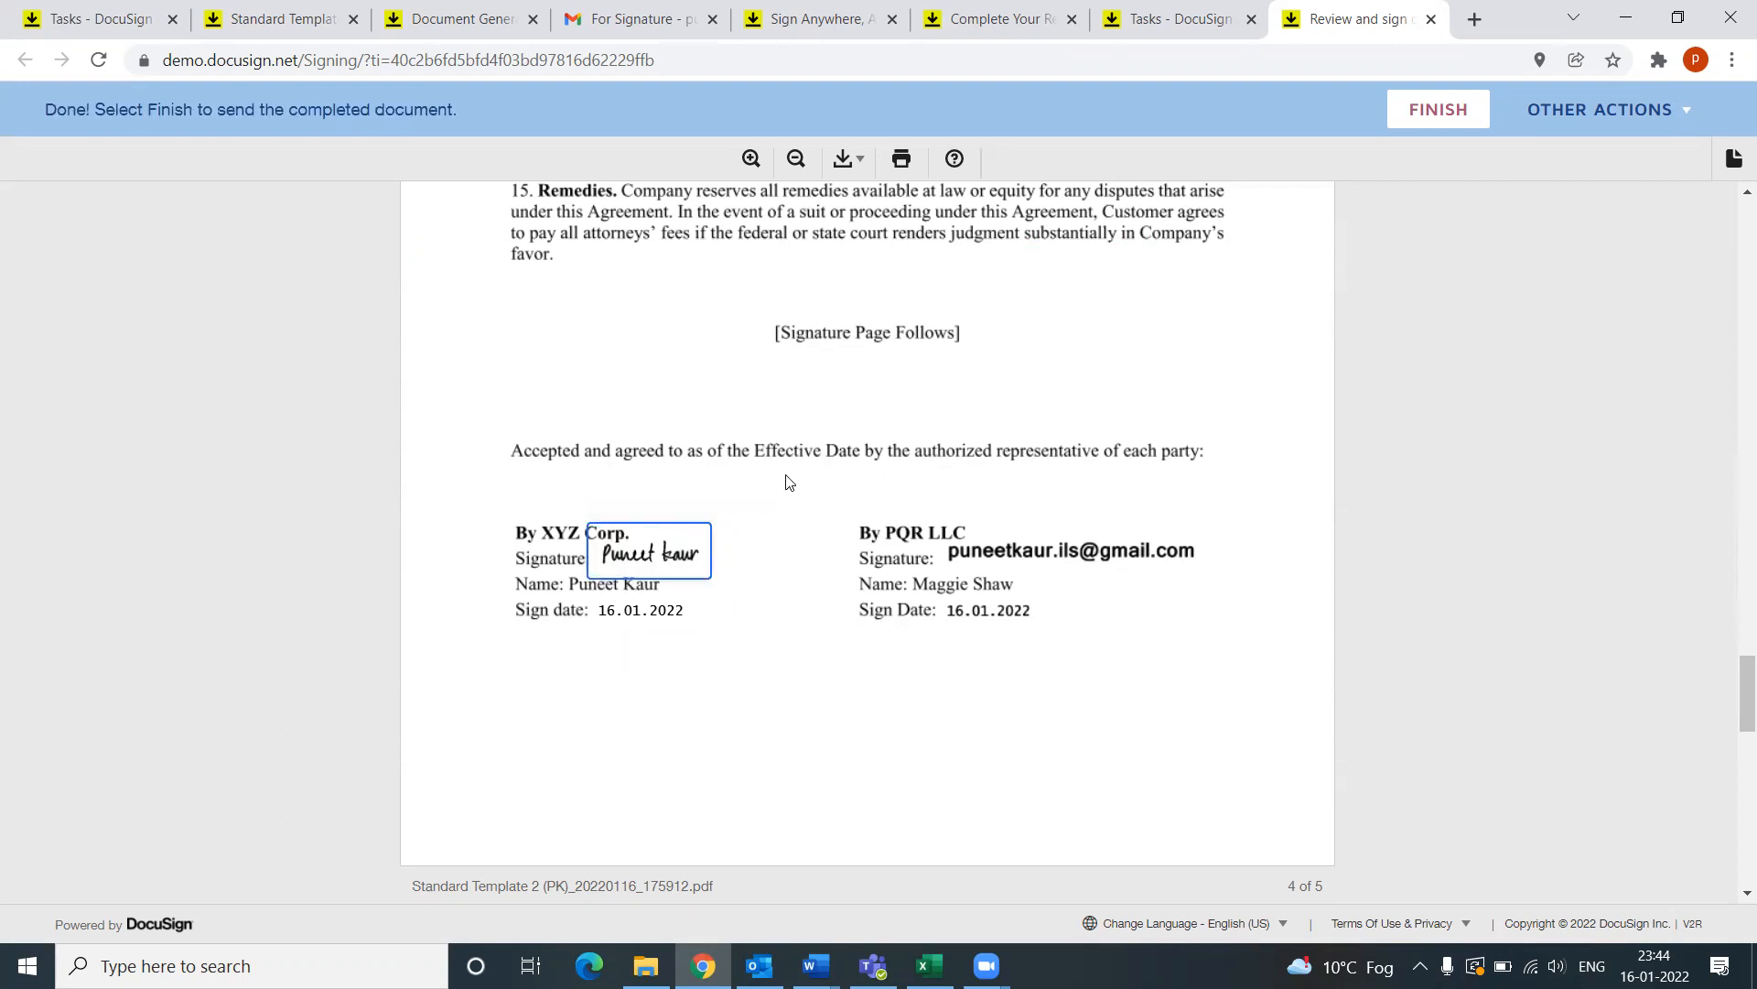
Step: Submit the signed agreement with FINISH and decline the DocuSign account offer with No Thanks
left_click(1431, 124)
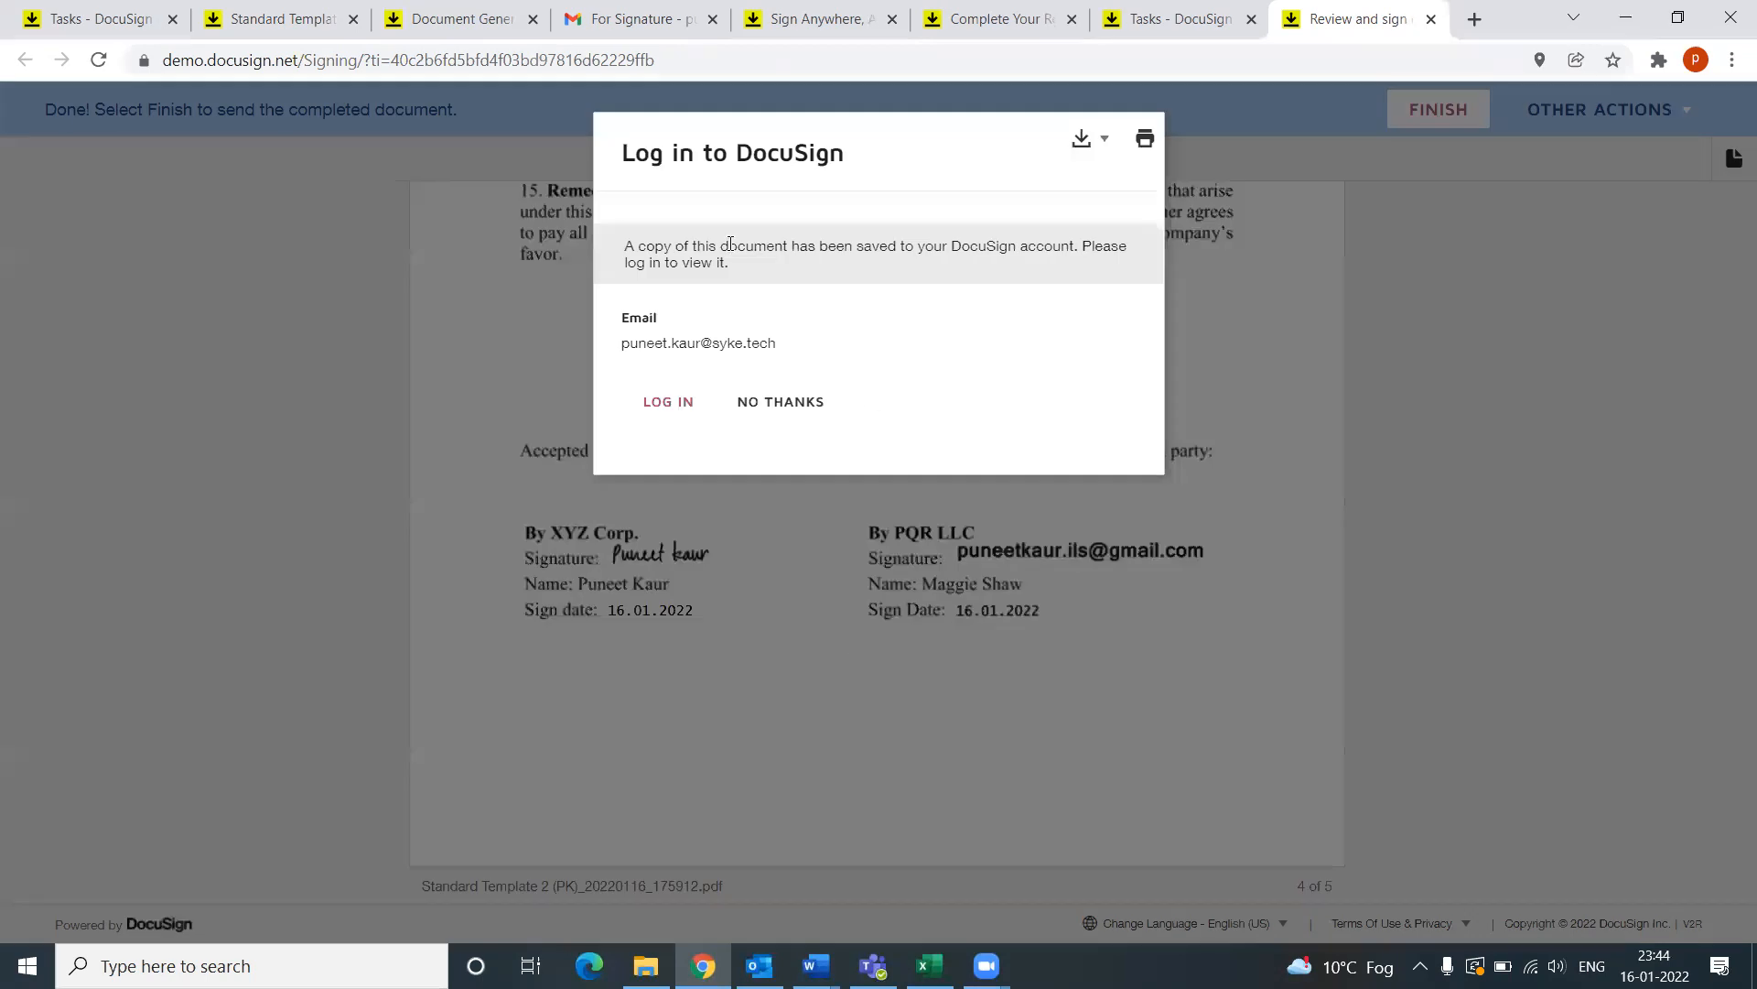
left_click(777, 405)
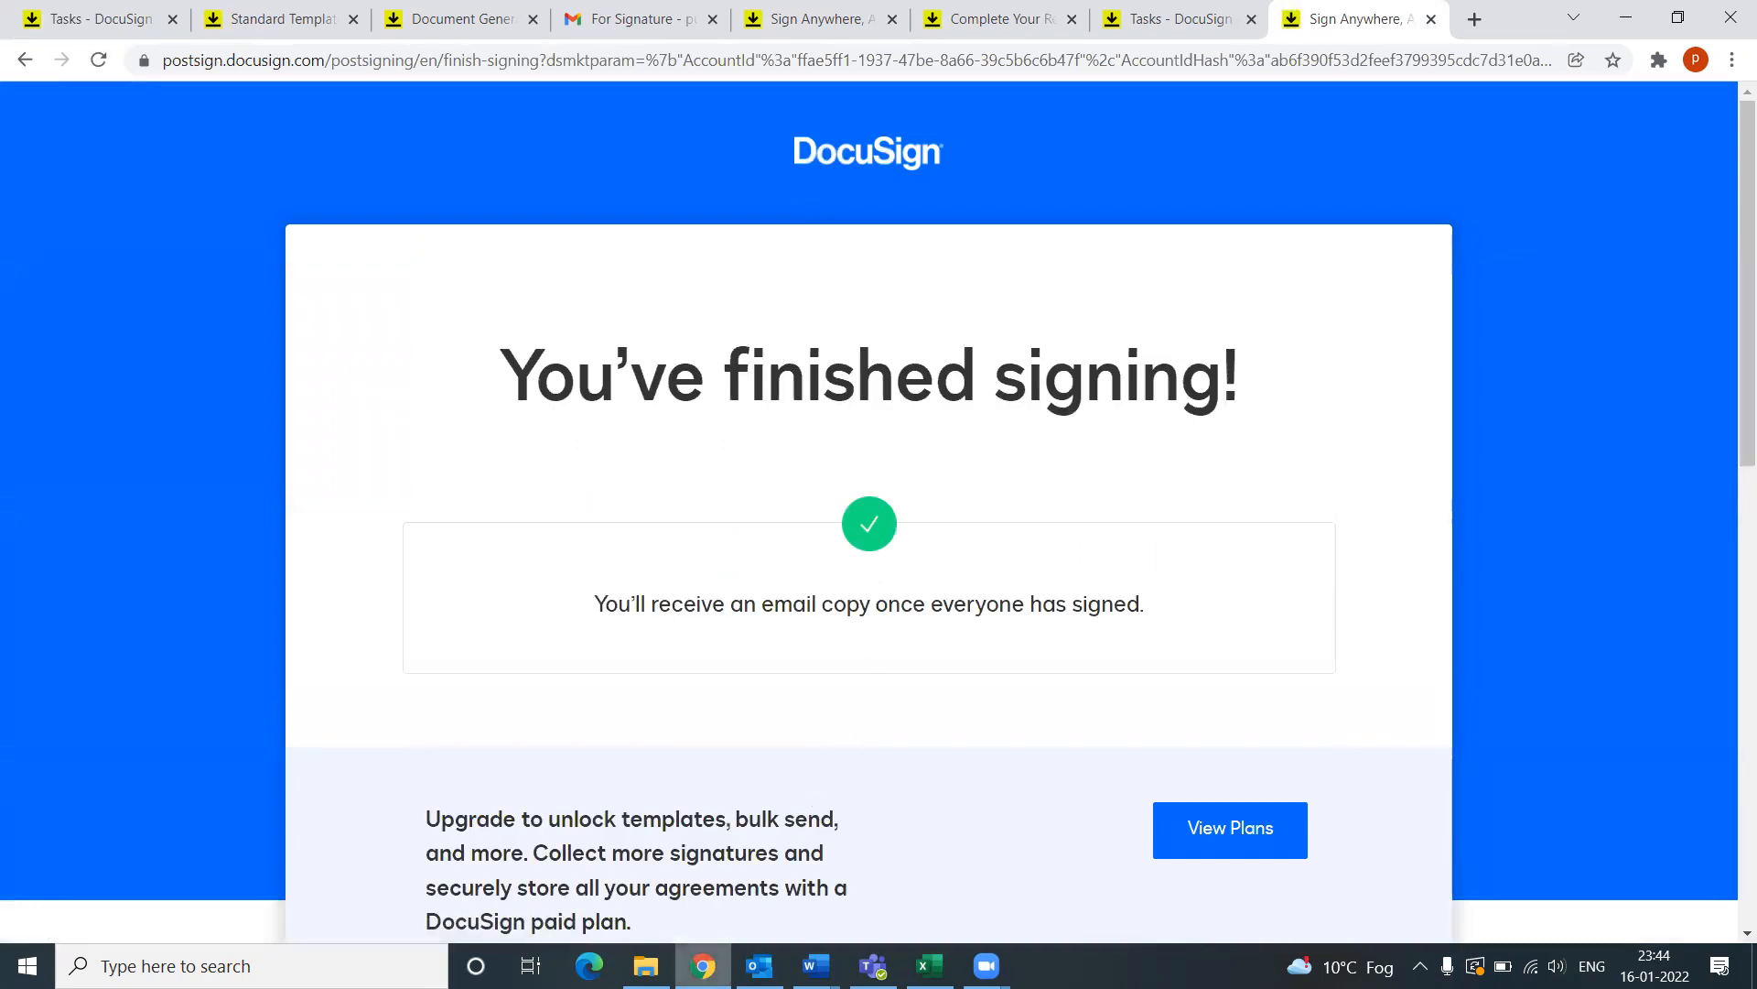
left_click(759, 965)
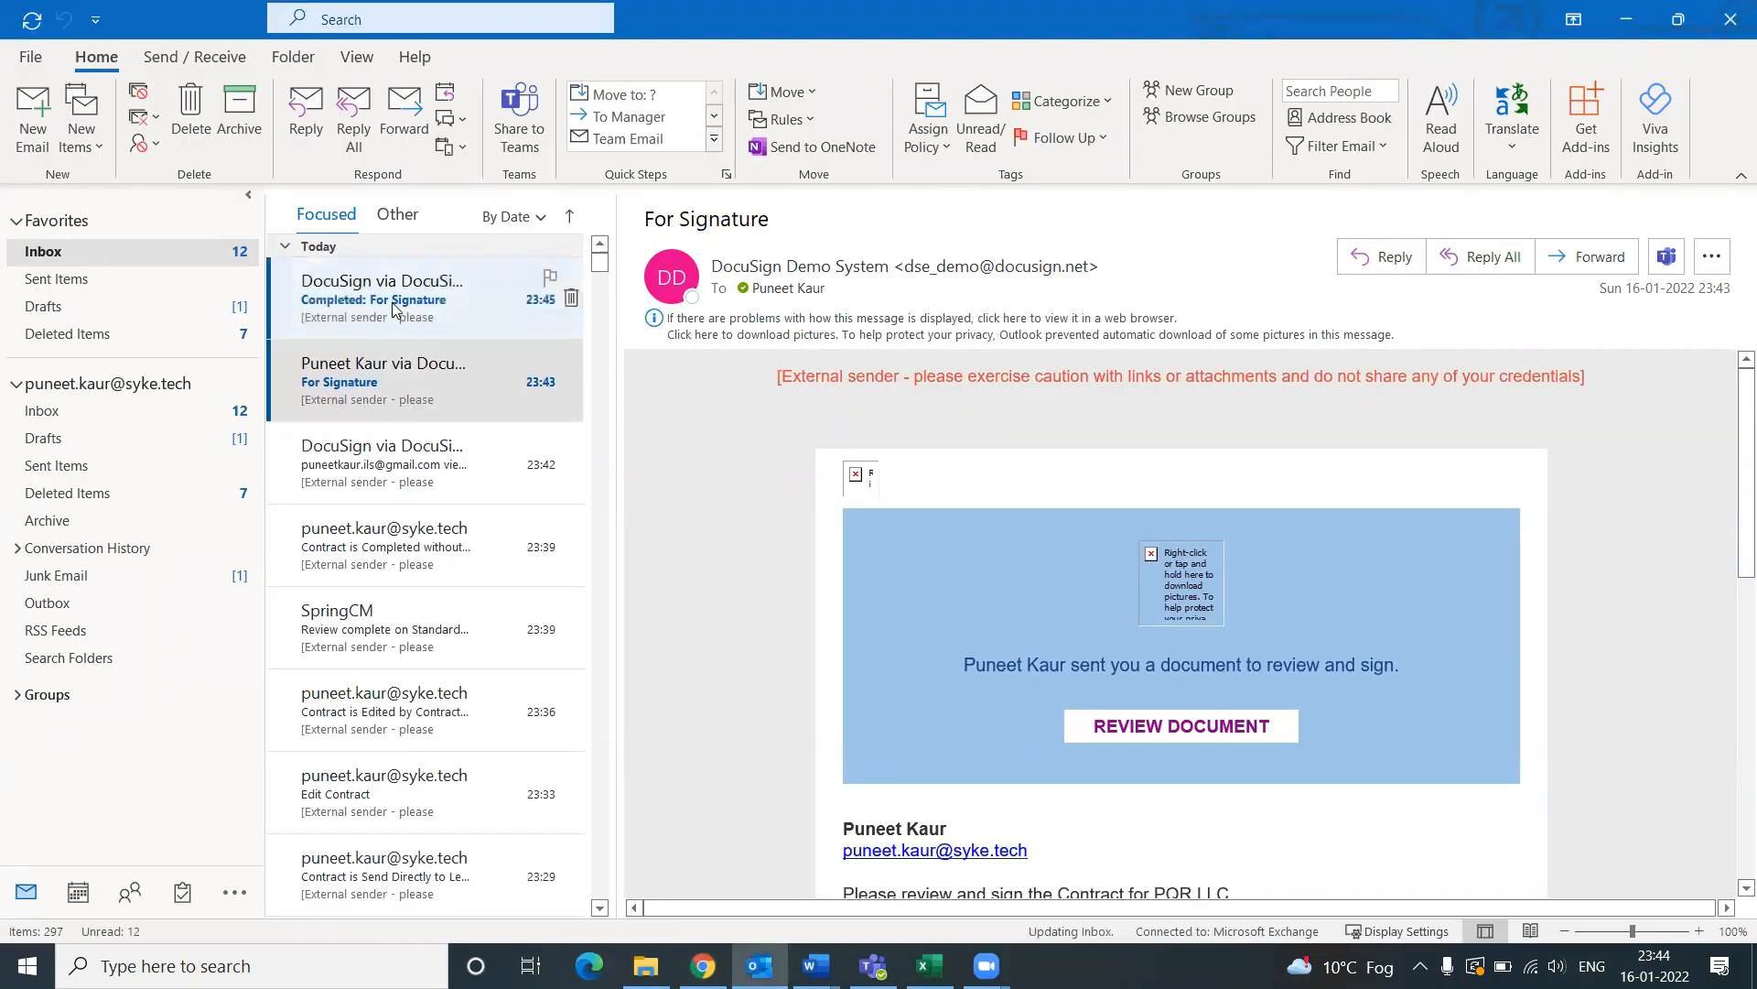
Step: Open the 'Completed: For Signature' email and view the completed document in the browser
left_click(393, 309)
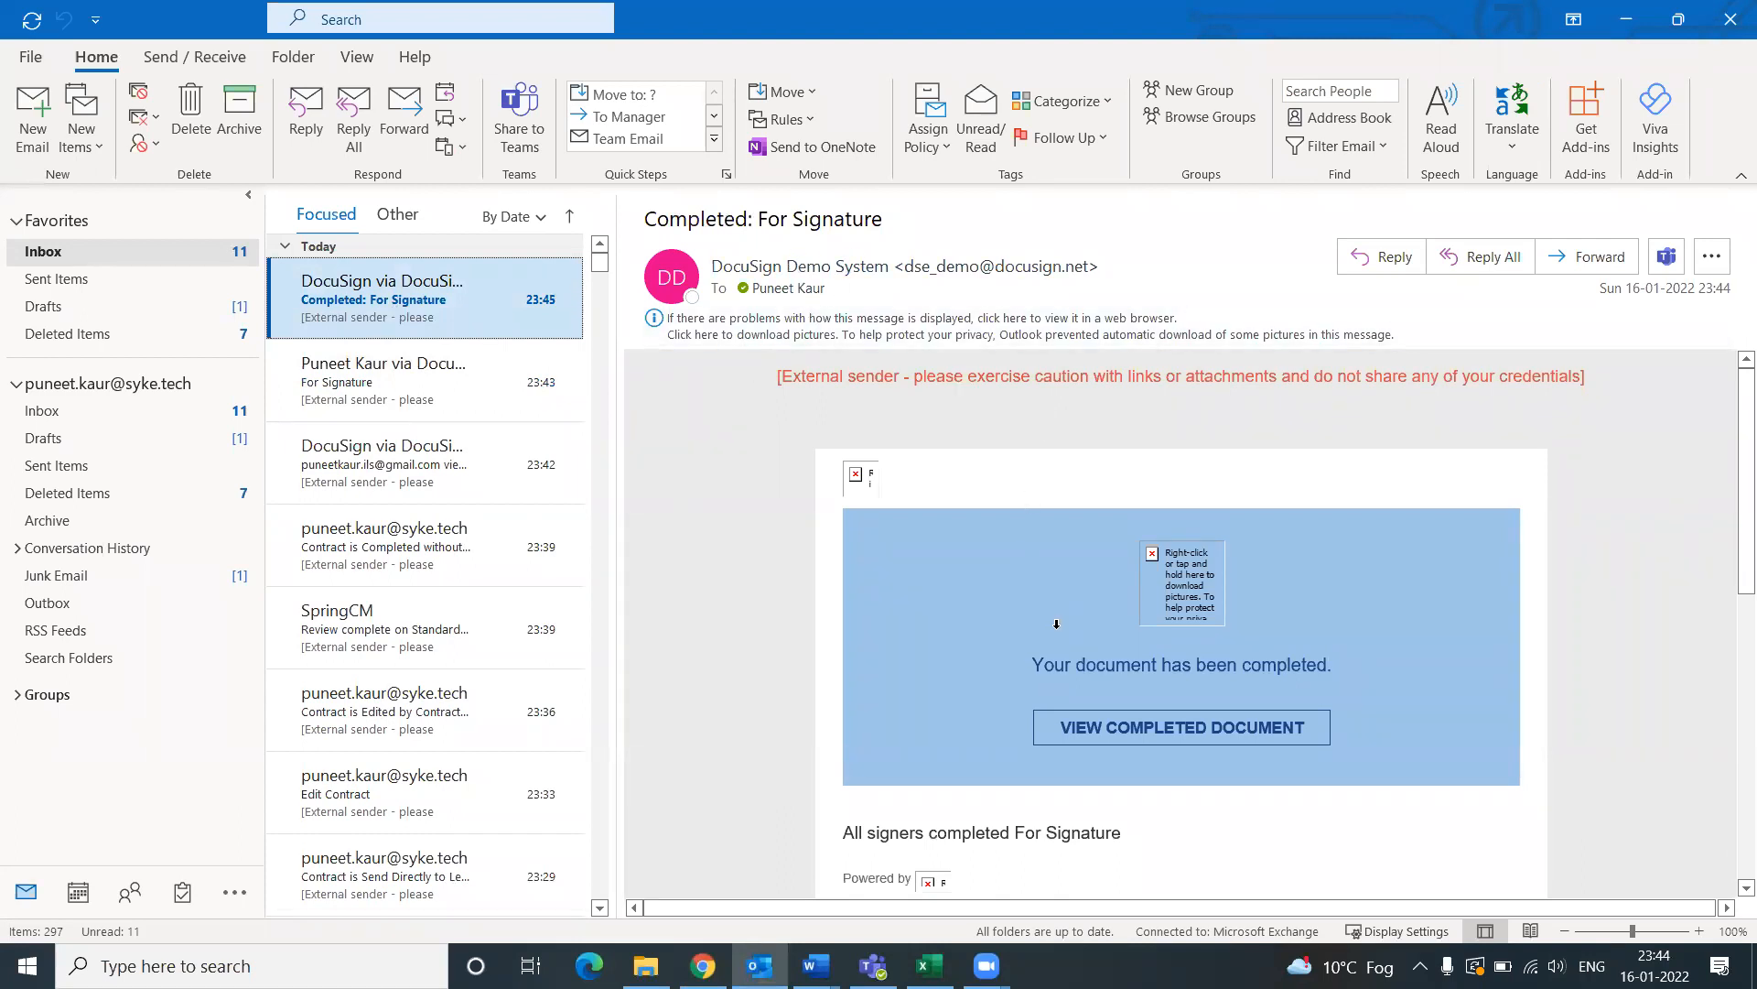
left_click_drag(1094, 665, 1302, 671)
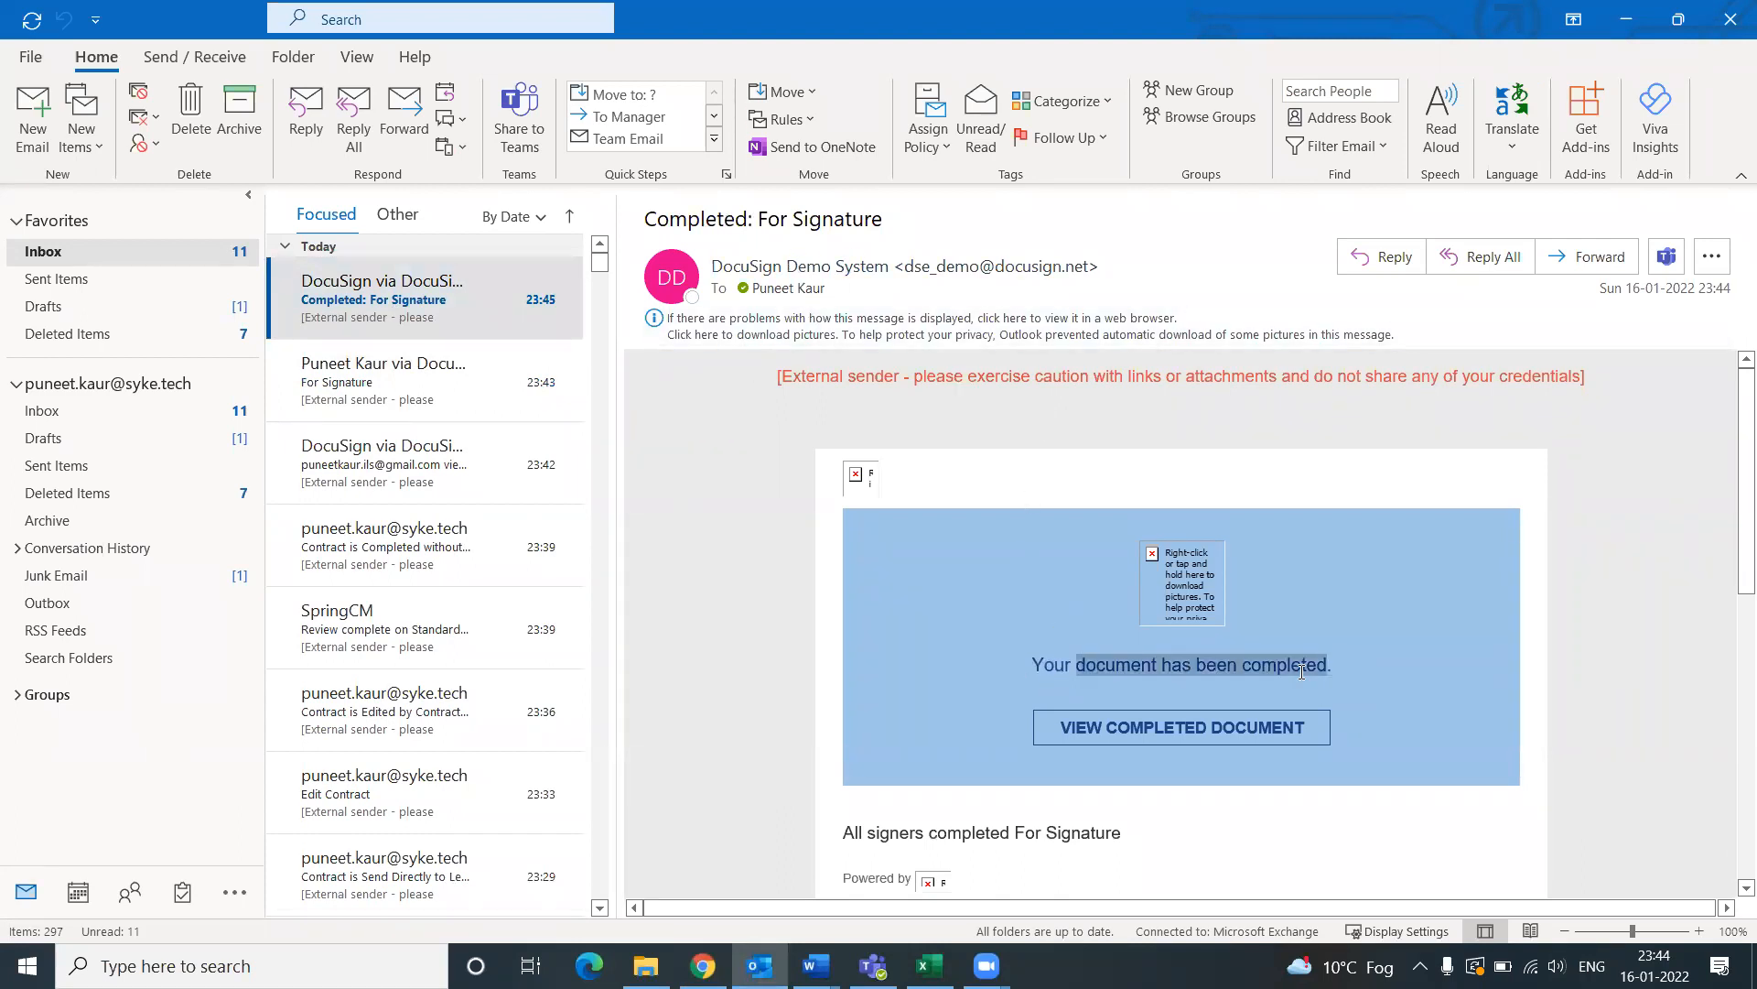
left_click(1194, 737)
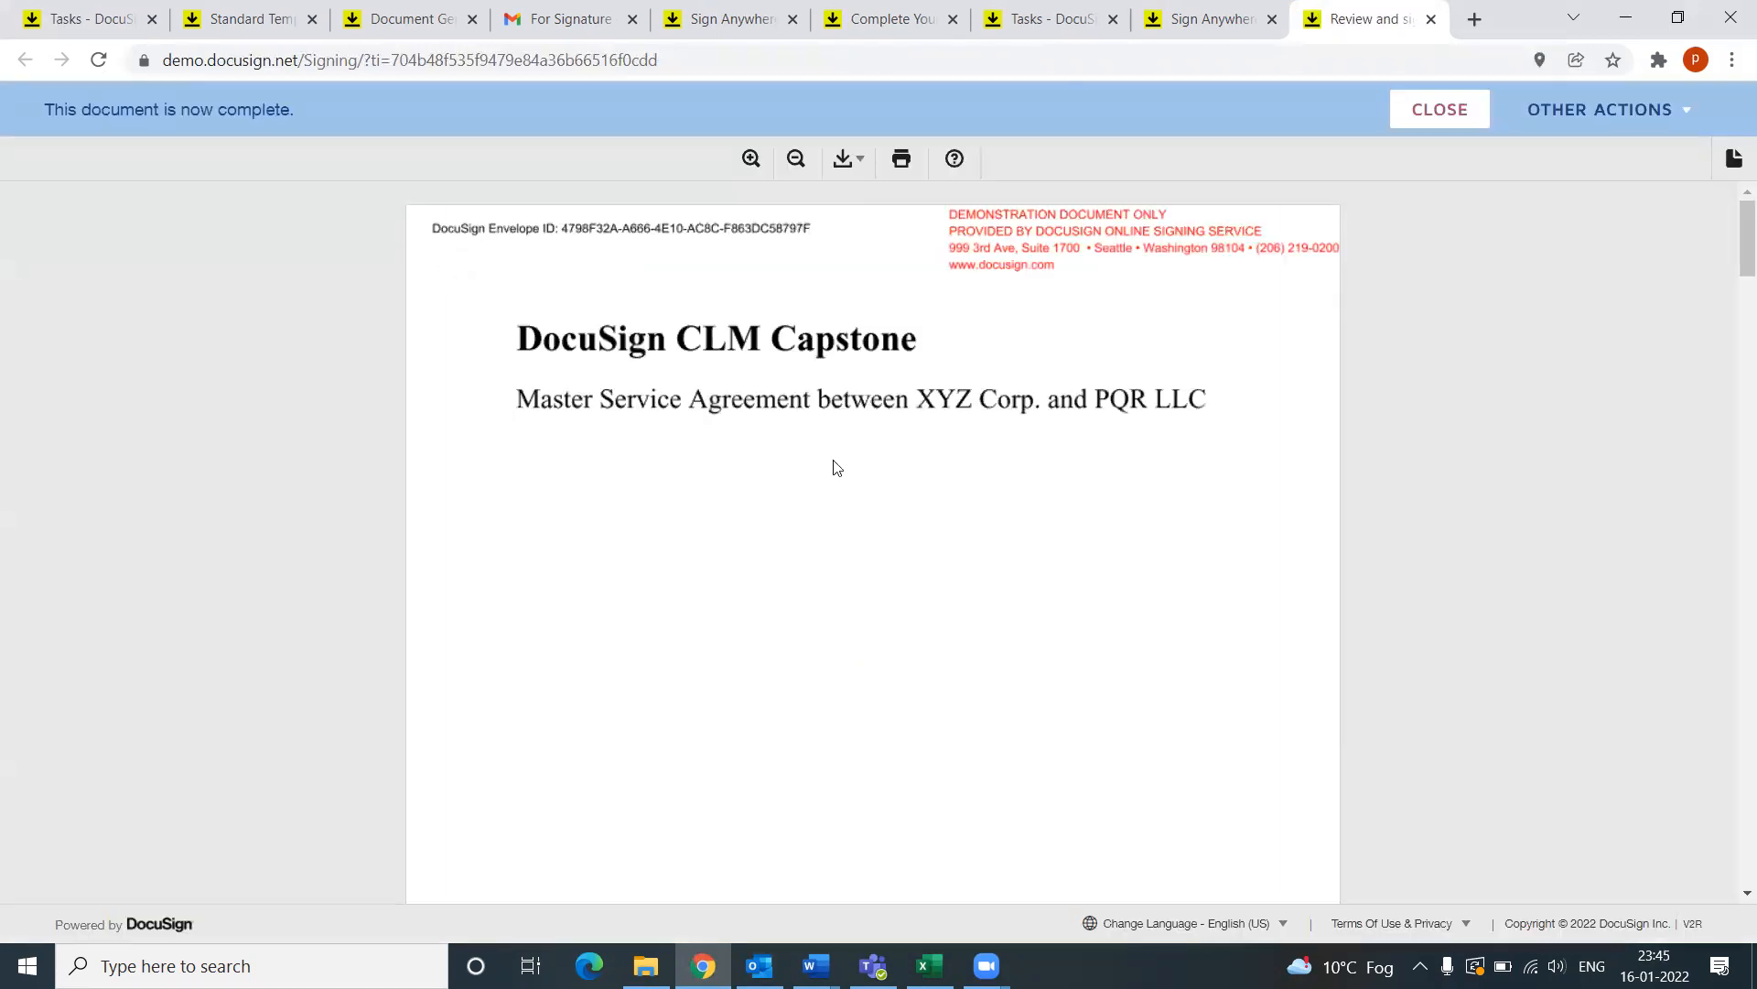
Step: Confirm both parties' signatures on the completed agreement, then close it to the eSignature home
scroll(1027, 540, "down", 10)
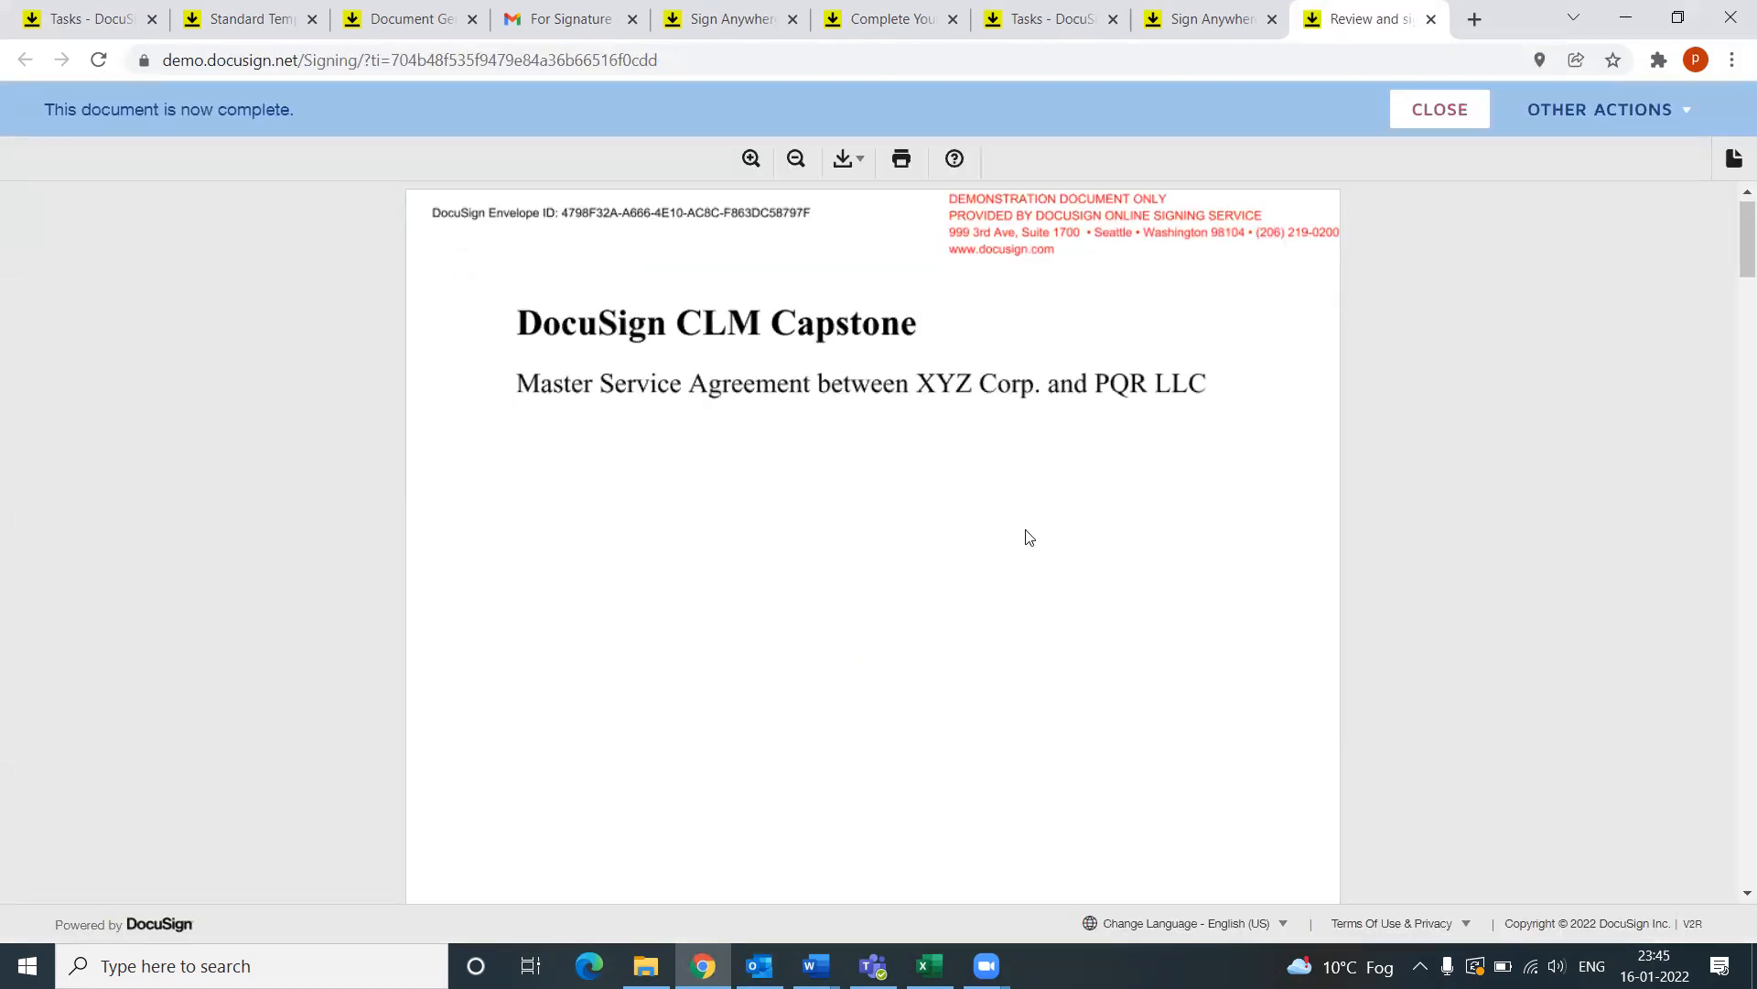
scroll(1025, 545, "down", 6)
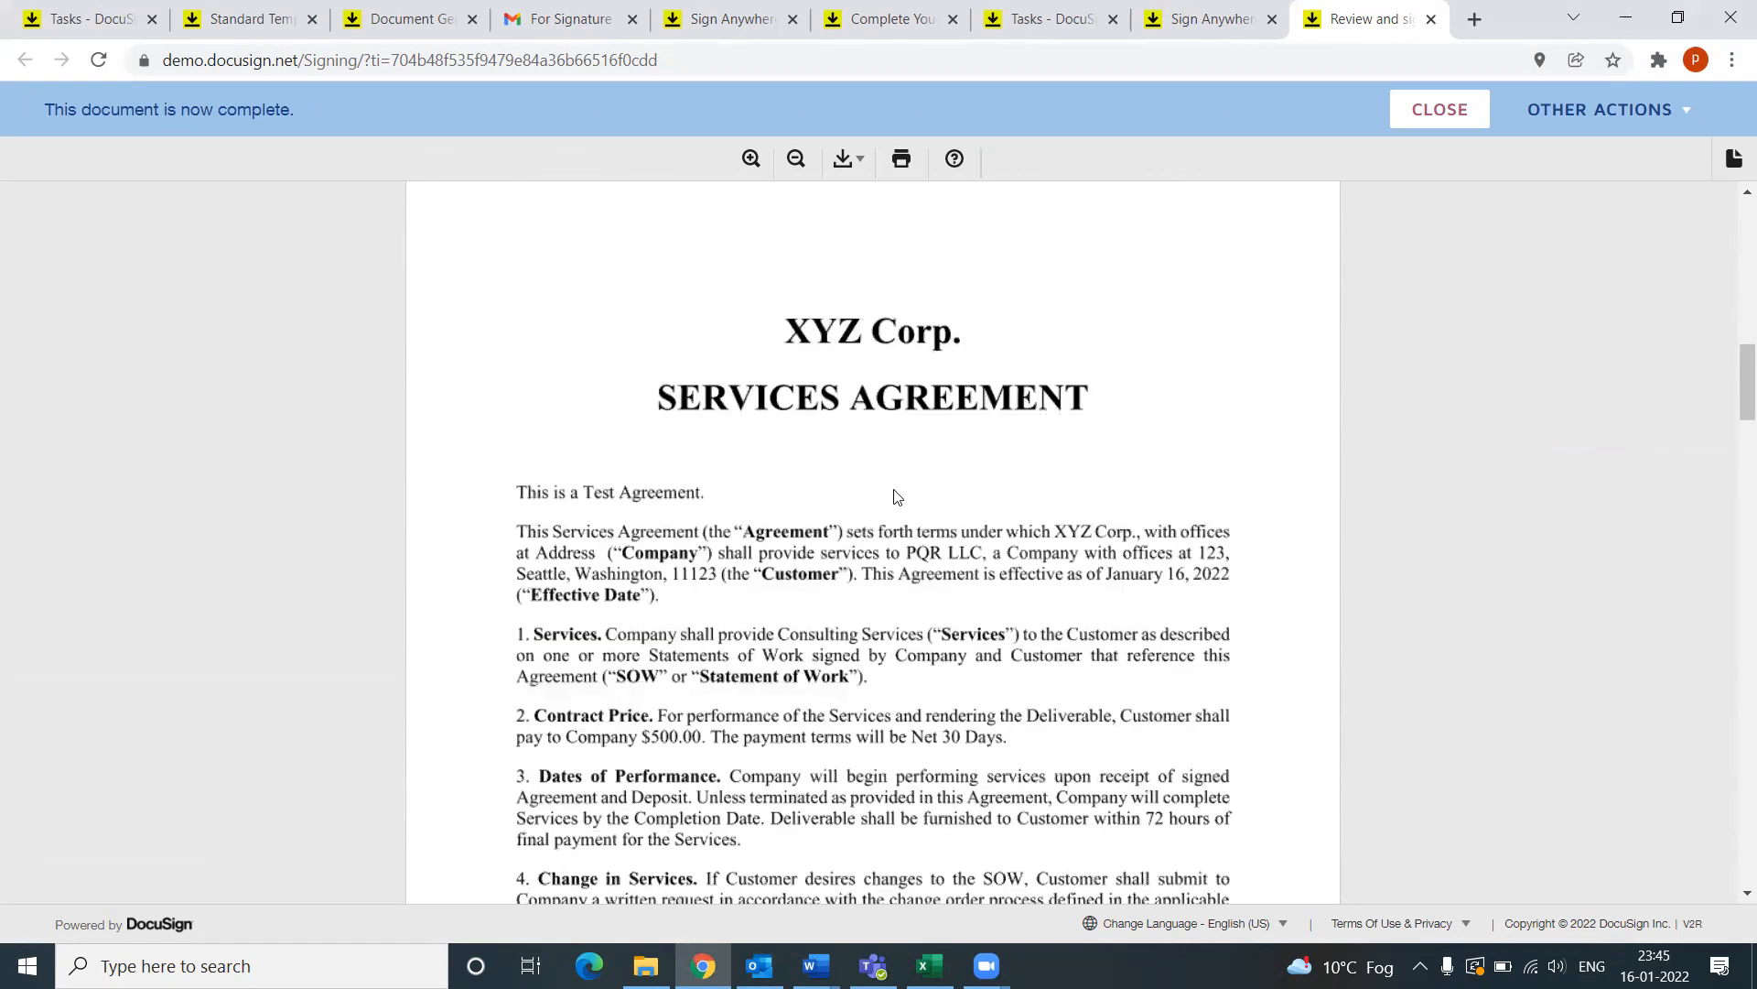
scroll(892, 560, "down", 5)
scroll(878, 568, "down", 12)
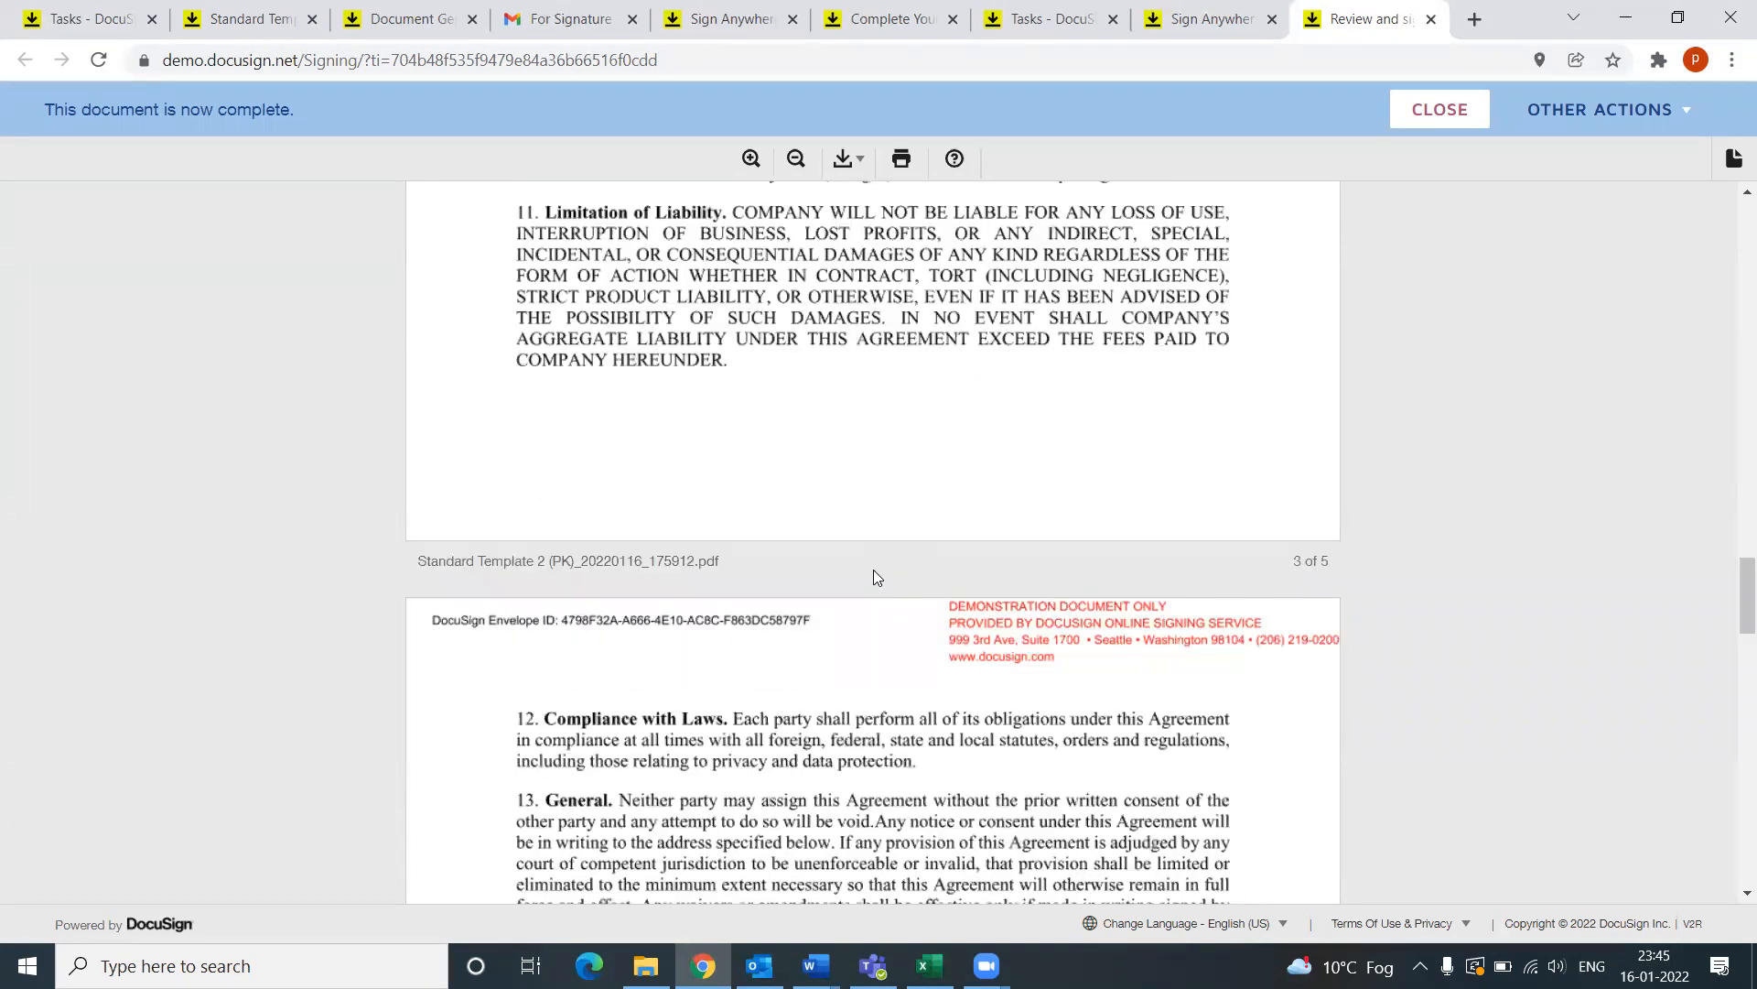
scroll(862, 573, "down", 6)
scroll(862, 582, "down", 3)
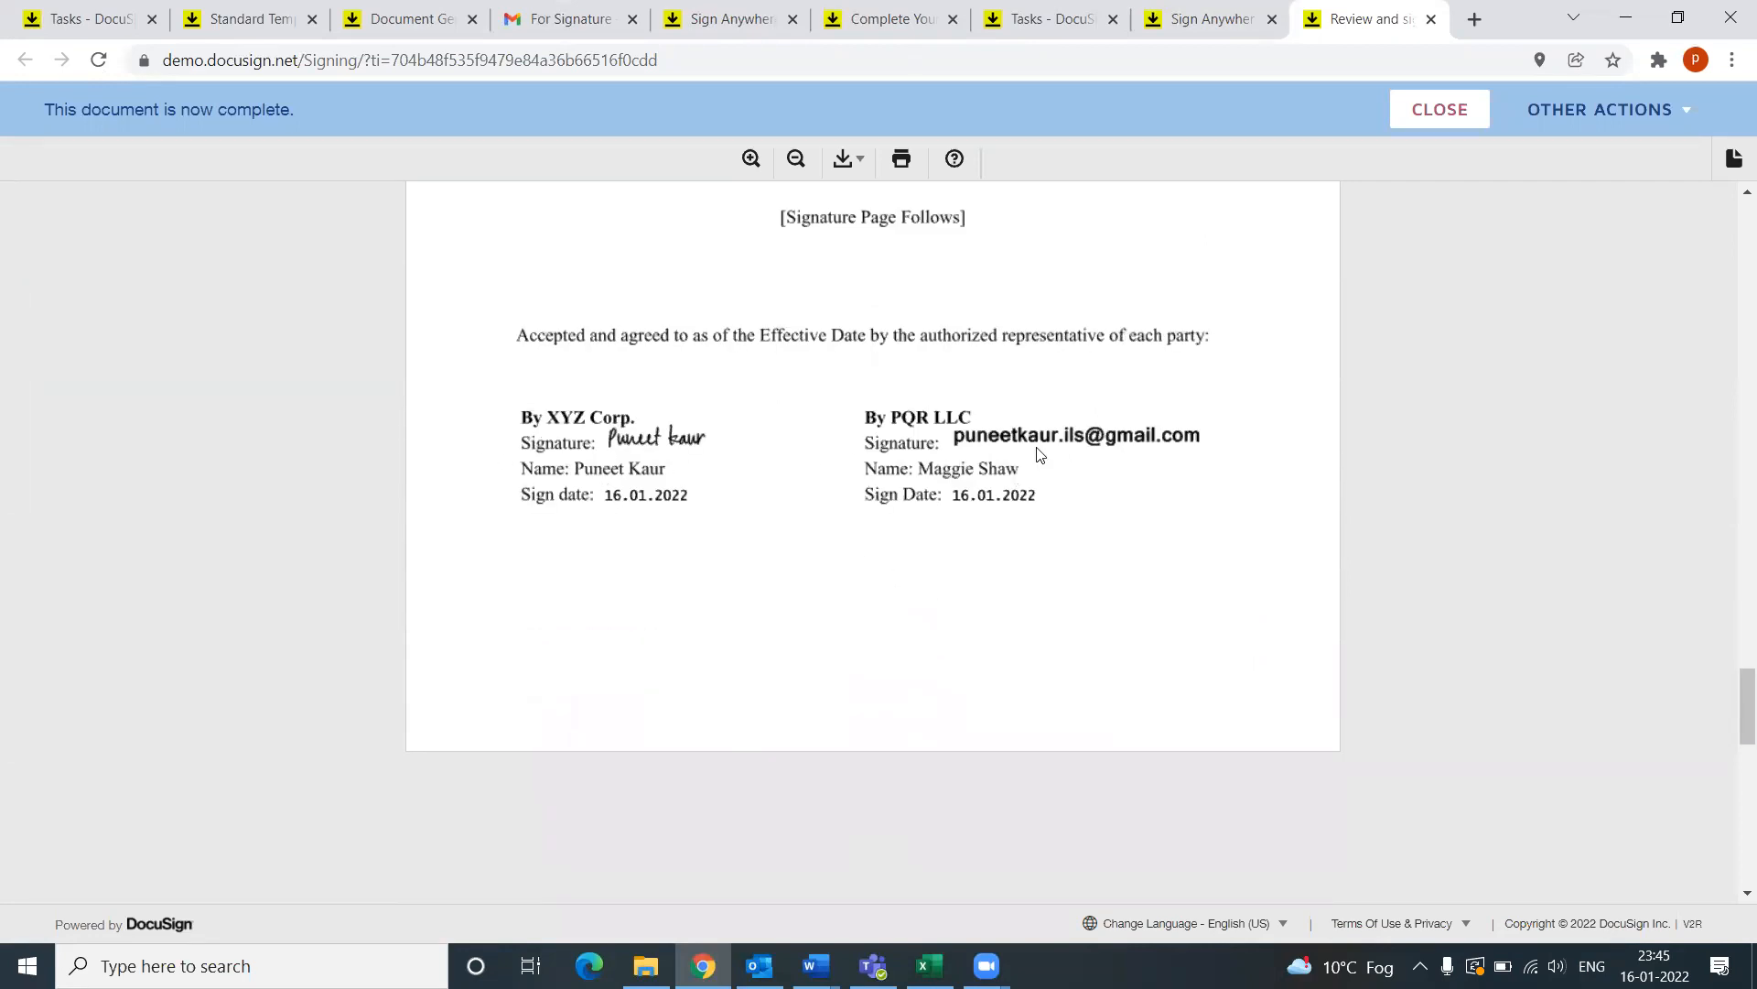
scroll(1291, 549, "up", 4)
scroll(1252, 562, "down", 1)
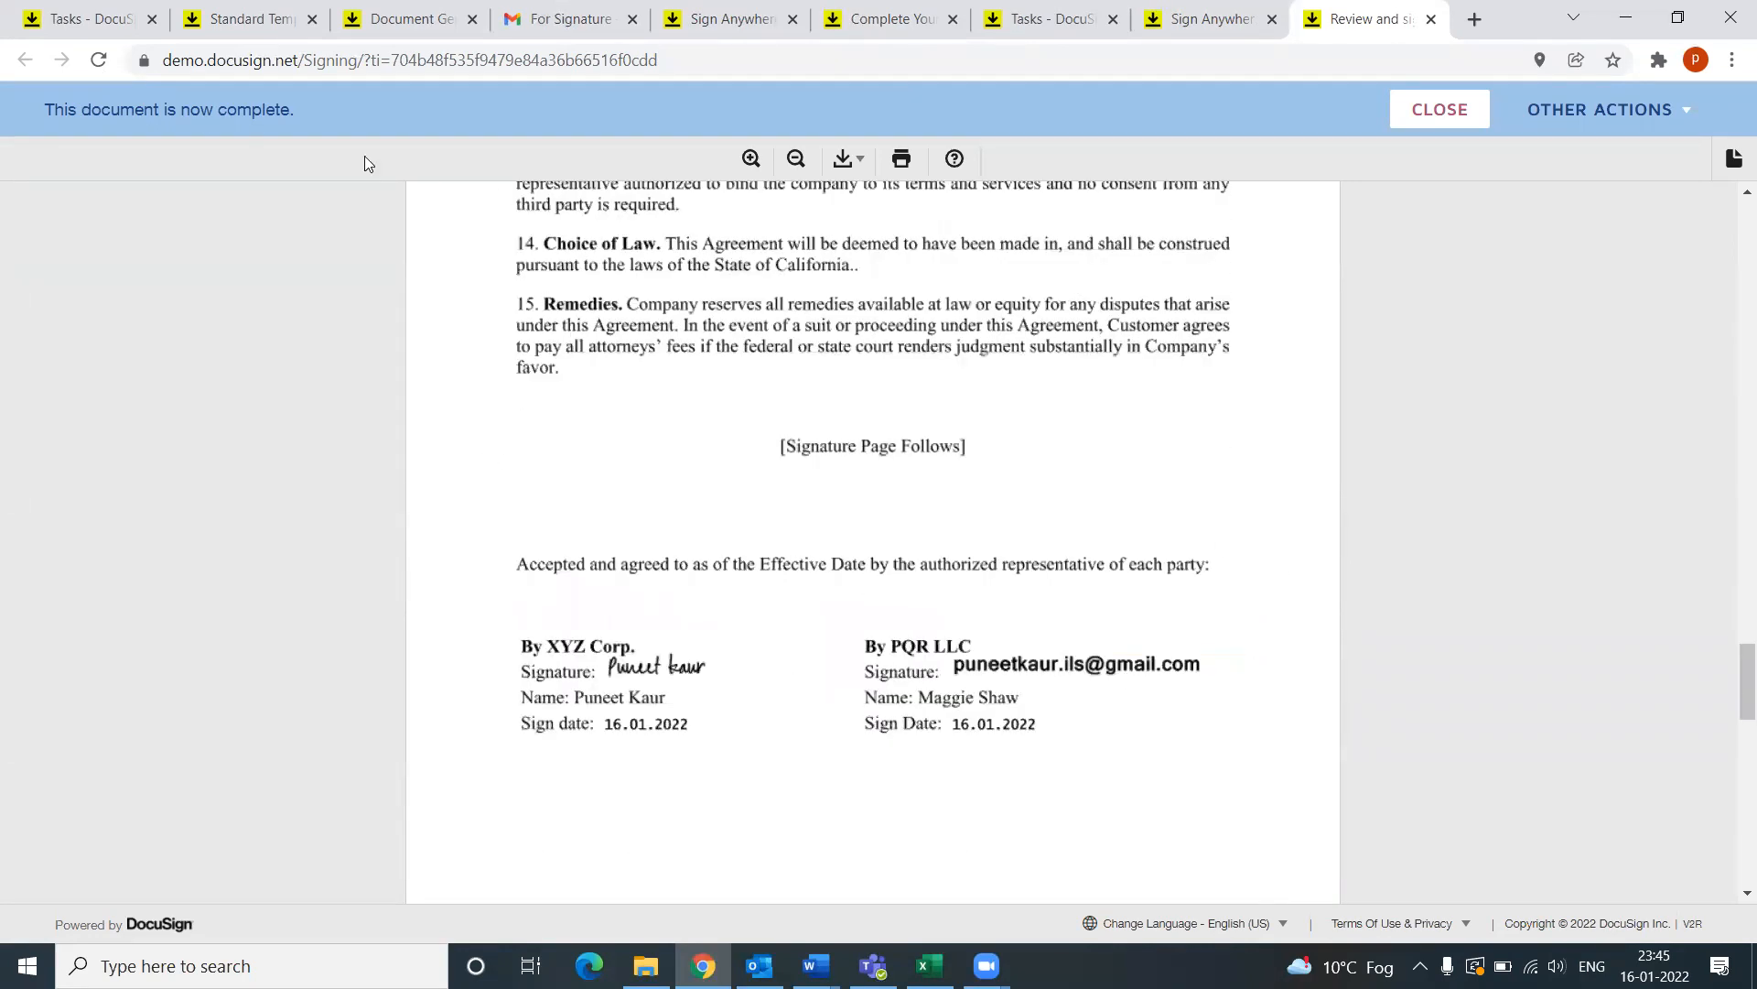
left_click_drag(38, 108, 341, 110)
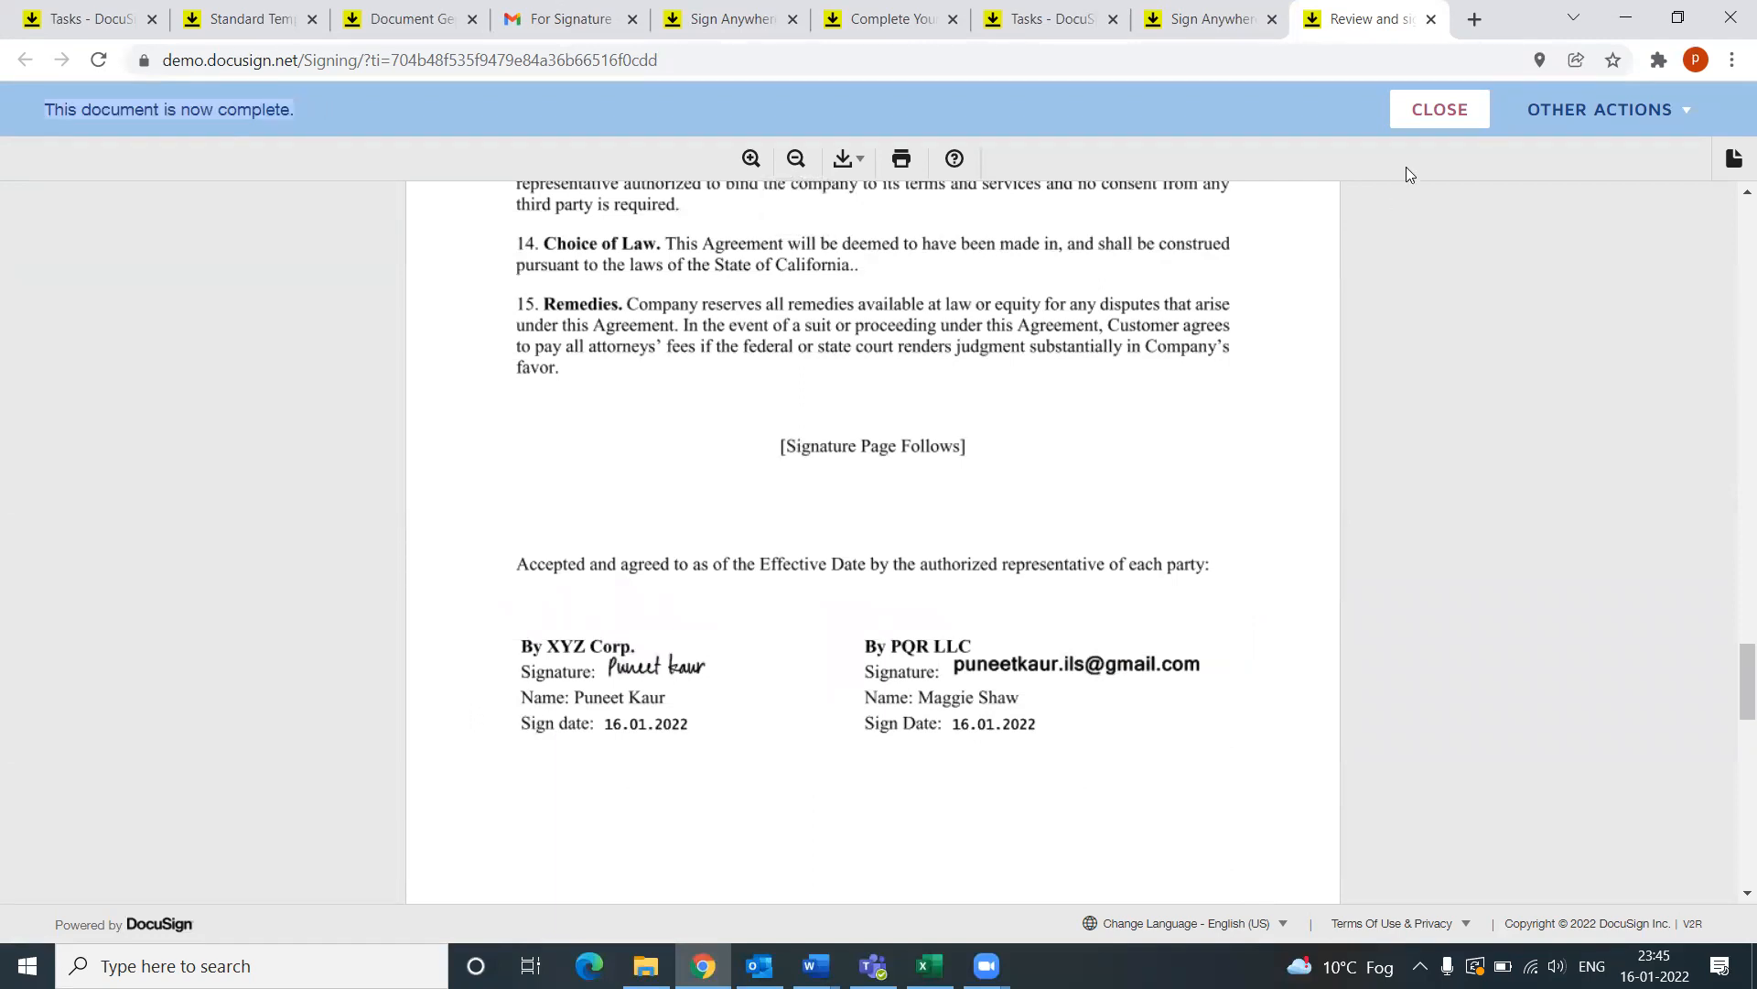
left_click(1417, 128)
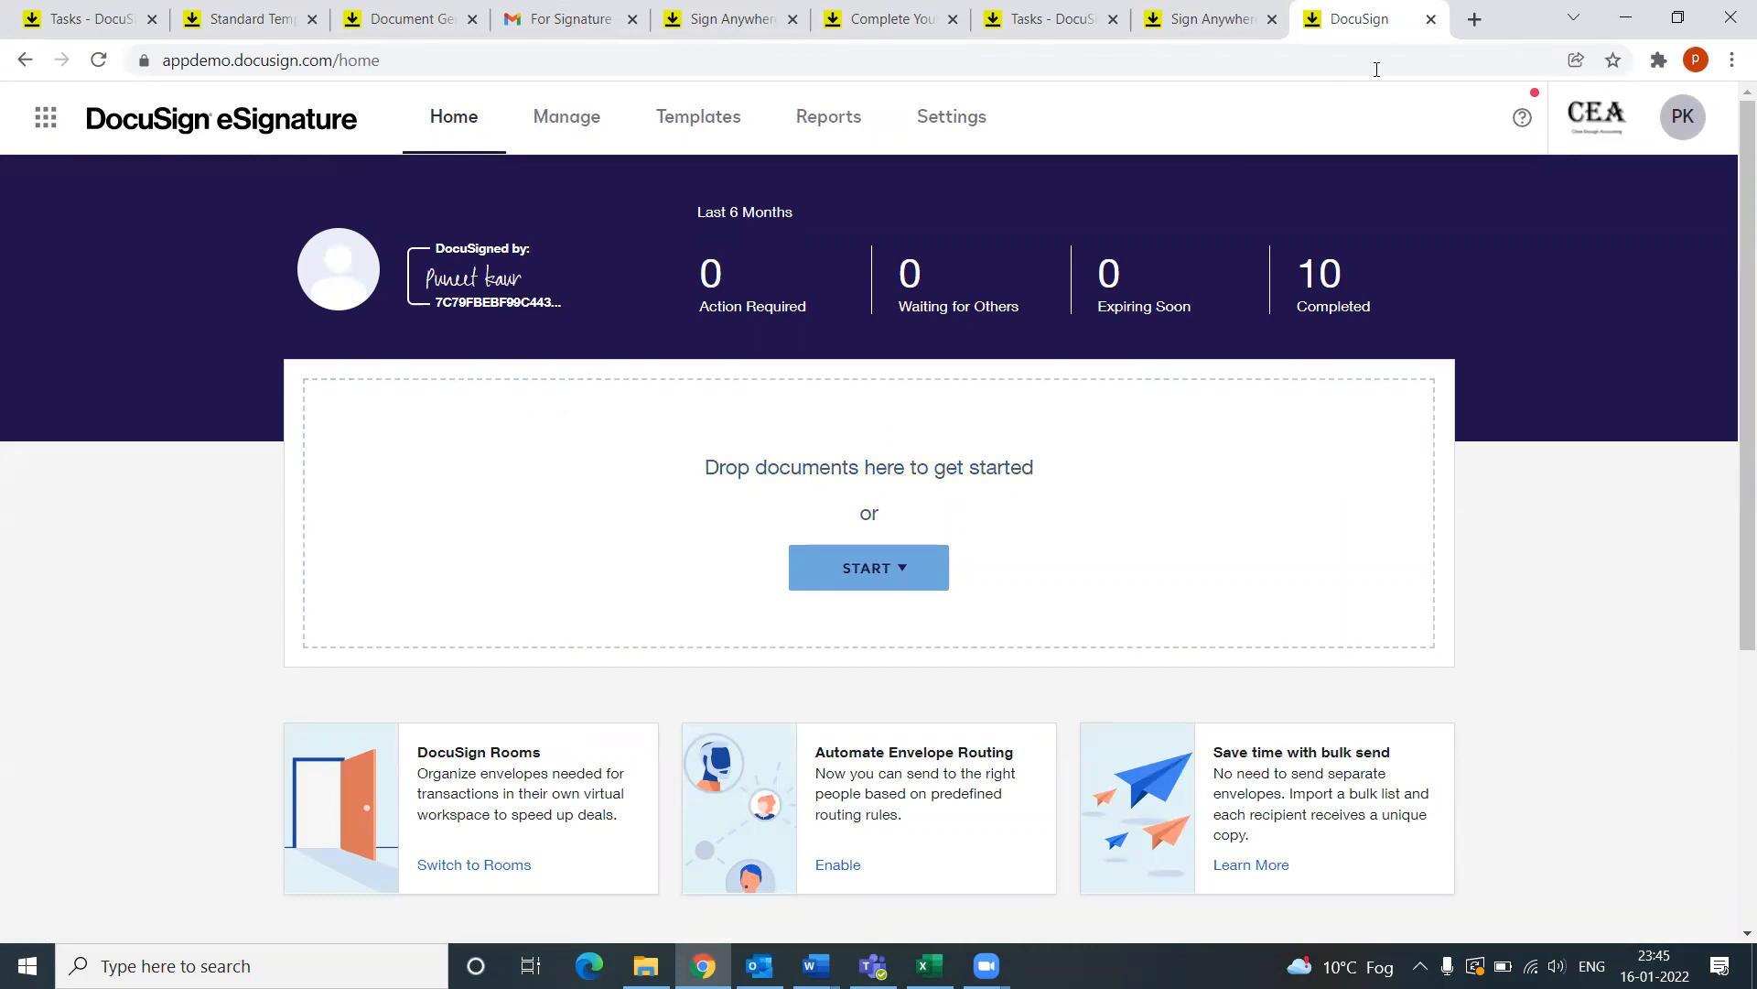
Step: Return to the Tasks - DocuSign CLM page after checking the contract and document generation tabs
left_click(245, 25)
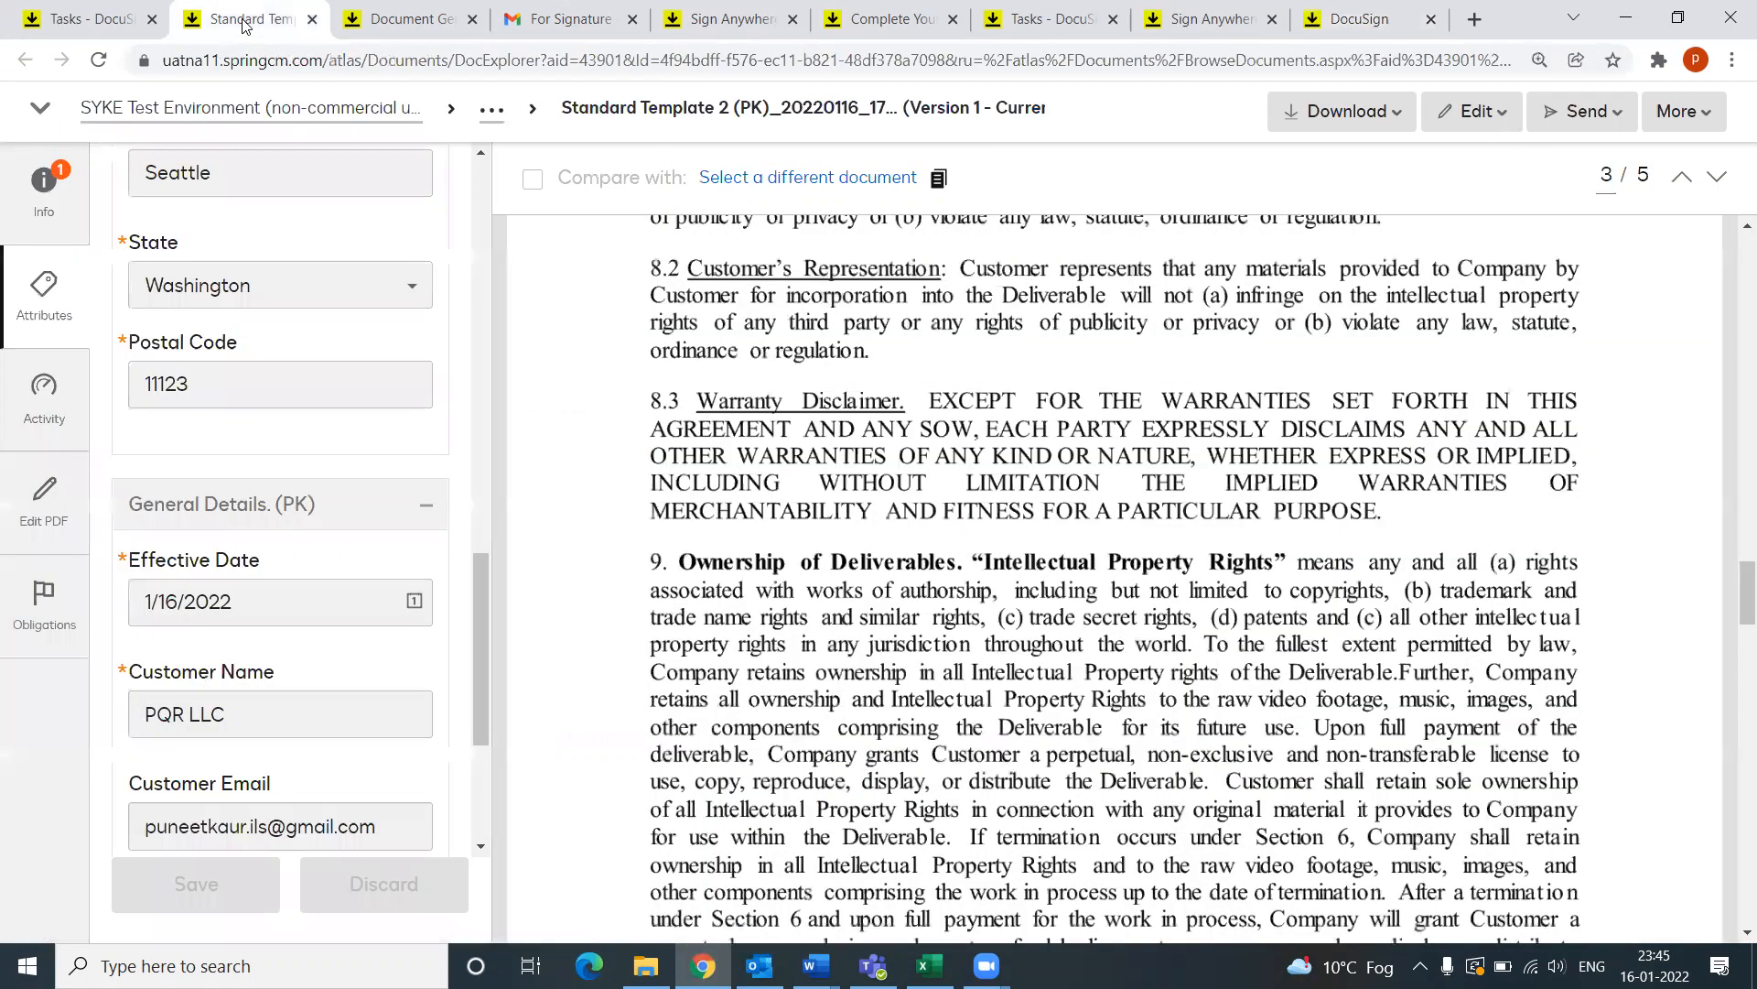
left_click(64, 24)
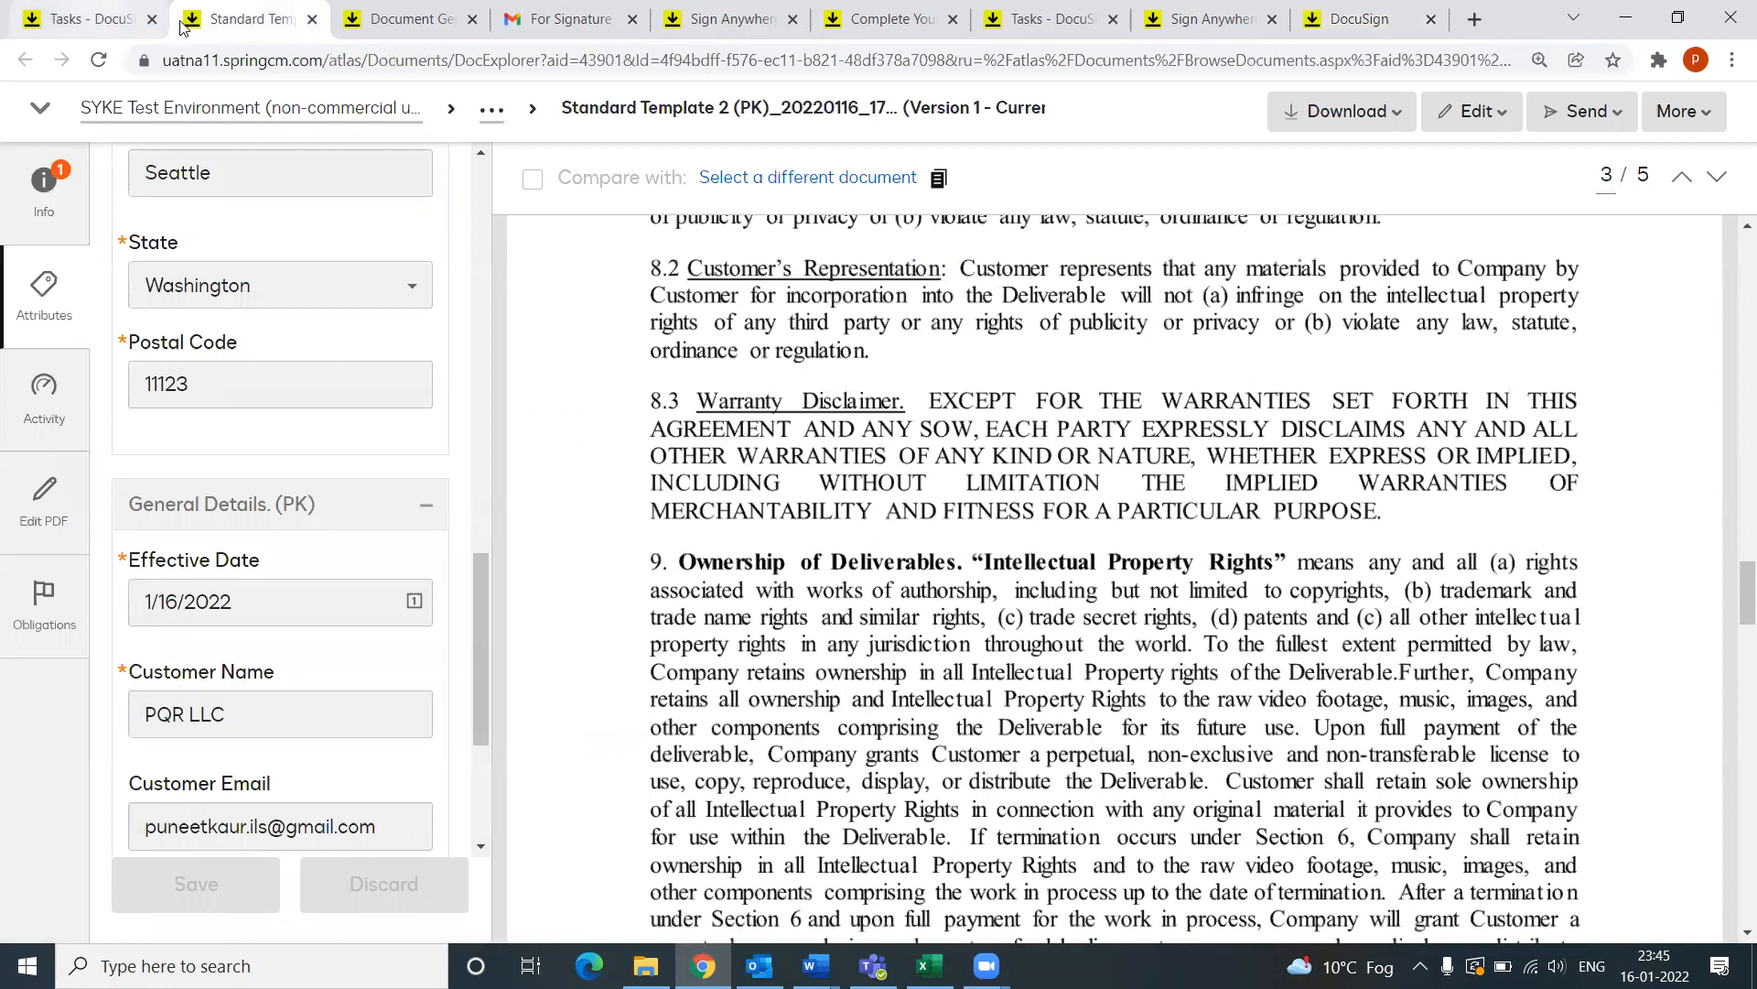
left_click(343, 20)
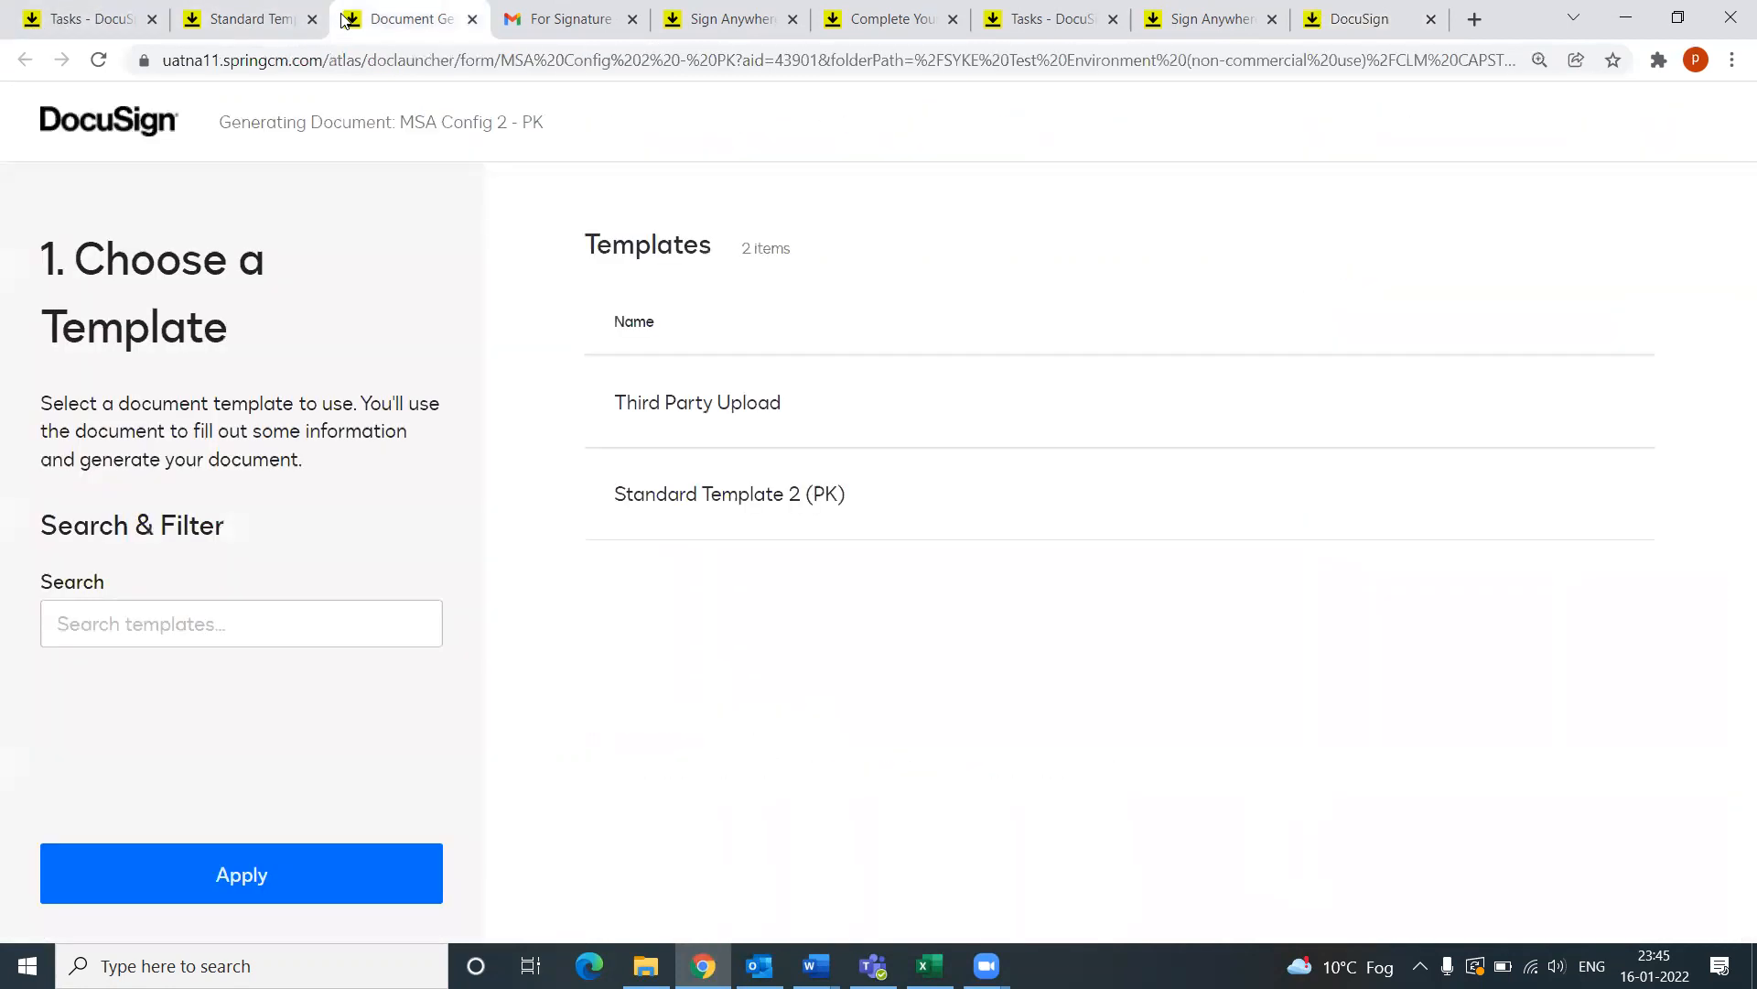
left_click(261, 22)
left_click(144, 28)
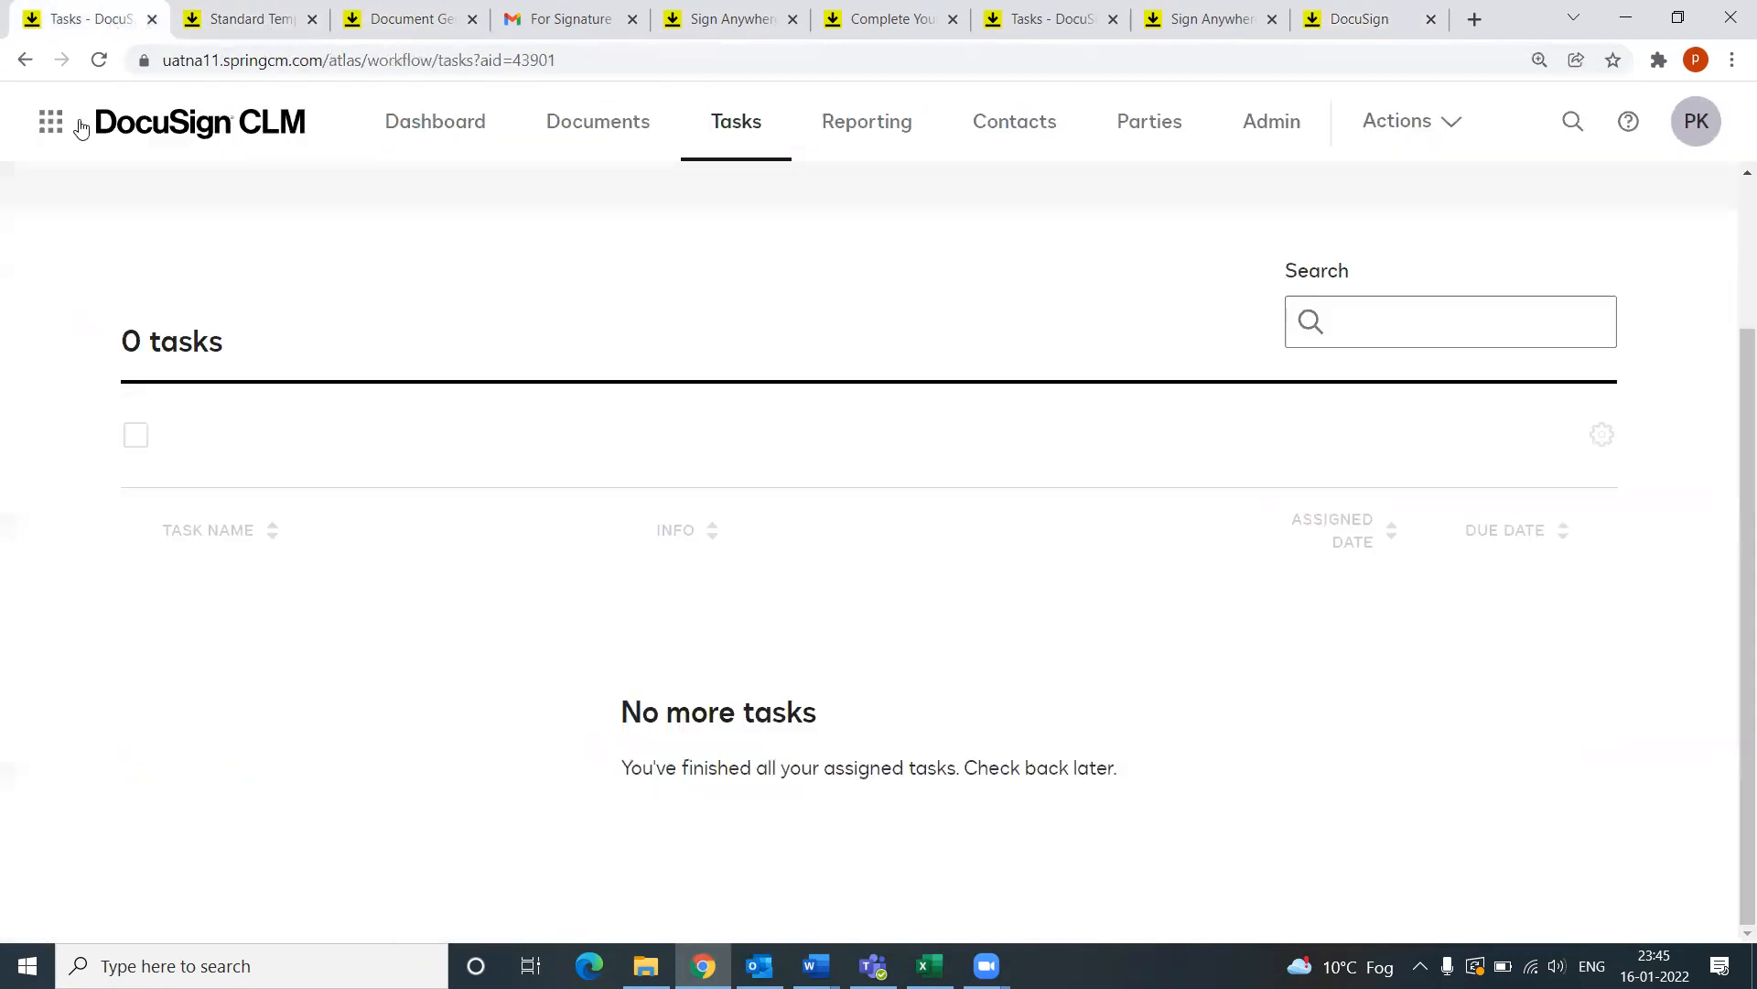
Step: Go to CLM Admin and select Workflows under Automation Tools
left_click(1272, 121)
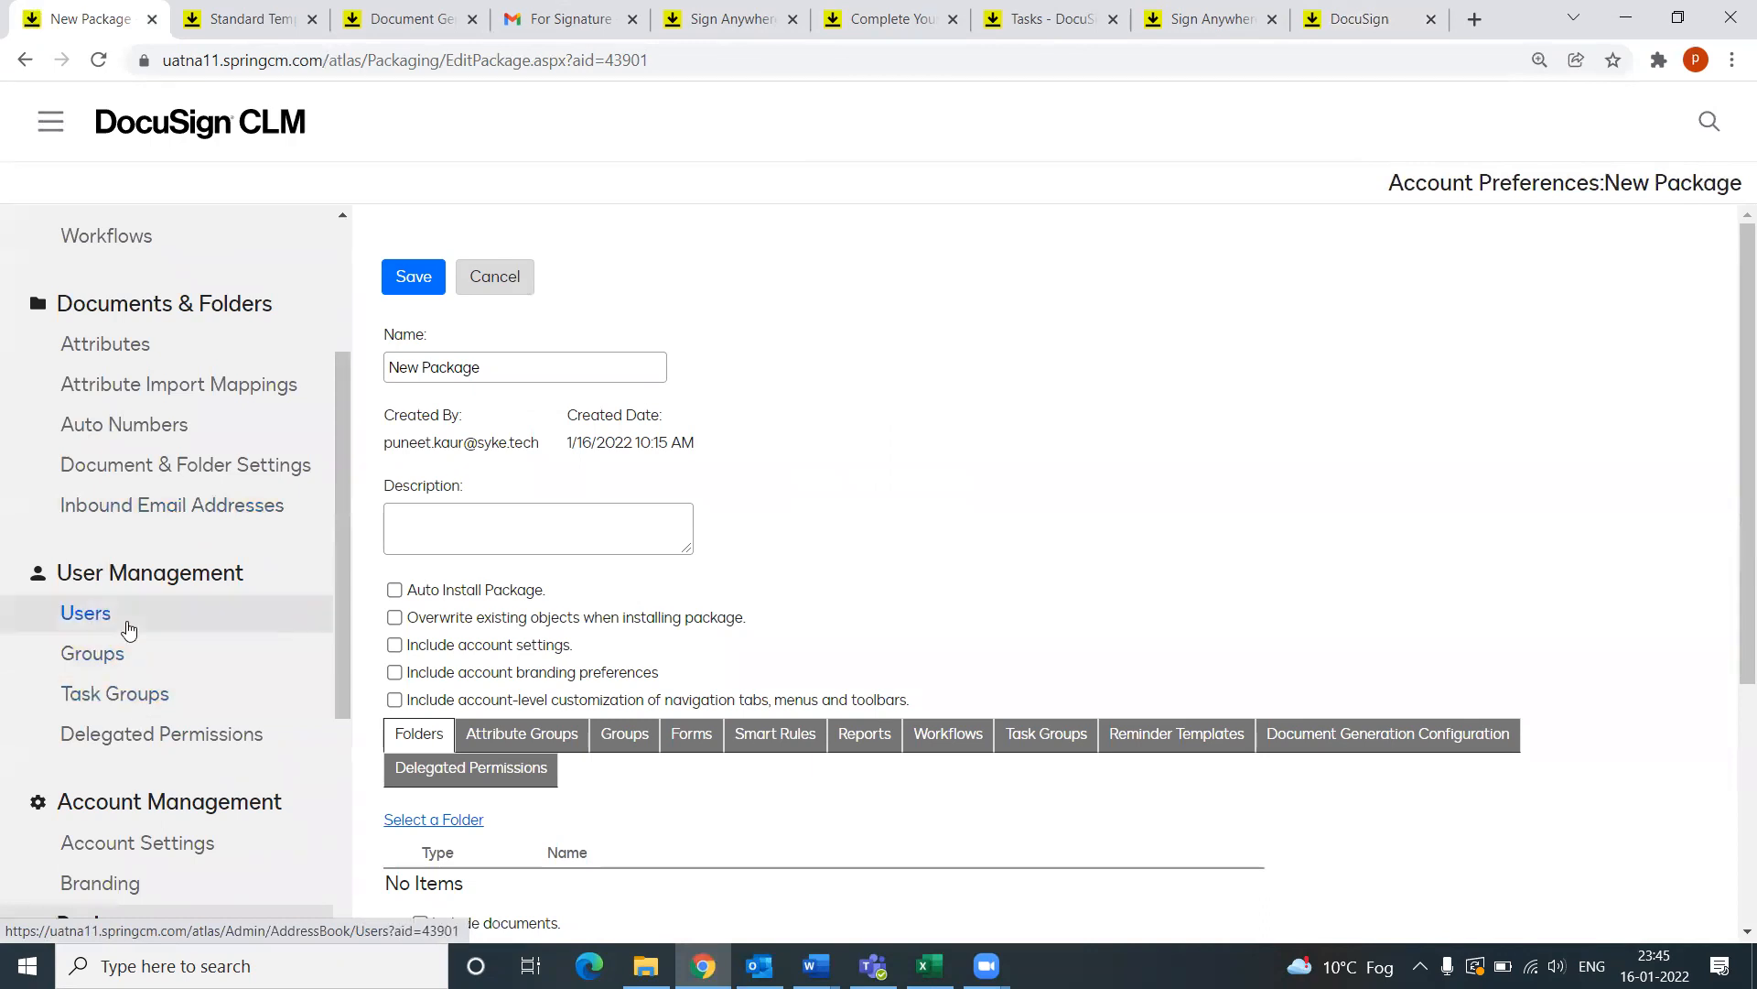
scroll(121, 622, "down", 3)
scroll(127, 639, "up", 5)
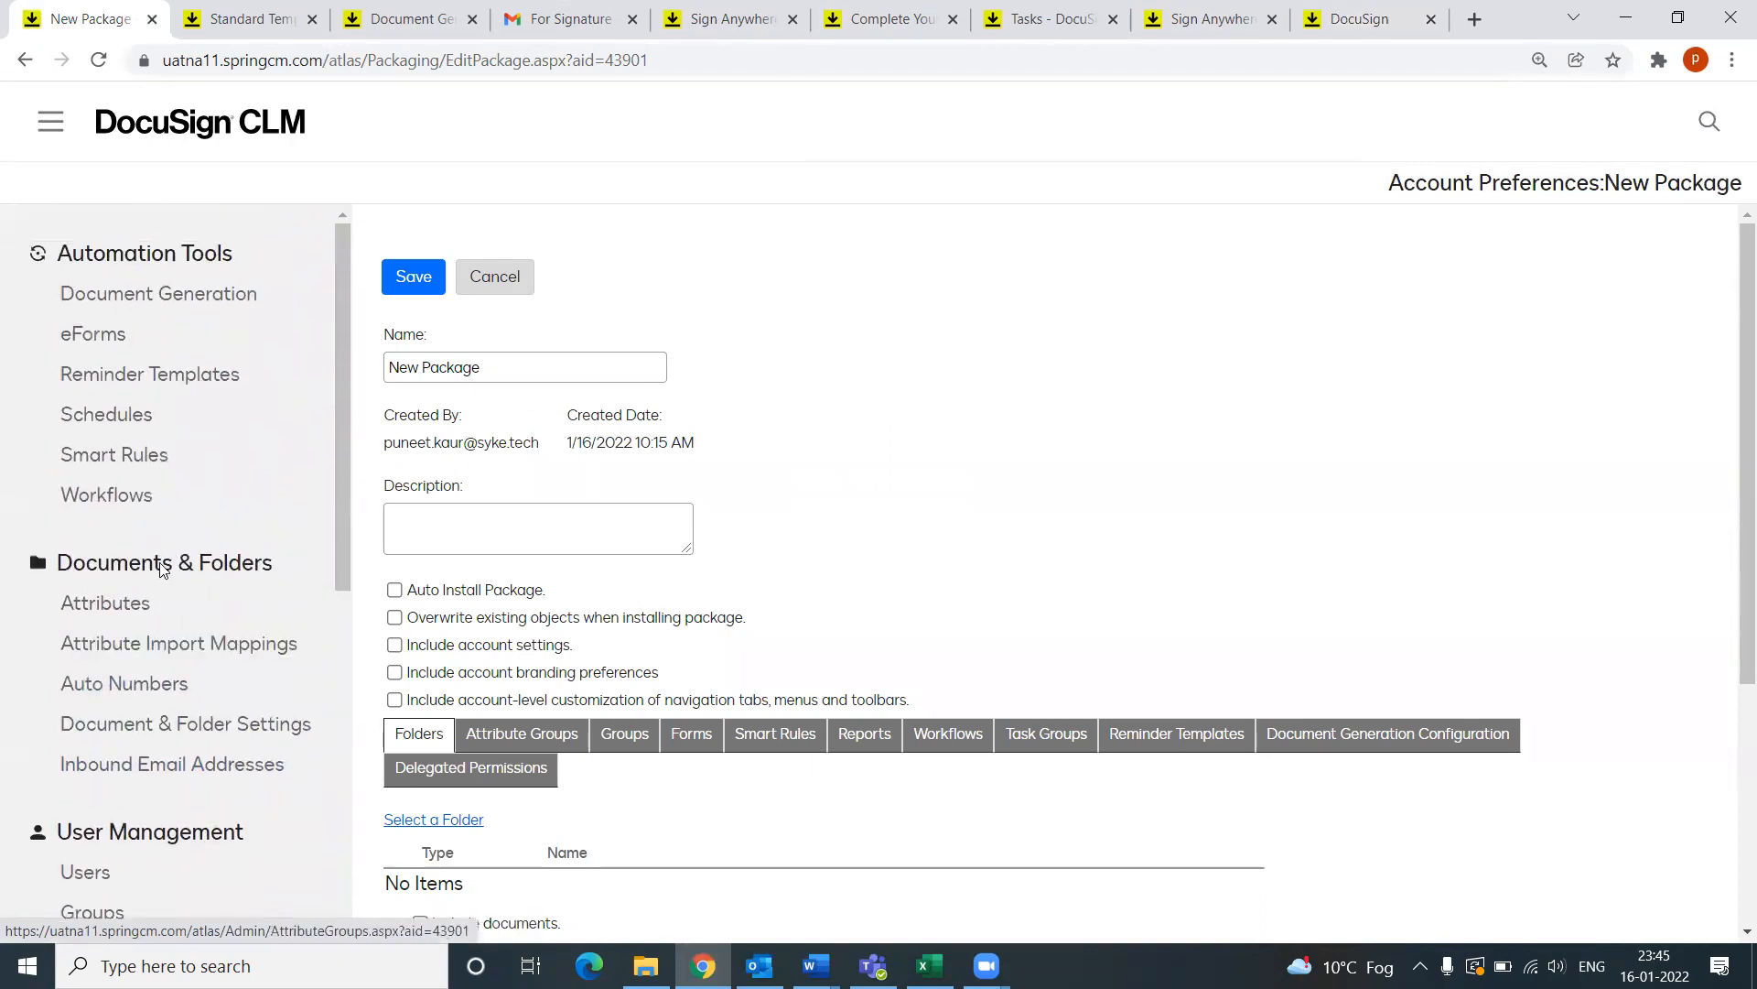
left_click(116, 504)
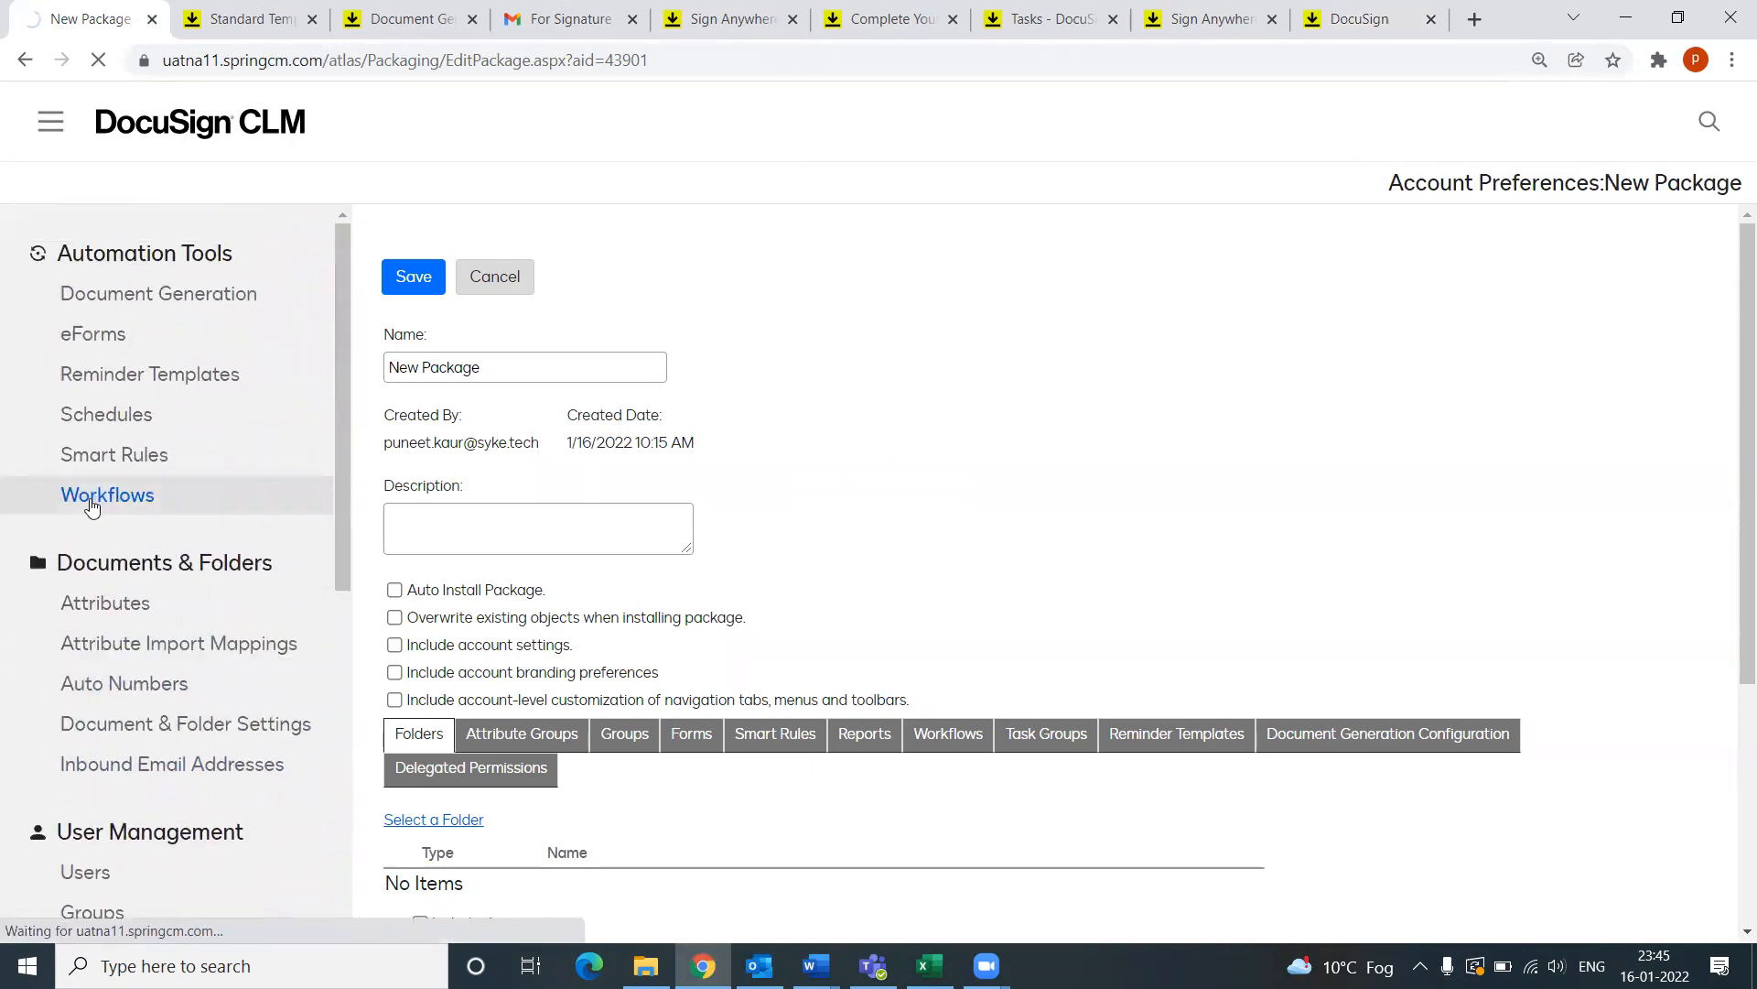
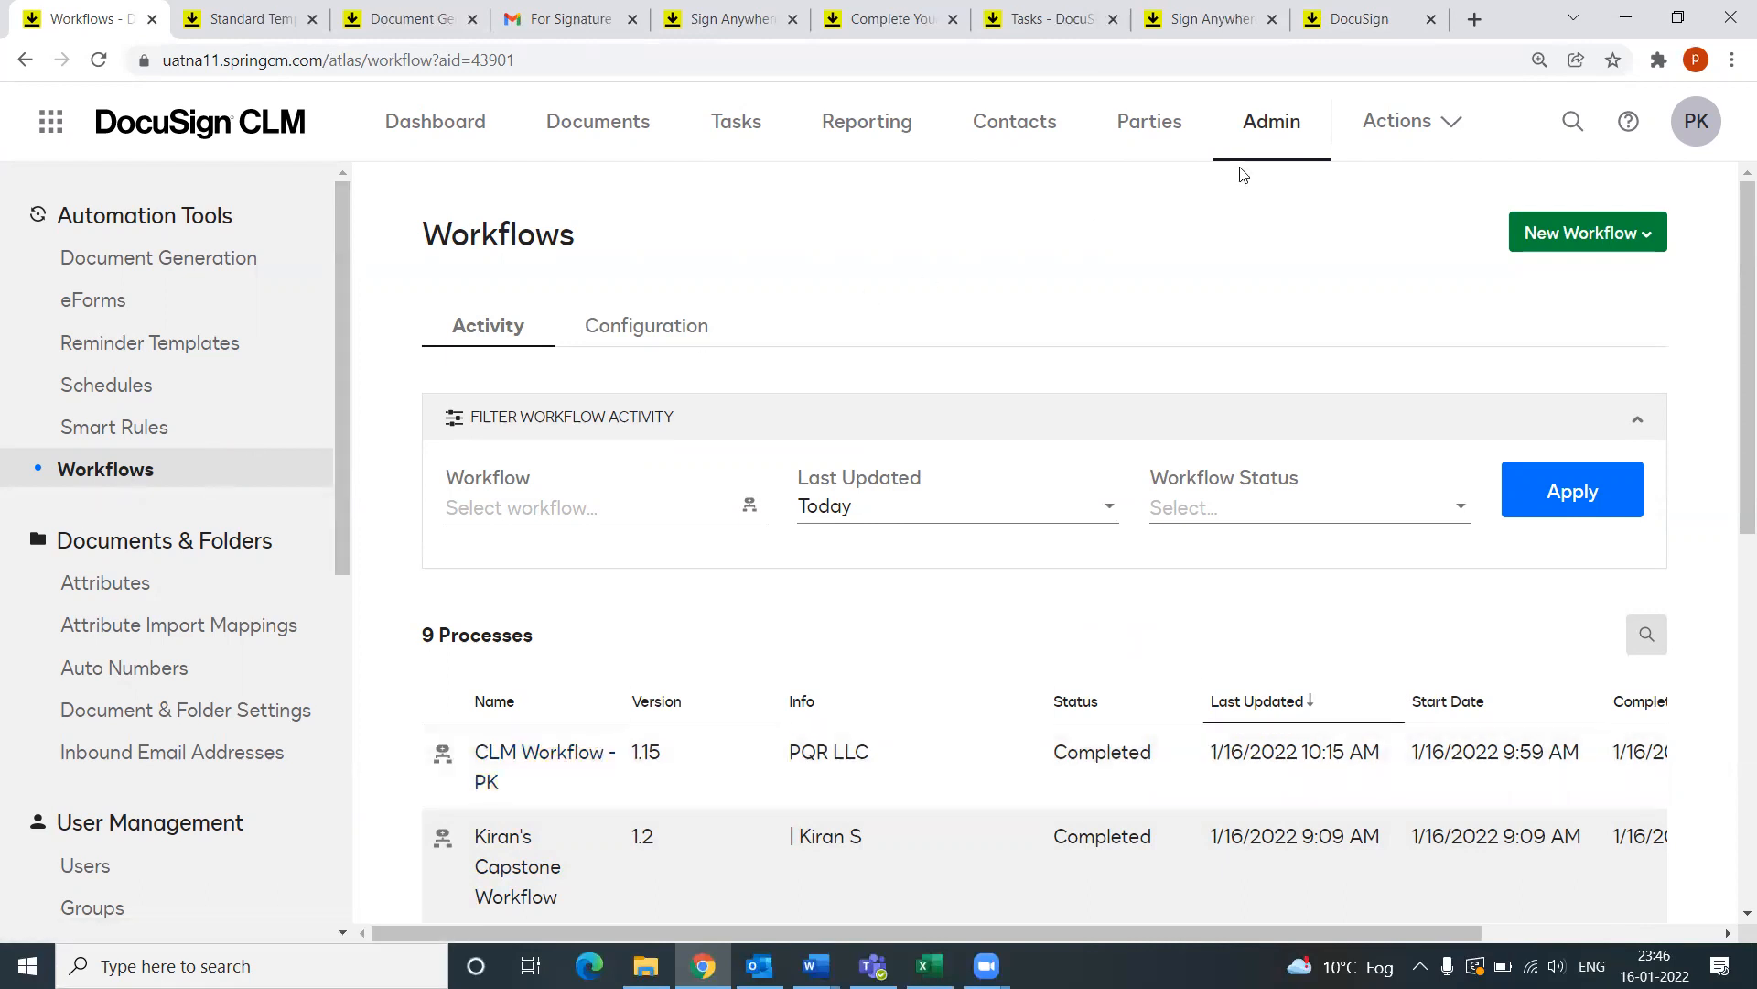
Step: Start a new PK contract using the Third Party Upload template
left_click(1401, 122)
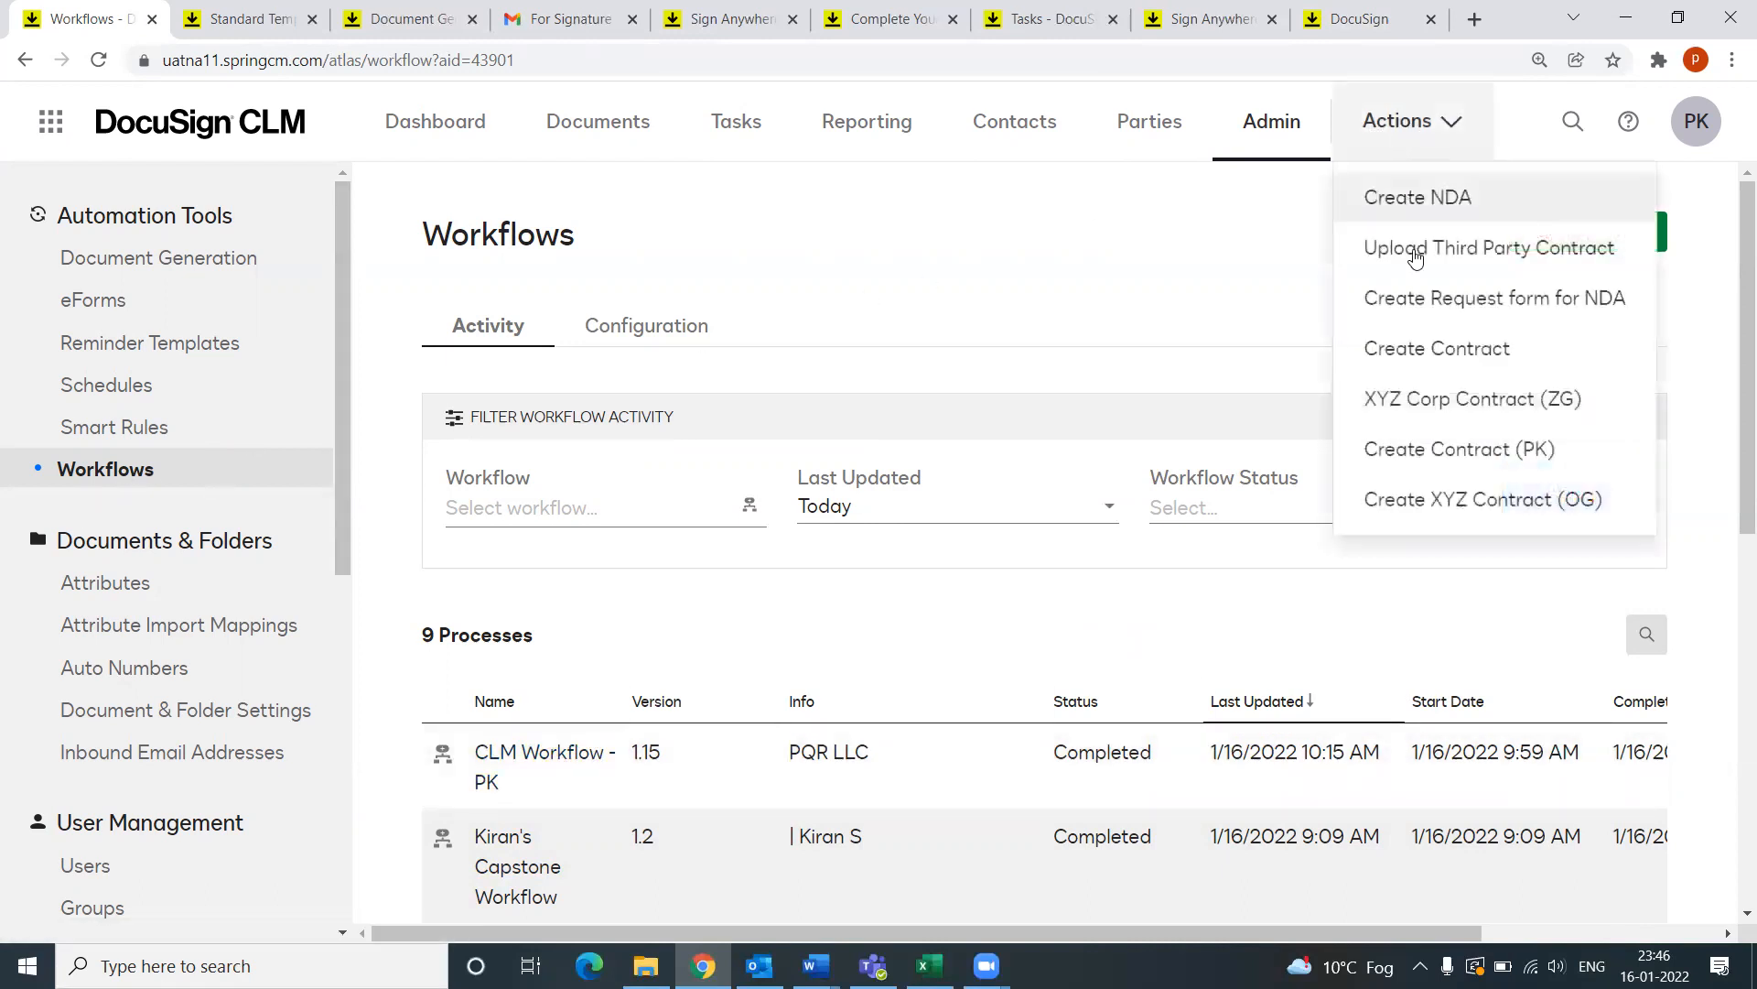
left_click(1444, 449)
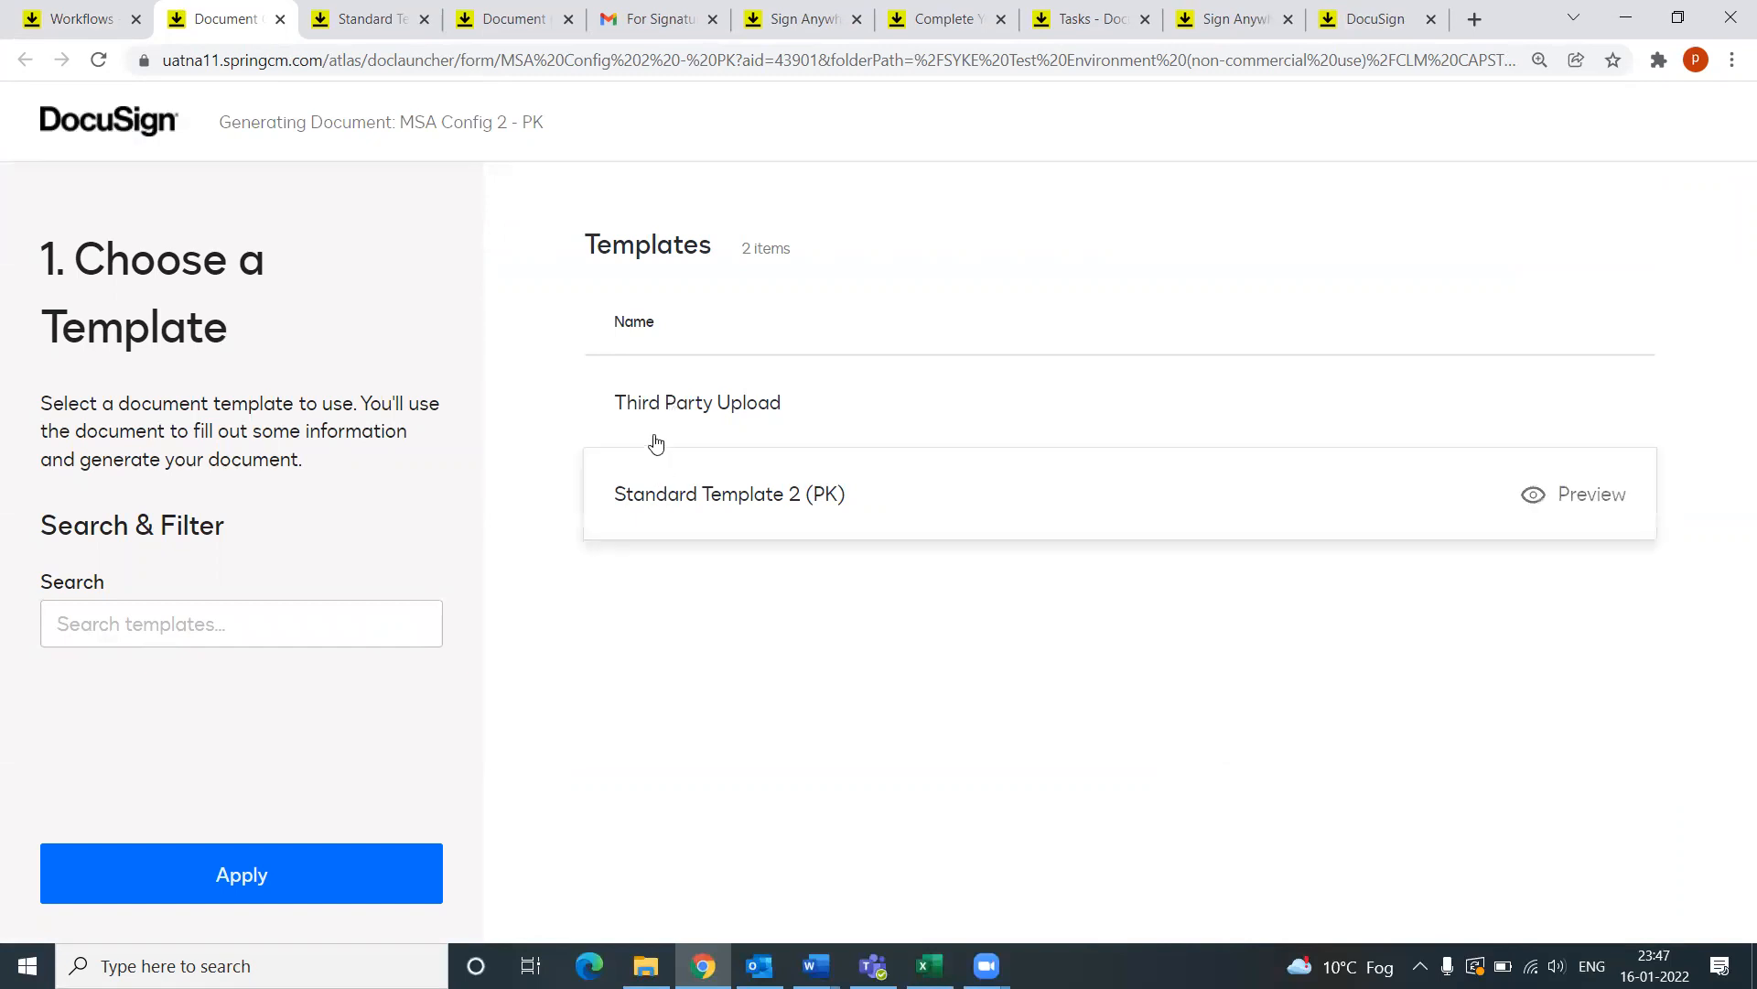
left_click(710, 414)
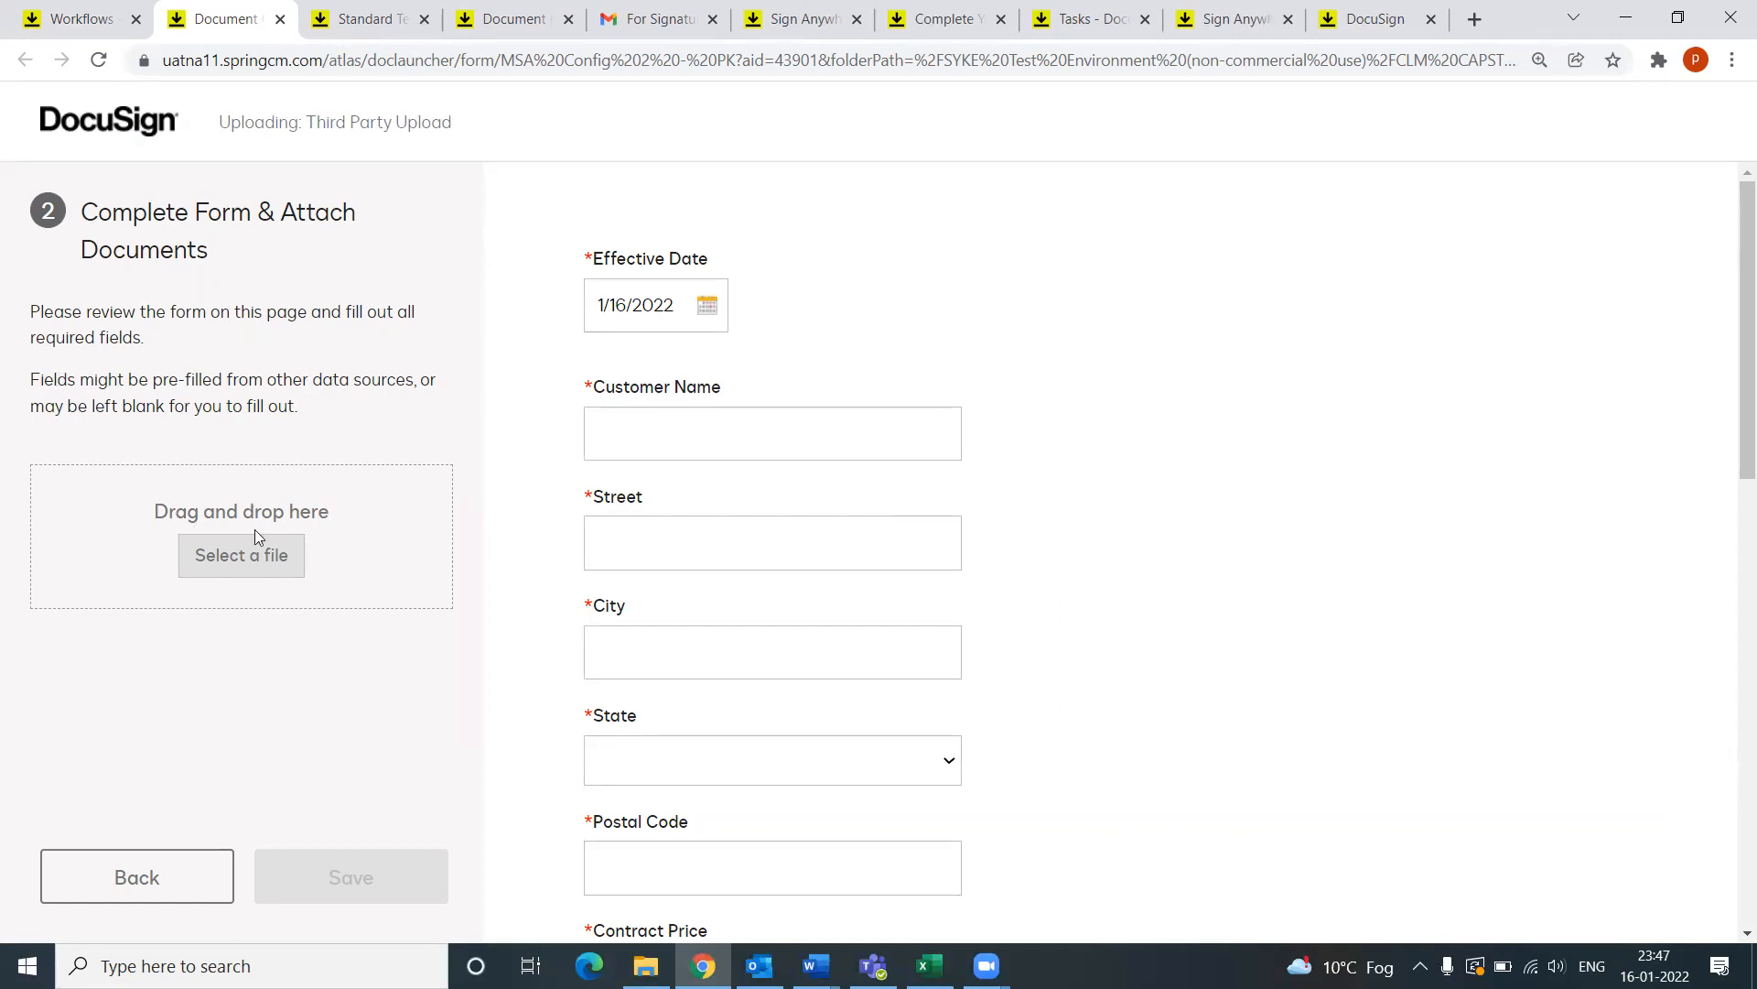
Step: Attach Third Party Upload Sample.docx from the Desktop folder
left_click(249, 553)
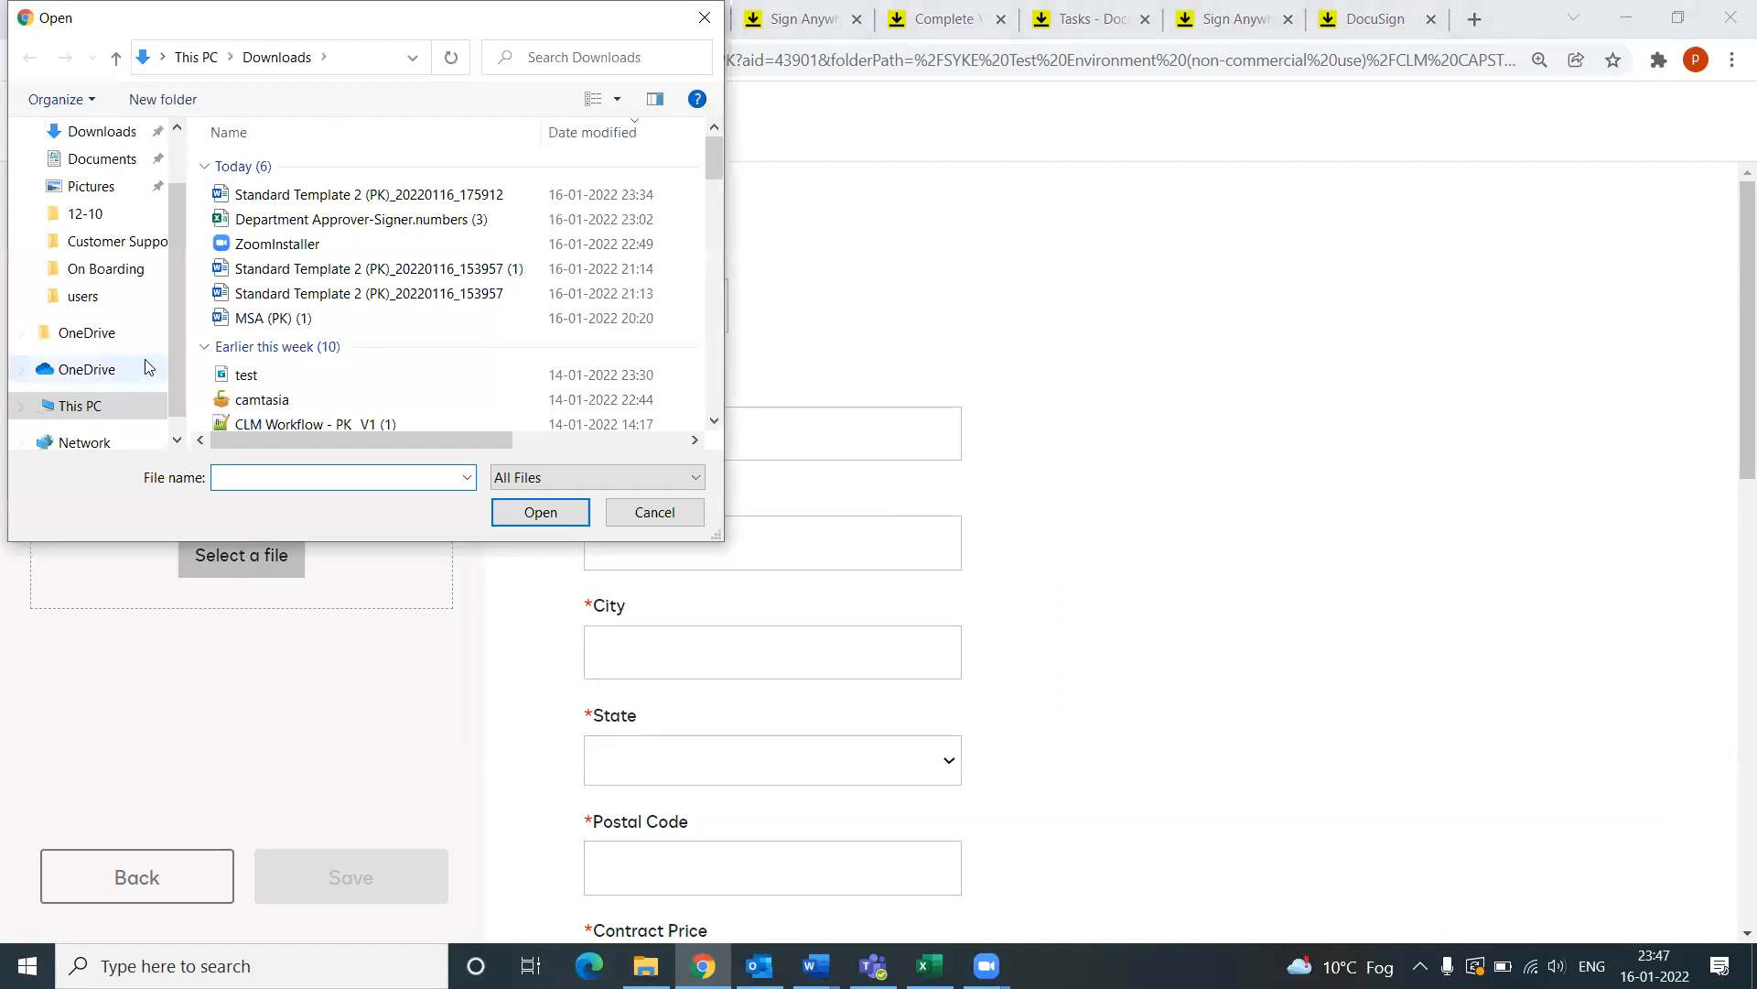
scroll(176, 337, "up", 2)
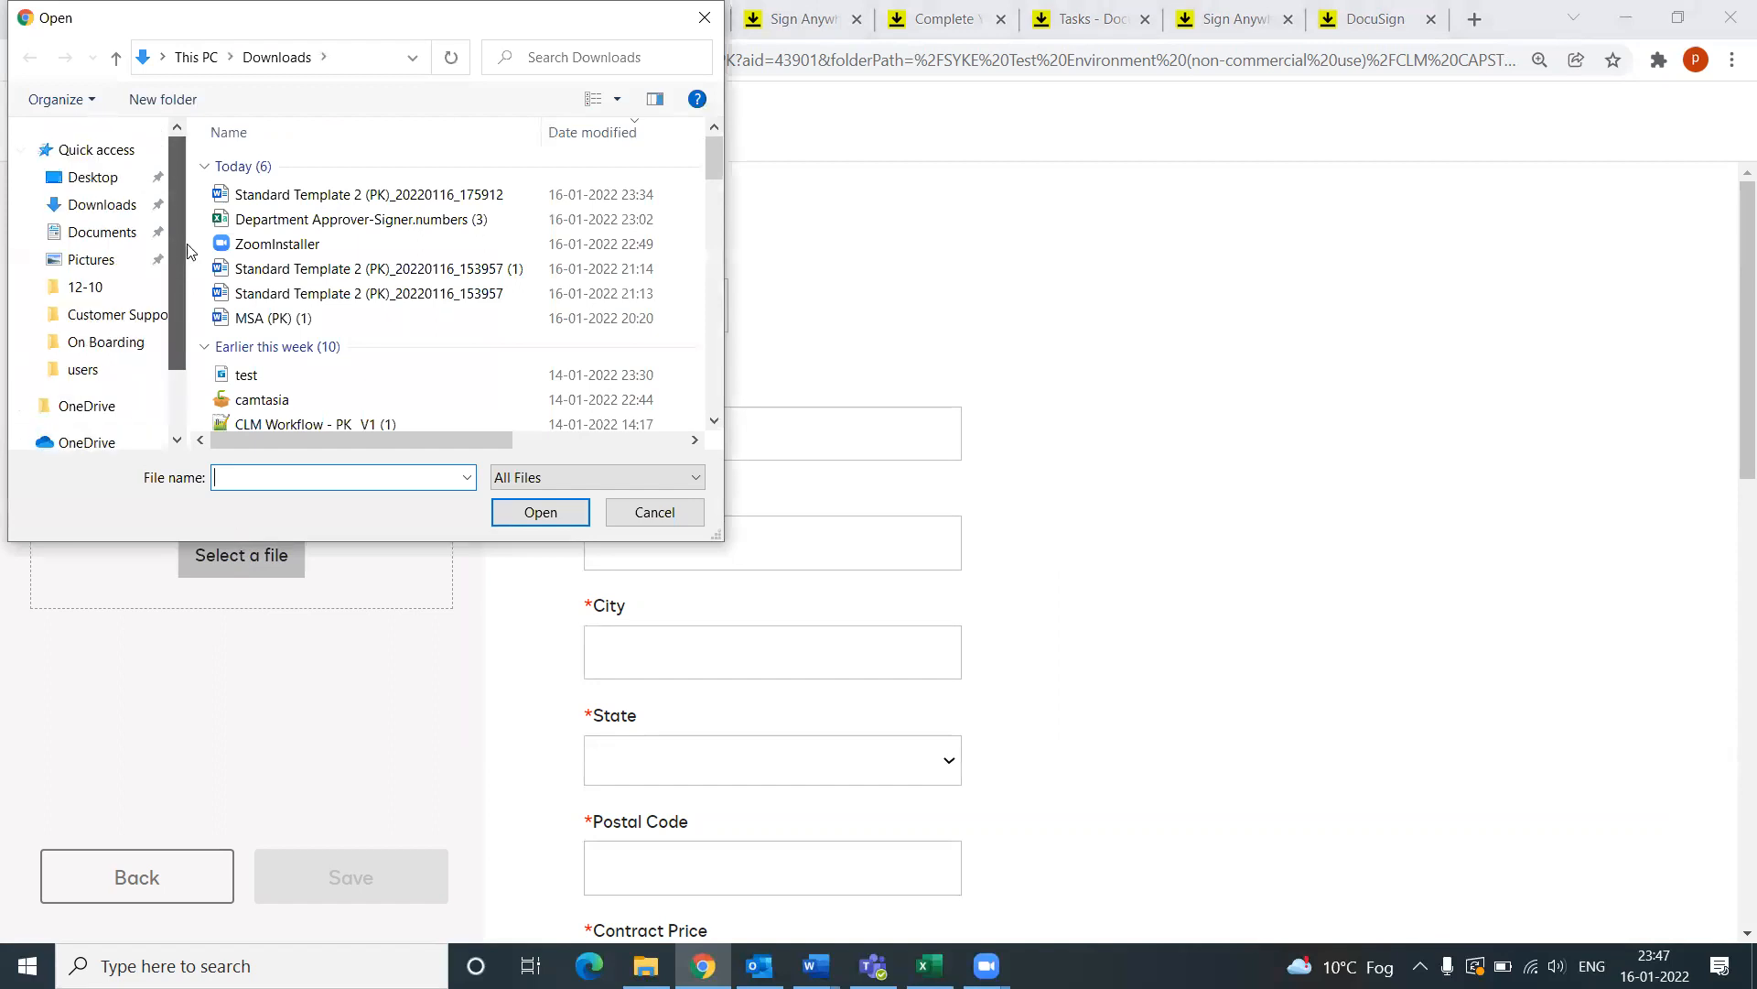
left_click(88, 178)
scroll(428, 405, "down", 2)
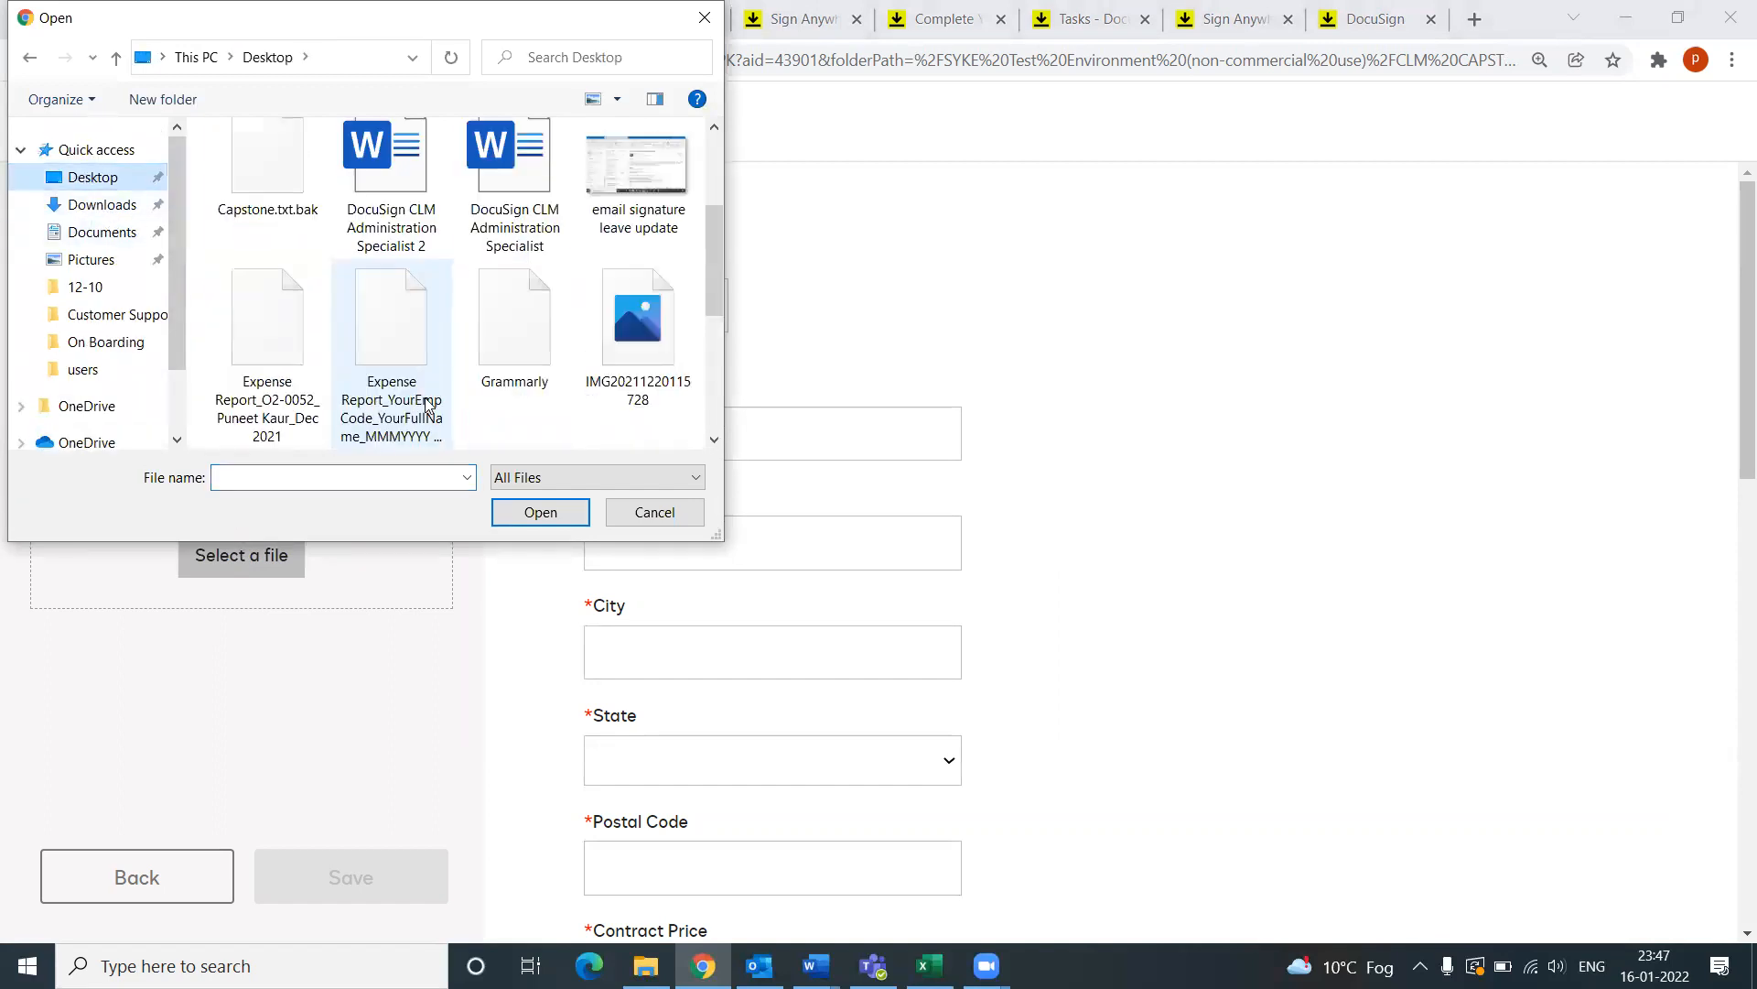
scroll(425, 406, "down", 3)
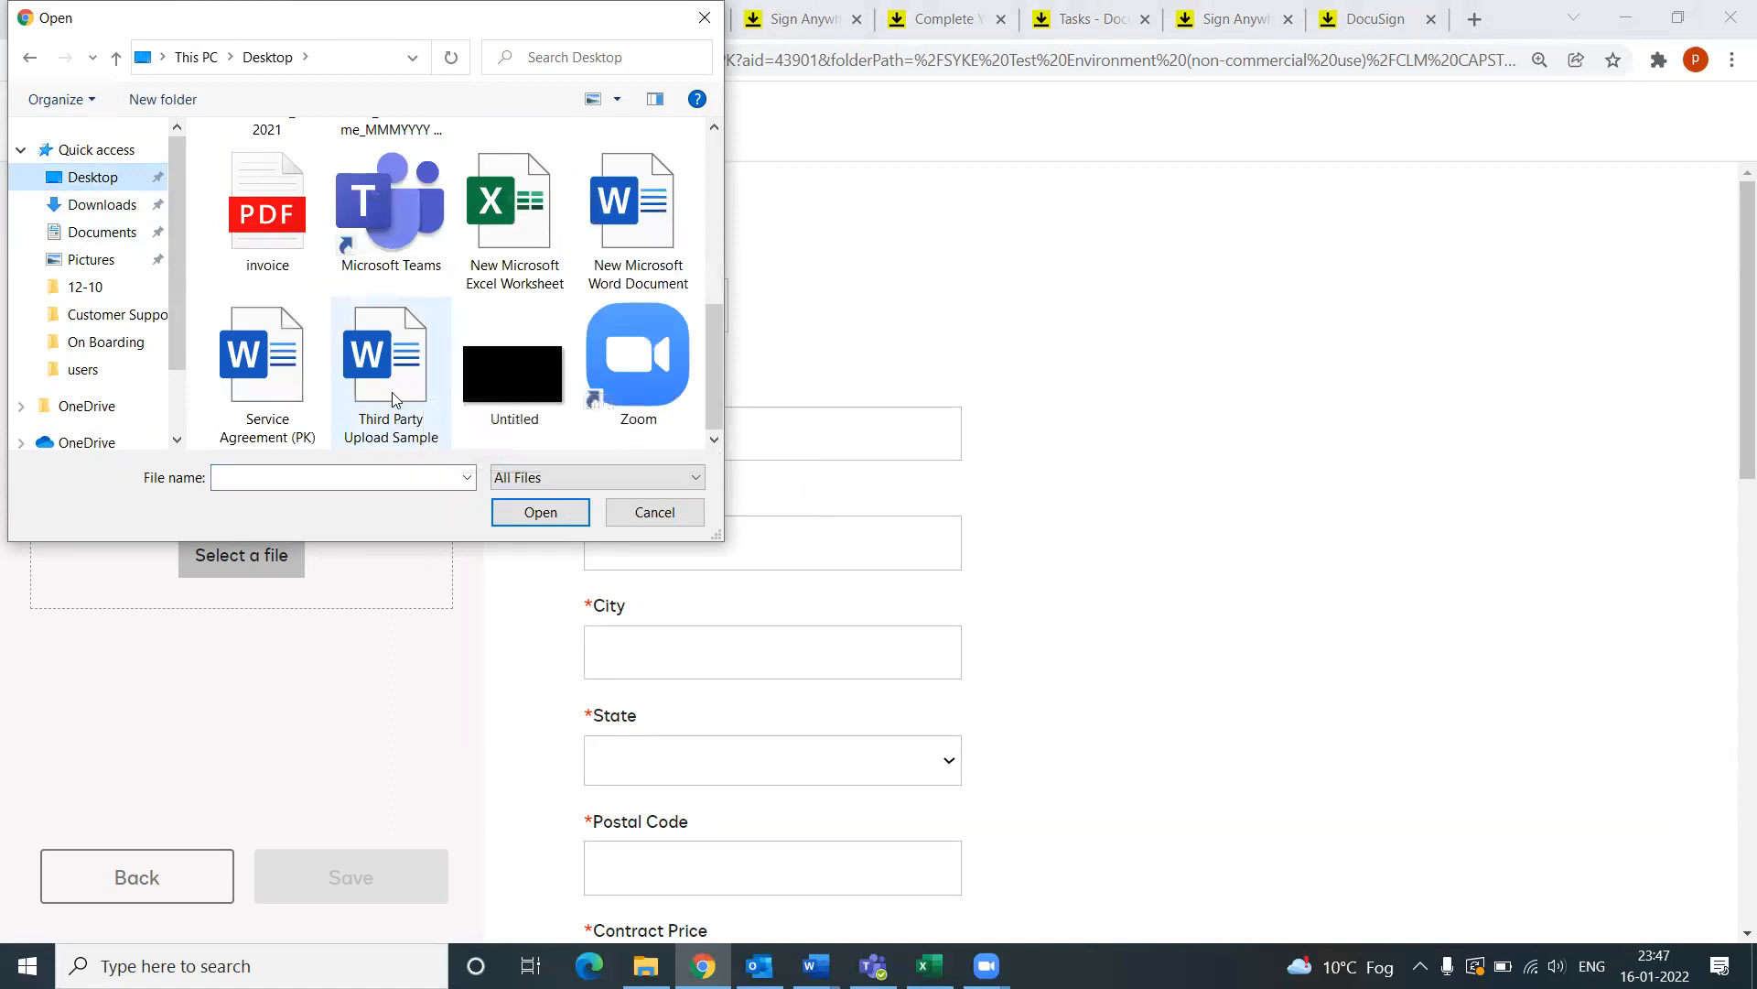
double_click(394, 394)
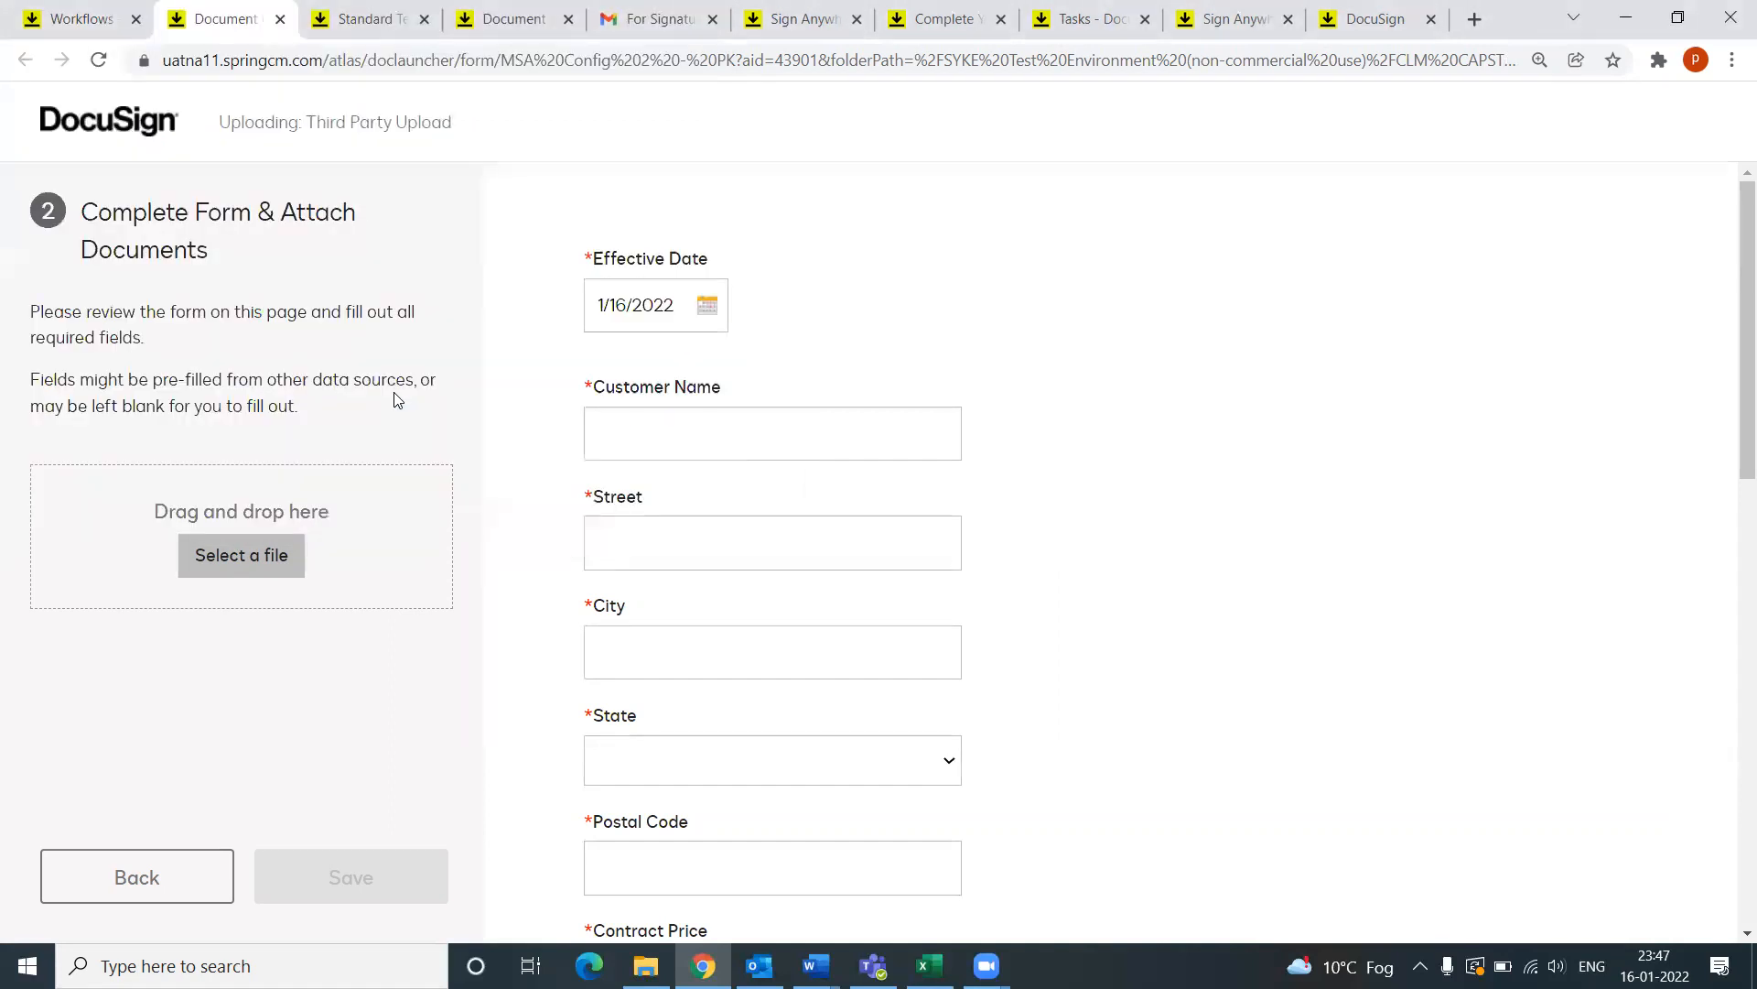
Step: Enter customer name MNOP LLC, street 123 and city Seattle
left_click(791, 447)
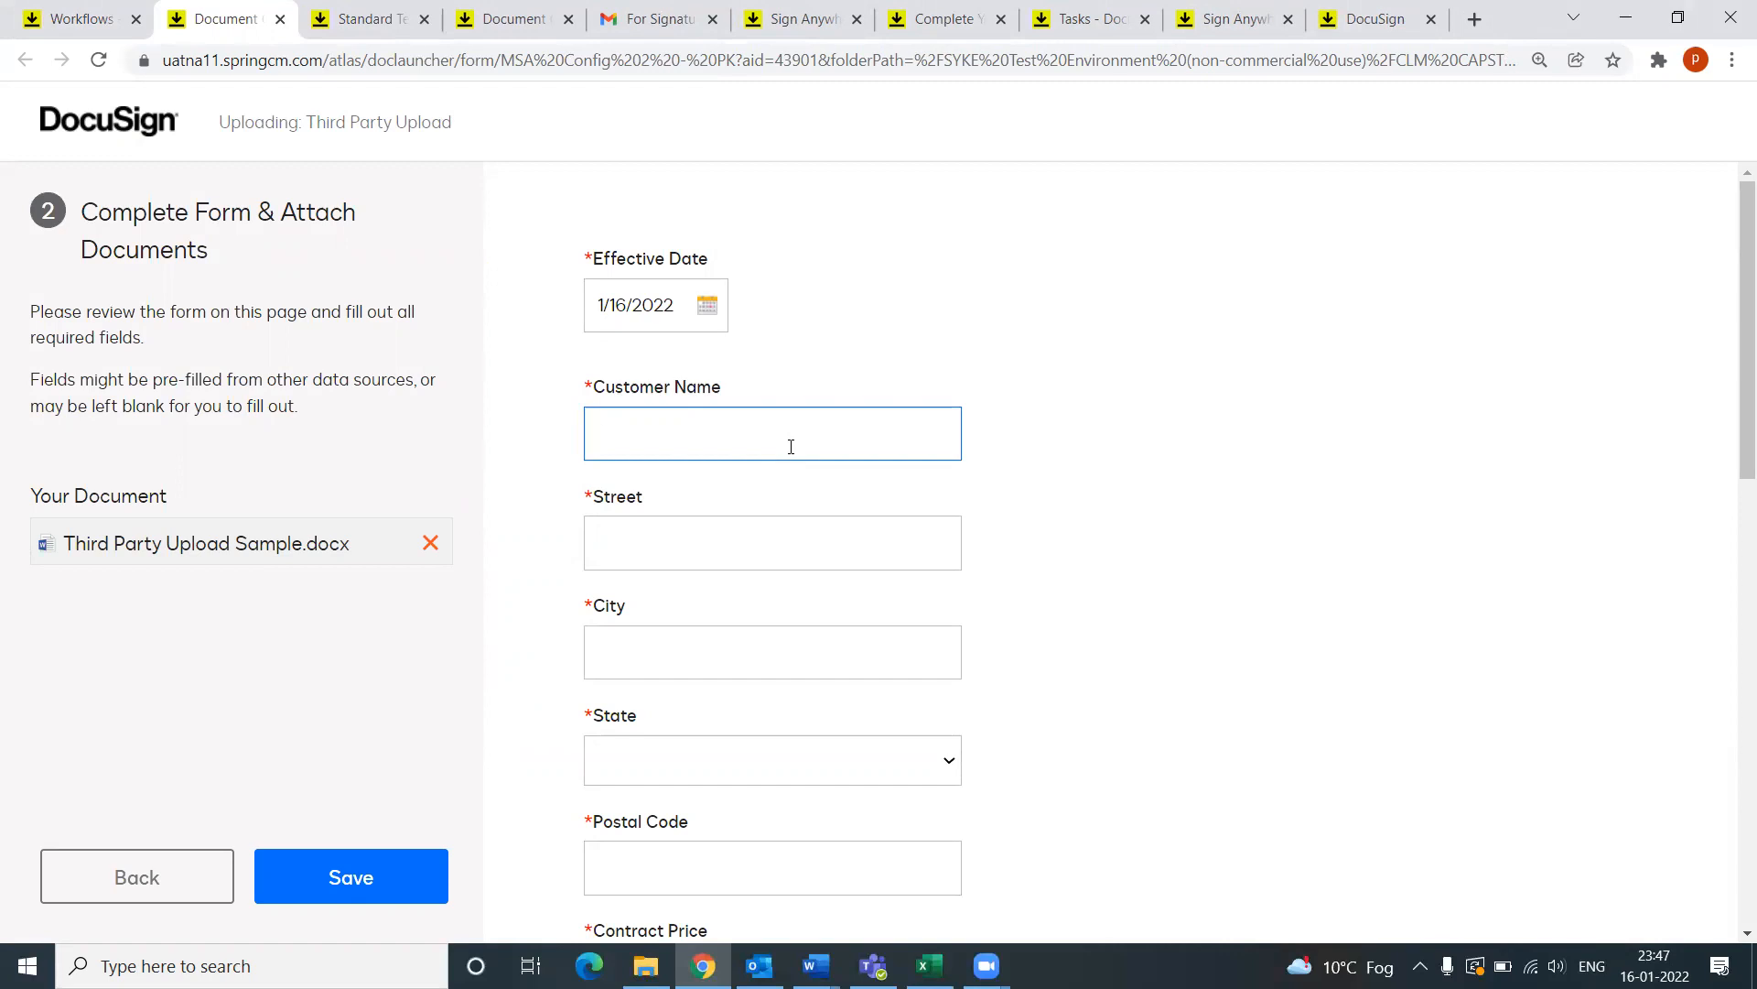
type("MNOP LLC")
left_click(744, 545)
type("123")
left_click(650, 677)
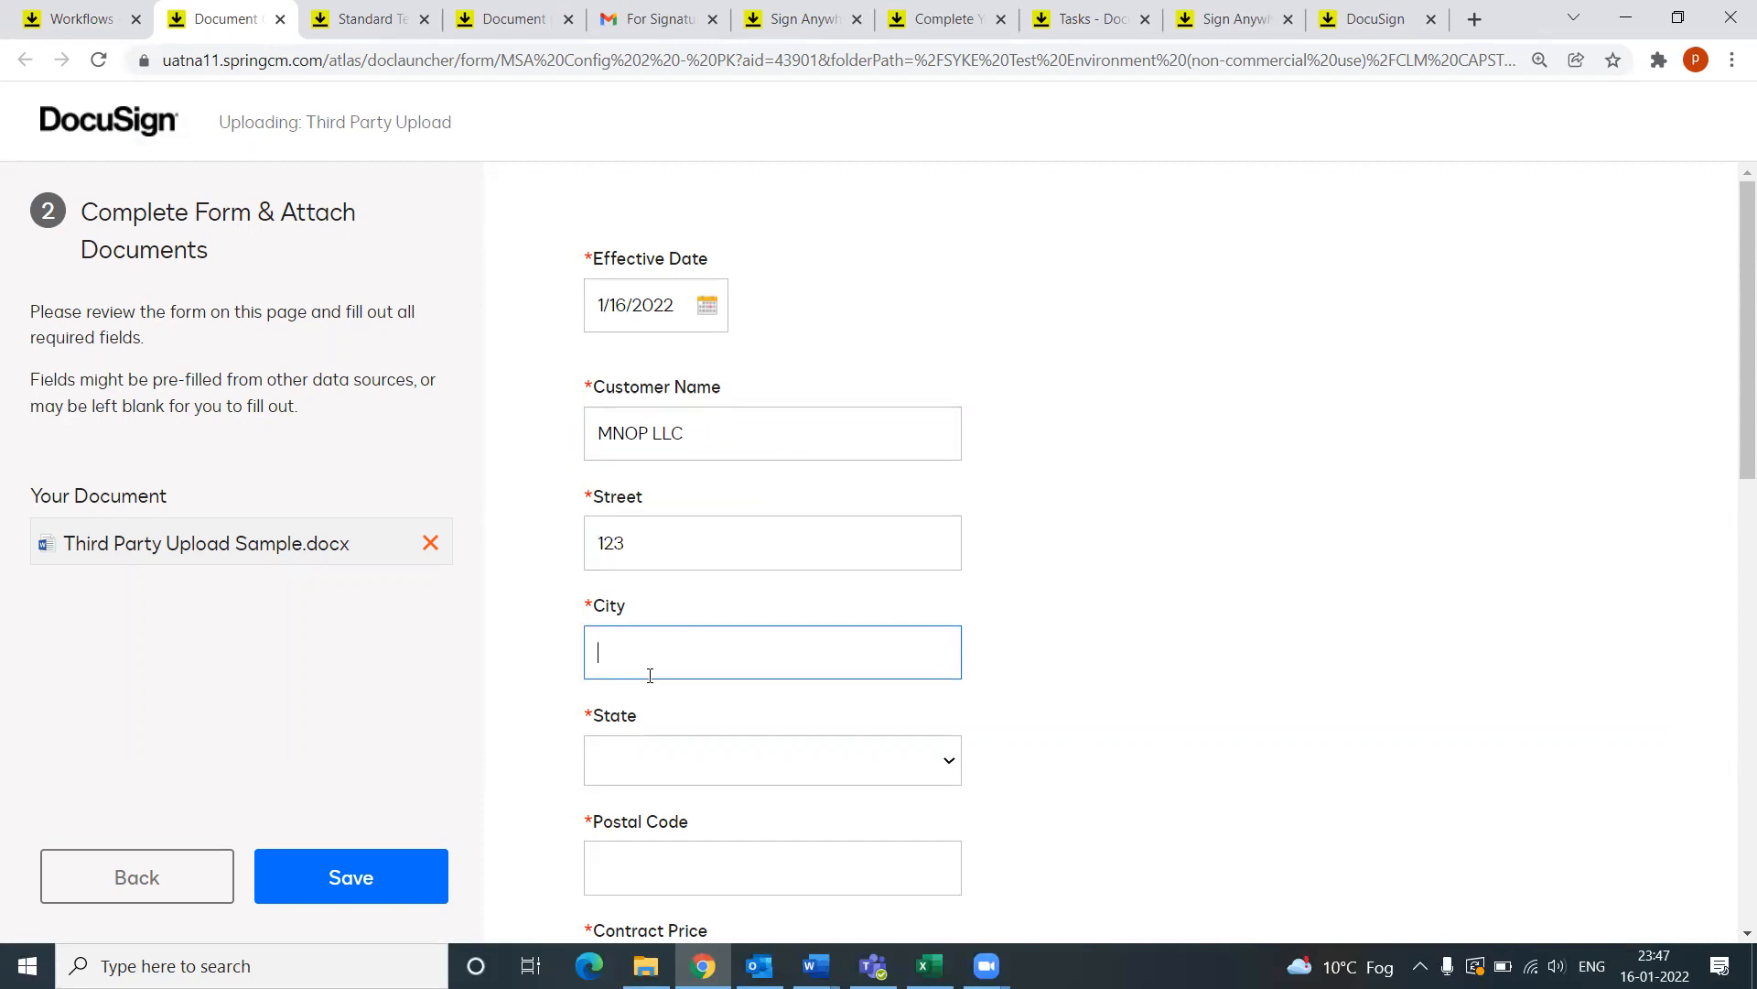
type("Seattle")
Step: Set the state to Washington and the postal code to 12345
left_click(647, 761)
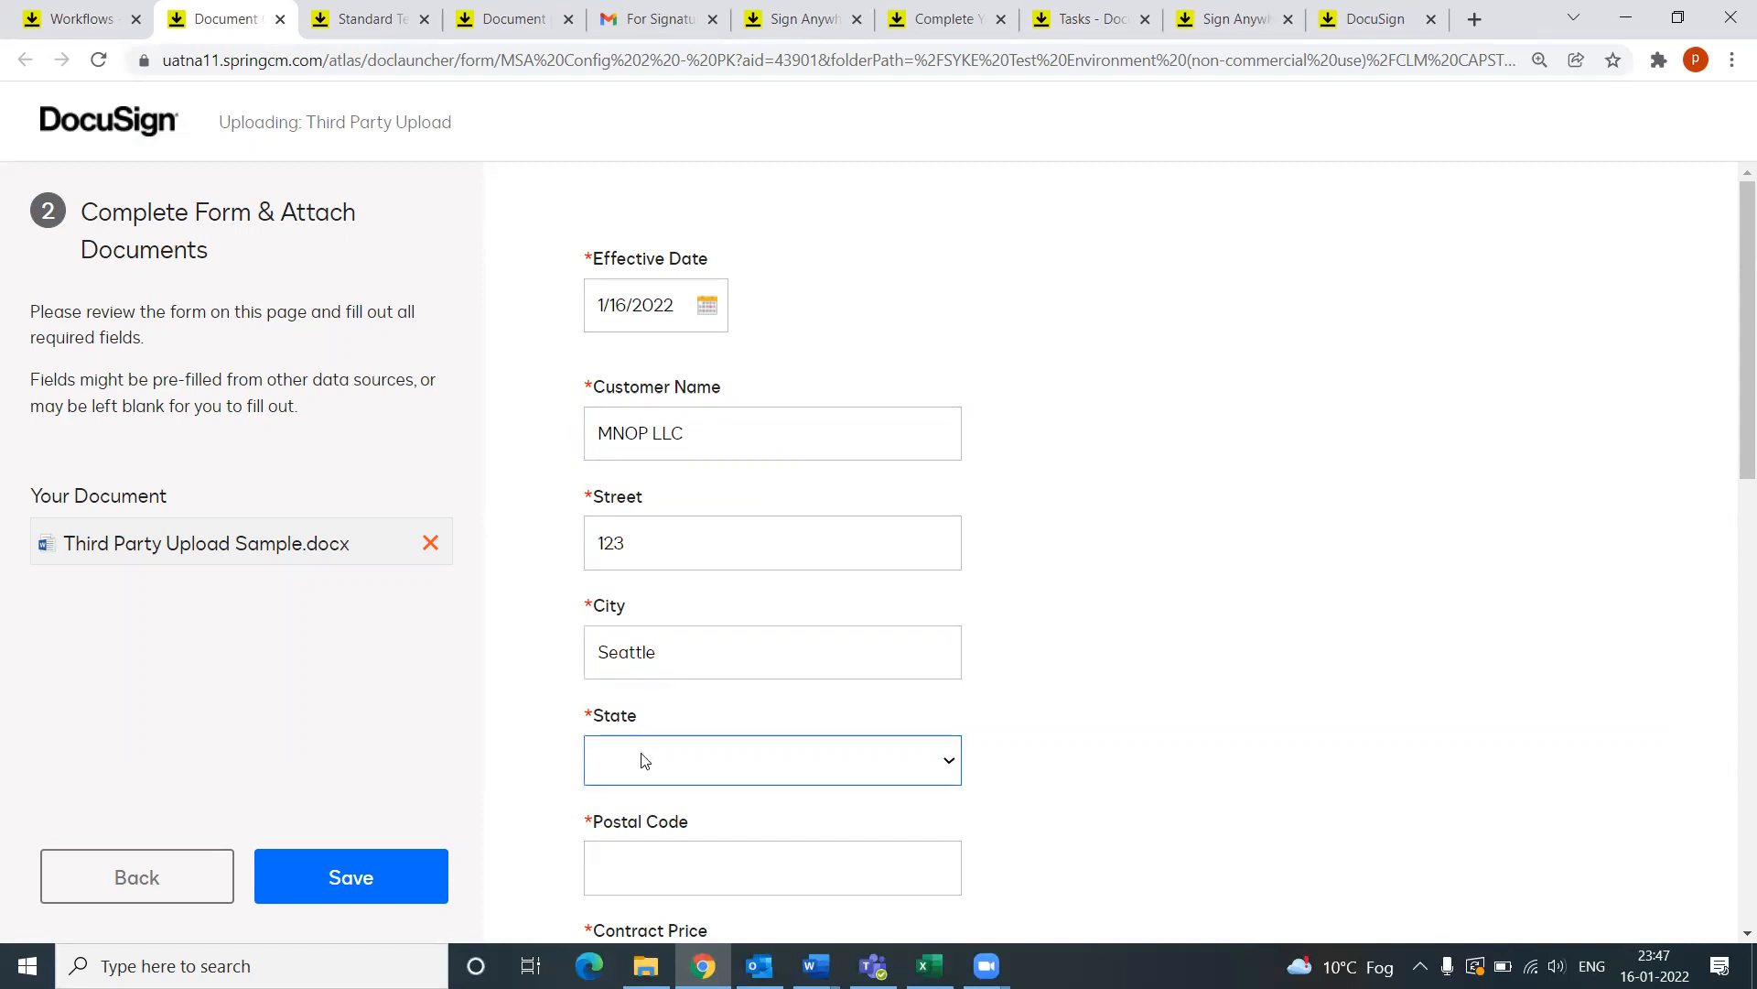
left_click(718, 706)
scroll(716, 759, "down", 1)
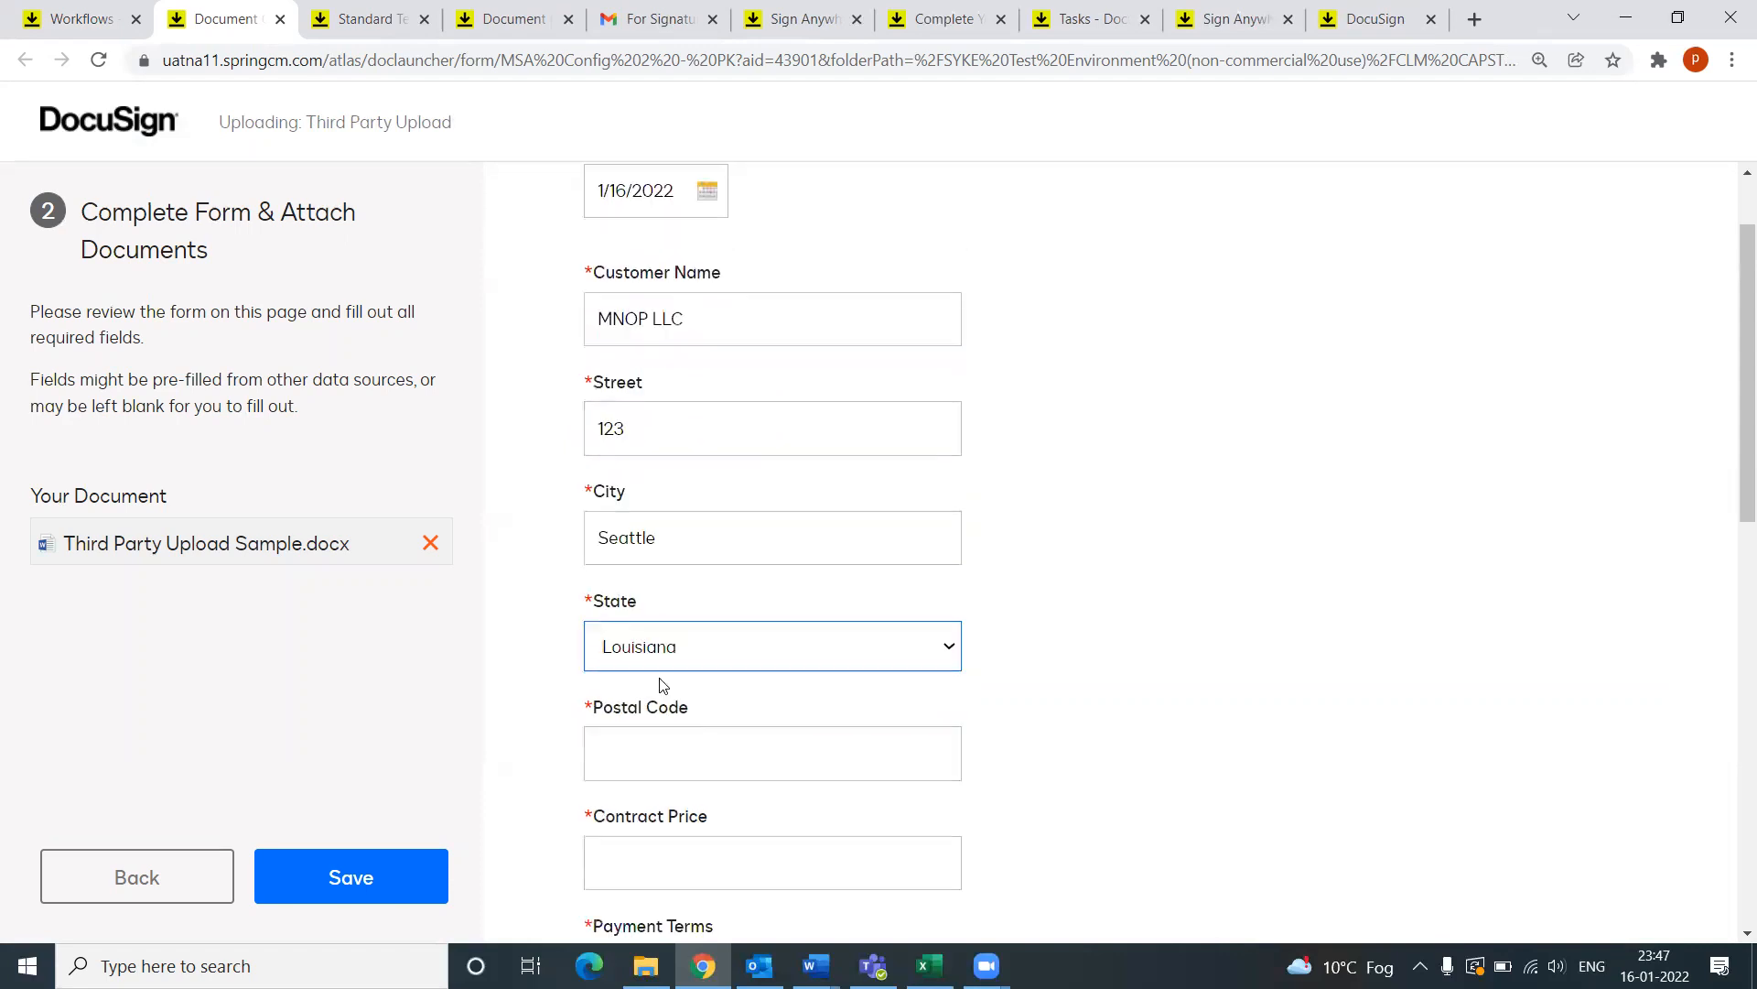
left_click(649, 659)
key("w")
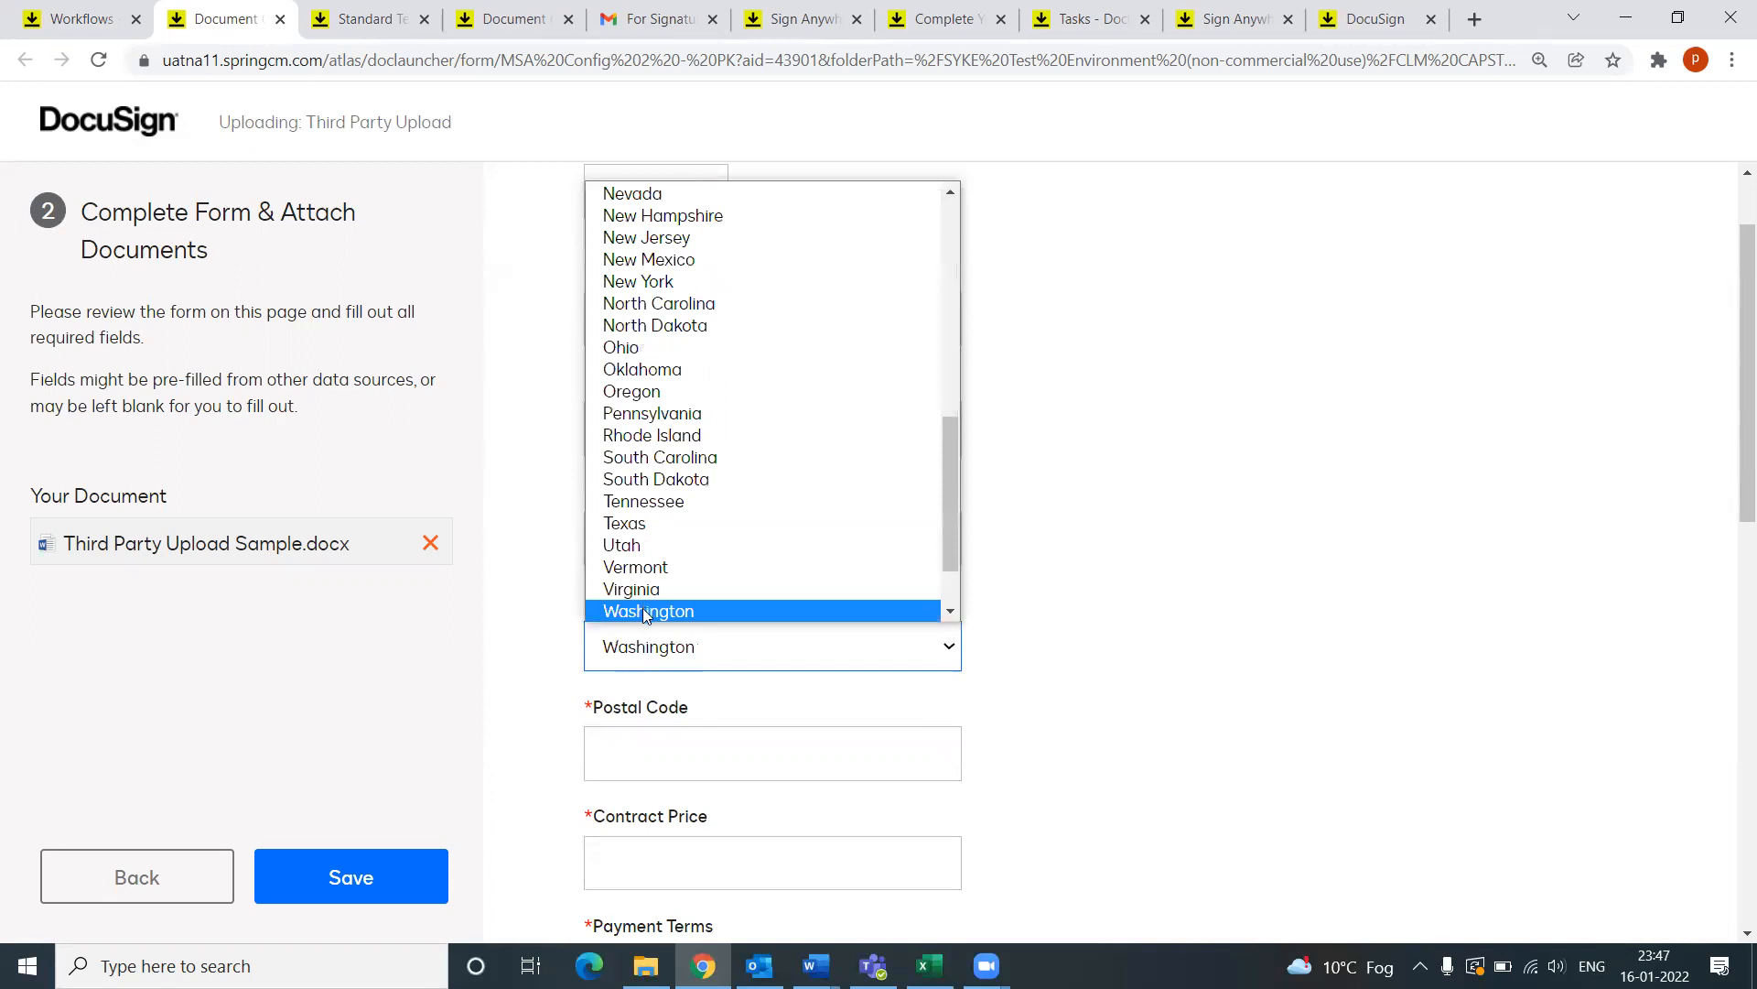
left_click(648, 610)
left_click(668, 747)
type("12345")
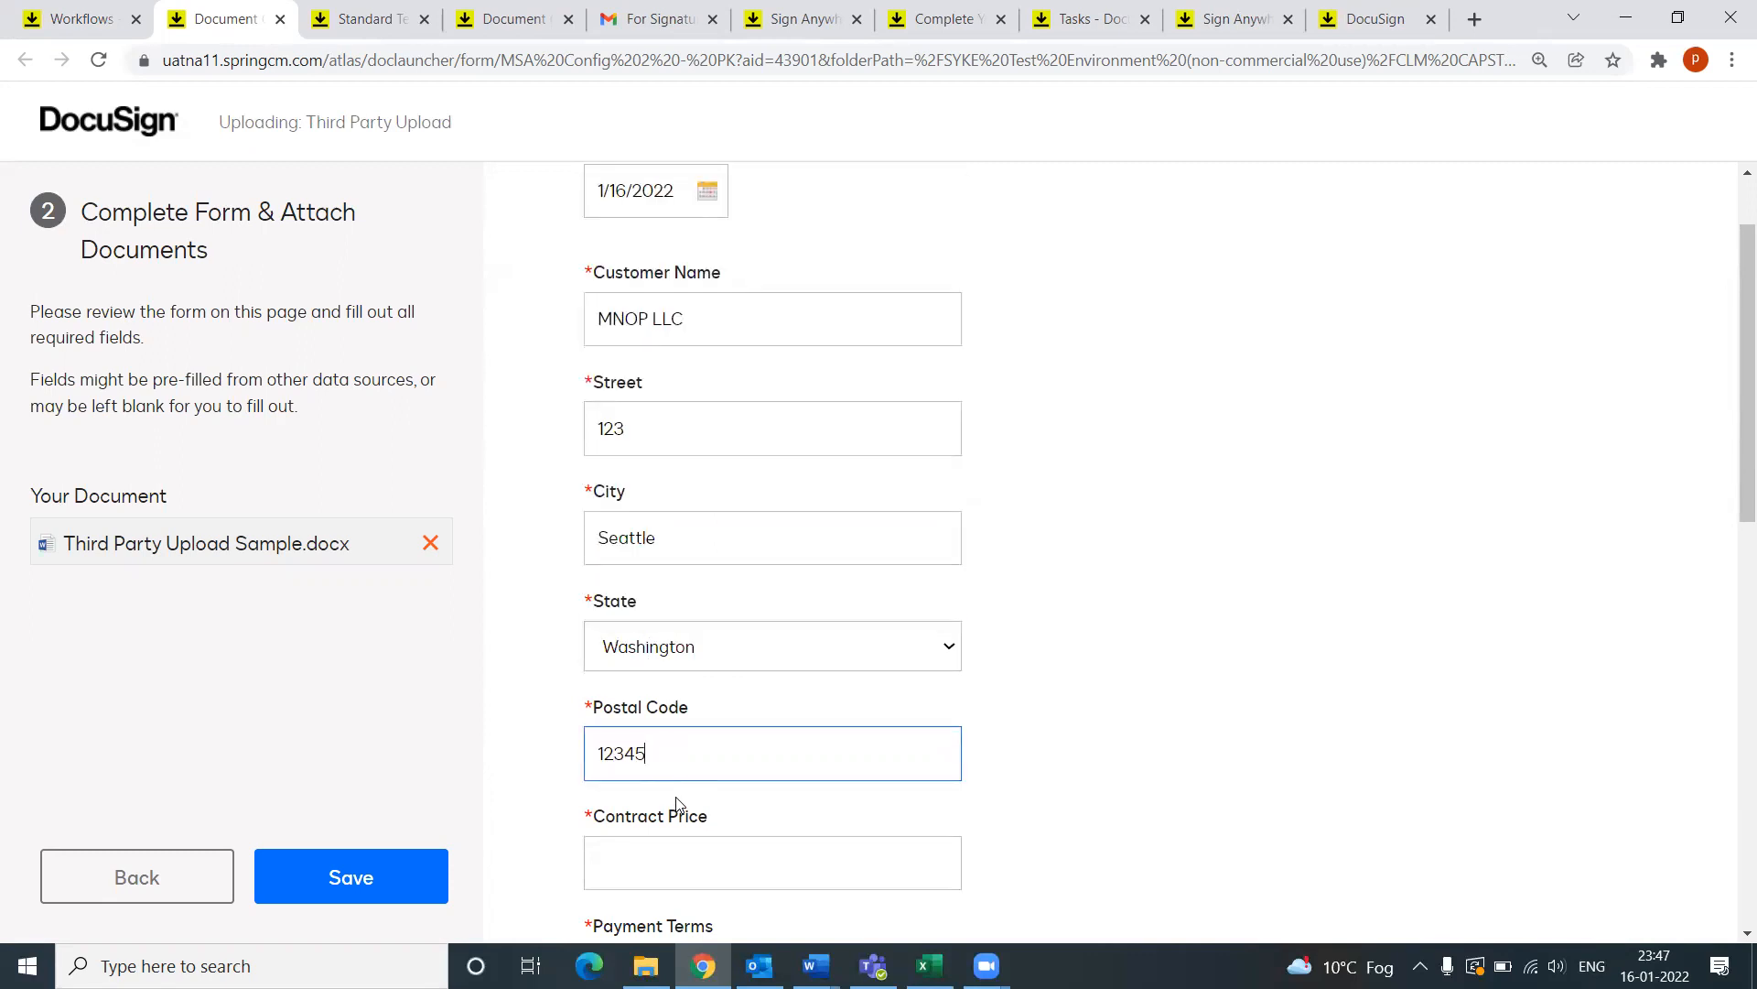
Step: Set contract price $1,000.00, payment terms Net 60 Days and department Legal
scroll(687, 813, "down", 1)
left_click(653, 747)
type("$1,000.00")
scroll(655, 758, "down", 2)
left_click(672, 643)
left_click(673, 710)
scroll(728, 723, "down", 7)
left_click(672, 546)
left_click(659, 666)
Step: Fill in the contact's name and e-mail, then save the form to upload the document
left_click(653, 732)
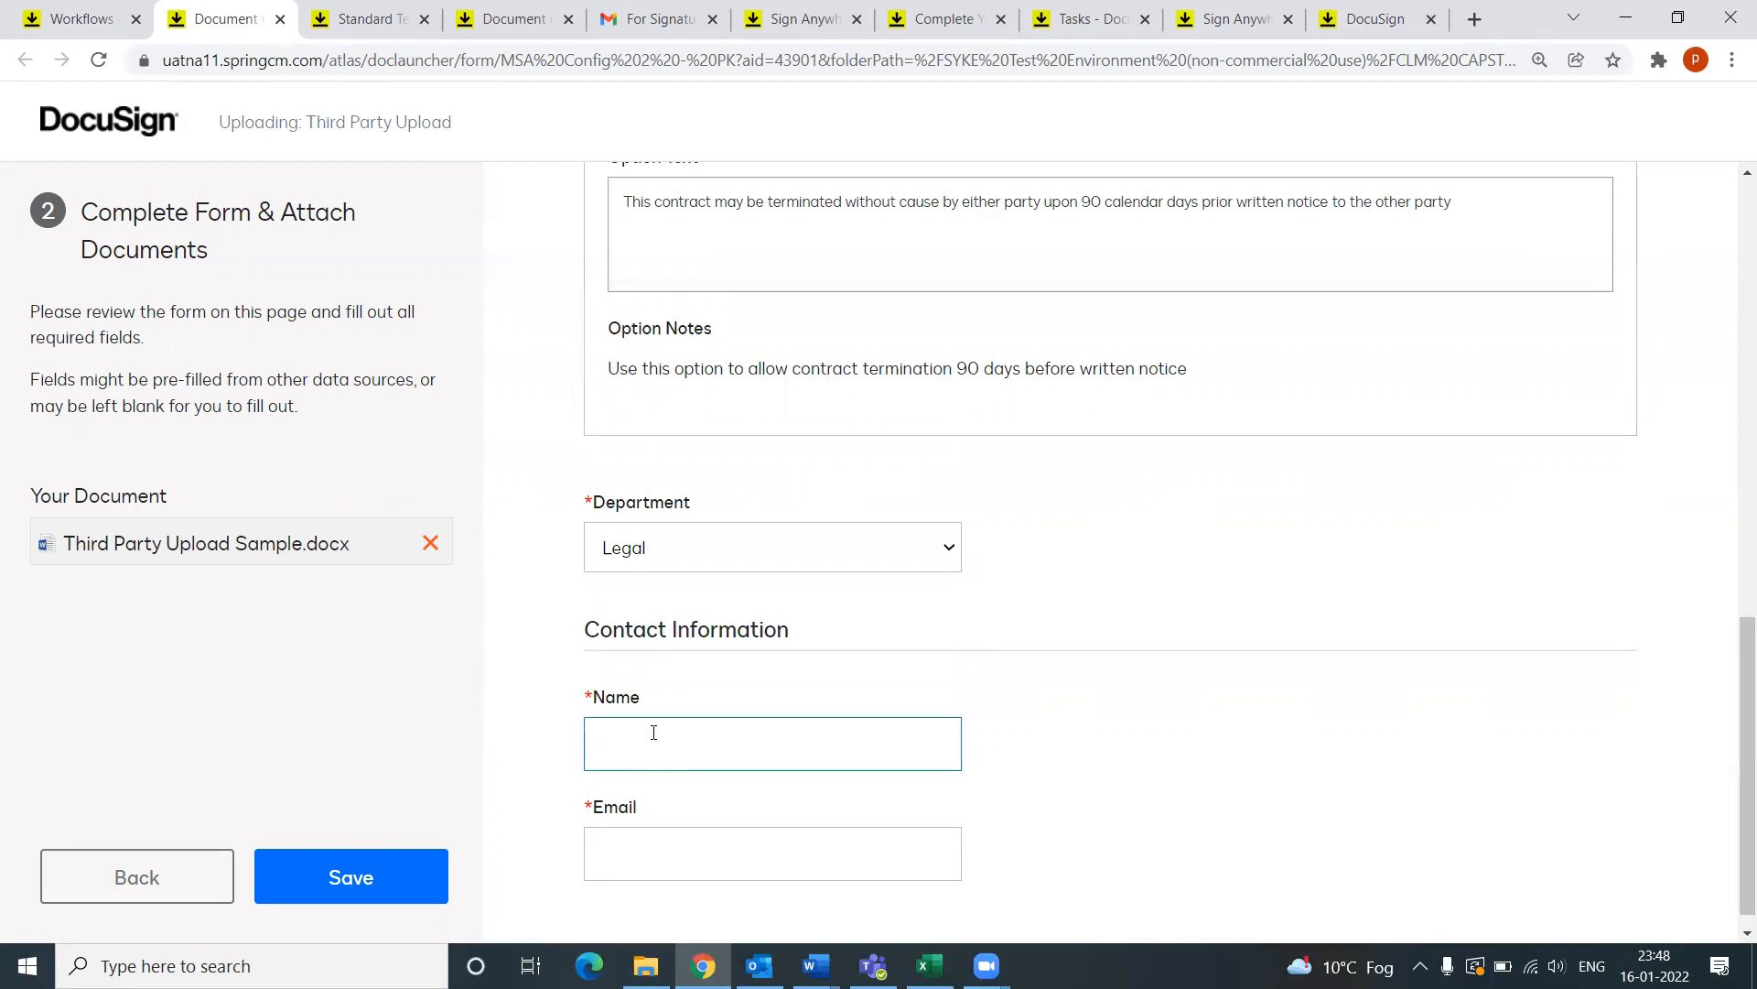
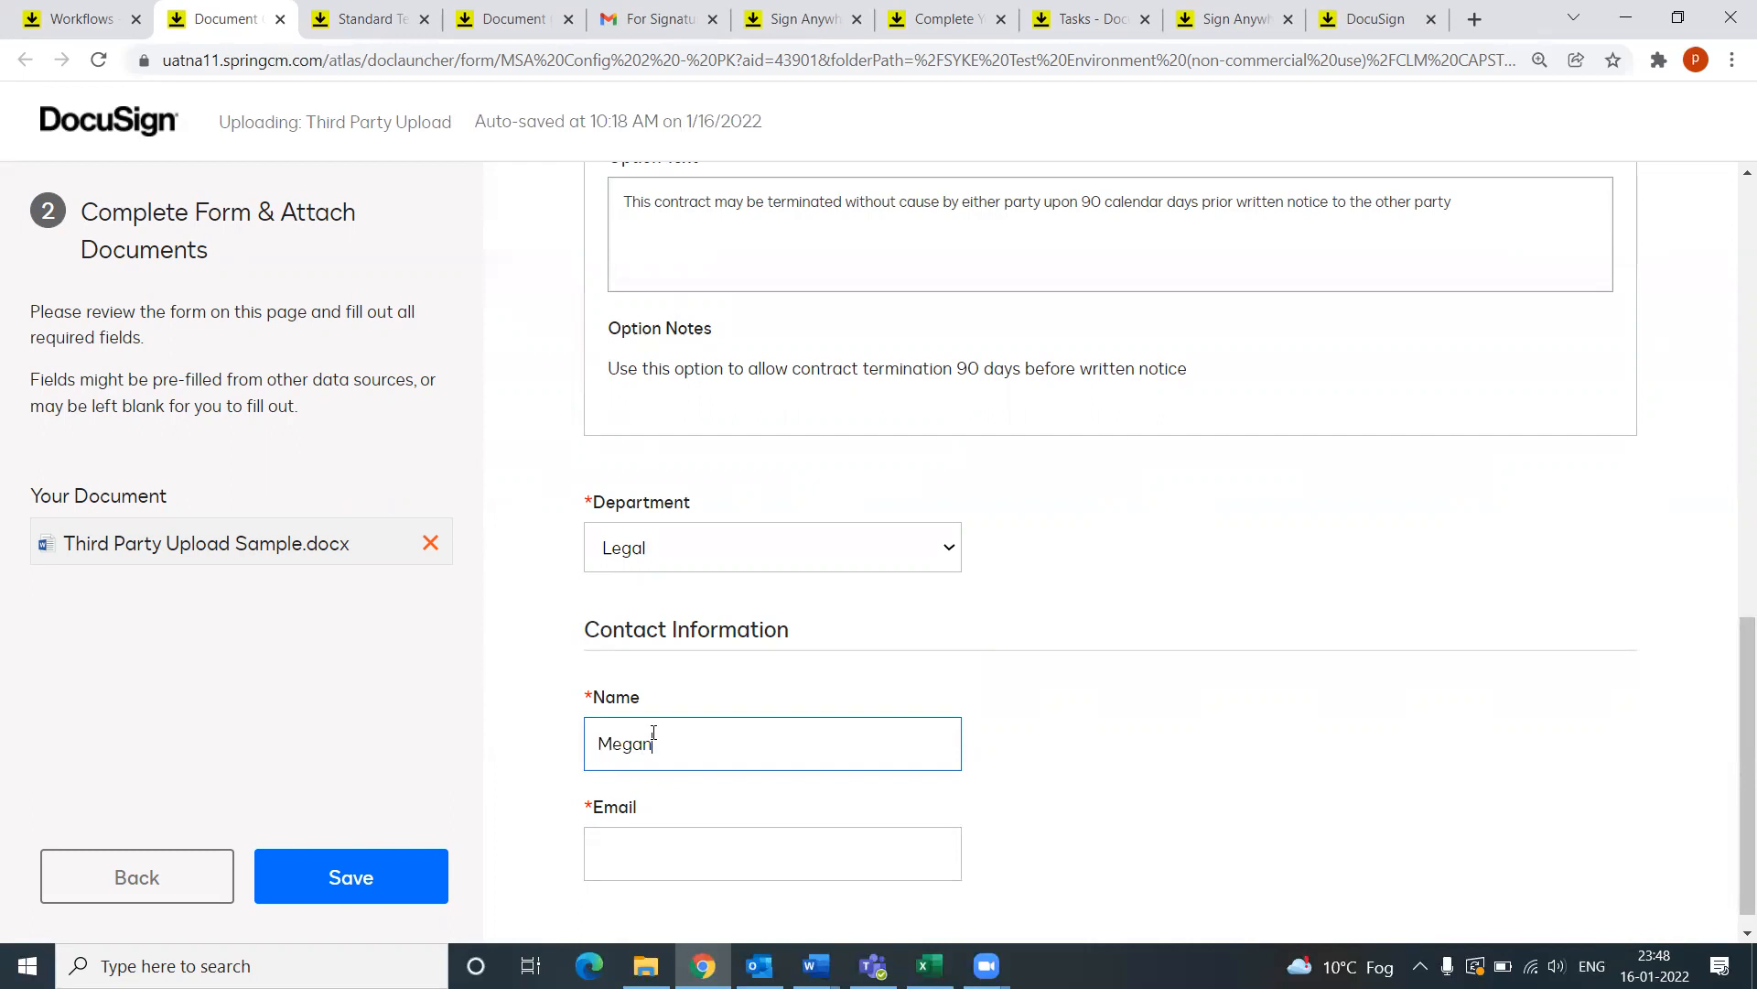
scroll(660, 773, "down", 1)
left_click(668, 827)
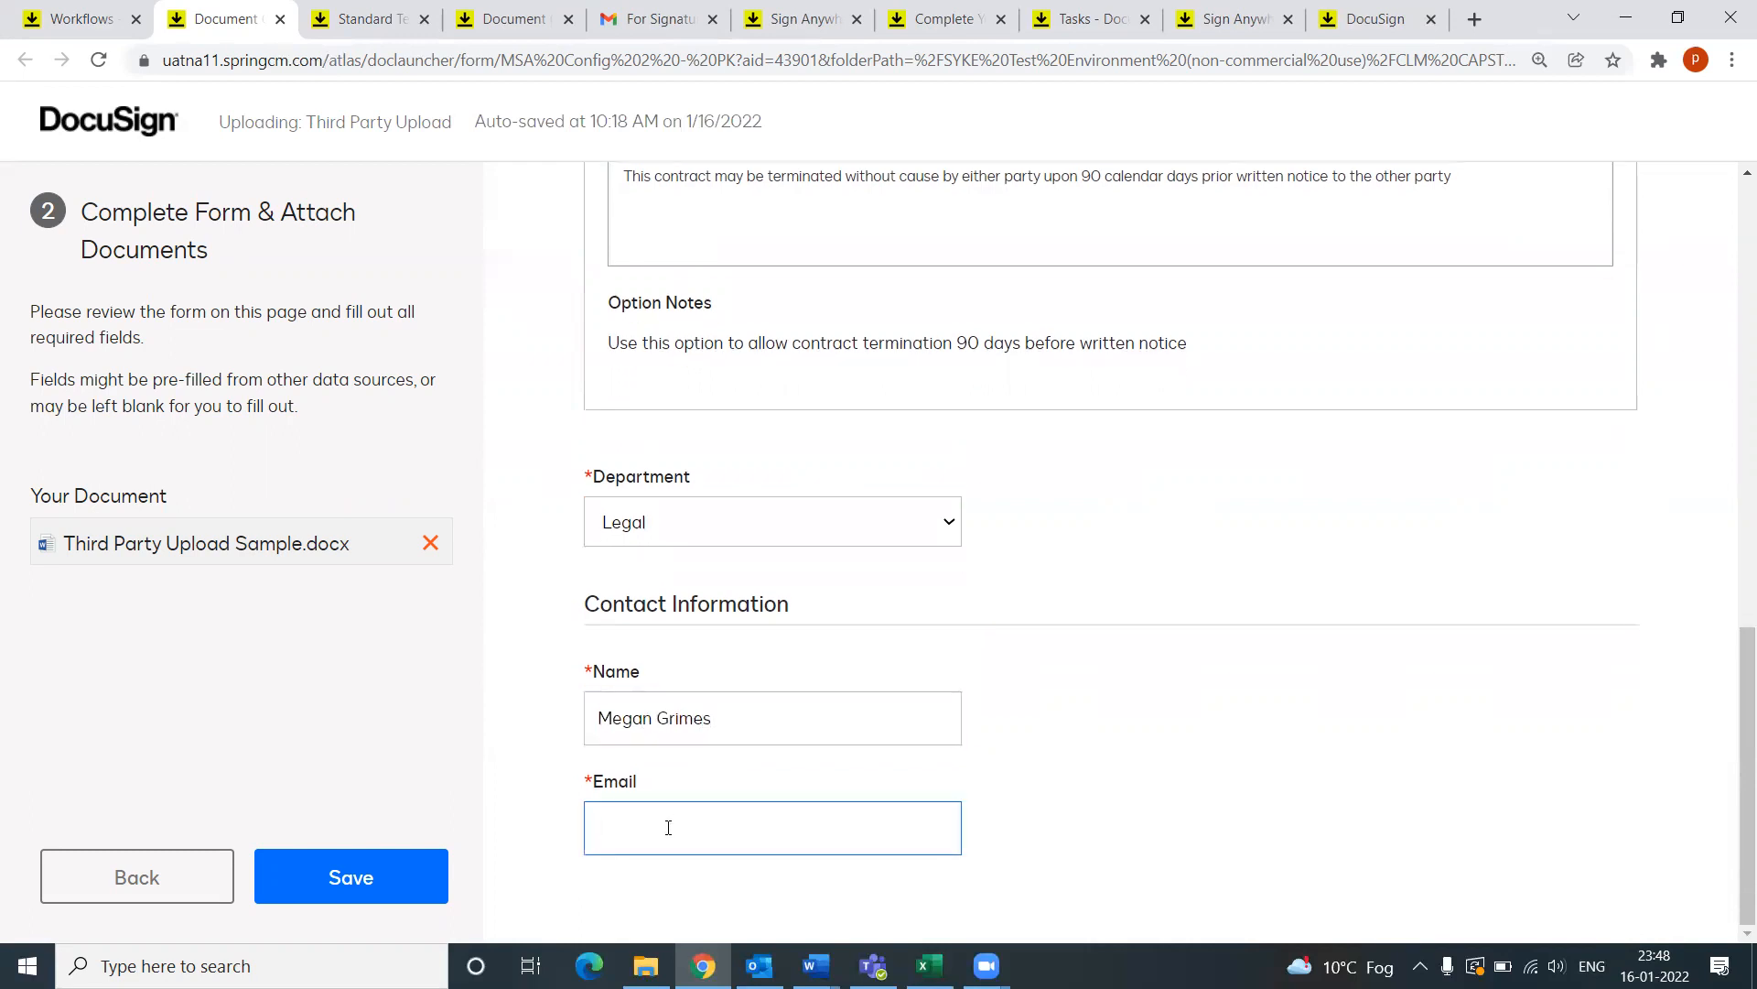
scroll(786, 763, "up", 15)
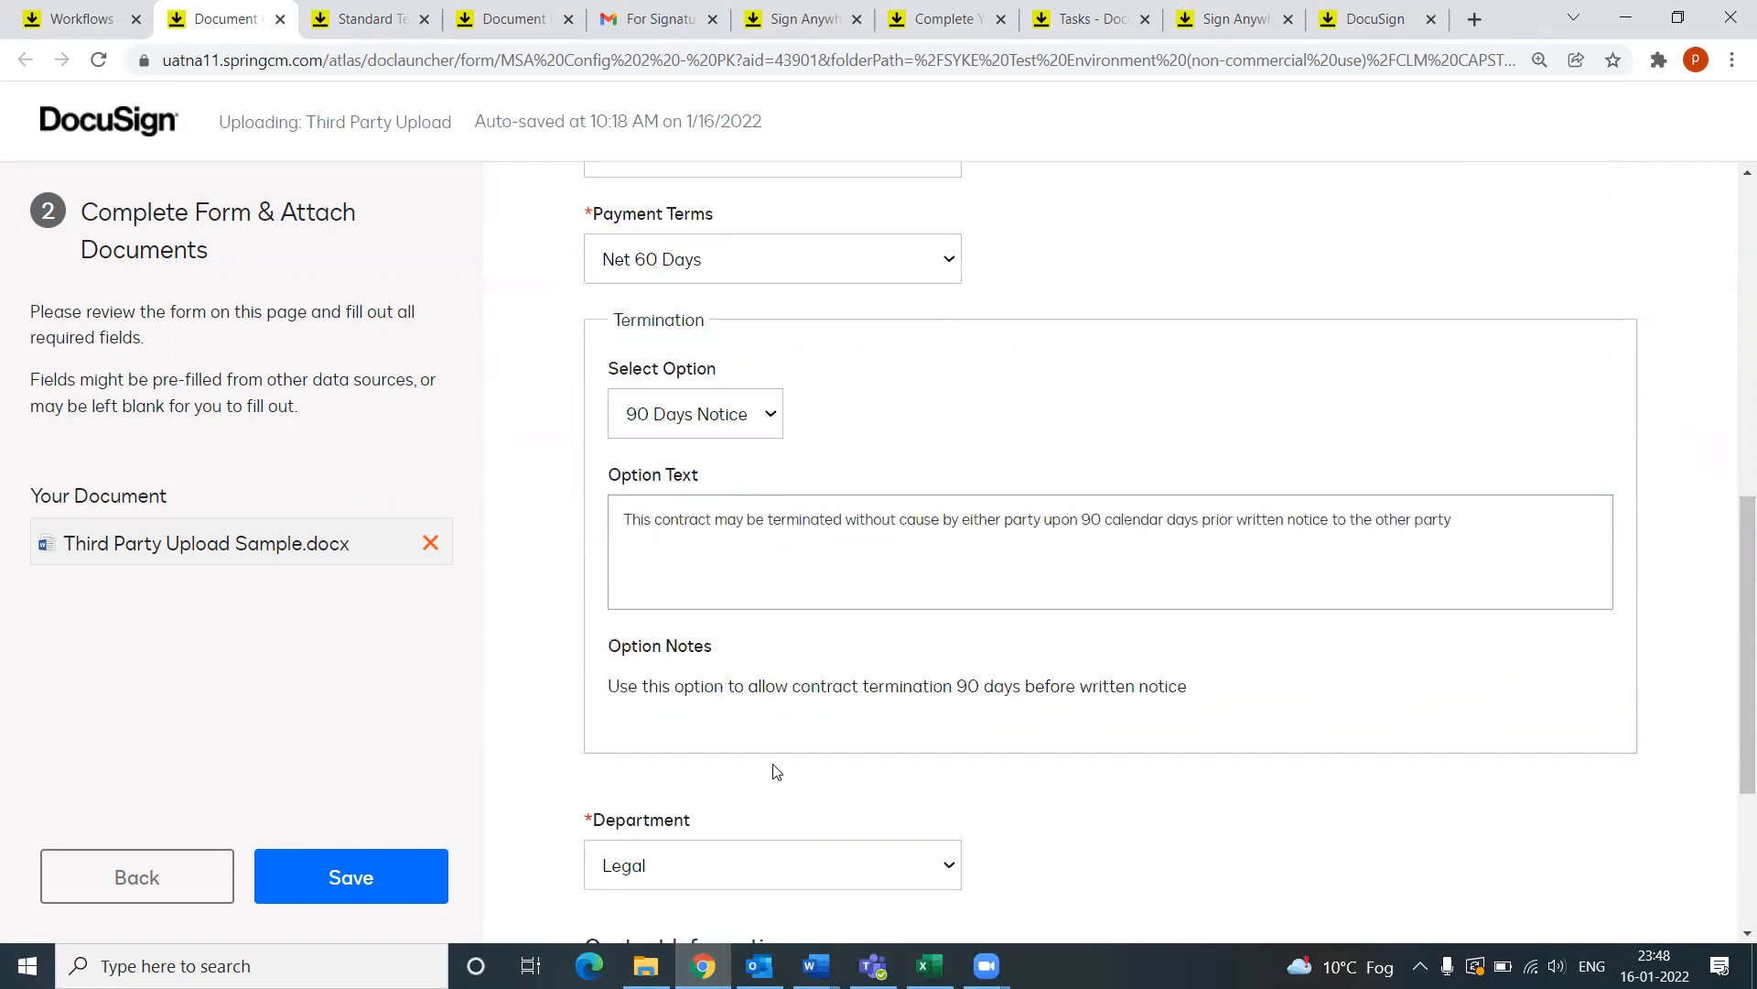
left_click(346, 878)
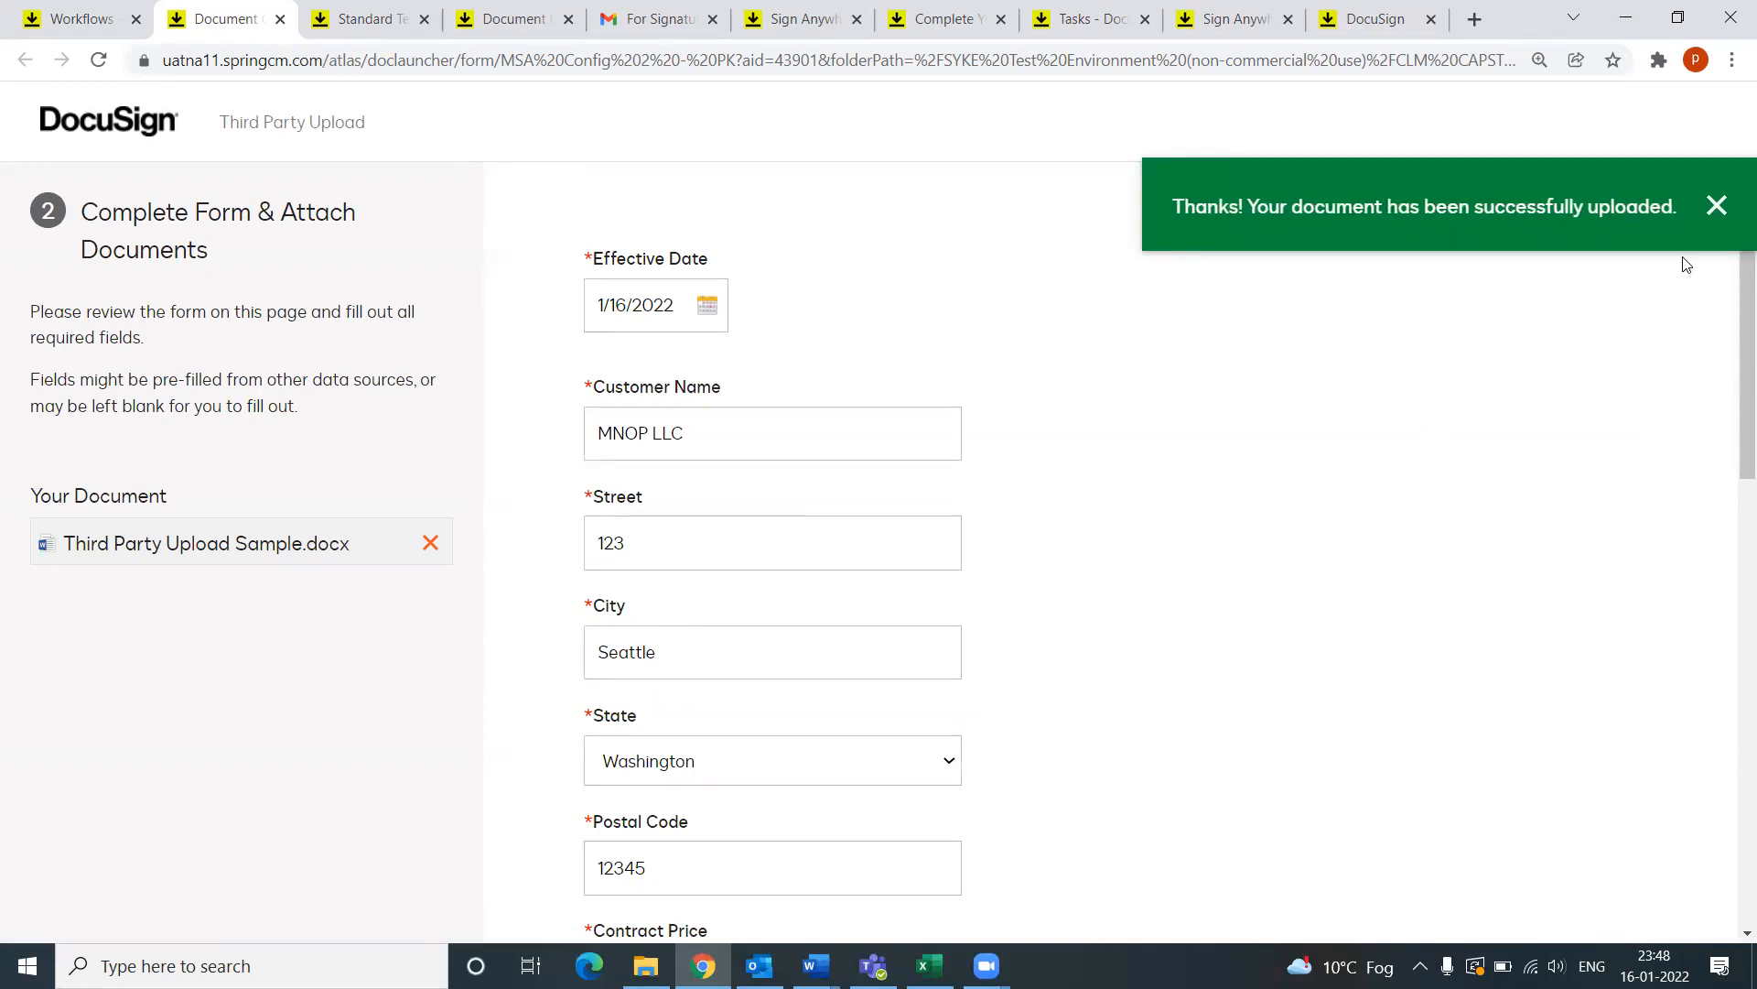
left_click(1711, 216)
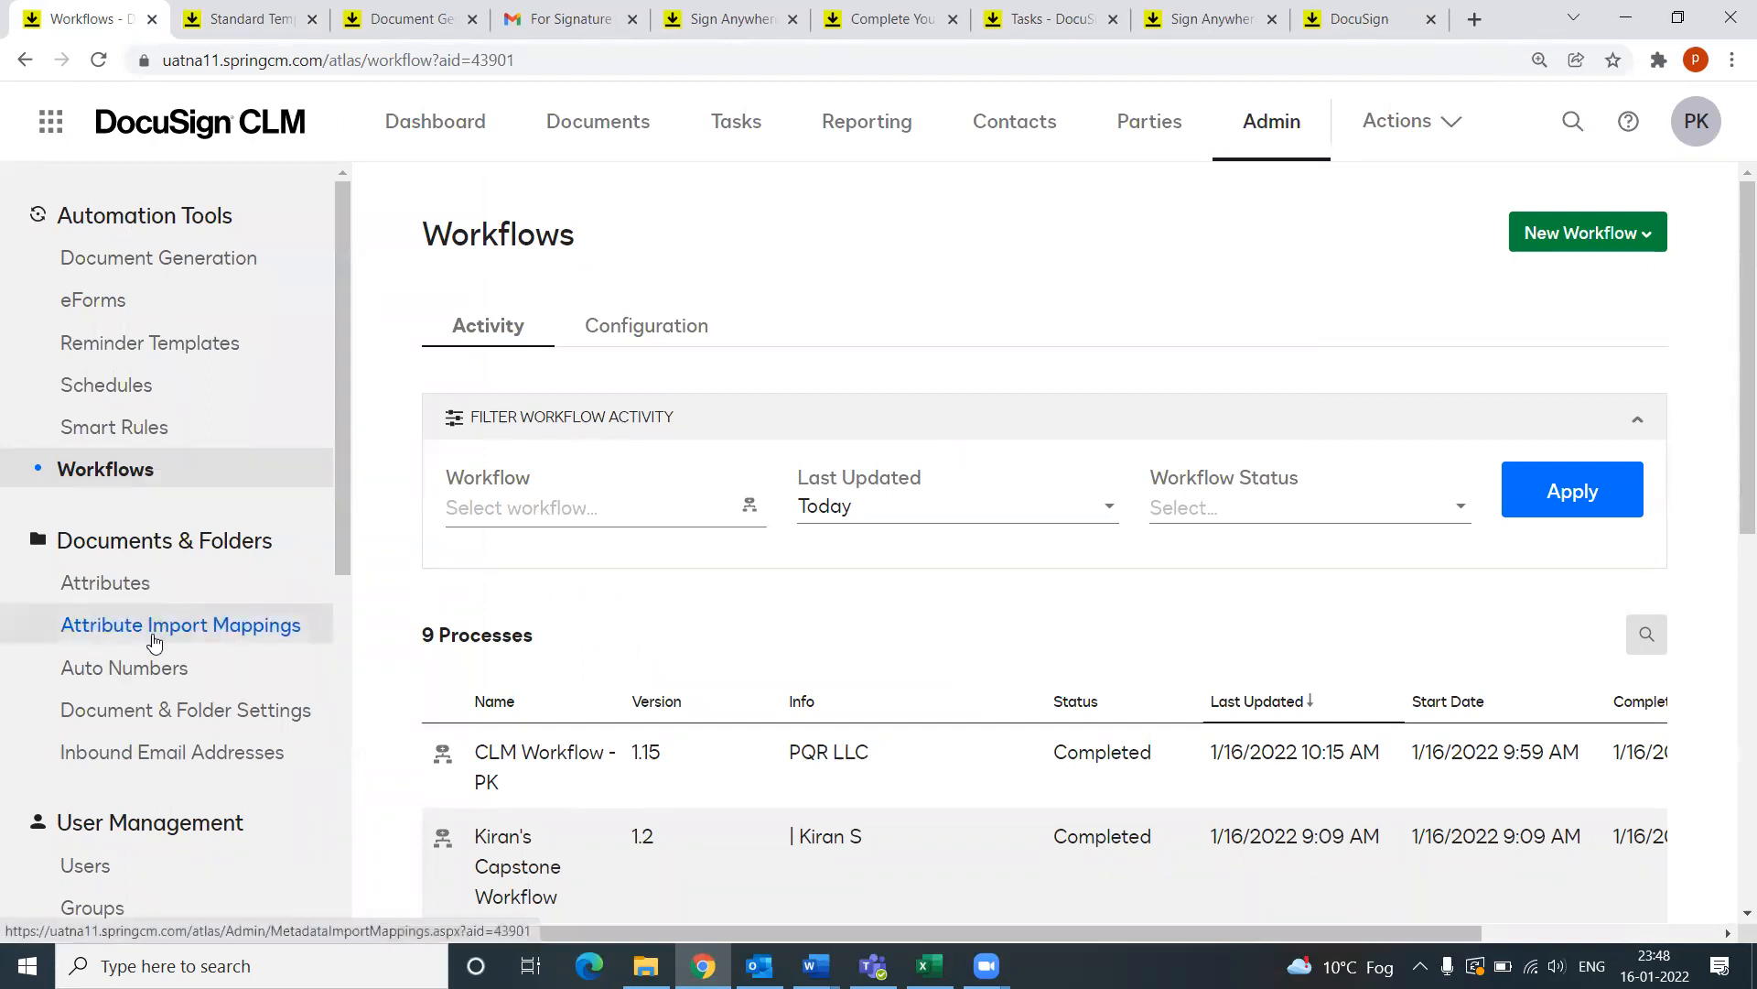
Step: Open Documents and check the Generated MSA › MNOP LLC folder for Third Party Upload Sample.docx
left_click(599, 137)
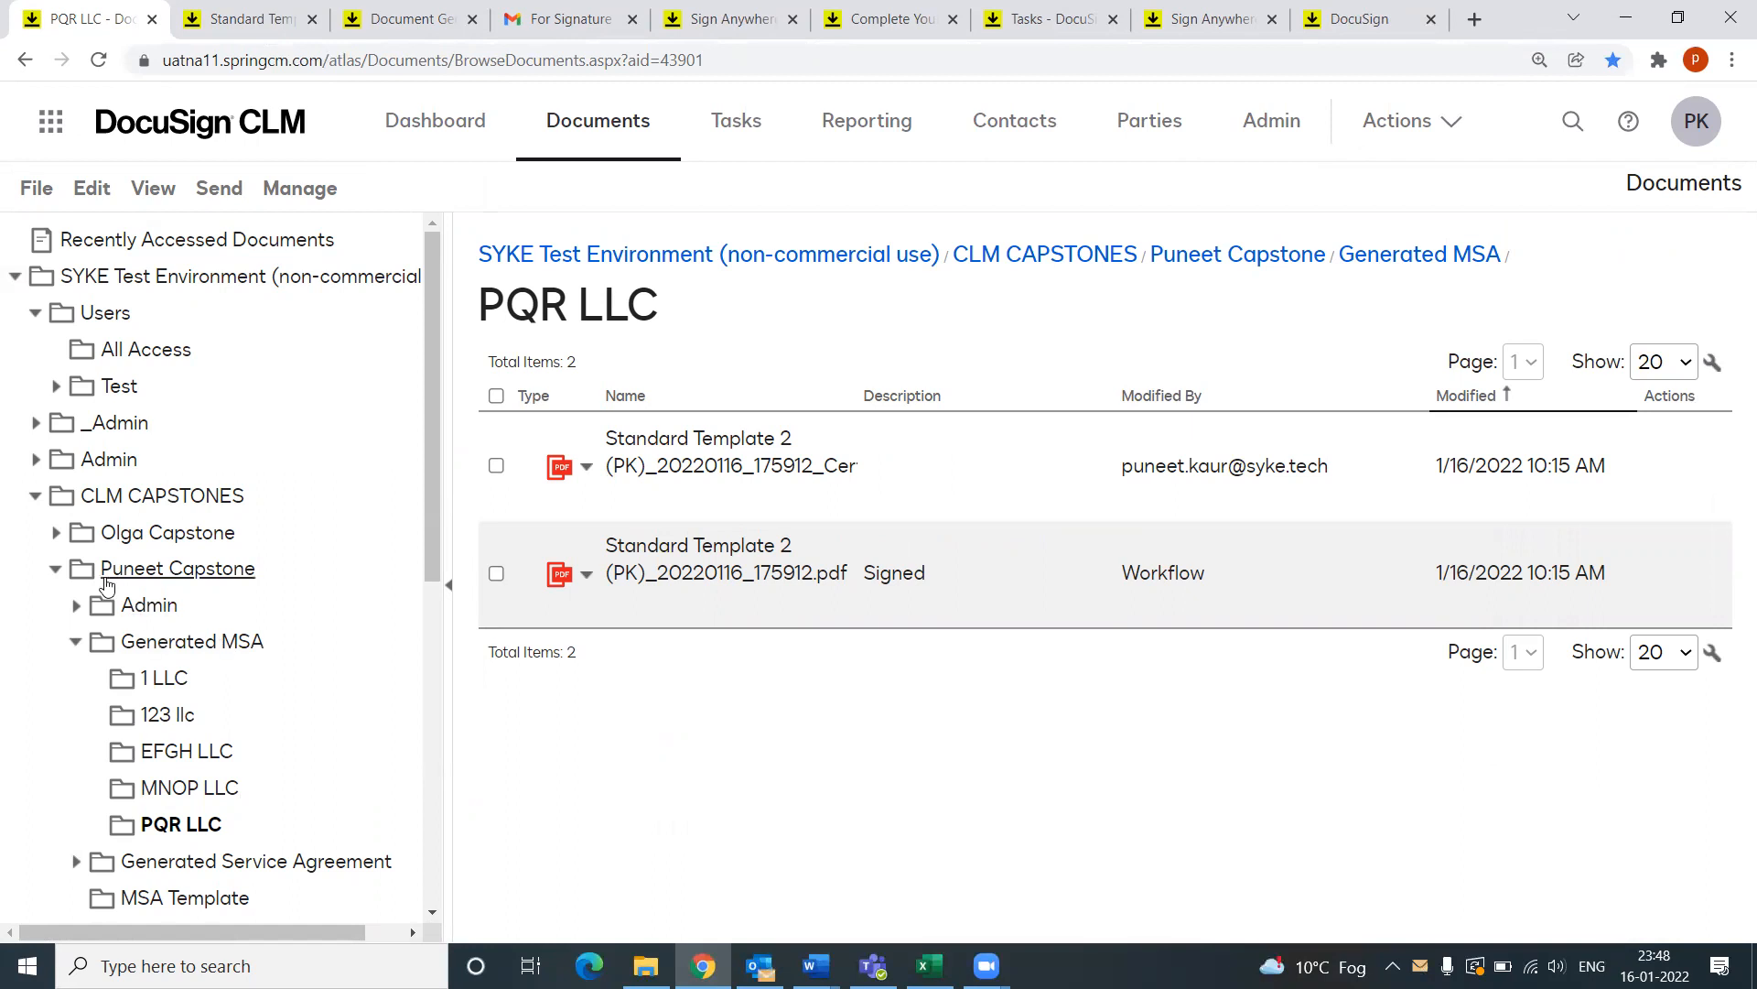
left_click(175, 789)
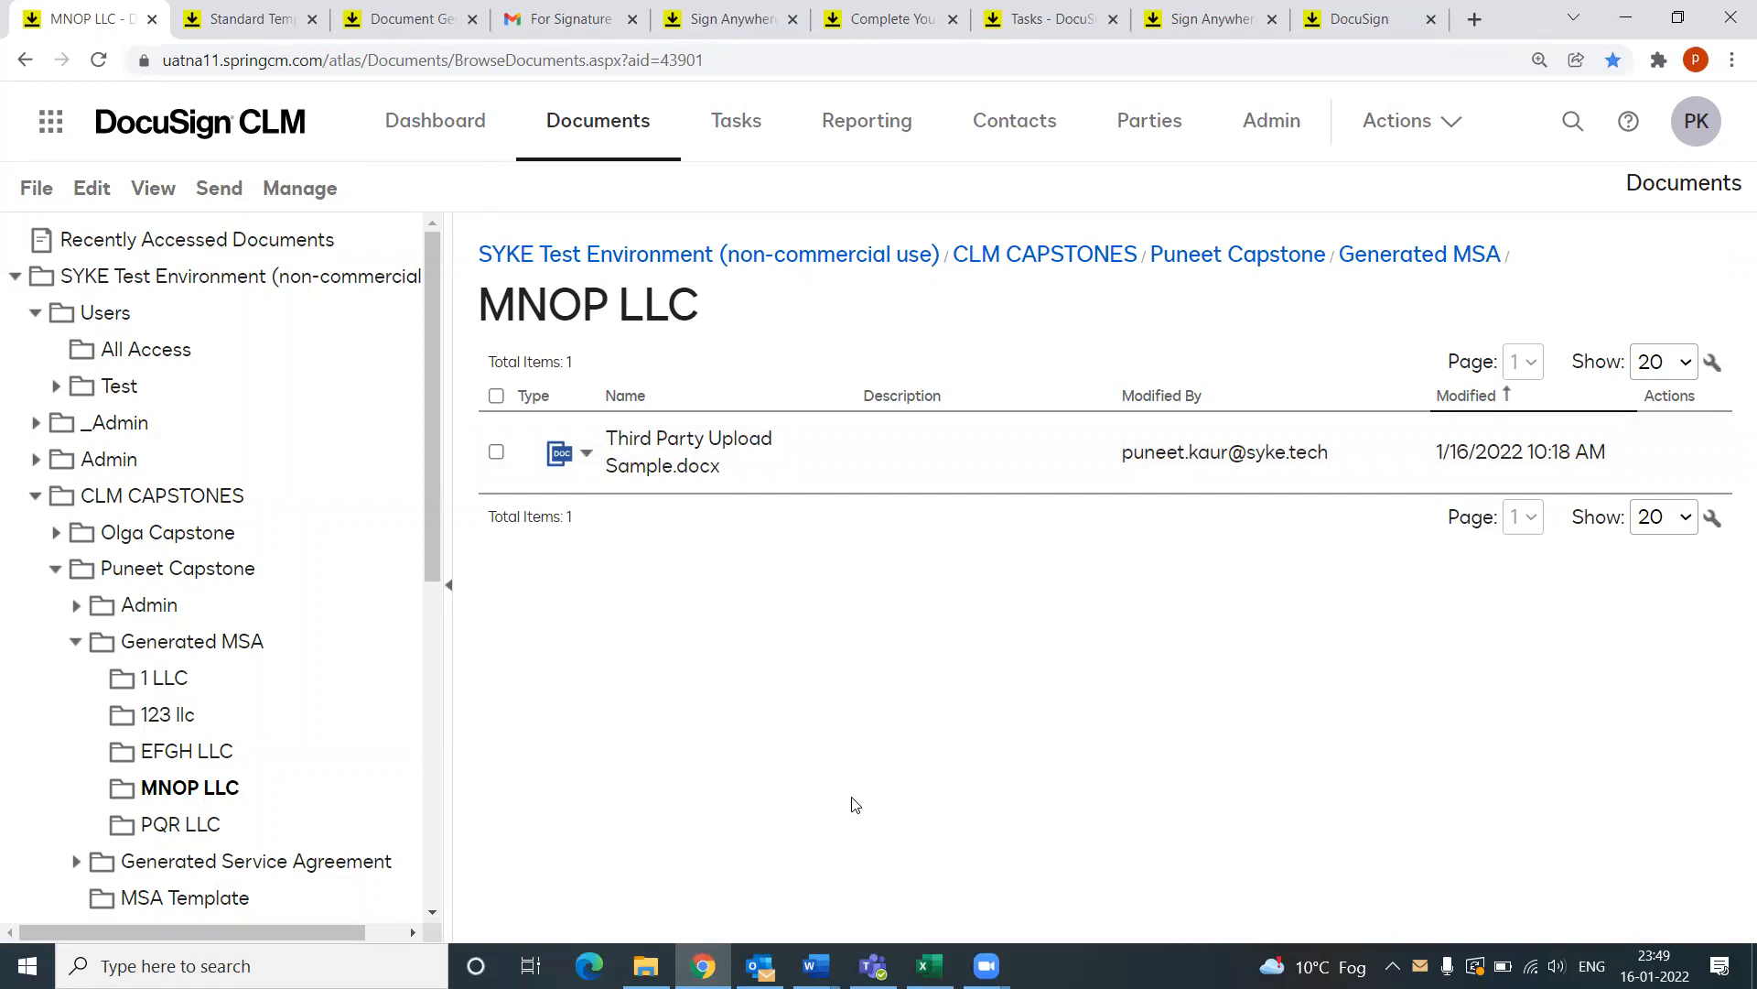
mouse_move(815, 966)
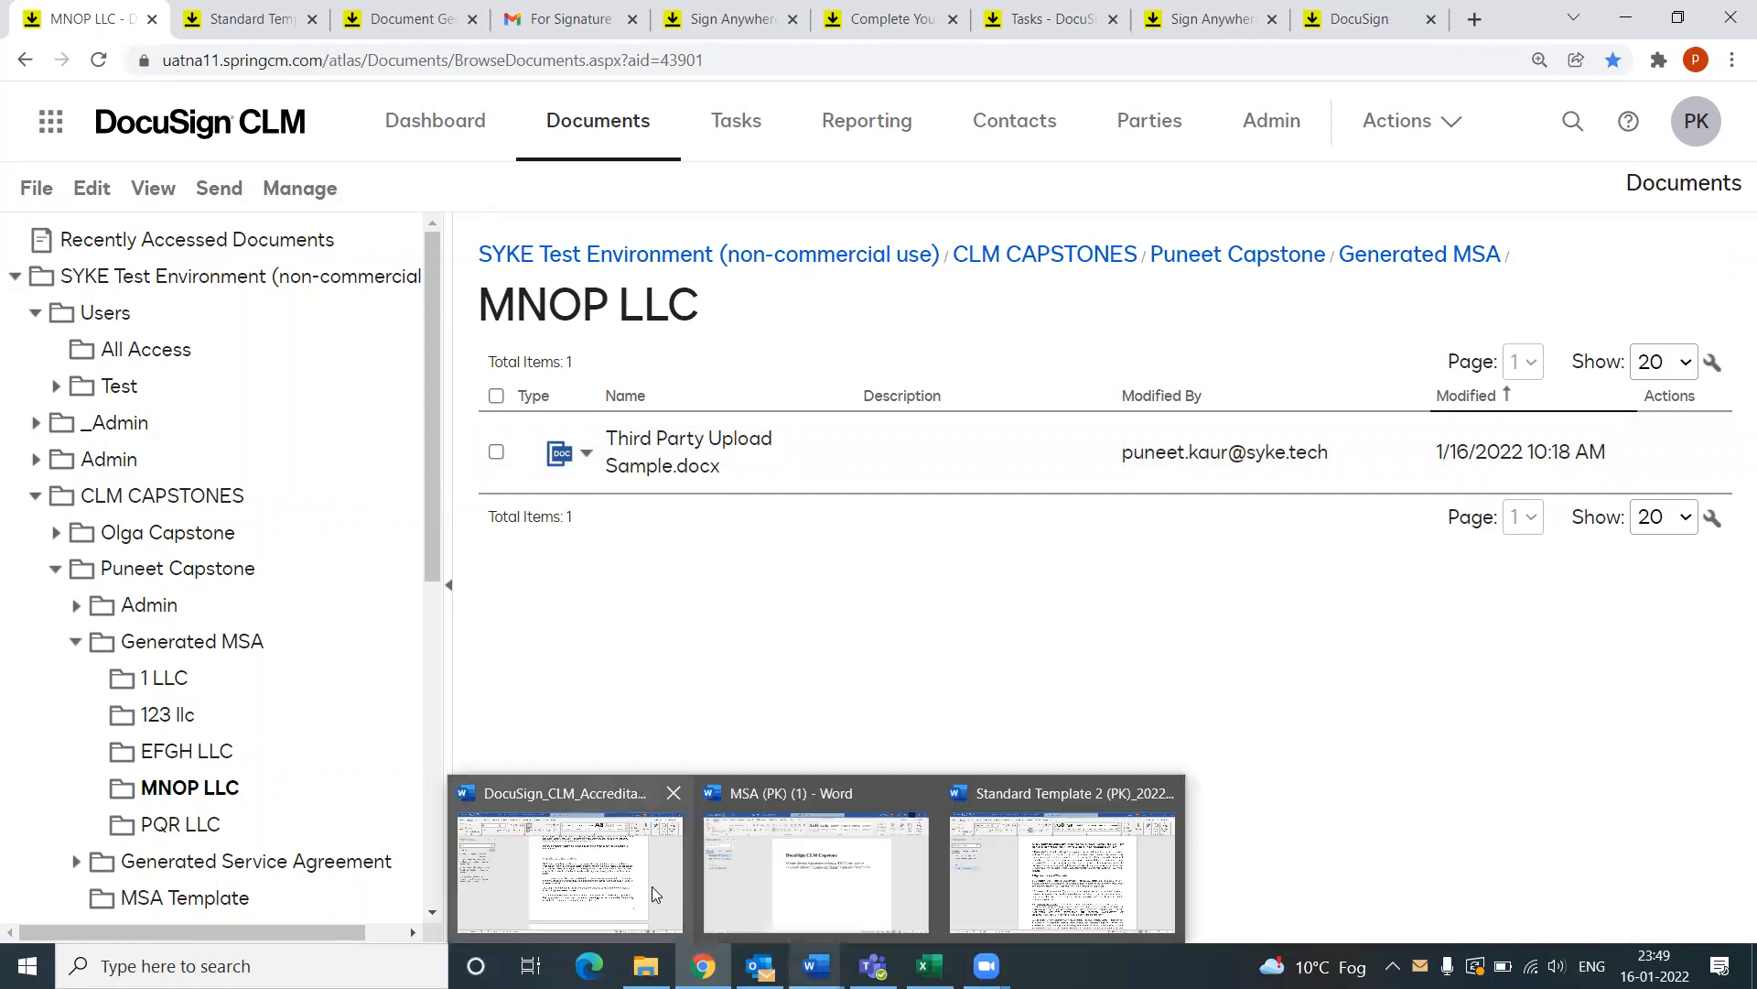
left_click(600, 887)
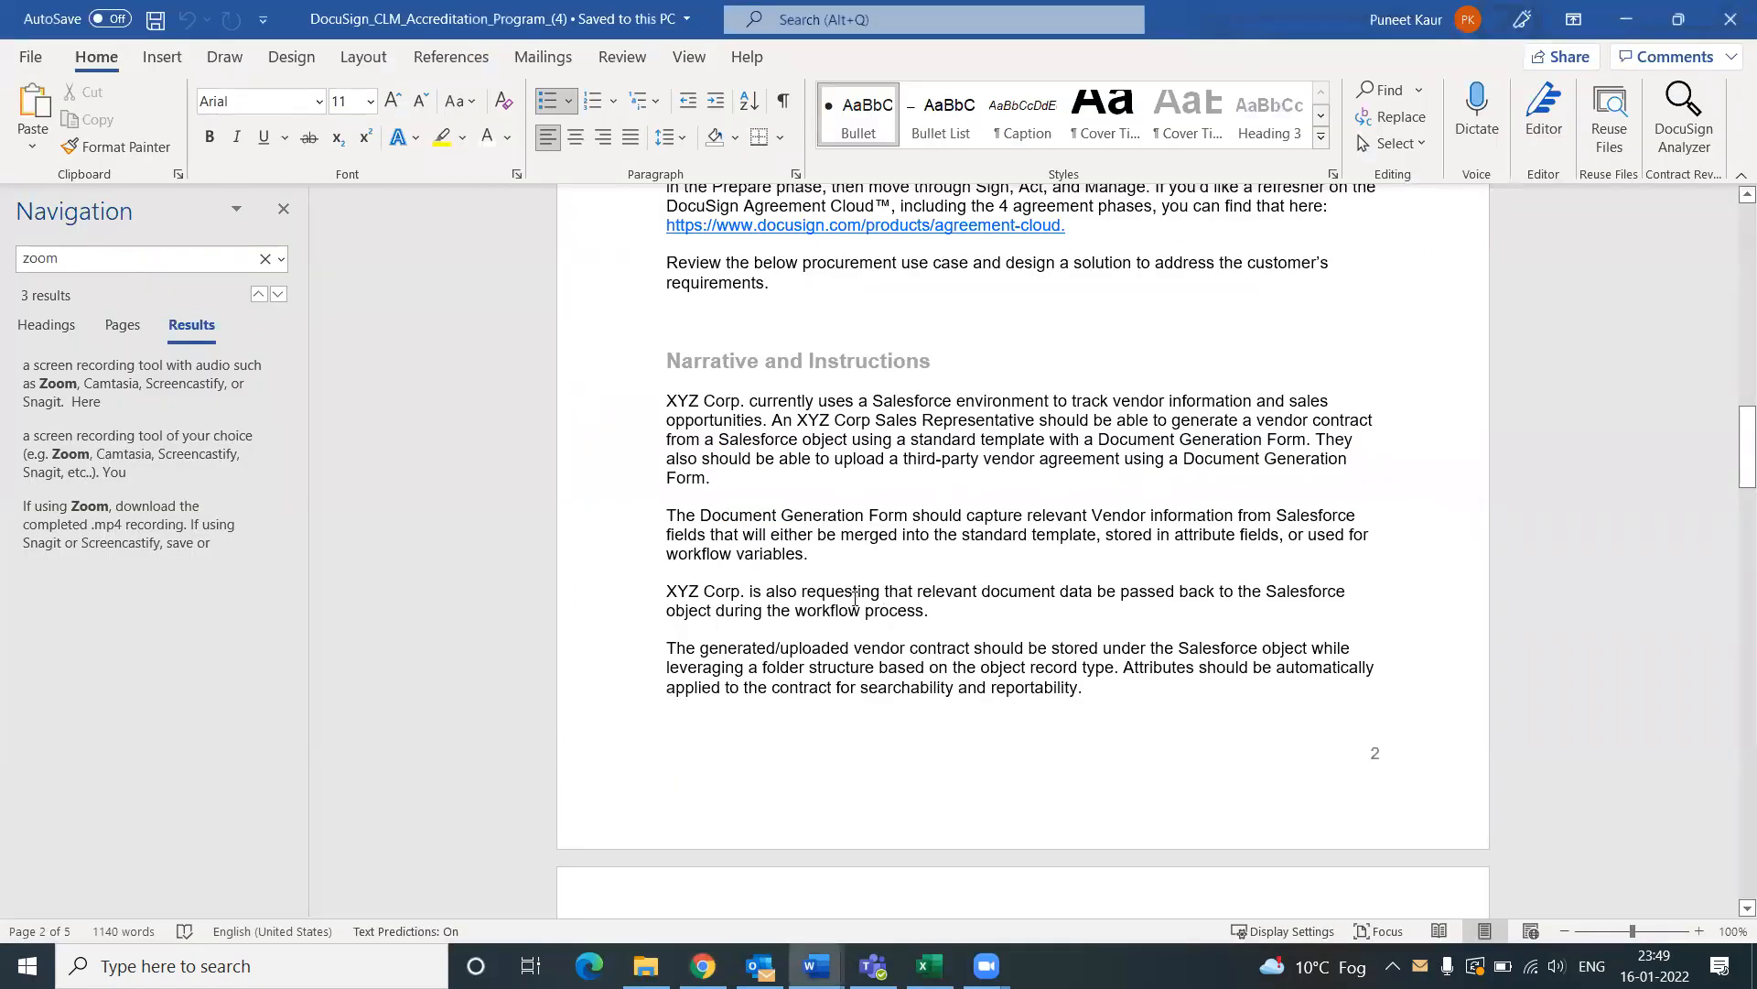
left_click(703, 966)
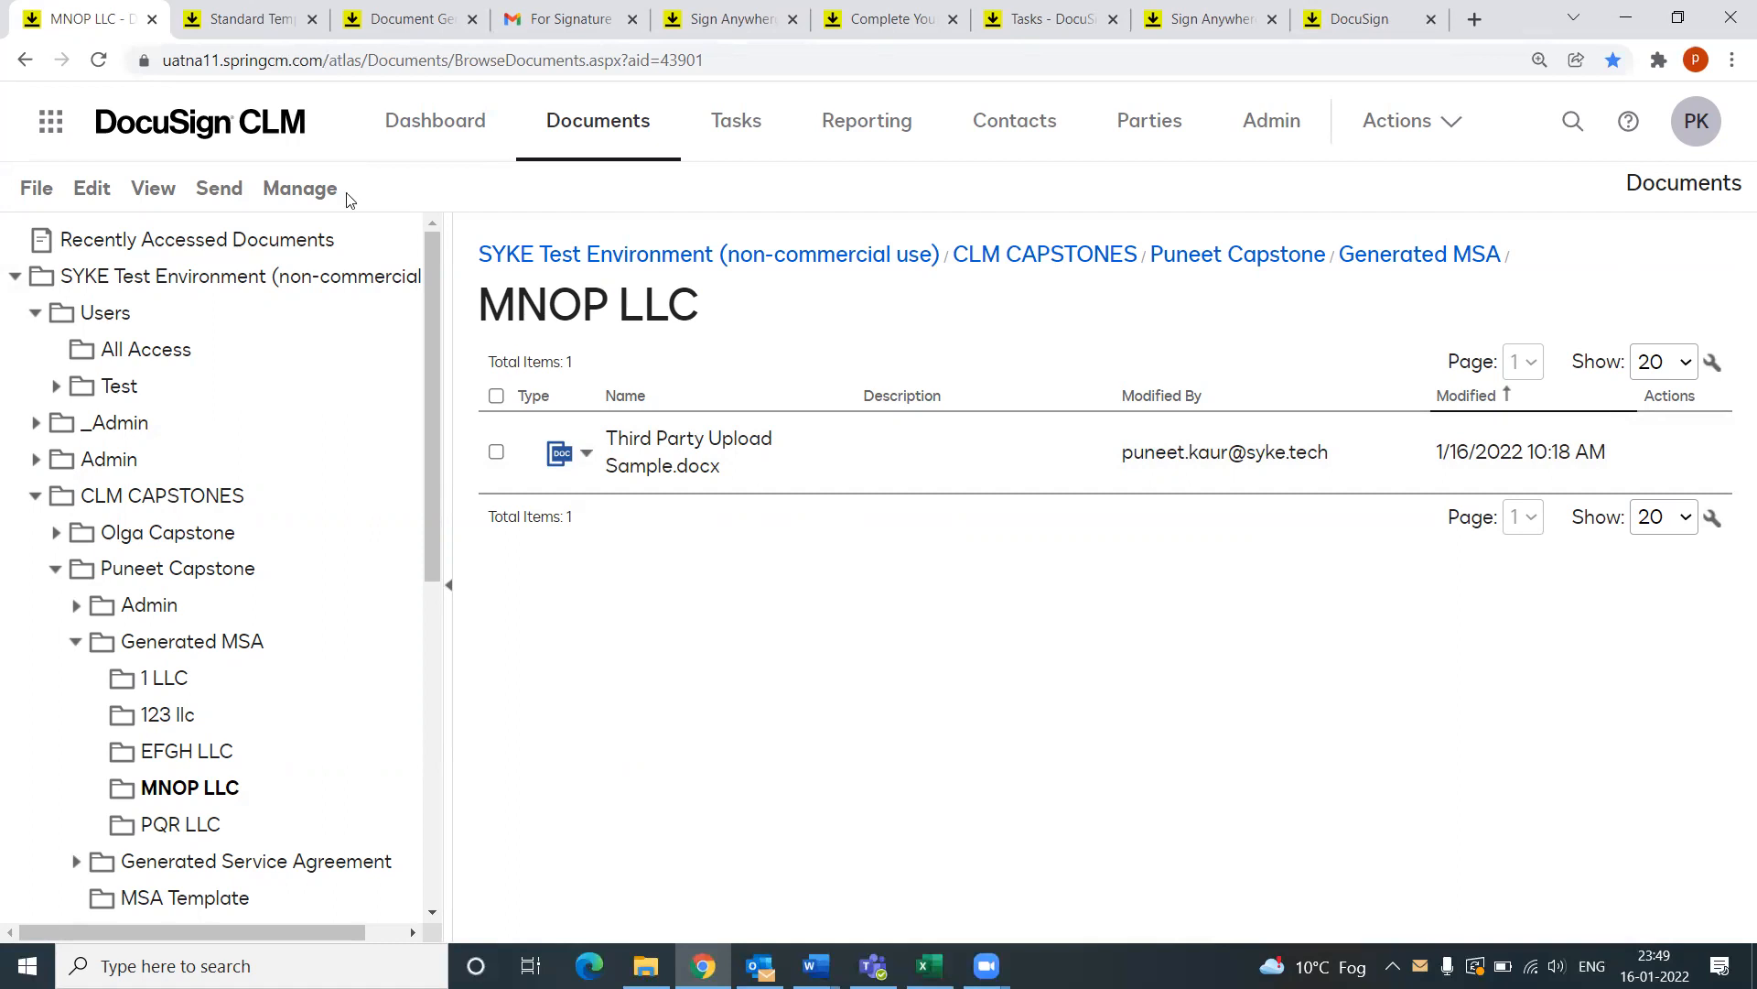
left_click(759, 966)
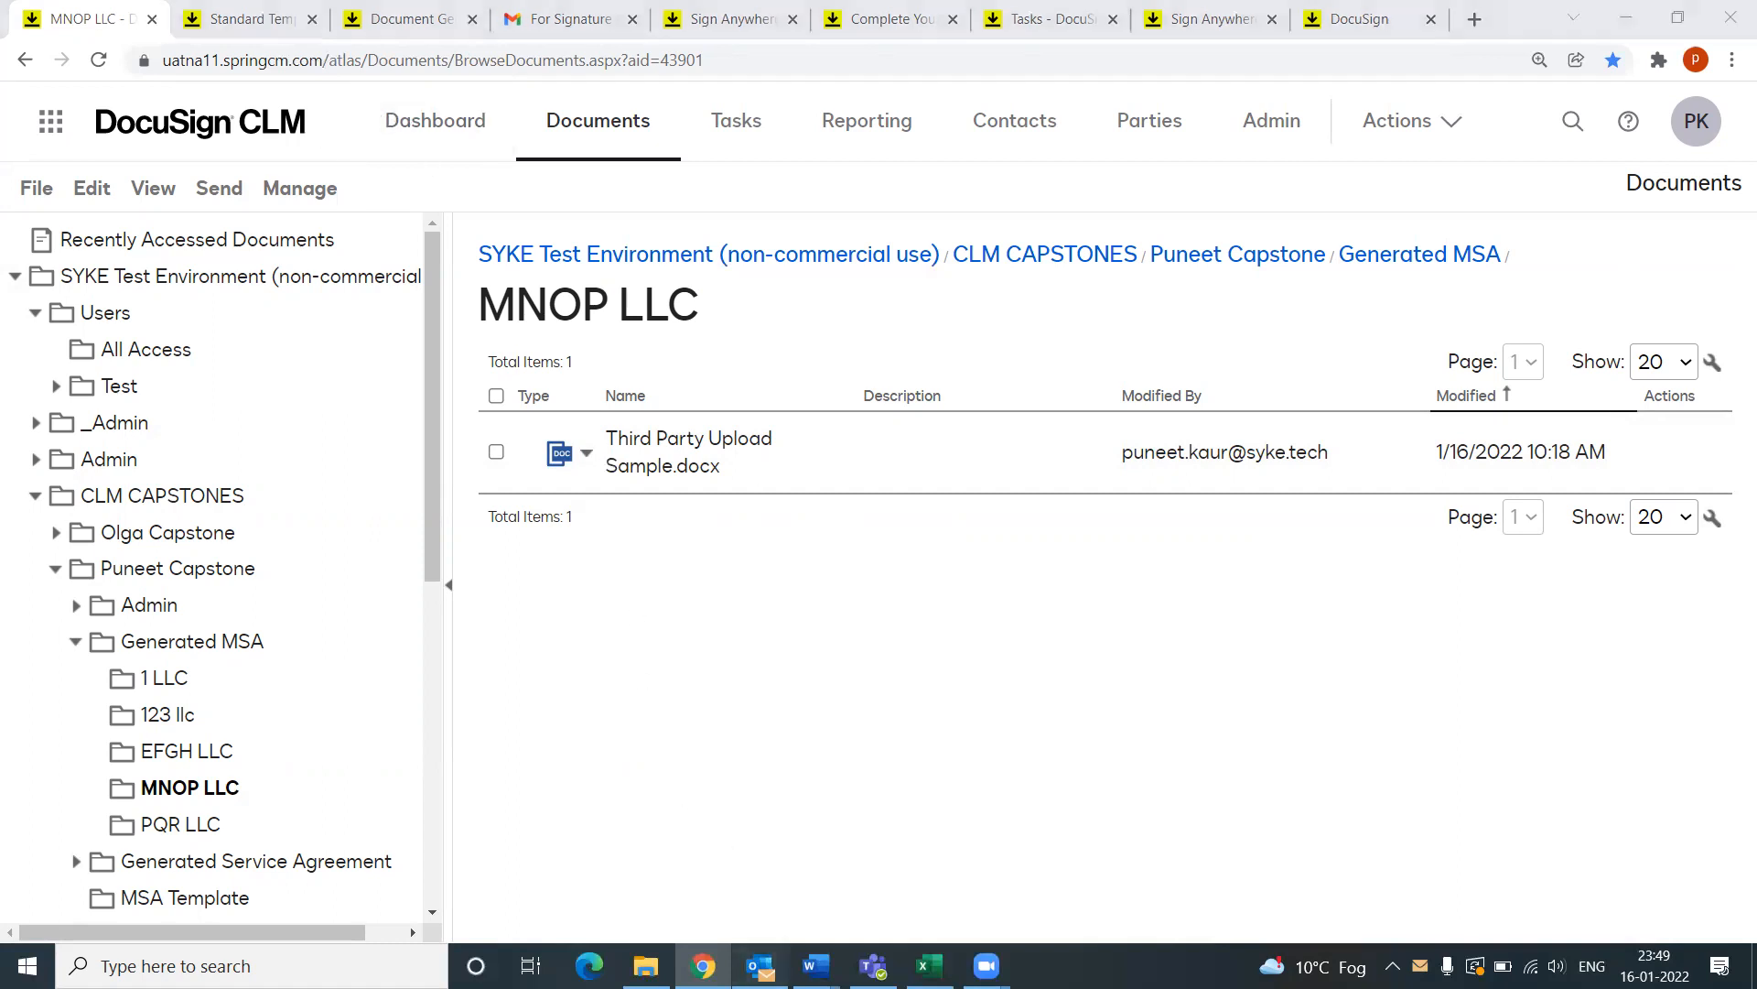
Step: Read the Approval Required email and follow its link to the Third Party Upload Sample.docx approval task
left_click(388, 317)
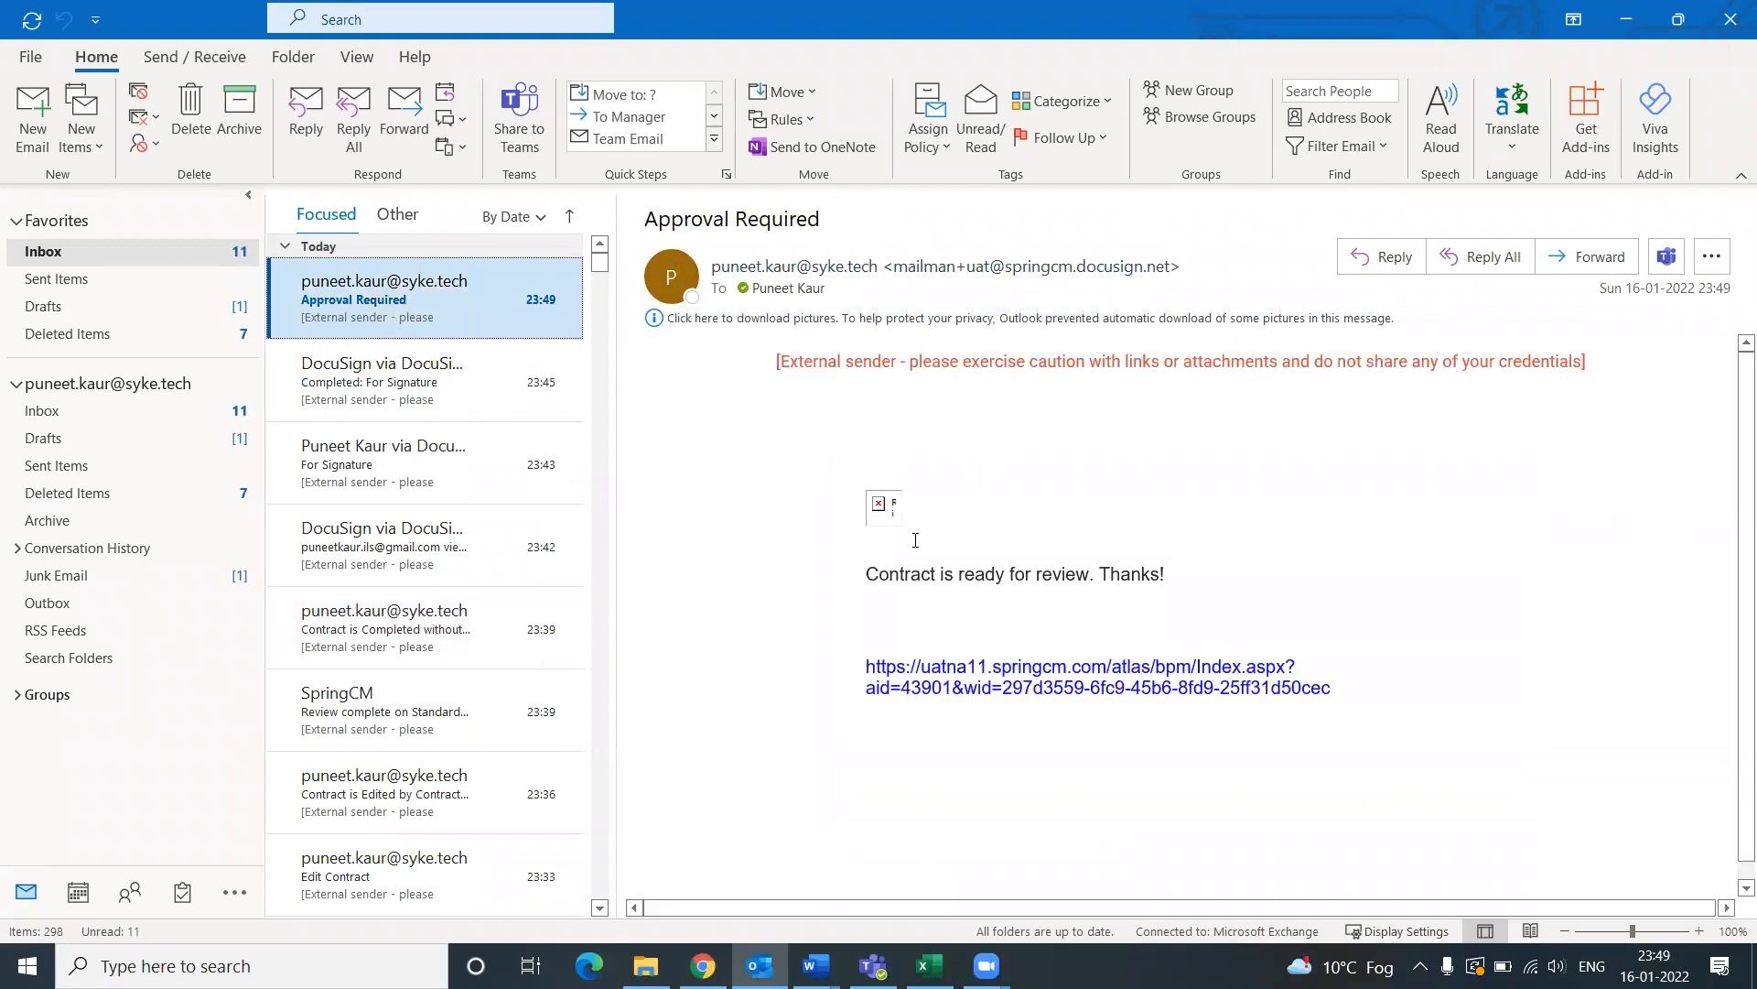
left_click_drag(872, 581, 1196, 576)
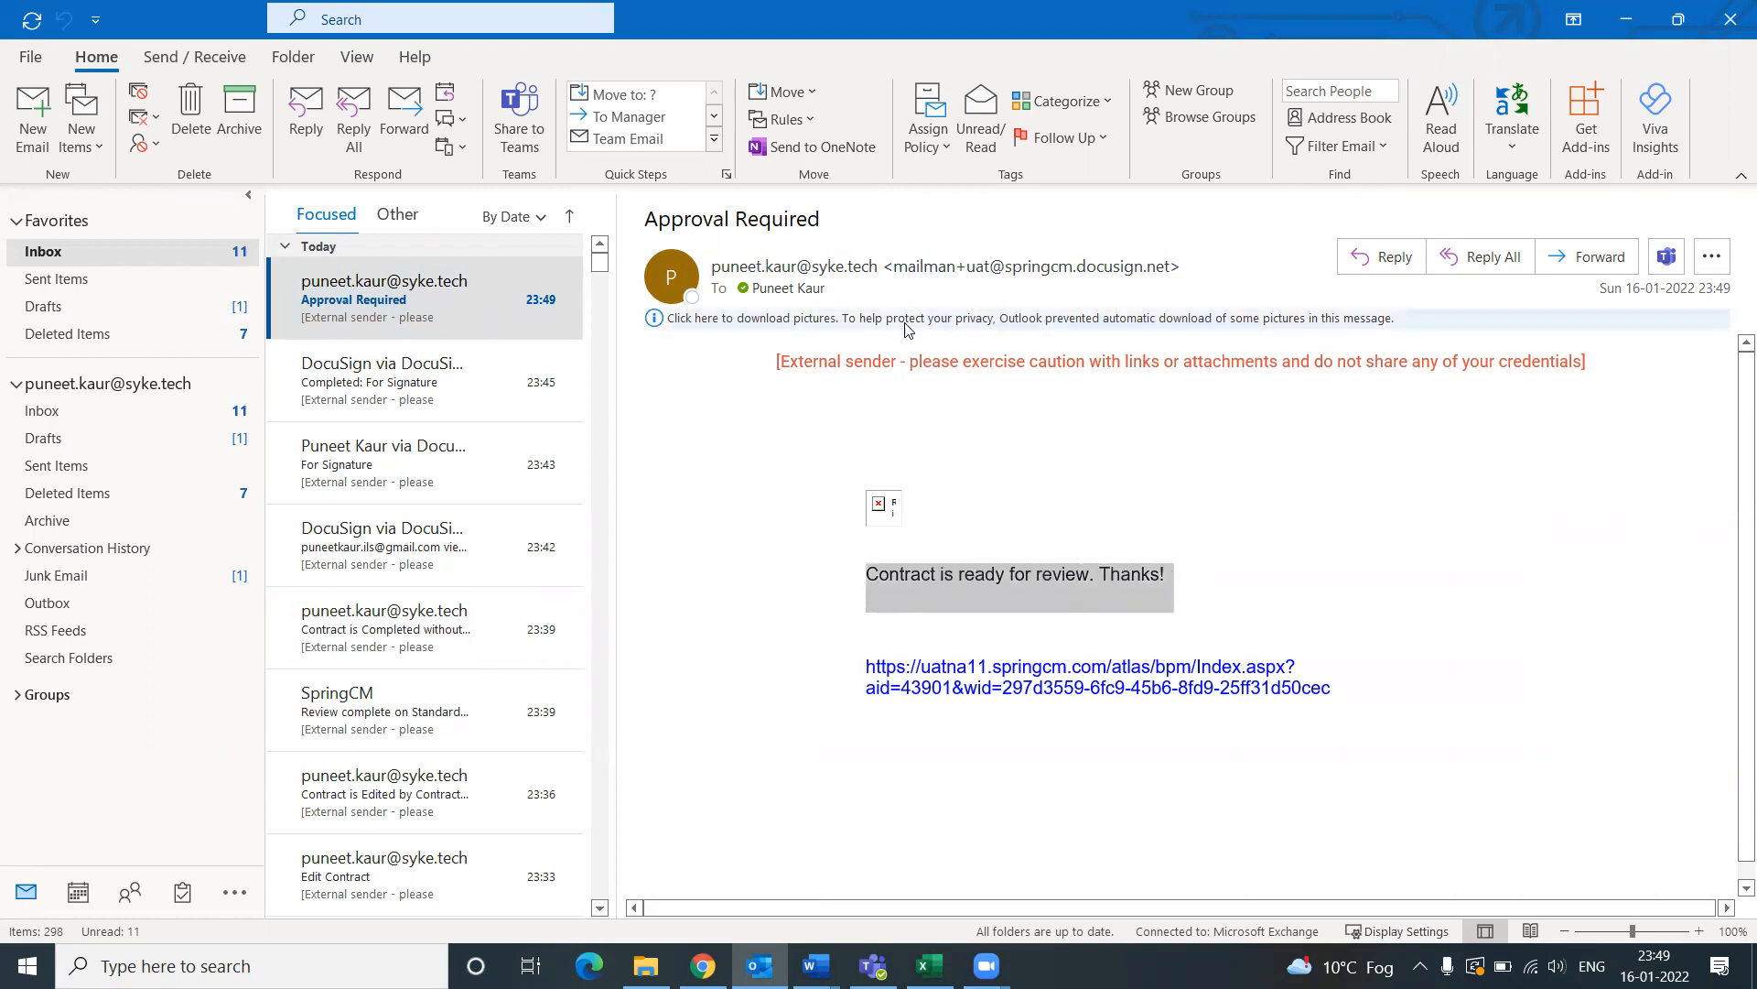
left_click(1056, 687)
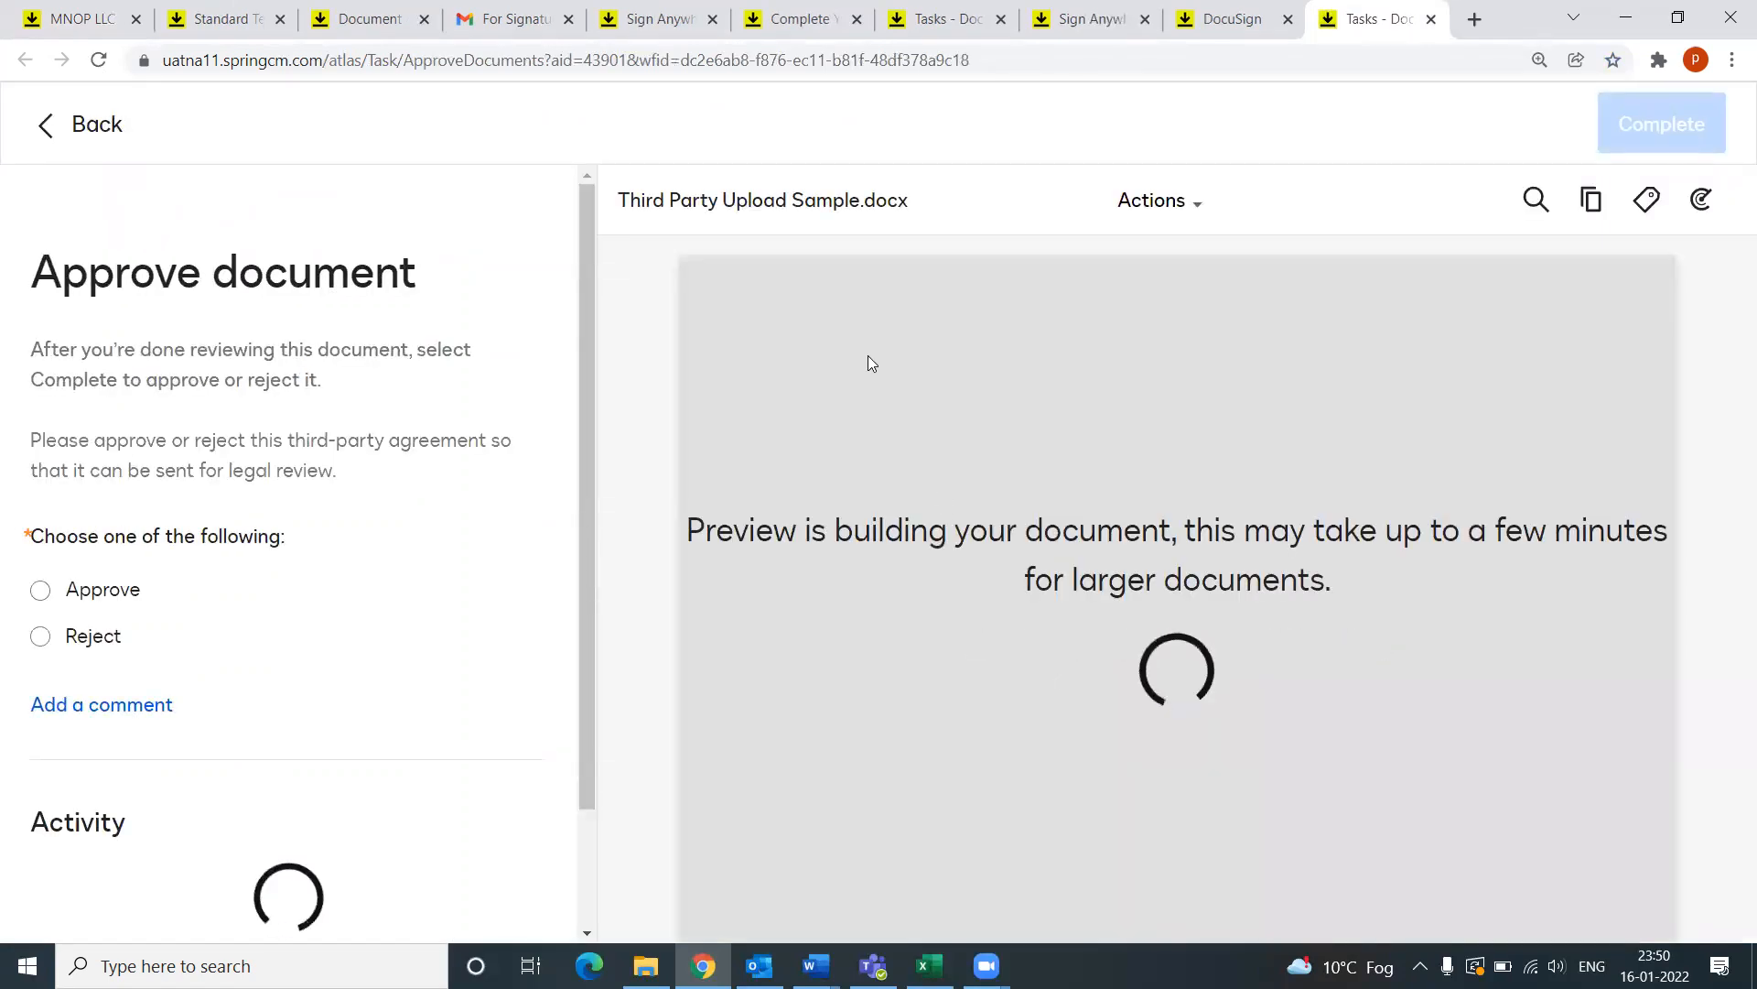
Step: Check My Tasks, then open the Puneet Capstone Dashboard showing the MNOP LLC Sales Manager Approval task
left_click(225, 13)
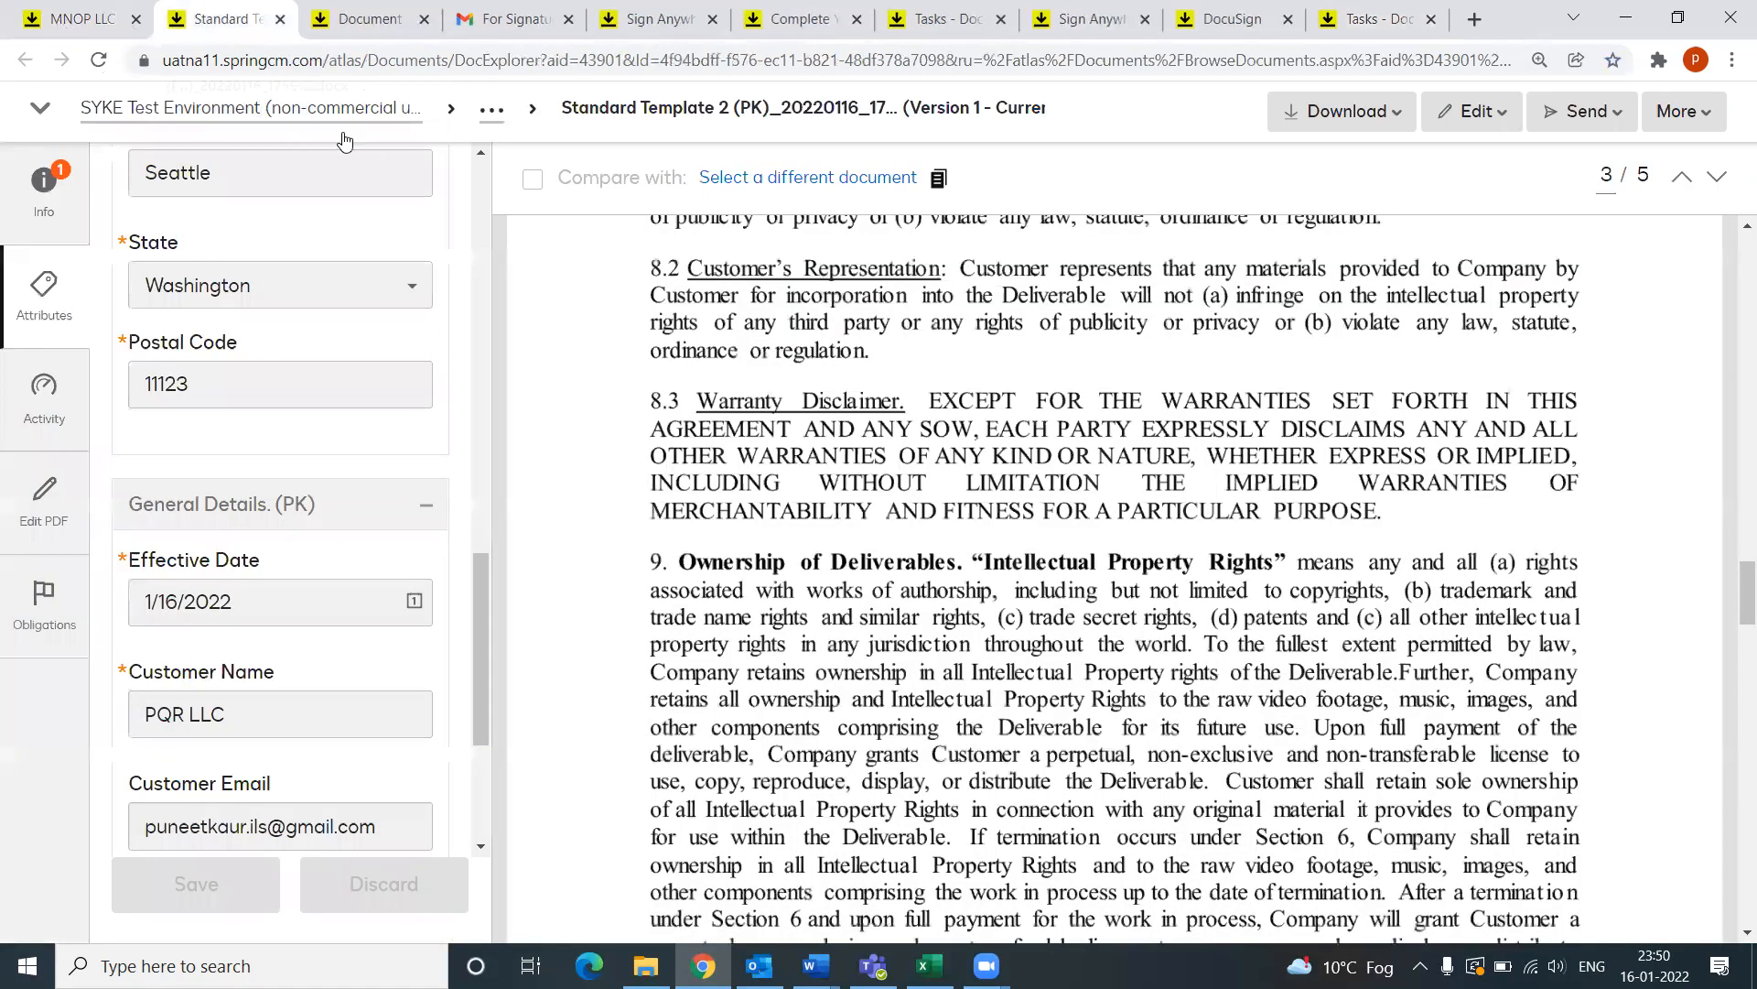
left_click(62, 22)
left_click(733, 133)
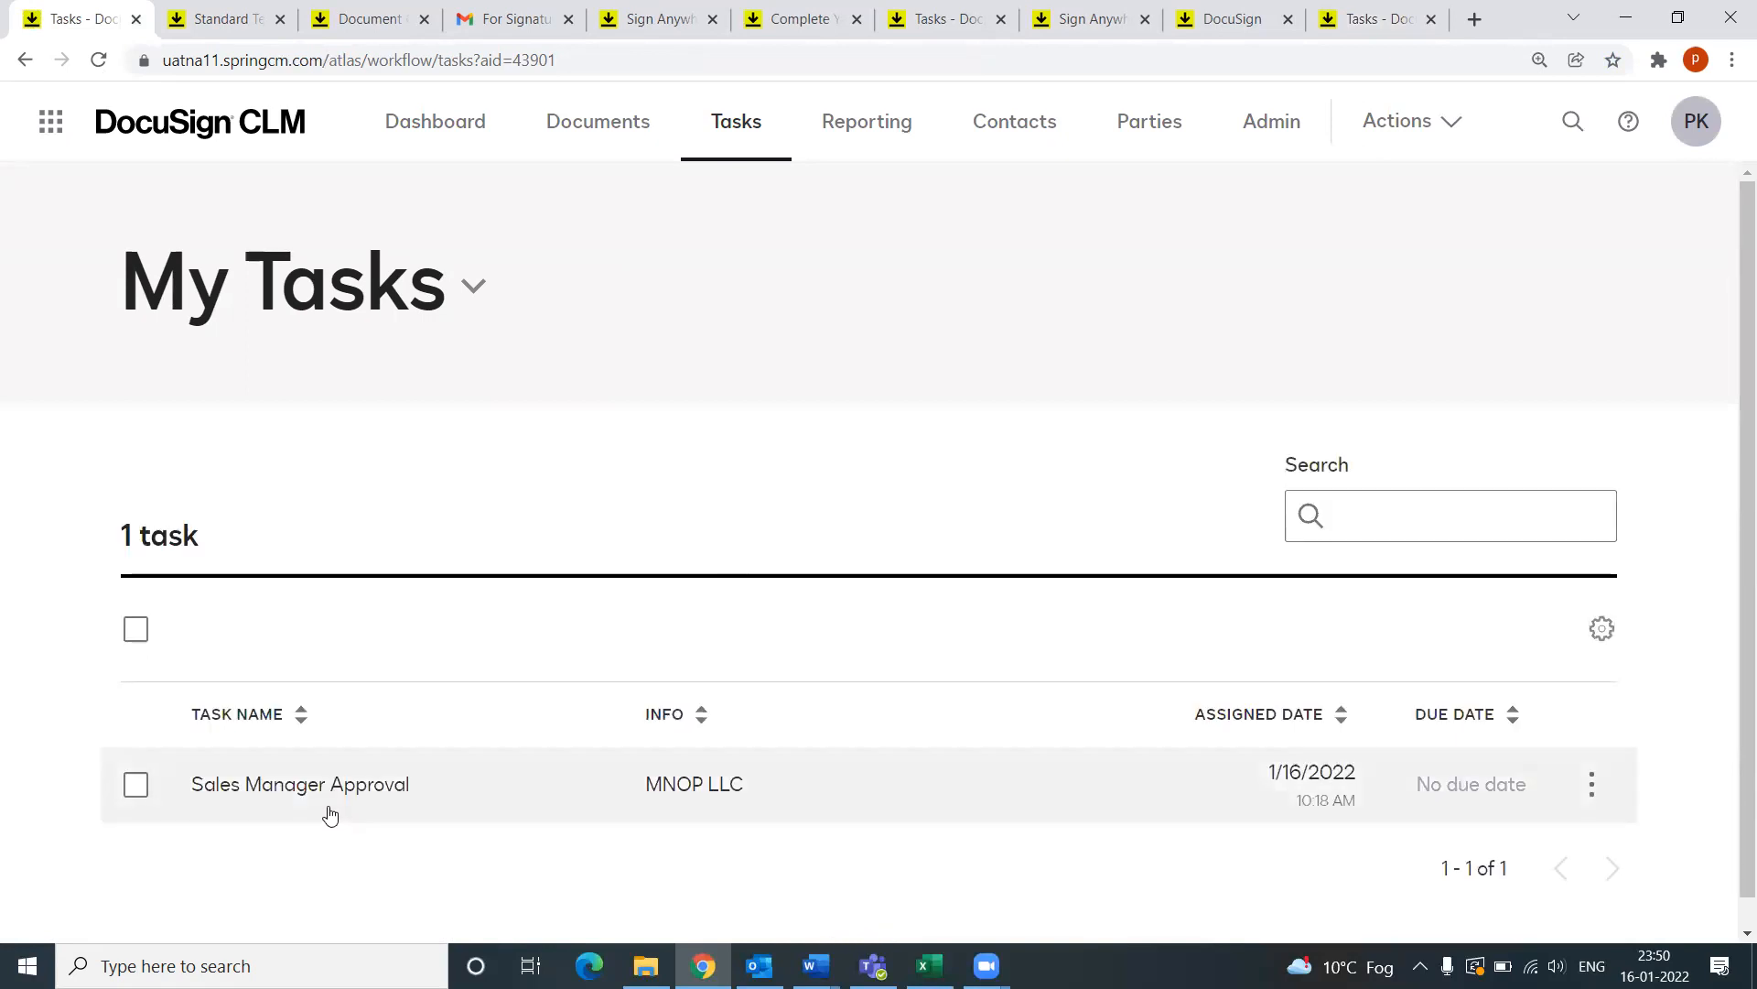
scroll(302, 806, "down", 1)
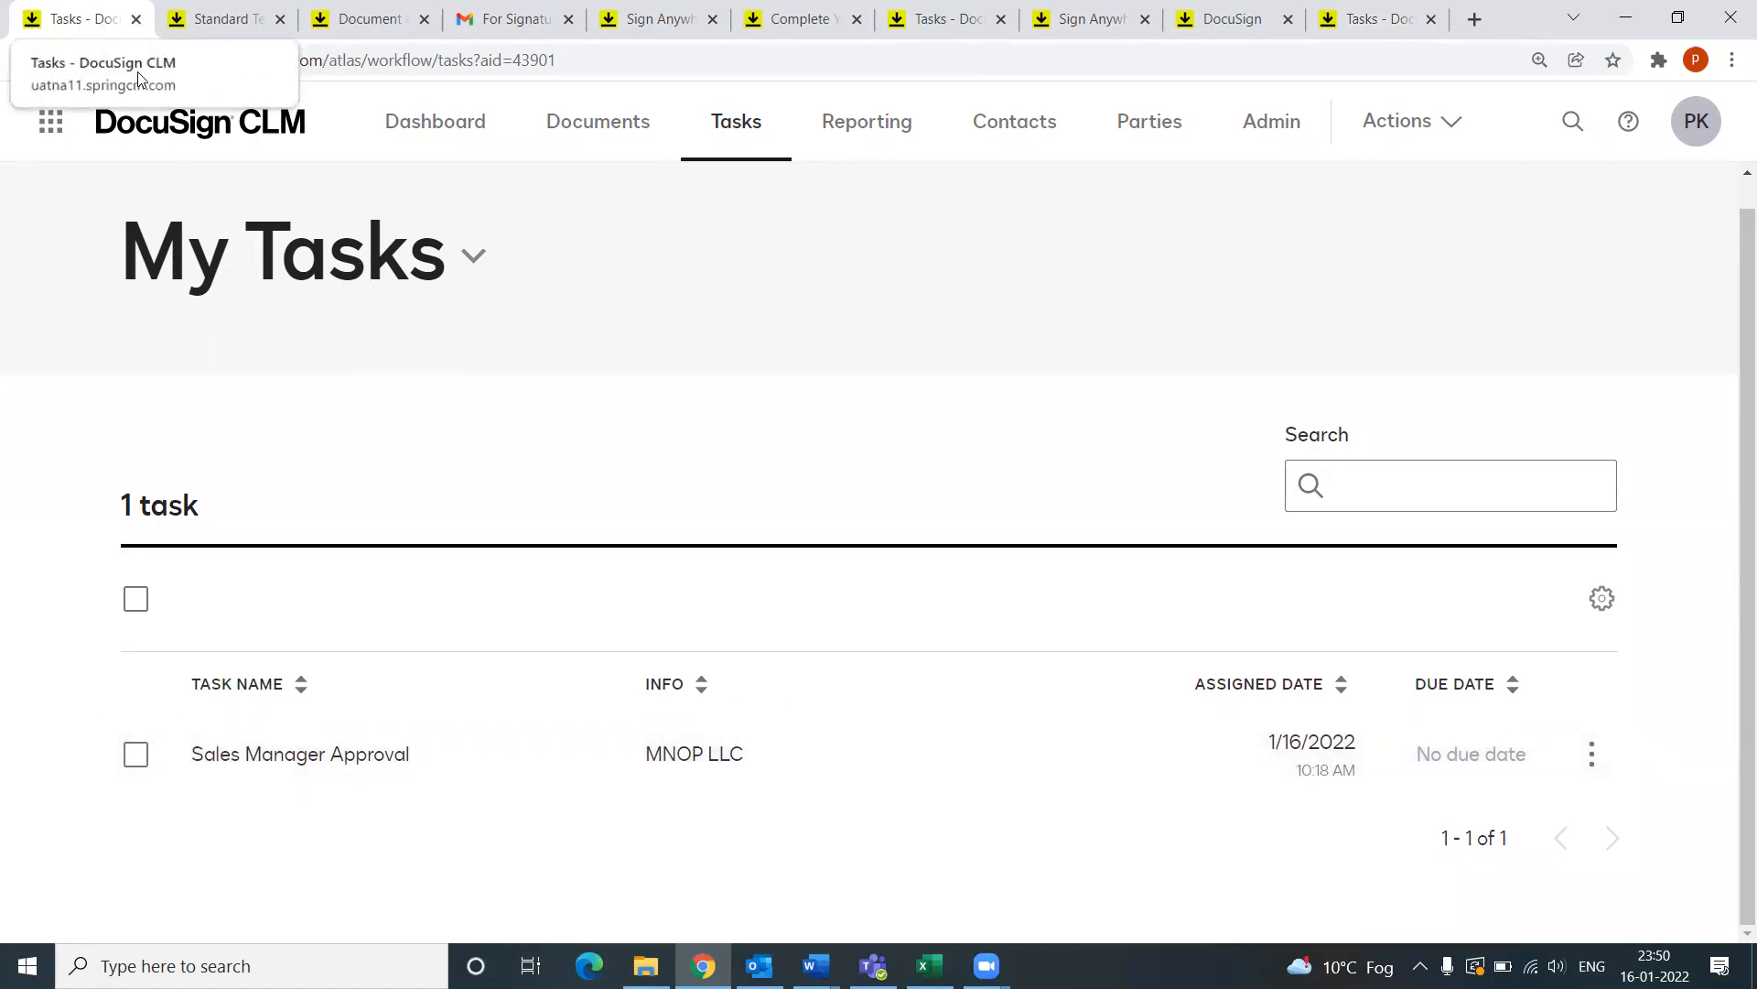
left_click(446, 128)
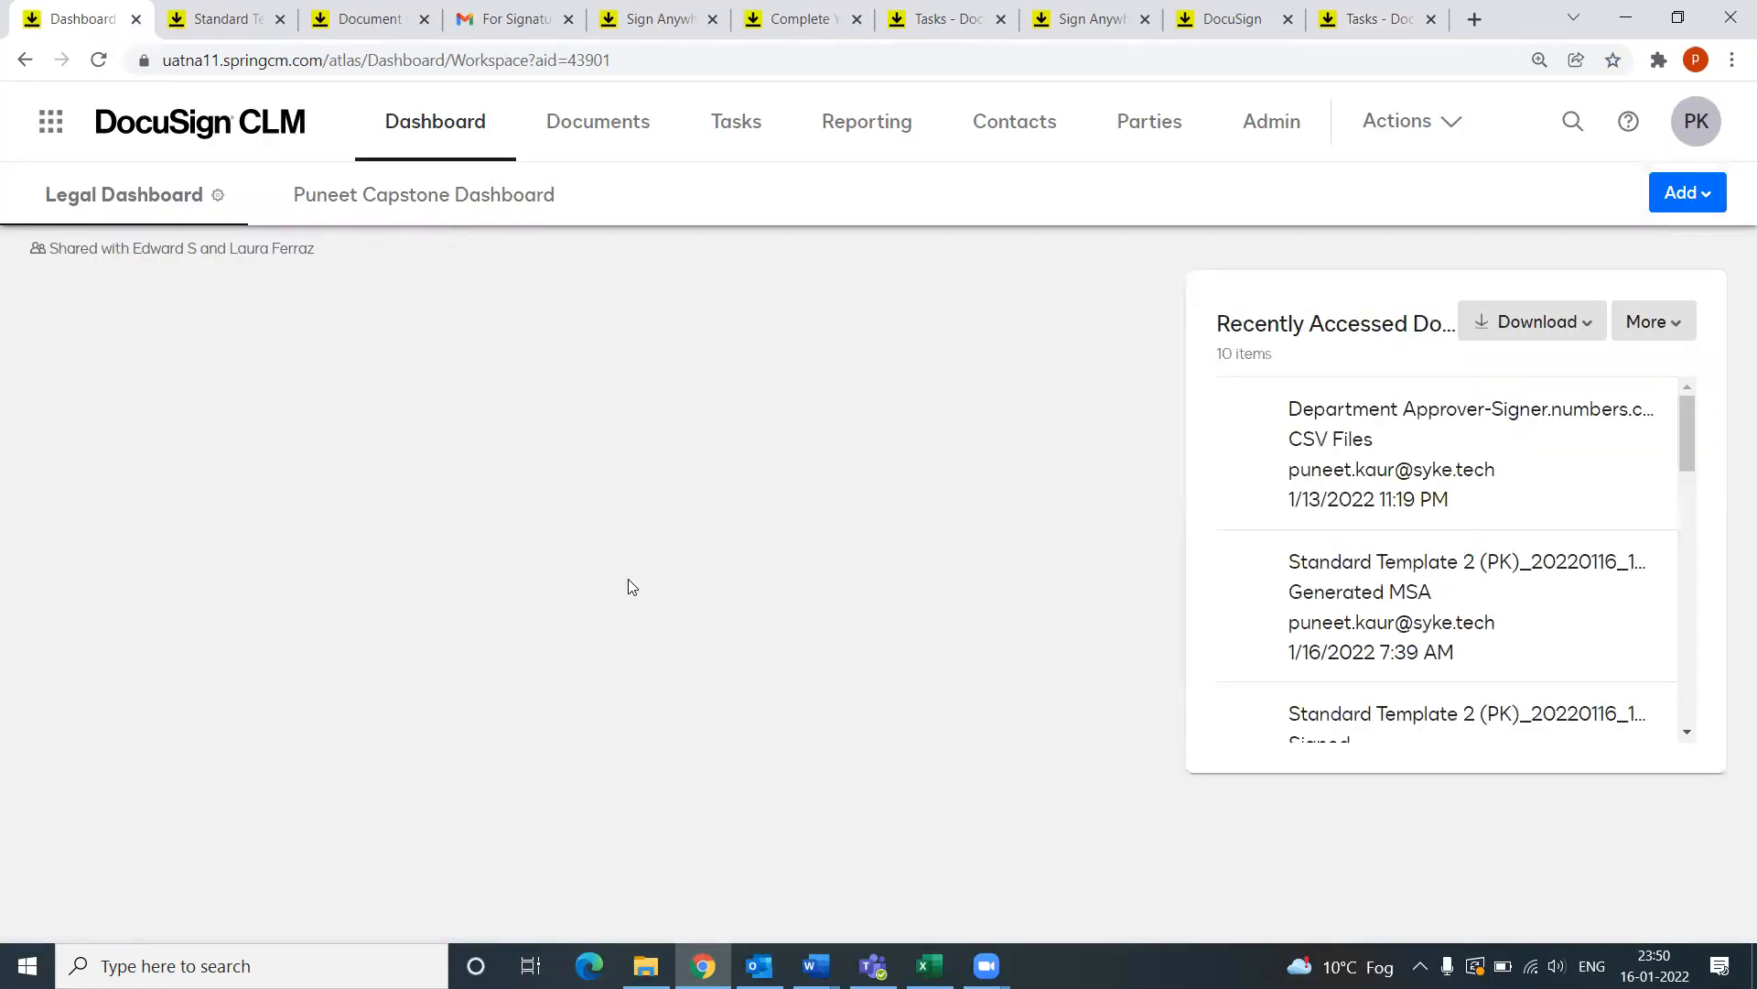
left_click(352, 207)
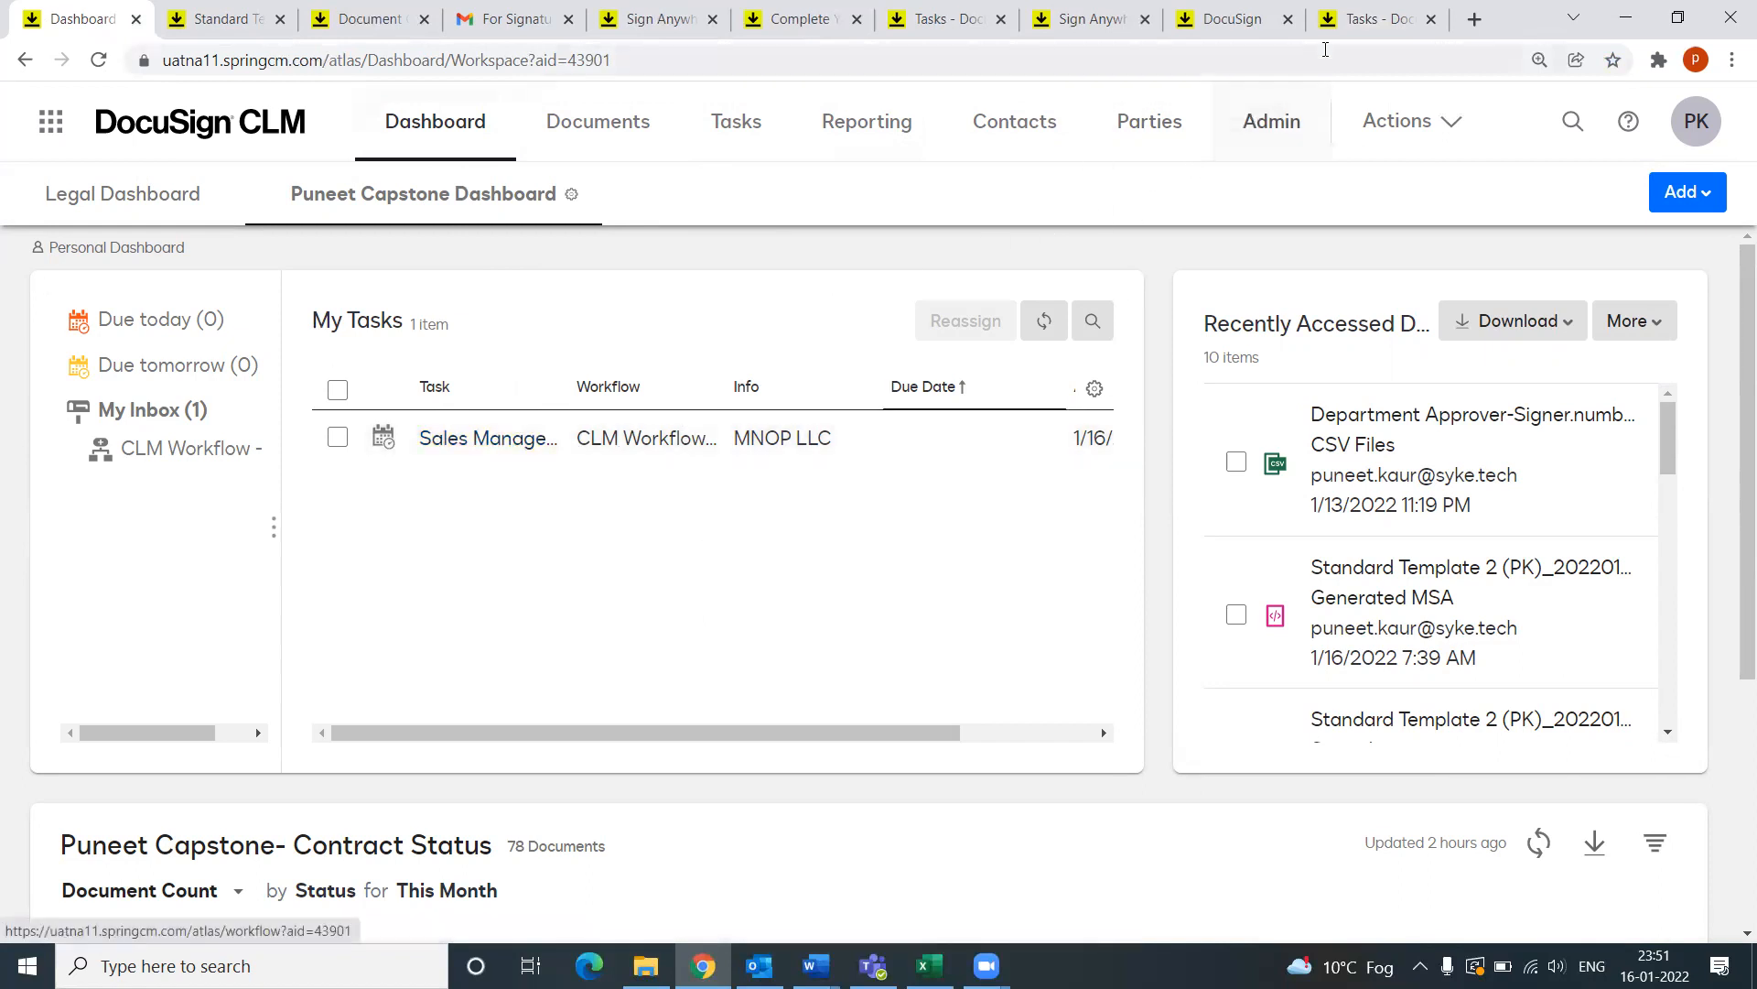
Step: Return to the approval task and scroll through the Services Agreement document
left_click(1334, 23)
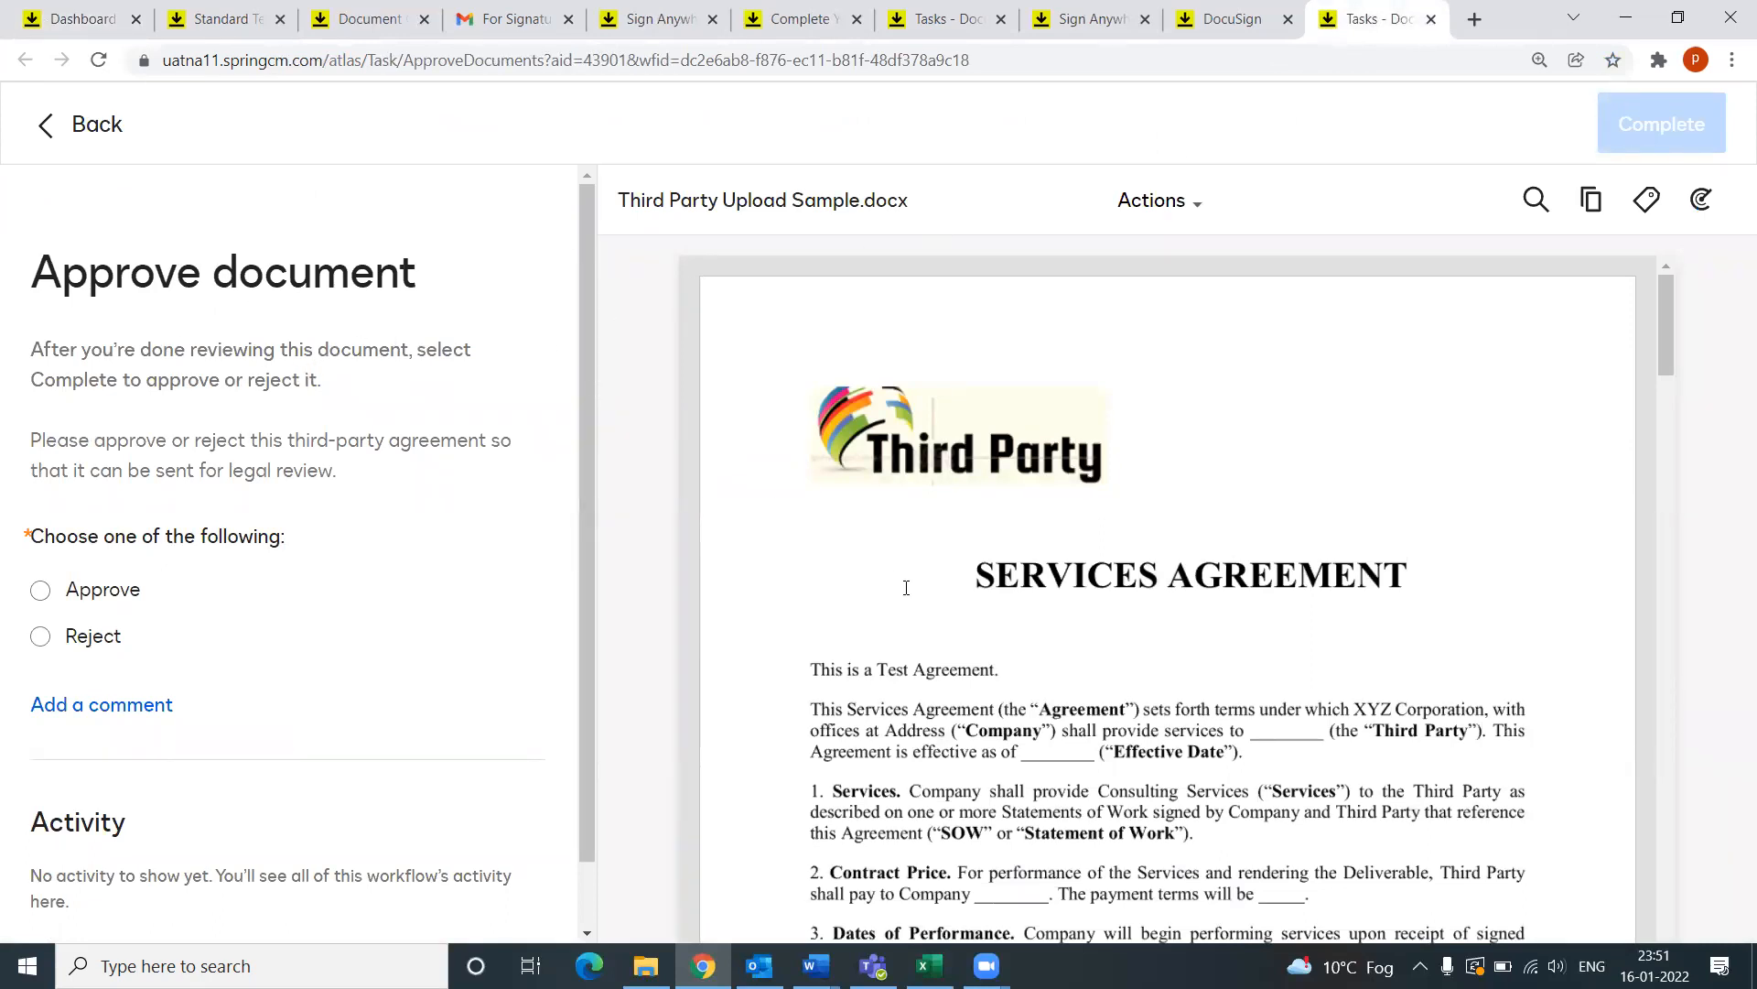
scroll(689, 646, "down", 10)
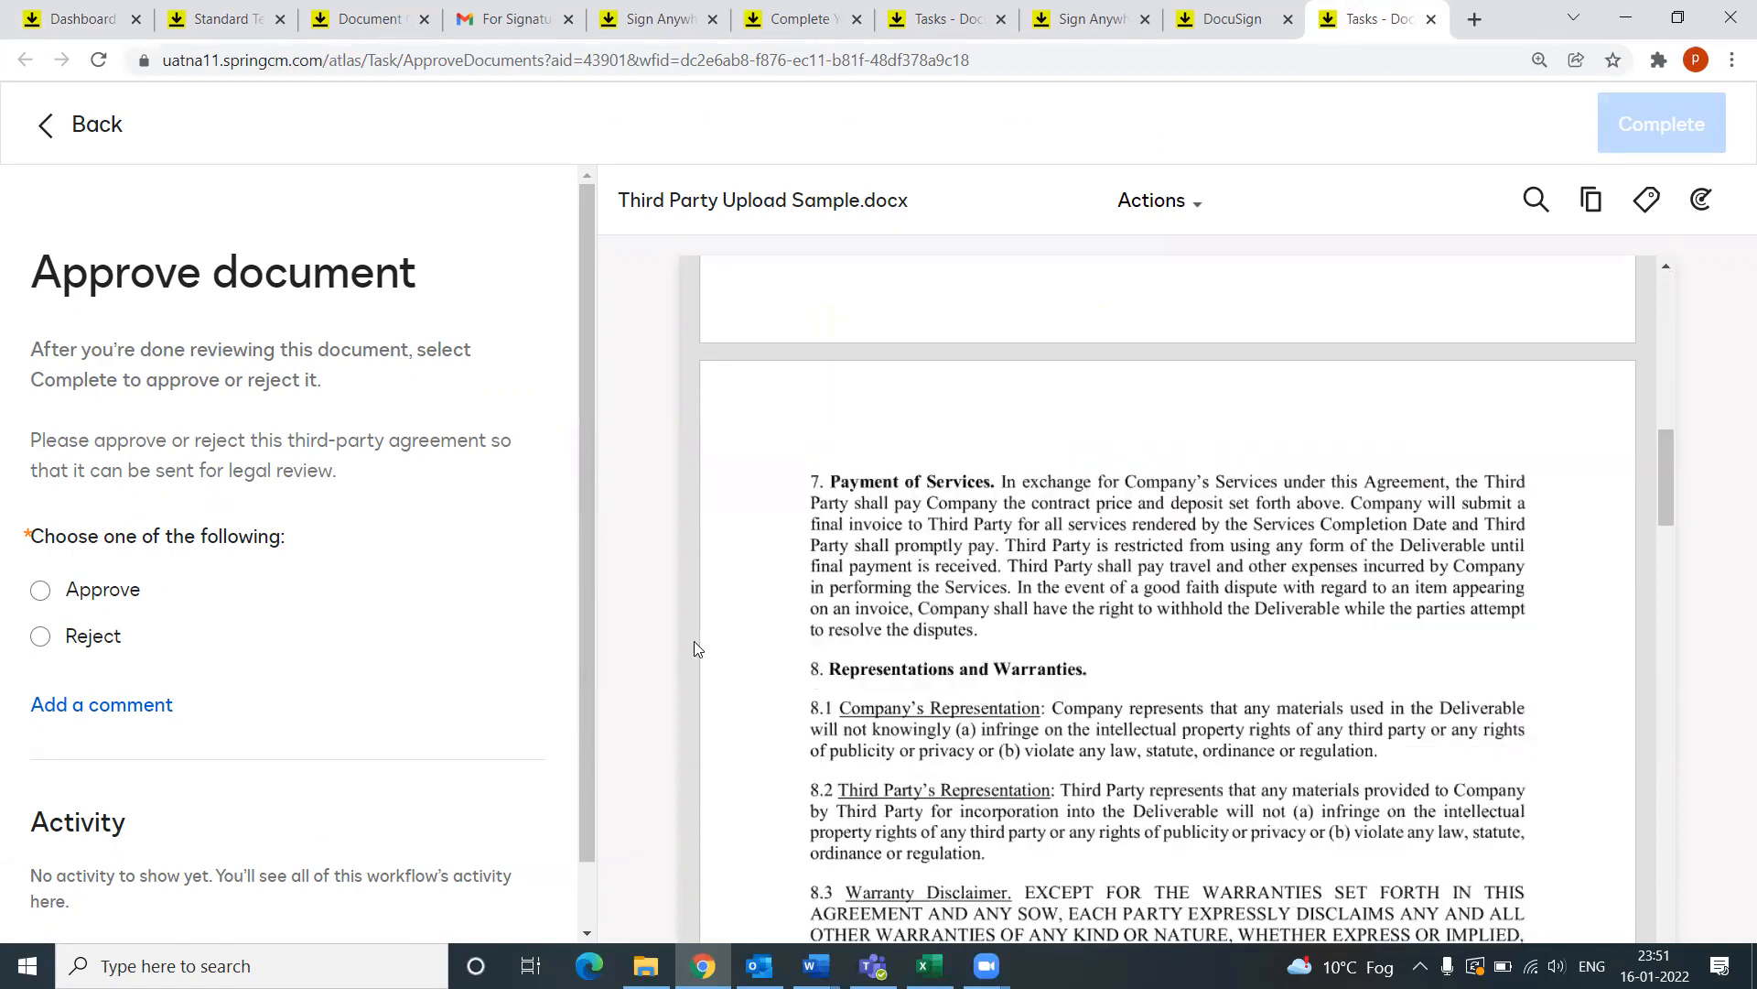
scroll(694, 640, "down", 4)
scroll(696, 648, "down", 6)
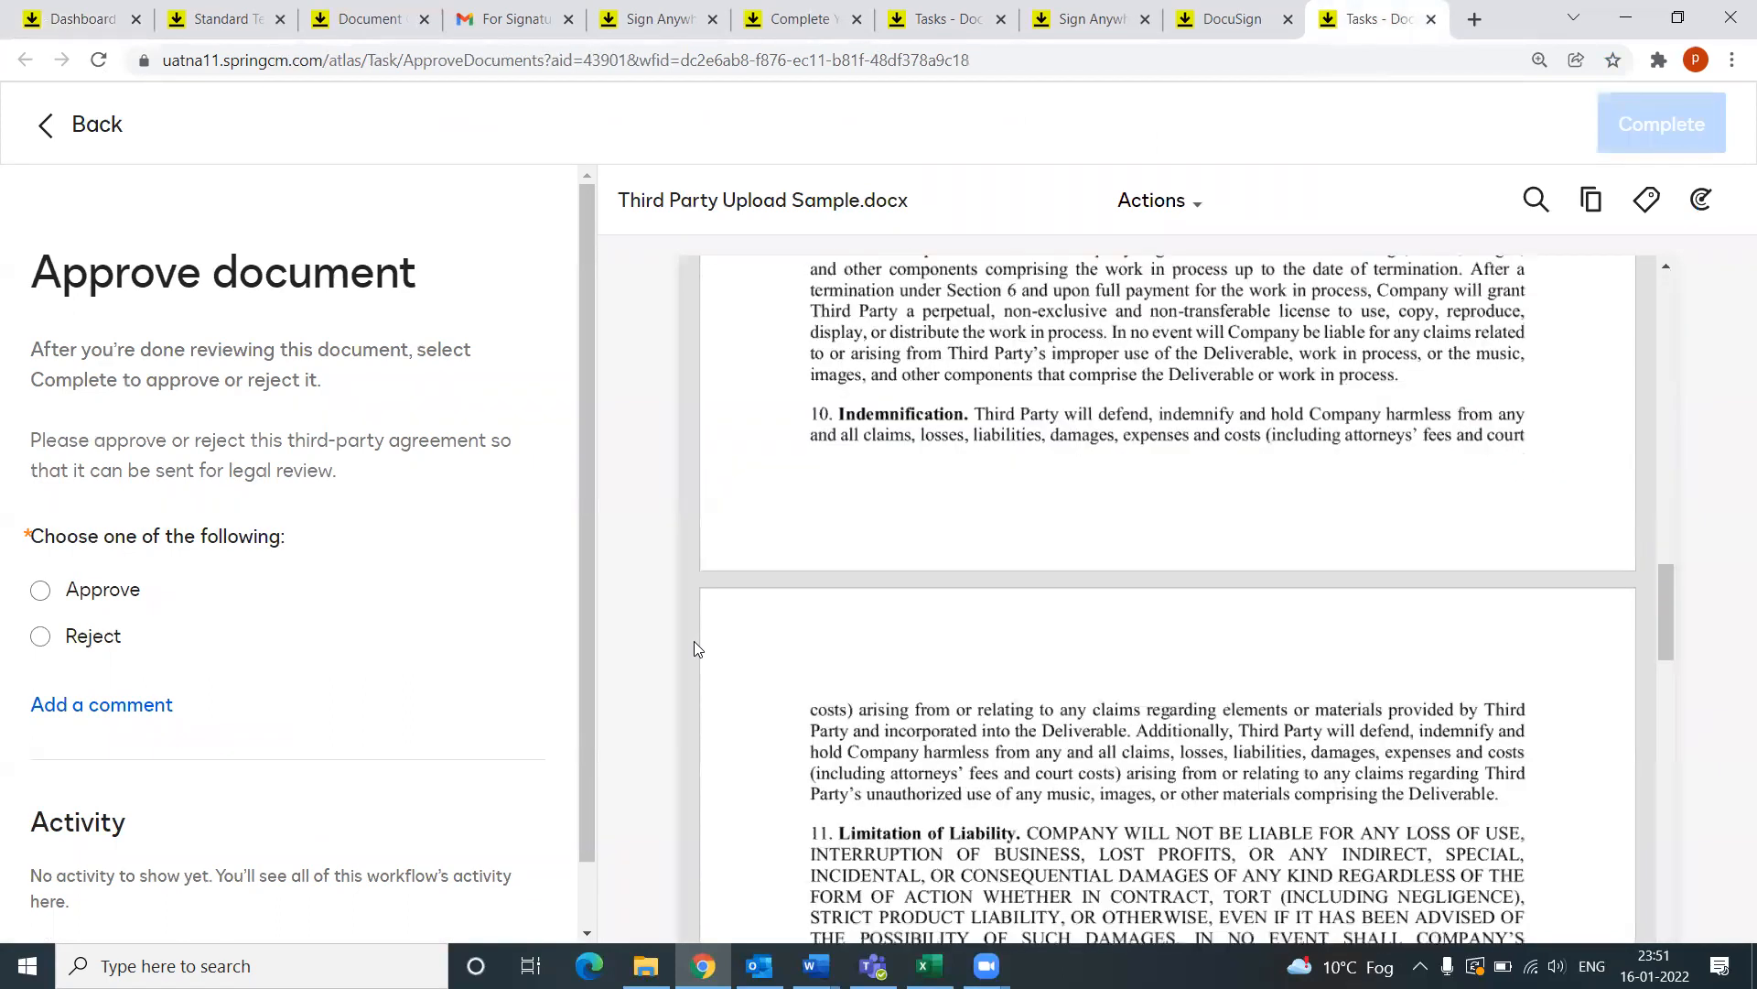
scroll(695, 648, "down", 4)
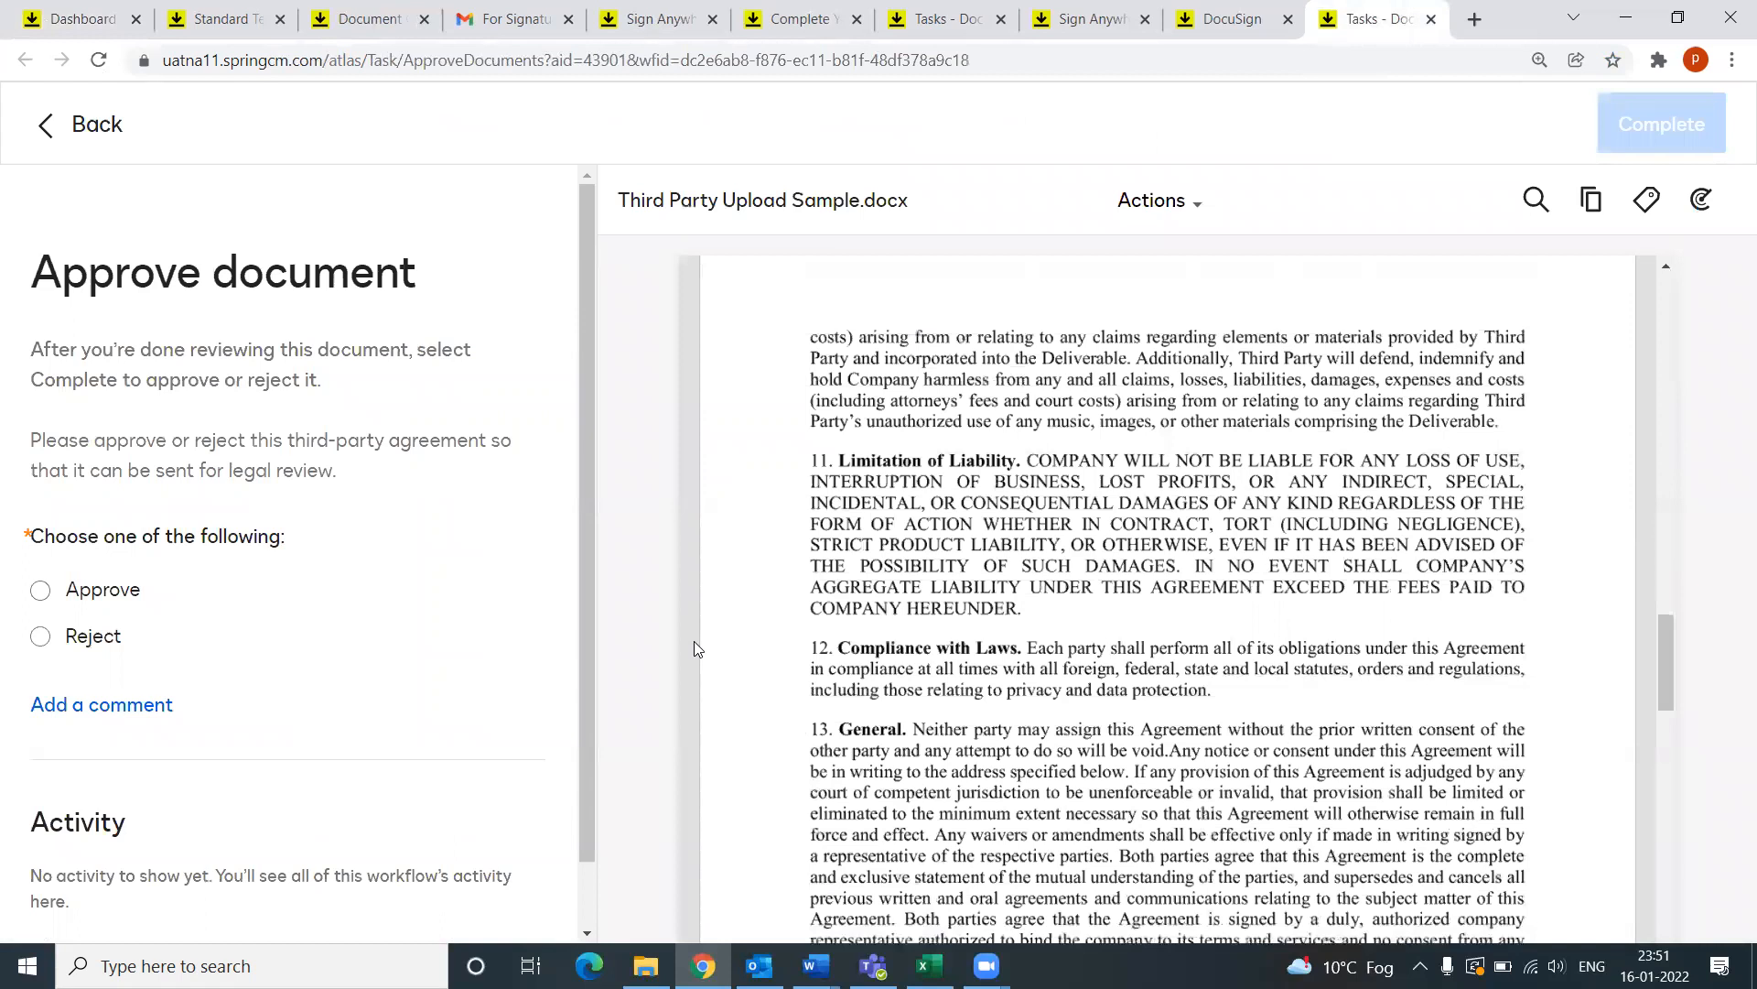
scroll(695, 648, "down", 10)
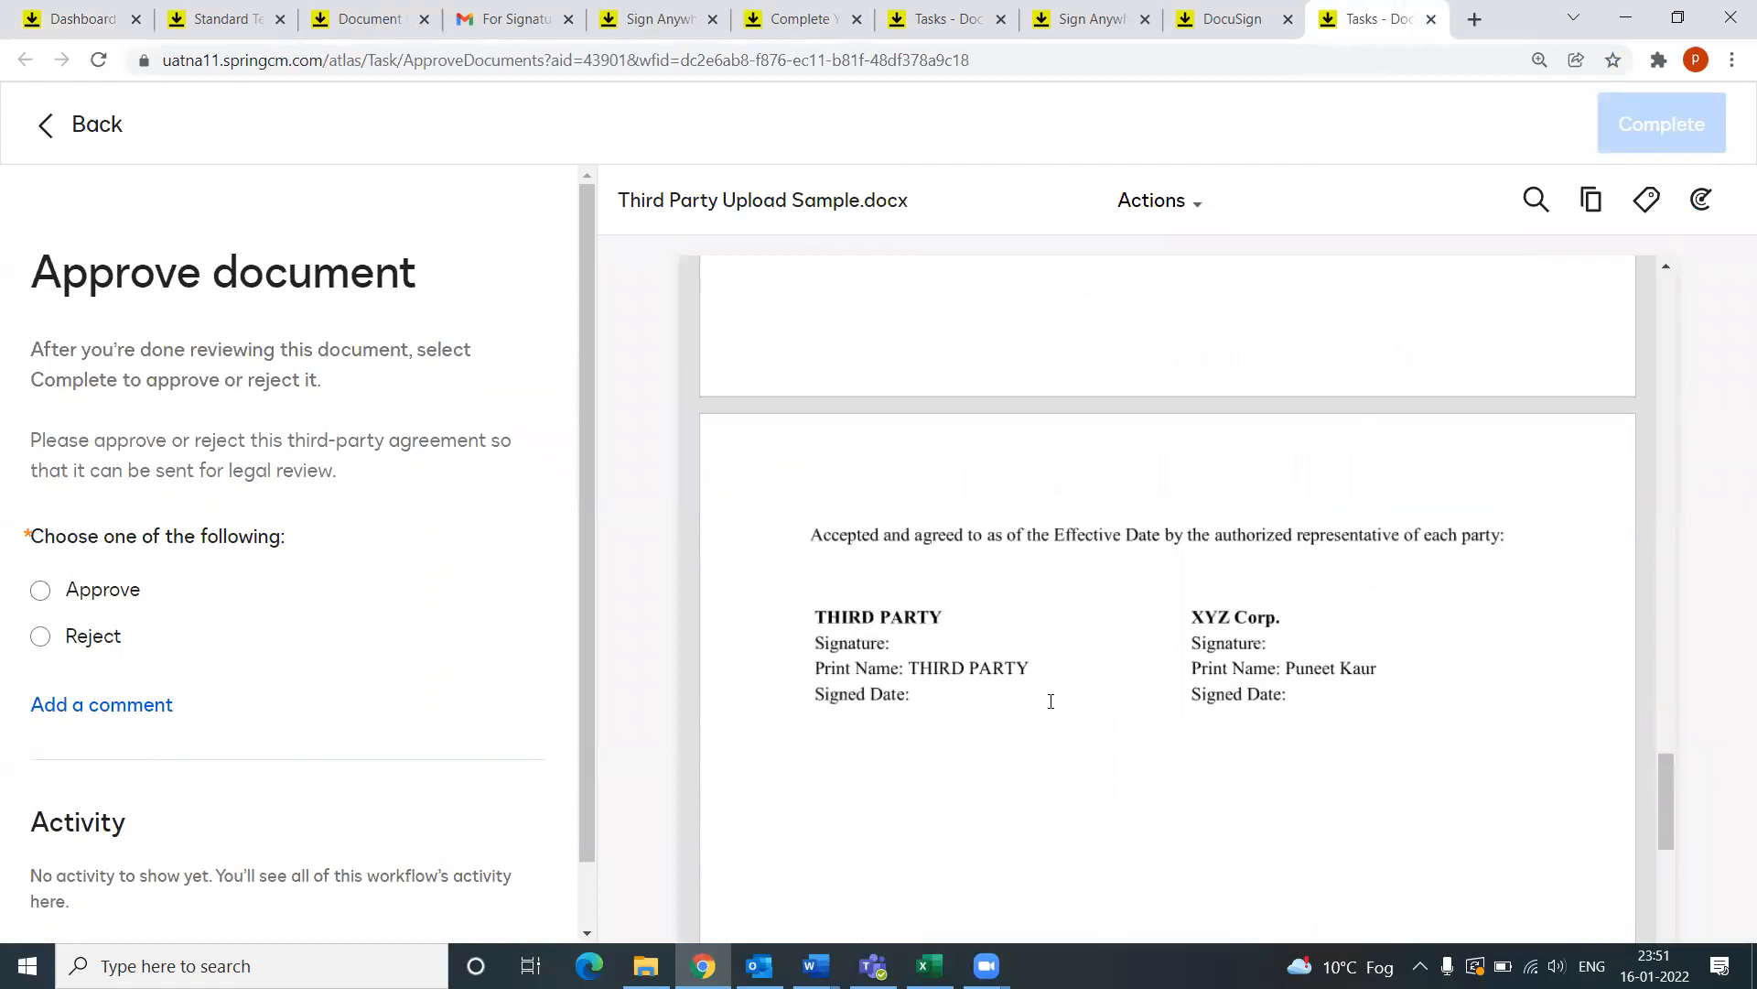
left_click_drag(1676, 785, 1650, 533)
scroll(1635, 412, "up", 8)
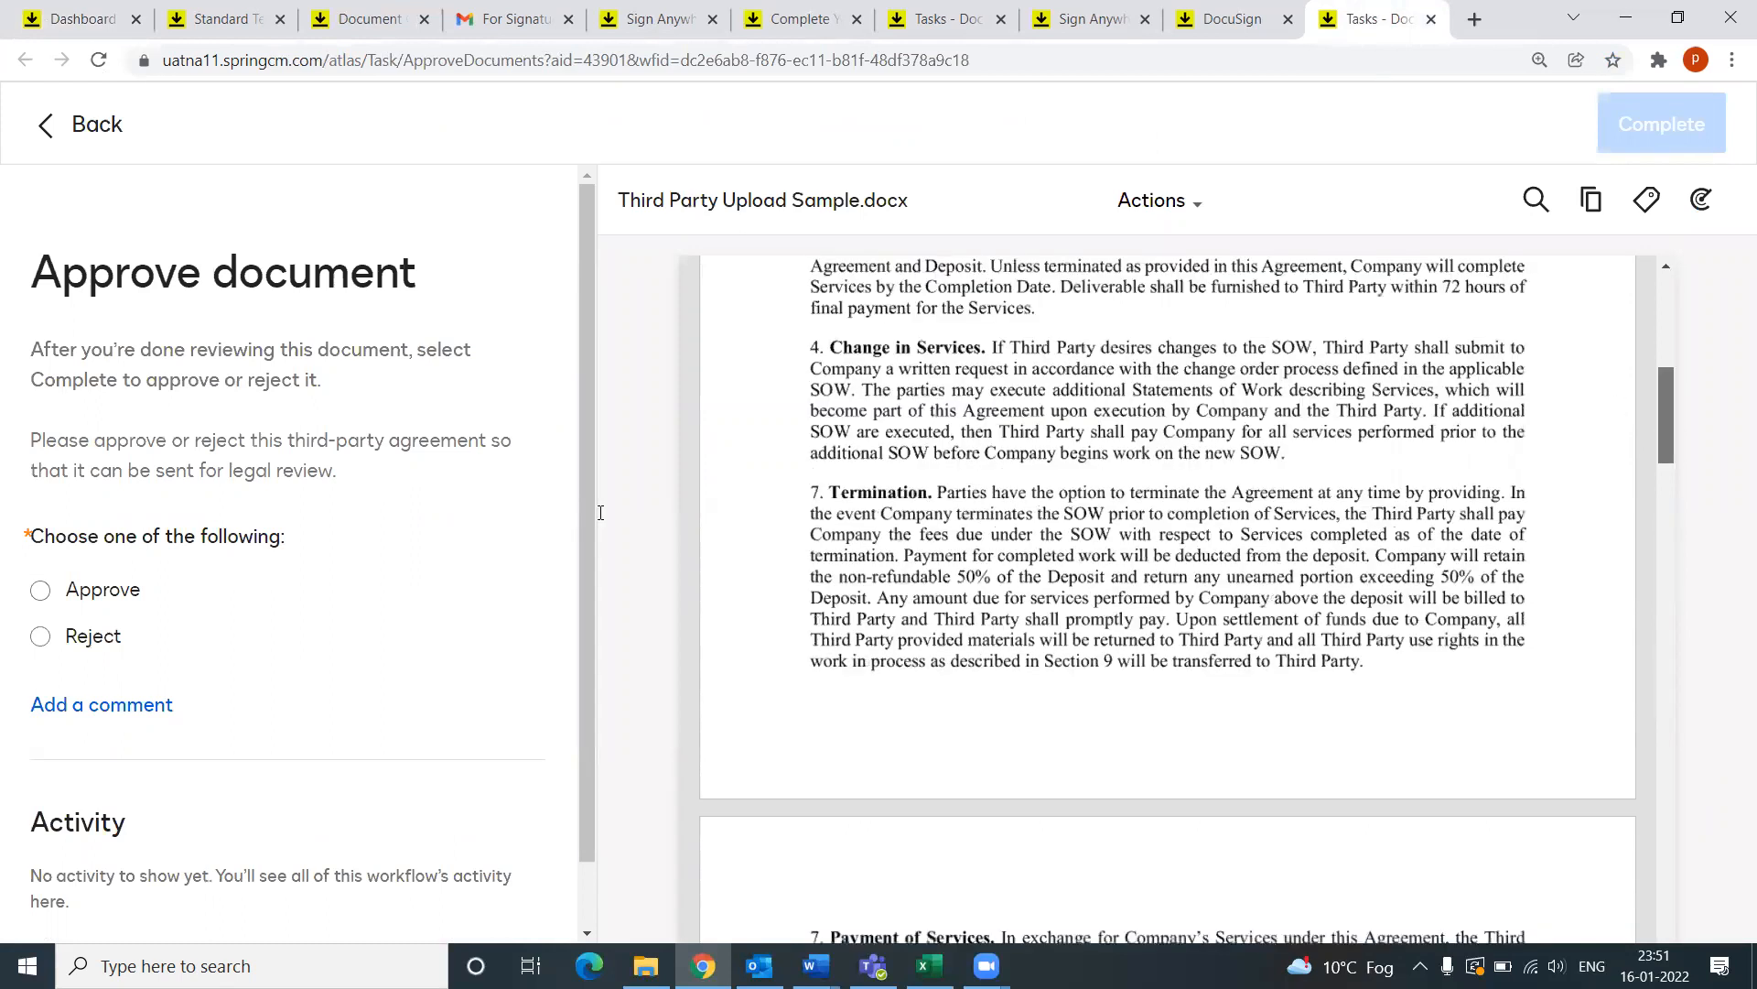
scroll(799, 615, "up", 2)
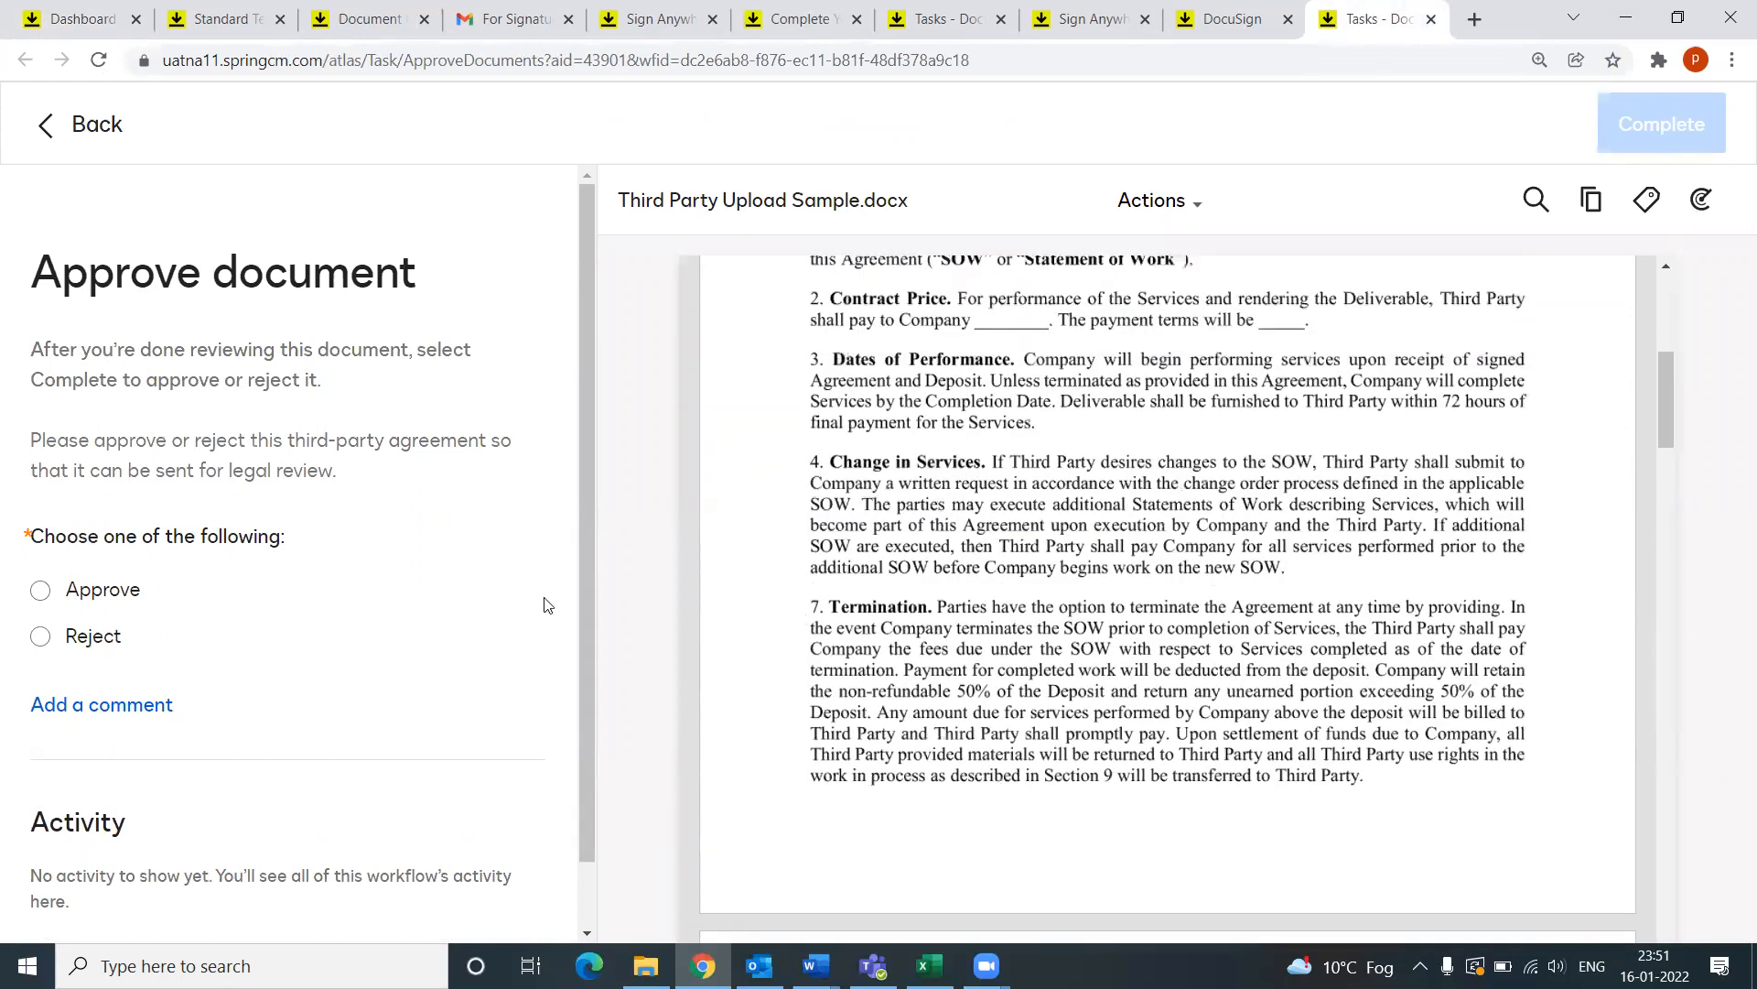
Step: Reject the agreement, complete the task, and reload My Tasks to see the new task
left_click(41, 638)
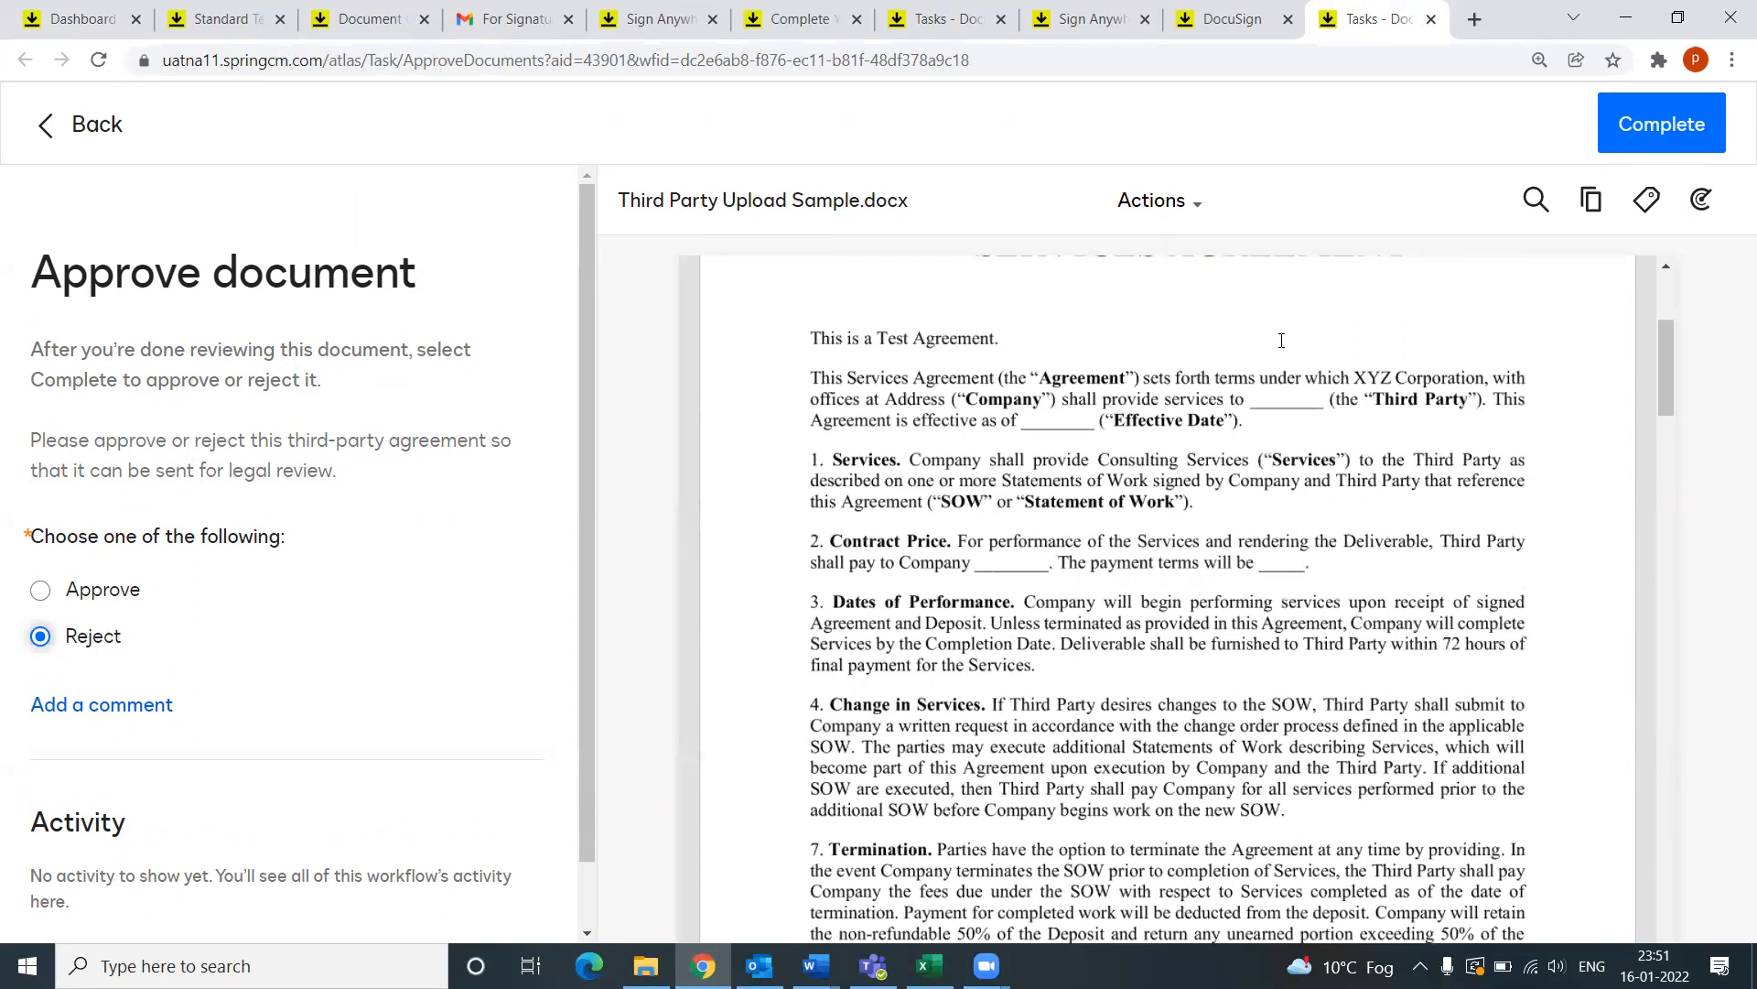
left_click(1671, 127)
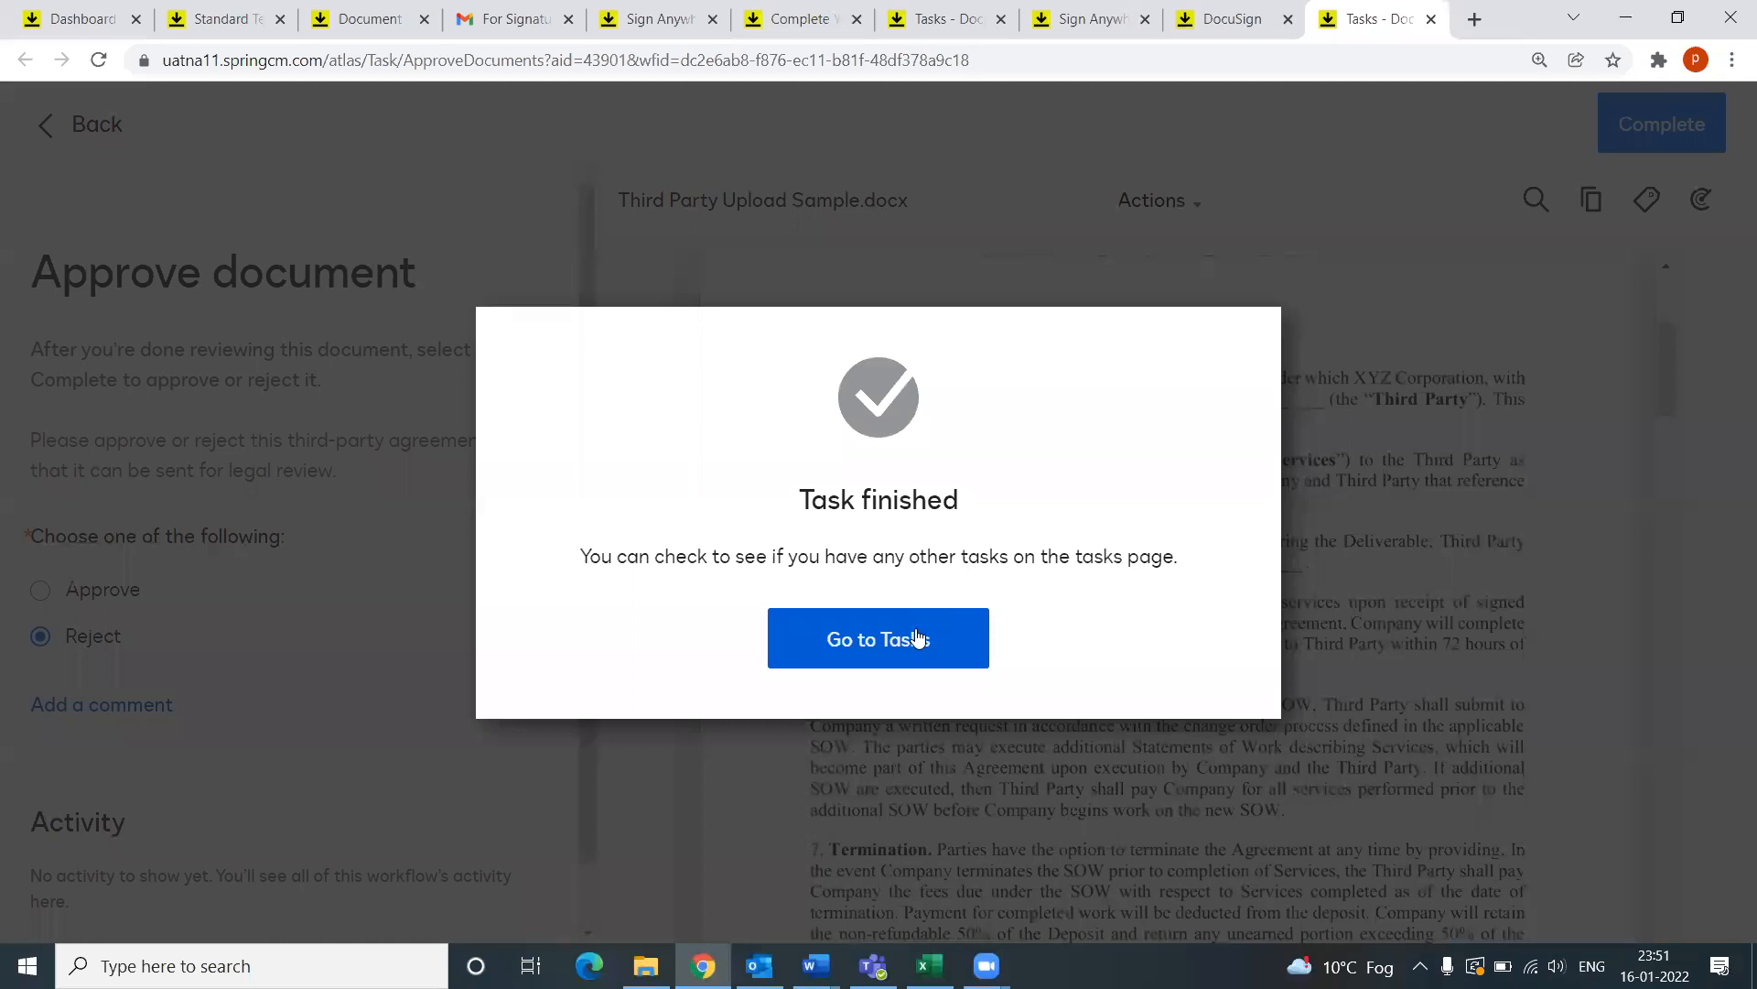
left_click(918, 638)
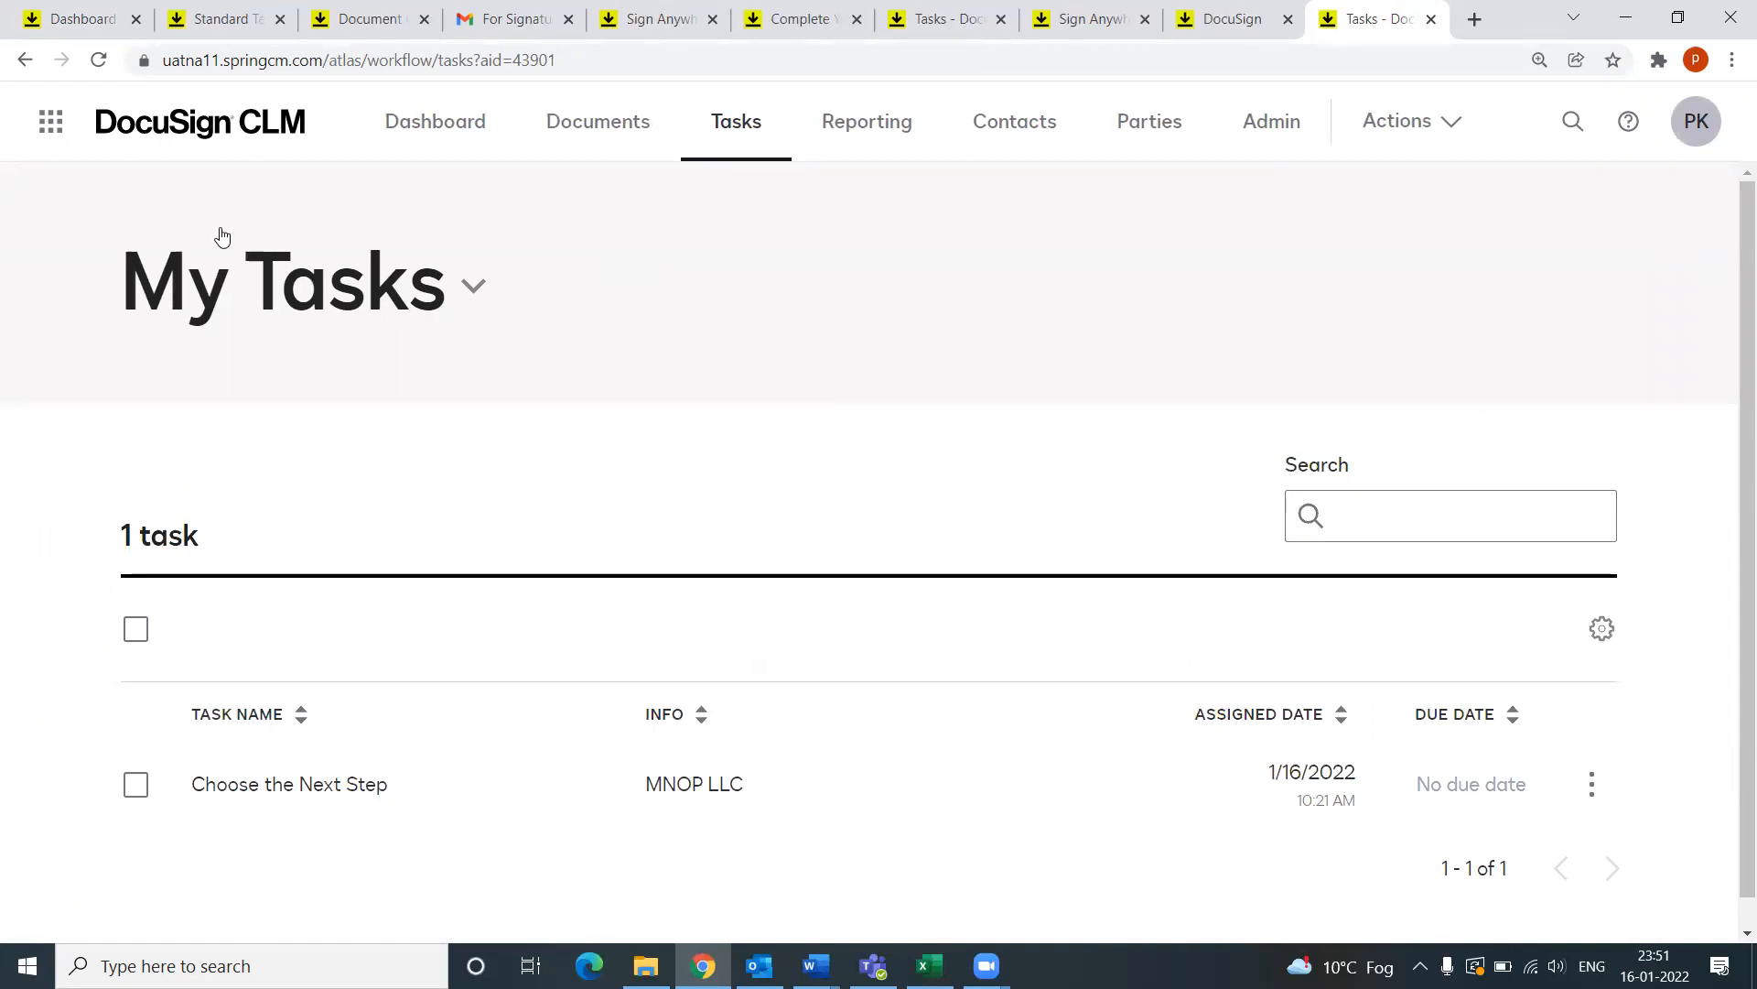
left_click(98, 60)
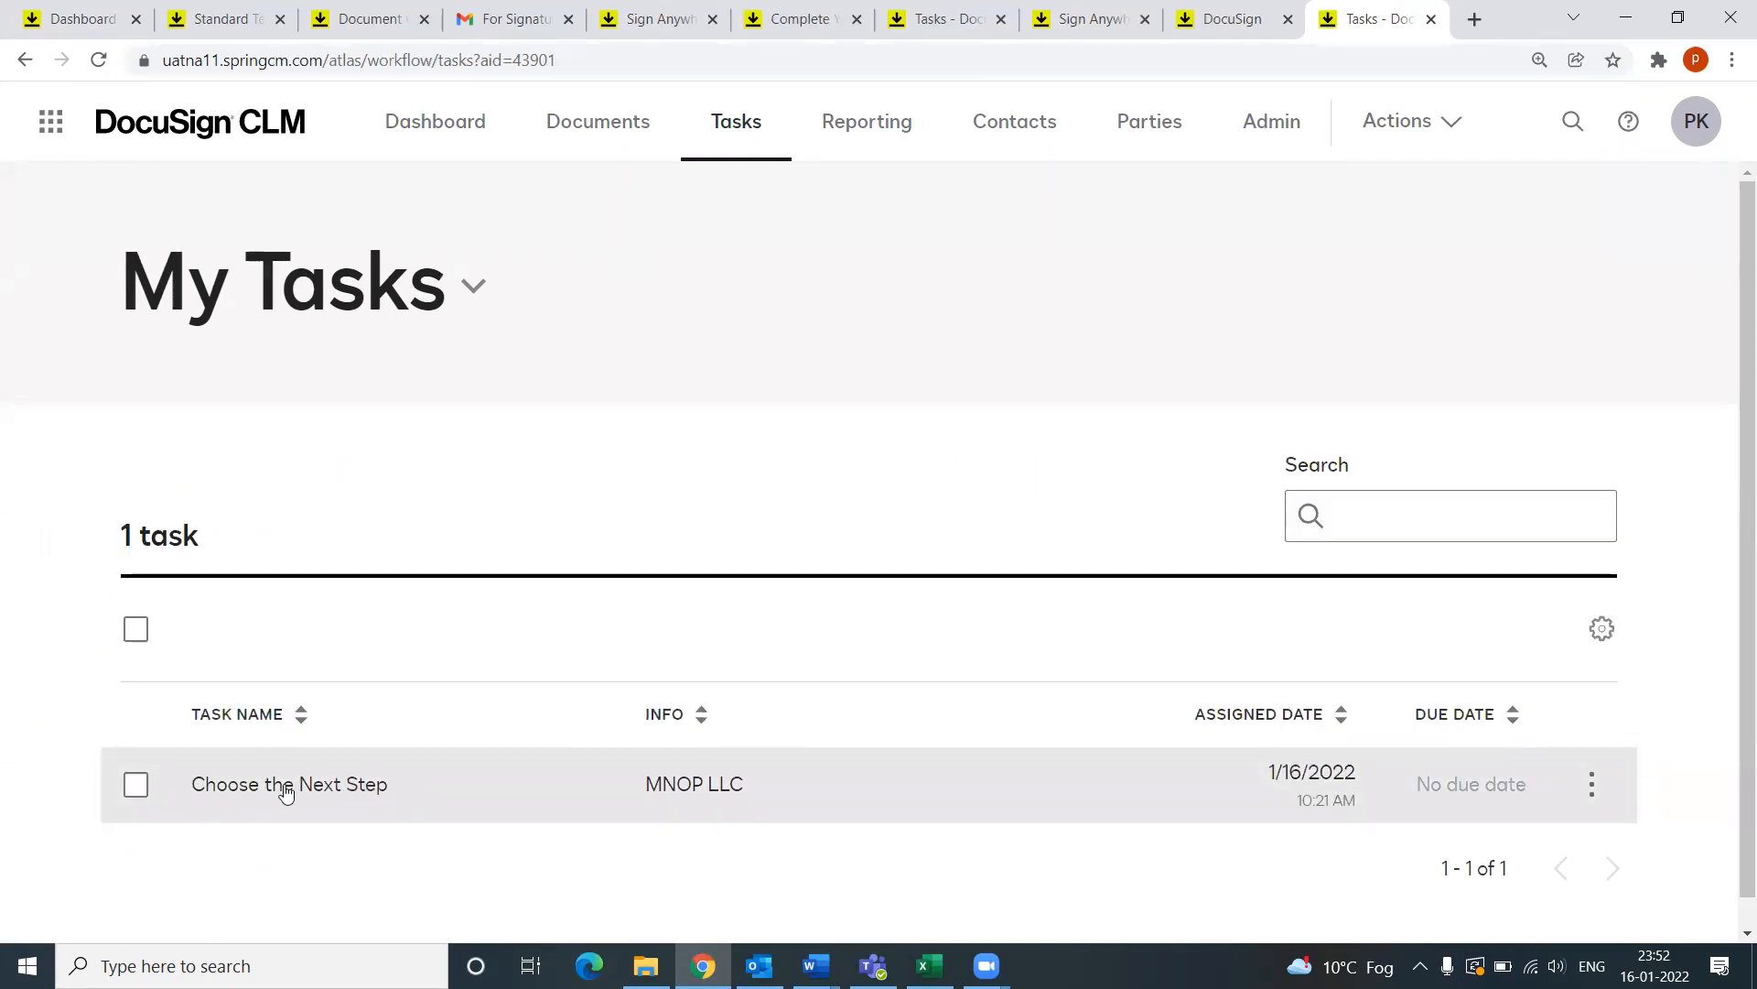
Step: Open the MNOP LLC Choose the Next Step task and note the Sales Manager Approval rejection in its activity
left_click(313, 784)
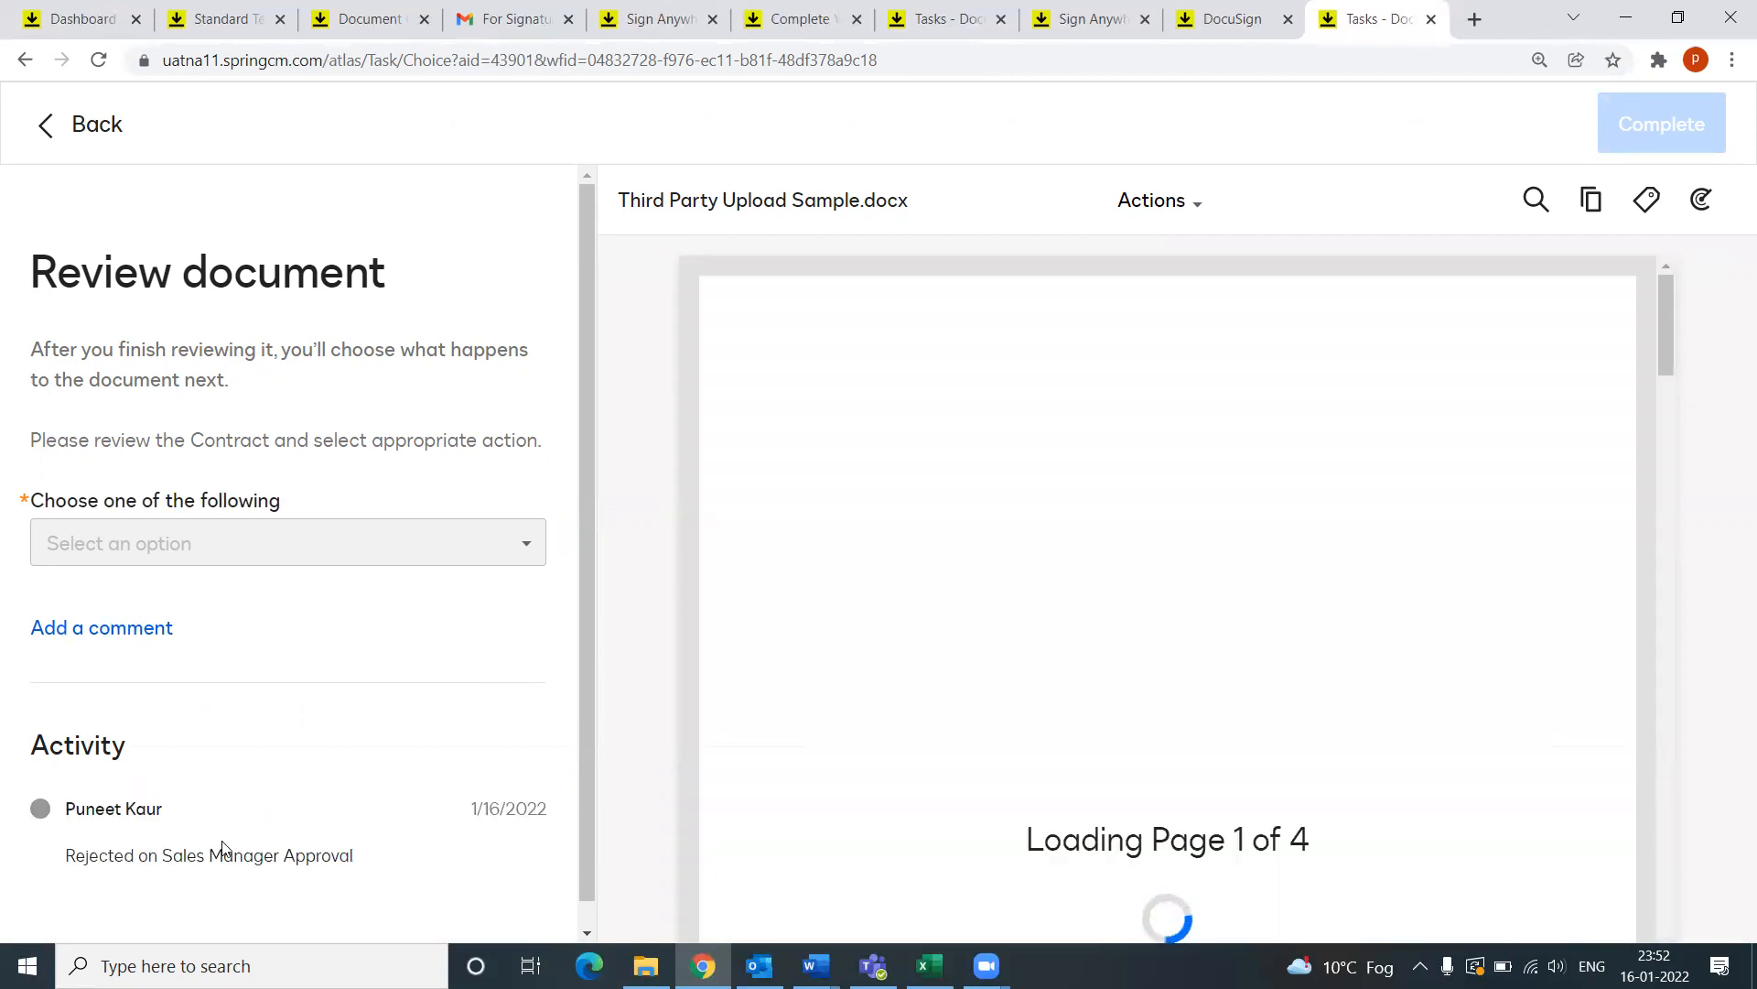
left_click_drag(62, 862, 363, 870)
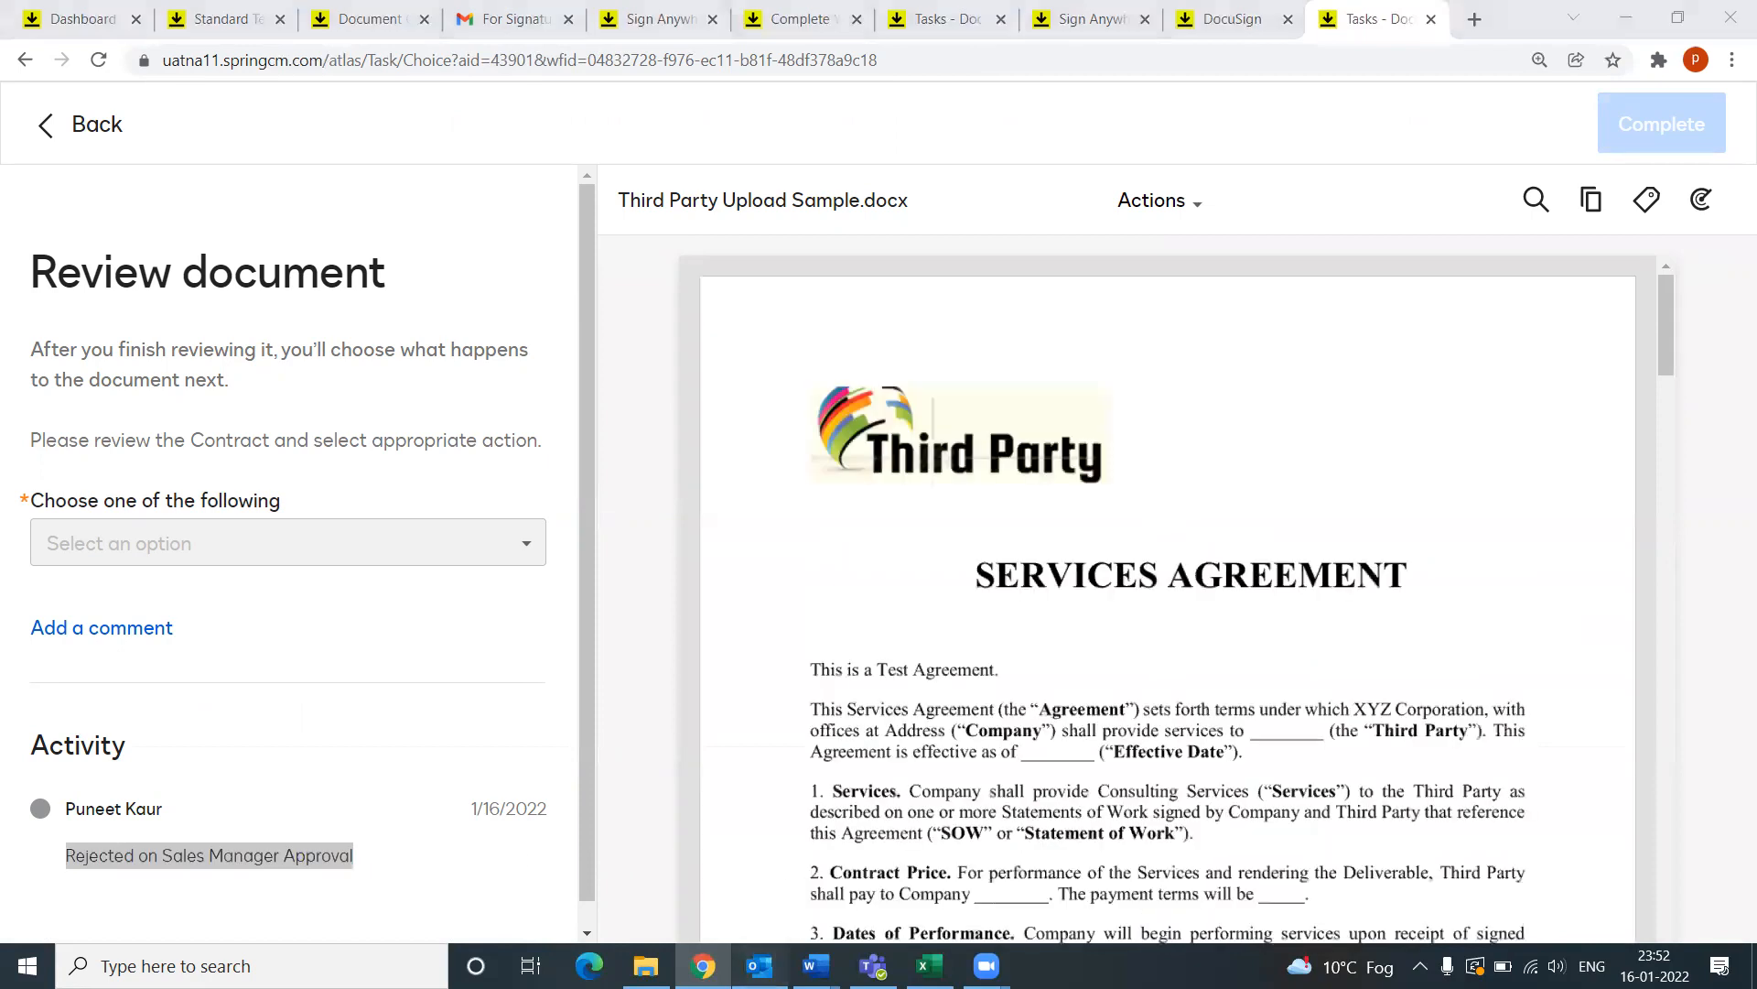
left_click(776, 961)
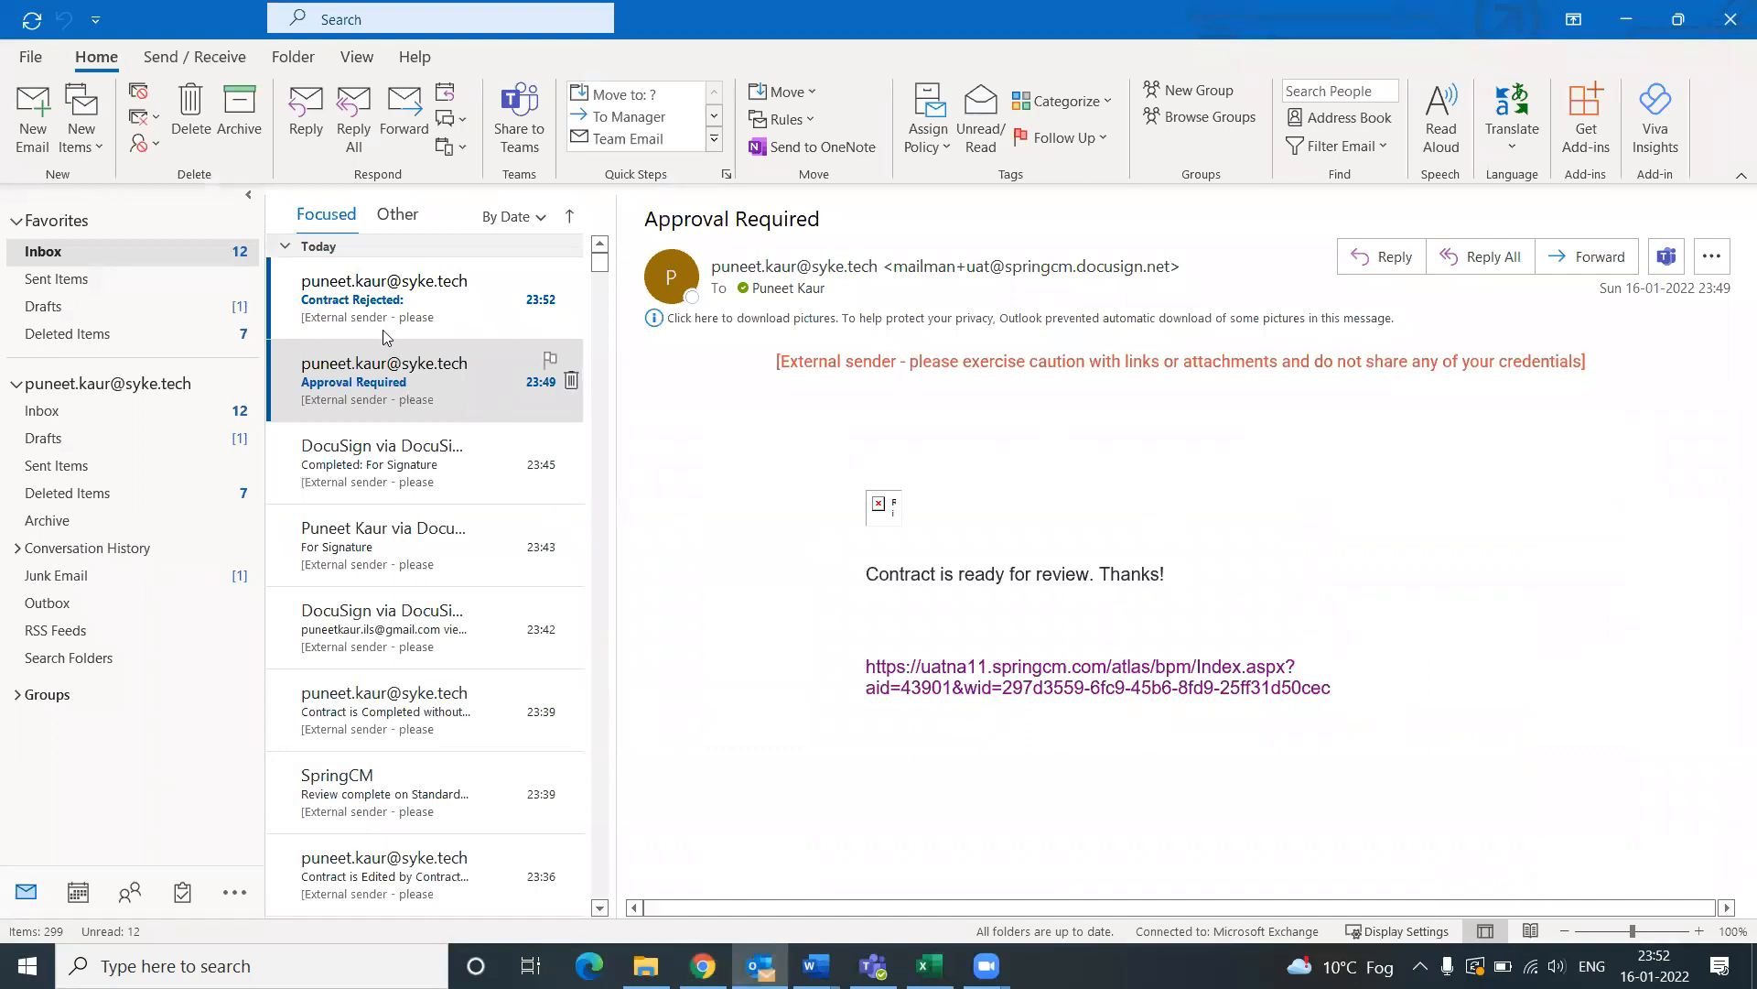
Step: Read the Contract Rejected email's message, then go back to the review task in Chrome
left_click(357, 320)
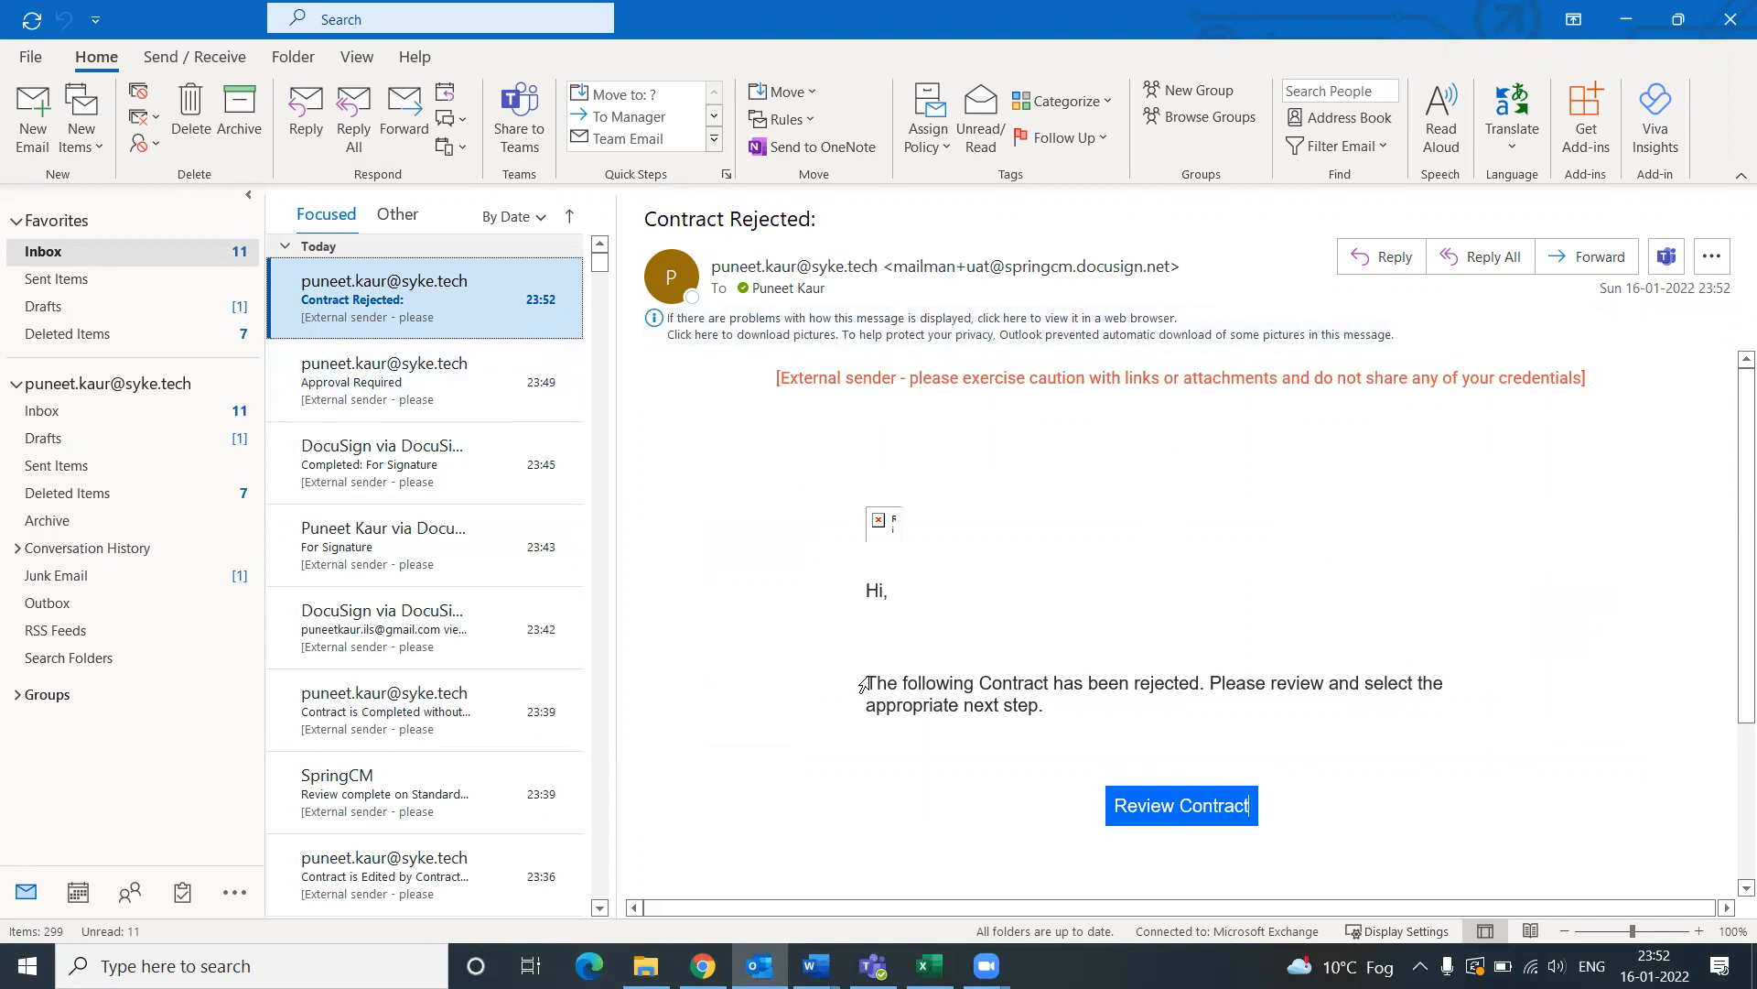
left_click_drag(875, 675, 1212, 682)
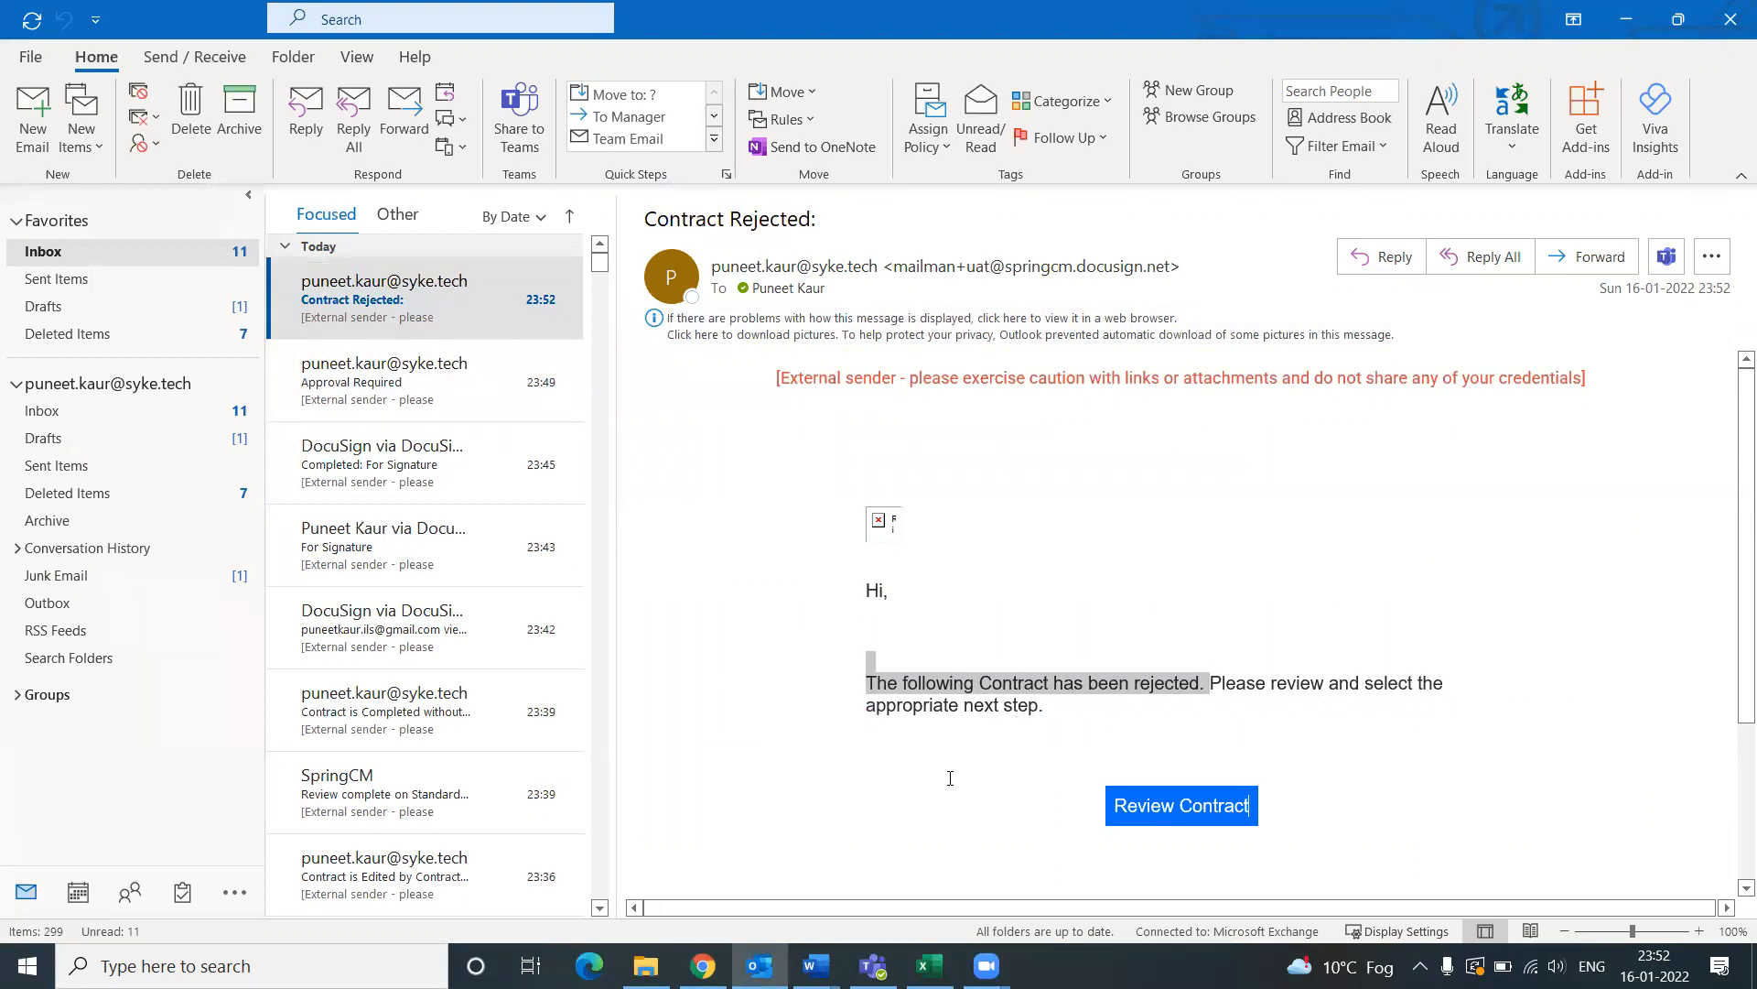
left_click(702, 965)
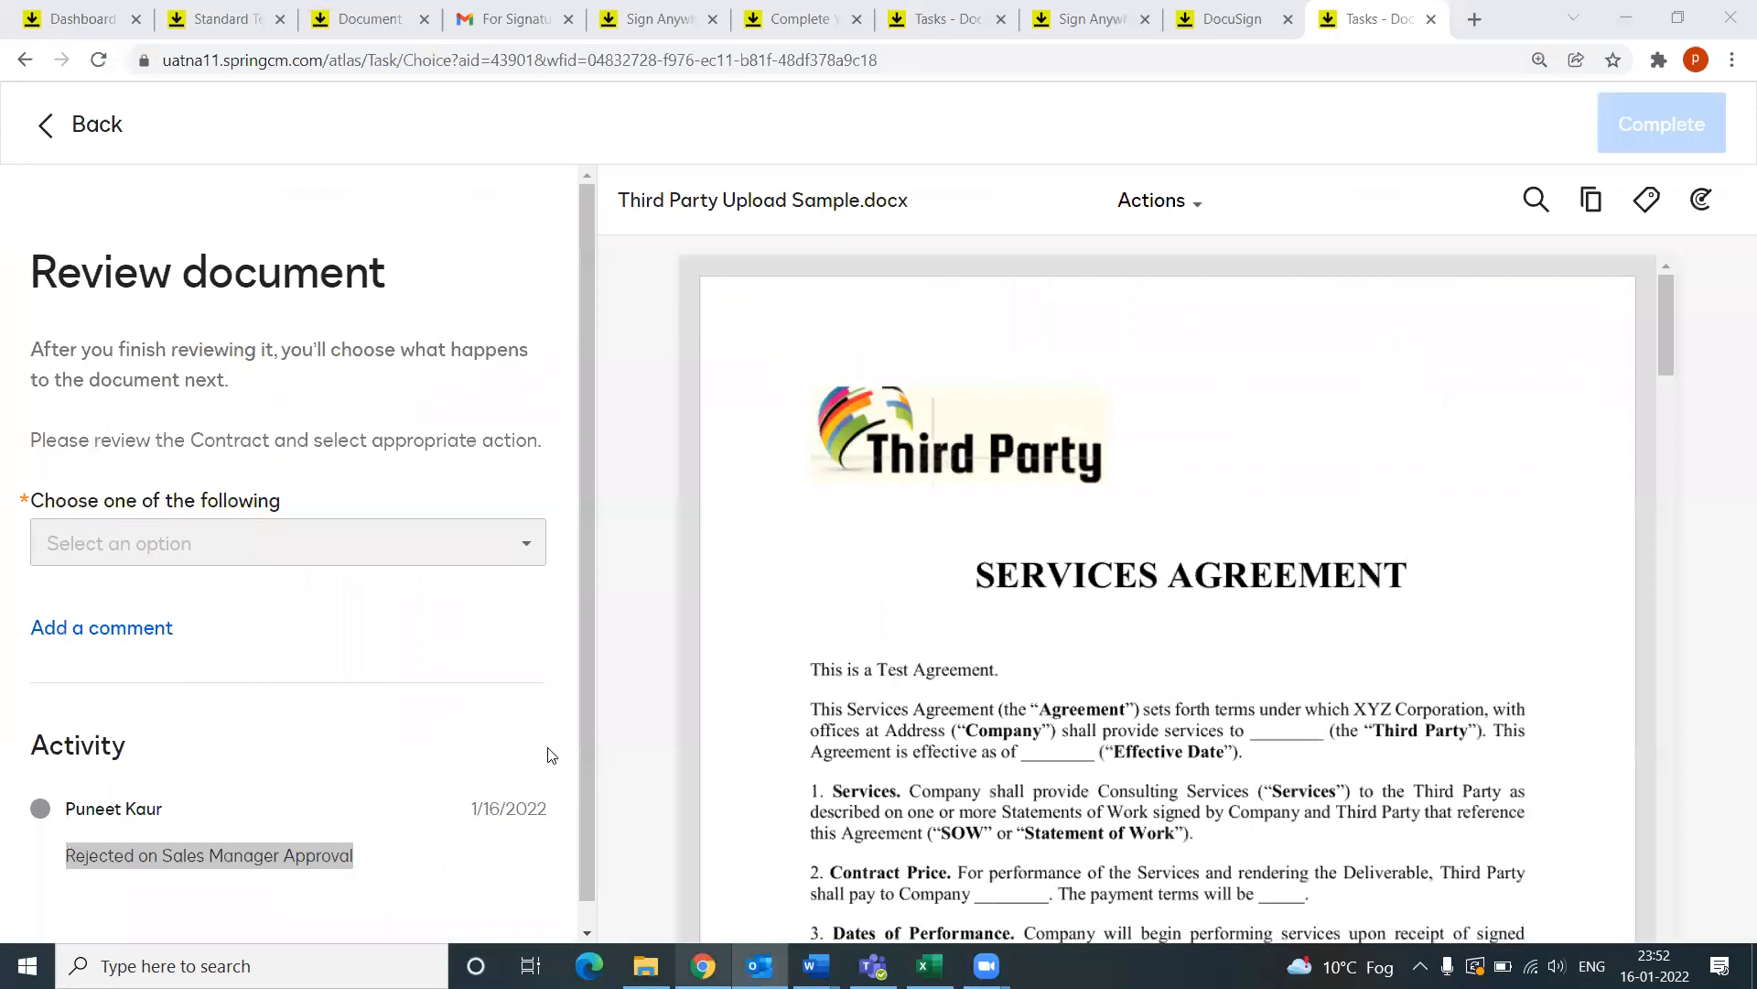
Step: Choose Cancel and End Request, complete the review task, and confirm My Tasks shows 0 tasks
left_click(281, 546)
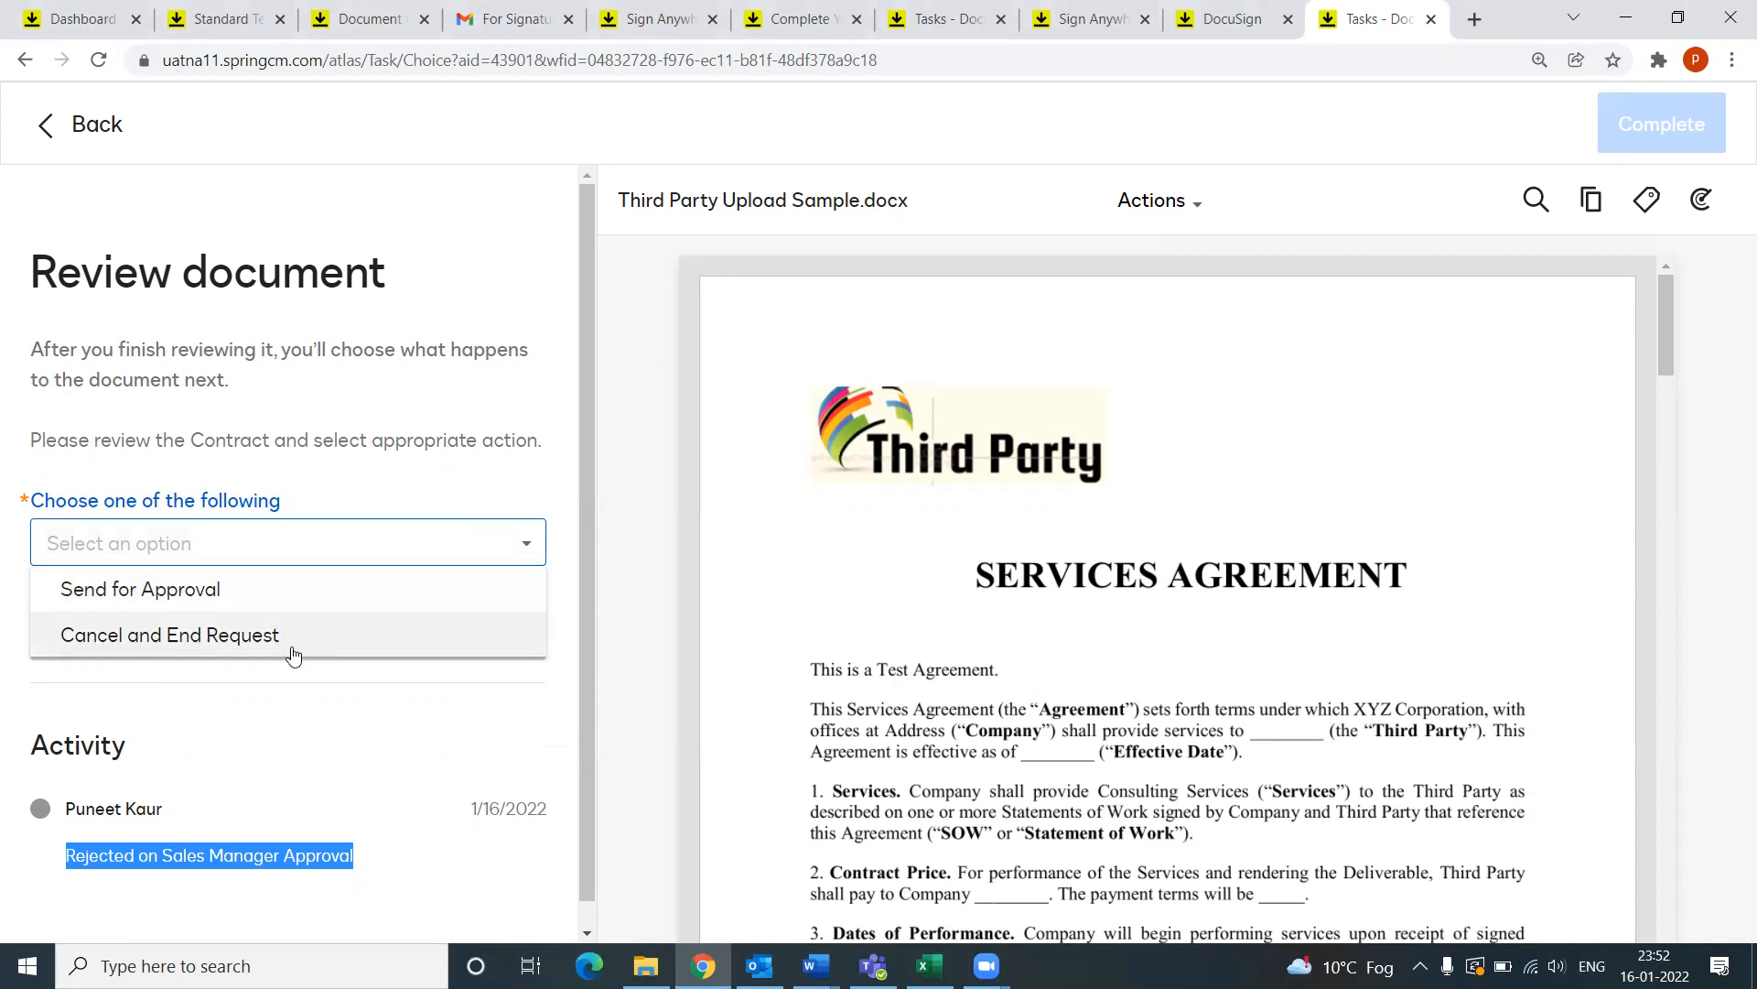
left_click(218, 646)
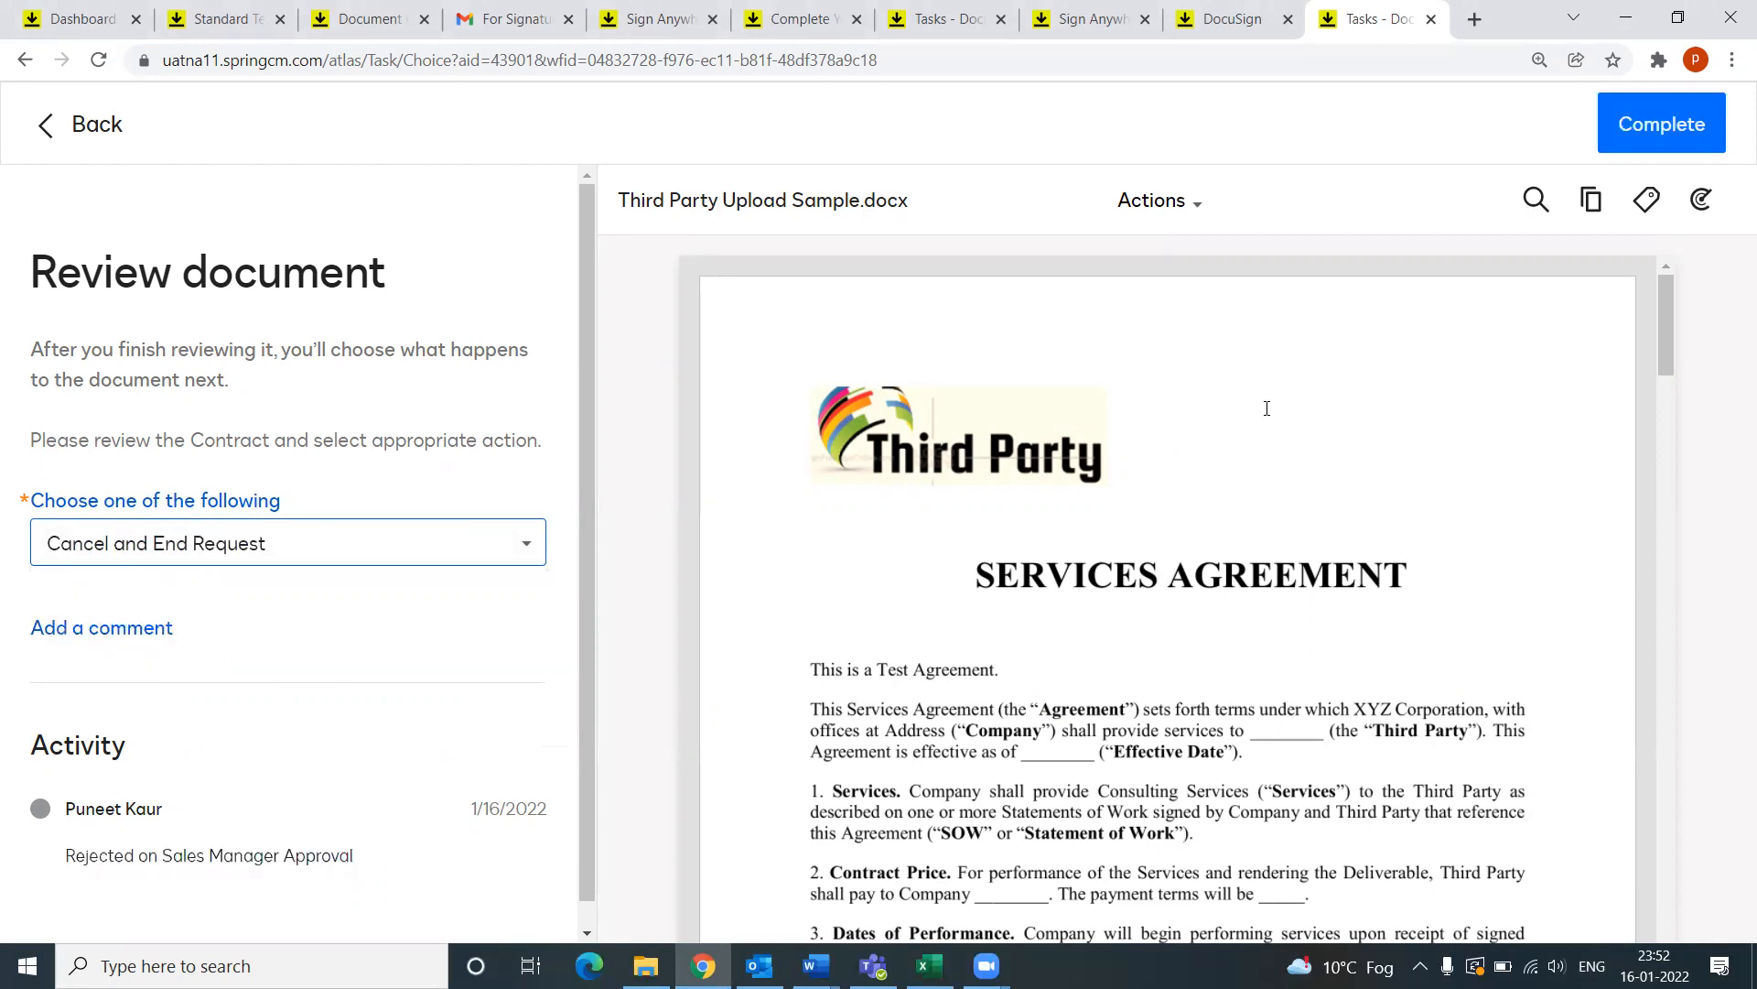
left_click(1669, 139)
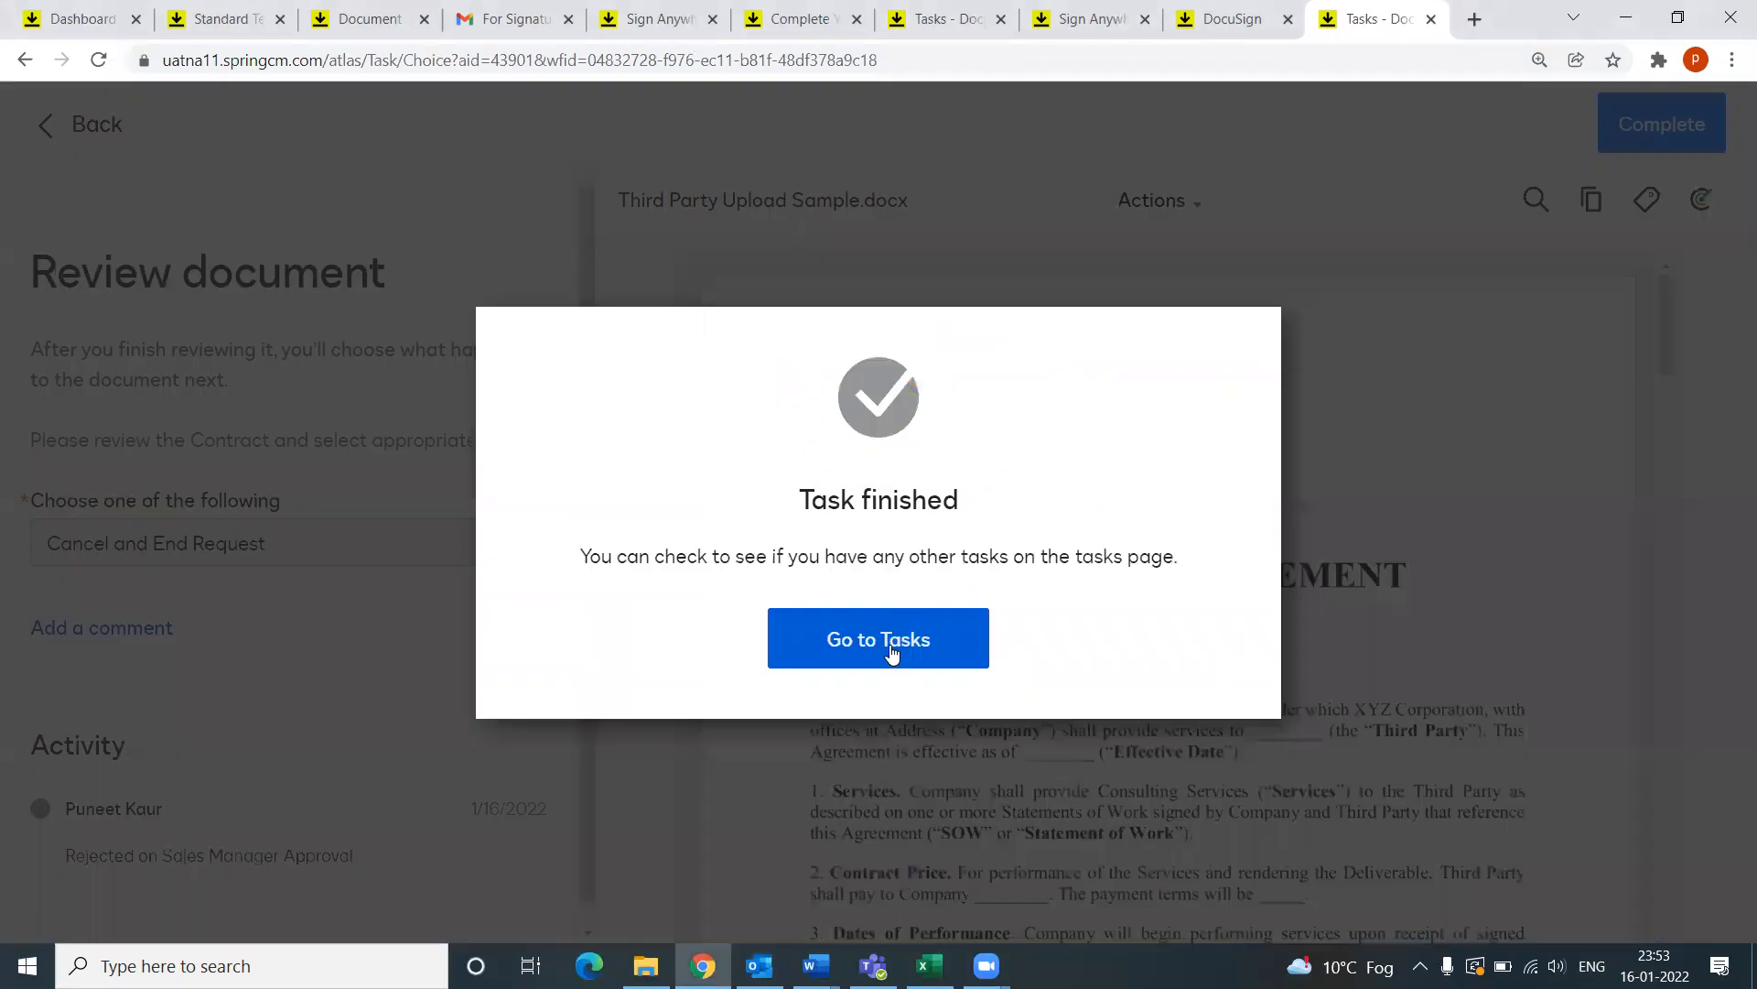
left_click(891, 654)
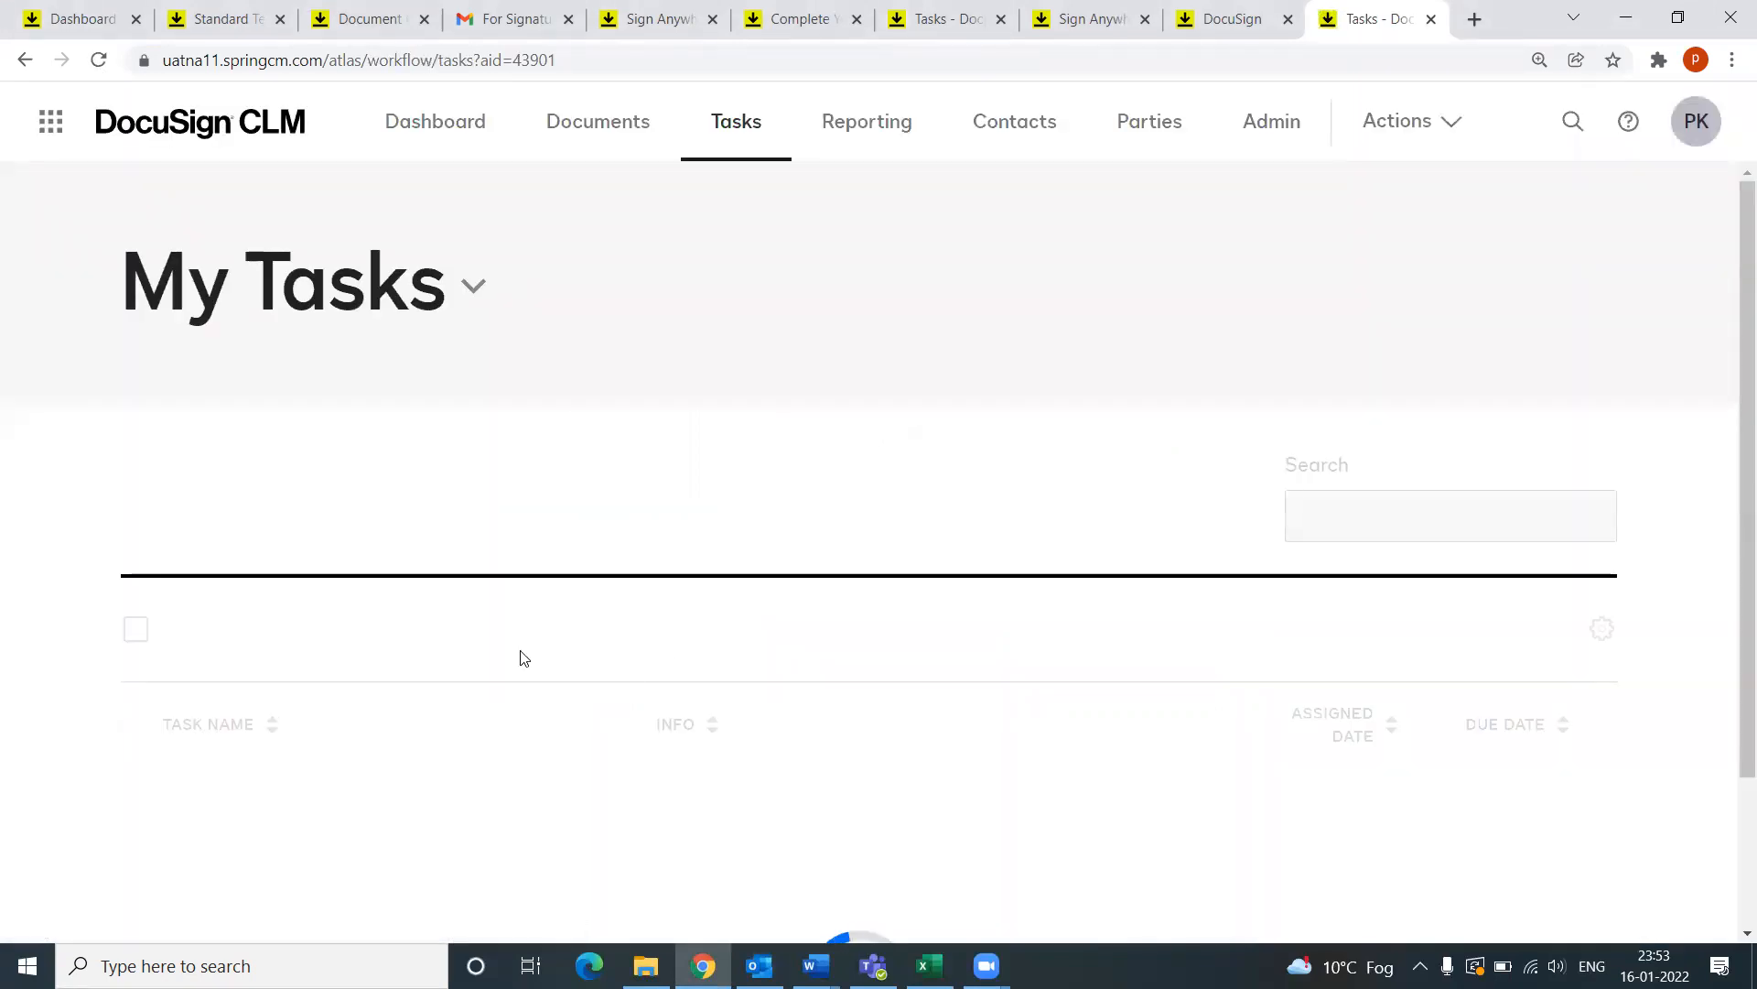
scroll(549, 678, "down", 2)
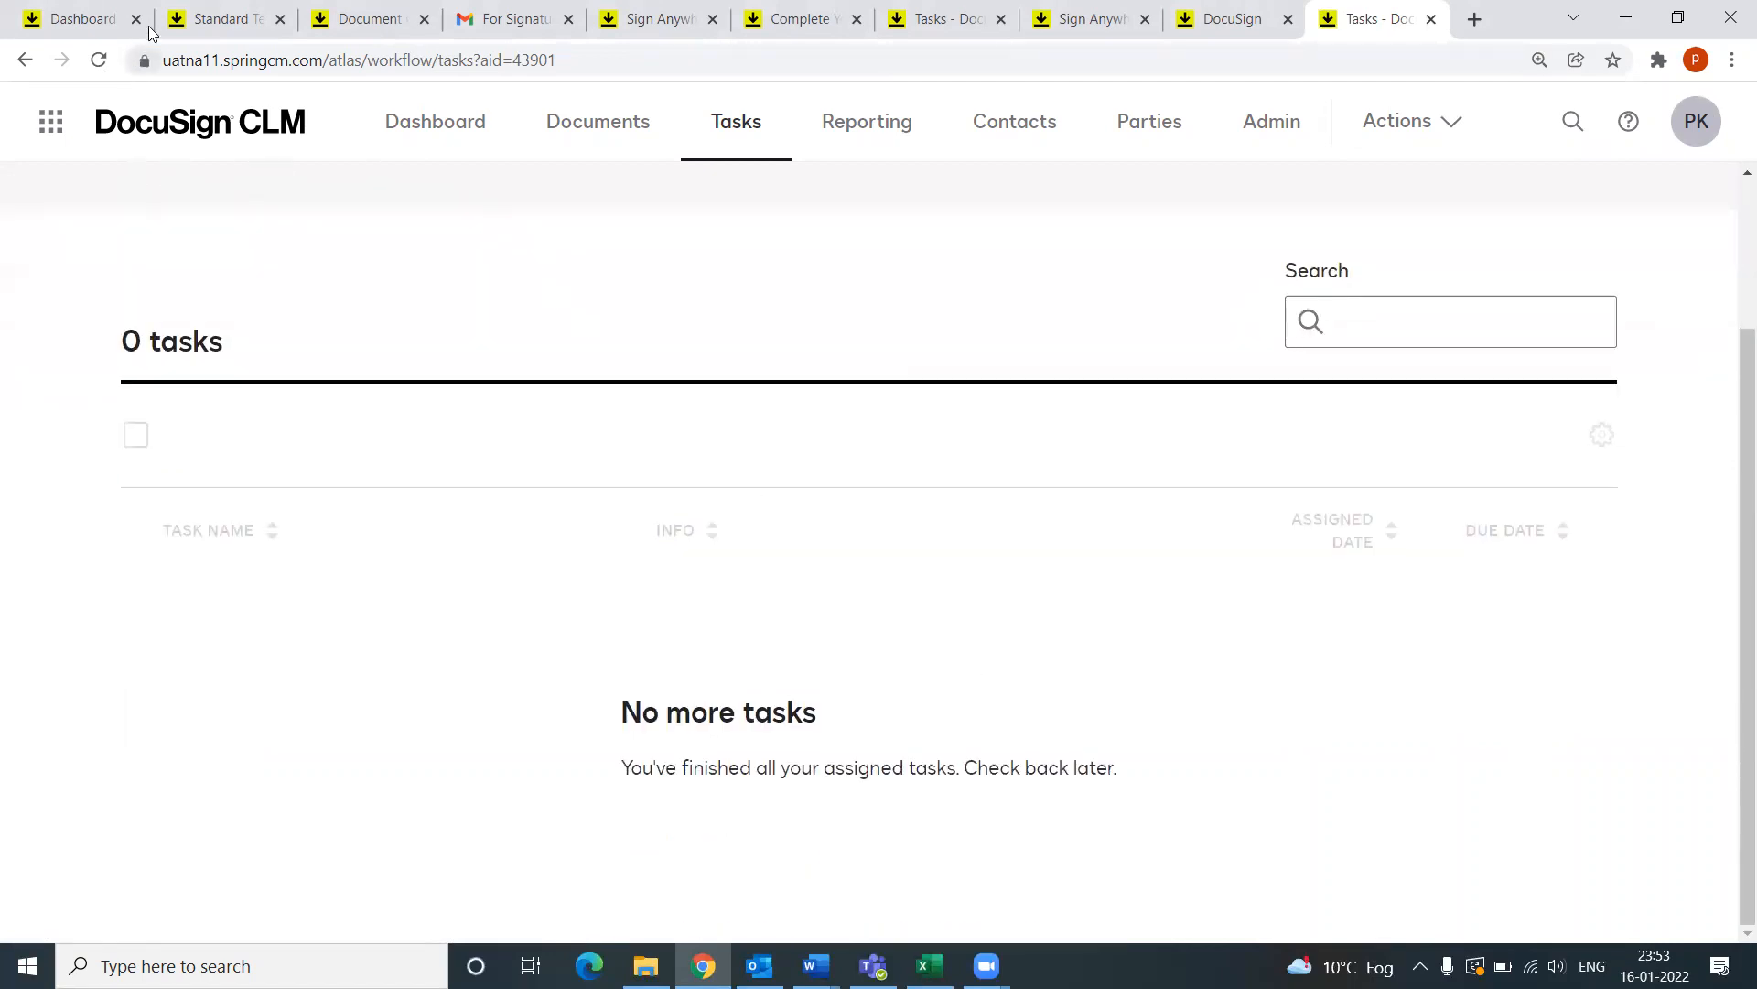
Step: Open Admin > Workflows to see the MNOP LLC CLM Workflow - PK run marked Completed
left_click(218, 23)
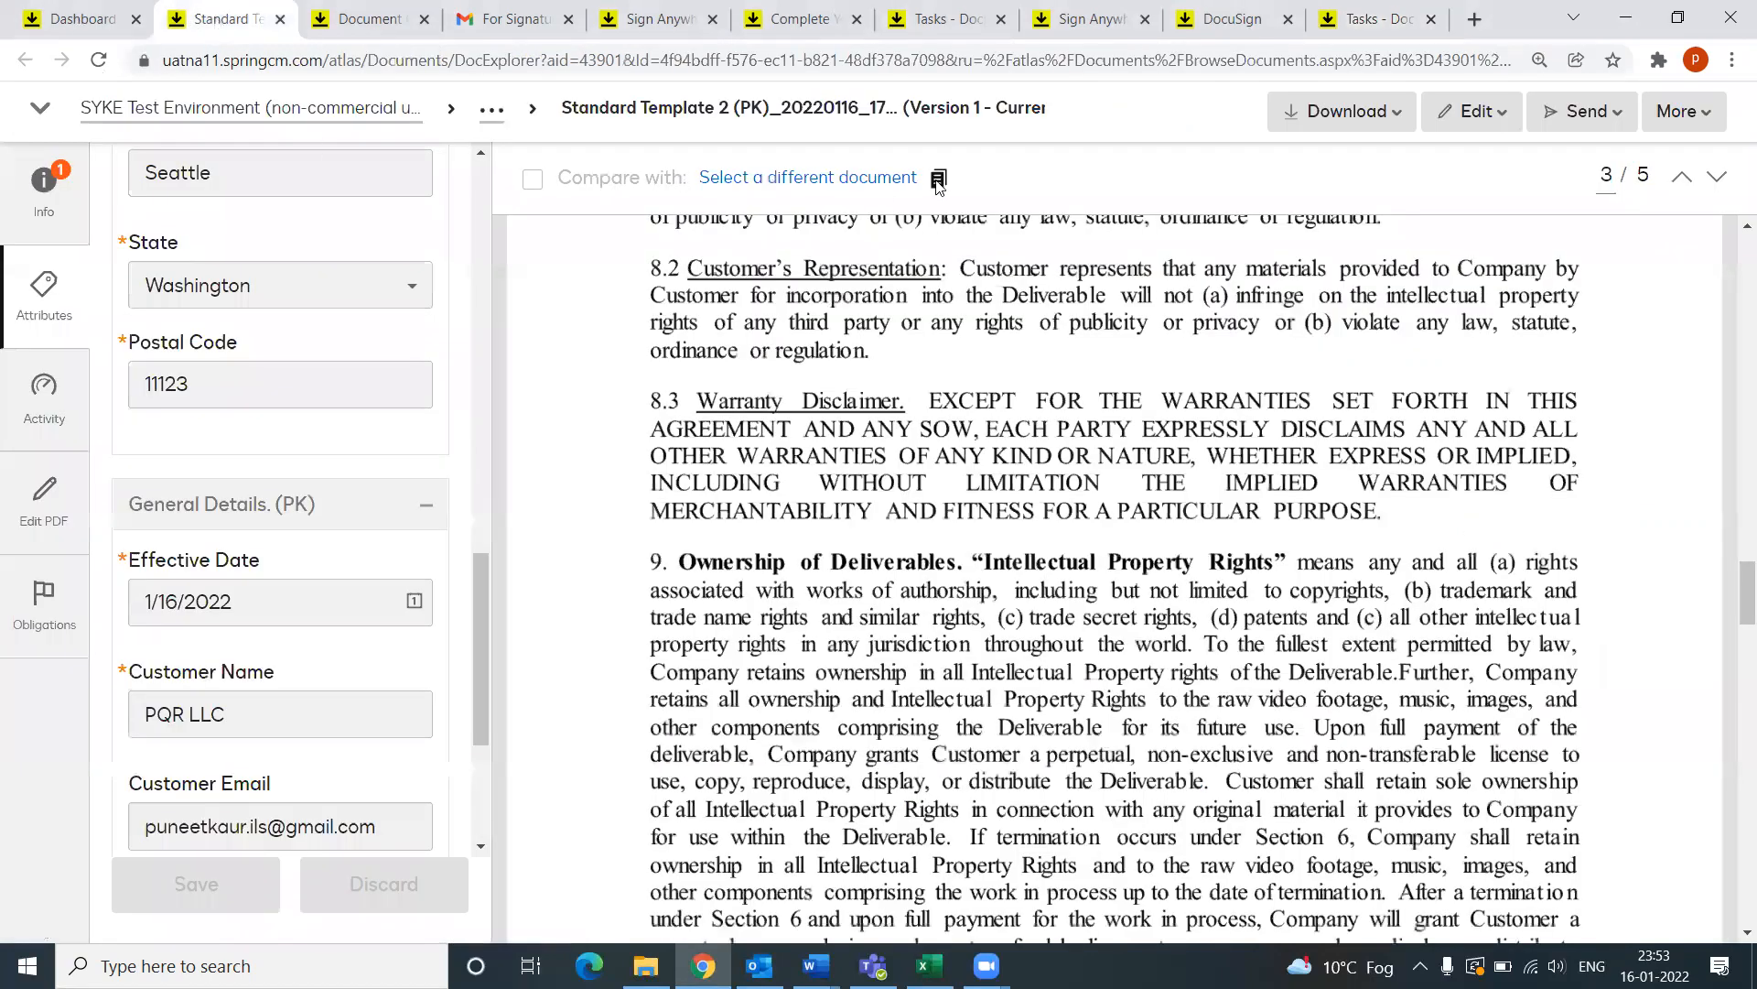
key("ctrl+shift+Tab")
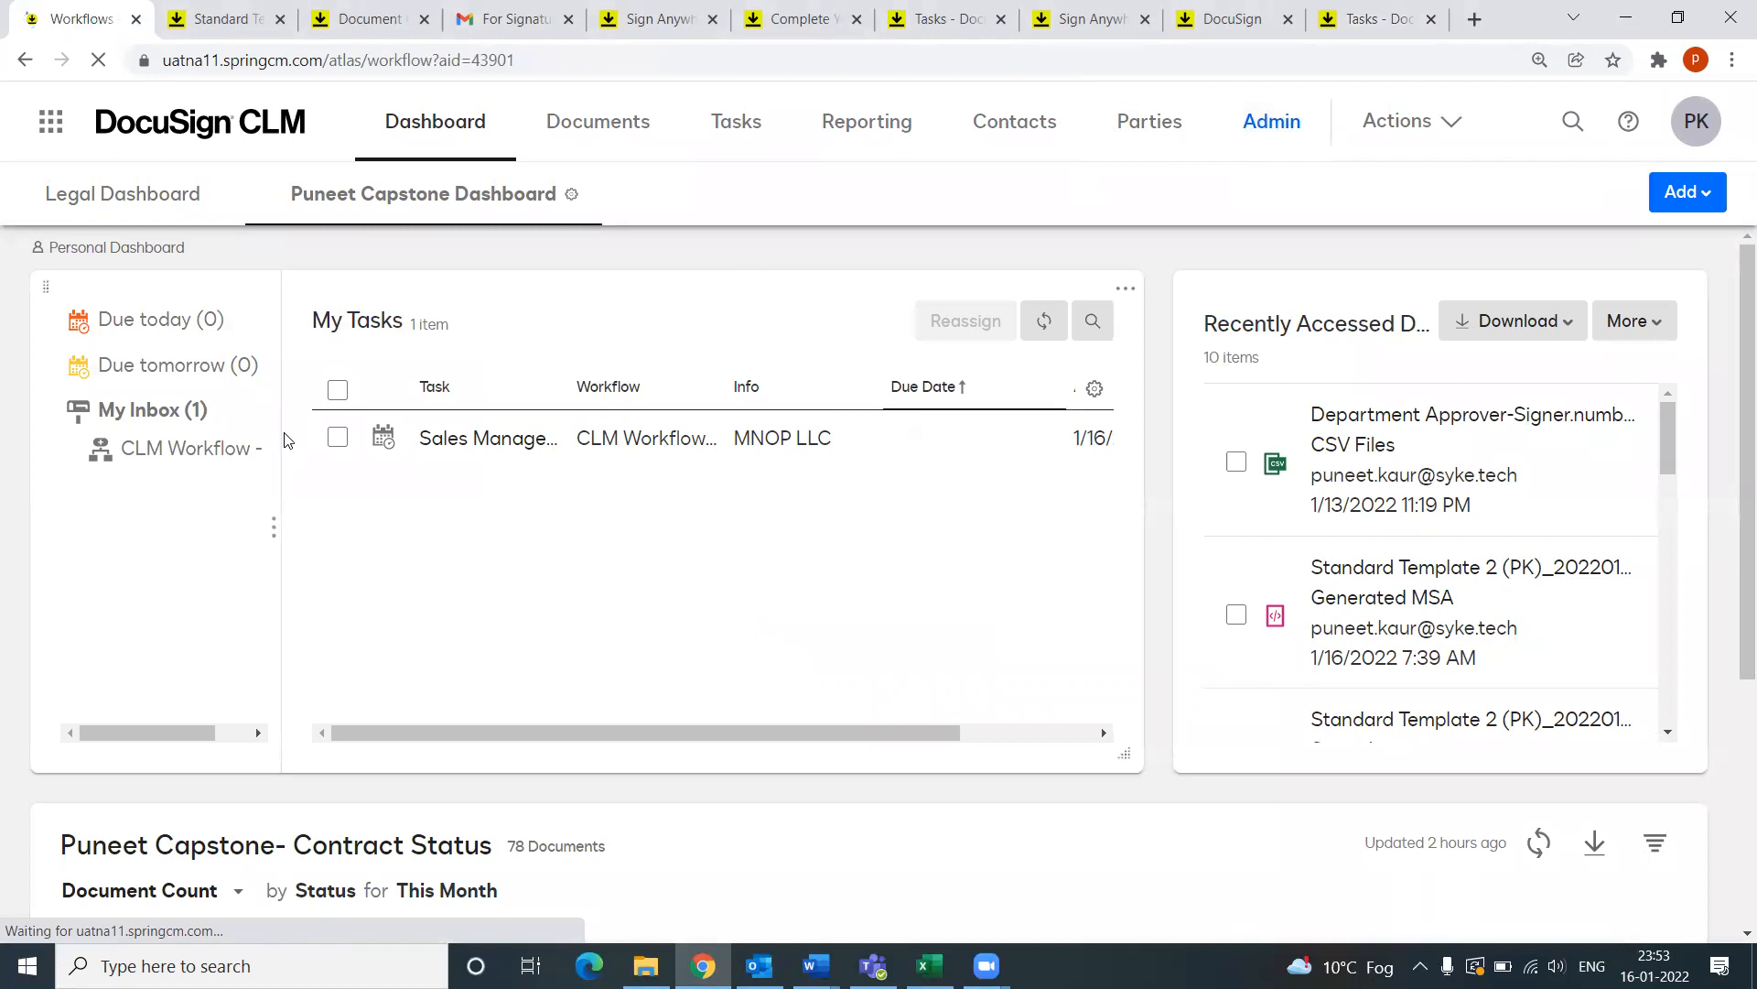
left_click(145, 473)
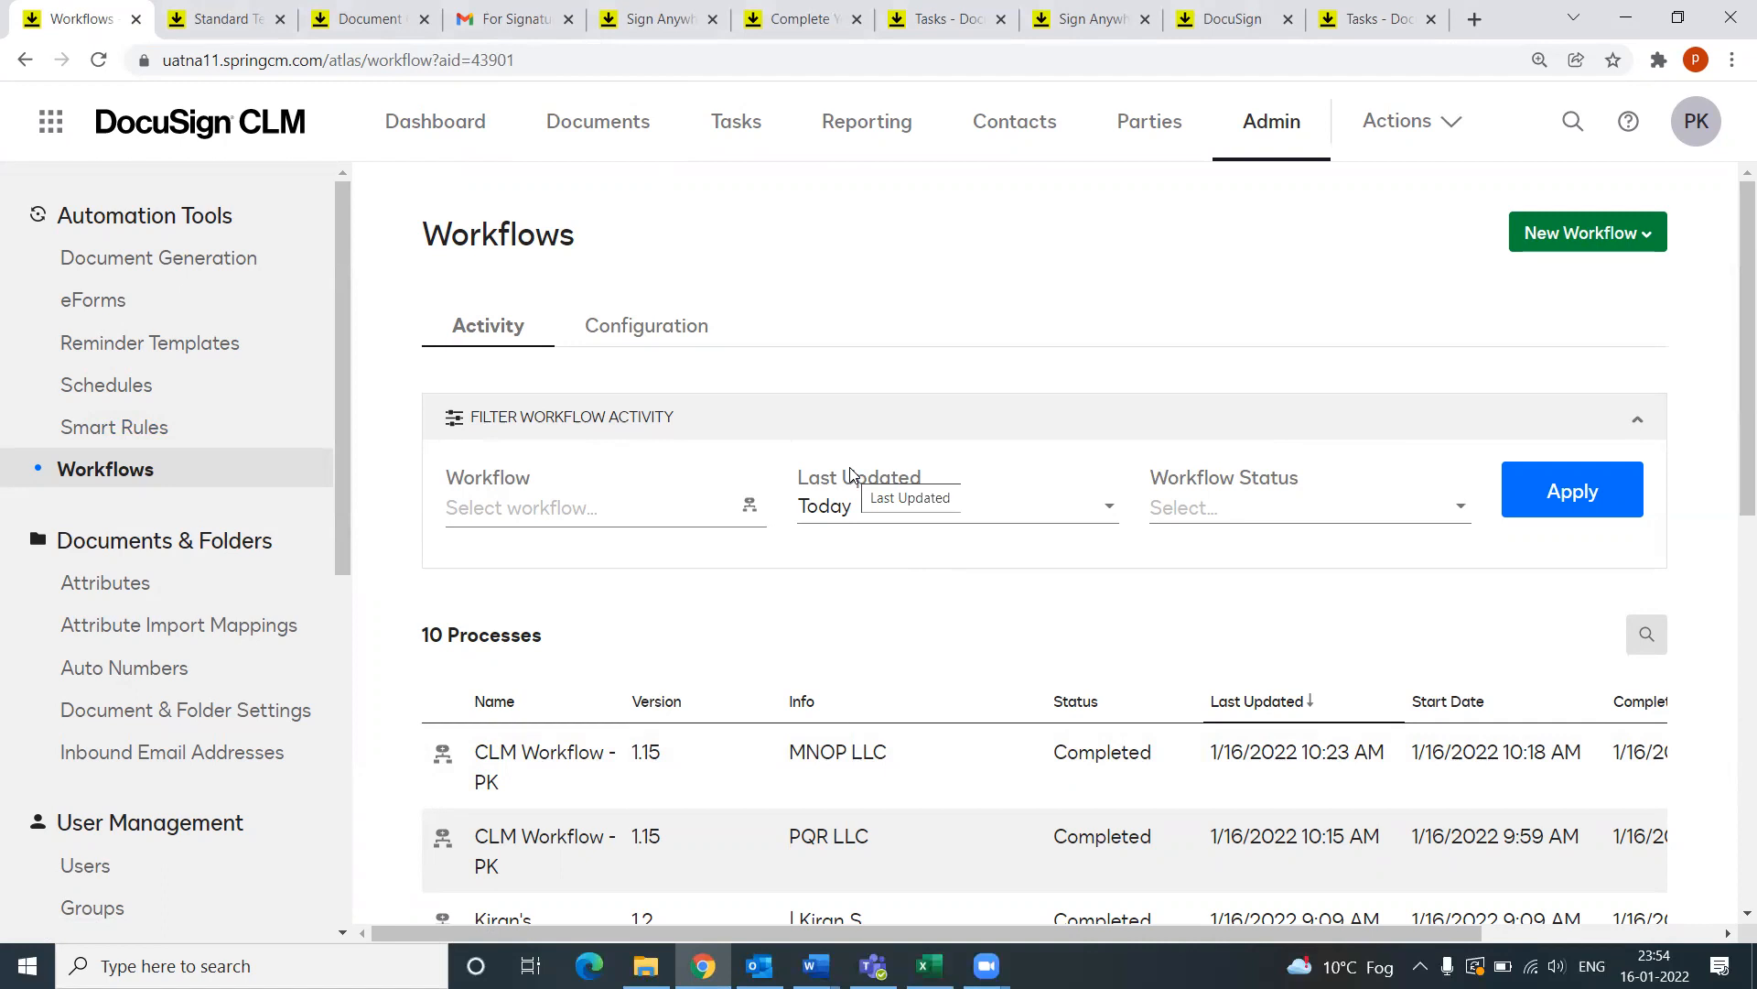
left_click(816, 965)
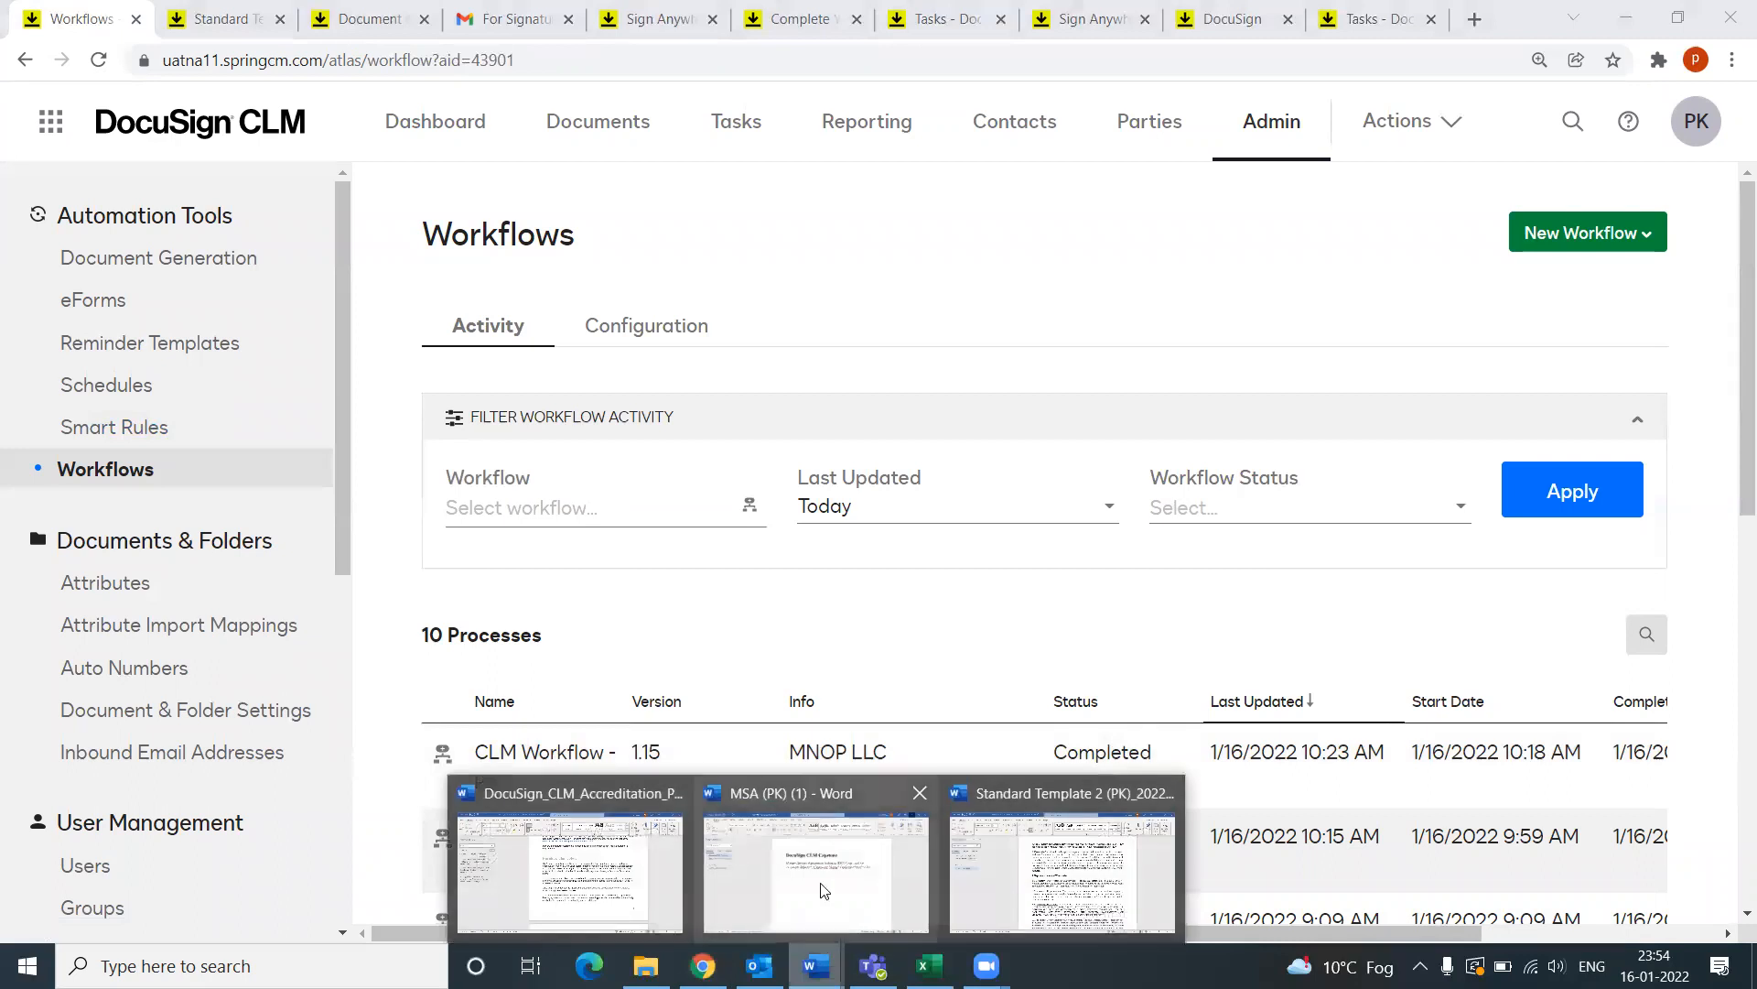
Step: Glance at the accreditation program document, then return to the CLM Workflows activity list
left_click(610, 905)
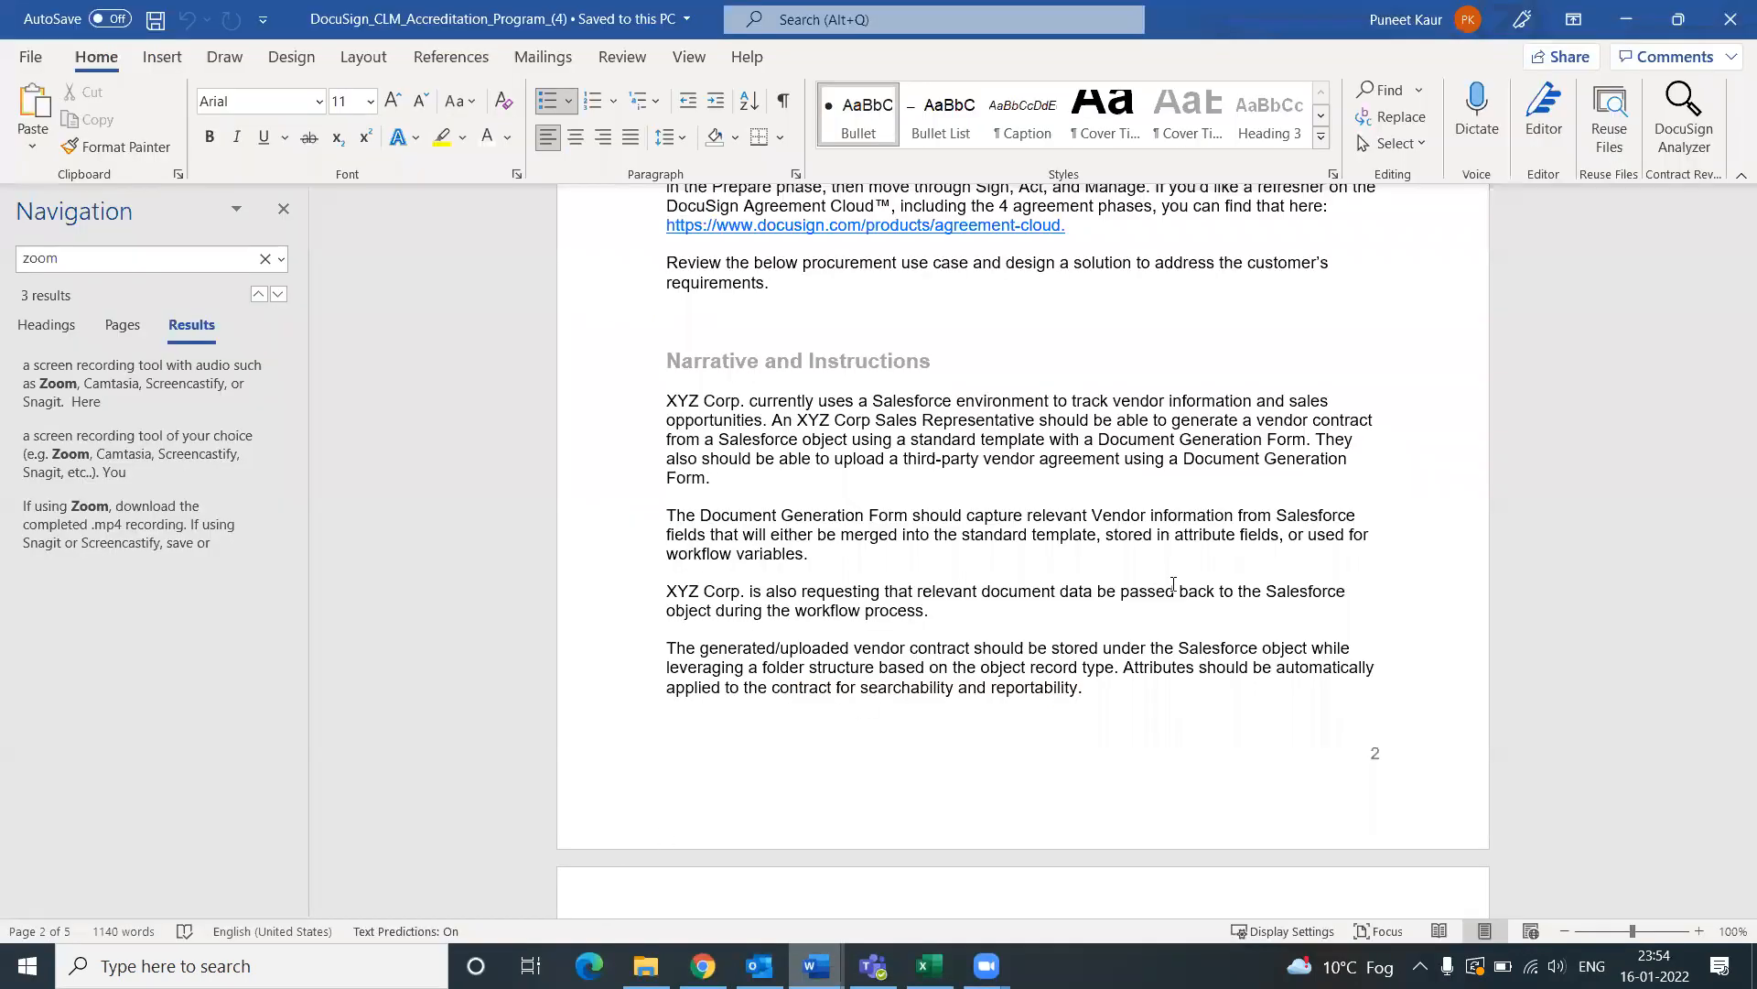
scroll(1337, 616, "down", 3)
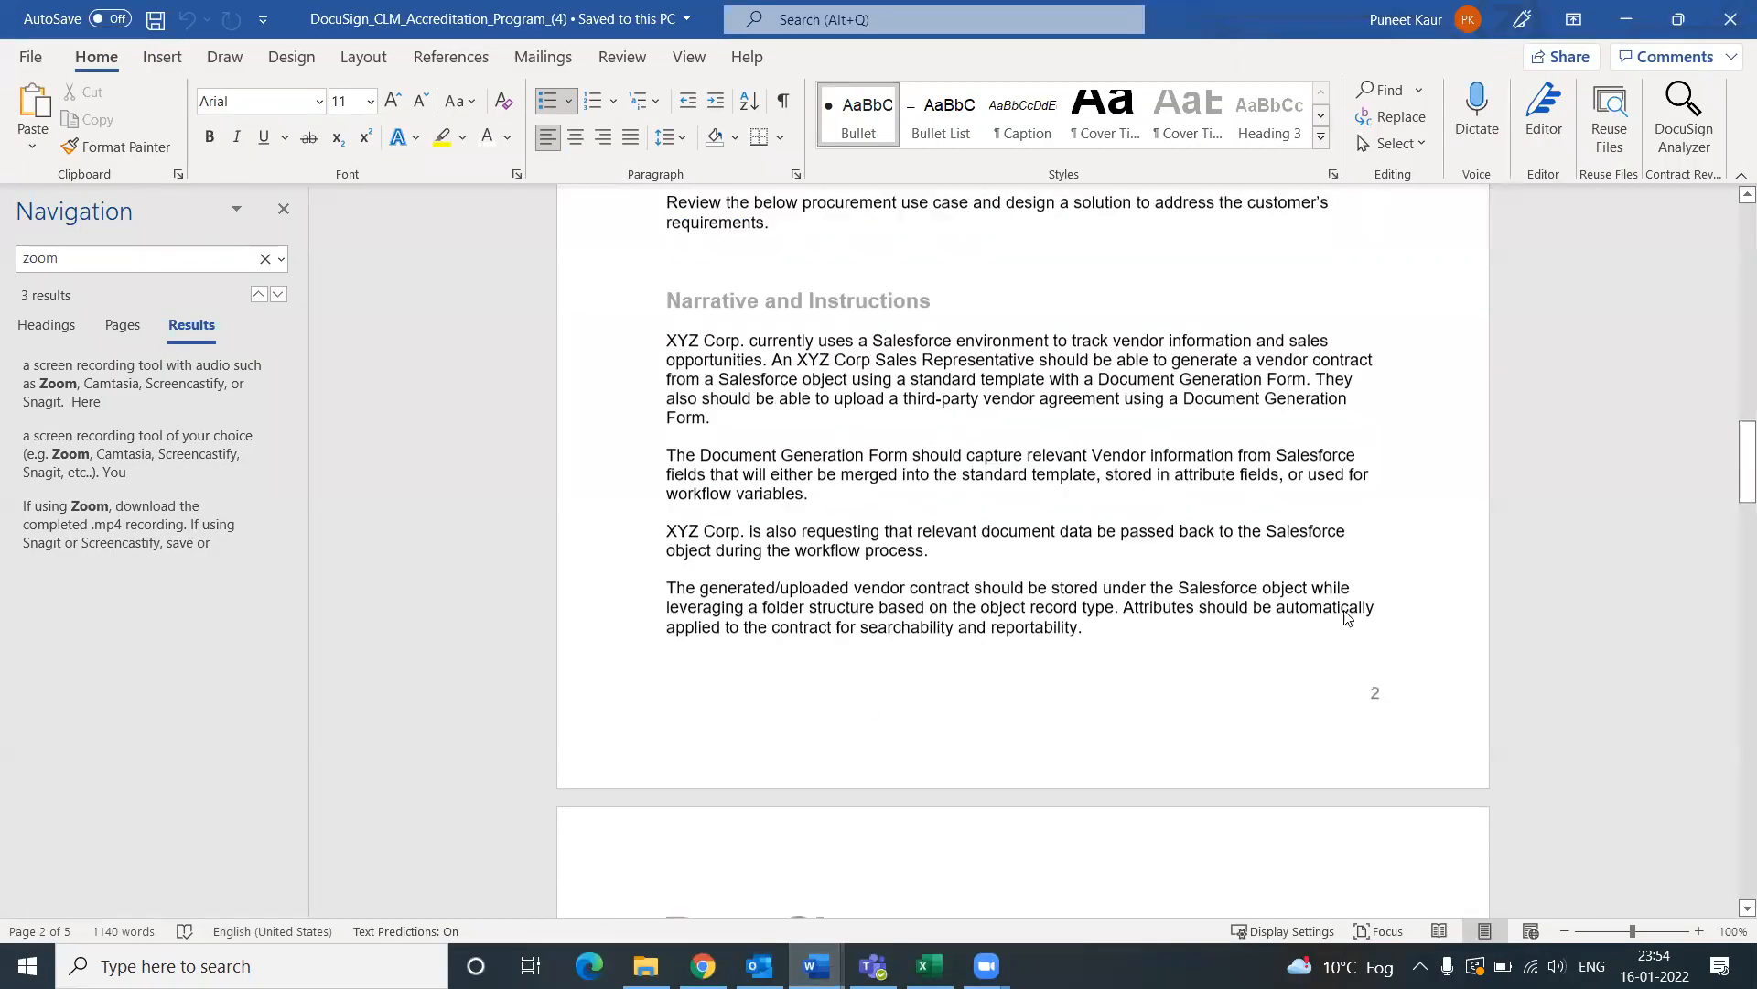
scroll(1346, 611, "up", 2)
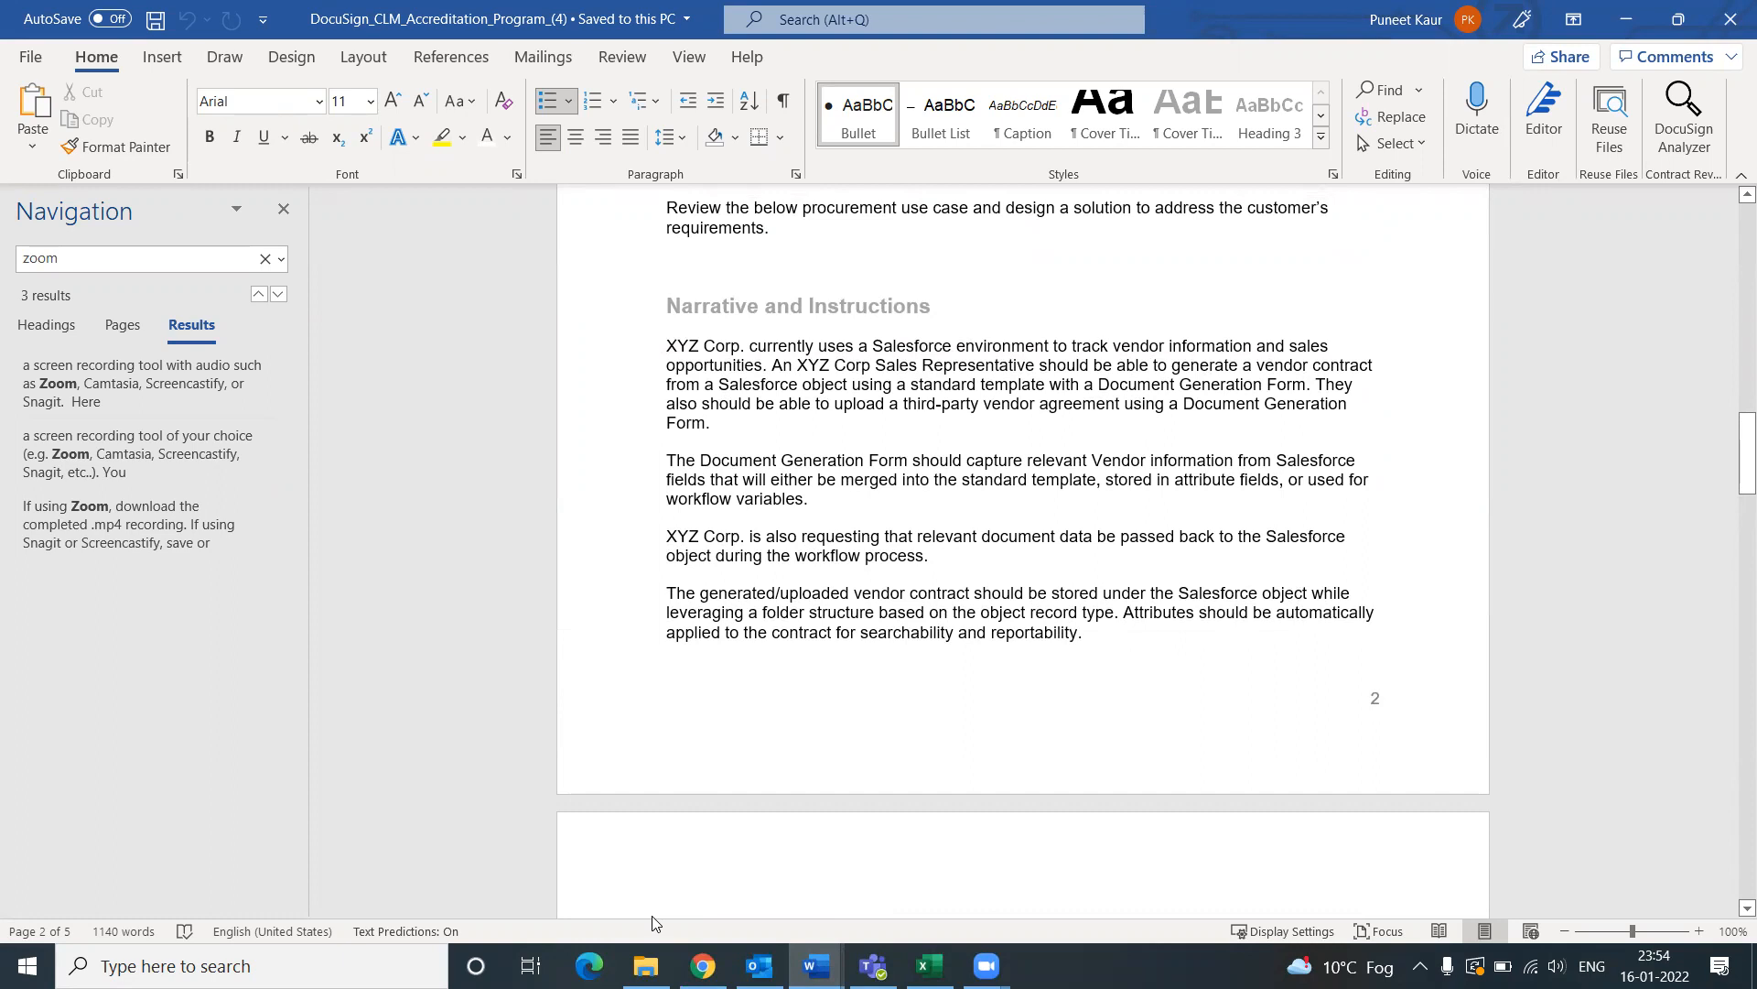
left_click(702, 966)
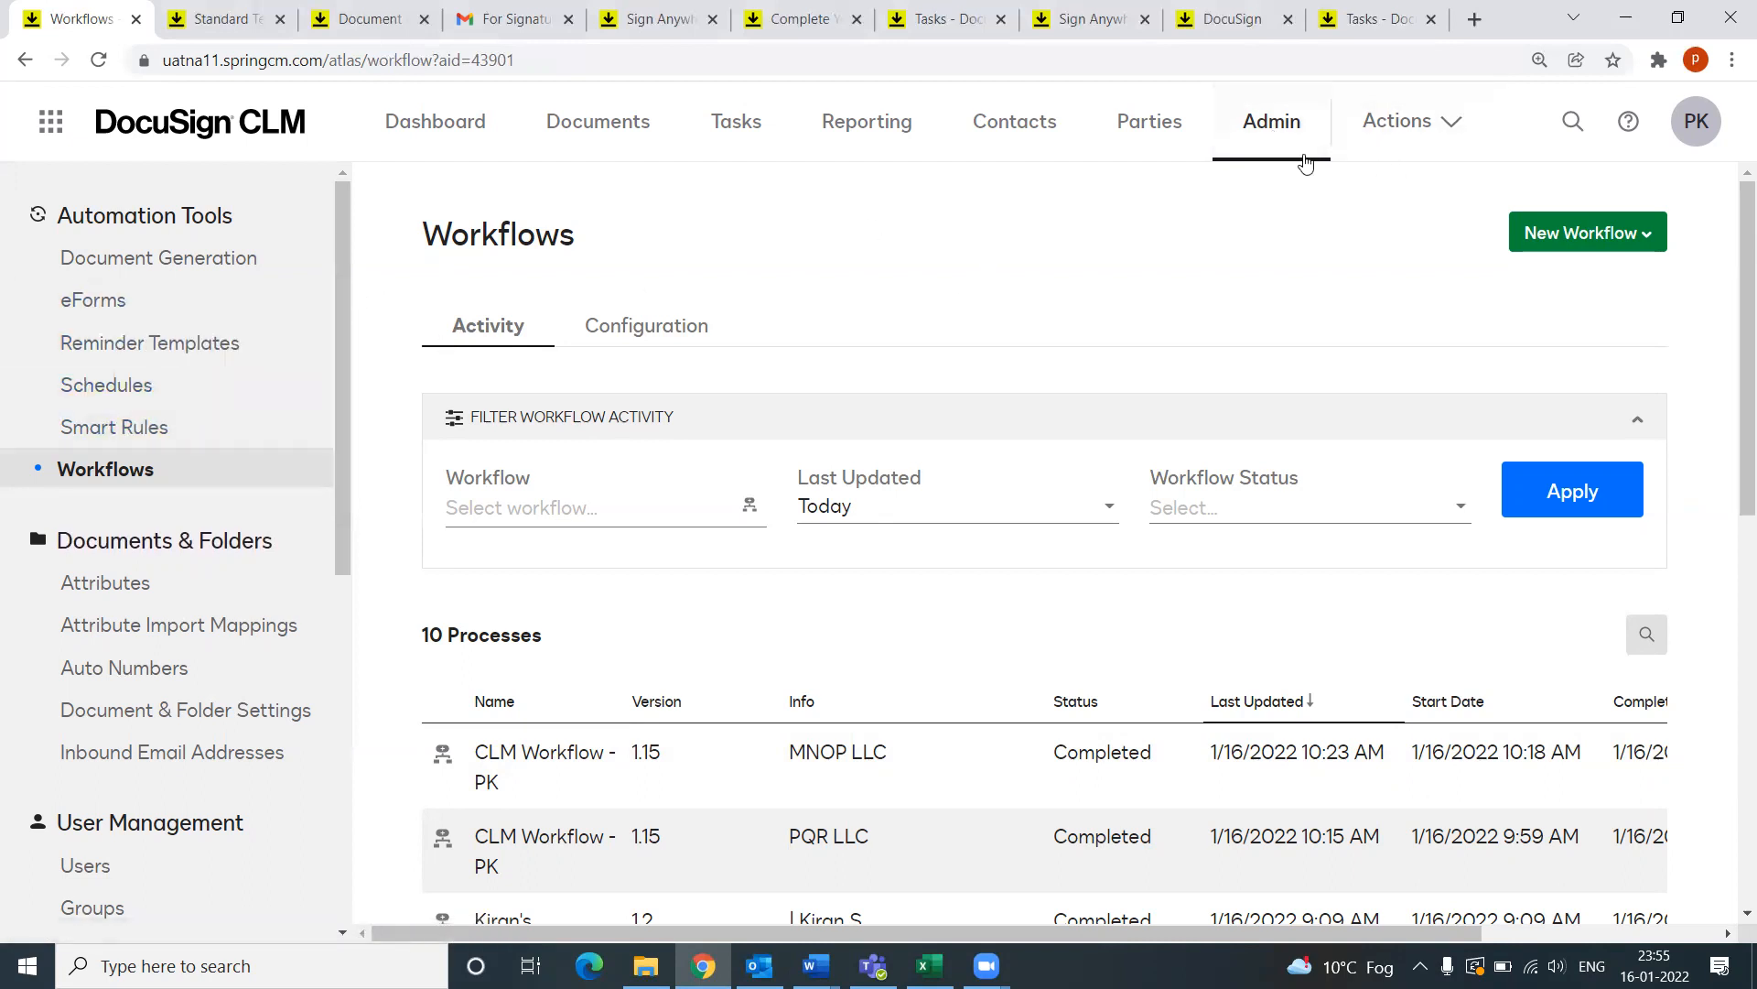
Step: Open XYZ Corporation Form (PK) from the Document Generation Forms list
left_click(158, 263)
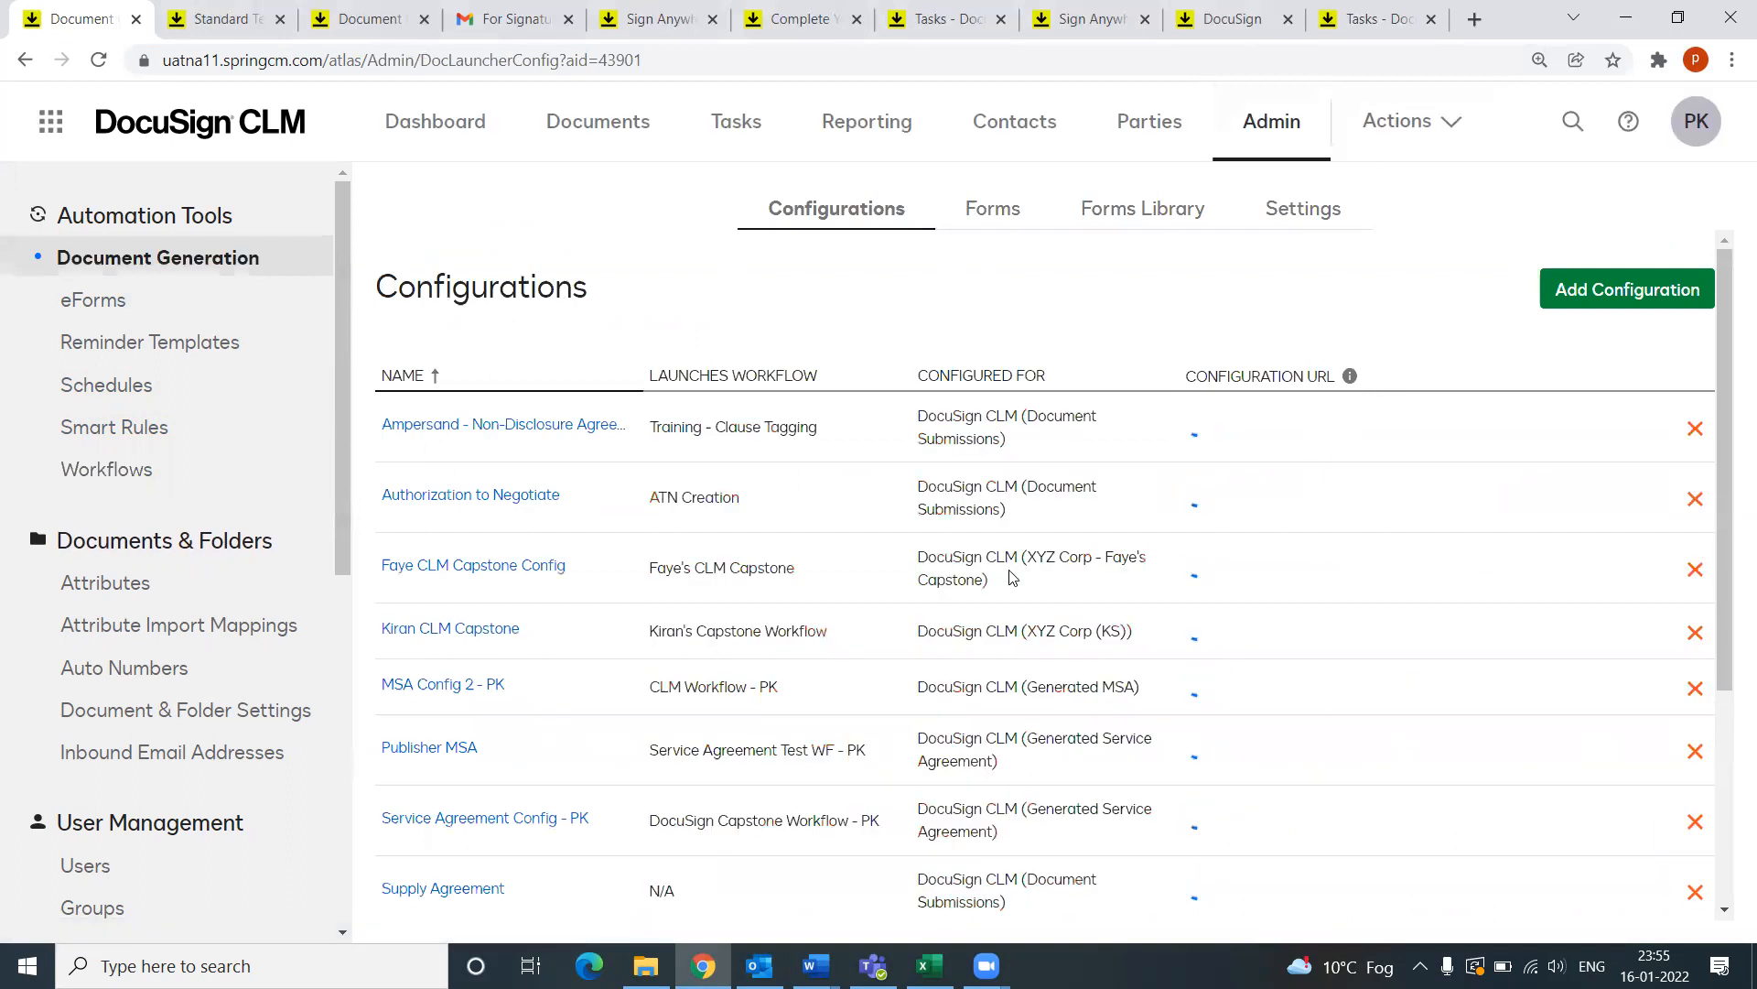
left_click(989, 211)
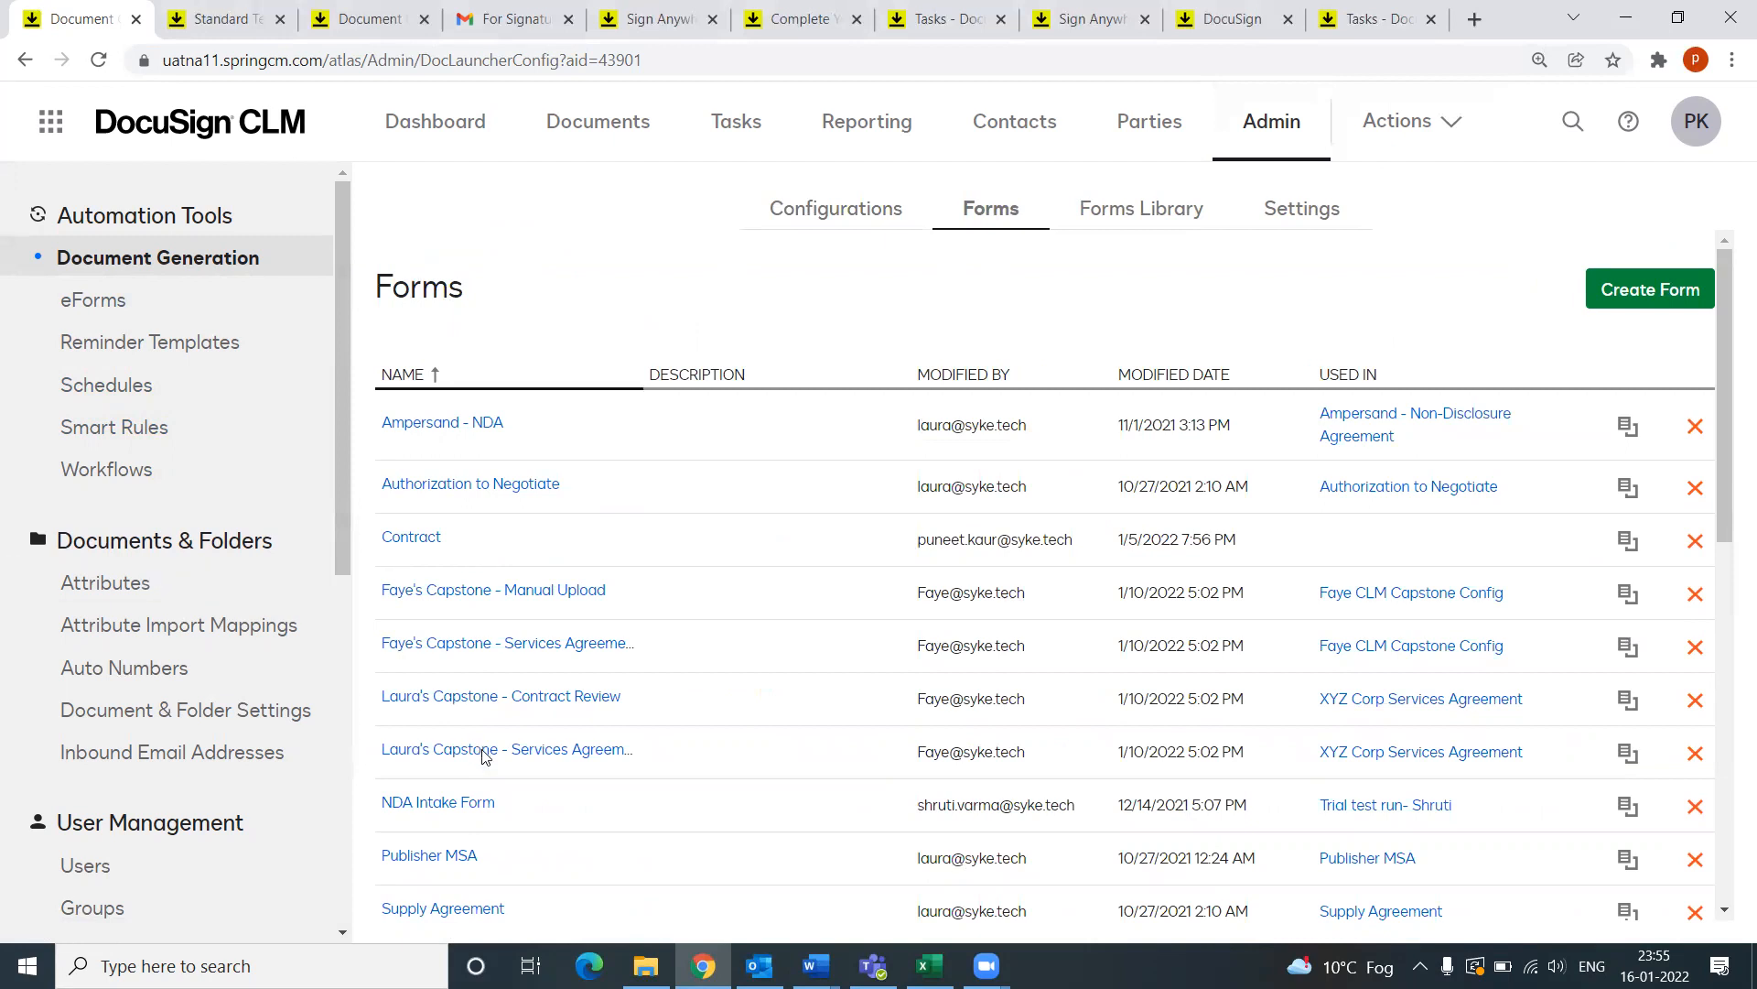
scroll(486, 745, "down", 3)
scroll(490, 746, "down", 2)
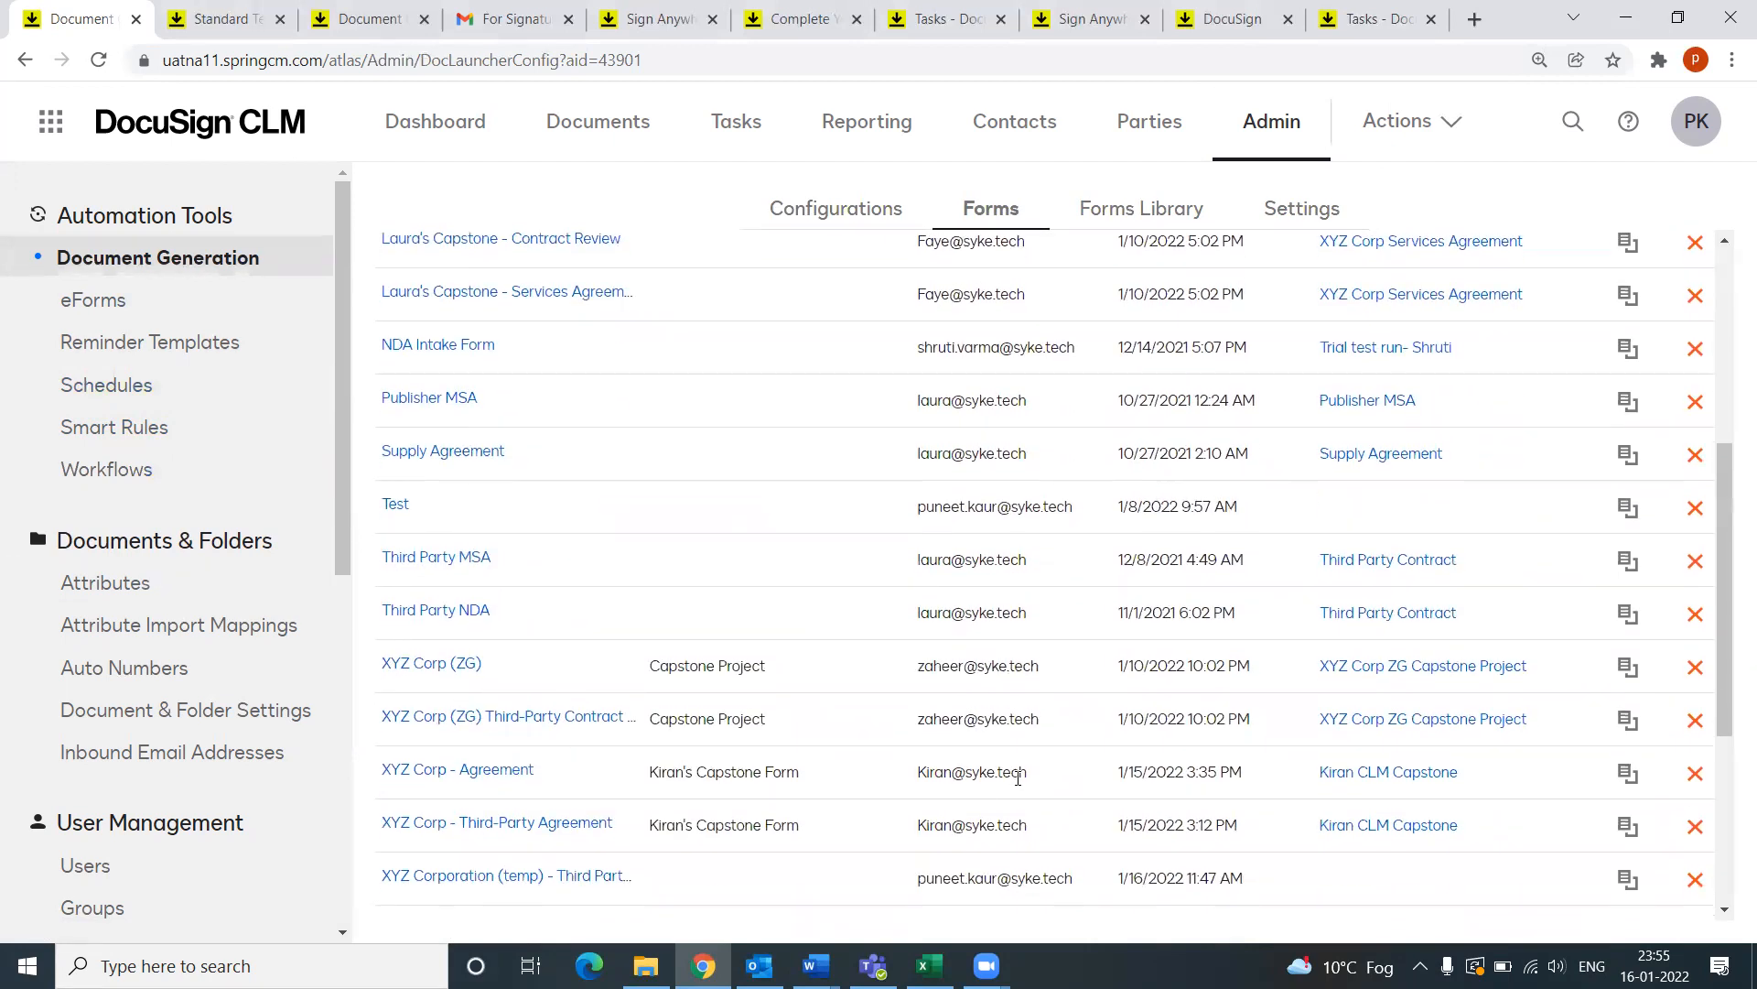
scroll(529, 754, "down", 4)
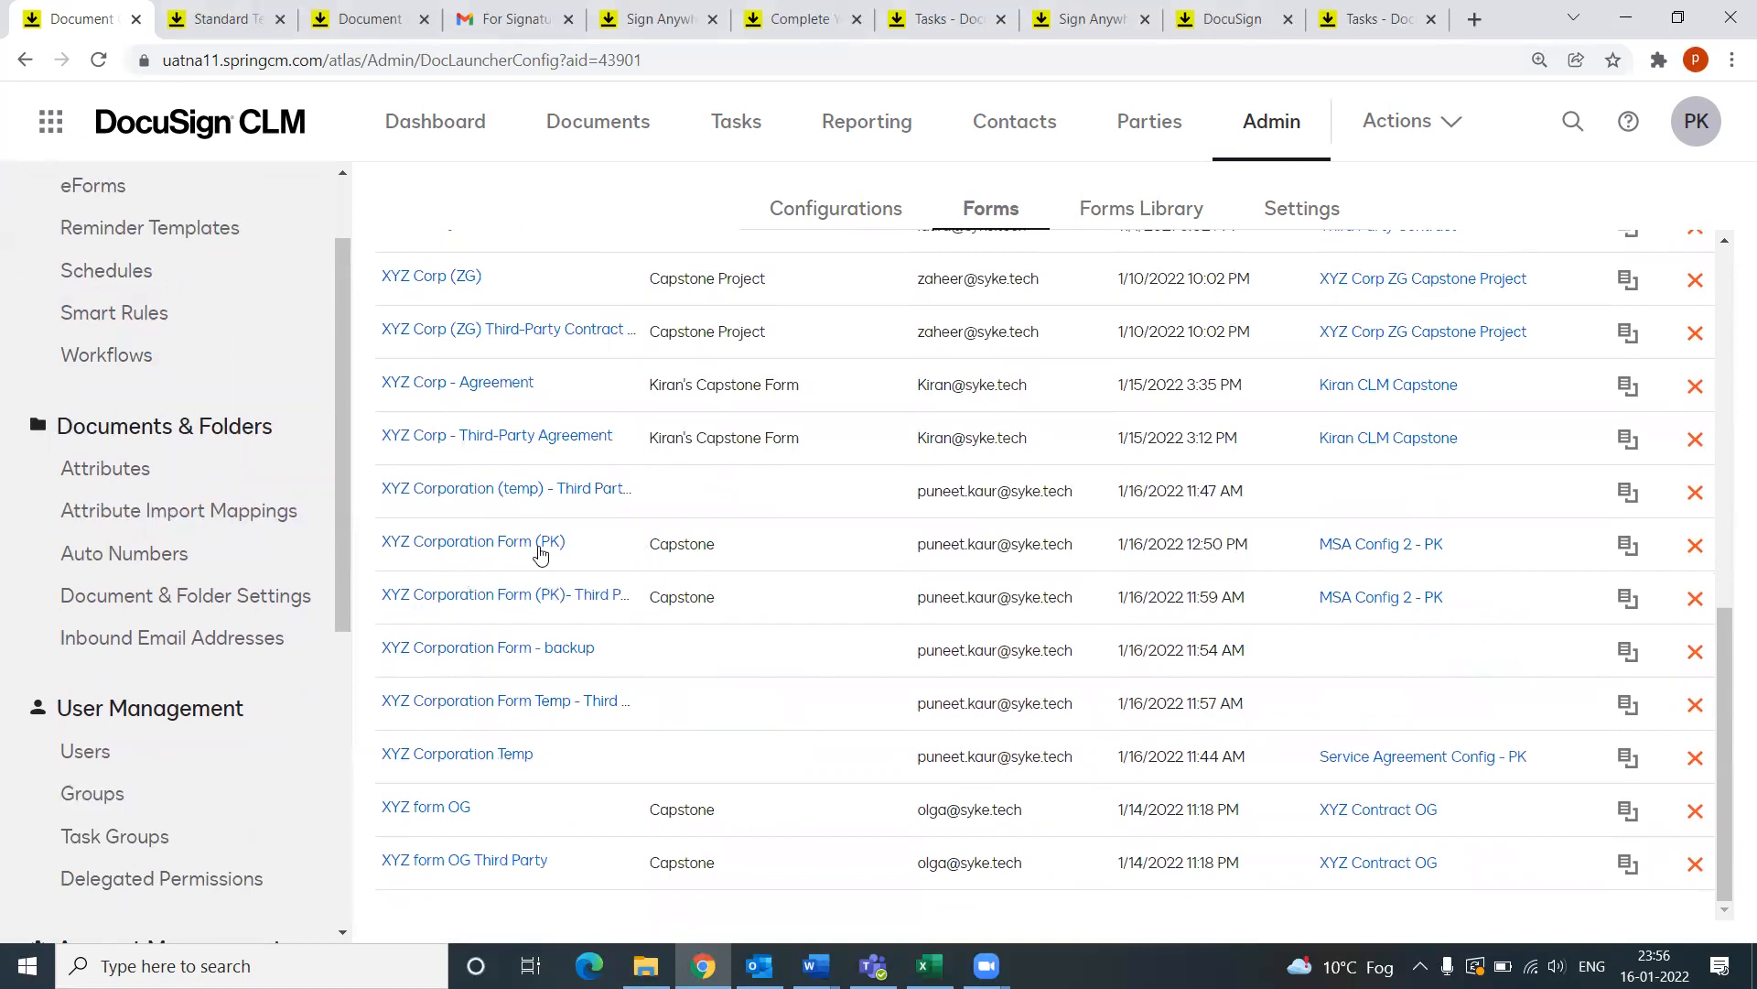
left_click(485, 545)
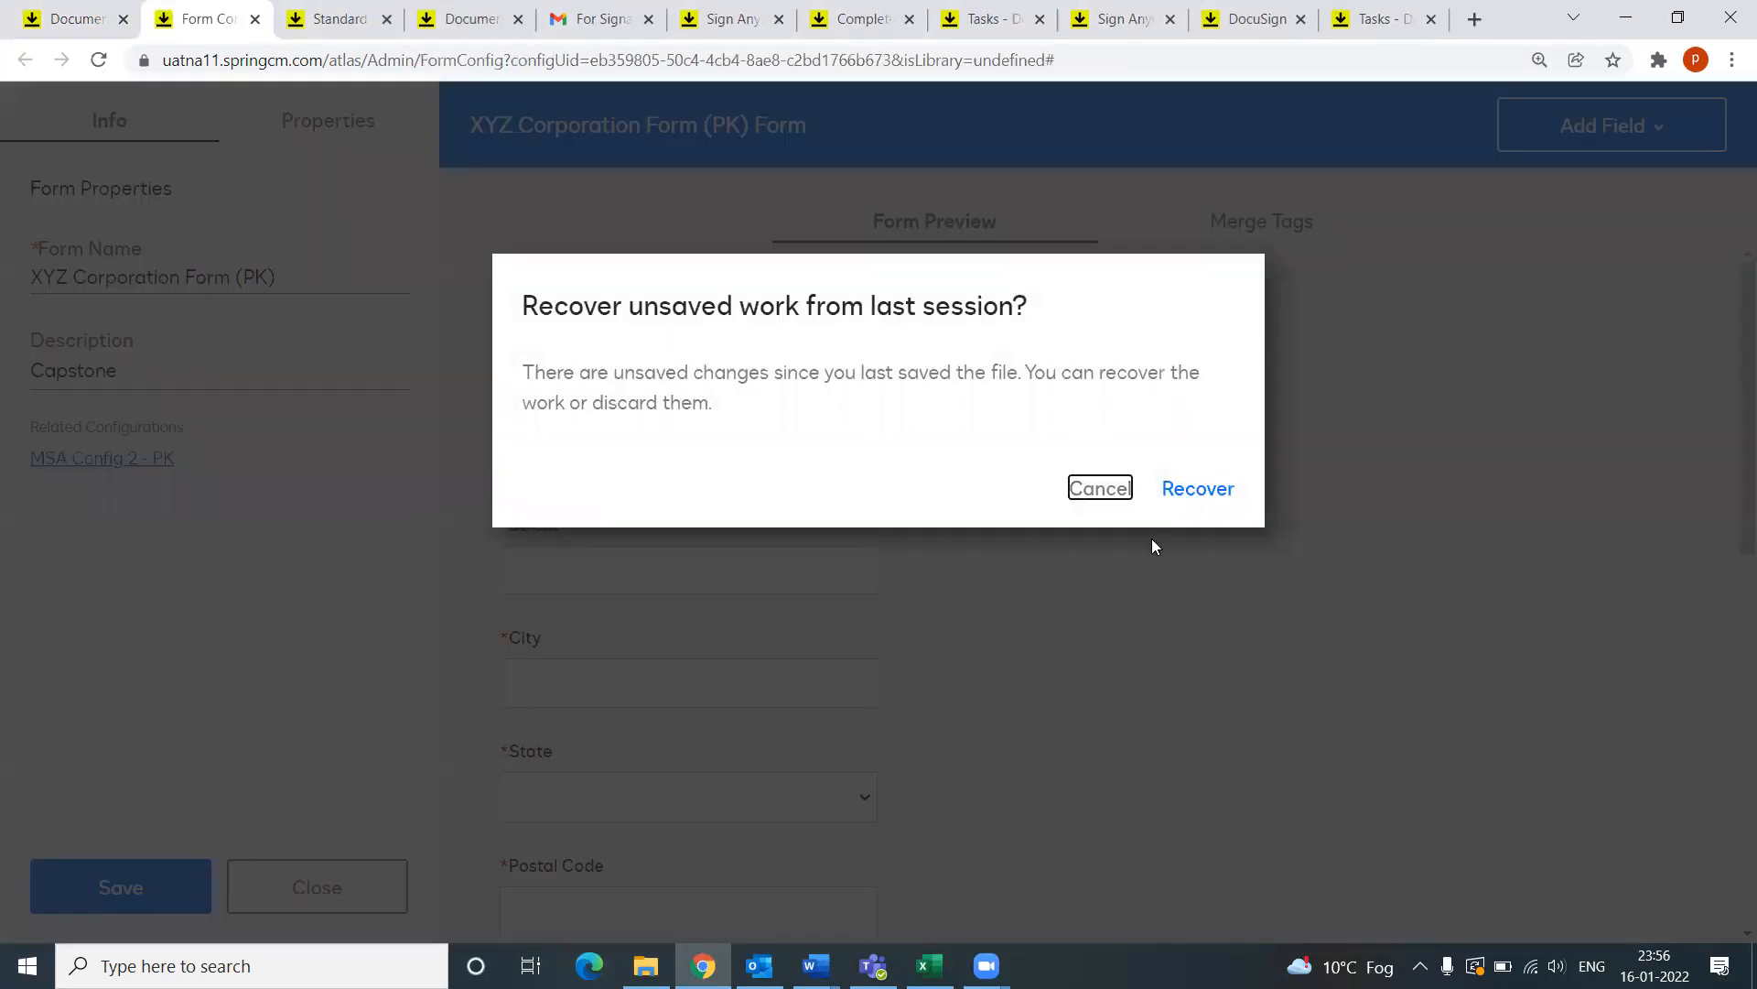
Step: Discard last session's unsaved work and review the form's name and description
left_click(1080, 485)
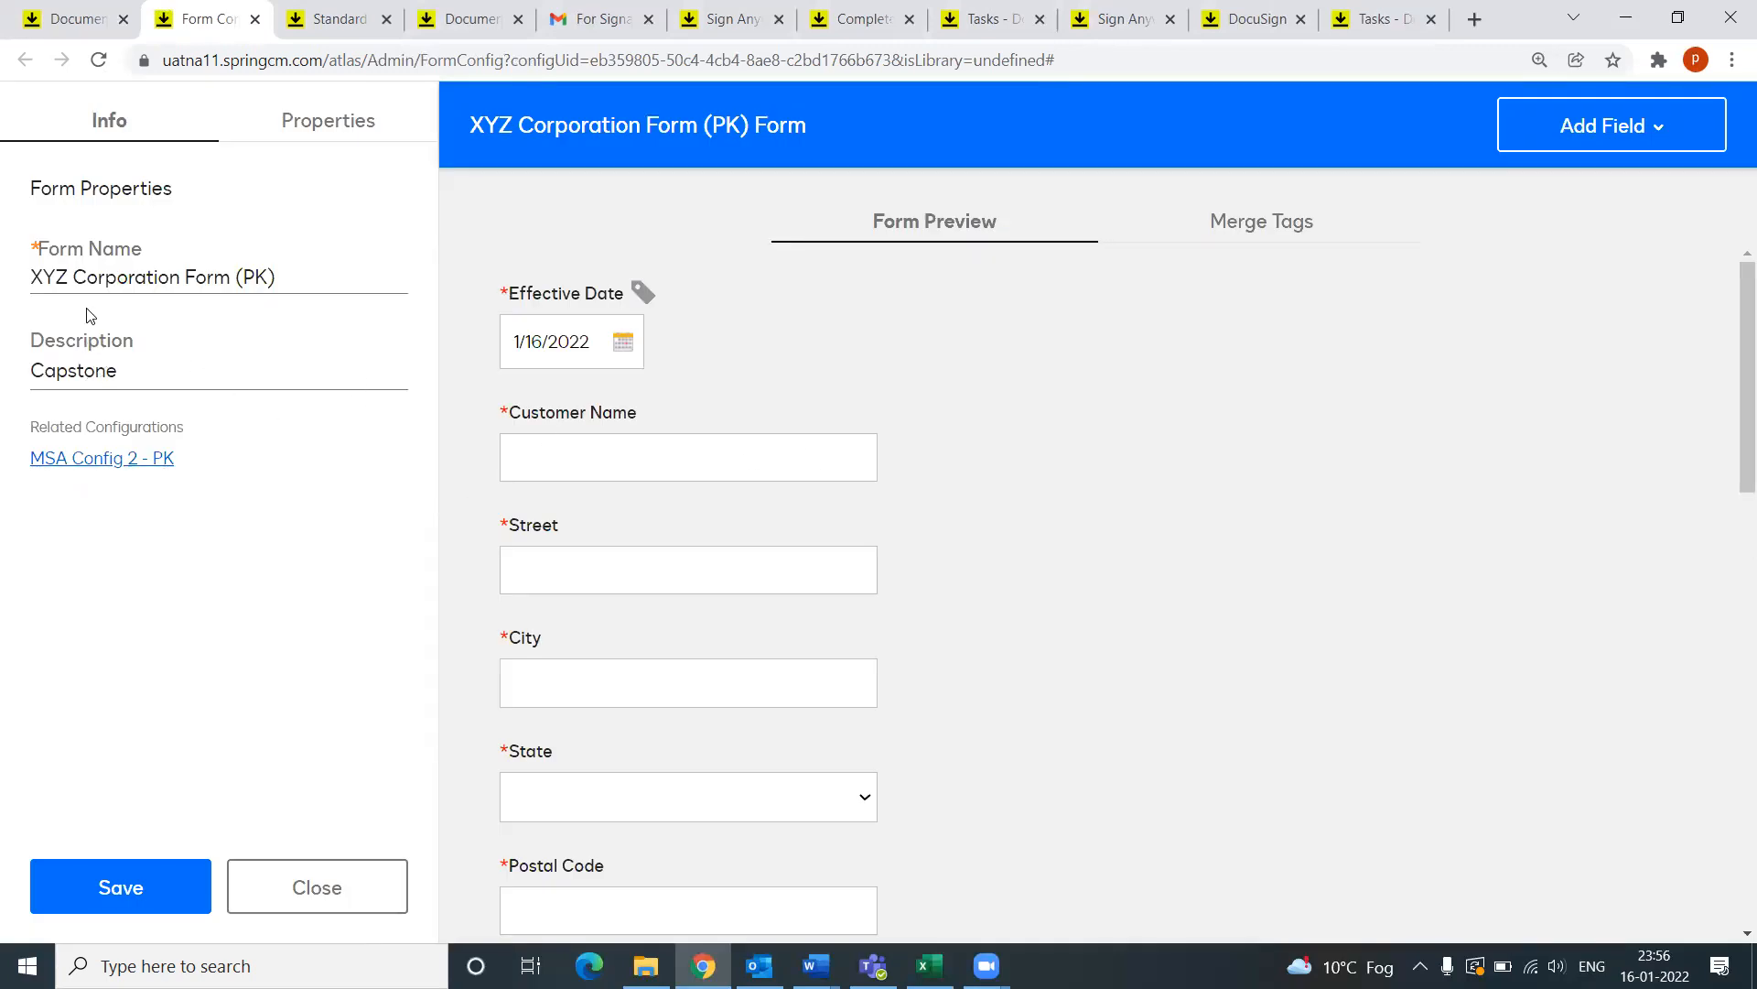
left_click(287, 271)
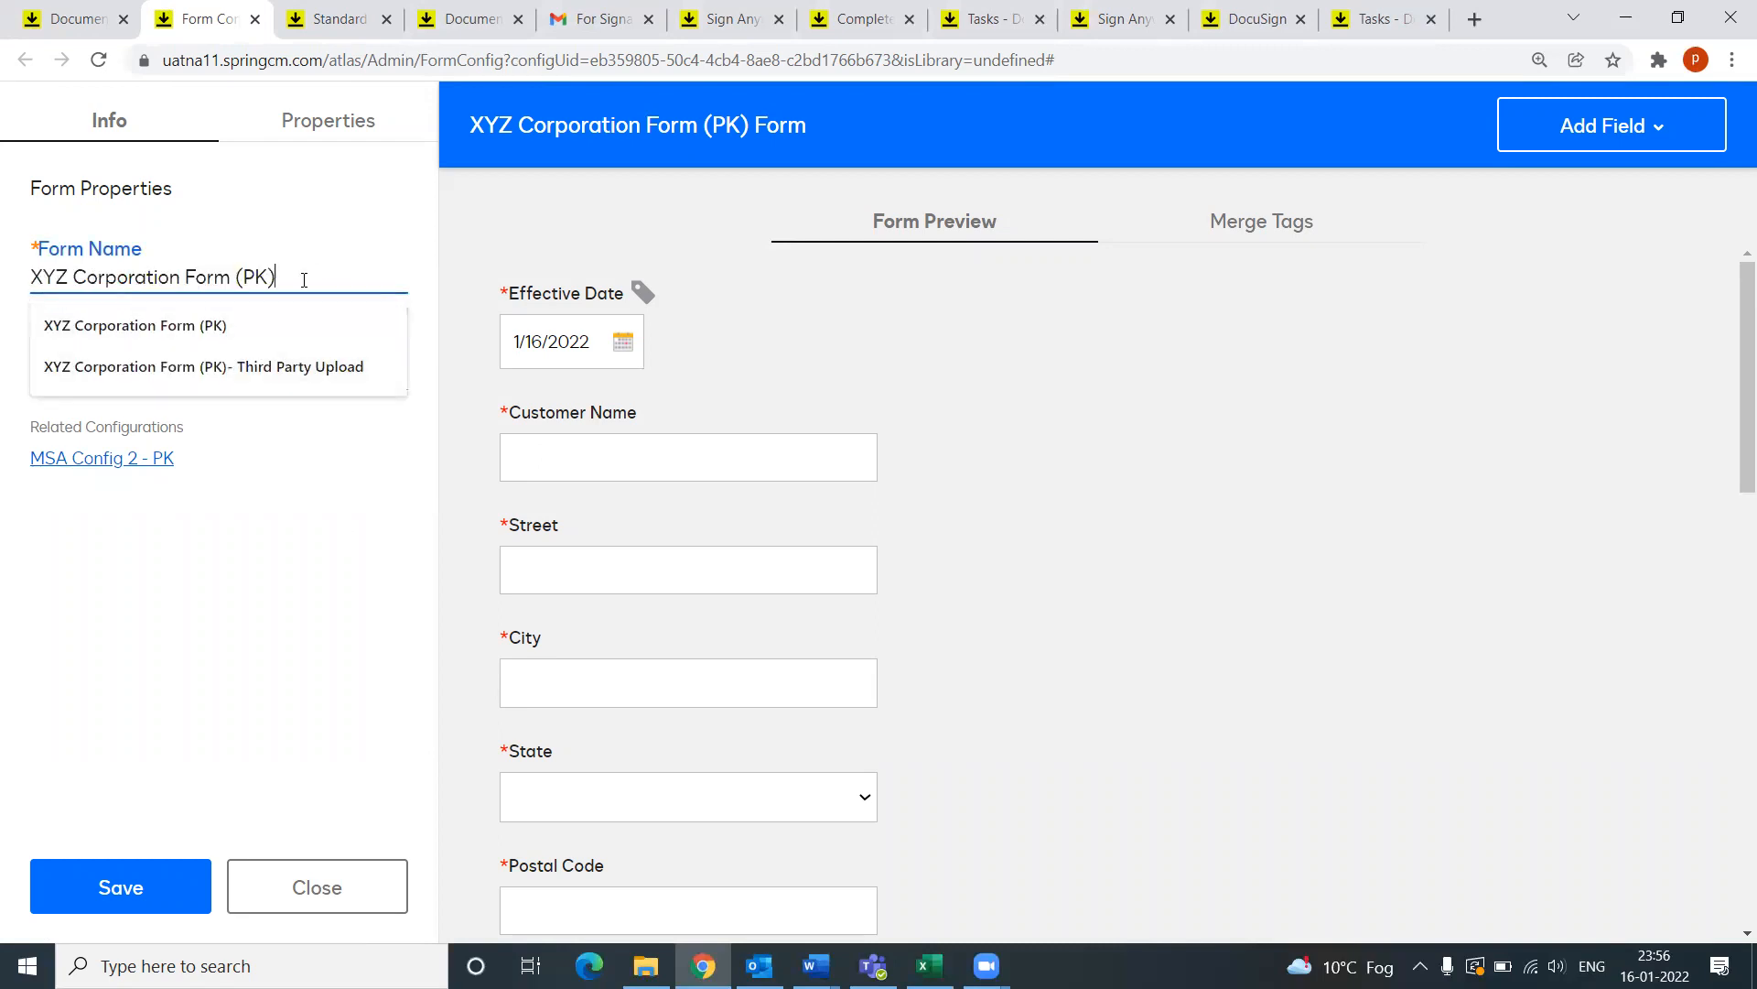
left_click(332, 462)
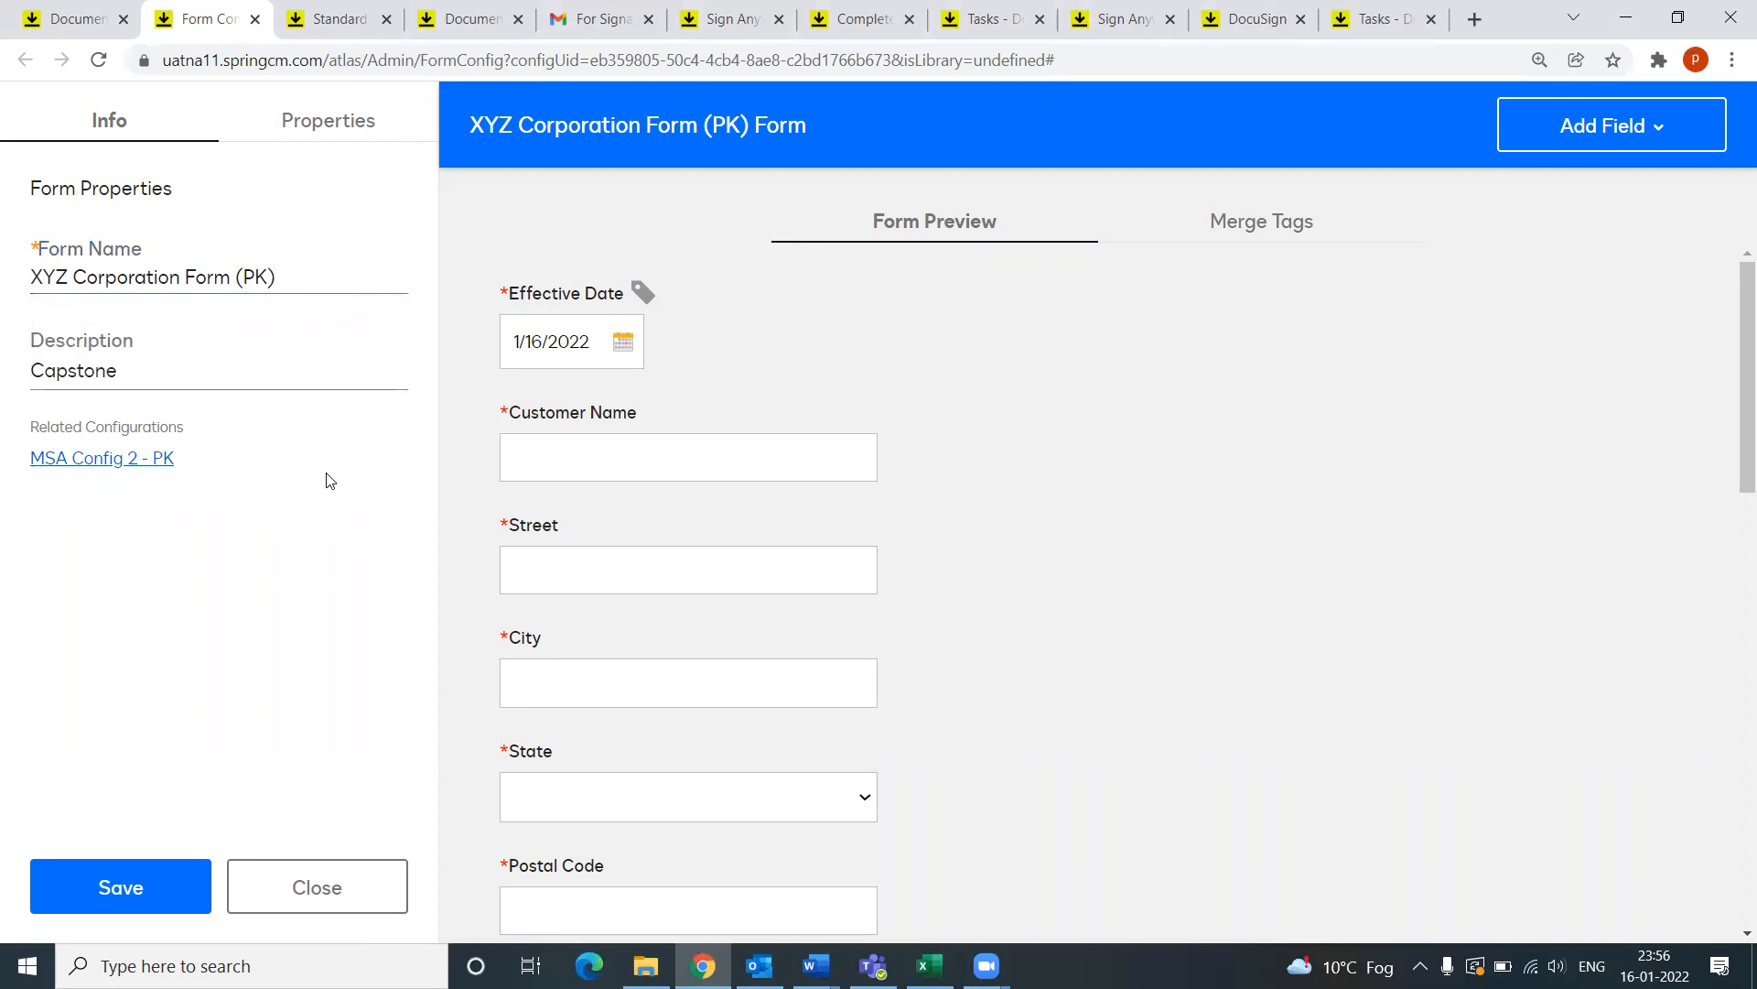
left_click(147, 368)
scroll(849, 563, "down", 2)
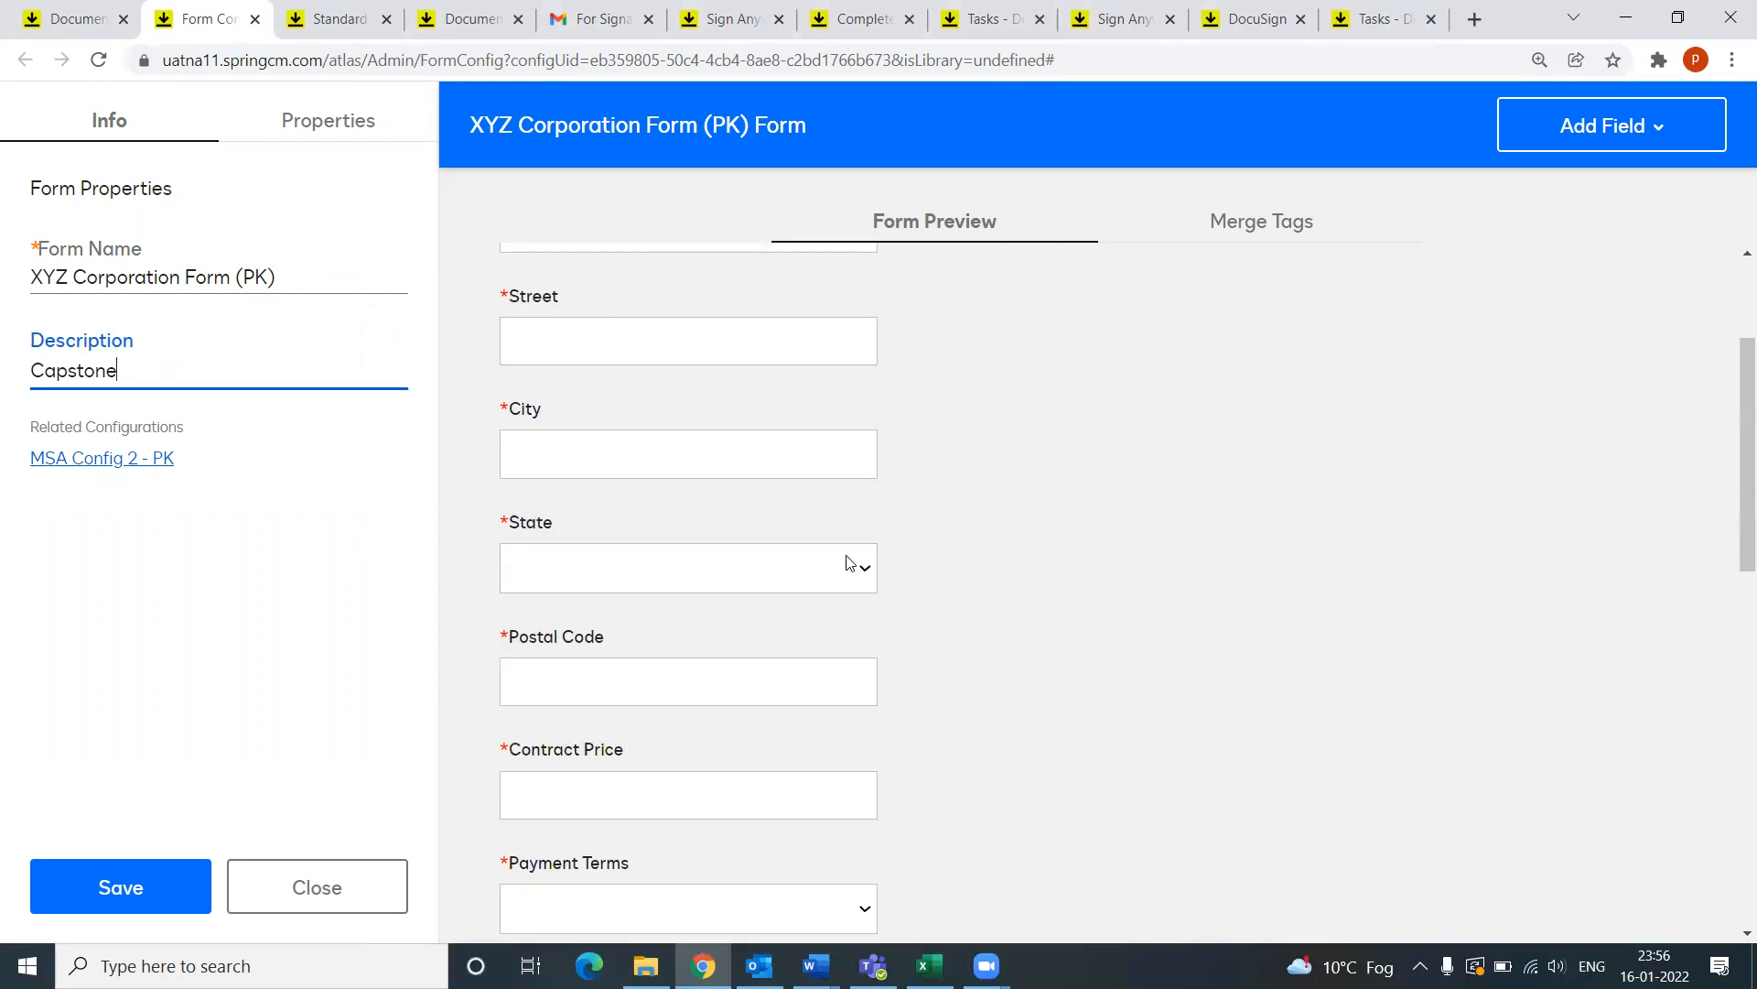
scroll(851, 564, "down", 3)
scroll(843, 565, "up", 5)
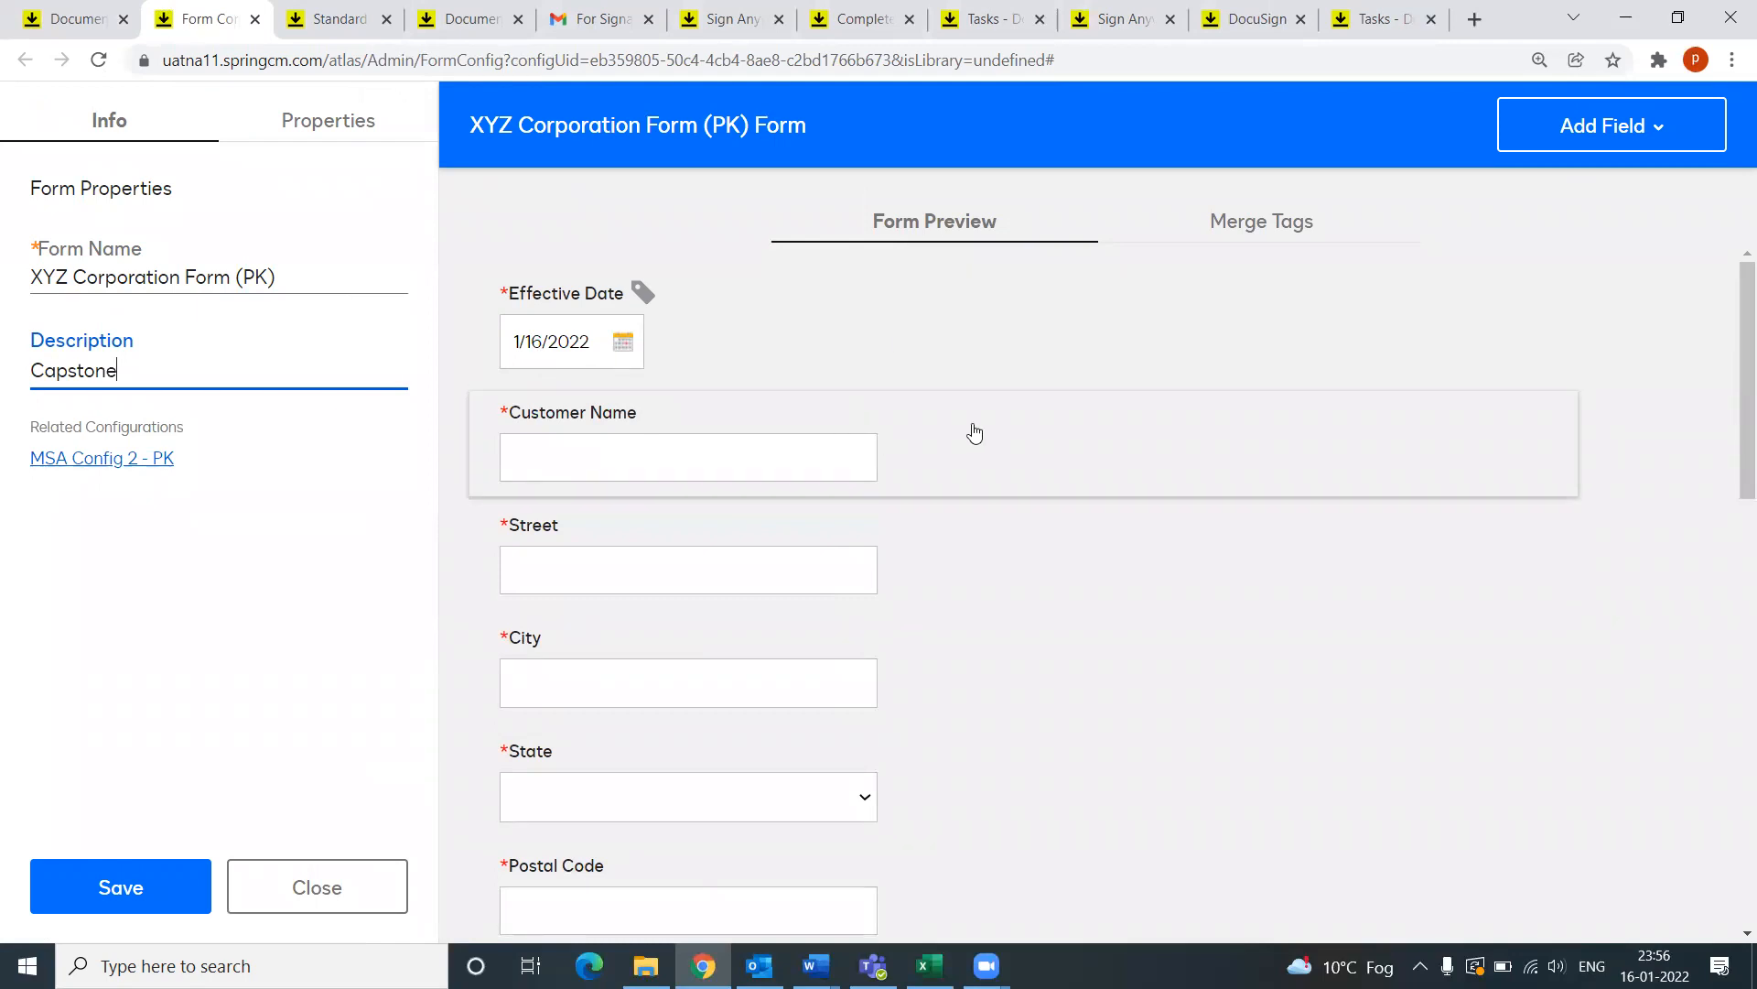
Step: Look over the addable field types, then select the Effective Date field
left_click(1681, 144)
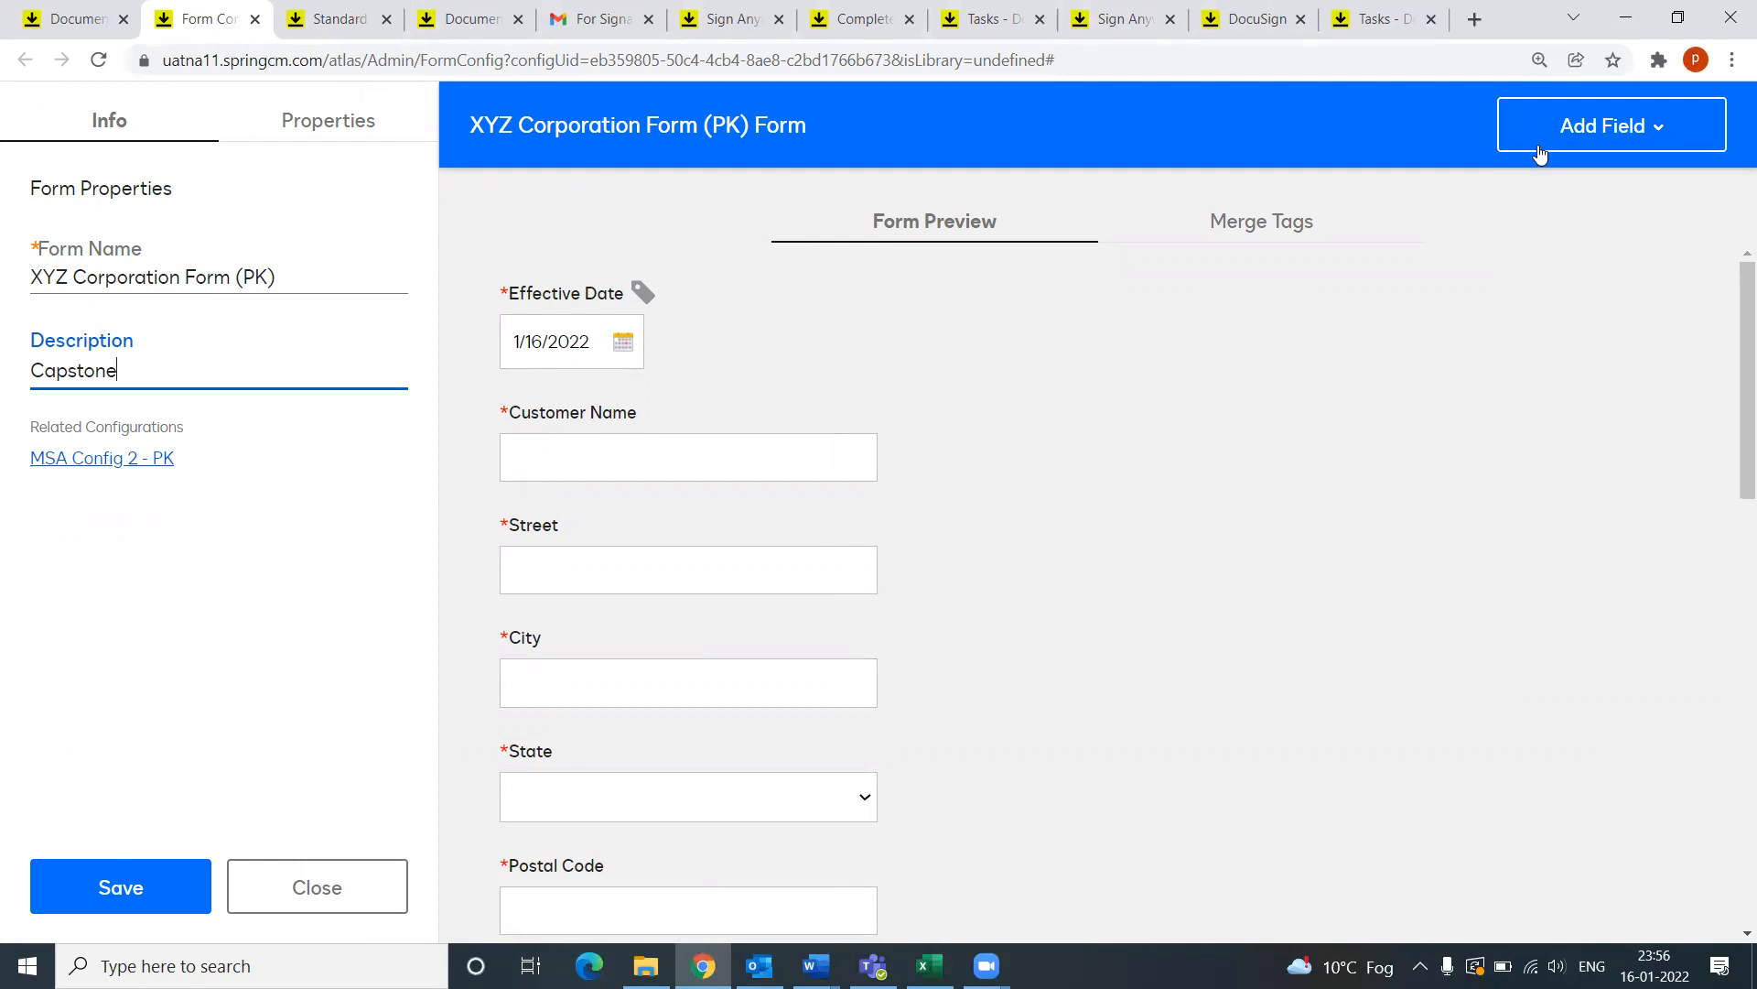
mouse_move(1567, 139)
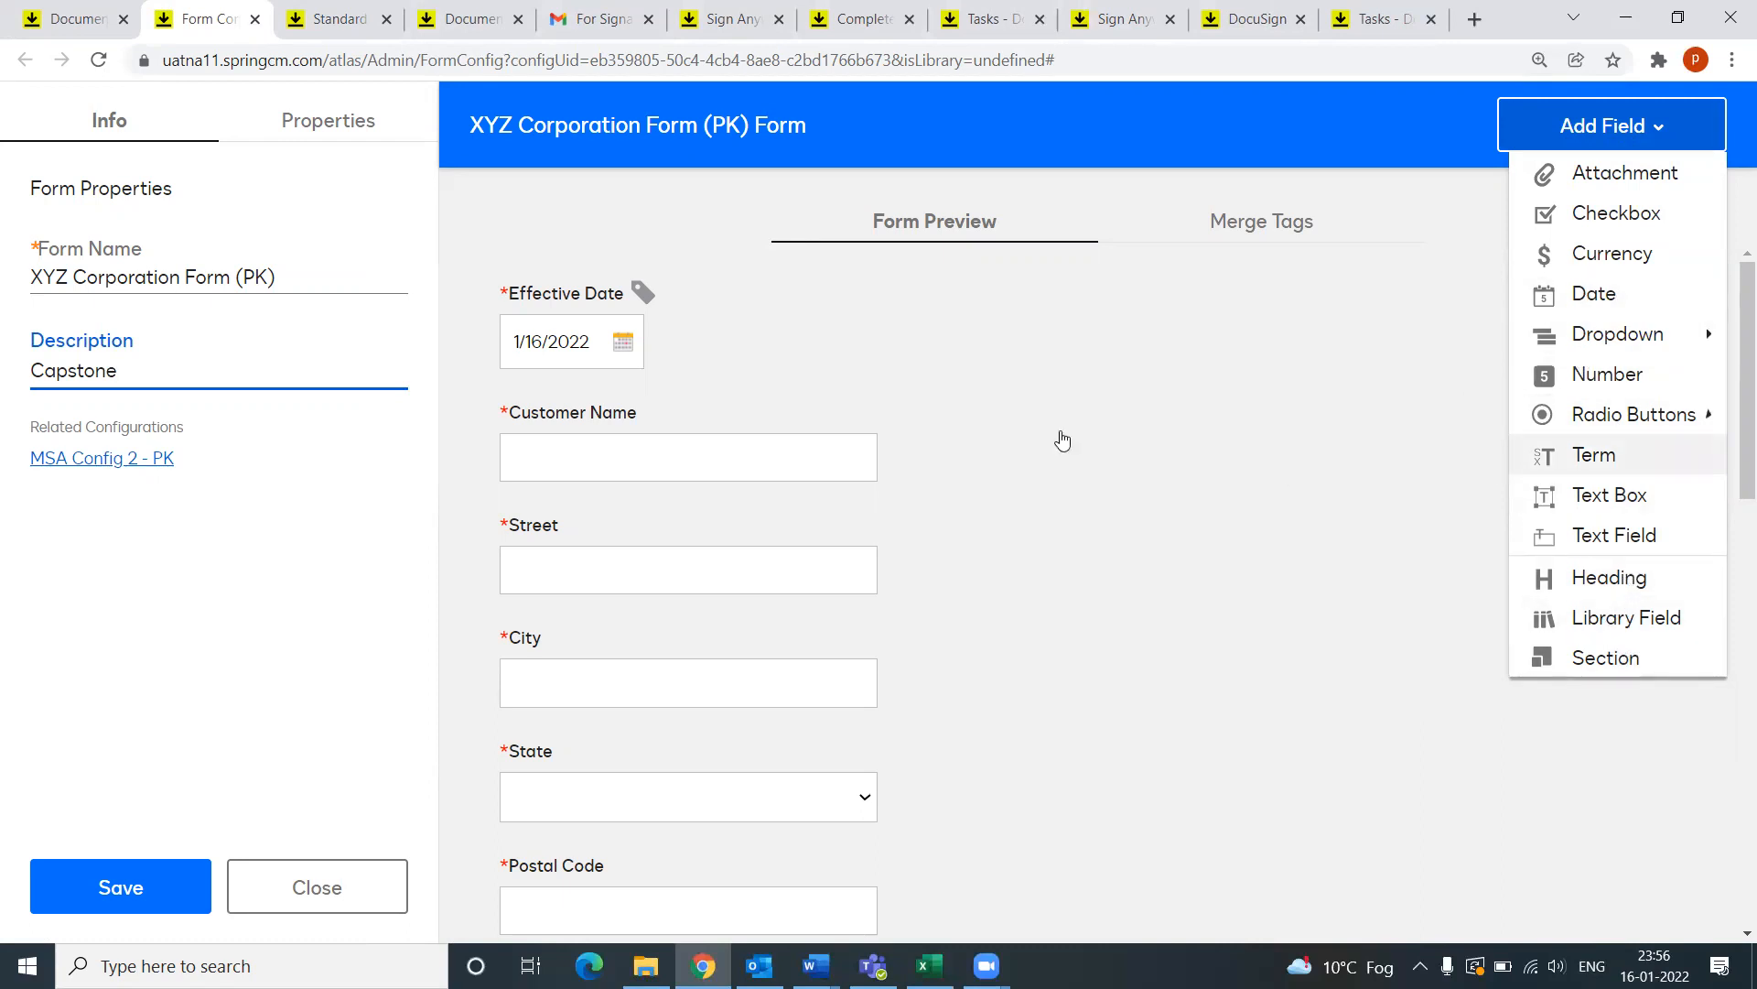
left_click(876, 307)
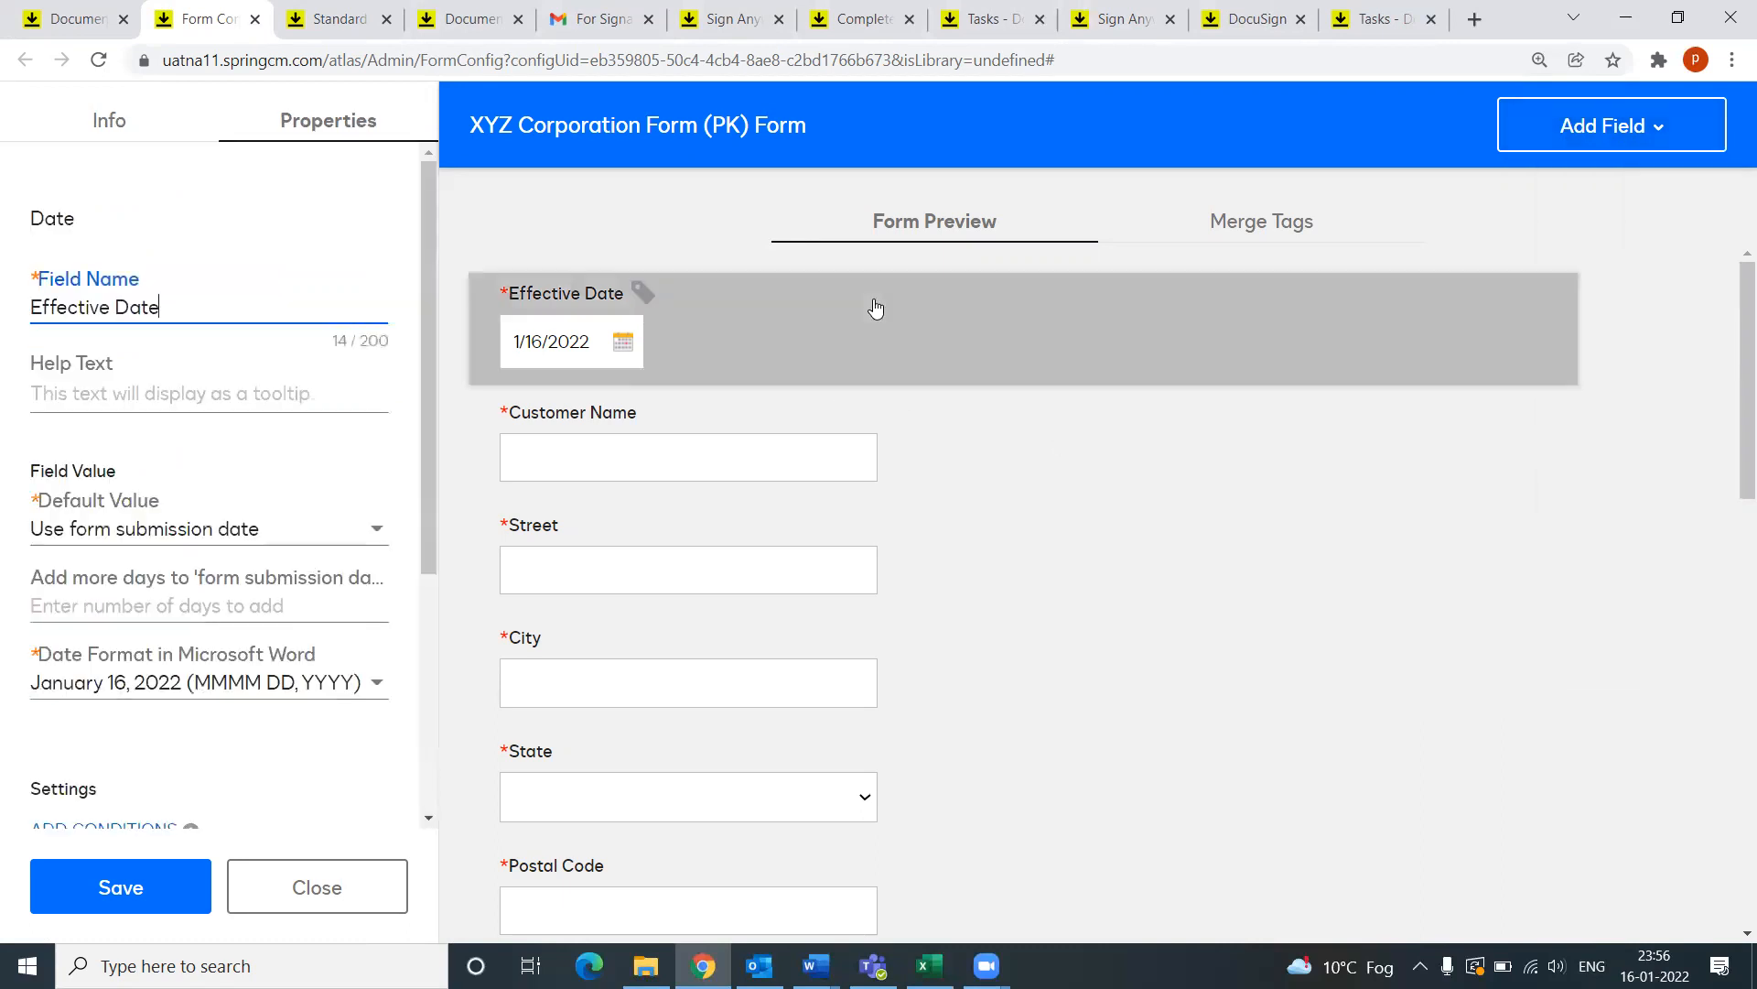
Step: Keep Effective Date's default as form submission date and its current date format
left_click(1664, 125)
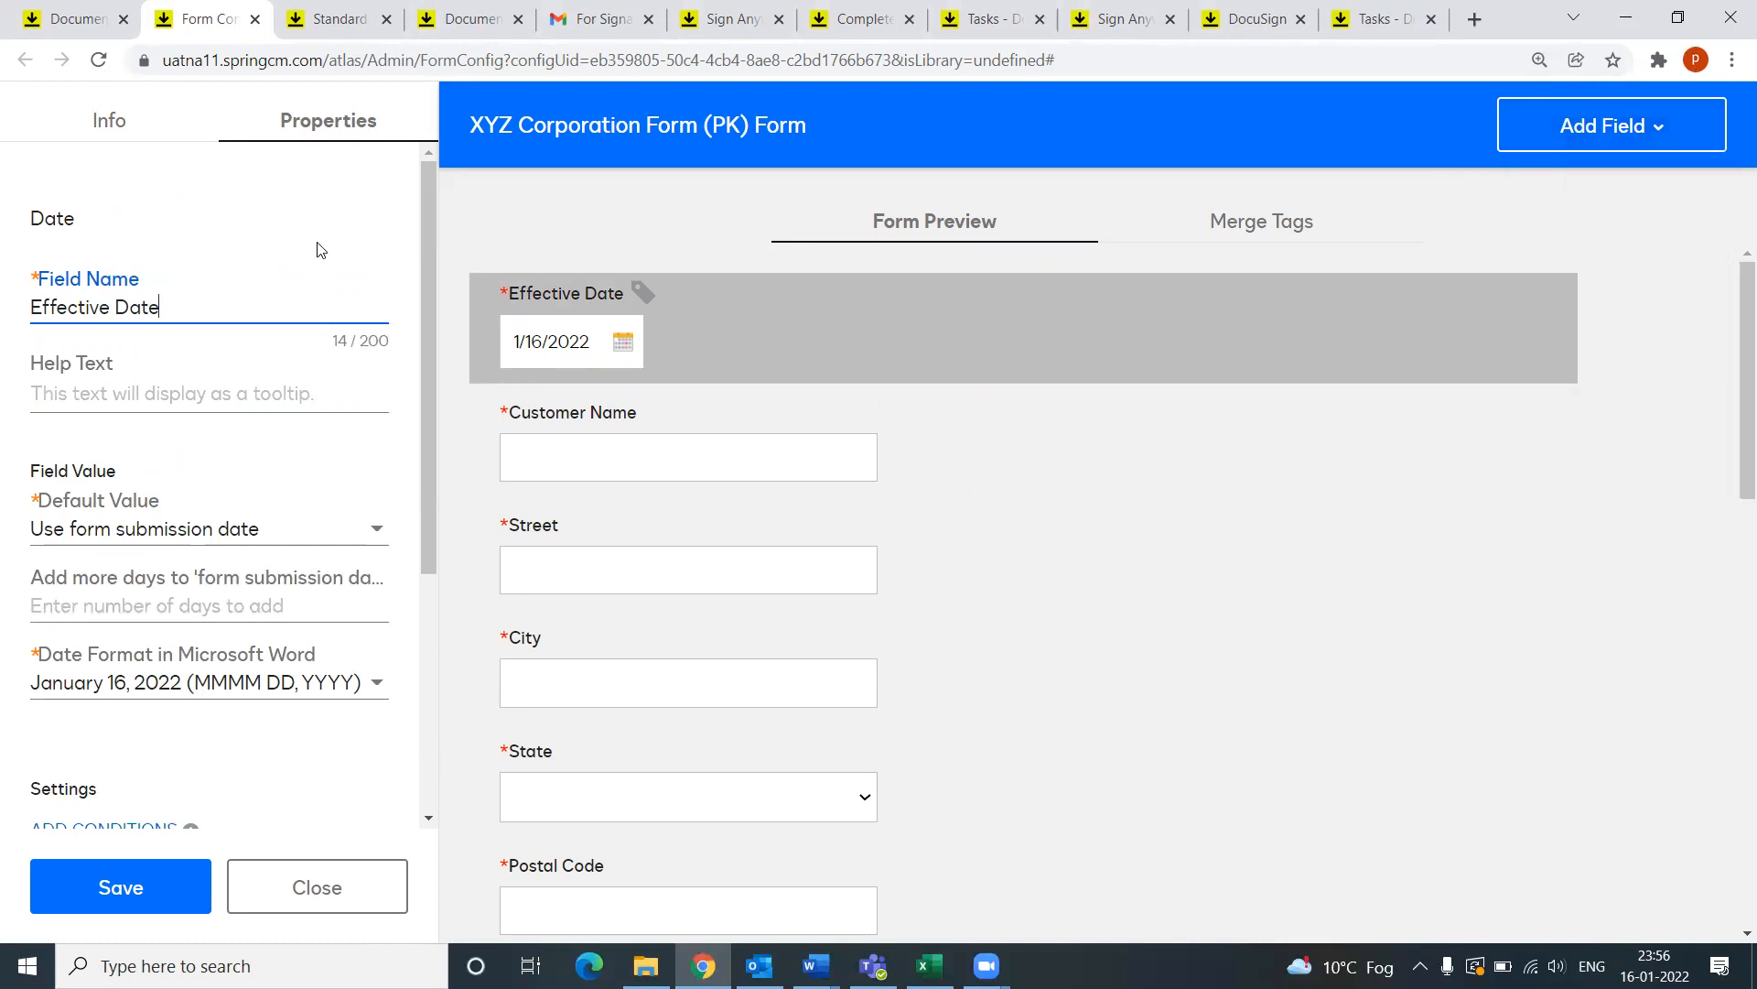
scroll(203, 531, "down", 1)
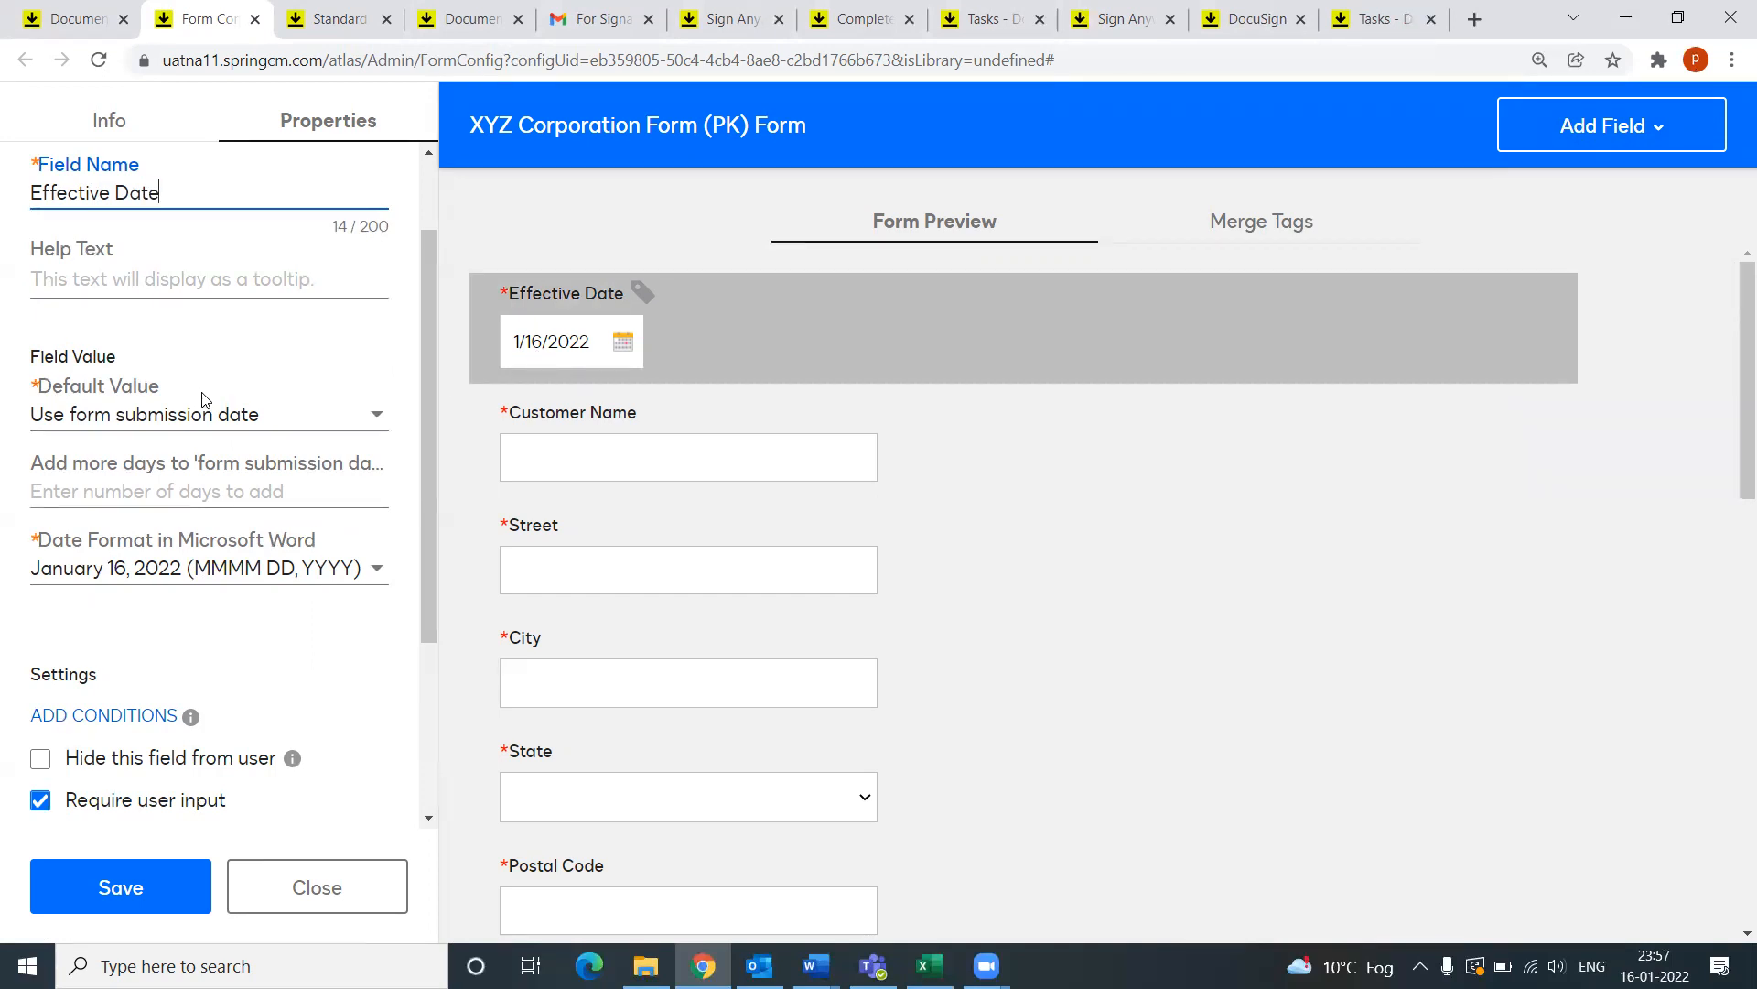
left_click(361, 421)
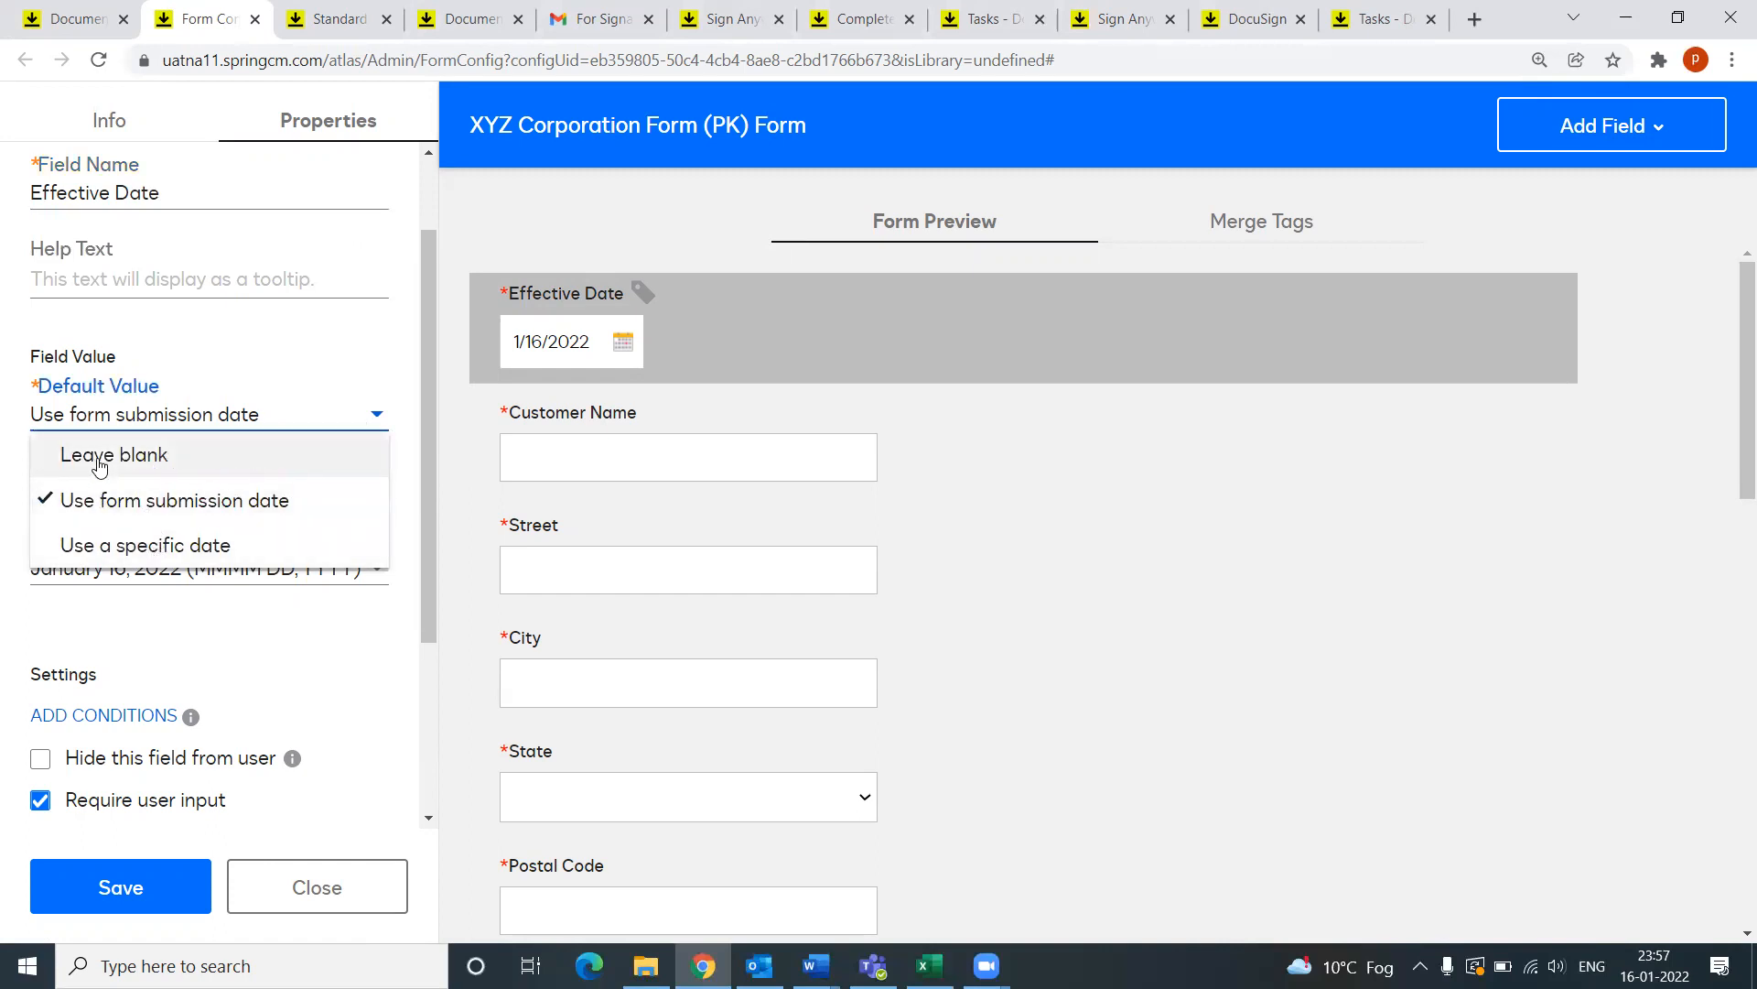
left_click(245, 421)
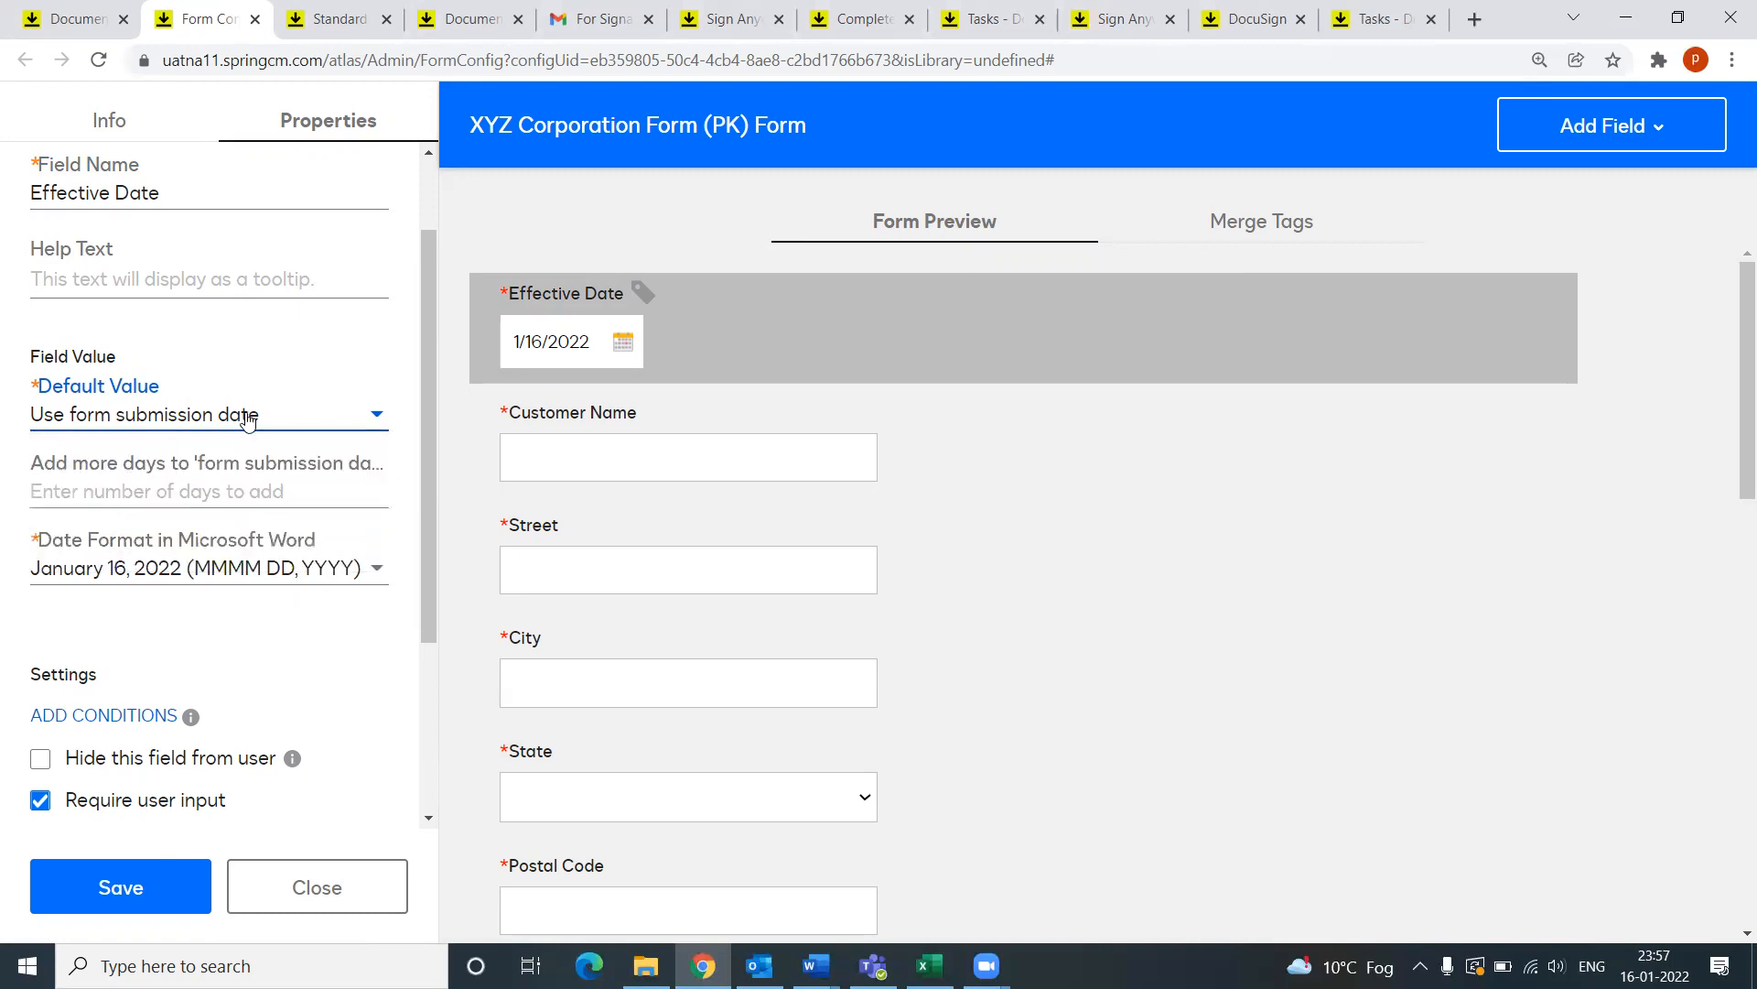
scroll(236, 611, "down", 1)
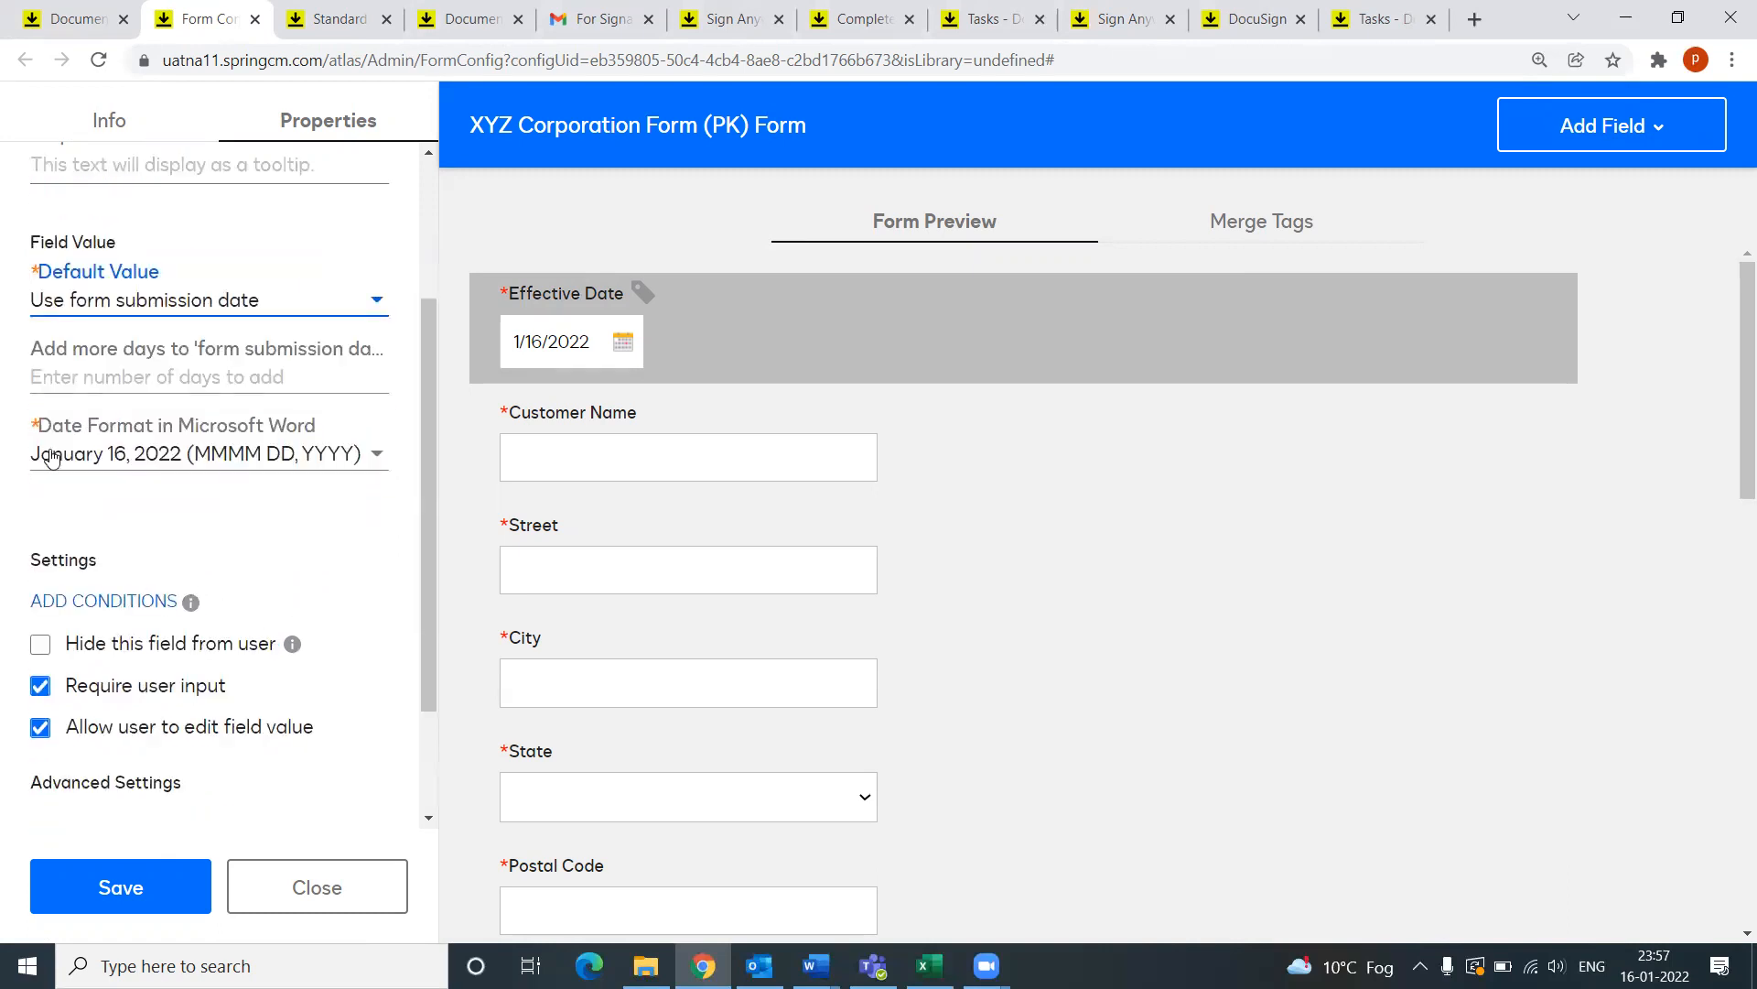
left_click(186, 462)
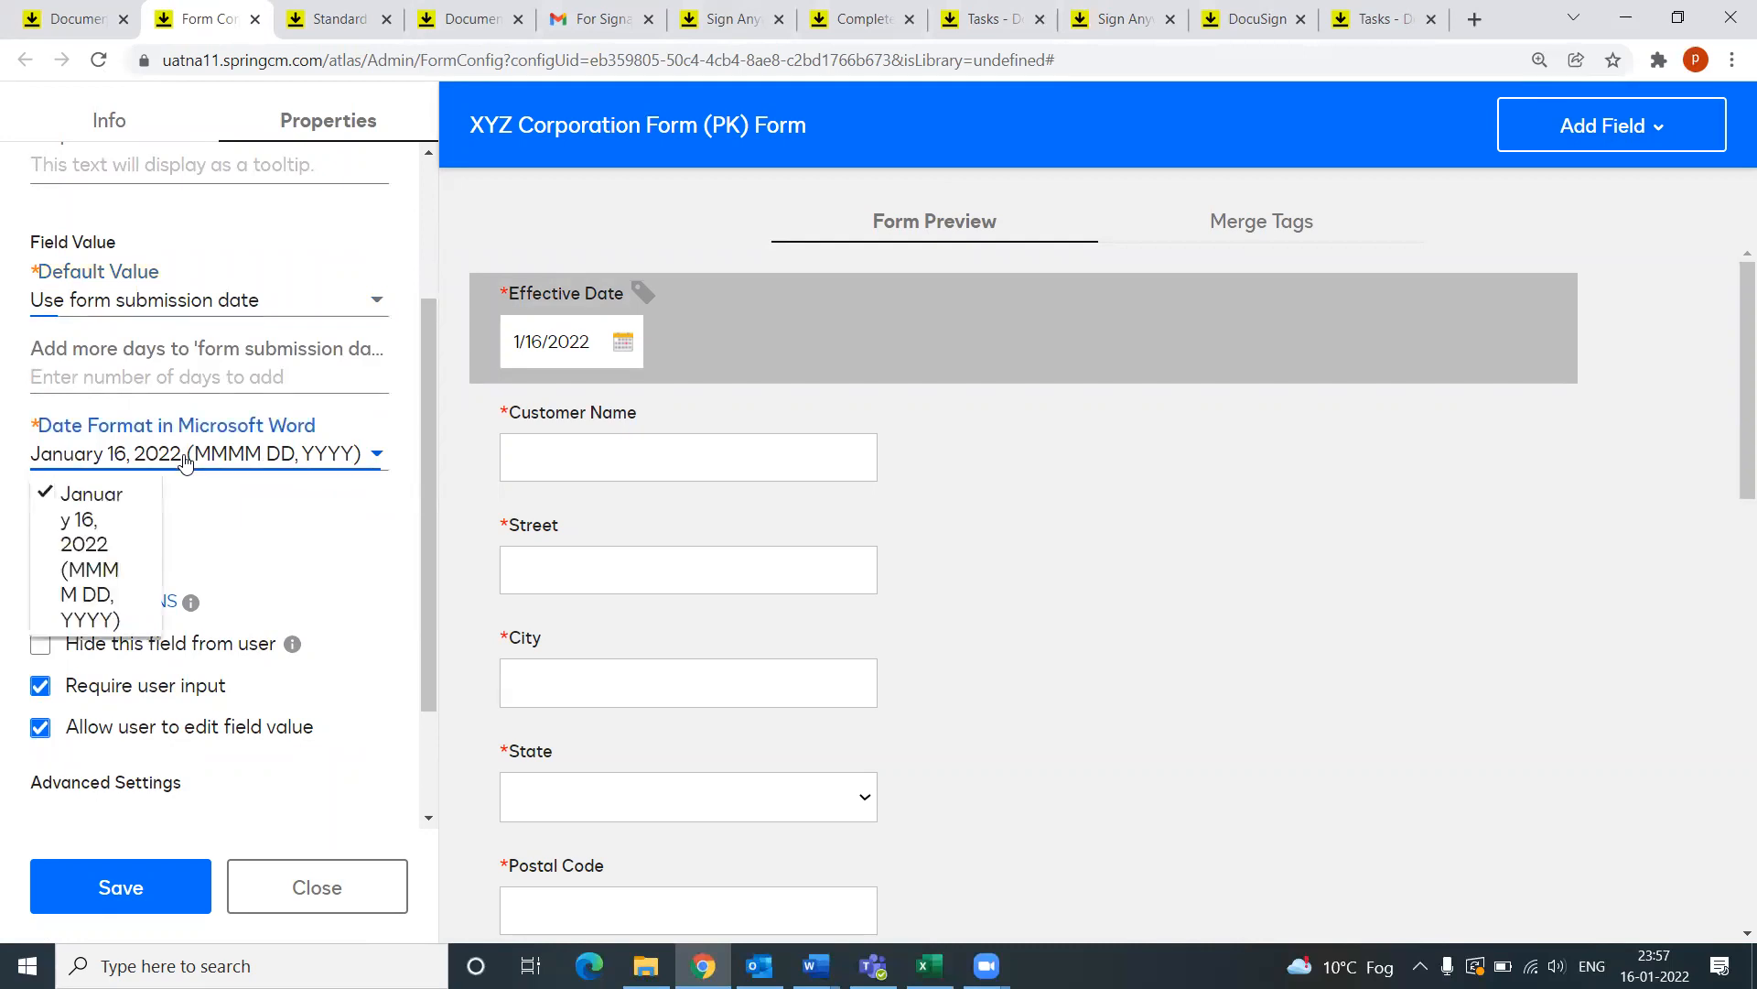
left_click(185, 462)
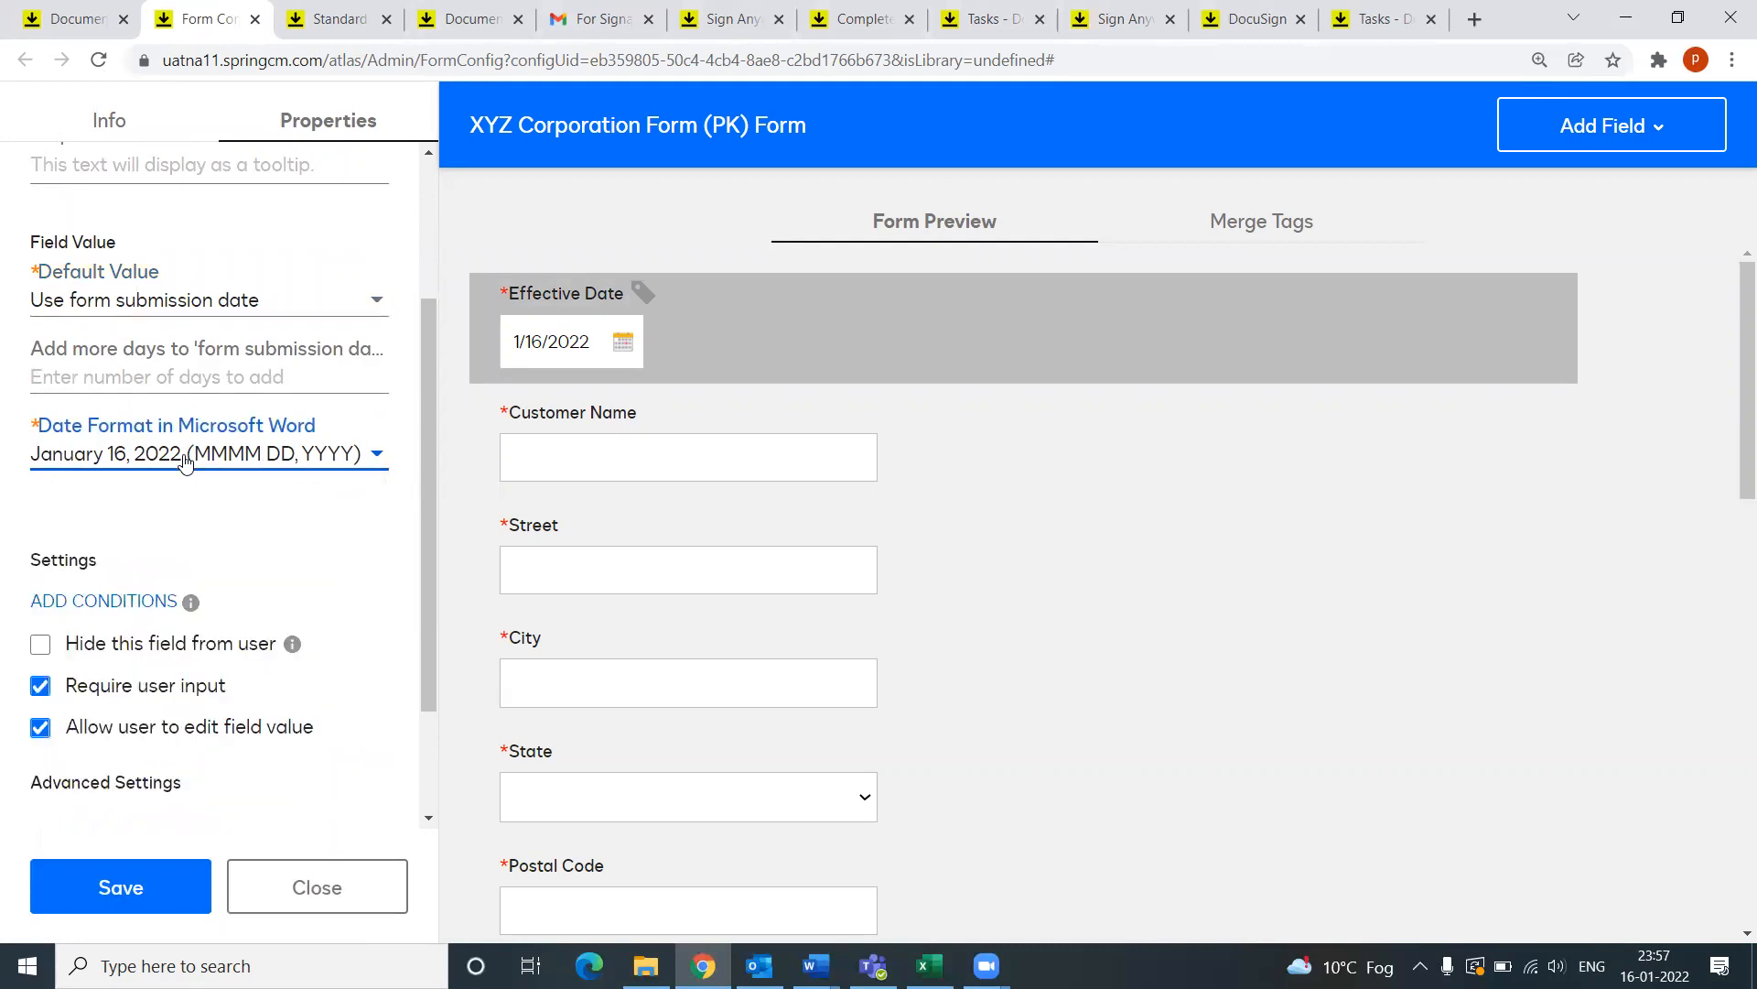
scroll(188, 596, "down", 2)
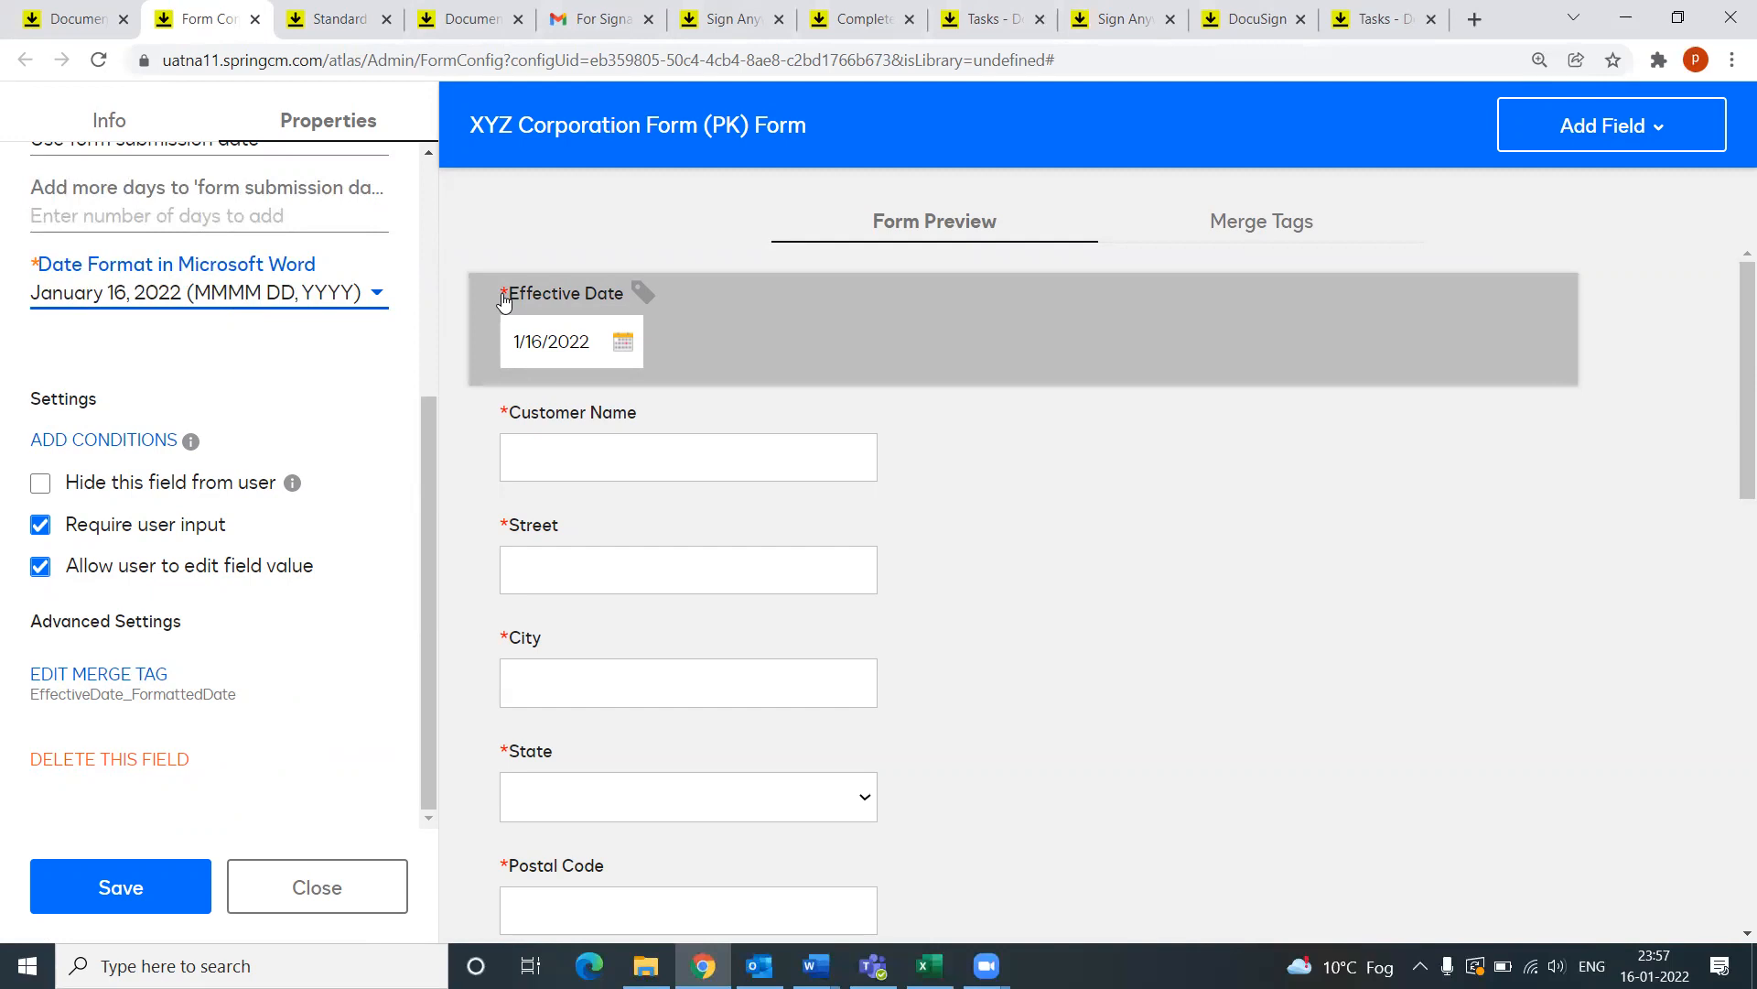
scroll(255, 633, "up", 4)
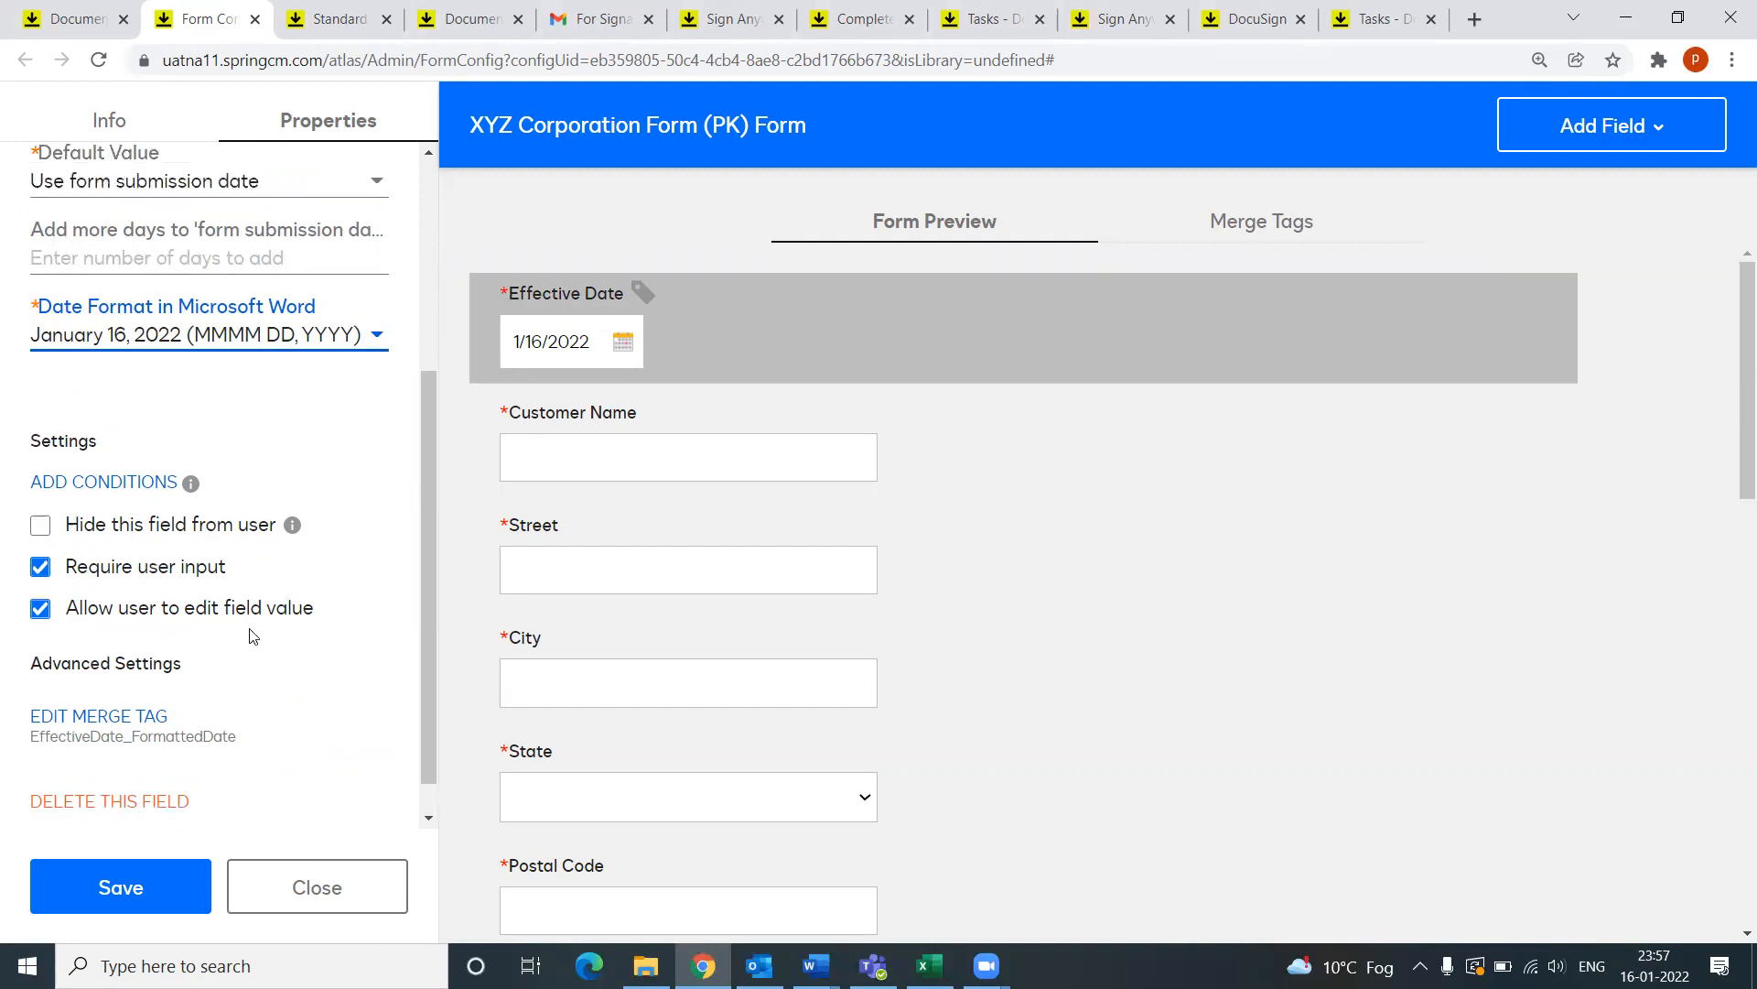
Step: Type trial help text 'Date the contract is act' for Effective Date, then delete it
left_click(120, 392)
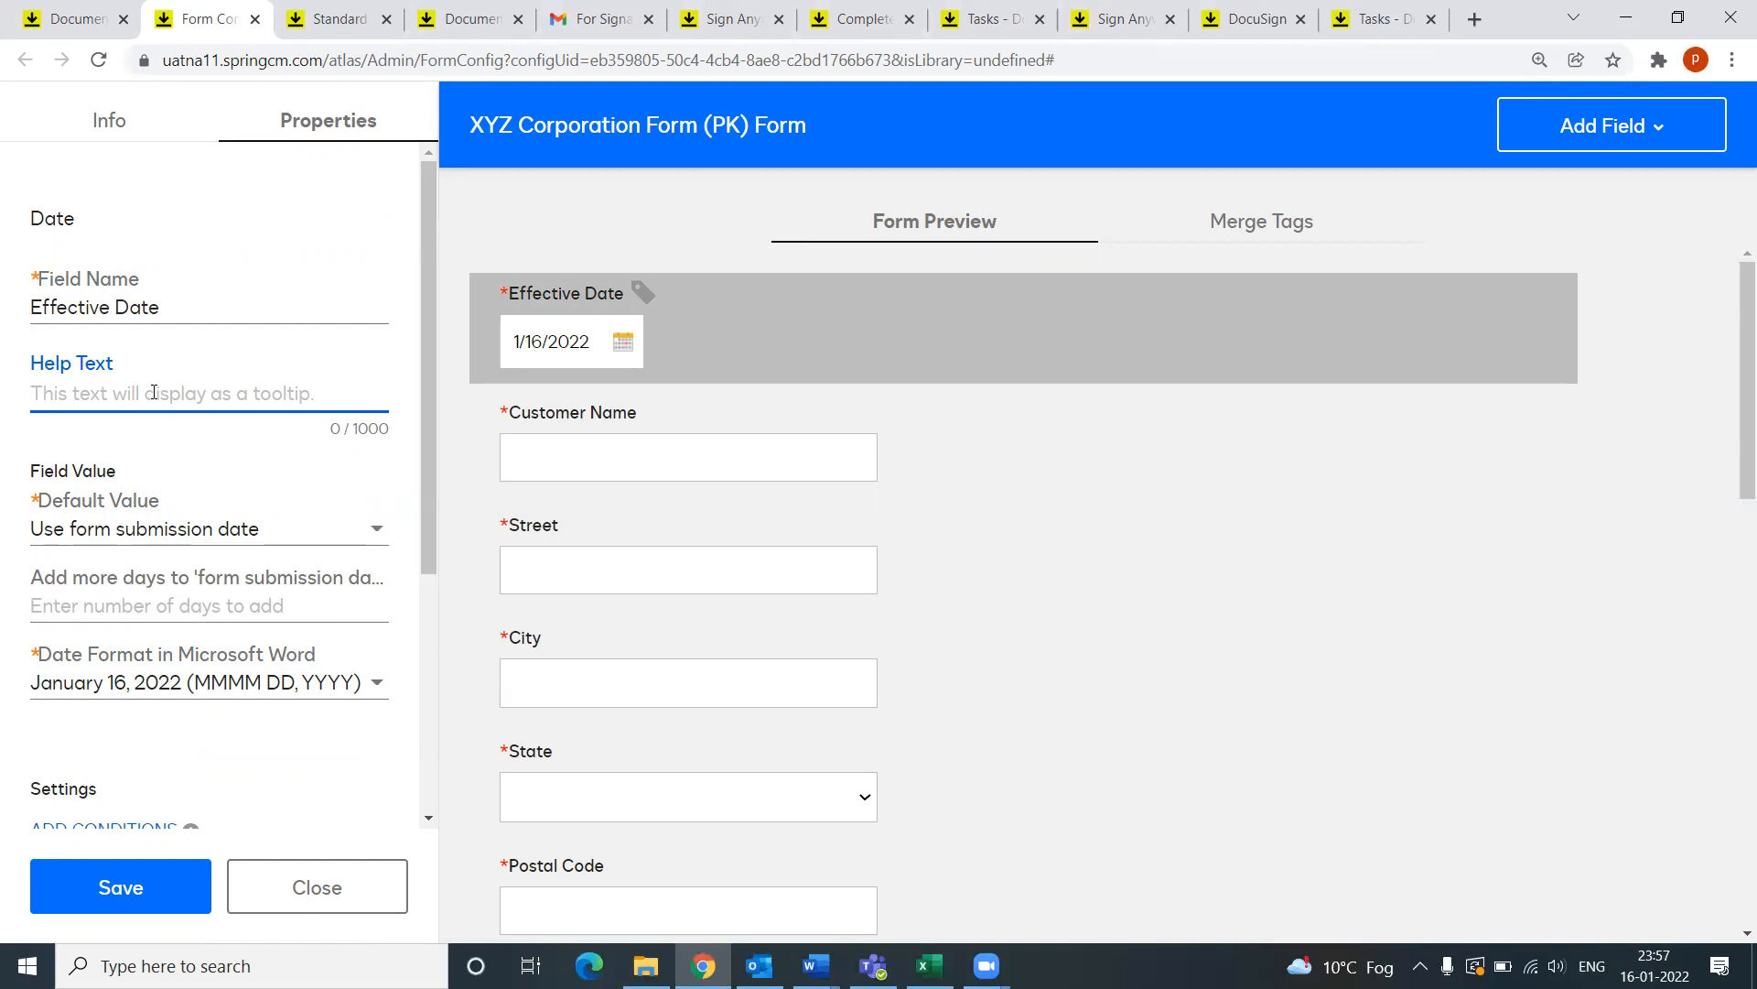
type("Date the conttrac")
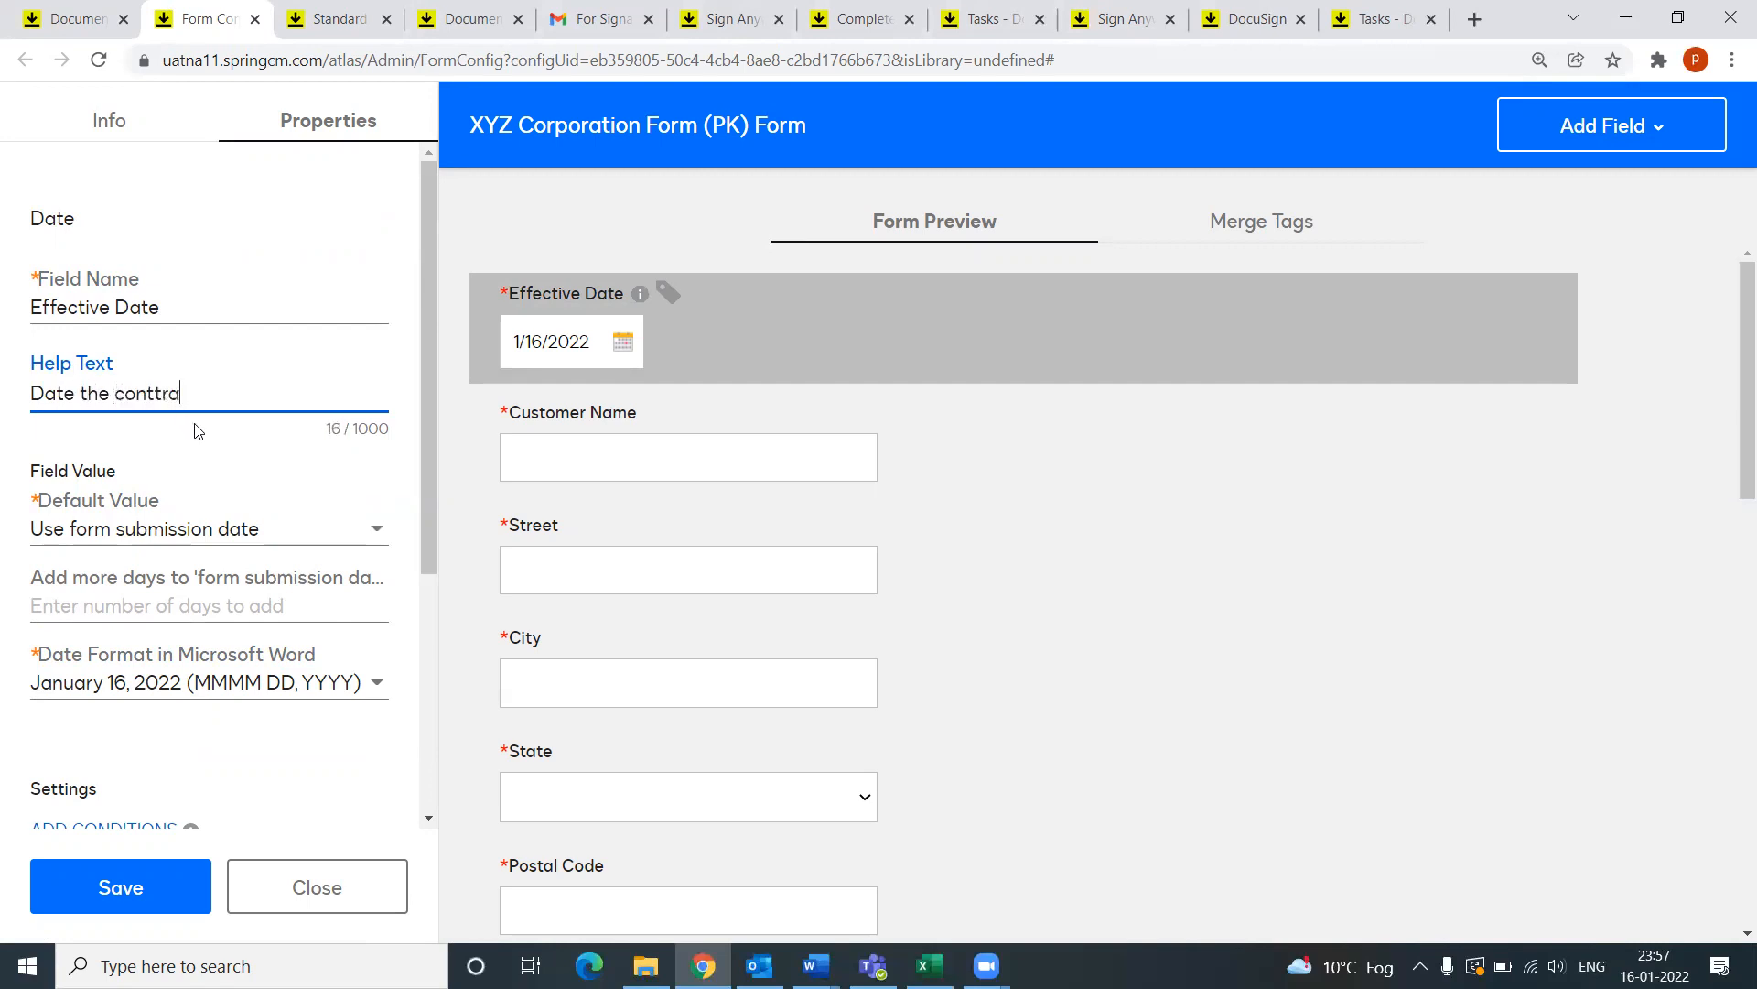
key("BackSpace")
key("BackSpace")
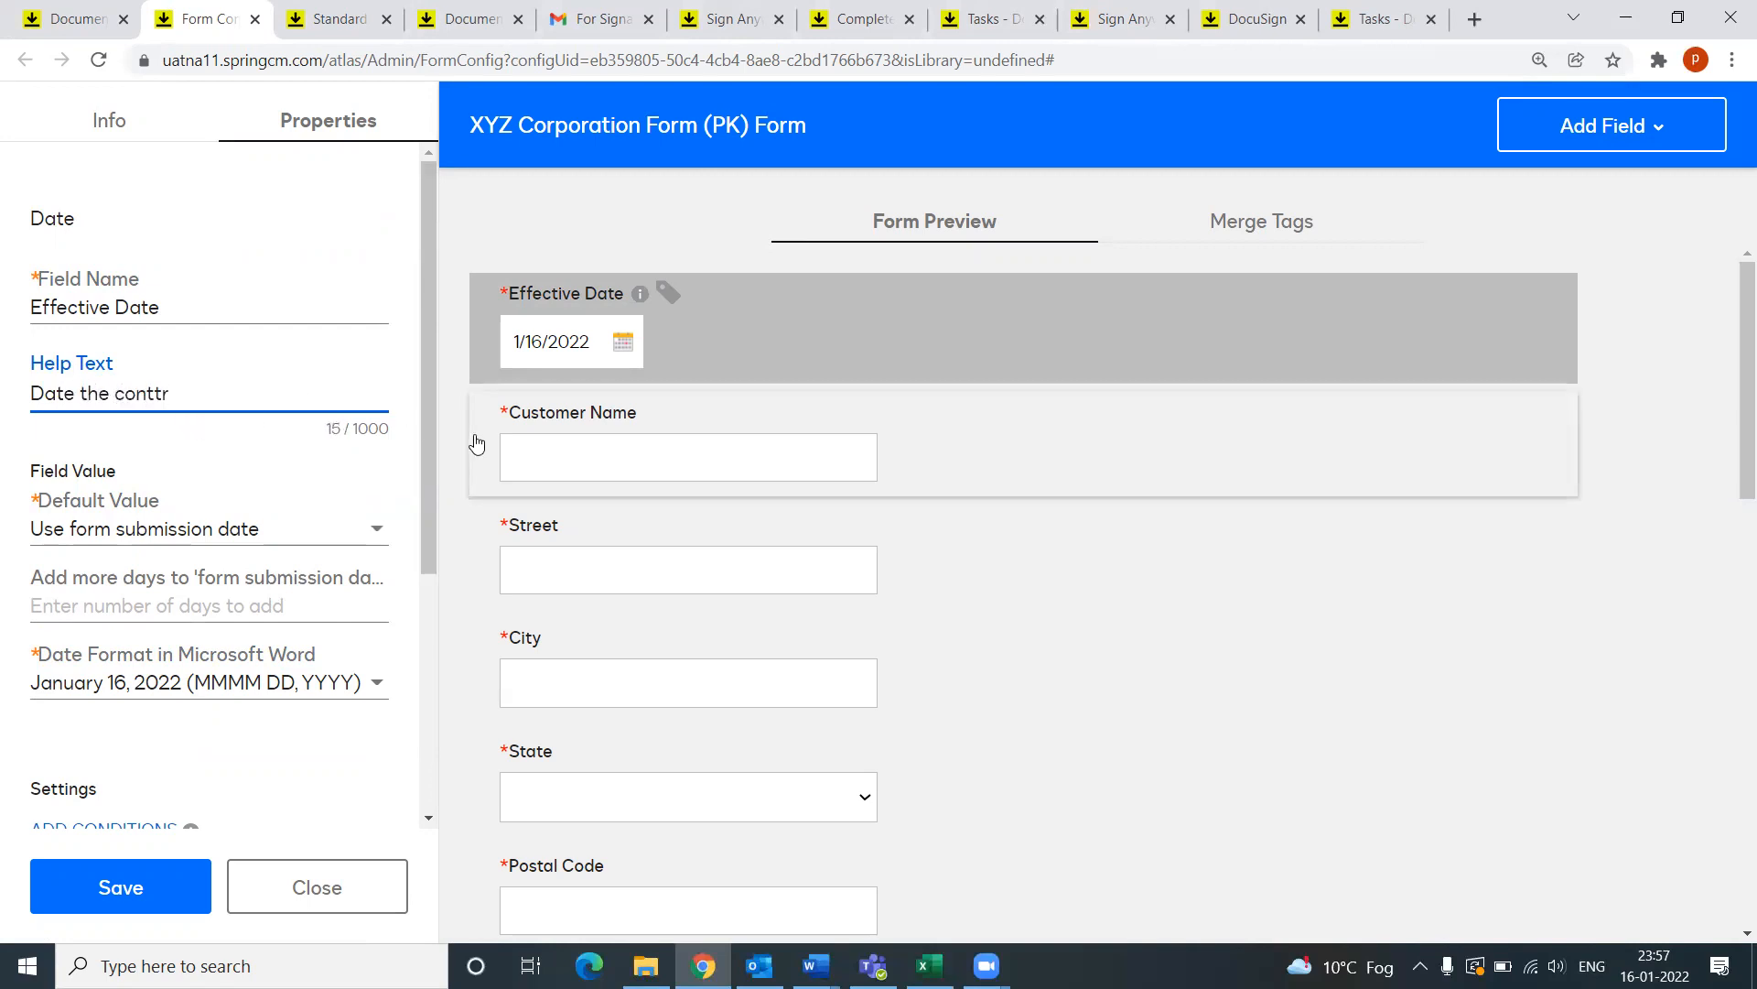
type("t is active")
mouse_move(639, 300)
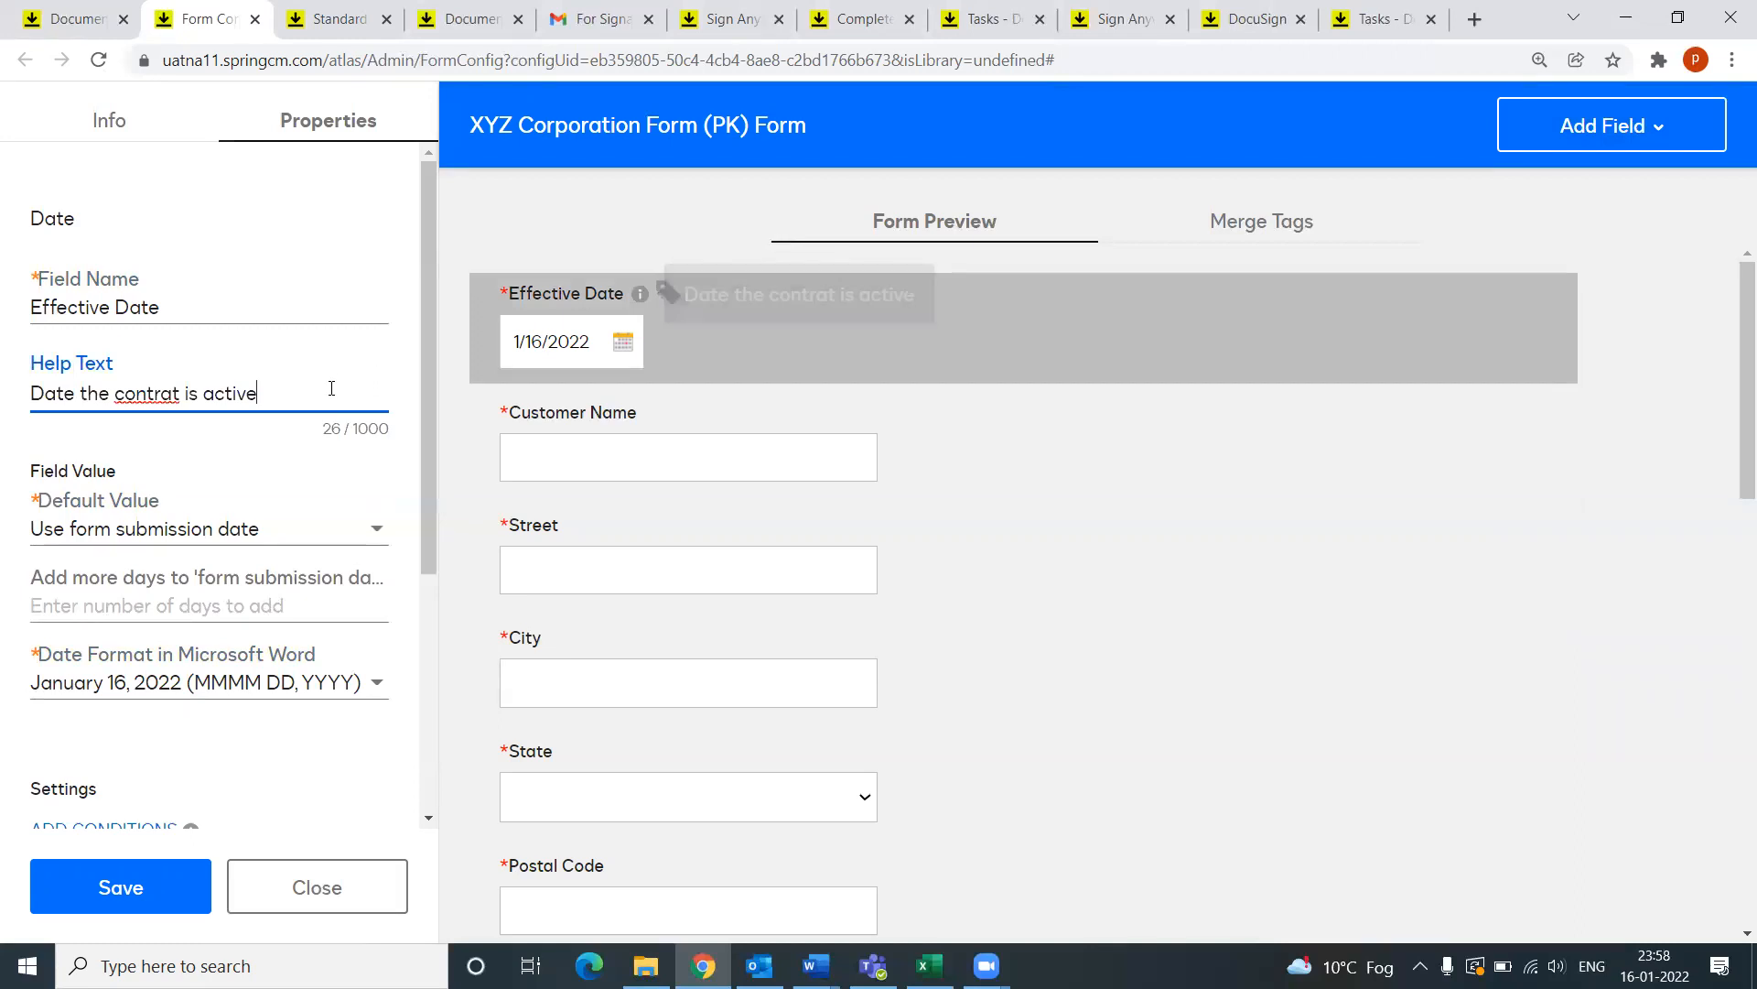
left_click_drag(266, 394, 14, 407)
key("BackSpace")
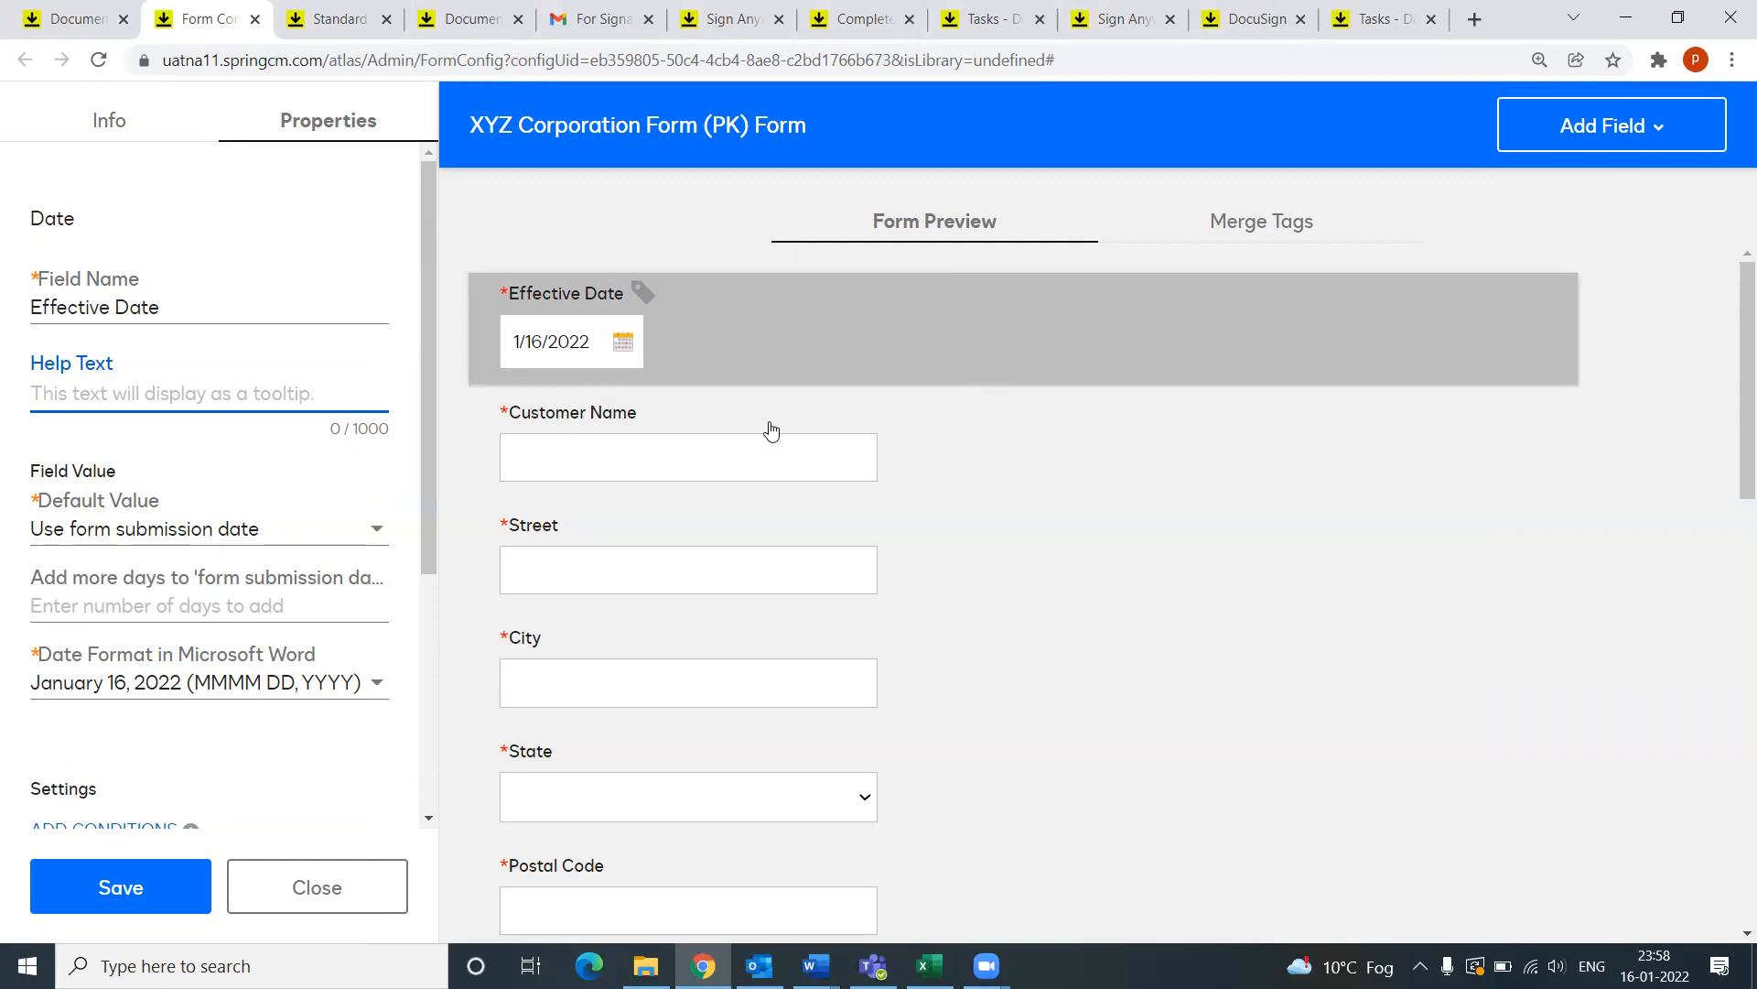
scroll(730, 463, "down", 5)
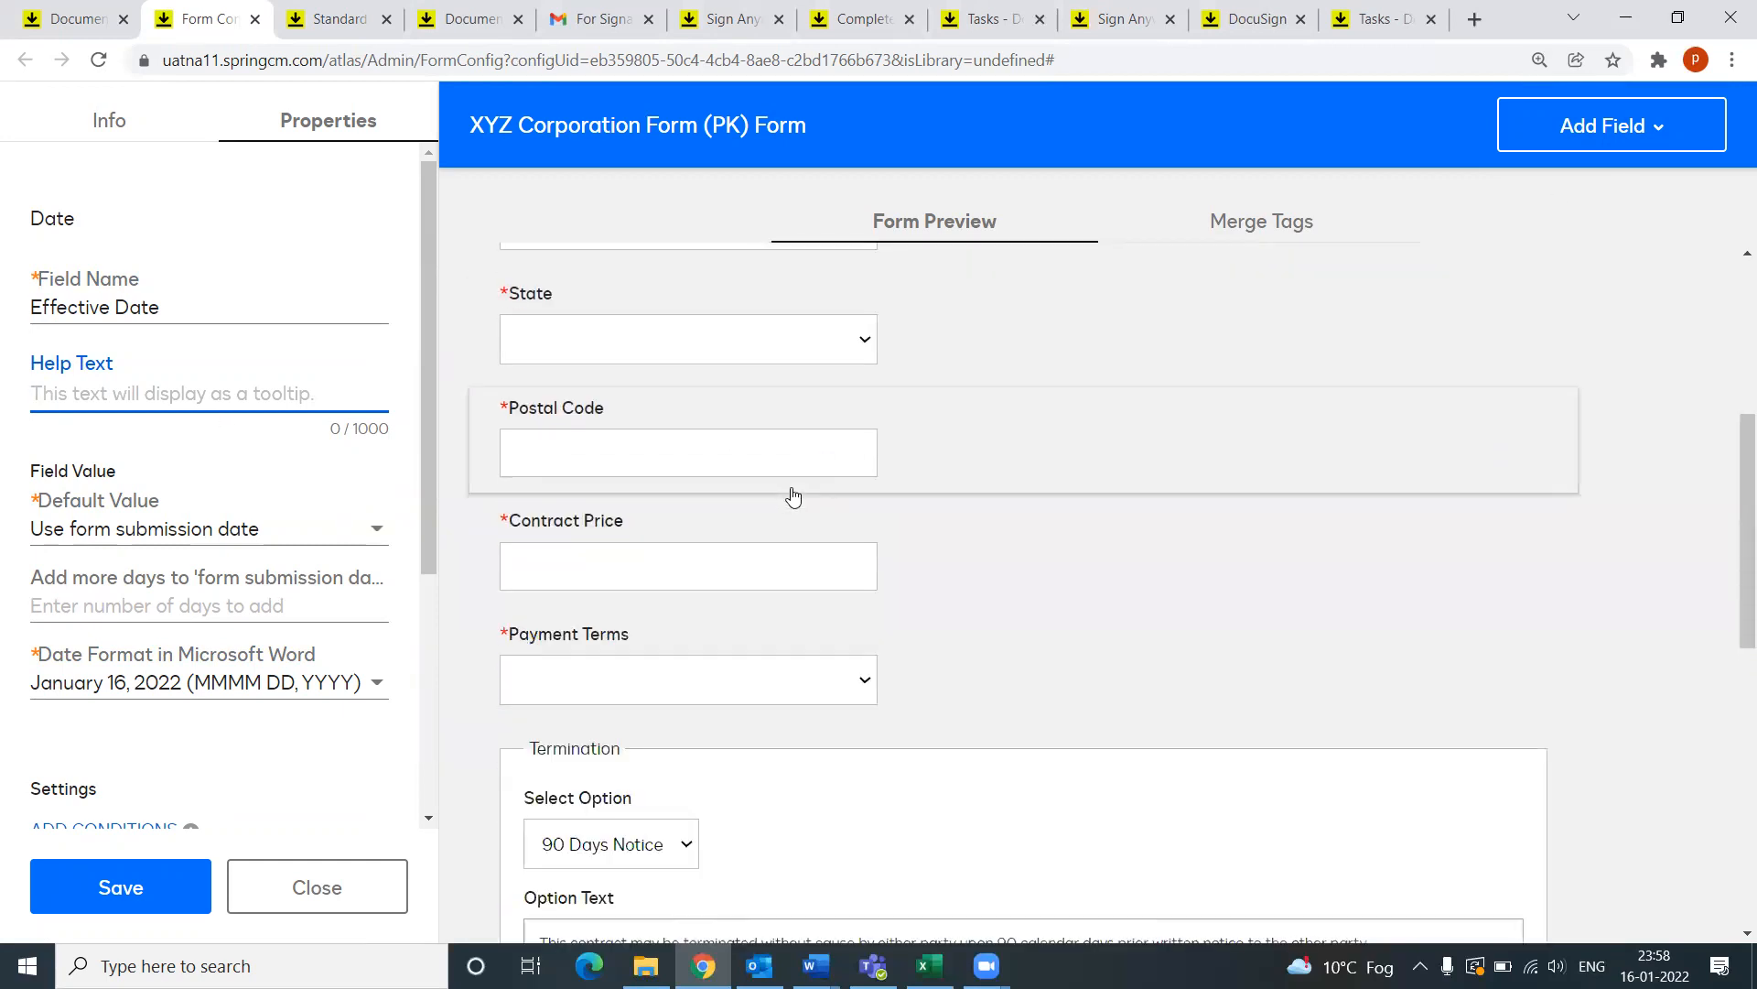
scroll(793, 494, "down", 1)
scroll(797, 497, "down", 7)
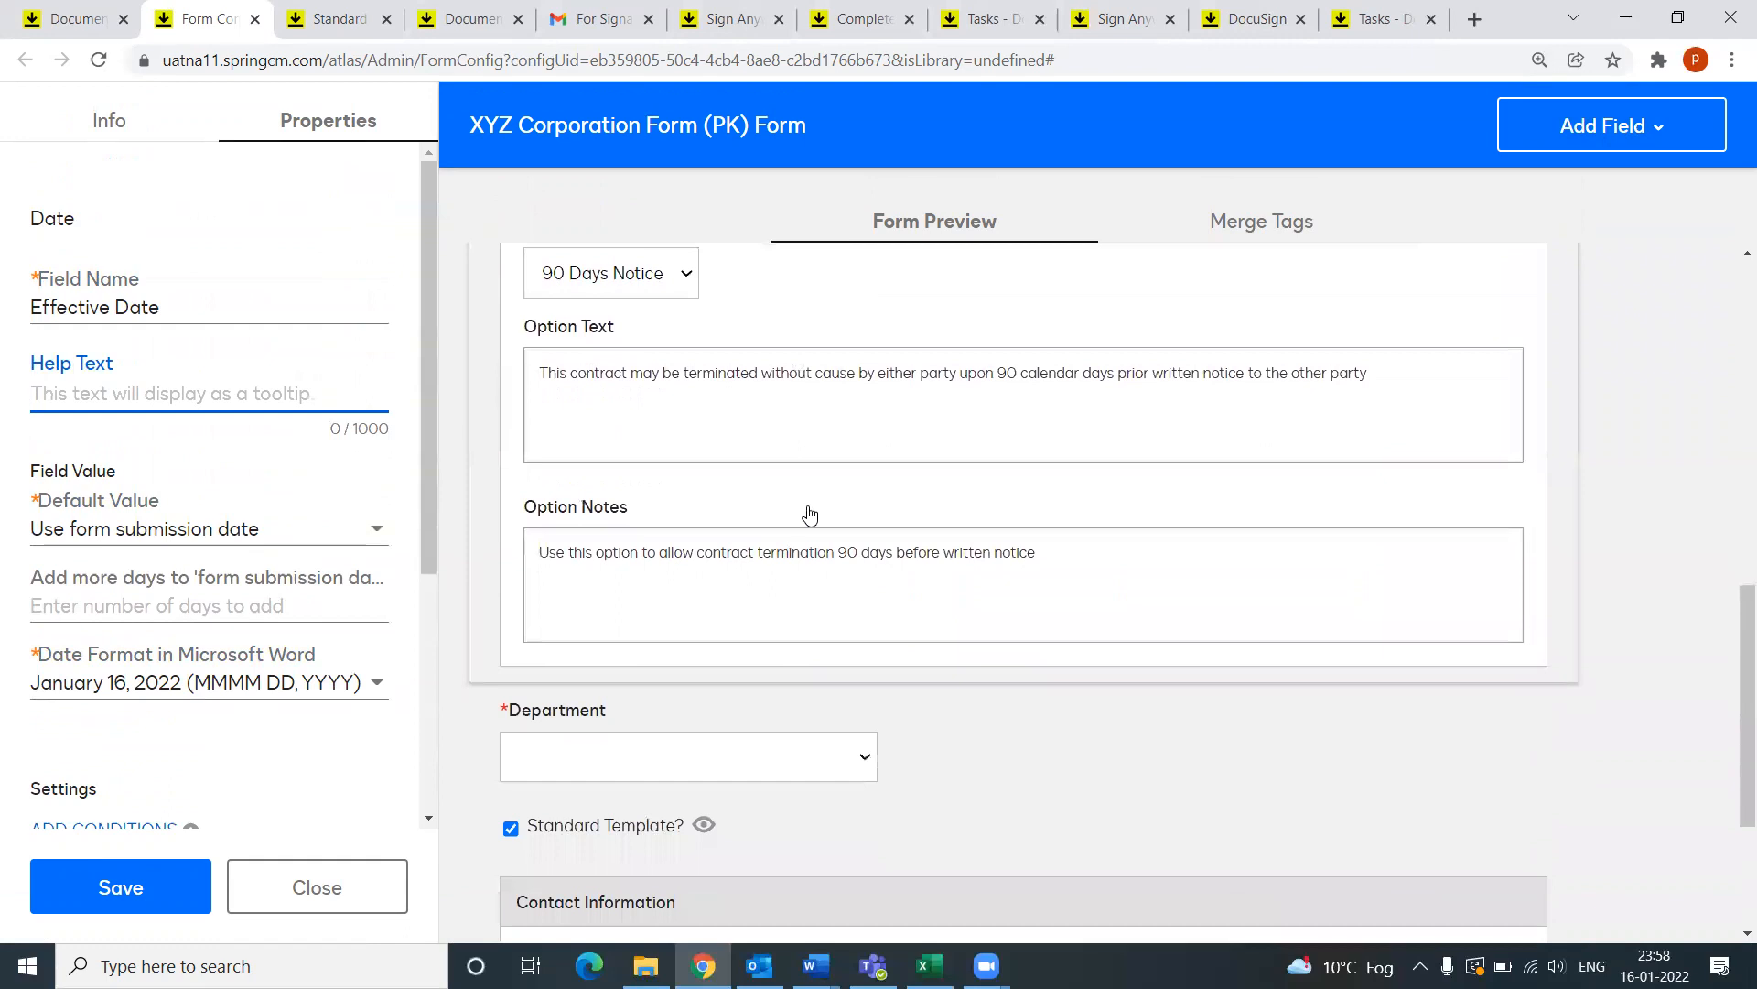
scroll(659, 412, "up", 2)
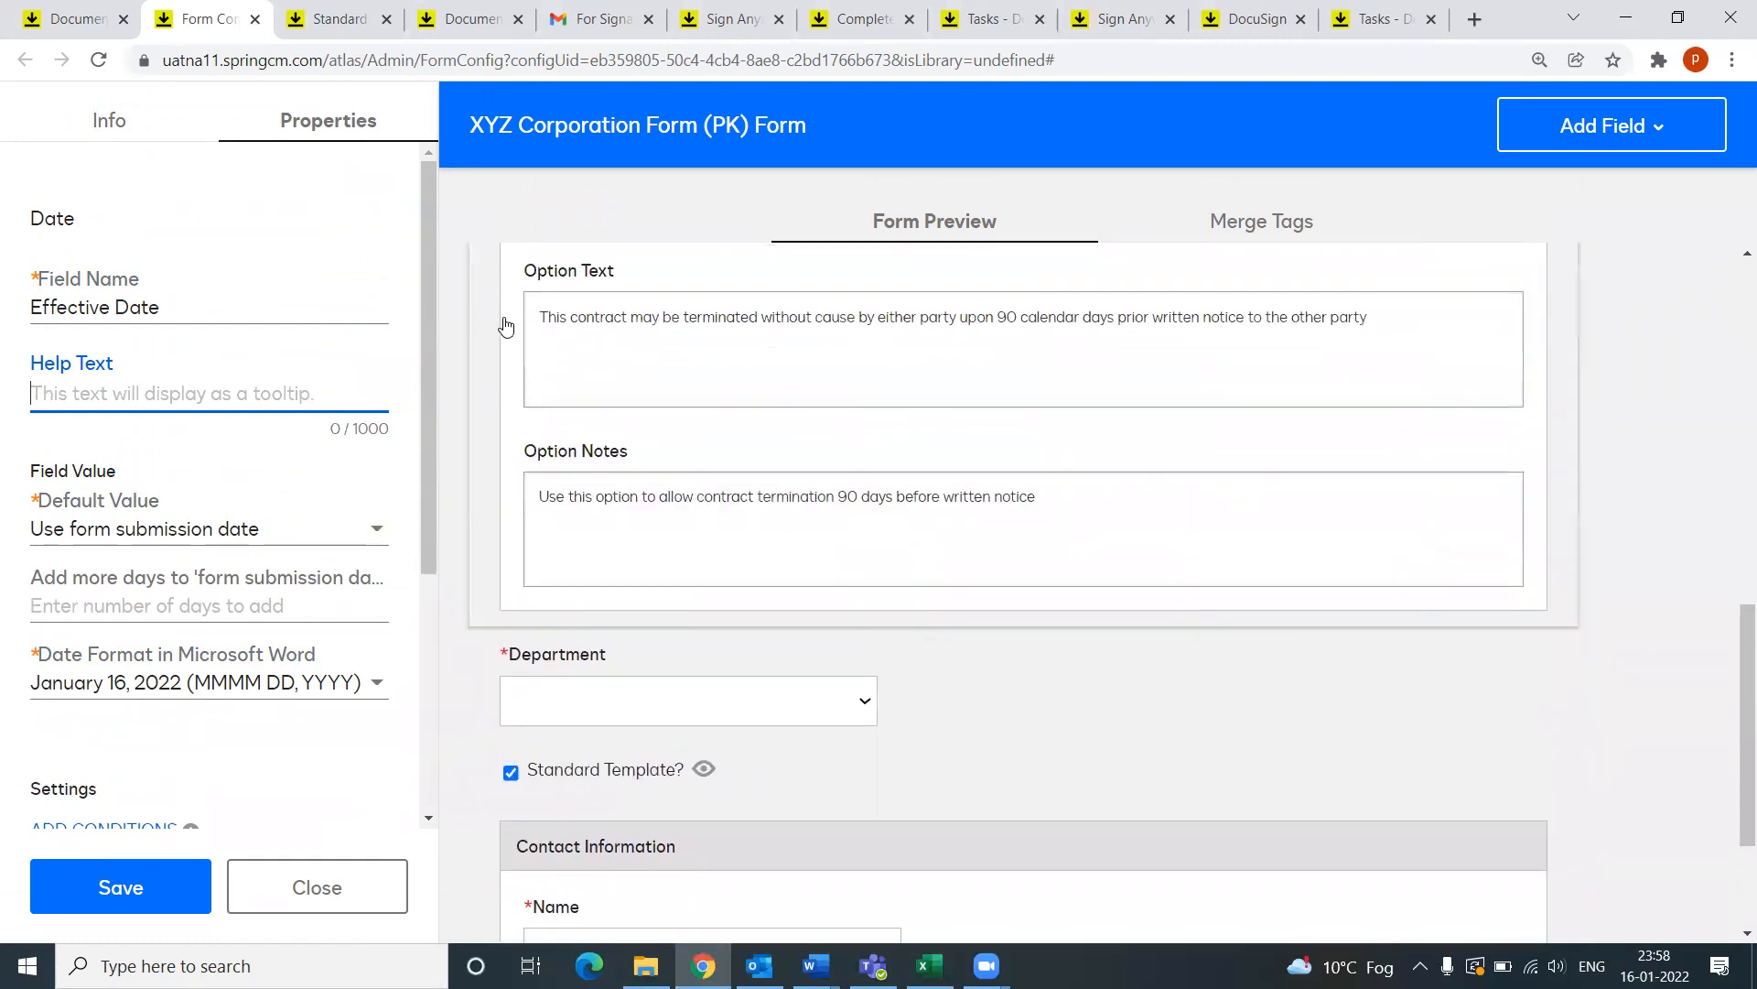
Step: Show the Forms Library list with Customer Address Details (PK) and L008 Delivery
left_click(86, 33)
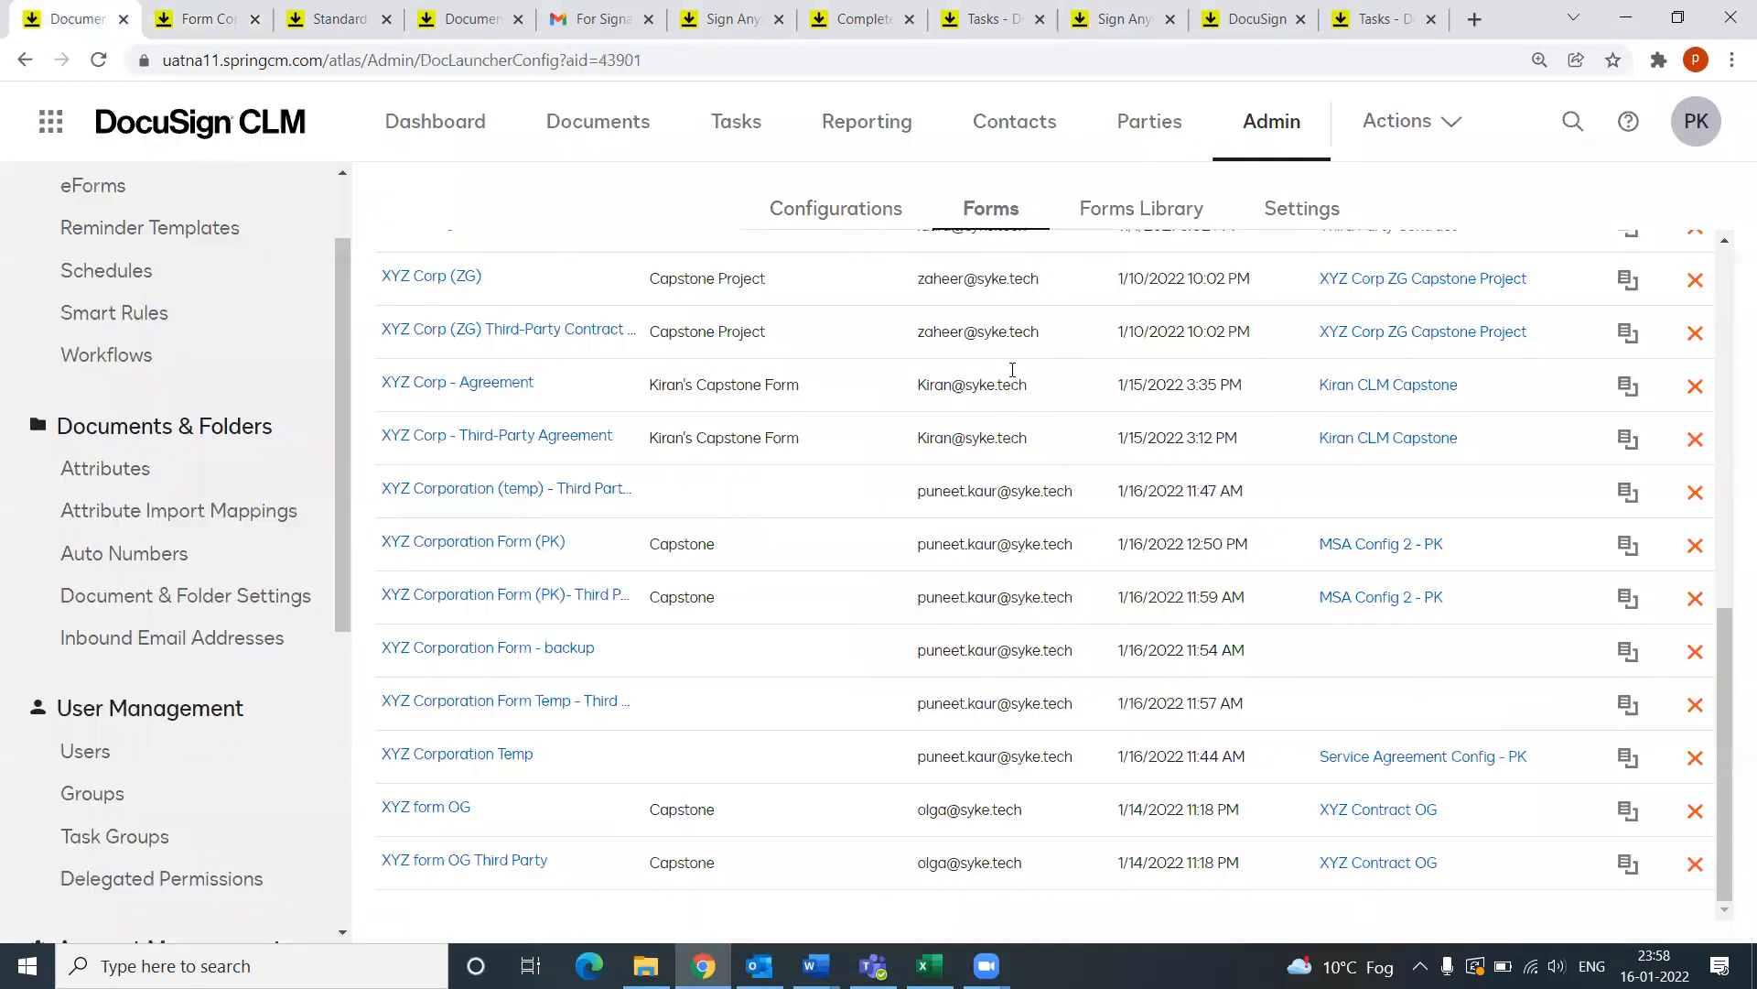
scroll(686, 375, "up", 3)
scroll(1118, 443, "up", 4)
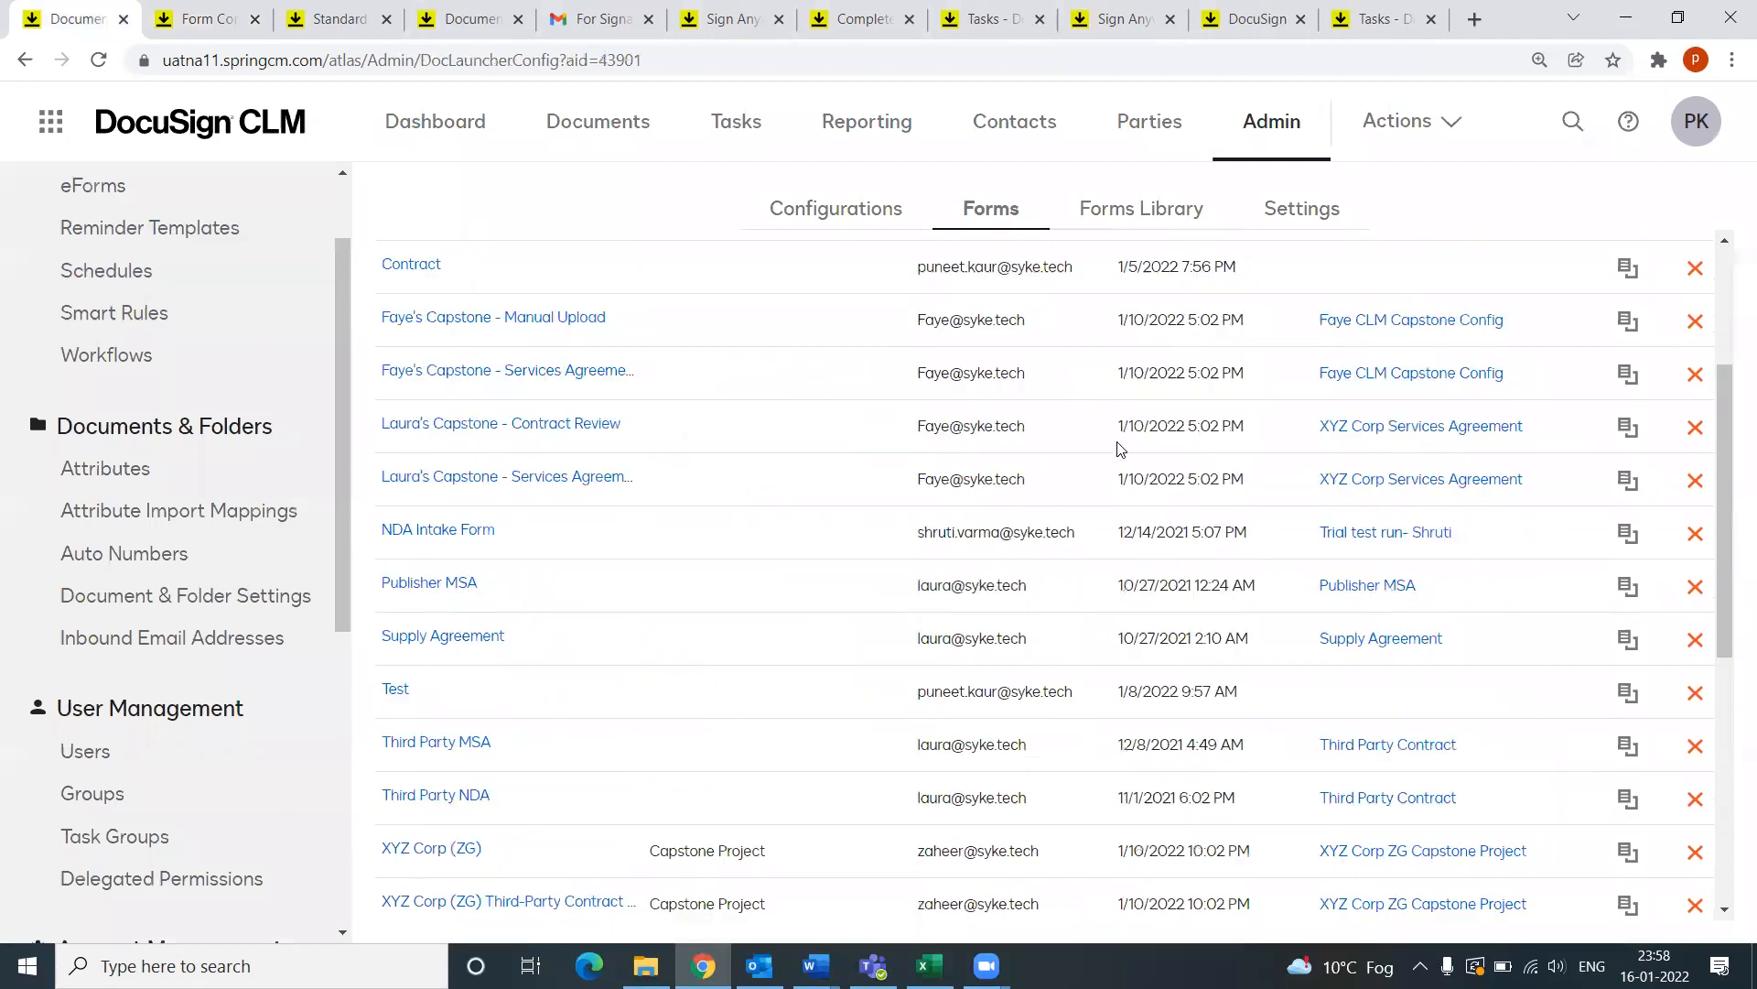
left_click(1180, 208)
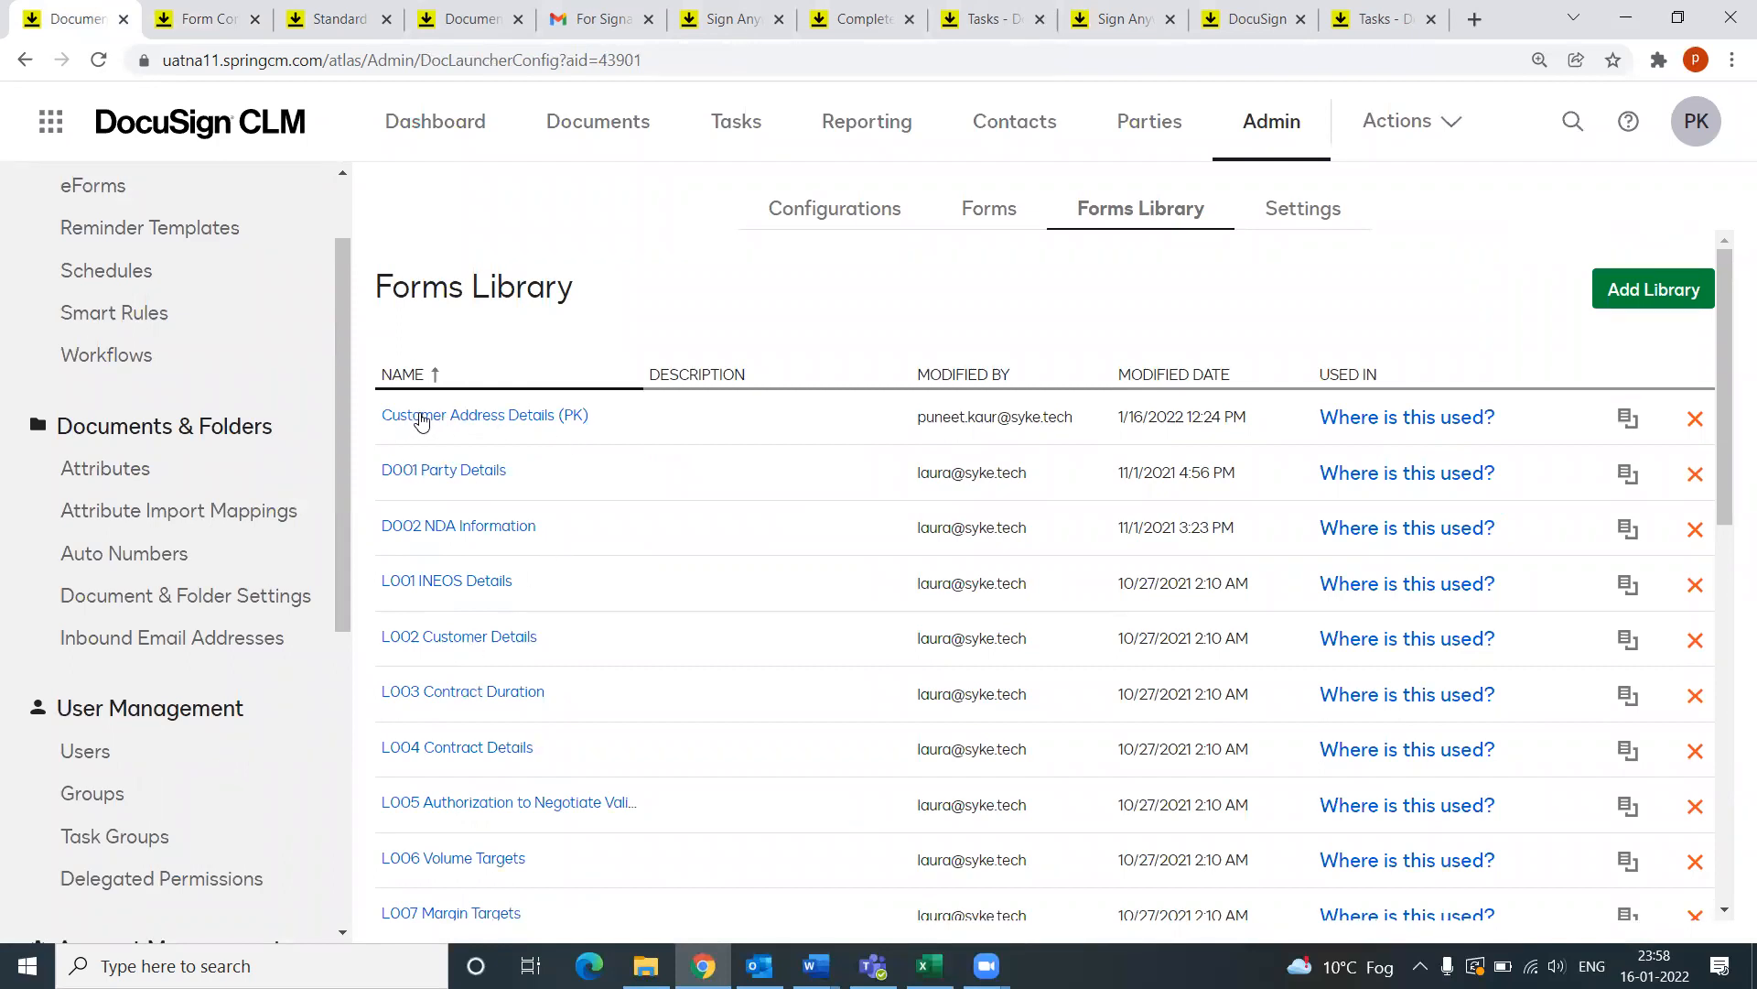
scroll(549, 604, "down", 4)
scroll(512, 549, "down", 4)
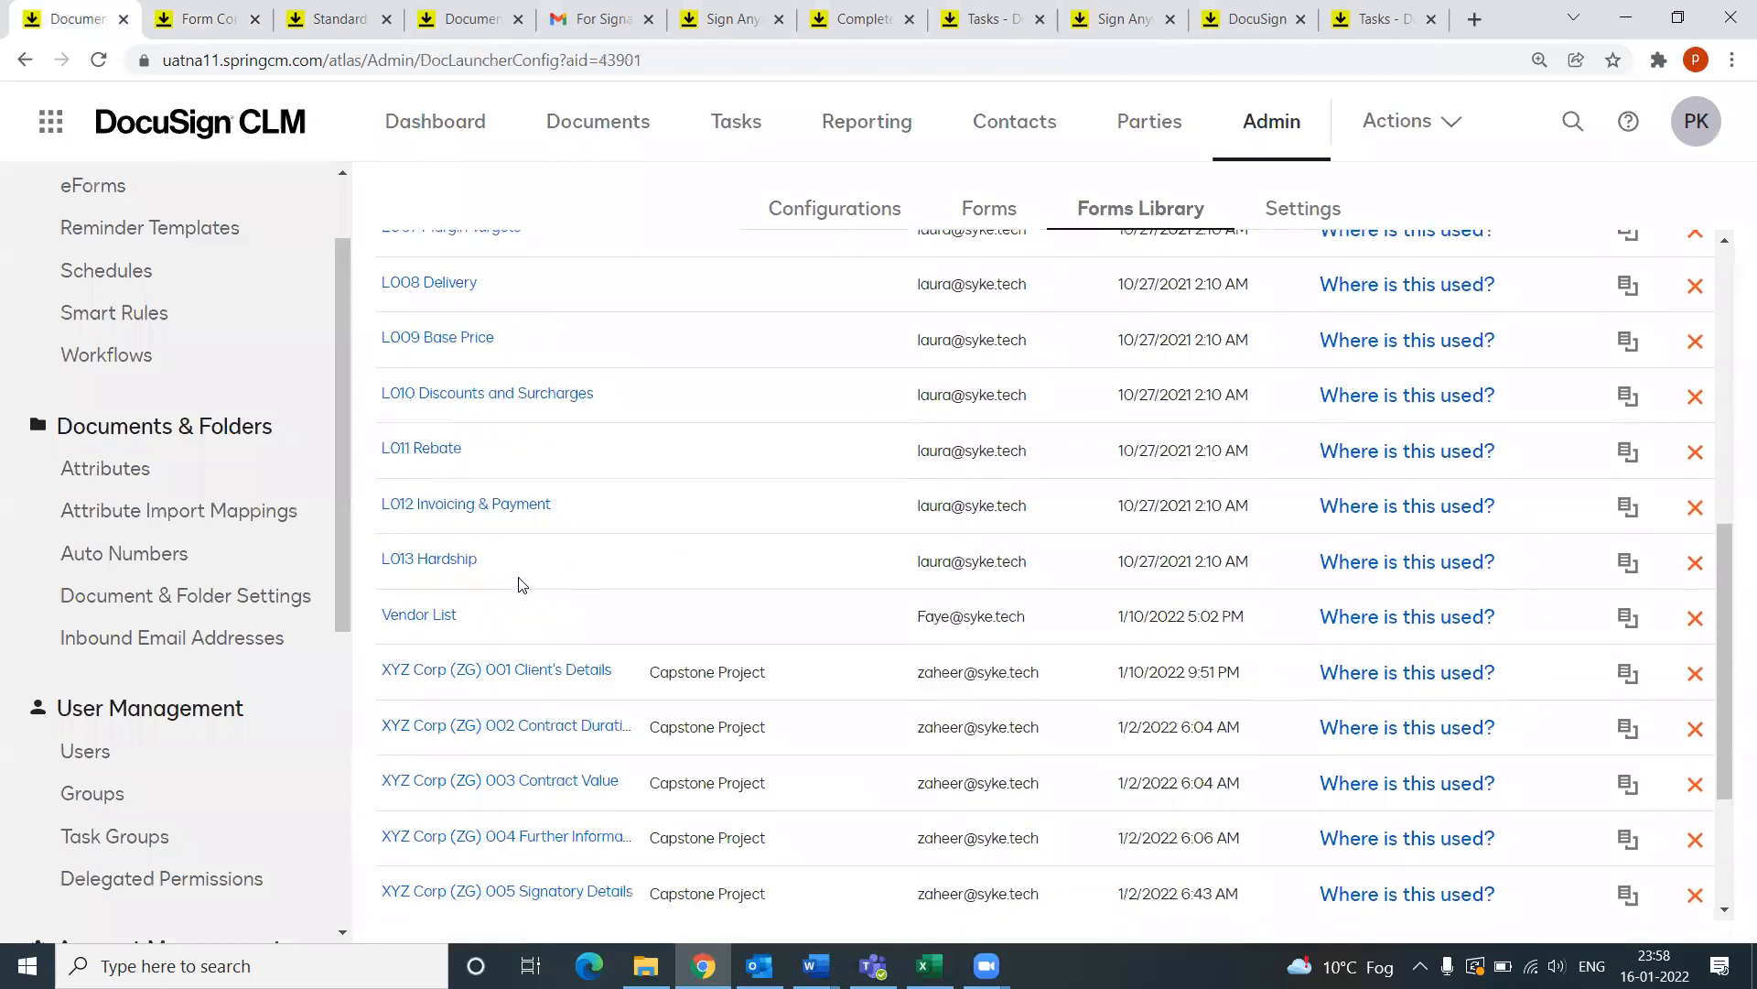
scroll(522, 590, "up", 8)
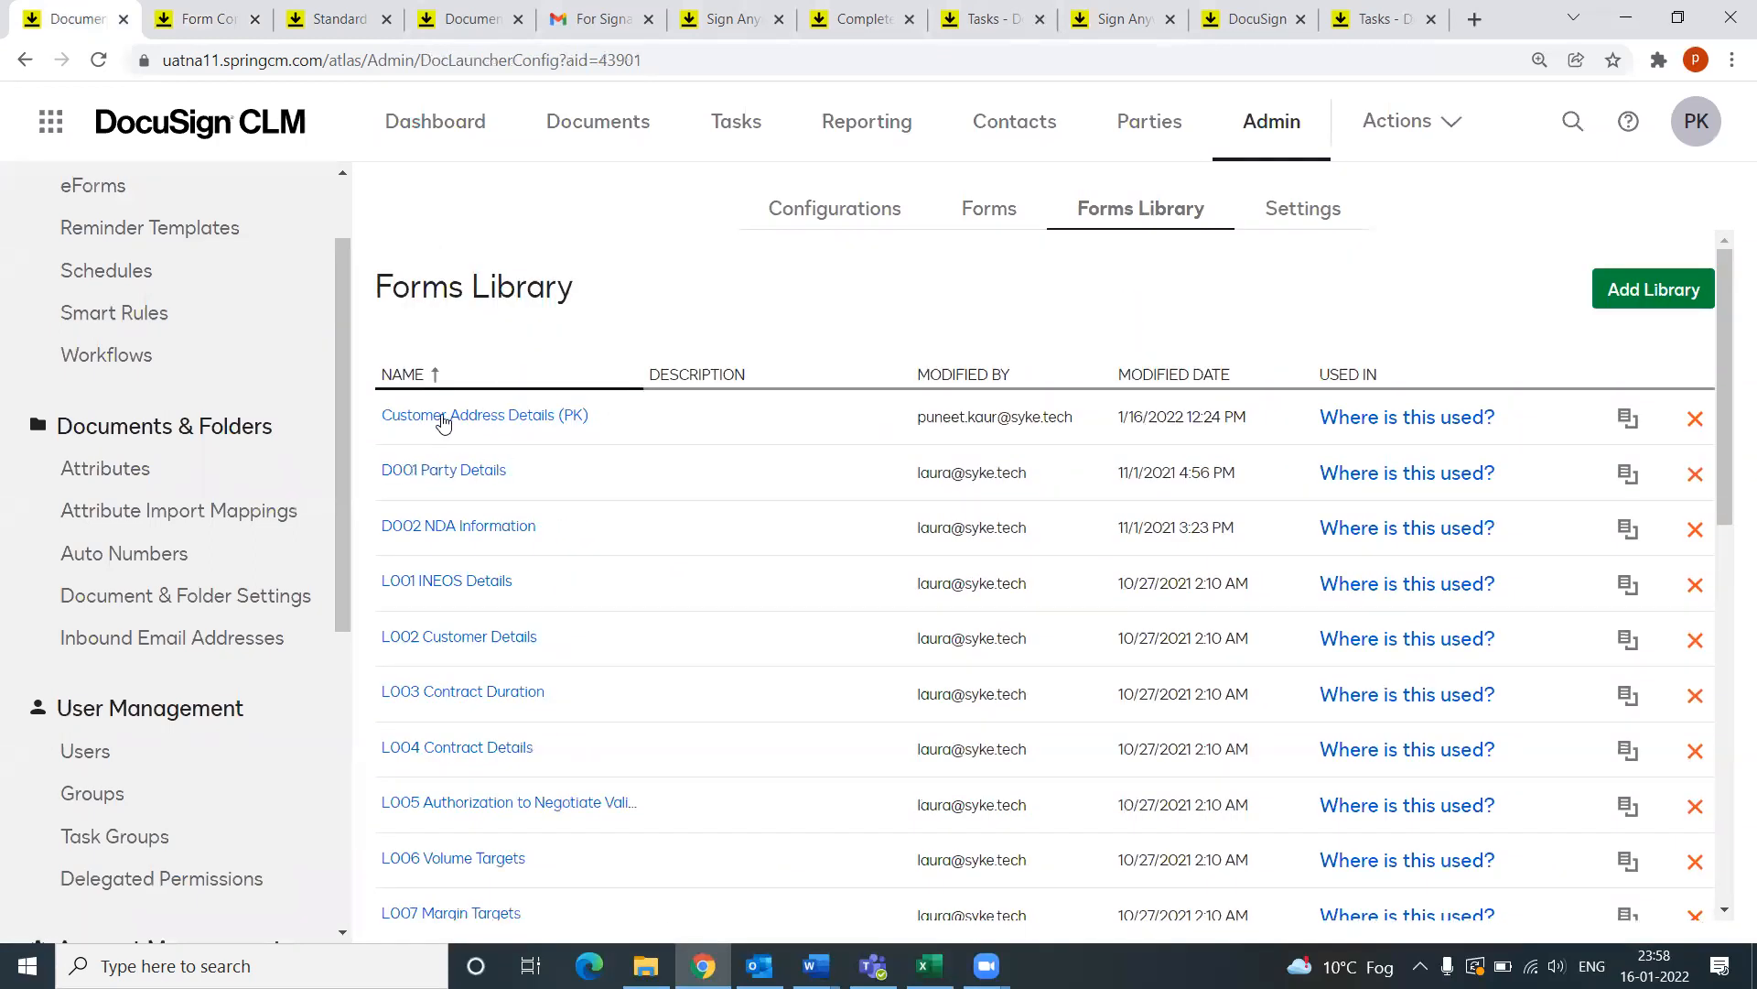
Step: Open Customer Address Details (PK) without recovering old work and select its Address Details section
left_click(499, 422)
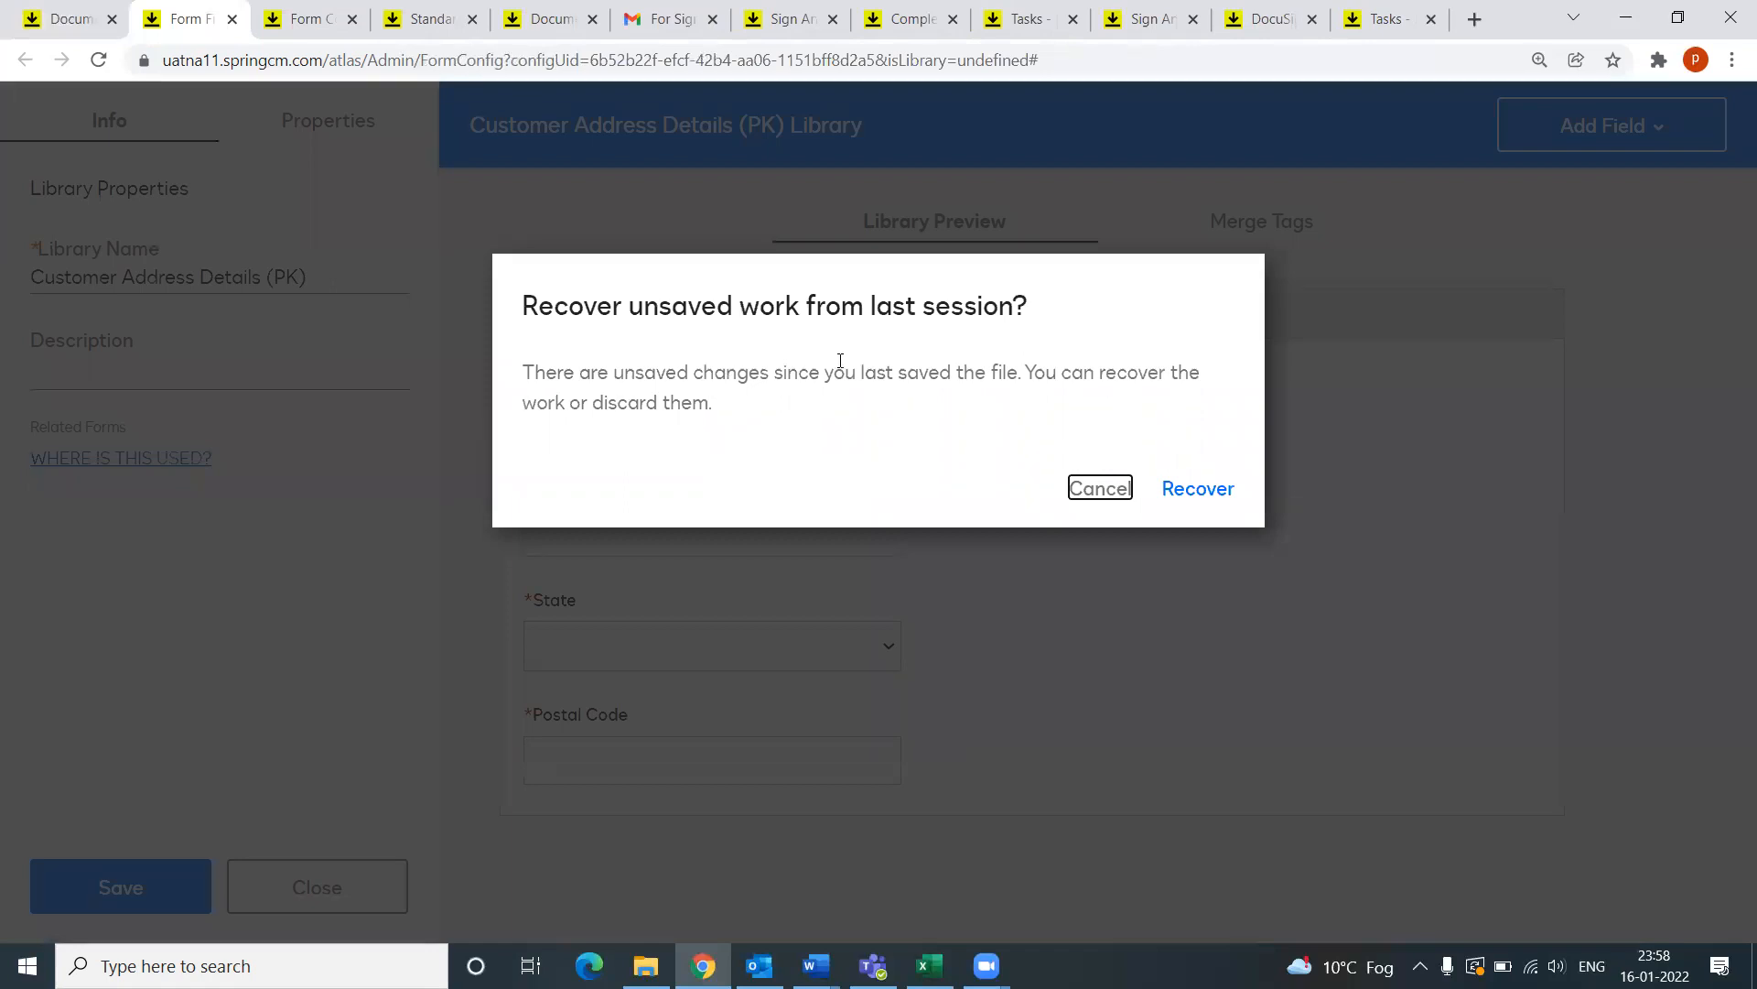
left_click(1100, 488)
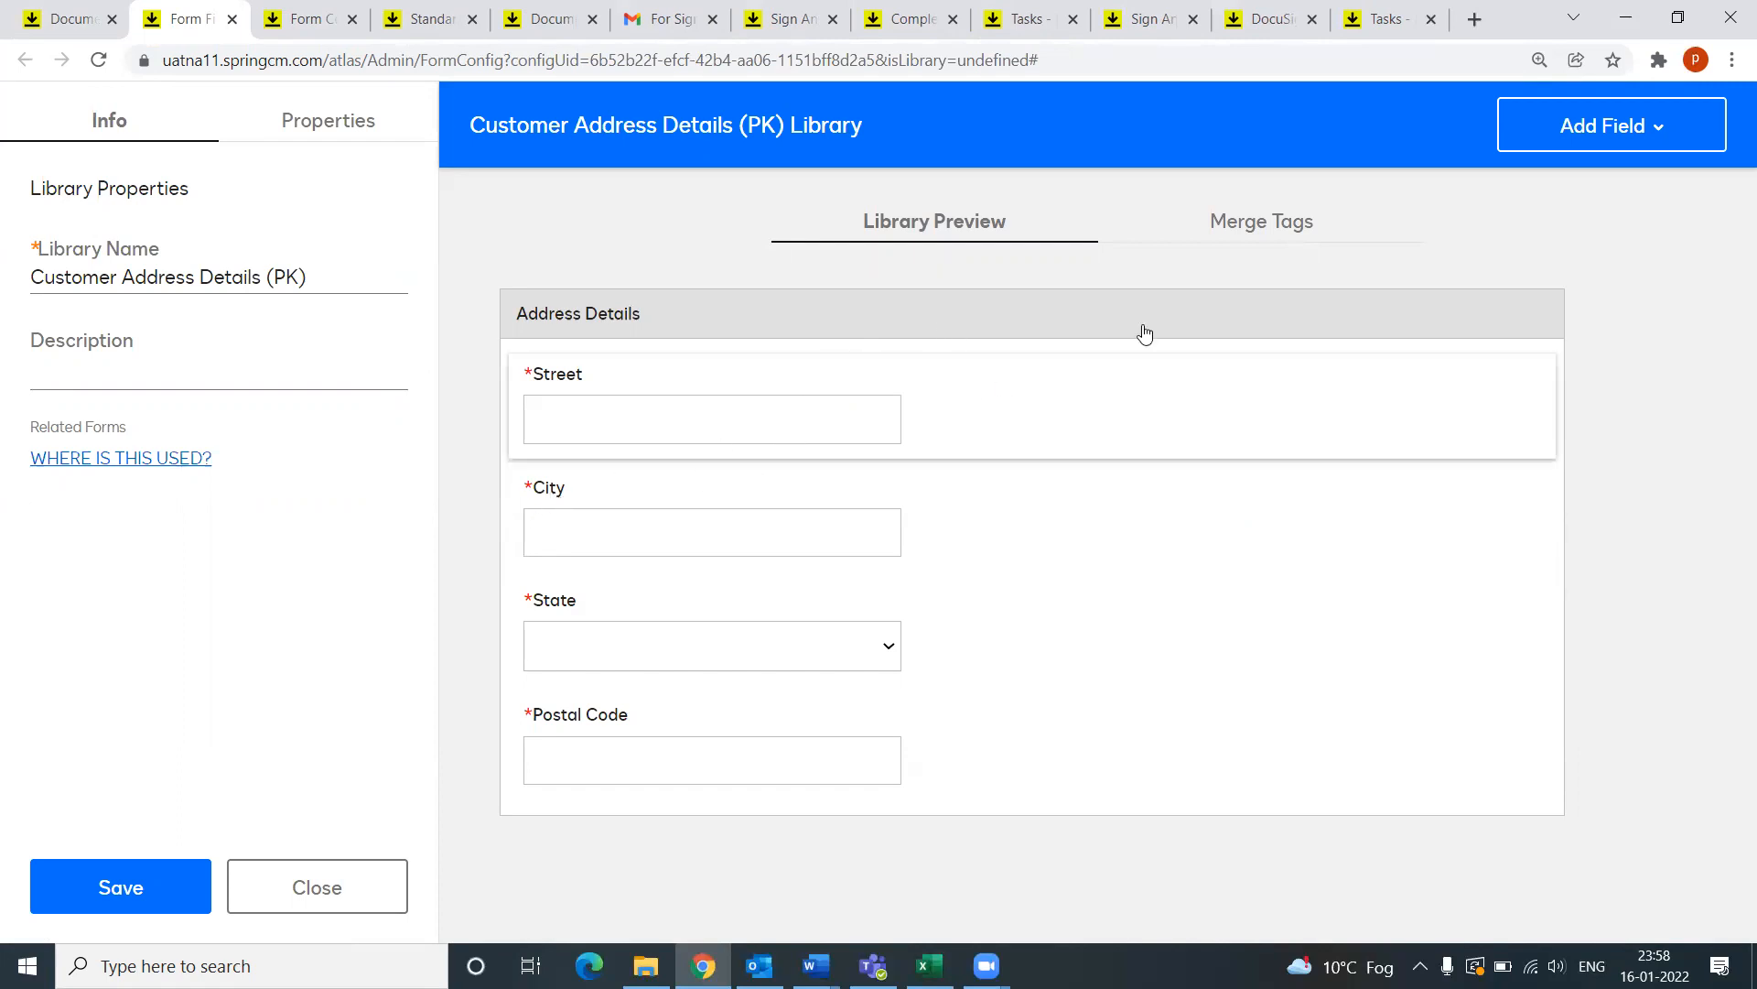
left_click(1586, 148)
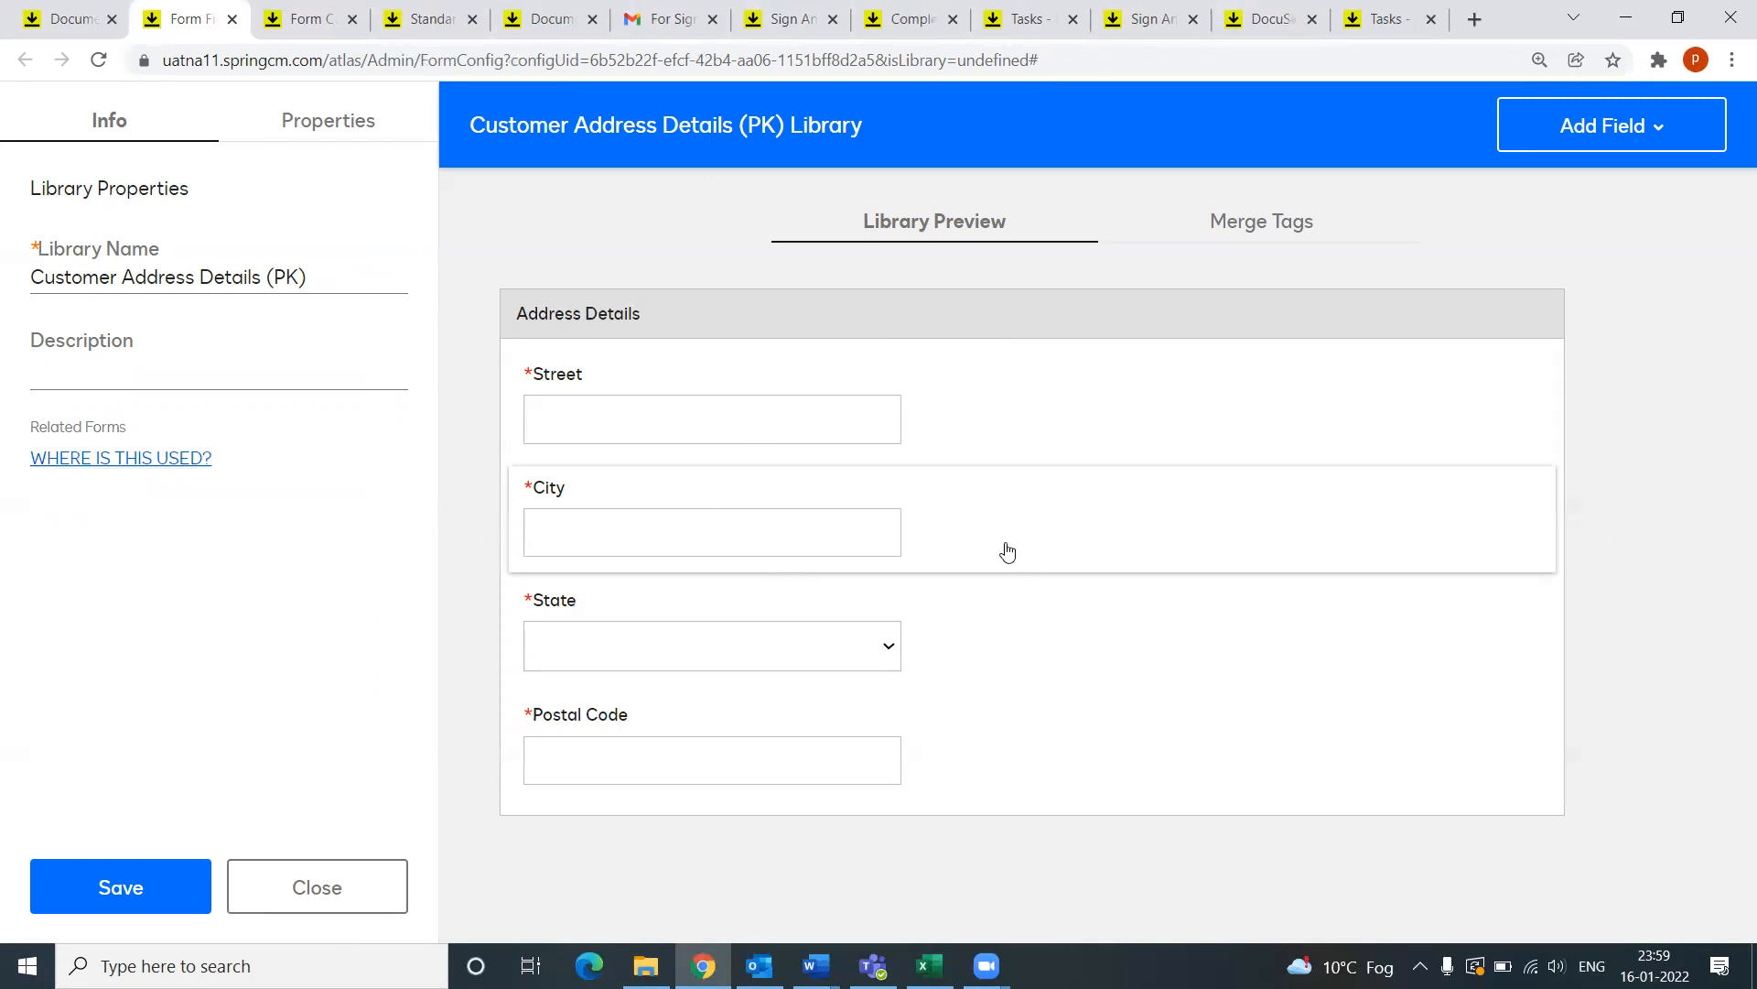
left_click(1621, 133)
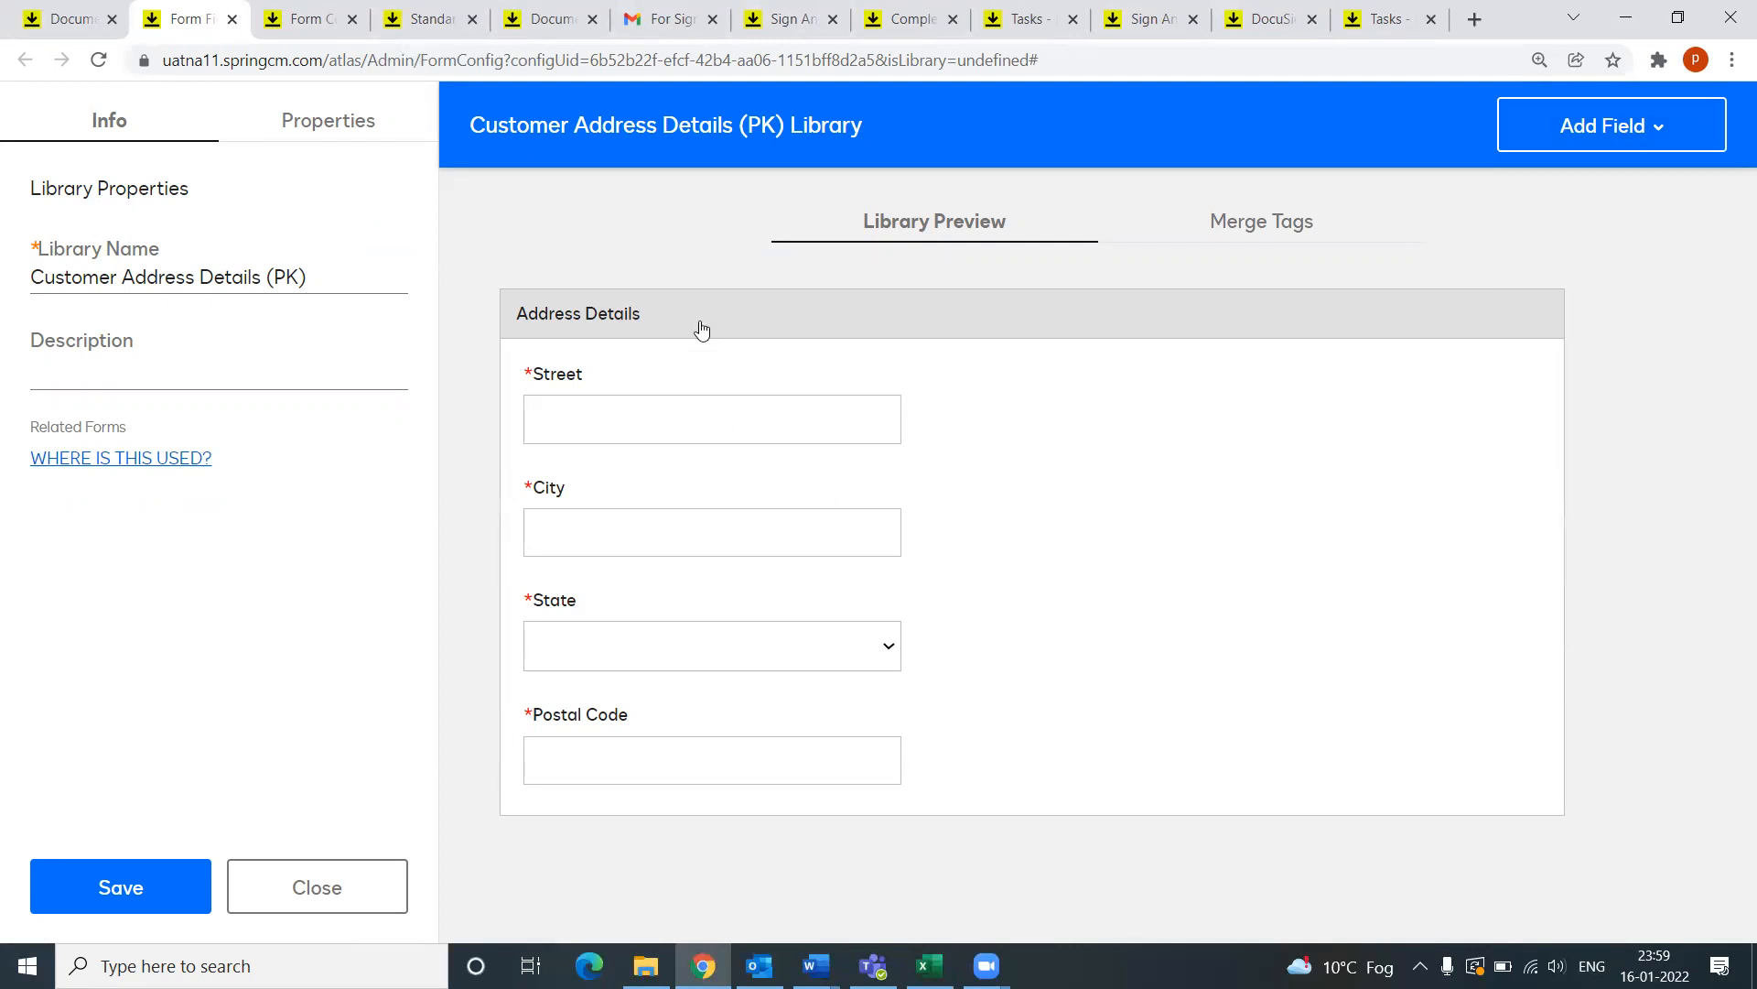
left_click(641, 320)
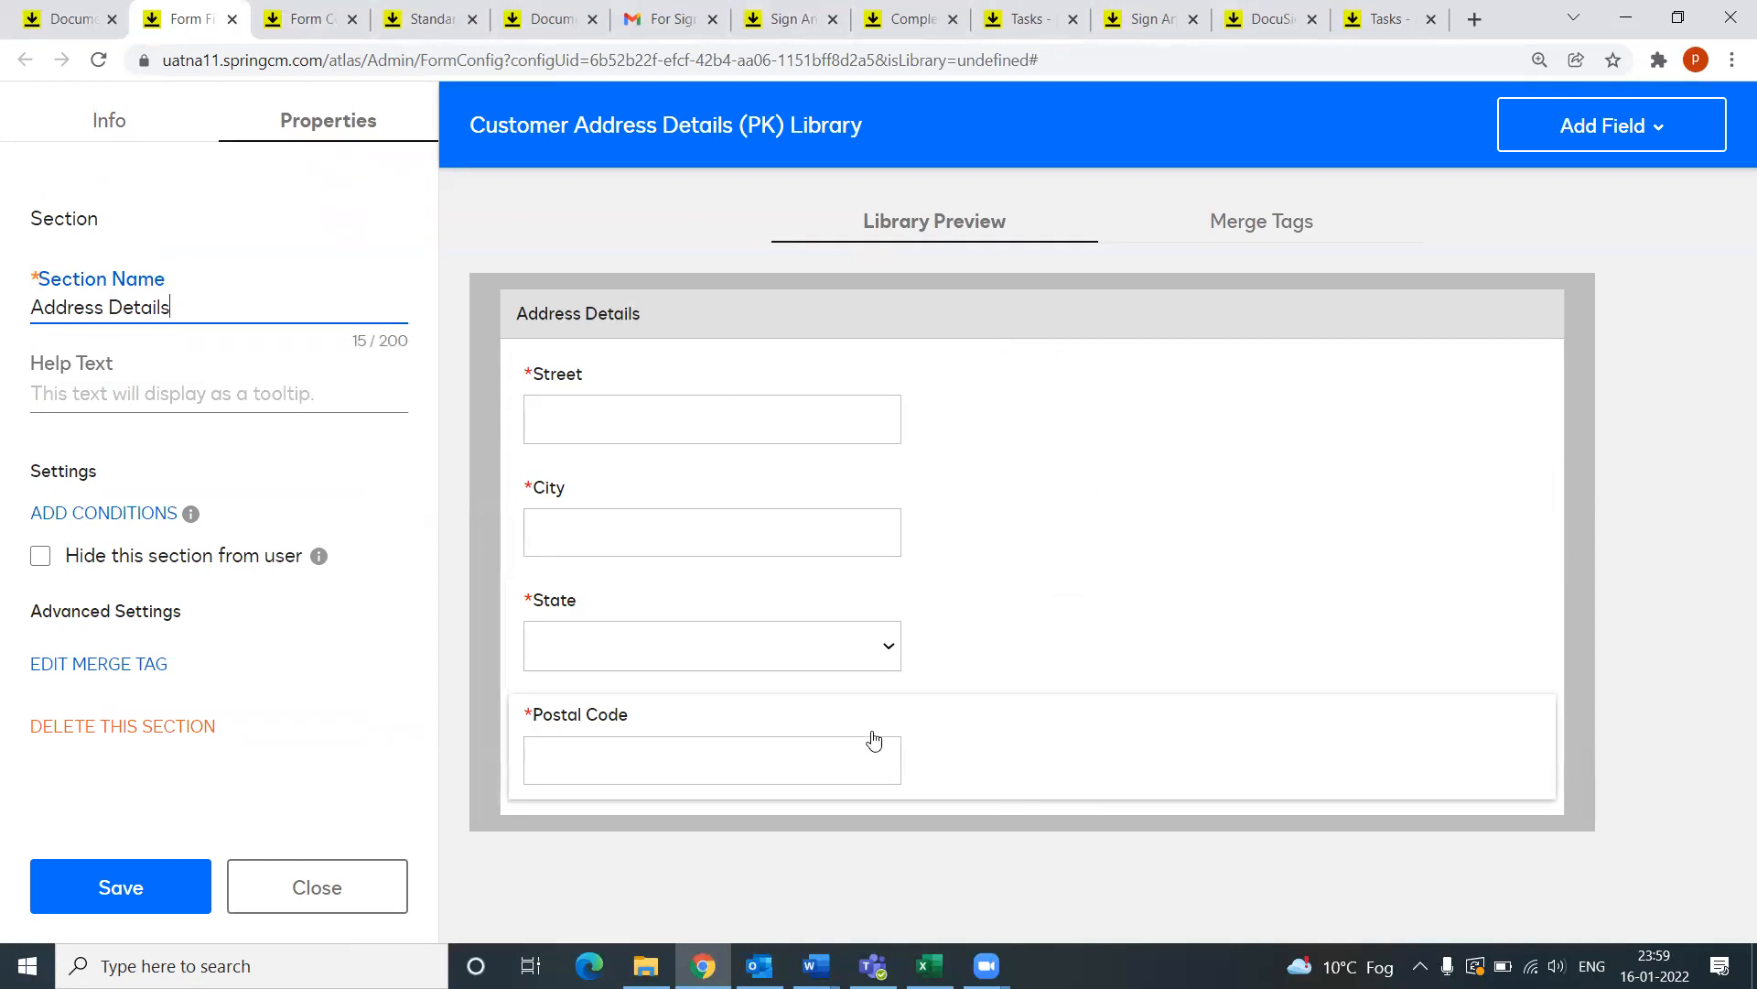
Step: Check the State field's 51 options come from the Address (PK) State attribute
left_click(888, 647)
left_click(888, 647)
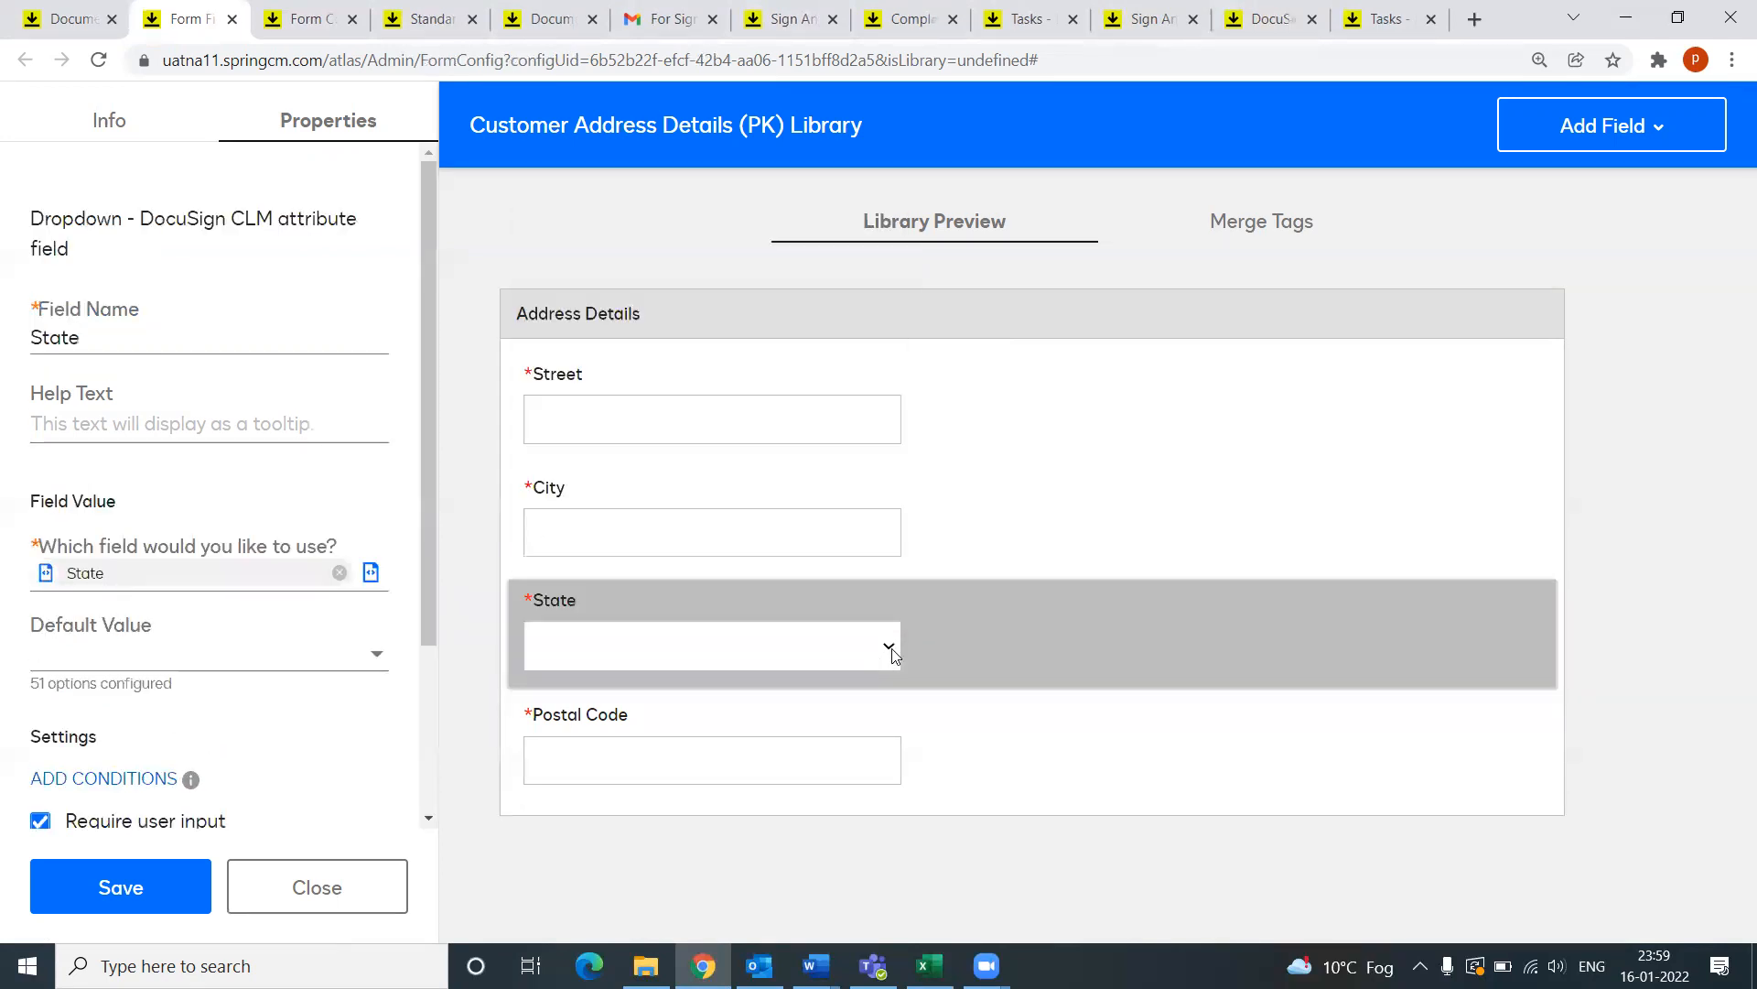
left_click(890, 648)
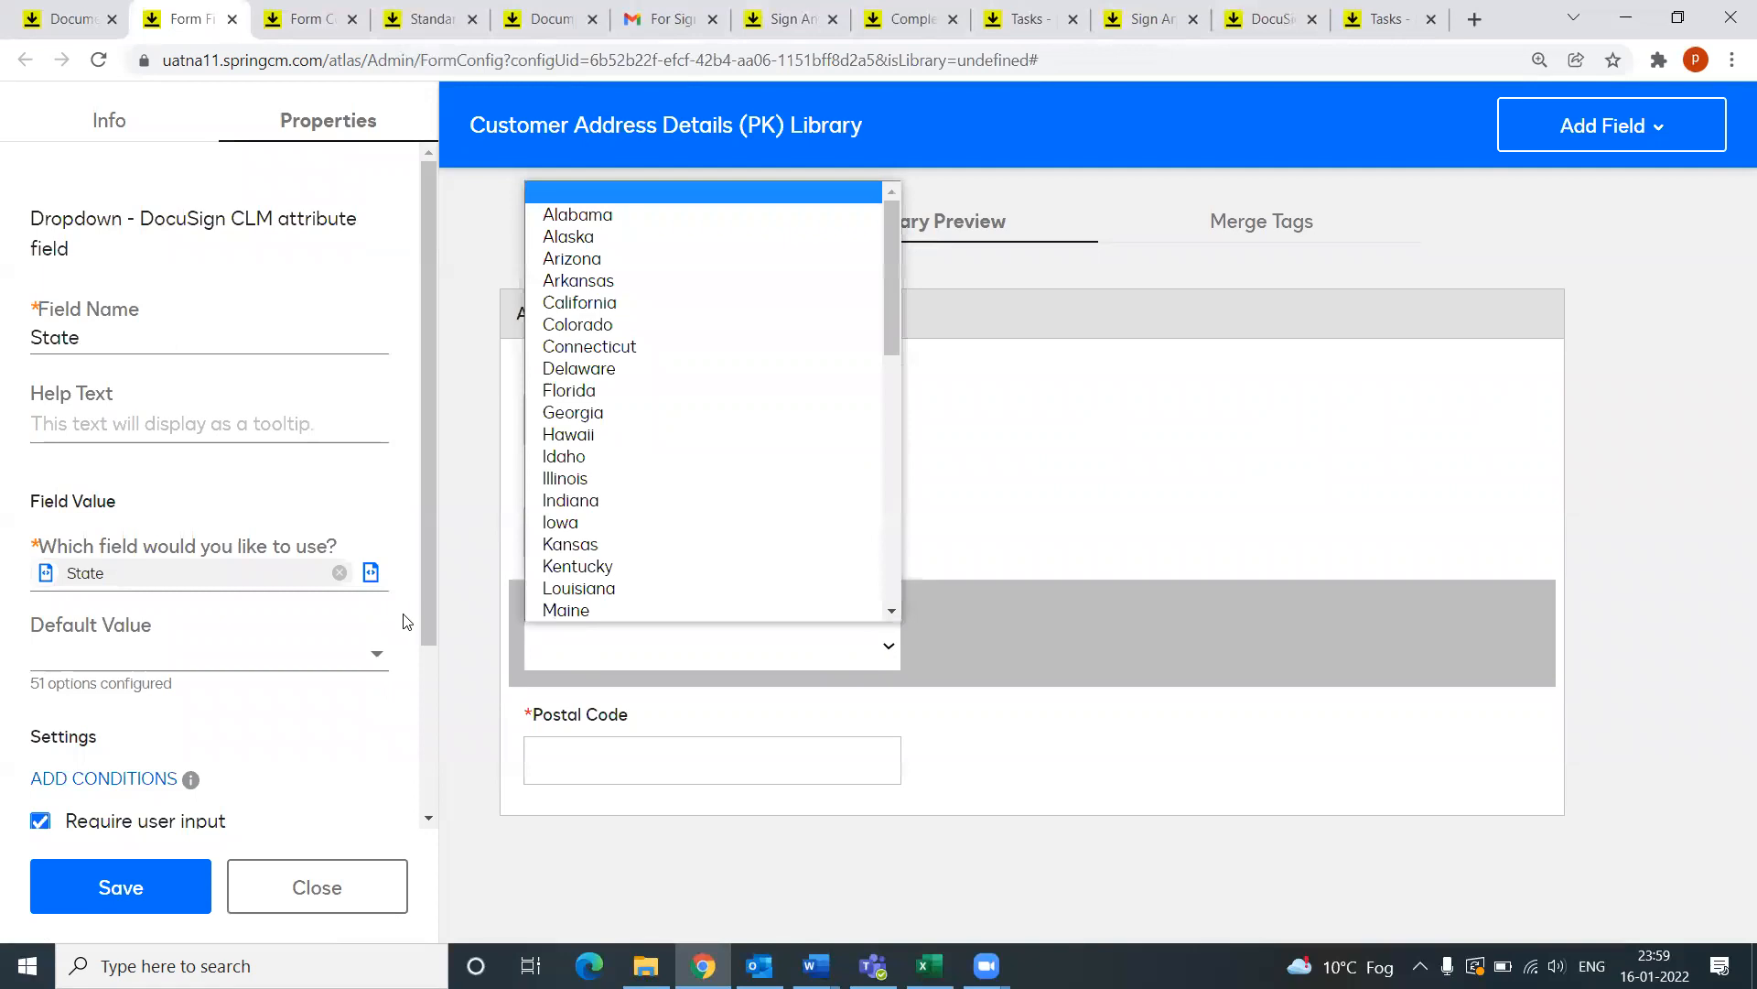
left_click(371, 574)
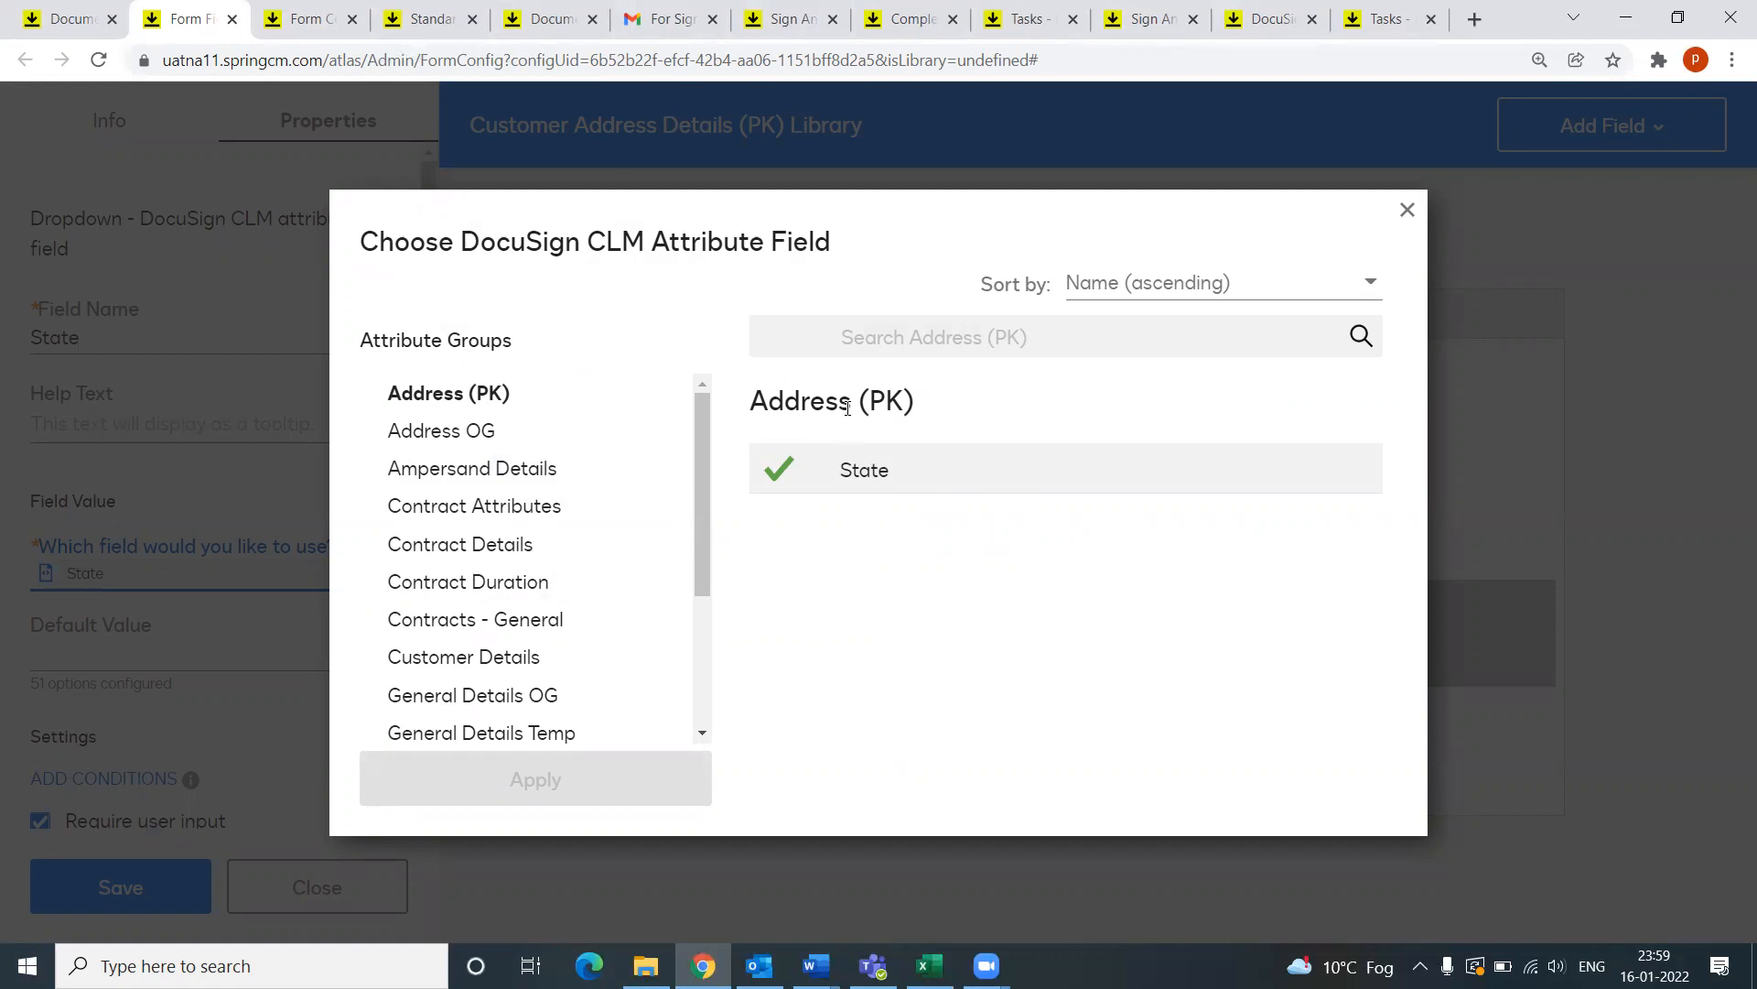
left_click(1407, 210)
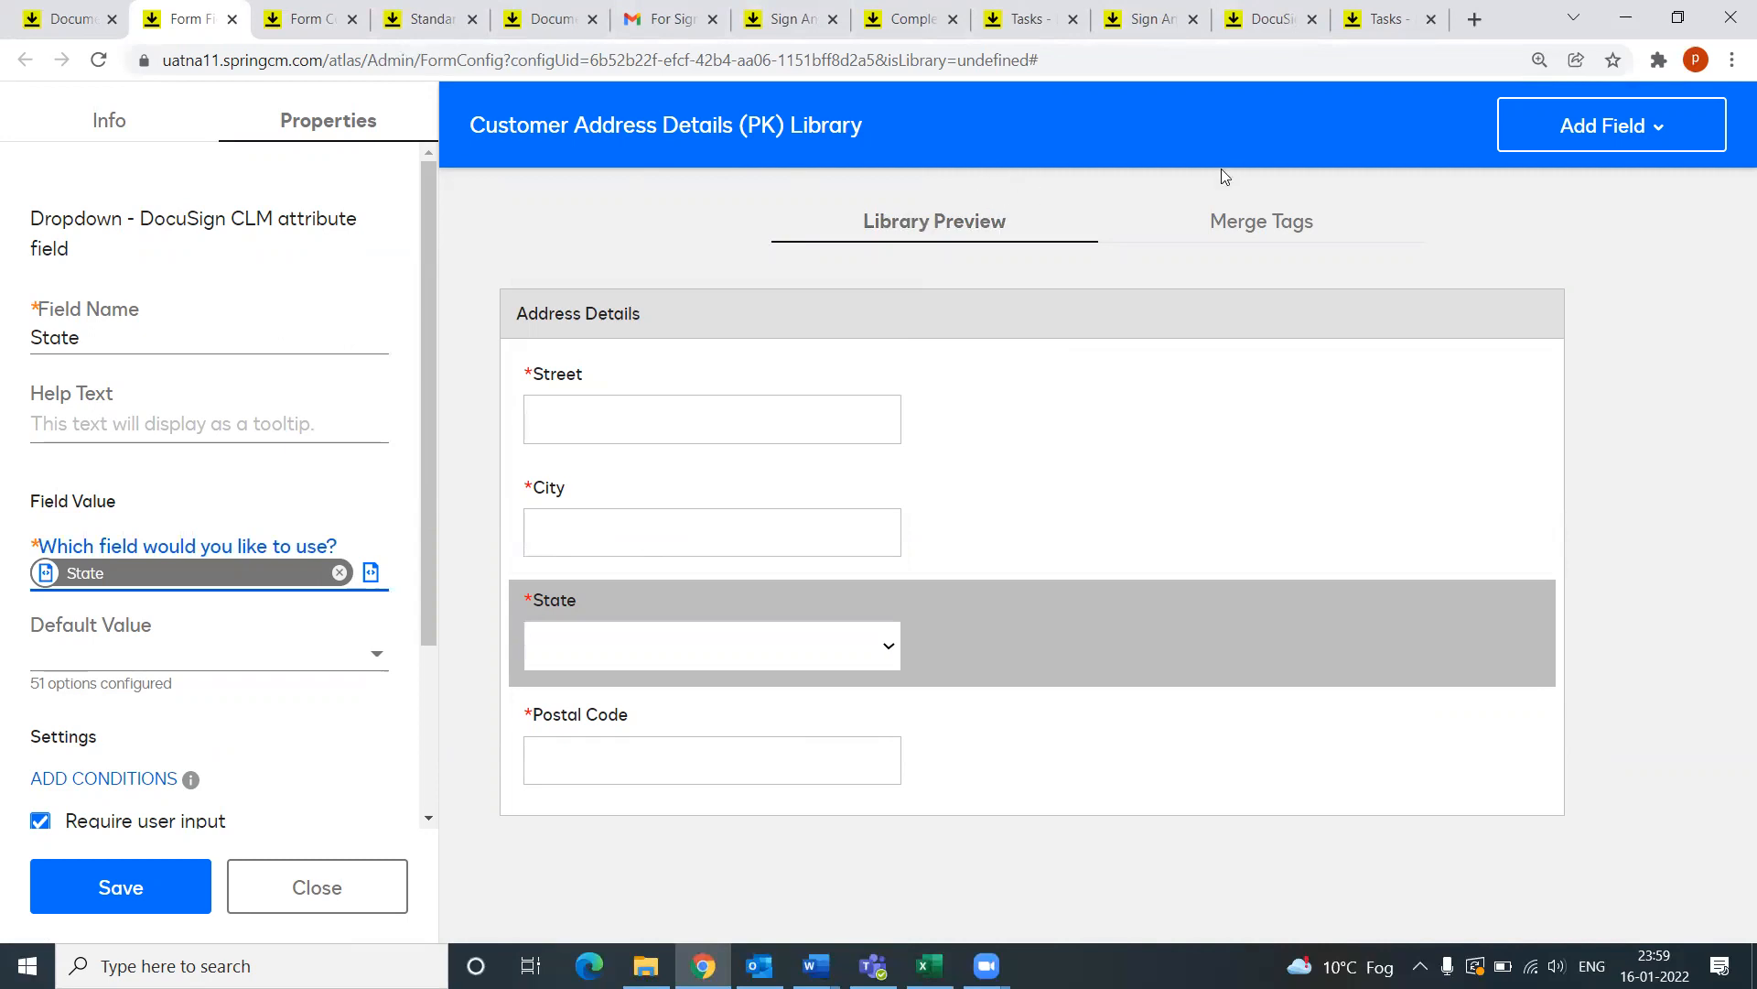
Step: Deselect the State field and switch back to the XYZ Corporation Form (PK) editor
left_click(1078, 855)
left_click(686, 316)
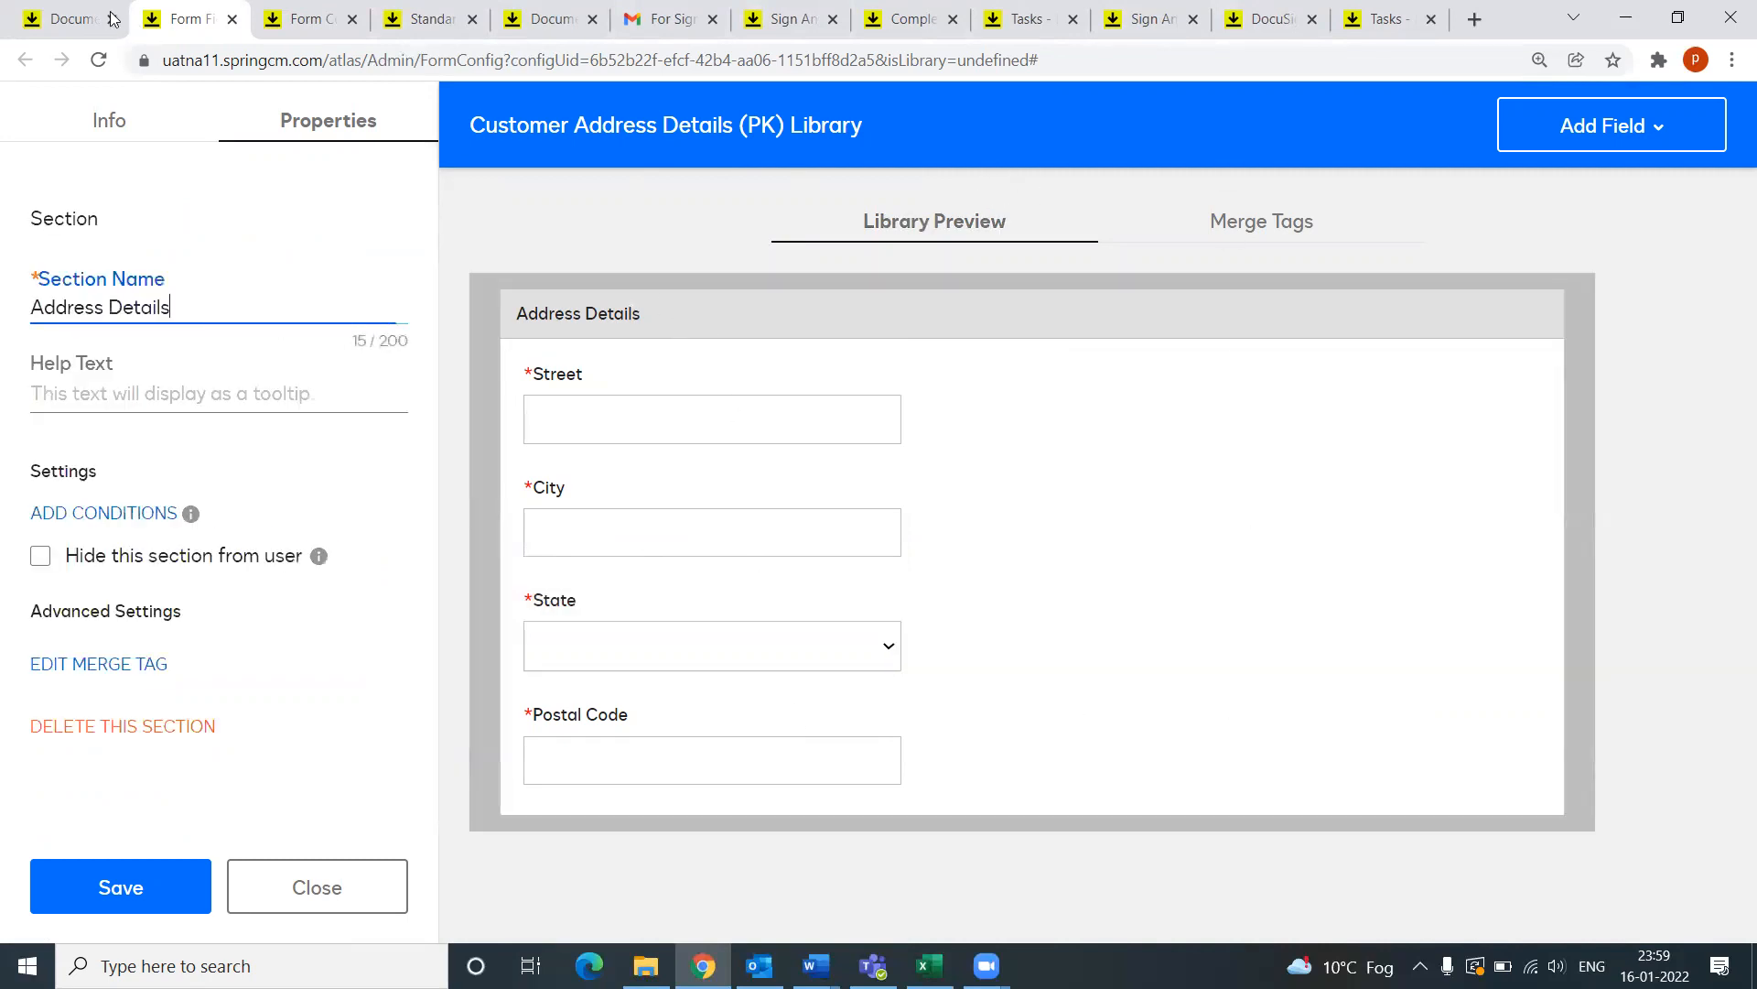
left_click(58, 13)
left_click(972, 209)
left_click(189, 20)
left_click(304, 19)
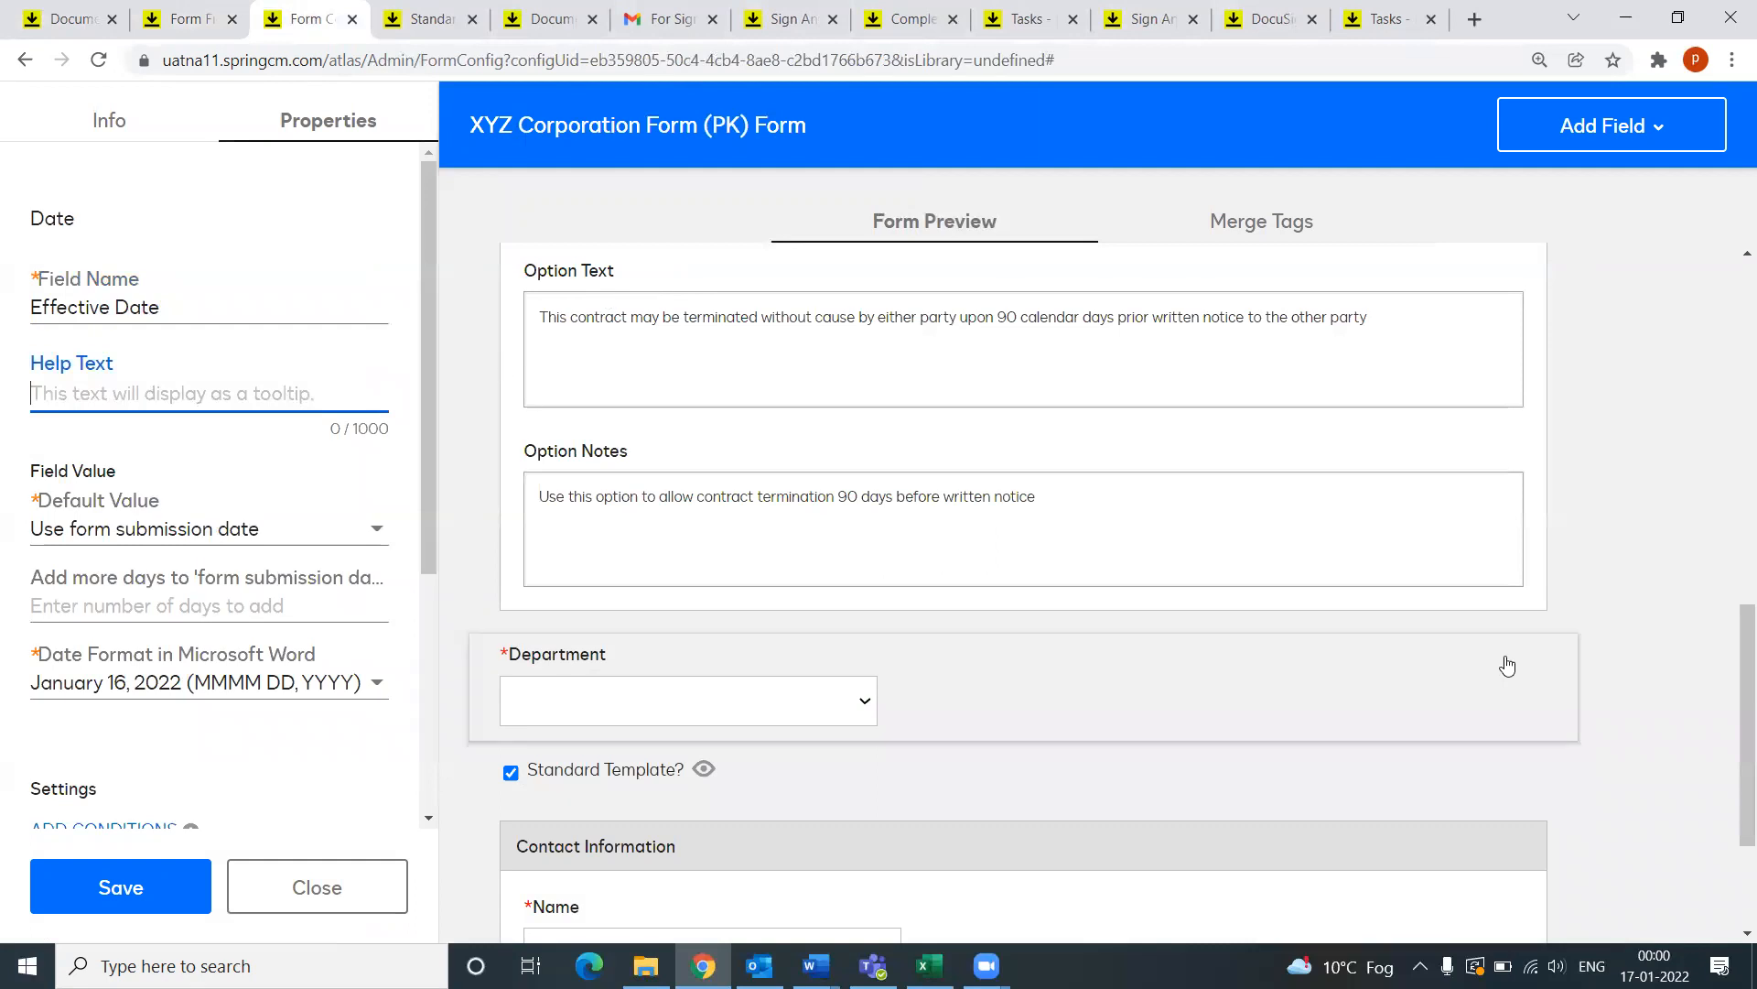
Step: Add a Library Field to XYZ Corporation Form (PK) and browse the form field libraries
scroll(1393, 663, "up", 5)
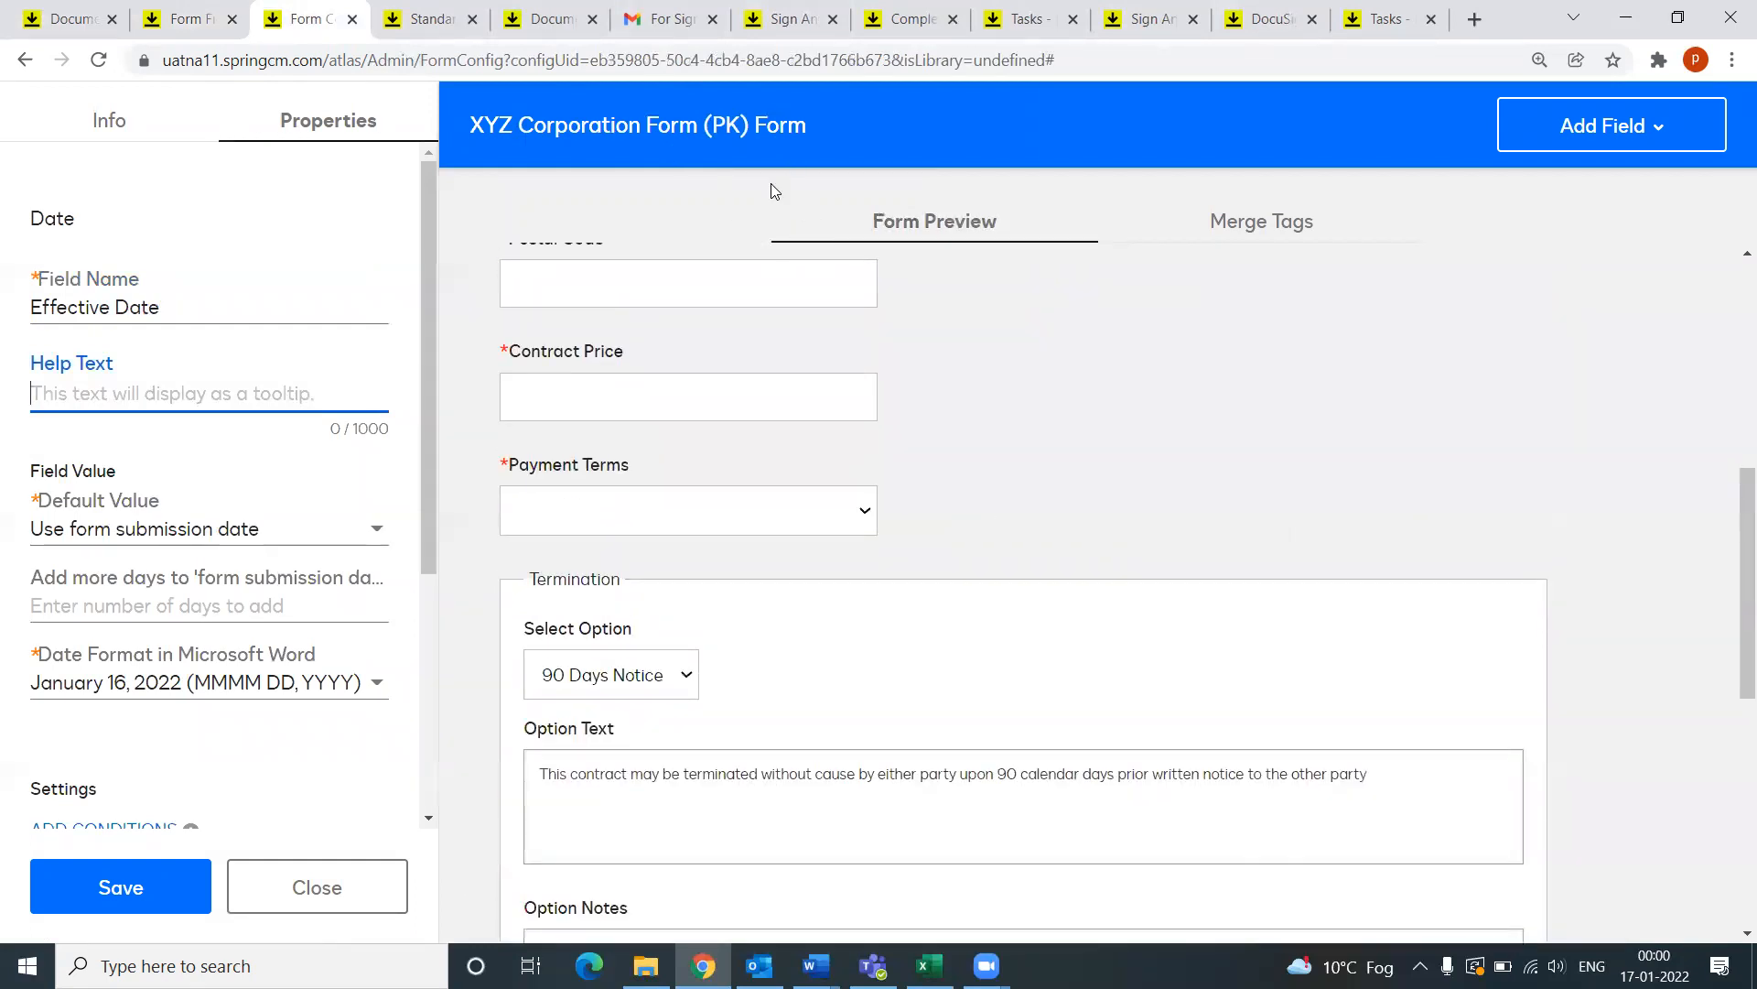
scroll(1047, 502, "up", 7)
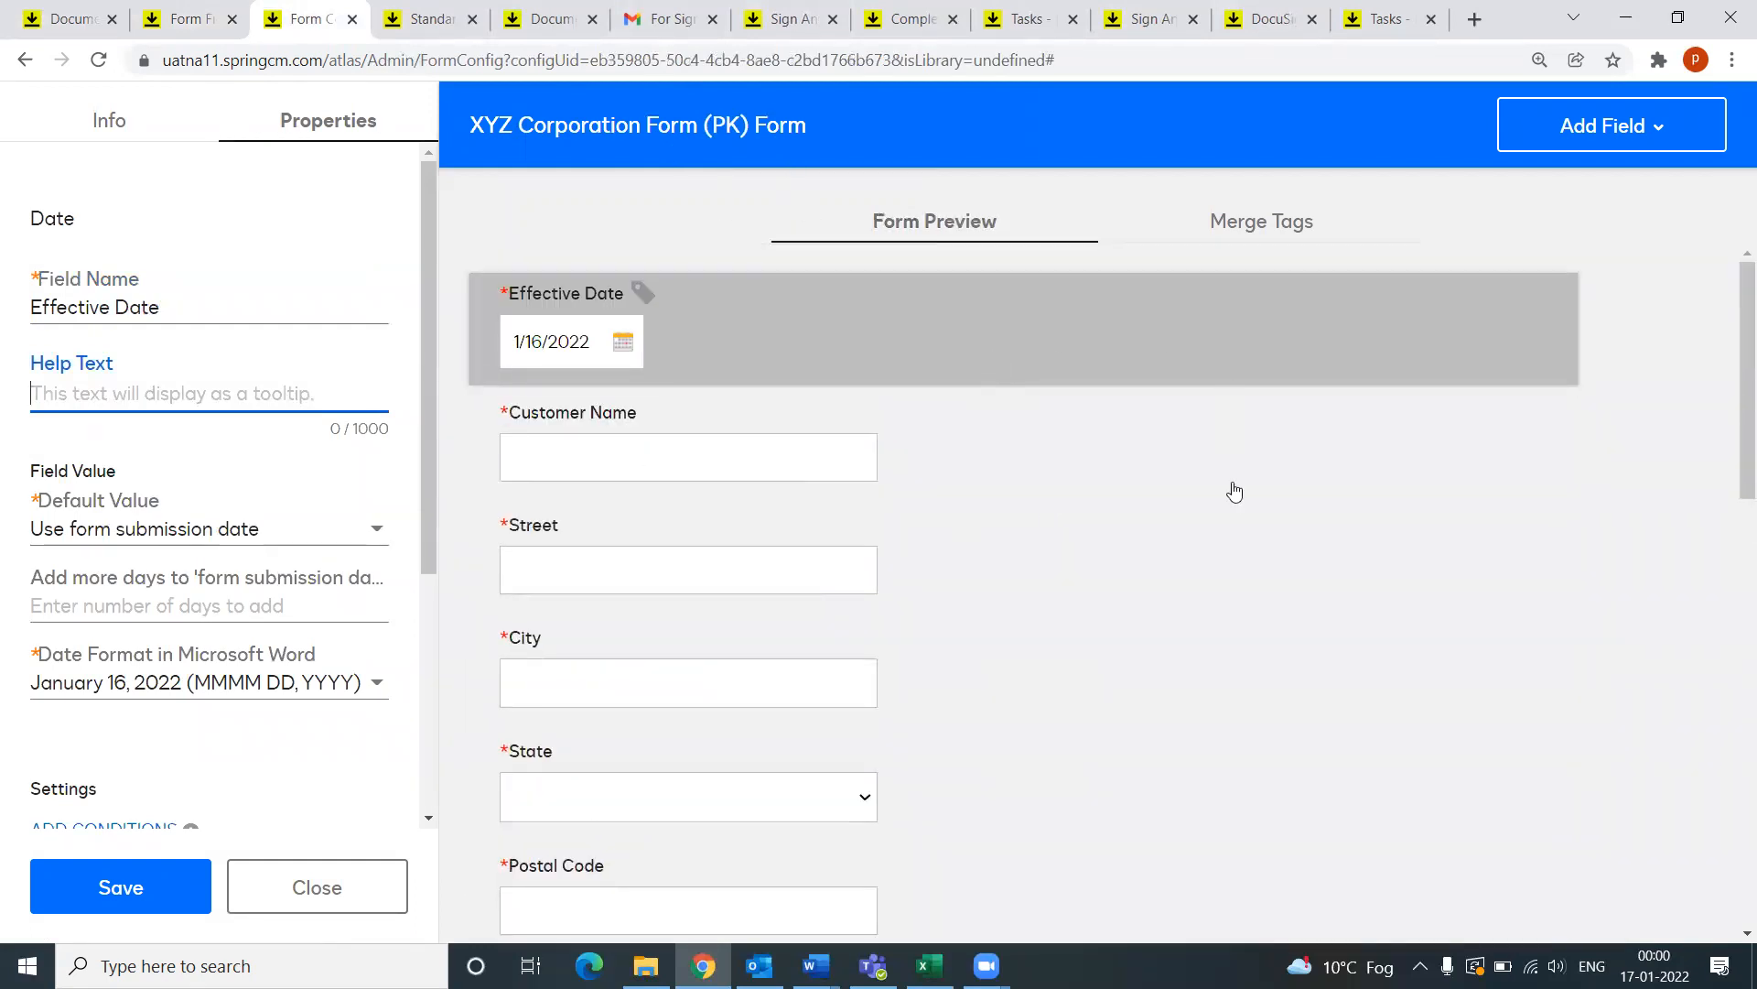
scroll(1443, 510, "down", 5)
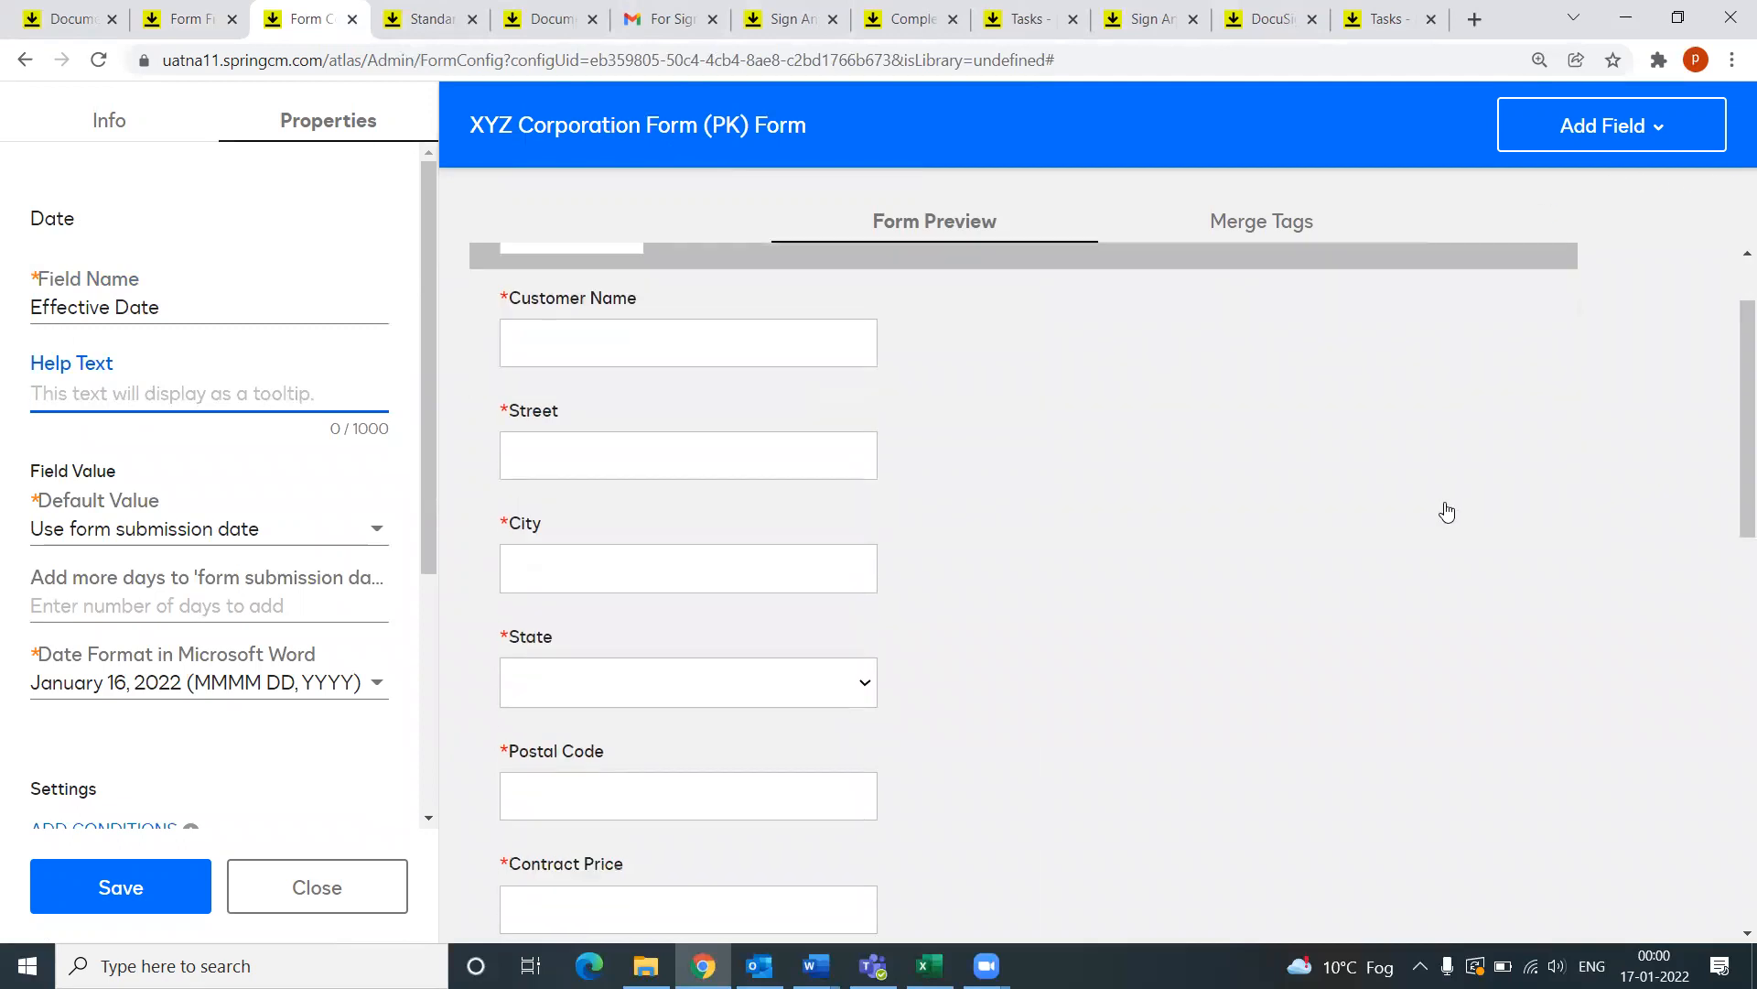
scroll(961, 444, "down", 1)
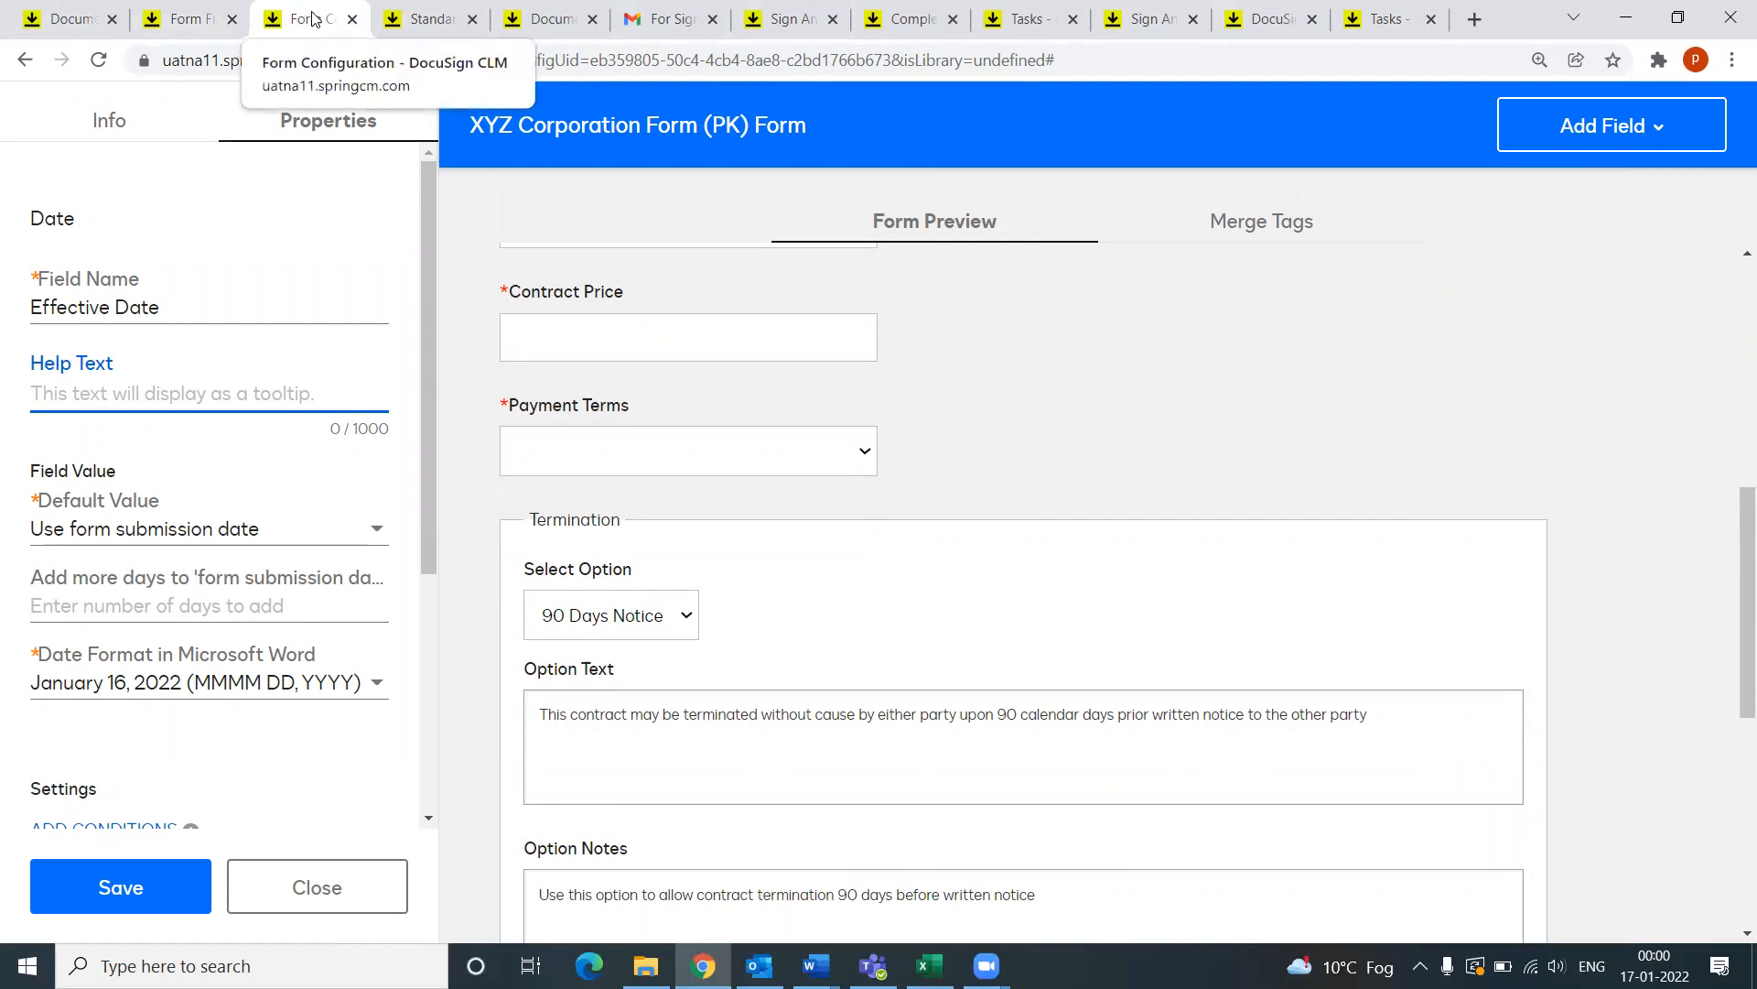
left_click(1610, 130)
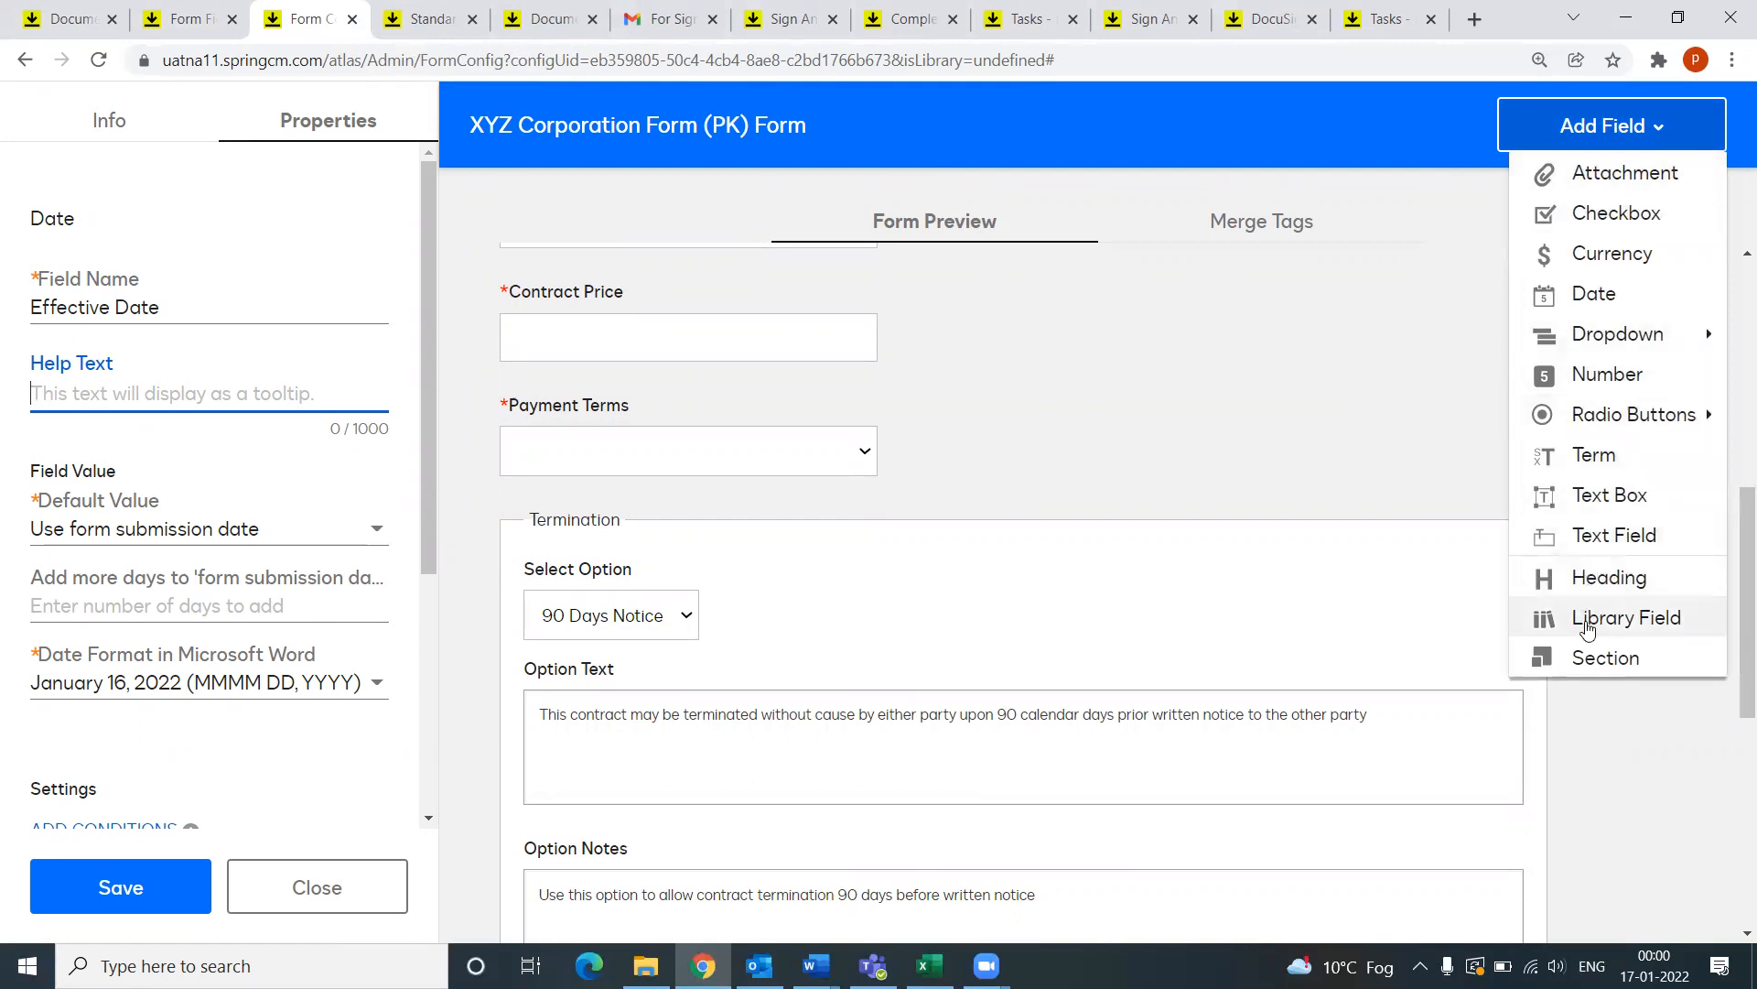
left_click(1587, 630)
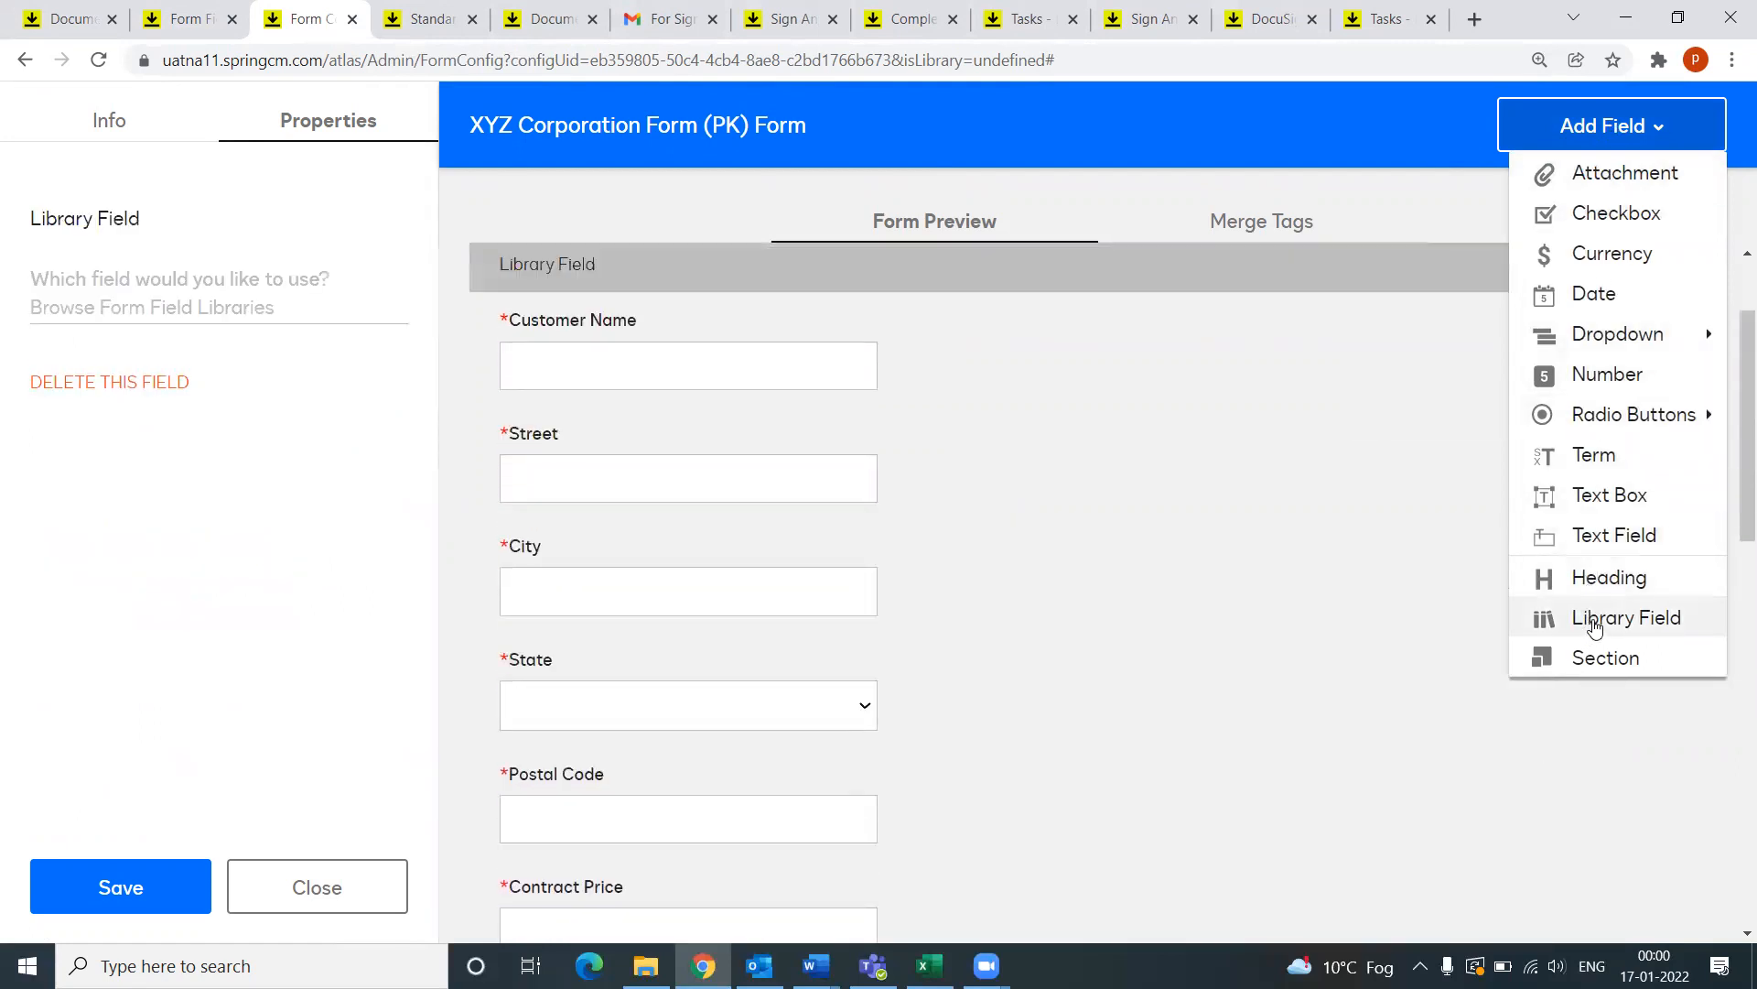
left_click(373, 286)
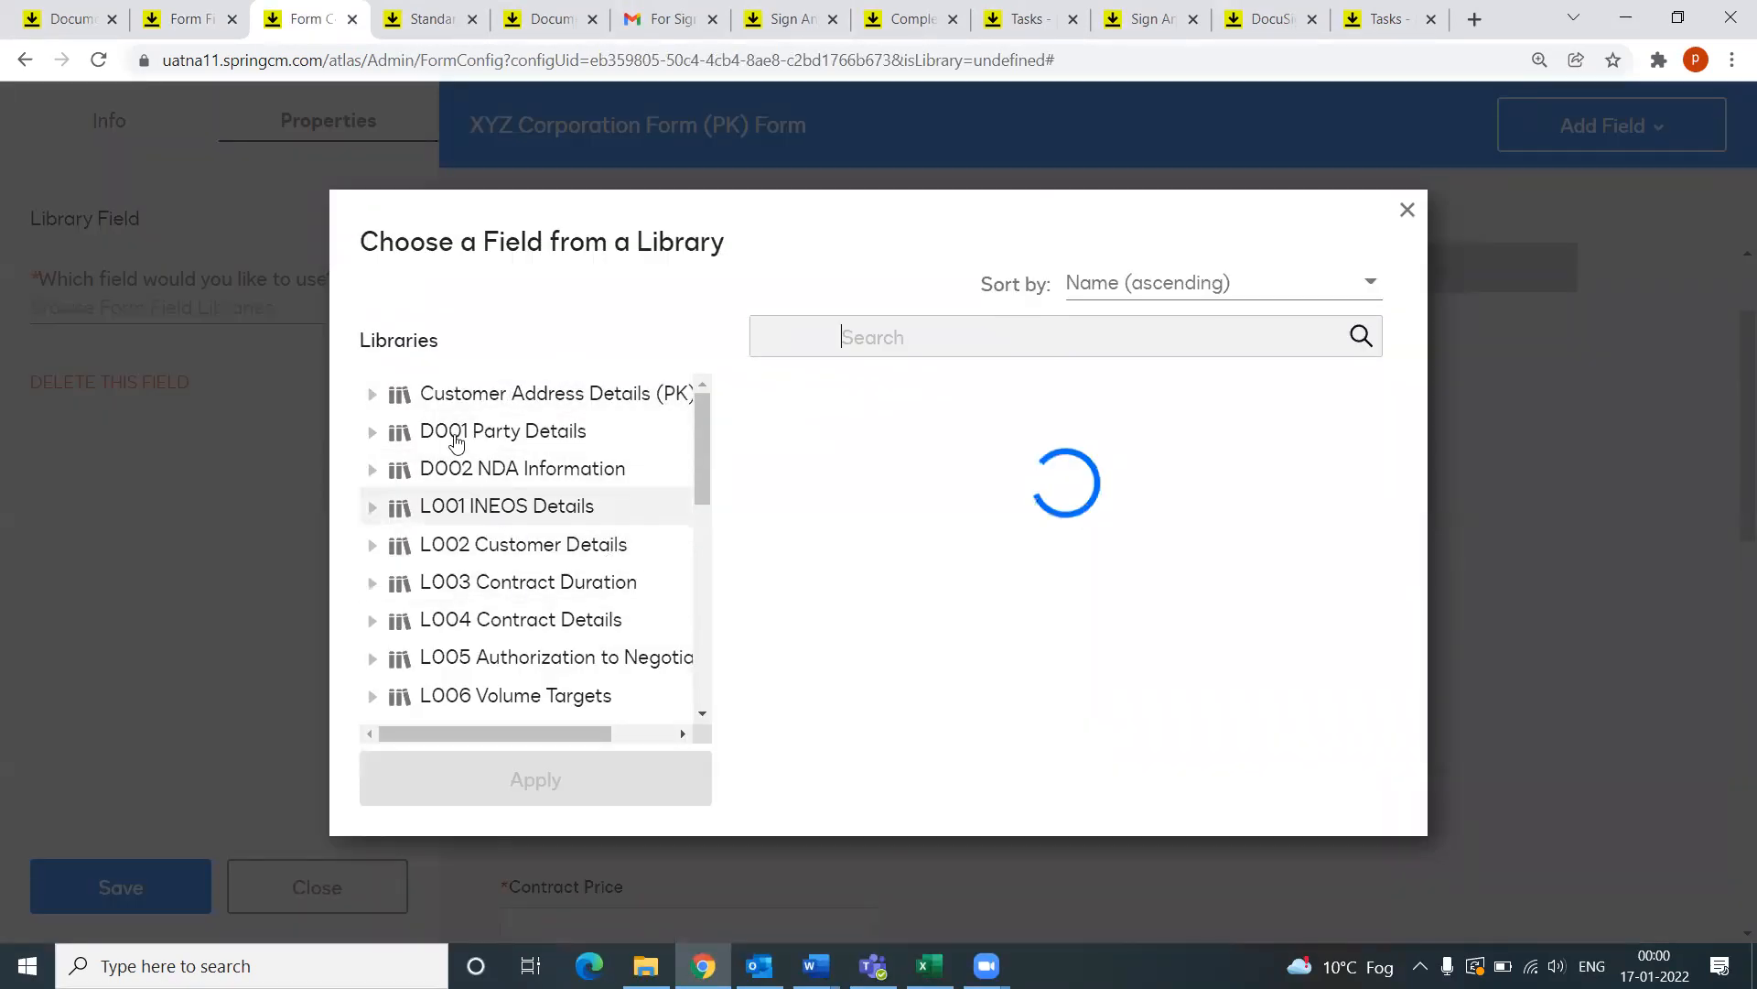
Step: Inspect the Address Details fields of Customer Address Details (PK), closing the chooser unapplied
left_click(461, 395)
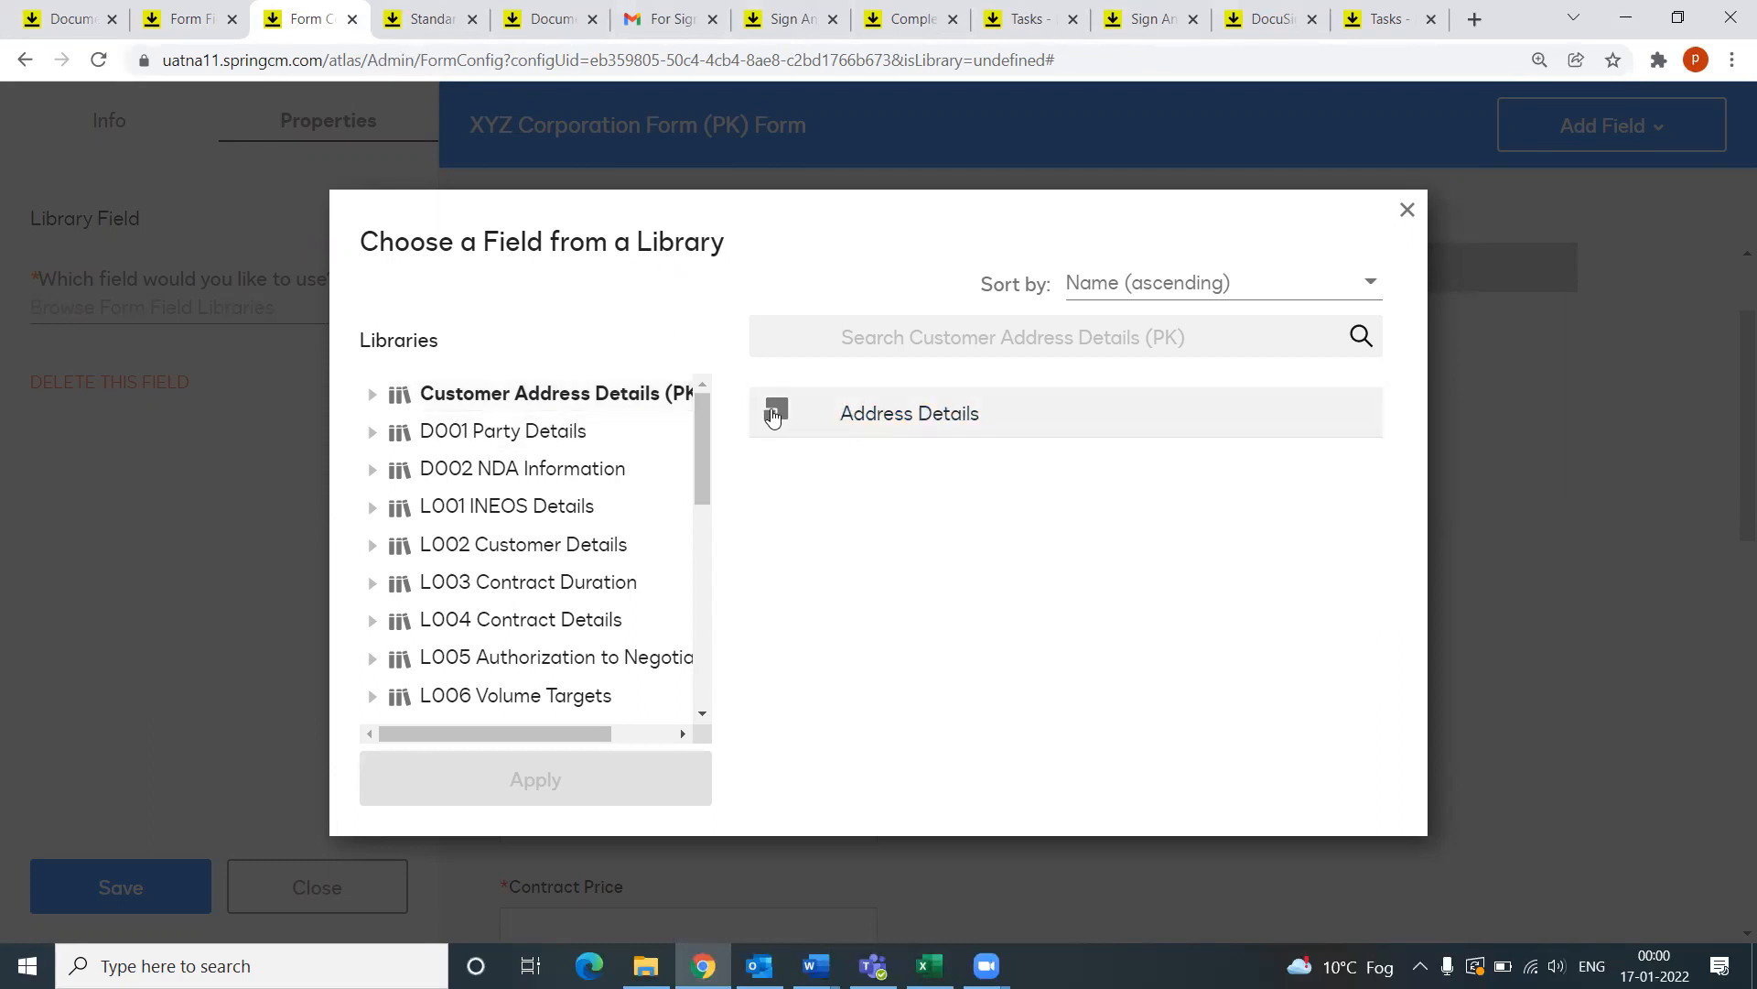
left_click(773, 413)
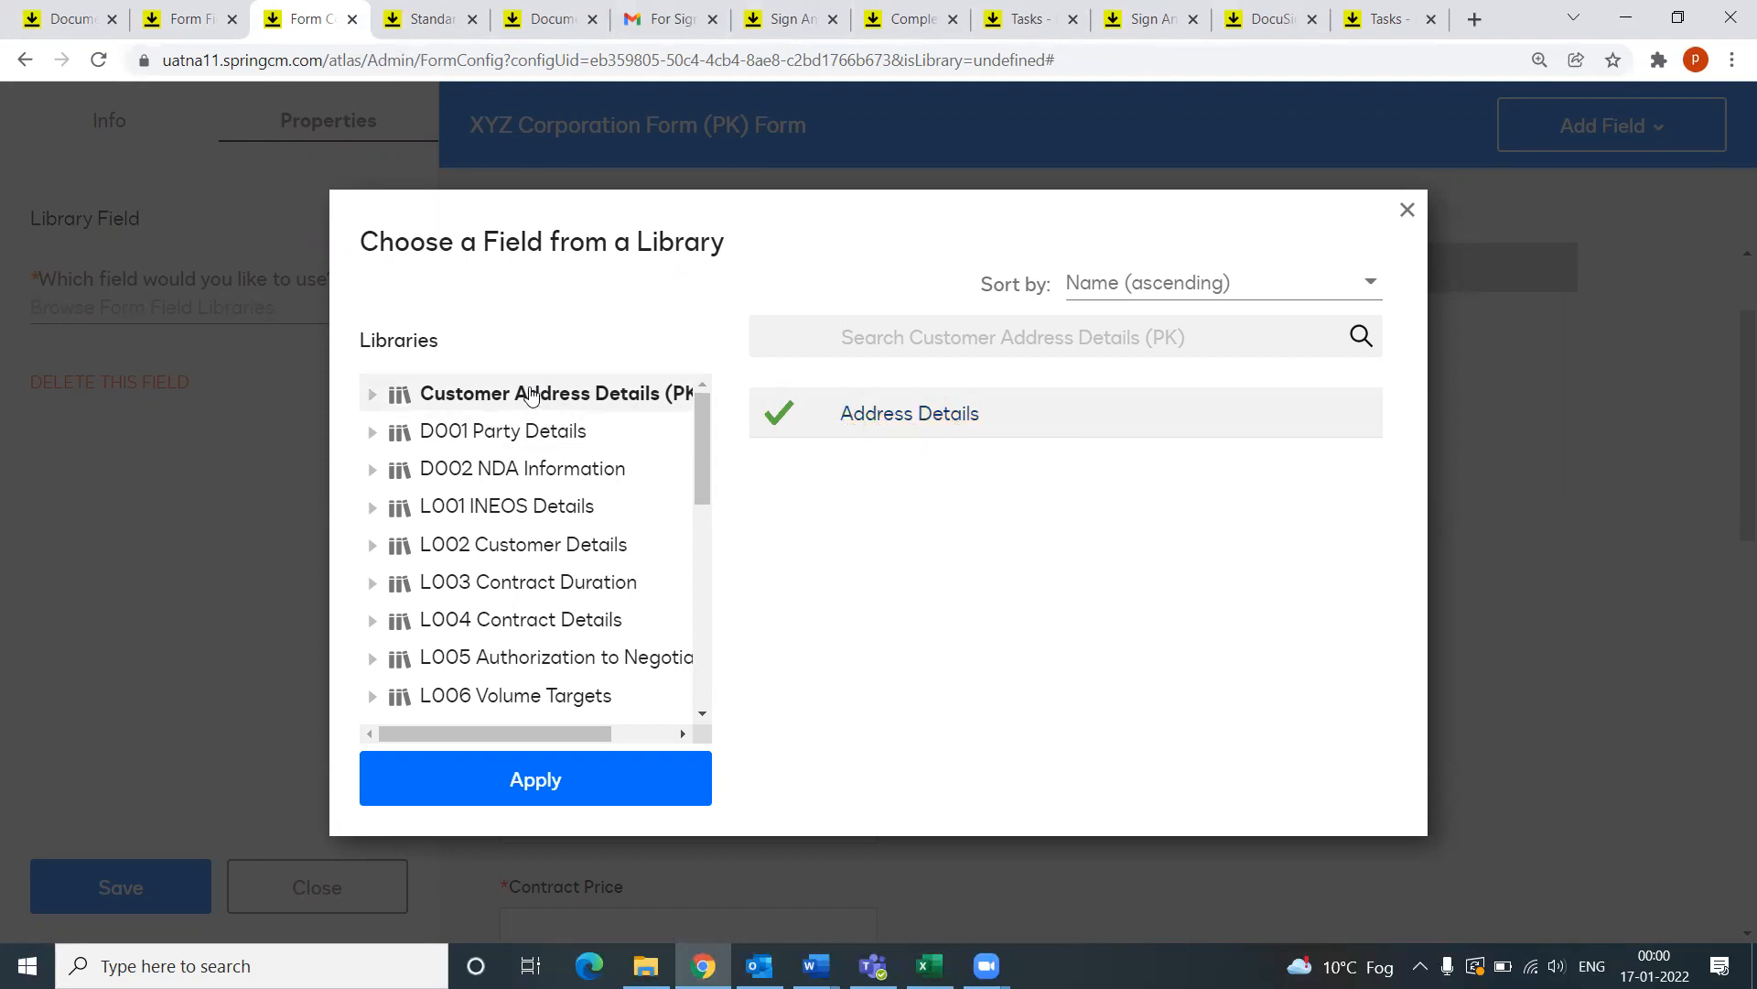
left_click(373, 395)
left_click(502, 430)
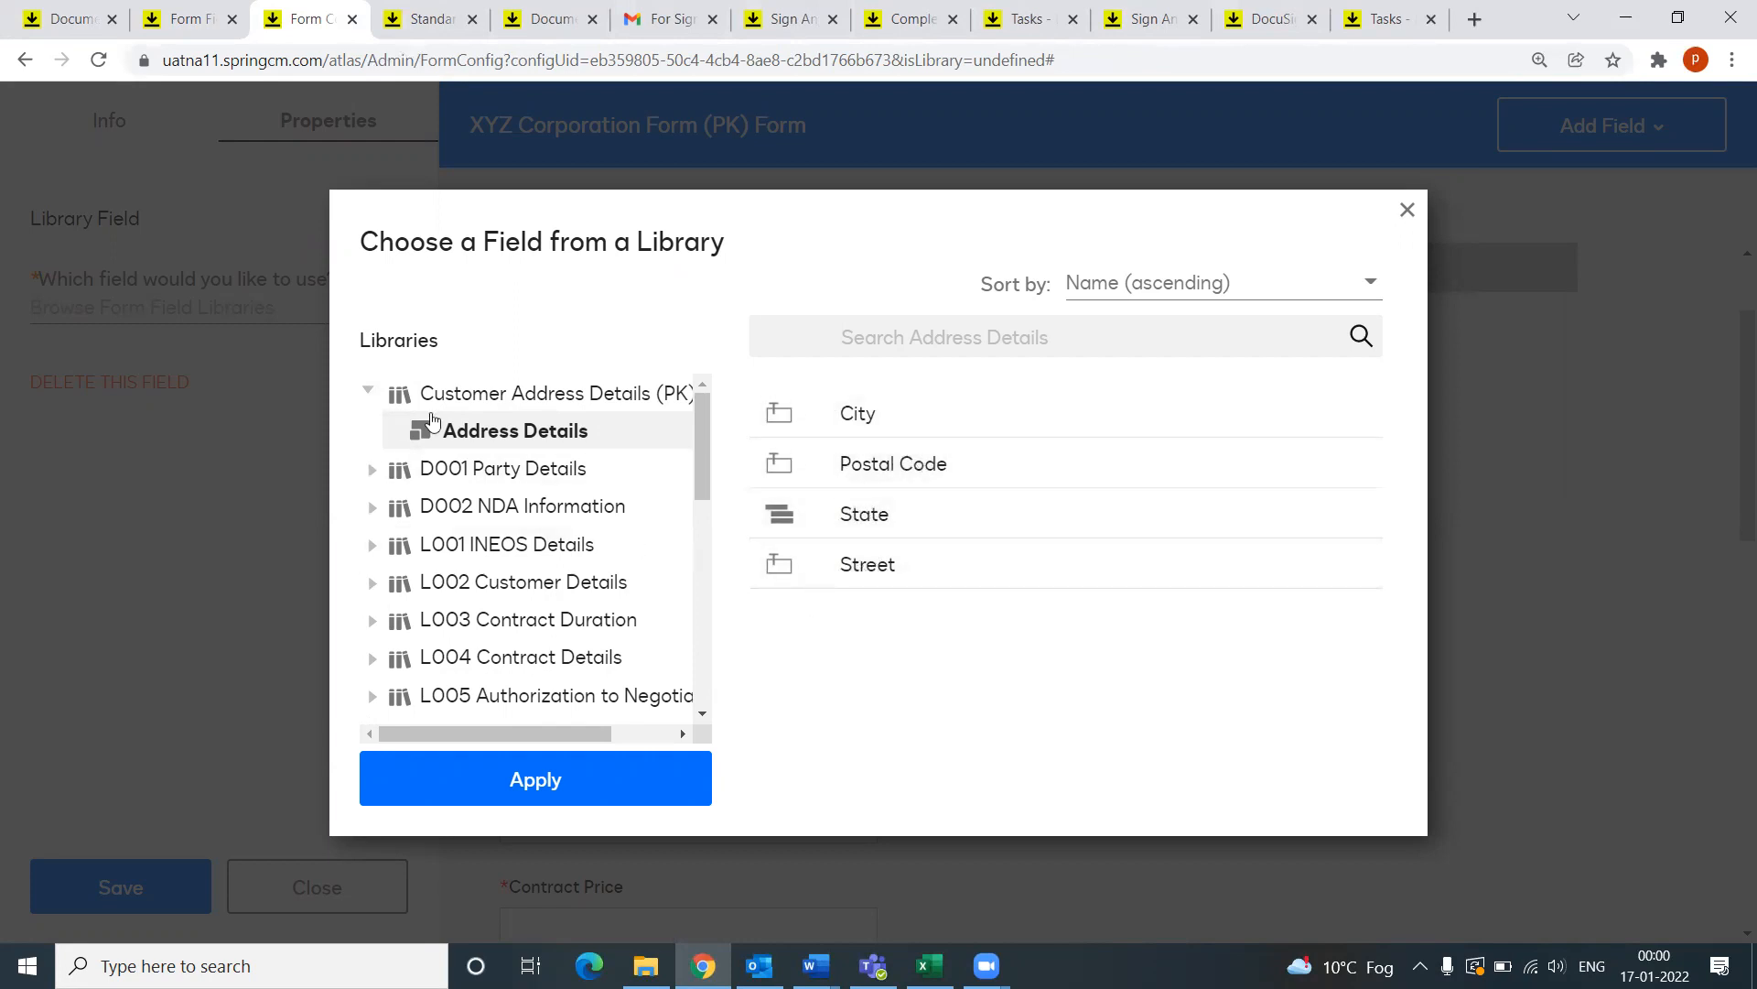
left_click(369, 393)
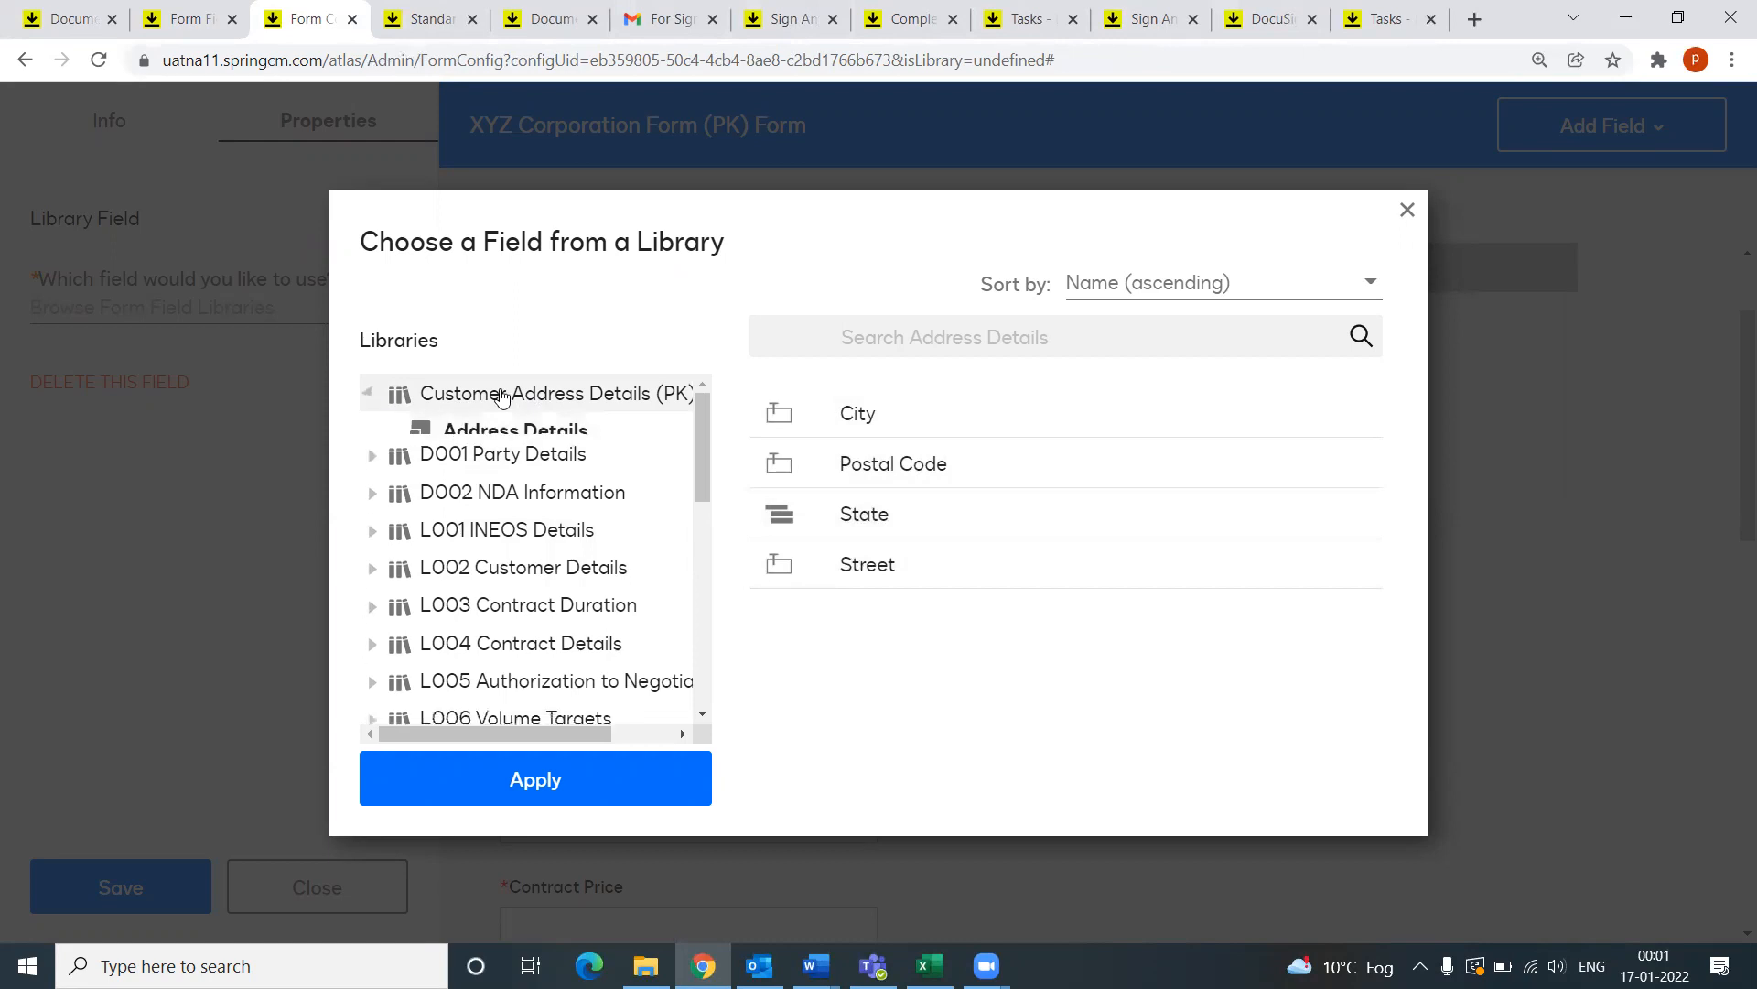
left_click(502, 395)
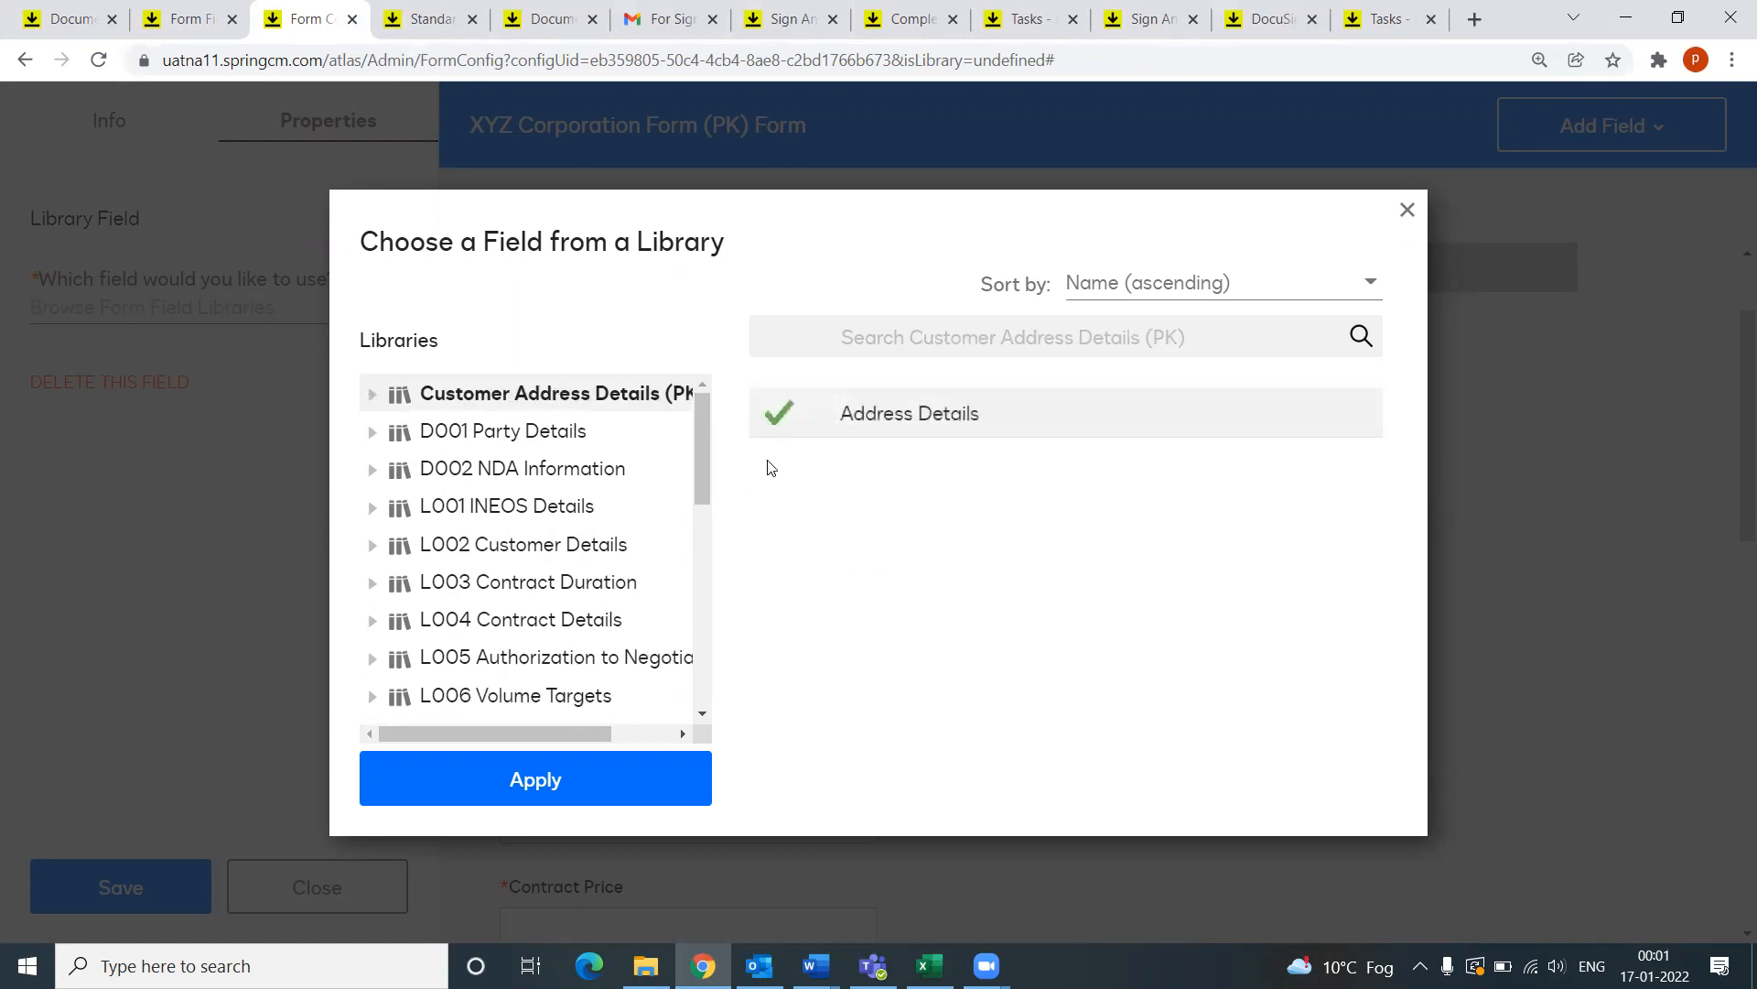
left_click(1409, 211)
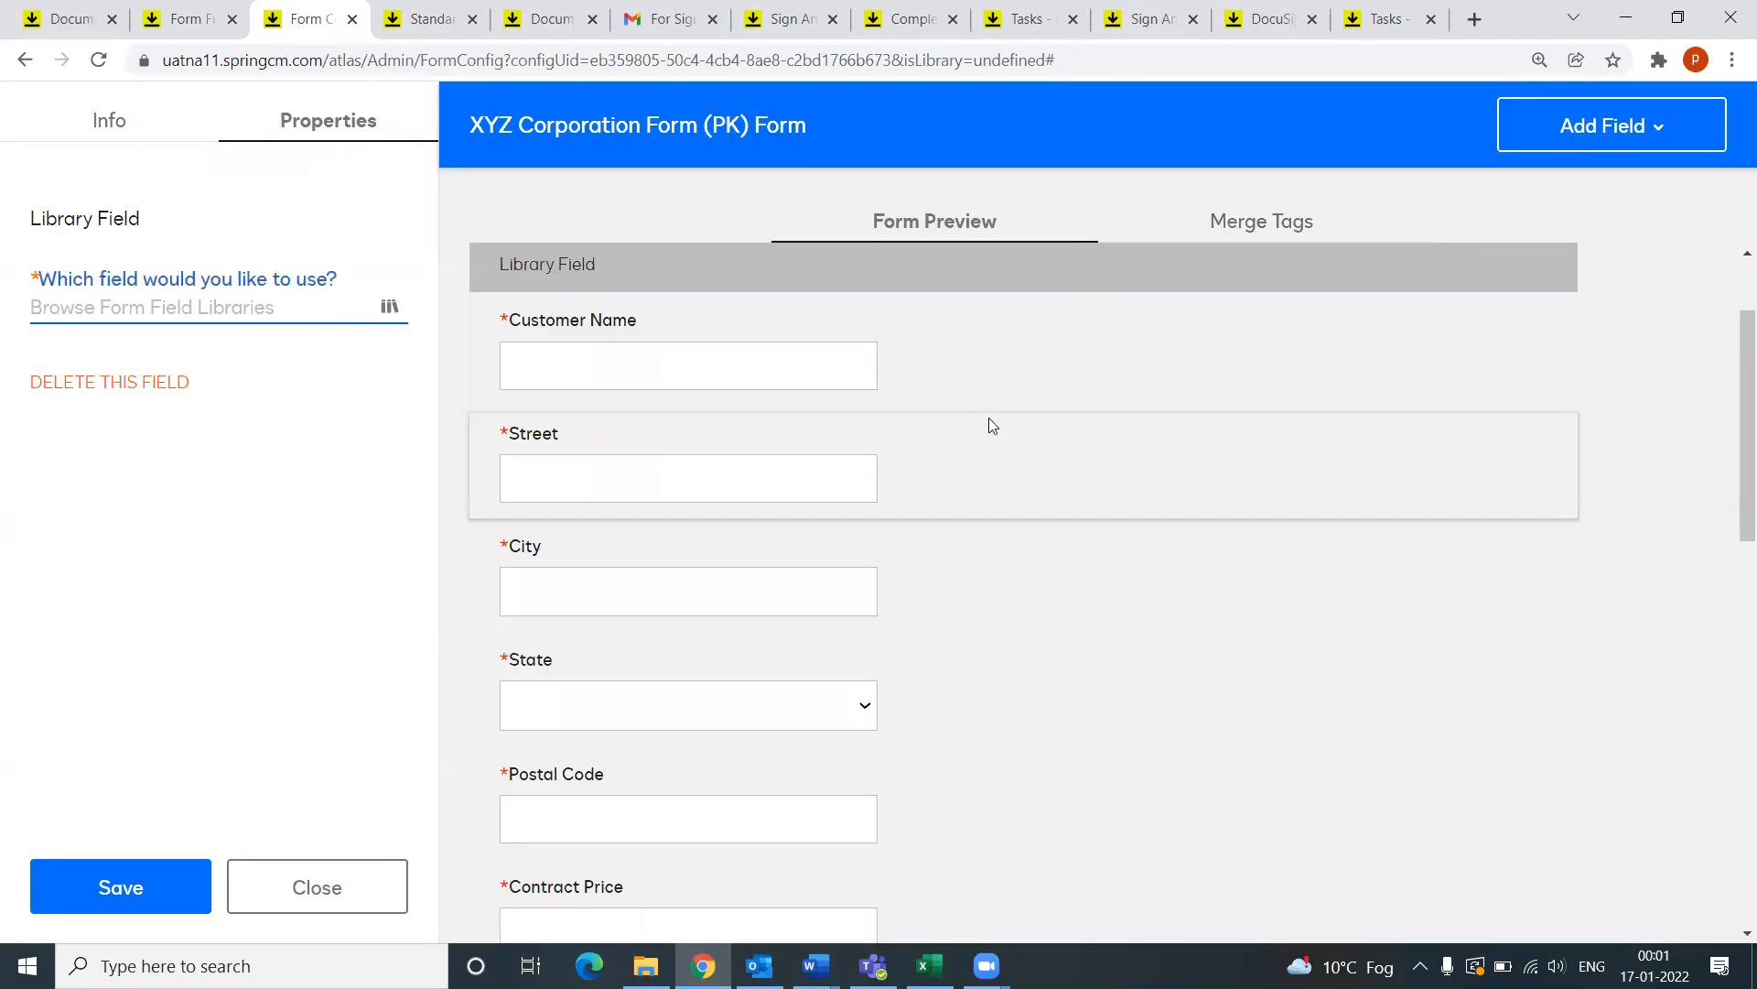
Step: Close the Customer Address Details library editor tab
scroll(989, 426, "down", 5)
scroll(979, 437, "down", 7)
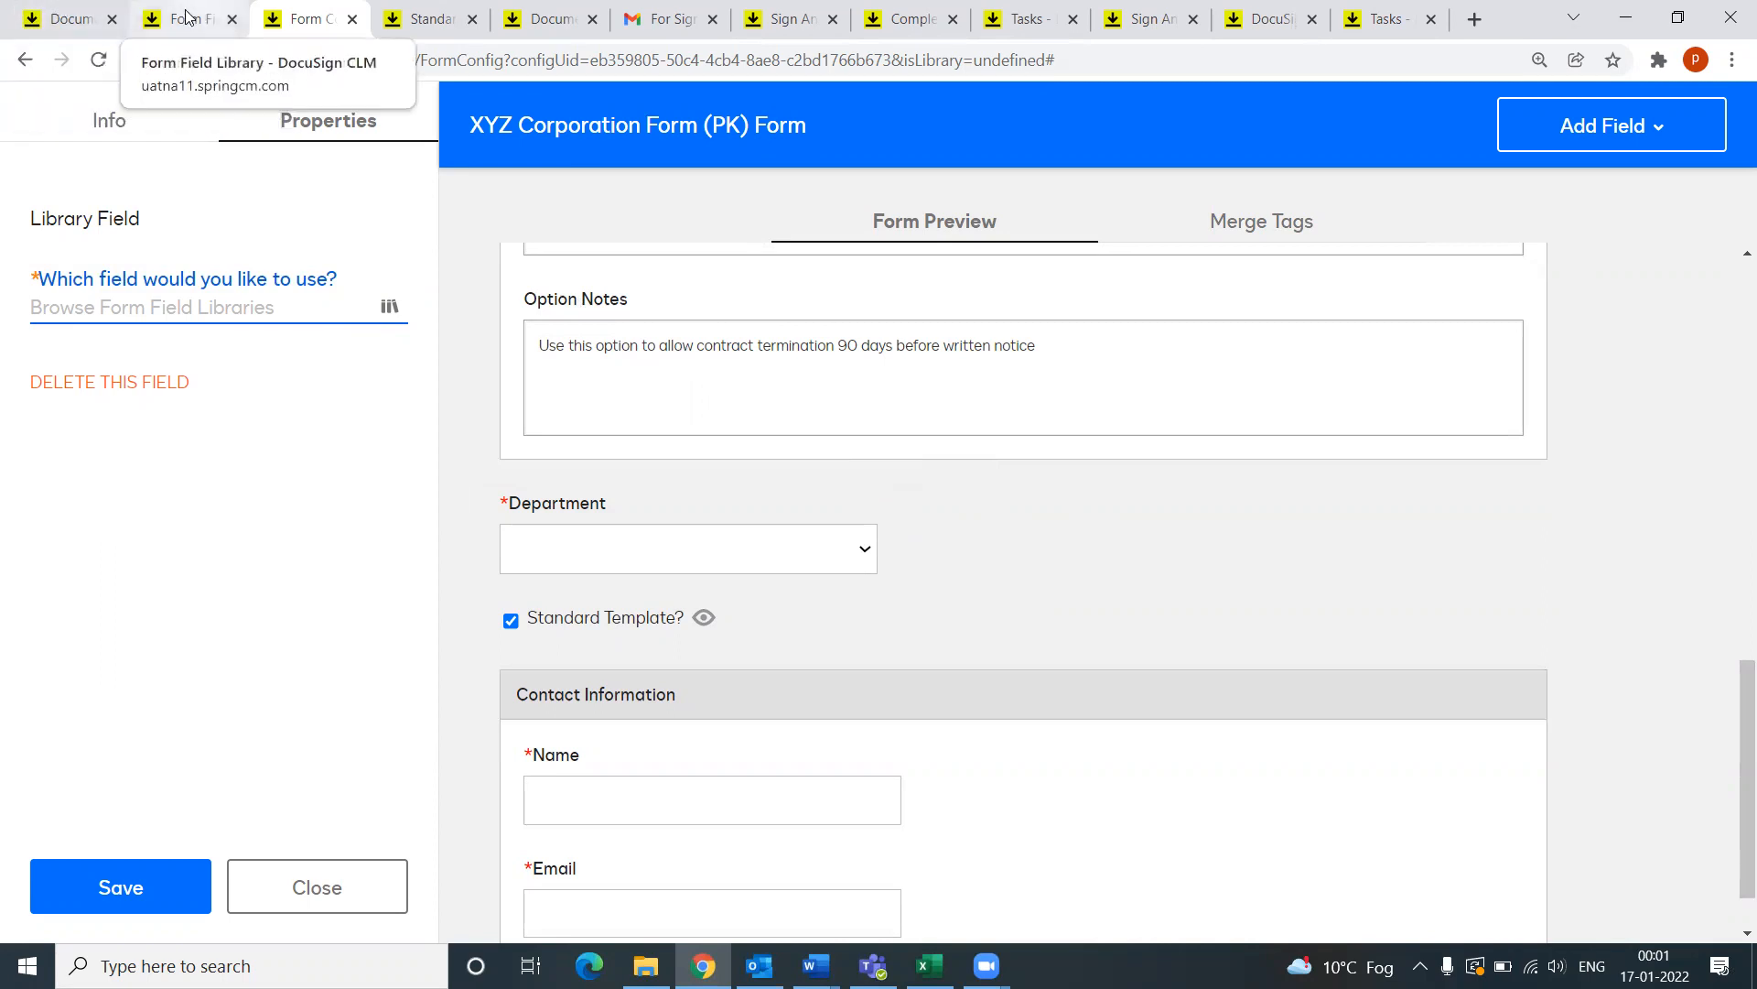
left_click(232, 21)
Step: Close the form editor and open MSA Config 2 - PK from the Configurations list
left_click(231, 19)
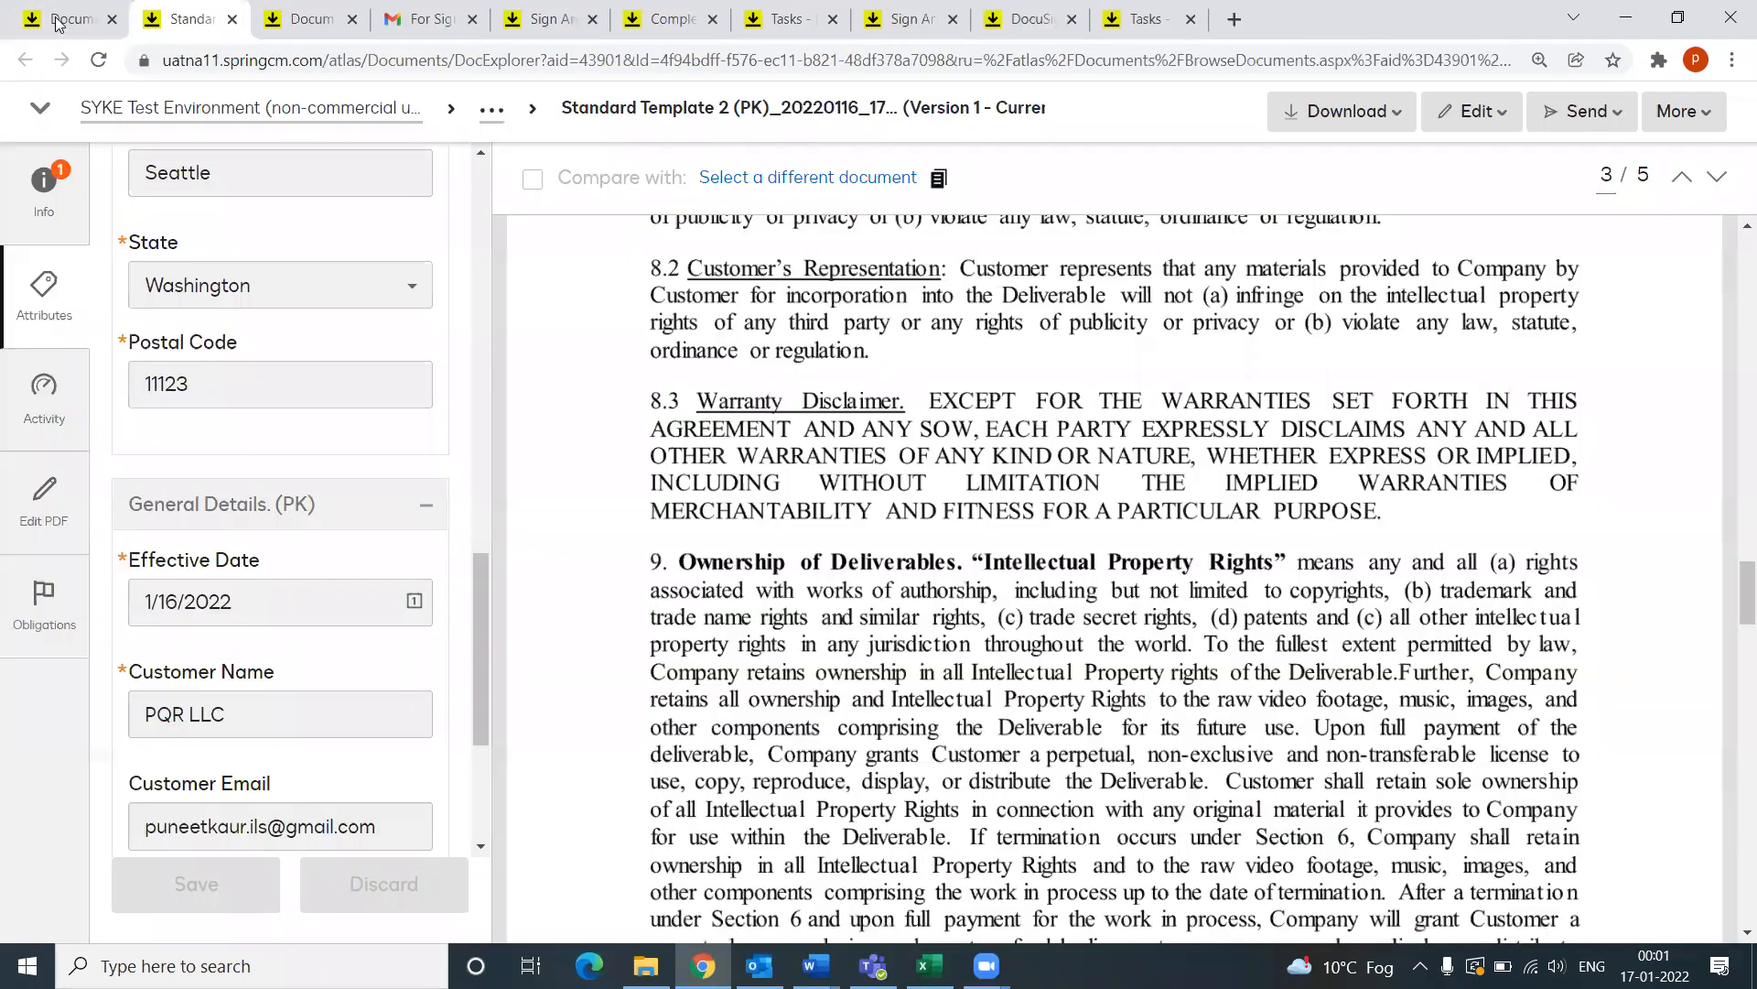
key("ctrl+shift+Tab")
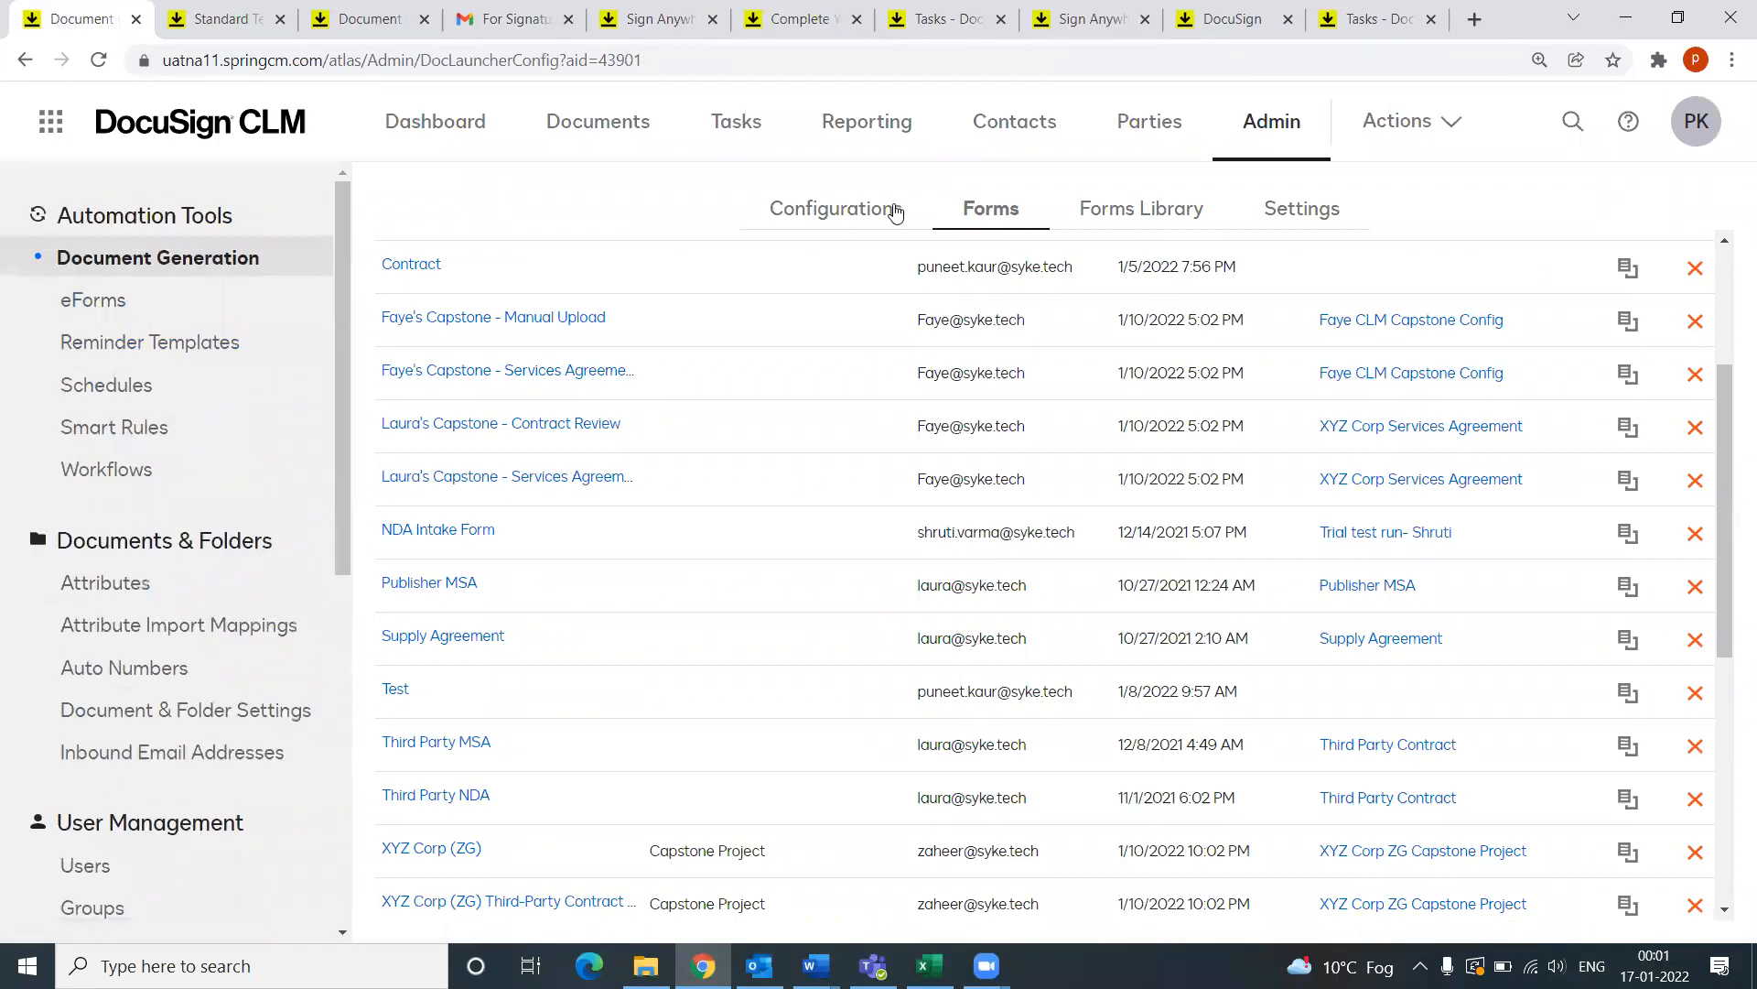
left_click(832, 209)
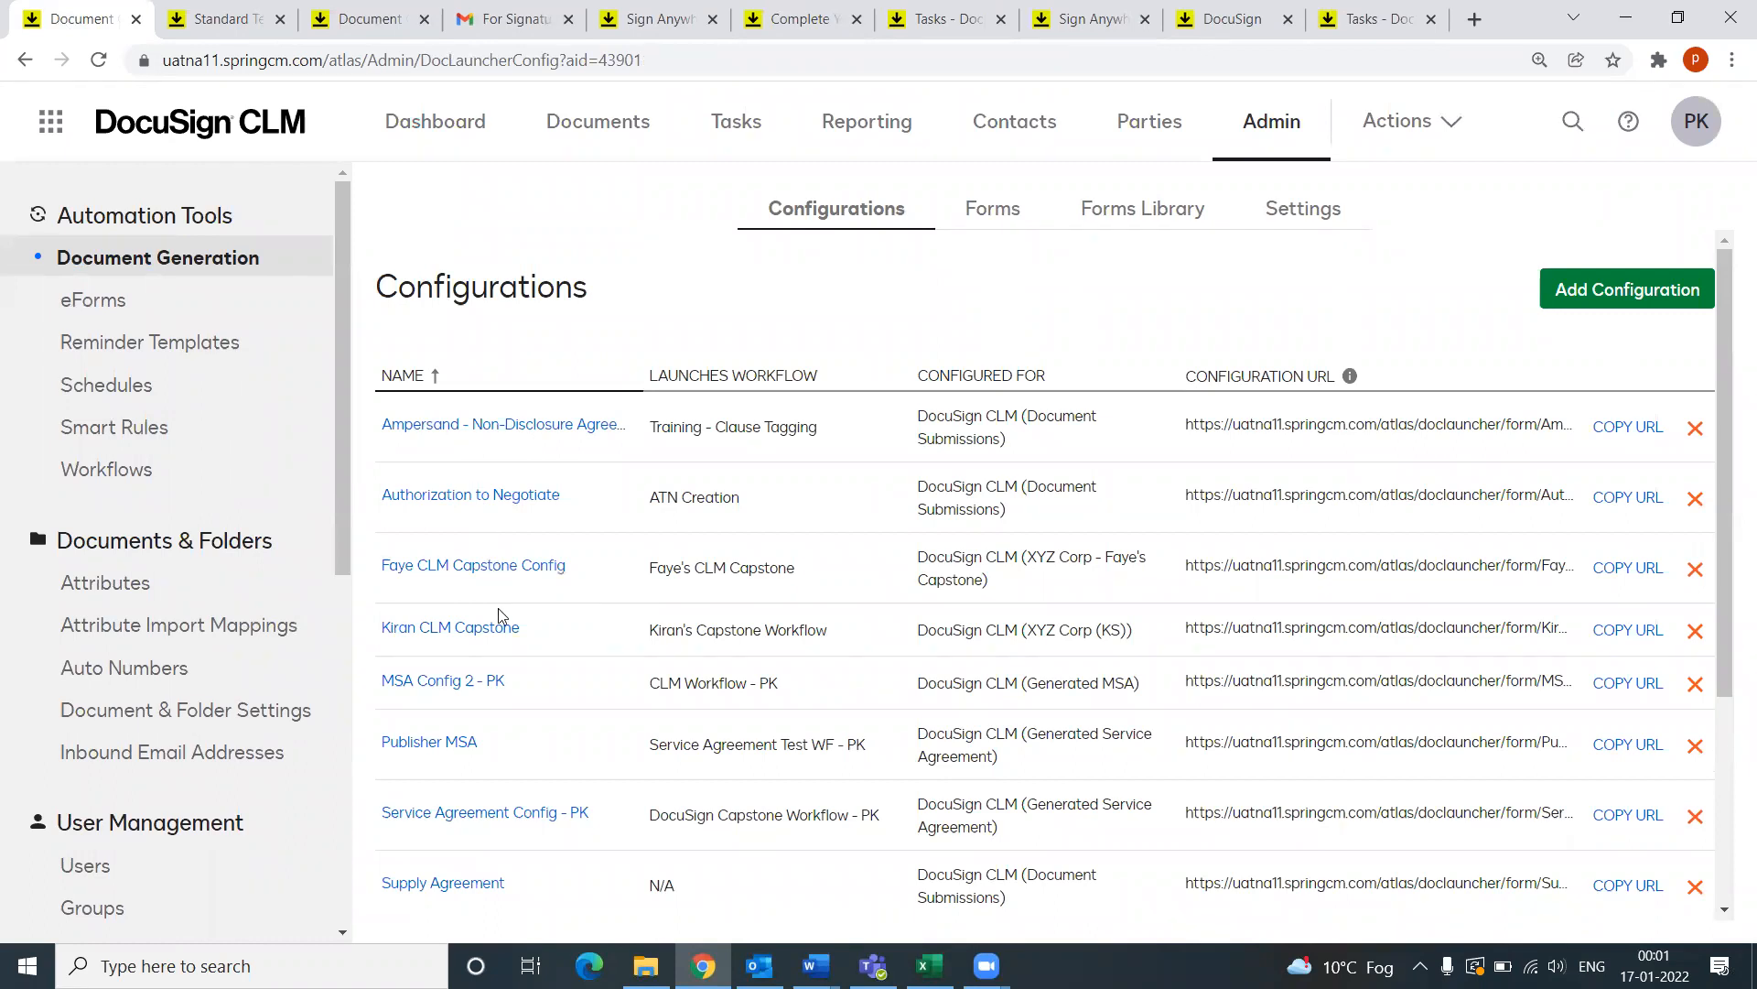
scroll(502, 615, "down", 1)
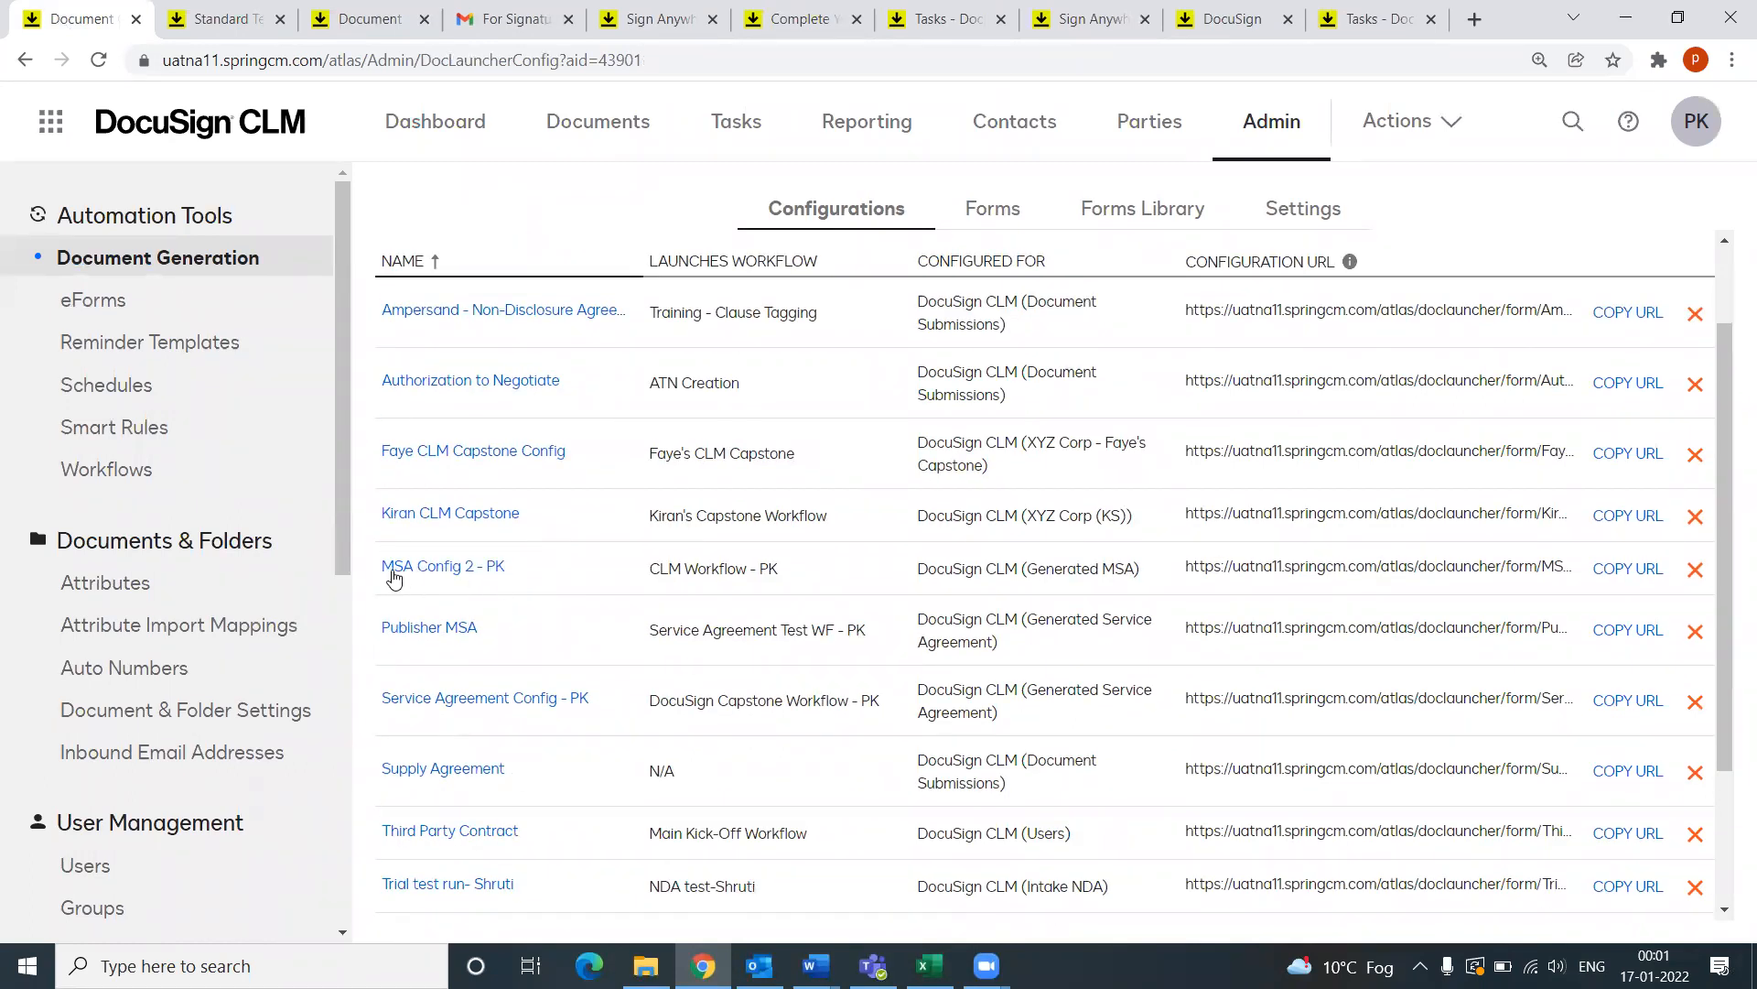
left_click(446, 572)
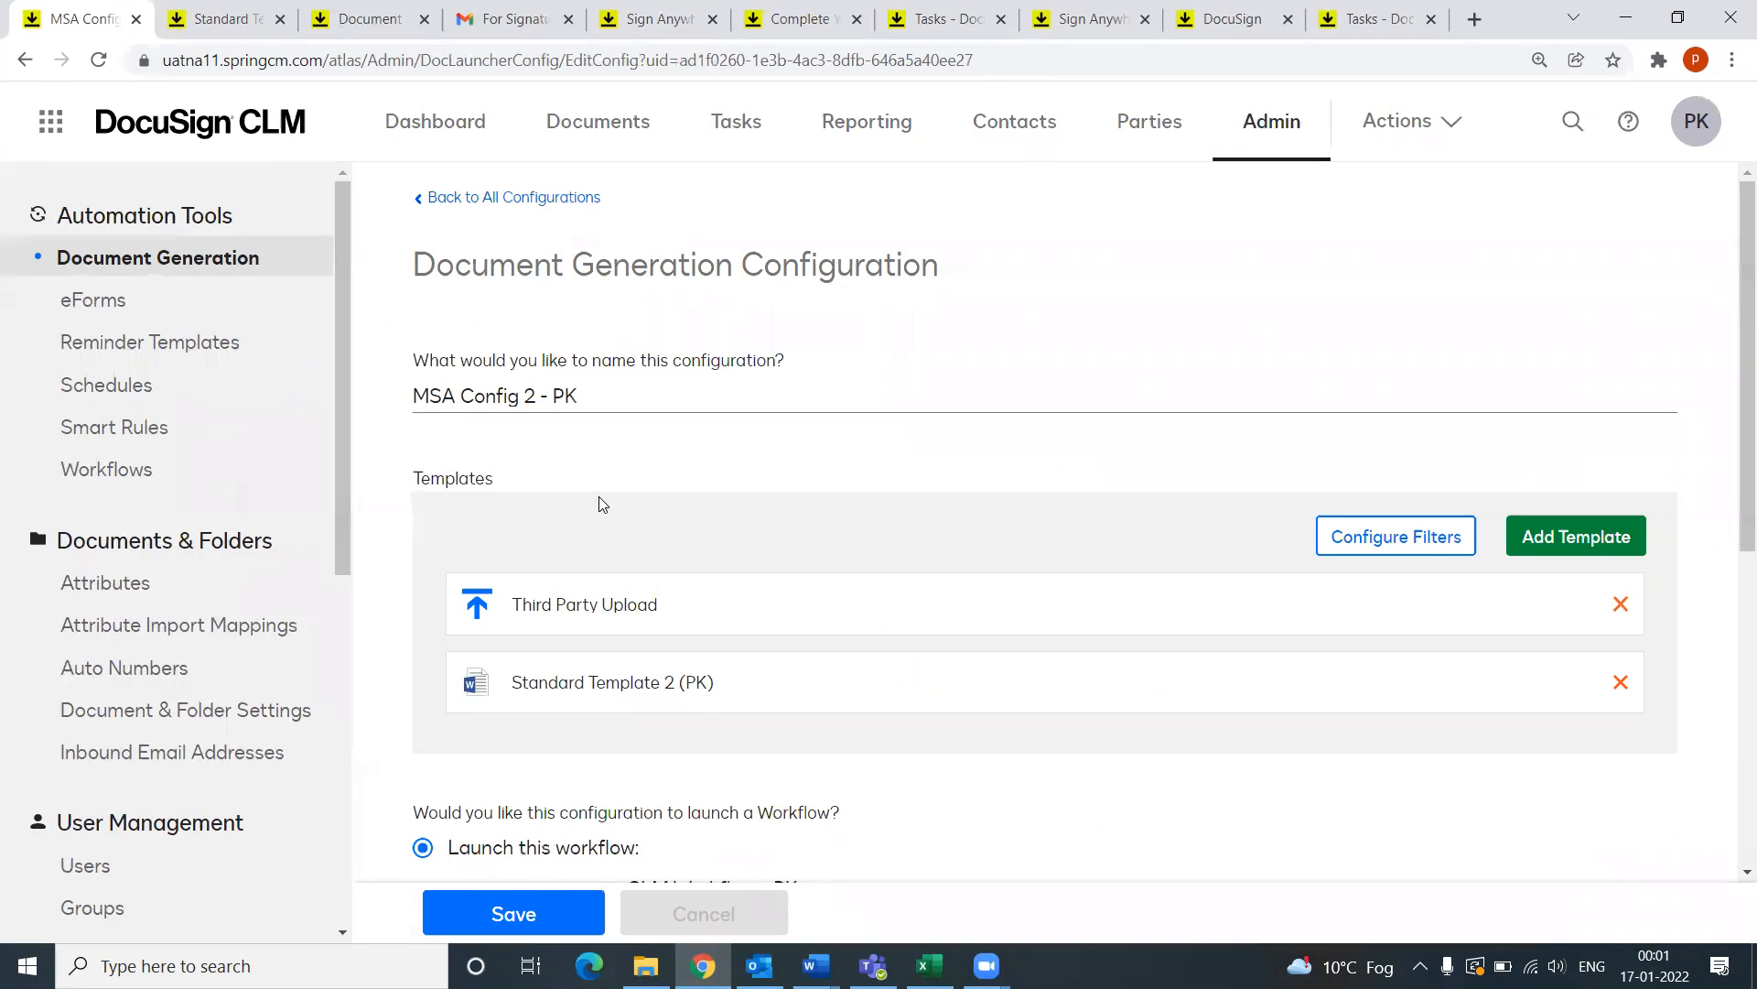
Step: Open the Third Party Upload template settings, which use XYZ Corporation Form (PK)
left_click_drag(613, 397, 307, 398)
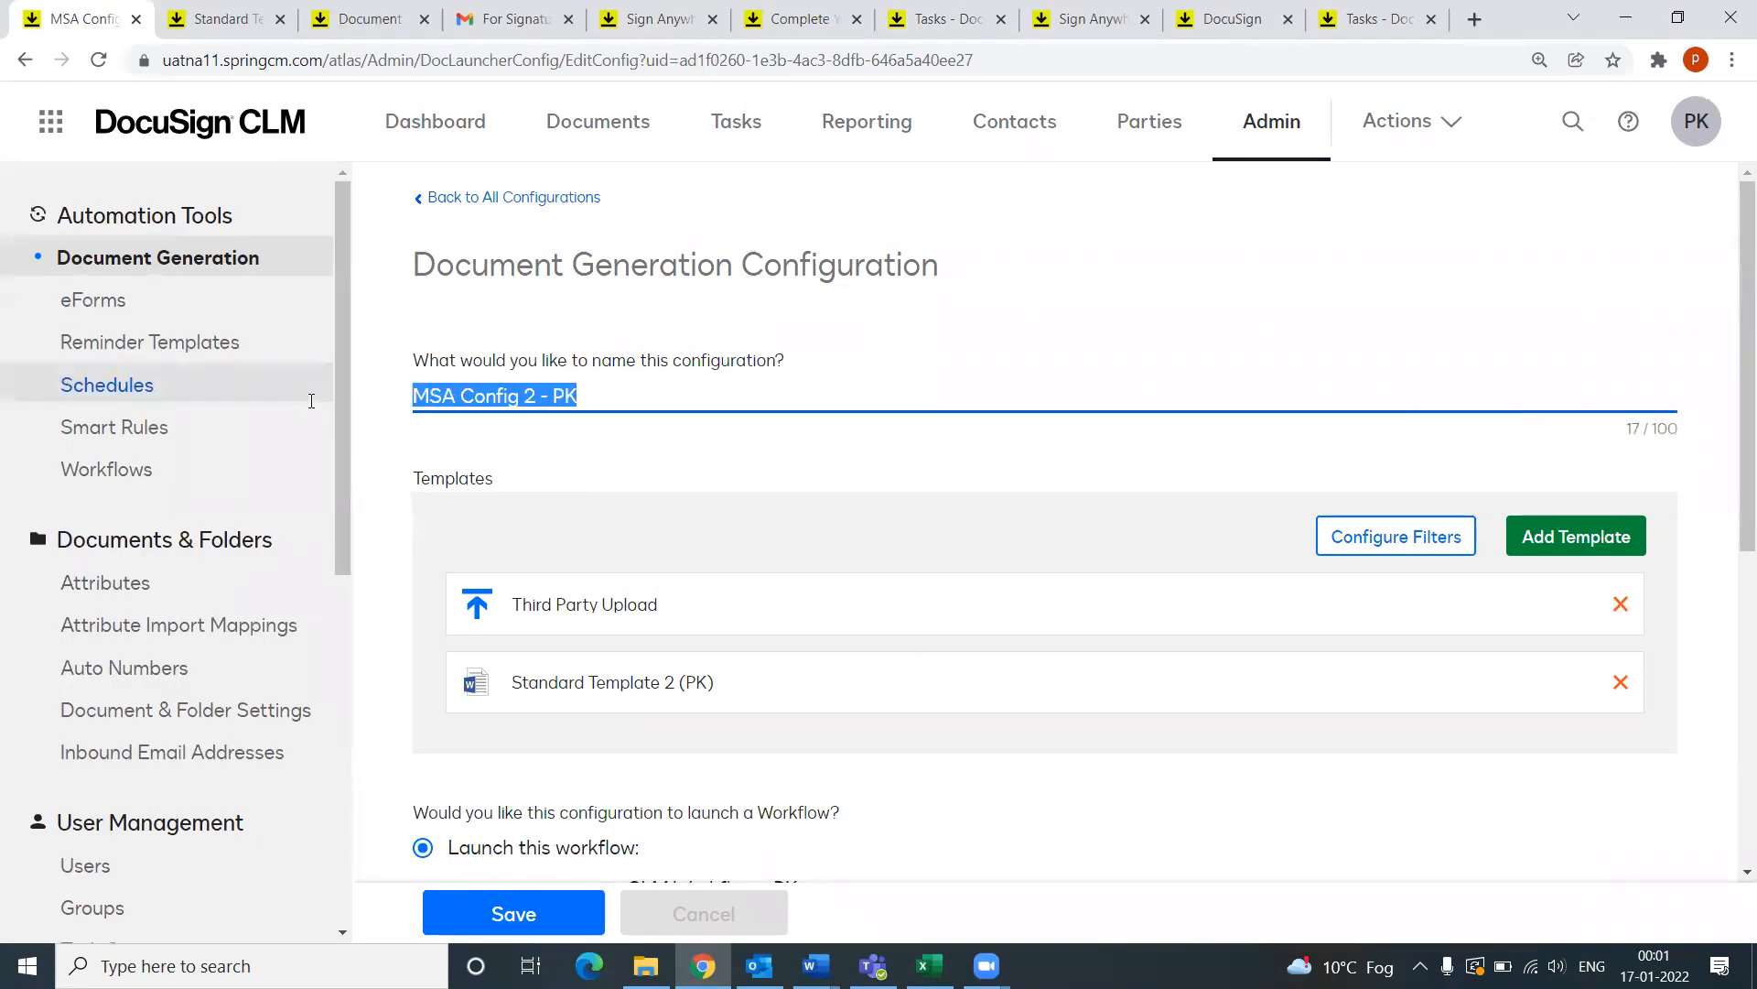
scroll(714, 433, "down", 1)
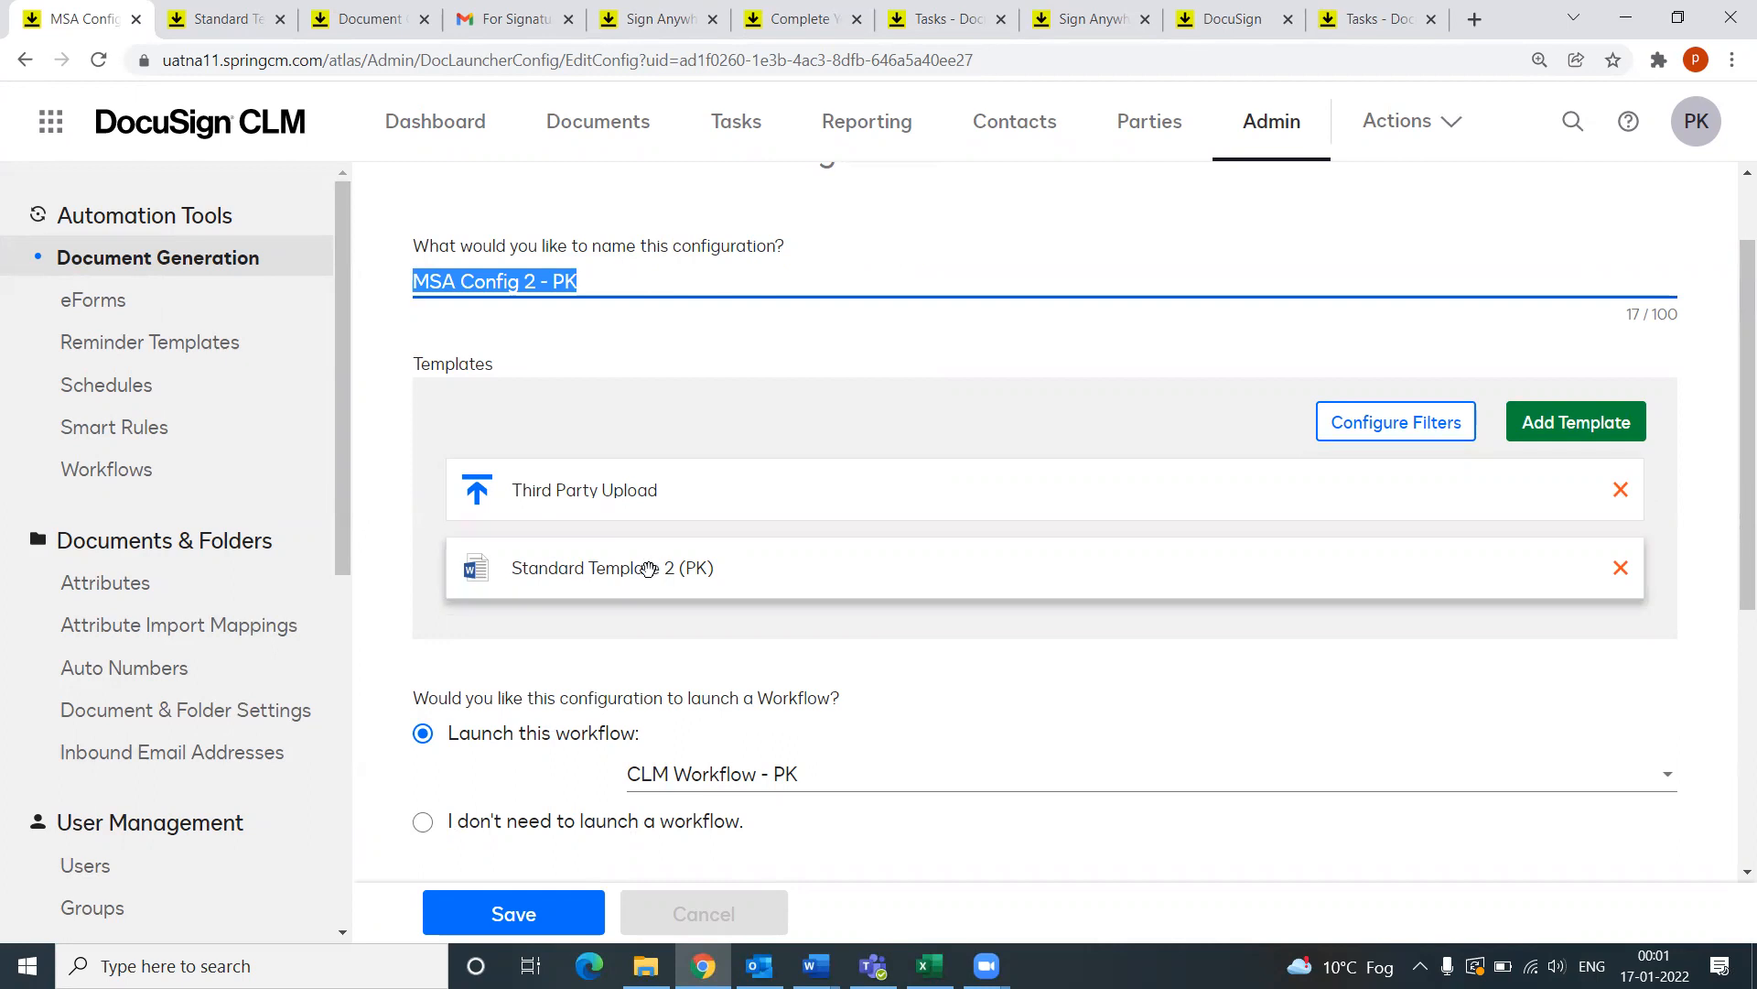
left_click(641, 491)
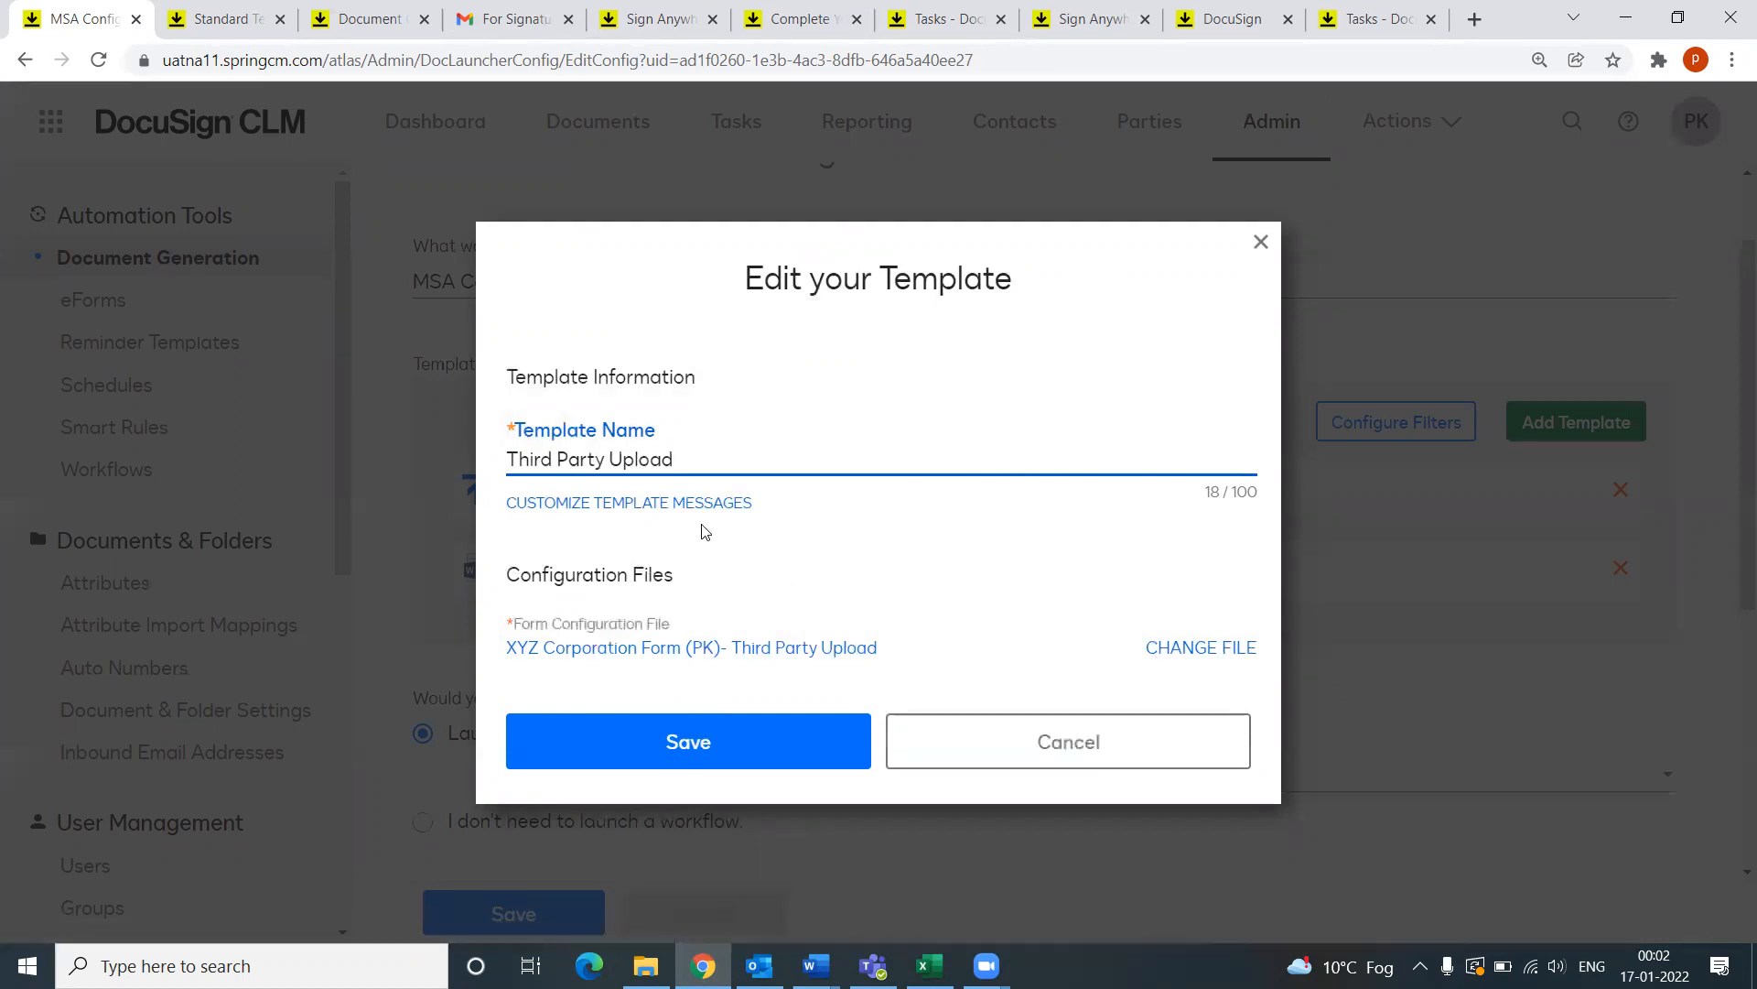
Step: Open Standard Template 2 (PK) and locate its file under CLM CAPSTONES > Puneet Capstone > MSA Template, unchanged
left_click(1262, 244)
left_click(570, 568)
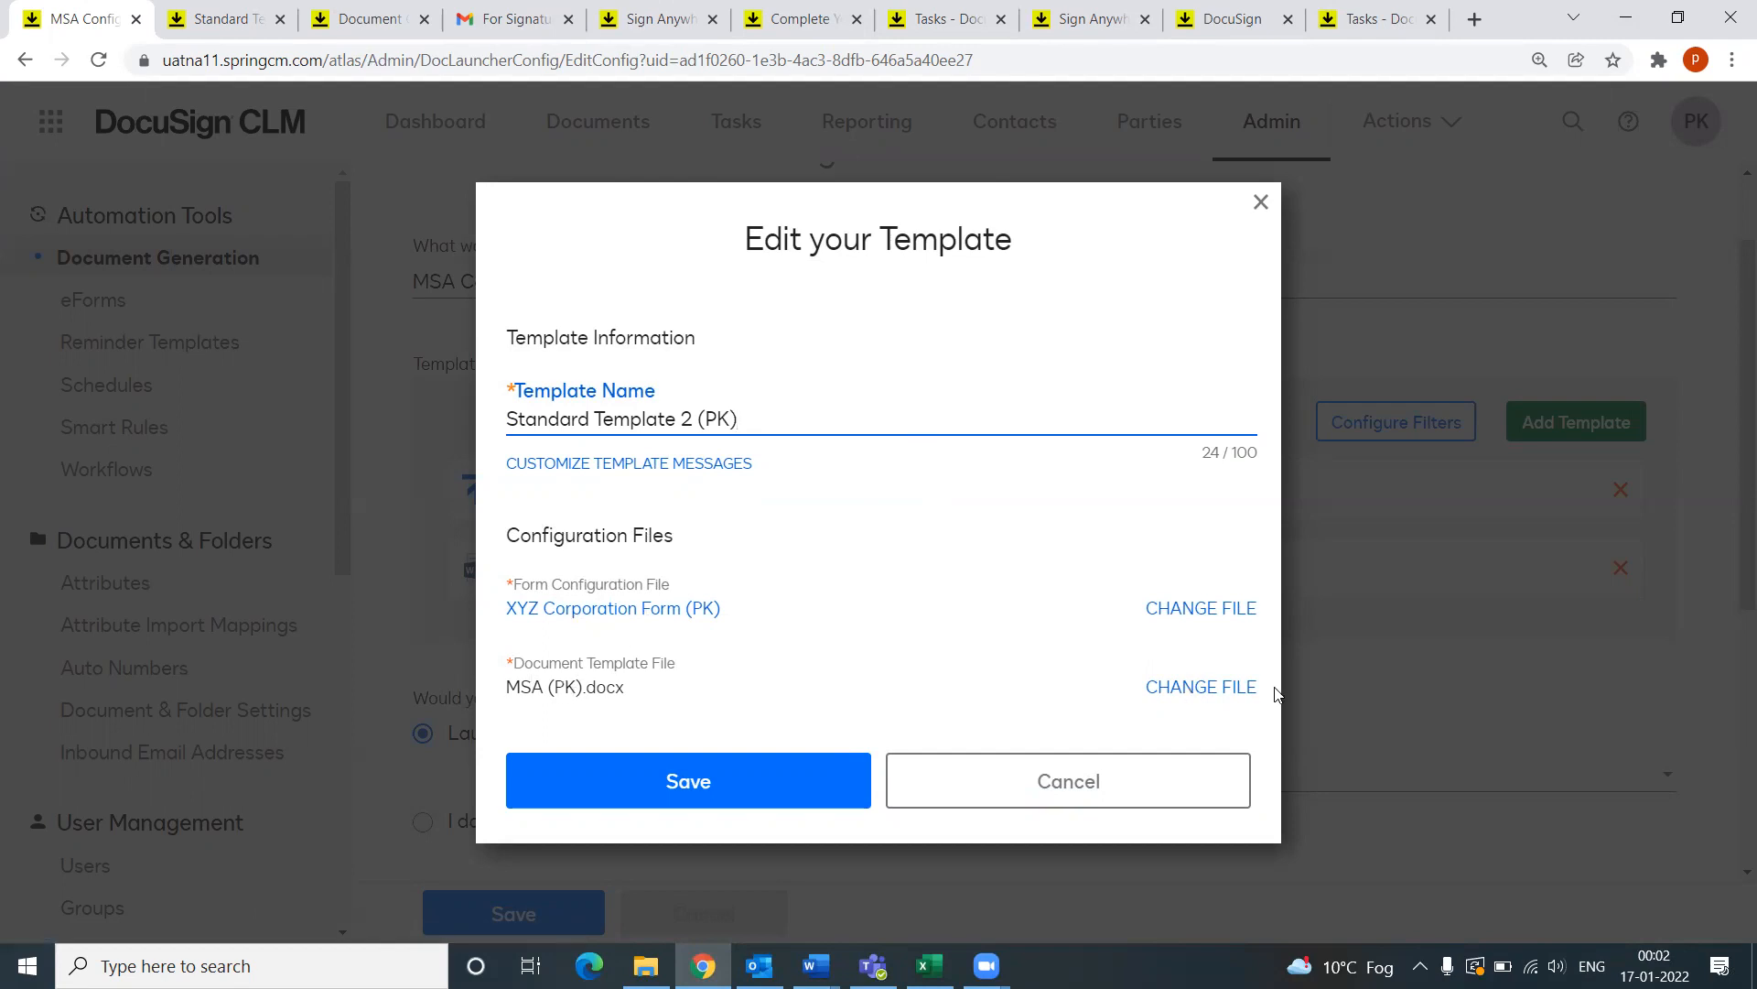
left_click(1202, 688)
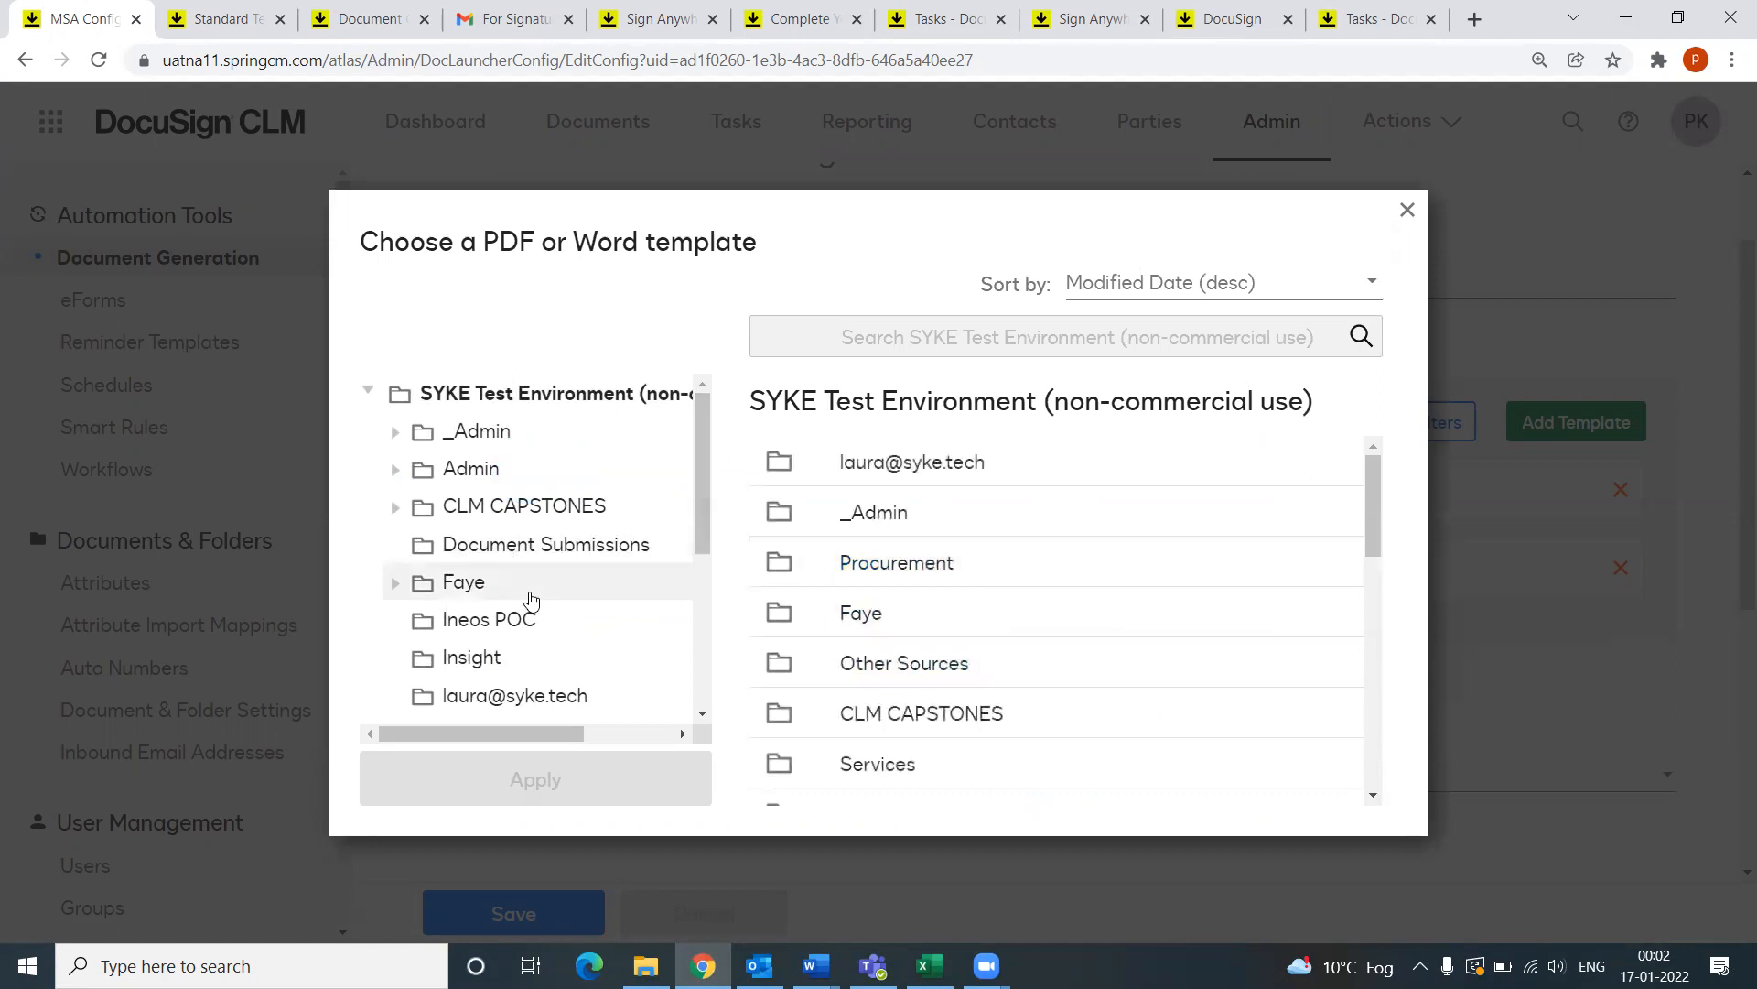
scroll(530, 596, "down", 3)
scroll(577, 612, "up", 3)
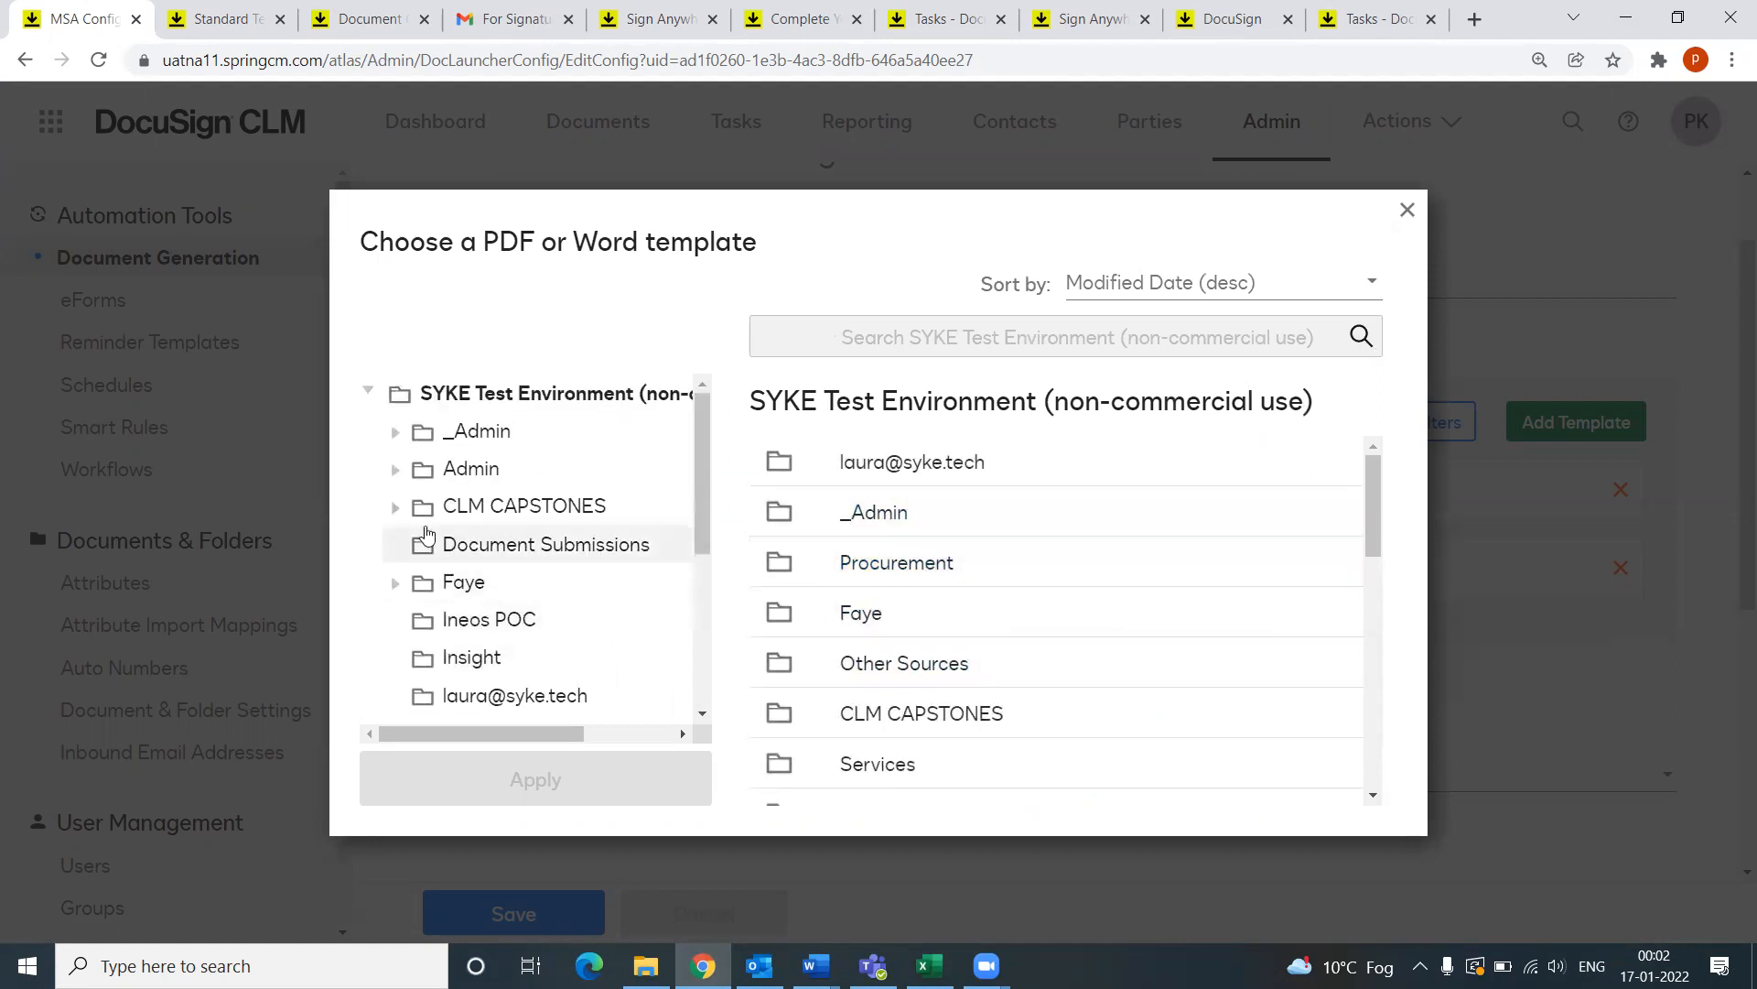
left_click(396, 509)
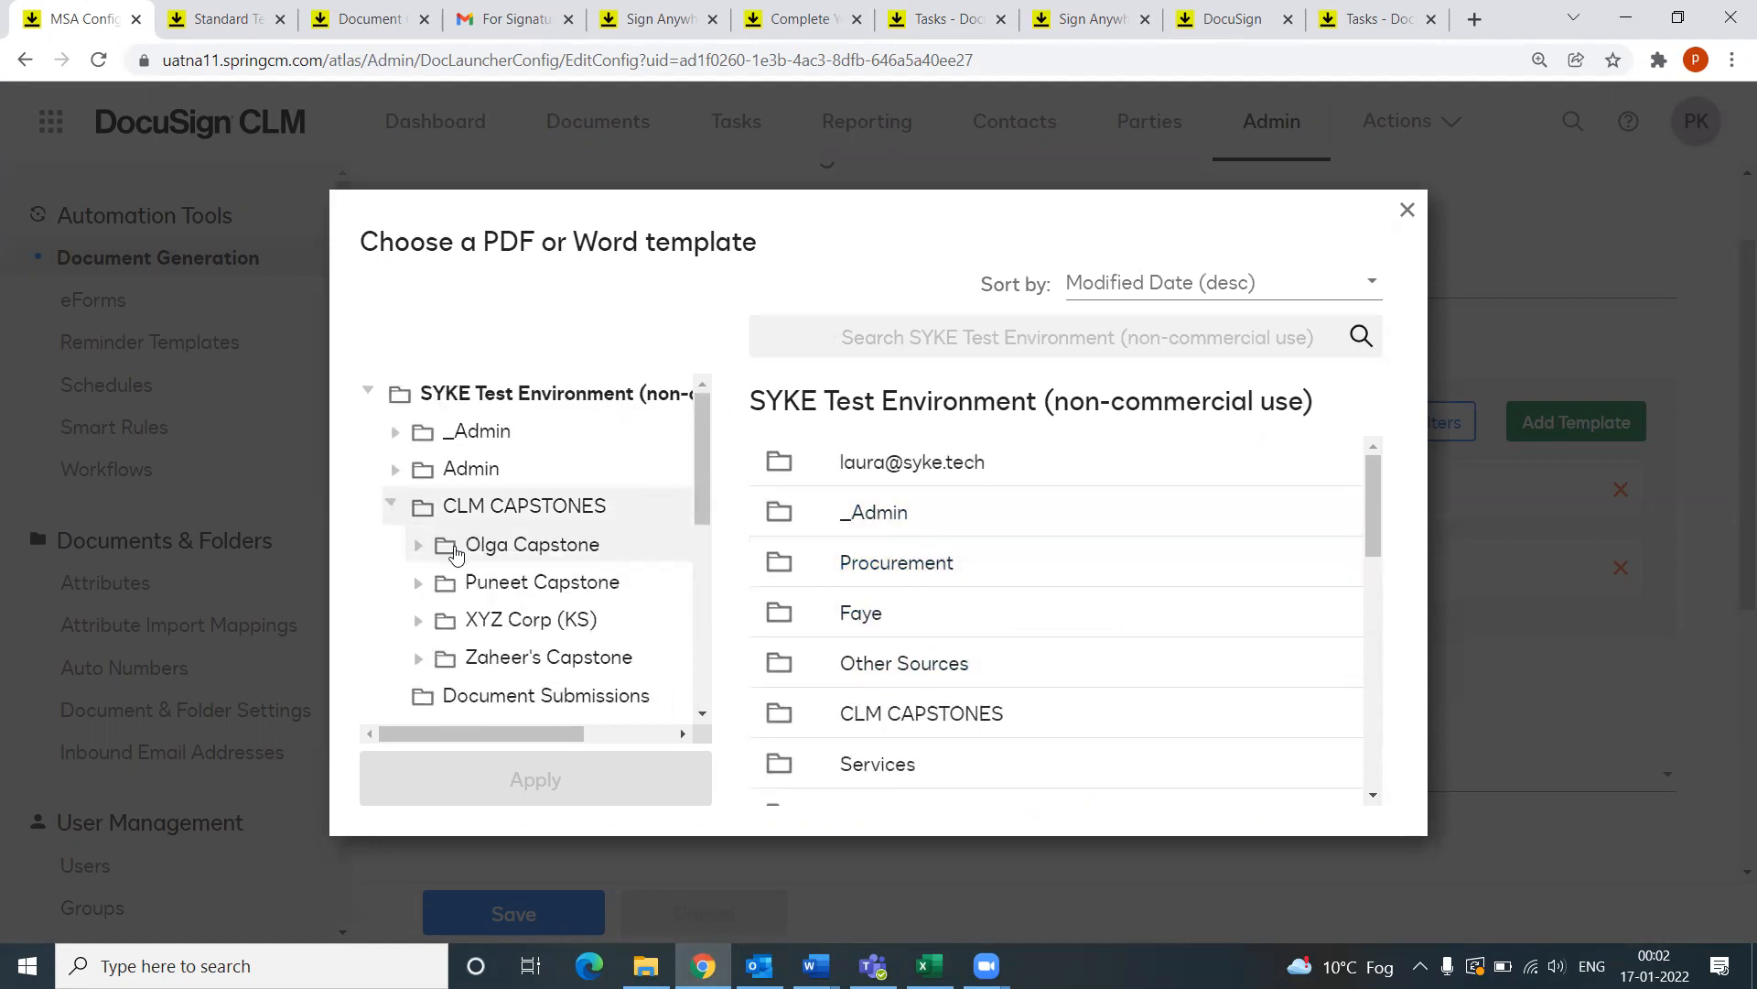
left_click(418, 586)
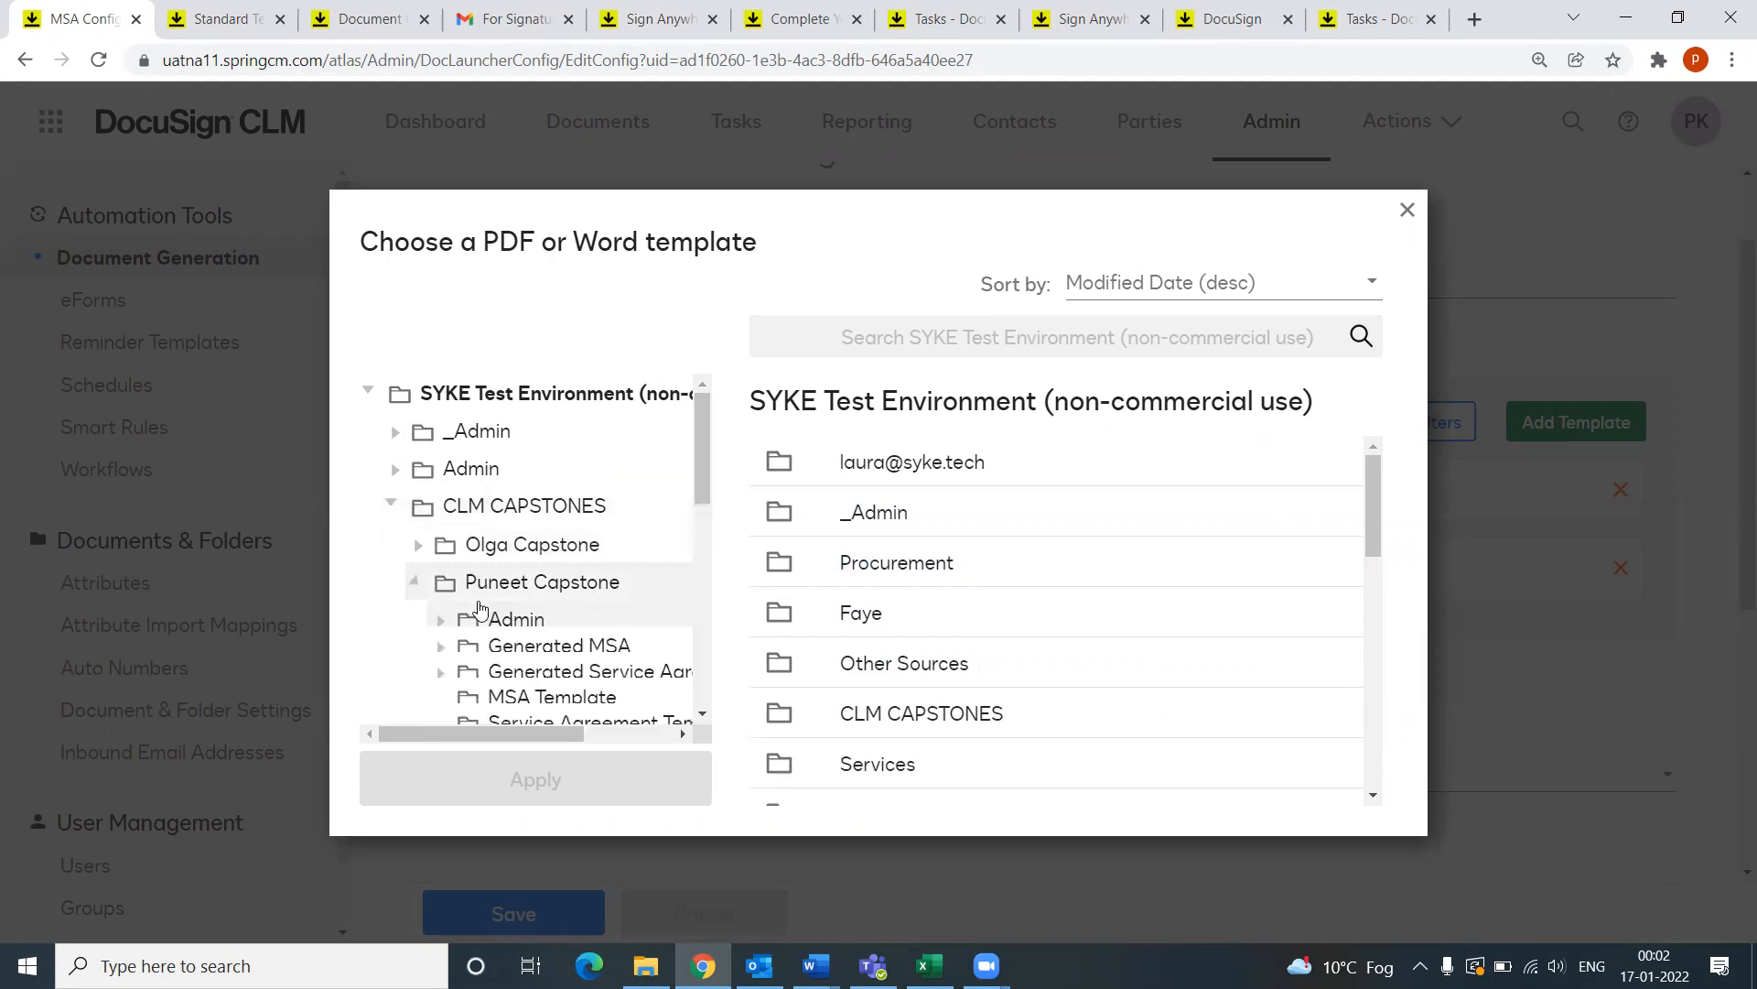
scroll(519, 679, "down", 1)
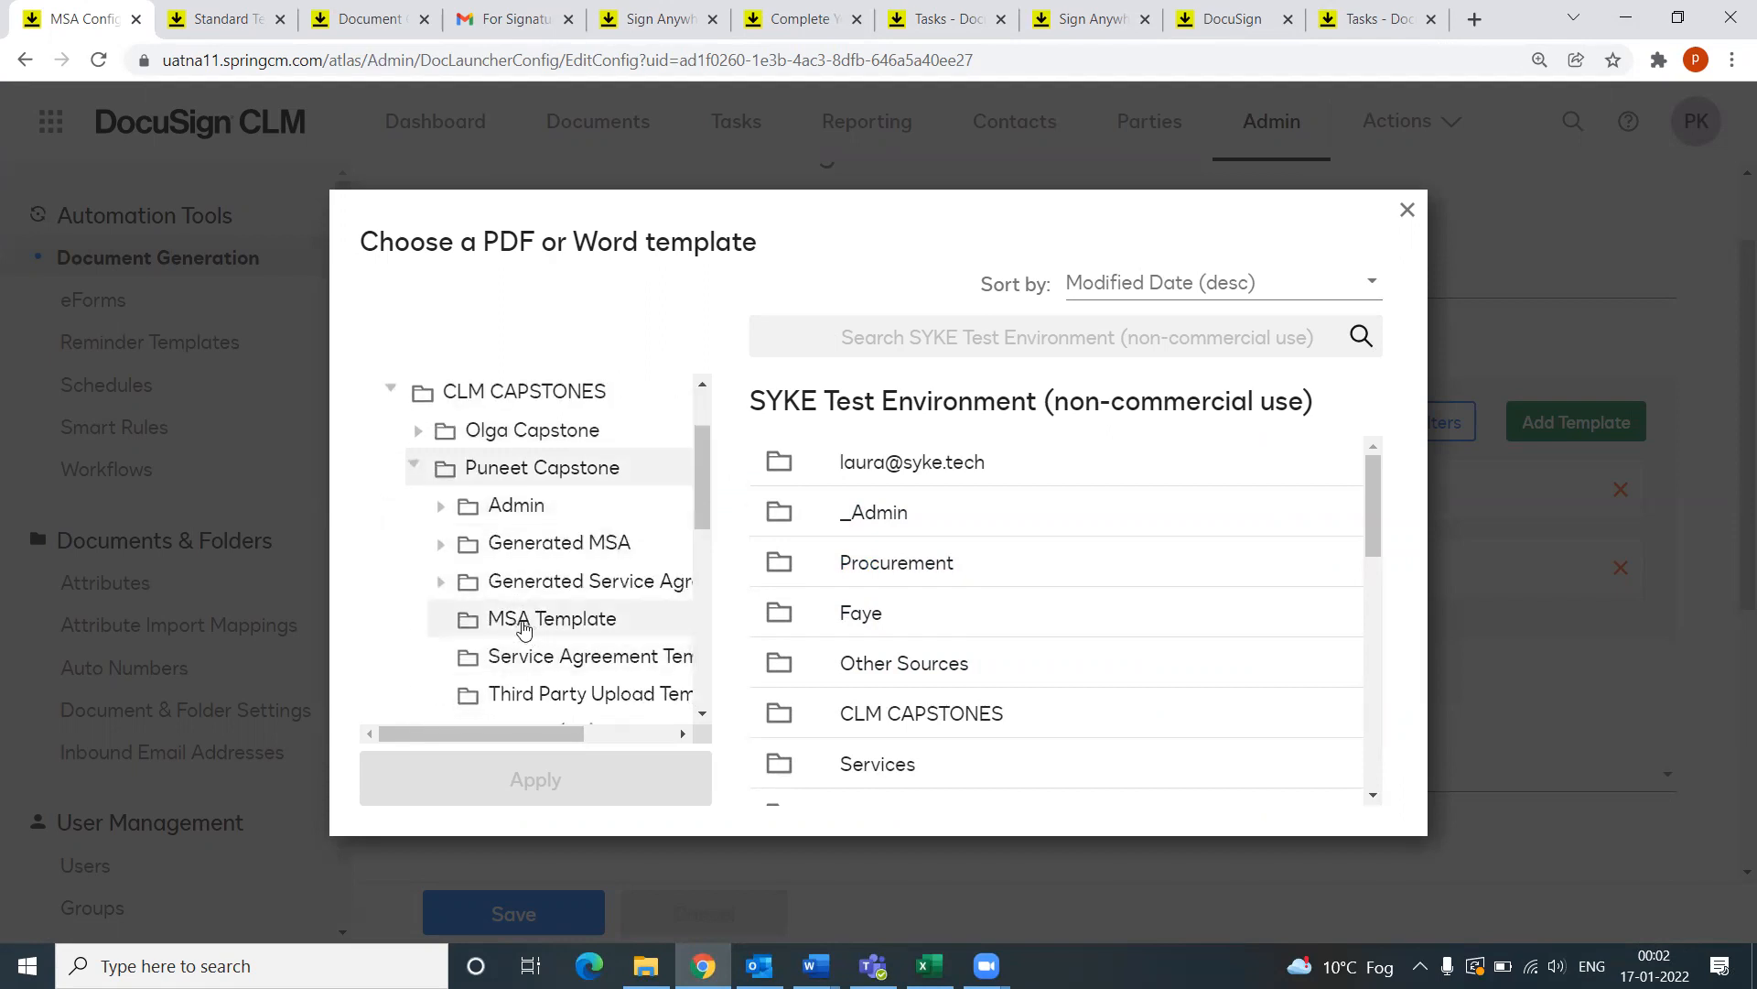
left_click(523, 622)
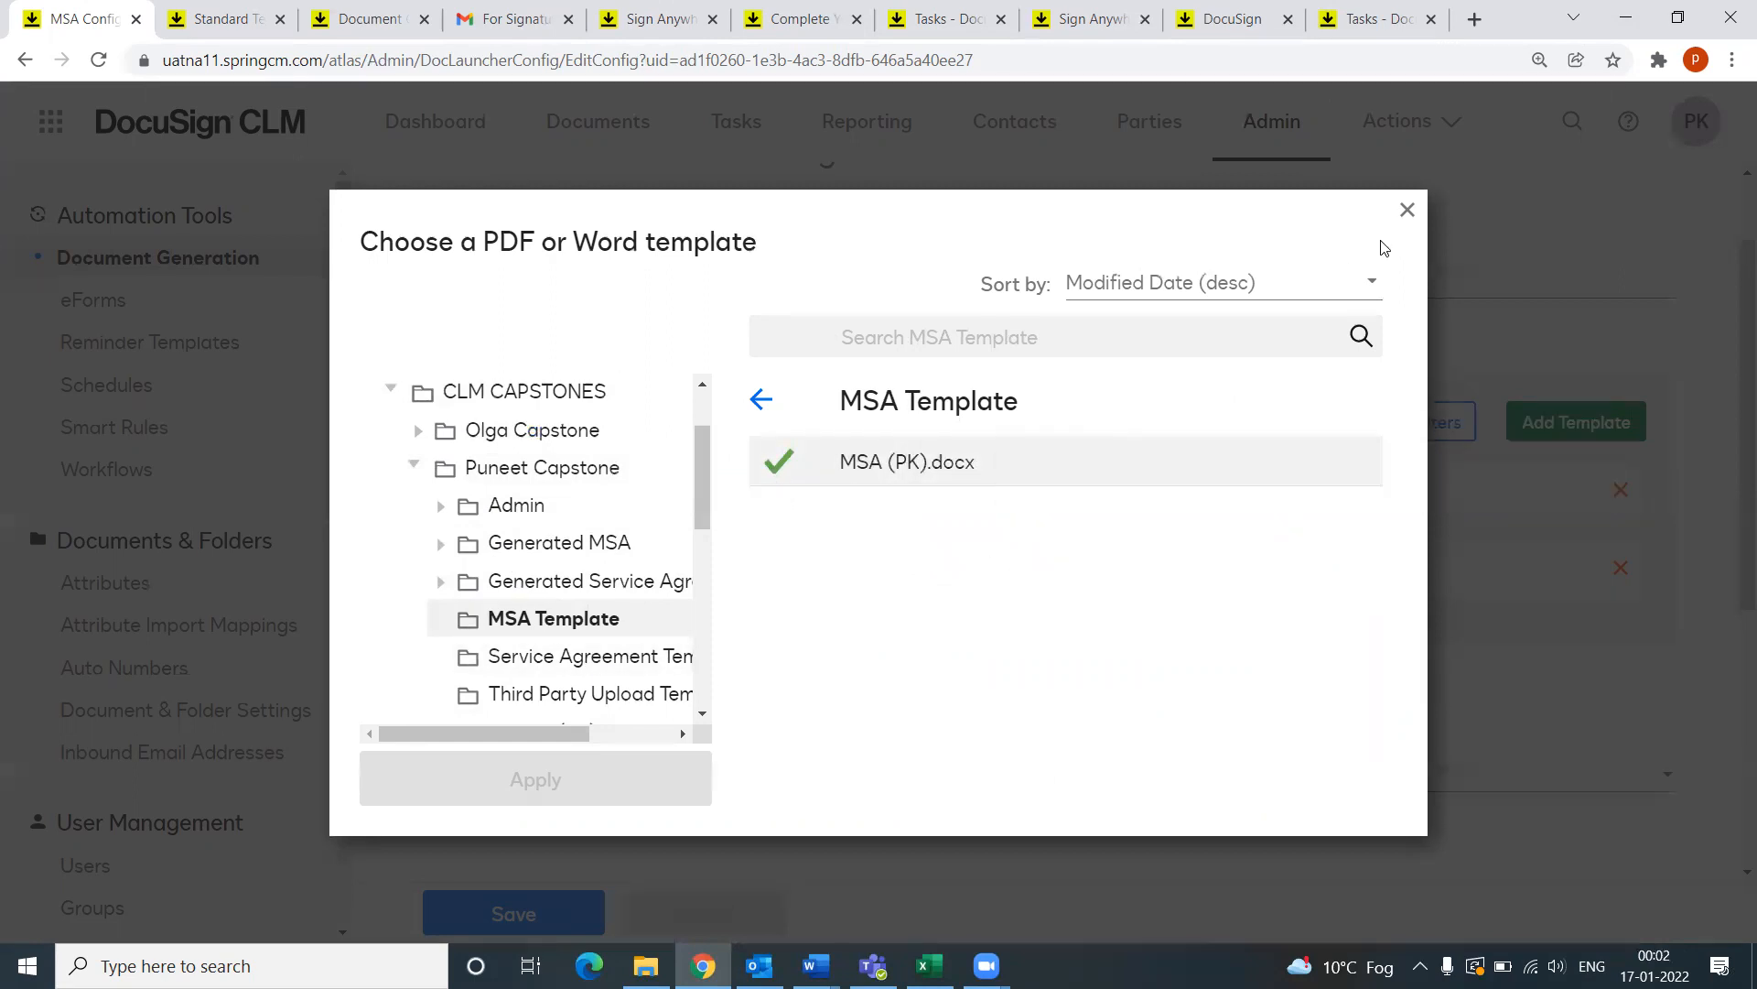
left_click(1408, 210)
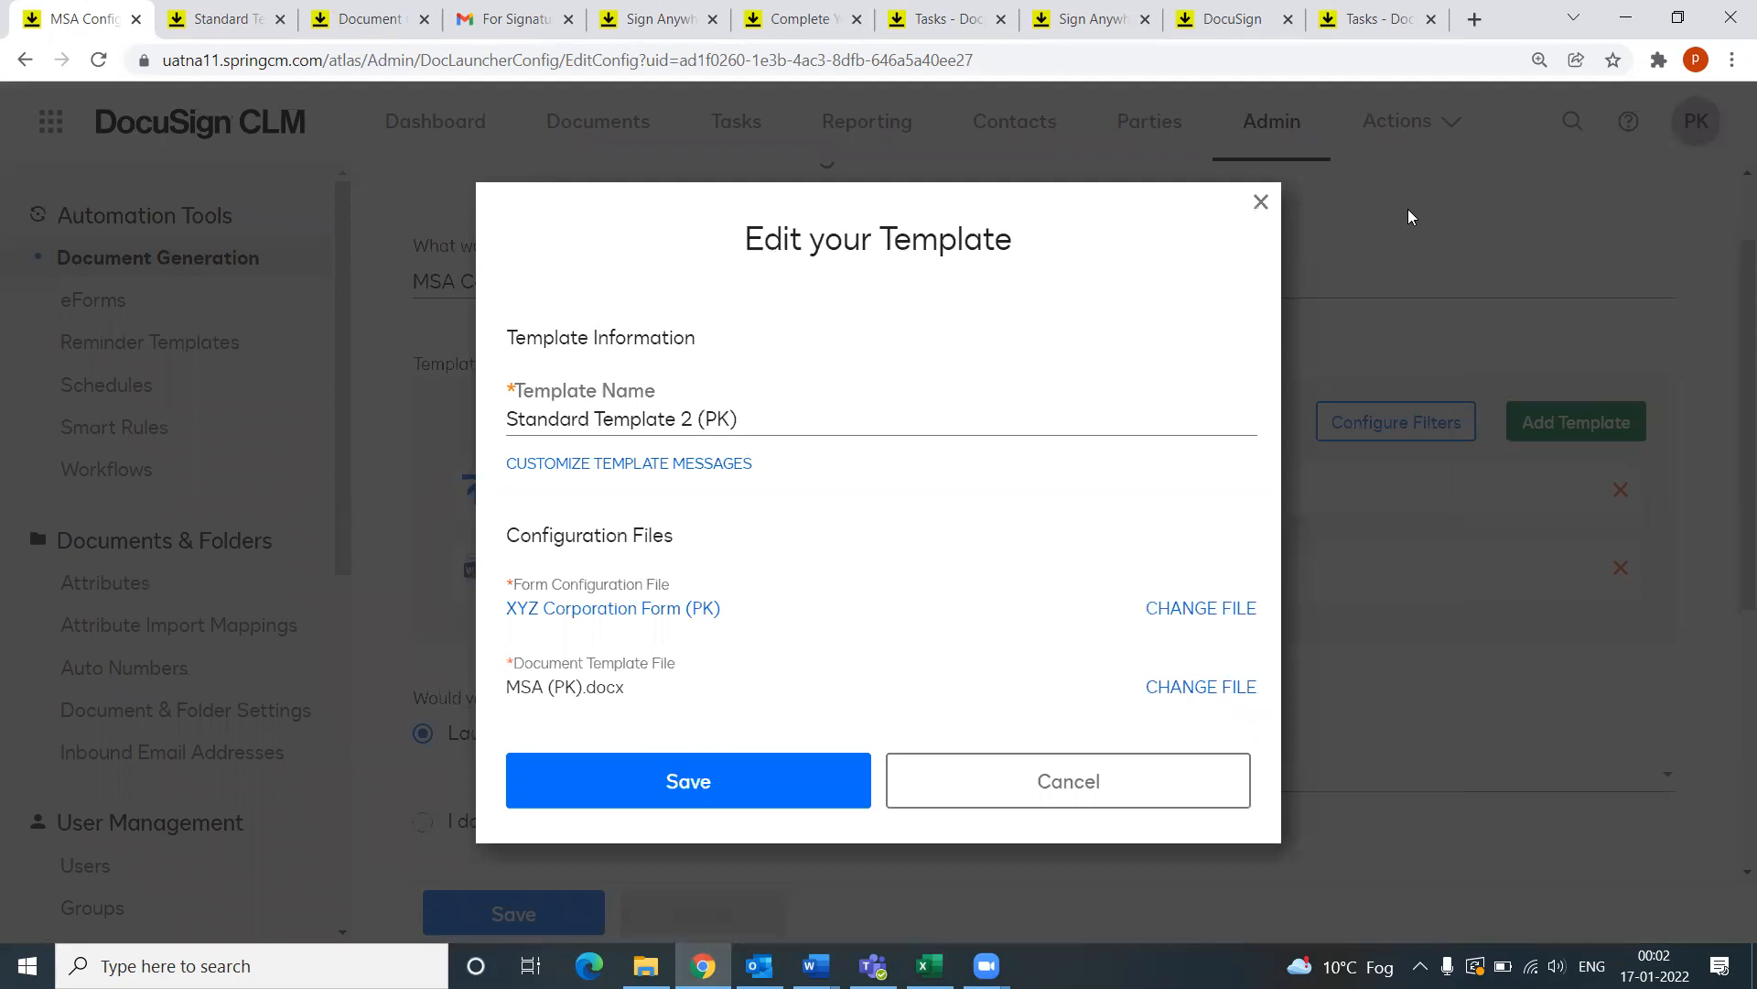
Step: Cancel the template dialog and review CLM Workflow - PK, the Generated MSA folder and debug mode
left_click(1051, 792)
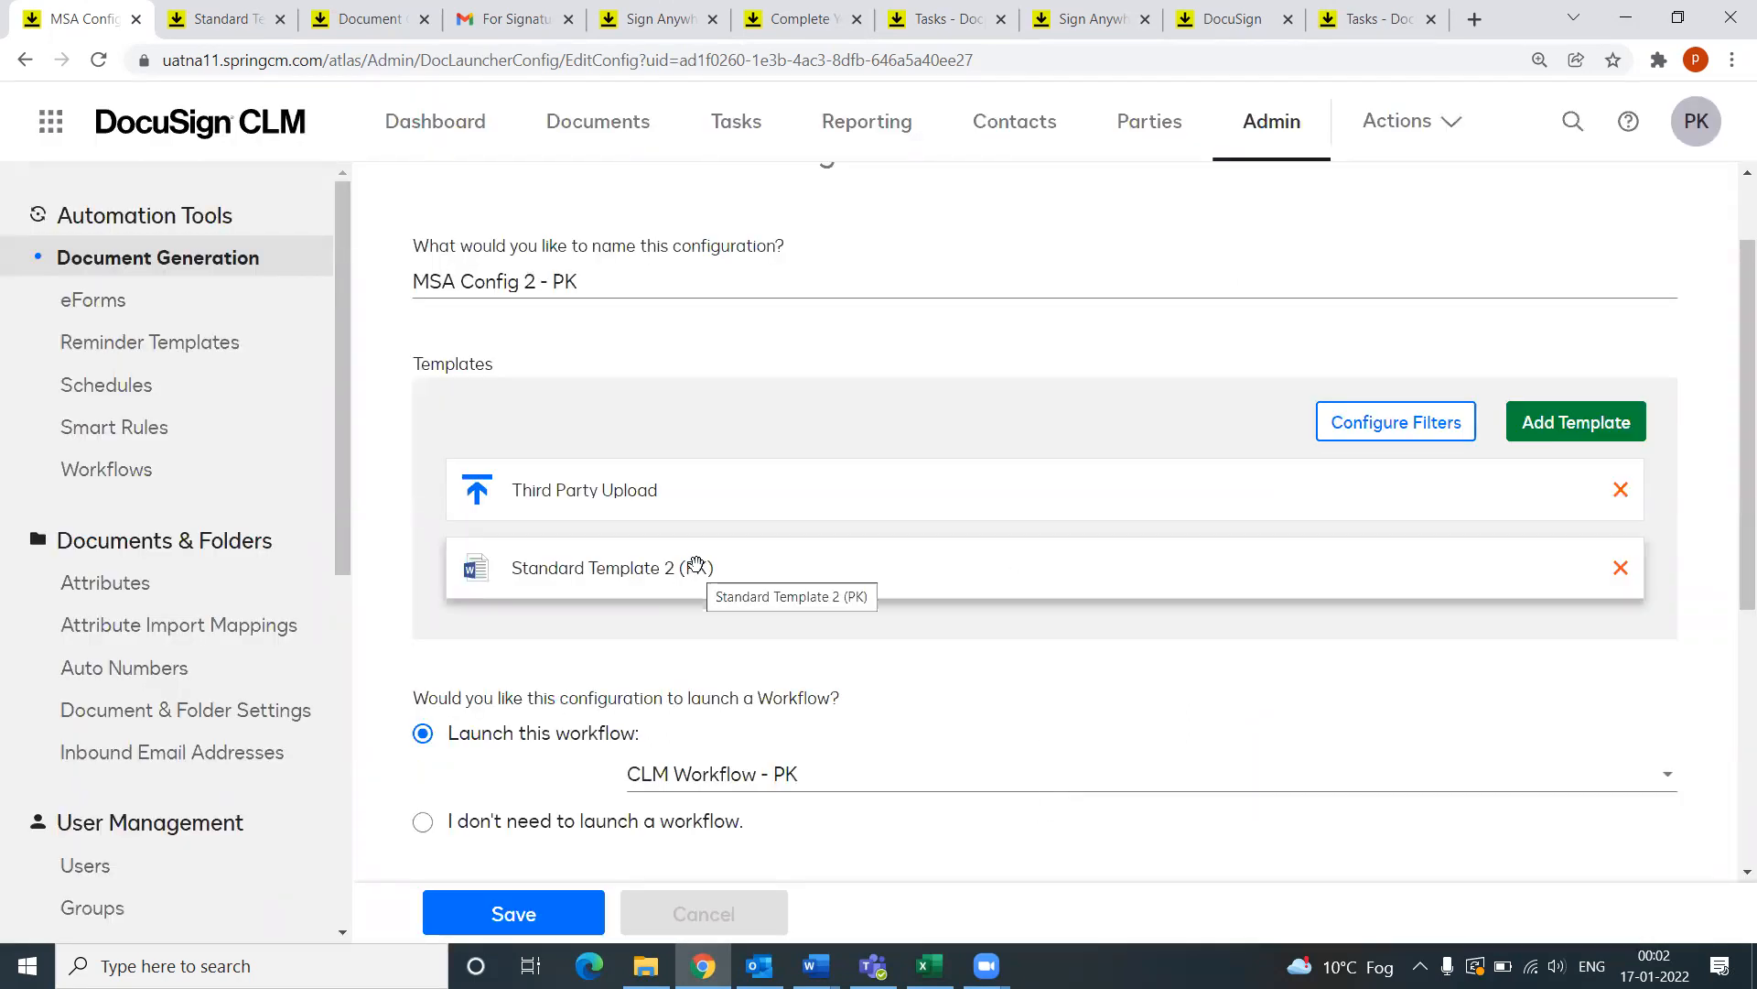
scroll(707, 625, "down", 1)
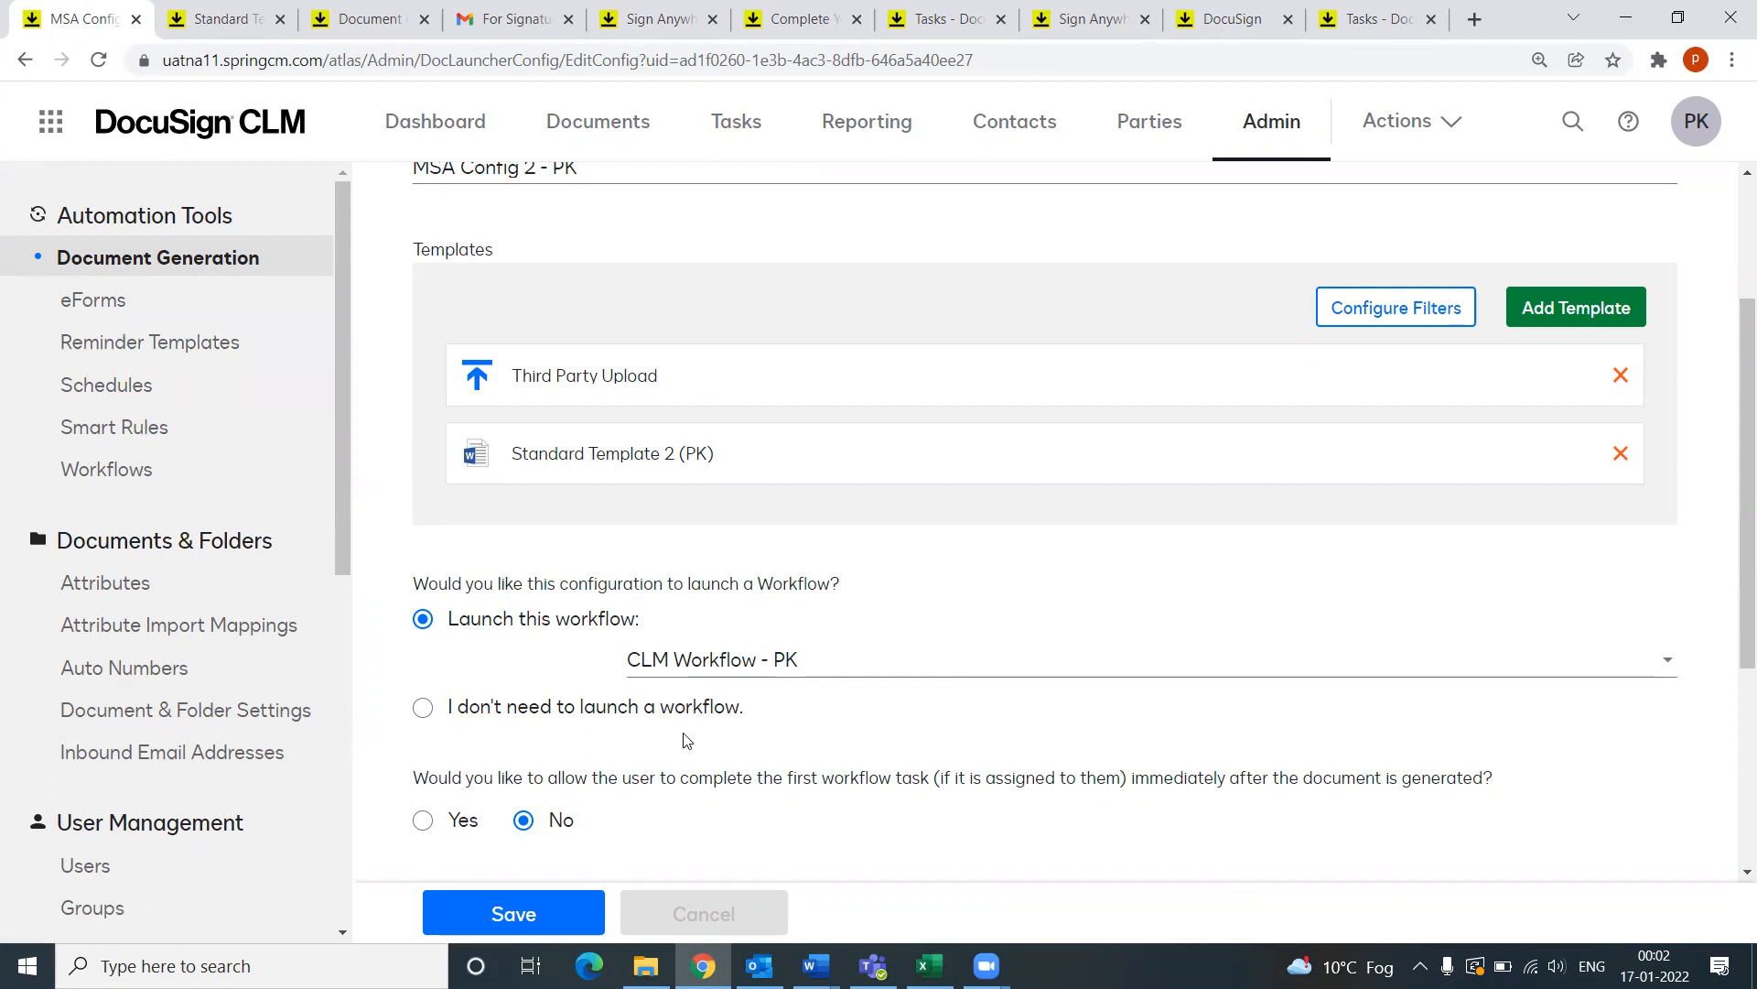
scroll(687, 738, "down", 2)
scroll(822, 502, "down", 1)
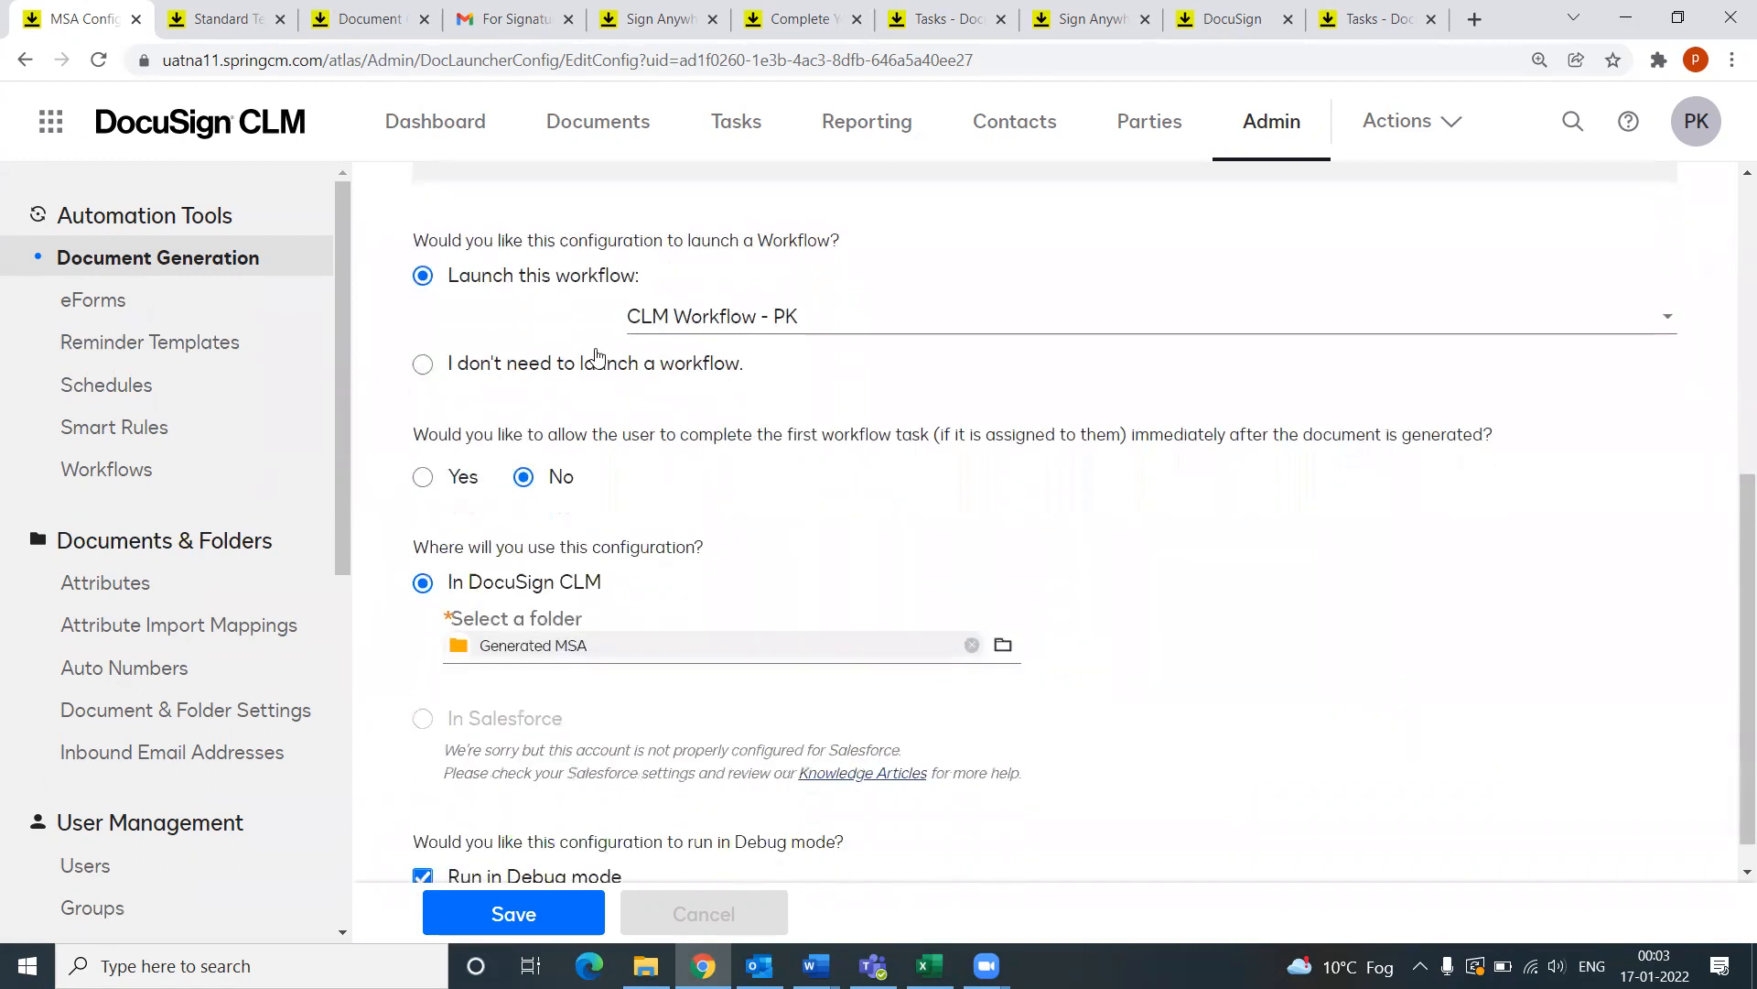
scroll(667, 627, "down", 1)
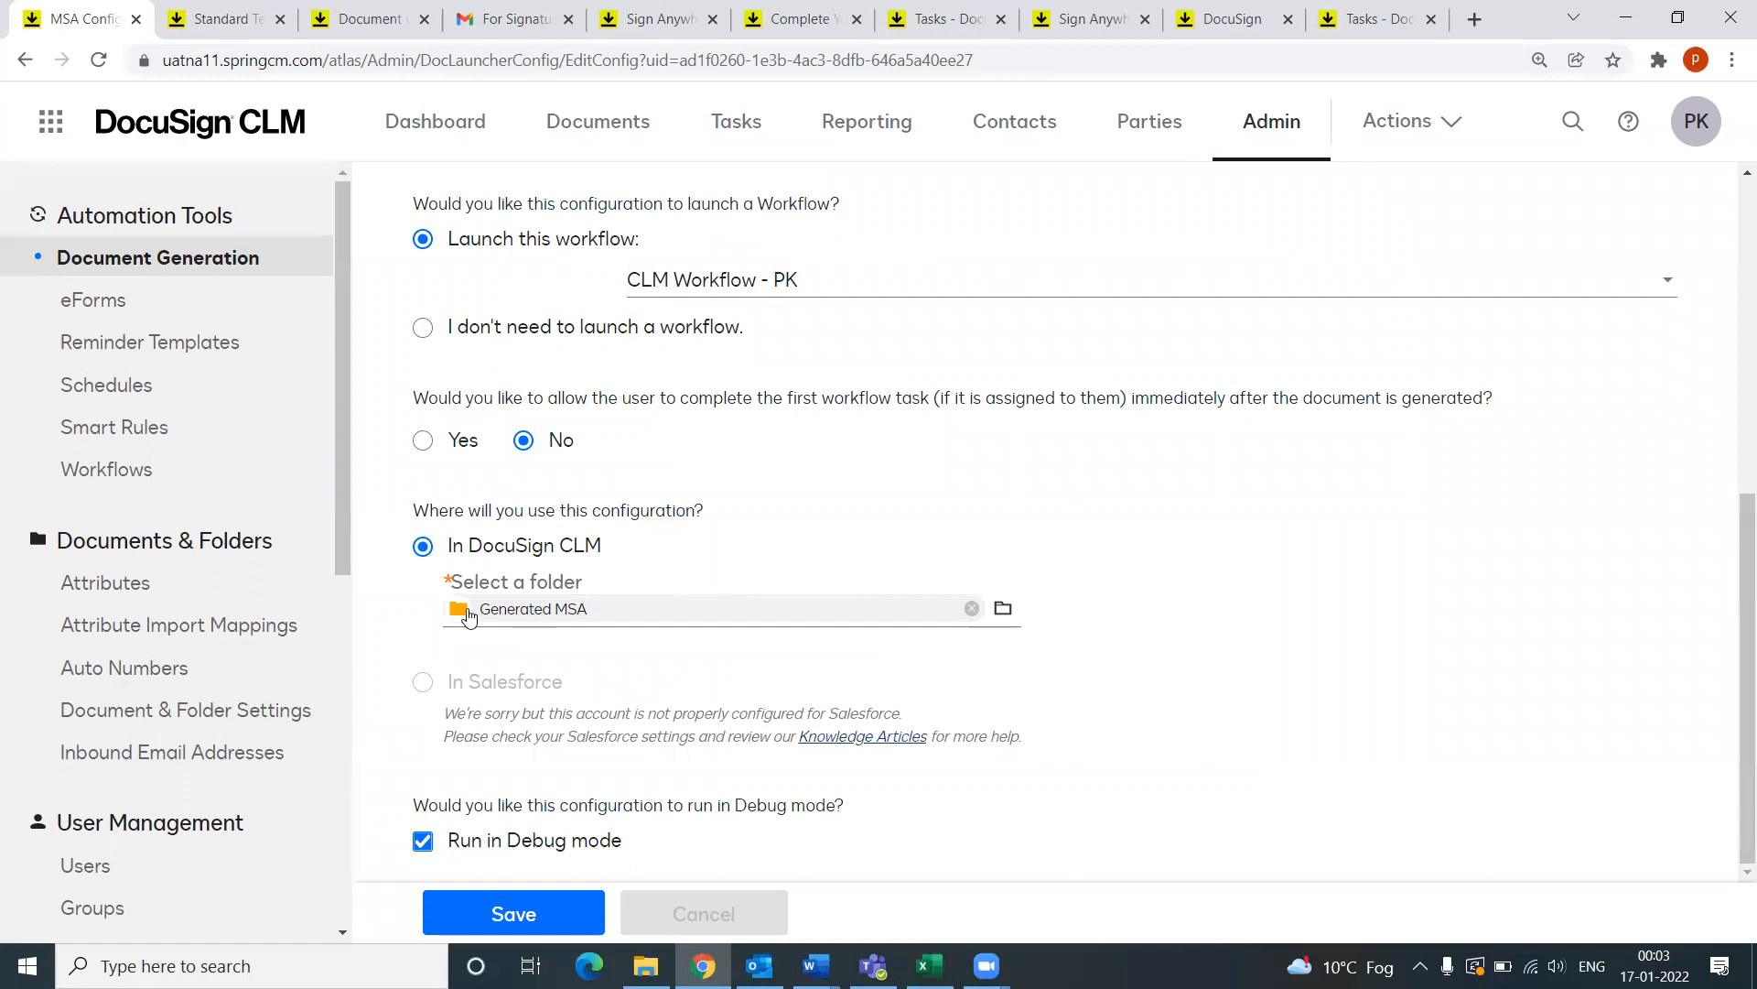
left_click(1004, 612)
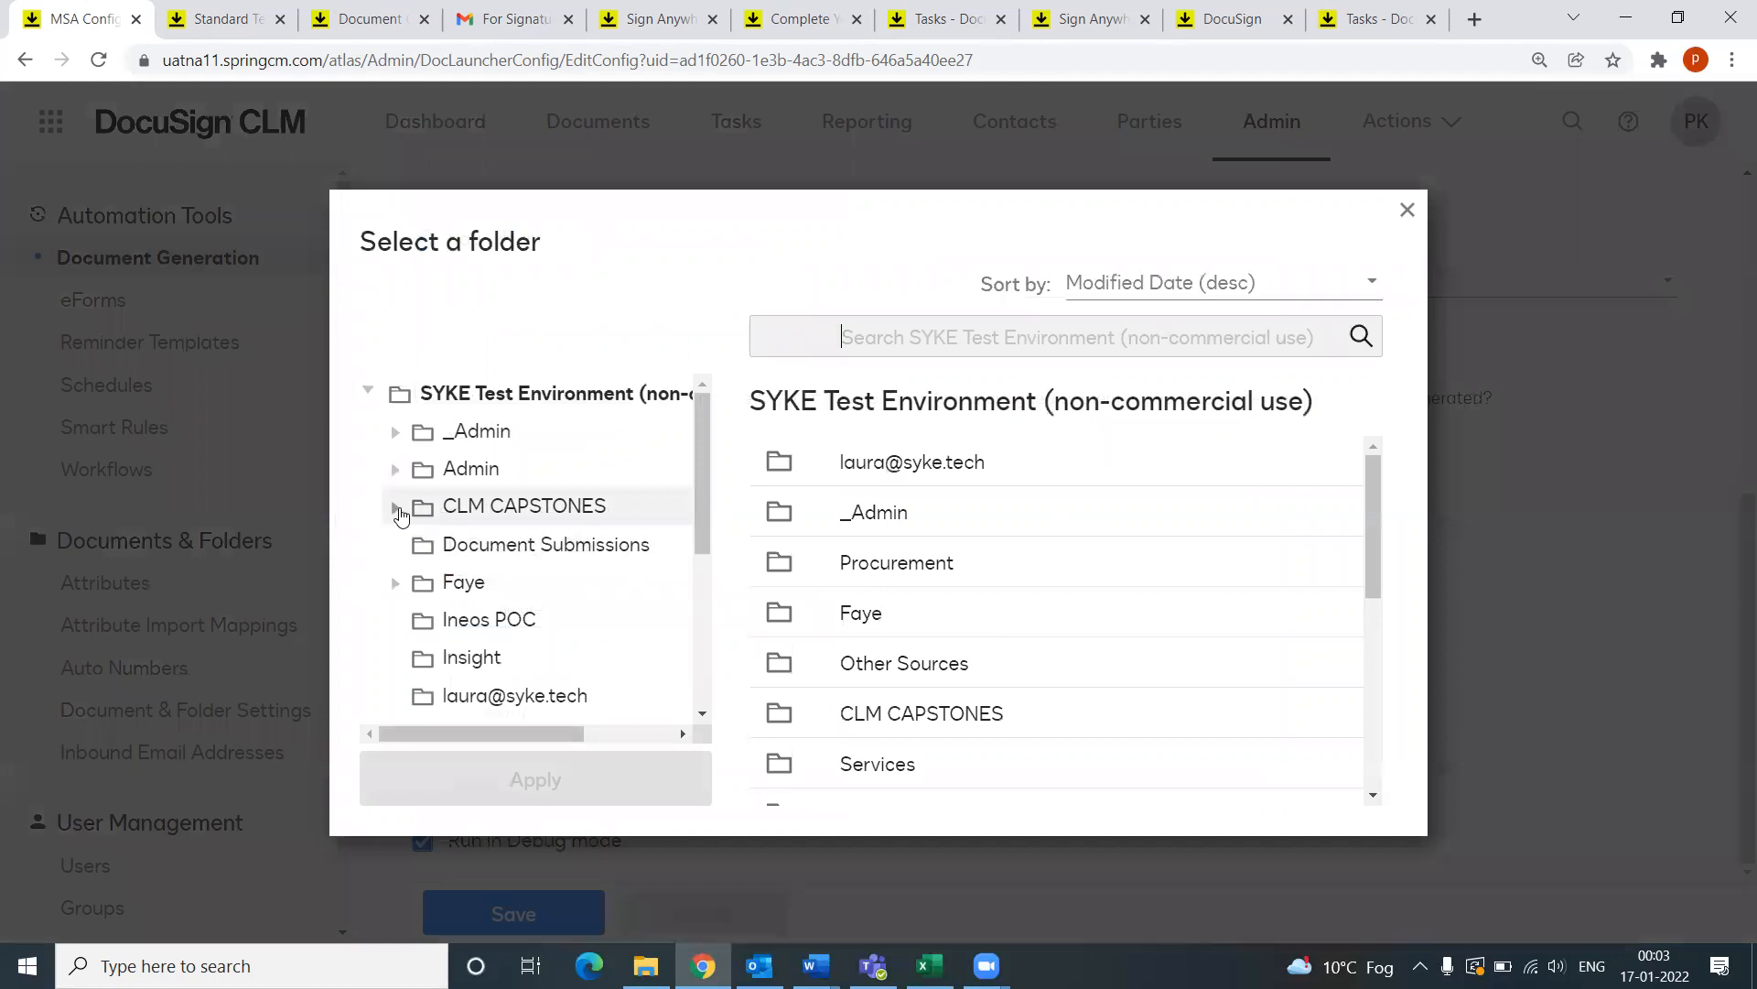
left_click(398, 510)
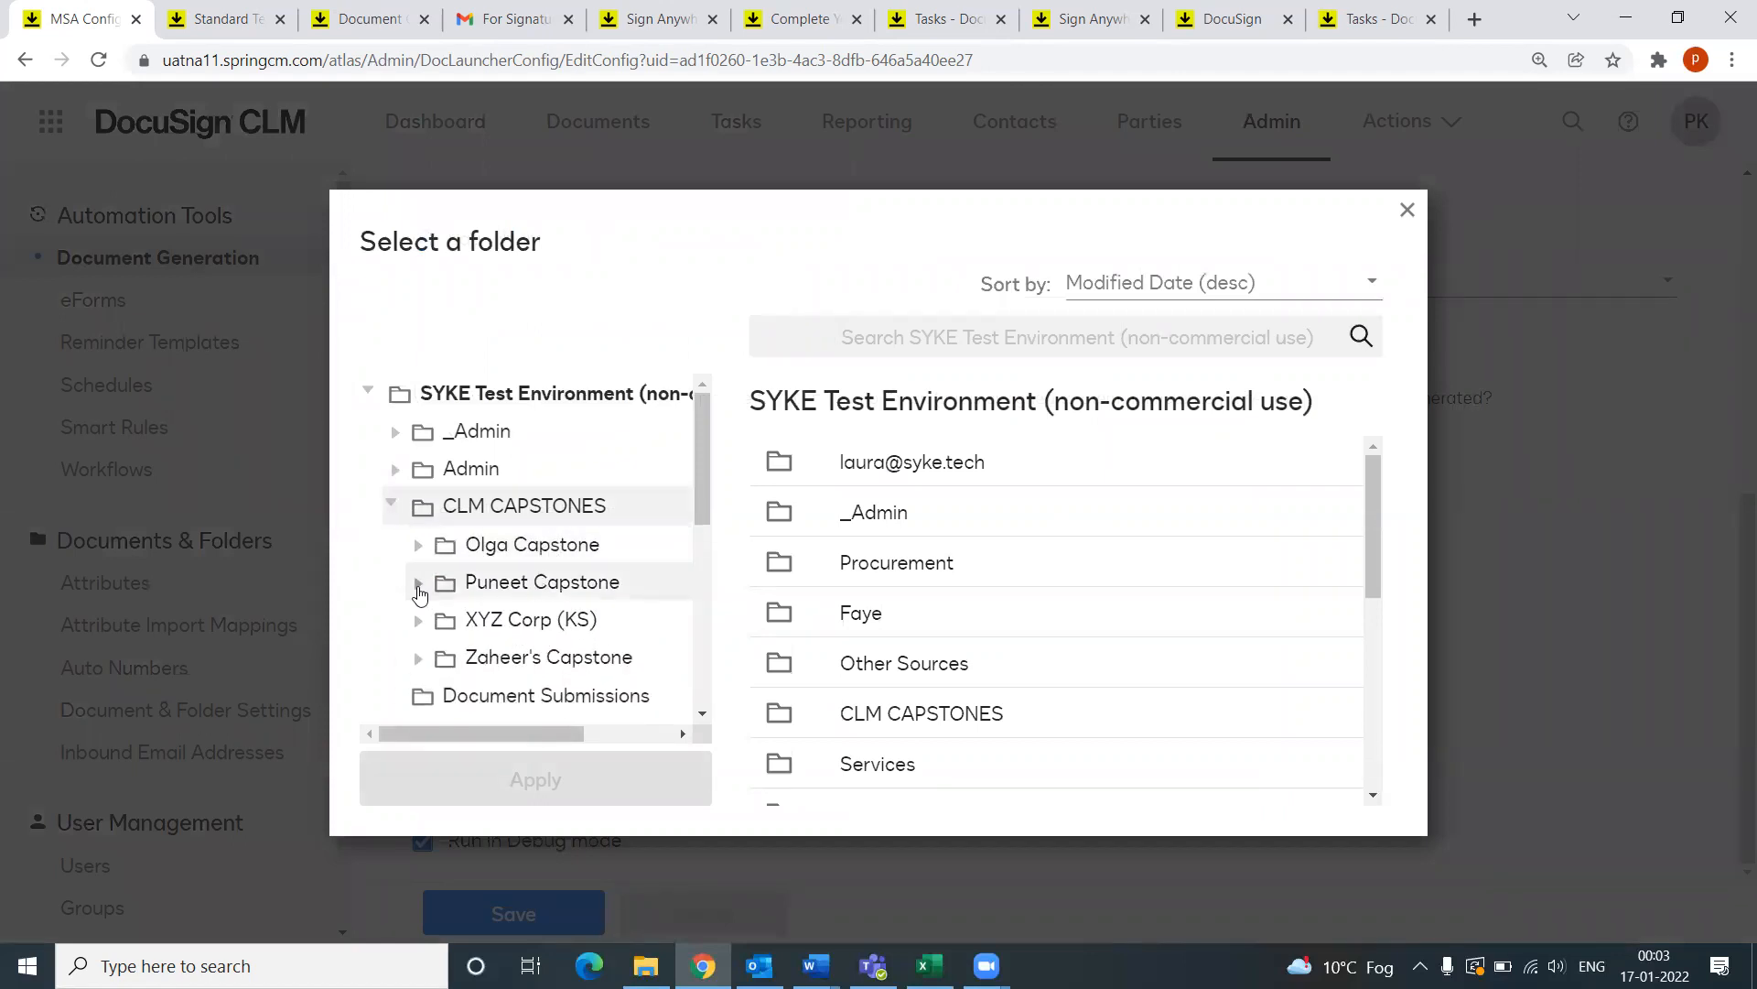
left_click(419, 583)
scroll(571, 607, "down", 1)
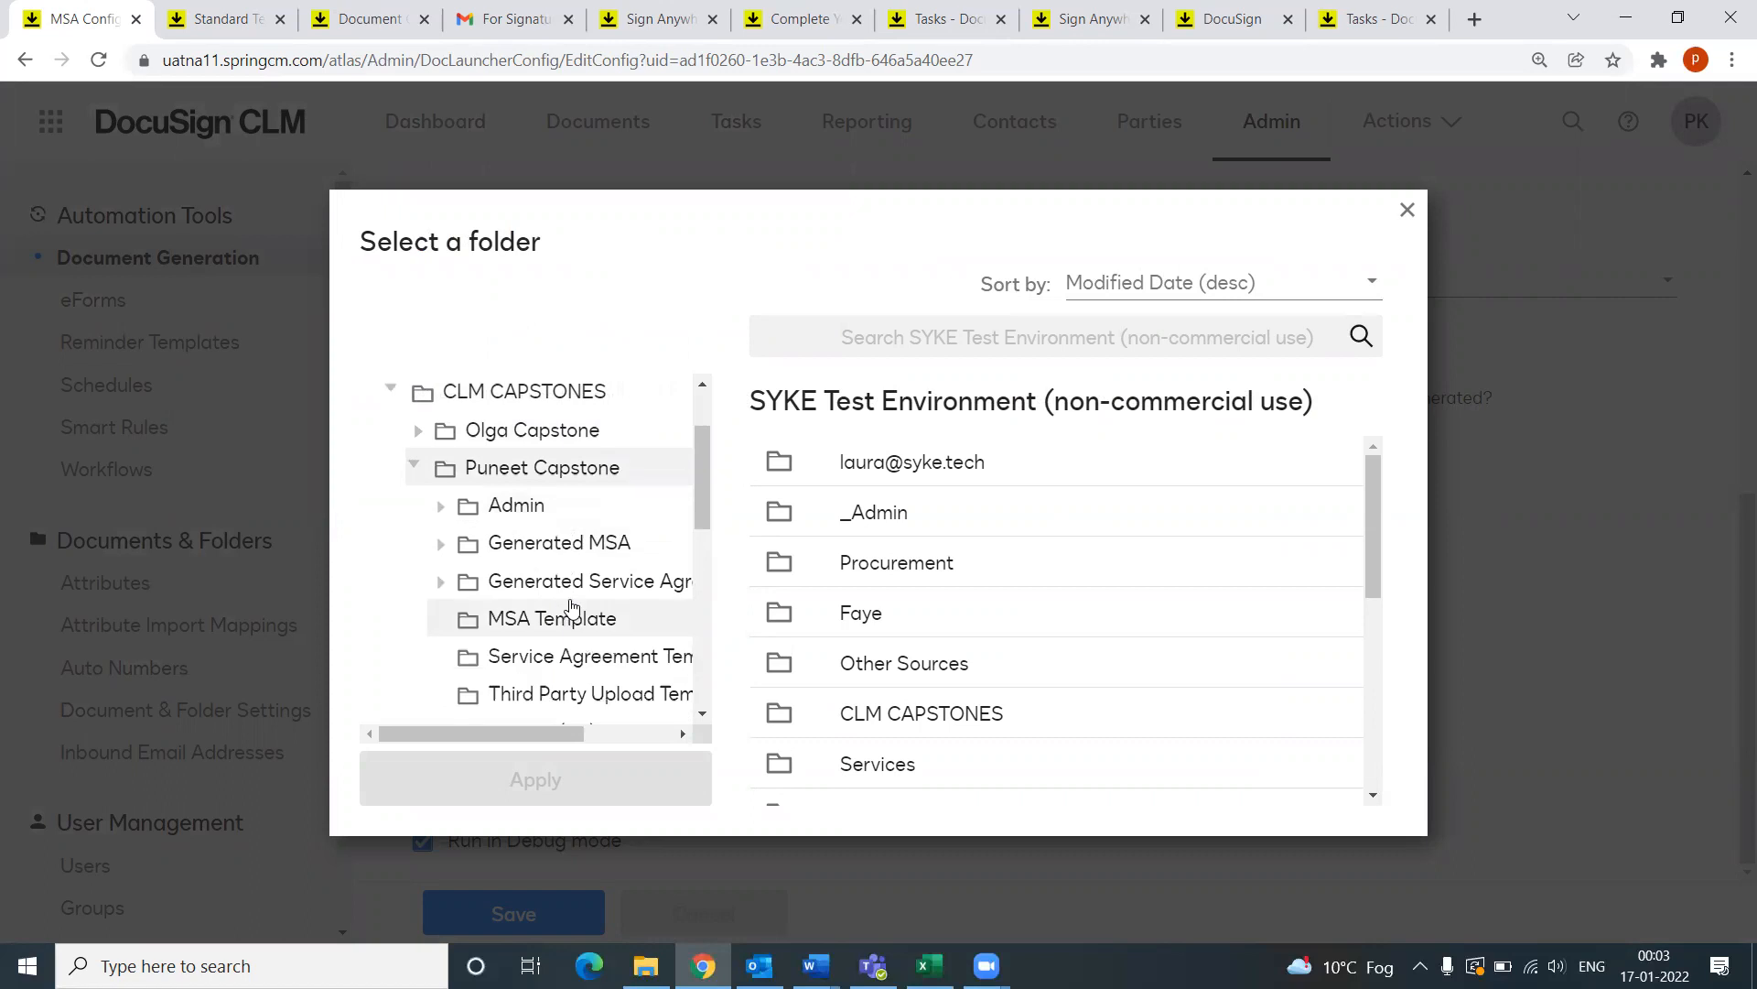
left_click(483, 470)
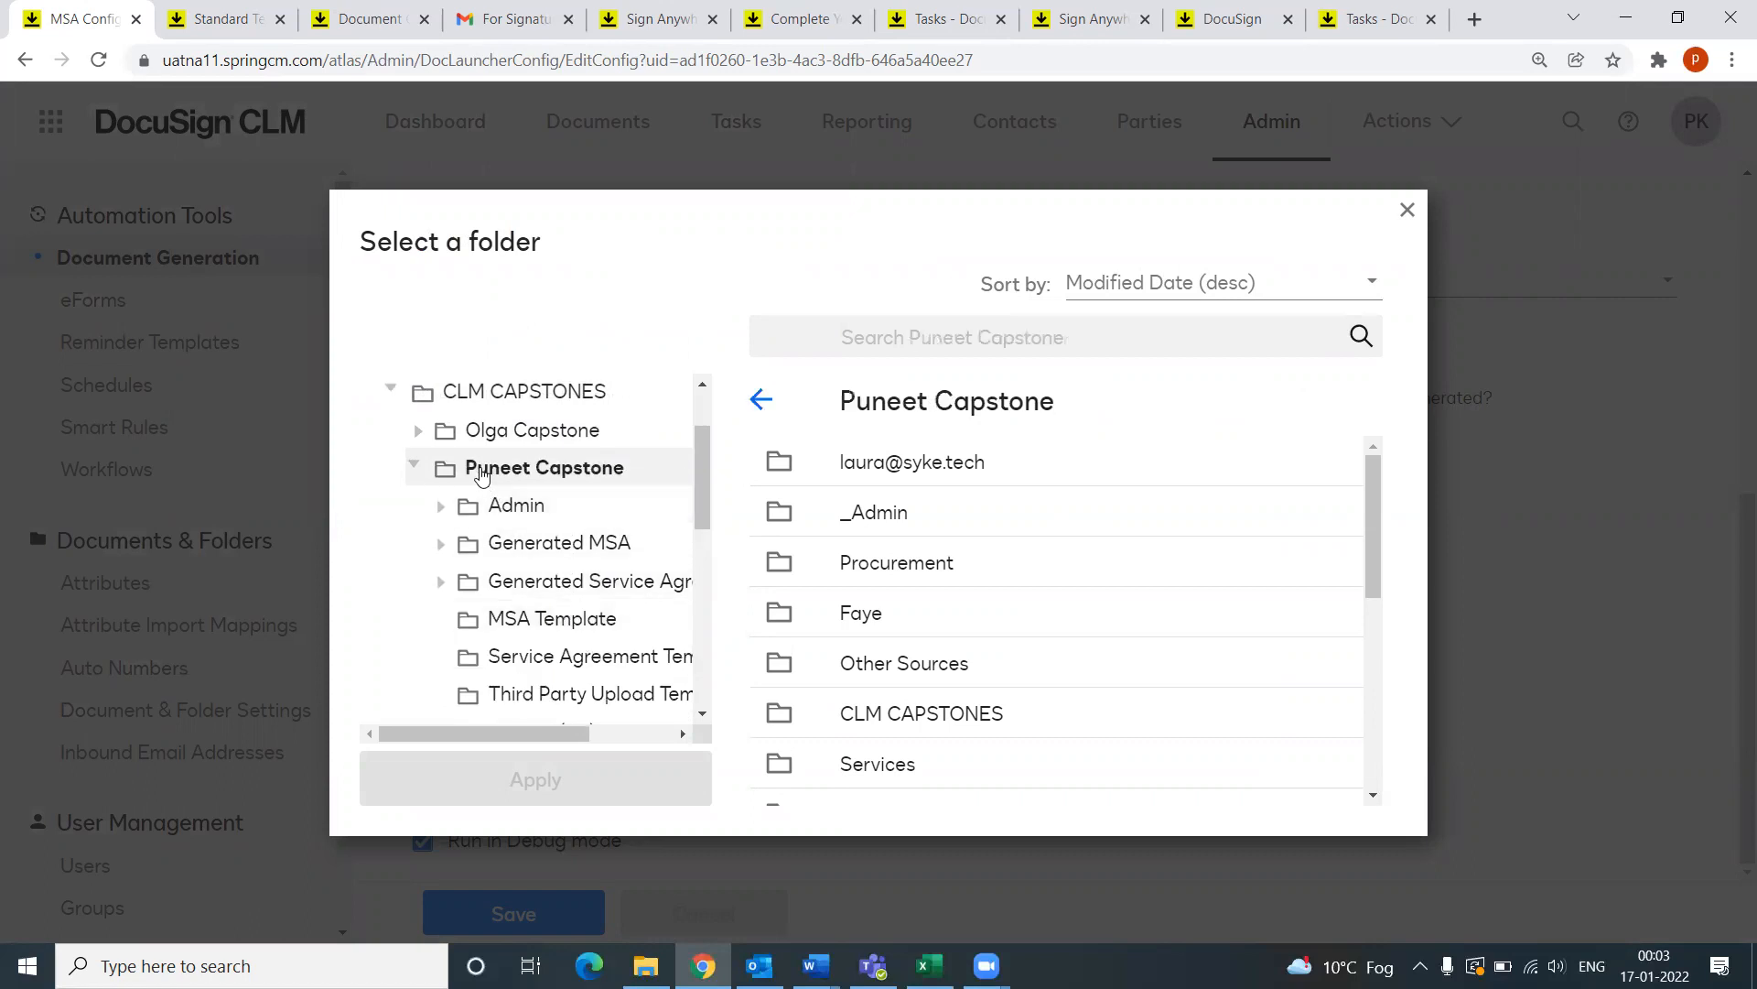
left_click(906, 562)
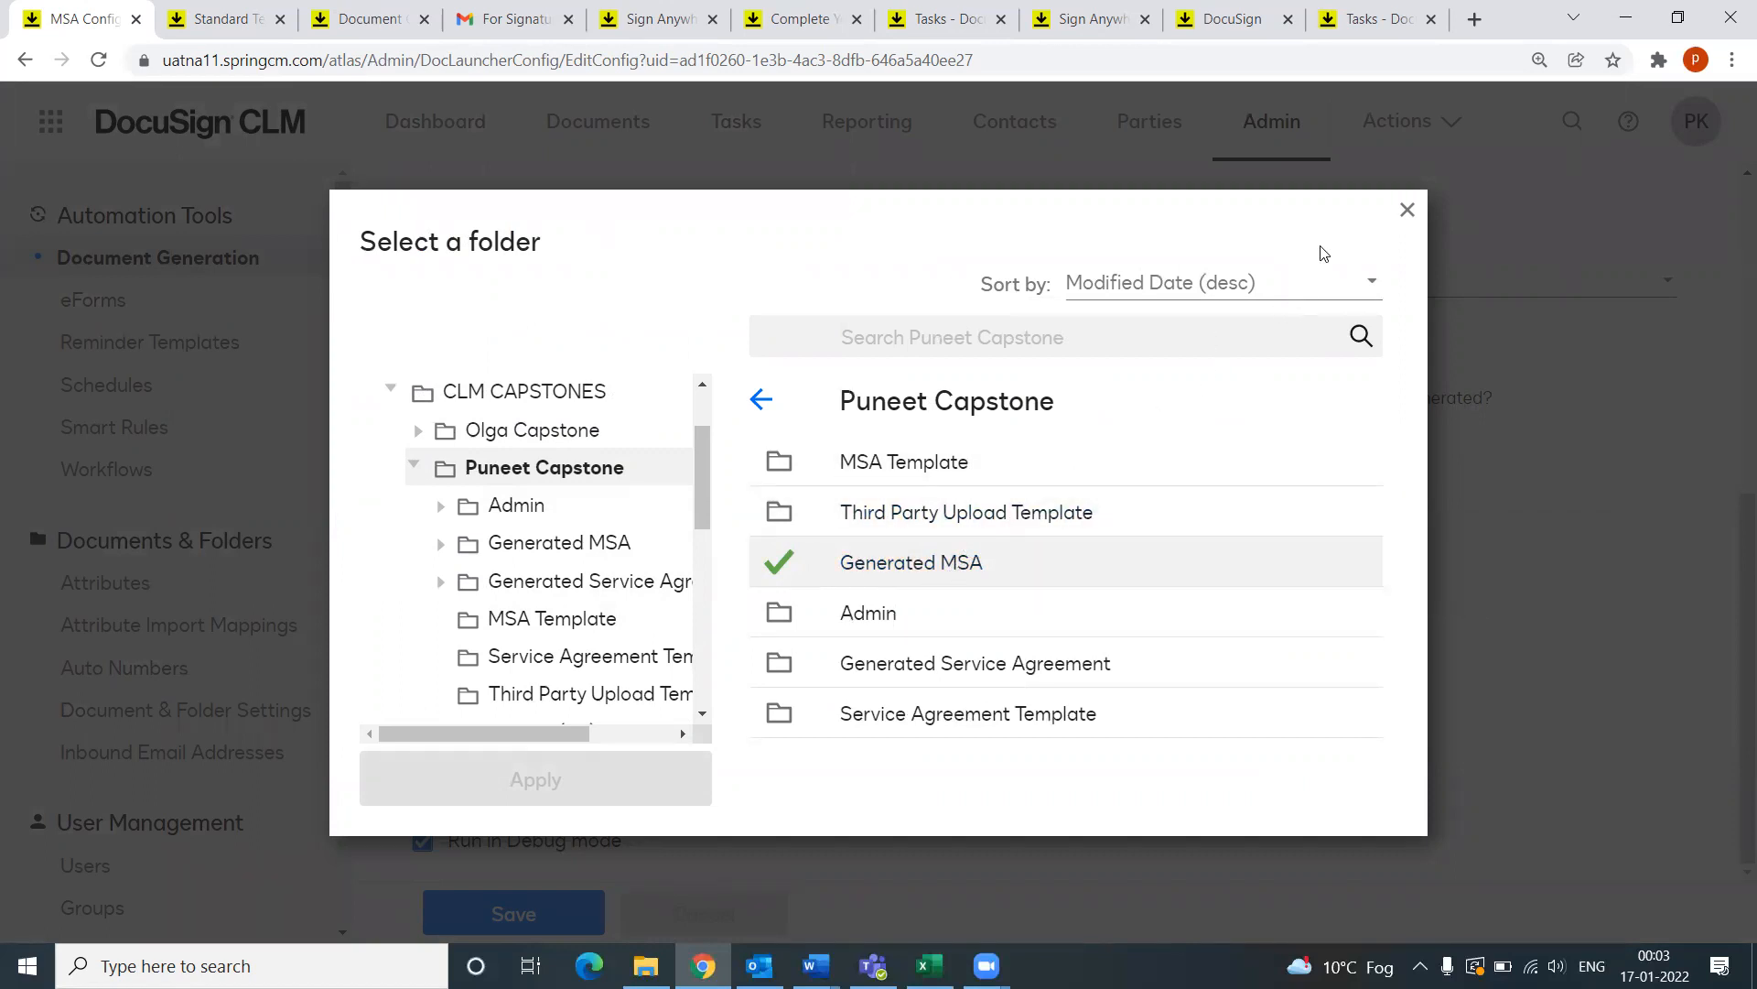
left_click(1406, 210)
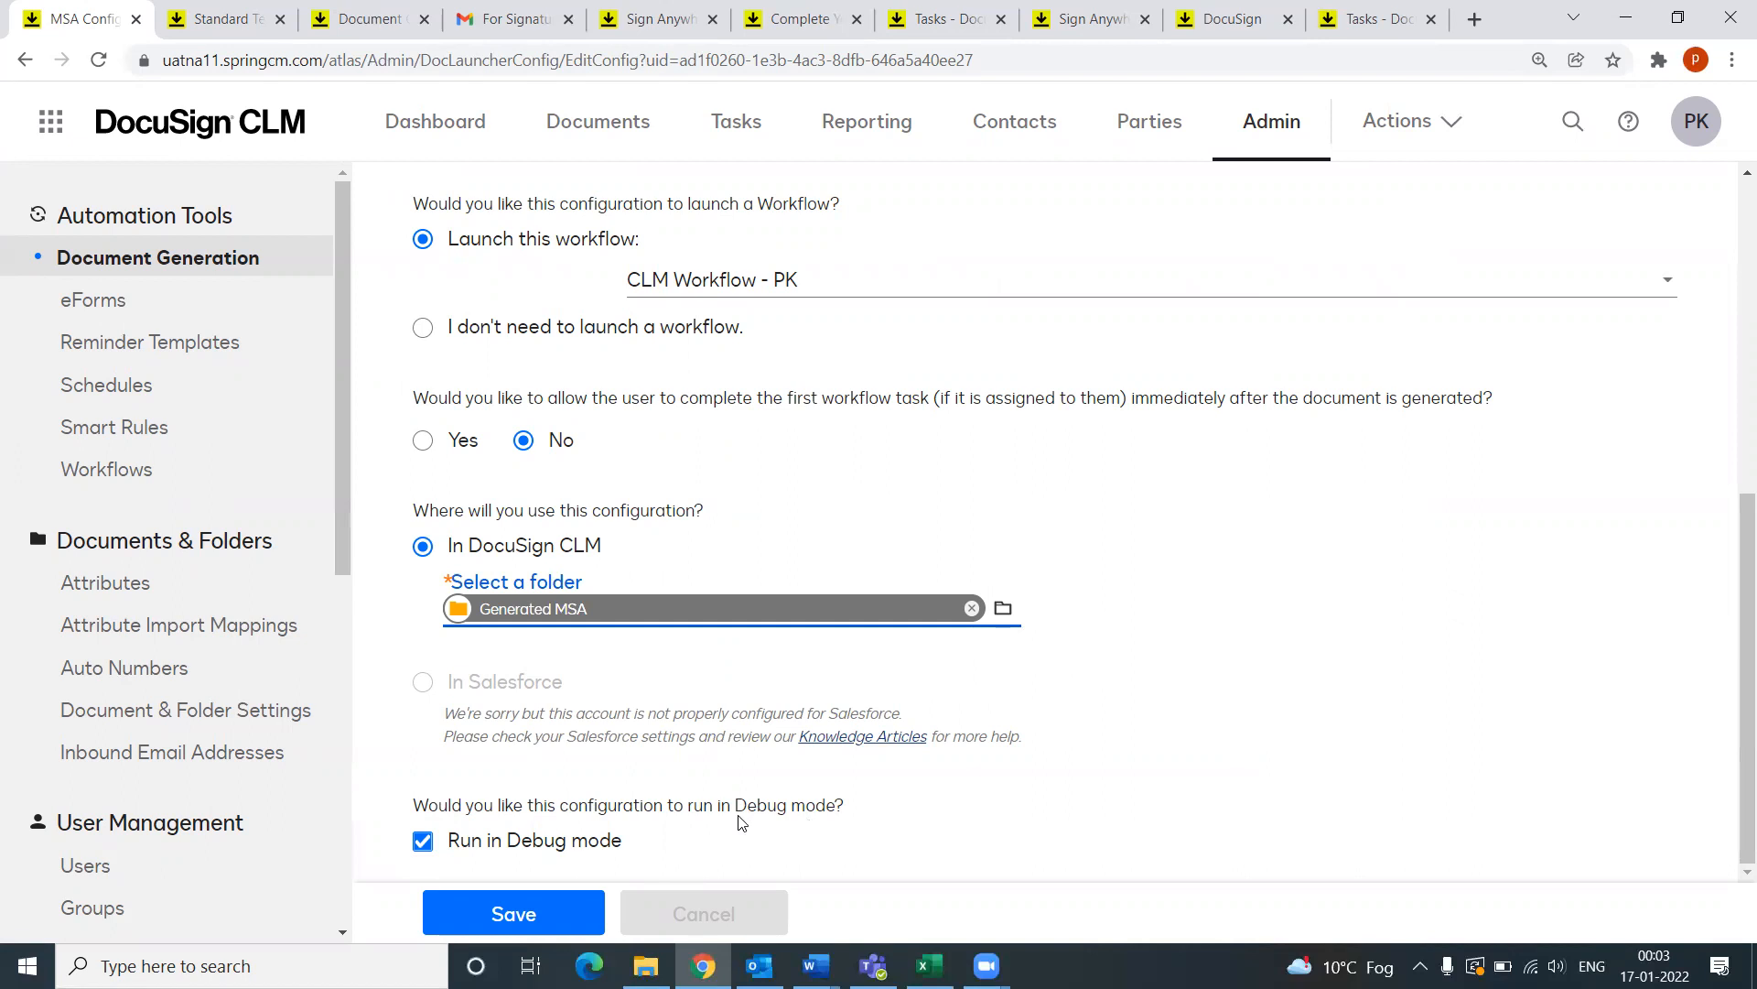
Step: Return to Document Generation and list its forms down to XYZ Corporation Form (PK)
scroll(549, 641, "up", 6)
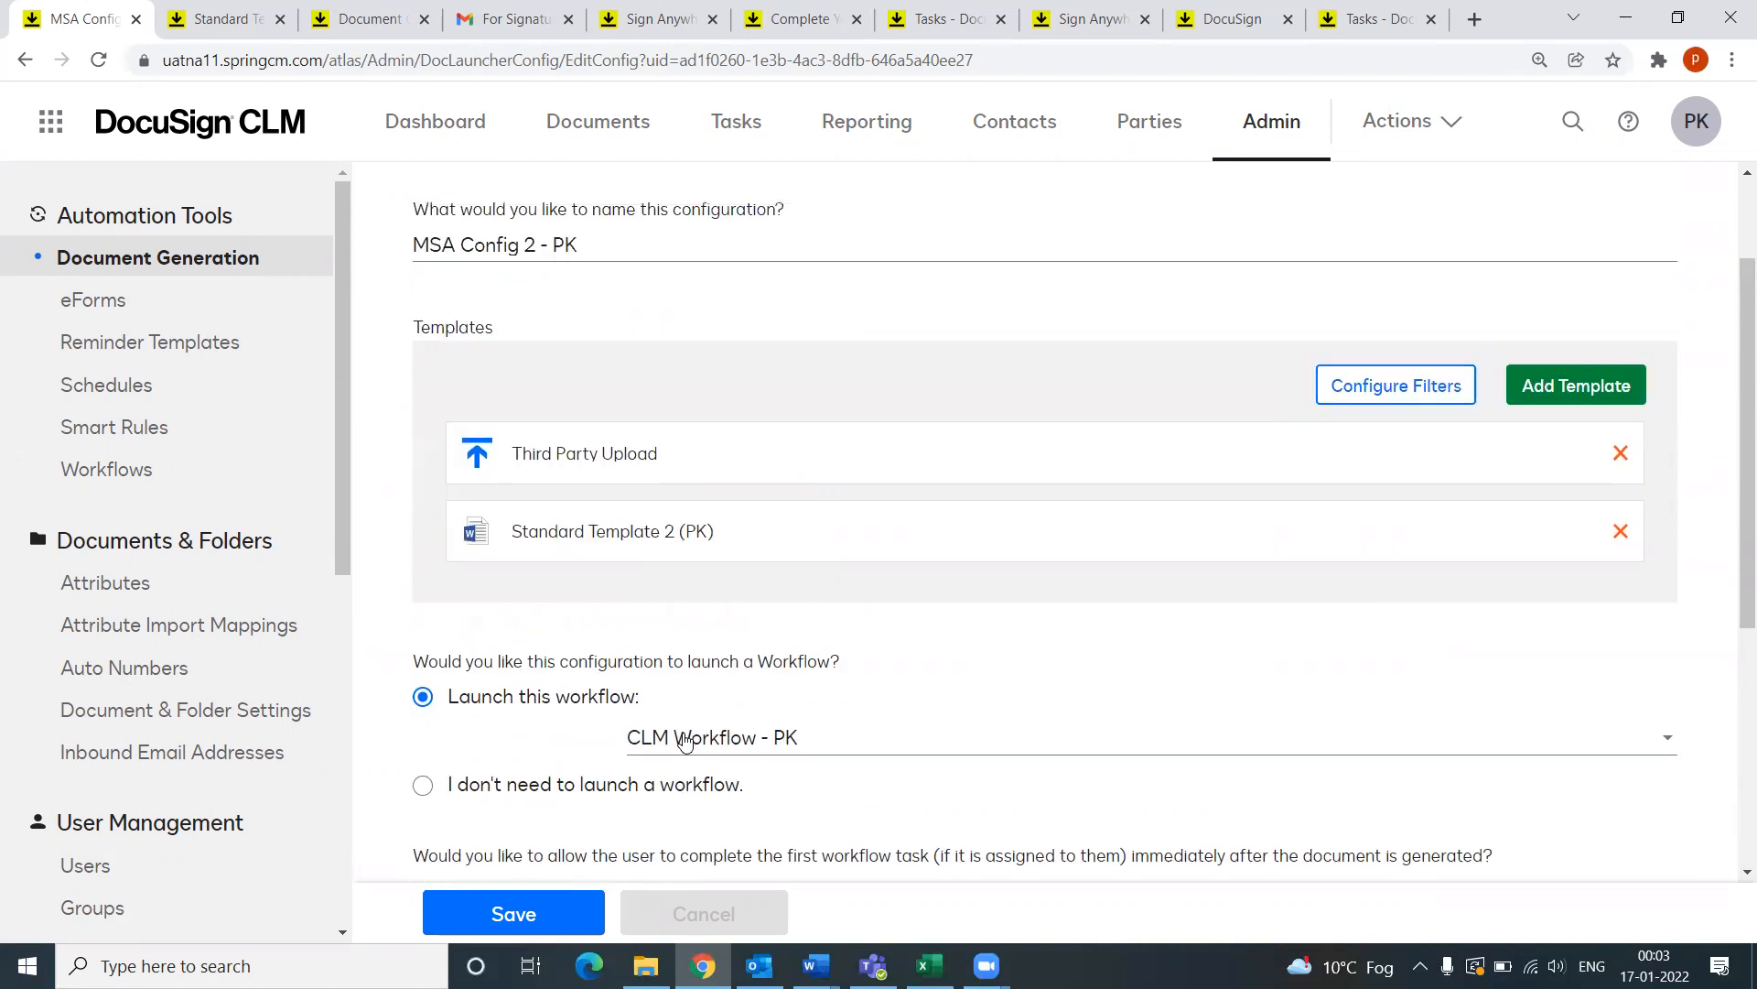
scroll(730, 390, "up", 1)
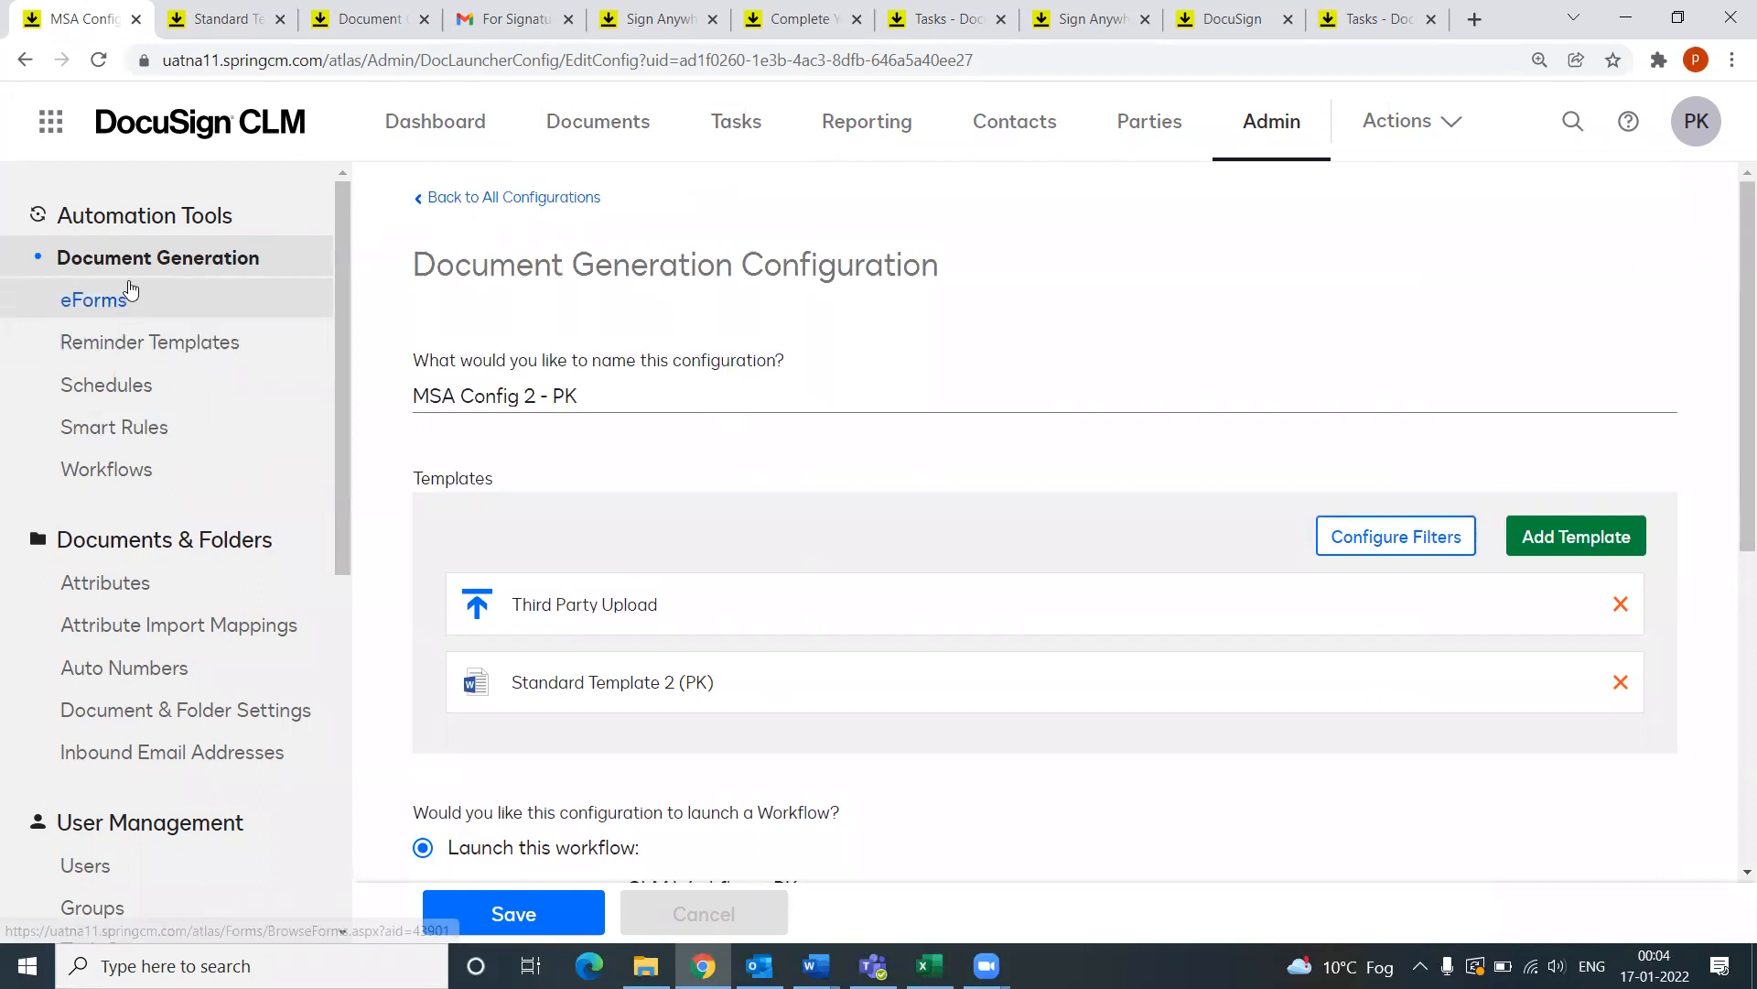
left_click(174, 263)
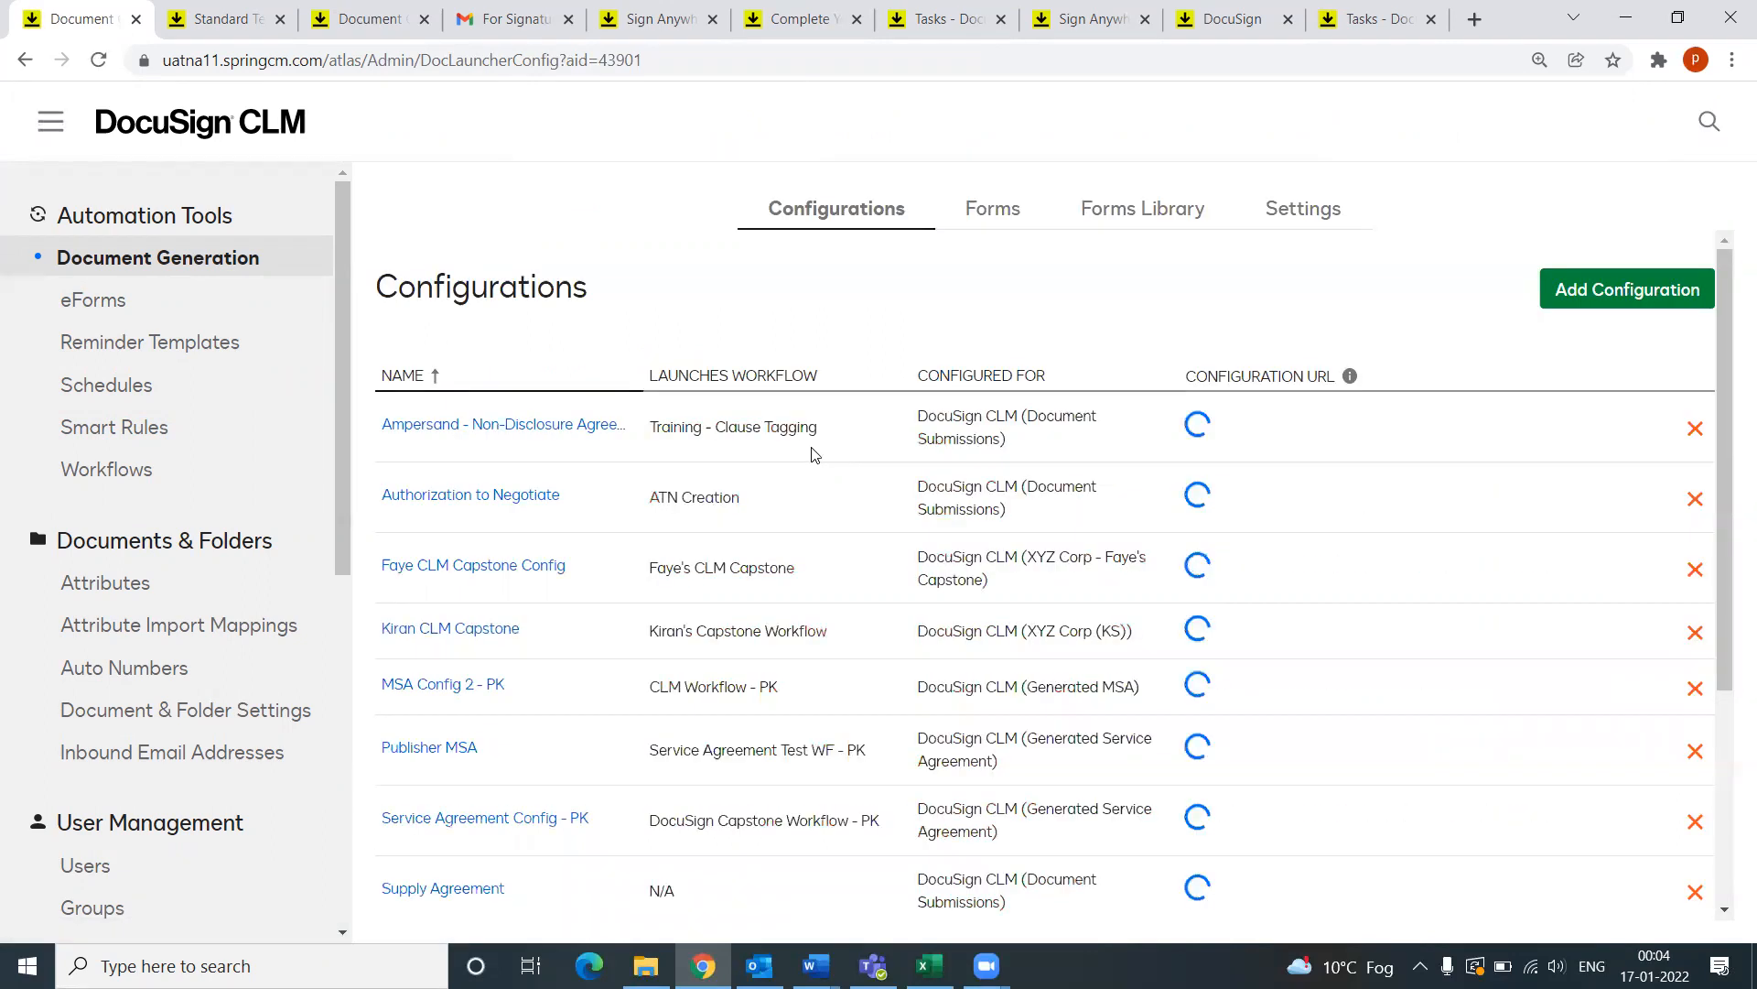
scroll(658, 670, "down", 3)
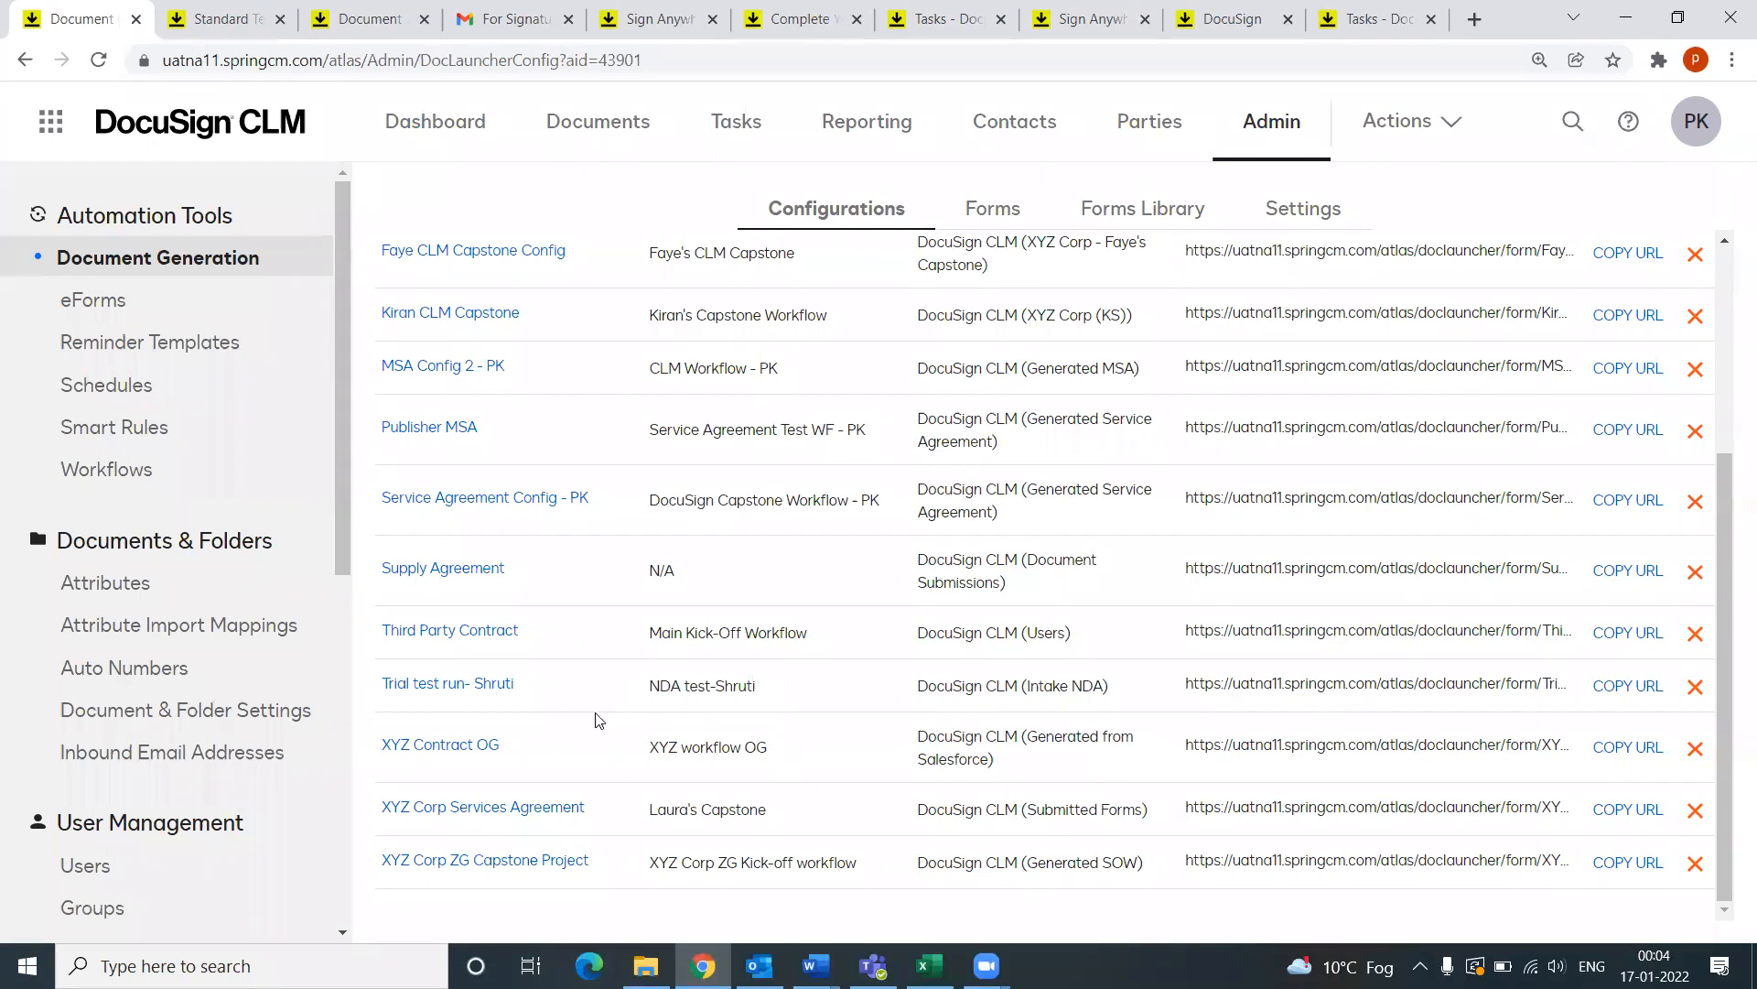
scroll(600, 664, "up", 2)
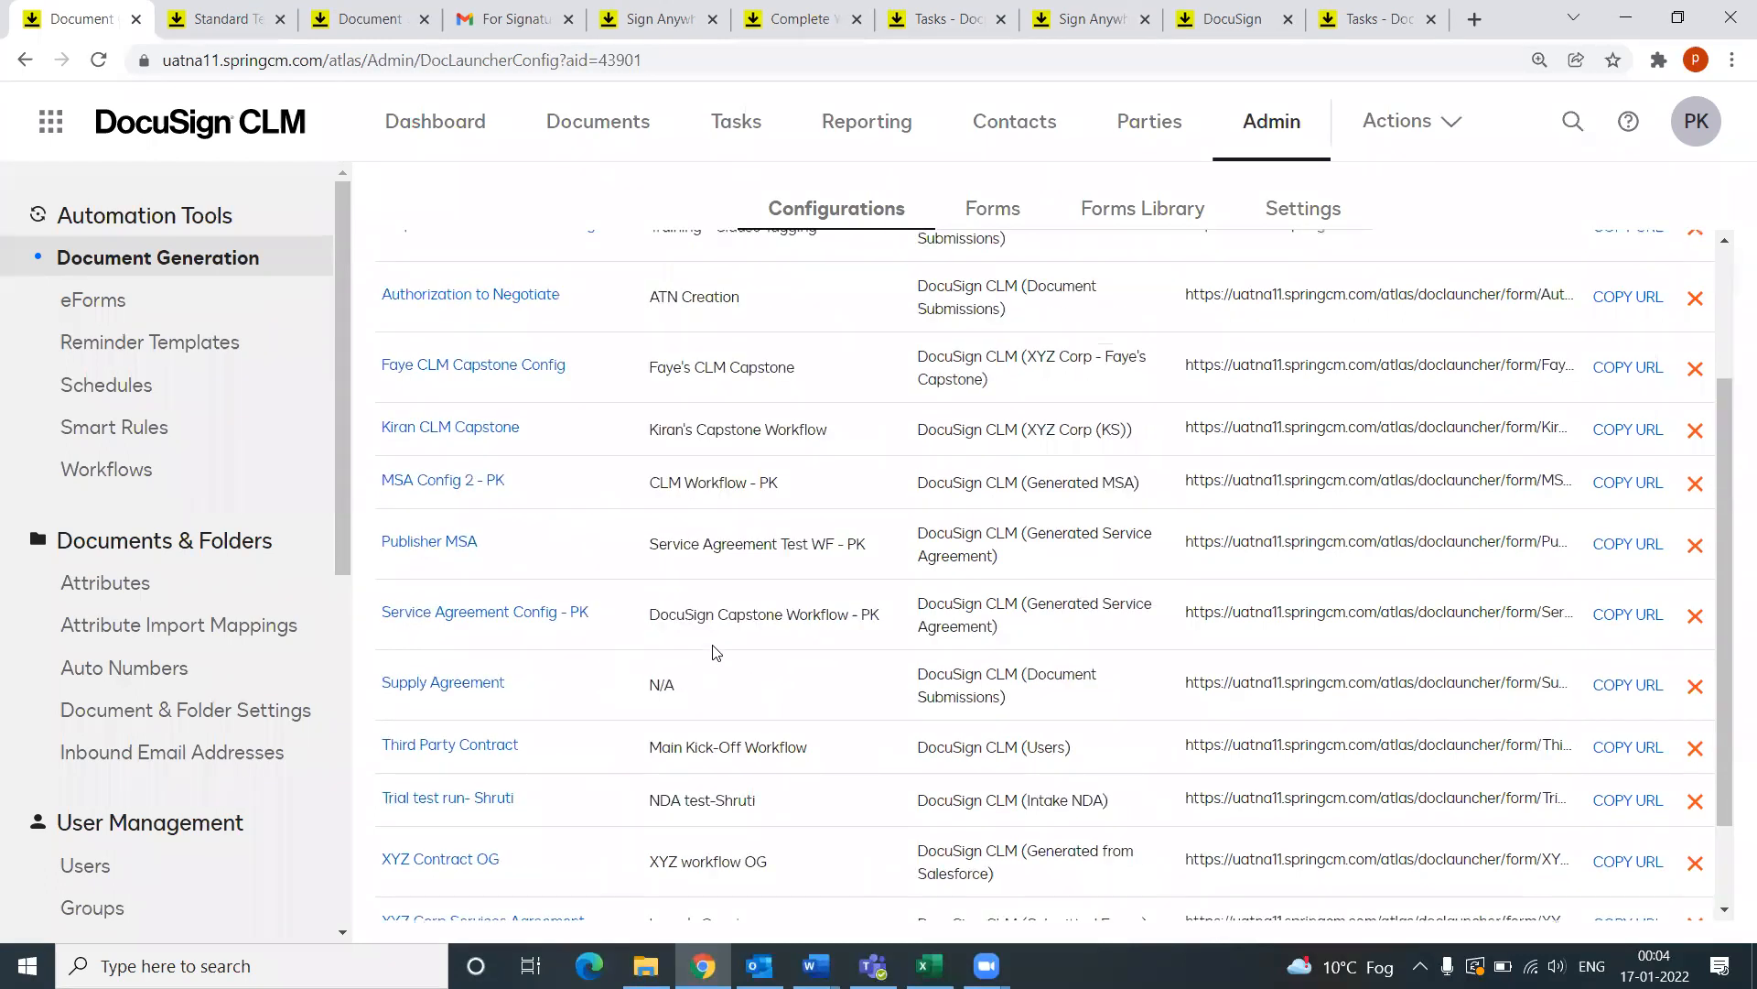
left_click(972, 211)
scroll(561, 773, "down", 10)
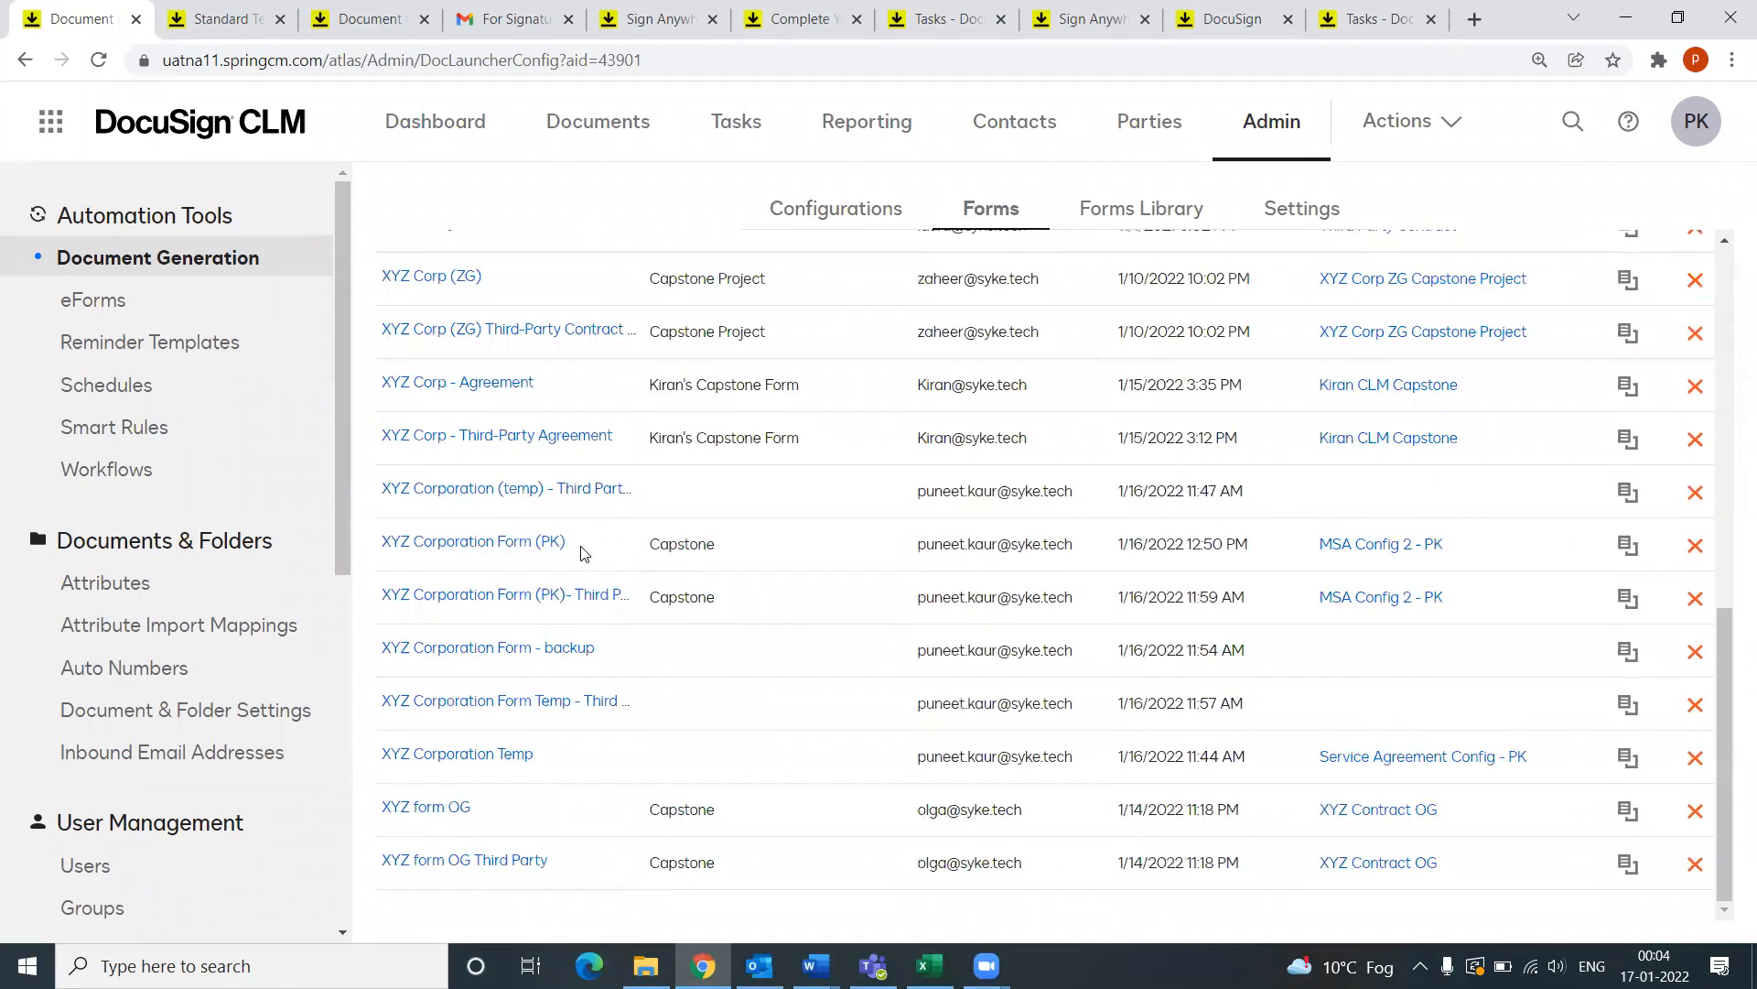
Step: Open XYZ Corporation Form (PK) and its Third Party Upload version in tabs, declining unsaved-work recovery
left_click(482, 546)
left_click(80, 18)
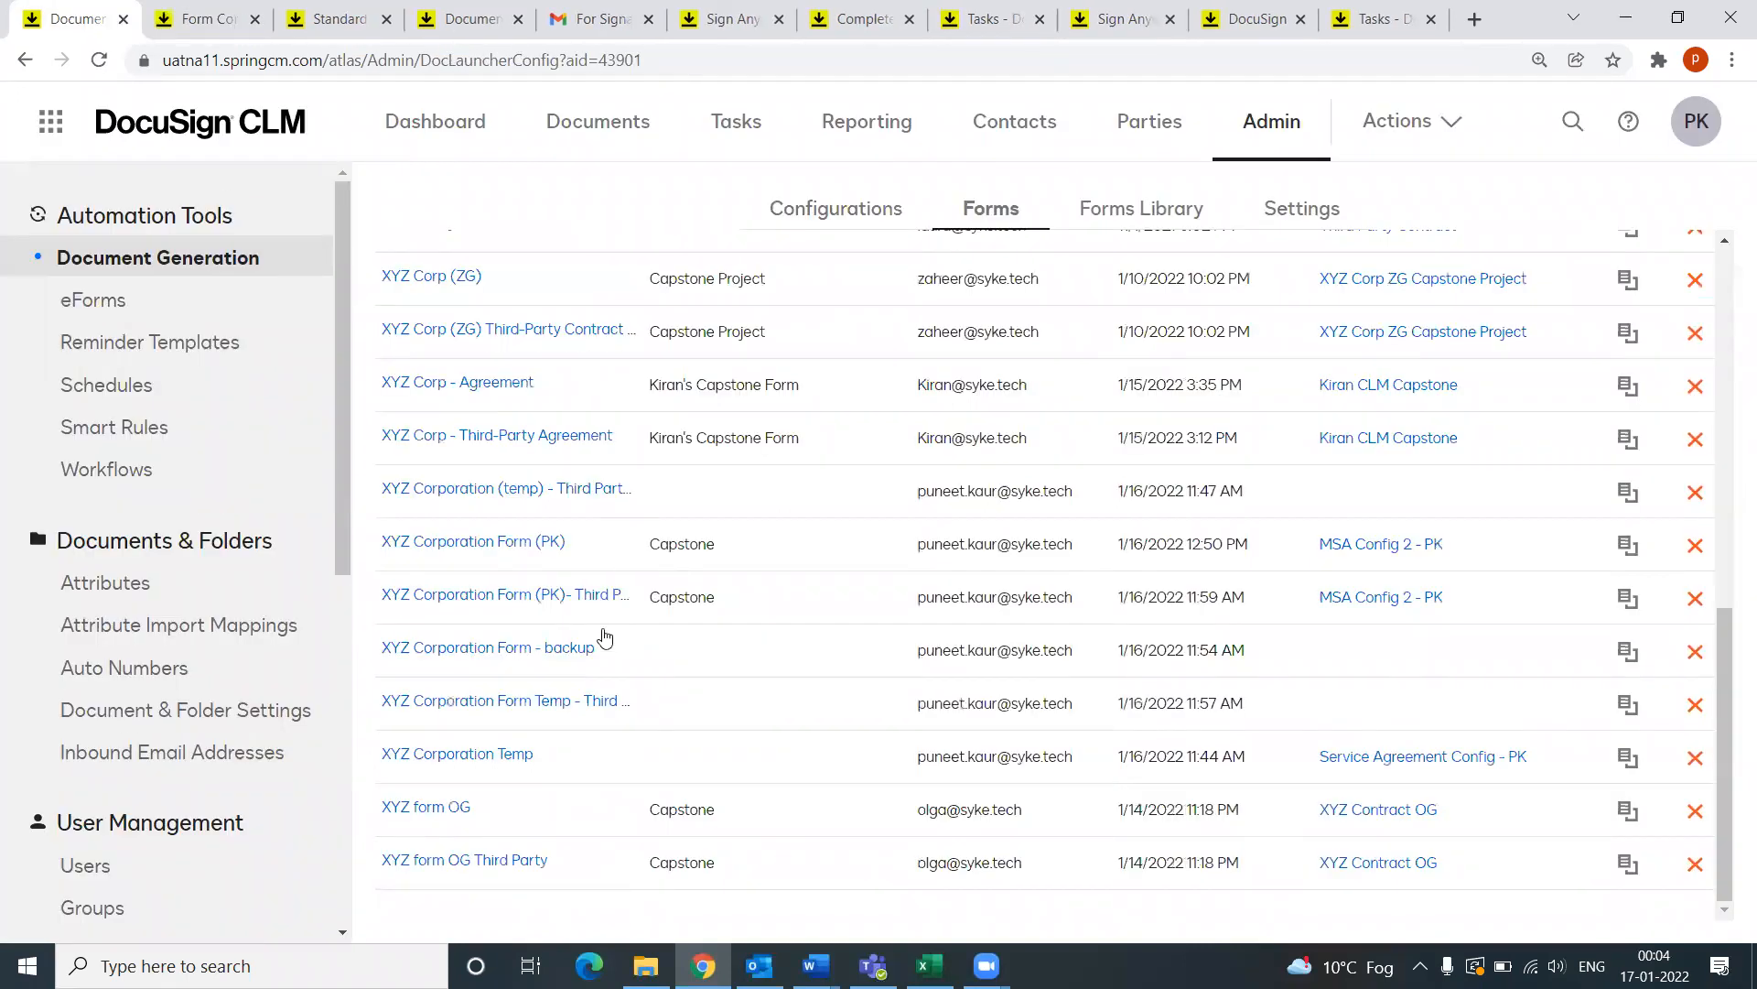
left_click(540, 600)
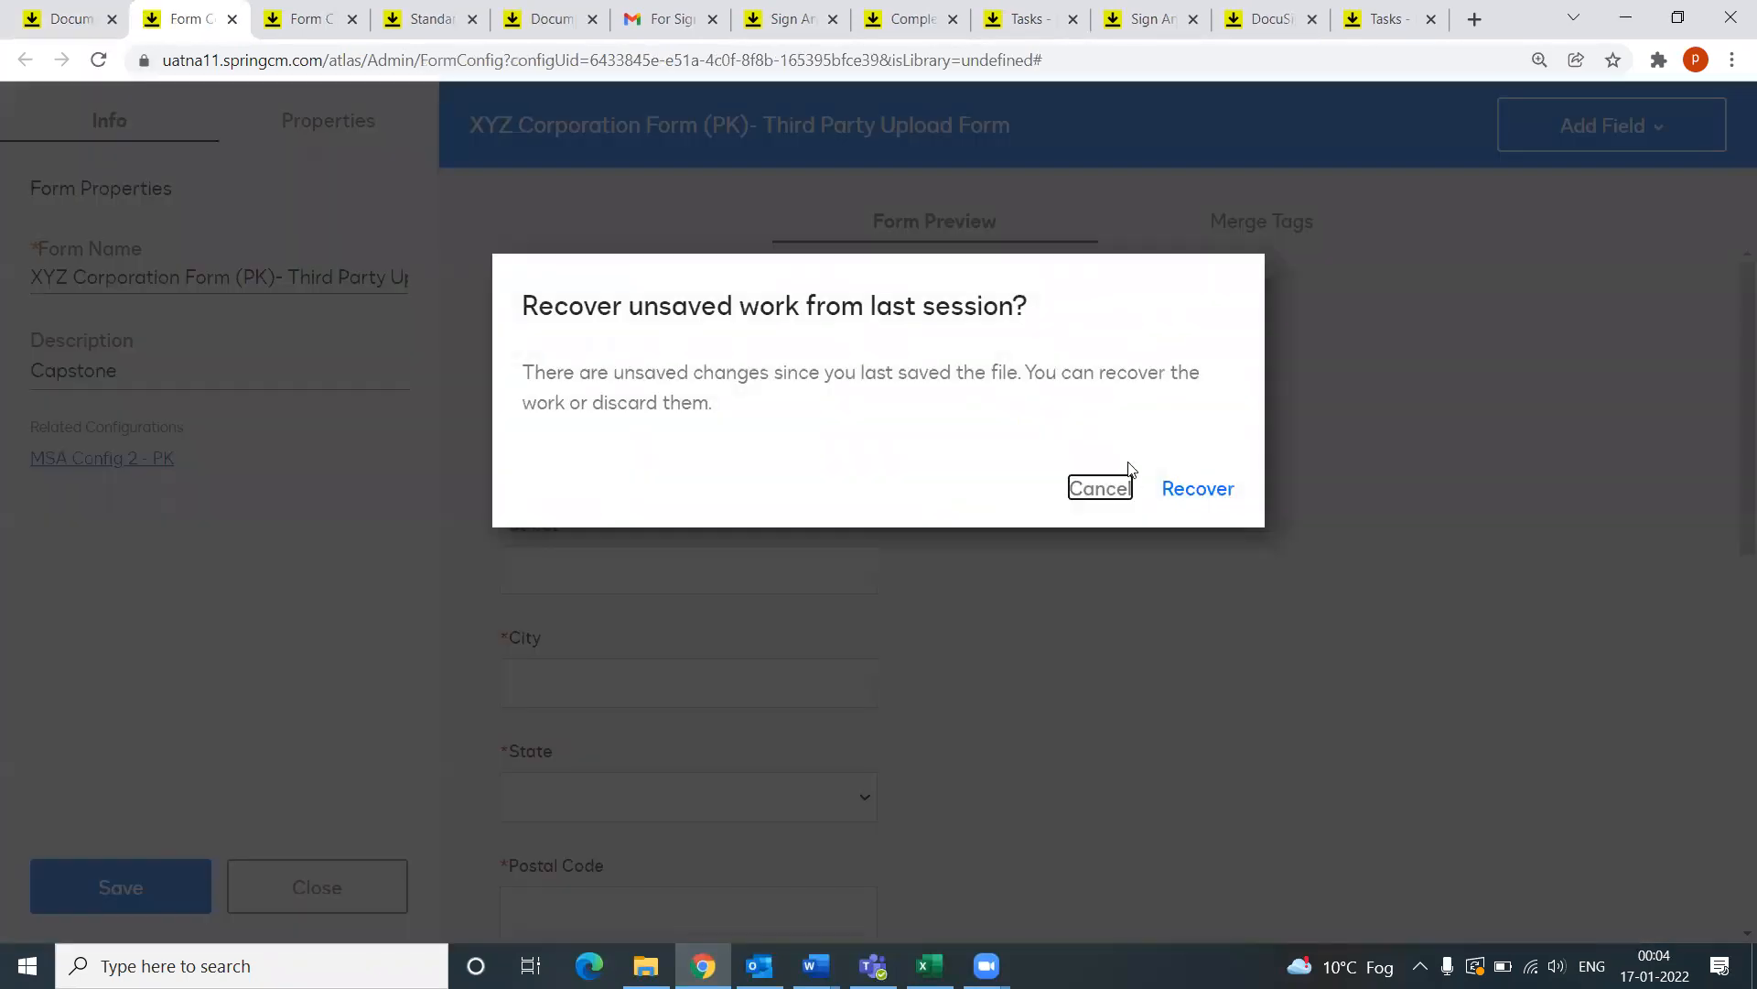
left_click(1102, 486)
left_click(280, 22)
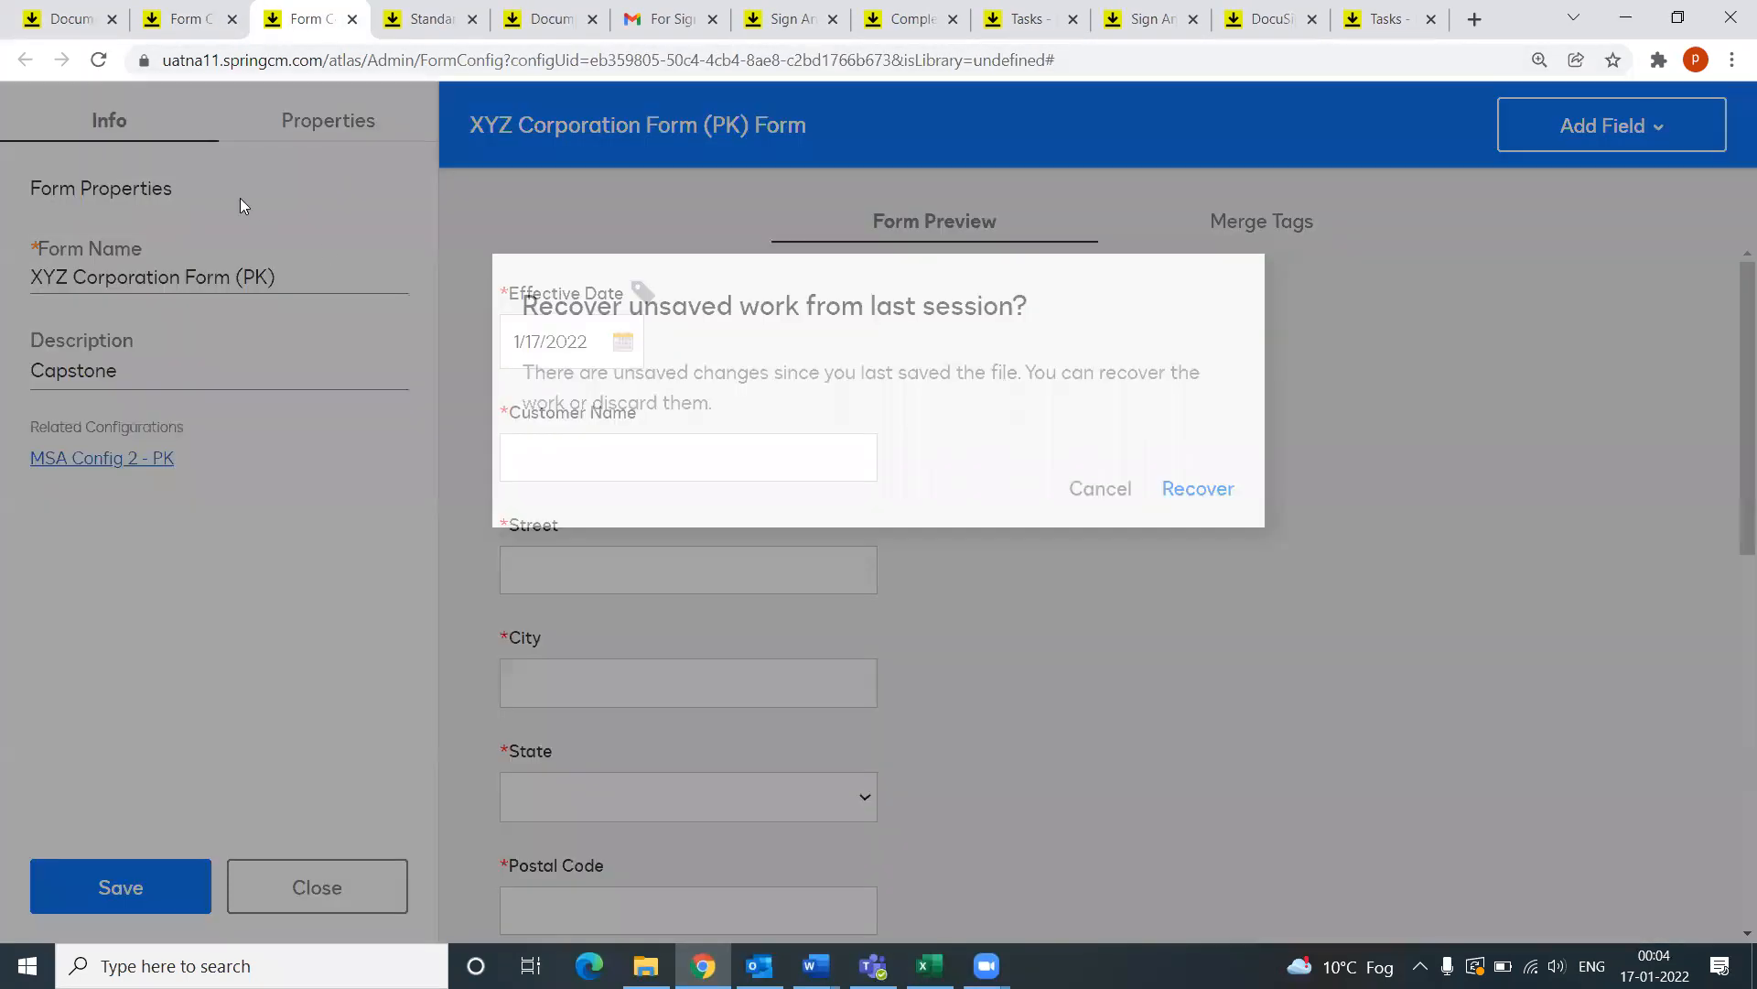
left_click(1102, 488)
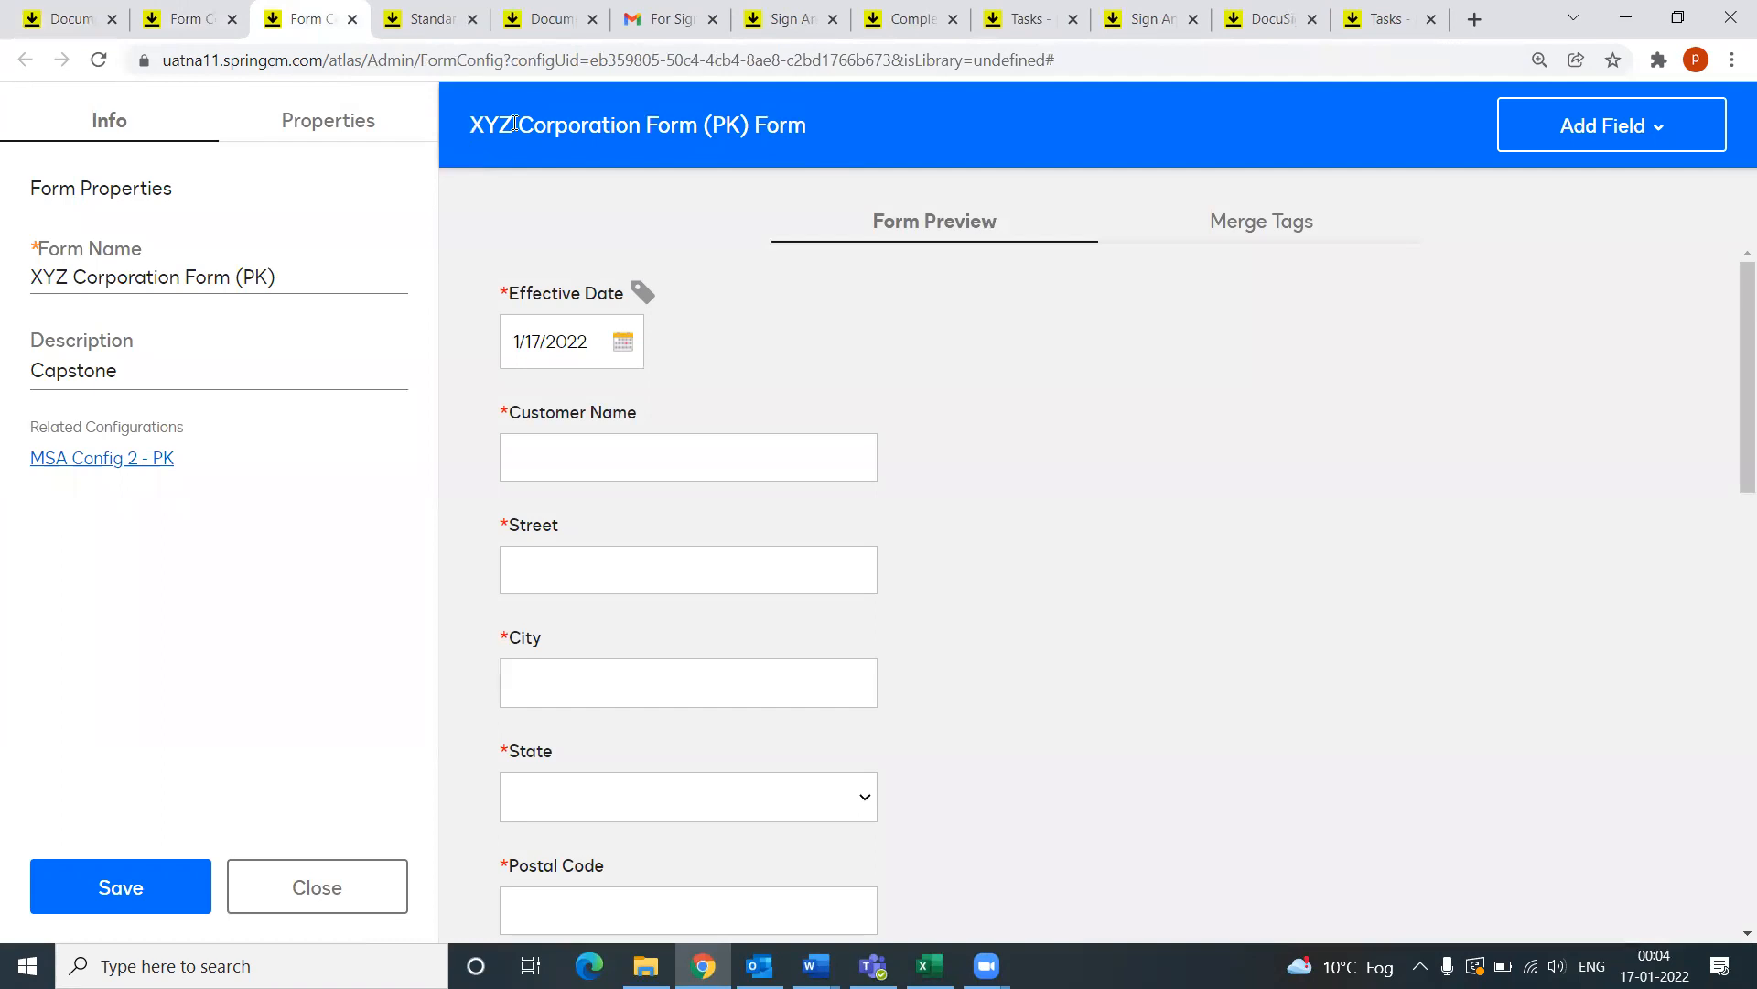
left_click(183, 18)
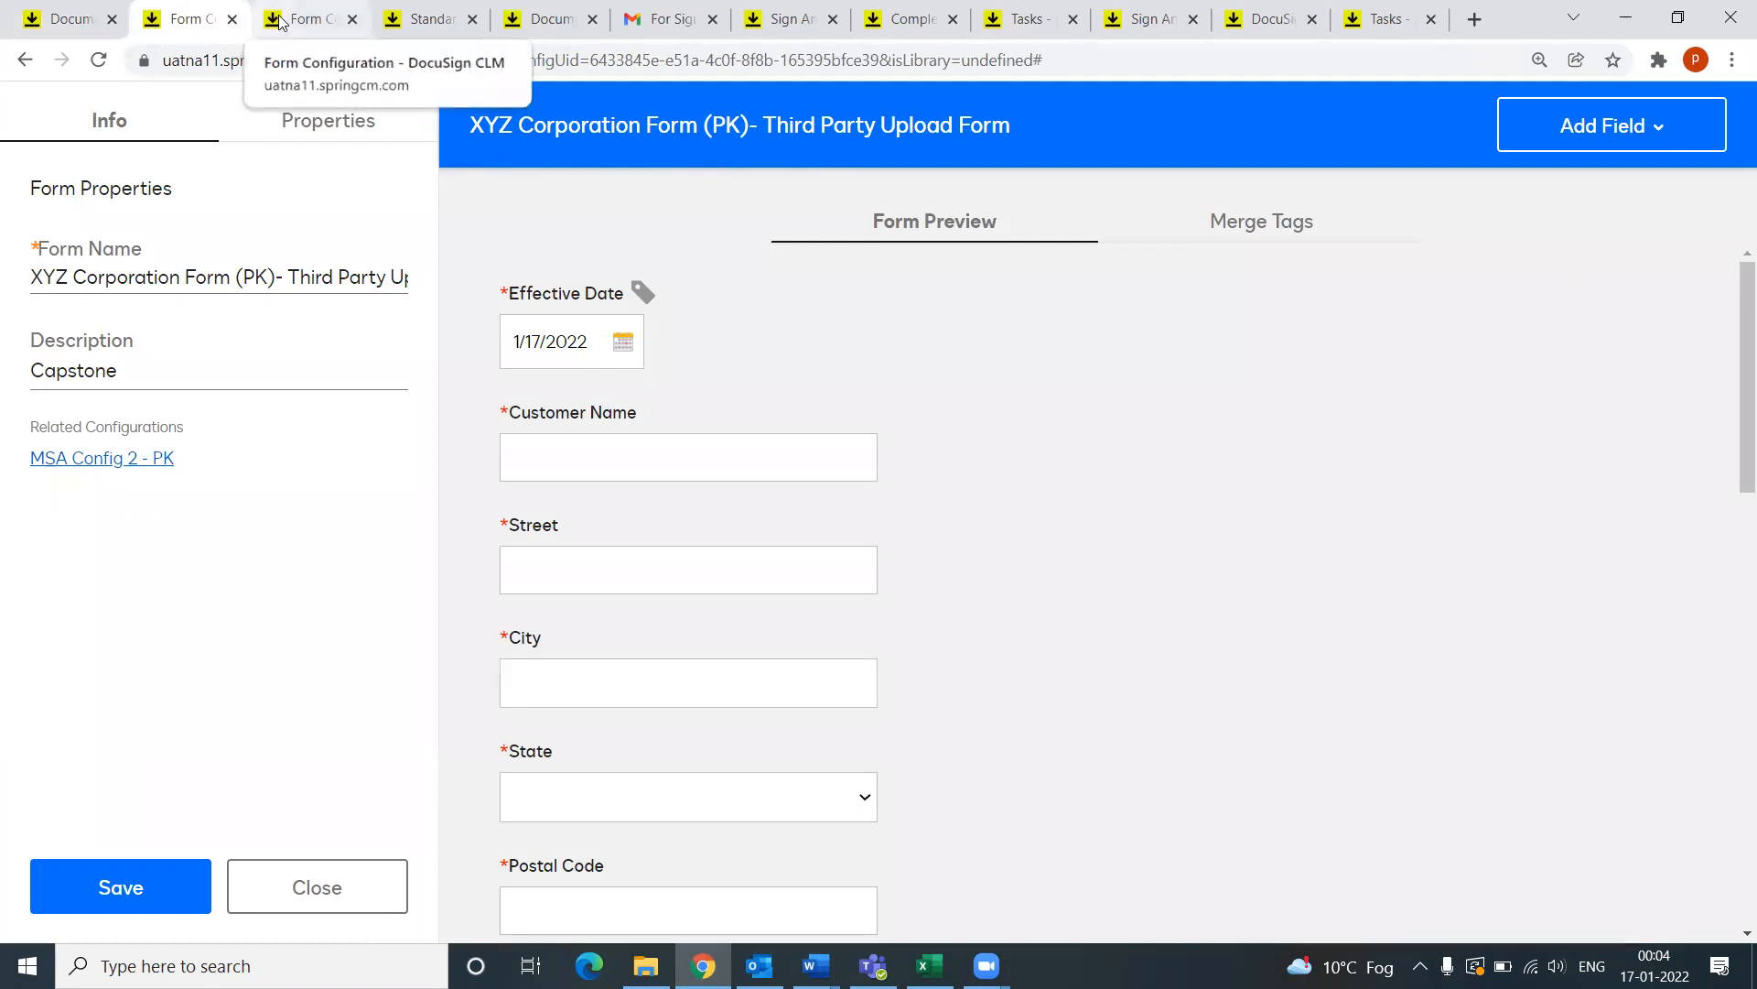
Step: Compare the Standard Template? checkbox field on both forms, then return to the admin forms list
scroll(844, 704, "down", 15)
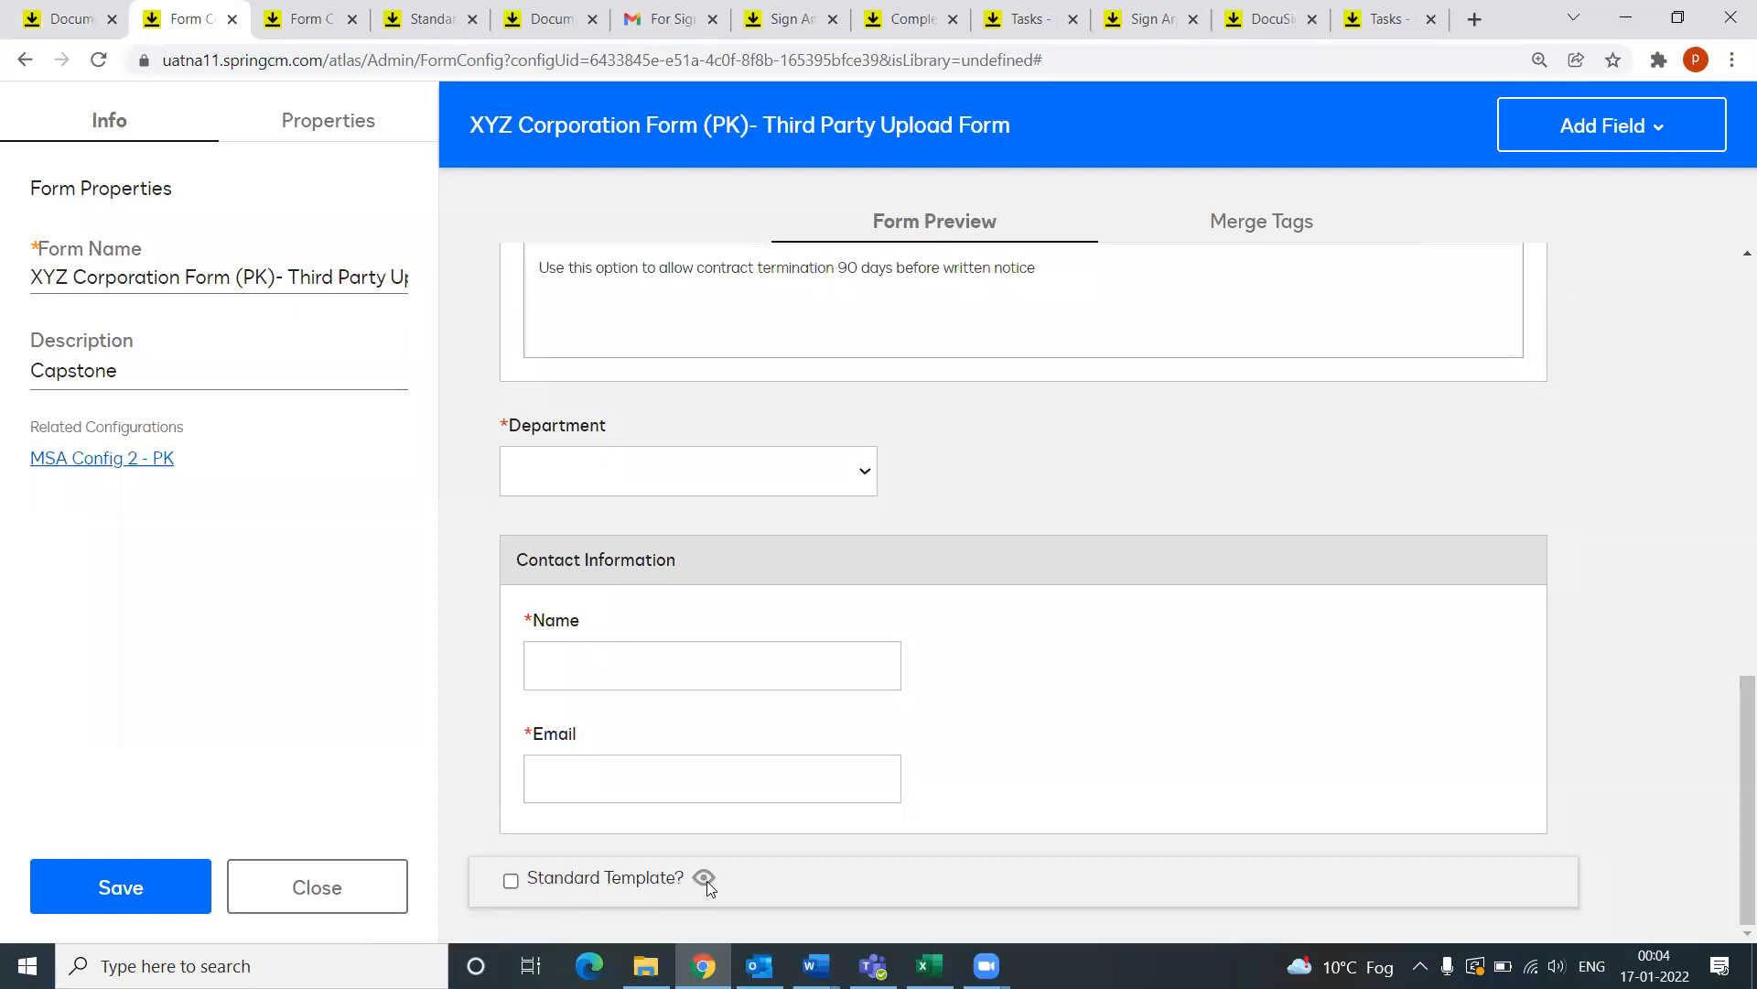
left_click(593, 883)
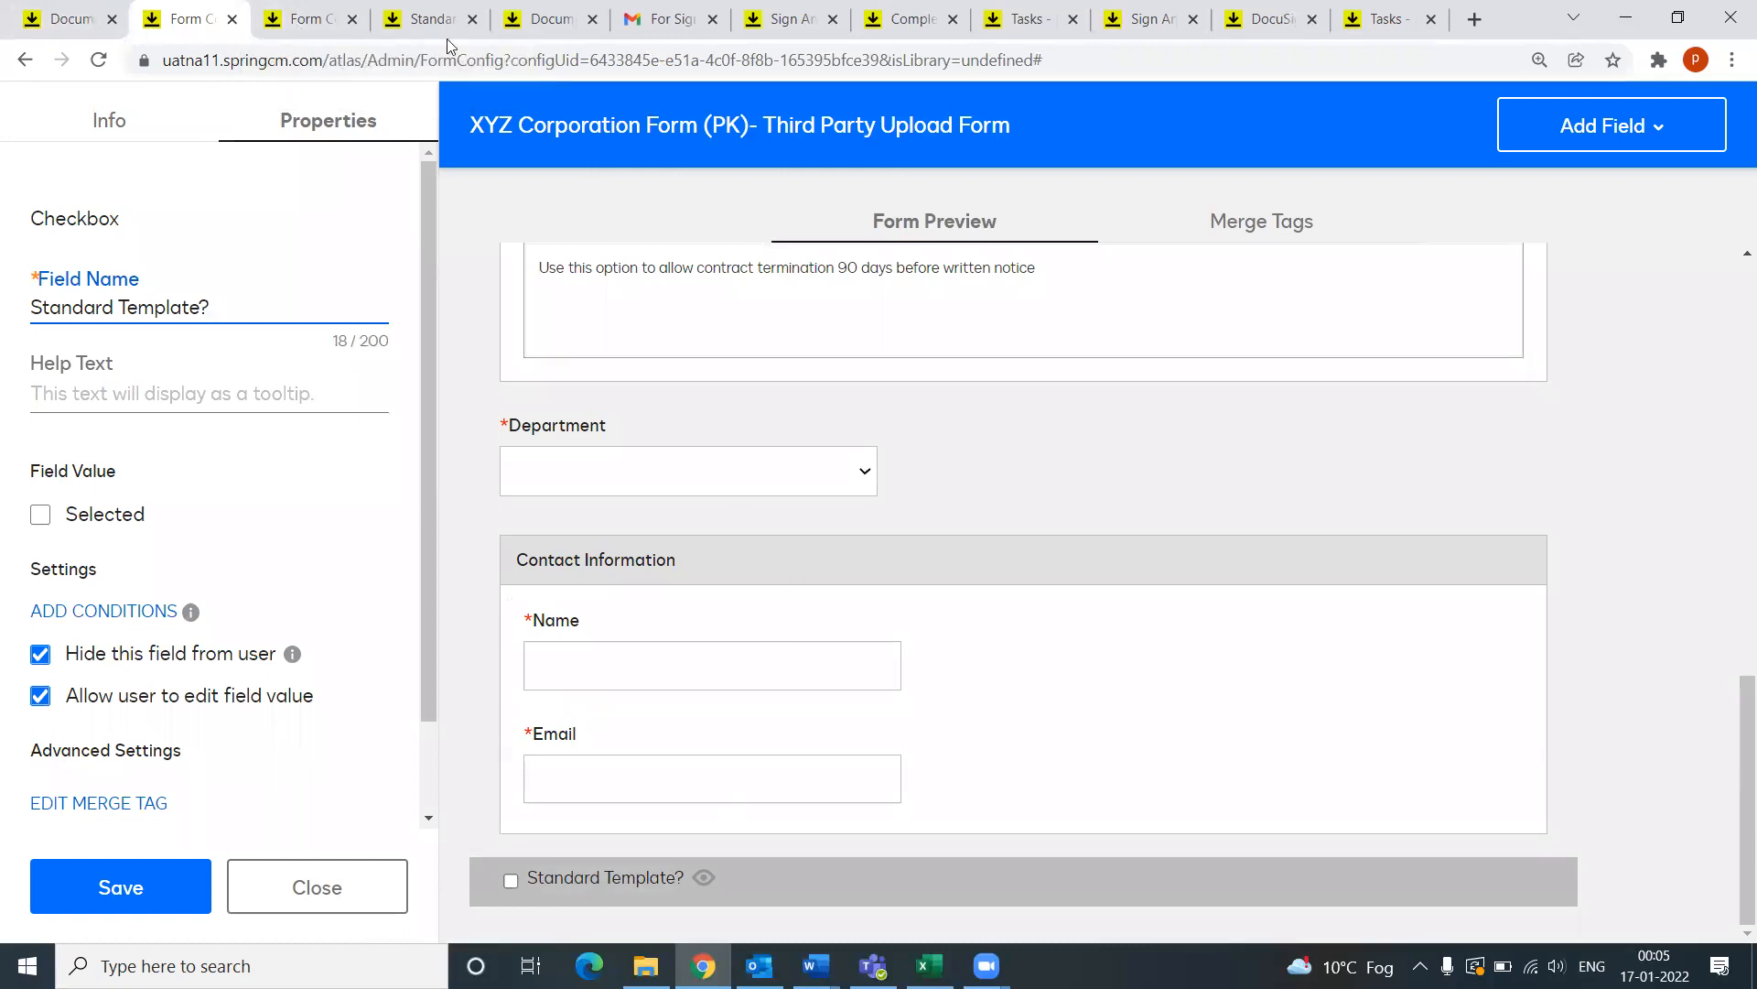
left_click(306, 19)
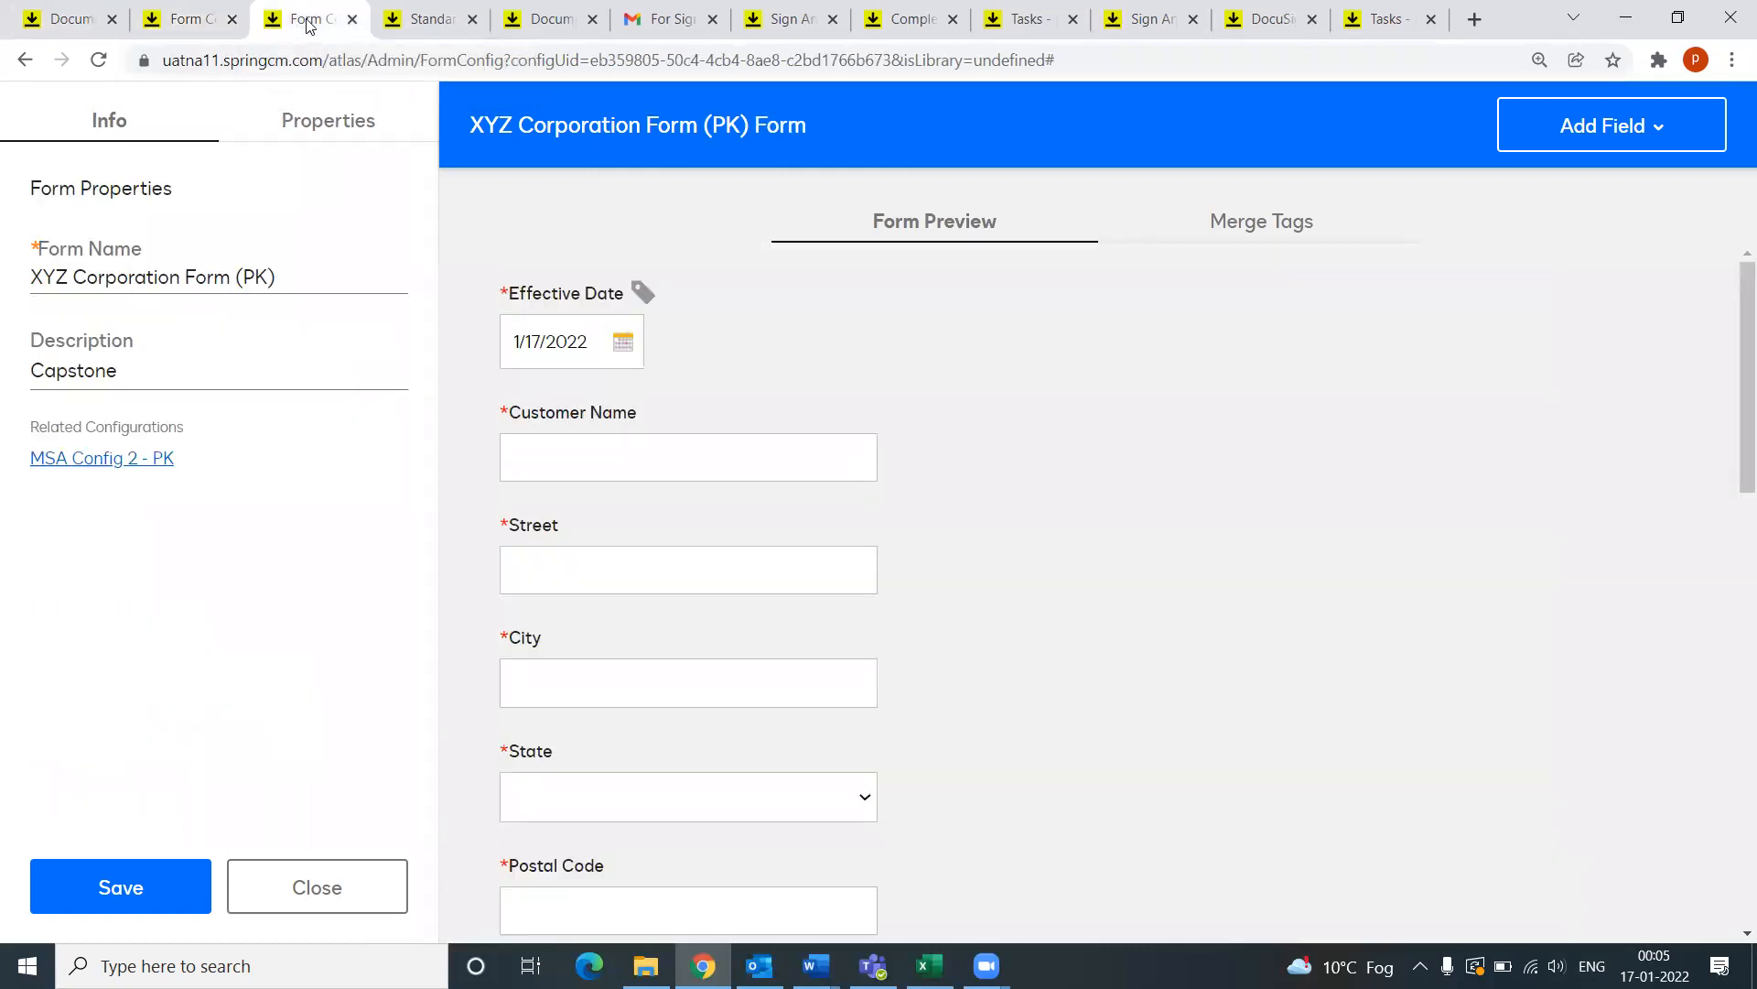
scroll(553, 385, "down", 10)
scroll(565, 434, "down", 7)
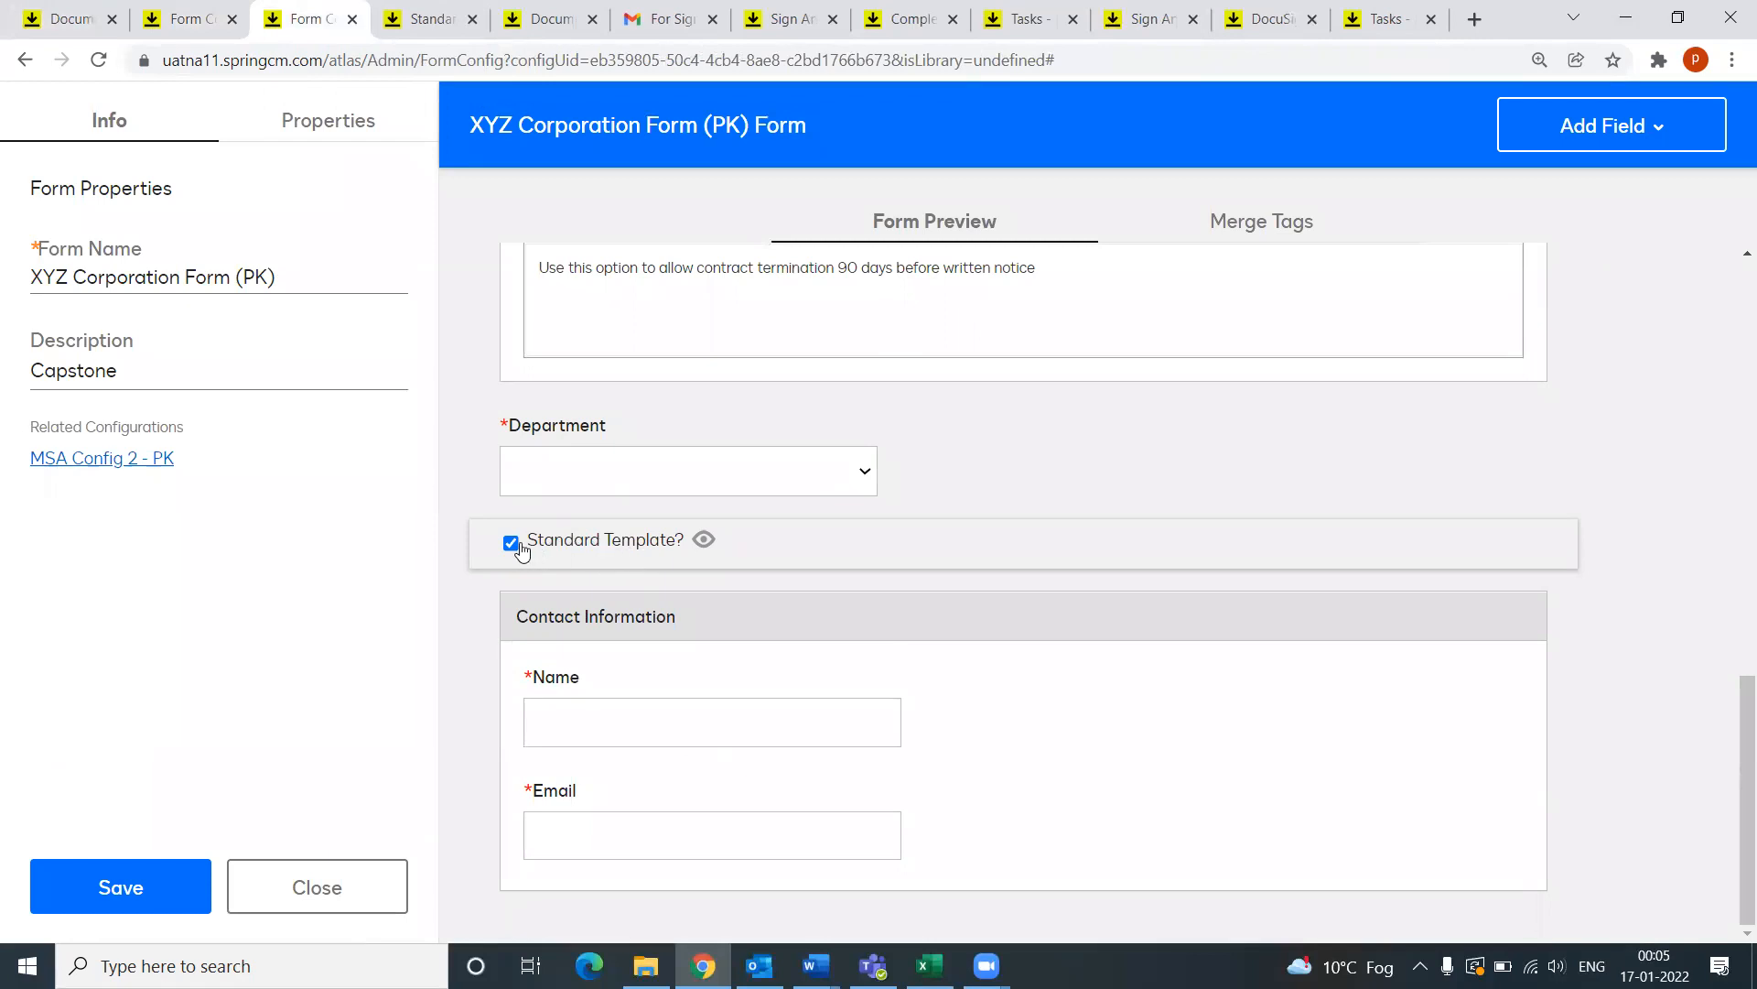
left_click(160, 23)
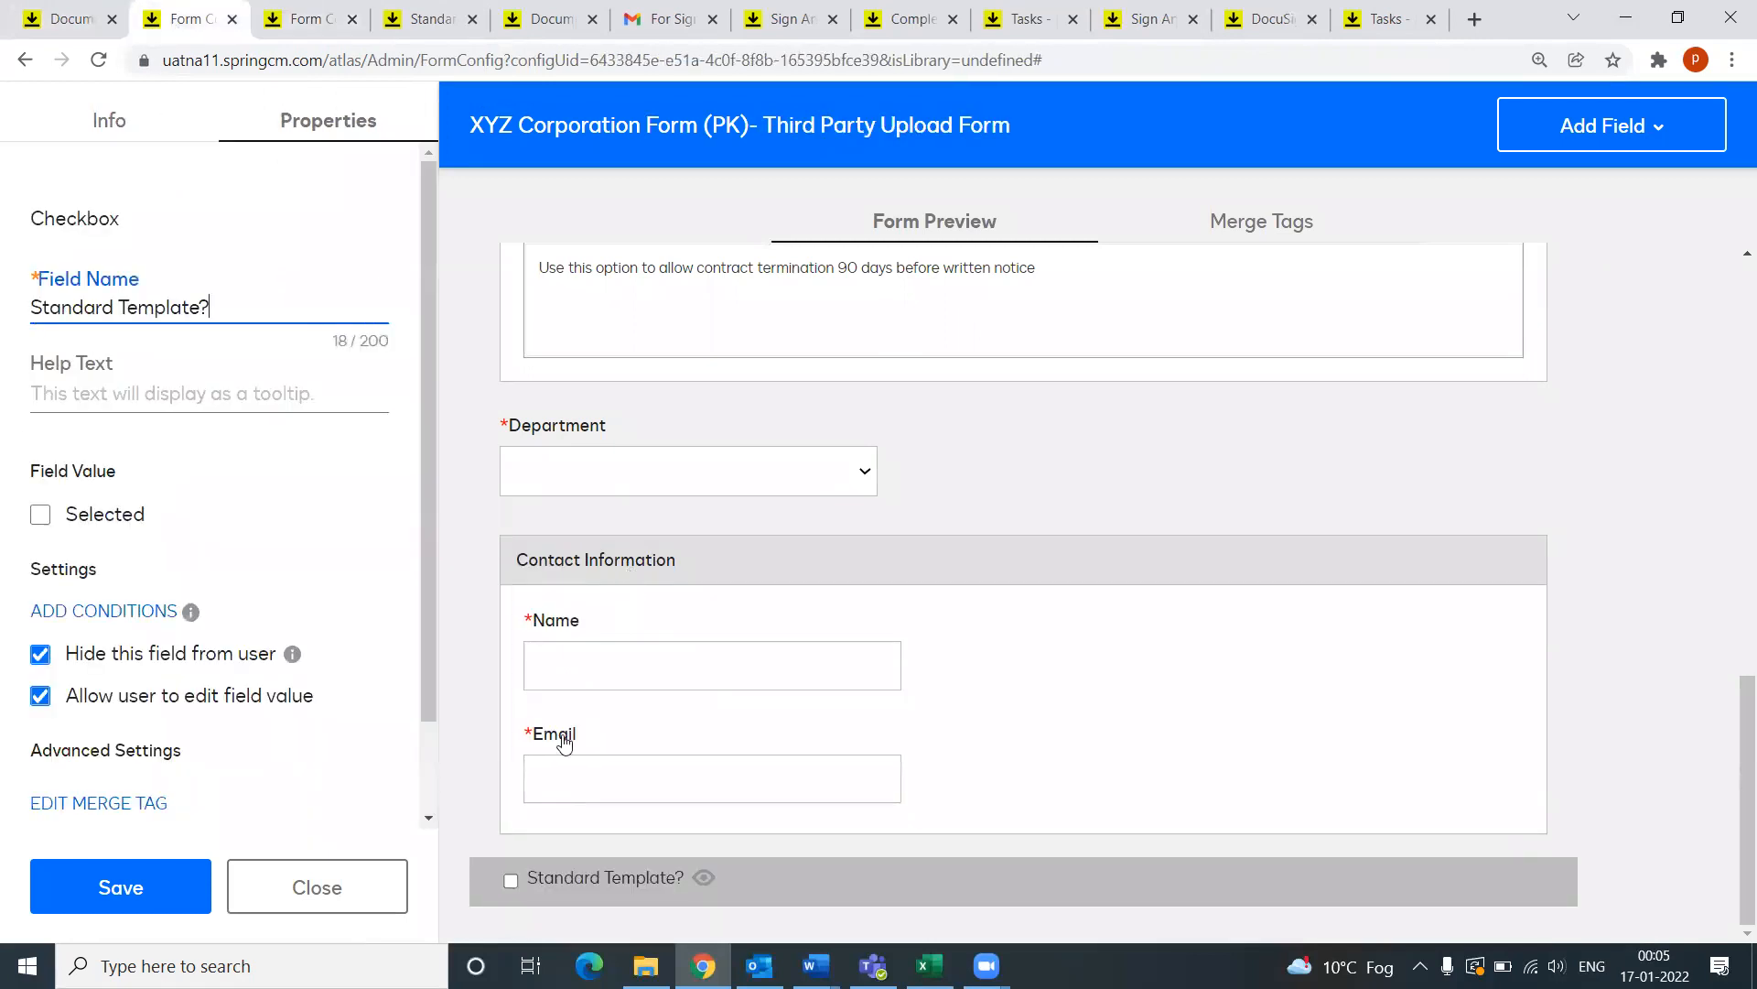
left_click(313, 16)
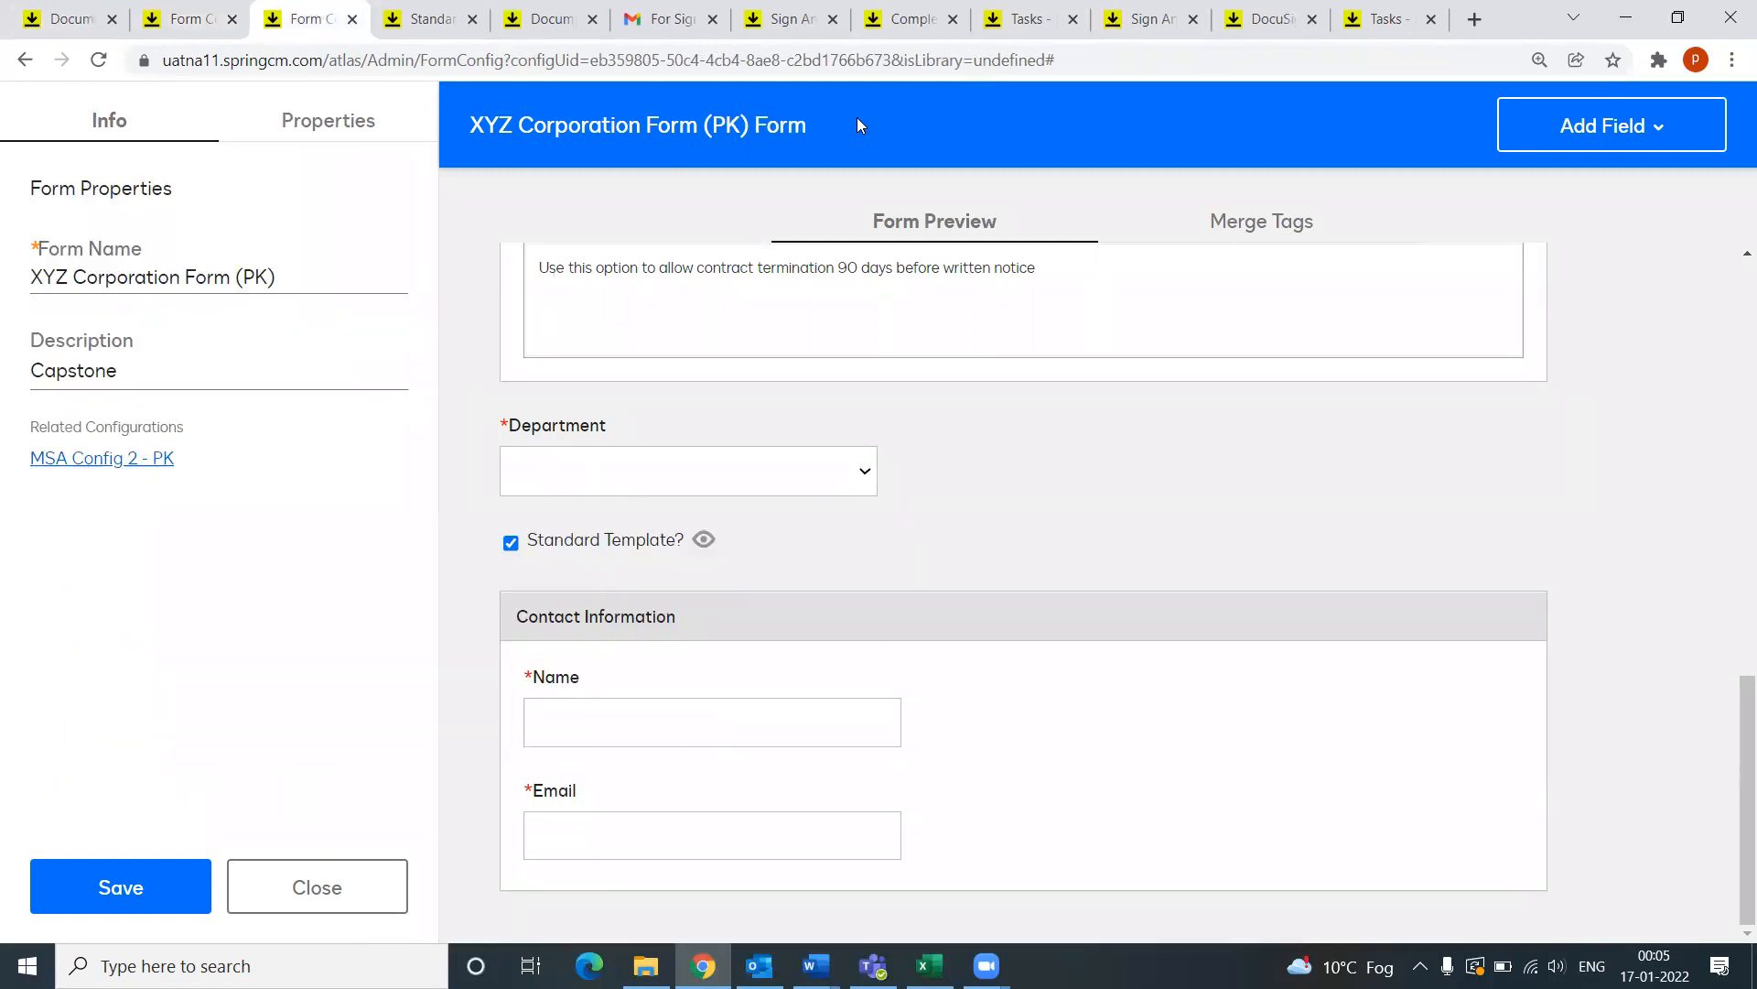
left_click(59, 20)
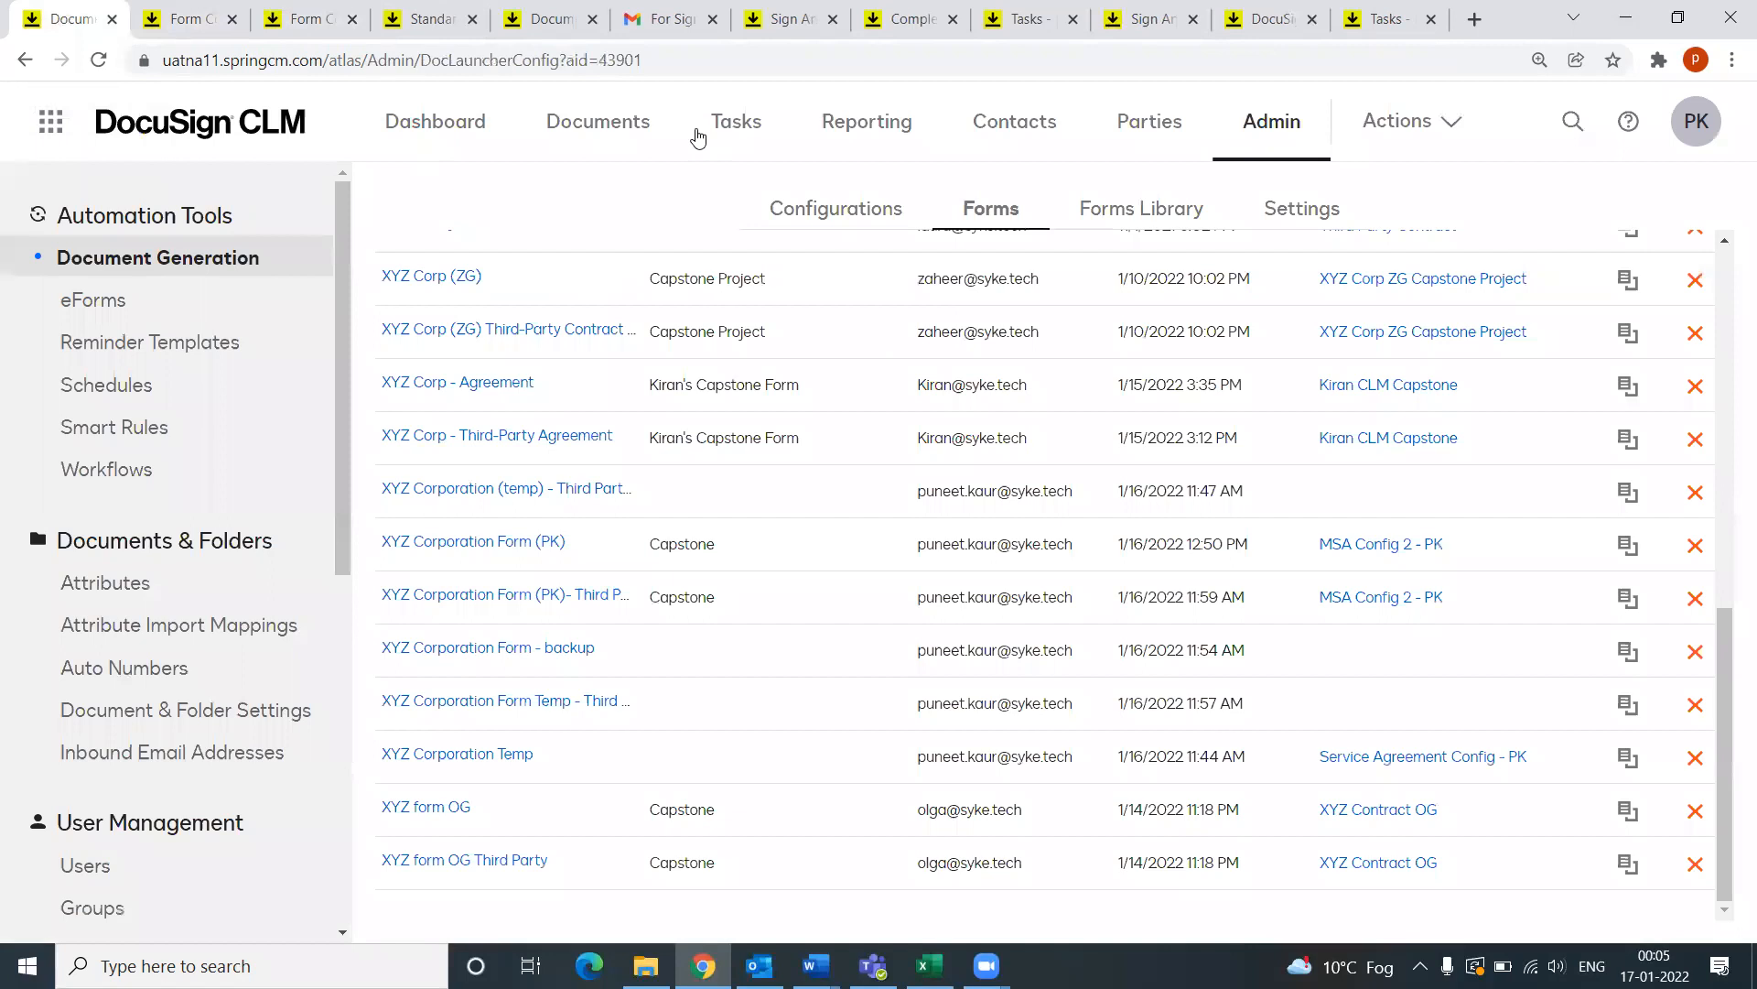
Step: Go to Documents and open Puneet Capstone's MSA Template folder holding MSA (PK).docx
left_click(568, 132)
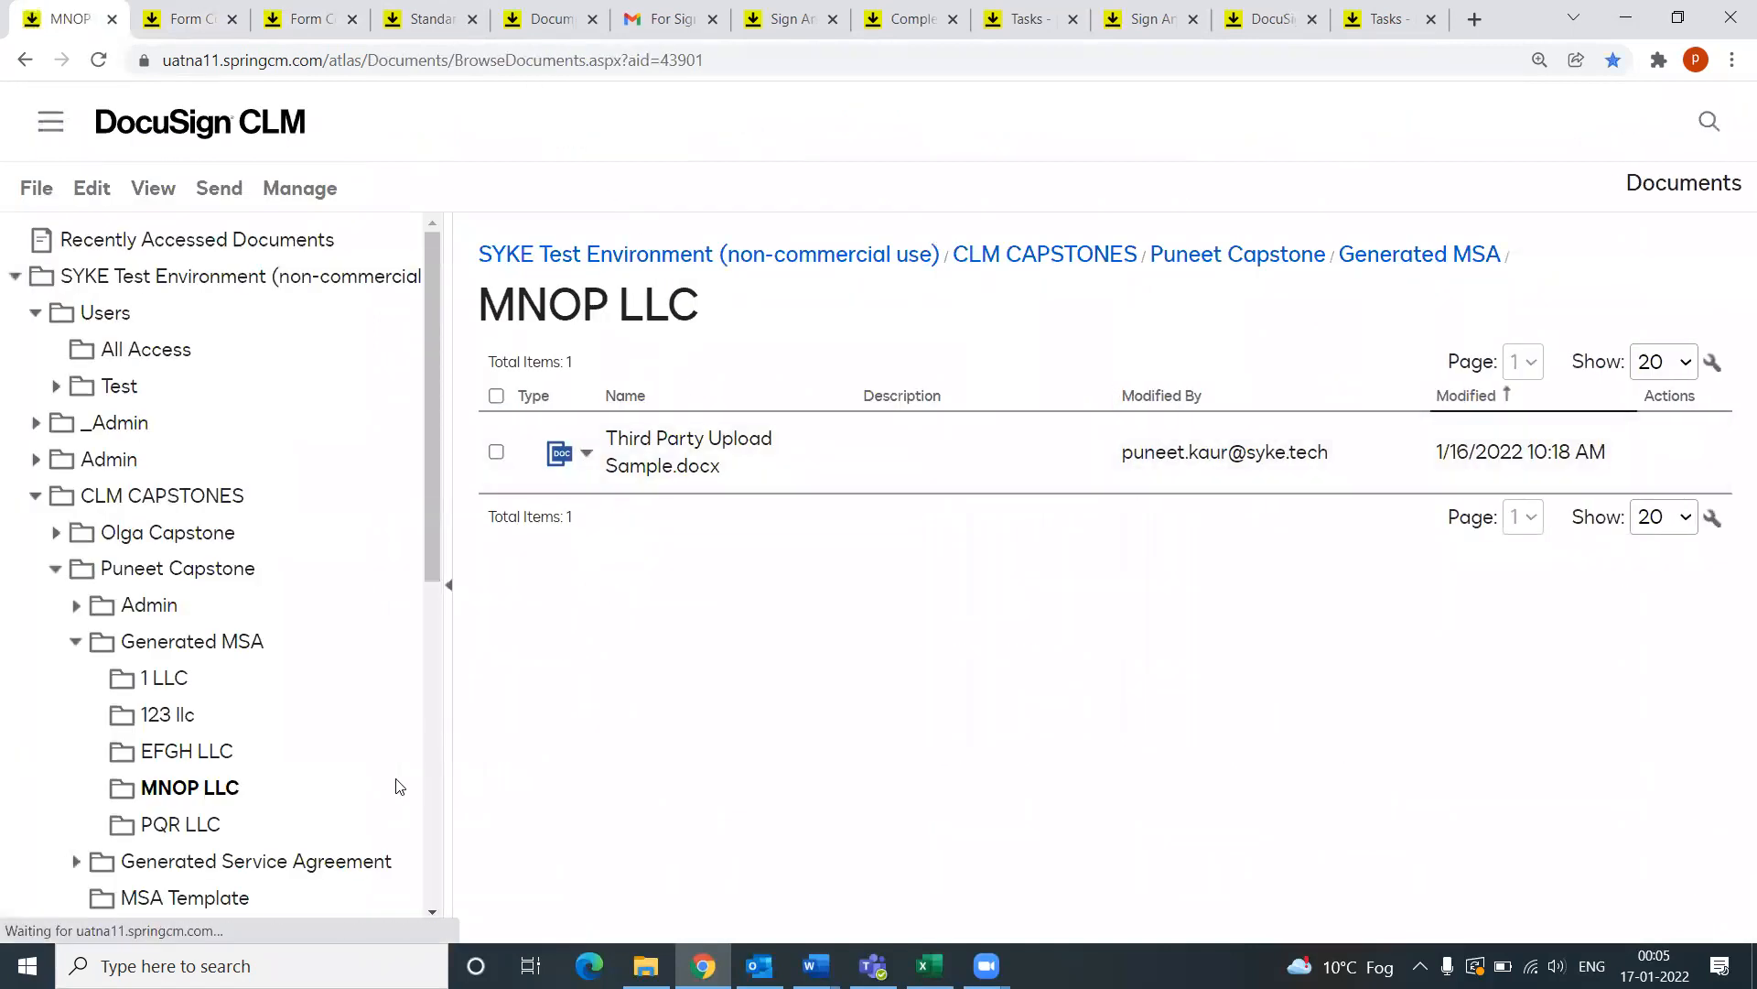
scroll(202, 774, "down", 2)
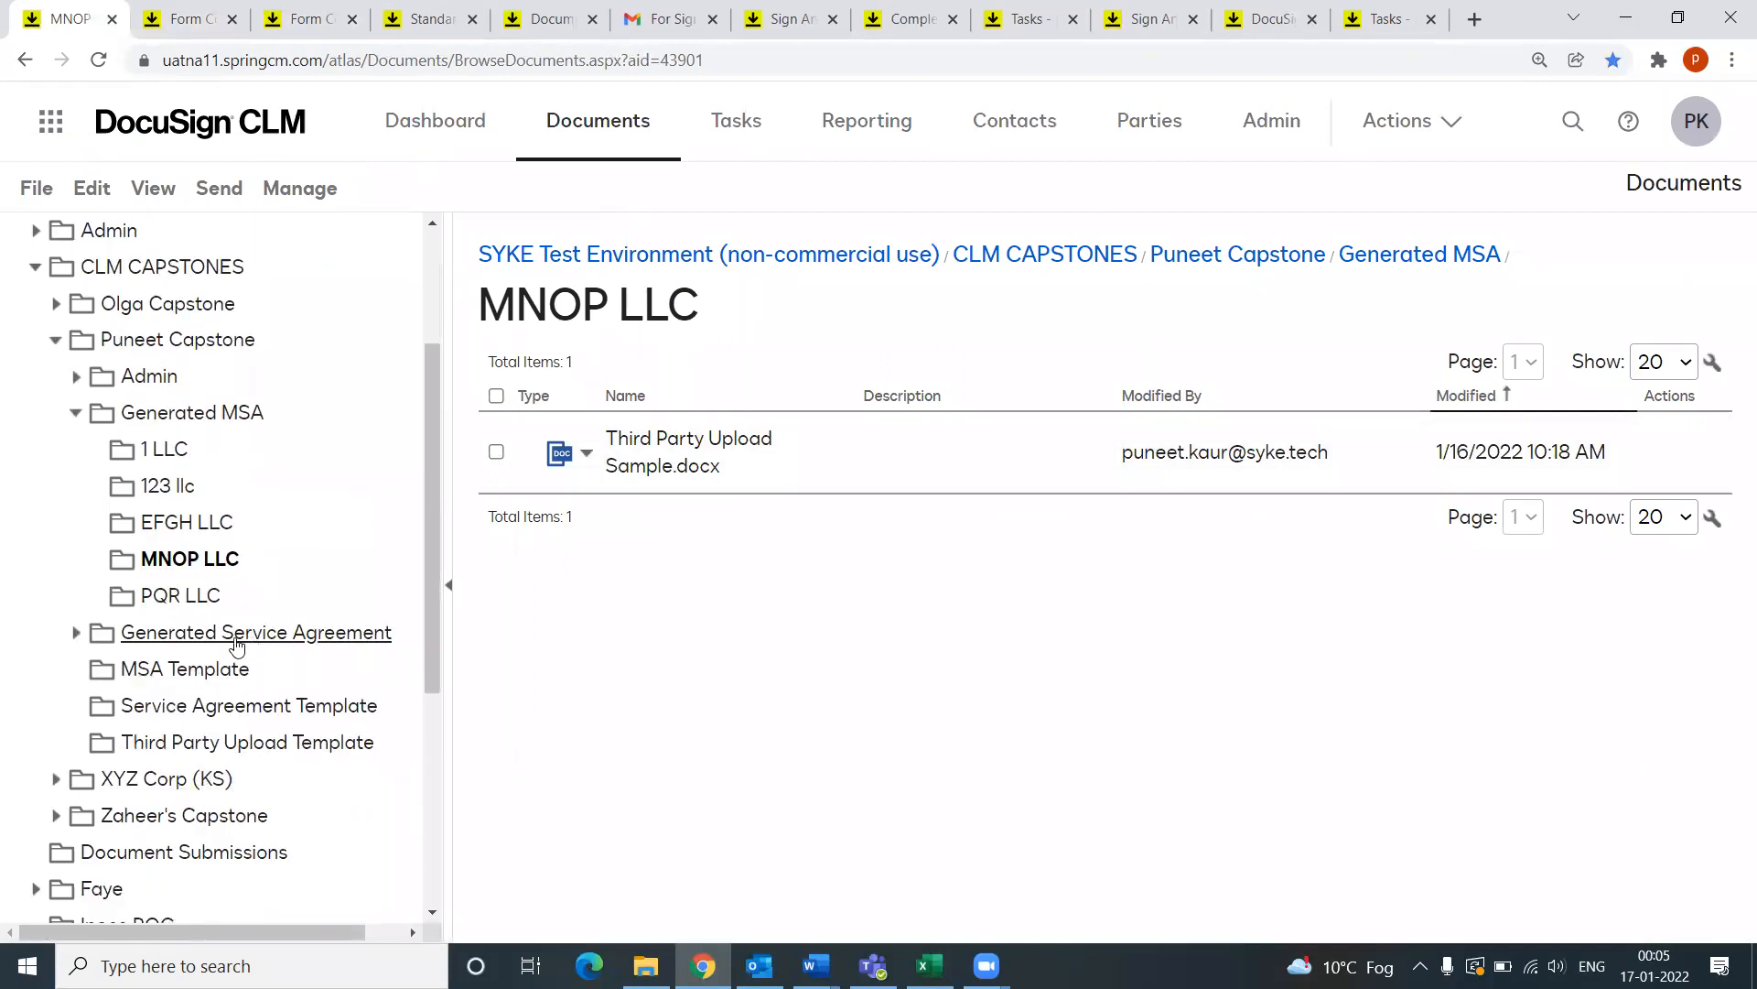
left_click(151, 678)
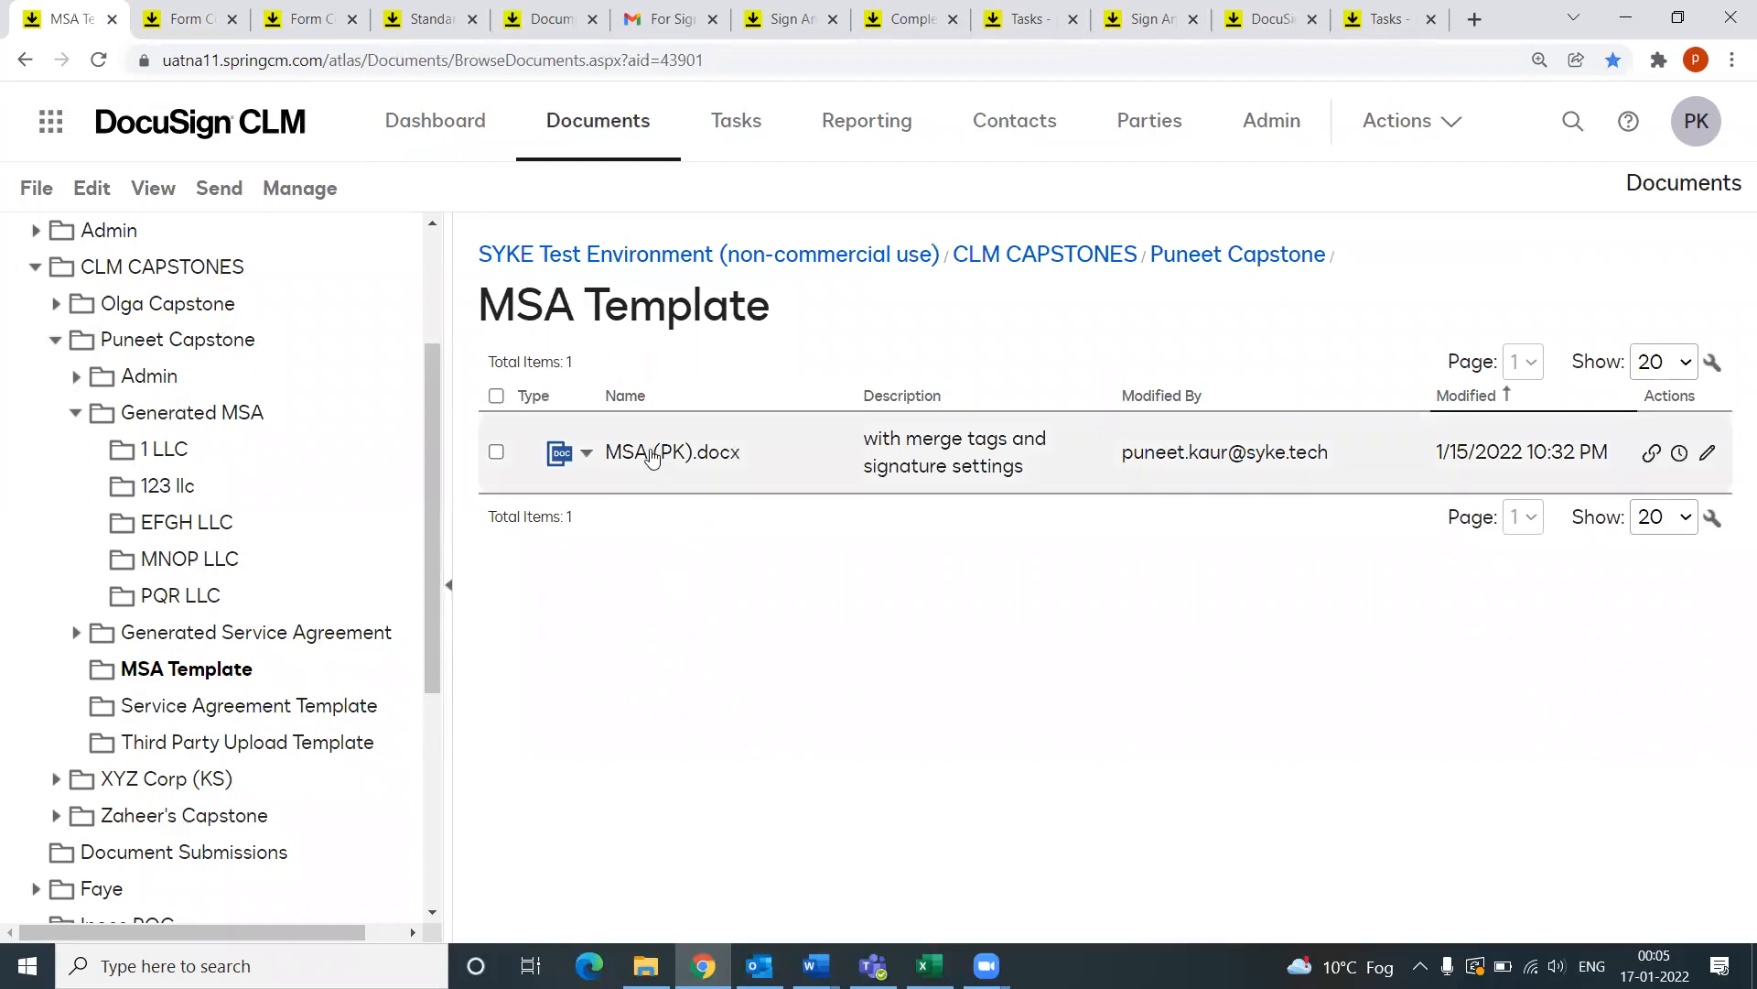
Step: Open MSA (PK).docx and read pages 1–2 with Customer_Name, Contract_Price and Payment_Terms tags
left_click(641, 454)
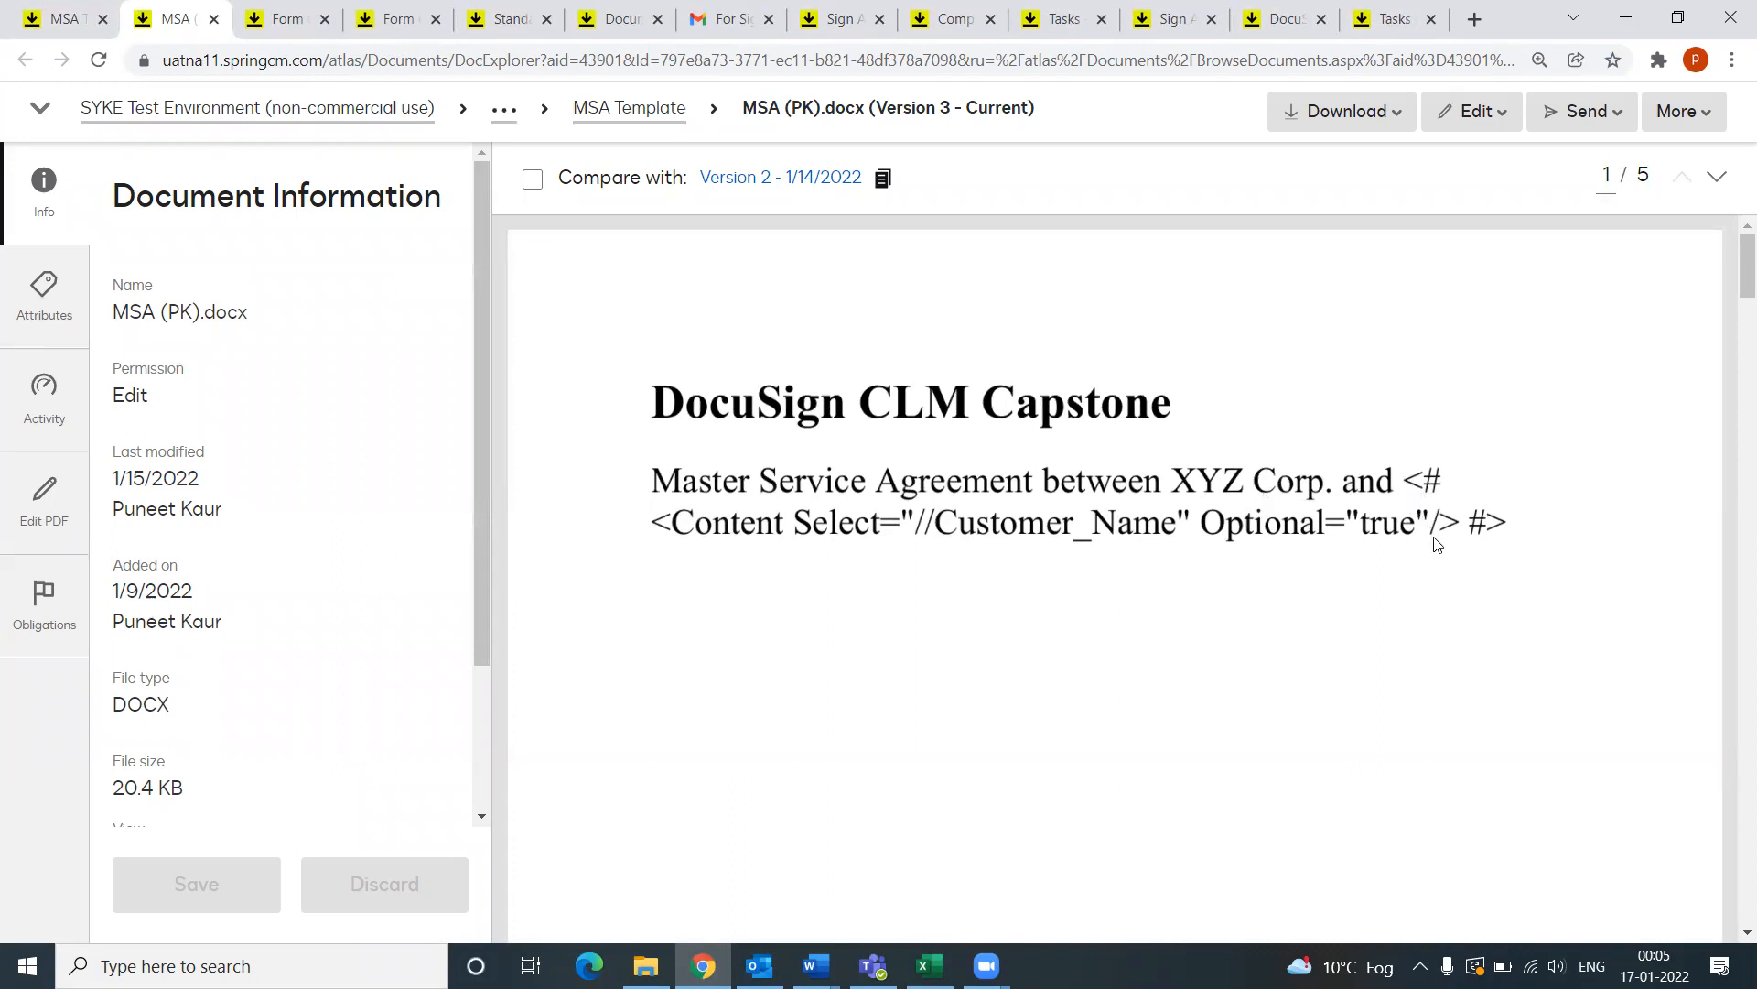
scroll(1371, 629, "down", 10)
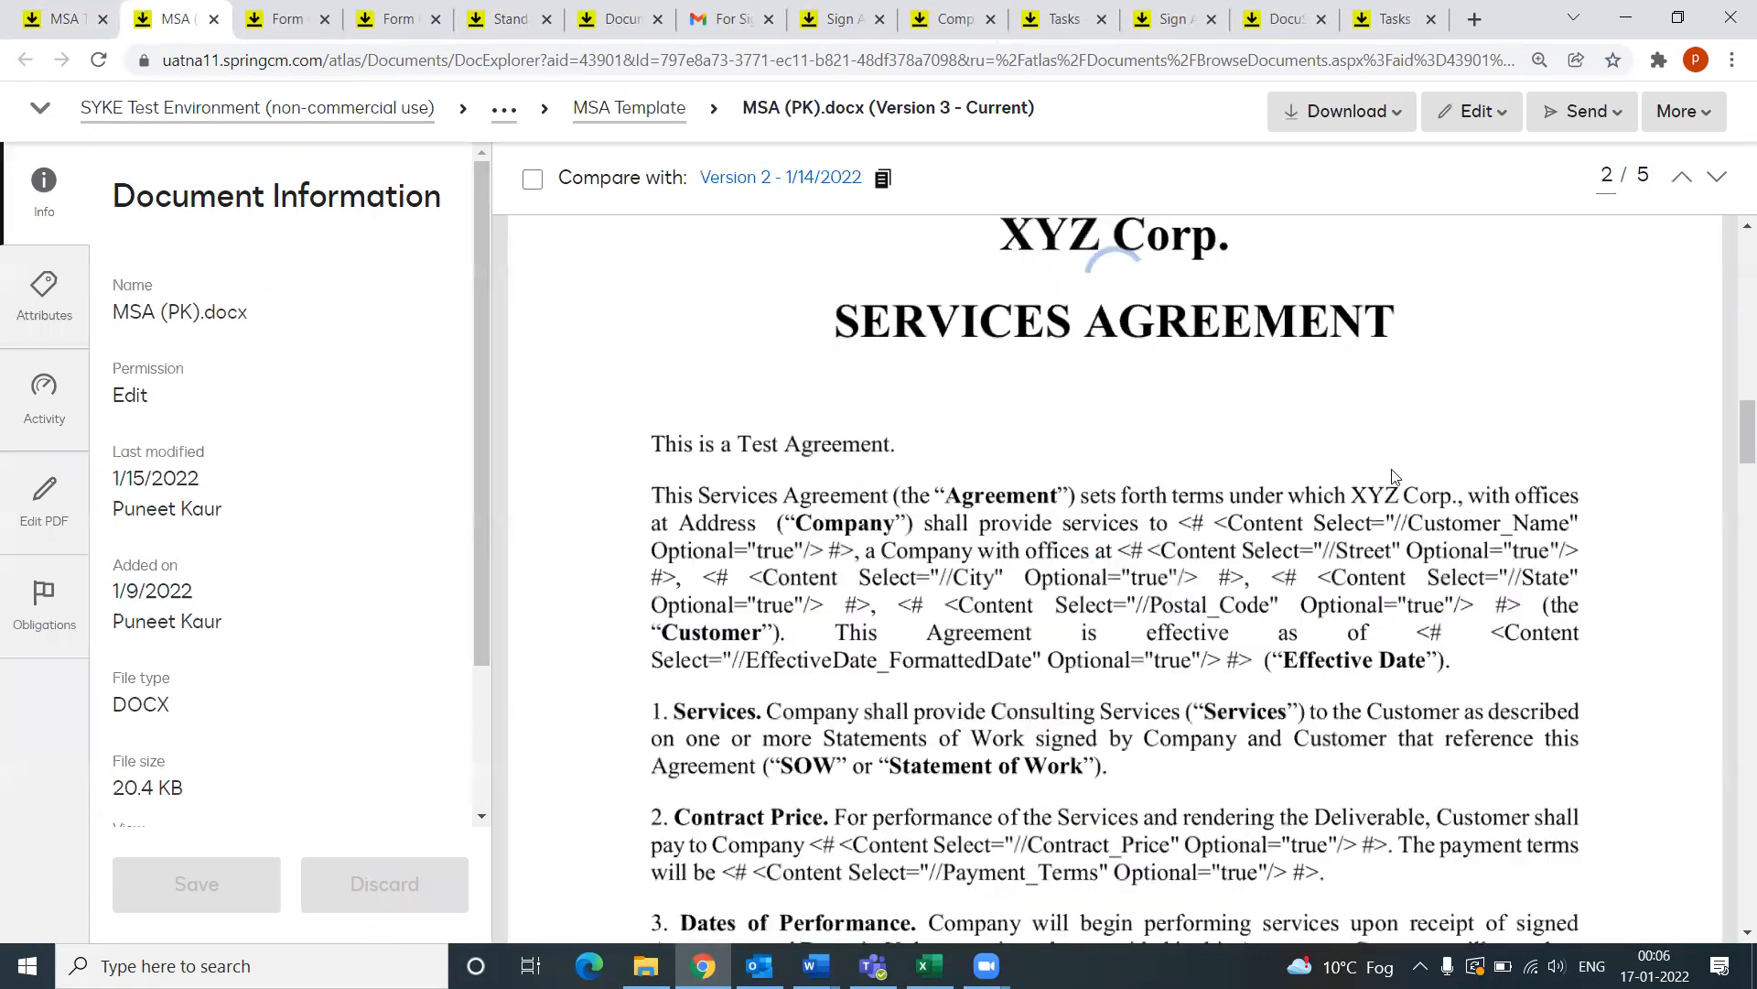
scroll(1356, 509, "down", 1)
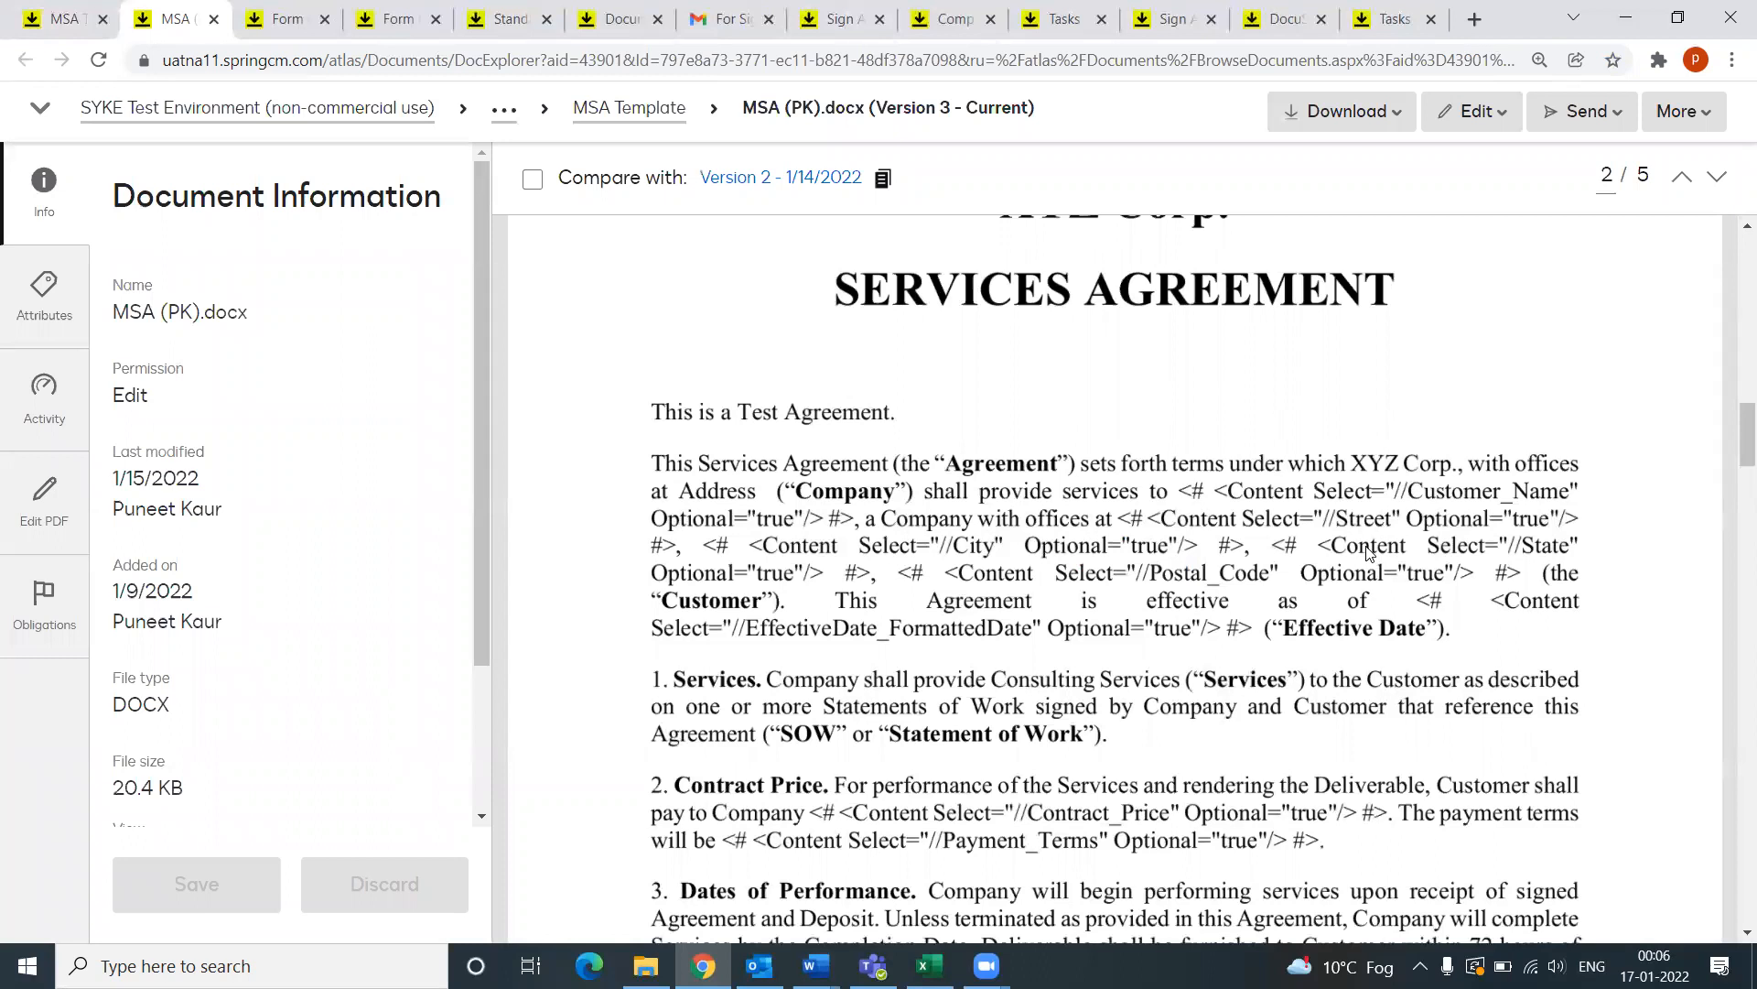
scroll(1121, 494, "up", 1)
scroll(1122, 498, "down", 1)
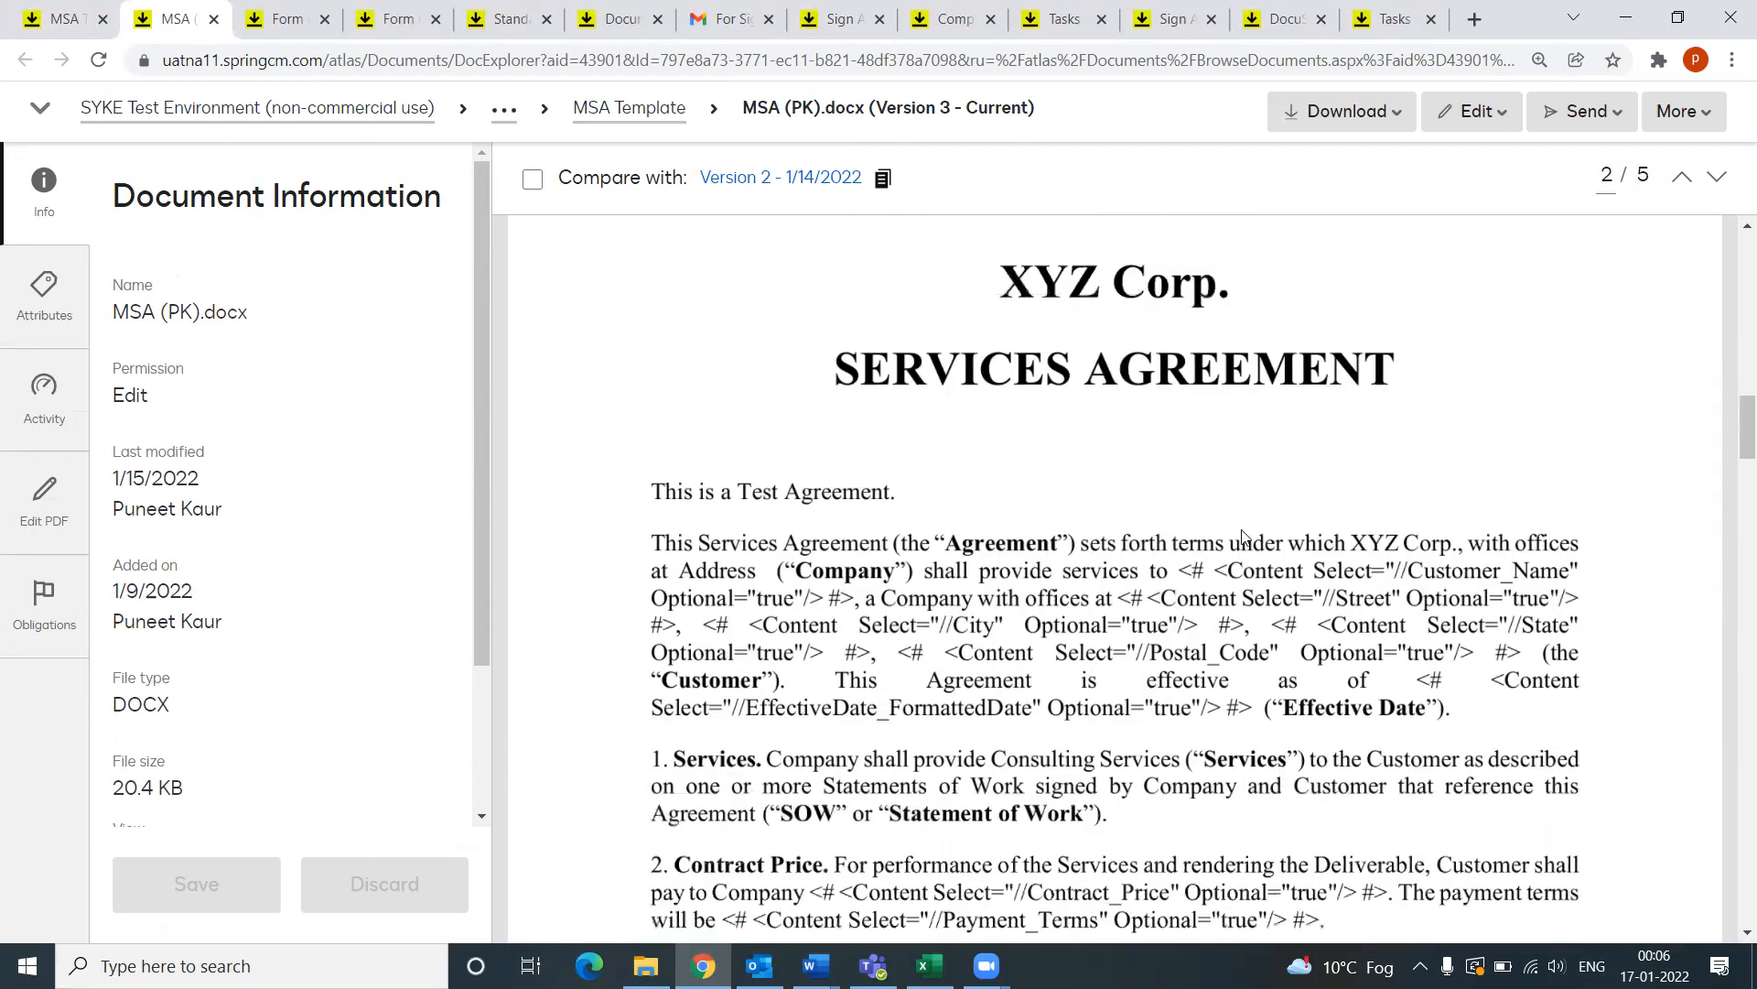
scroll(1342, 623, "down", 3)
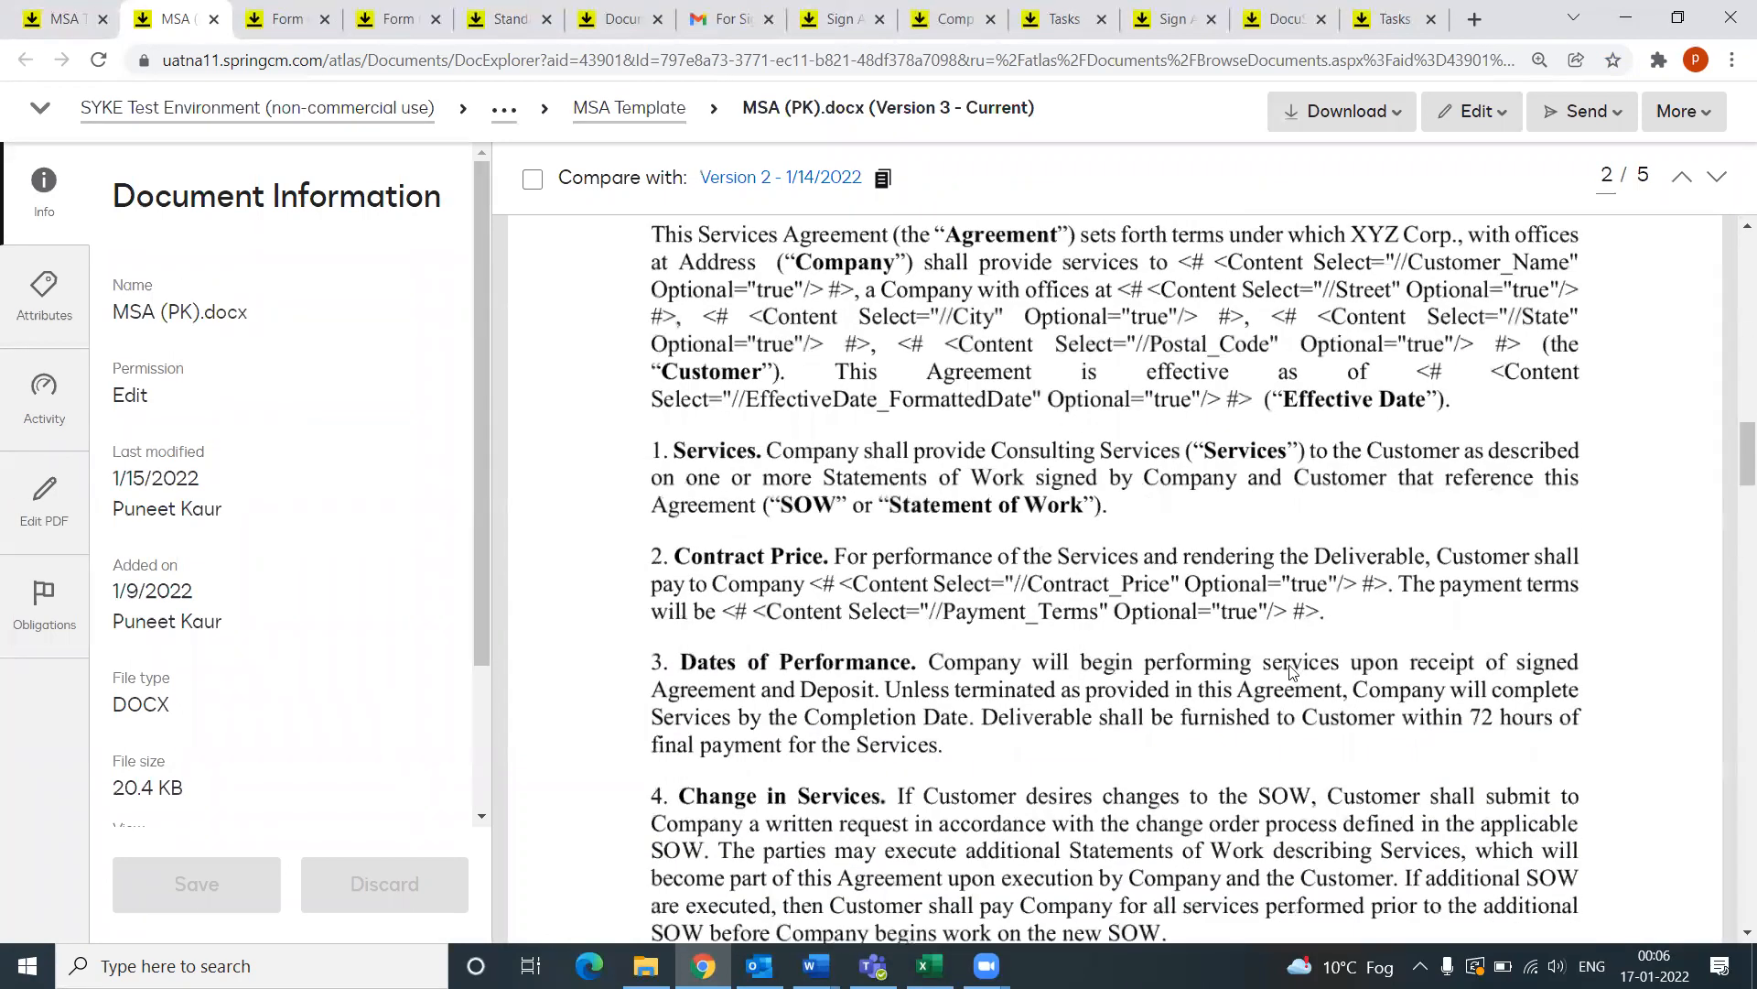
scroll(1290, 671, "up", 3)
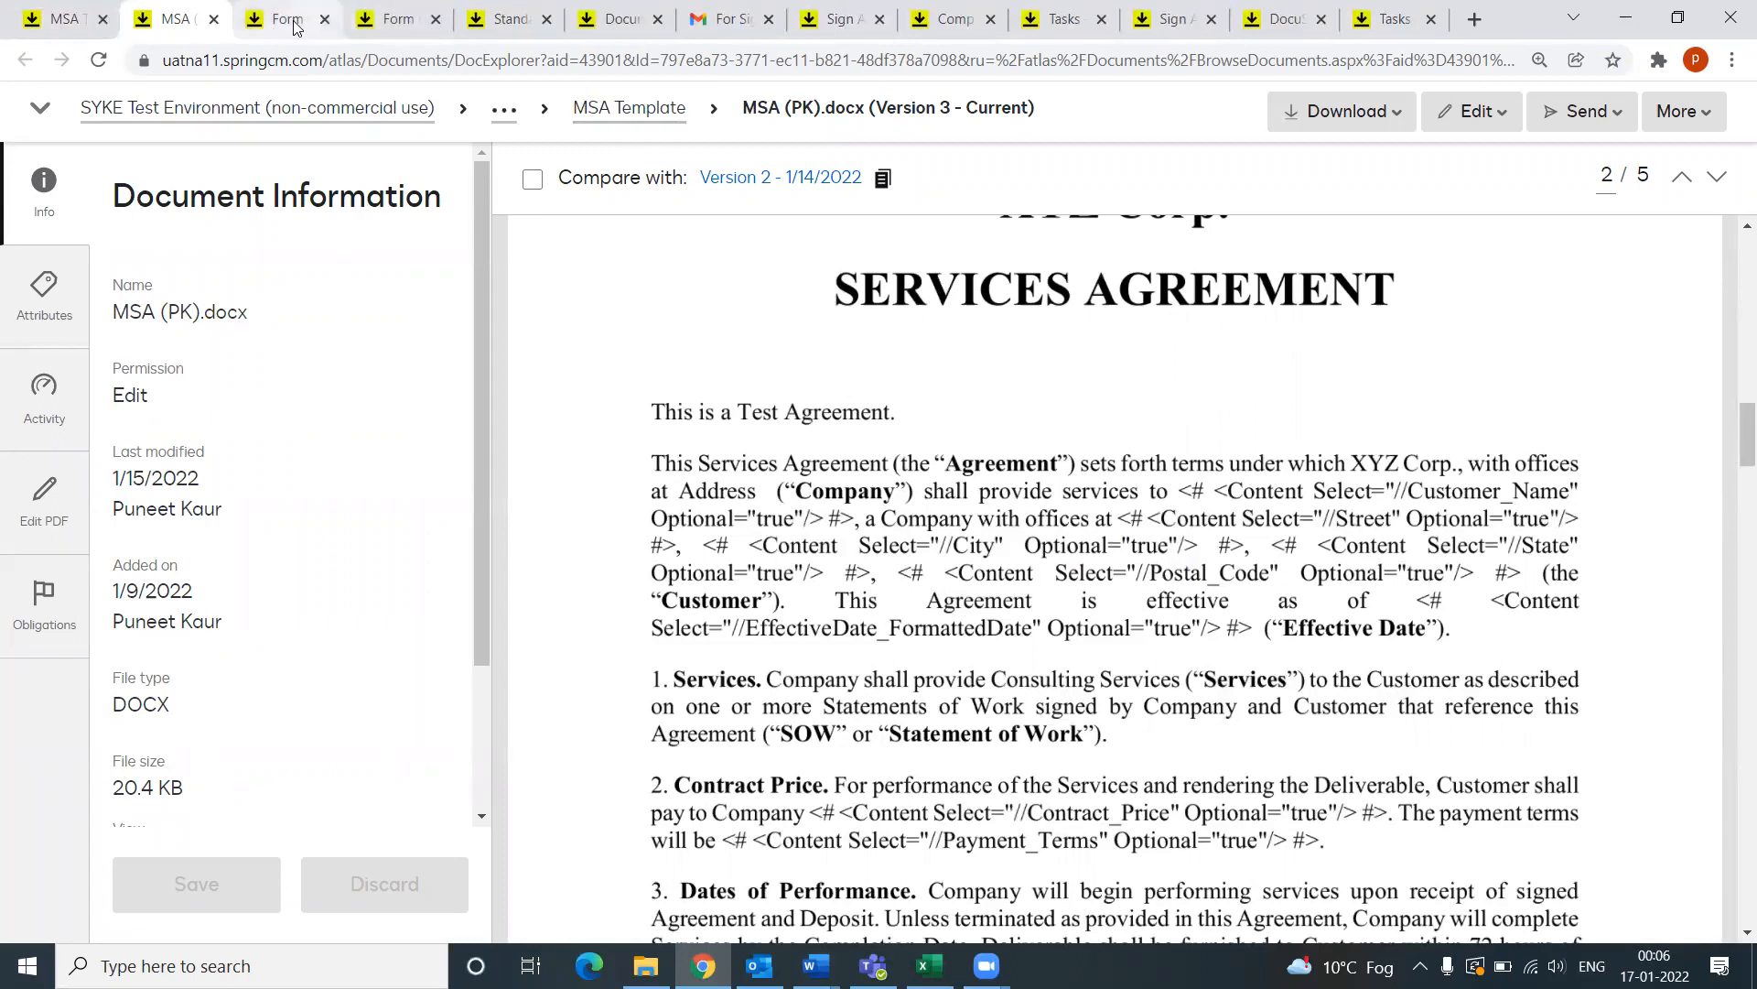
Step: Check the XYZ Corporation Form (PK) merge tags, then select MSA (PK).docx in the MSA Template folder
left_click(288, 23)
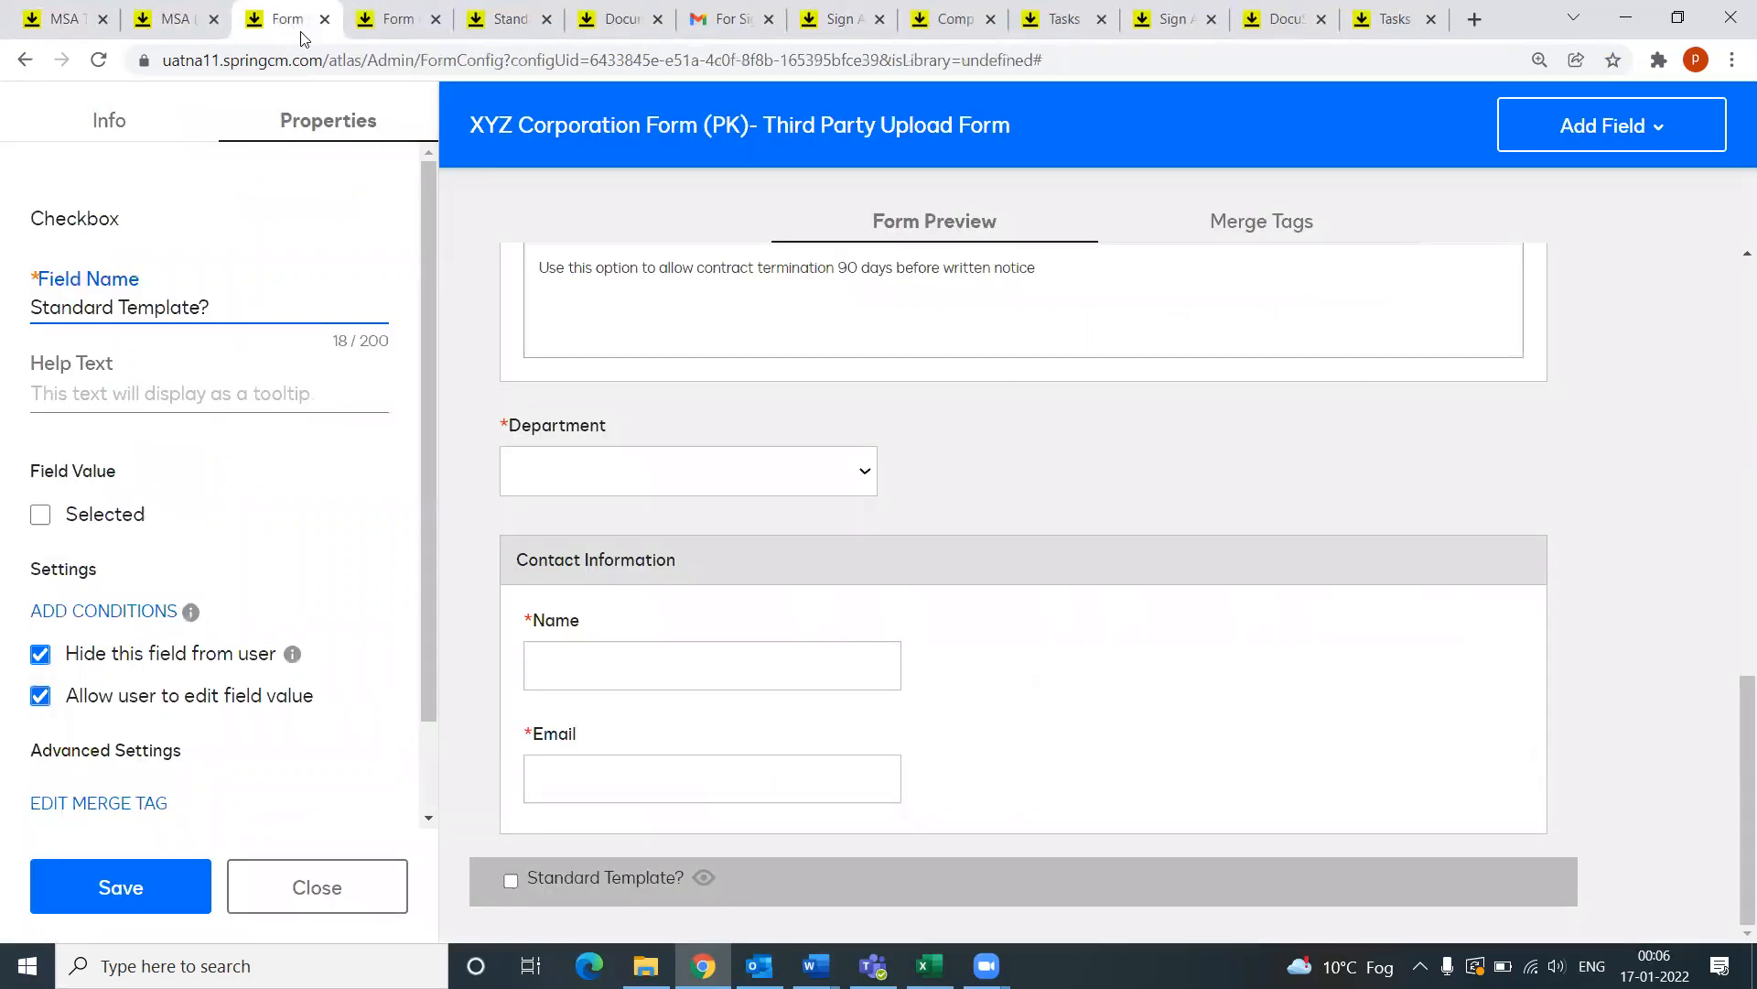
scroll(1201, 447, "up", 2)
left_click(386, 26)
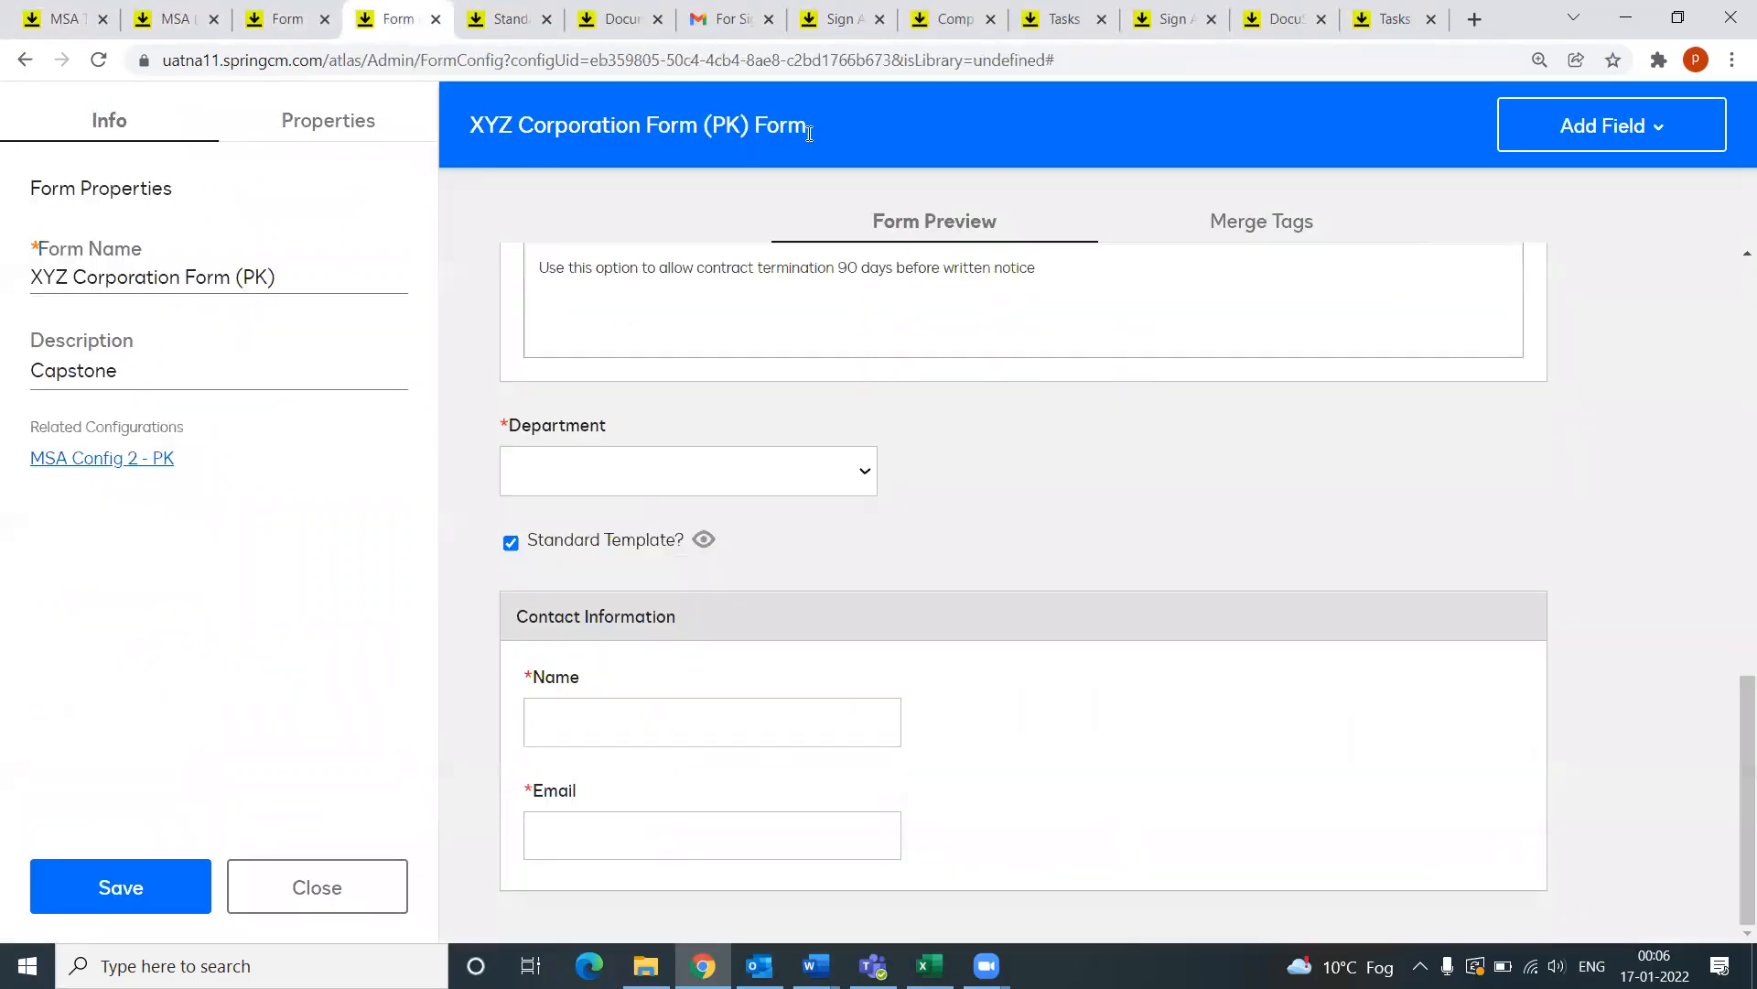
scroll(1150, 423, "up", 2)
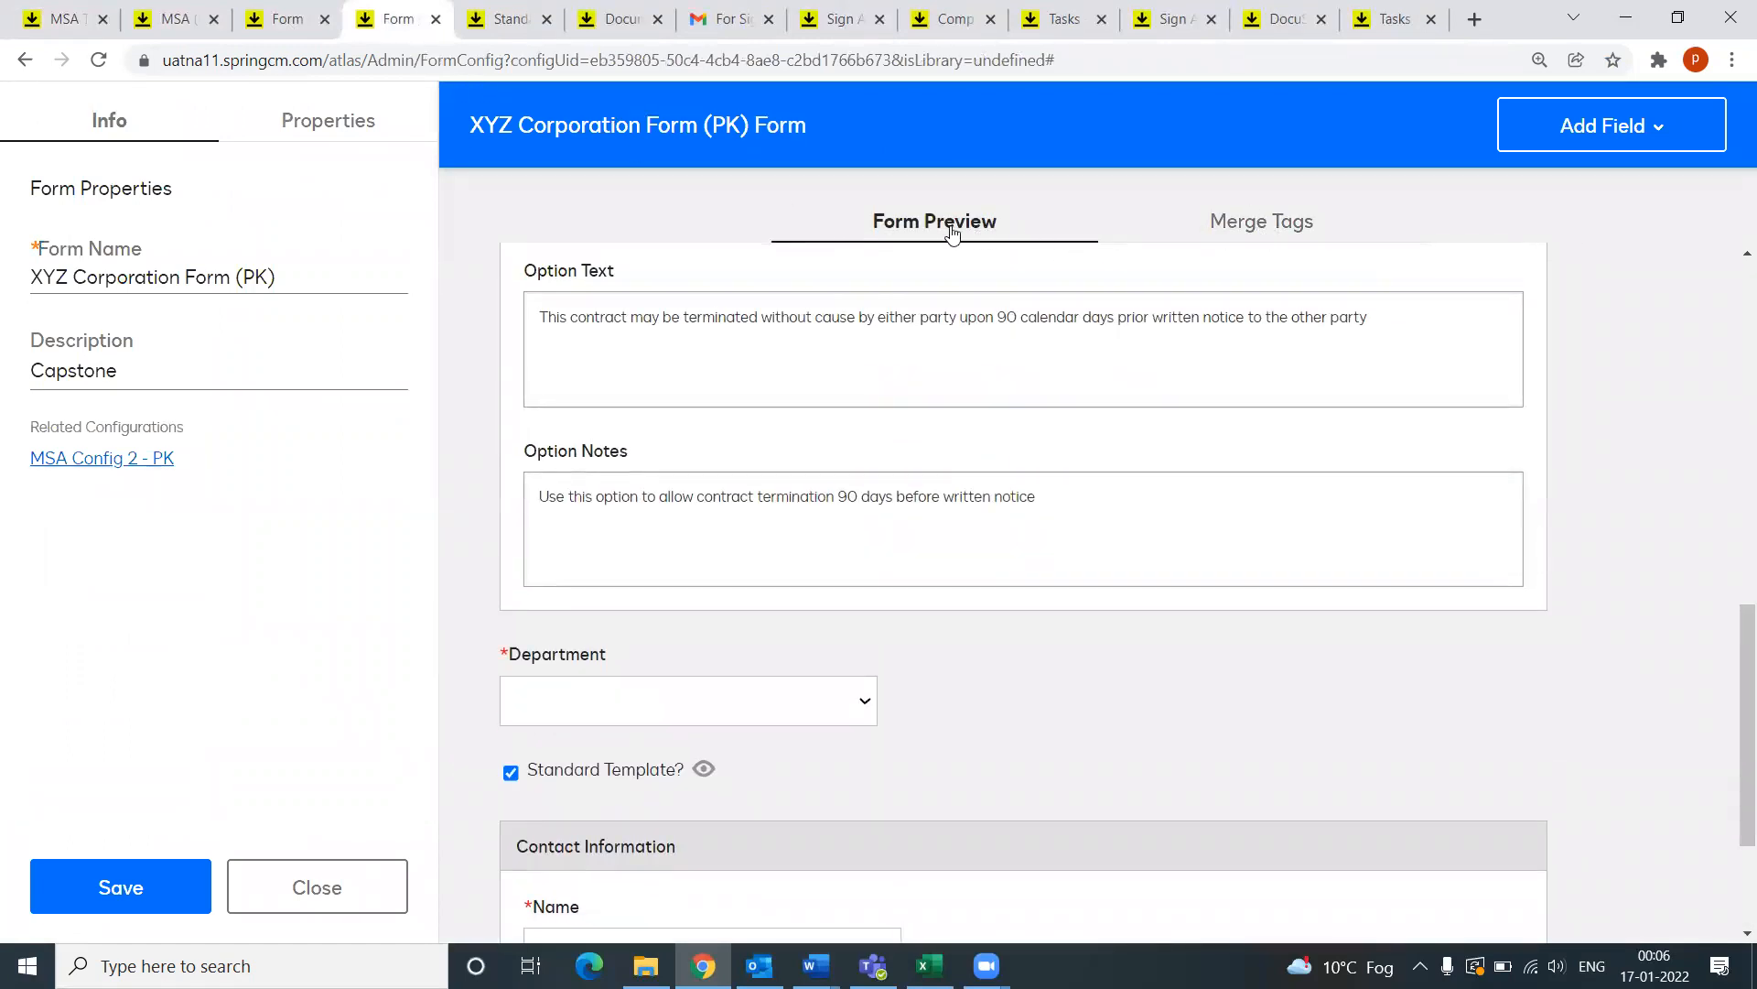
left_click(1238, 229)
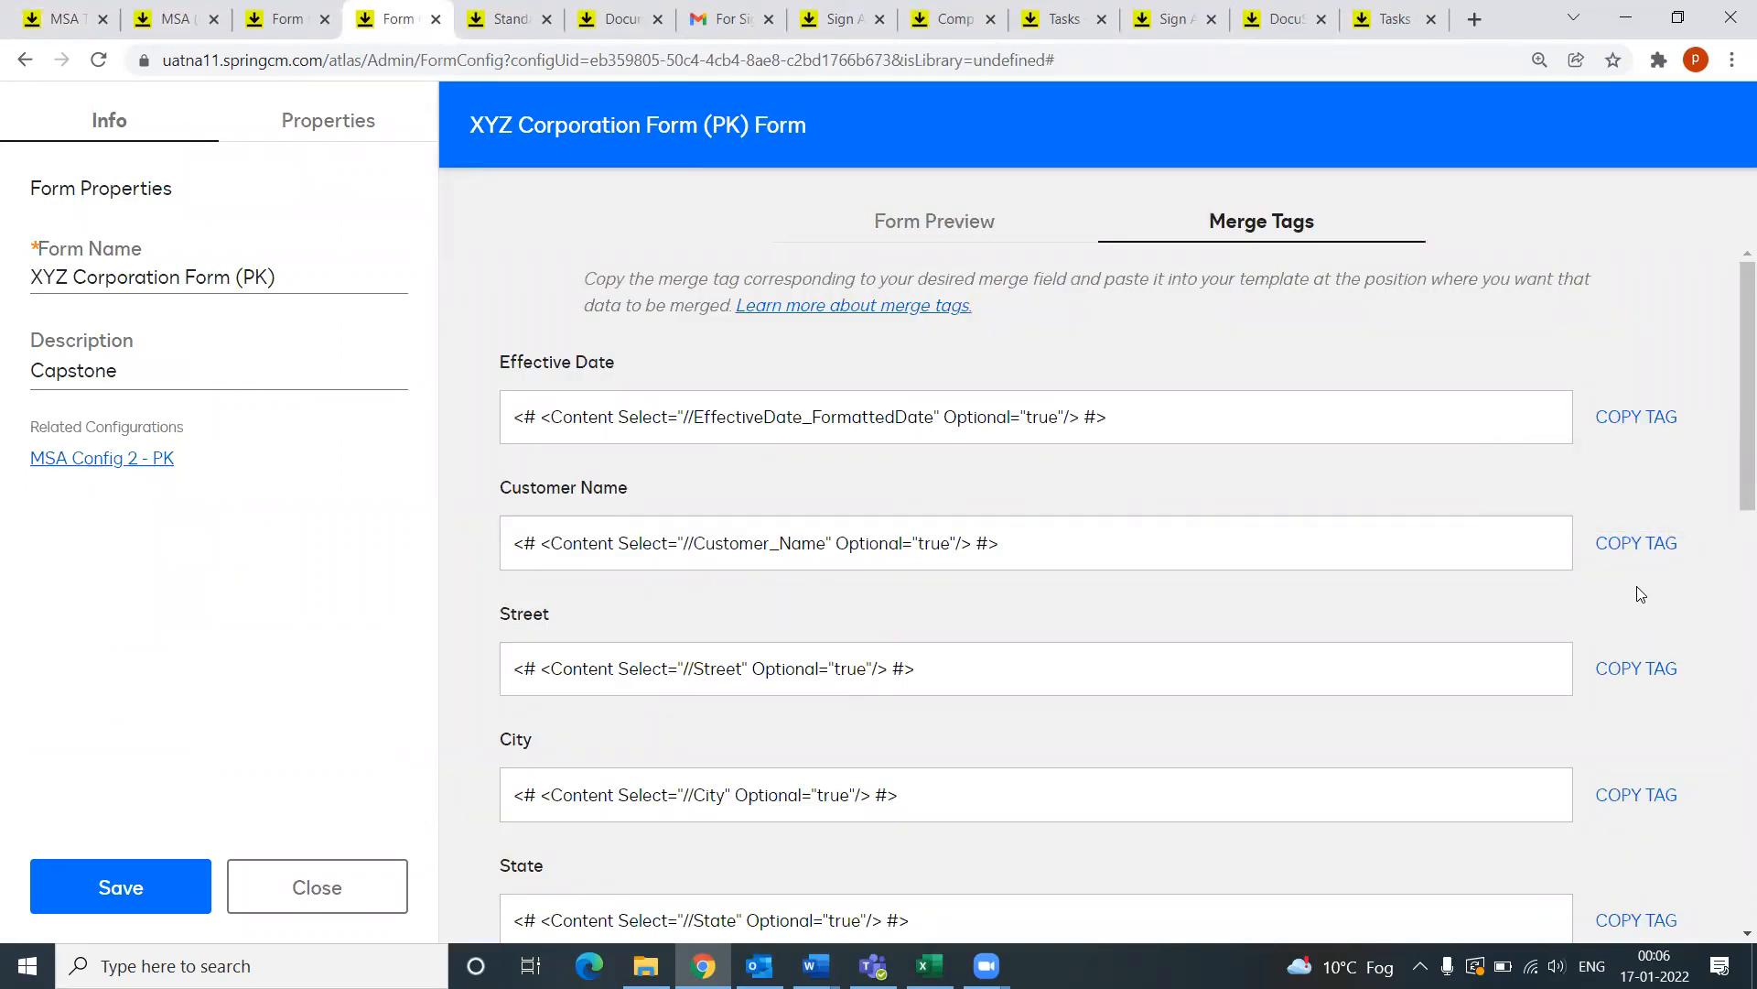
left_click(34, 18)
left_click(806, 462)
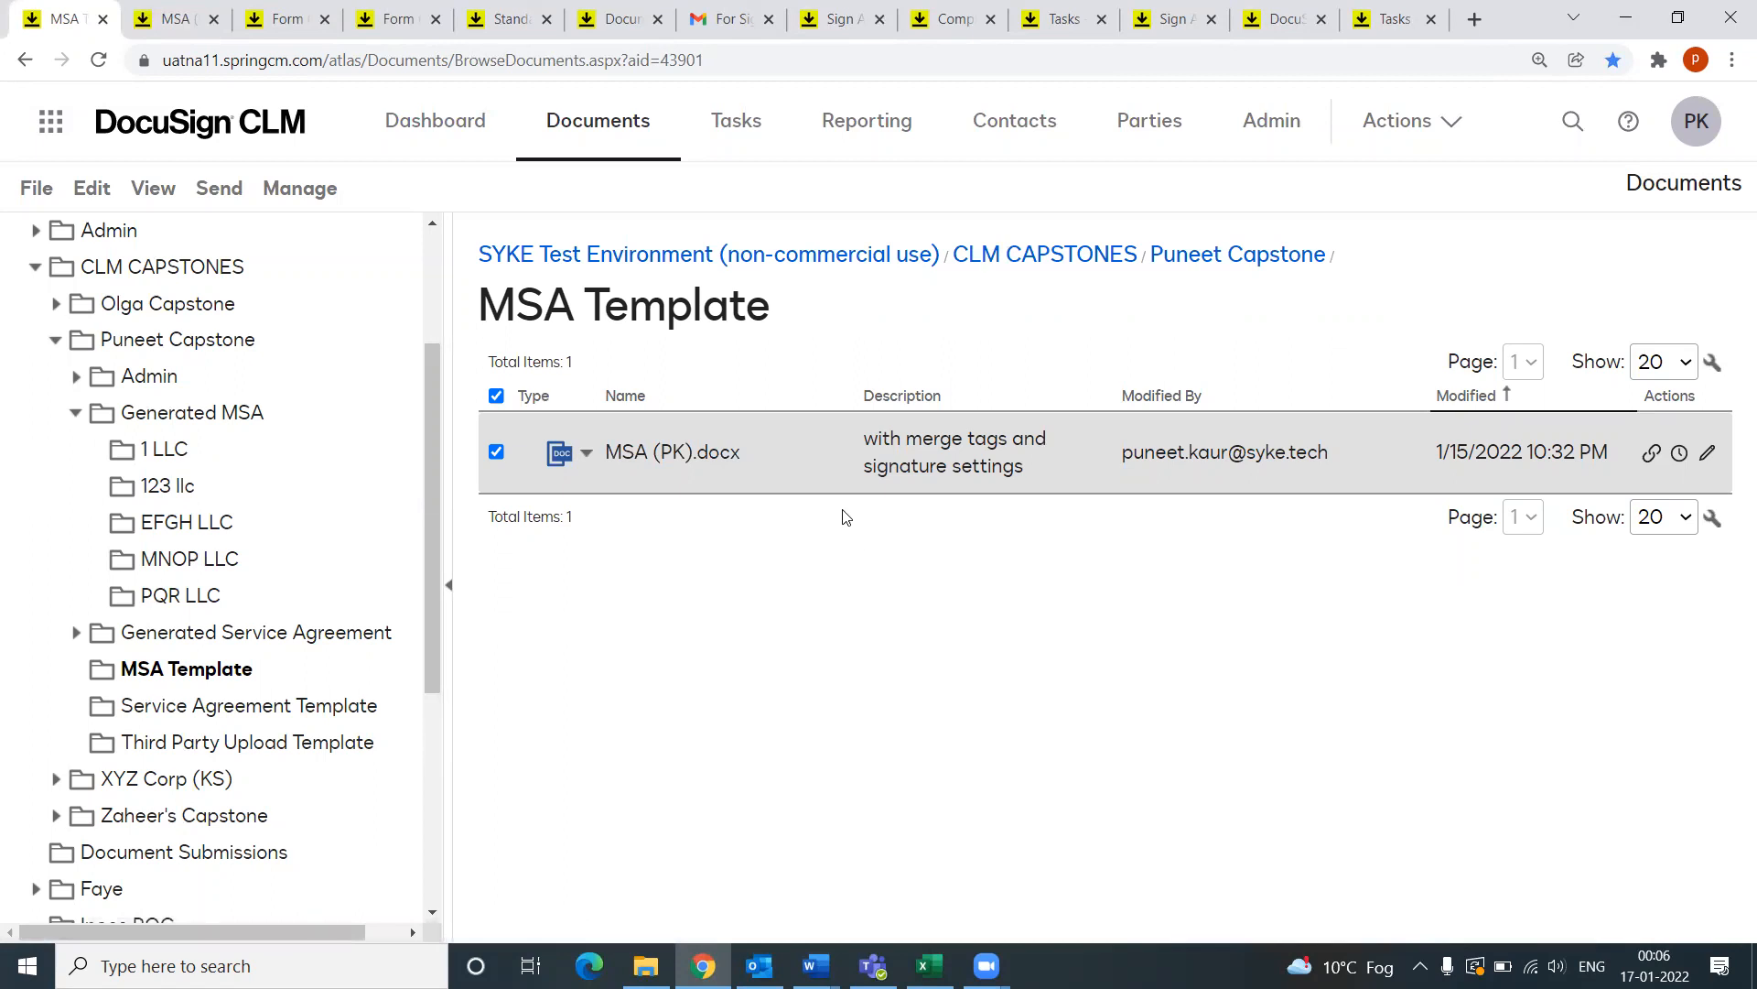
left_click(188, 17)
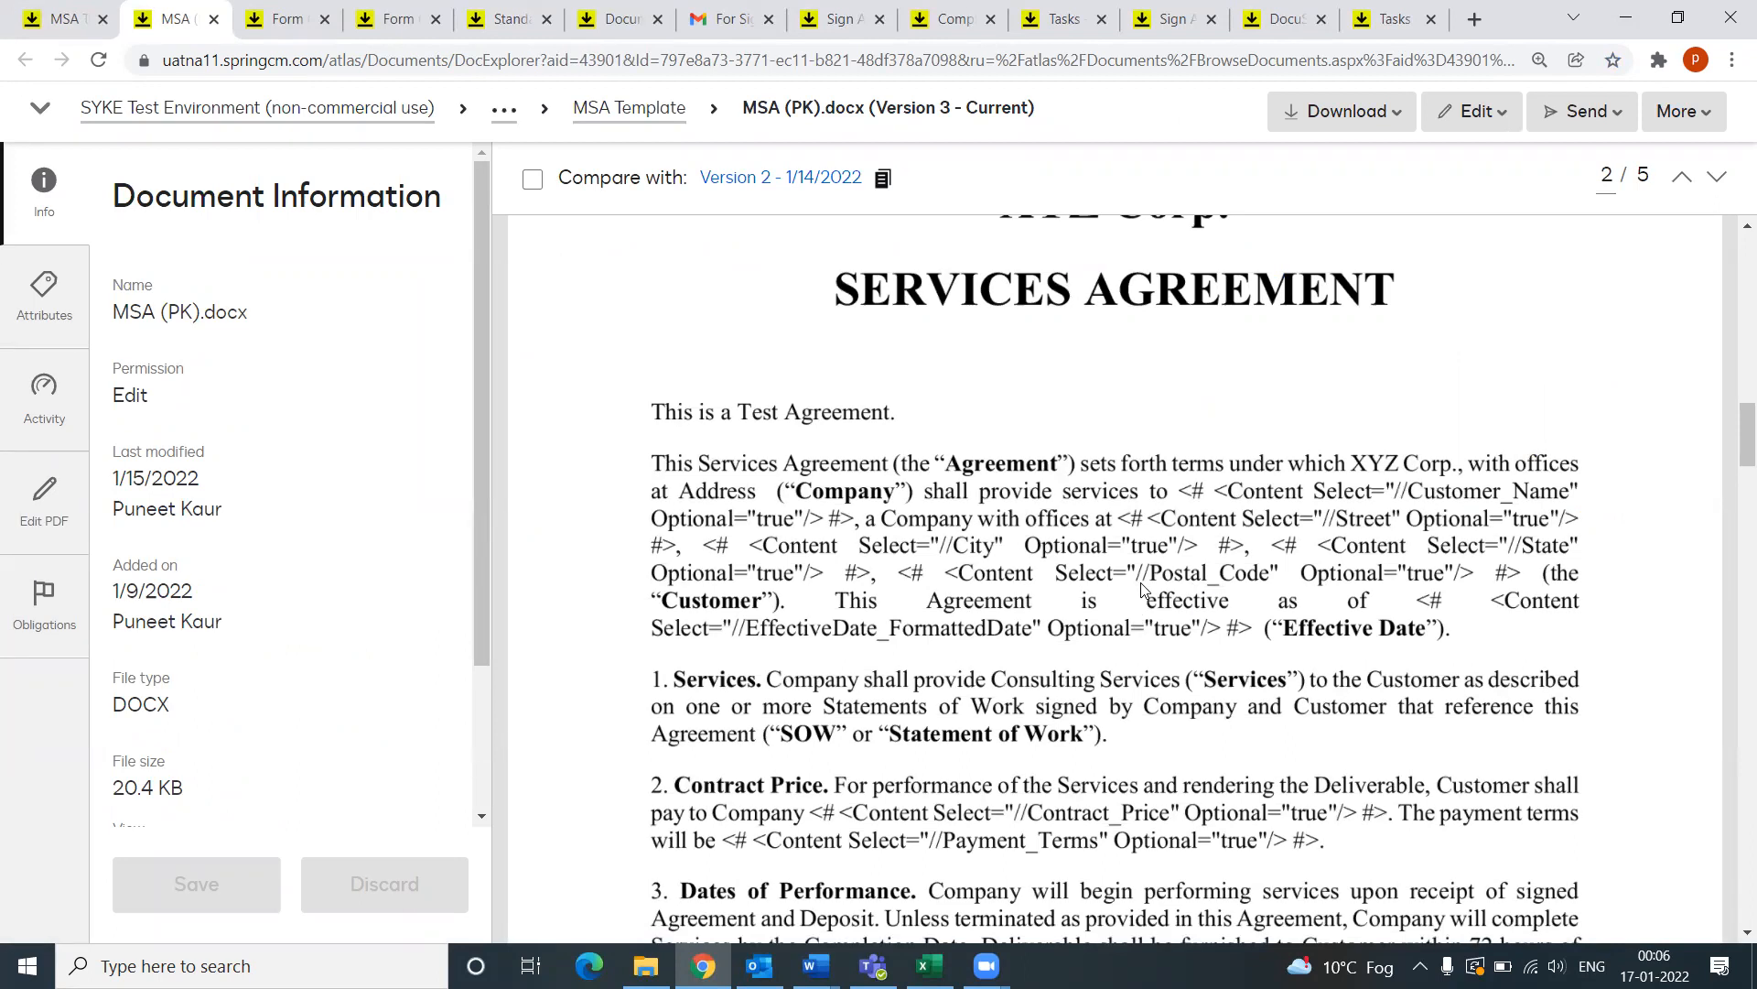
left_click(96, 14)
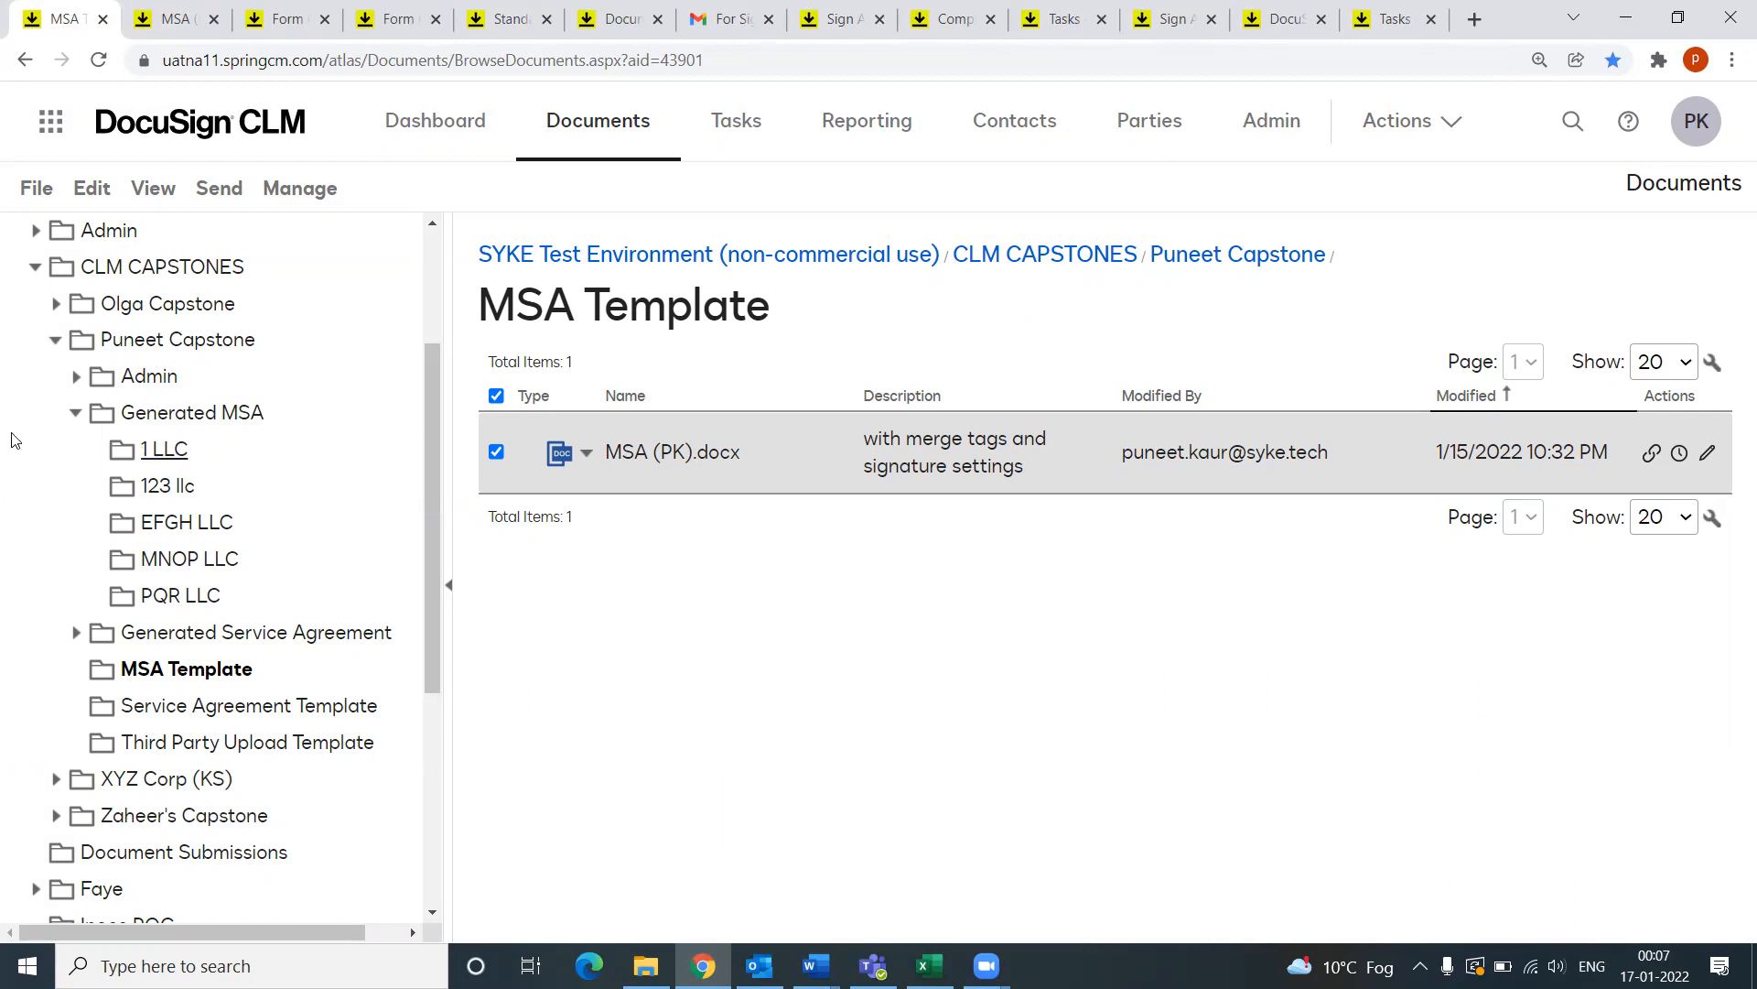
Step: Open Third Party Upload Sample.docx via the Admin > PQR LLC > MNOP LLC folders
left_click(78, 379)
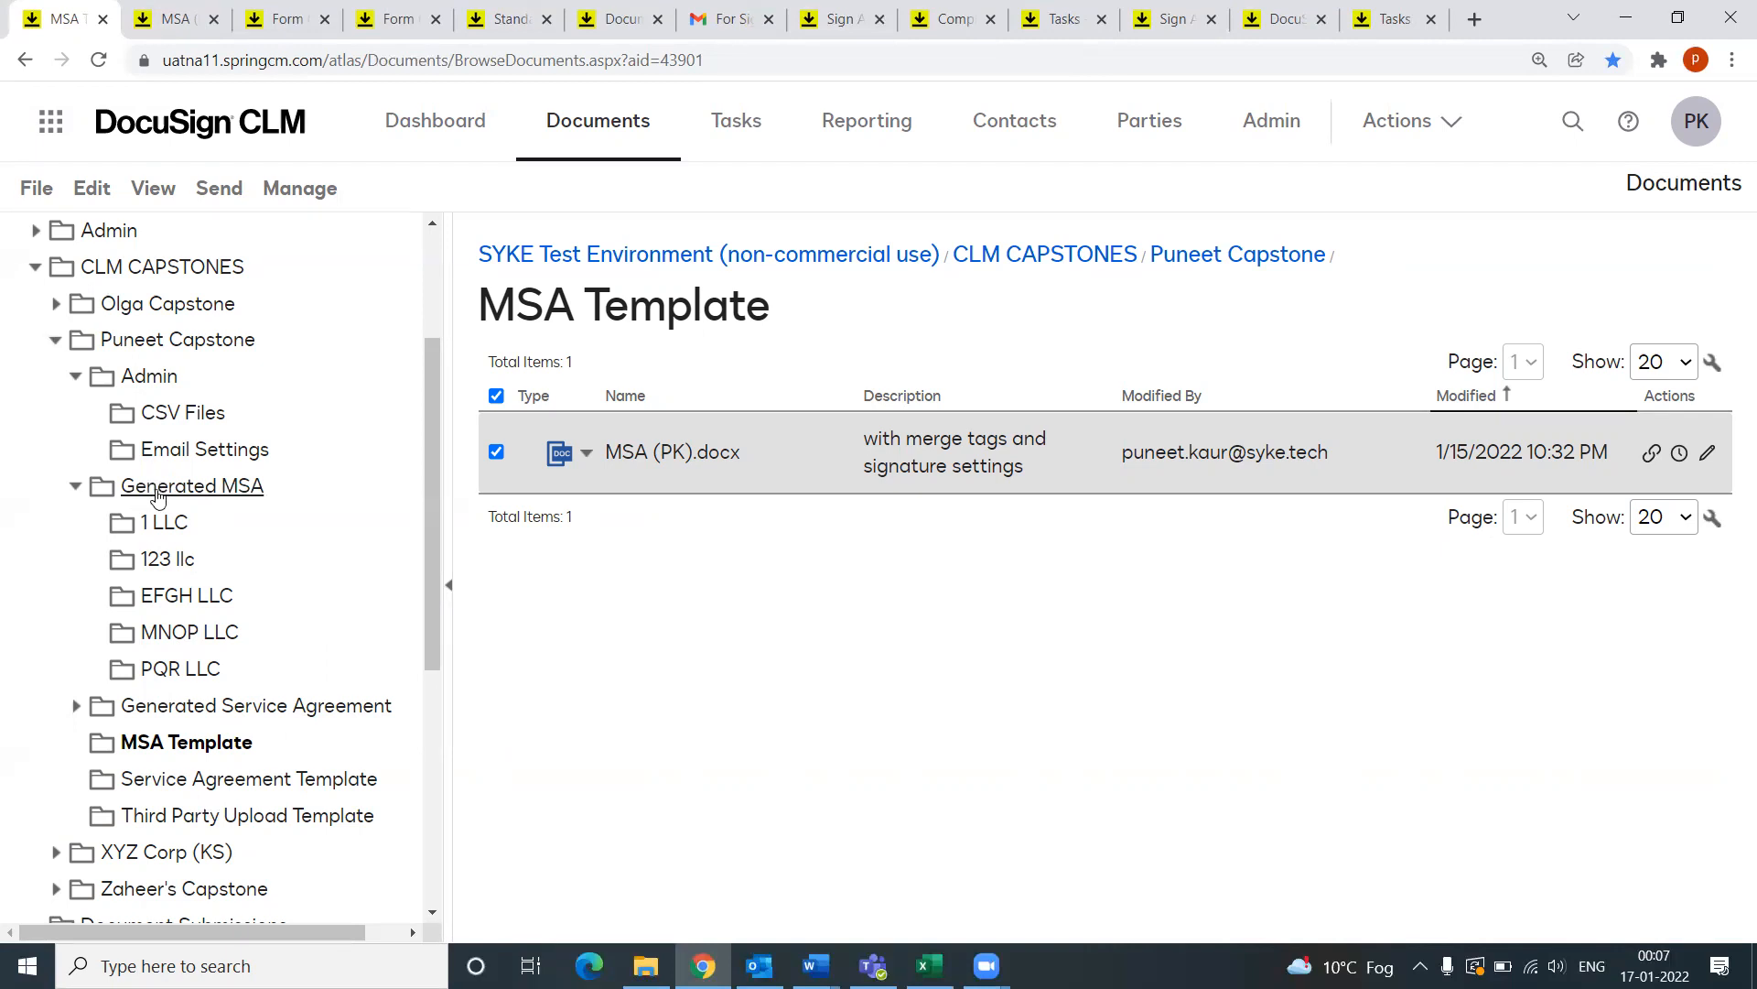
left_click(163, 677)
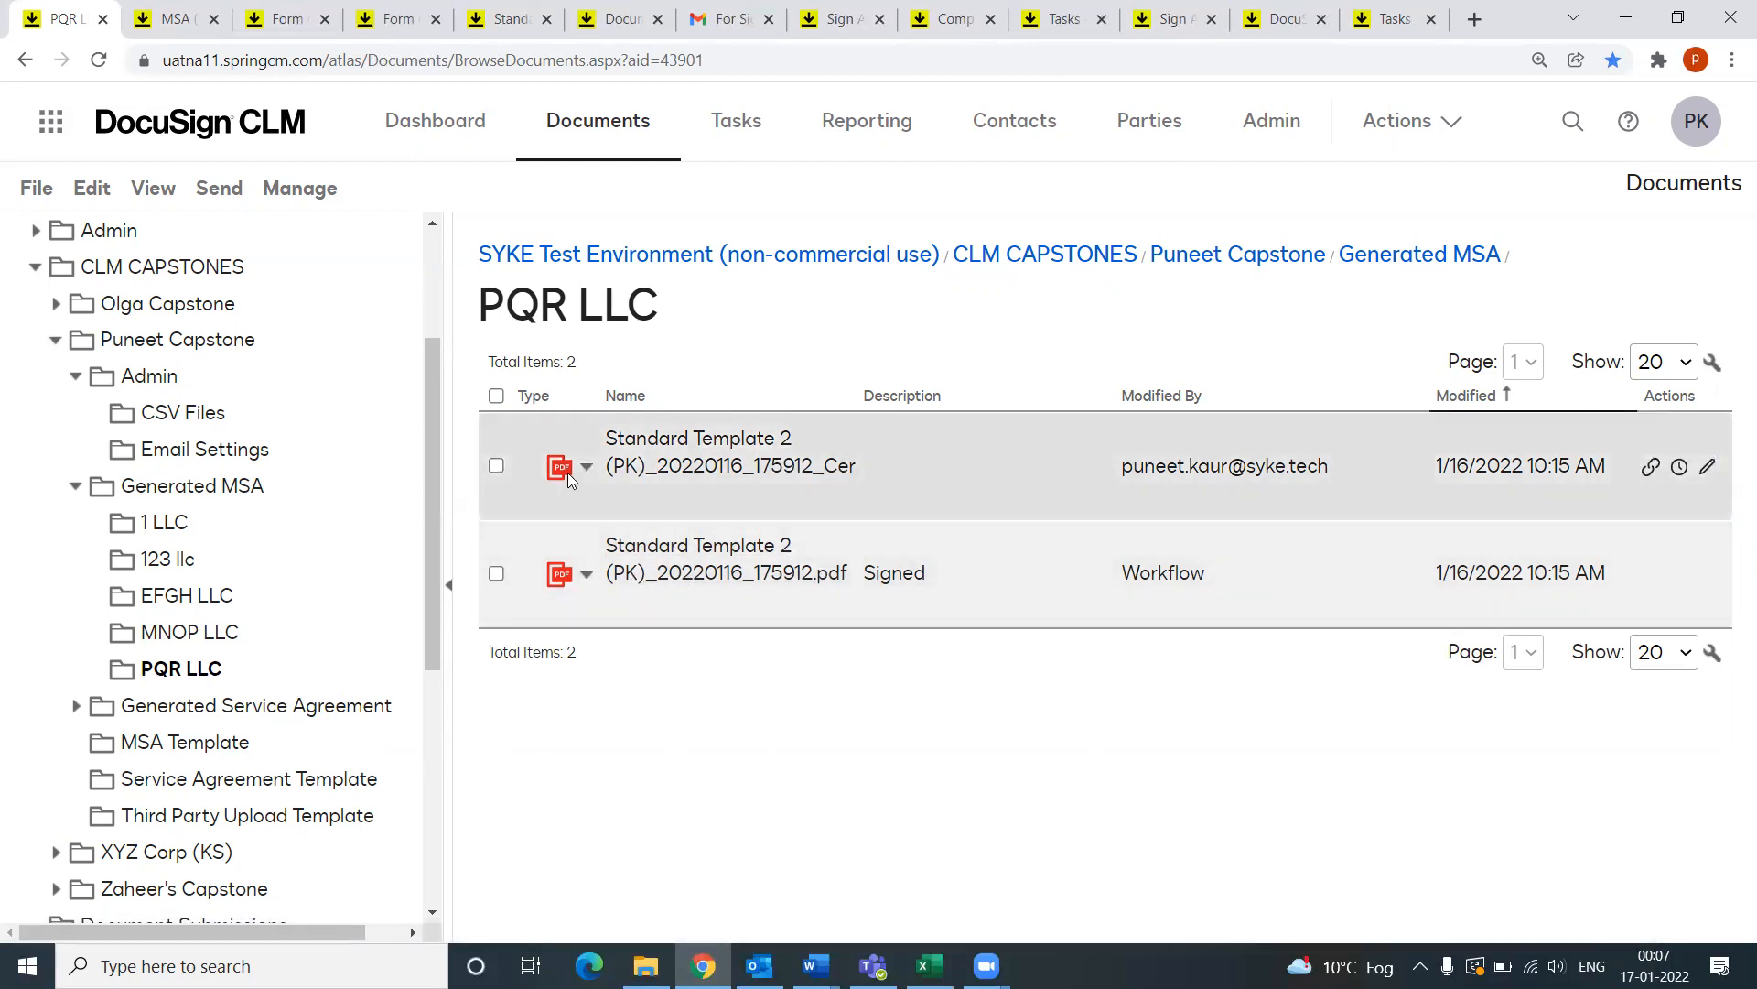
mouse_move(567, 472)
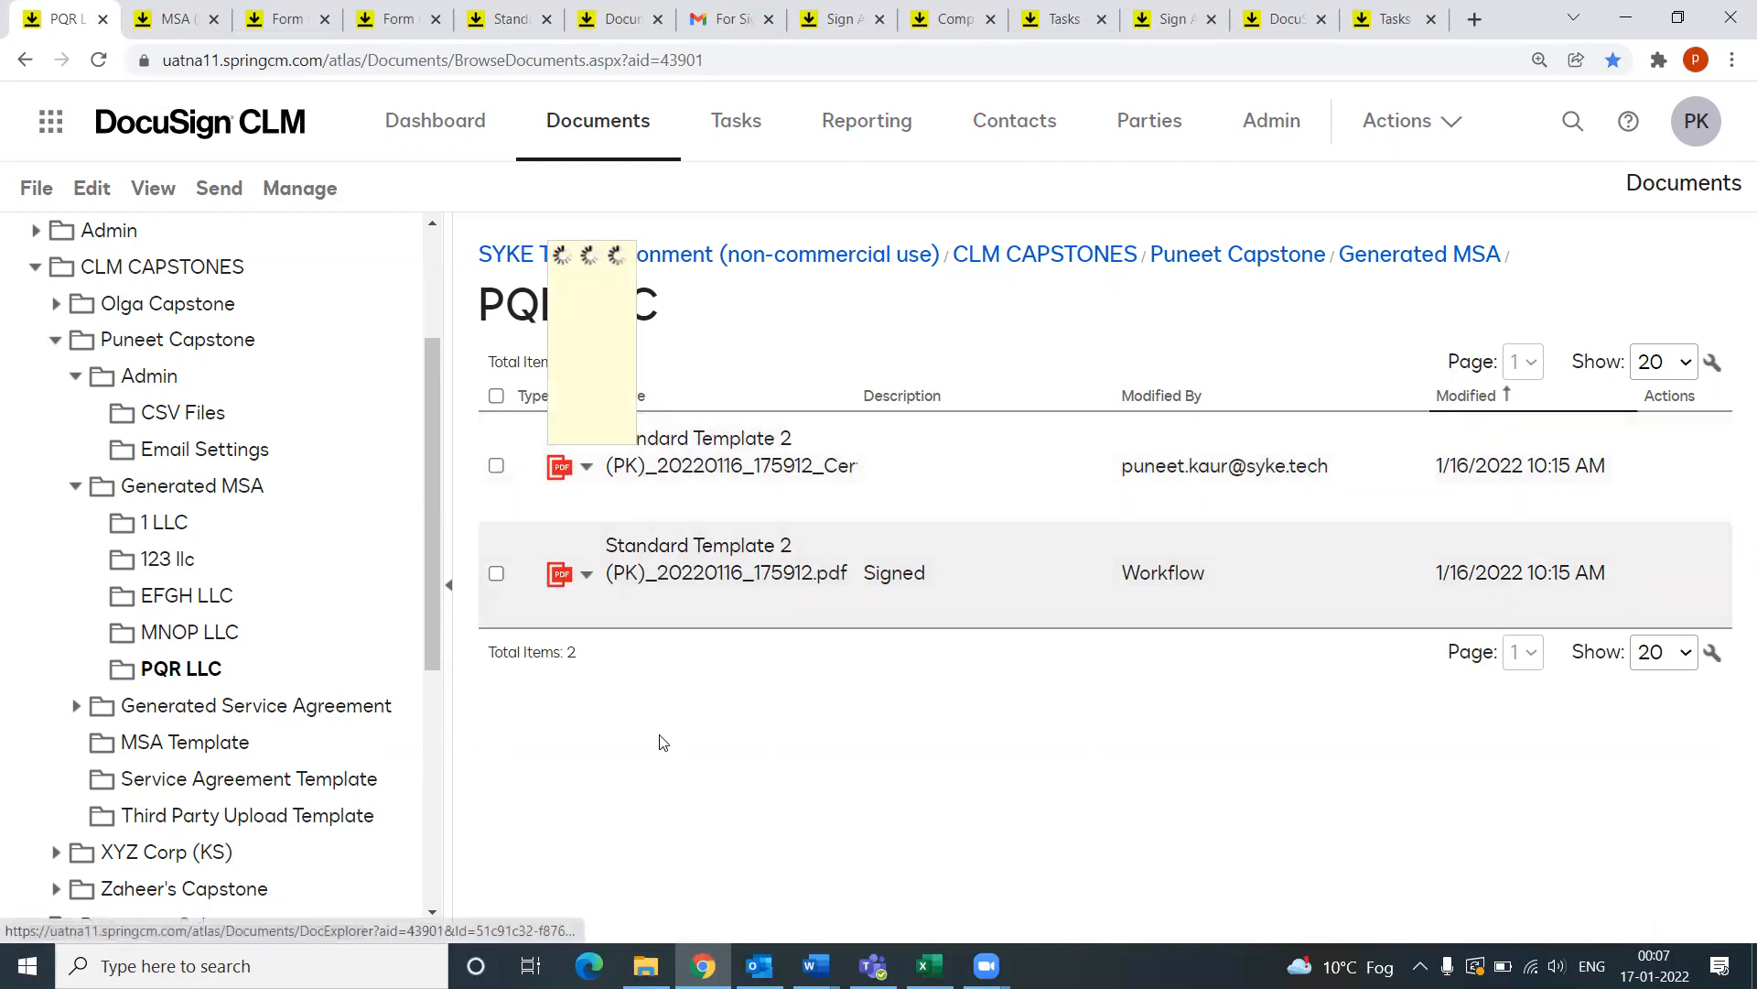
left_click(202, 632)
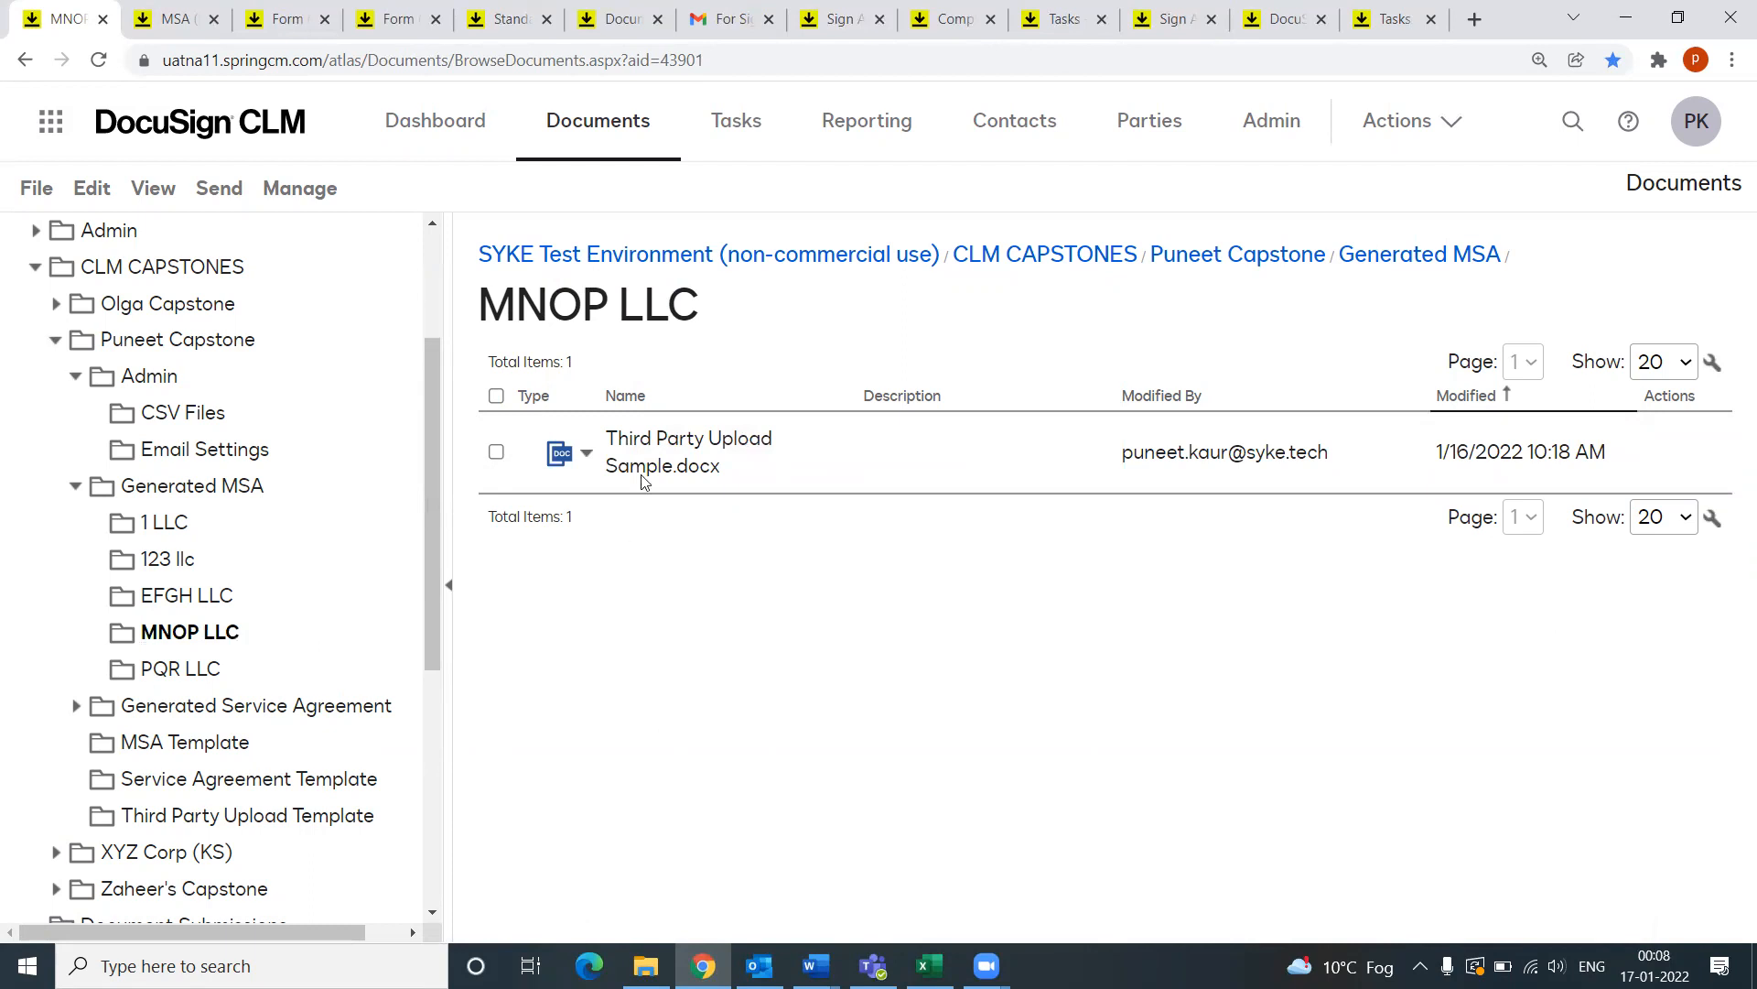
left_click(670, 446)
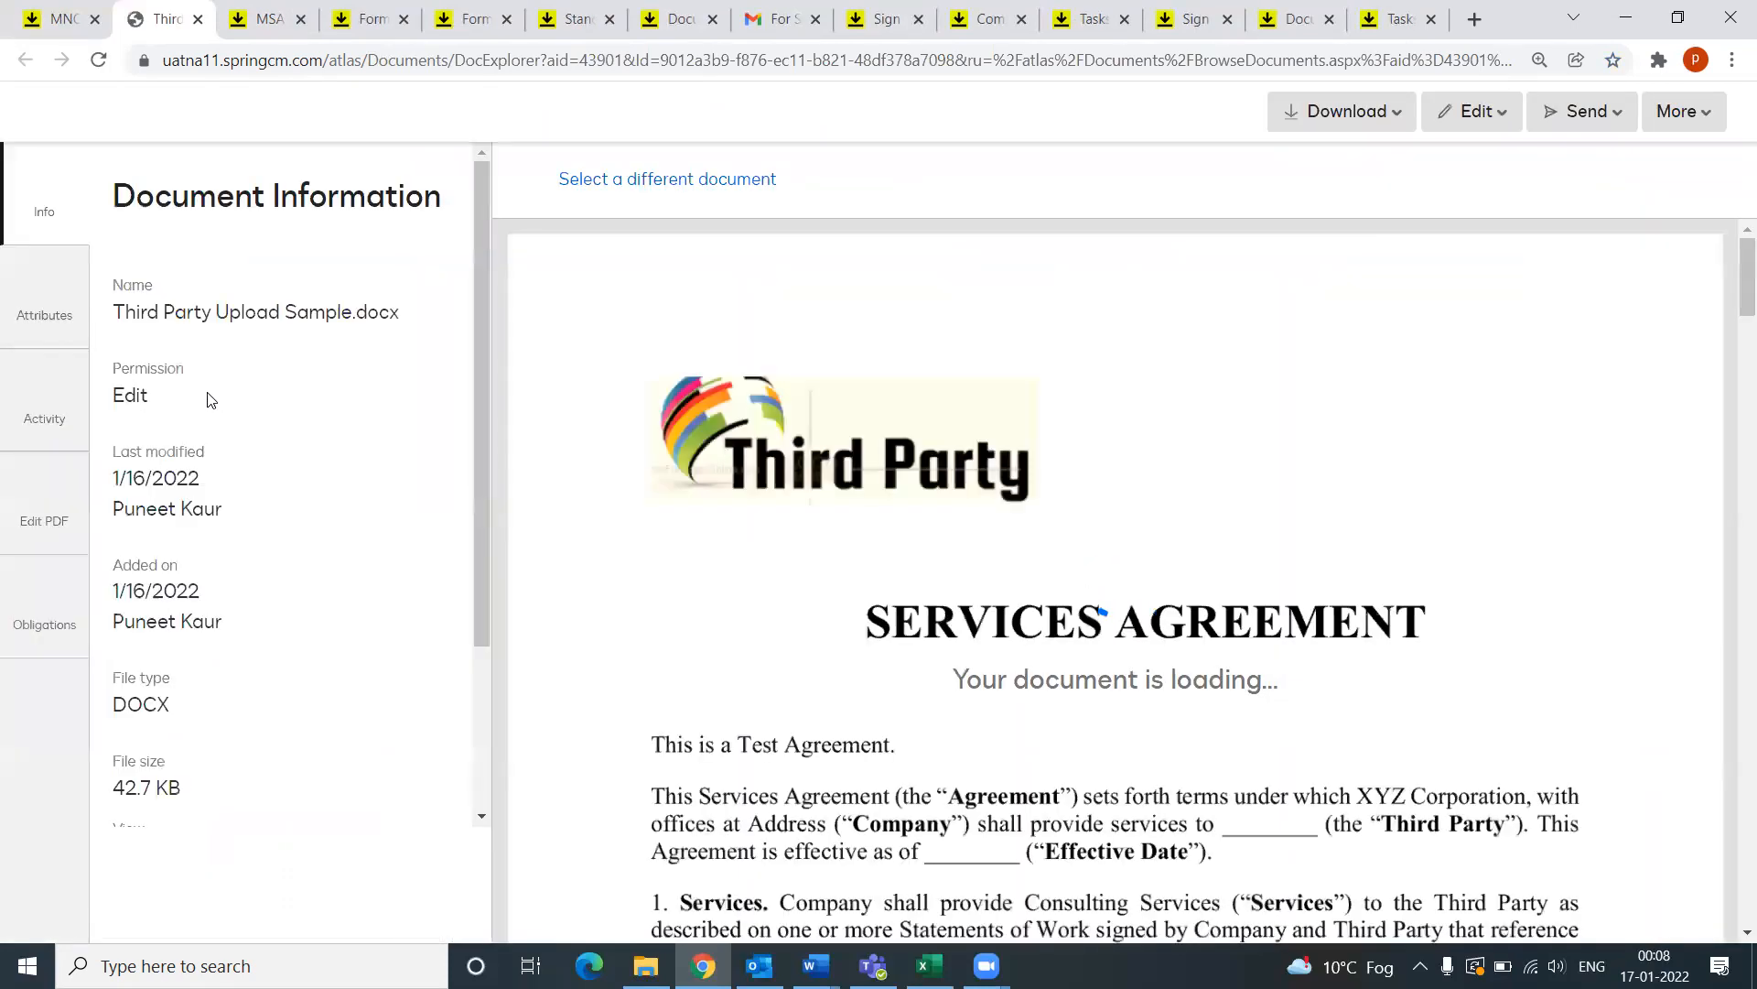
Step: Check the document's General Details (PK) attributes, Status Cancelled, then go back to the MNOP LLC listing
left_click(44, 291)
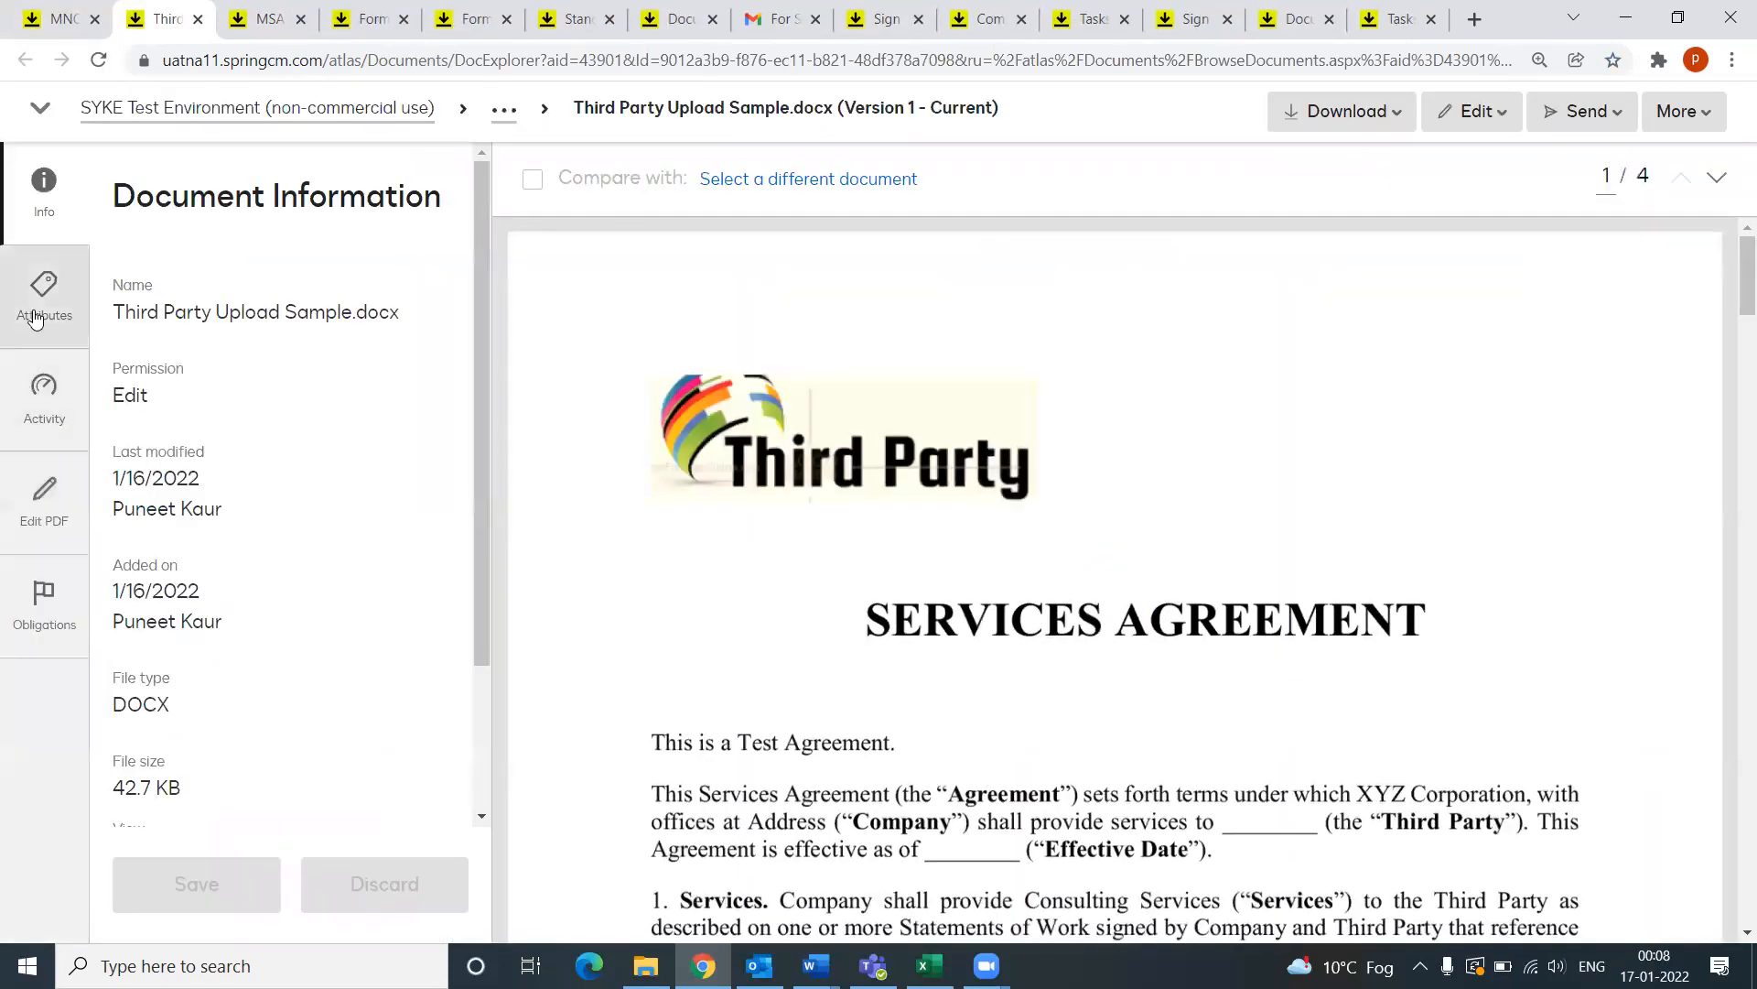
scroll(283, 573, "down", 15)
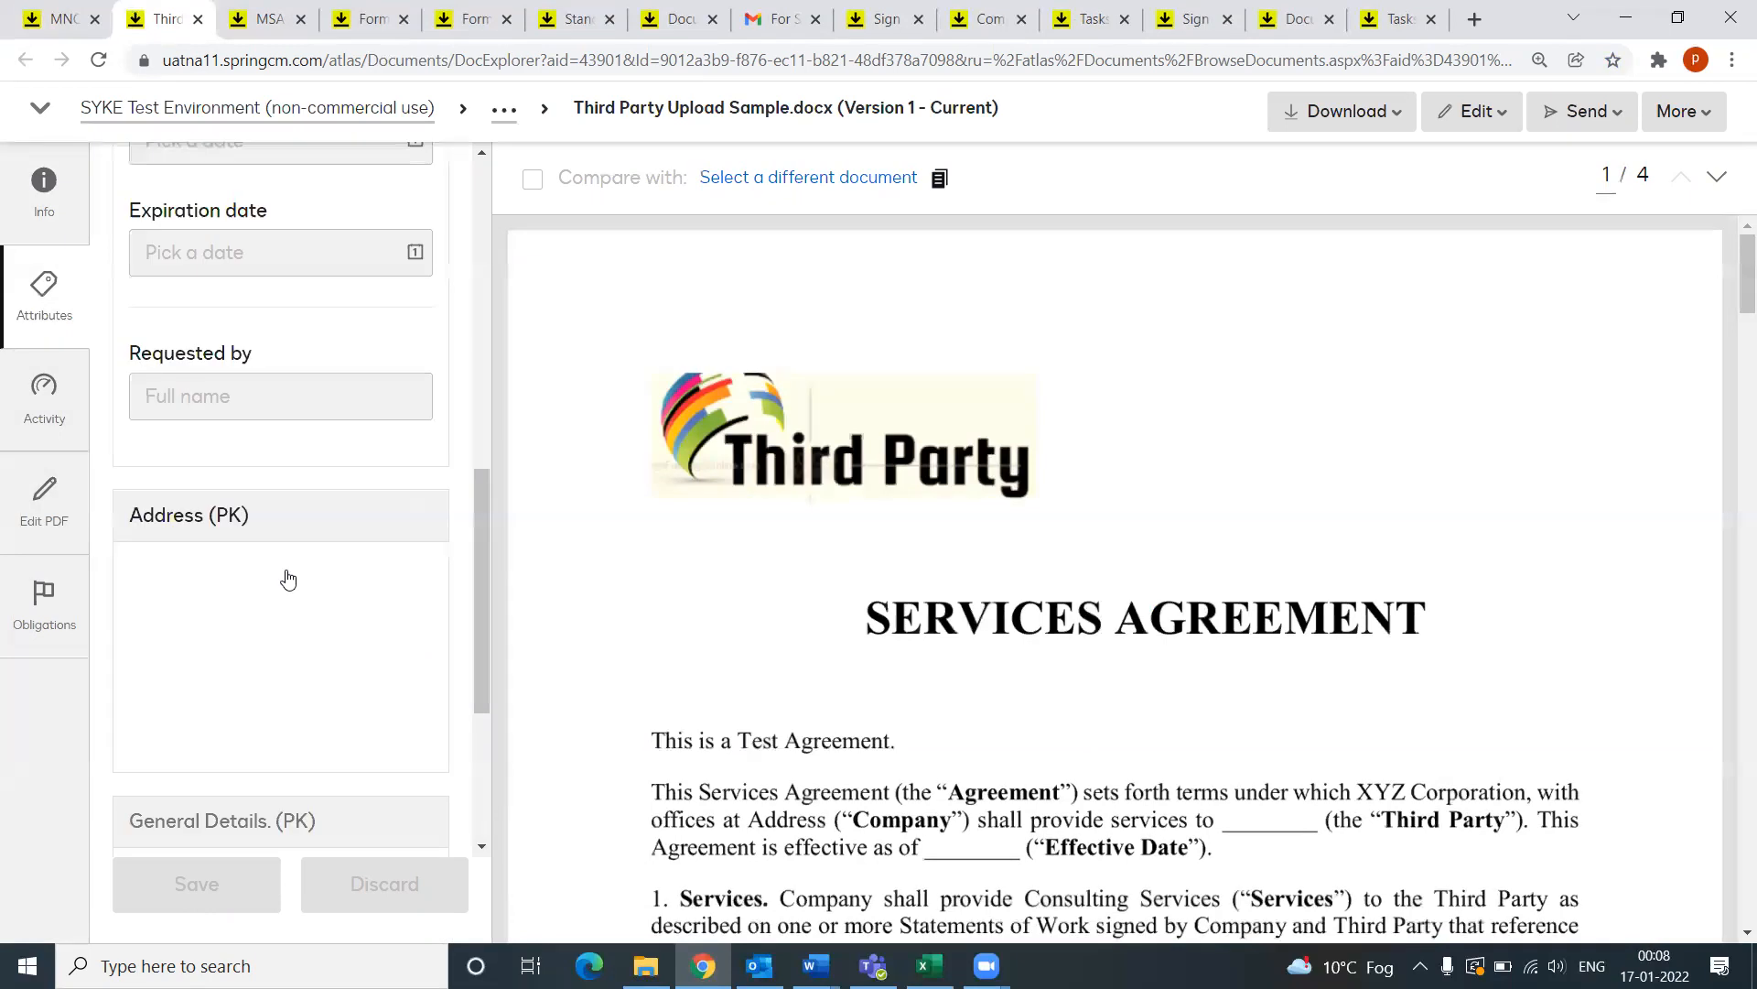
scroll(195, 403, "down", 3)
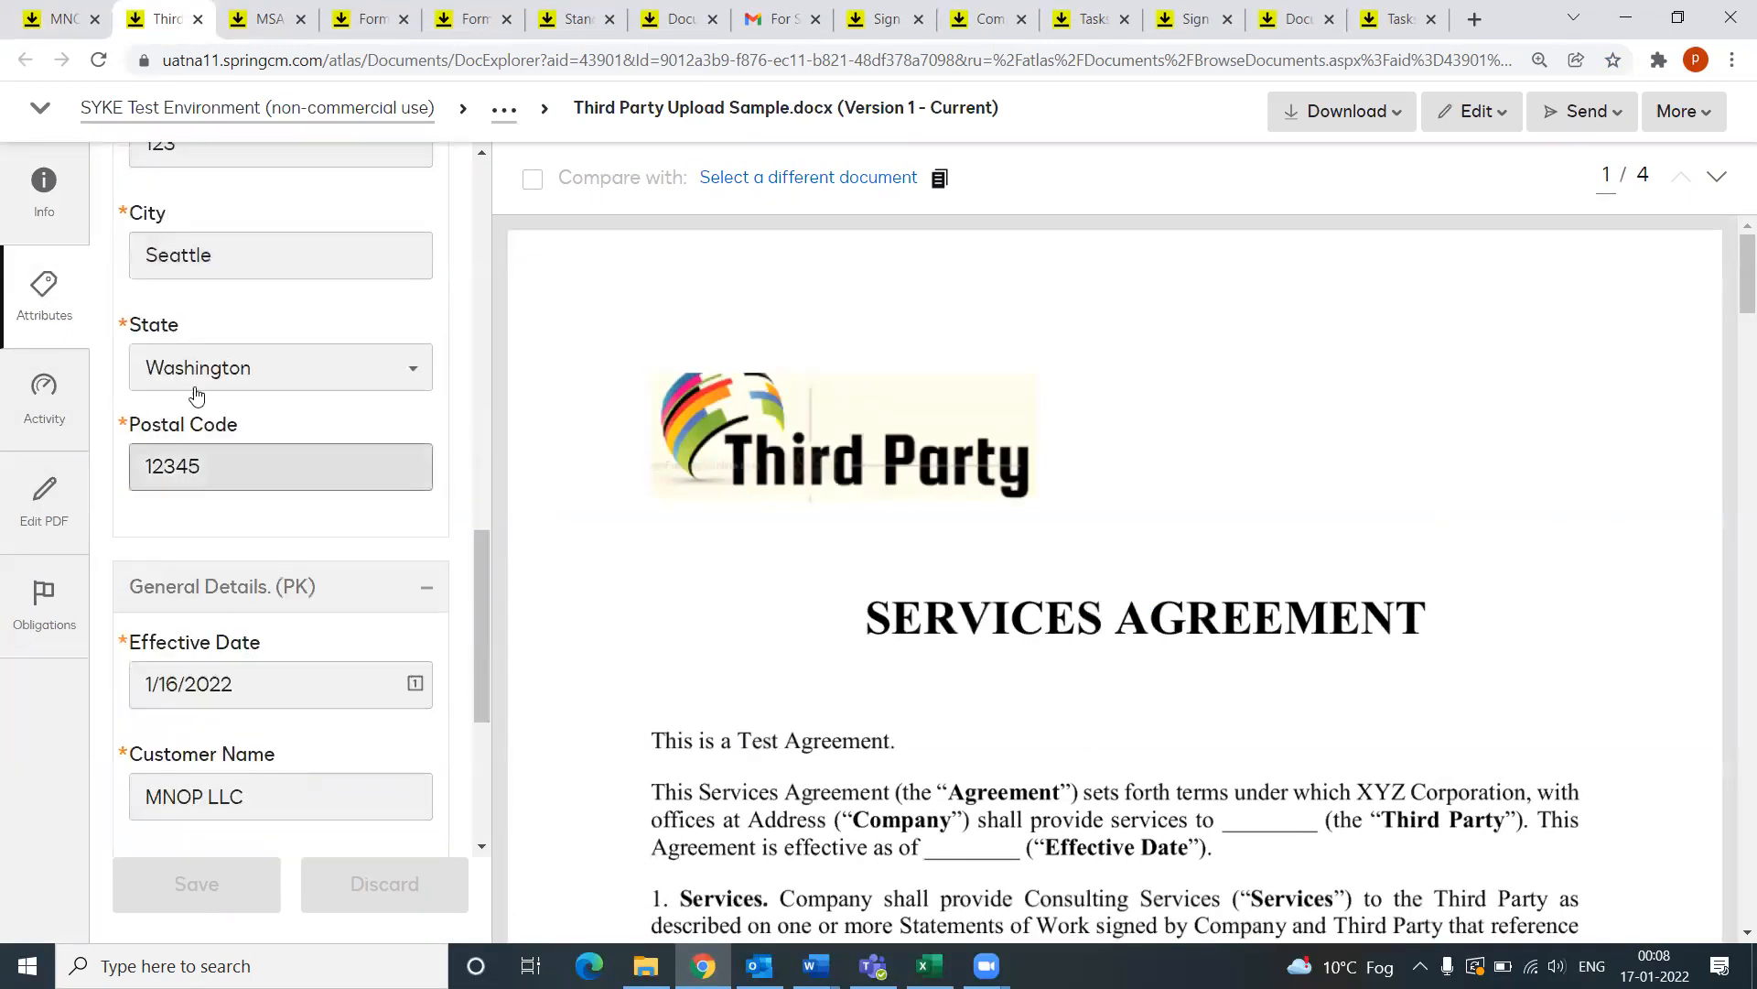
scroll(248, 573, "down", 1)
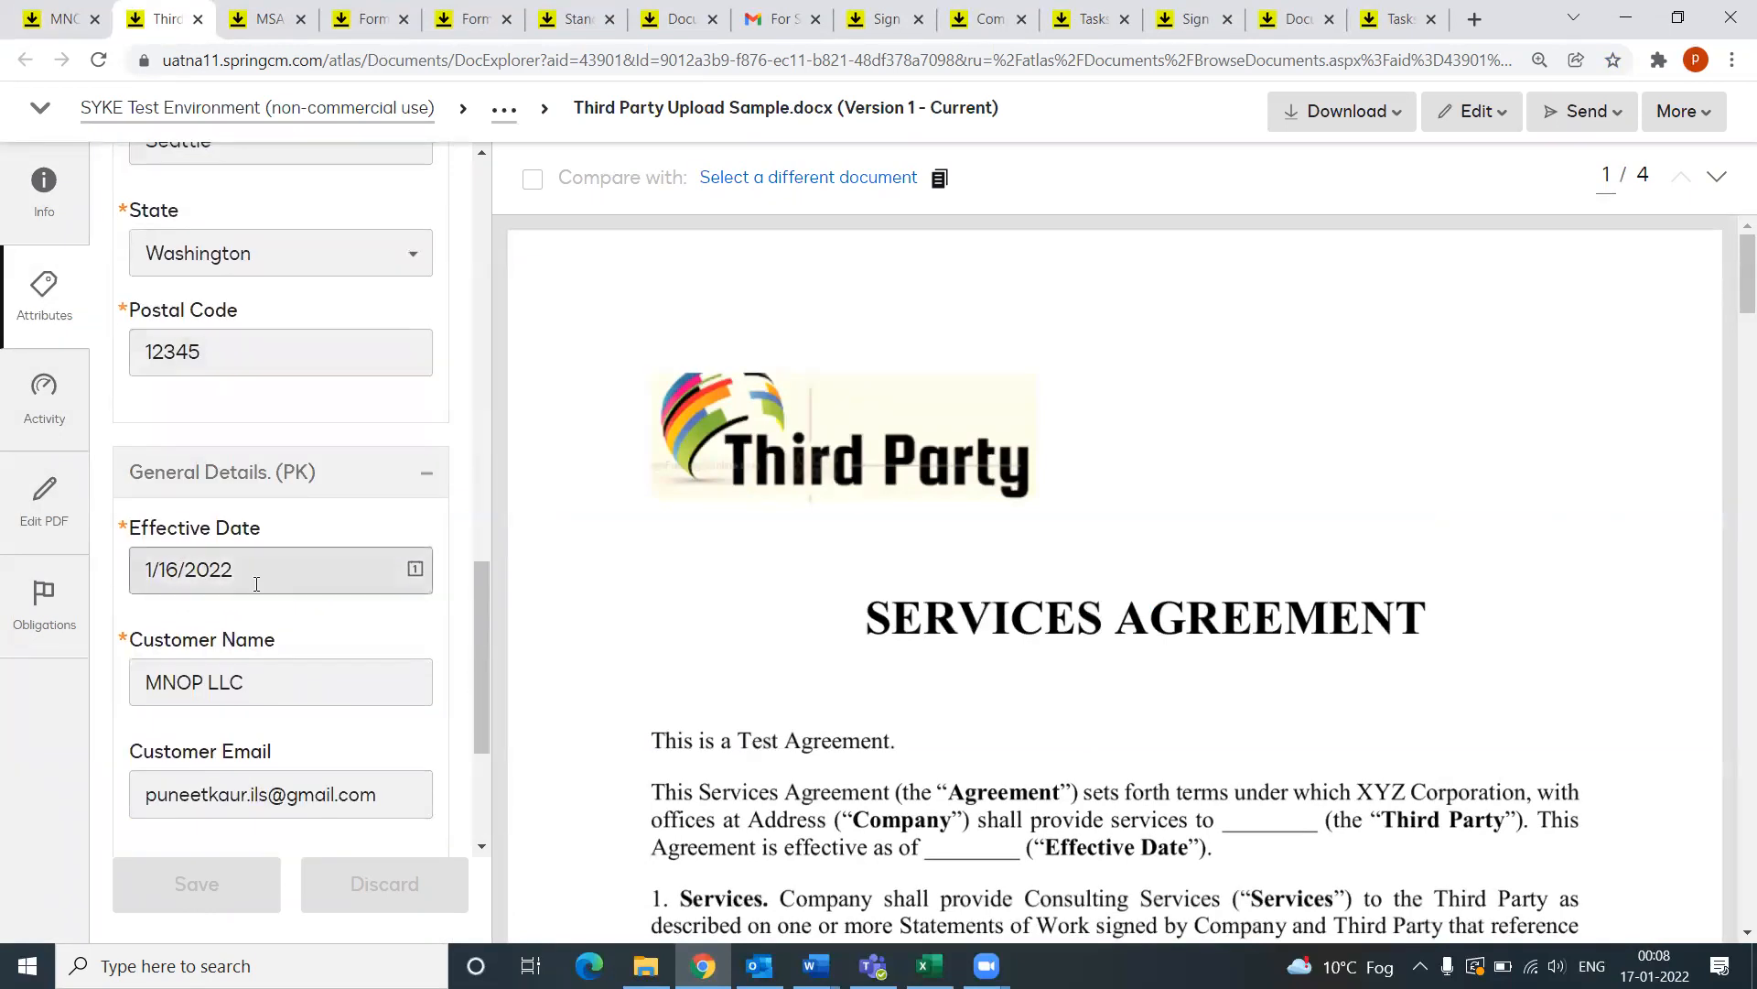
scroll(236, 549, "down", 3)
scroll(227, 646, "down", 1)
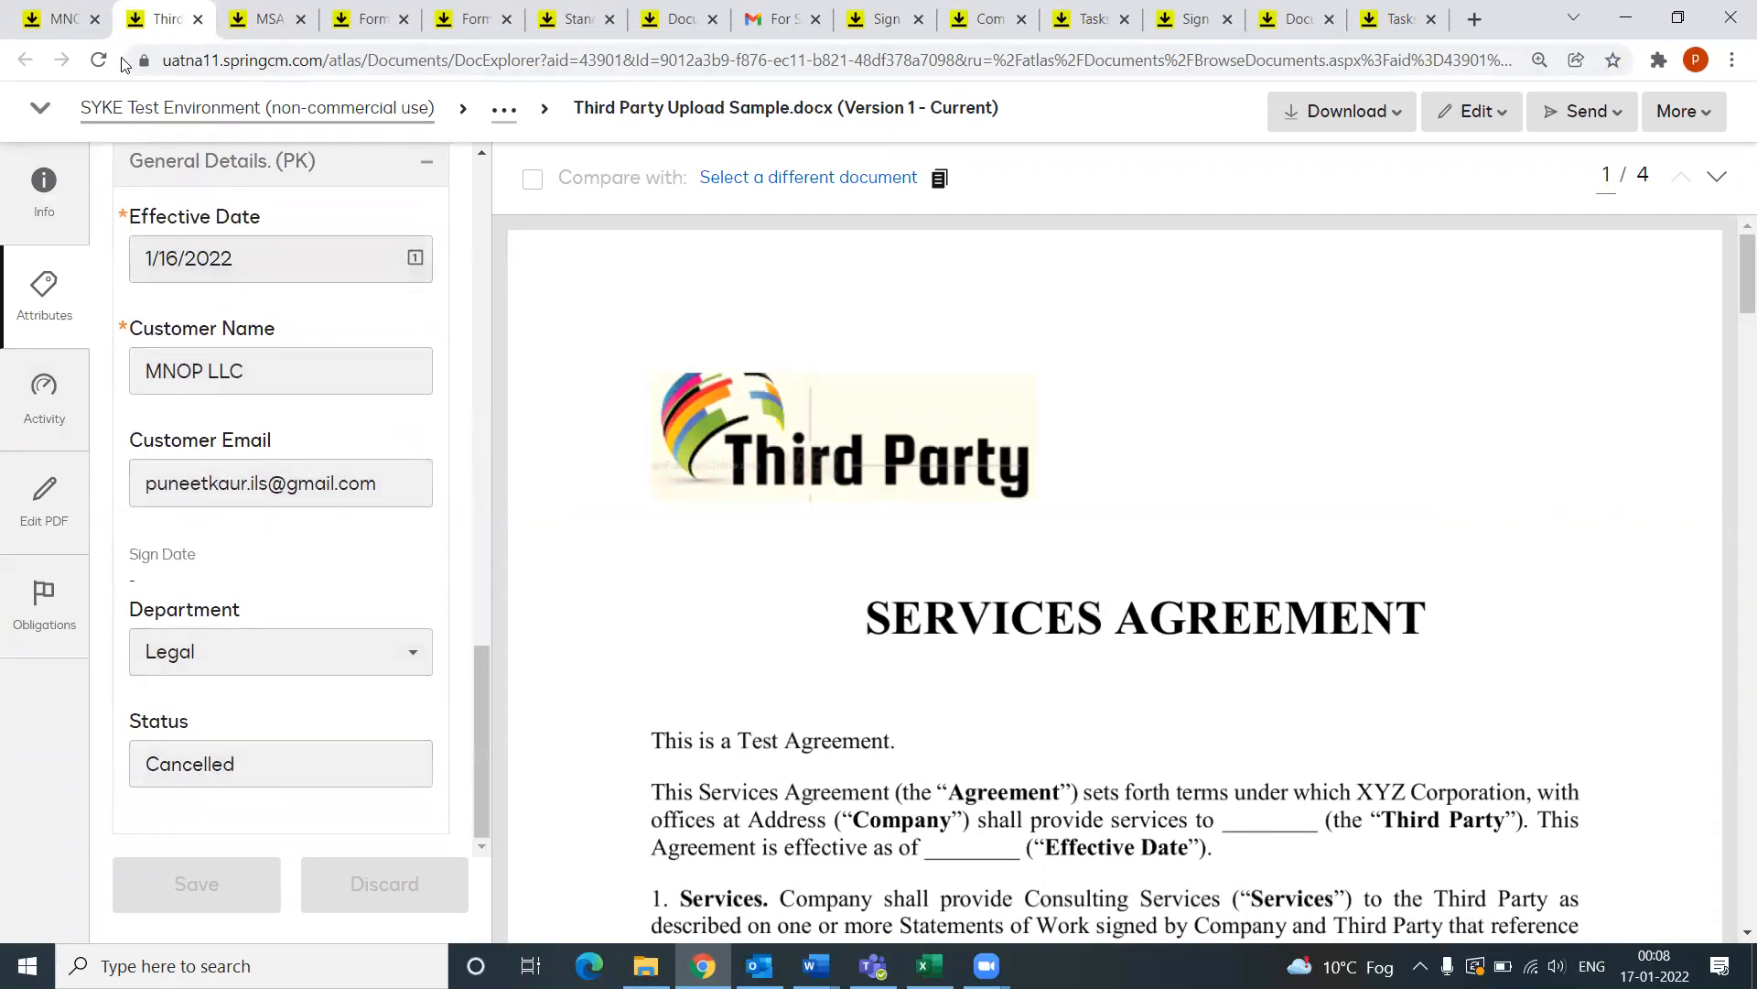
left_click(56, 21)
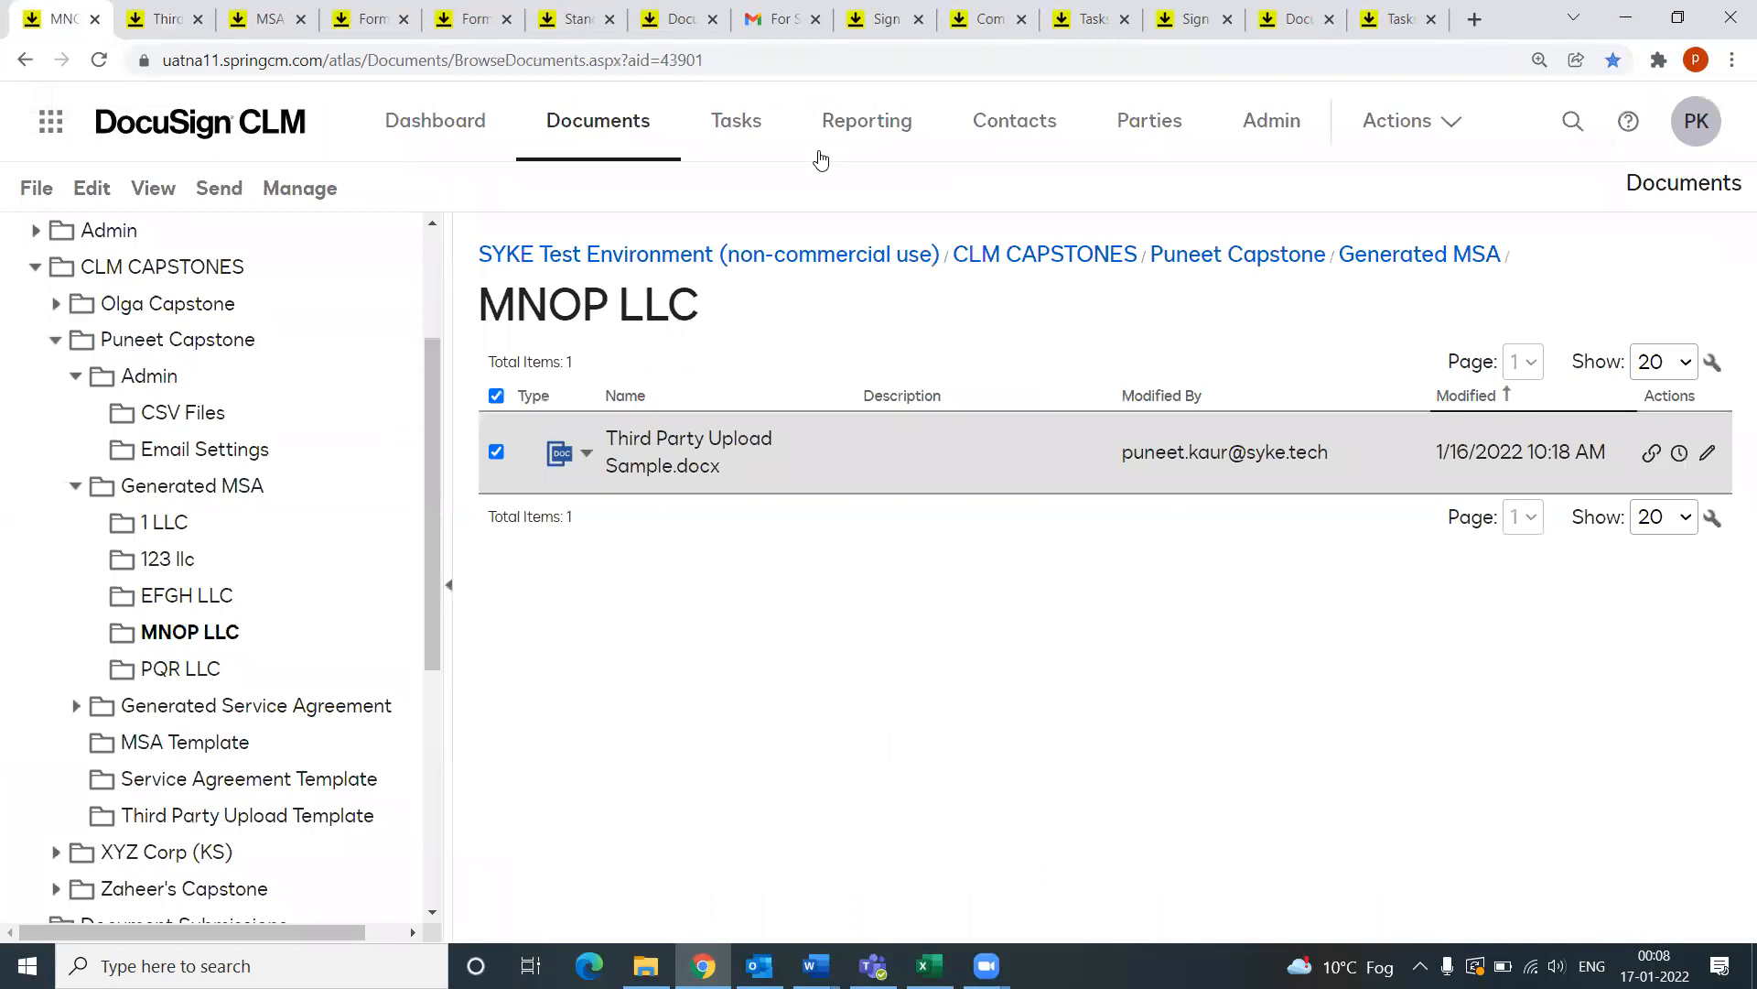
Step: Go to Admin > Attributes and scroll the attribute group list to Address (PK) and General Details (PK)
left_click(1263, 126)
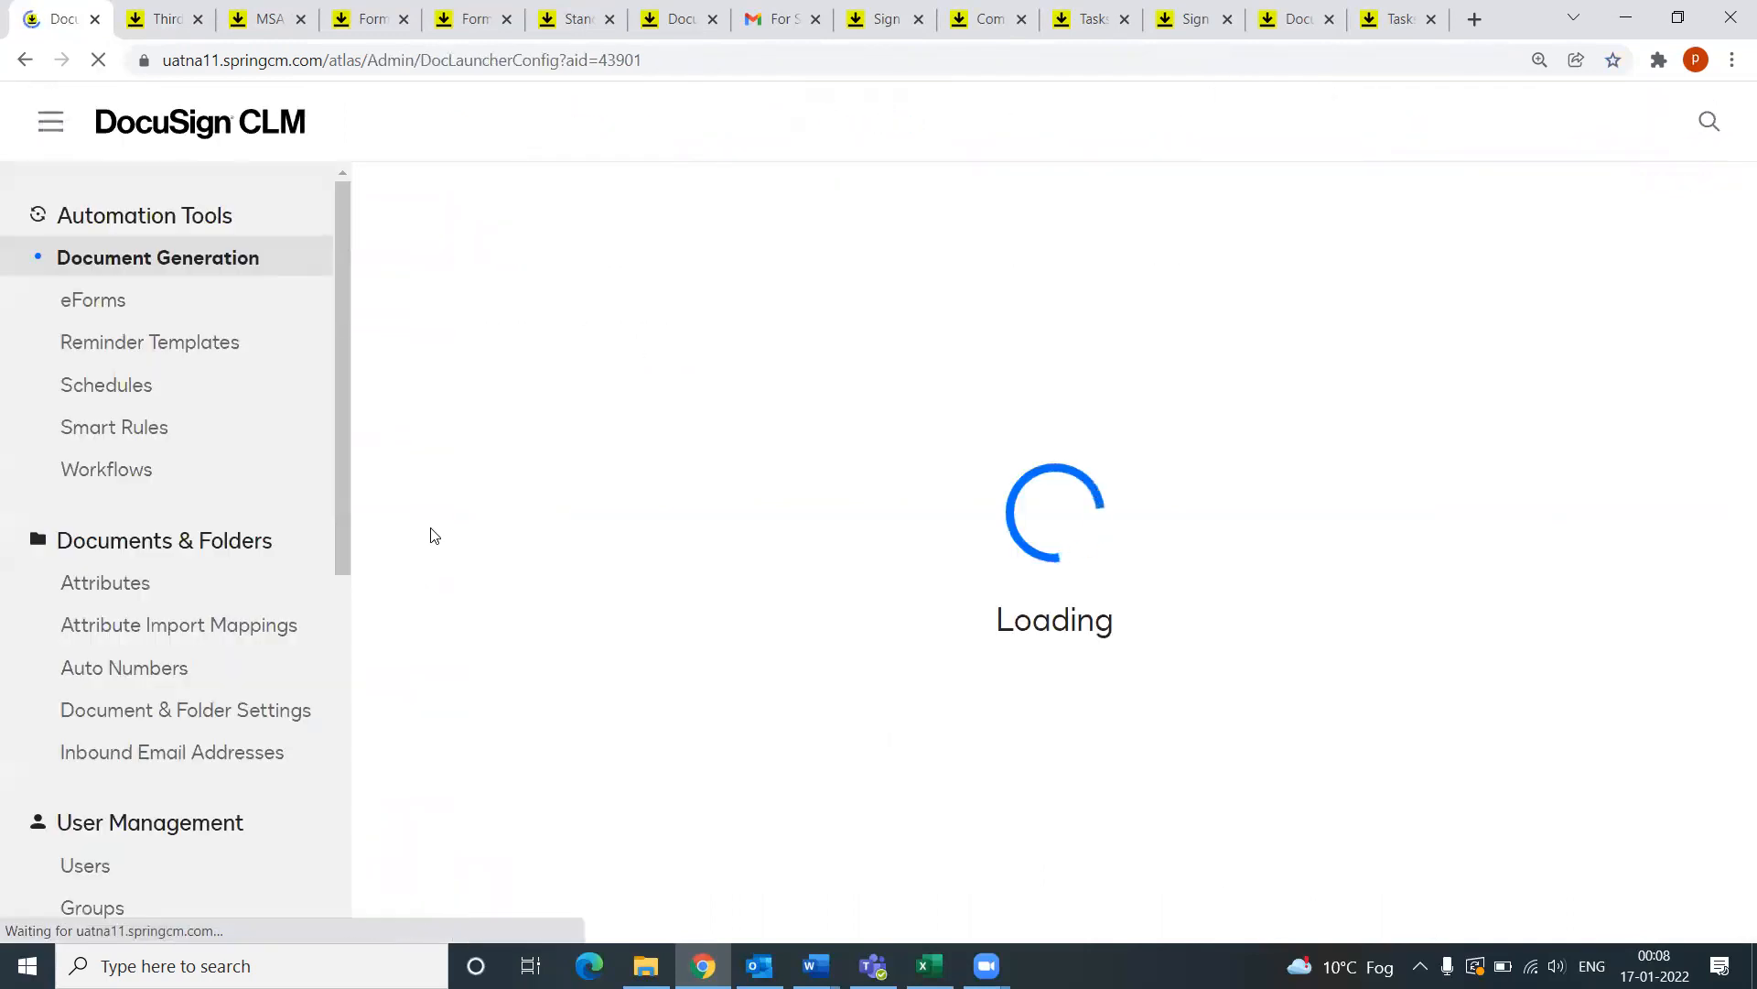
left_click(116, 592)
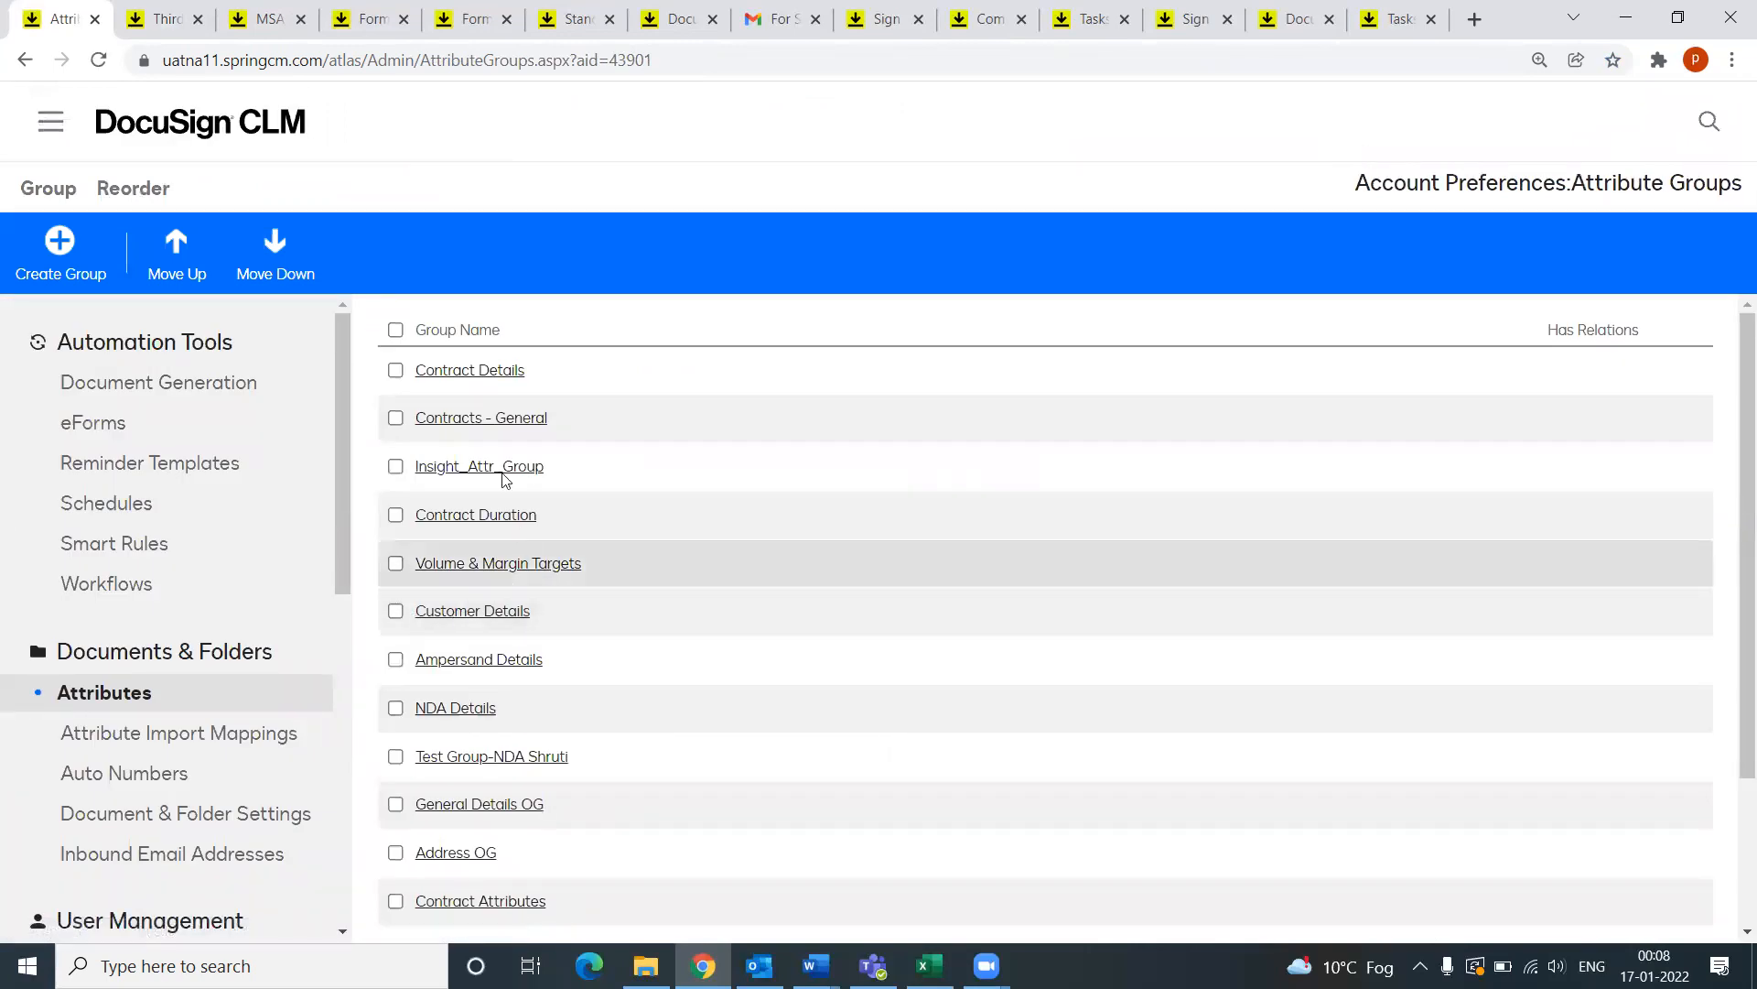
scroll(537, 682, "down", 2)
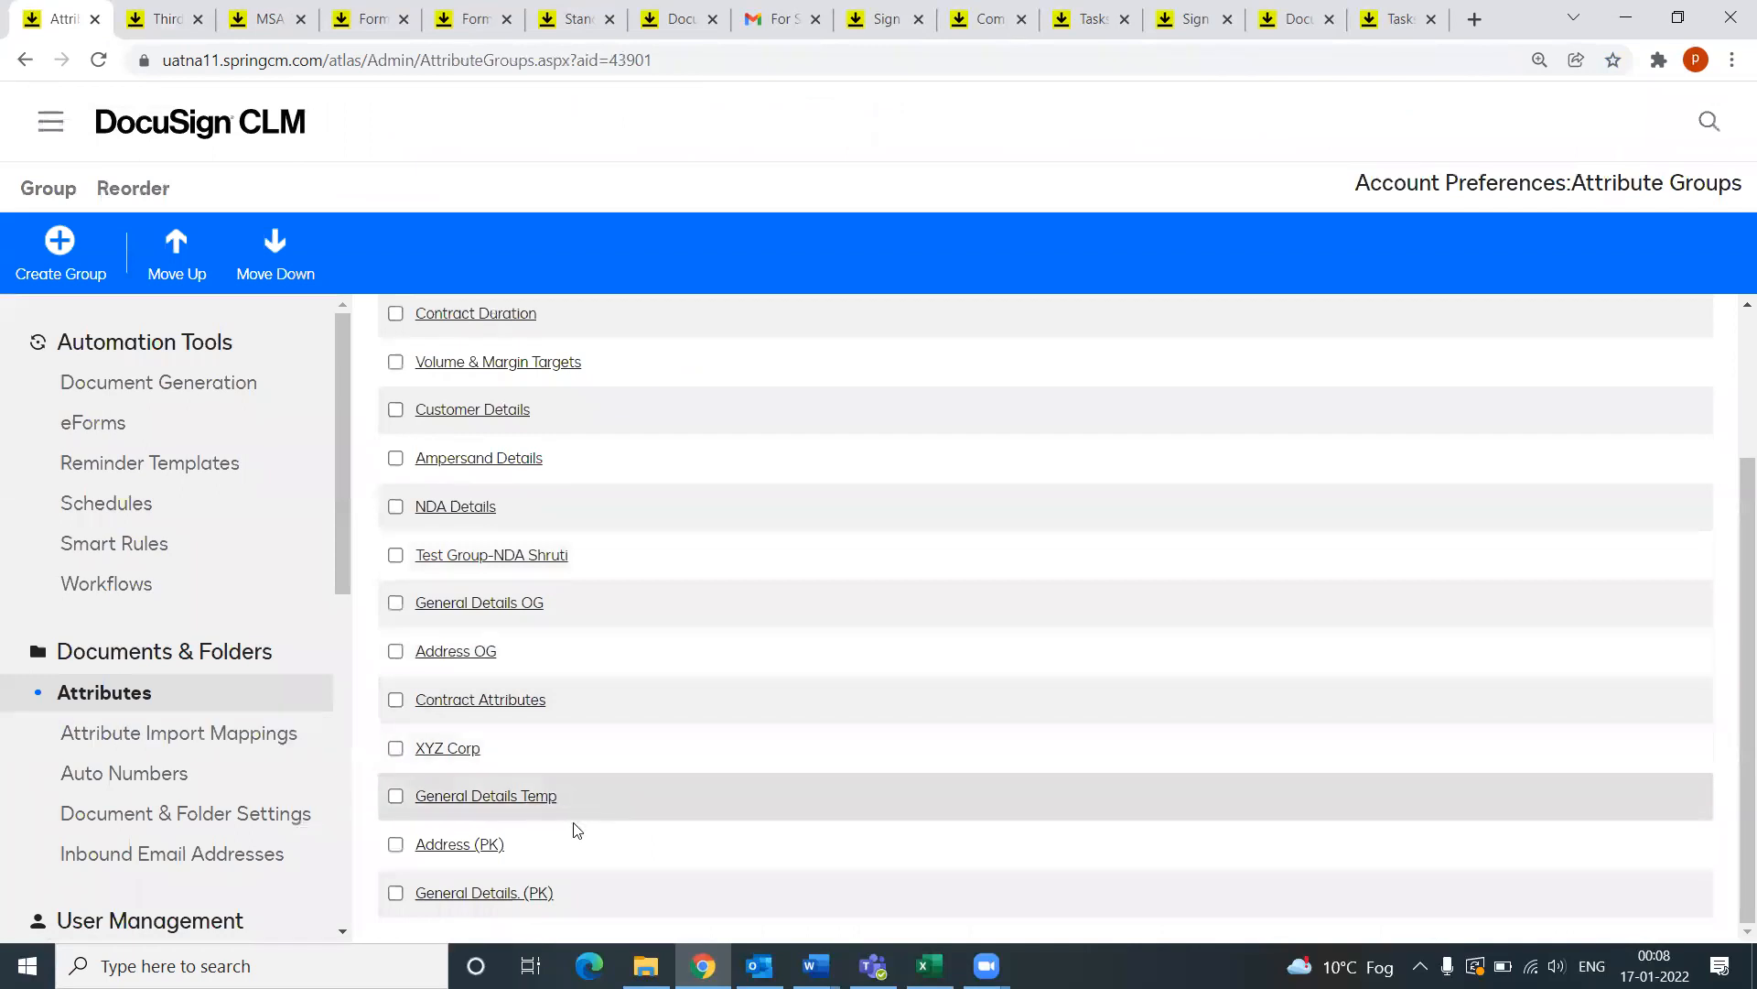
scroll(586, 708, "up", 2)
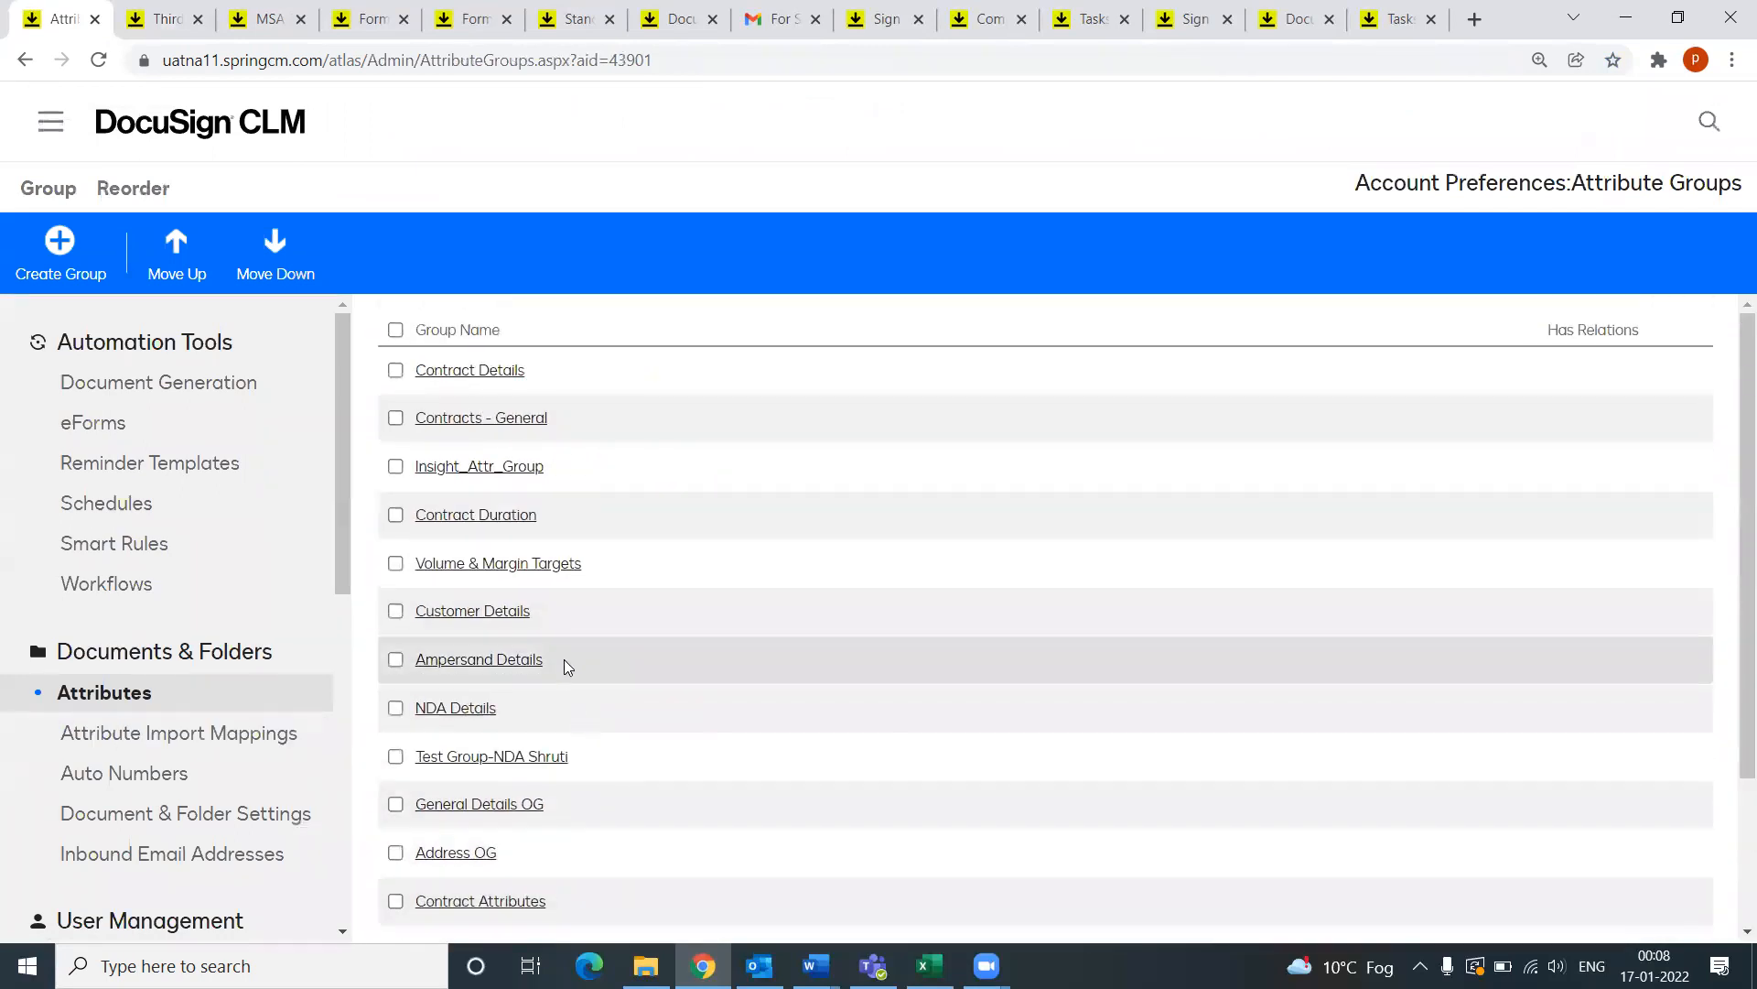
scroll(550, 595, "down", 2)
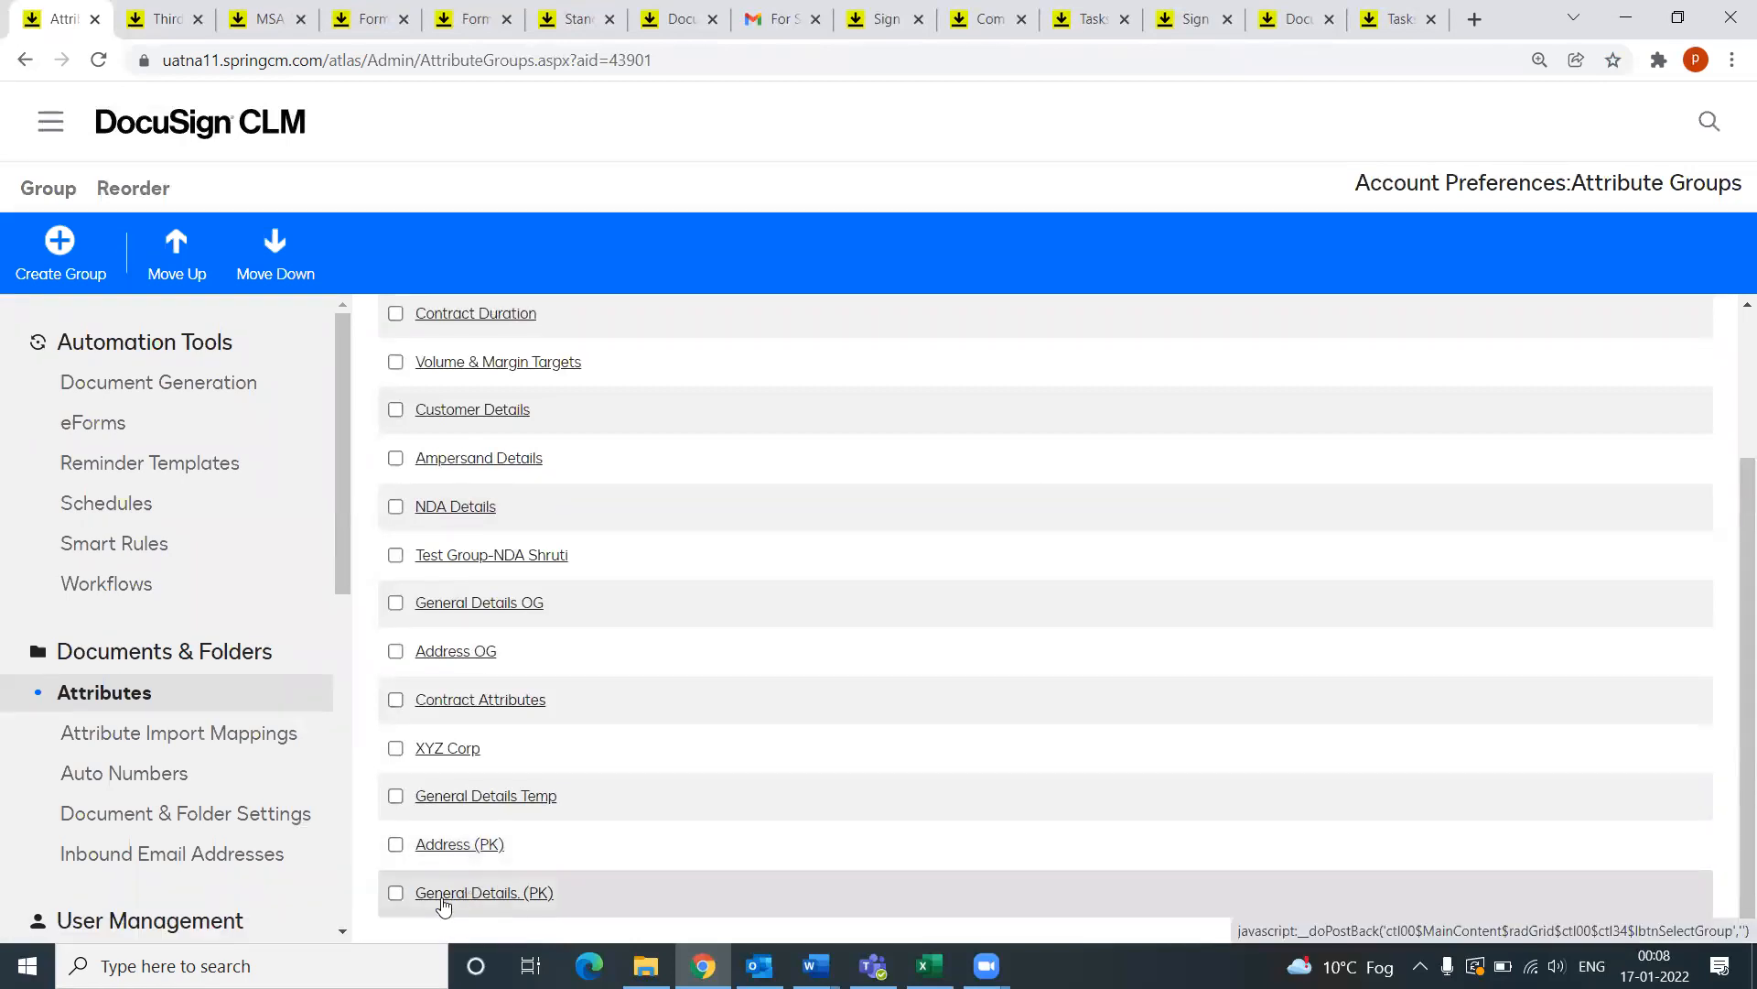
left_click(450, 845)
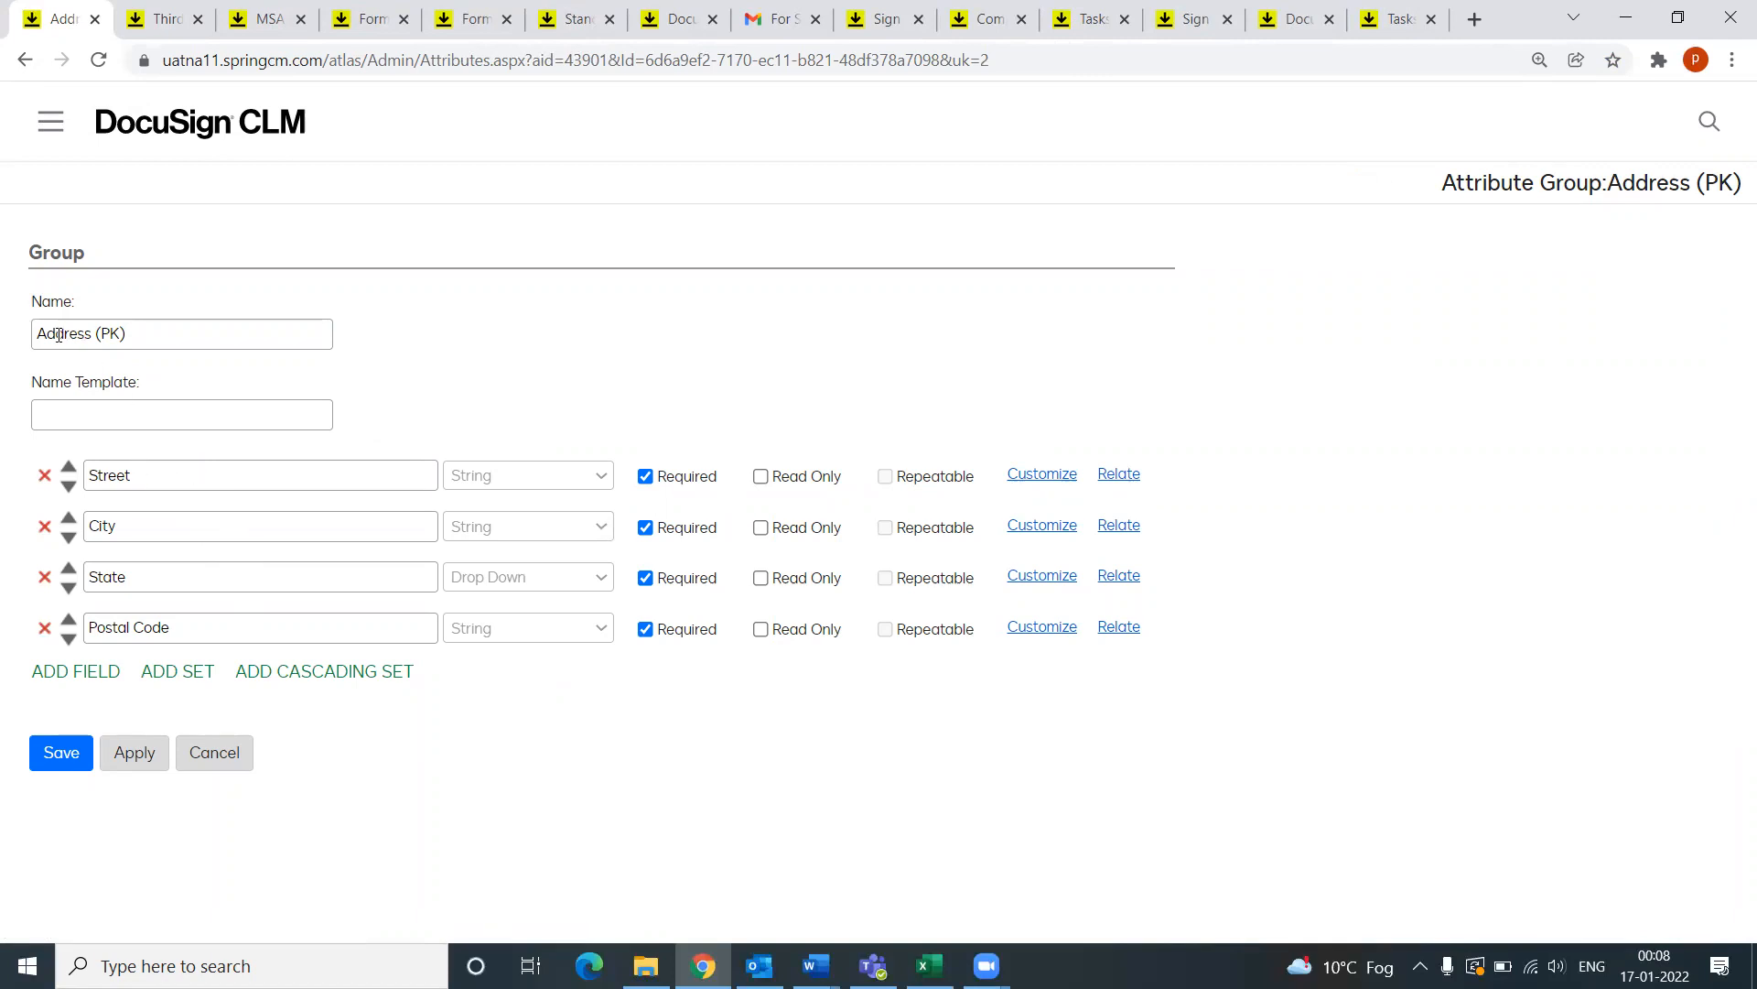
left_click_drag(141, 331, 21, 346)
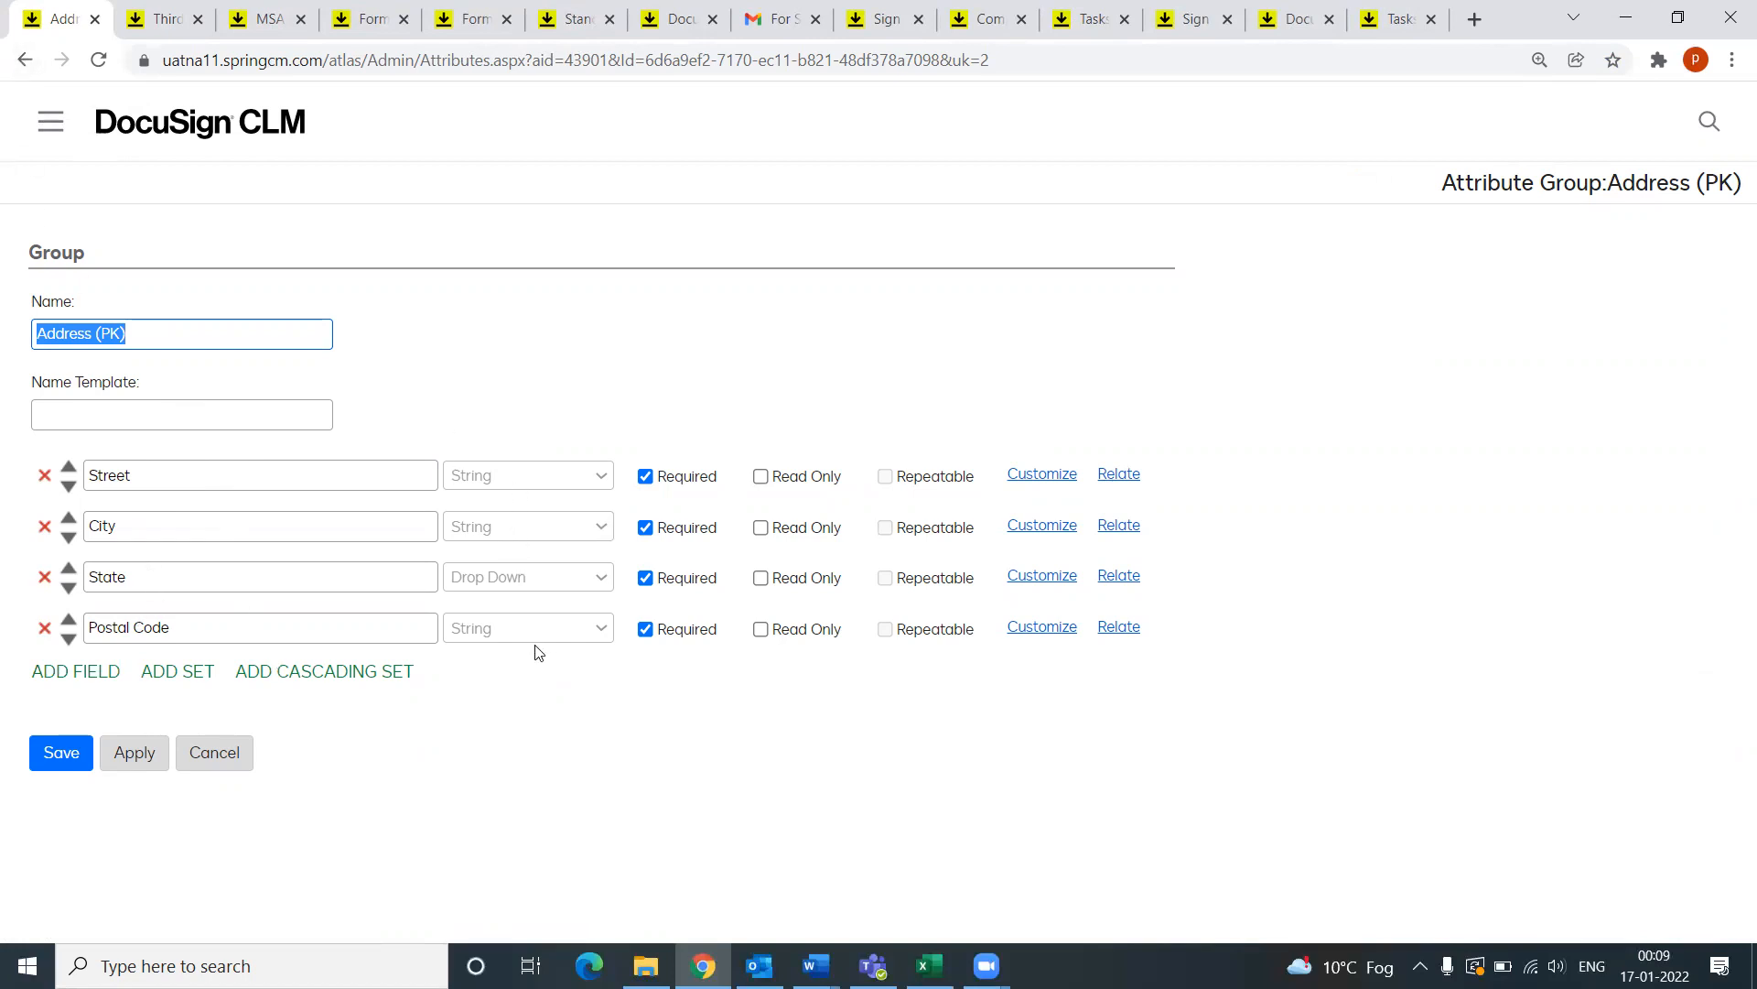
left_click(23, 61)
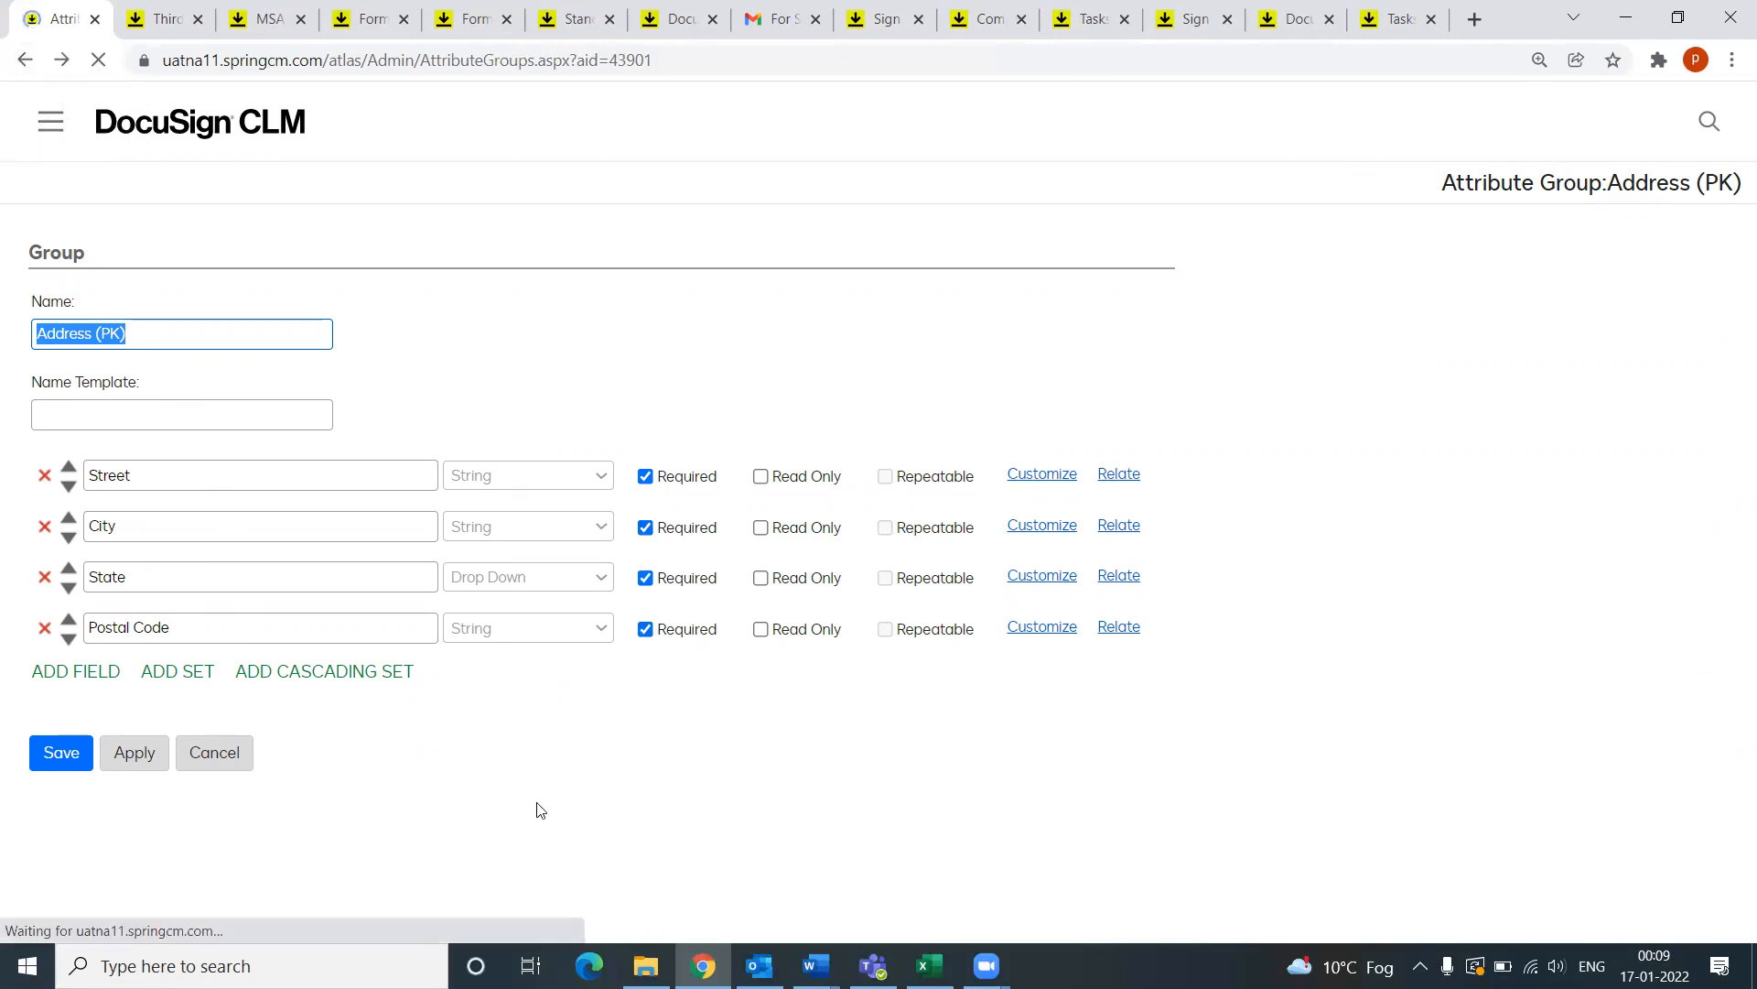
scroll(542, 782, "down", 2)
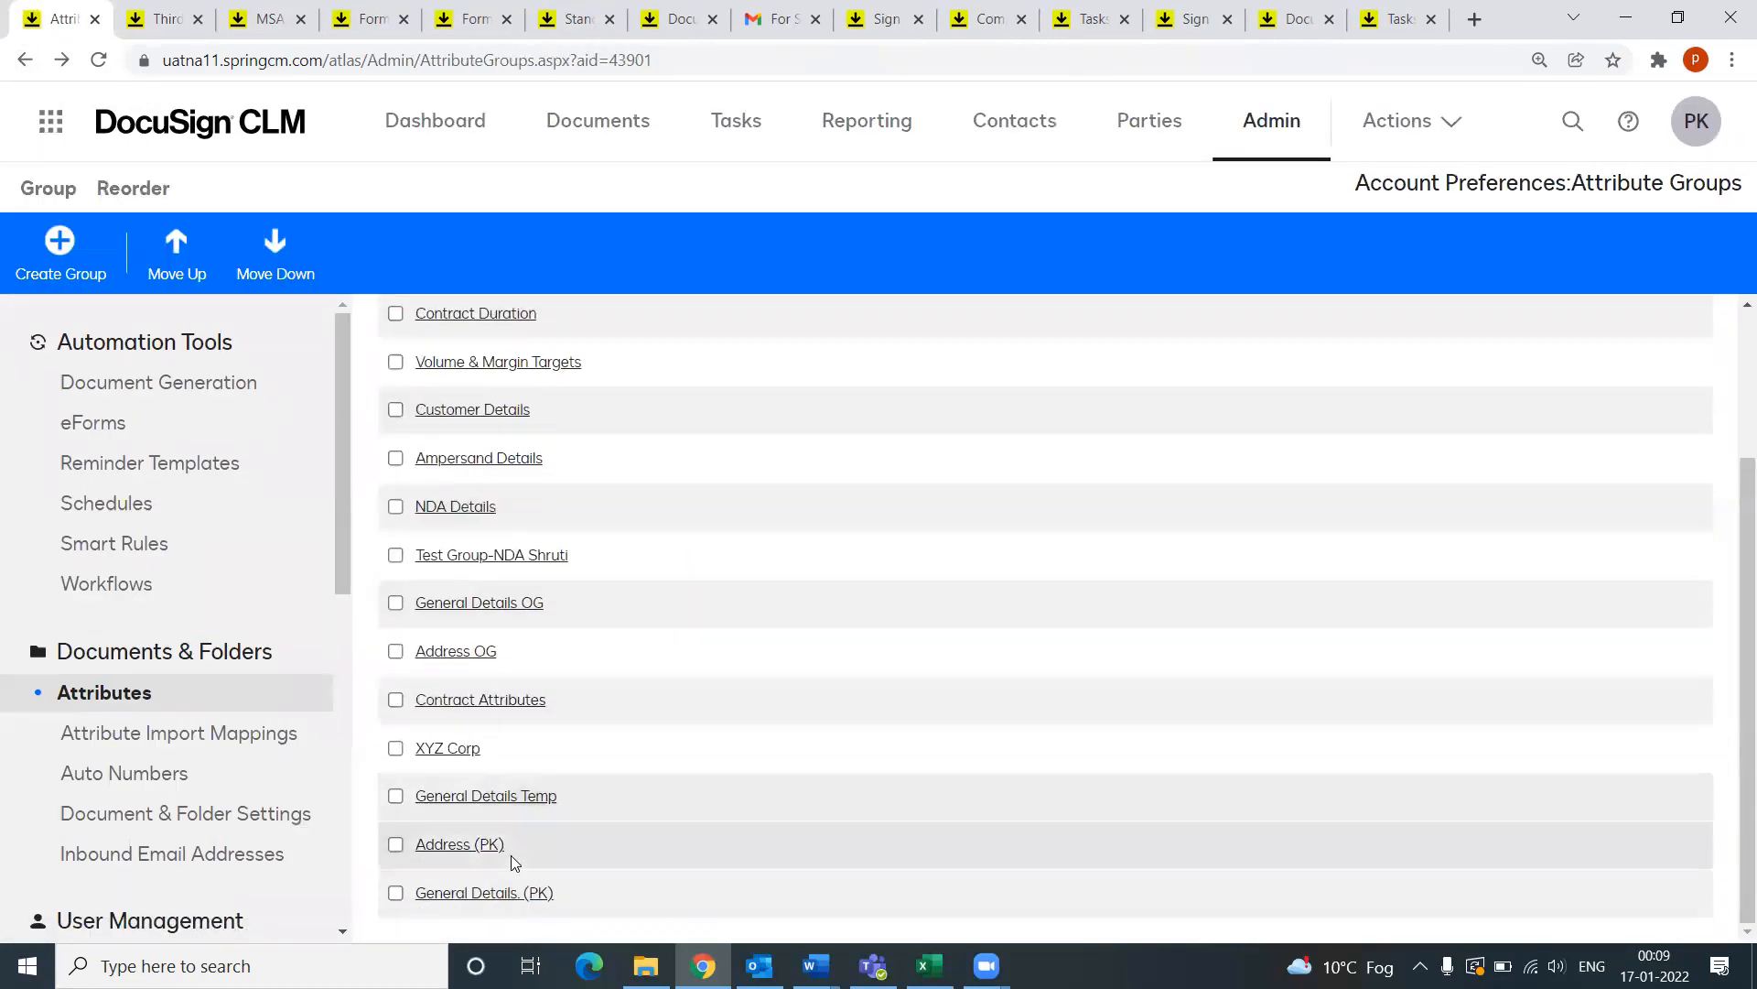
left_click(423, 890)
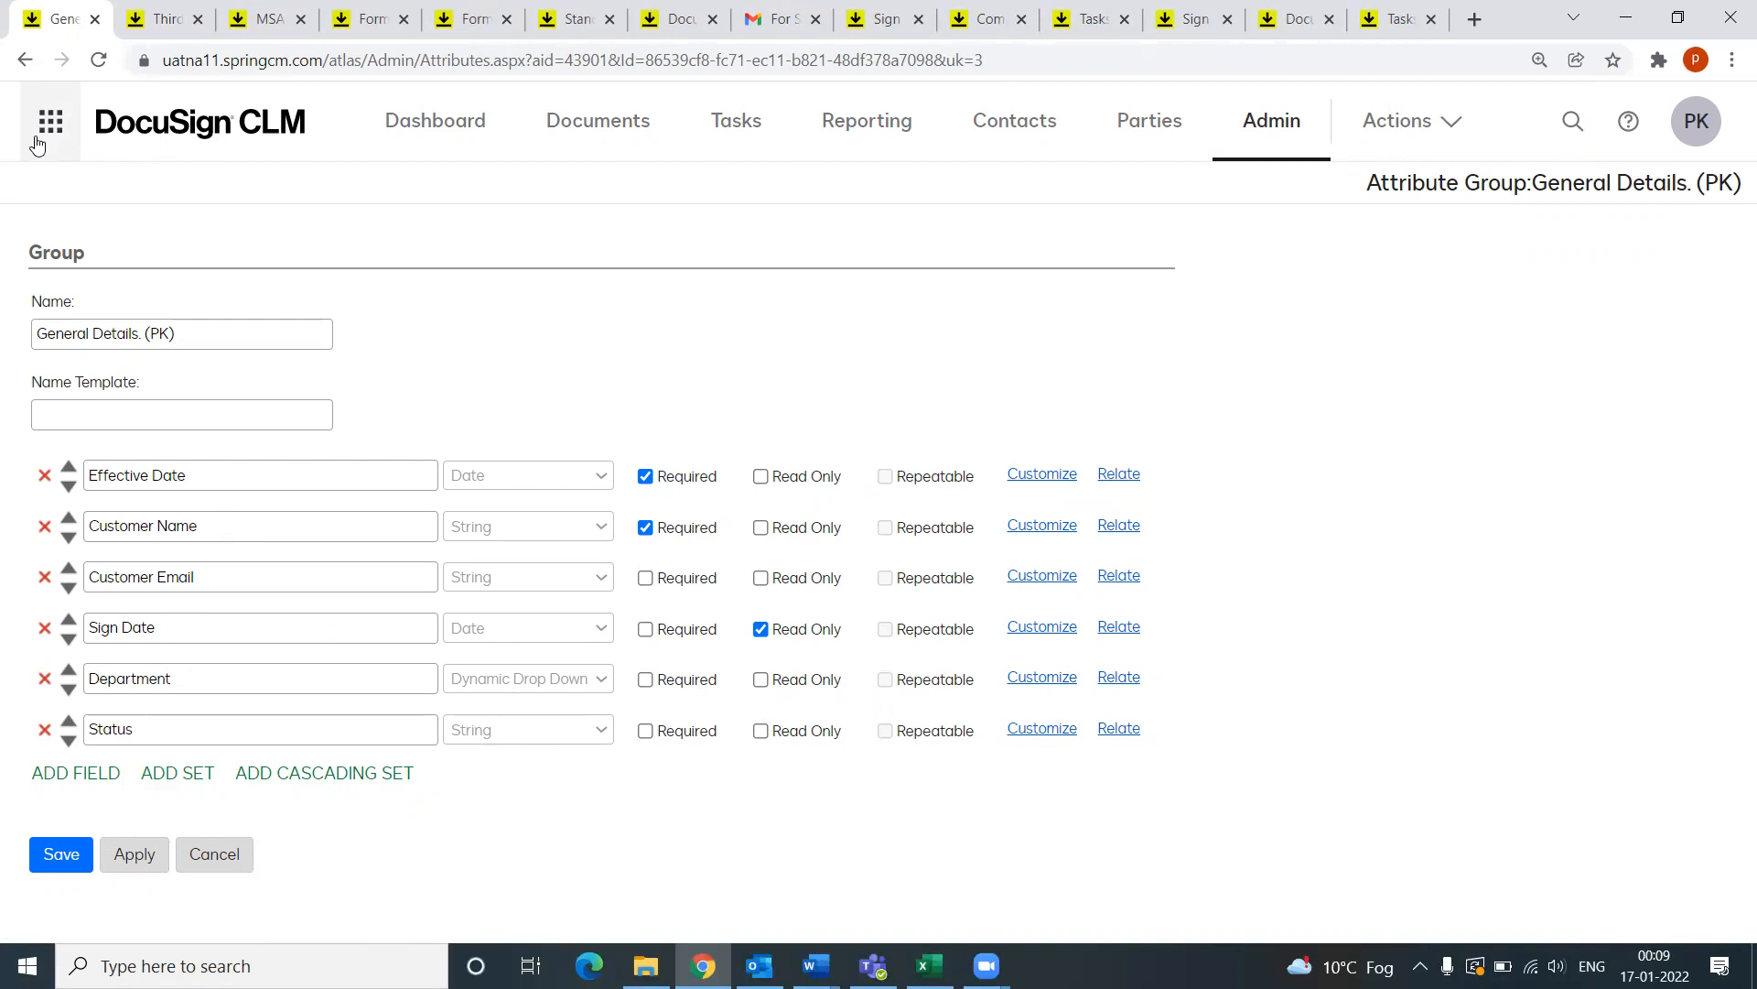
left_click(1277, 132)
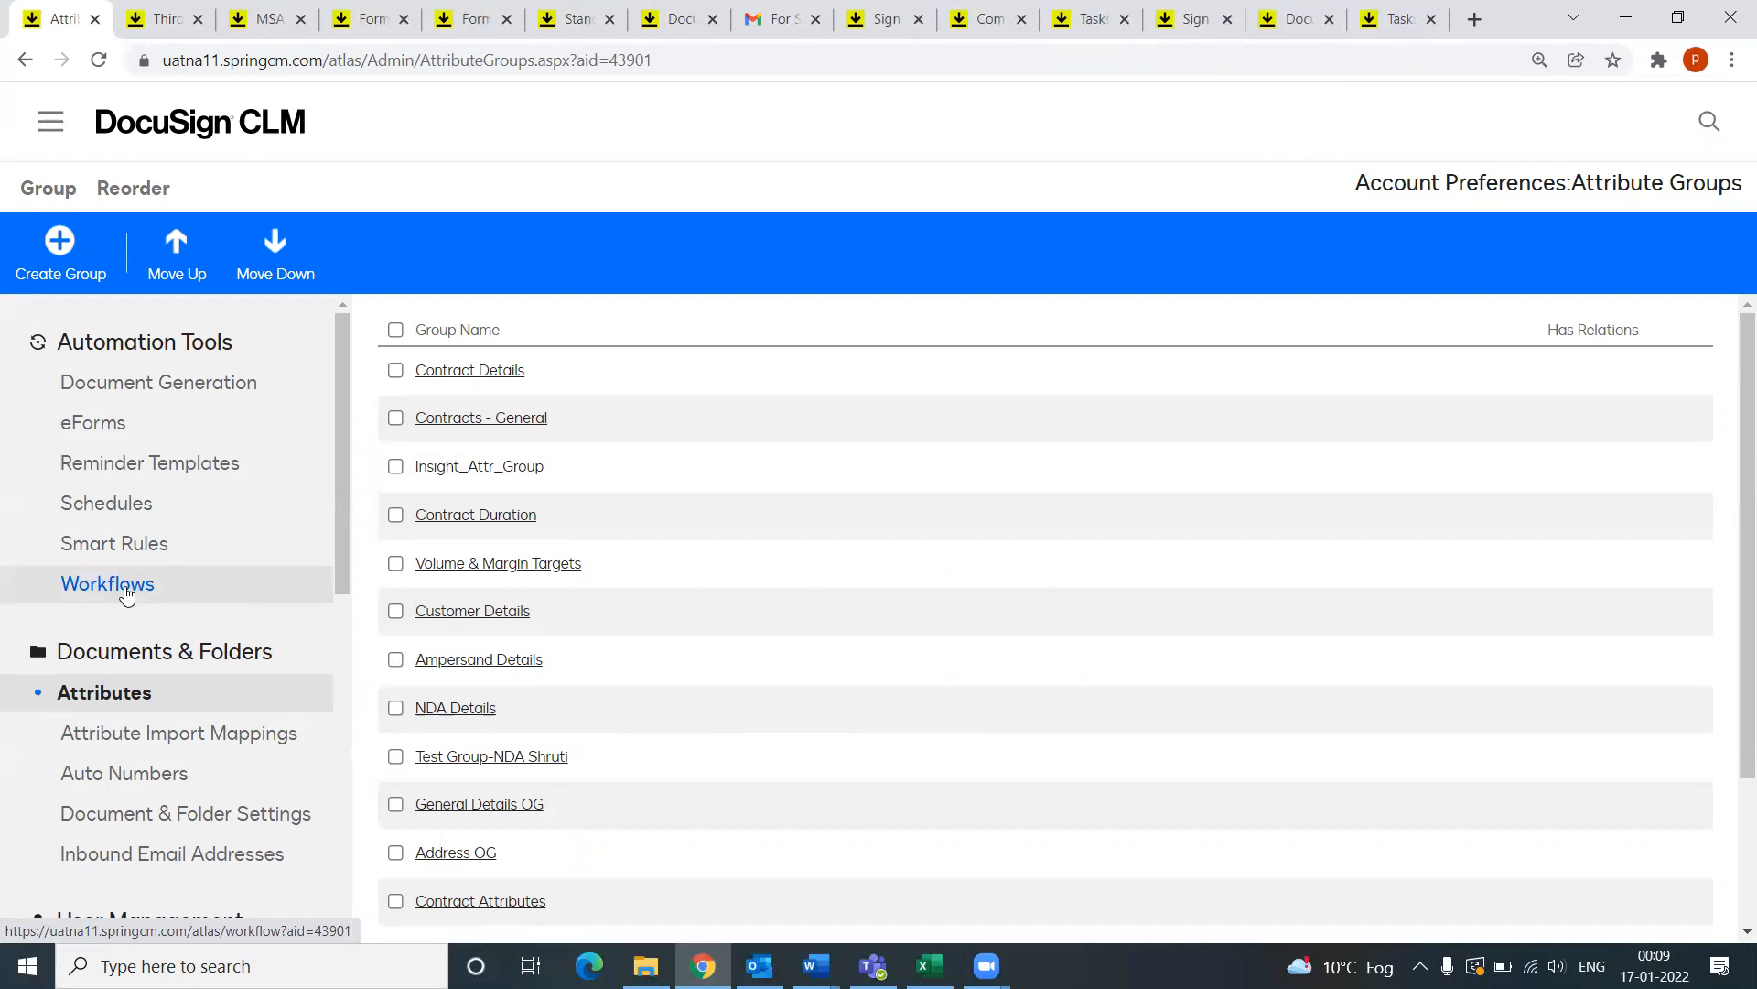
Step: From the Workflows configuration list, open the published CLM Workflow - PK in the designer
left_click(126, 594)
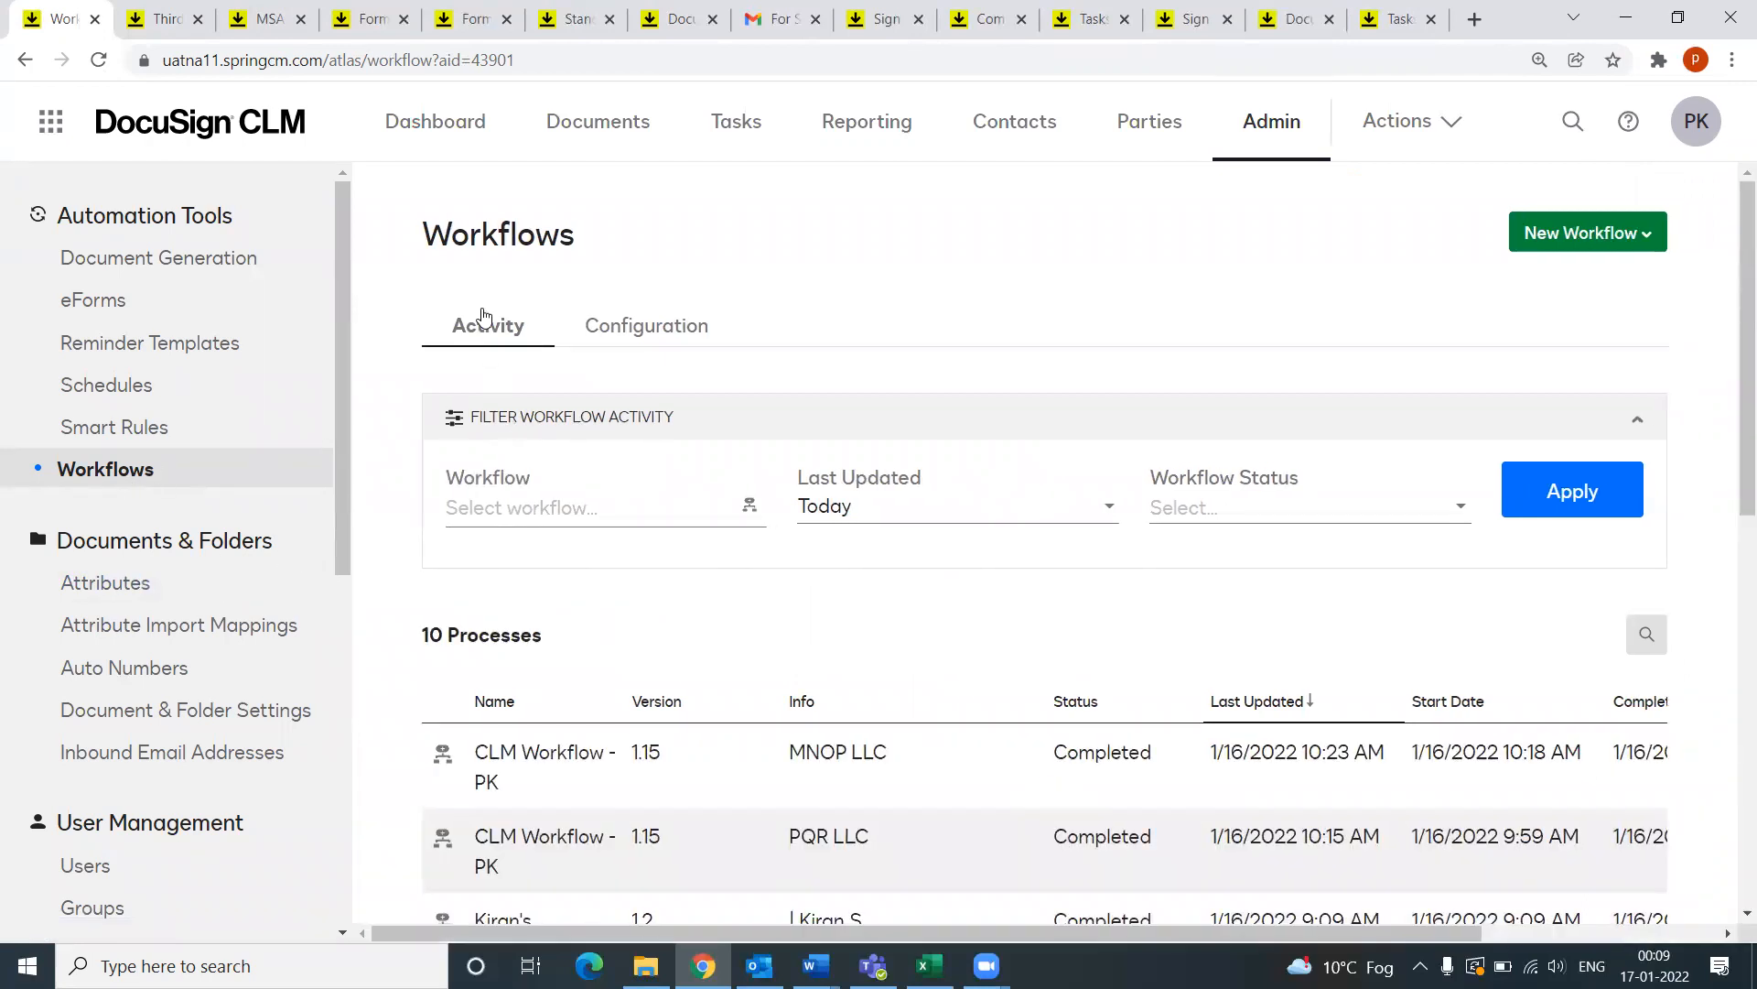
left_click(657, 331)
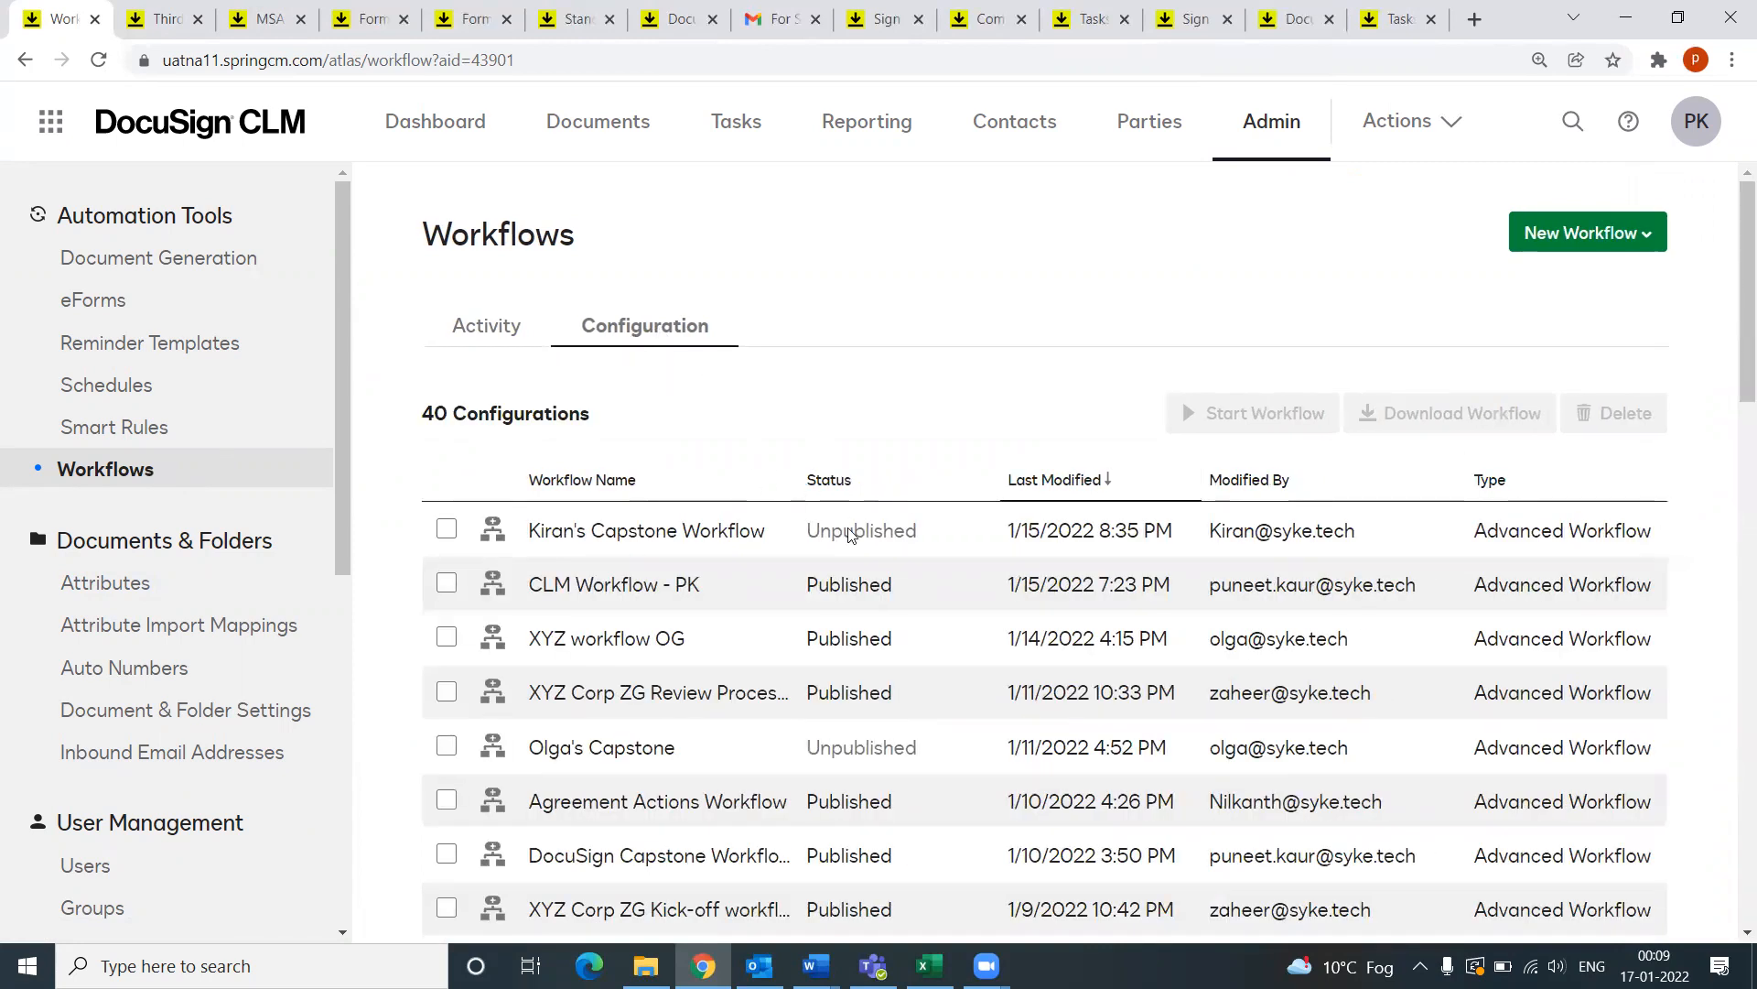
left_click(590, 585)
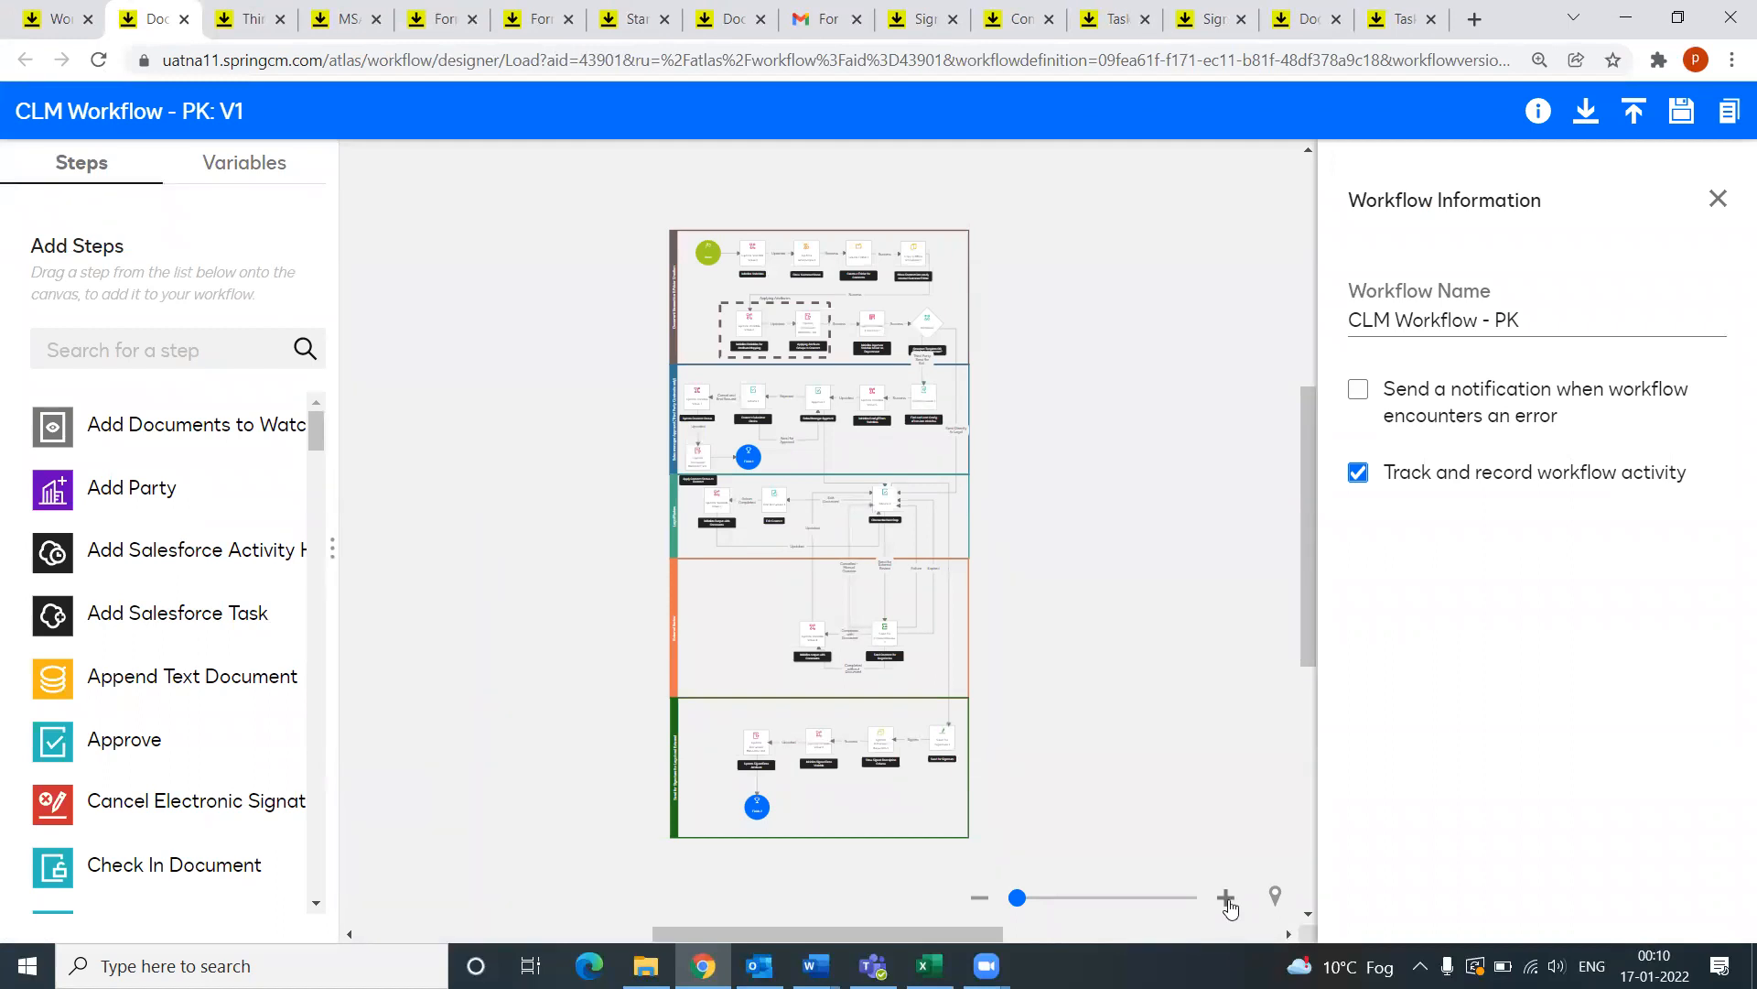
Step: Zoom the CLM Workflow - PK V1 diagram in twice and review its lanes, from generation to signature
left_click(1226, 902)
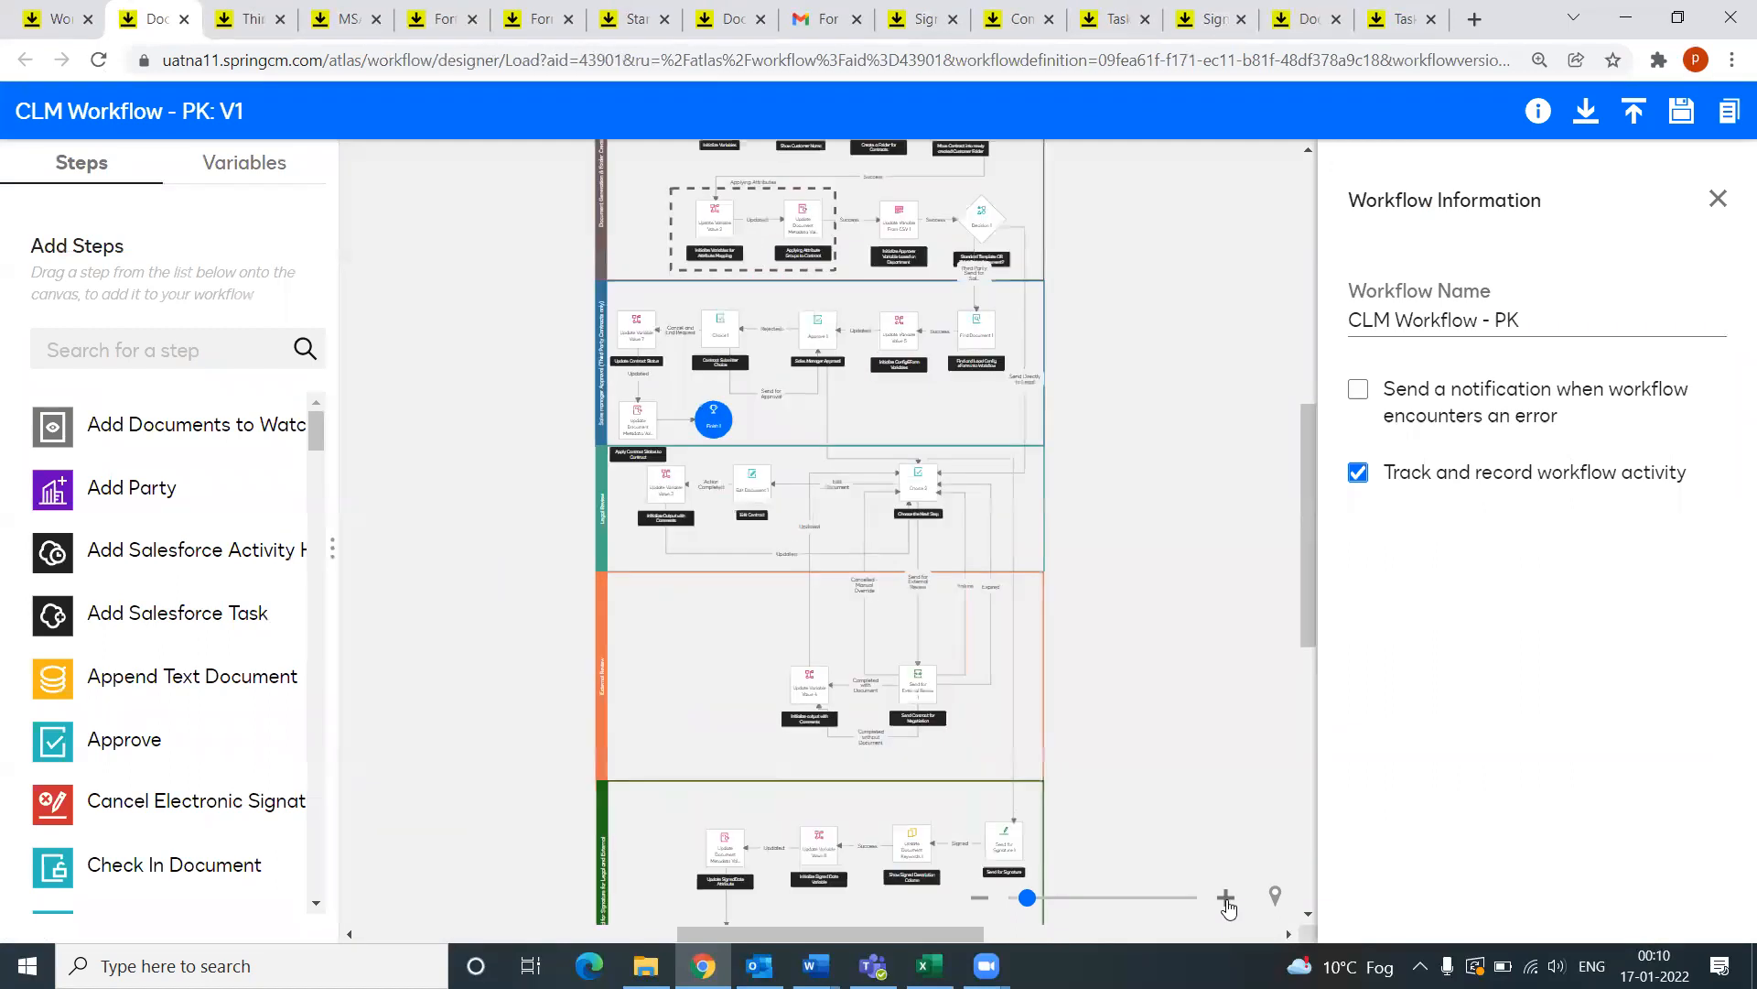
left_click(1227, 902)
scroll(1248, 760, "up", 7)
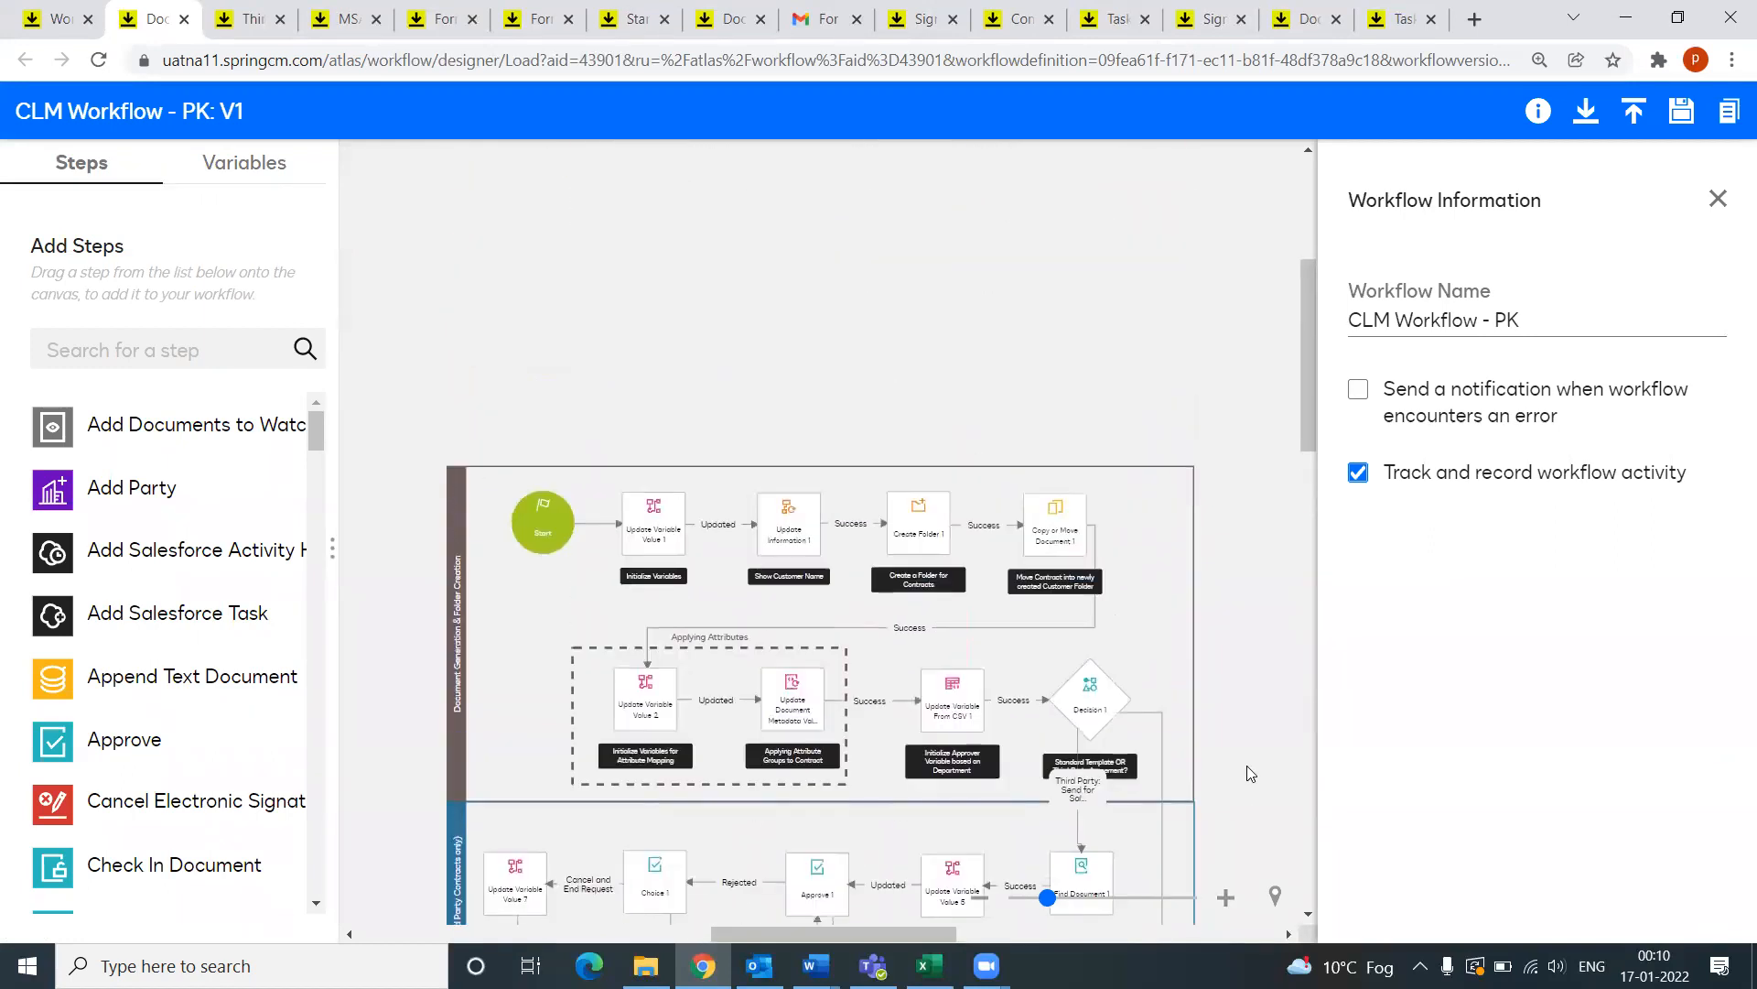
scroll(1230, 583, "down", 5)
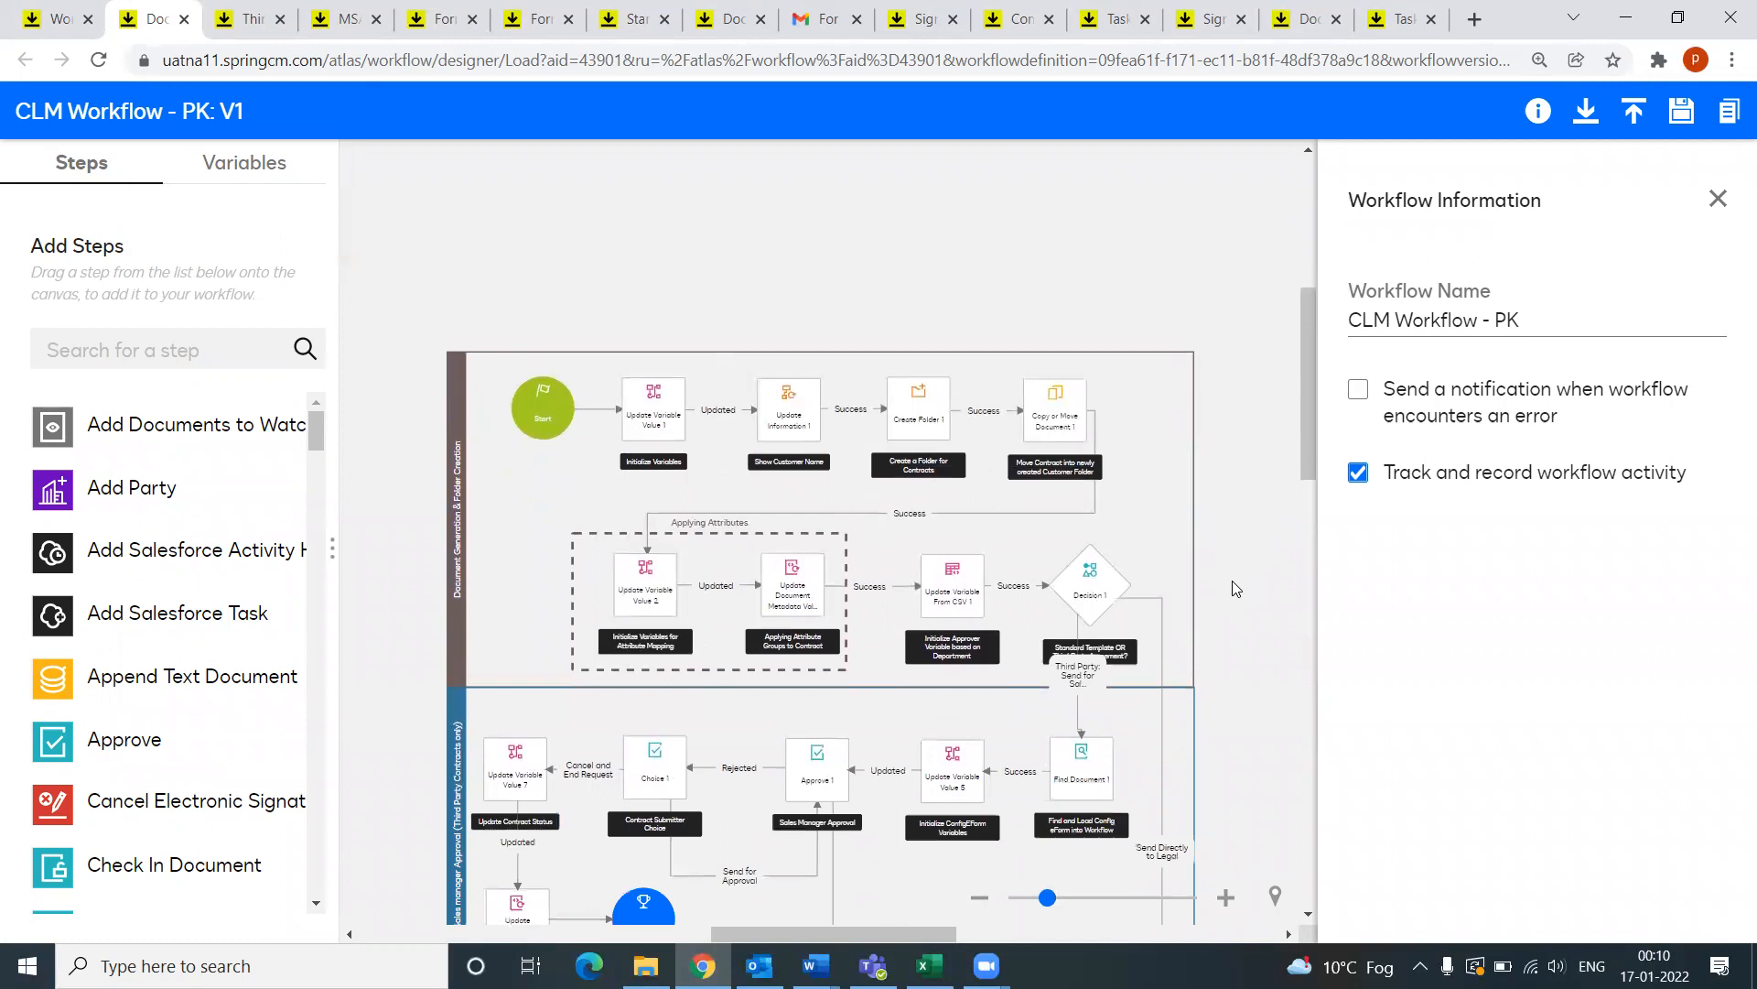
scroll(1234, 585, "up", 3)
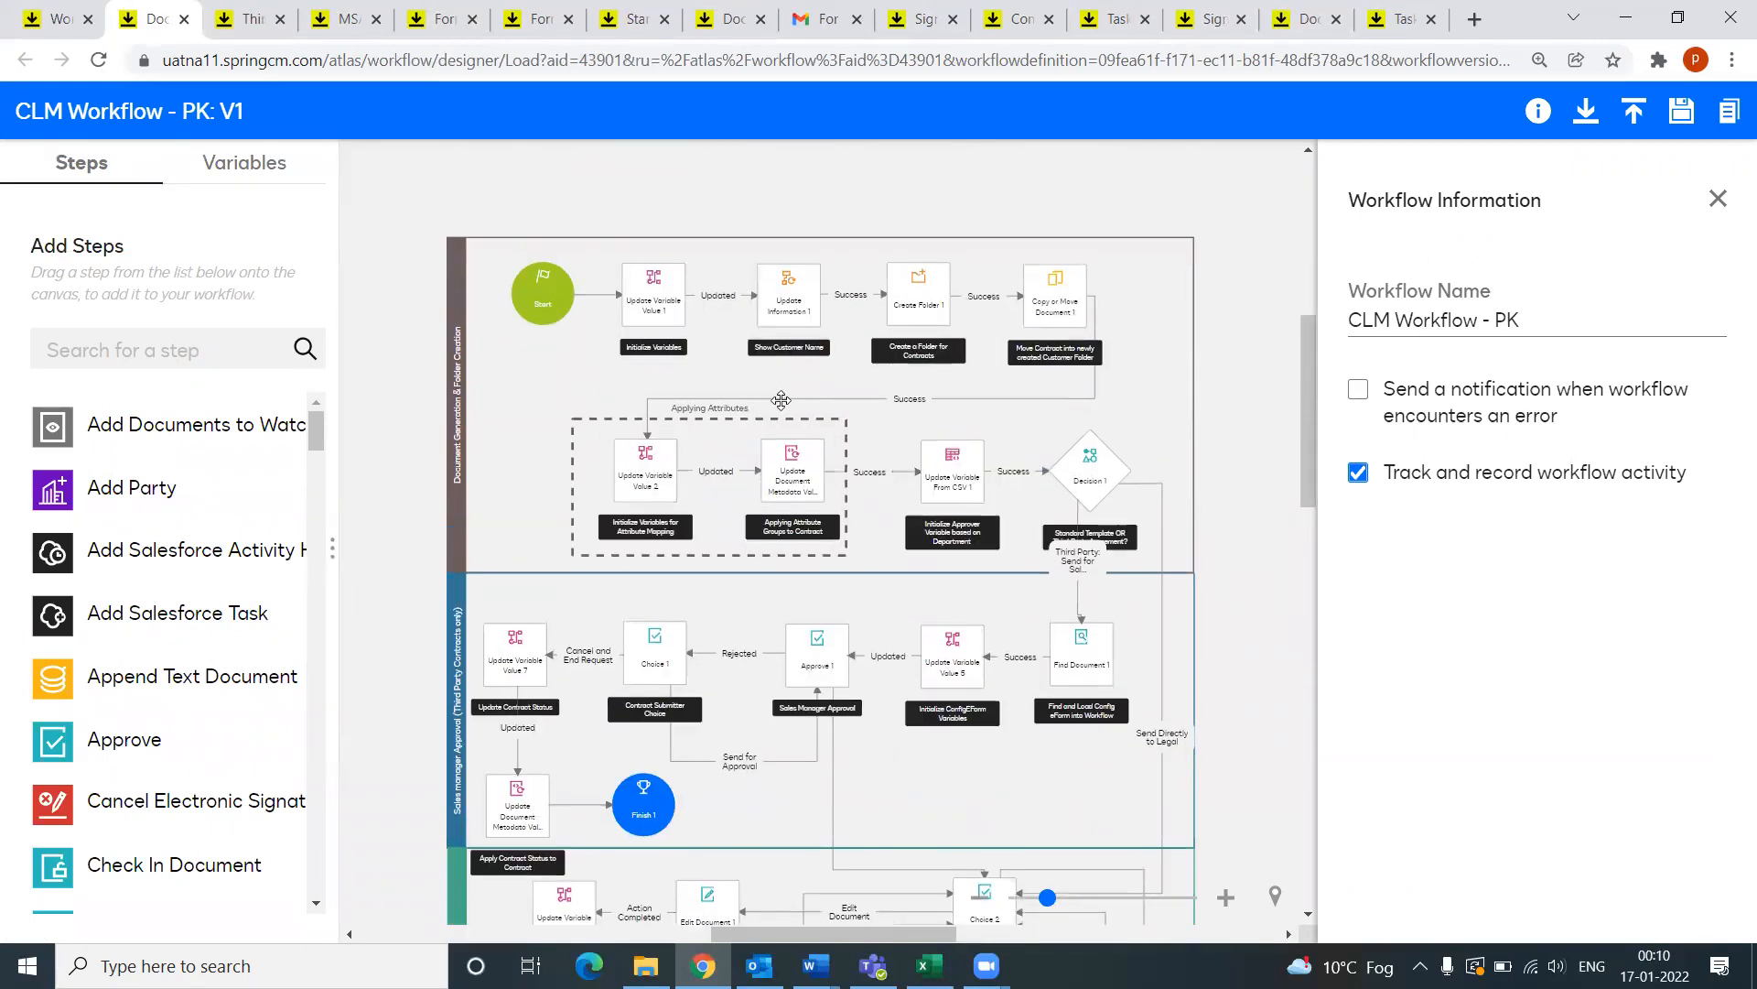
scroll(742, 677, "down", 4)
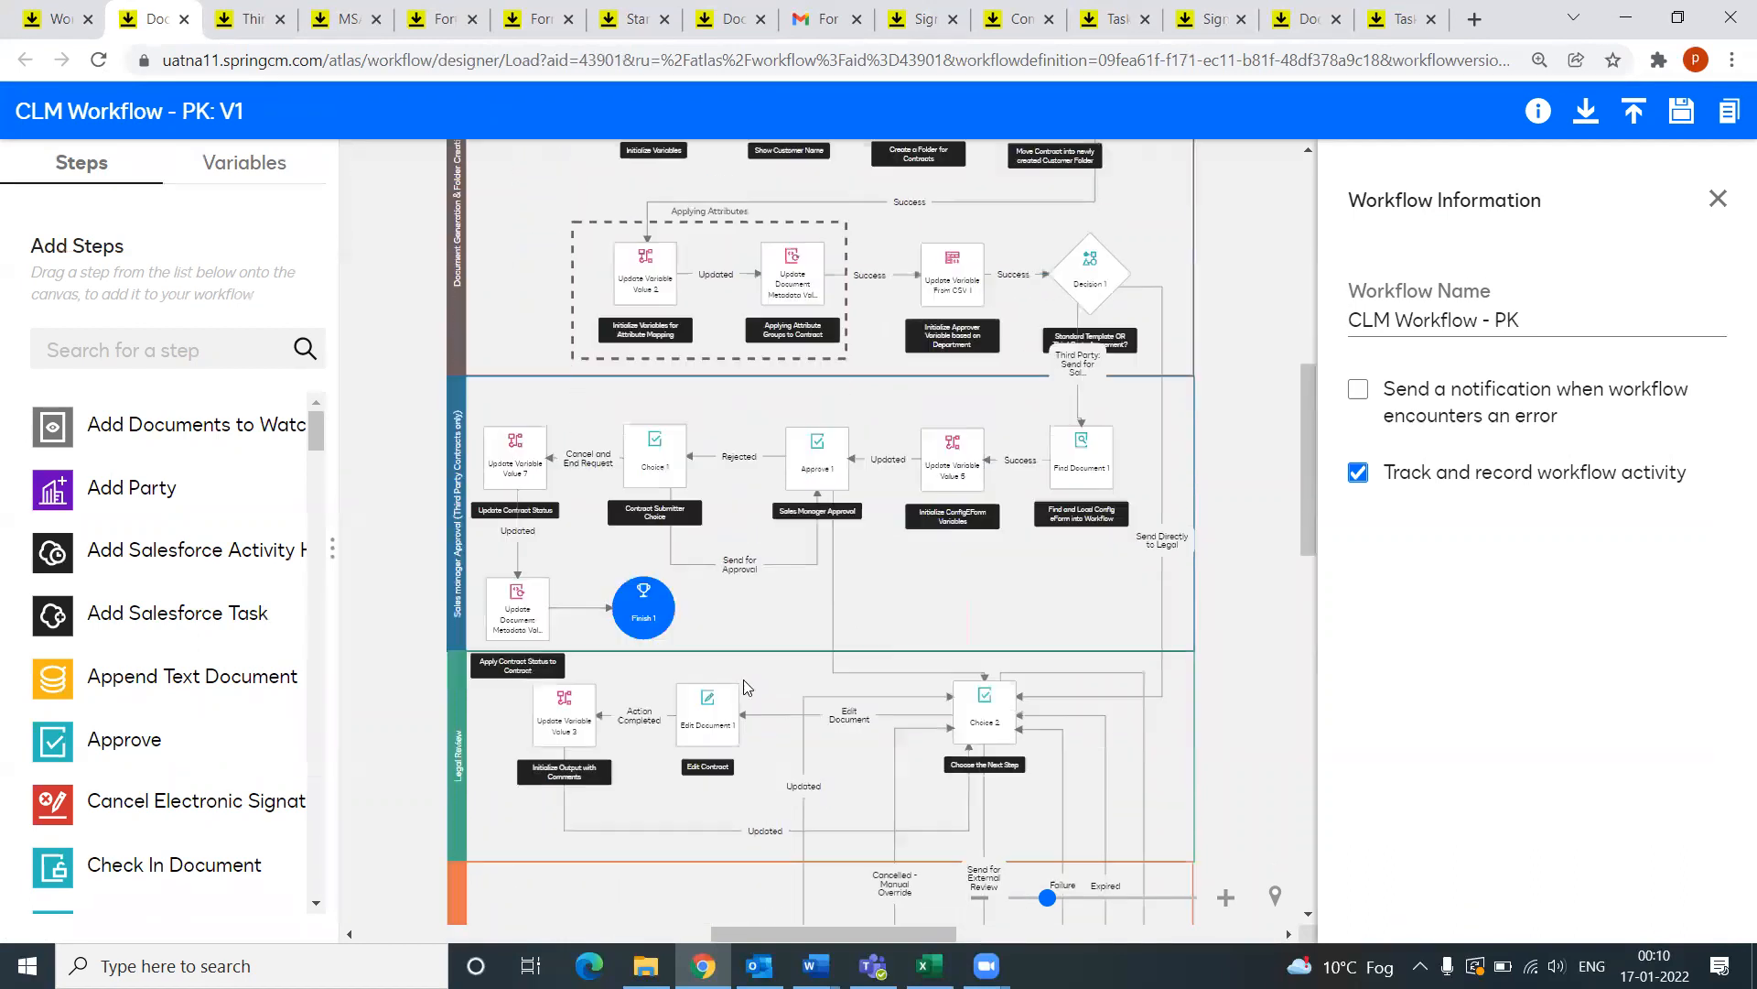
scroll(741, 697, "down", 6)
scroll(601, 422, "up", 9)
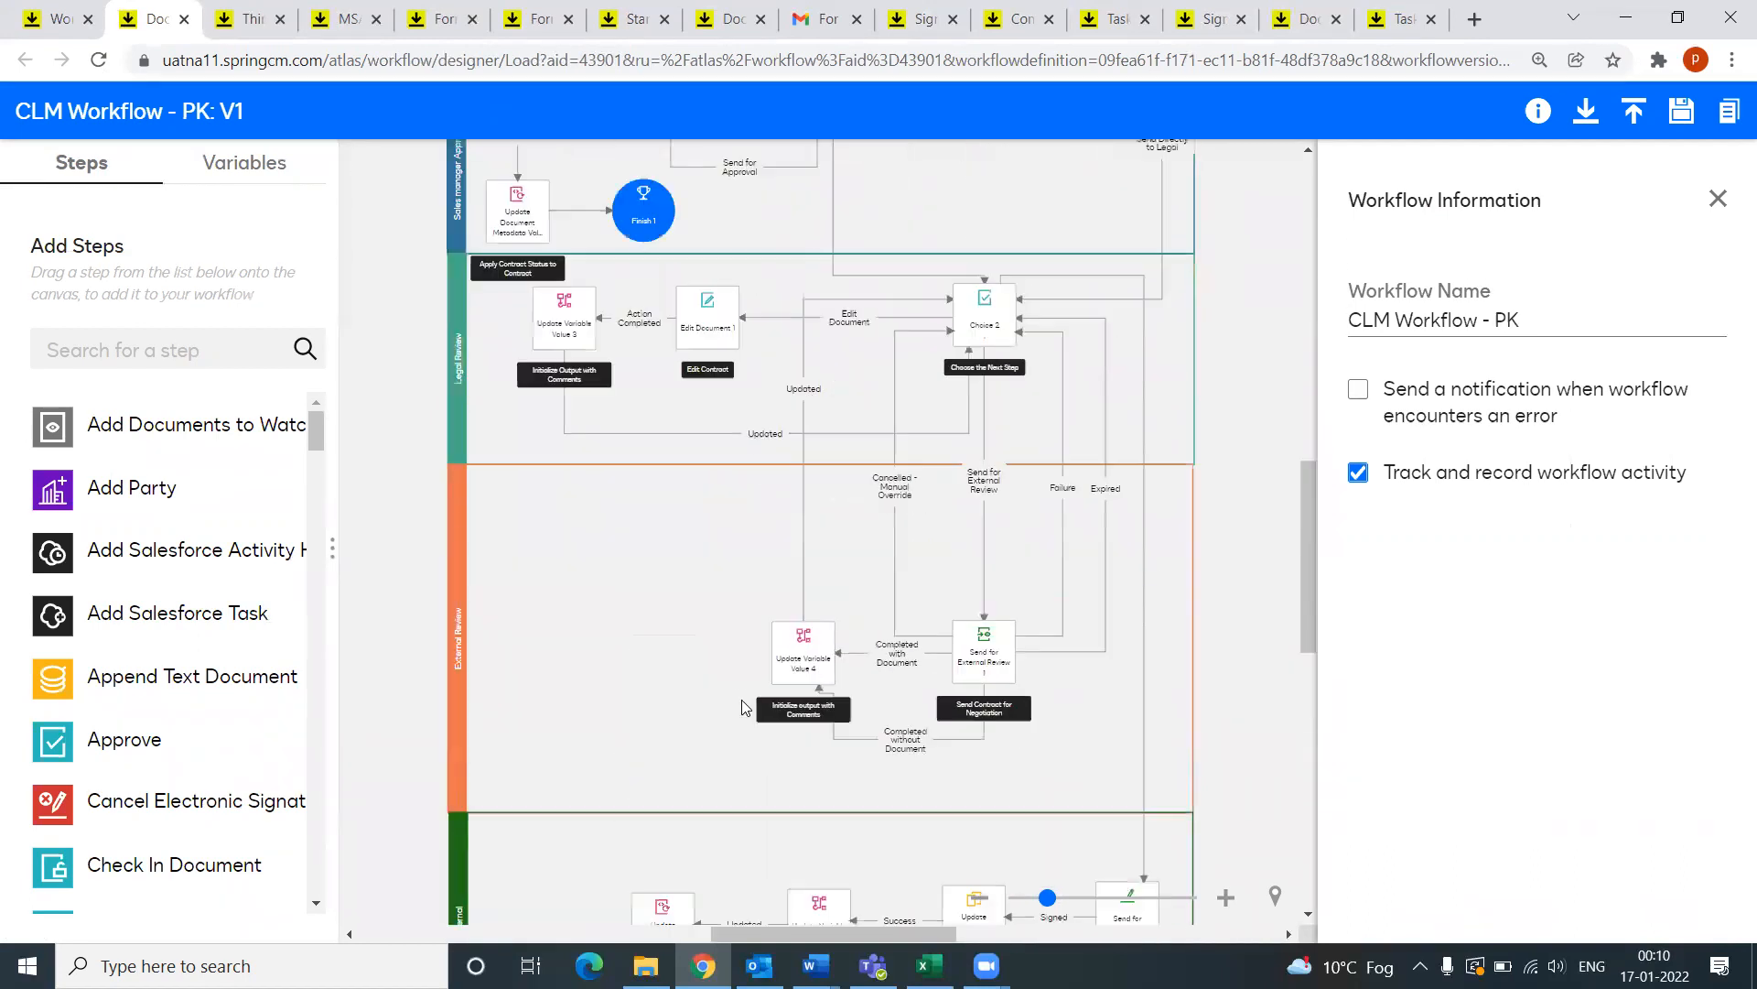
scroll(601, 422, "up", 2)
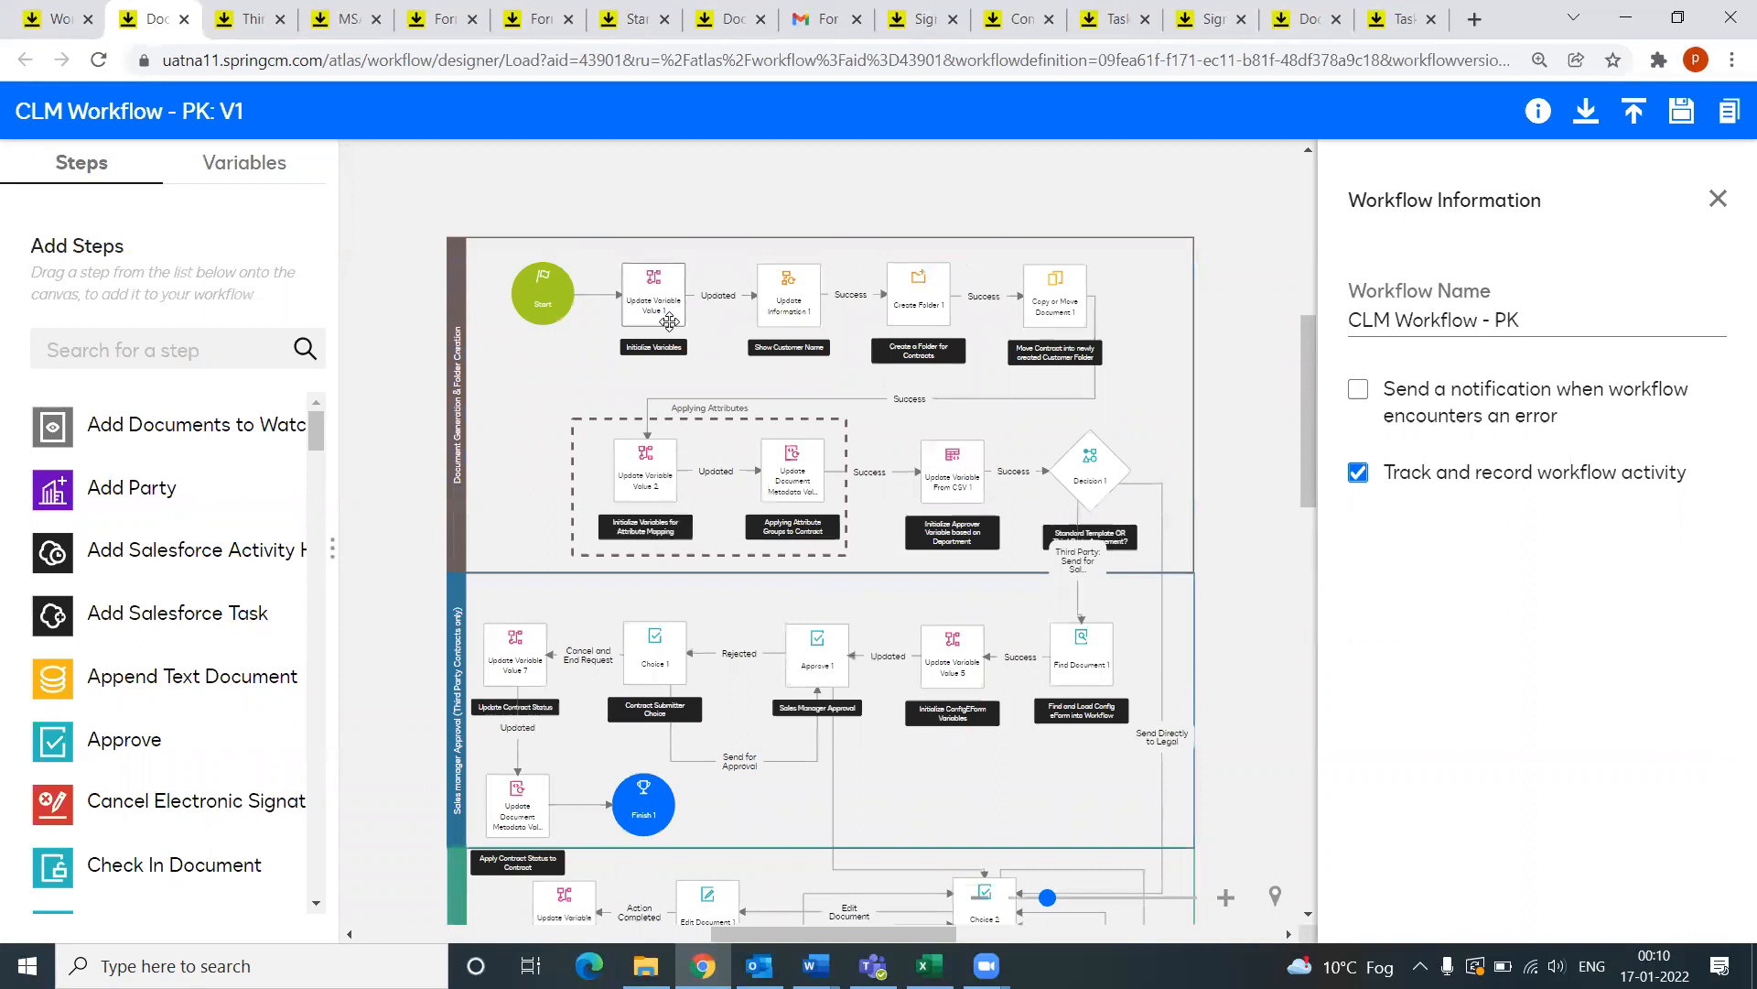
scroll(799, 564, "down", 2)
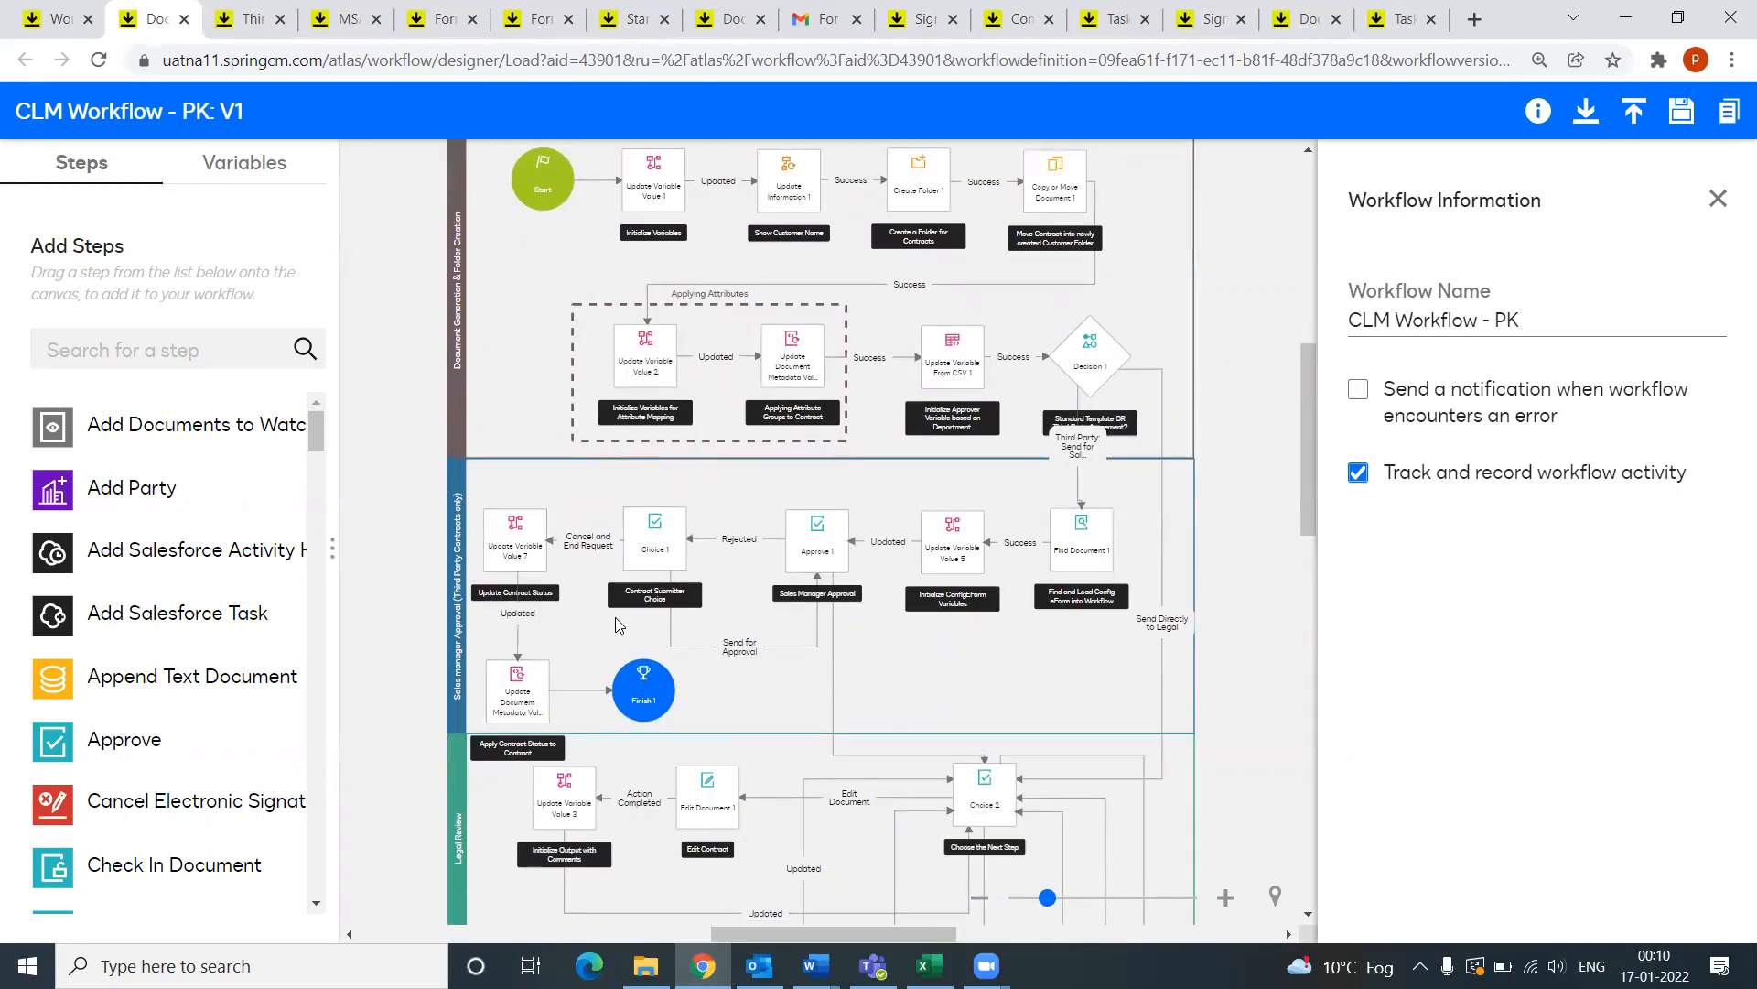
scroll(668, 766, "down", 10)
scroll(654, 740, "down", 6)
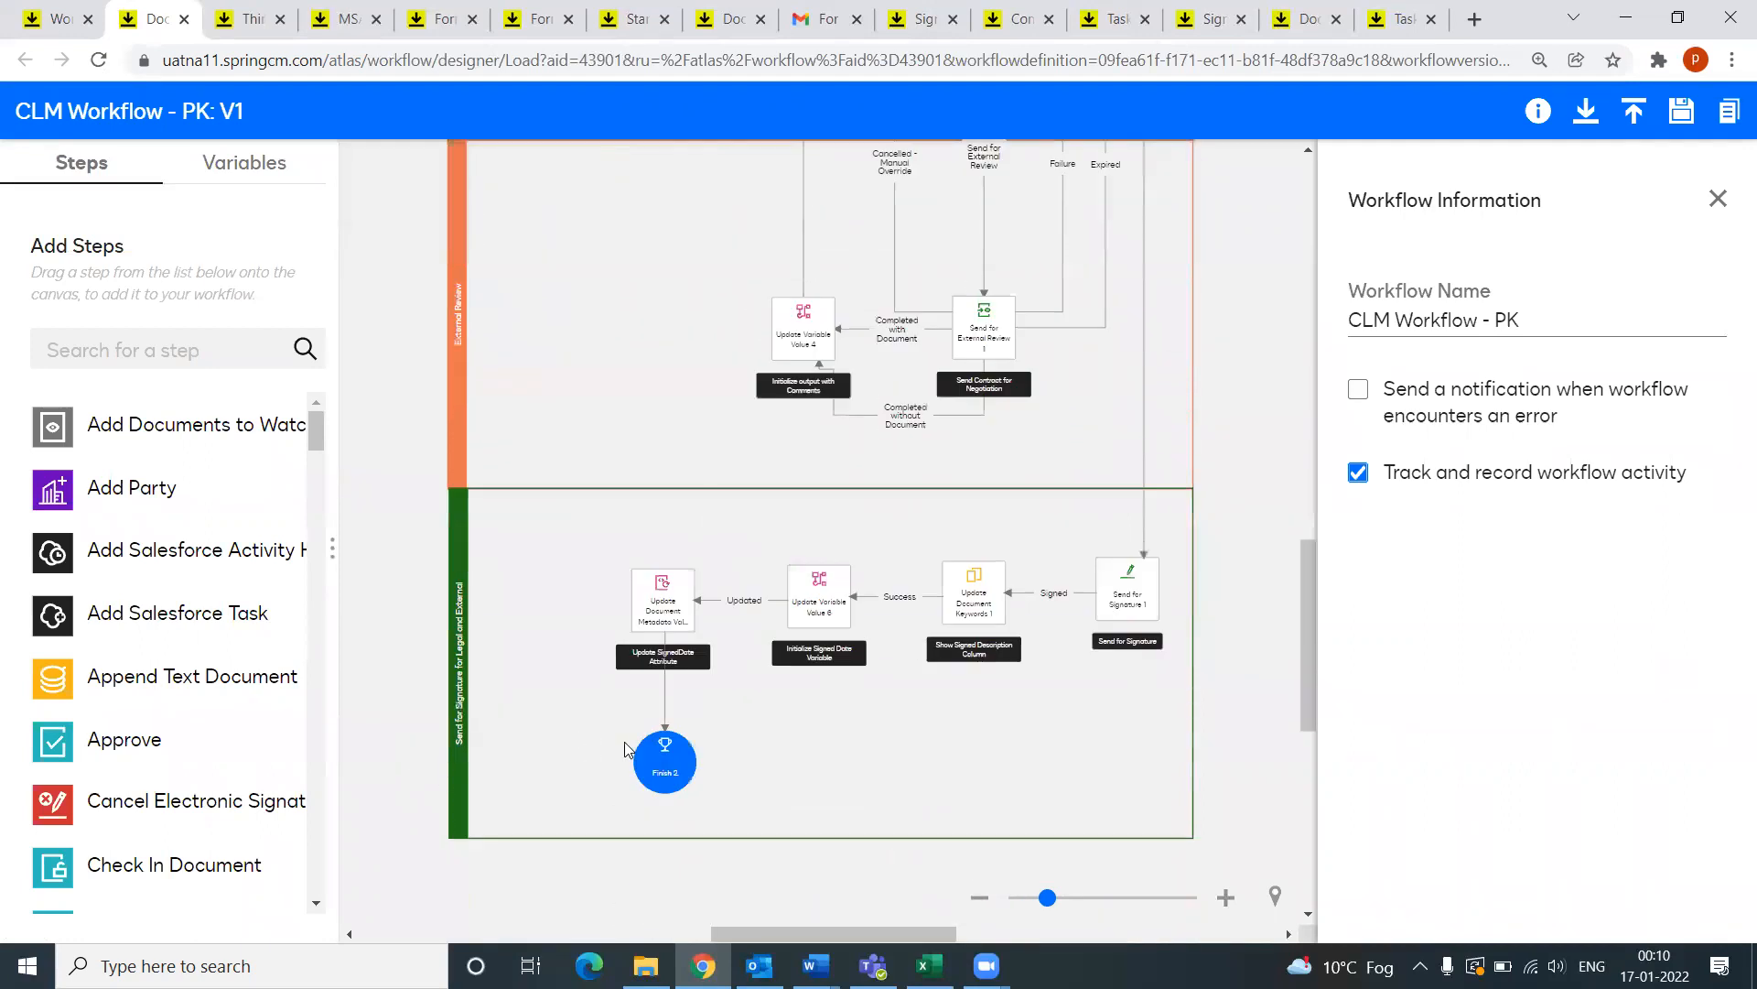
scroll(654, 740, "up", 6)
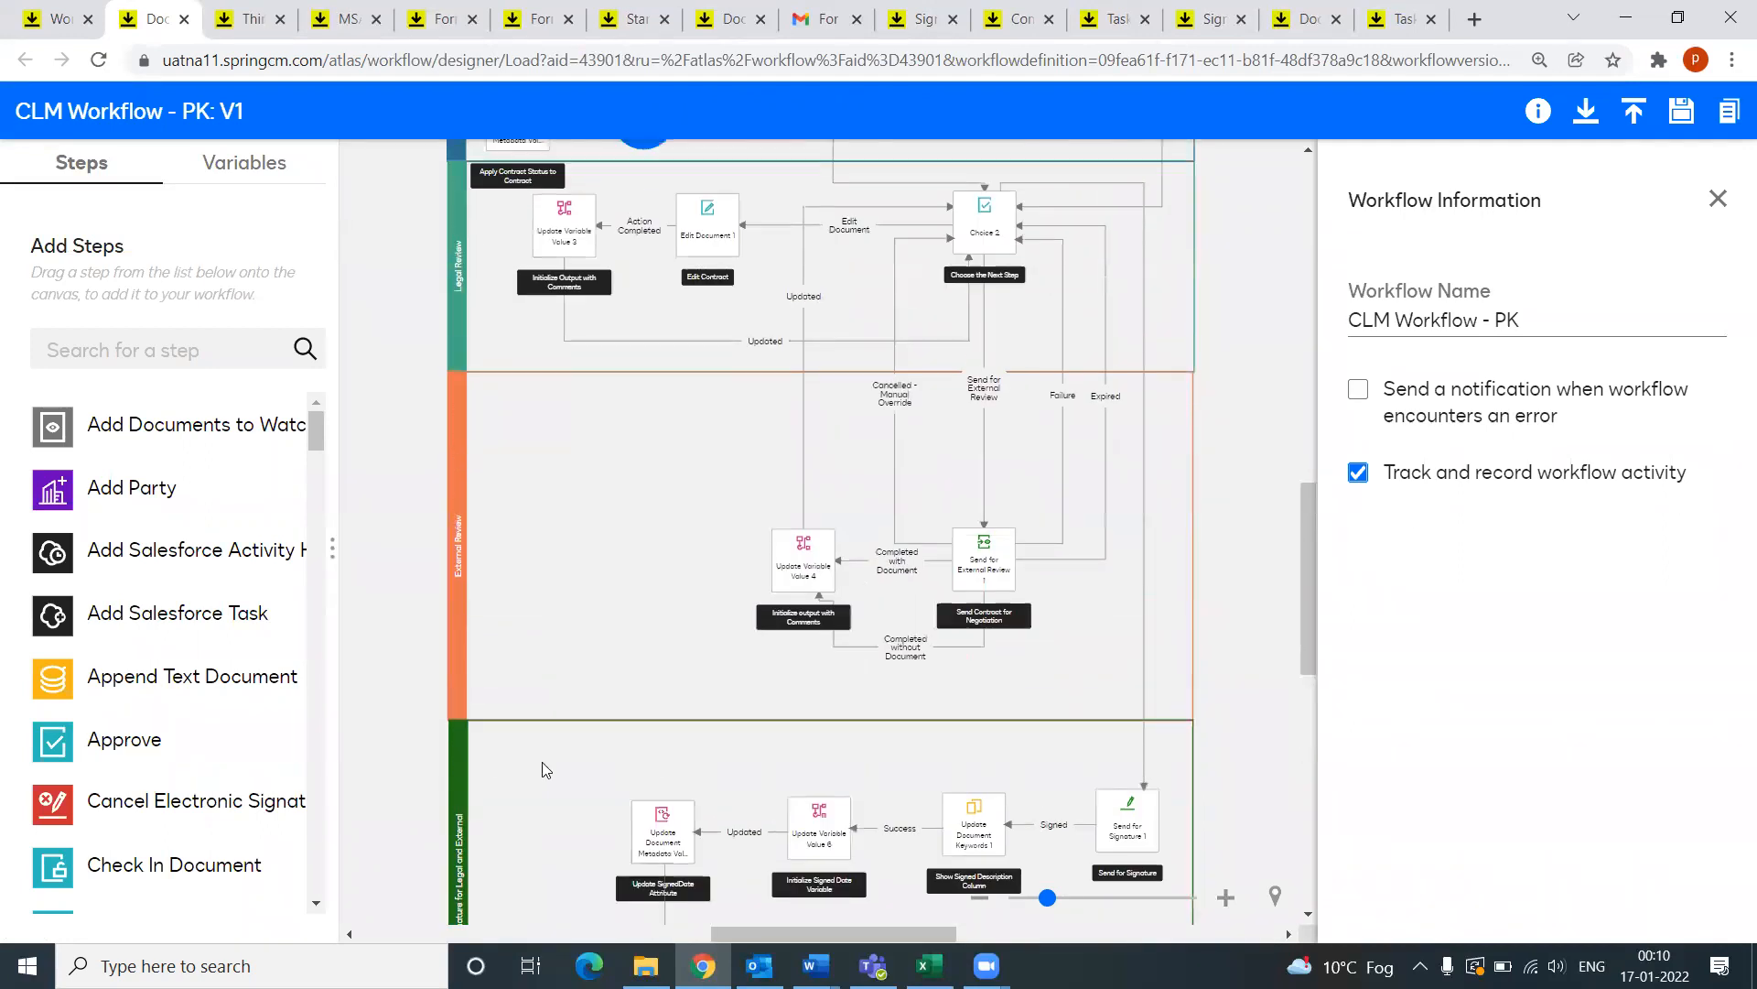
scroll(542, 769, "up", 15)
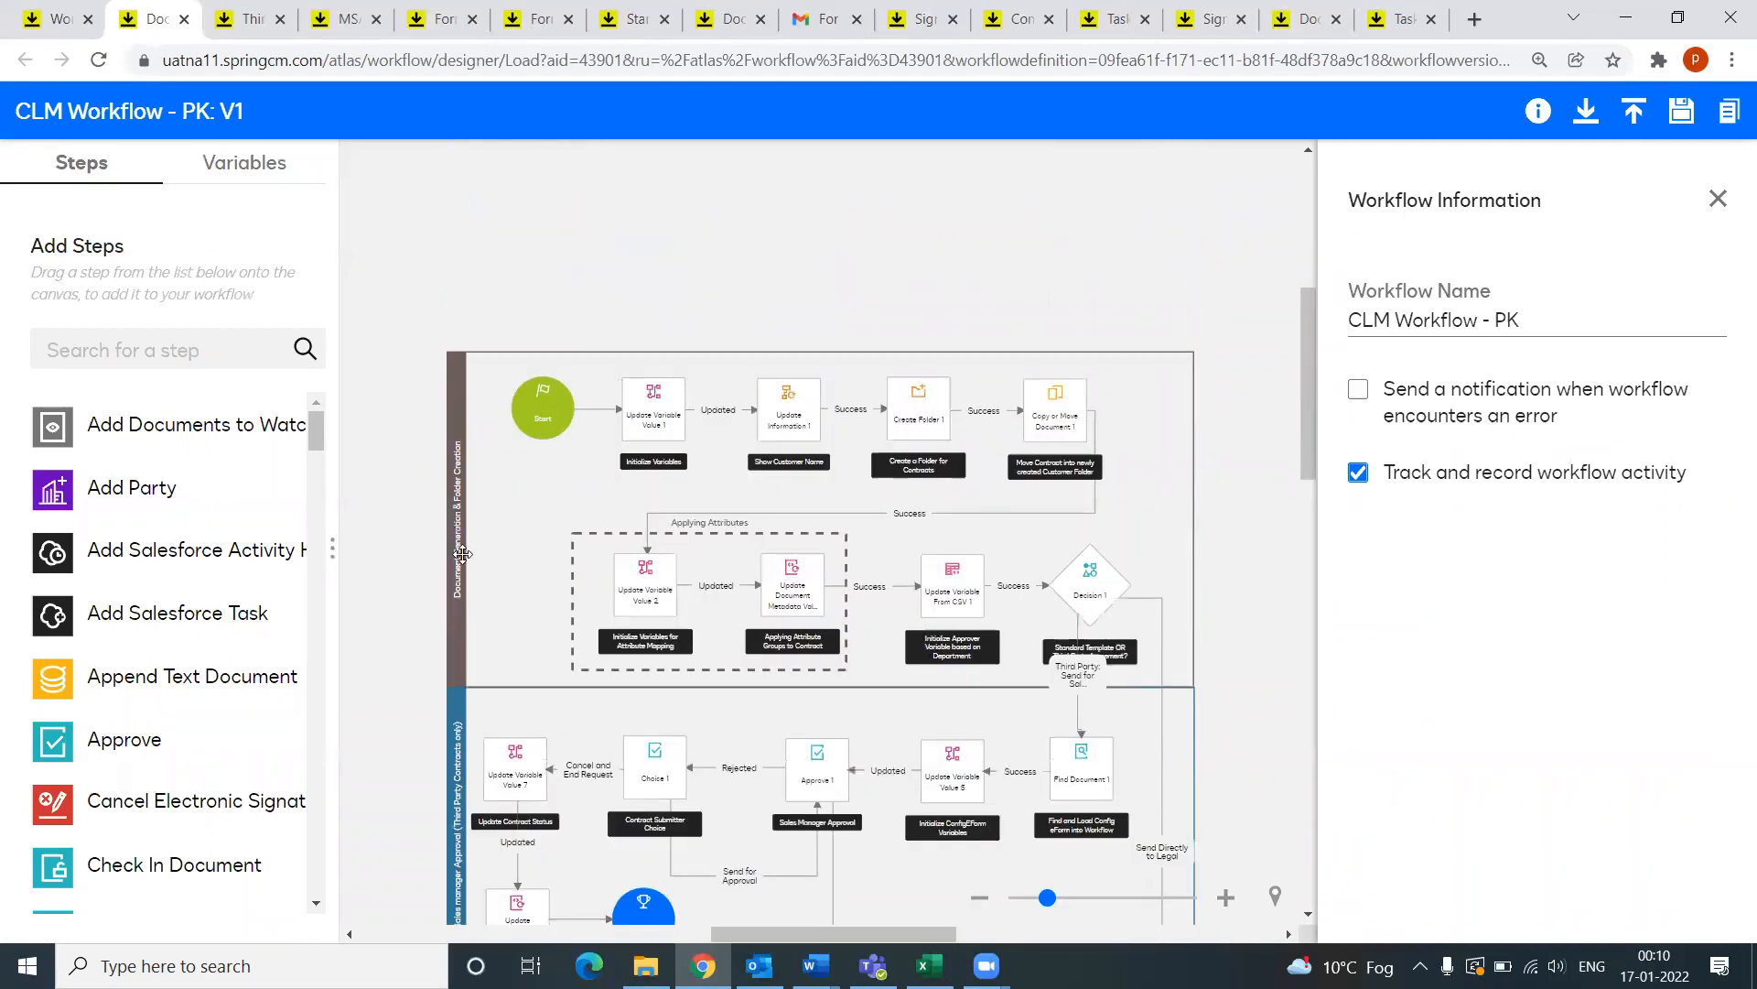
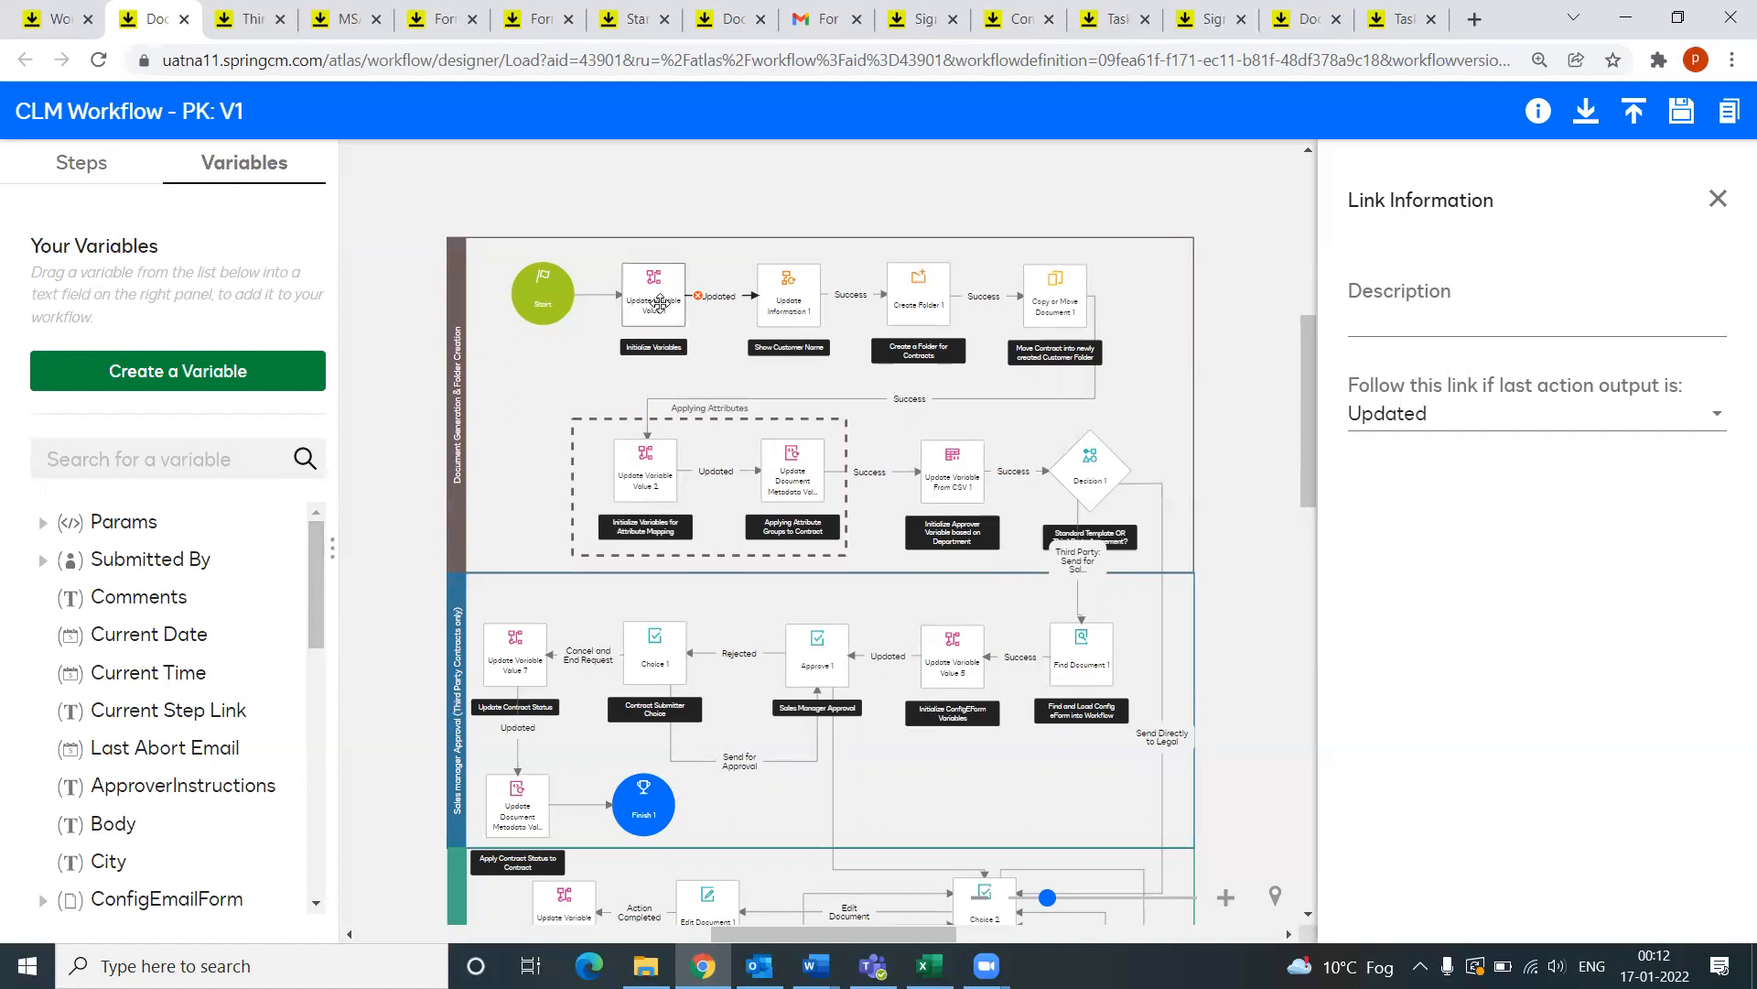
Step: Show the Initialize Variables step and browse Params.TemplateFieldData as CustomerName's value source, changing nothing
left_click(659, 303)
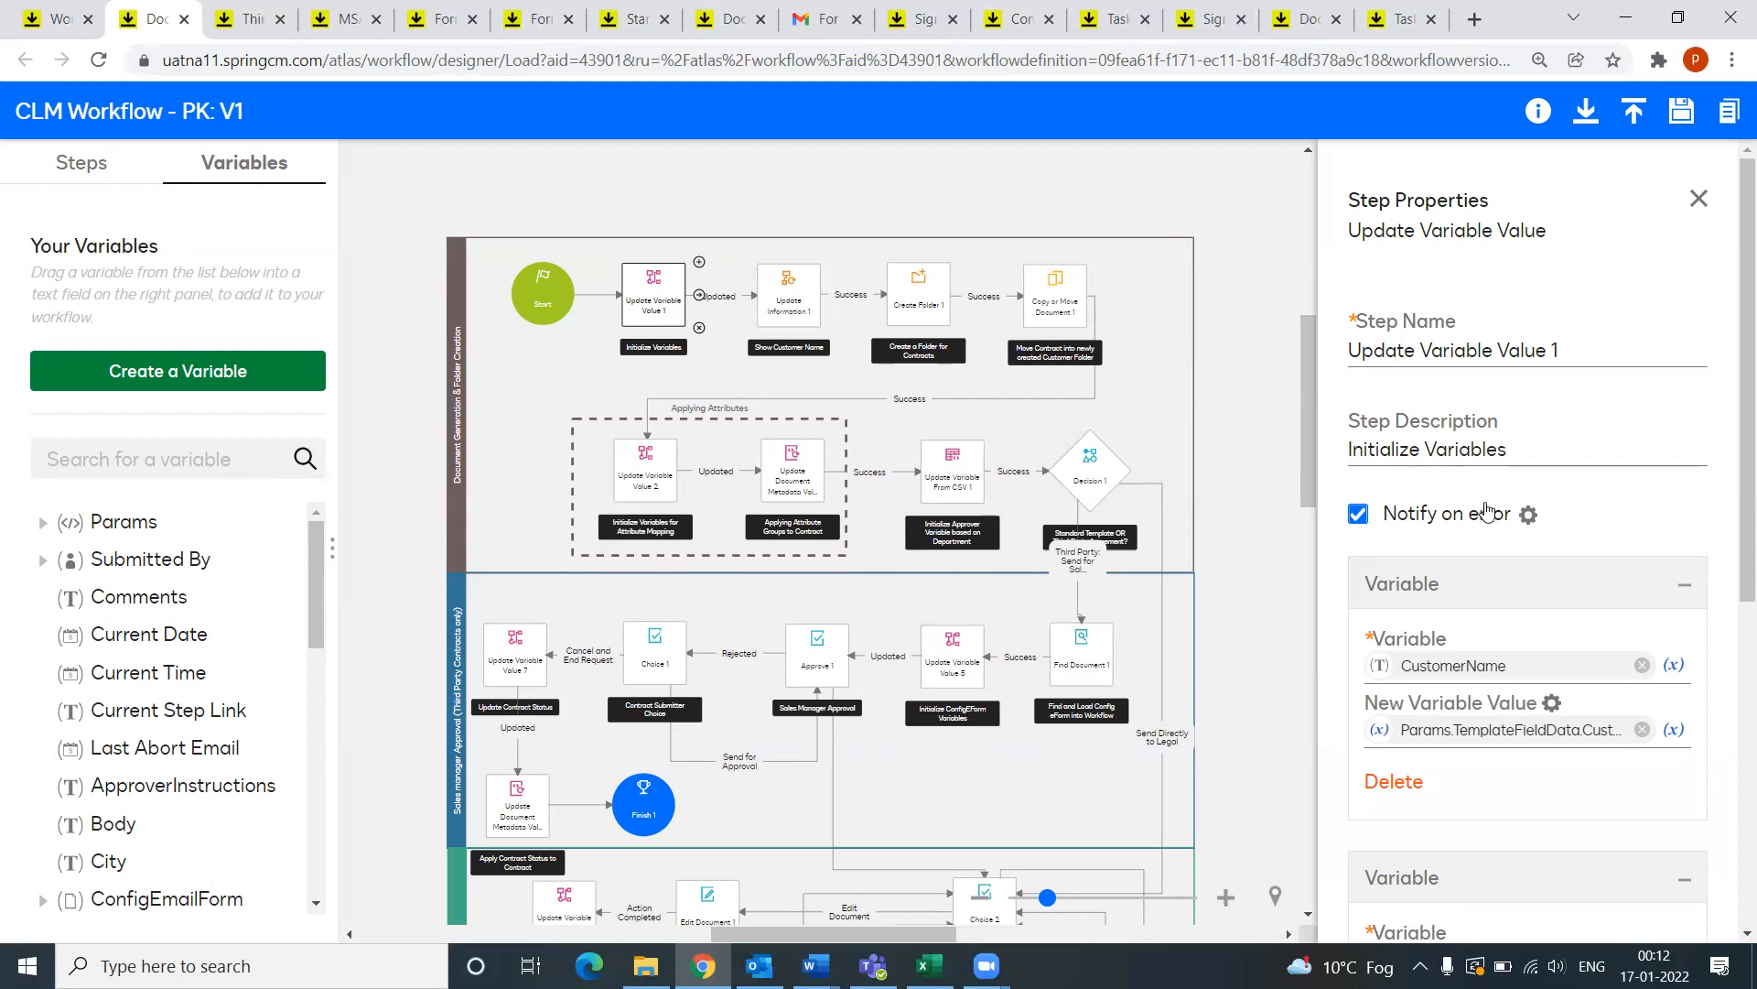
scroll(1501, 549, "down", 3)
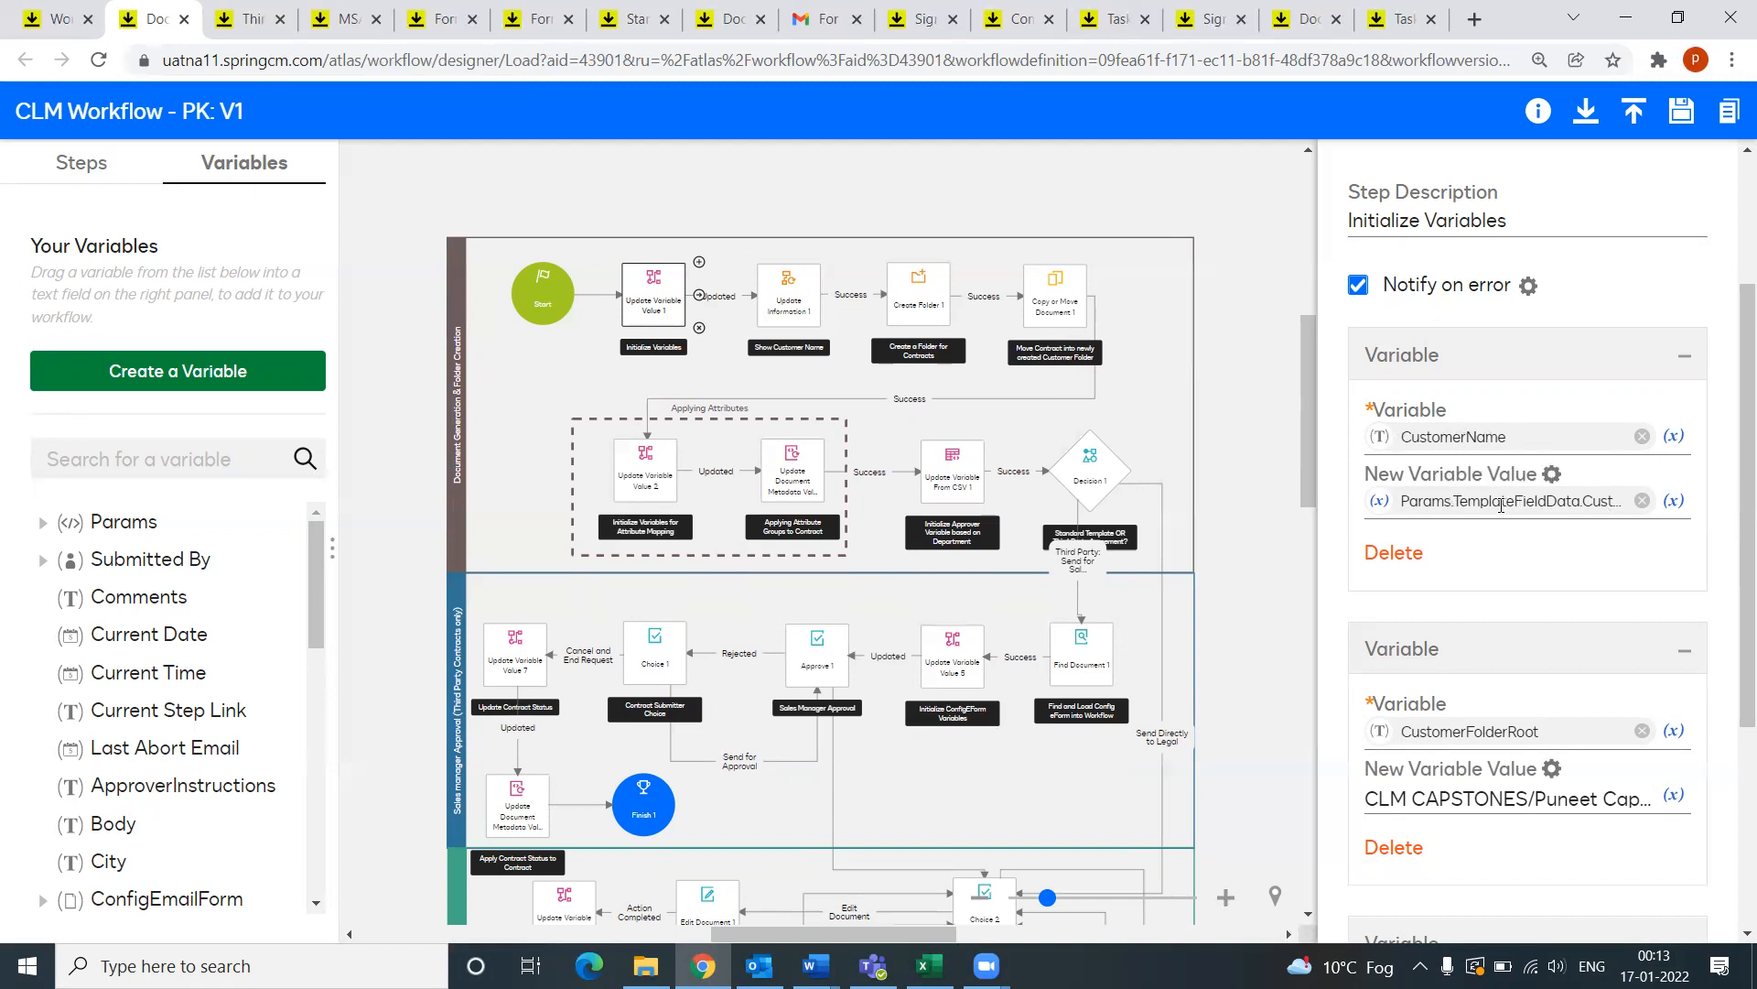
left_click(1674, 503)
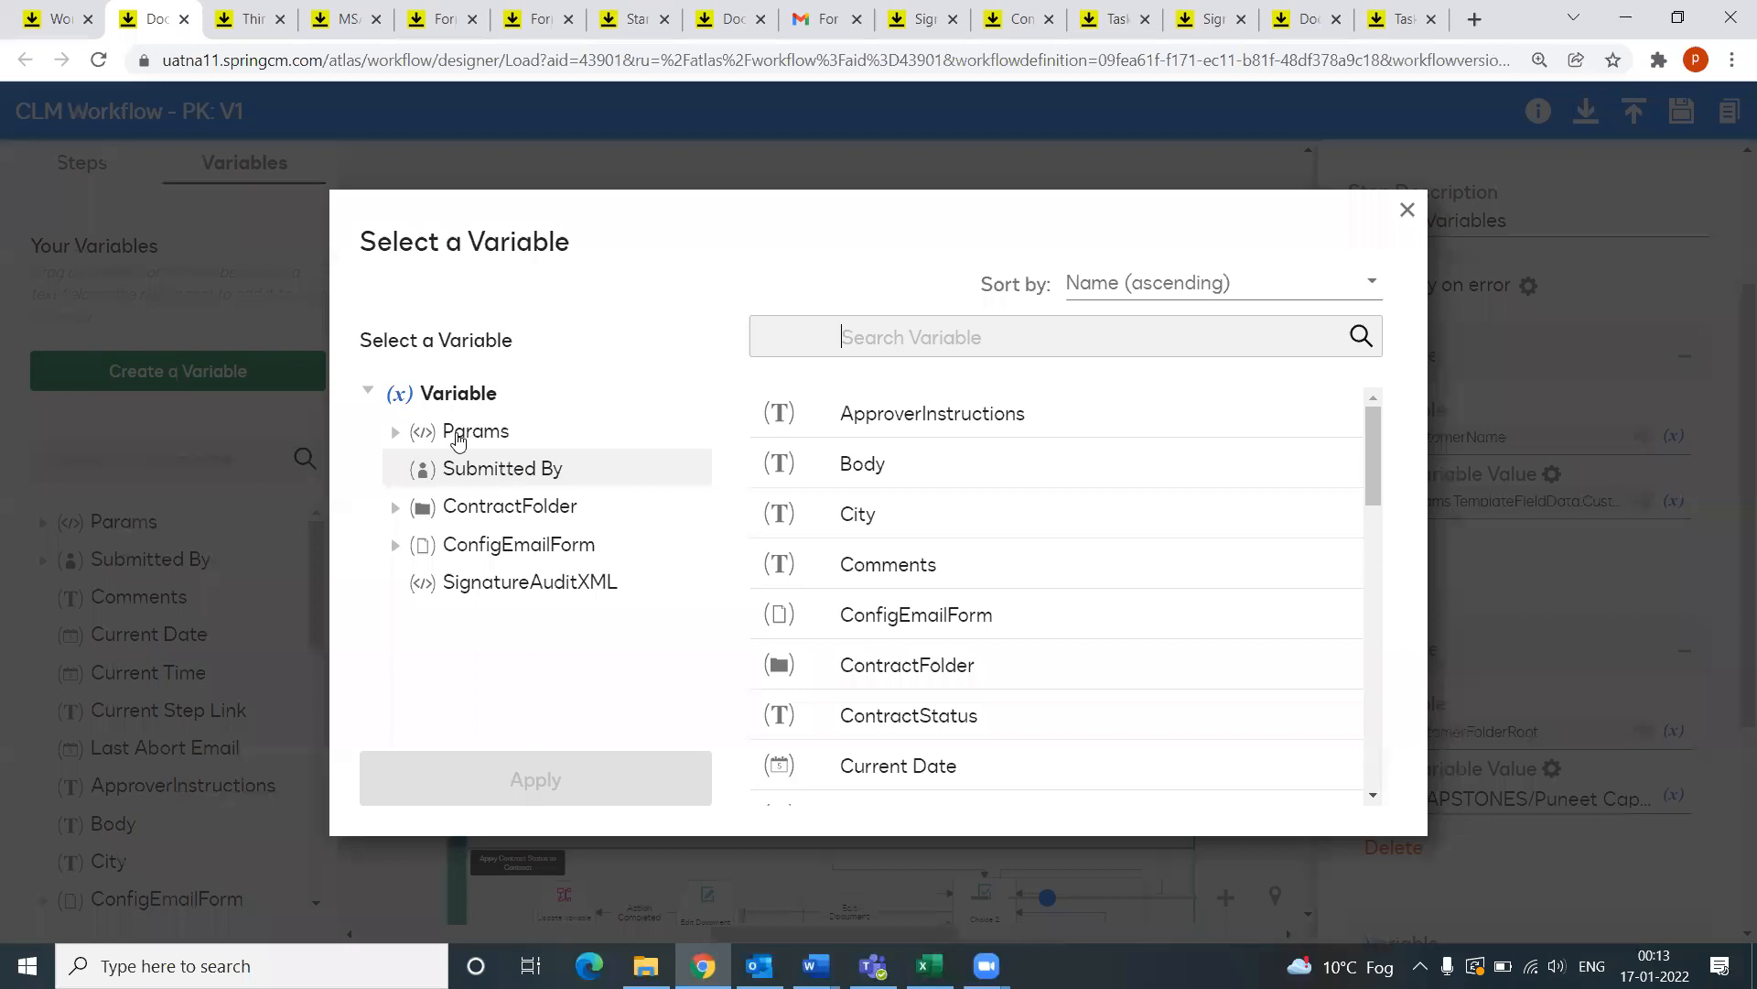
left_click(398, 433)
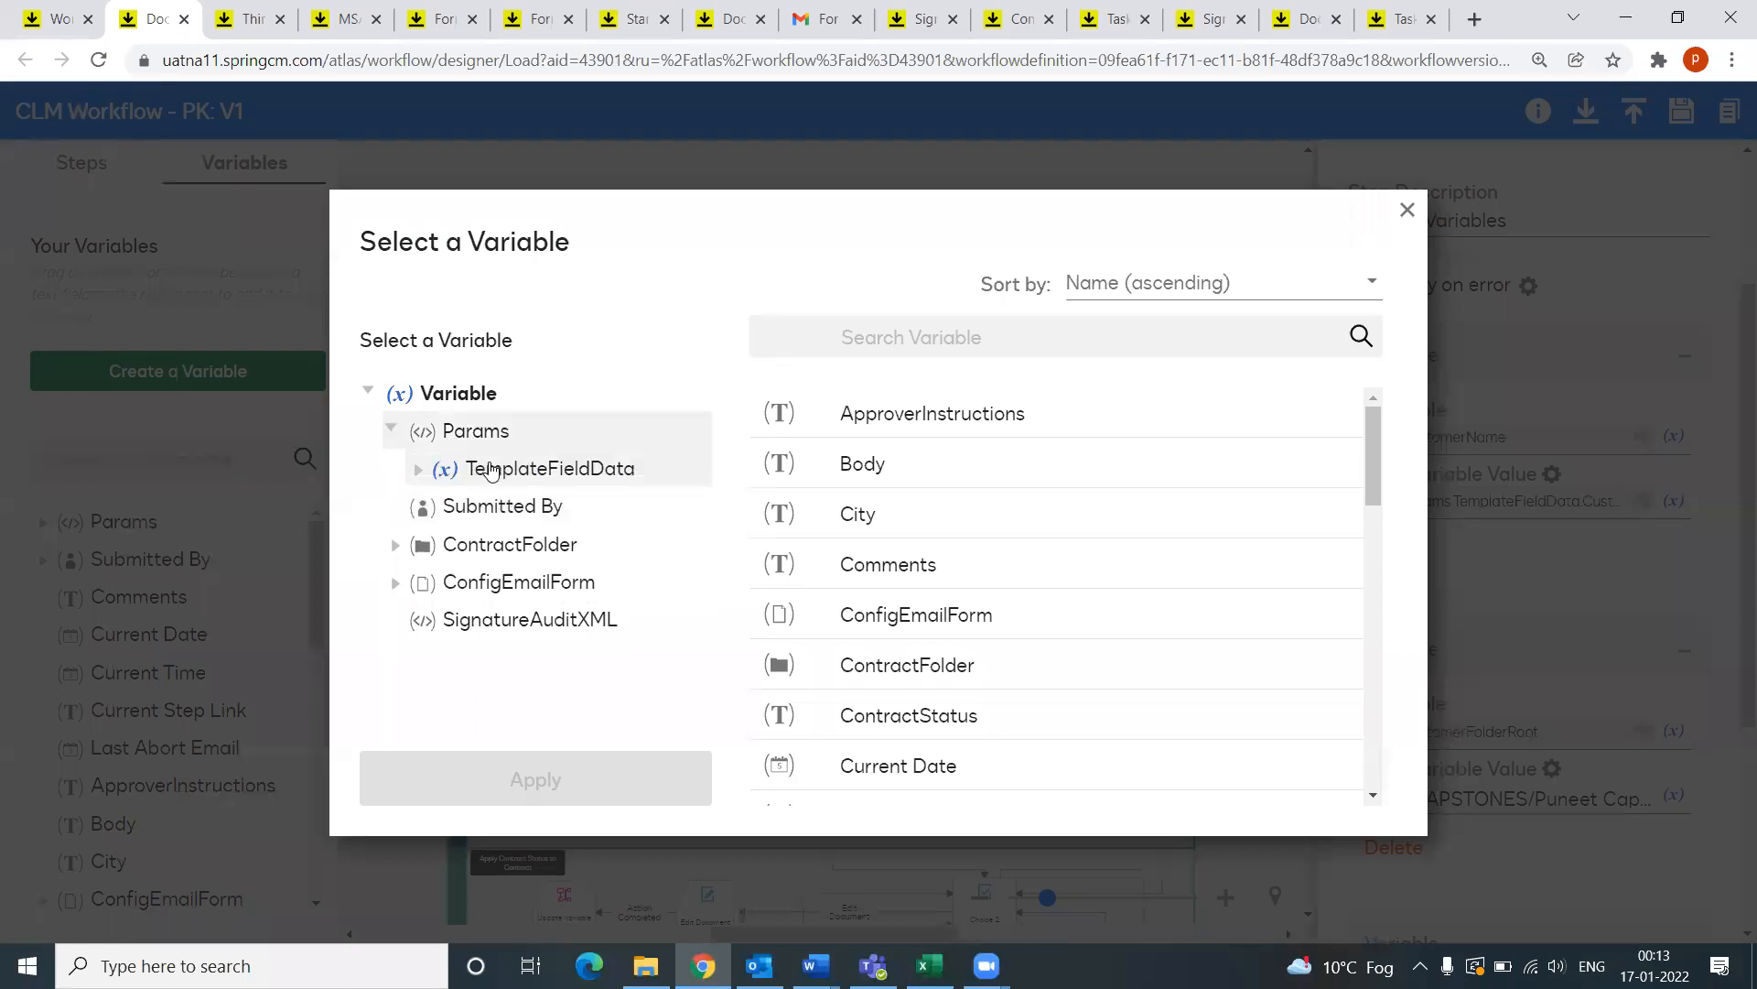
left_click(491, 470)
scroll(814, 618, "down", 2)
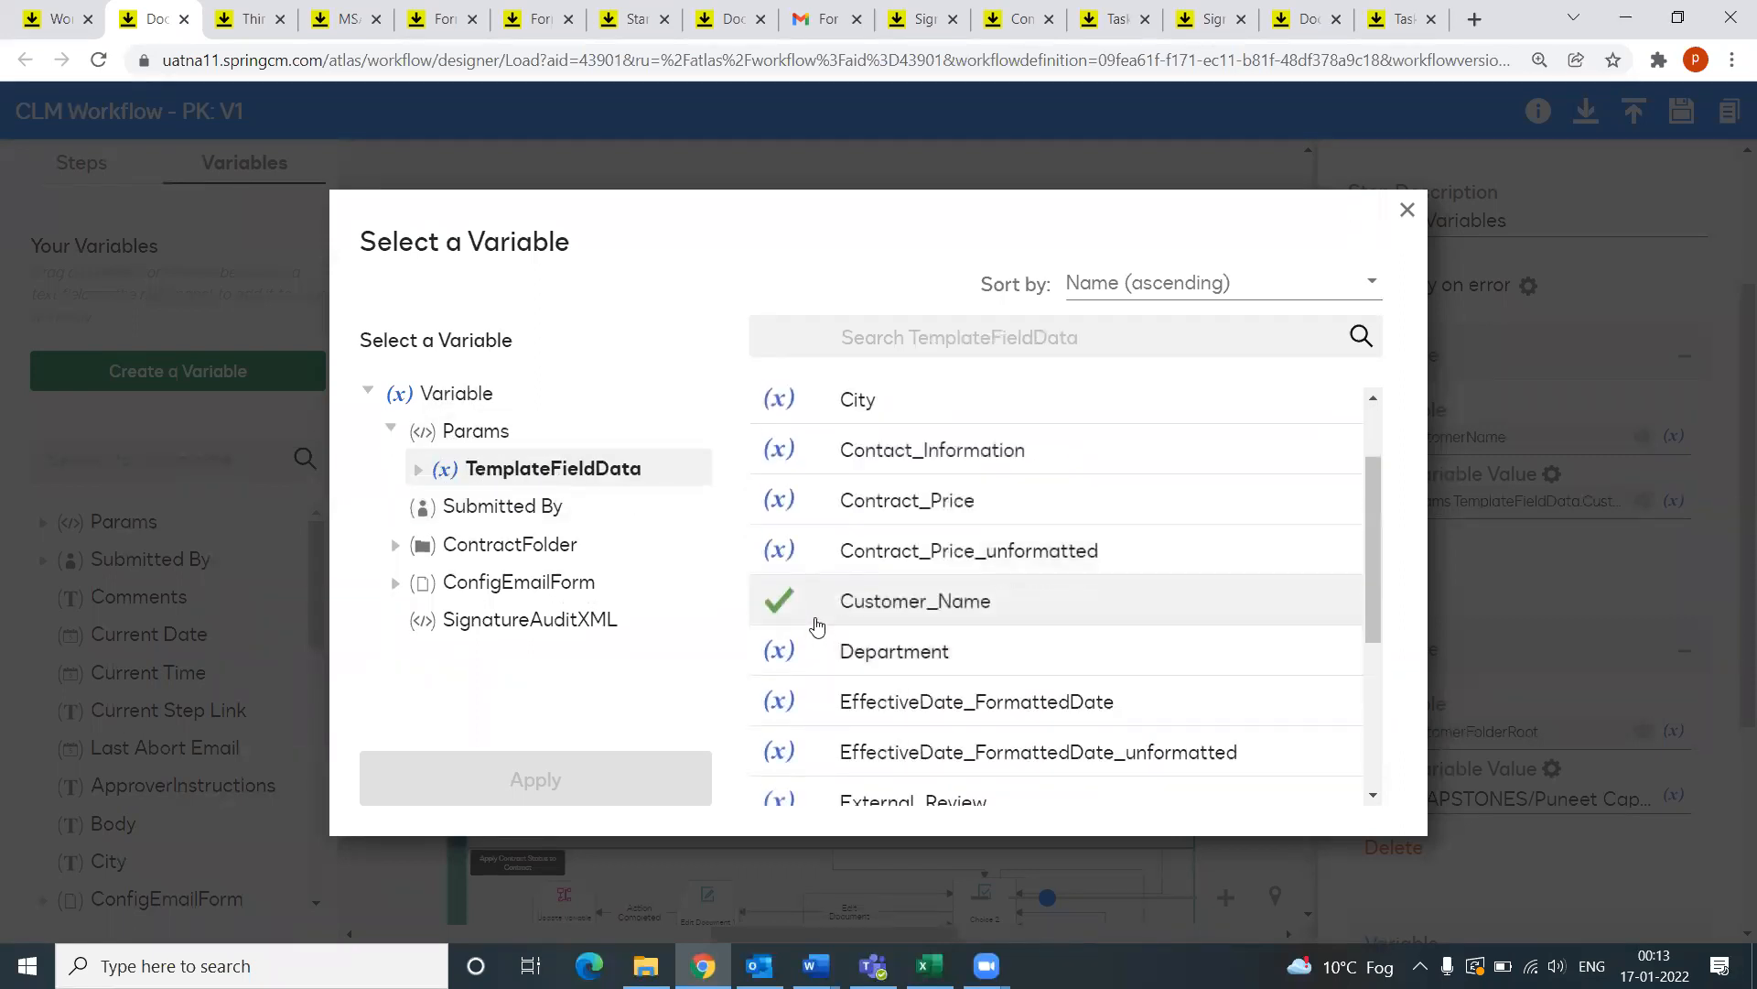
left_click(1407, 211)
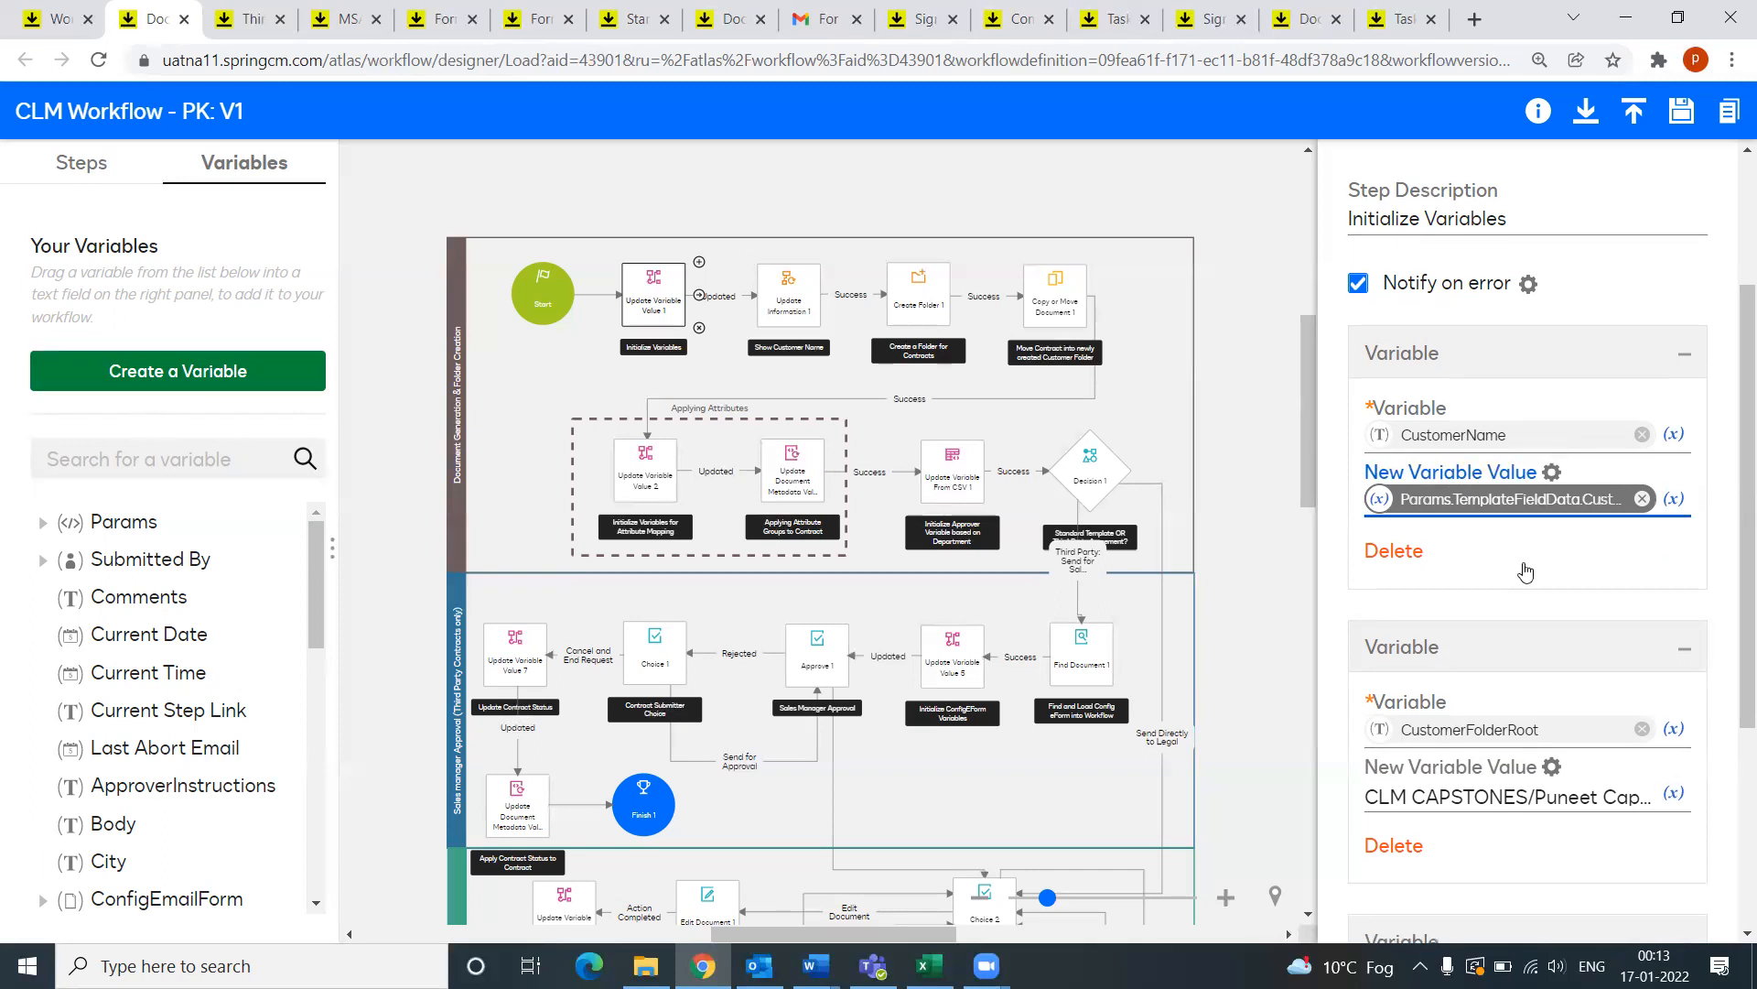
Step: Read the CustomerFolderRoot path and ContractStatus 'In Process', then show the Show Customer Name step
scroll(1520, 531, "down", 2)
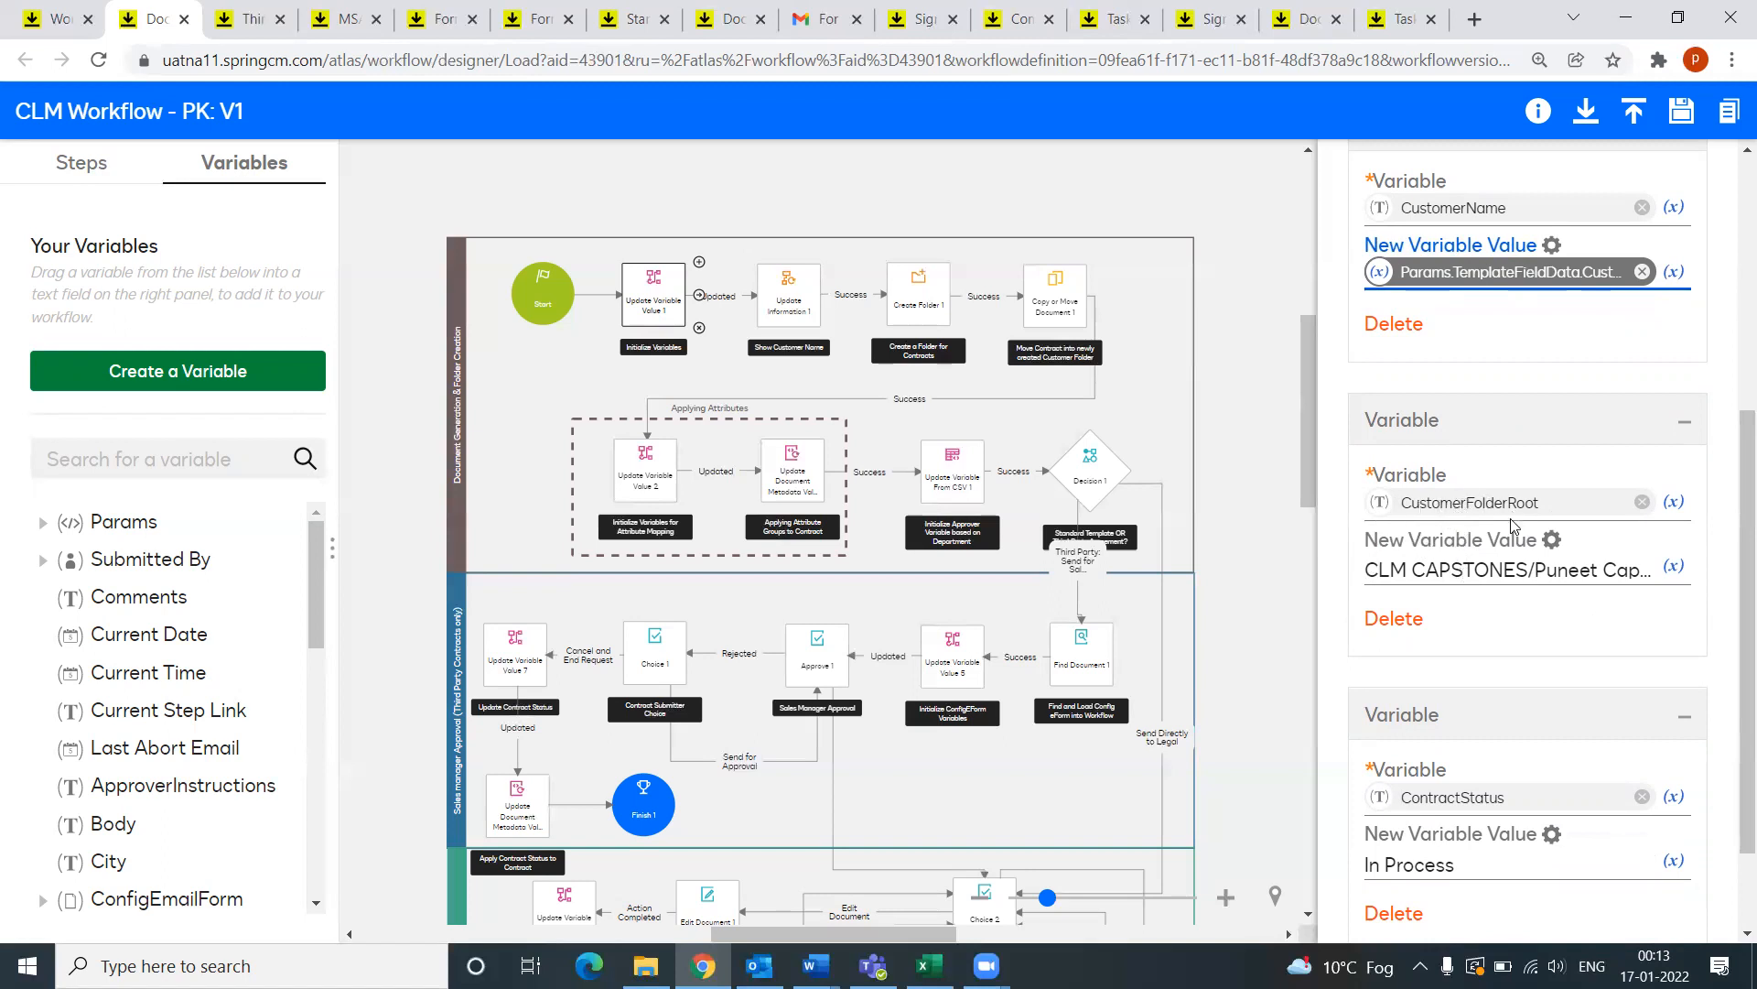
left_click_drag(1404, 572, 1675, 570)
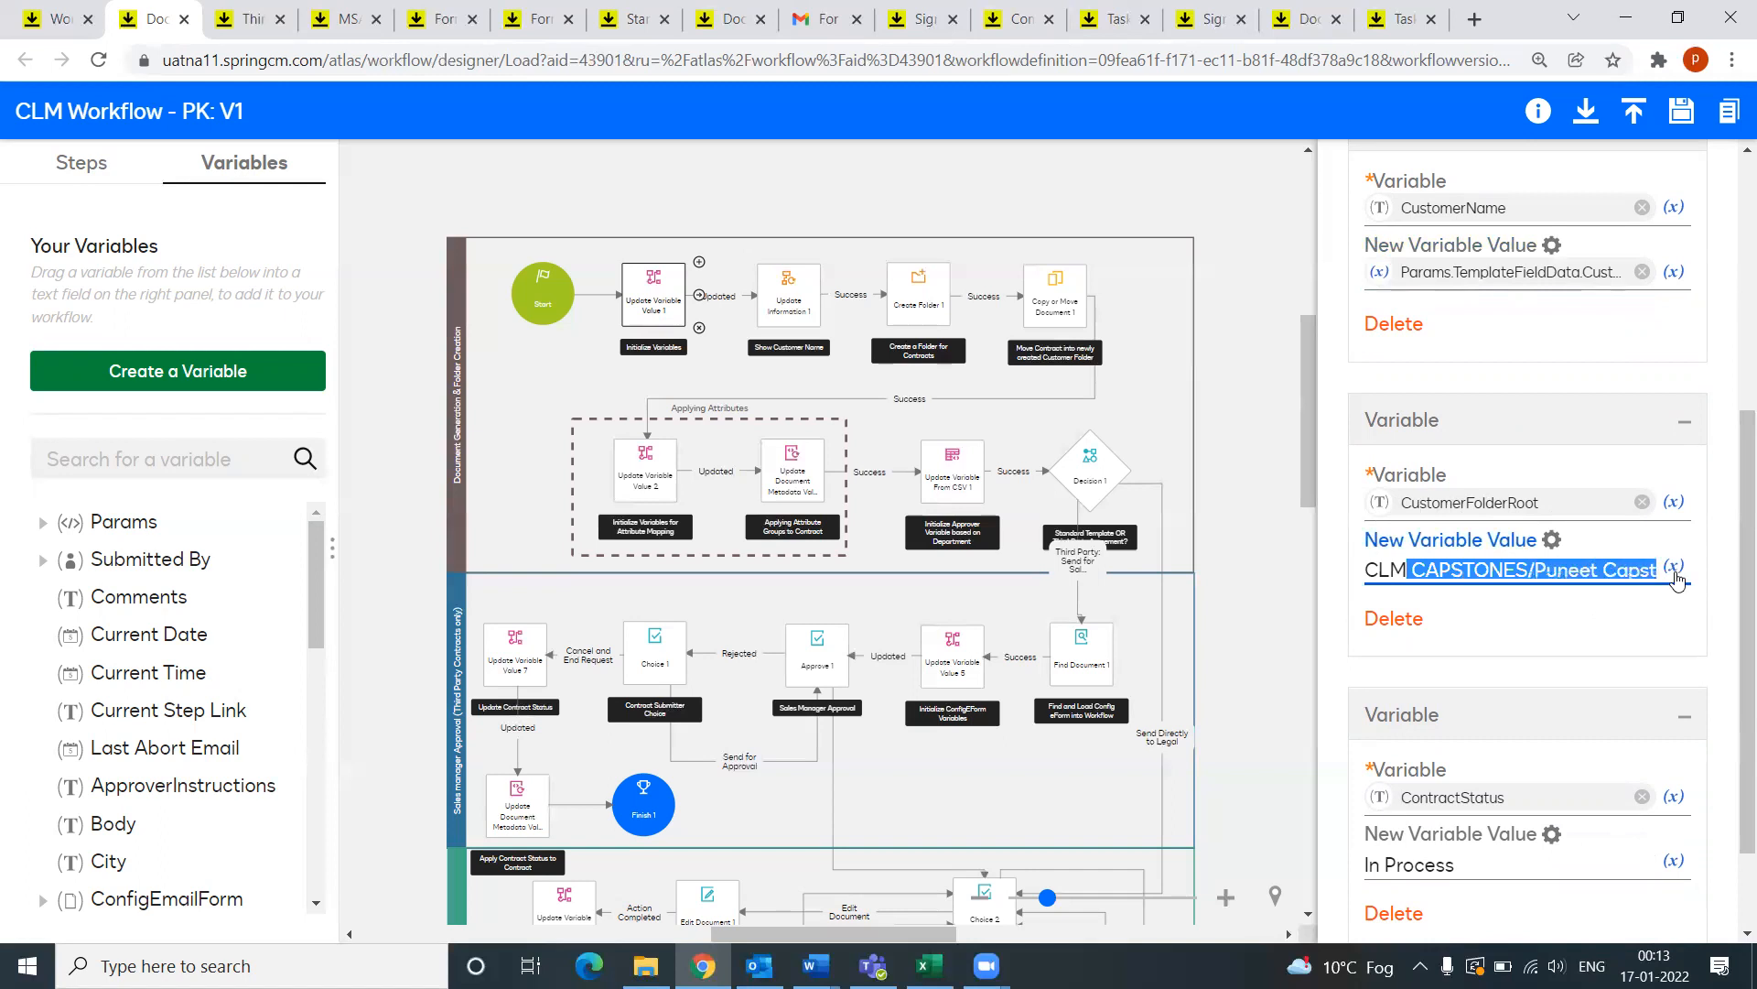
left_click(1615, 571)
key("Right")
key("Right")
key("Right")
key("Right")
key("Right")
key("Right")
key("Right")
key("Right")
key("Right")
key("Right")
key("Right")
key("Right")
key("Right")
key("Right")
key("Right")
key("Right")
key("Right")
key("Right")
key("Right")
key("Right")
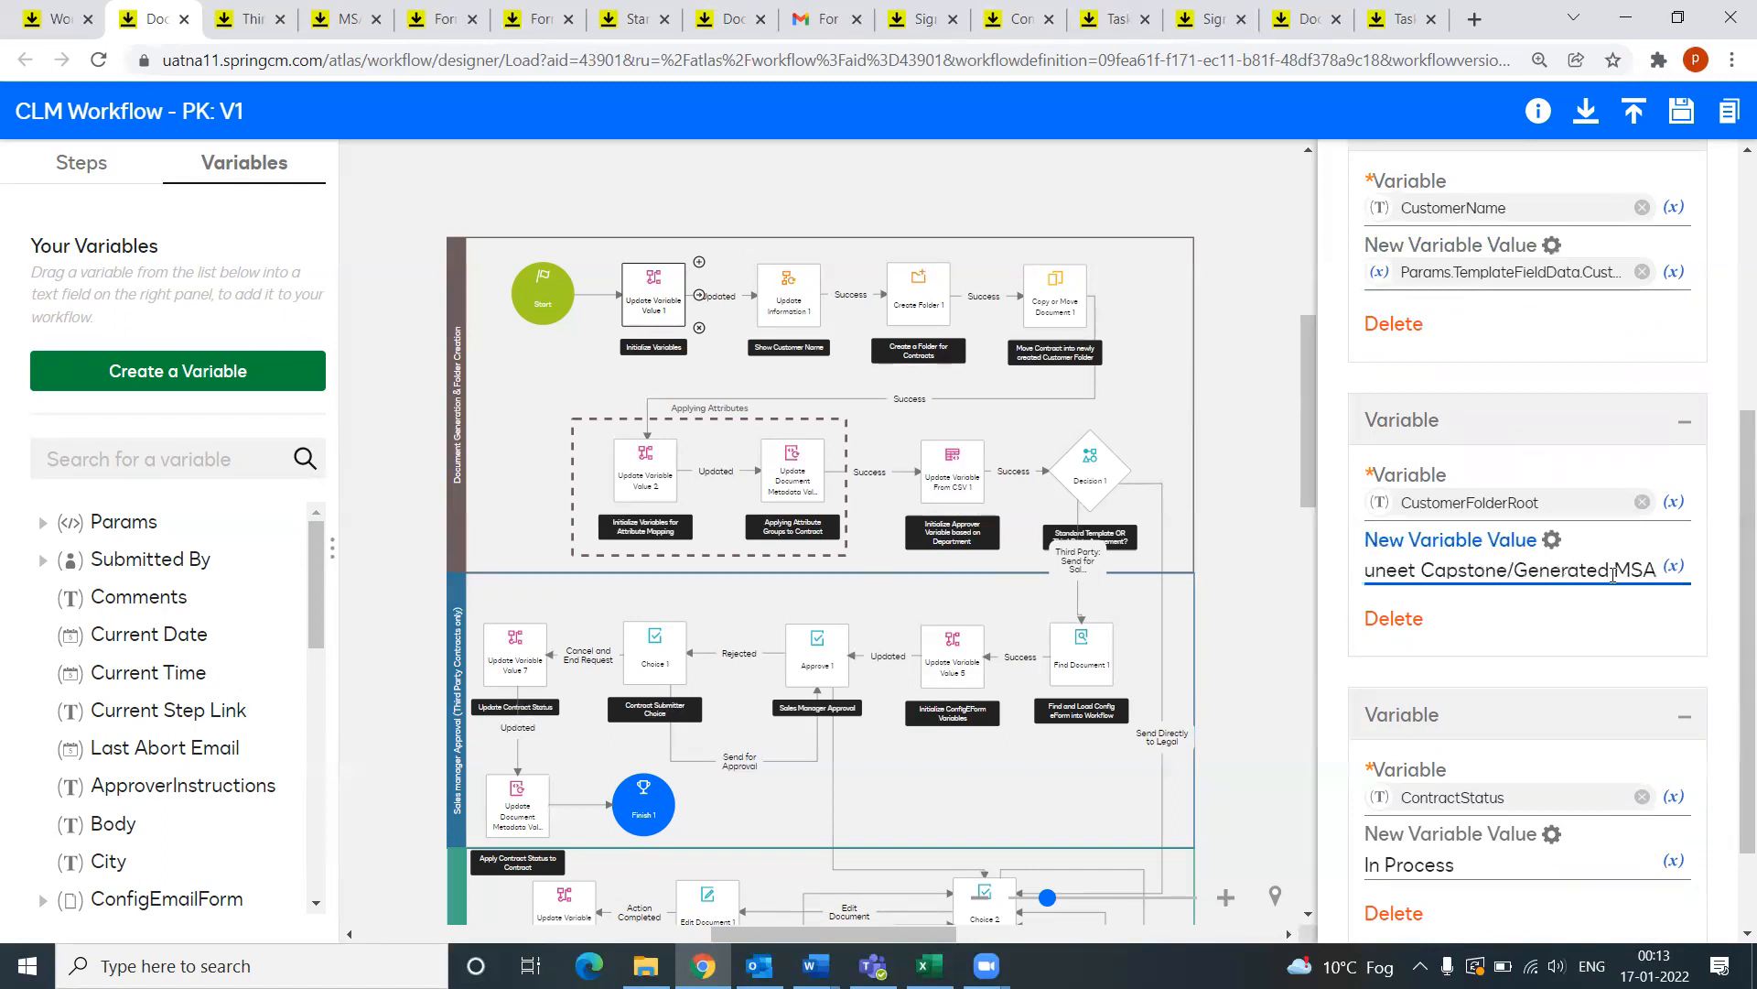
scroll(1550, 705, "down", 1)
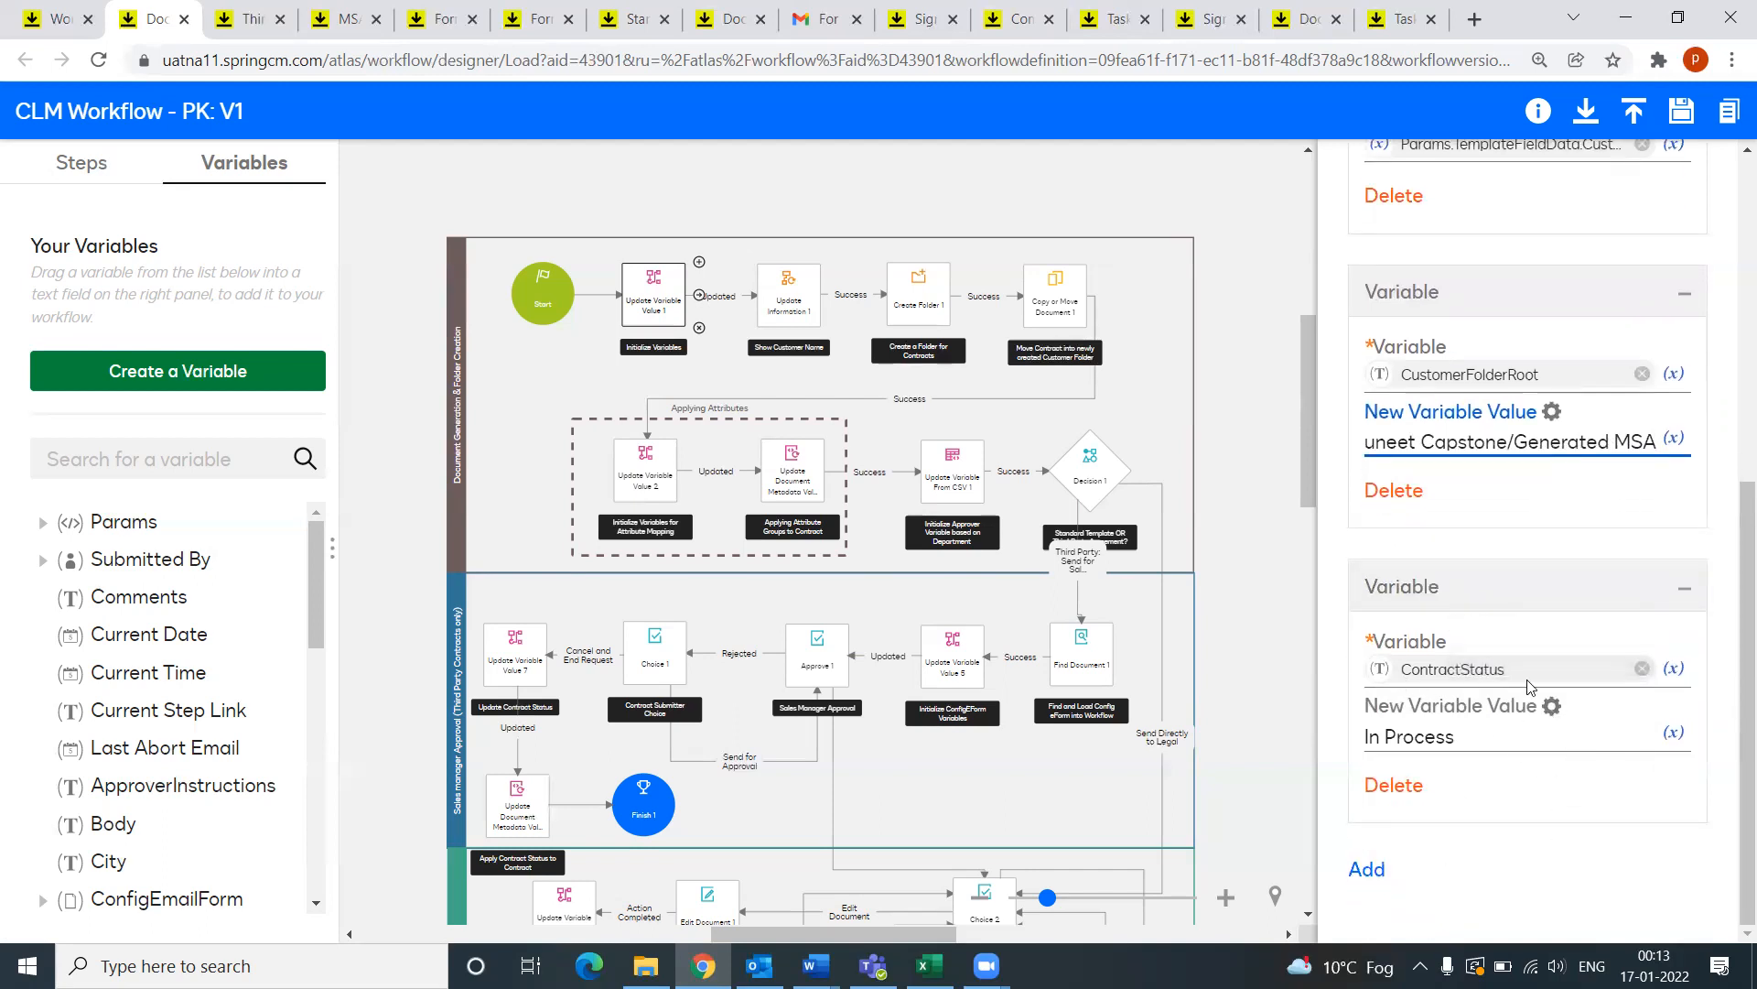
left_click_drag(1461, 742, 1356, 747)
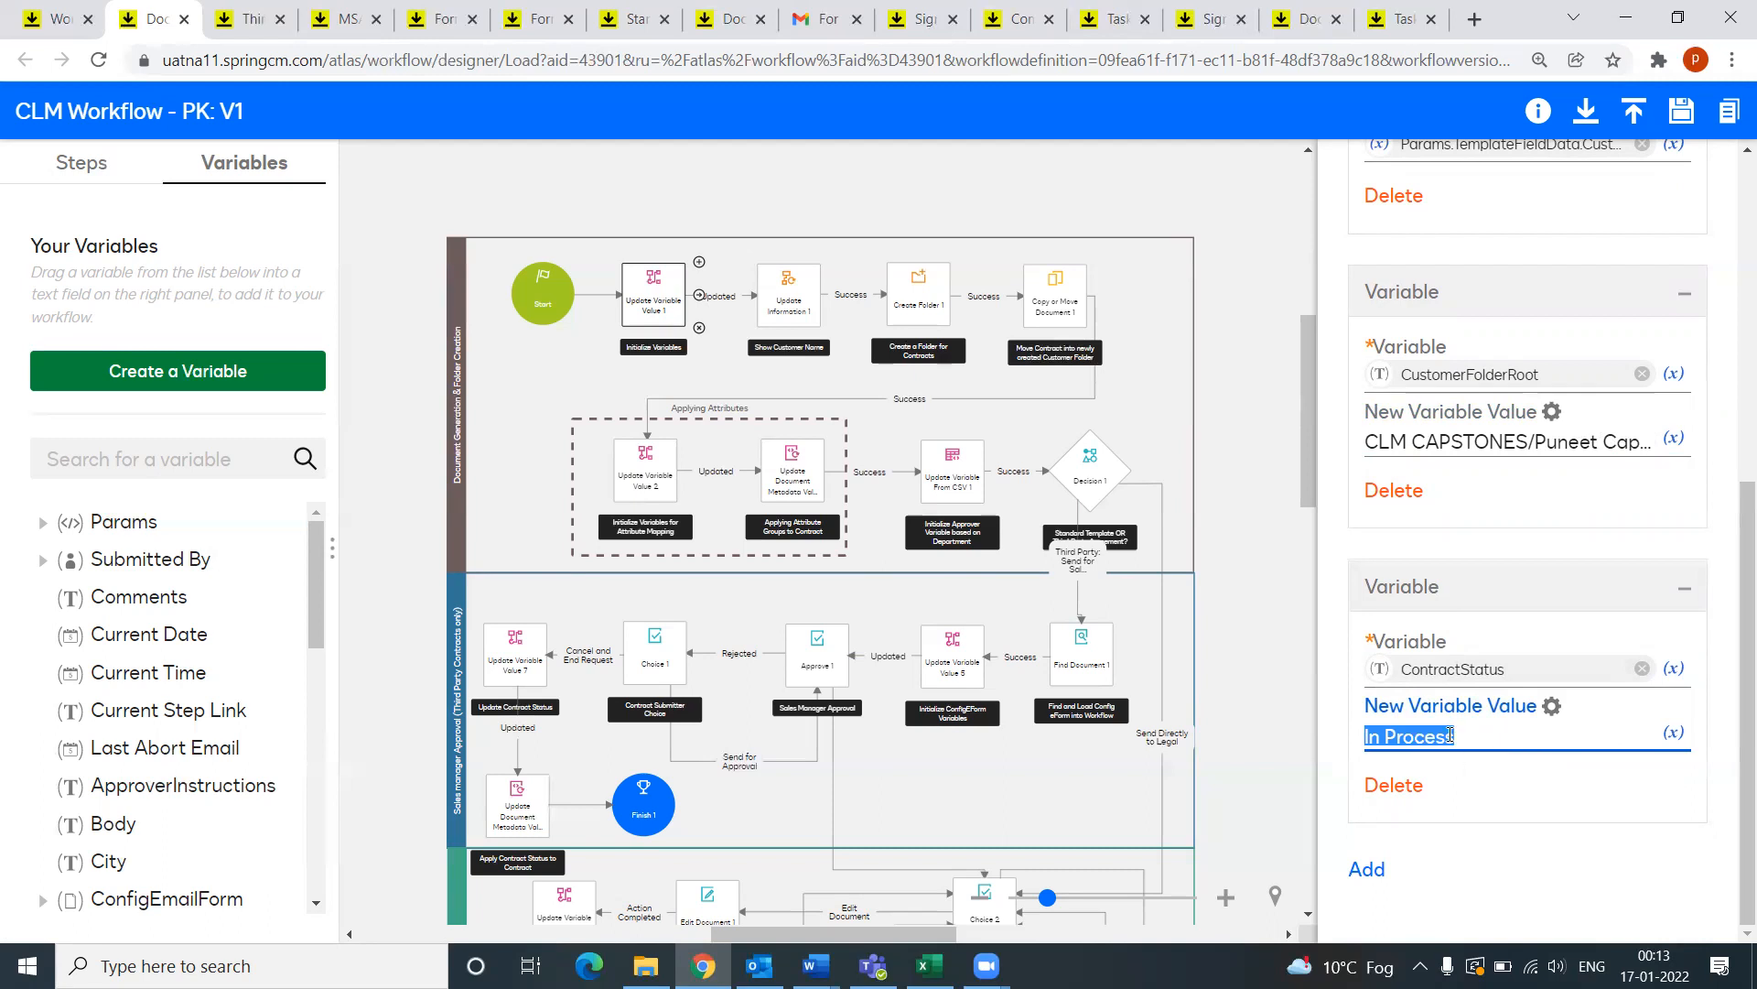
left_click(767, 299)
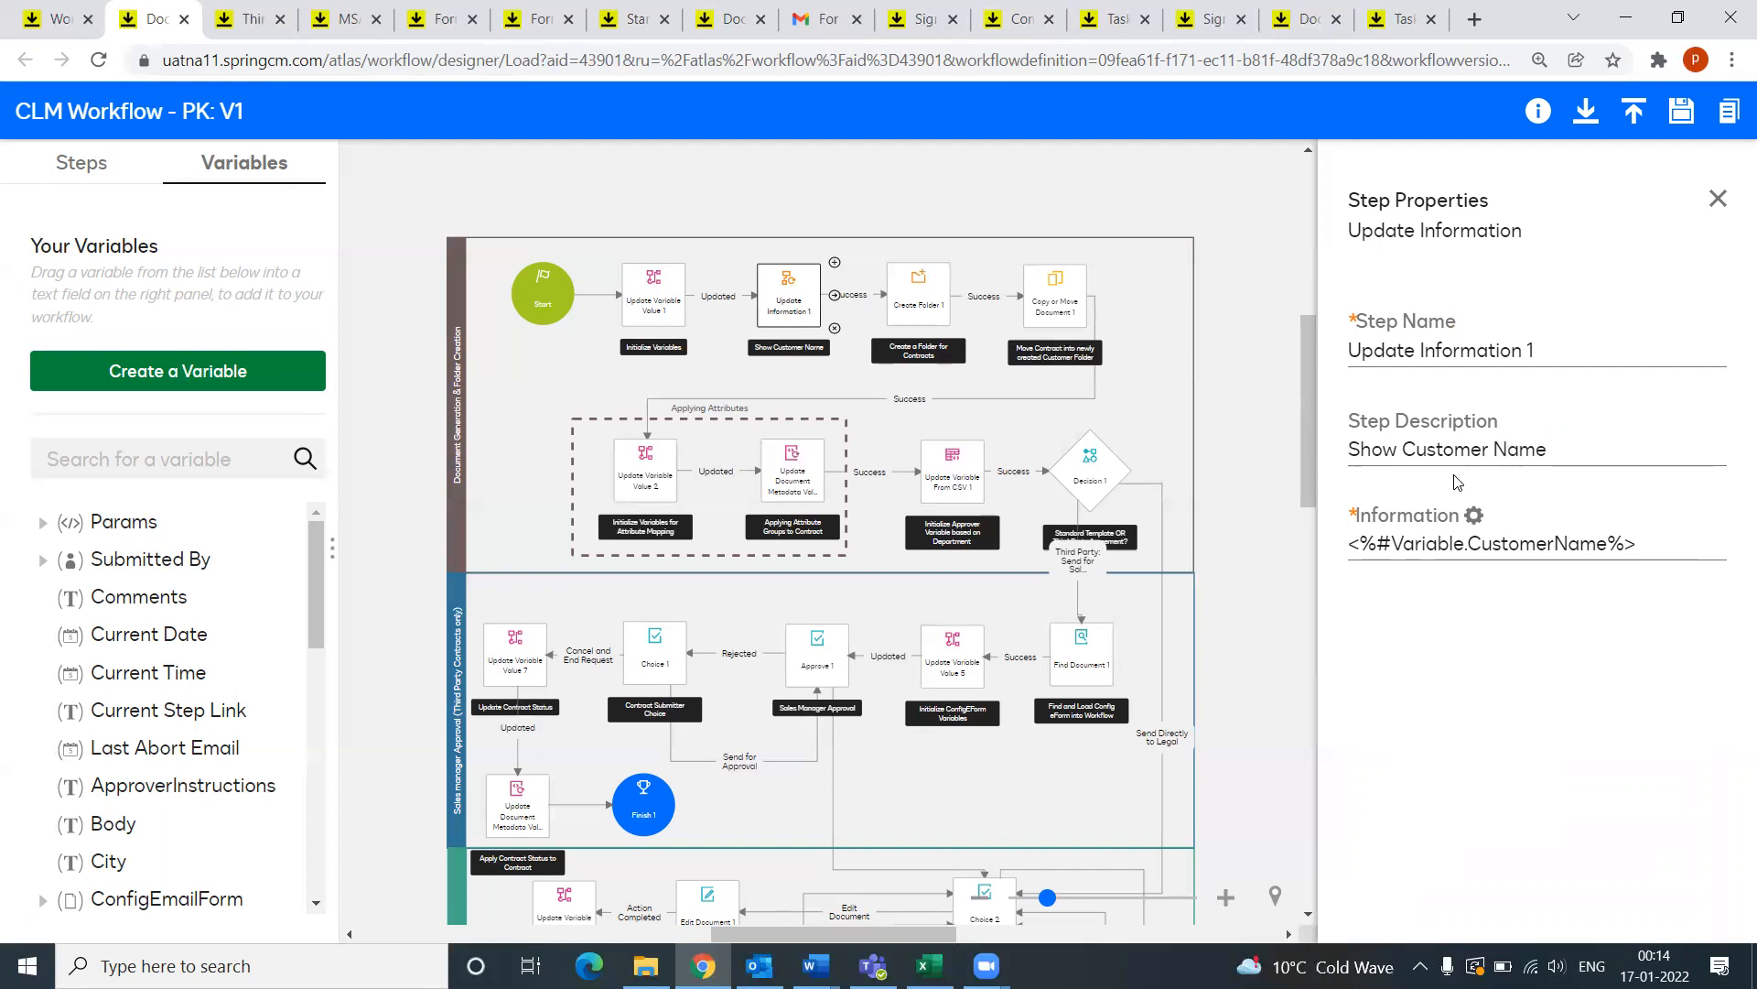
Step: Check which variable supplies Create Folder 1's parent folder, closing the settings unchanged
left_click(936, 306)
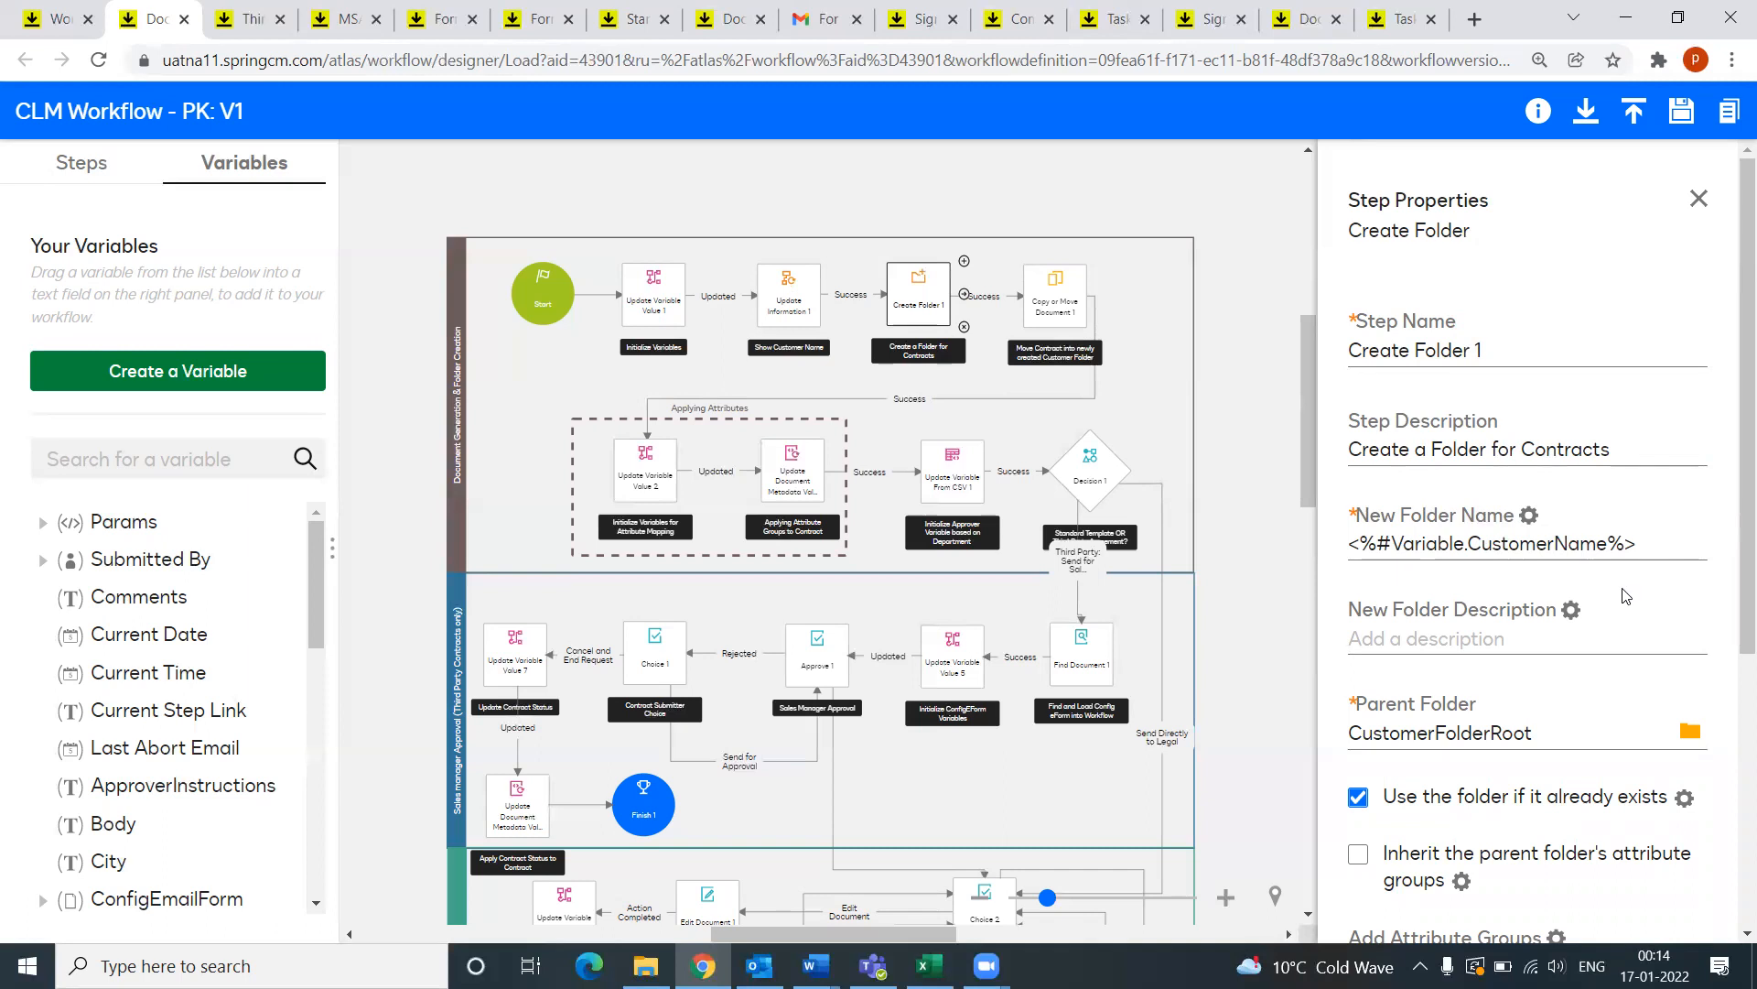
scroll(1625, 596, "down", 2)
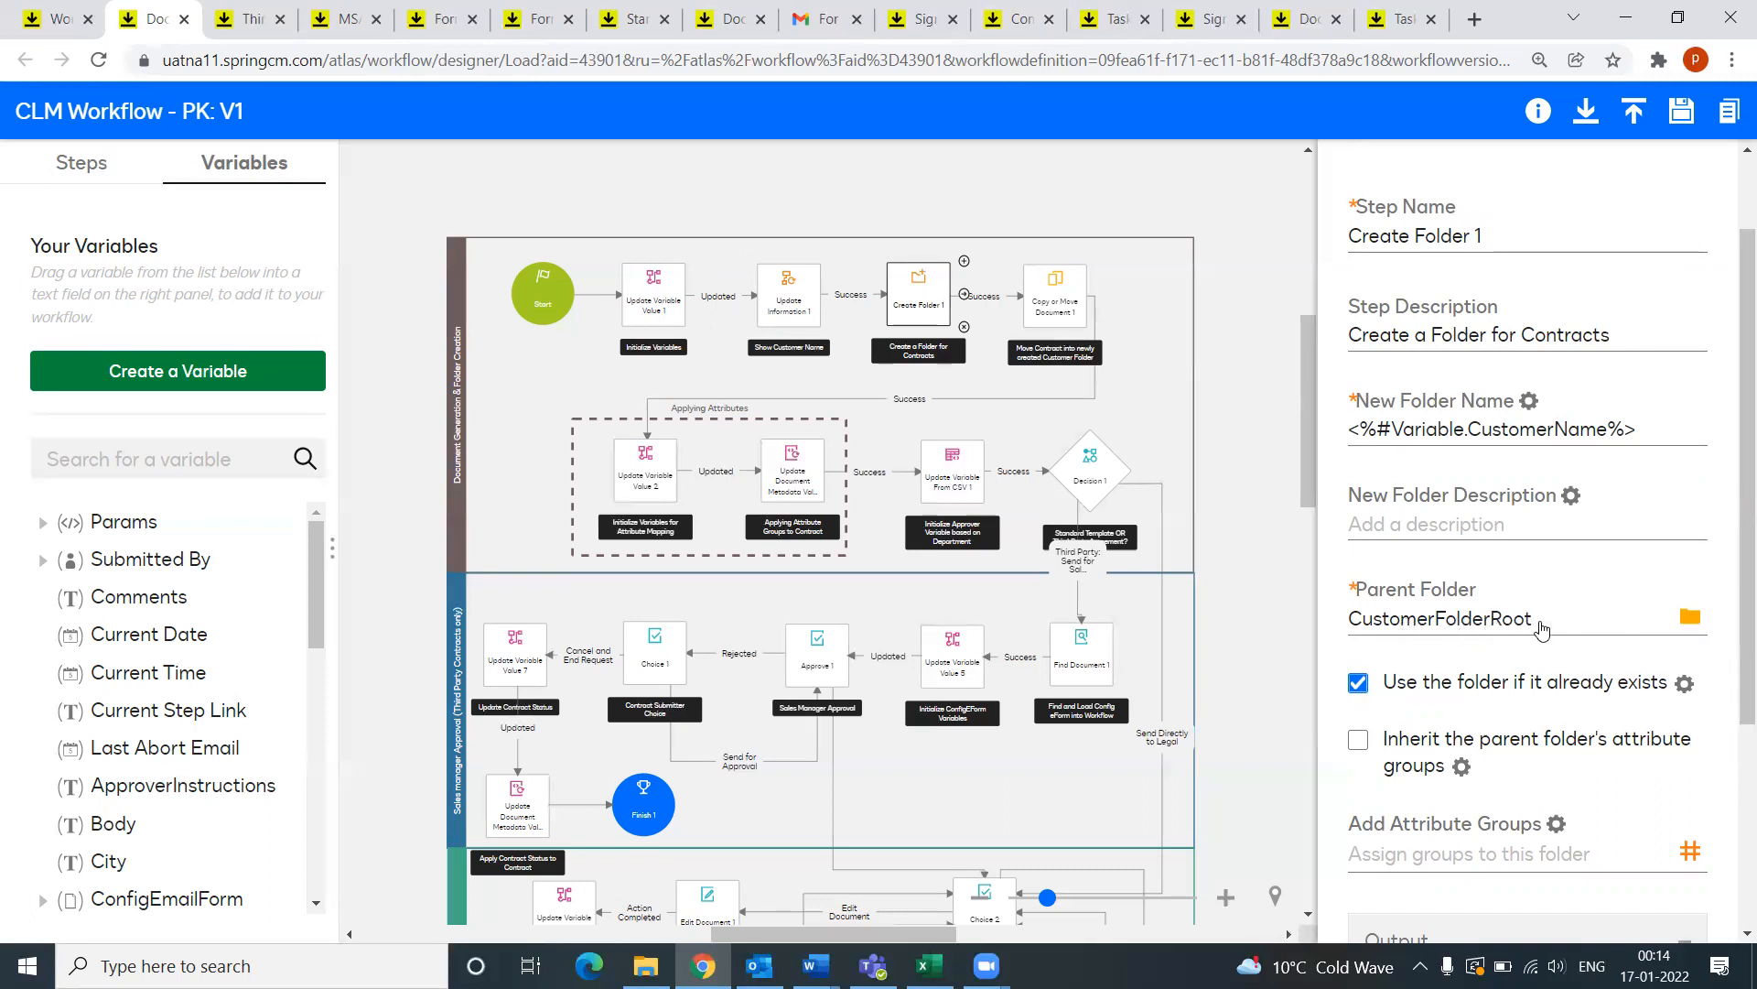
scroll(1543, 628, "down", 3)
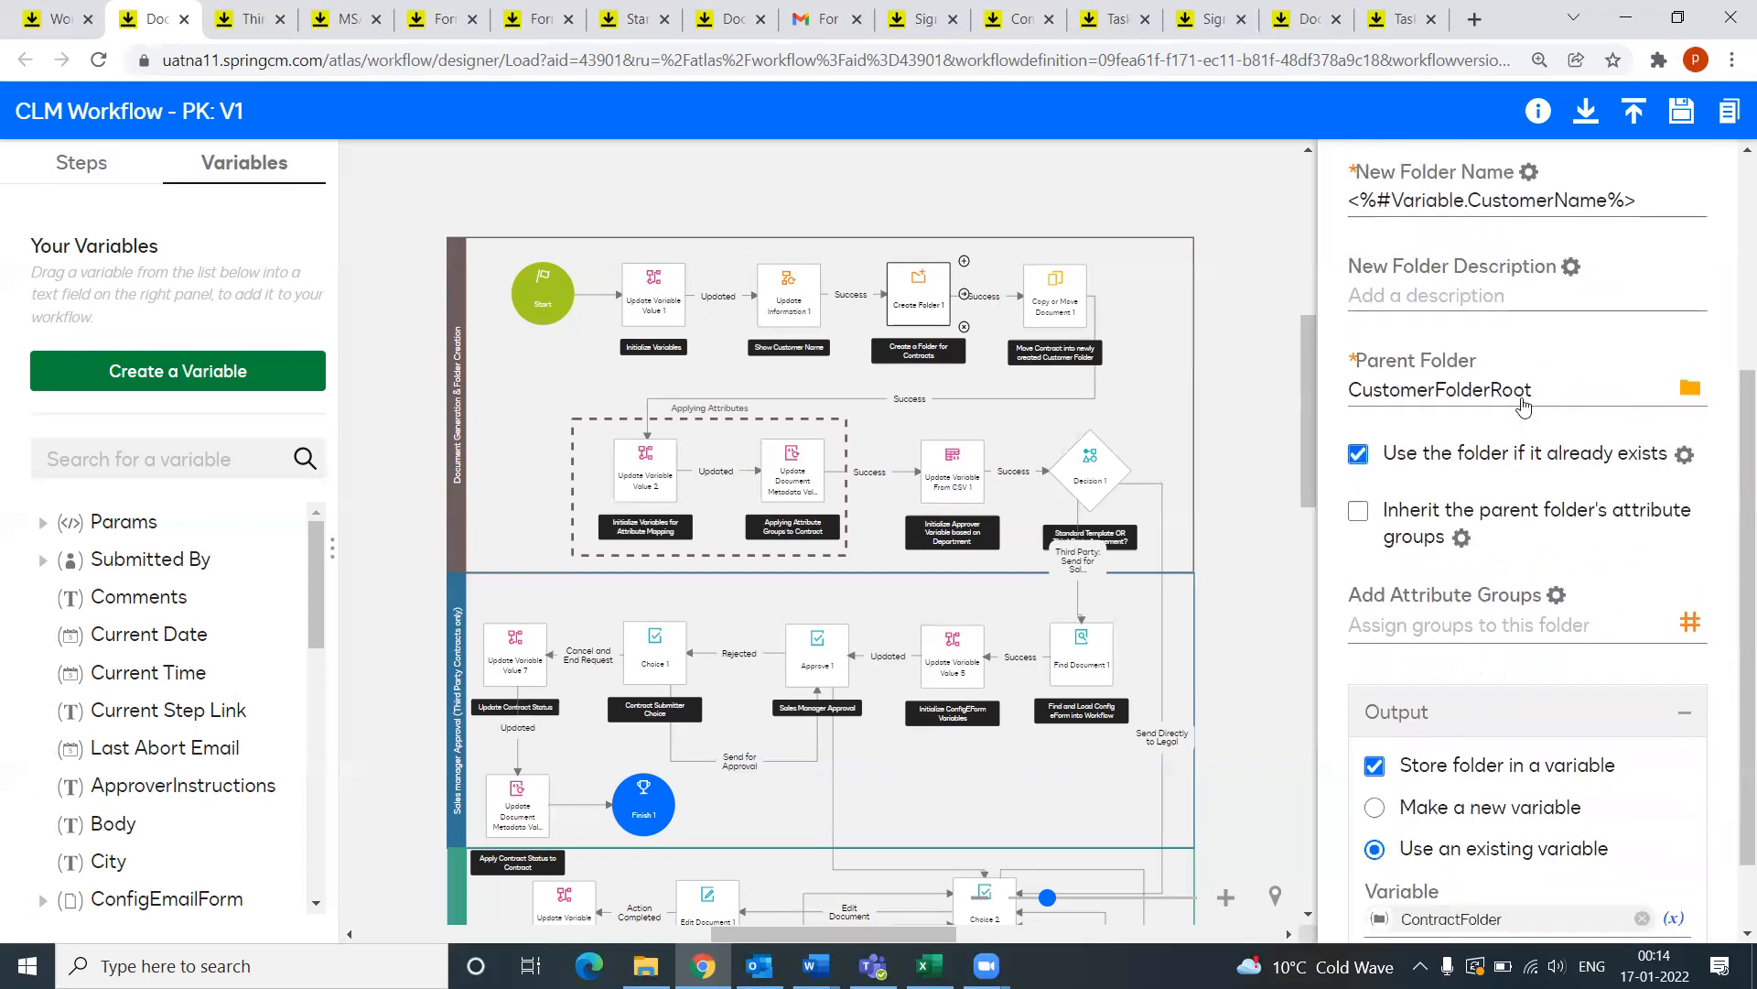
left_click(1691, 391)
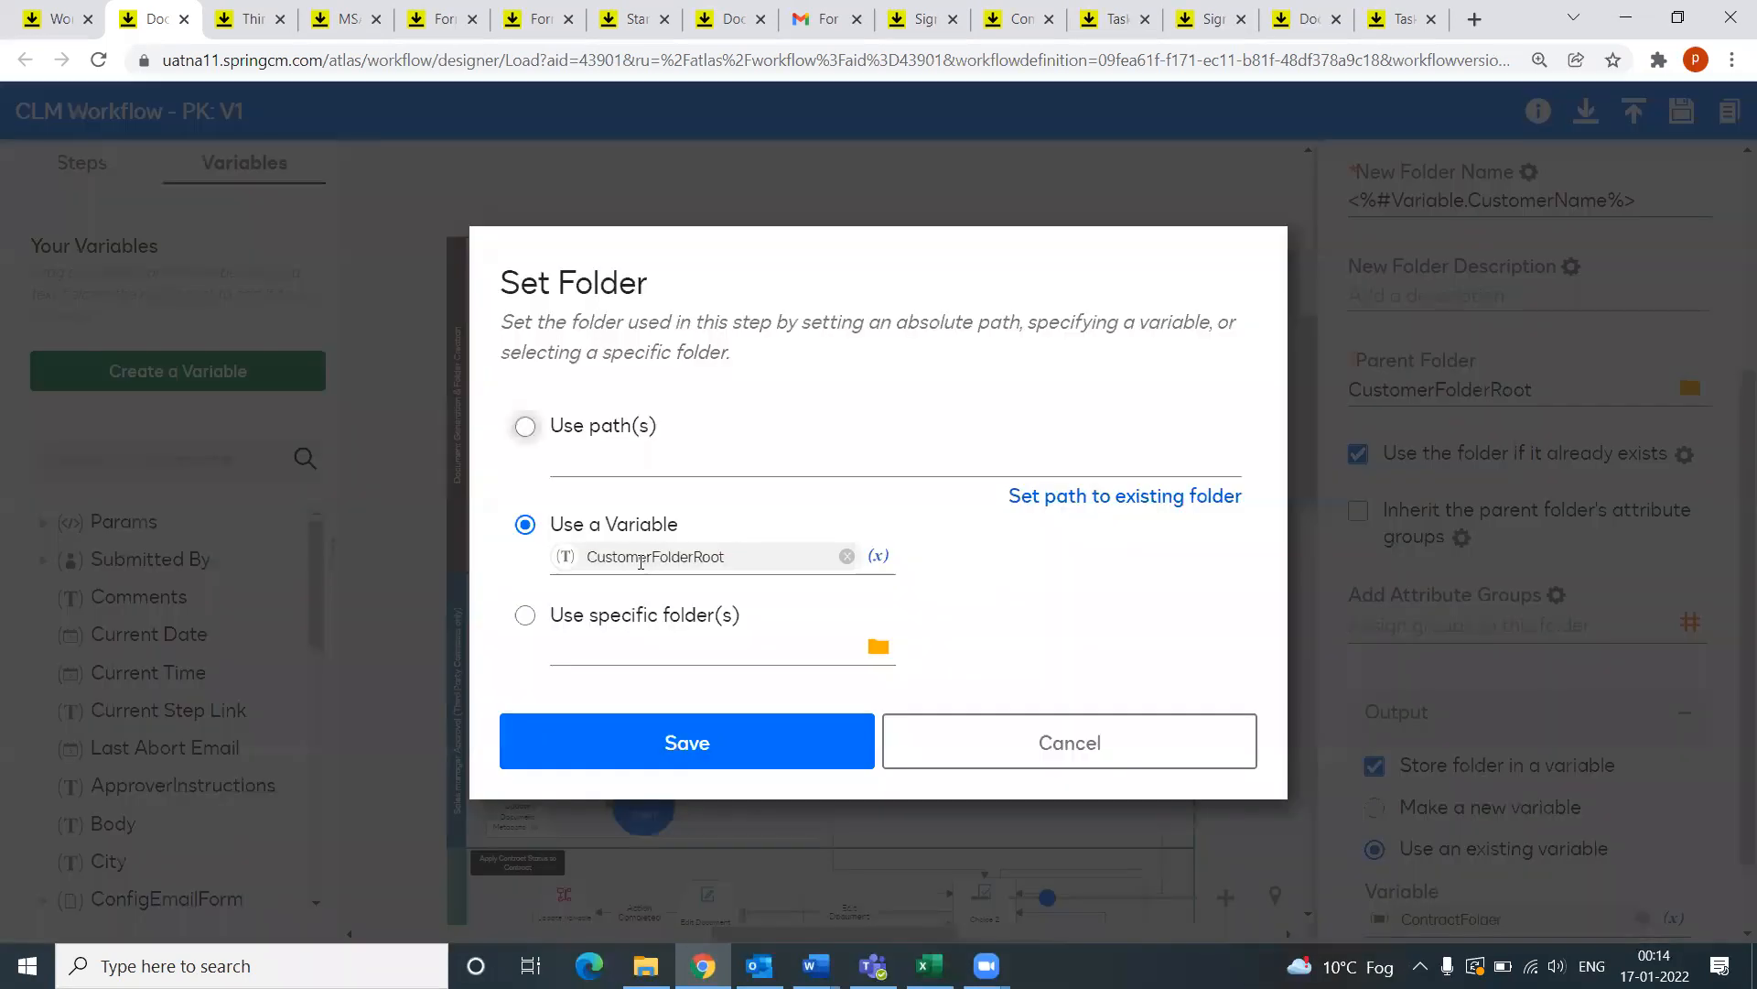
left_click(879, 555)
scroll(686, 609, "down", 5)
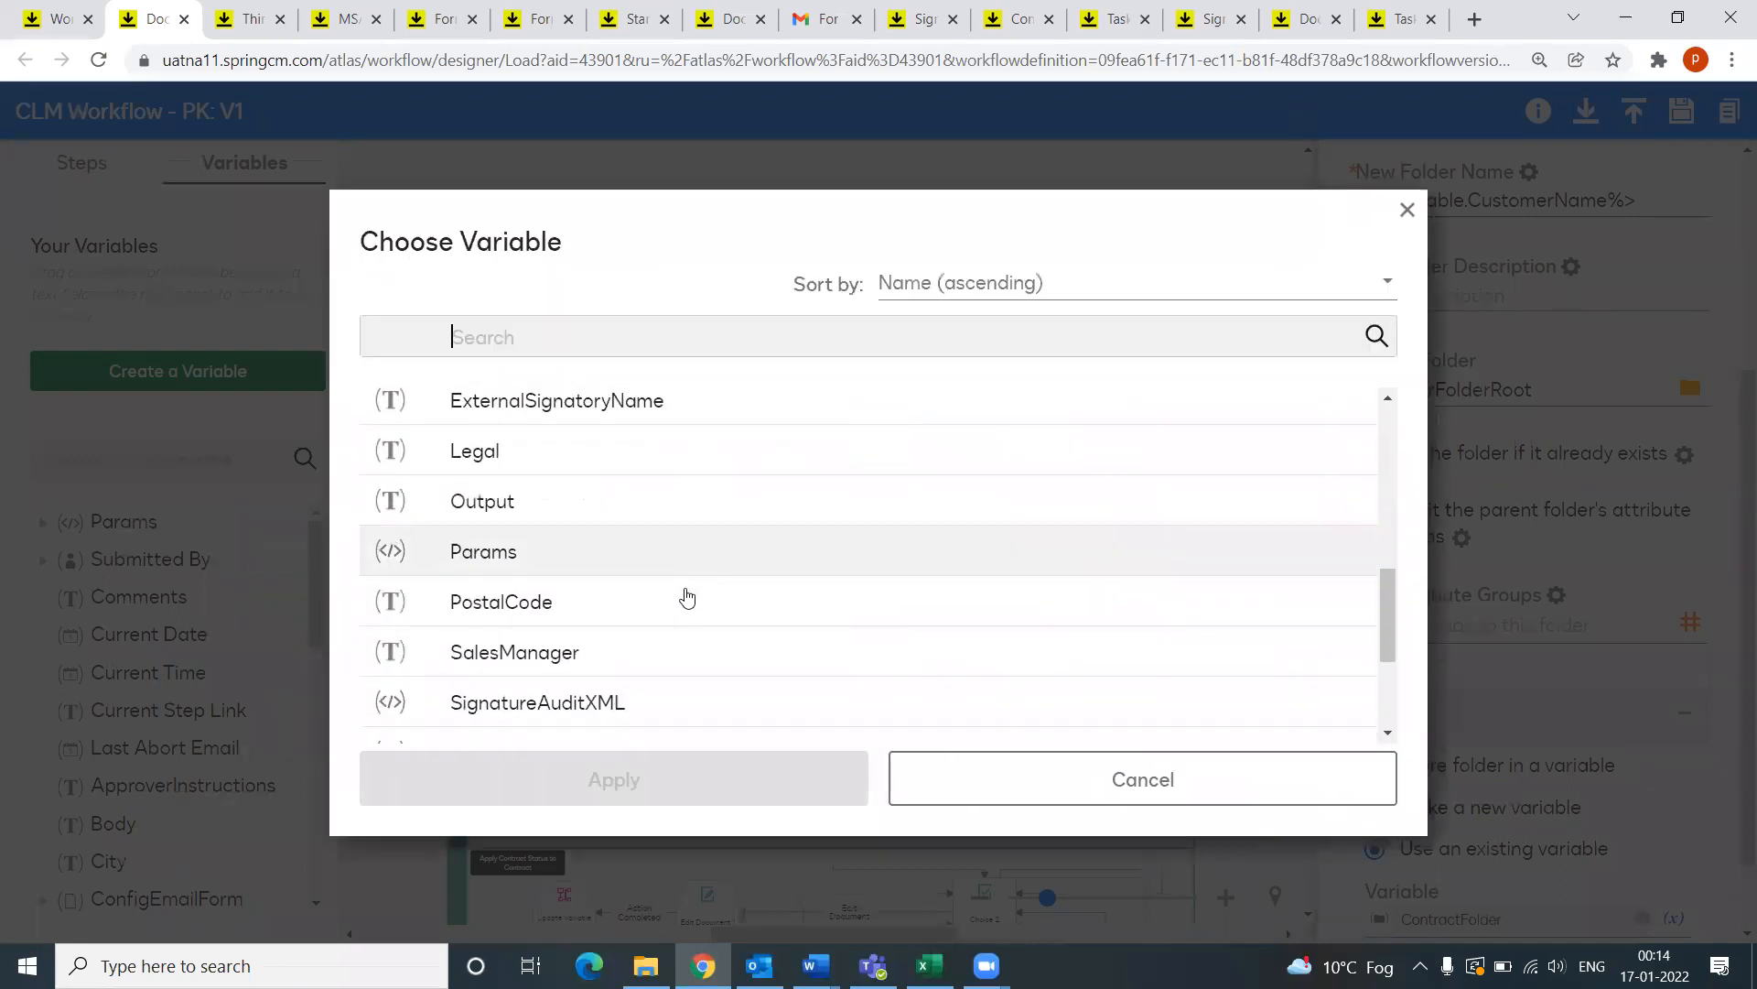
scroll(686, 609, "up", 2)
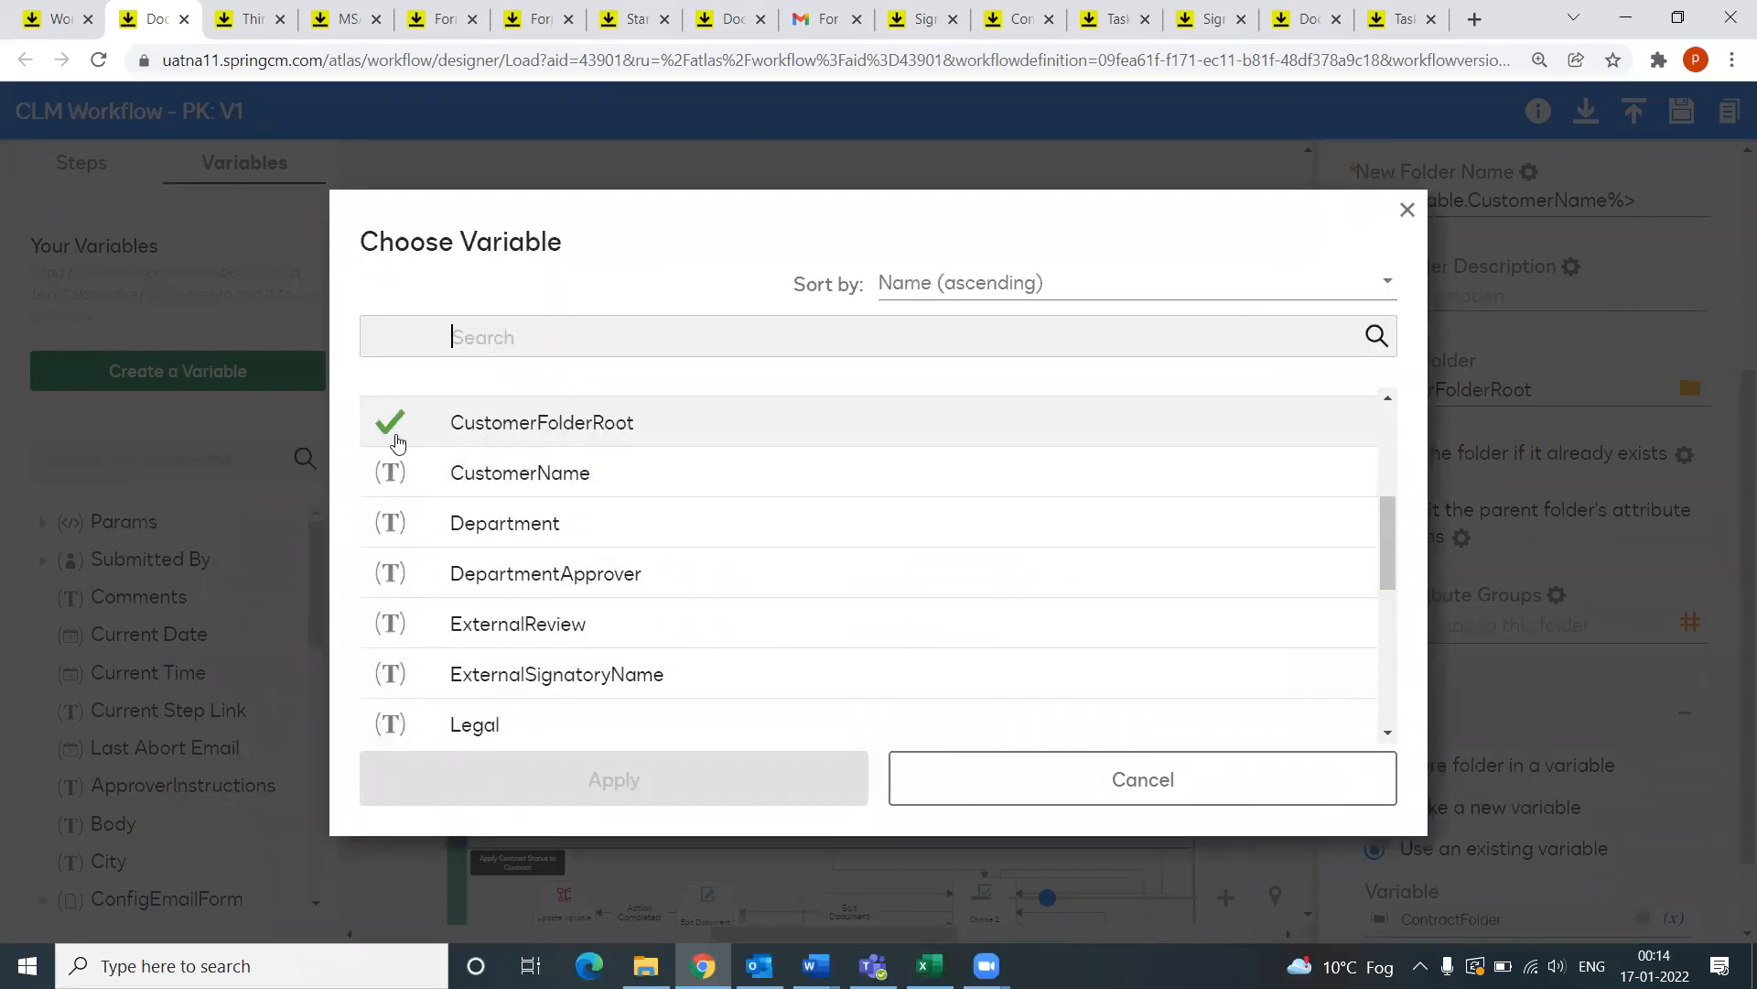
left_click(1407, 211)
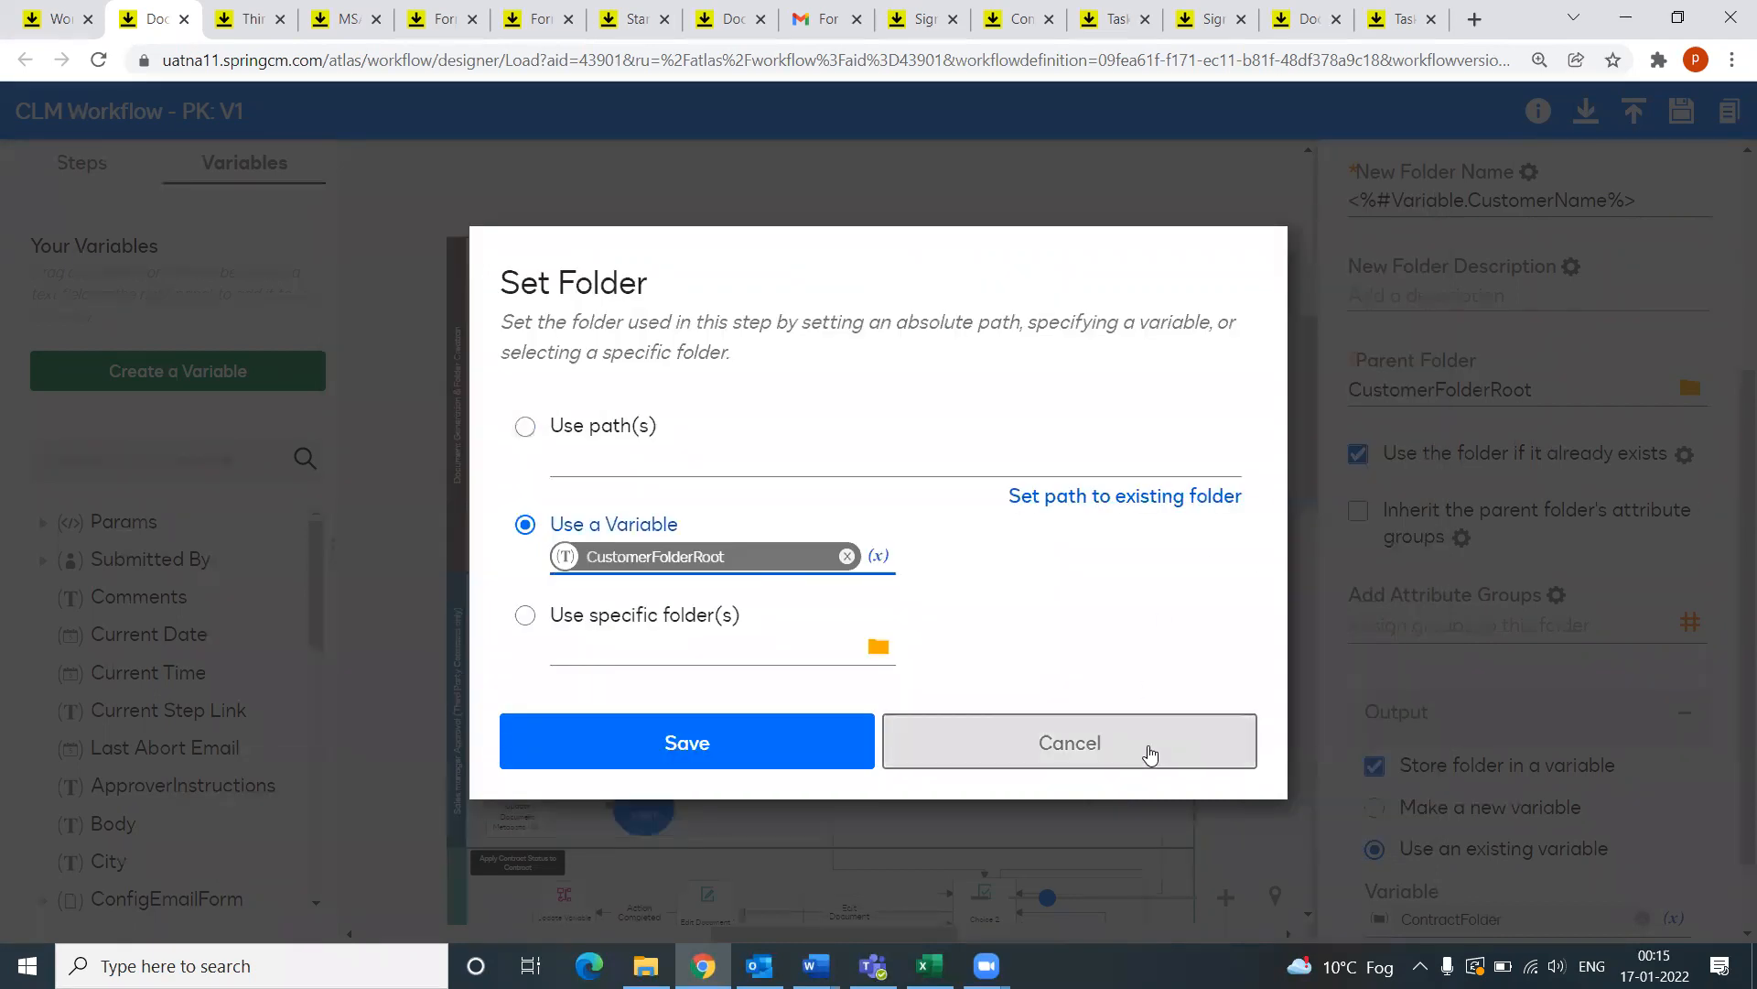
left_click(1148, 748)
Step: Show Copy or Move Document 1, which moves the Params document into ContractFolder
scroll(1643, 592, "down", 1)
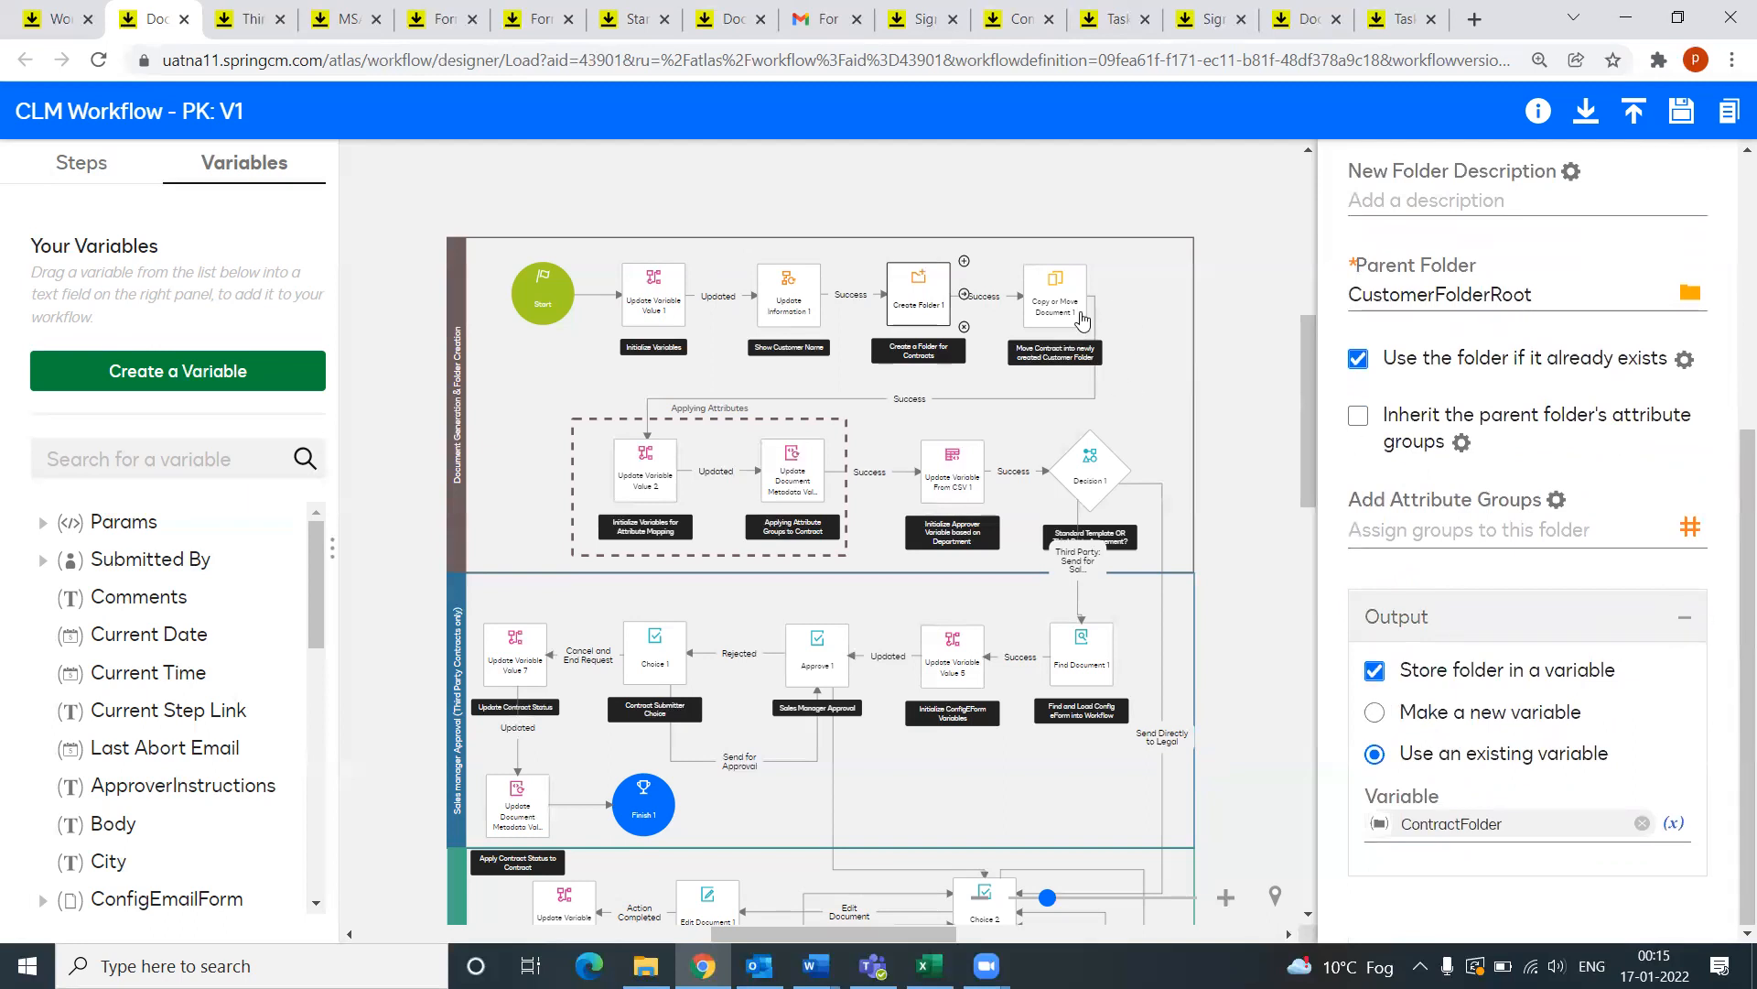
left_click(1056, 295)
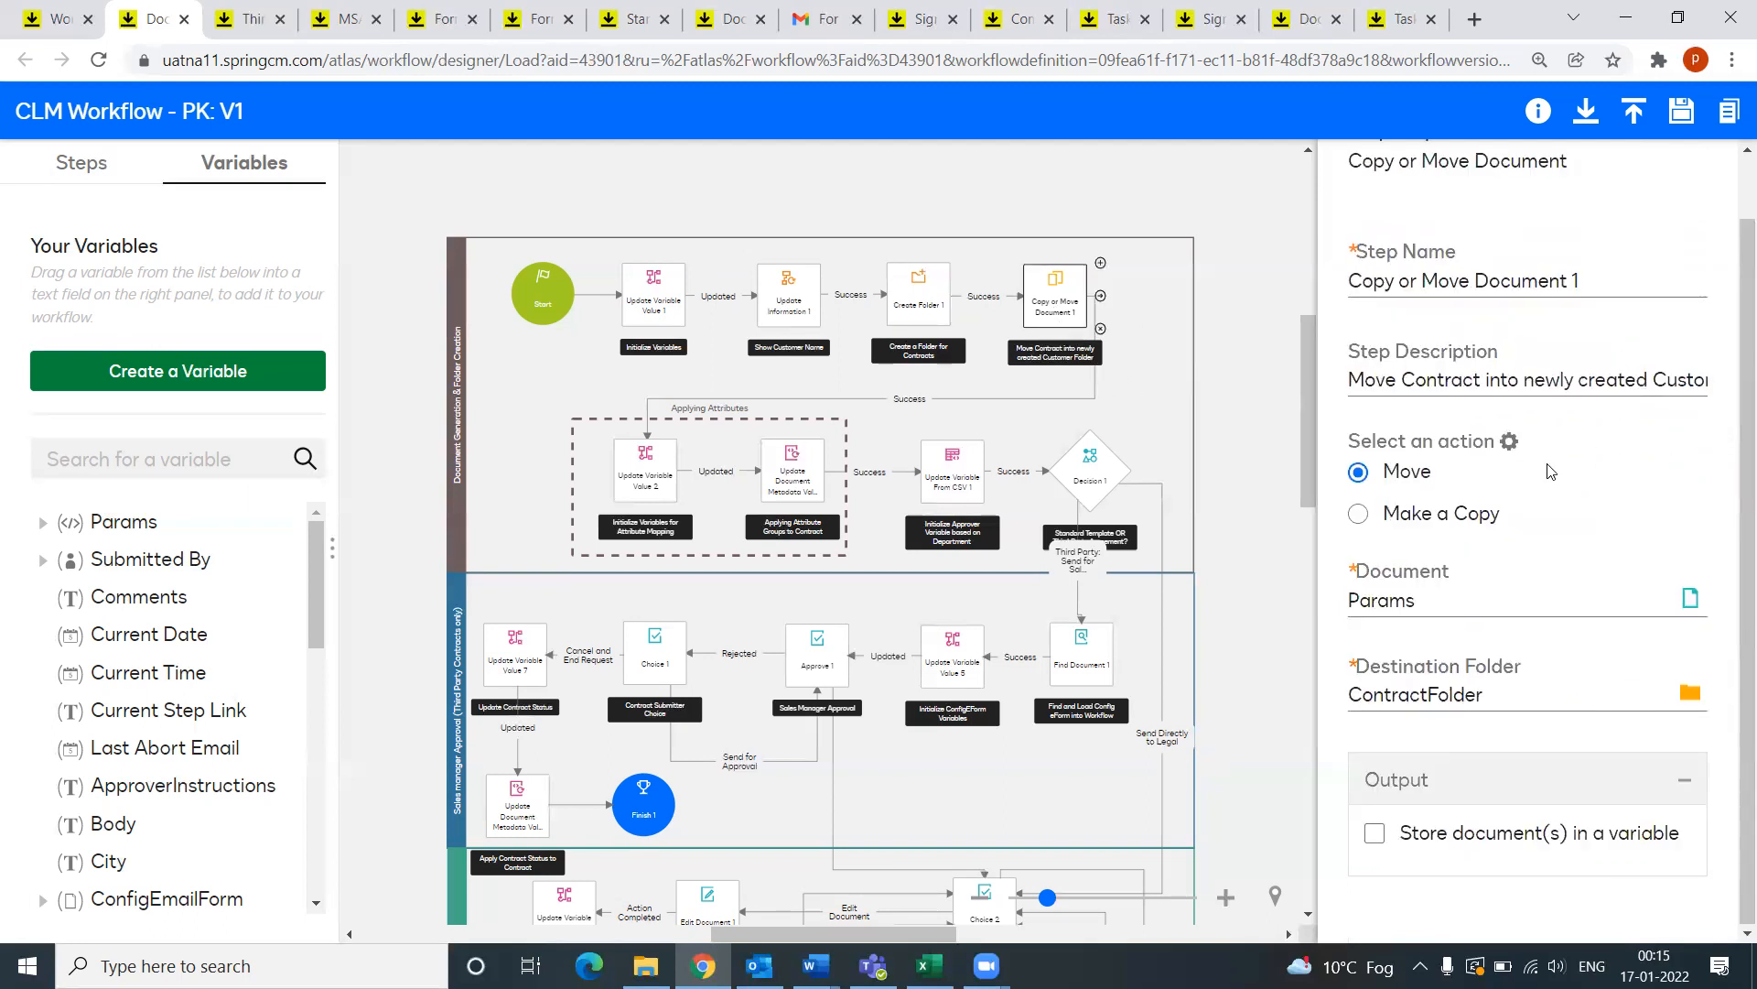
scroll(1548, 465, "up", 1)
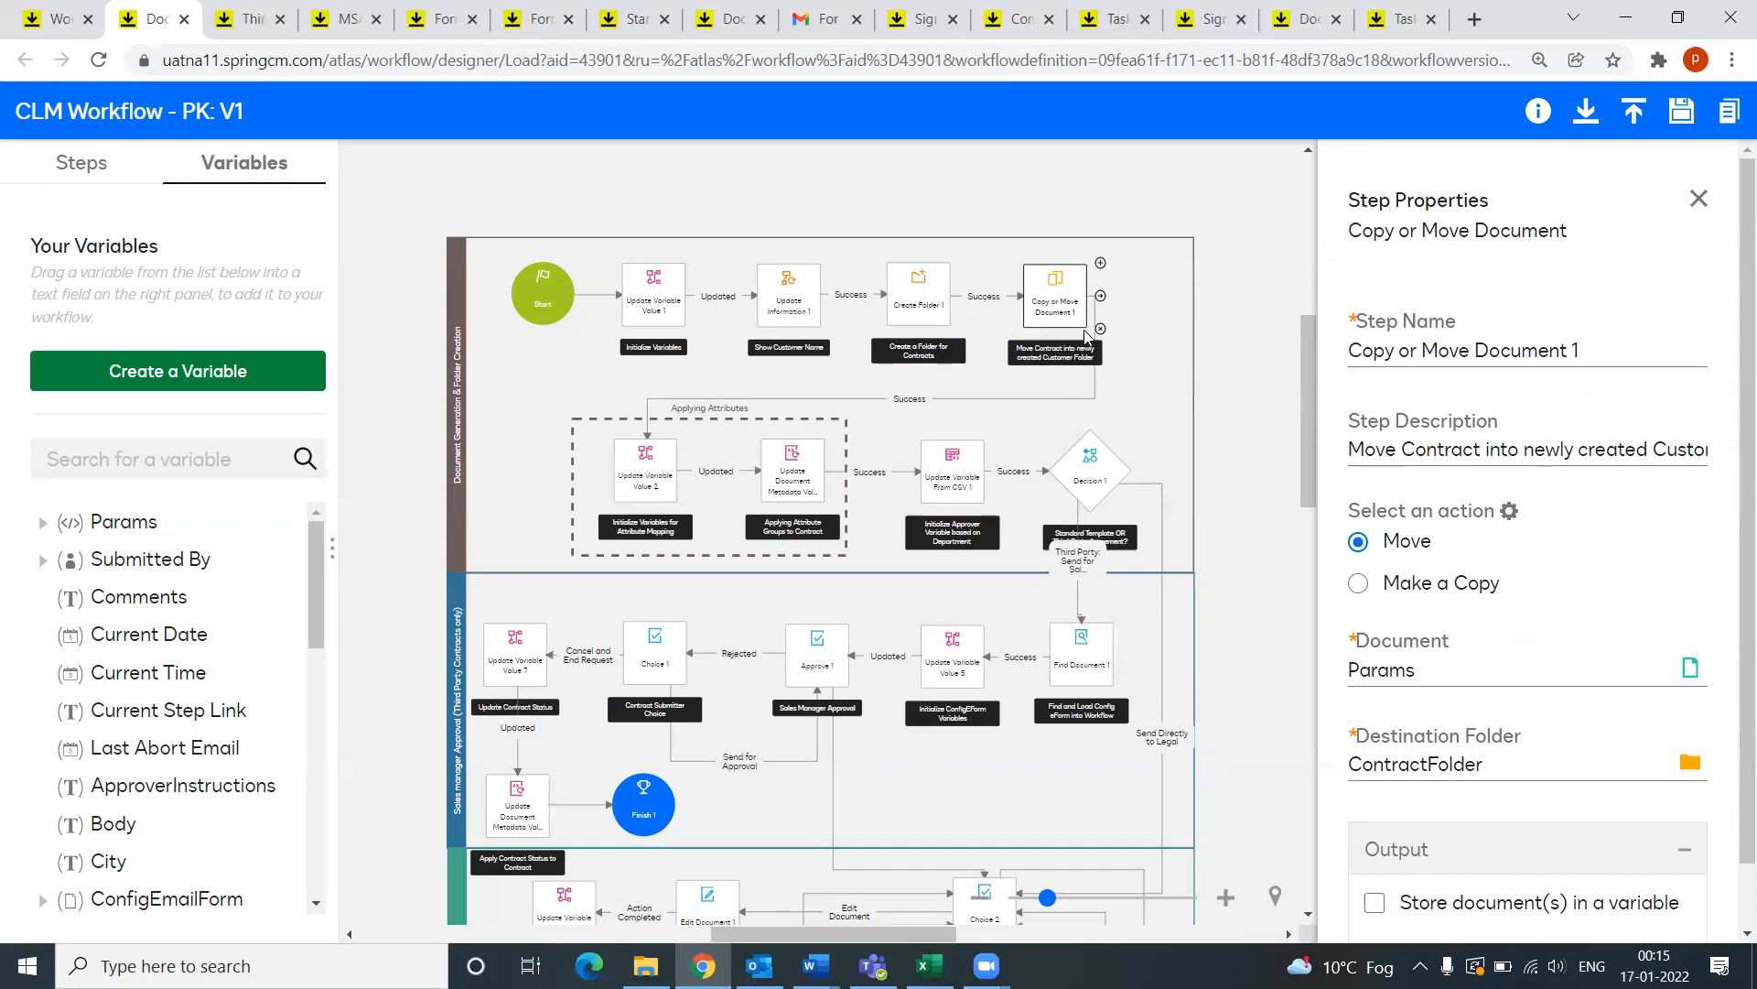
scroll(1544, 596, "down", 1)
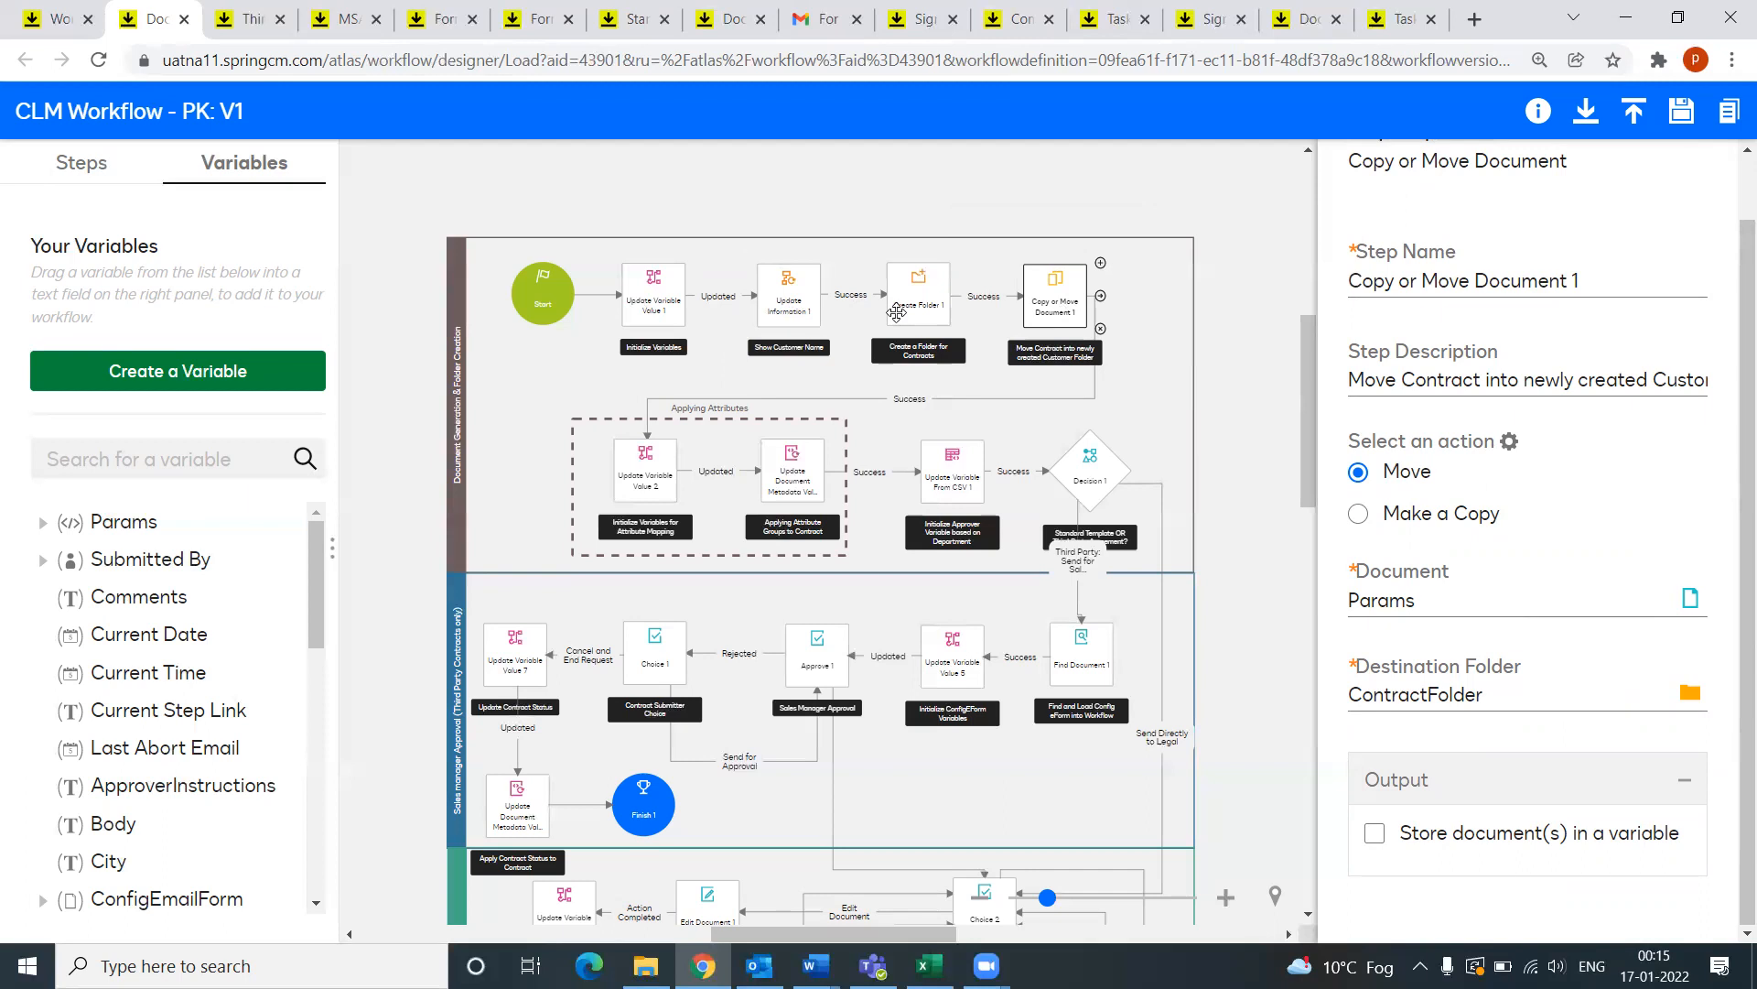
Step: Show Update Variable Value 2 and confirm Street as the variable being set
left_click(642, 471)
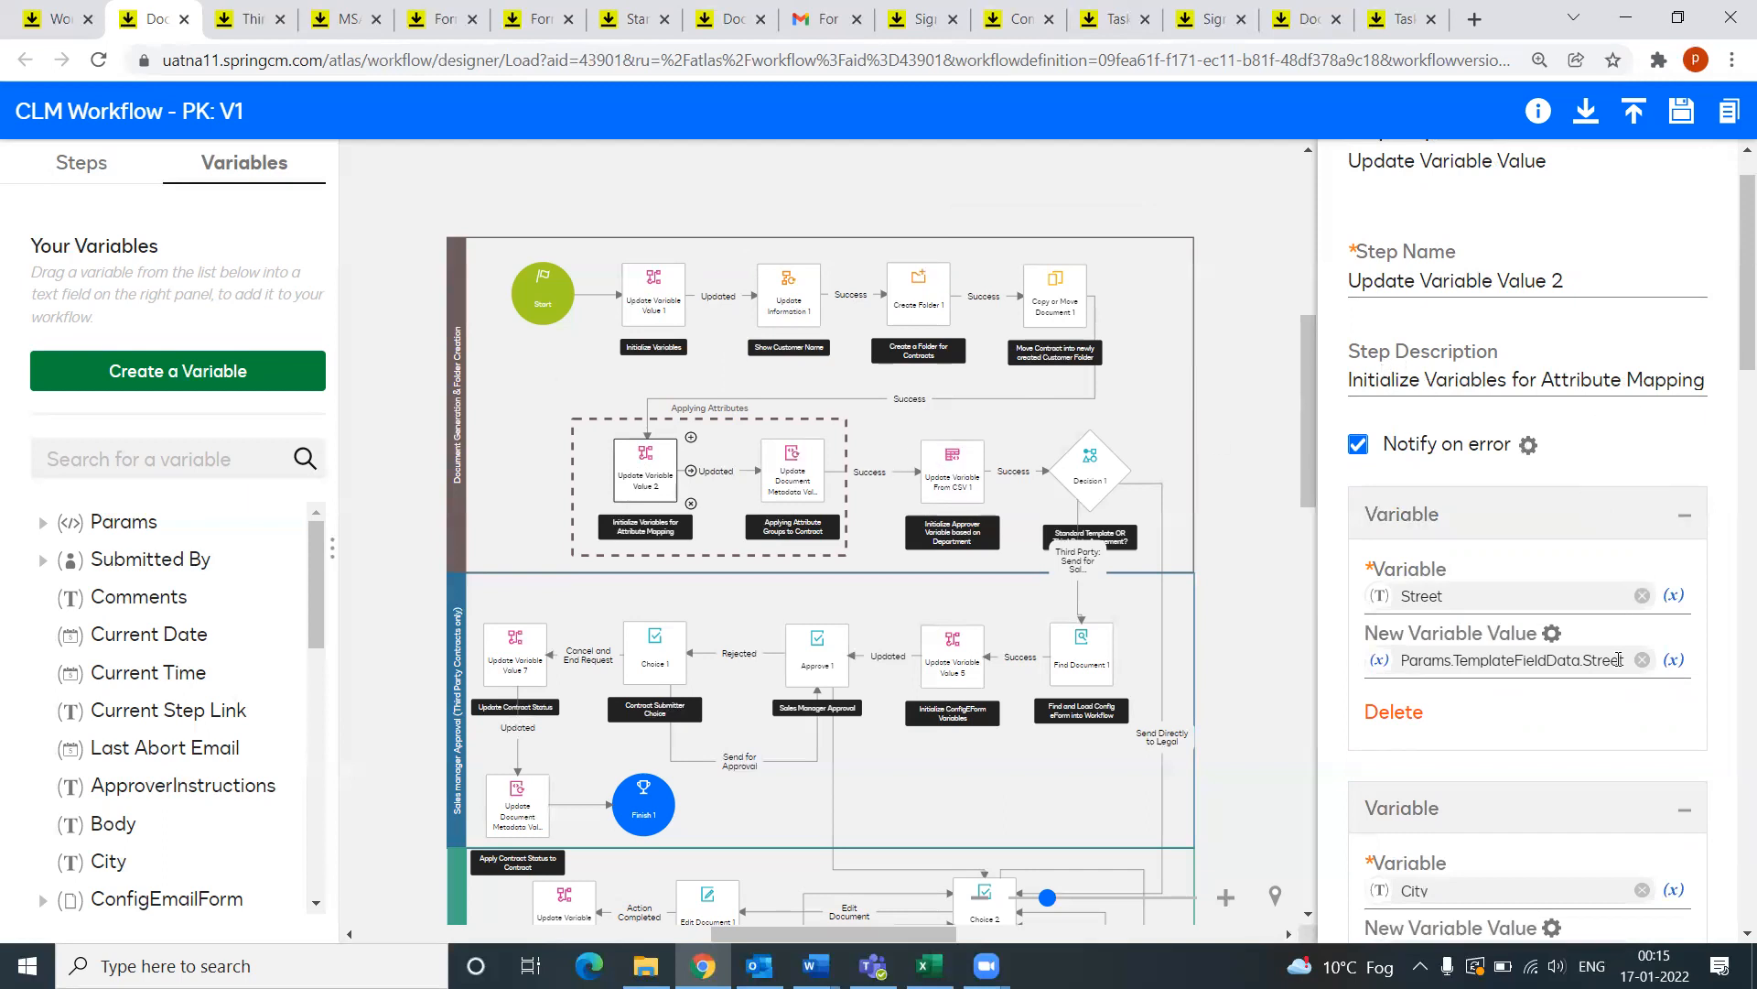
scroll(1647, 627, "down", 3)
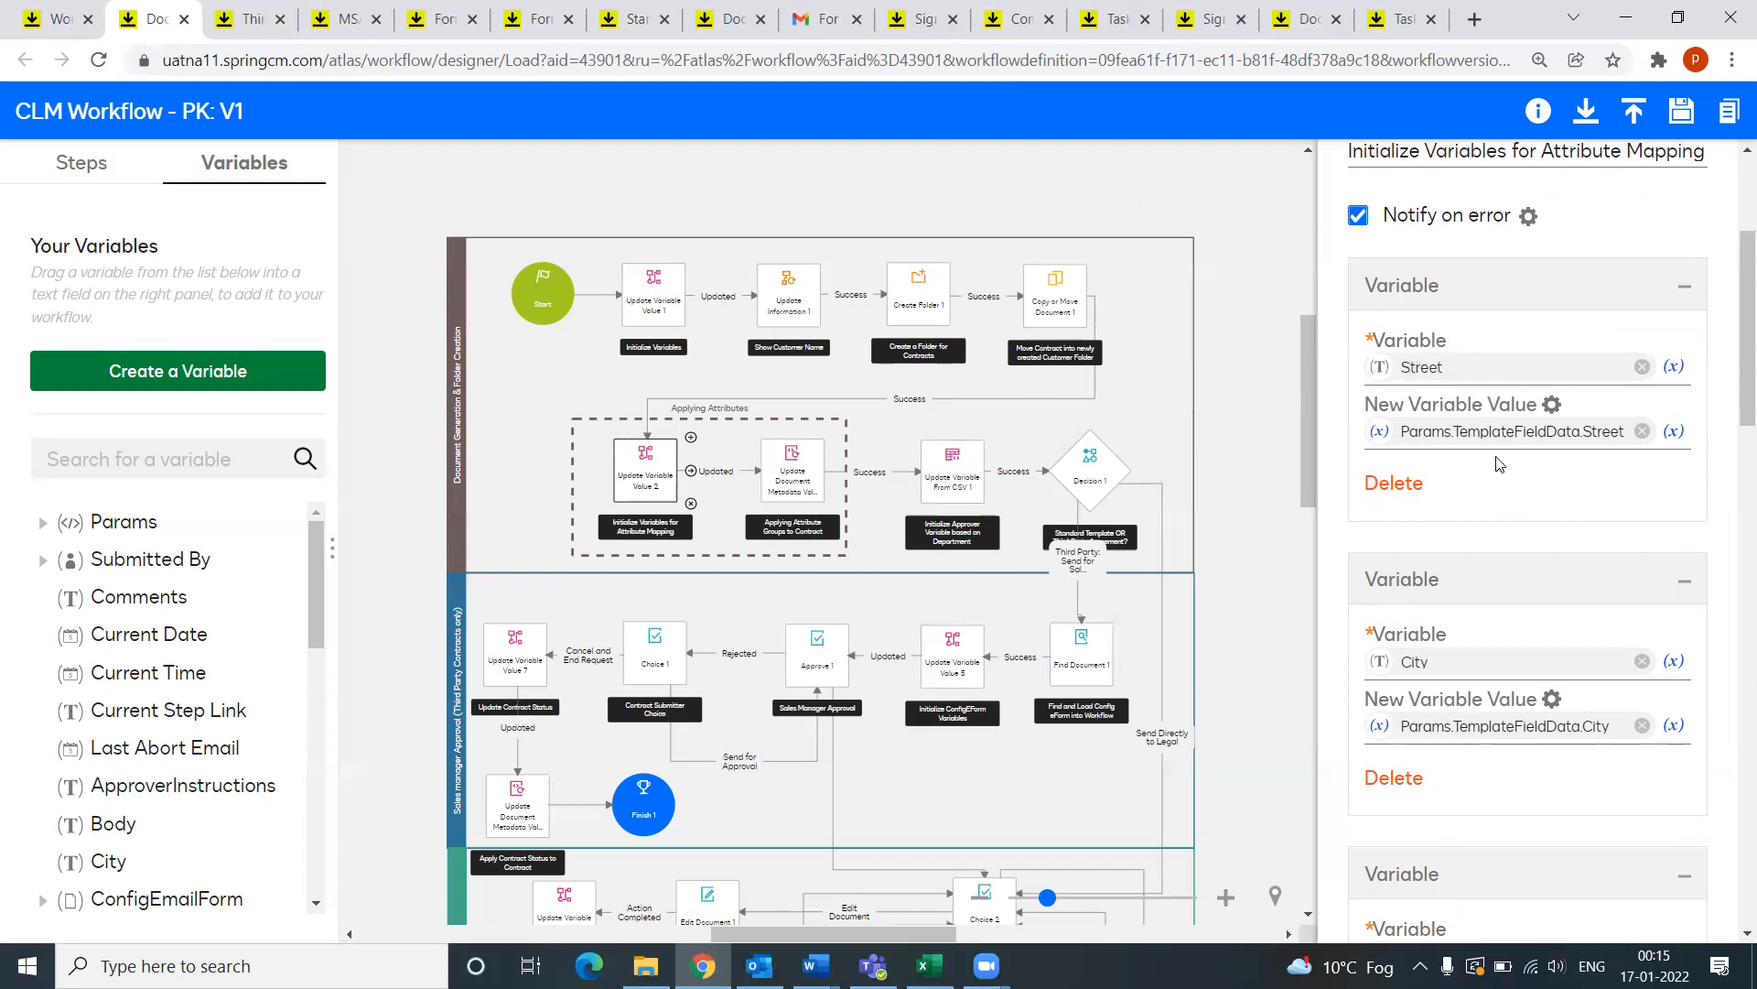
left_click(1674, 366)
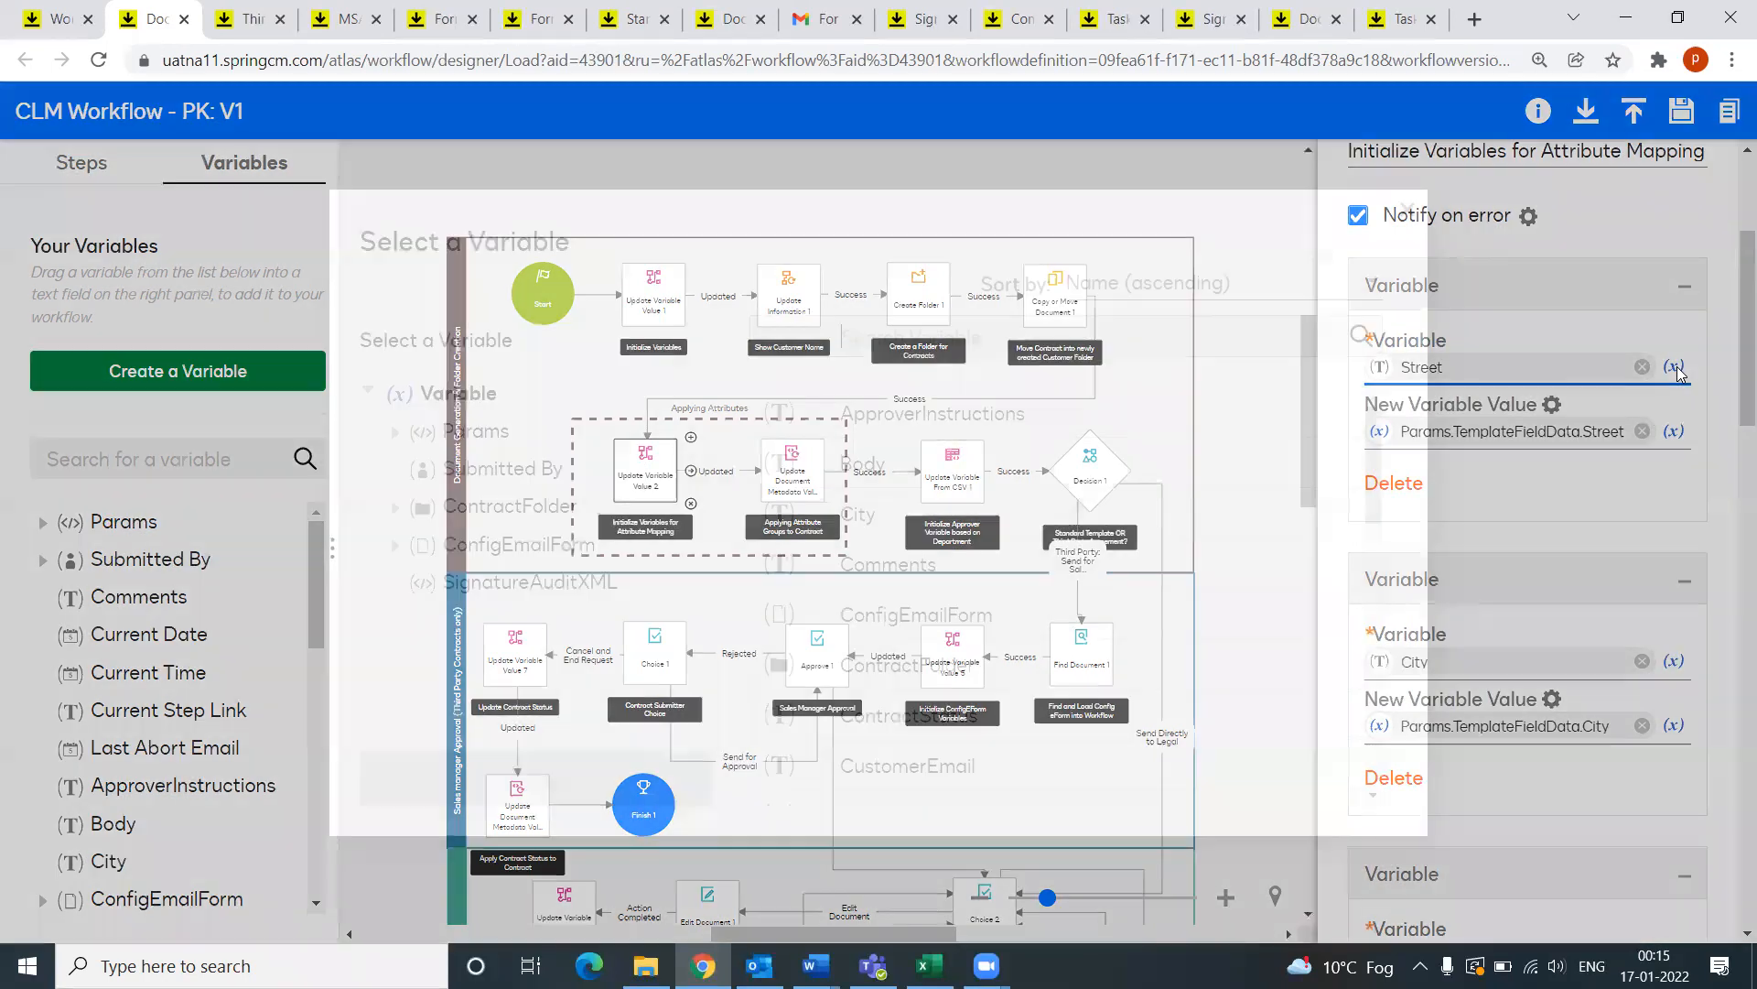
scroll(945, 622, "down", 9)
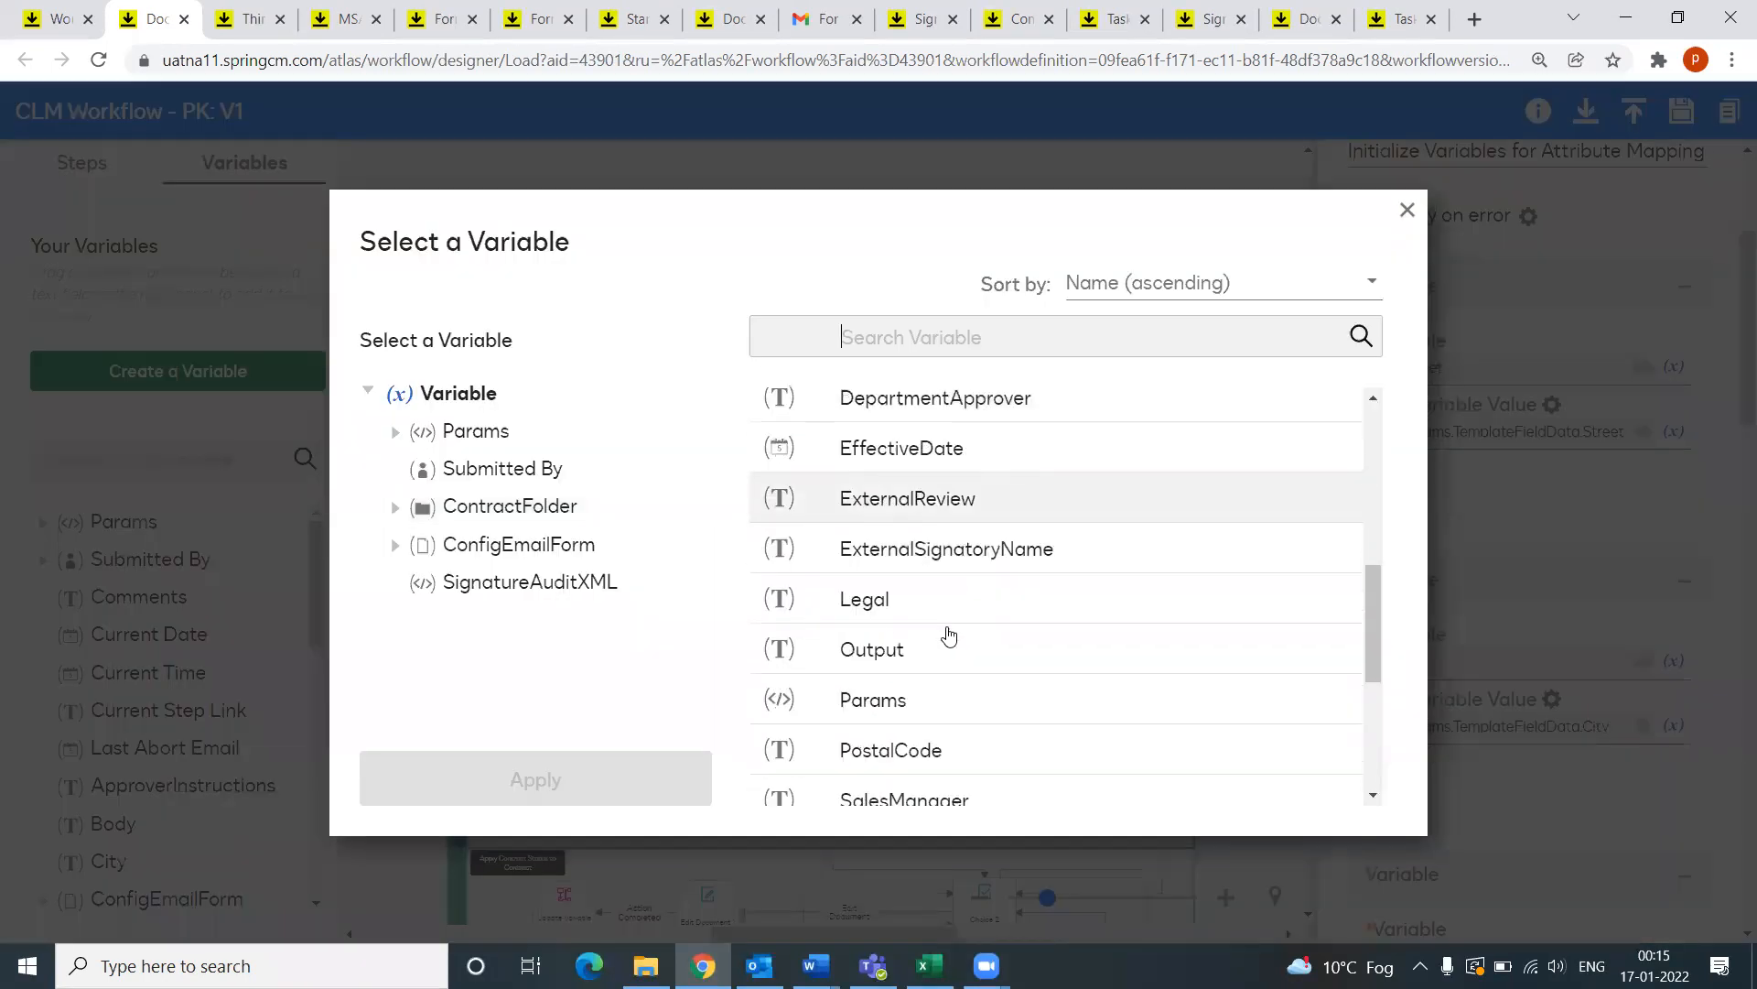
scroll(948, 634, "down", 1)
left_click(870, 730)
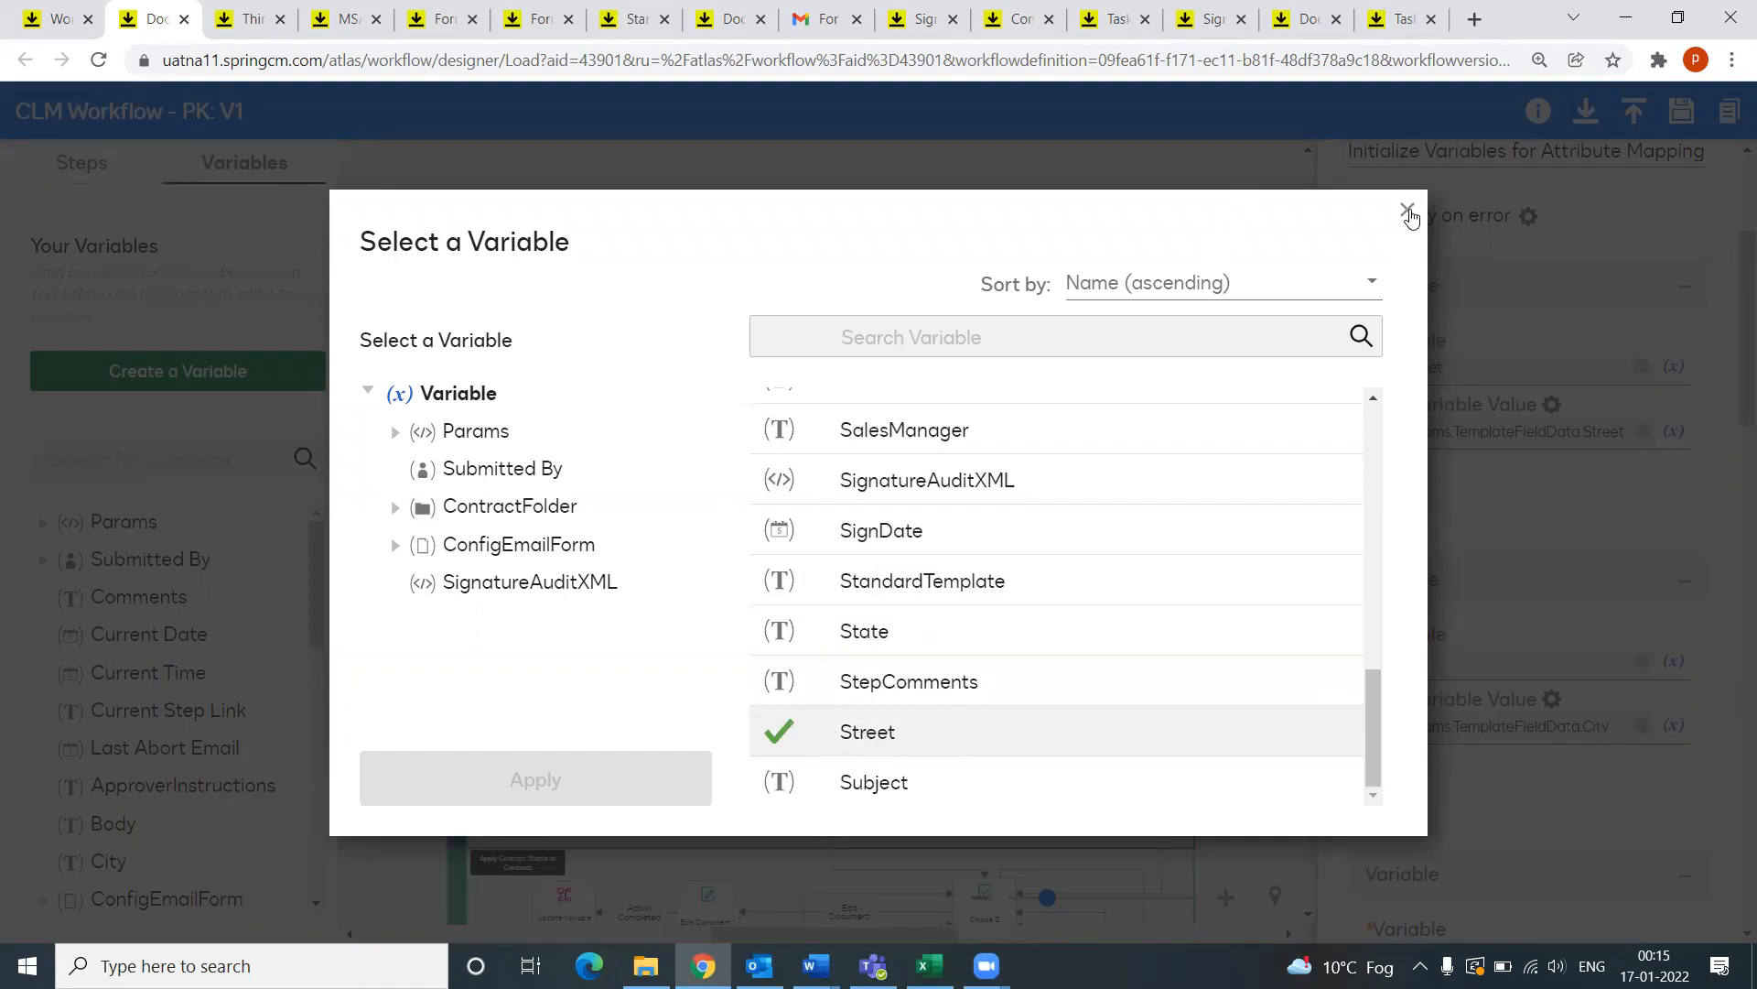
left_click(1409, 212)
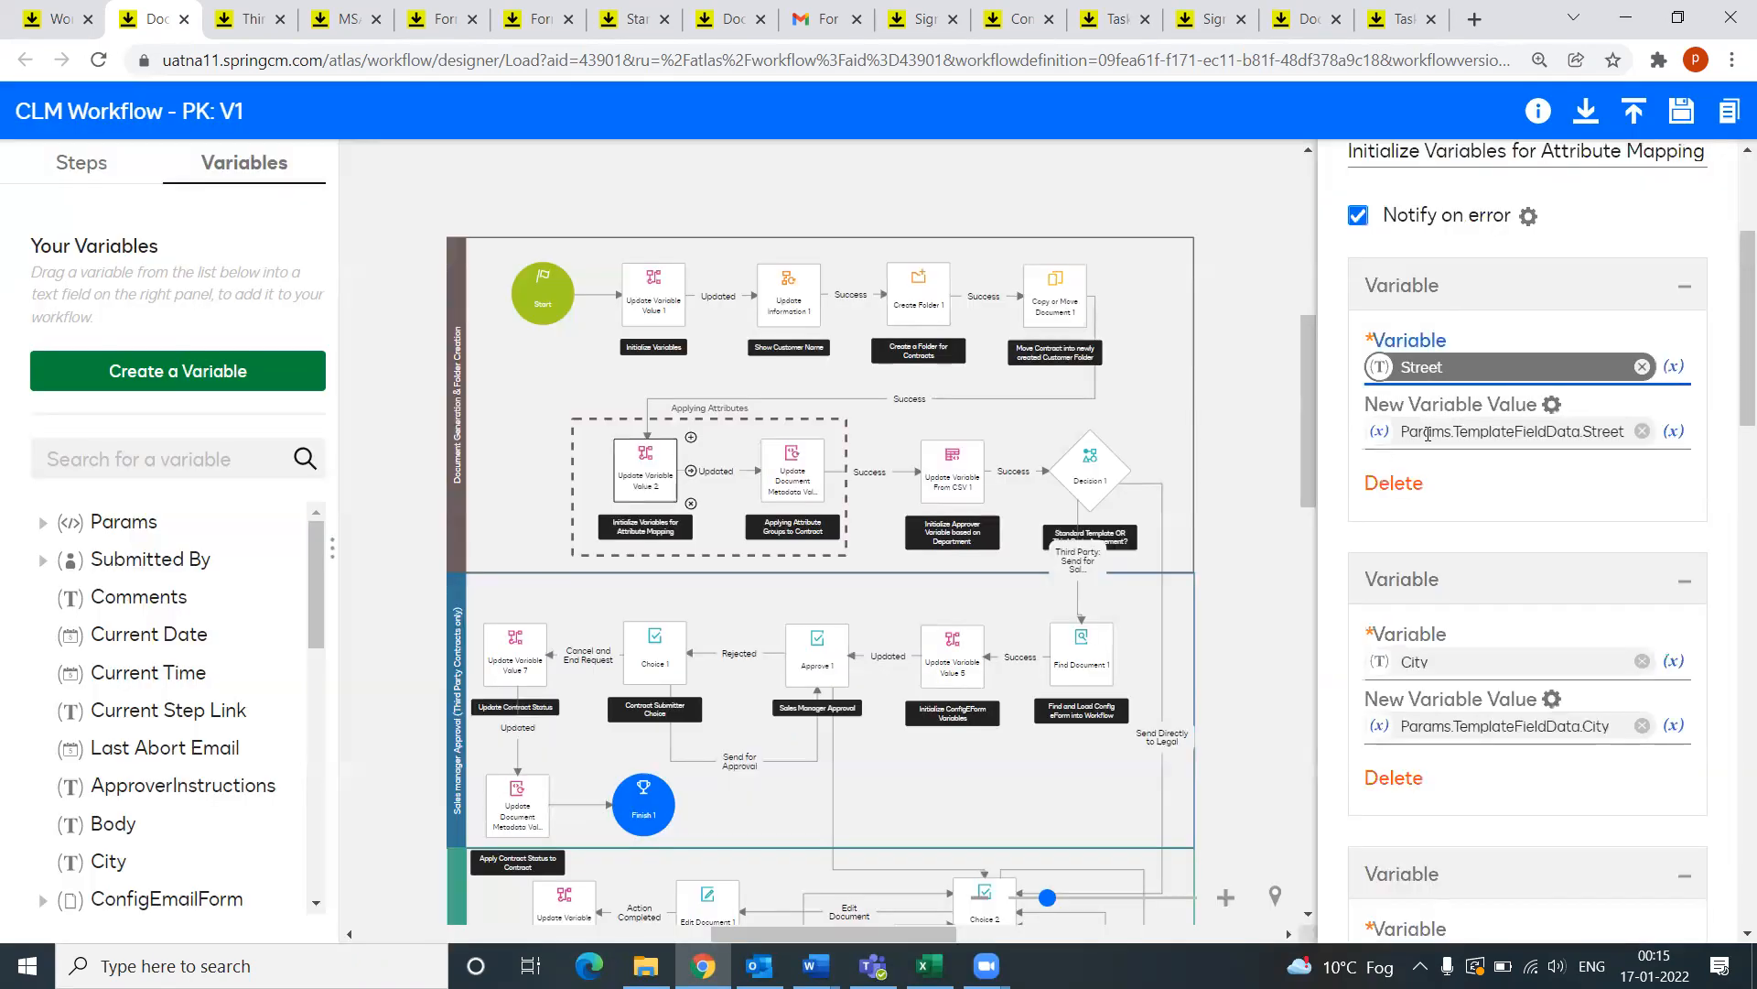
Step: Browse Params.TemplateFieldData fields as the source of Street's new value, without changes
left_click(1674, 431)
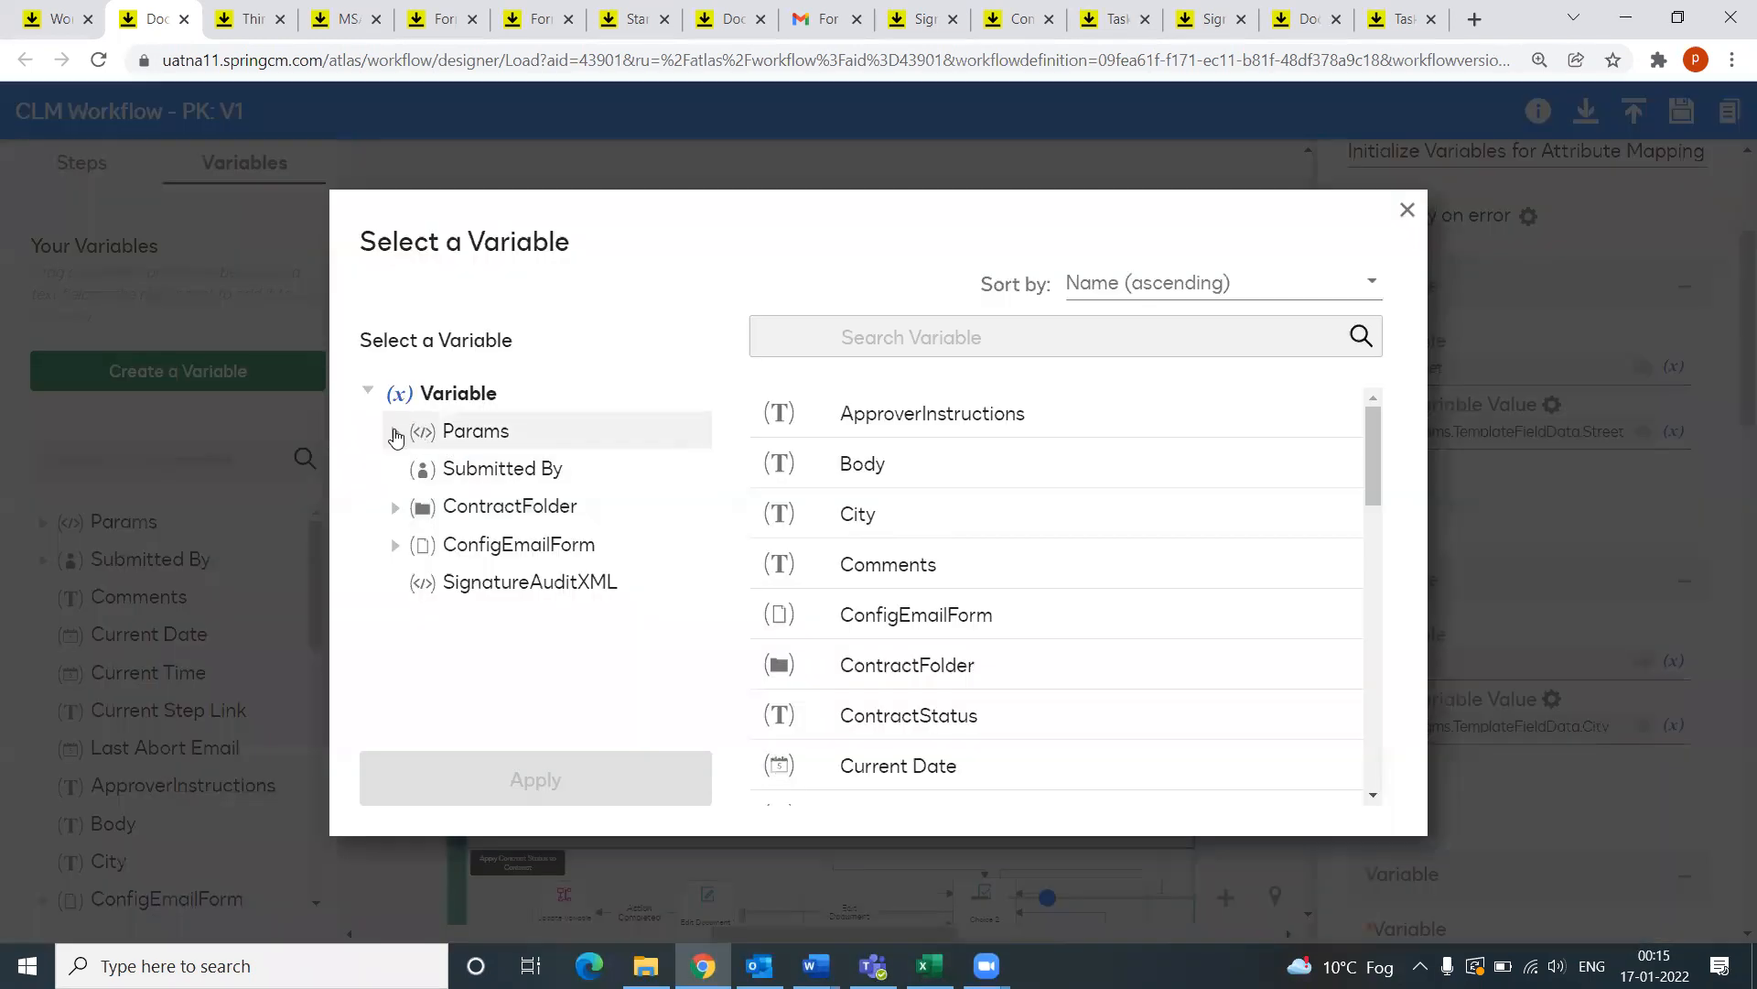
left_click(395, 436)
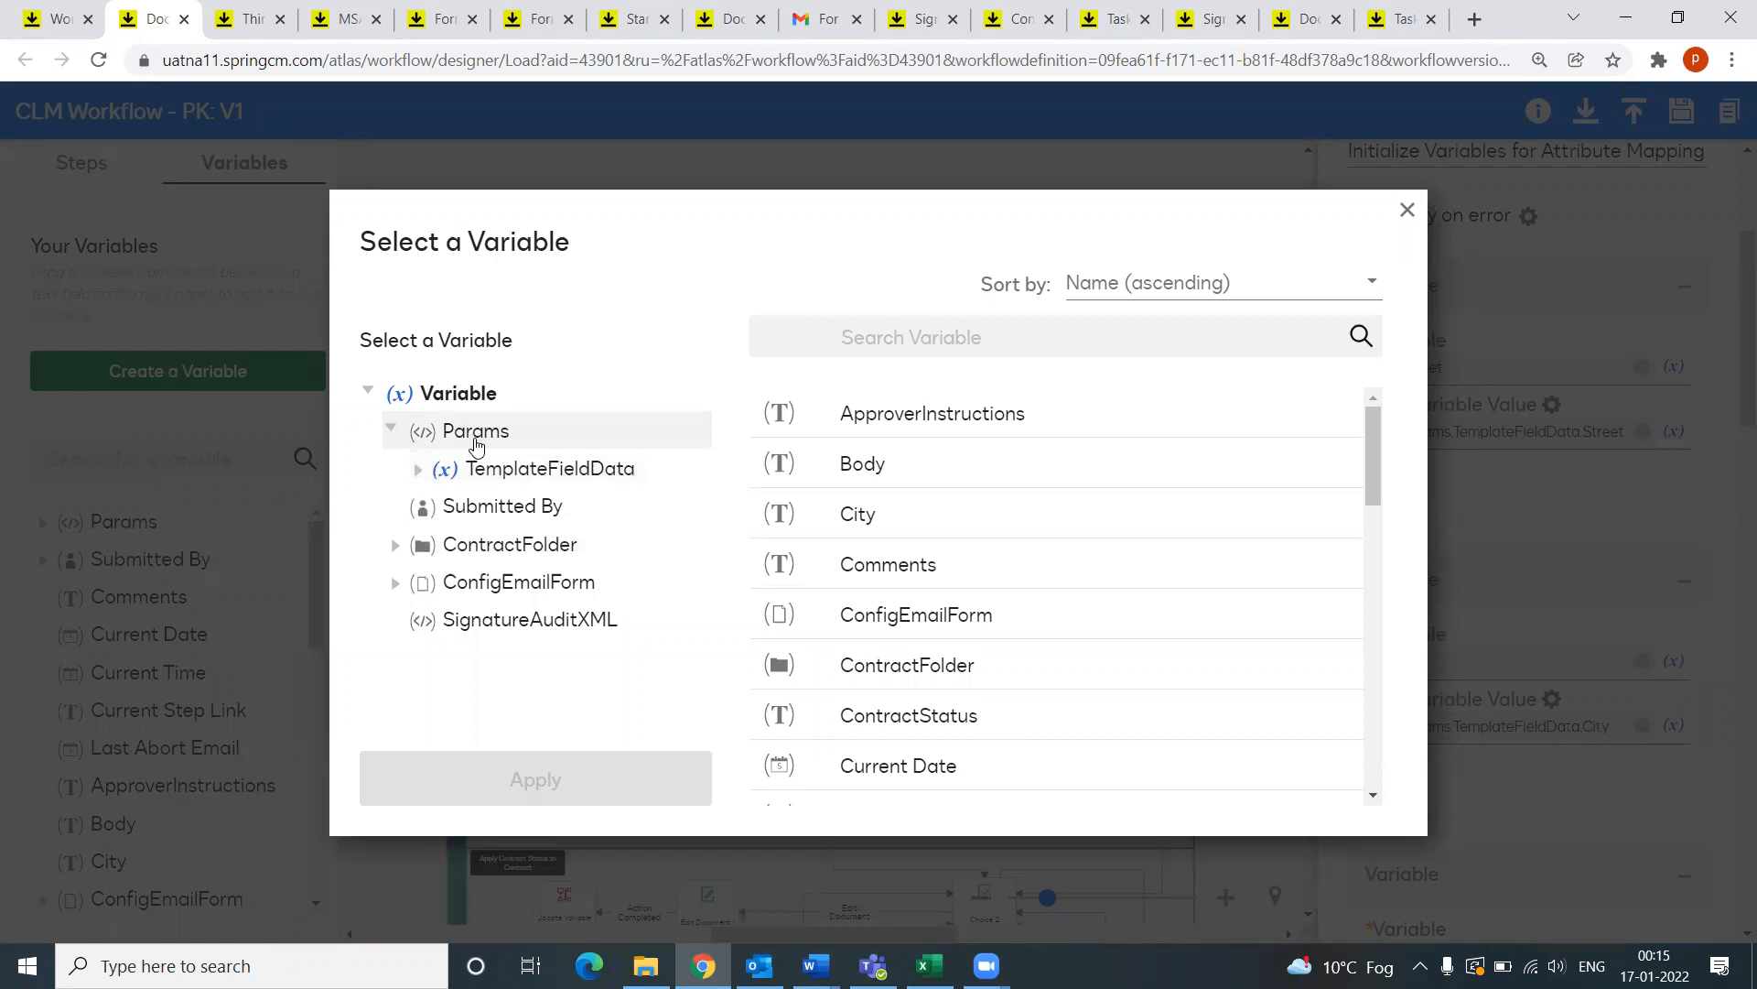
left_click(506, 470)
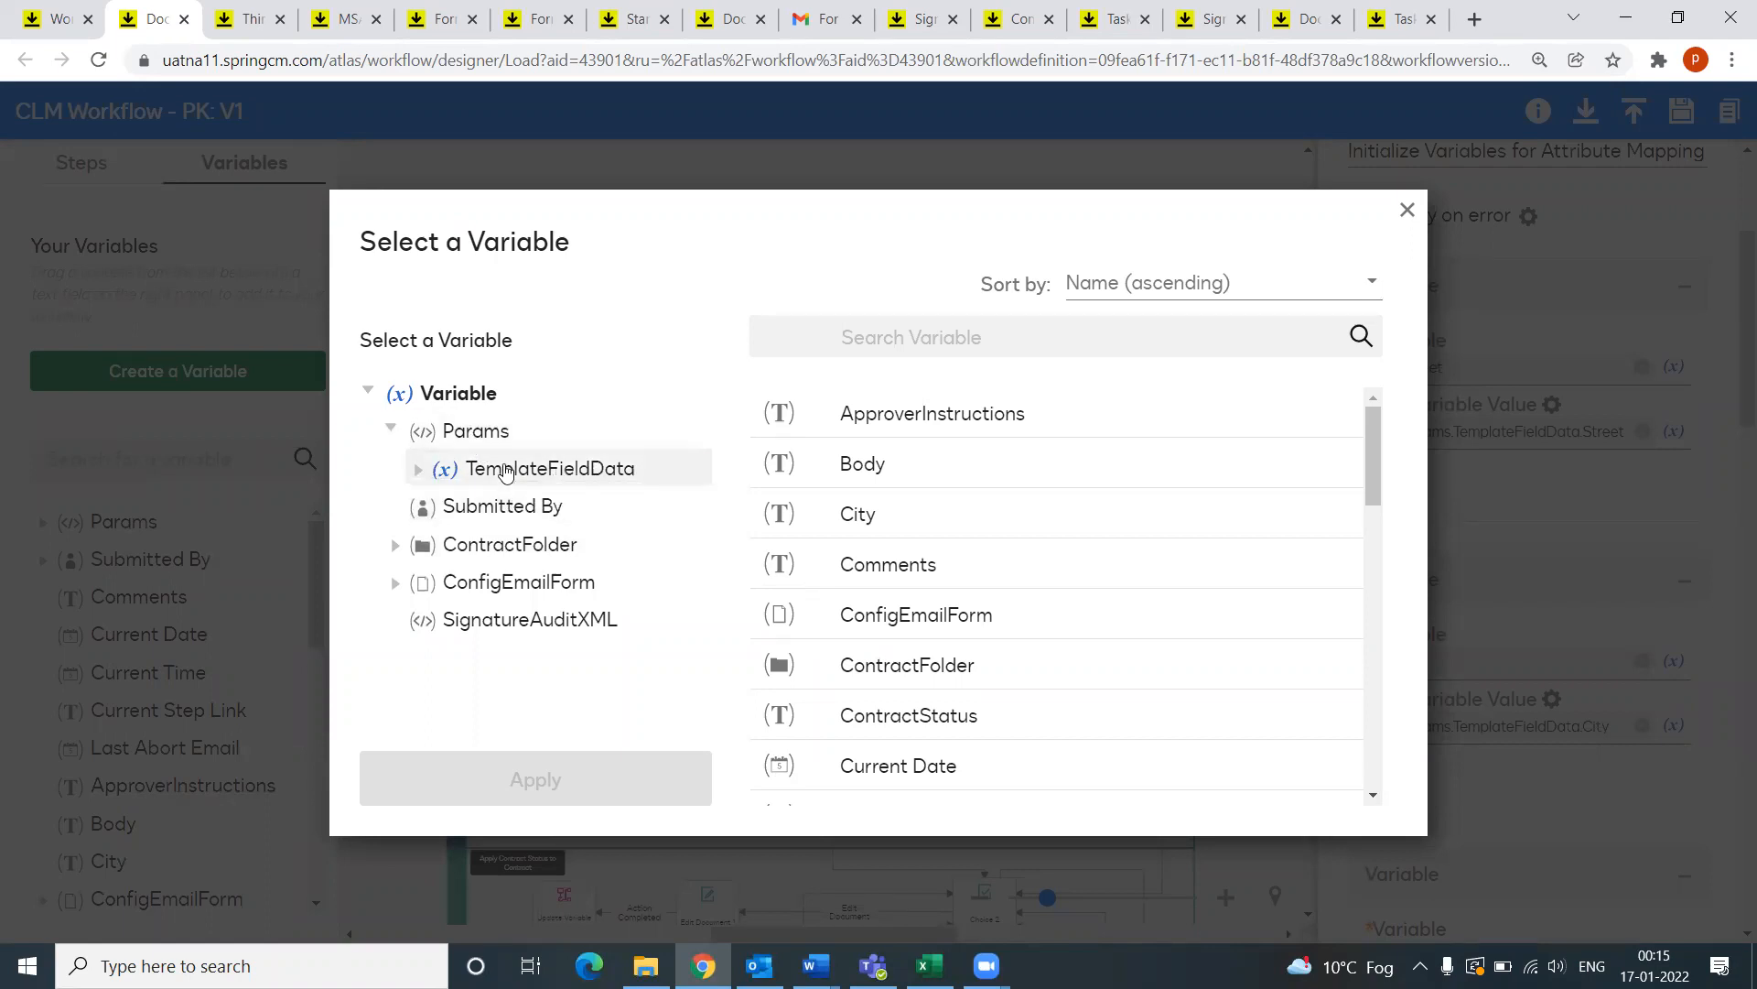
scroll(780, 630, "down", 5)
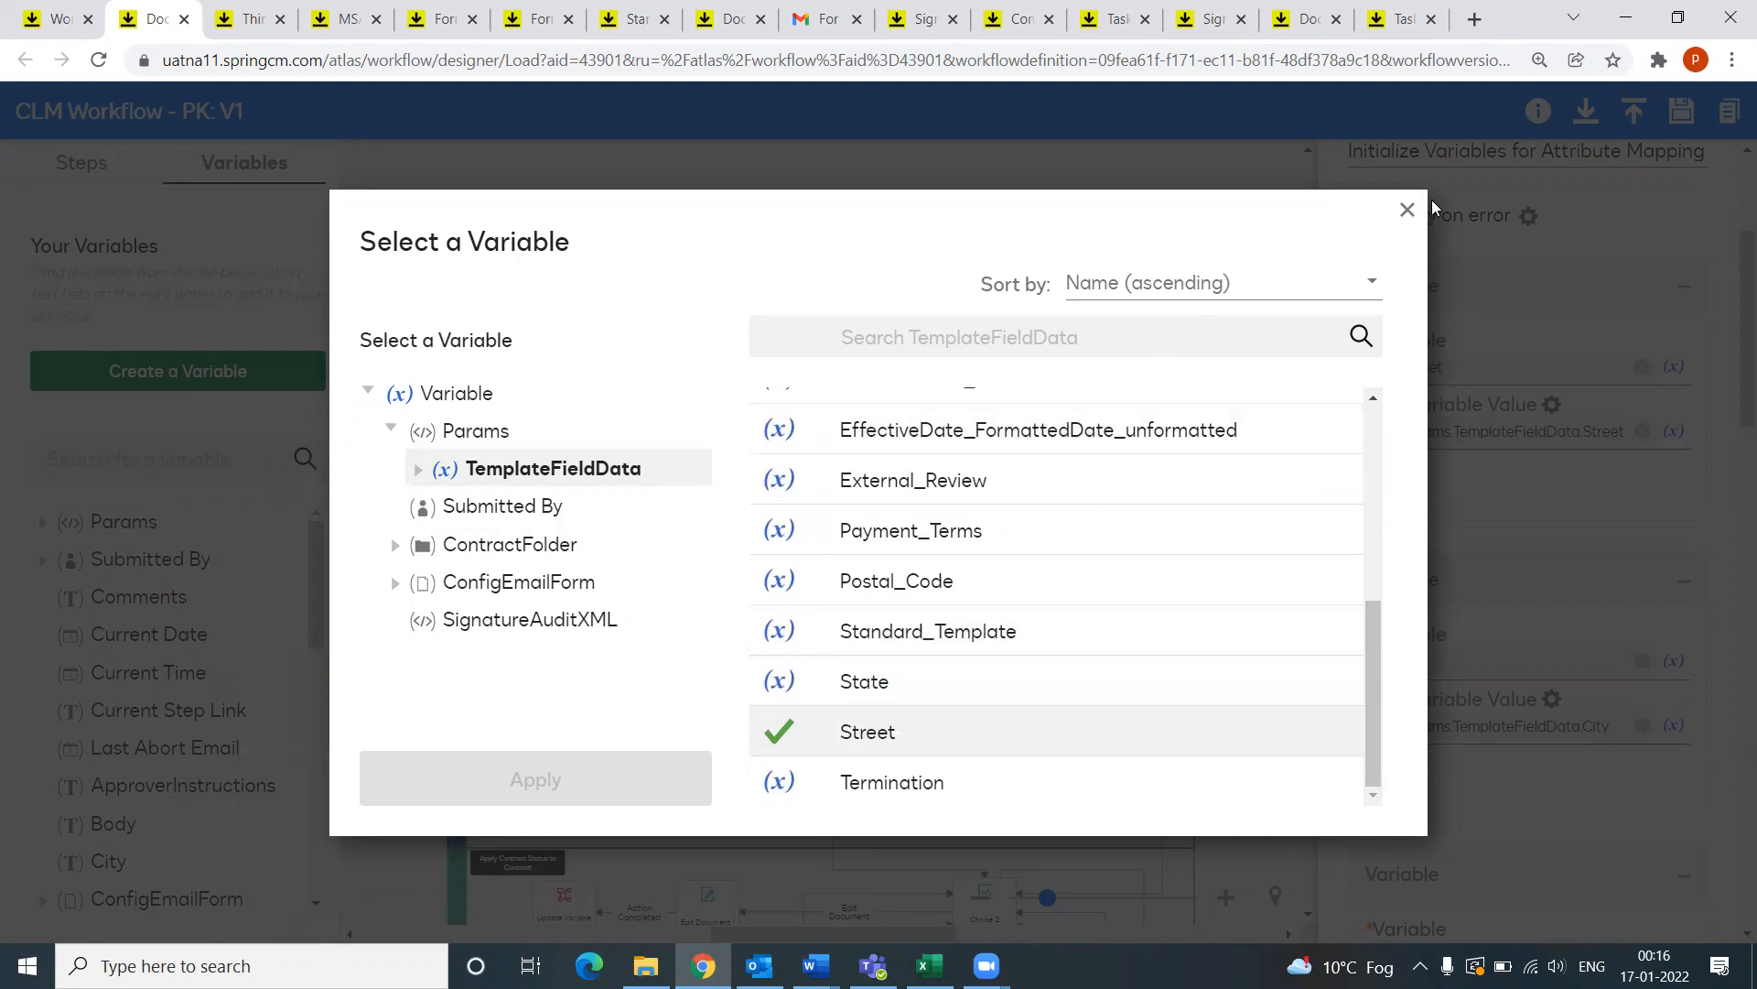
left_click(1407, 212)
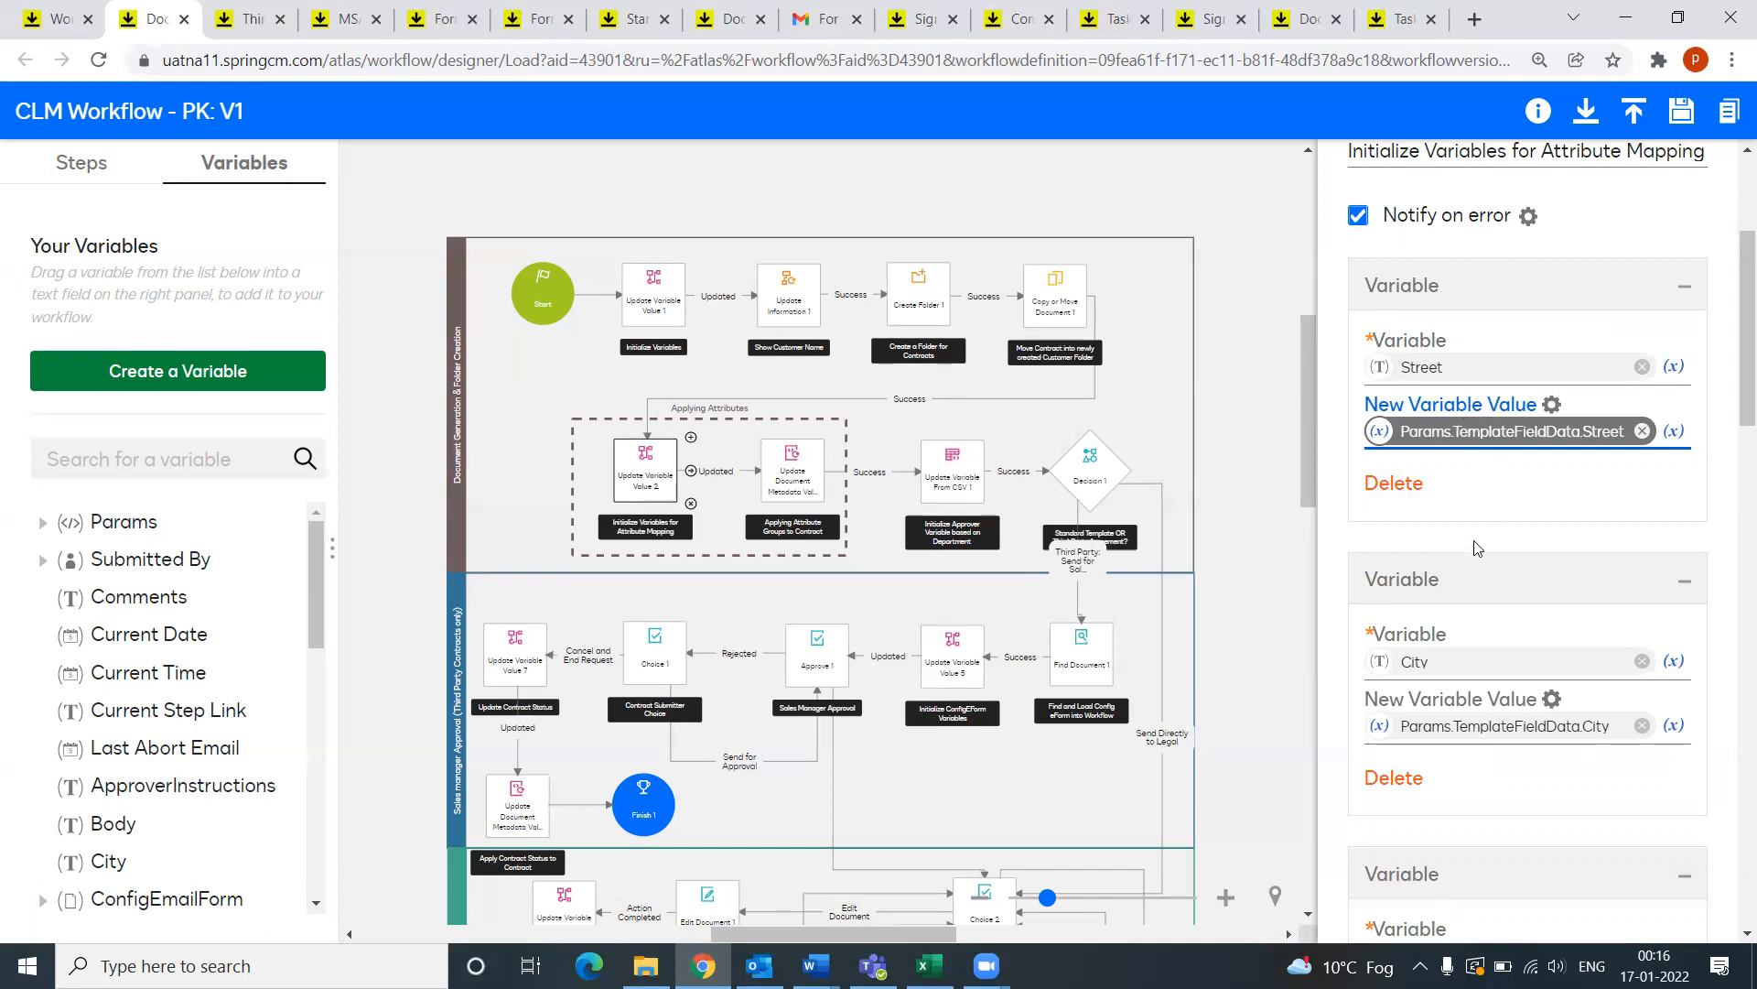
Step: Inspect the PostalCode variable's source choices, then show Update Document Metadata Value 1's settings
scroll(1475, 549, "down", 2)
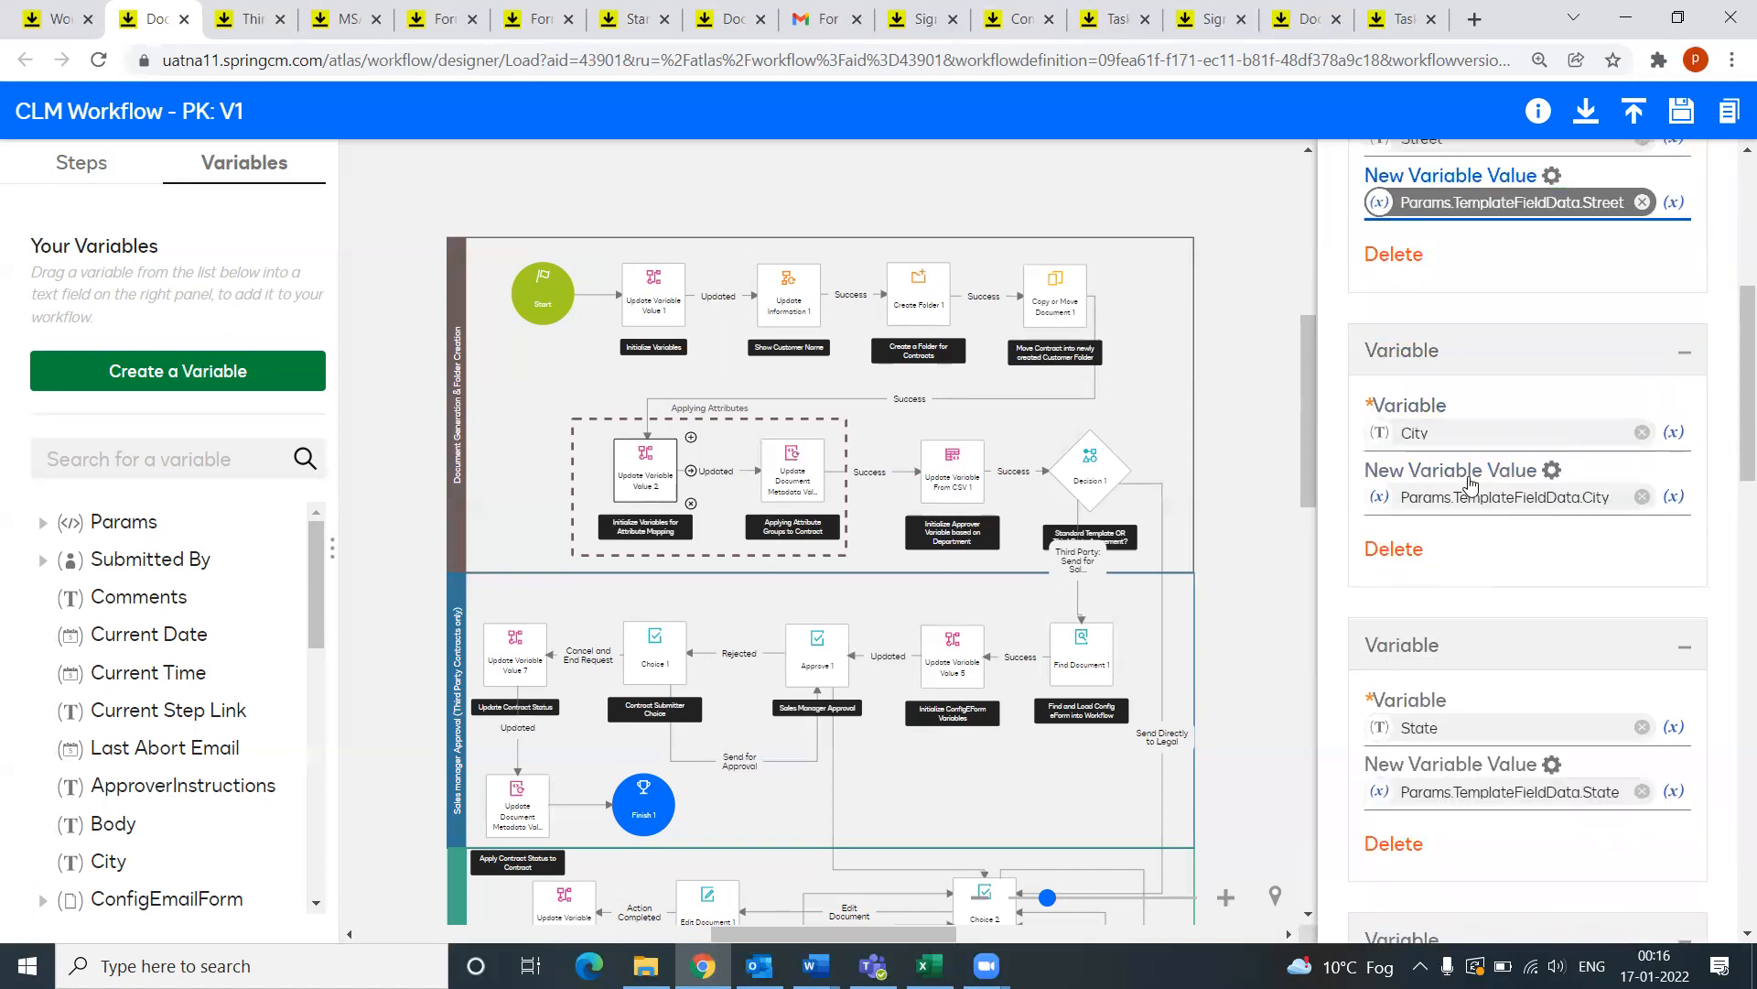
scroll(1469, 482, "down", 5)
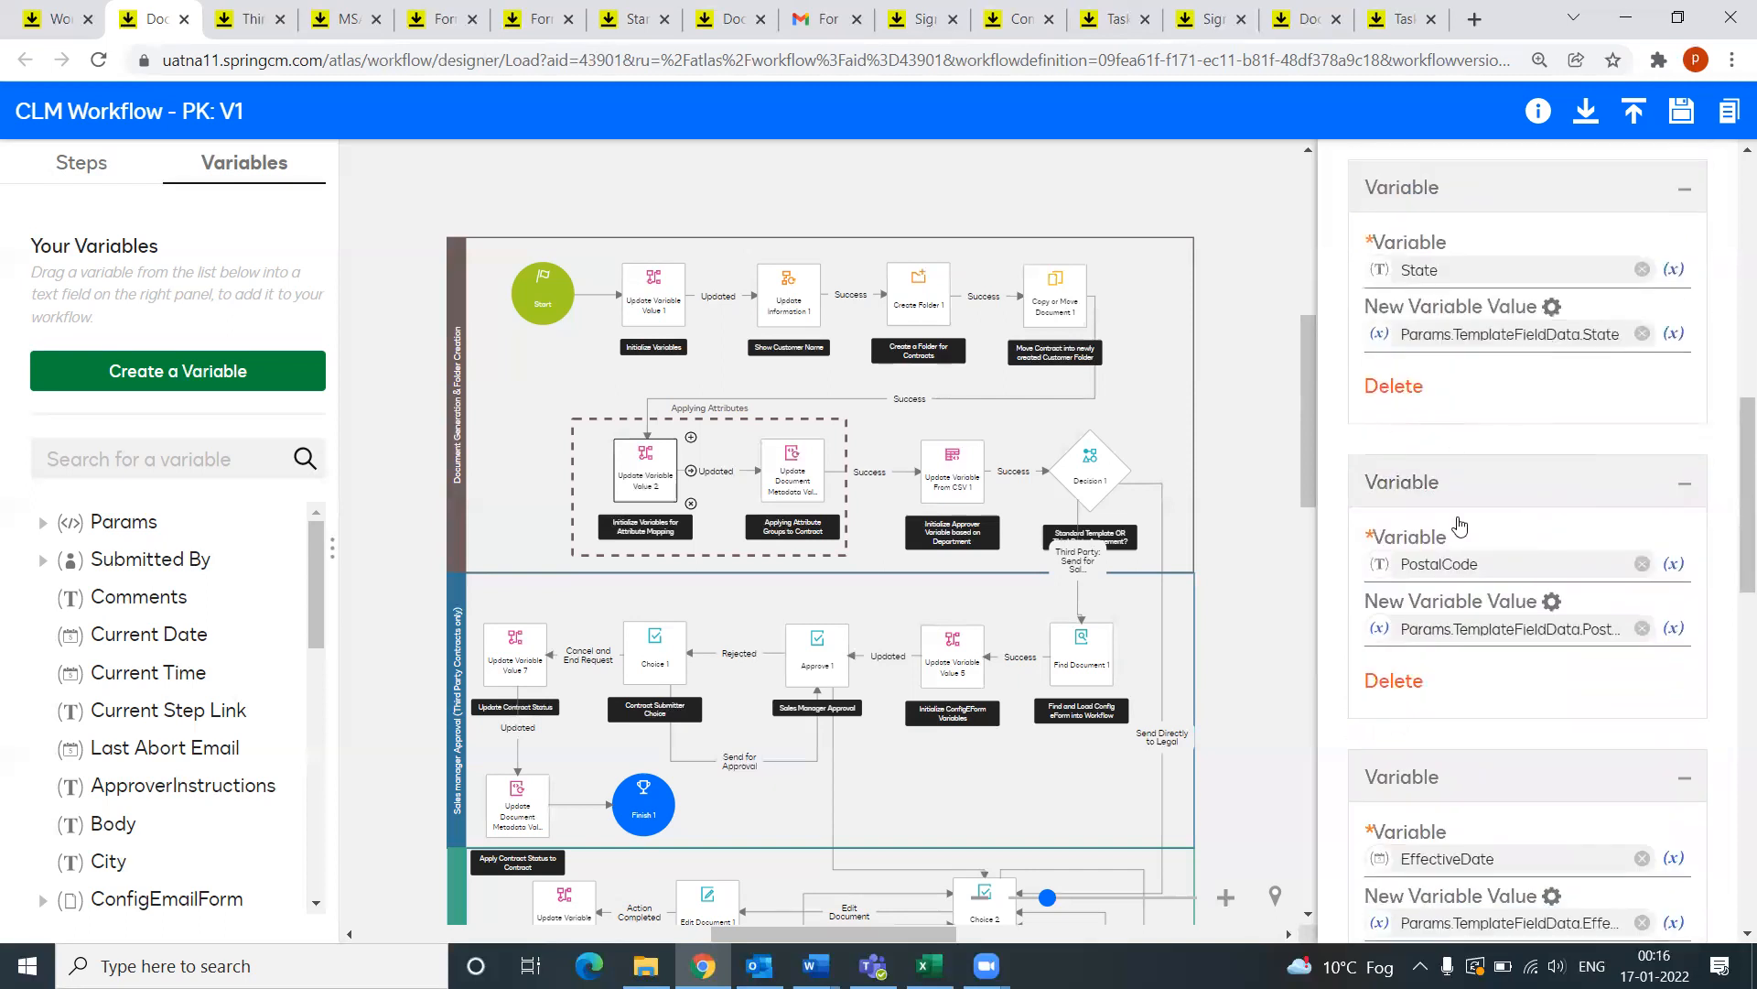
scroll(1460, 524, "down", 1)
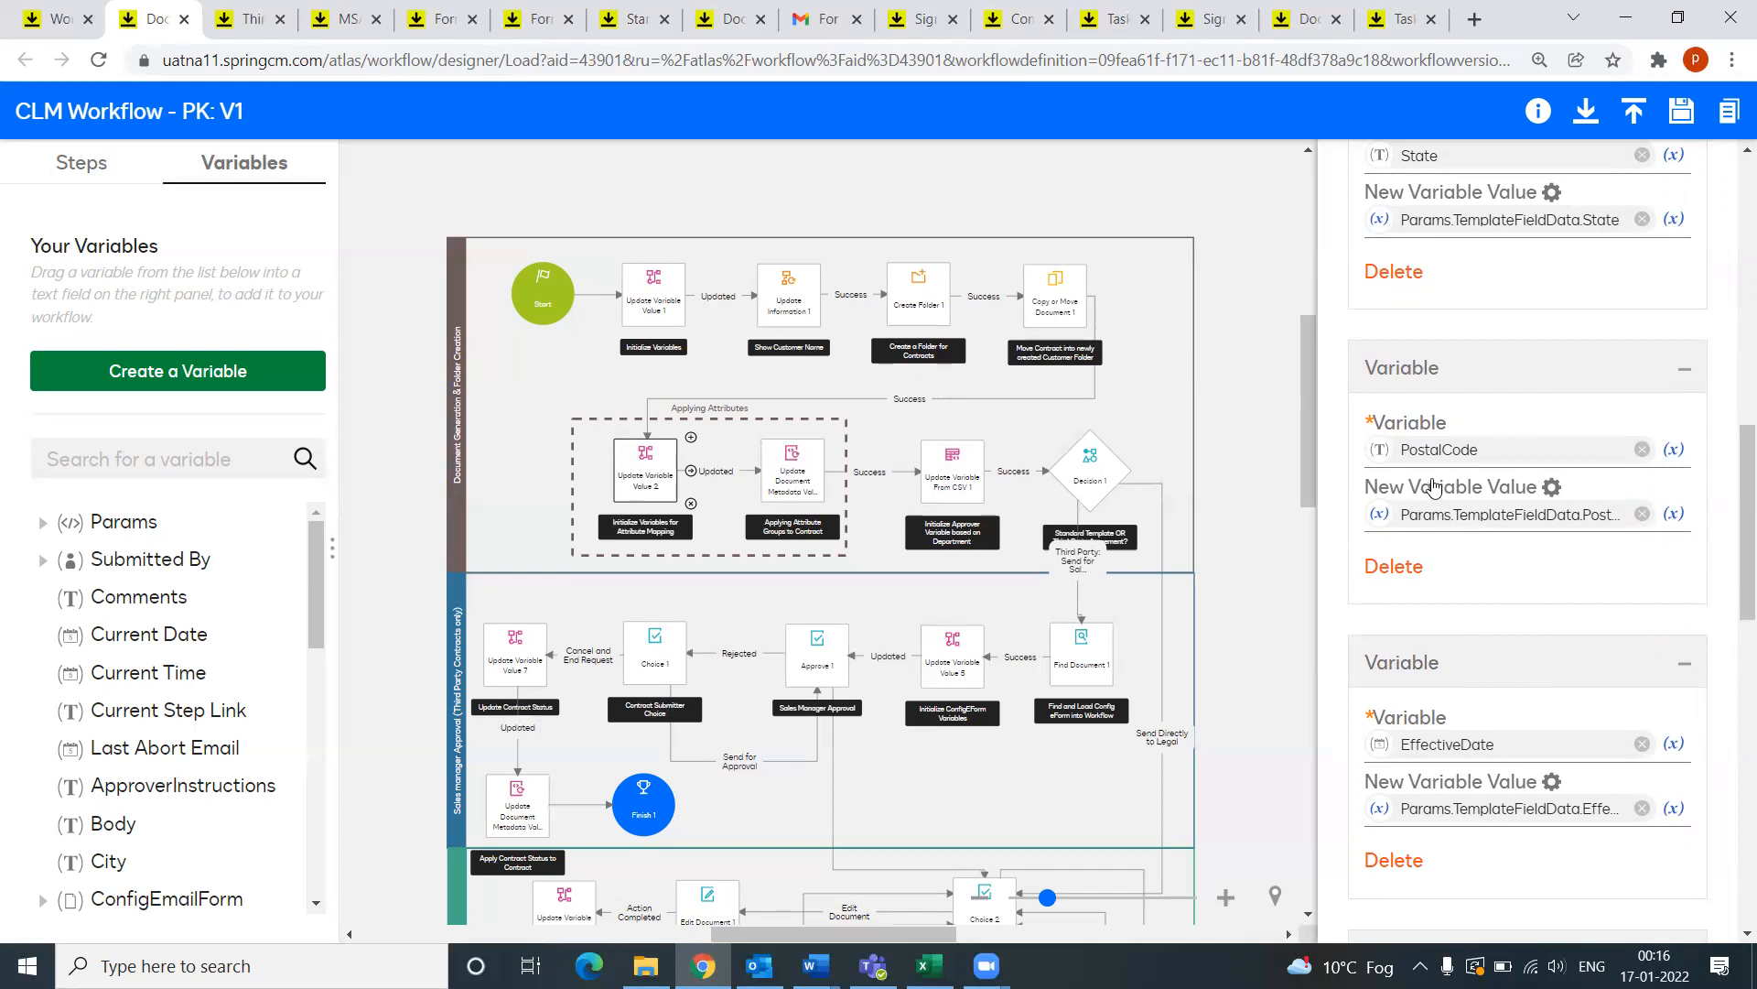
left_click(1674, 453)
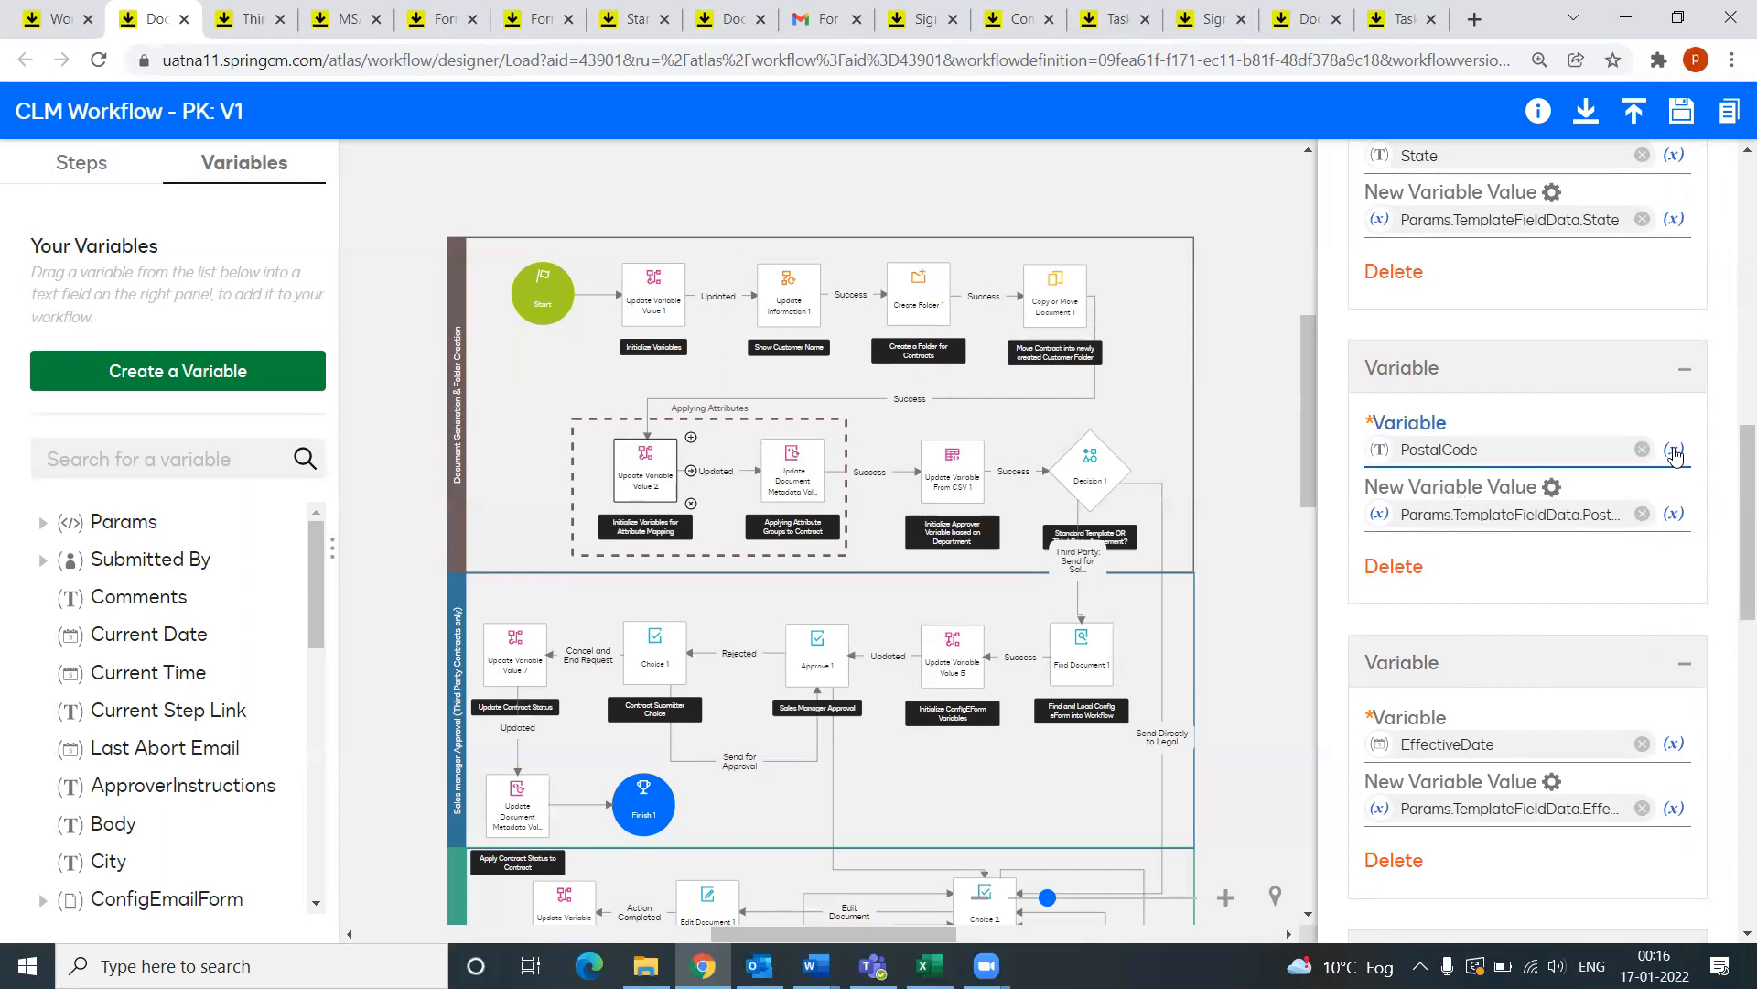
scroll(924, 632, "down", 8)
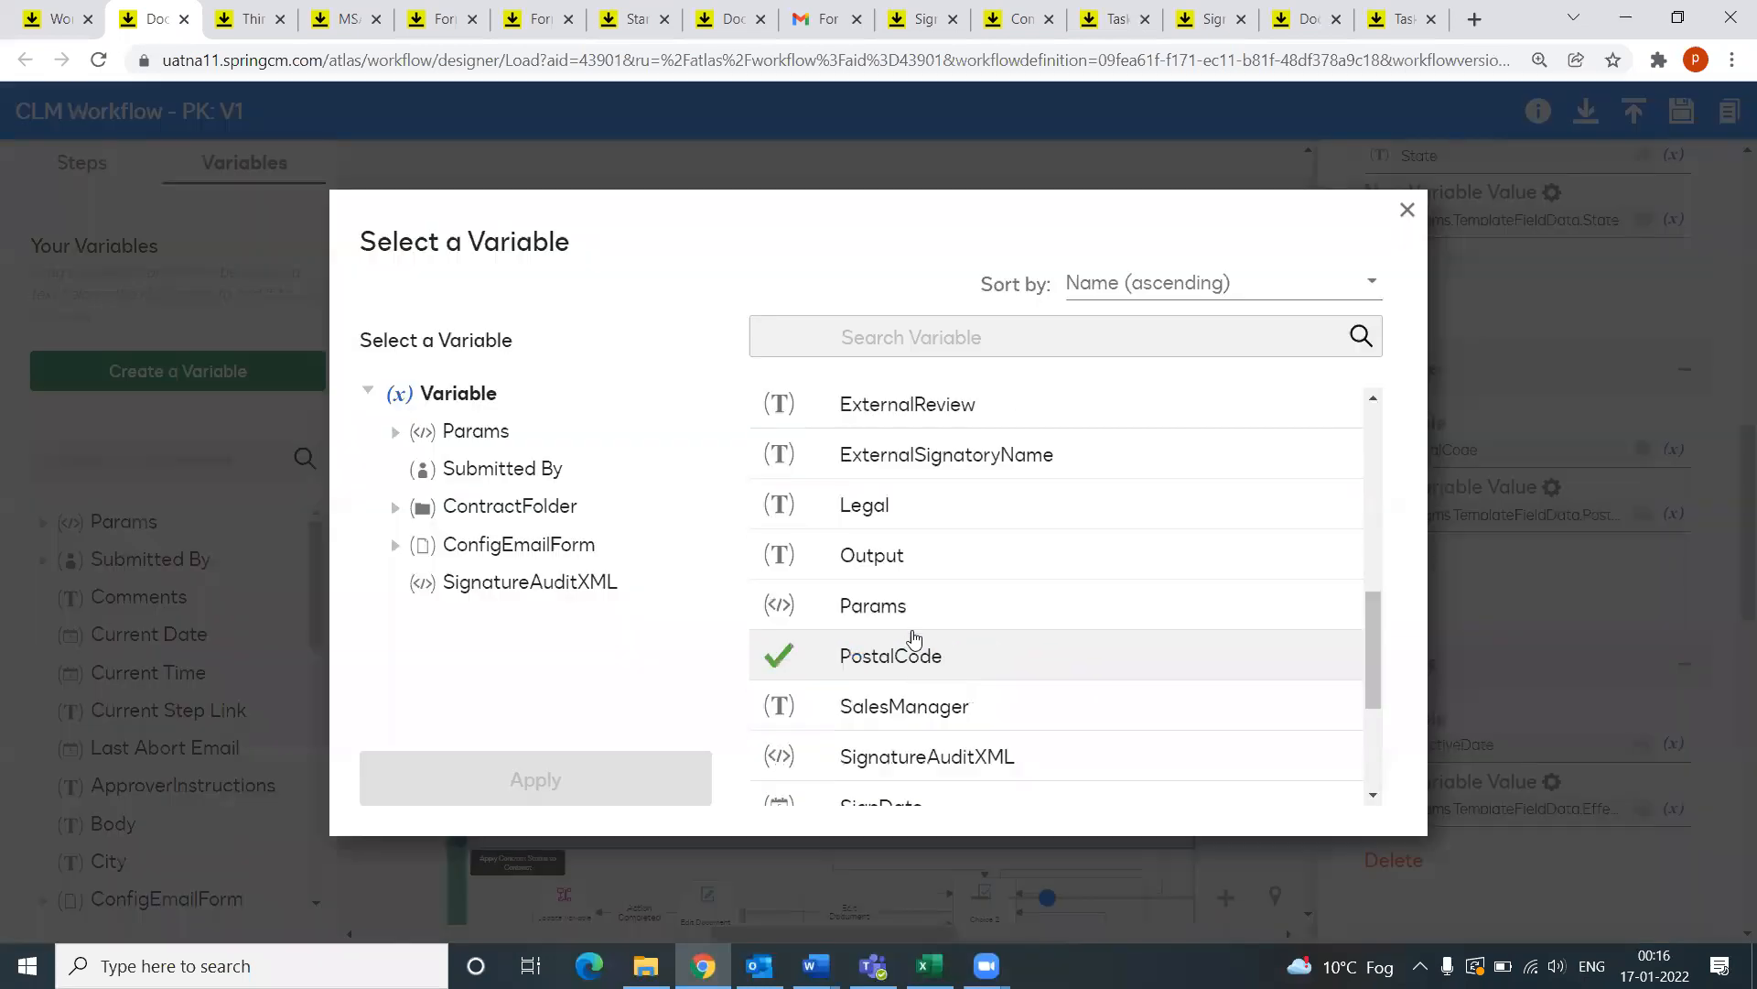
scroll(906, 636, "up", 2)
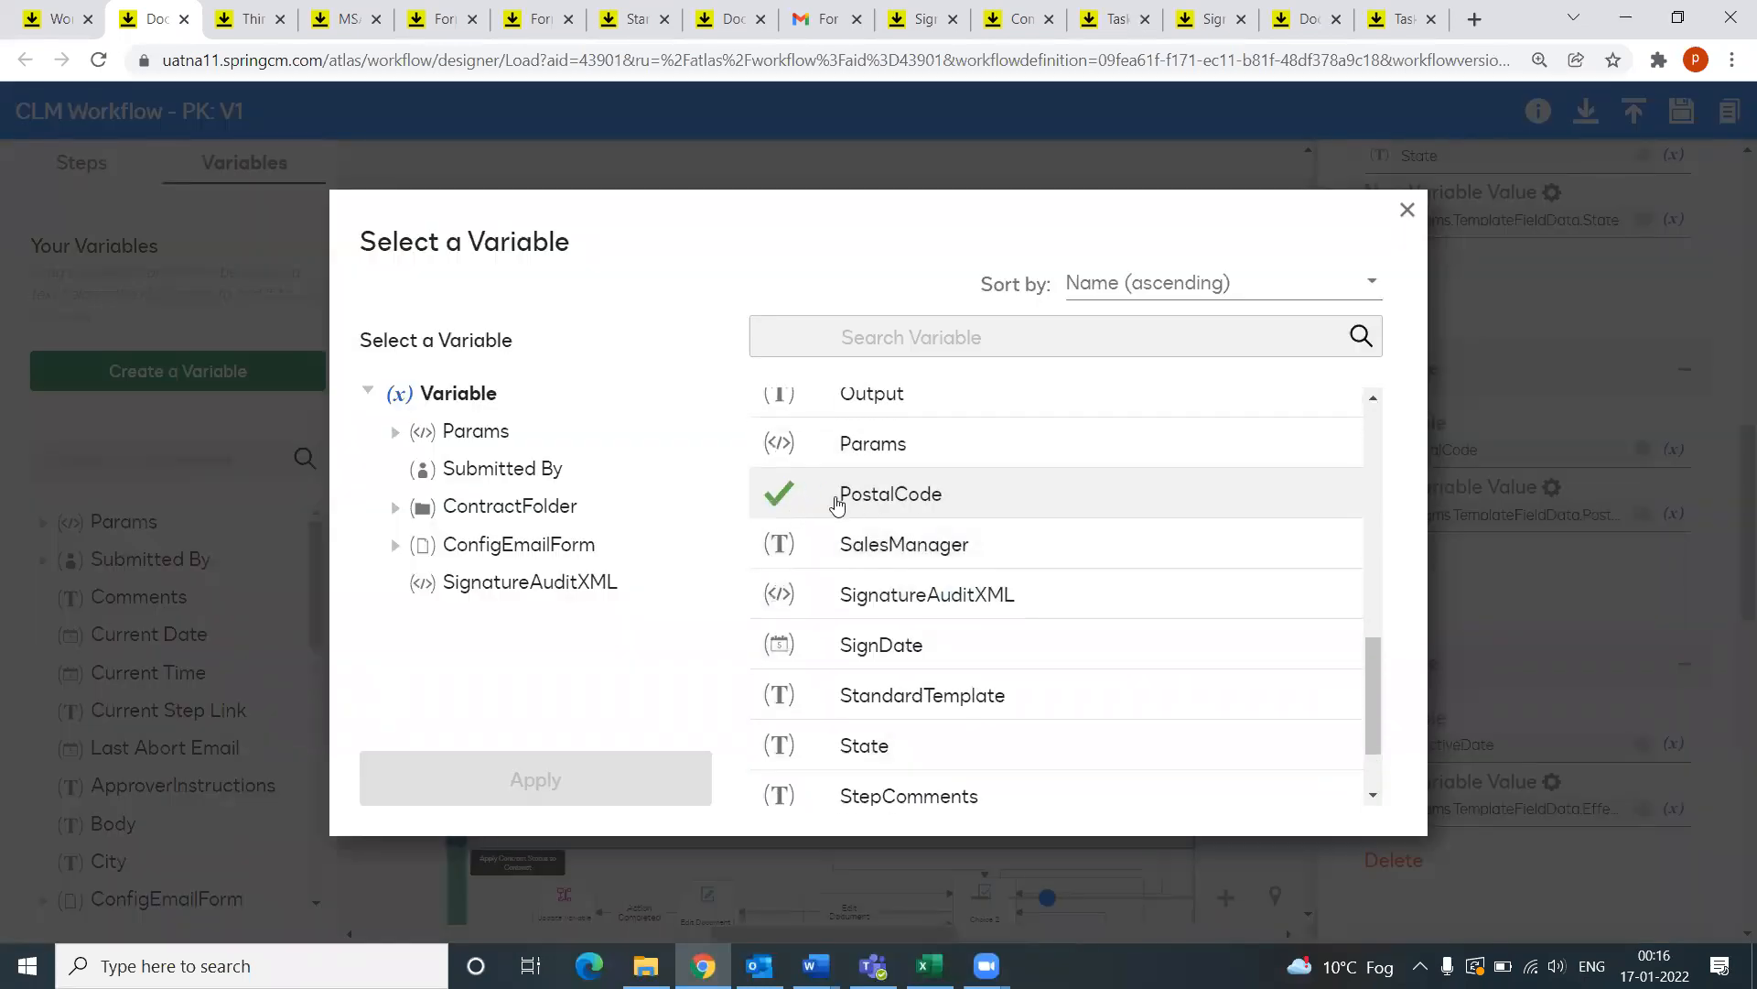
left_click(1408, 211)
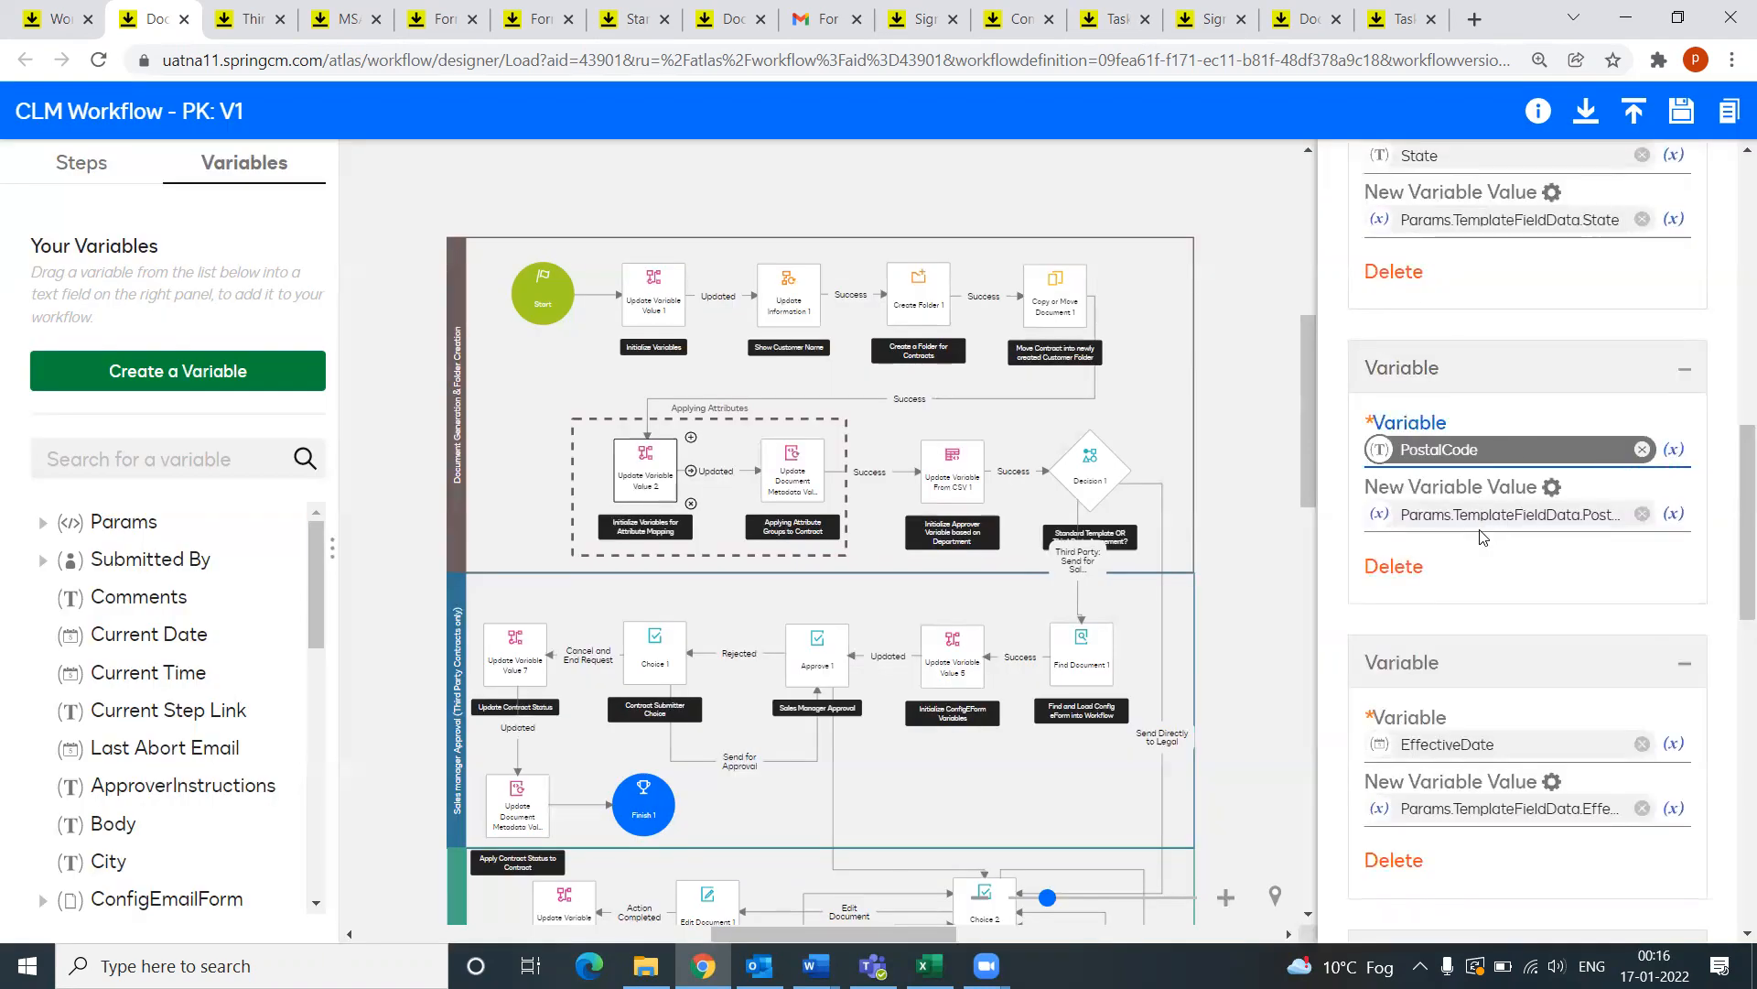
left_click(785, 491)
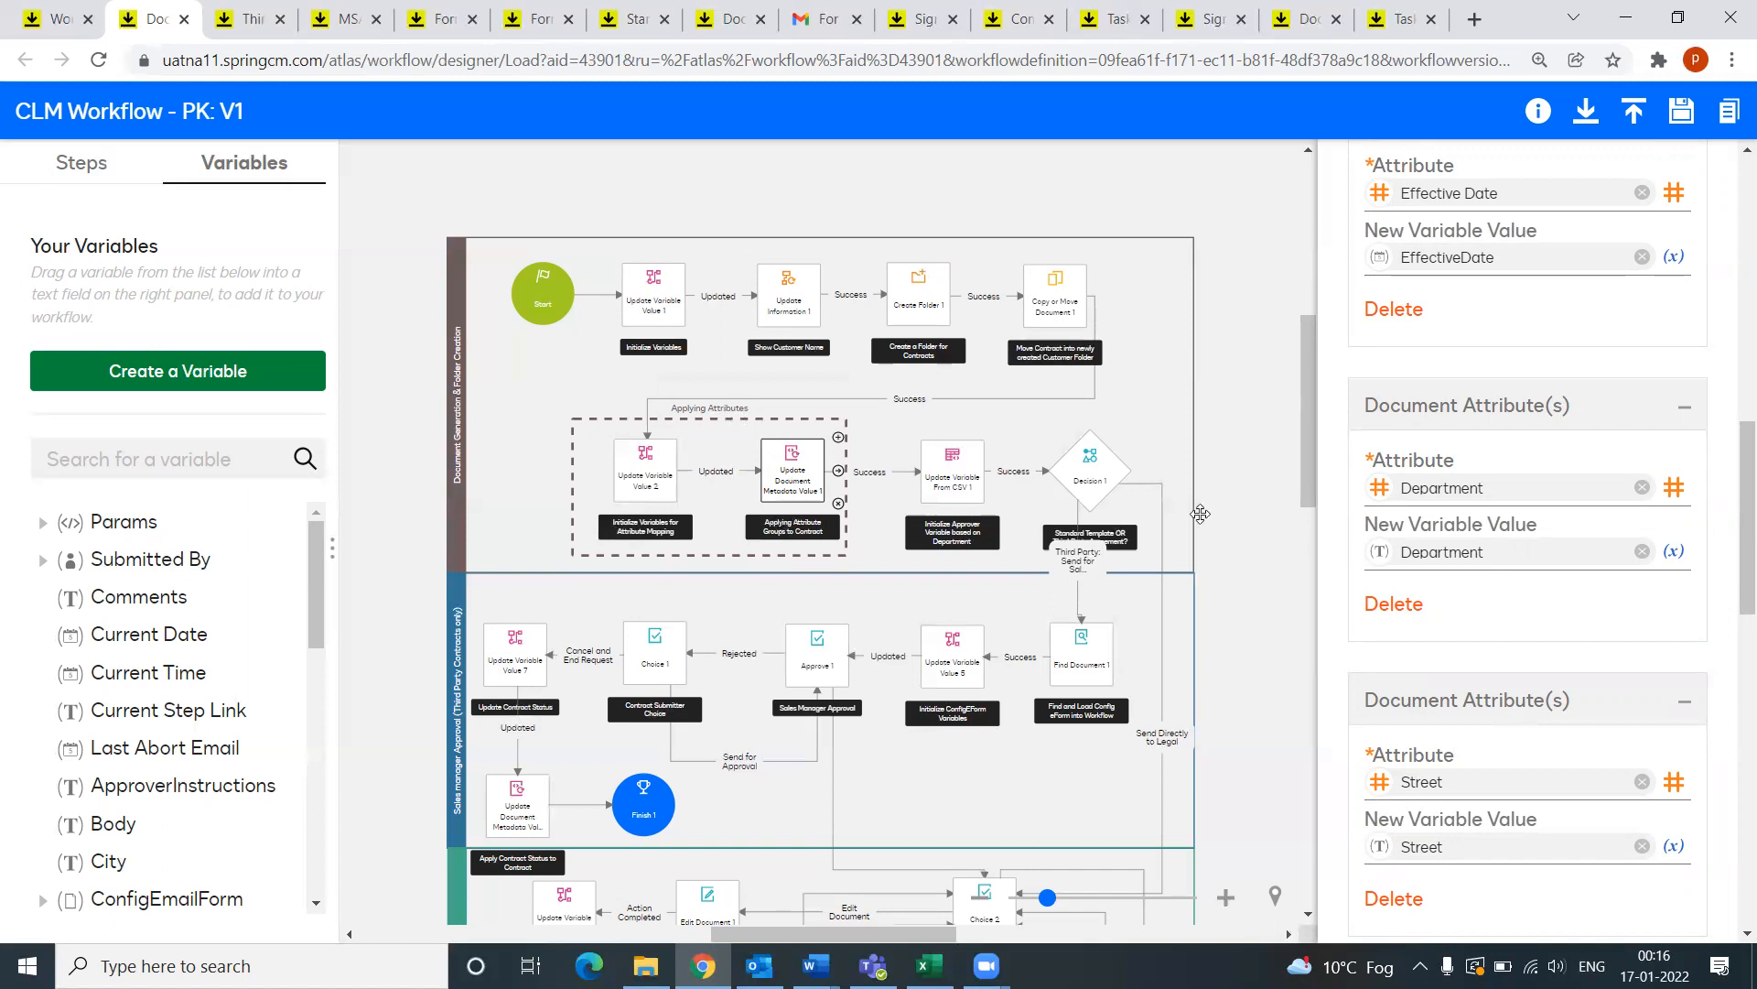
Step: Check Customer Name's attribute choices in Address (PK) and General Details. (PK), changing nothing
scroll(1523, 577, "up", 5)
scroll(1523, 576, "up", 6)
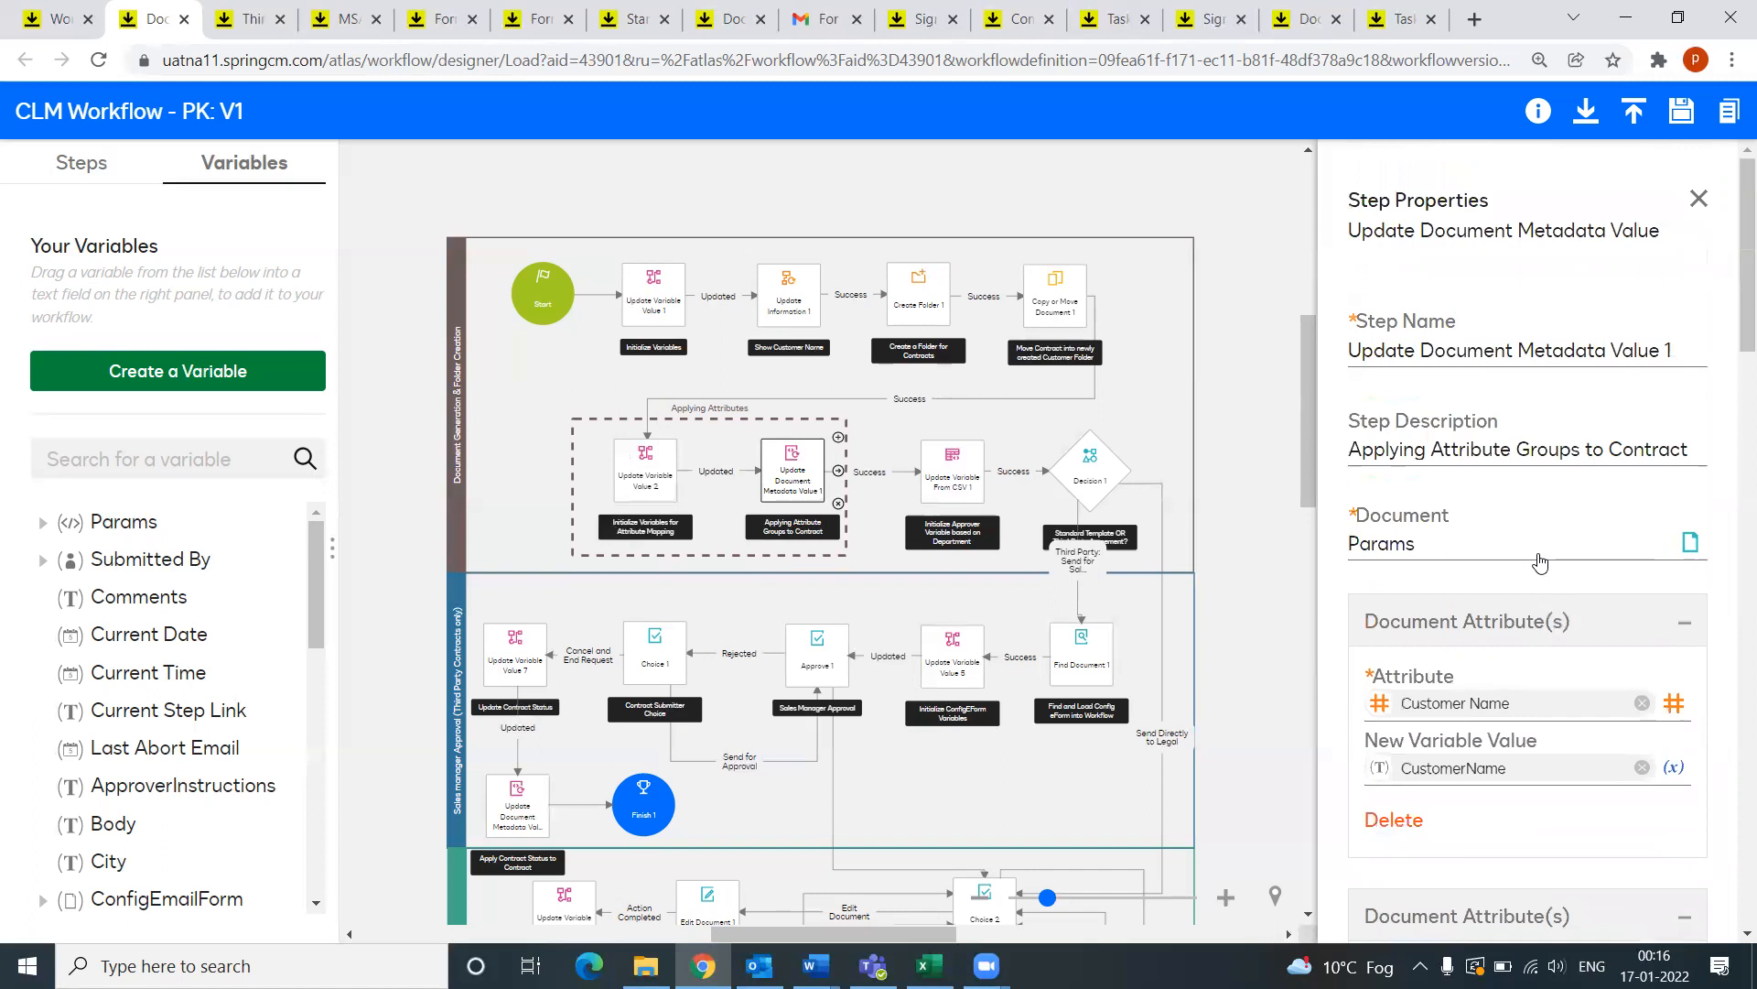
scroll(1529, 563, "down", 4)
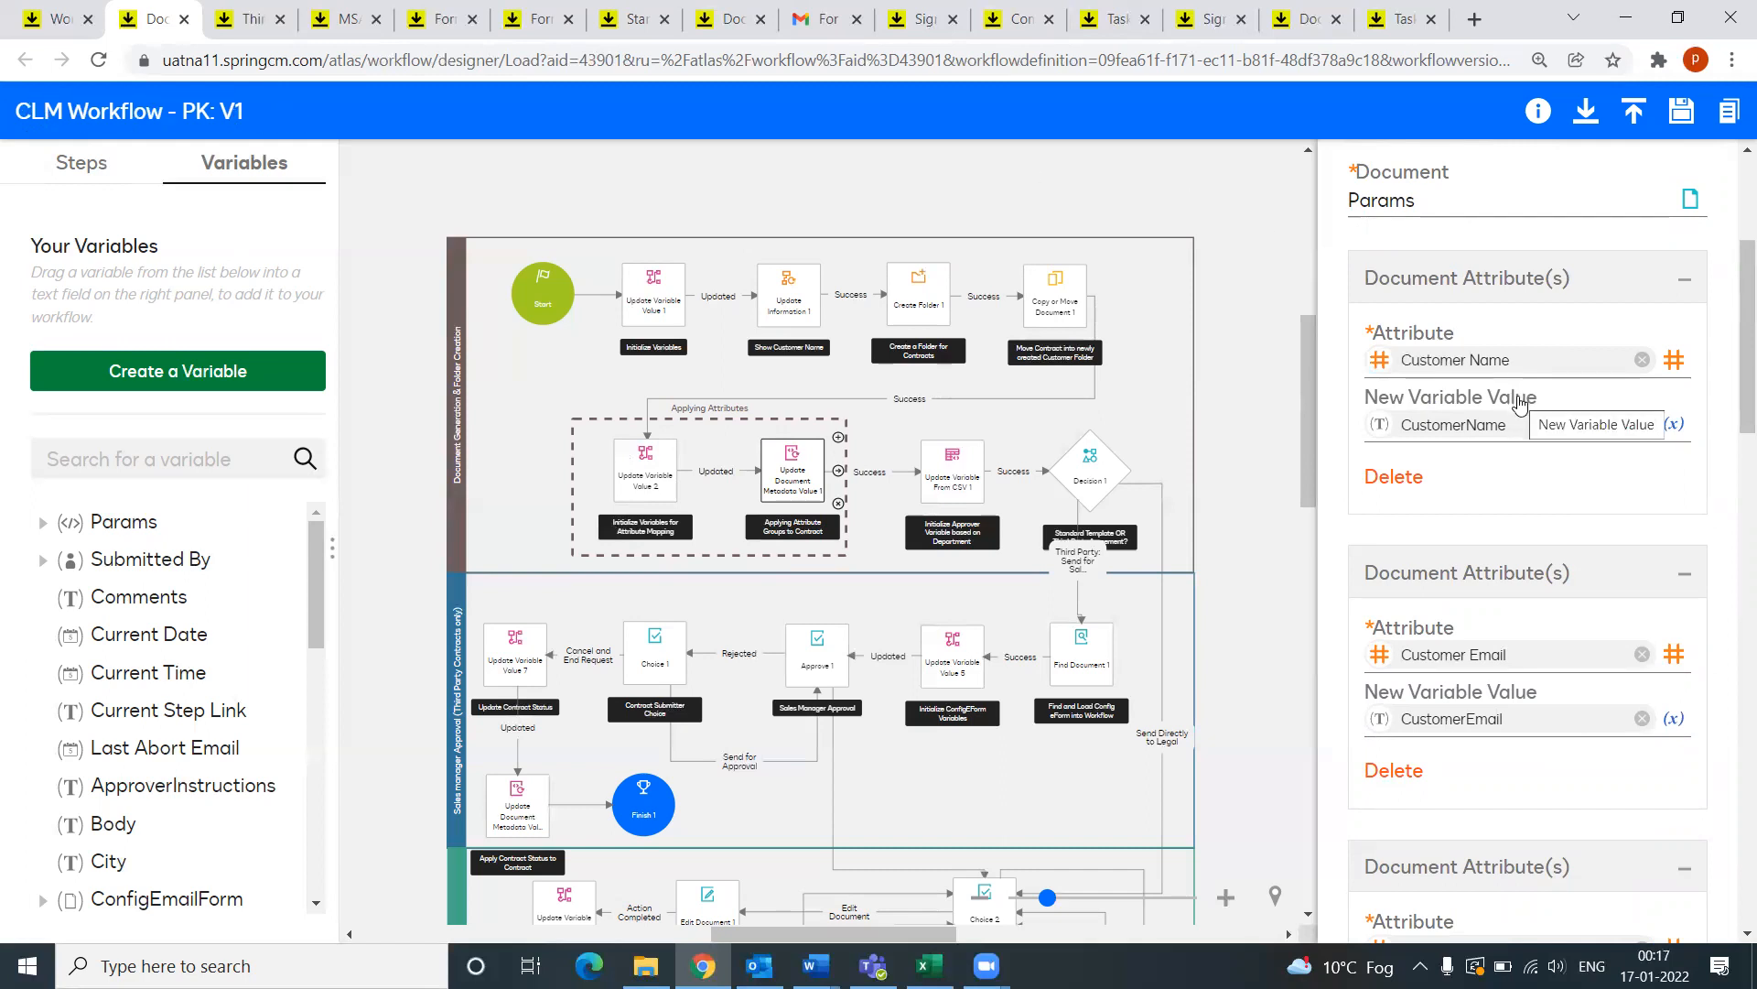
left_click(1679, 359)
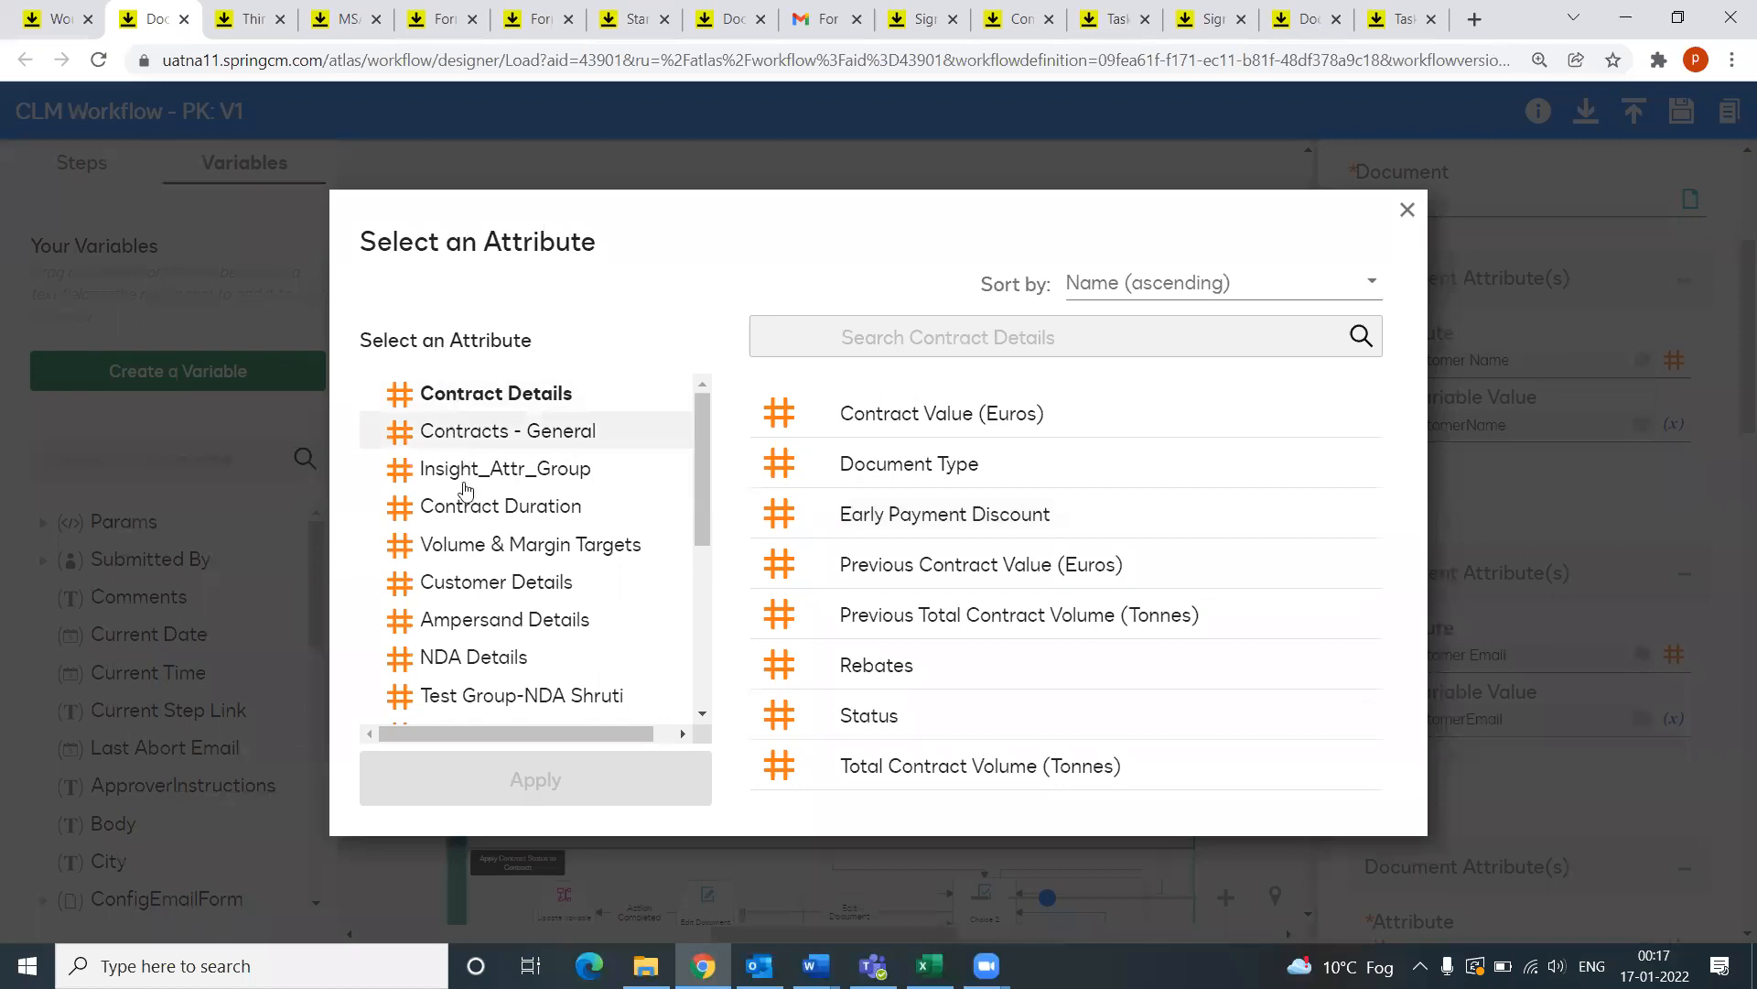
scroll(477, 647, "down", 6)
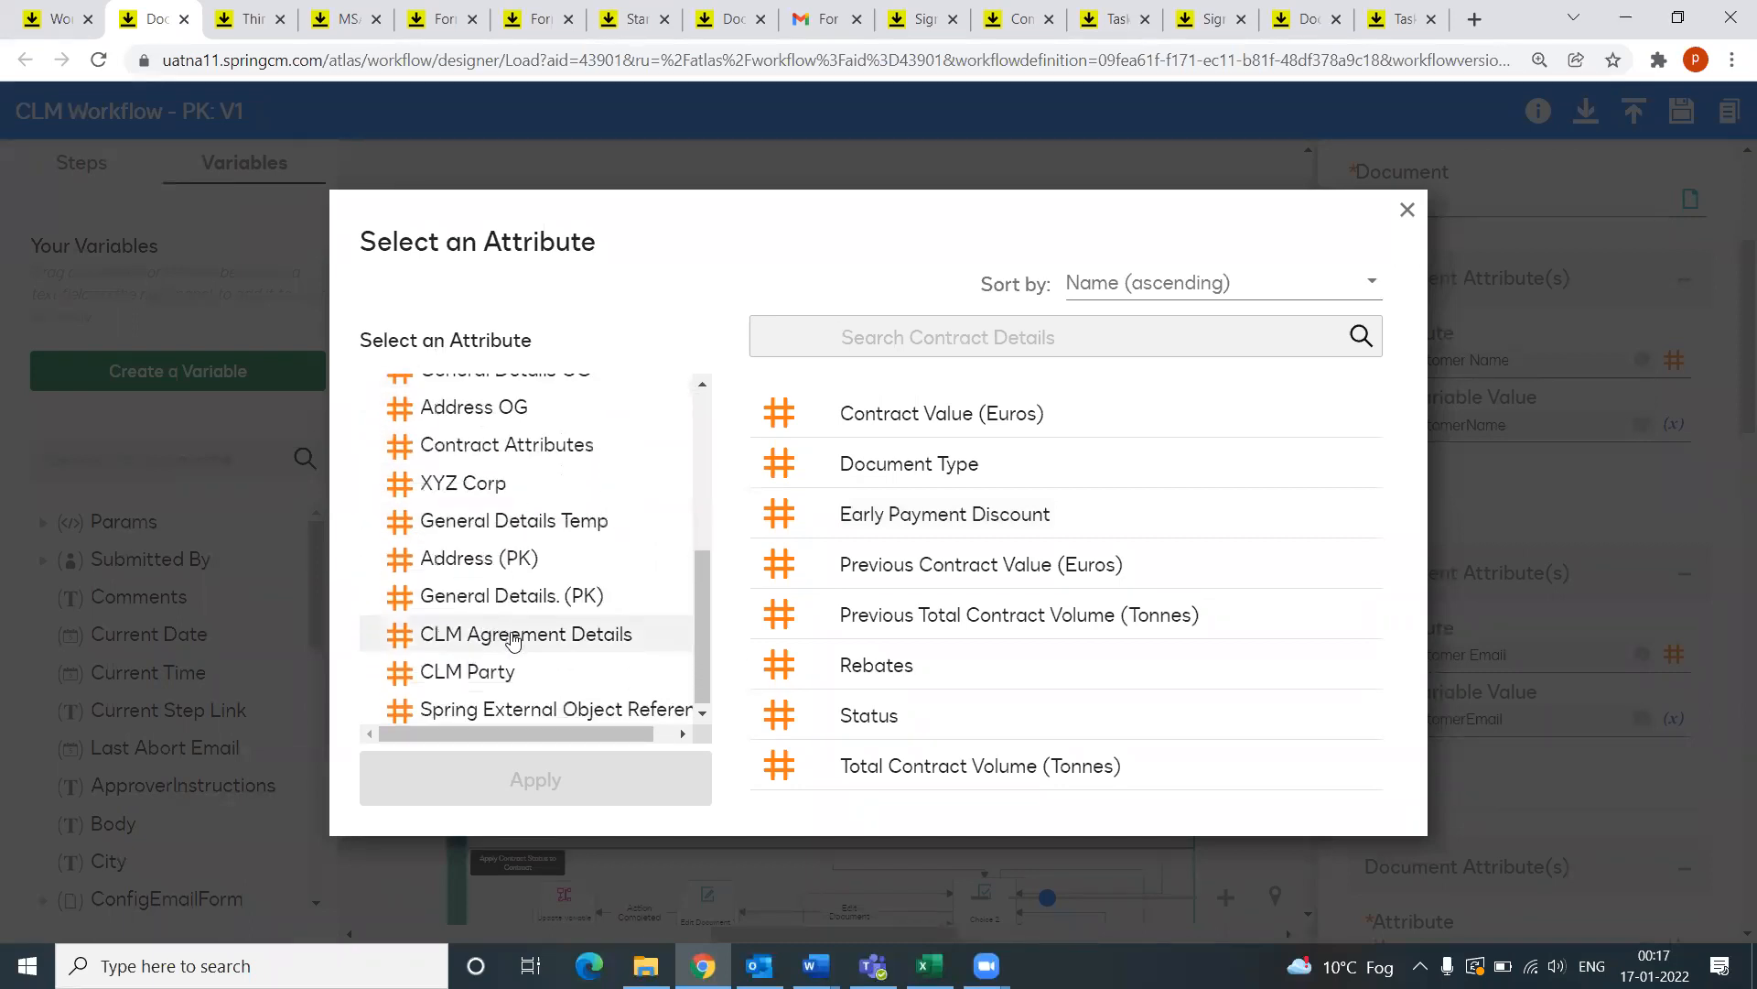
left_click(517, 556)
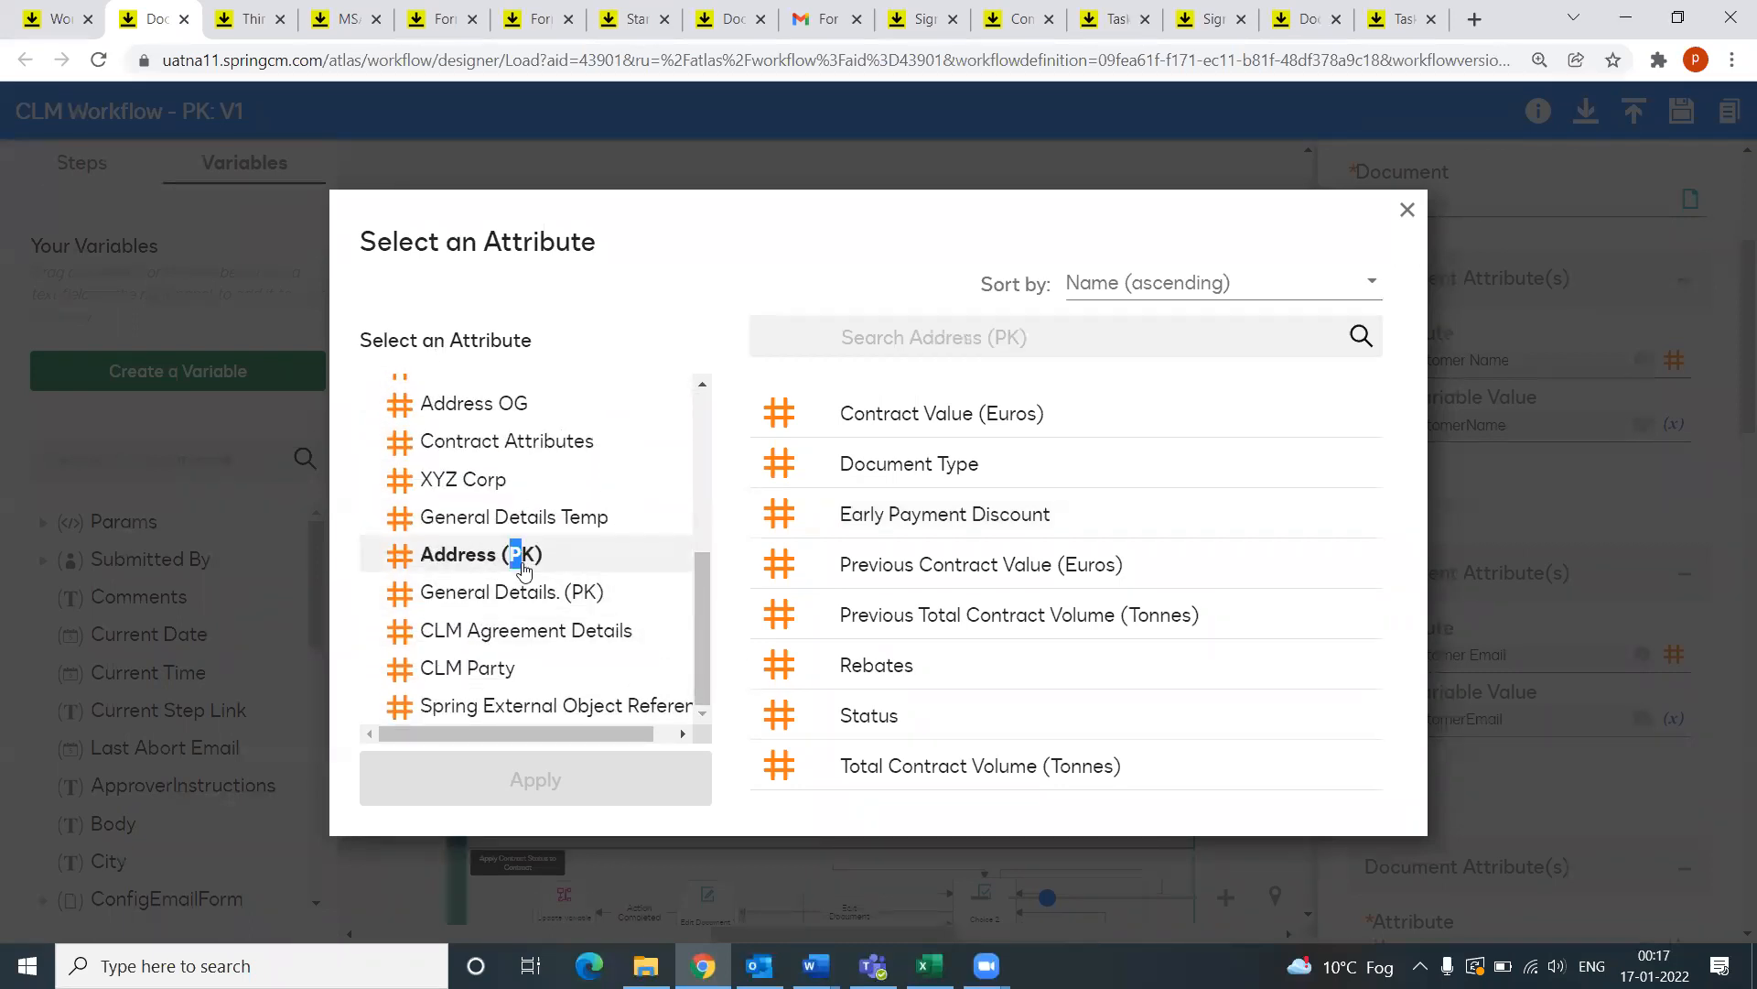
left_click(477, 593)
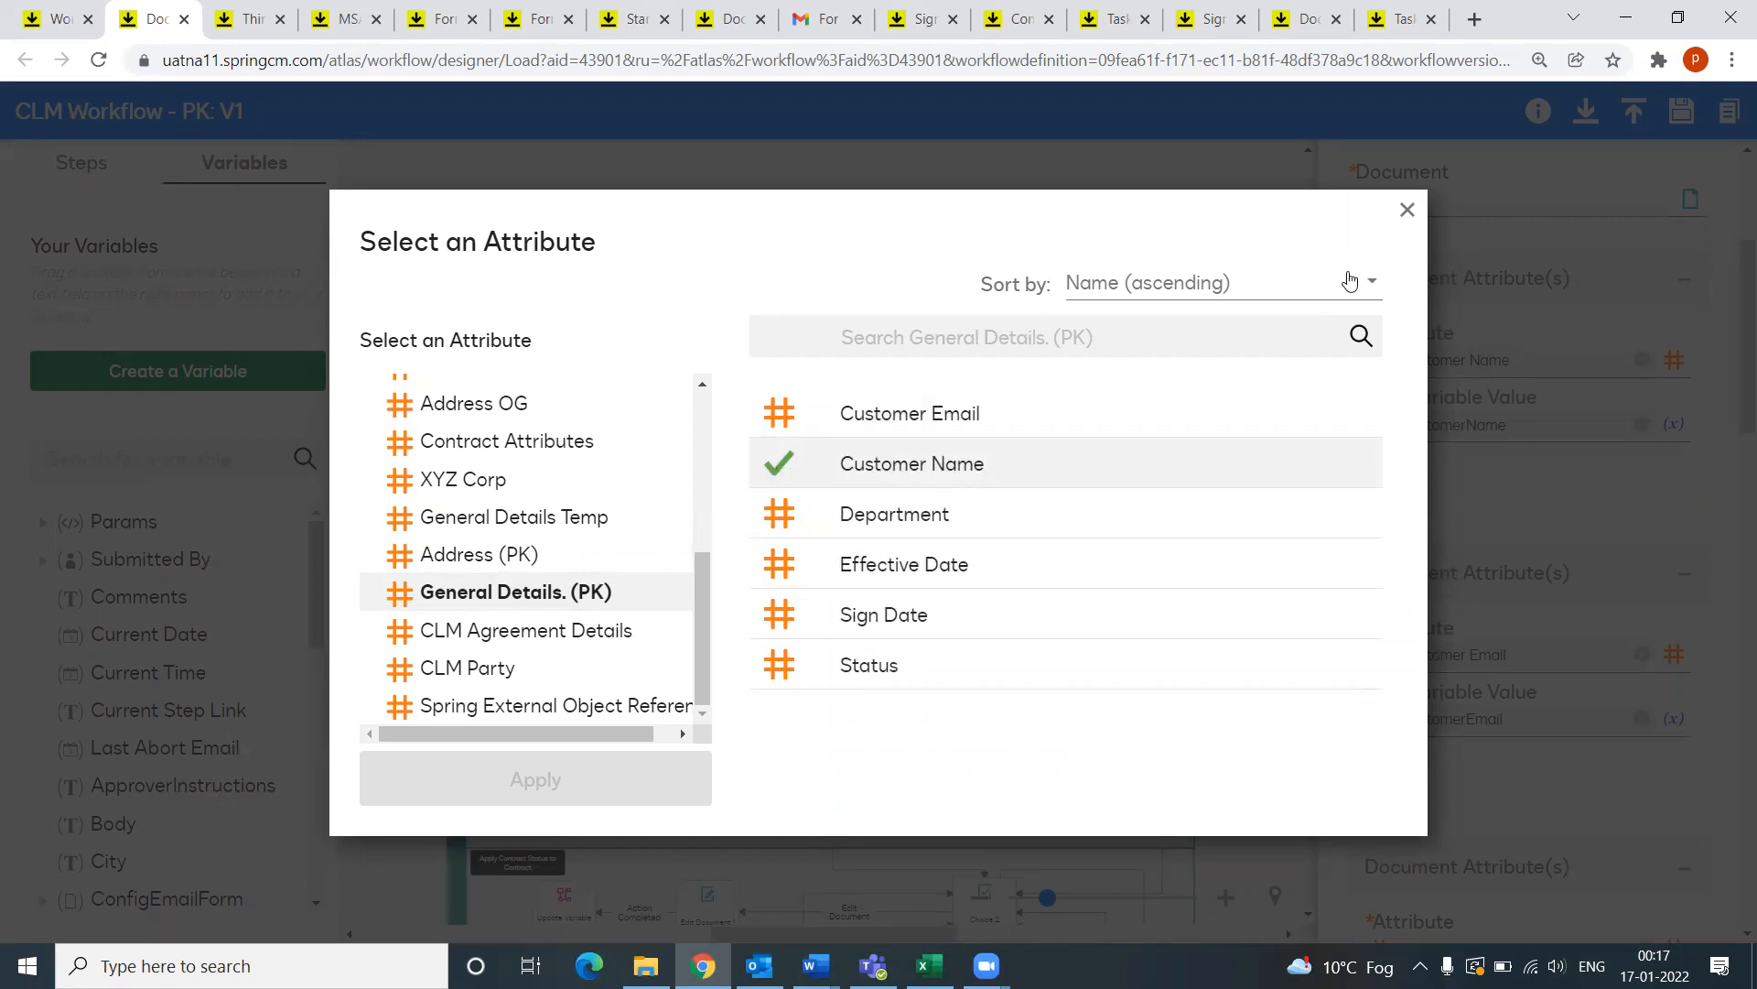
left_click(1406, 215)
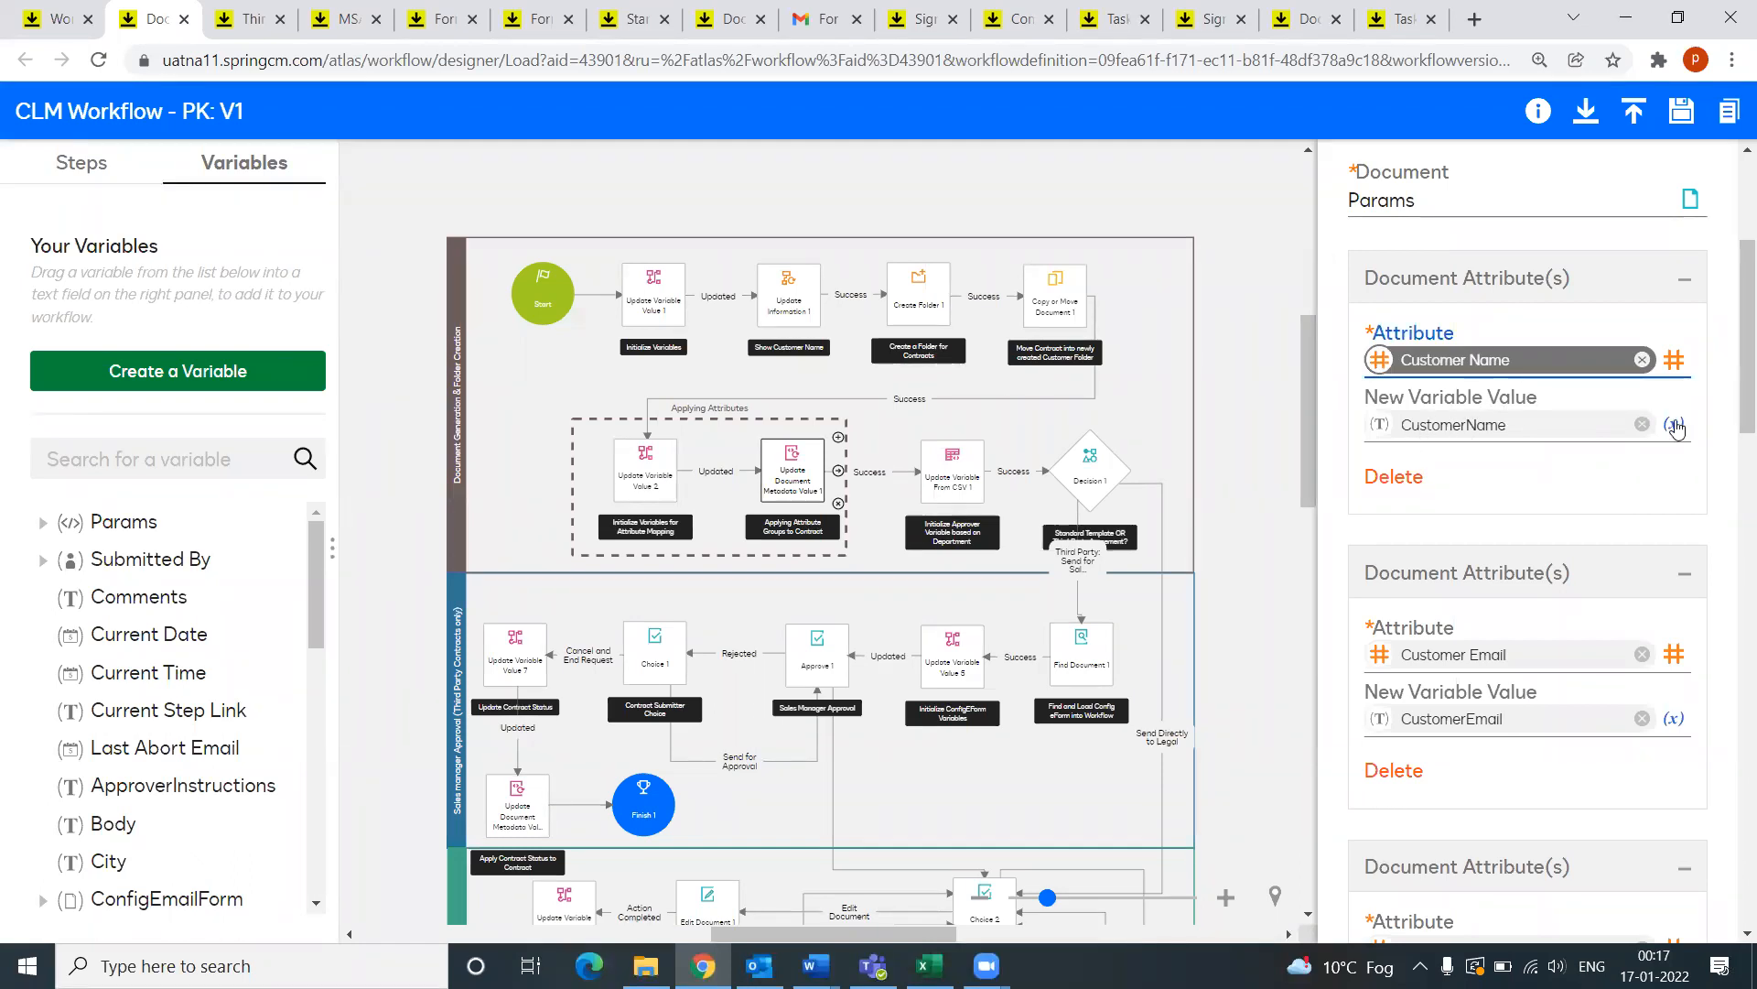
Step: Show the Update Variable From CSV 1 step's properties
scroll(1565, 549, "down", 4)
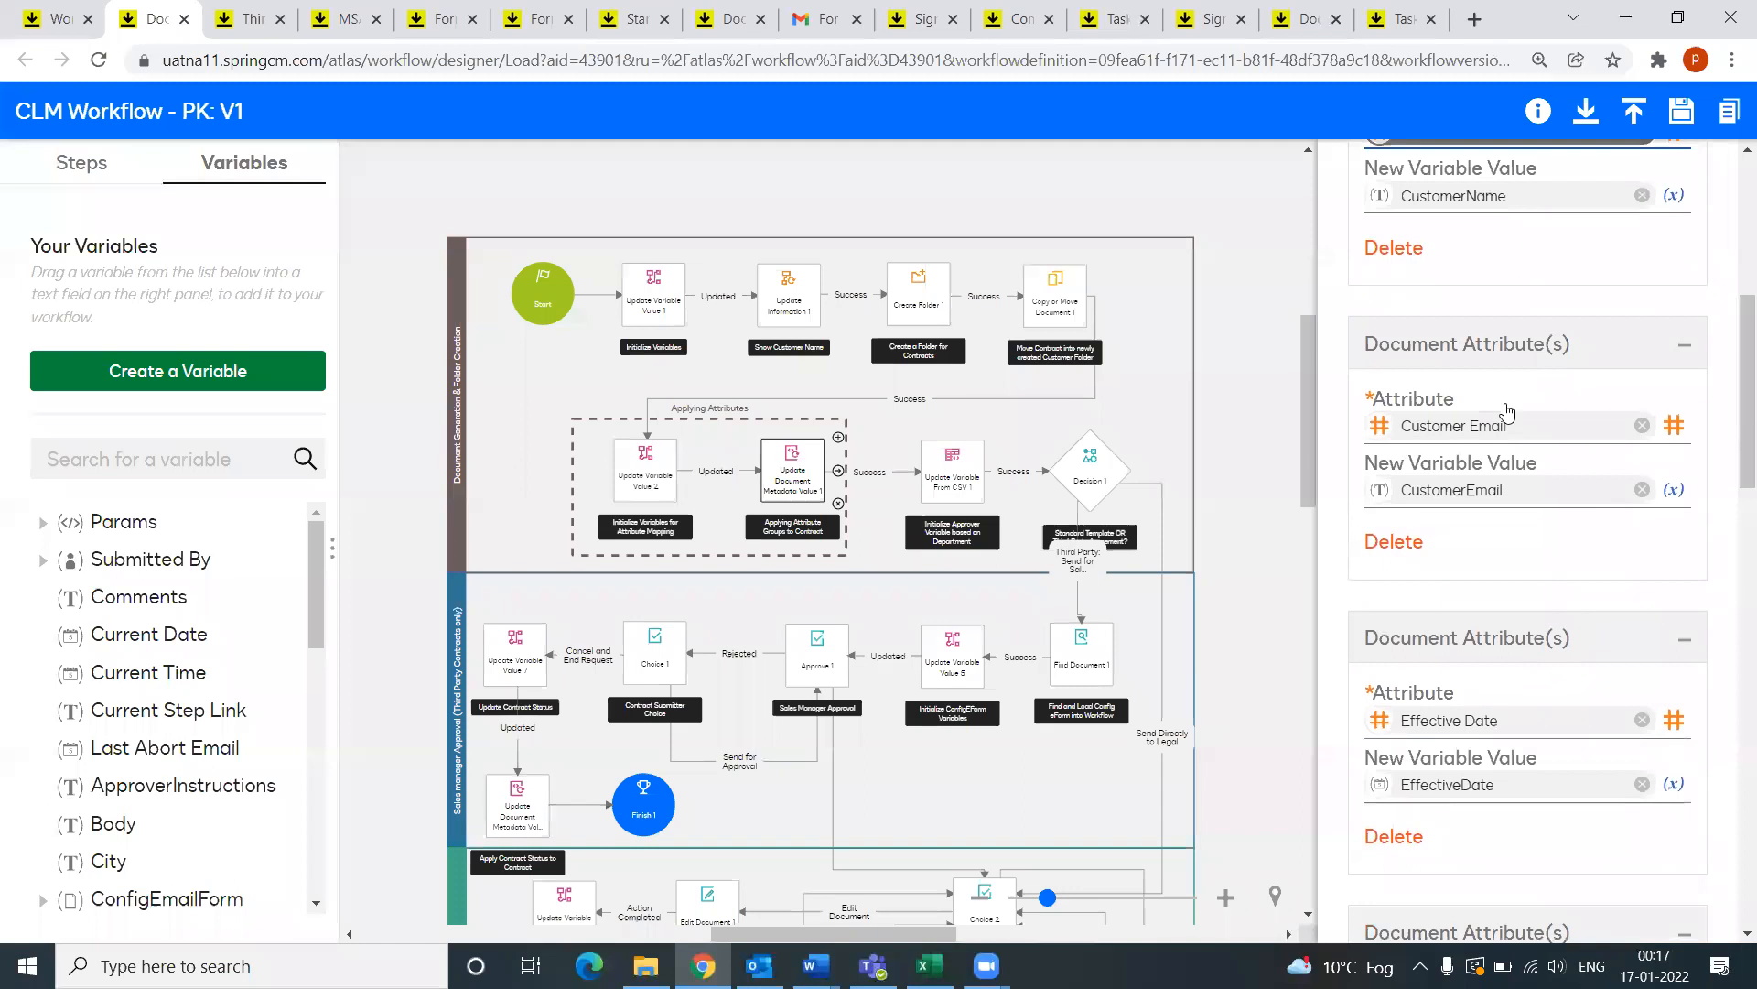
scroll(1480, 562, "down", 6)
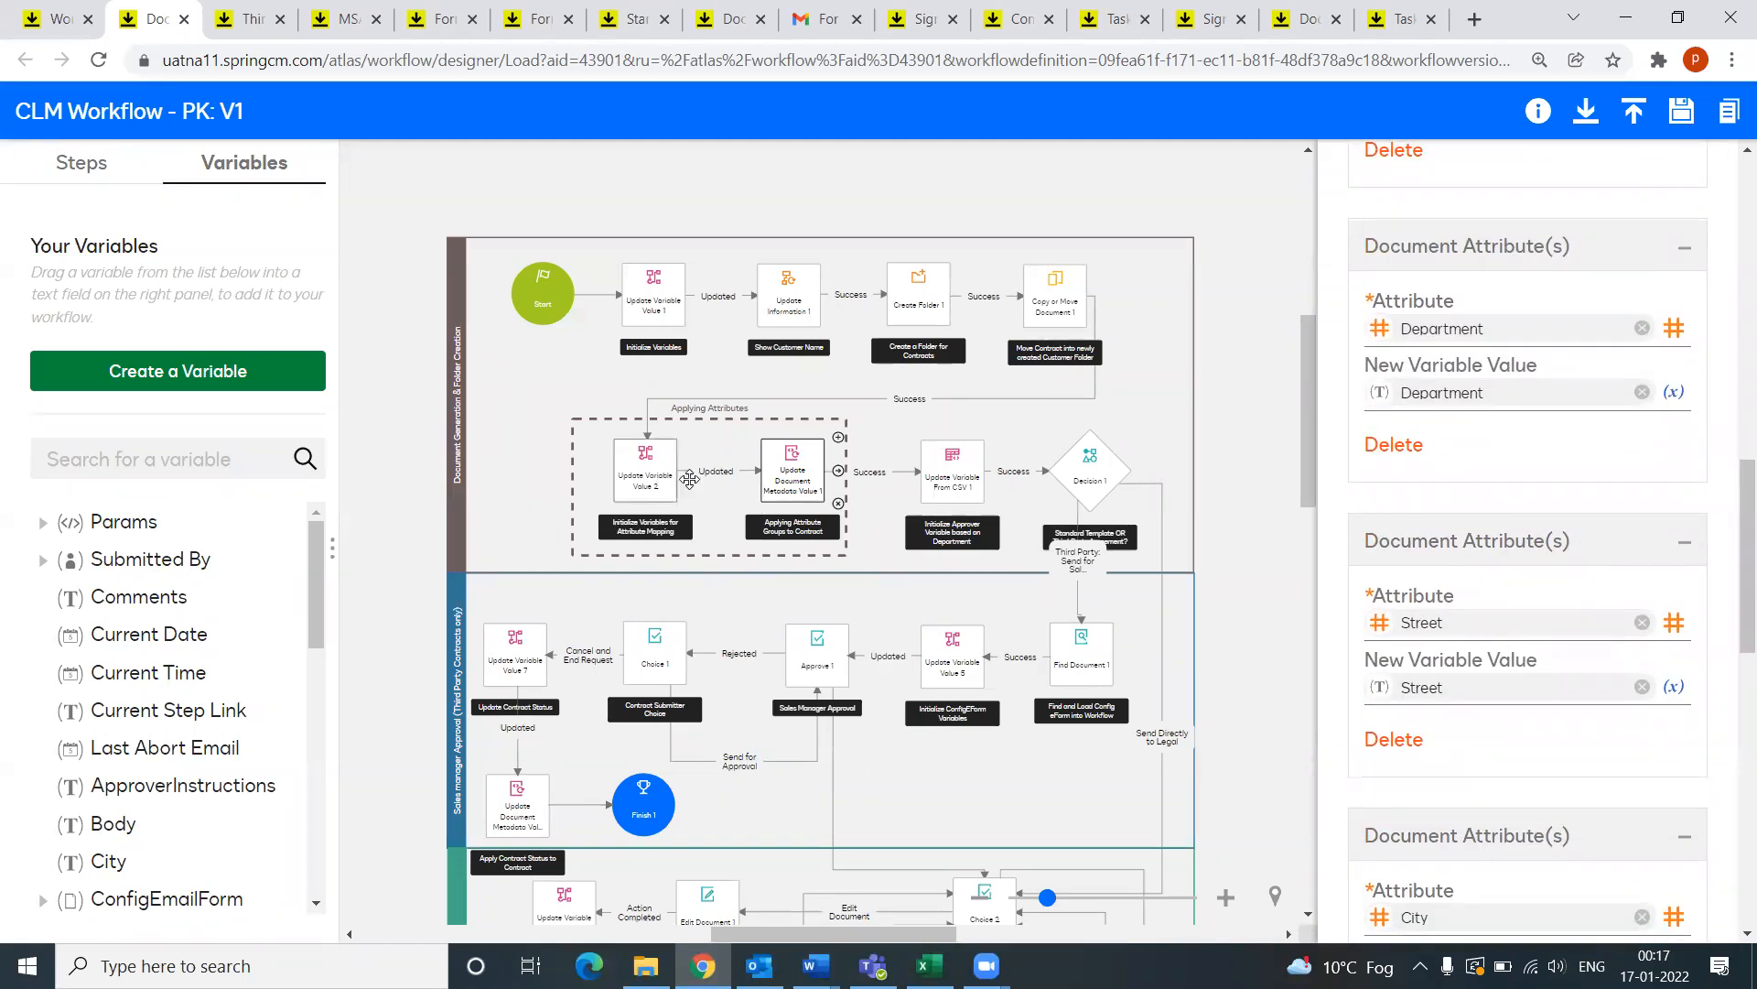
left_click(950, 476)
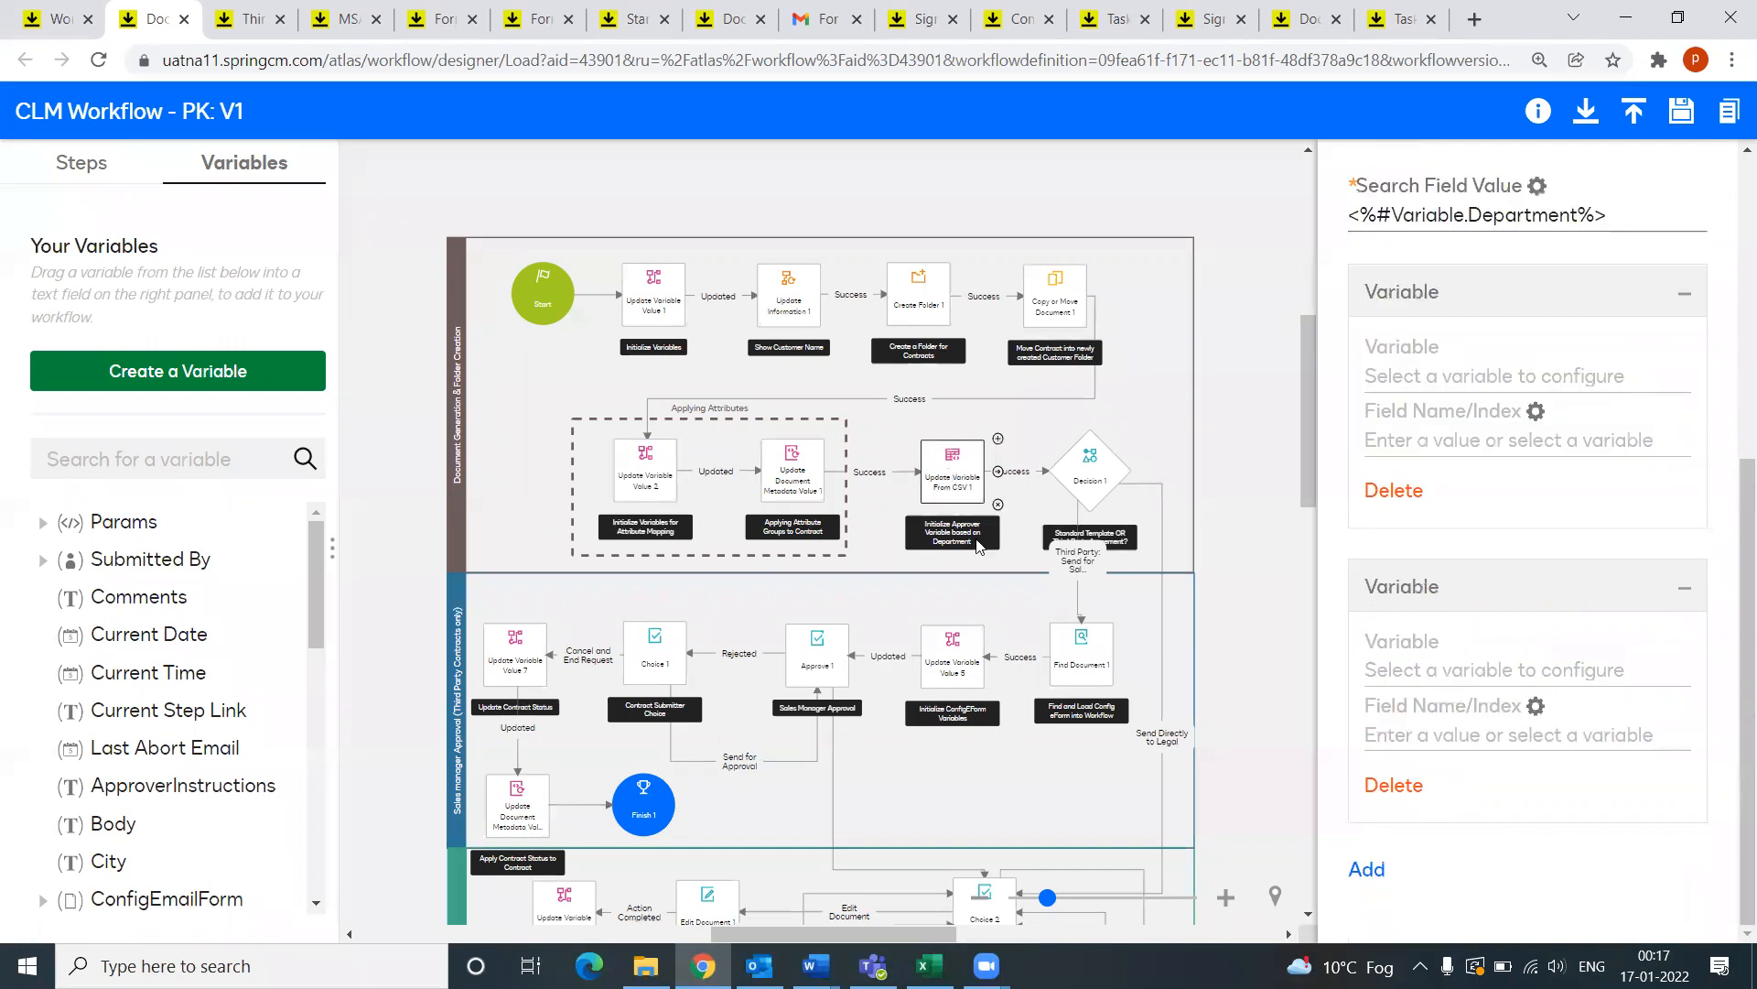
Step: Review the CSV step's properties from the top, then switch to the Department Approver-Signer workbook
scroll(1147, 553, "down", 1)
scroll(1620, 517, "up", 6)
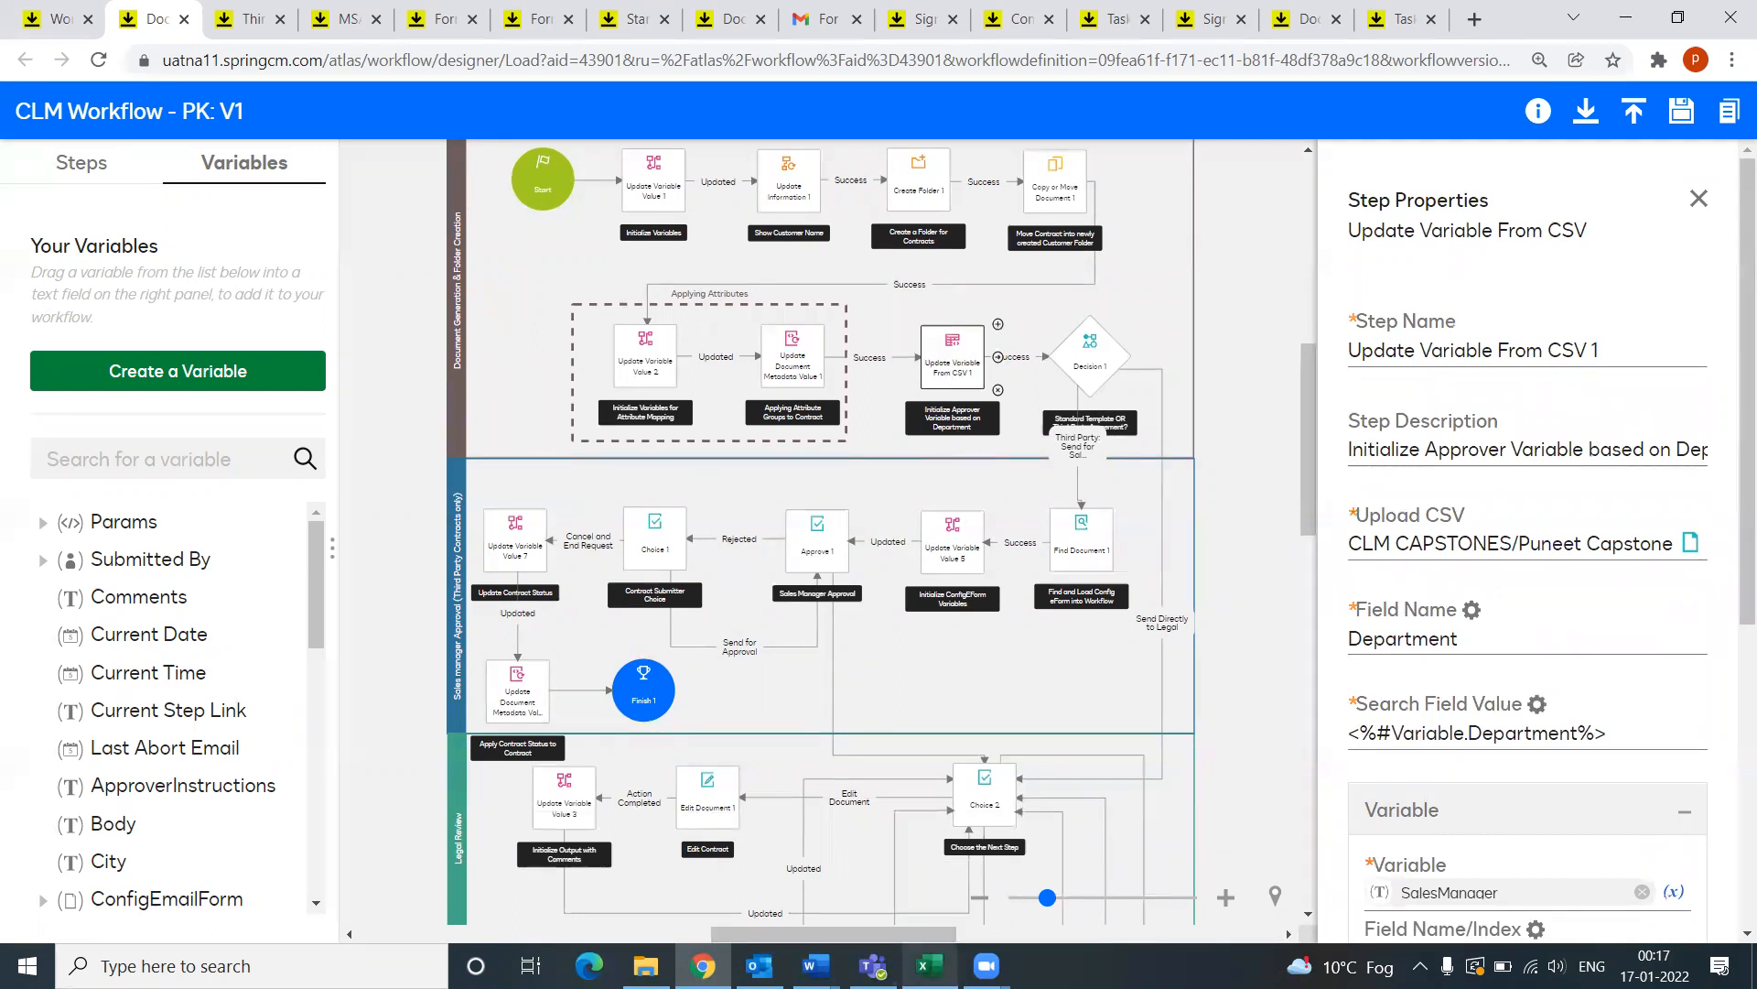
left_click(929, 965)
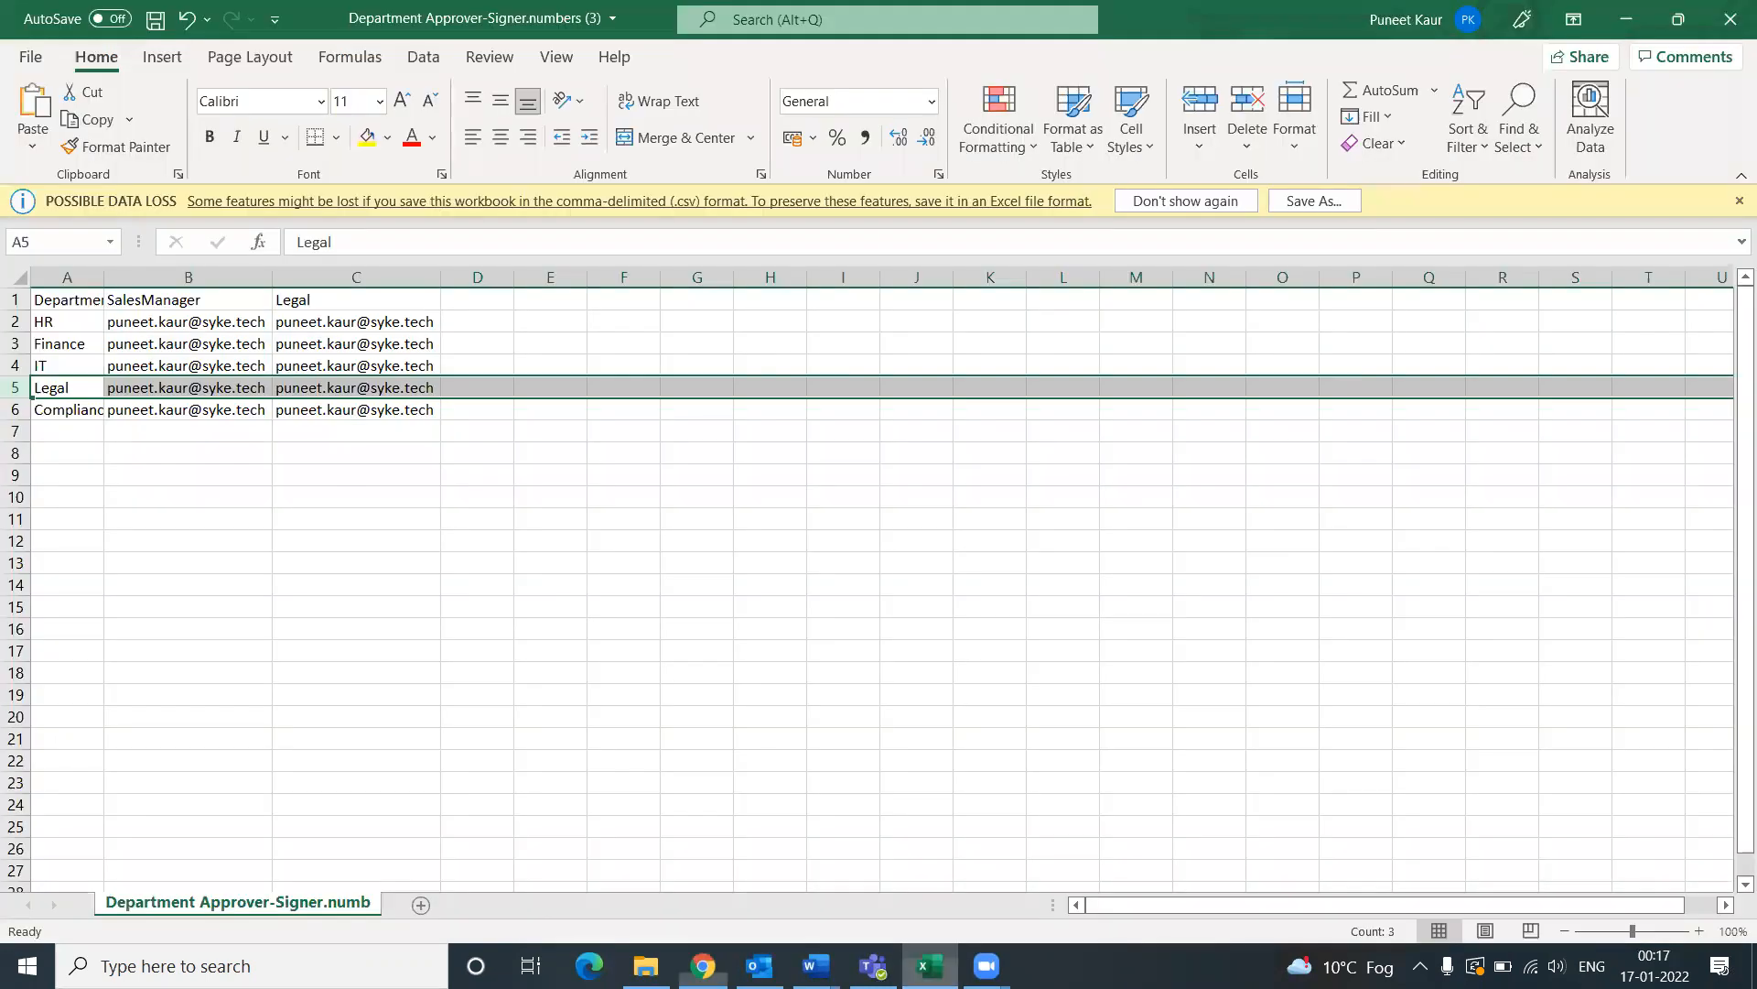
Step: Autofit column A to the department names, then return to the CLM designer
left_click(490, 692)
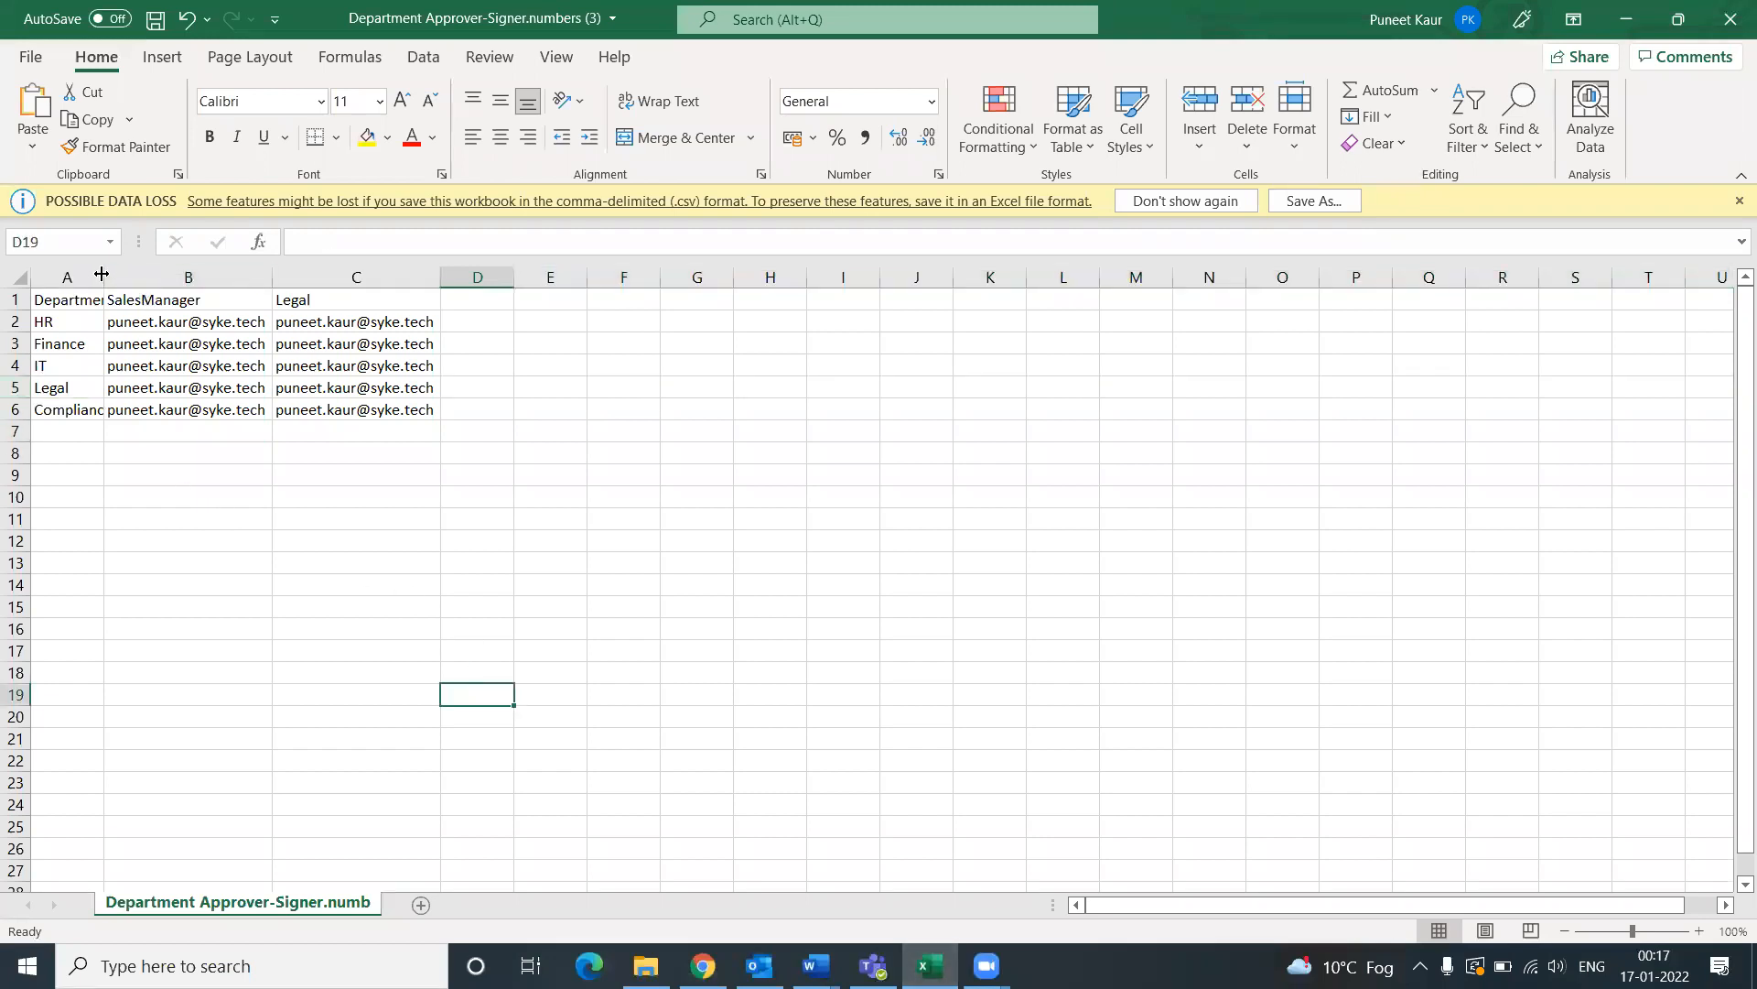
double_click(103, 268)
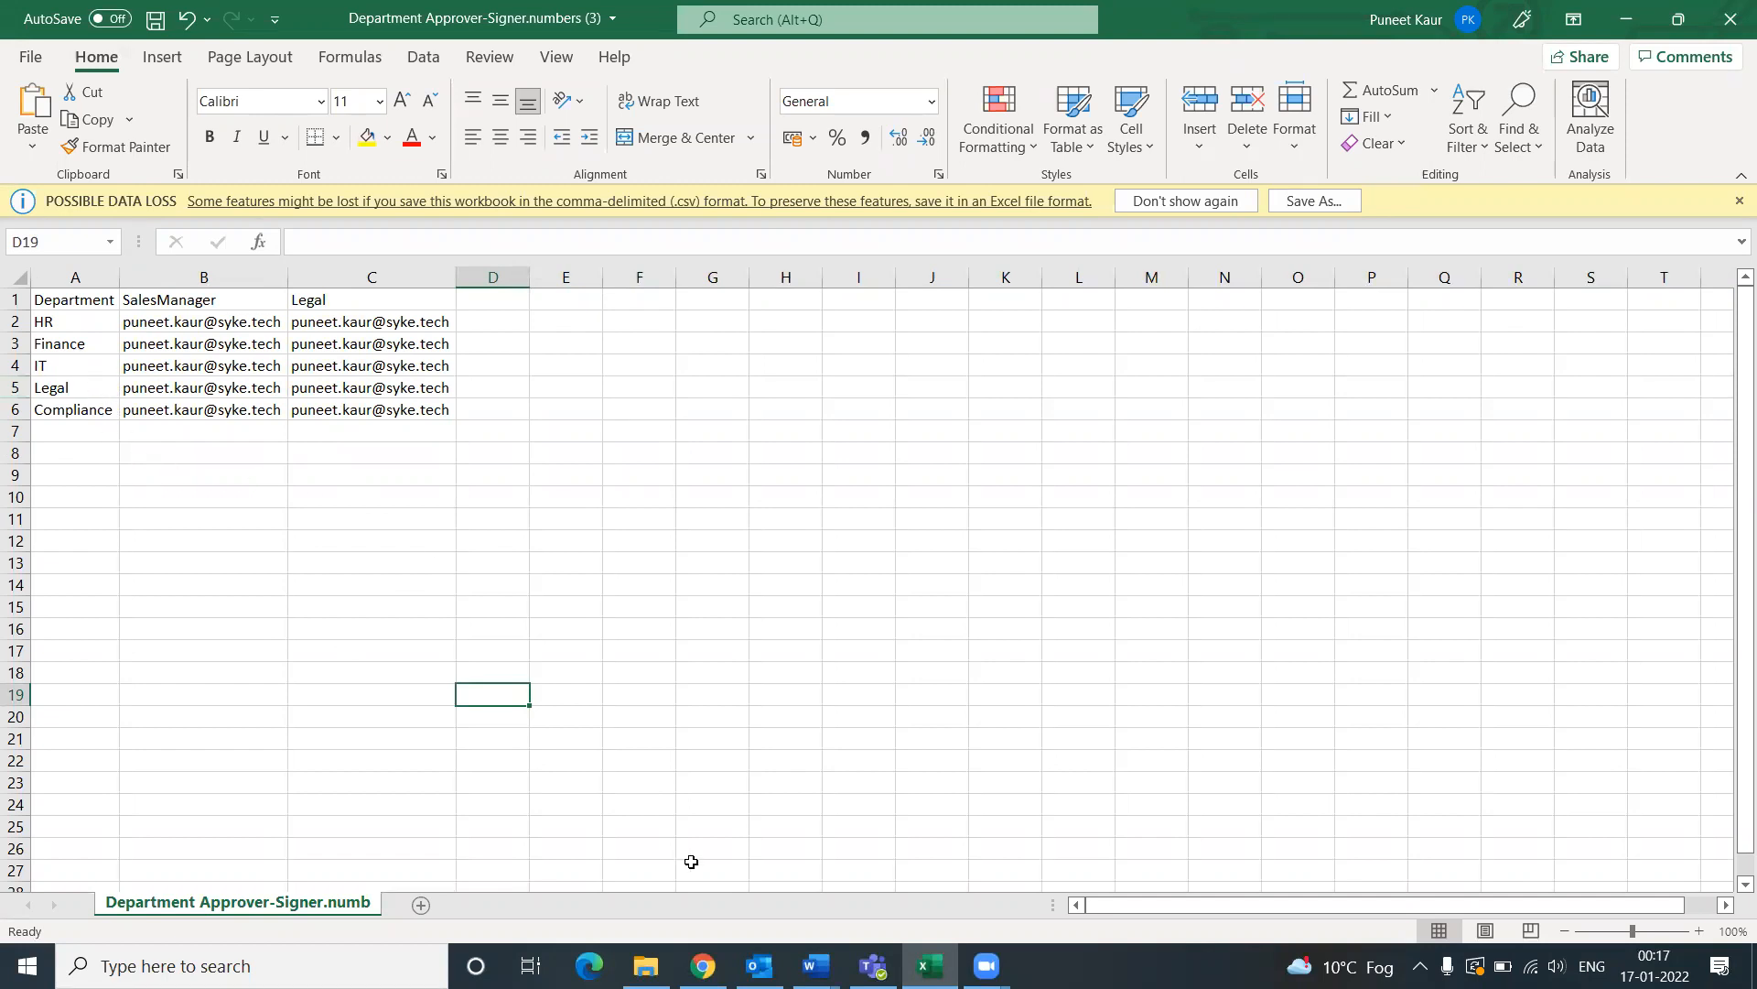
left_click(702, 966)
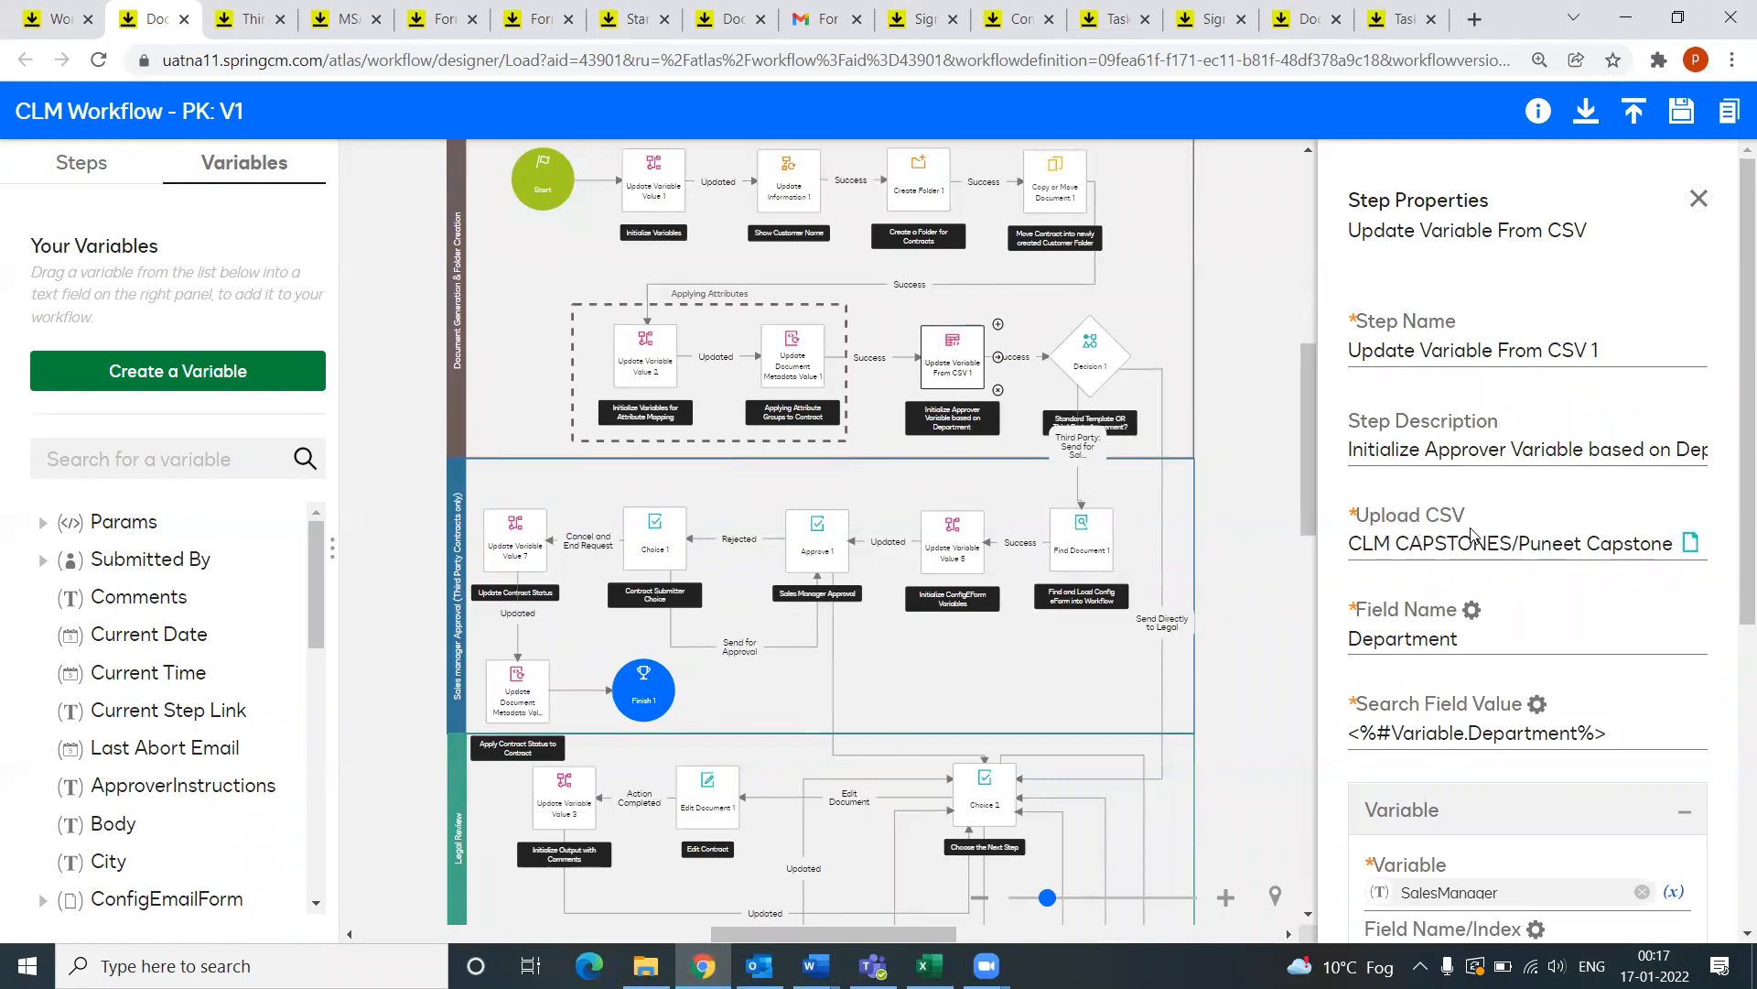
Step: View the CSV document path used by Update Variable From CSV 1, then return to Excel
left_click(1691, 548)
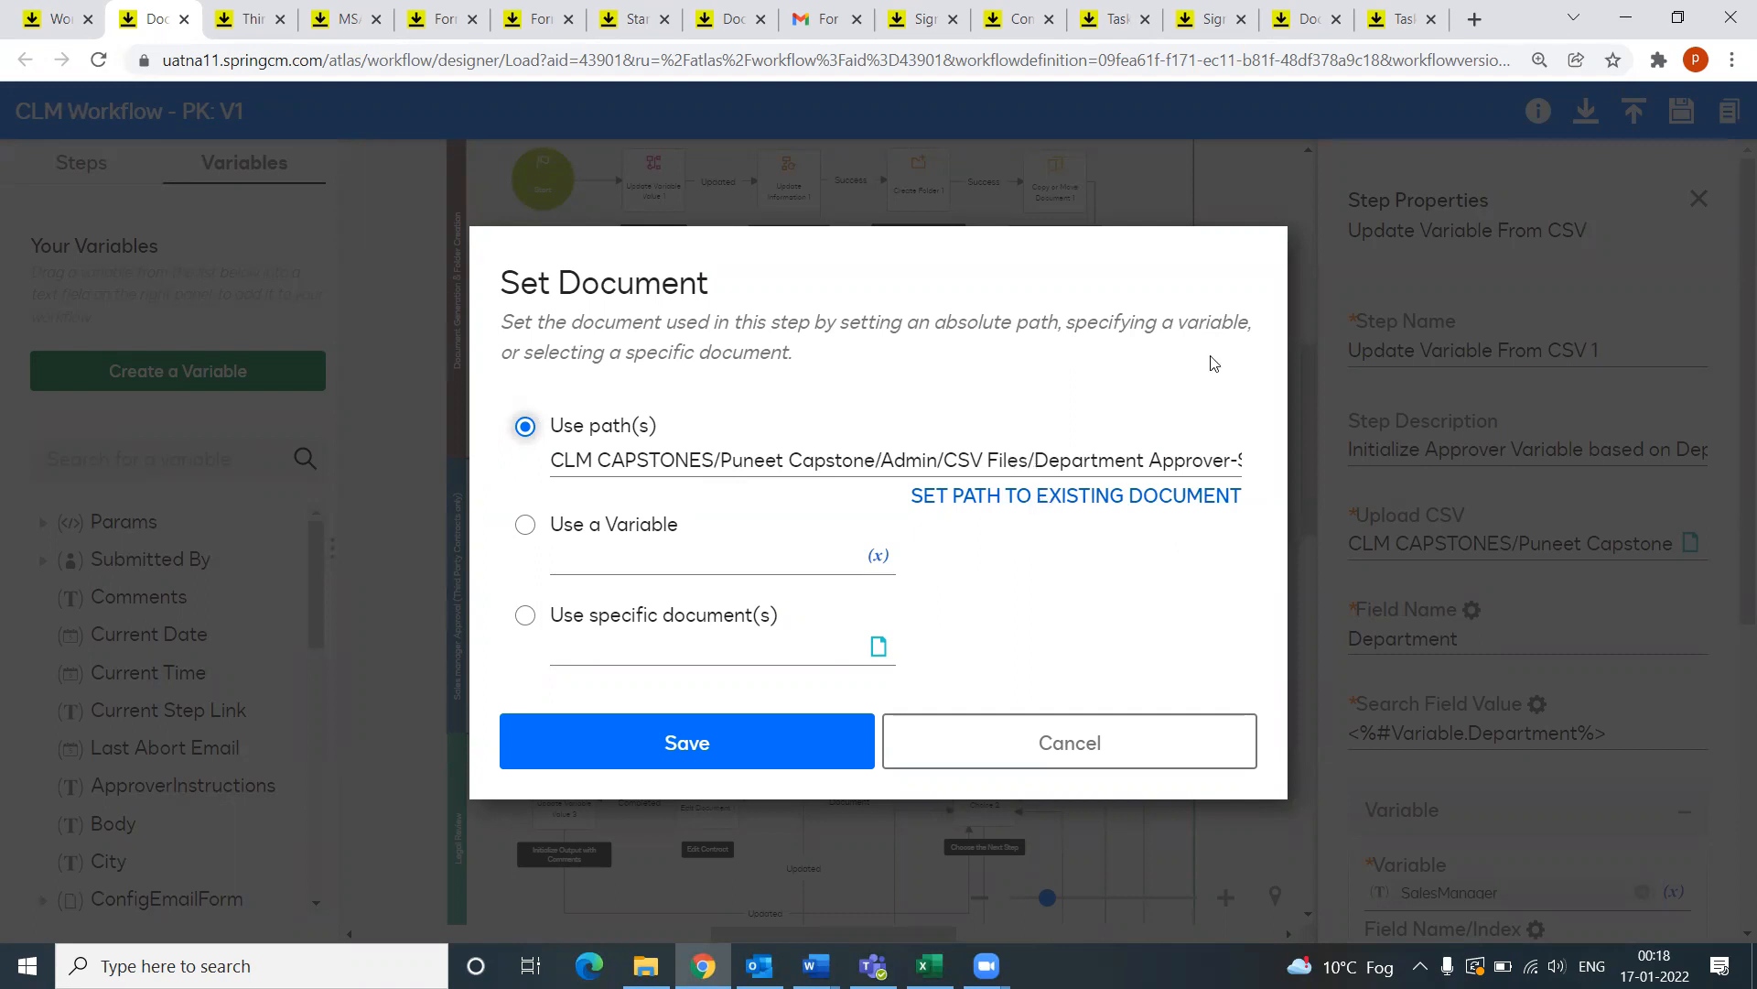
left_click(1236, 737)
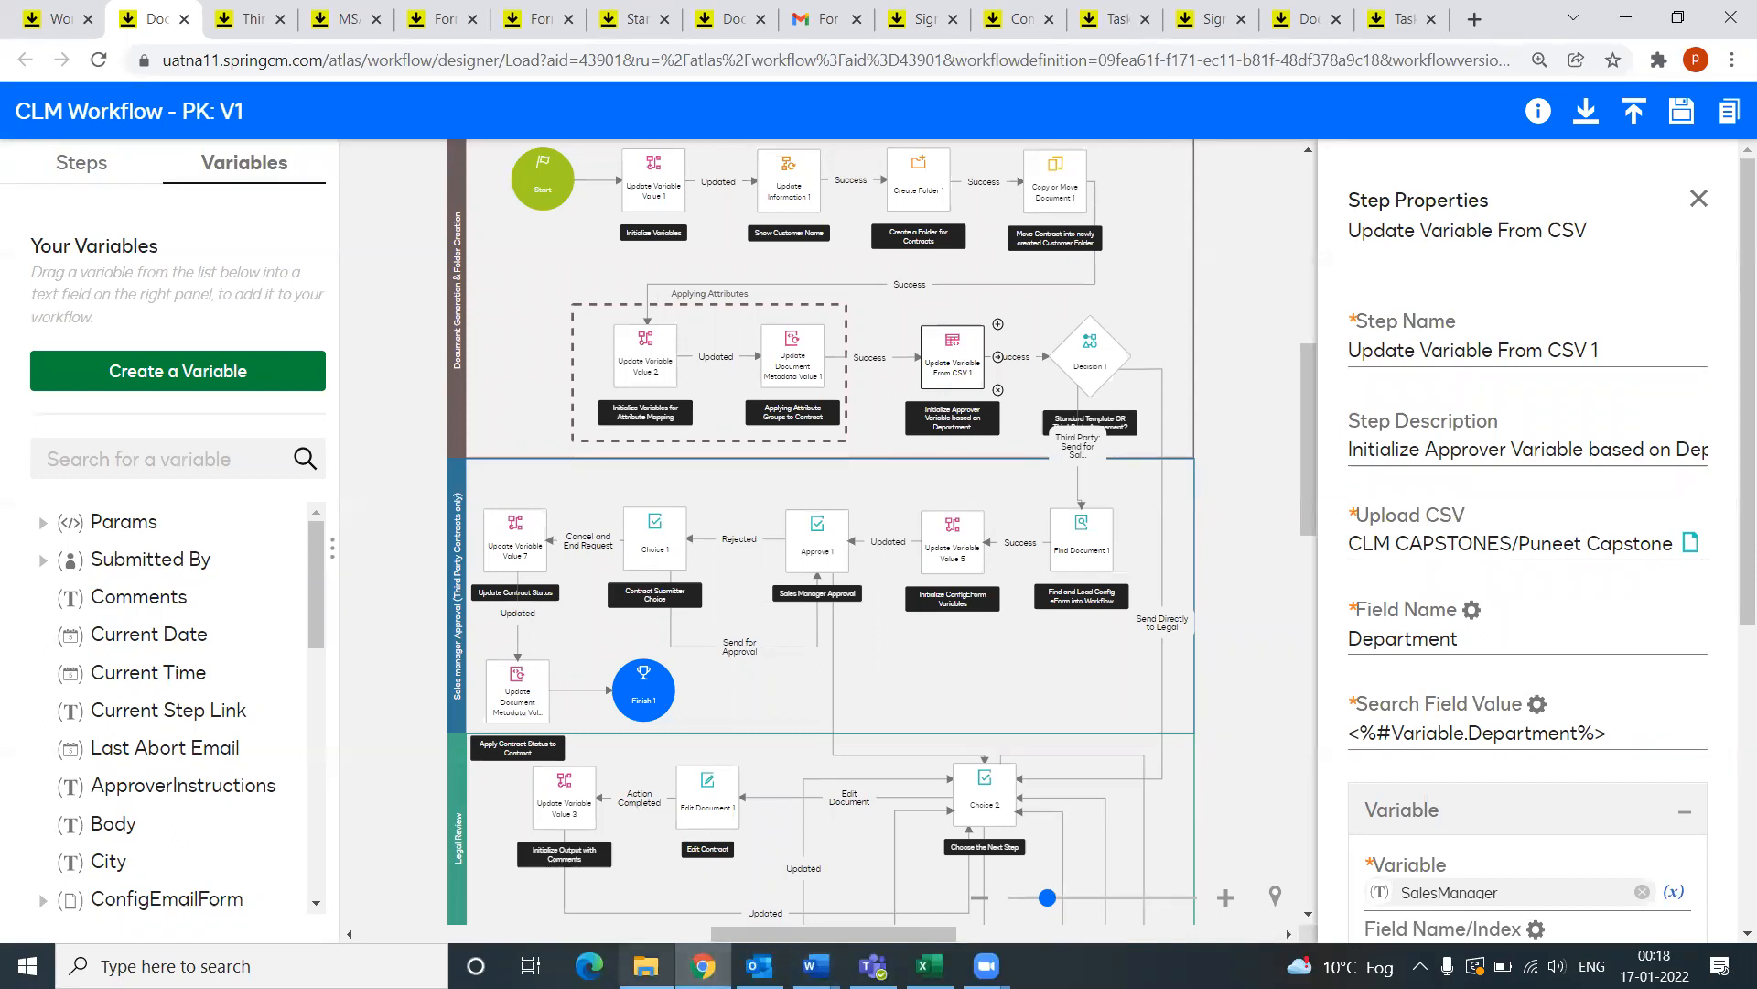
left_click(701, 966)
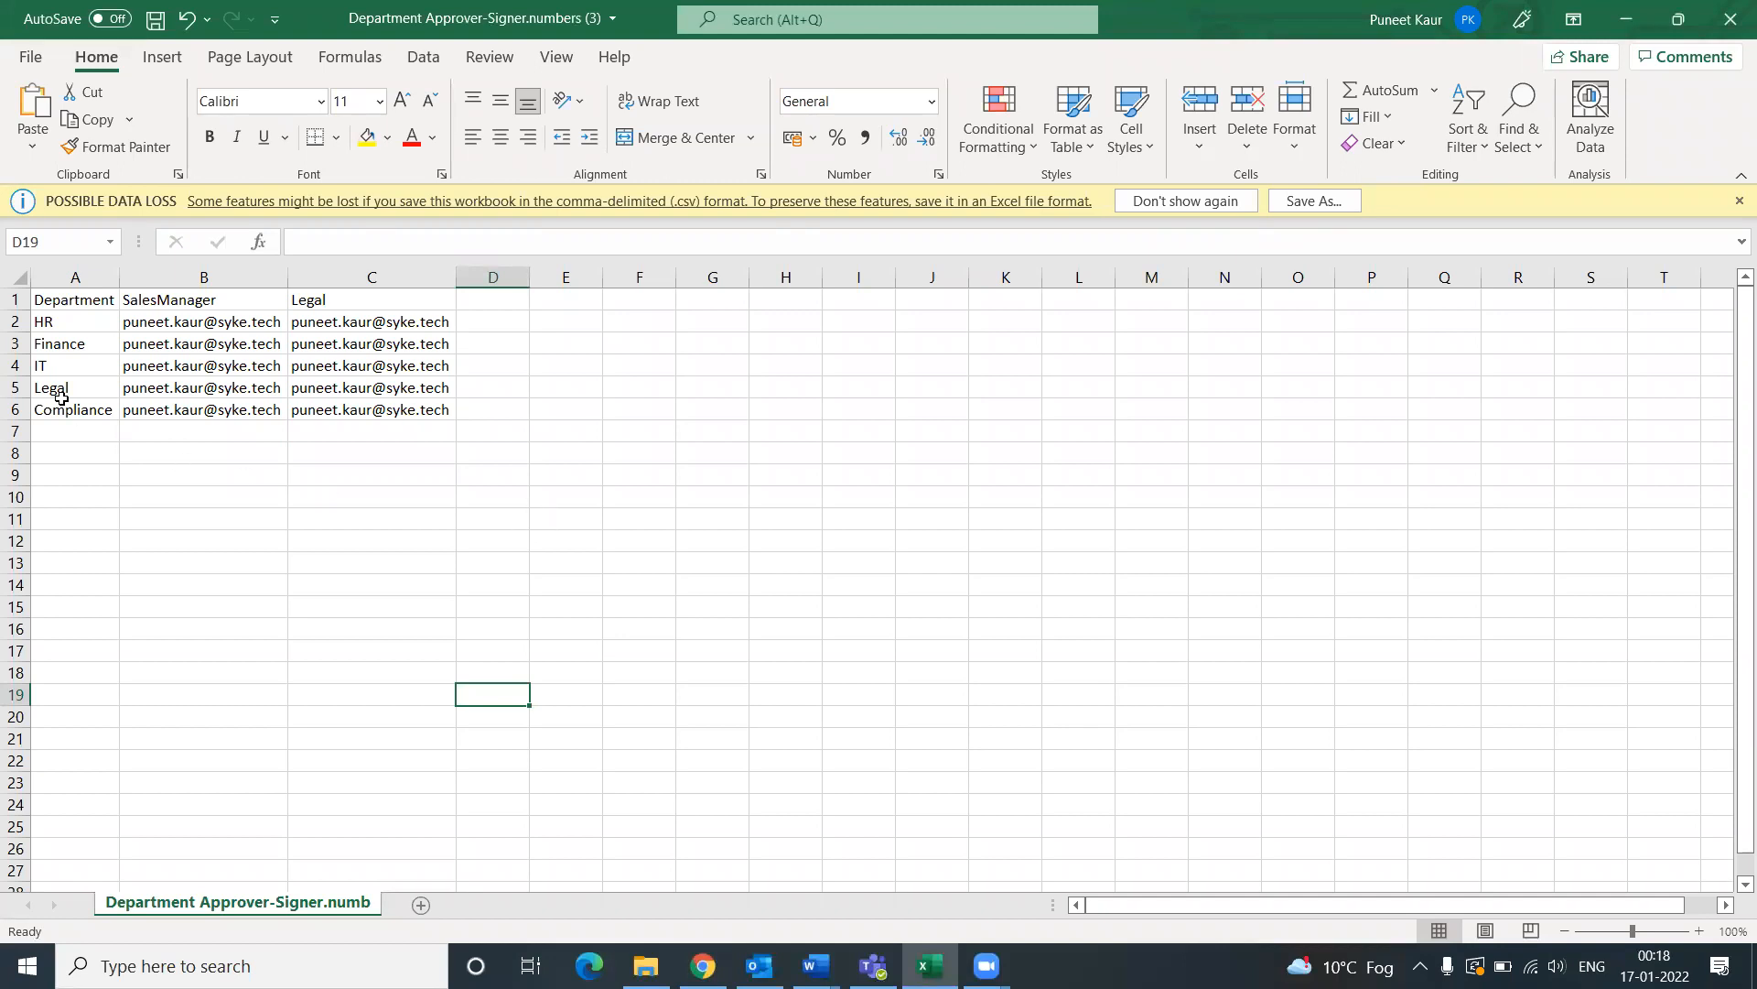
Step: Check the Department, SalesManager and Legal headers and the Legal row's approvers, then return to CLM
left_click(66, 298)
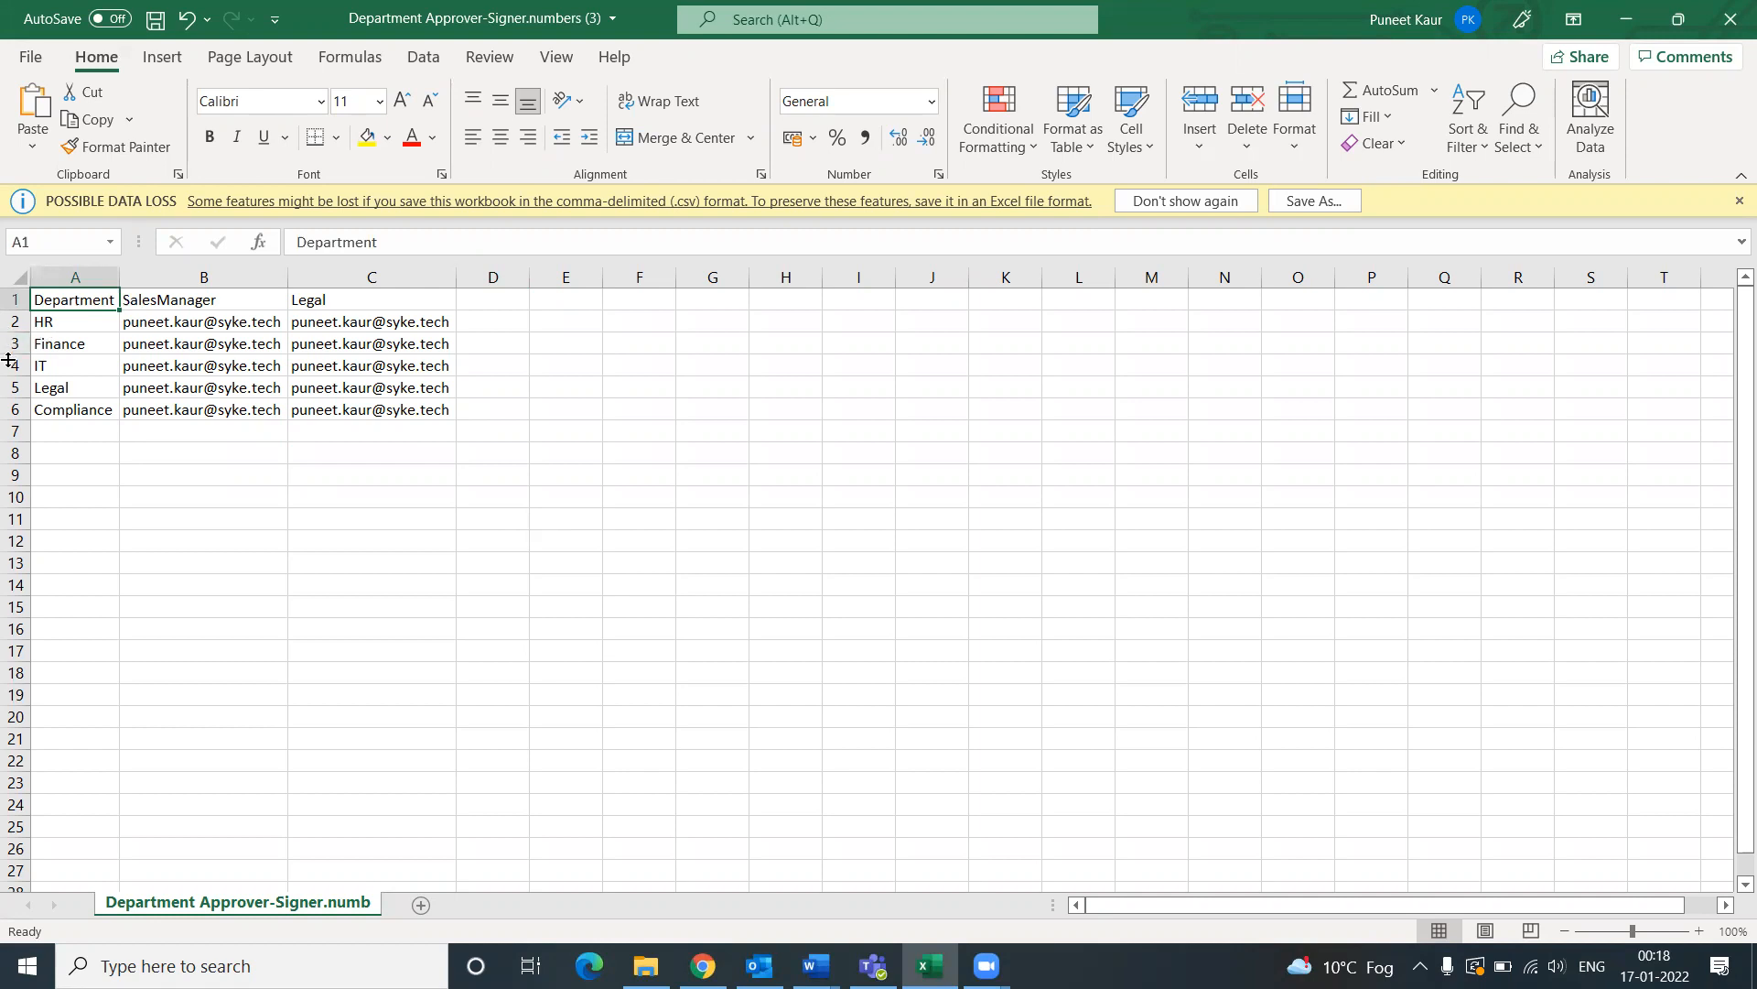
left_click(213, 303)
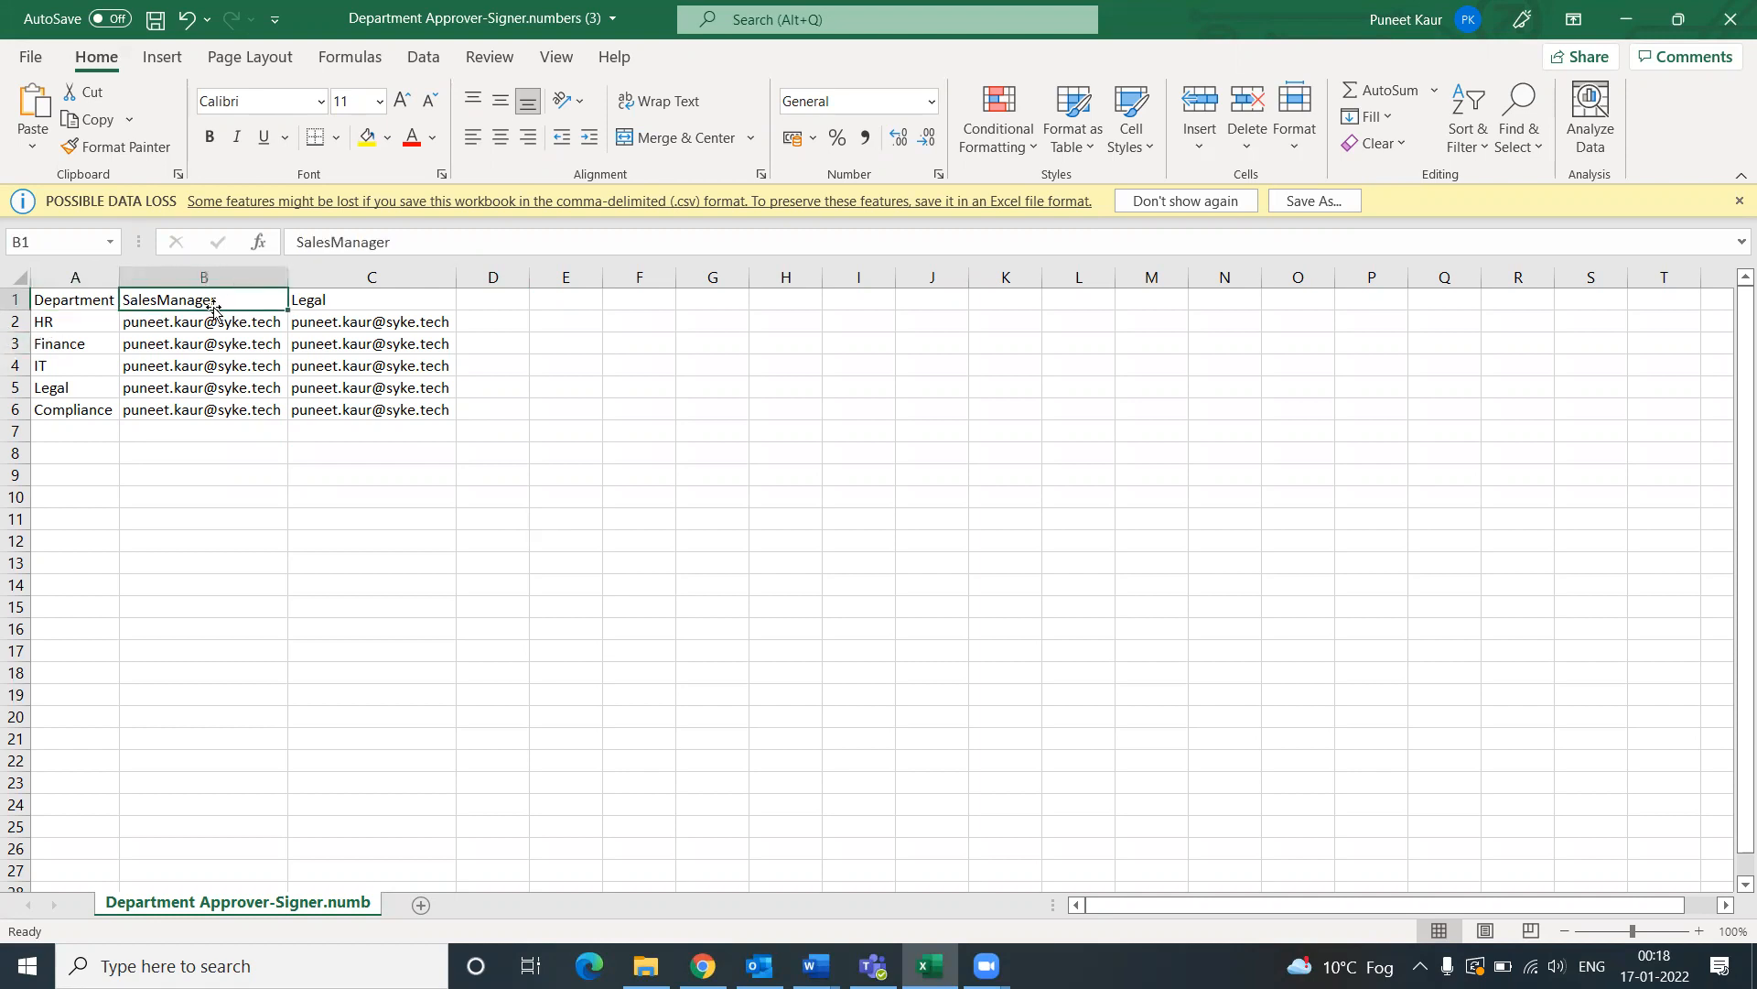
left_click(331, 293)
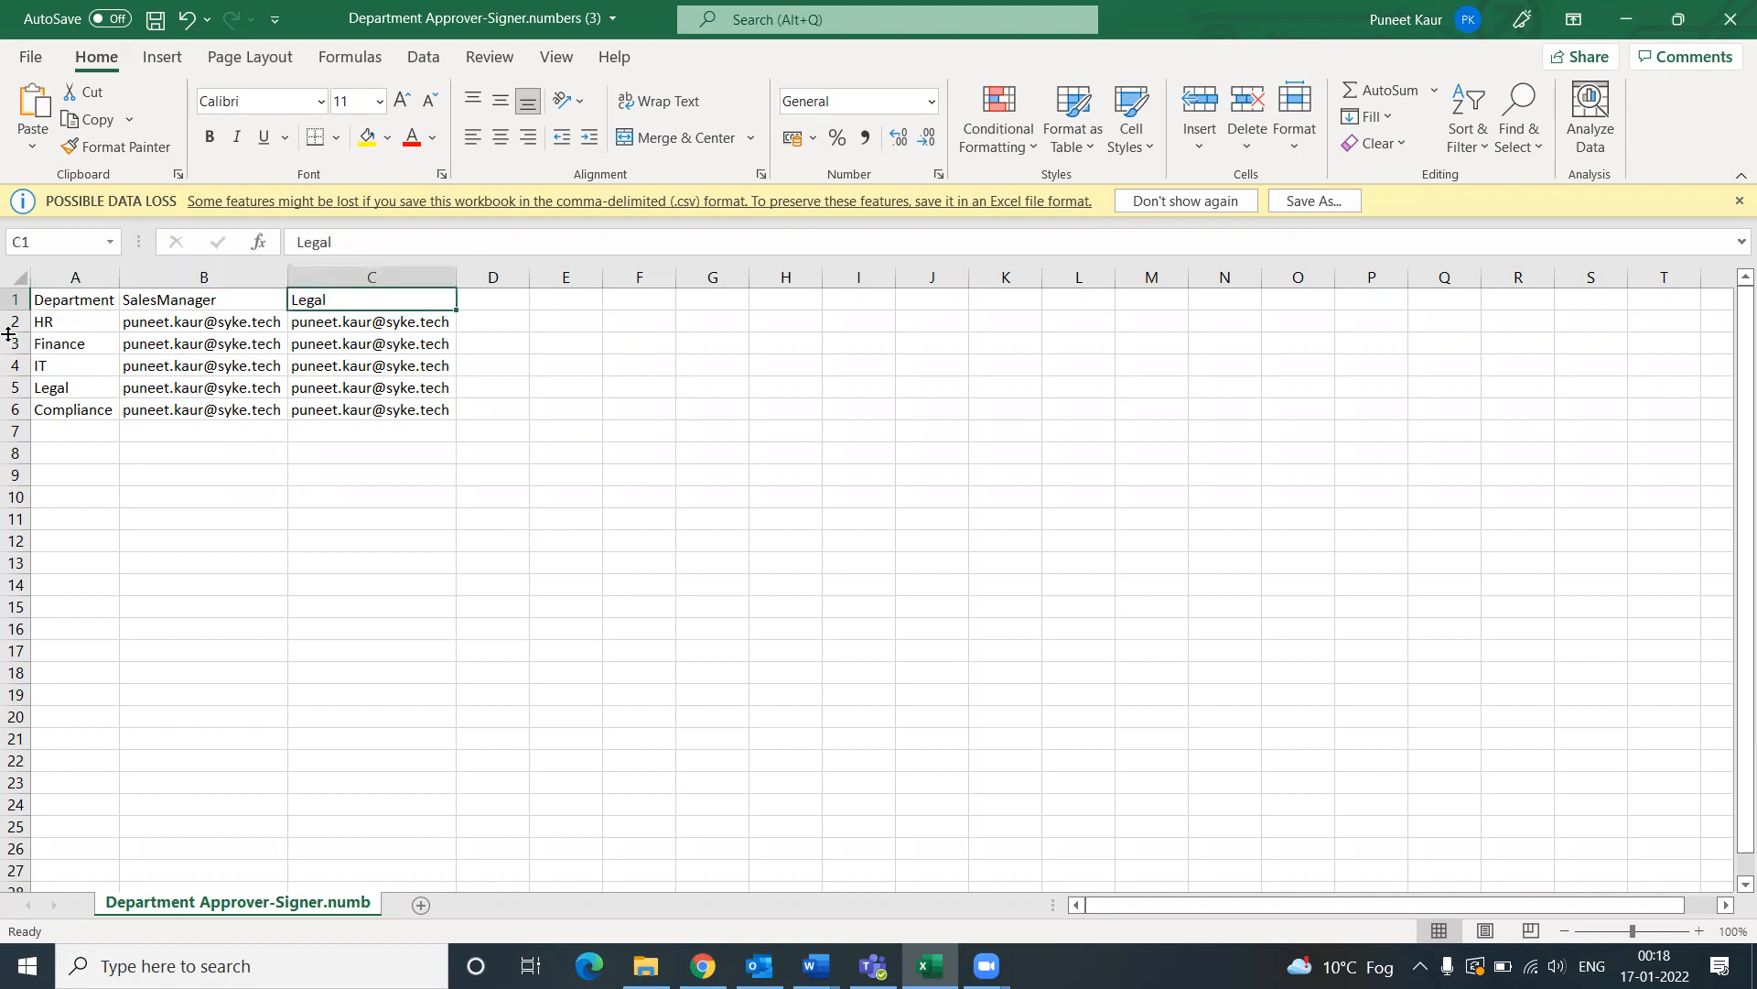
left_click(16, 387)
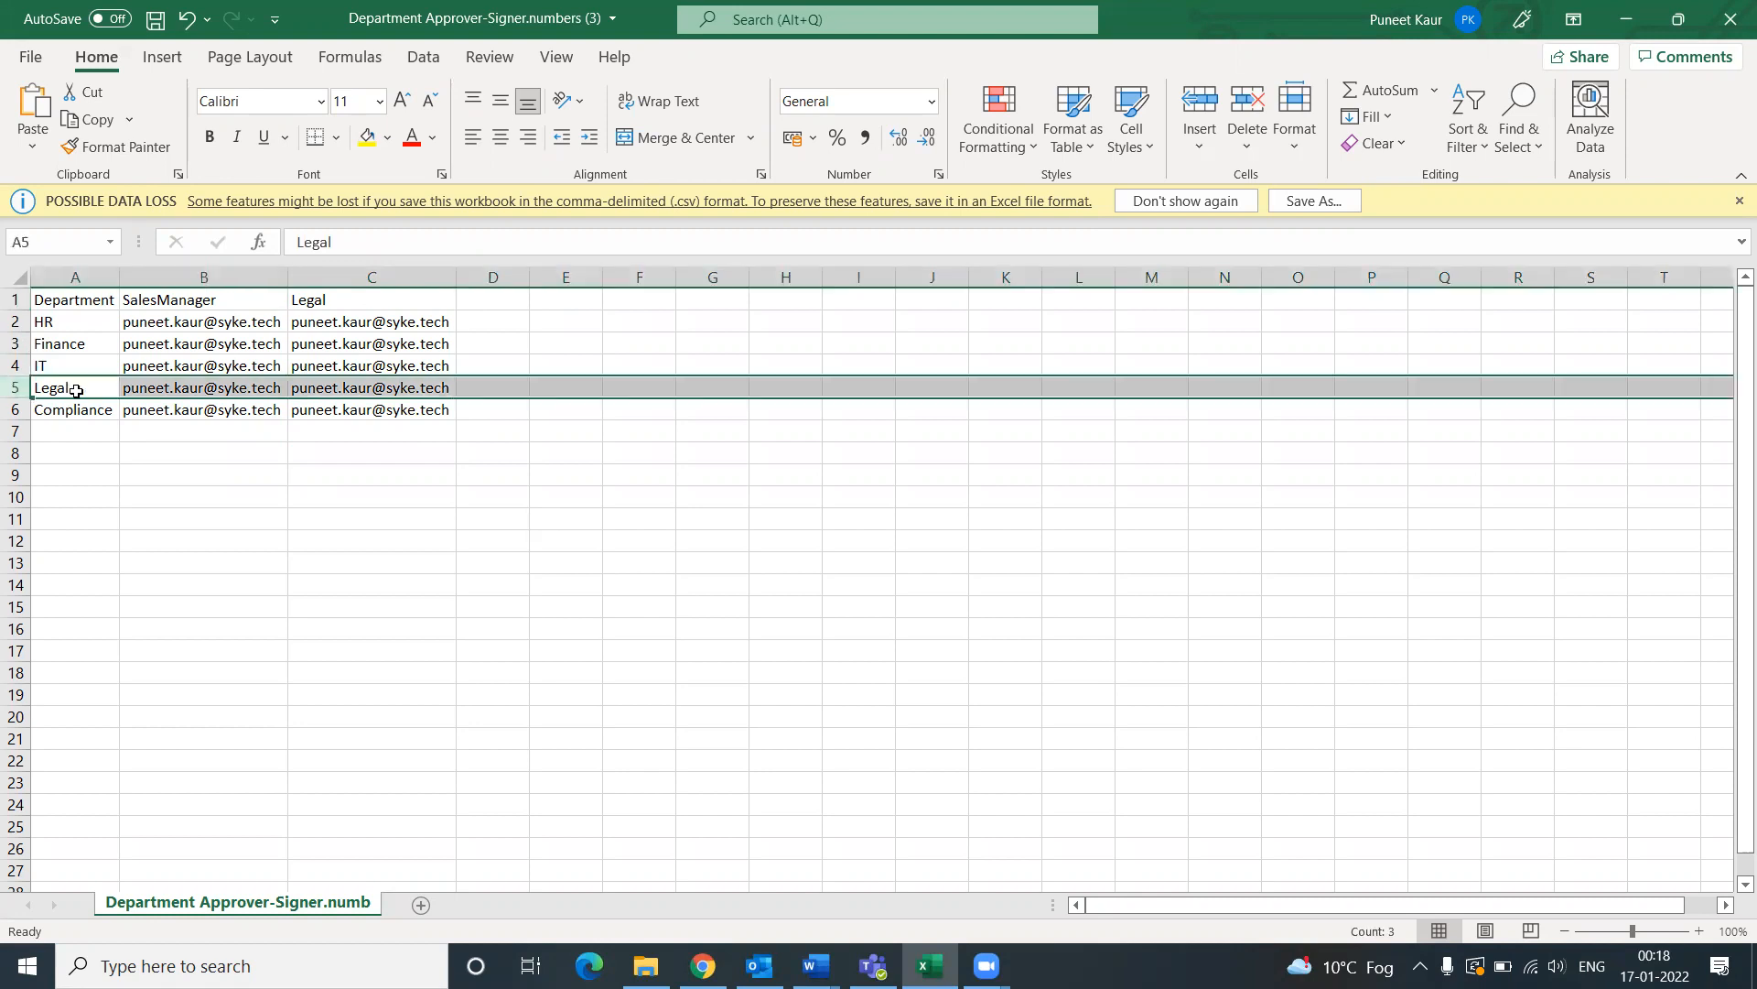
left_click(193, 388)
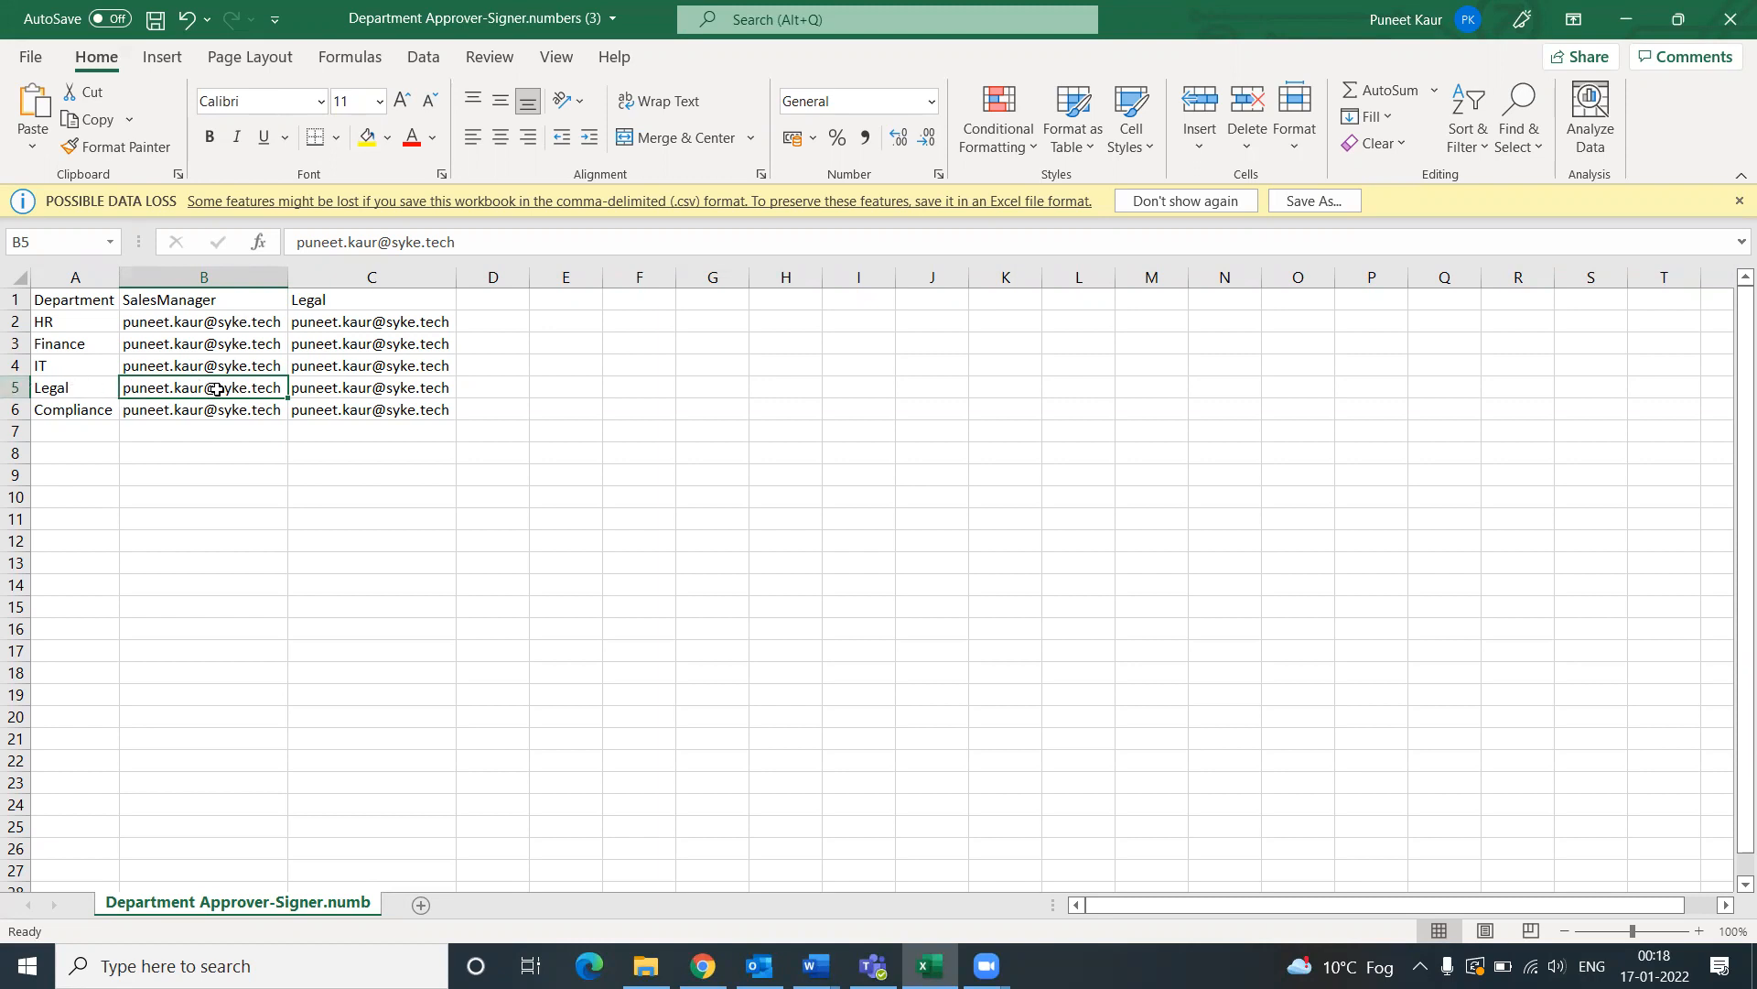
left_click(340, 301)
left_click(352, 390)
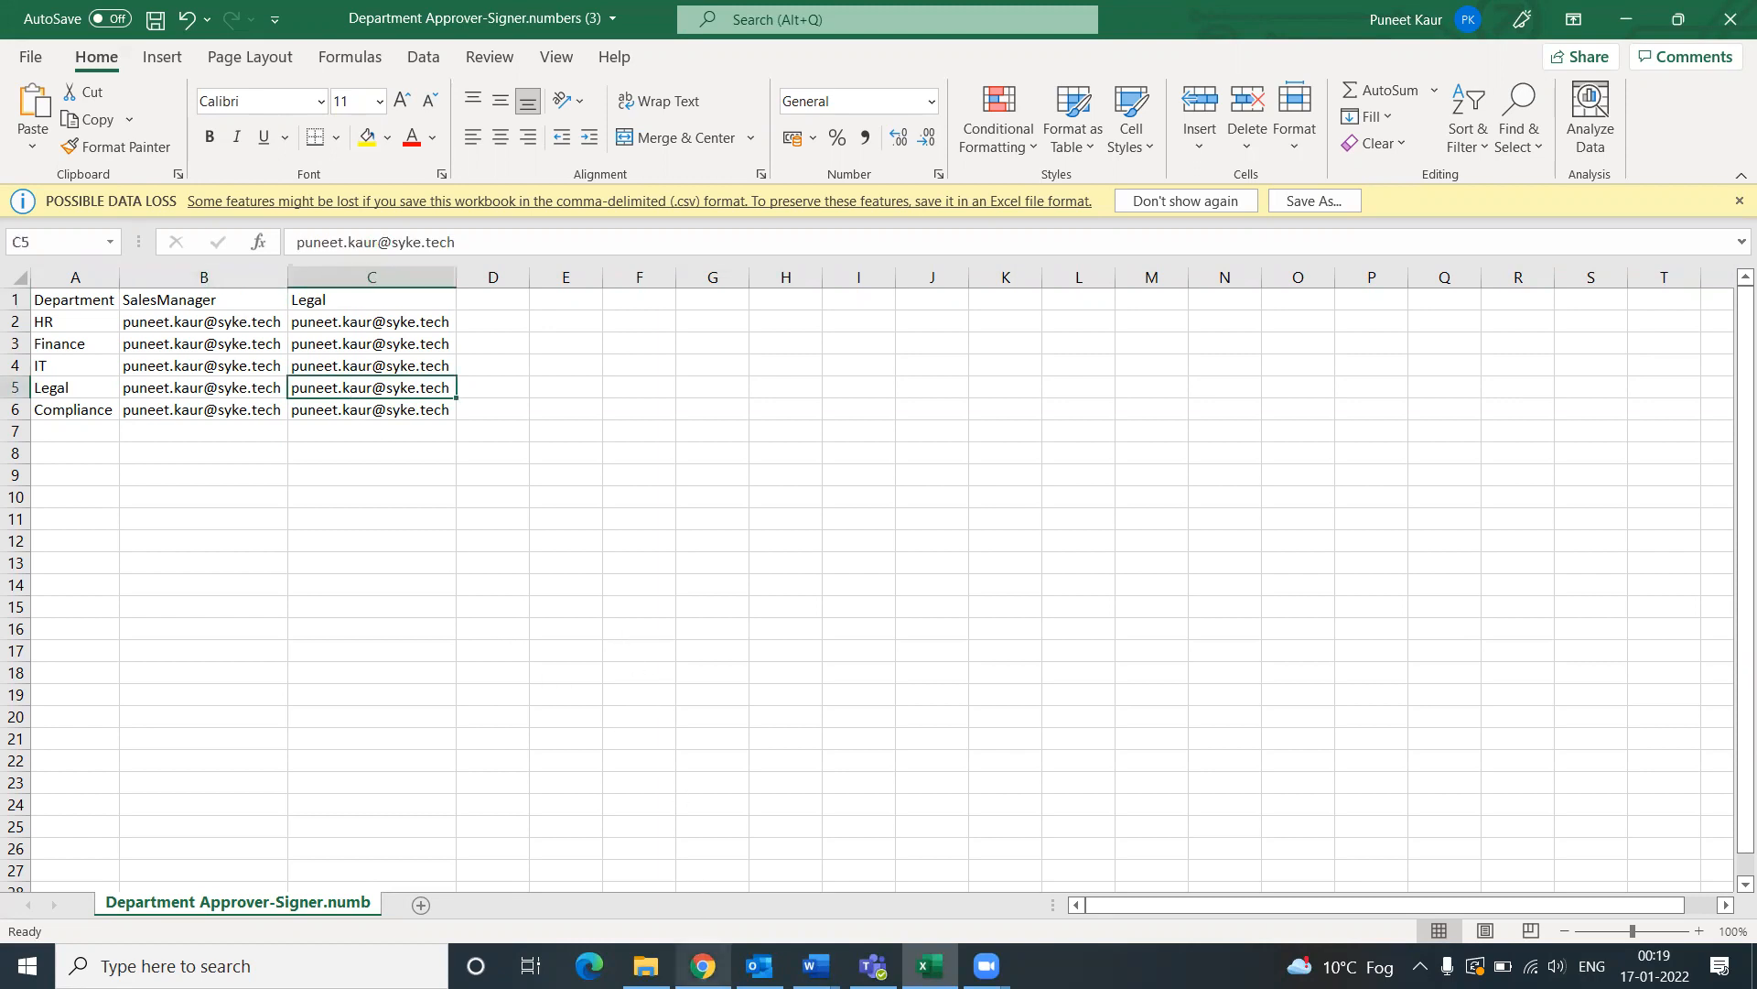
left_click(701, 963)
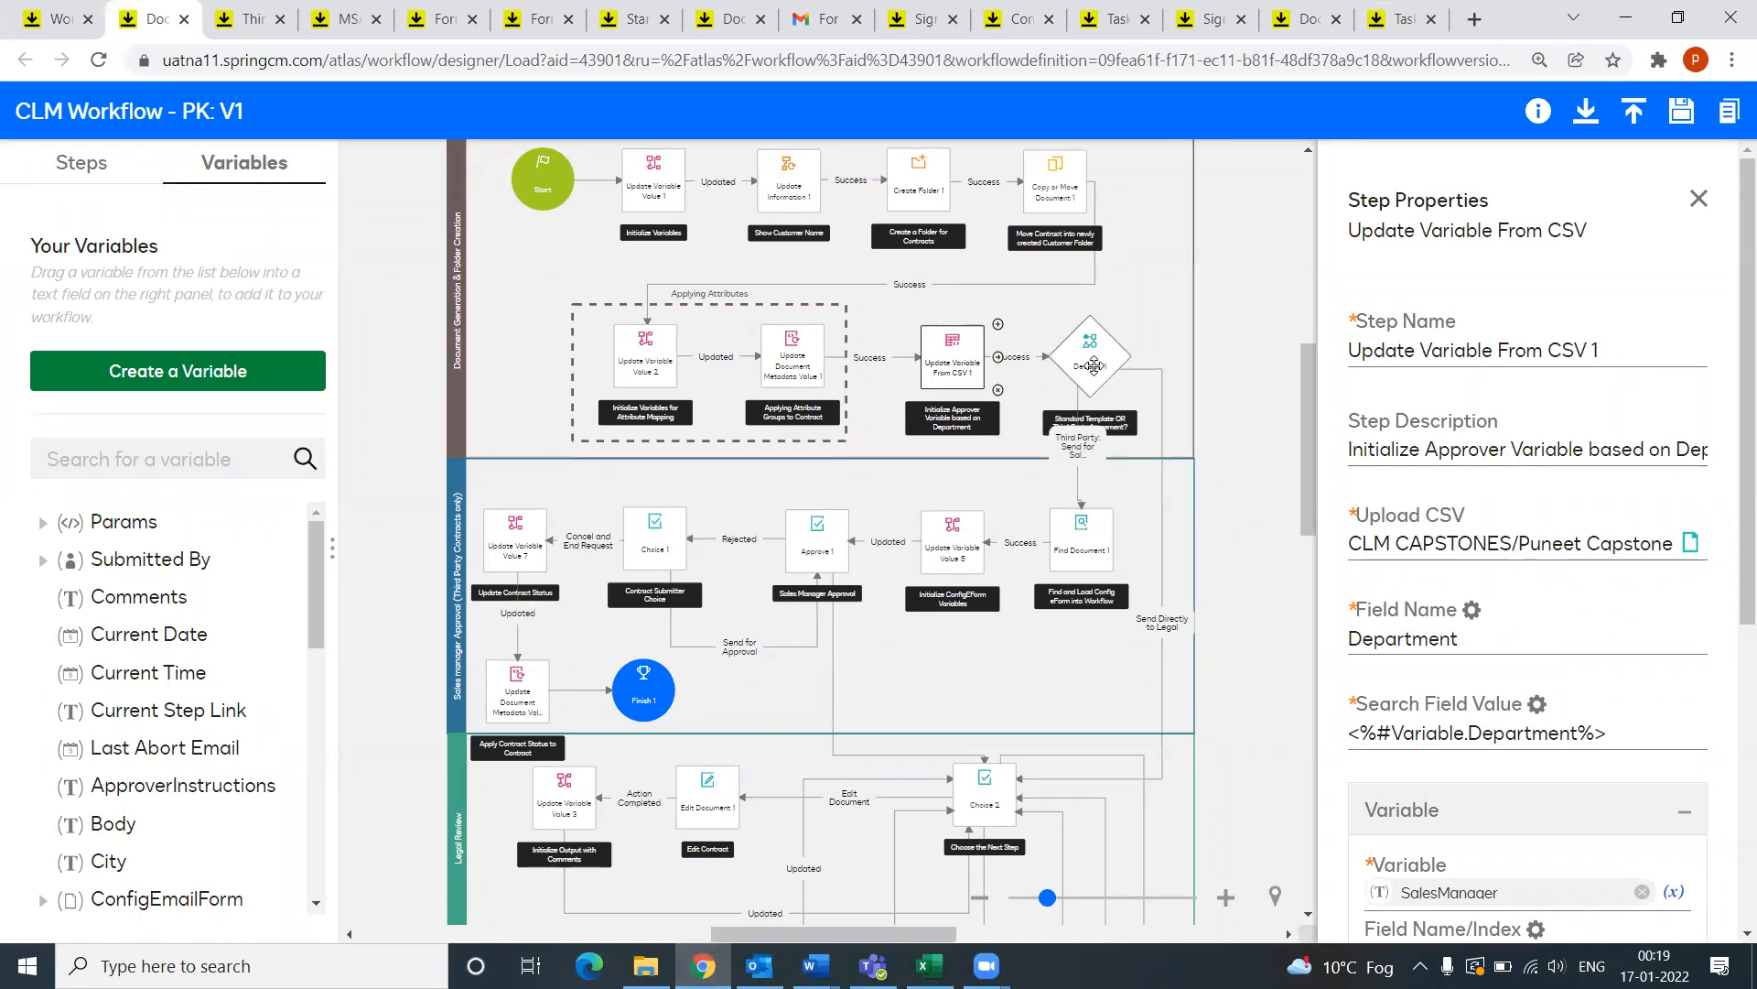
Step: Show Decision 1 and read its full 'Standard Template OR Third-Party Agreement?' description
left_click(1094, 367)
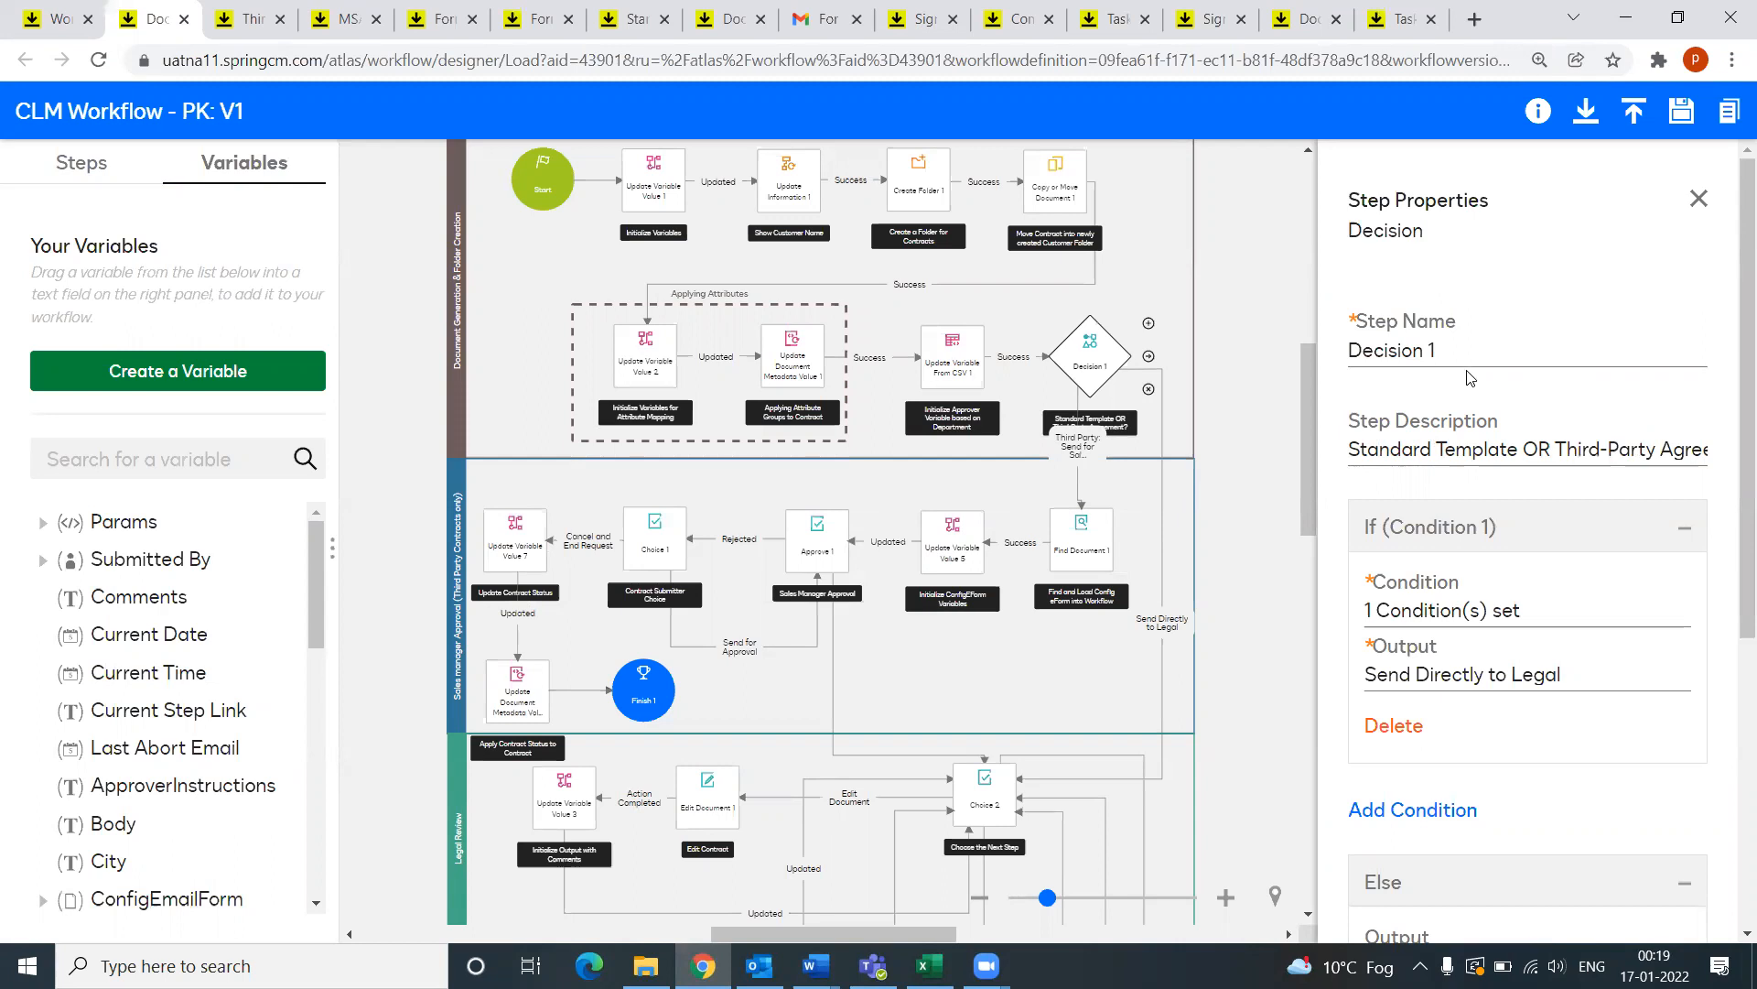
scroll(1496, 597, "down", 2)
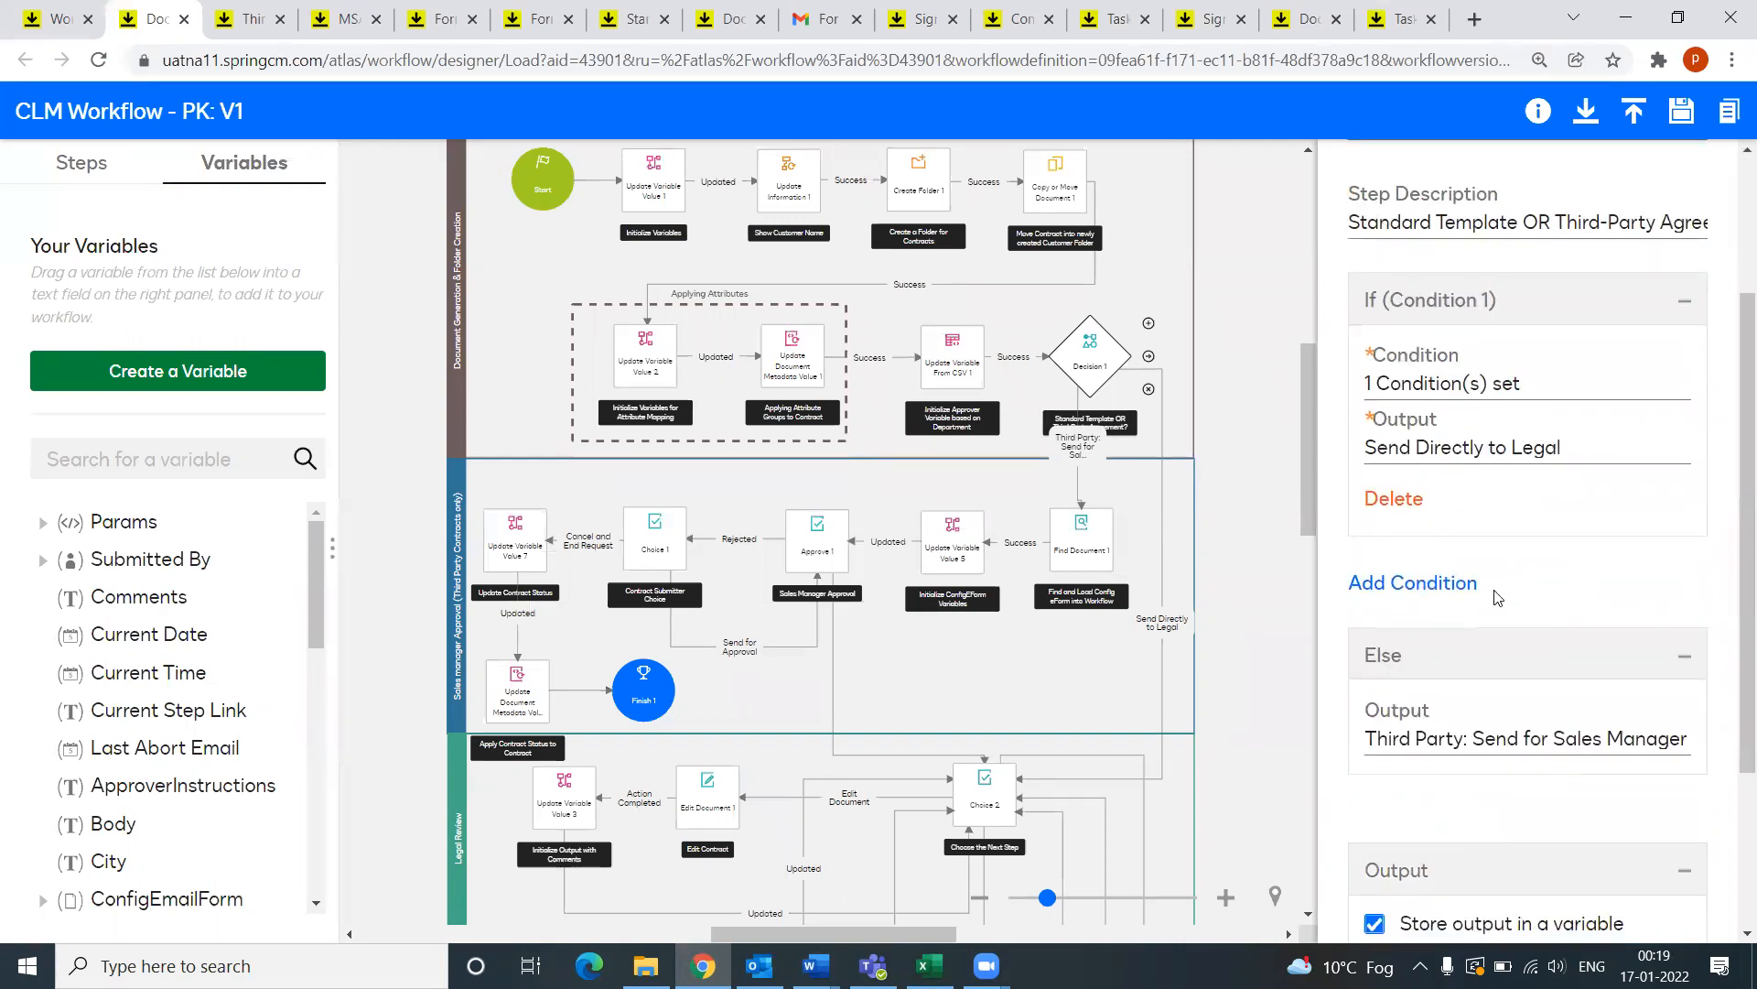
scroll(1496, 597, "up", 2)
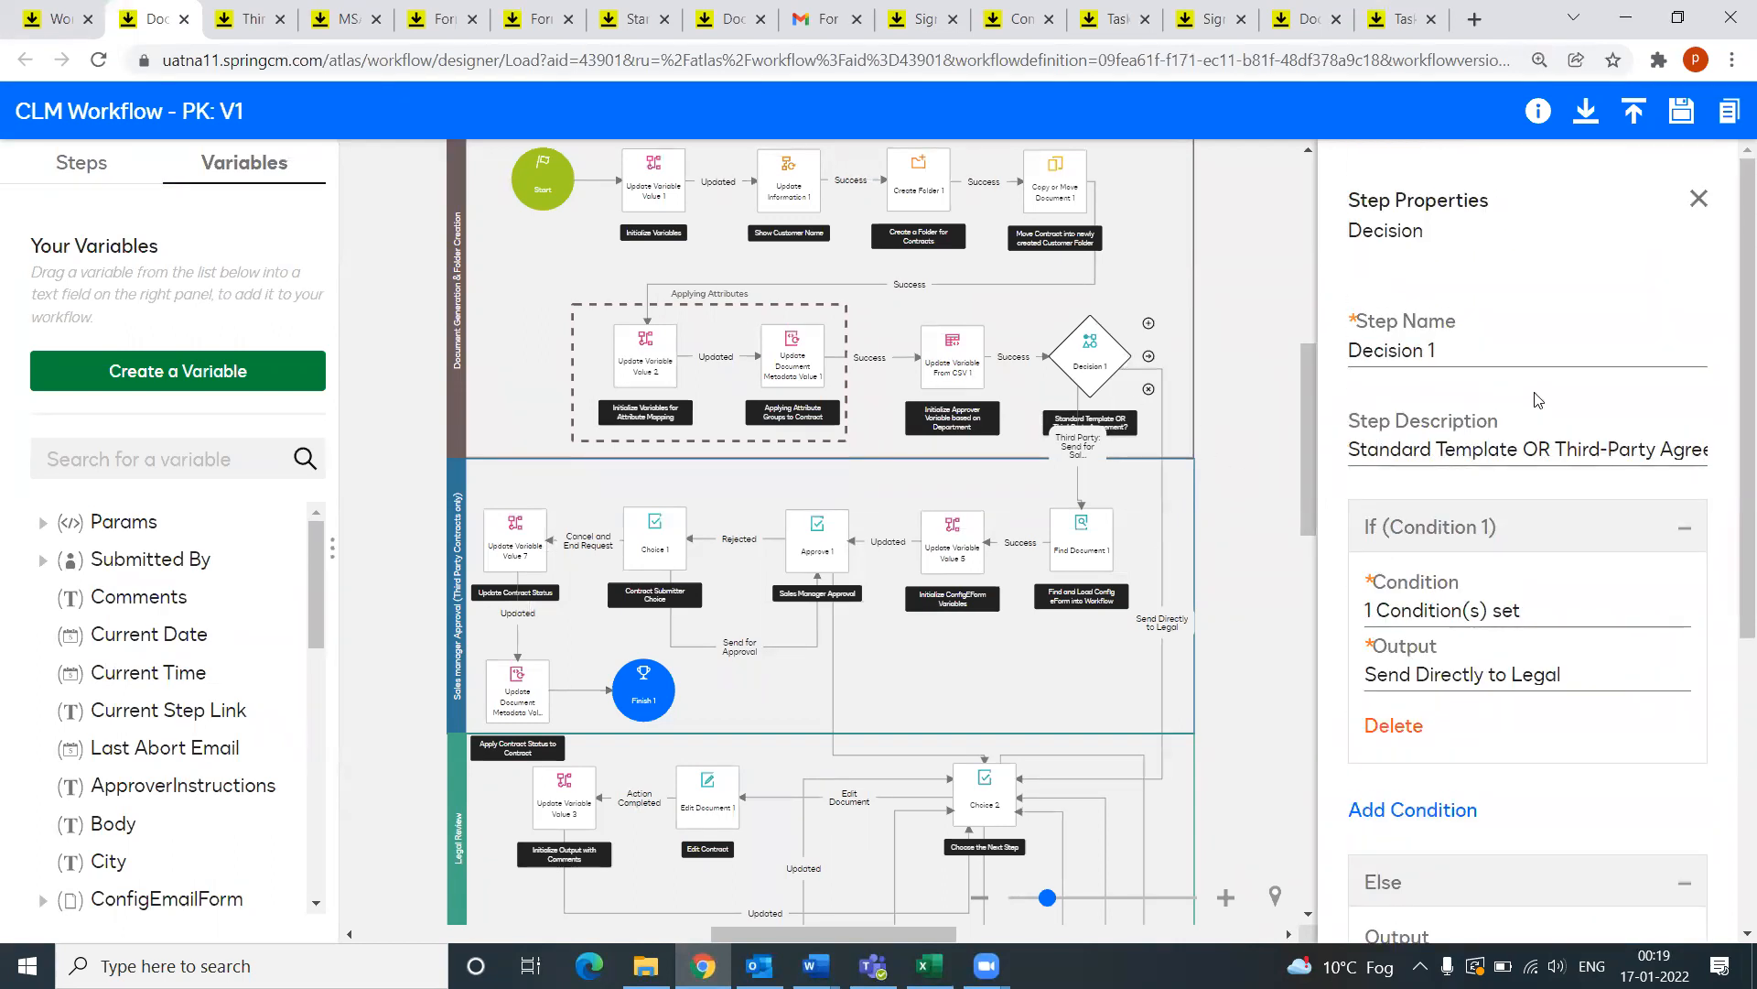
left_click(979, 804)
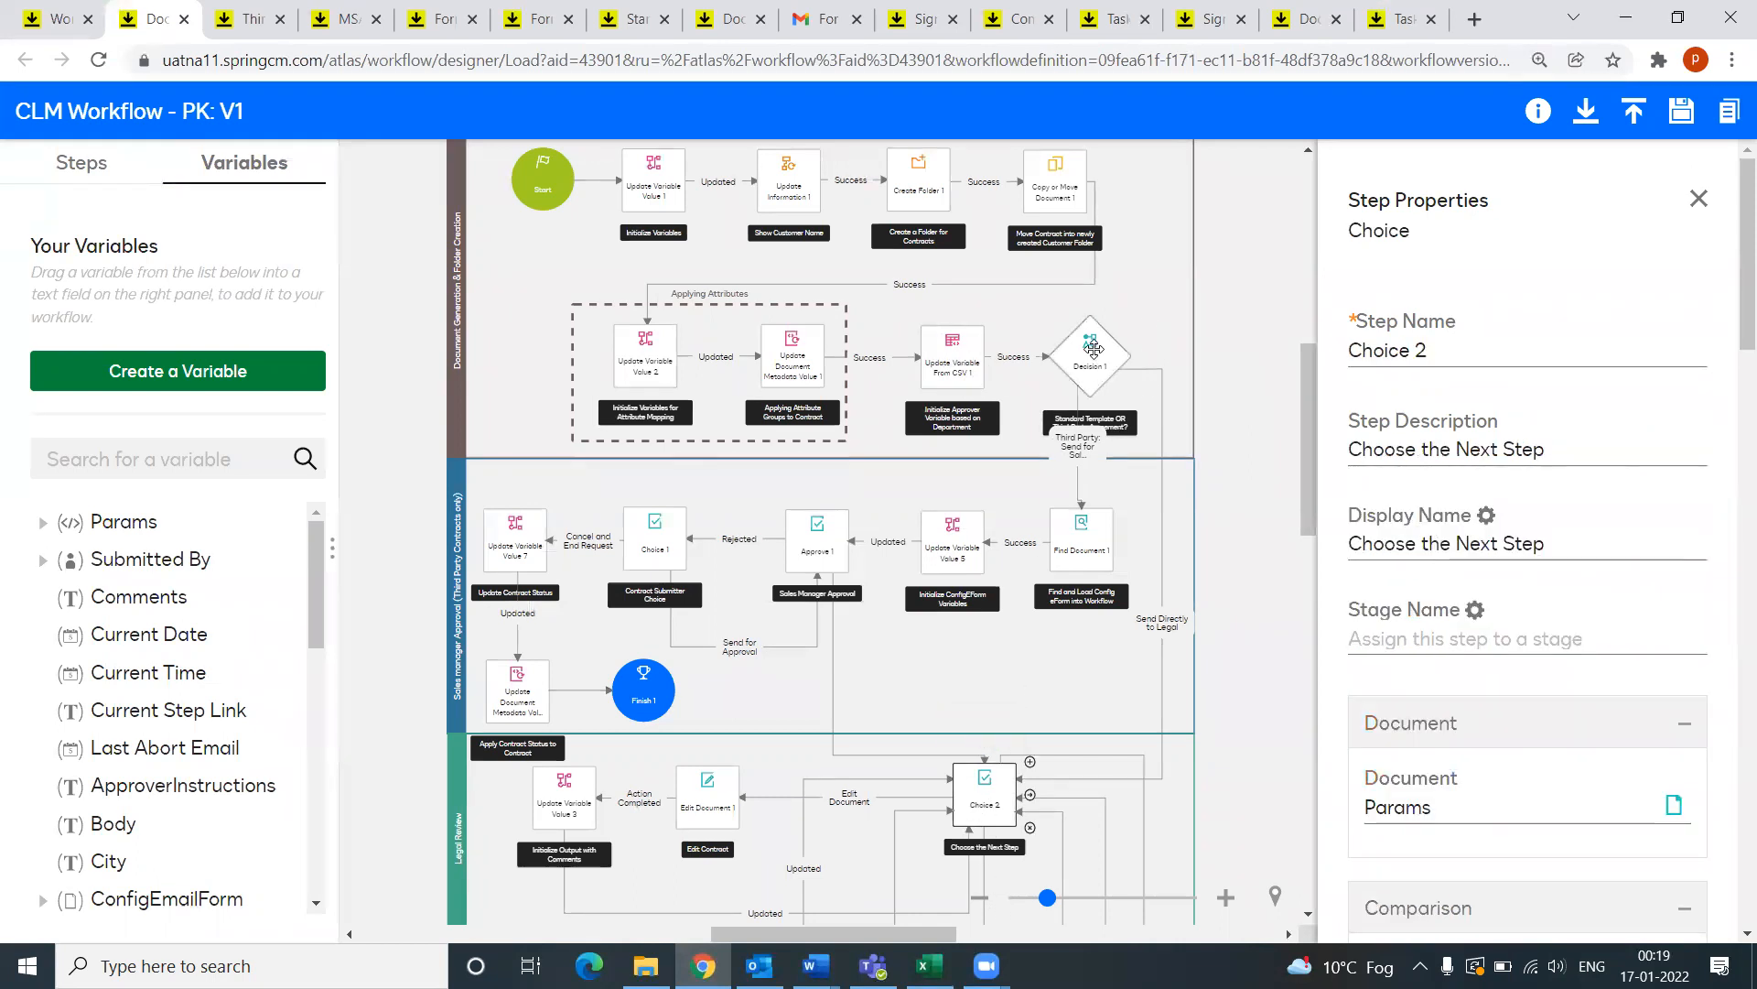
left_click(1093, 351)
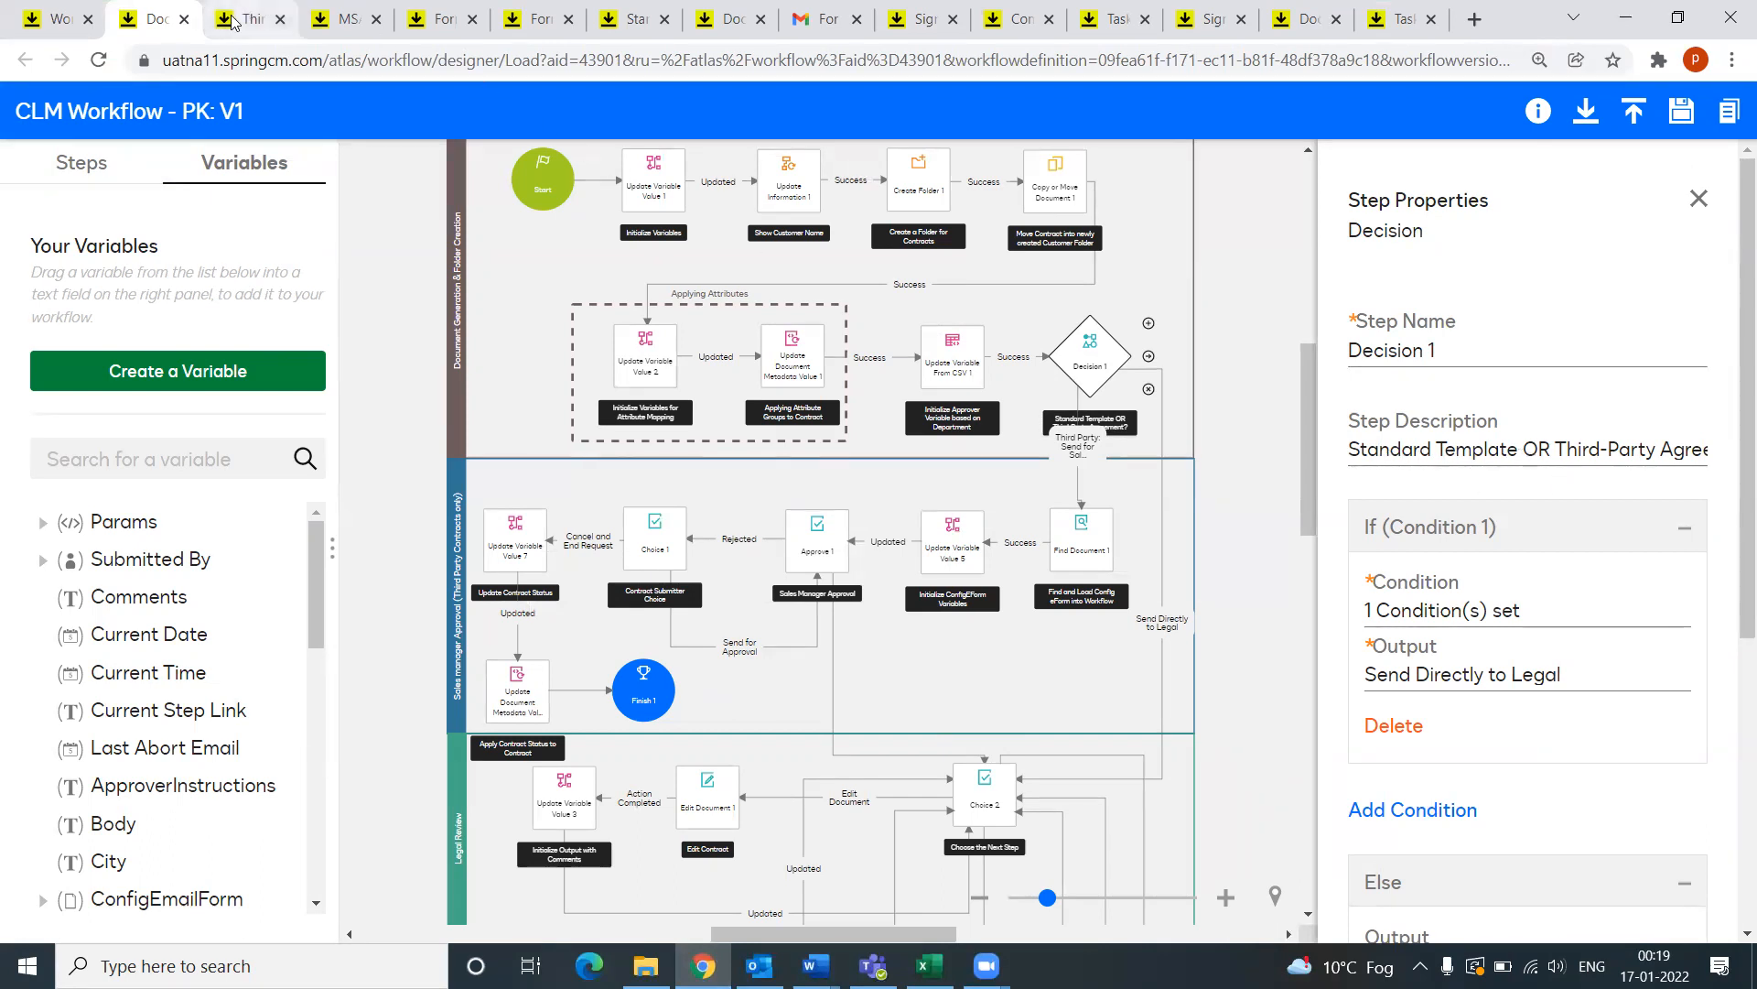
left_click_drag(1557, 443, 1708, 449)
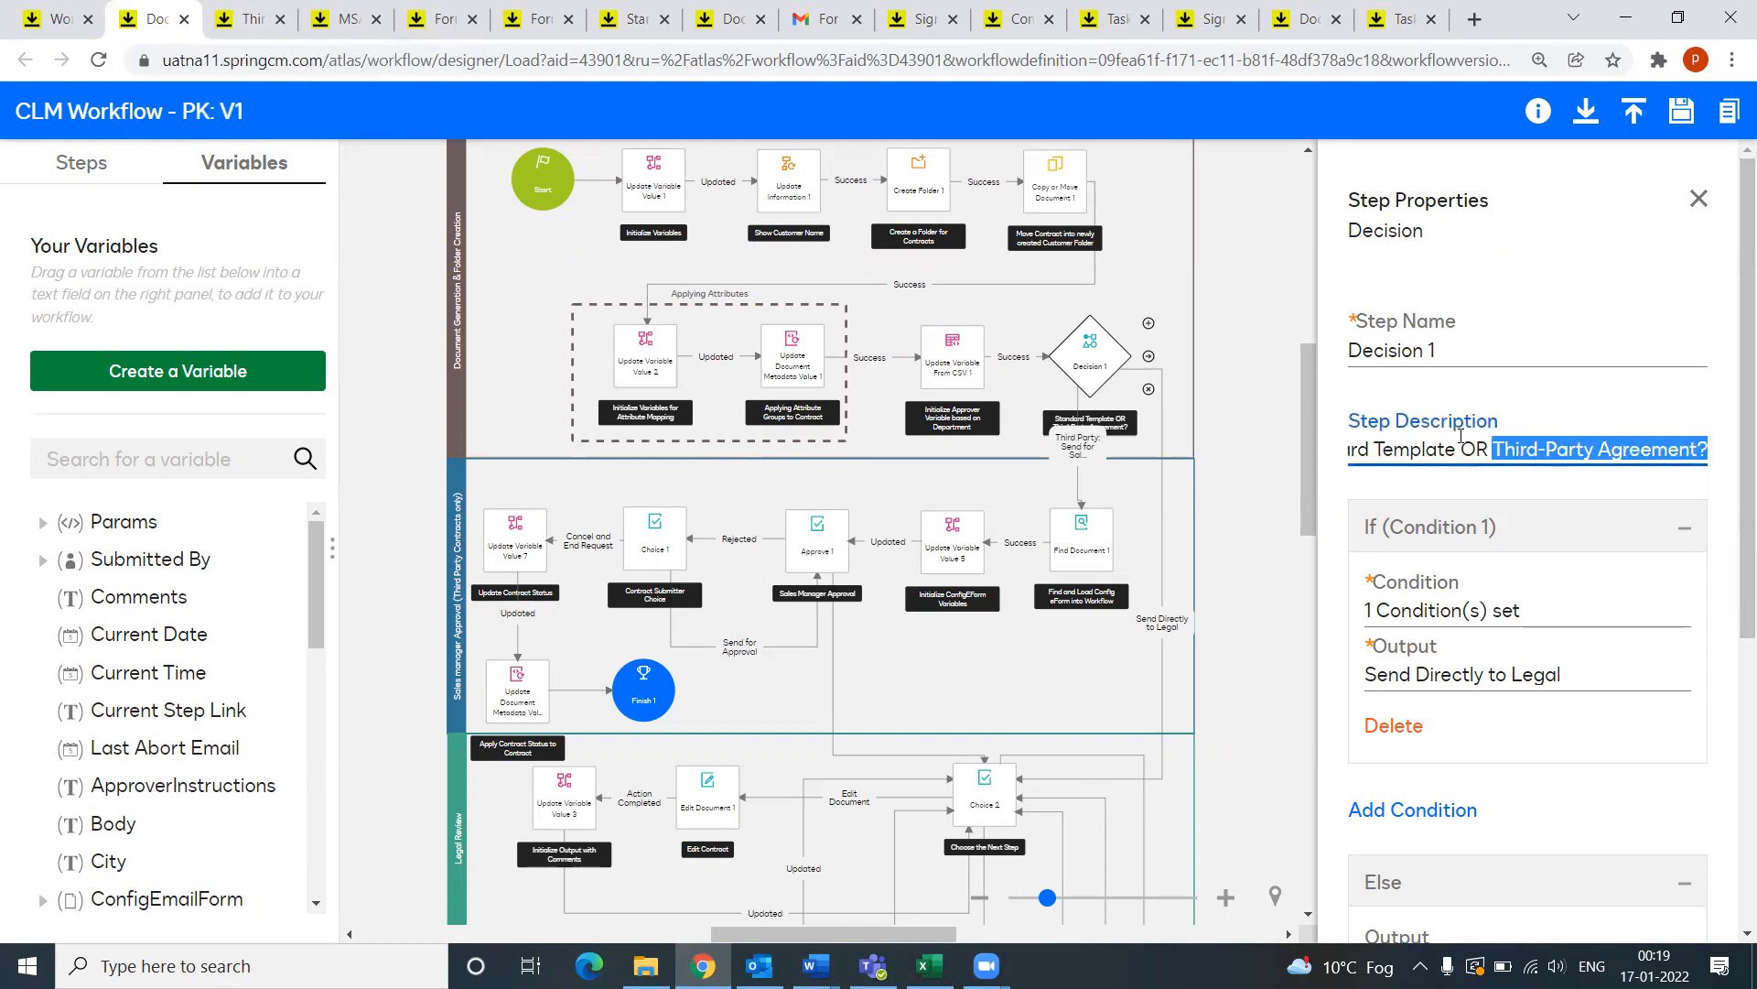
left_click(1424, 449)
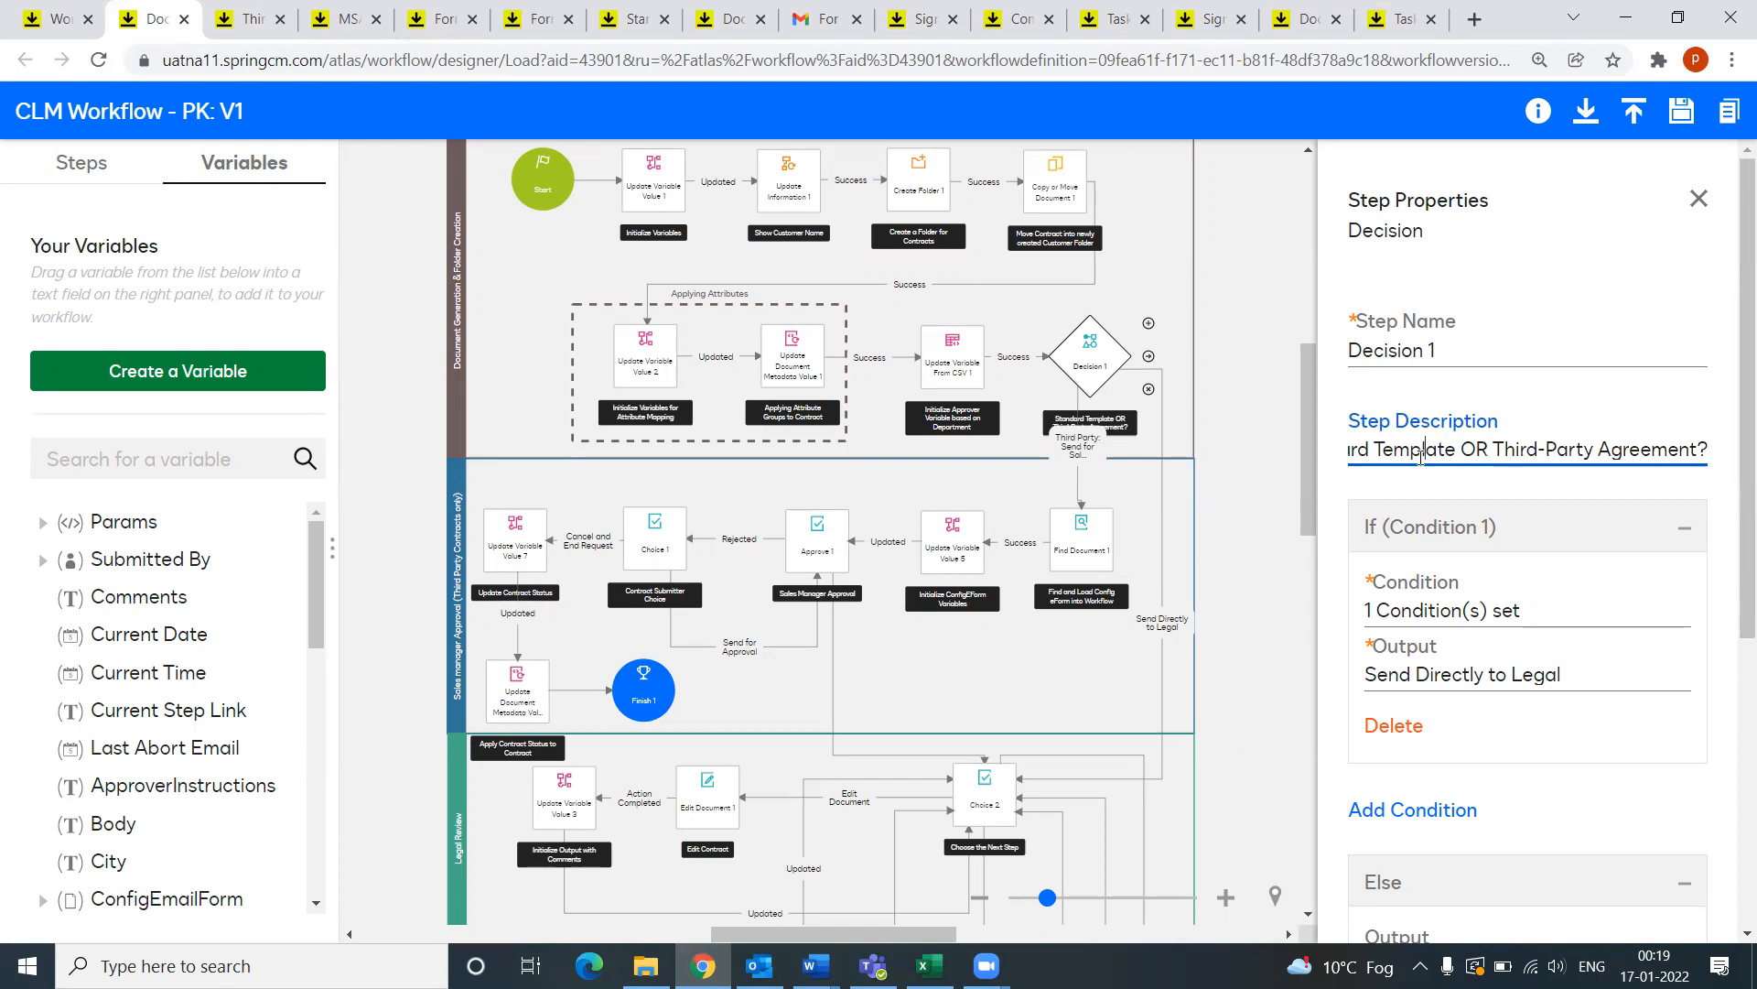
key("Home")
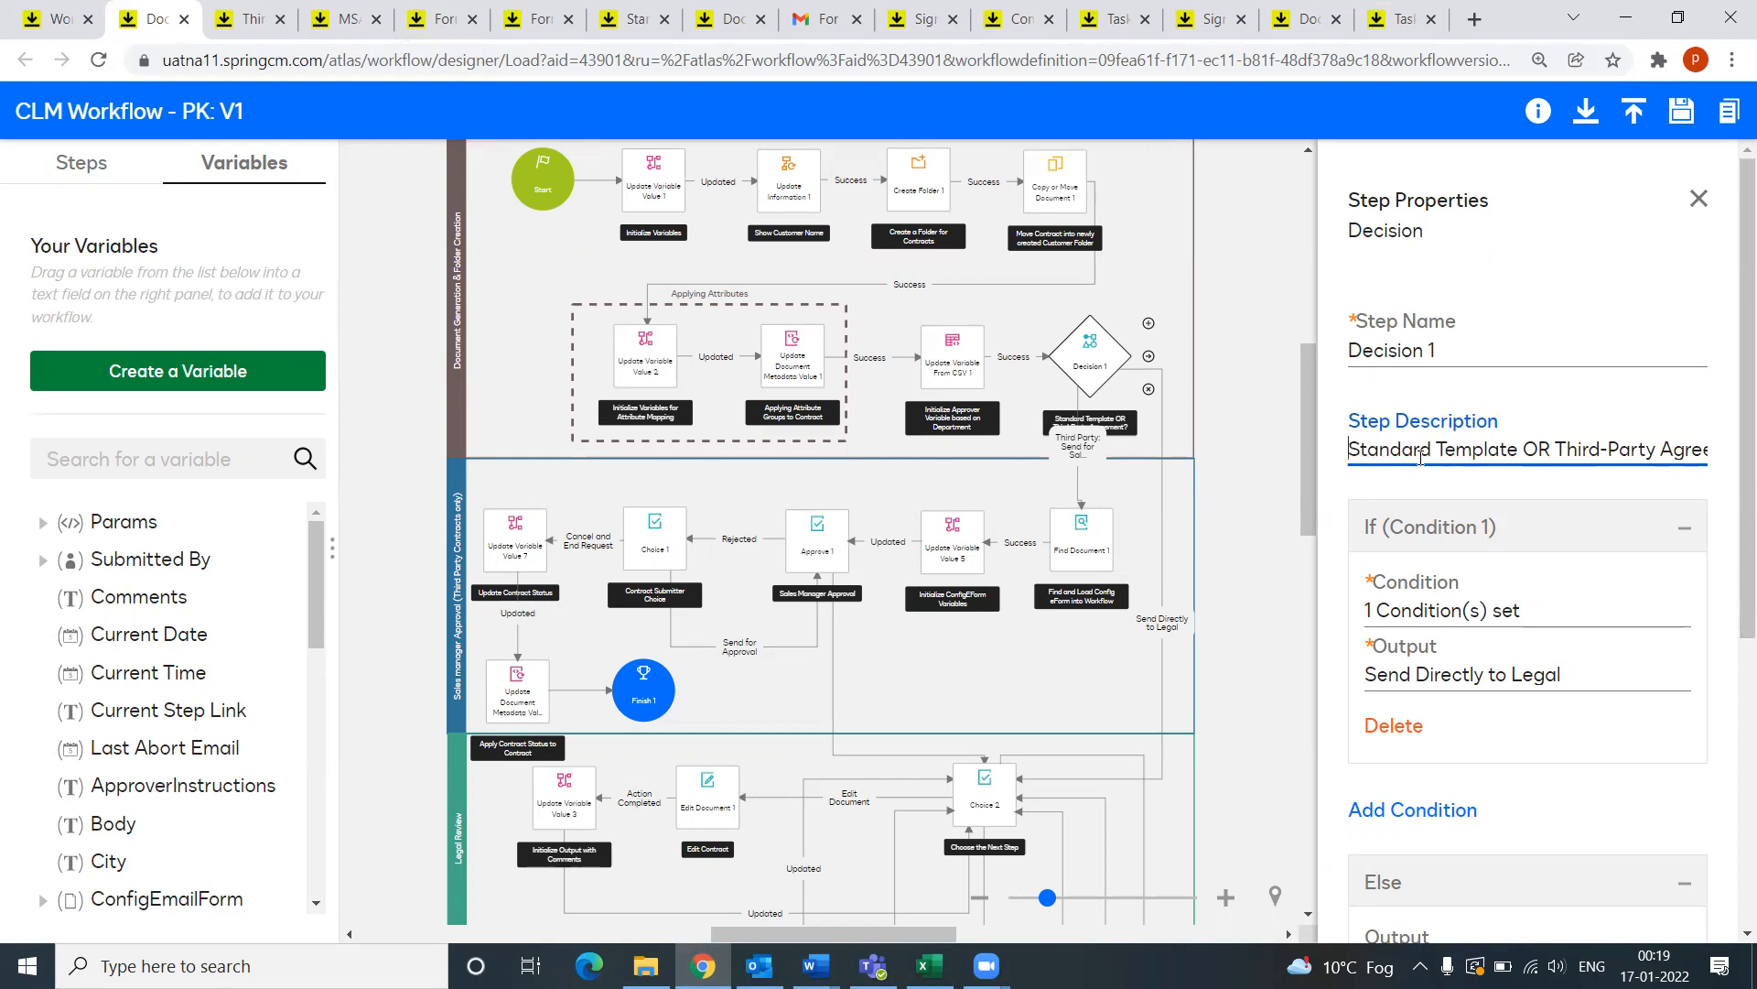
Step: Browse the Third Party, MSA and form-config tabs, then preview XYZ Corporation Form (PK)'s Standard Template? checkbox
left_click(245, 18)
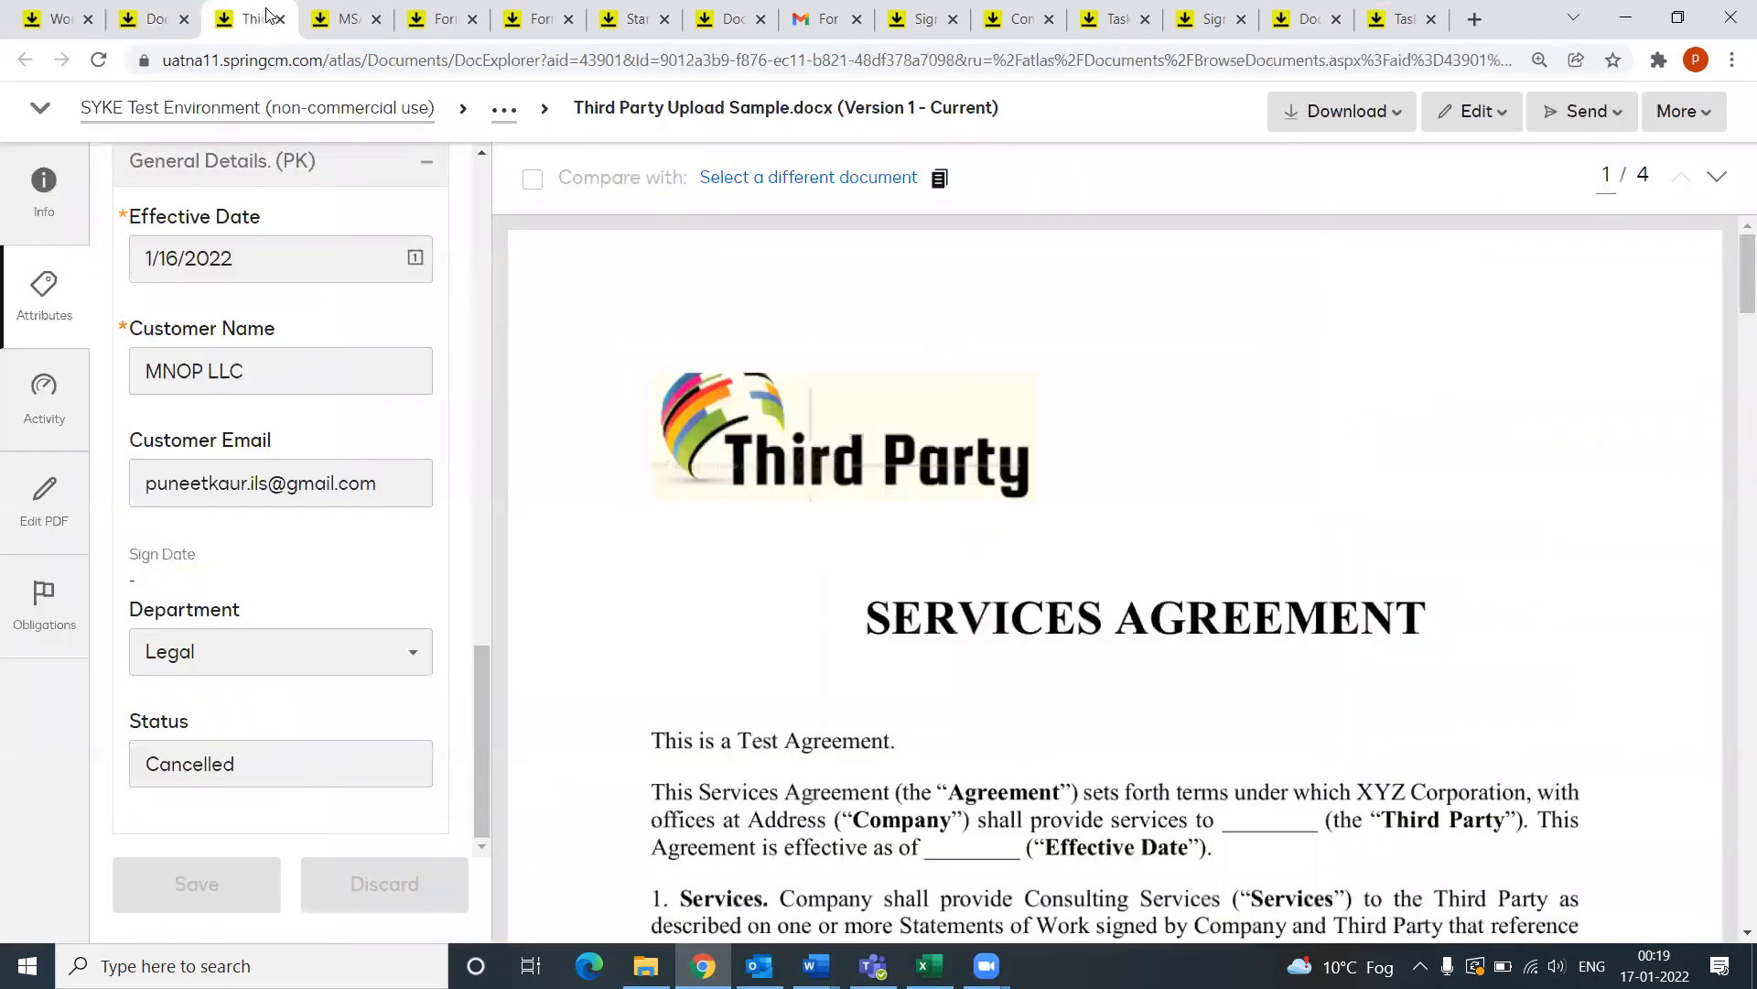
left_click(353, 19)
left_click(402, 13)
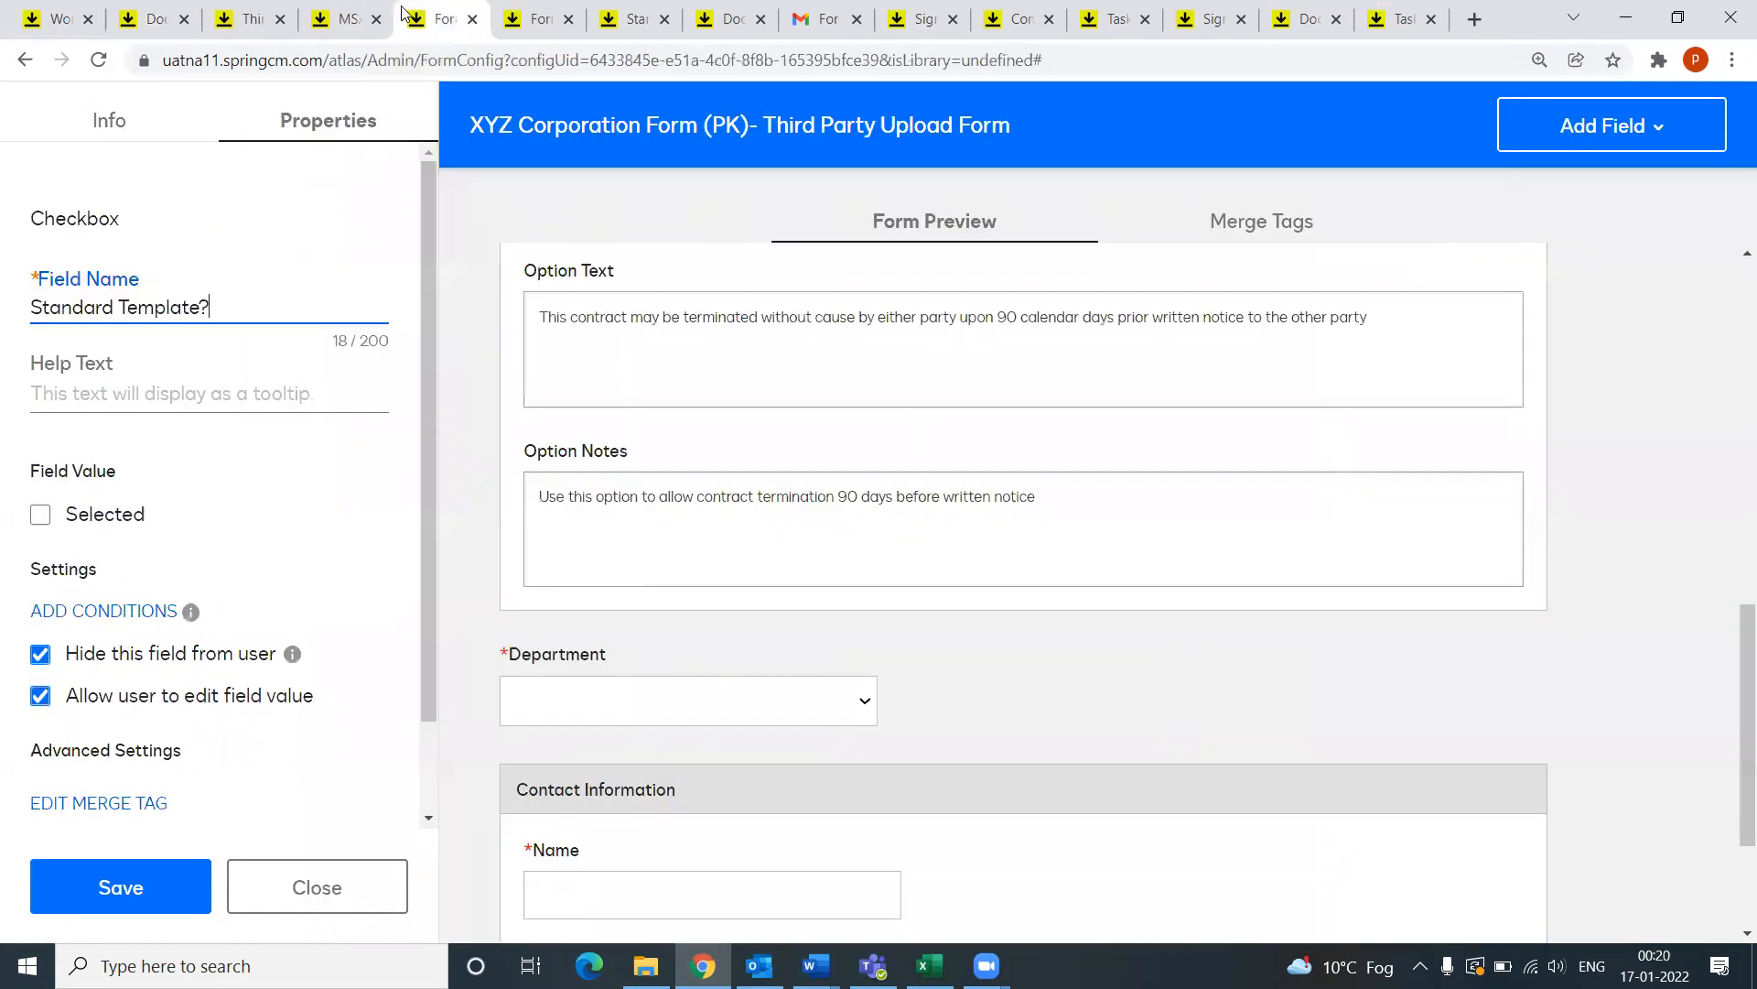
scroll(907, 592, "down", 3)
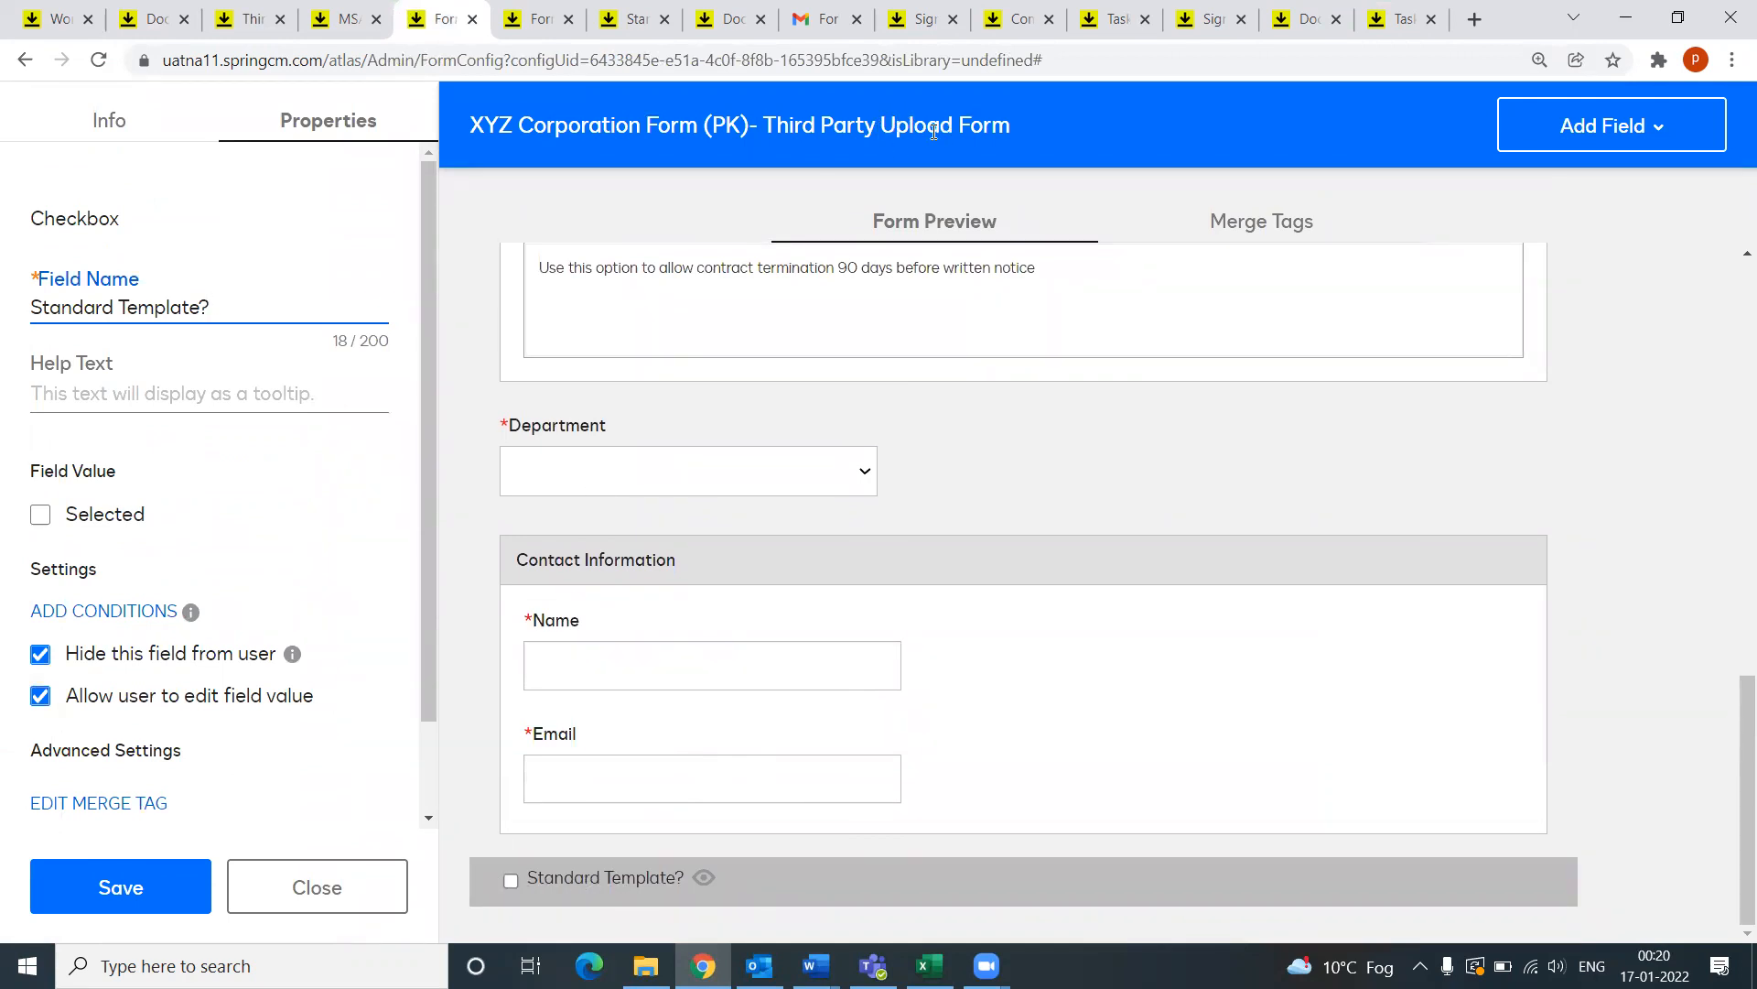
left_click(538, 18)
scroll(686, 581, "down", 7)
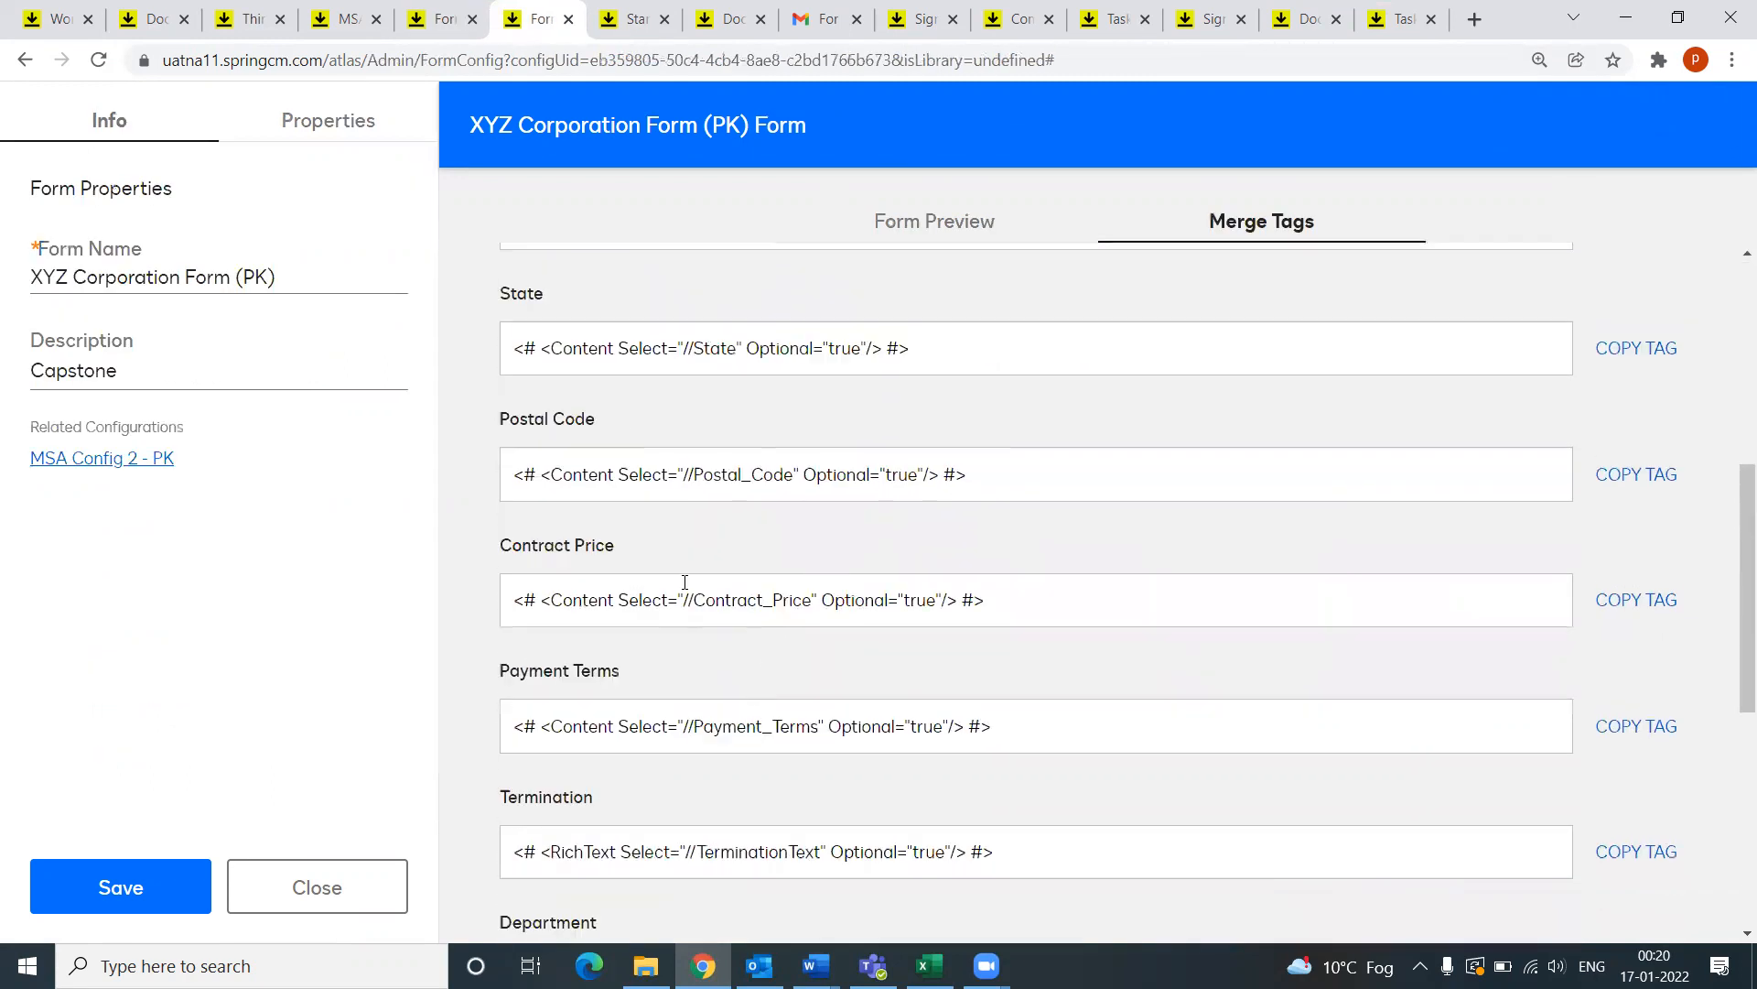
scroll(840, 315, "up", 7)
left_click(925, 221)
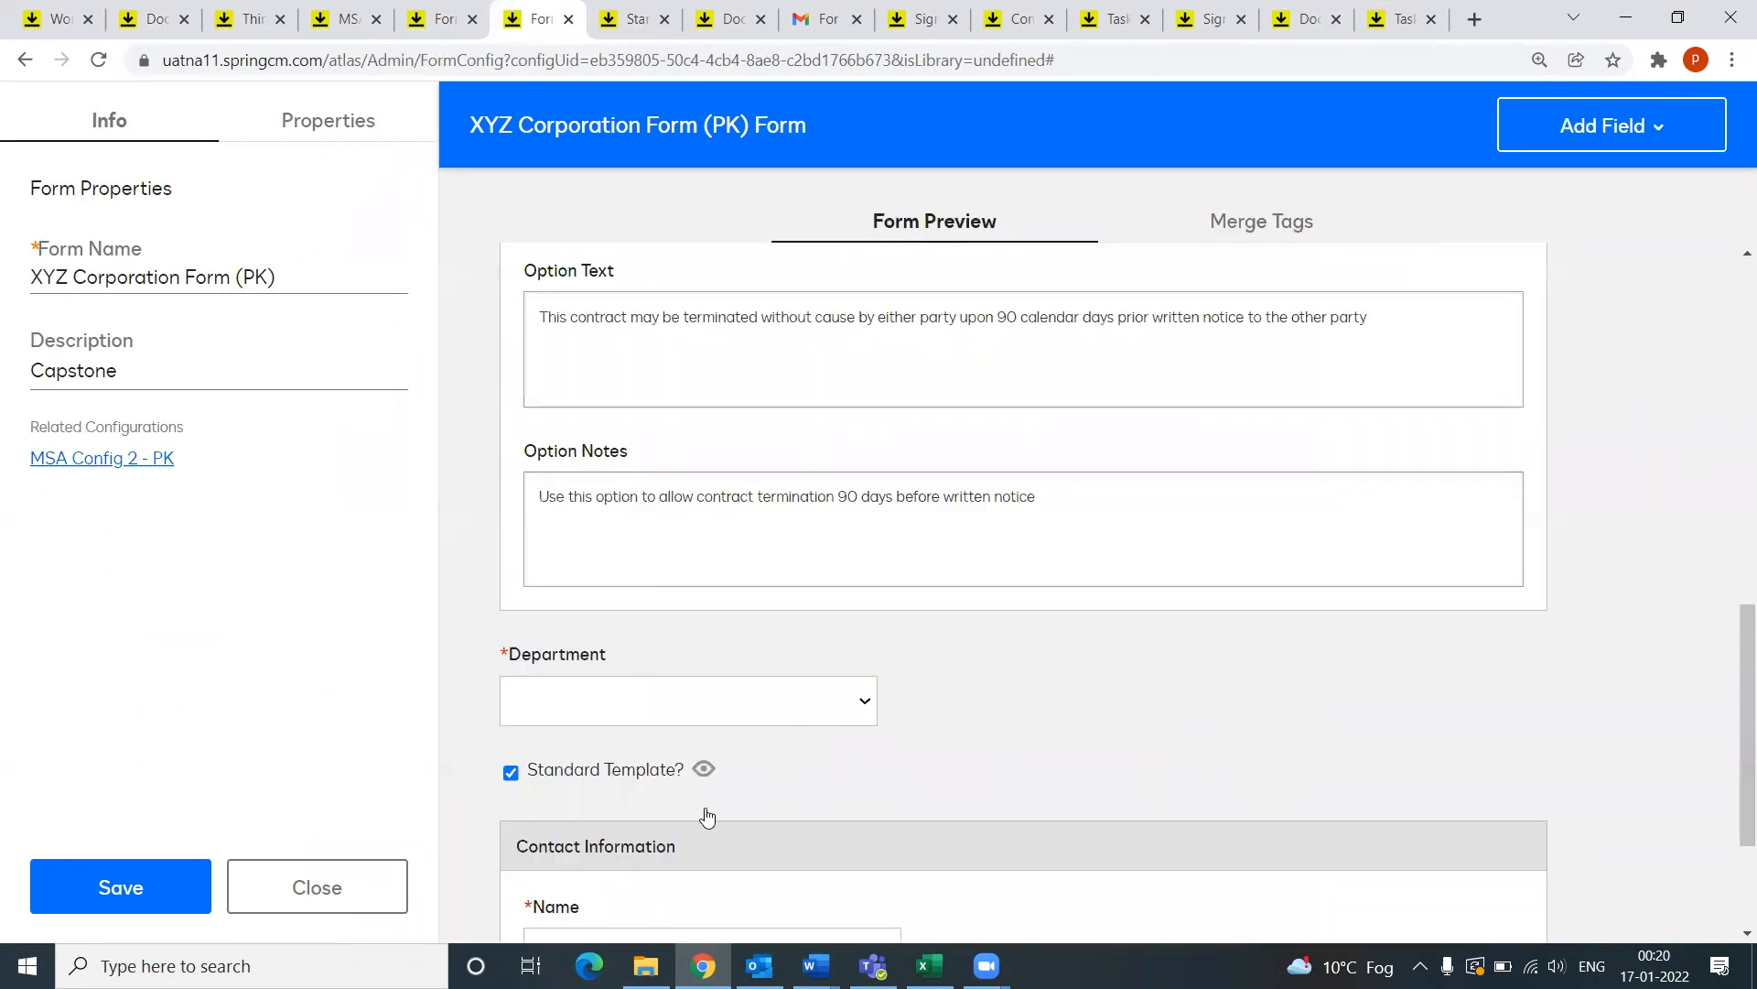
scroll(640, 714, "down", 3)
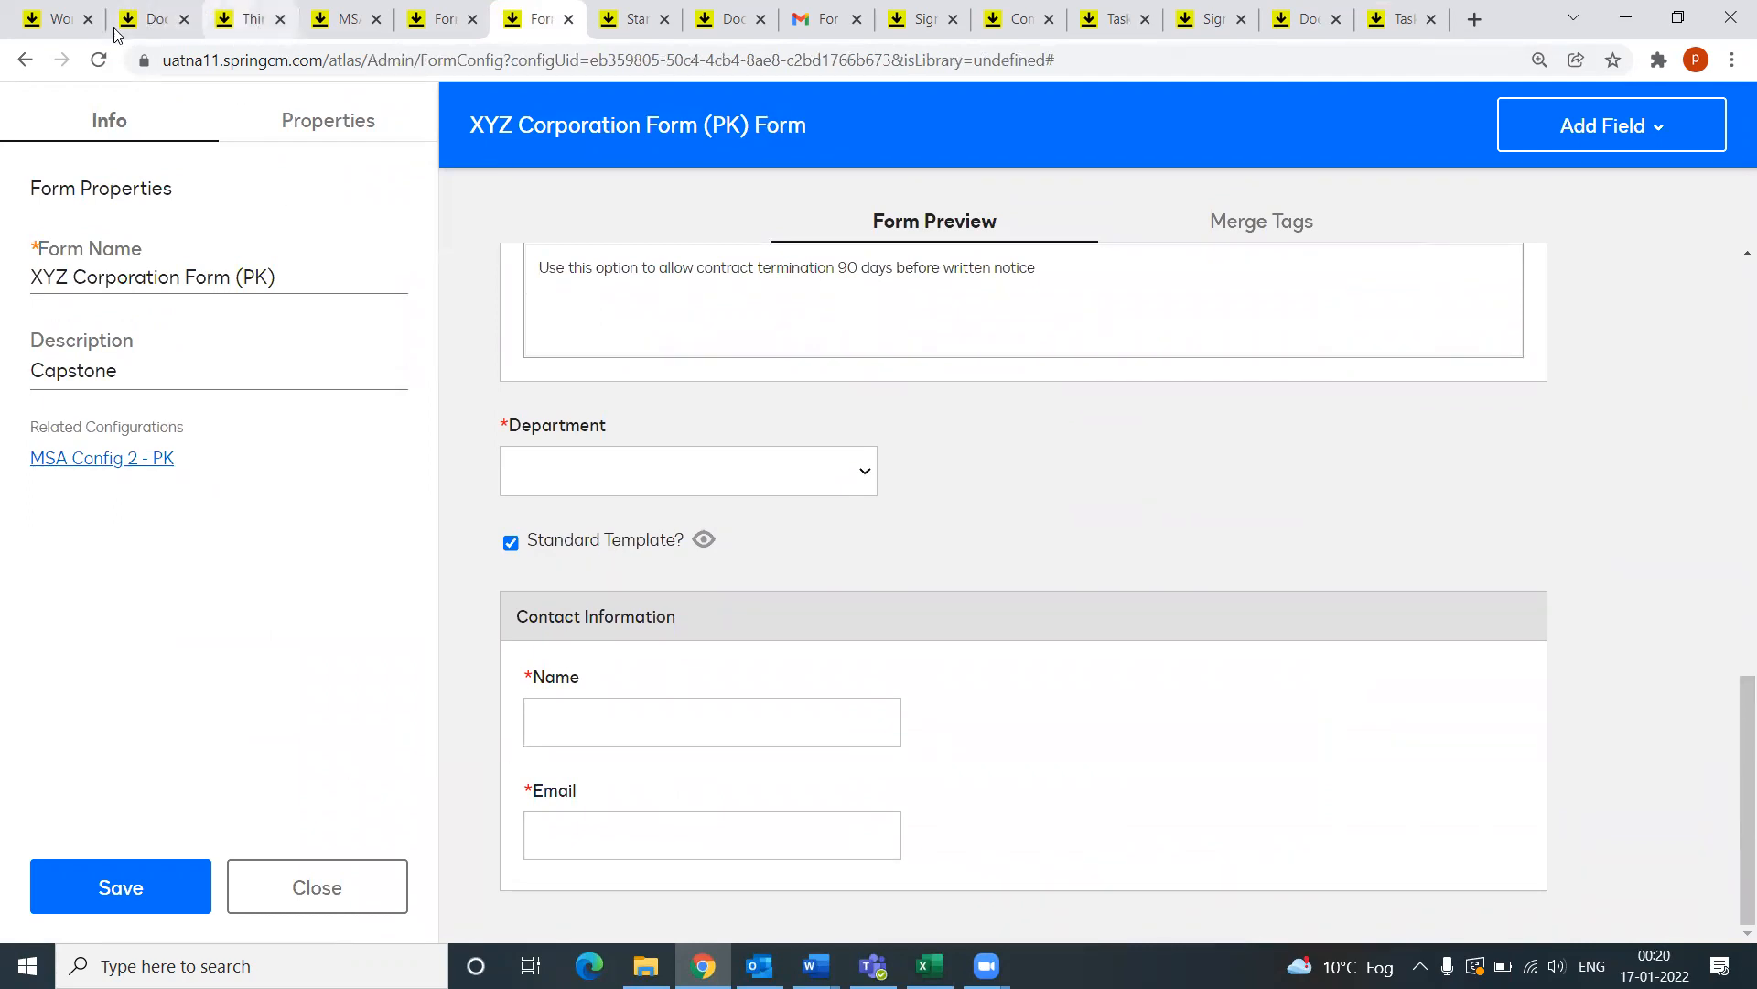
Step: Return to the CLM Workflow - PK designer and select the Decision 1 step
left_click(55, 18)
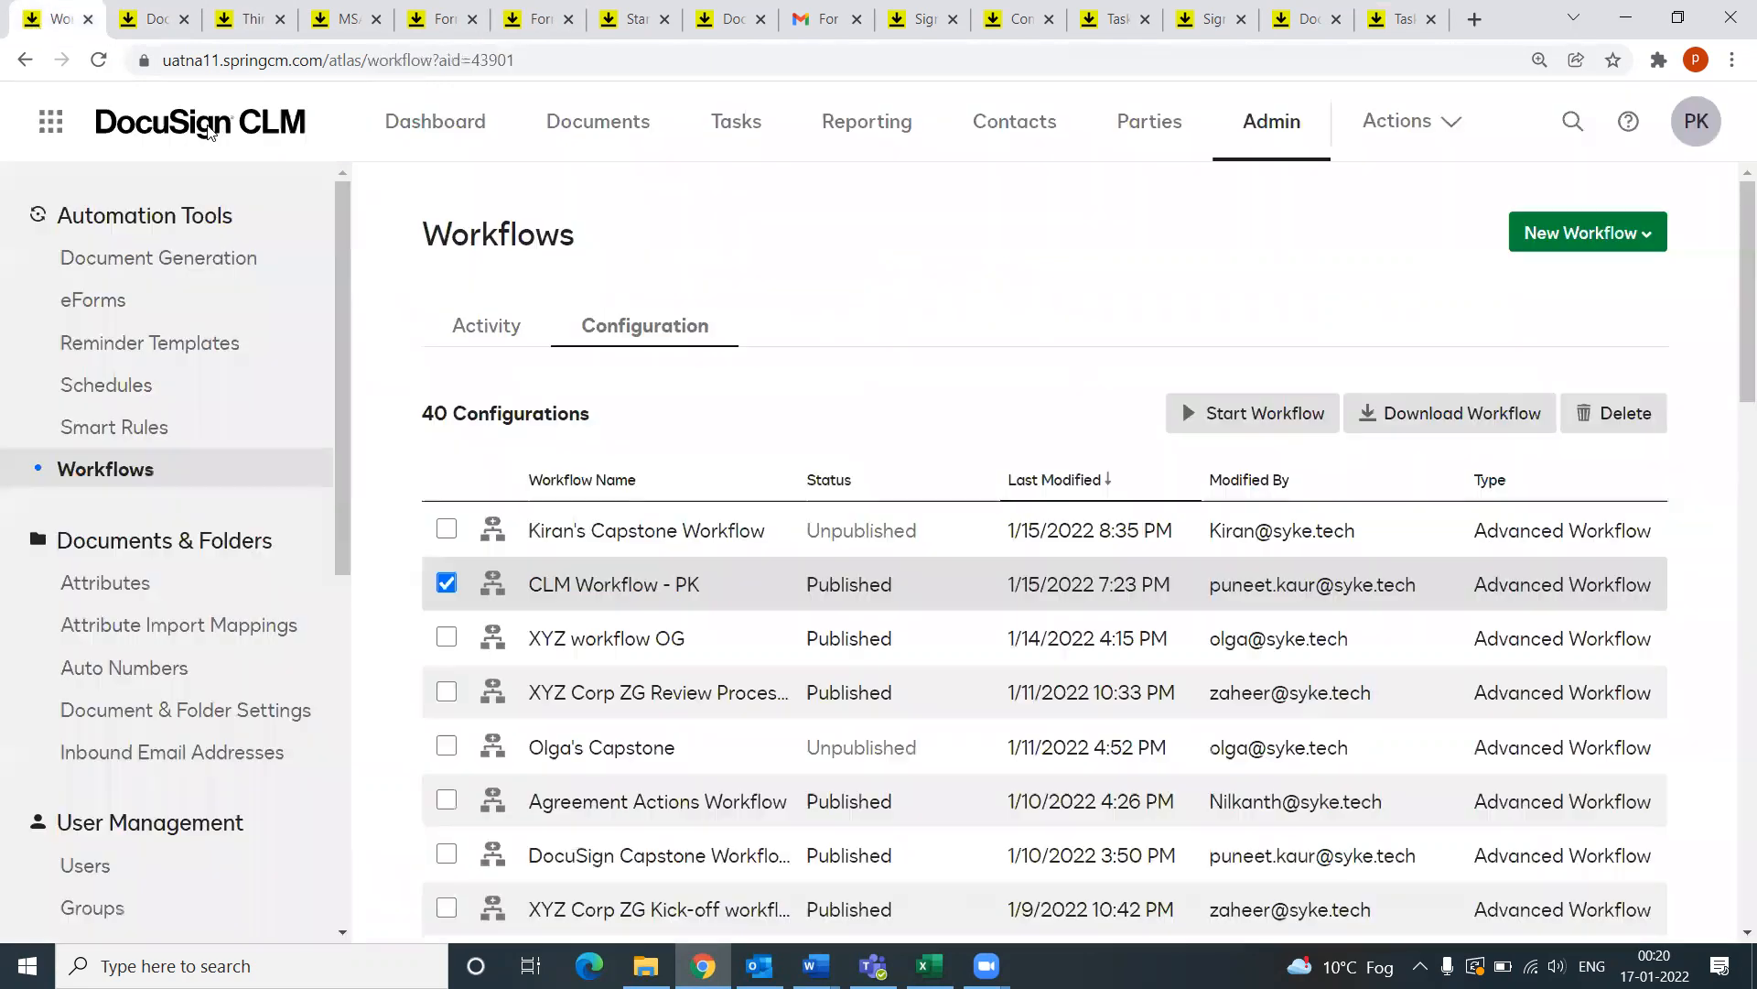
left_click(151, 18)
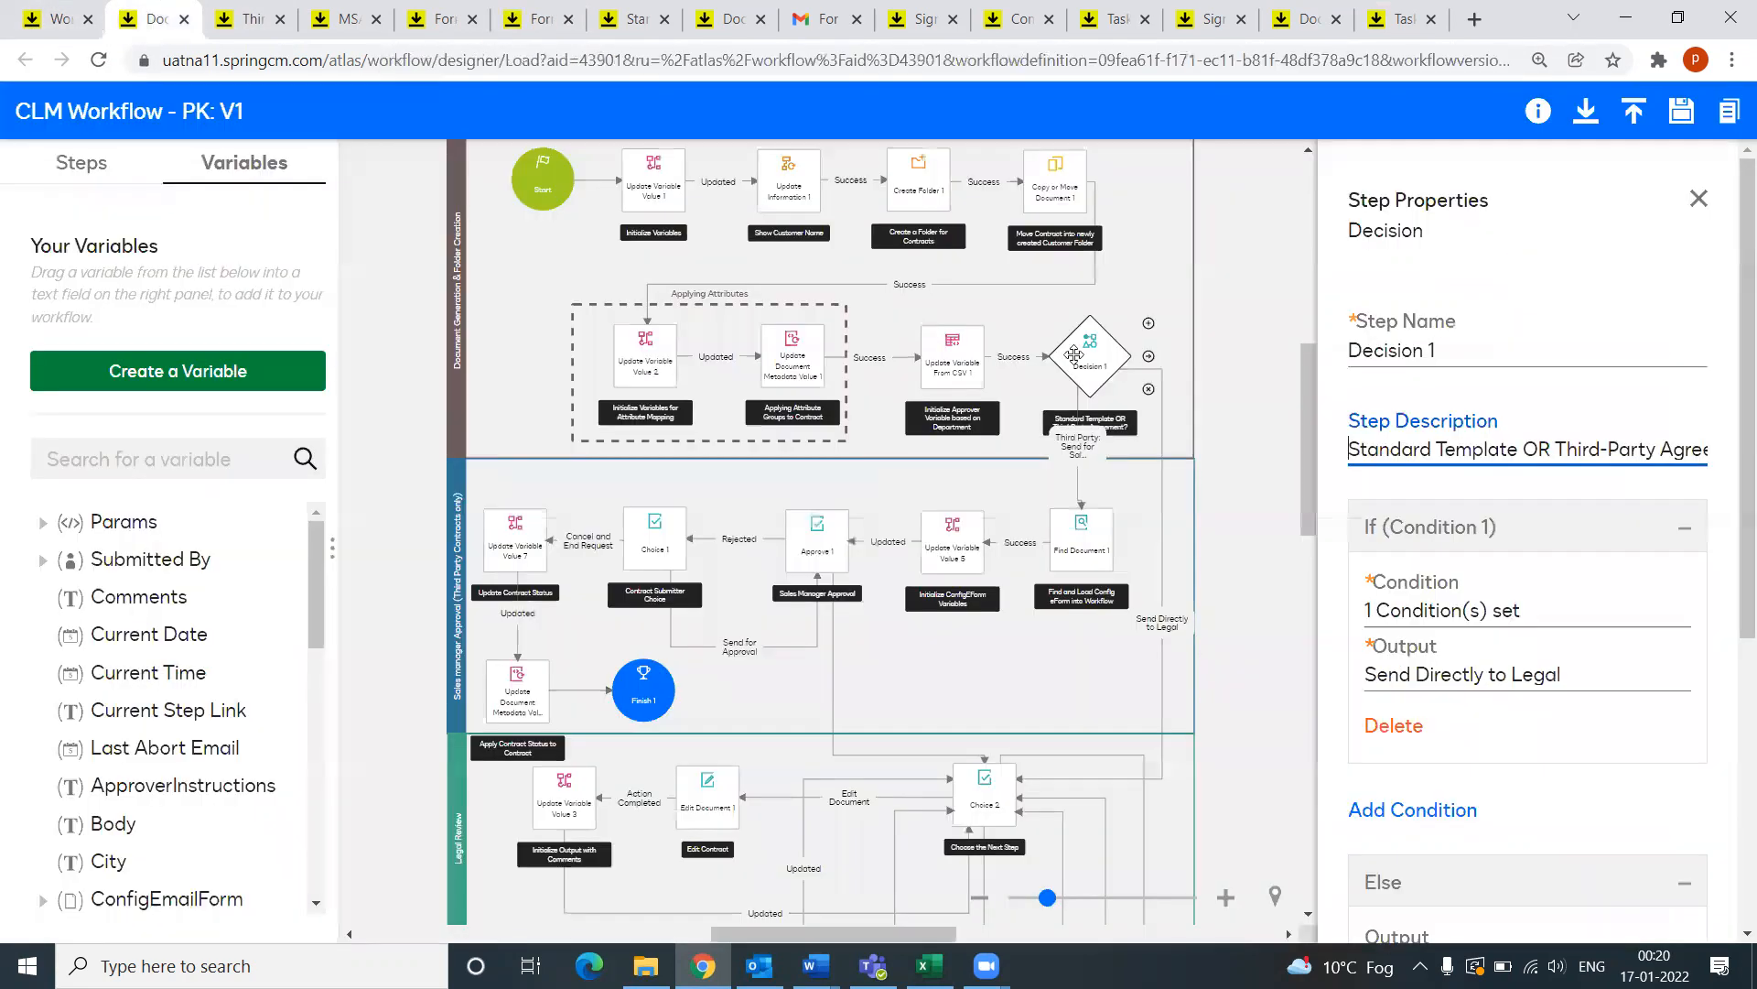
left_click(1100, 355)
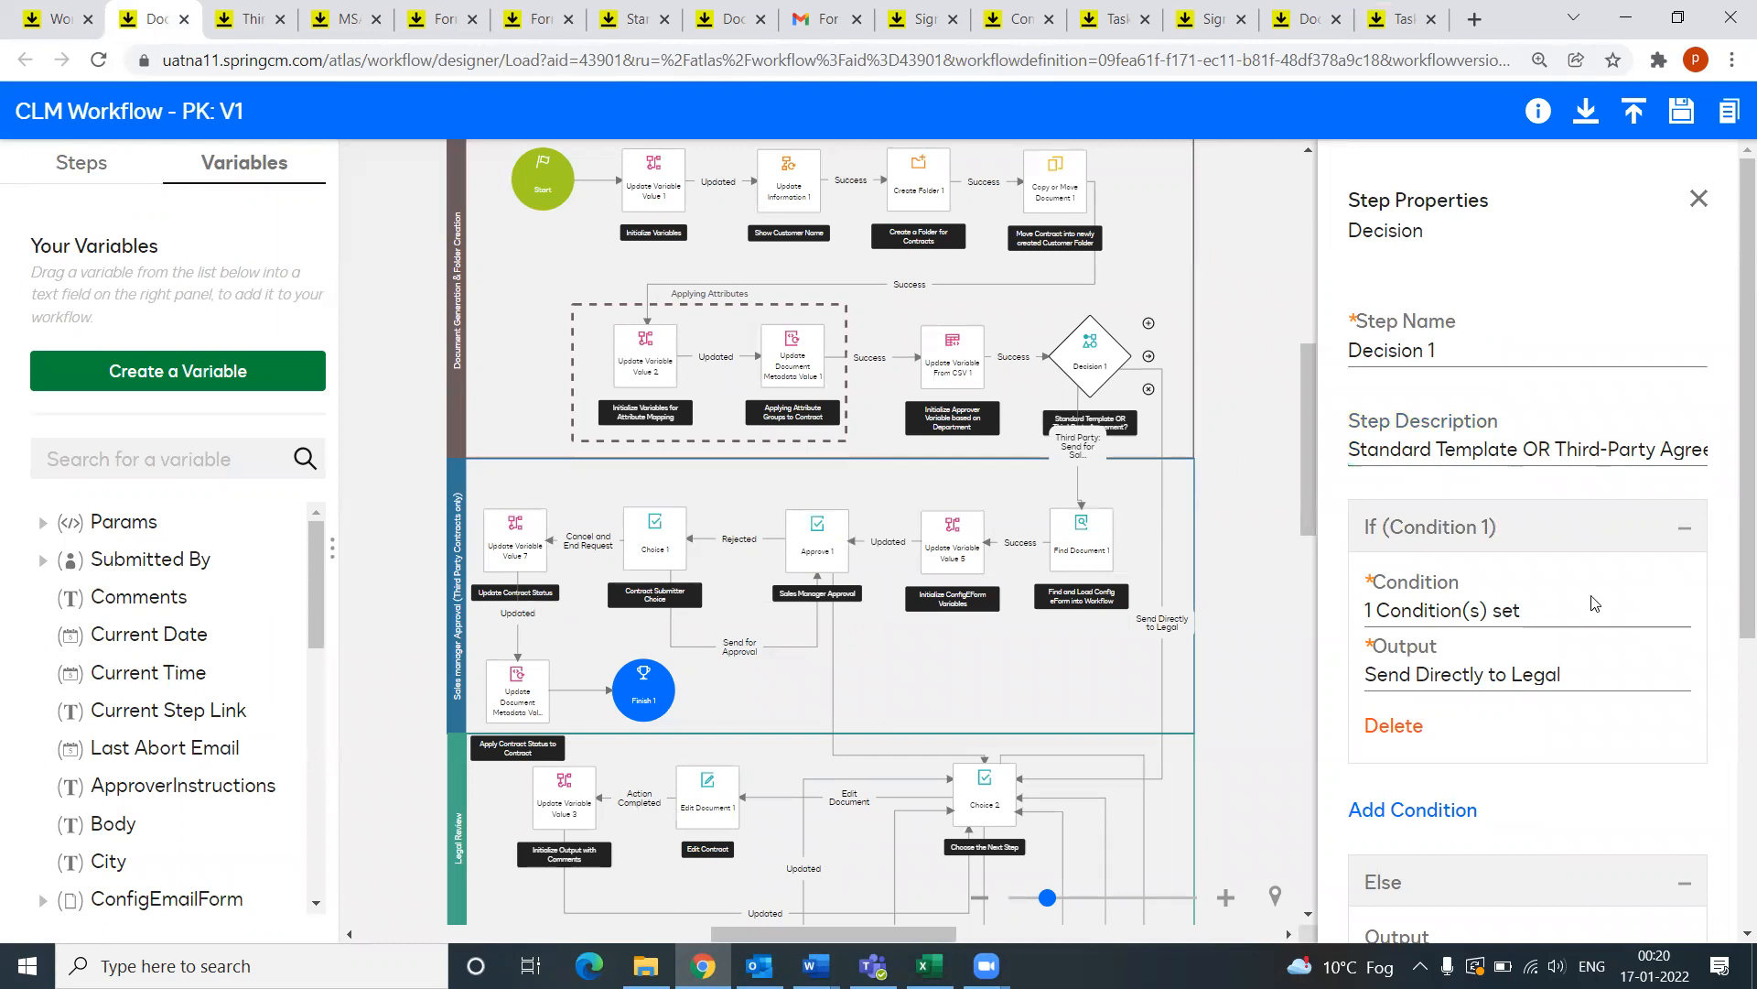
Step: Open Decision 1's condition and check StandardTemplate equals True, reviewing the operator options
left_click(1541, 610)
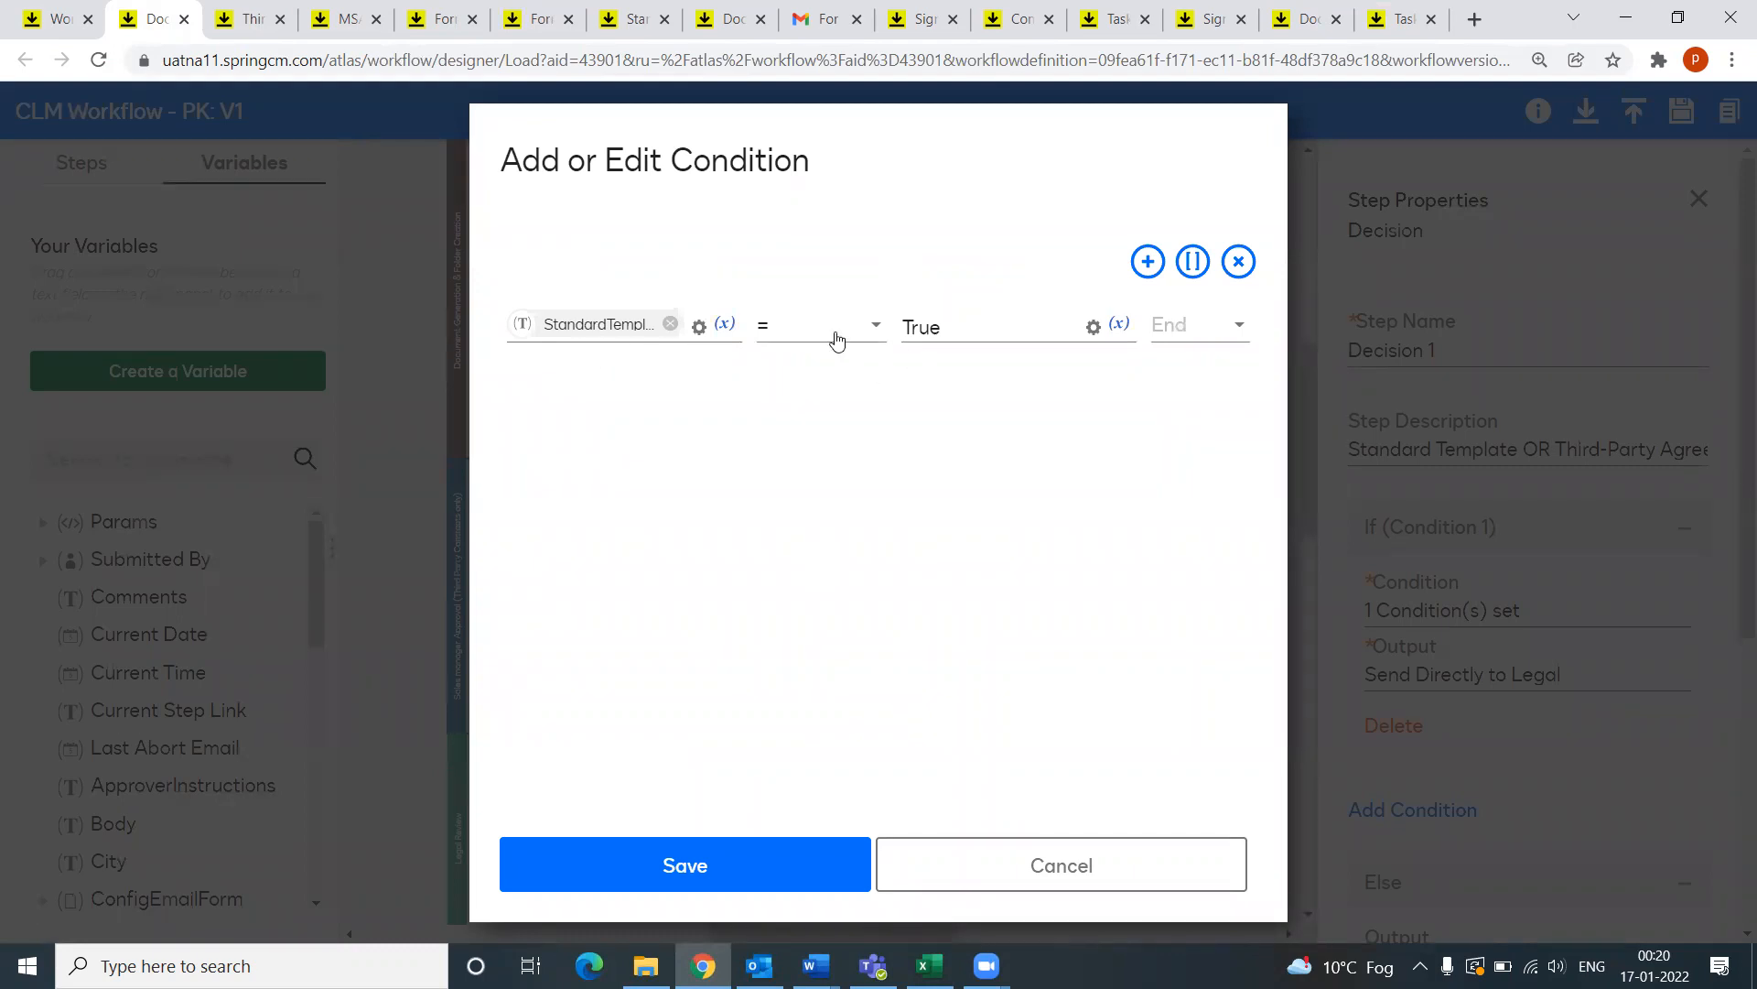
left_click(836, 341)
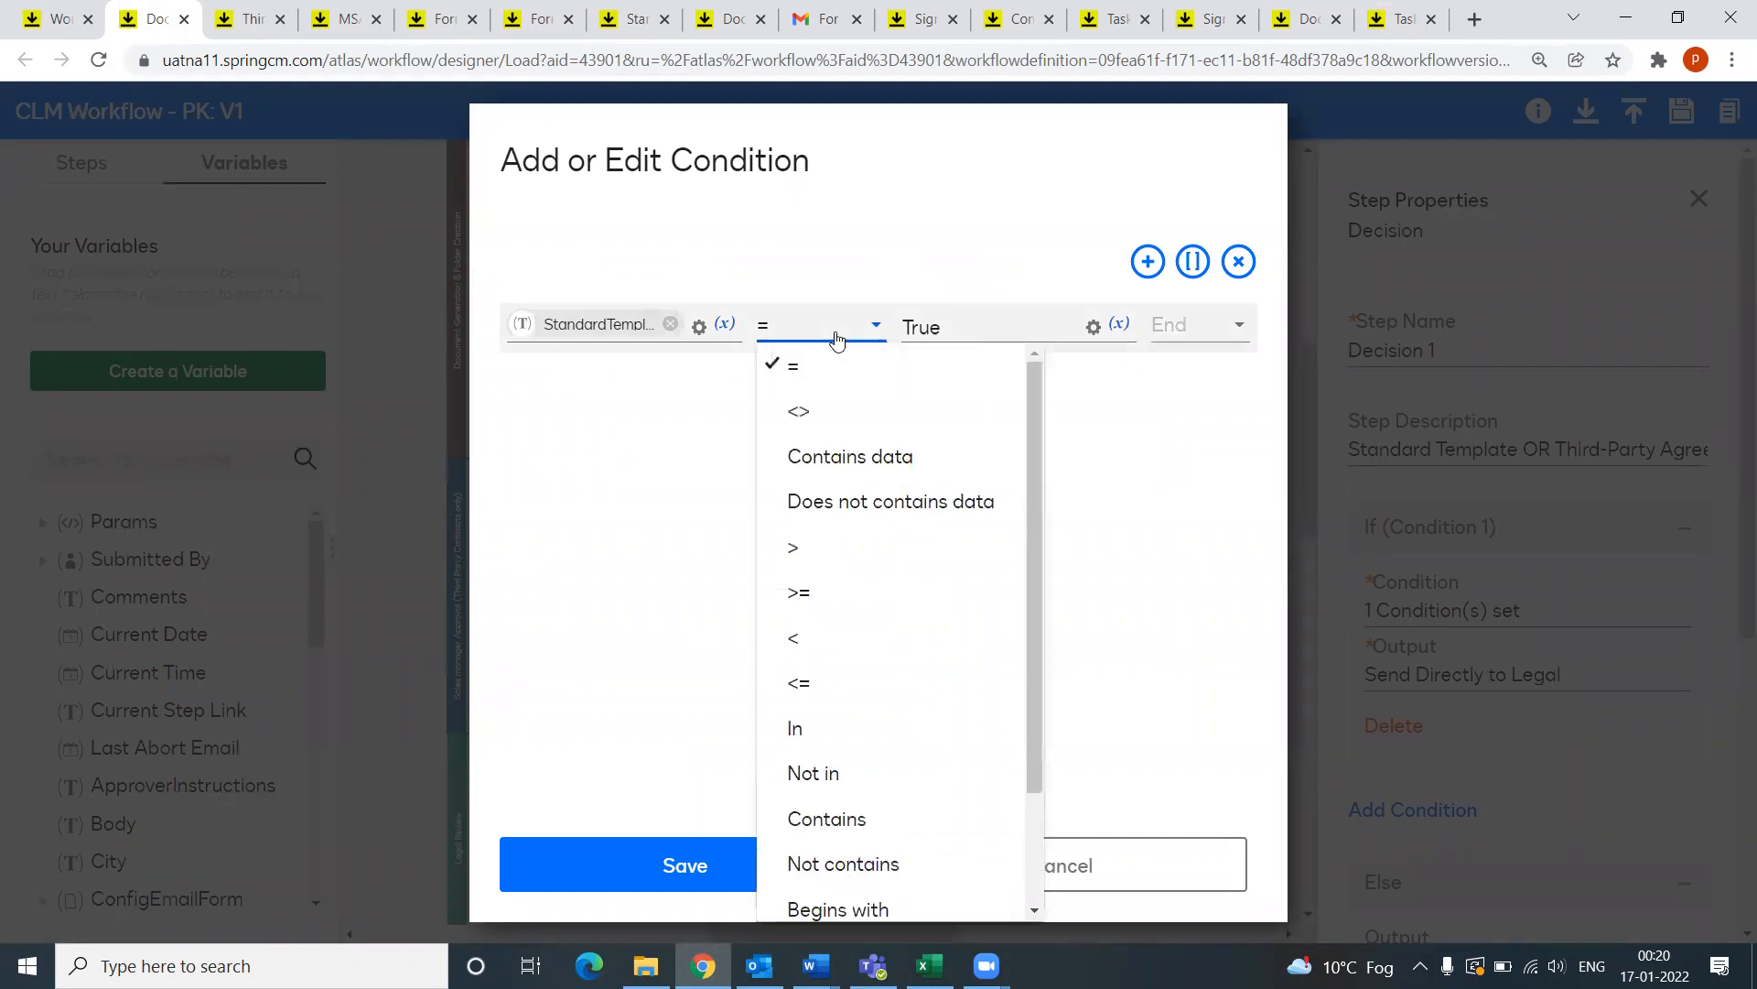
left_click(837, 340)
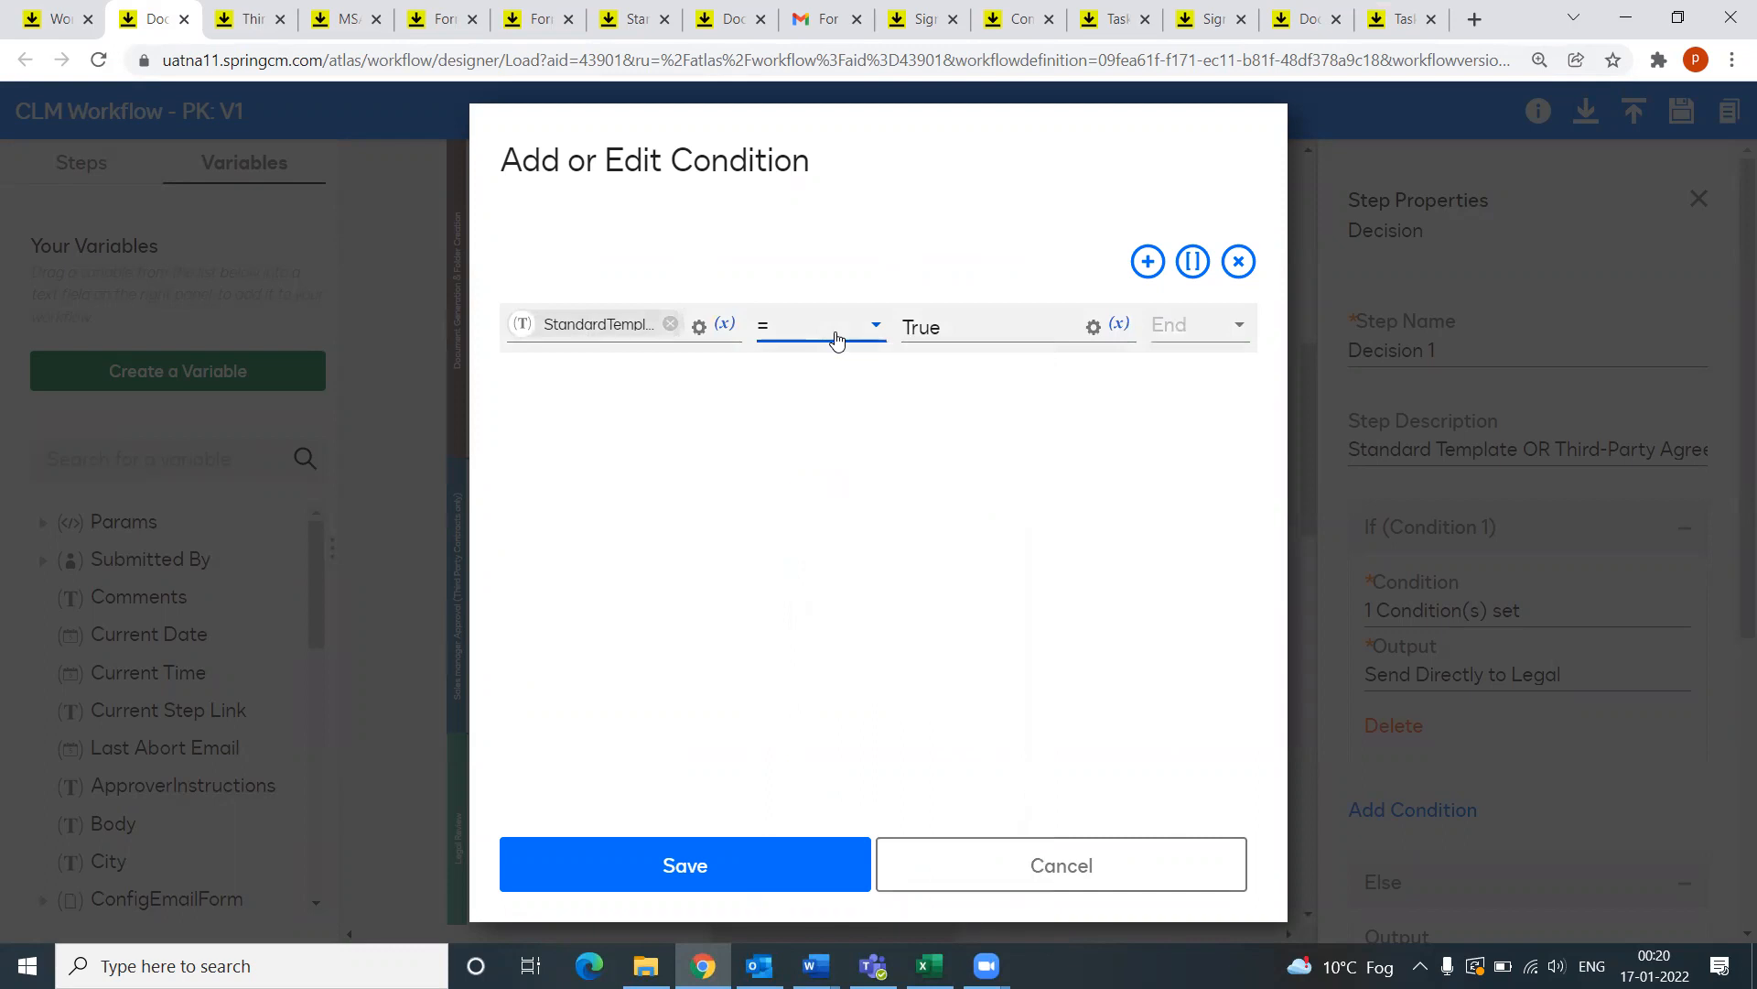
left_click(777, 341)
left_click(787, 341)
left_click(956, 326)
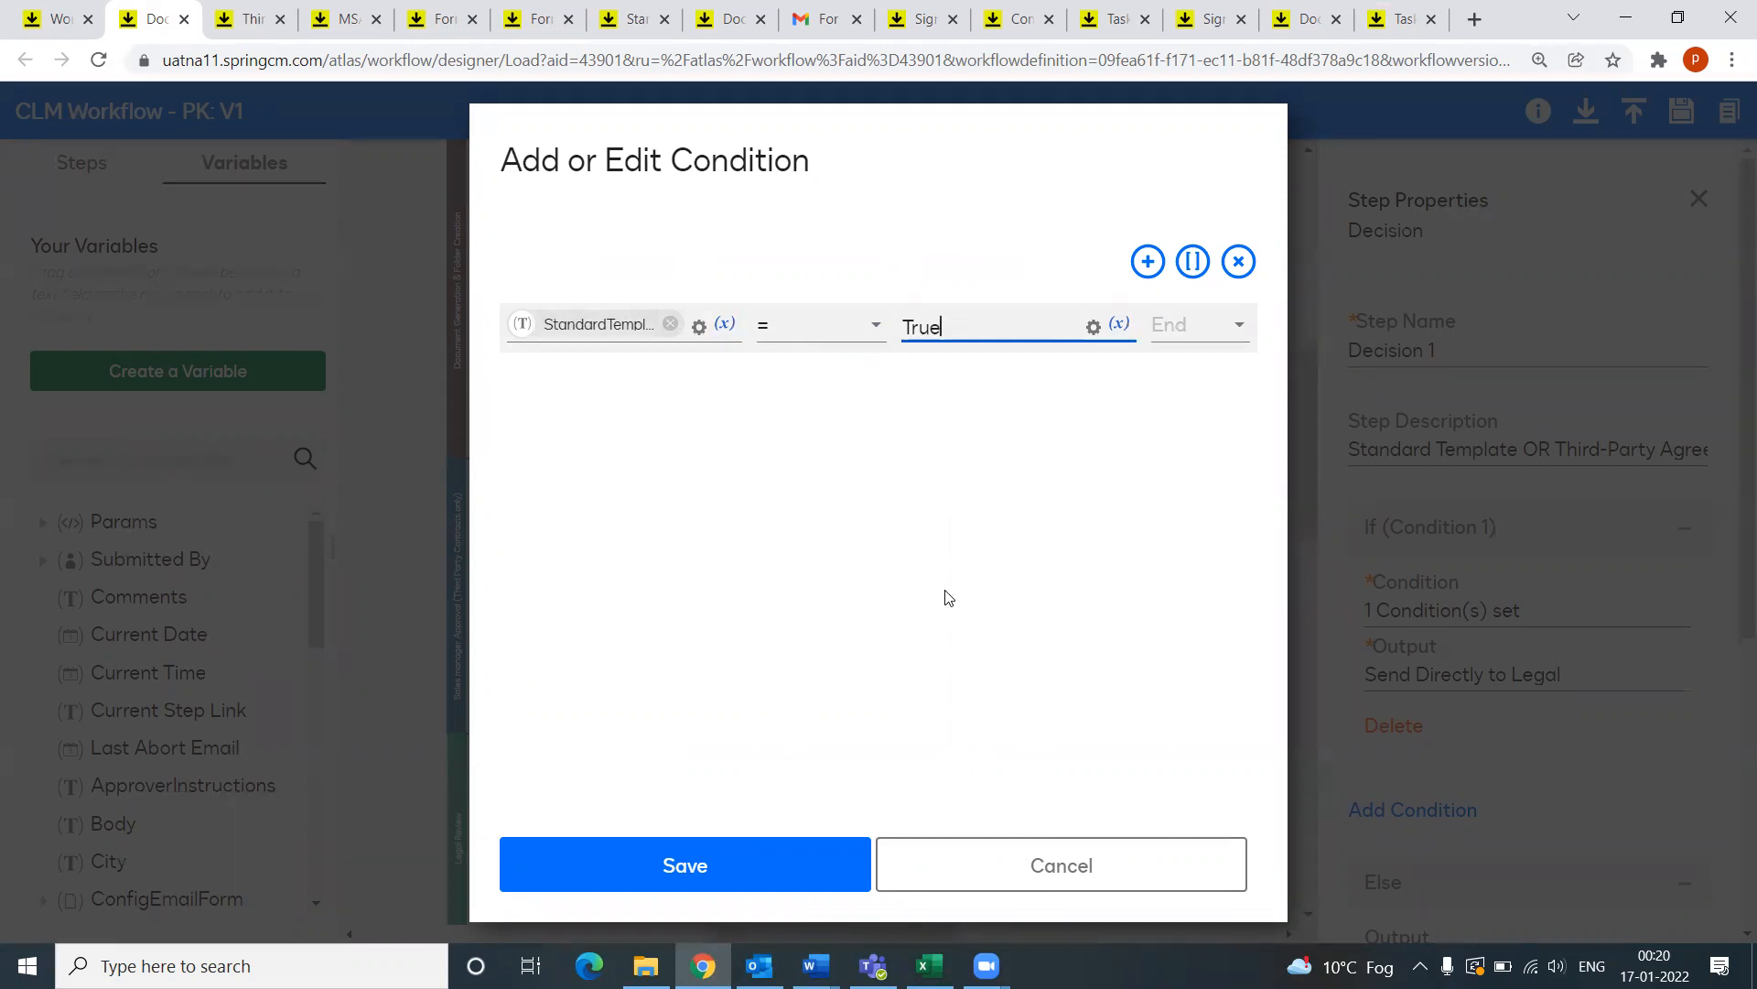
left_click(1127, 875)
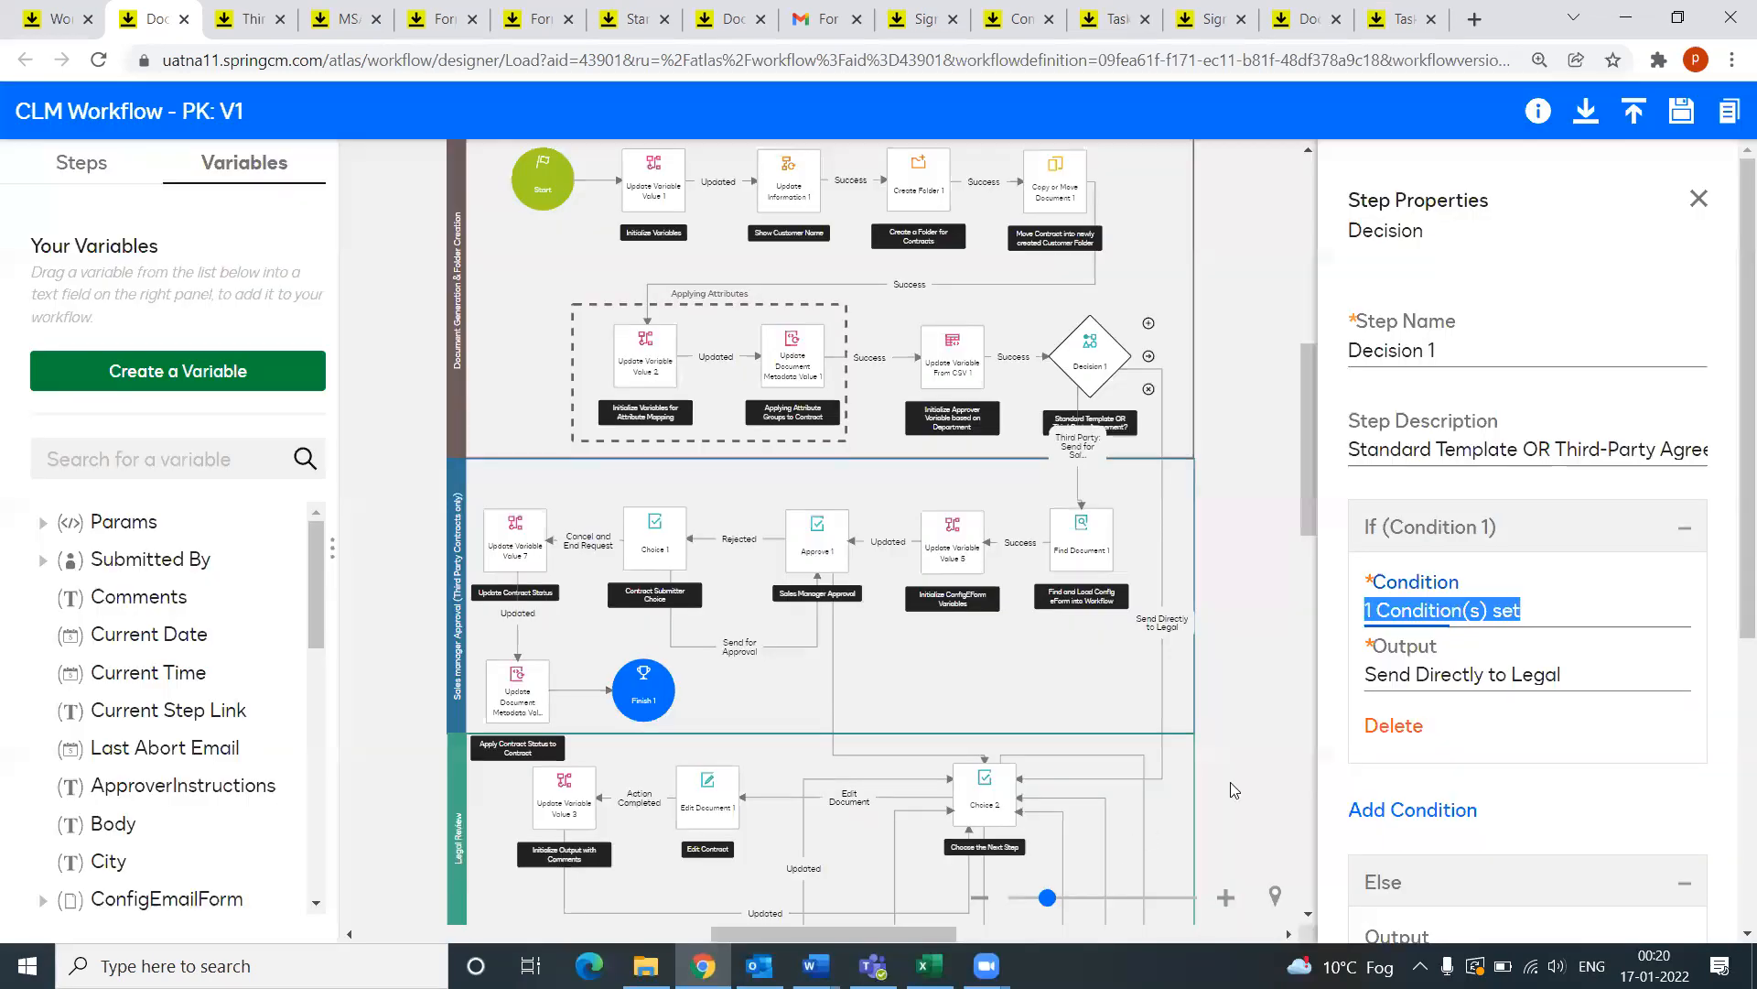
left_click_drag(1366, 673, 1570, 674)
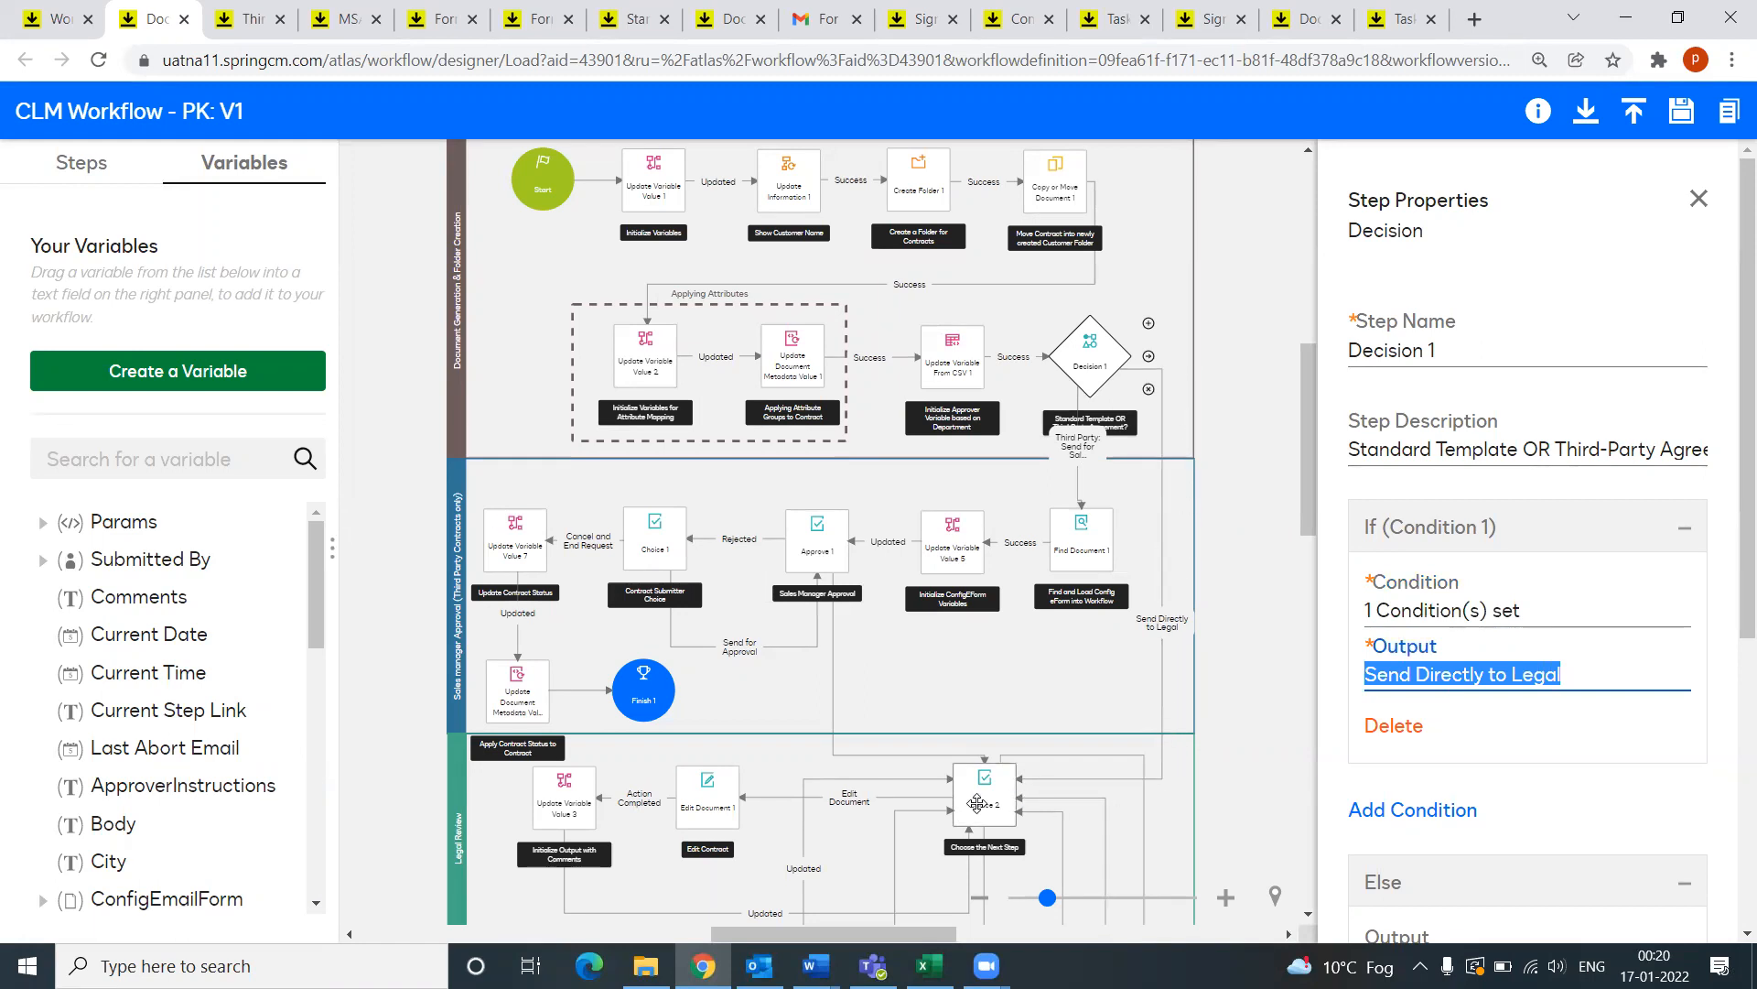
scroll(1511, 705, "down", 2)
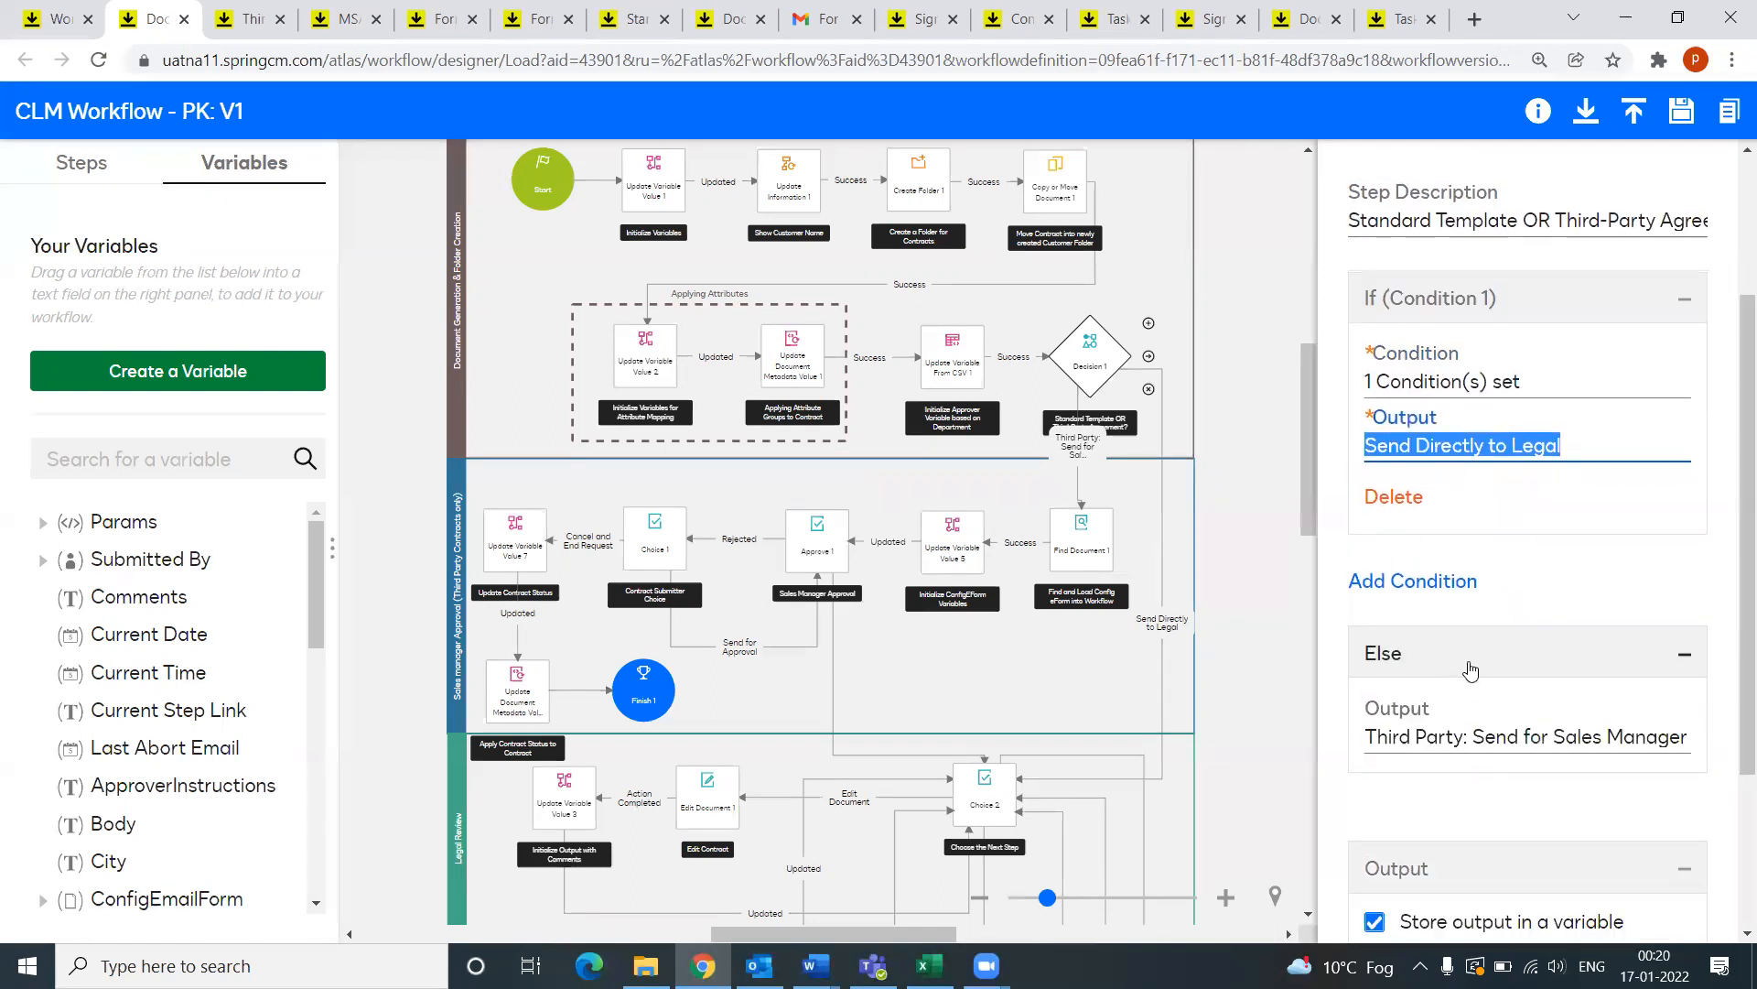
left_click_drag(1364, 738, 1478, 733)
left_click(1508, 743)
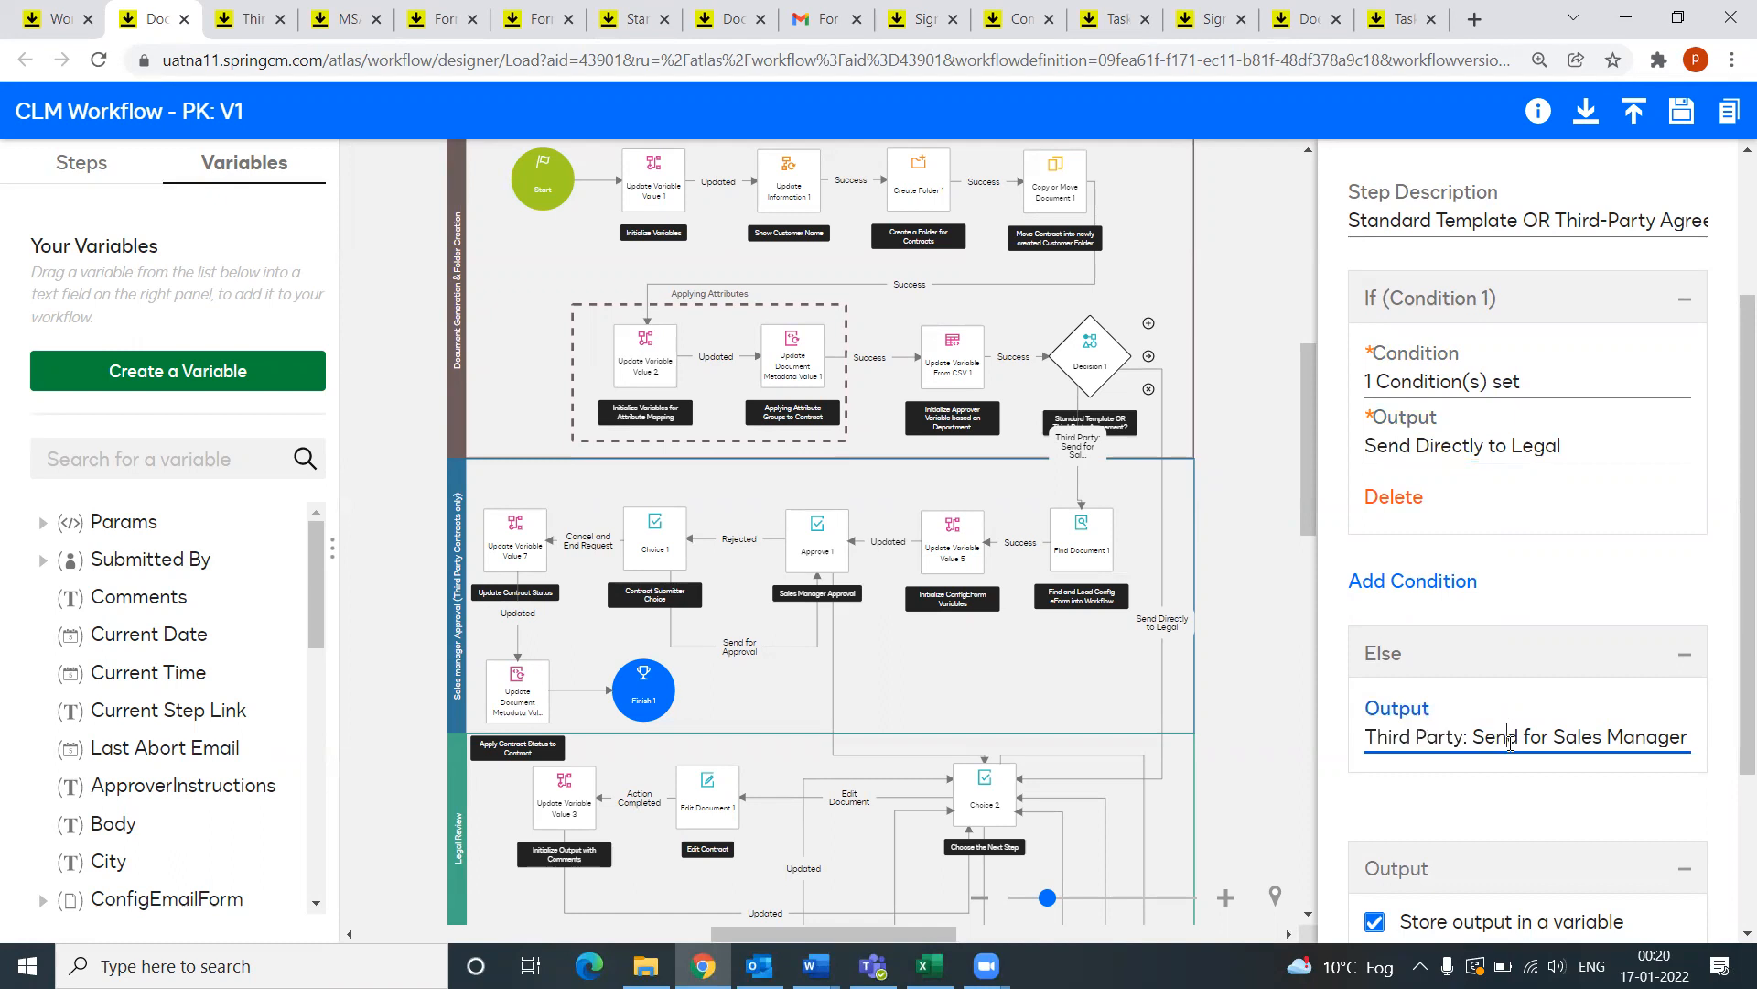
left_click_drag(1636, 738, 1704, 746)
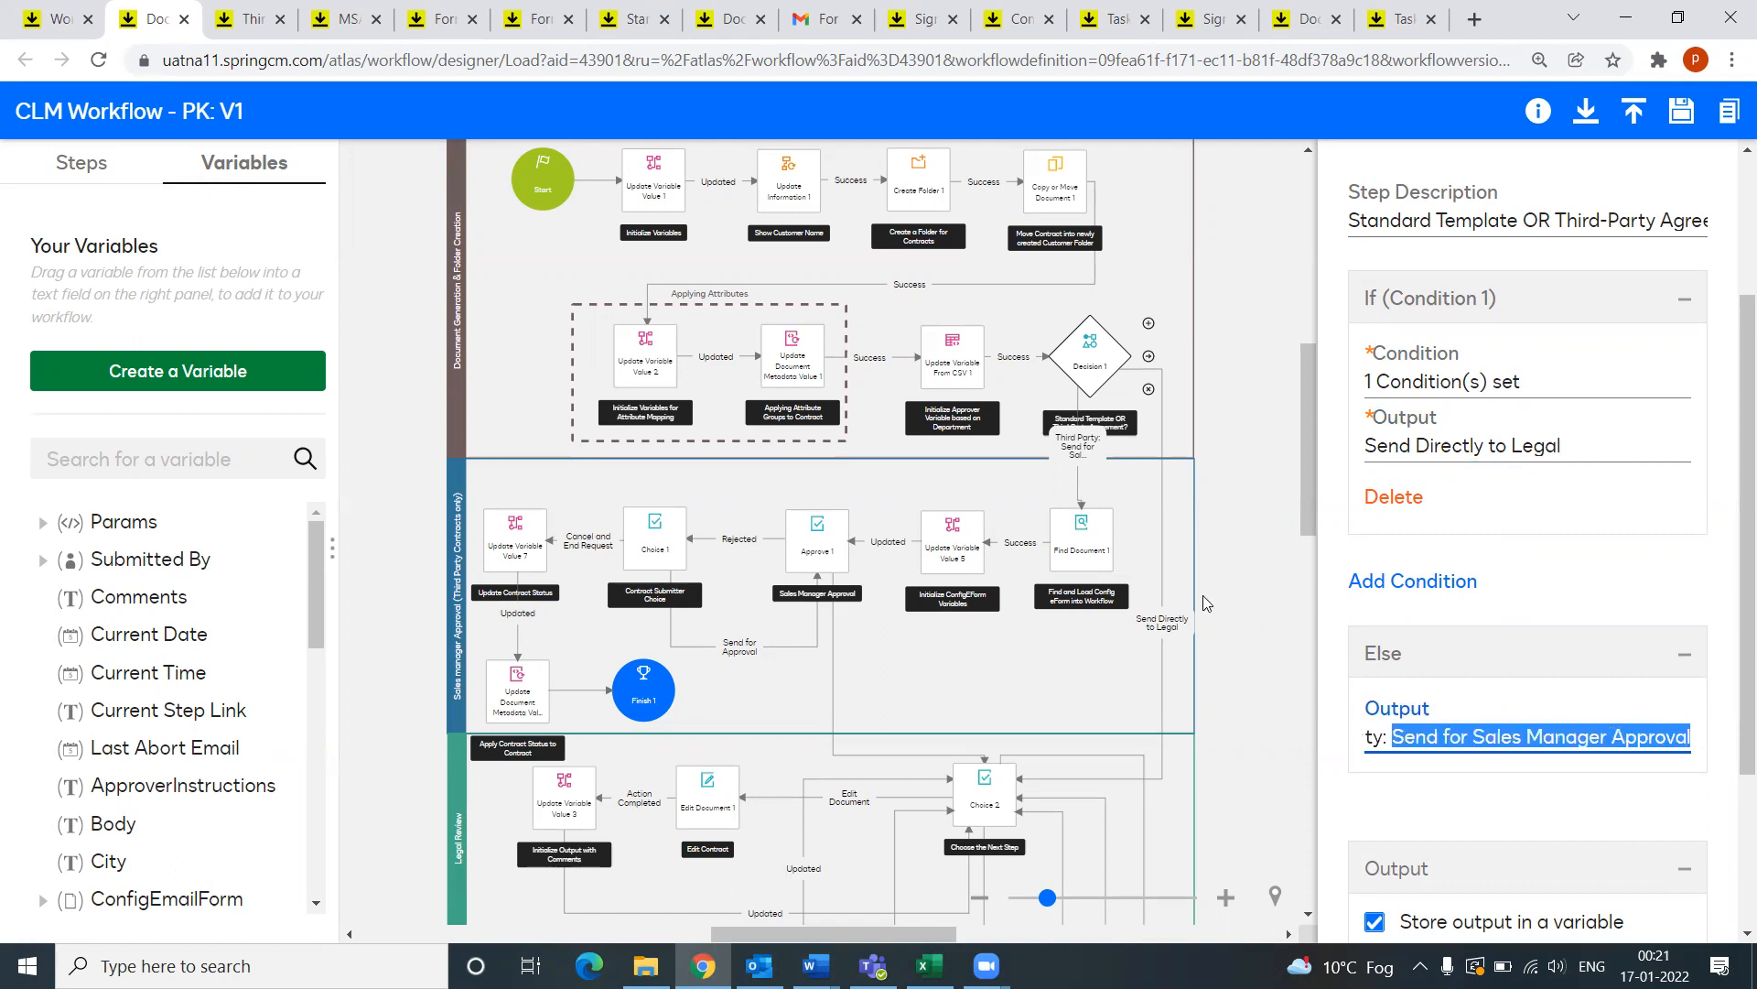
left_click(1393, 737)
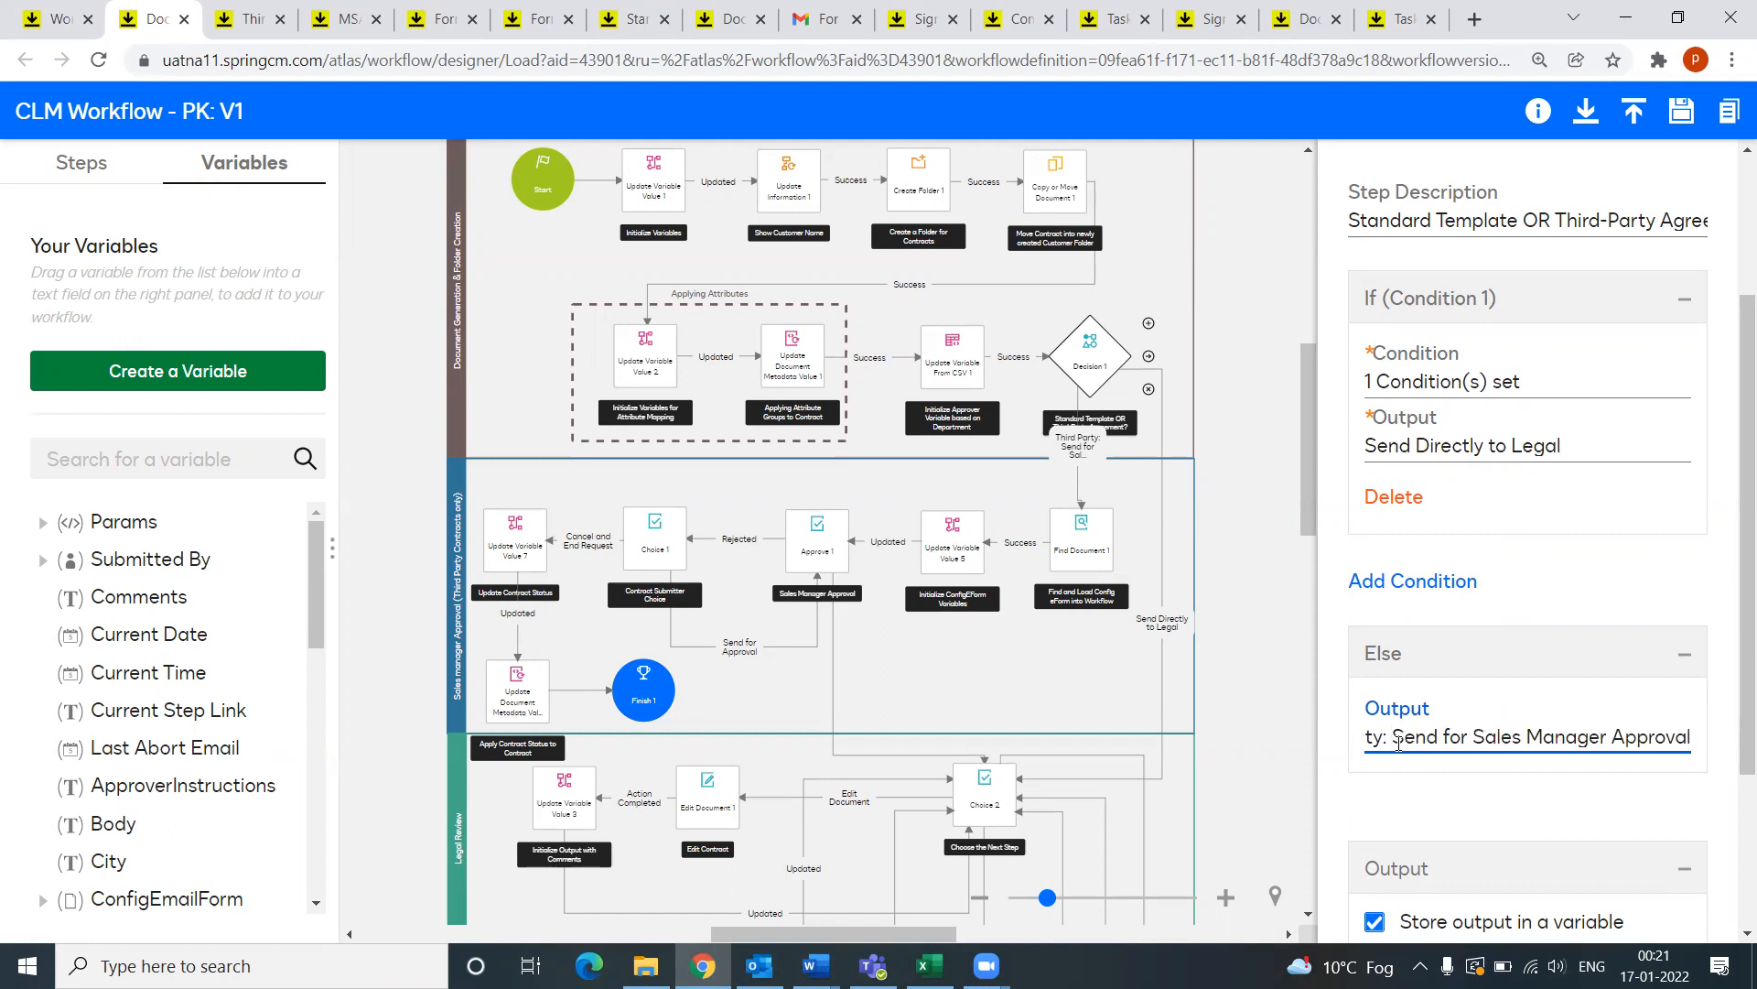
key("Left")
key("Left")
key("Left")
key("Left")
key("Left")
key("Left")
key("Left")
key("Left")
key("Left")
key("Left")
key("Left")
key("Left")
key("Left")
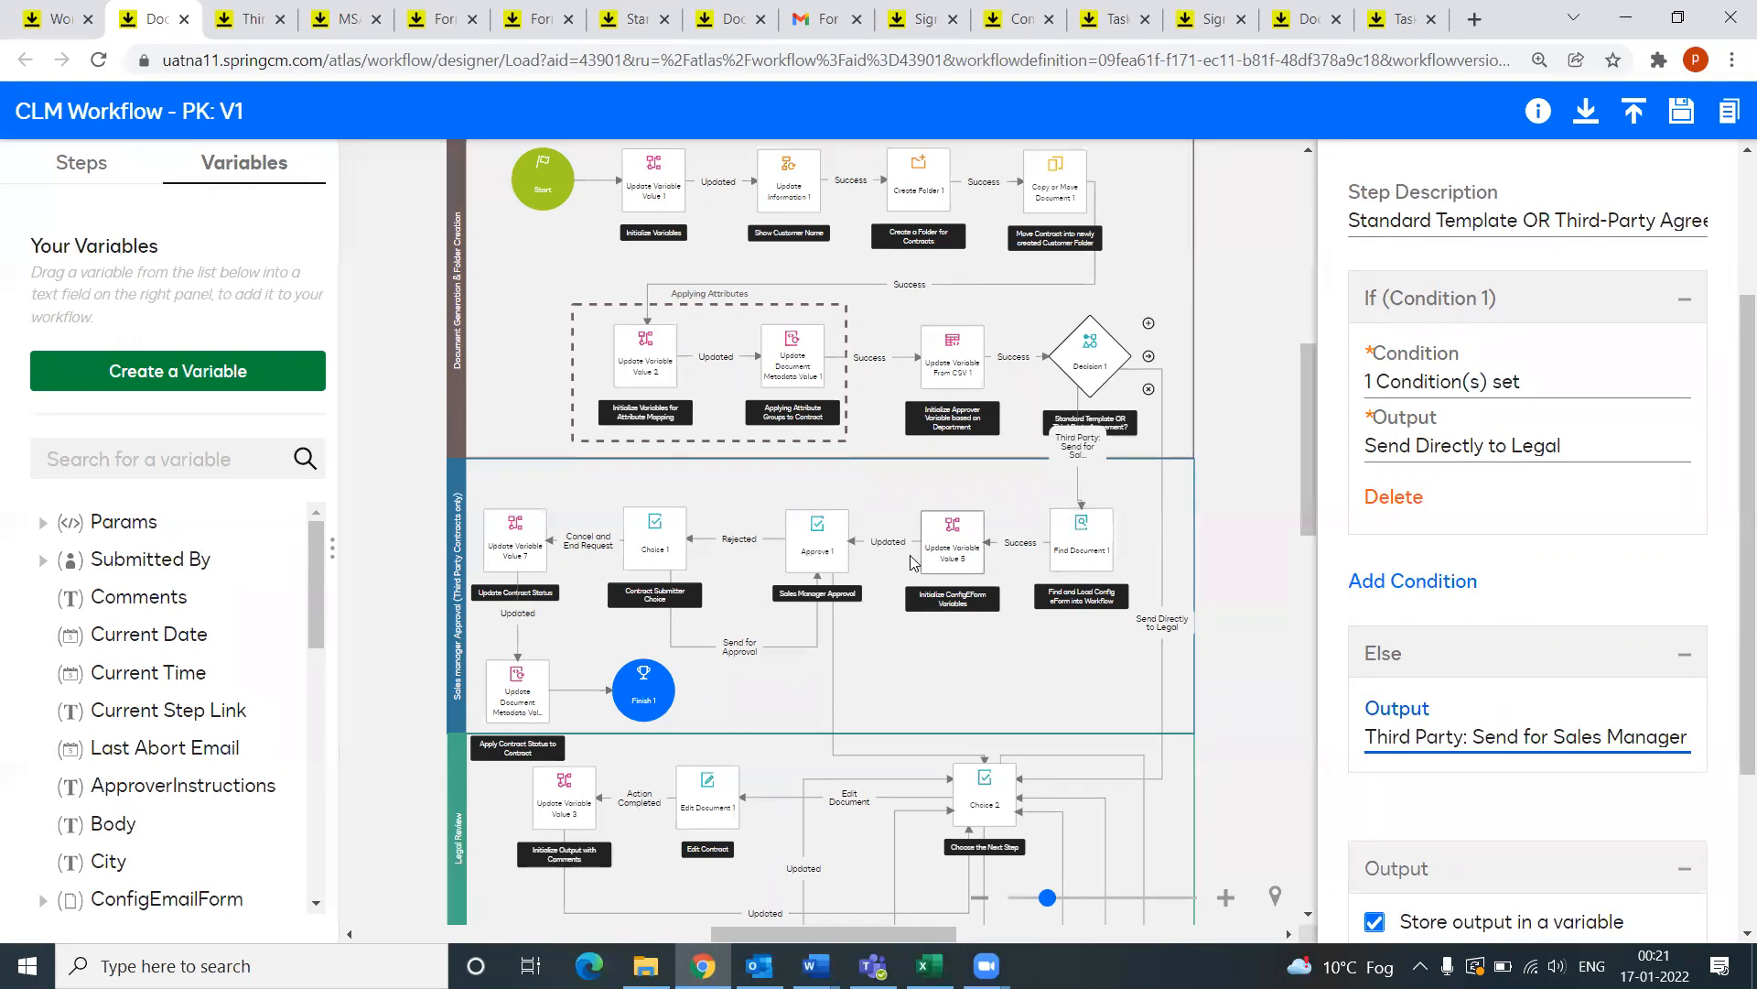
Step: Review the Sales Manager Approval step's assignee and instructions
left_click(825, 548)
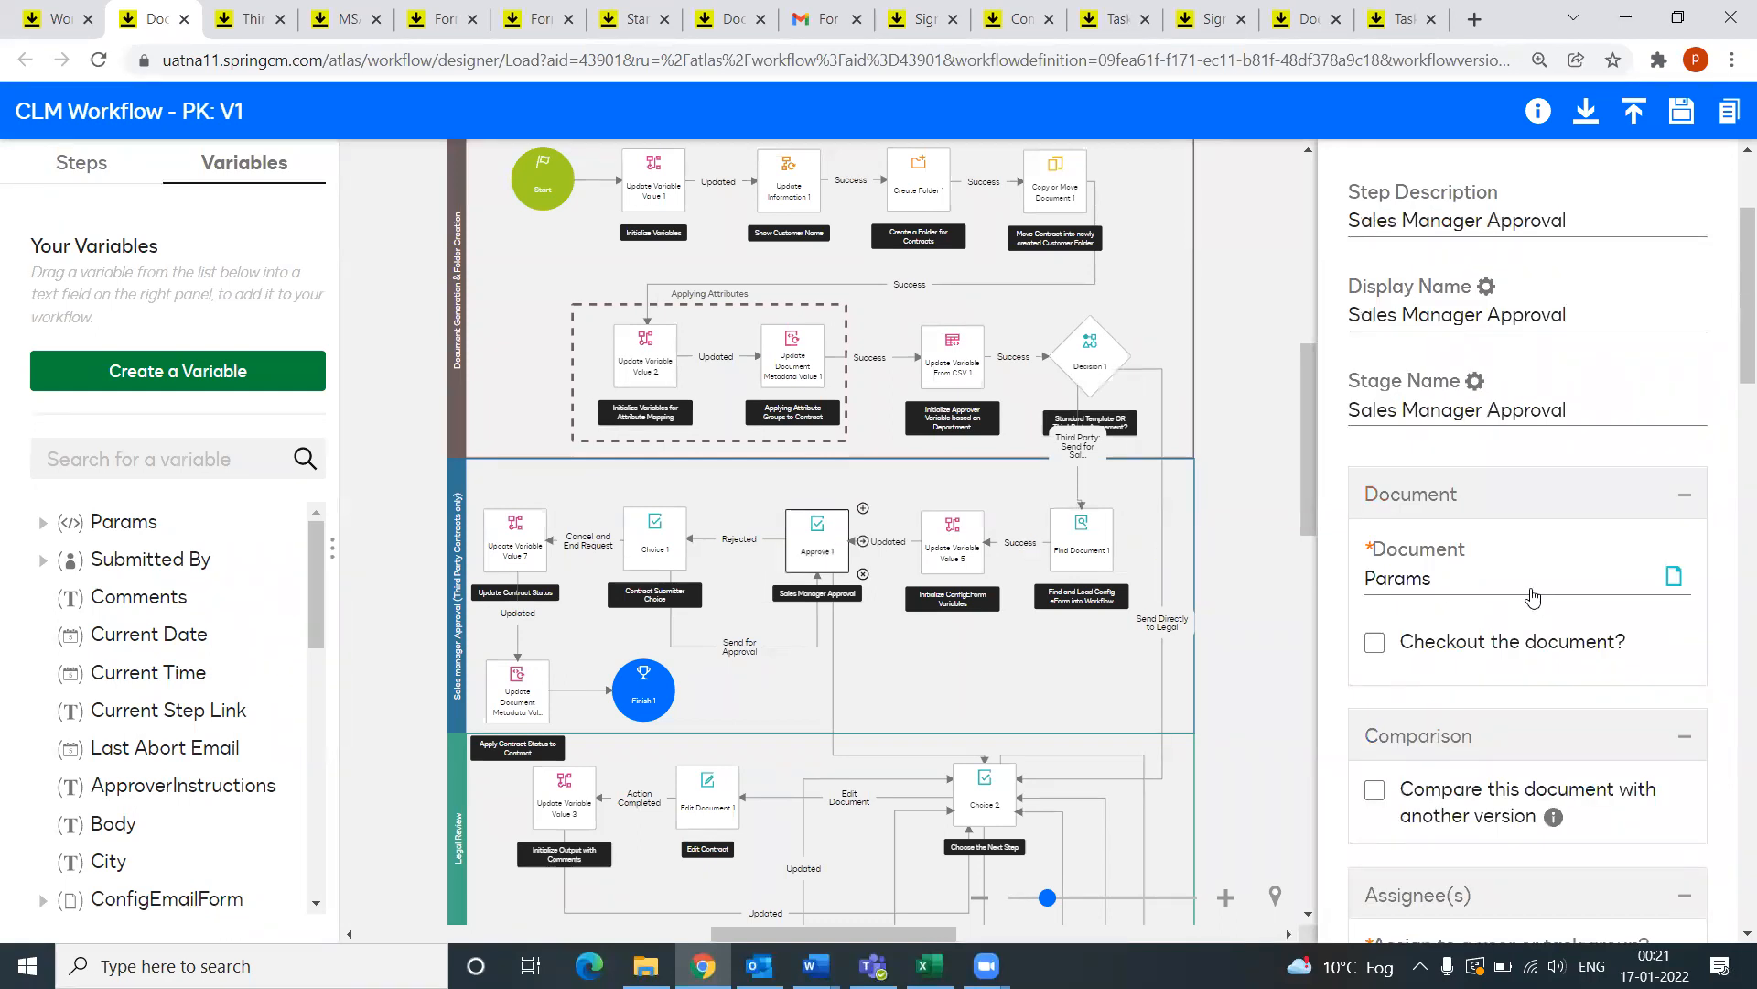
scroll(1528, 599, "down", 8)
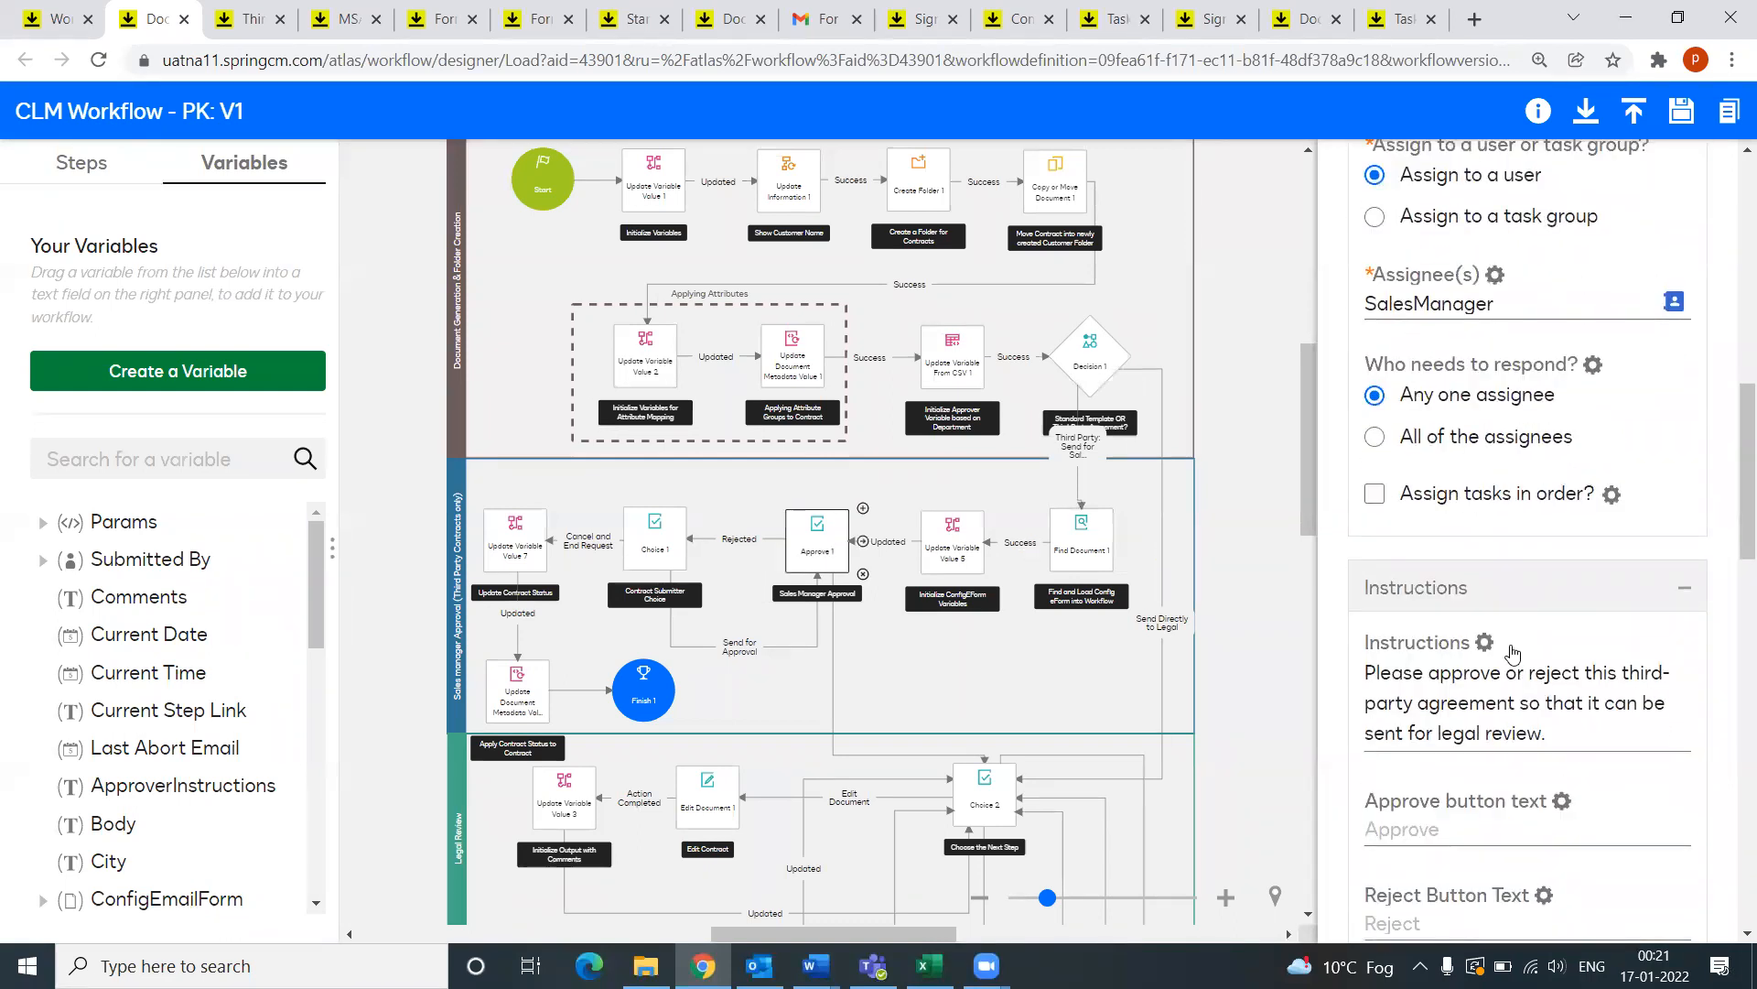
scroll(1512, 651, "up", 5)
scroll(1519, 641, "down", 6)
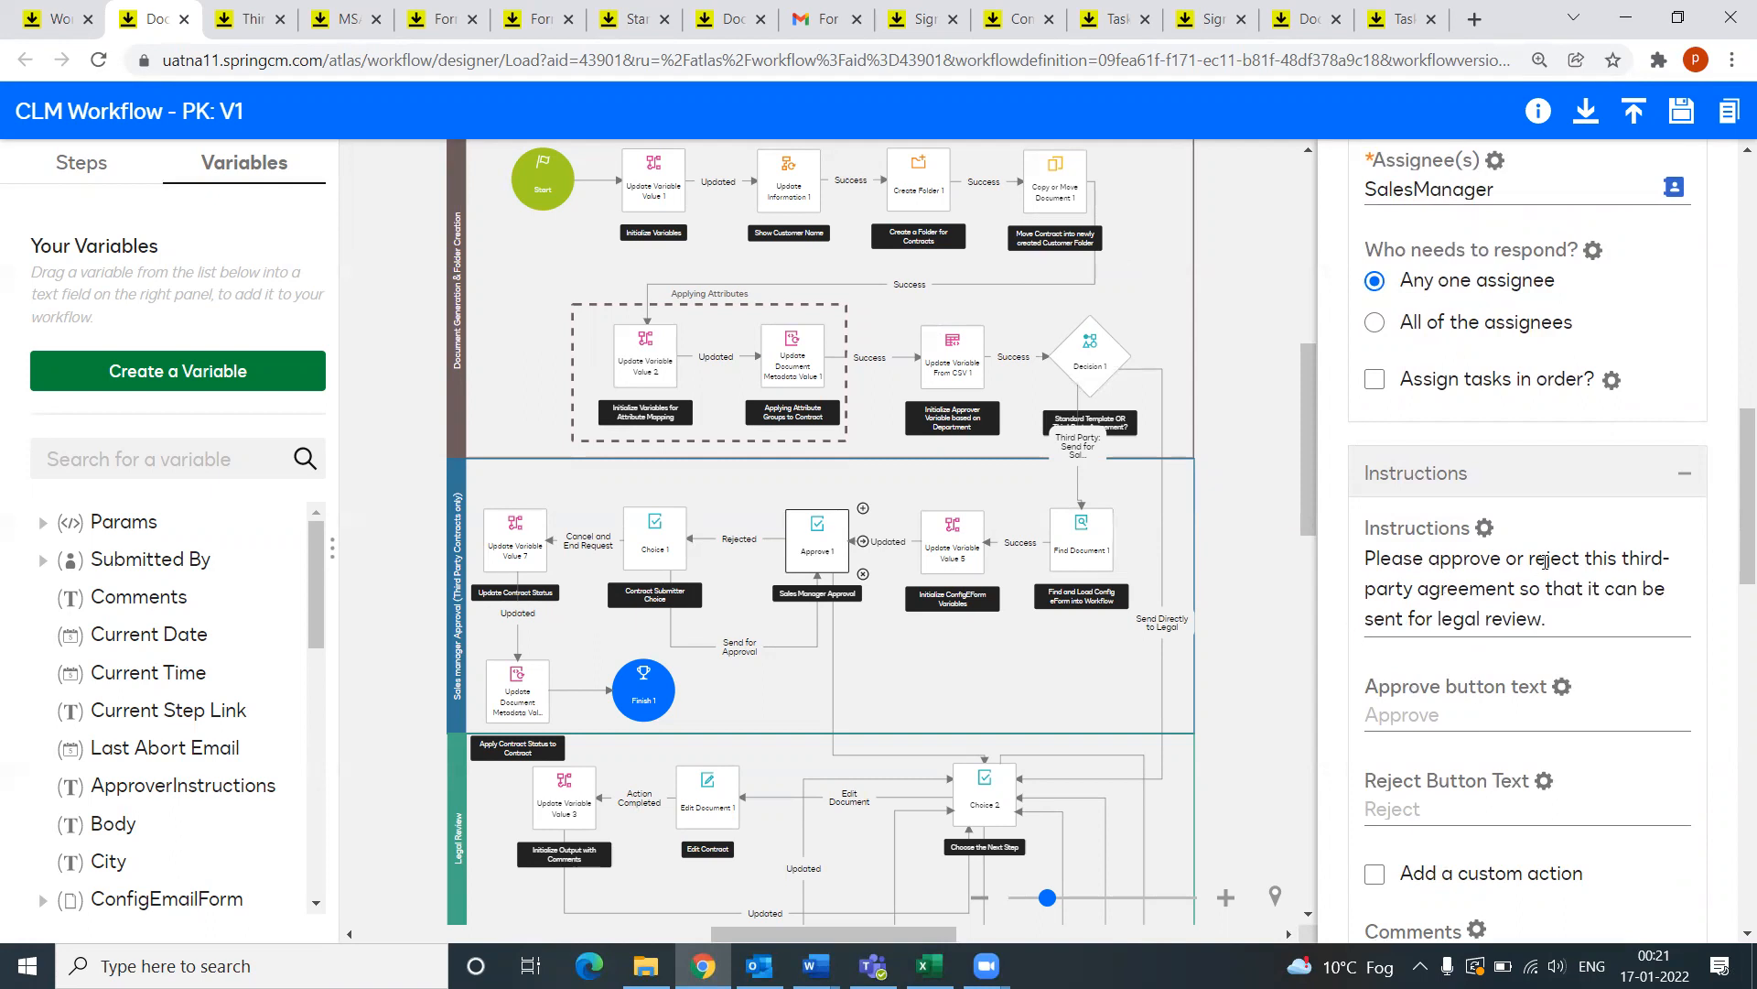
scroll(1451, 584, "up", 2)
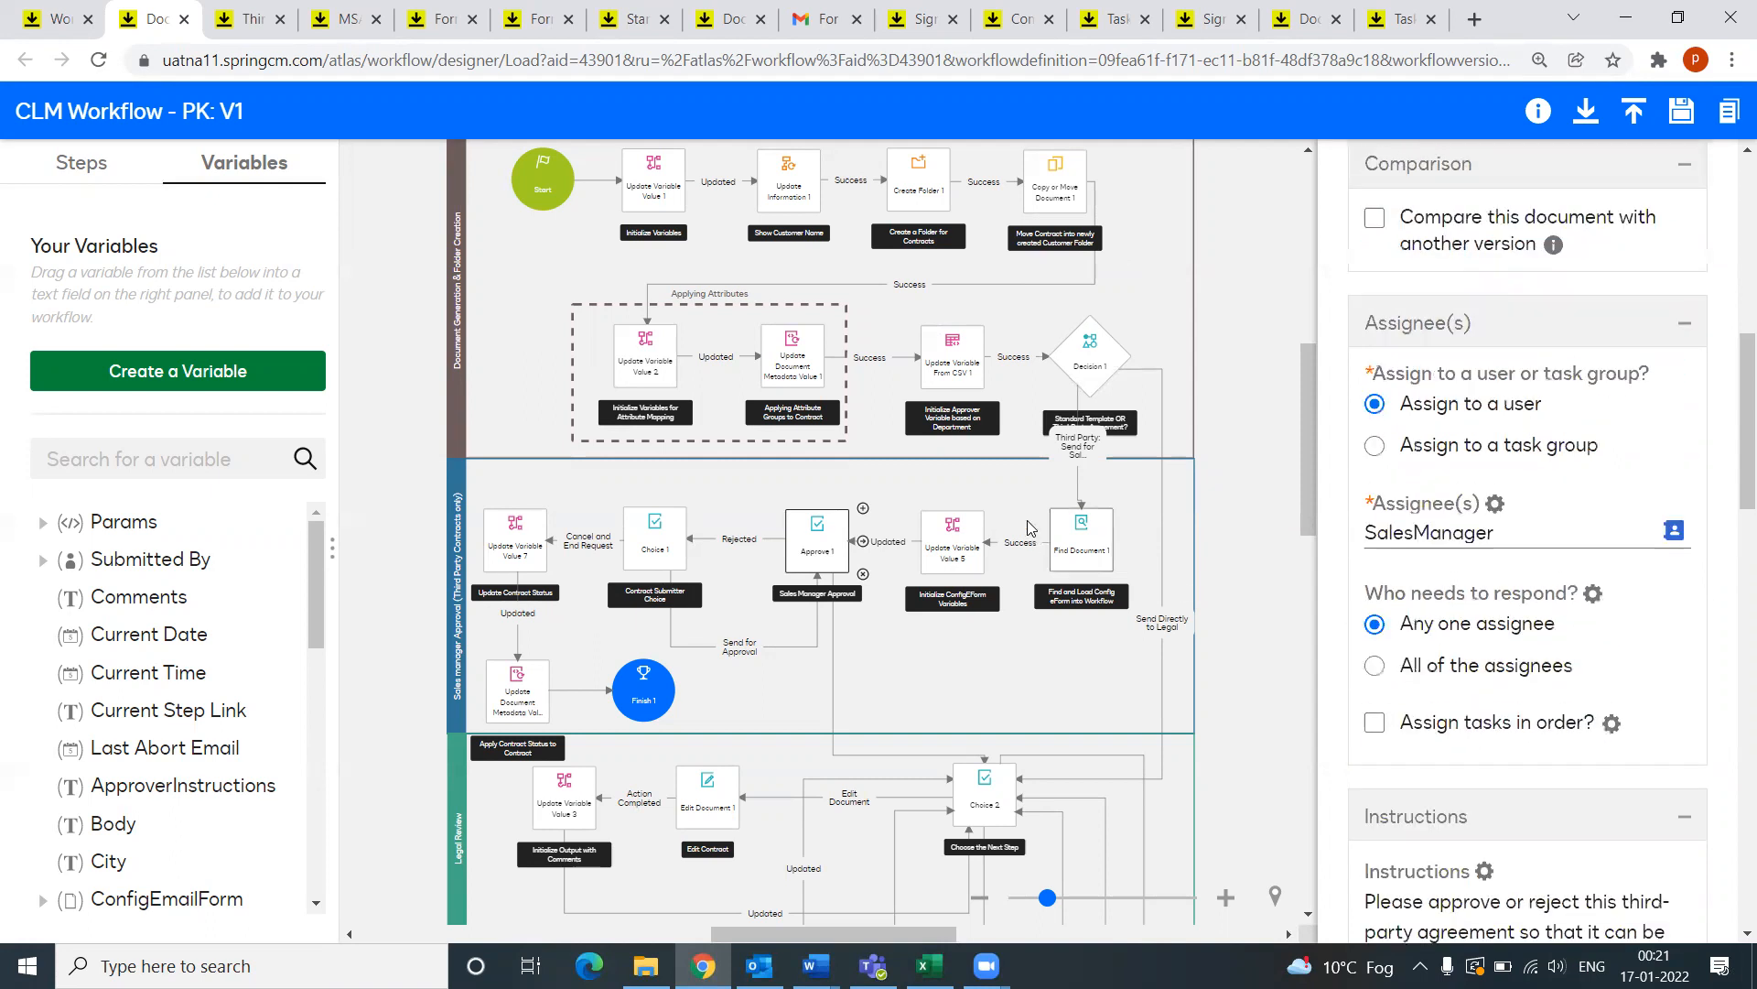
Step: Open the Find Document 1 step and read its full description
left_click(1083, 546)
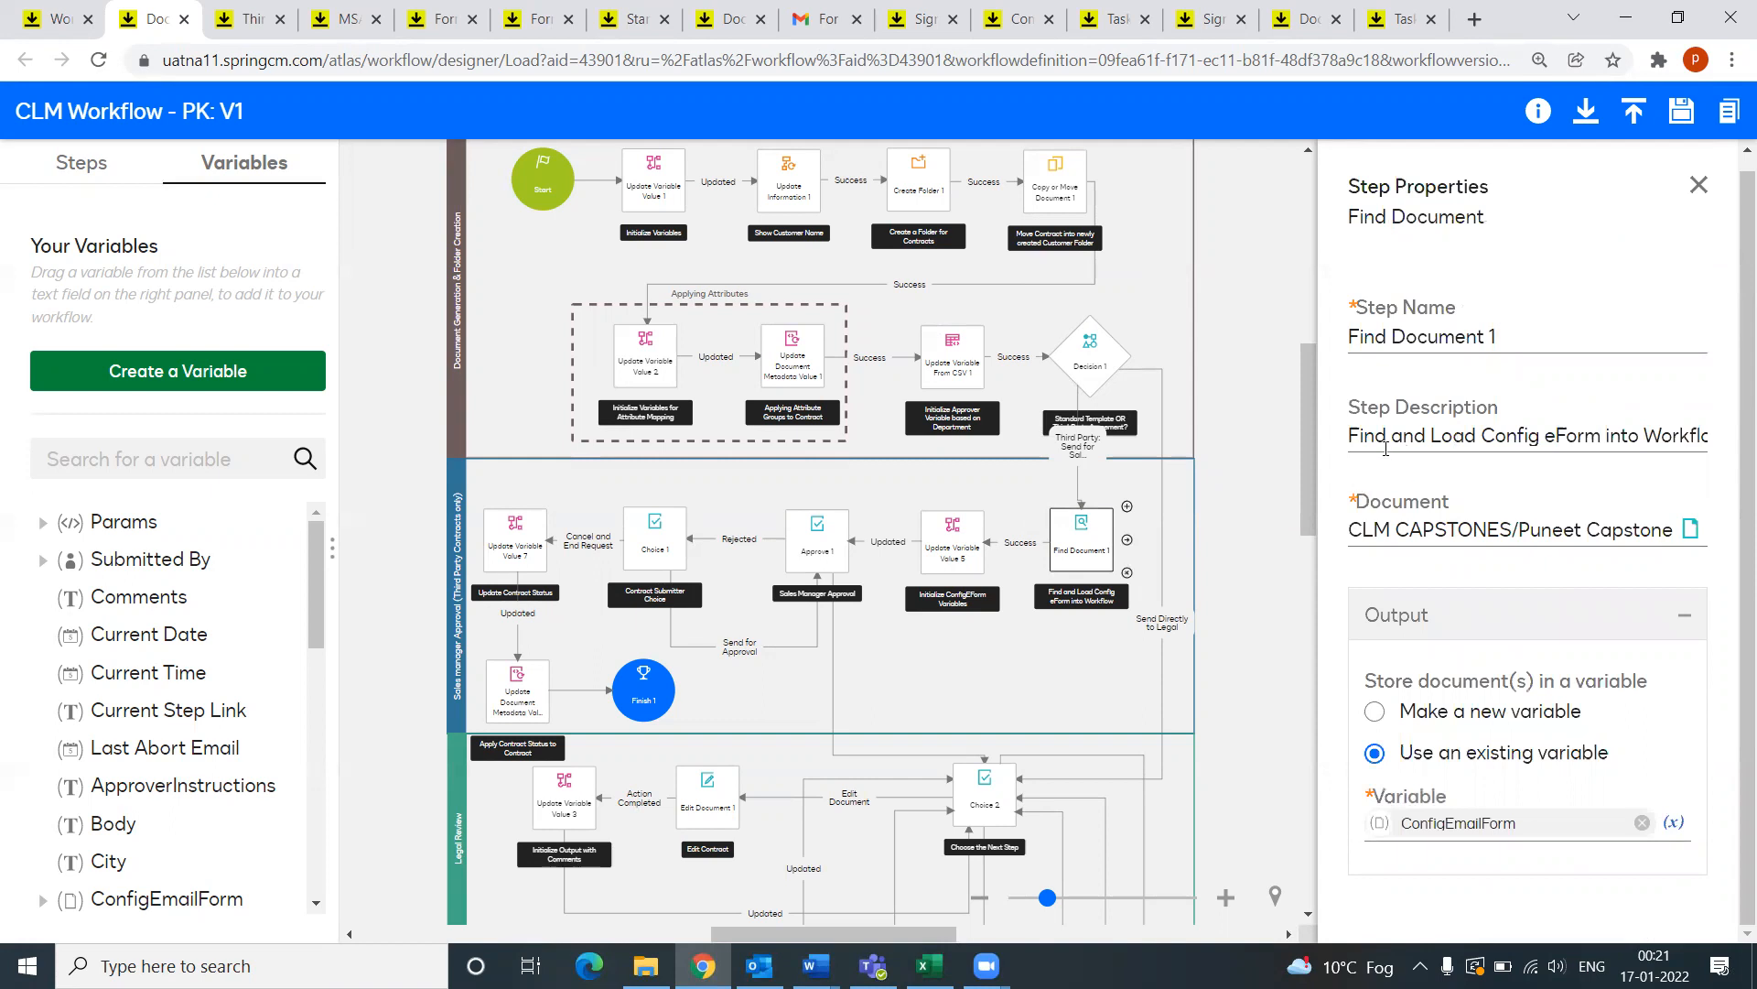
left_click_drag(1506, 437, 1608, 440)
left_click(1508, 446)
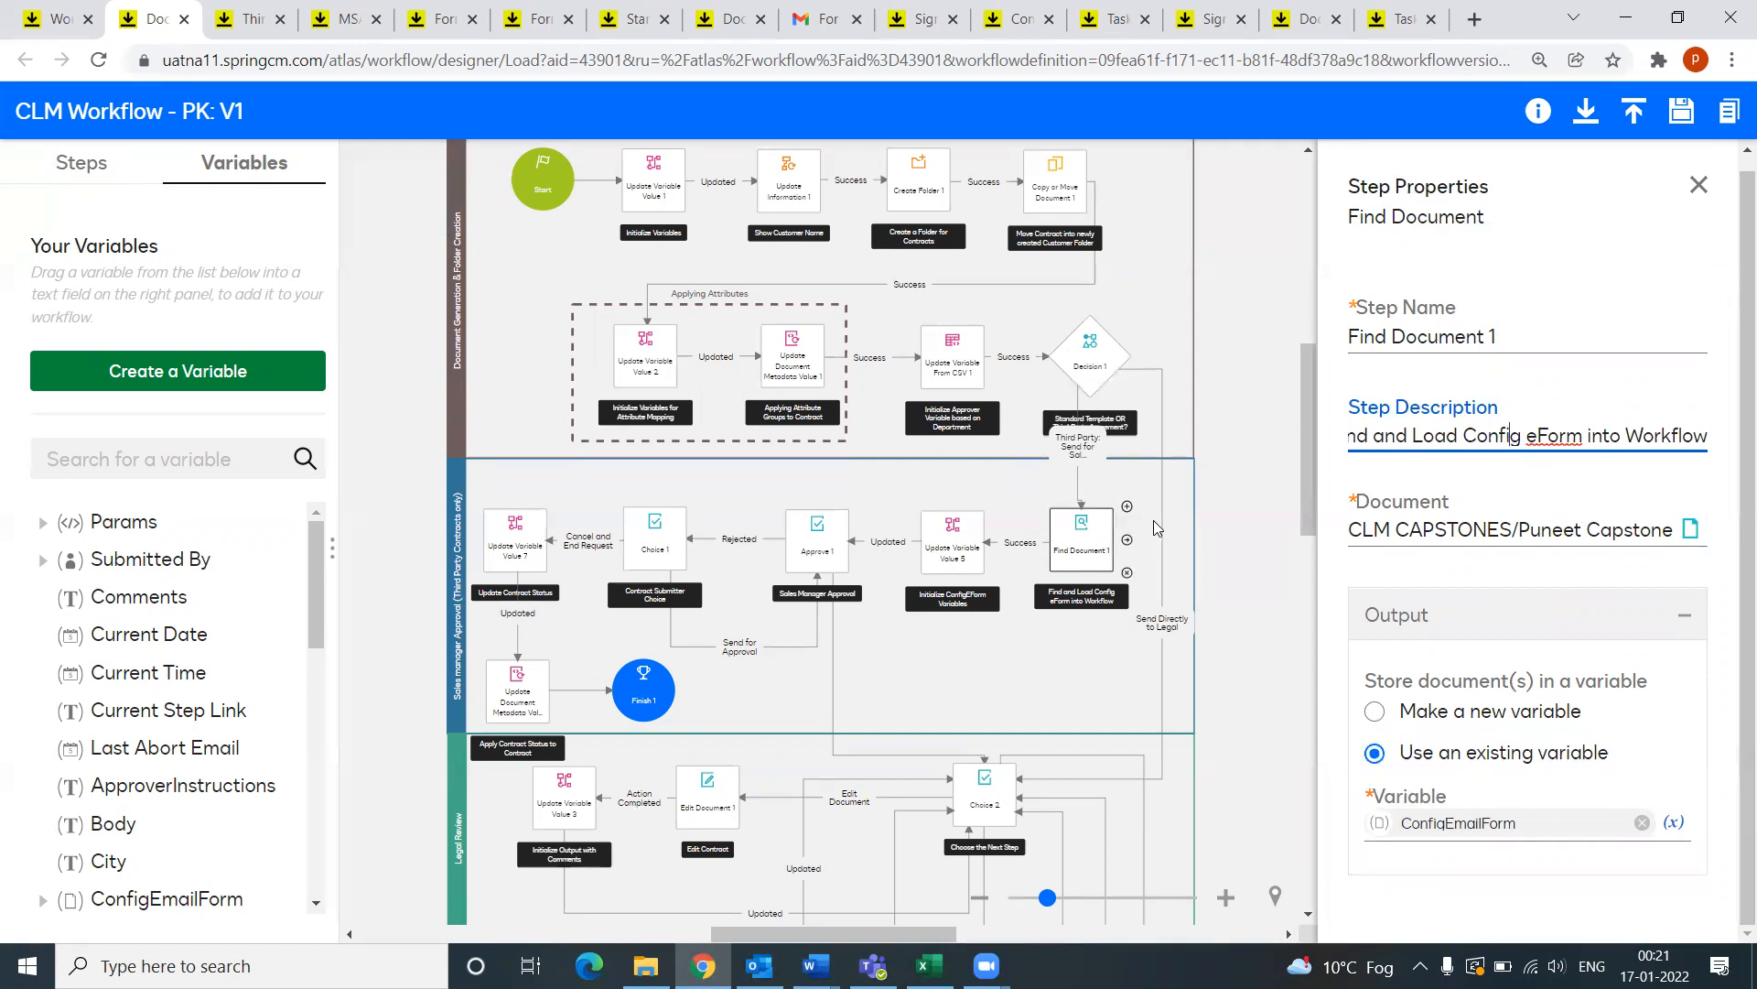
Step: Recheck the Approve 1 step's properties, then go back to Find Document 1
left_click(830, 547)
scroll(1434, 673, "down", 8)
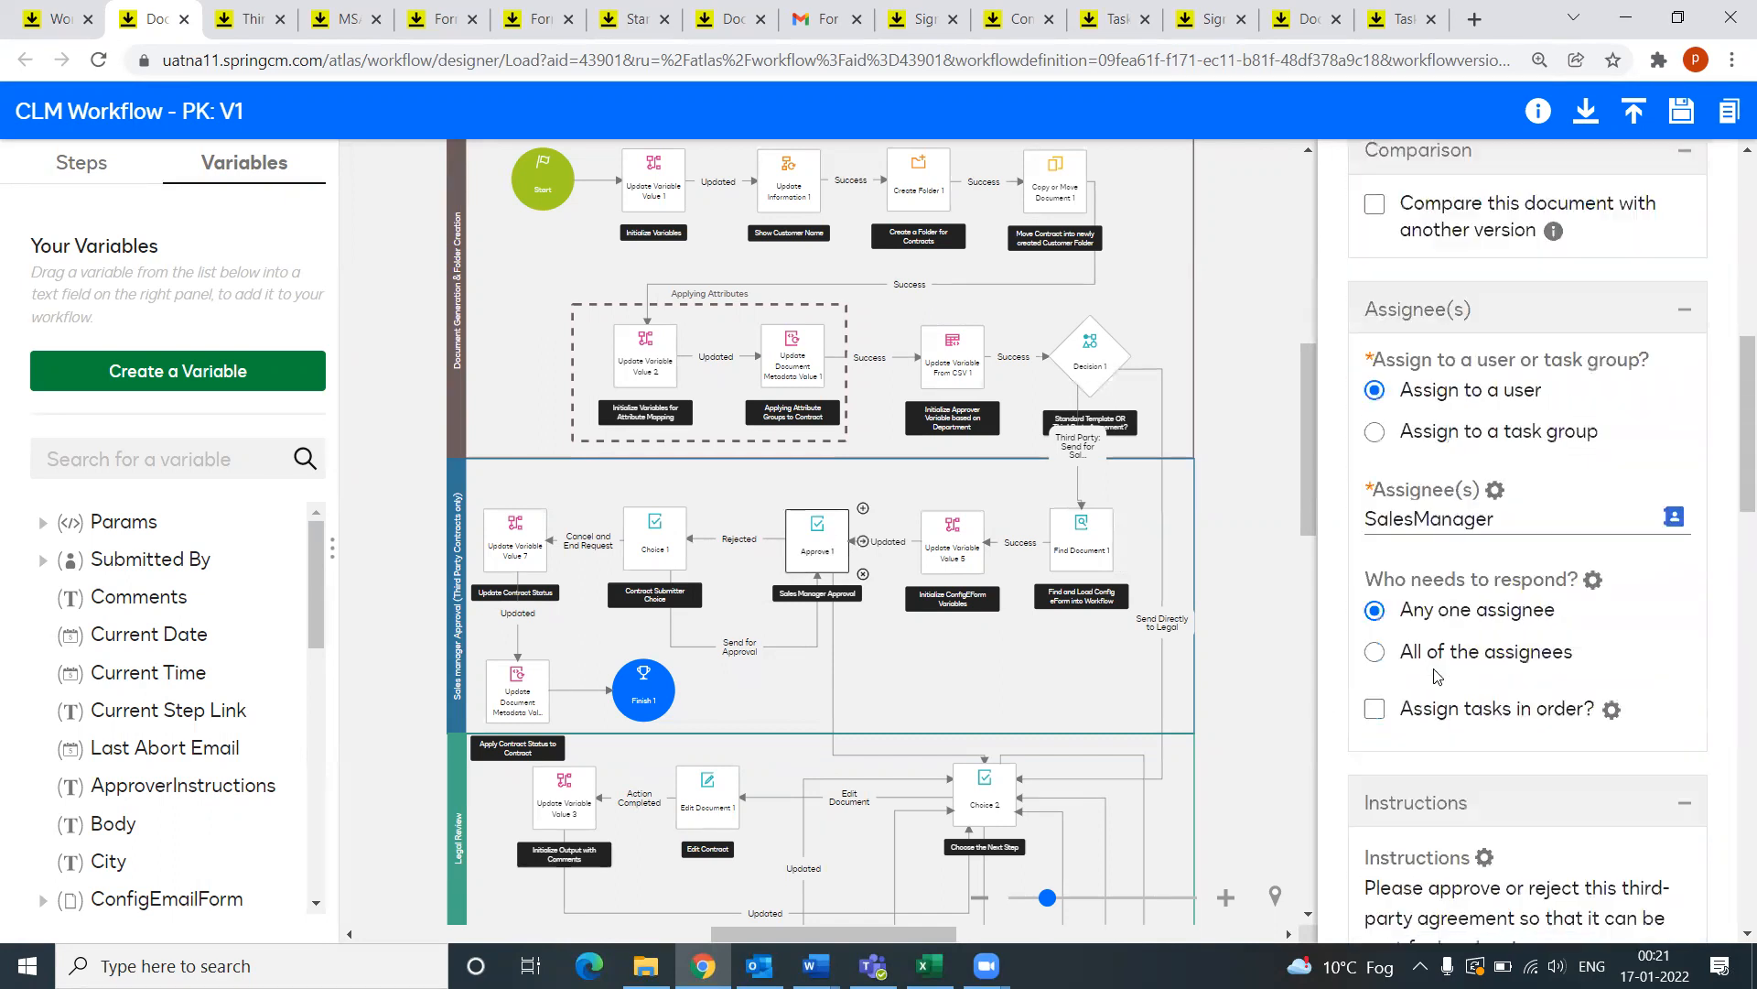
scroll(1435, 674, "down", 6)
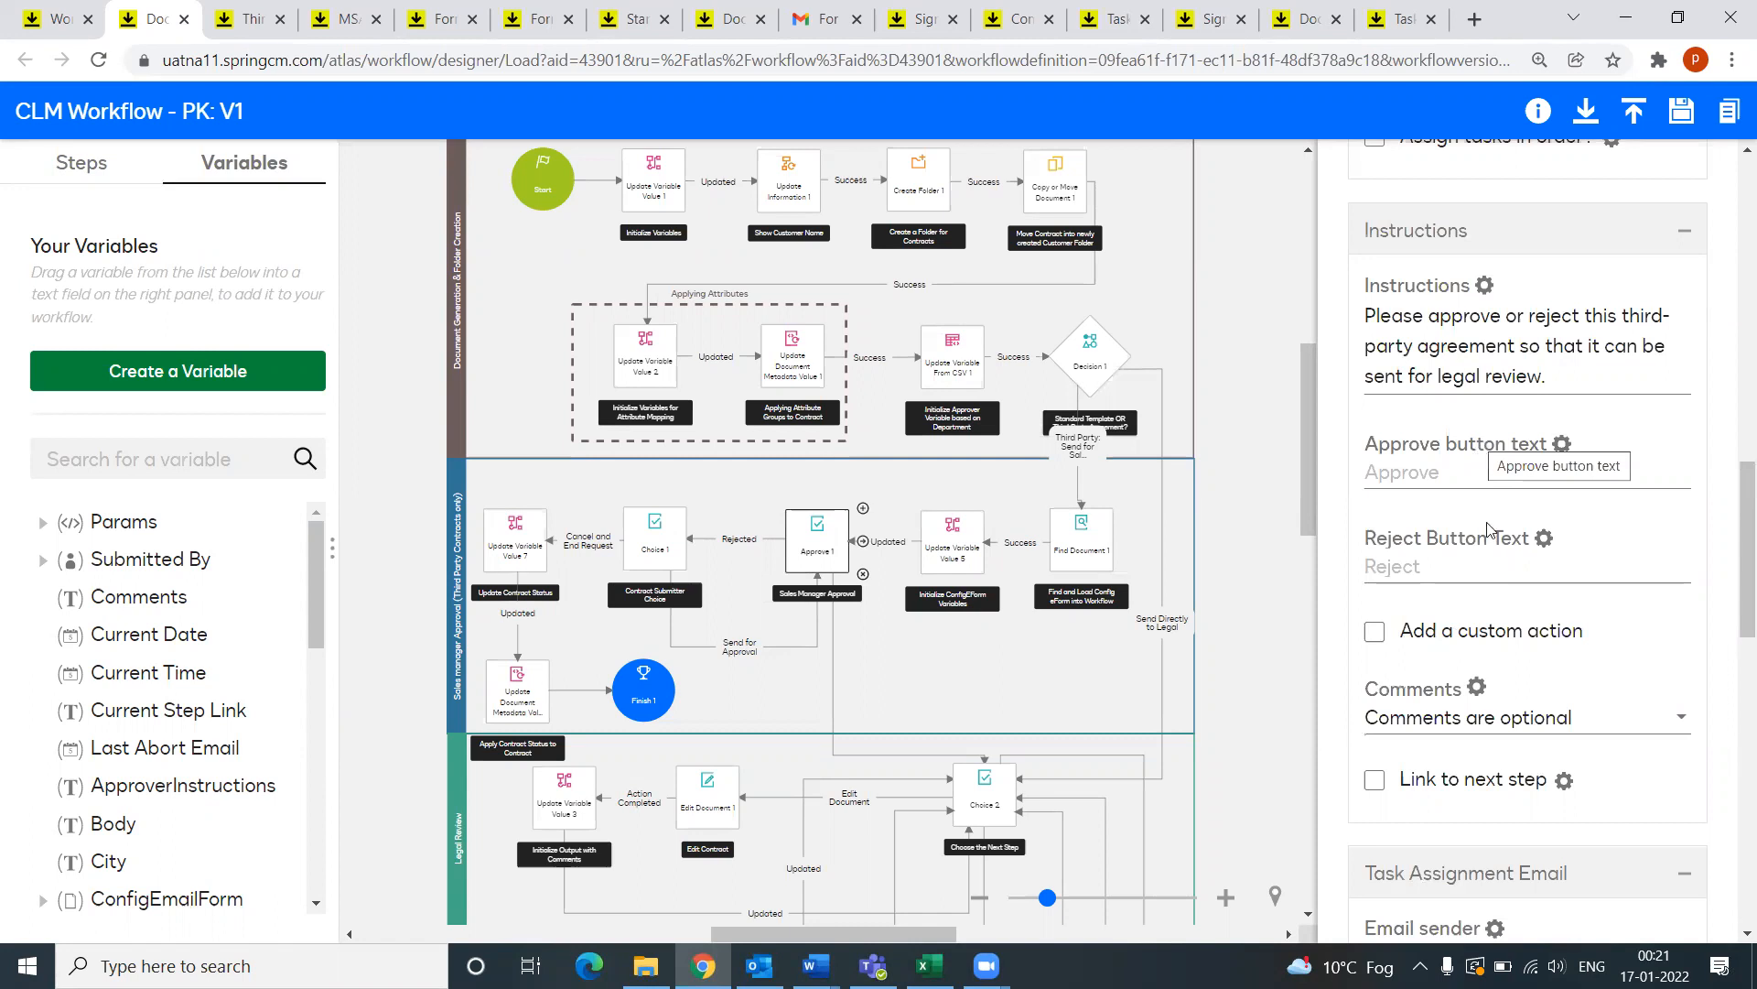
scroll(1475, 704, "down", 2)
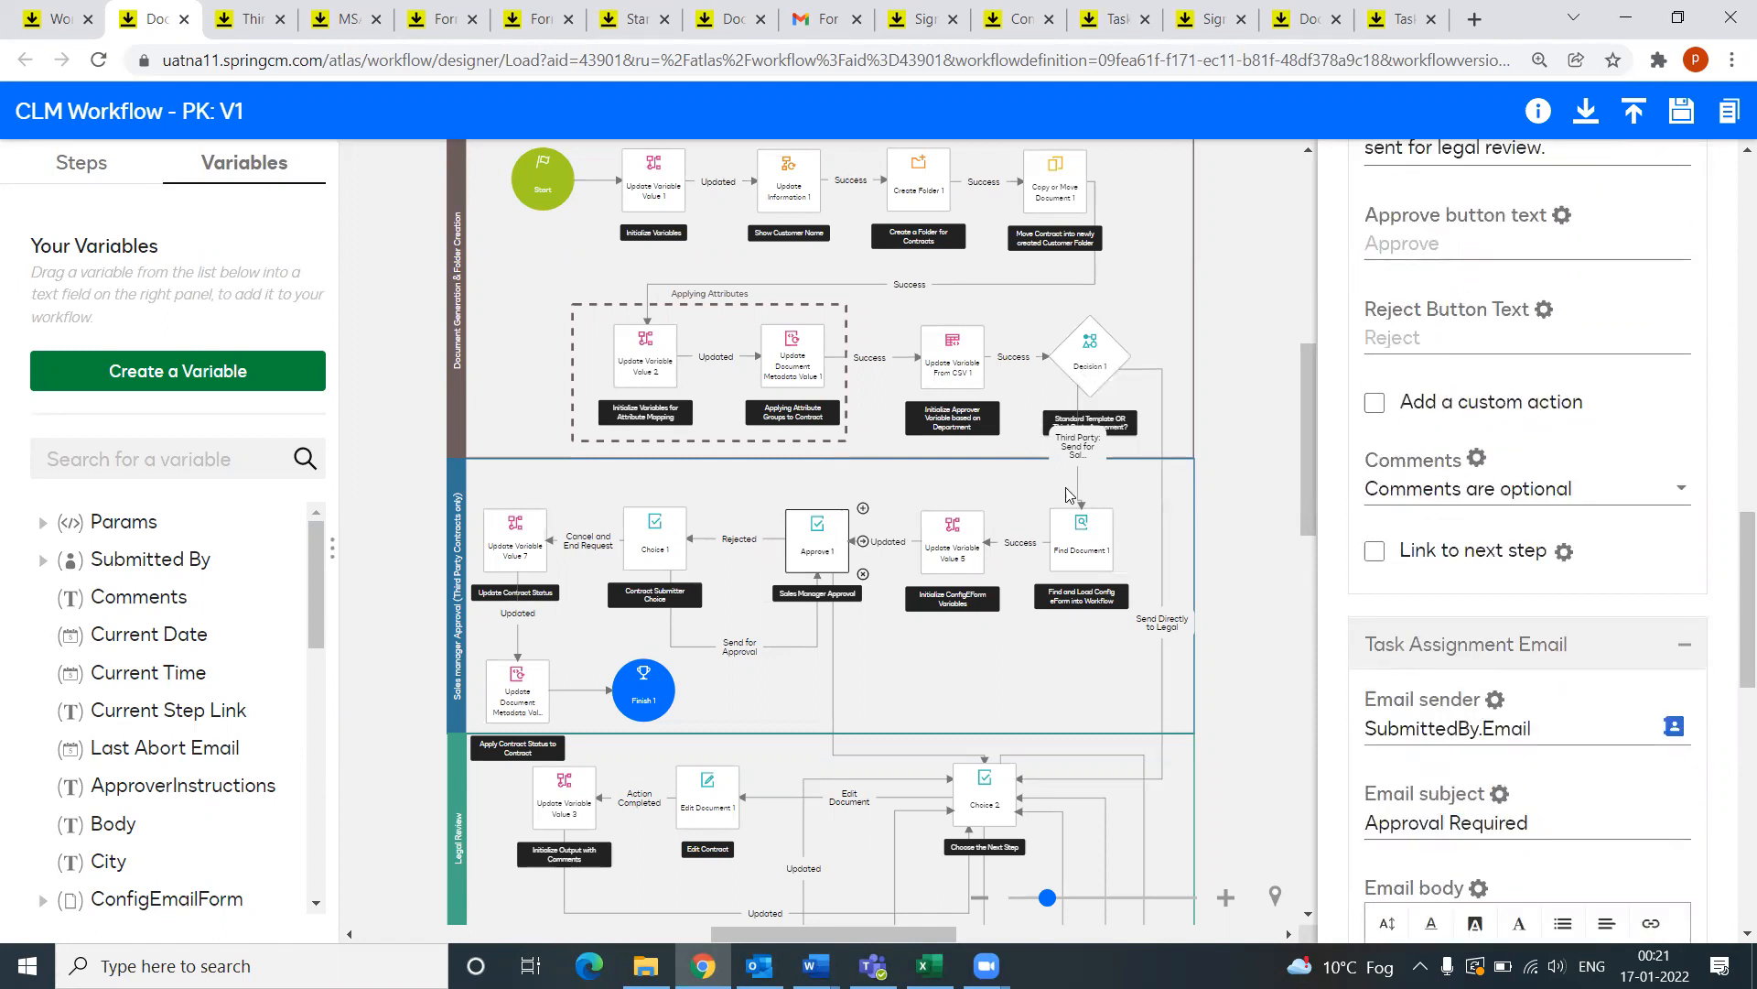
left_click(1083, 547)
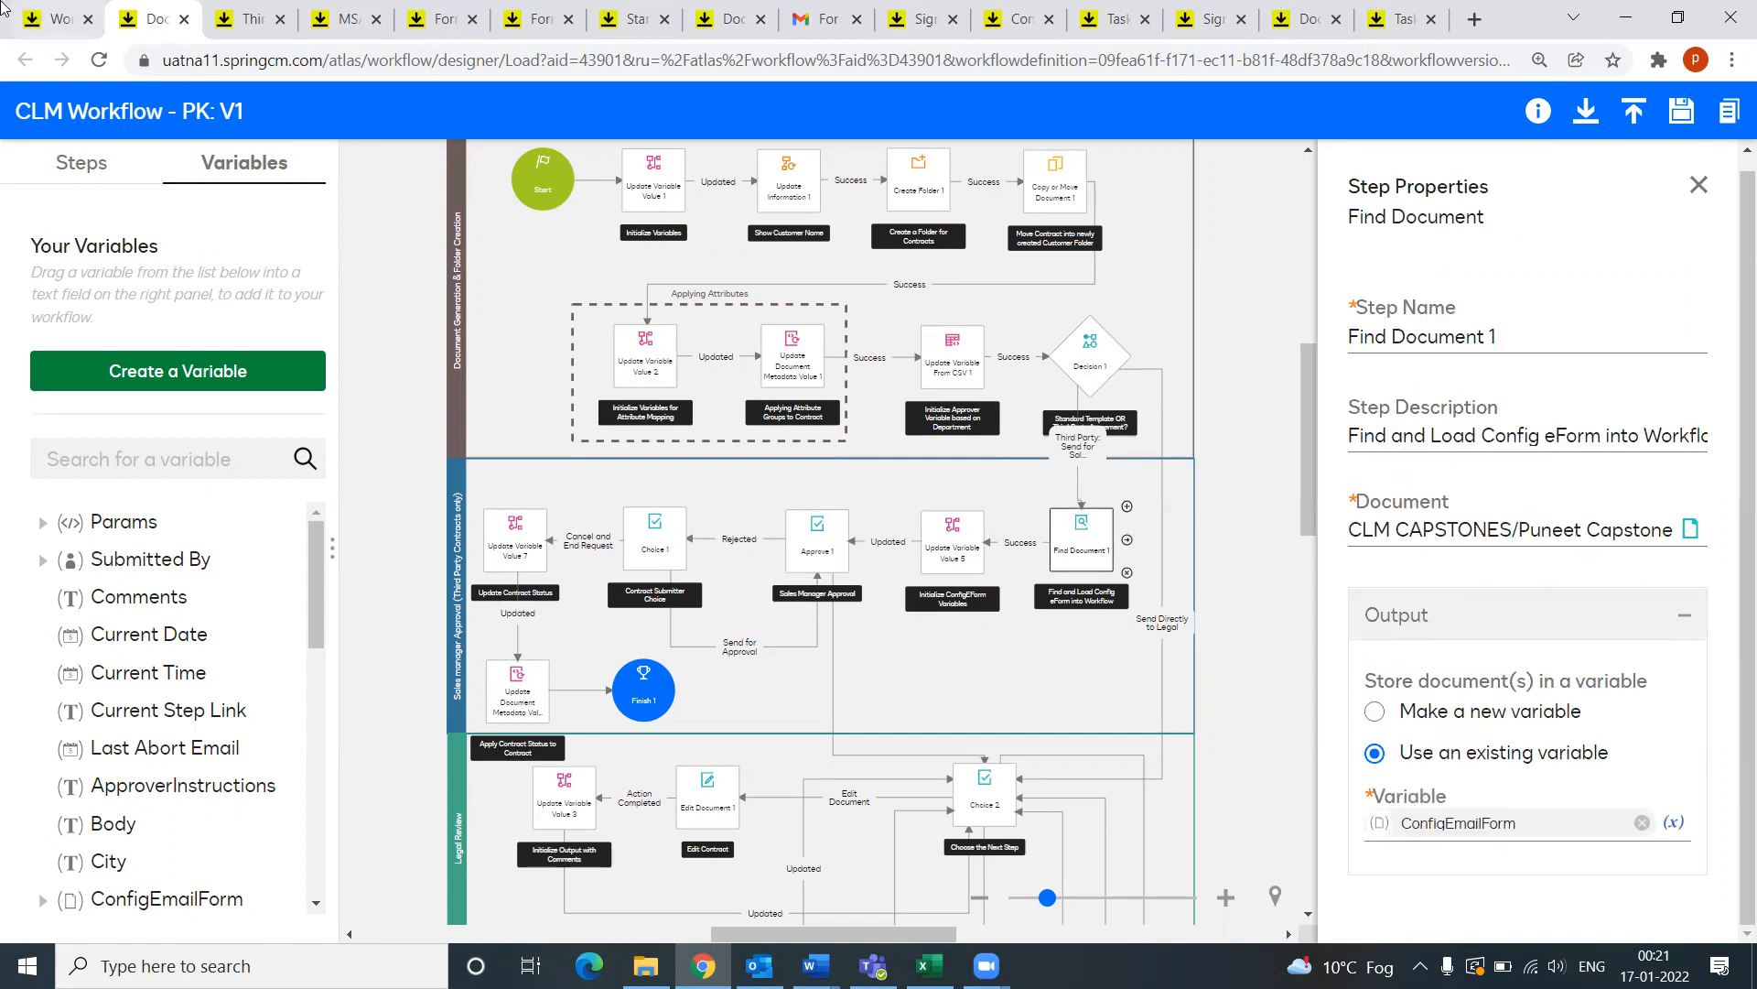
Step: Switch to the Workflows tab and bring up the eForms list
left_click(43, 21)
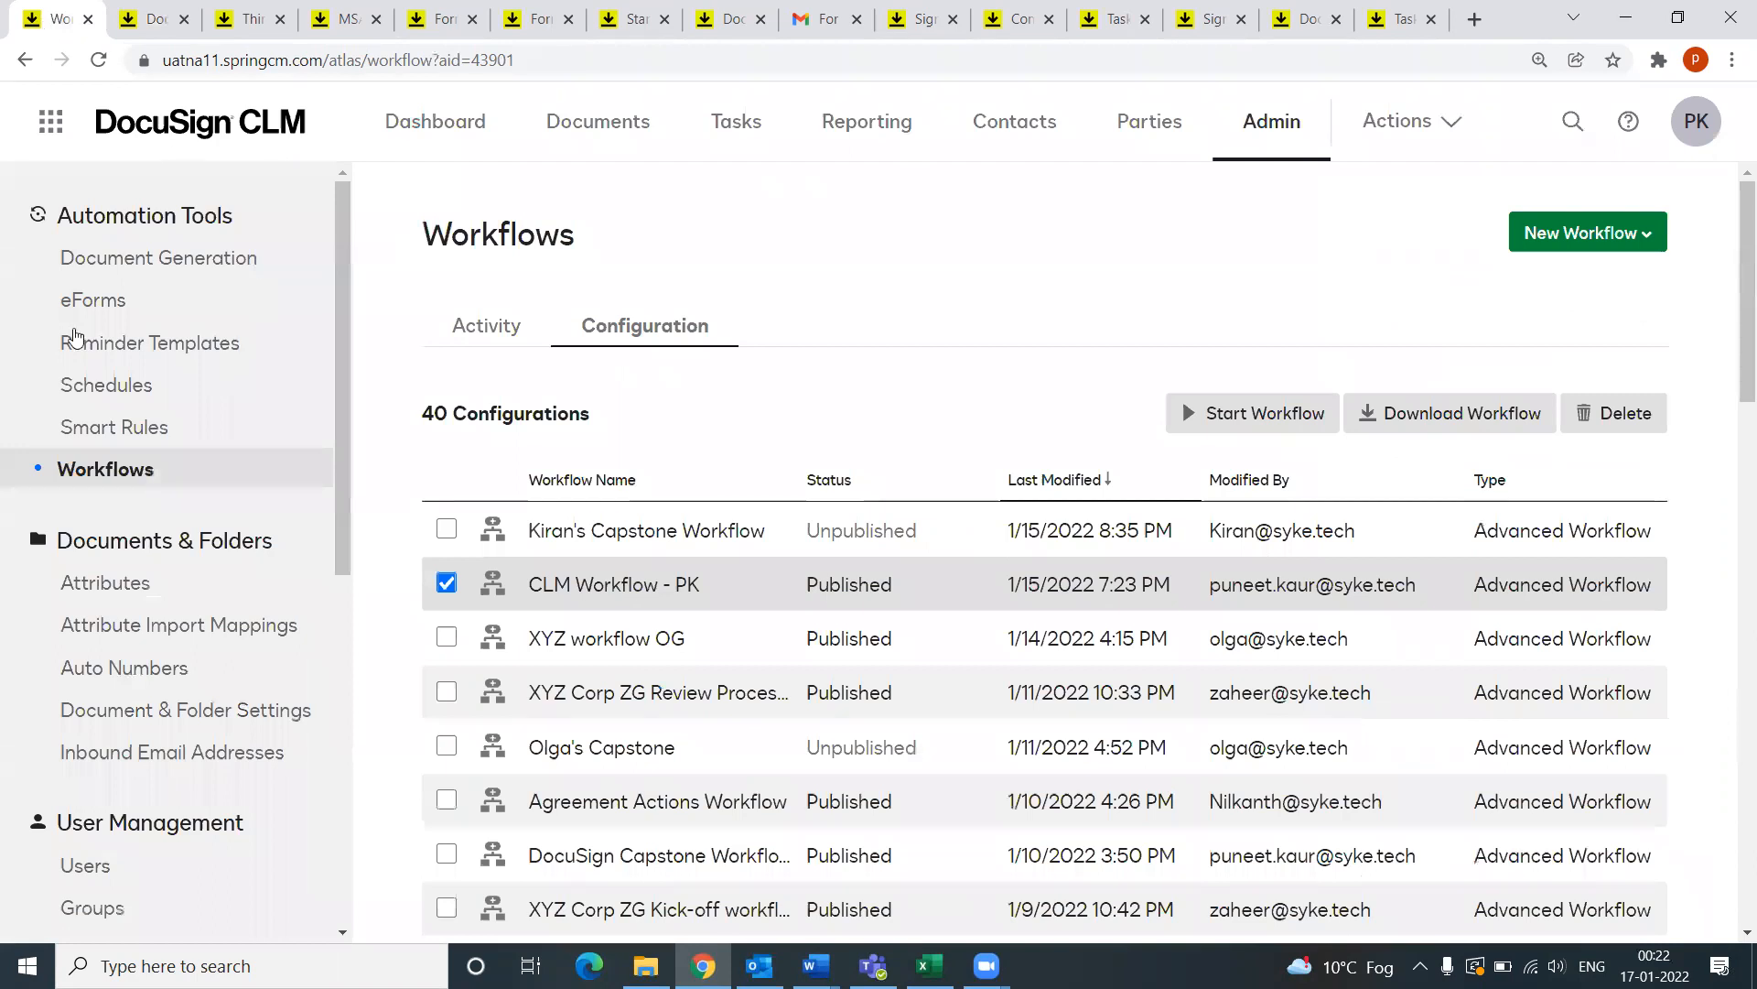
left_click(81, 255)
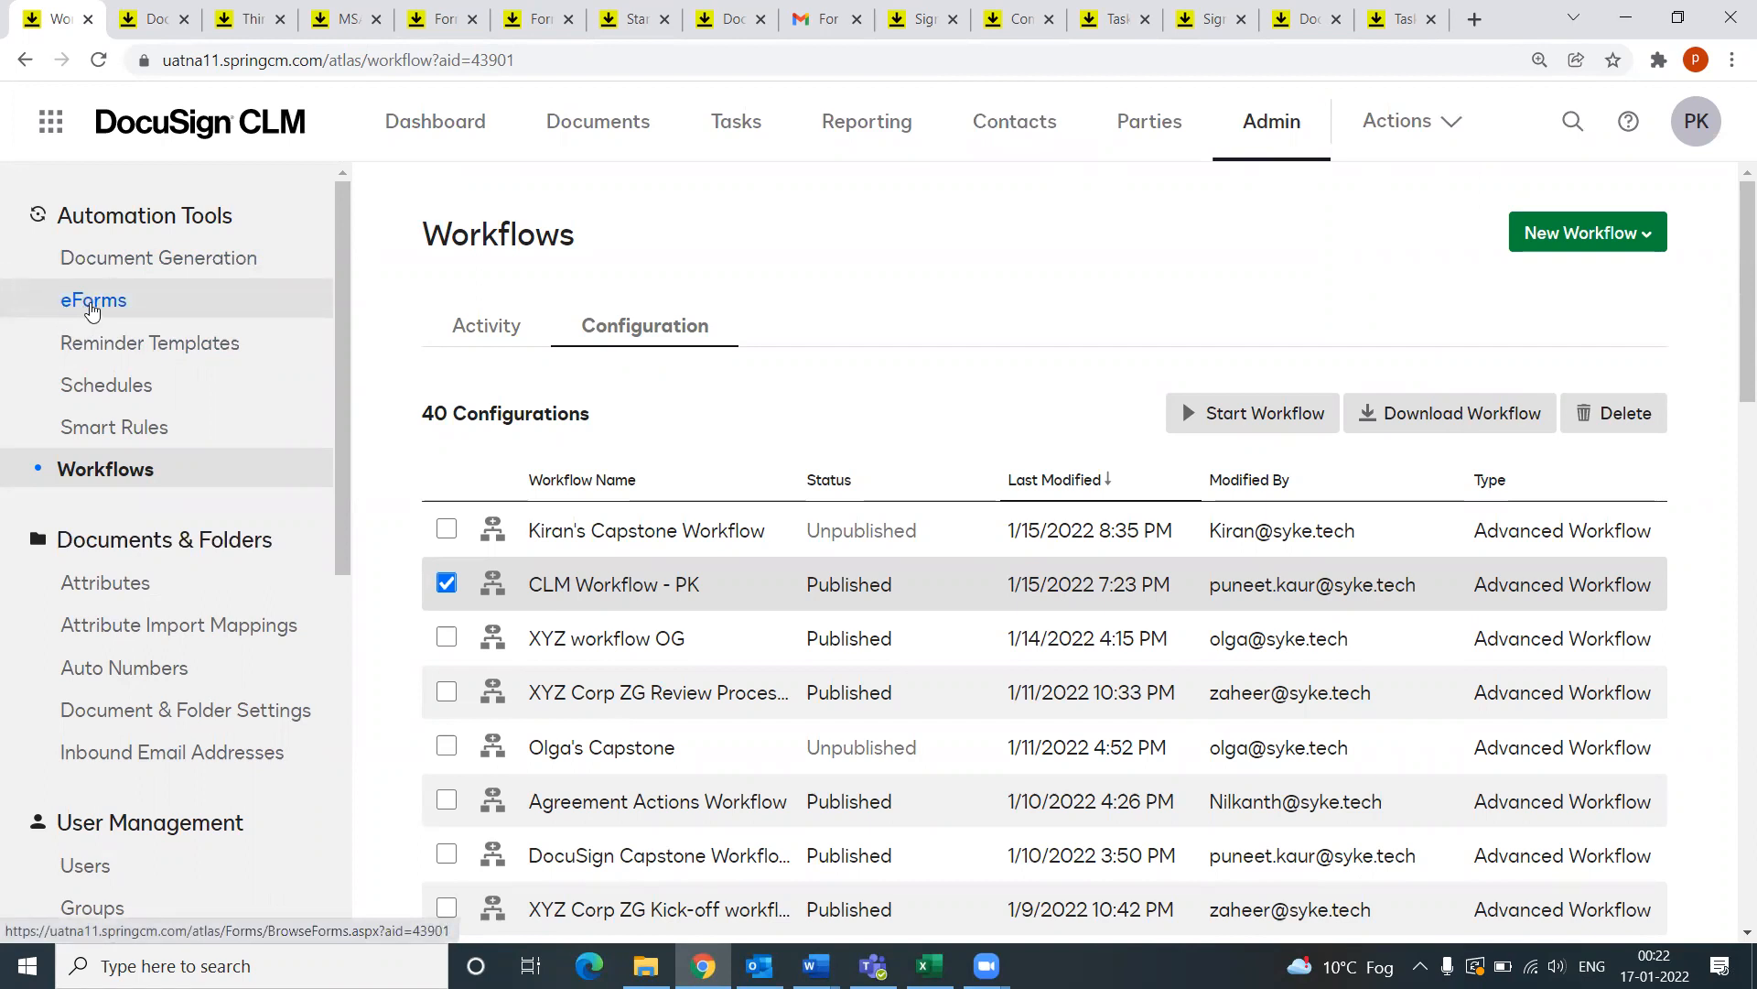
left_click(84, 305)
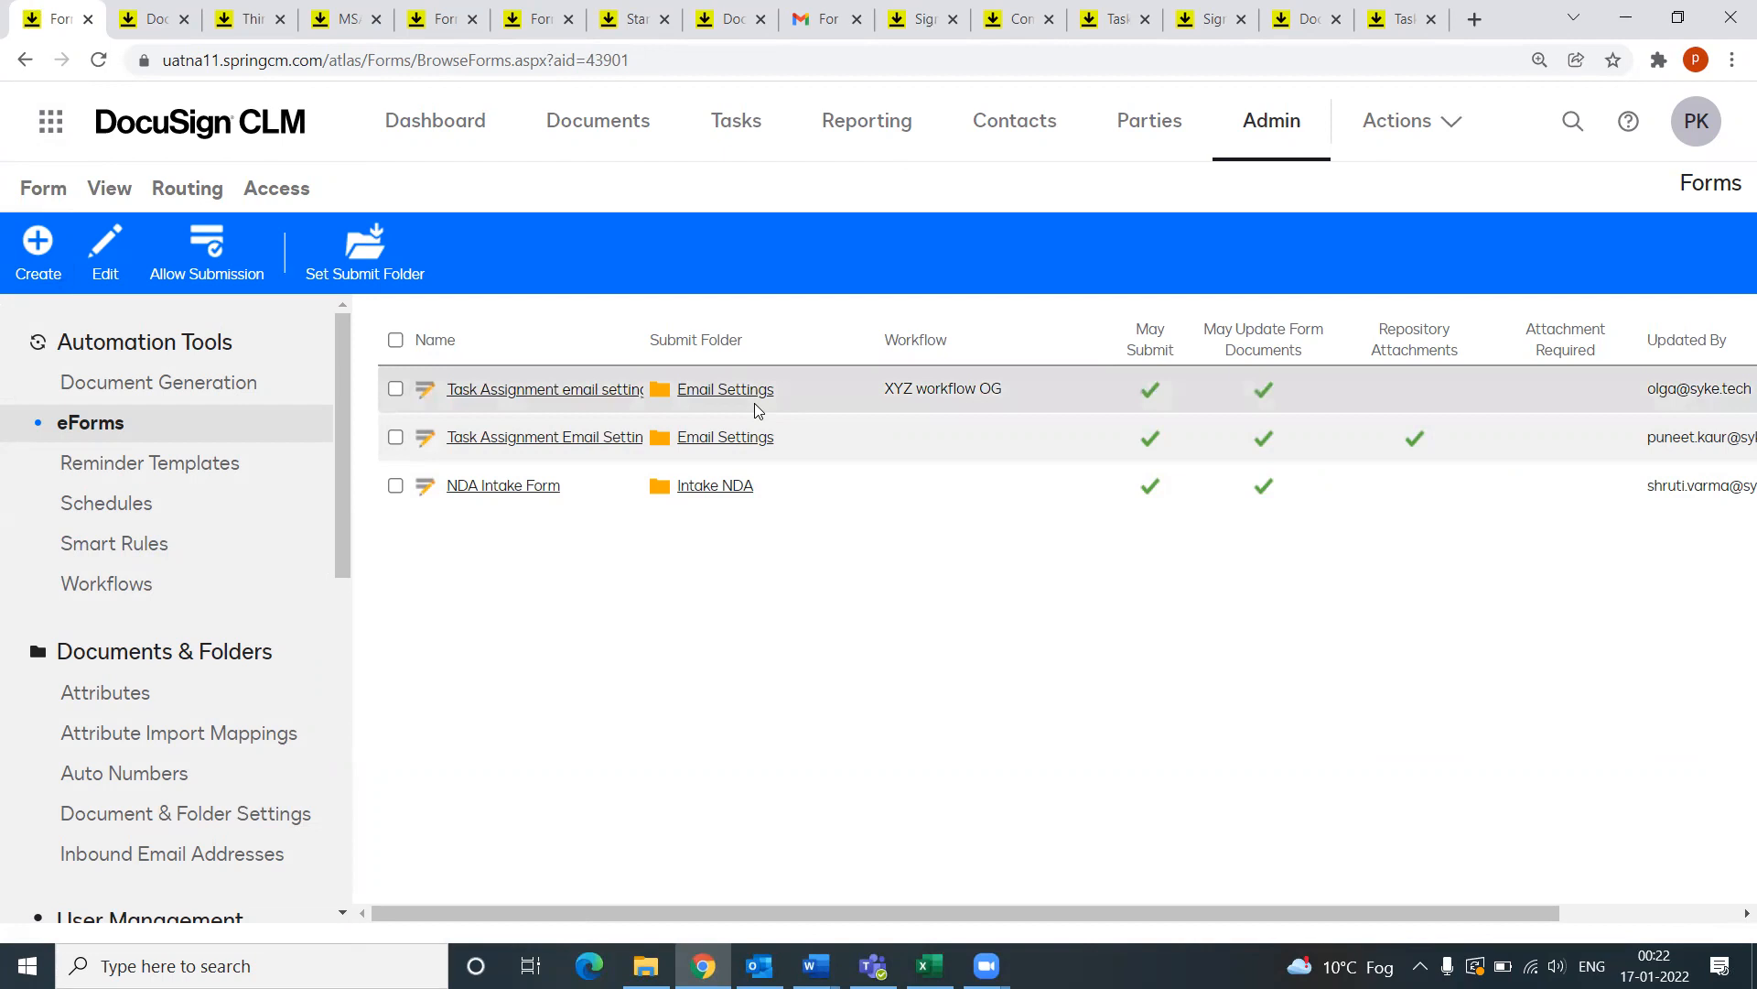
Step: Open Documents > Email Settings > Task Assignment Email Settings (PK) and check its Body and Approver Instructions
left_click(594, 135)
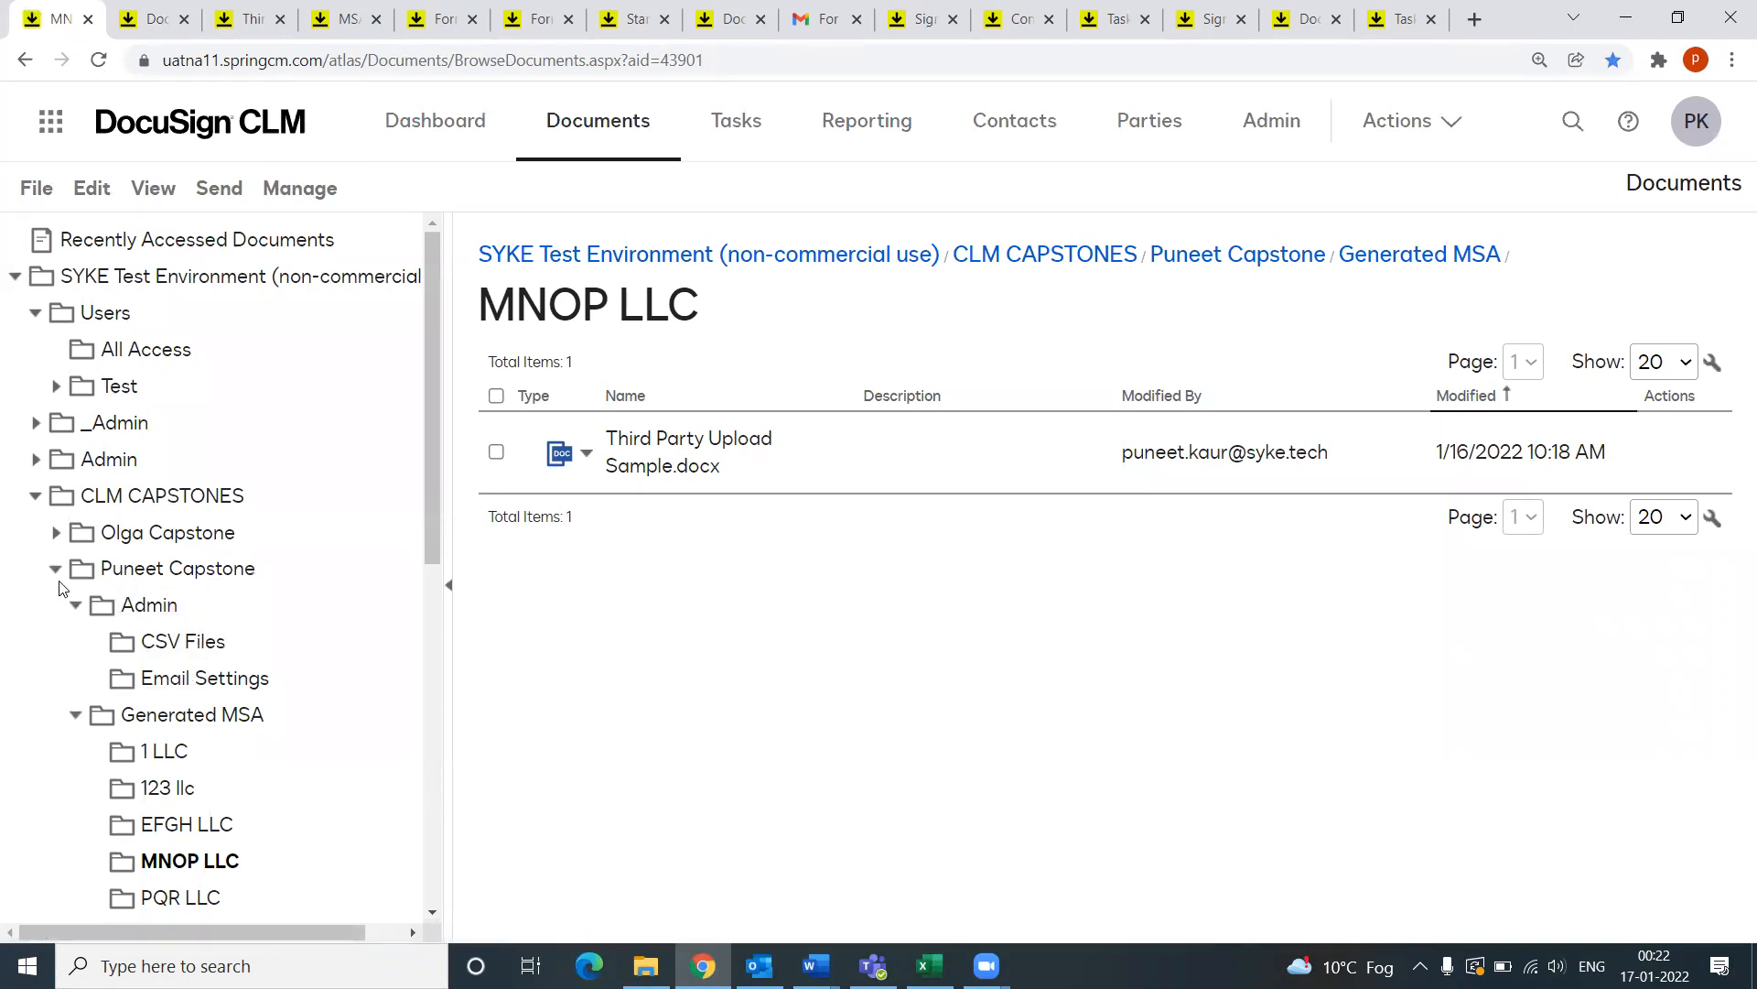
left_click(207, 678)
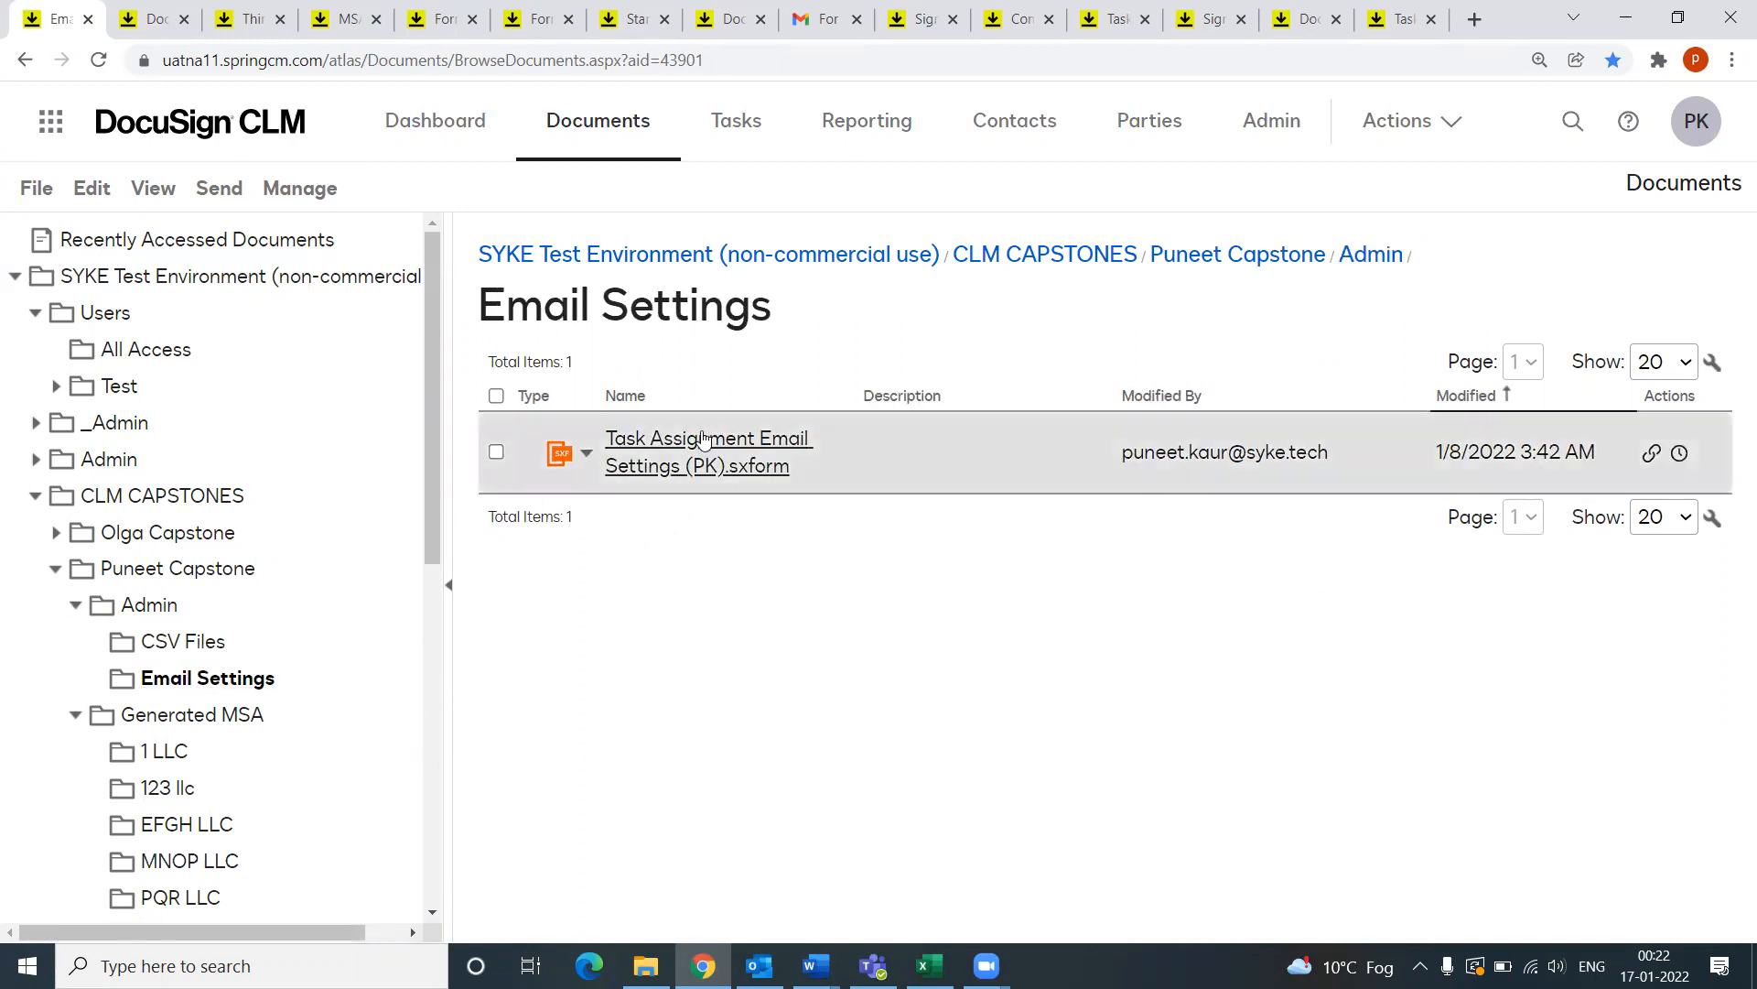
left_click(752, 446)
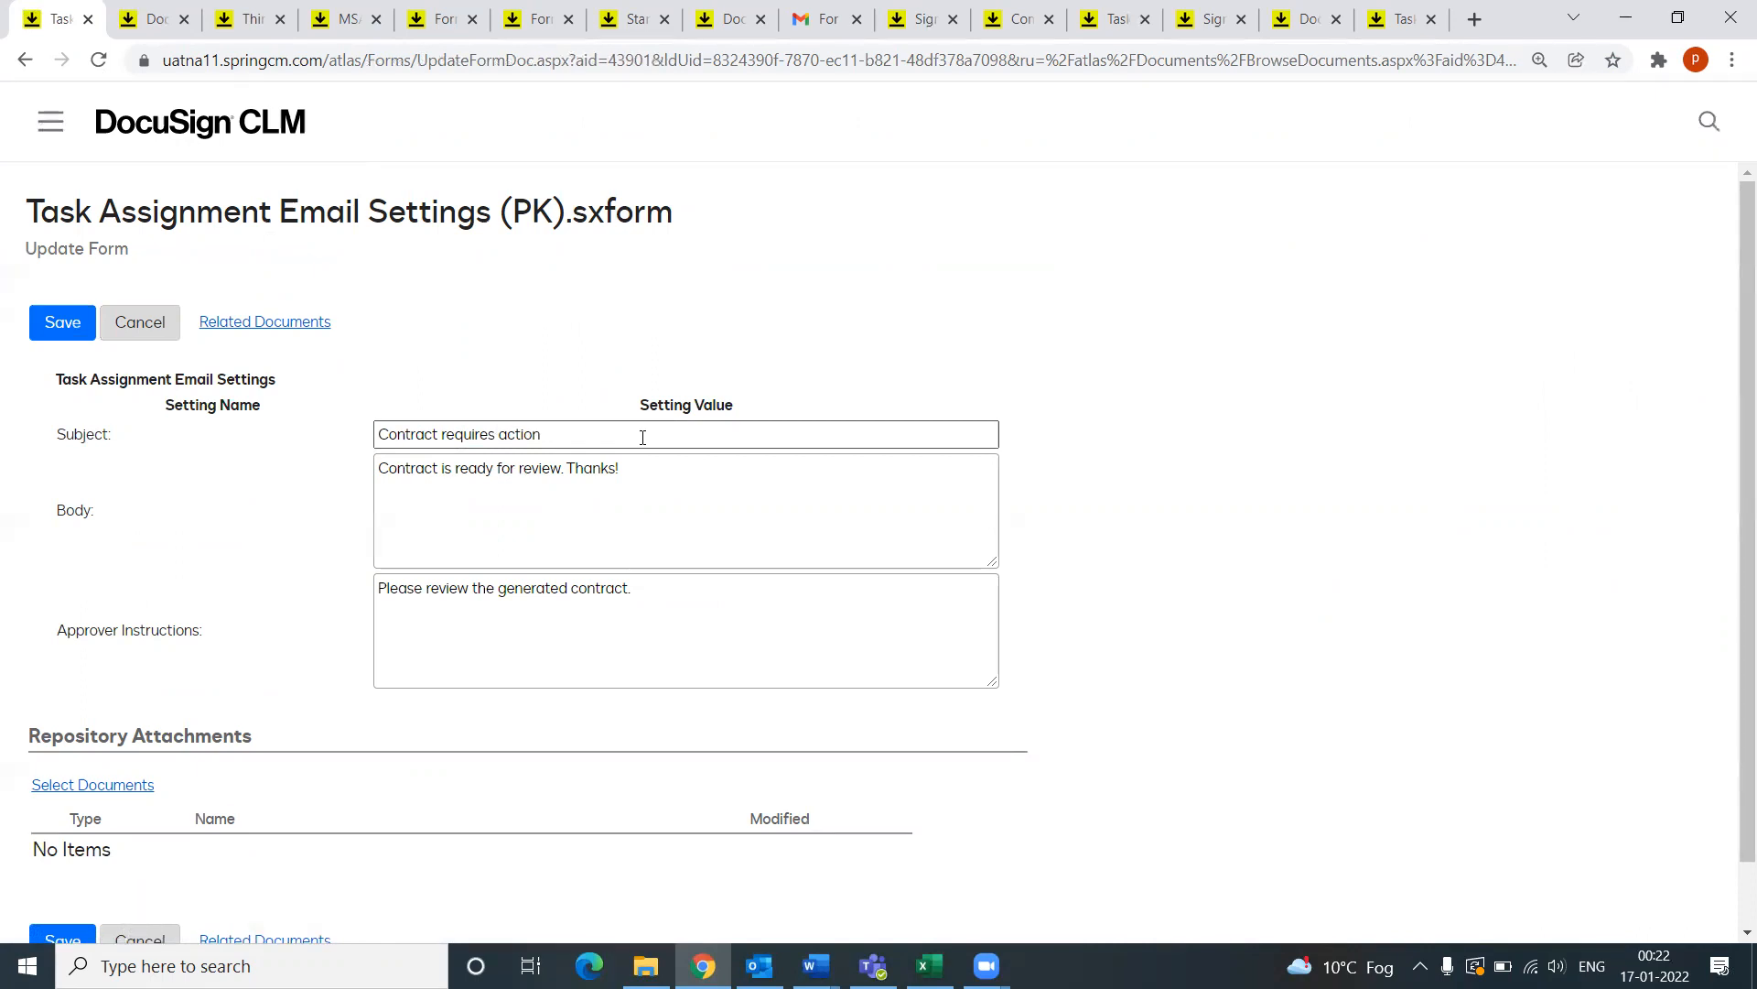
left_click(652, 487)
left_click(683, 615)
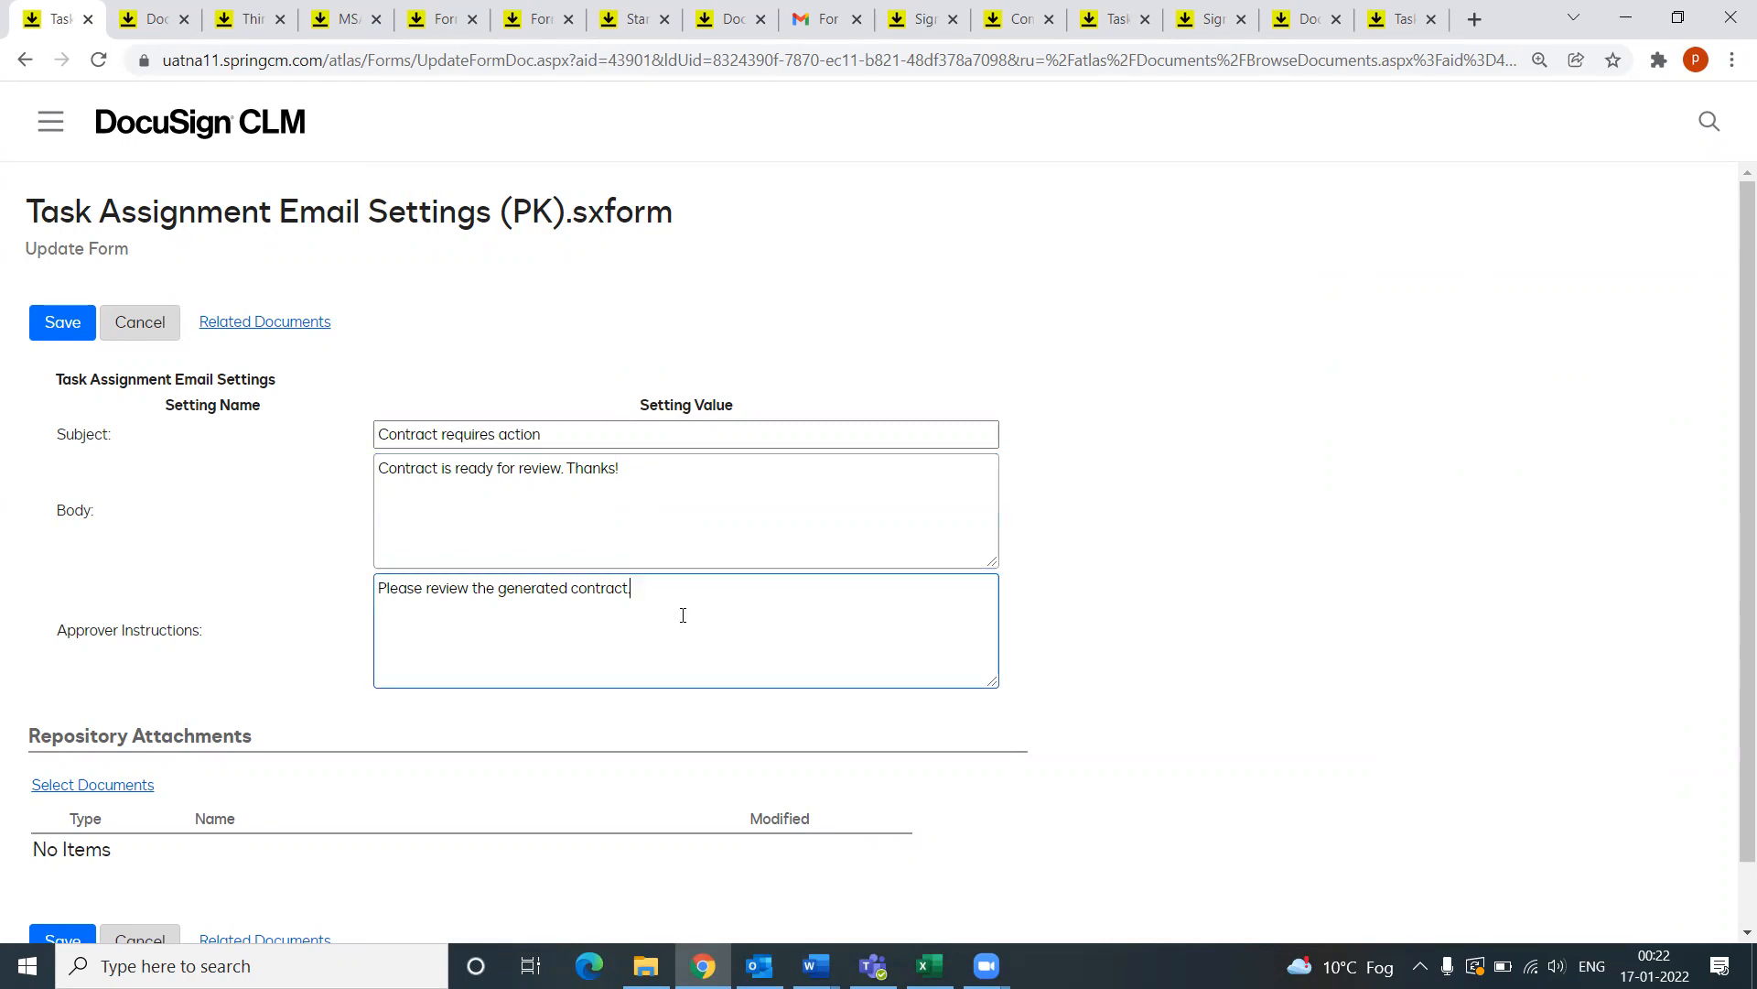
left_click(158, 22)
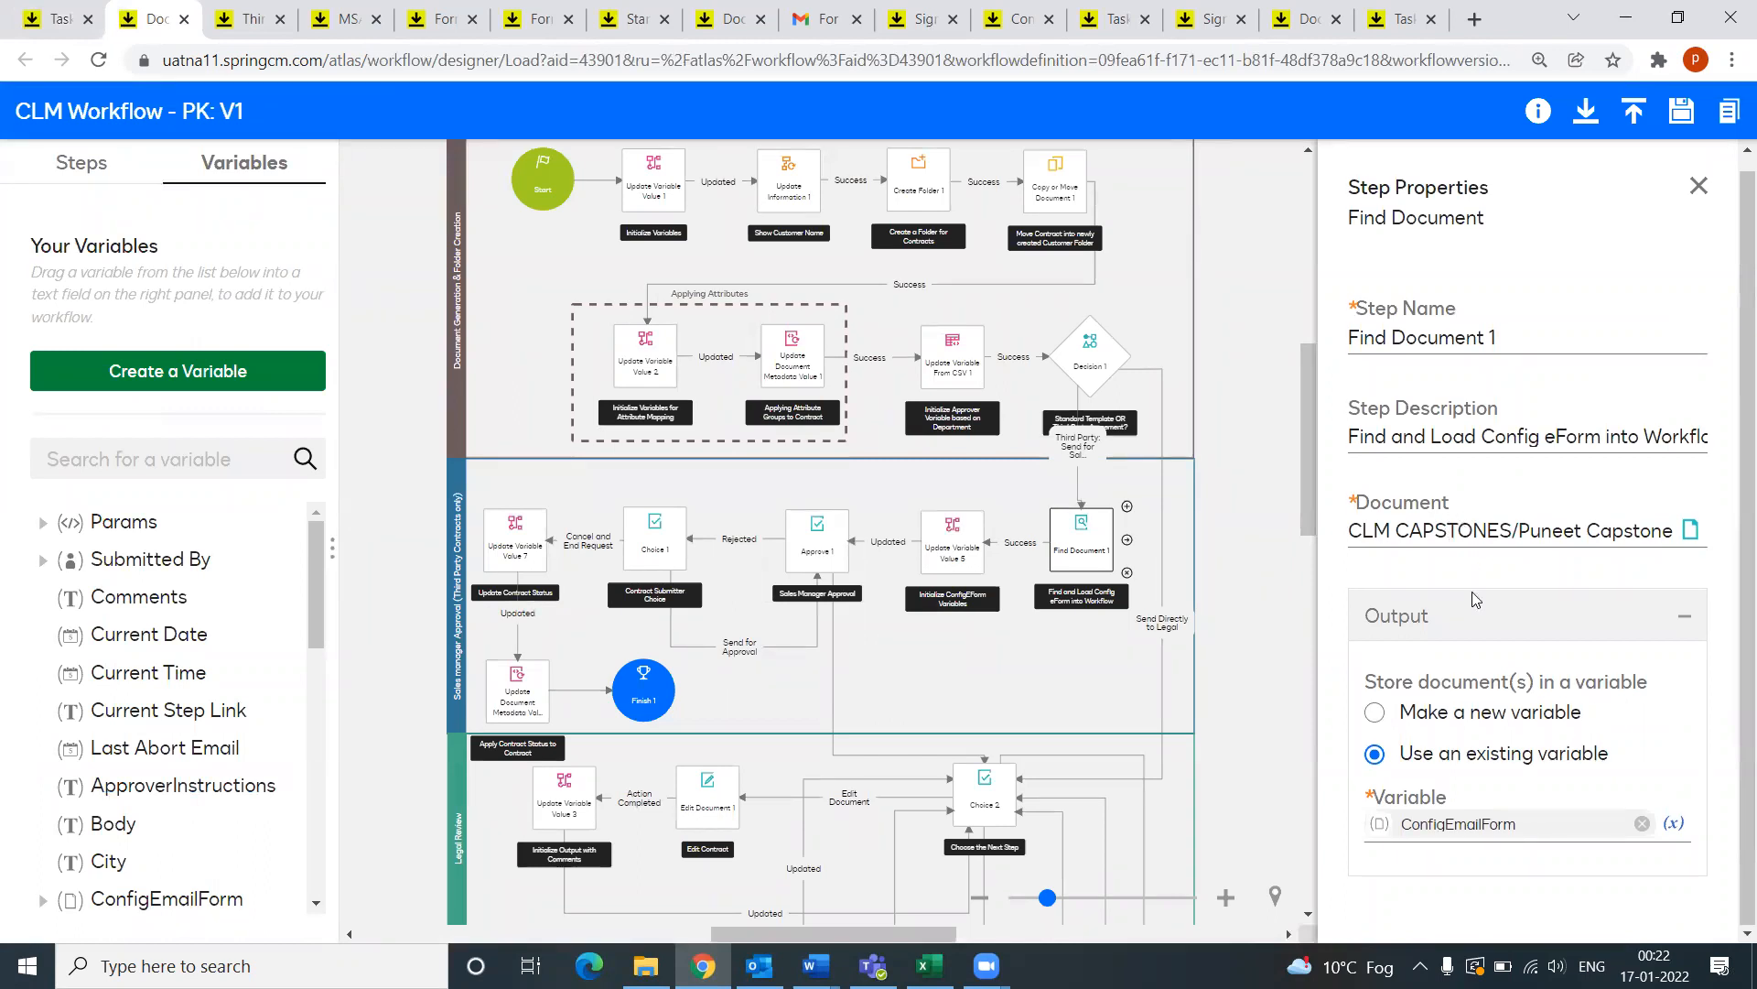
left_click(1676, 824)
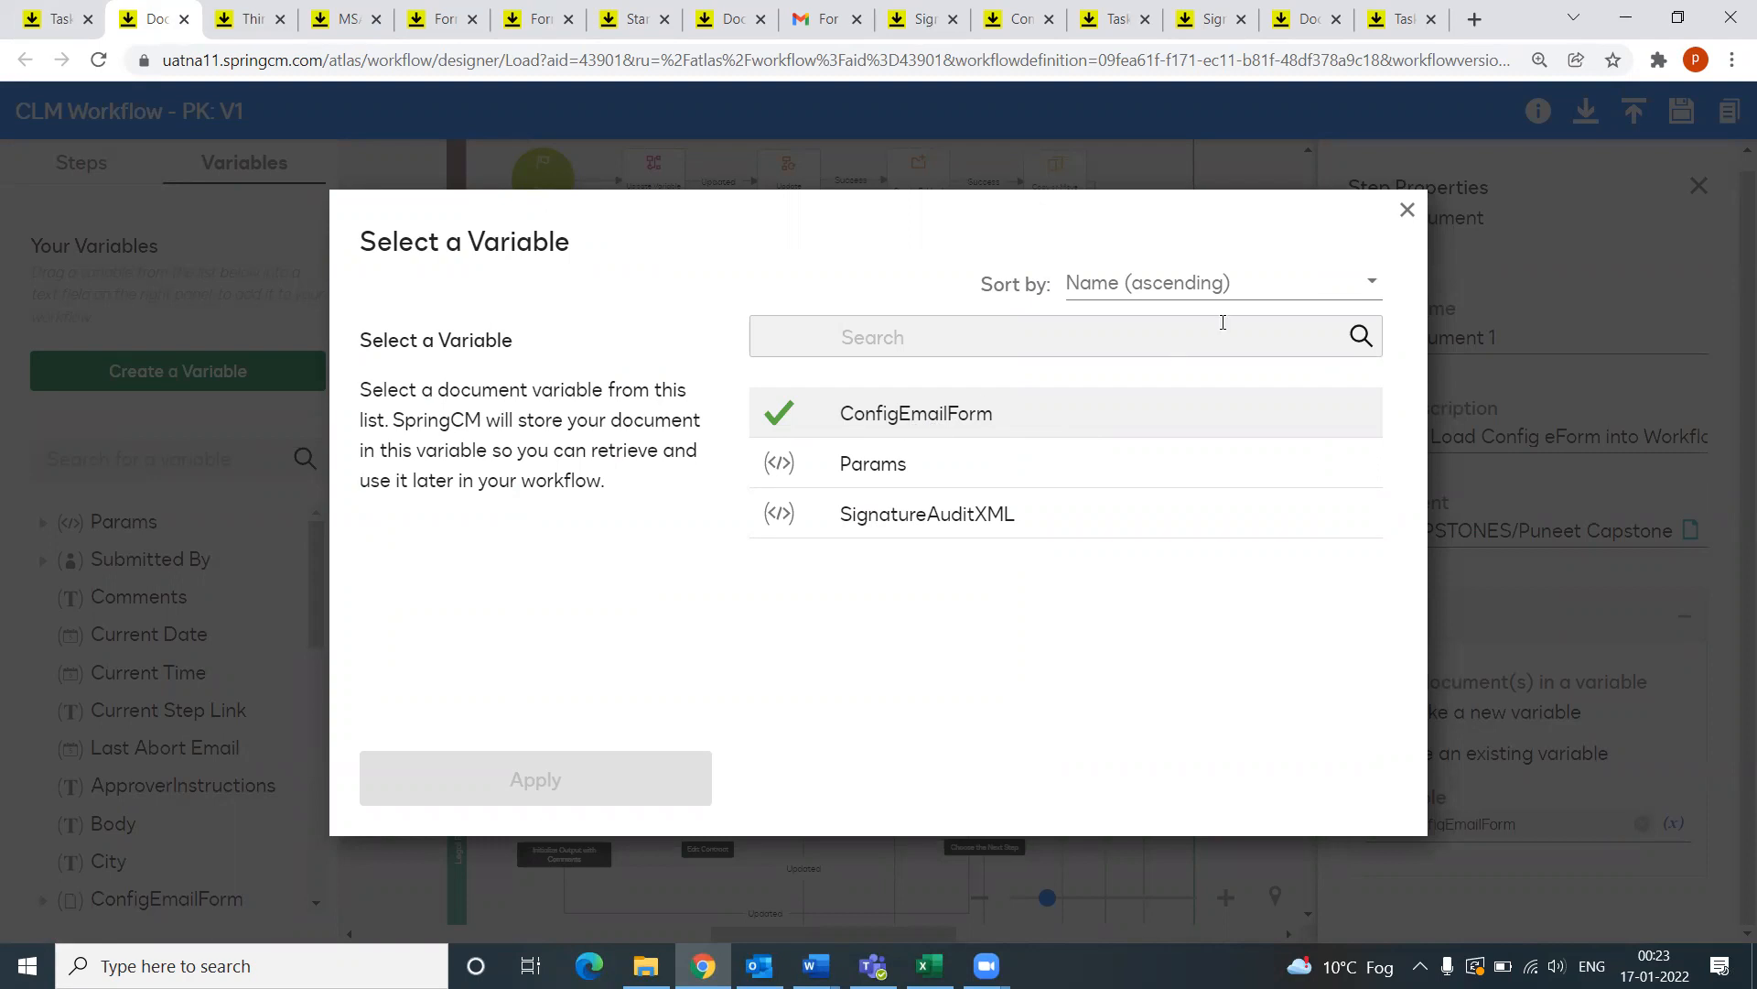
left_click(1405, 209)
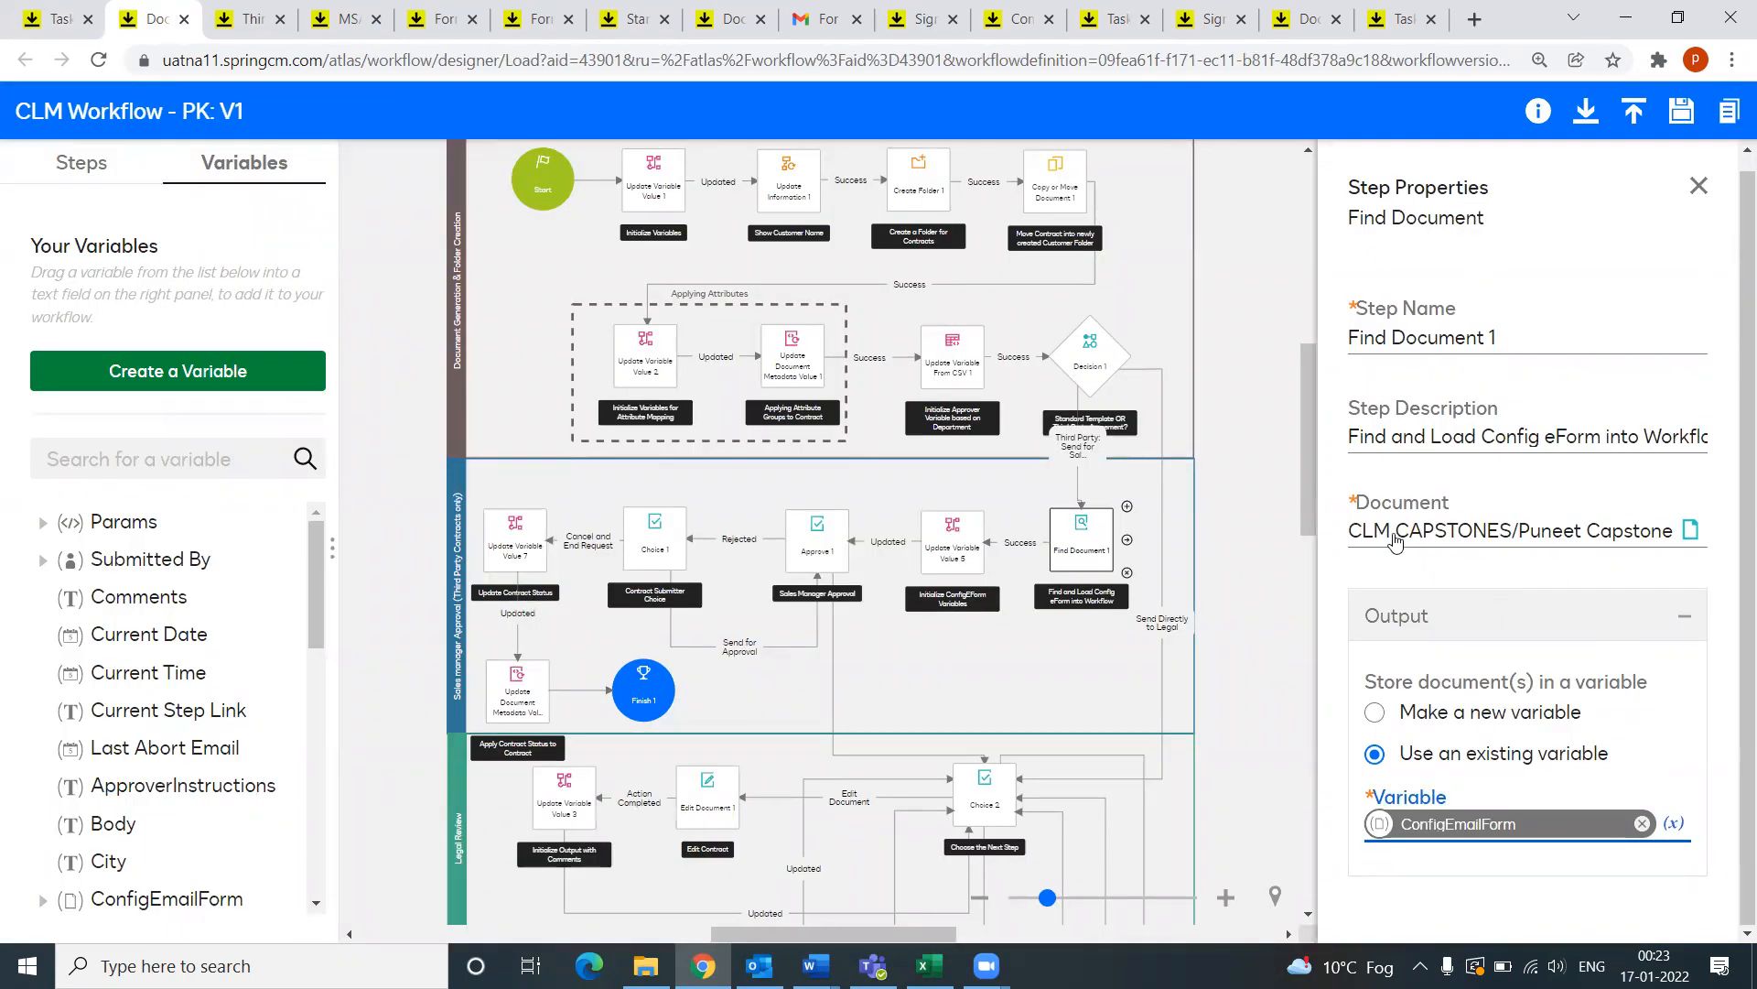
left_click(1694, 533)
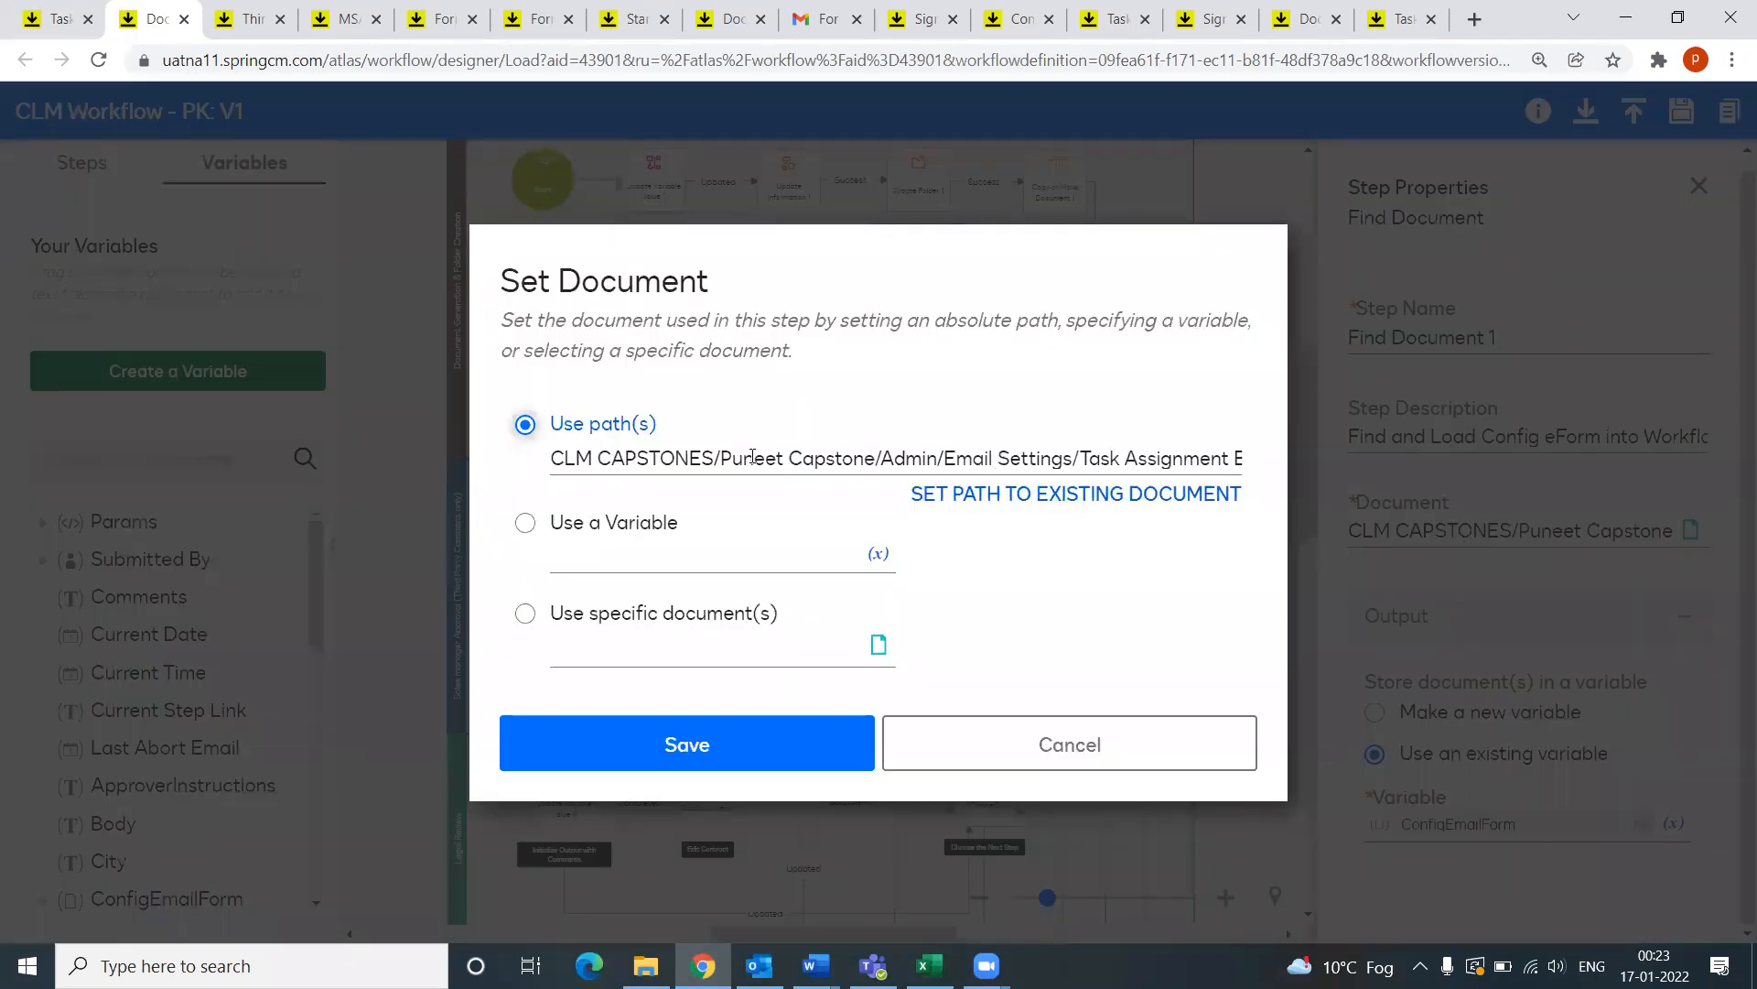
left_click(861, 460)
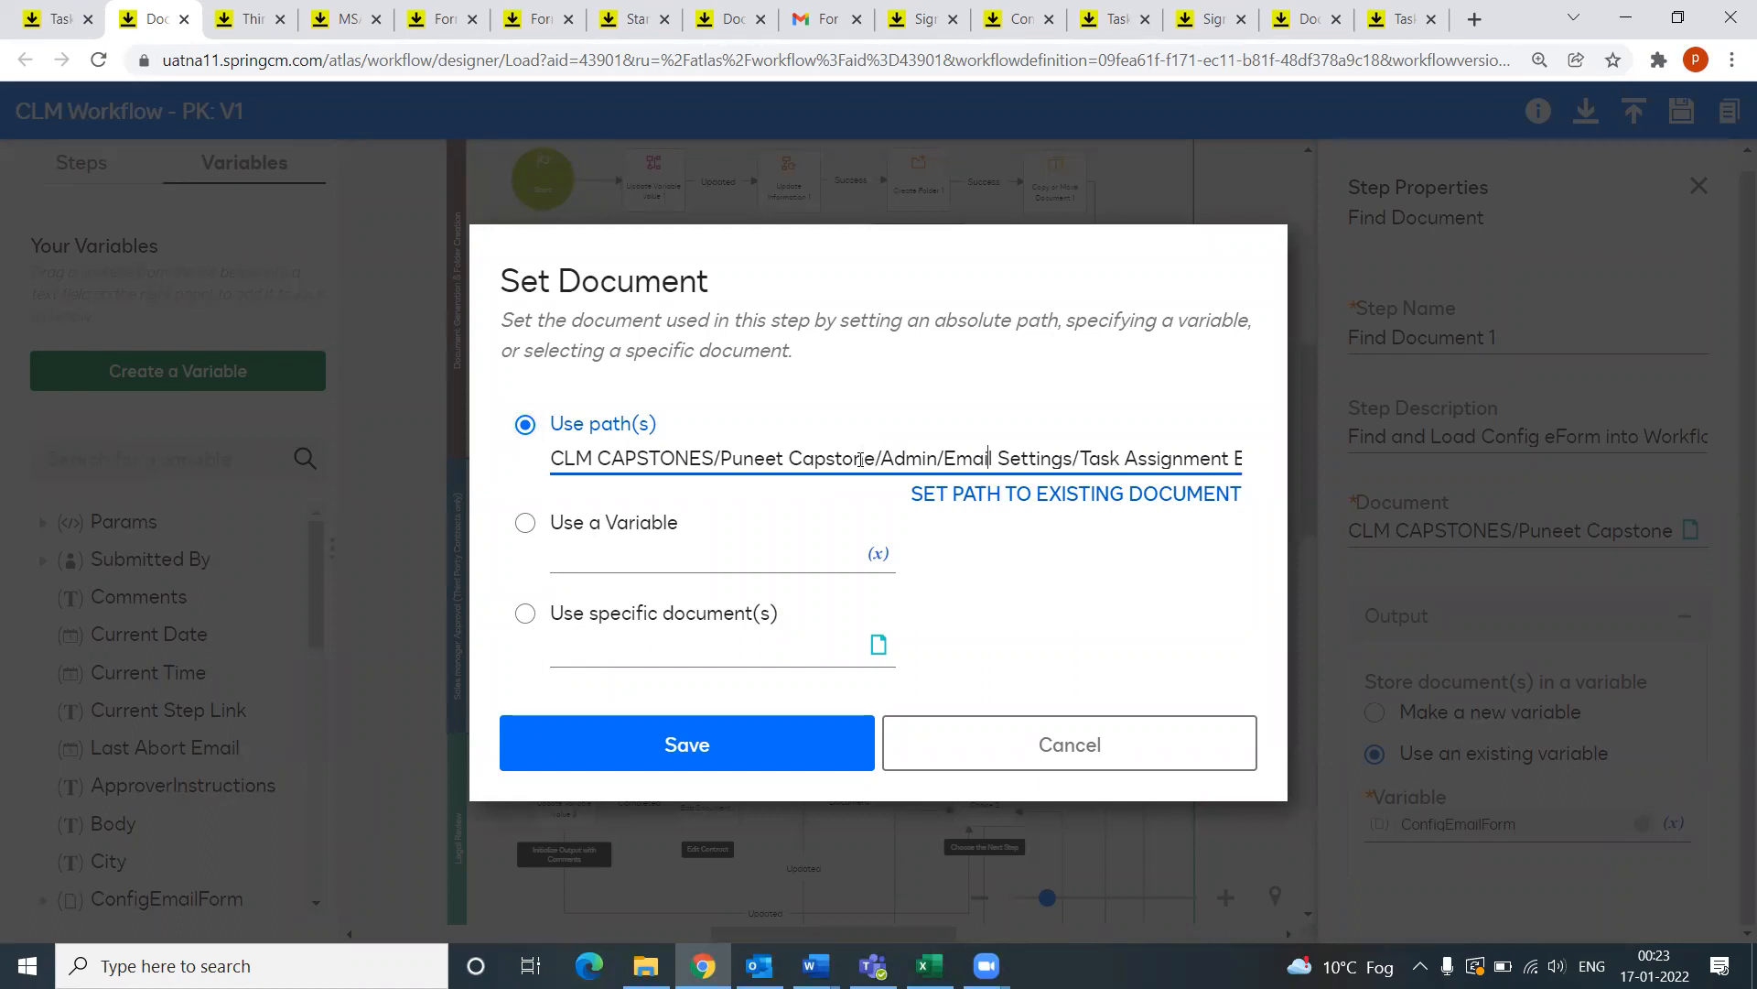
key("Right")
key("Right")
key("Right")
key("Right")
key("Right")
key("Right")
key("Right")
key("Right")
key("Right")
key("Right")
key("Right")
key("Right")
key("Right")
key("Right")
key("Right")
key("Right")
key("Right")
key("Right")
key("Right")
key("Right")
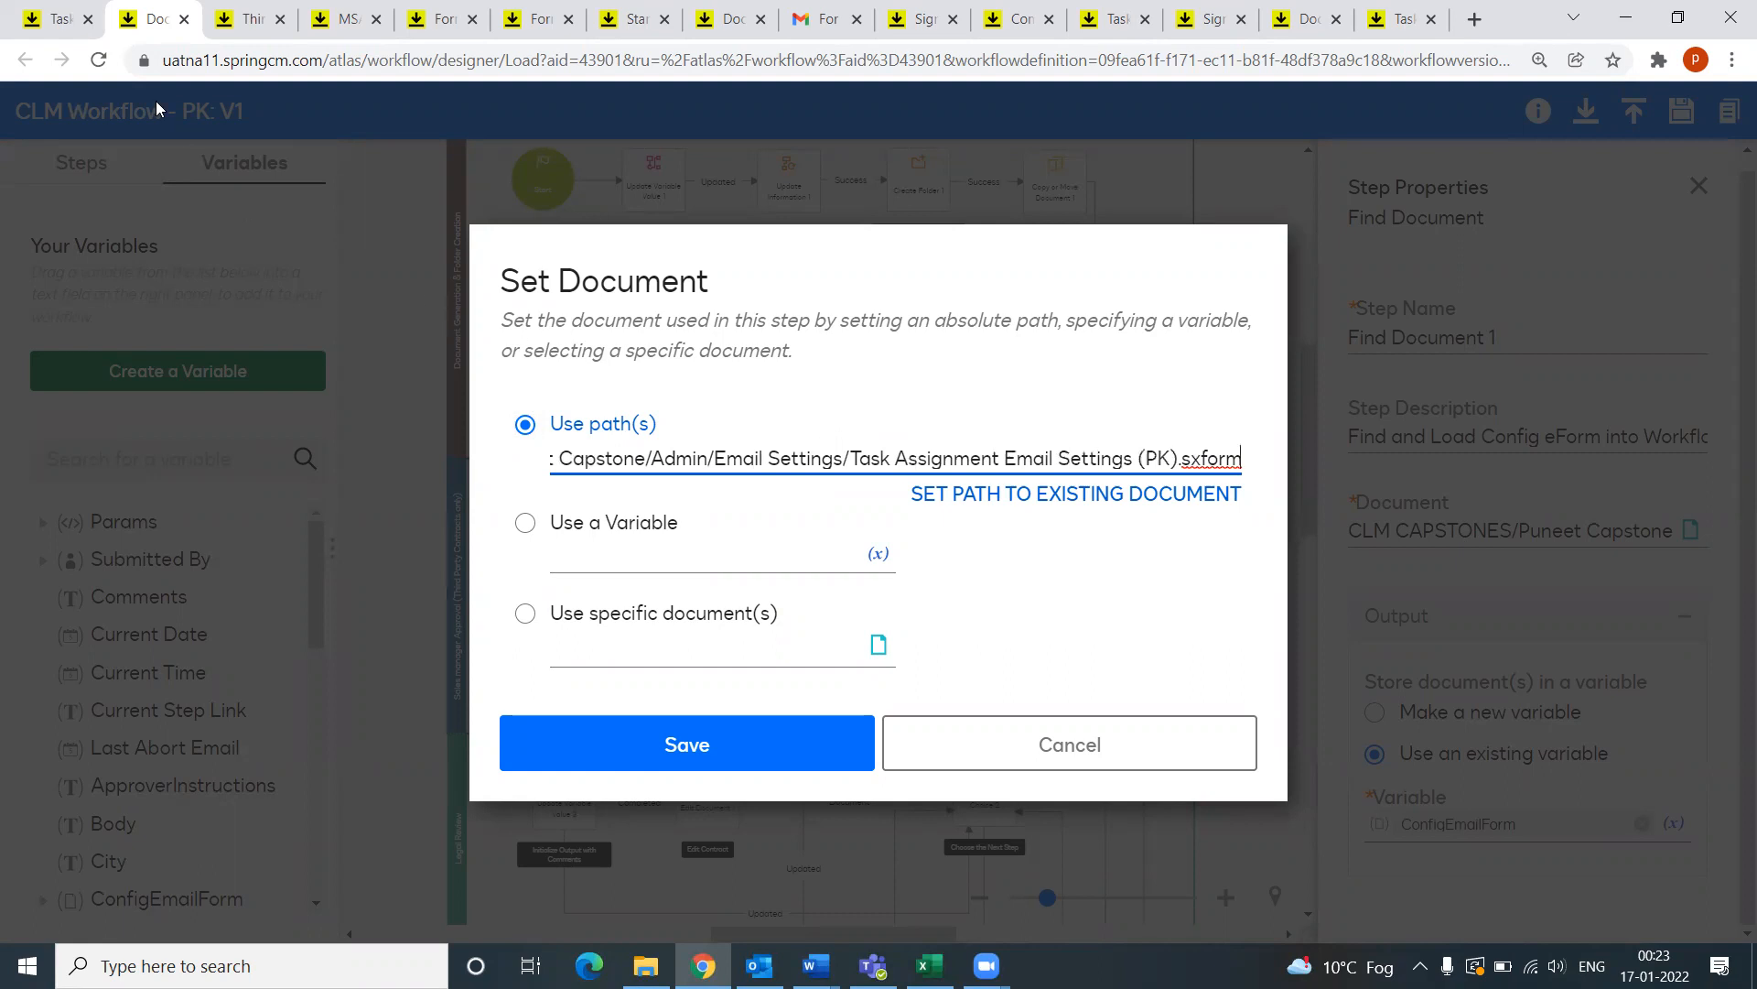
left_click(55, 19)
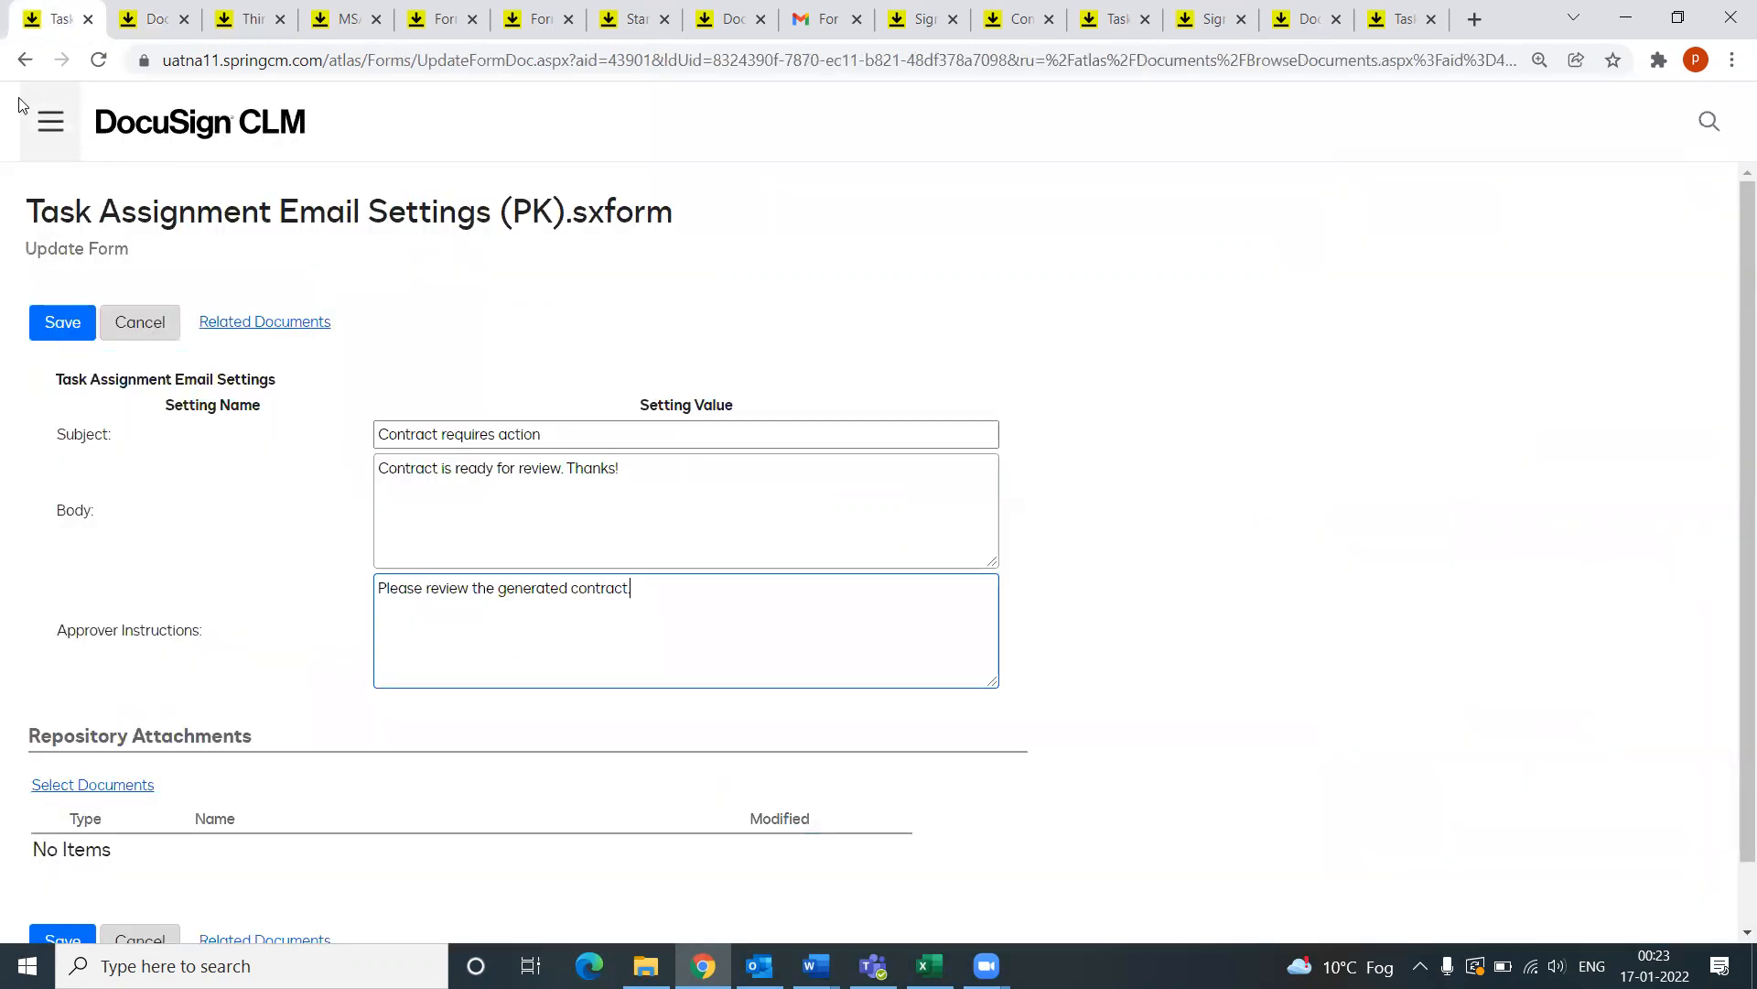
left_click(25, 59)
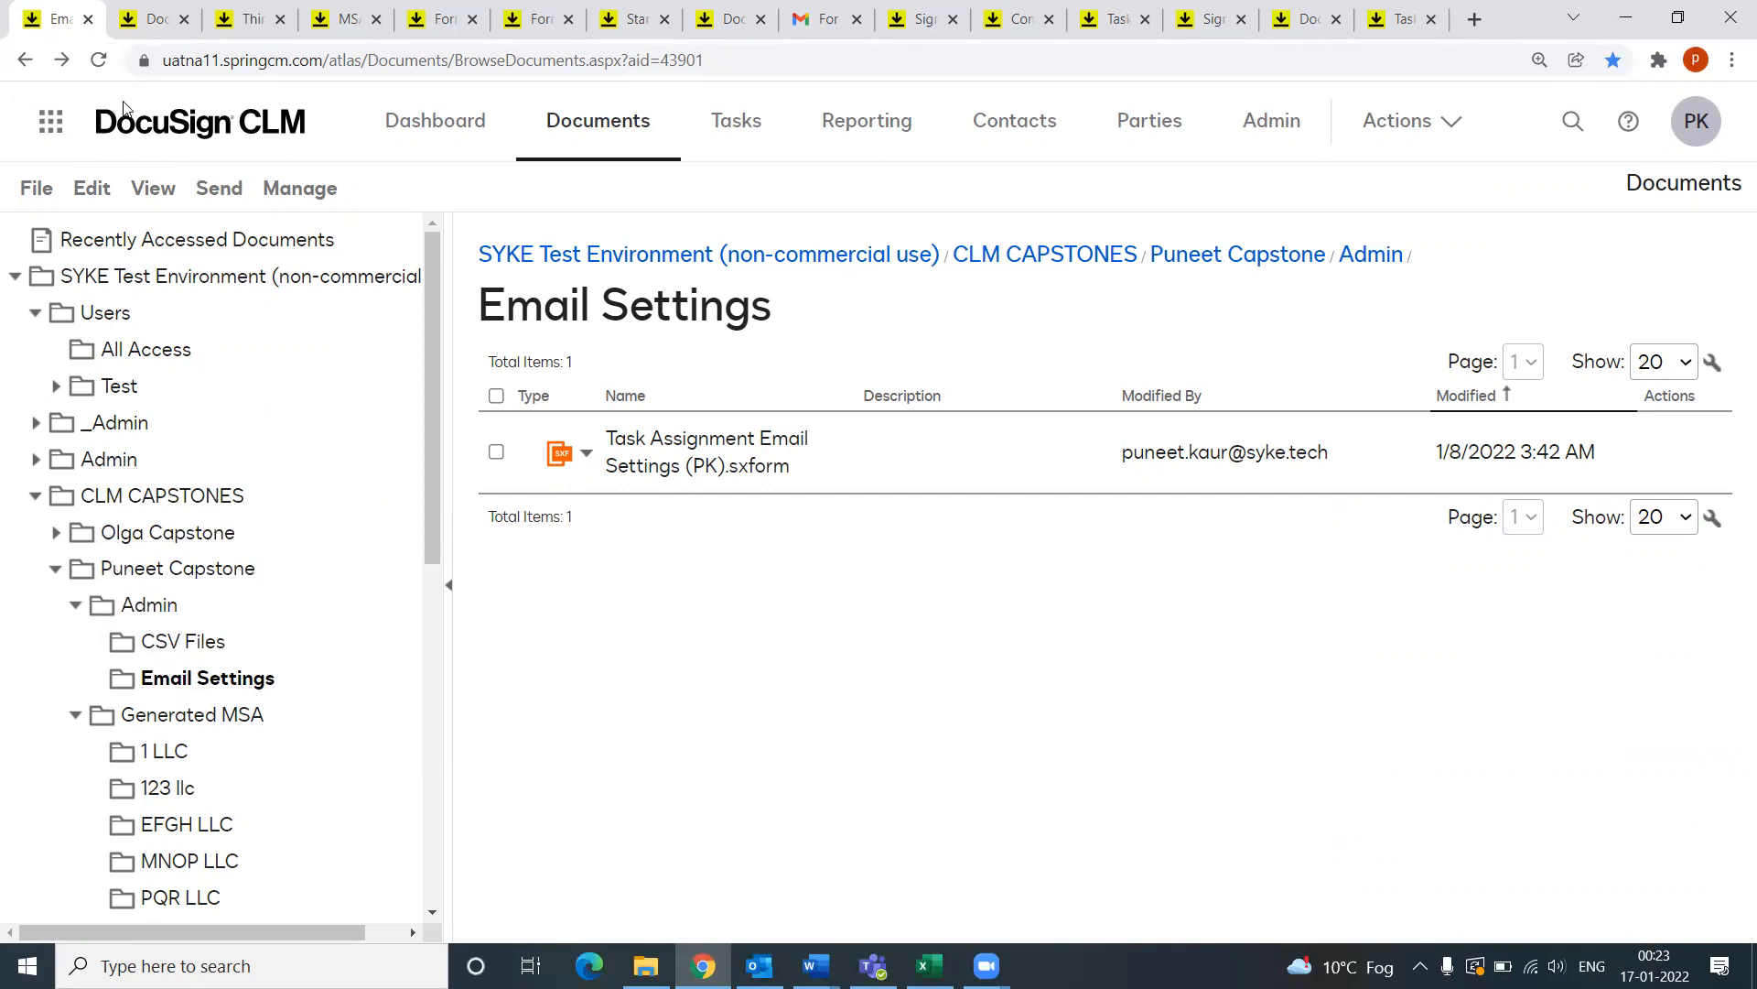
left_click(151, 19)
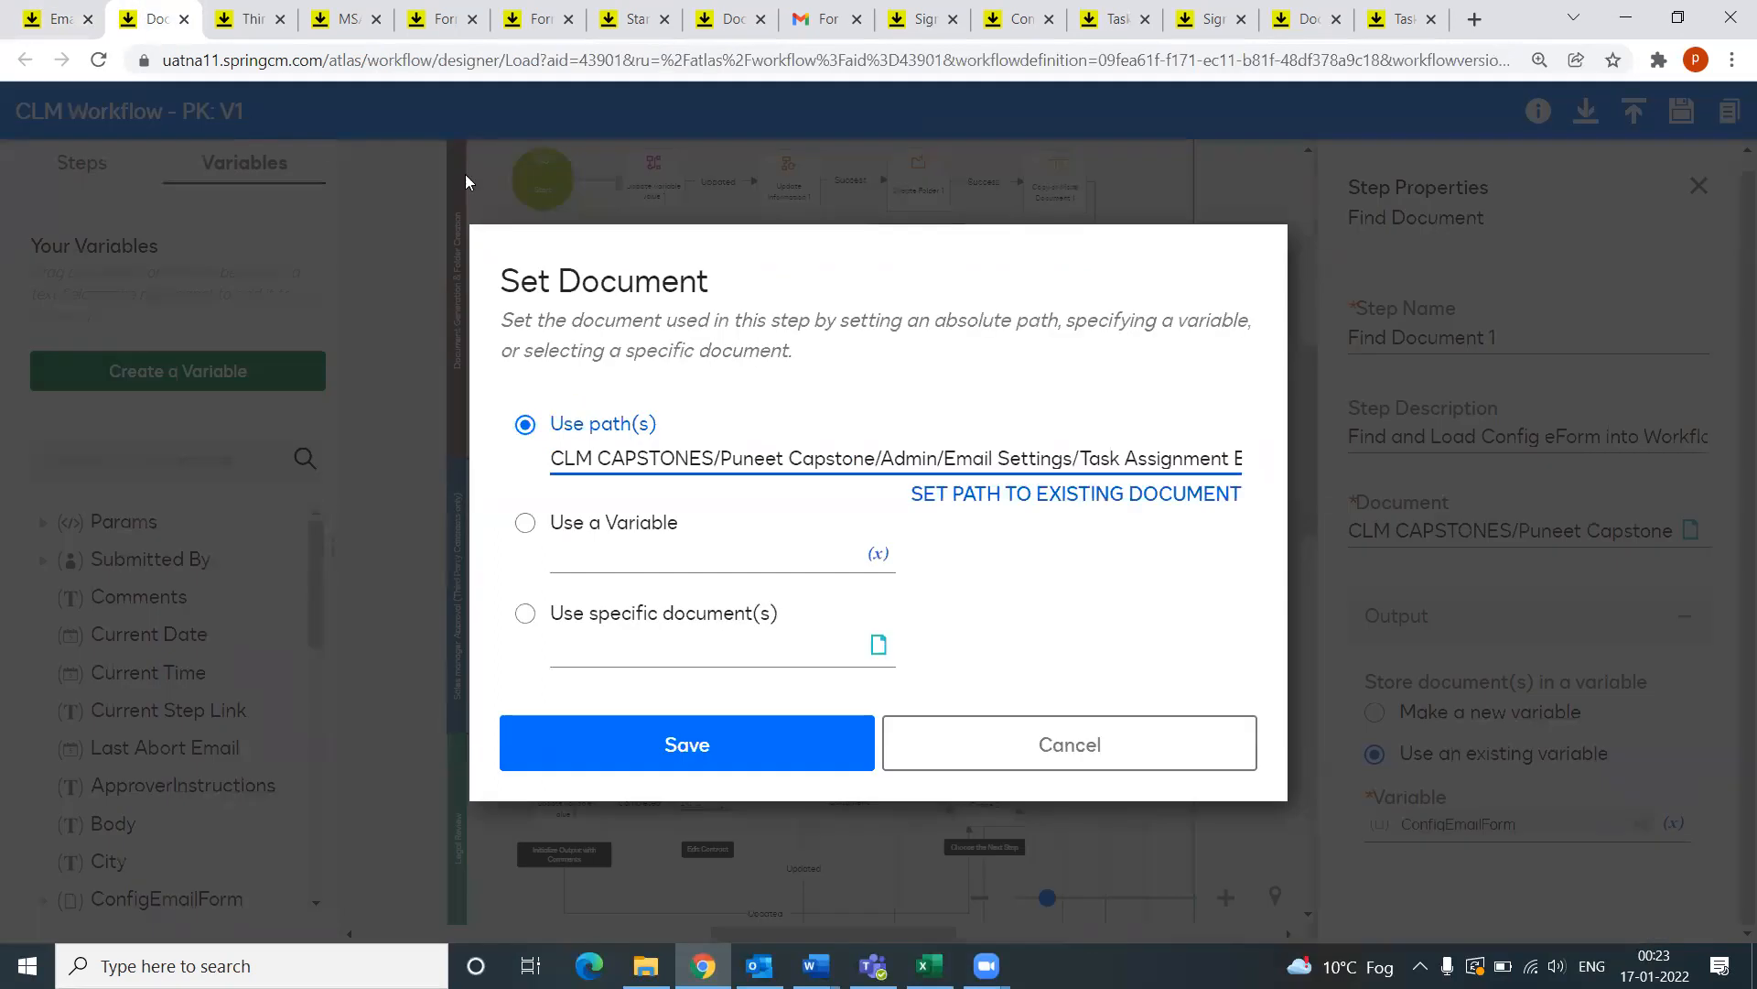
left_click(1106, 741)
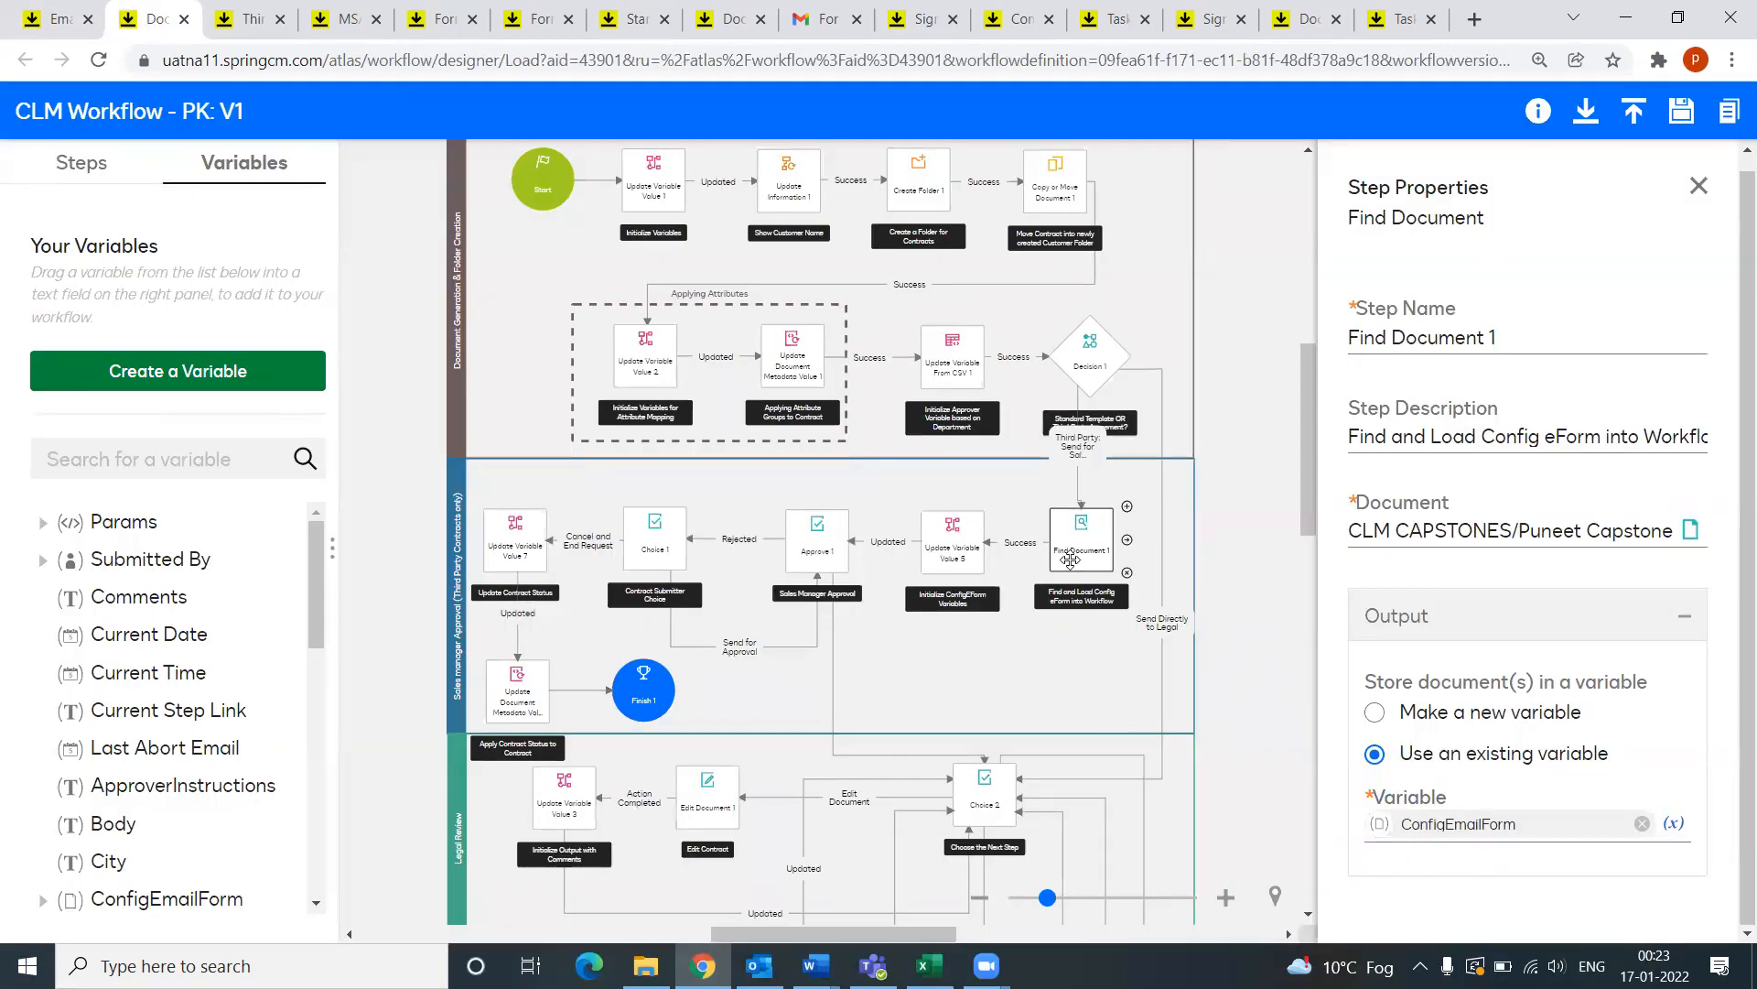
Step: Review the Update Variable Value 5 step's settings
left_click(952, 542)
scroll(1457, 607, "down", 1)
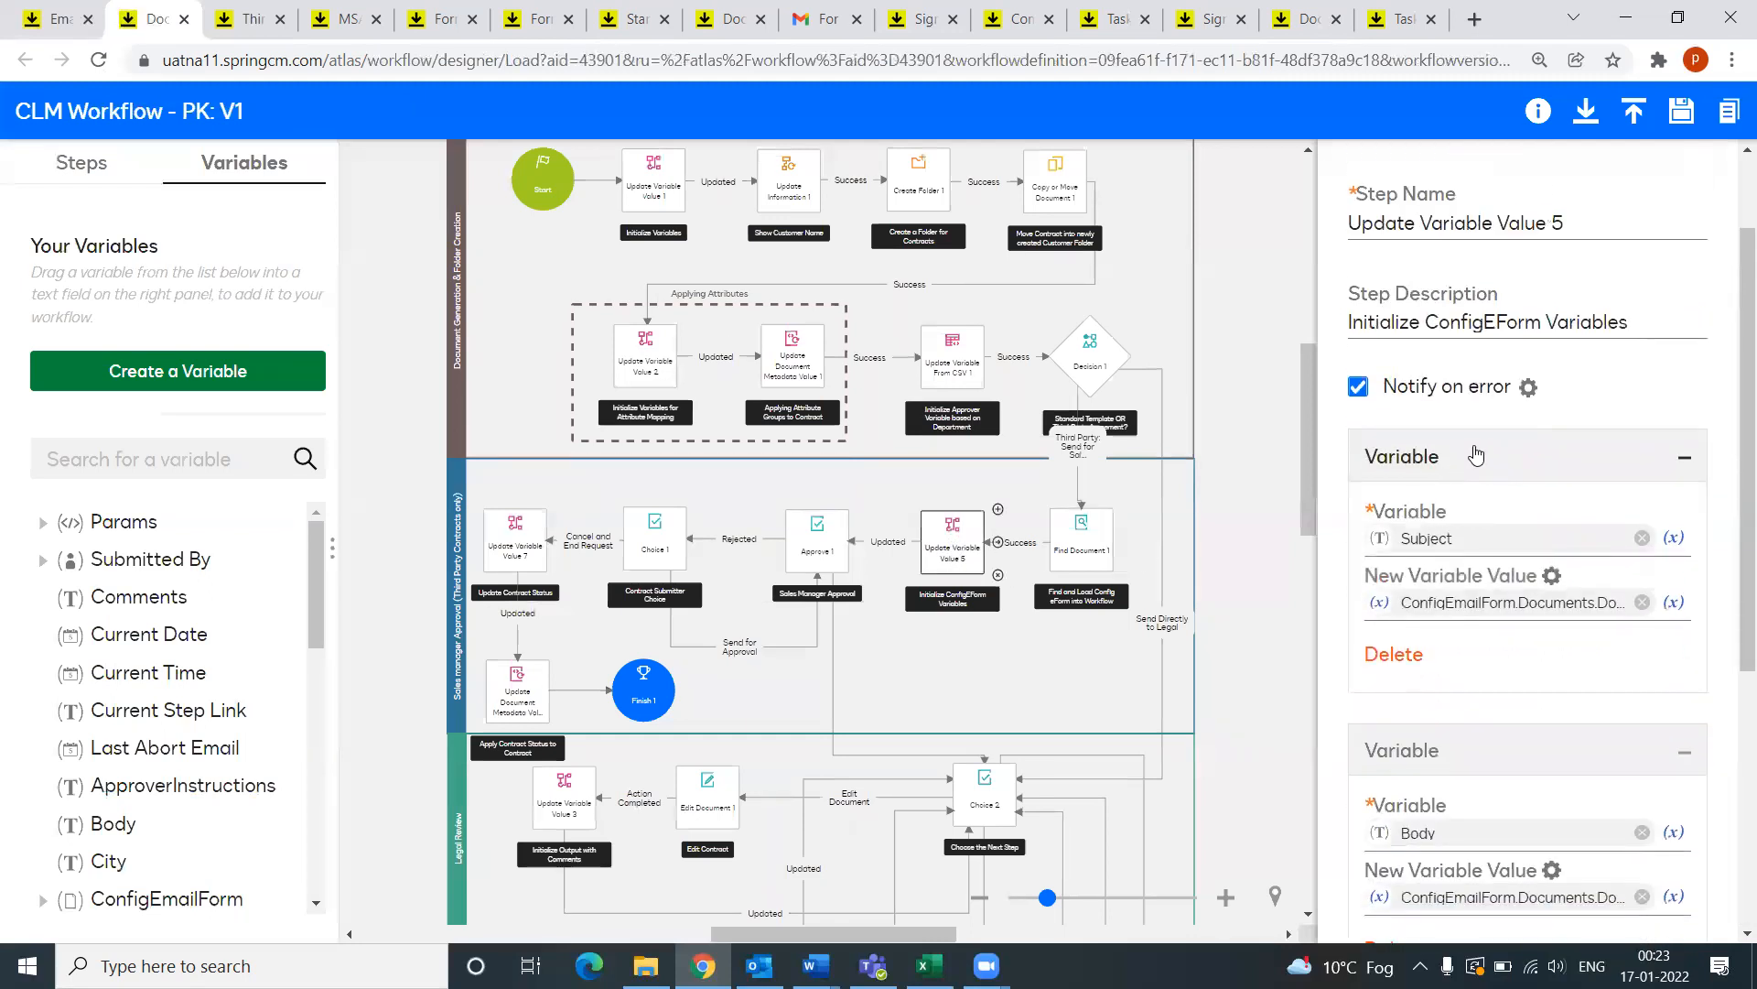
scroll(1469, 517, "down", 5)
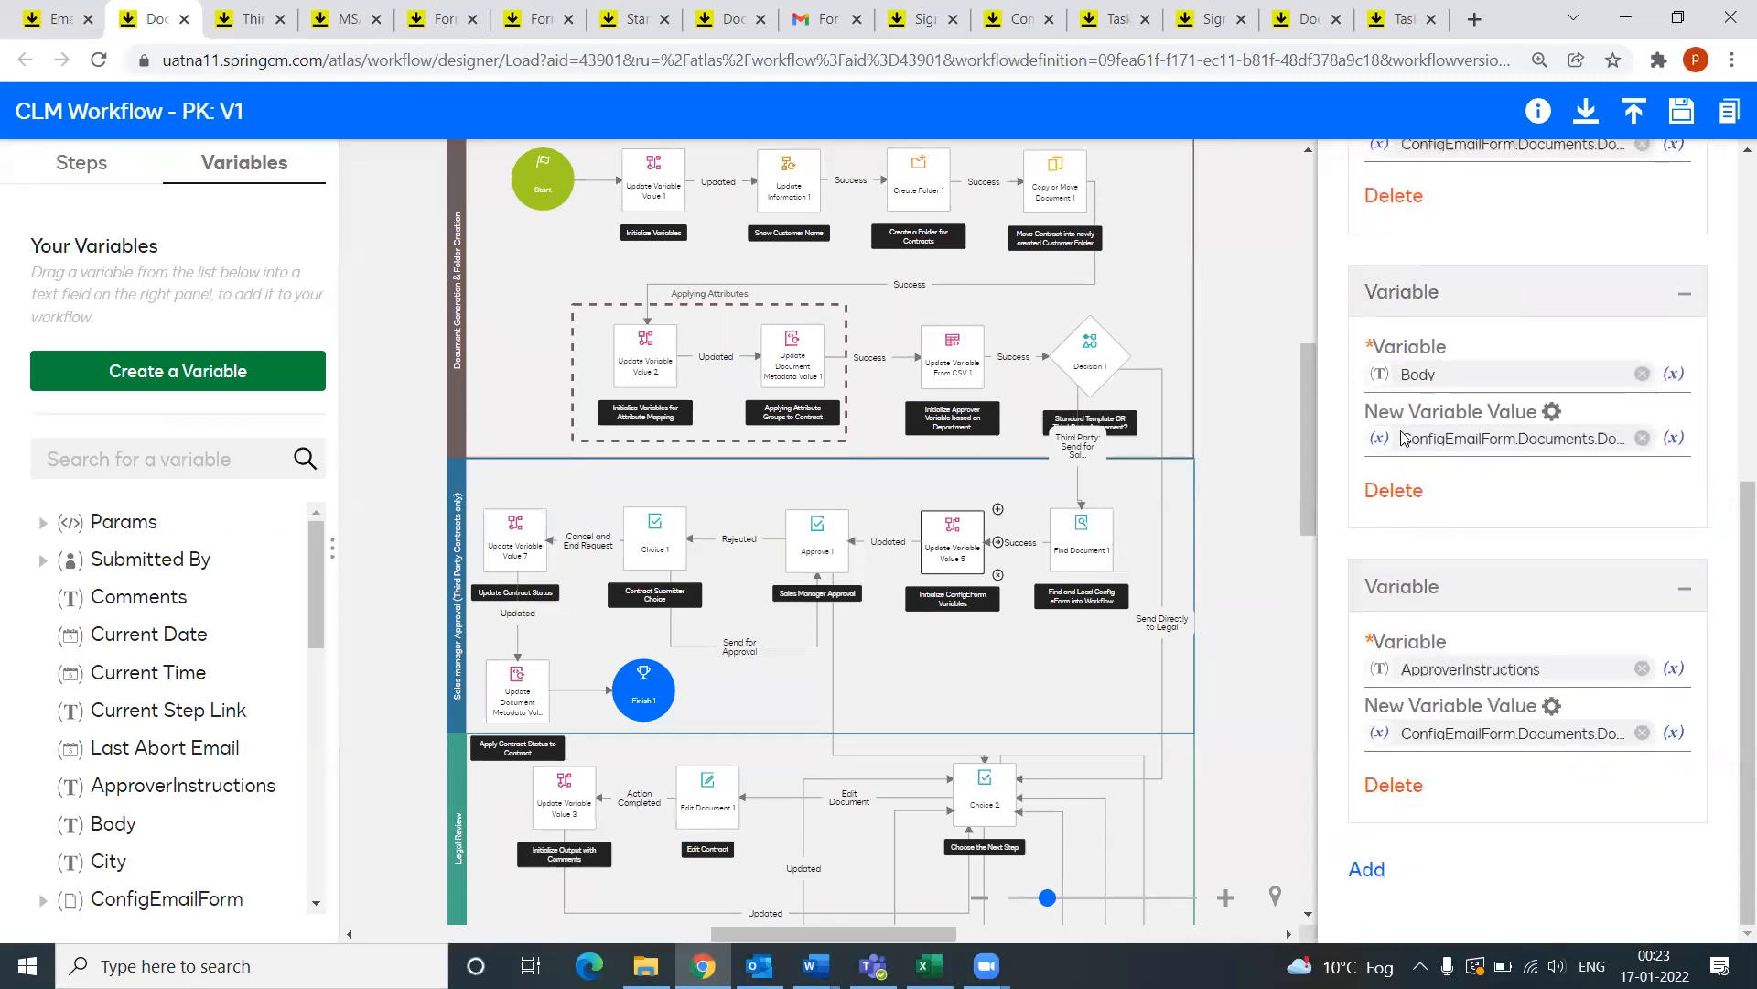
scroll(1517, 532, "up", 1)
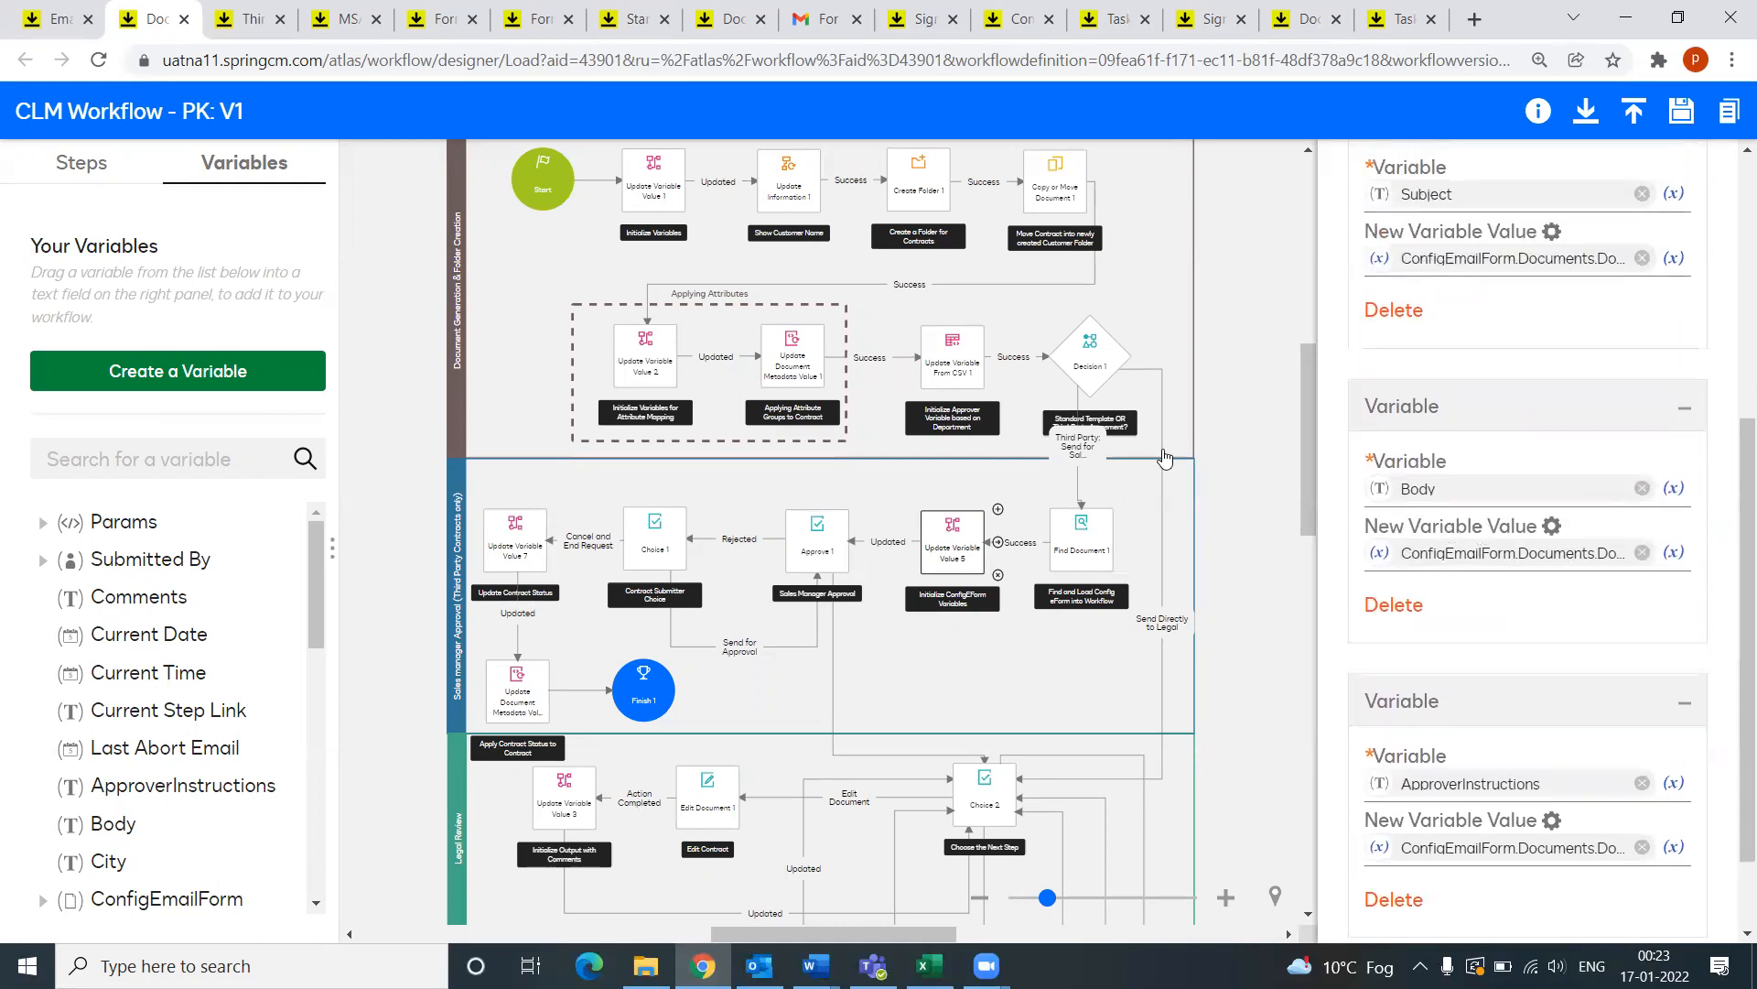
Step: Open the Sales Manager Approval step and scroll through its Assignee and Instructions
left_click(827, 553)
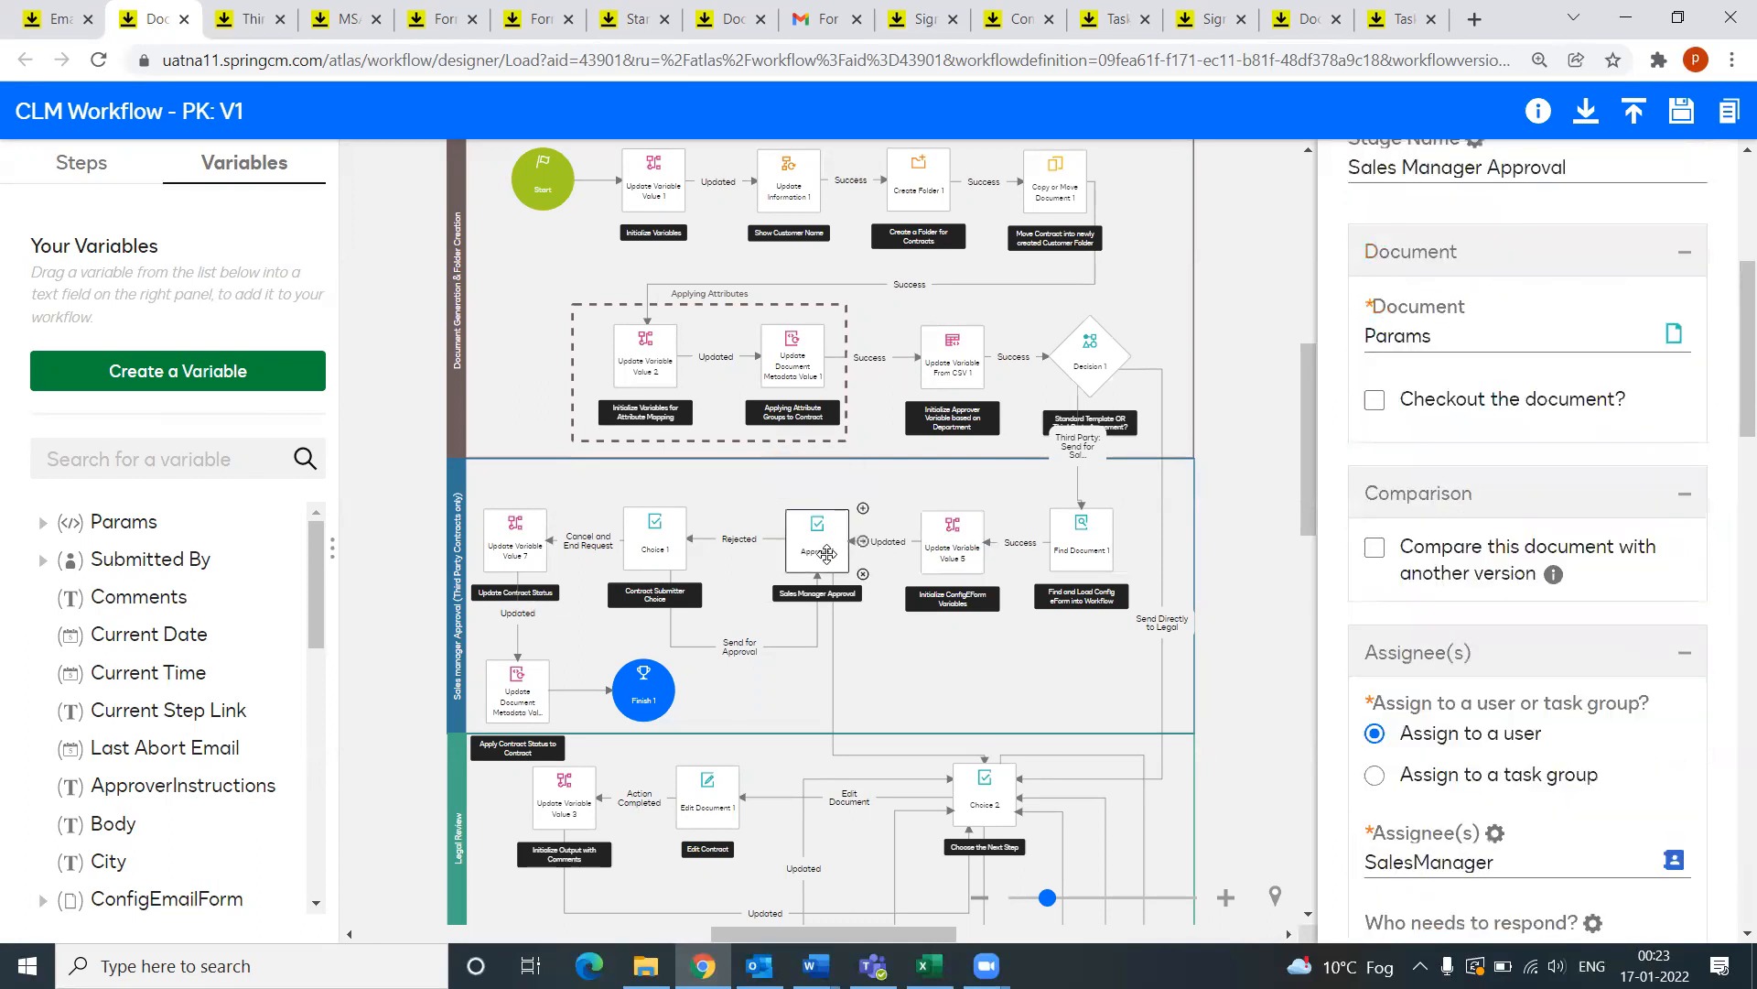
scroll(1571, 522, "up", 1)
scroll(1570, 522, "down", 1)
scroll(1571, 522, "up", 4)
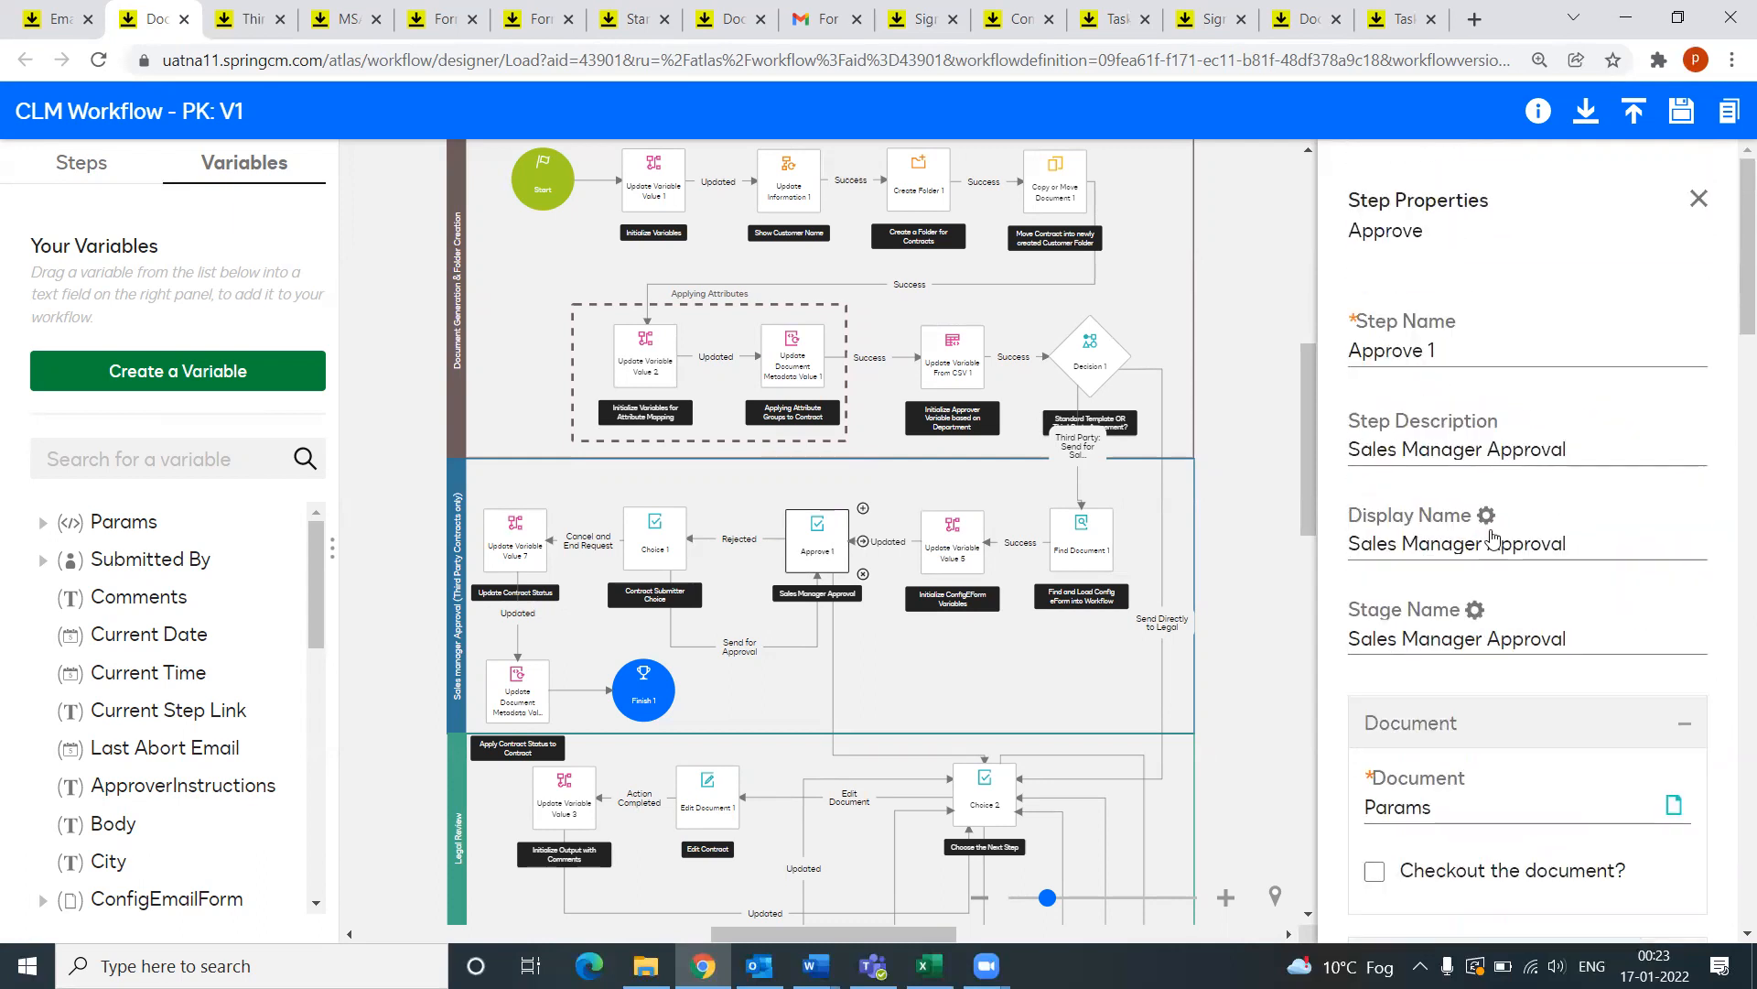
scroll(1584, 430, "down", 1)
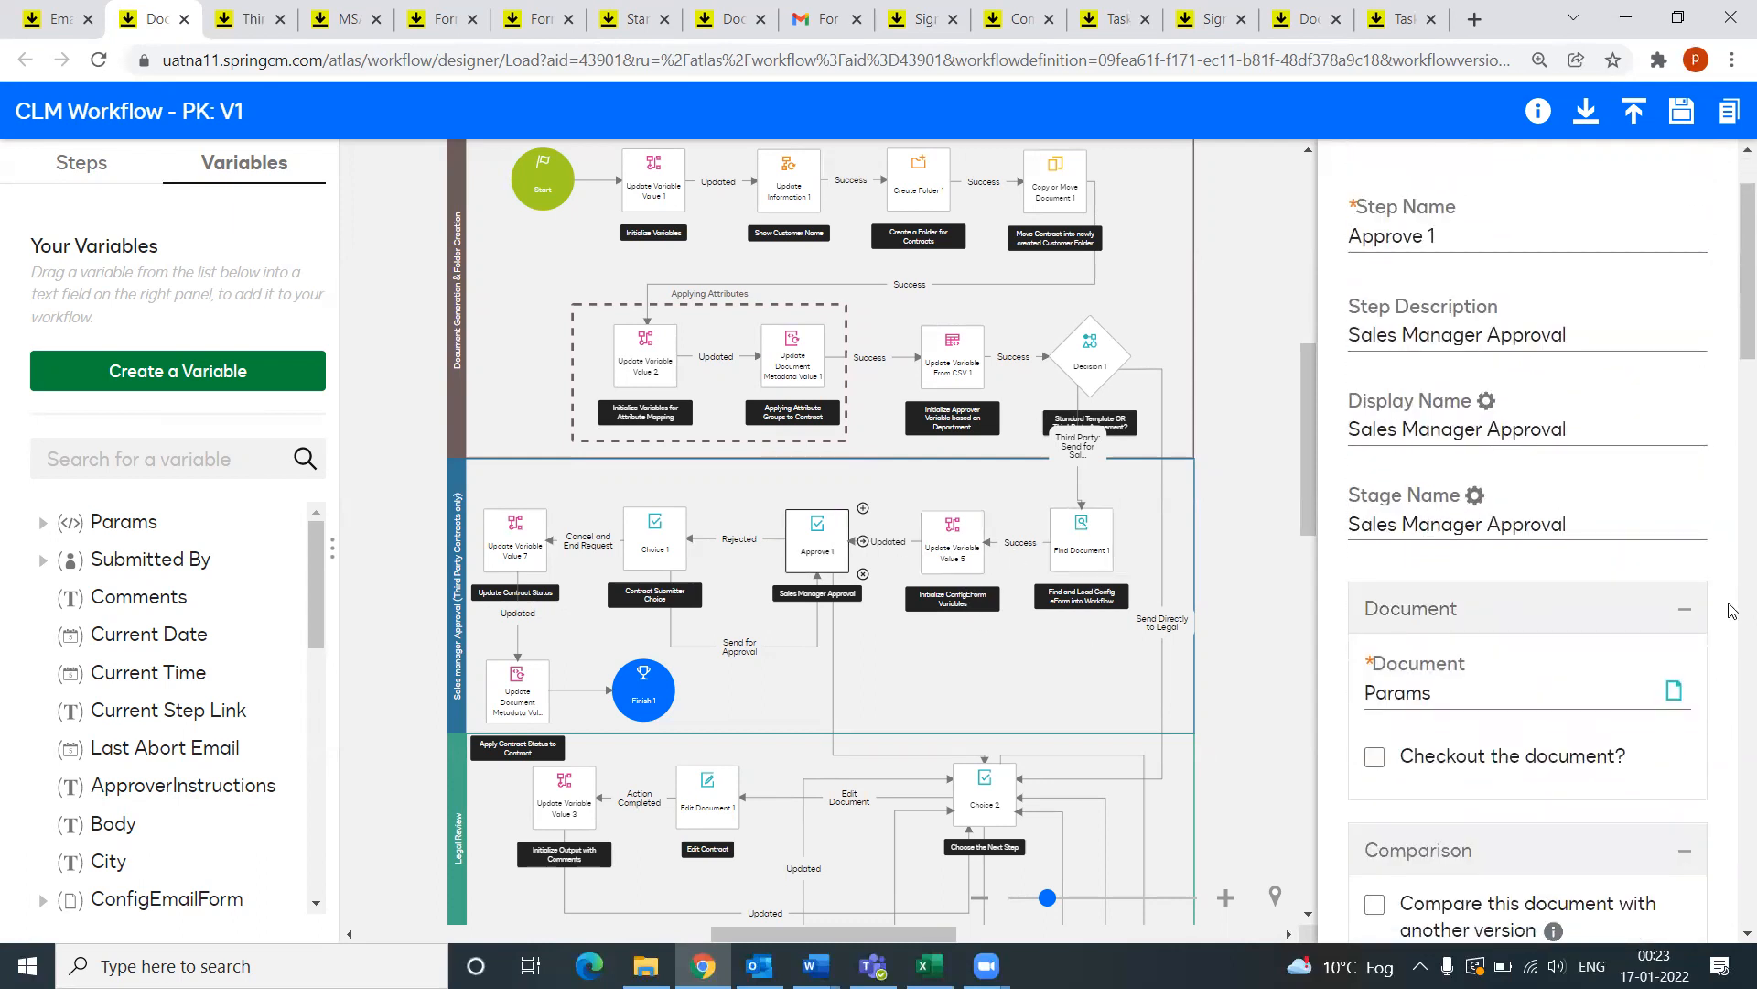
scroll(1468, 645, "down", 3)
scroll(1467, 645, "down", 3)
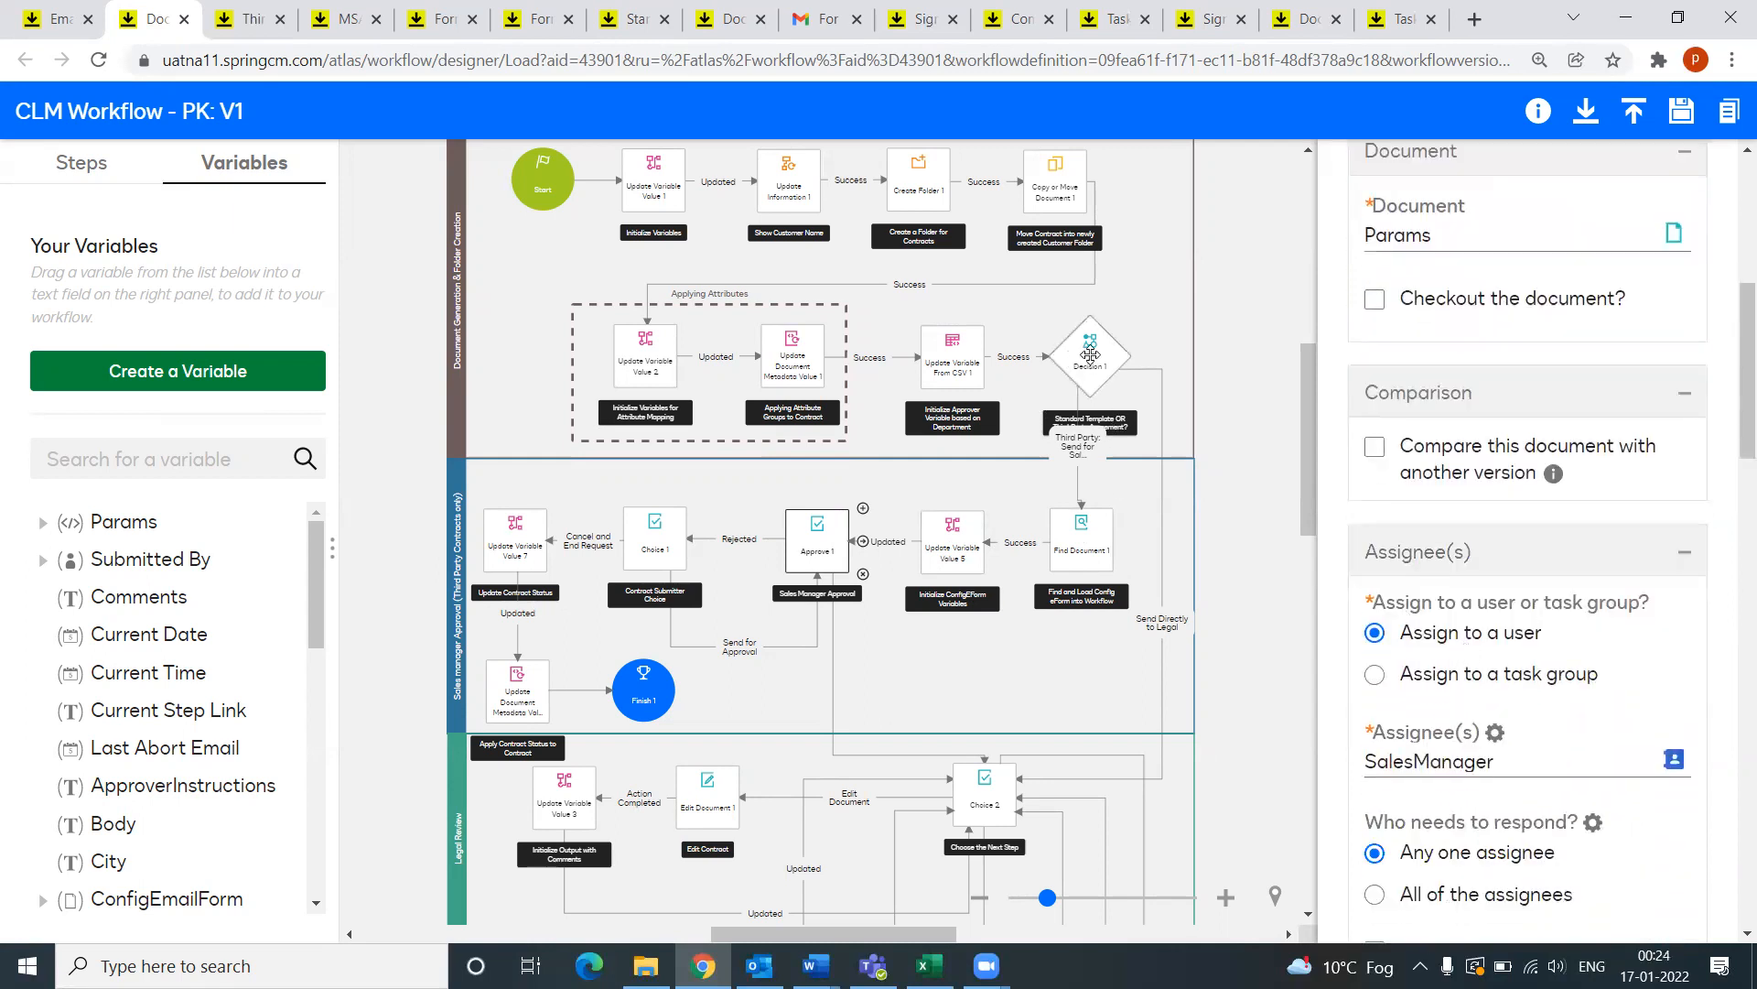
scroll(1519, 662, "down", 3)
scroll(1519, 662, "down", 3)
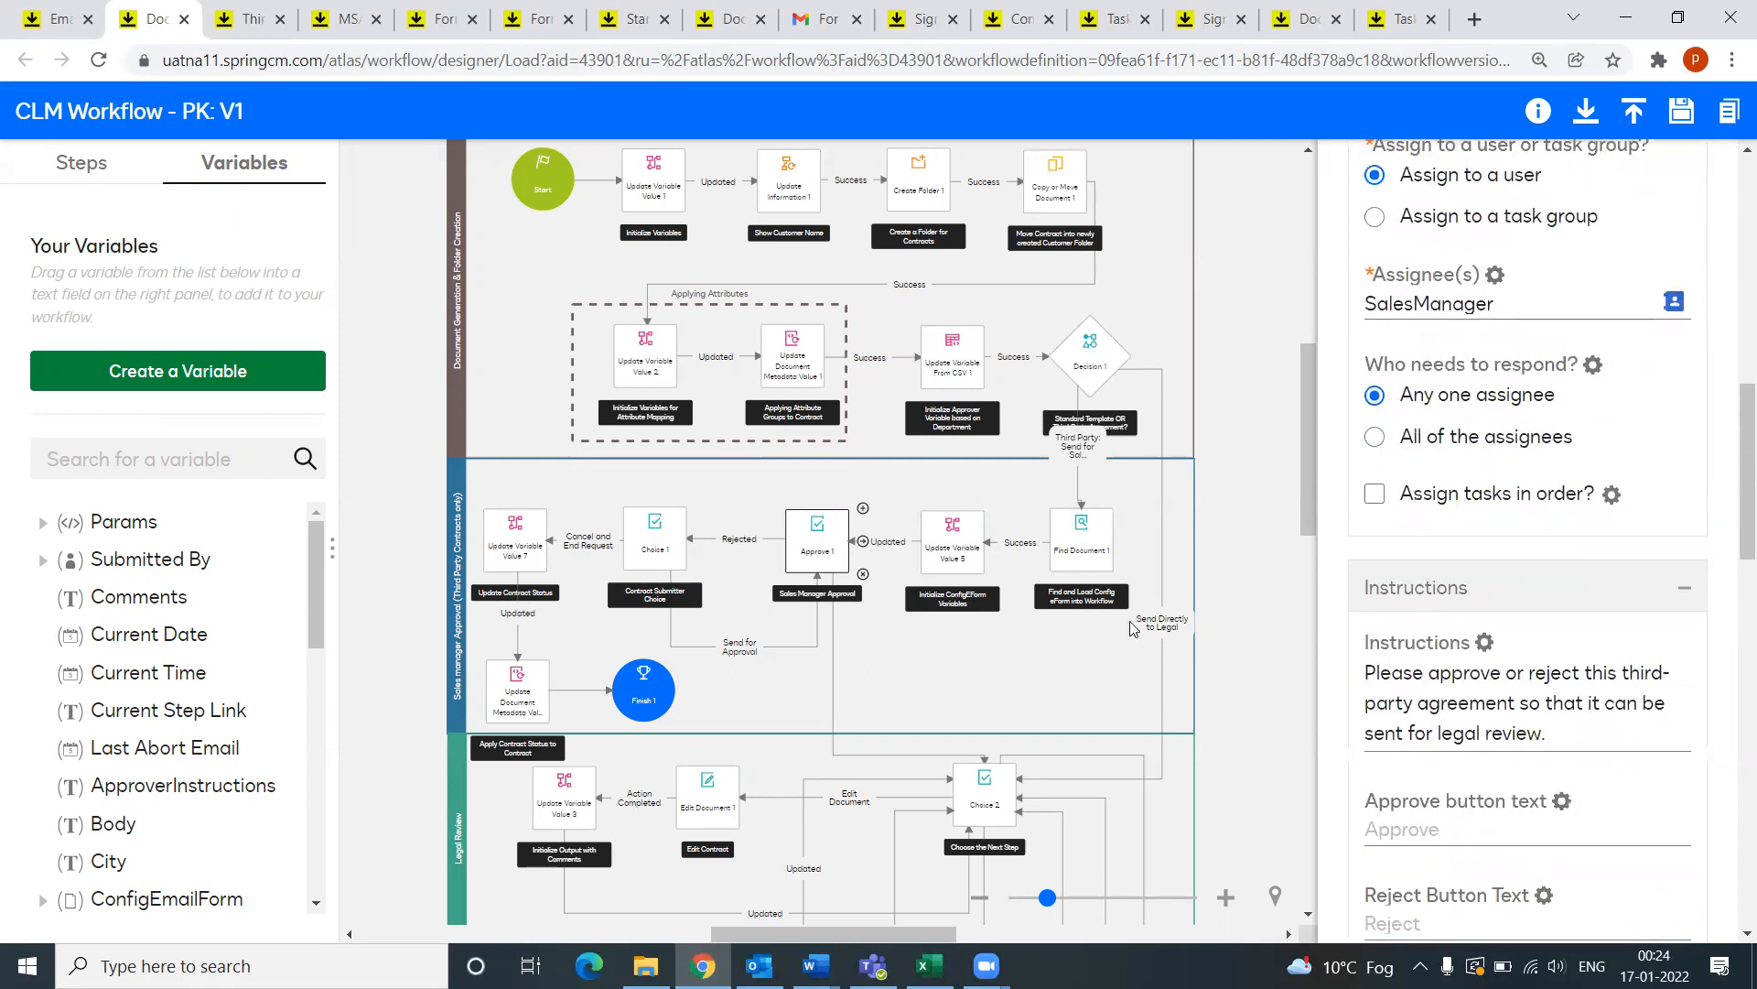
scroll(1501, 734, "down", 1)
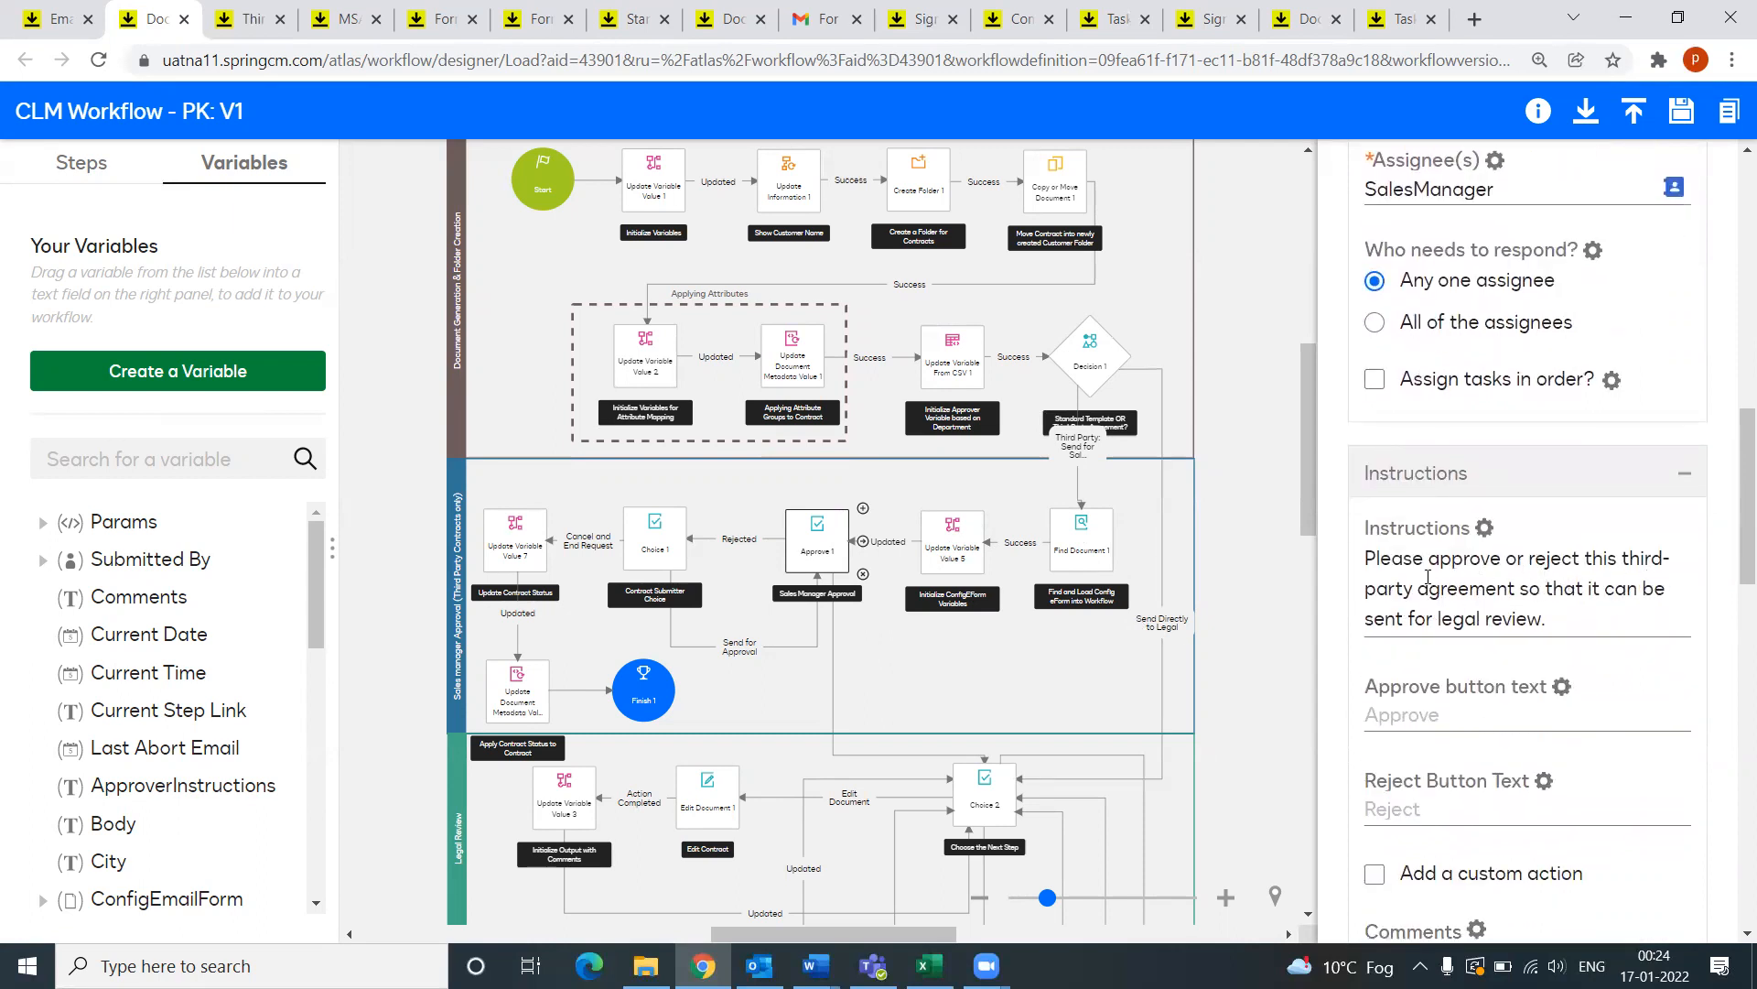
Step: Highlight the approver instructions text, then move on to the Task Assignment Email
left_click_drag(1553, 629, 1359, 570)
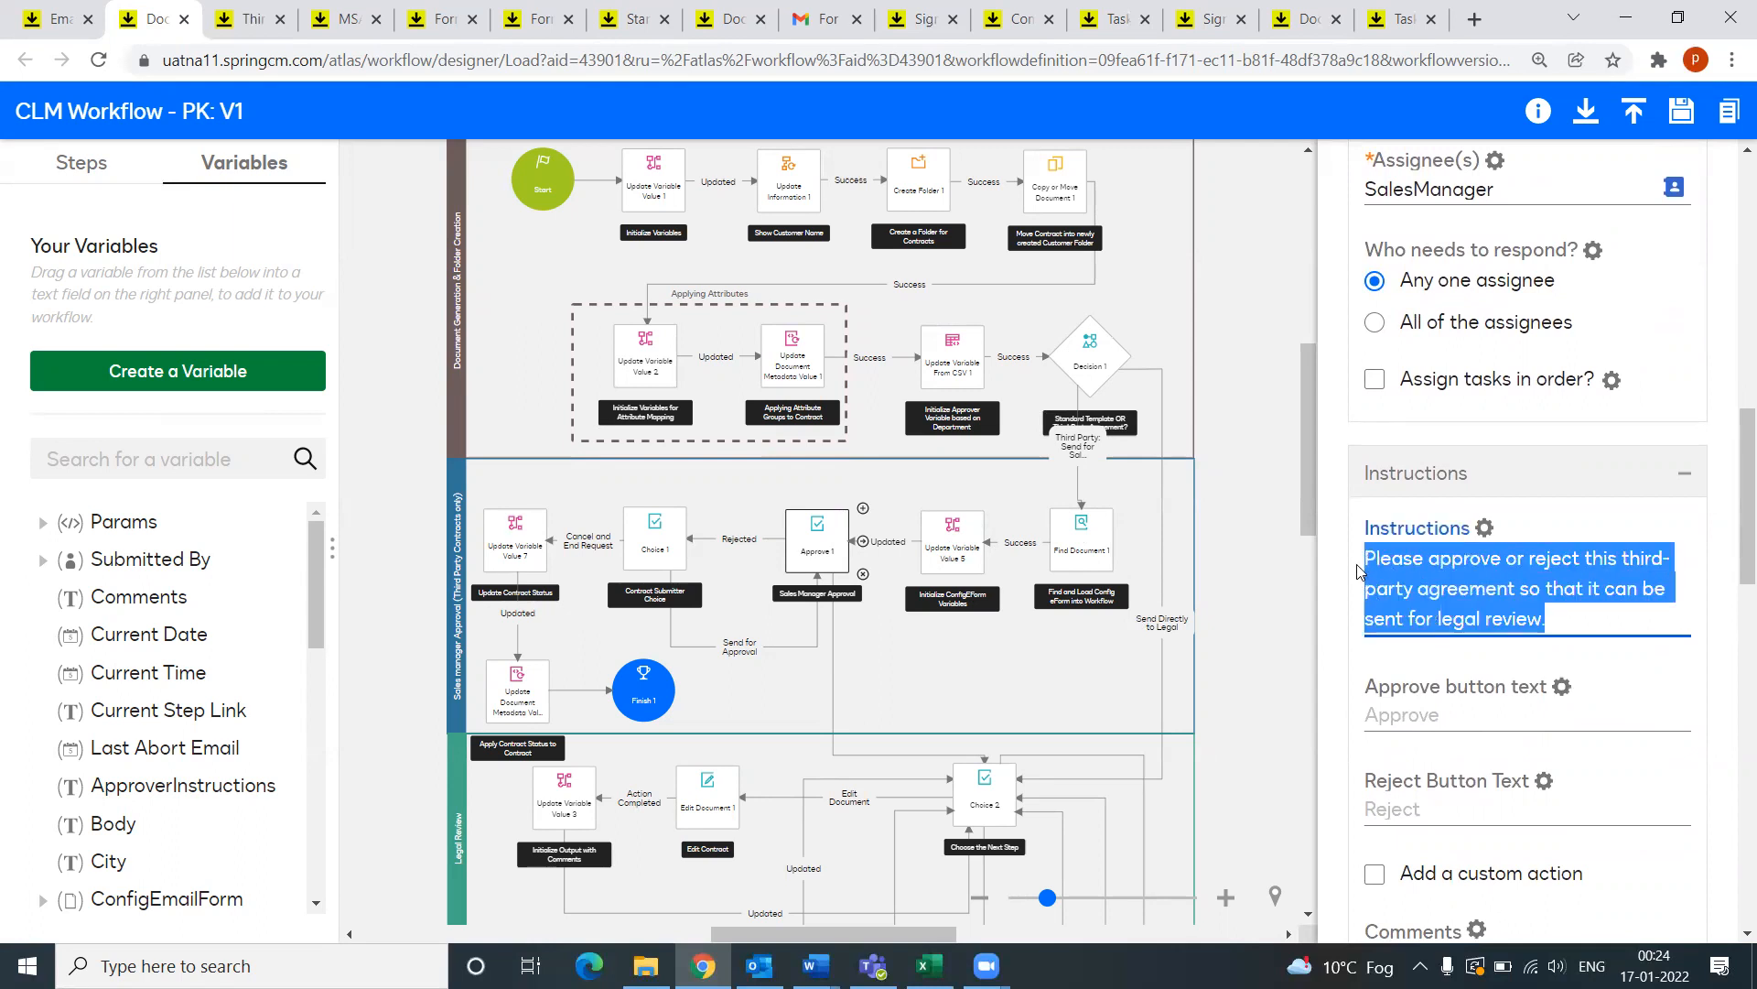
scroll(1471, 632, "down", 1)
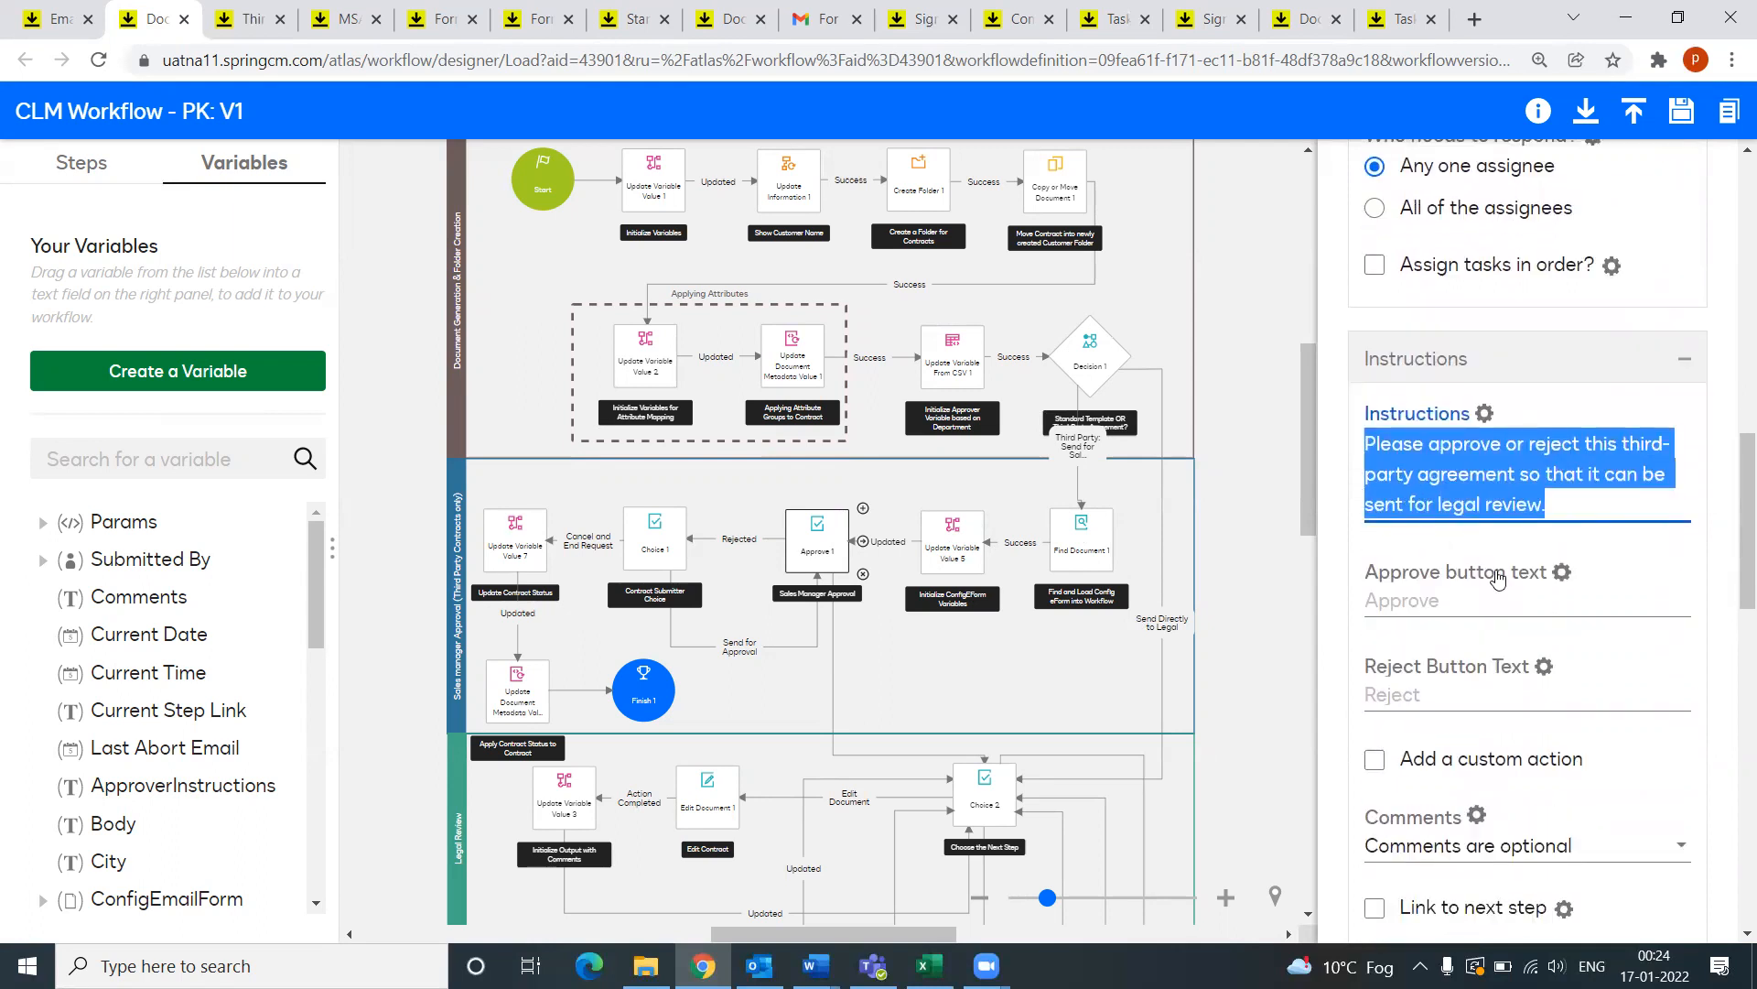
left_click(1607, 482)
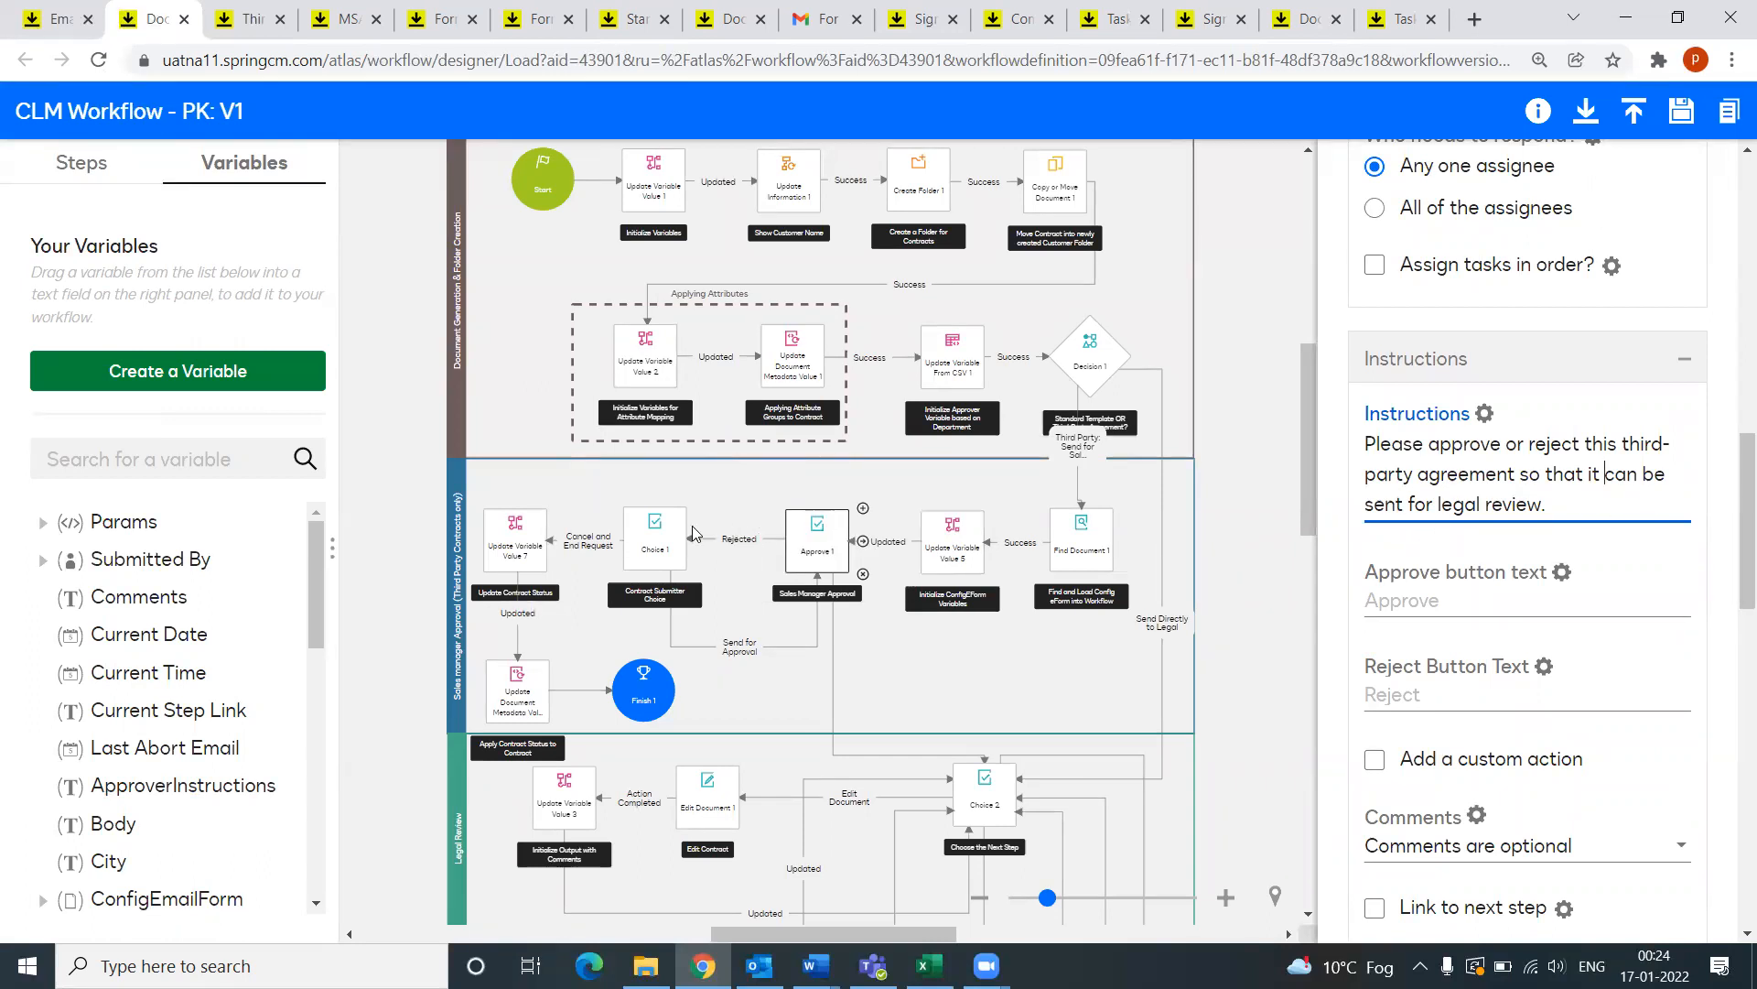
scroll(1446, 713, "down", 4)
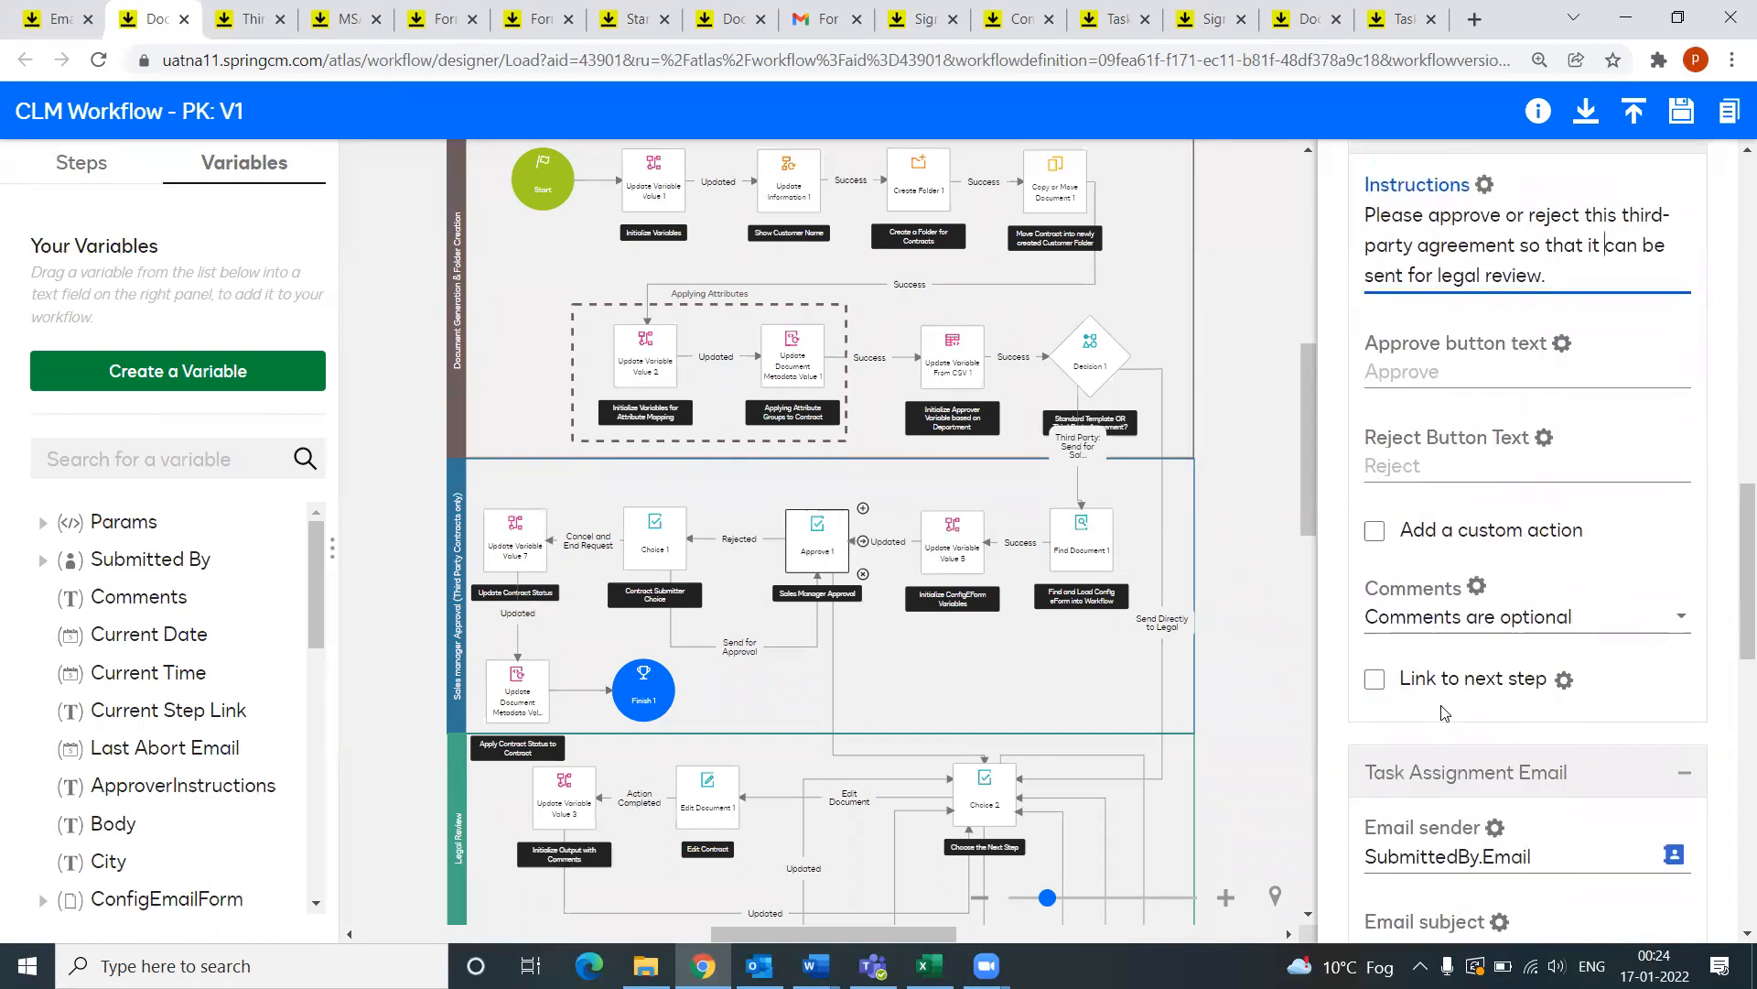
scroll(1446, 713, "down", 3)
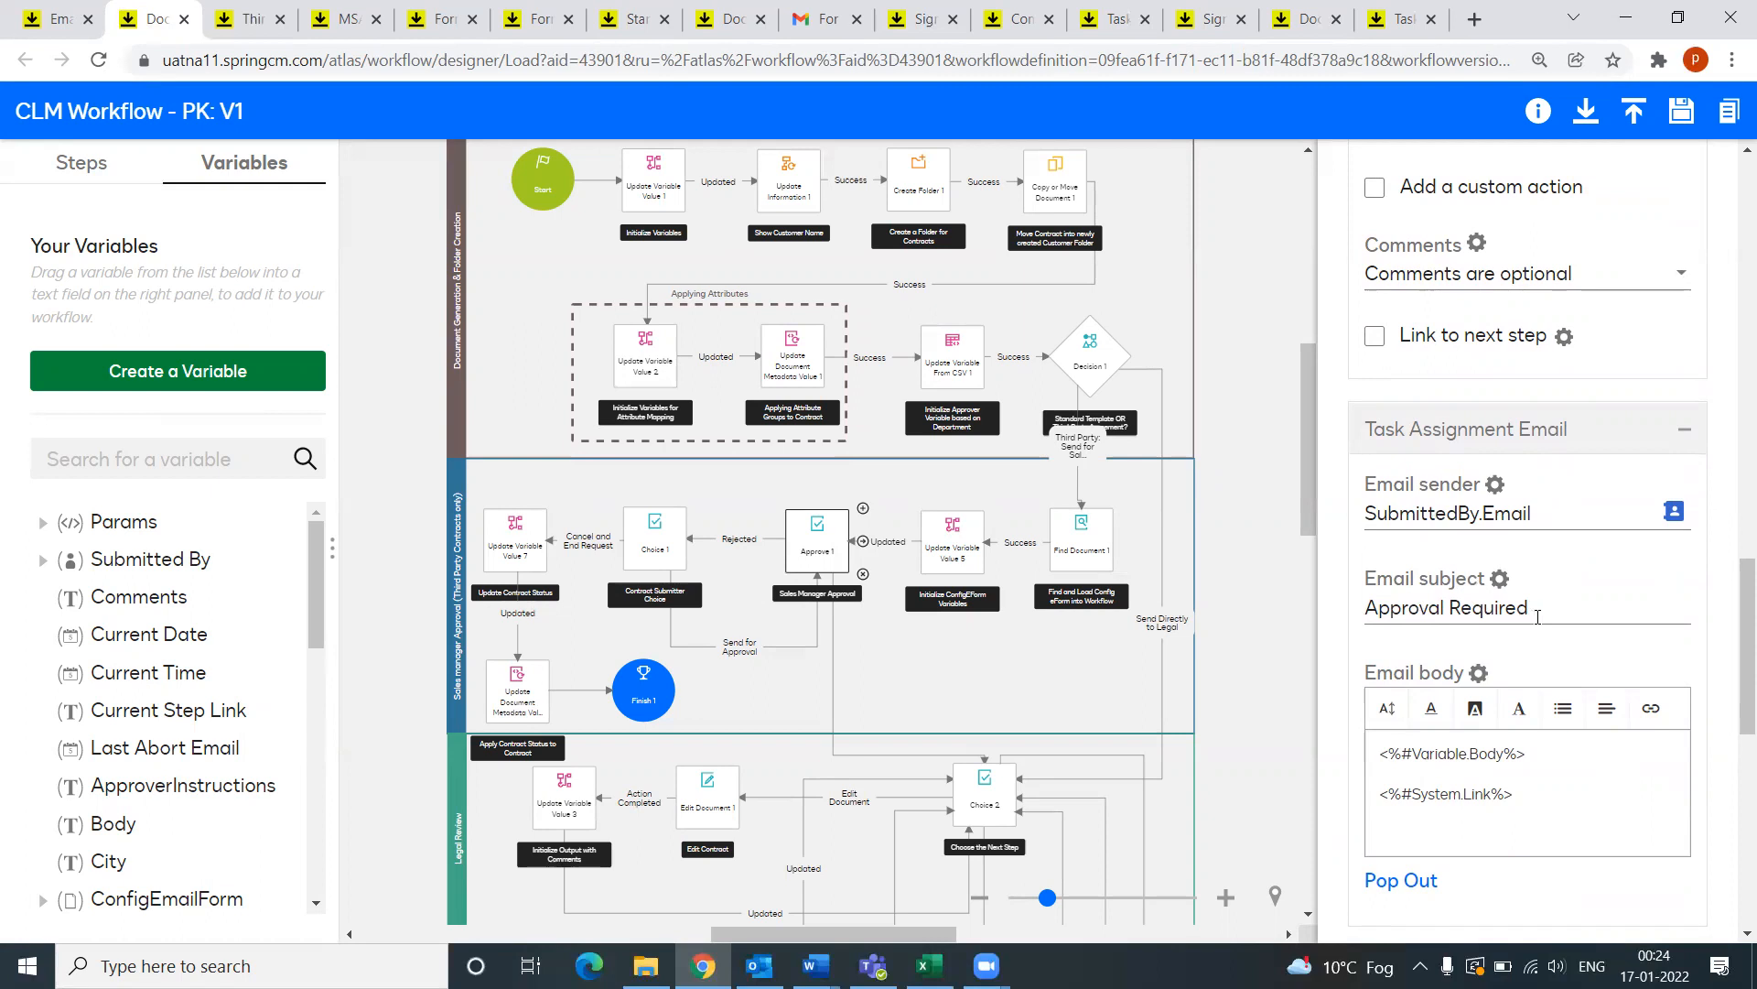
Step: Highlight the email body's <%#Variable.Body%> and <%#System.Link%> placeholders
scroll(1508, 623, "down", 3)
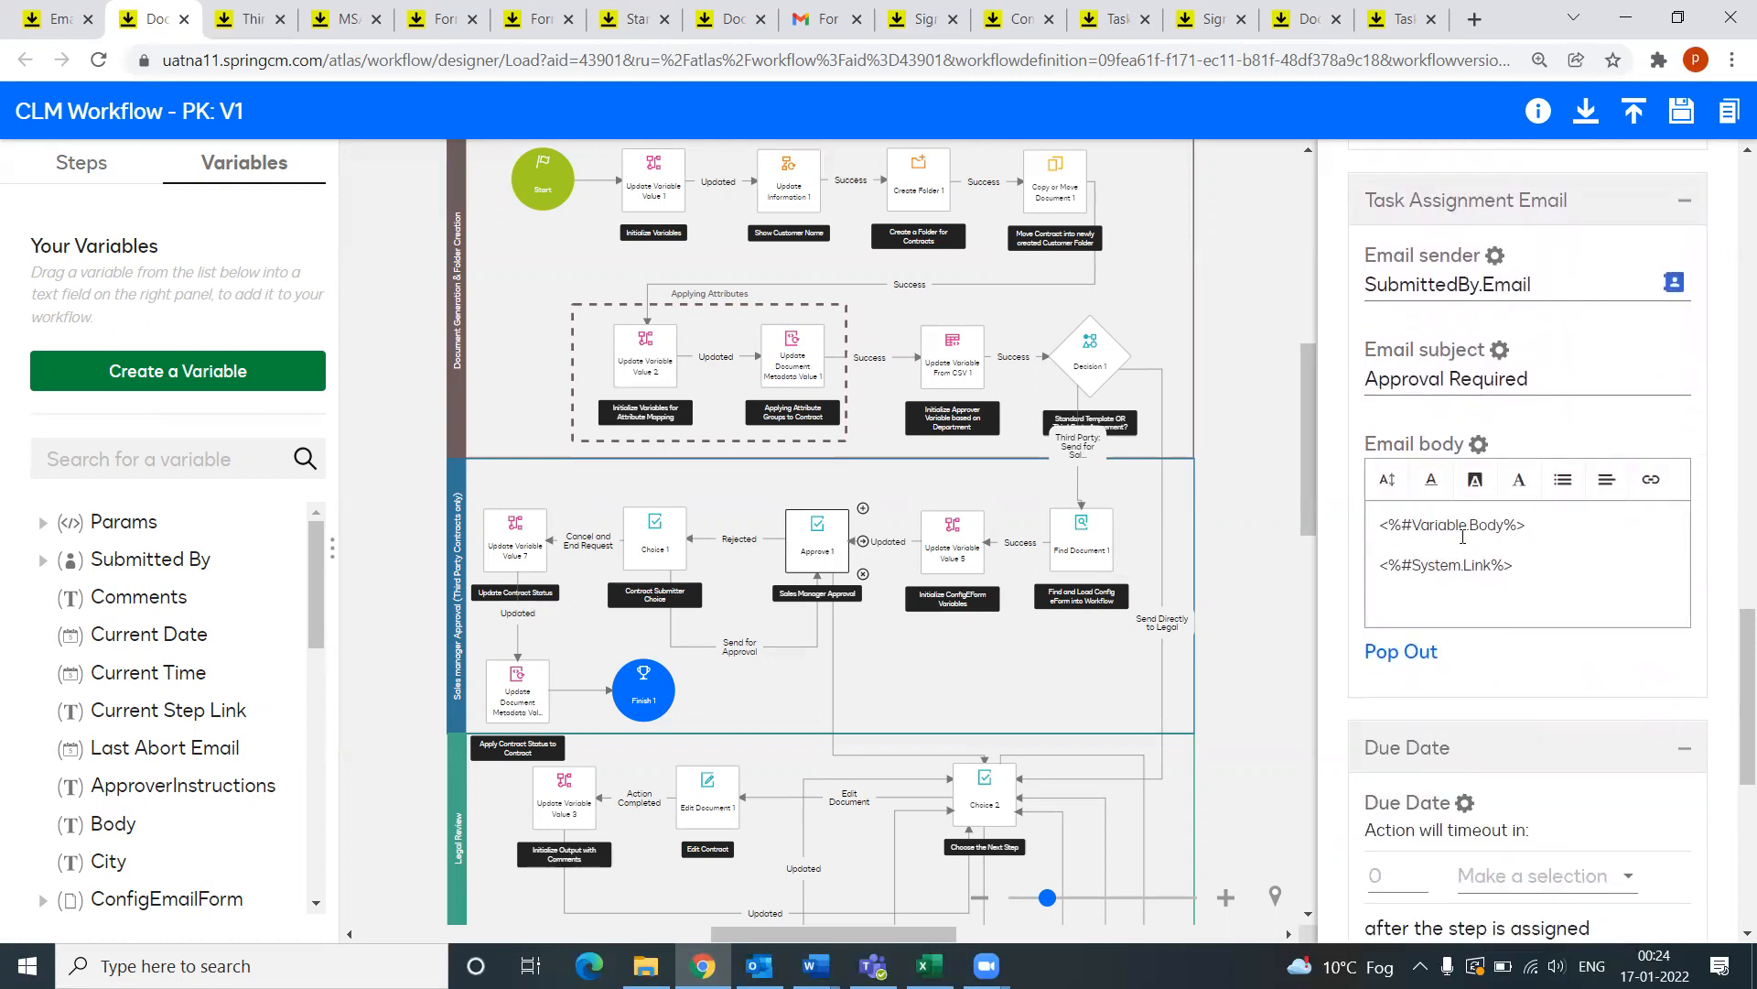
left_click_drag(1531, 529, 1359, 532)
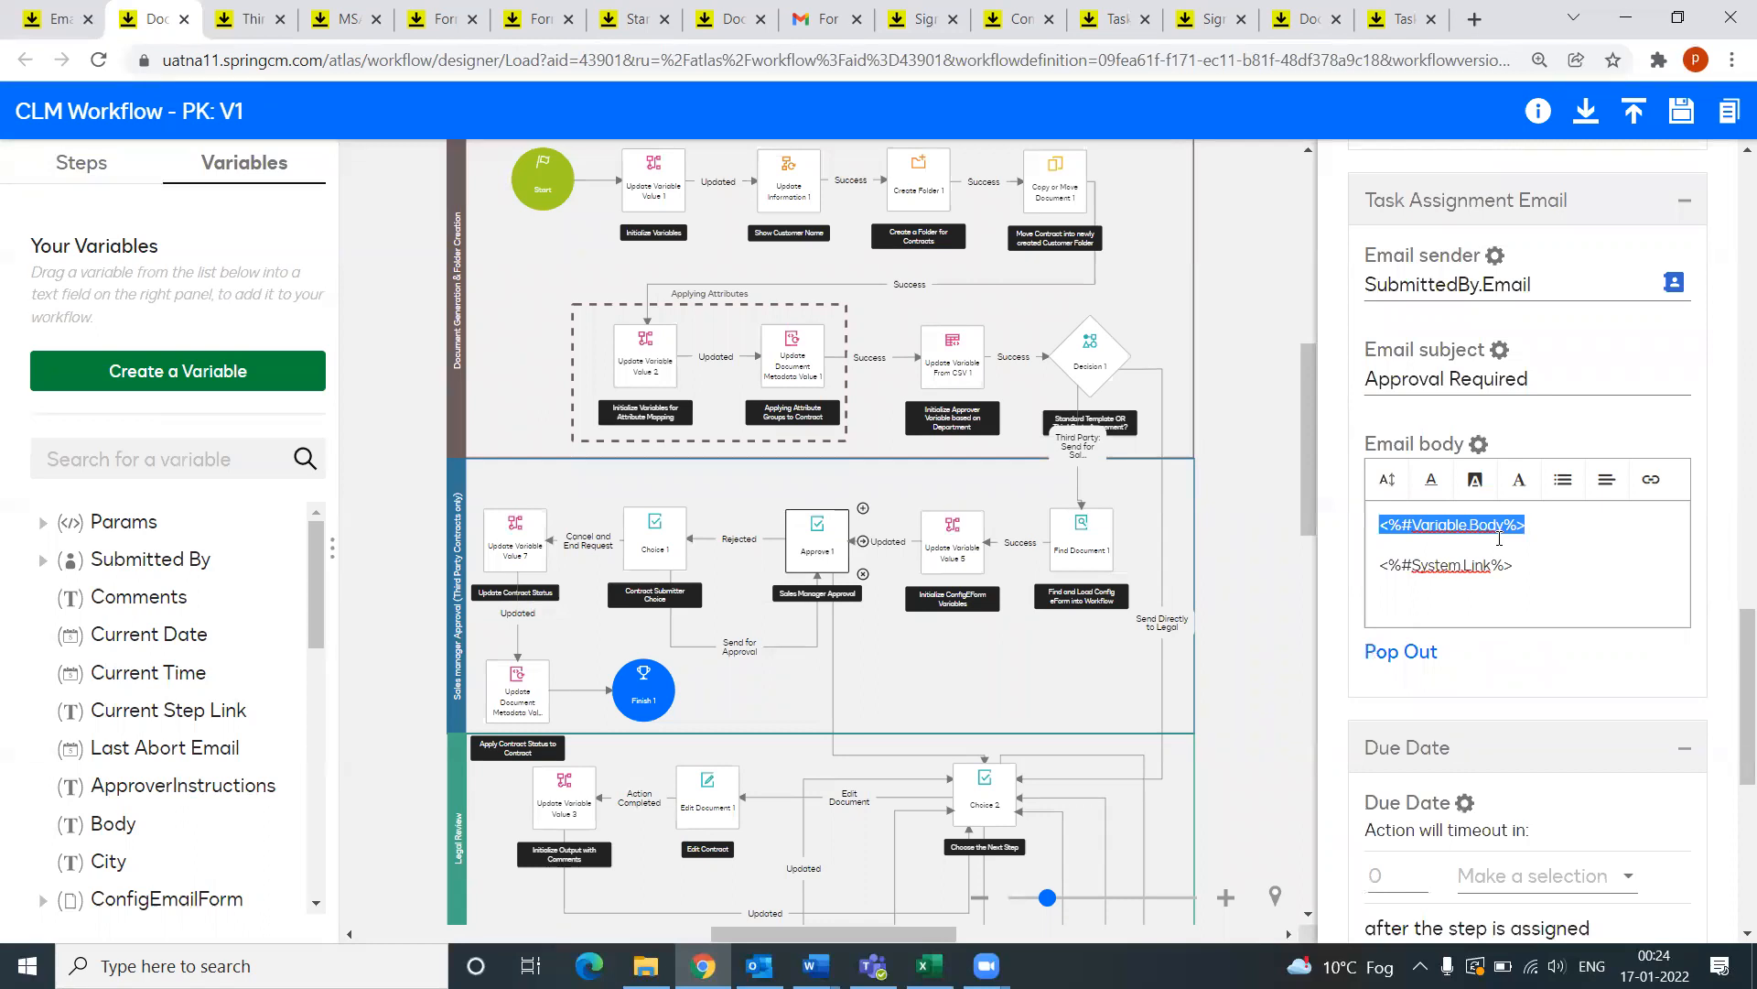
left_click_drag(1521, 579, 1361, 575)
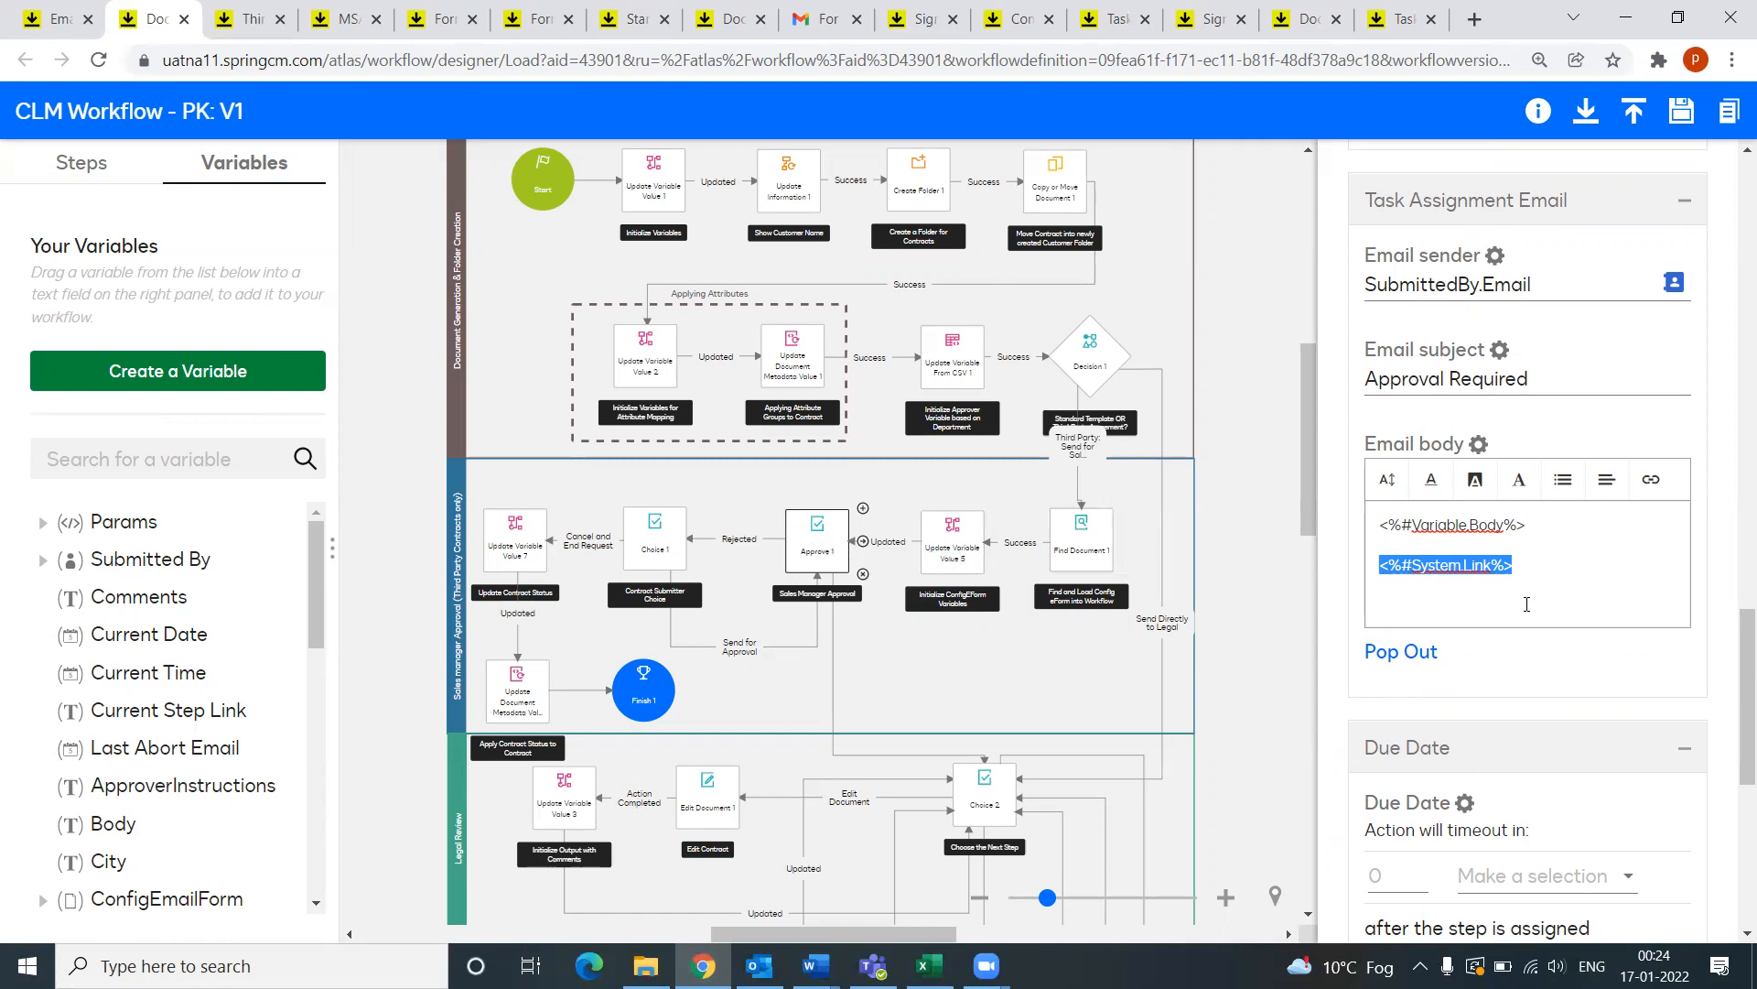
Step: Check the Due Date and Output settings, then open the Contract Submitter Choice step
scroll(1494, 624, "down", 6)
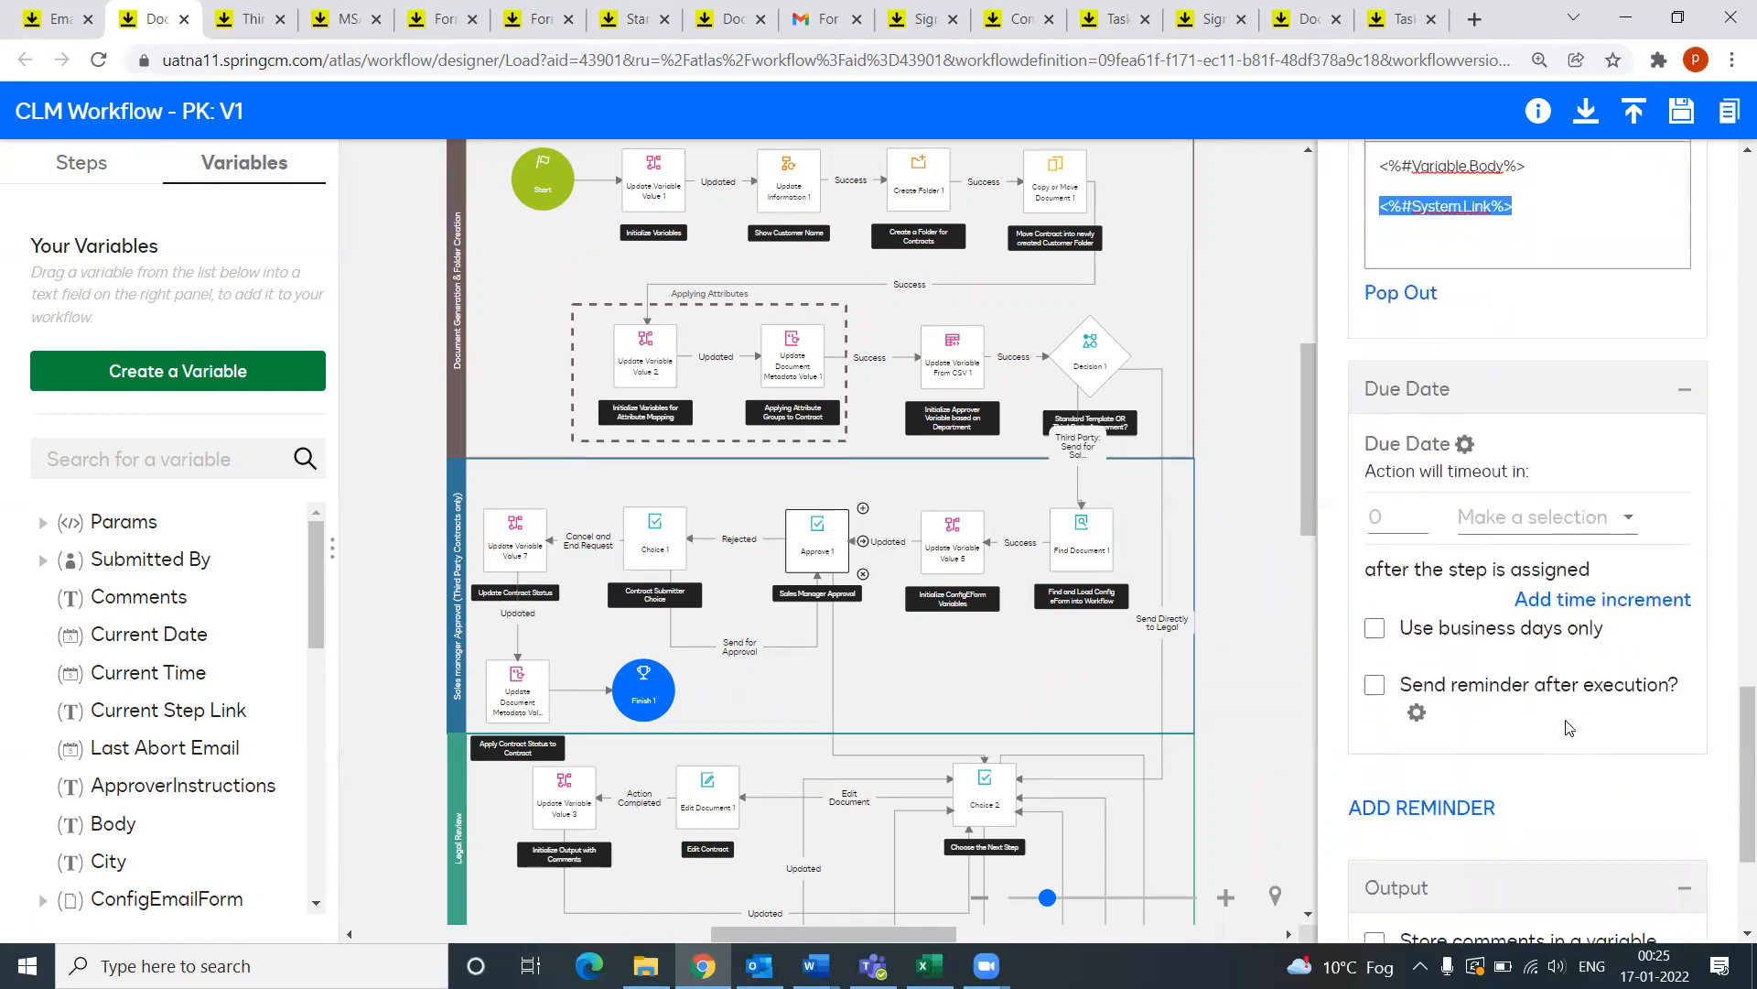
scroll(1483, 617, "down", 1)
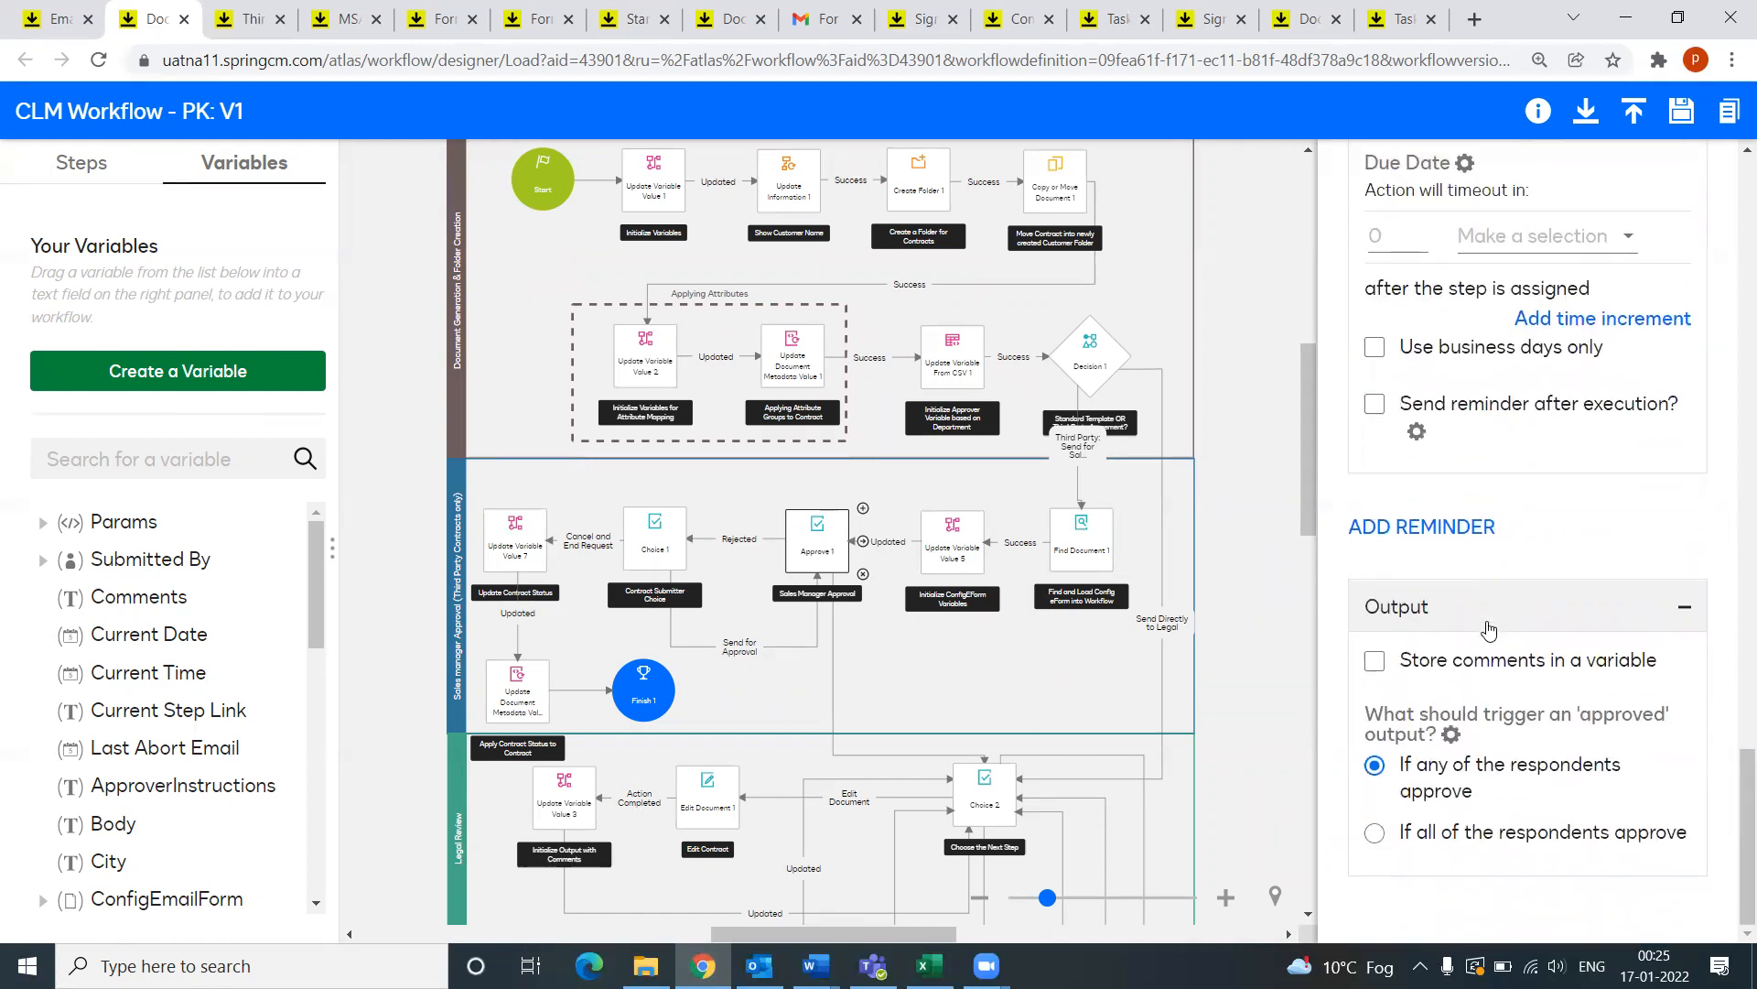
left_click(649, 544)
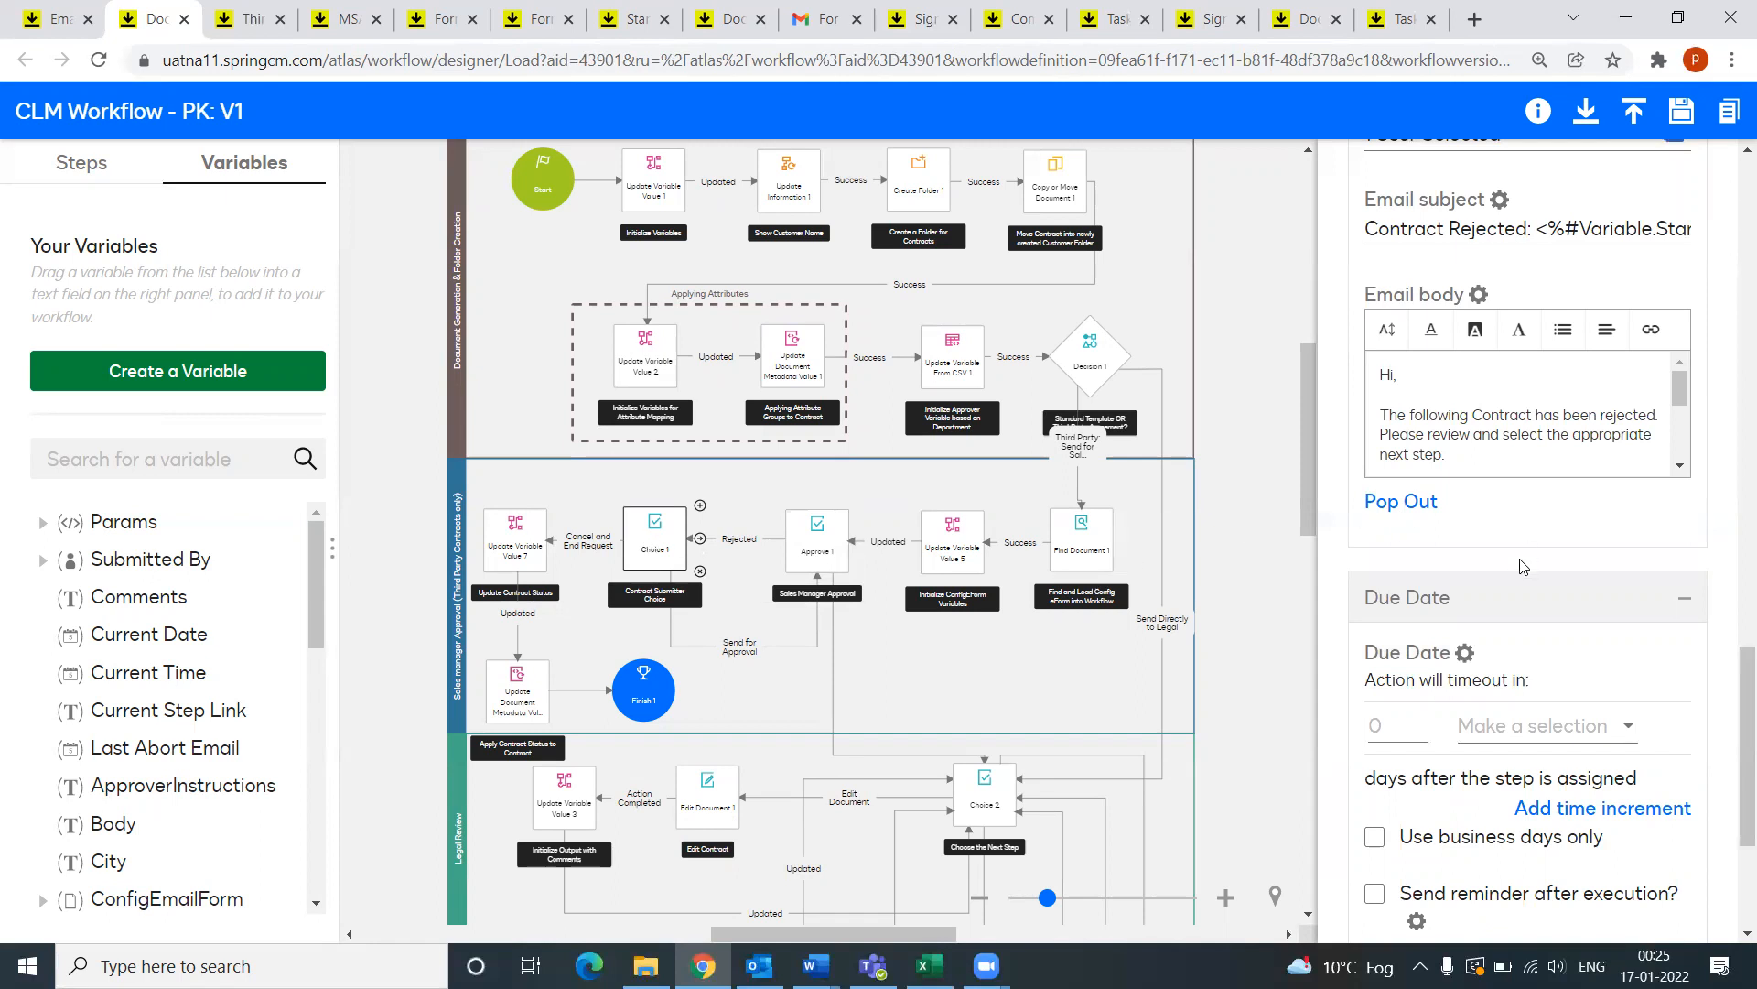
scroll(1522, 567, "up", 15)
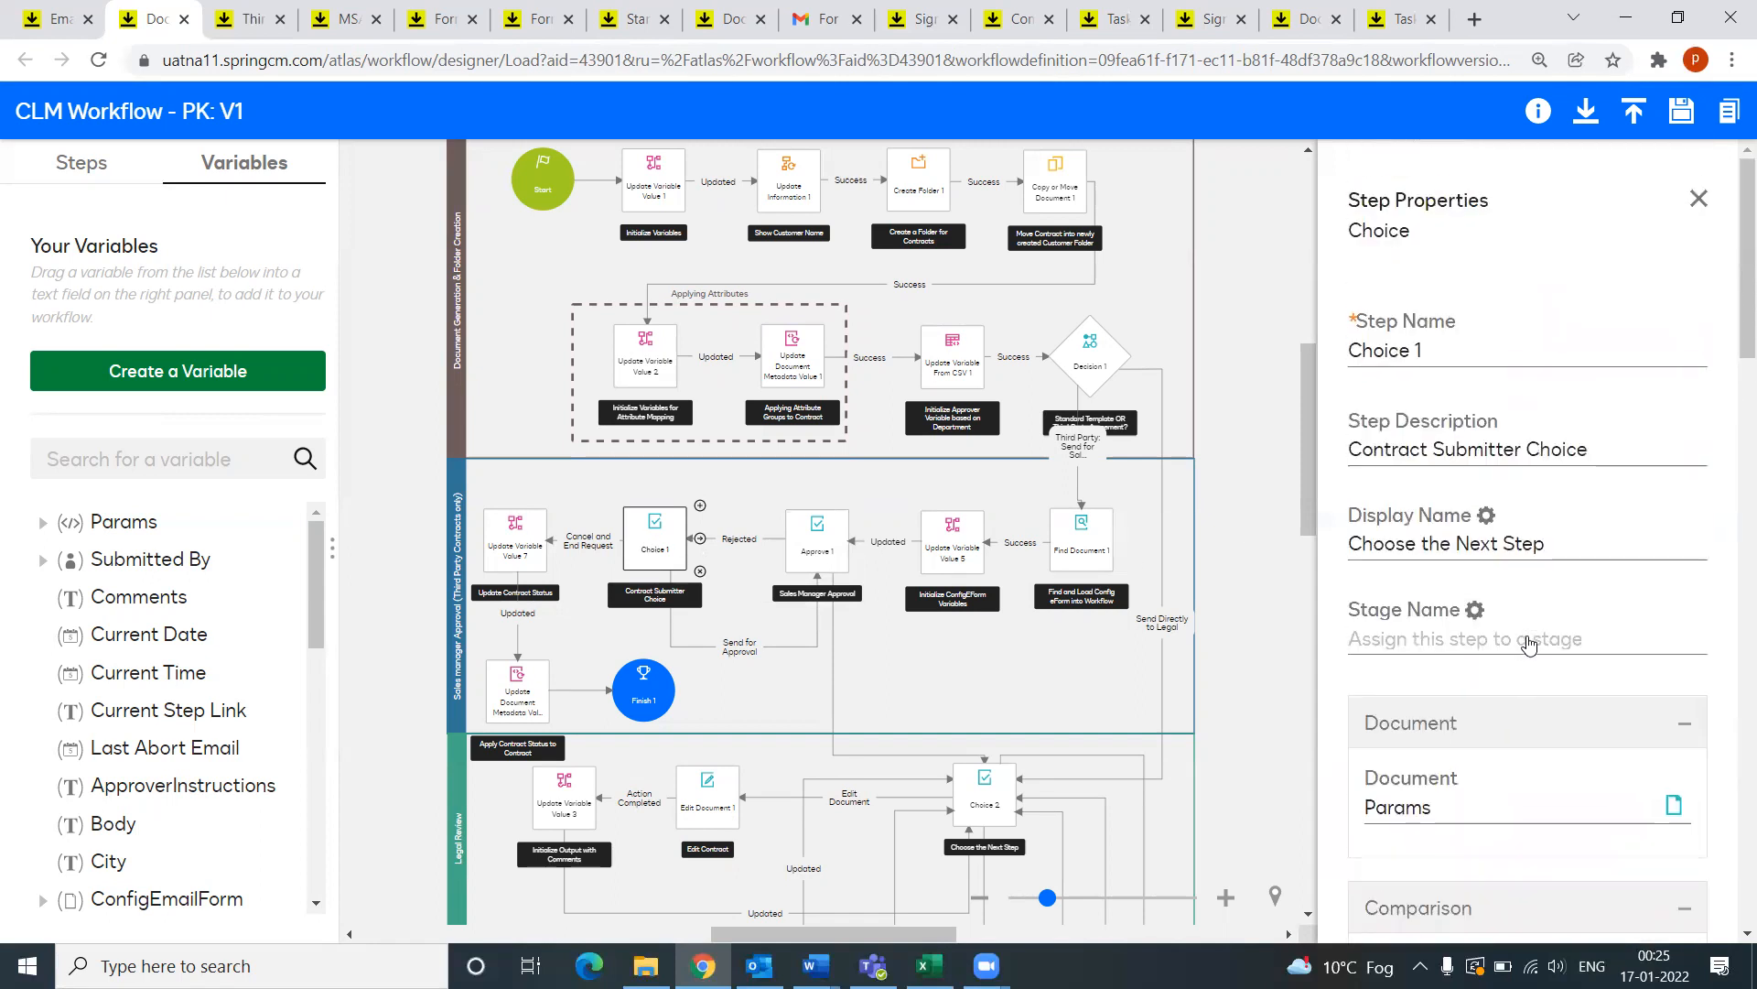
Step: View Choice 1's 2 configured options, then open Update Variable Value 7 (ContractStatus = Cancelled)
scroll(1529, 643, "down", 10)
scroll(1528, 643, "down", 2)
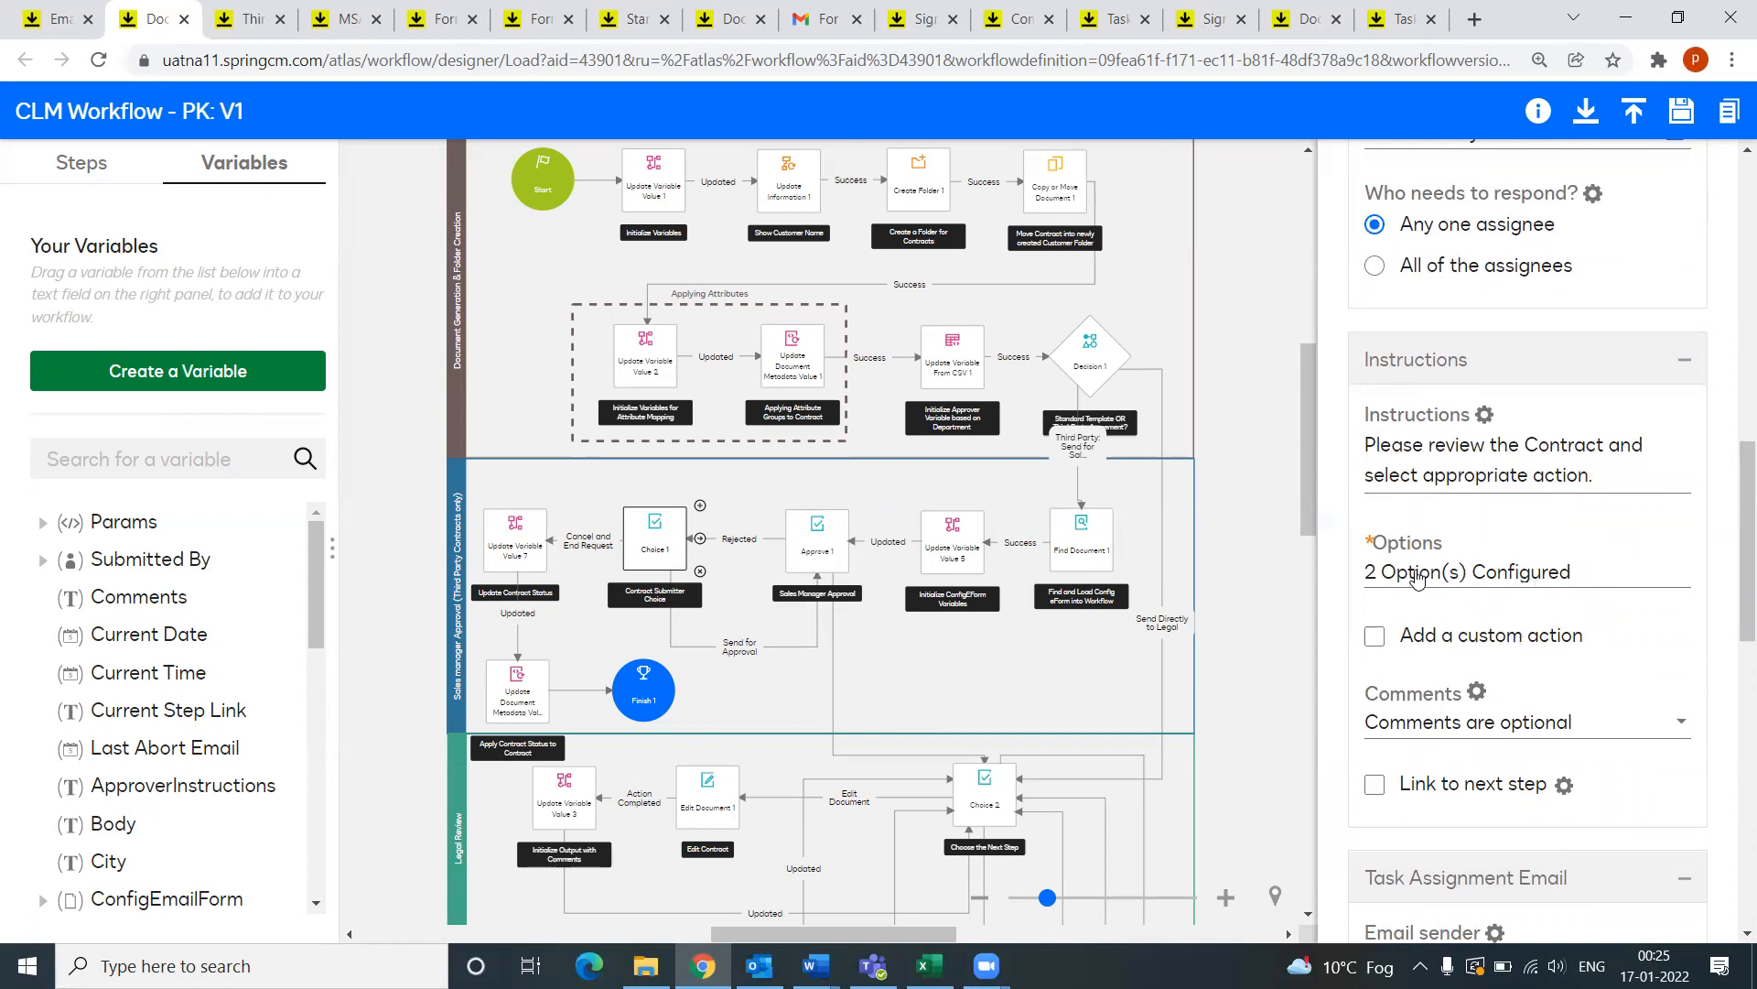
left_click(1499, 574)
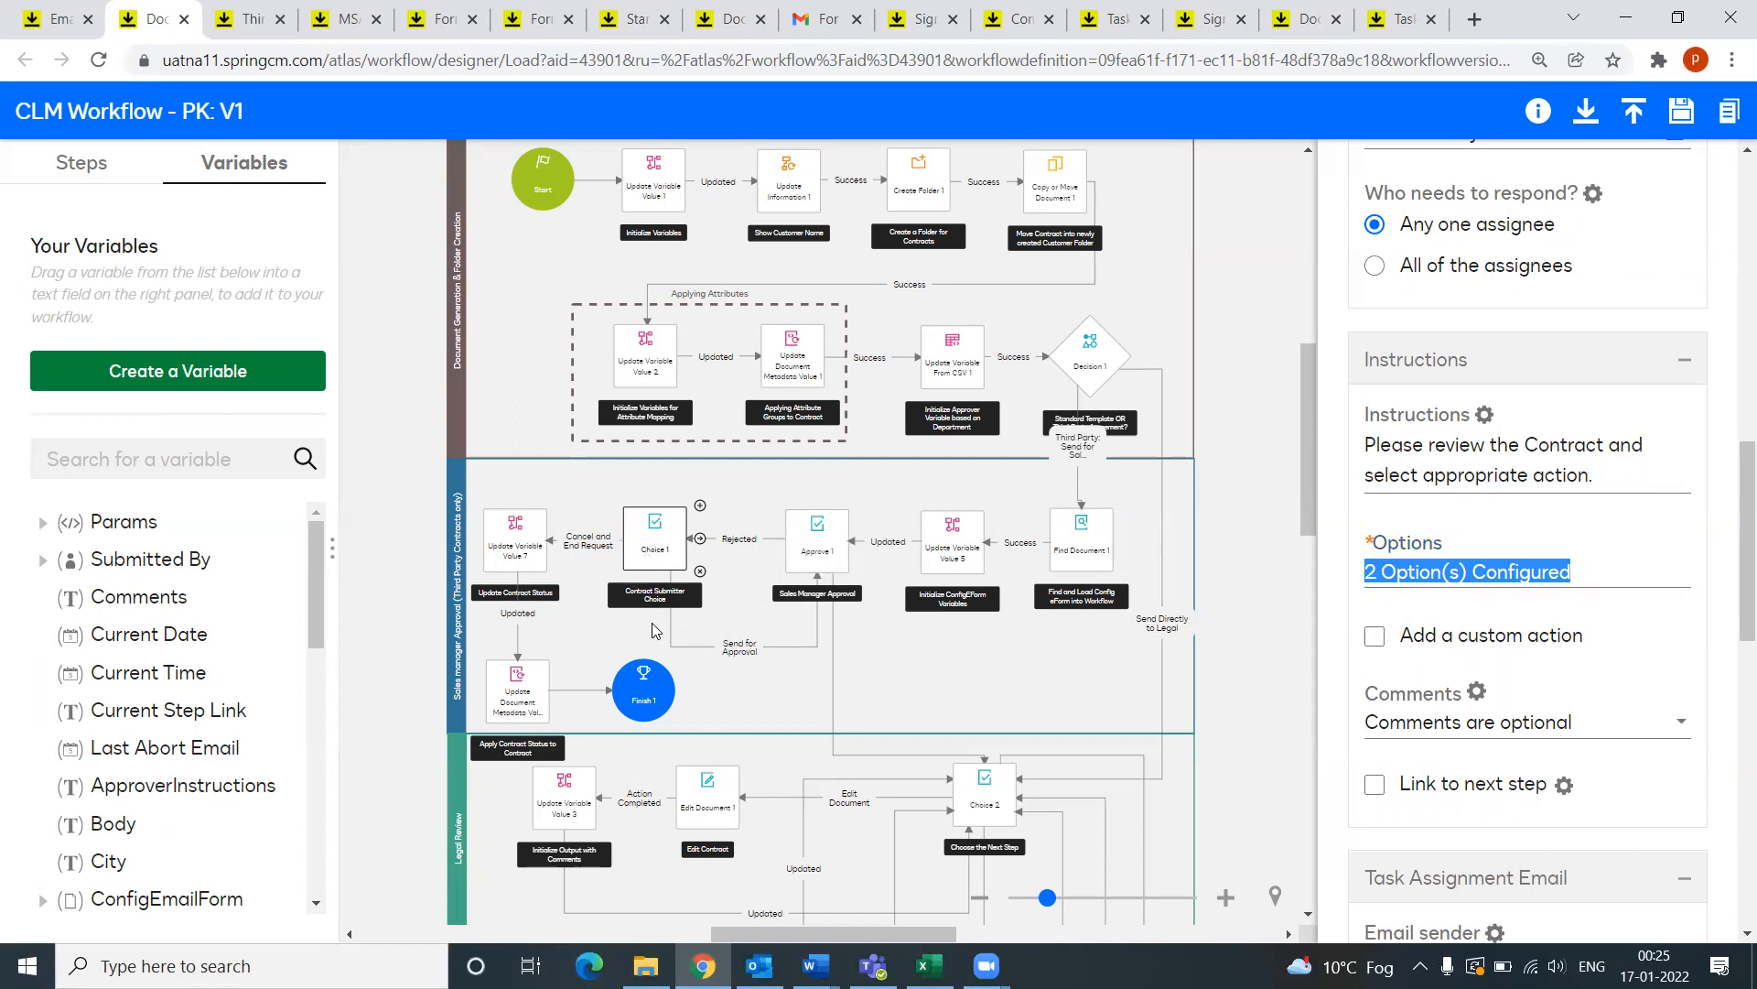
left_click(515, 554)
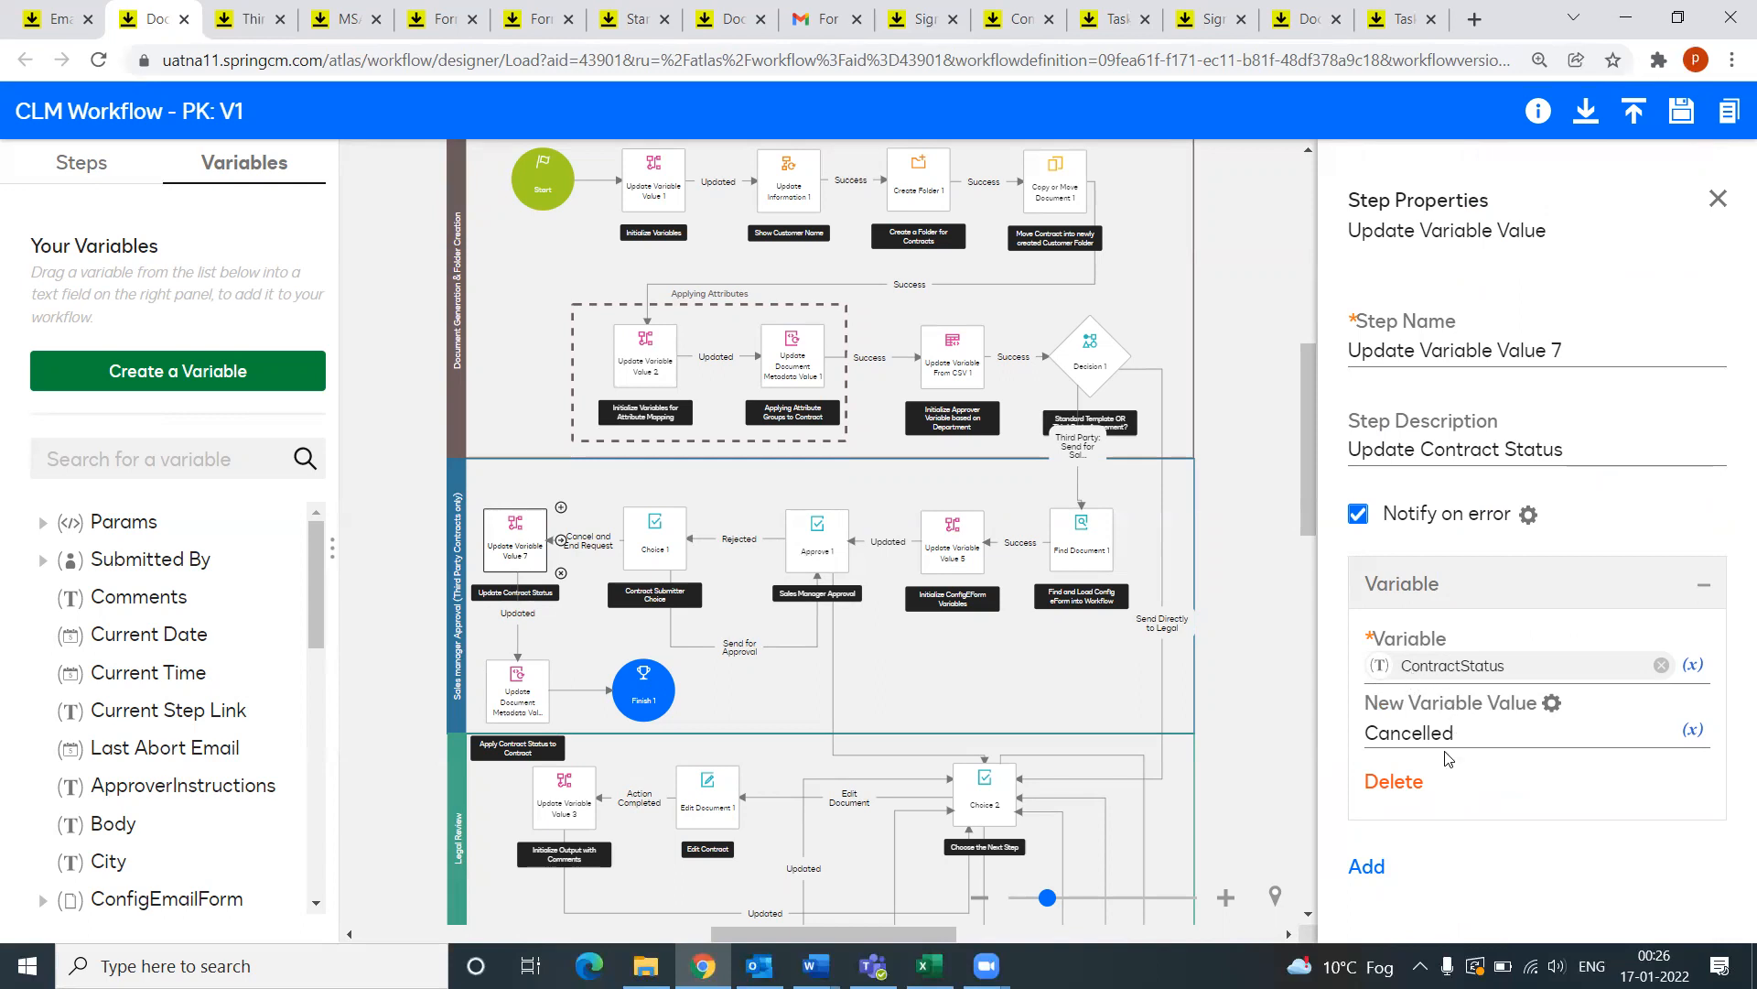
Step: Scroll down the canvas, open Choice 2, and glance at Decision 1's condition settings
scroll(804, 685, "down", 2)
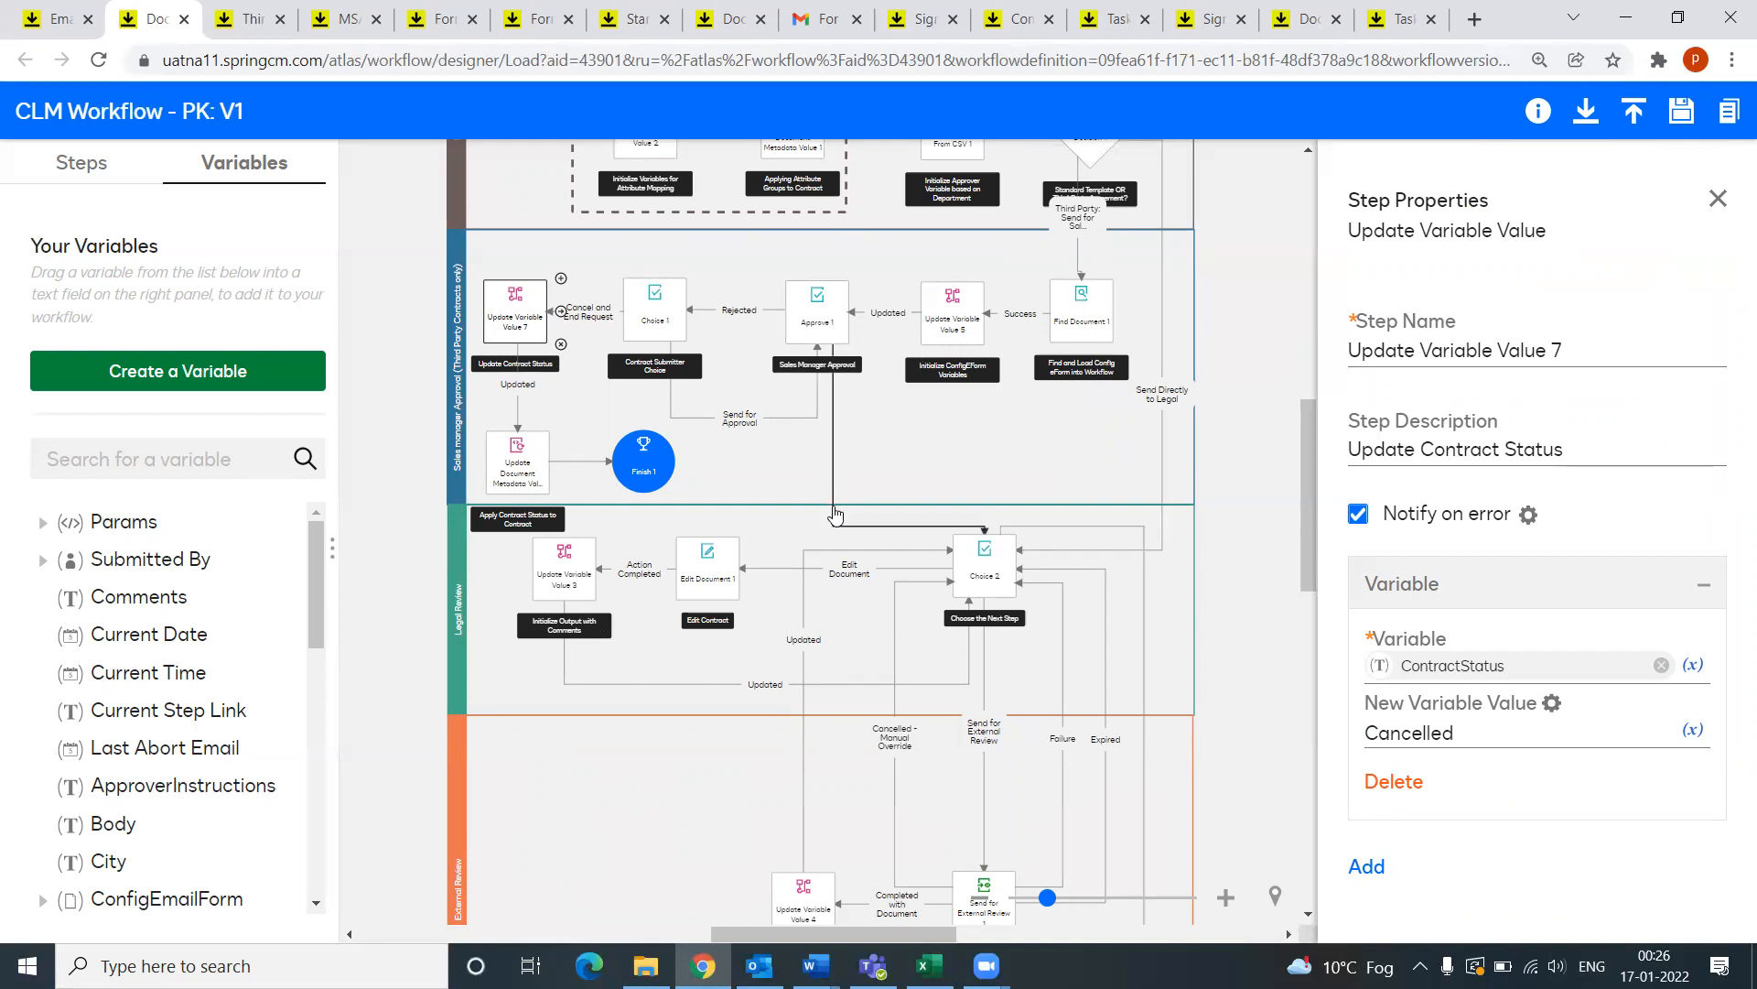
left_click(999, 562)
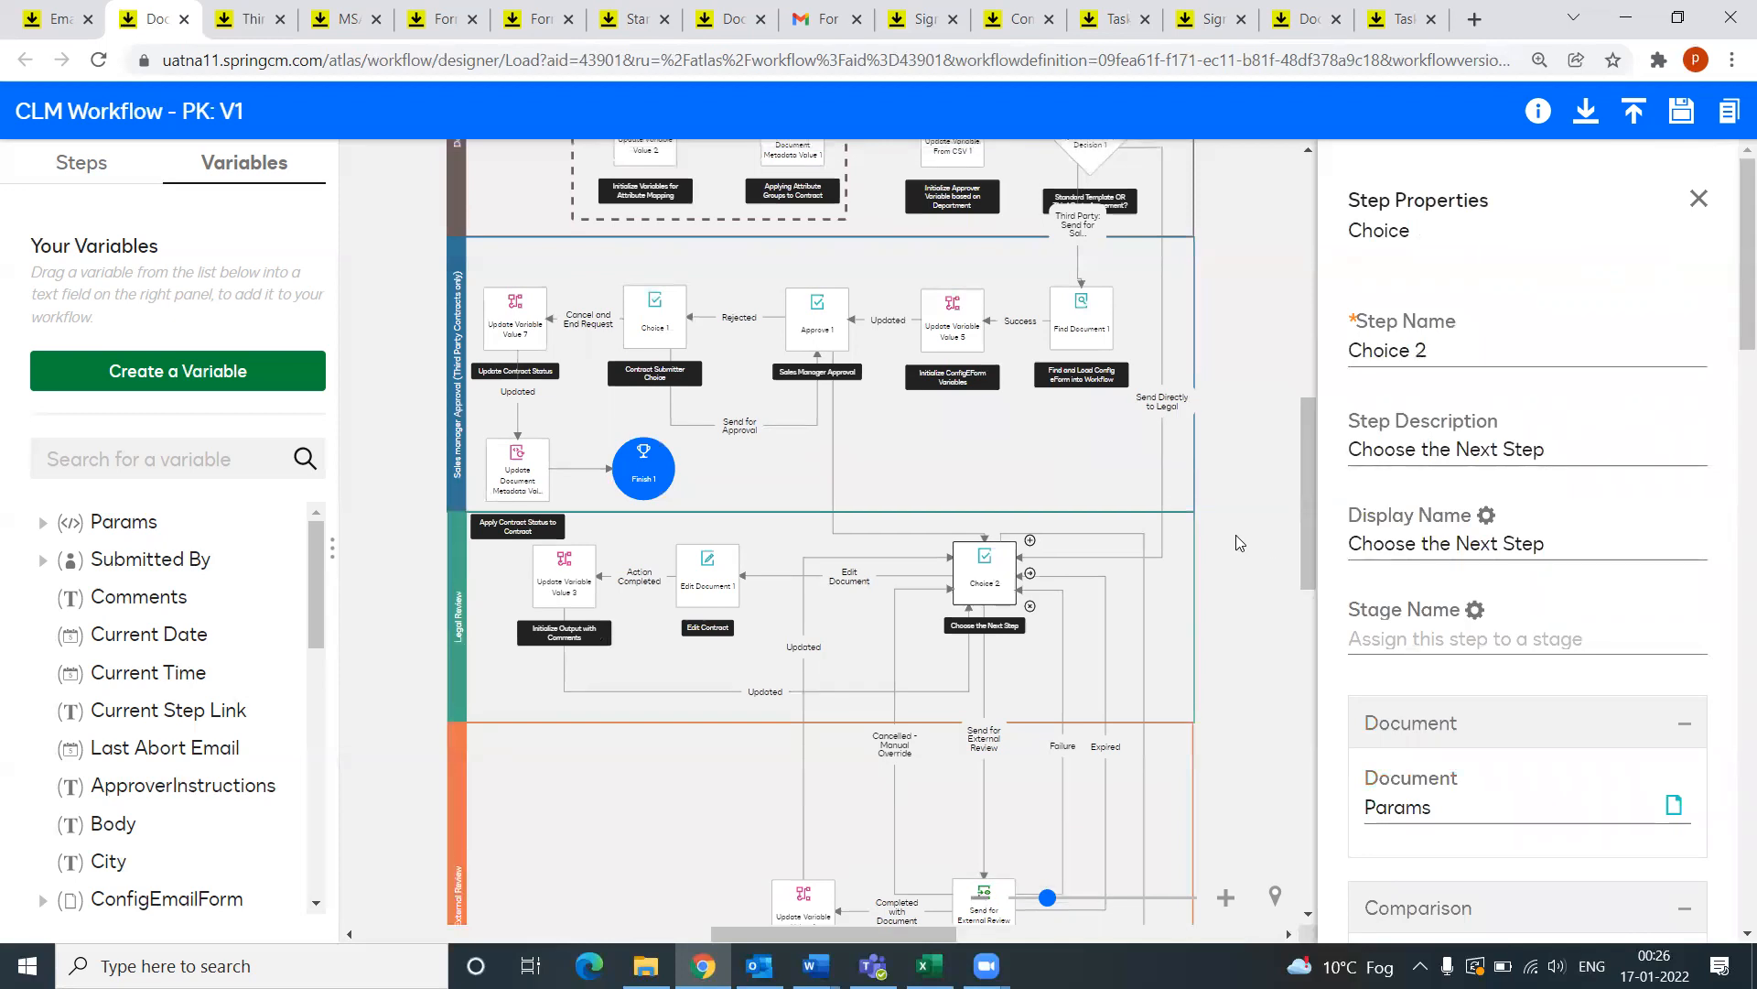
scroll(1235, 535, "up", 1)
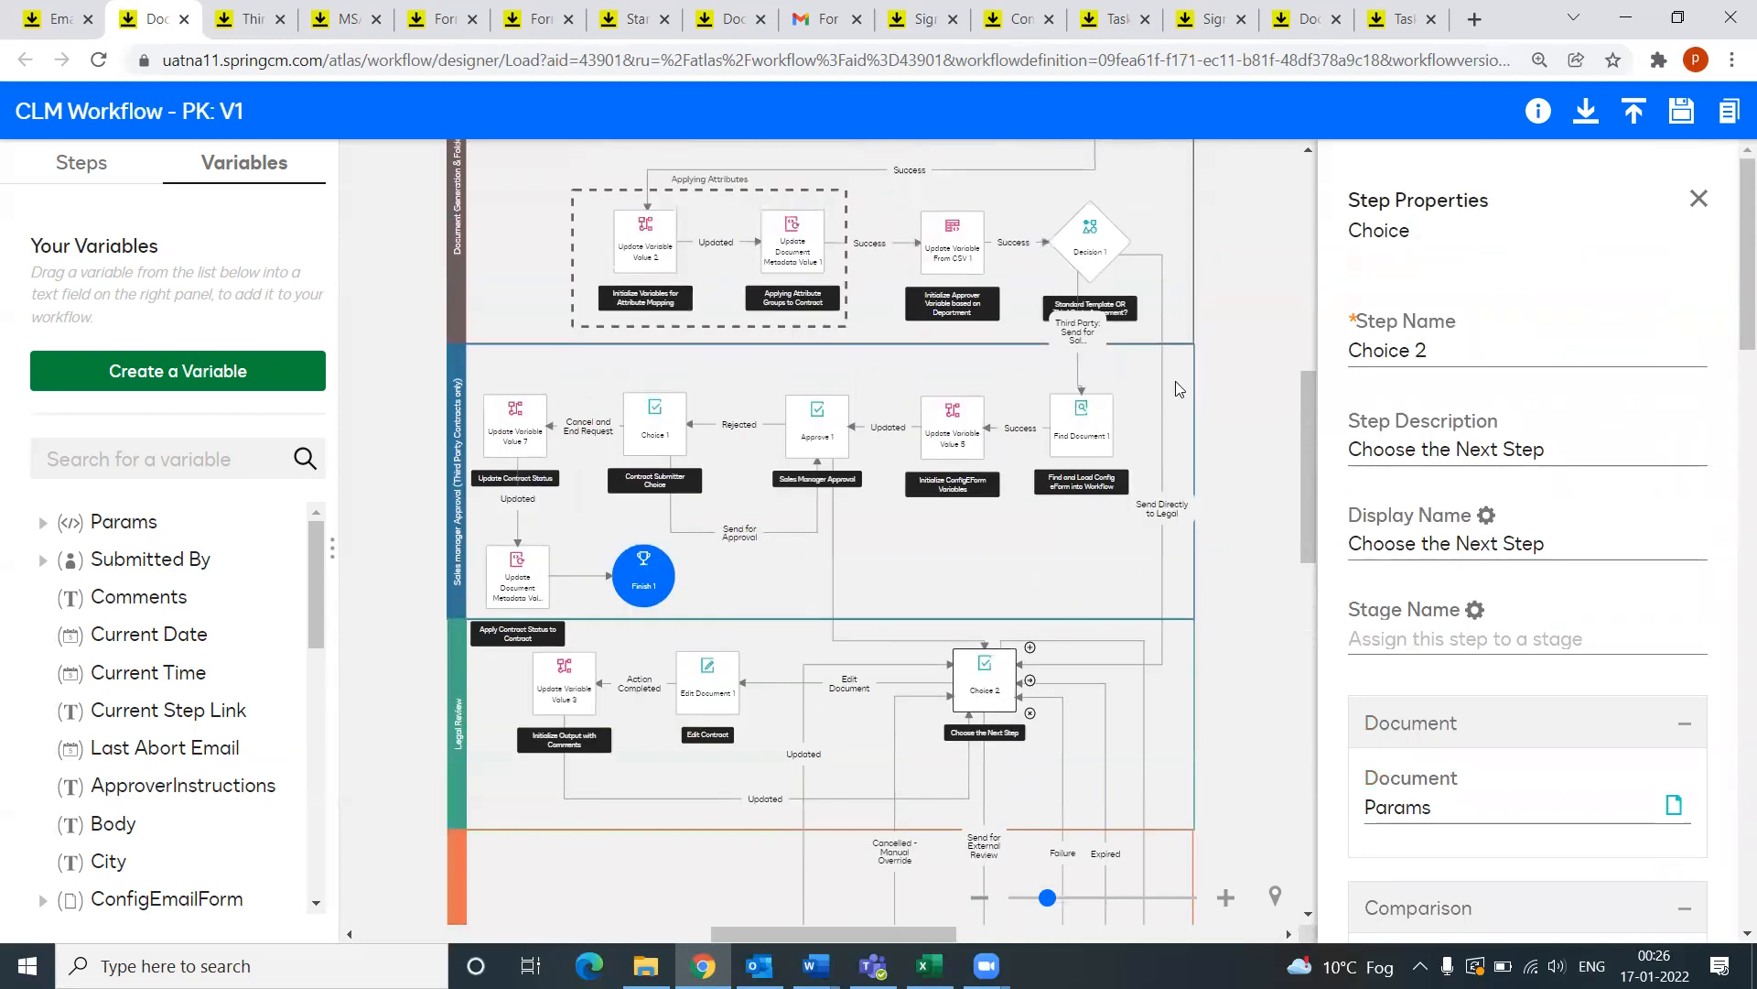
left_click(1095, 244)
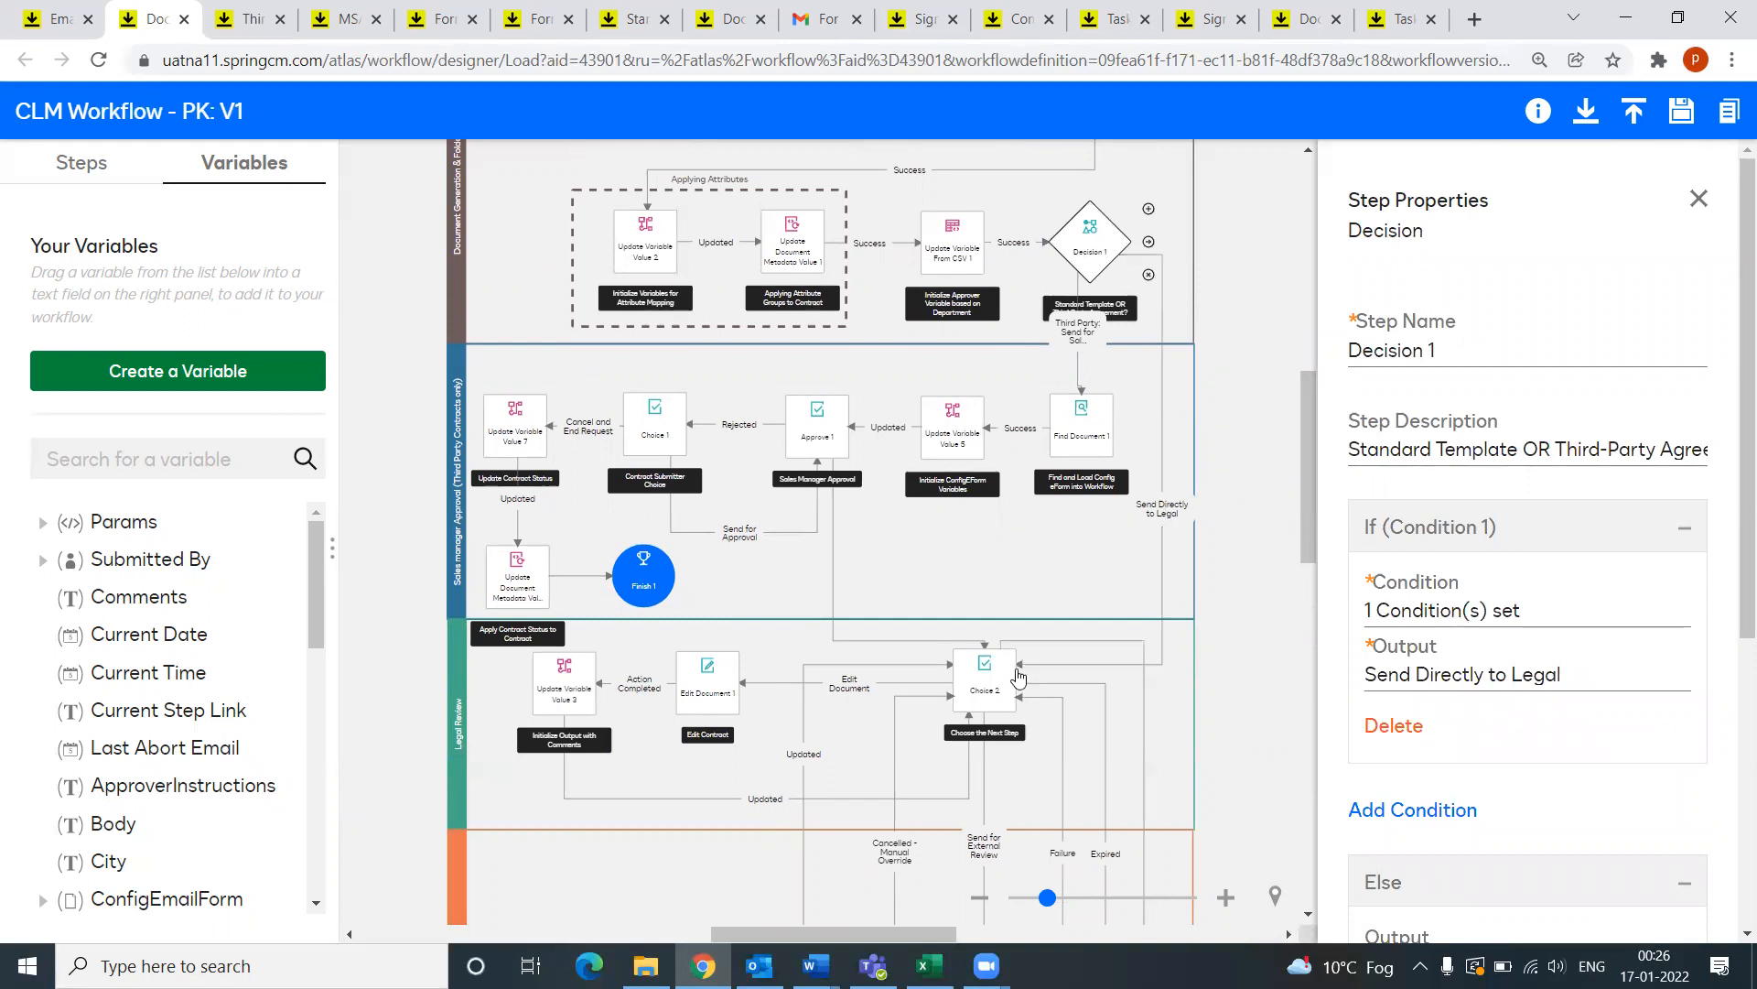
Step: Return to Choice 2 and review its Previous Version comparison and Legal assignee
left_click(987, 667)
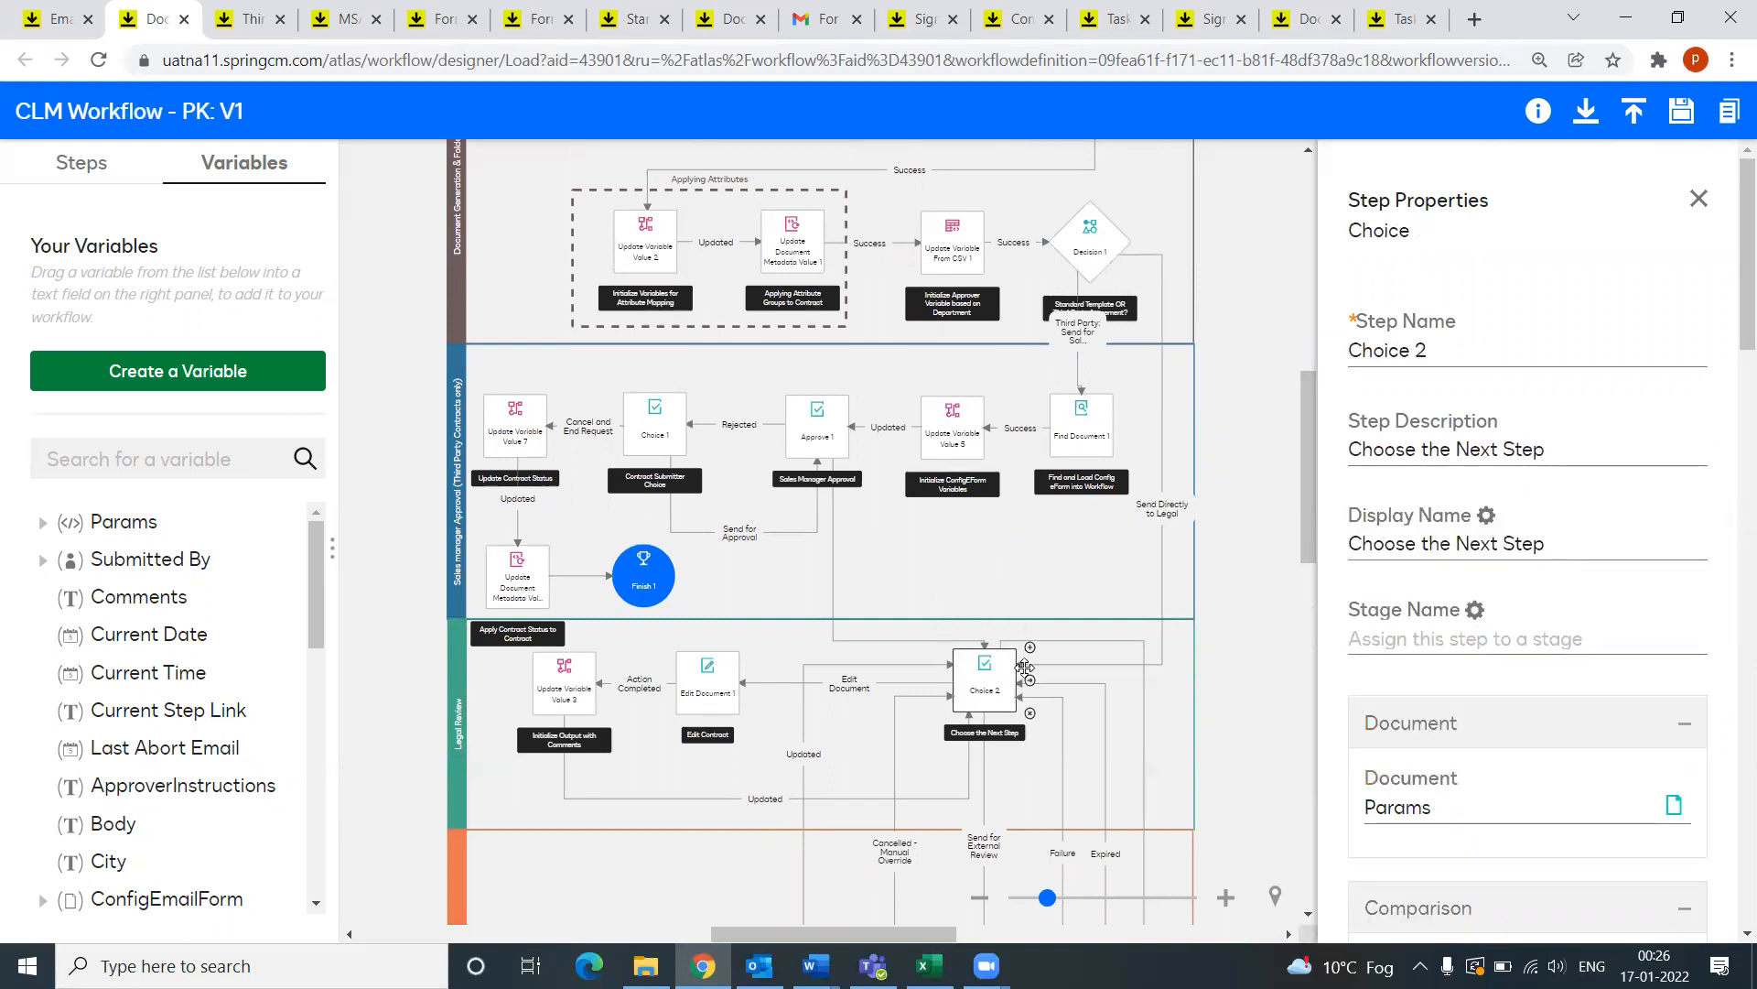
scroll(985, 622, "down", 1)
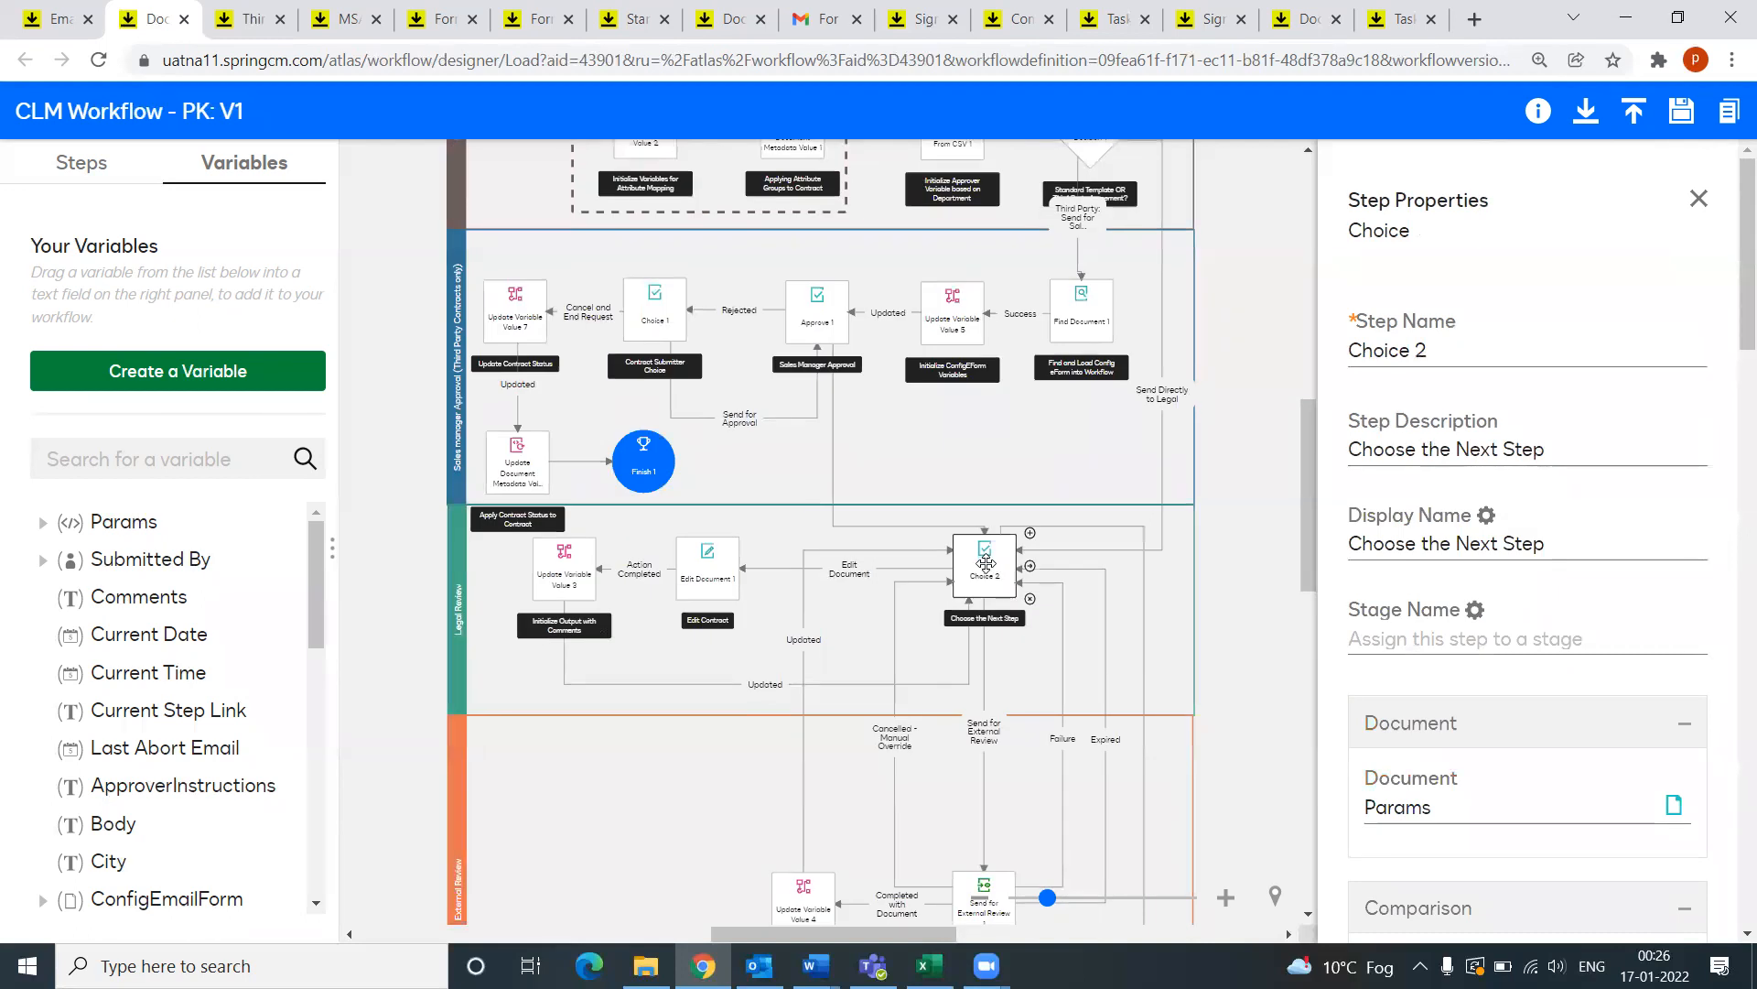
scroll(1510, 567, "down", 4)
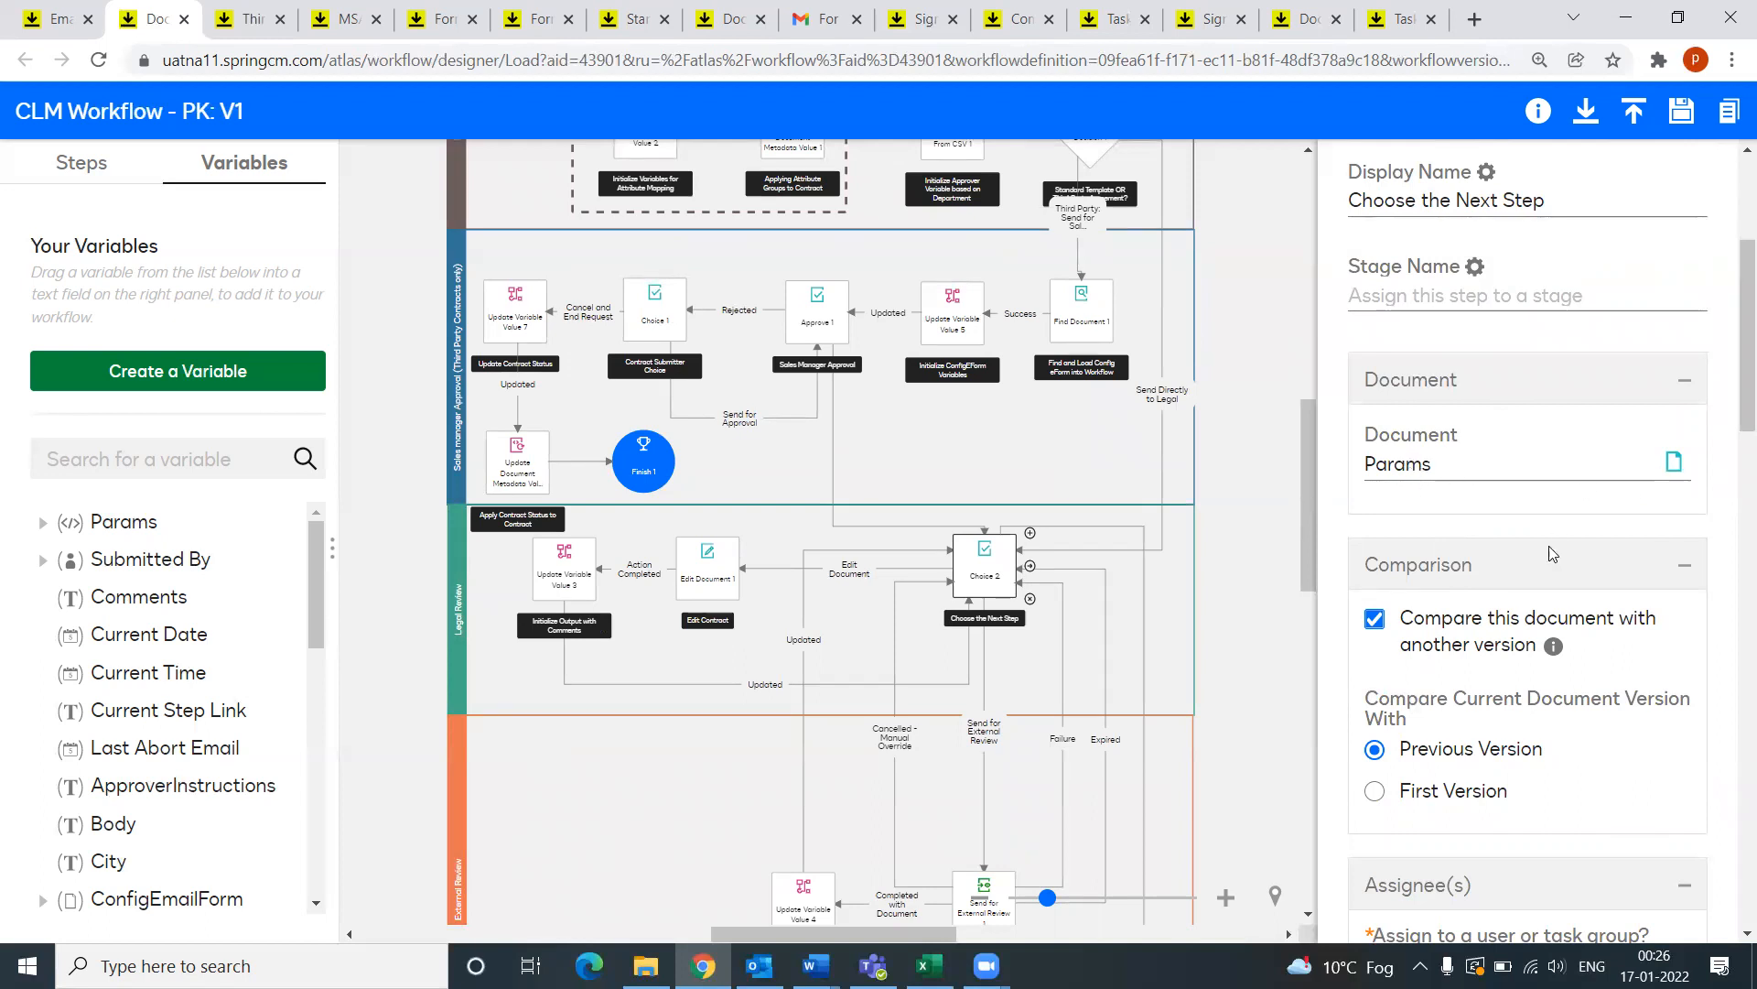
scroll(1547, 559, "down", 4)
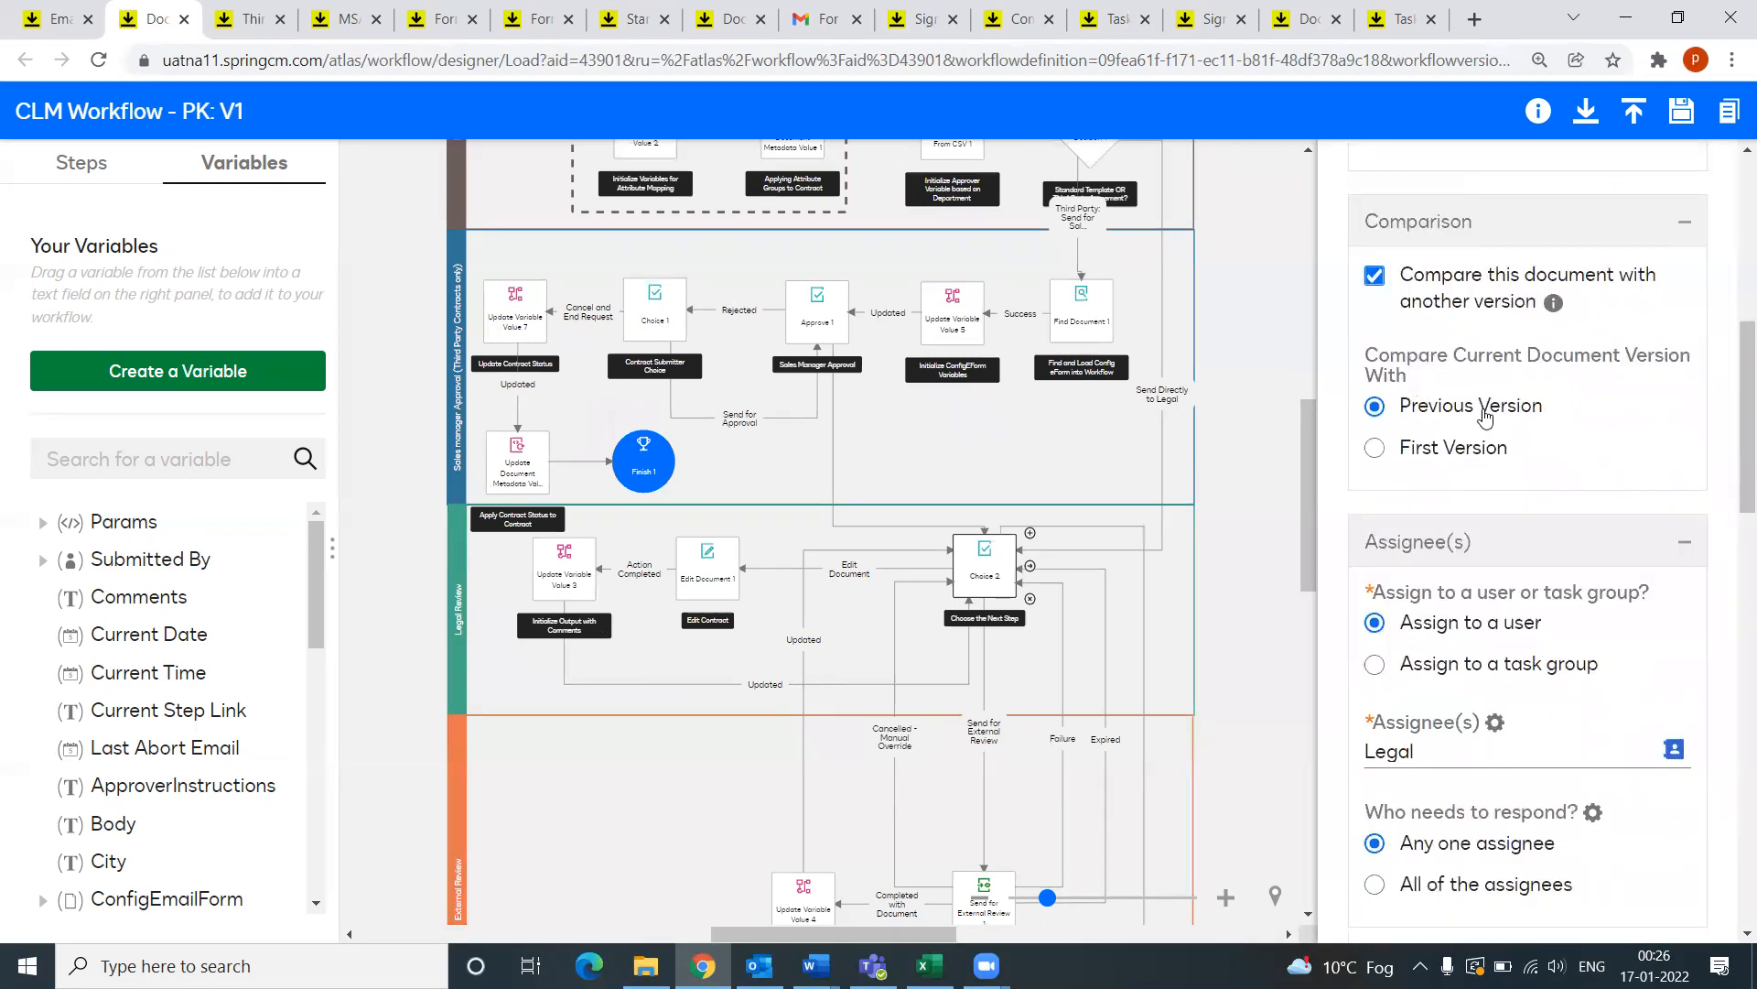
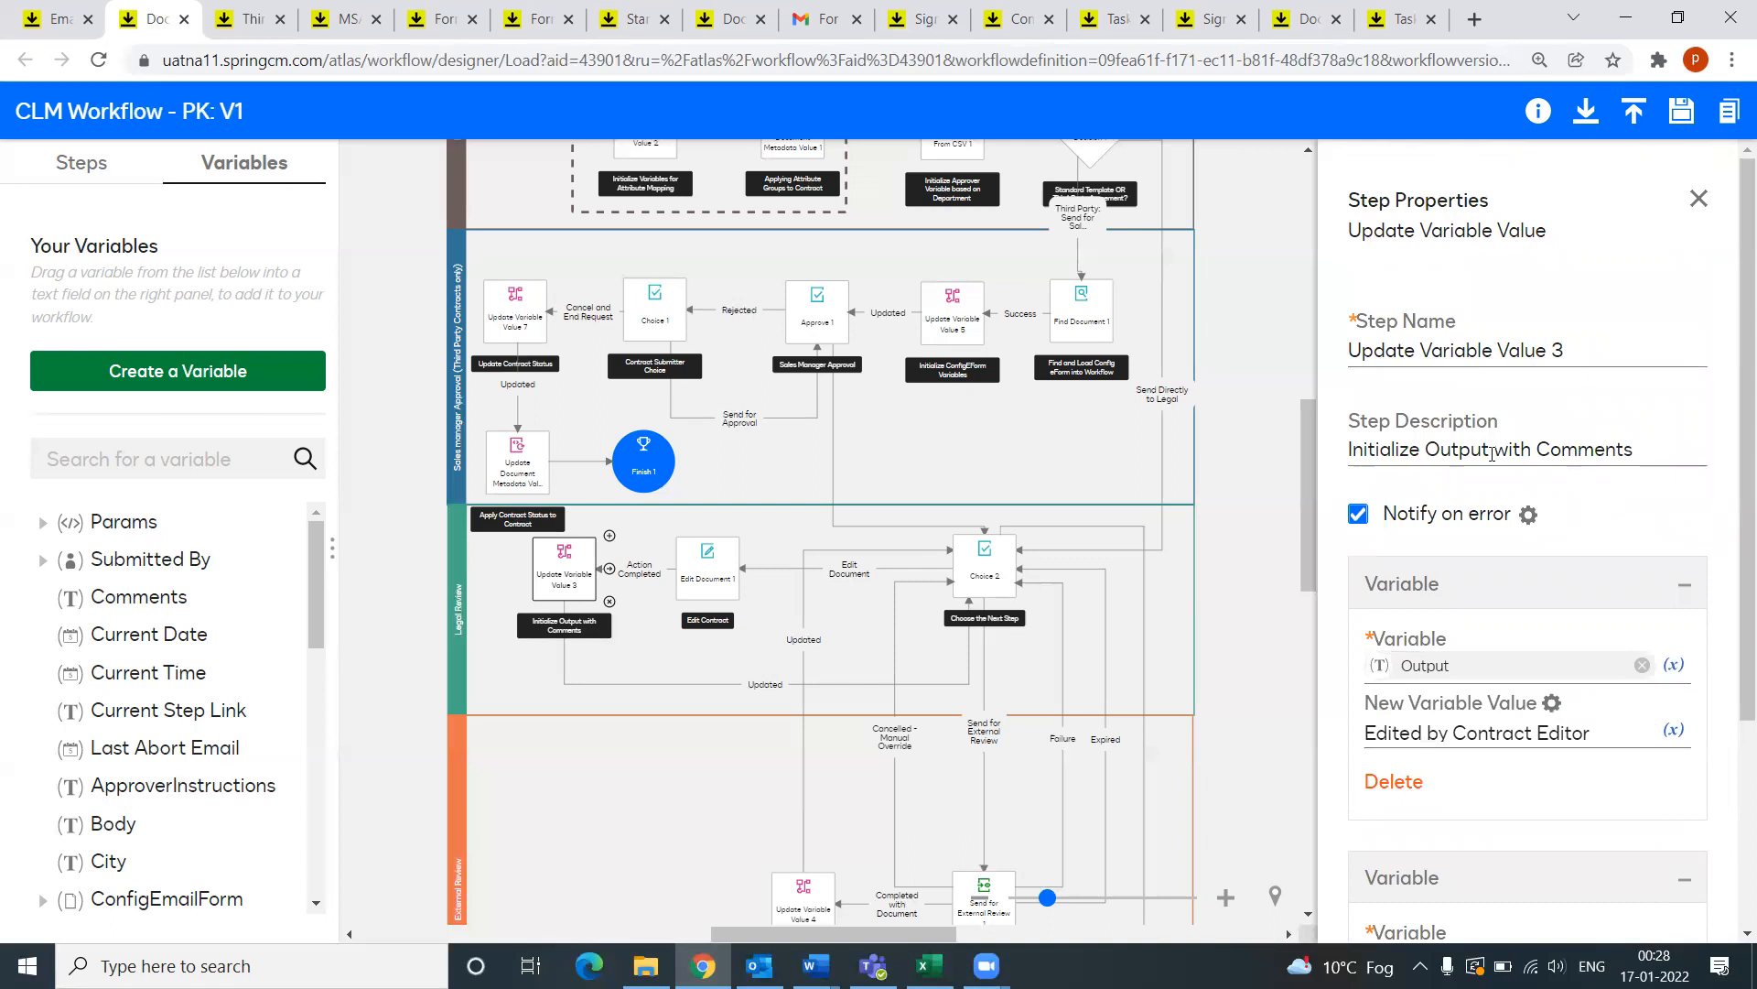
Step: Show Link Information for the Updated connector that leads back to Choose the Next Step
scroll(1551, 609, "down", 3)
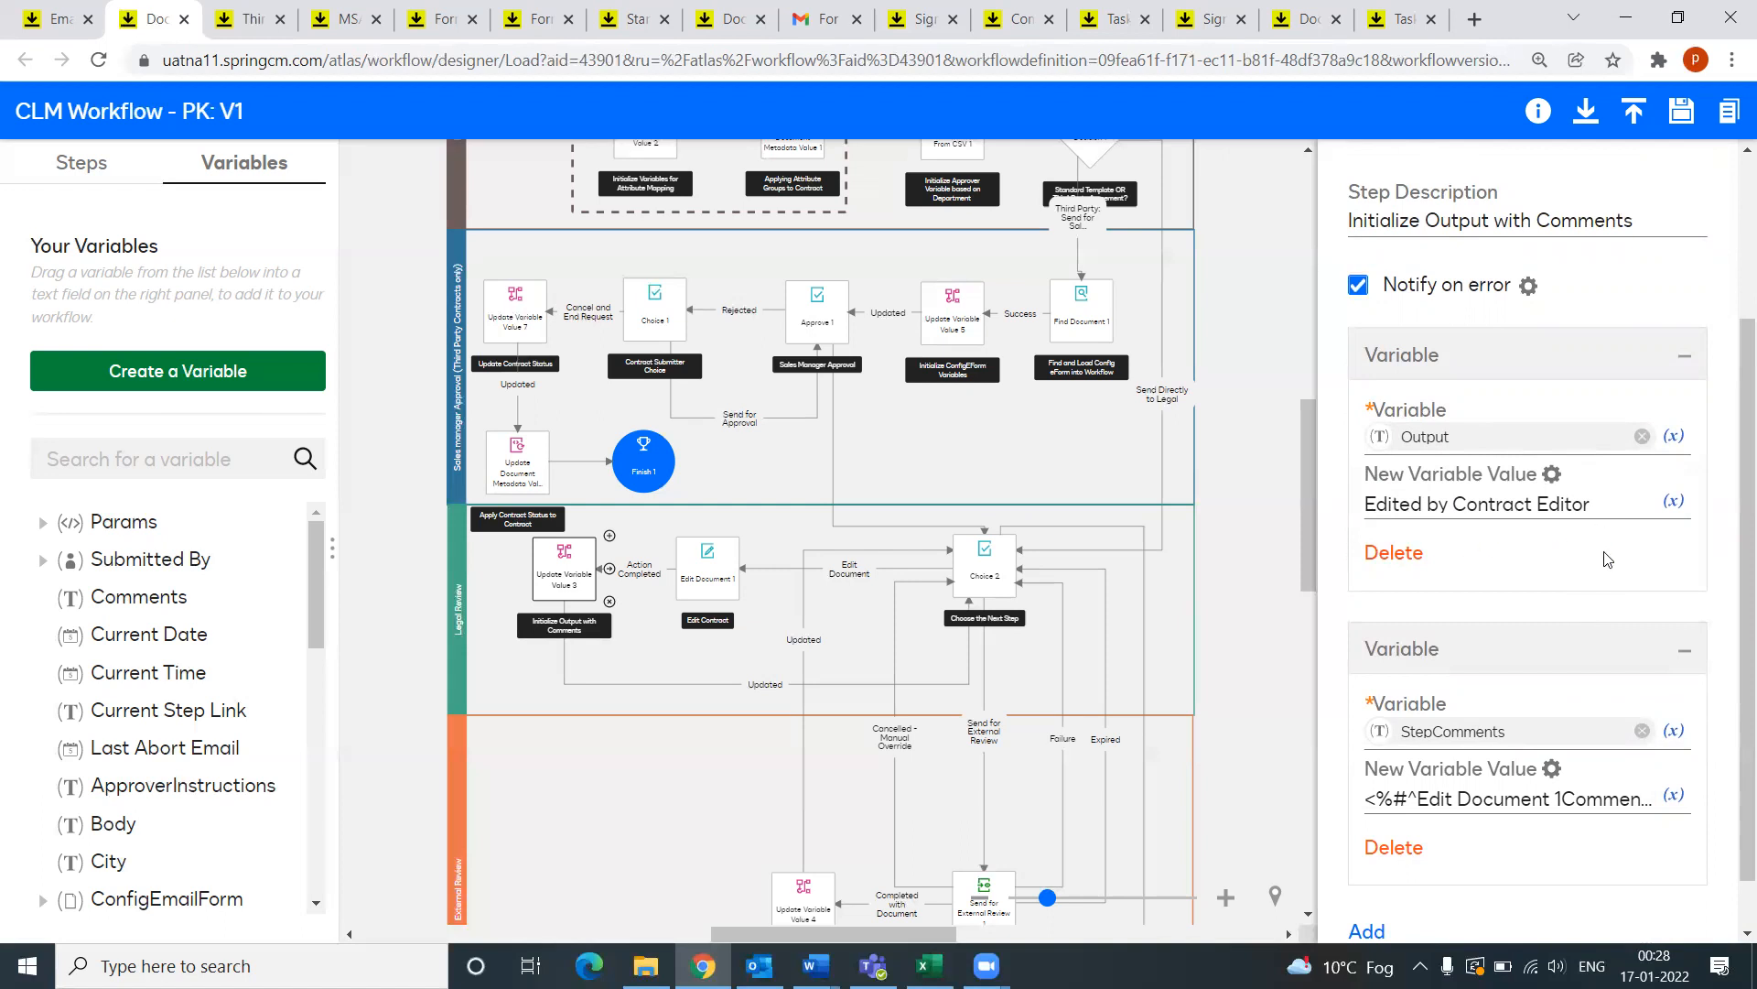
scroll(1608, 560, "down", 1)
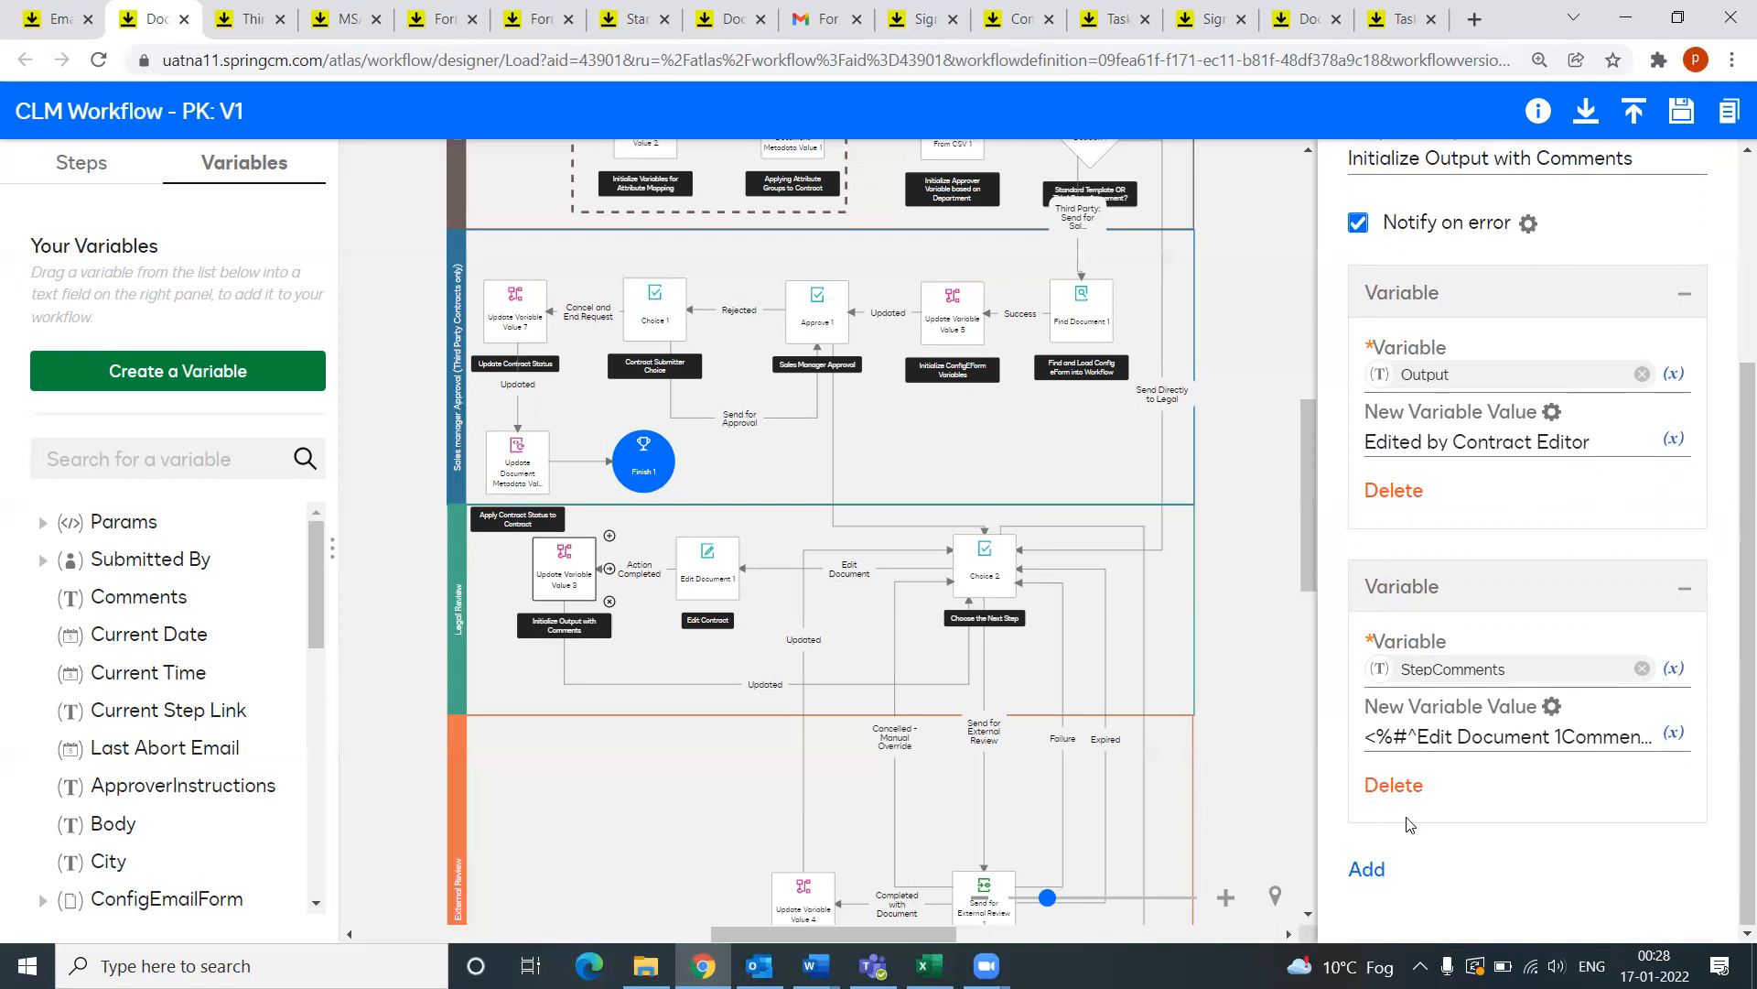
scroll(835, 641, "down", 1)
left_click(690, 572)
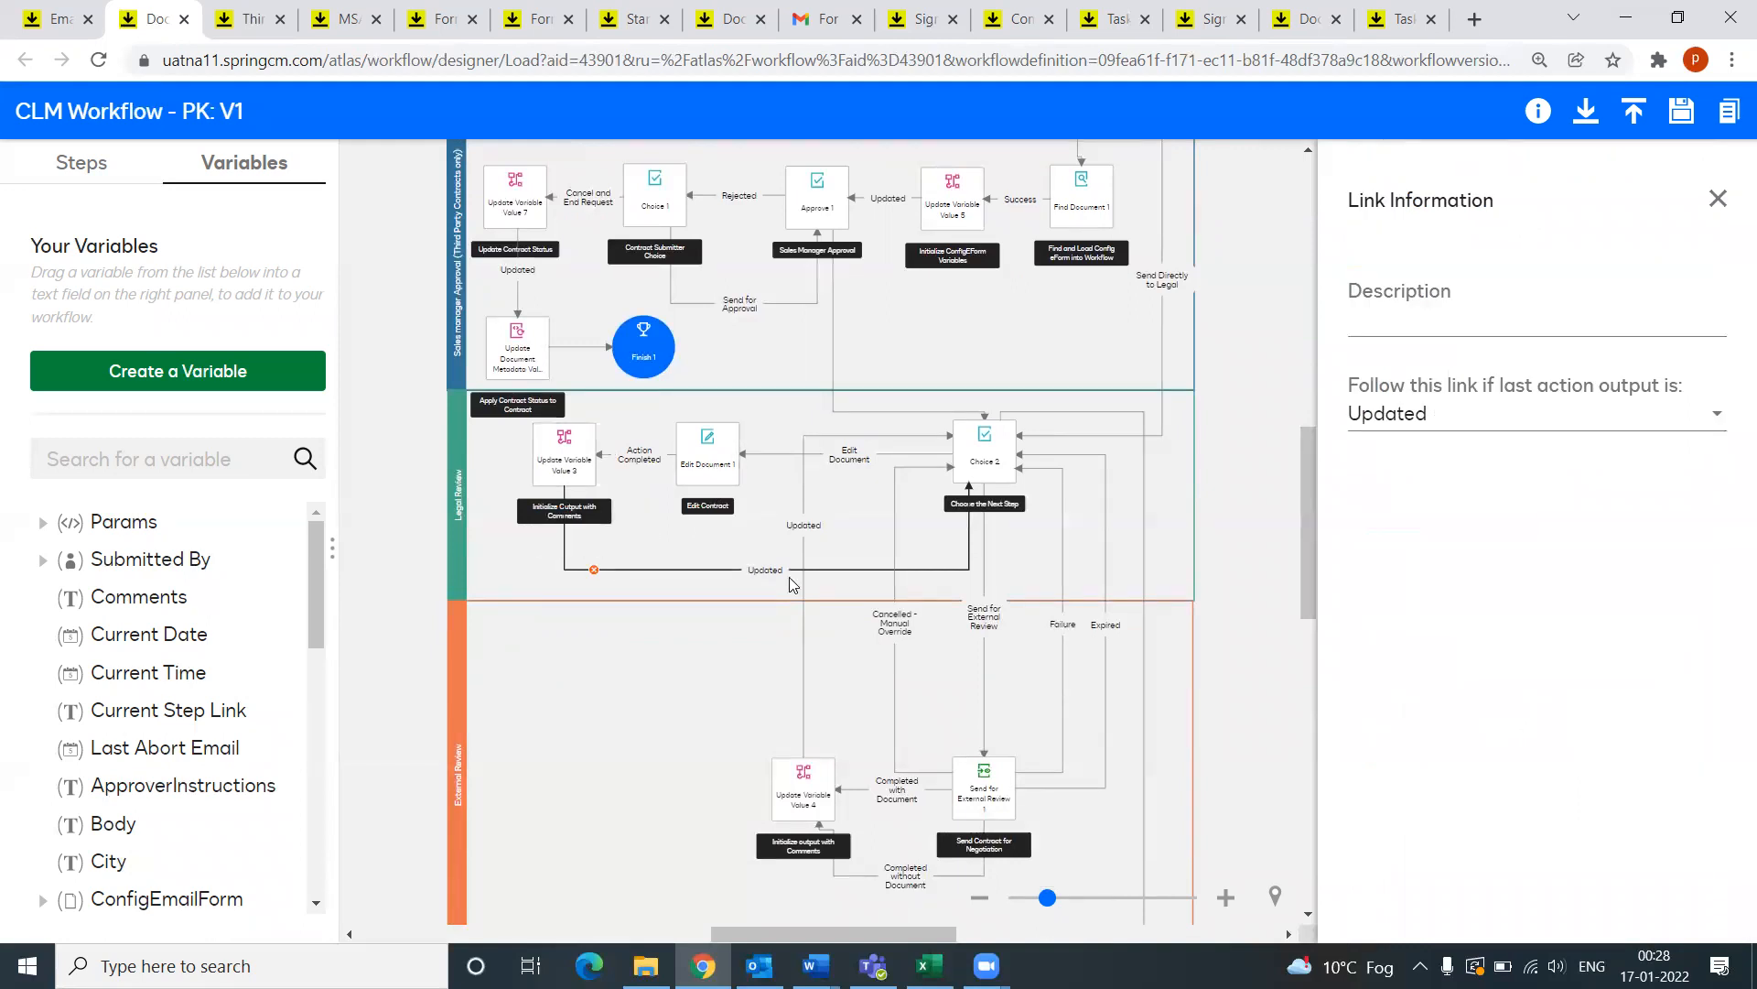
Step: Inspect Choice 2's Send for External Review and Cancelled - Manual Override link conditions
left_click(982, 448)
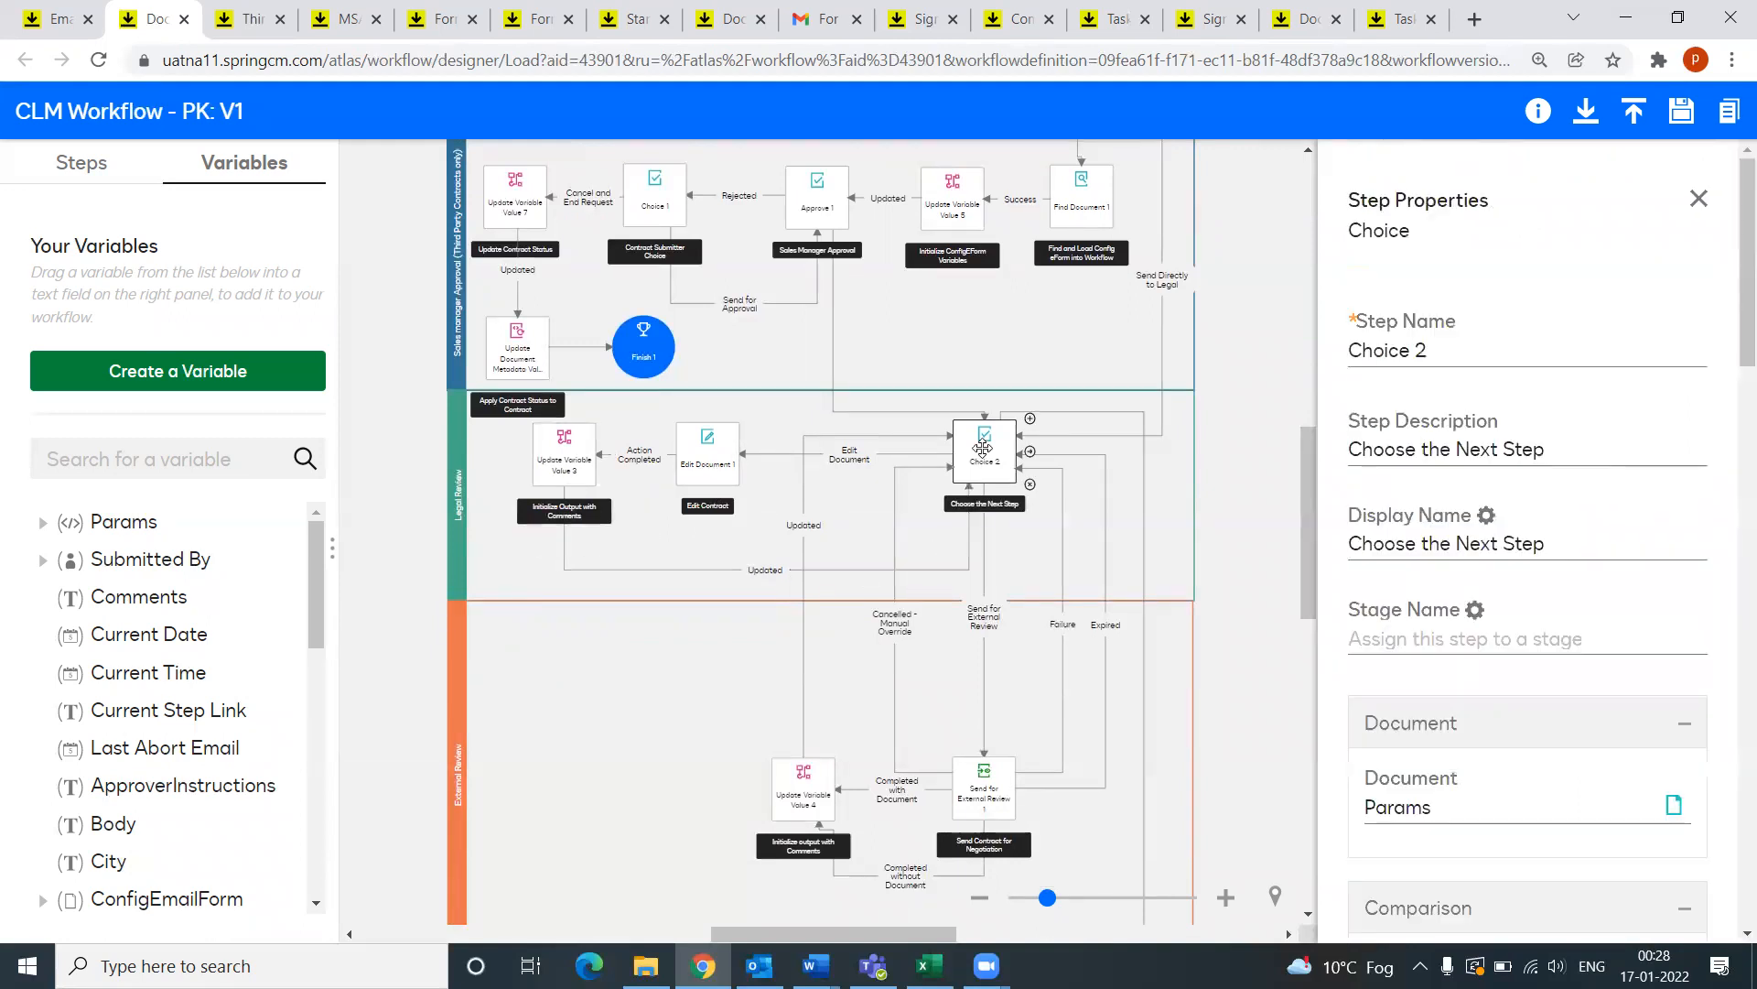
scroll(1501, 576, "down", 6)
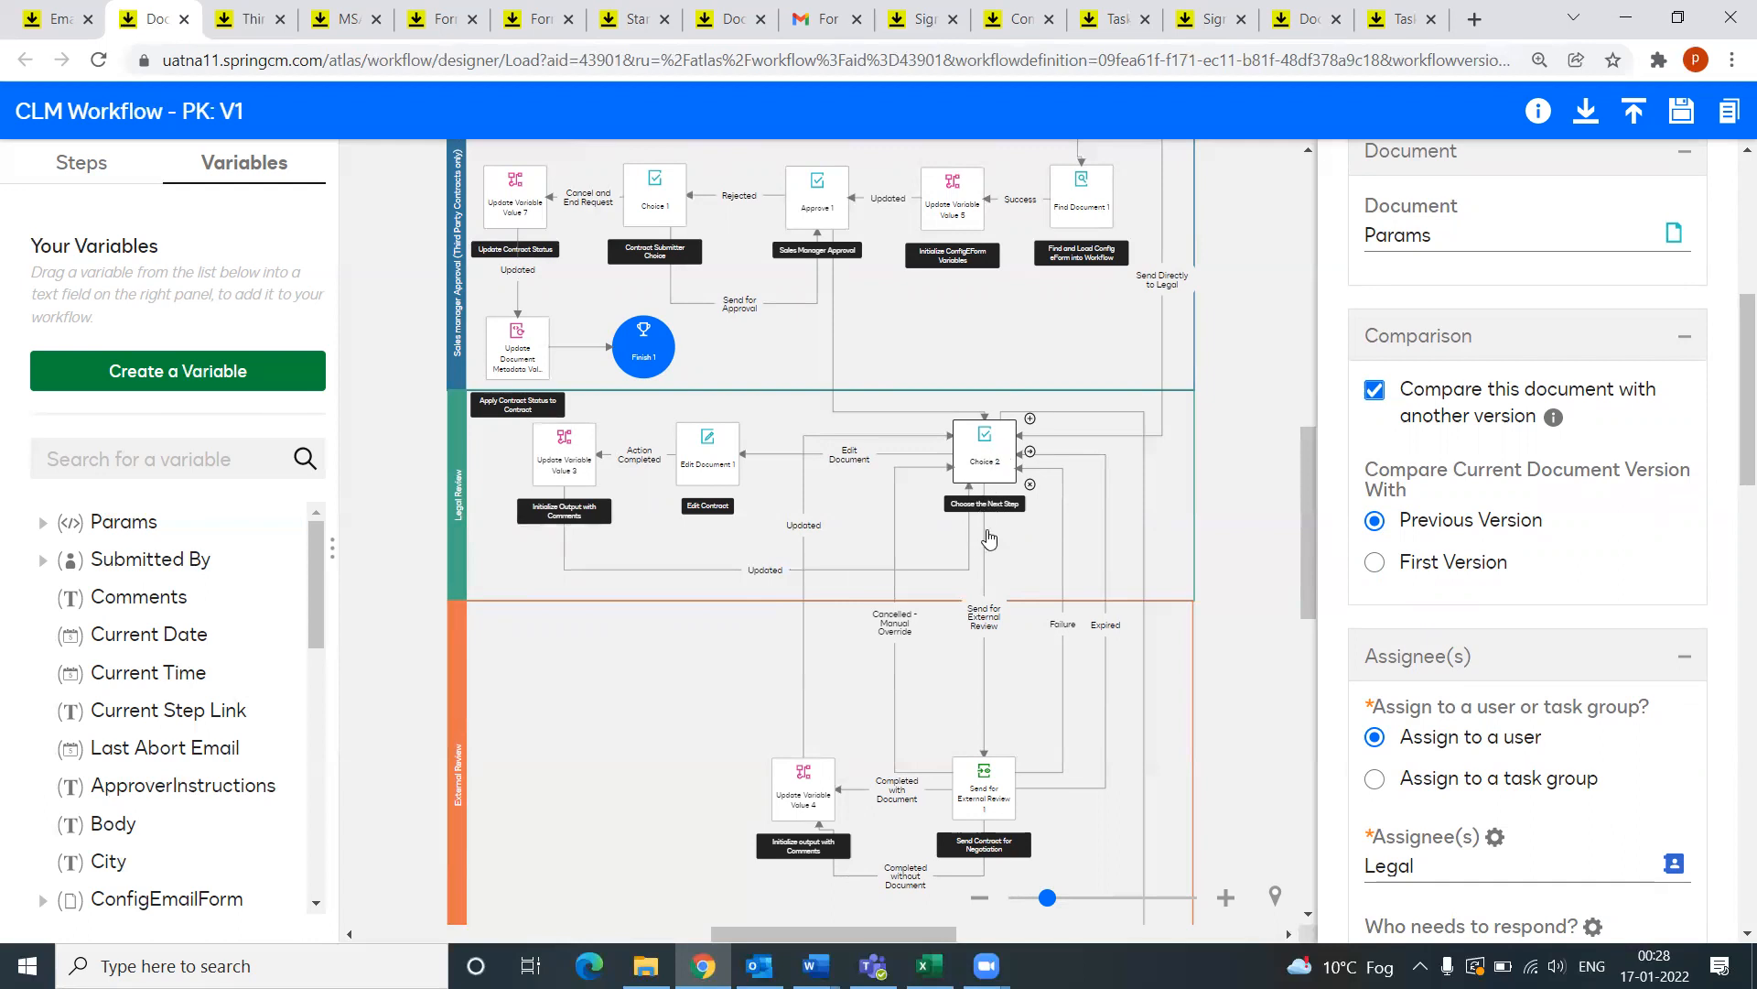
left_click(985, 680)
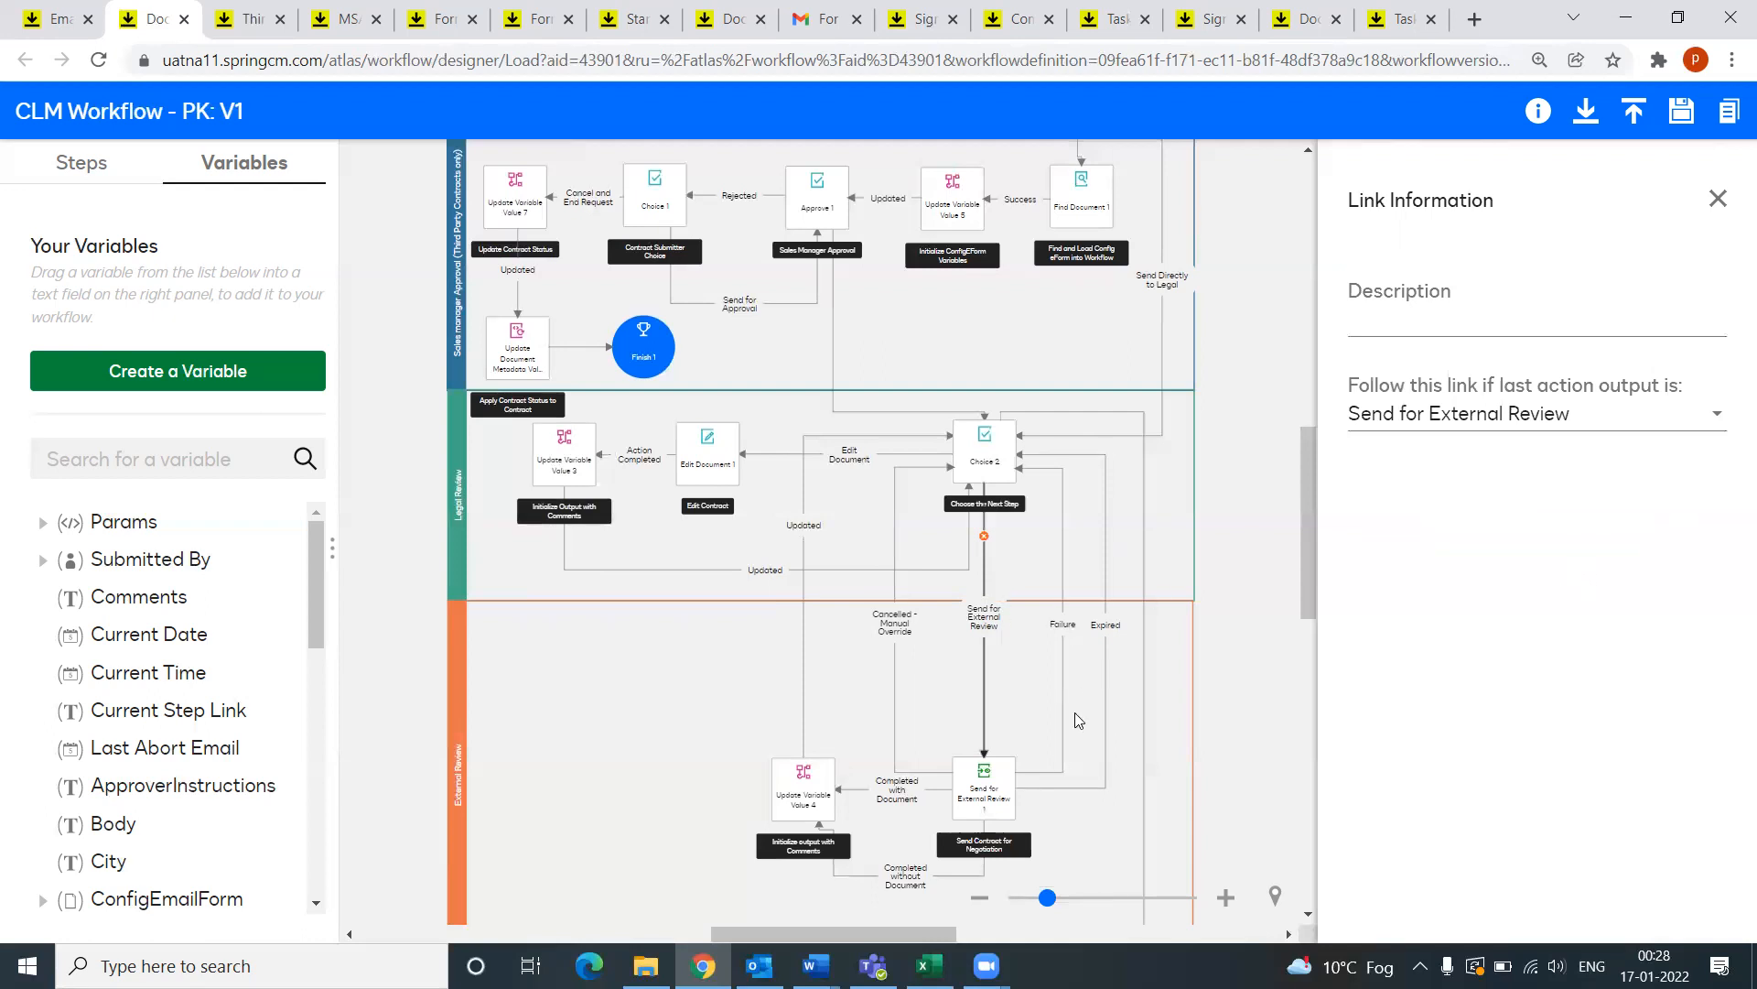
left_click(991, 789)
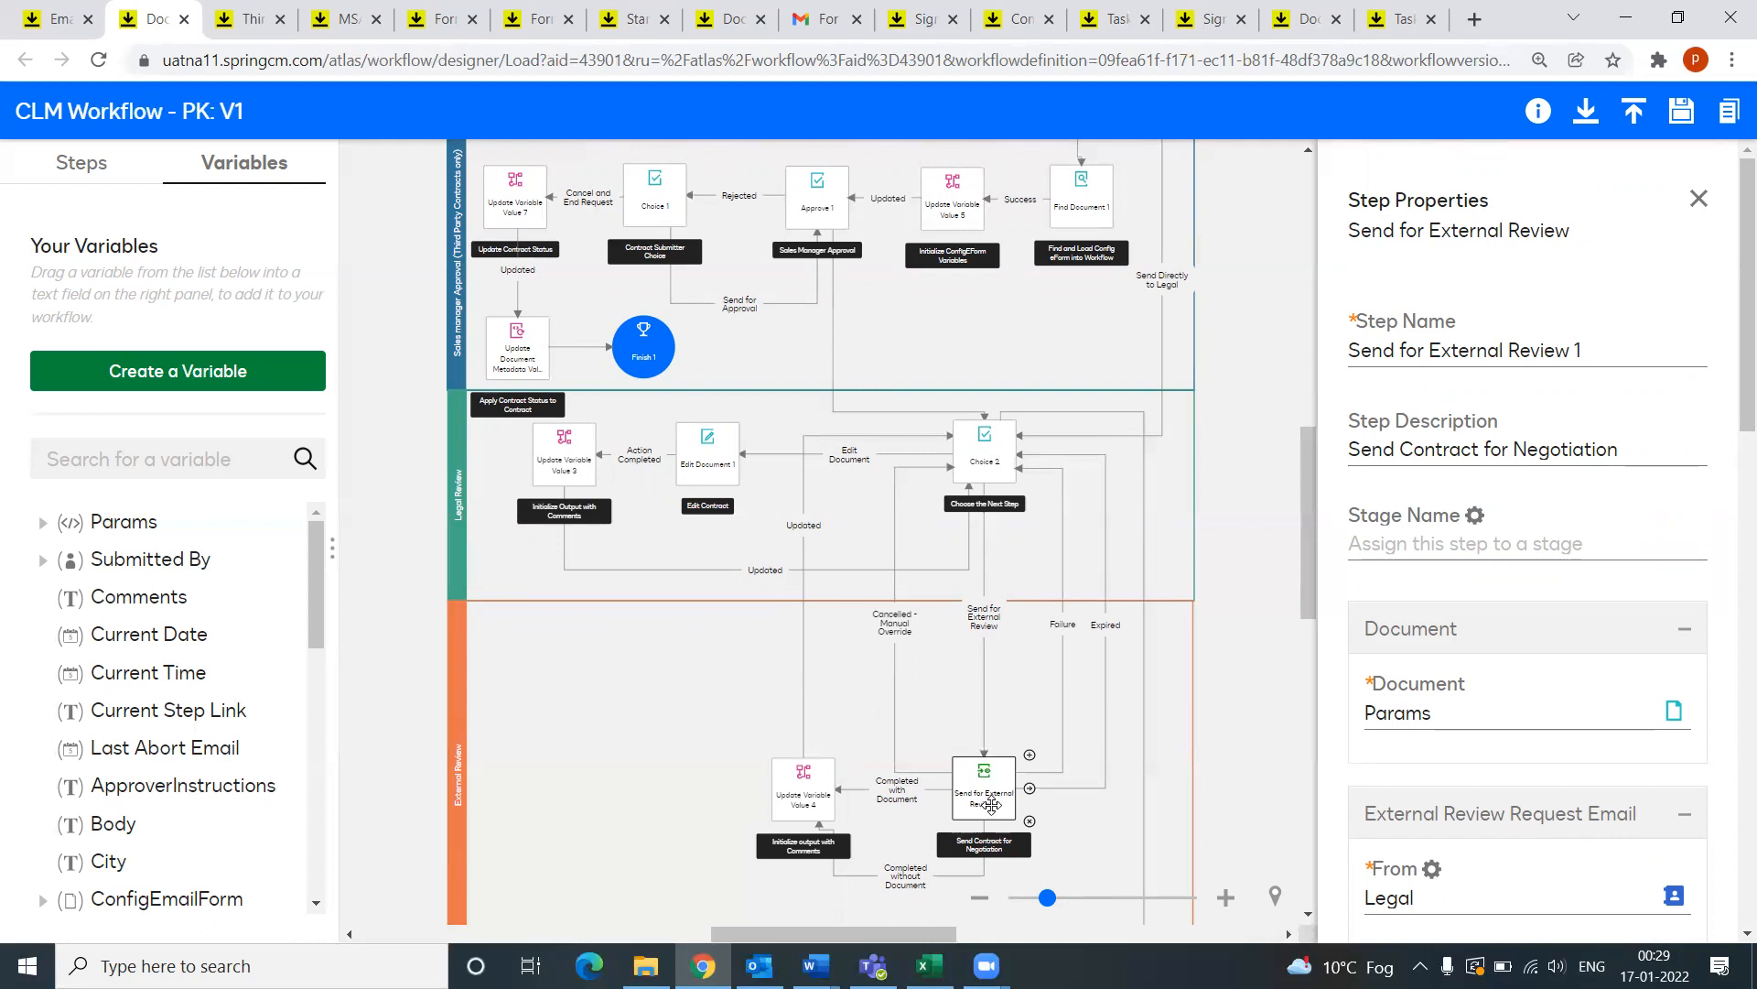
left_click(896, 705)
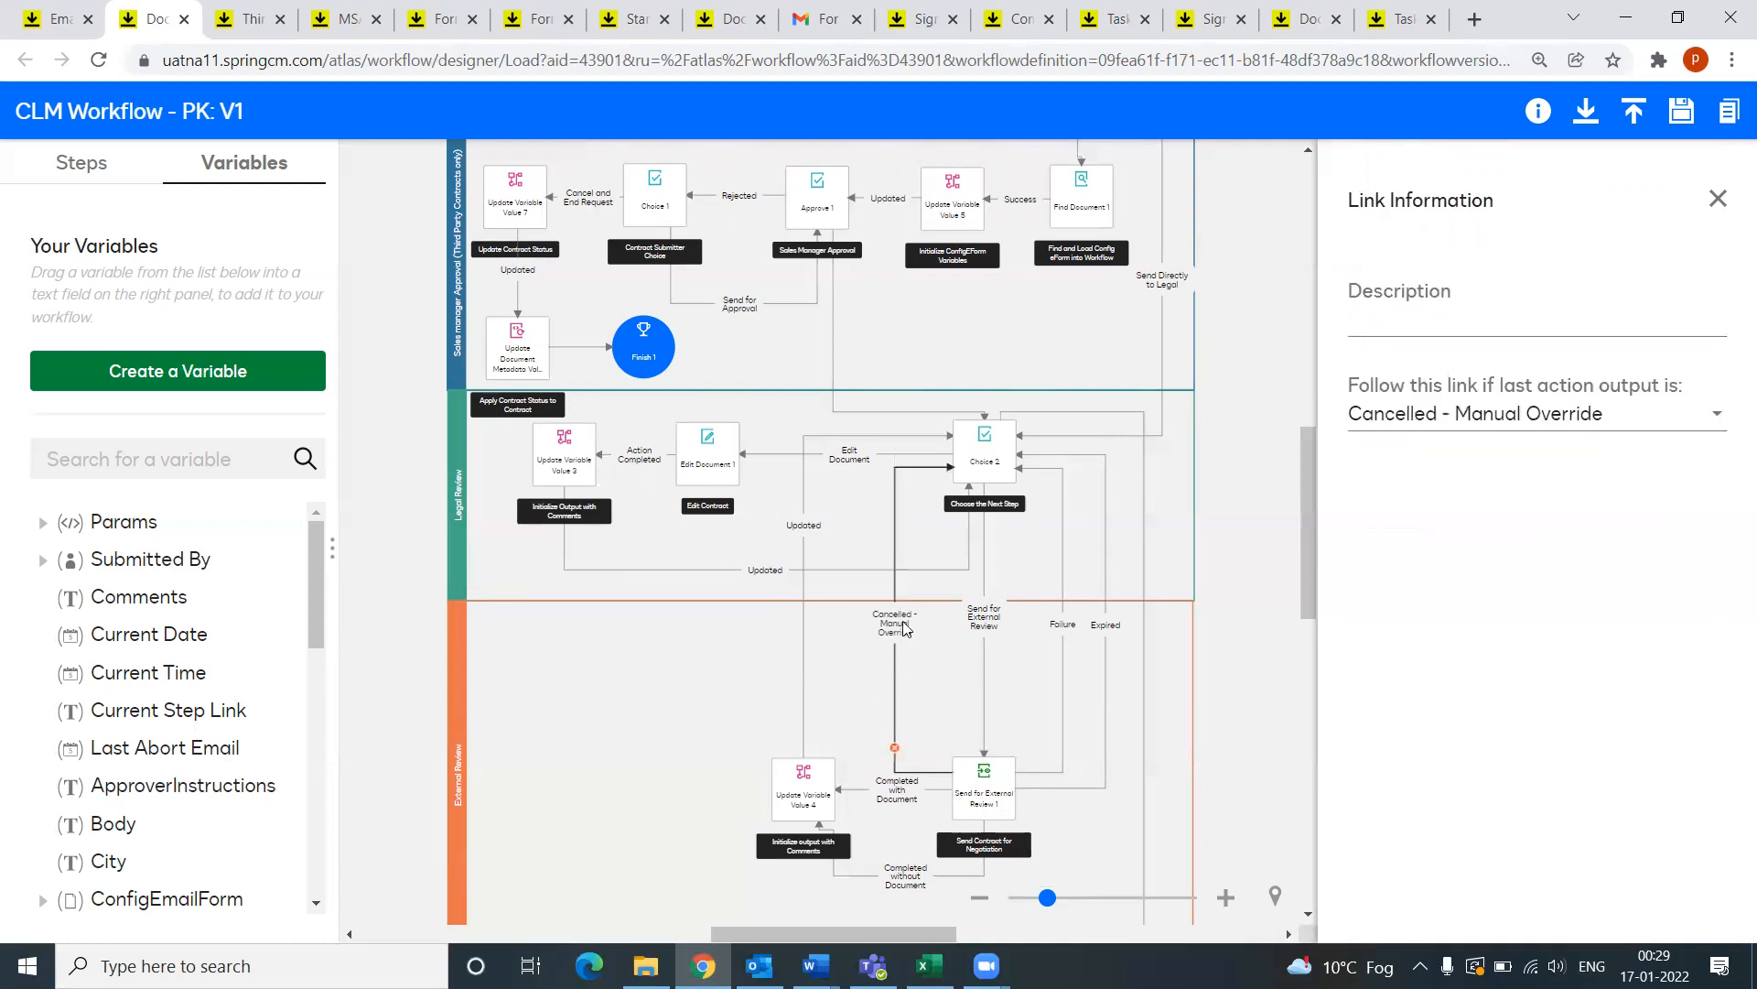
Step: Check the Failure and Expired link conditions, then view Send for External Review 1's settings
left_click(995, 460)
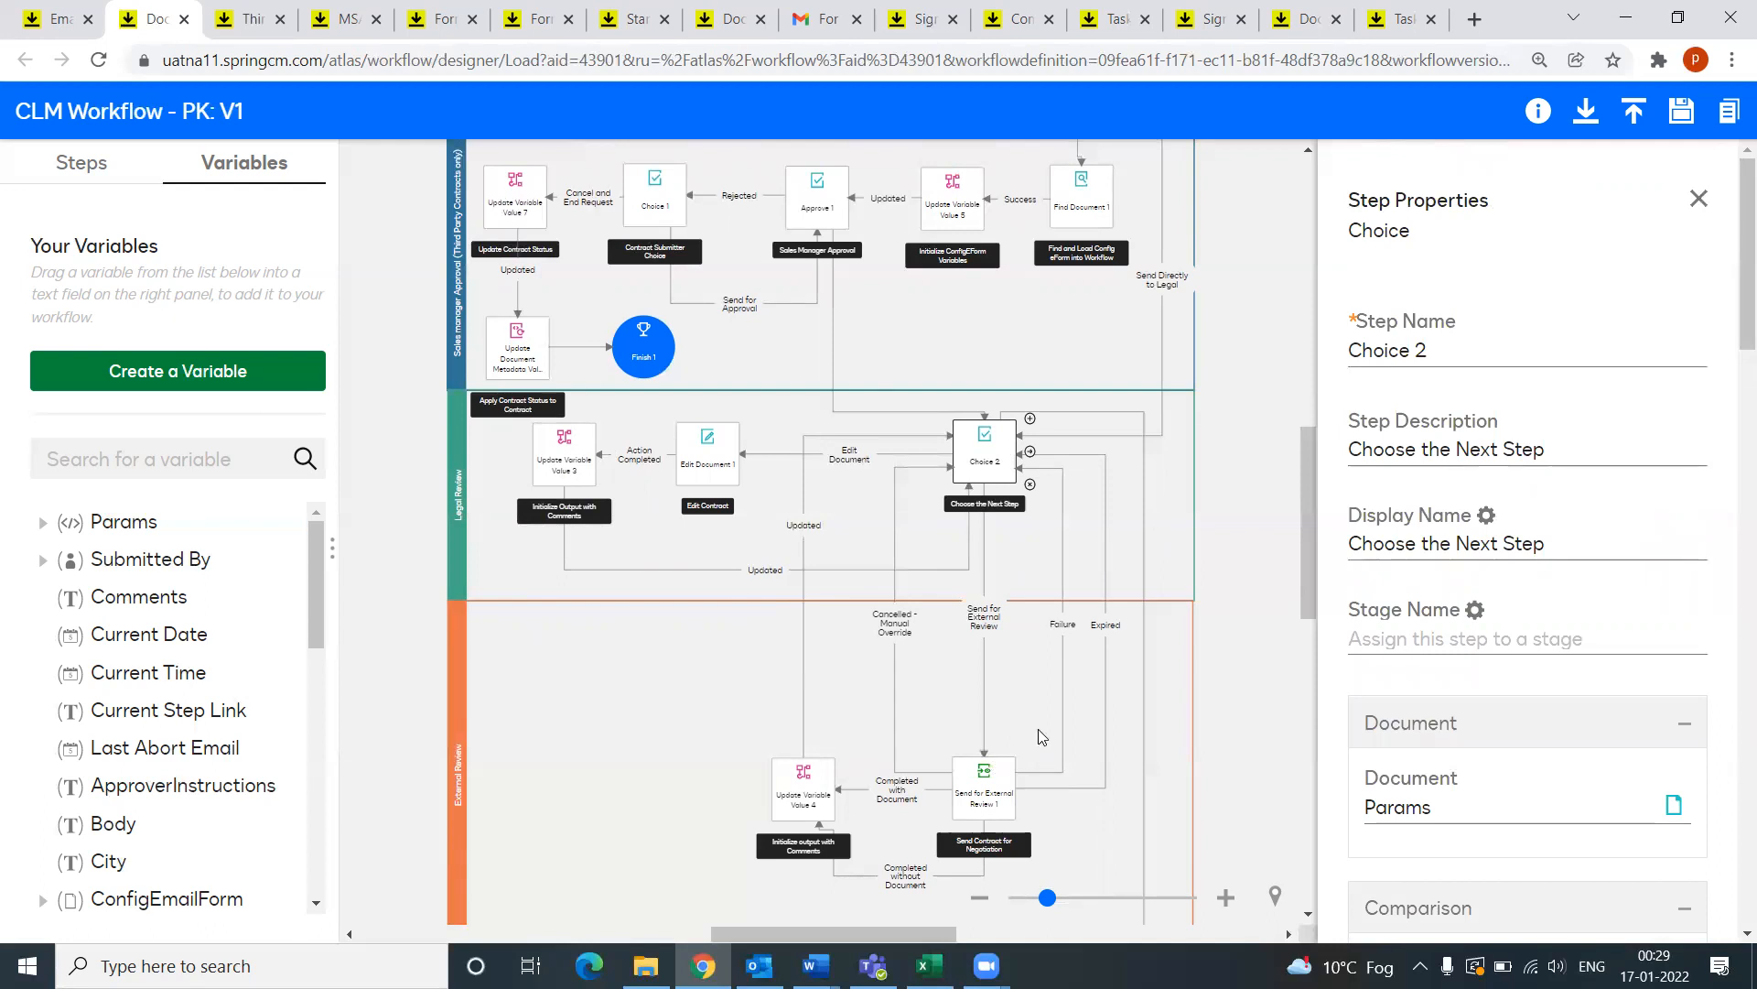
left_click(1062, 677)
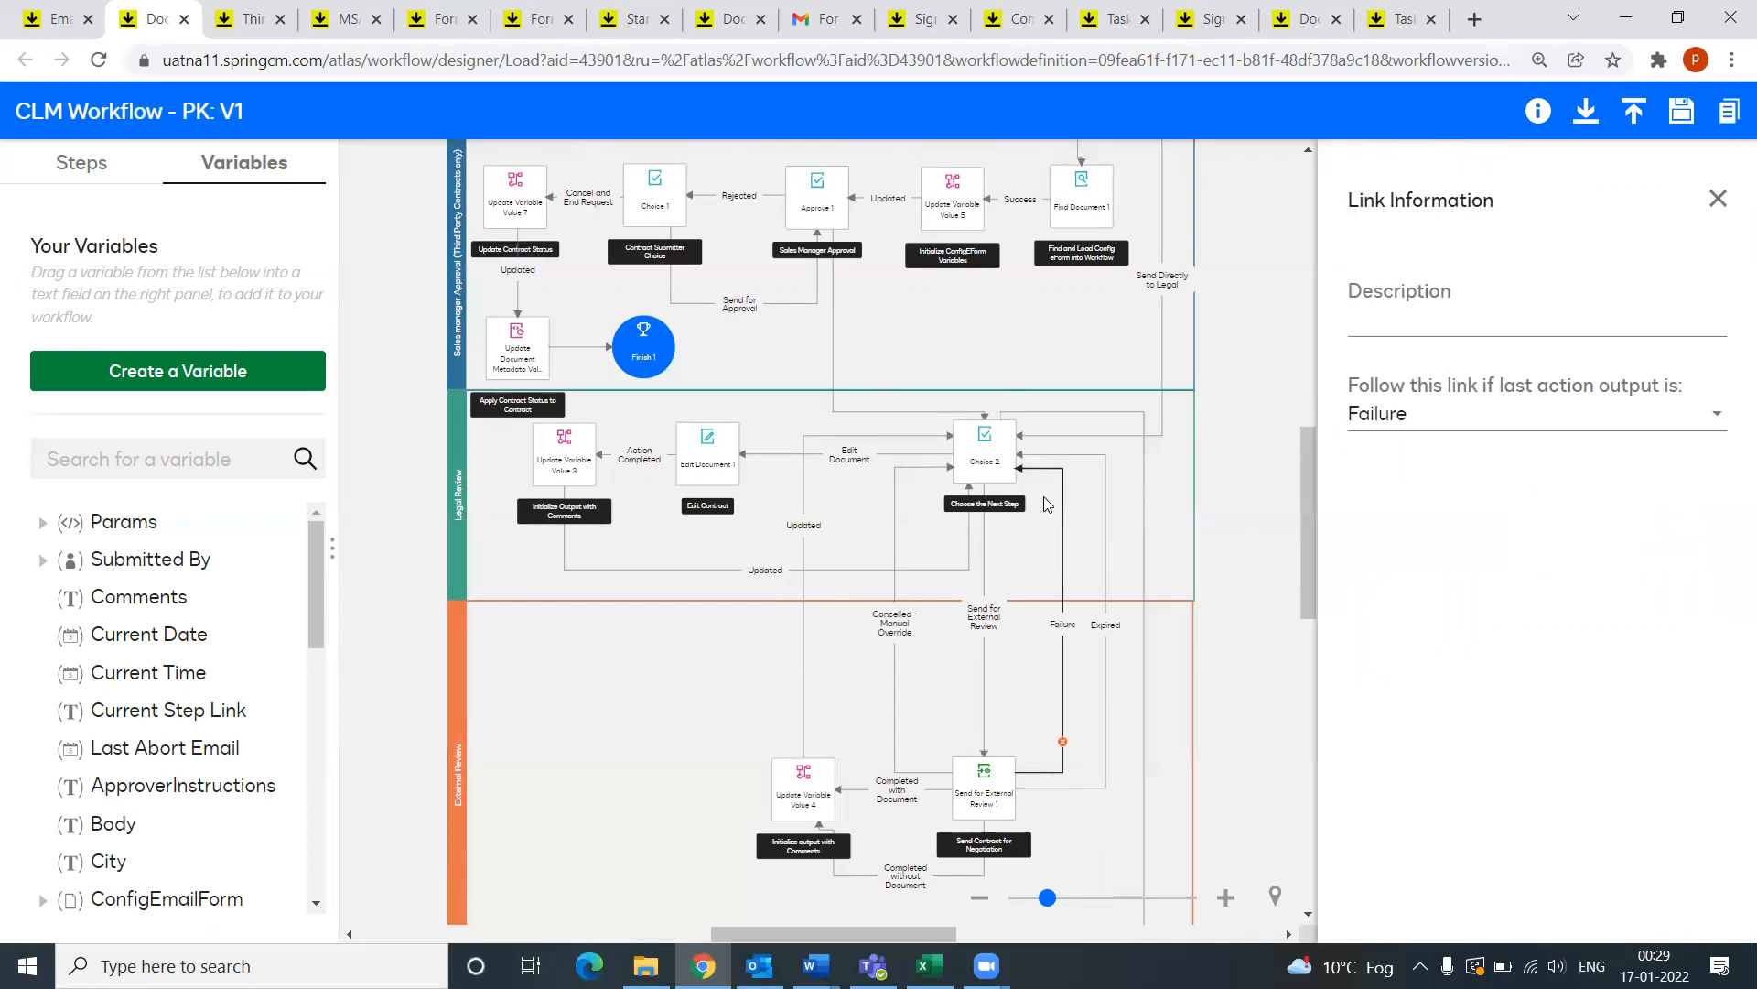
left_click(995, 465)
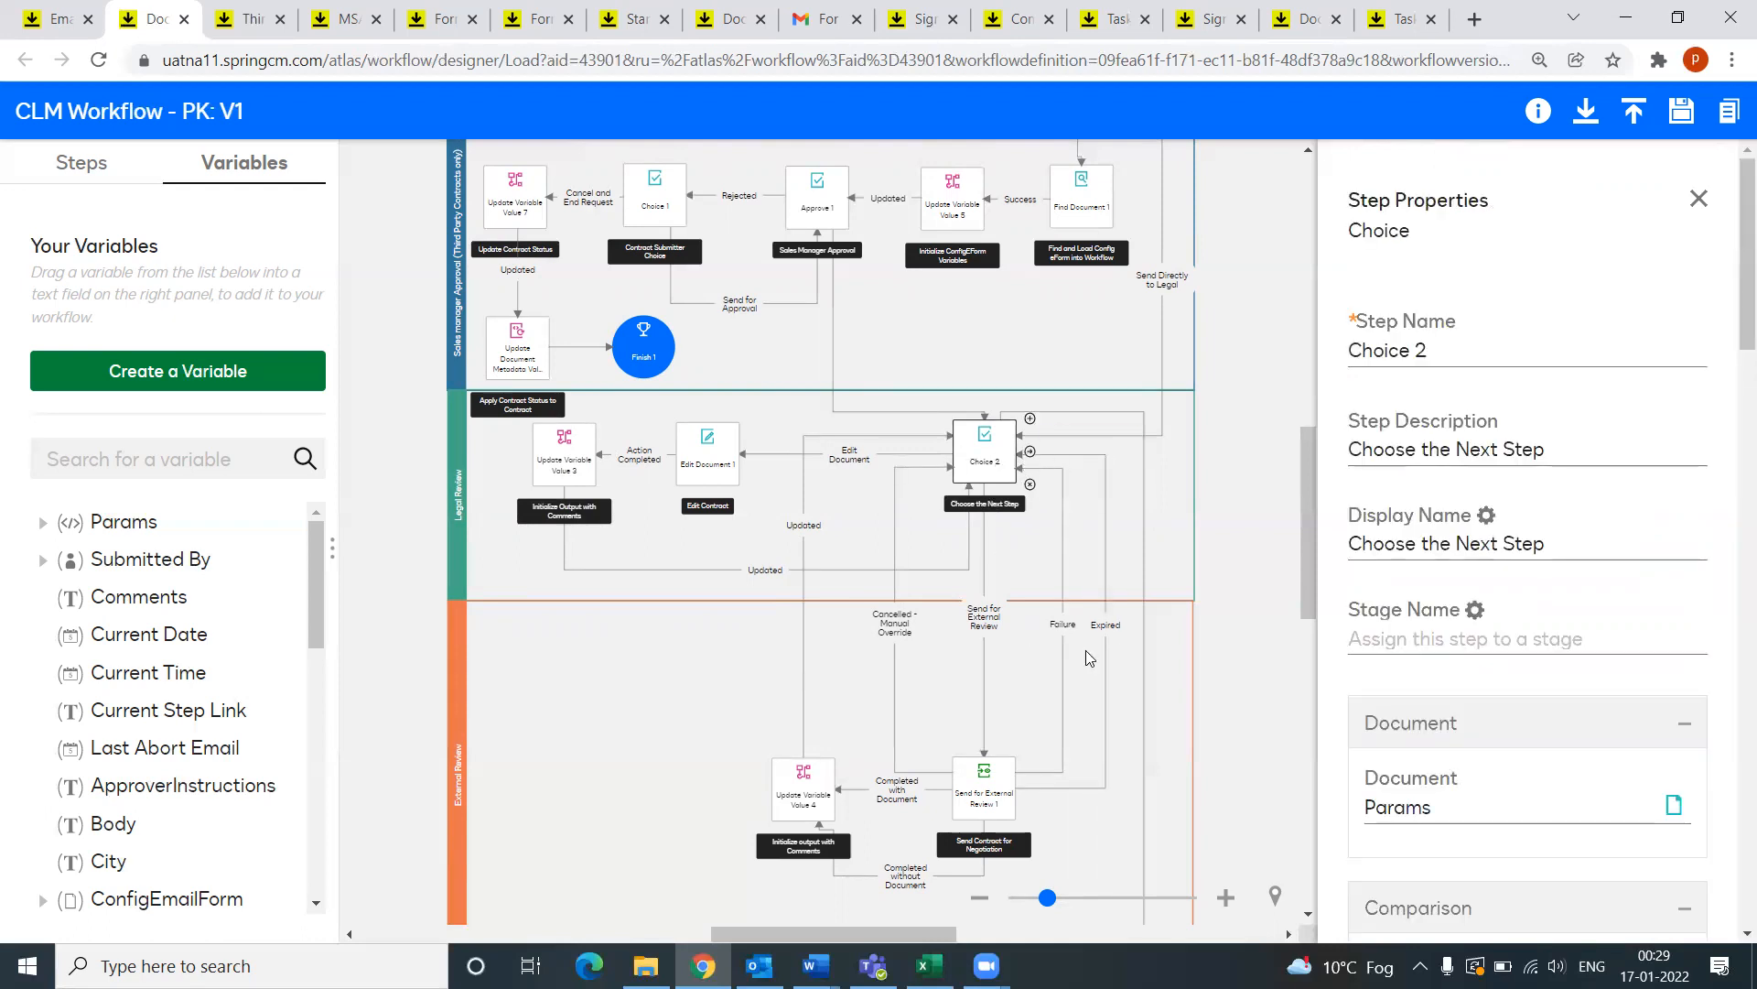
left_click(1108, 729)
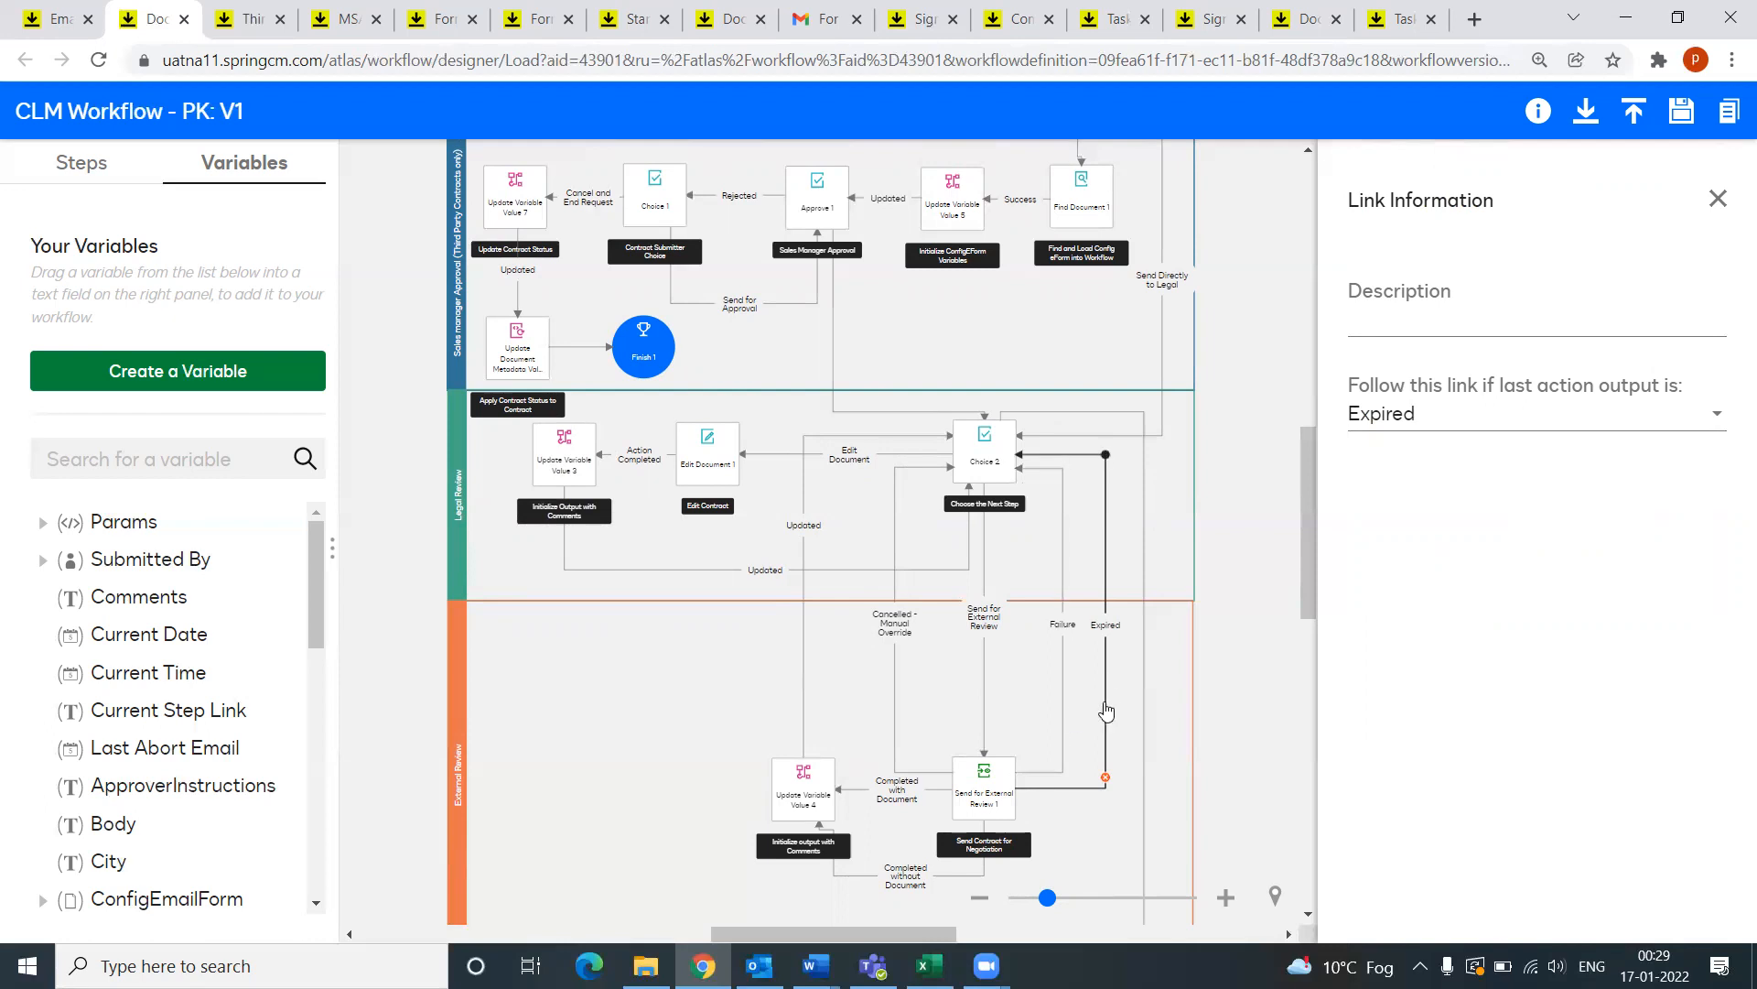
left_click(990, 460)
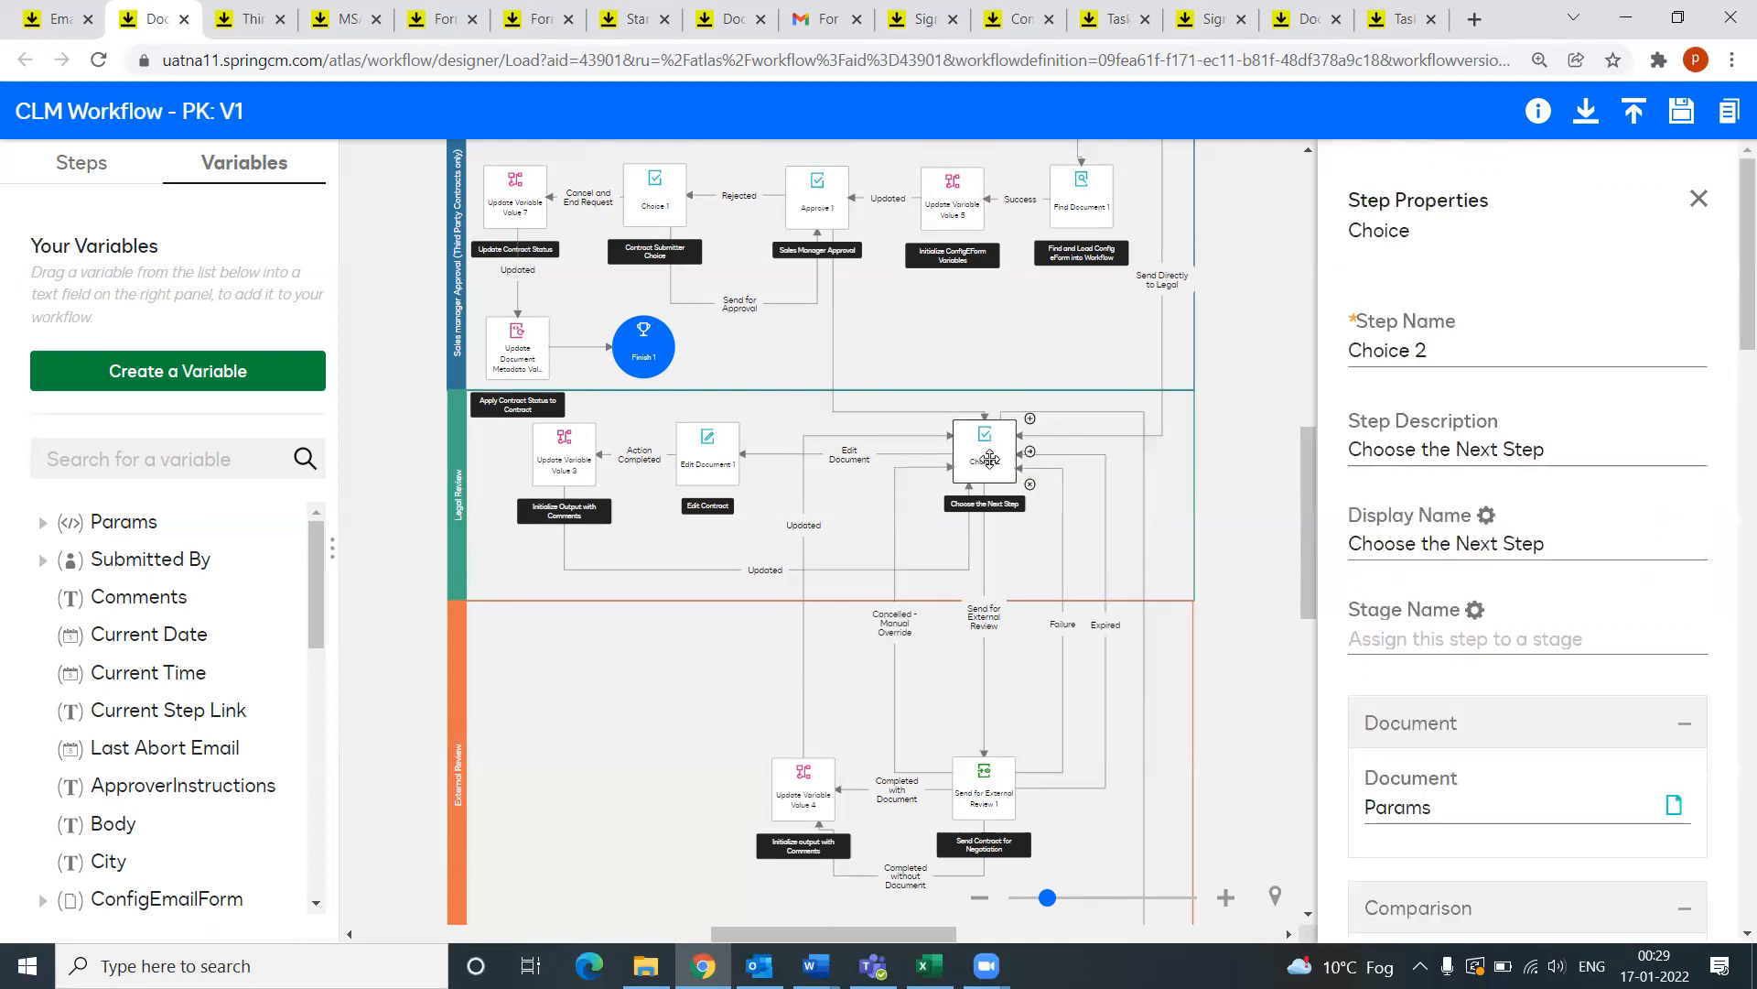
left_click(990, 797)
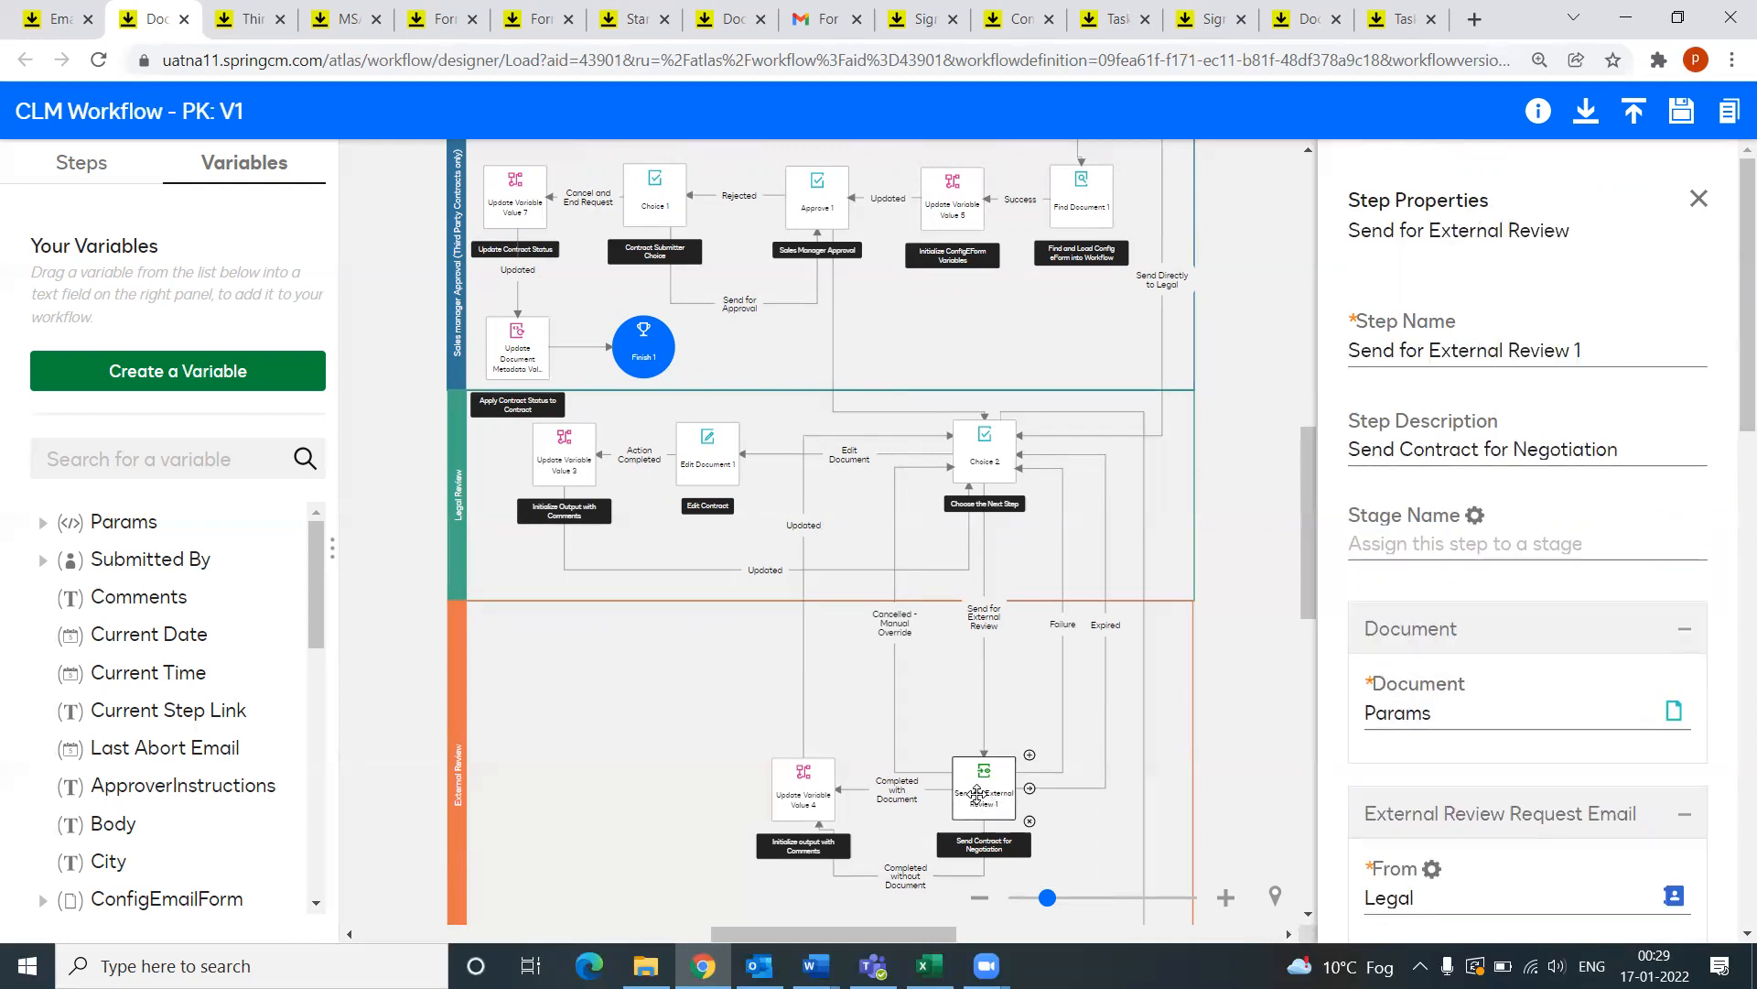
scroll(989, 774, "down", 1)
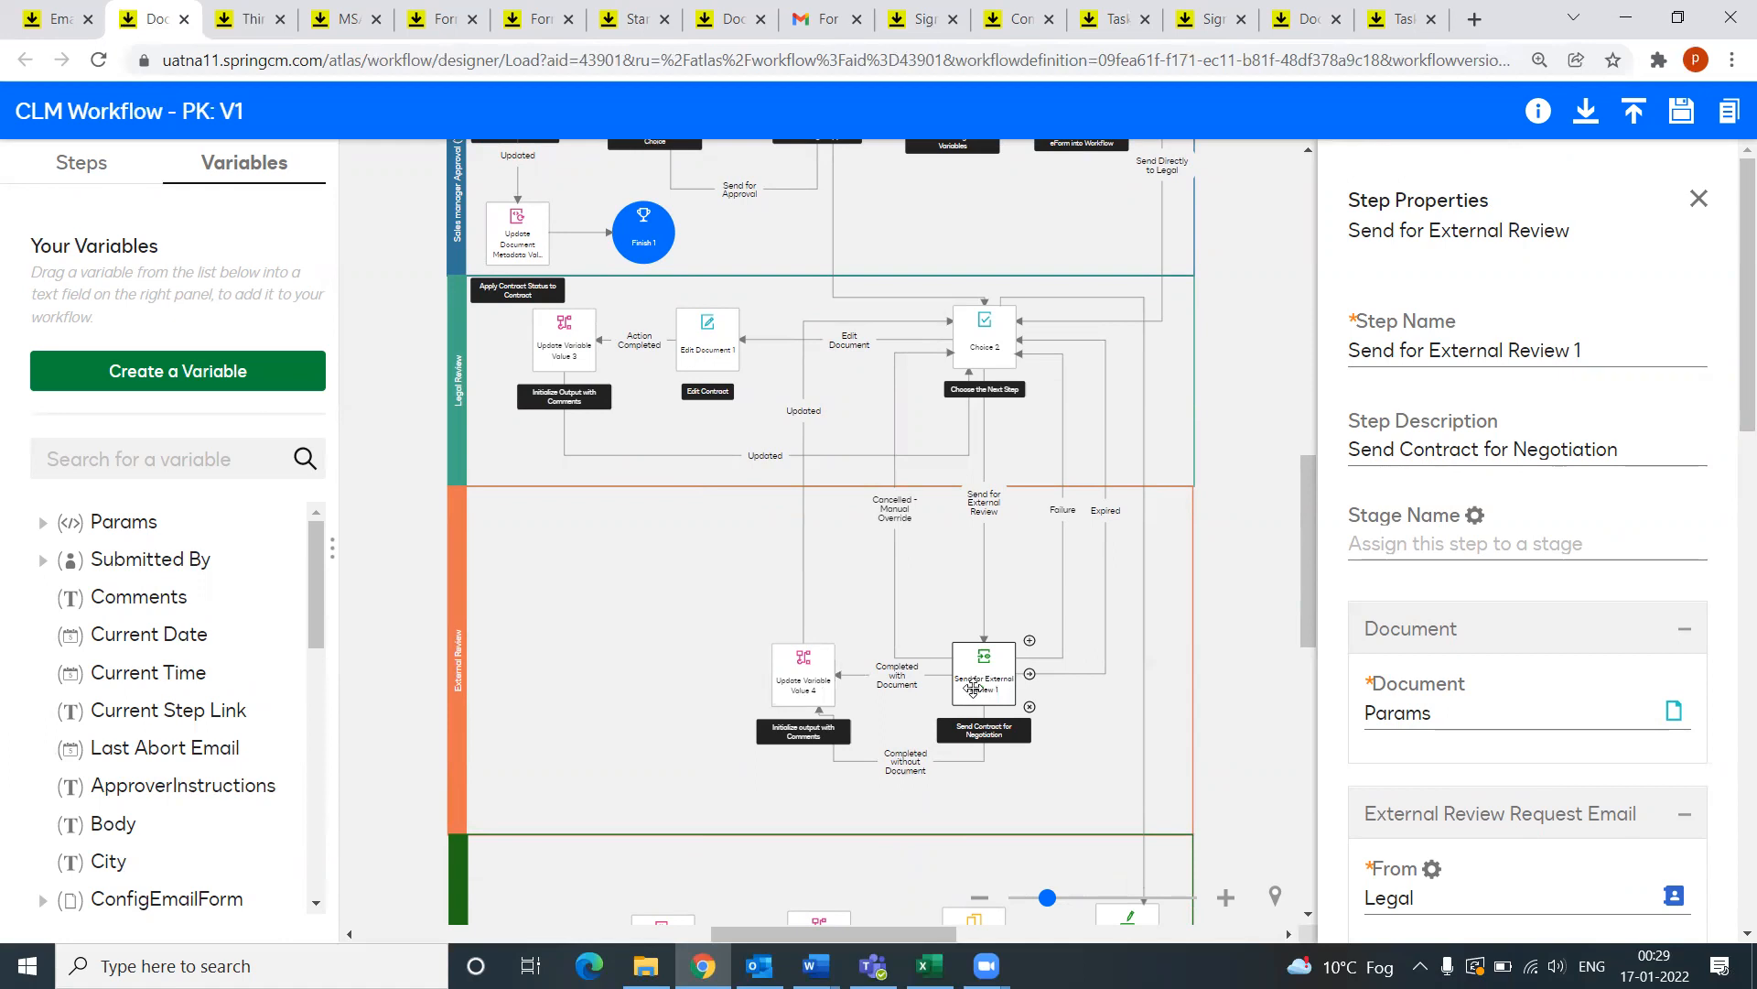
Step: View the Update Variable Value 4, Choice 2 and Send for External Review 1 settings
left_click(805, 693)
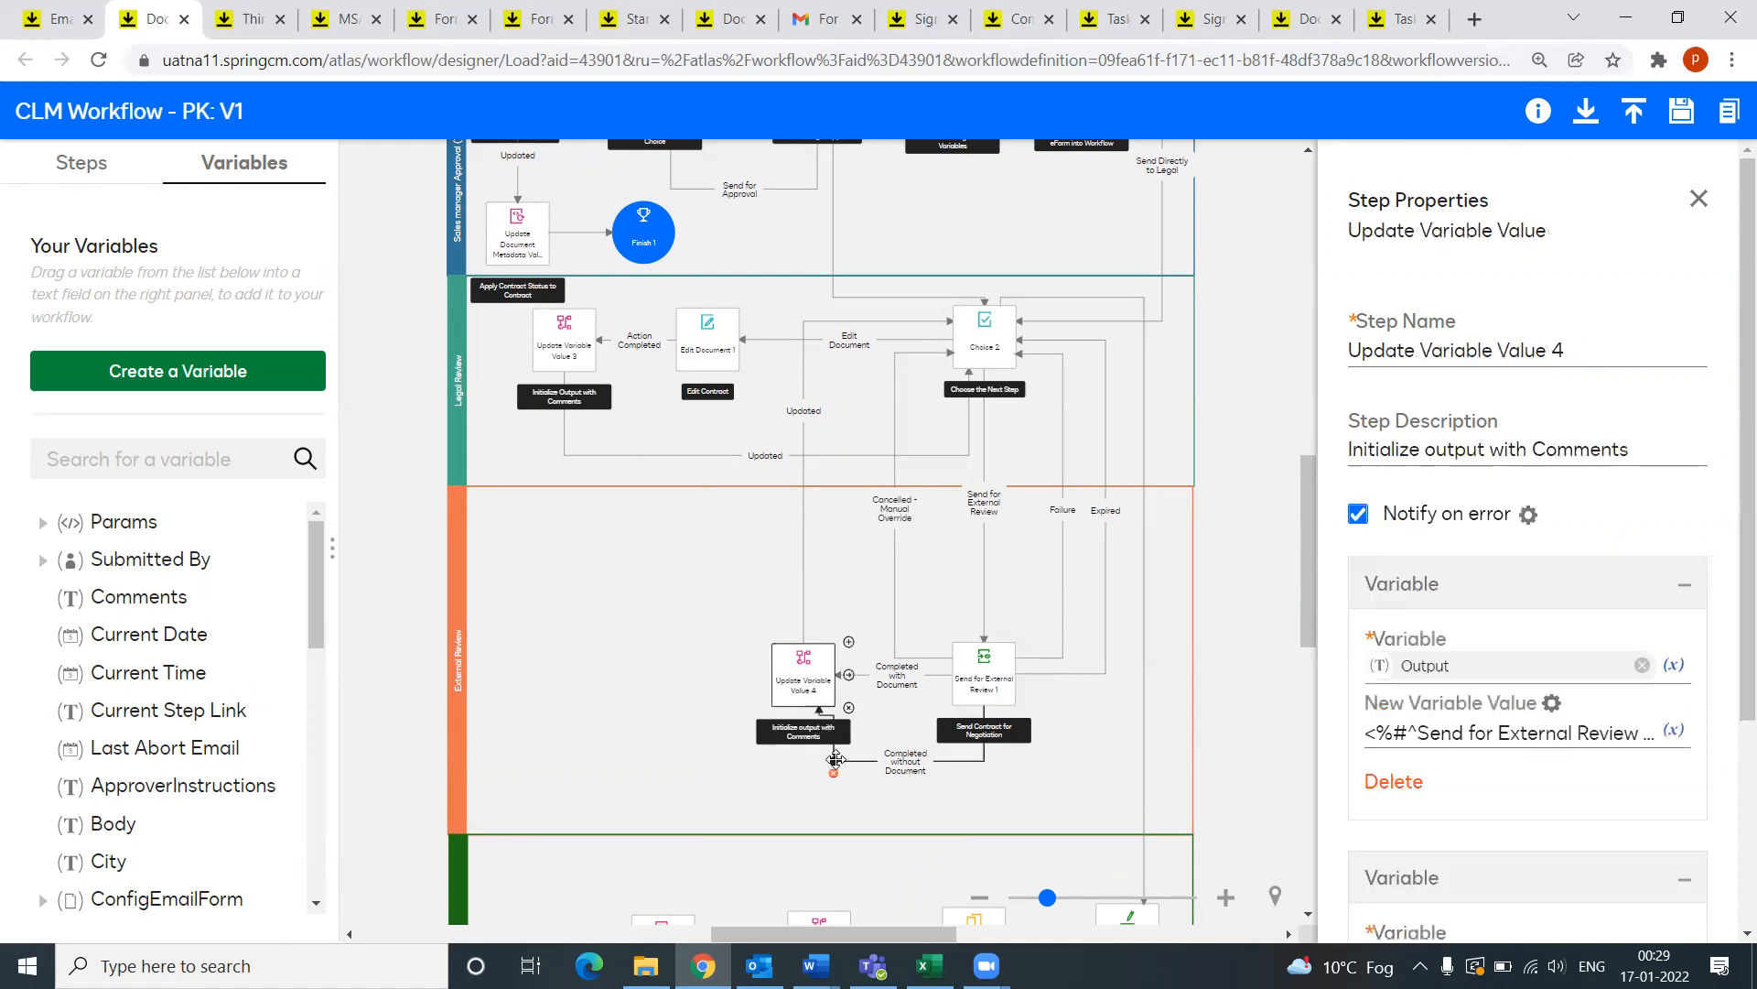
scroll(1511, 700, "down", 3)
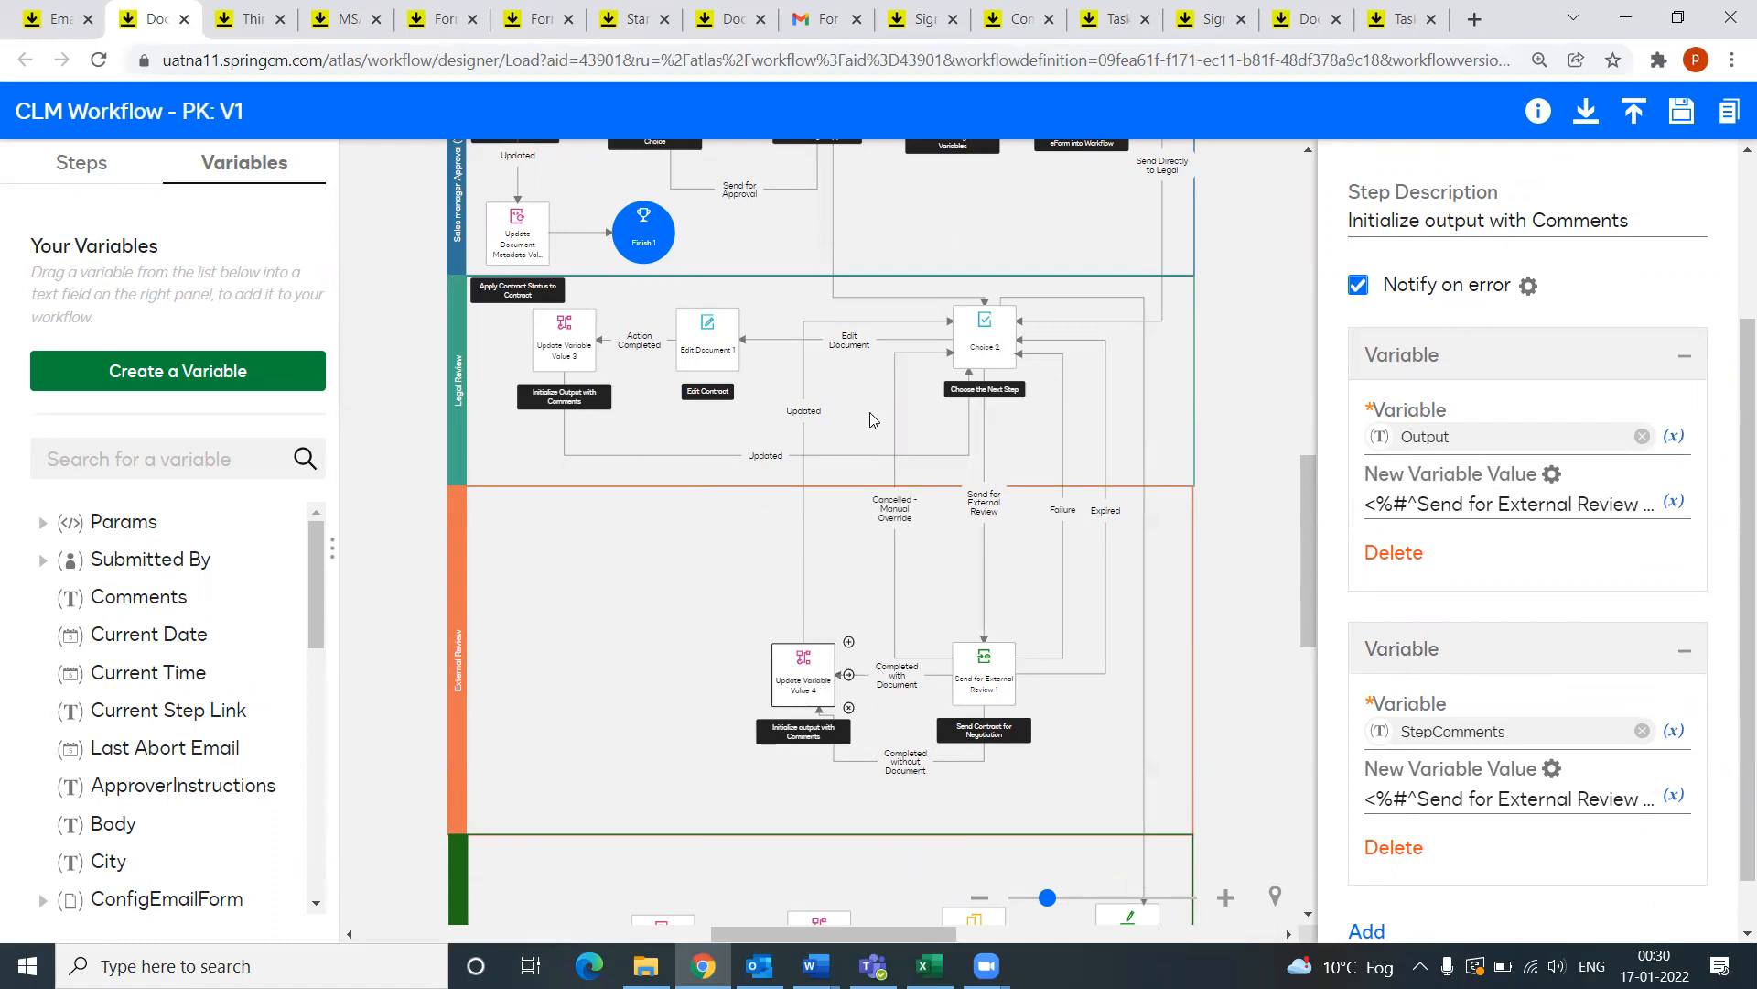
left_click(990, 346)
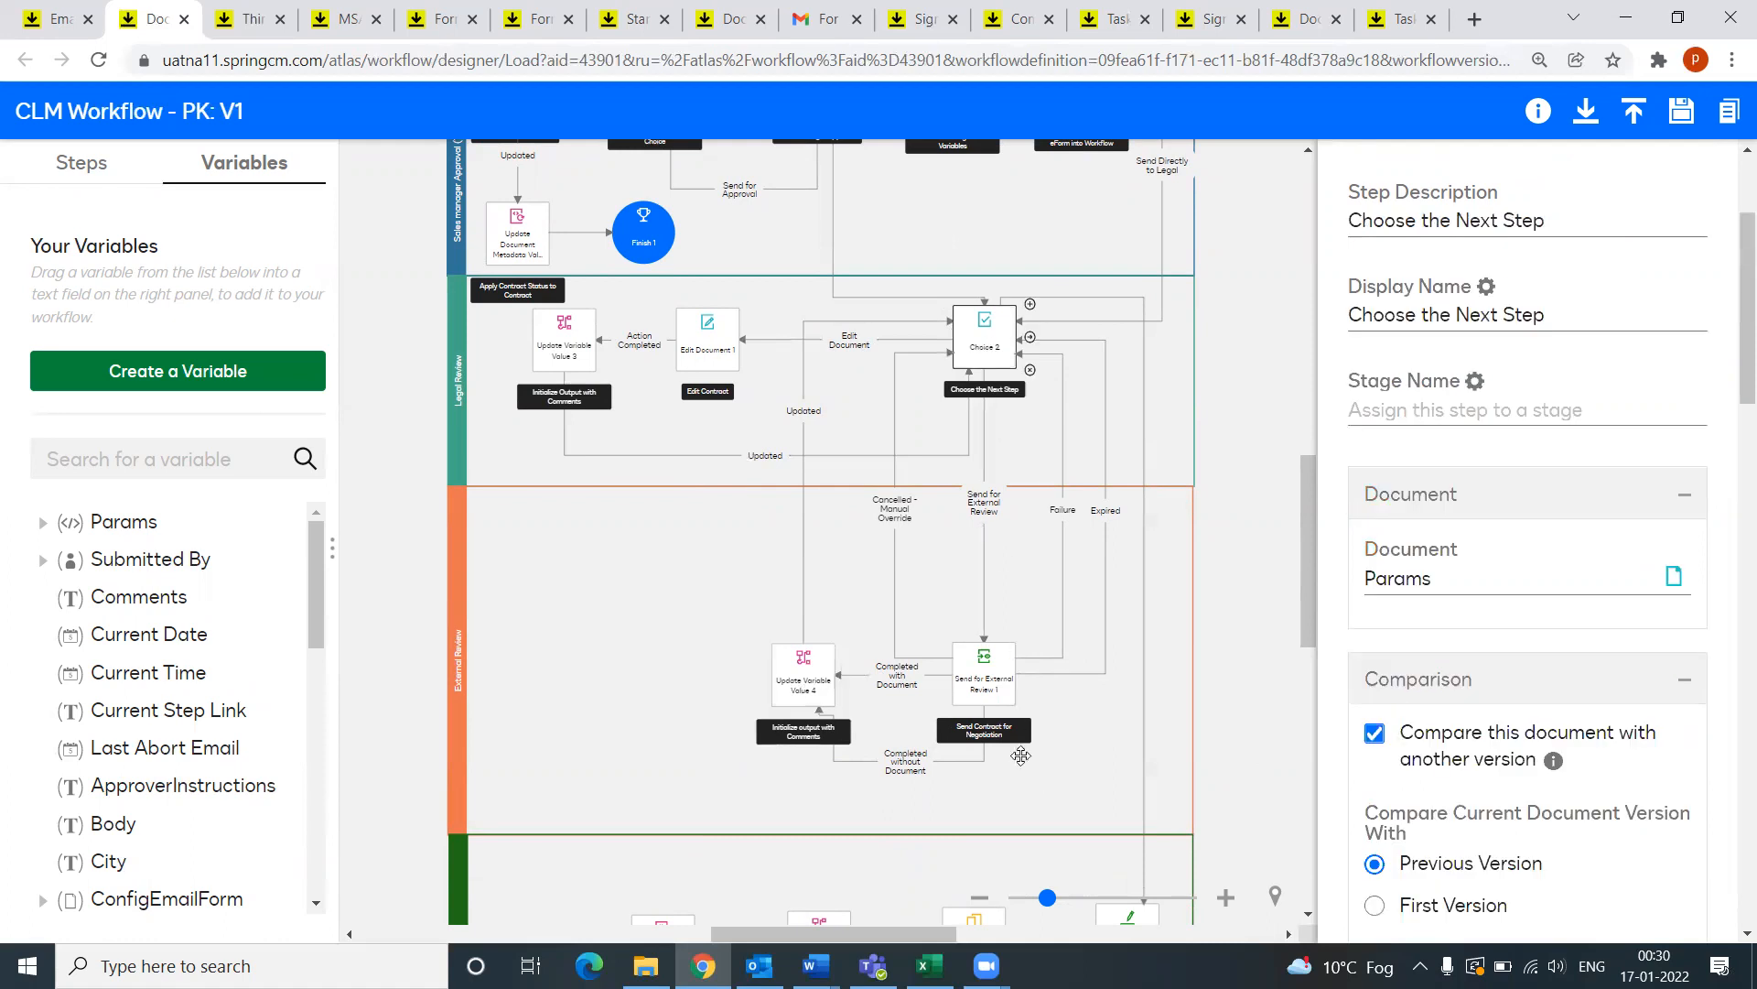
scroll(1428, 778, "down", 3)
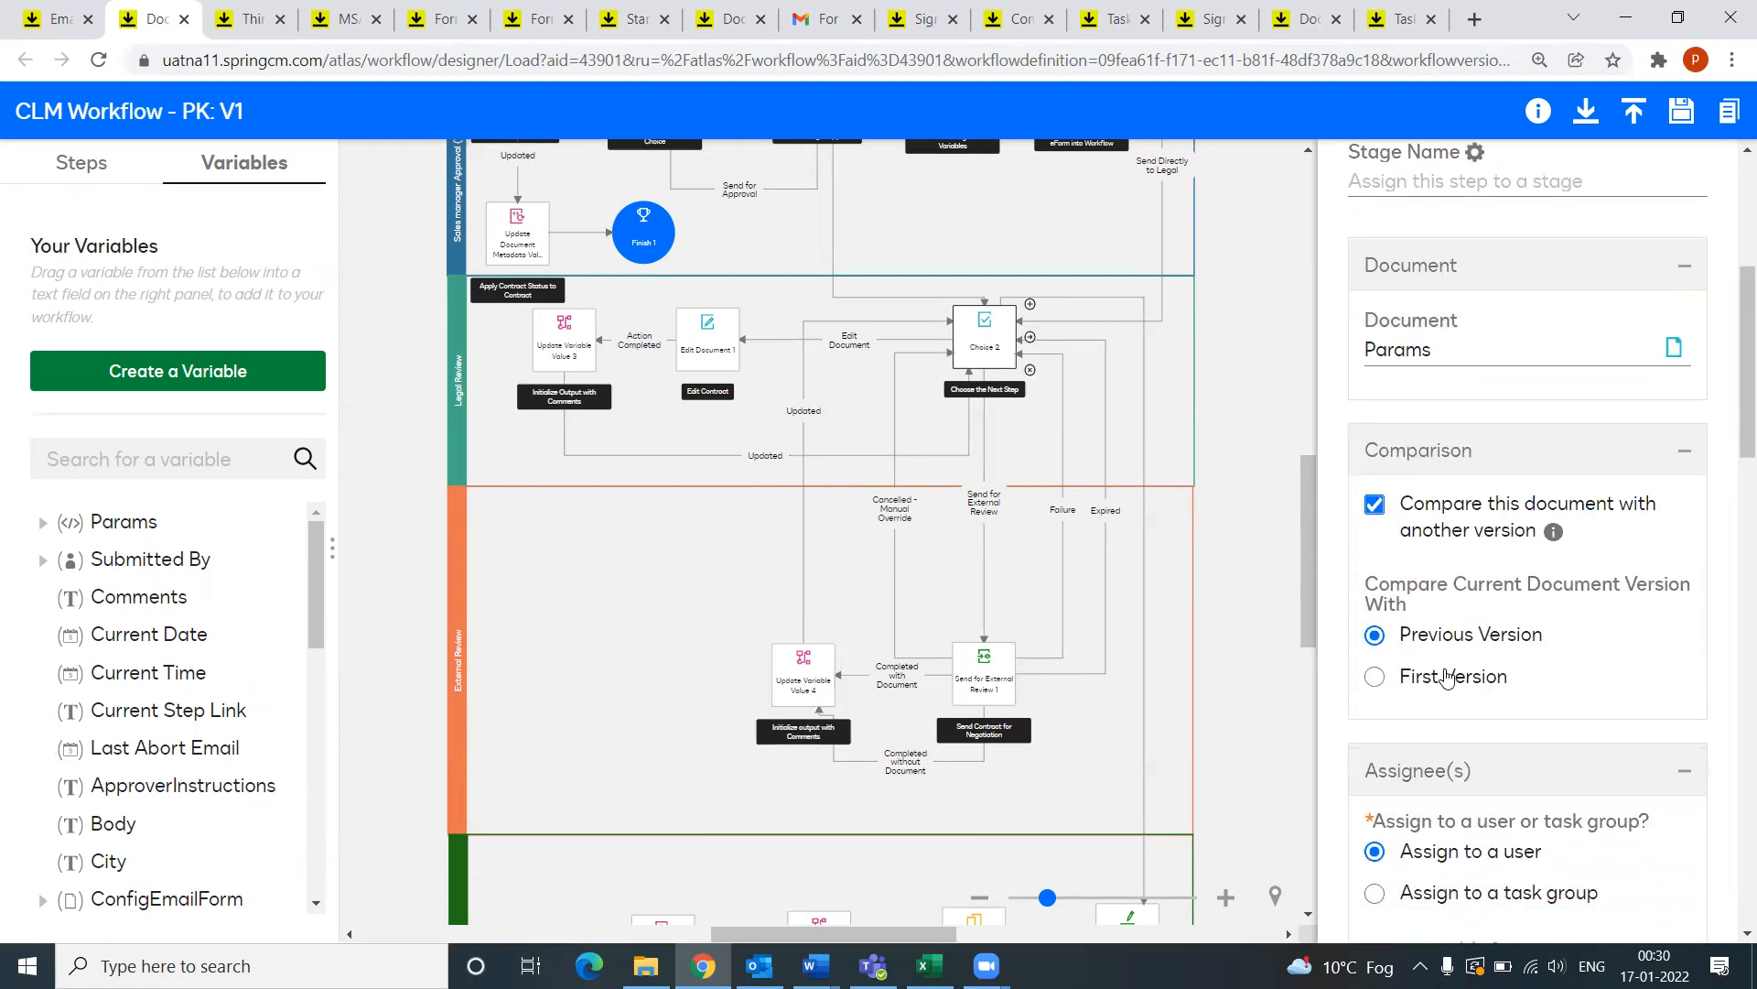
scroll(1446, 677, "up", 3)
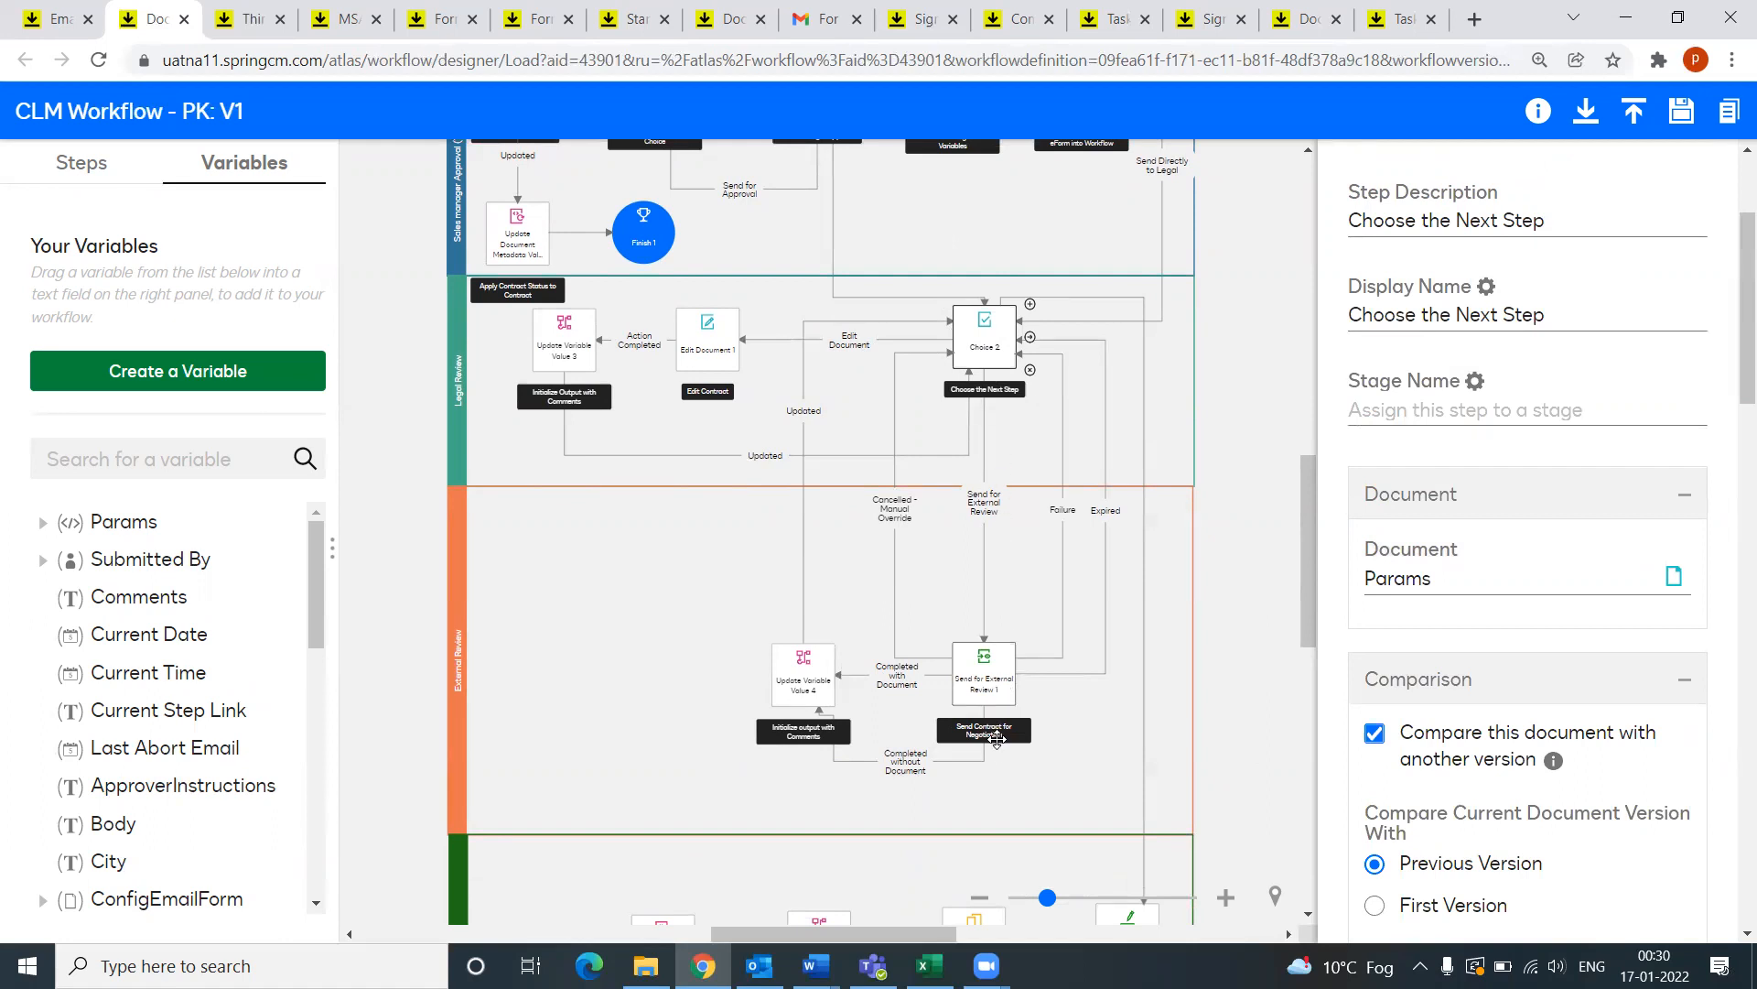
left_click(994, 703)
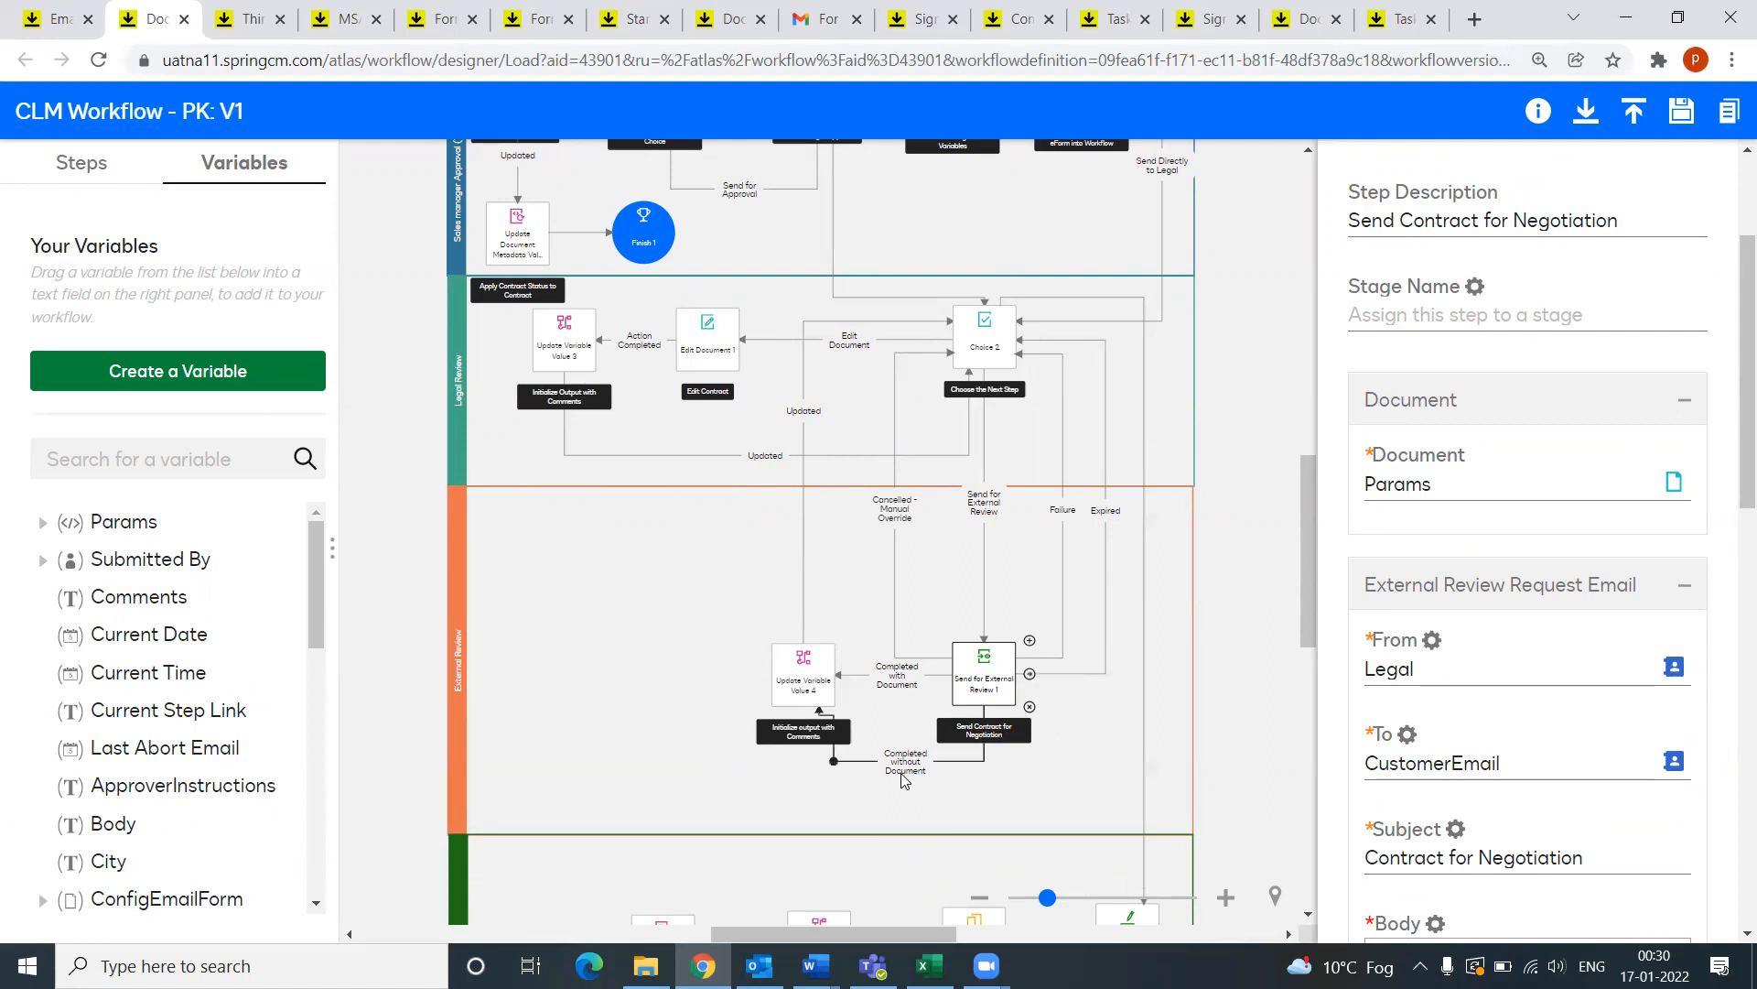
Step: Revisit Update Variable Value 4 and Choice 2 (Params document, version comparison enabled), scrolling toward the signature lane
left_click(796, 697)
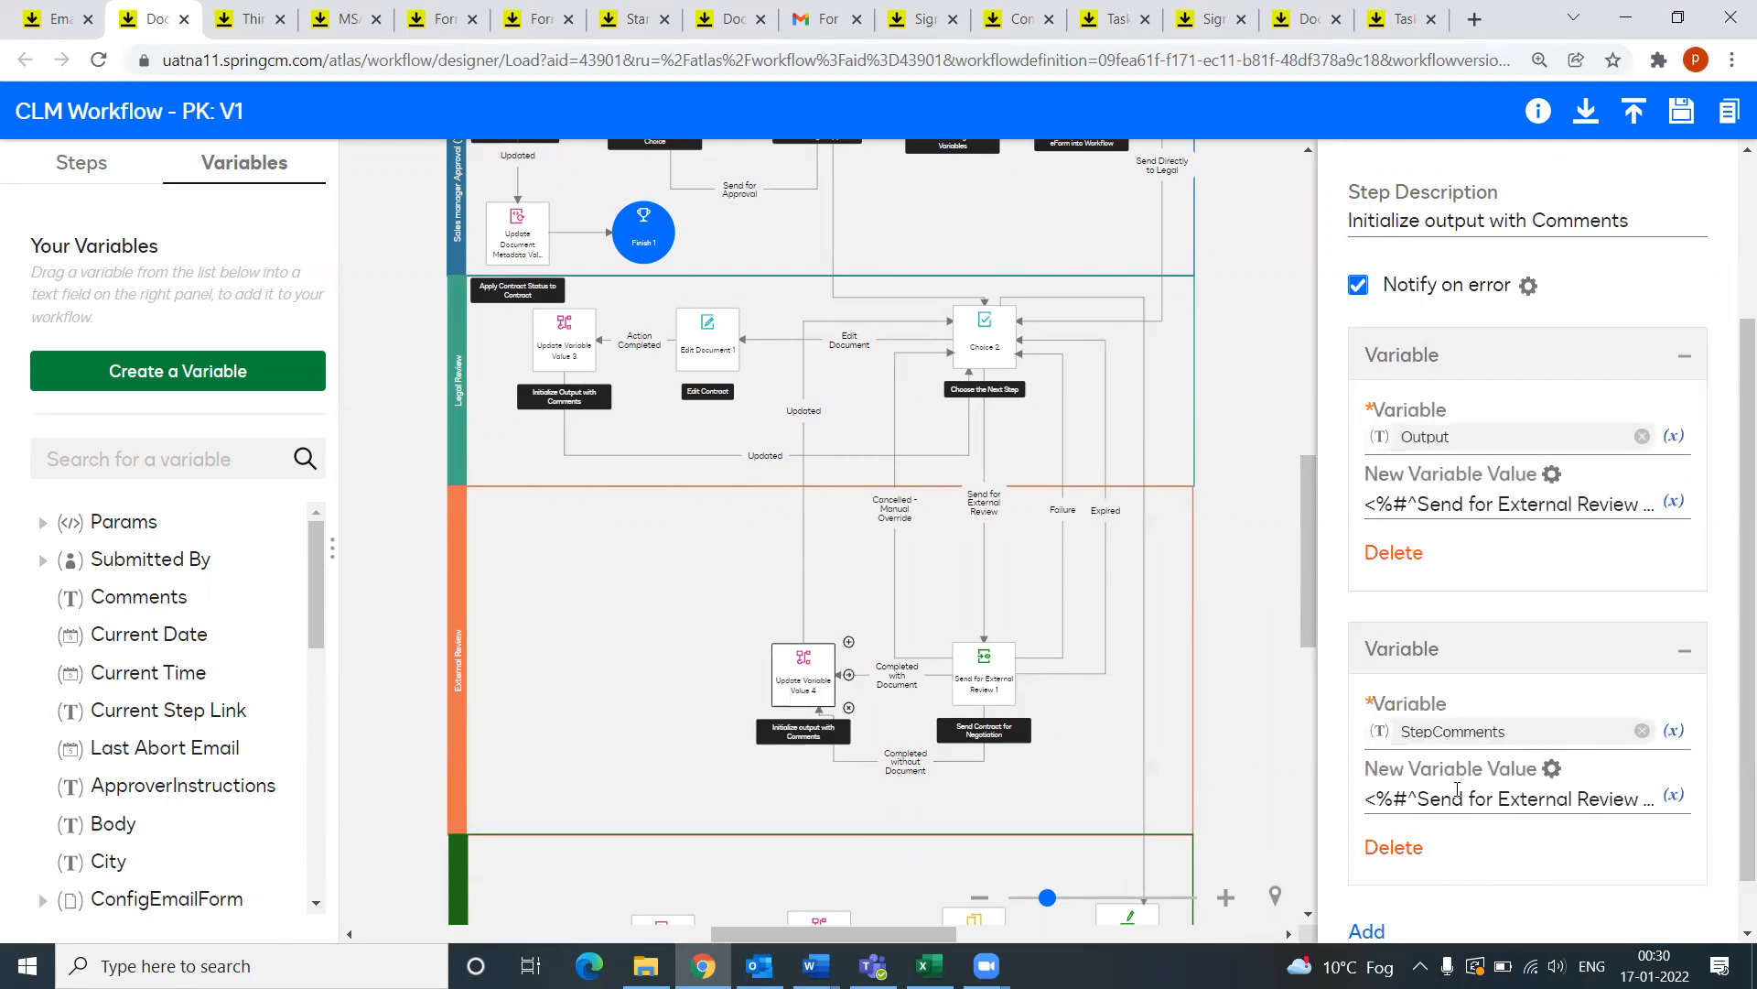
scroll(1507, 542, "down", 1)
scroll(1527, 660, "up", 5)
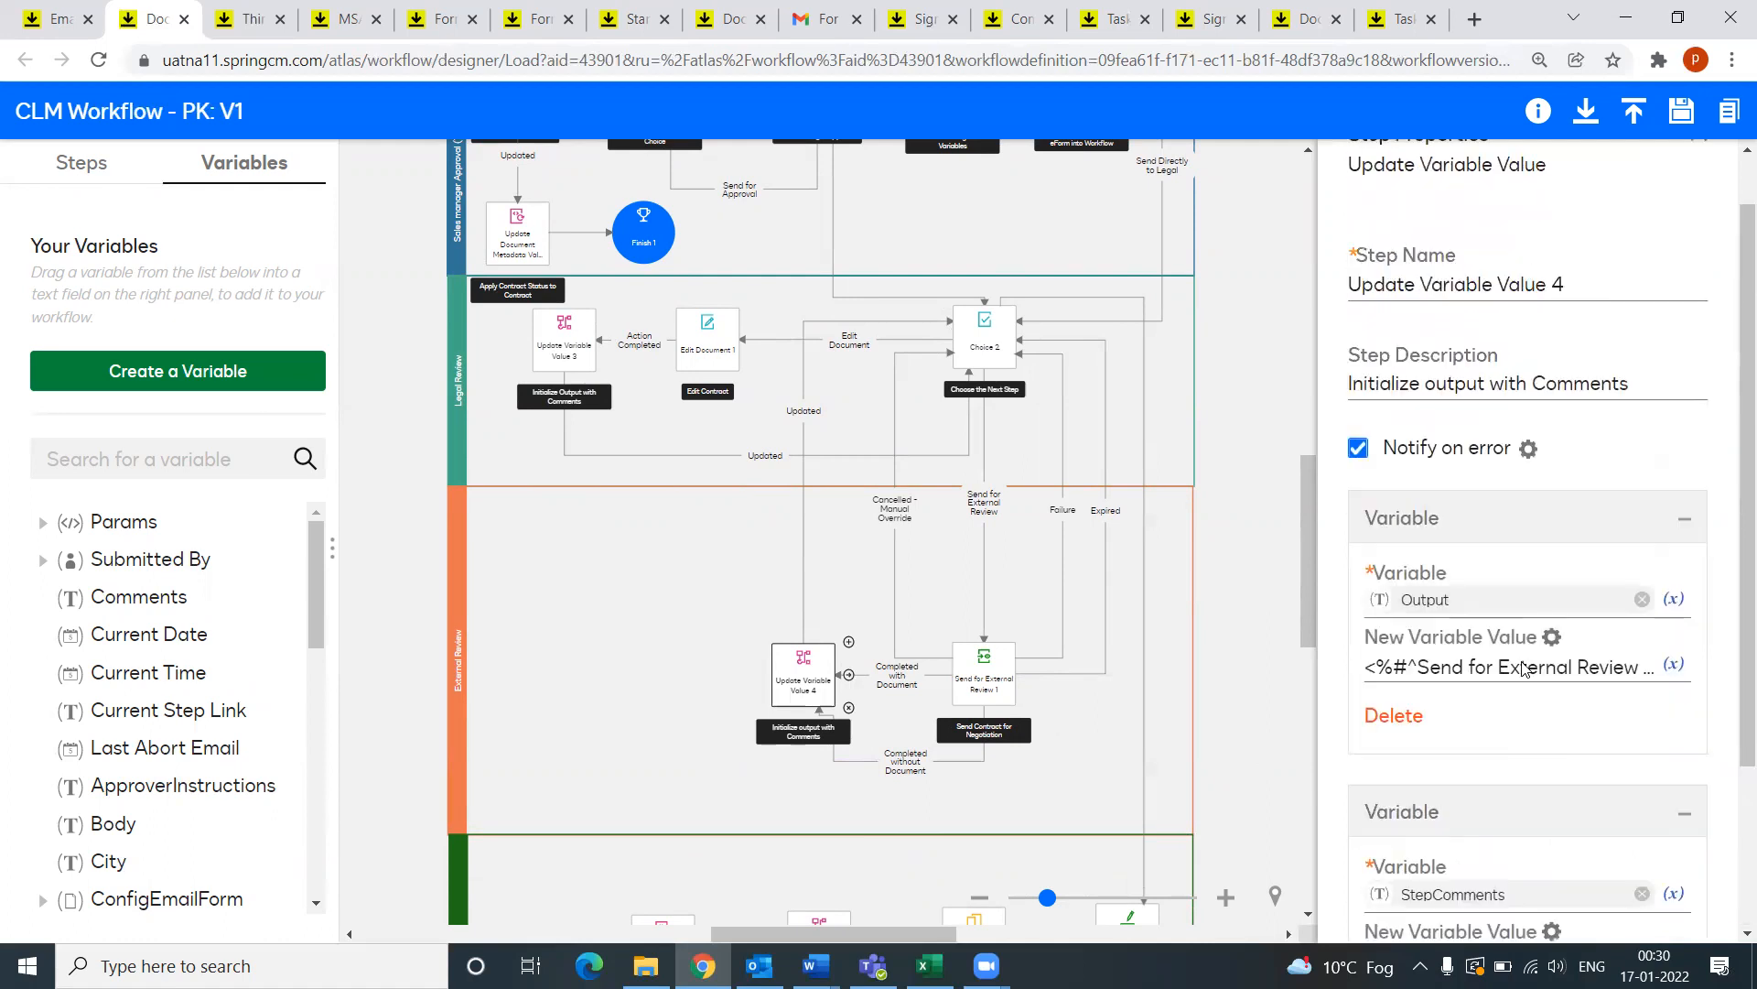
scroll(1524, 669, "down", 2)
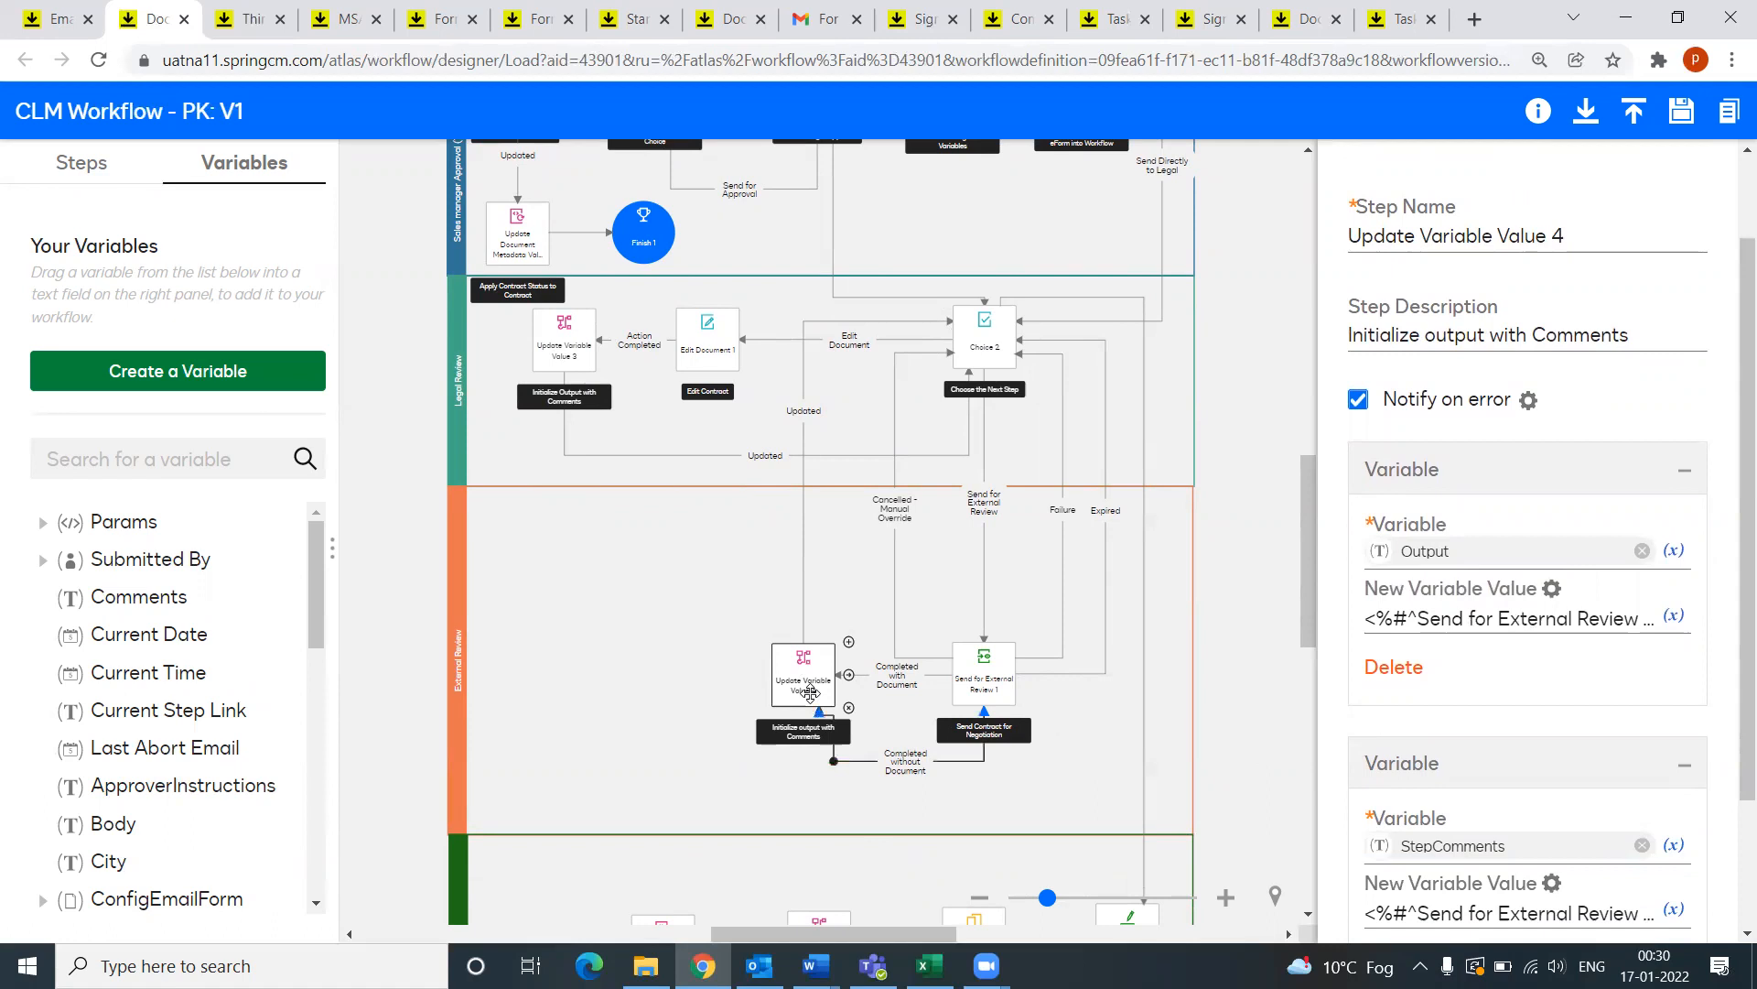
left_click(984, 342)
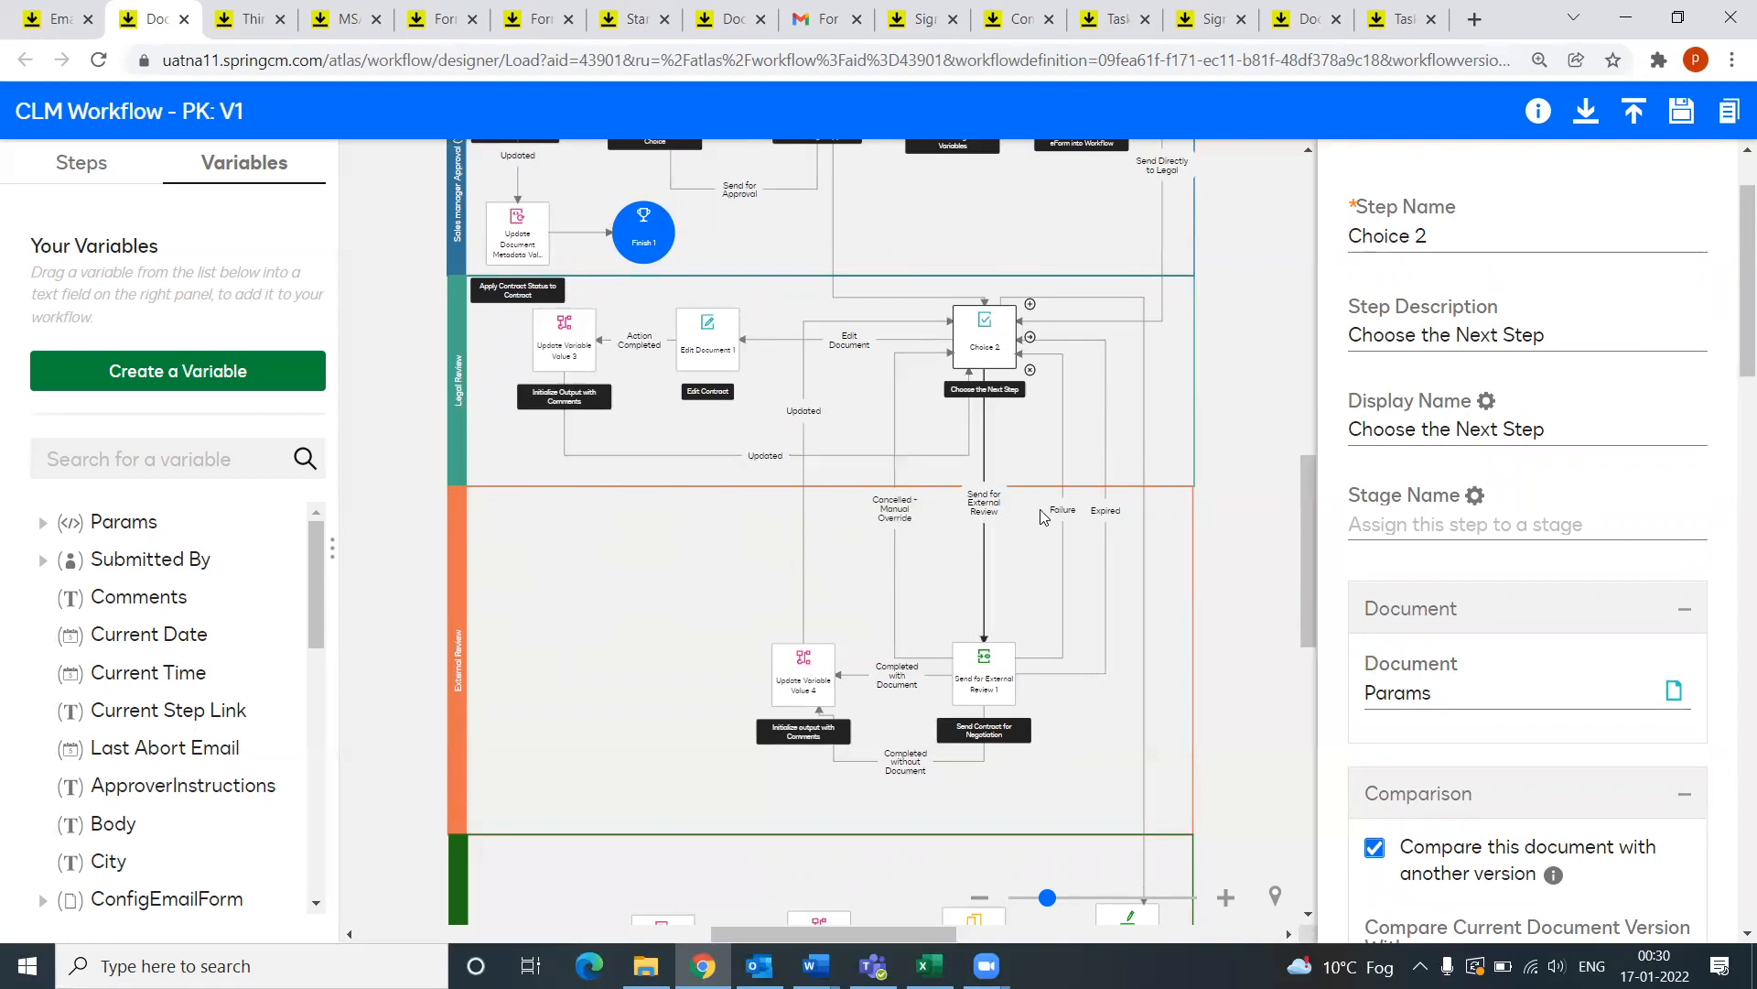
scroll(1018, 324, "down", 1)
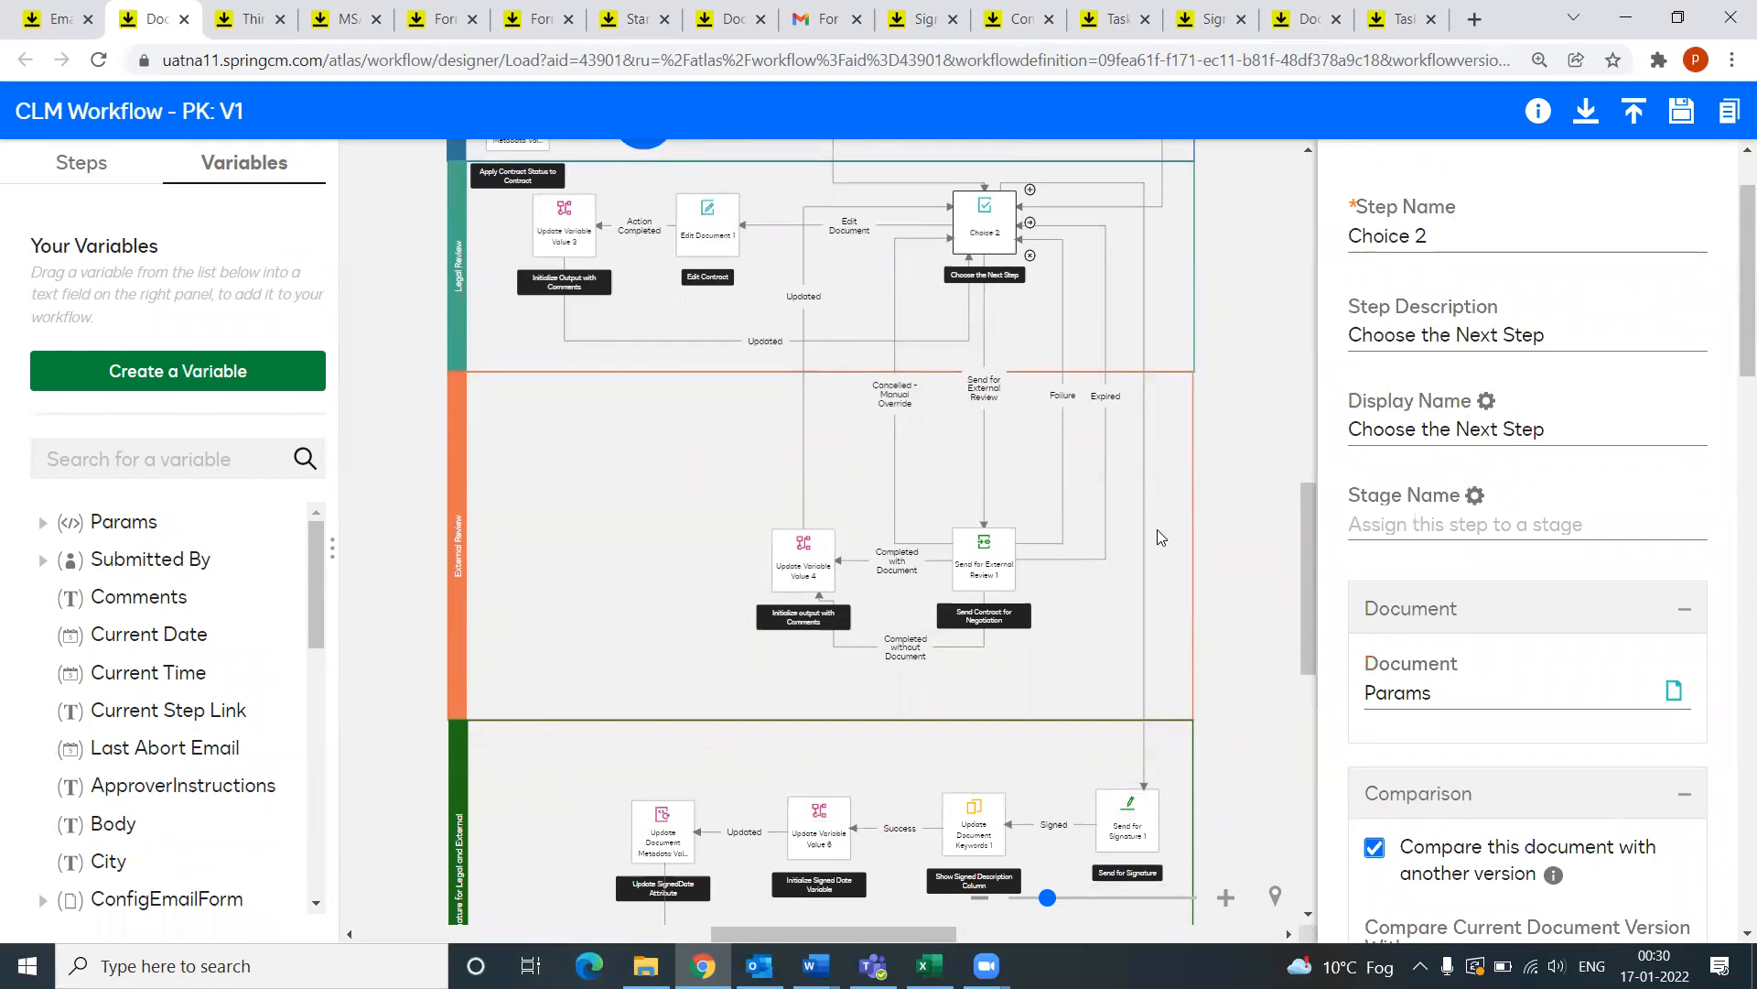
Step: Check the Choice 2 to Send for Signature link, then view Send for Signature 1 (Legal, 2 recipients, 'For Signature')
left_click(1143, 252)
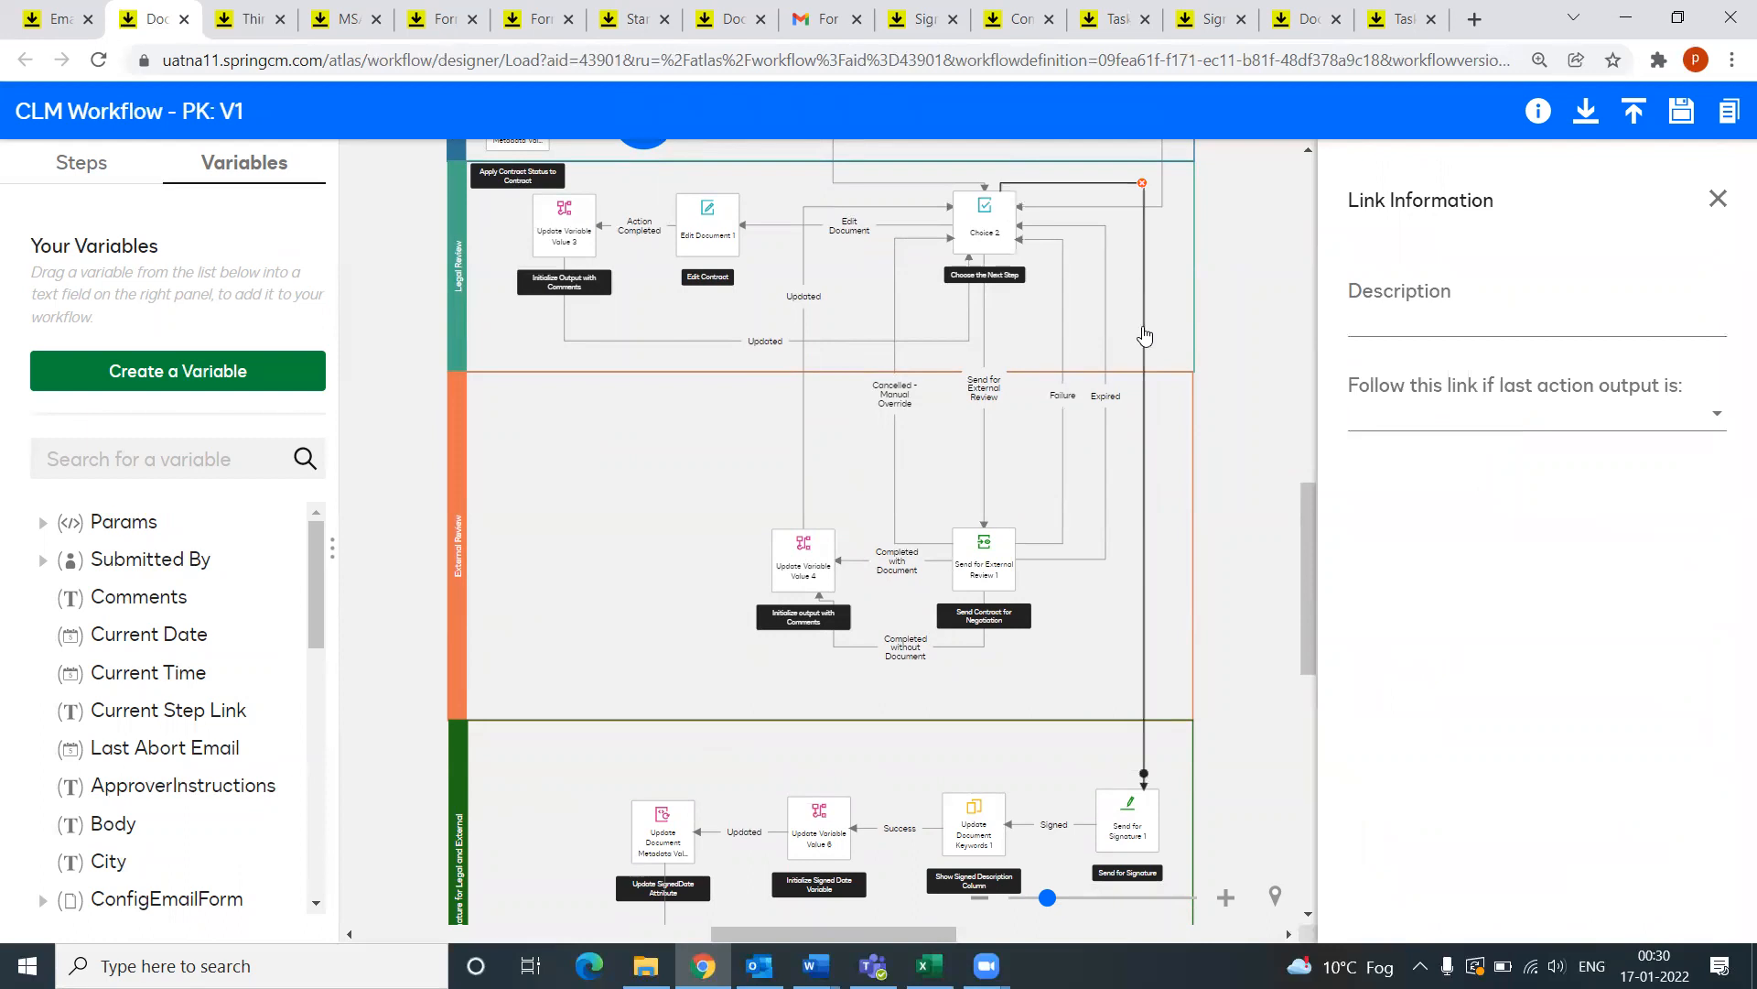
scroll(1147, 815, "down", 1)
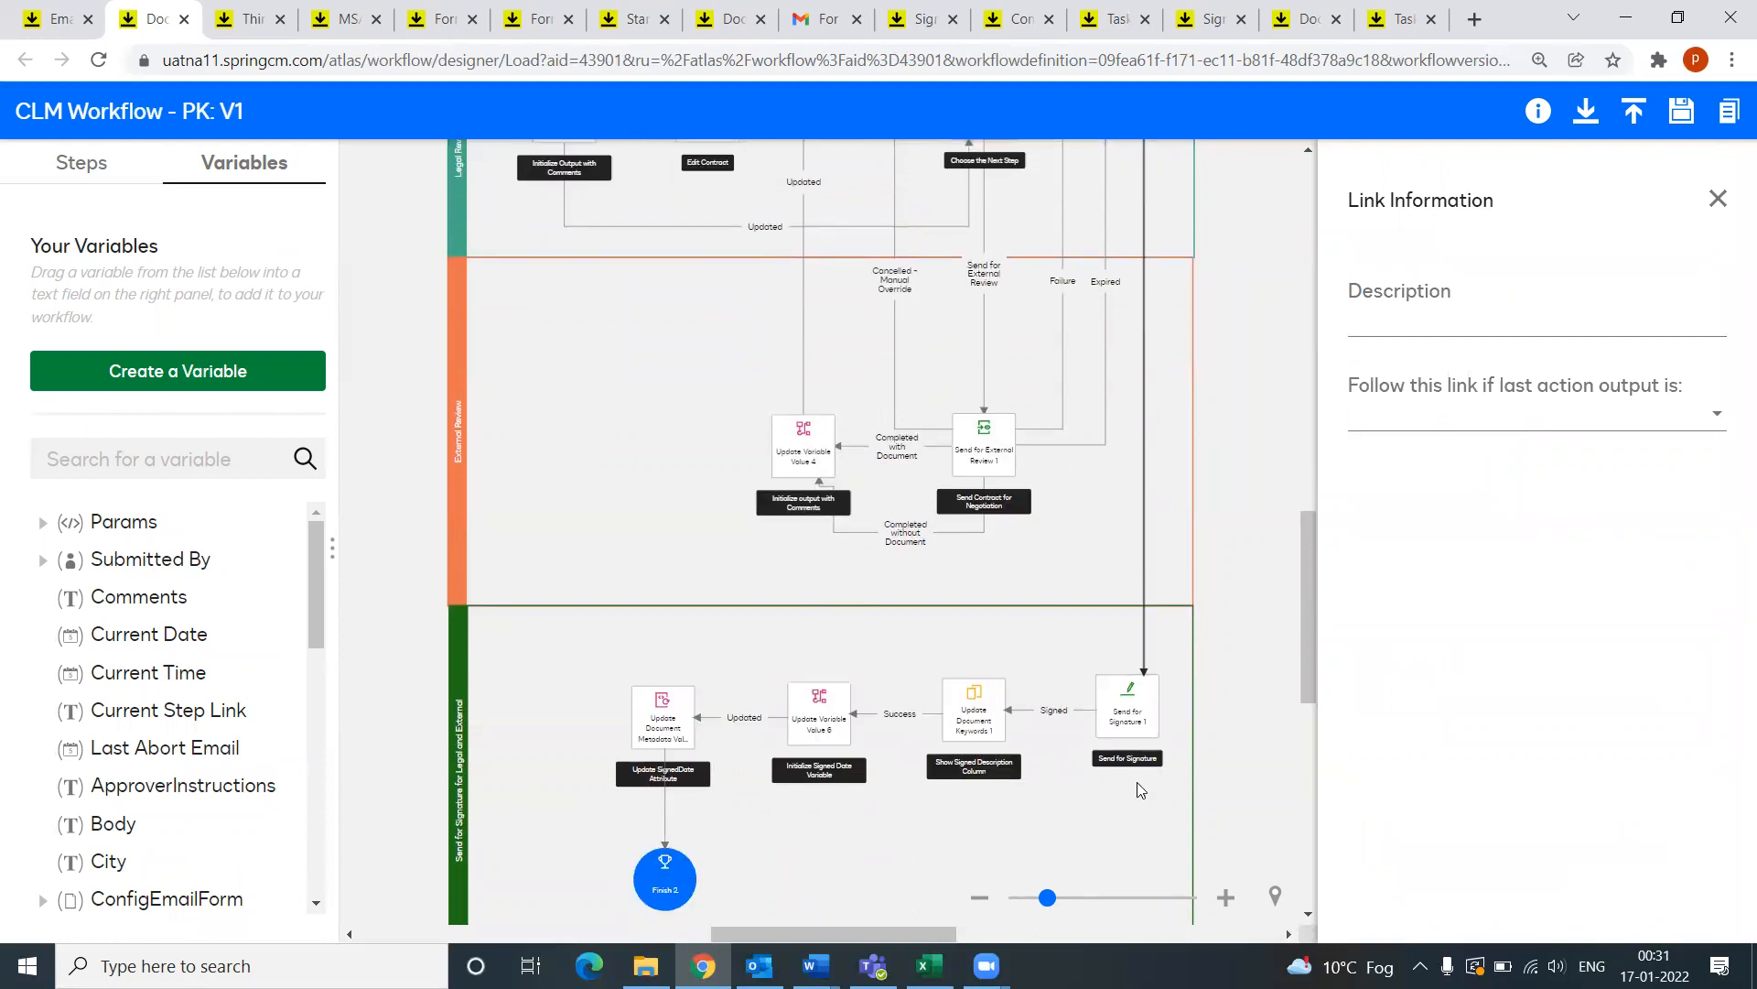
scroll(1152, 780, "down", 1)
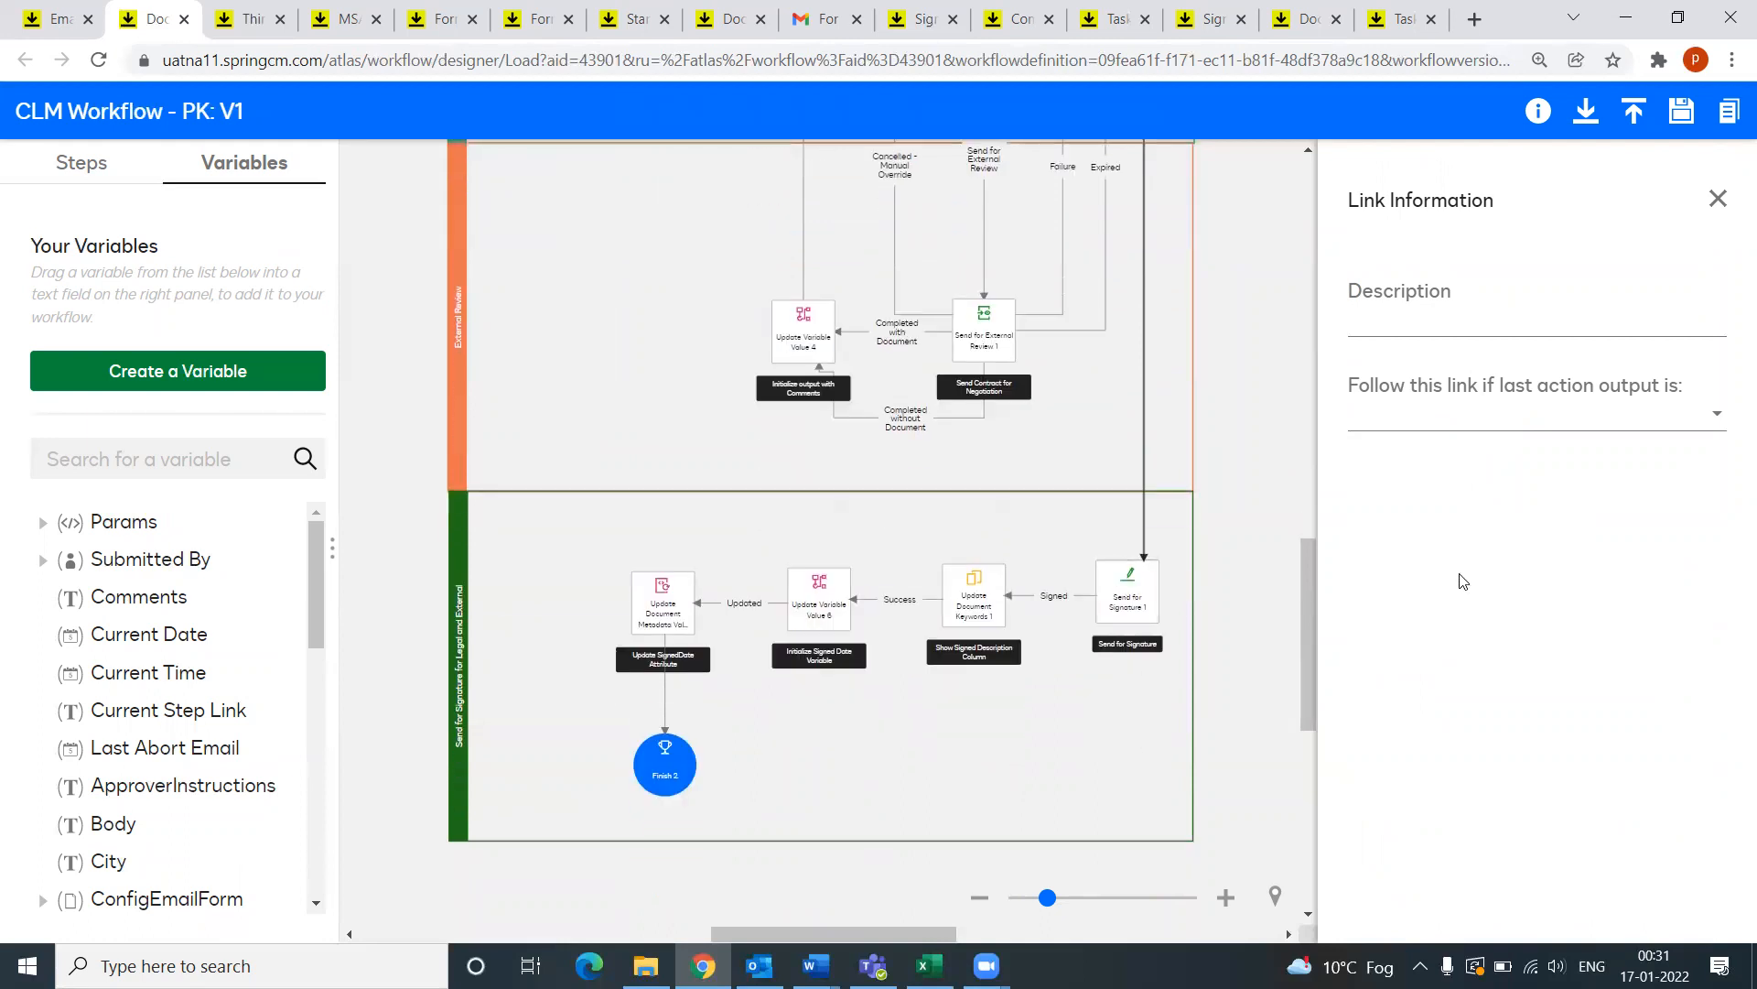
left_click(1151, 600)
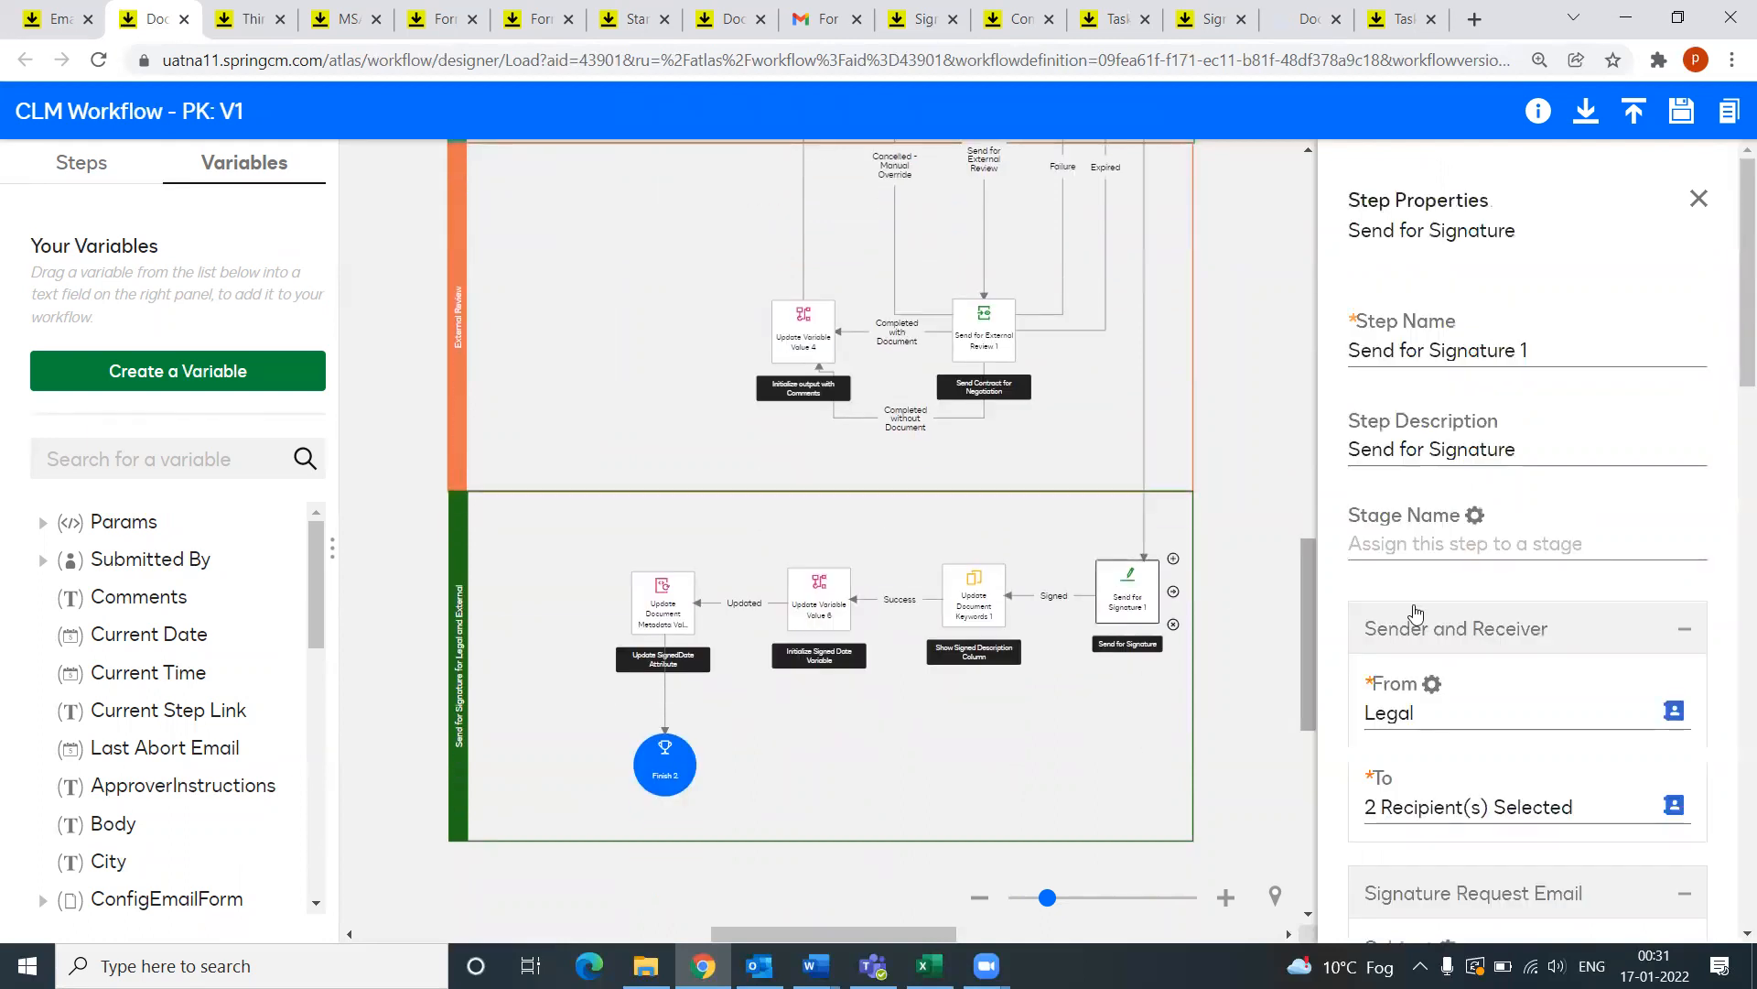
scroll(1467, 600, "down", 2)
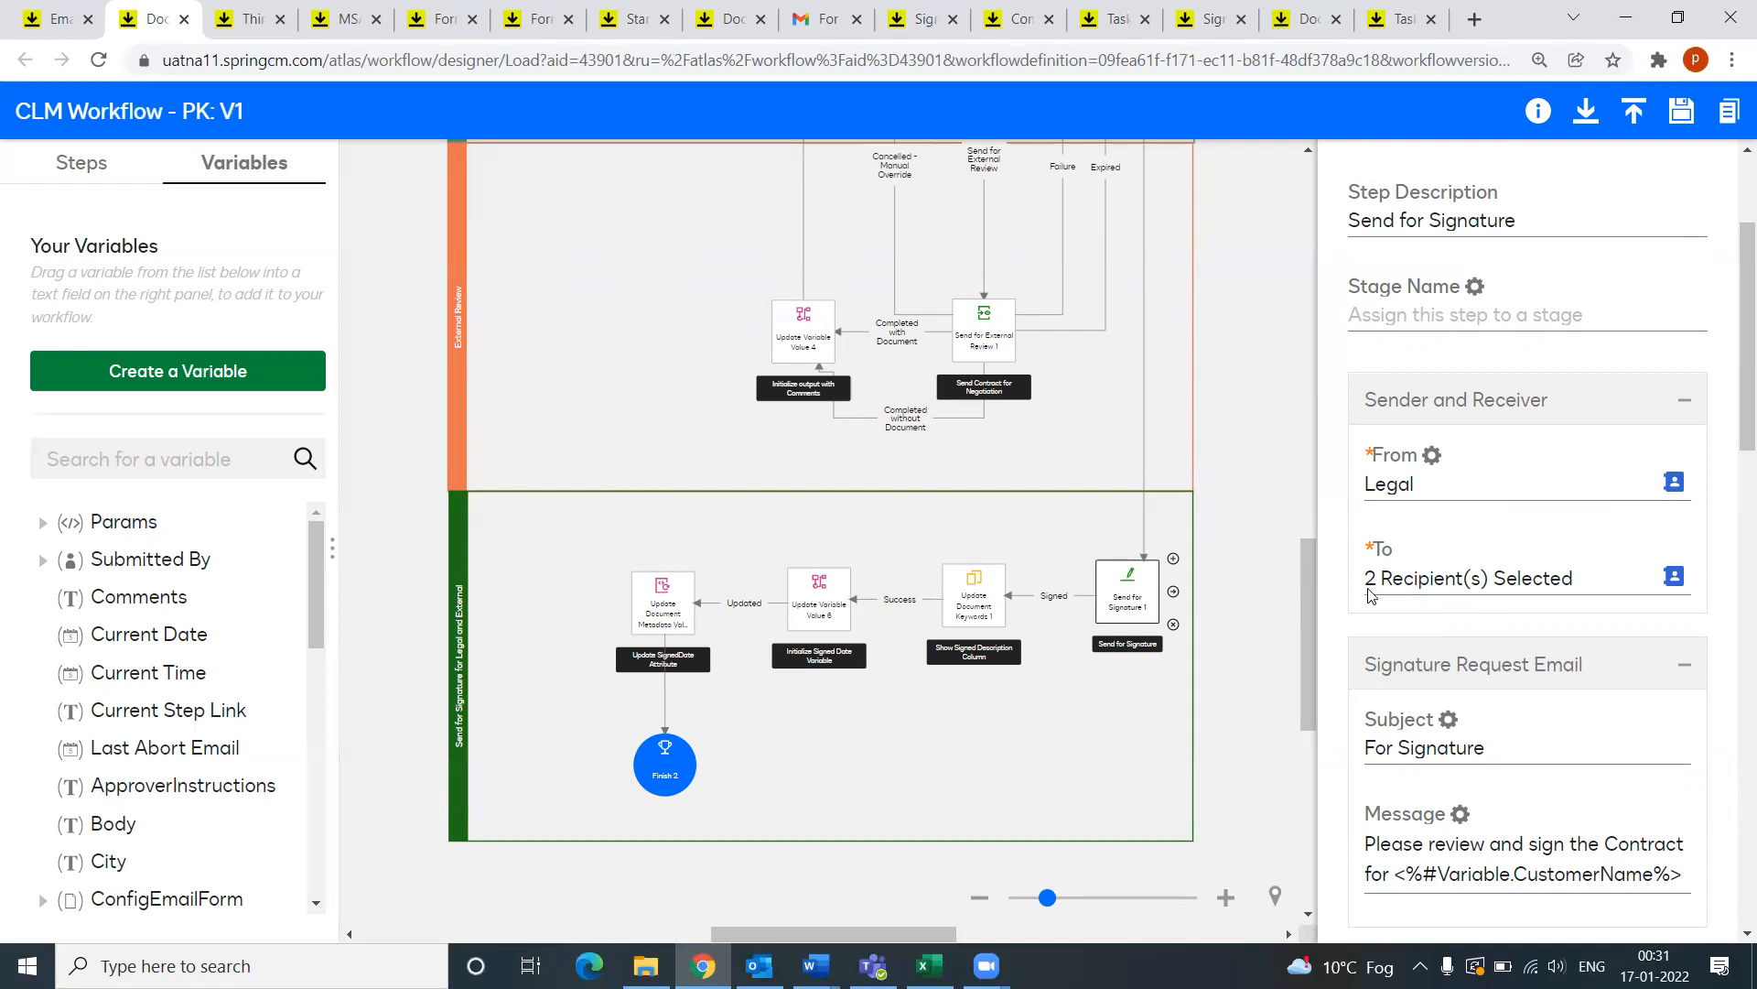
left_click(1674, 577)
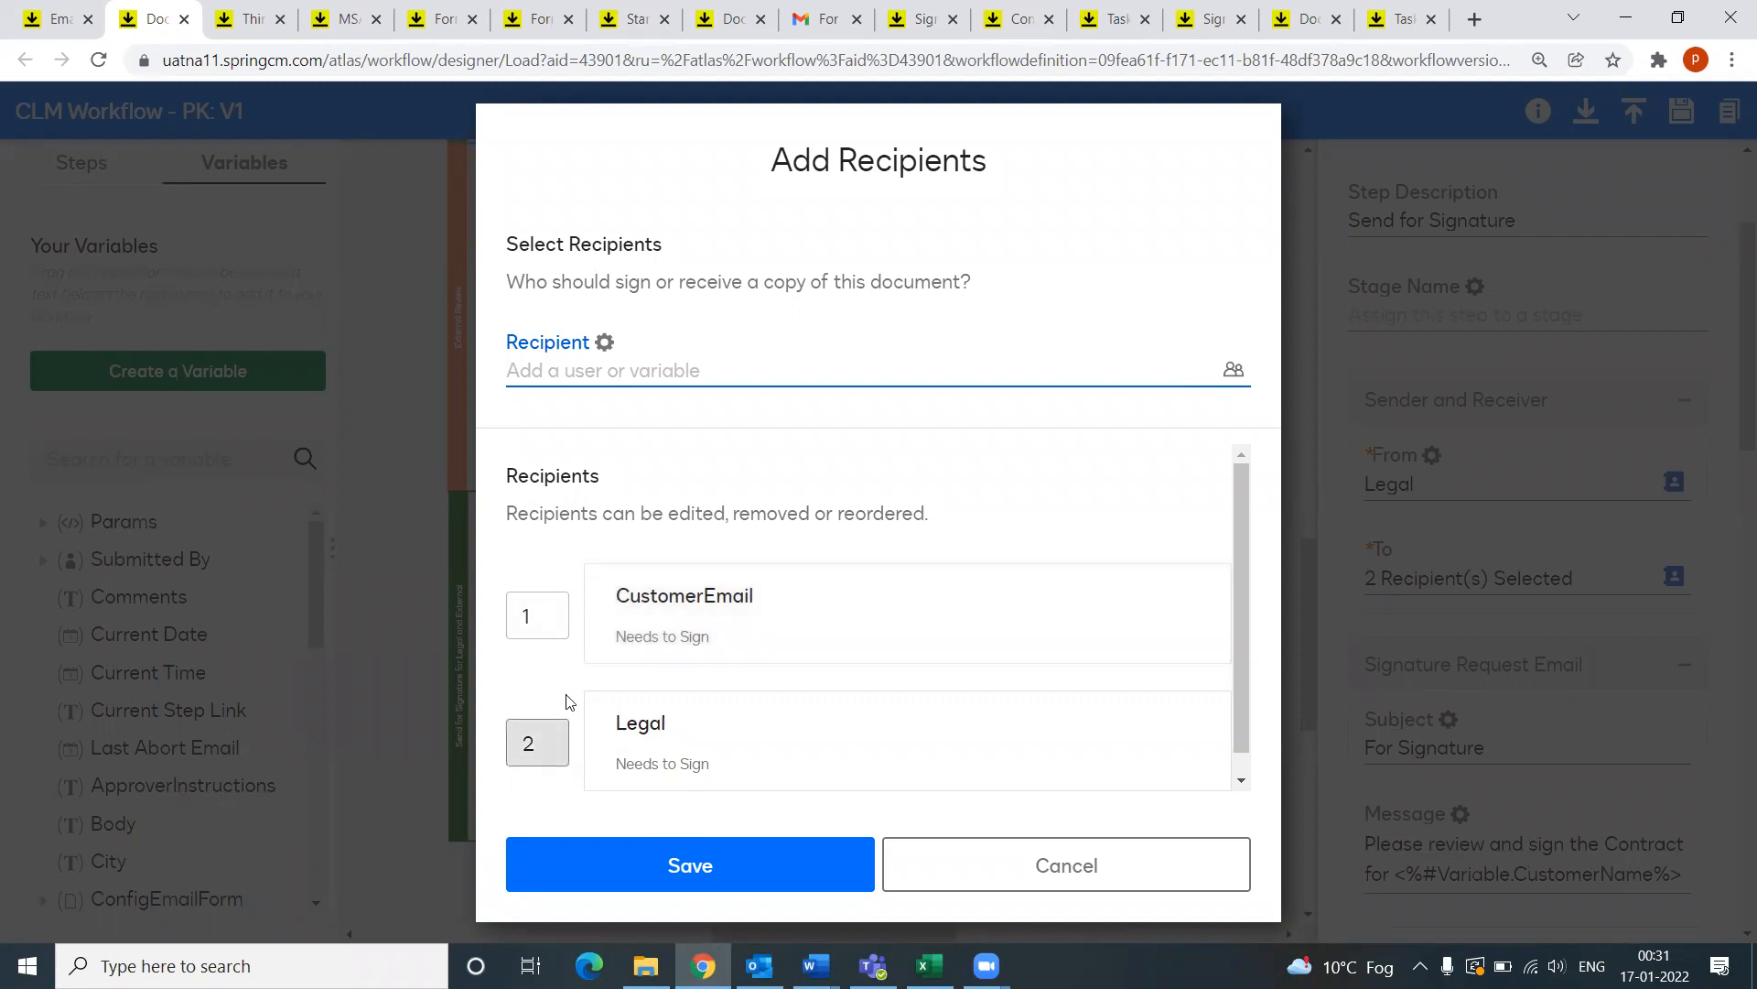
left_click(1140, 871)
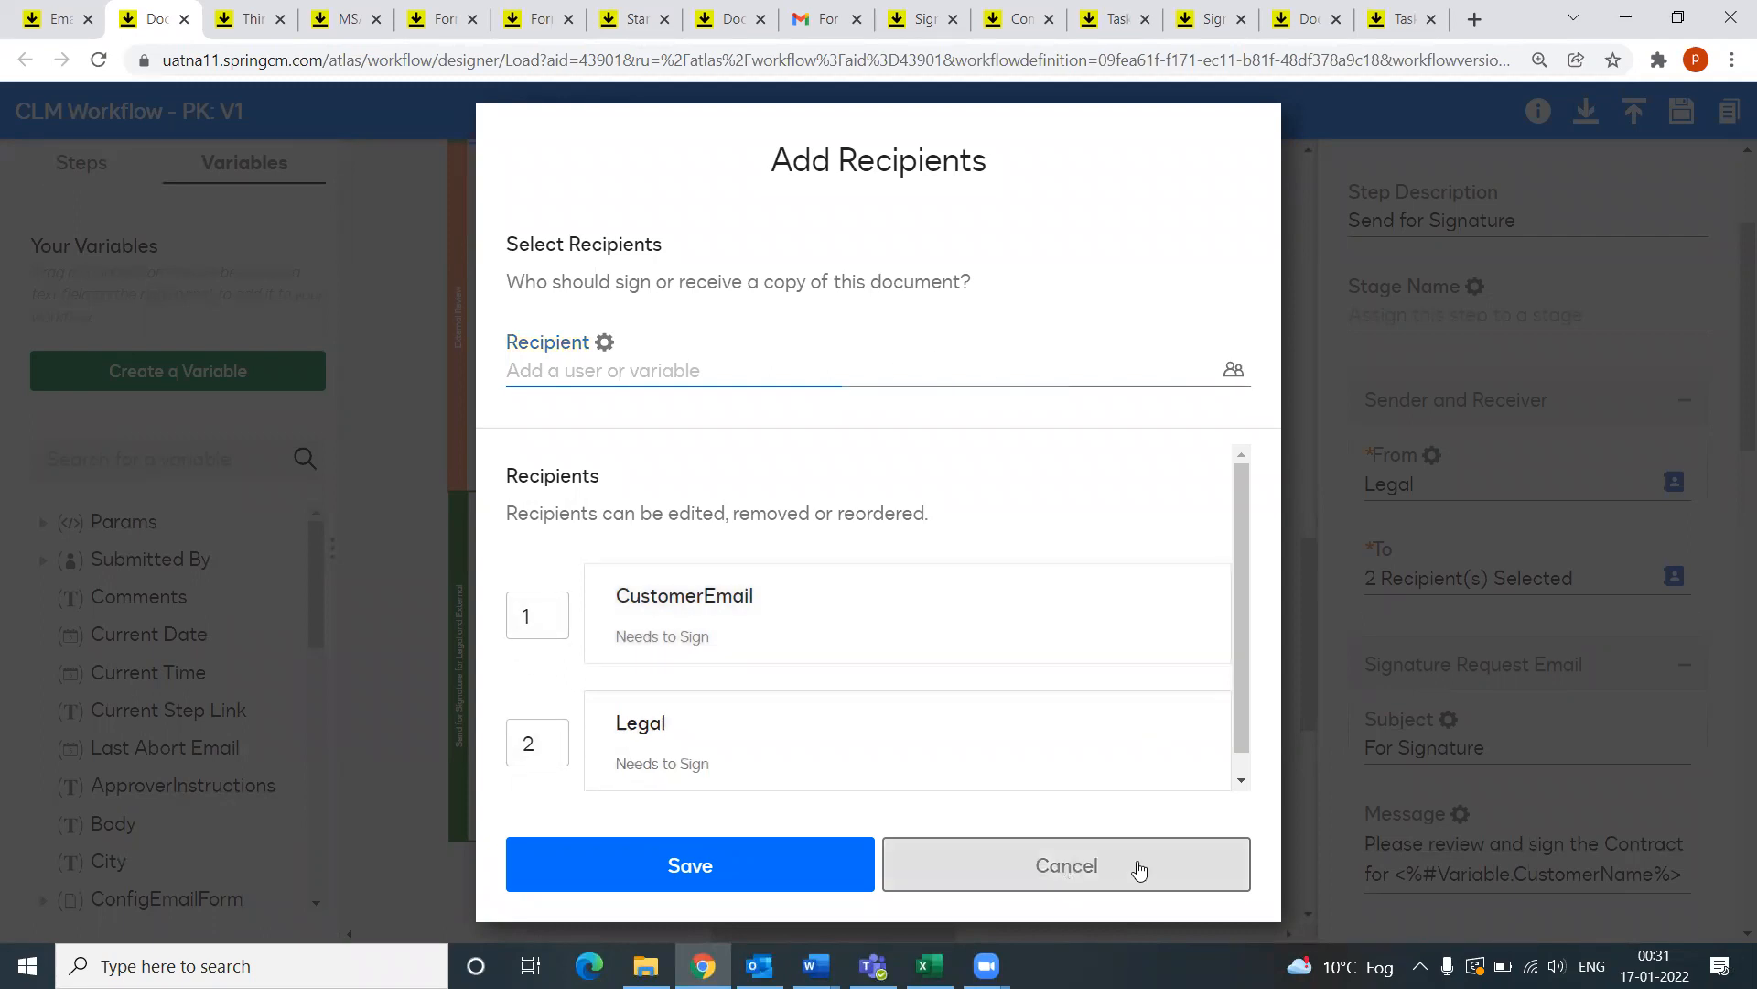
scroll(1576, 789, "down", 3)
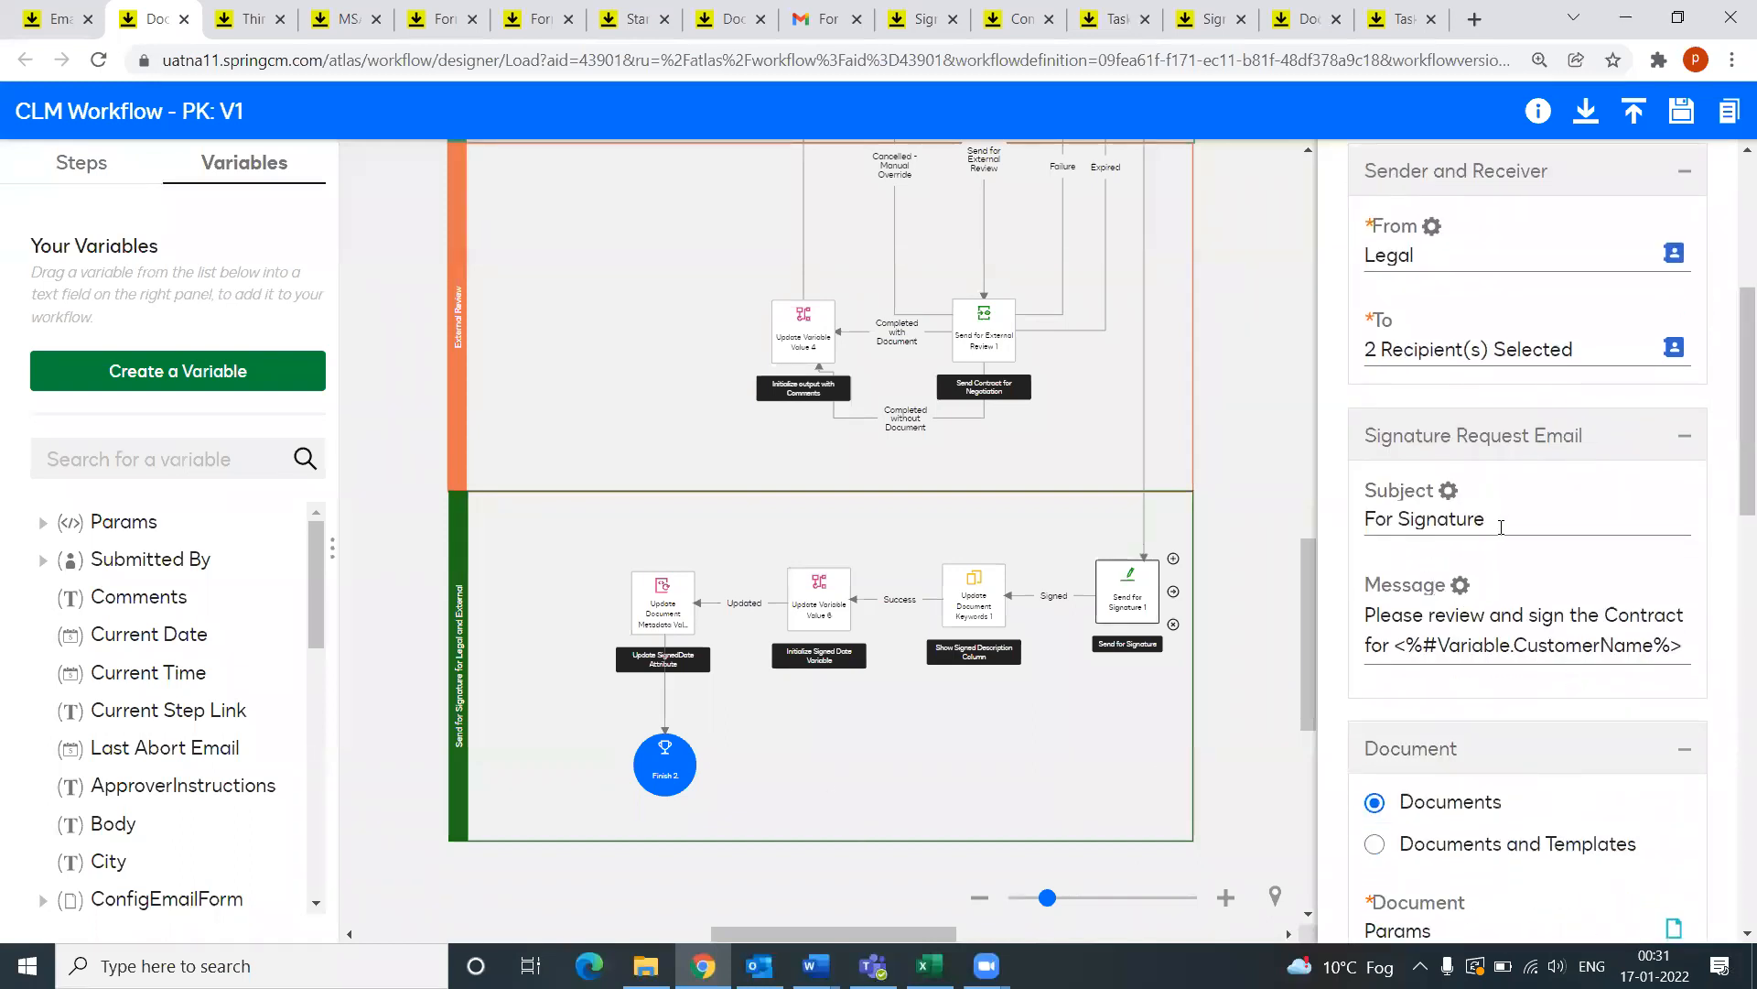
Step: Review the Send for Signature 1 email subject and signing instructions
left_click(1526, 524)
scroll(1602, 742, "down", 4)
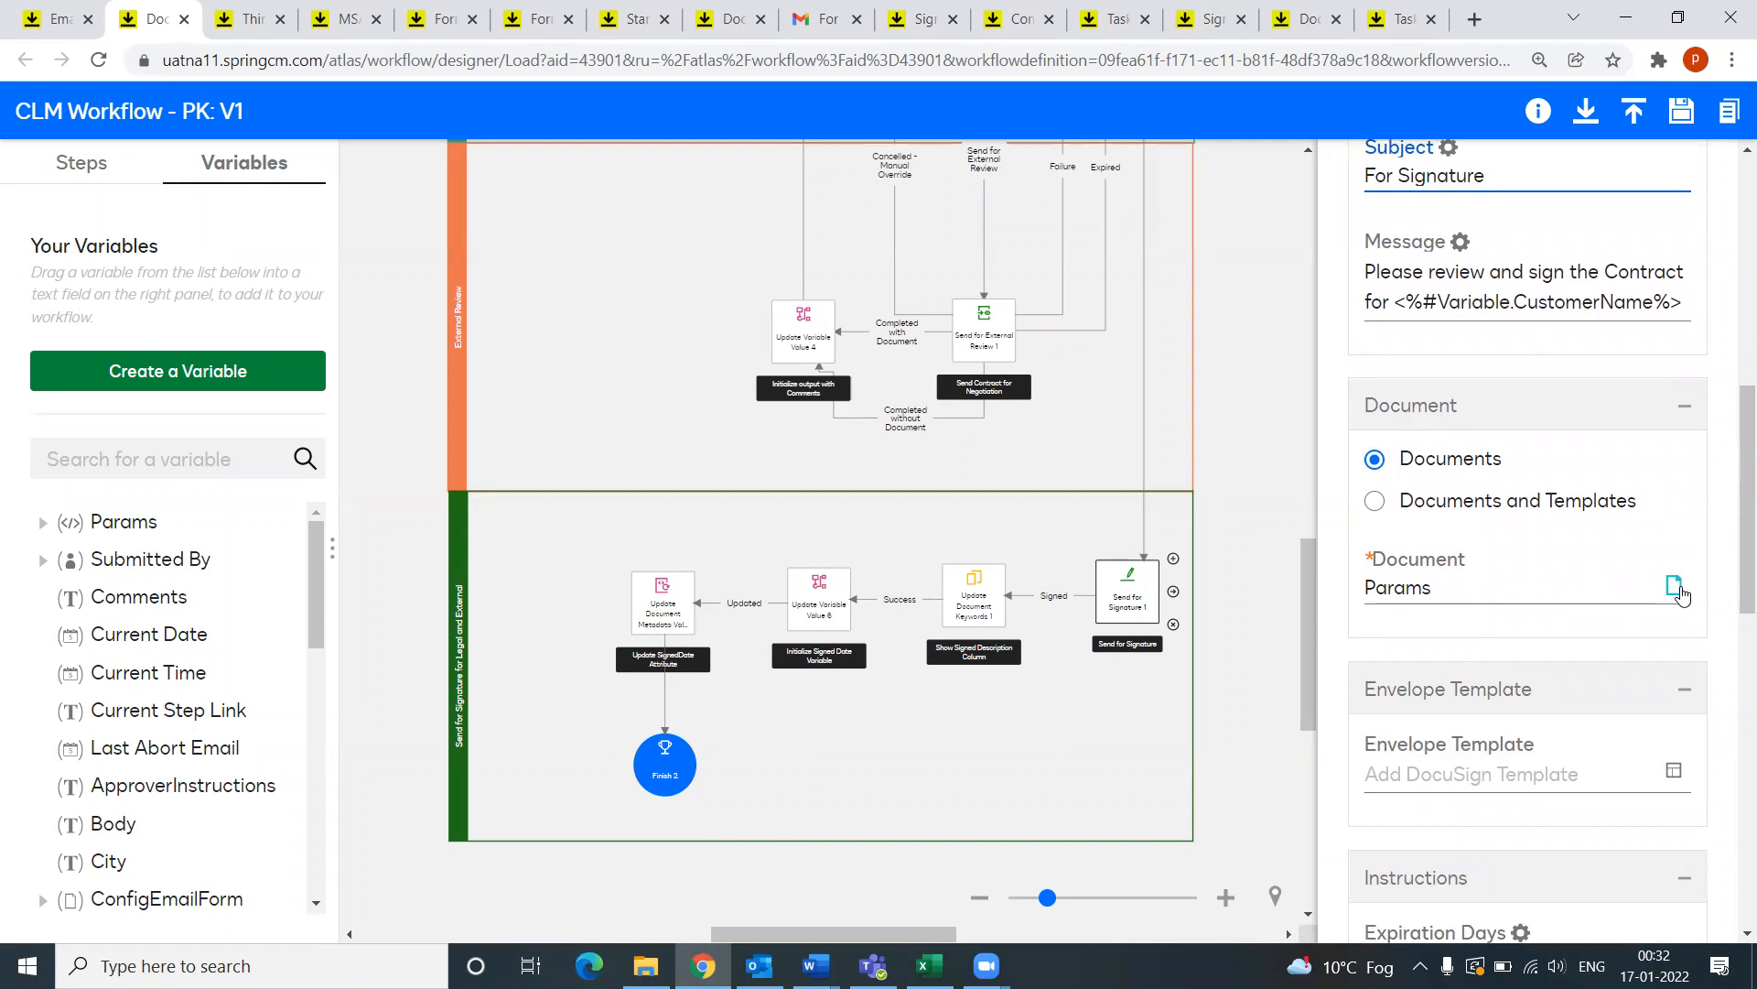
scroll(1510, 588, "down", 5)
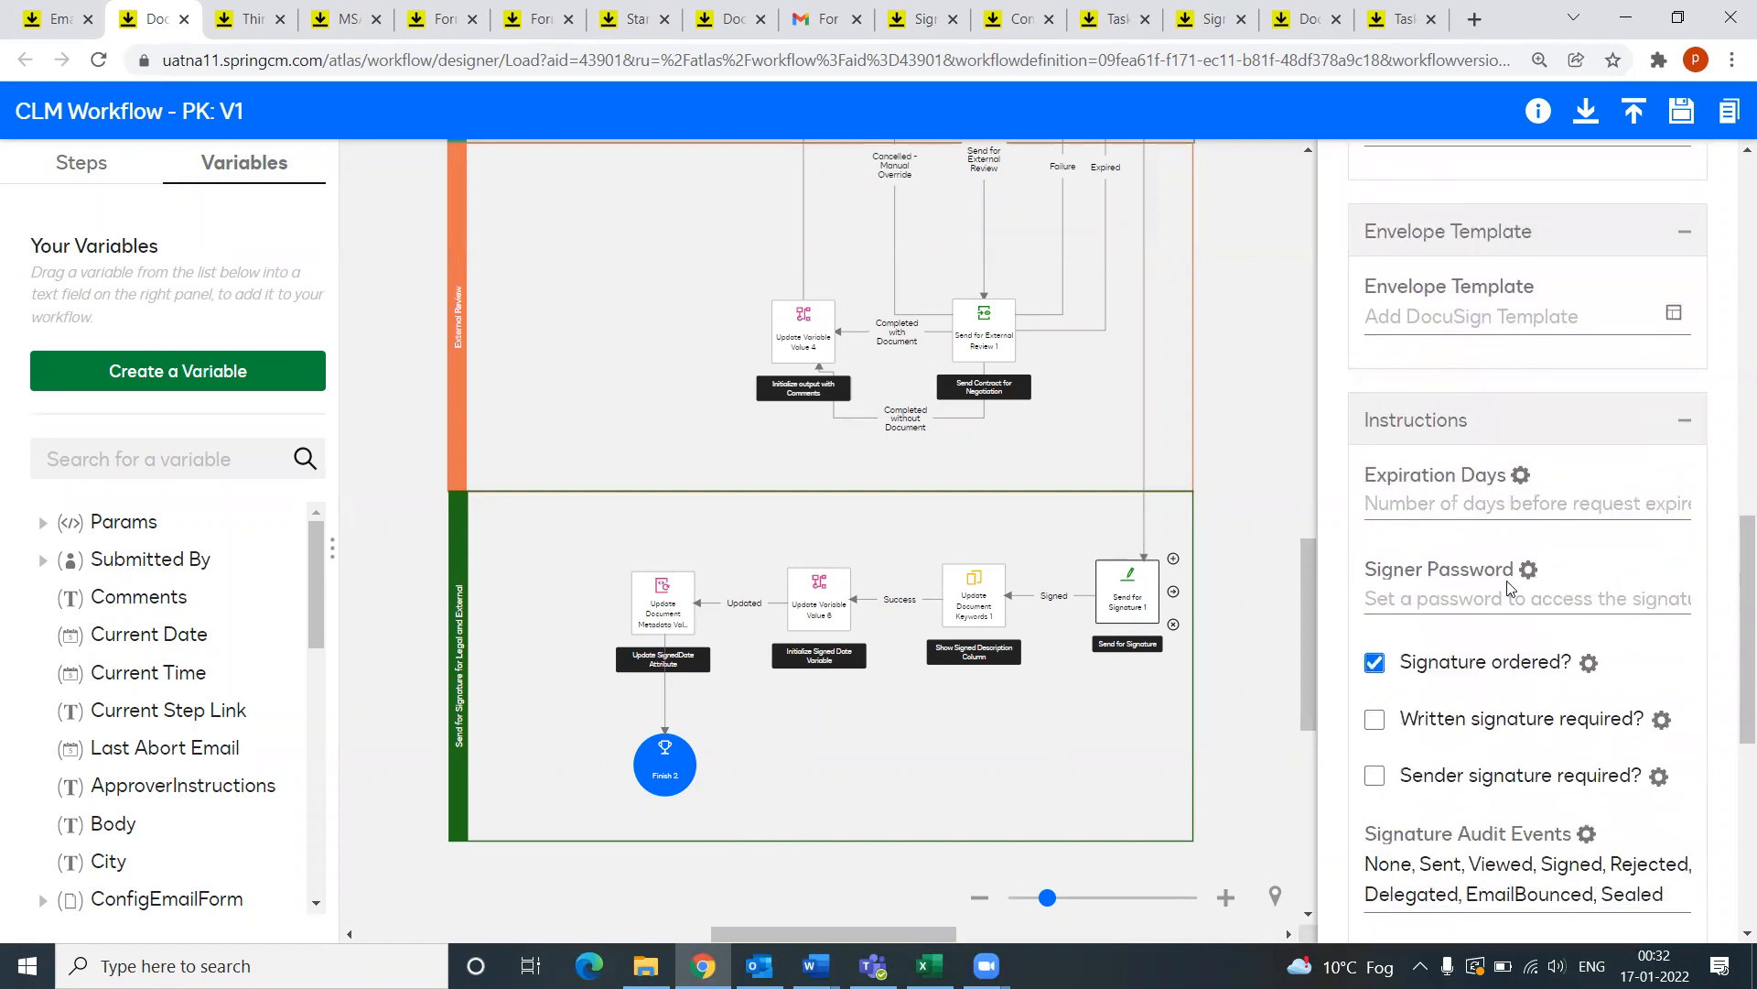
scroll(1515, 608, "down", 1)
scroll(1382, 678, "down", 1)
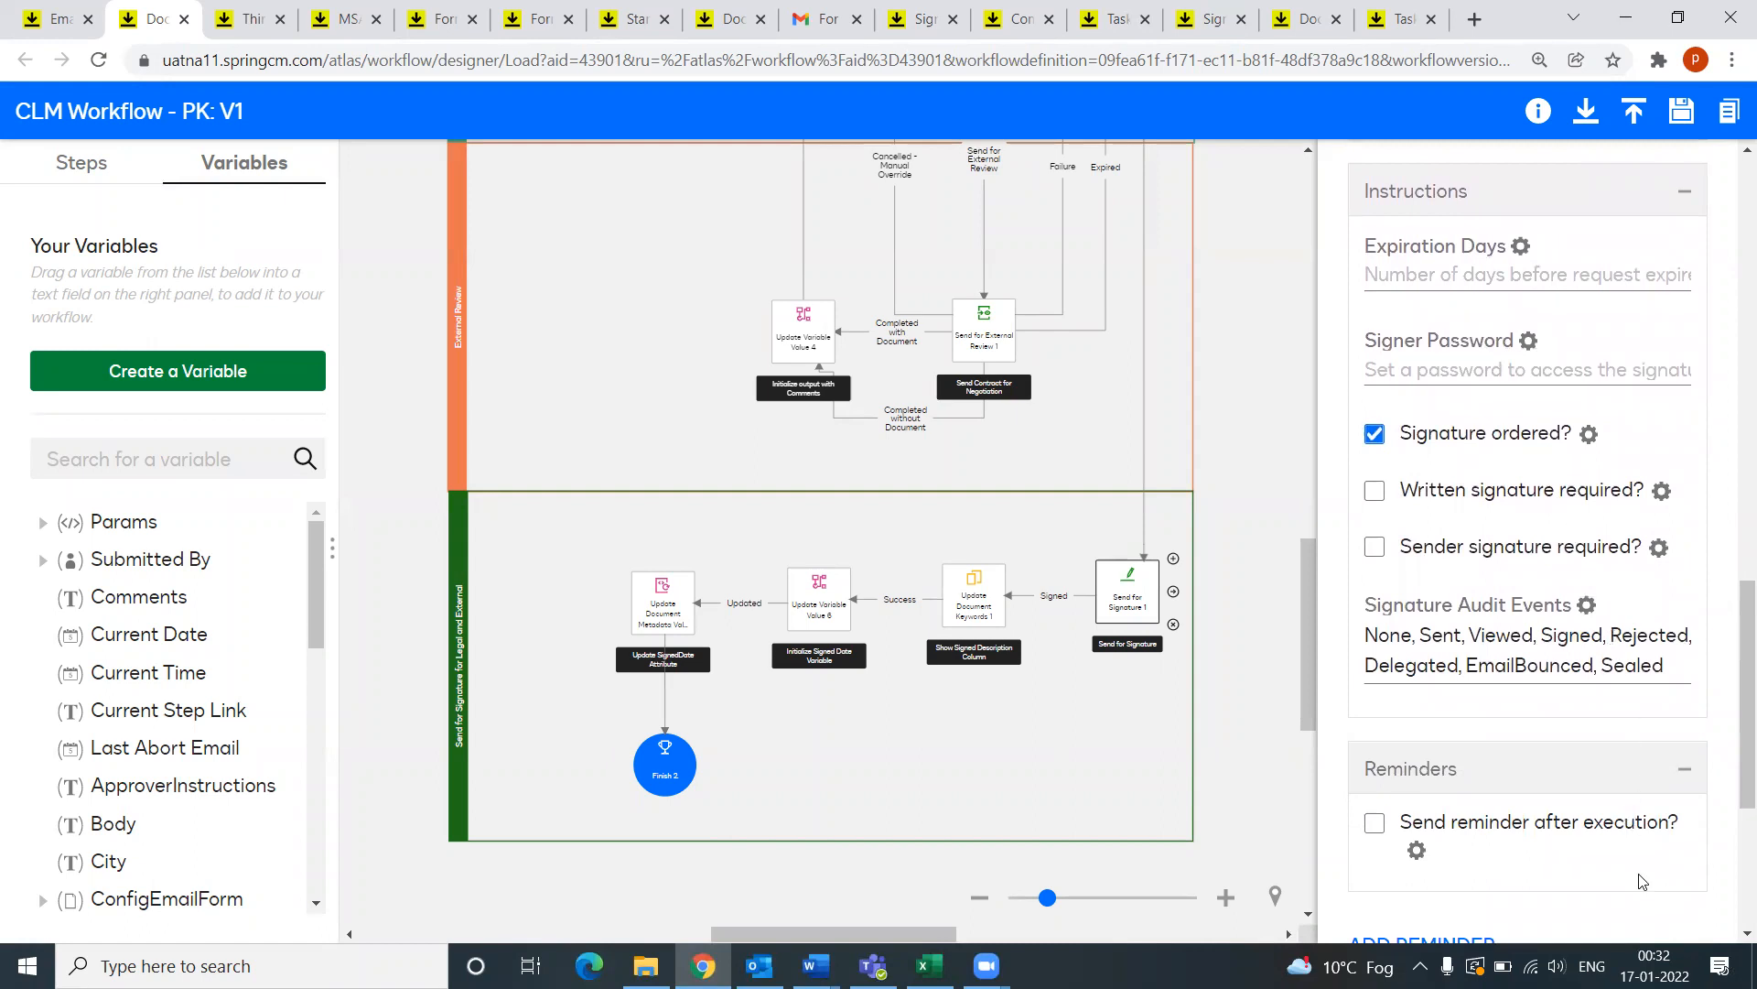
scroll(1489, 822, "down", 2)
scroll(1489, 822, "down", 2)
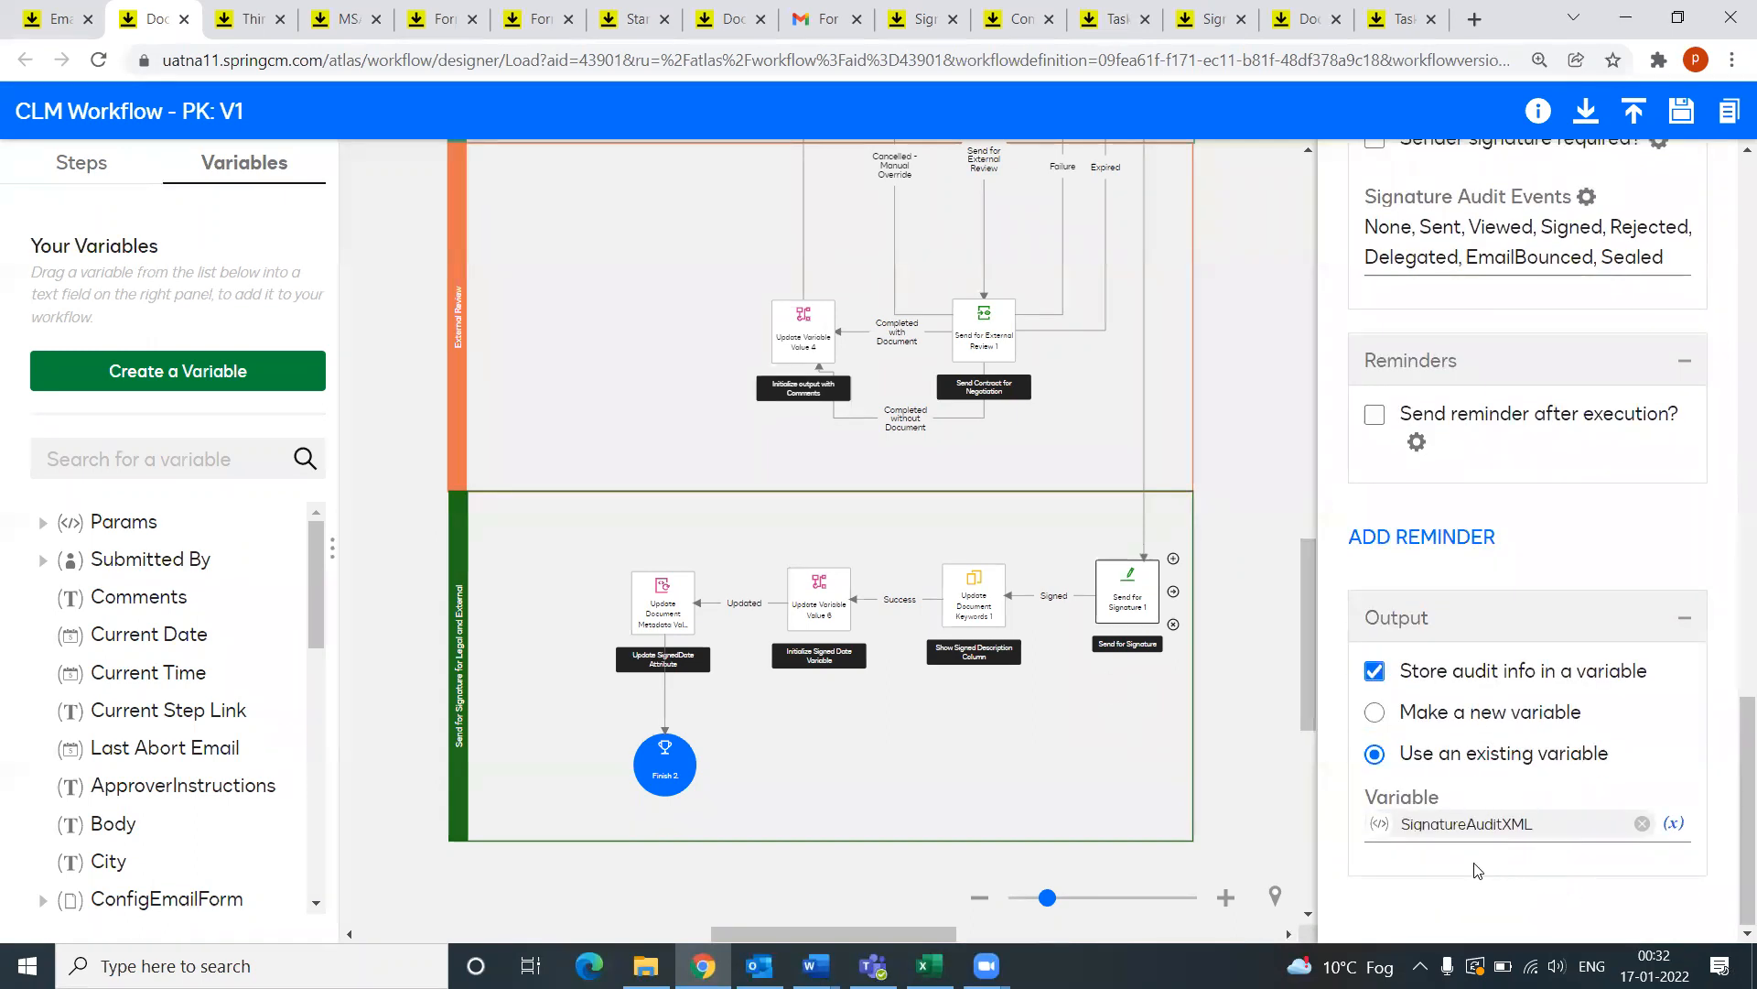
Step: Confirm audit info is stored in SignatureAuditXML, then view Update Document Keywords 1's settings
left_click(1678, 825)
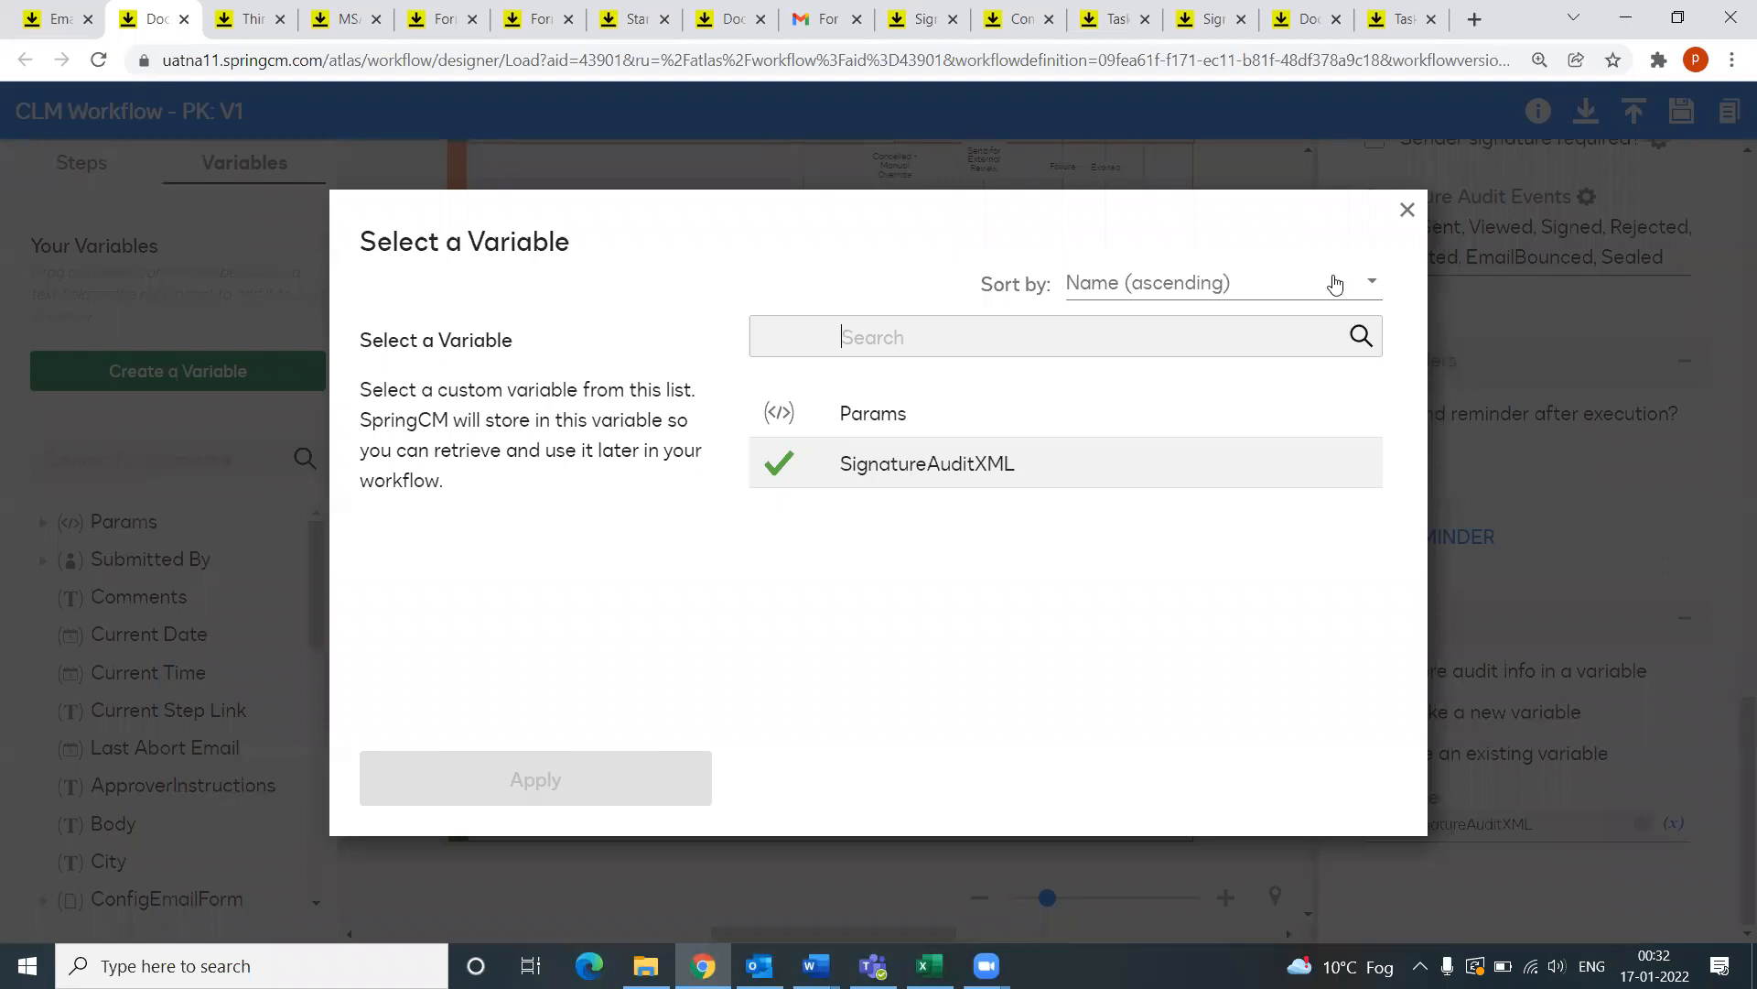
left_click(1407, 211)
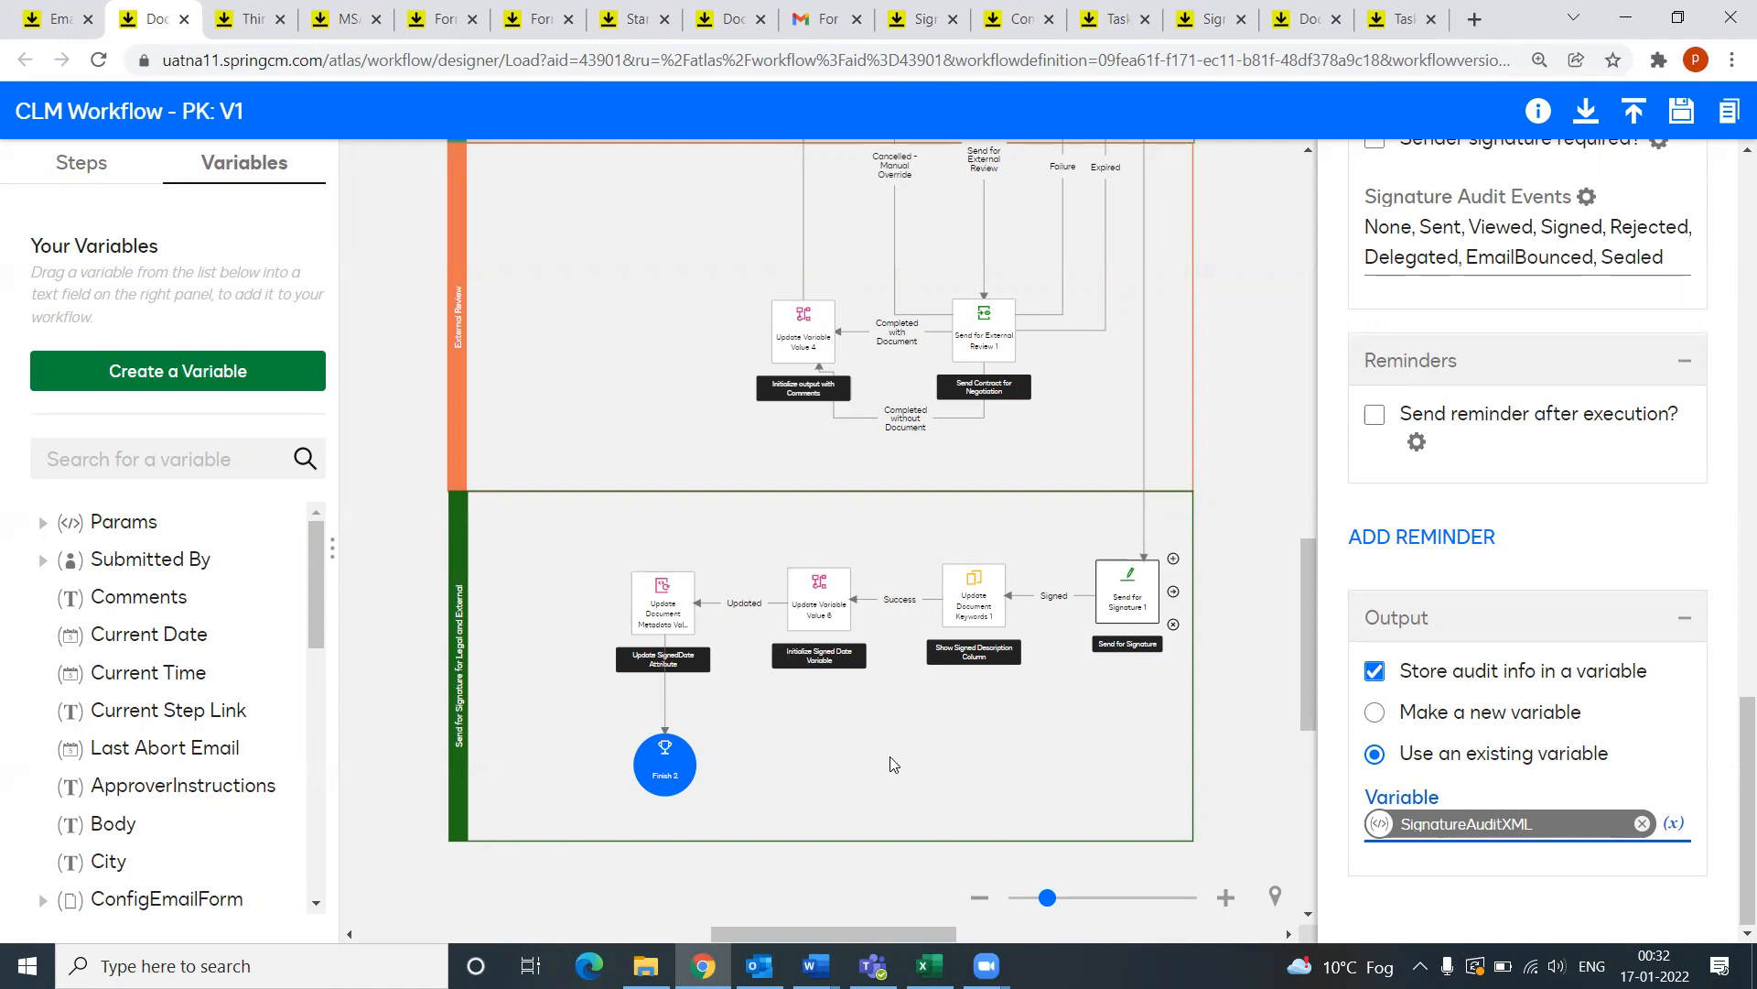
left_click(959, 604)
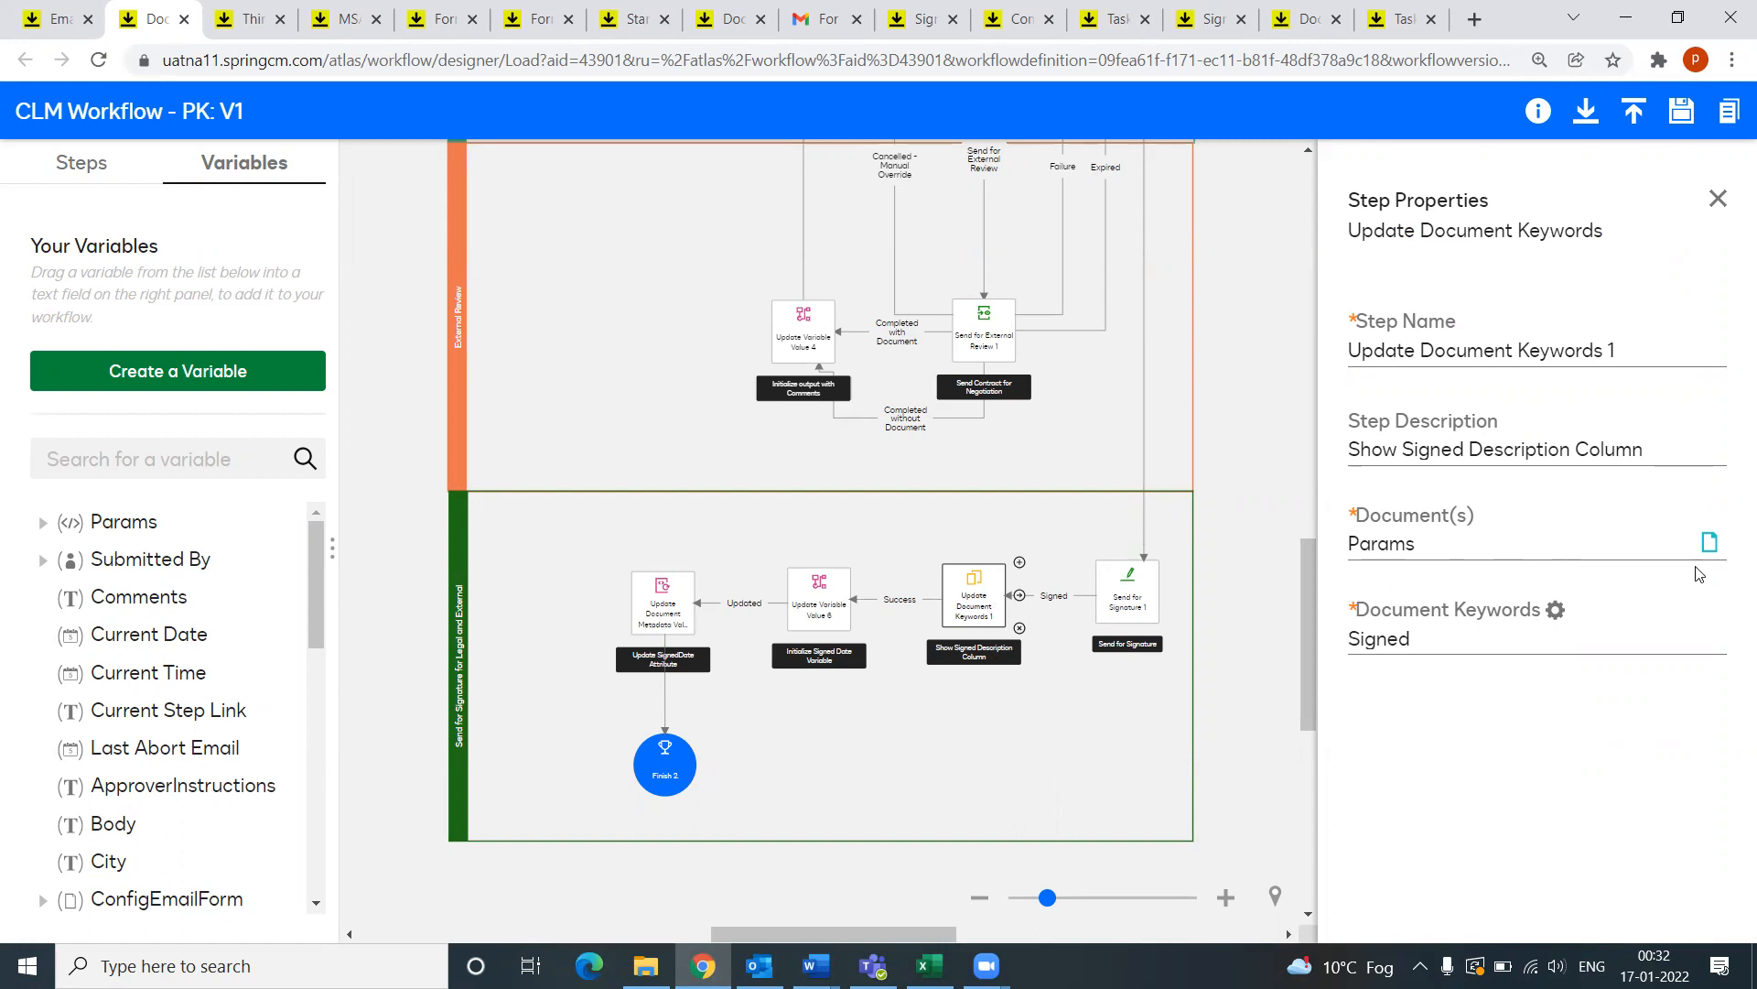
left_click_drag(1444, 638, 1329, 652)
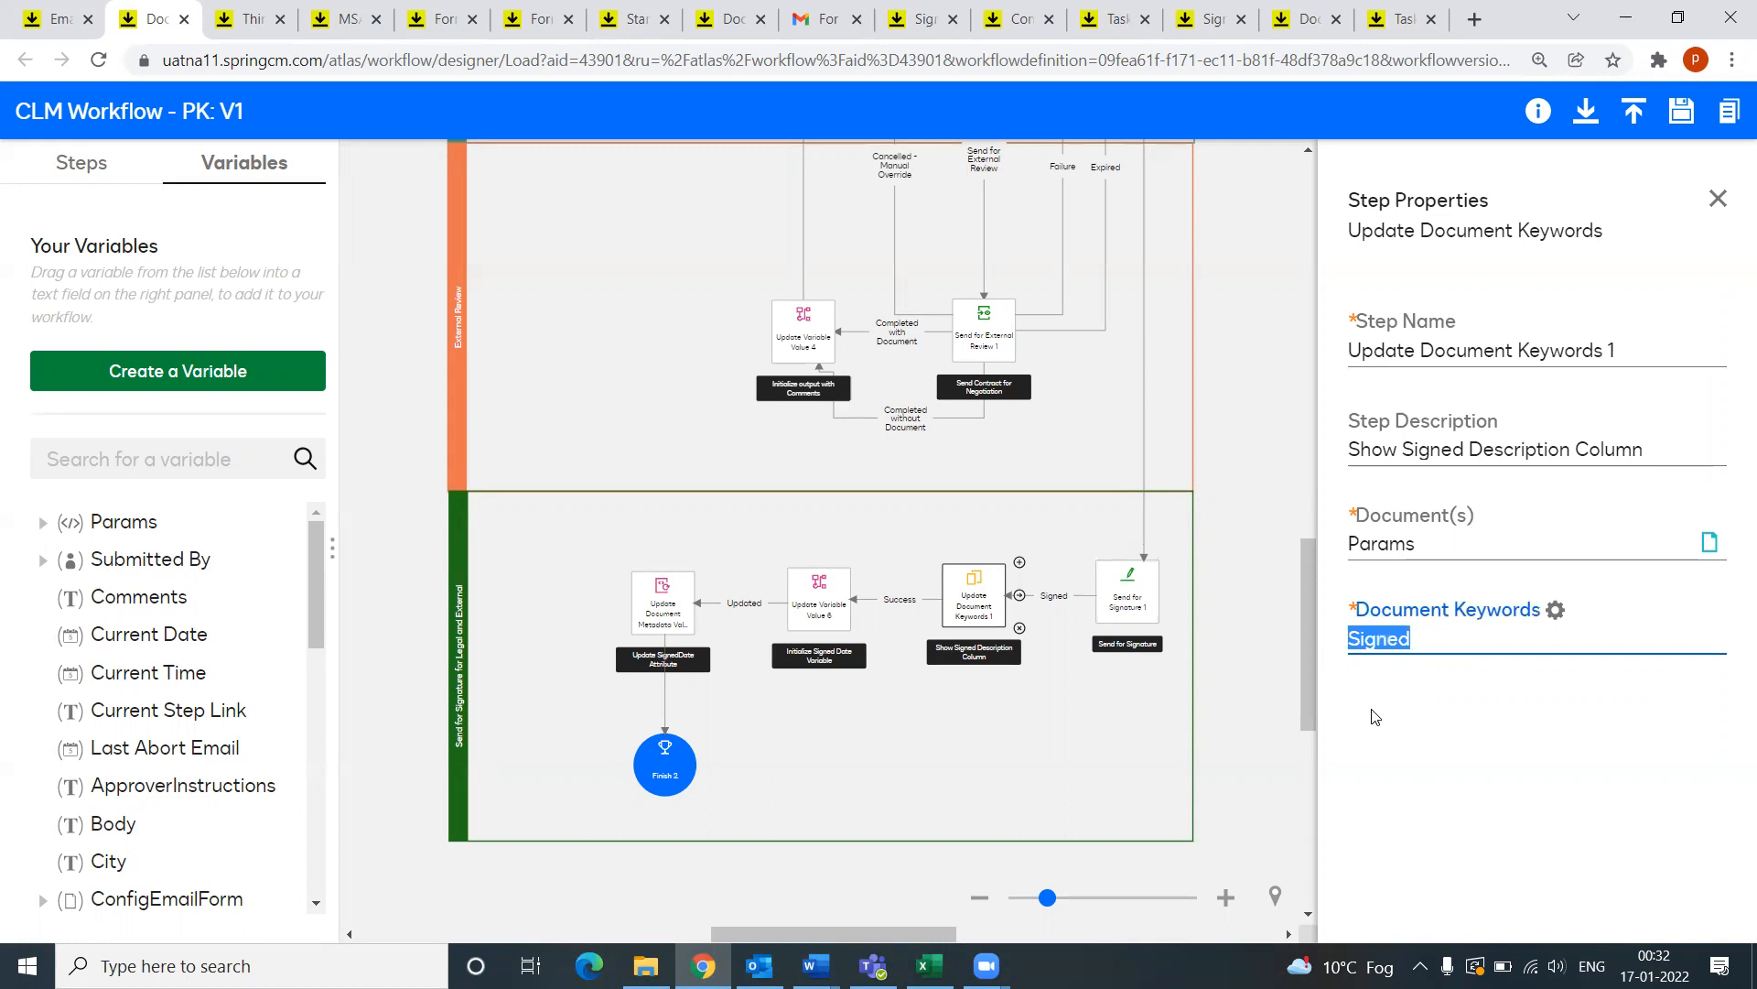
left_click(53, 22)
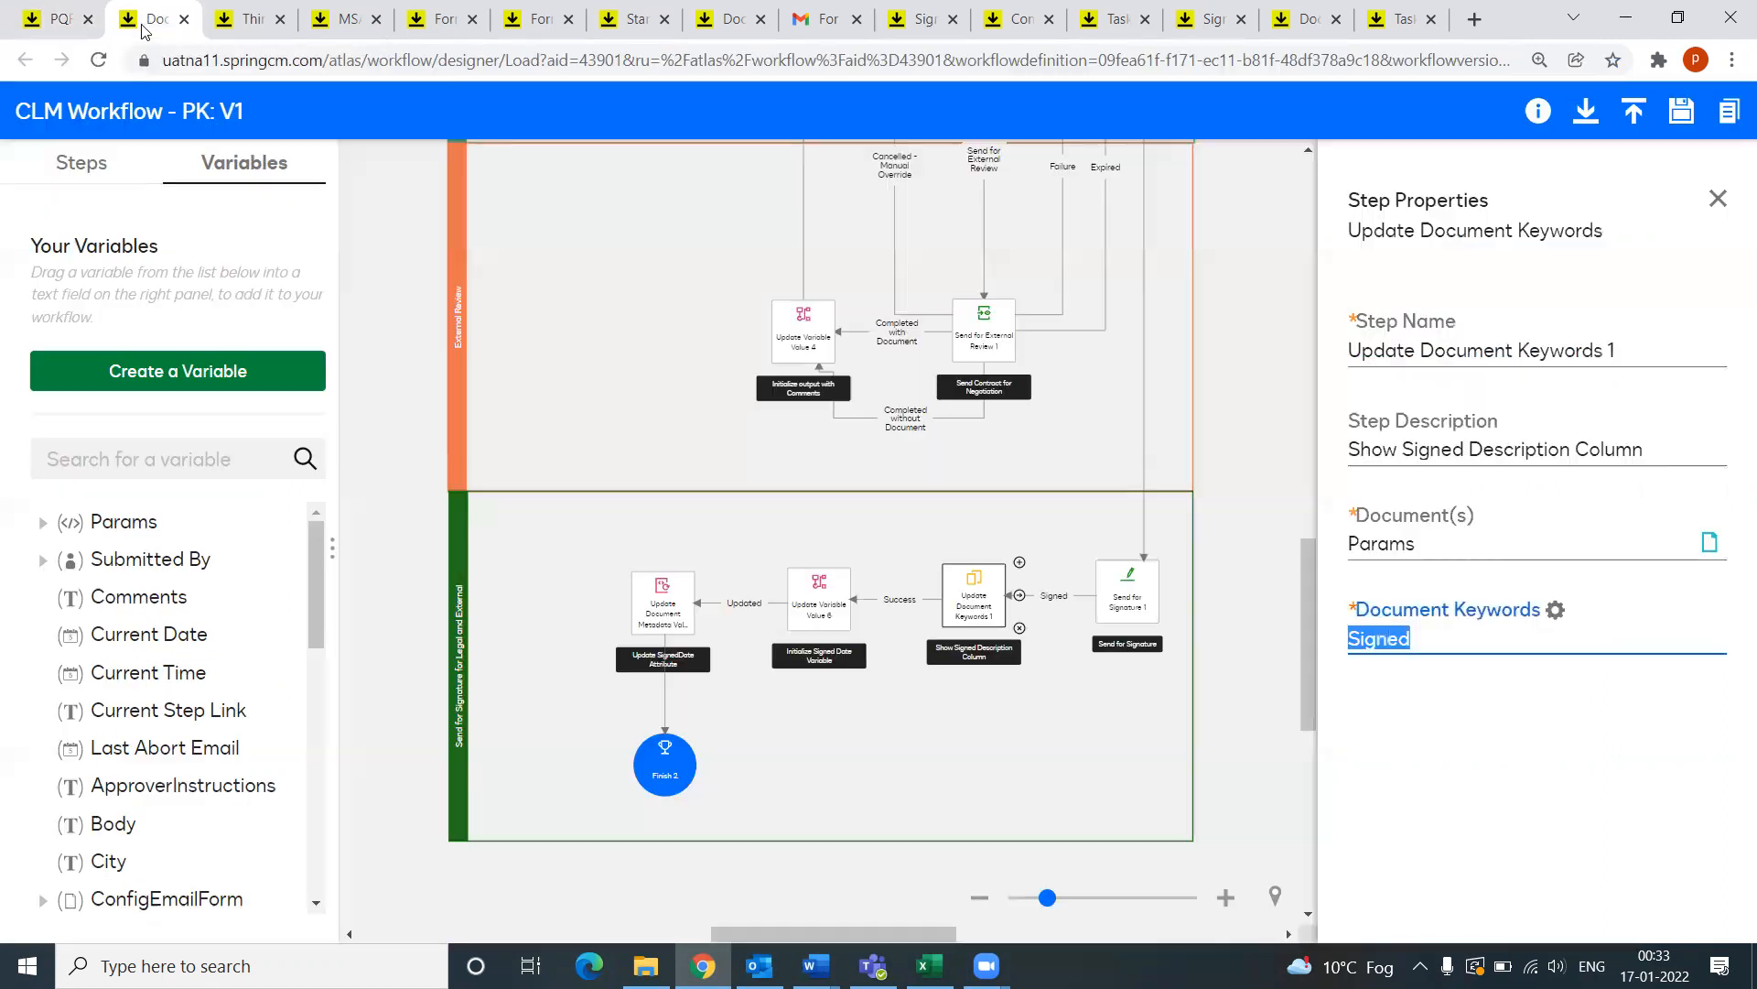
left_click(151, 19)
left_click(1431, 671)
left_click_drag(1418, 641, 1318, 655)
left_click(806, 600)
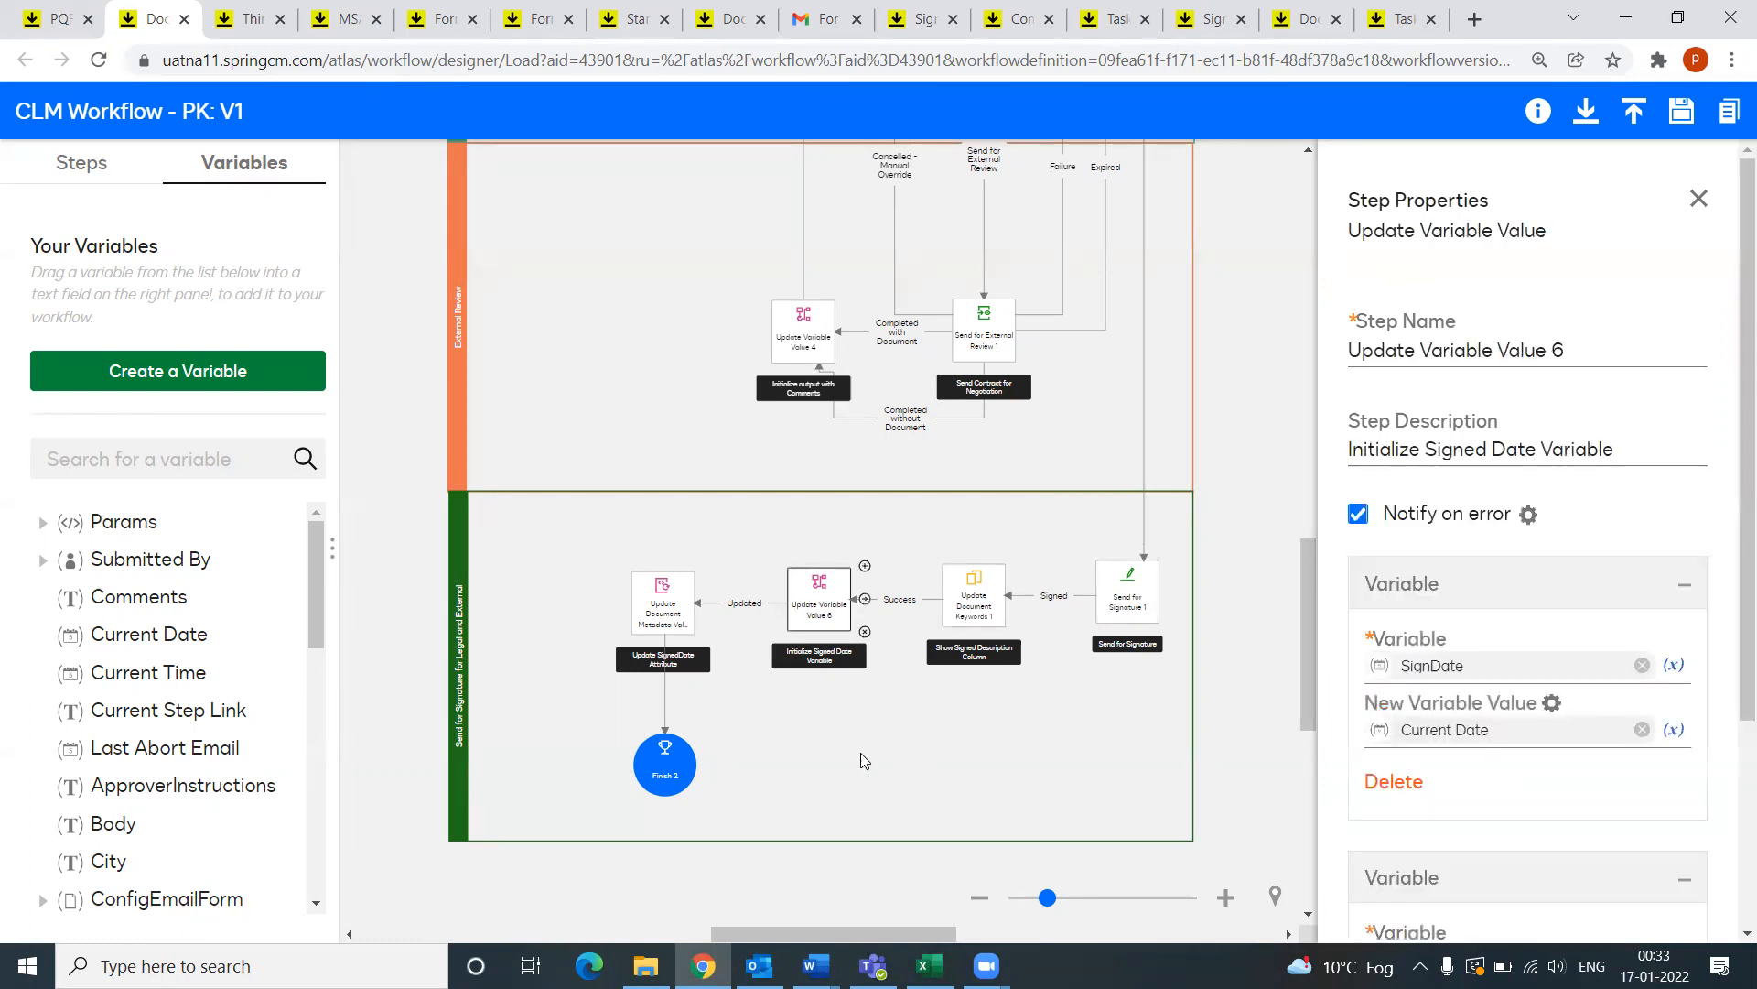
Step: Review the Update SignedDate Attribute and Finish 2 step settings
scroll(1498, 656, "down", 3)
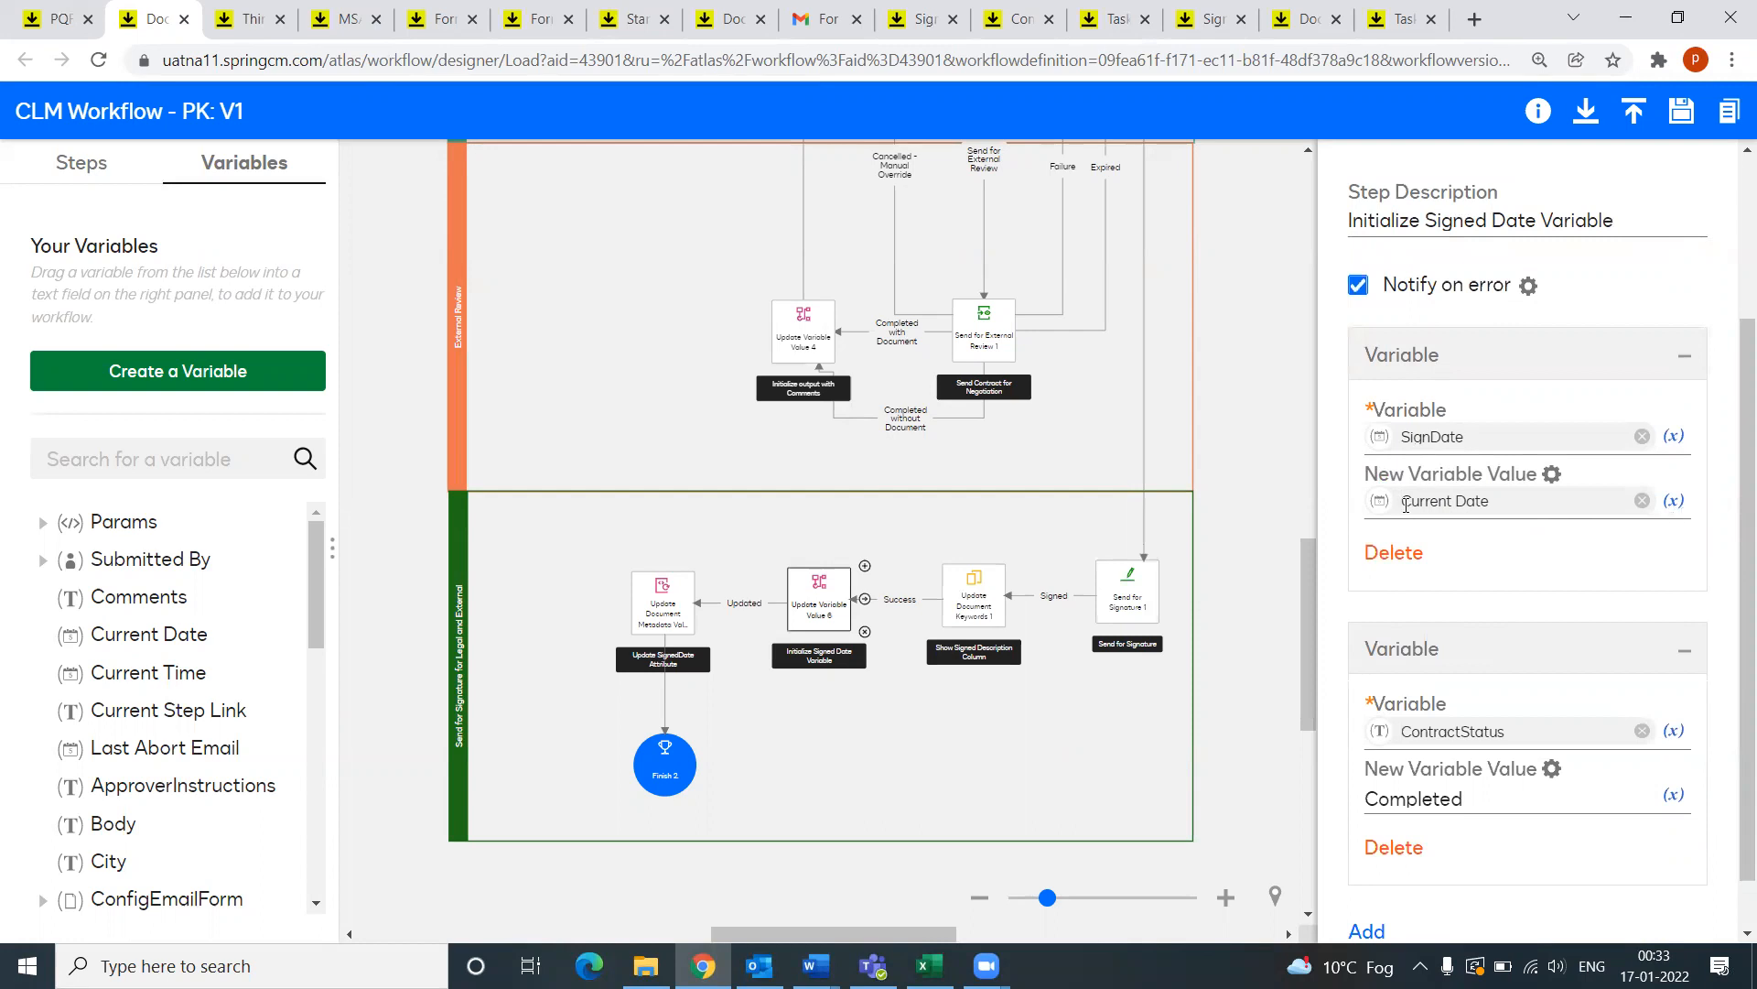
scroll(1435, 723, "down", 1)
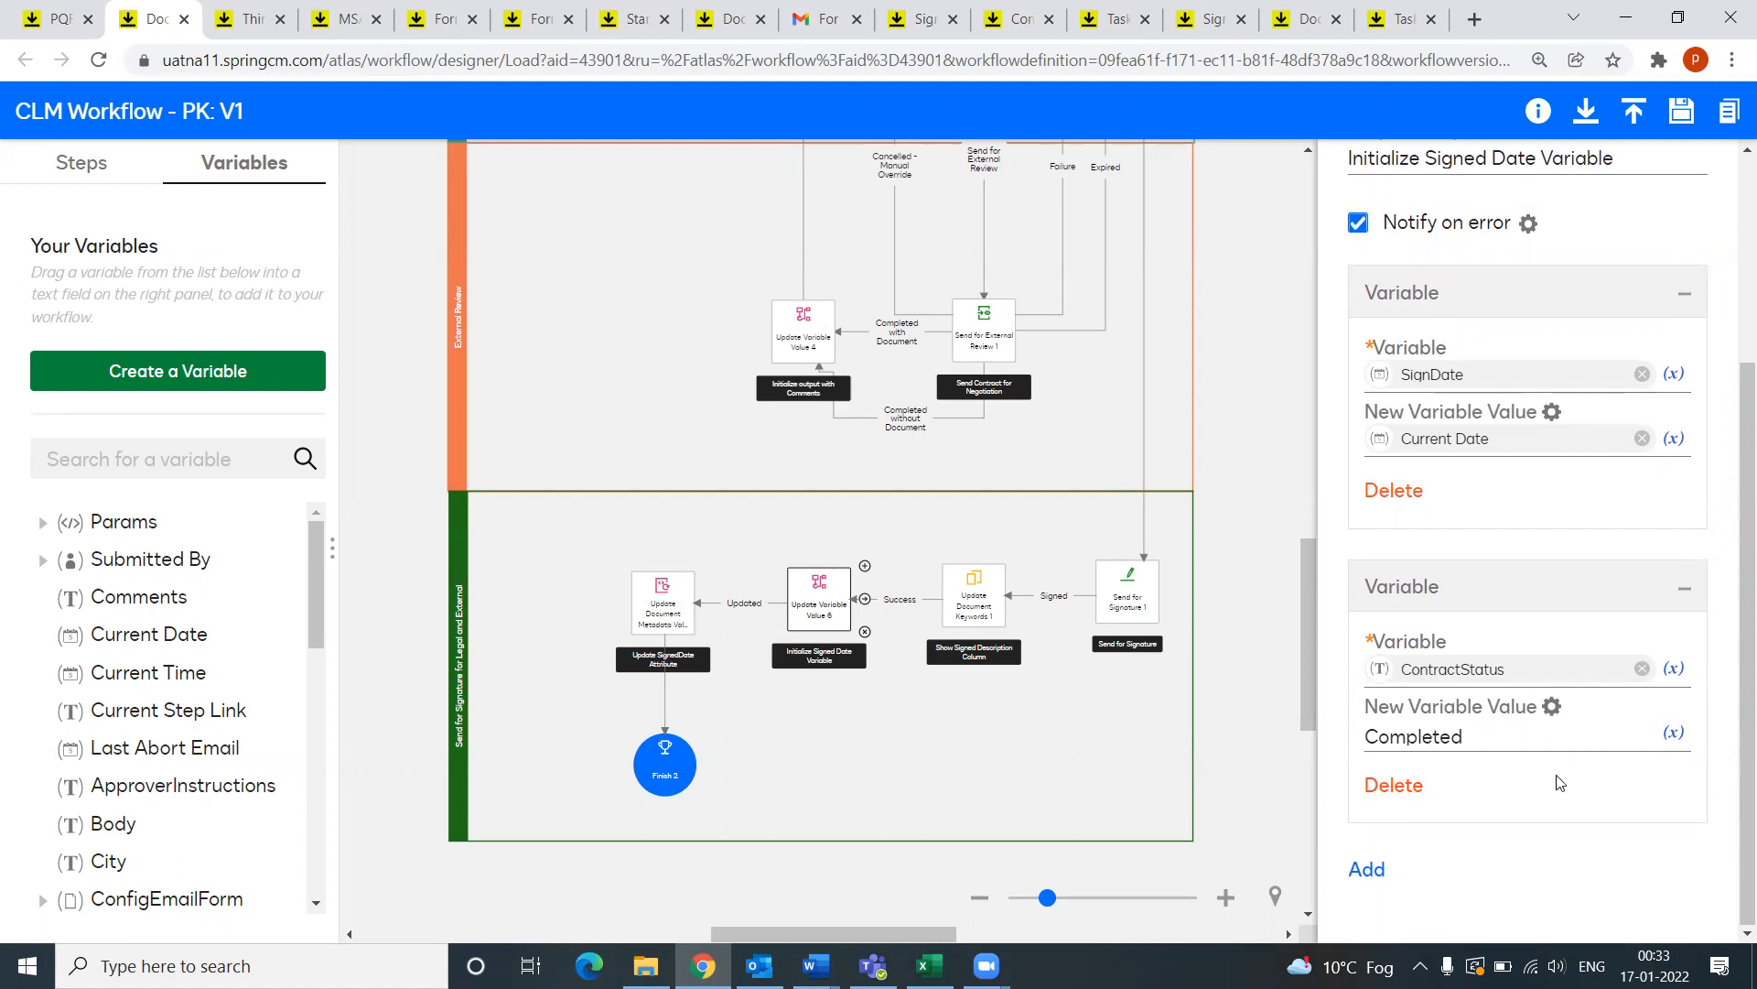
left_click(663, 604)
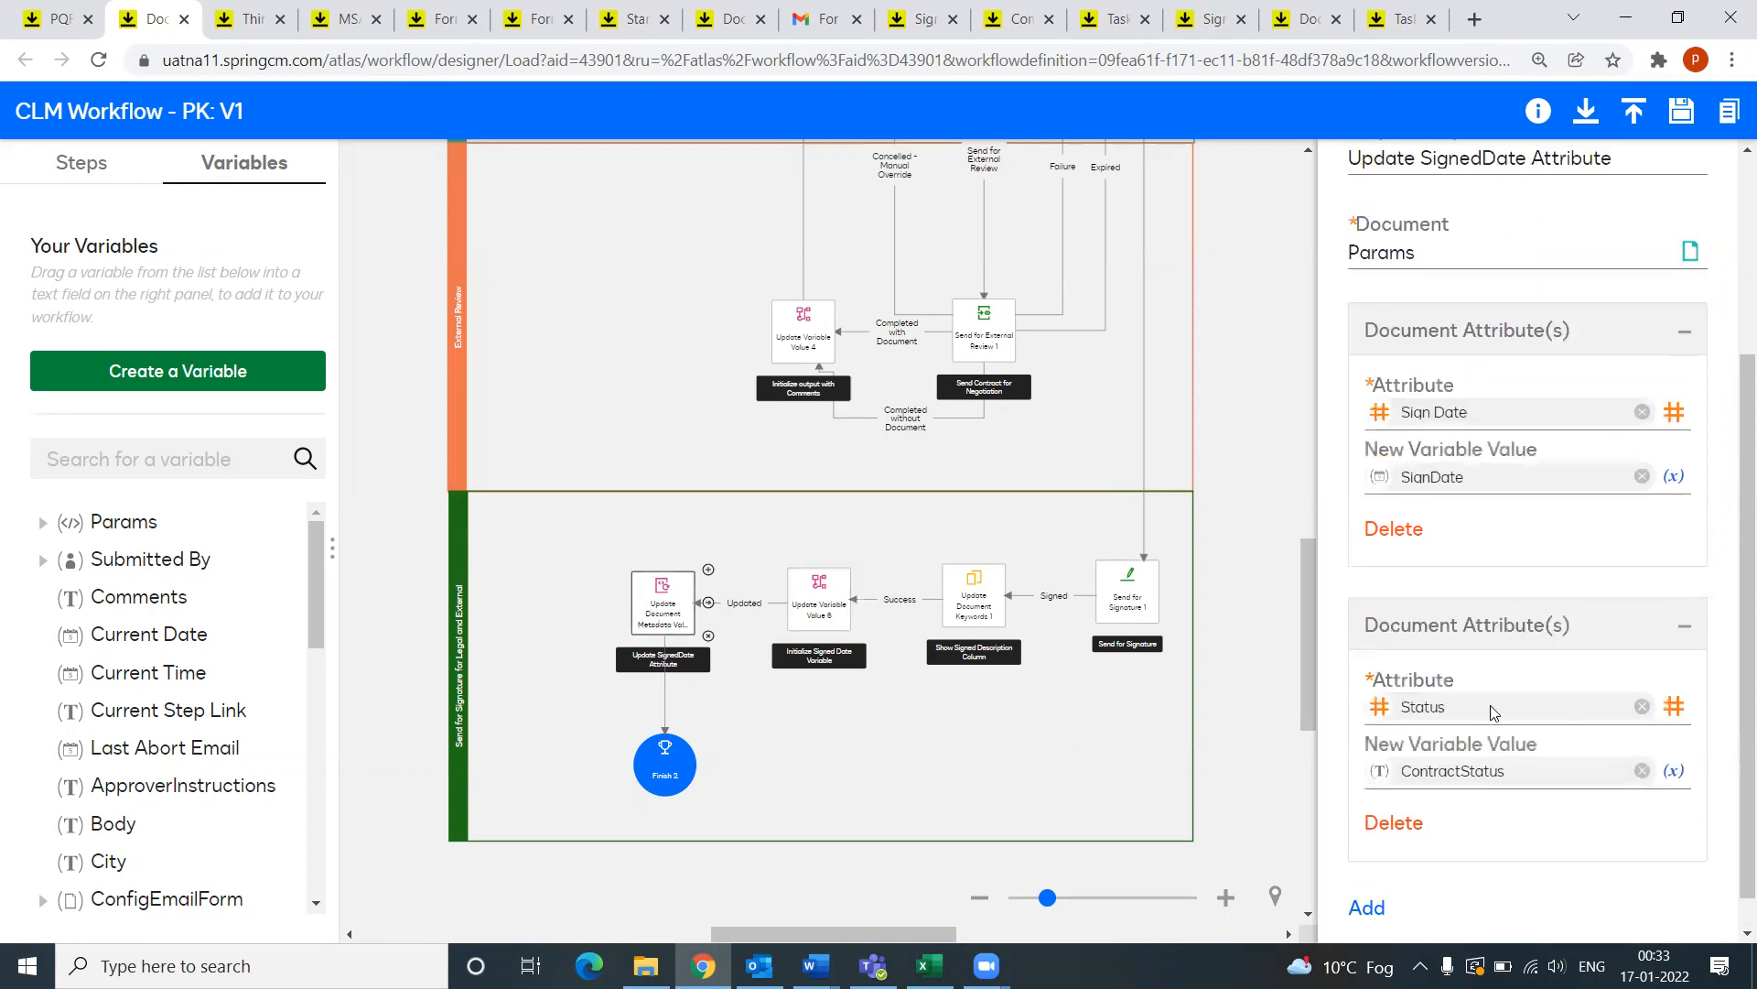
scroll(1496, 742, "down", 1)
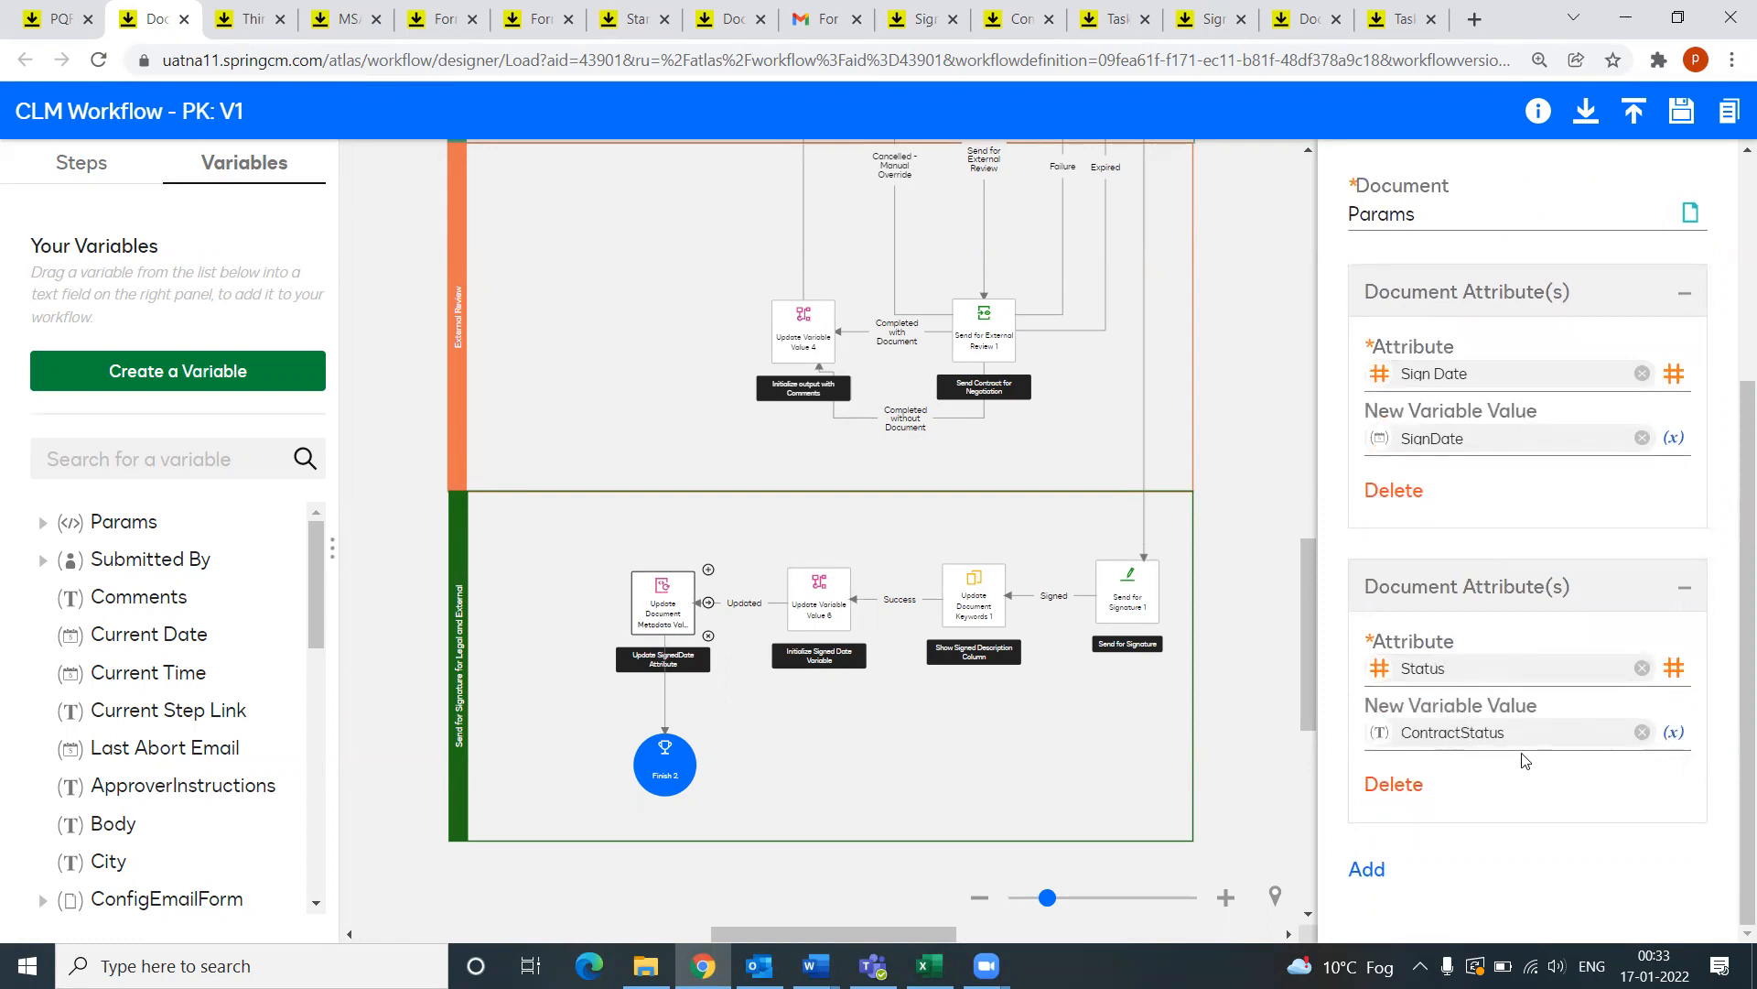
left_click(682, 767)
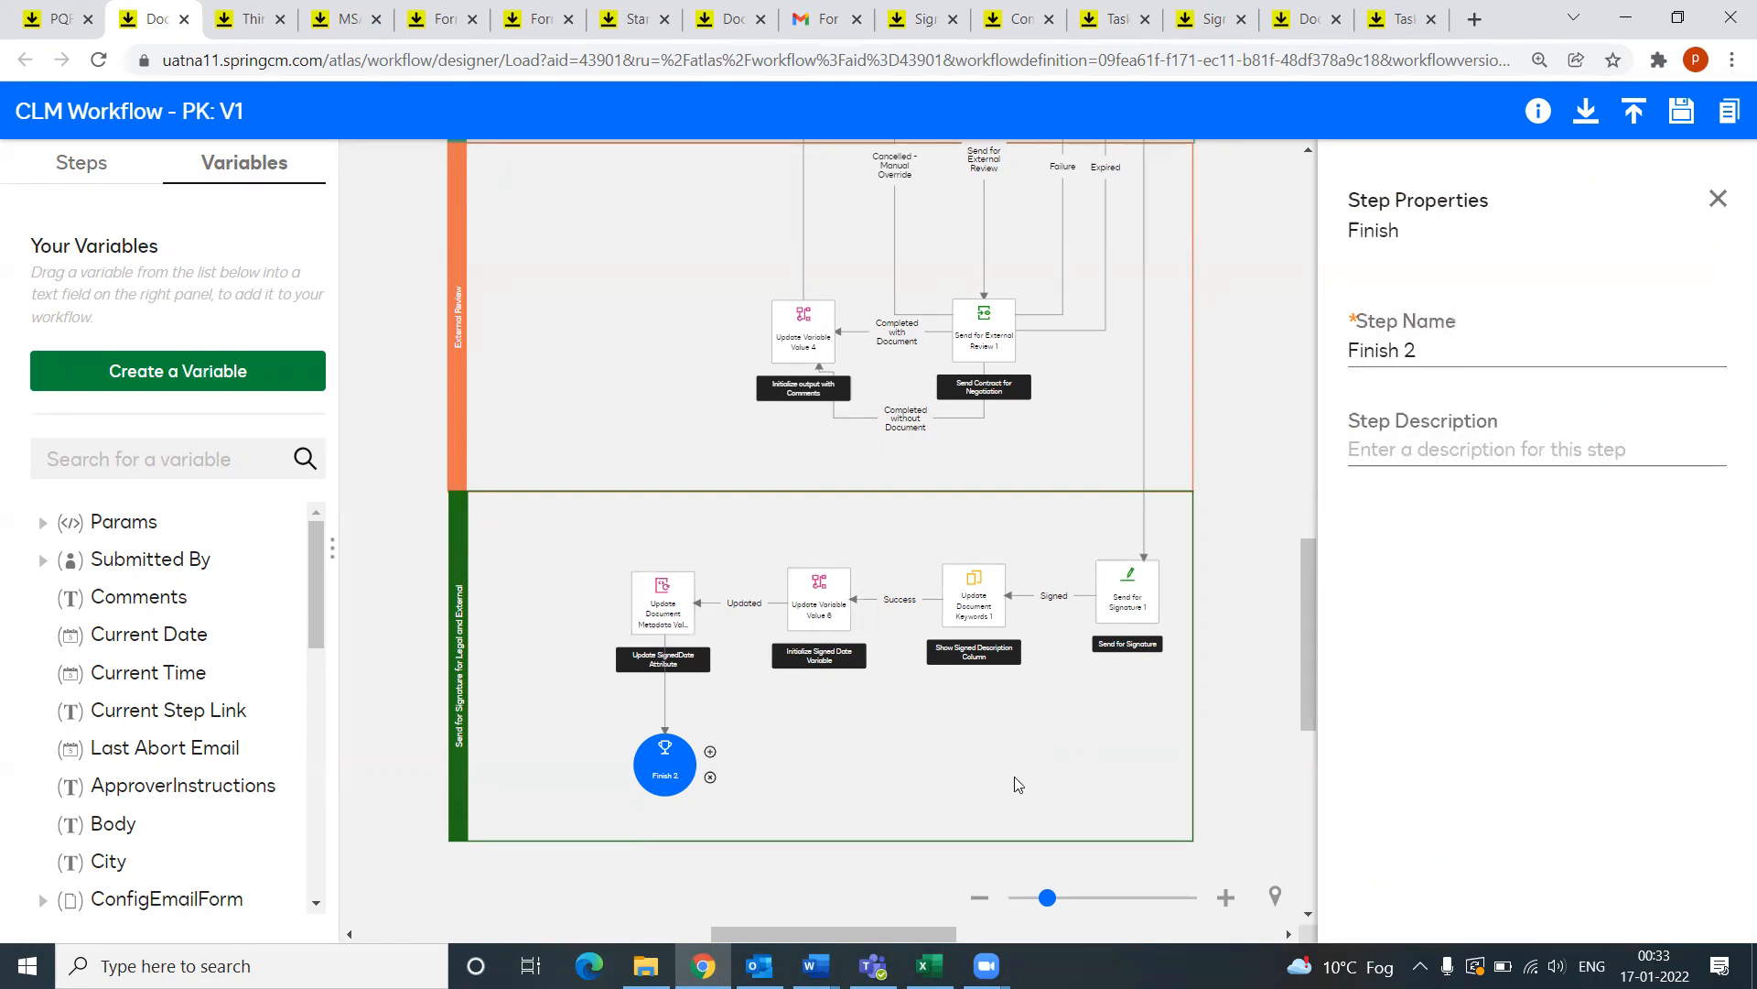
scroll(1010, 776, "down", 1)
Step: Scroll back up the workflow and switch to the PQR LLC folder with the Standard Template 2 files
scroll(1011, 777, "up", 1)
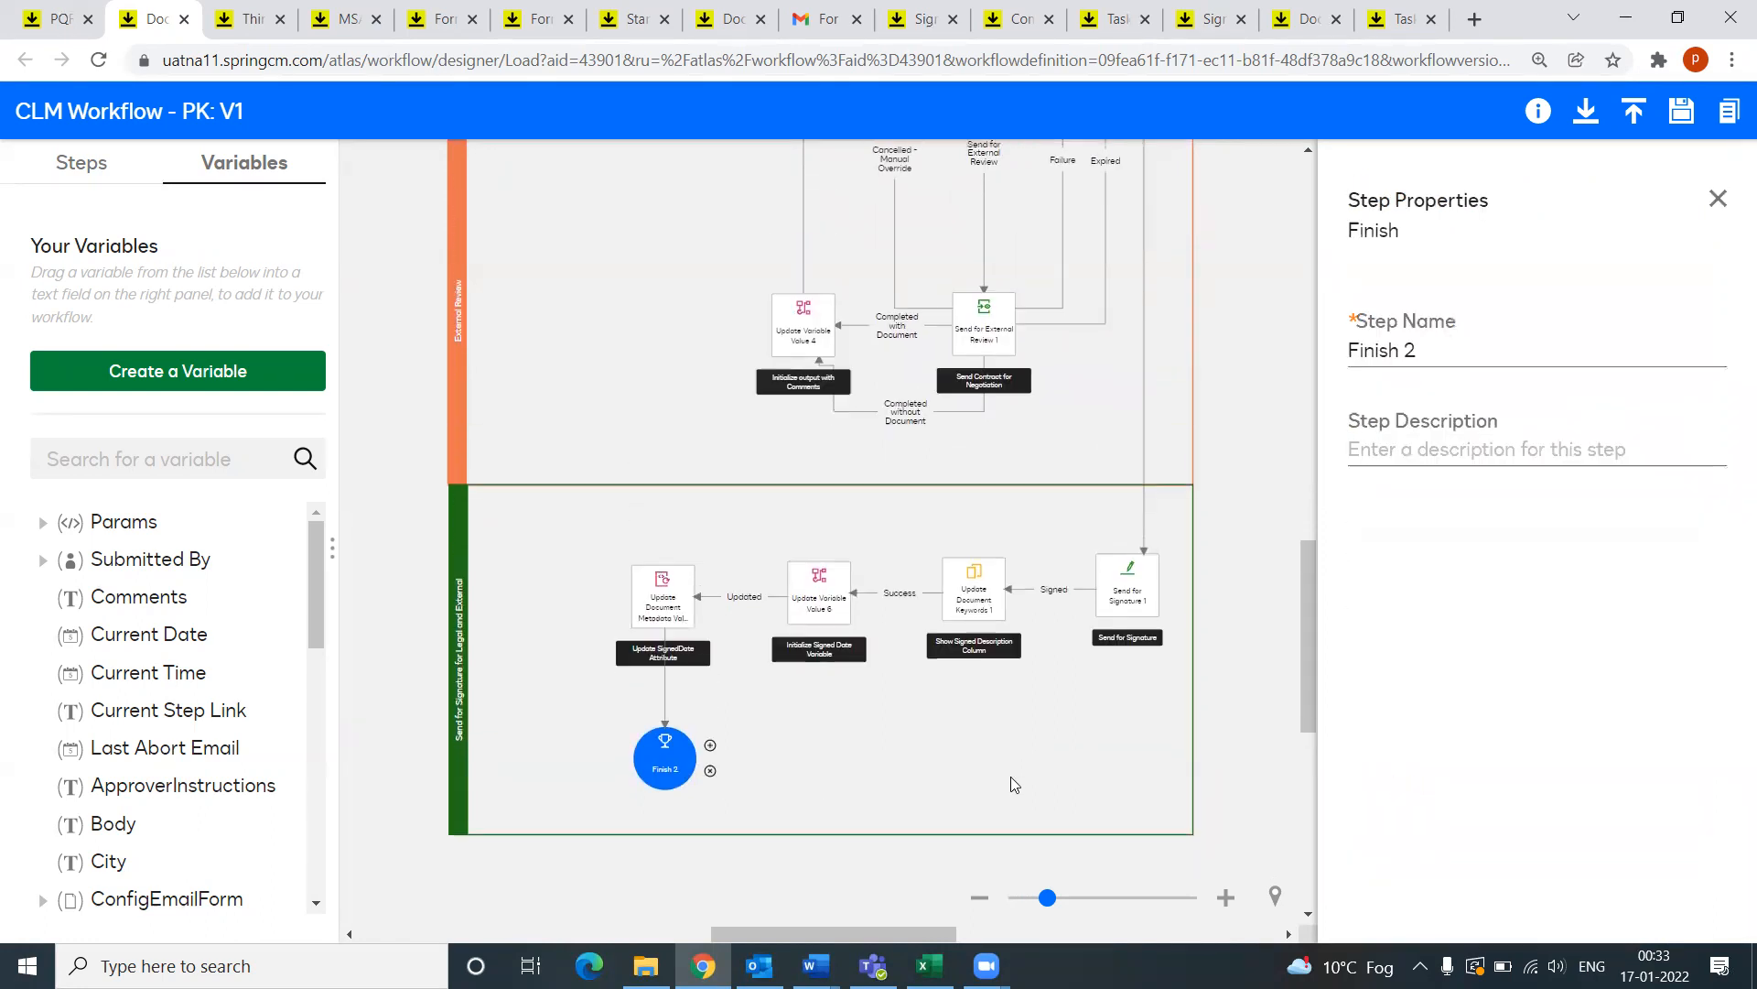
left_click_drag(1311, 696, 1300, 511)
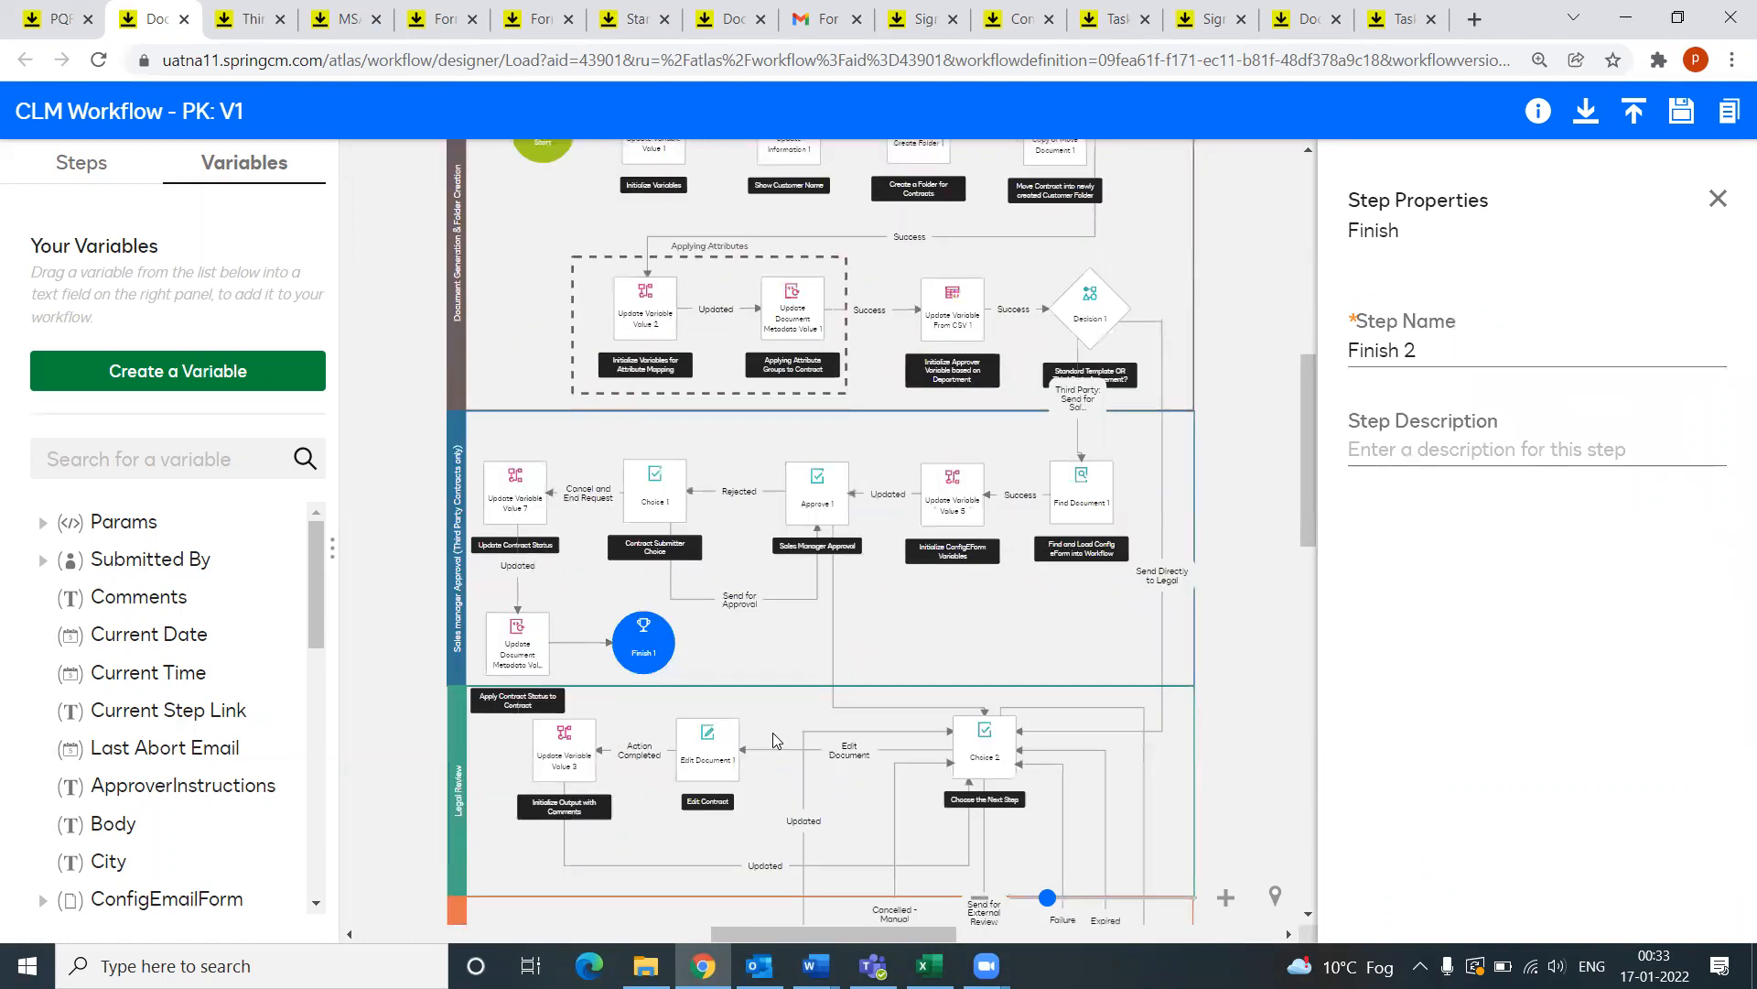
scroll(767, 732, "down", 2)
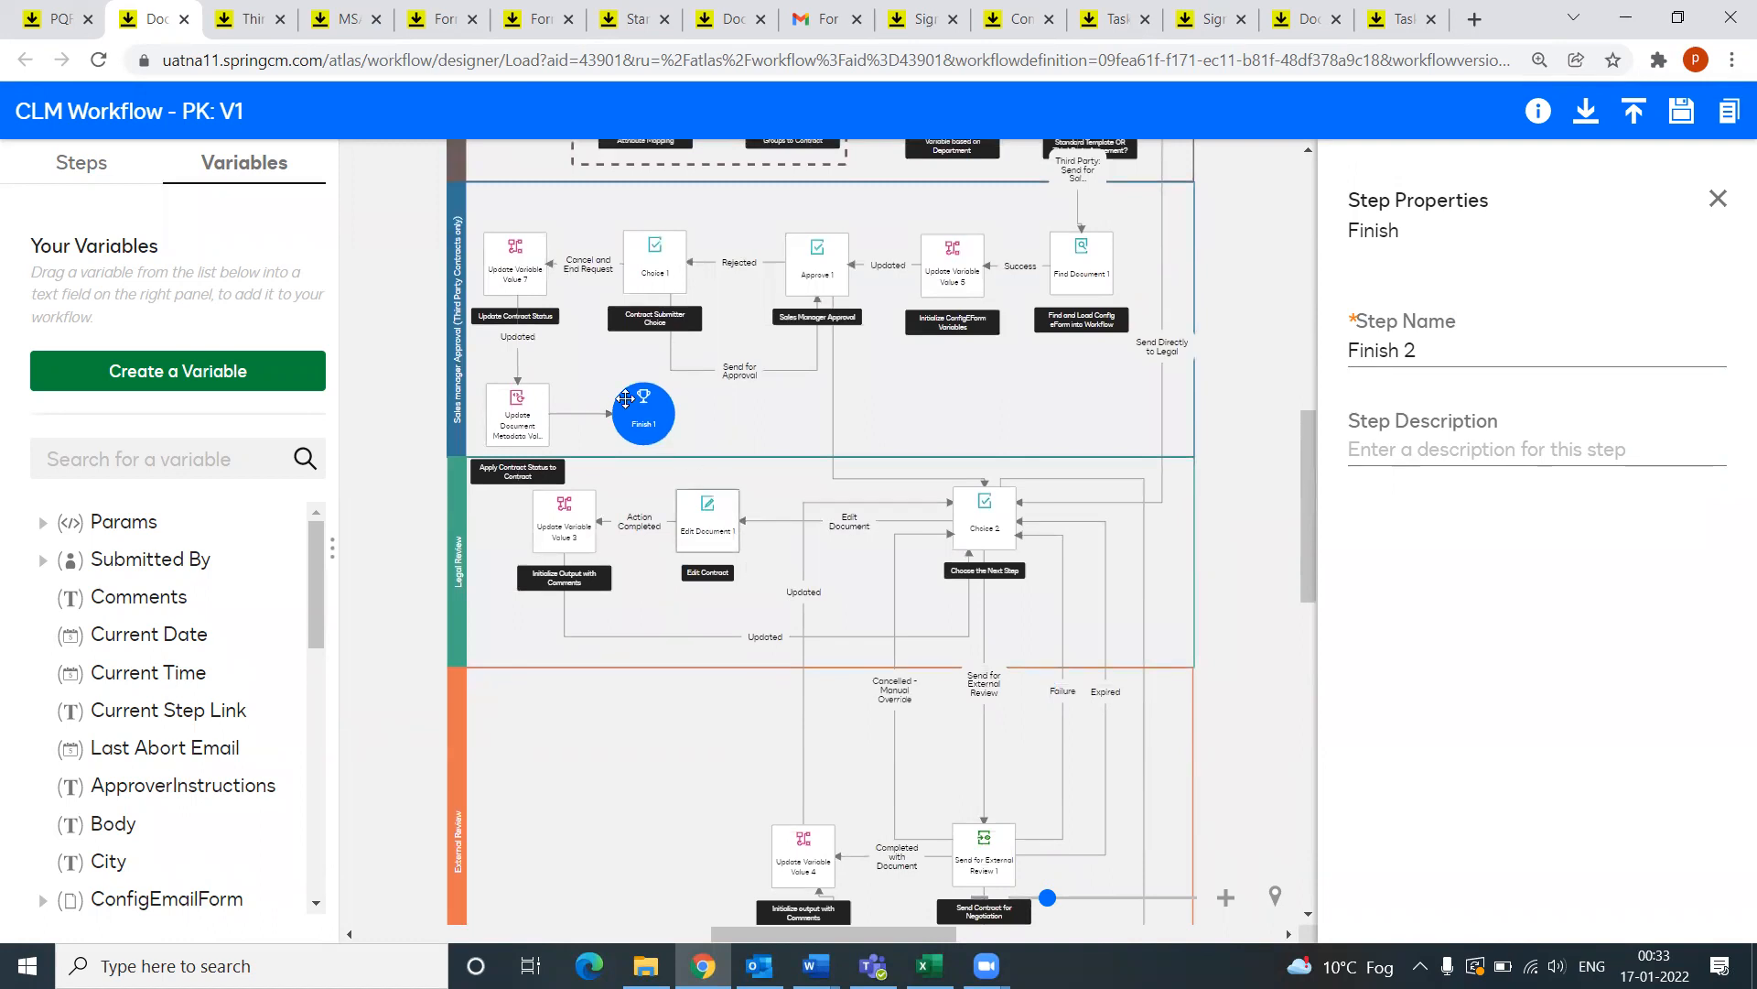
left_click(57, 19)
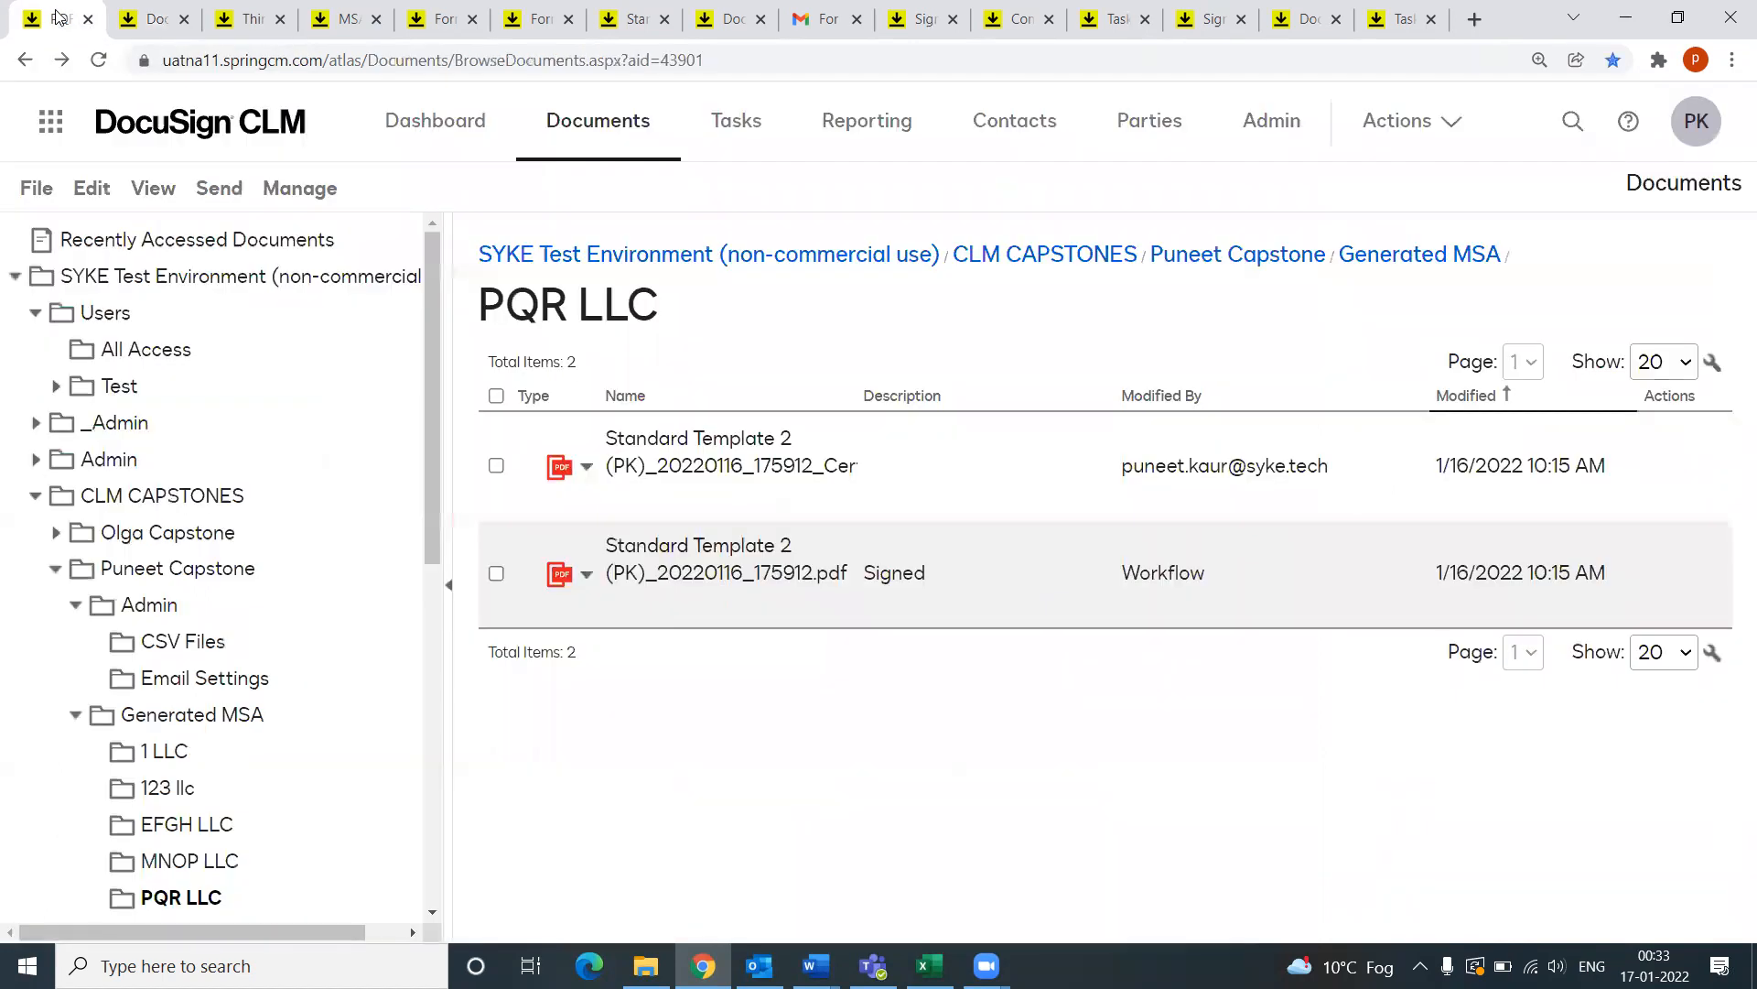
Step: Launch DocuSign eSignature from the product list and sign in with the saved account credentials
left_click(41, 131)
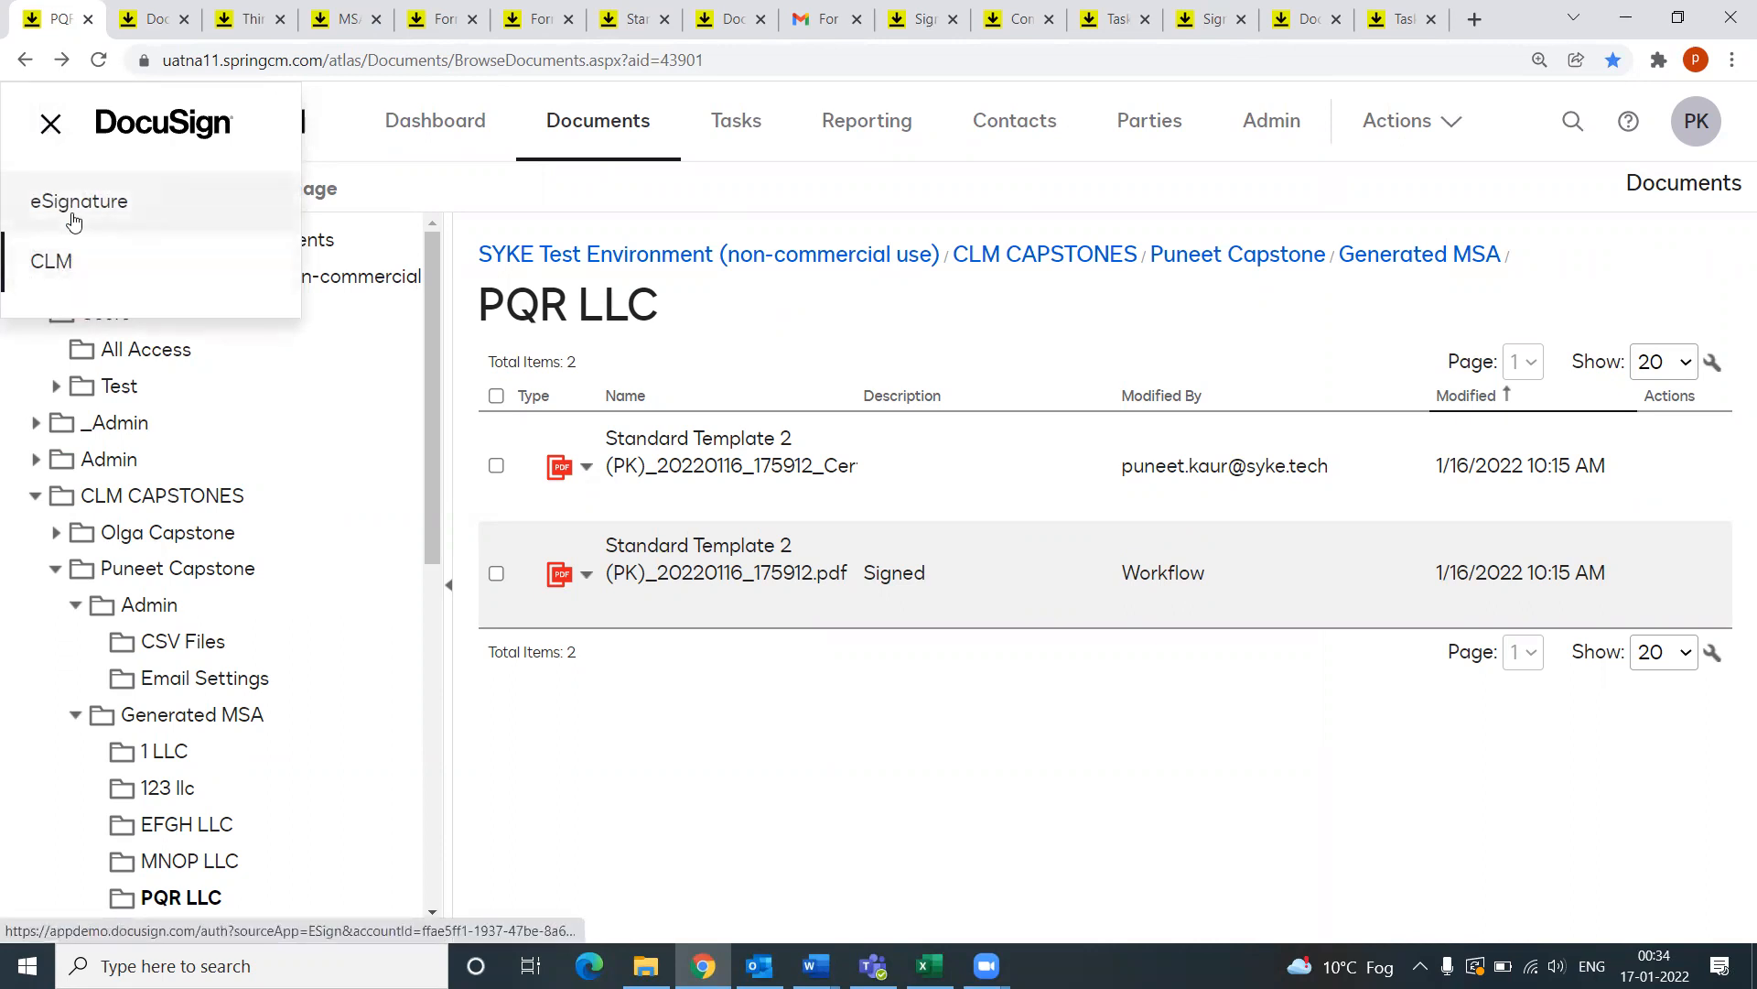
left_click(75, 221)
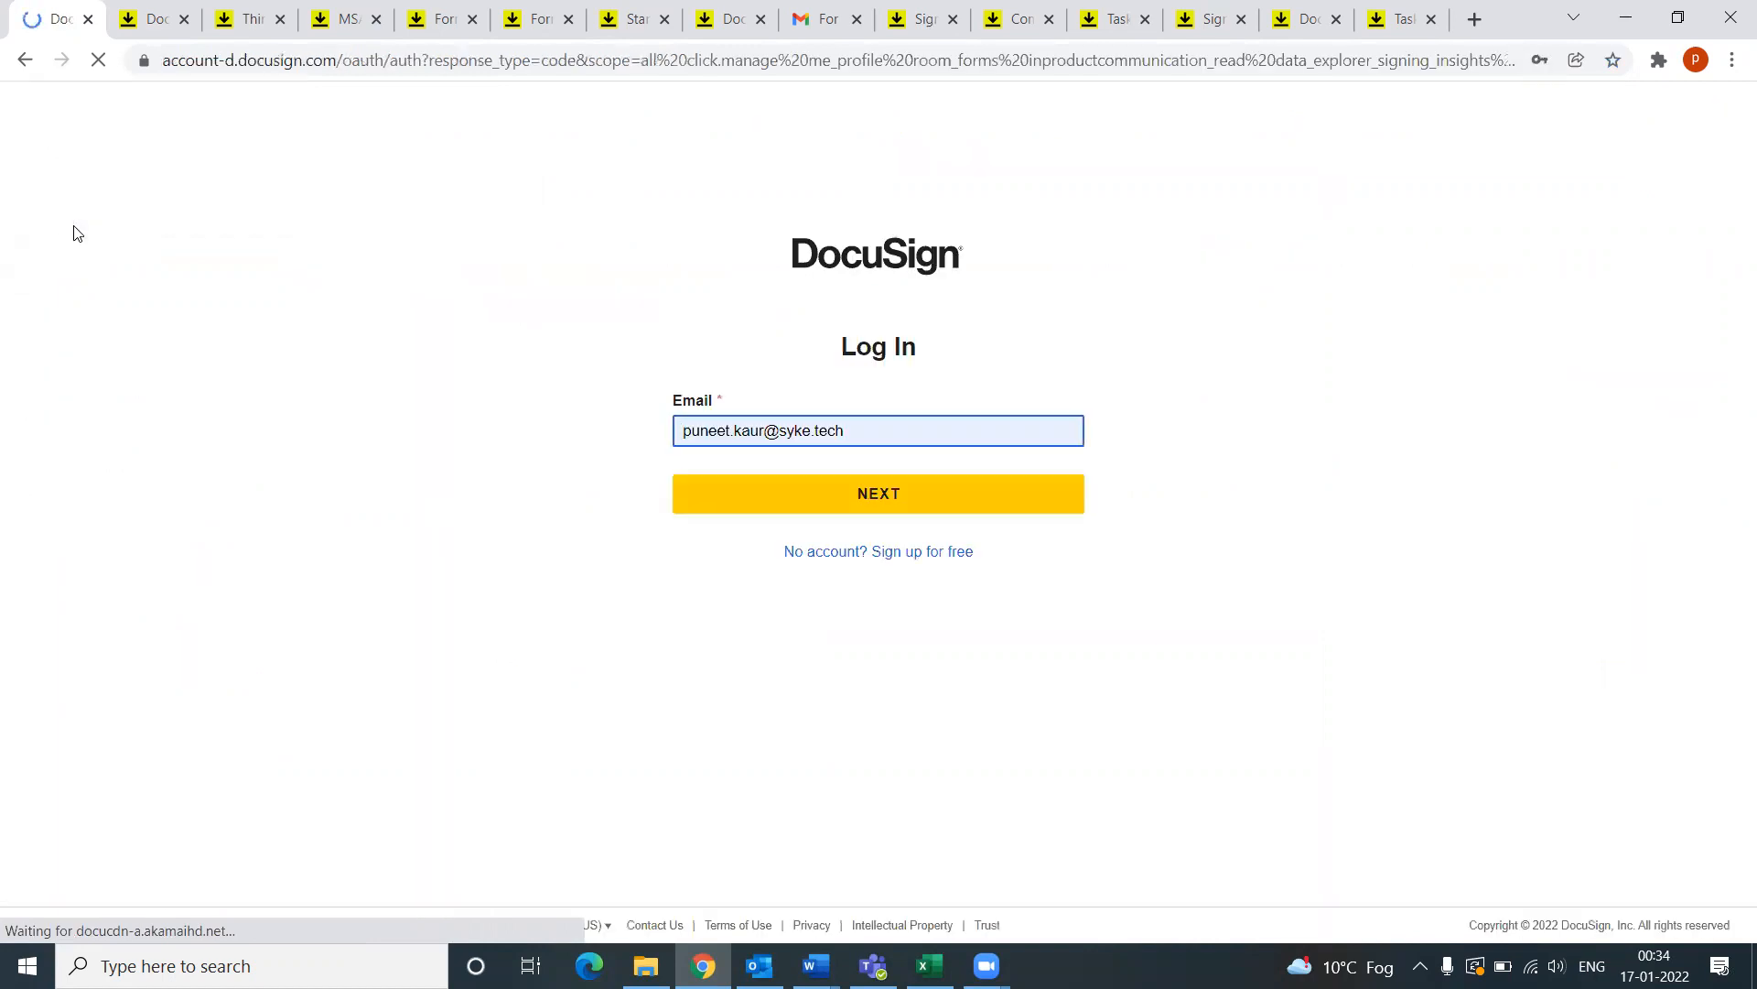
left_click(915, 502)
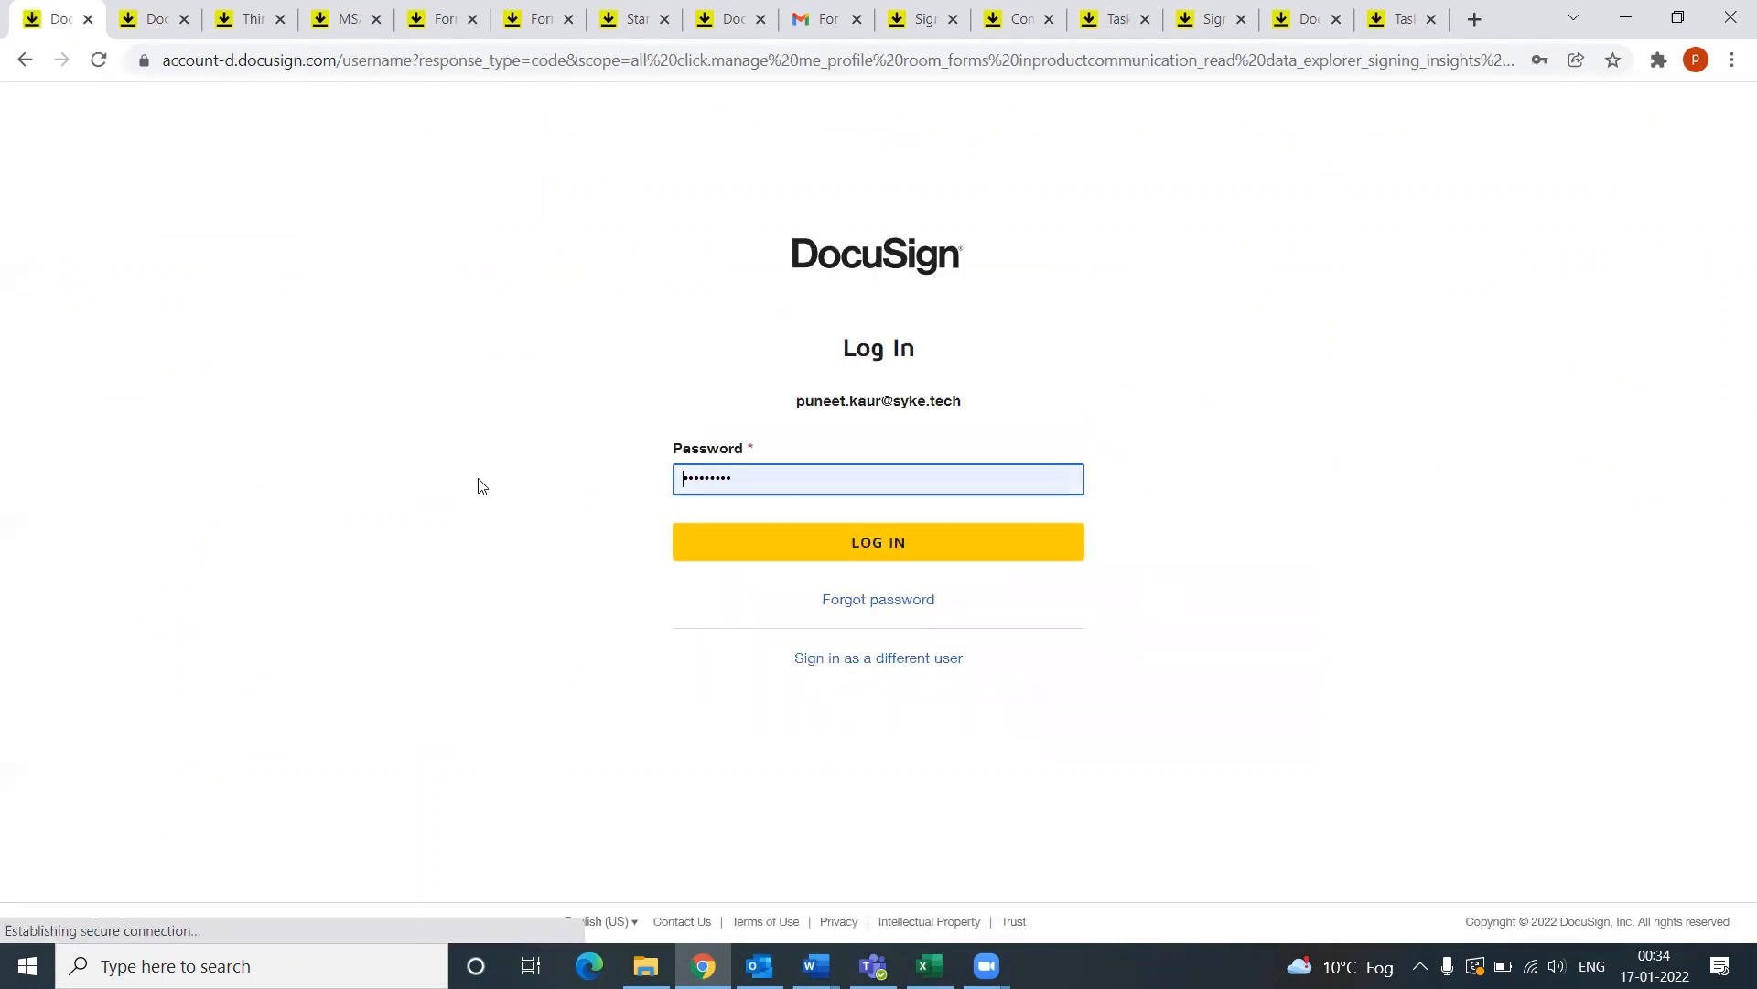
left_click(875, 542)
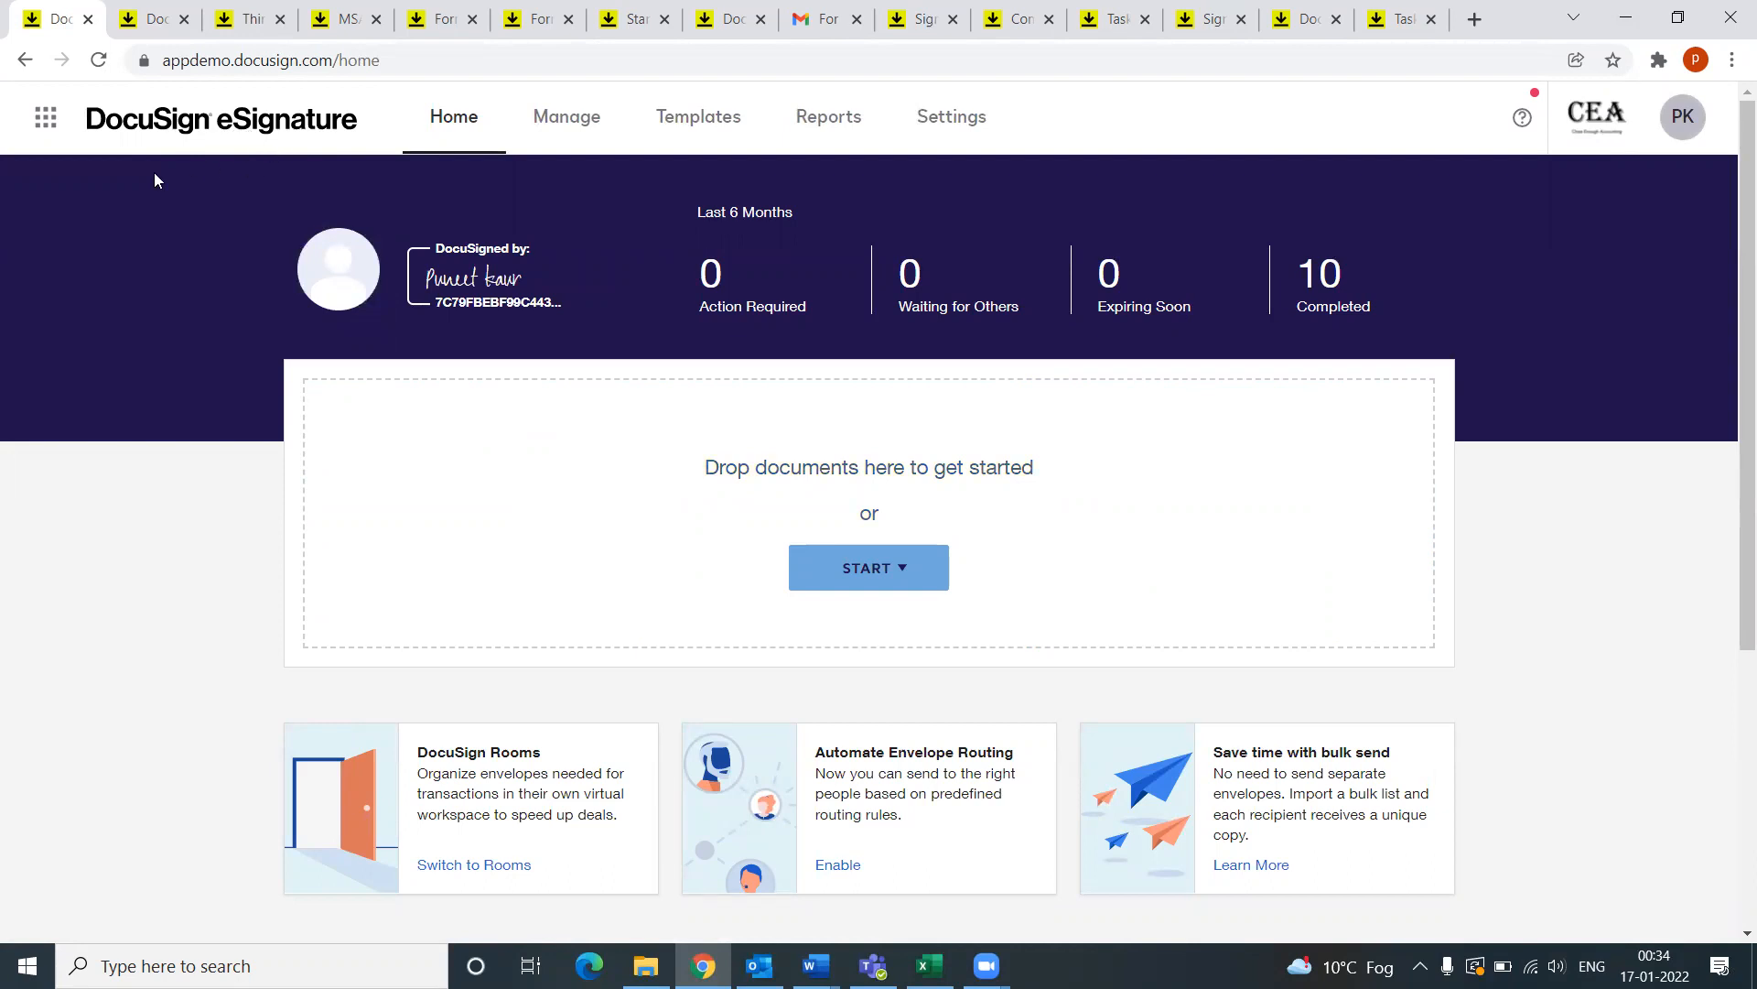
Step: Open the eSignature admin Settings dashboard and browse its sidebar of account setting categories
left_click(46, 116)
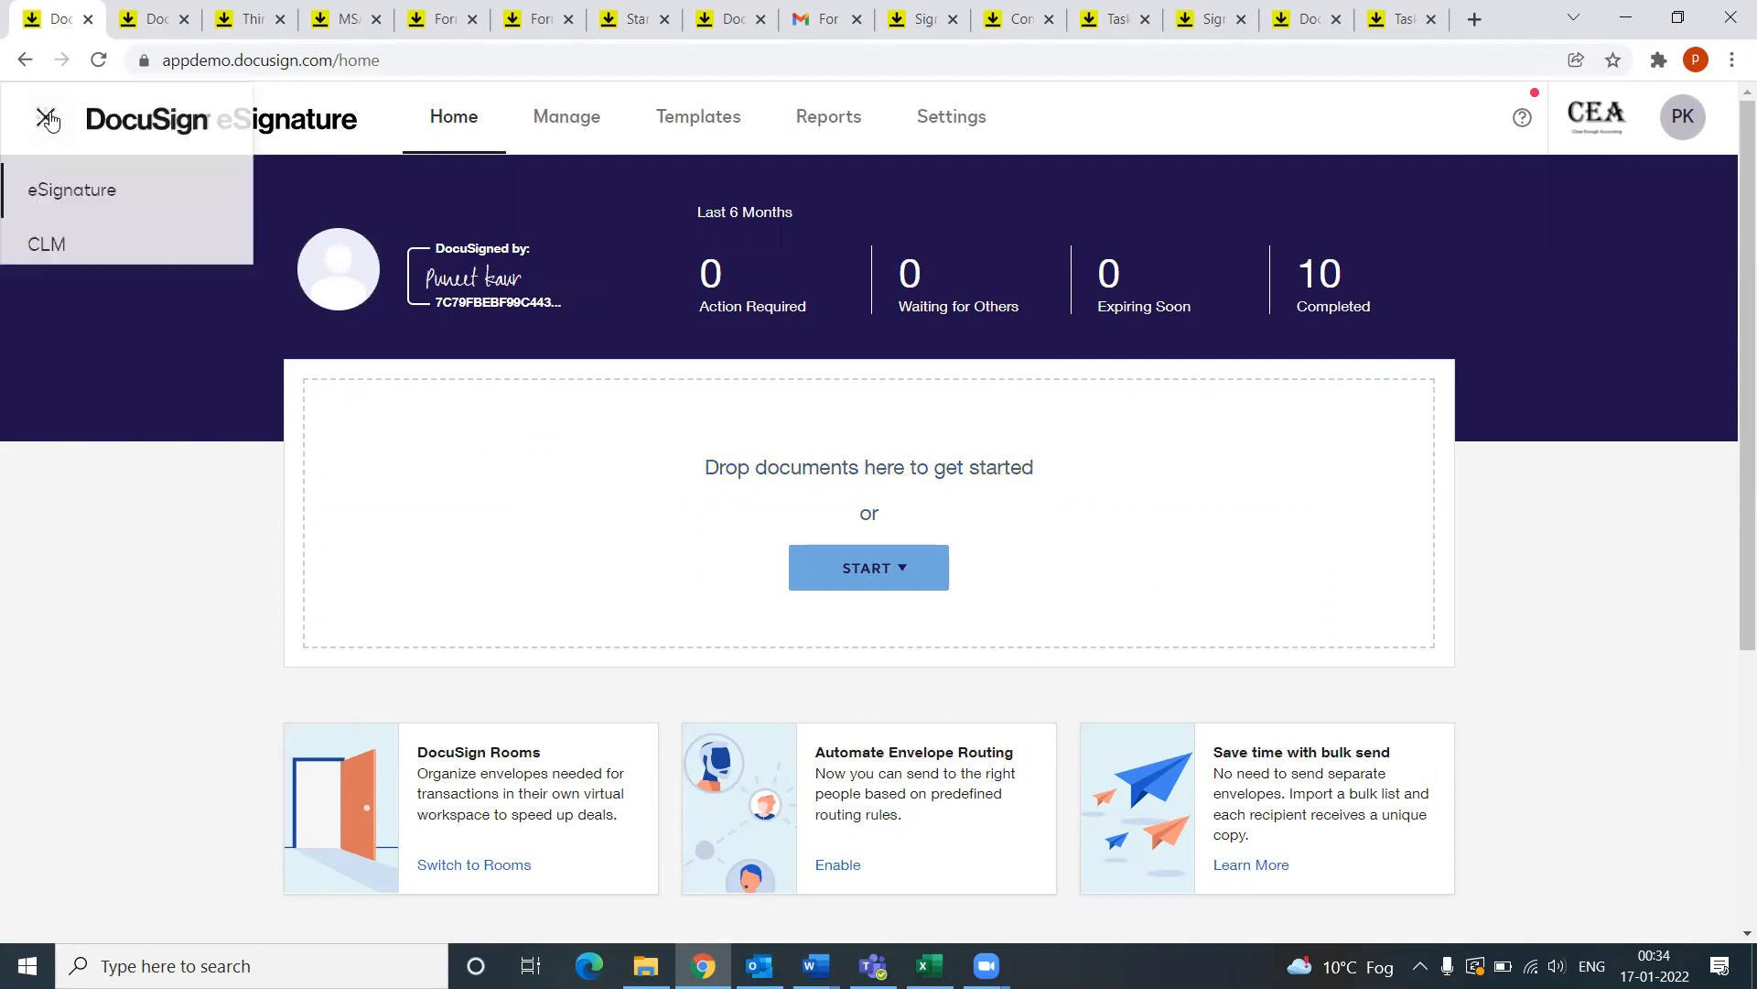
left_click(79, 344)
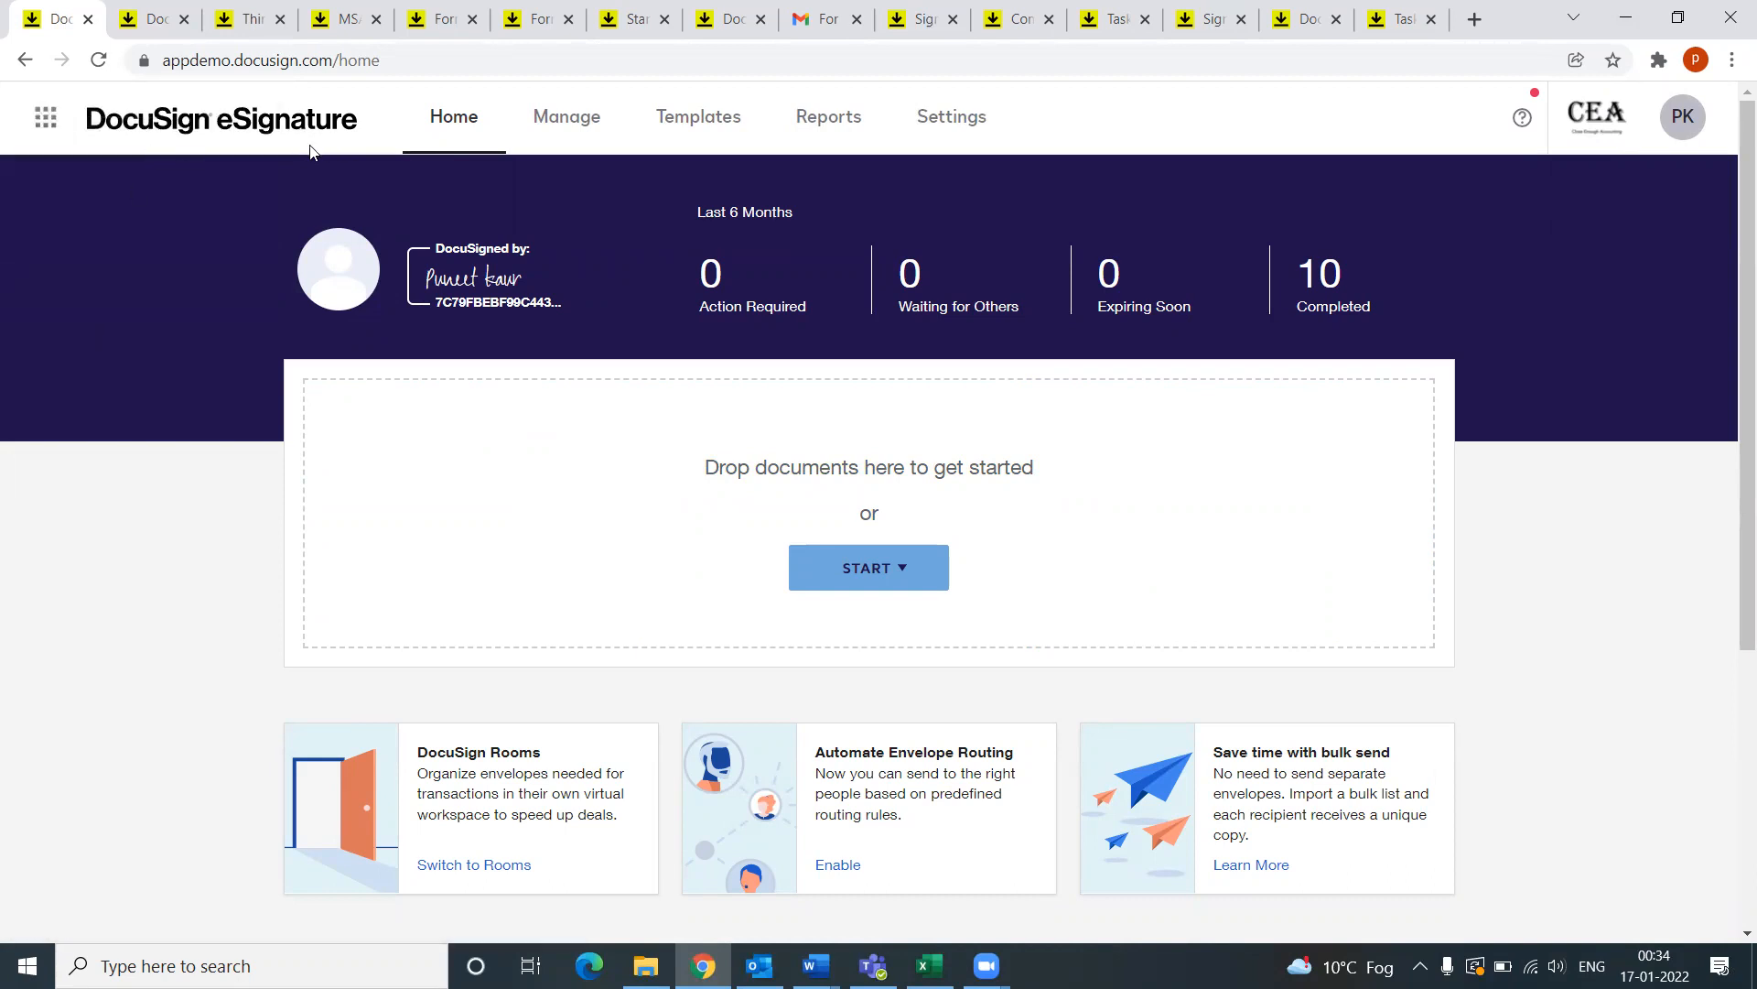
left_click(973, 128)
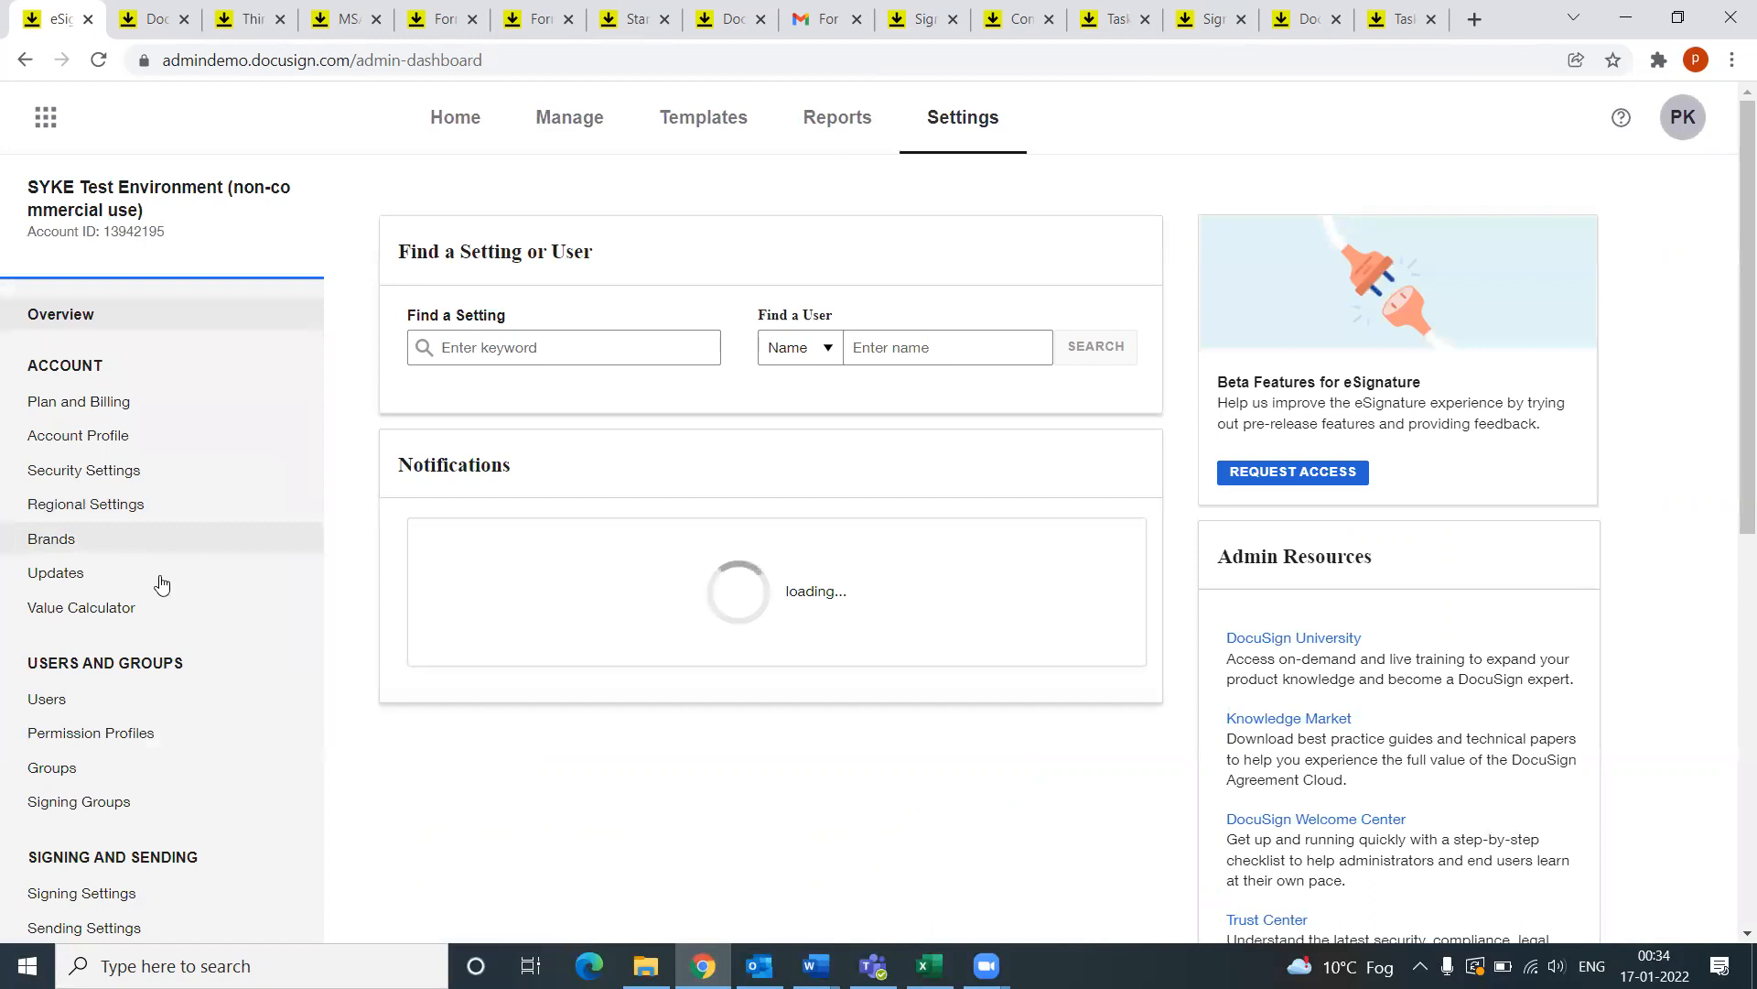
scroll(172, 613, "down", 3)
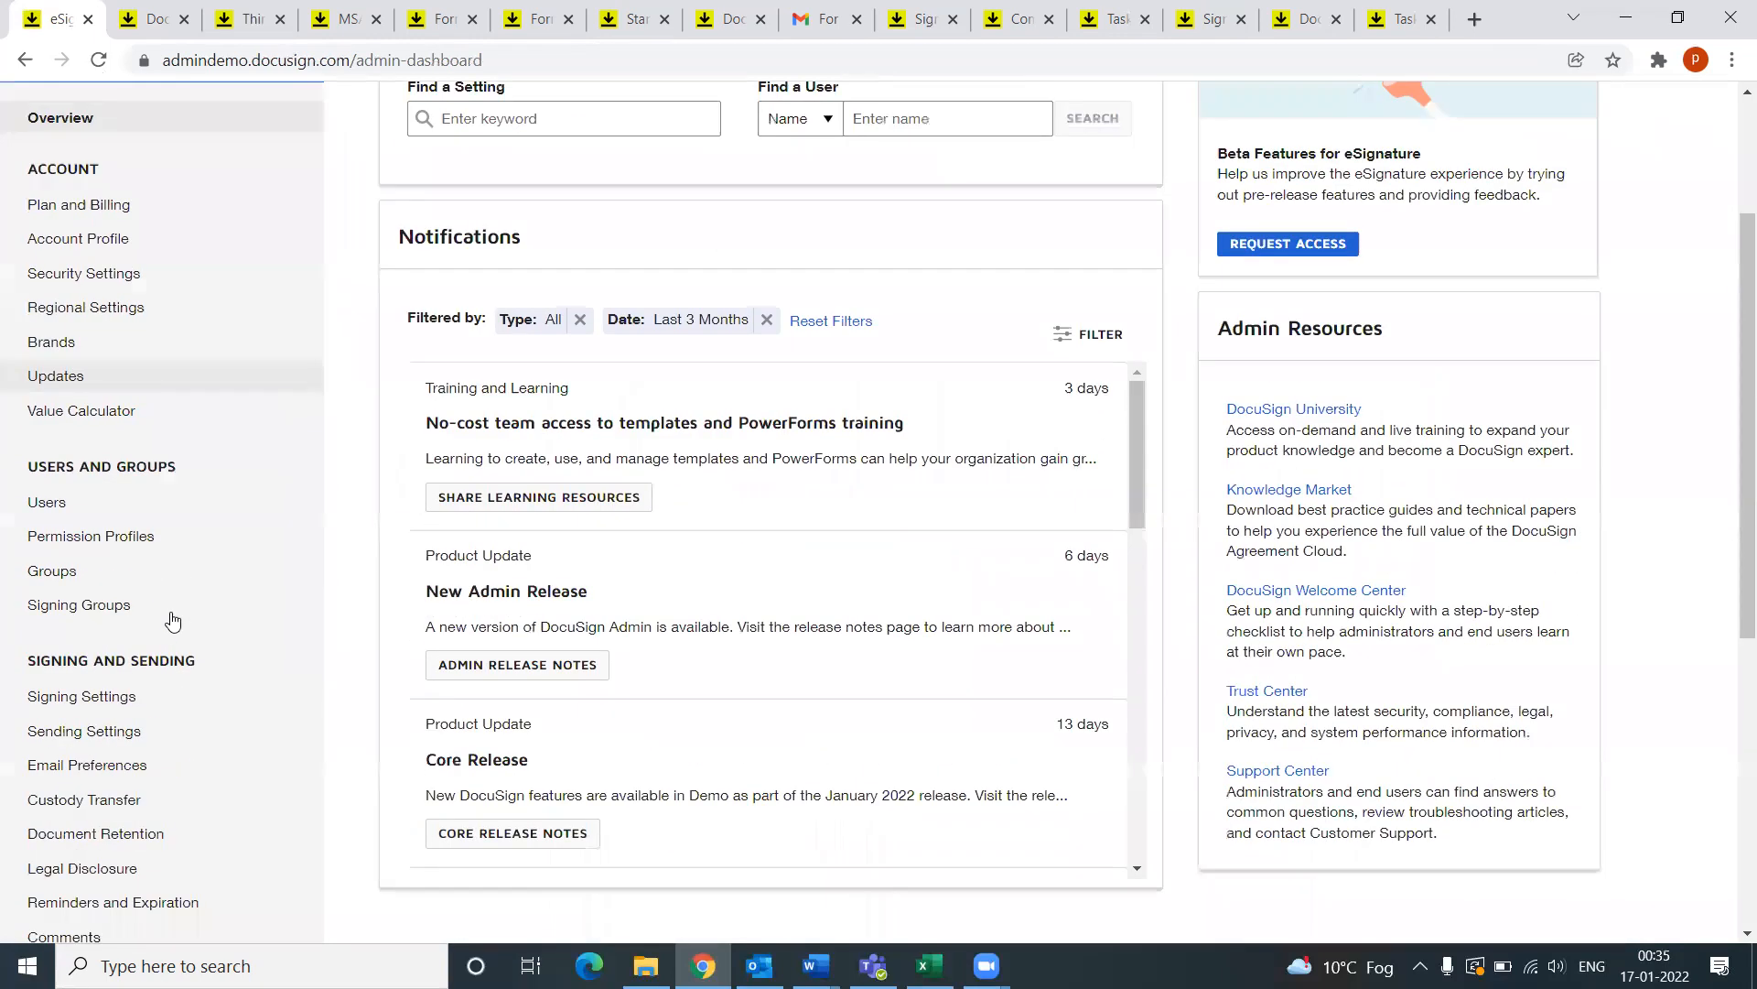
scroll(142, 403, "up", 3)
scroll(100, 348, "down", 3)
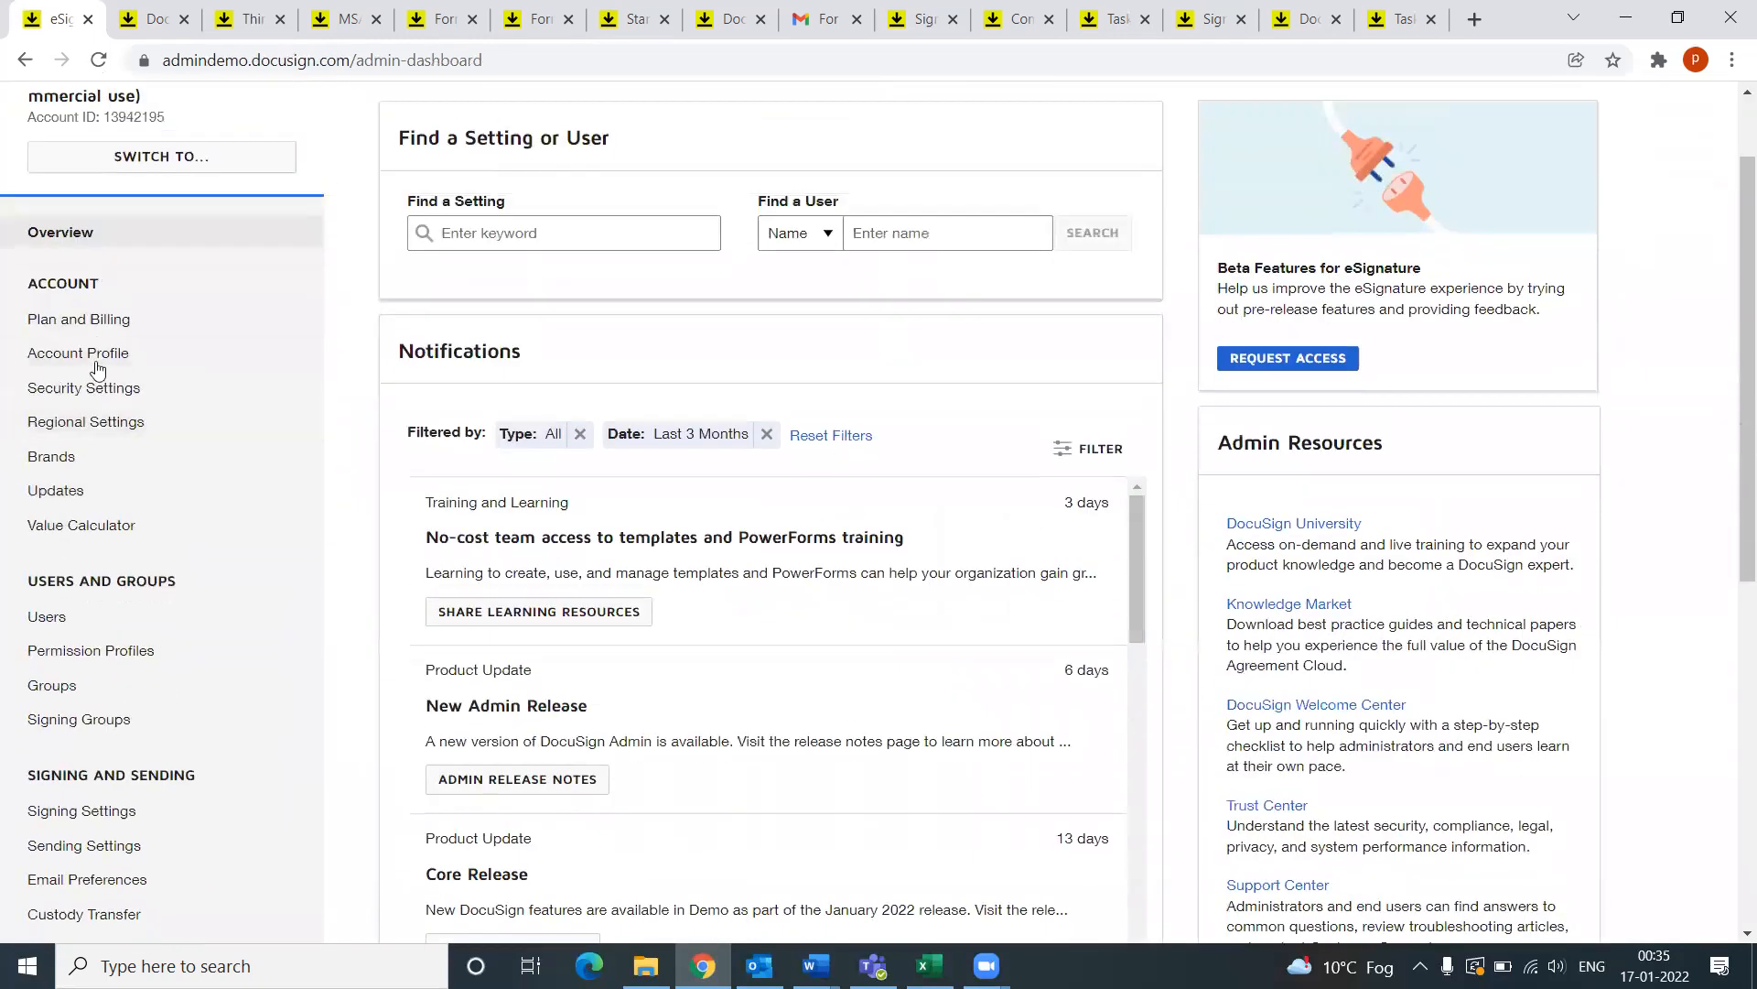
scroll(99, 506, "down", 3)
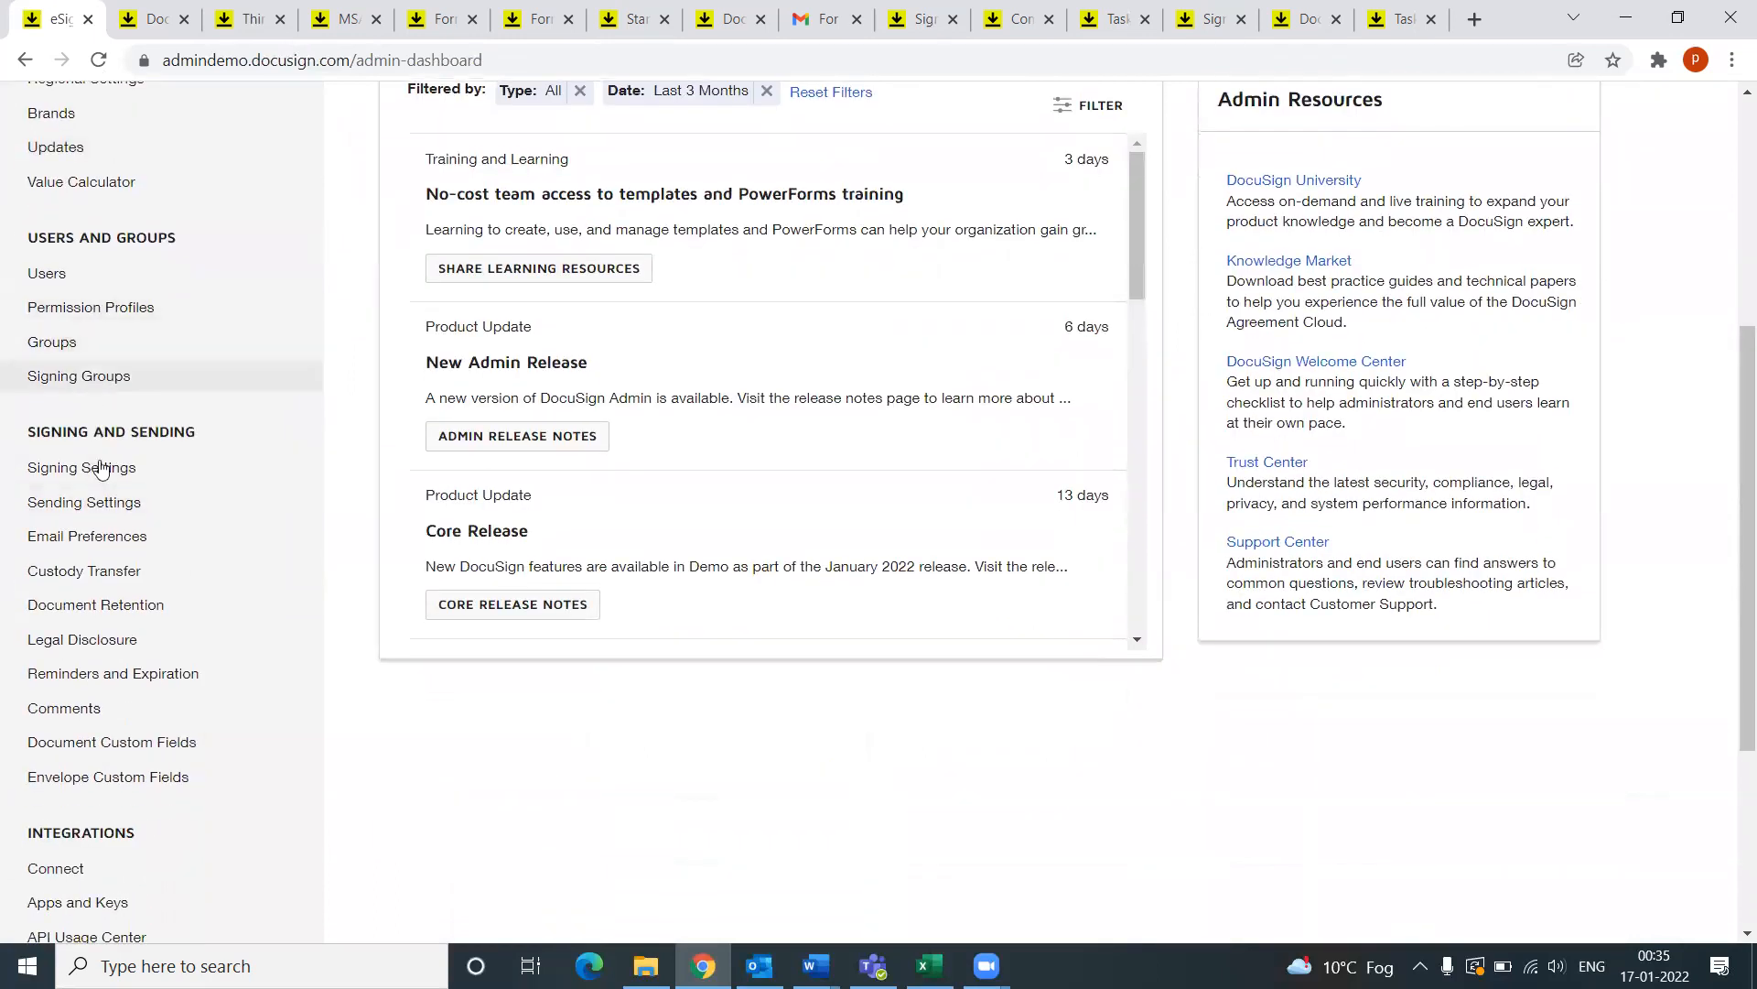
scroll(119, 622, "down", 3)
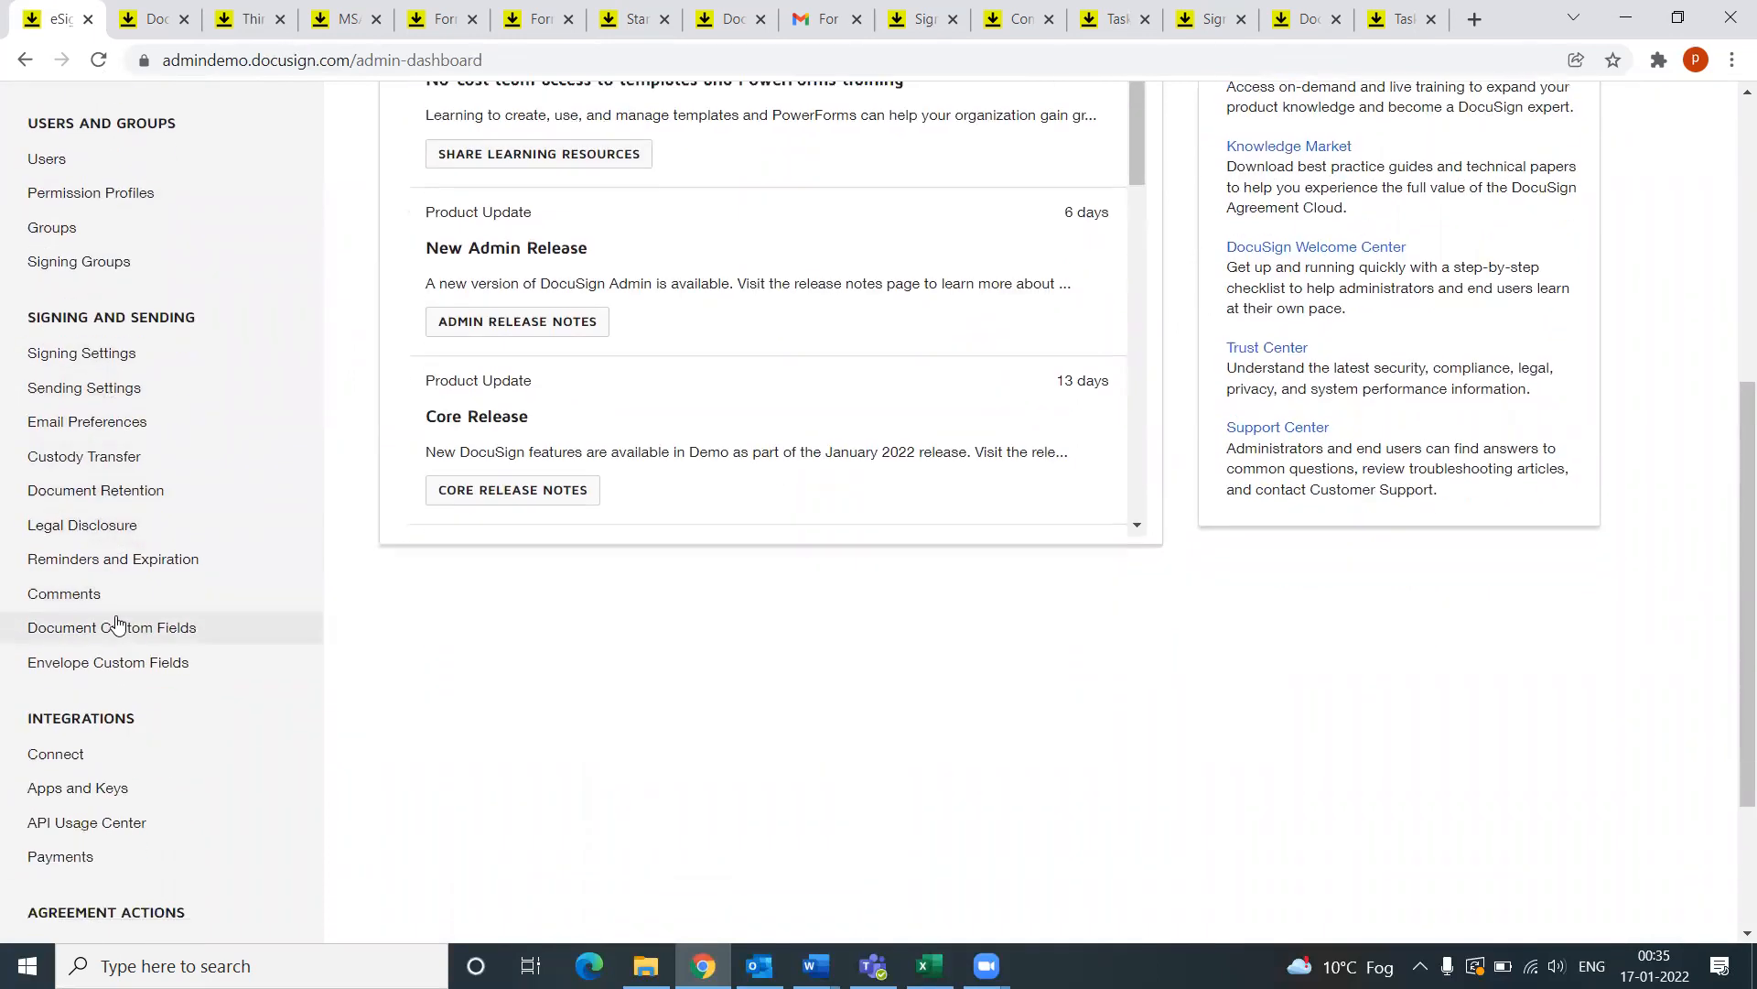
scroll(117, 625, "down", 2)
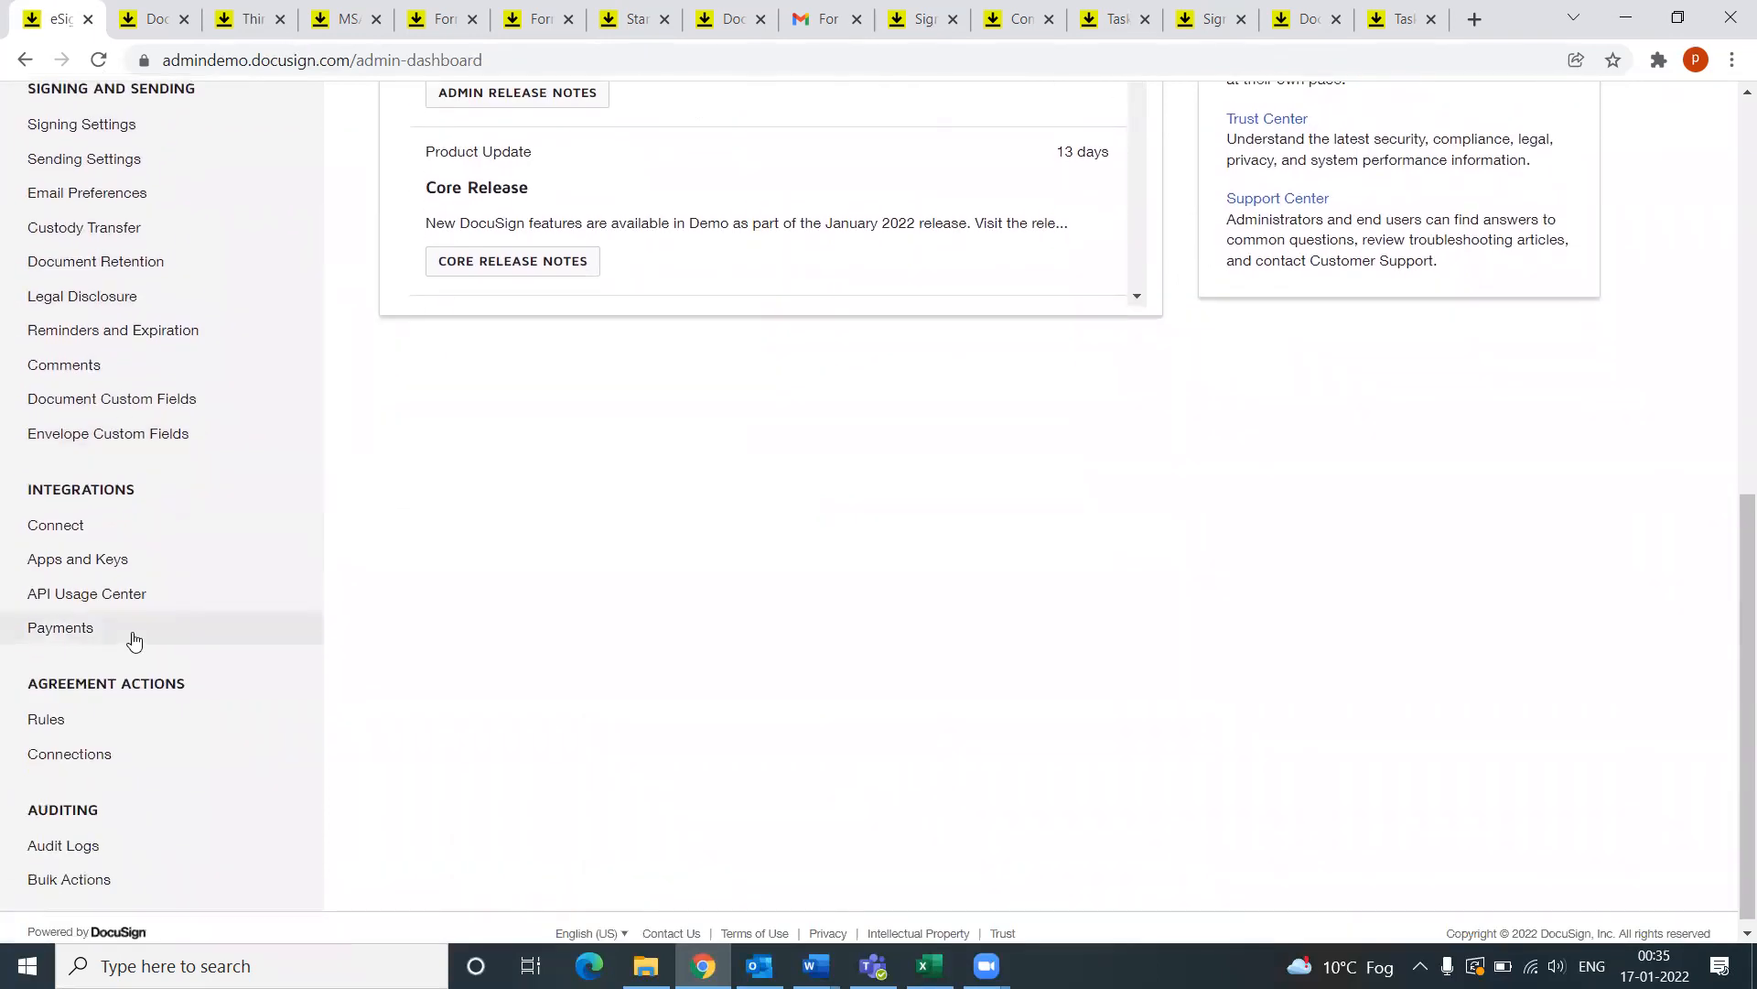
scroll(133, 640, "up", 1)
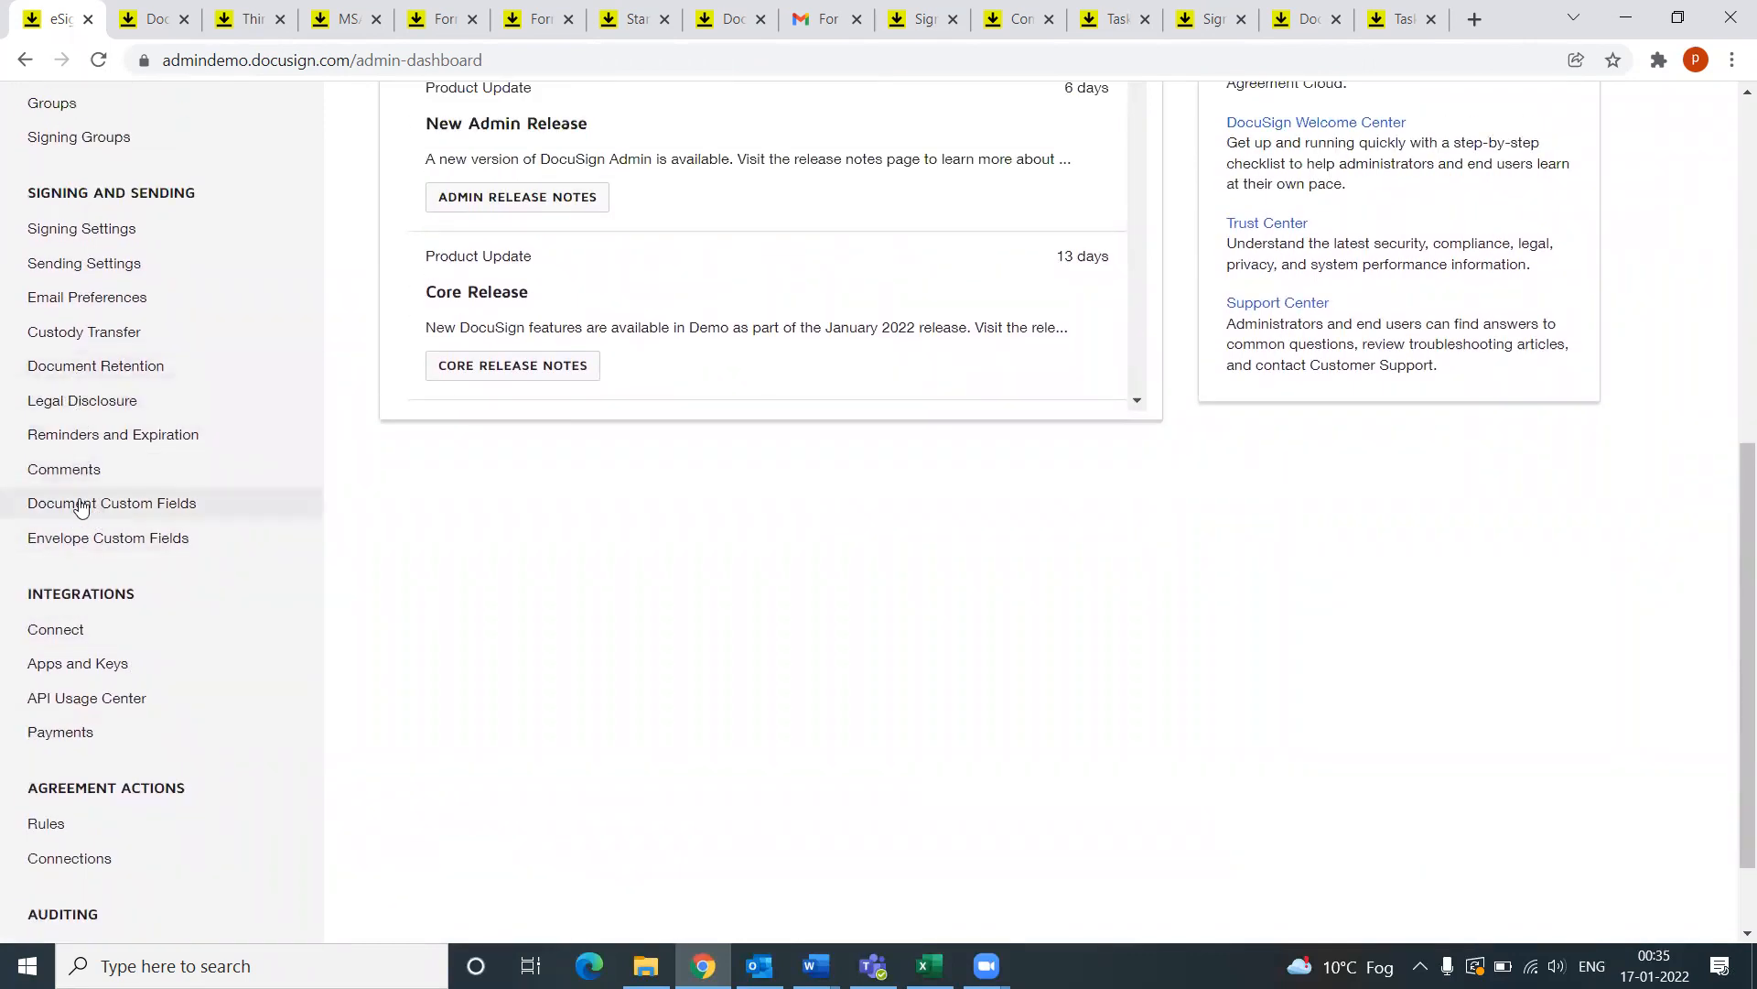
Step: Filter the Document Custom Fields list to type Sign Here, showing 13 signature fields
left_click(146, 505)
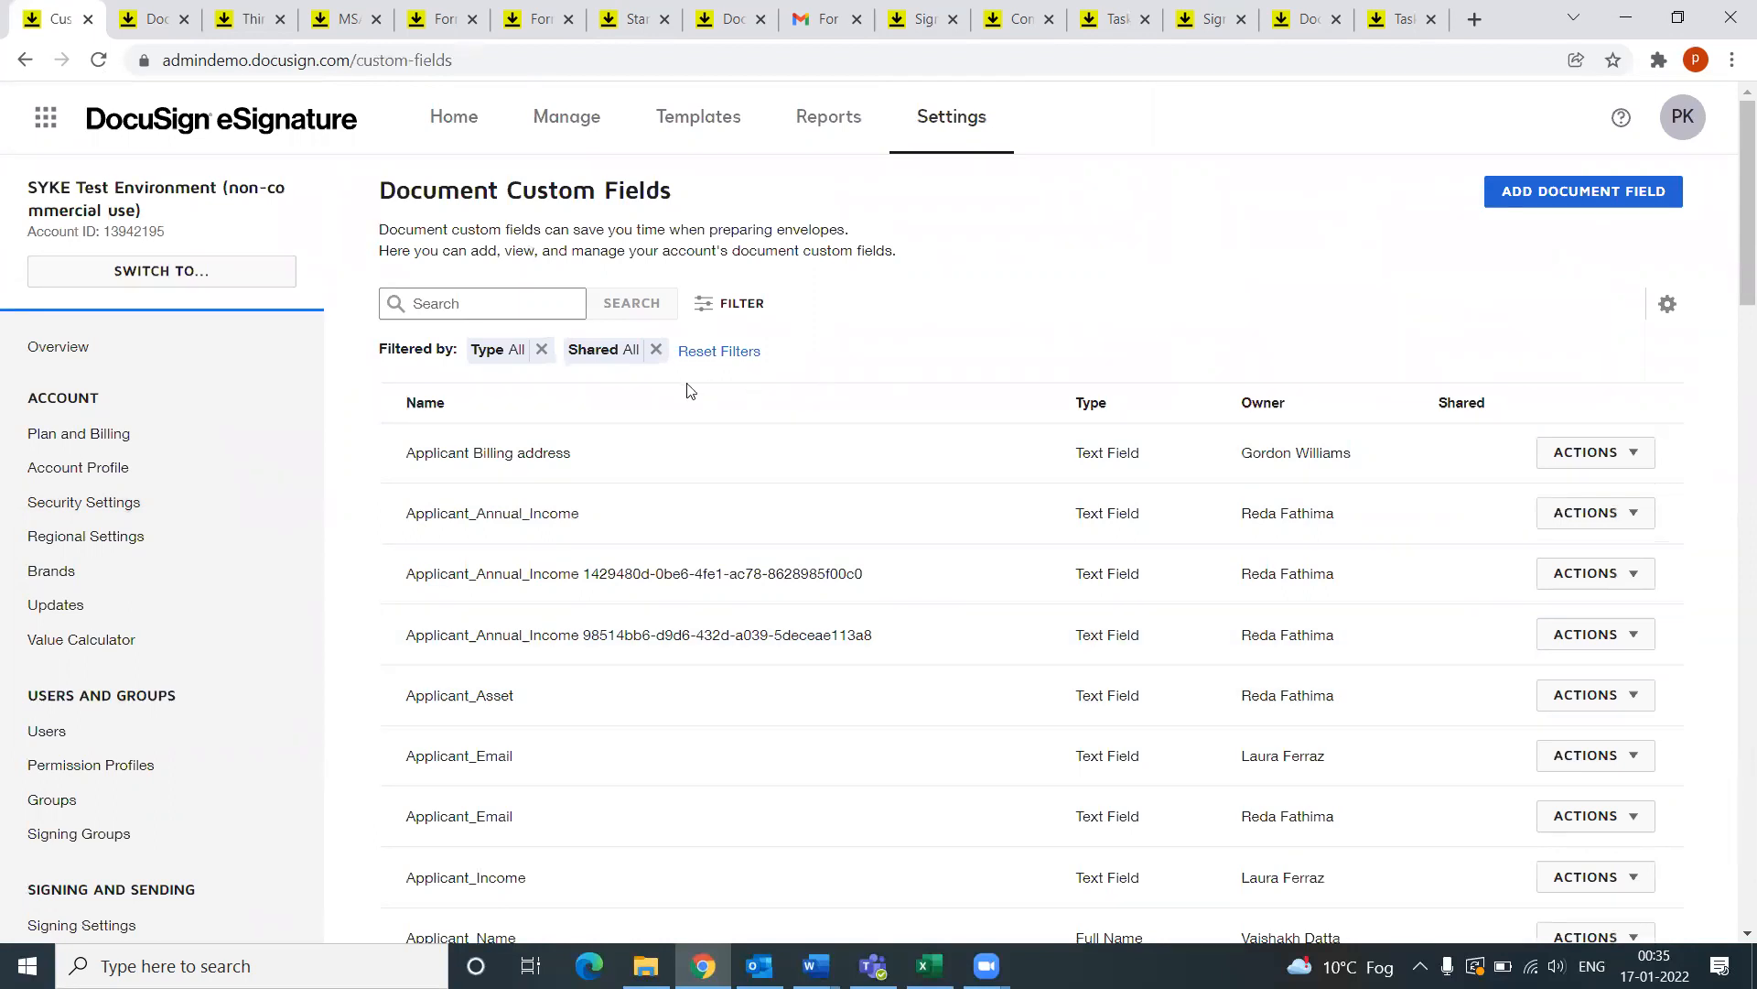
left_click(740, 306)
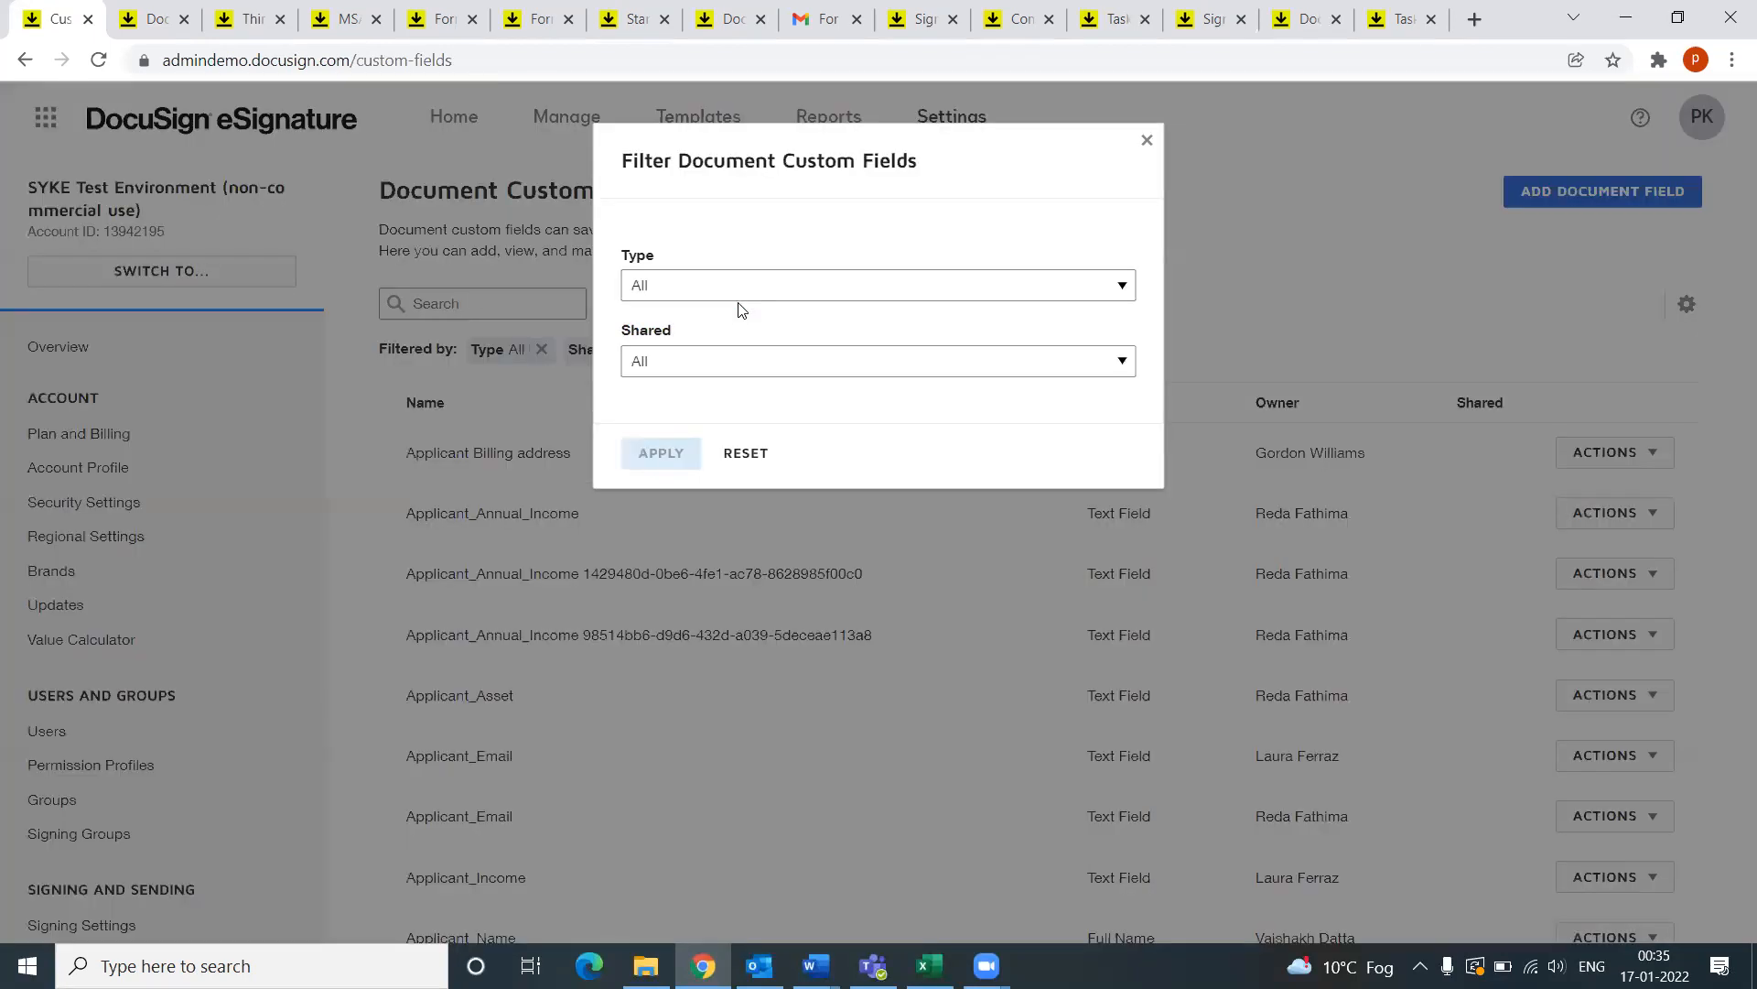
left_click(922, 284)
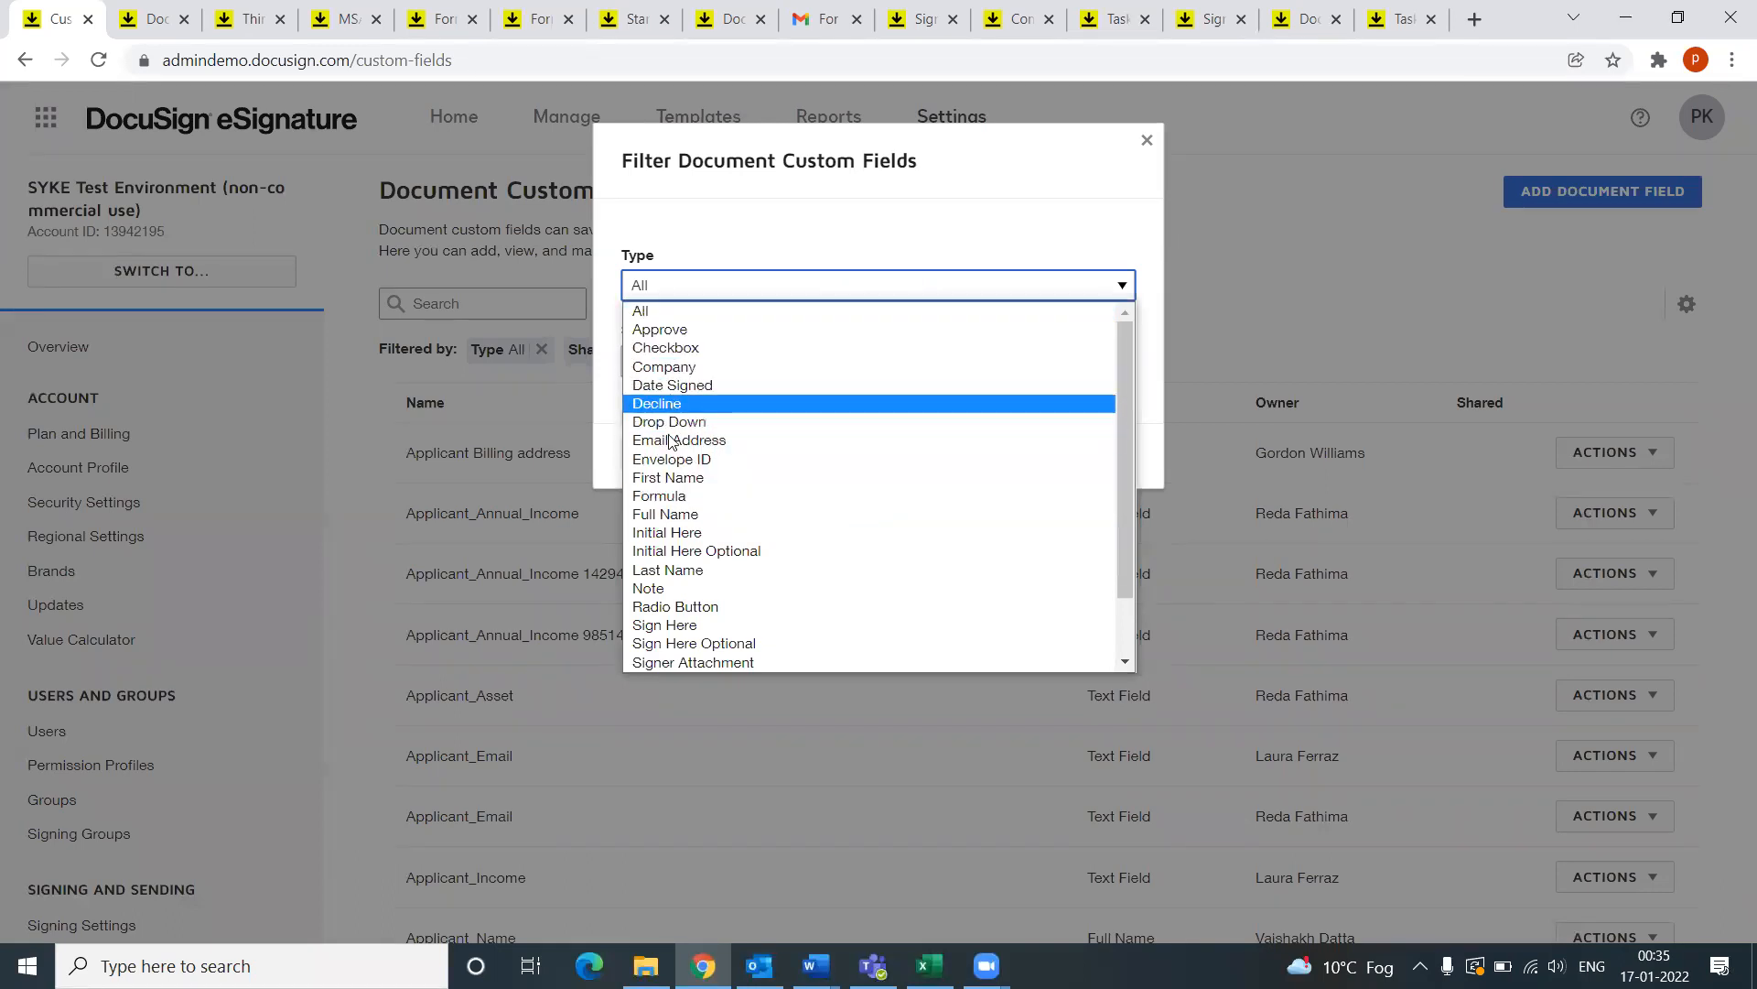
left_click(672, 630)
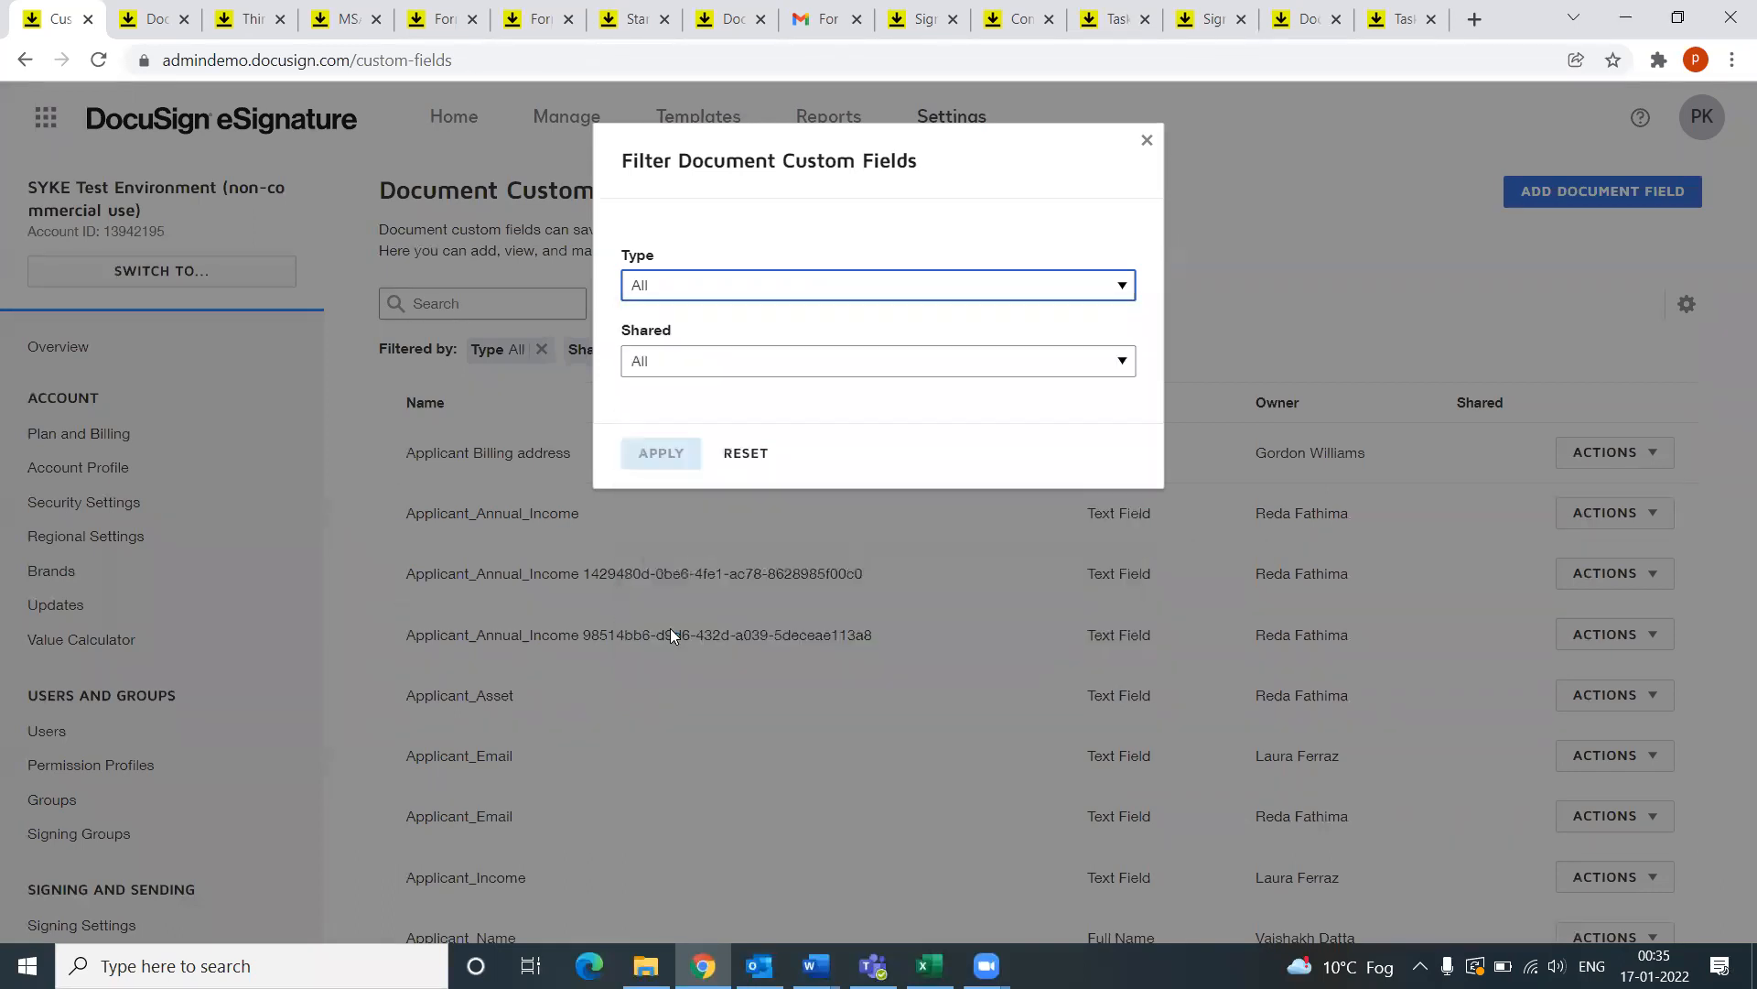
left_click(679, 466)
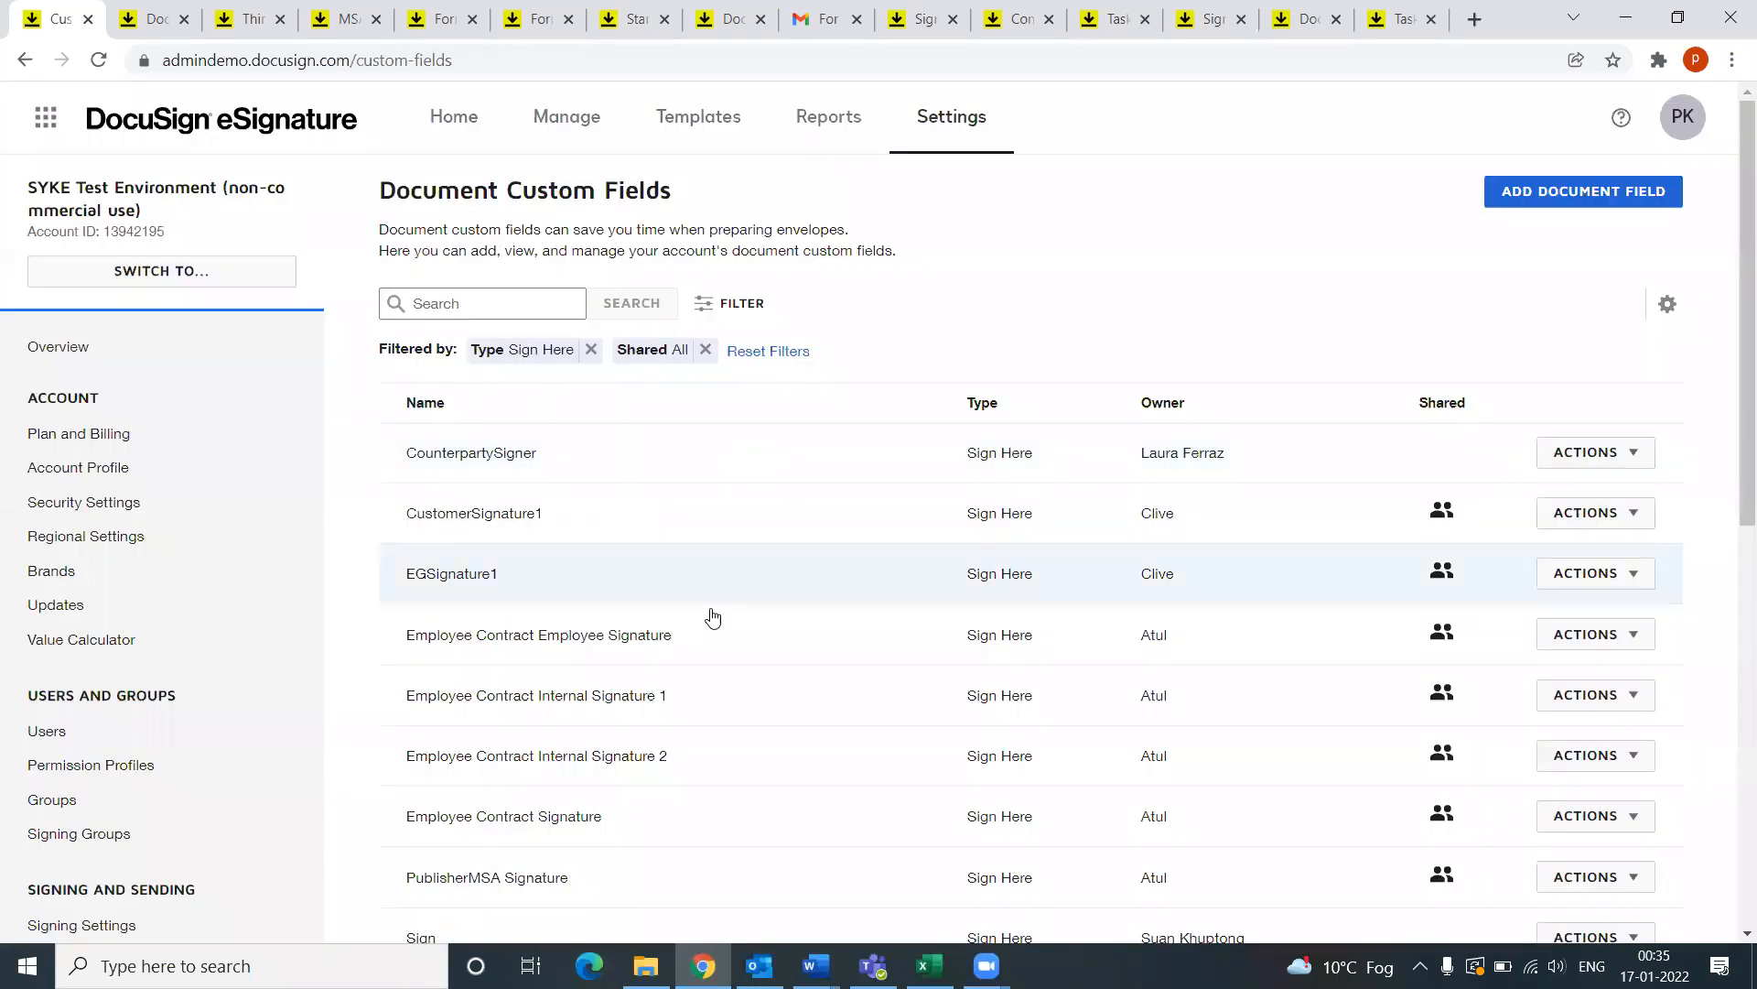
scroll(1154, 604, "down", 2)
scroll(1144, 610, "down", 3)
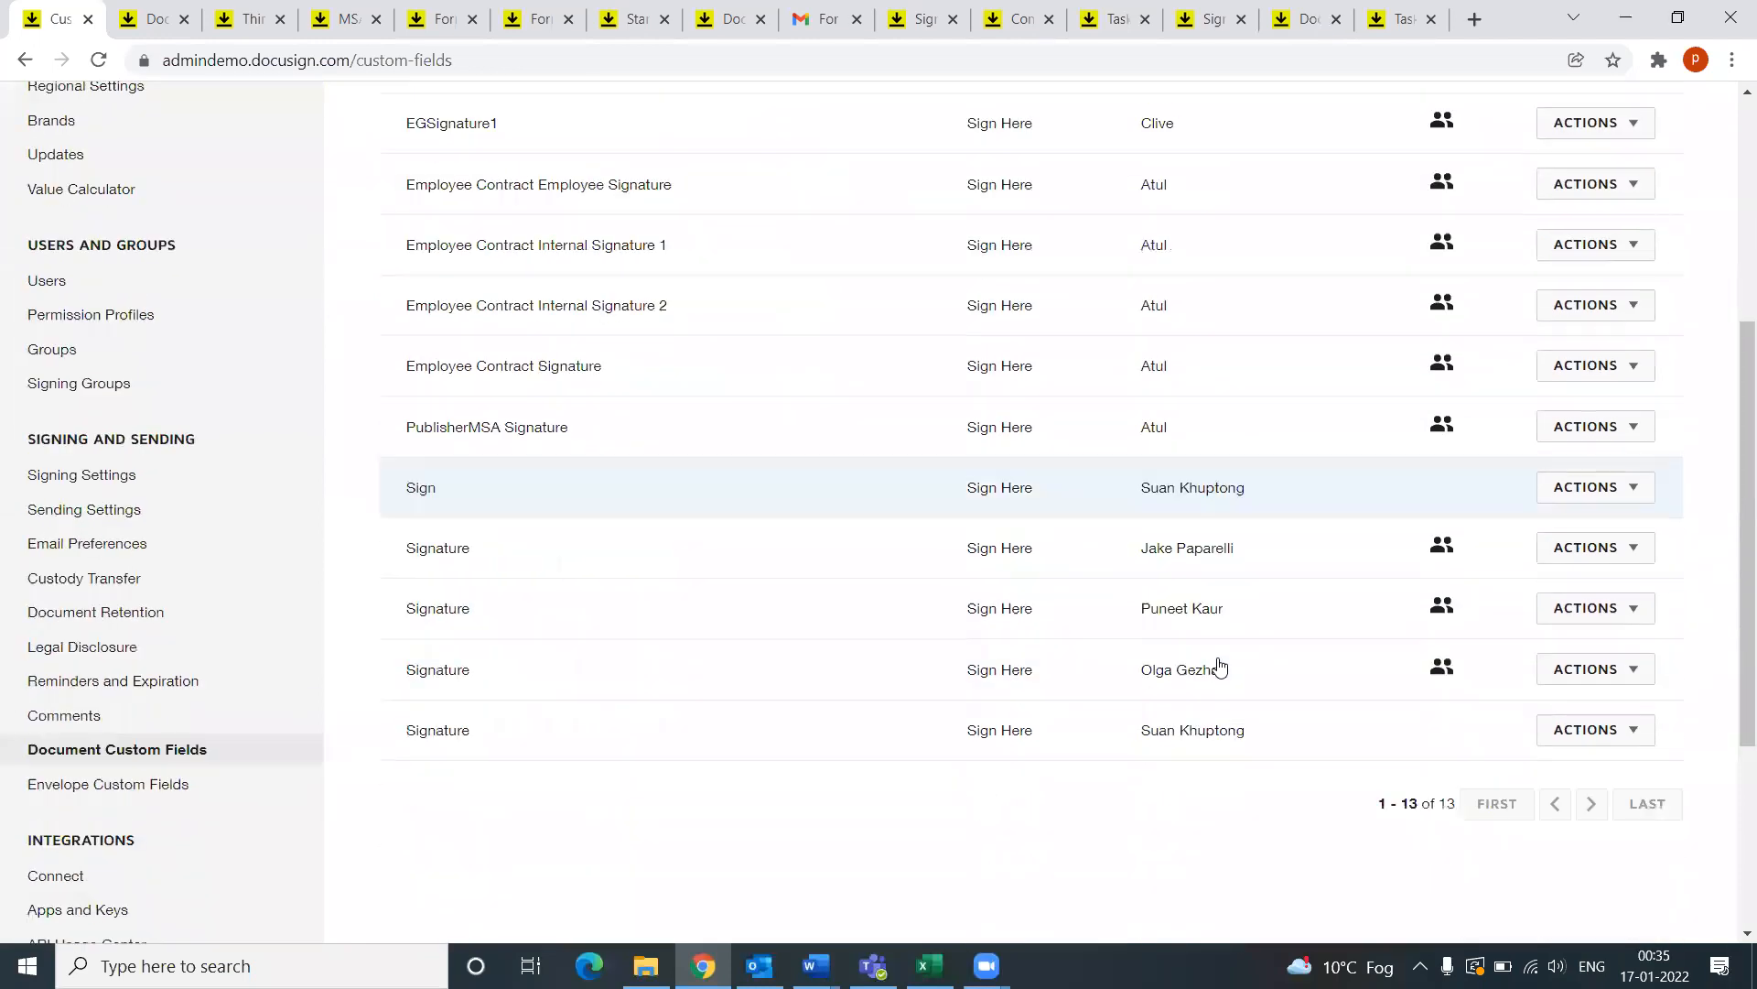
Step: Open the shared Signature field for editing and confirm its name and Sign Here type
left_click(435, 604)
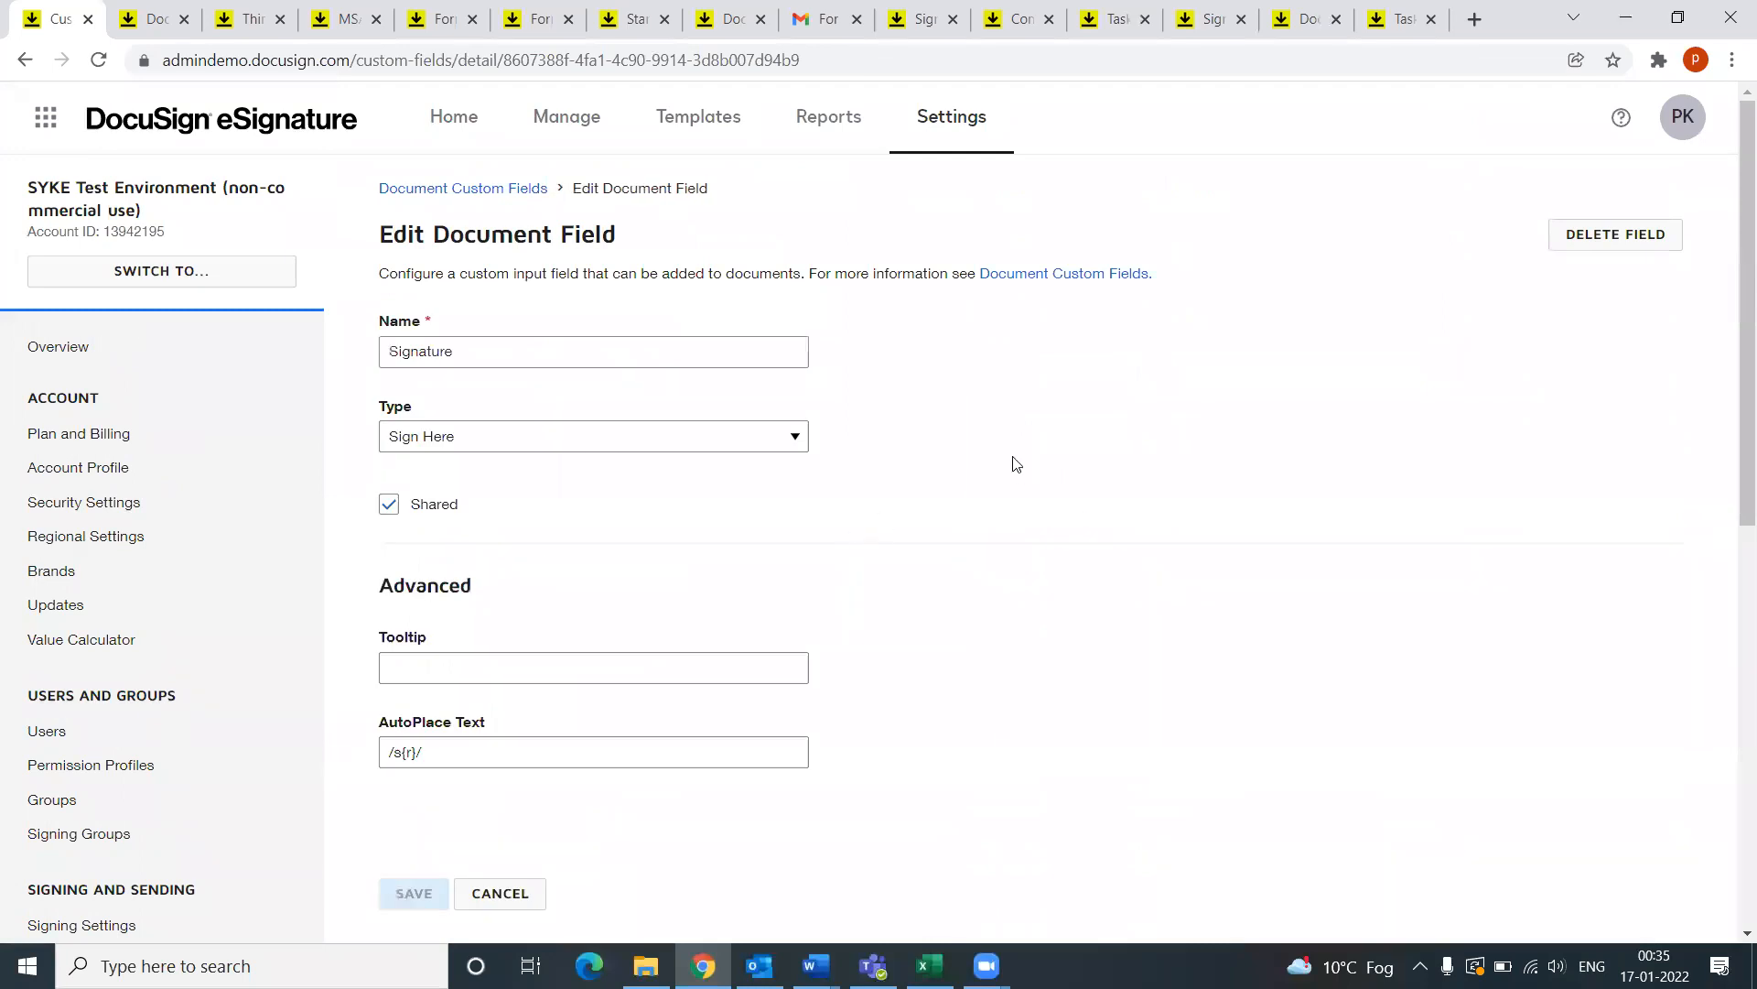
left_click_drag(468, 353, 355, 375)
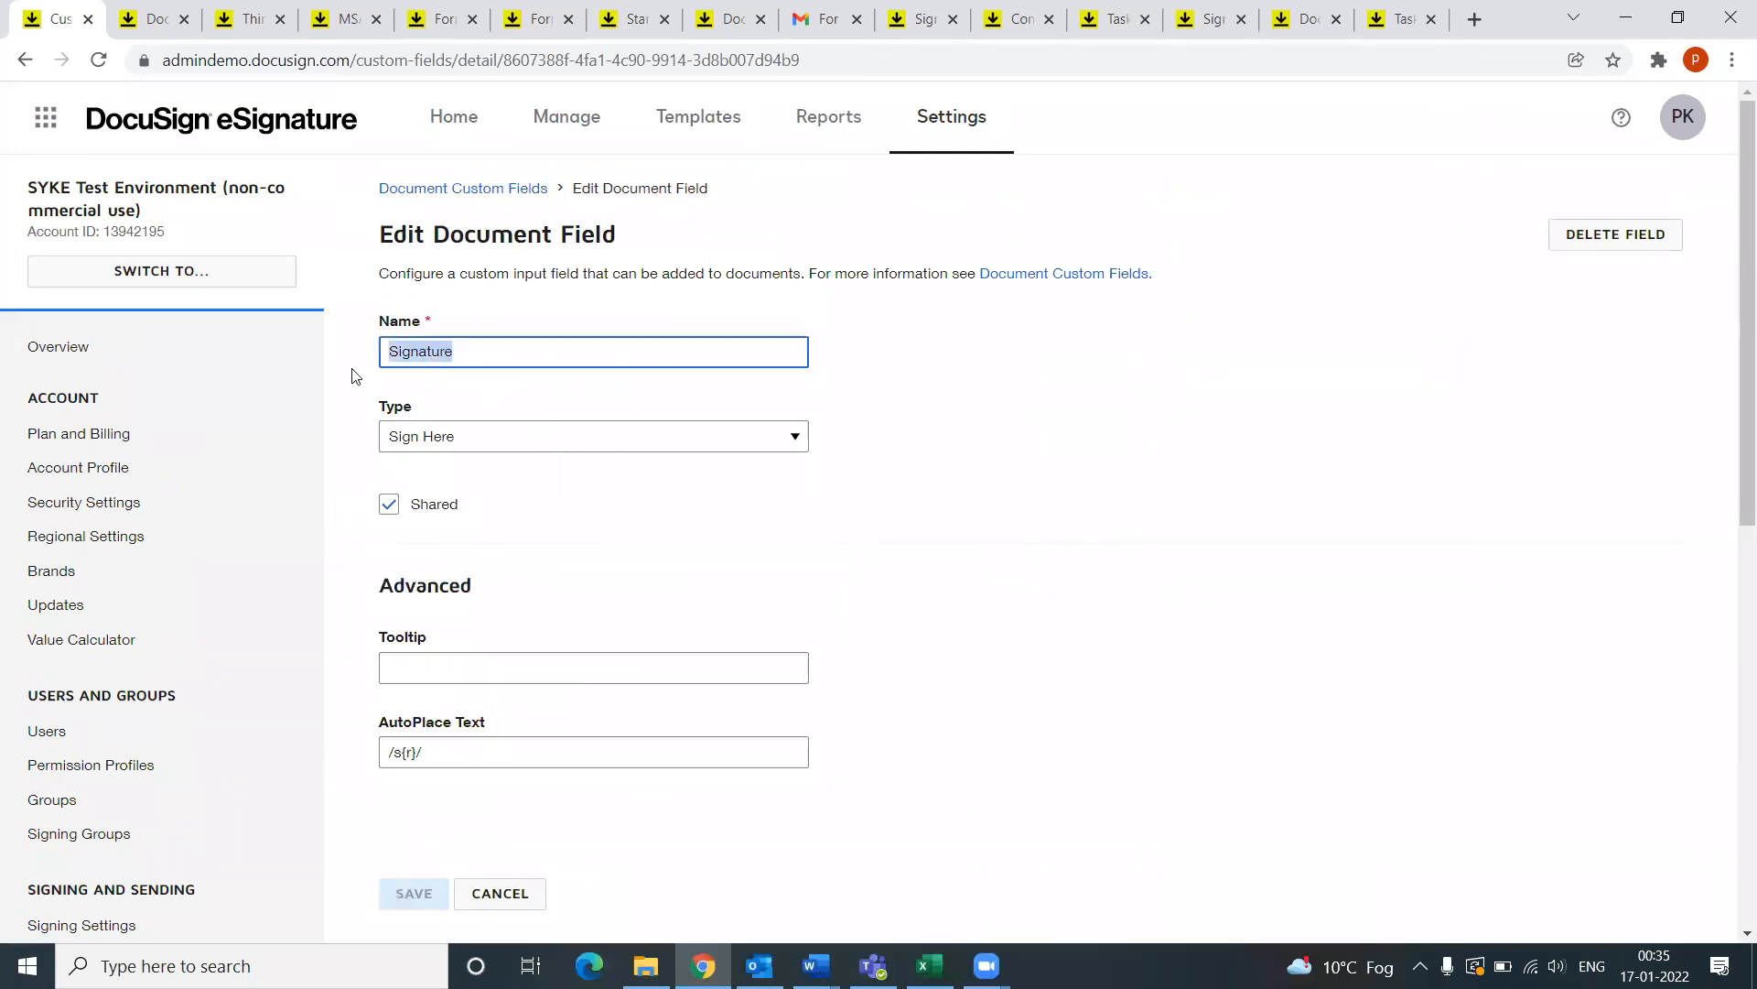
left_click(460, 444)
left_click(460, 443)
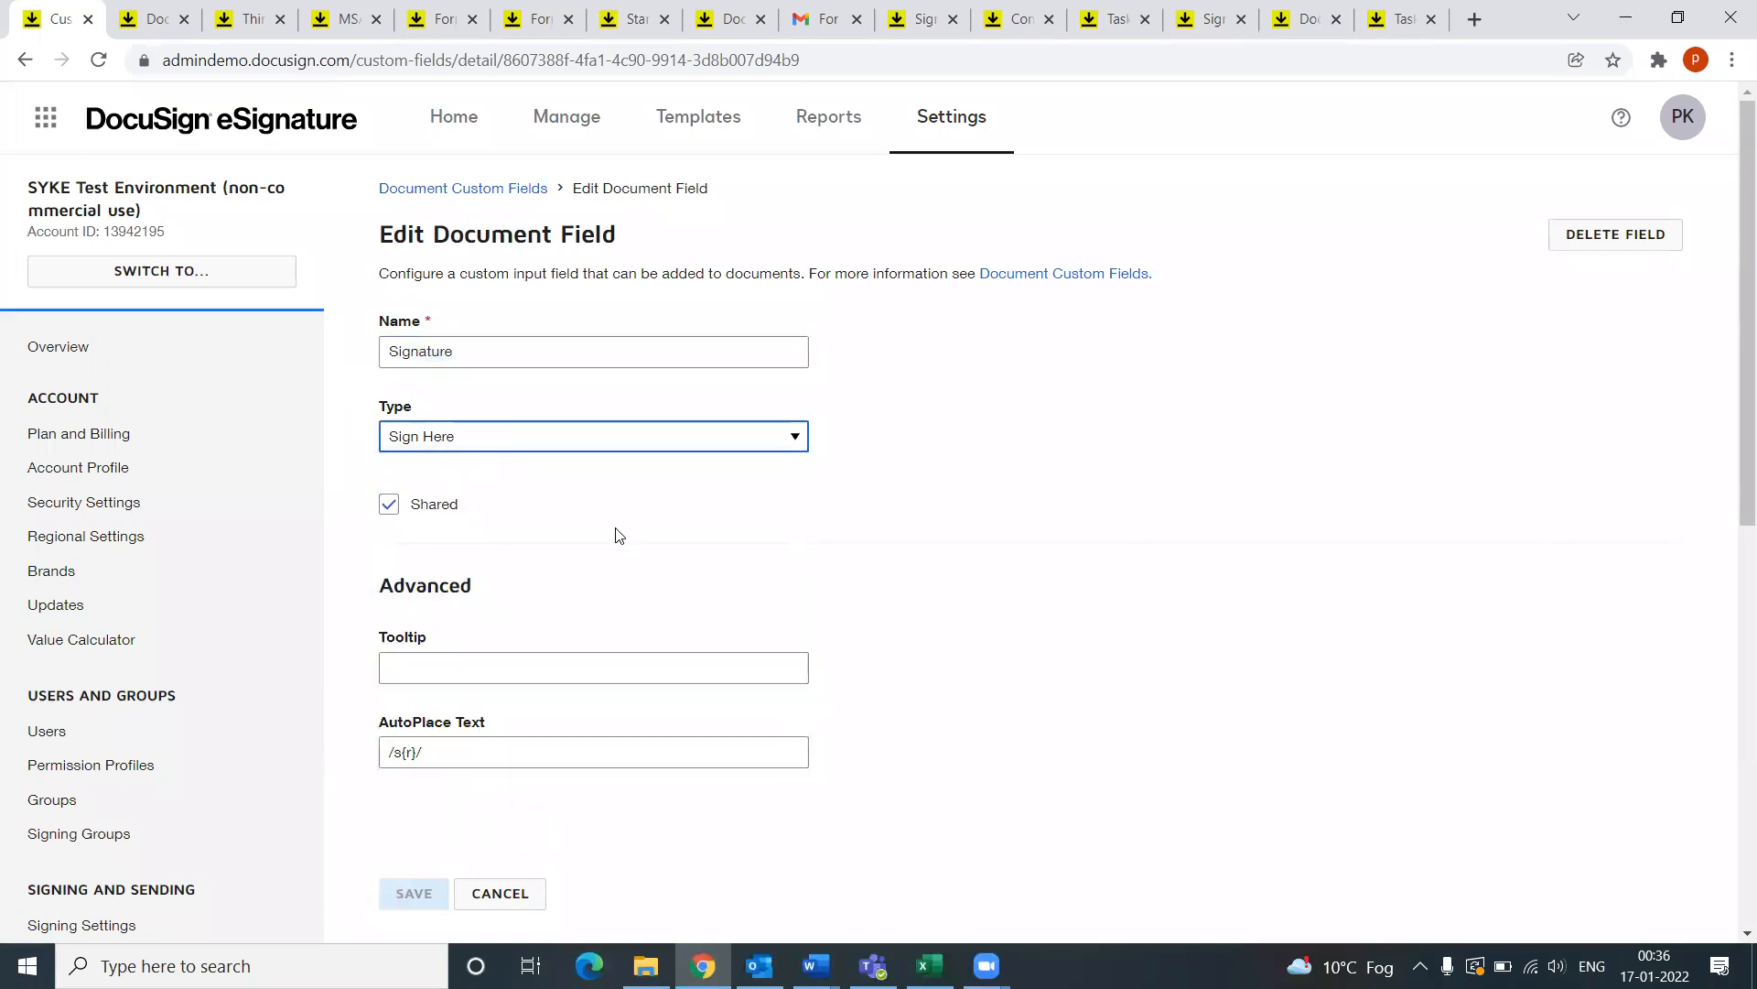
scroll(549, 512, "down", 1)
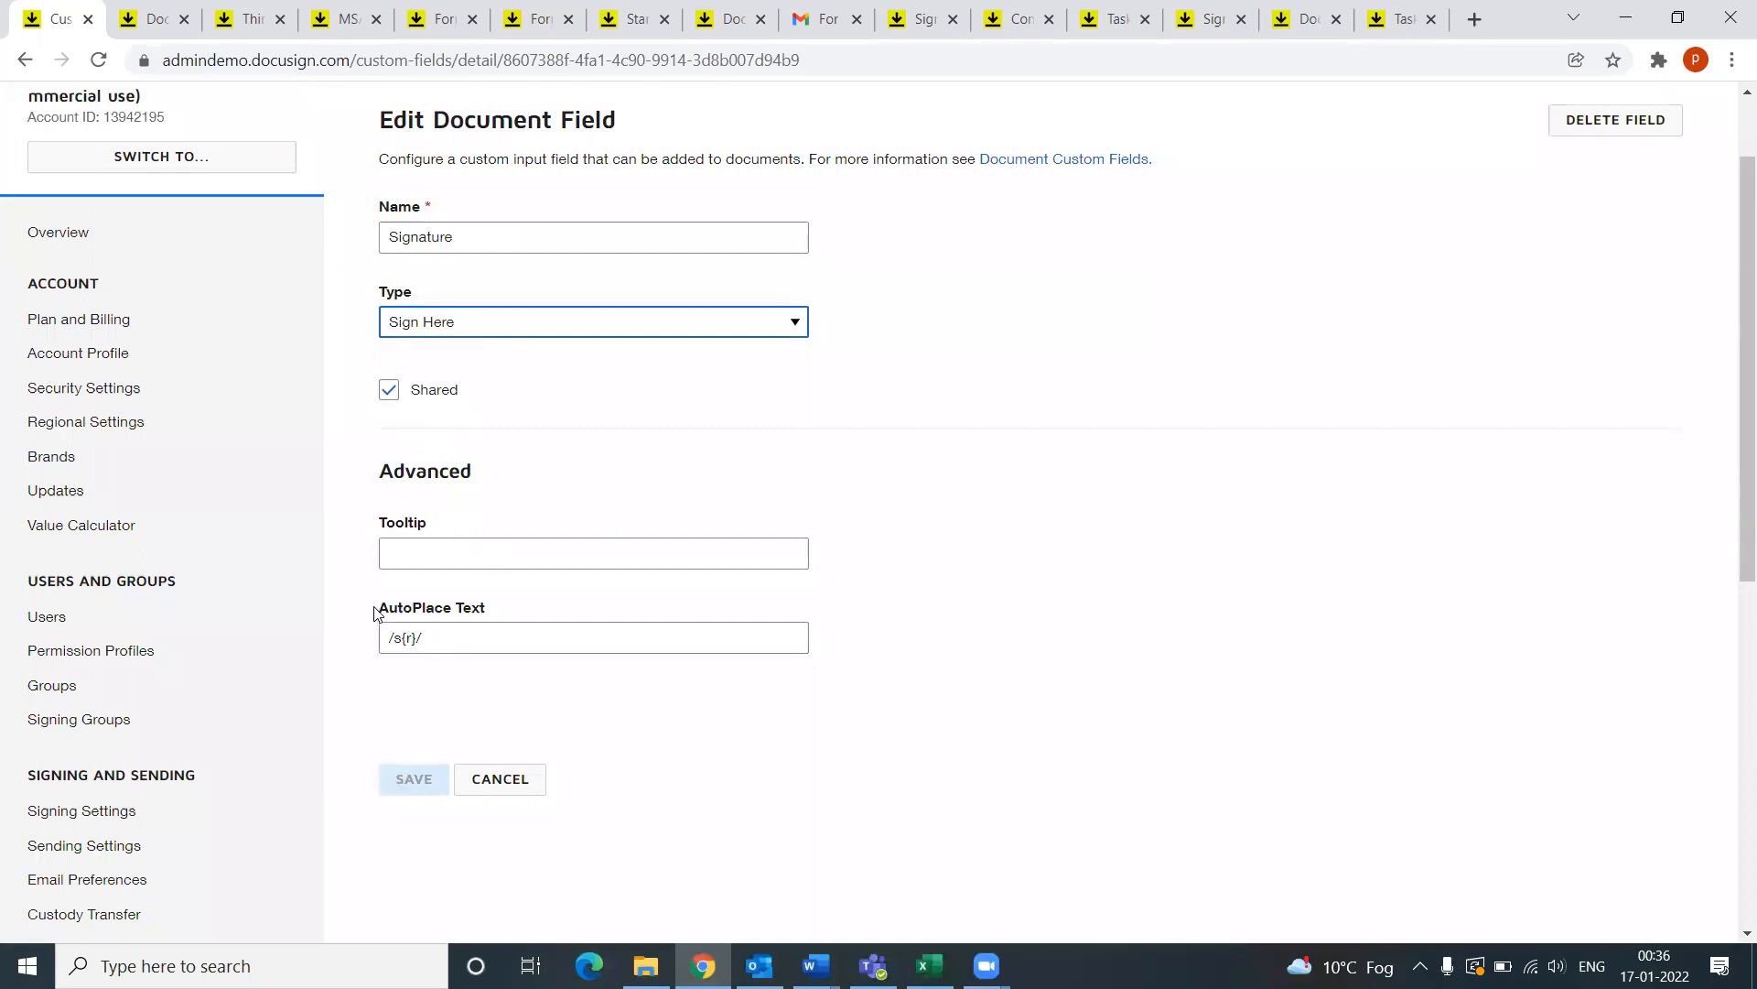
Step: Highlight the AutoPlace Text value /s{r}/, then preview the open Word documents
left_click_drag(377, 607, 492, 607)
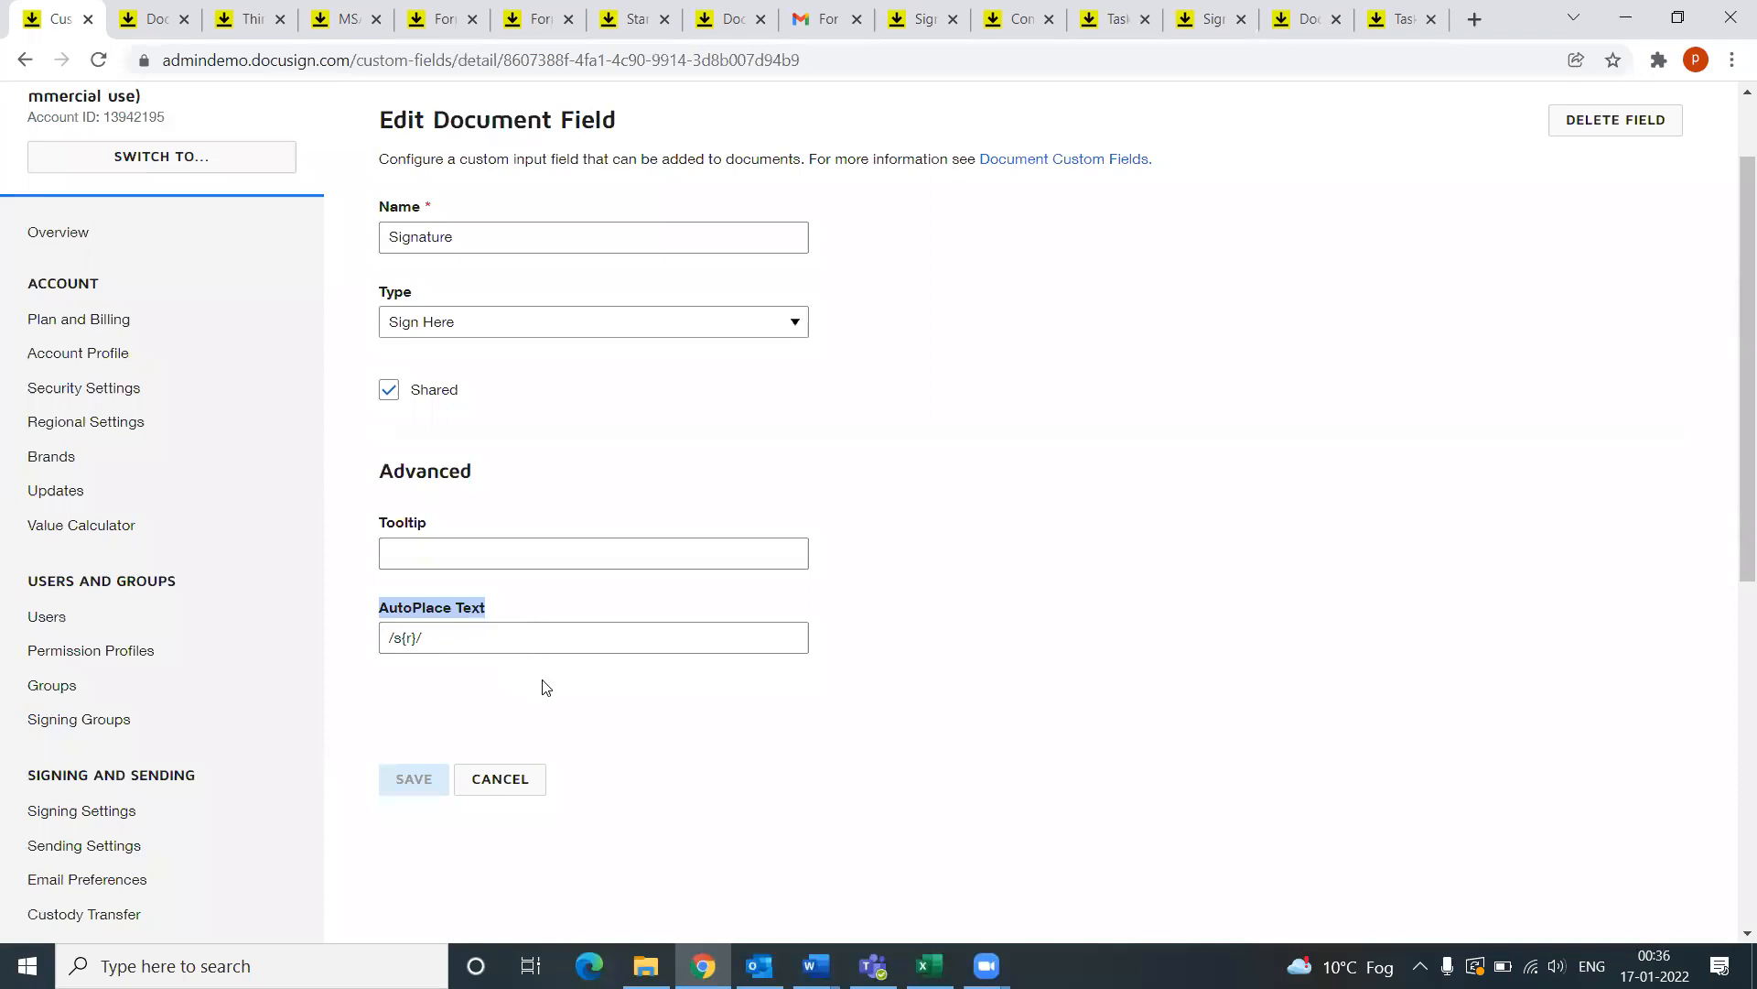
left_click(439, 640)
left_click_drag(439, 641, 387, 654)
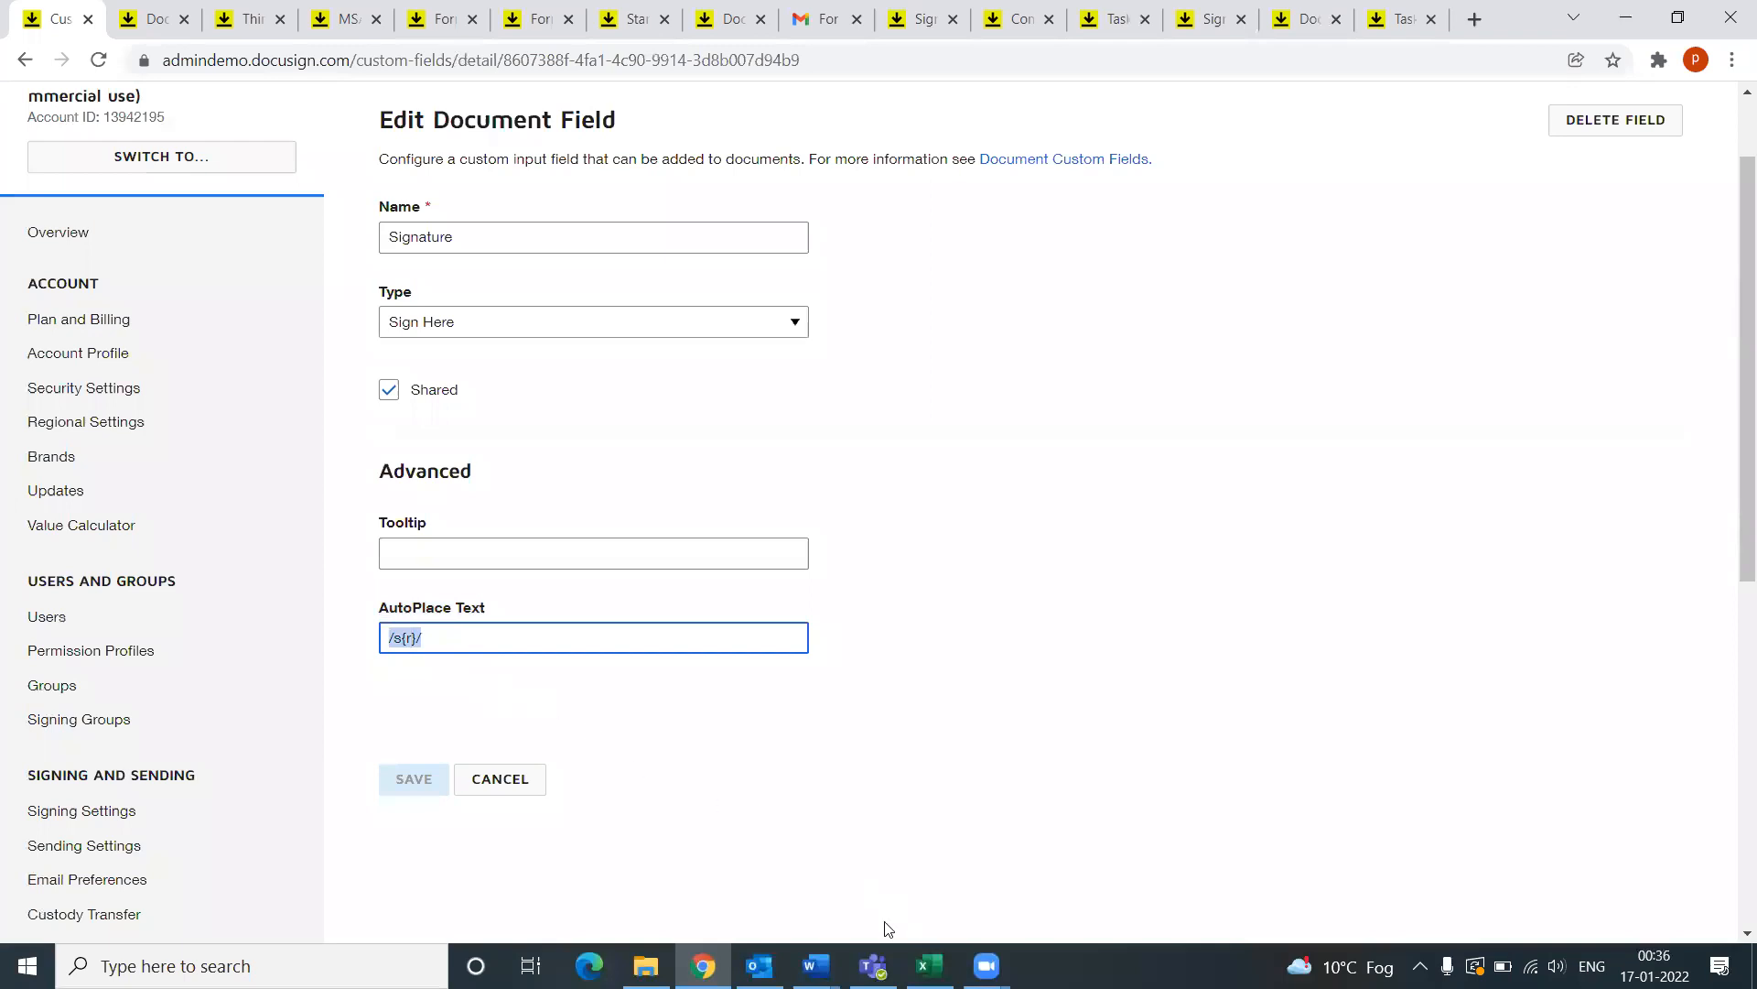
left_click(816, 965)
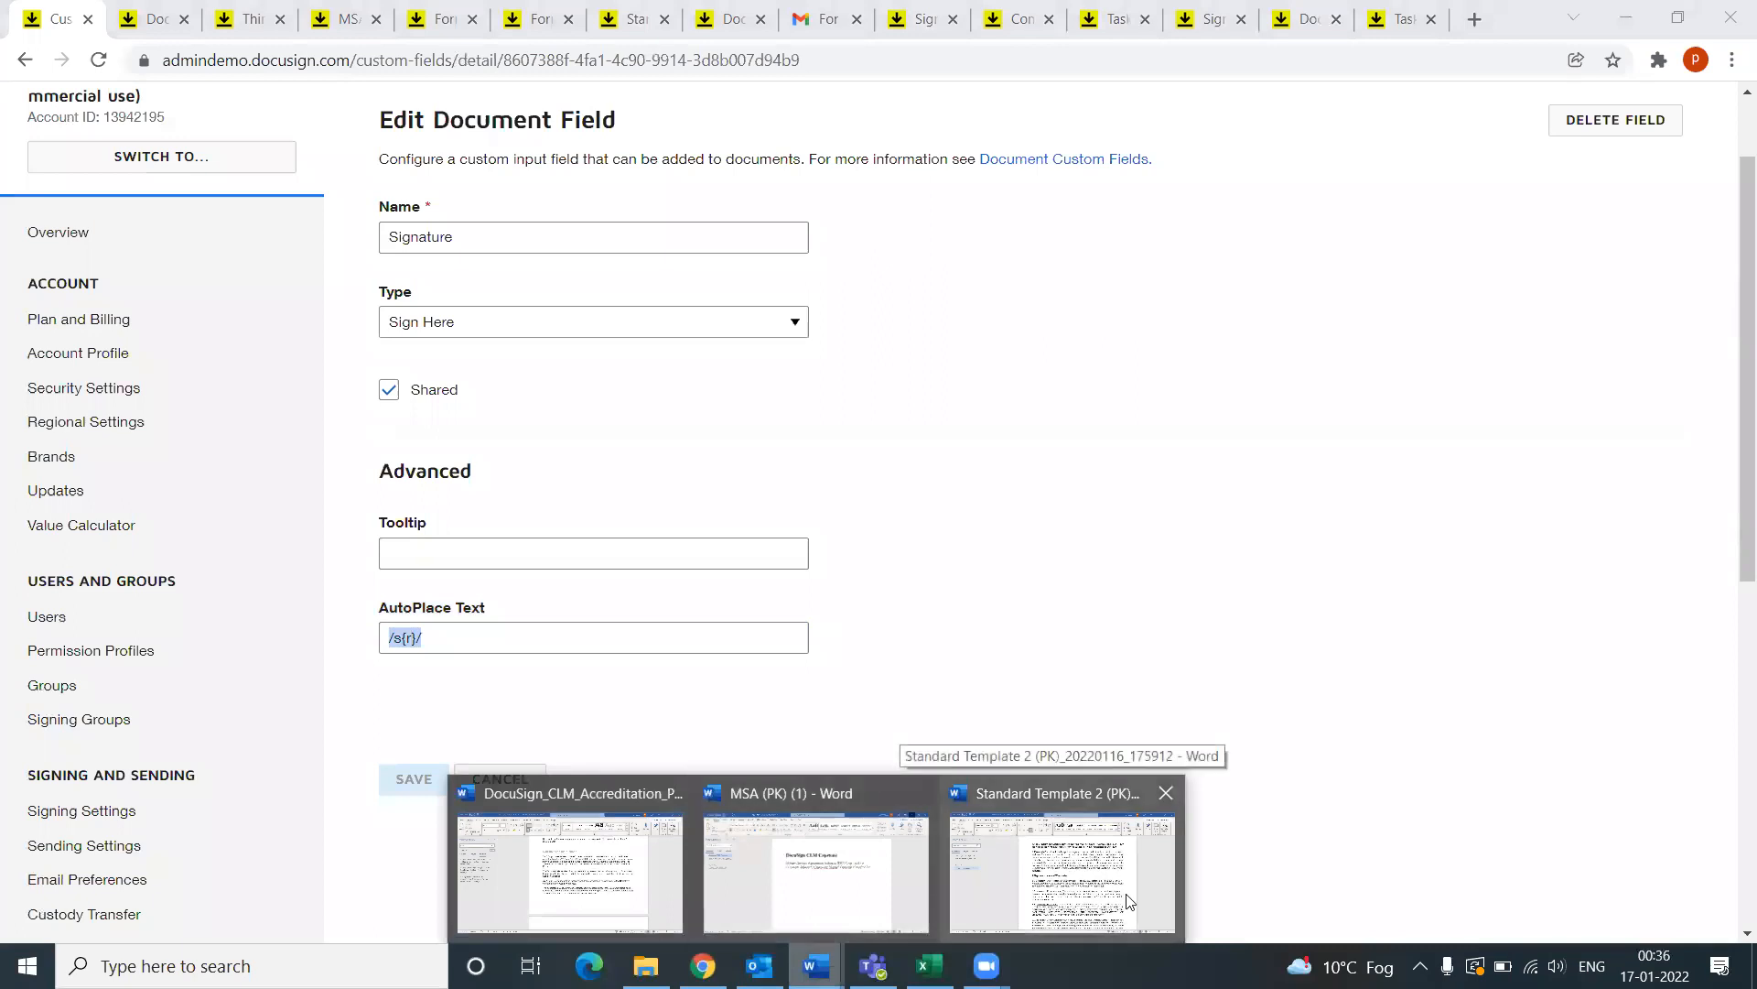
Step: Bring the MSA (PK) (1) agreement up in Word and scroll to its page-5 signature block
left_click(851, 880)
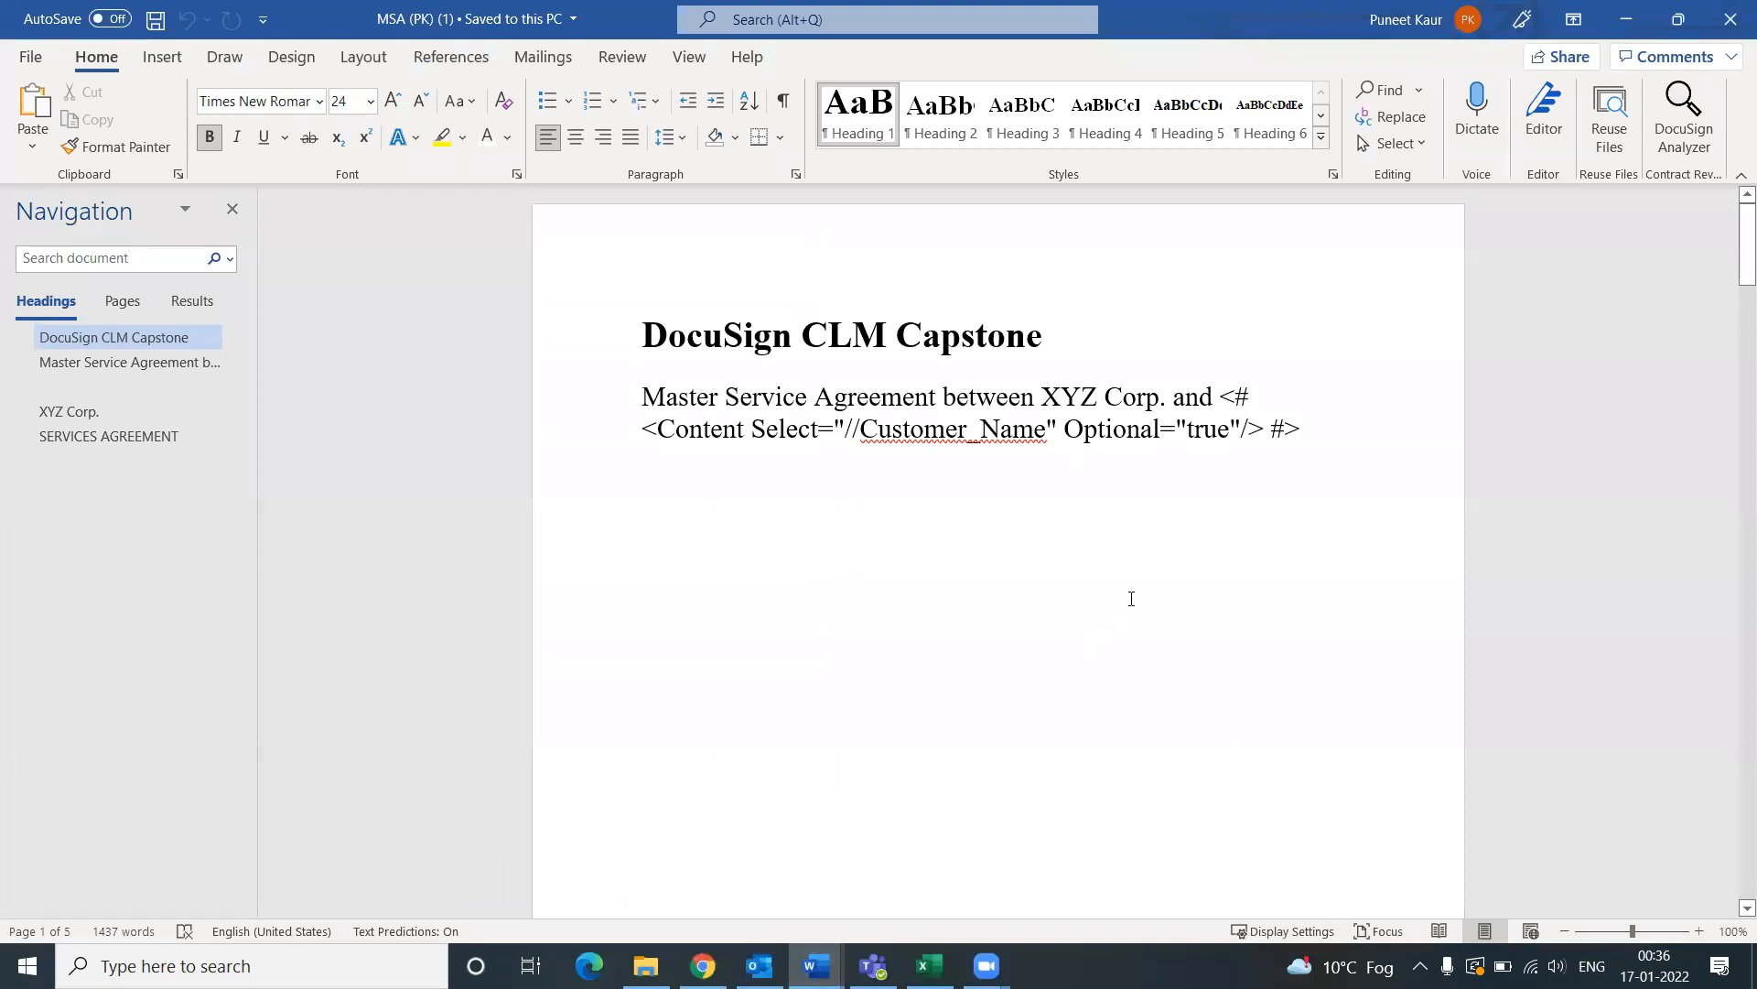
scroll(1117, 604, "down", 2)
scroll(970, 586, "down", 10)
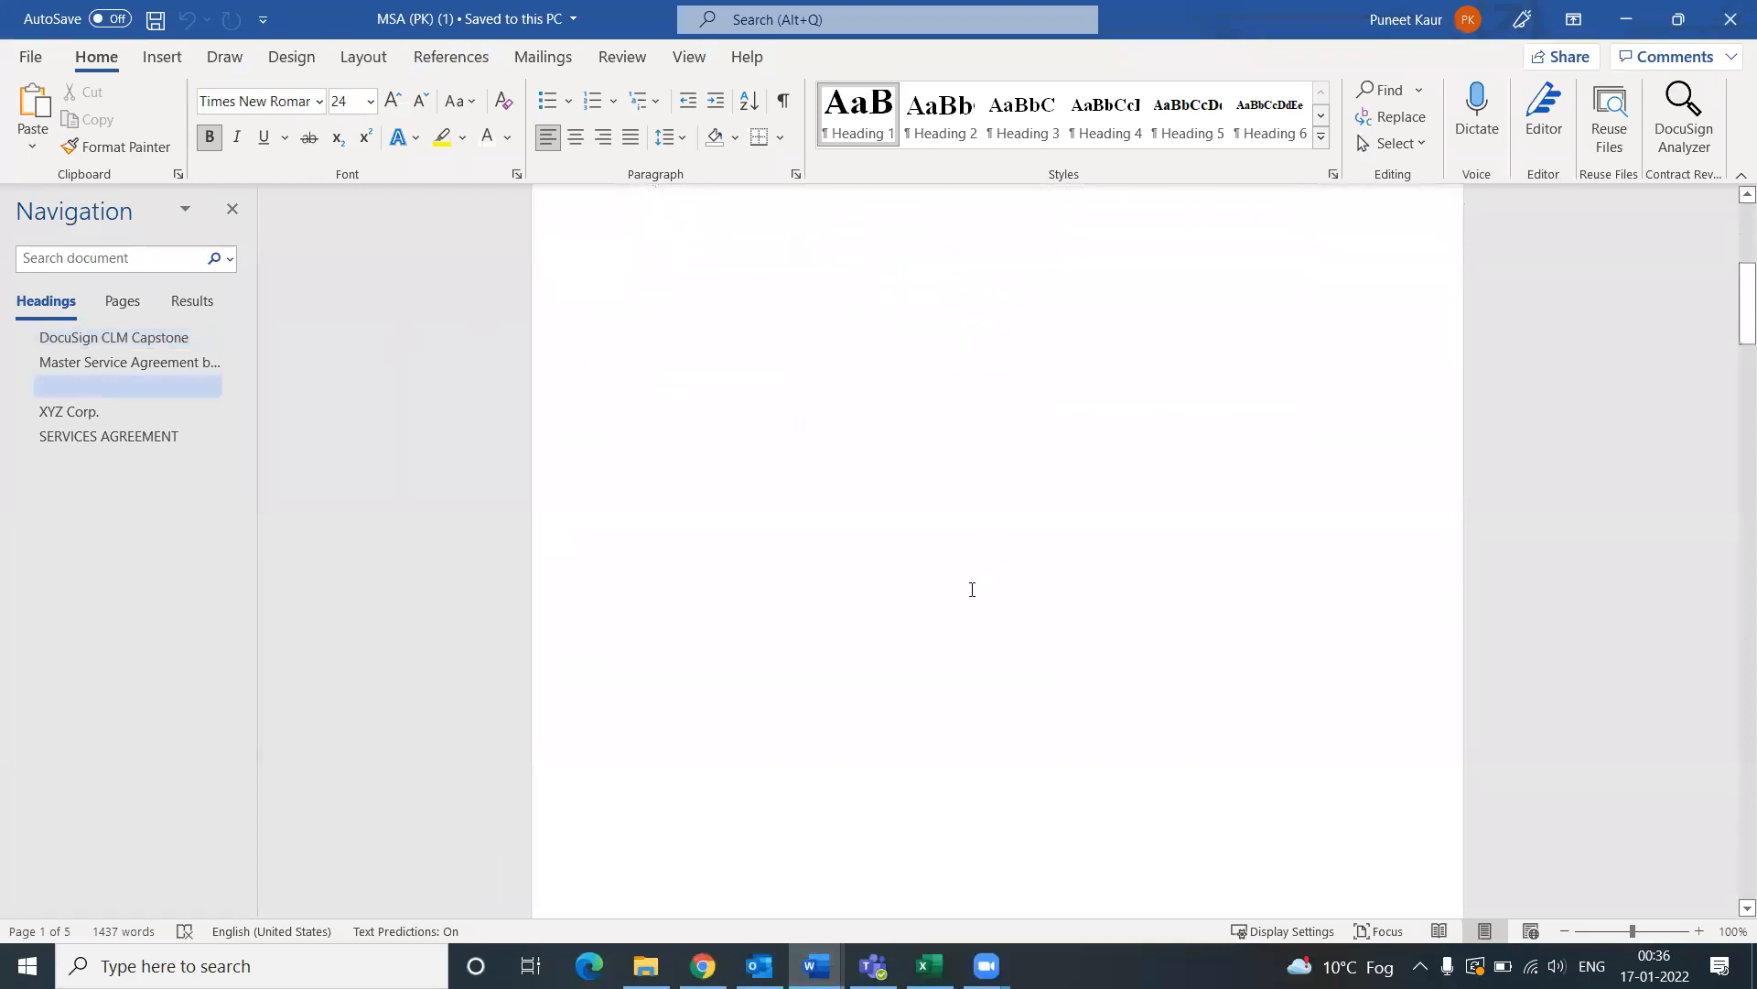
scroll(974, 601, "down", 12)
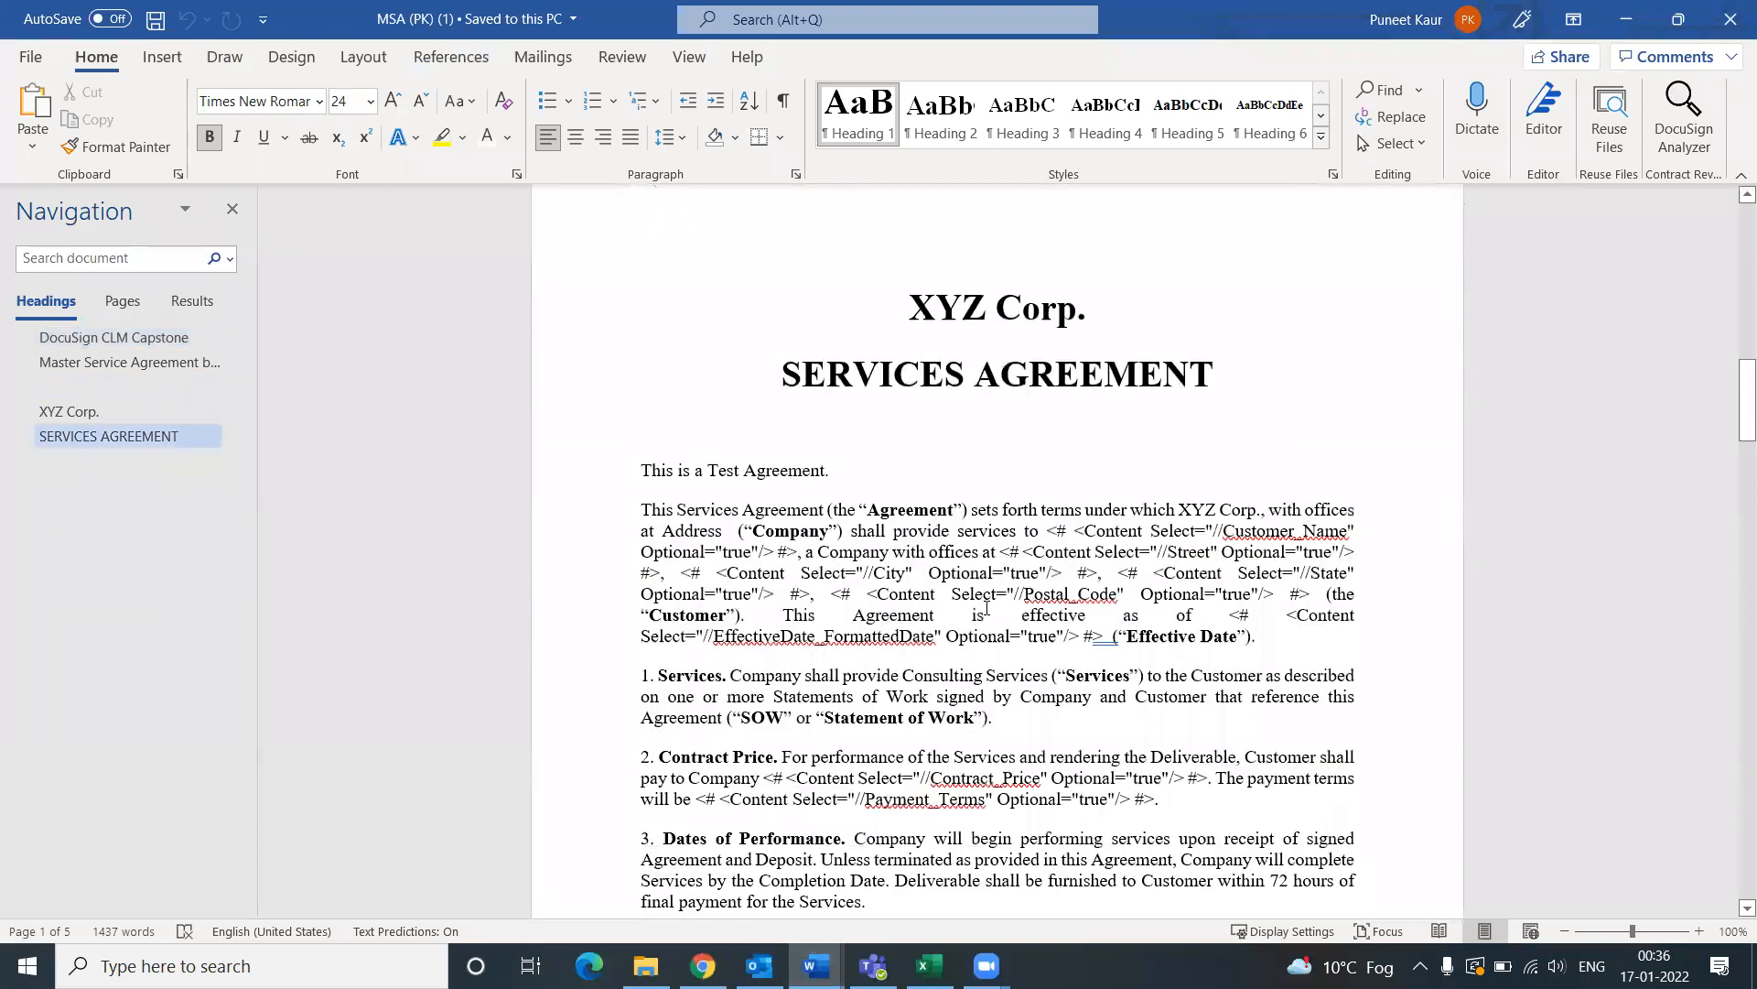
scroll(1318, 683, "down", 10)
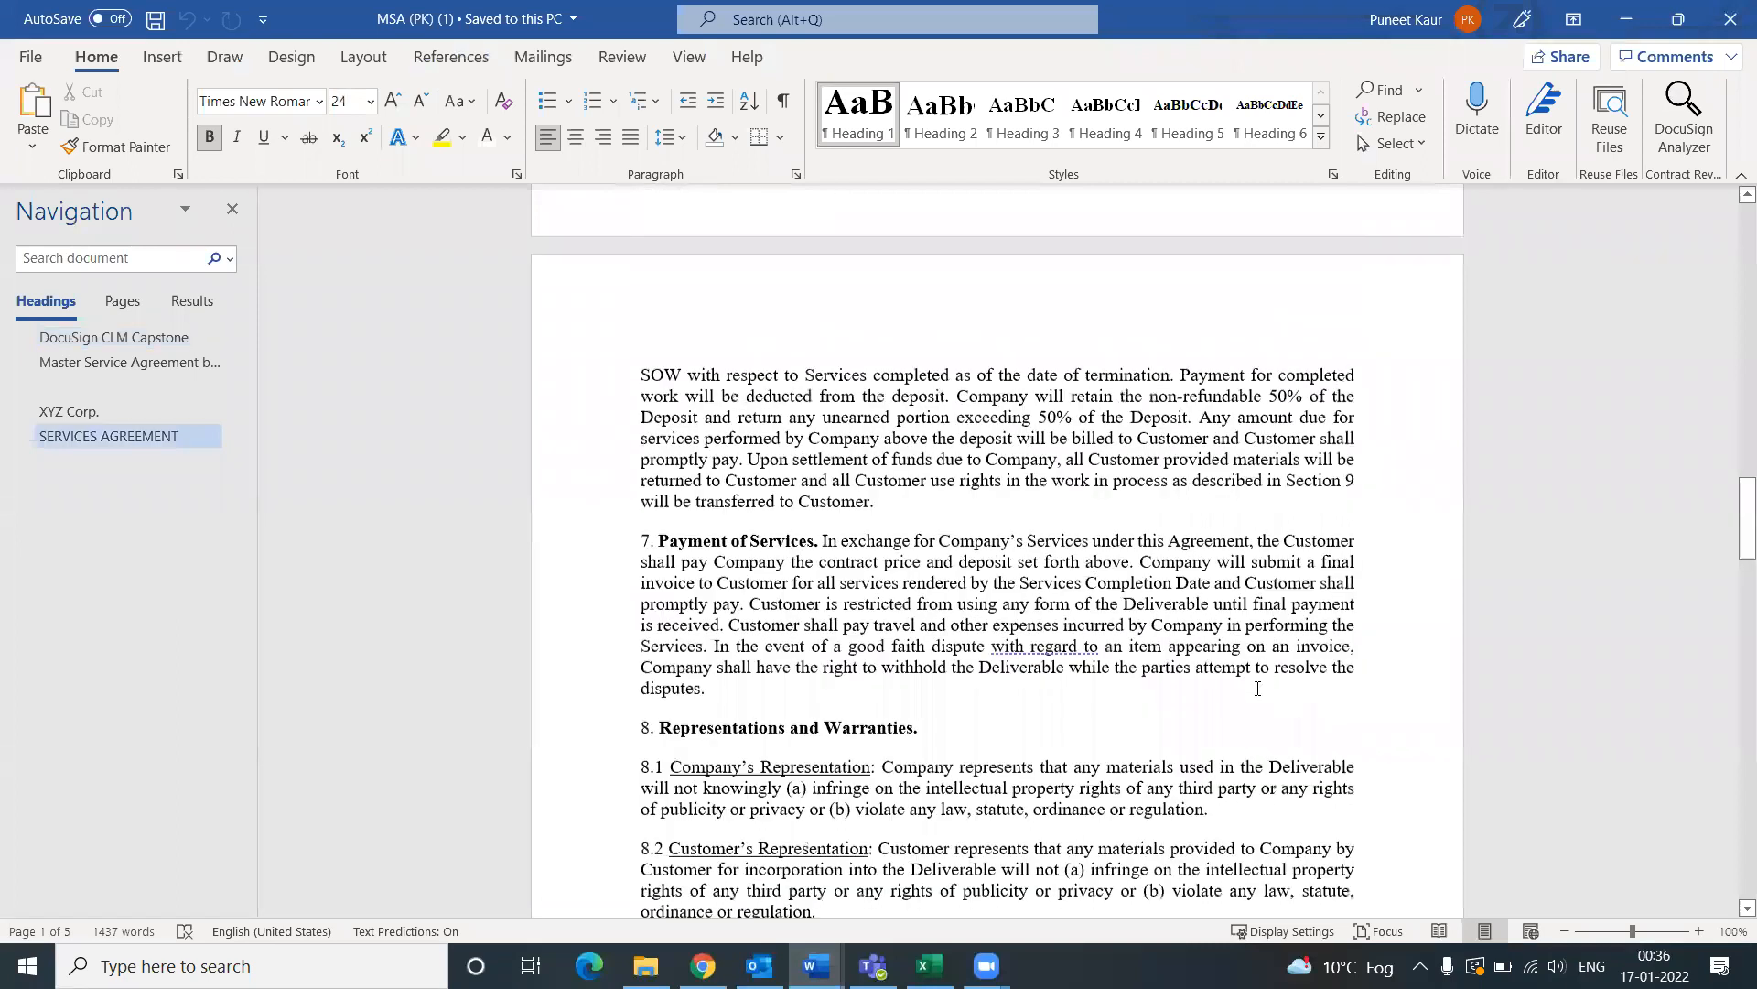
scroll(1258, 689, "down", 10)
scroll(1236, 700, "down", 20)
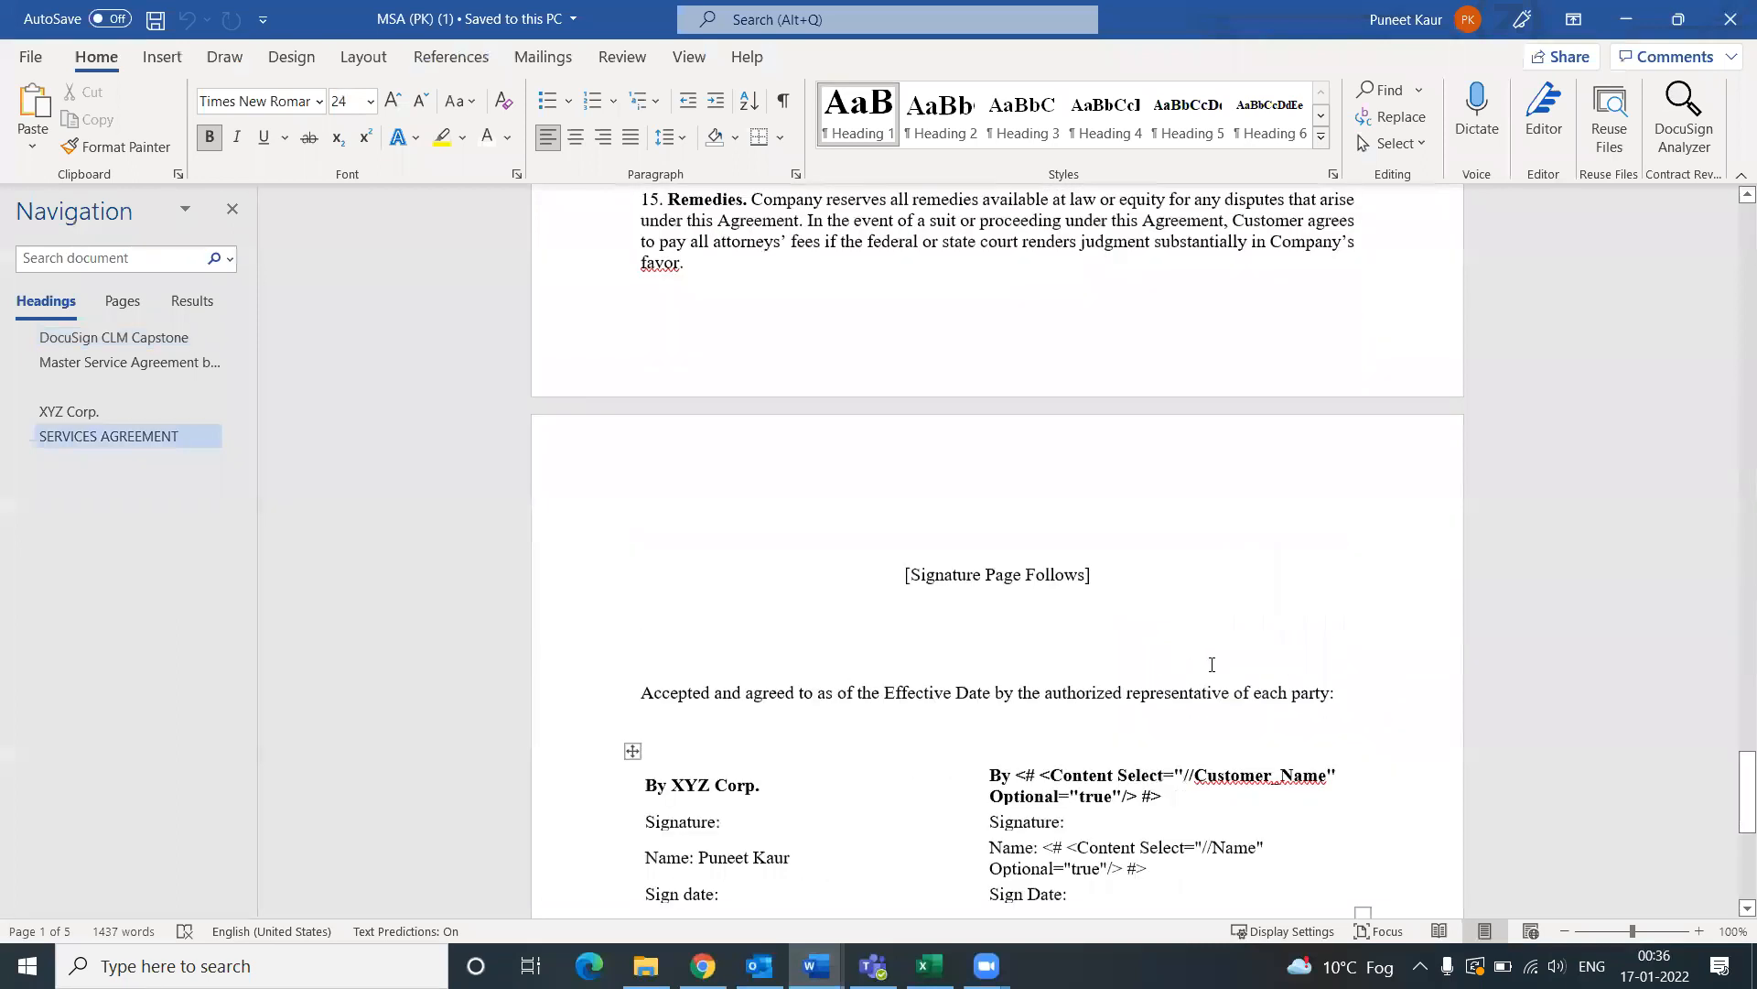
Step: Compare the hidden text after Signature: with DocuSign's /s{r}/ AutoPlace text
scroll(1013, 694, "up", 3)
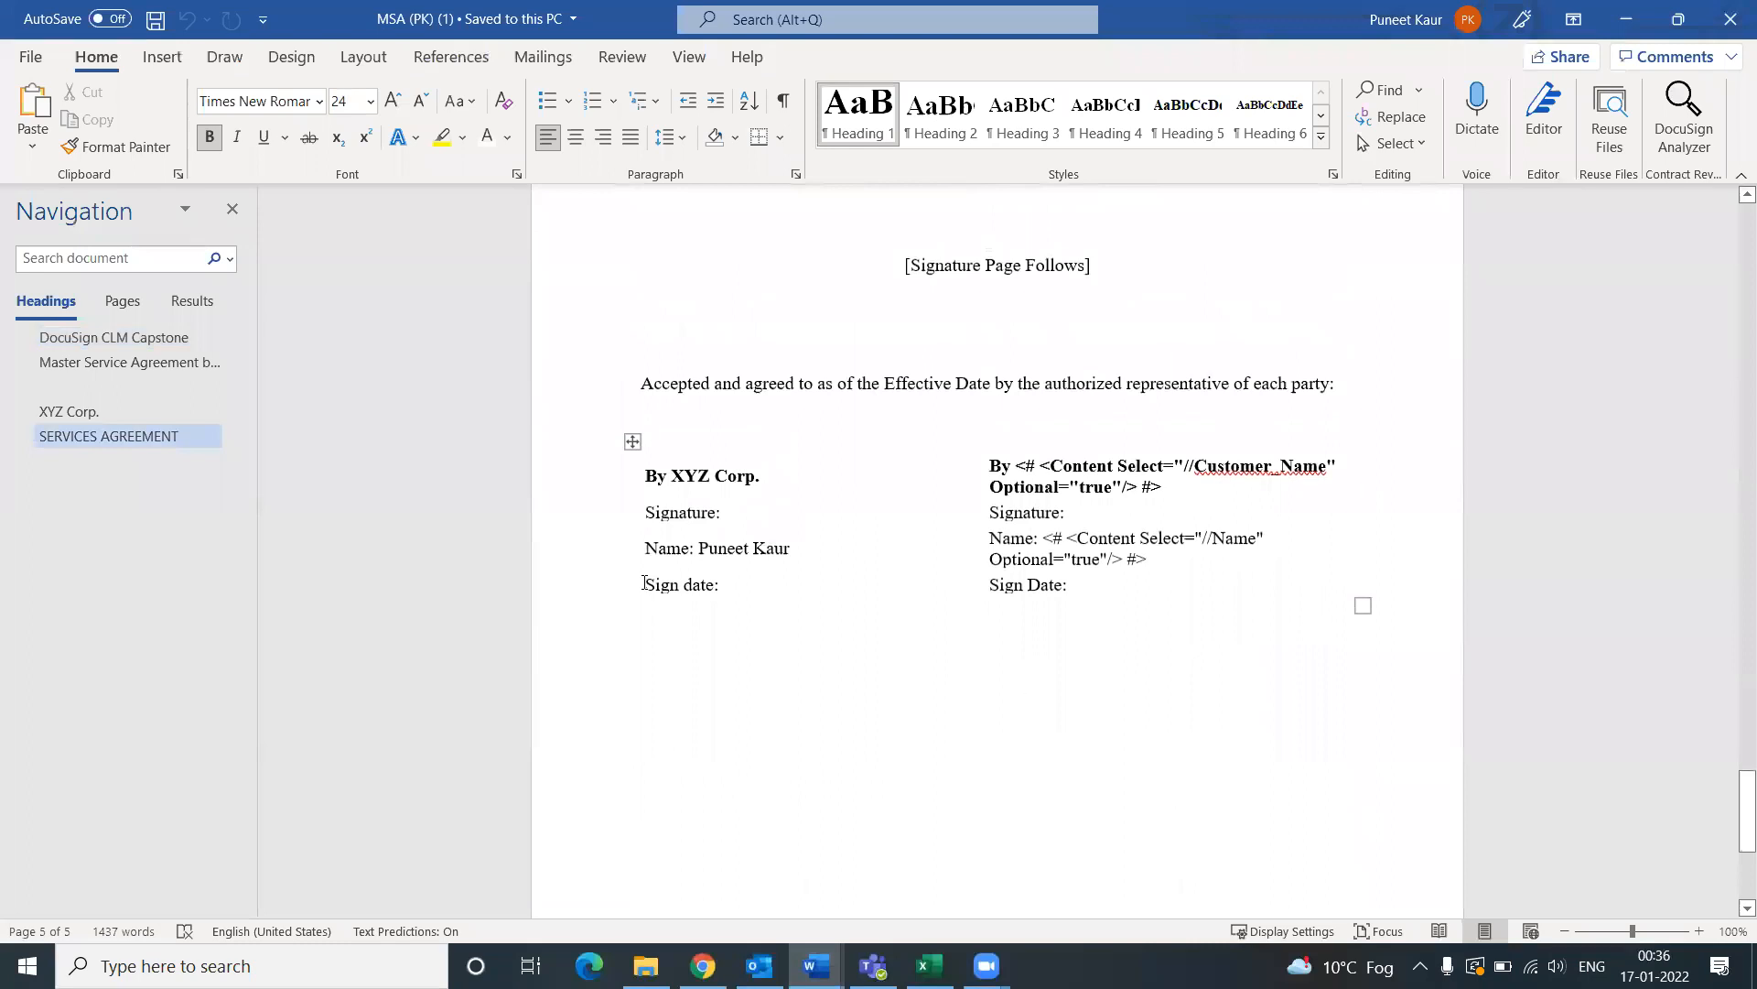
double_click(741, 512)
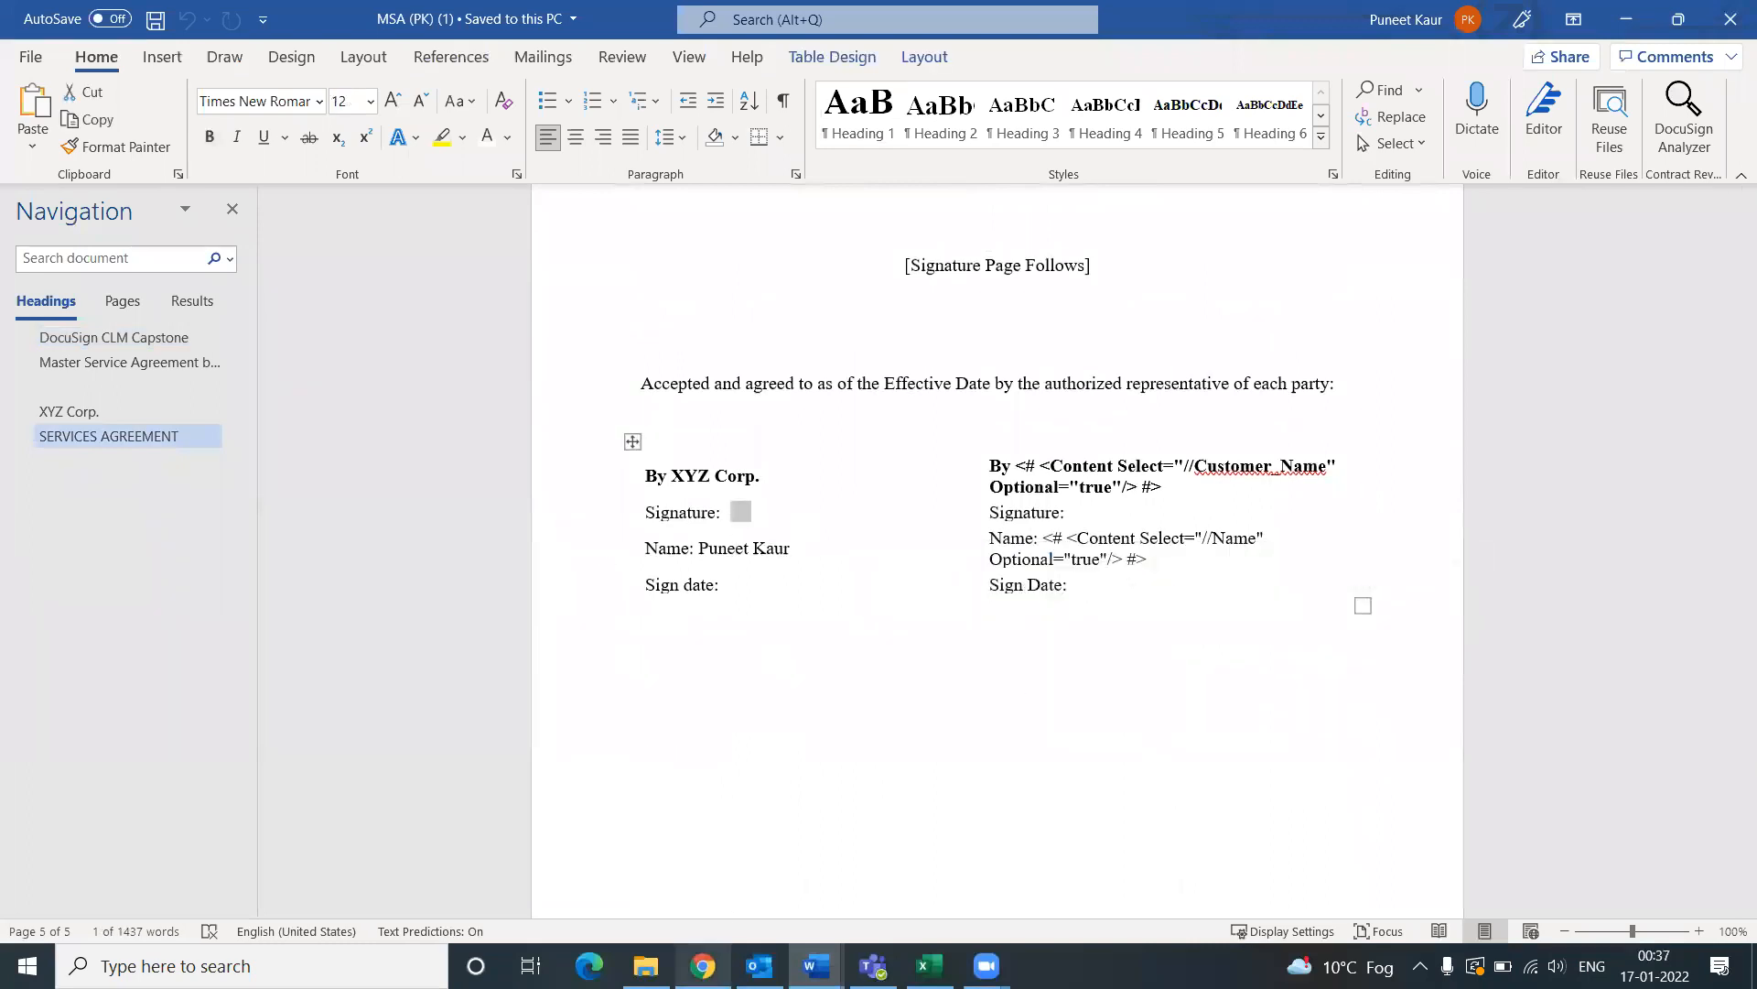
key("alt+Tab")
left_click(464, 661)
left_click_drag(440, 632, 337, 643)
left_click(706, 950)
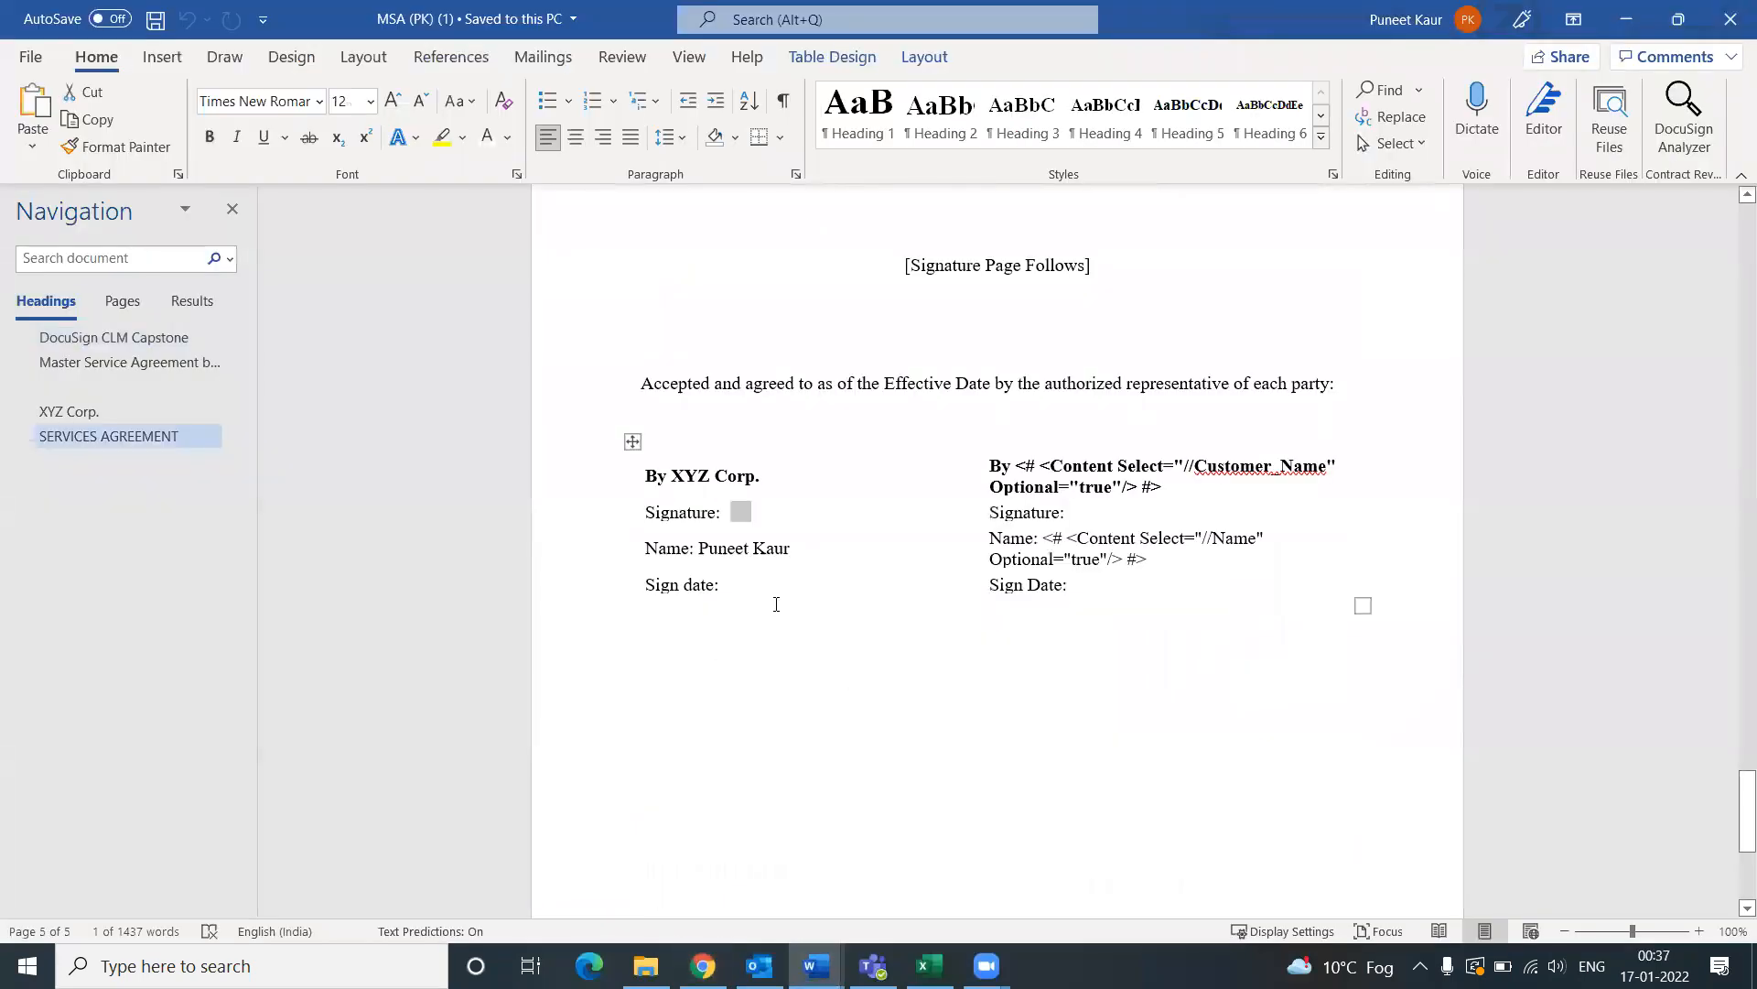
left_click(734, 514)
double_click(787, 515)
Step: Make the whole signature table's hidden anchor tags visible in Automatic (black) font colour
mouse_move(646, 495)
left_mouse_down()
mouse_move(1247, 612)
mouse_move(1256, 588)
mouse_move(1338, 584)
left_mouse_up()
left_click(508, 137)
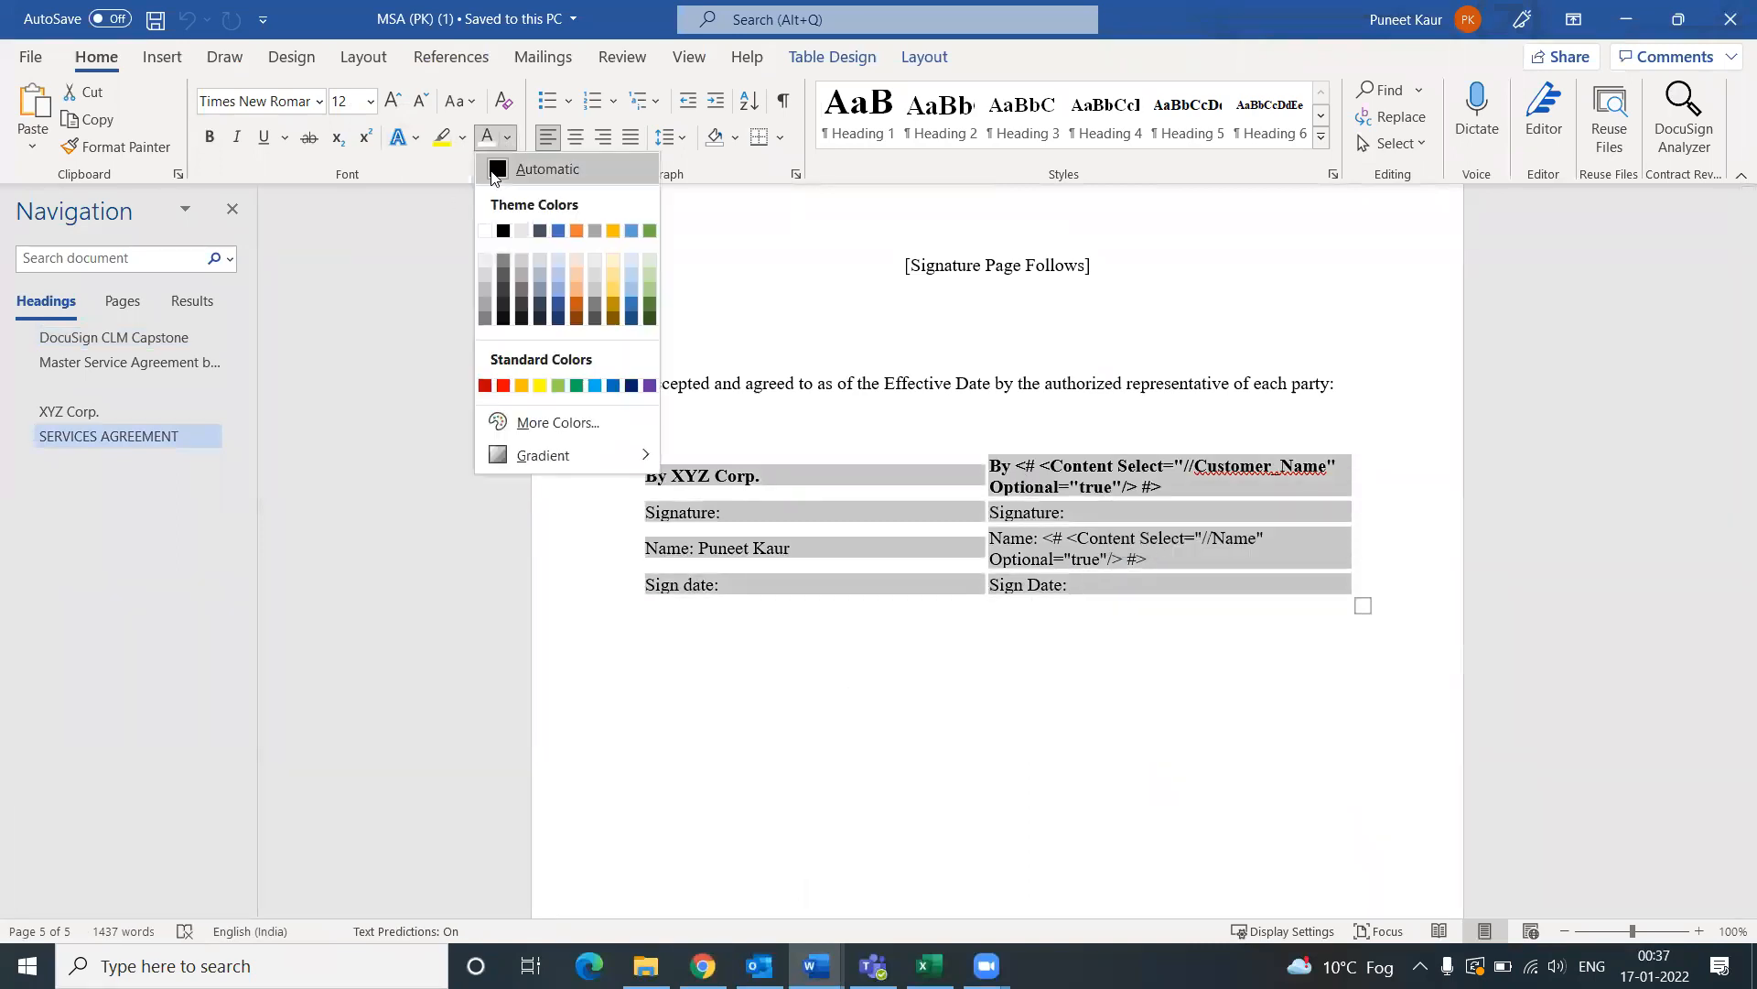
left_click(509, 172)
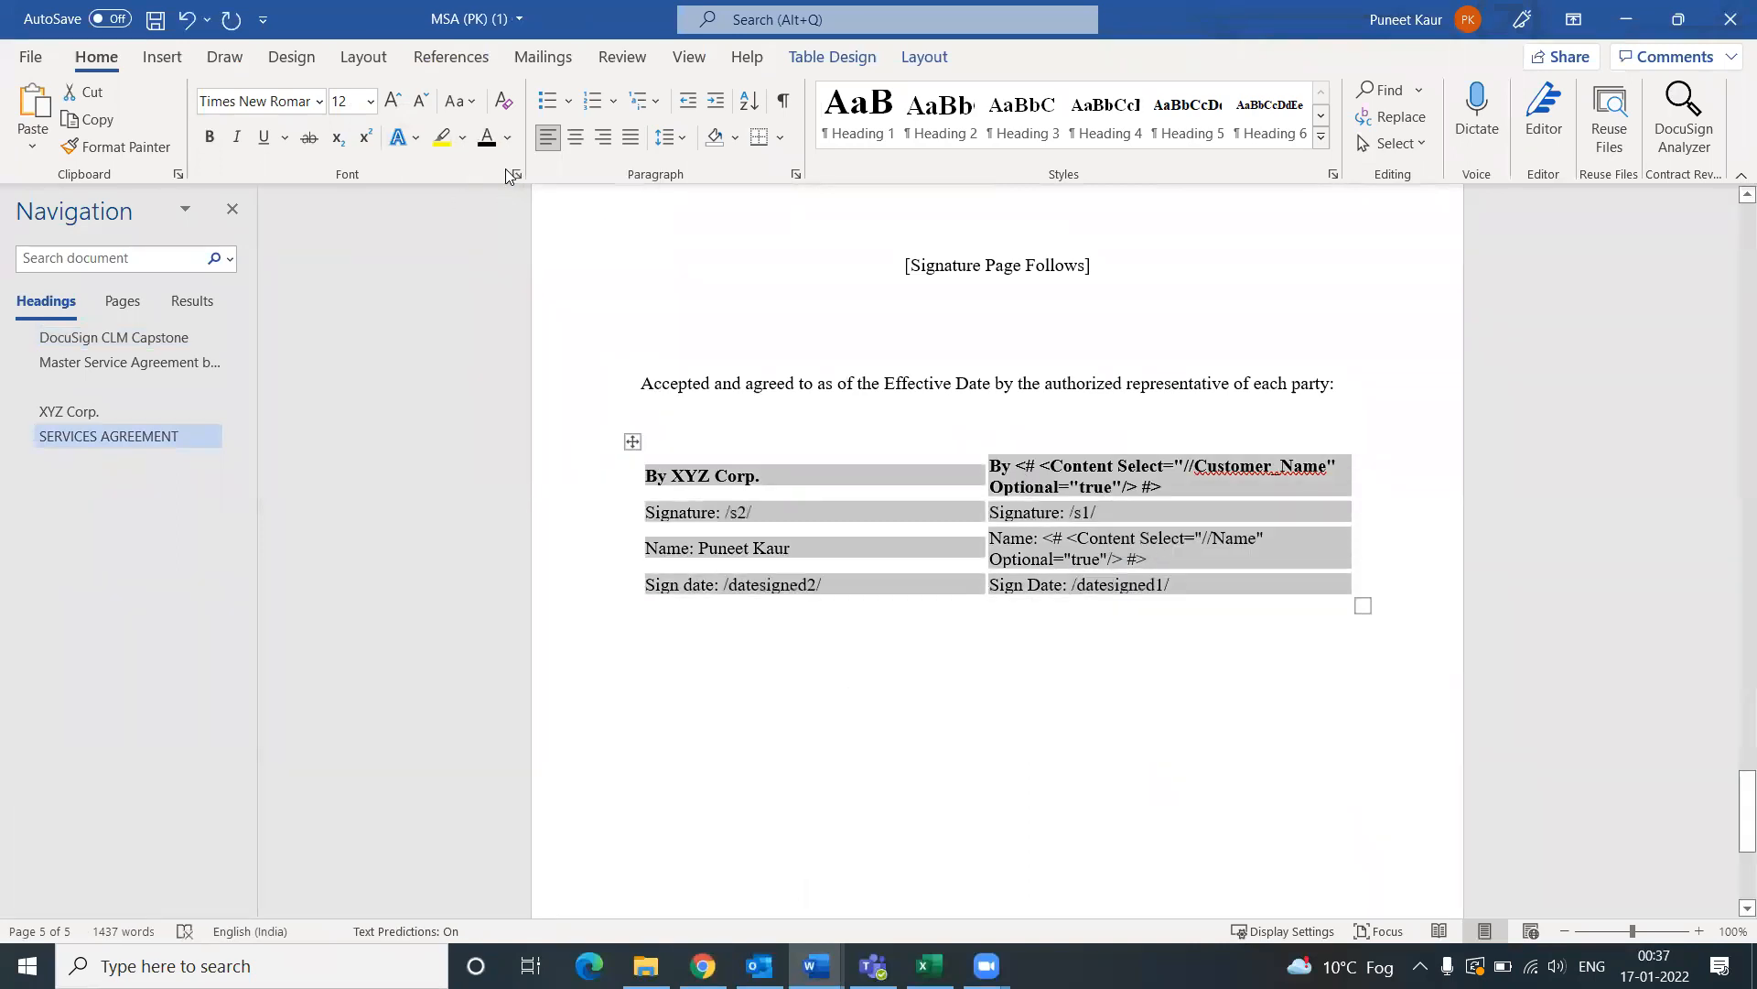
left_click(831, 616)
Step: Hide the /s2/ tag in the left Signature line by making it white
double_click(758, 514)
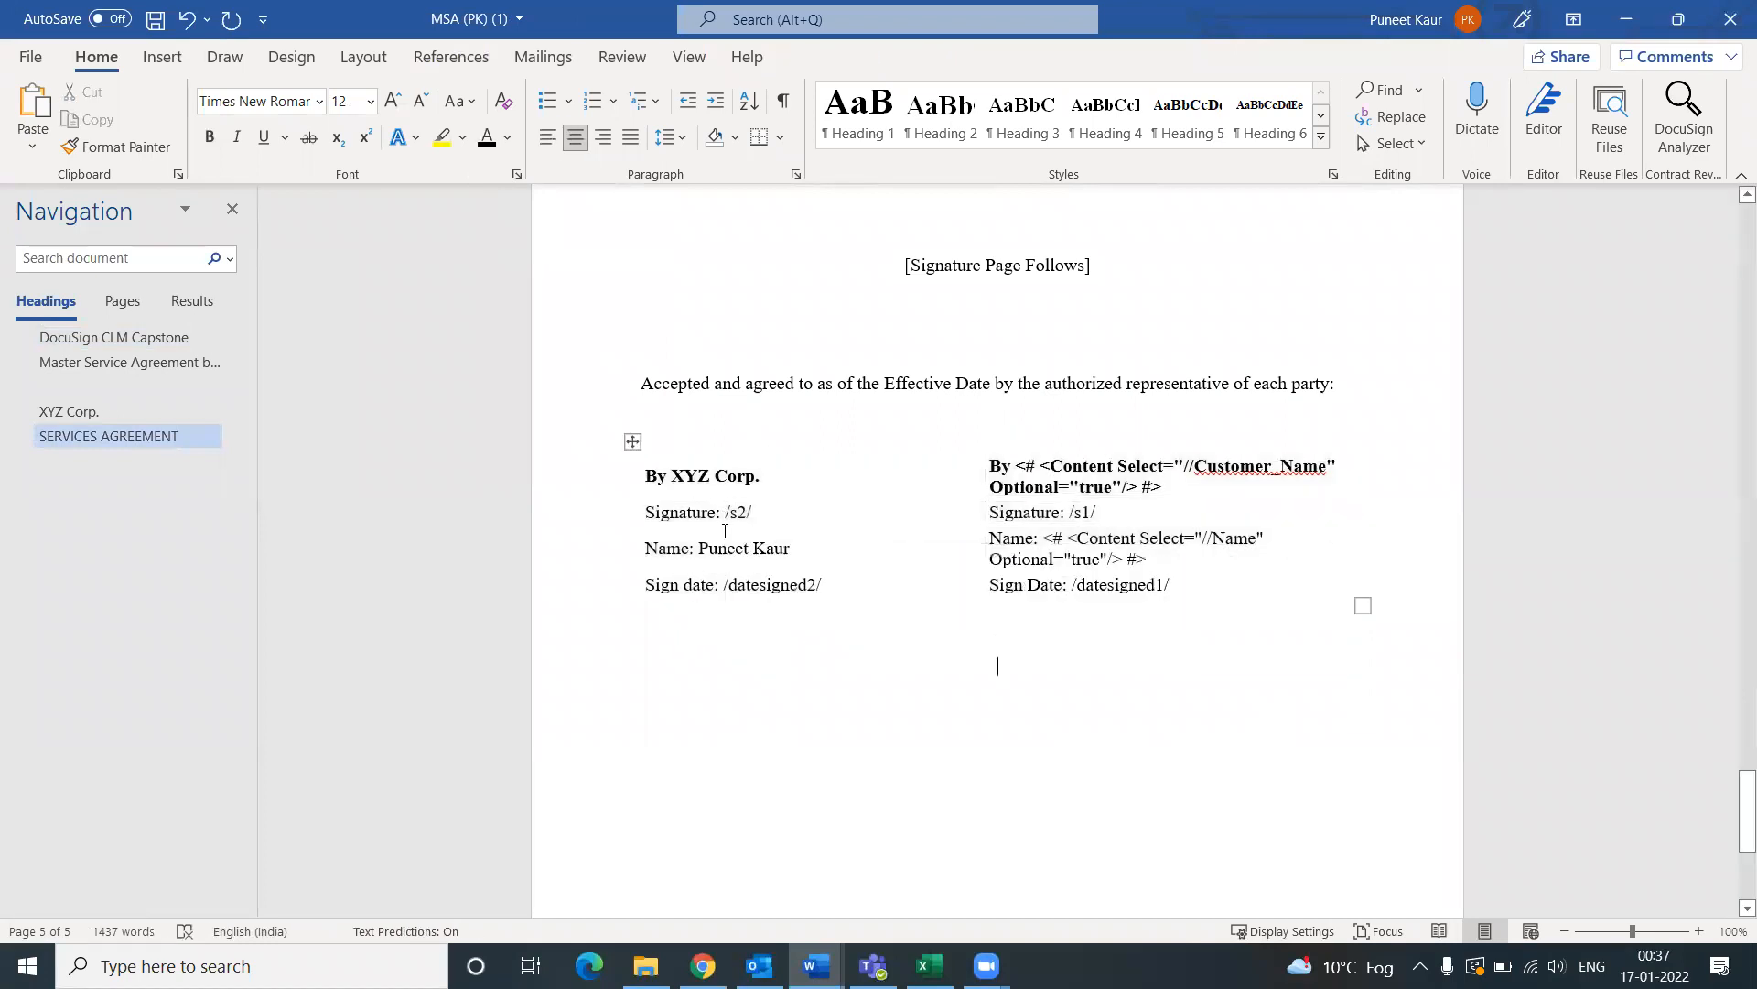
left_click_drag(725, 513, 788, 514)
left_click(715, 652)
left_click_drag(748, 515, 730, 514)
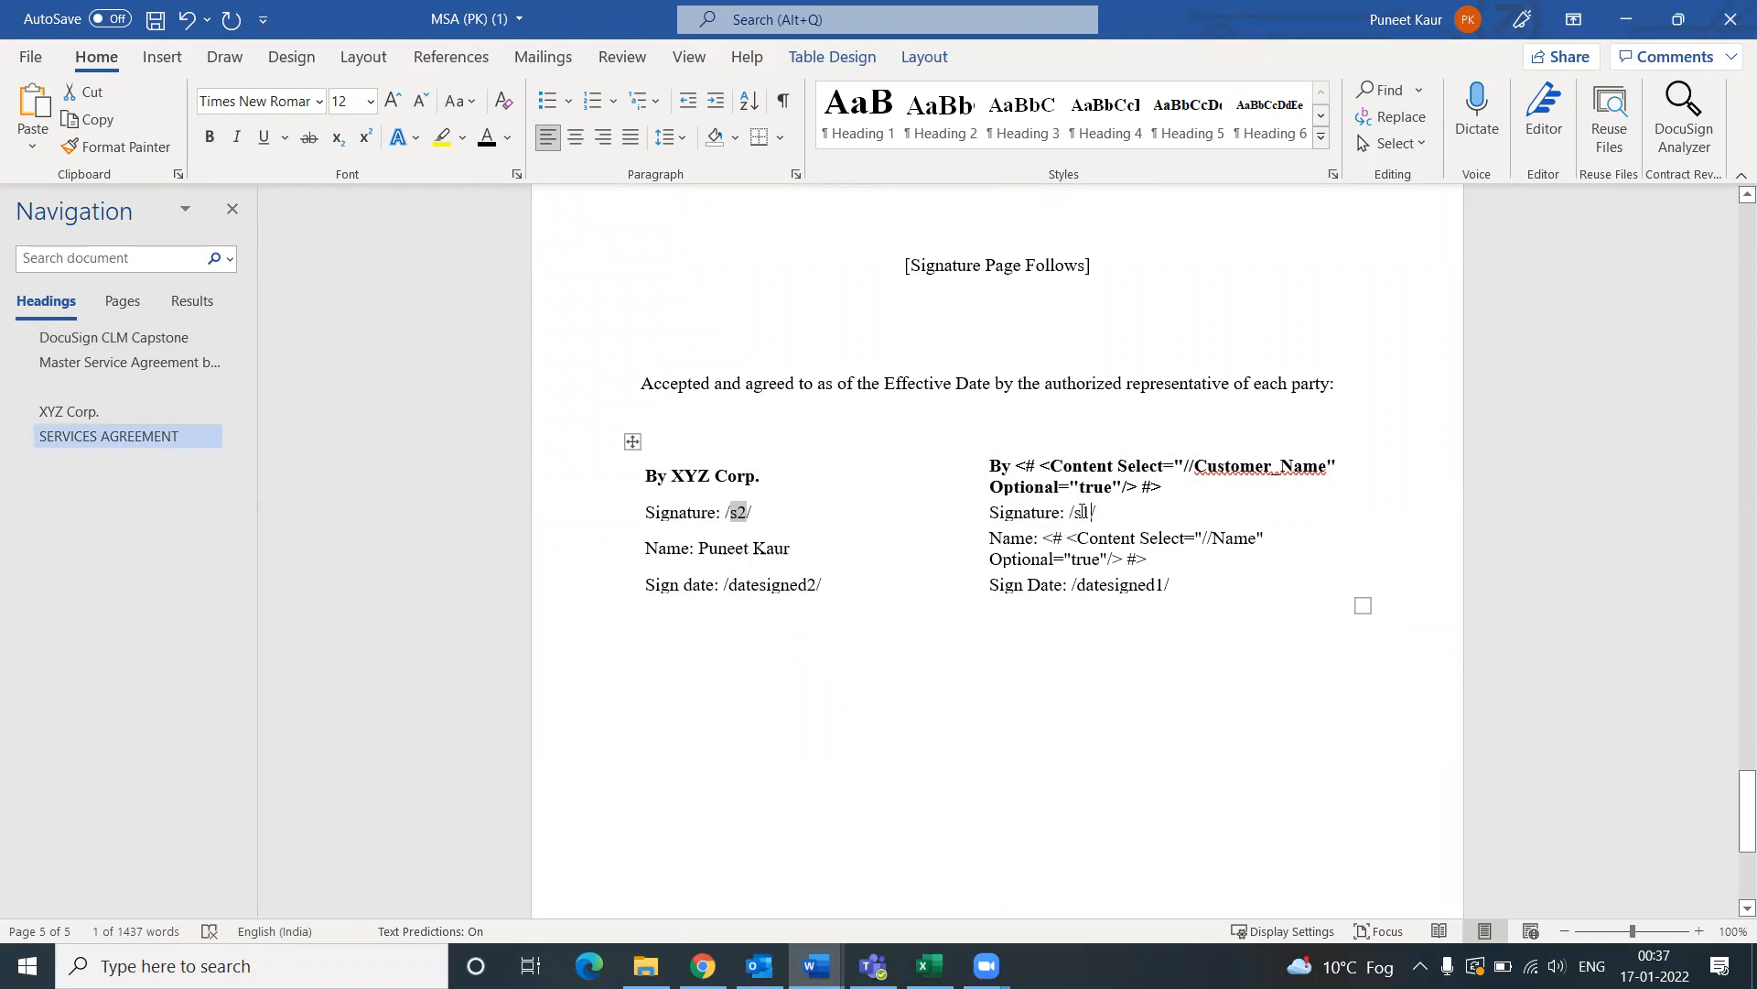
left_click_drag(1081, 510, 988, 510)
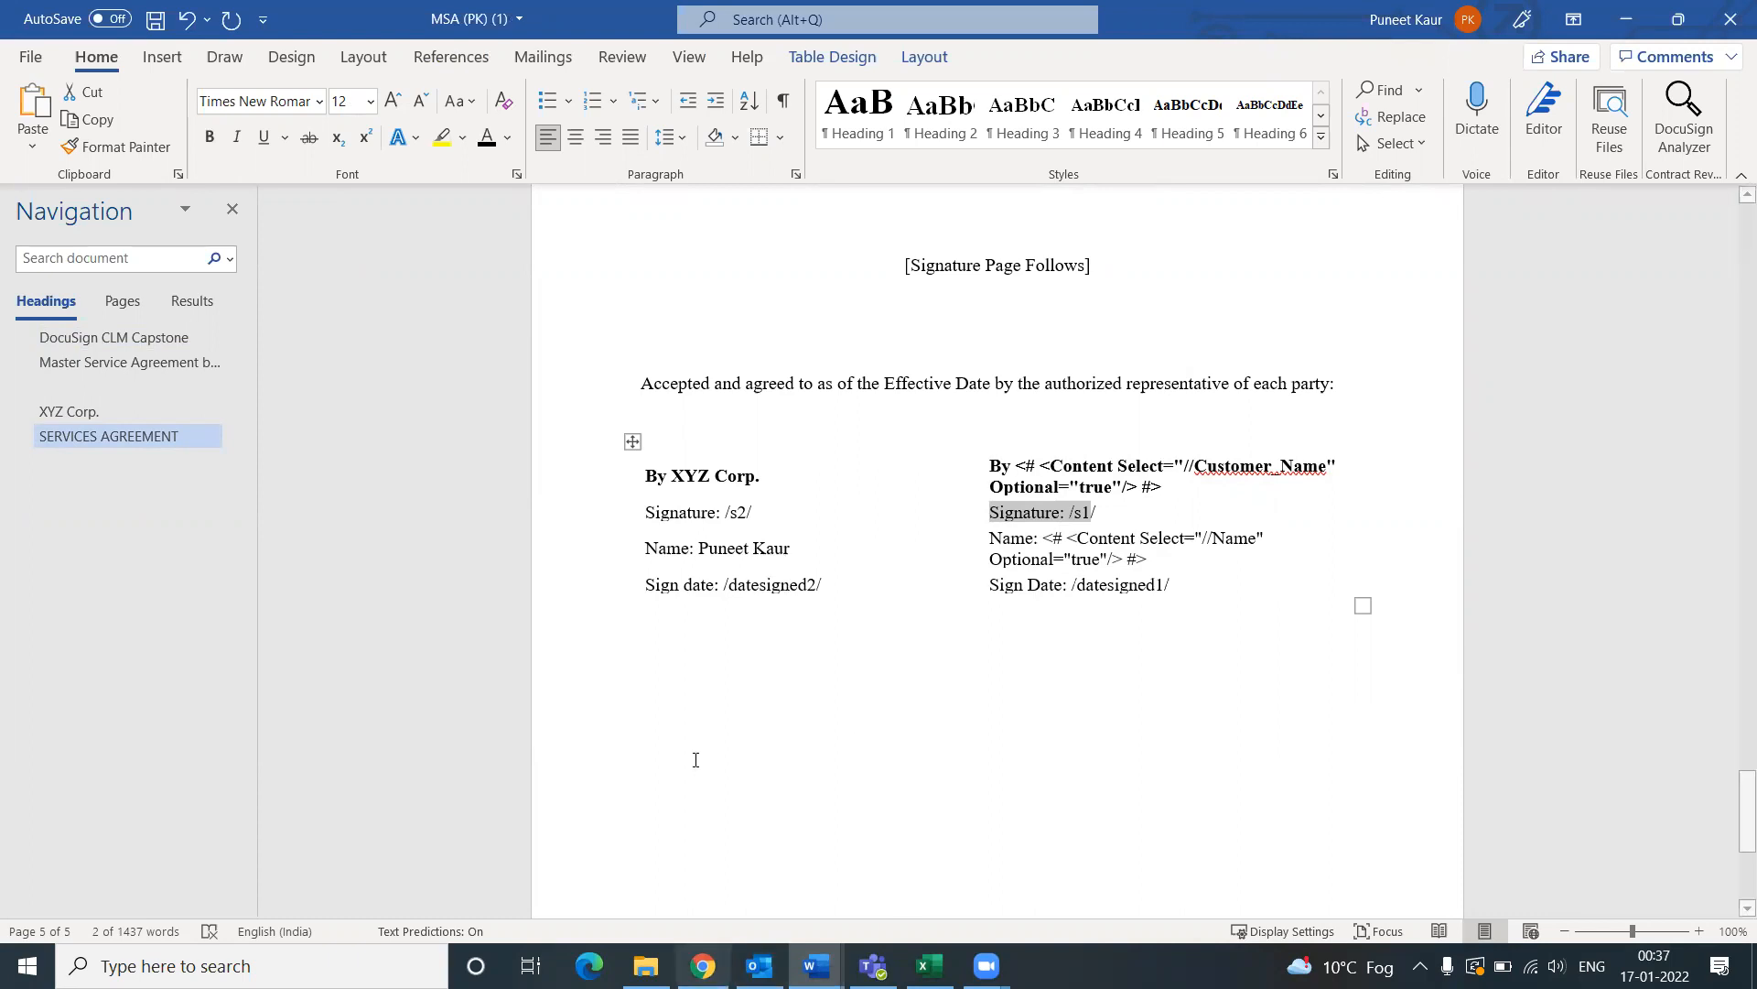
left_click_drag(726, 510, 753, 513)
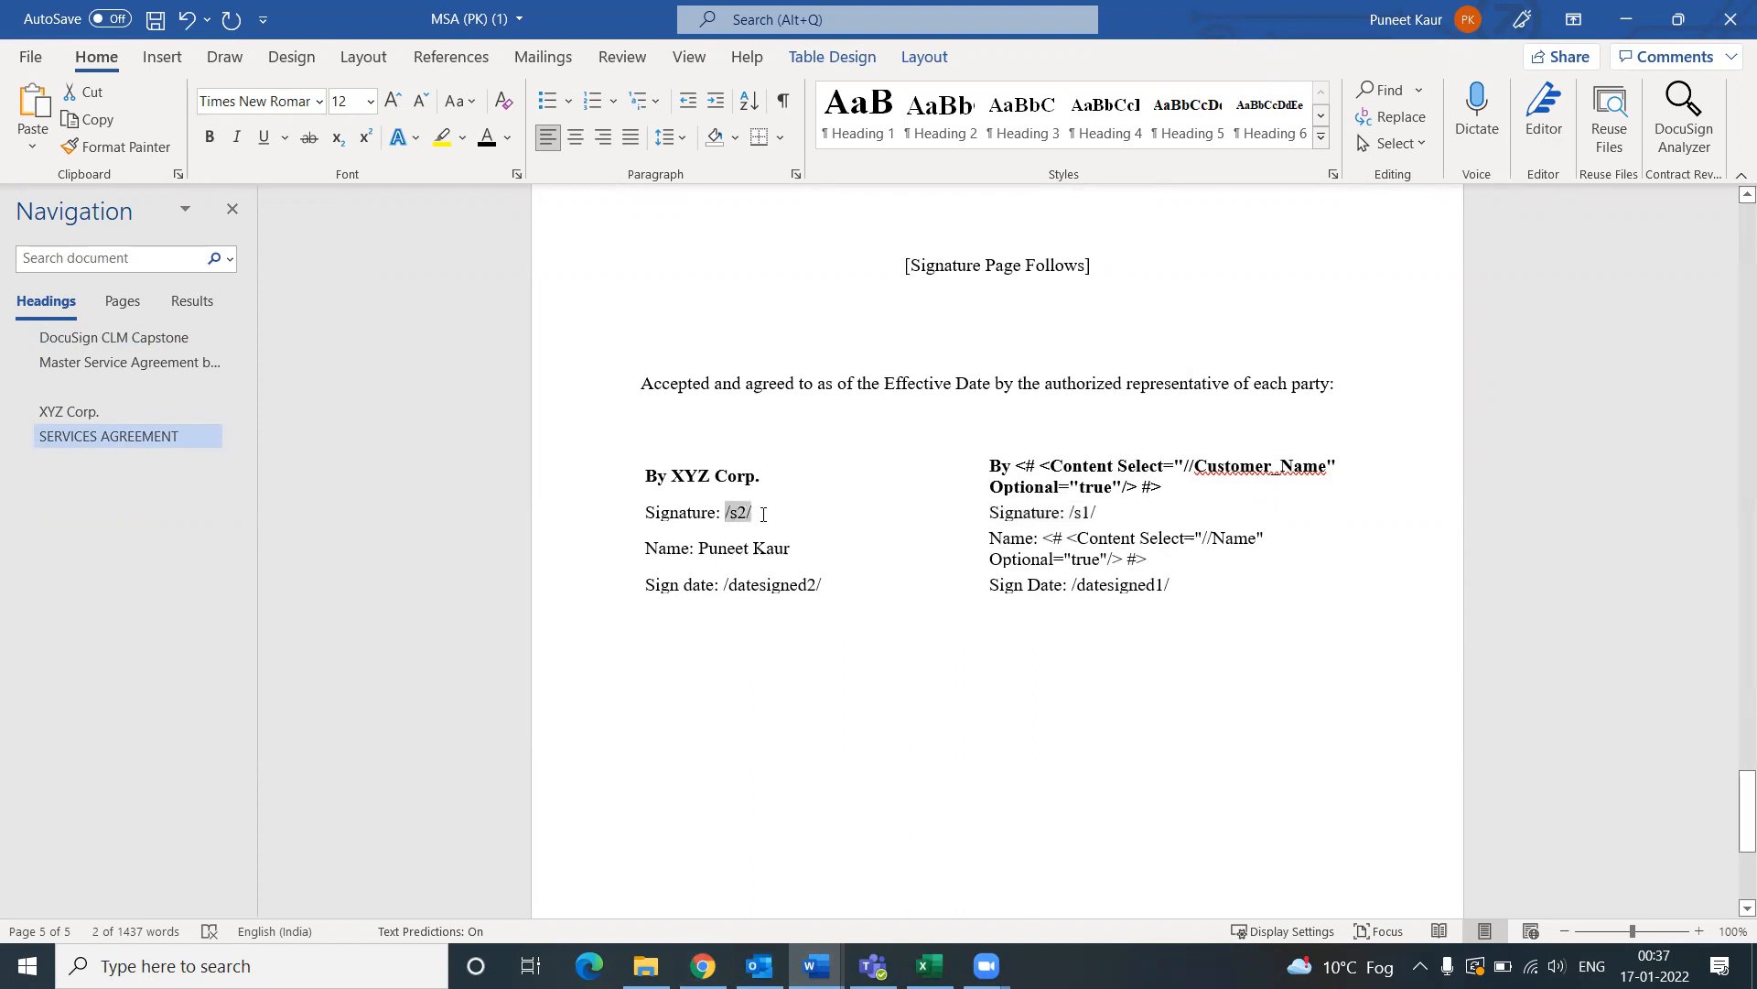
left_click(507, 137)
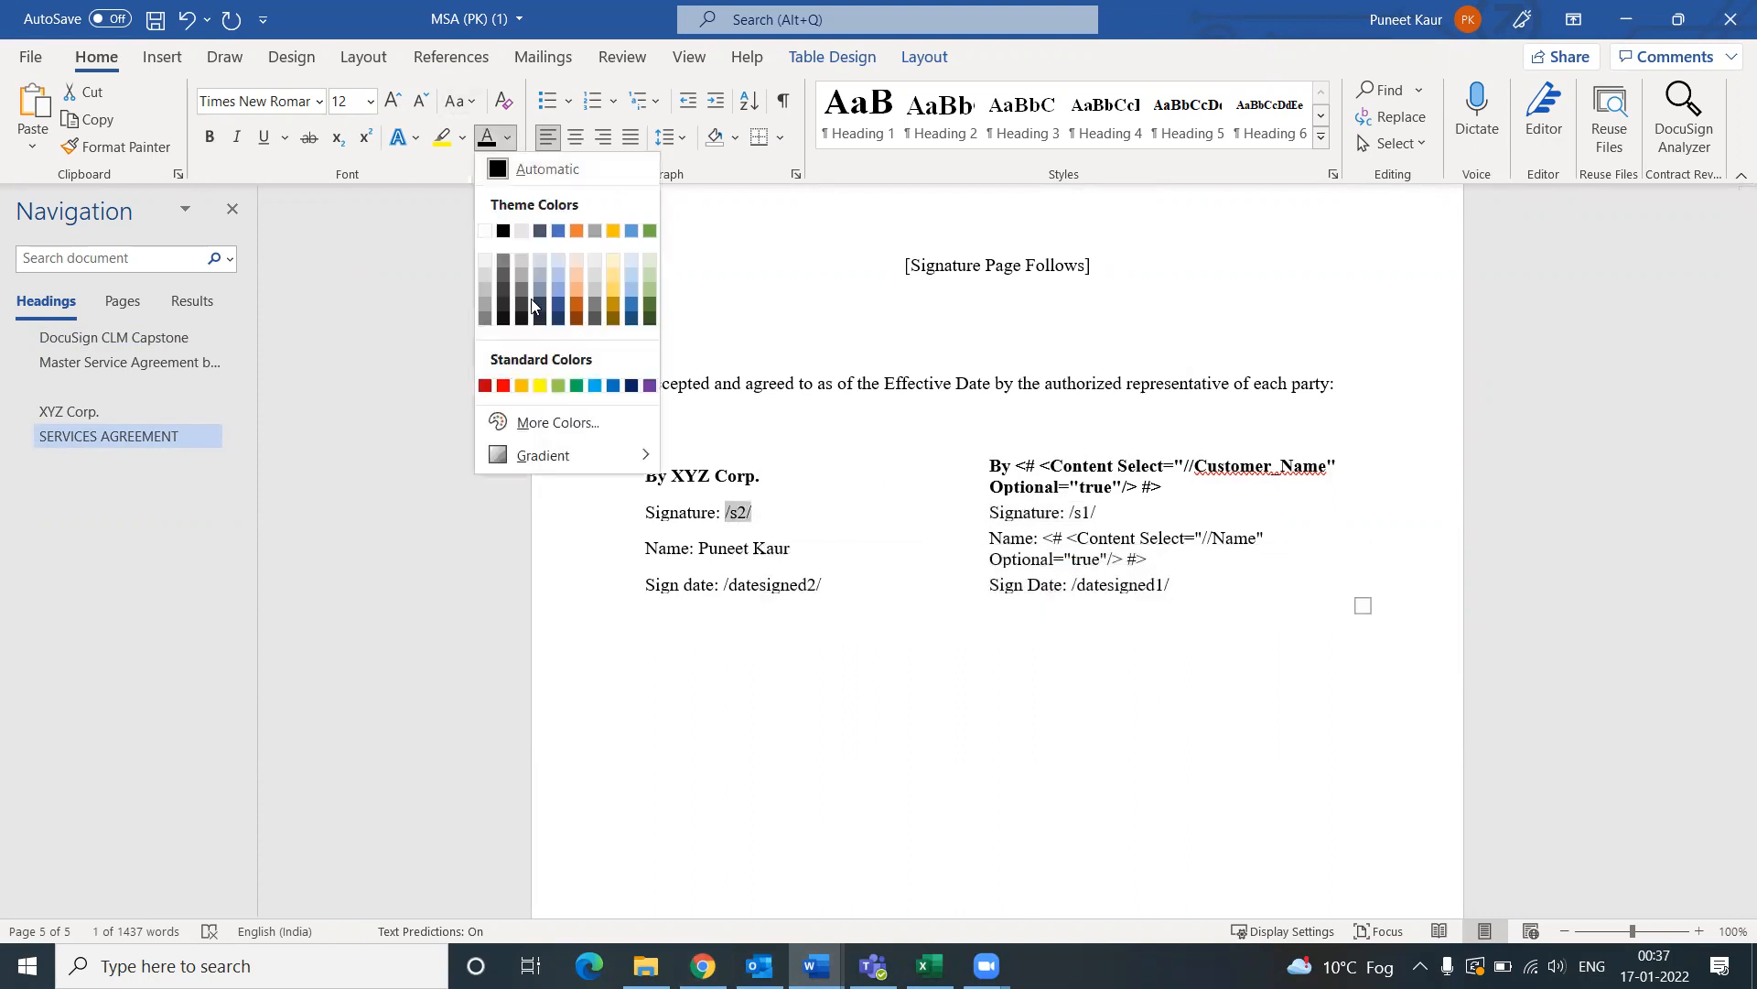
left_click(485, 231)
left_click(783, 611)
Step: Hide the /datesigned2/ tag by turning it white
mouse_move(717, 584)
left_mouse_down()
mouse_move(842, 584)
mouse_move(726, 587)
left_mouse_up()
left_click(487, 138)
left_click(715, 854)
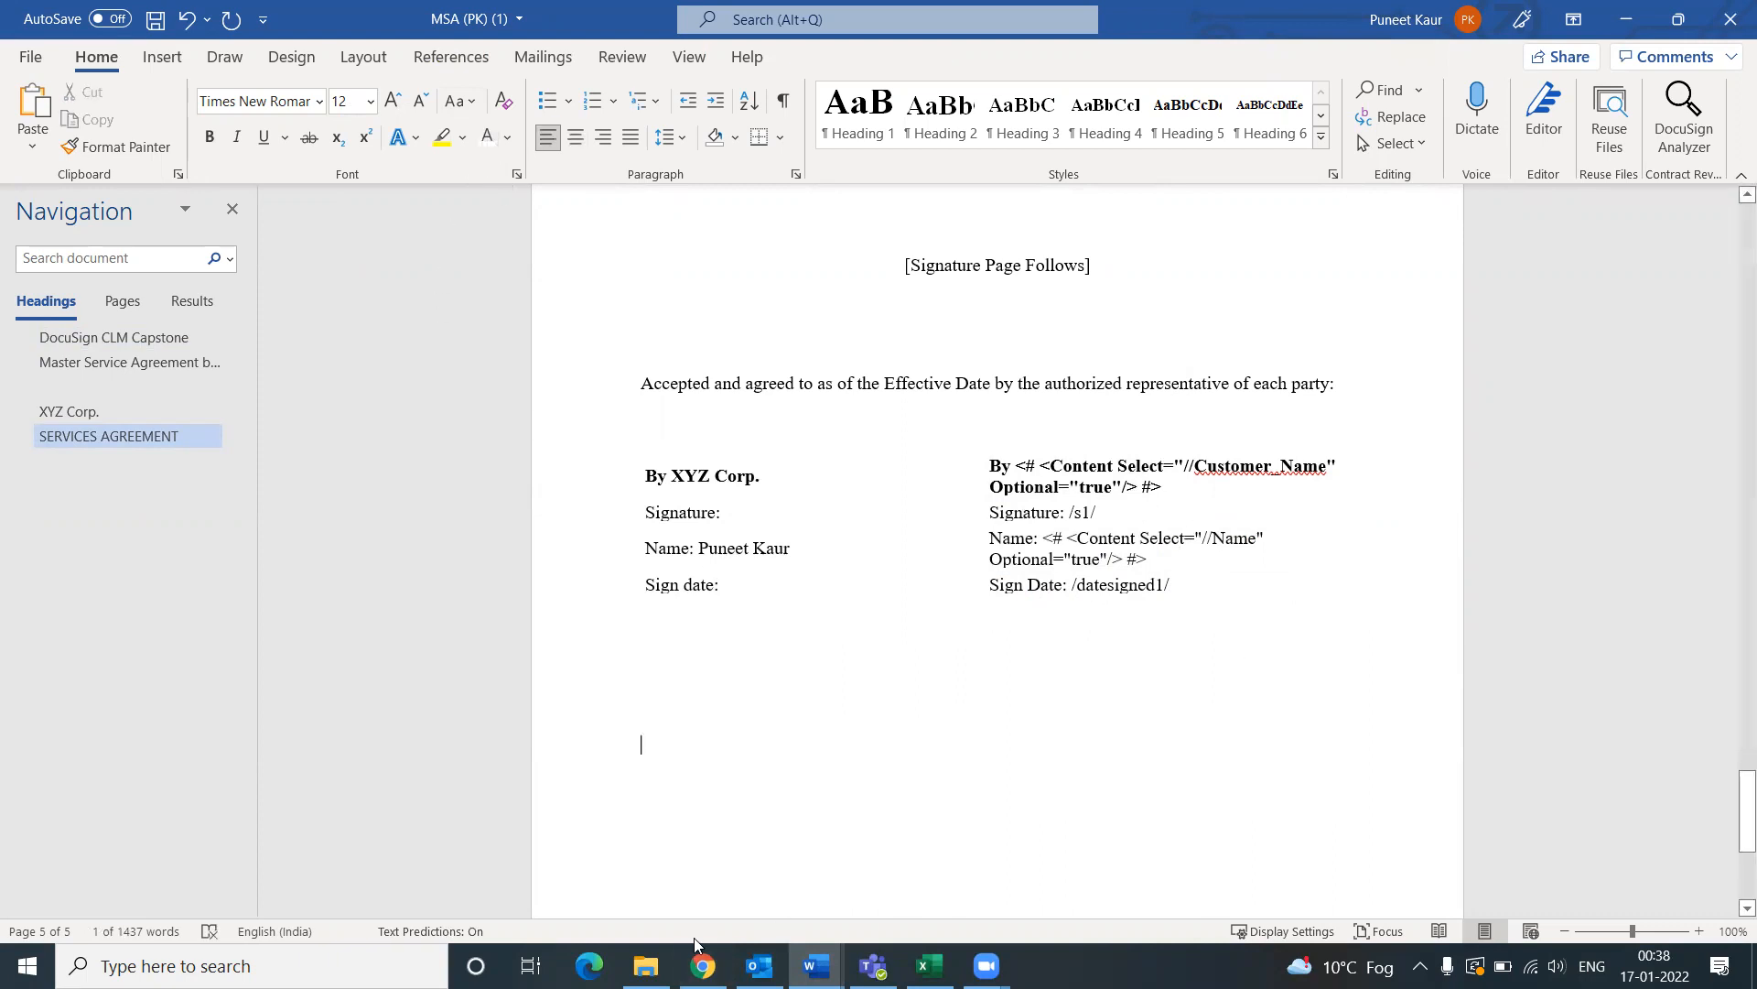
left_click(703, 966)
Step: Filter the document custom fields list to the Date Signed type
left_click(652, 729)
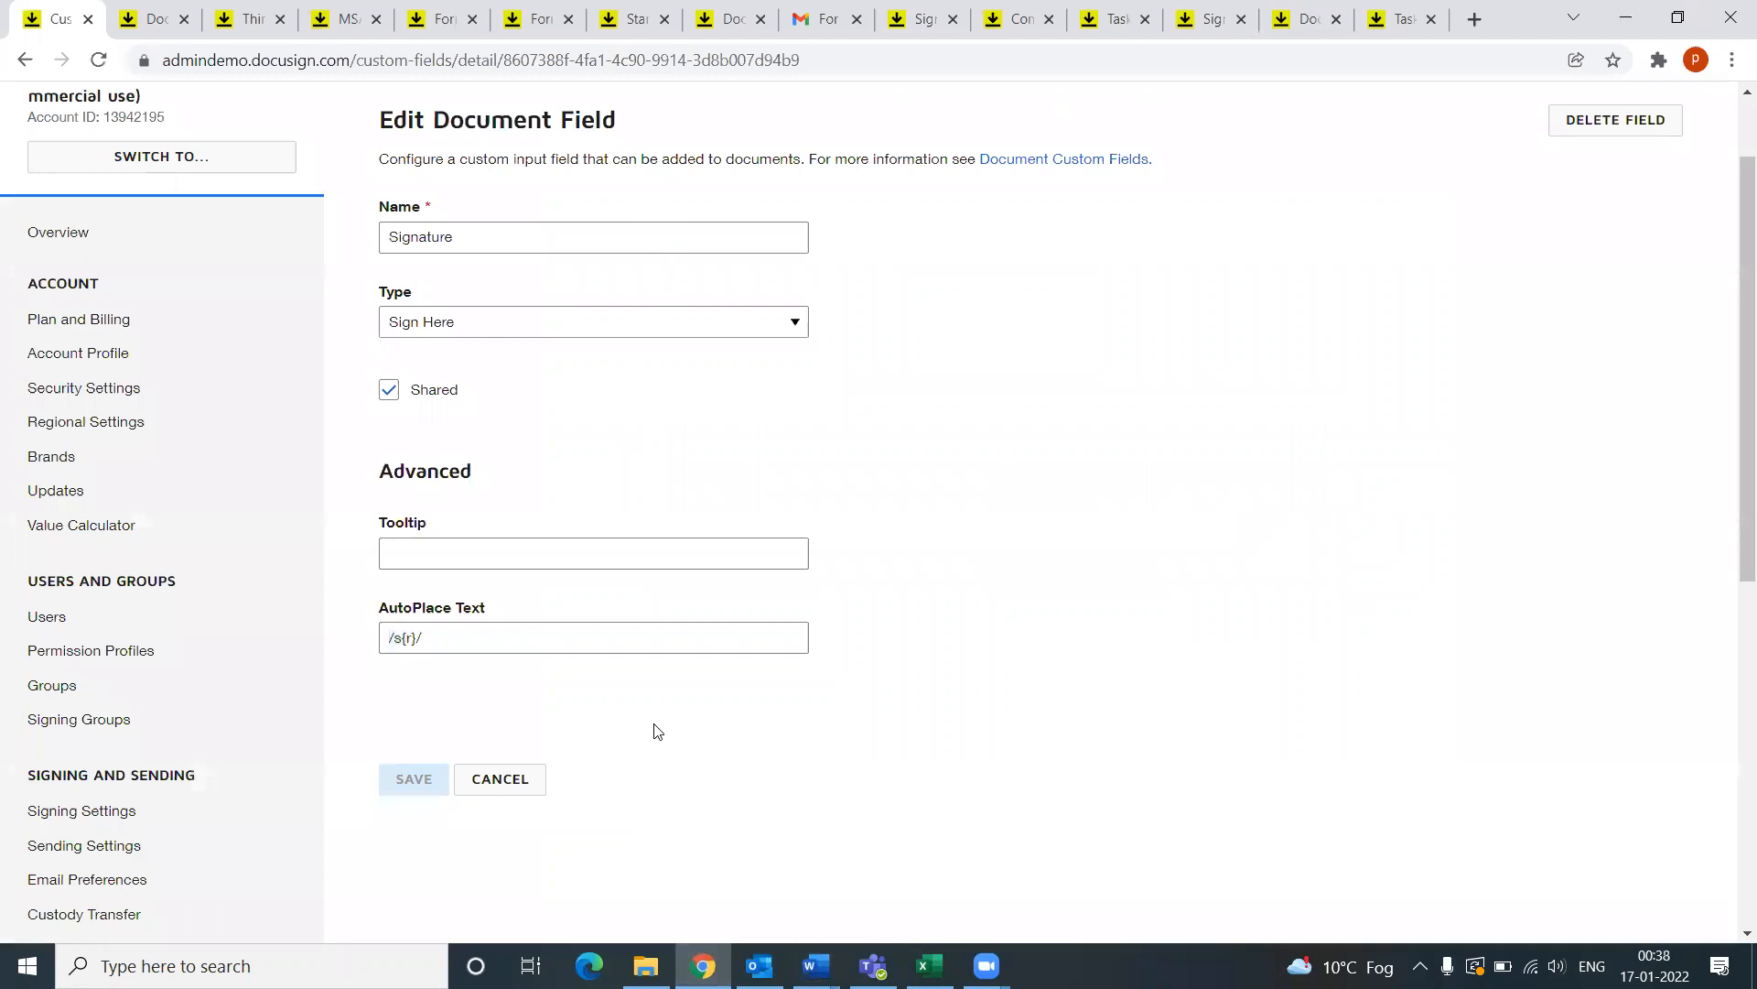
scroll(654, 728, "up", 2)
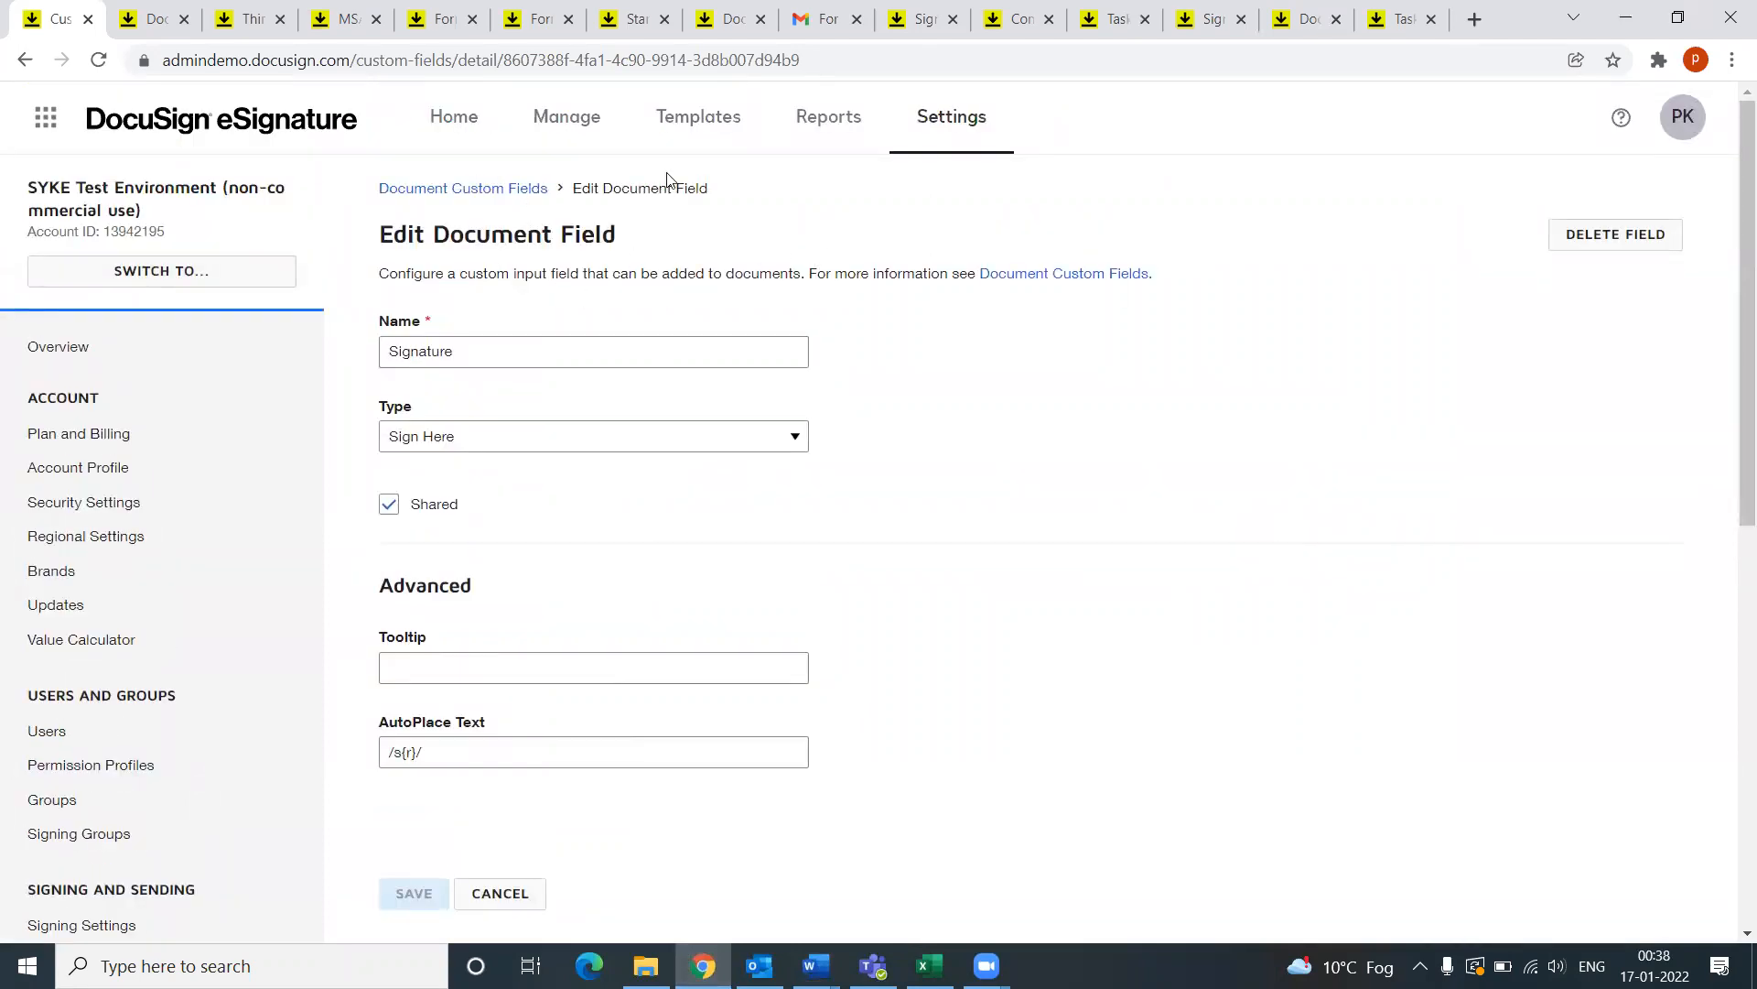
left_click(465, 188)
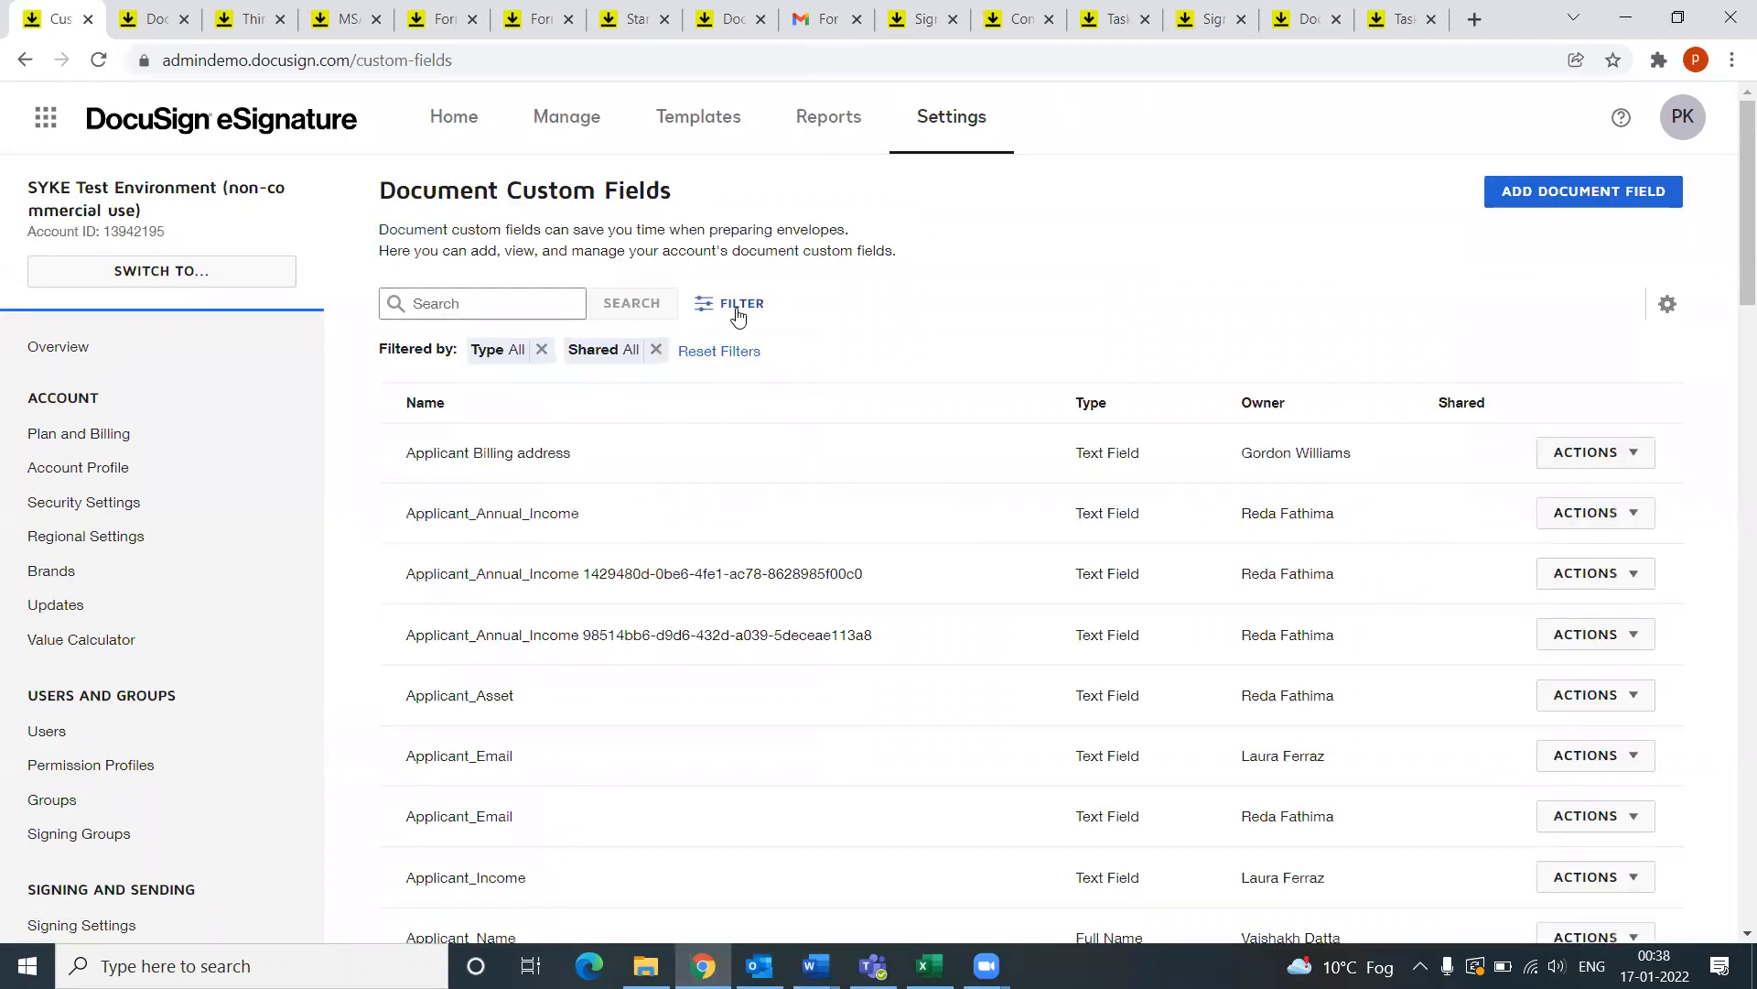
left_click(742, 305)
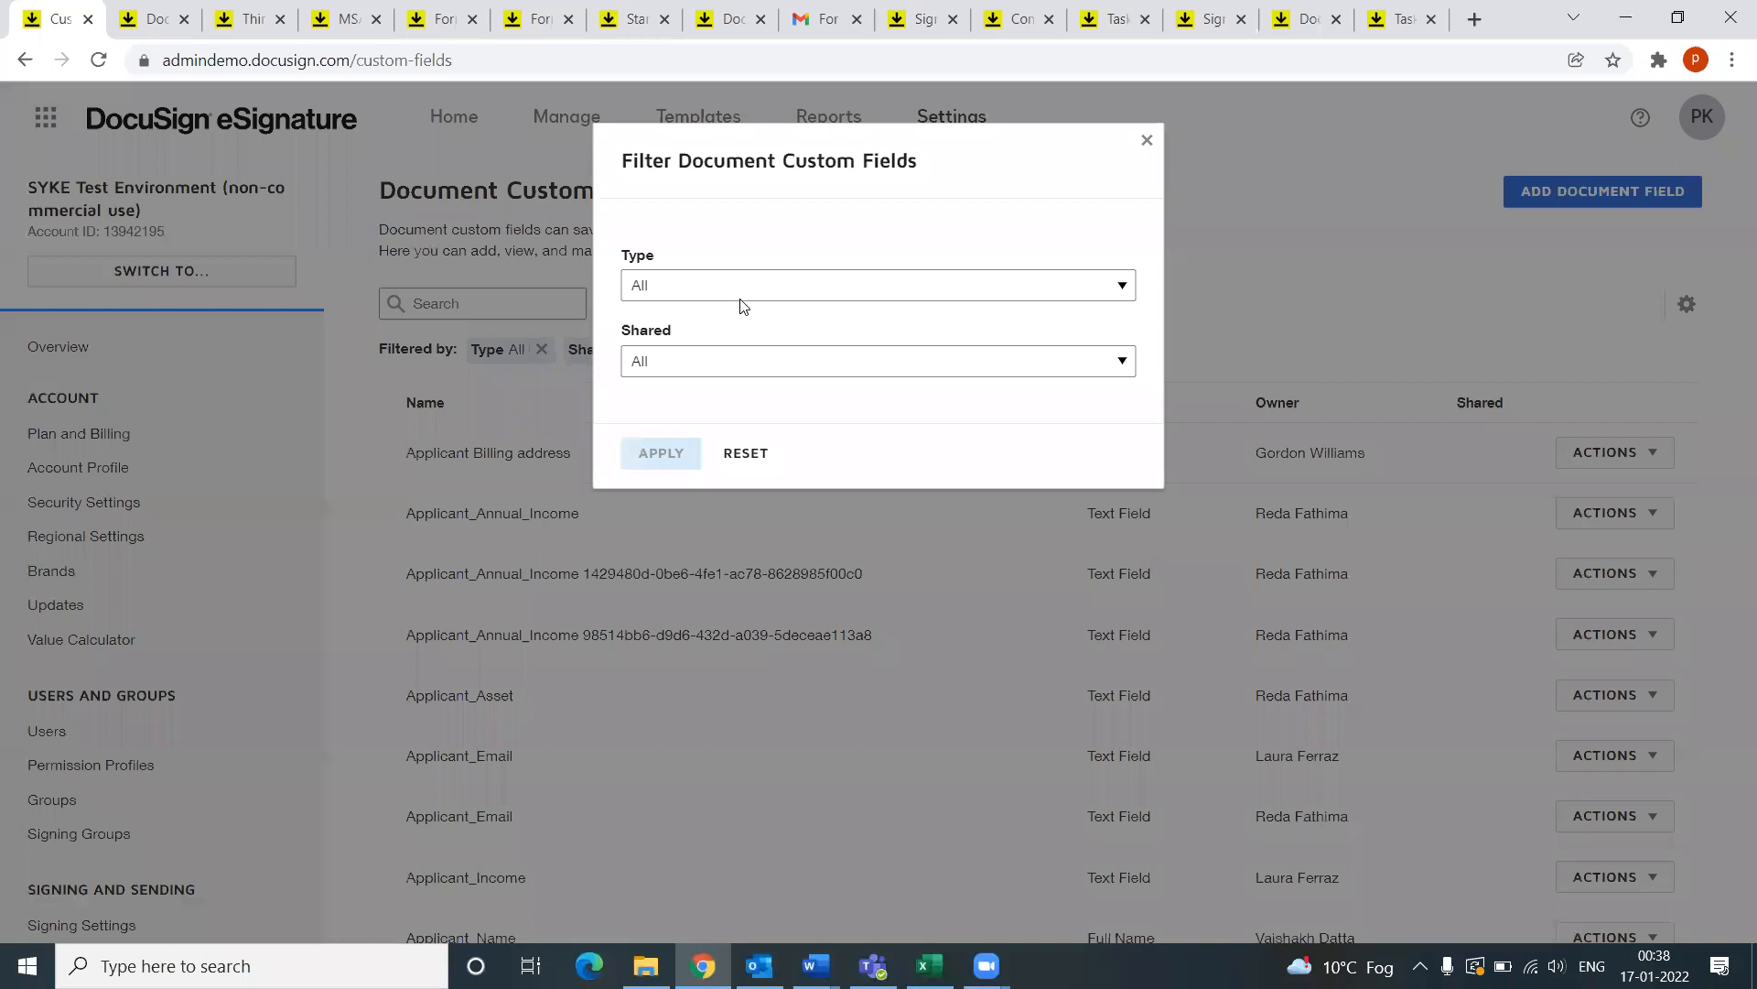
left_click(741, 290)
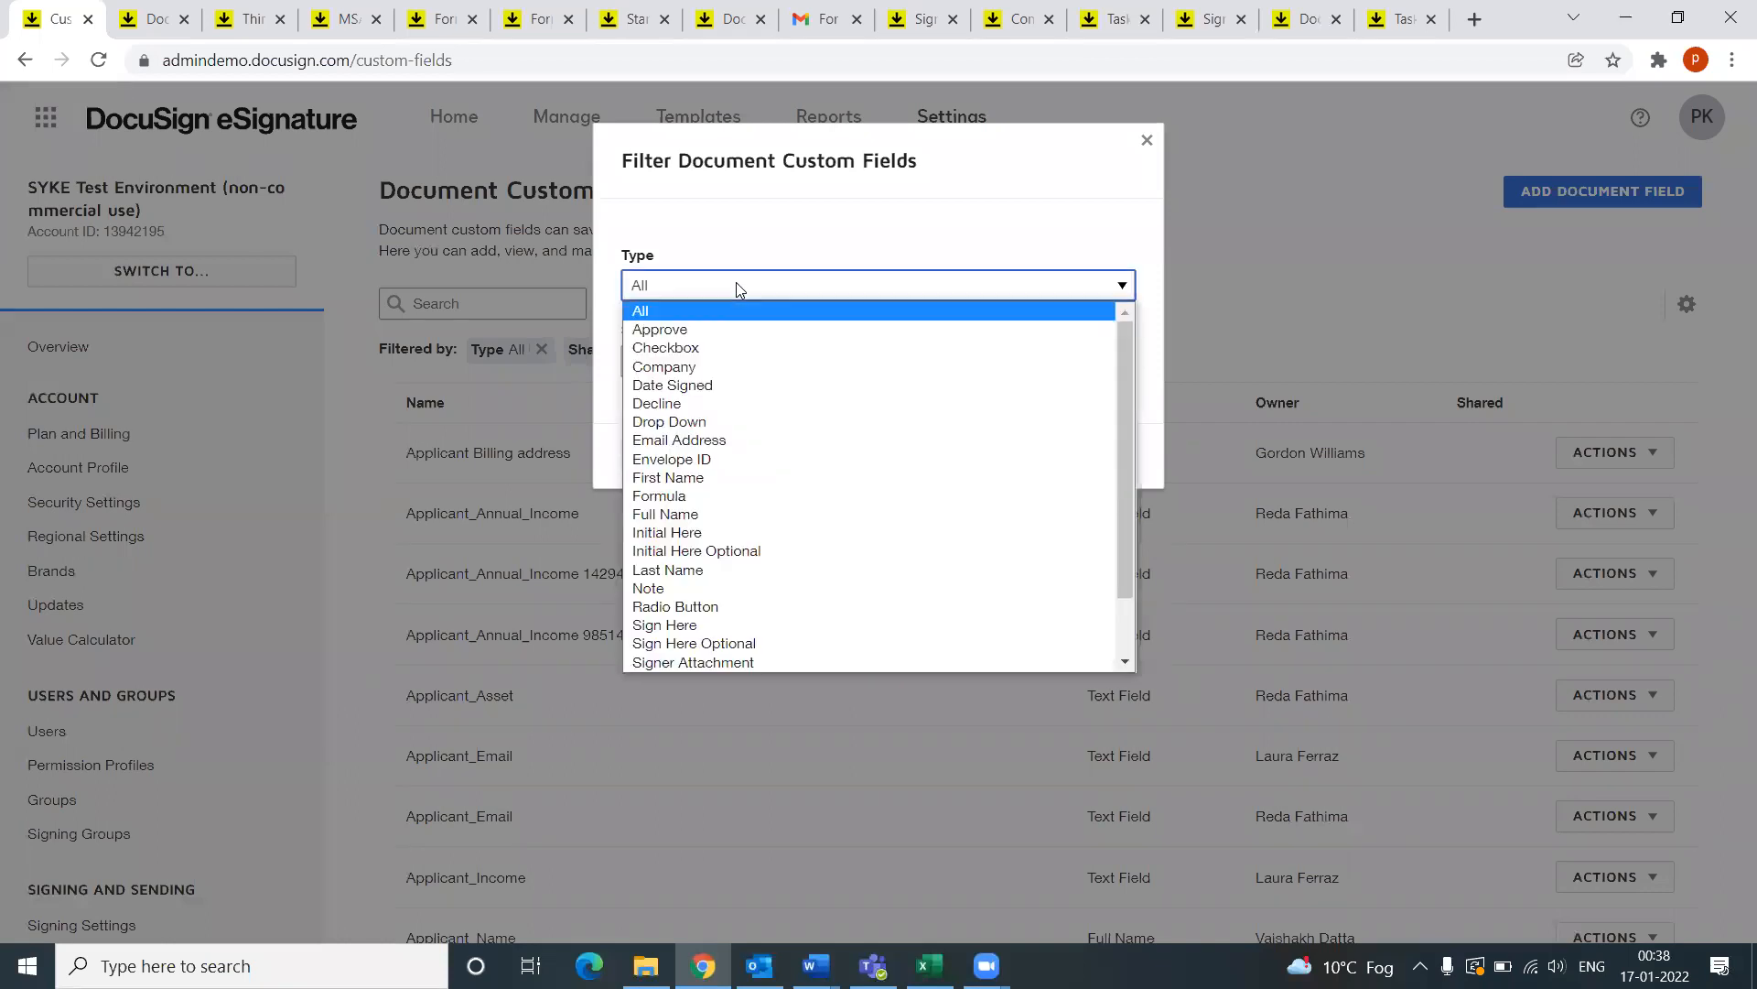
left_click(688, 384)
left_click(674, 454)
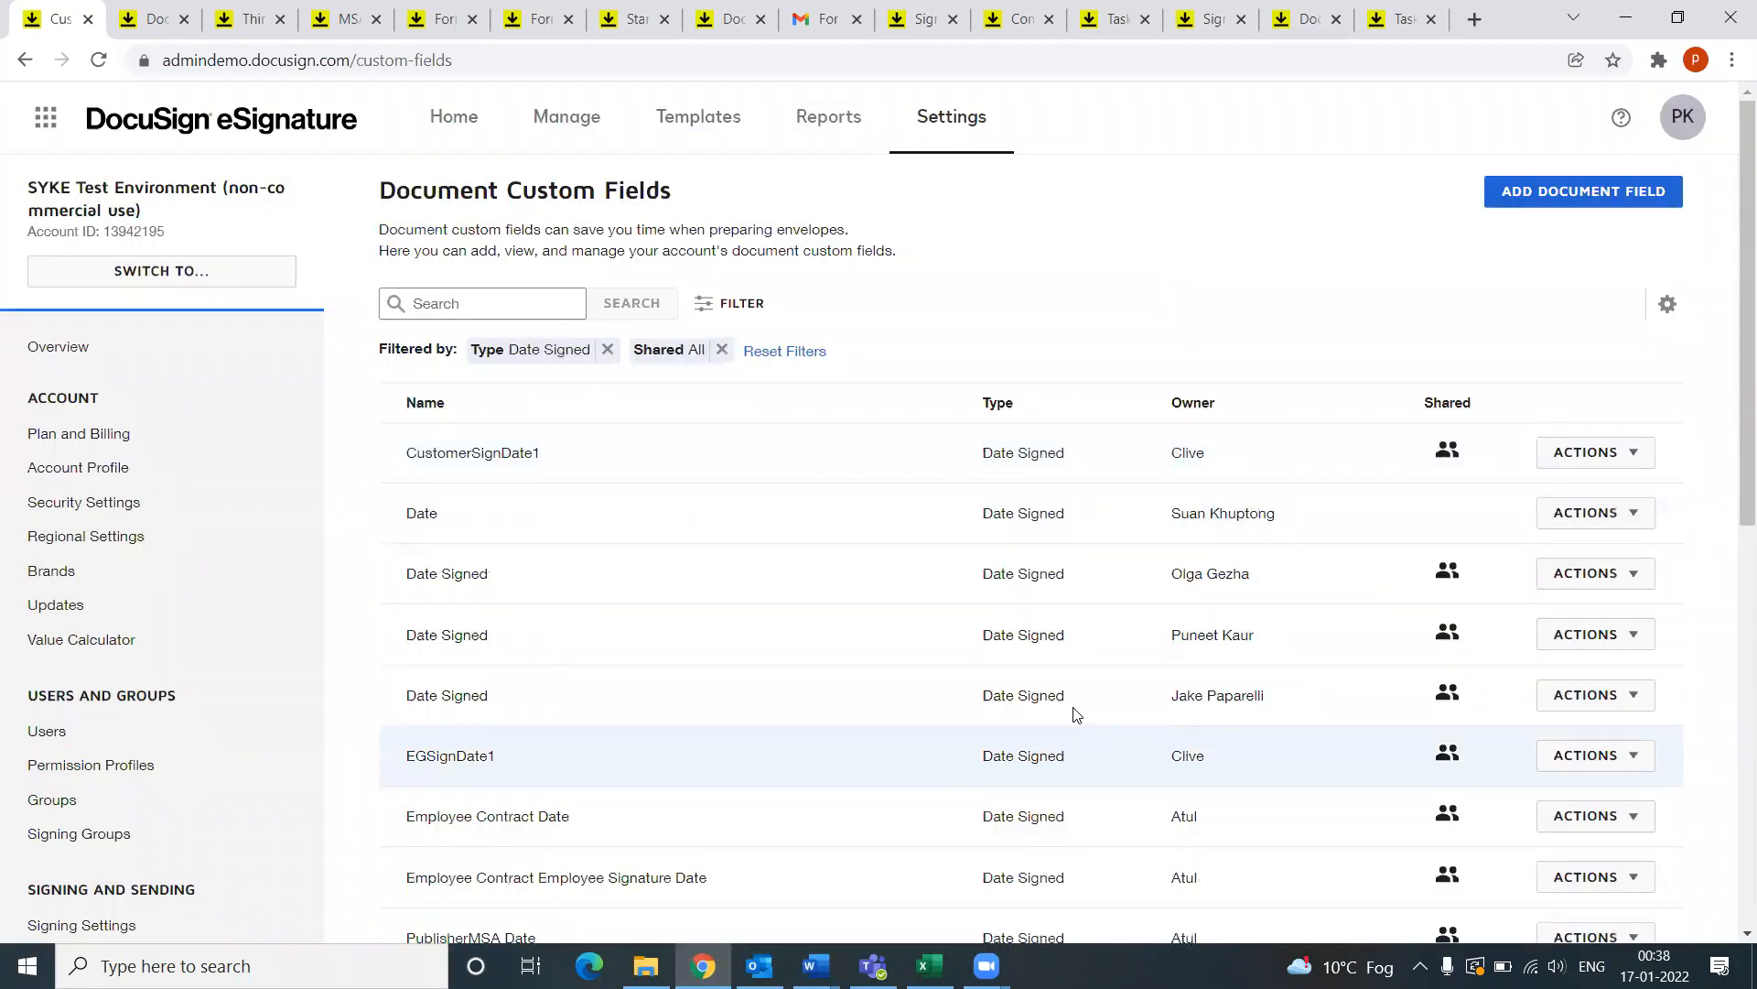
Step: Open a Date Signed field and check its AutoPlace Text, /datesigned{r}/
scroll(1071, 717, "down", 3)
scroll(1201, 703, "up", 1)
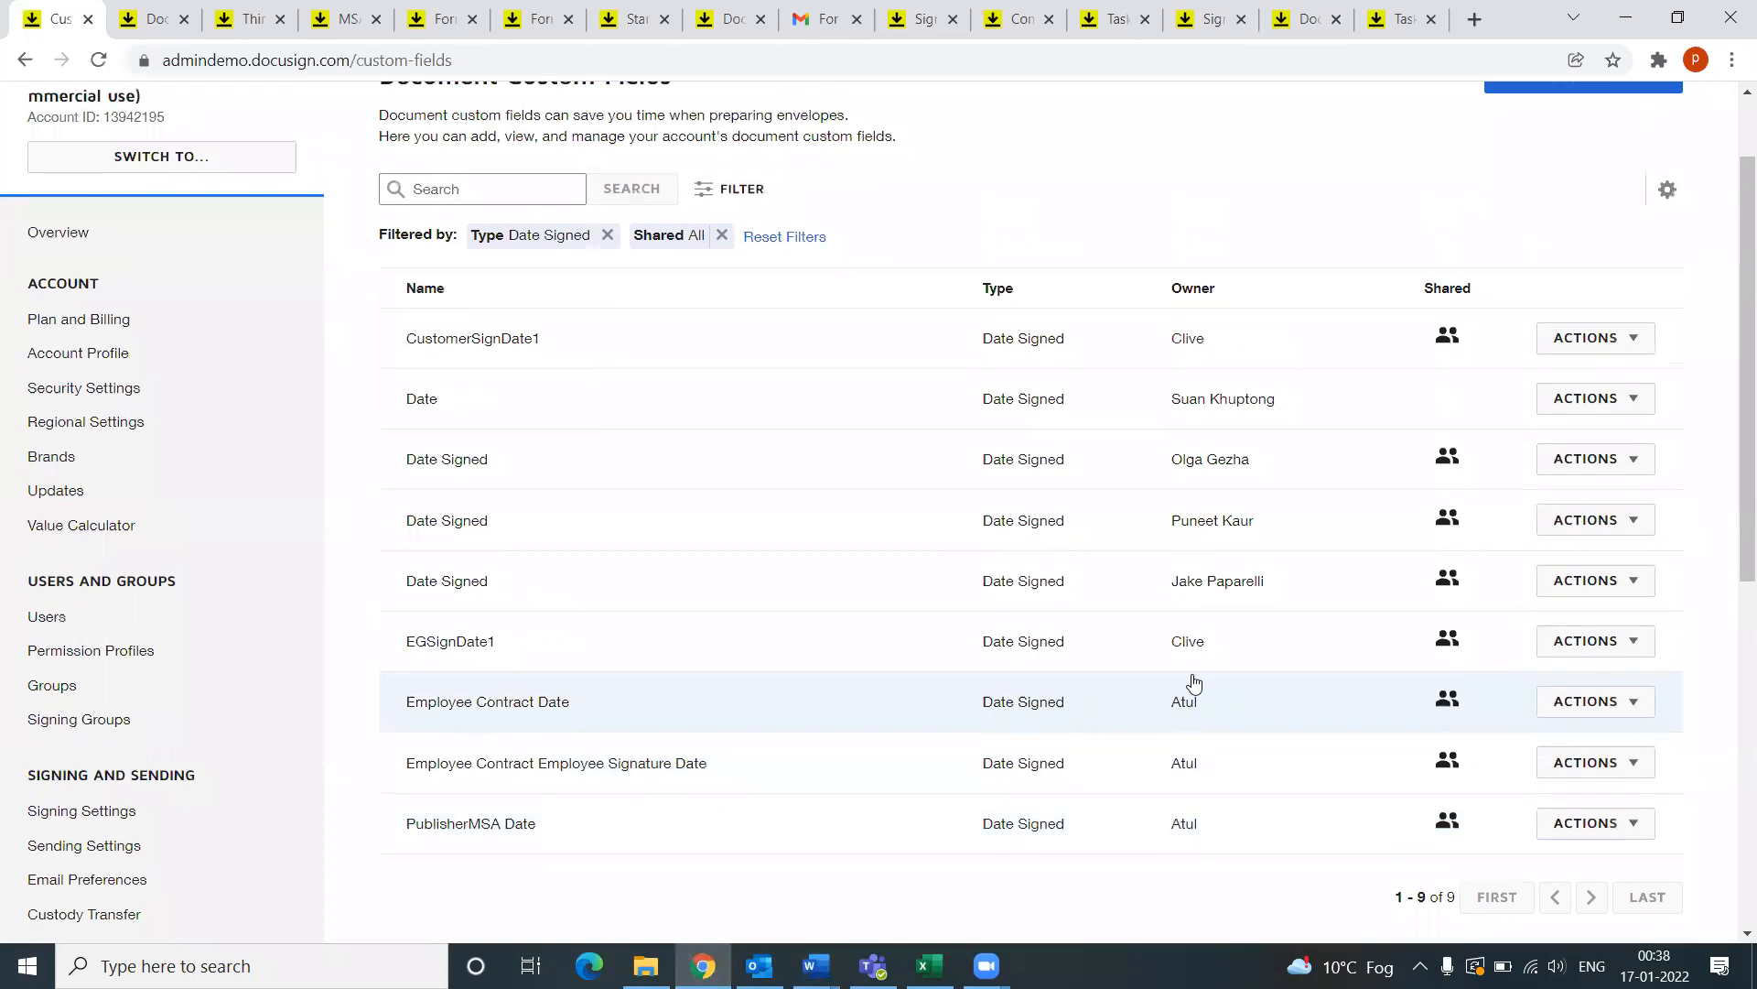
left_click(437, 532)
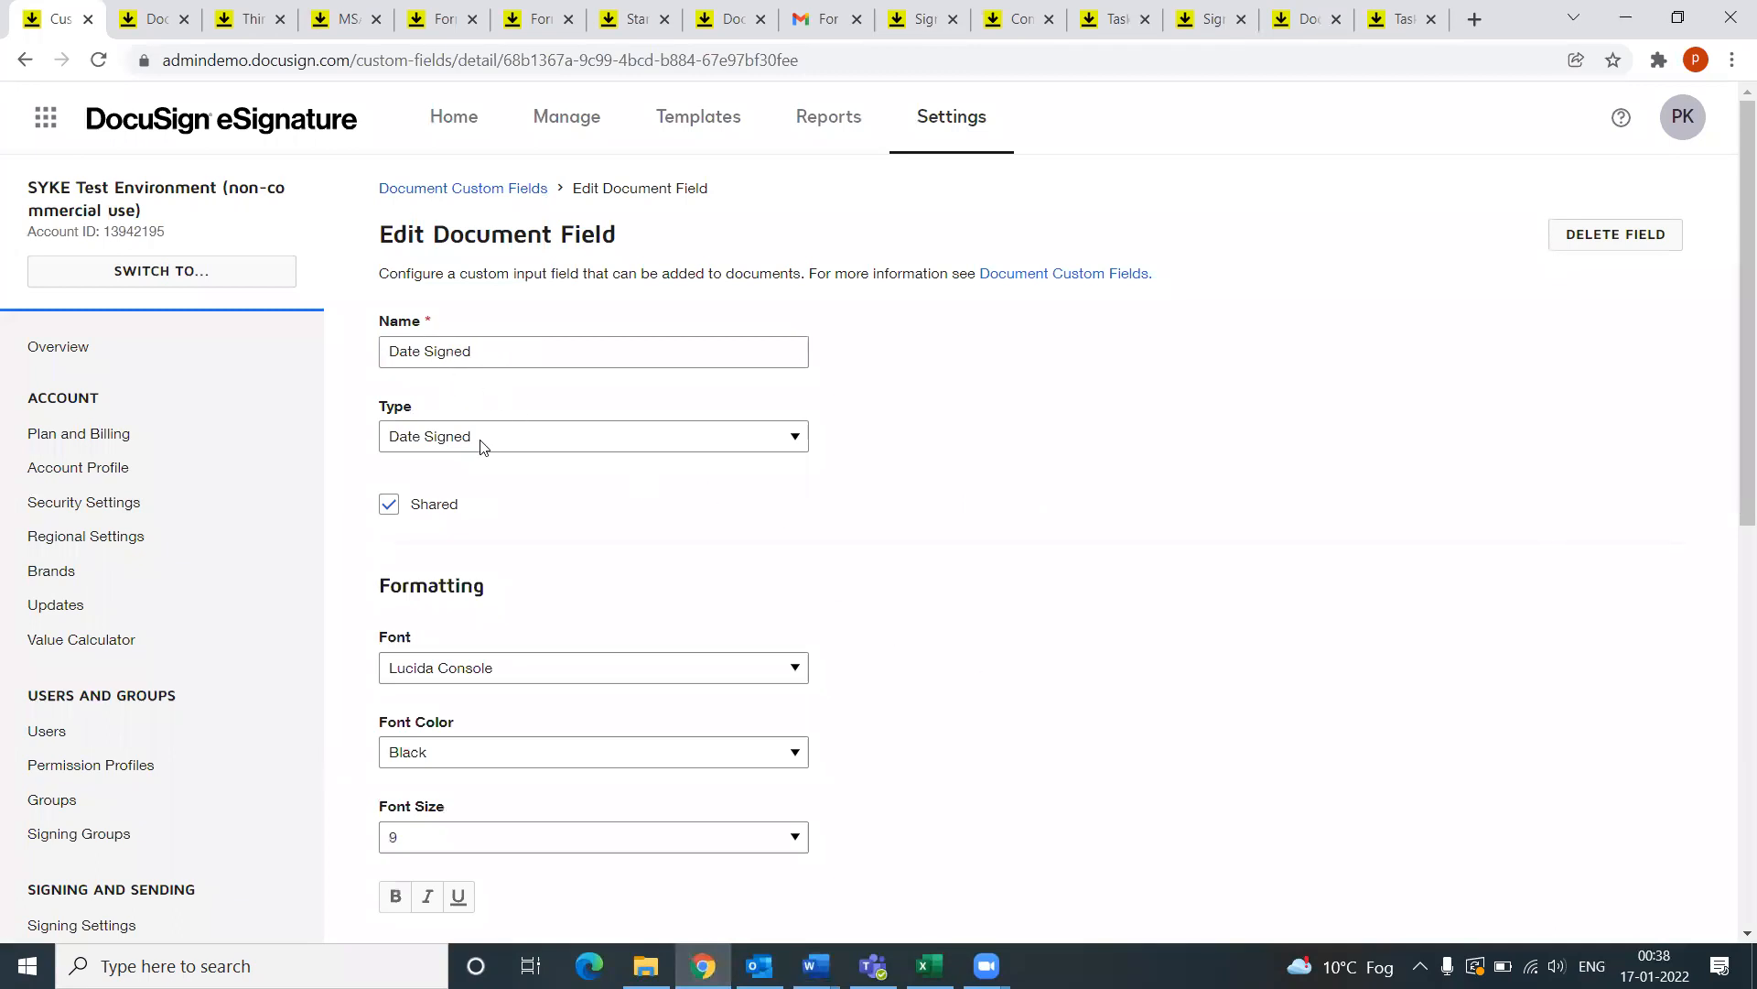
scroll(540, 475, "down", 5)
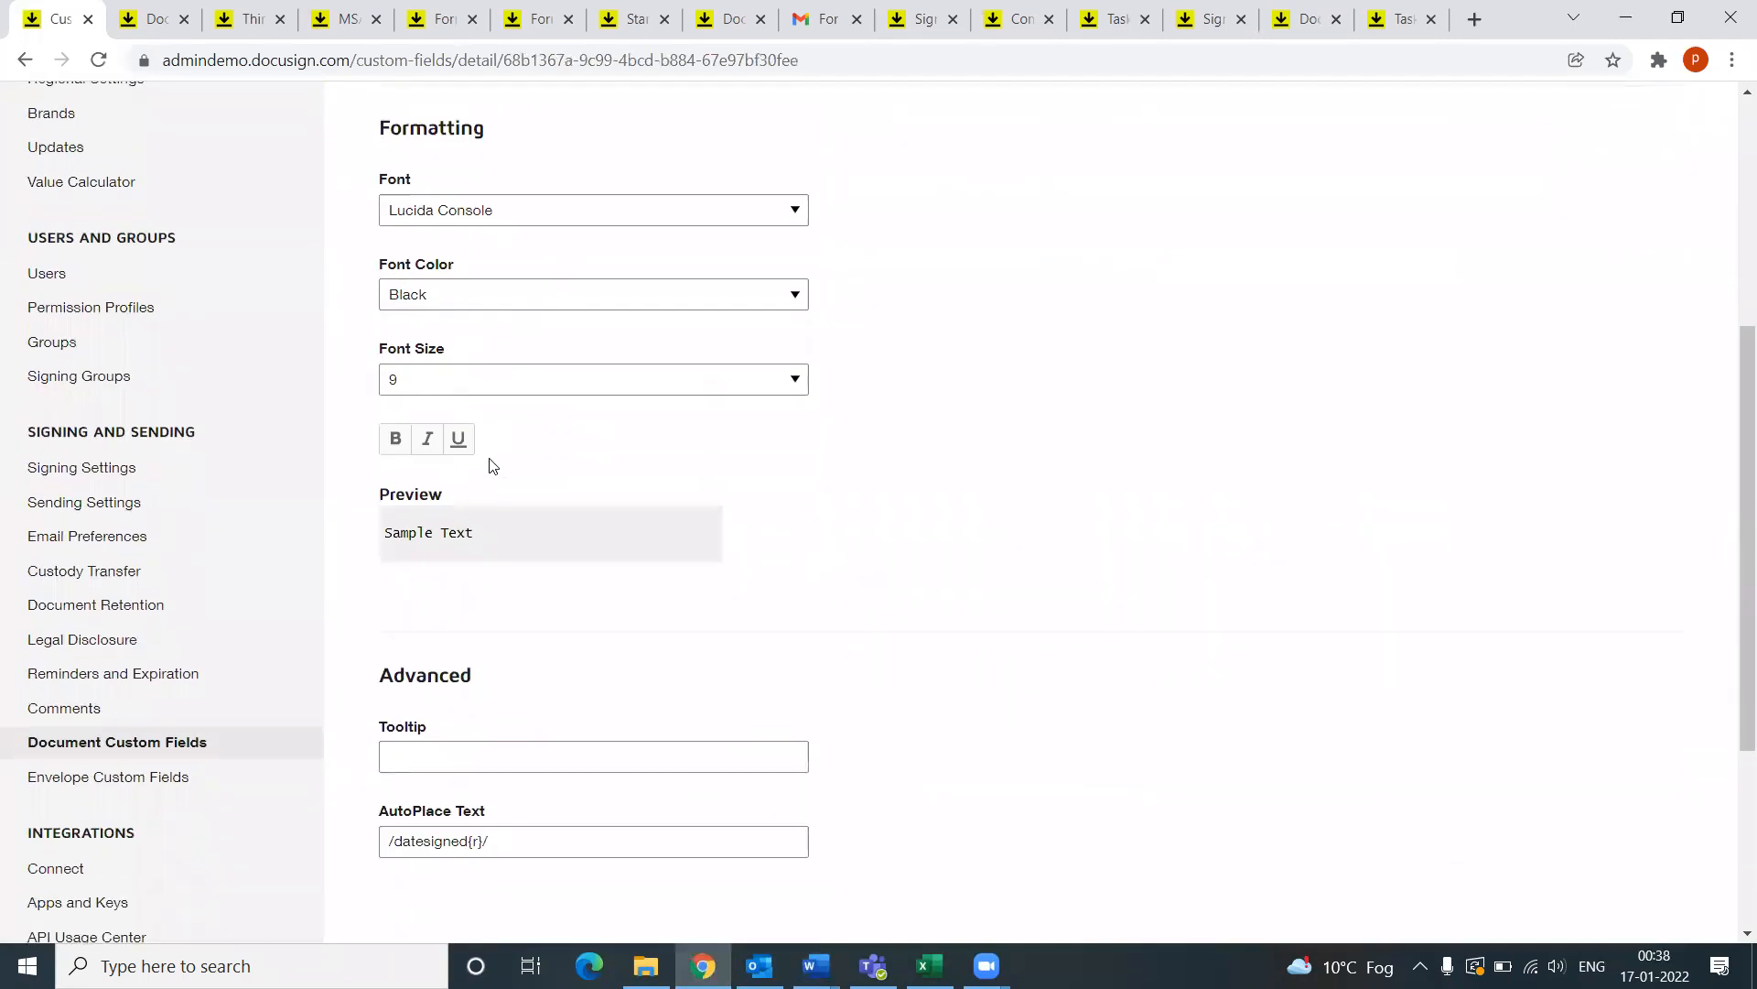
scroll(820, 700, "down", 1)
scroll(818, 705, "down", 2)
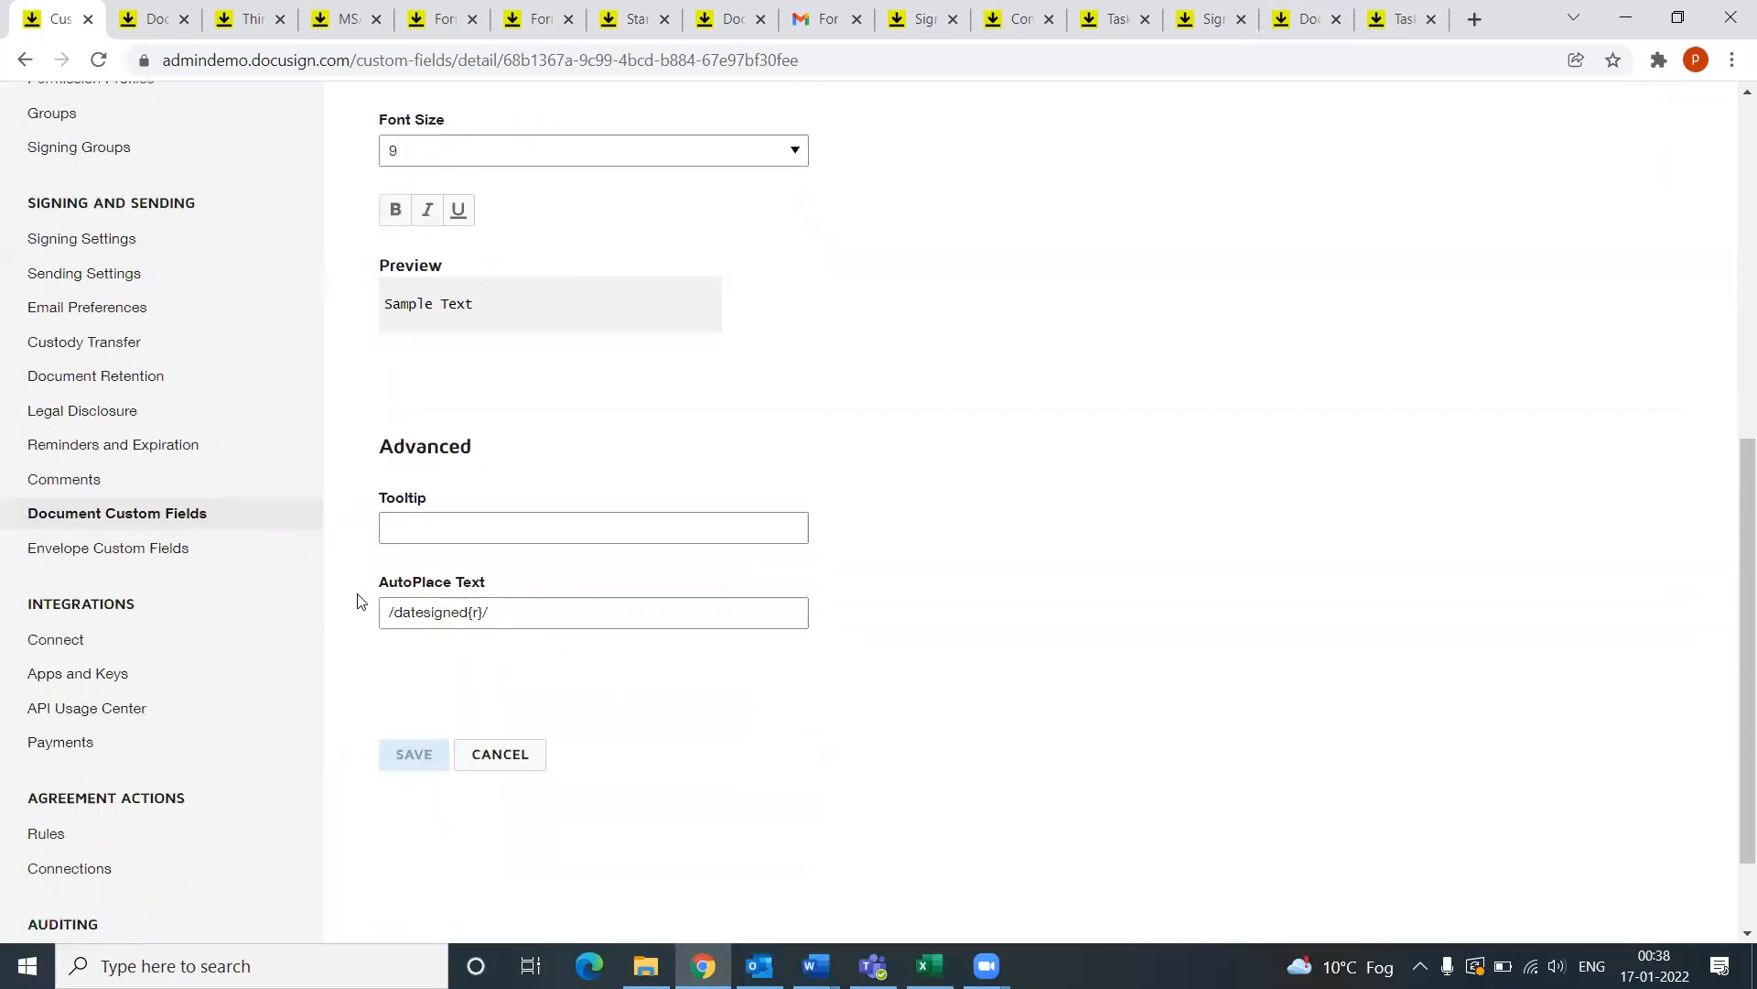
left_click_drag(381, 586, 499, 585)
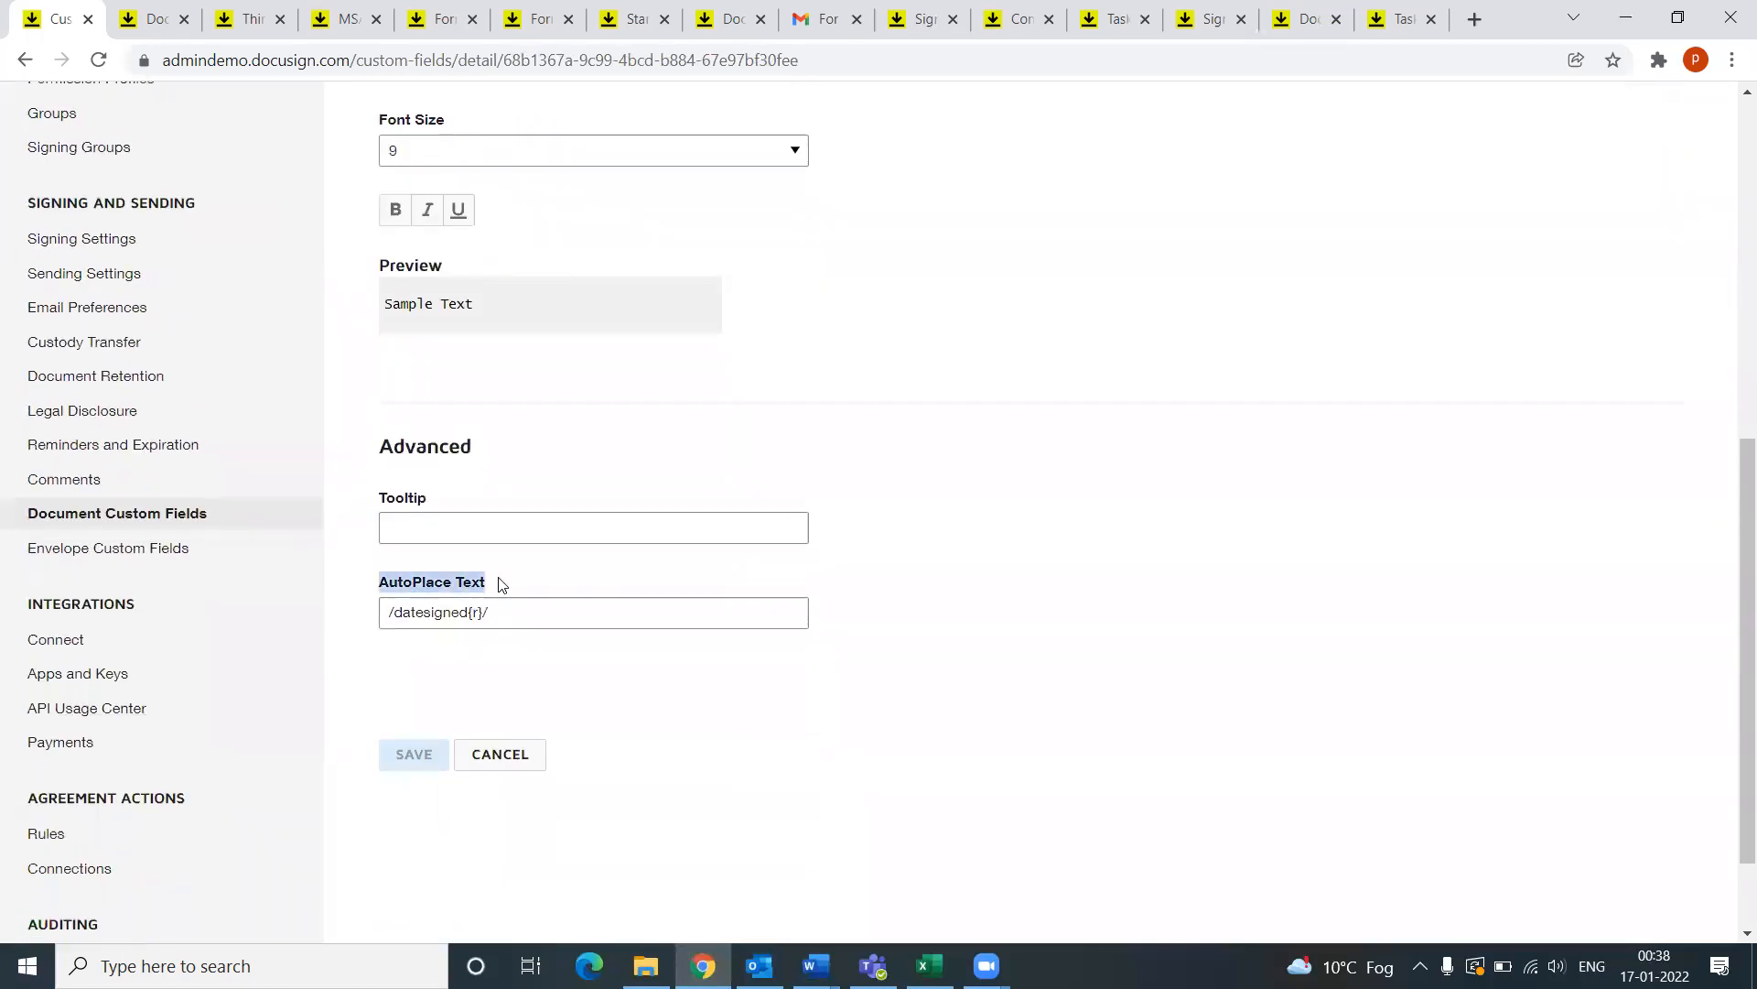
left_click(815, 966)
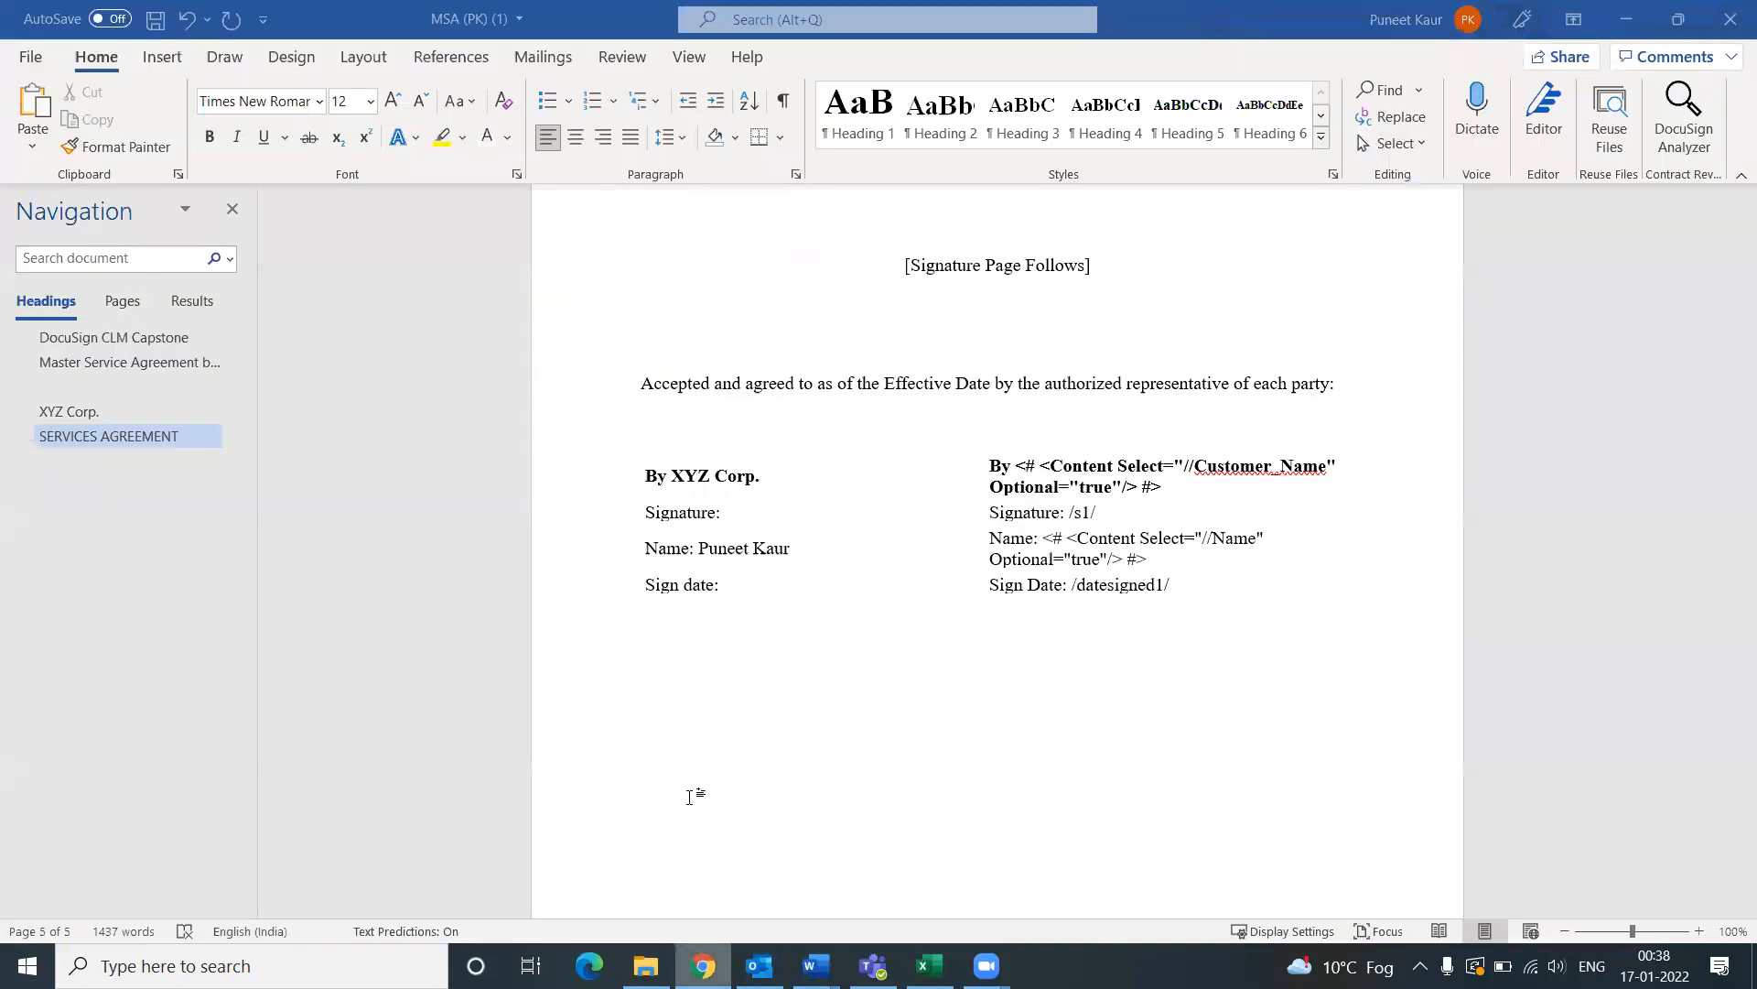
Step: Inspect the /datesigned1/ tag in the Word signature table against the DocuSign field
left_click_drag(1177, 588, 1072, 586)
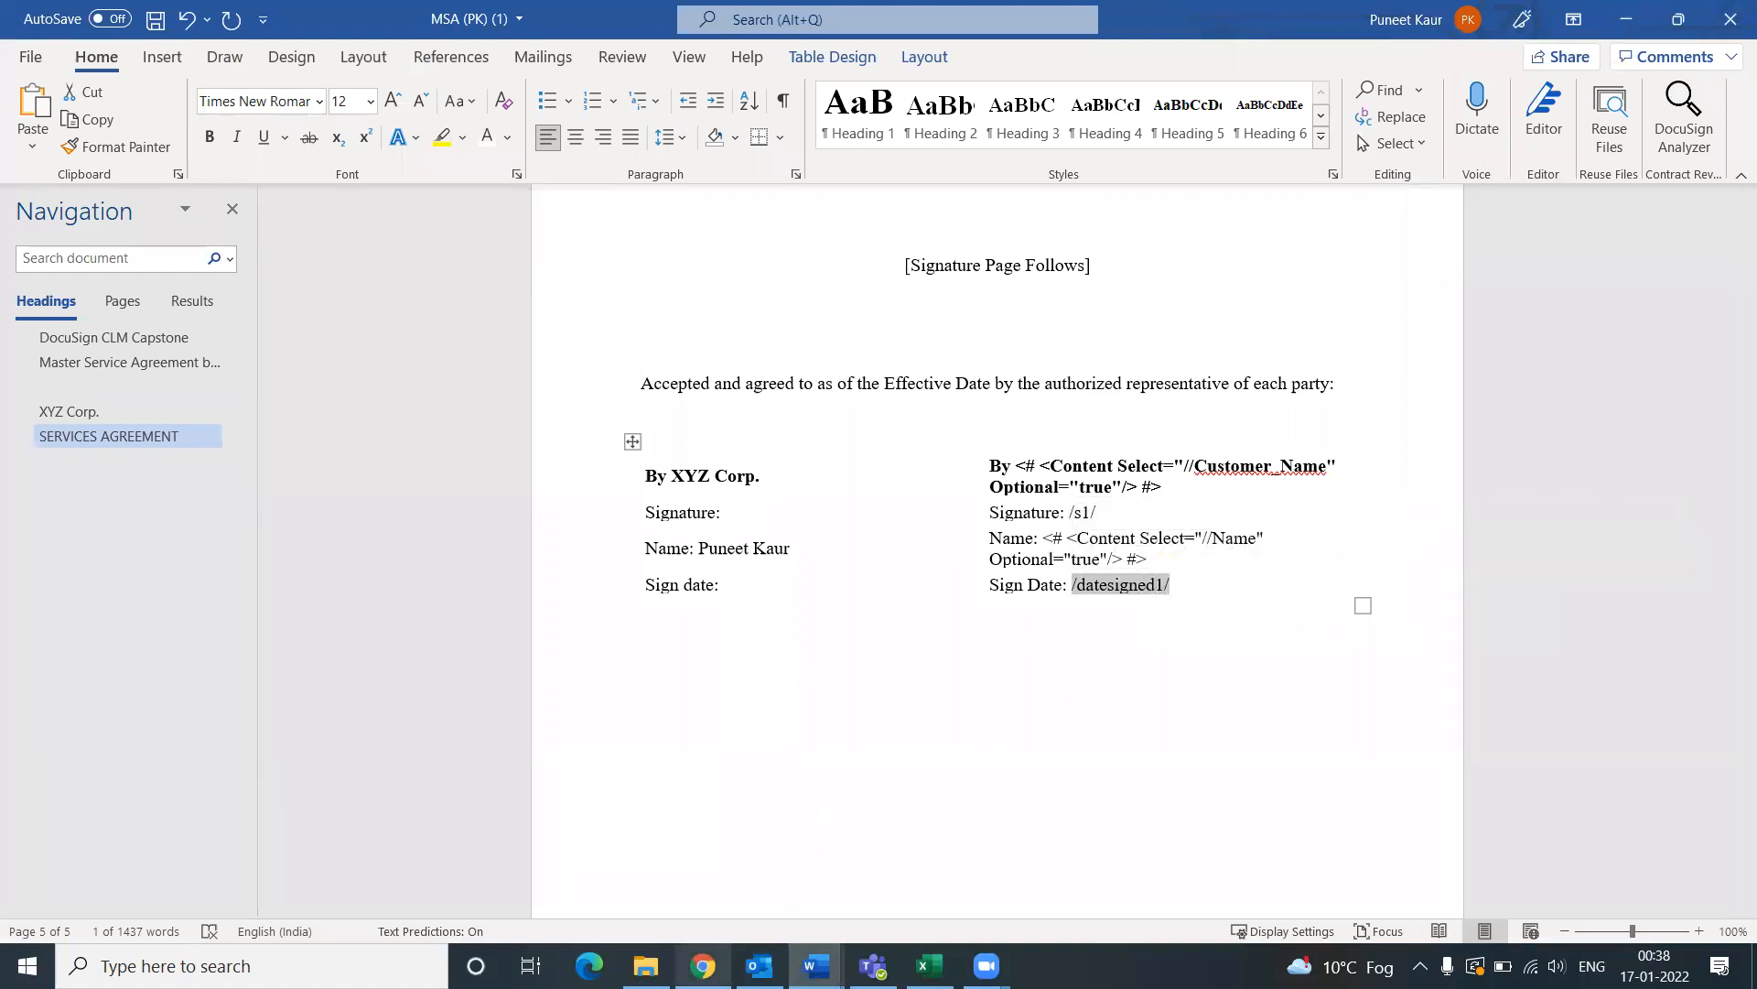
left_click(1206, 657)
left_click_drag(1267, 538, 1181, 584)
left_click(1044, 629)
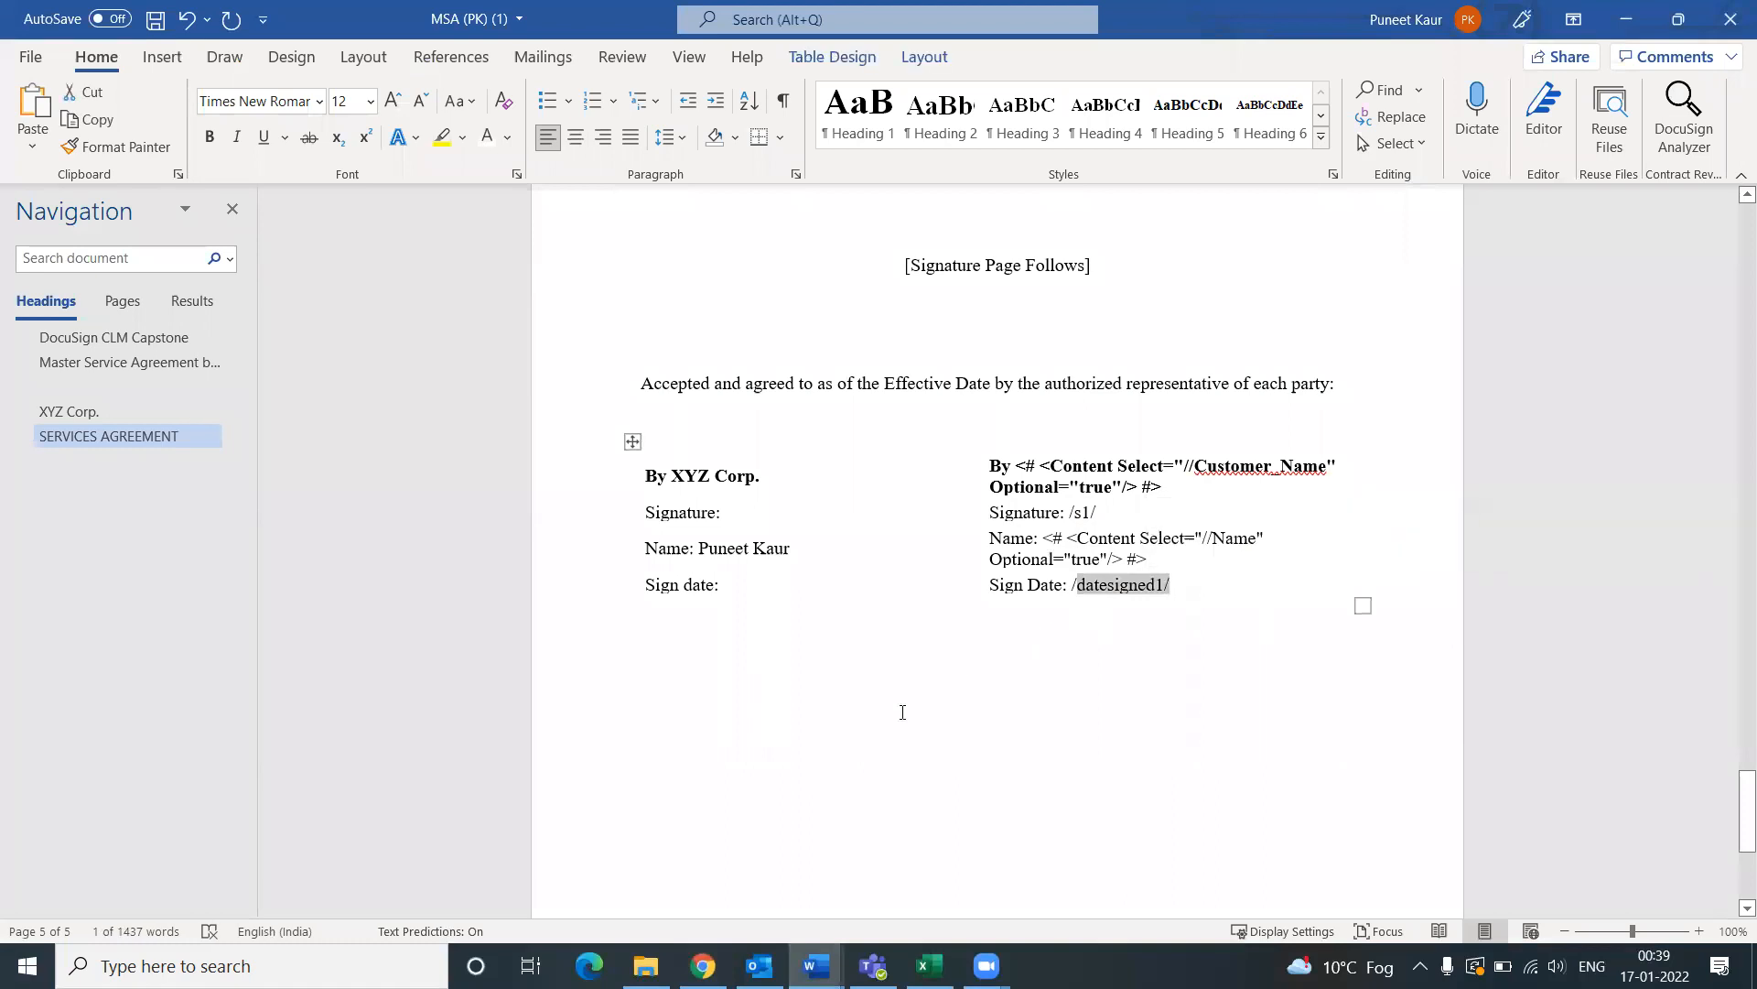
left_click(723, 961)
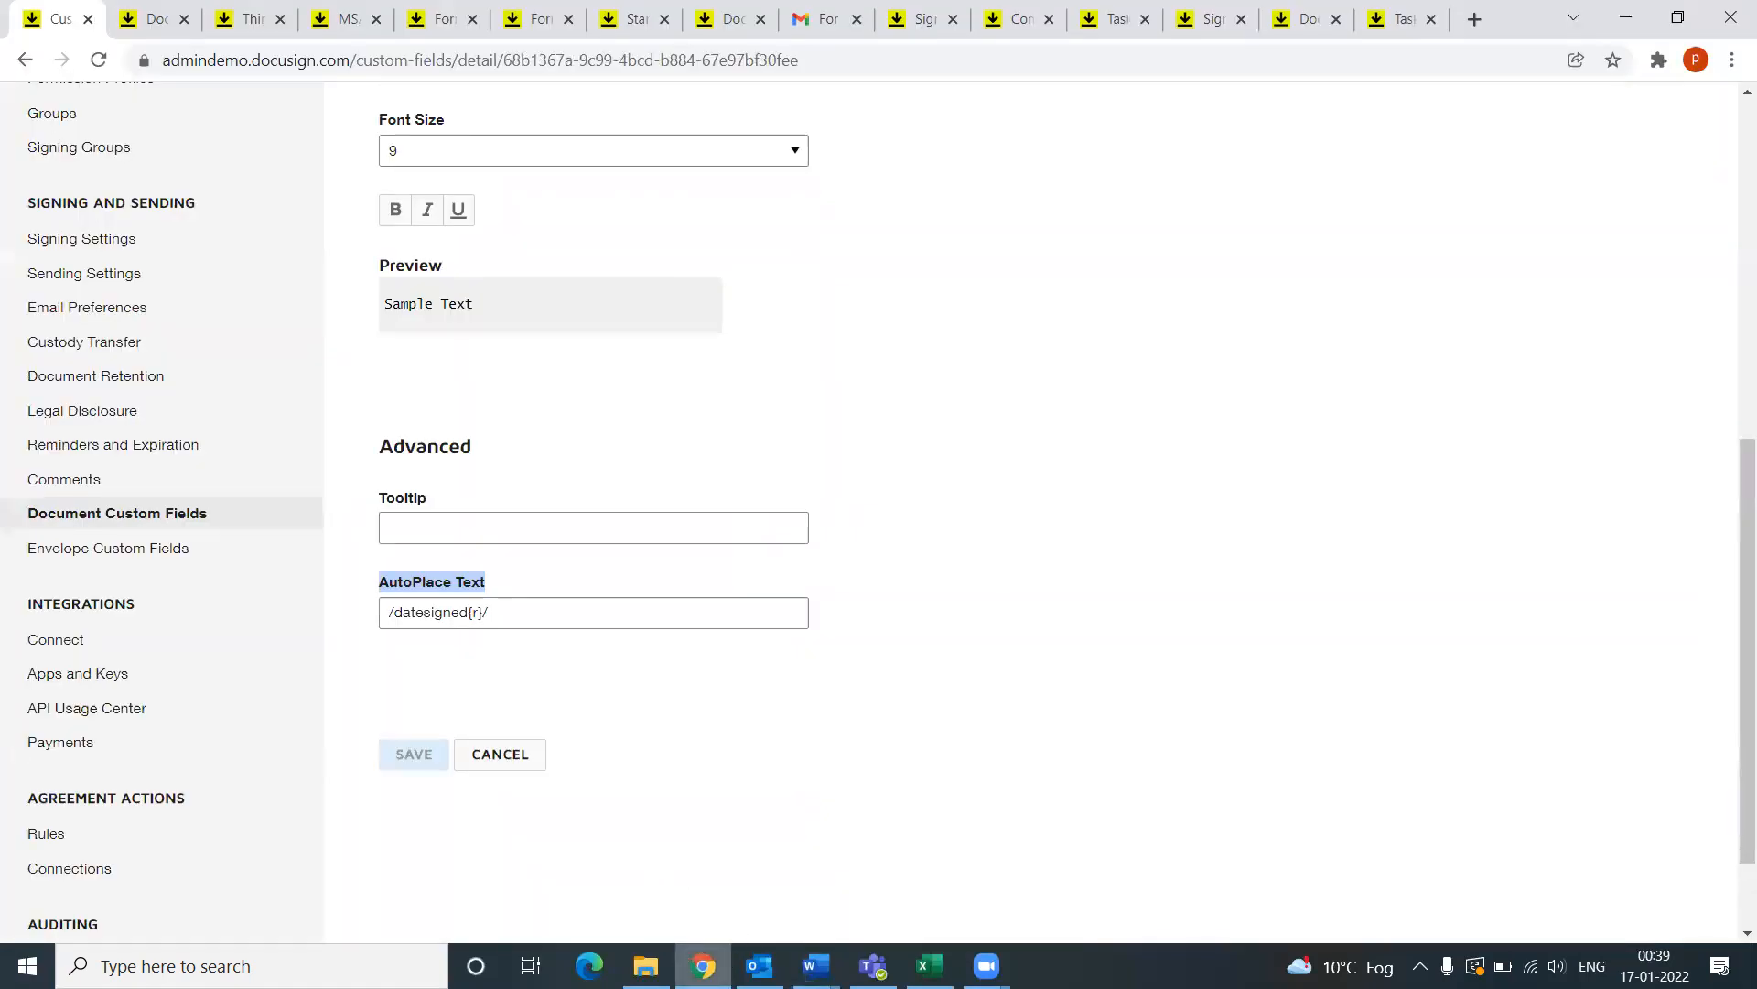
left_click(728, 959)
left_click(1016, 745)
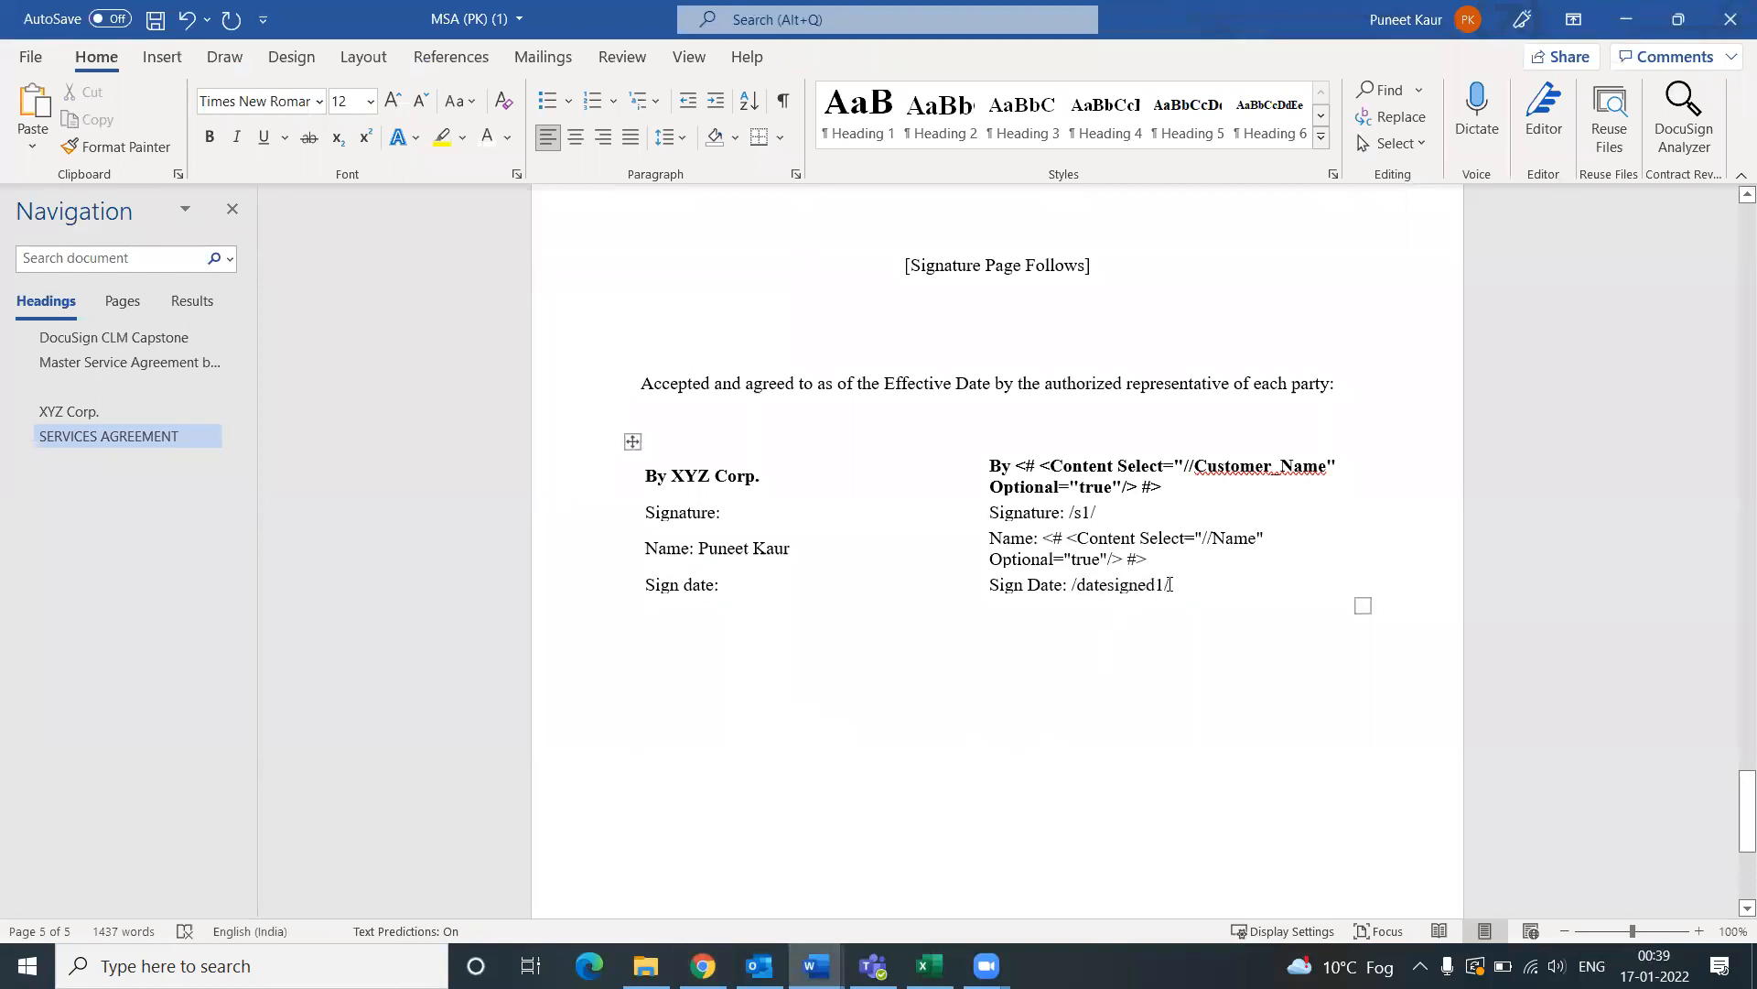
left_click_drag(1171, 586, 1075, 585)
left_click(703, 965)
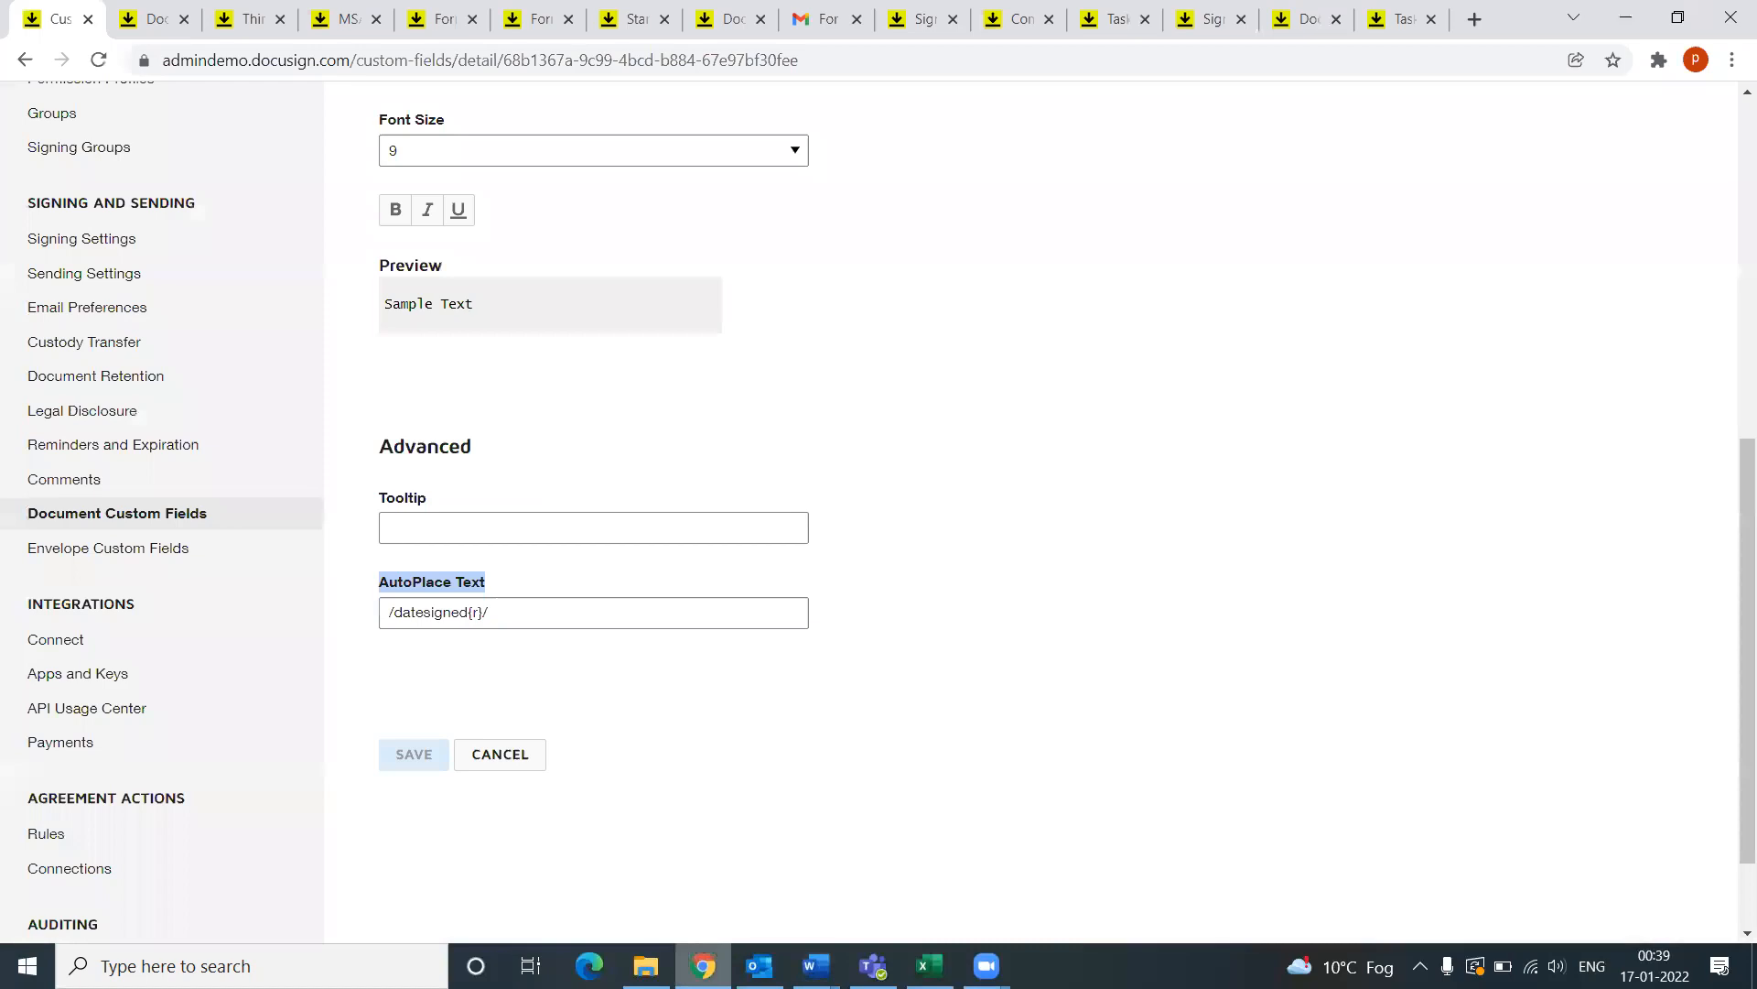
Step: Go back from the custom field settings and switch to DocuSign CLM via the app list
left_click(129, 15)
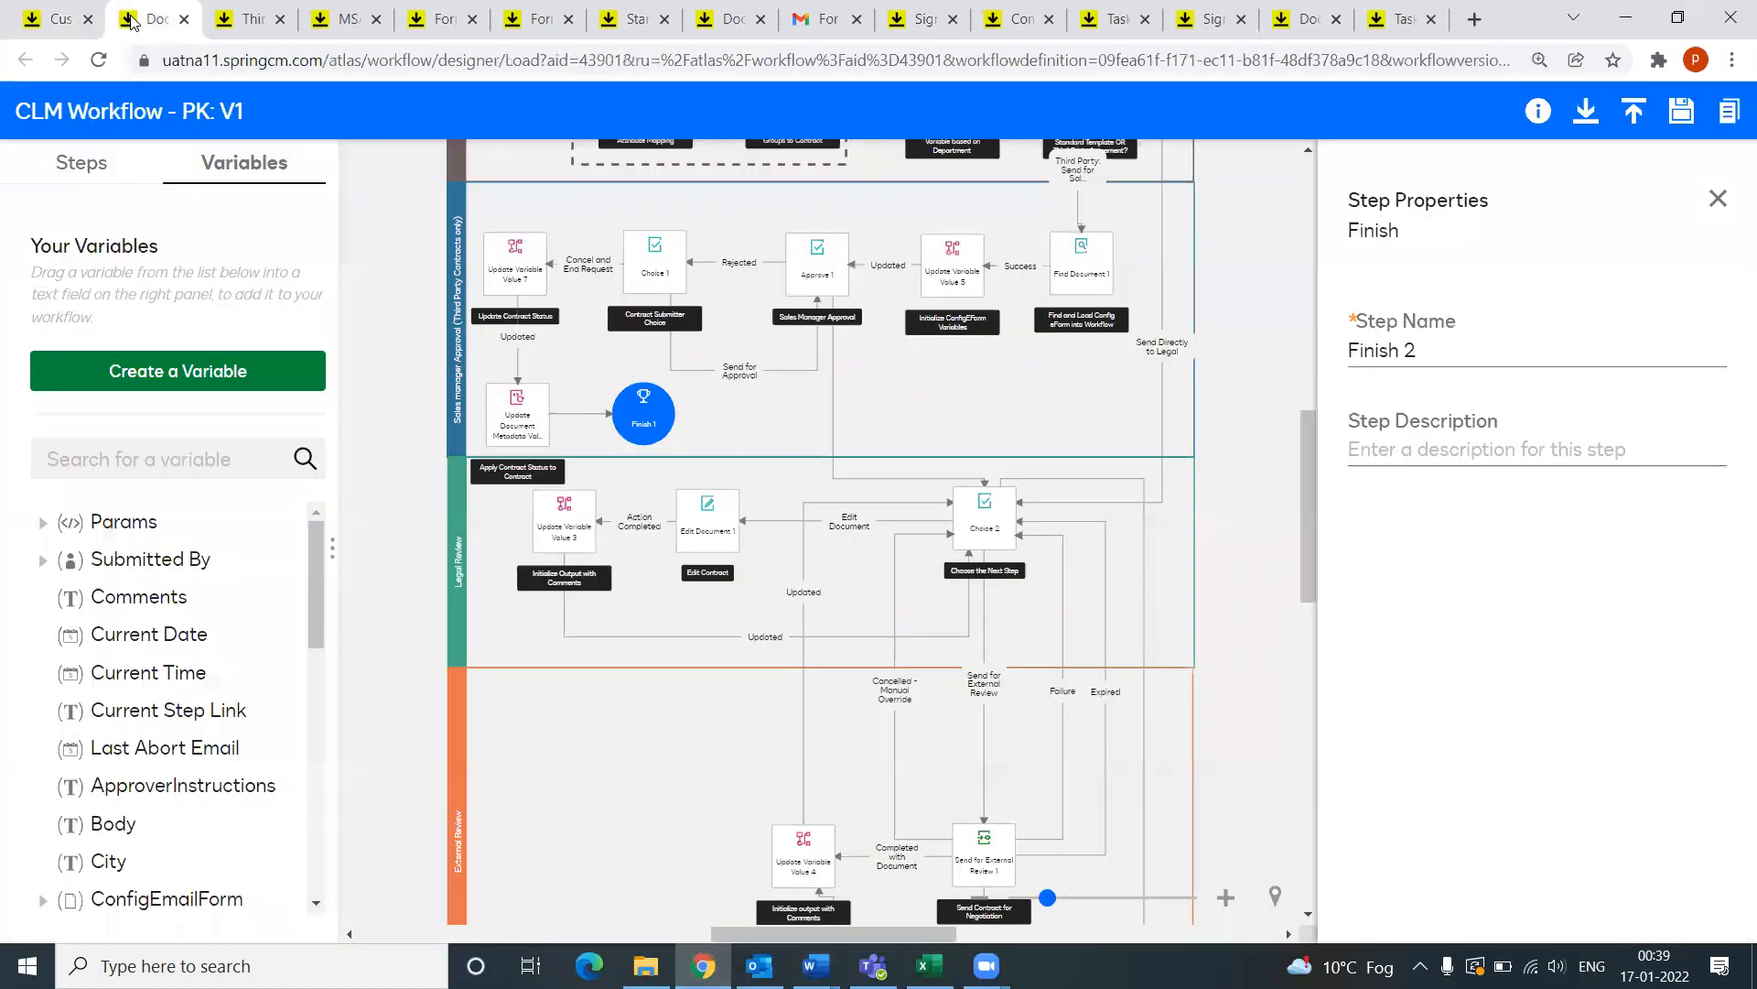
left_click(245, 12)
left_click(25, 31)
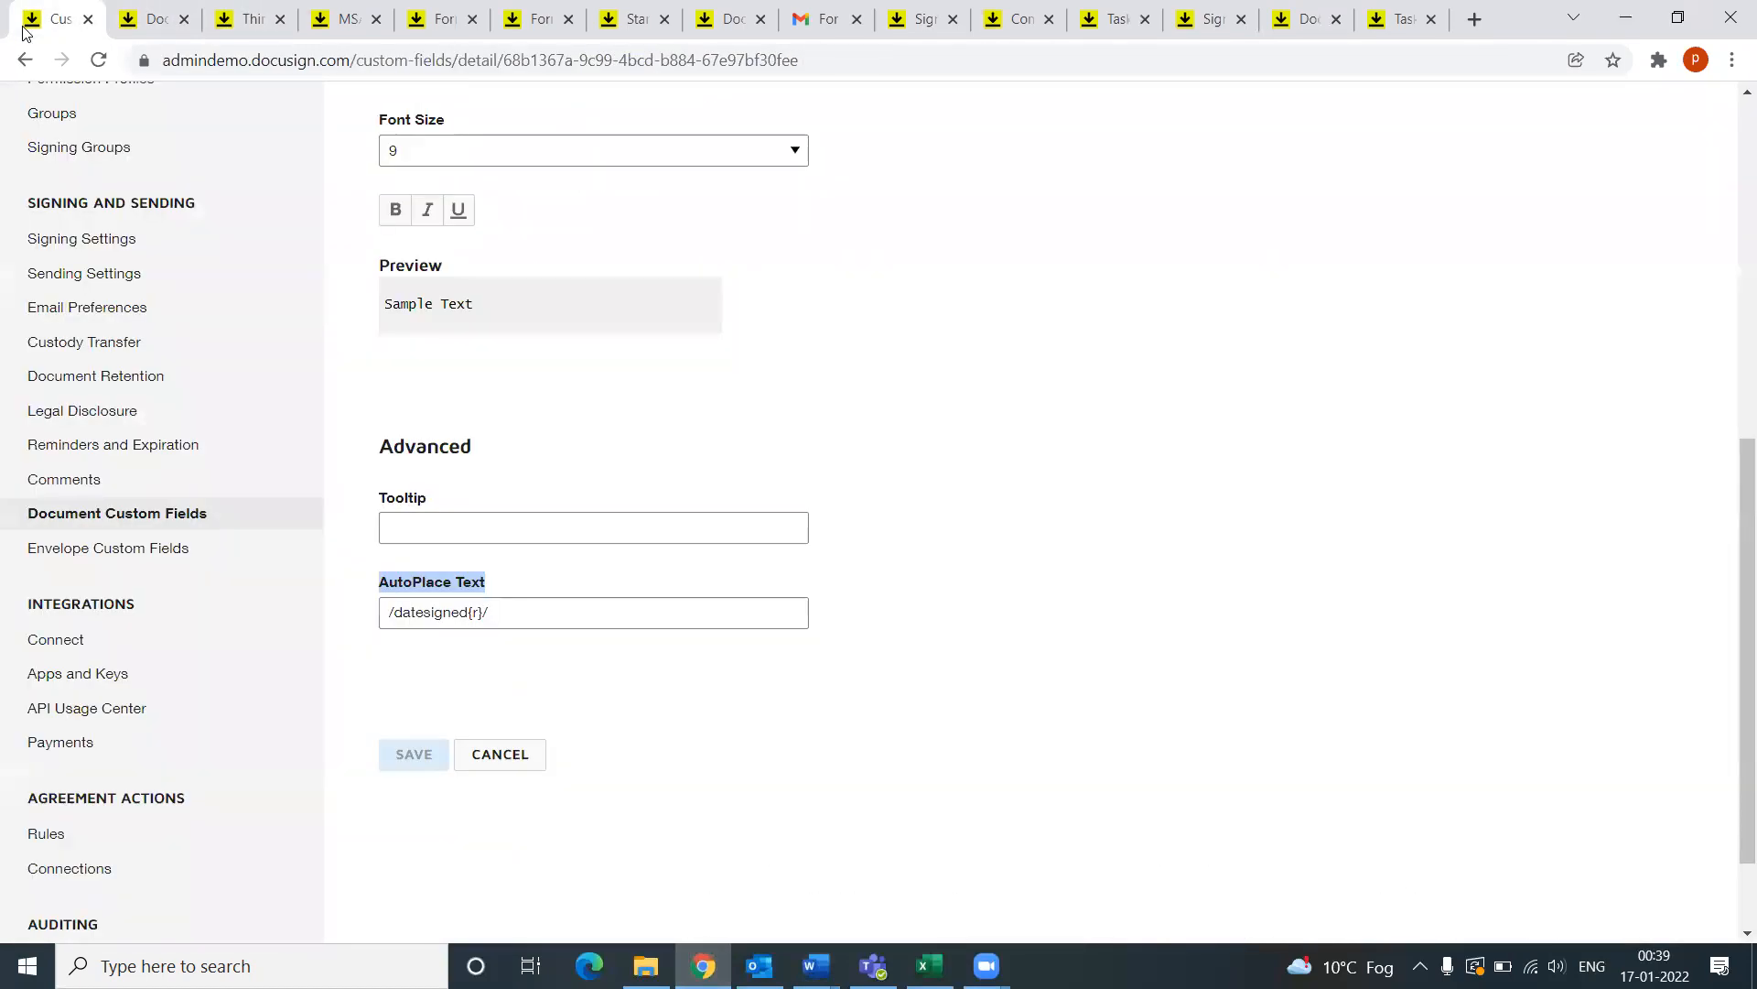
left_click(24, 59)
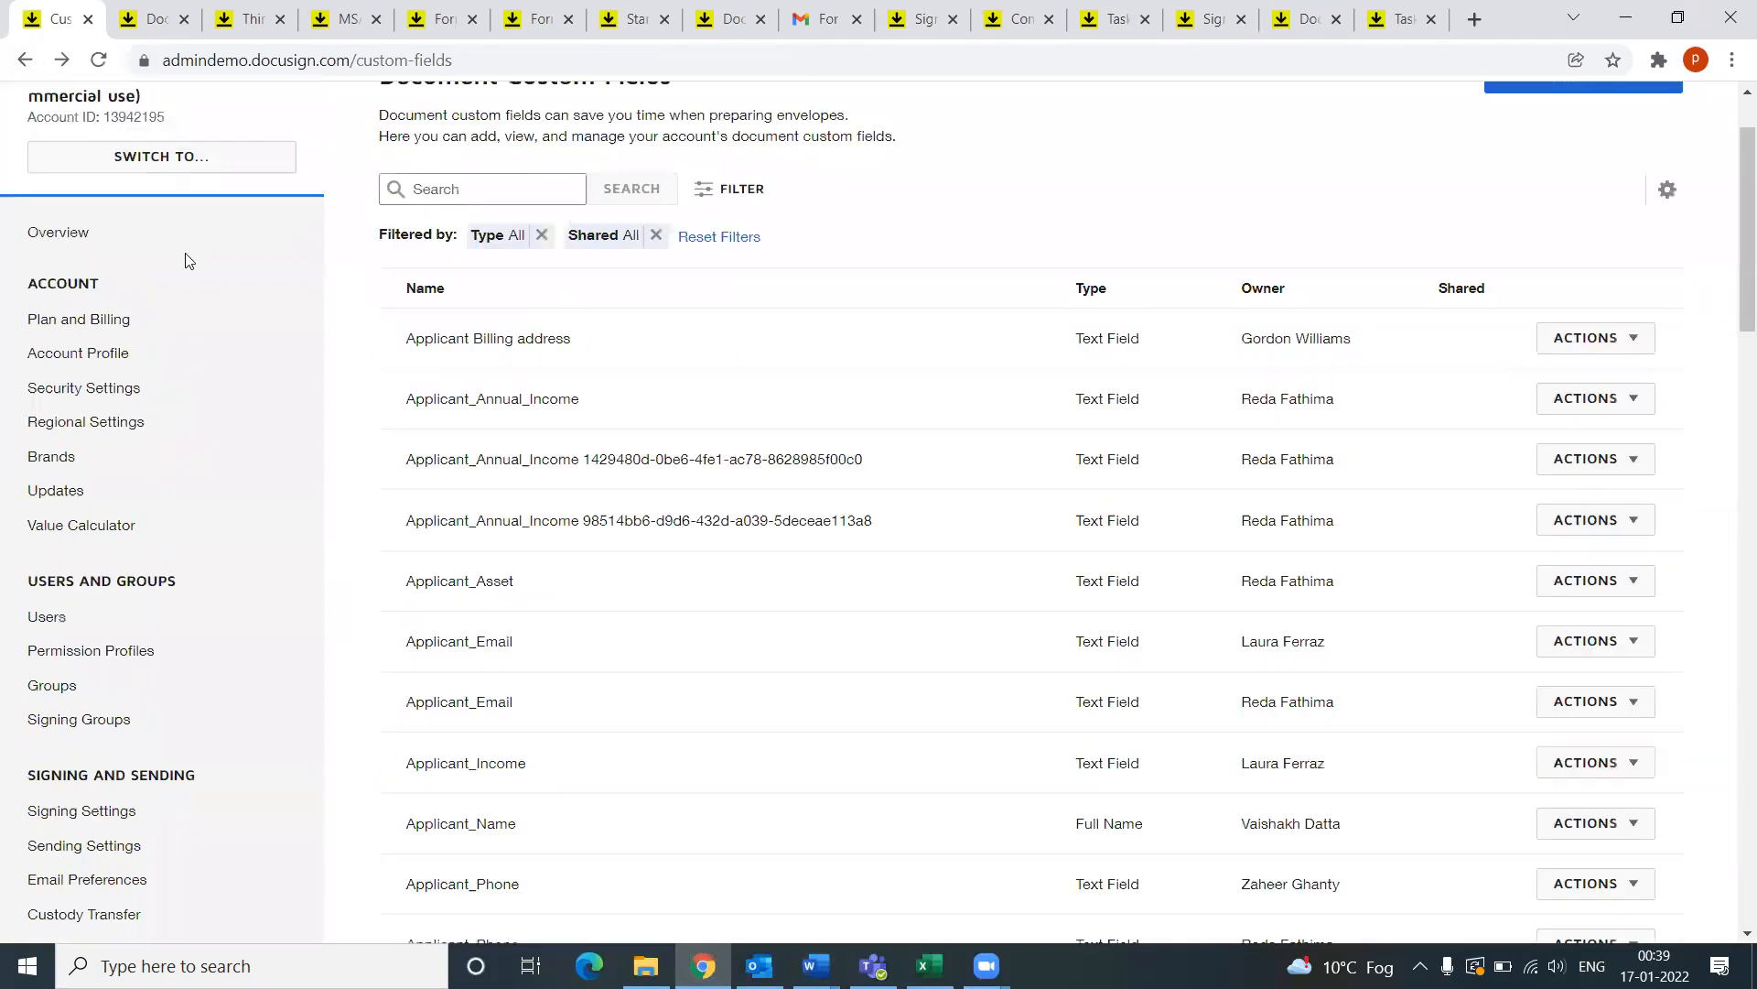
left_click(25, 60)
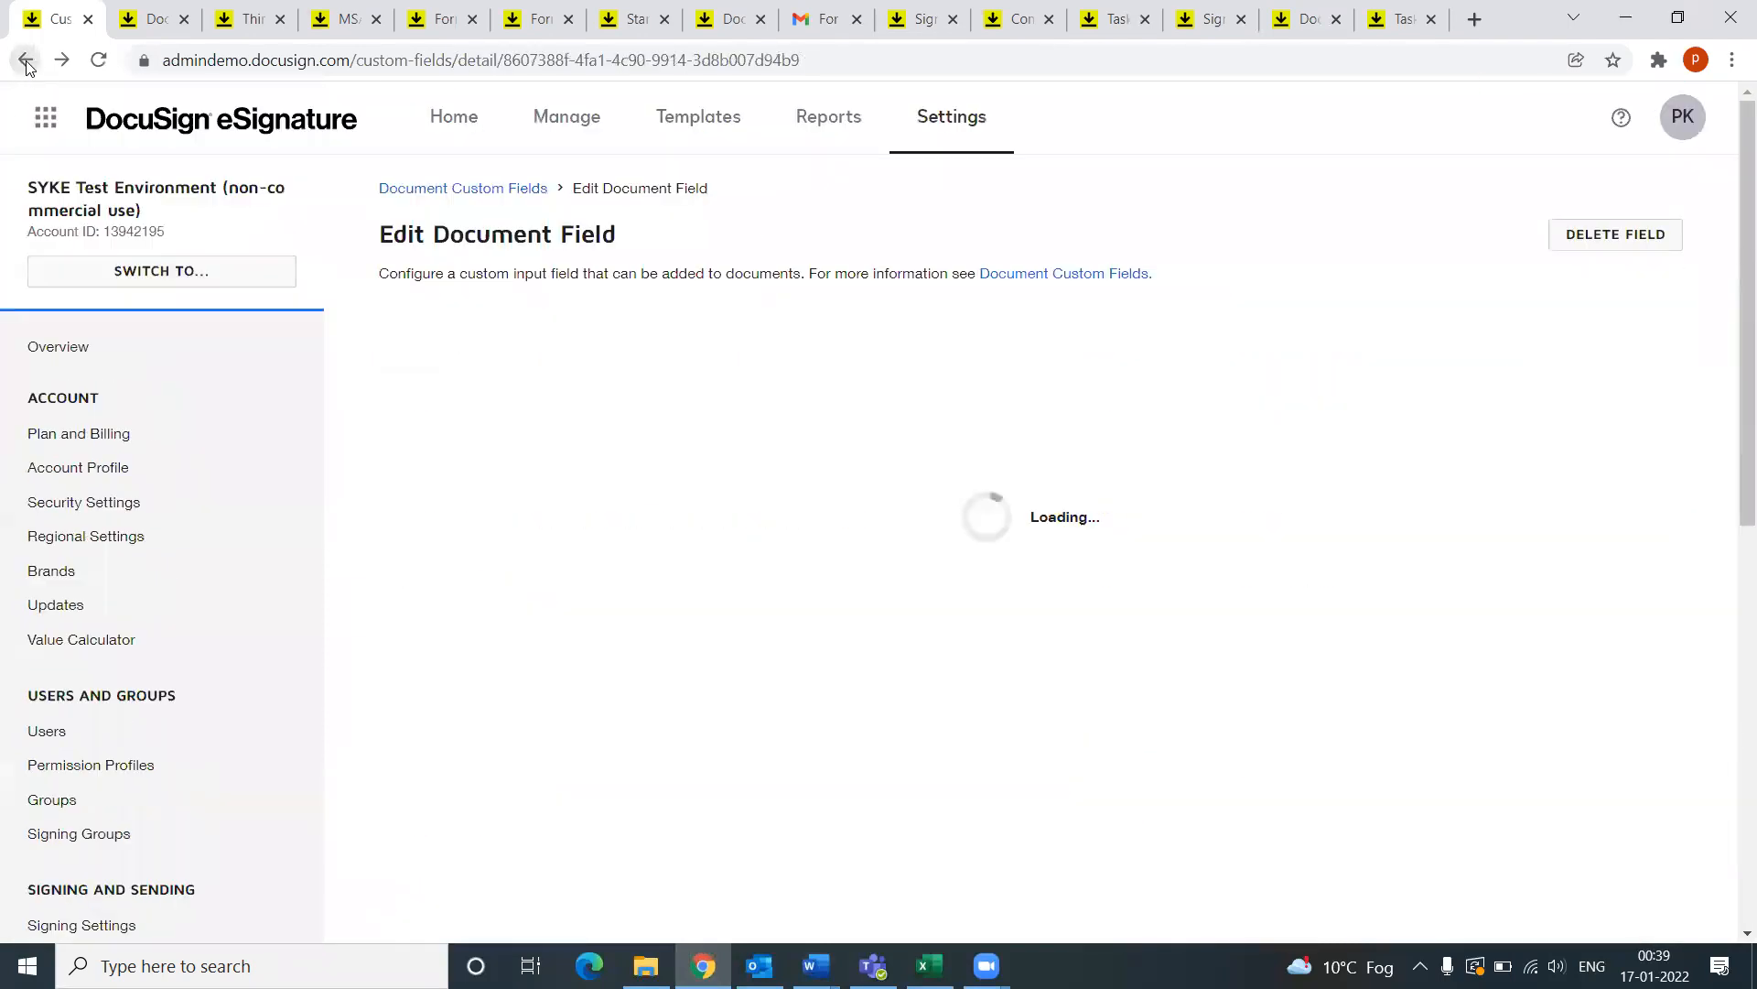
left_click(45, 117)
left_click(53, 245)
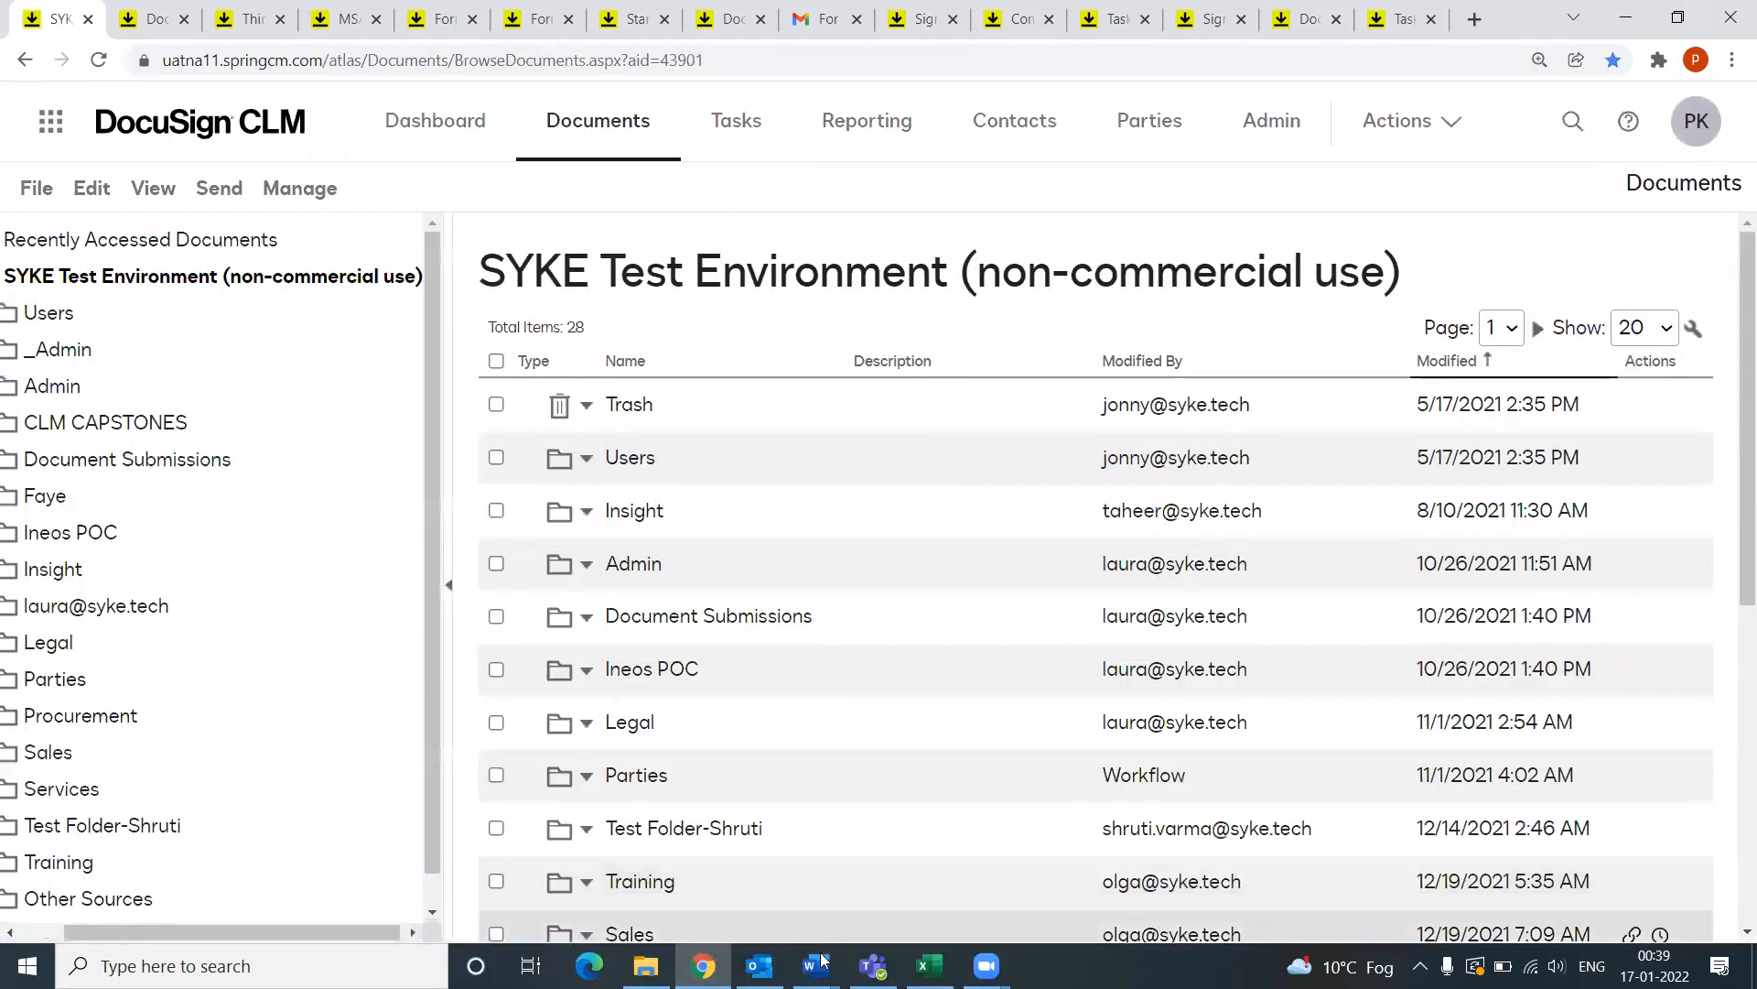
Step: Open the MSA Template folder under CLM CAPSTONES and the creator's capstone folder, then go to Admin
mouse_move(816, 966)
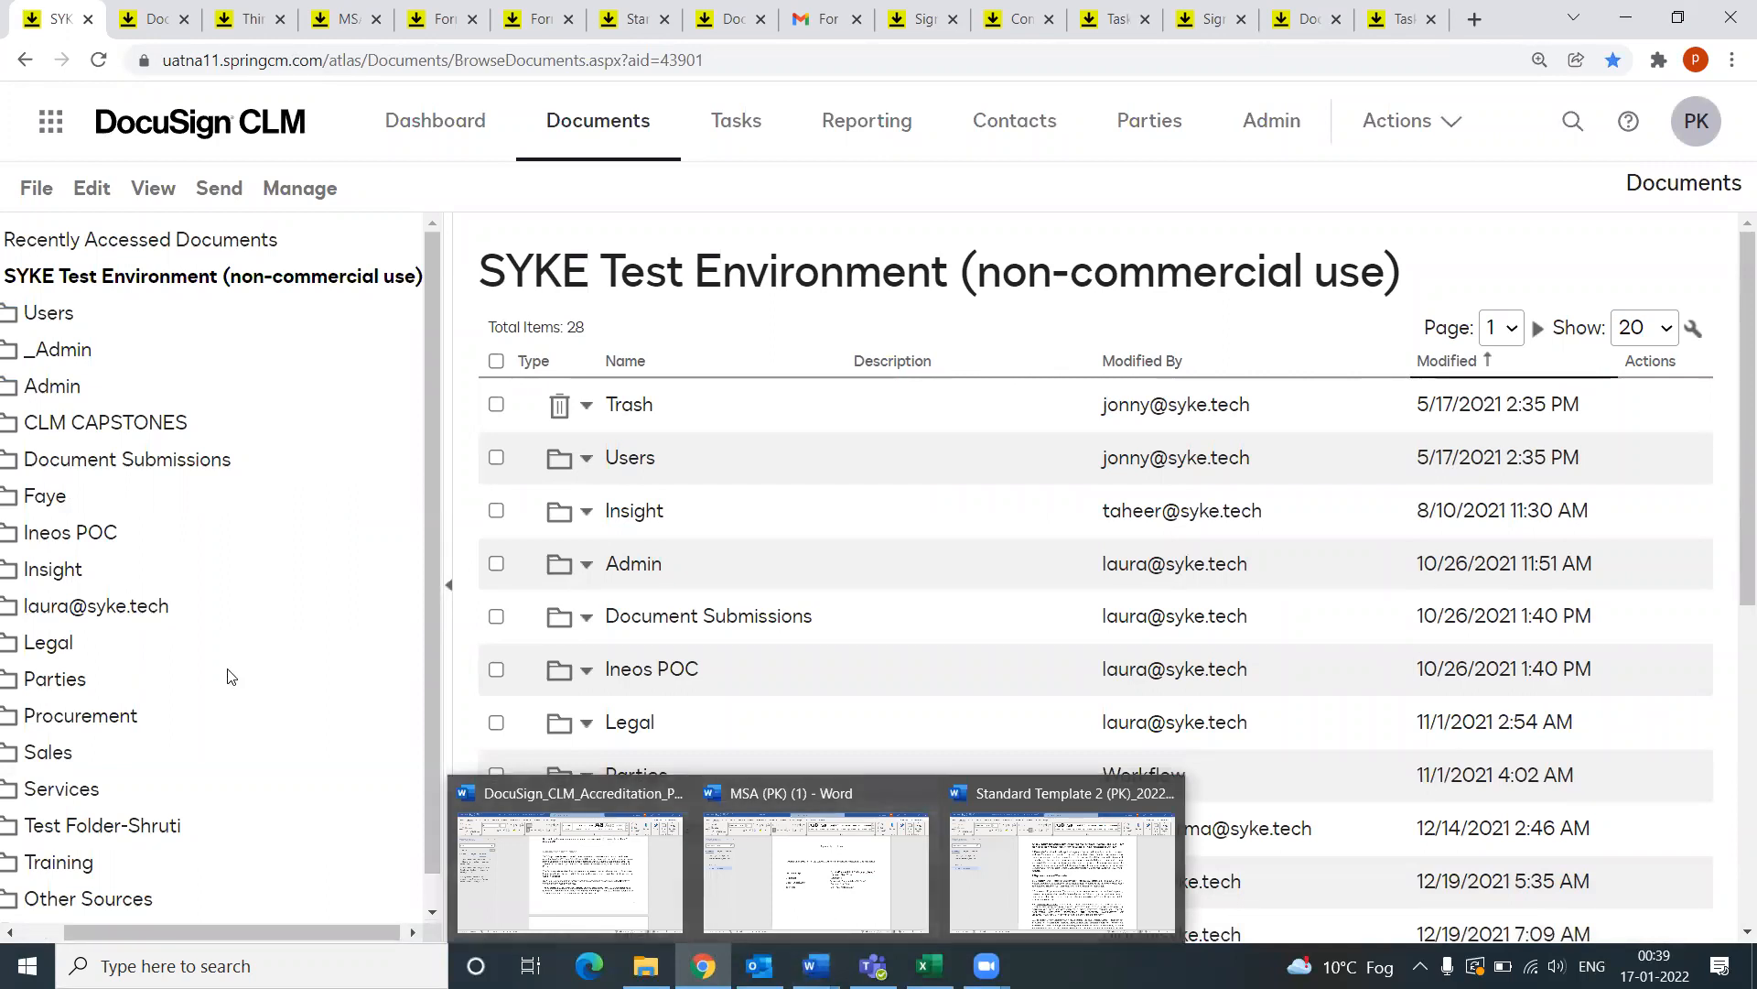
left_click_drag(287, 935, 73, 701)
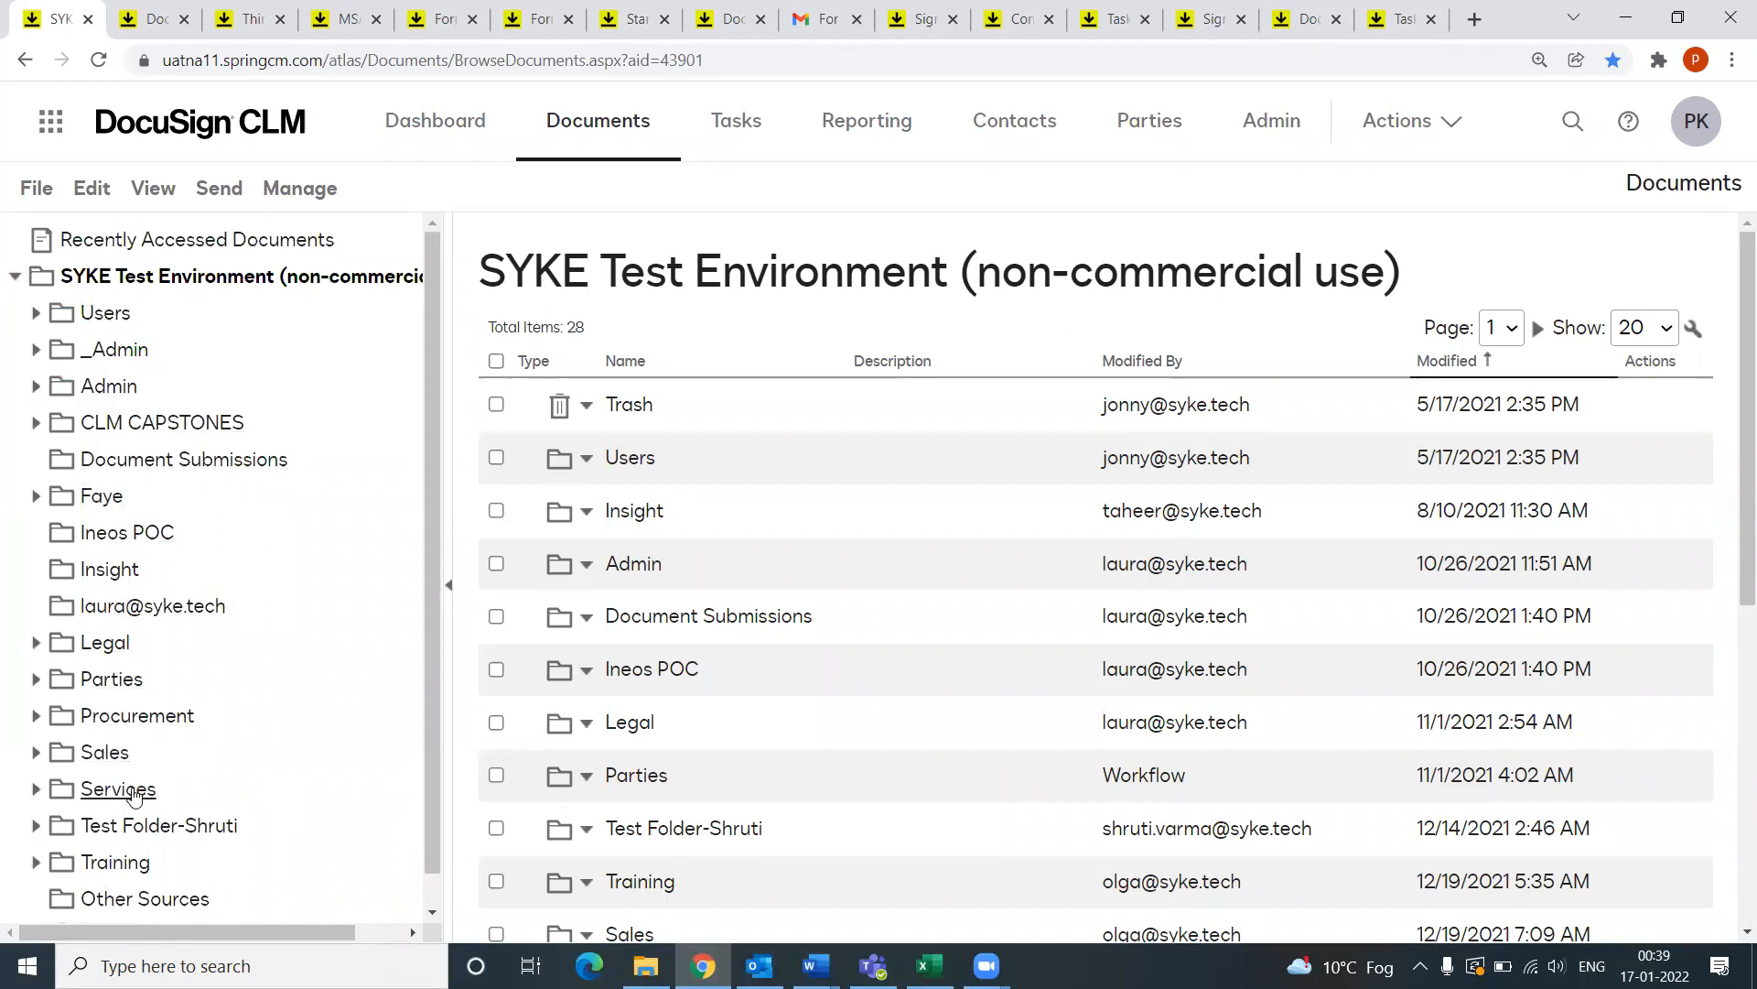
left_click(36, 423)
left_click(56, 495)
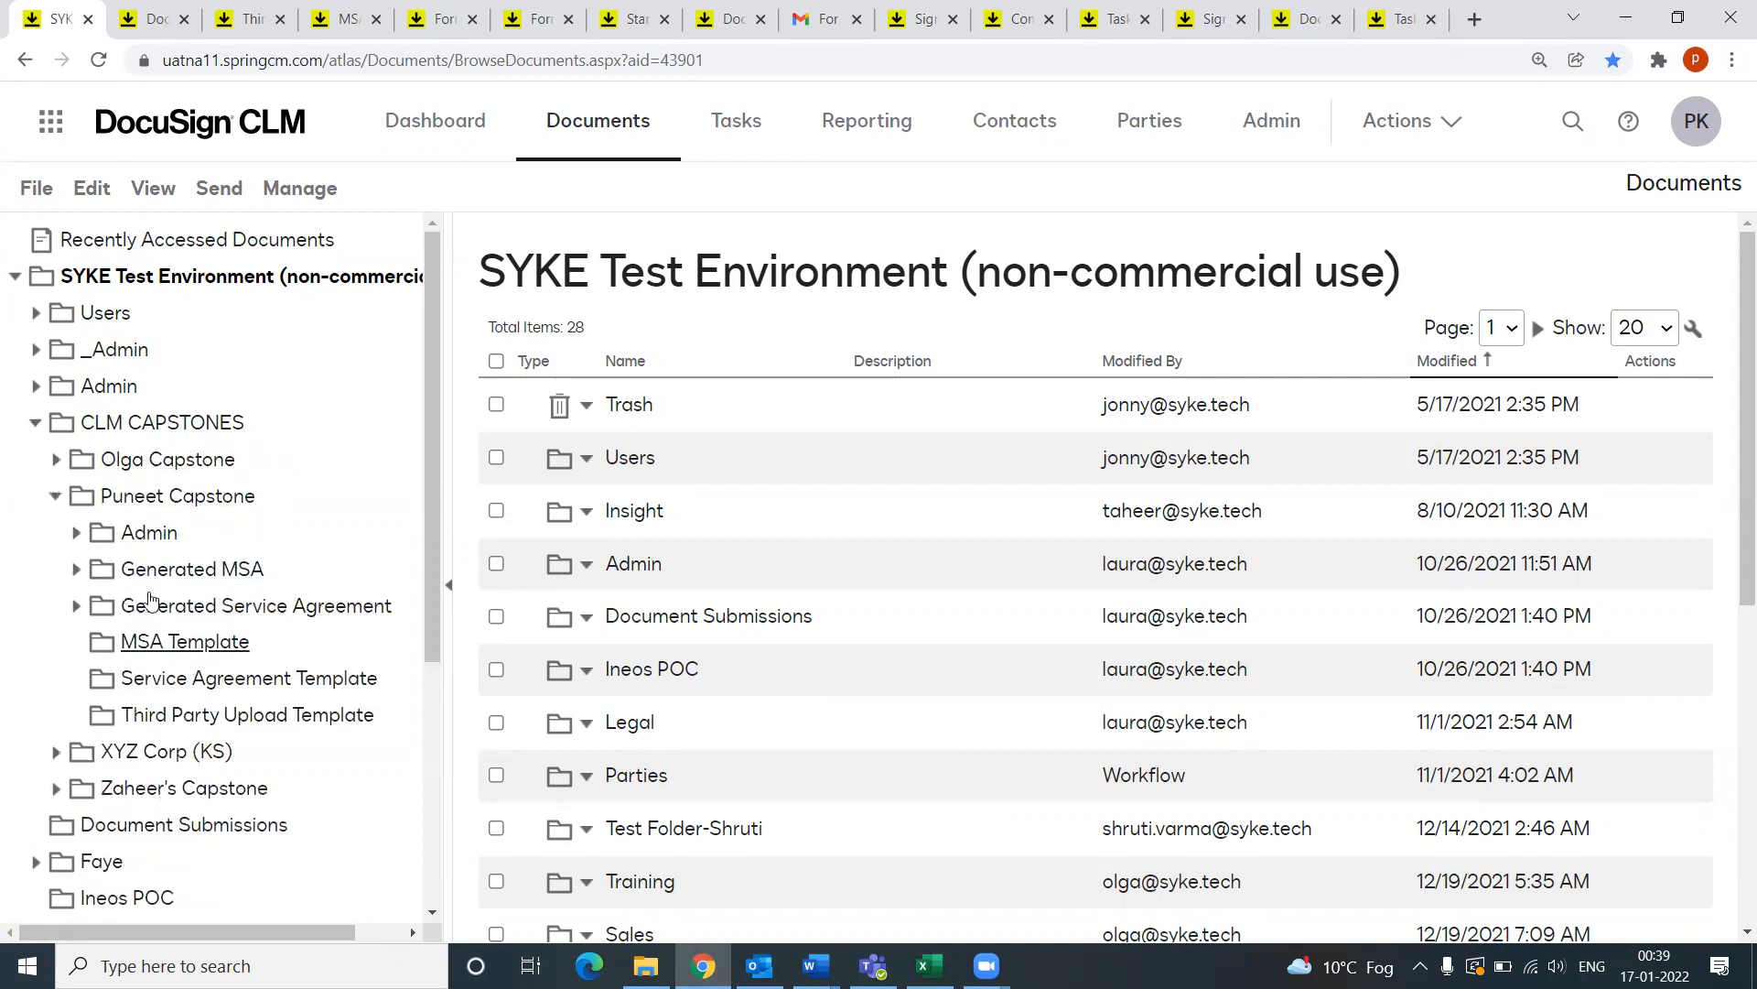
left_click(146, 646)
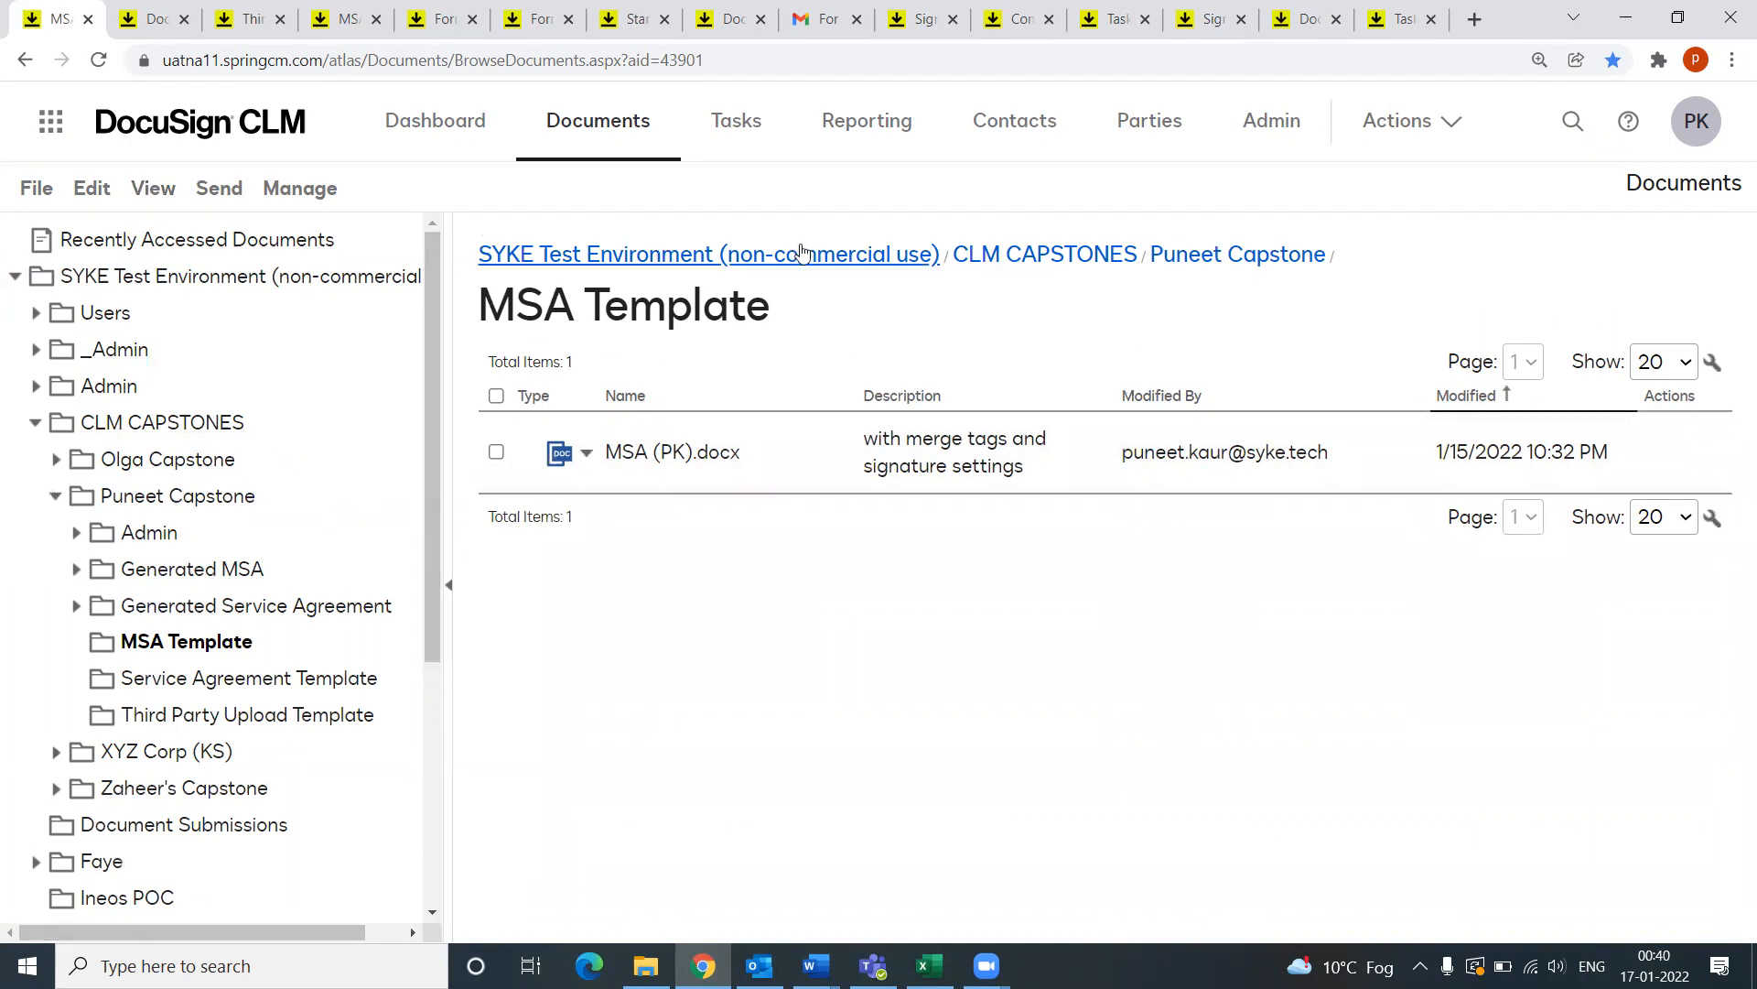
left_click(1245, 139)
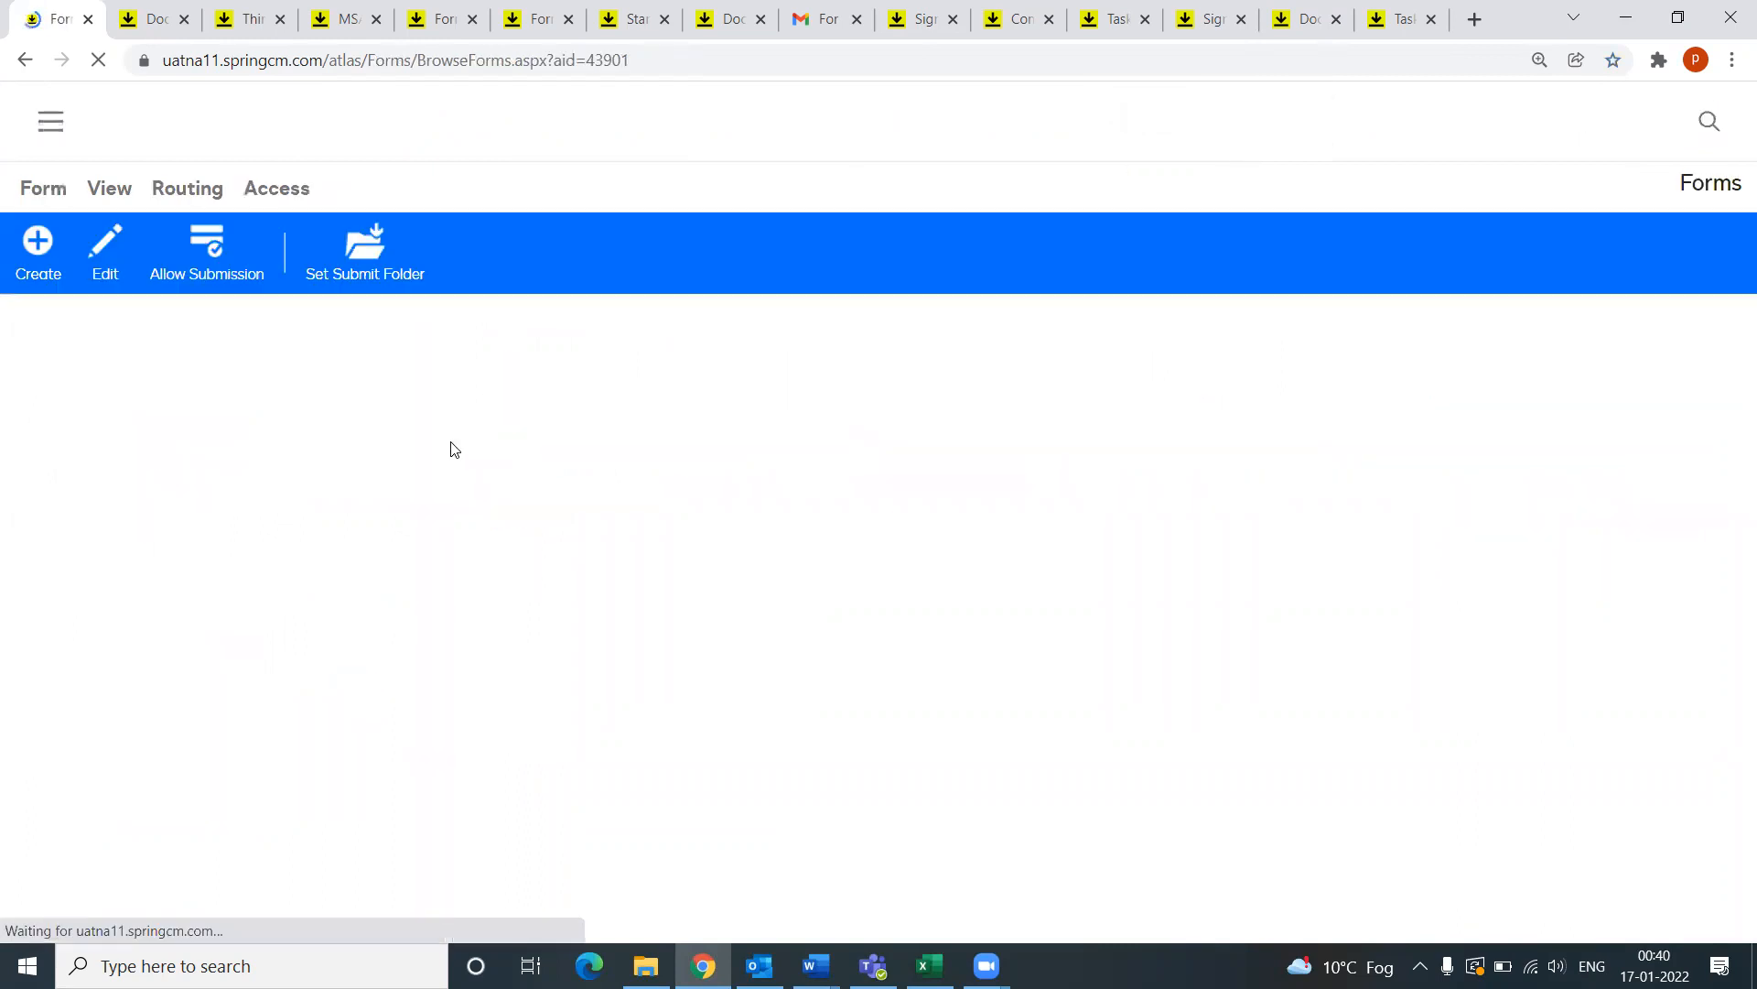
Step: Search the admin Users list for the capstone creator by full name, then open Task Groups
scroll(128, 768, "down", 5)
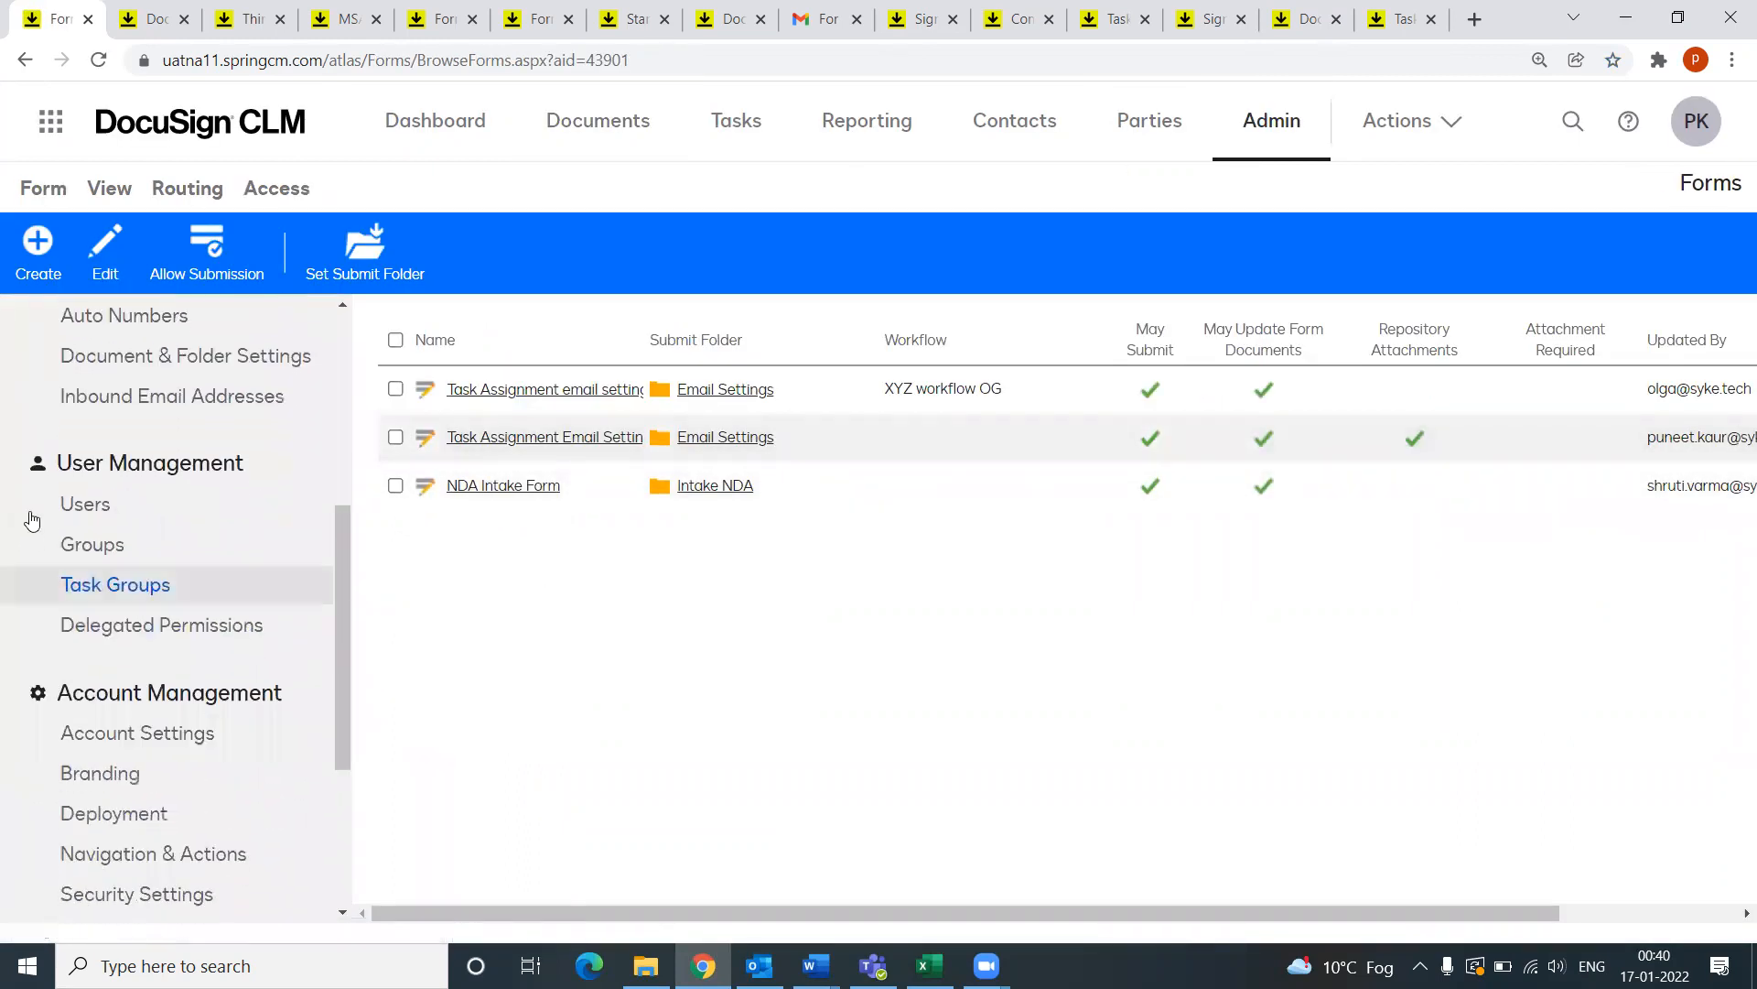
left_click(81, 505)
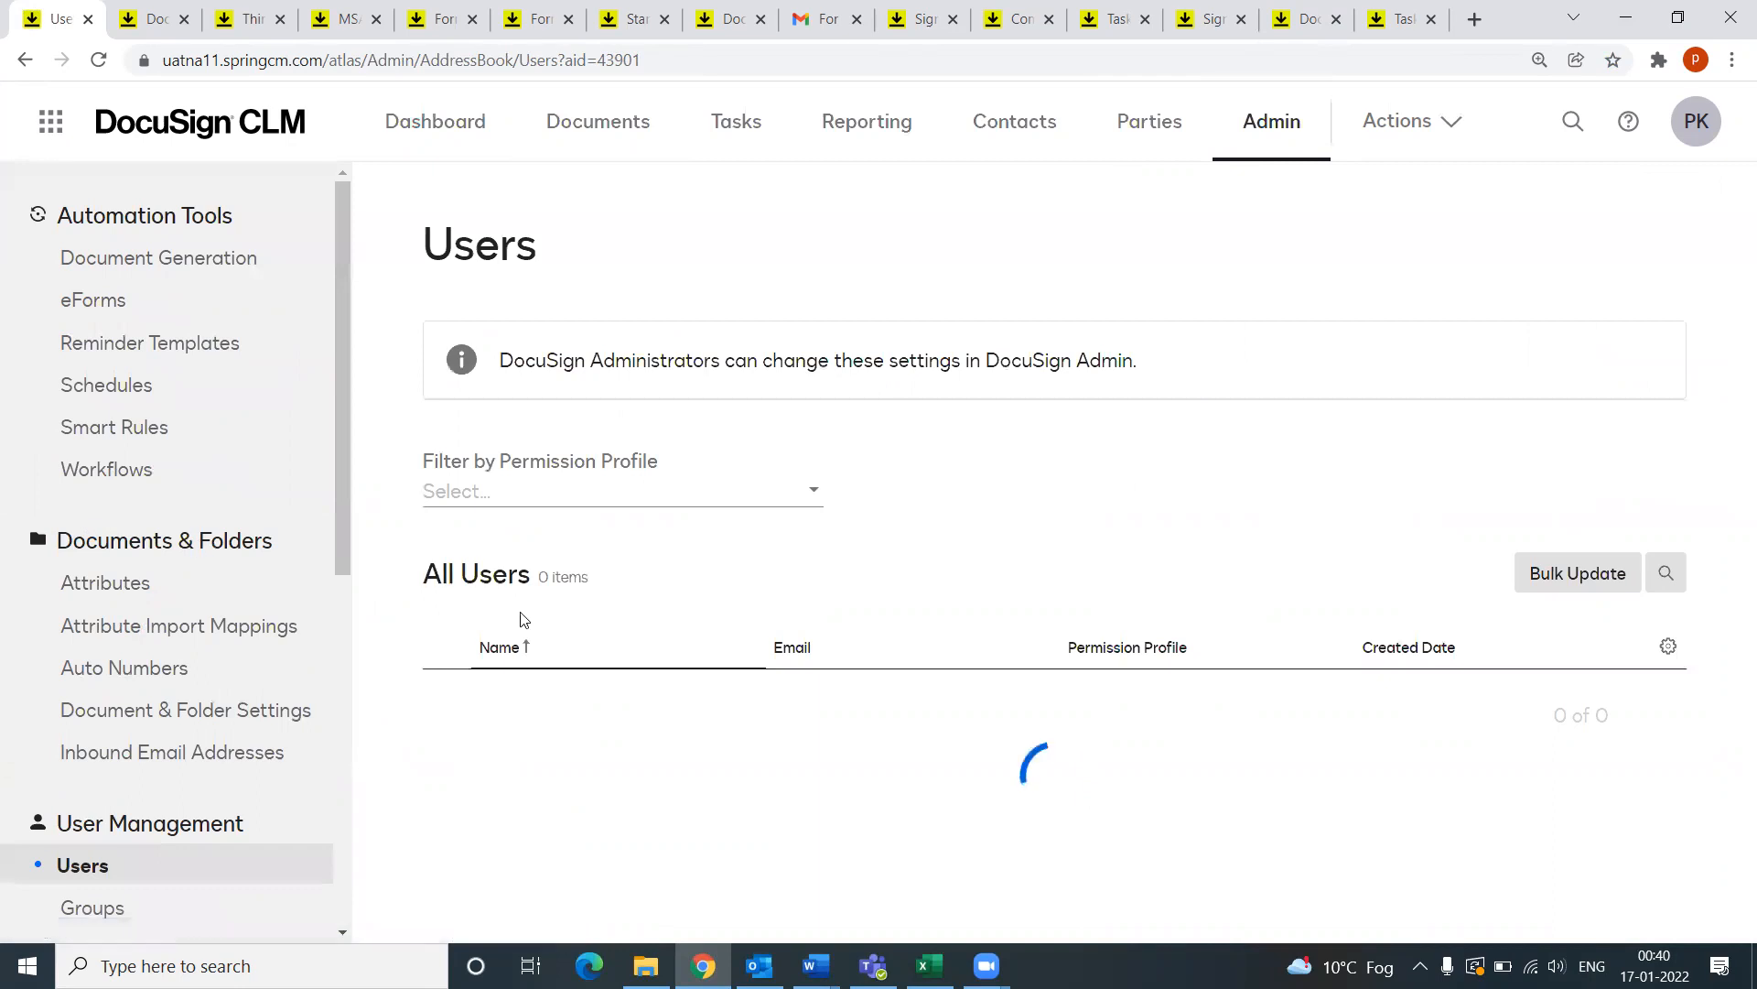
scroll(713, 718, "down", 1)
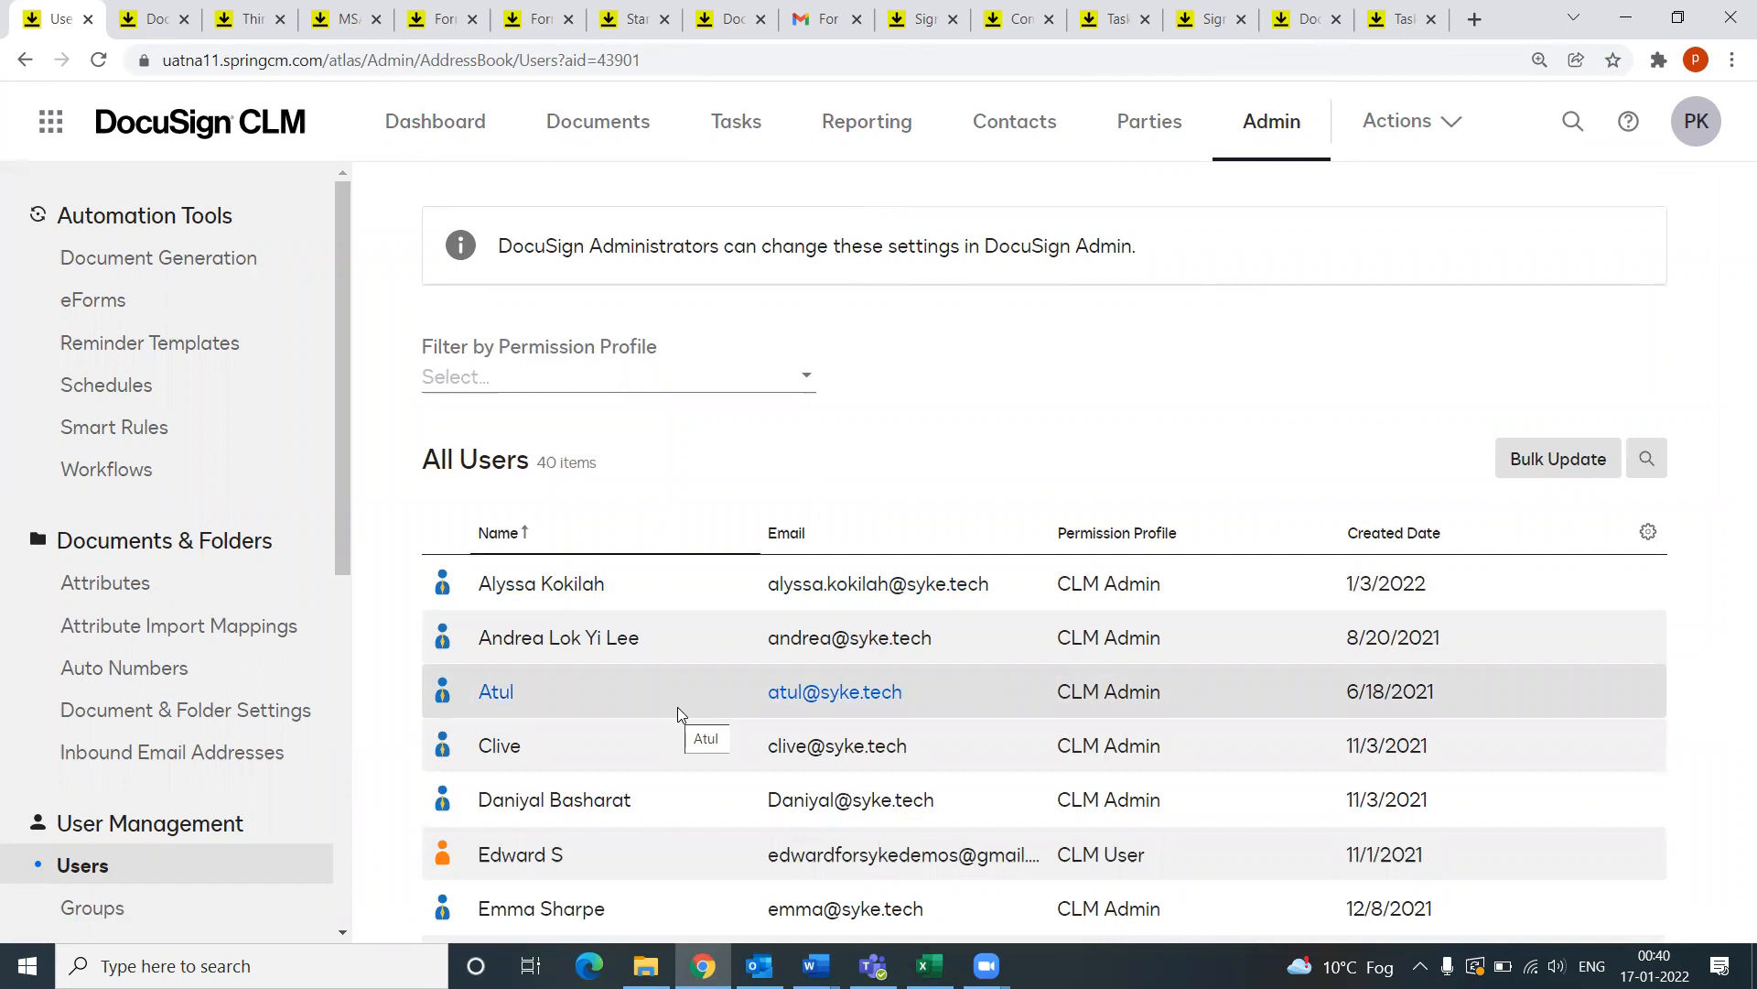
left_click(1648, 467)
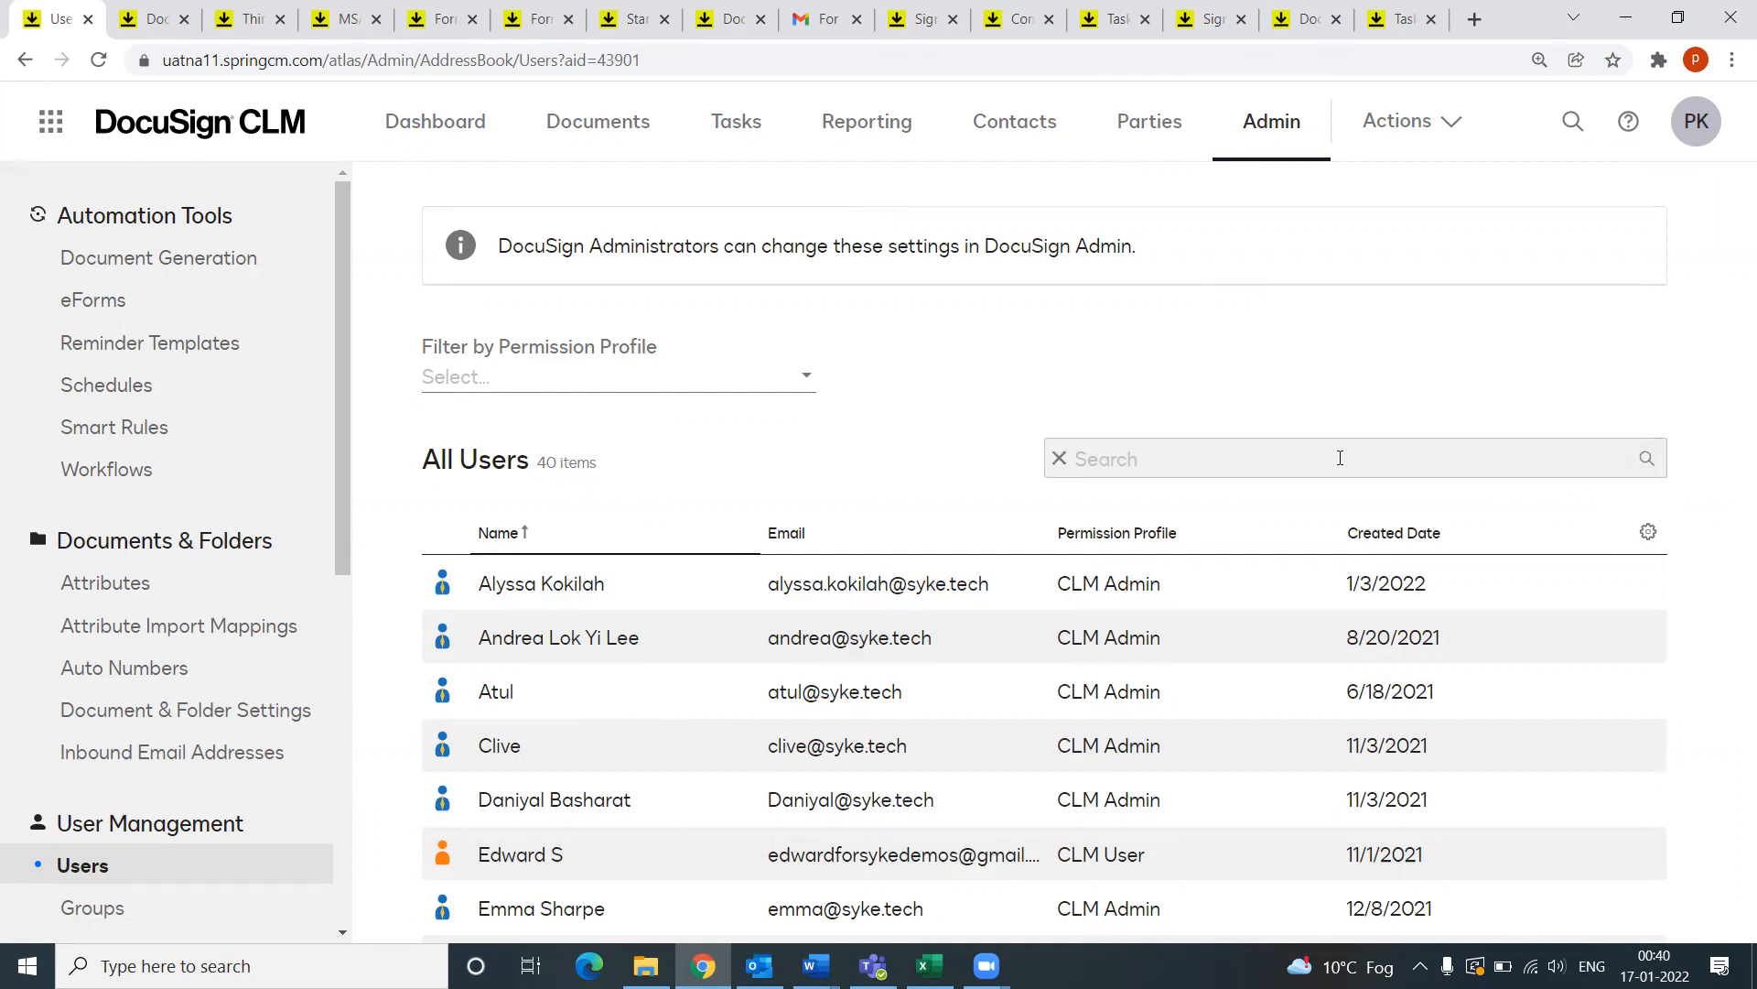
key("Return")
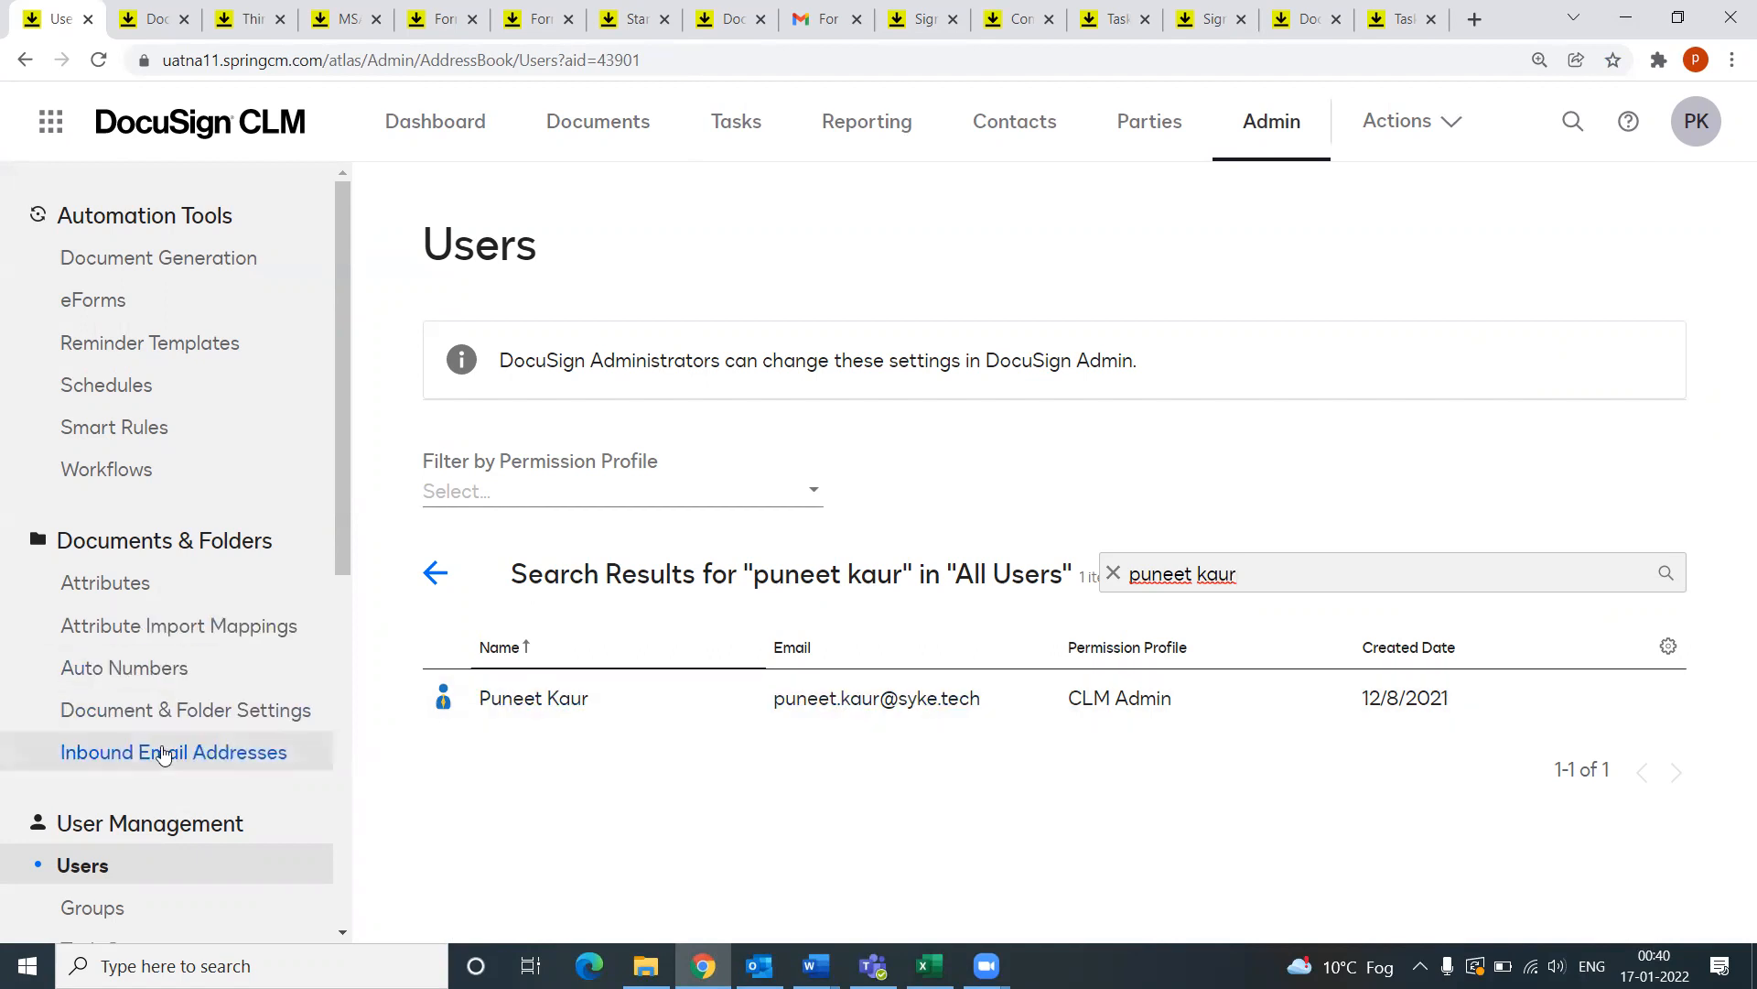
scroll(163, 754, "down", 3)
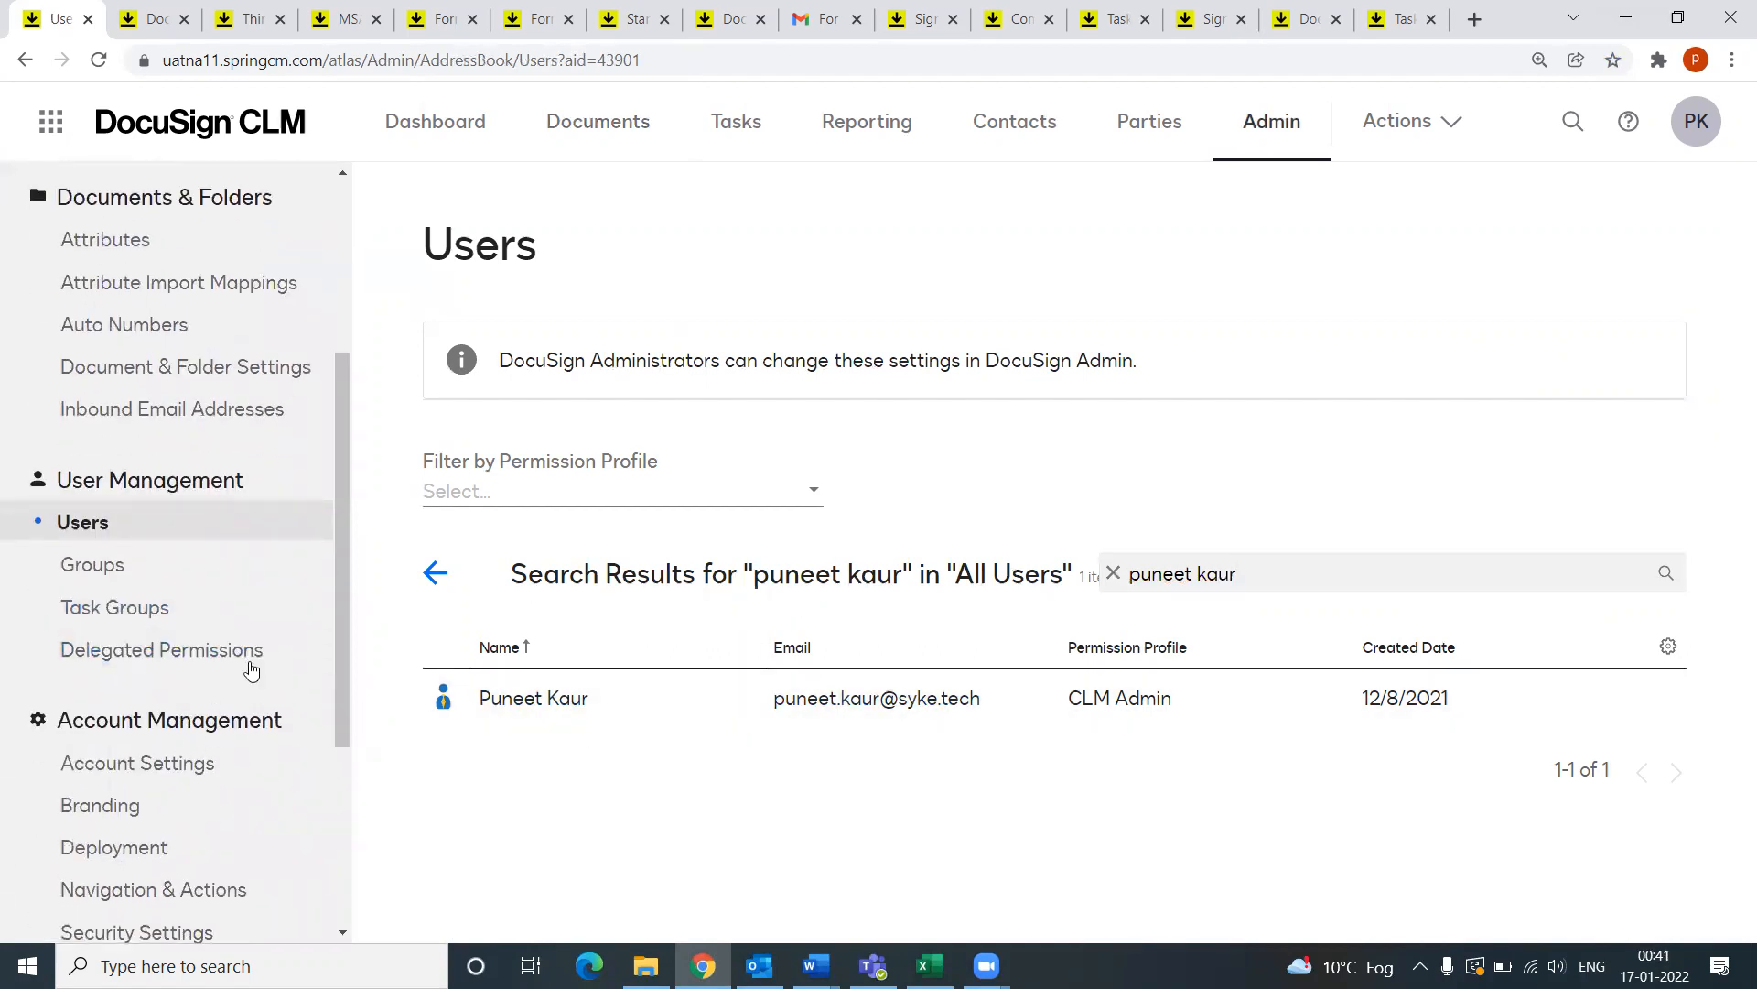
left_click(81, 609)
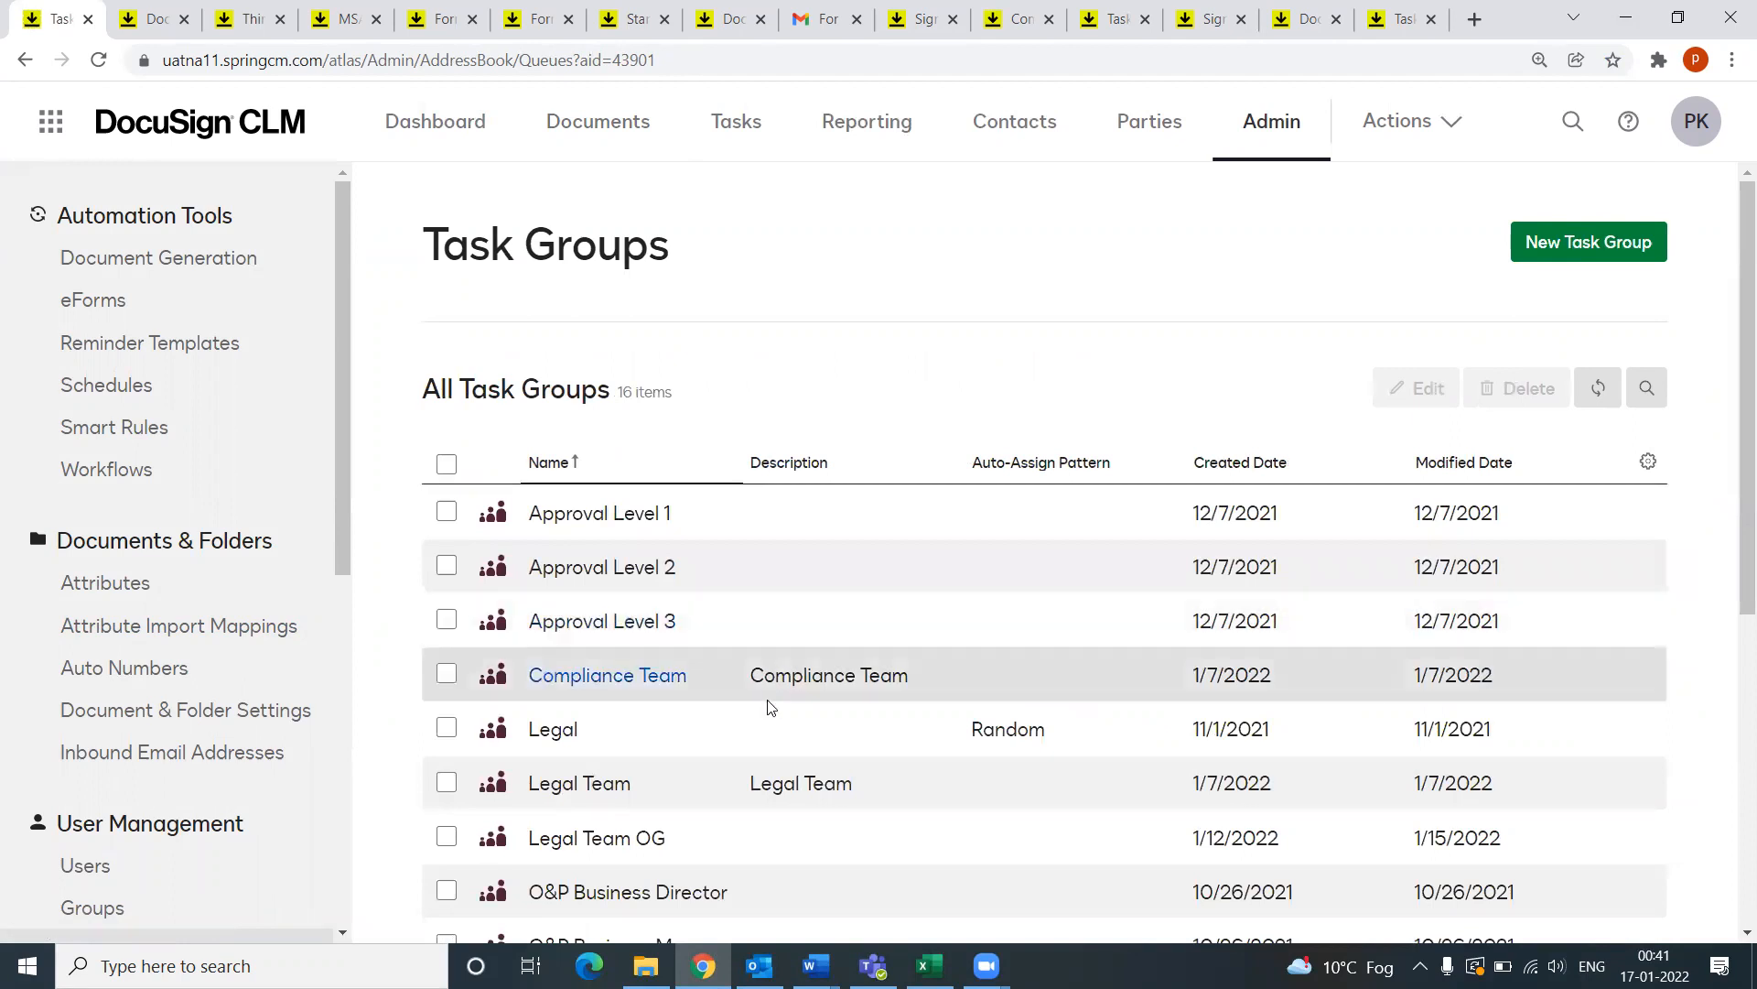
scroll(712, 736, "down", 1)
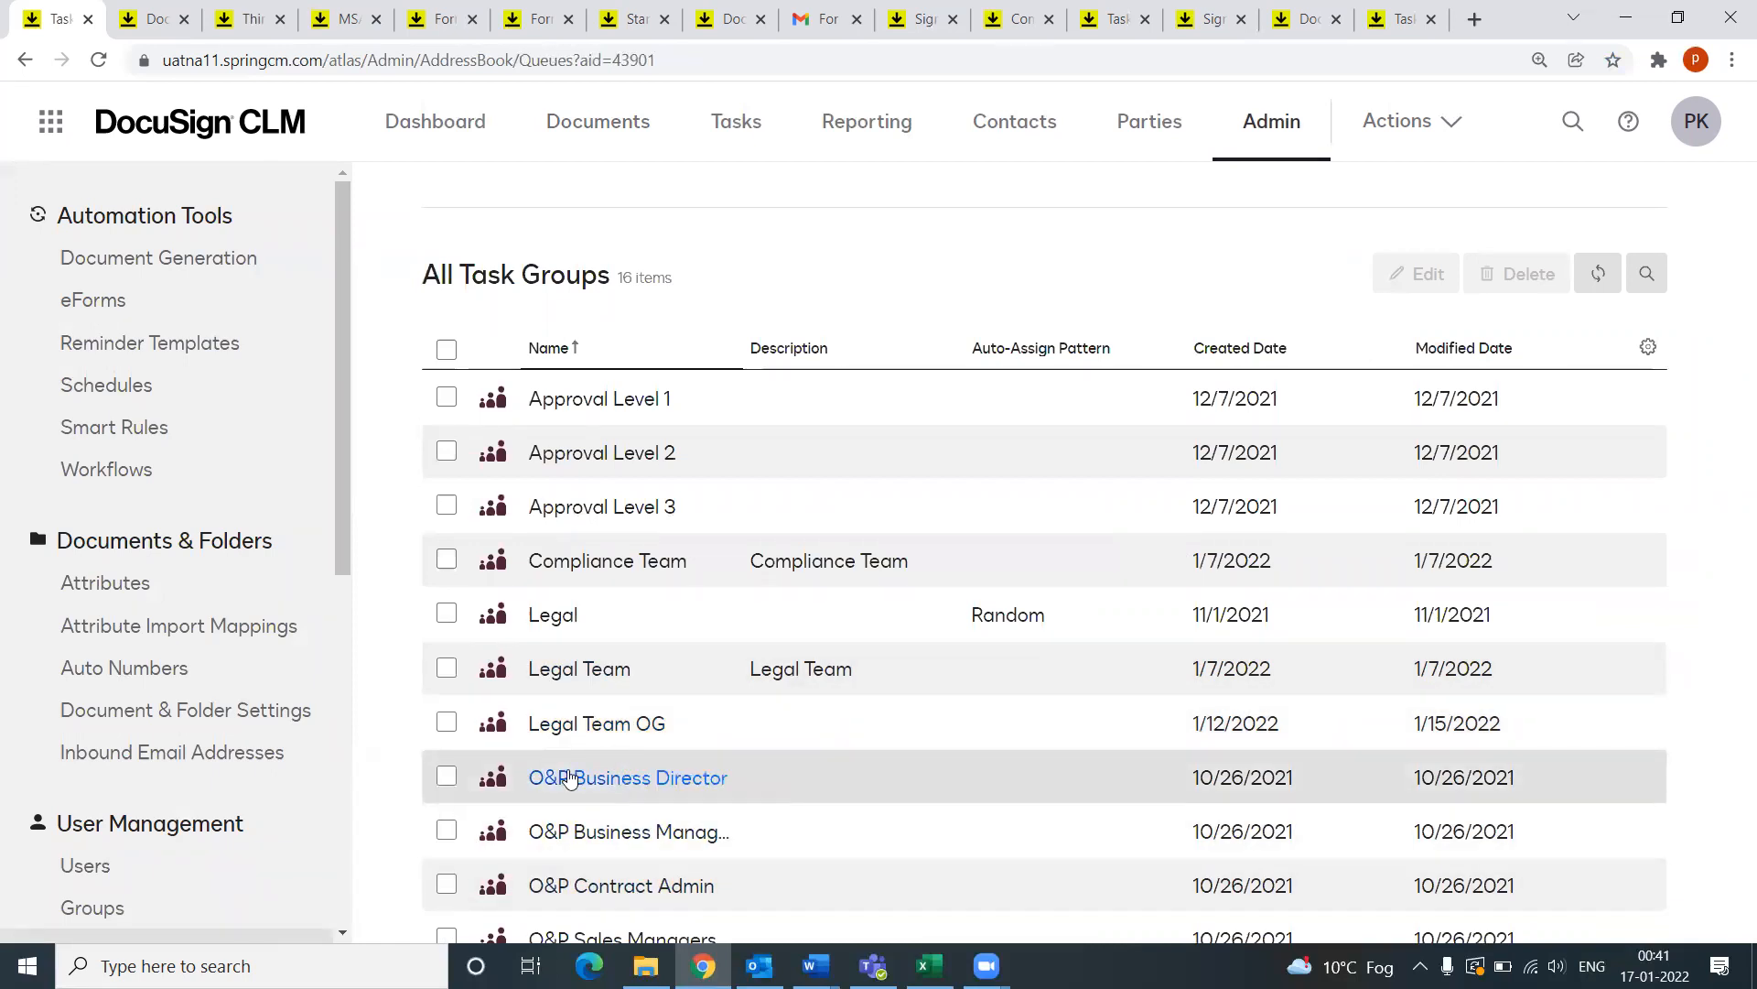
mouse_move(340, 527)
left_mouse_down()
mouse_move(343, 749)
mouse_move(368, 515)
left_mouse_up()
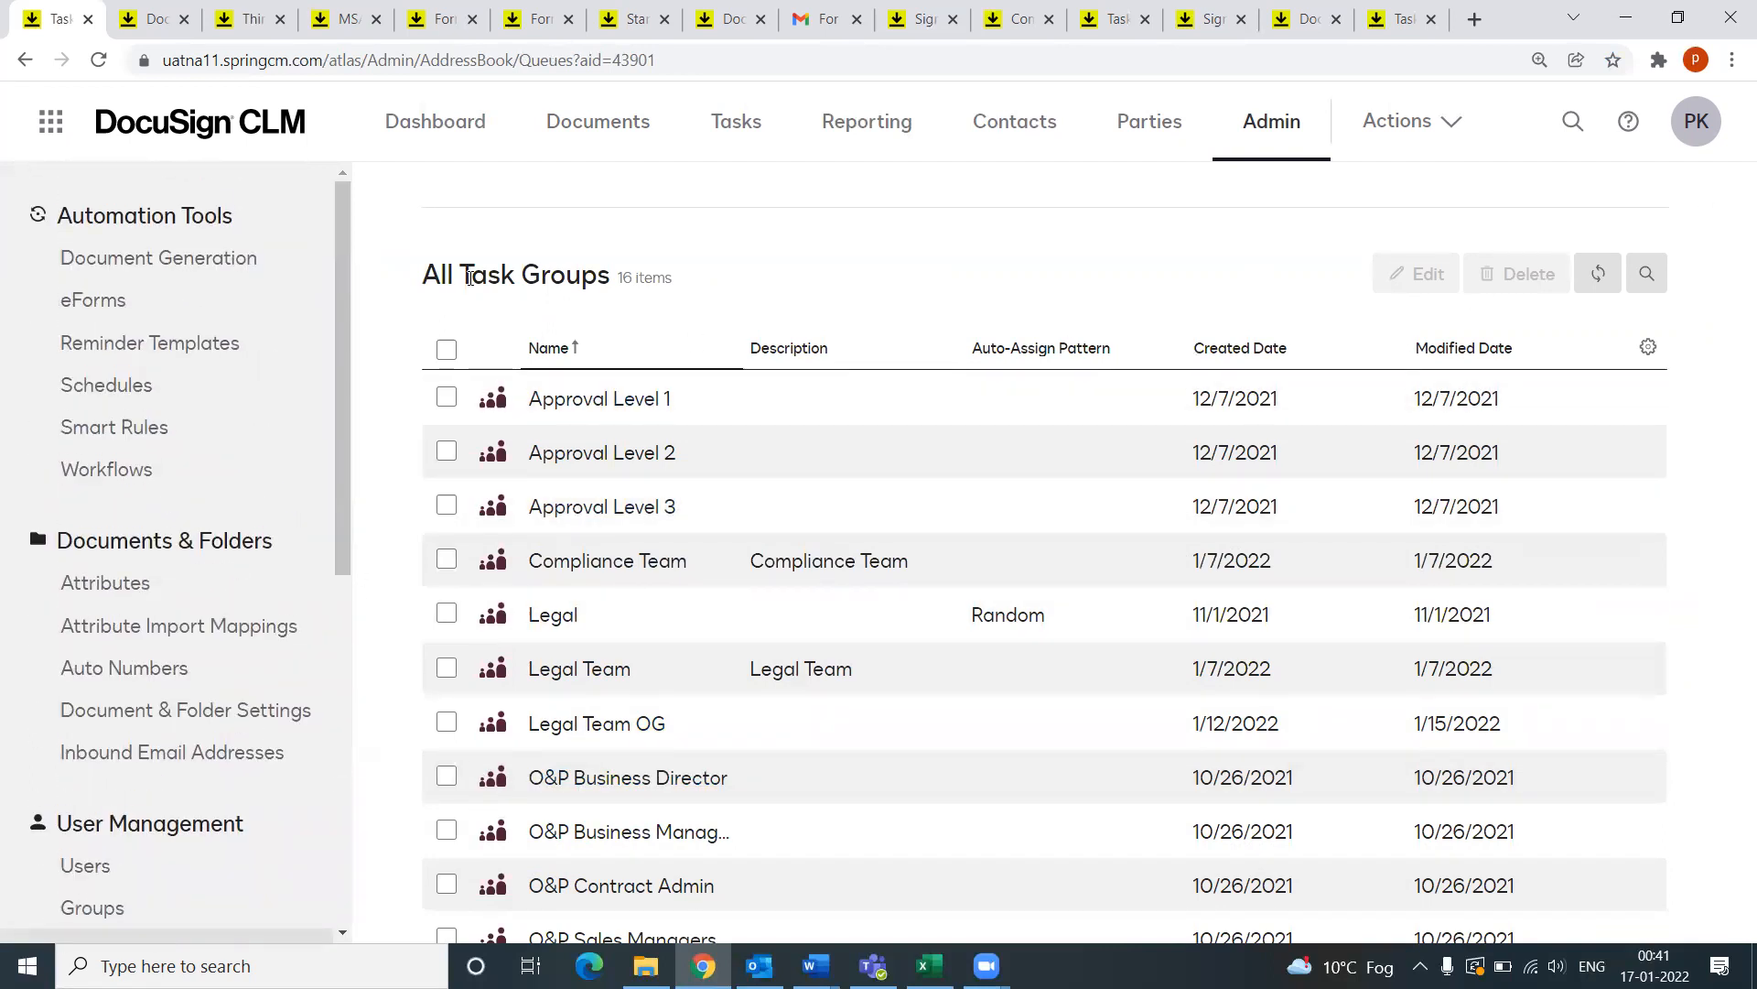
left_click(98, 59)
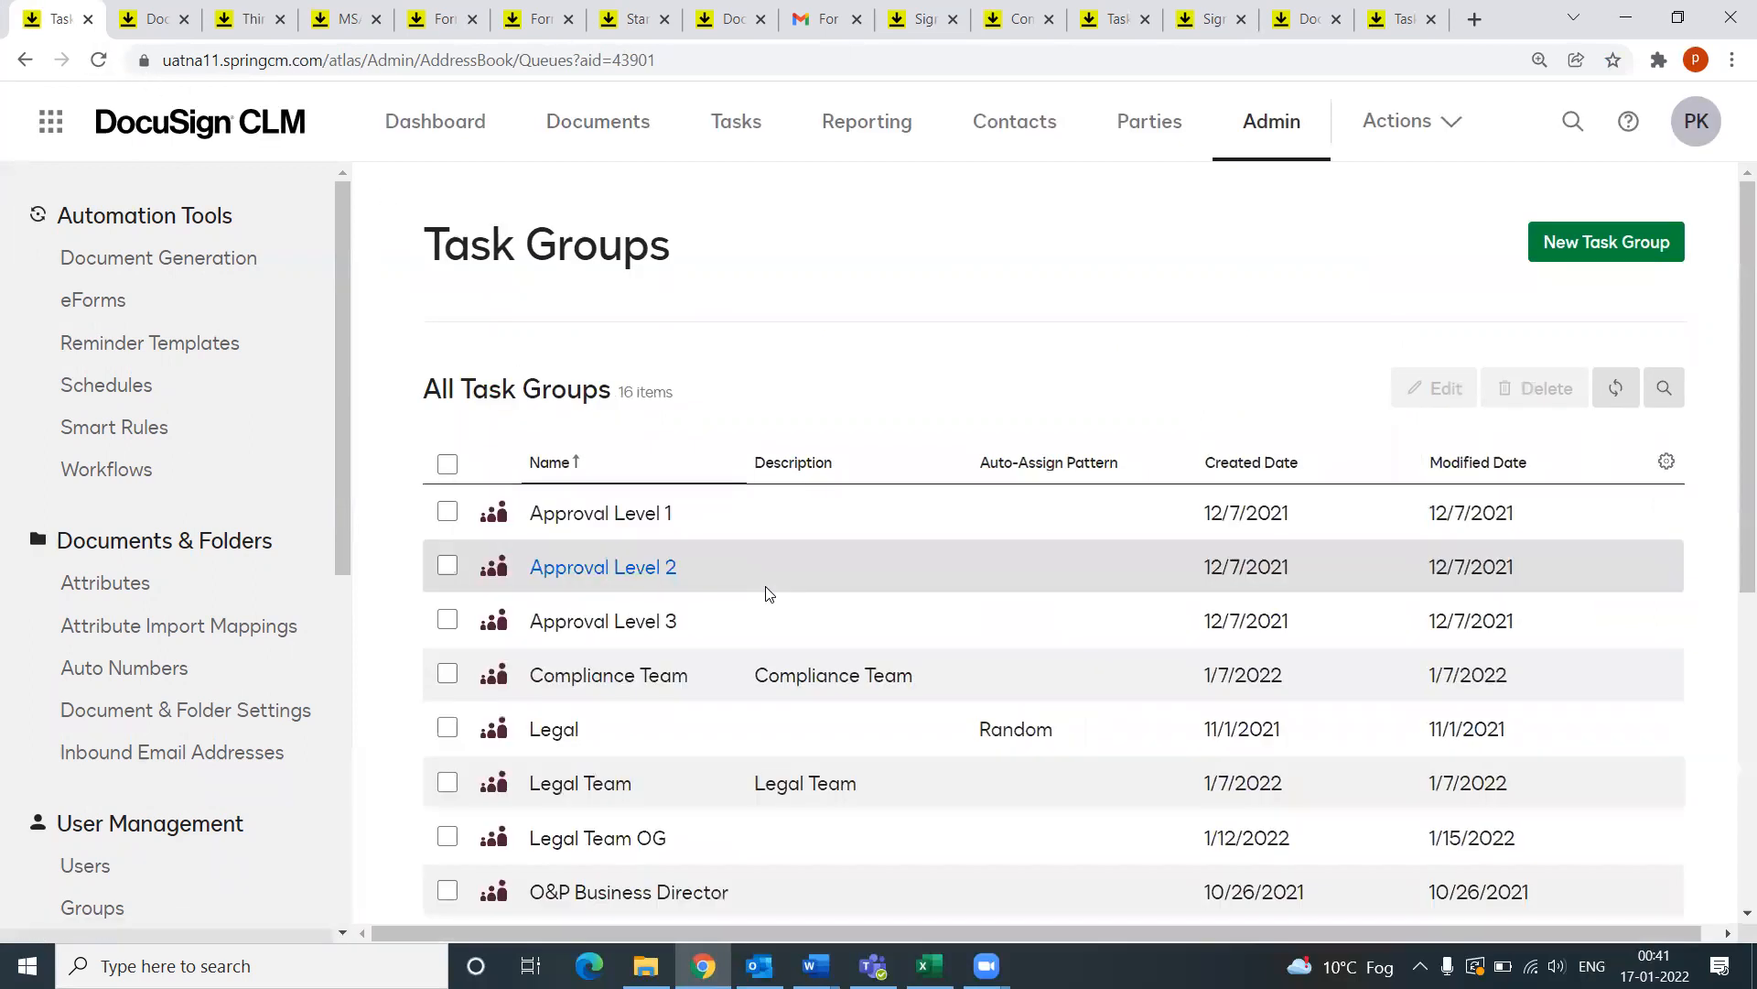
scroll(767, 608, "down", 4)
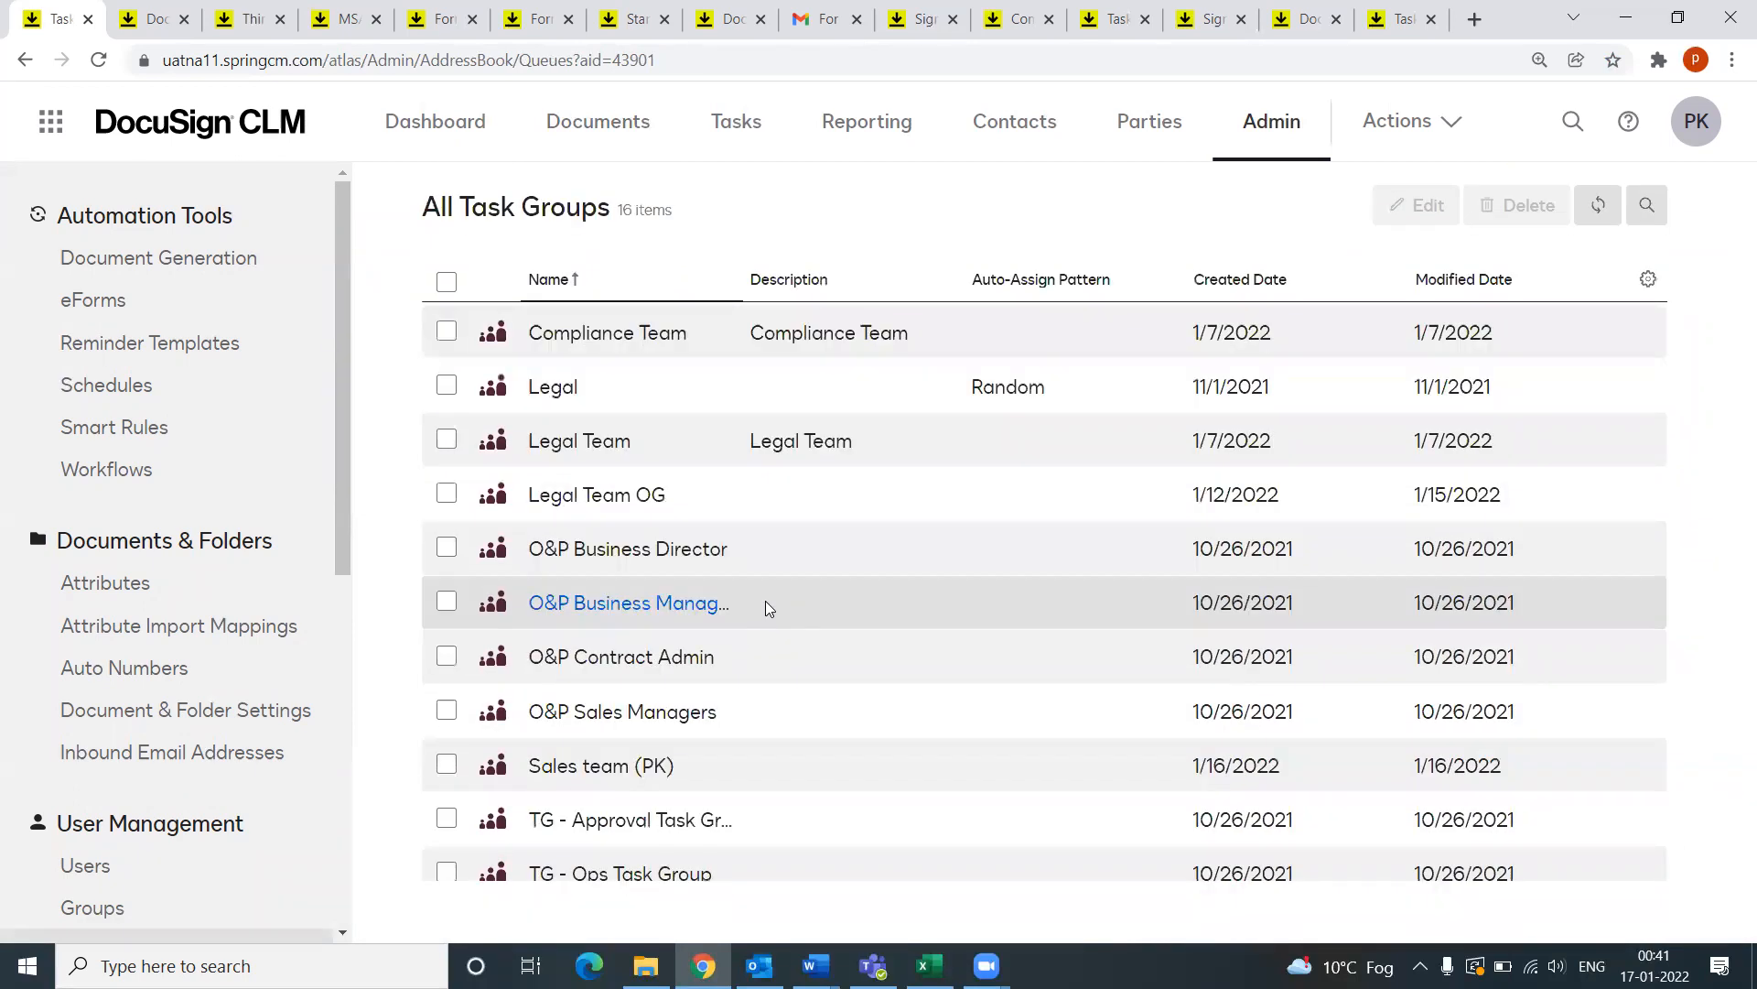
Step: Open the Sales team (PK) task group and scroll to its assigned Users
left_click(578, 776)
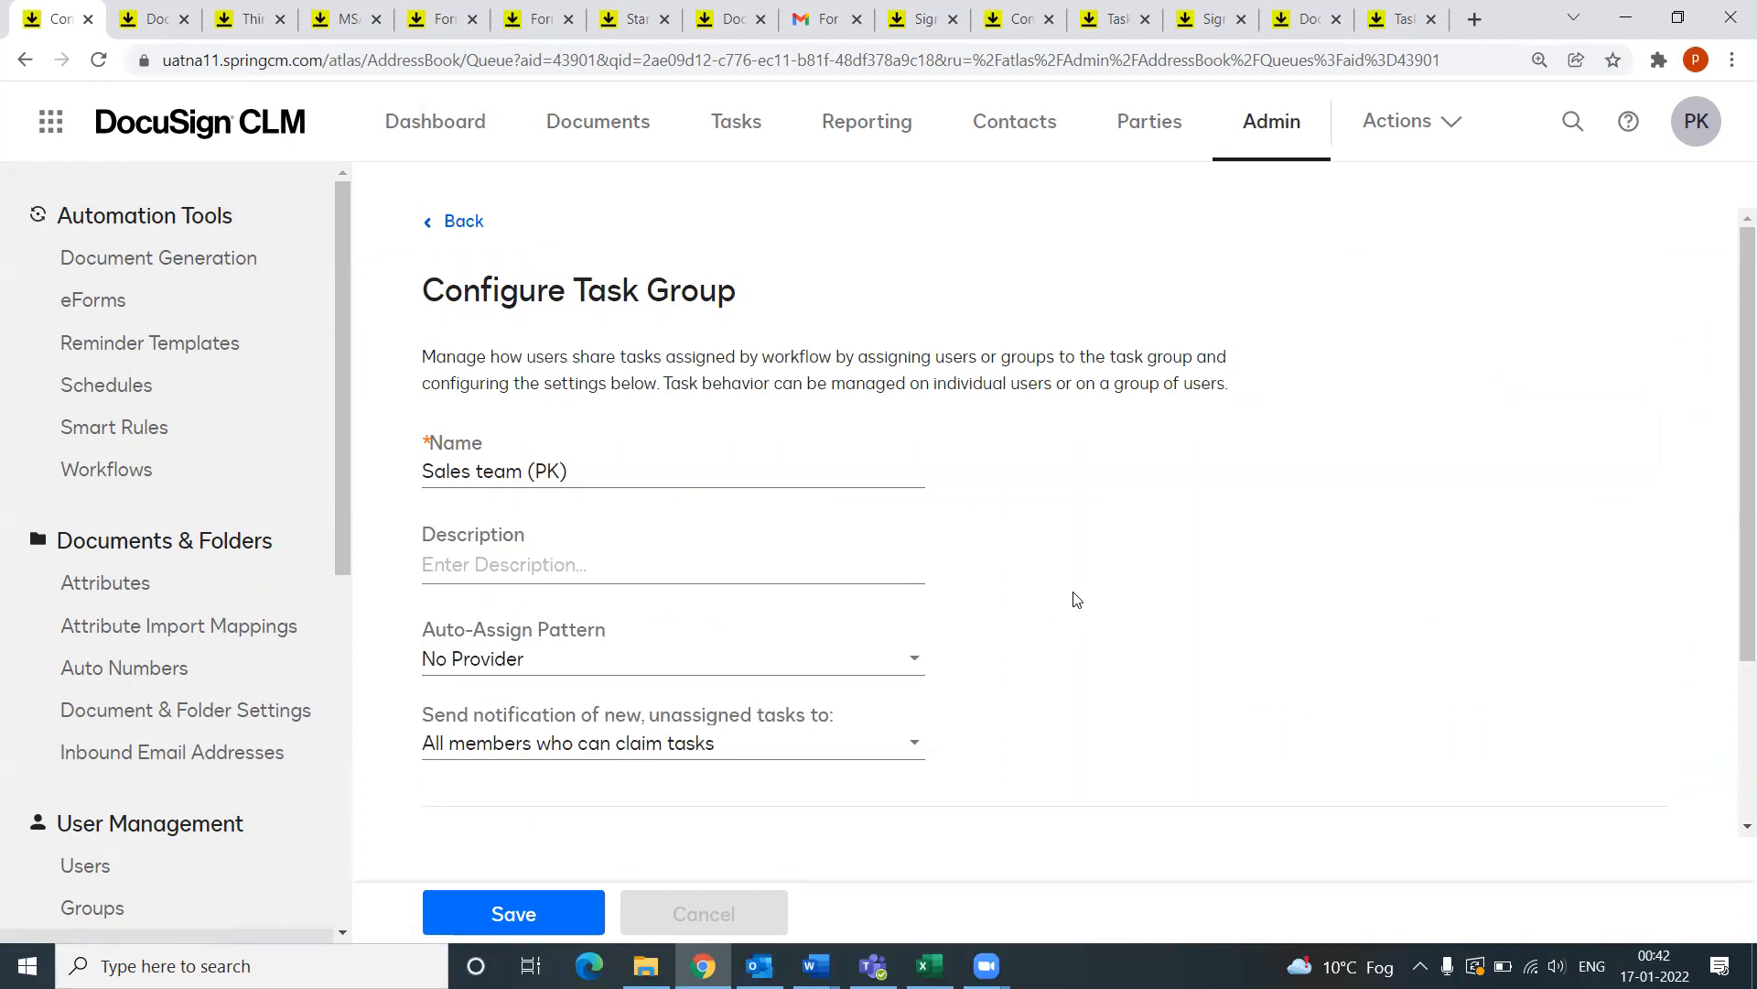
scroll(1069, 625, "down", 1)
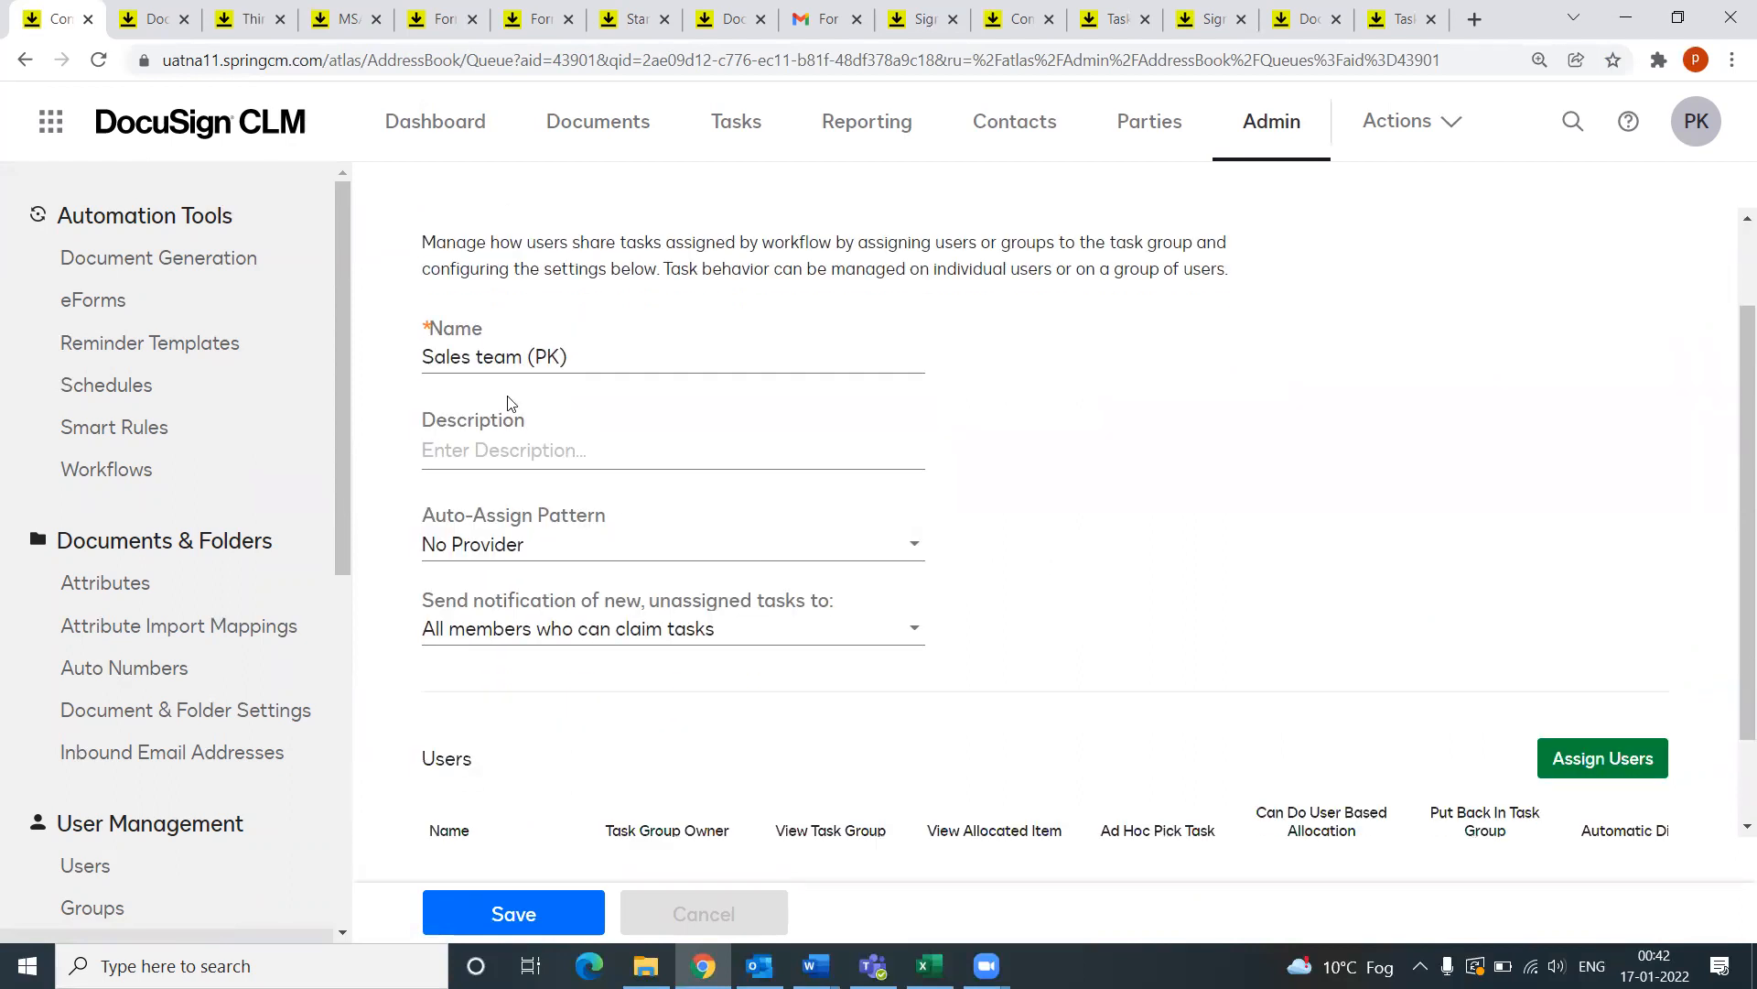
scroll(681, 661, "down", 1)
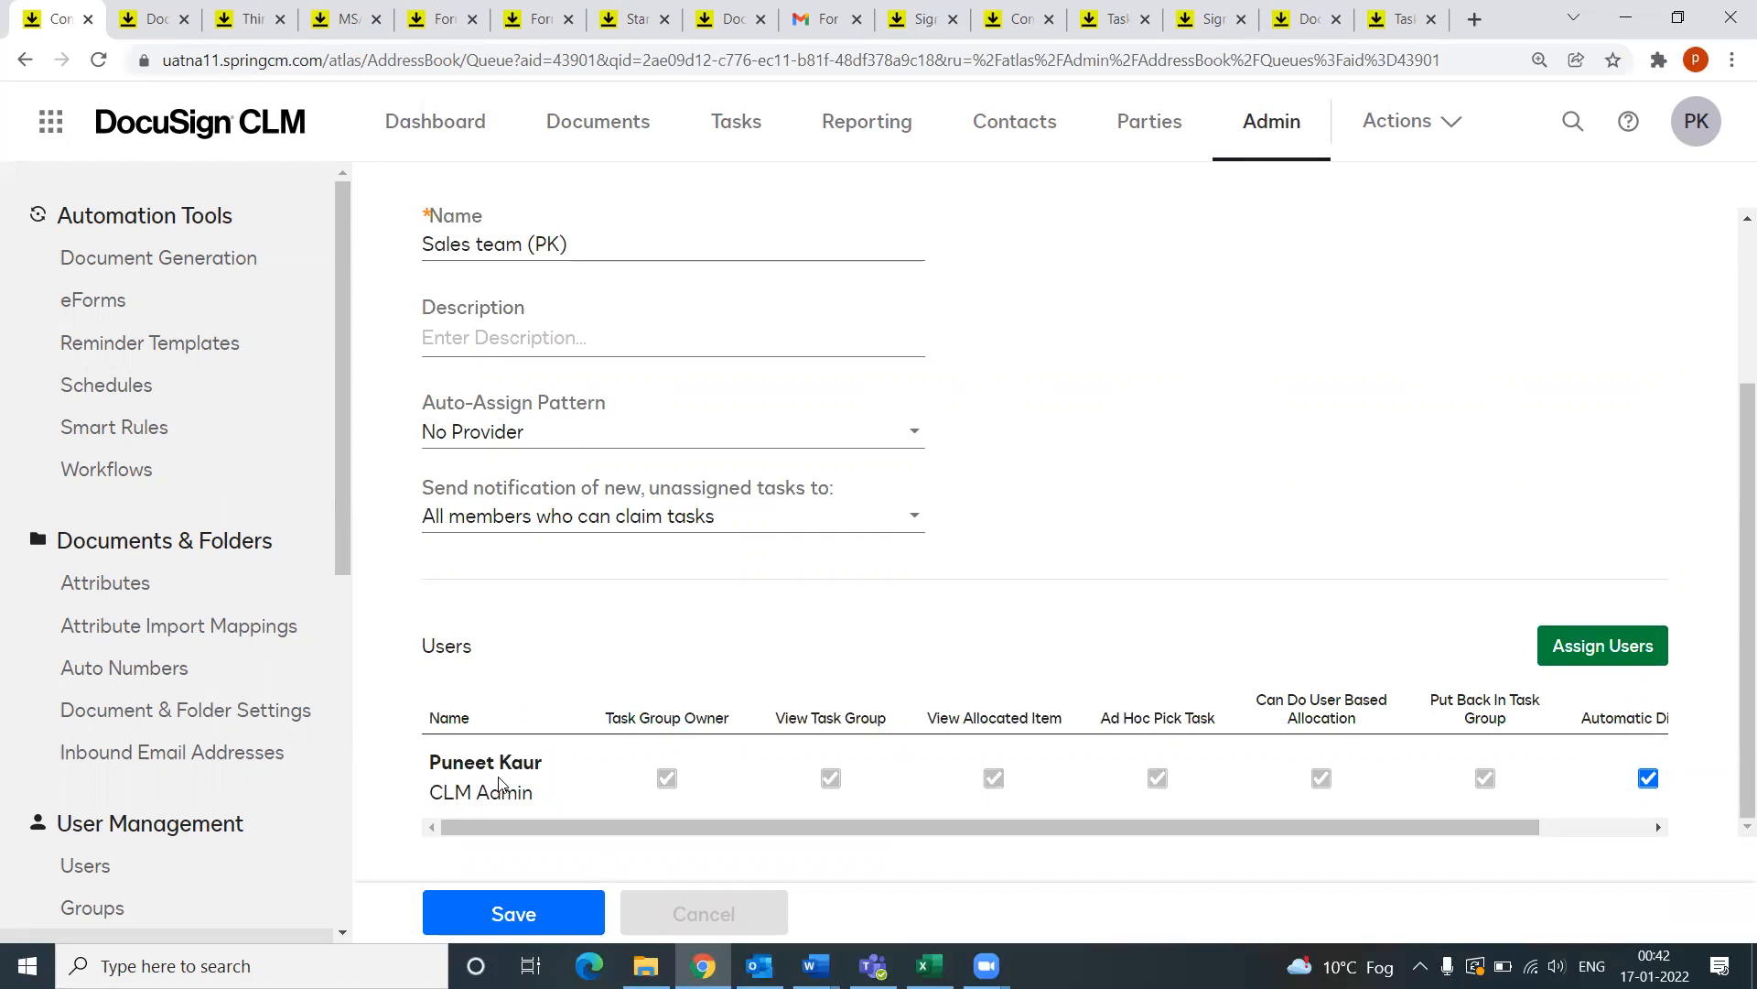
left_click_drag(1295, 827, 1000, 848)
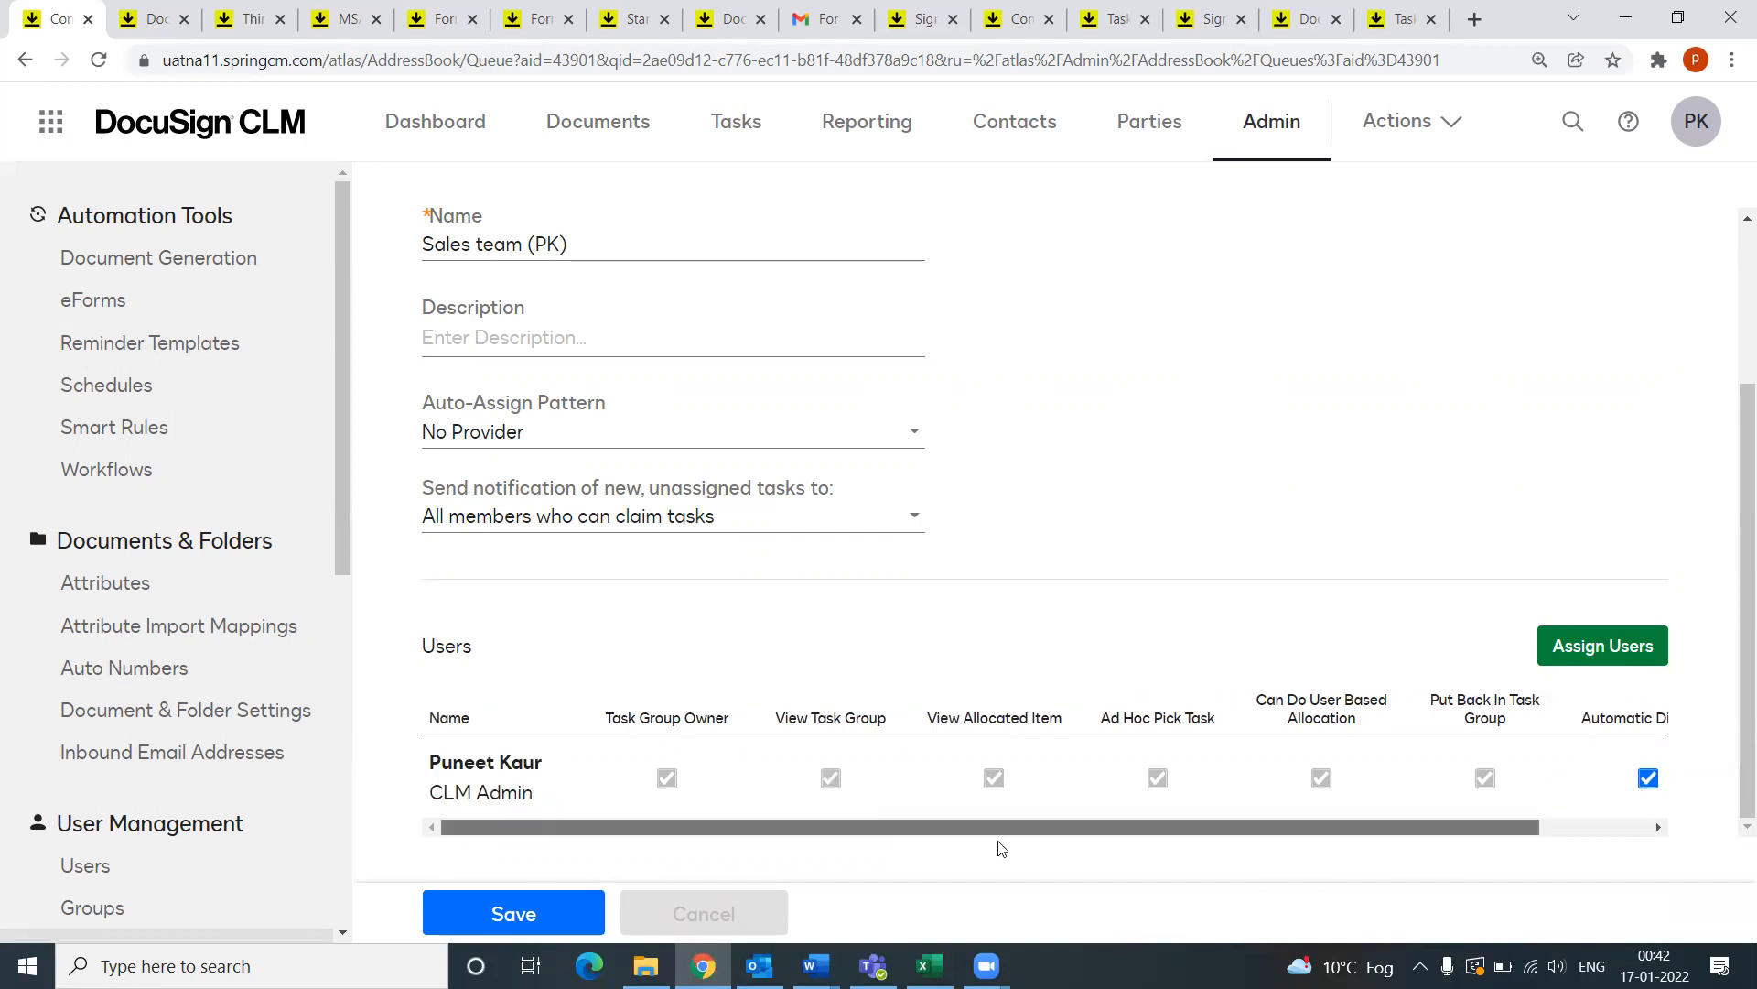
left_click(1622, 653)
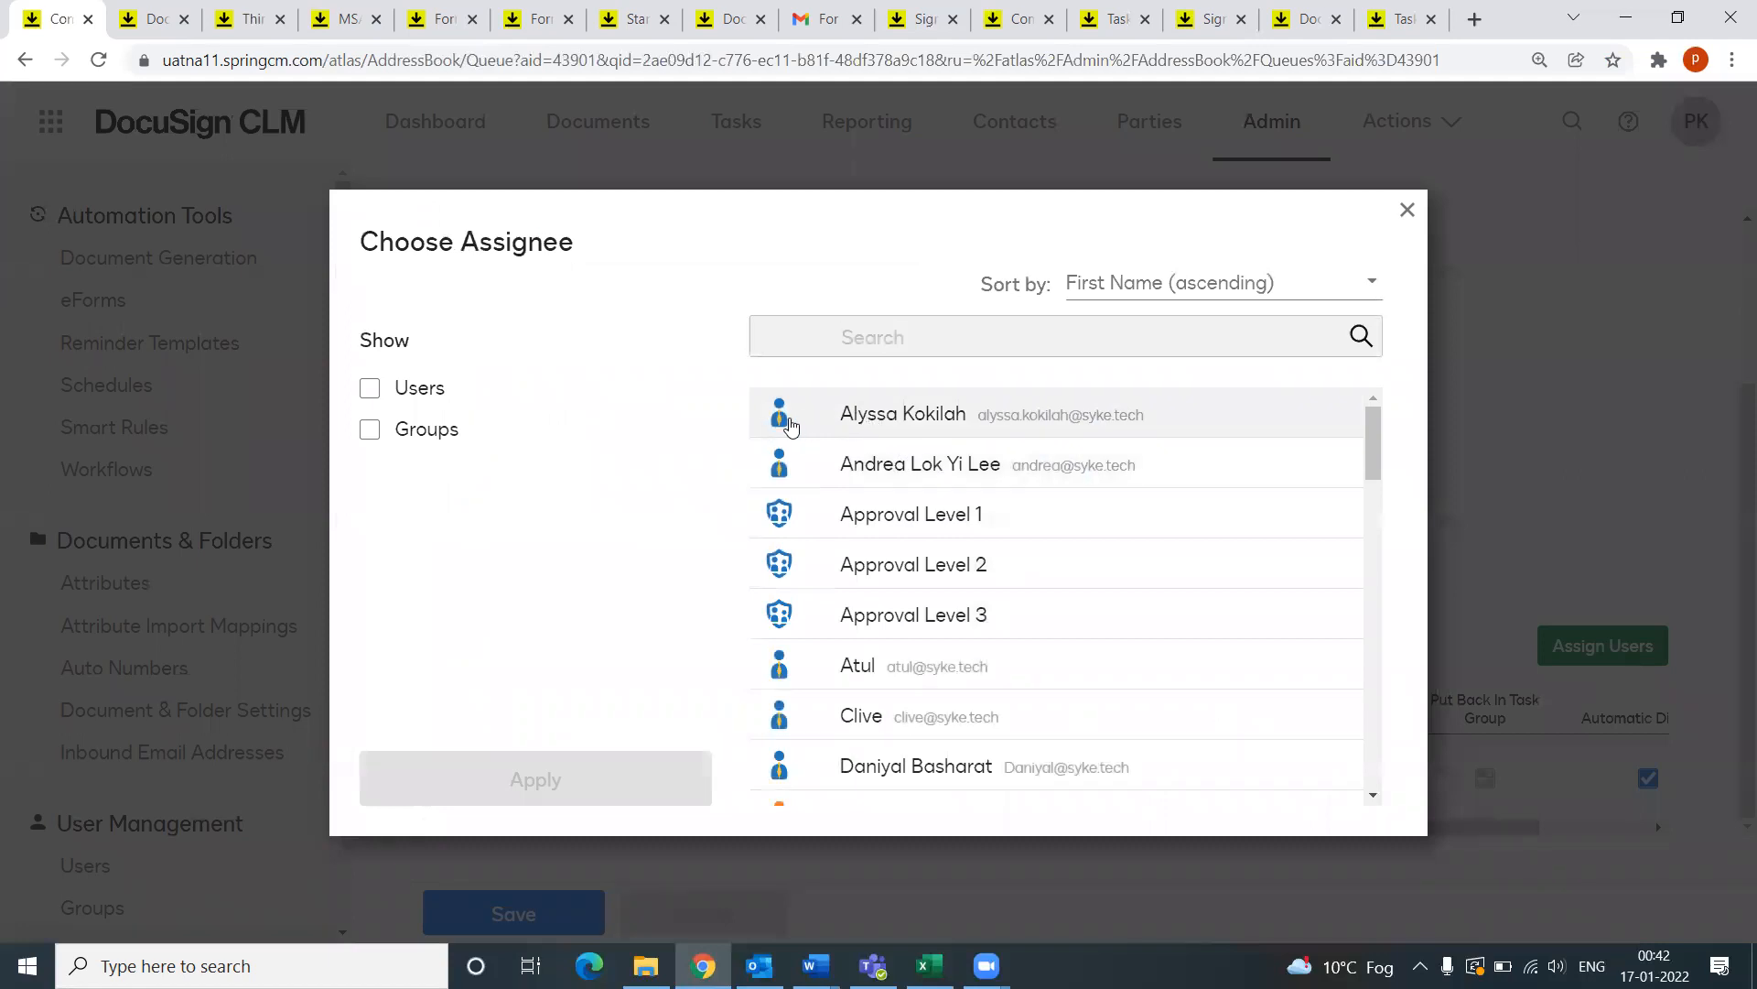
left_click(783, 421)
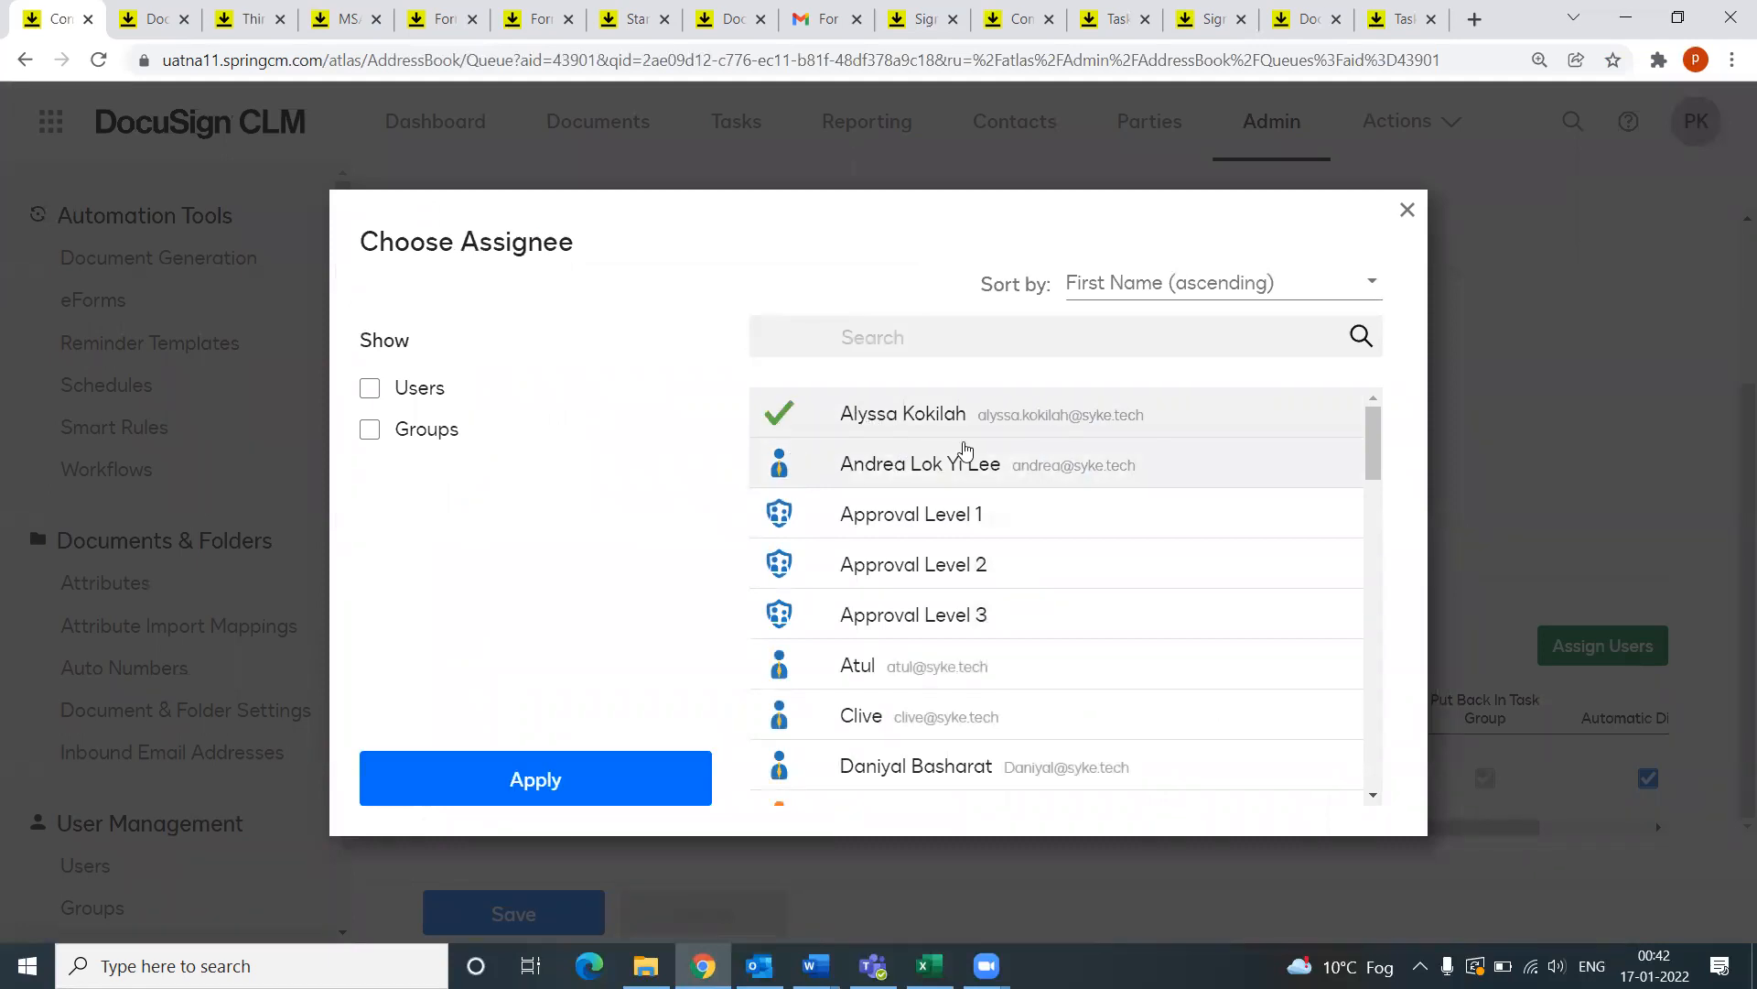
left_click(561, 784)
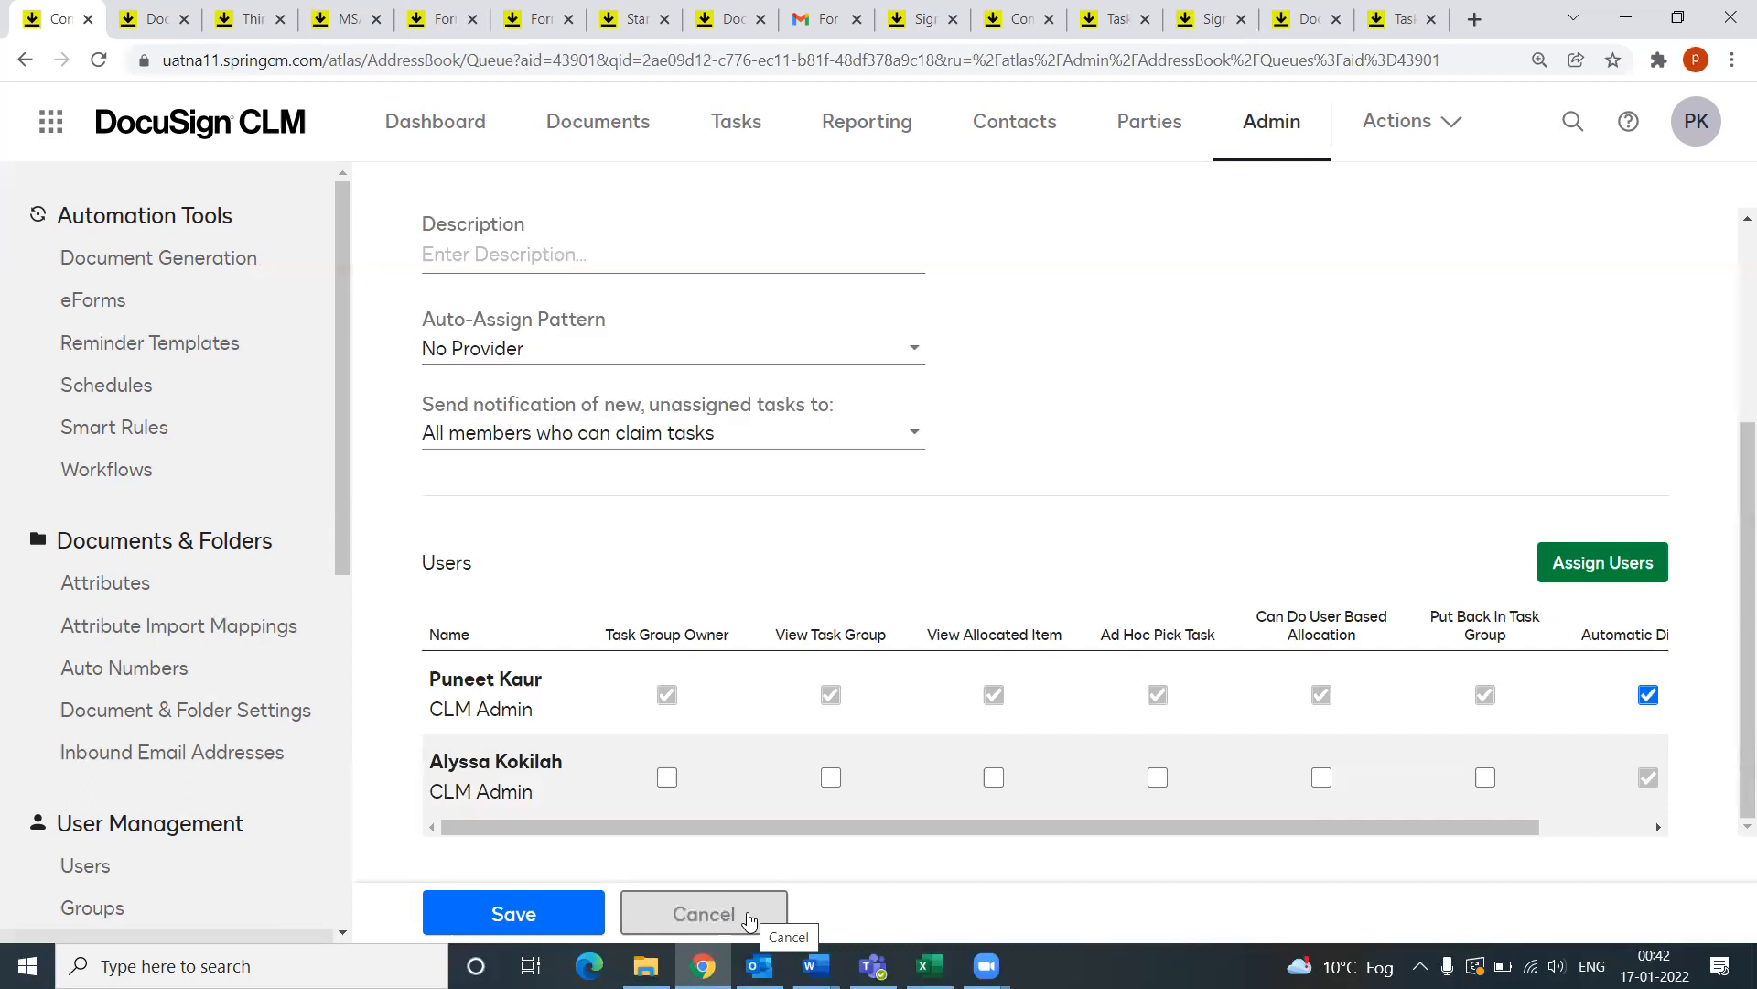
left_click(741, 920)
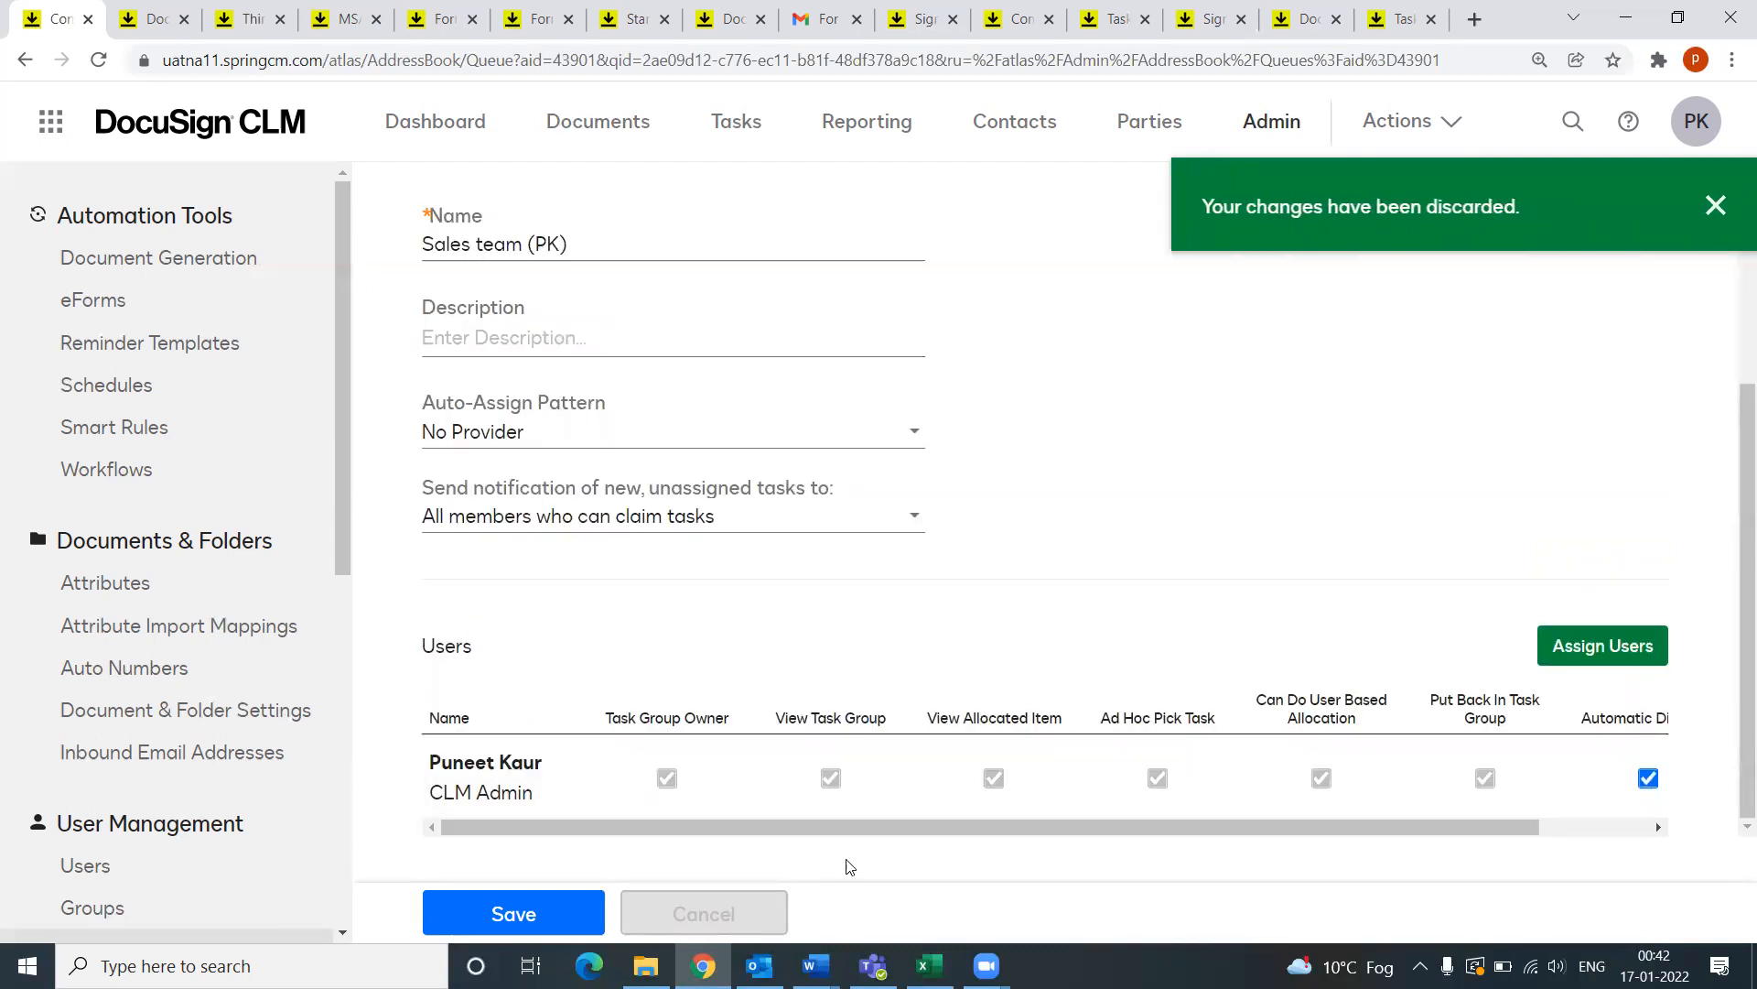
left_click(1721, 216)
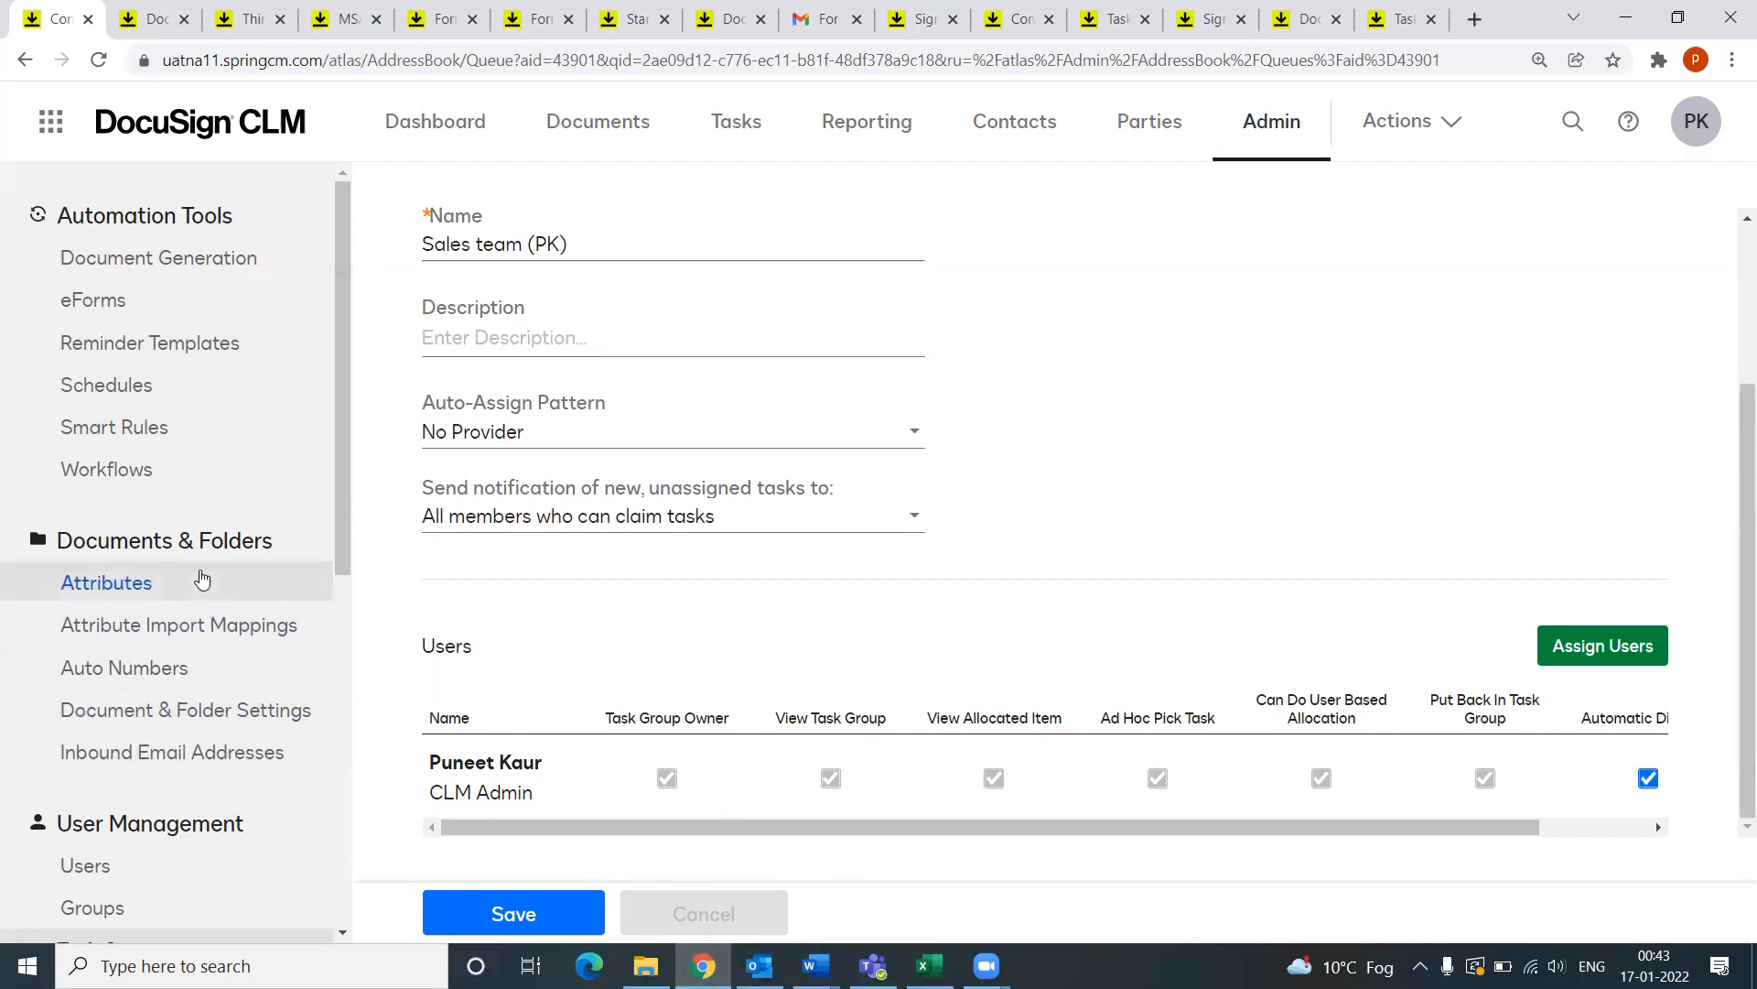
Step: Start a new deployment package, keeping the name New Package
scroll(207, 604, "down", 6)
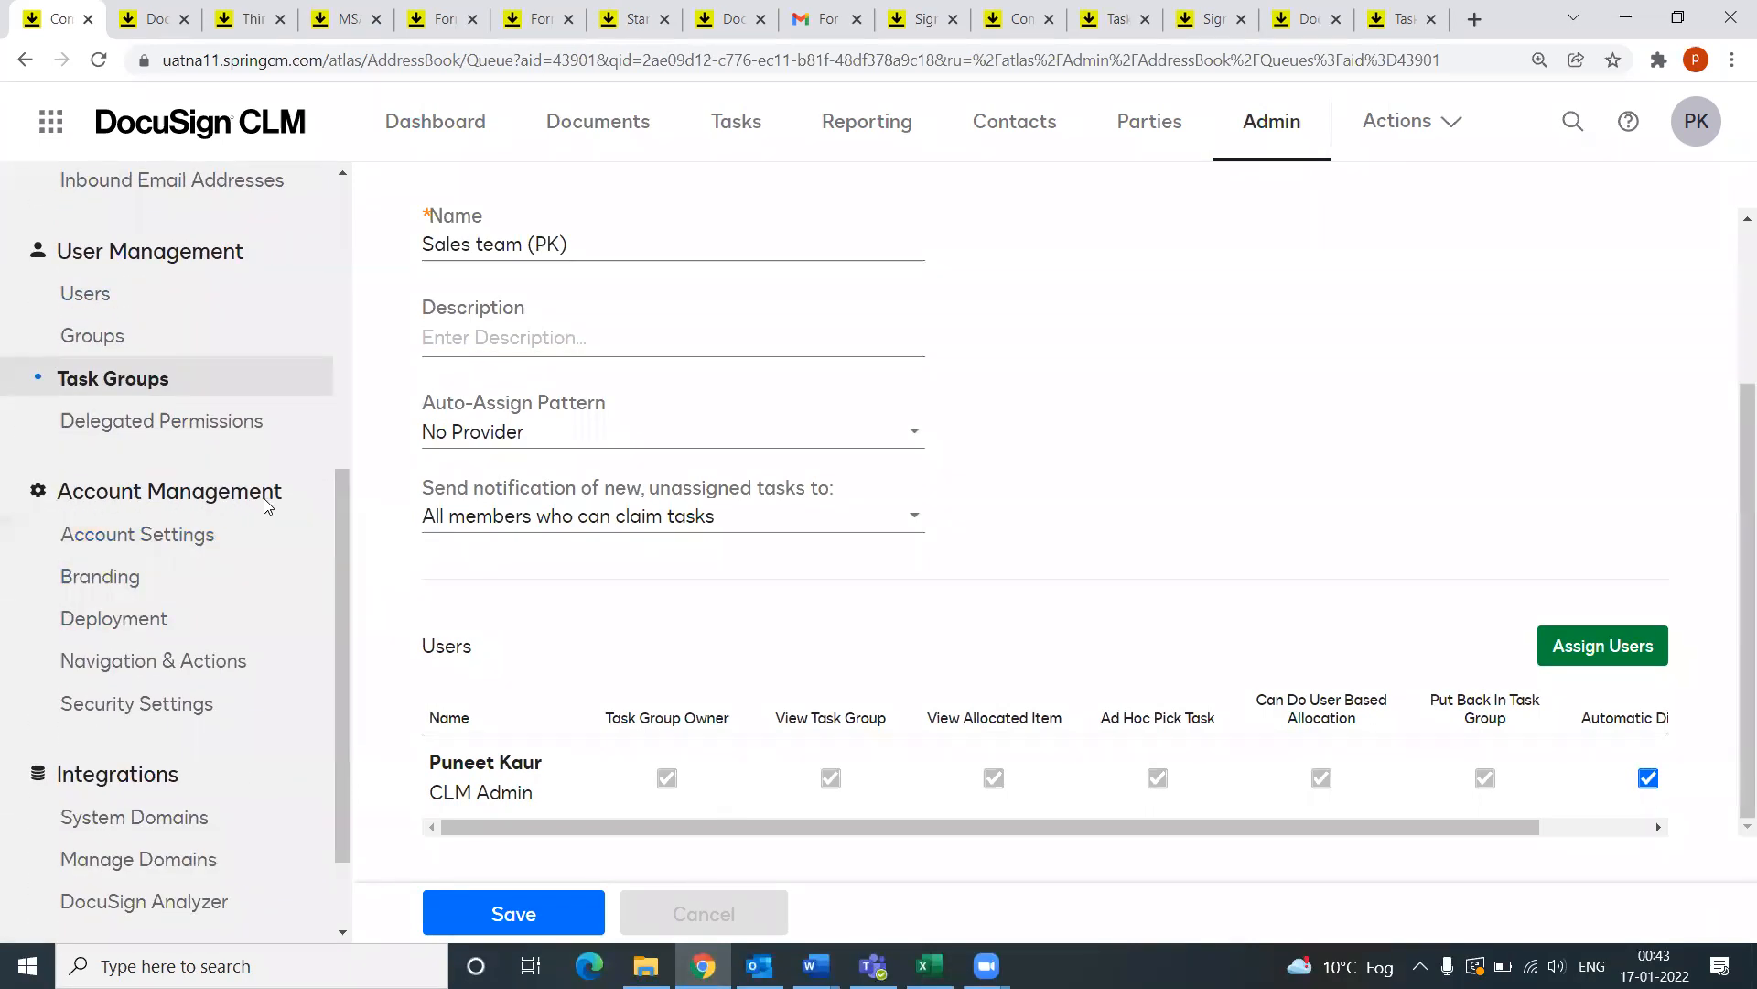
left_click(111, 629)
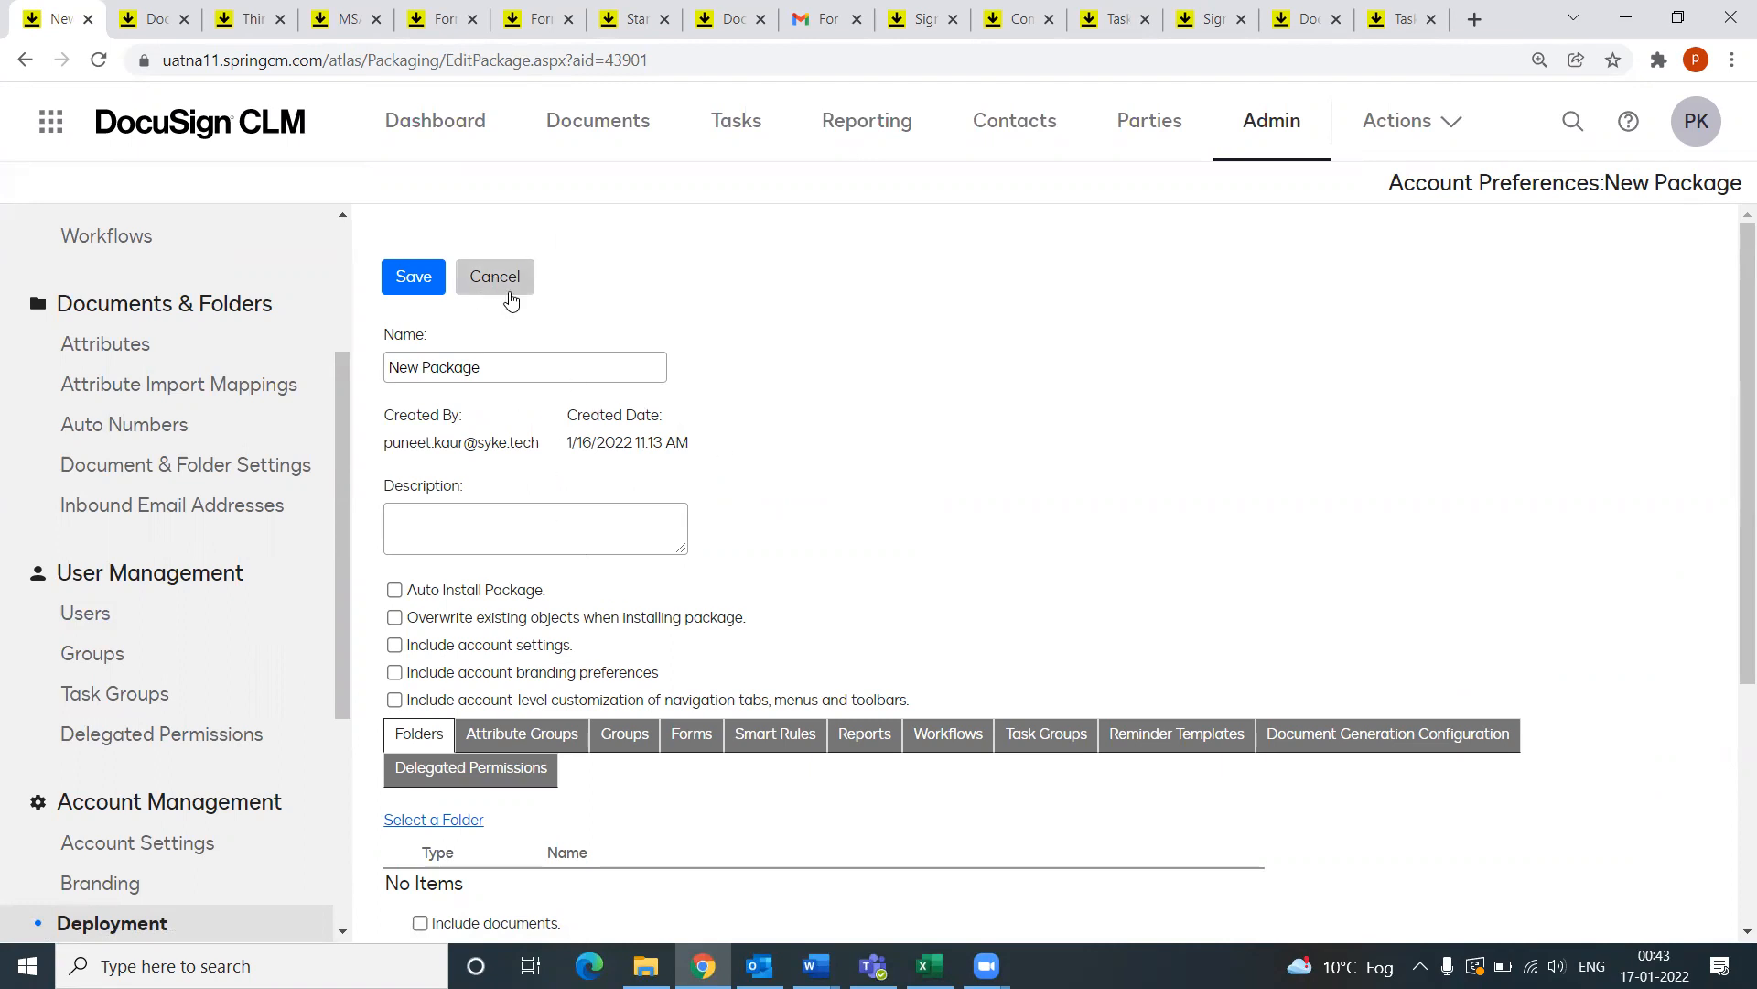
left_click_drag(517, 373, 393, 390)
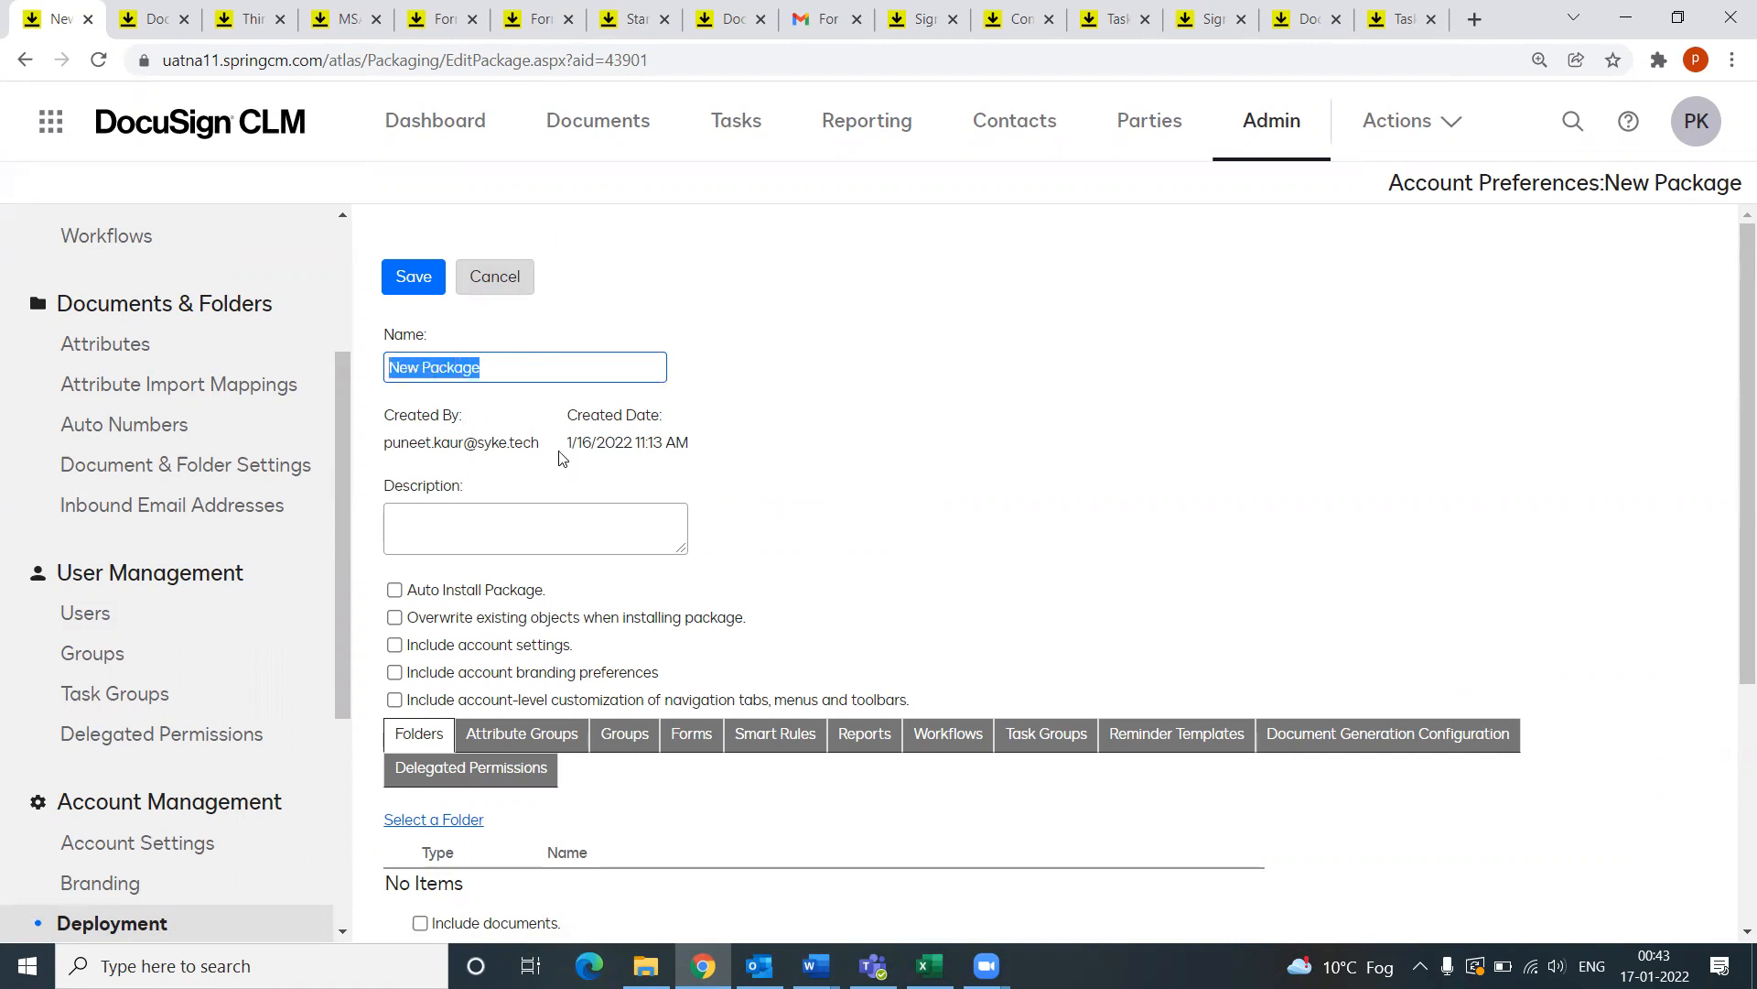
left_click(521, 364)
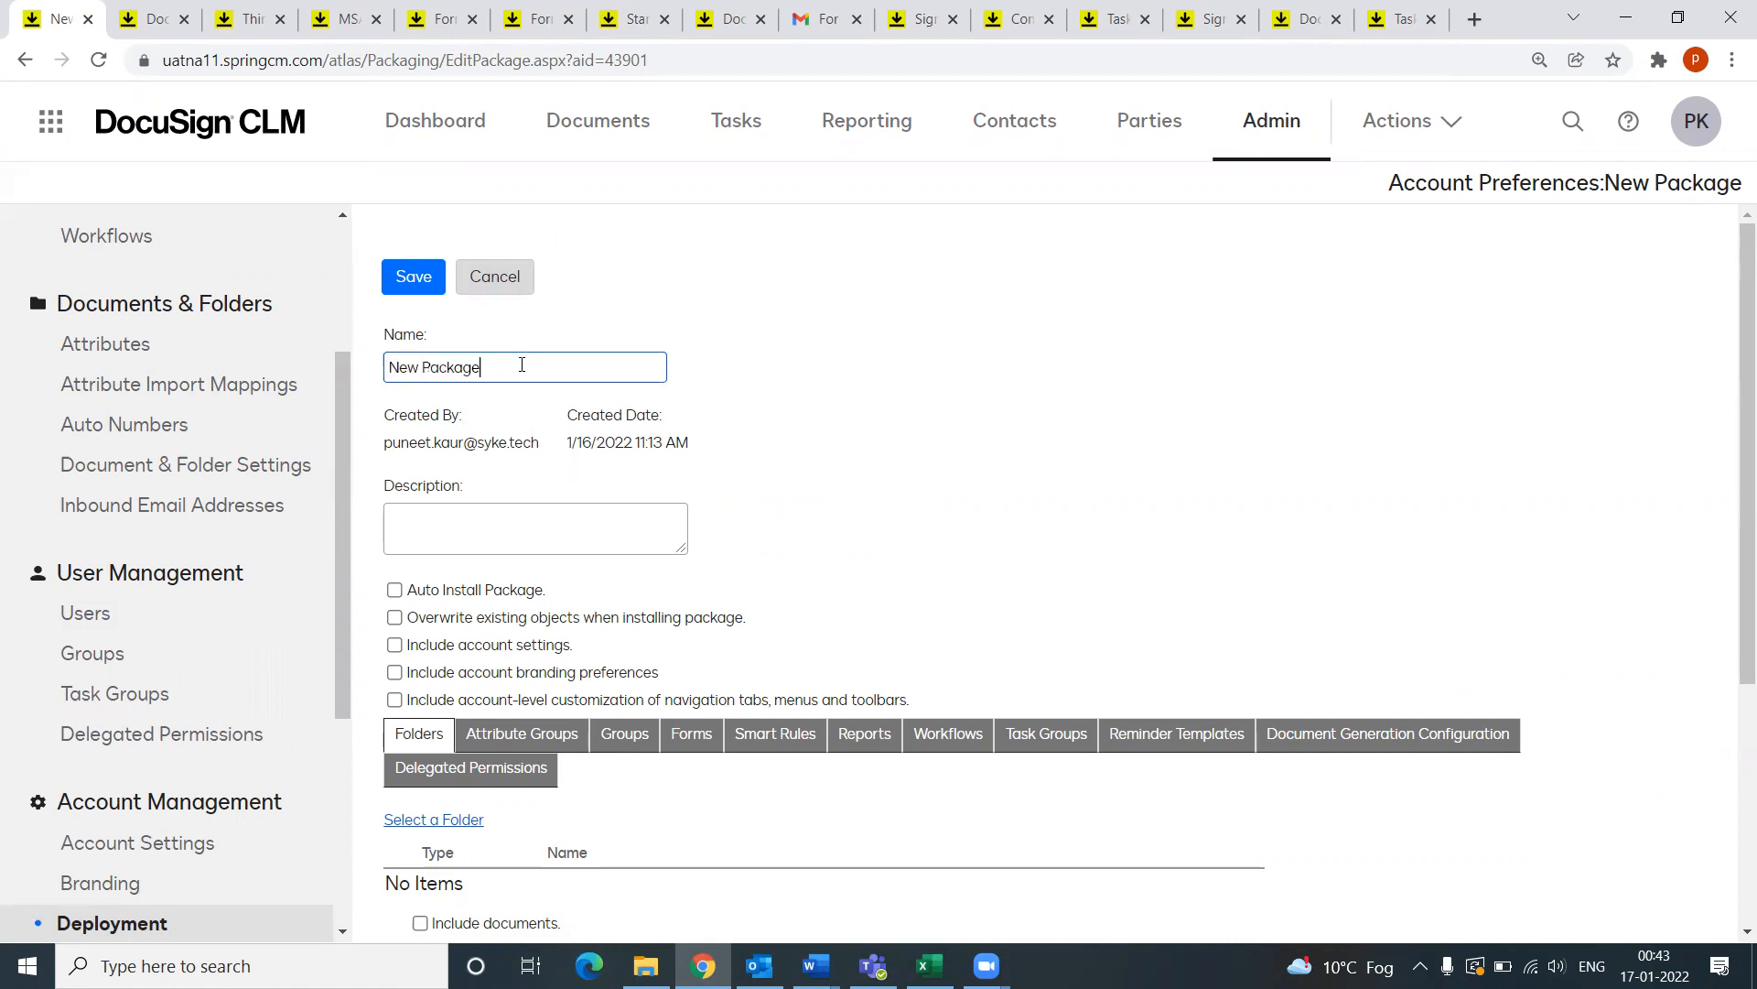
left_click(465, 531)
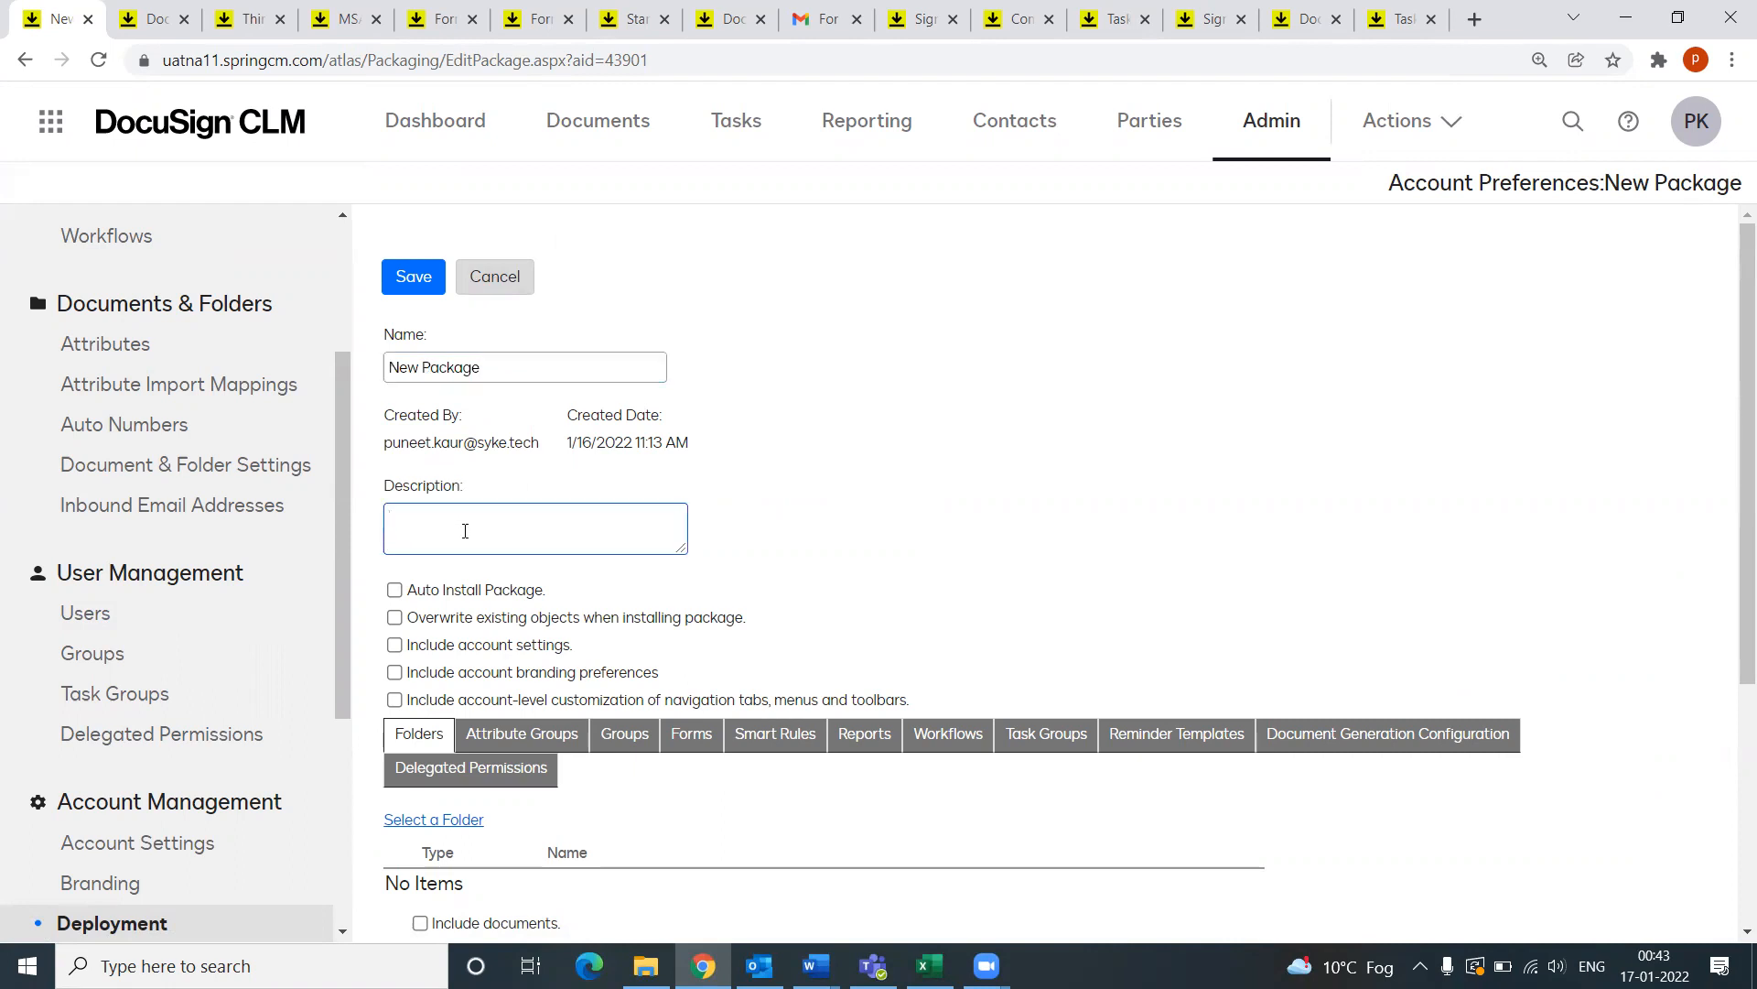
scroll(502, 568, "down", 1)
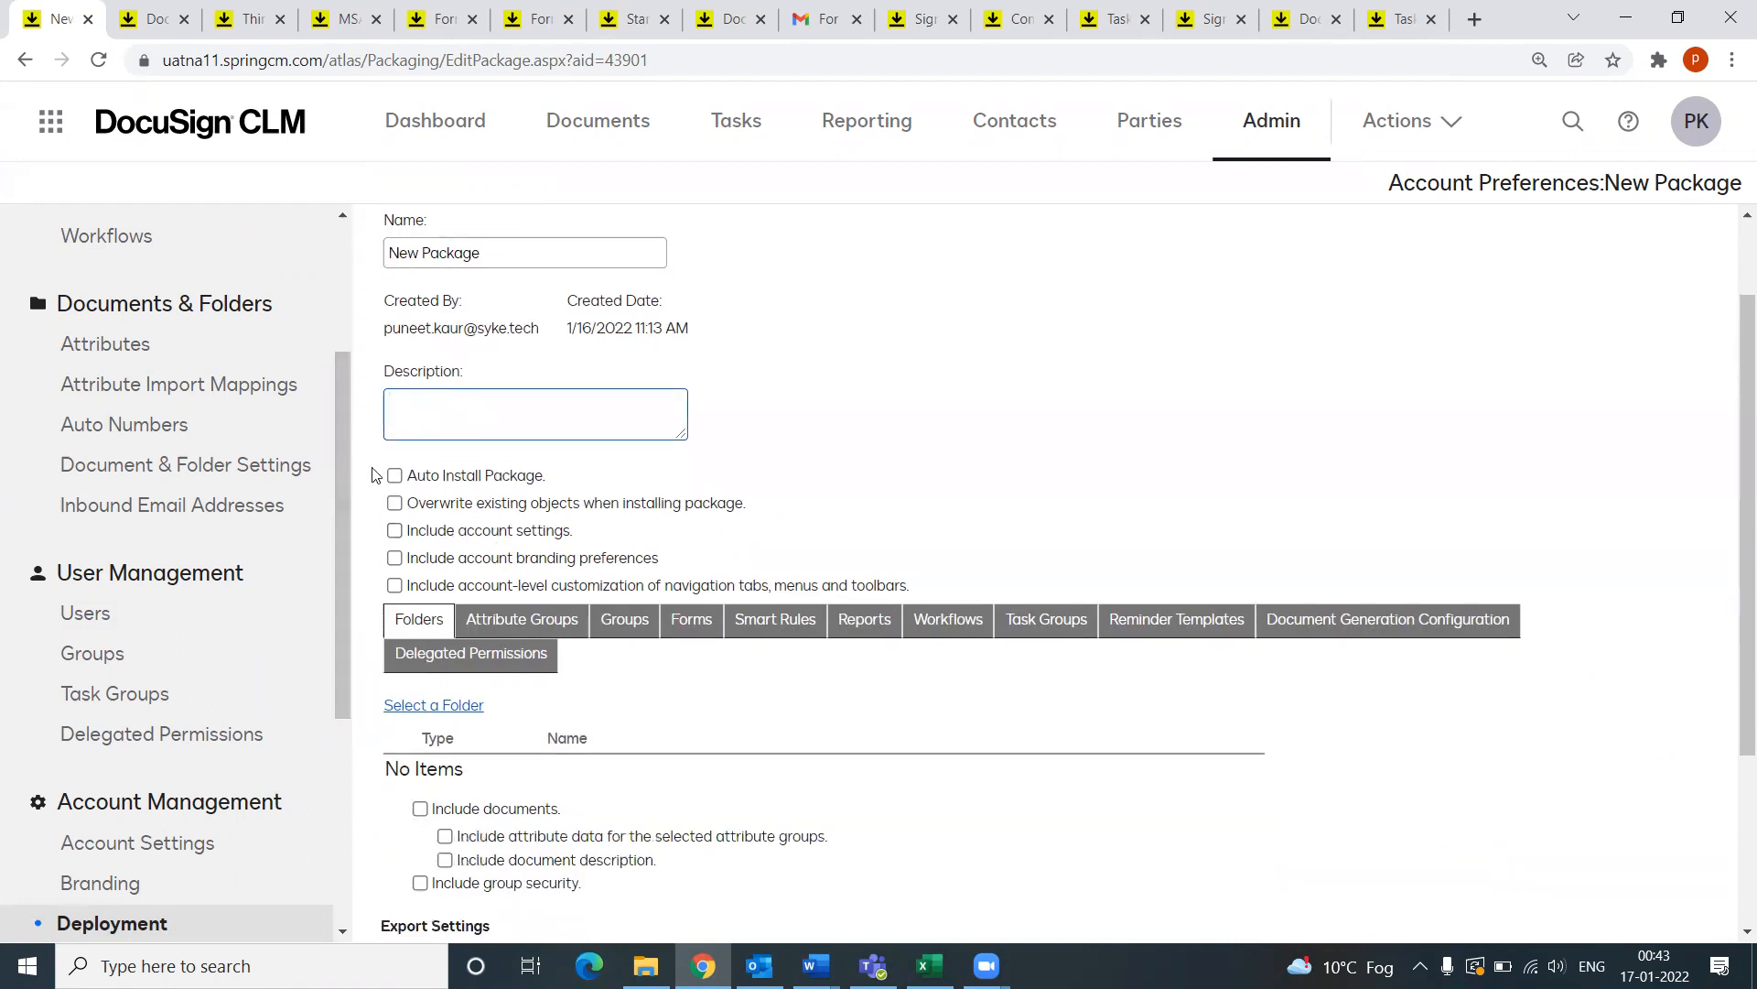
Step: Include account settings, account branding preferences and navigation, menu and toolbar customization
left_click(396, 531)
left_click(395, 559)
left_click(396, 586)
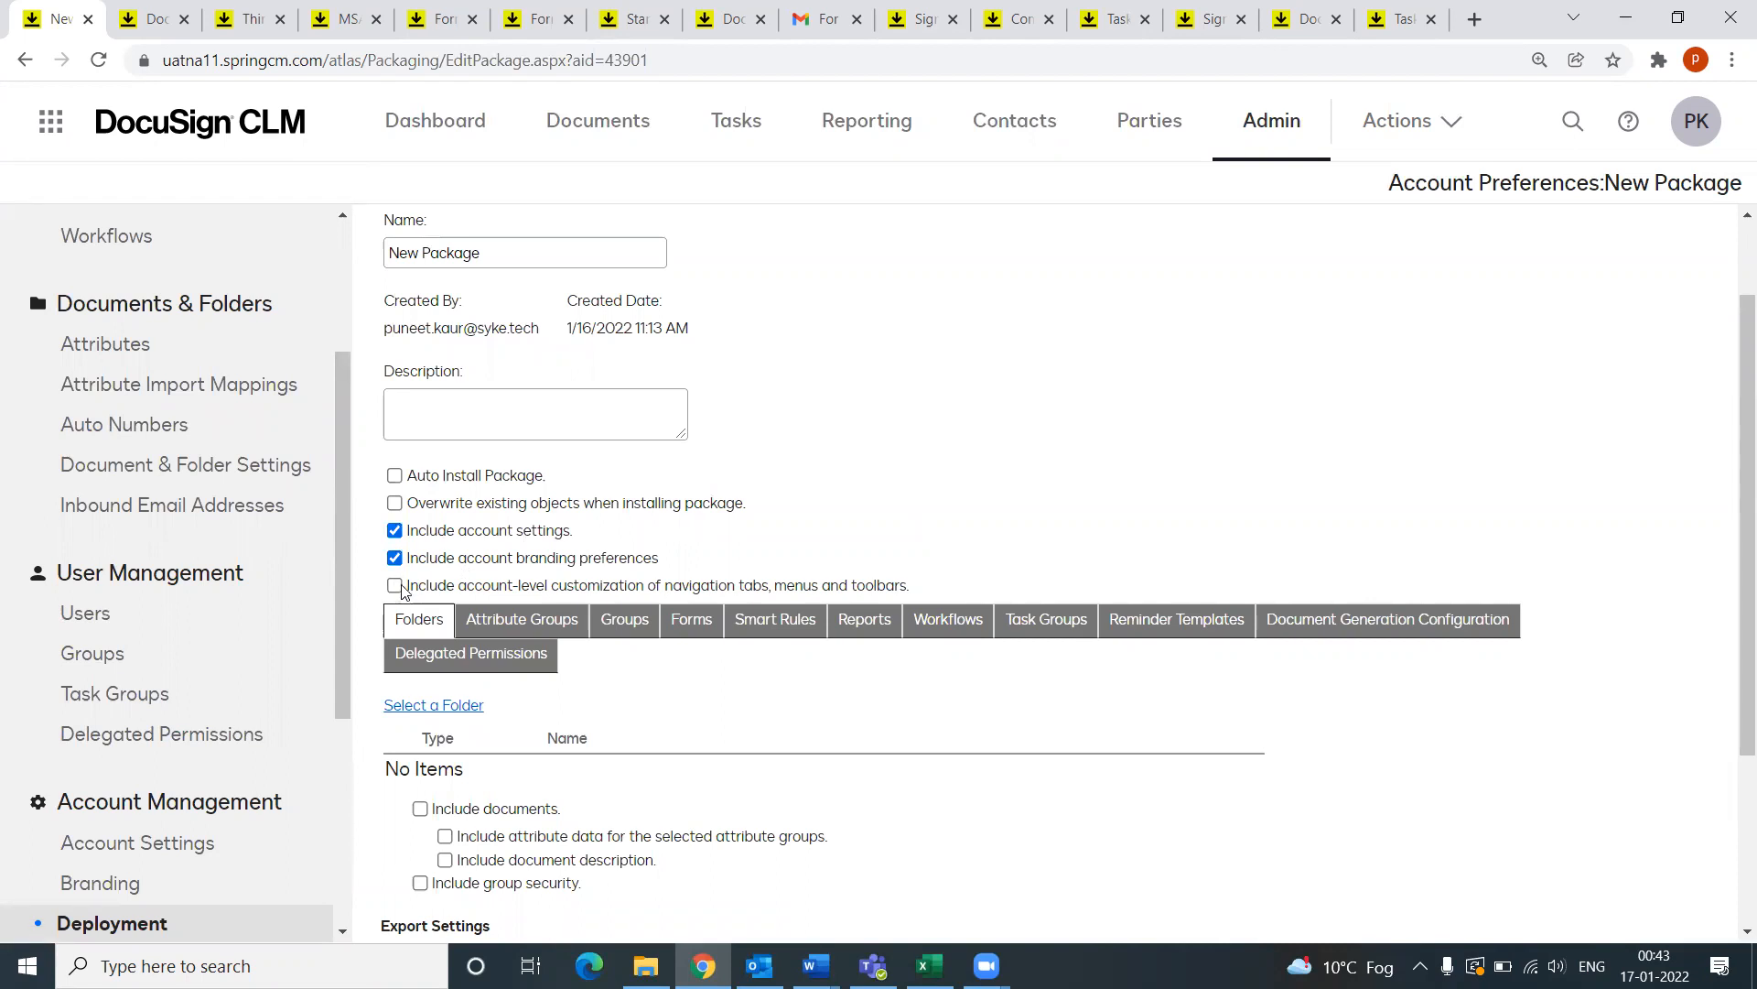
scroll(517, 574, "down", 3)
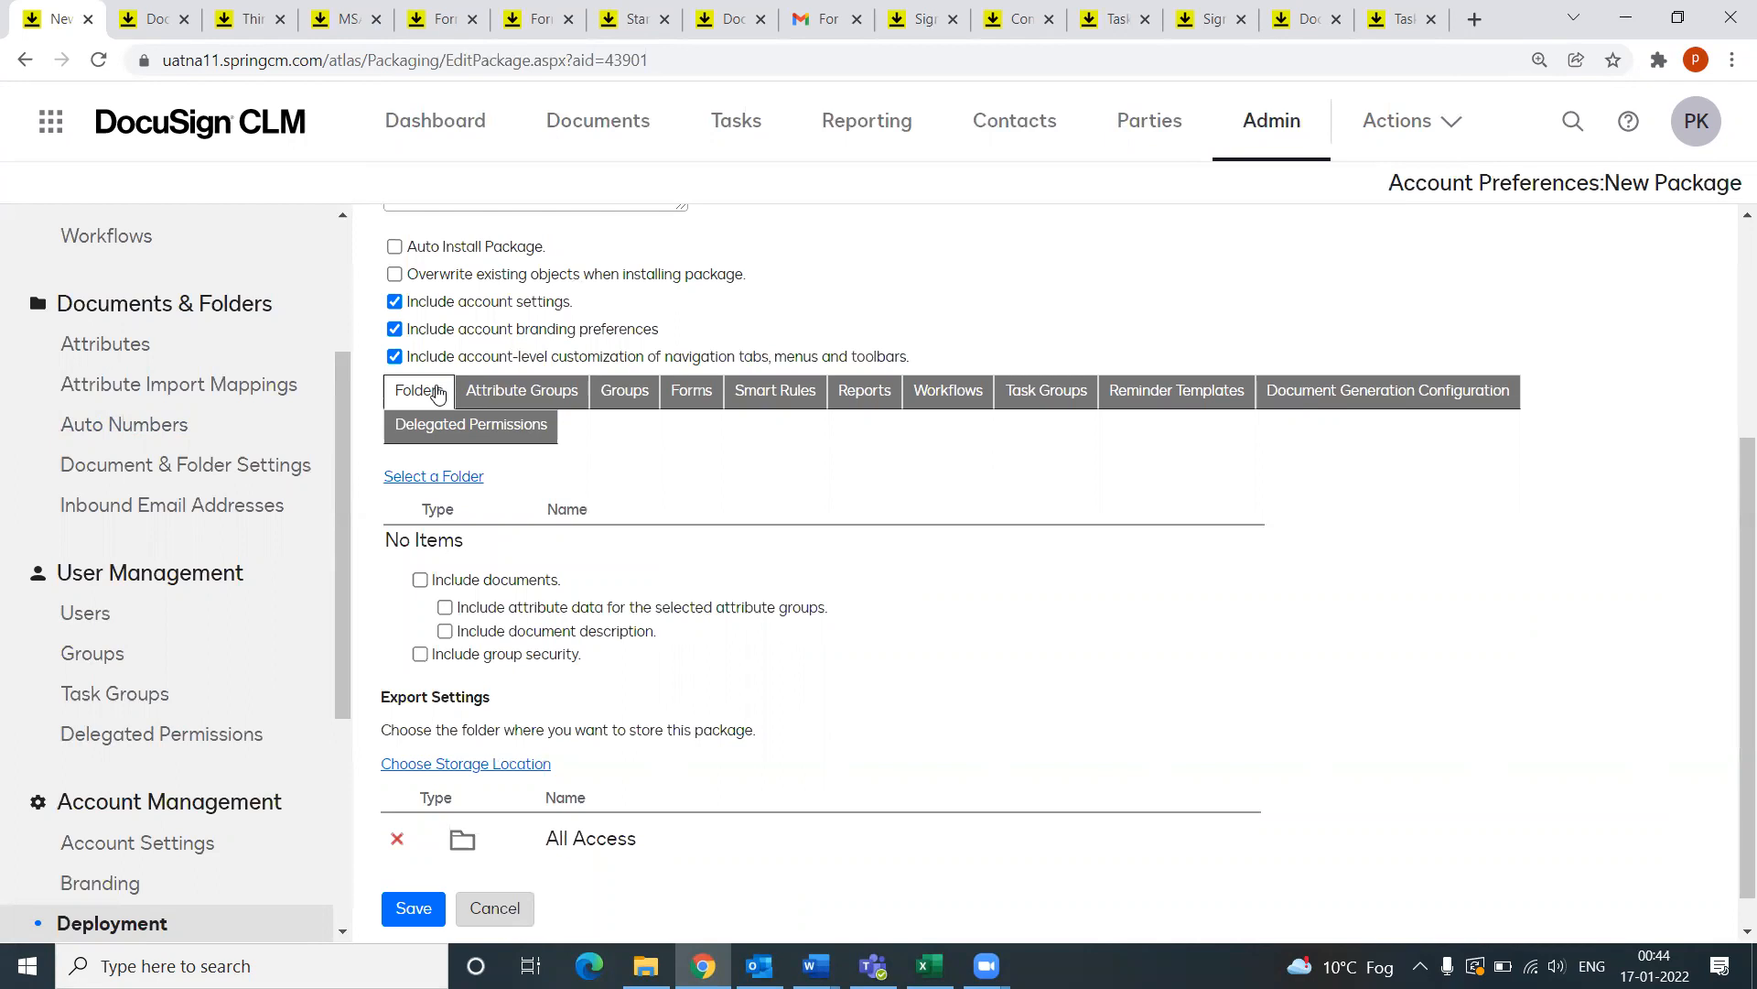
Step: Add the creator's capstone folder from CLM CAPSTONES to the package's folders
left_click(420, 480)
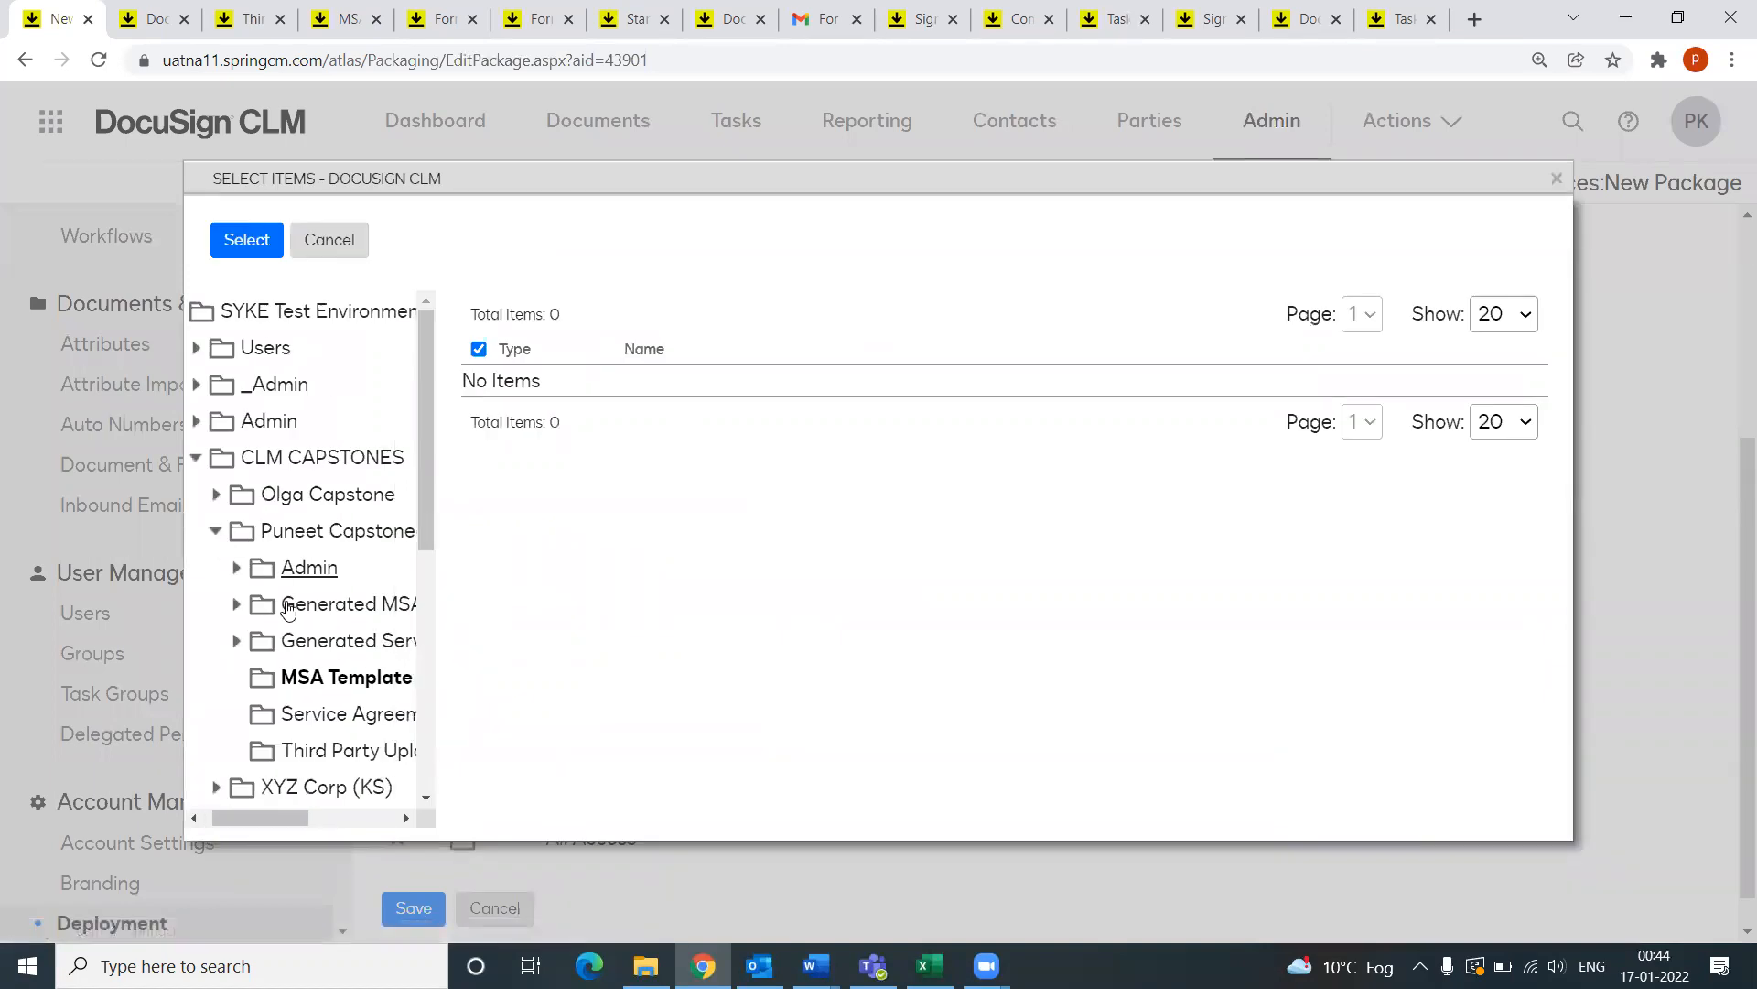
left_click(219, 534)
left_click(284, 533)
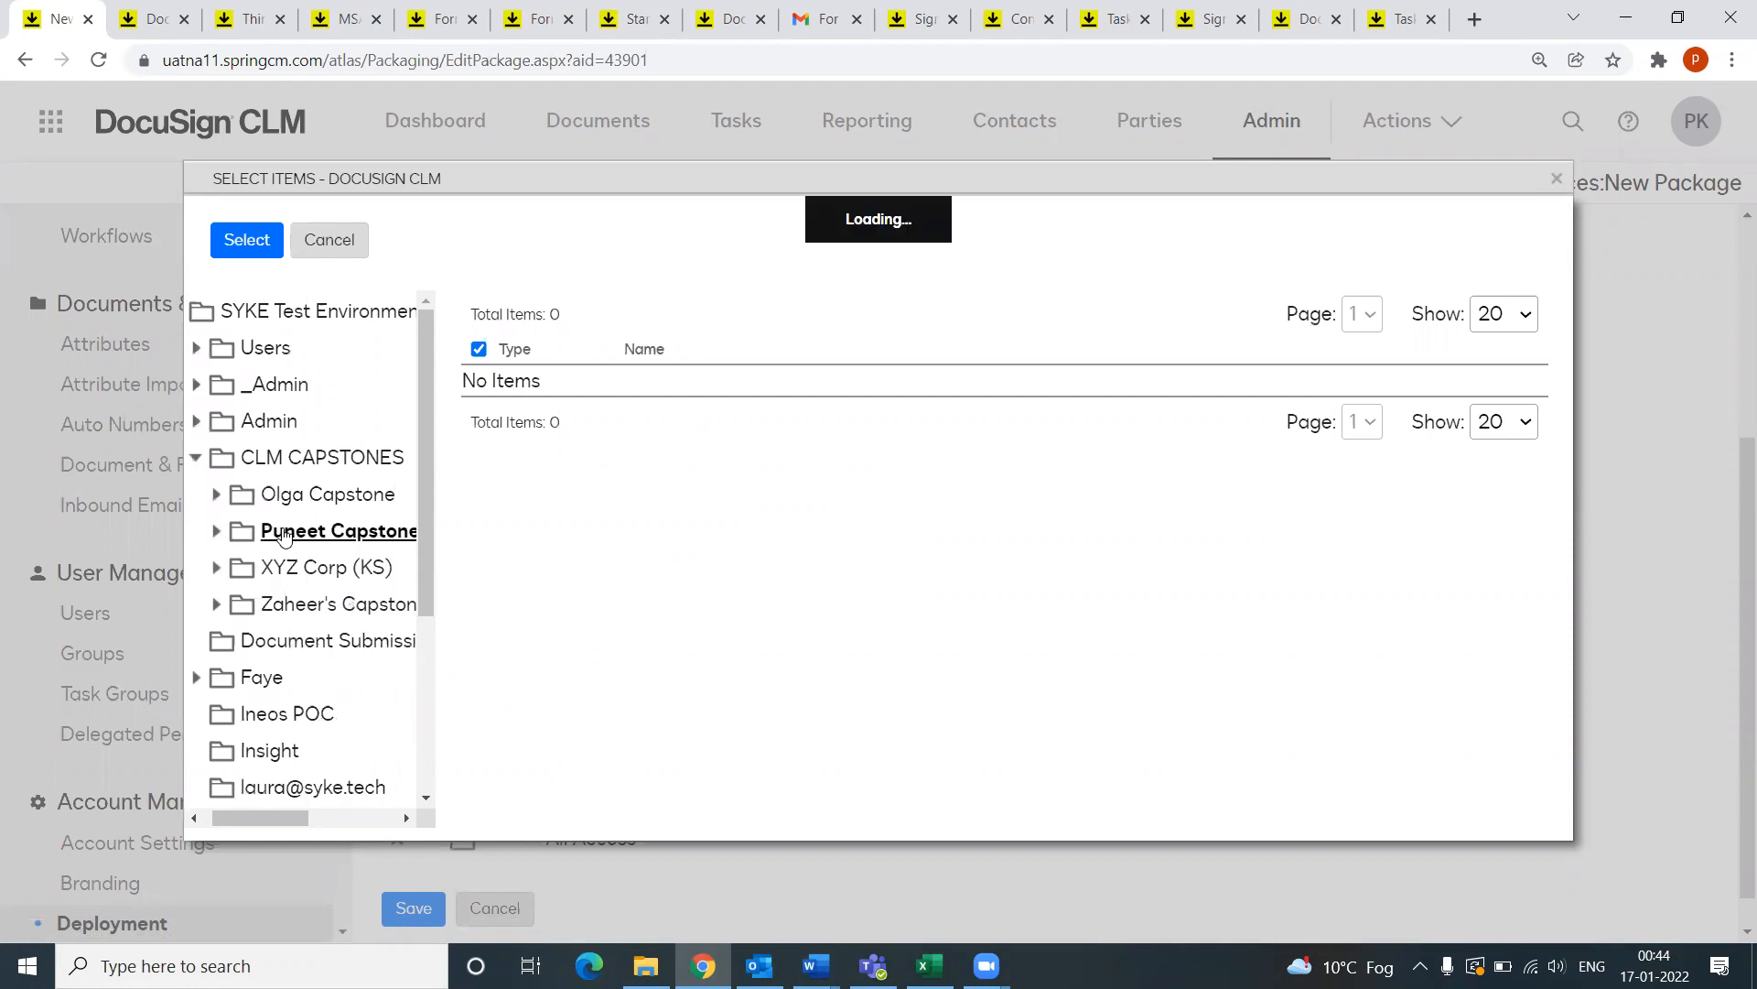
left_click(272, 462)
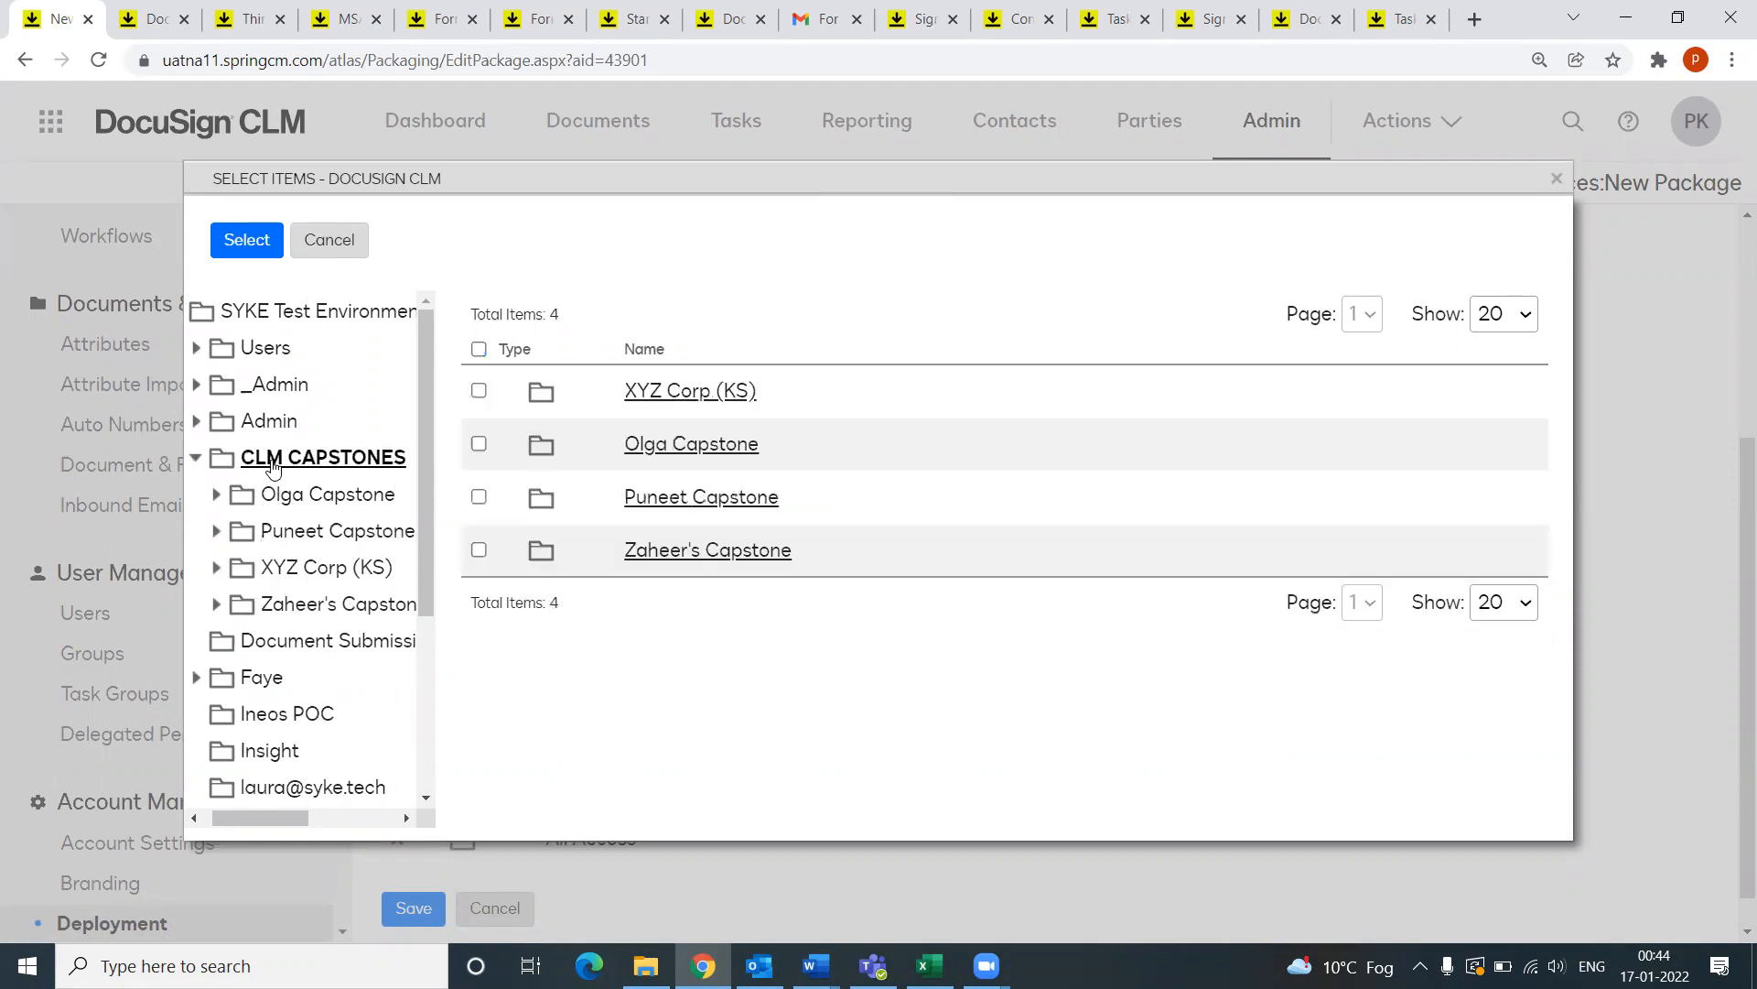
left_click(546, 507)
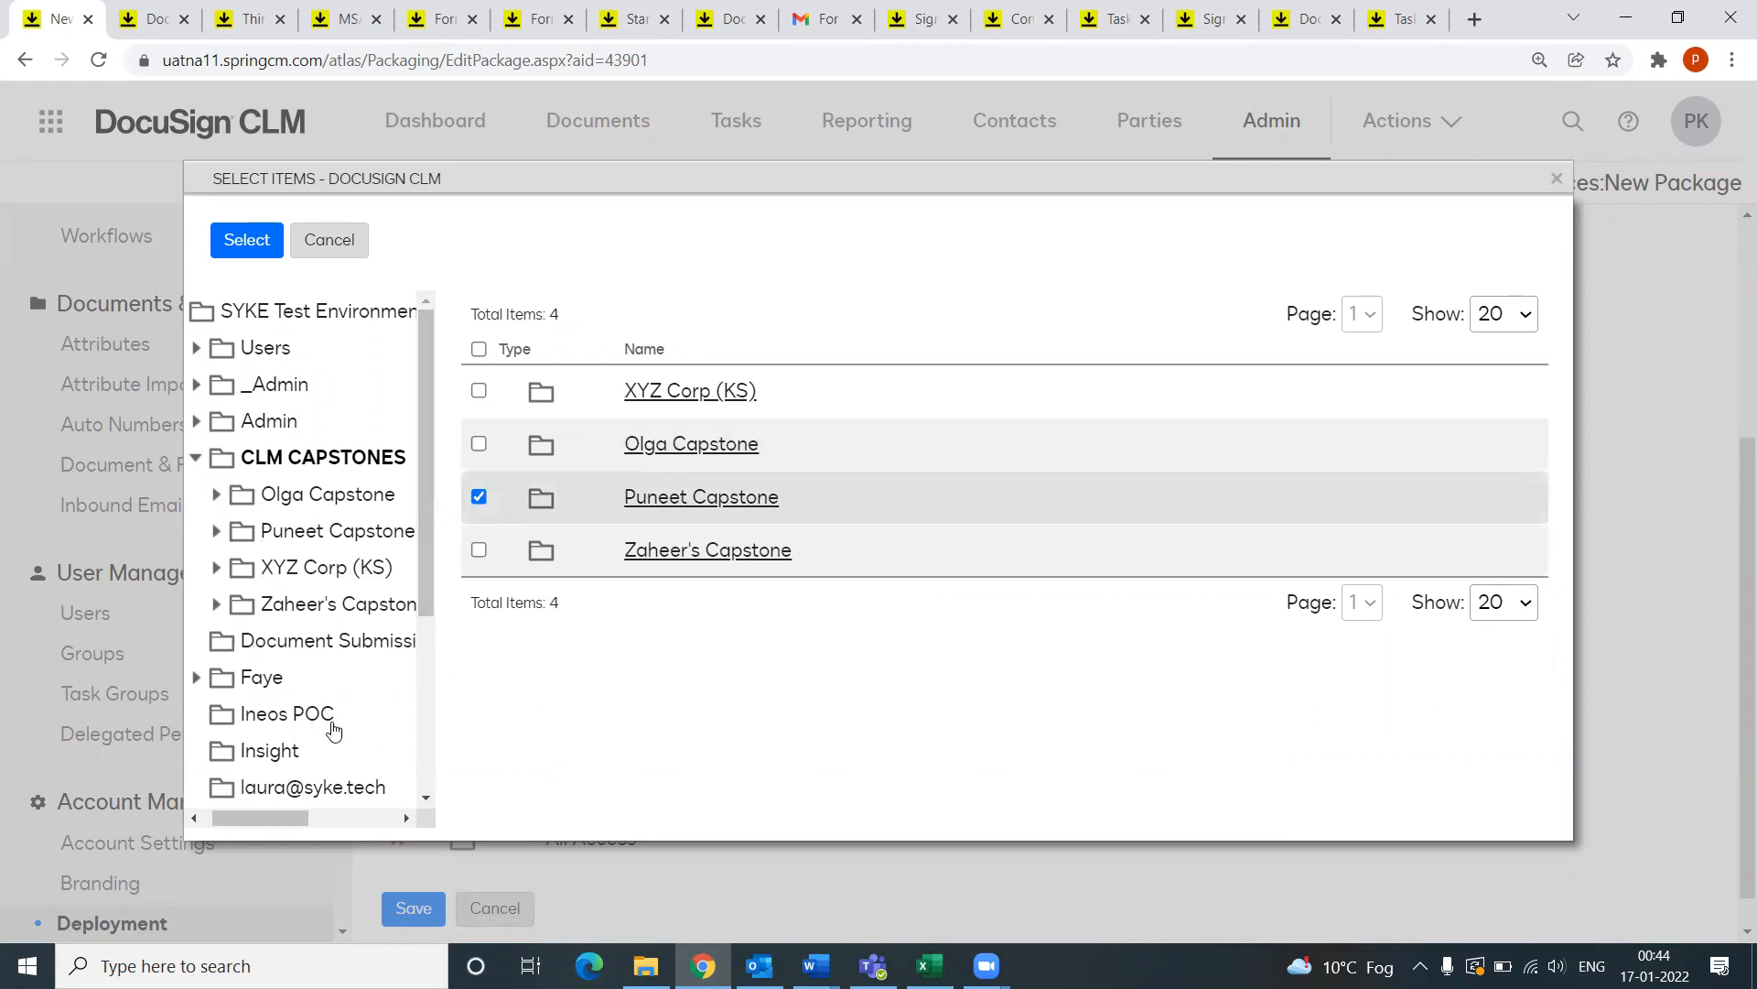
left_click(248, 242)
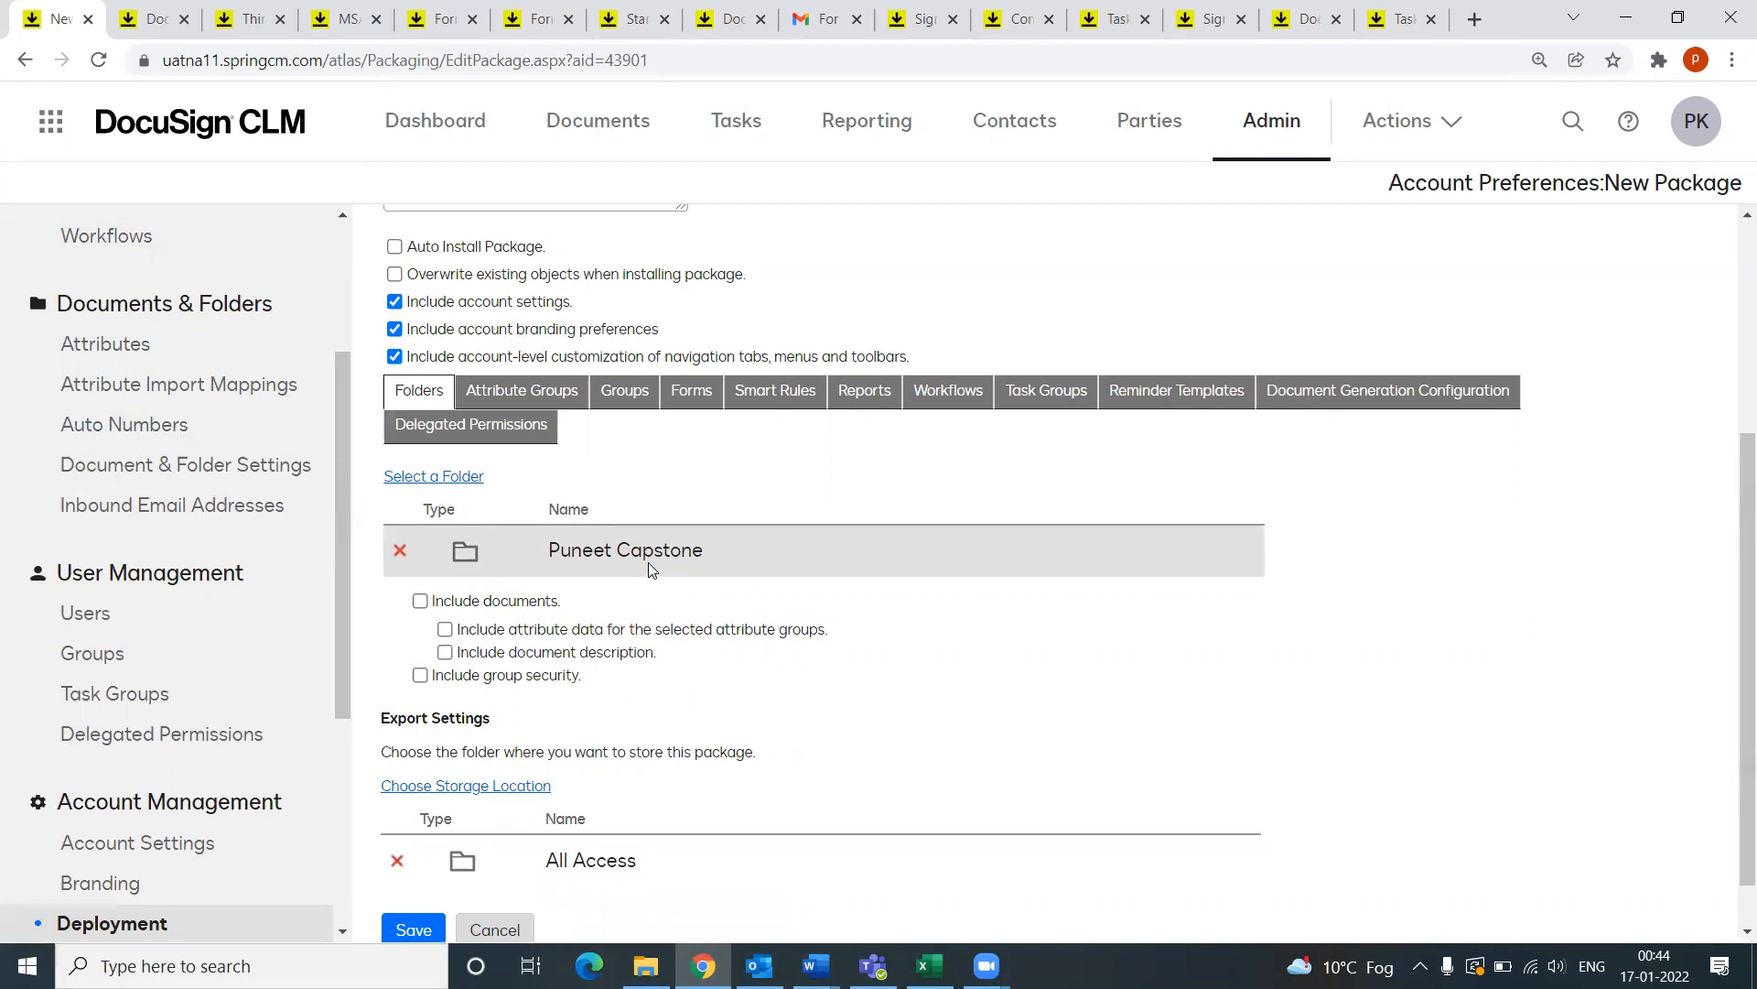
Step: Include the Address (PK) attribute group and the Task Assignment Email Settings (PK) form
left_click(494, 391)
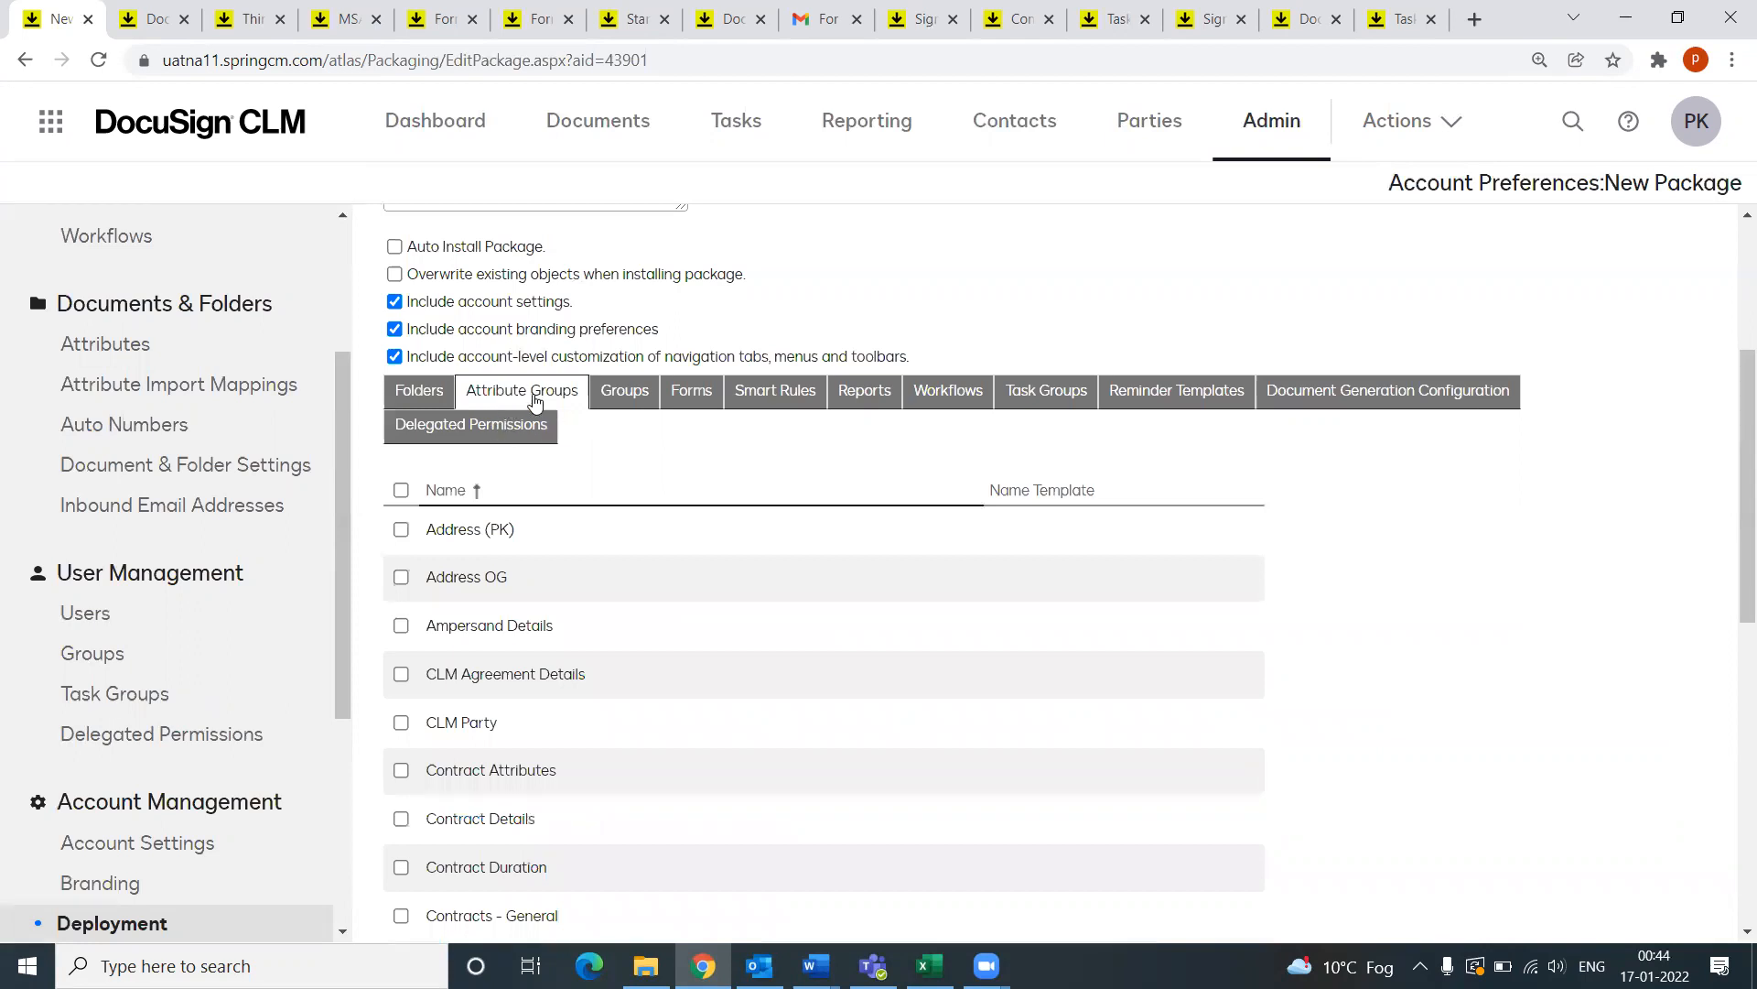
left_click(401, 529)
scroll(510, 769, "down", 4)
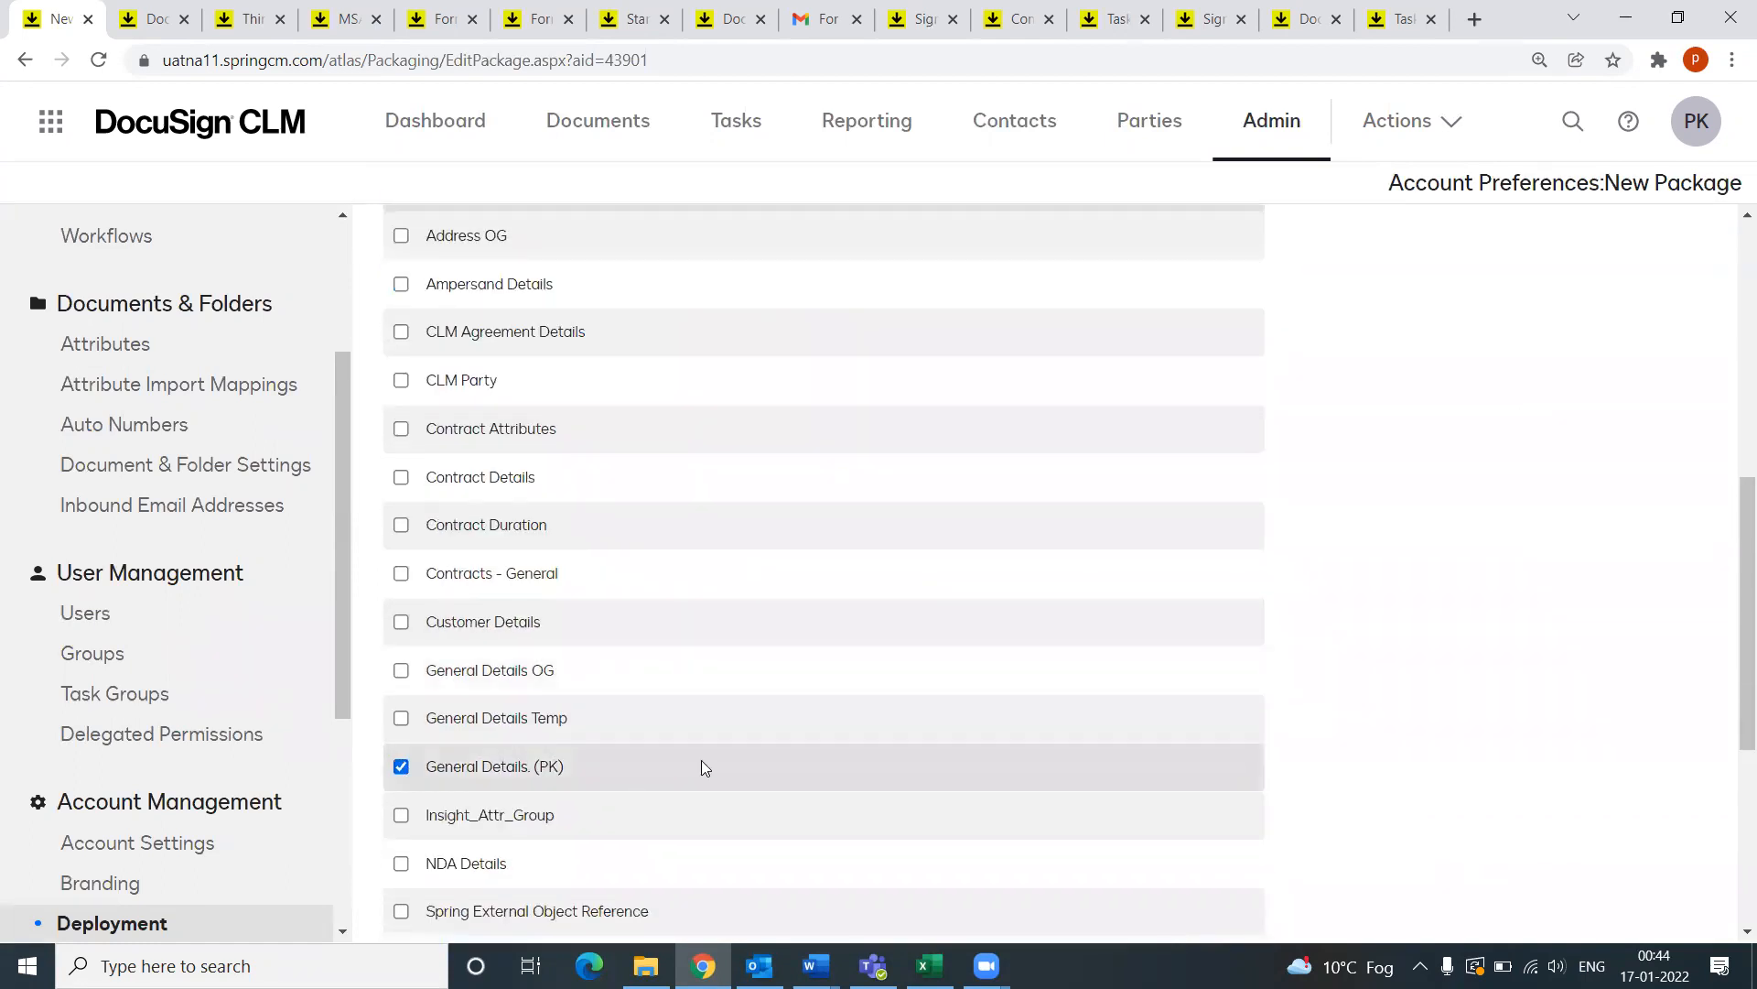
scroll(701, 767, "up", 6)
scroll(719, 691, "down", 1)
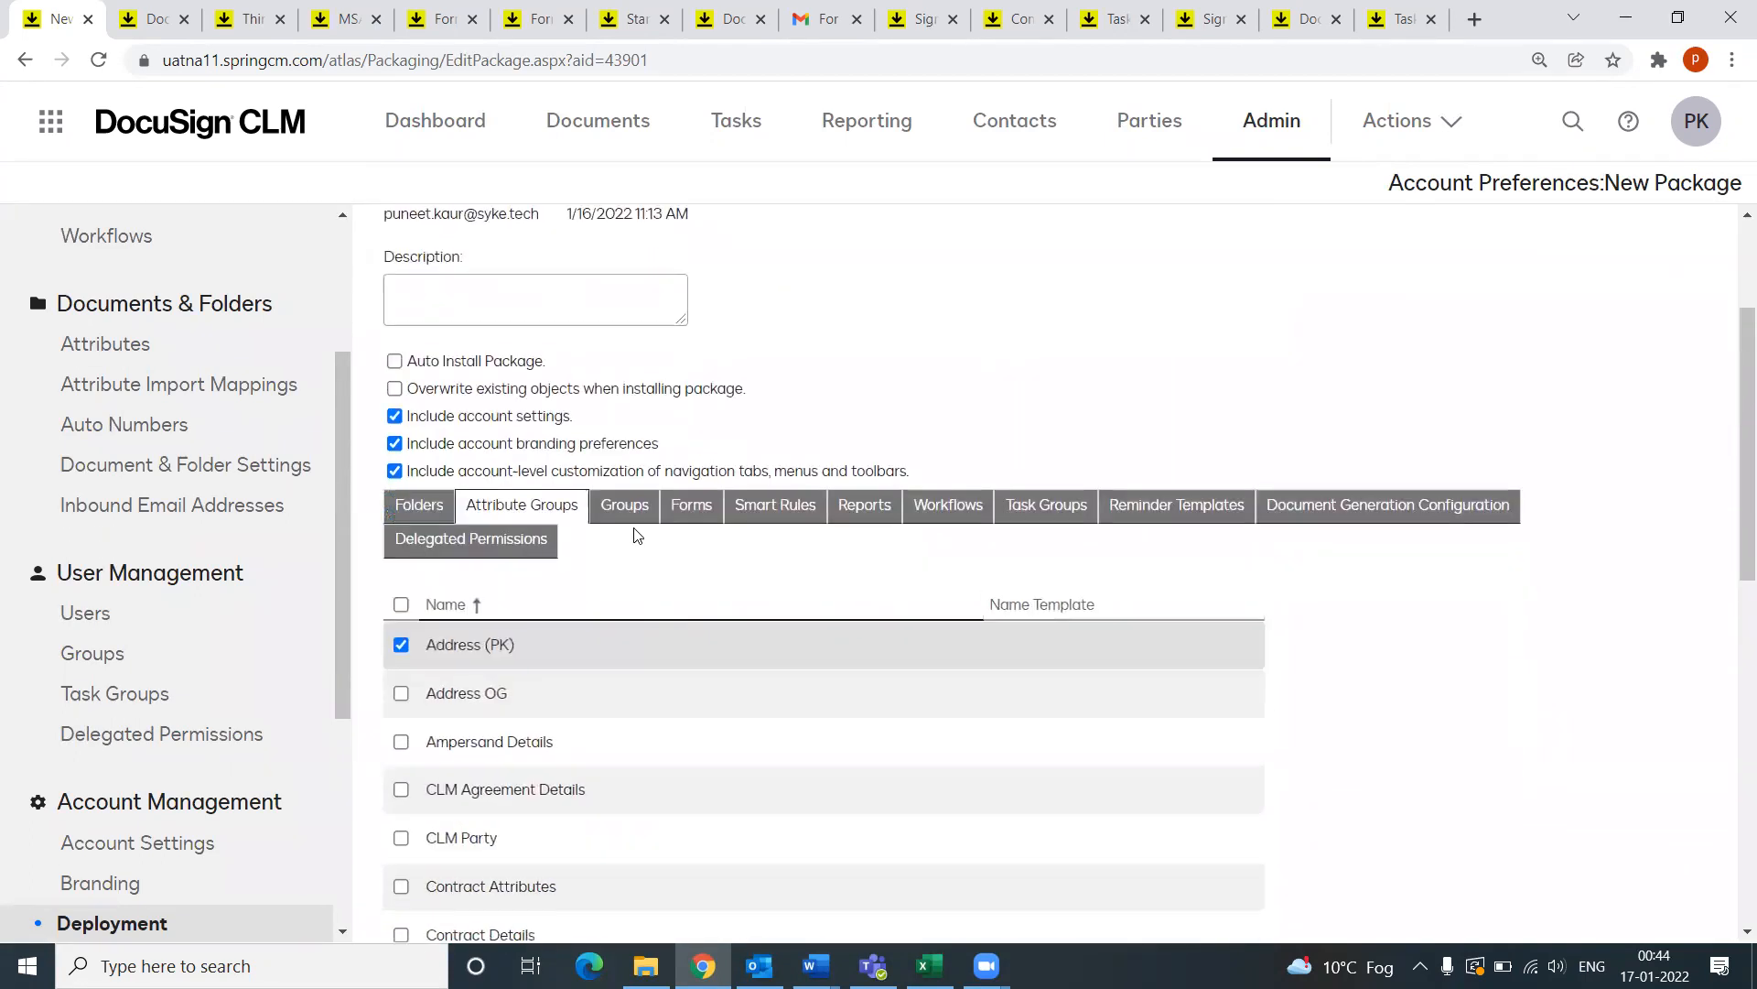
left_click(634, 512)
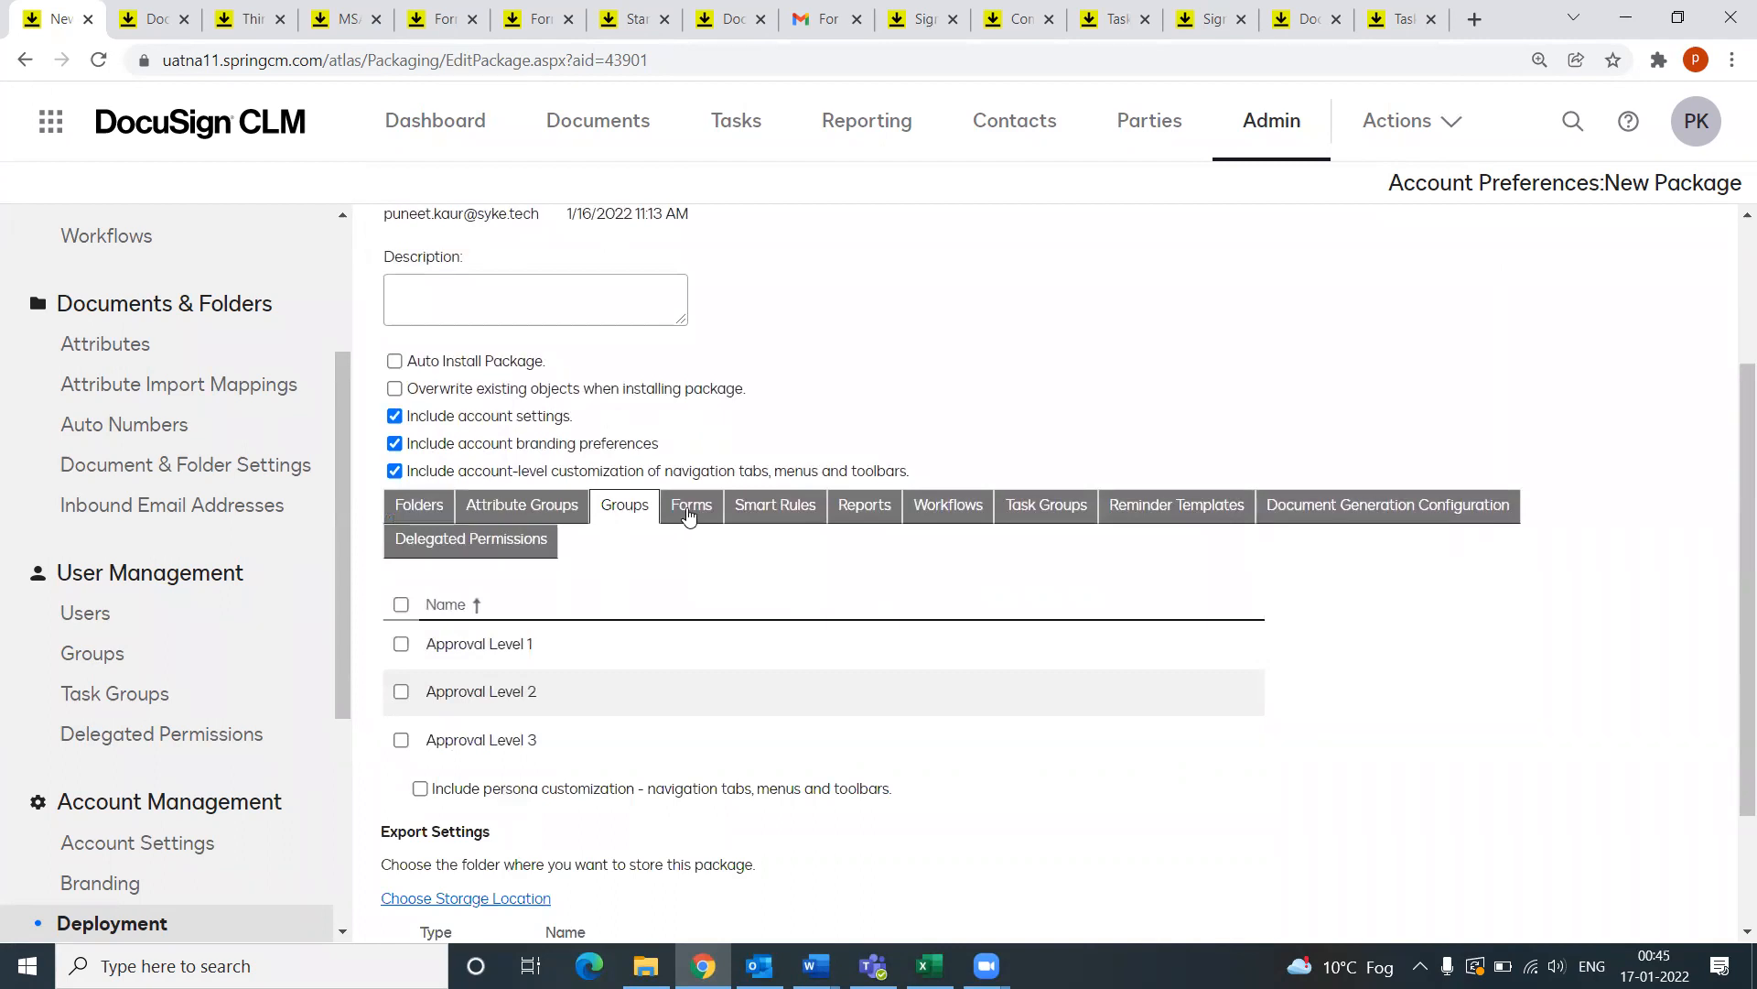
left_click(689, 515)
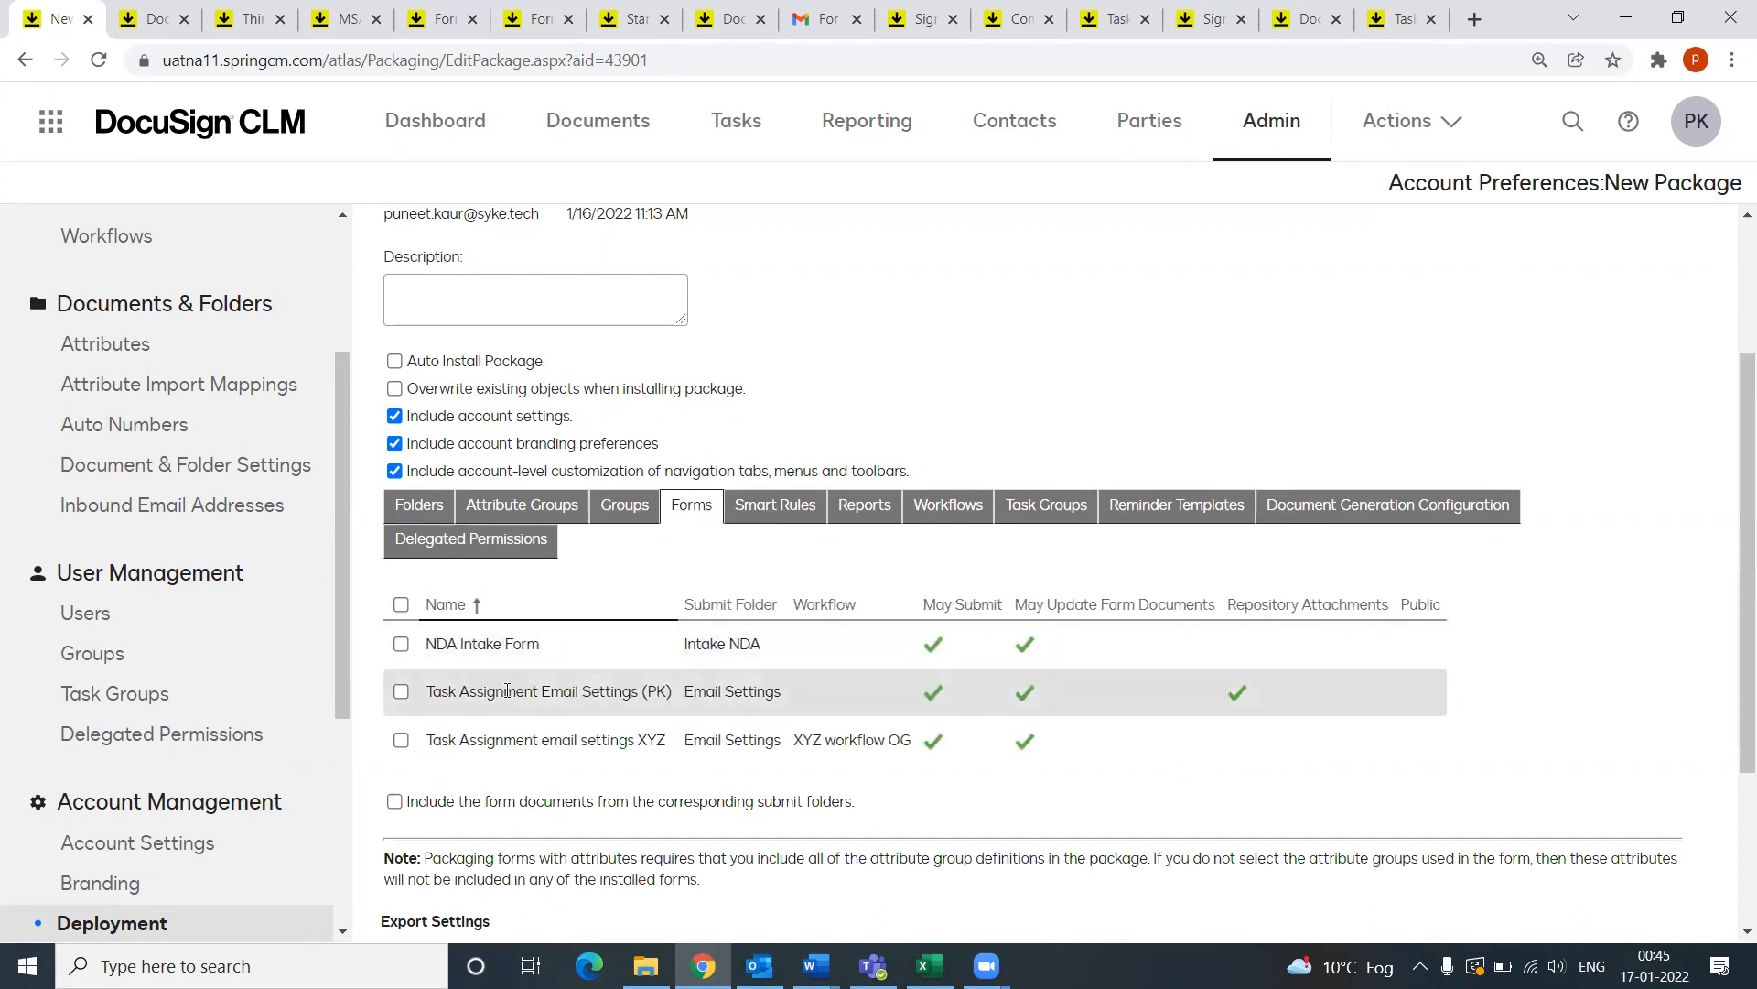
left_click(402, 692)
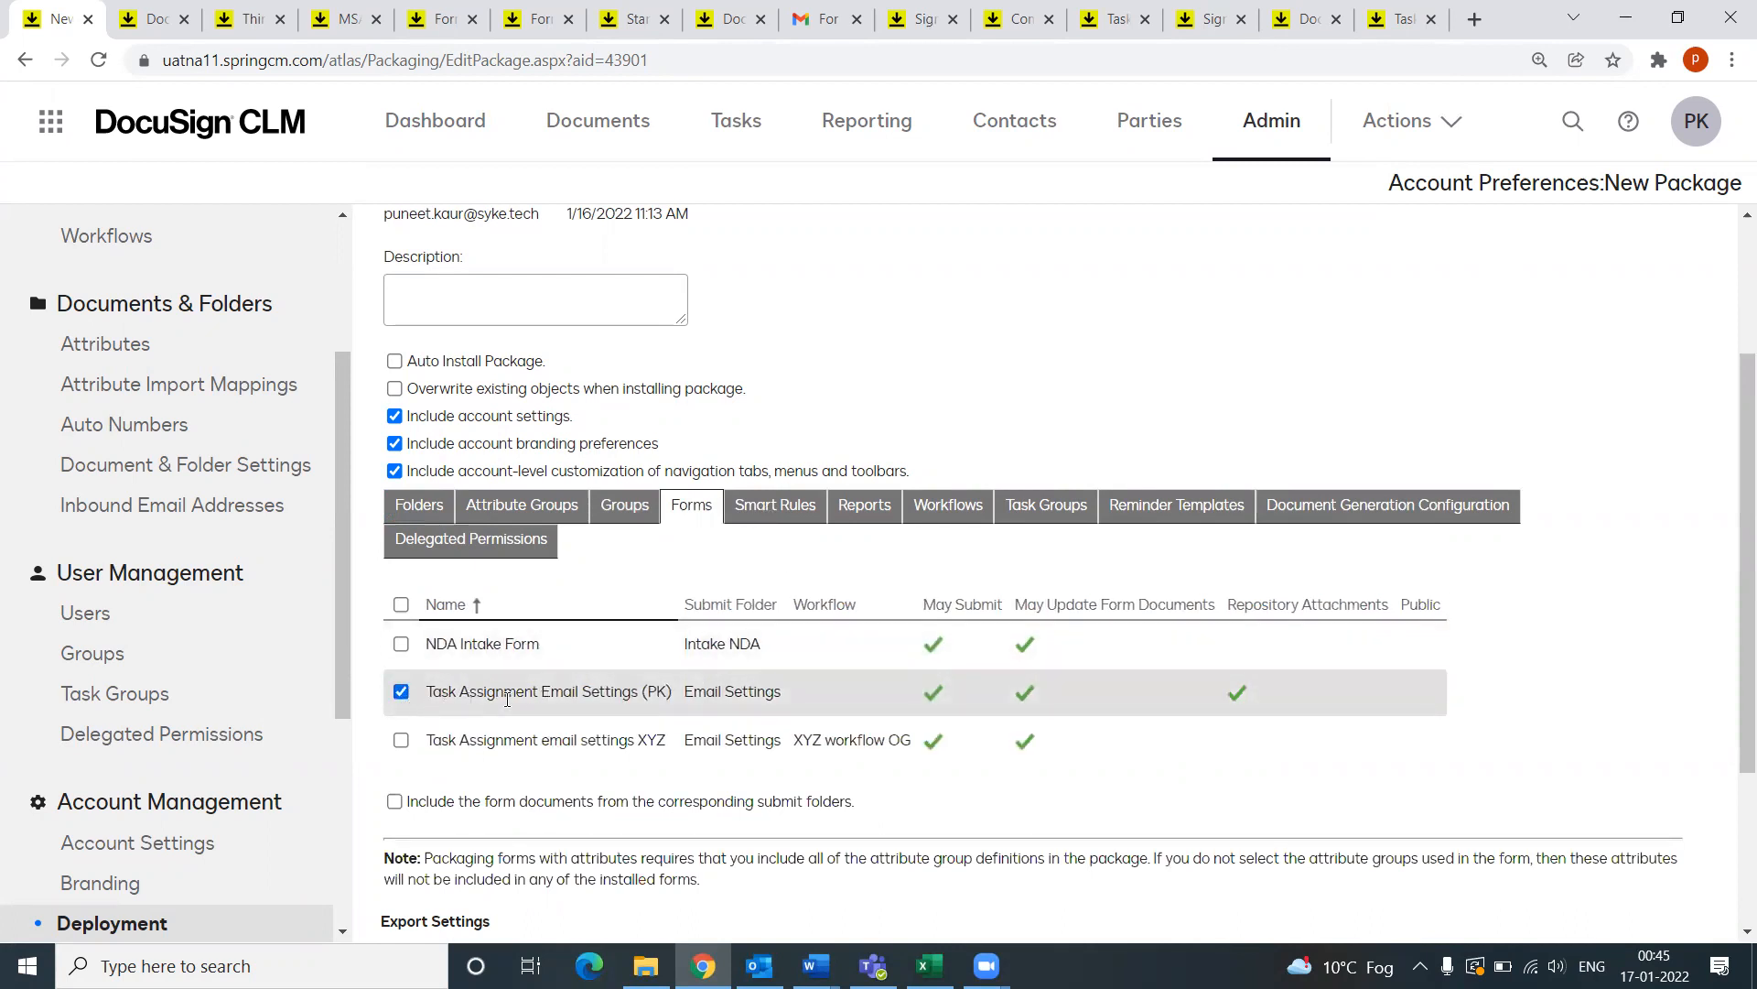
Step: Include the capstone Attributes and Contract Status reports
left_click(773, 506)
left_click(862, 515)
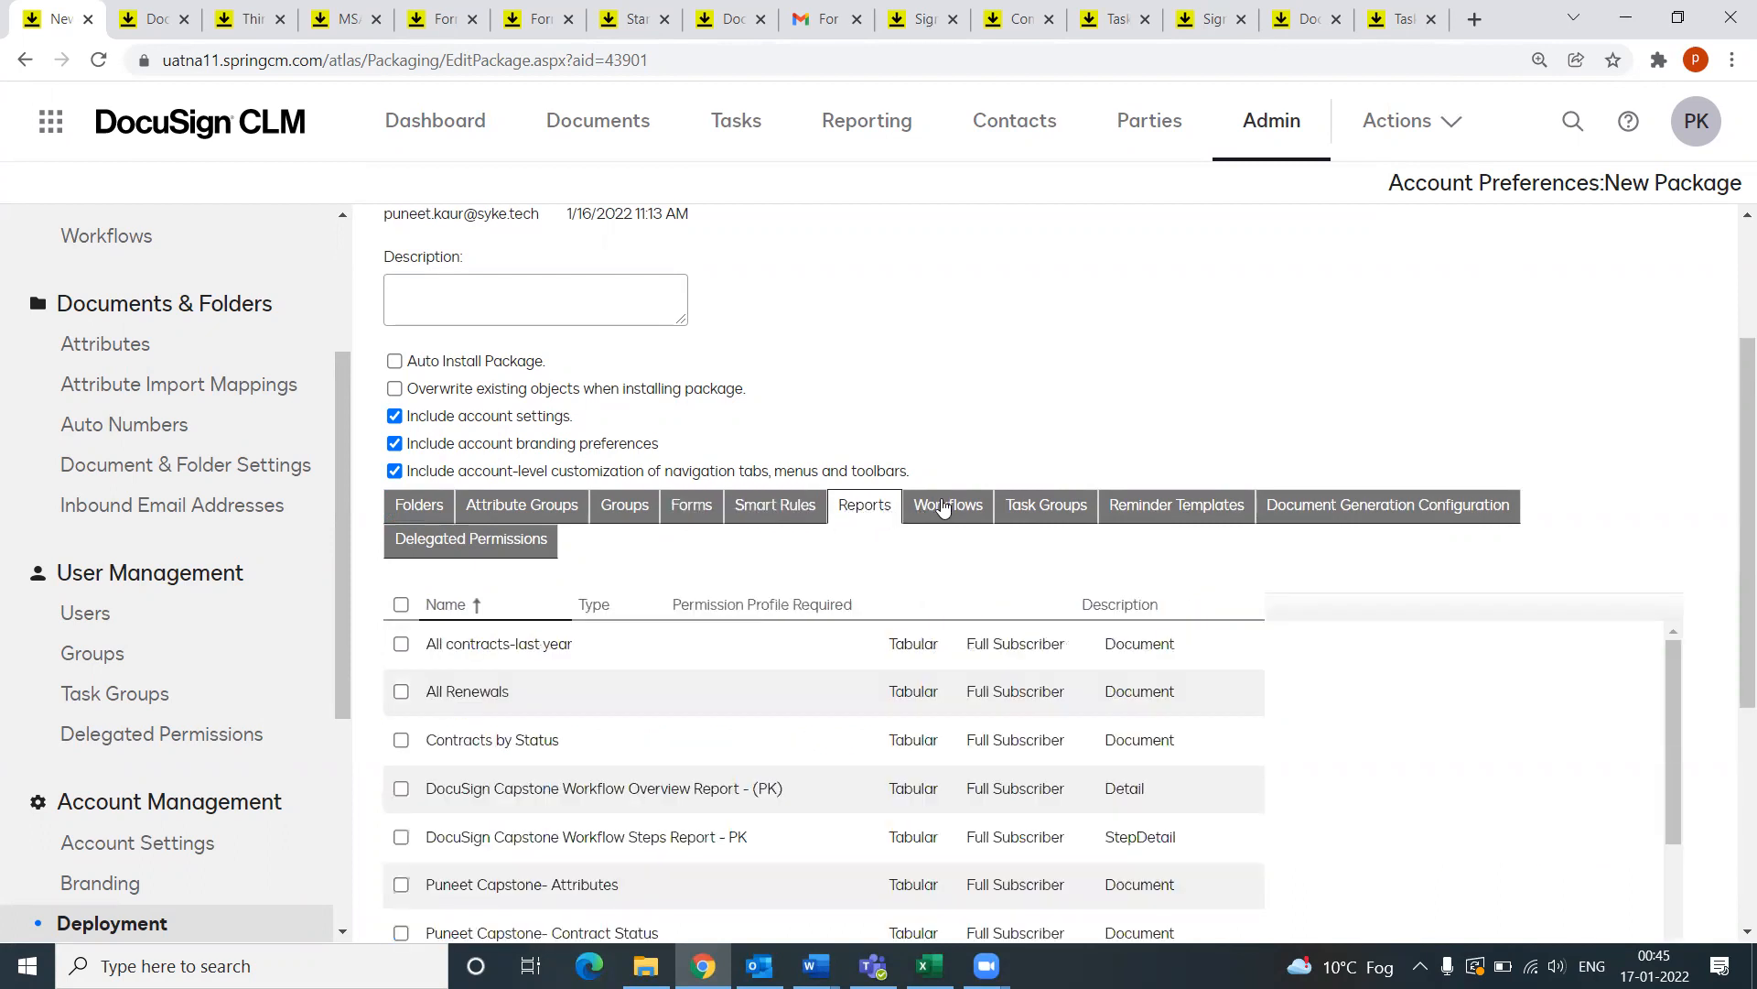
scroll(549, 778, "down", 2)
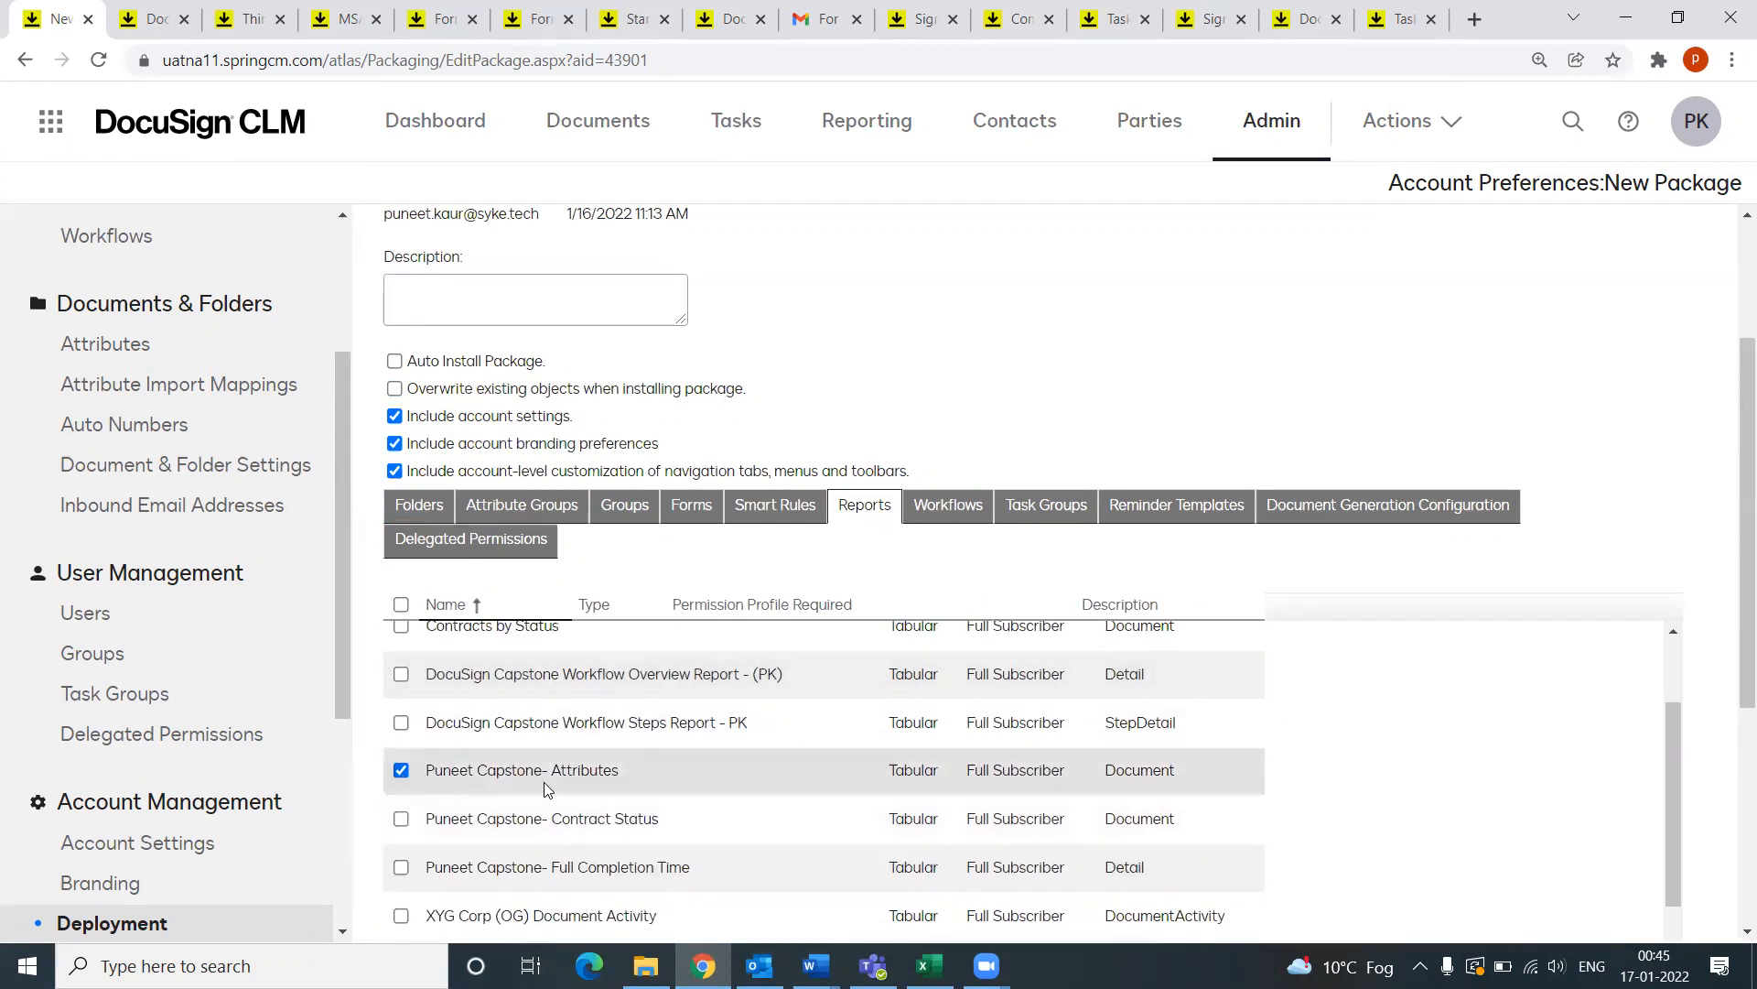
left_click(400, 818)
left_click(401, 867)
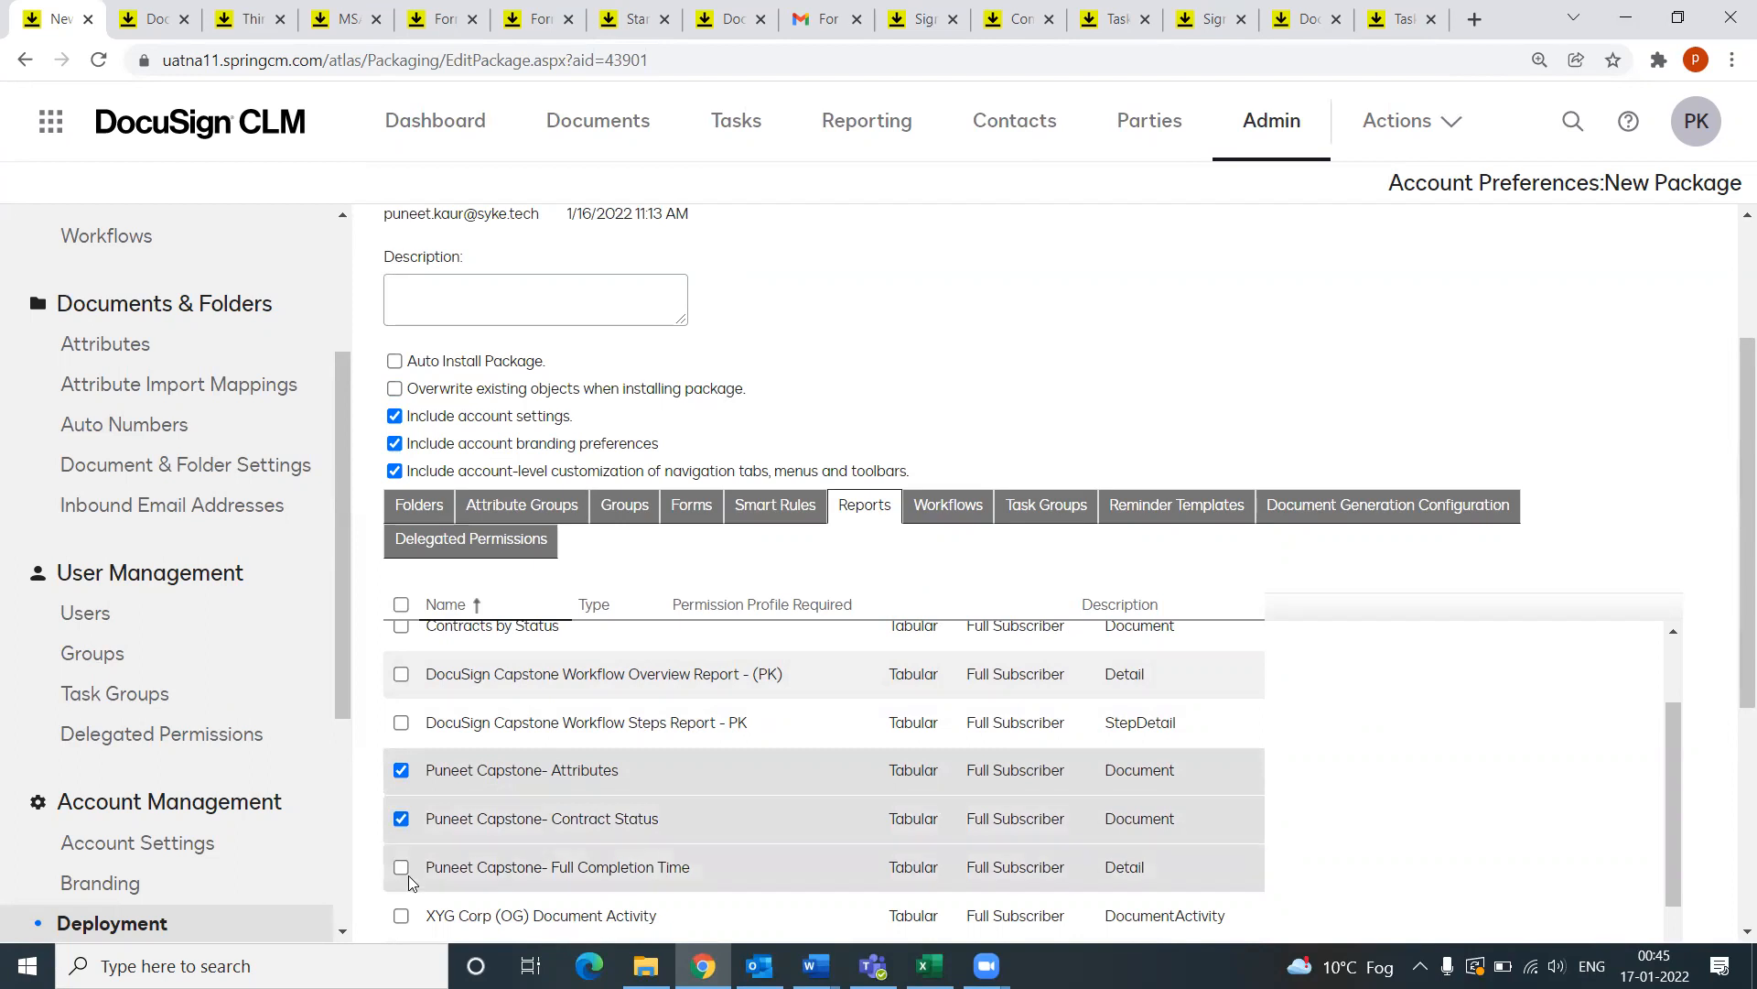
scroll(765, 810, "up", 2)
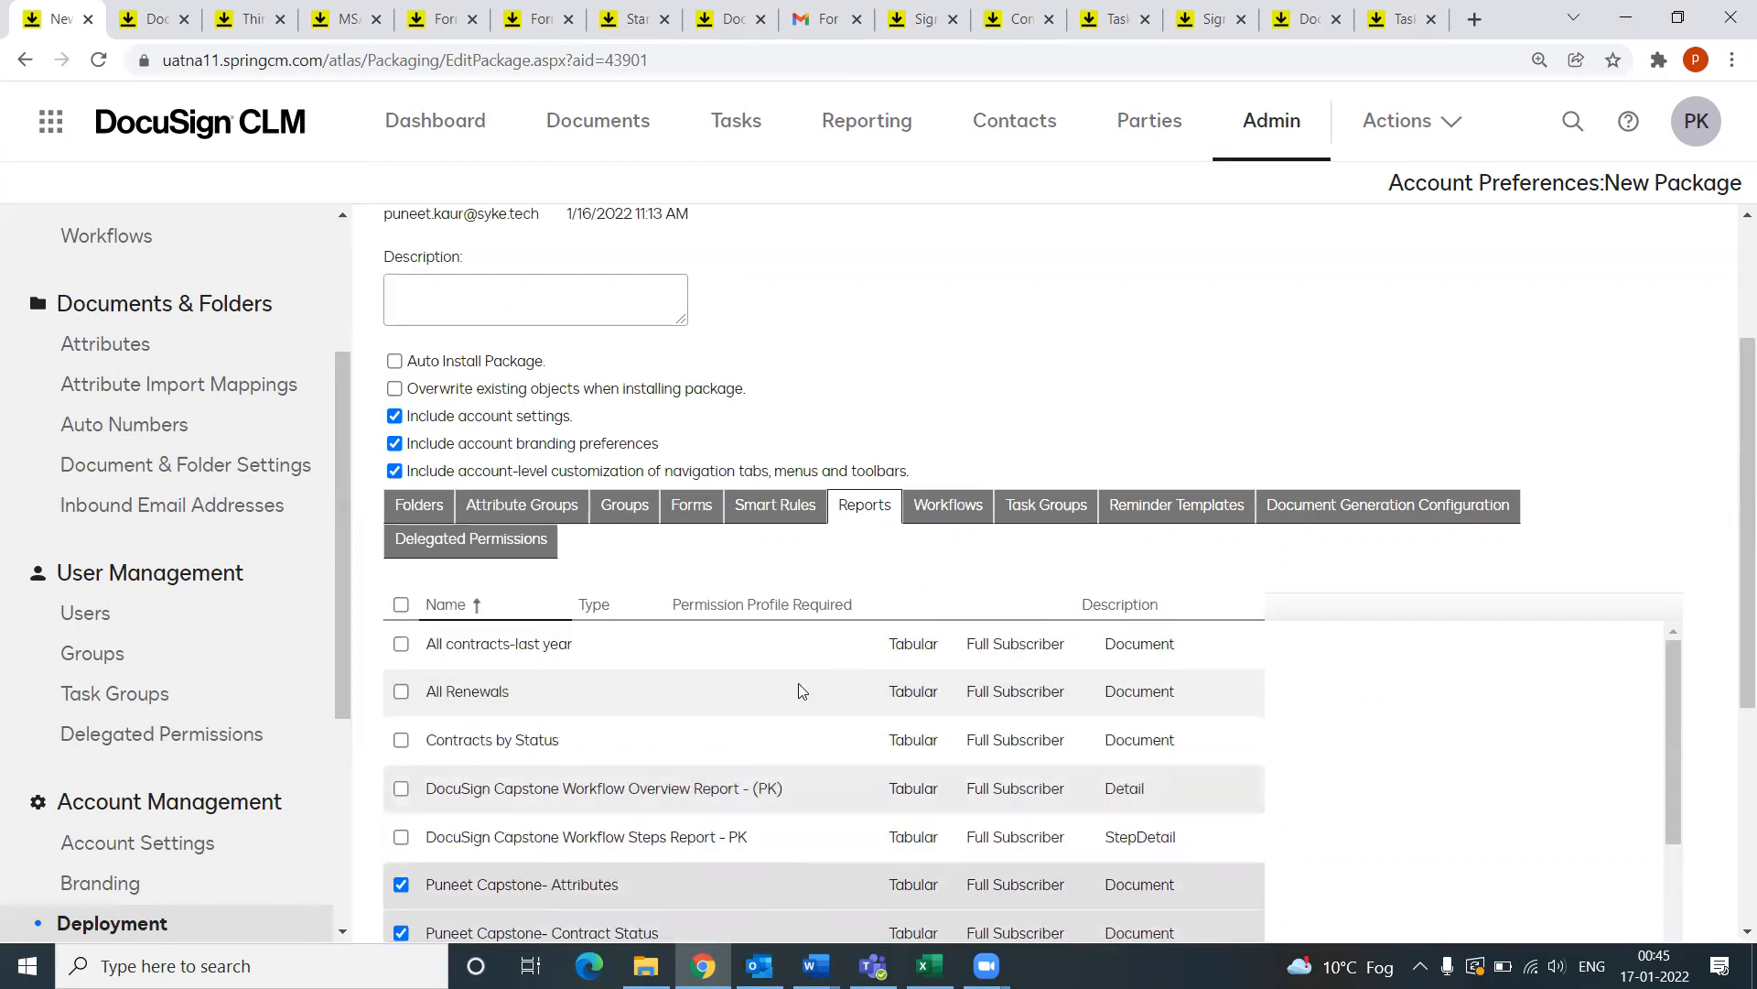
scroll(674, 815, "down", 2)
Step: Include the CLM Workflow - PK workflow in the package
left_click(957, 528)
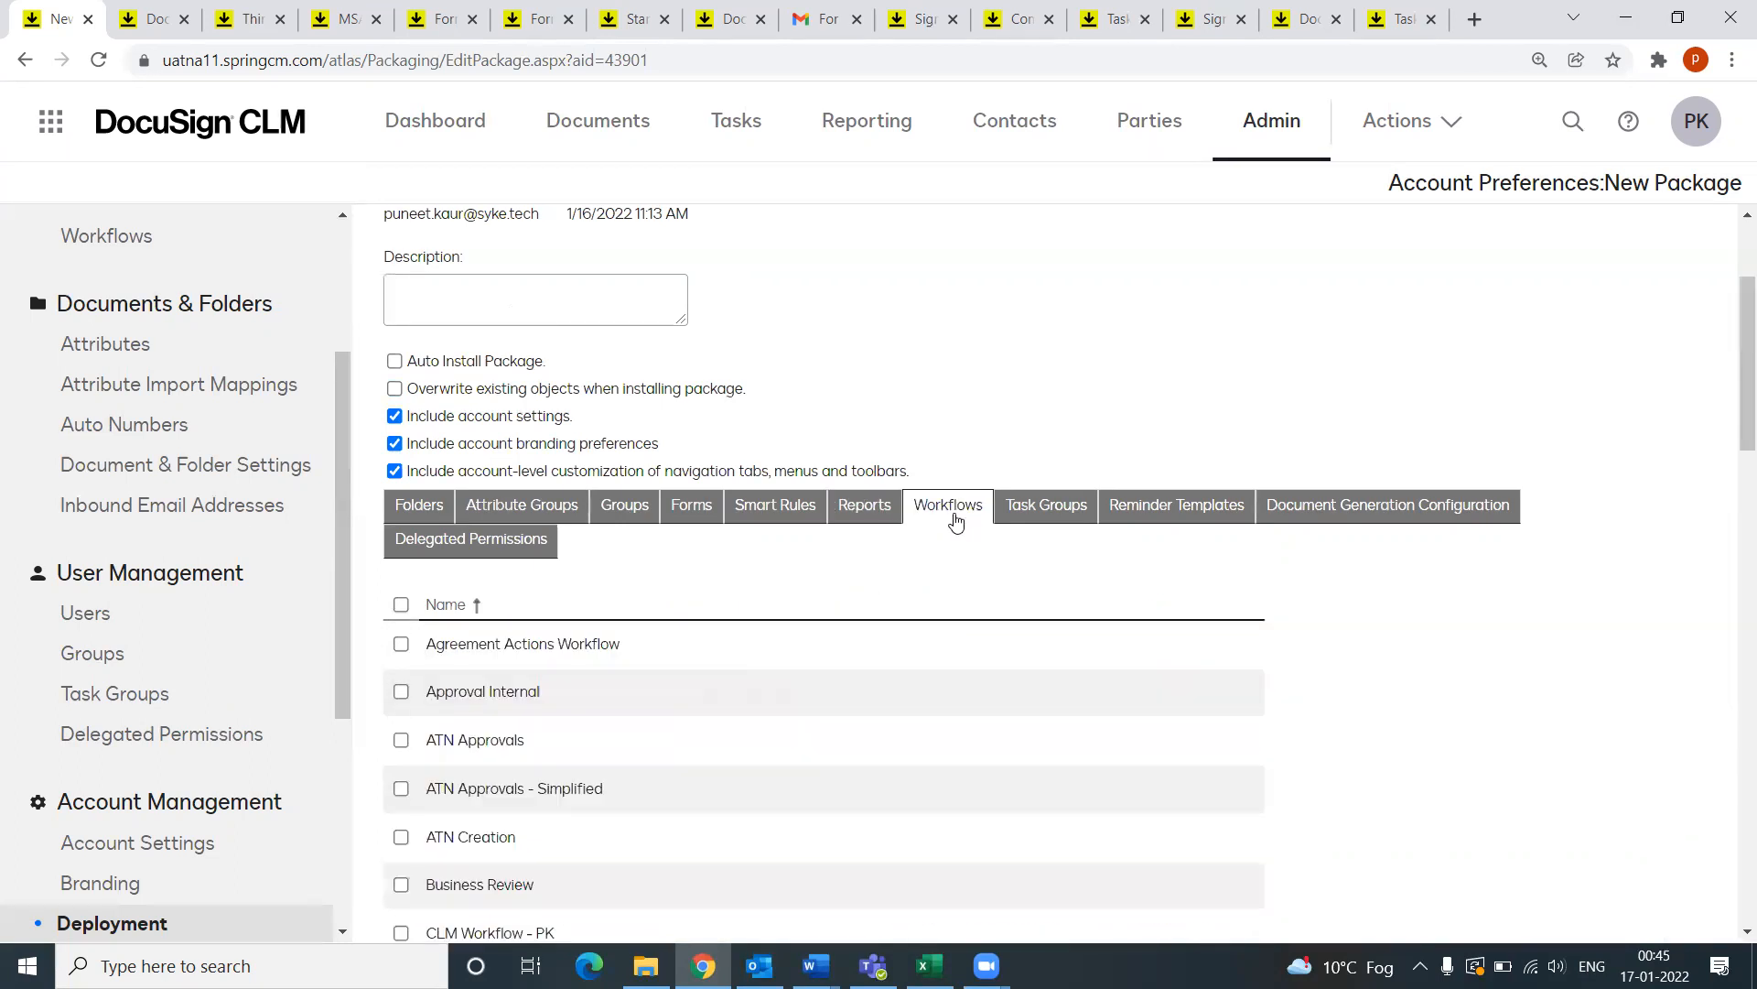
scroll(554, 769, "down", 1)
scroll(558, 789, "down", 2)
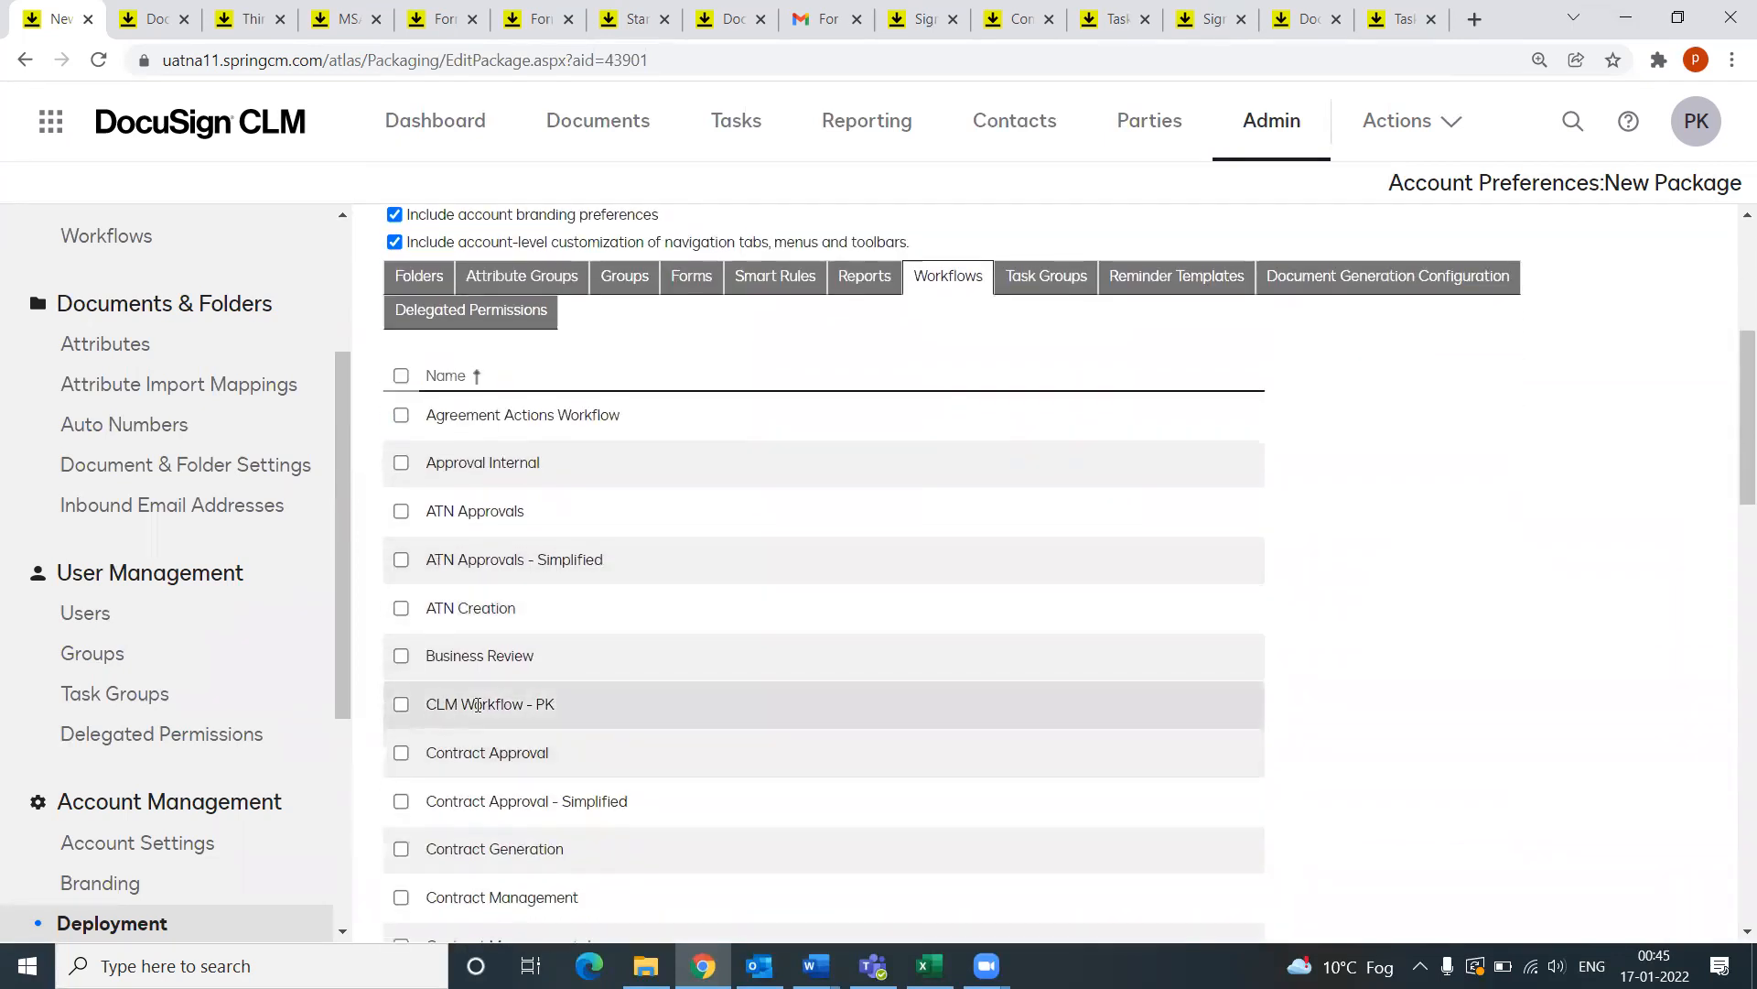
left_click(401, 704)
scroll(915, 640, "up", 1)
Step: Review the task groups, reminder templates and document generation configurations available to package
left_click(1054, 391)
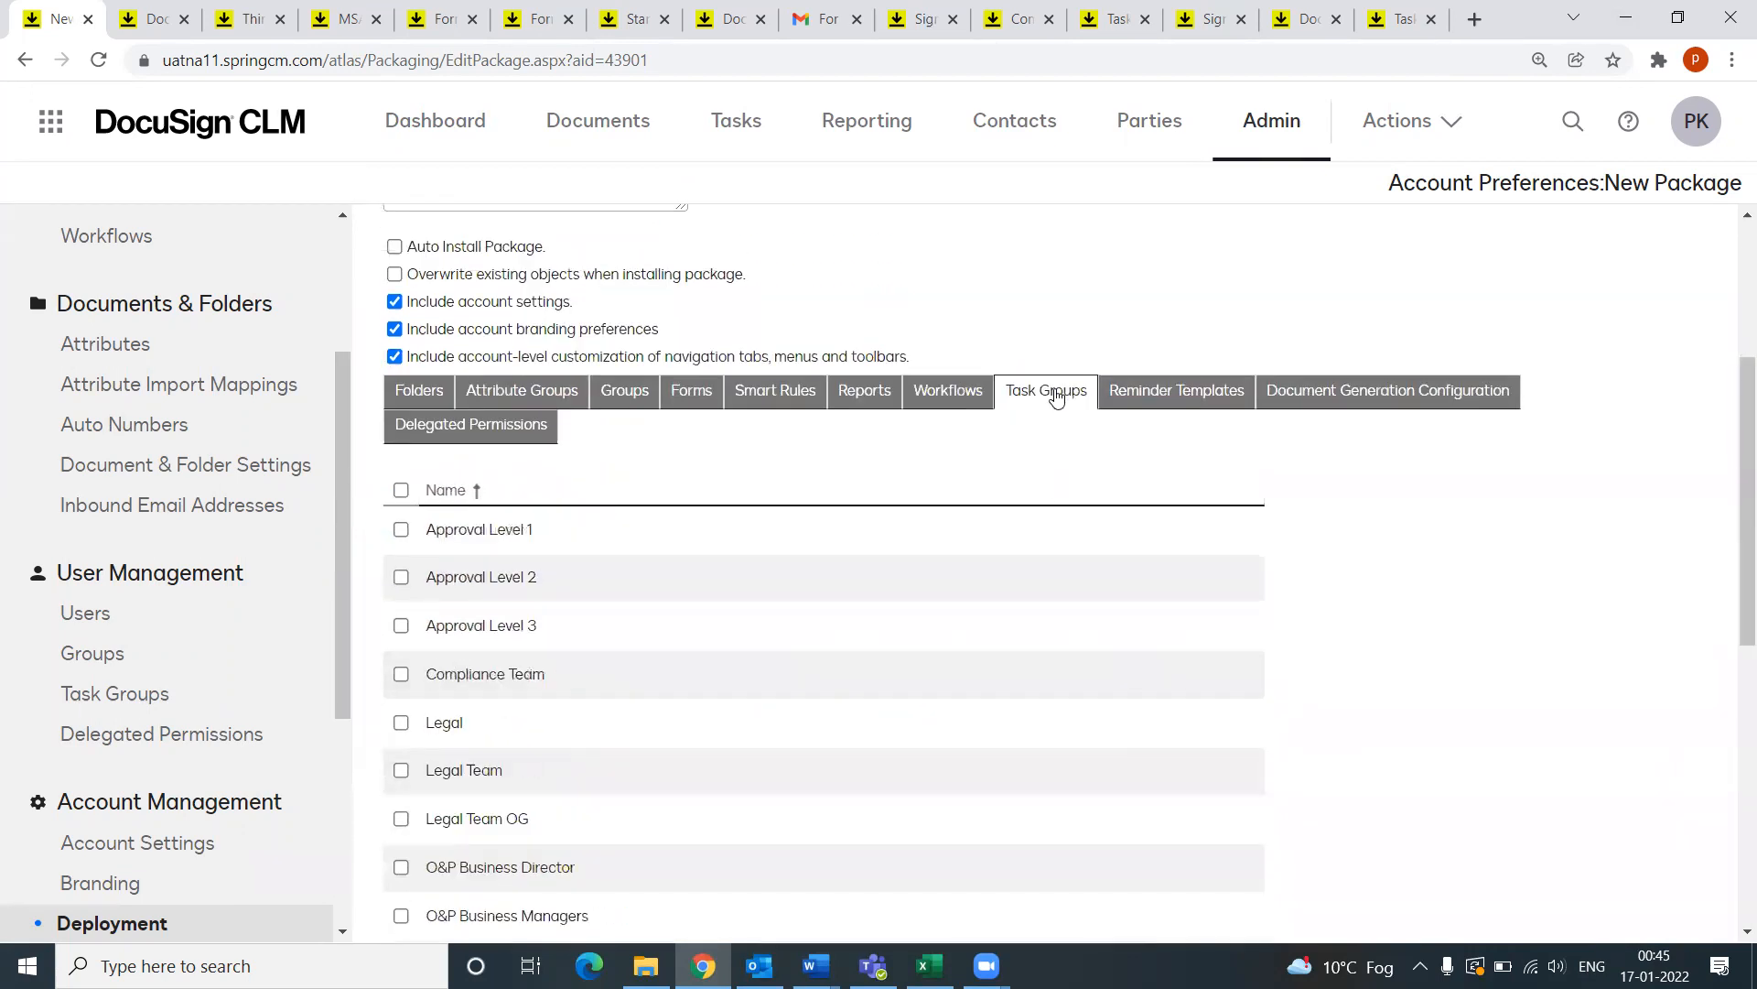
left_click(1168, 395)
left_click(1366, 398)
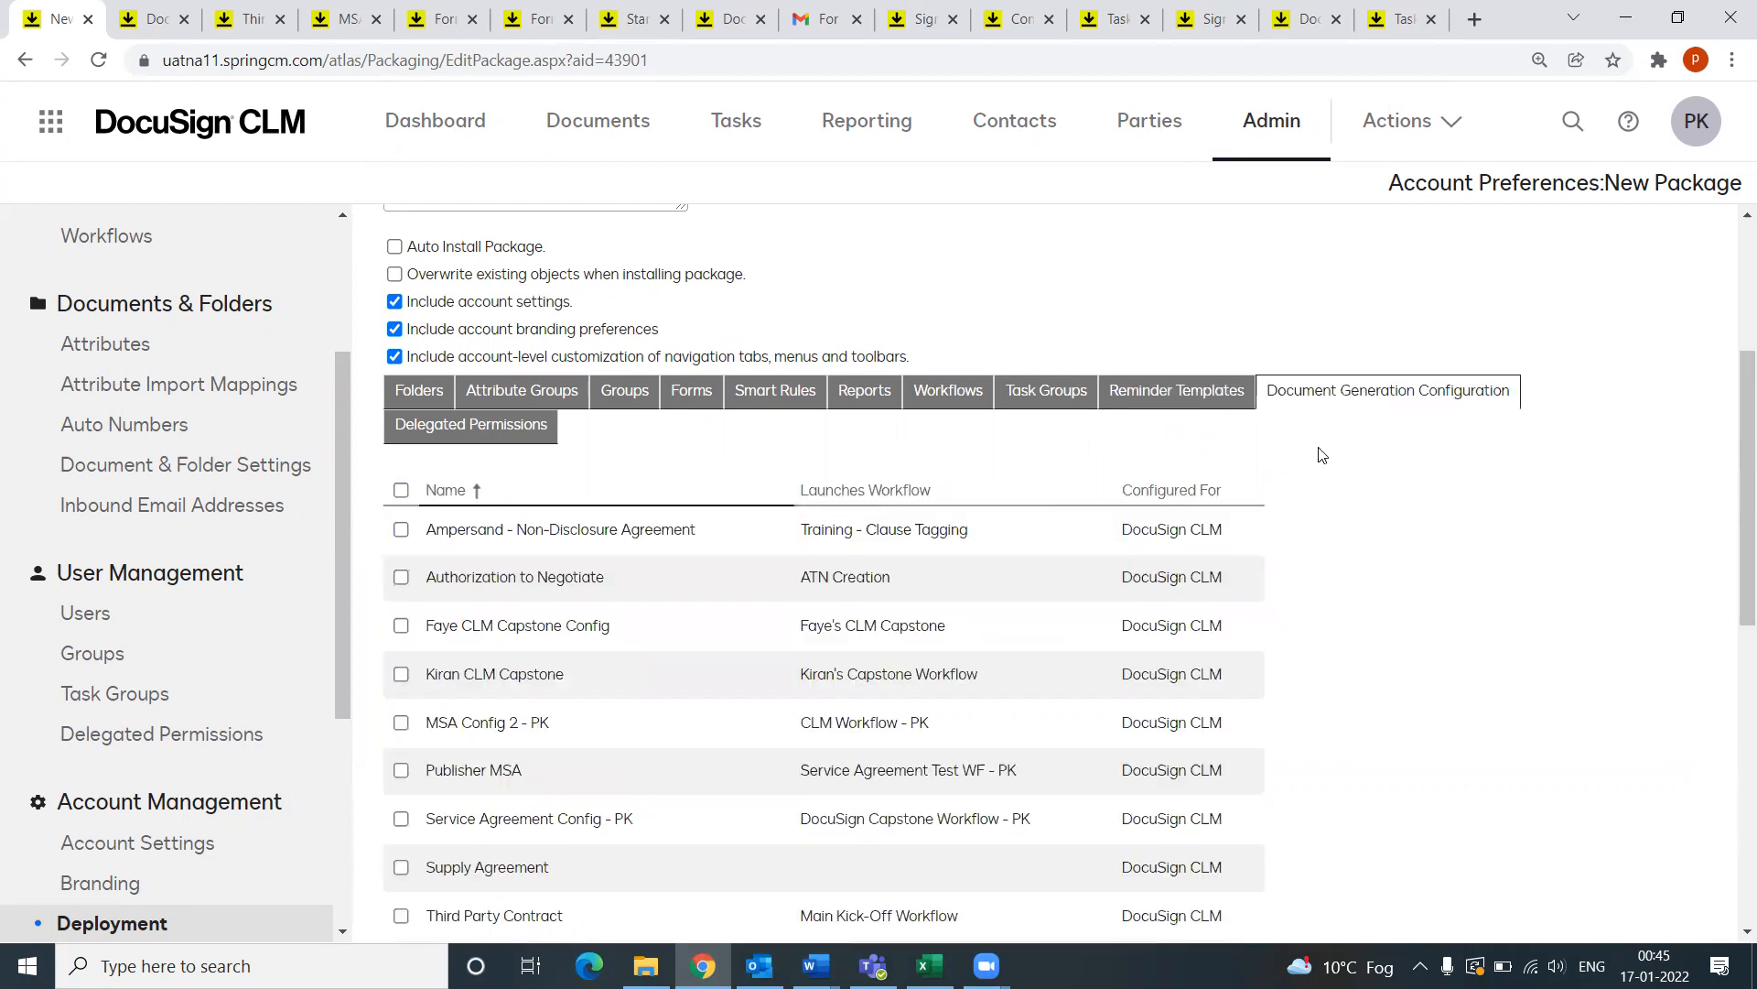
scroll(1373, 586, "down", 5)
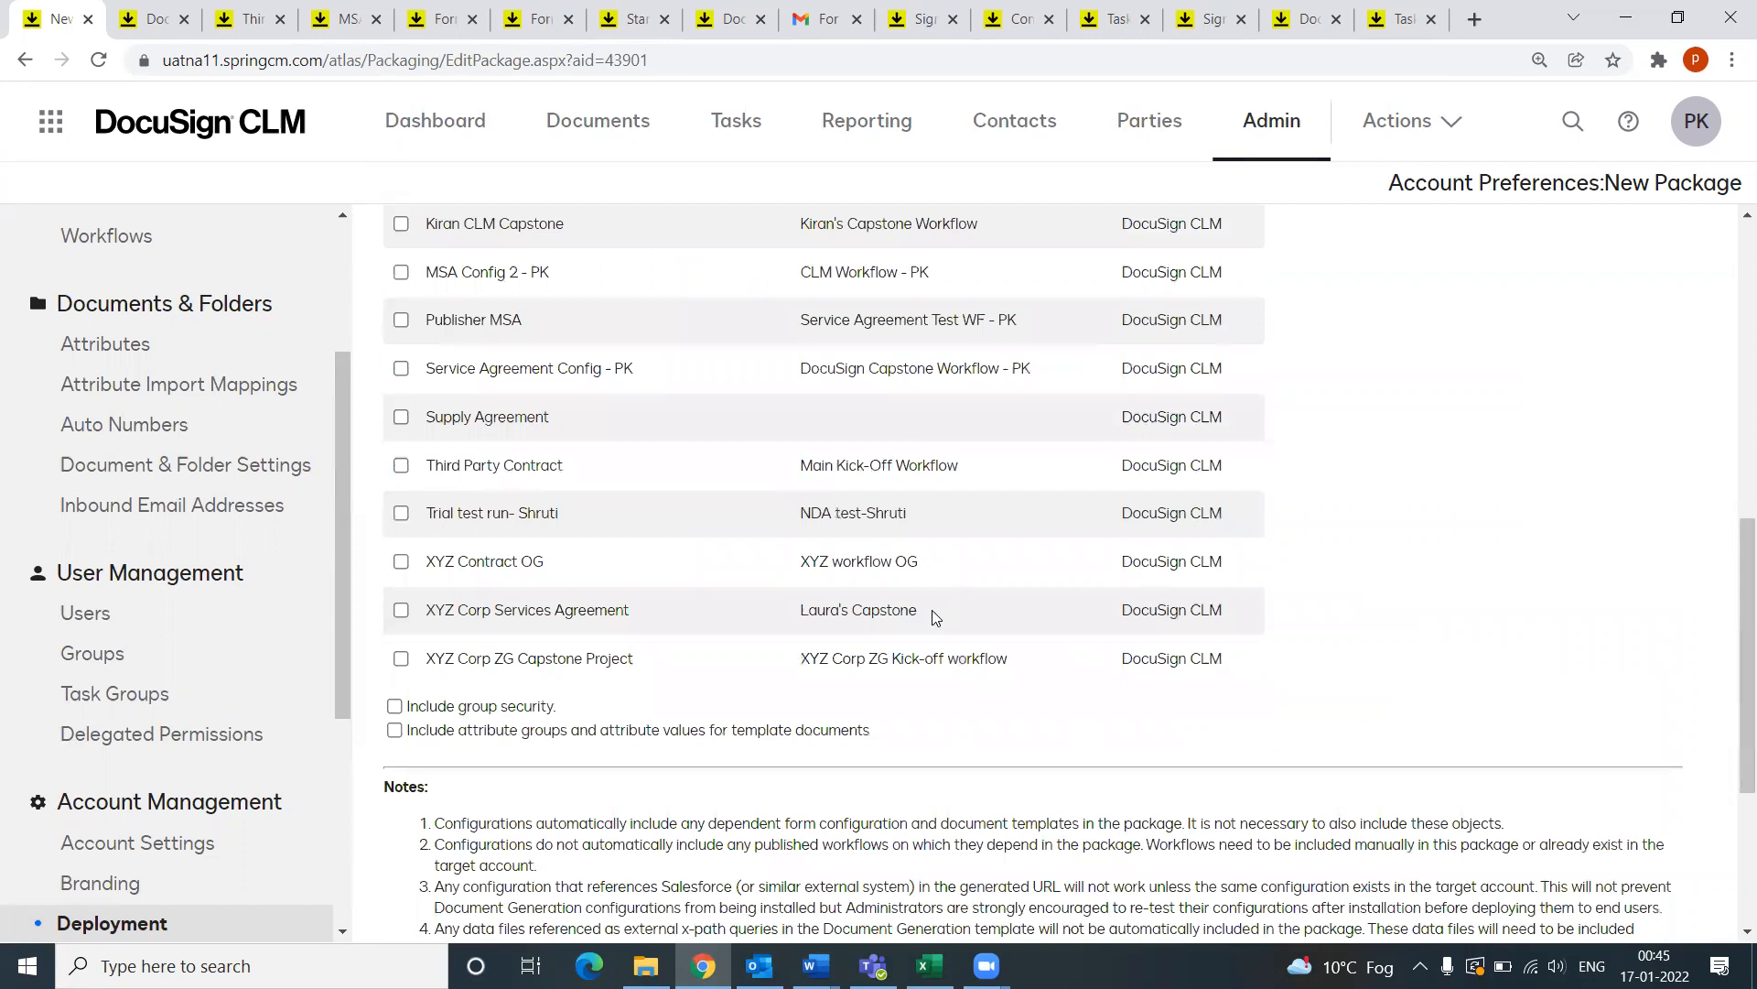
scroll(937, 618, "down", 3)
scroll(925, 618, "down", 1)
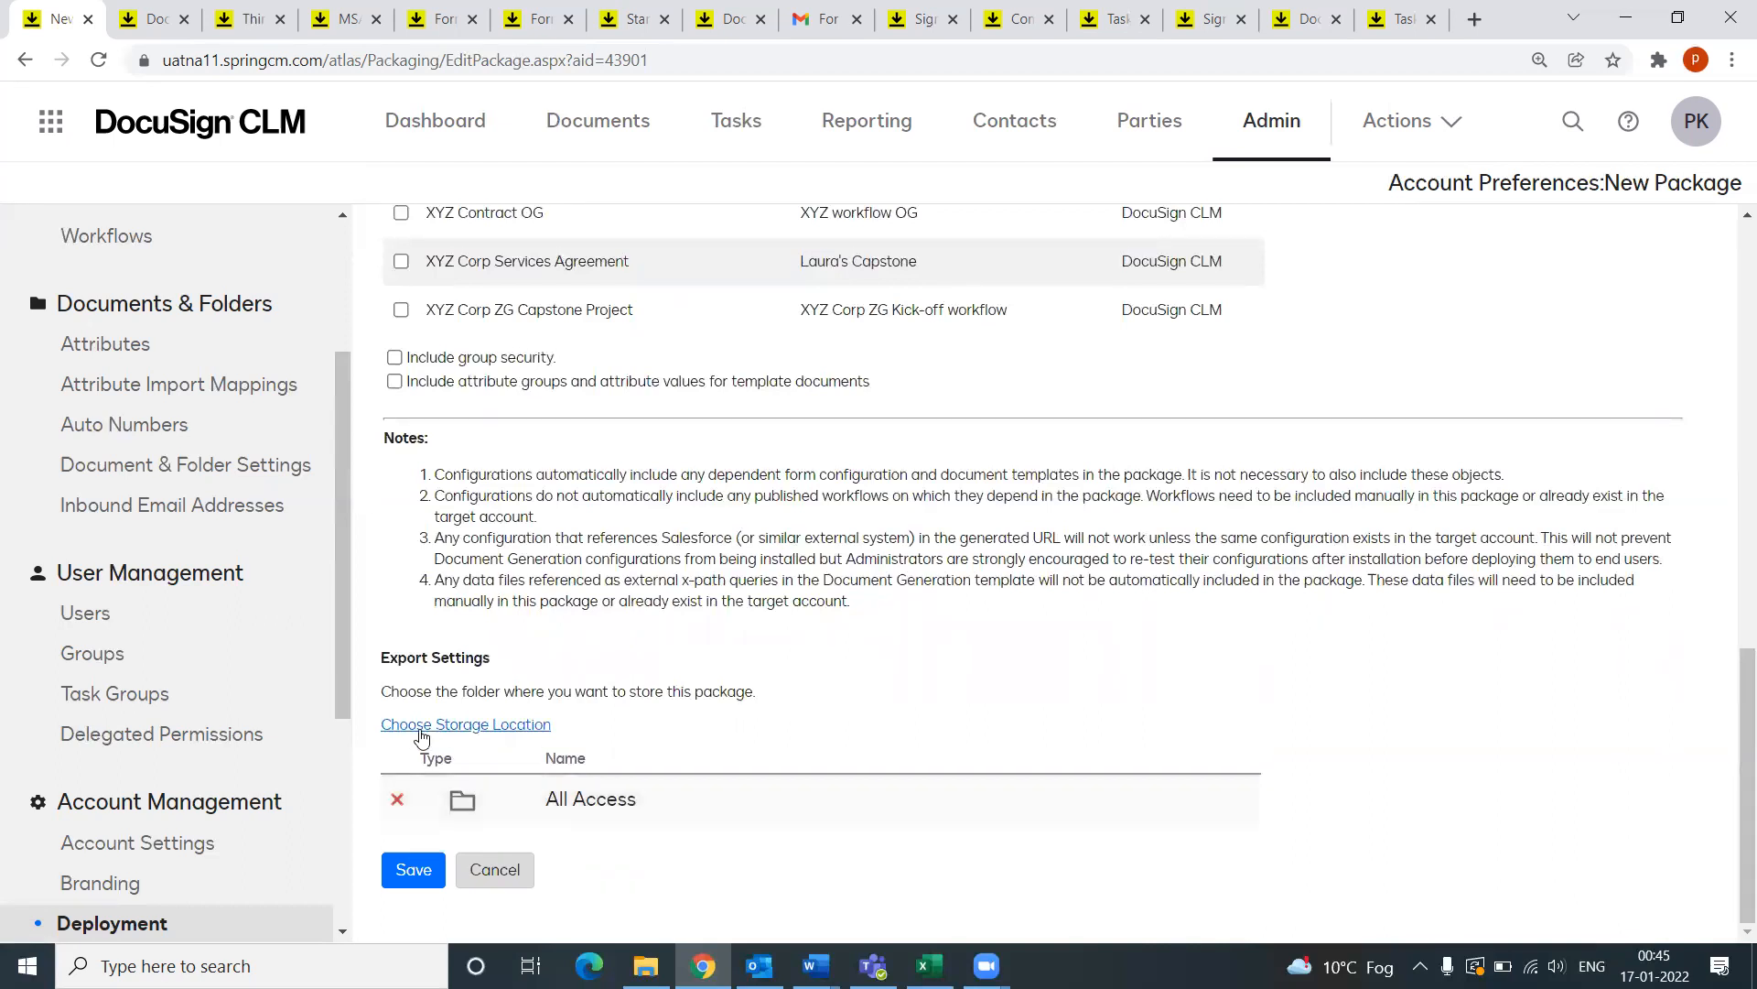
Step: Save New Package for export, then open the Documents library showing the MSA Template folder
left_click(410, 879)
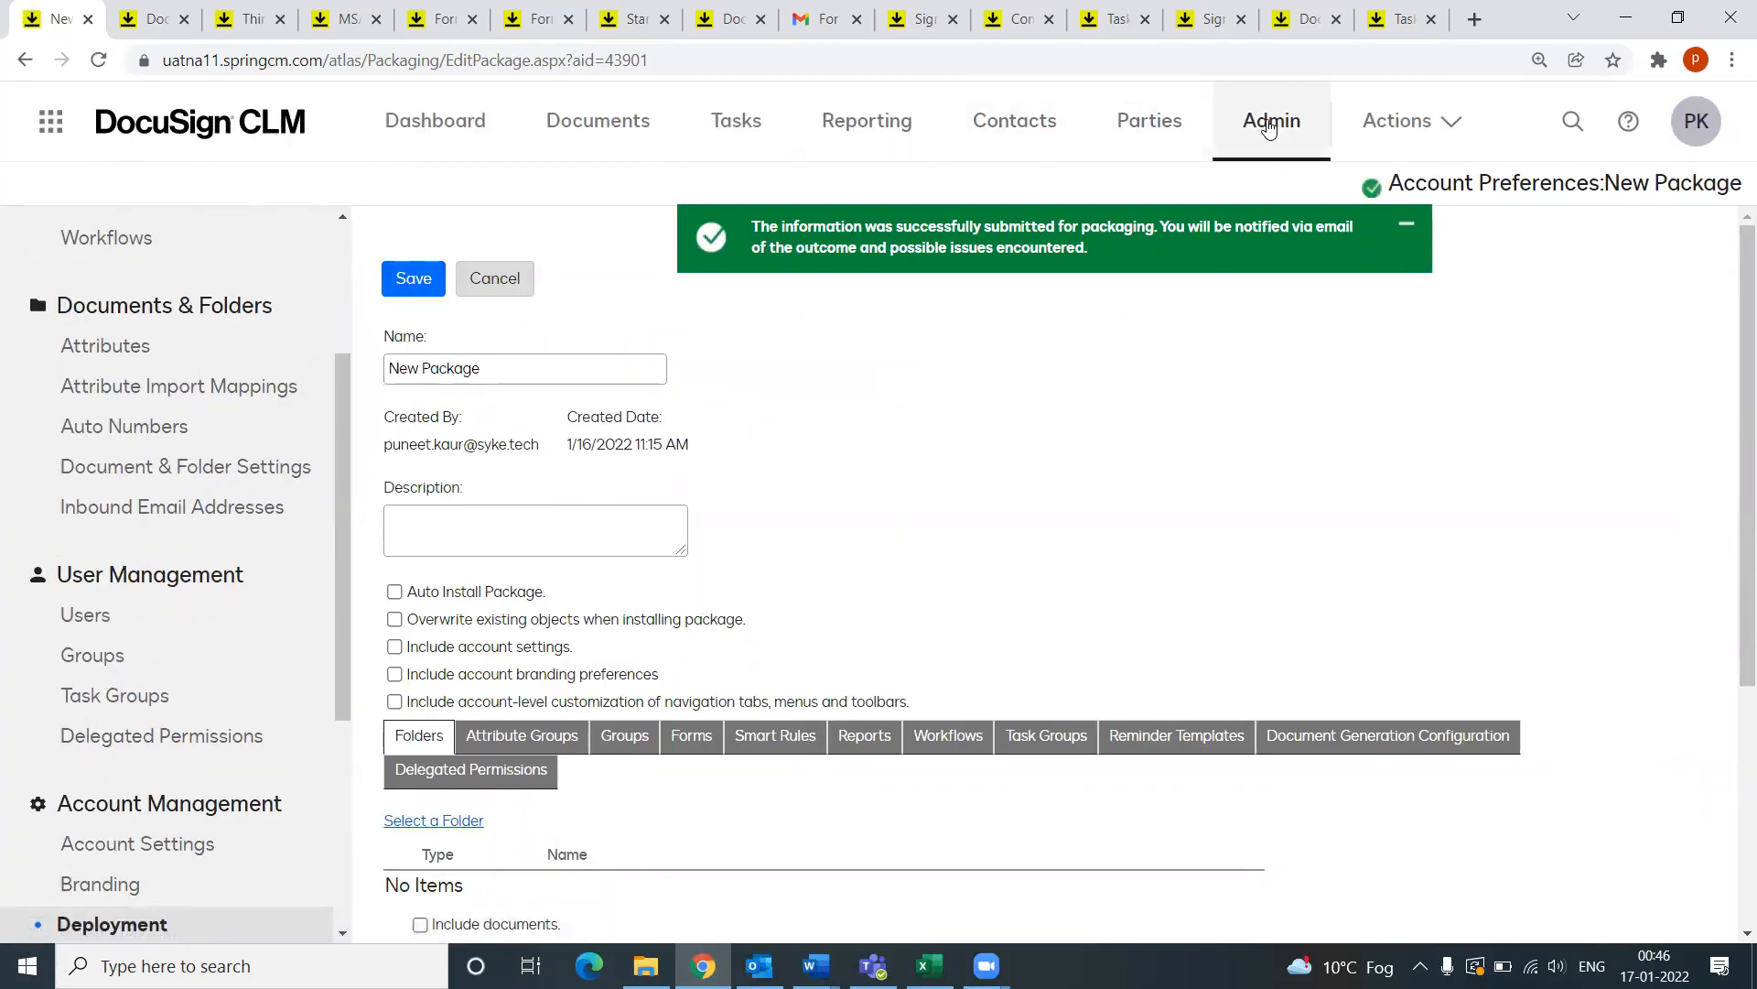
left_click(551, 123)
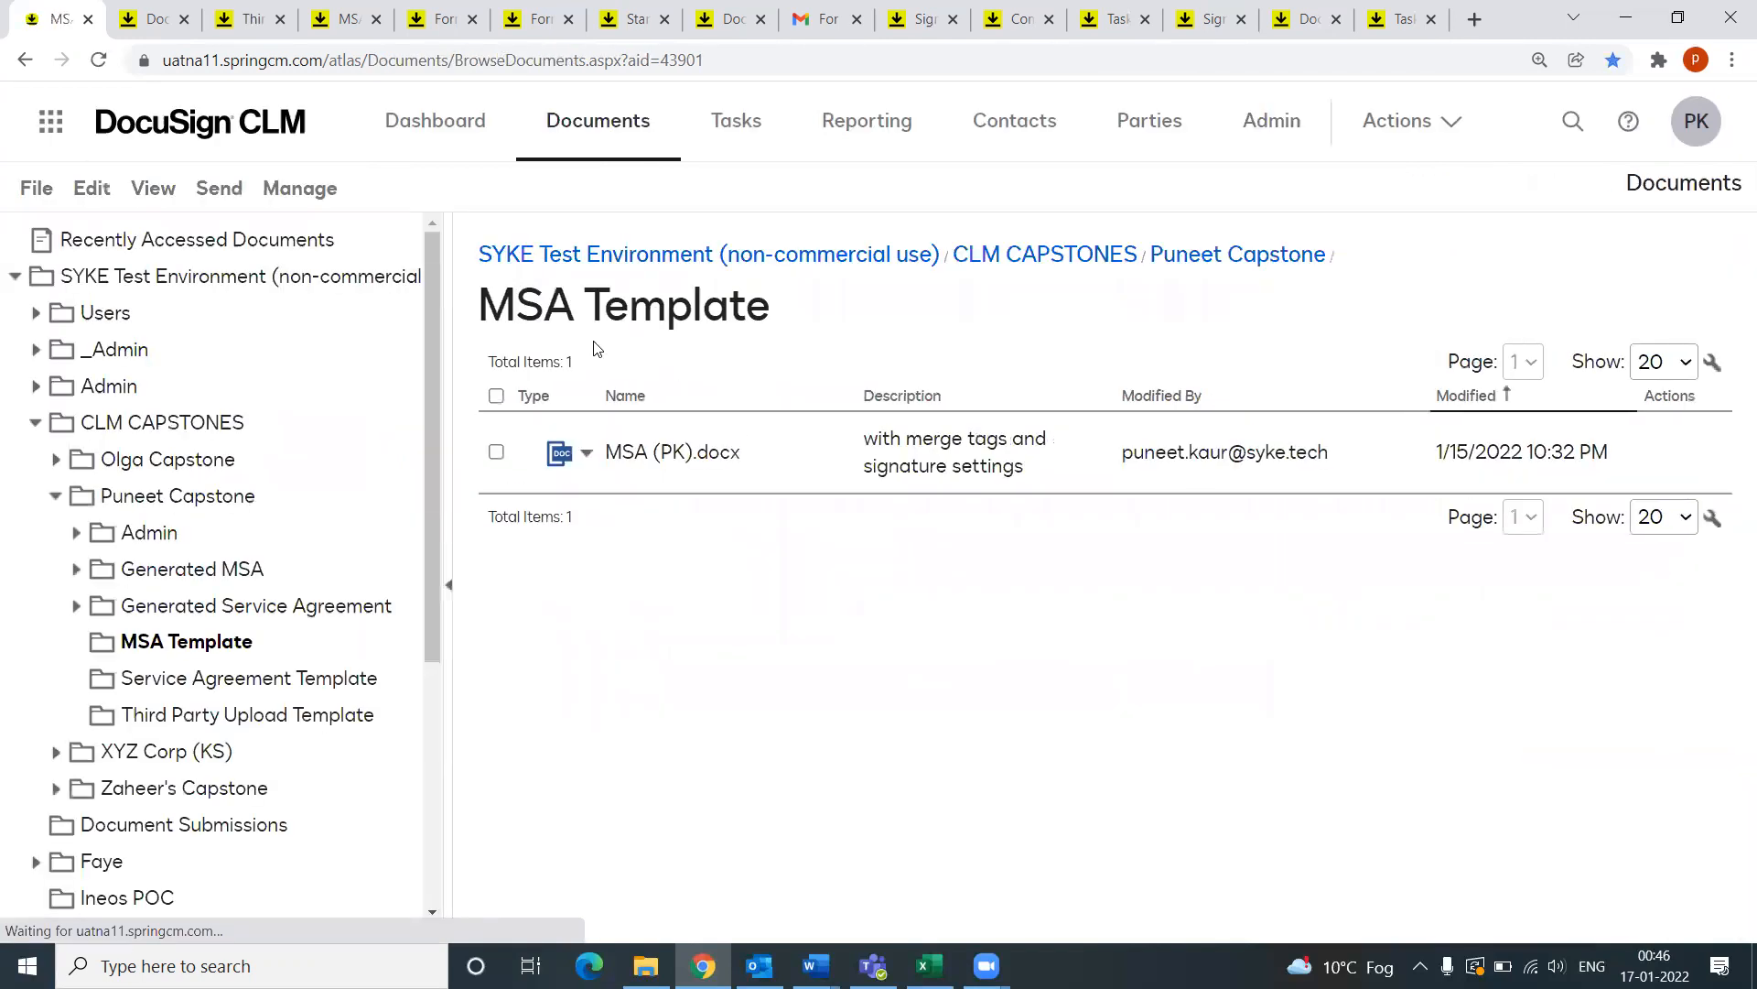
Step: List the two .spackage deployment packages under Users > All Access, then switch to Outlook
left_click(37, 314)
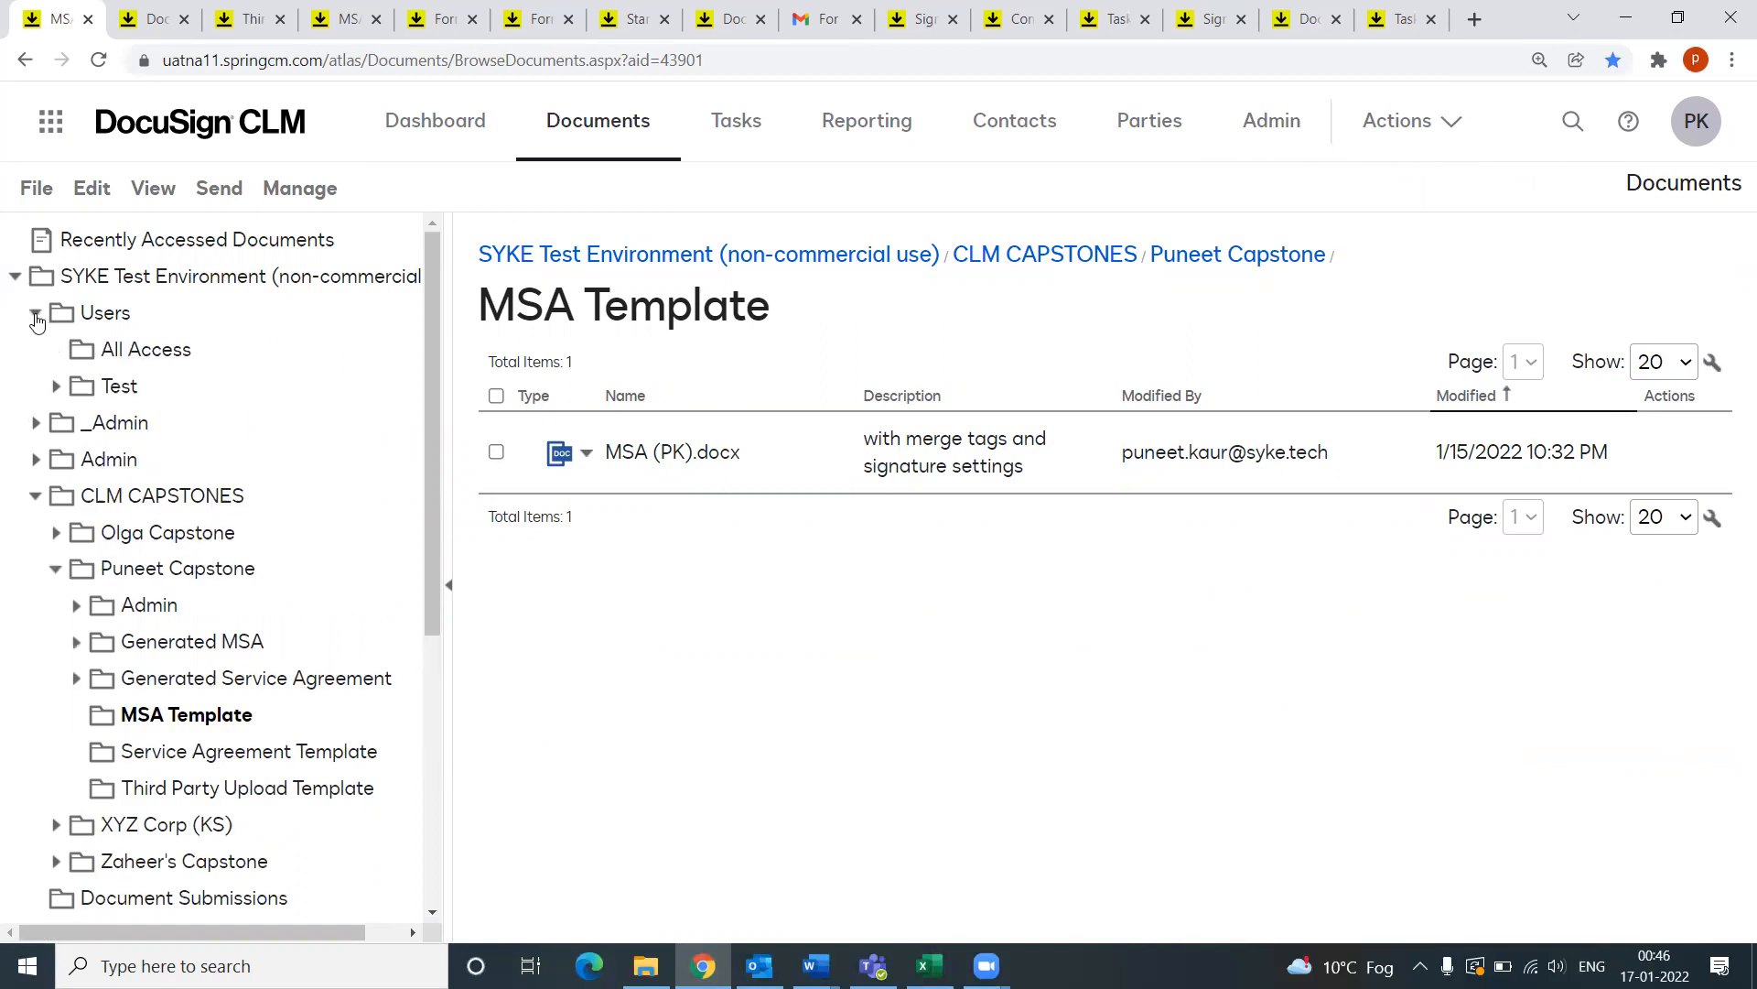
left_click(127, 353)
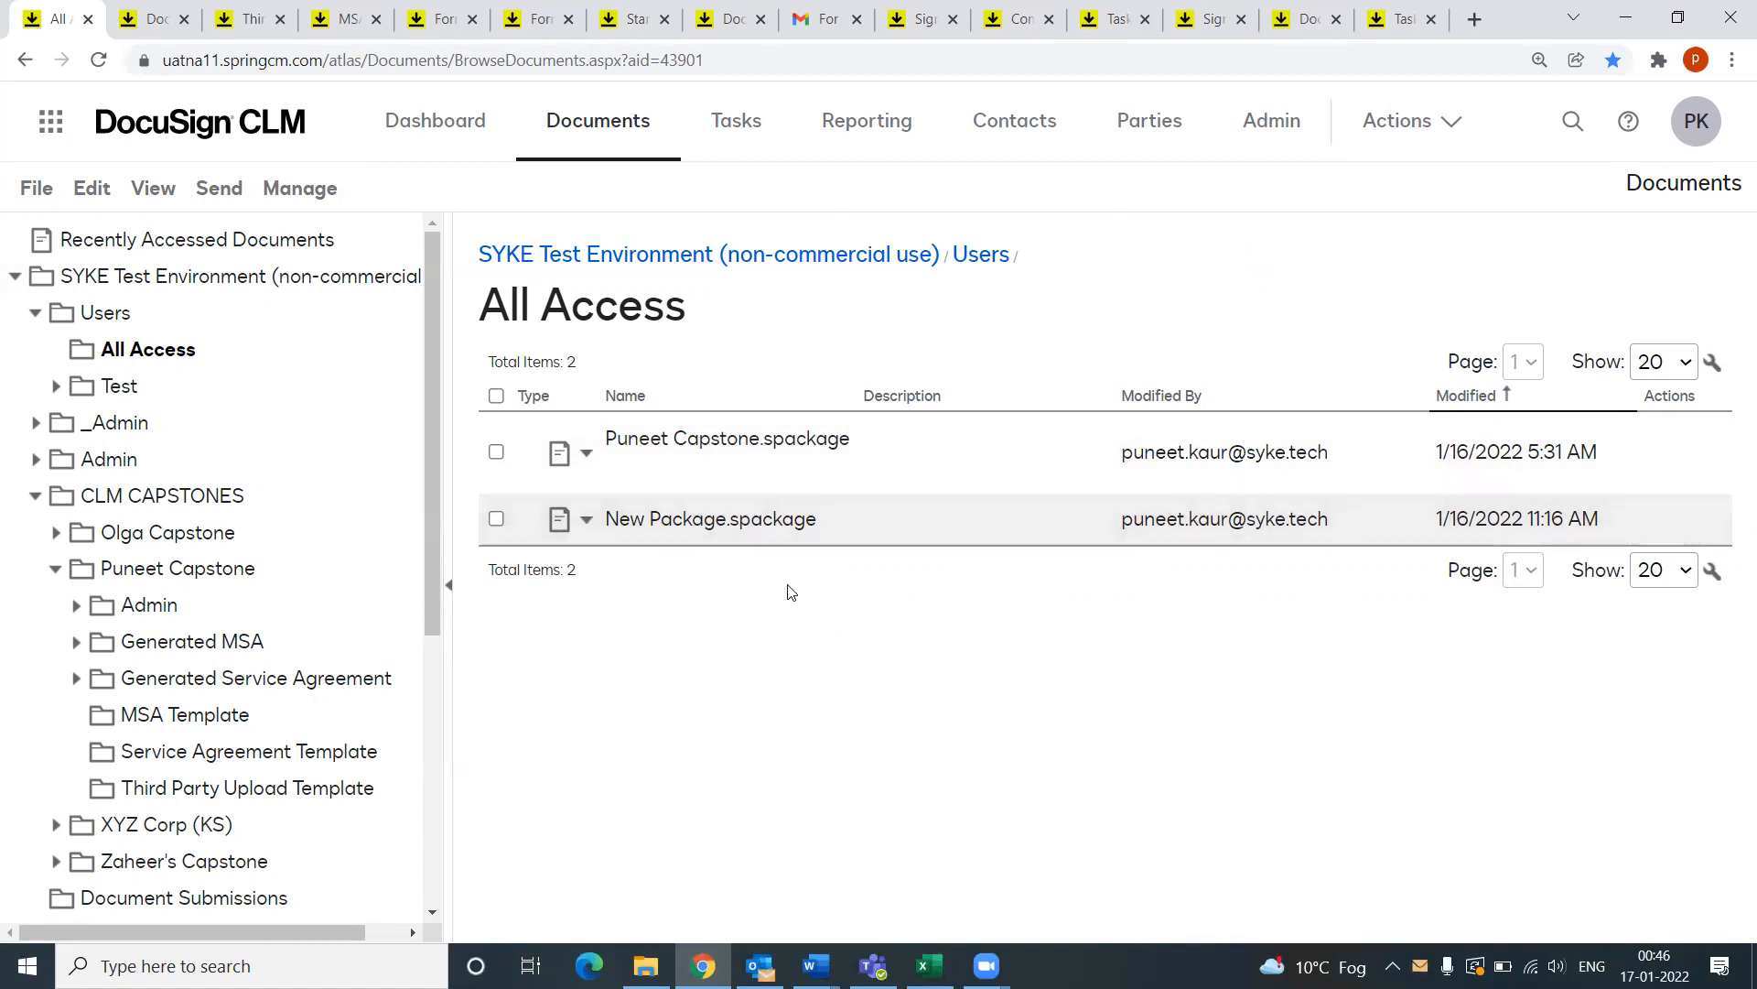
left_click(774, 956)
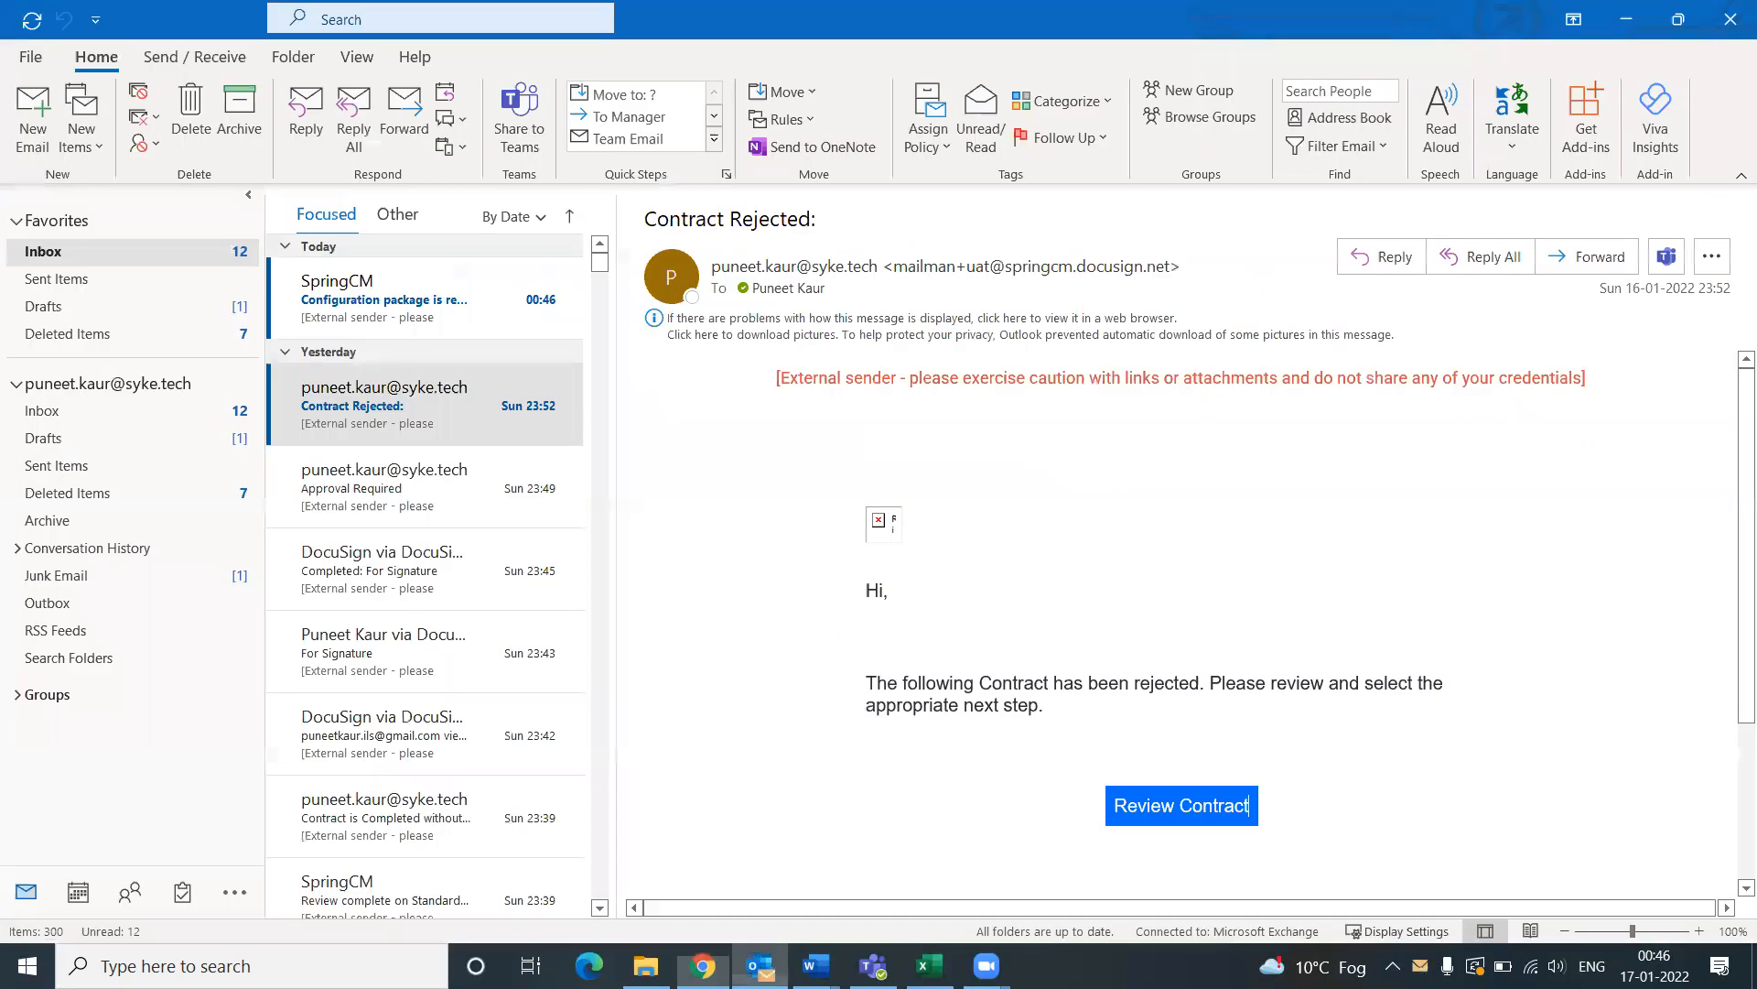
Step: Read the SpringCM 'Configuration package is ready' email, highlight its heading, and return to CLM
left_click(379, 316)
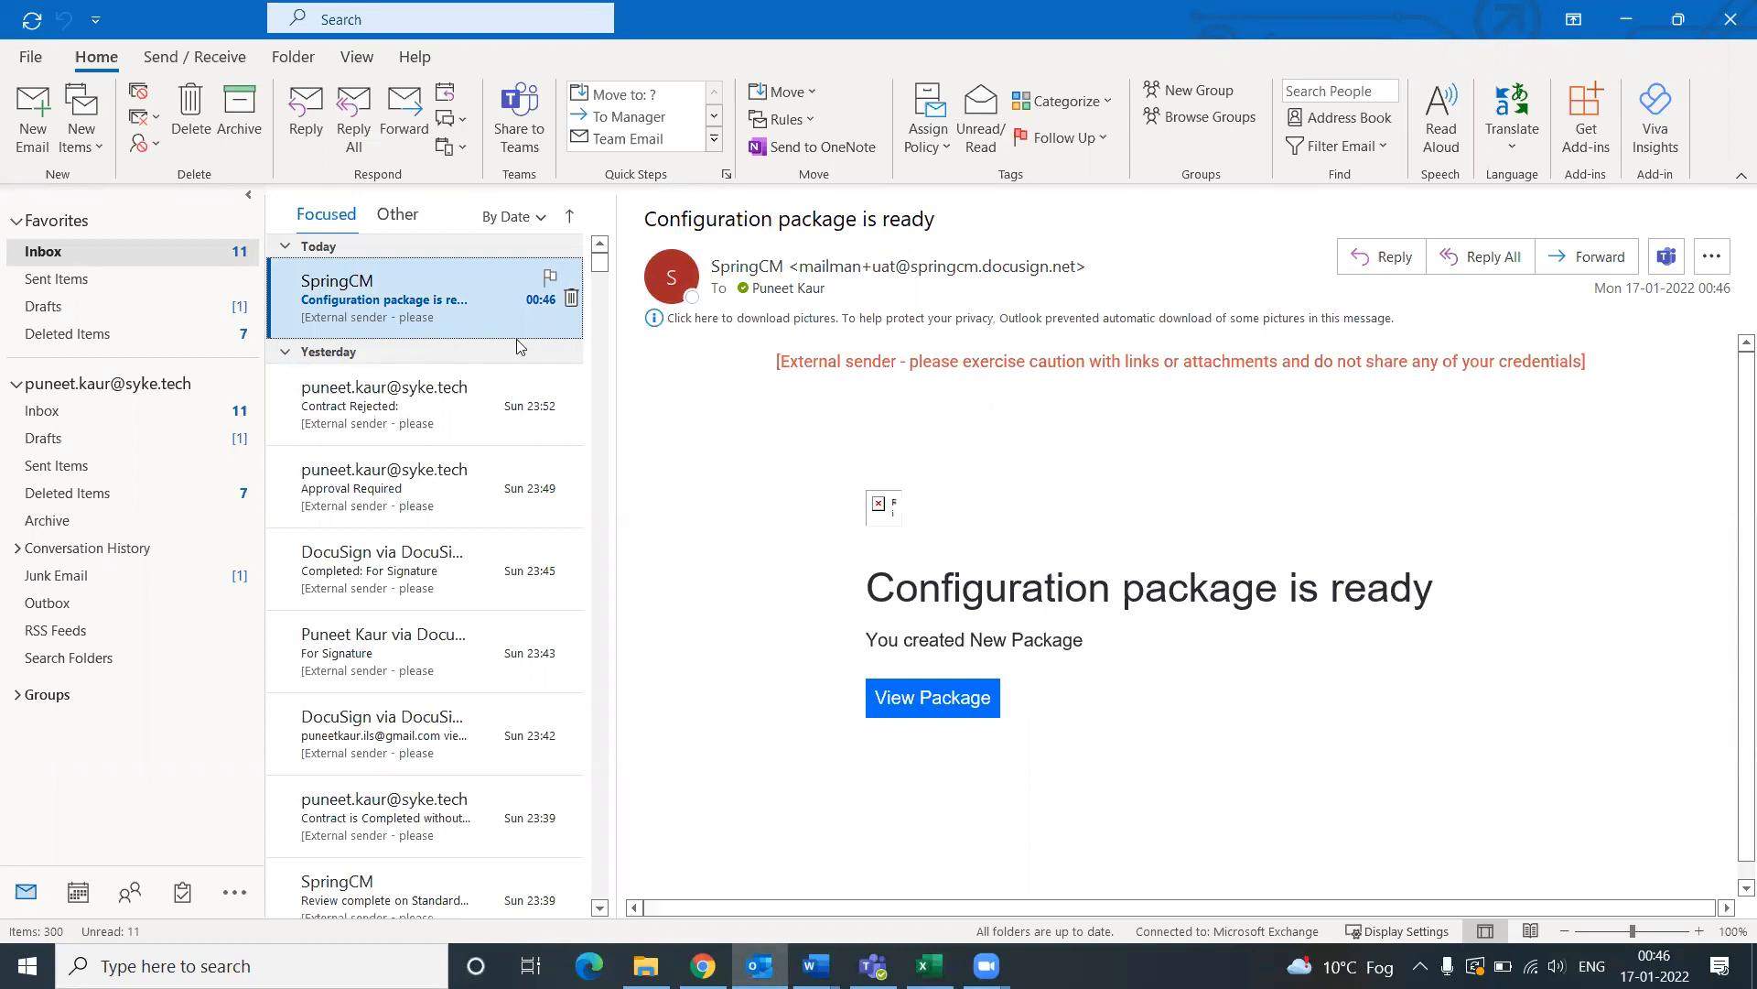
left_click_drag(869, 589, 1483, 562)
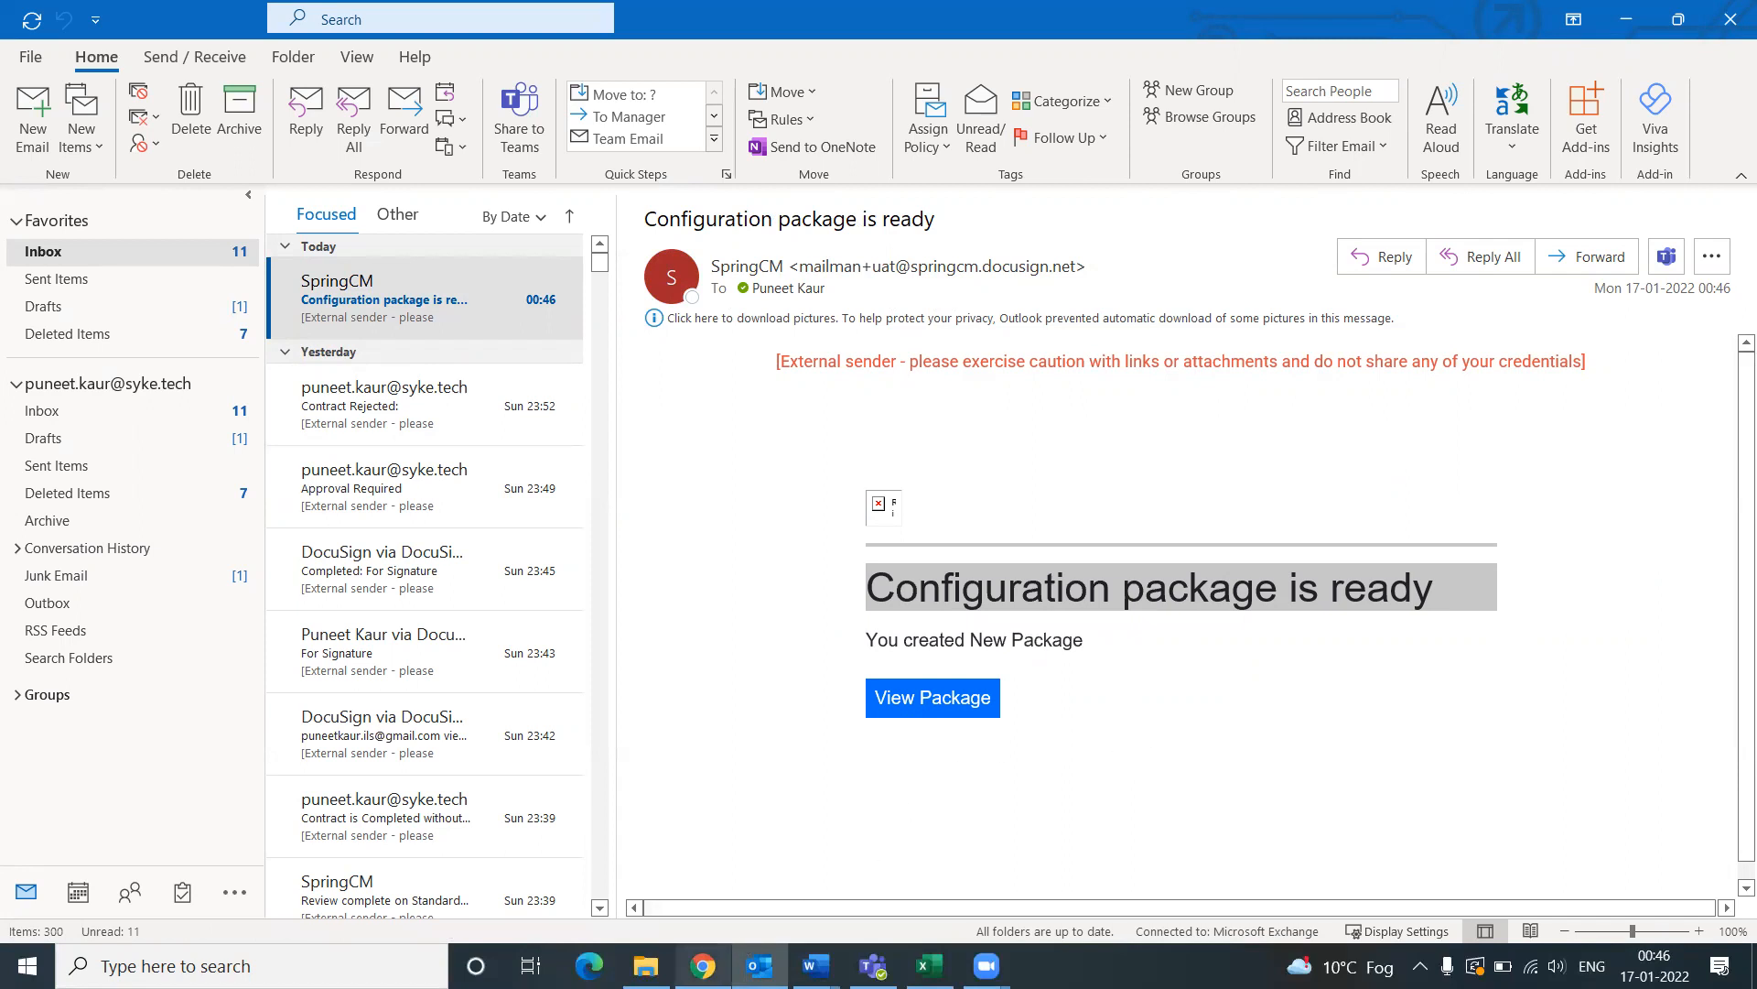
left_click(703, 966)
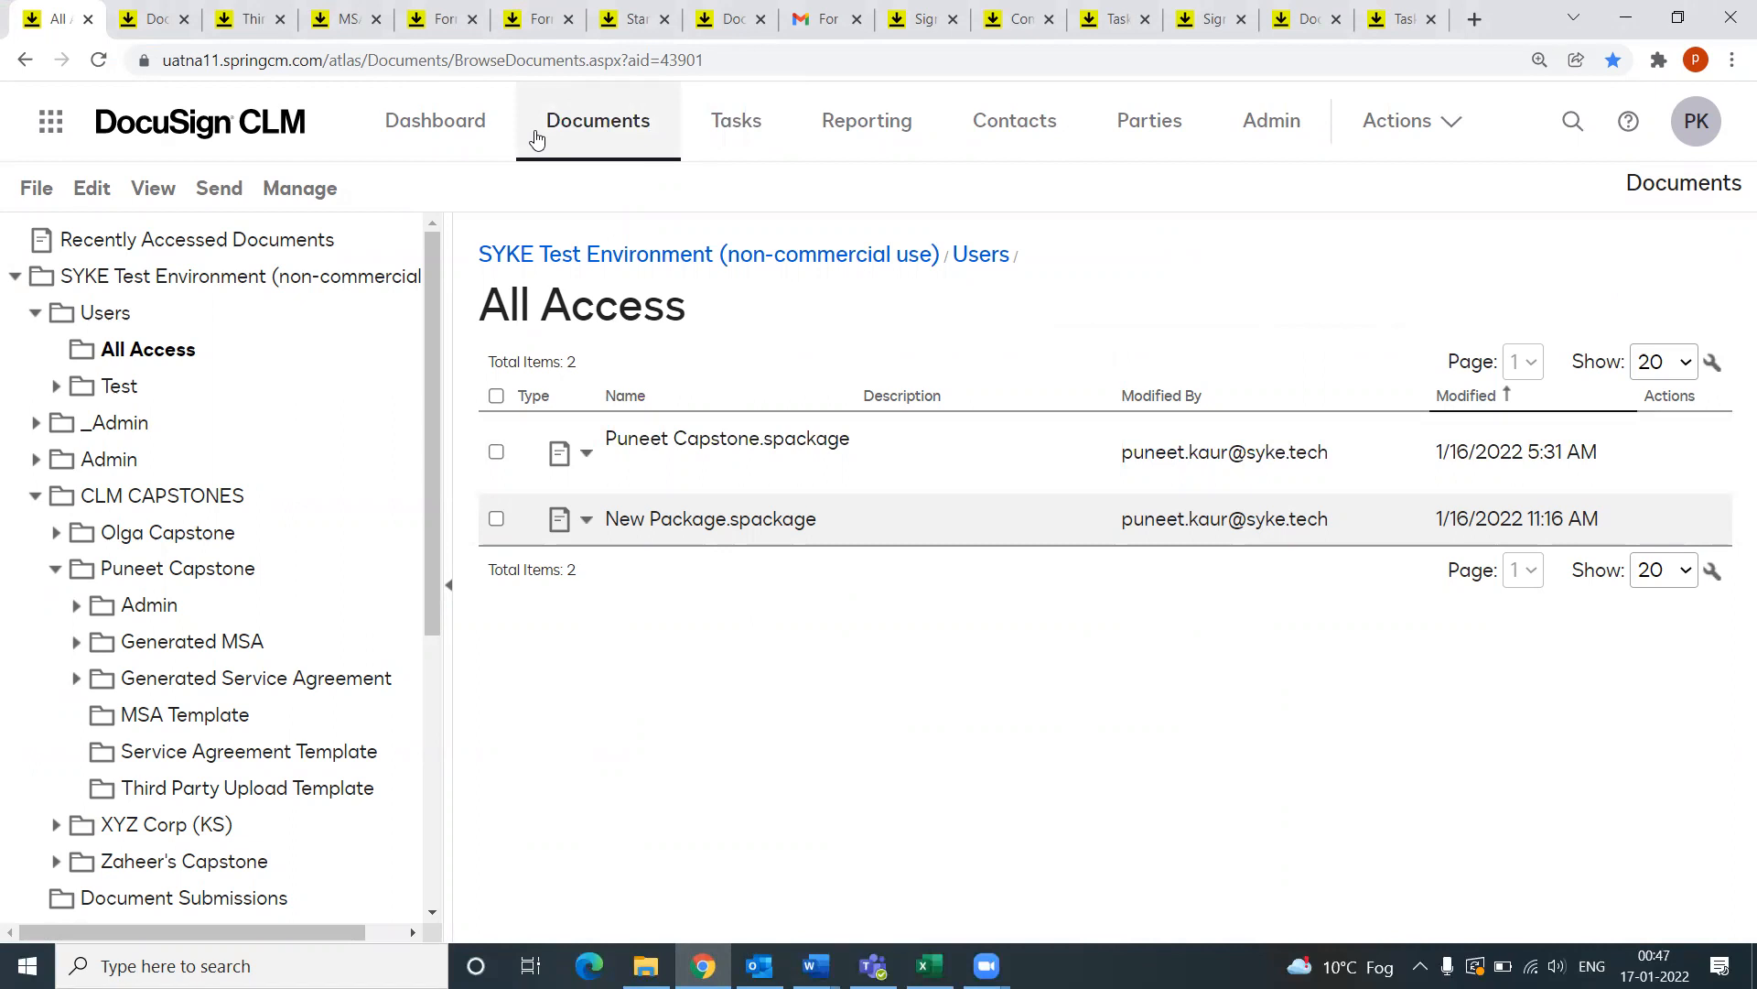
Step: Open the Workflows page in account administration
left_click(1272, 128)
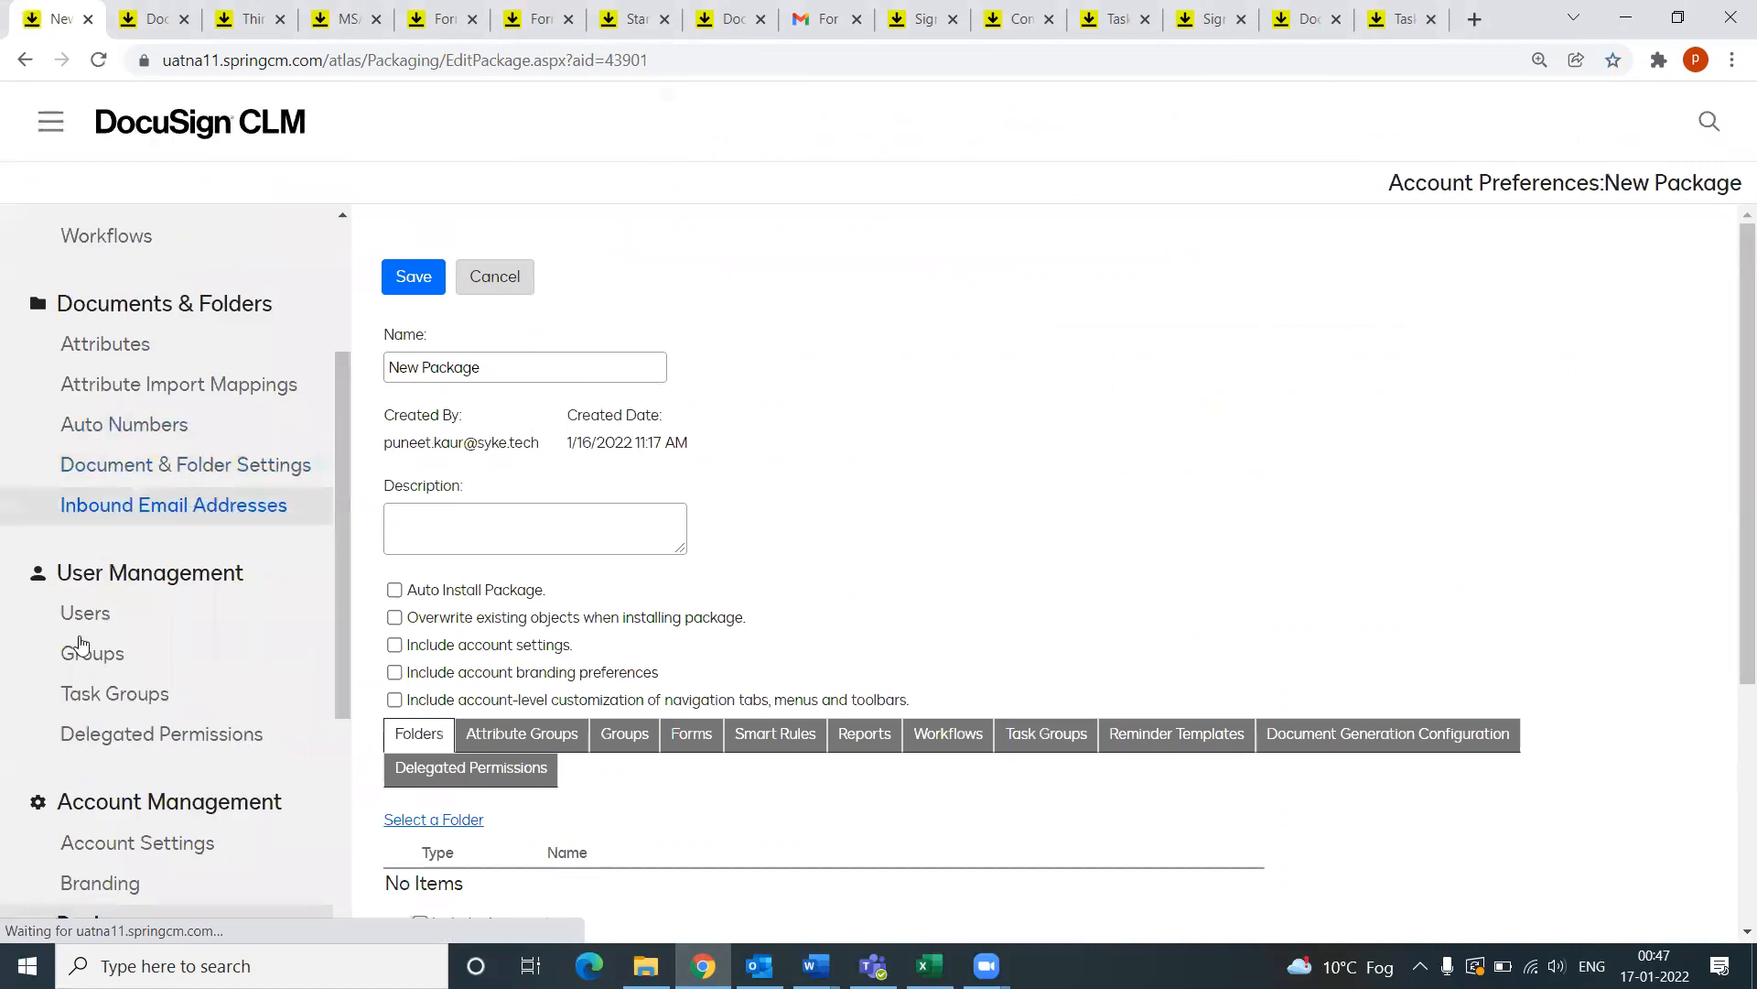
scroll(136, 658, "up", 3)
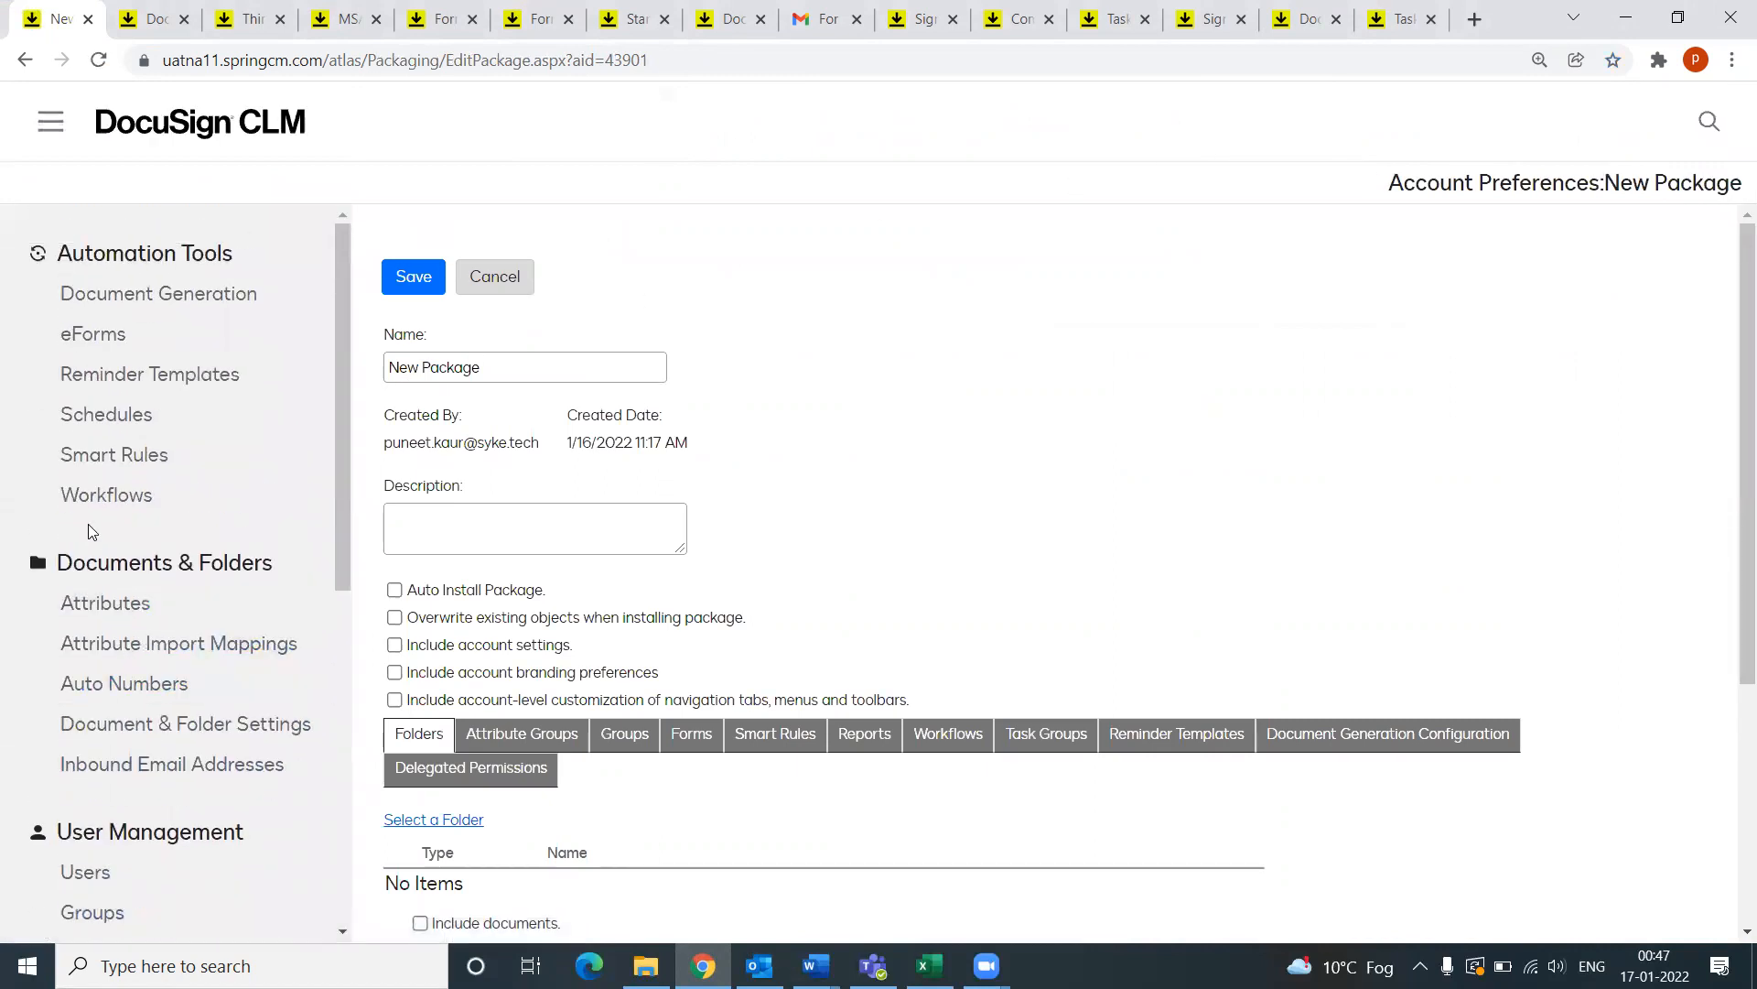
left_click(126, 487)
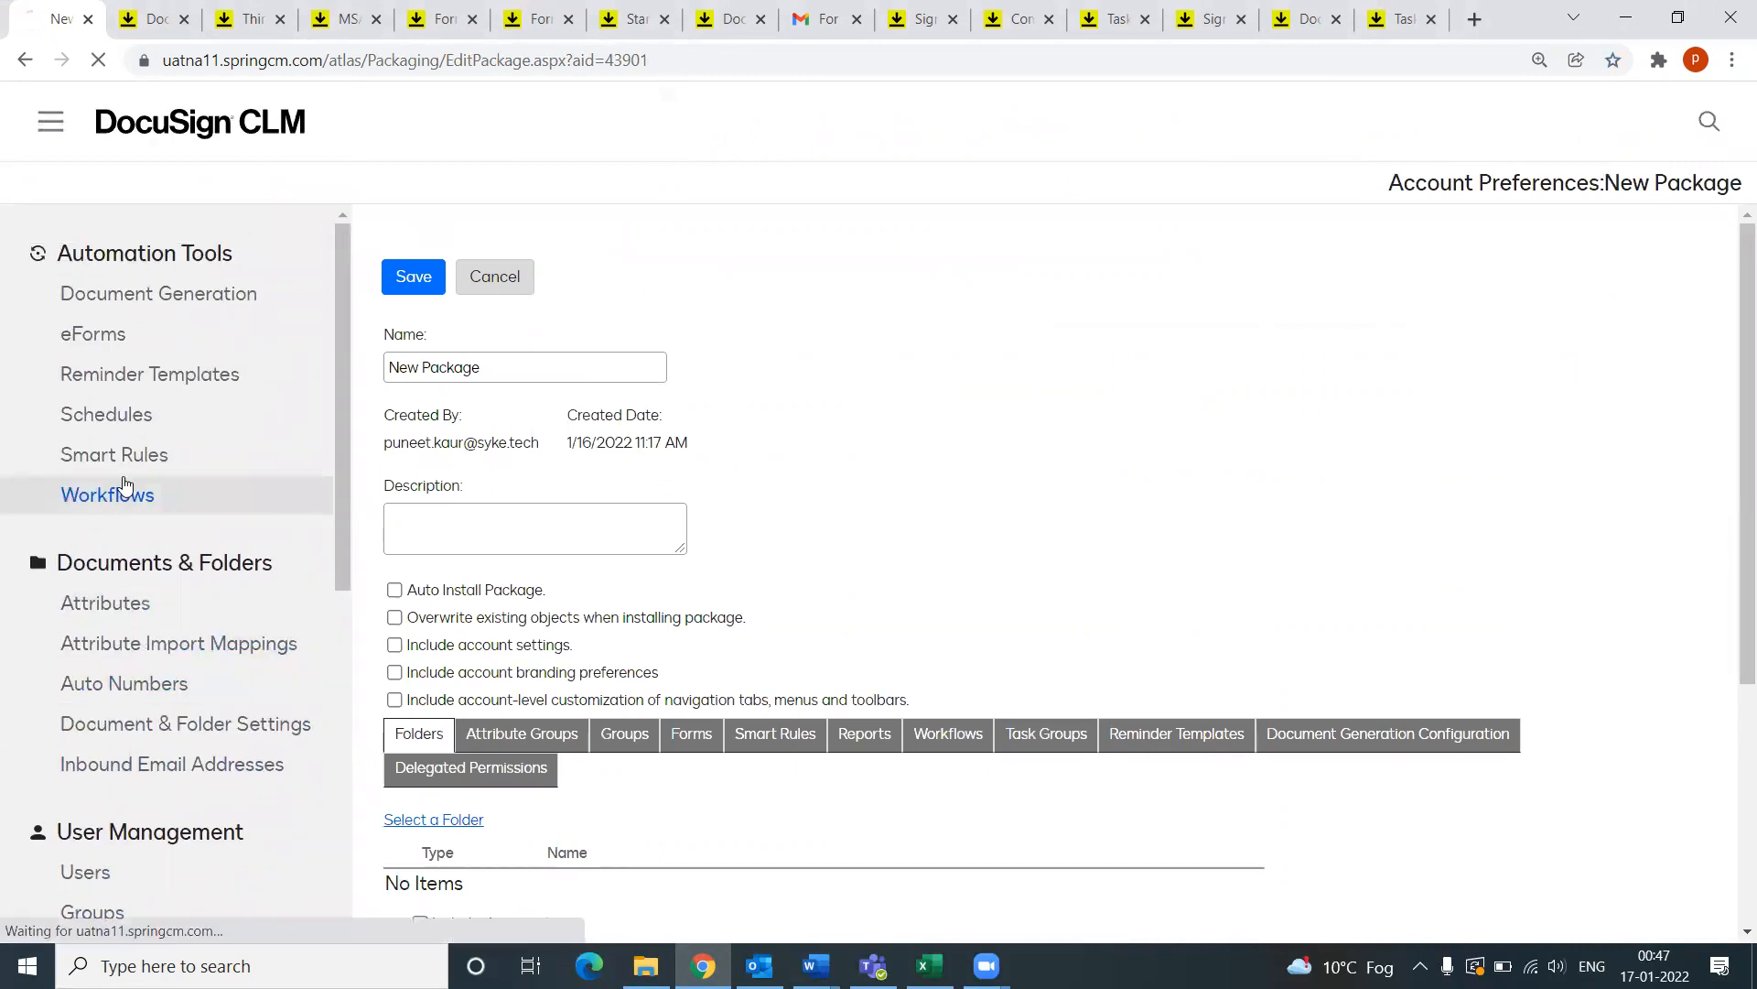
Step: Bring up the CLM Workflow - PK design canvas with the Finish 2 step properties closed
left_click(140, 18)
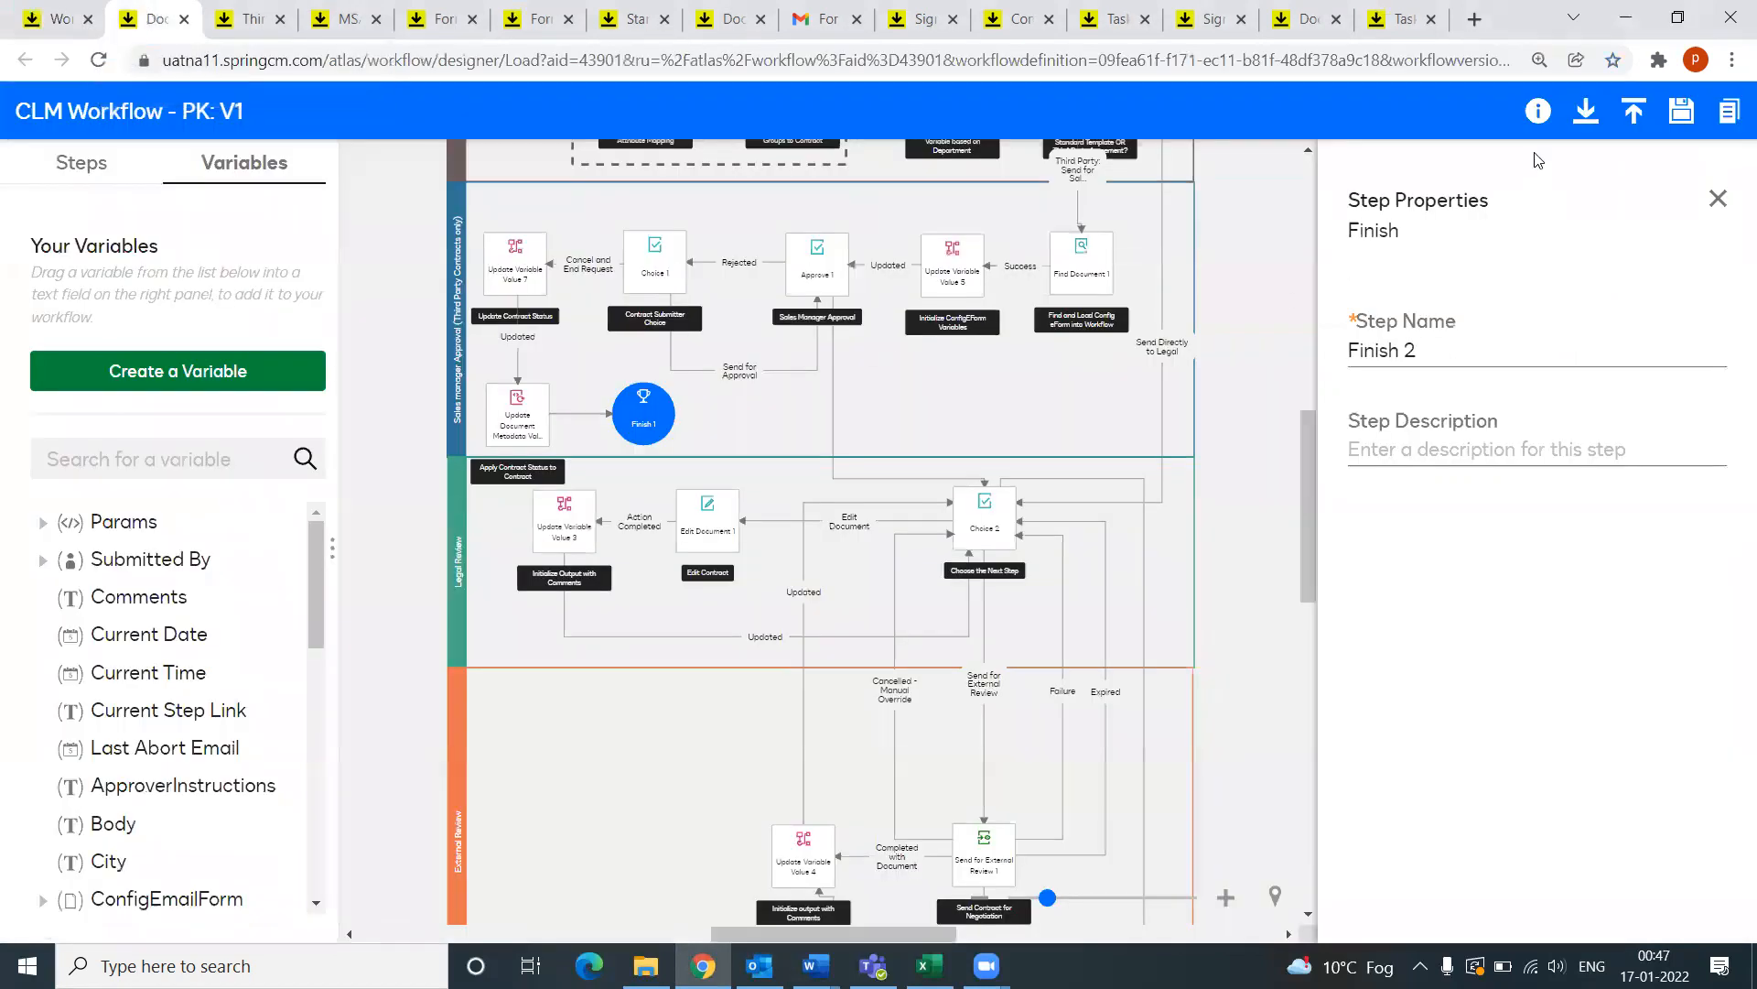
left_click(1719, 199)
scroll(1349, 443, "up", 5)
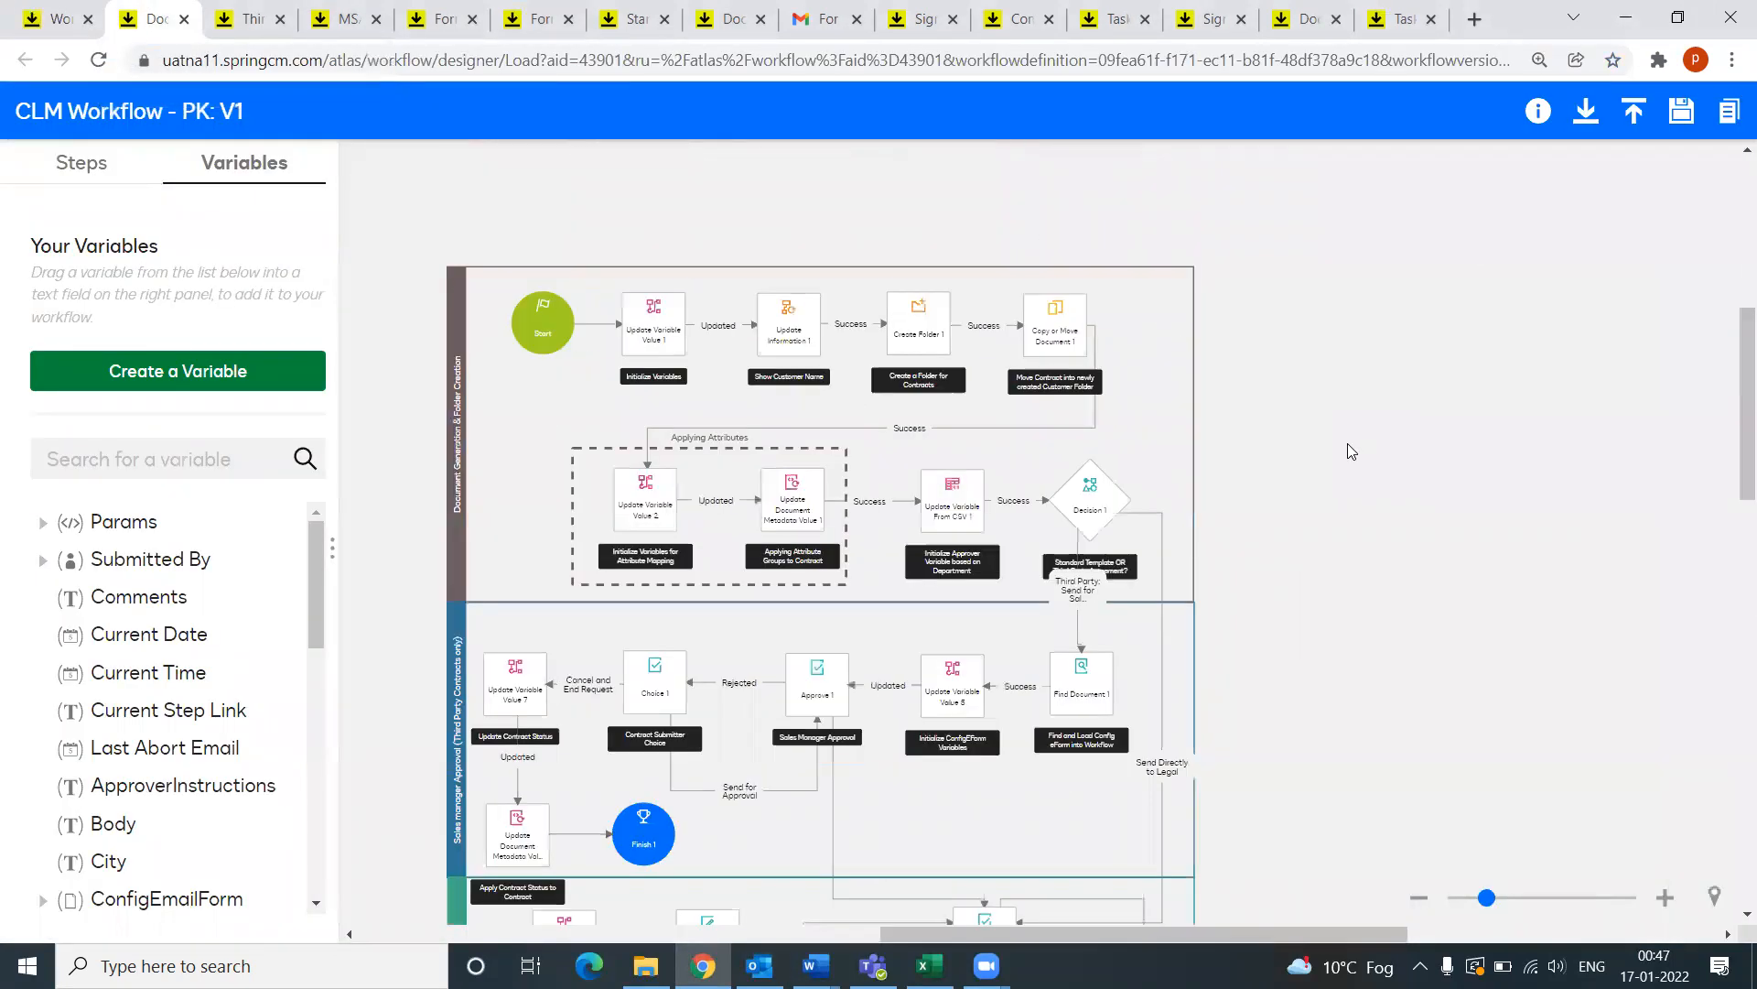
scroll(1219, 476, "down", 6)
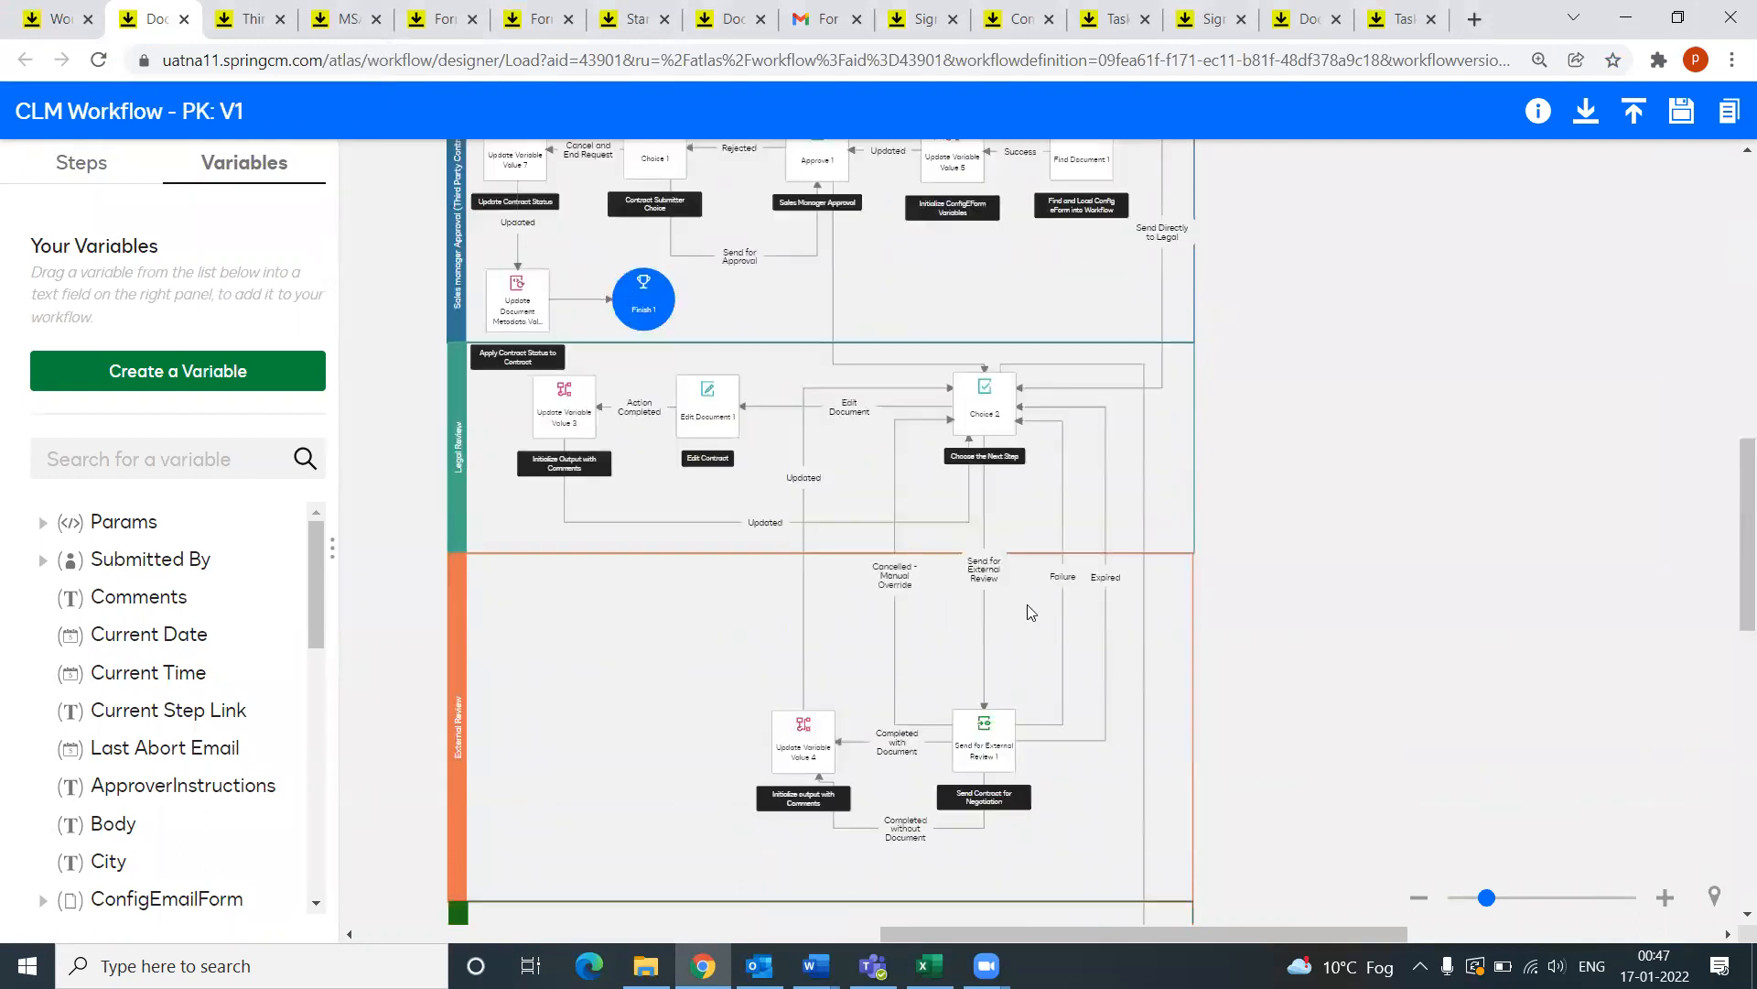
scroll(1094, 703, "up", 5)
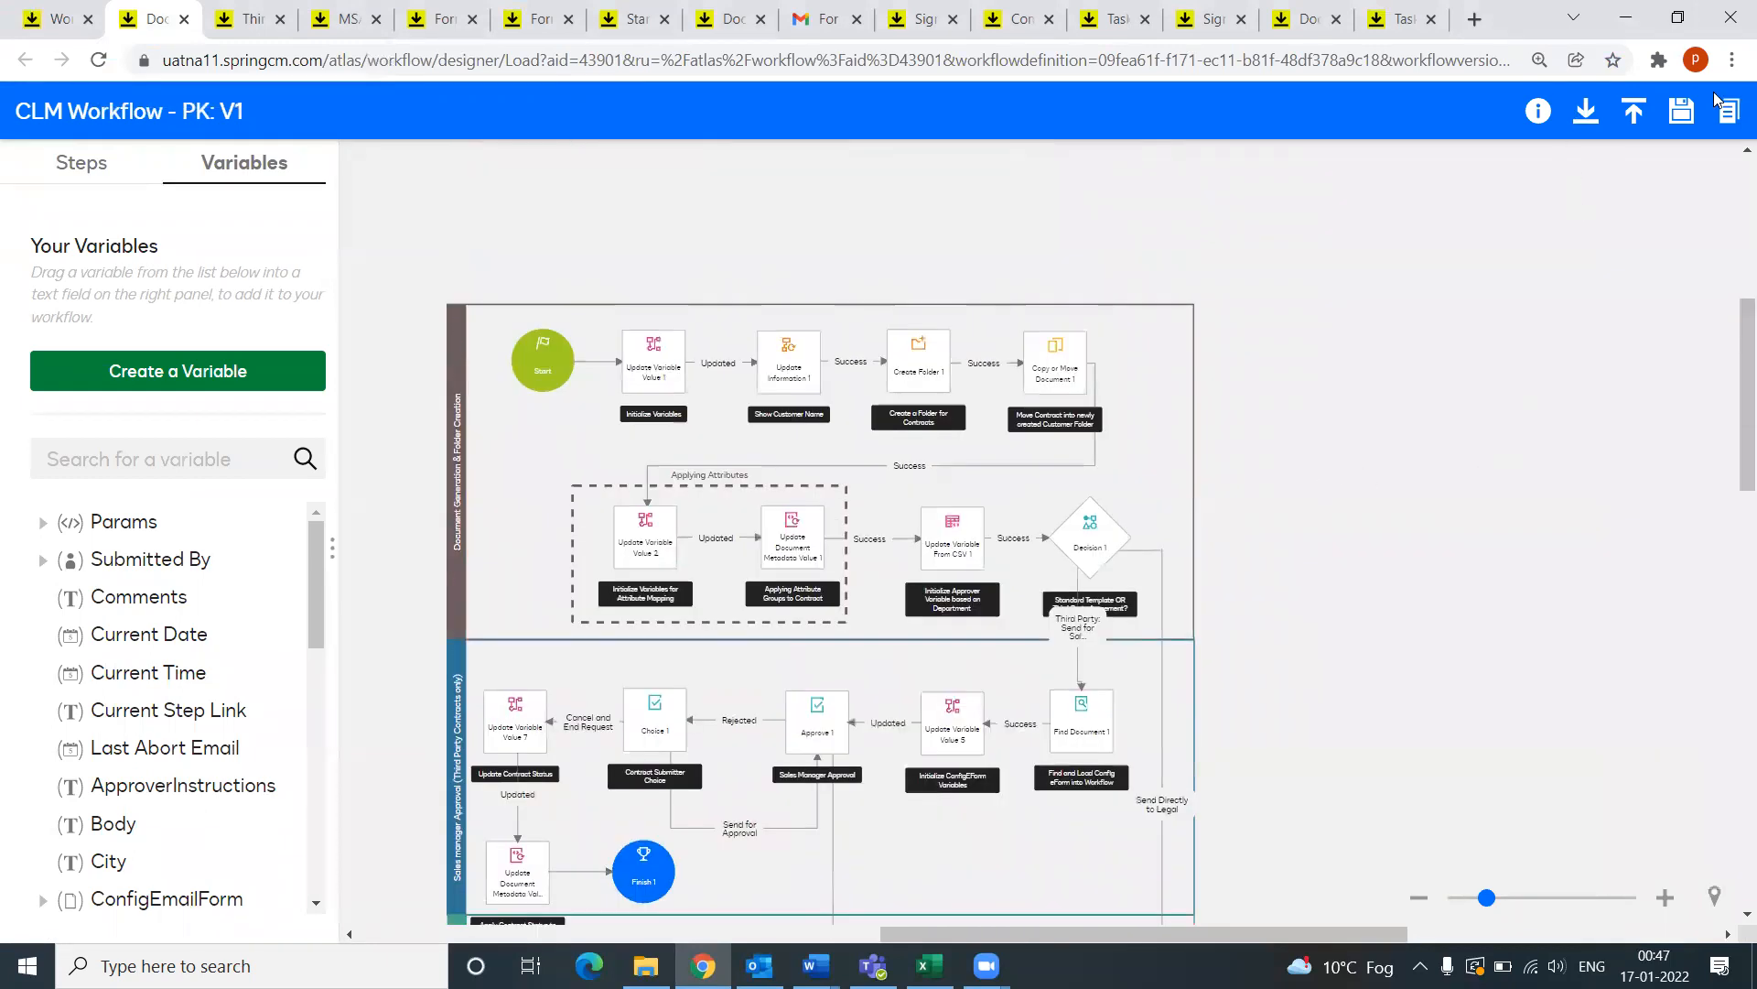
Step: Check the workflow's PNG and JSON export options, then go to the Workflows activity list
left_click(1584, 114)
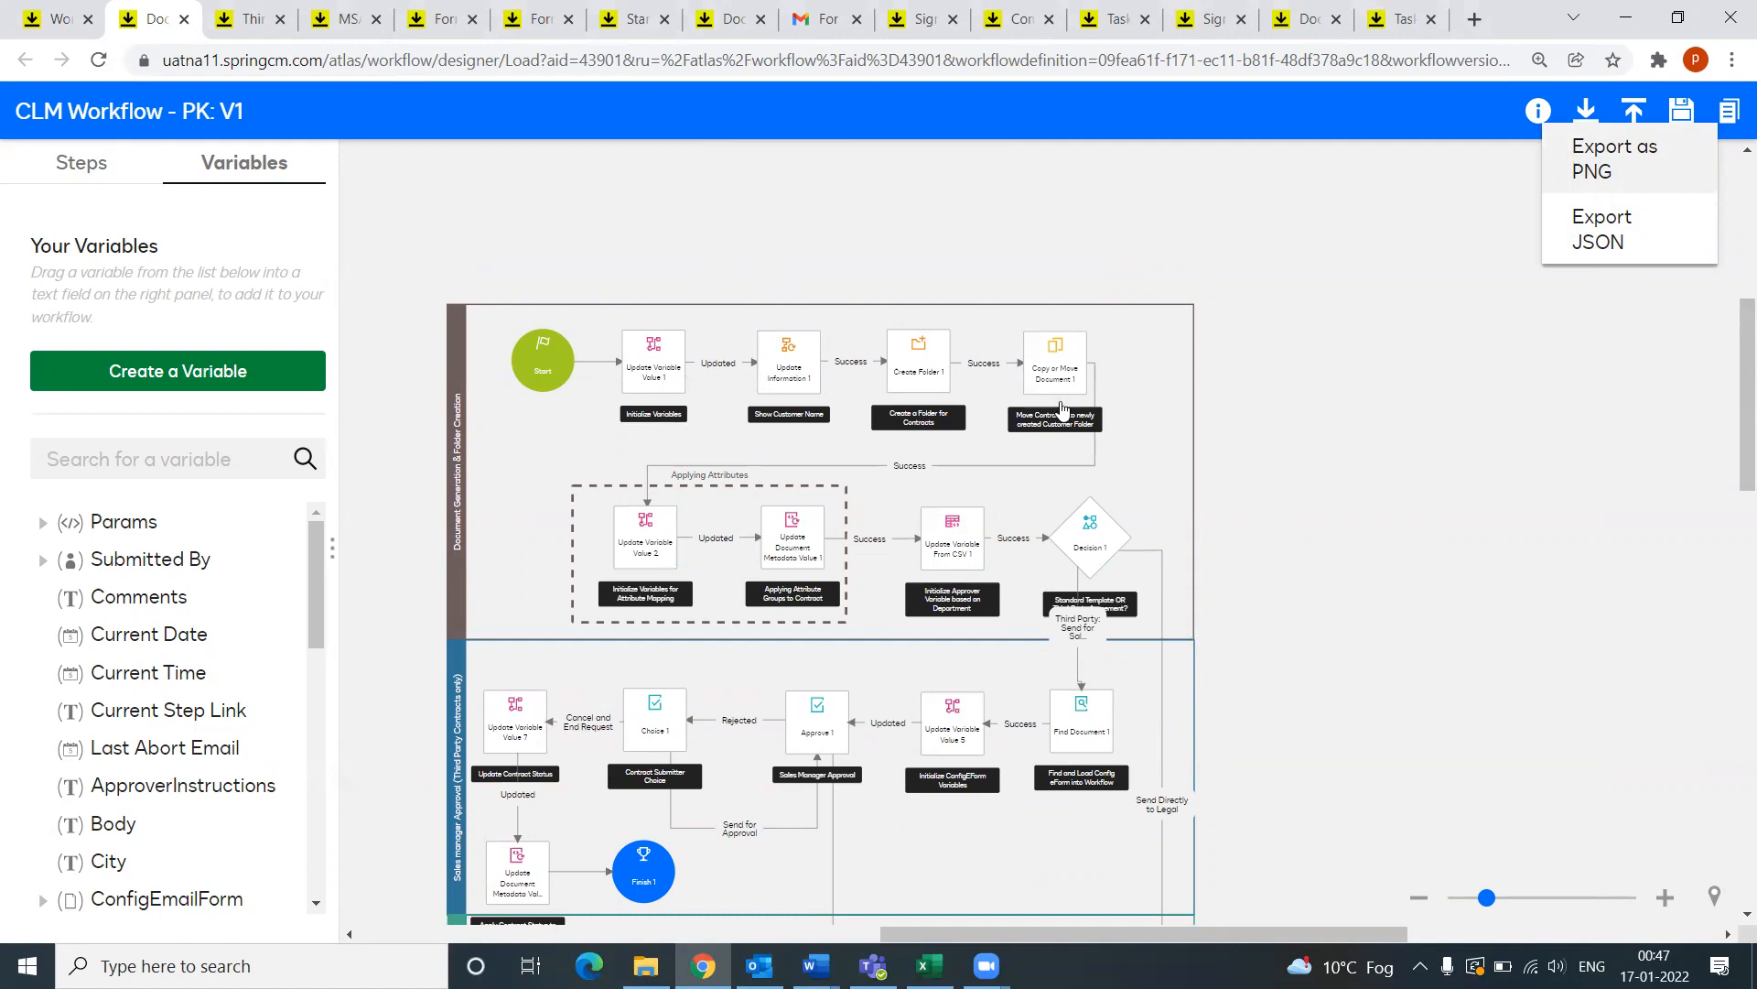
scroll(915, 593, "down", 10)
scroll(912, 591, "up", 5)
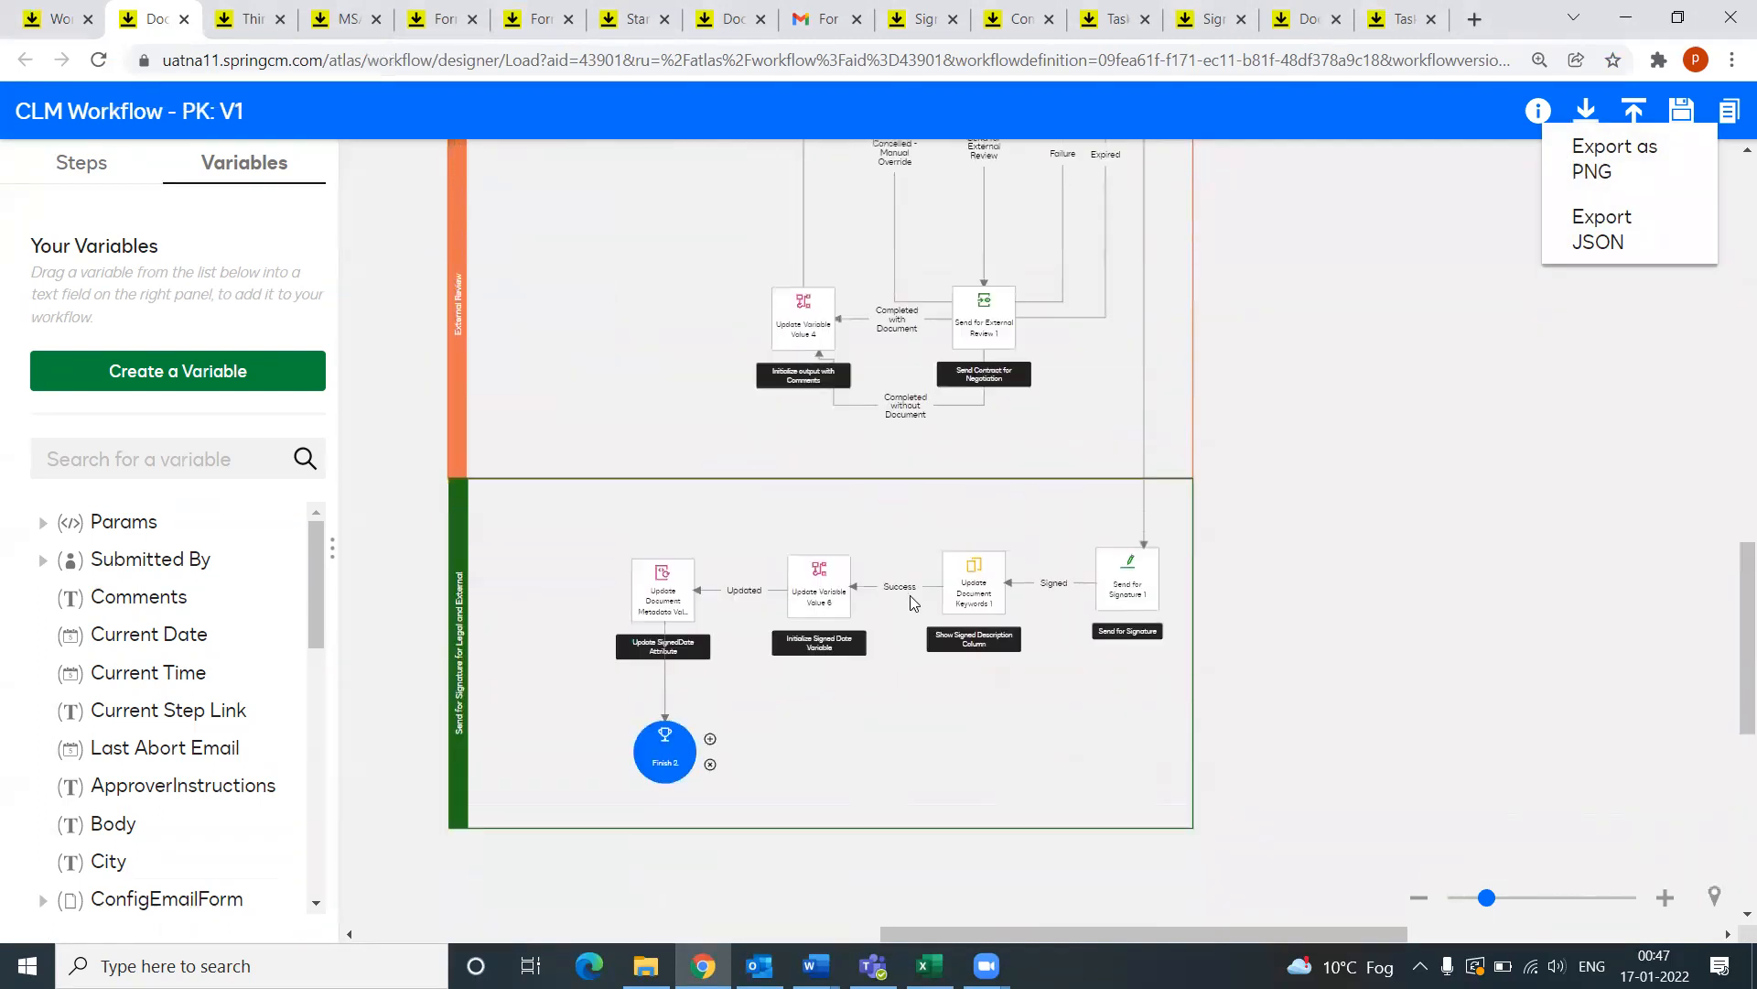
scroll(923, 610, "up", 1)
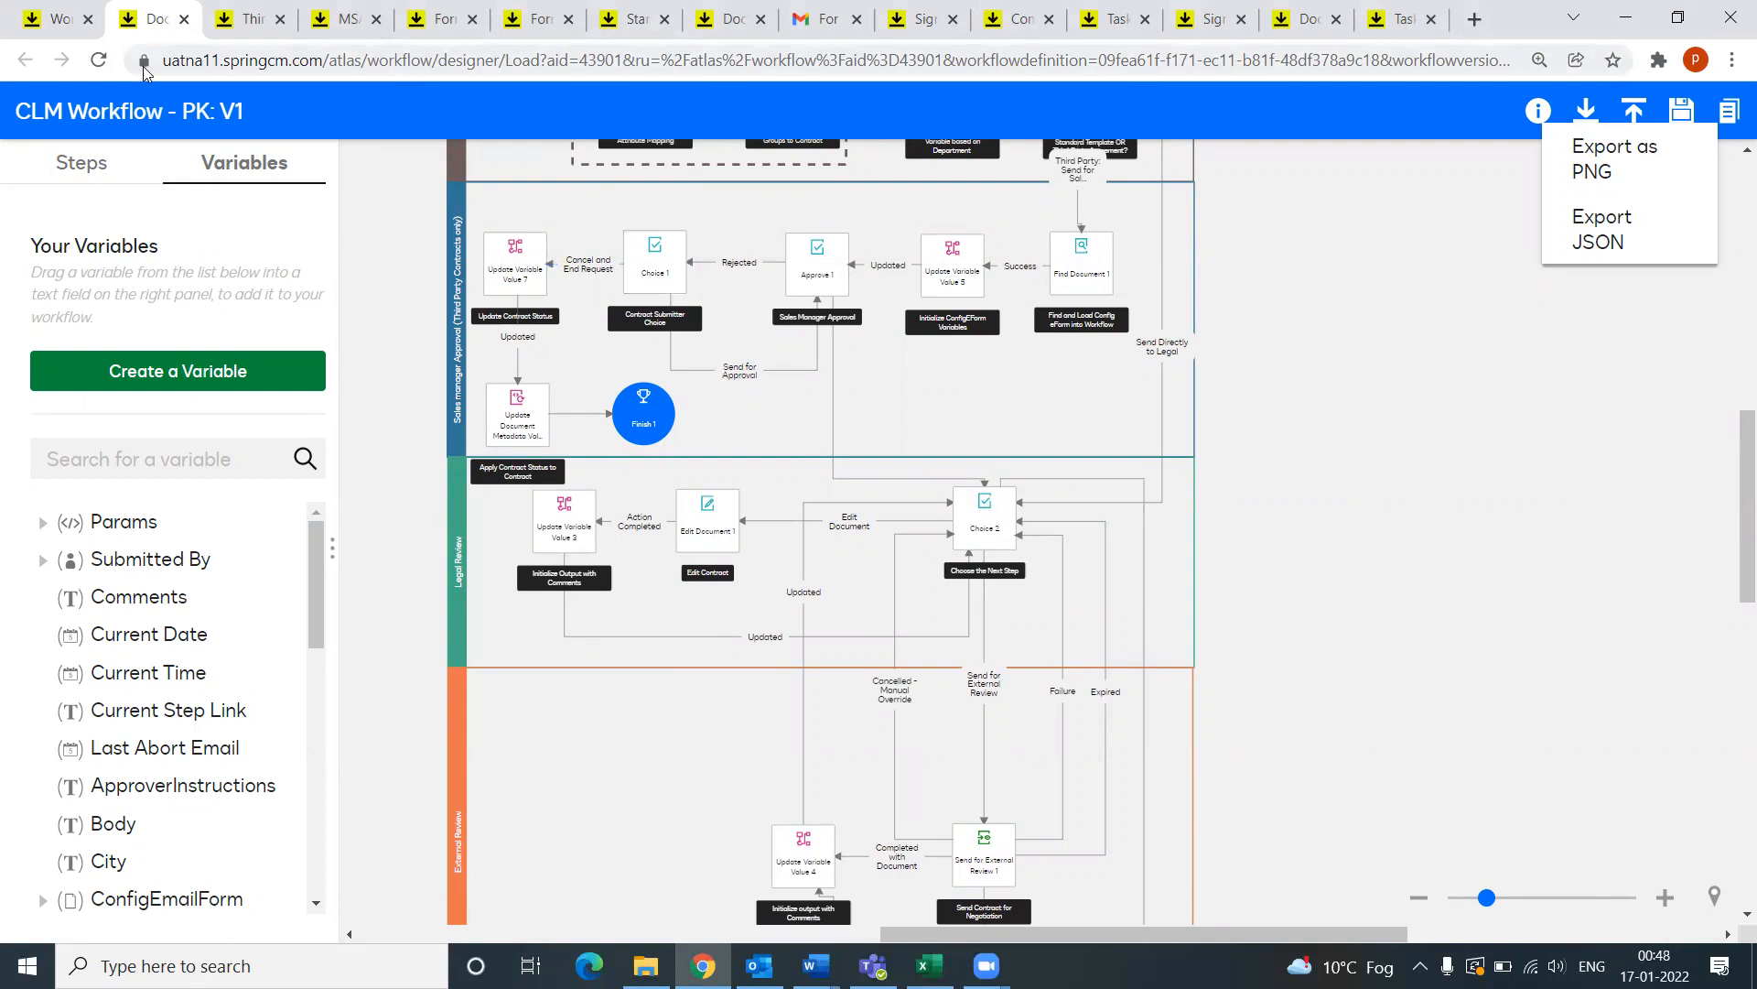
left_click(30, 30)
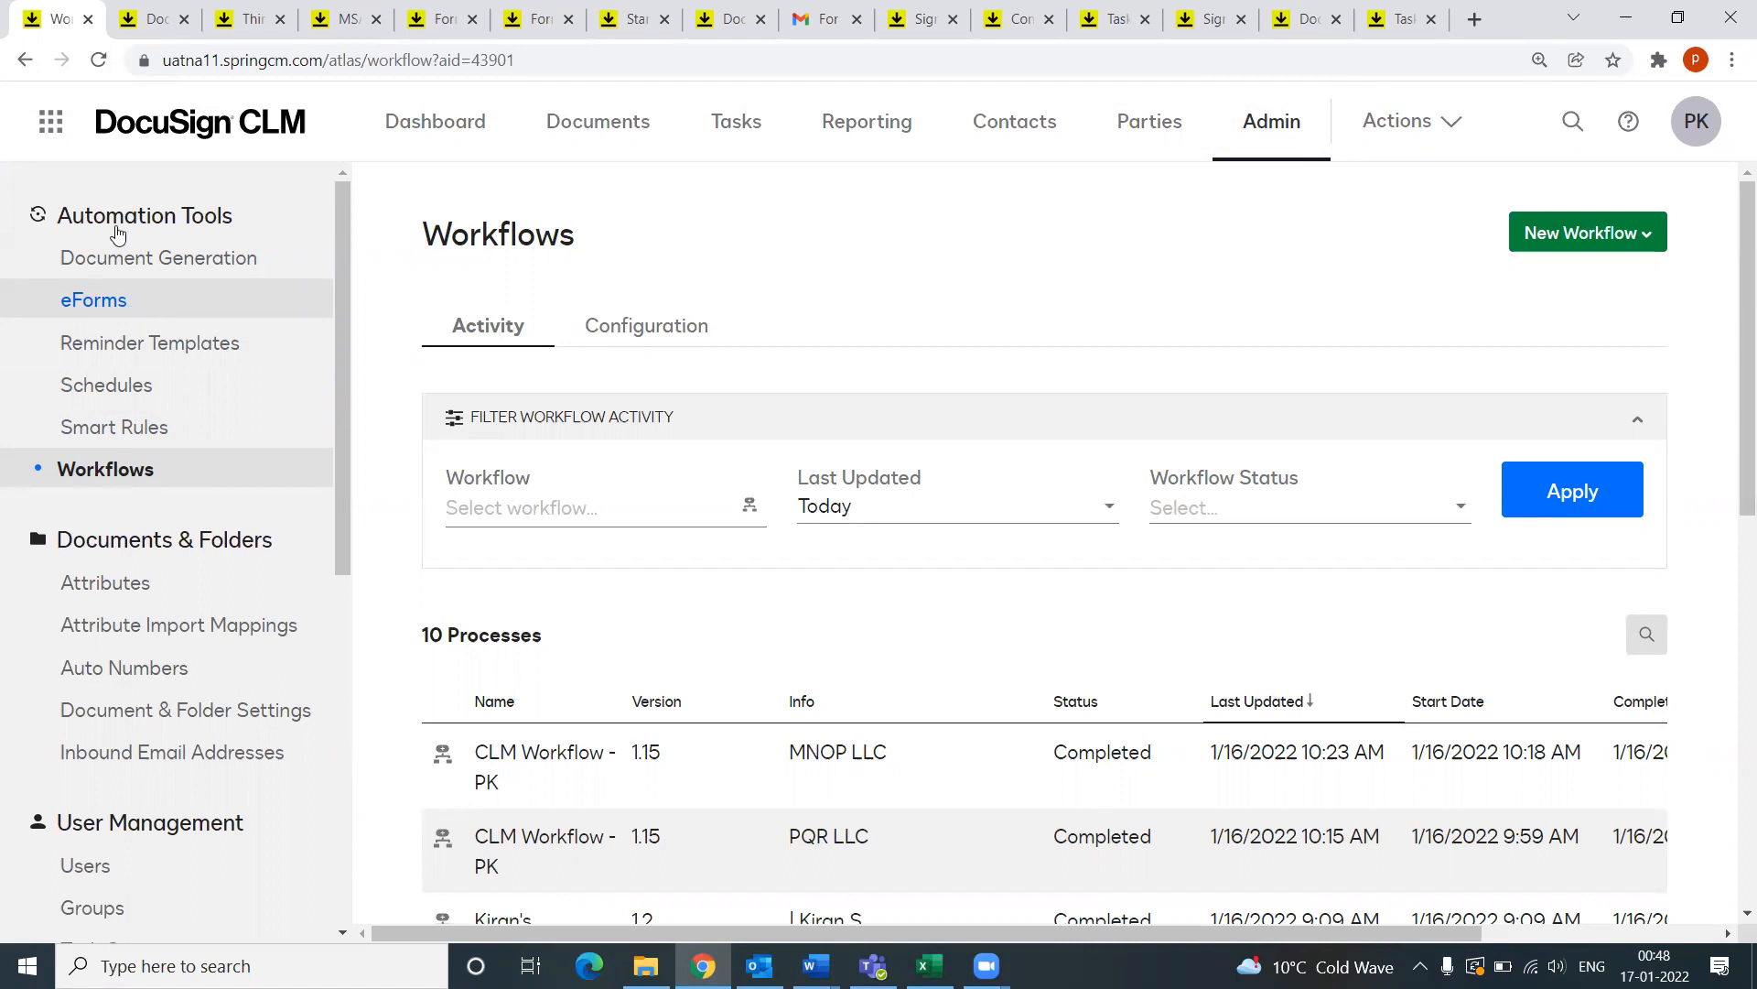
left_click(151, 18)
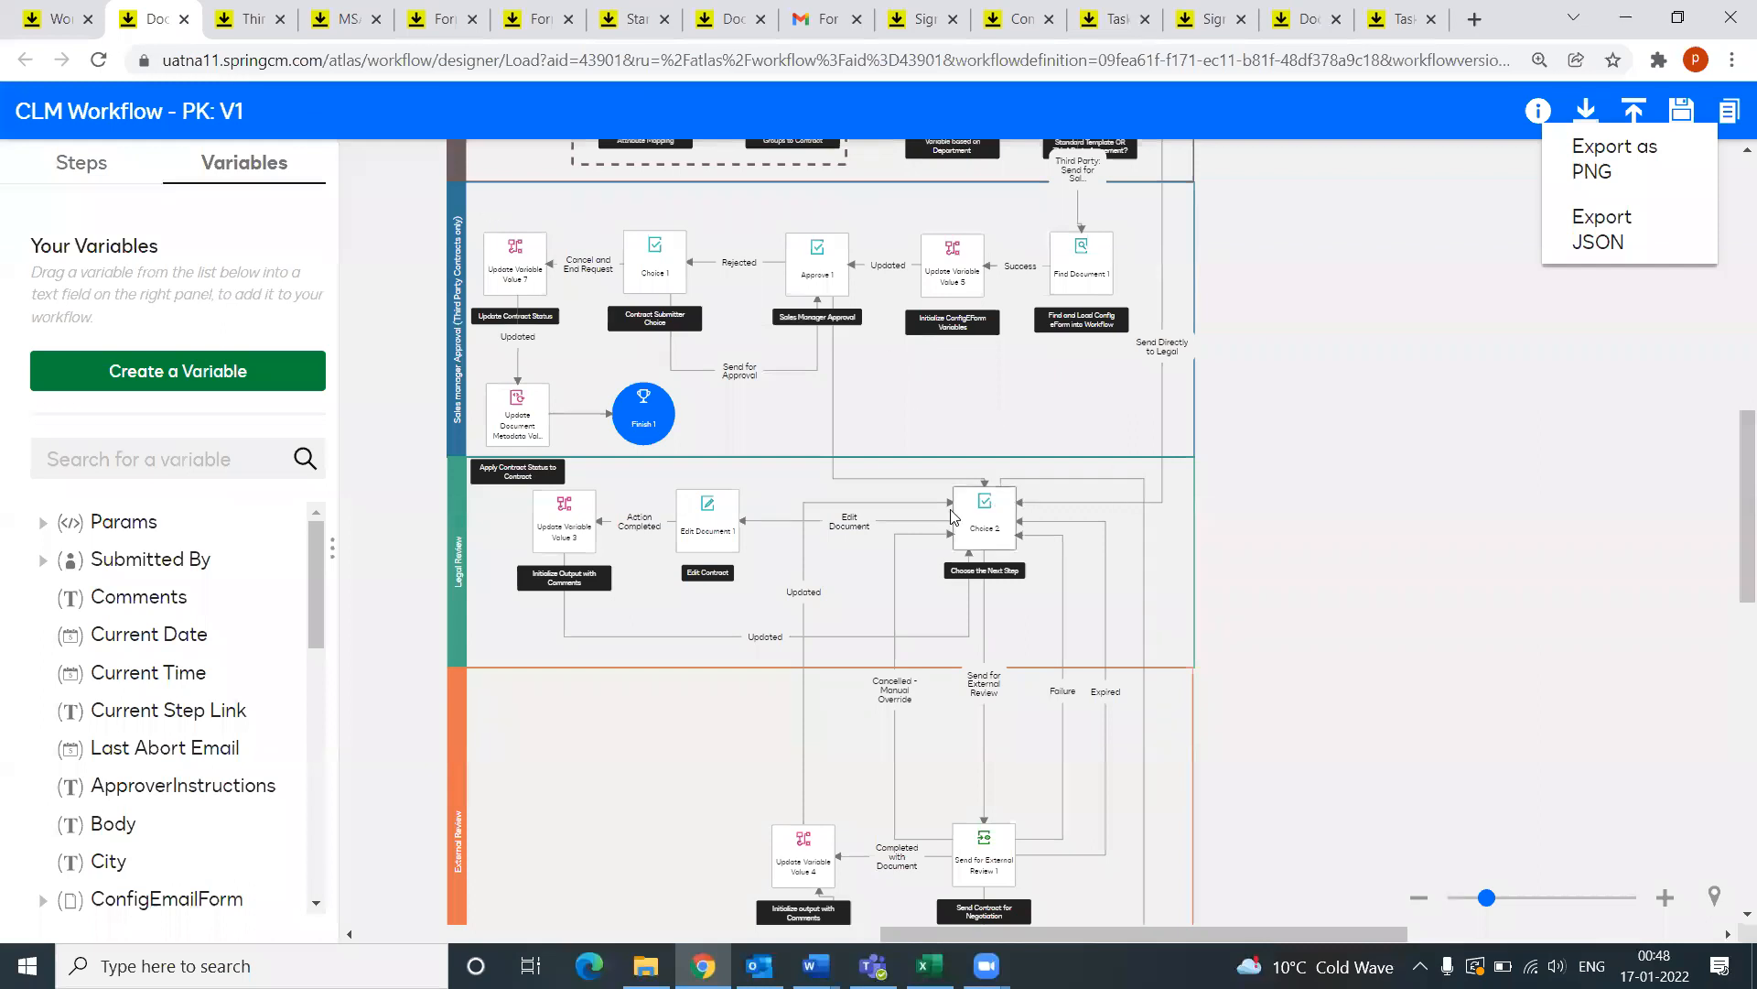
left_click(1082, 537)
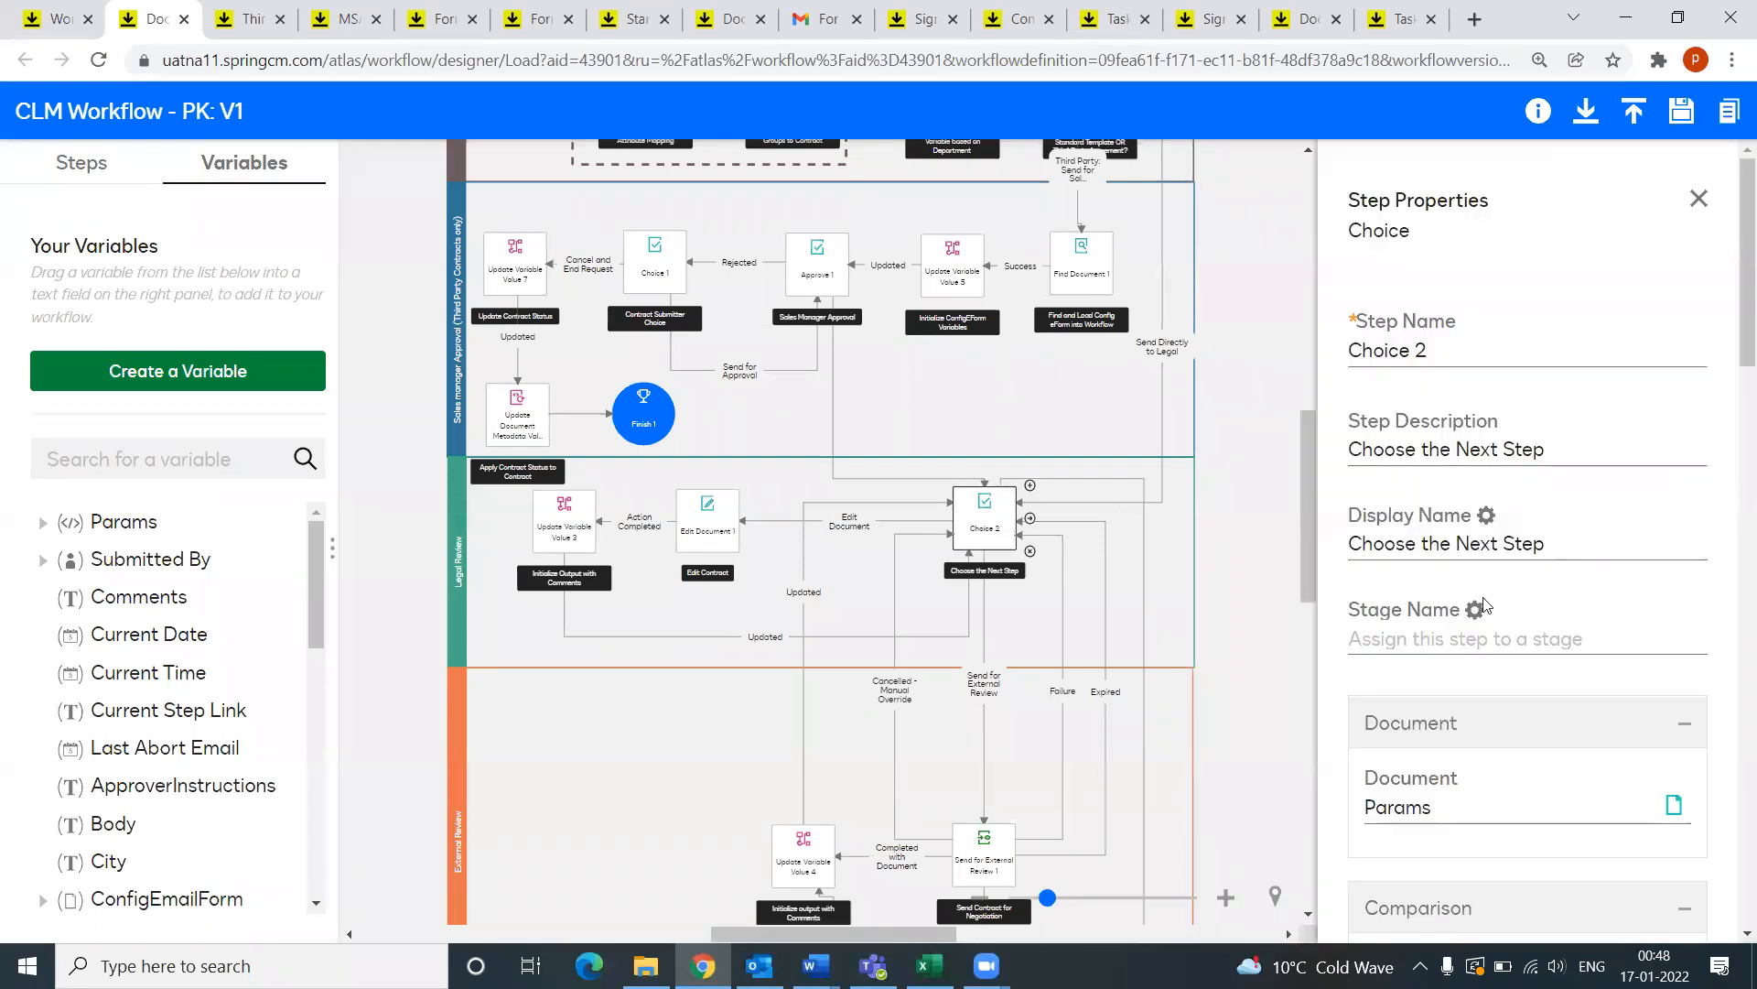
scroll(1554, 601, "down", 5)
scroll(1554, 600, "down", 15)
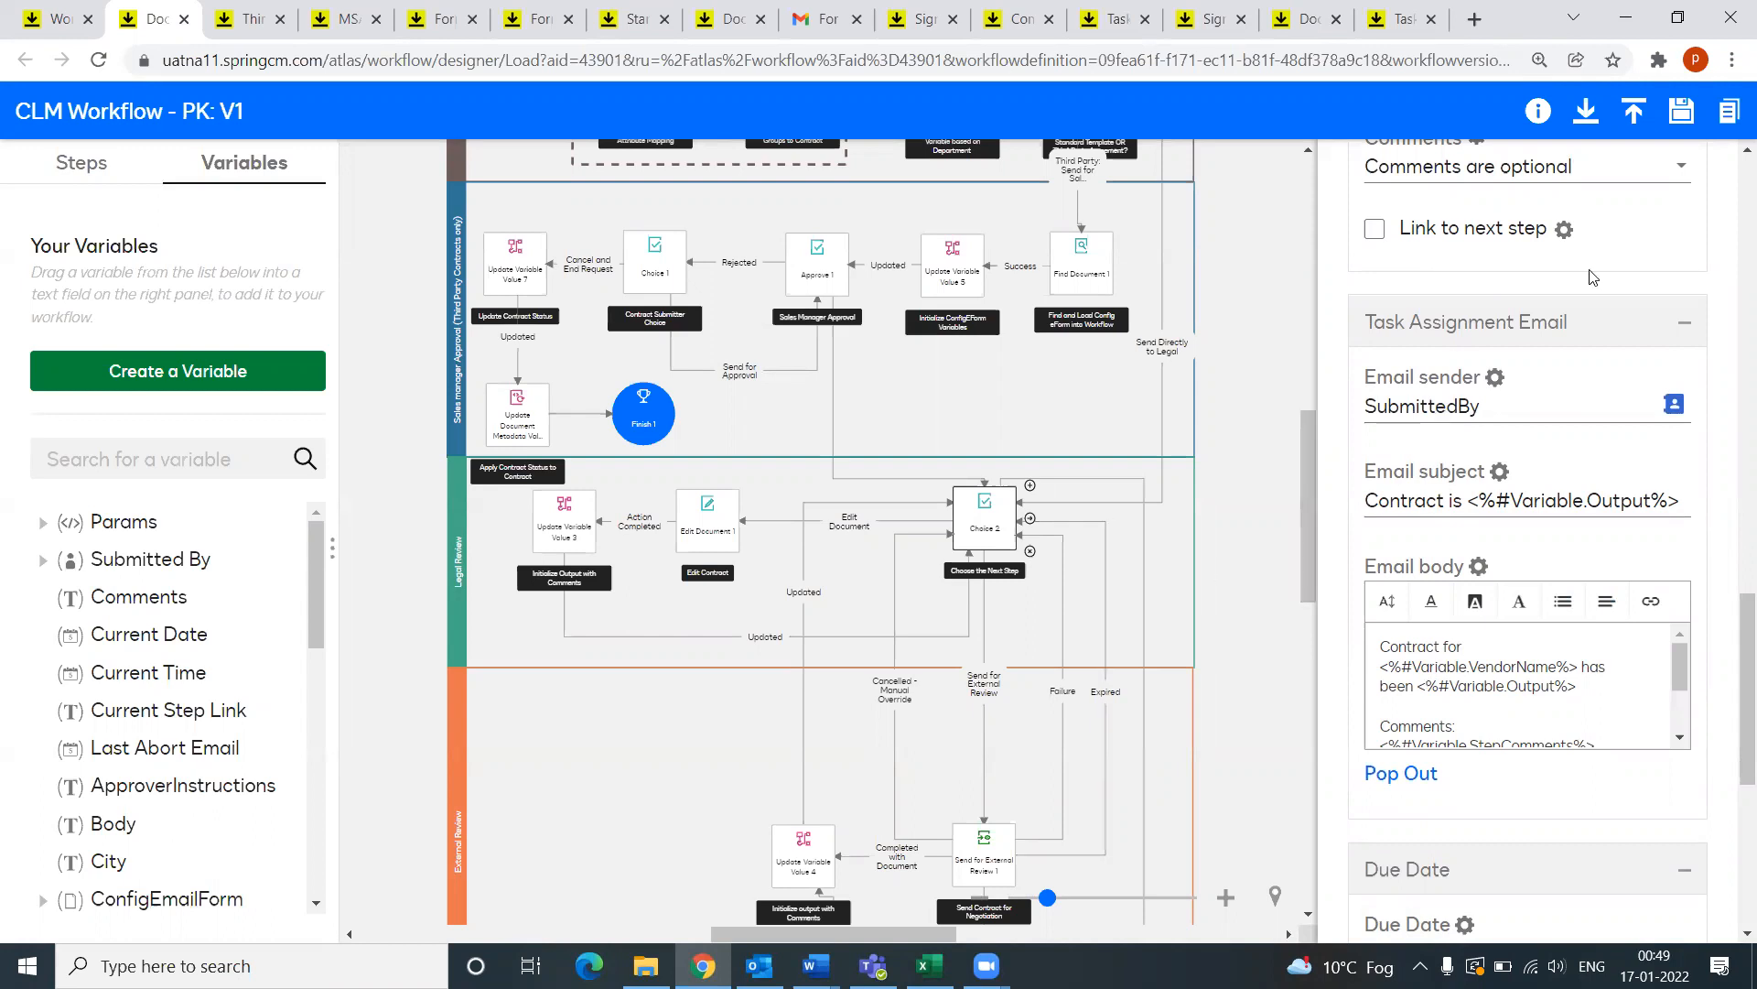
left_click(1587, 113)
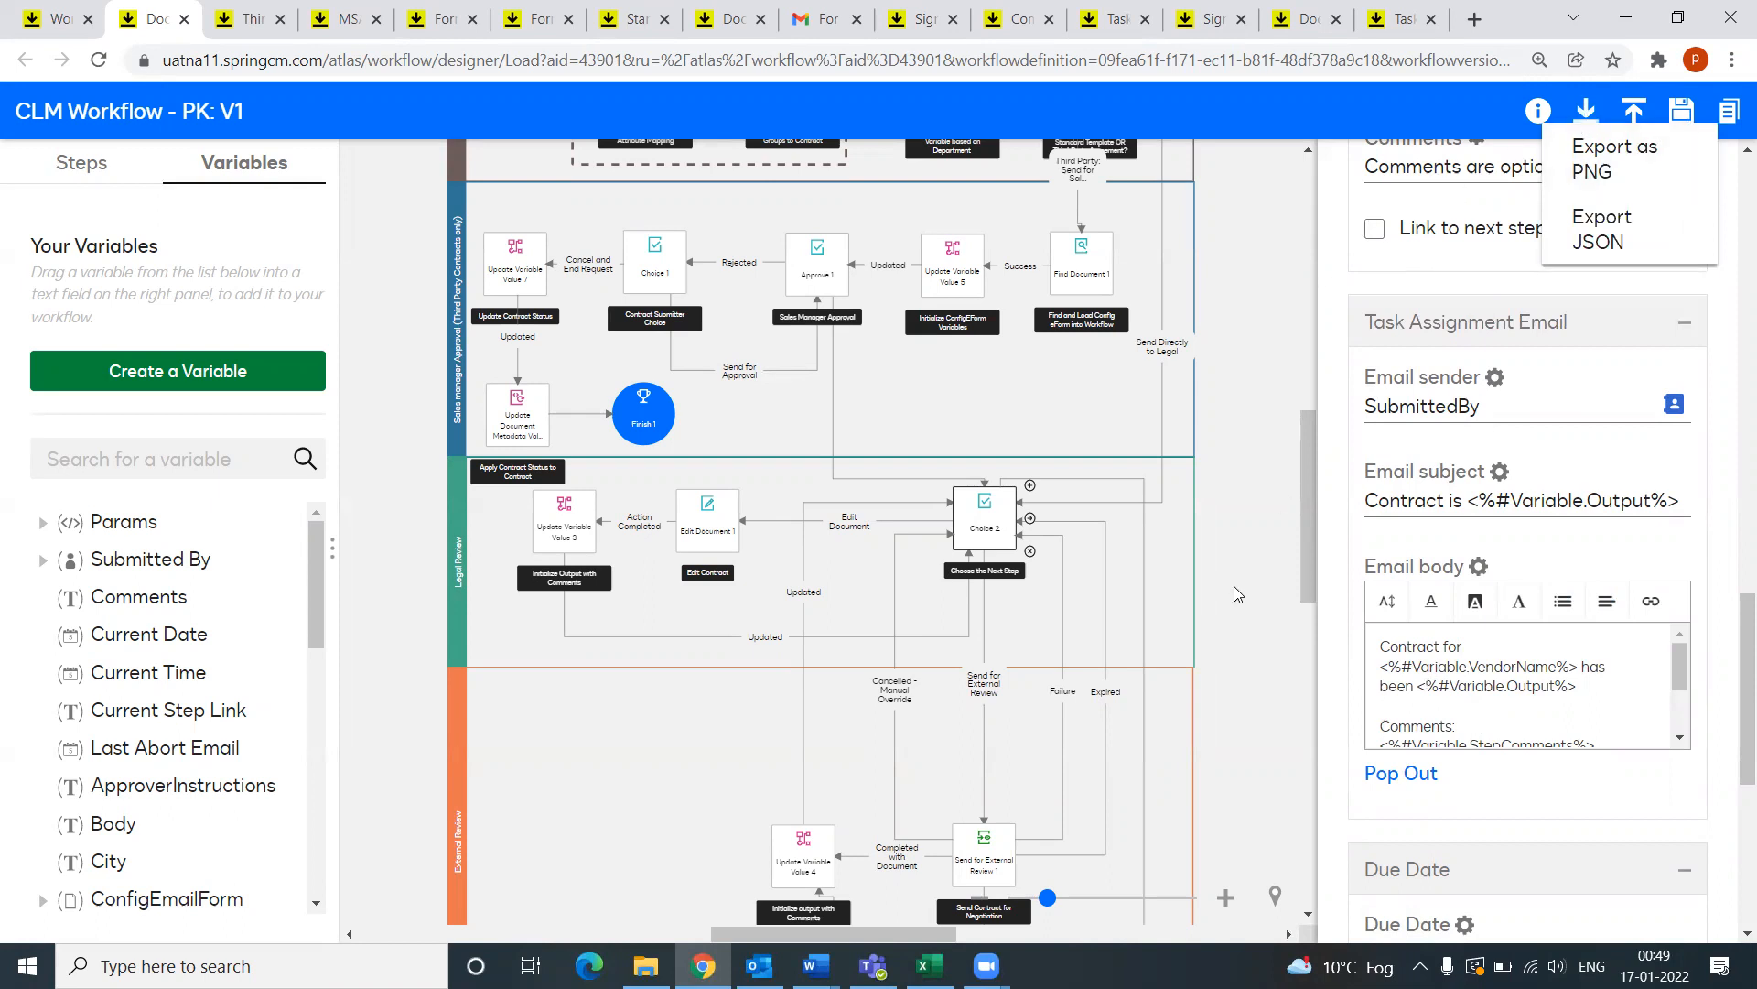
scroll(1232, 576, "up", 3)
scroll(1232, 577, "up", 1)
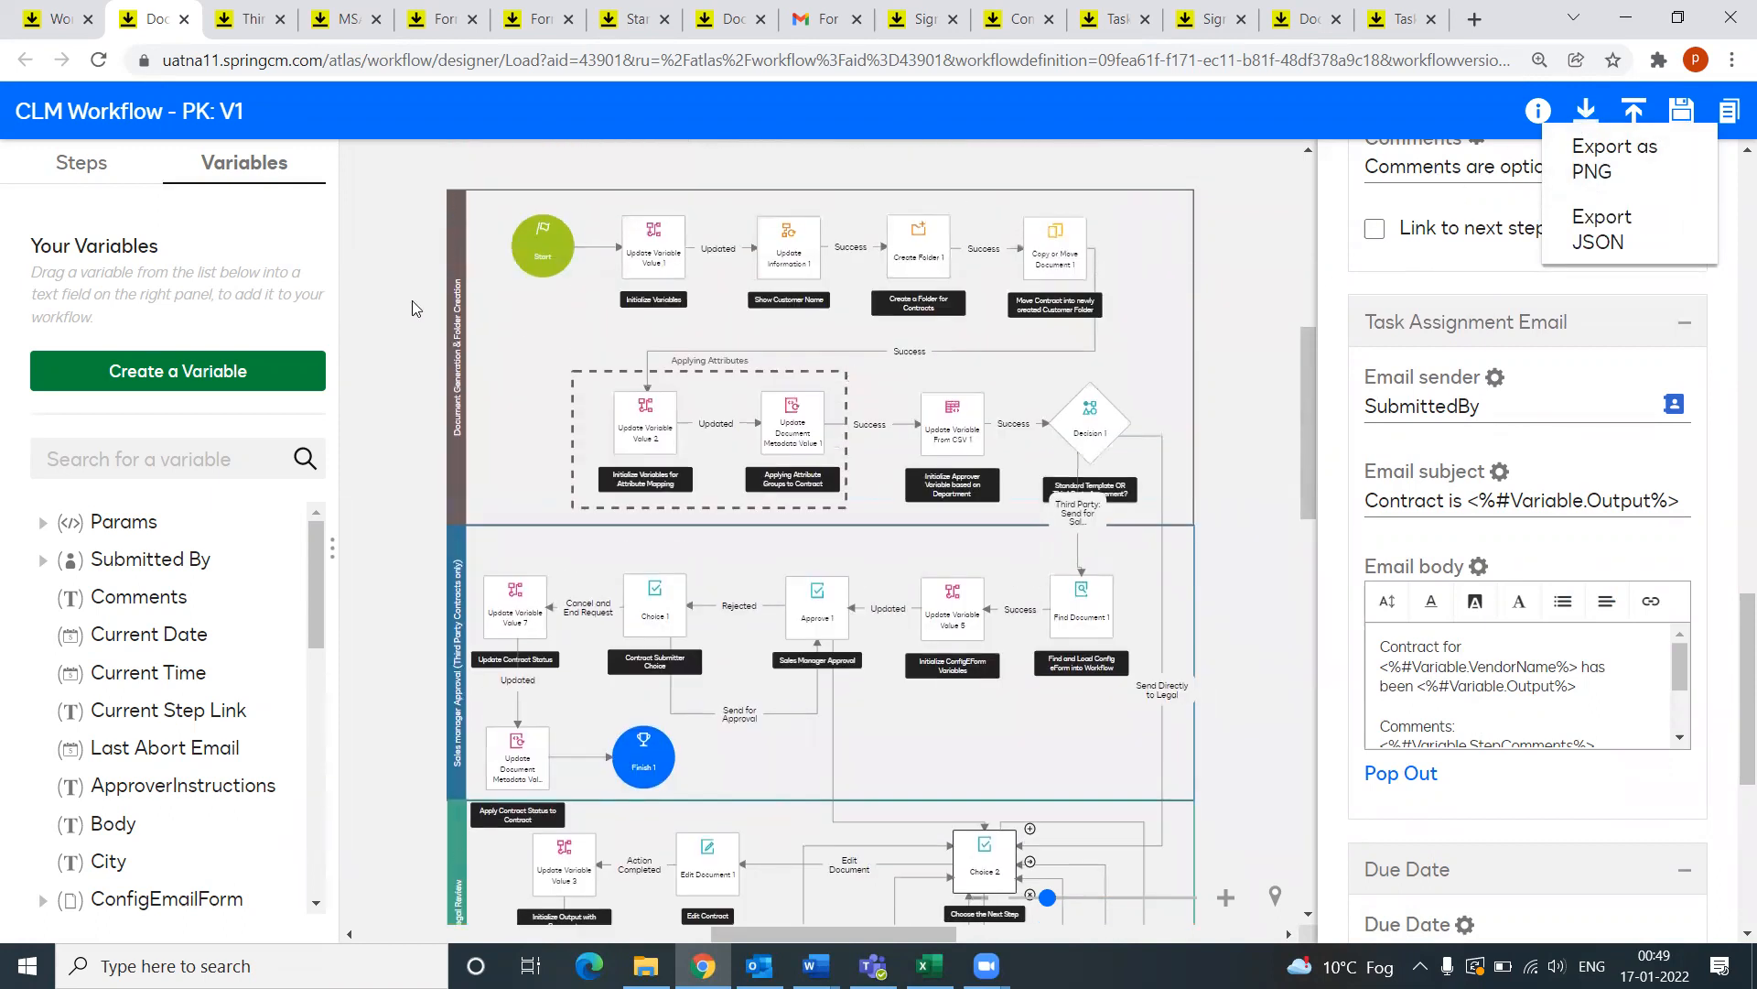
left_click(60, 61)
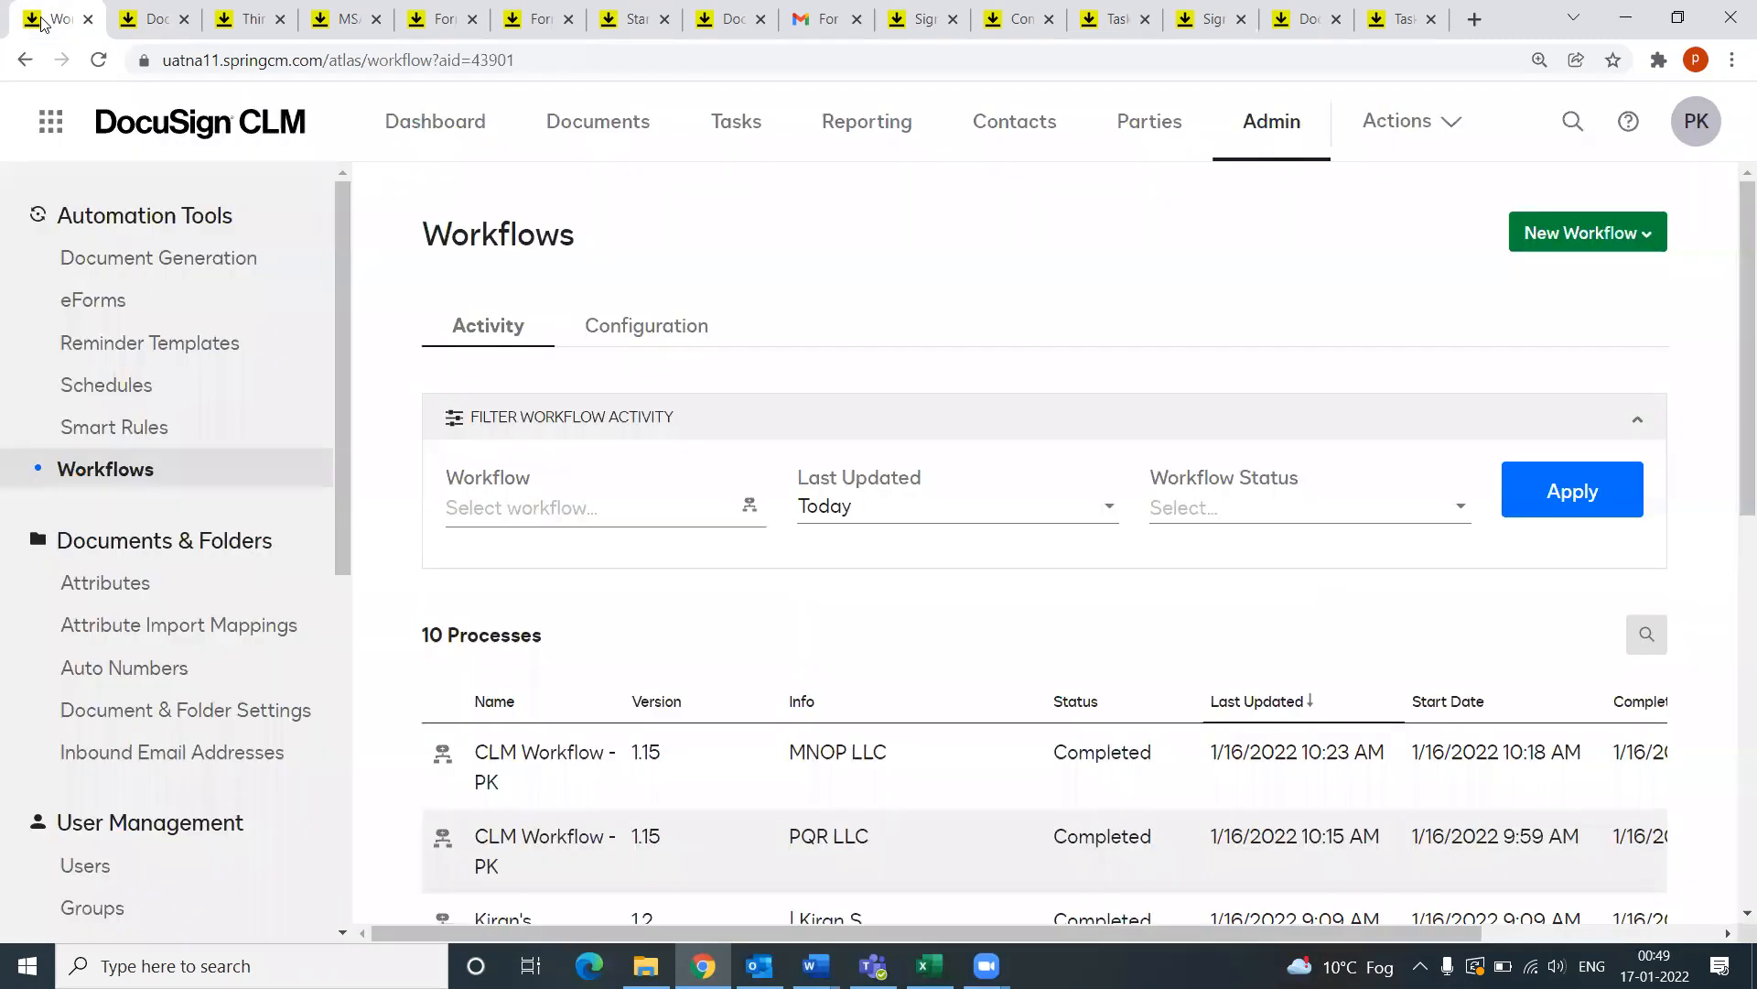
Step: Browse the 17 reports on the Reporting page, then bring the accreditation program Word document forward
left_click(879, 131)
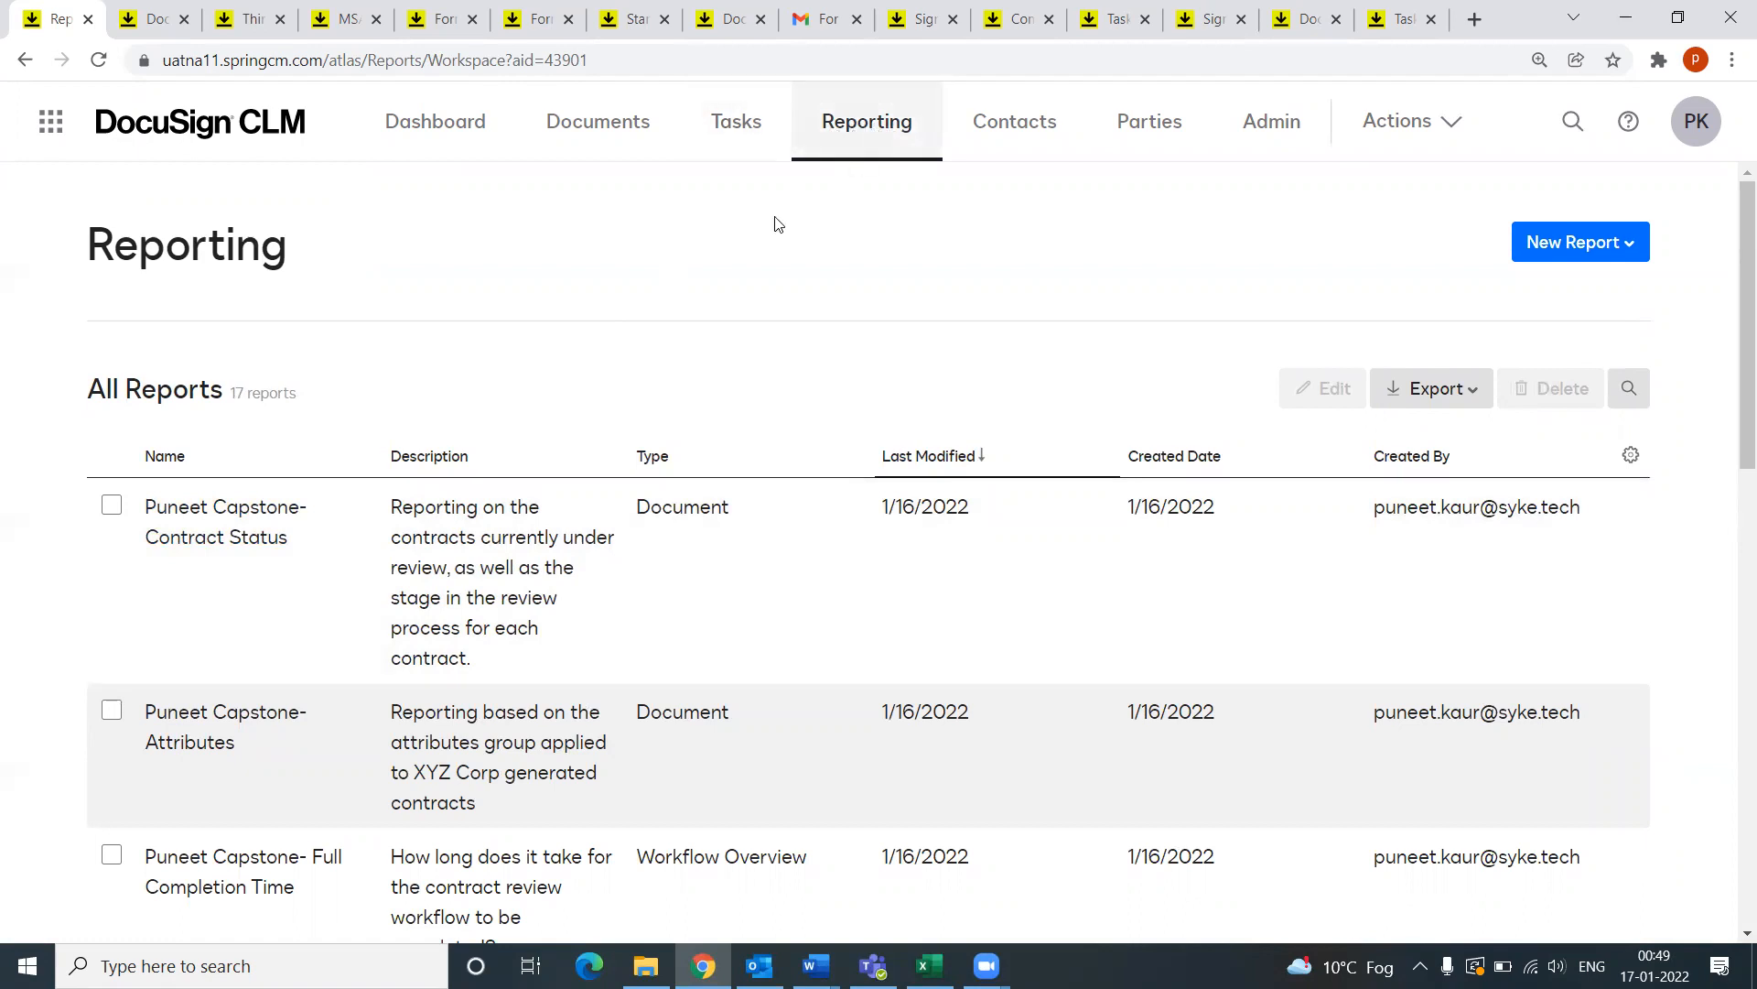
scroll(289, 537, "down", 2)
scroll(290, 544, "down", 2)
scroll(306, 568, "up", 3)
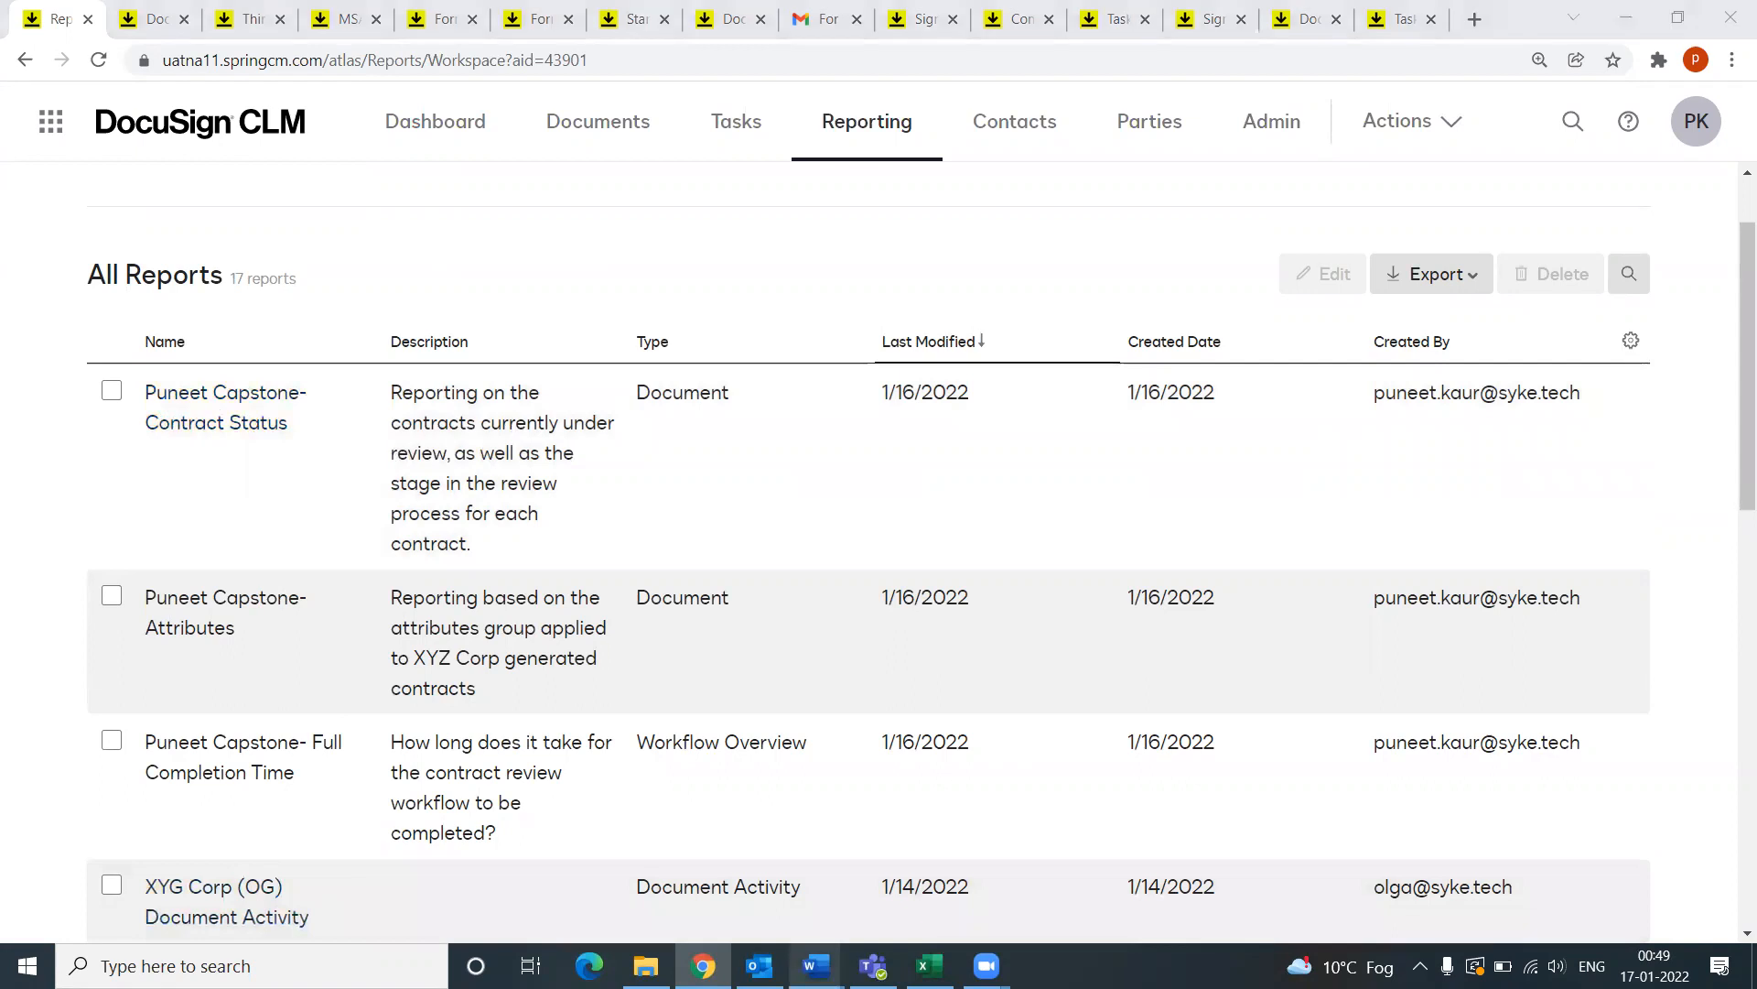
mouse_move(816, 966)
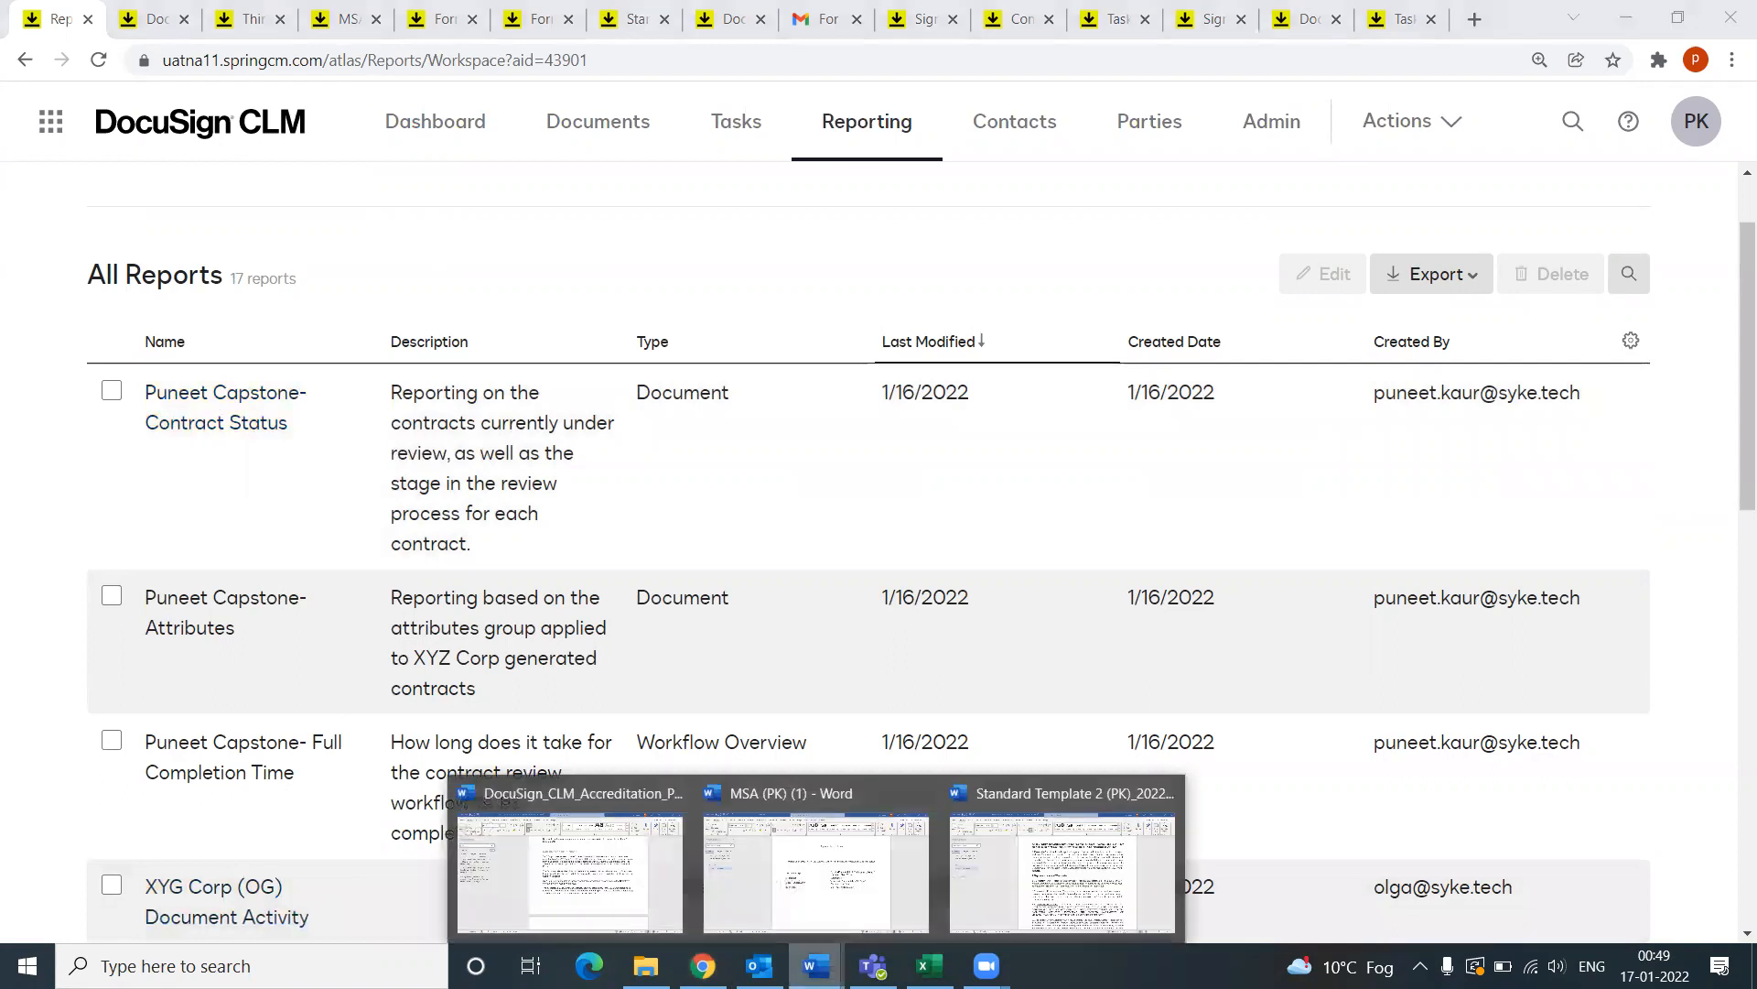
left_click(613, 879)
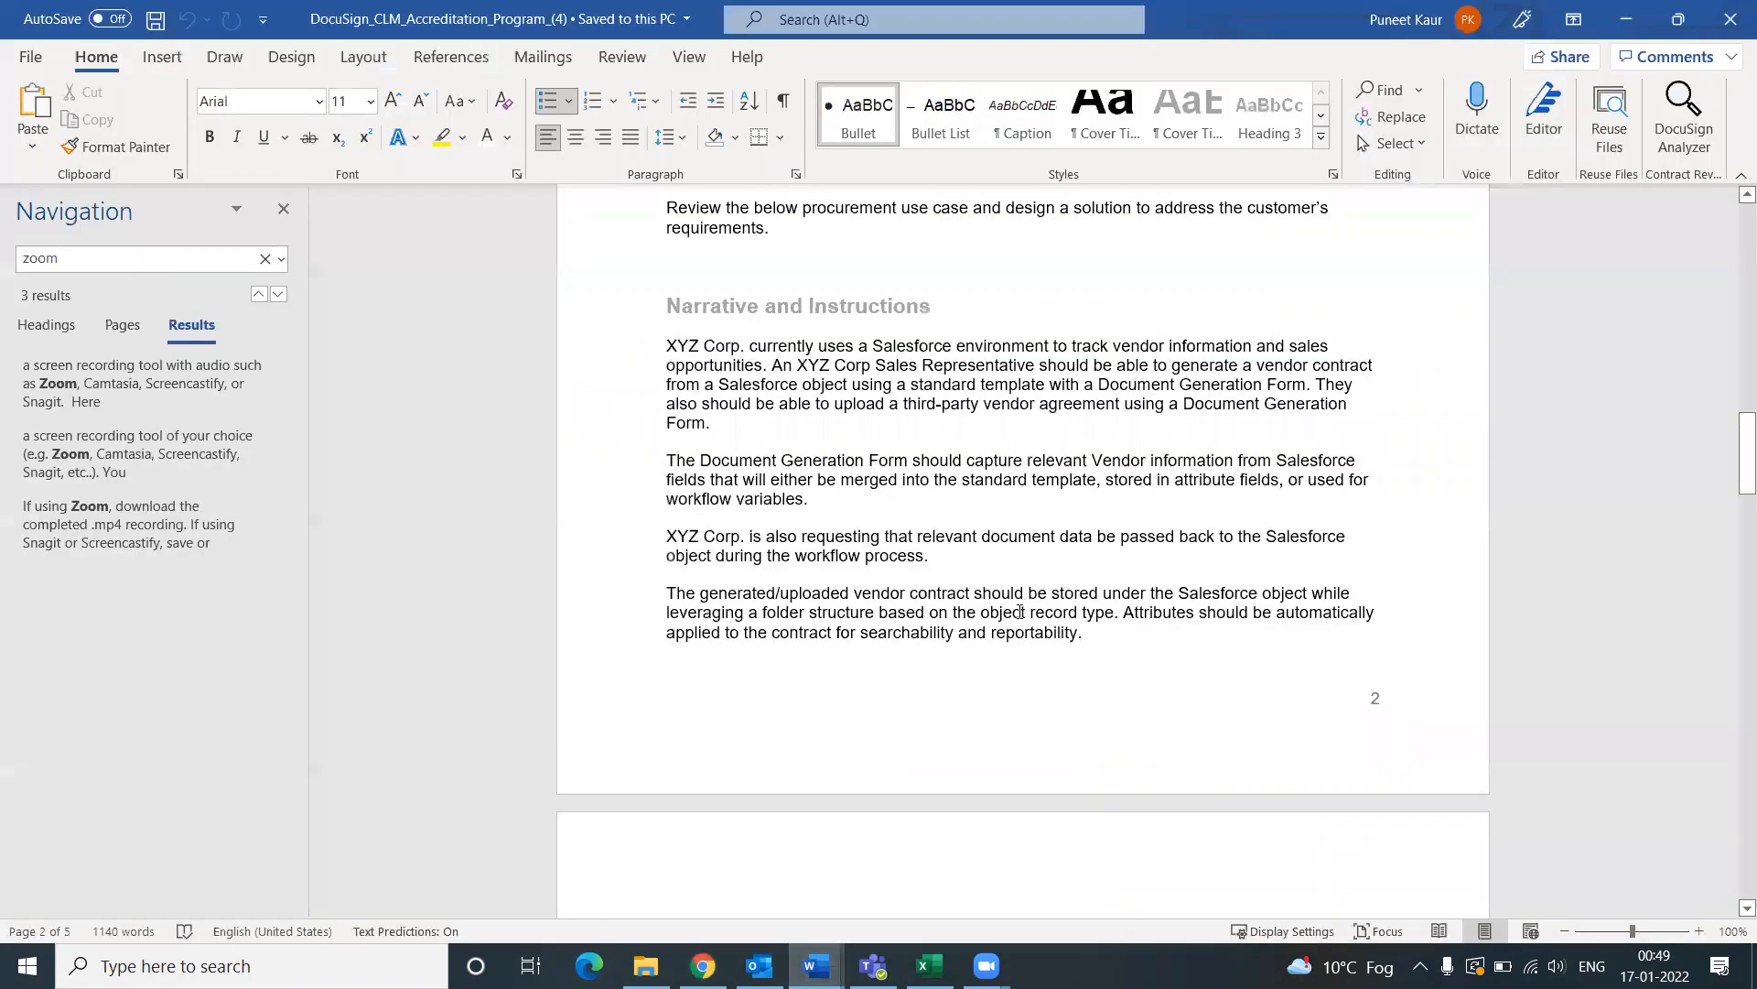
Step: Scroll to Solution Design and Requirements and highlight the contract reporting requirement sentences
scroll(1014, 616, "down", 7)
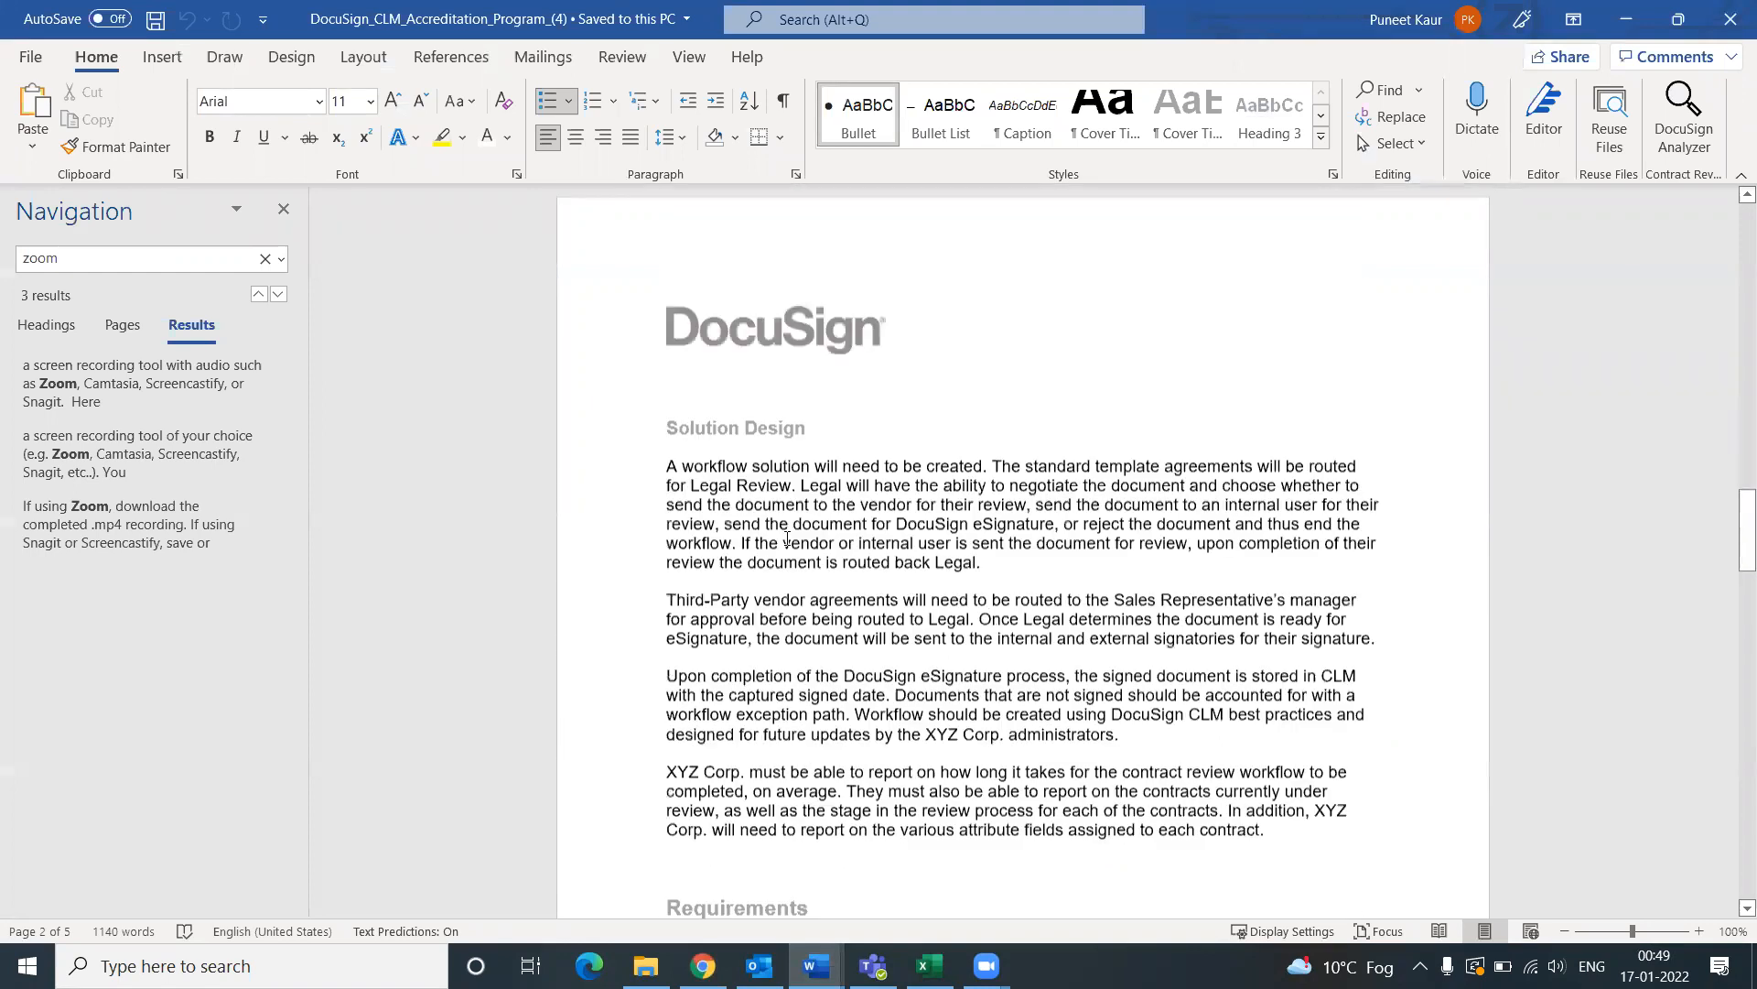
scroll(687, 351, "down", 1)
scroll(905, 721, "down", 1)
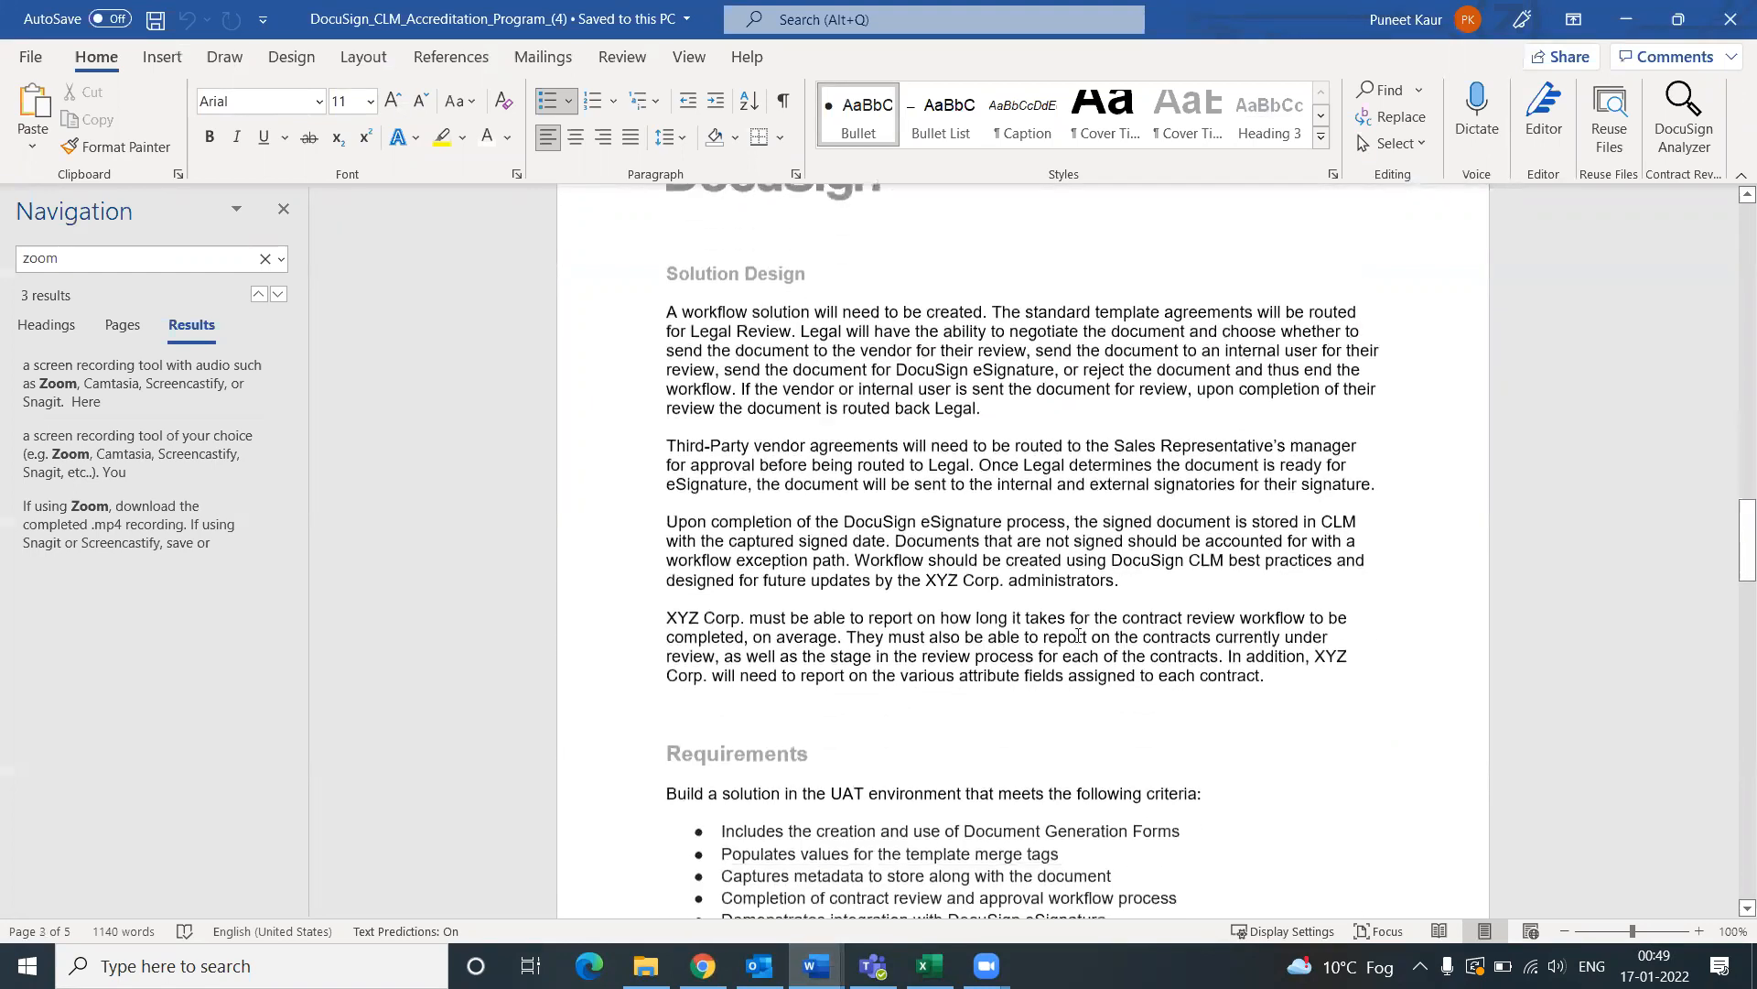
scroll(1118, 657, "down", 1)
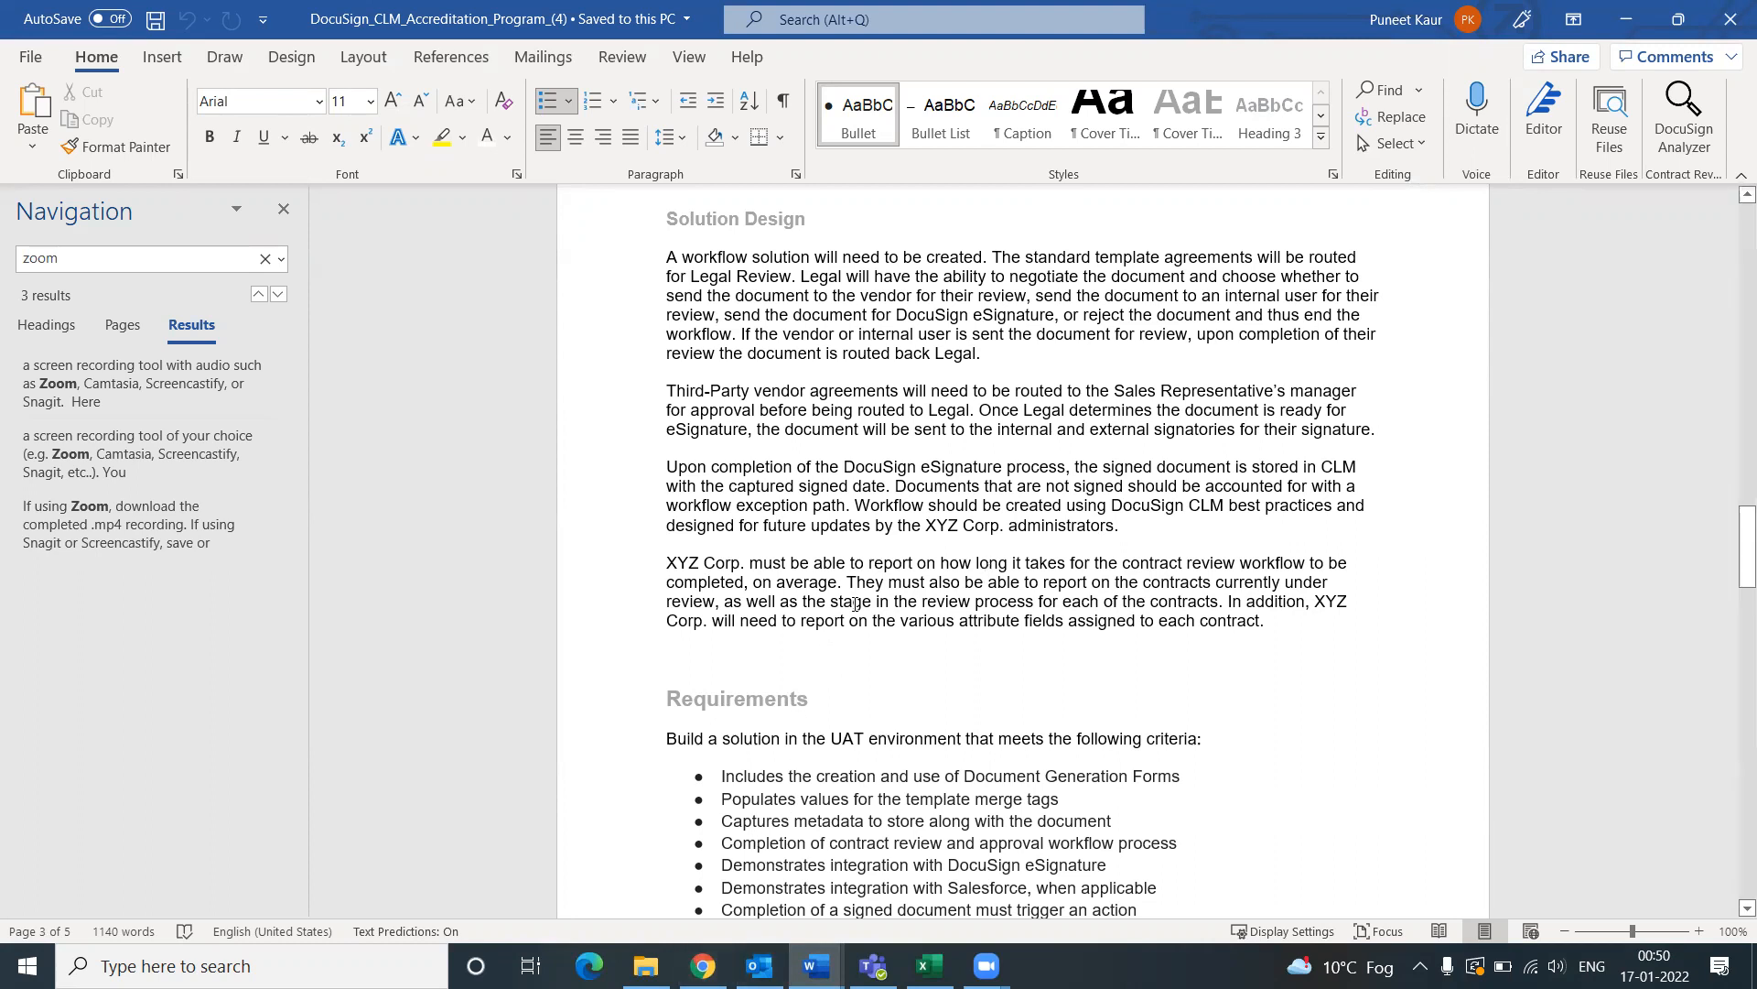
left_click_drag(814, 564, 1264, 623)
left_click(703, 965)
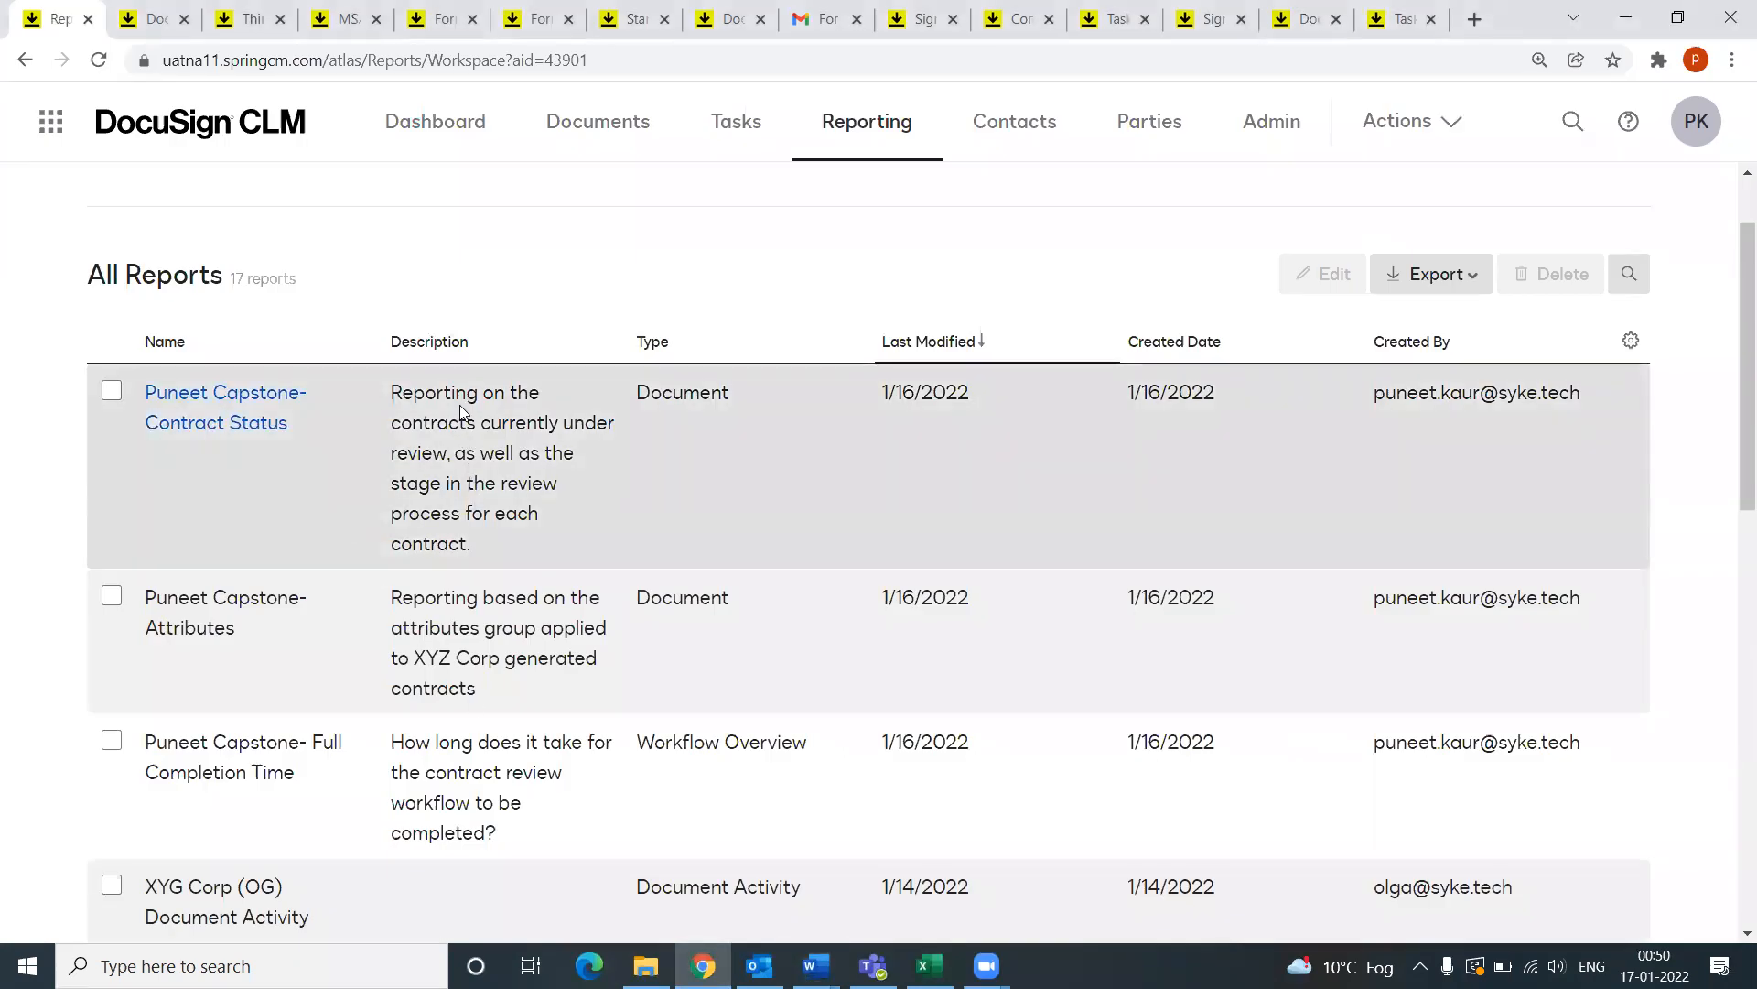
left_click(201, 409)
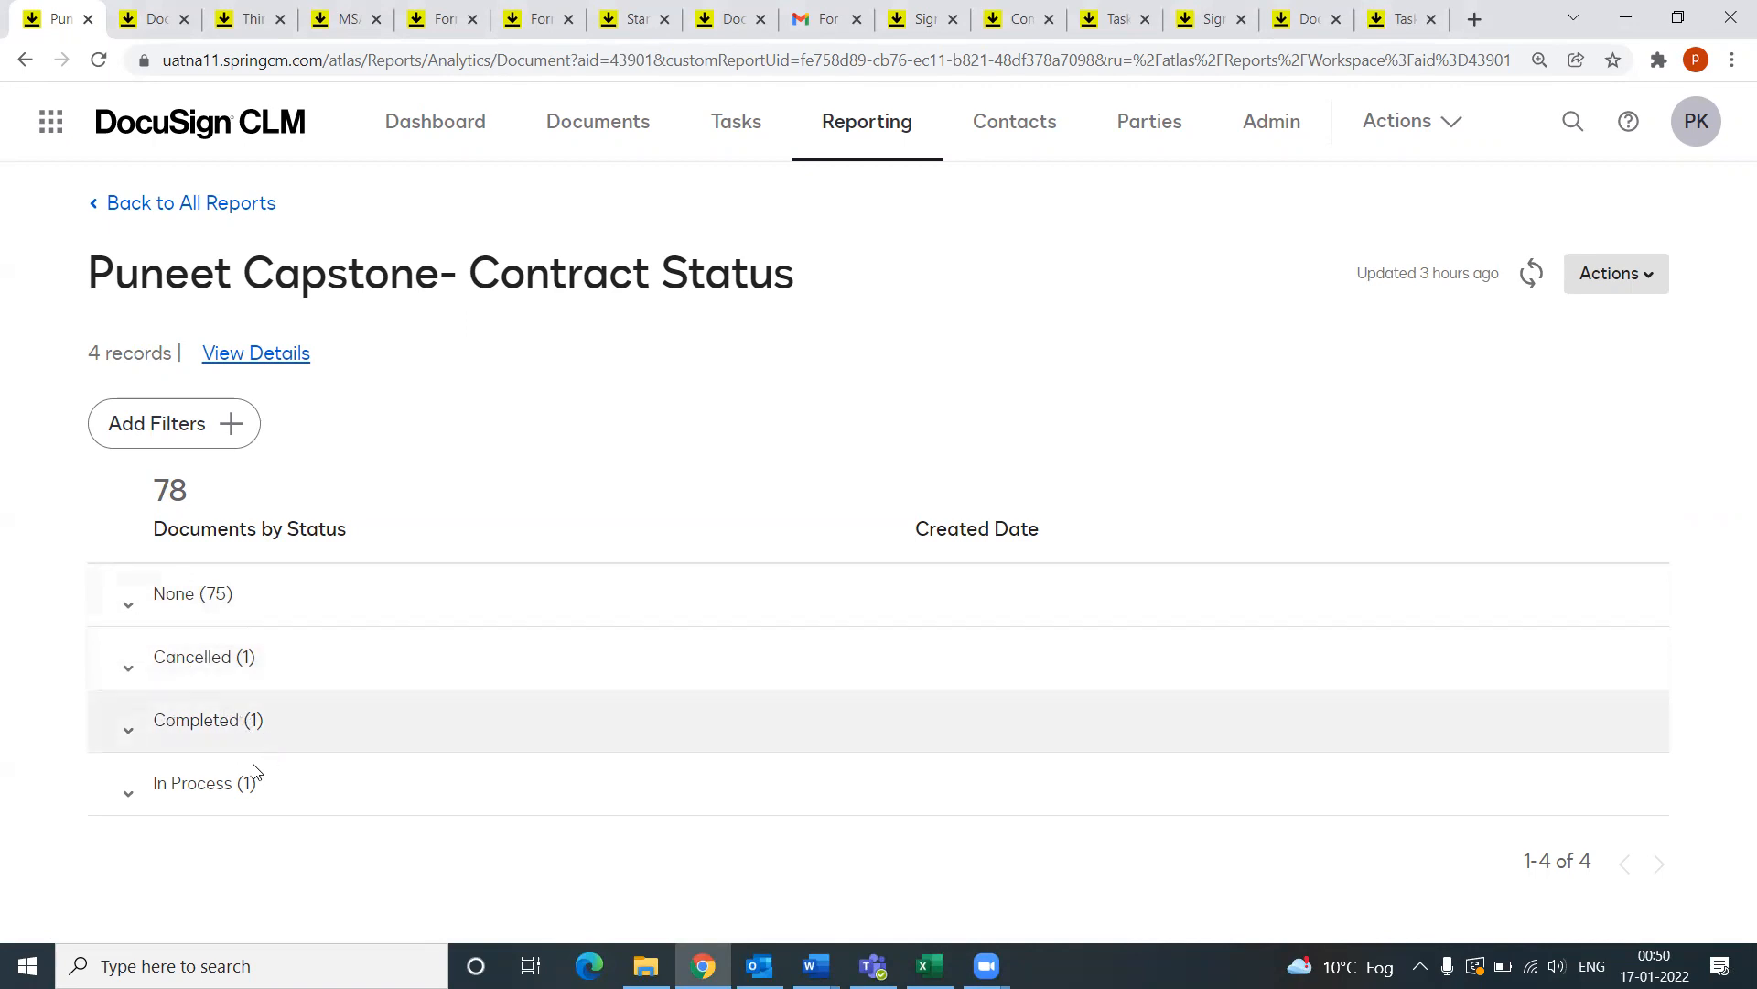
left_click(129, 671)
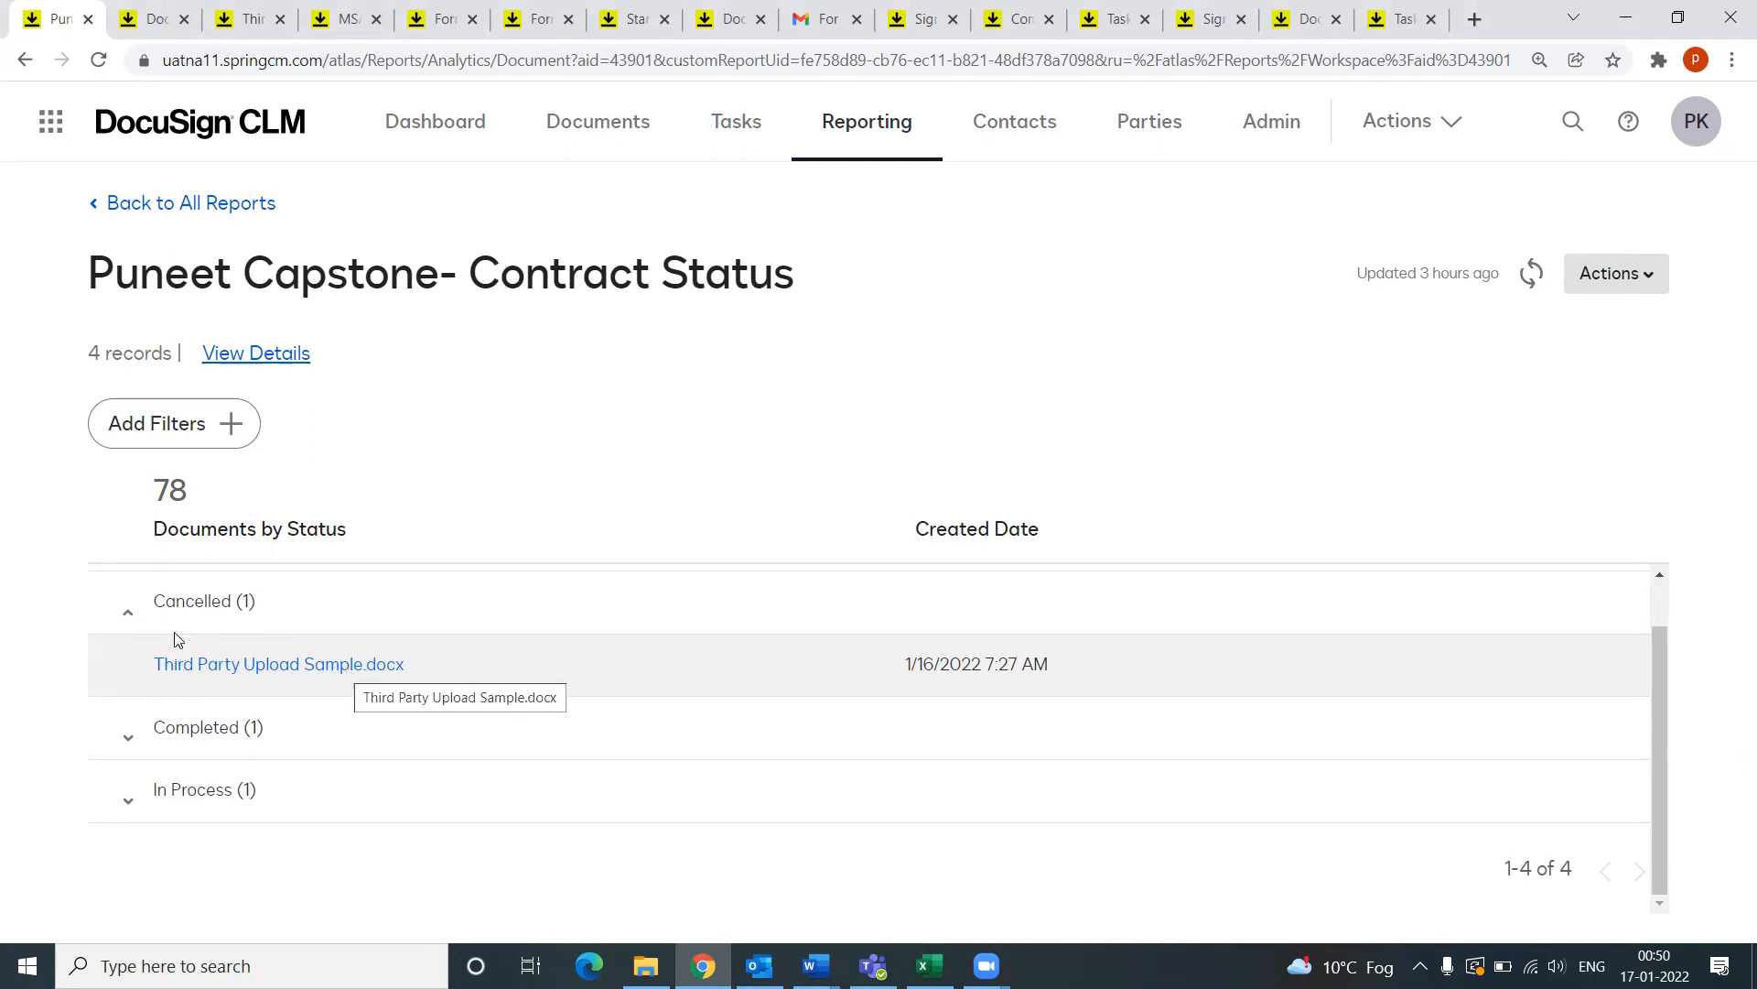
left_click(129, 735)
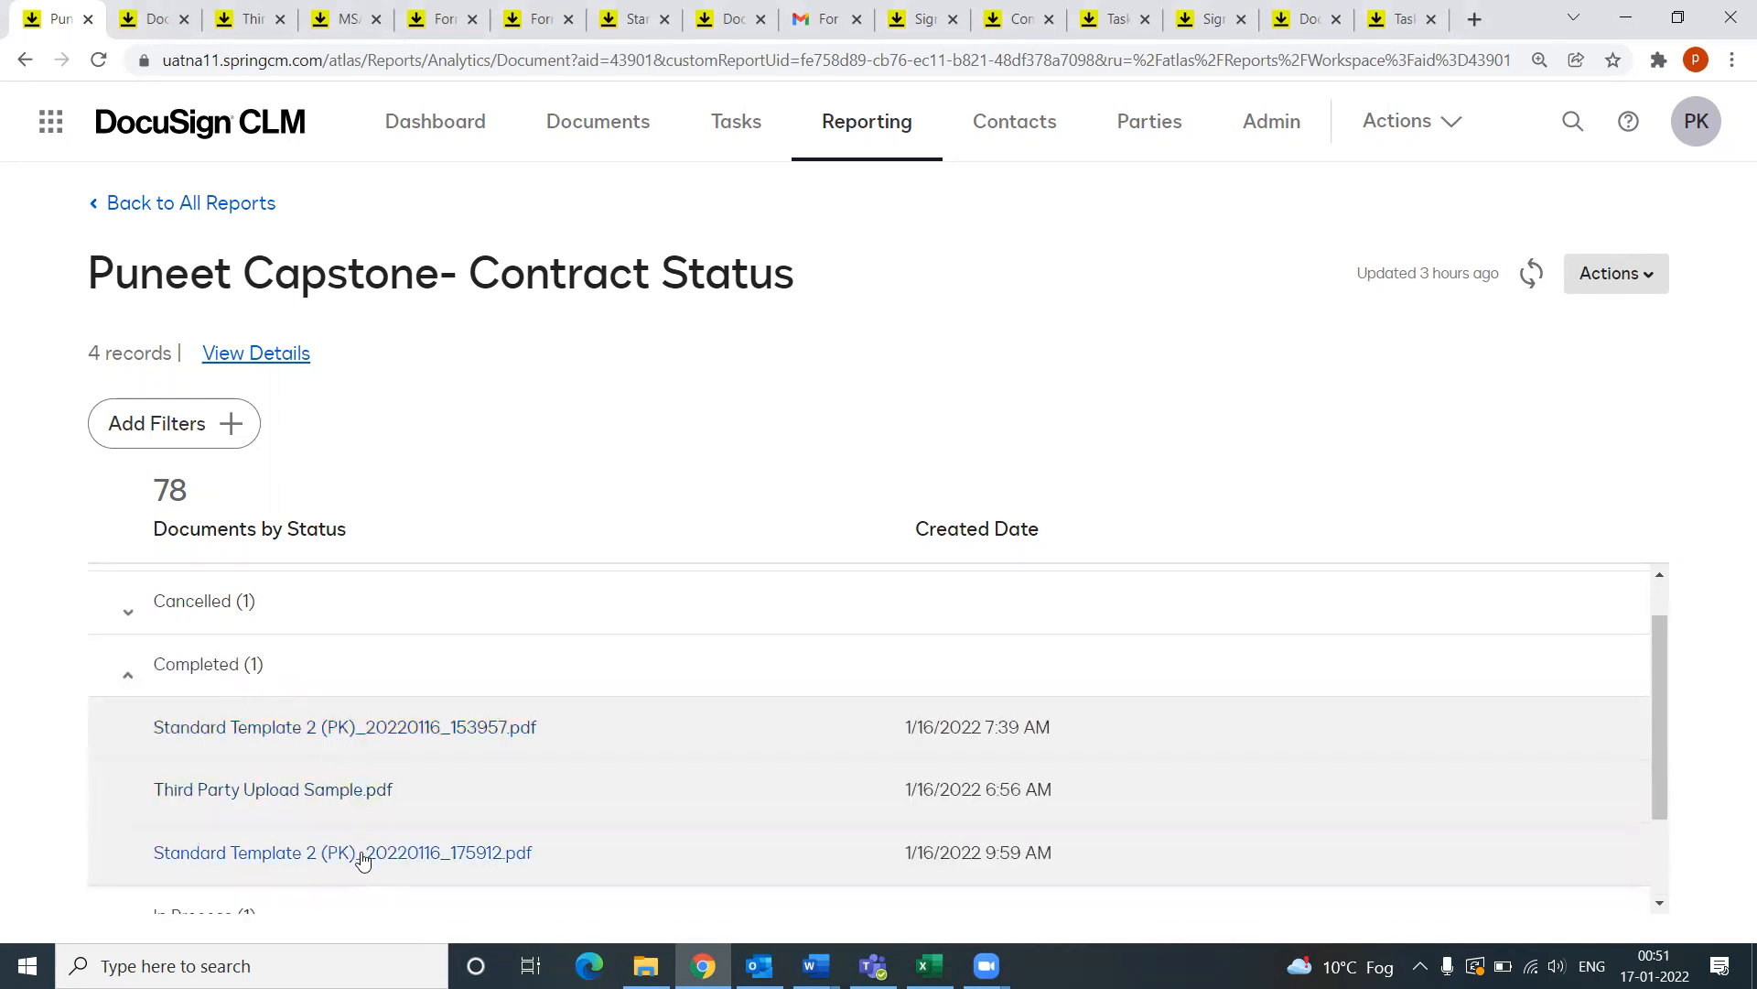
scroll(277, 688, "down", 1)
scroll(320, 704, "up", 2)
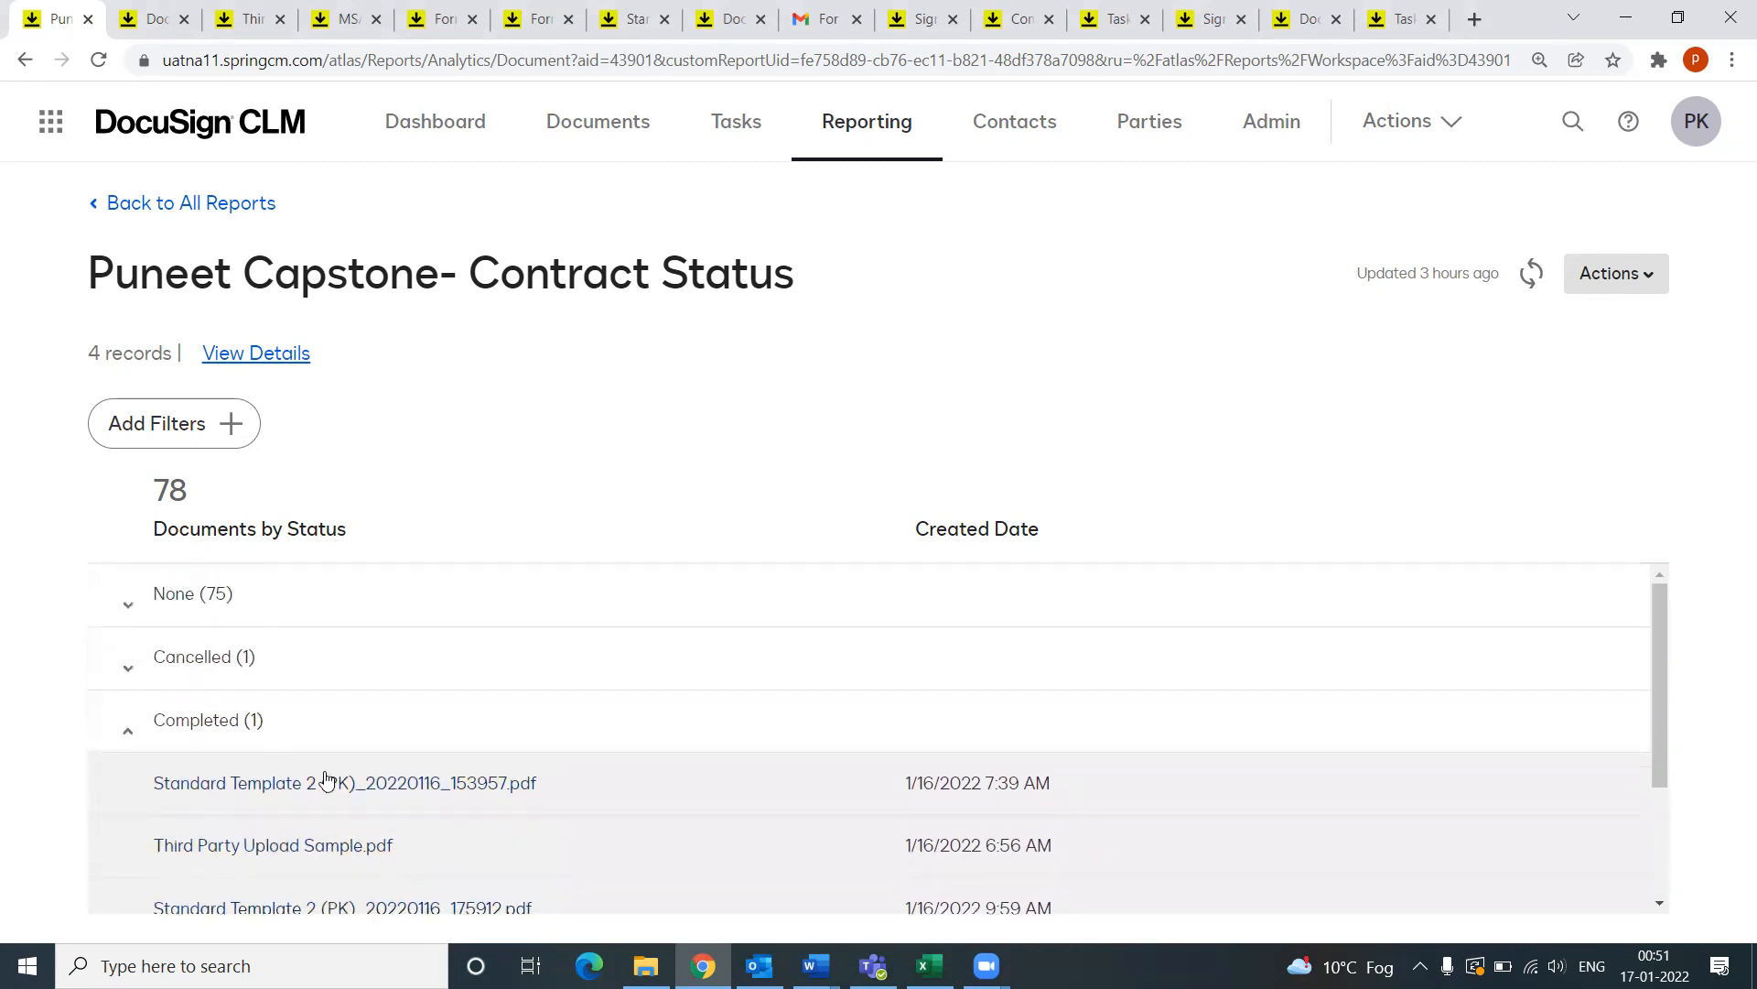
scroll(275, 778, "down", 2)
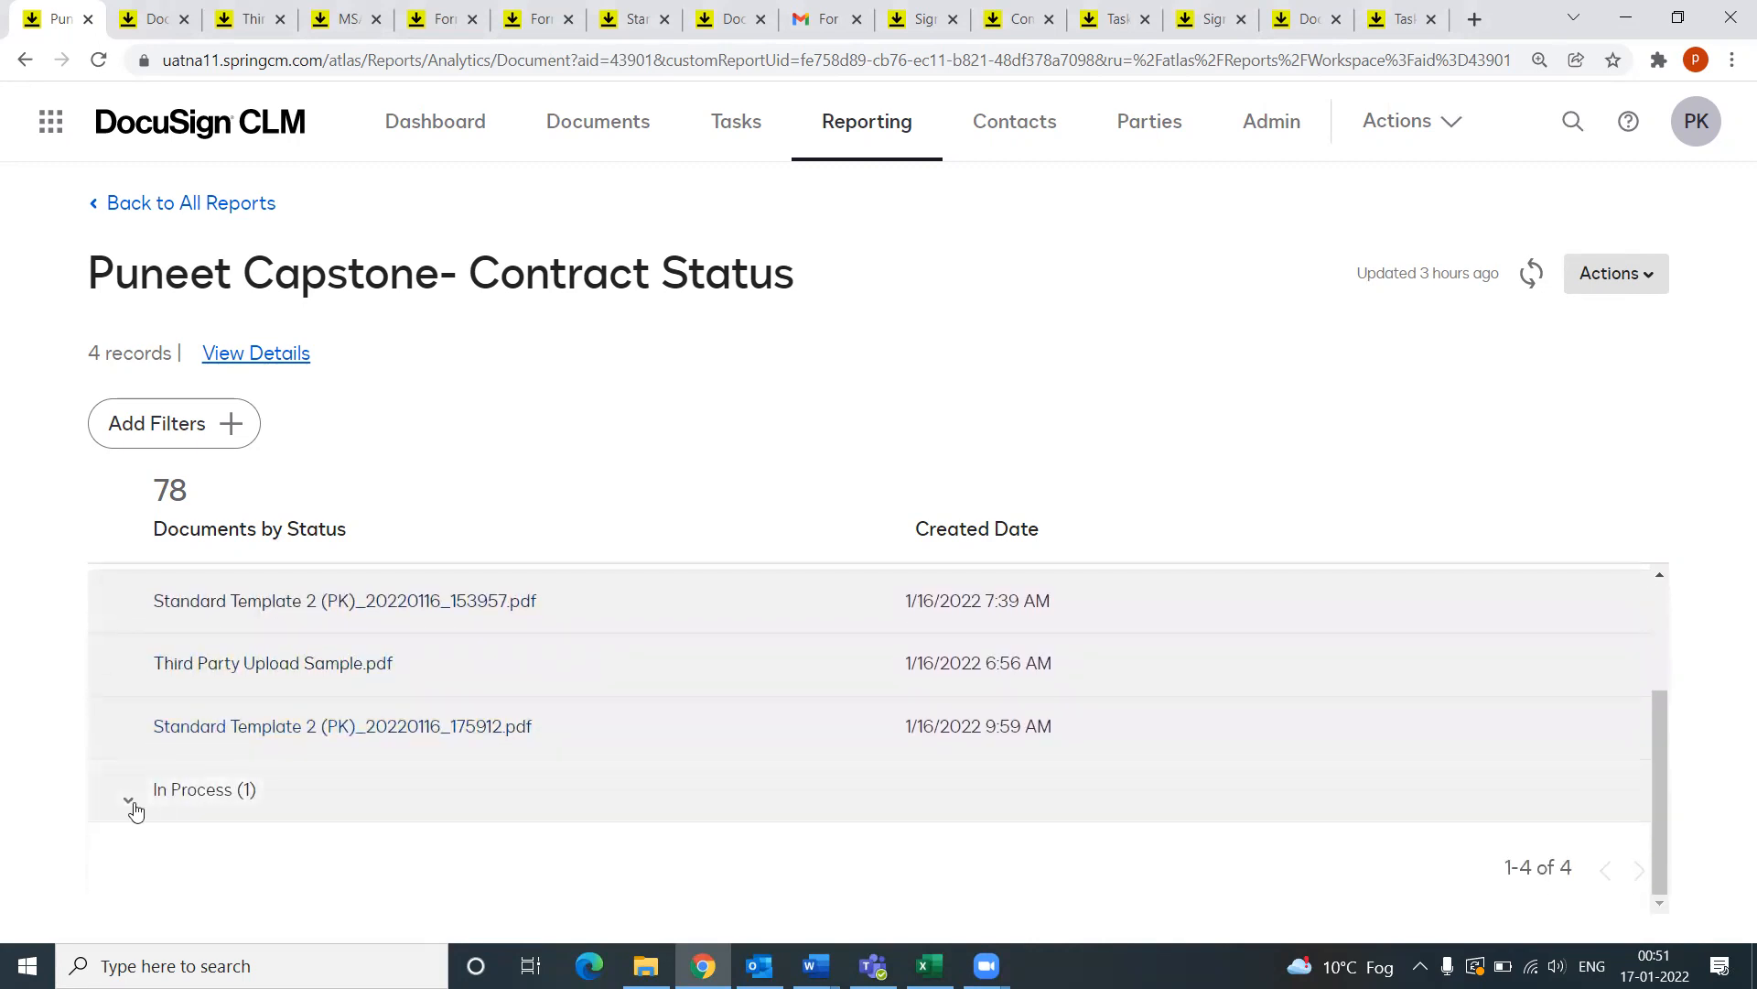
left_click(1609, 284)
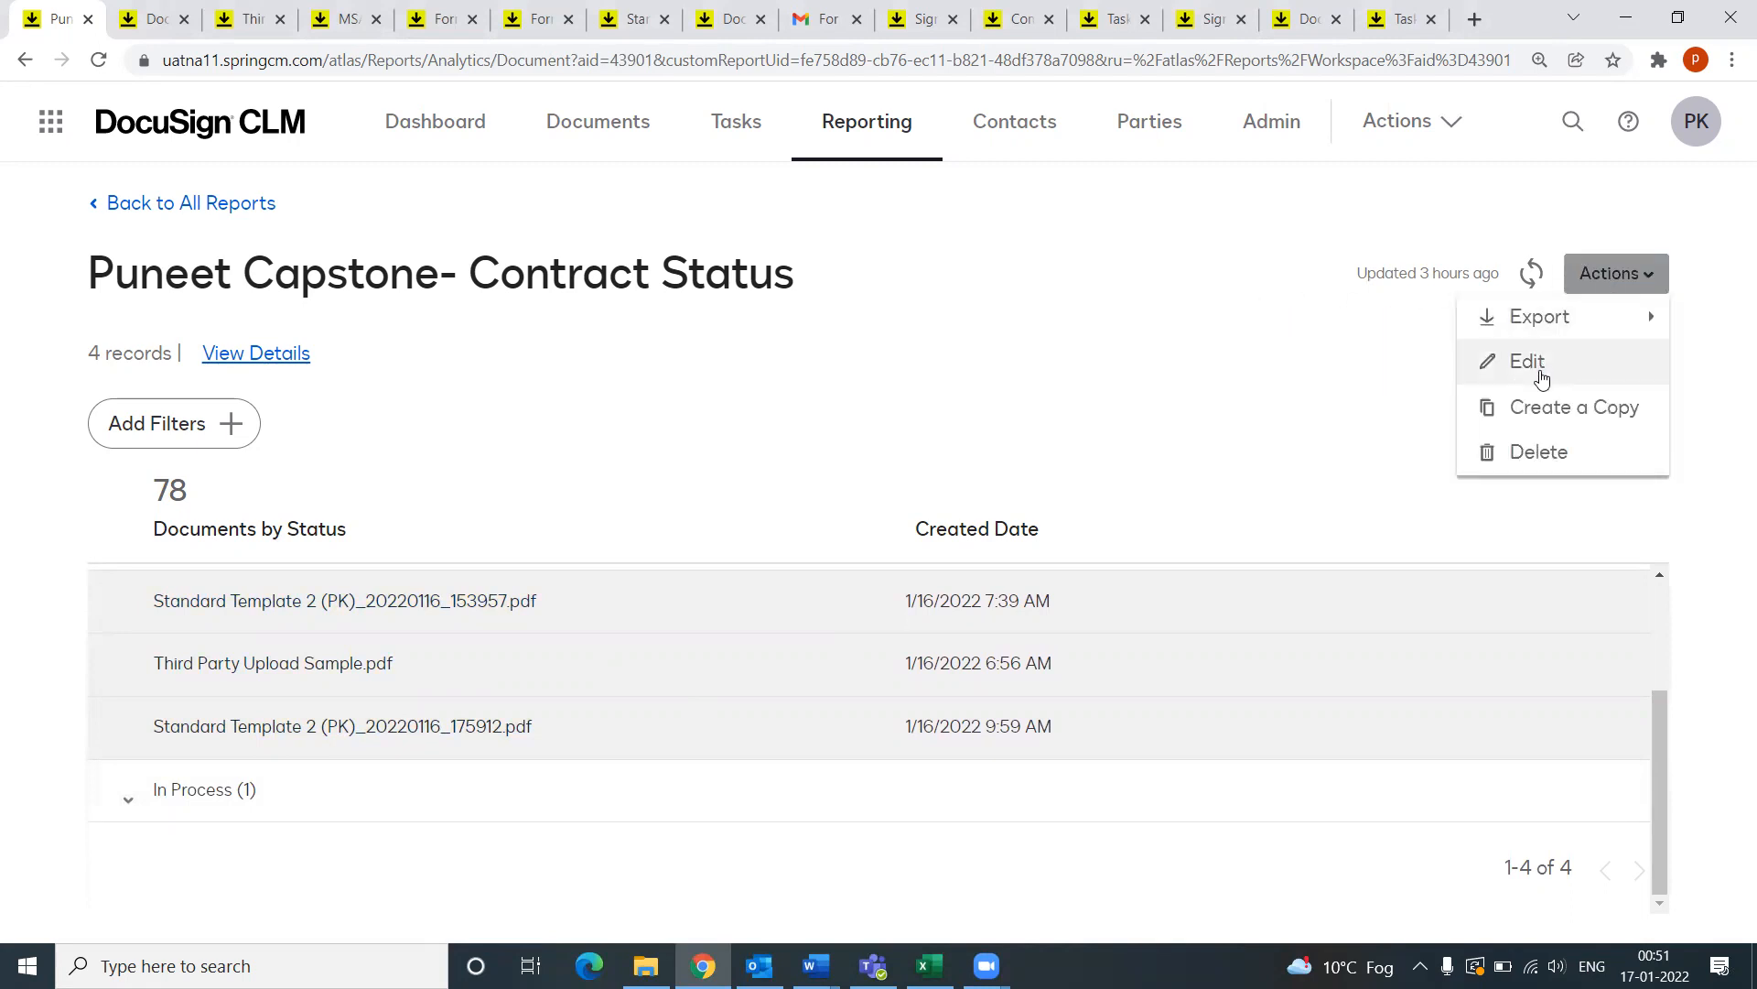
left_click(373, 307)
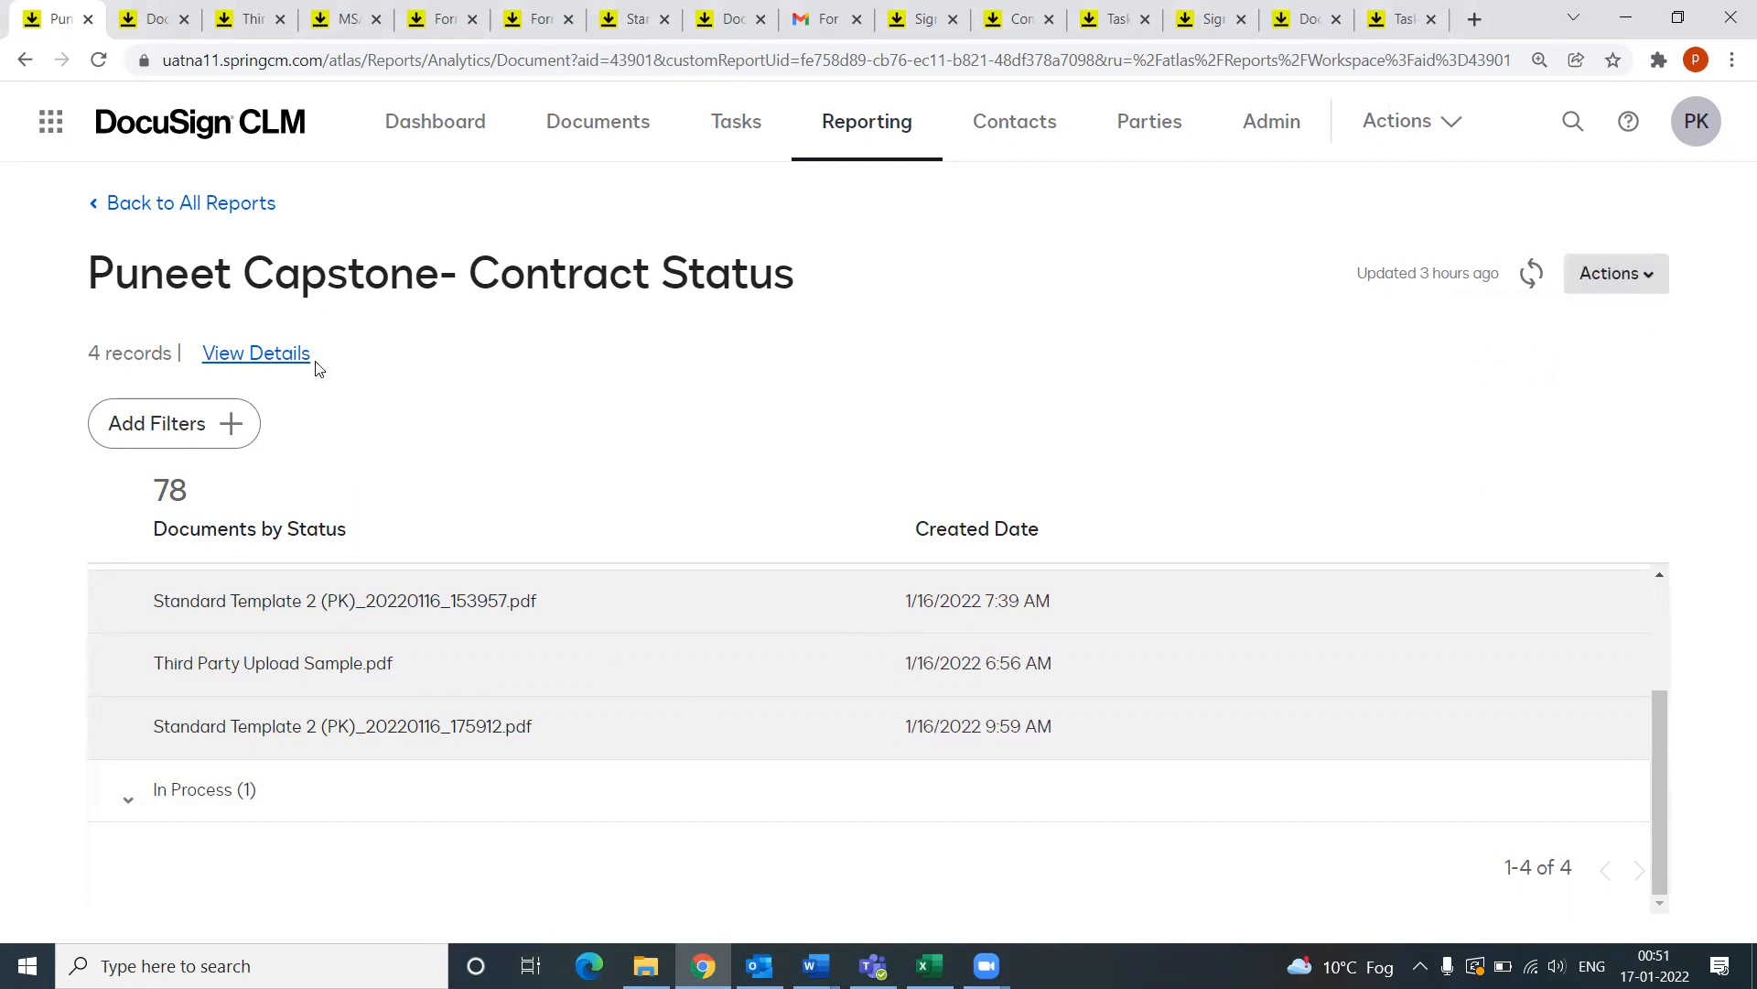
left_click(195, 205)
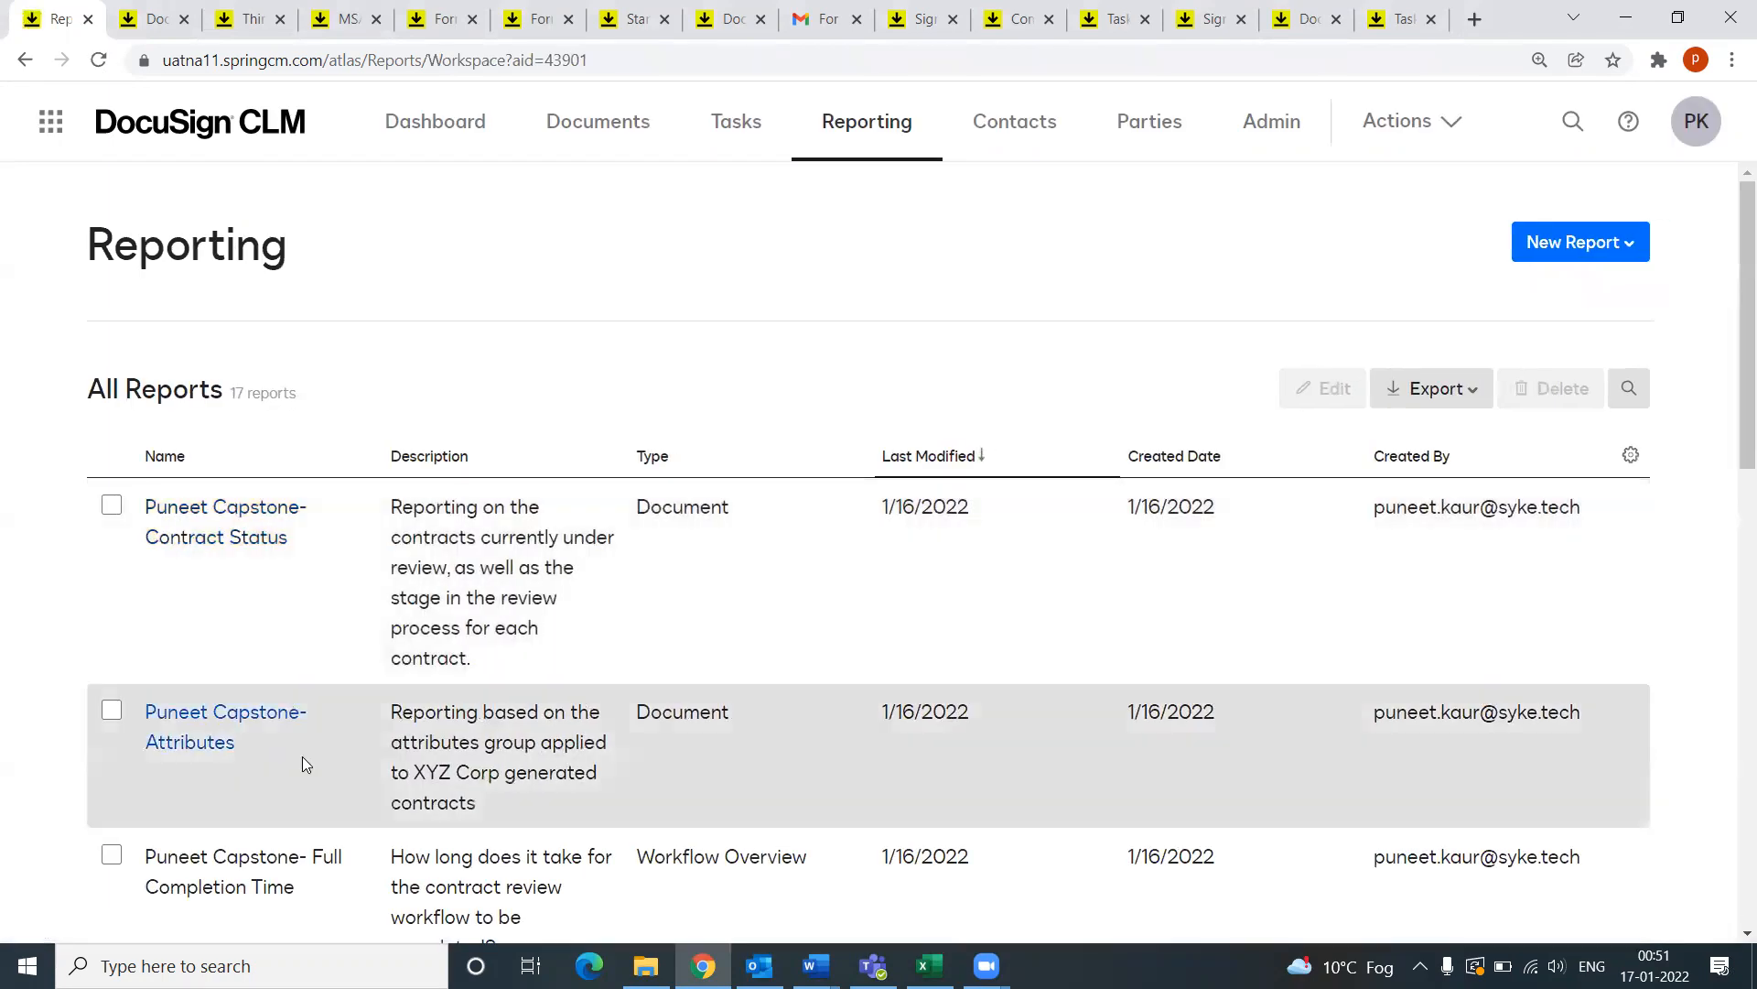
Step: Edit the capstone Attributes report, keeping its Created Date filter at This Month
left_click(219, 714)
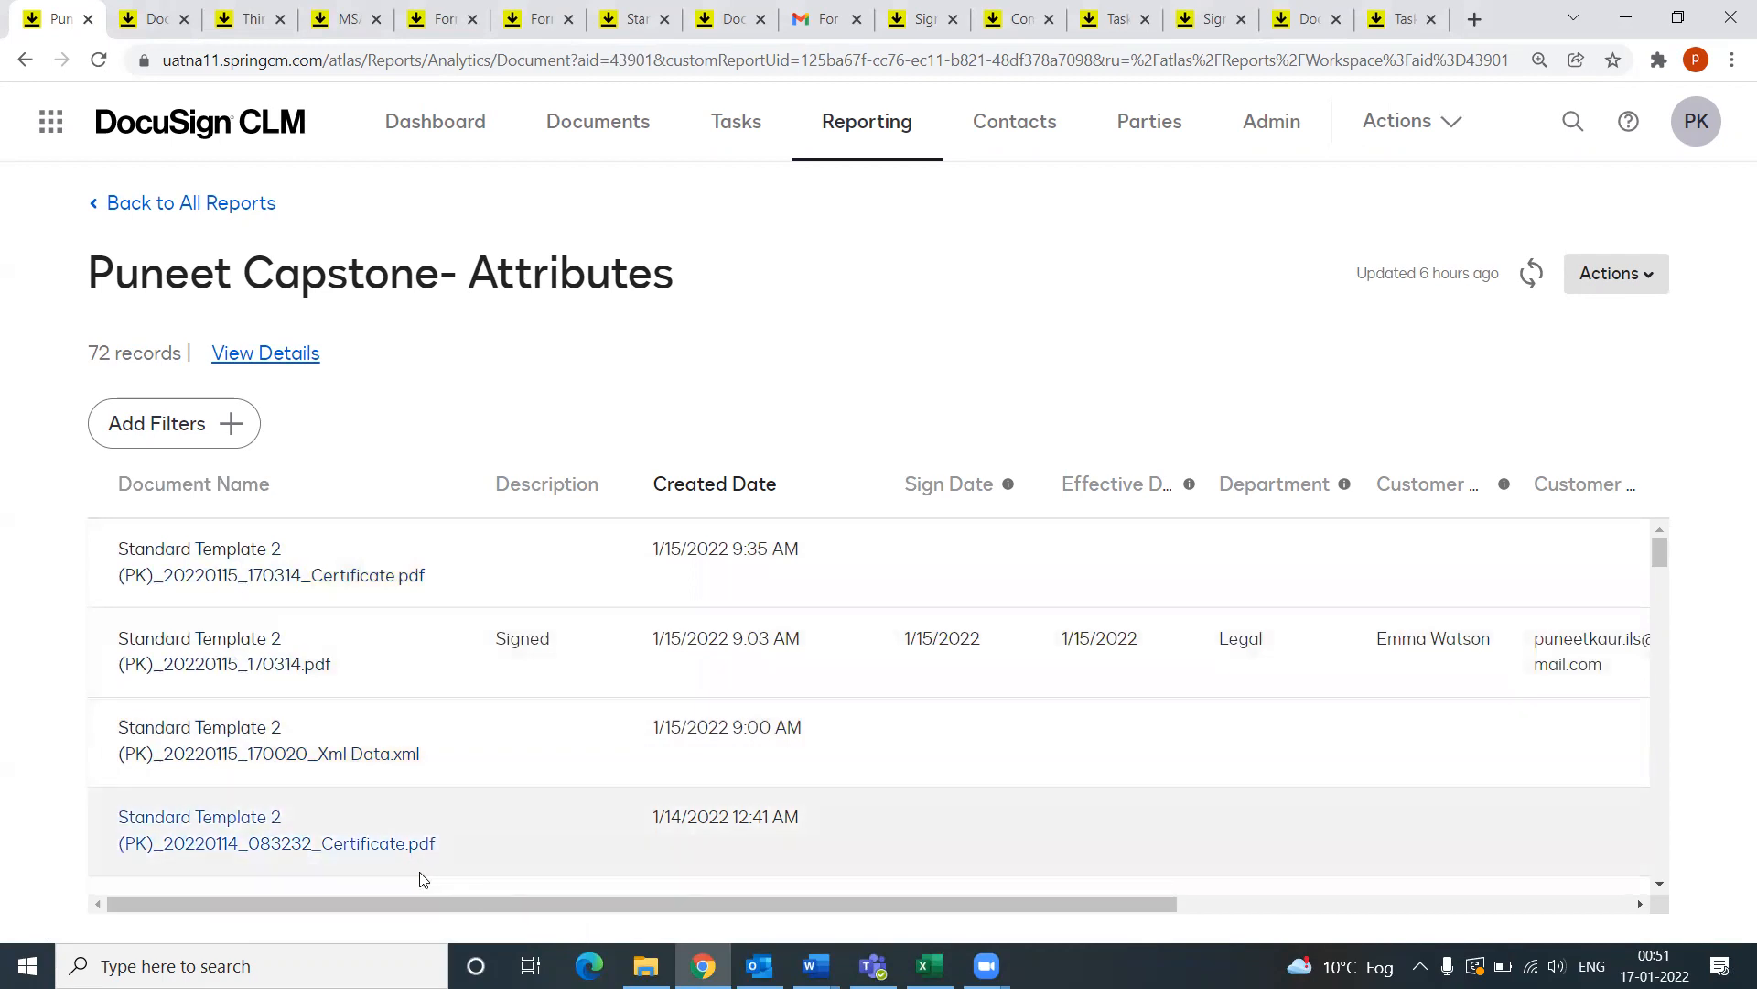
left_click_drag(607, 929, 354, 895)
left_click(1658, 264)
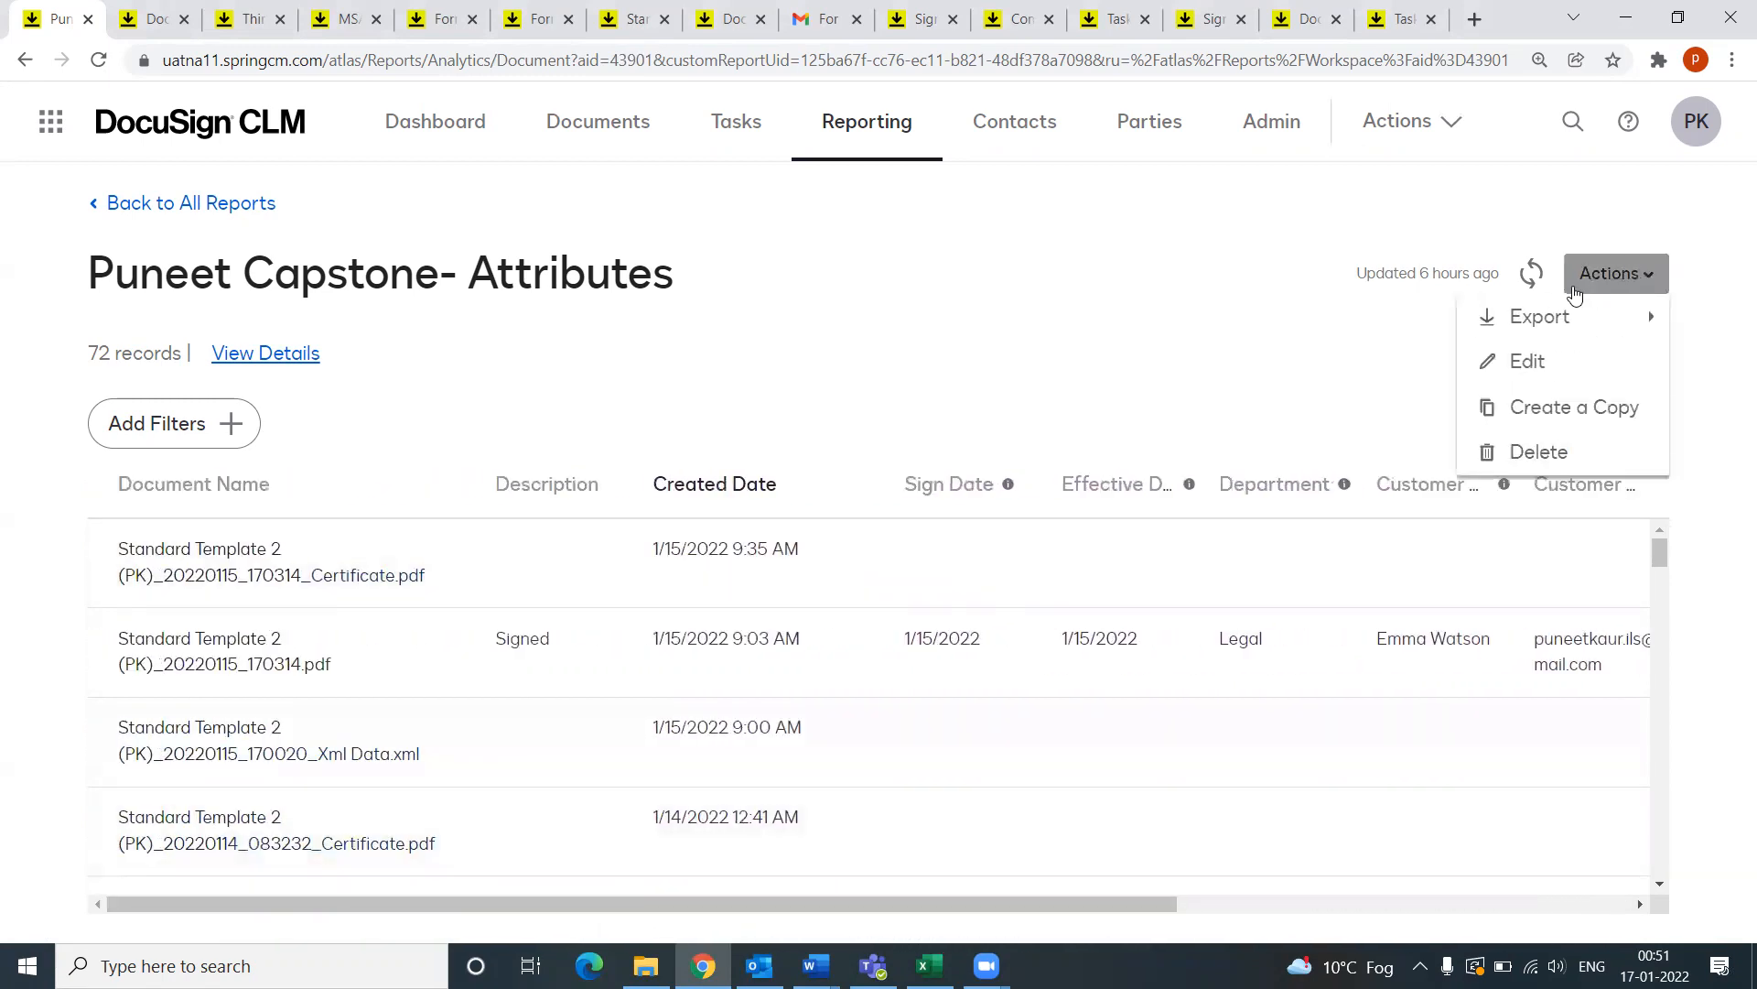
left_click(1524, 366)
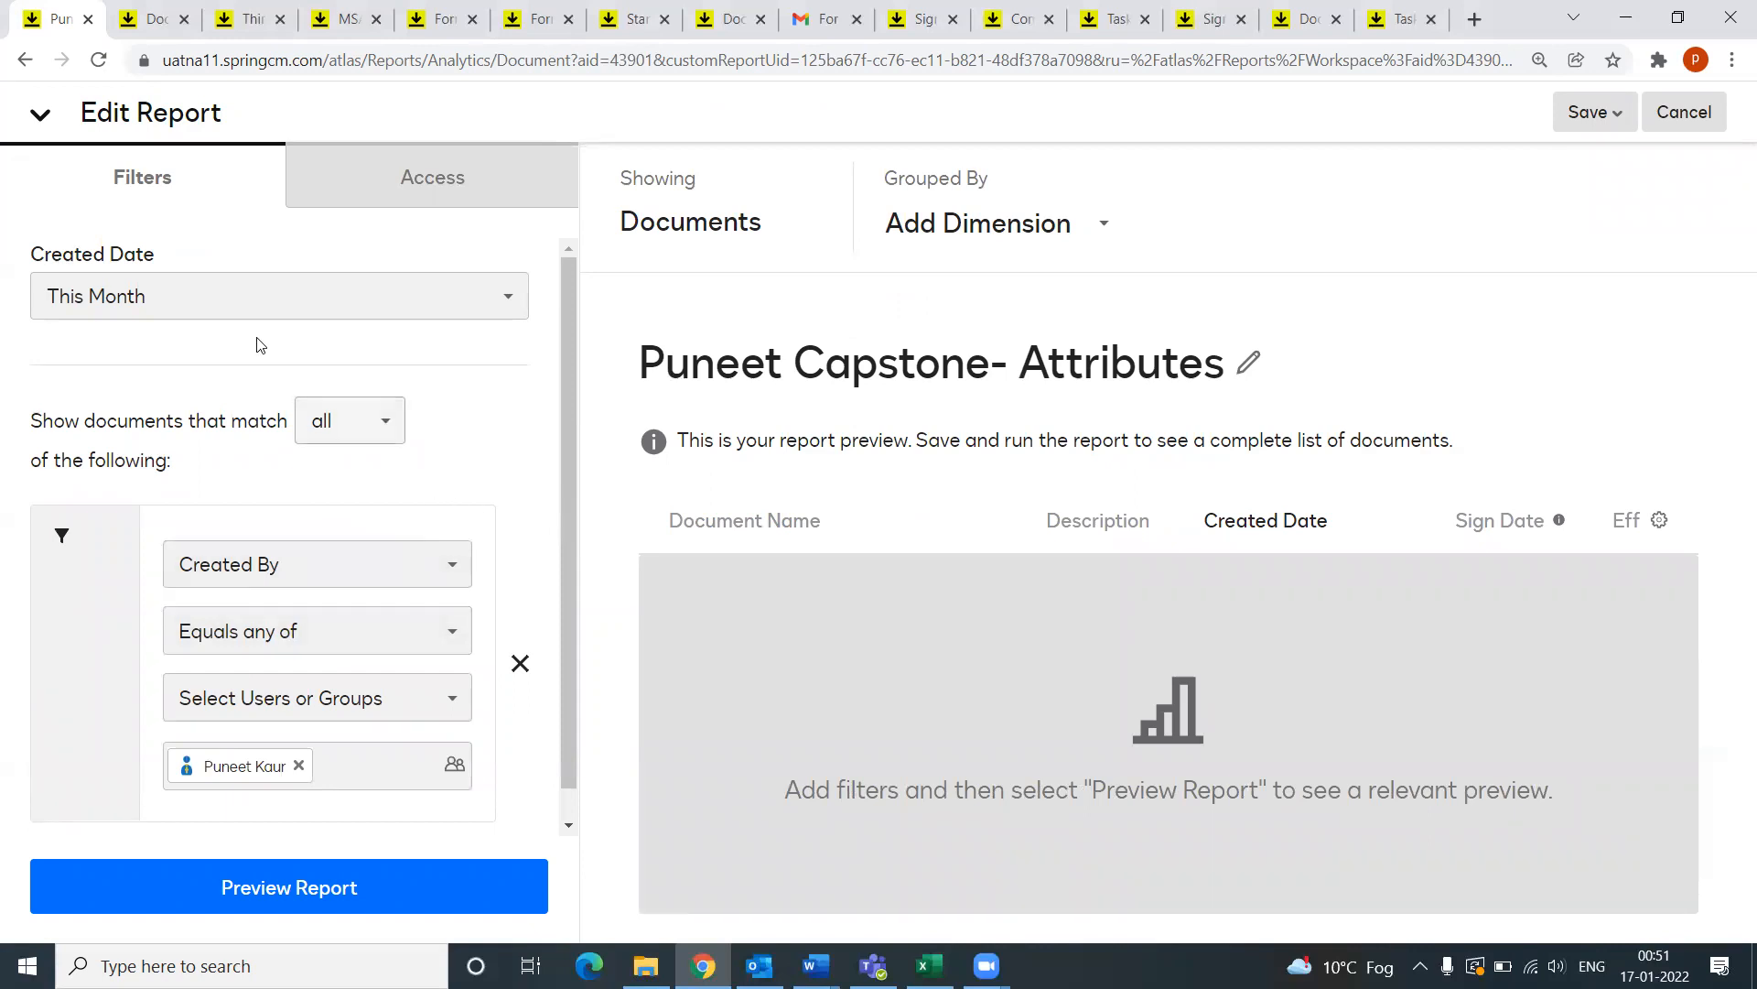
left_click(149, 311)
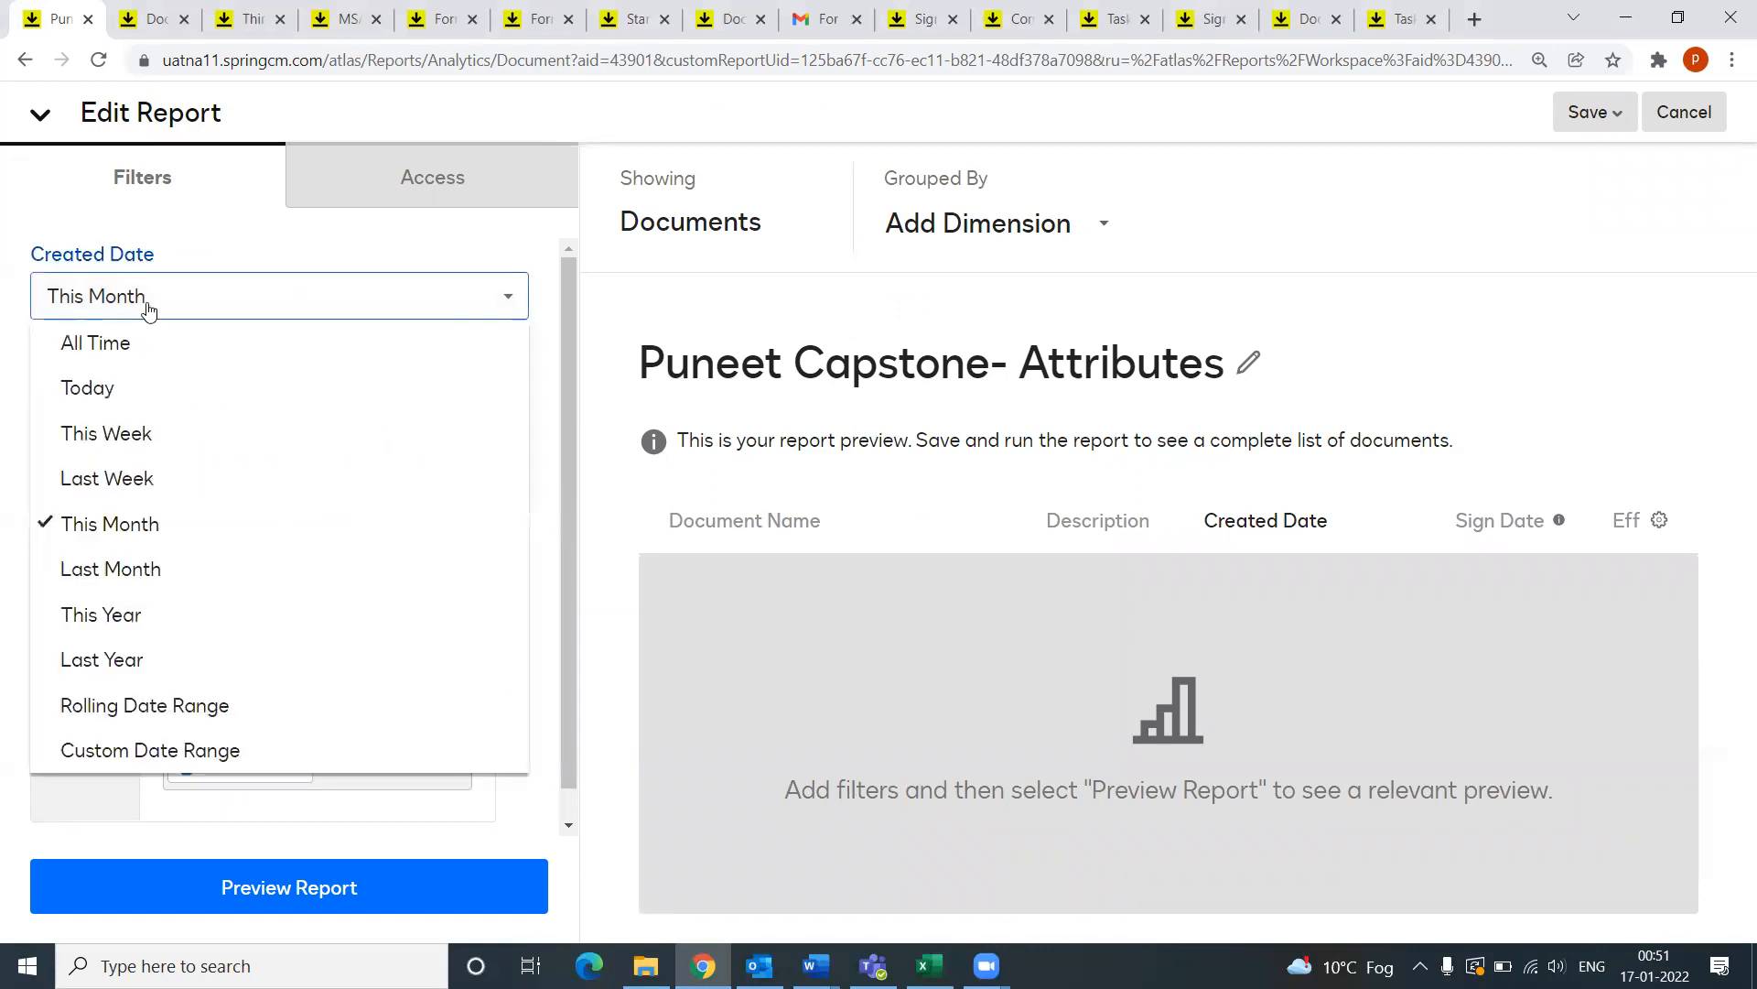
left_click(149, 311)
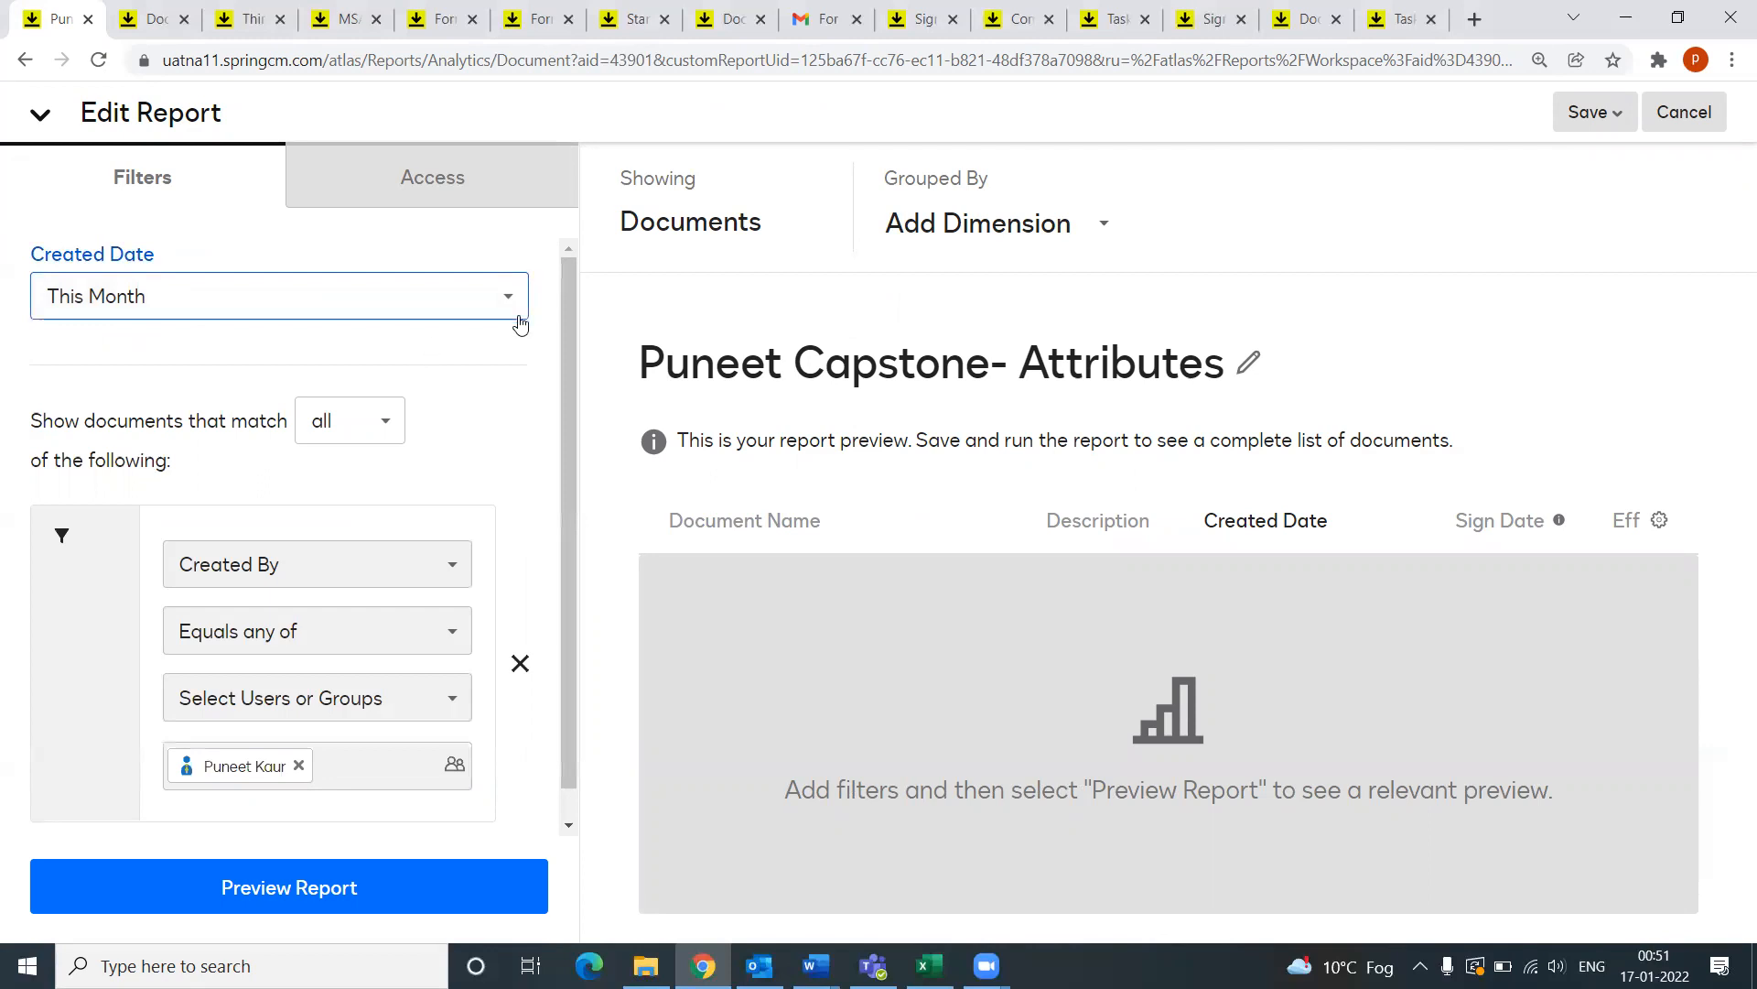
left_click_drag(571, 365, 568, 446)
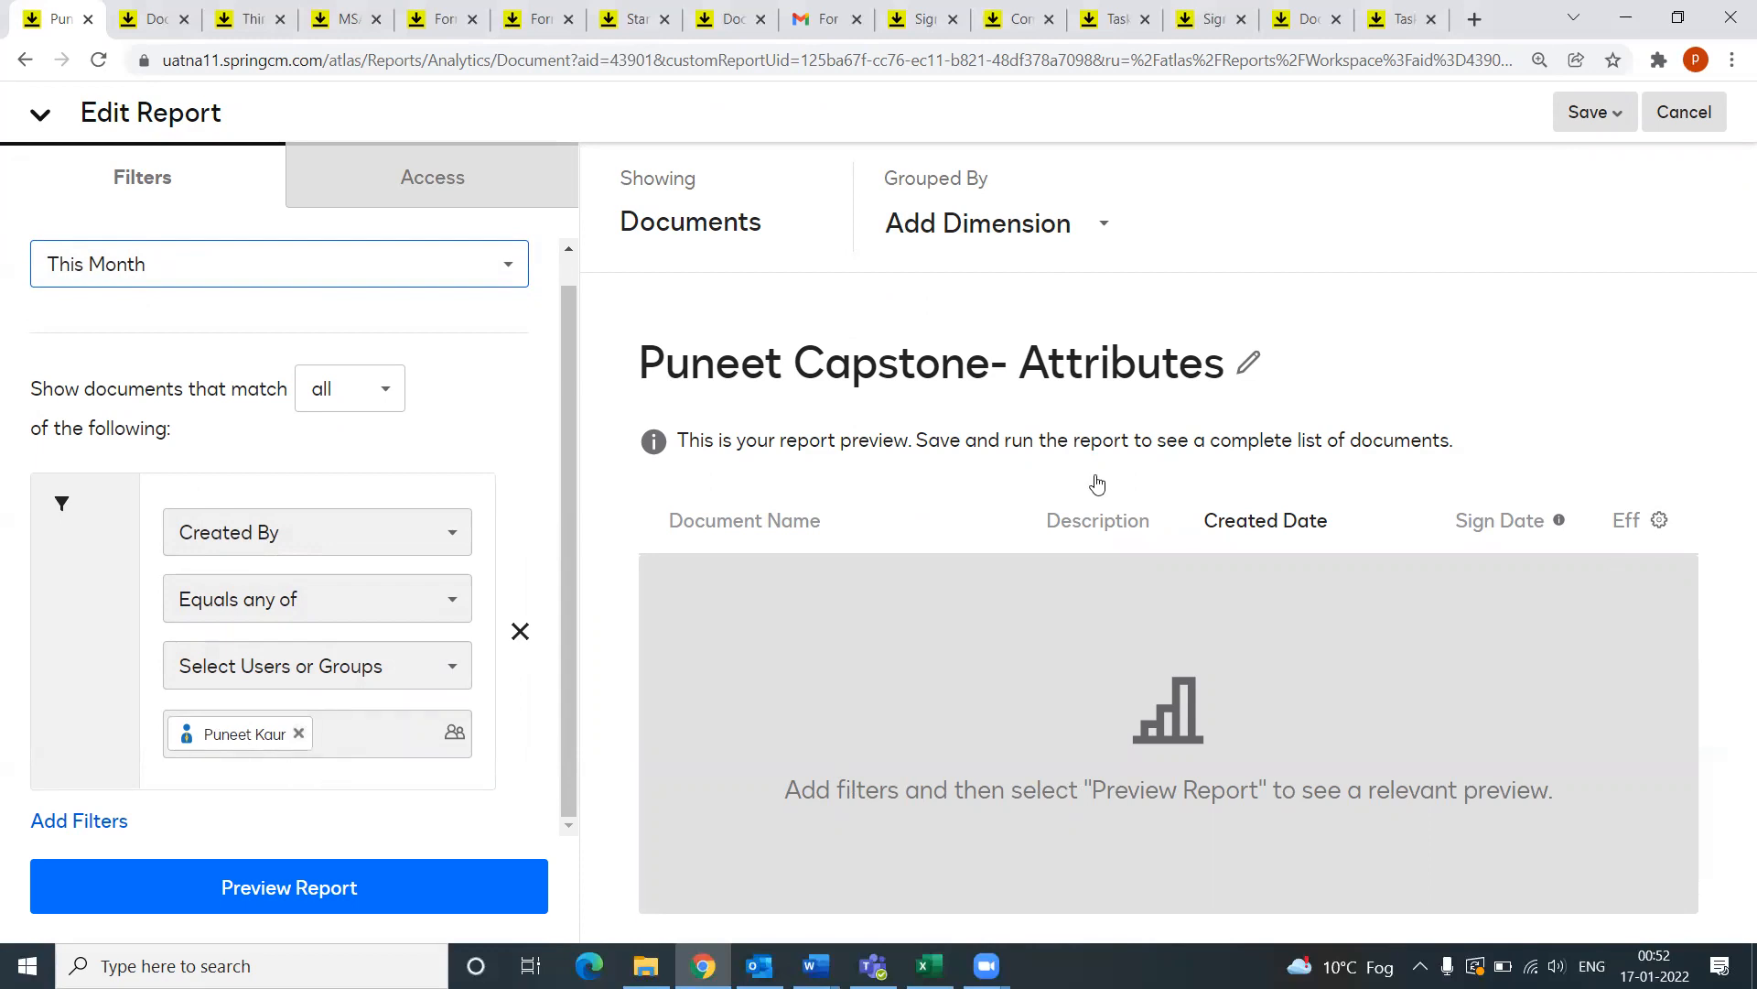
left_click(1660, 527)
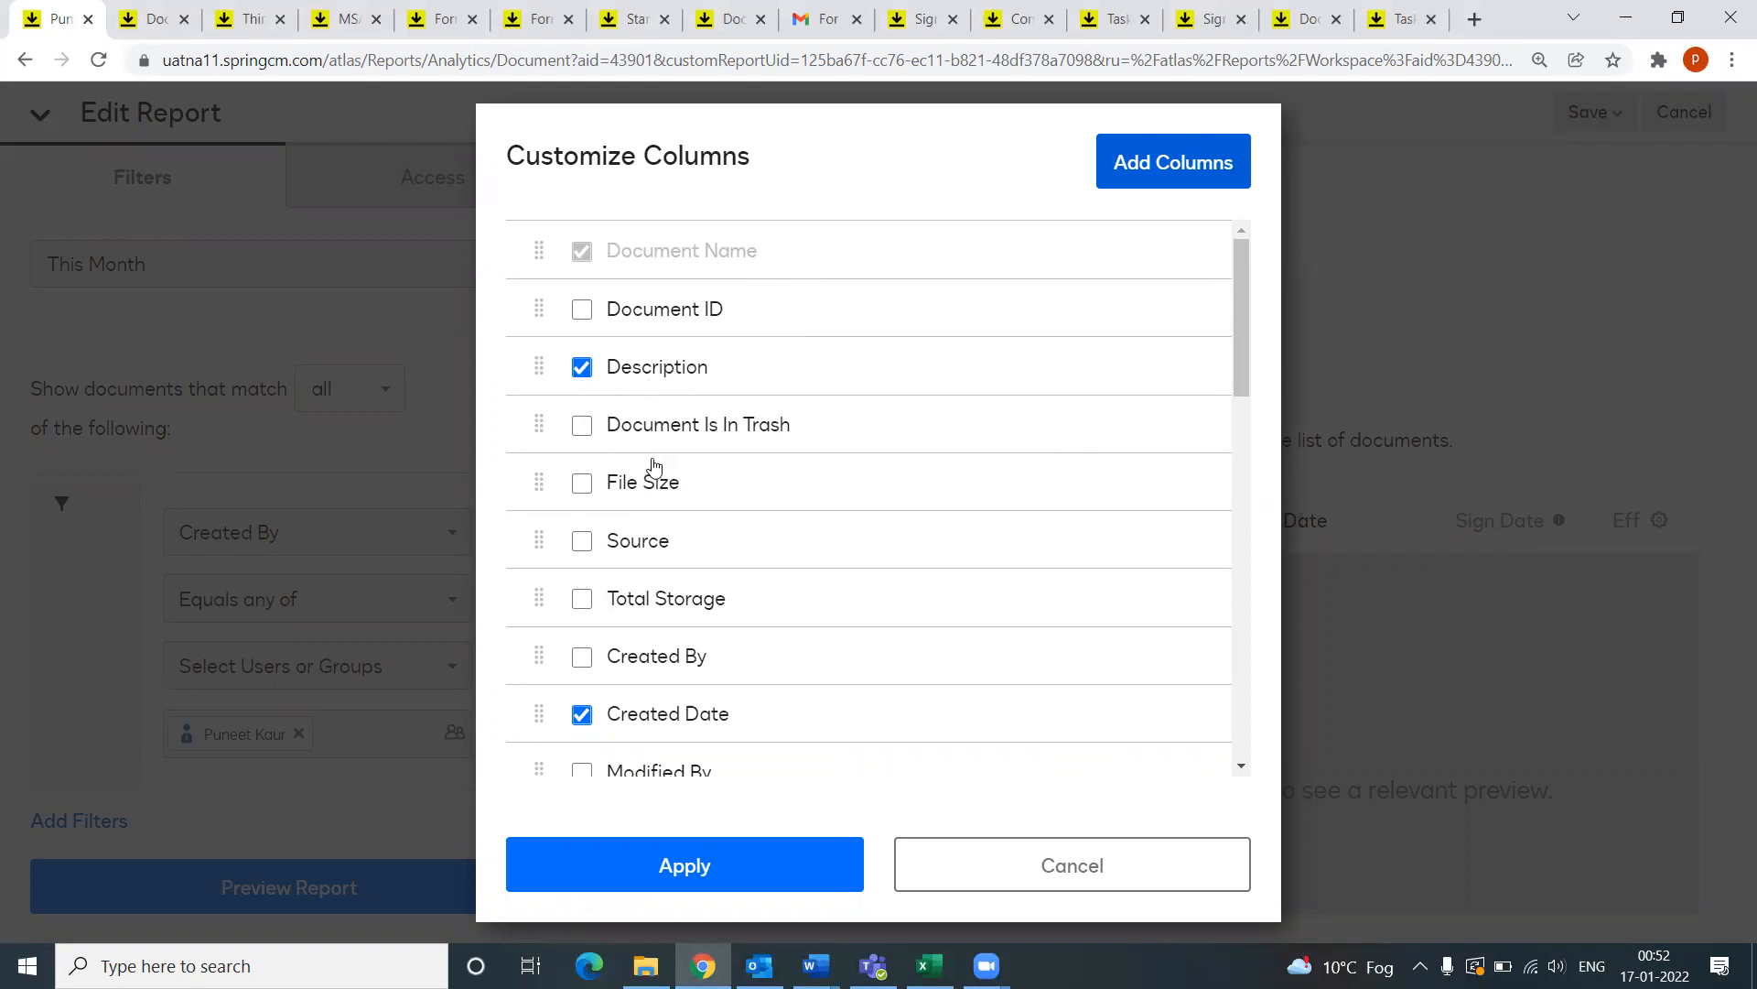
scroll(688, 723, "down", 3)
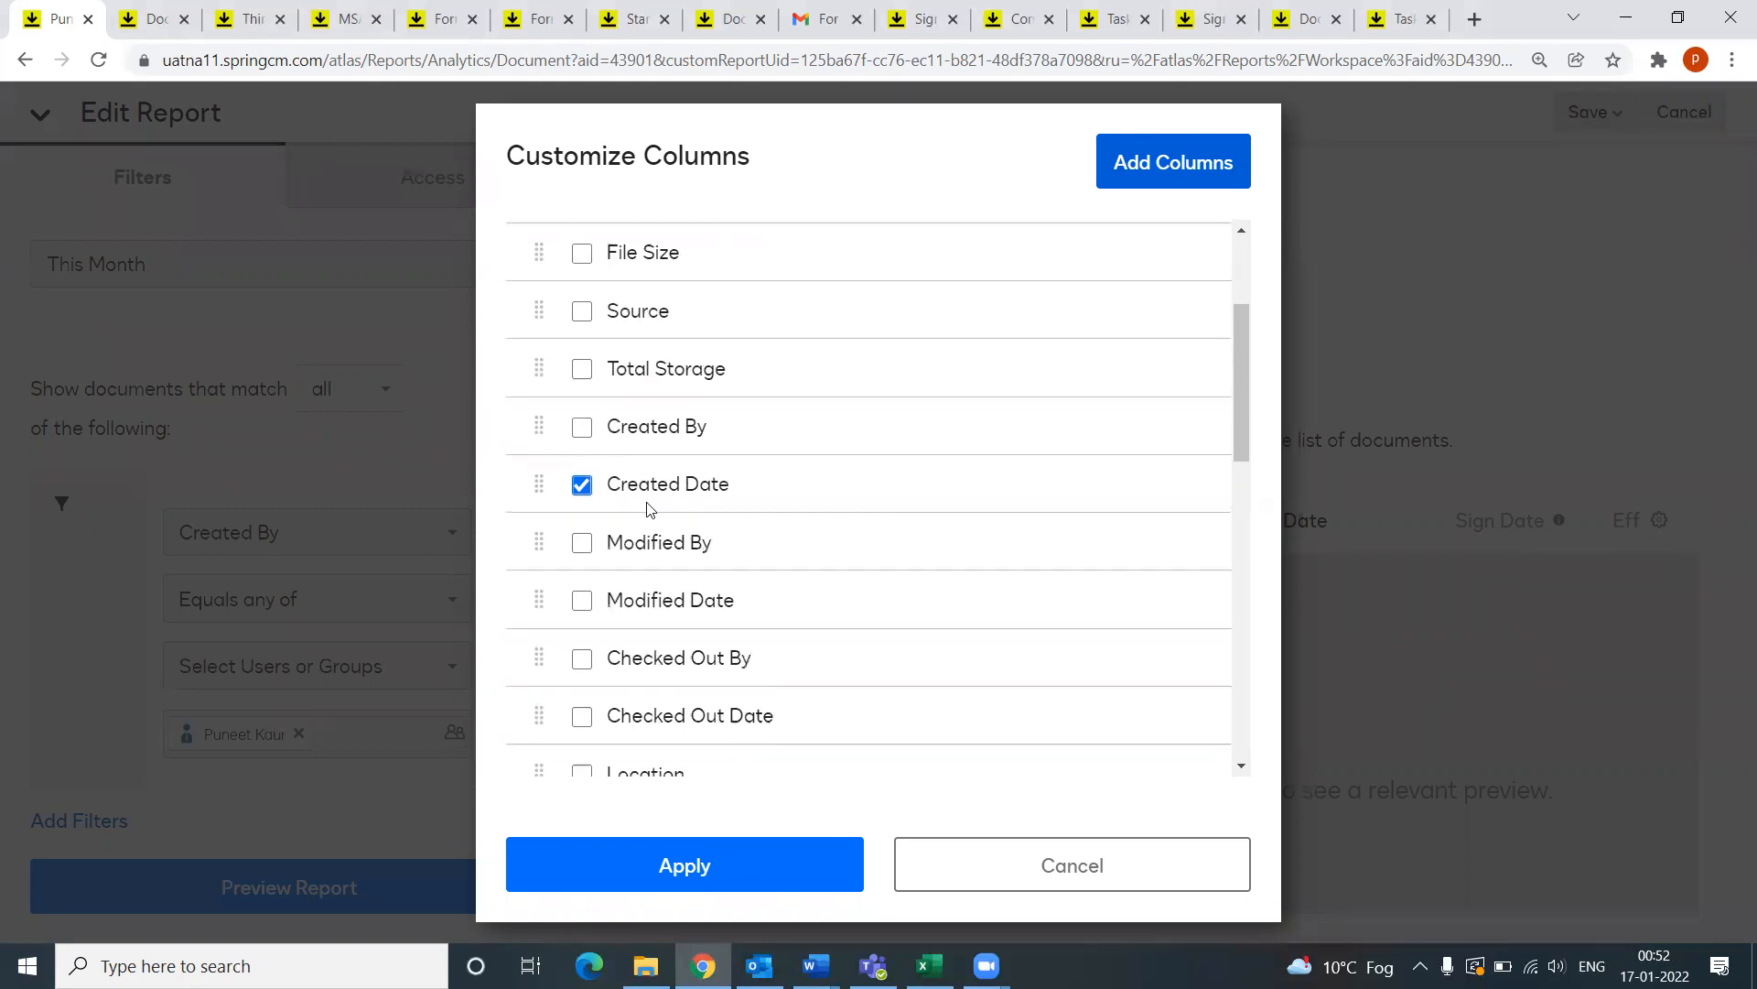
scroll(647, 508, "down", 2)
scroll(683, 498, "down", 8)
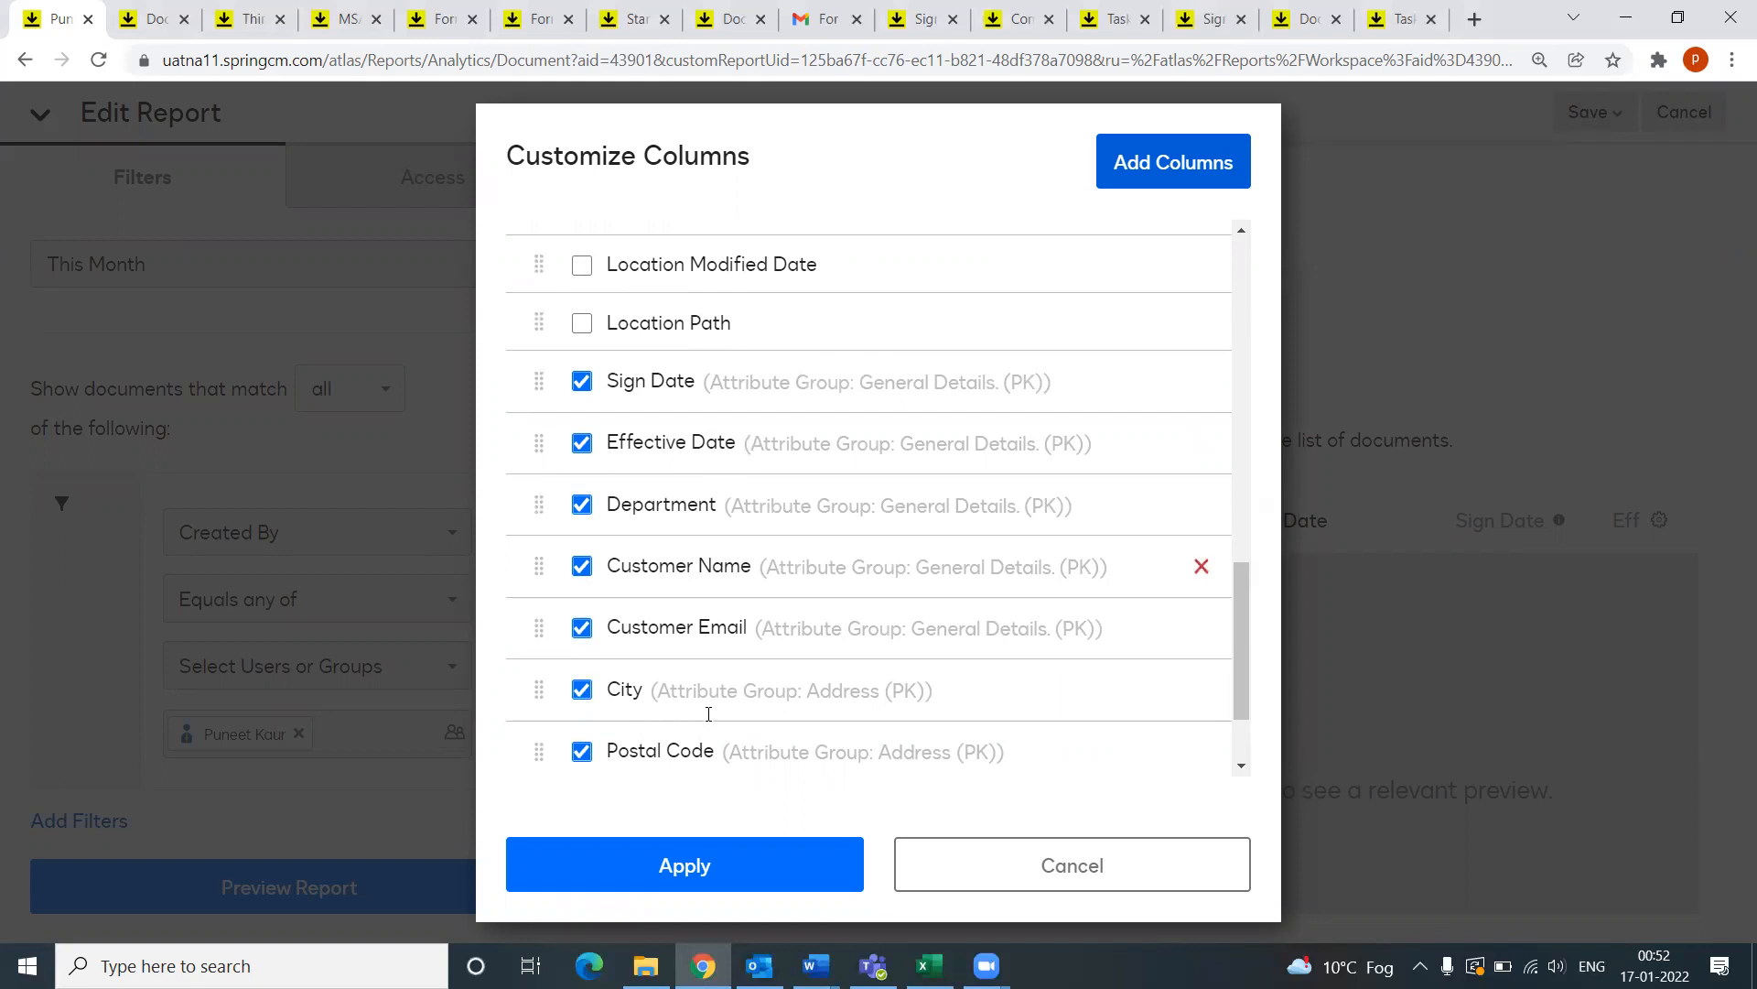
left_click(1096, 882)
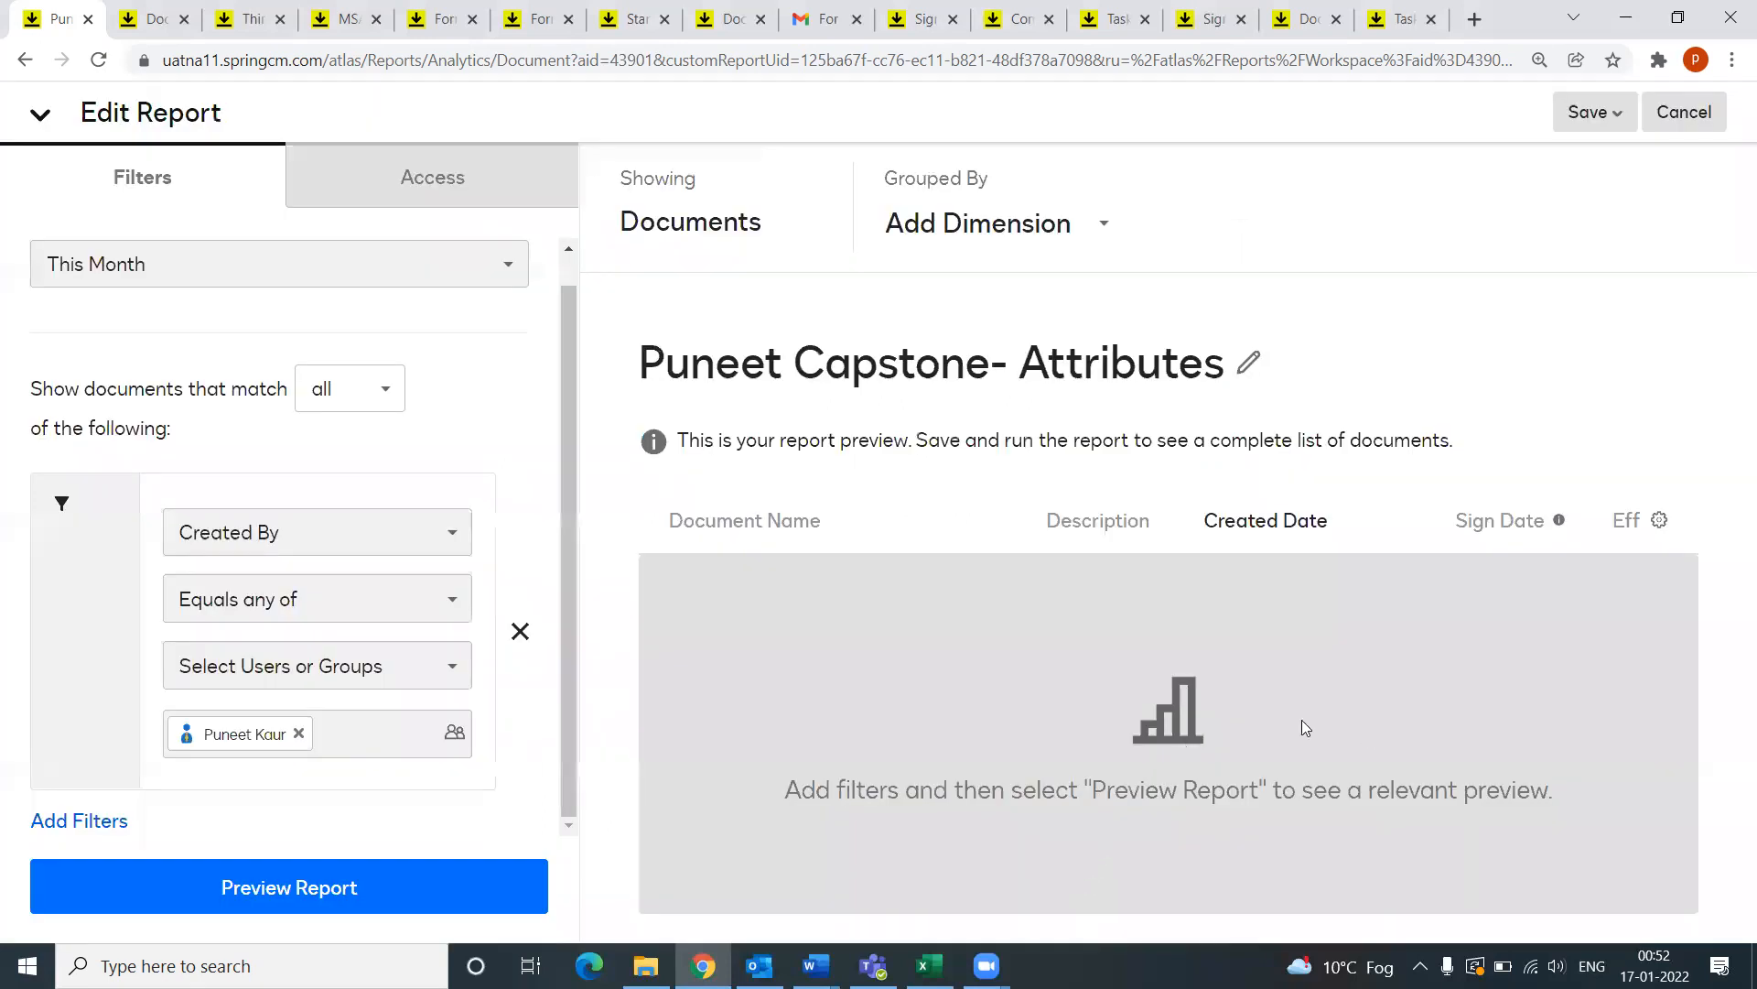
scroll(195, 293, "up", 2)
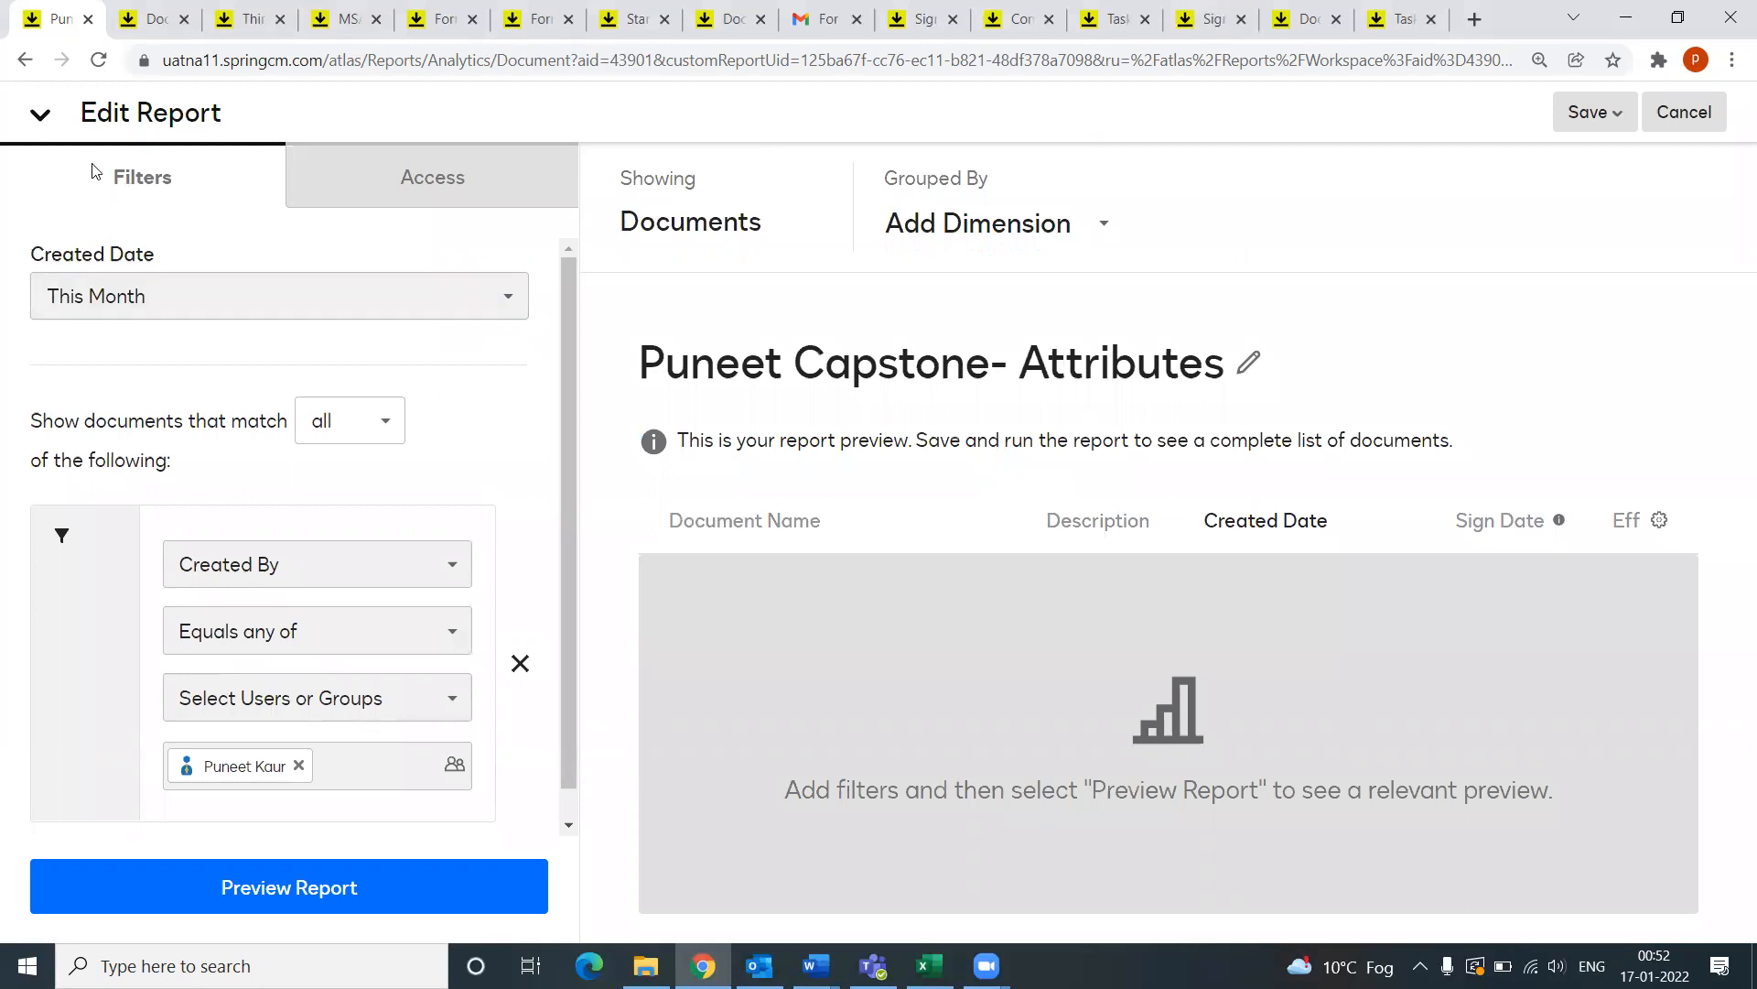
Step: Open the Capstone Full Completion Time report and scroll its 96-run status, stage and duration table
left_click(26, 62)
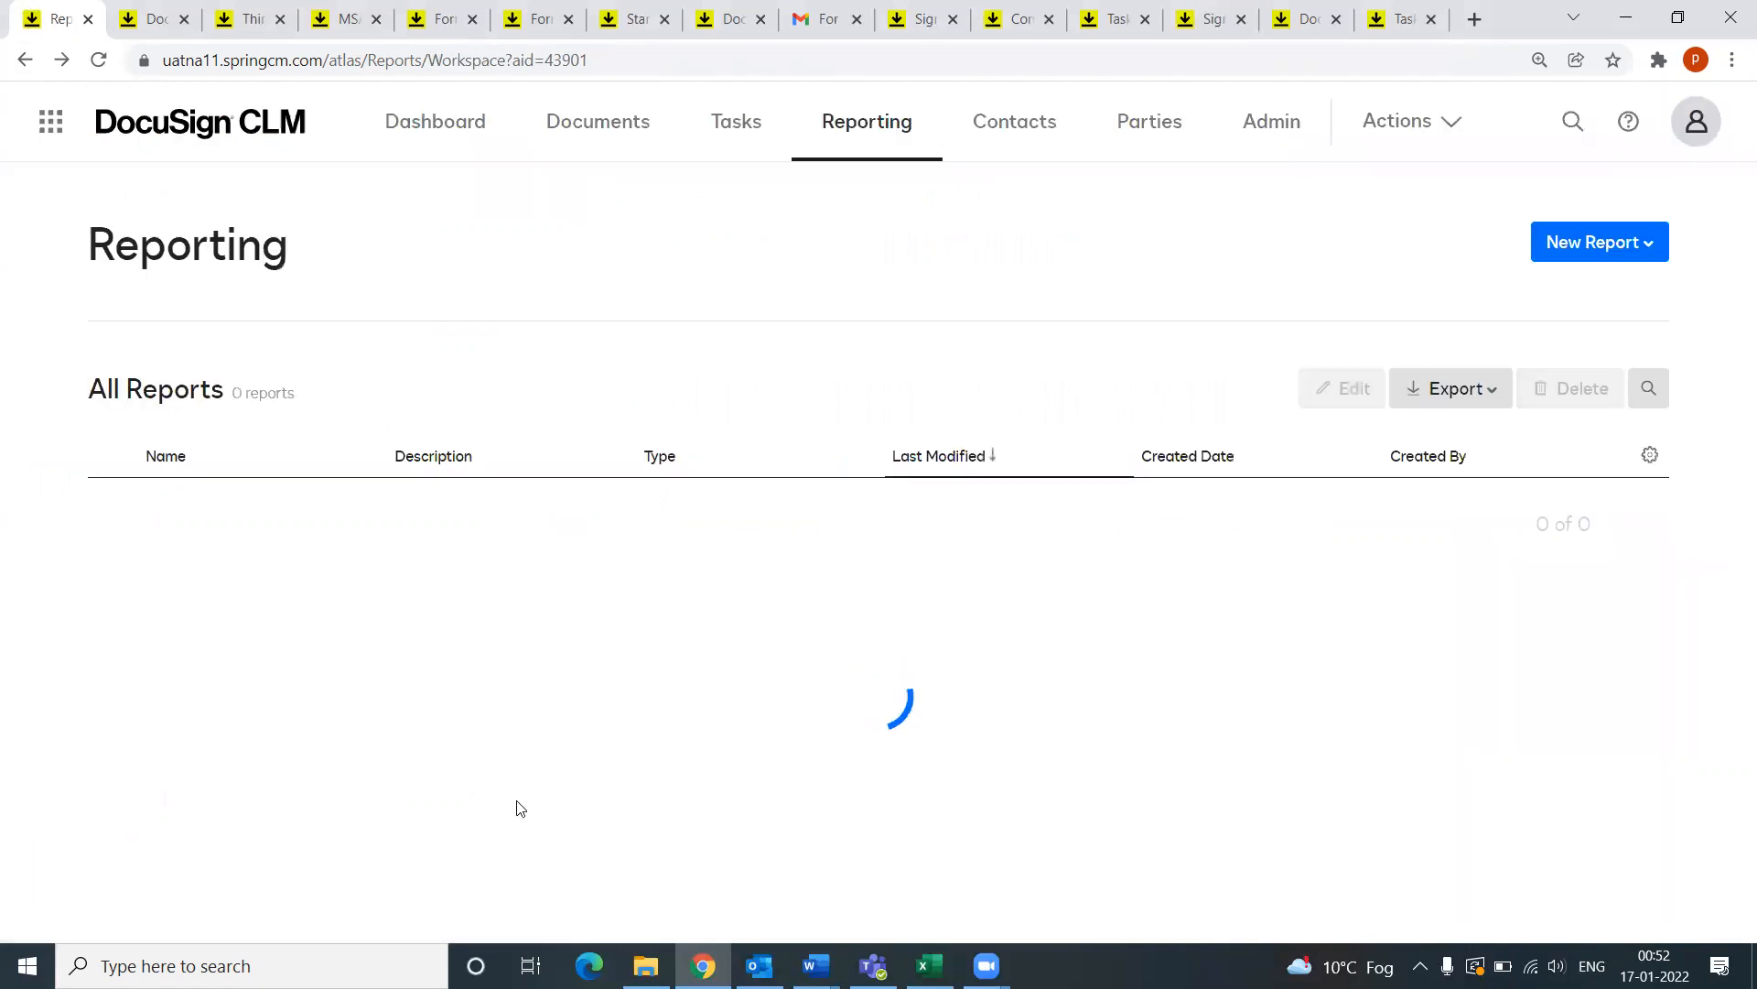
scroll(296, 765, "down", 2)
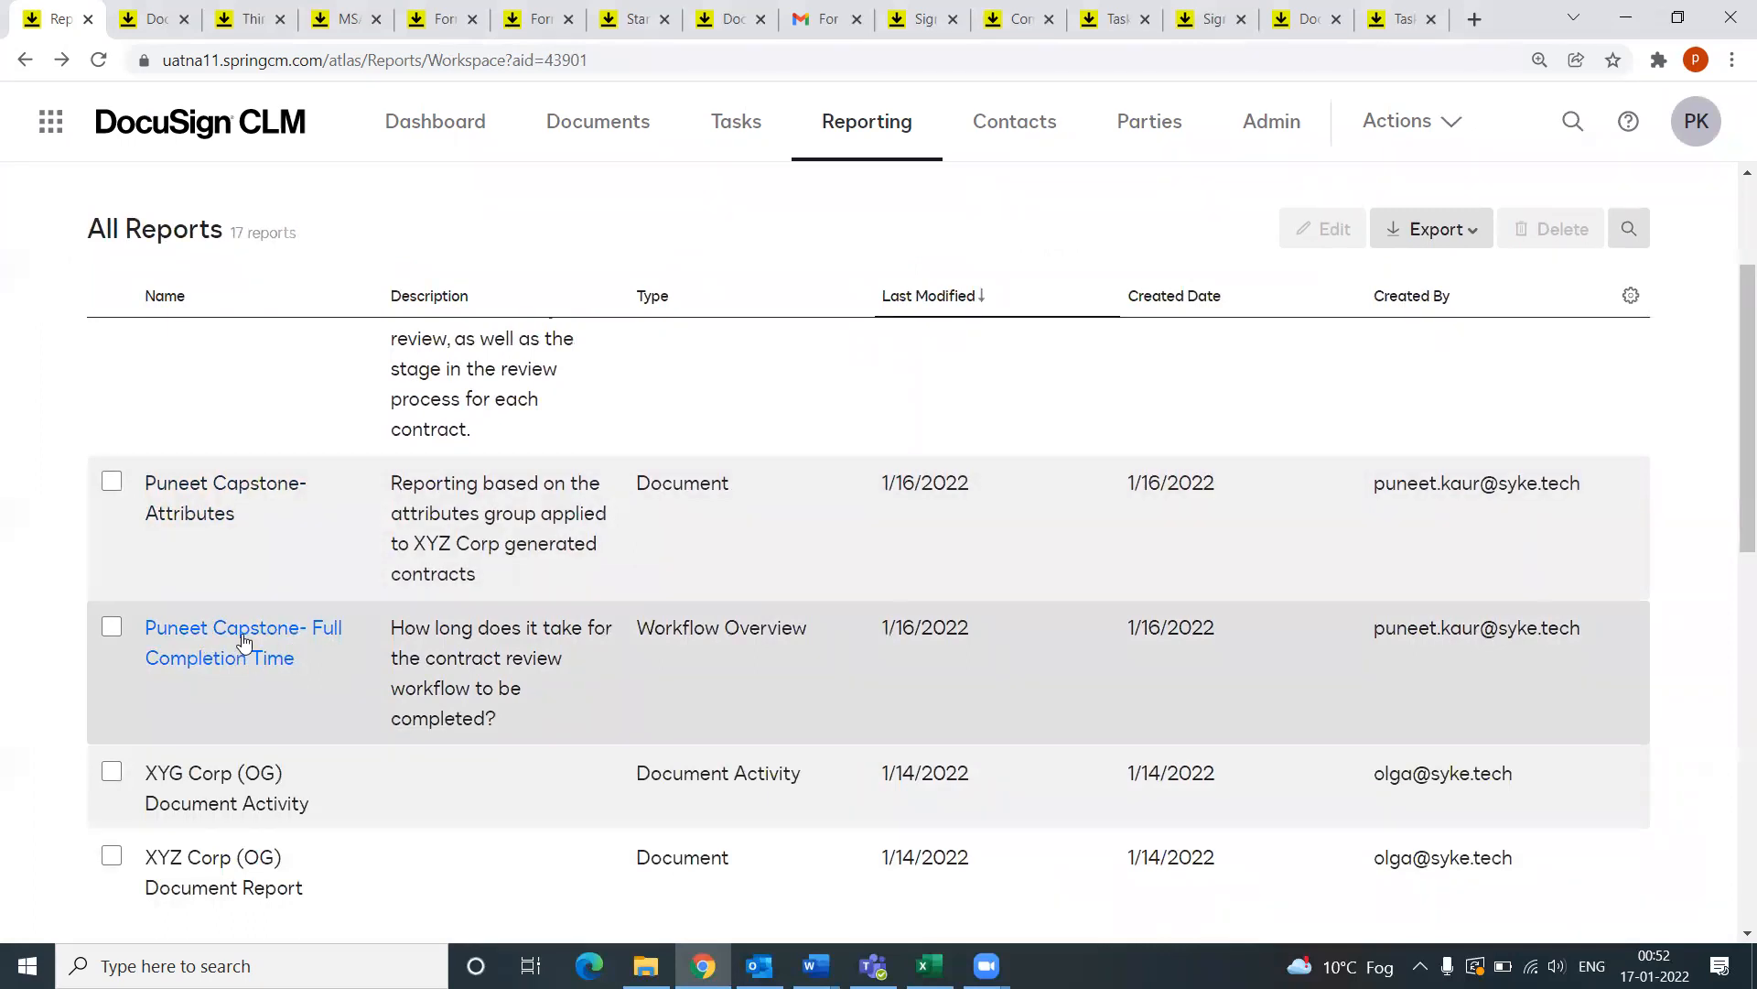
left_click(243, 640)
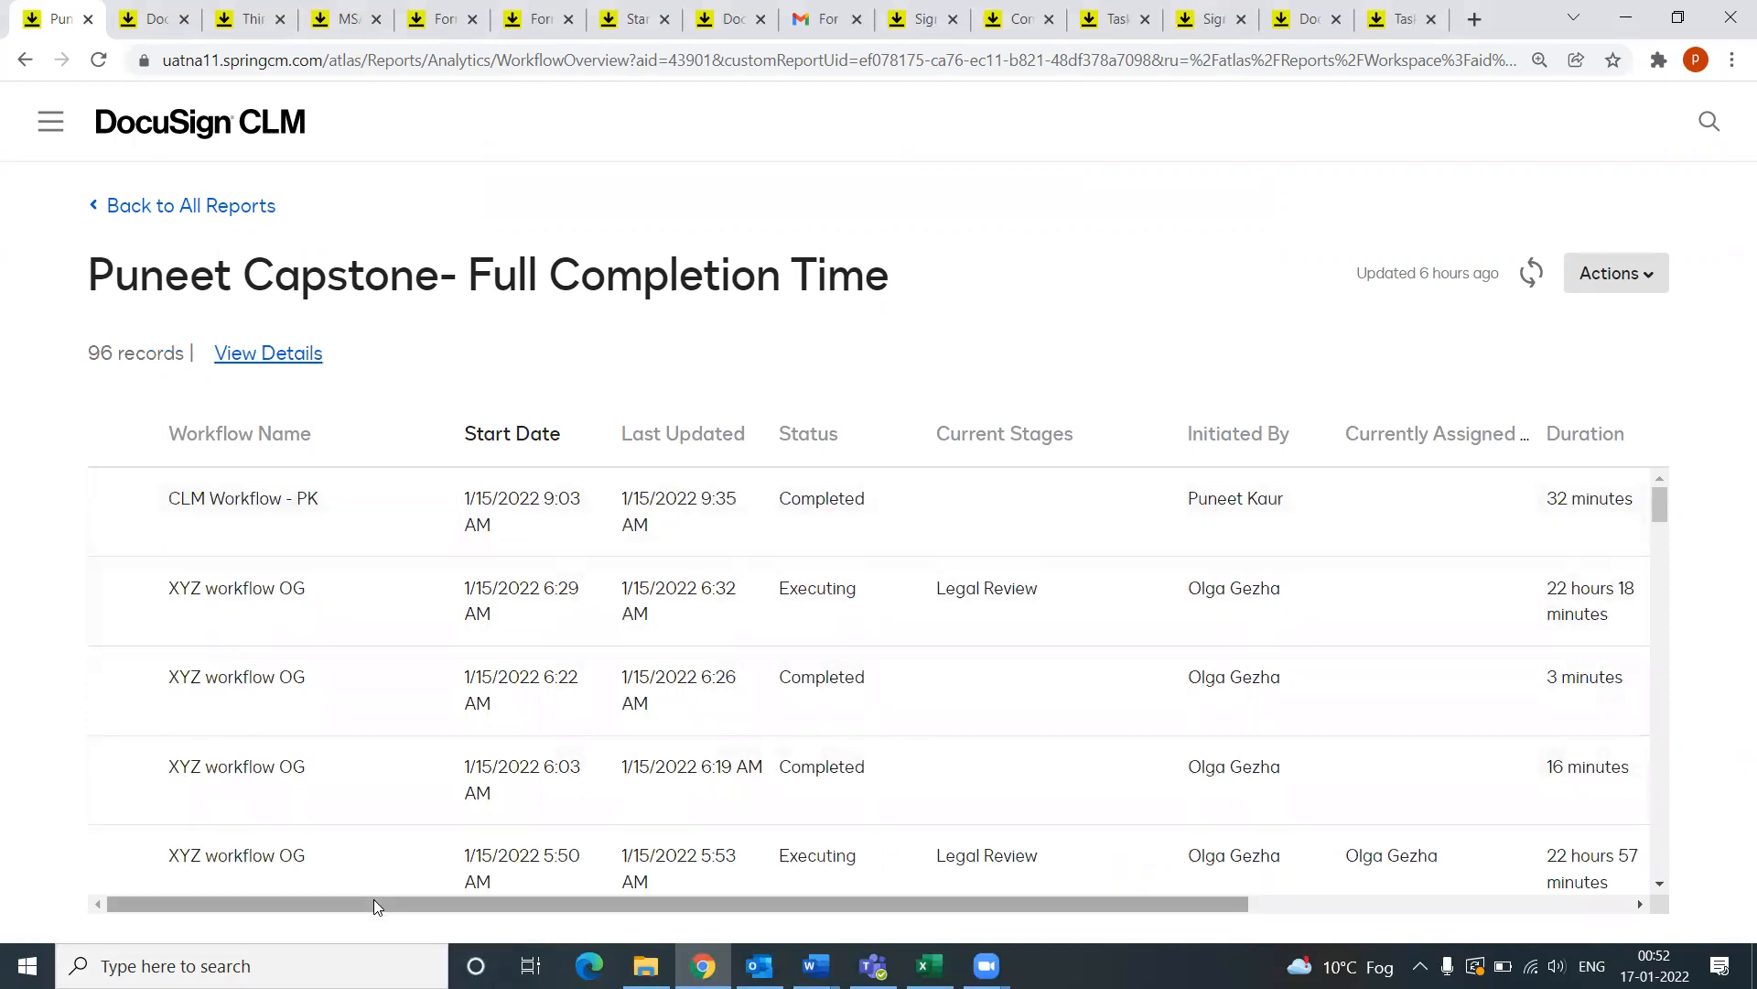
left_click_drag(403, 899, 664, 899)
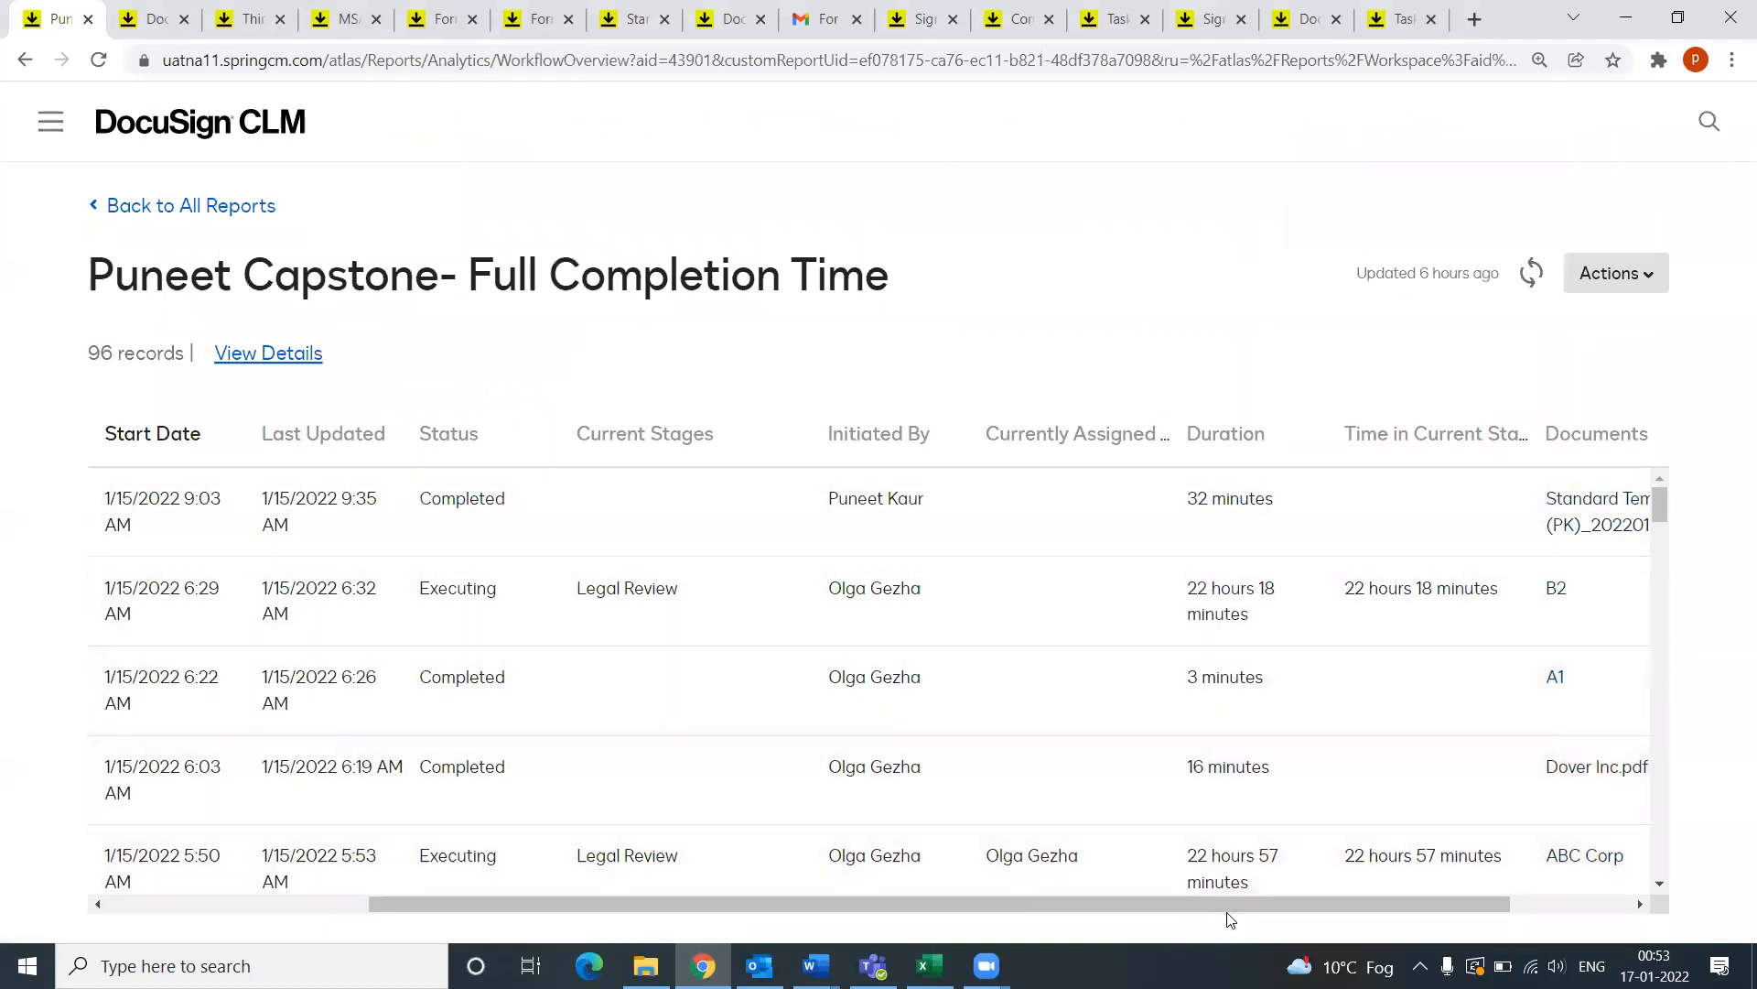
left_click_drag(1226, 902, 1387, 906)
left_click_drag(1202, 919, 804, 888)
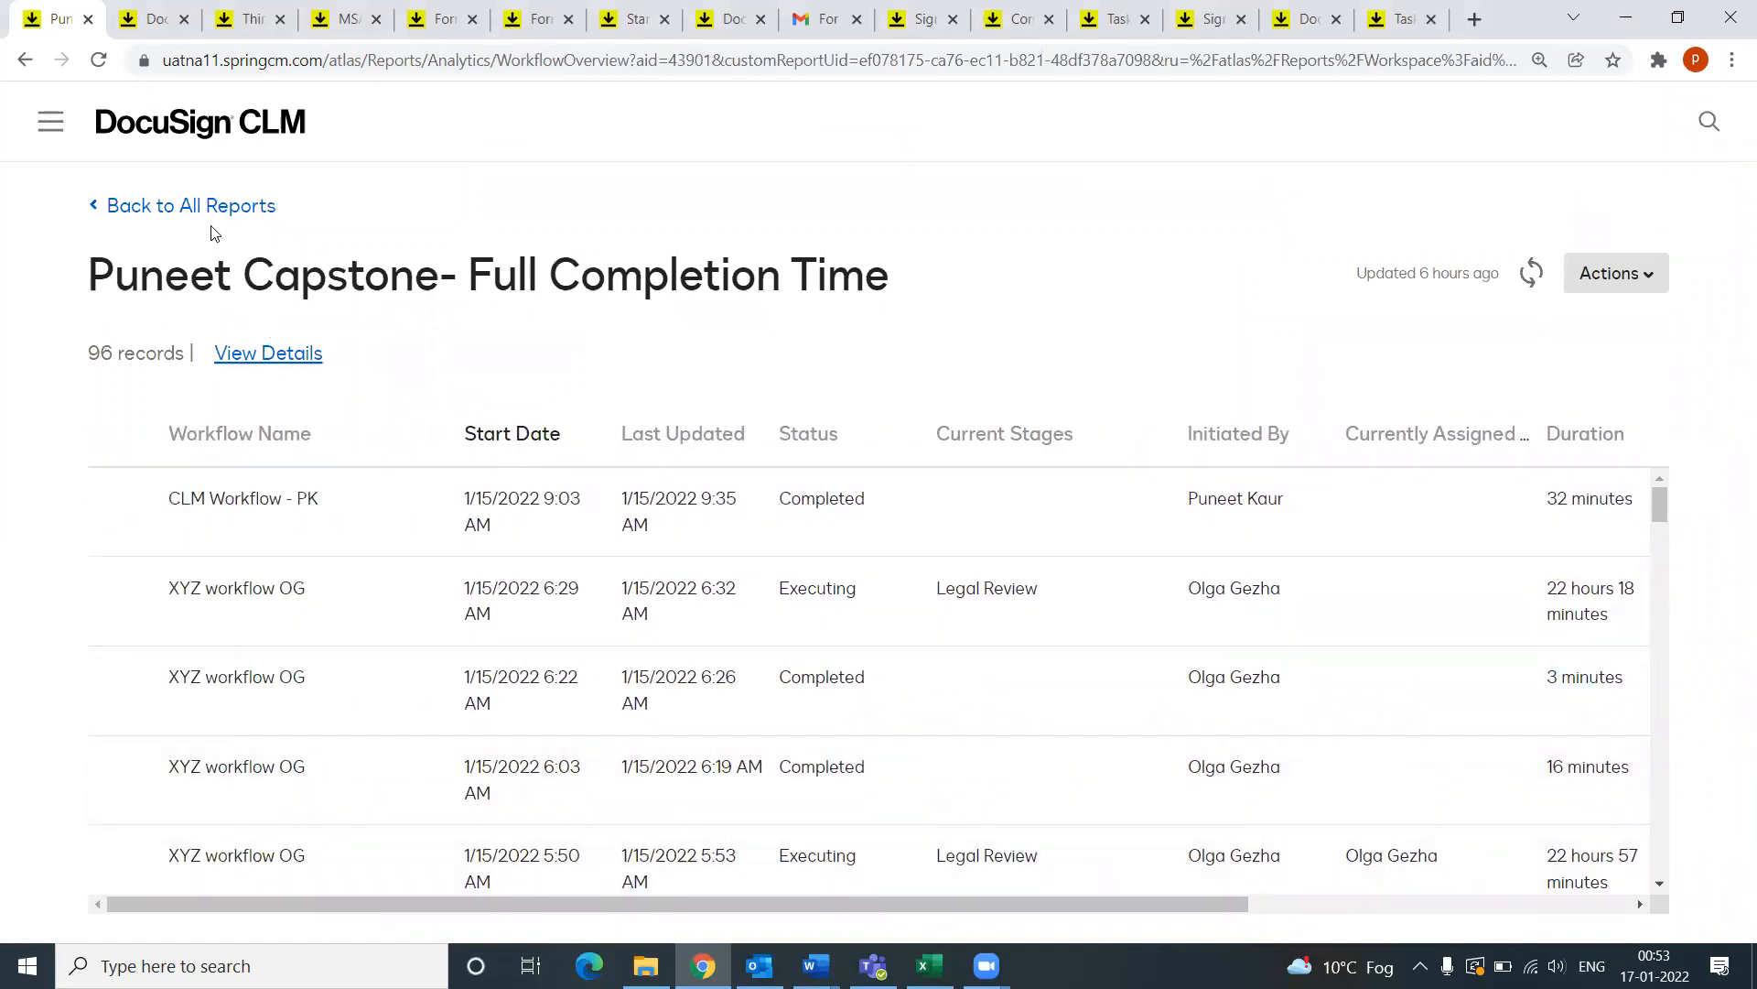
Step: Go back to the reports list, then open the Legal Dashboard from the side navigation menu
left_click(174, 216)
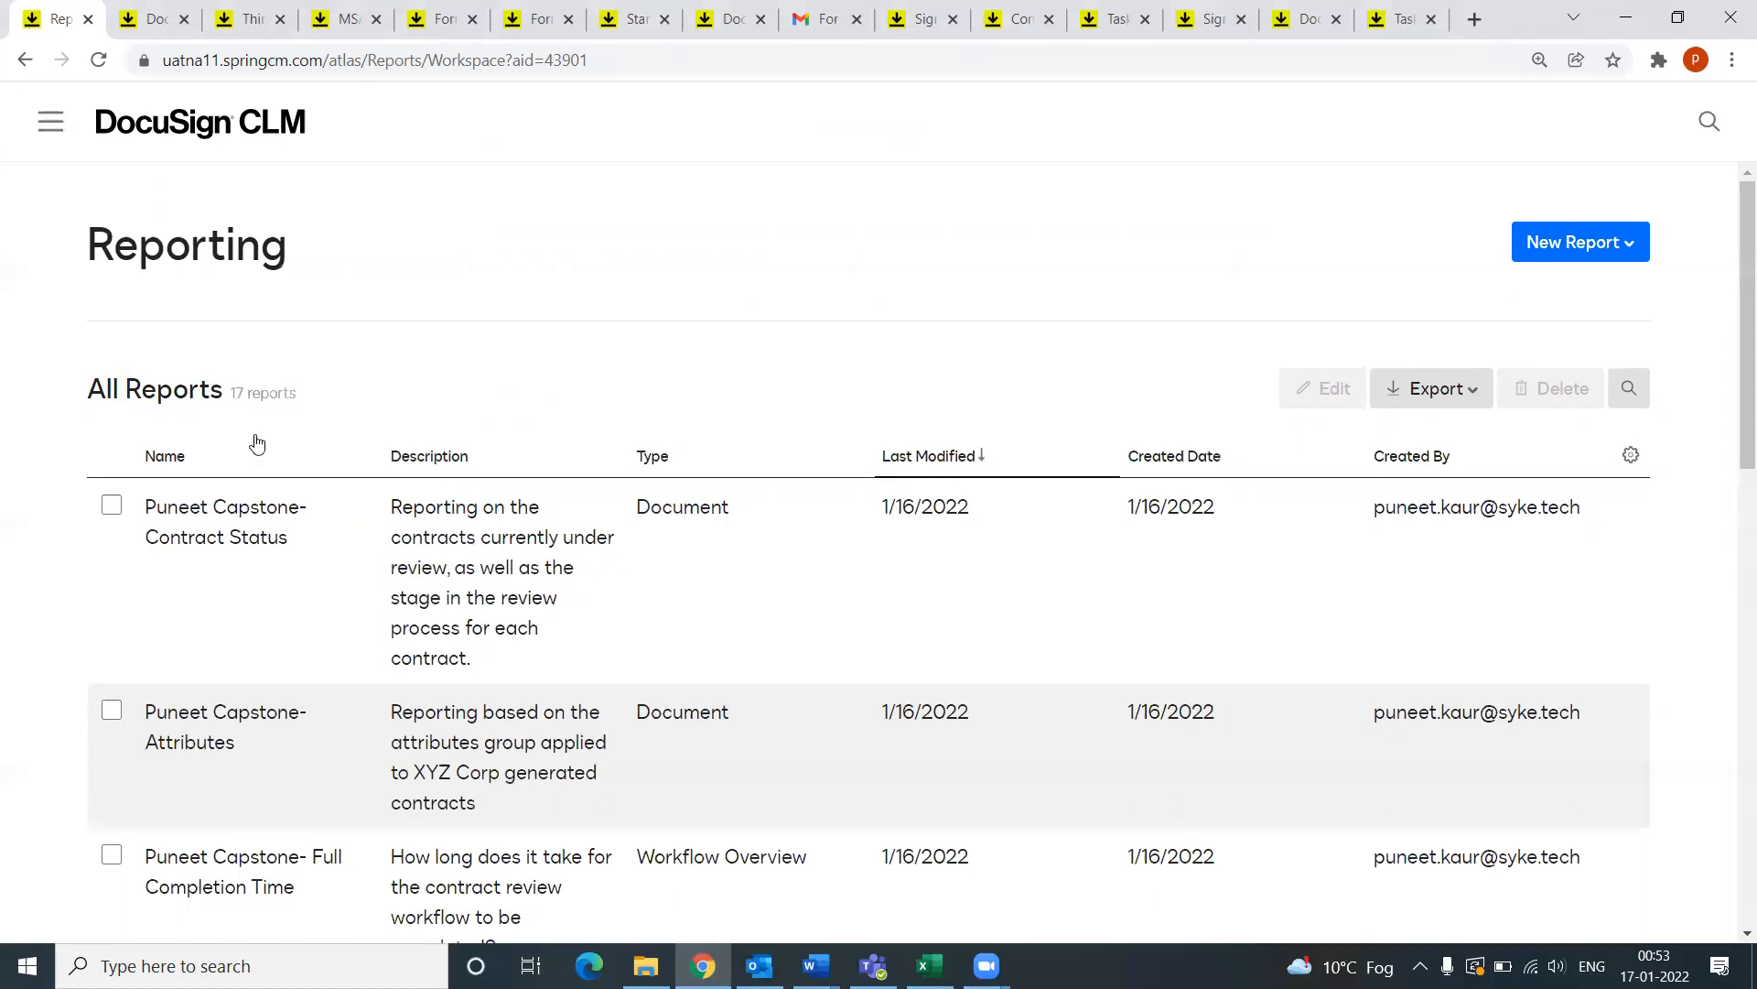
scroll(262, 620, "down", 6)
scroll(225, 549, "up", 6)
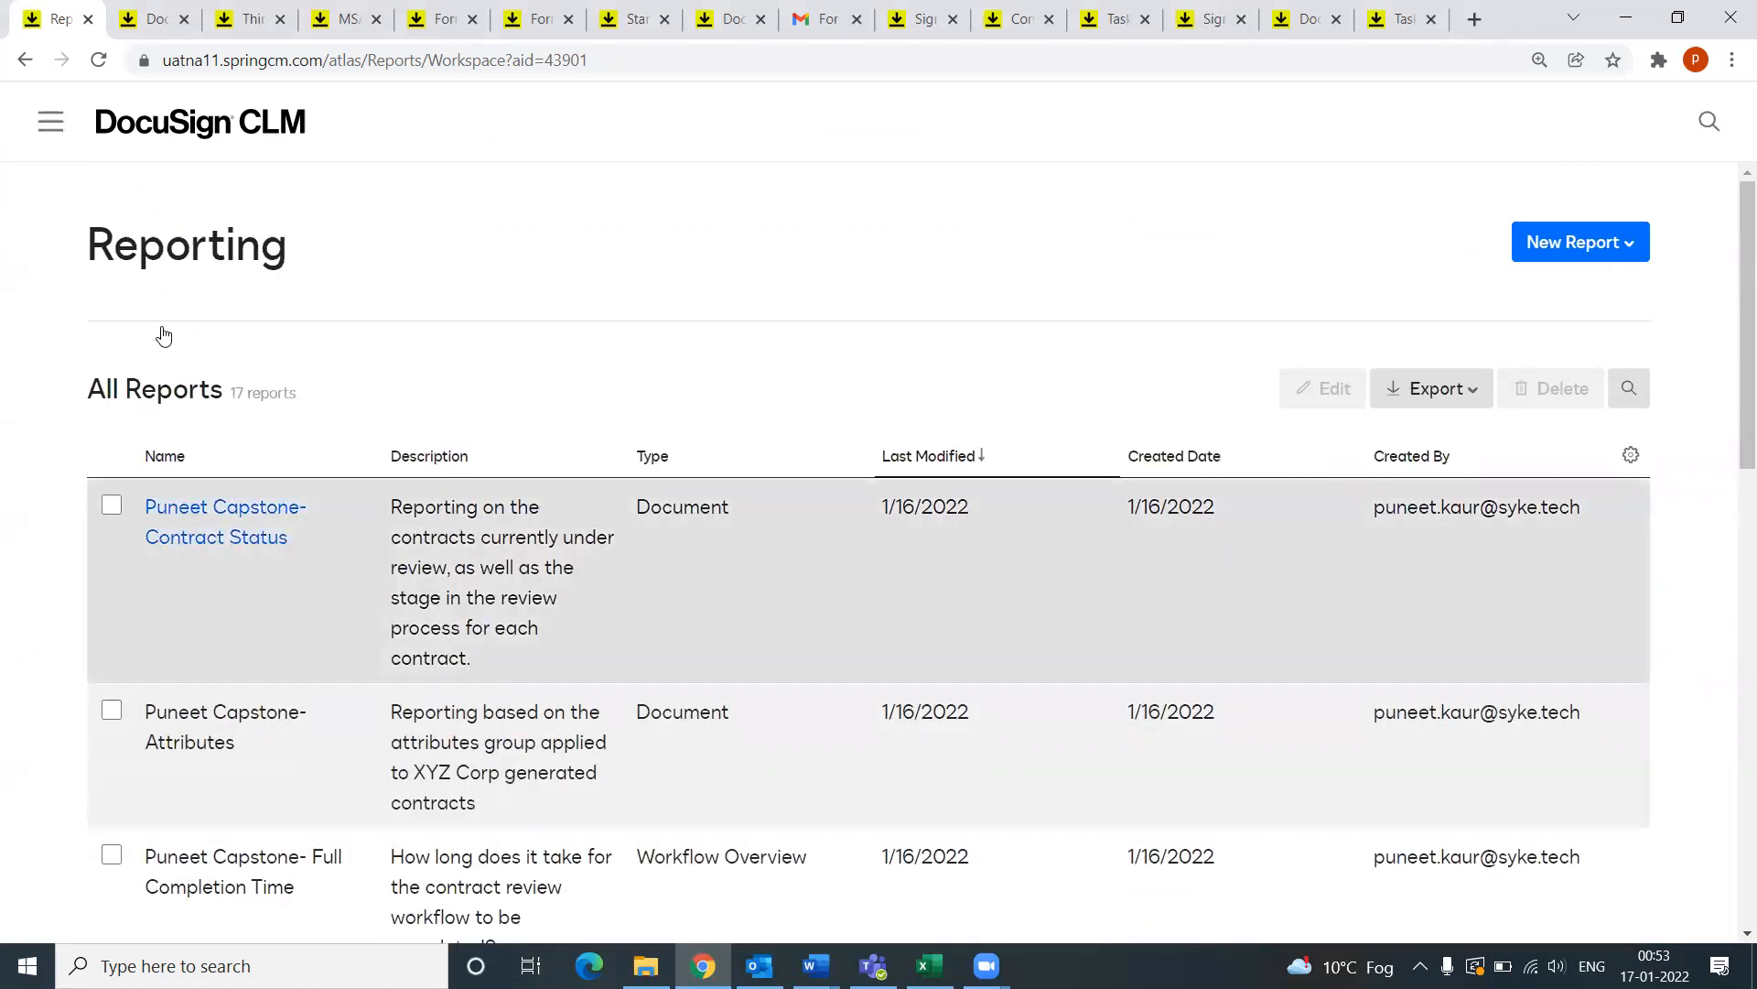
left_click(129, 33)
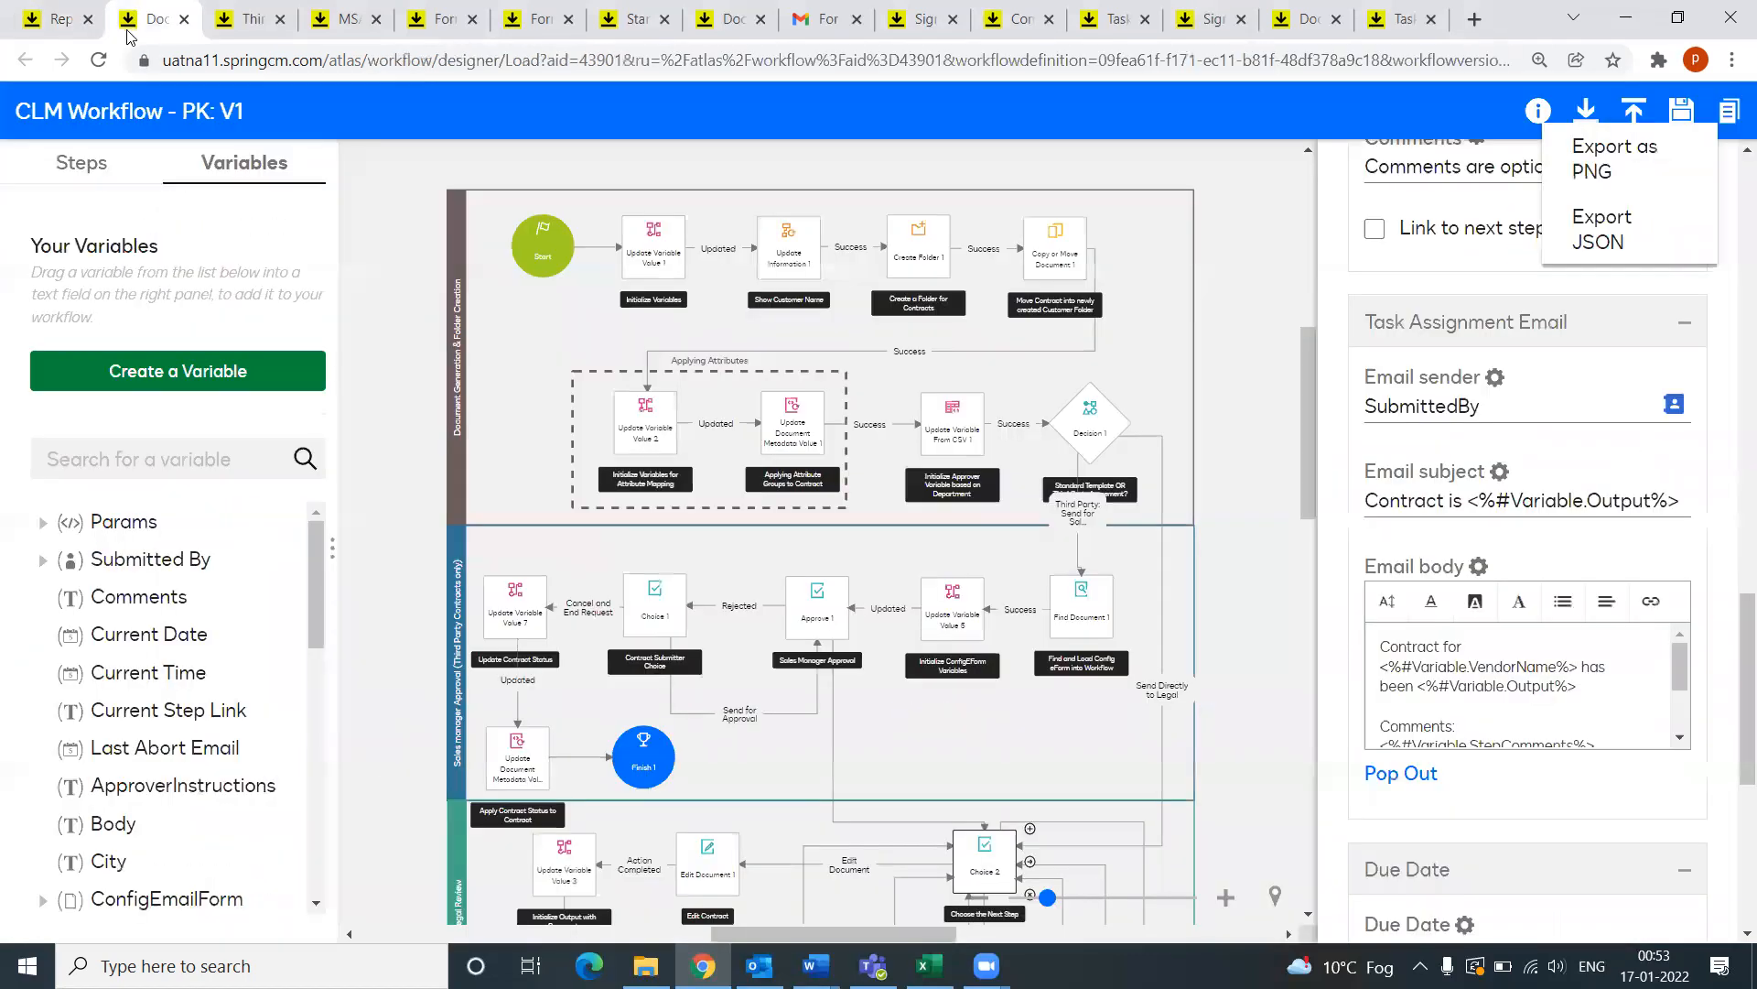
left_click(58, 17)
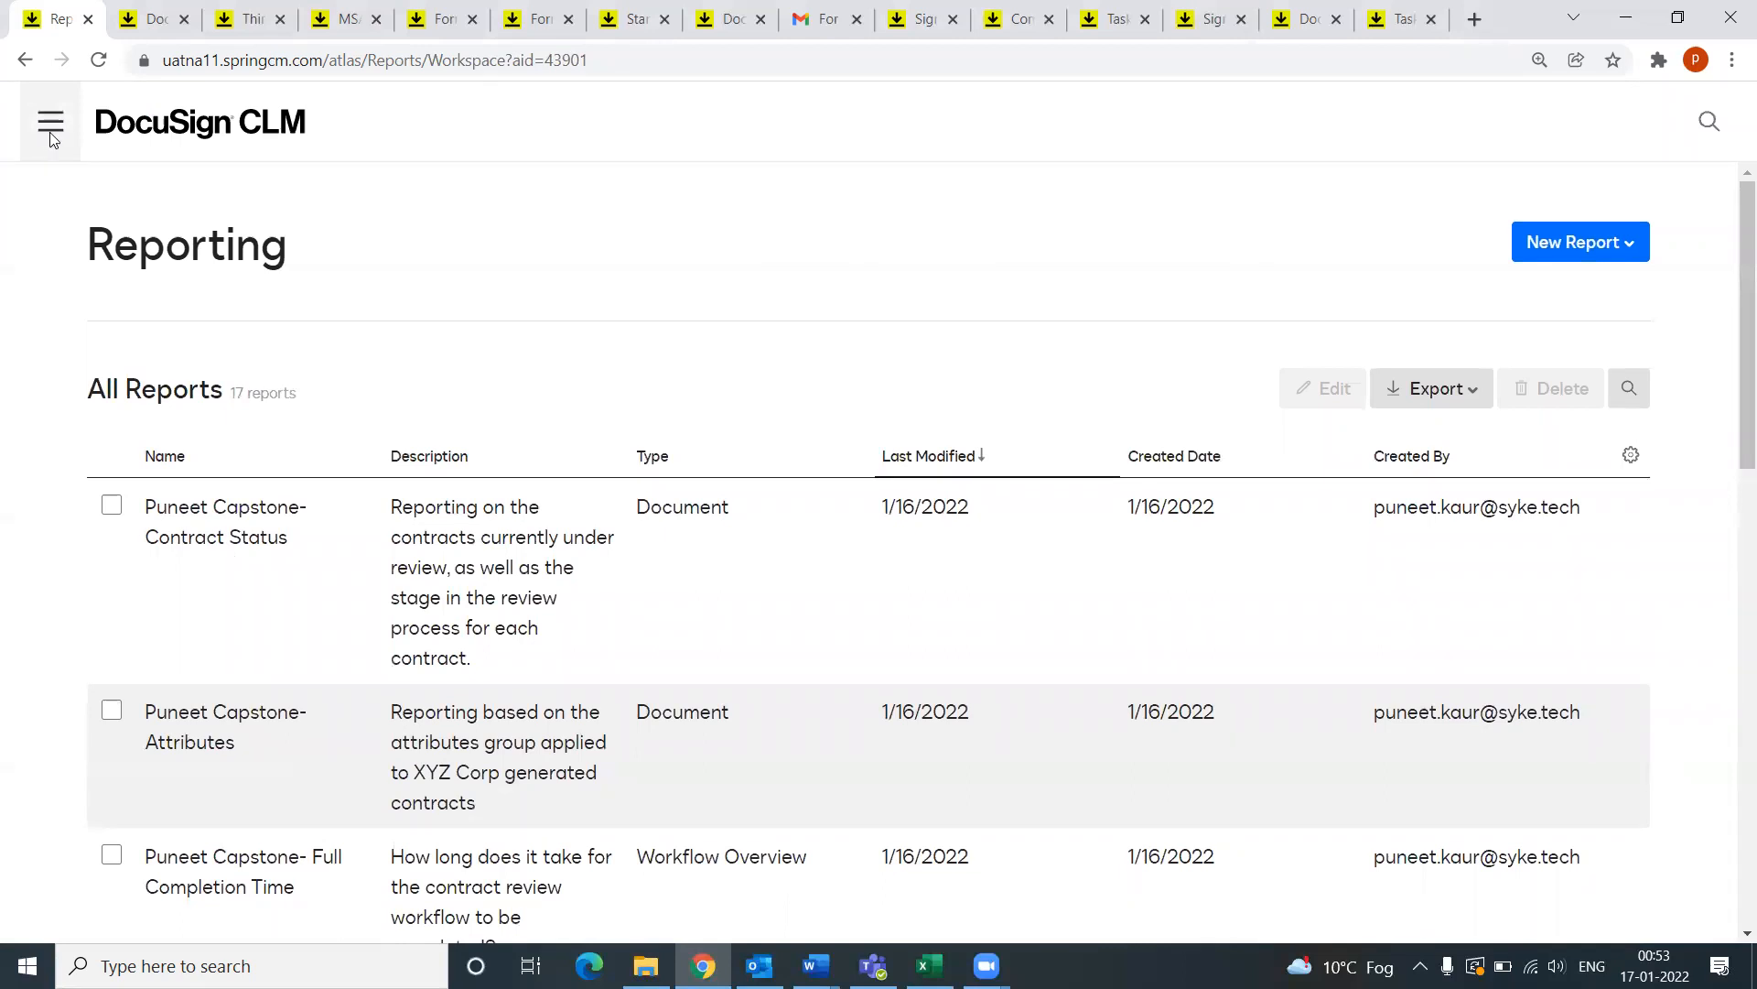
left_click(47, 133)
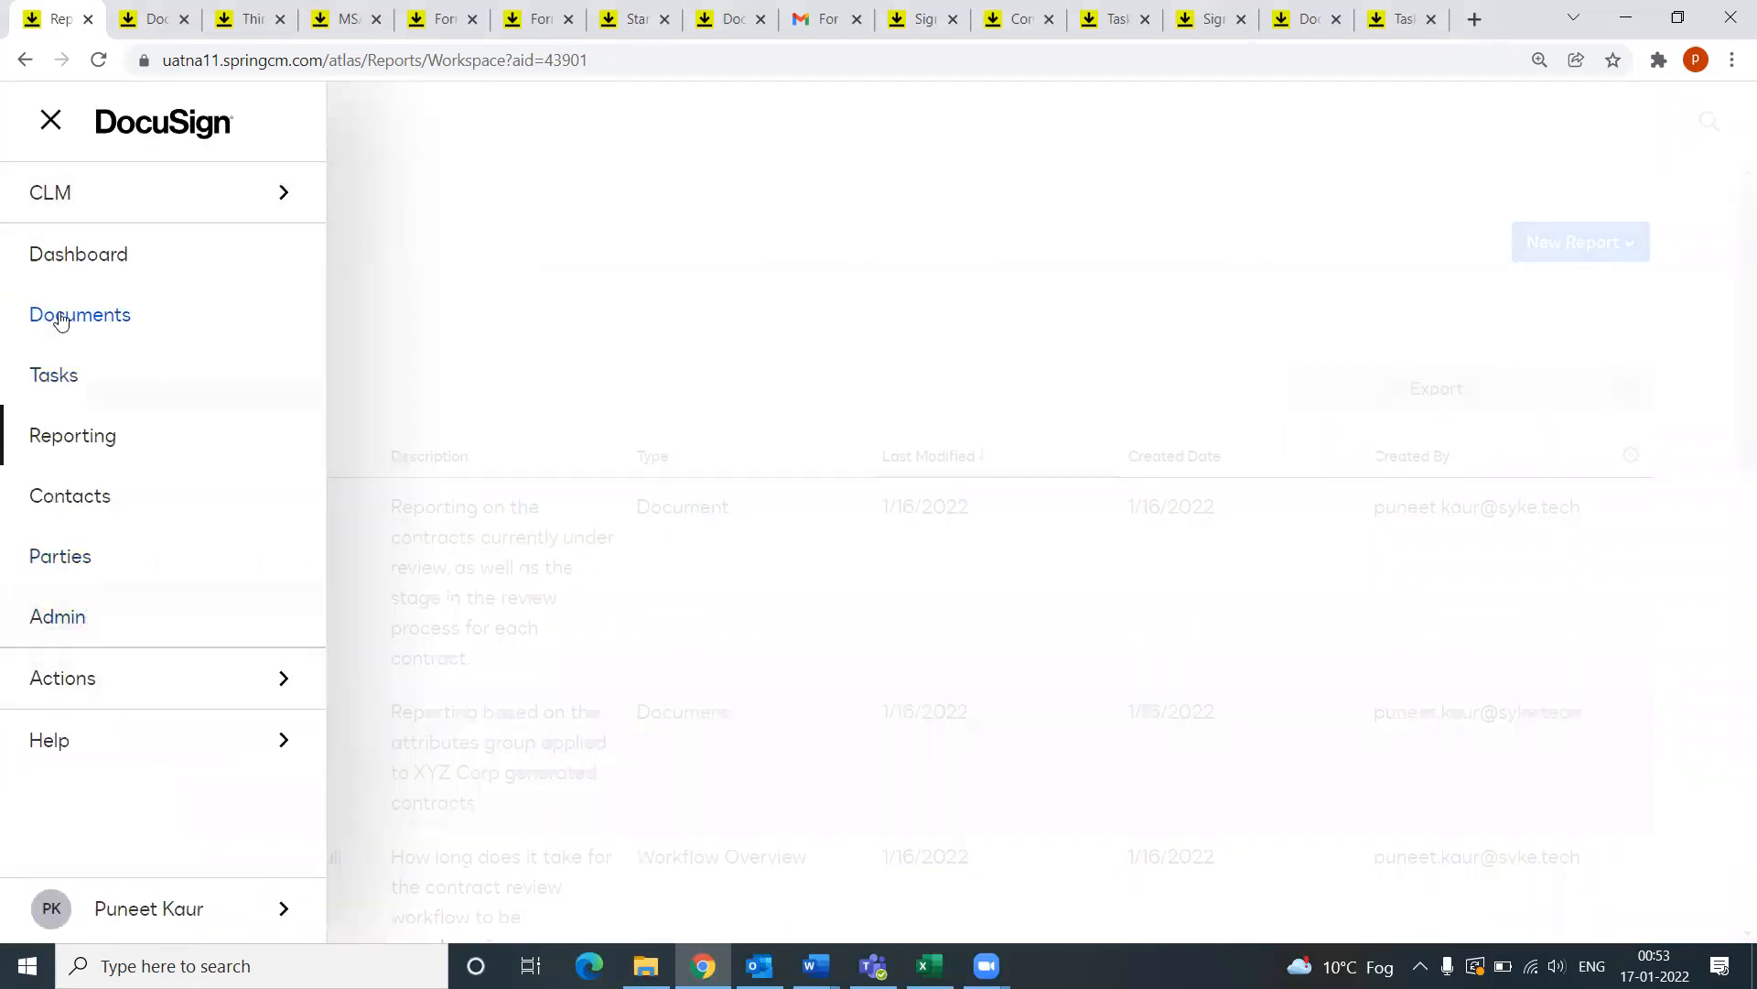
left_click(67, 267)
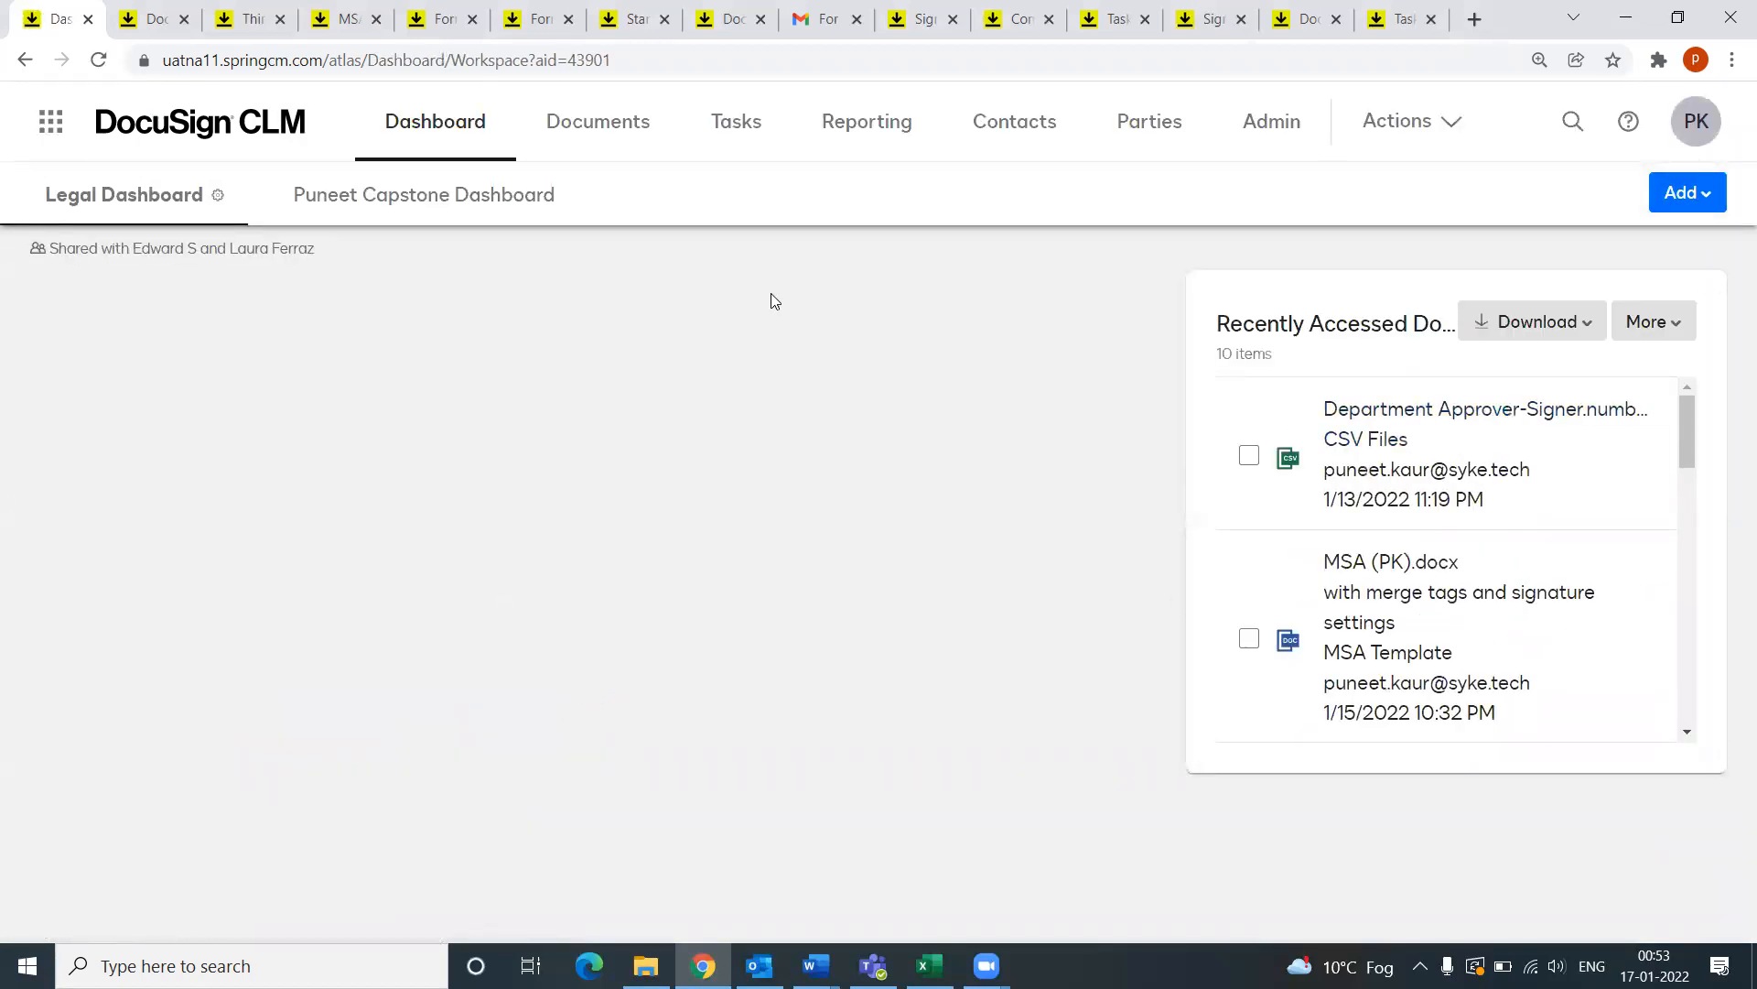
Step: Switch to the personal capstone dashboard and view its Add options
left_click(485, 205)
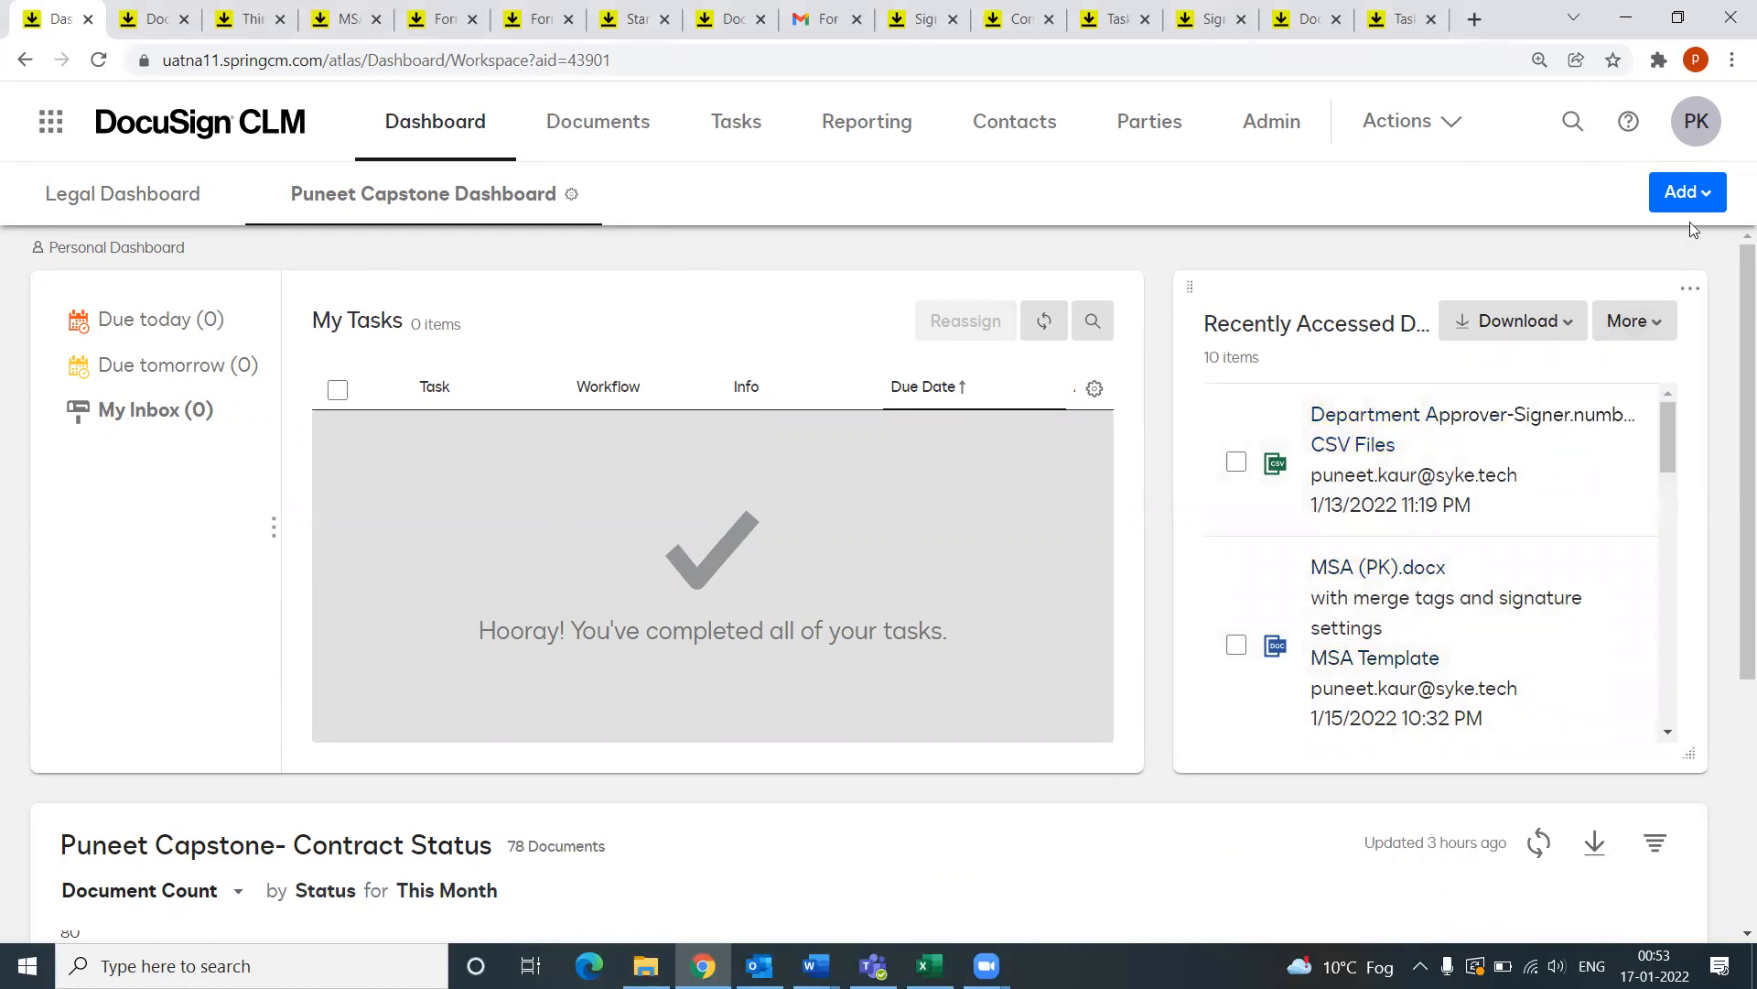
left_click(1689, 194)
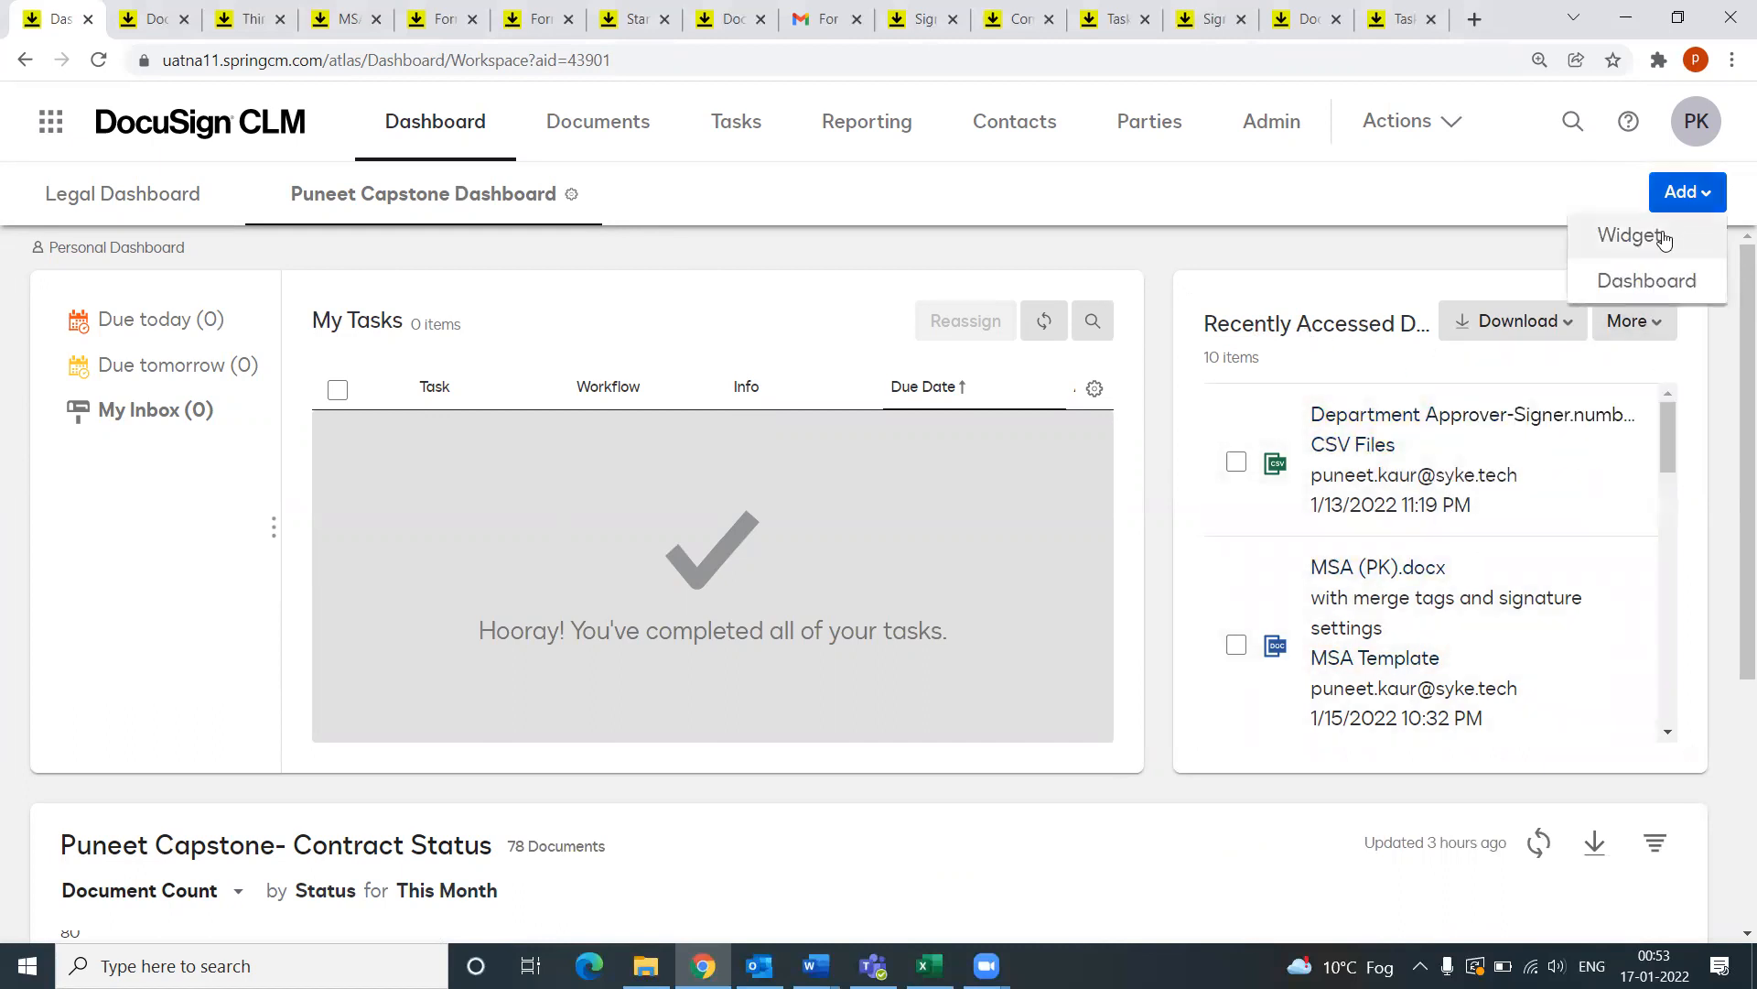
scroll(1001, 613, "down", 5)
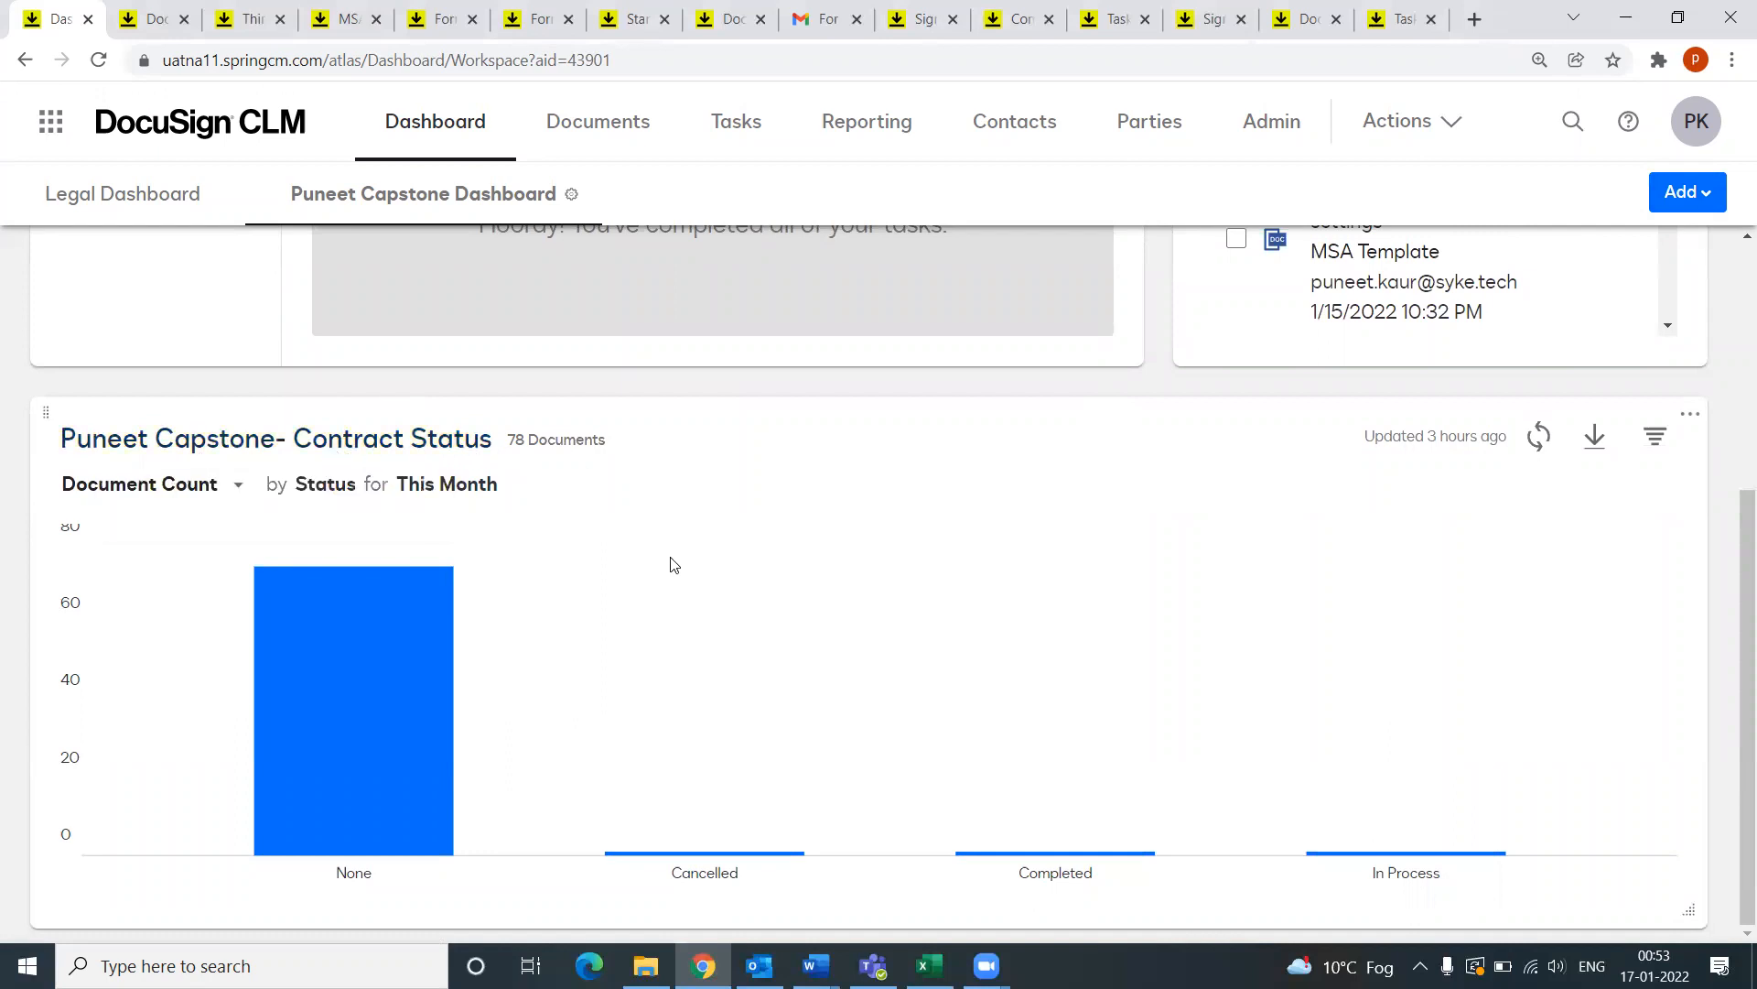
Step: Read the Contract Status chart counts: None 75, Cancelled 1, Completed 1, In Process 1
mouse_move(772, 695)
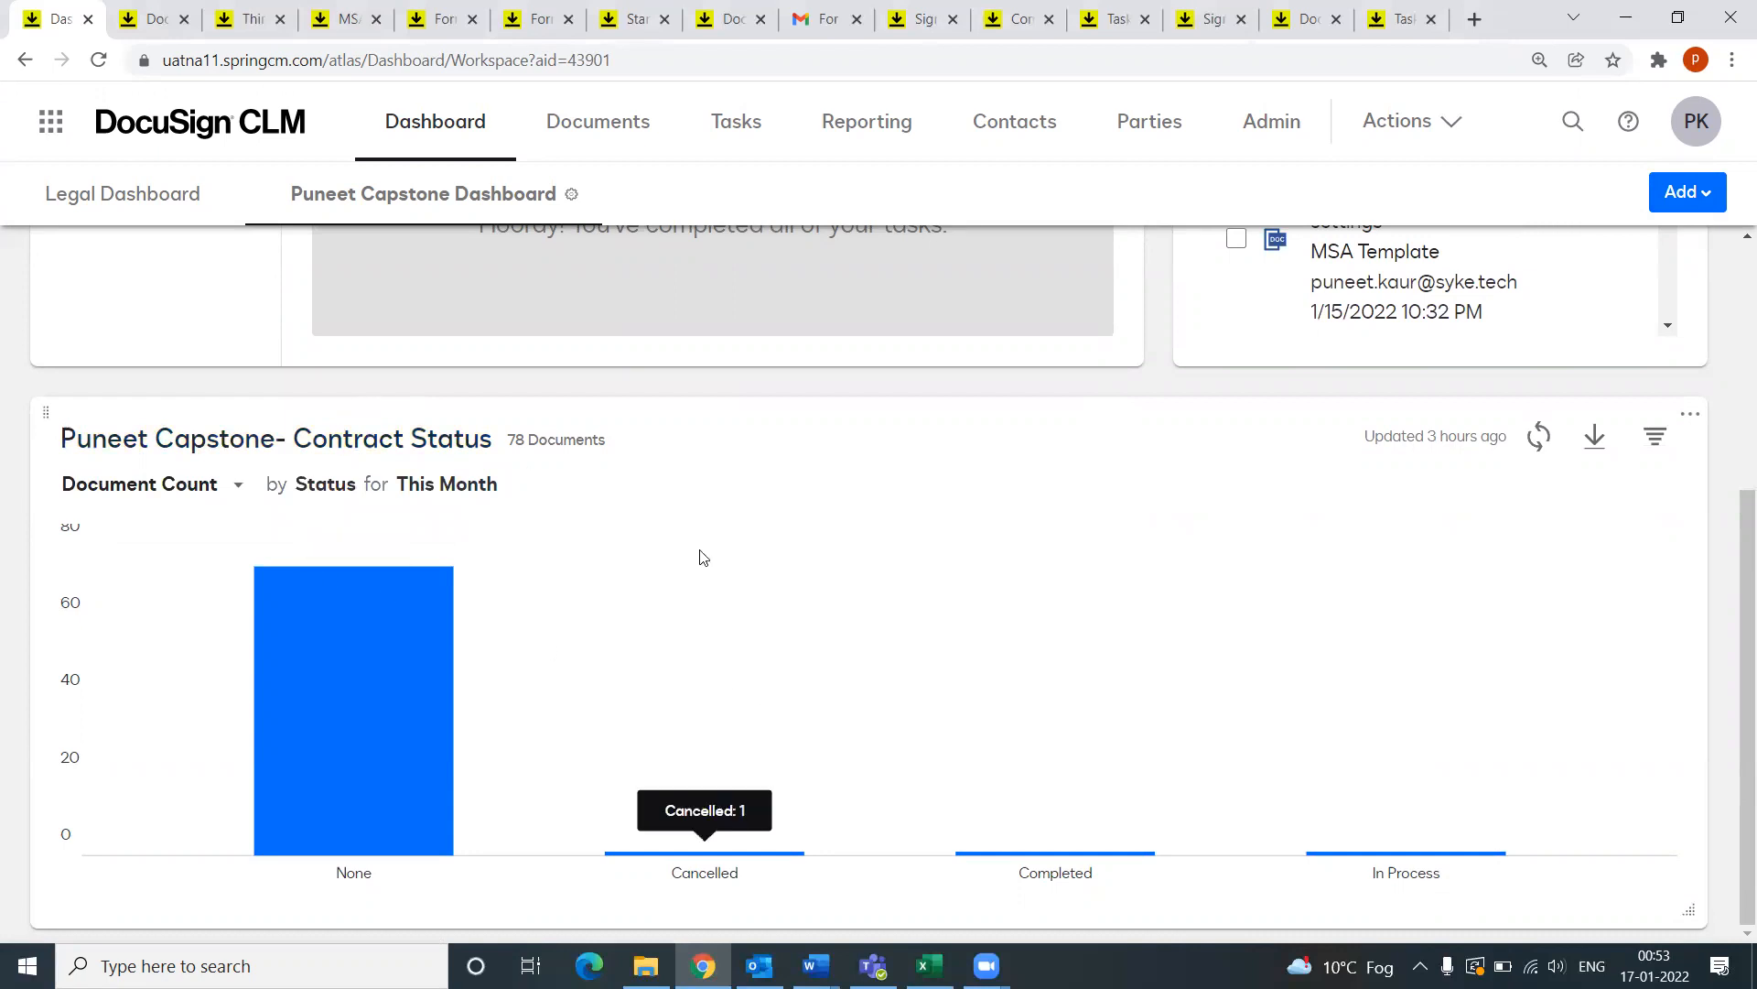
mouse_move(399, 770)
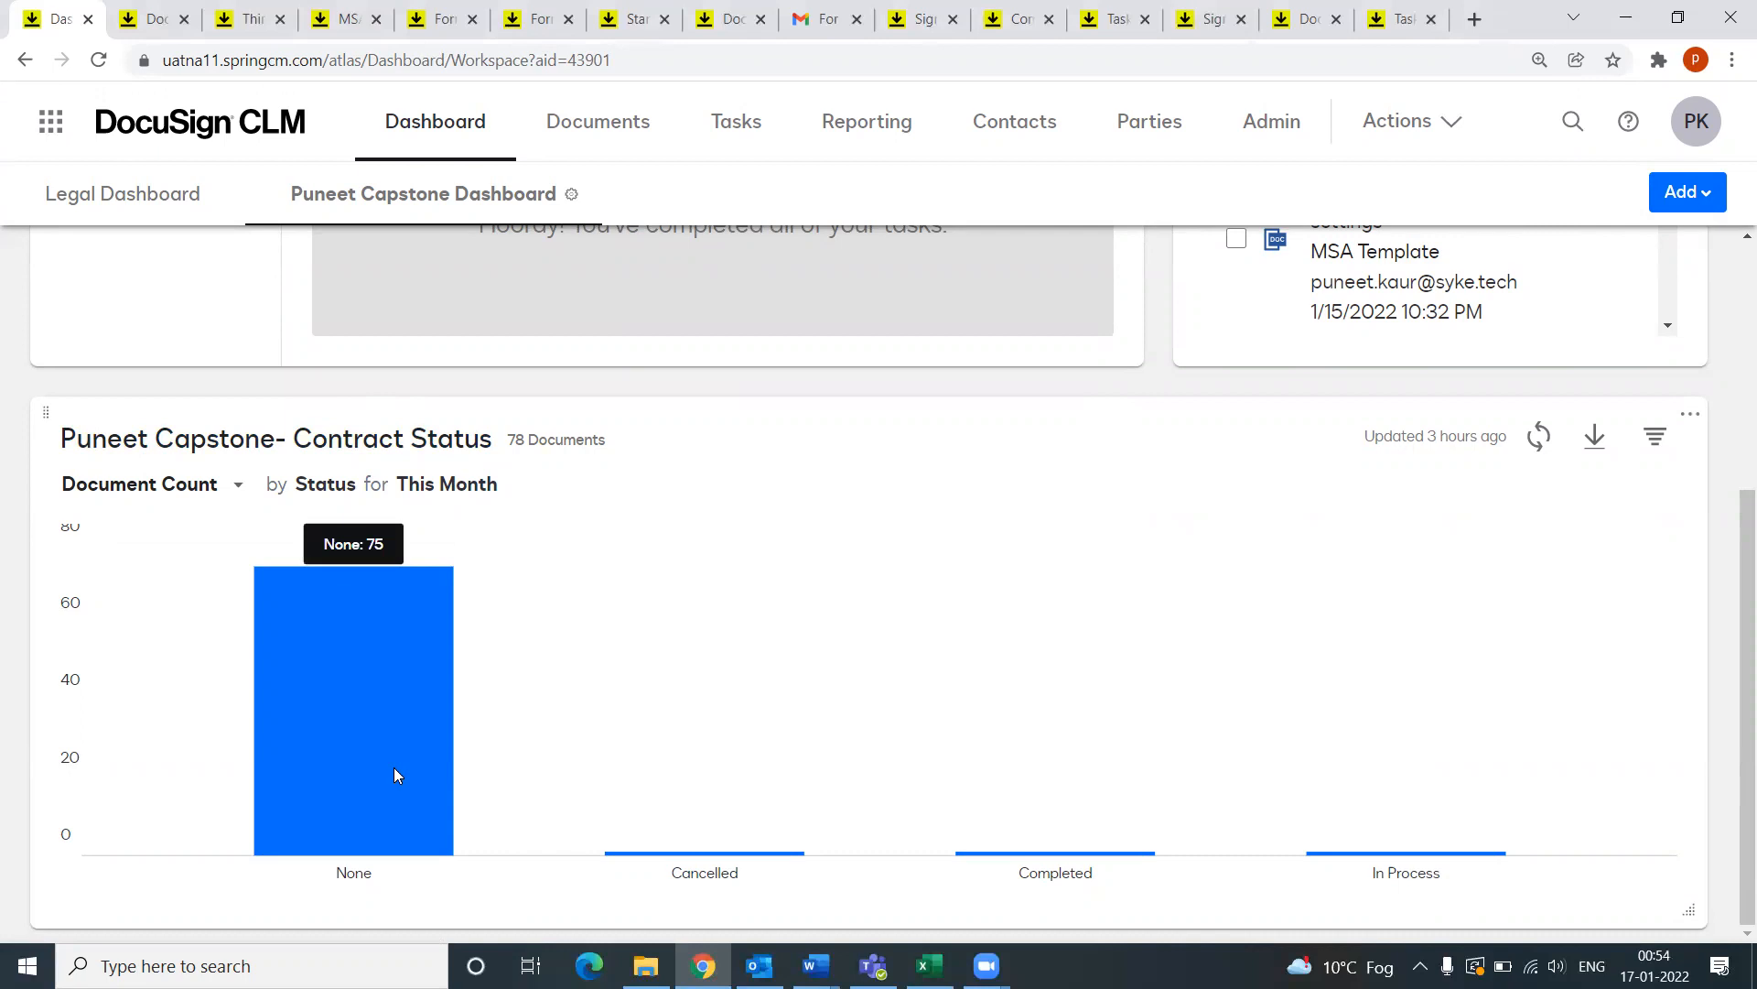
mouse_move(616, 778)
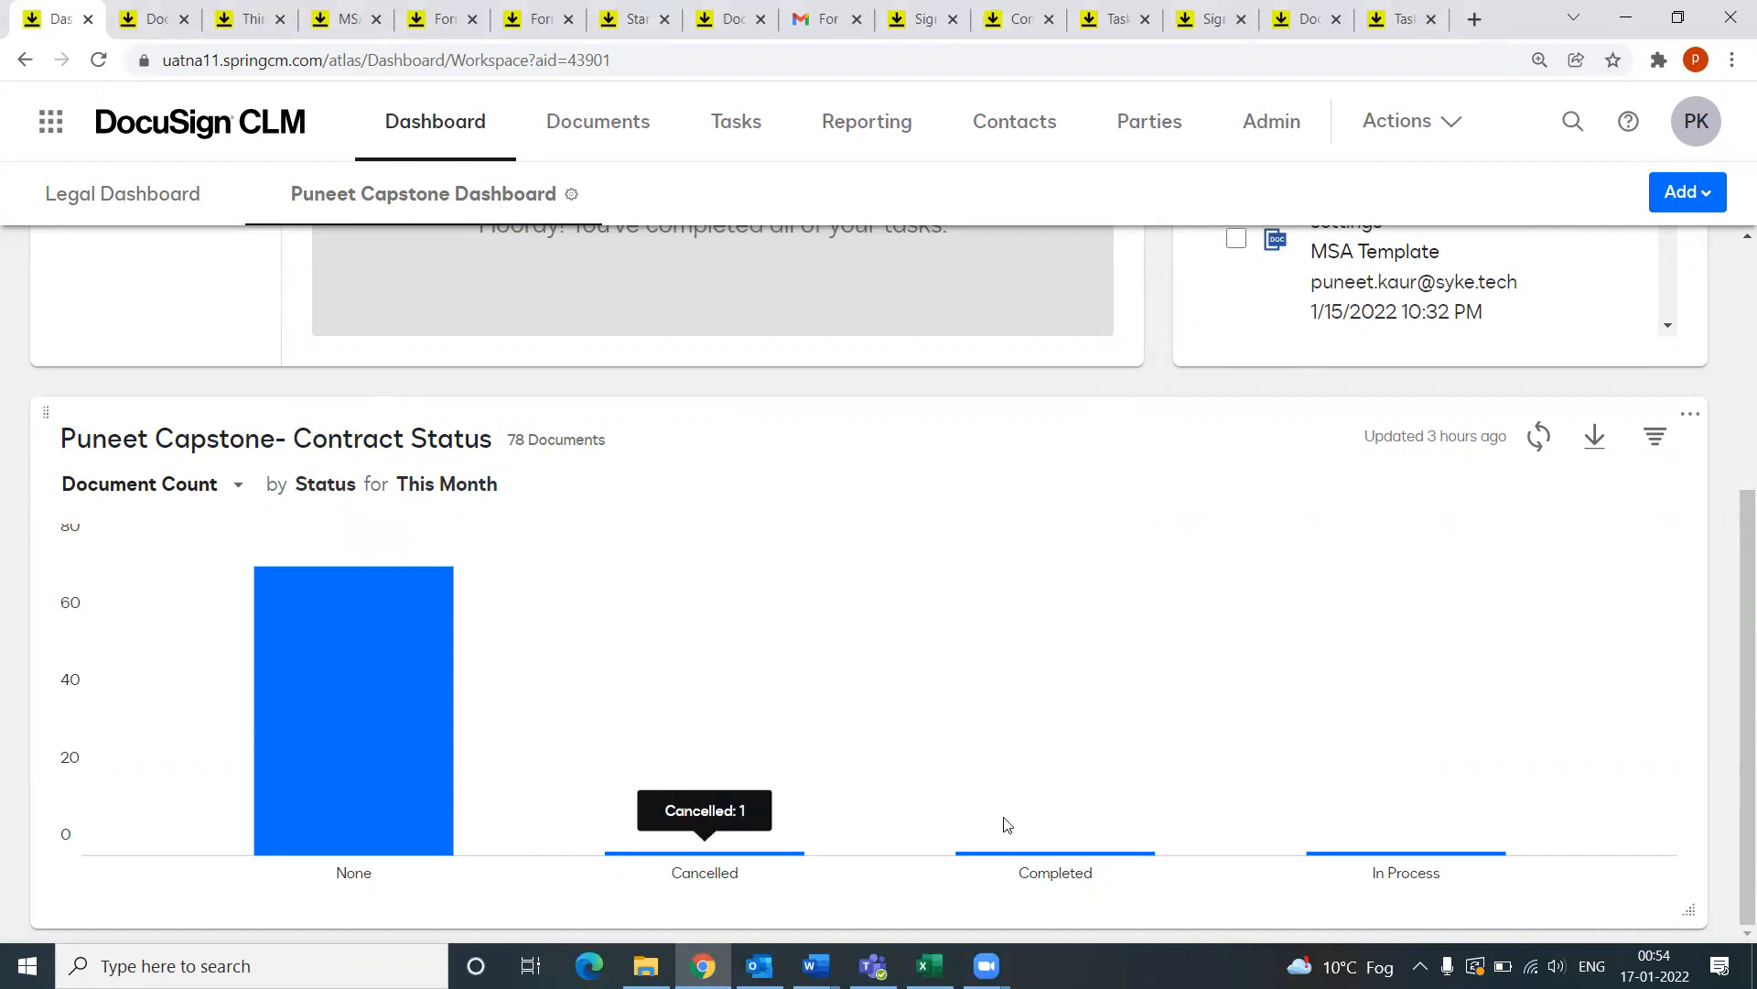
mouse_move(1130, 805)
mouse_move(1397, 818)
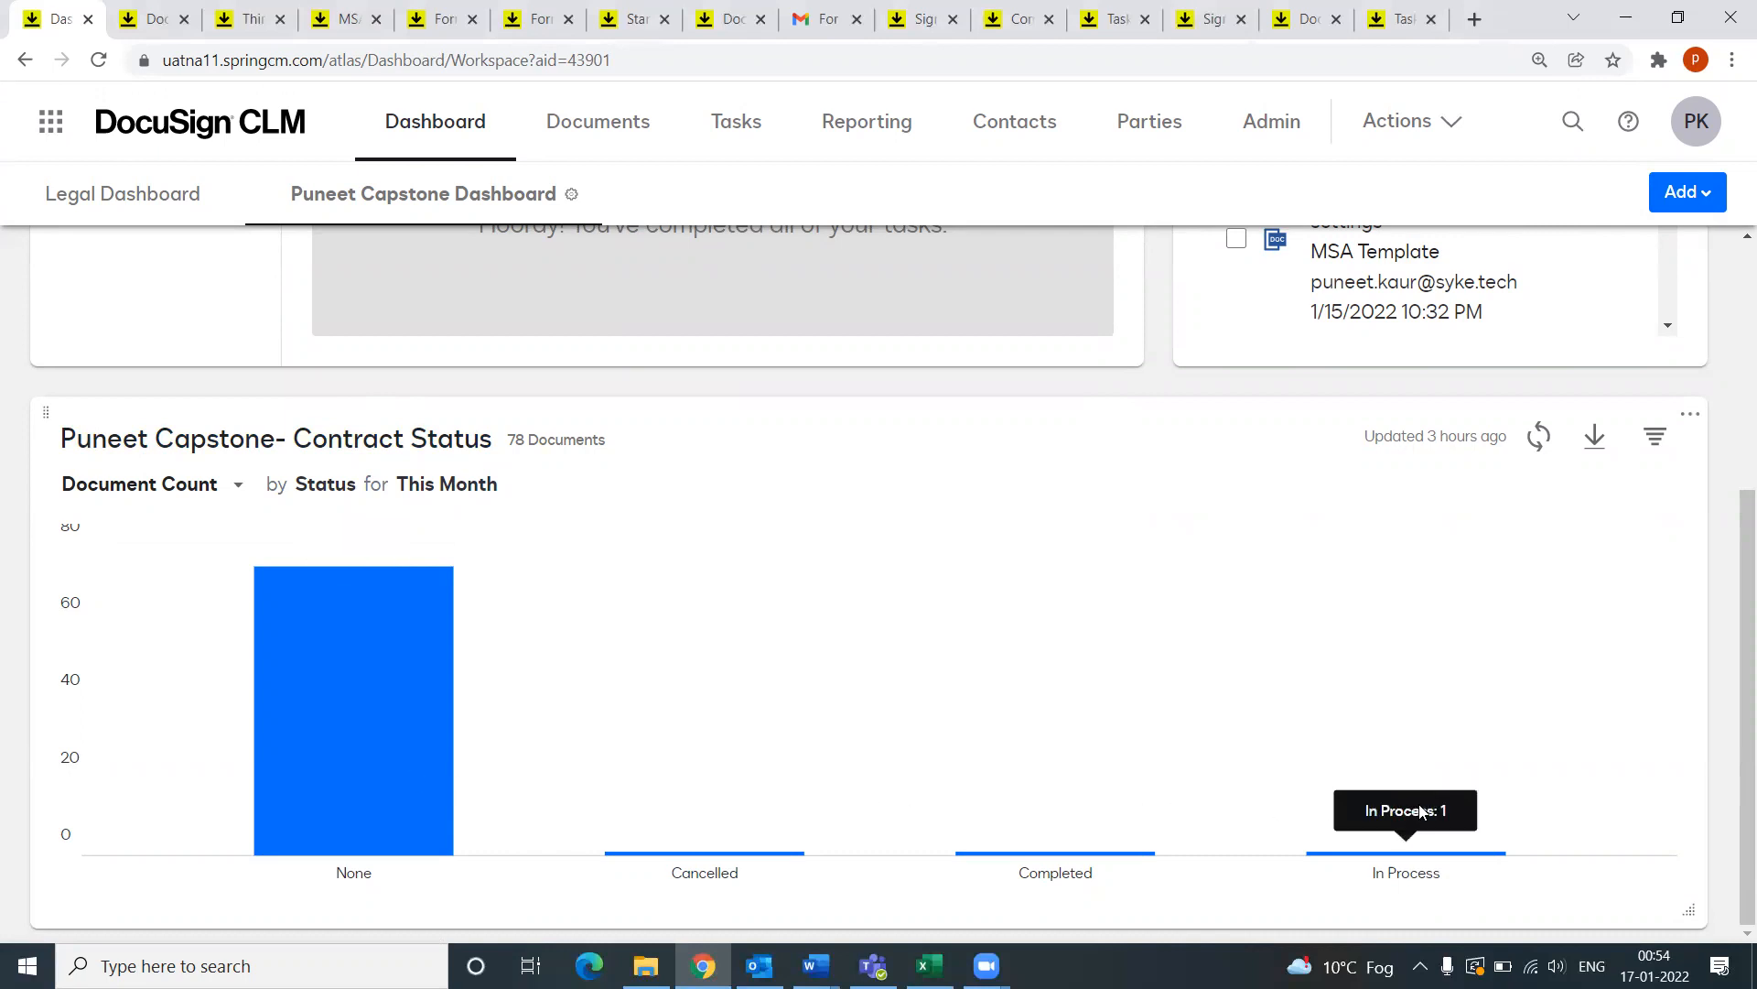
mouse_move(405, 707)
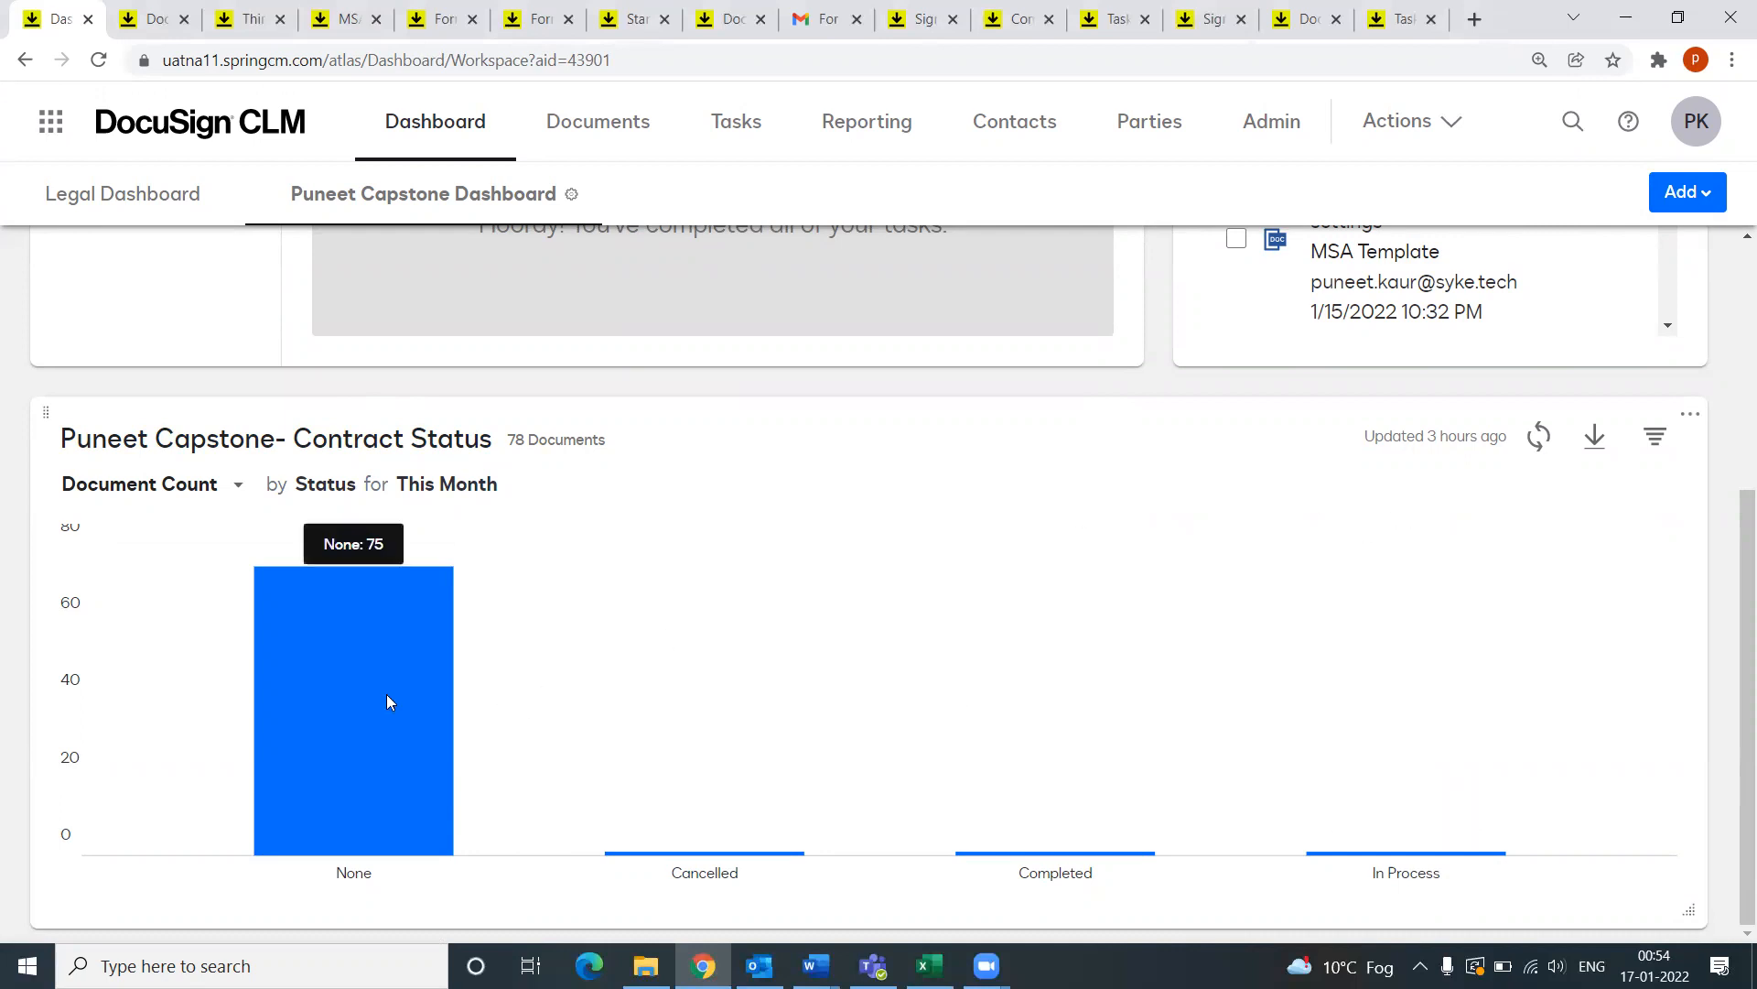
left_click(1687, 192)
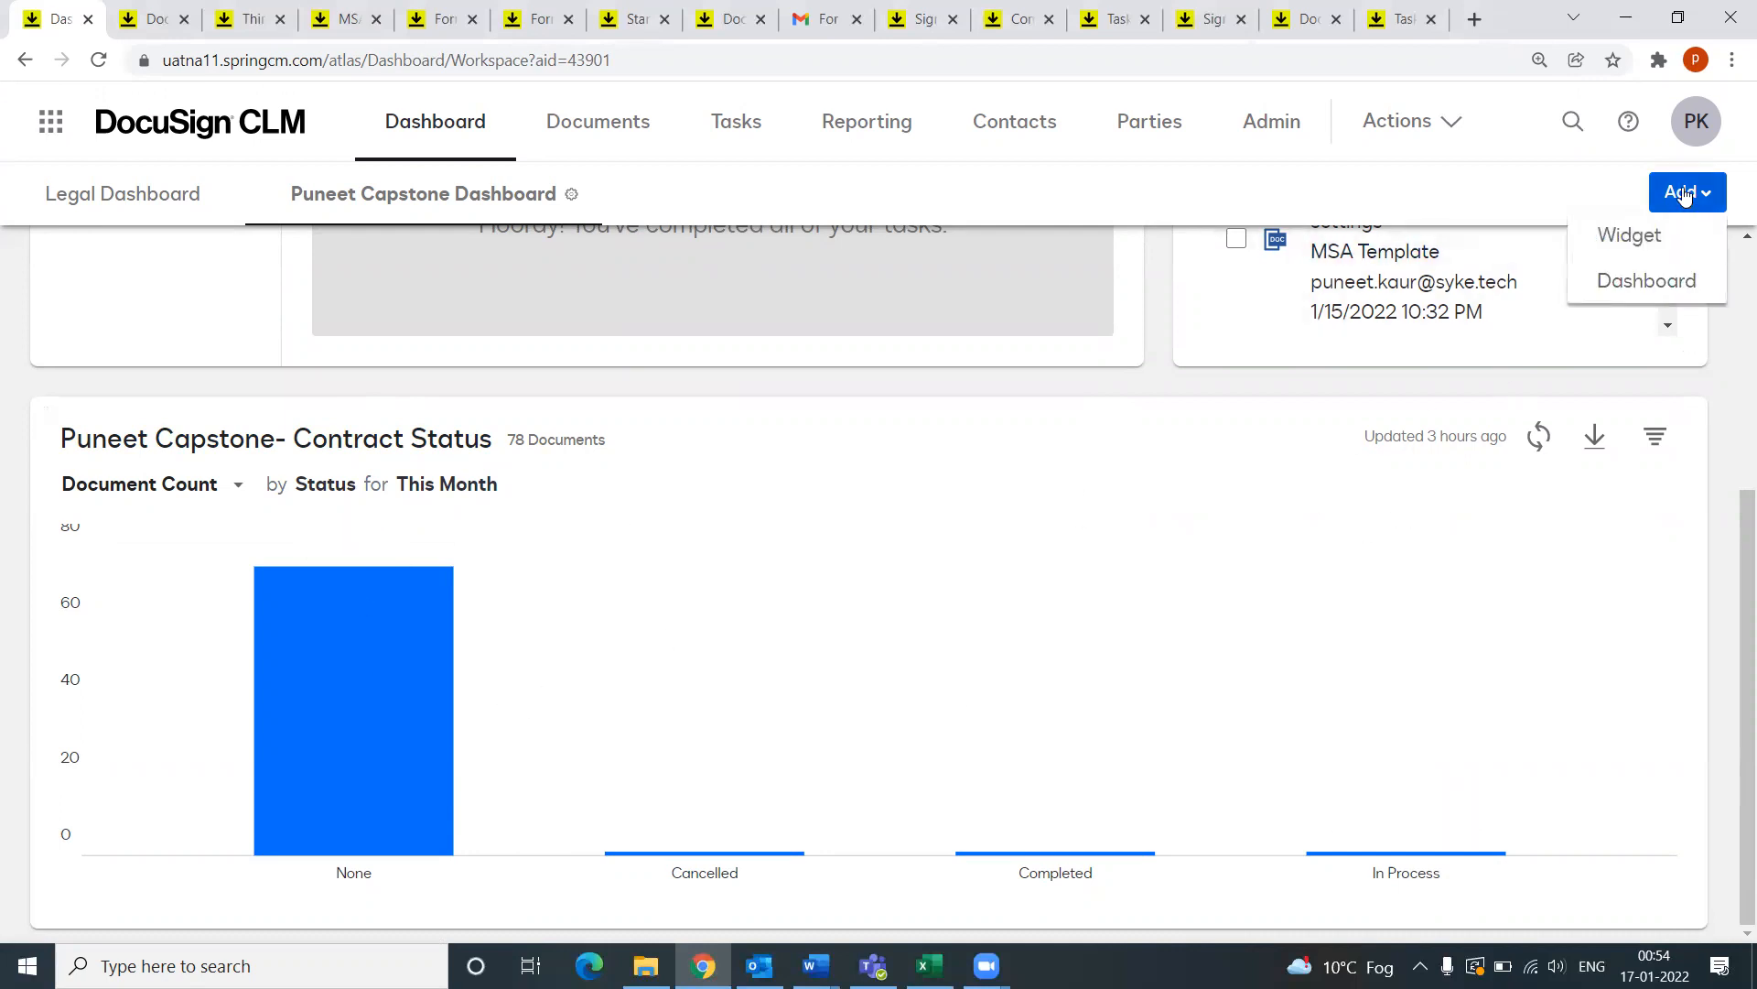
left_click(1629, 237)
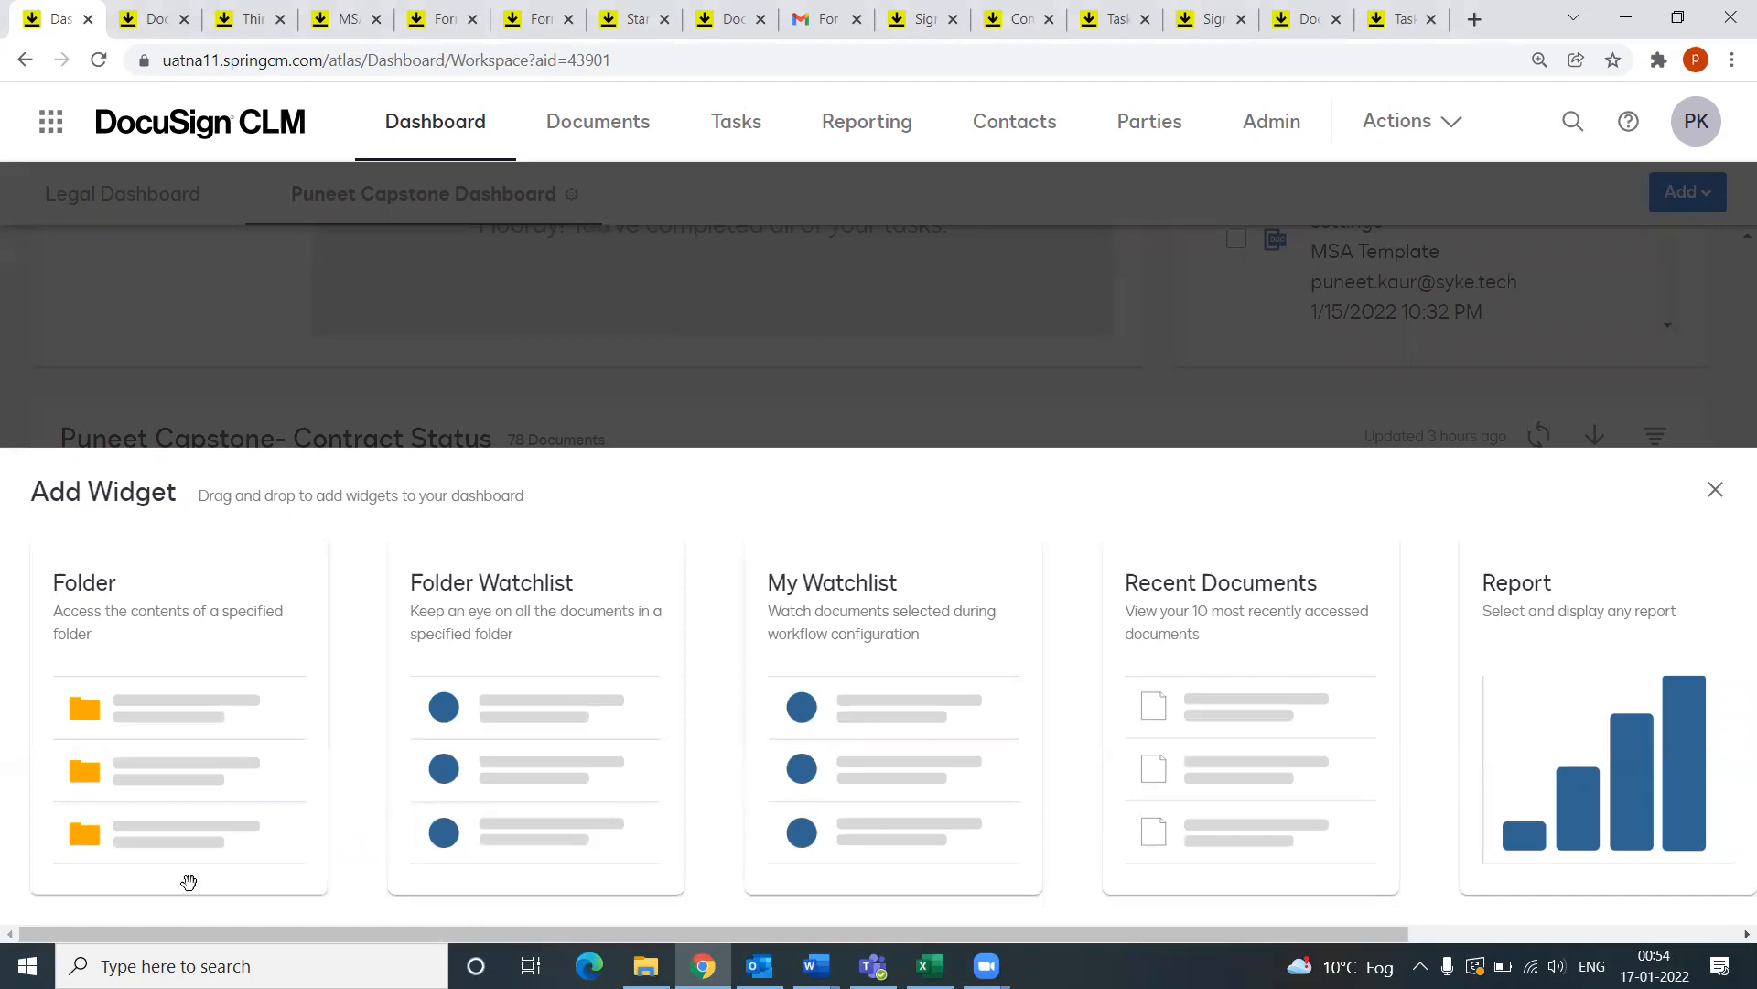
left_click_drag(473, 928, 923, 937)
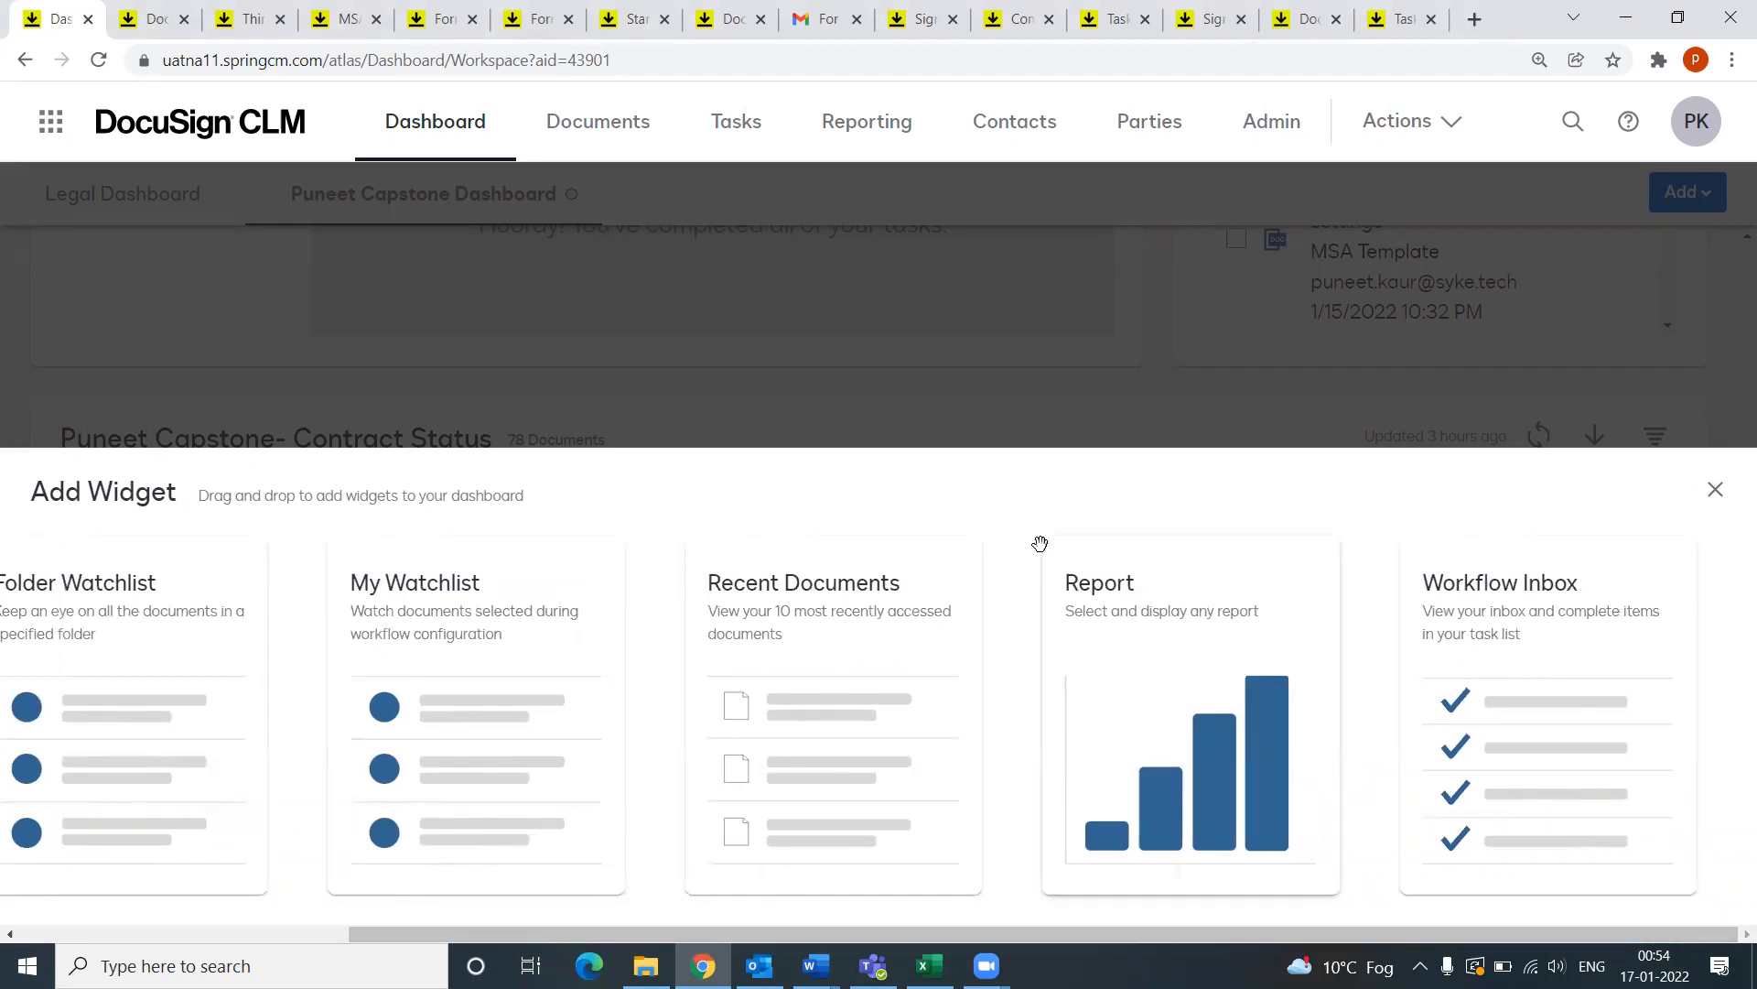
left_click(1714, 491)
scroll(687, 738, "up", 5)
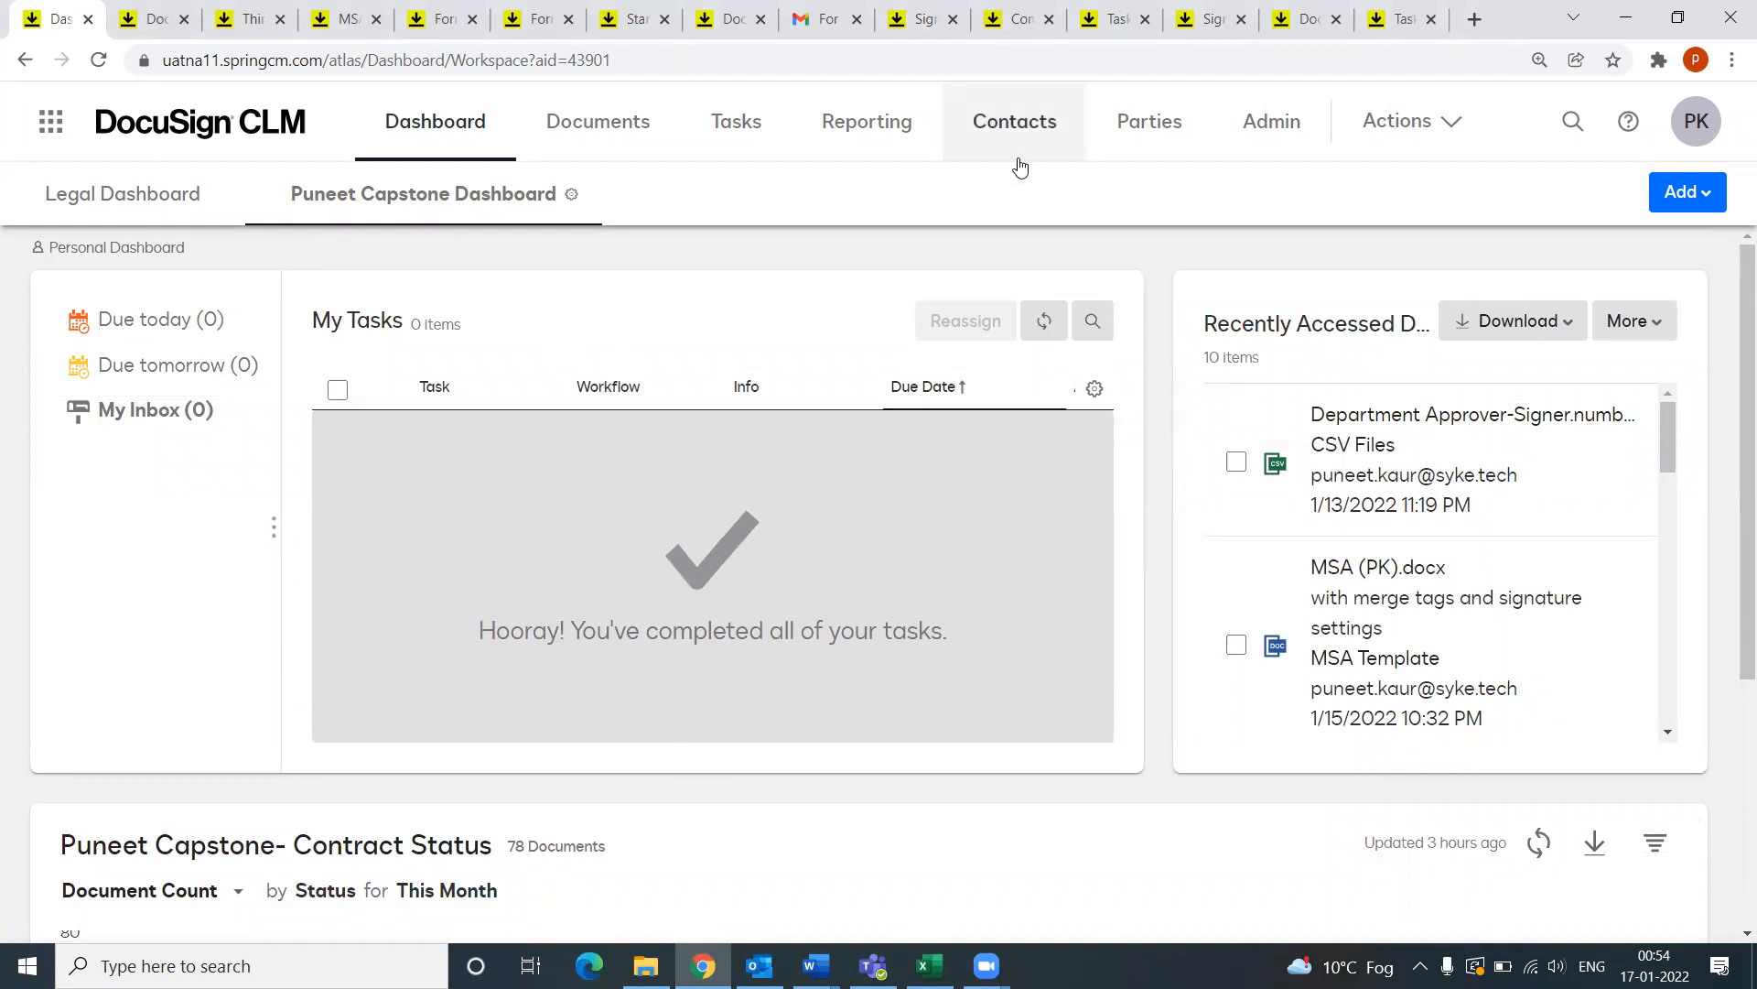
Step: Open Admin and go to Account Management's Navigation & Actions page for Account Default
left_click(1285, 134)
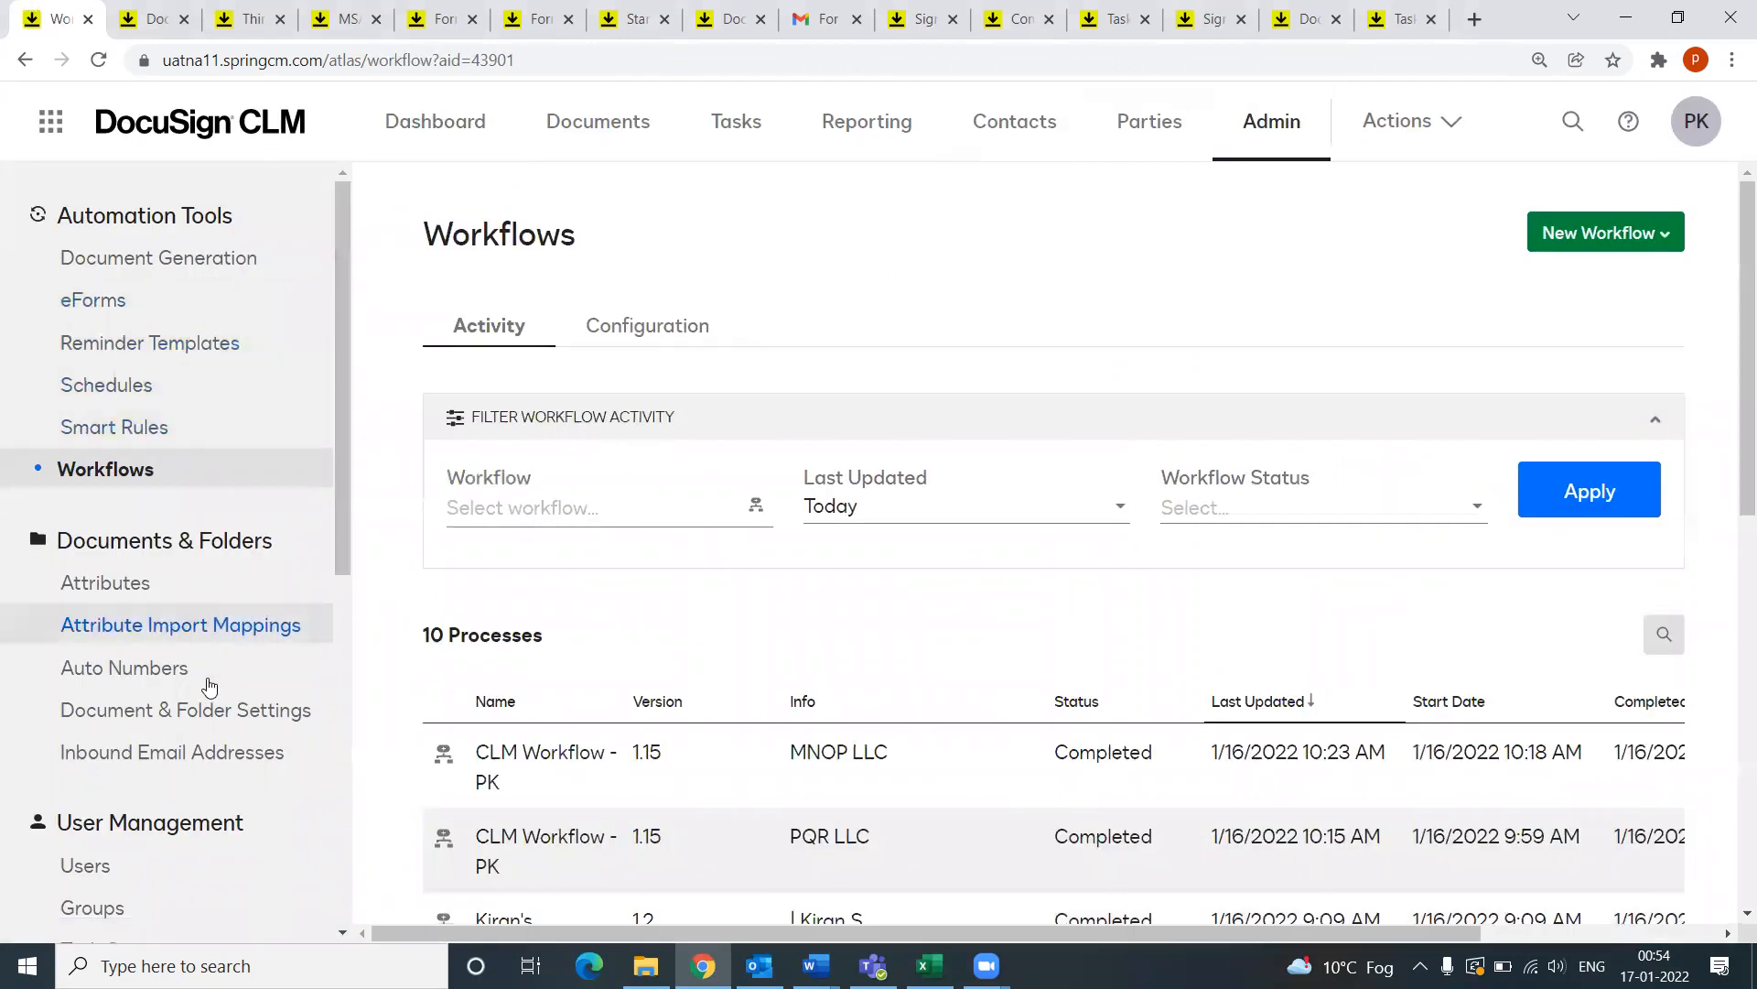
scroll(202, 673, "down", 6)
scroll(183, 586, "up", 8)
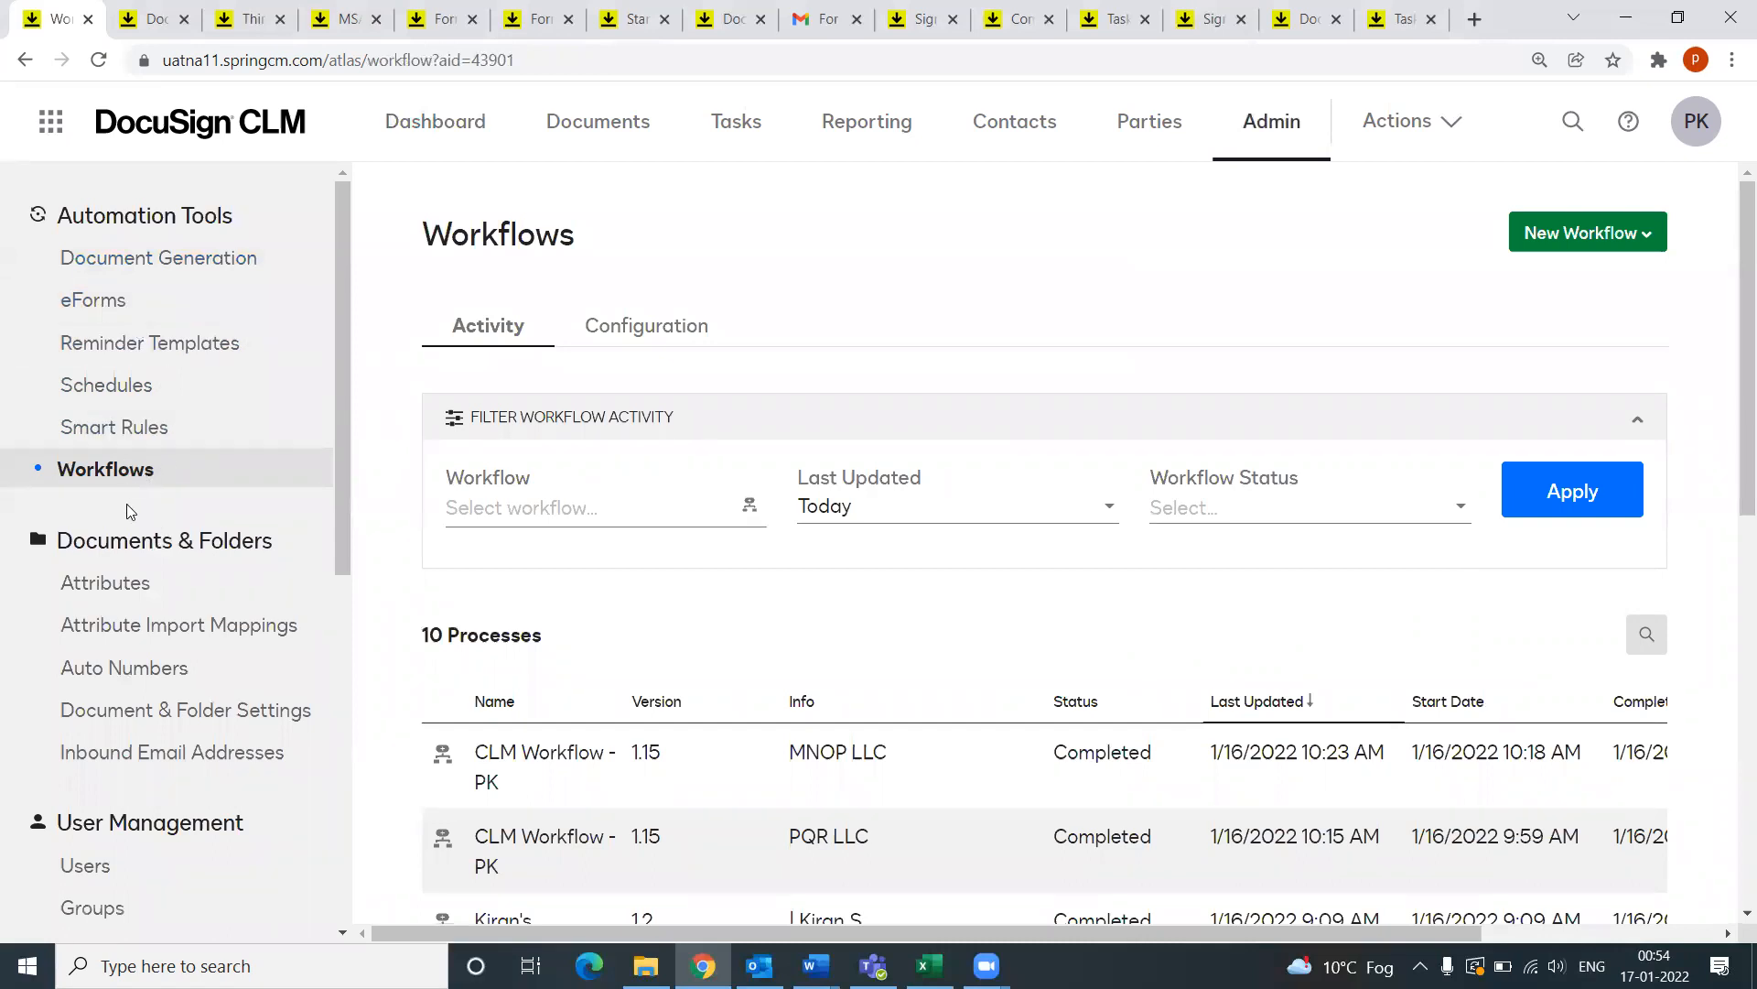
scroll(128, 508, "down", 1)
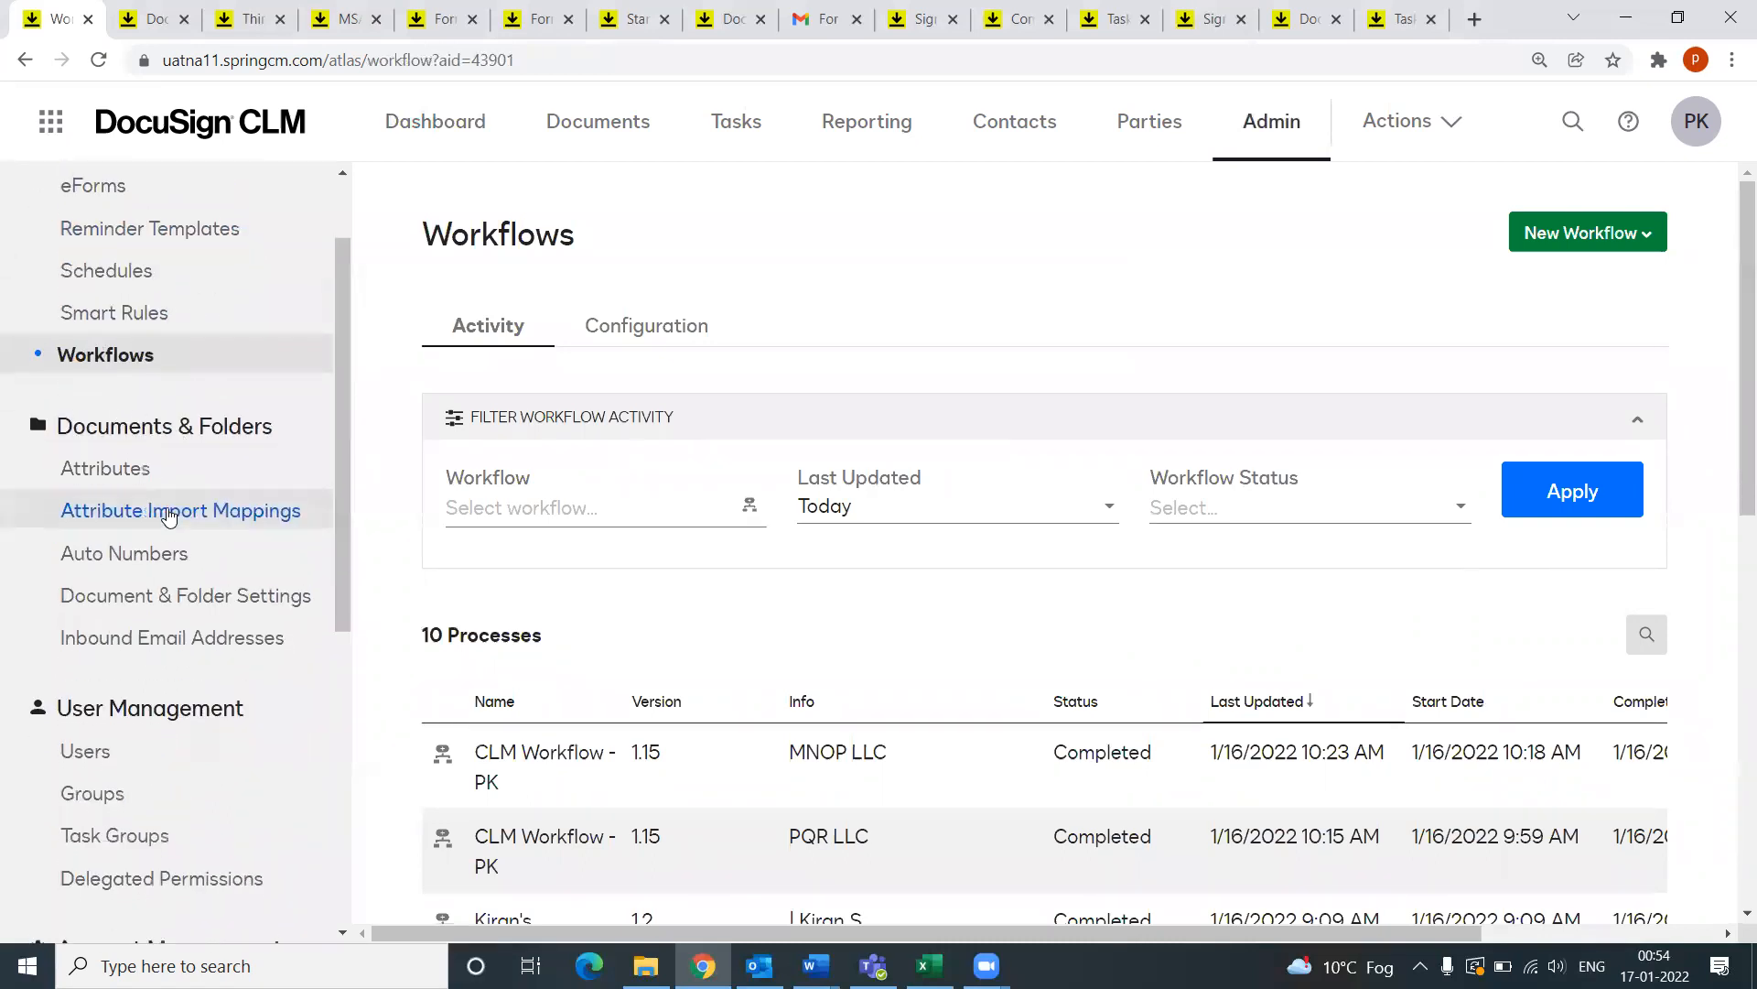
scroll(168, 517, "down", 1)
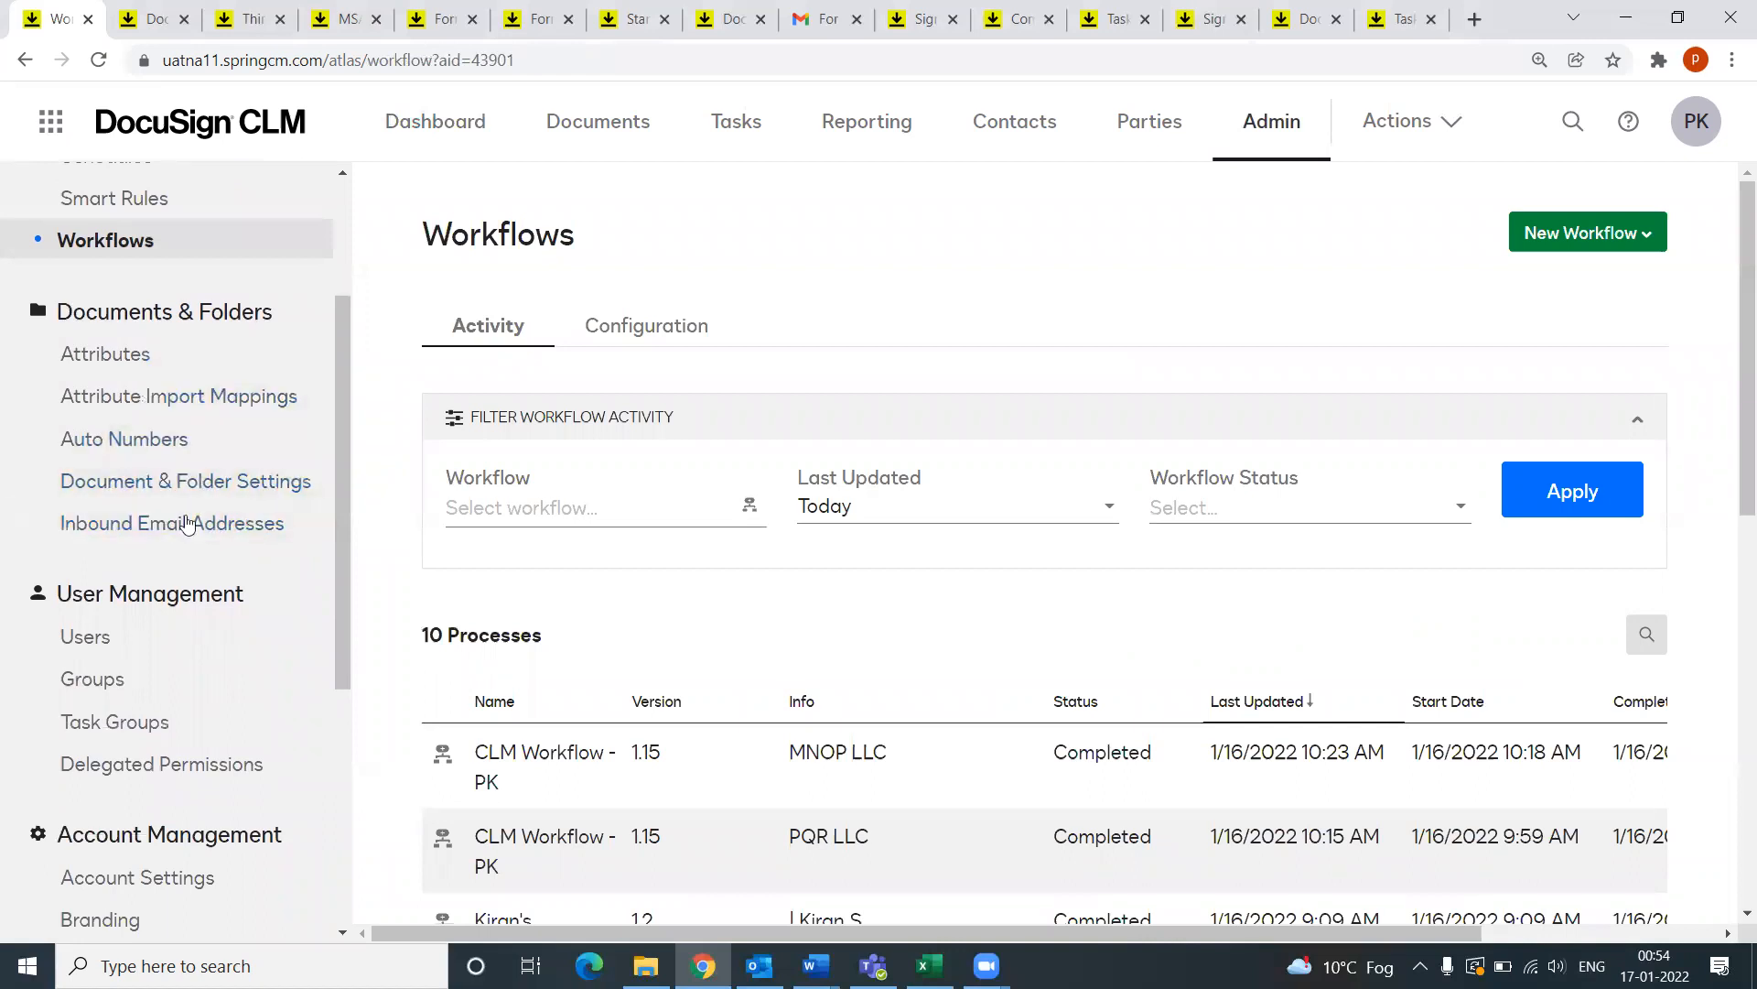
scroll(178, 604, "down", 1)
scroll(141, 604, "down", 3)
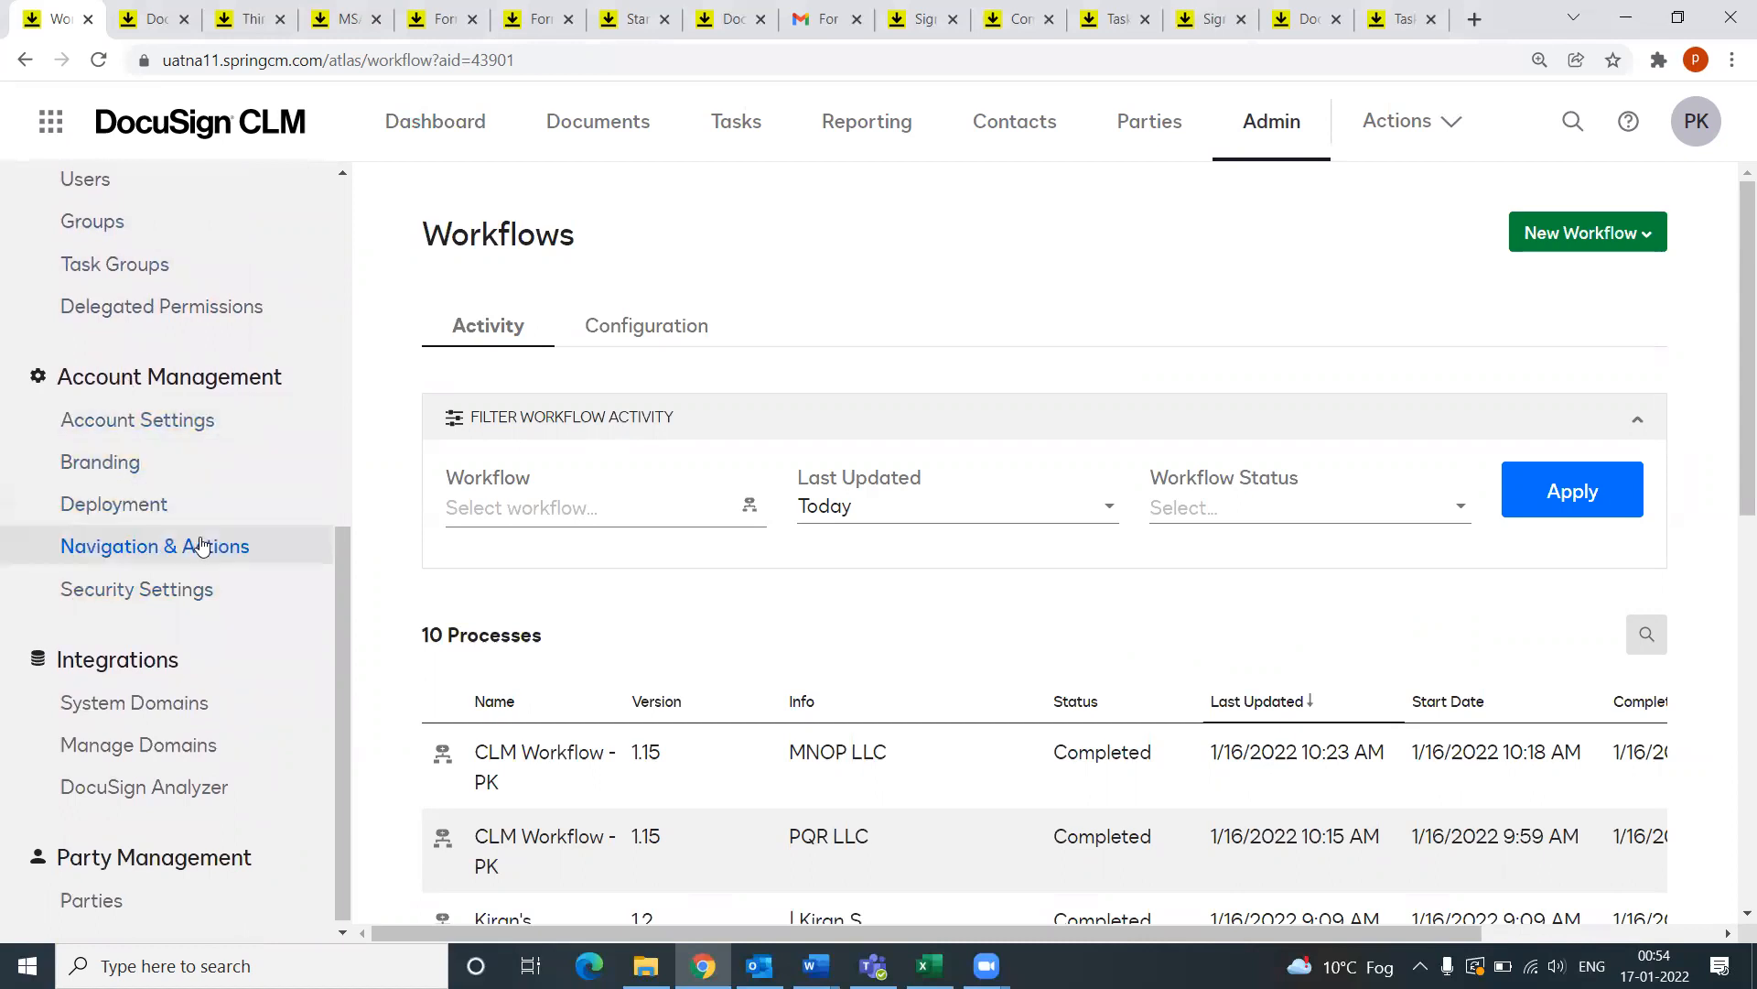
left_click(157, 552)
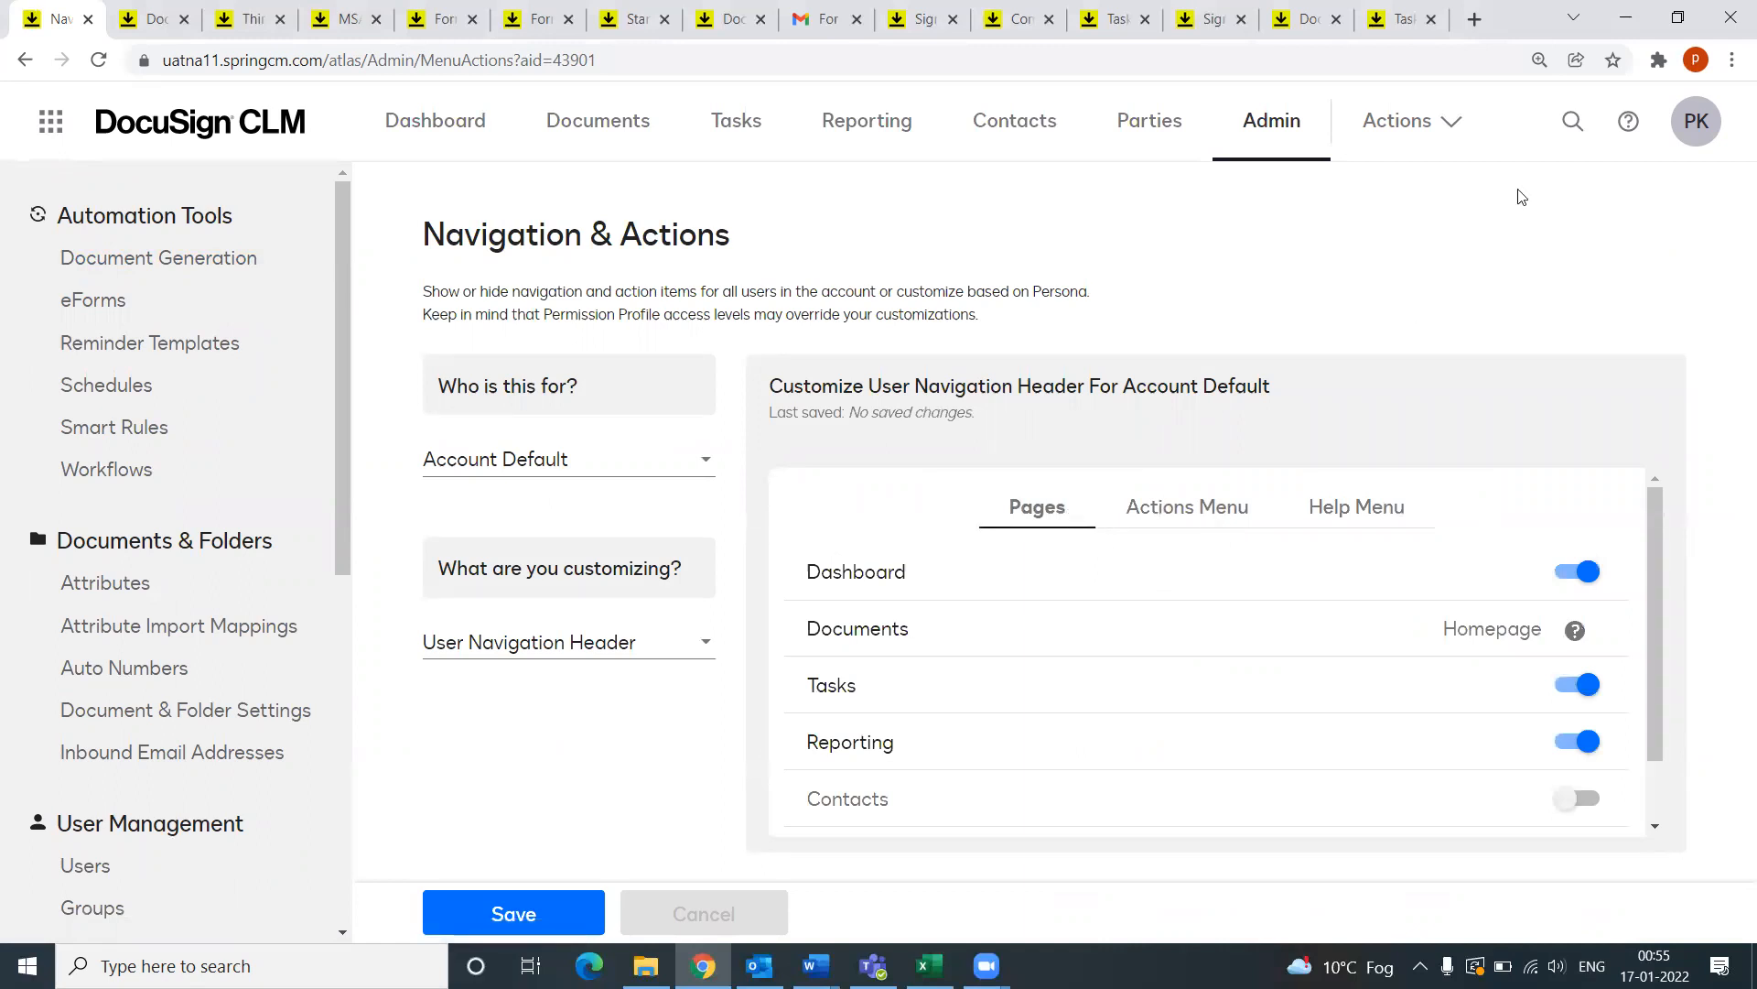
Step: Compare the live Actions dropdown with the Actions Menu tab's Create Contract, XYZ Corp Contract (ZG) and Create Contract (PK)
left_click(1448, 122)
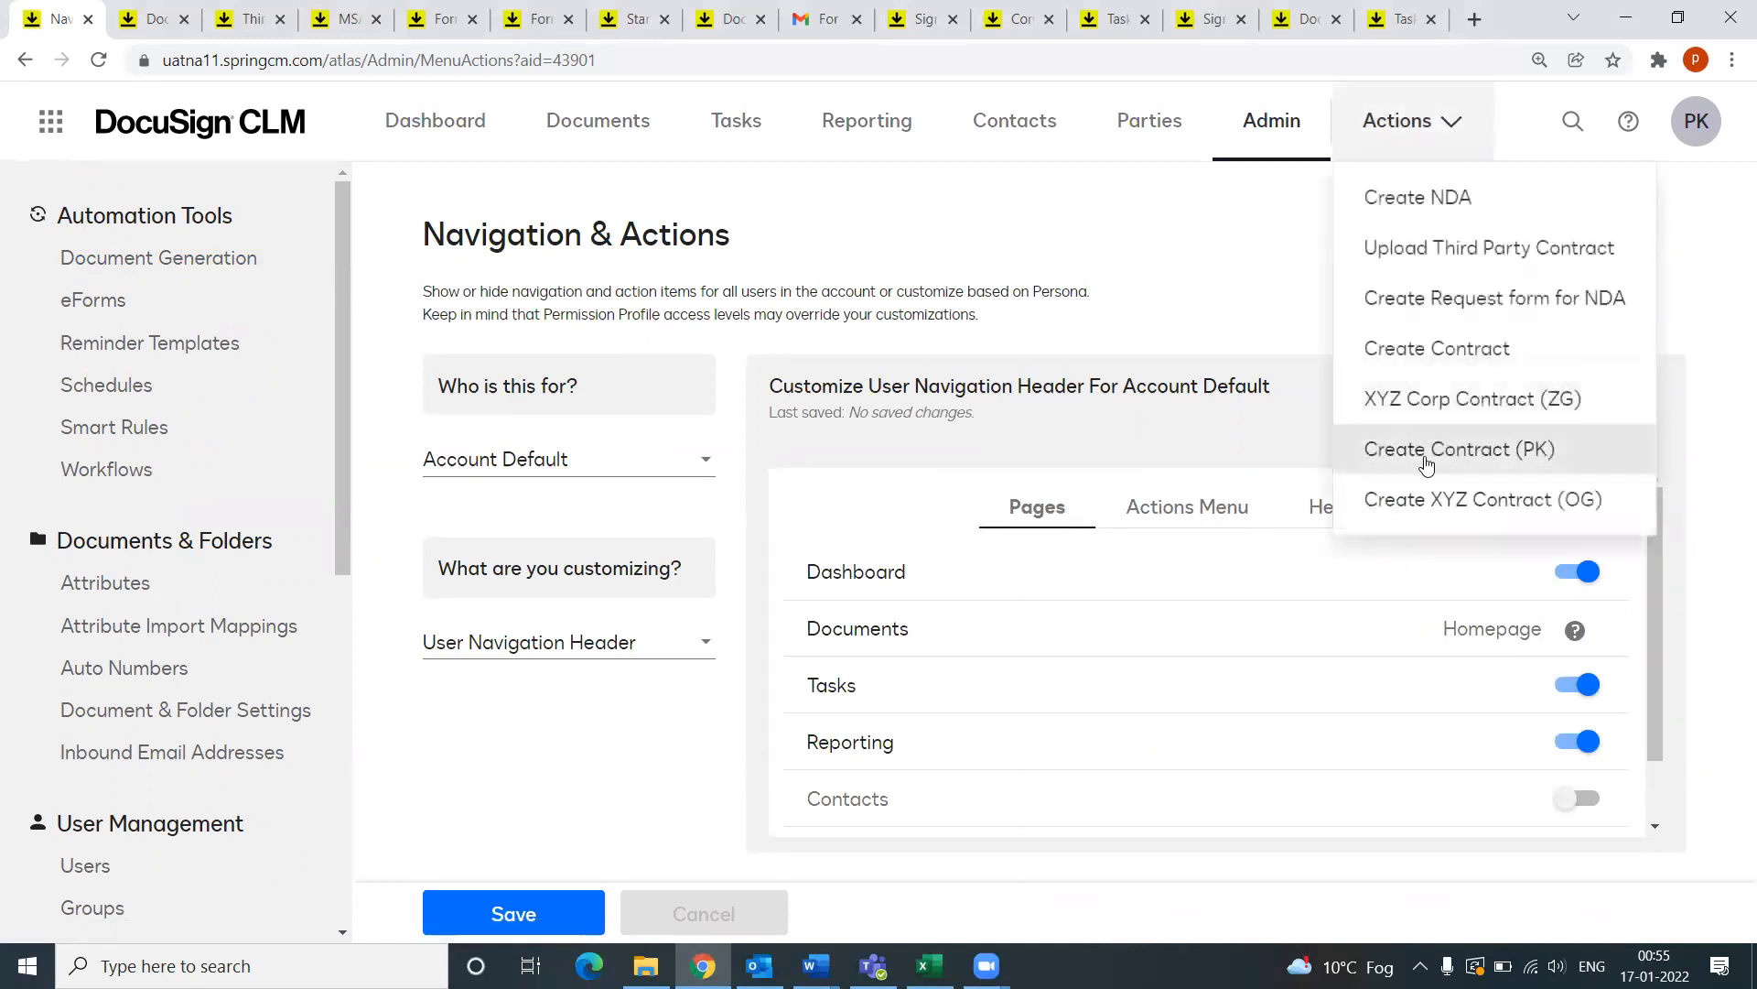
left_click(1233, 285)
left_click(1203, 513)
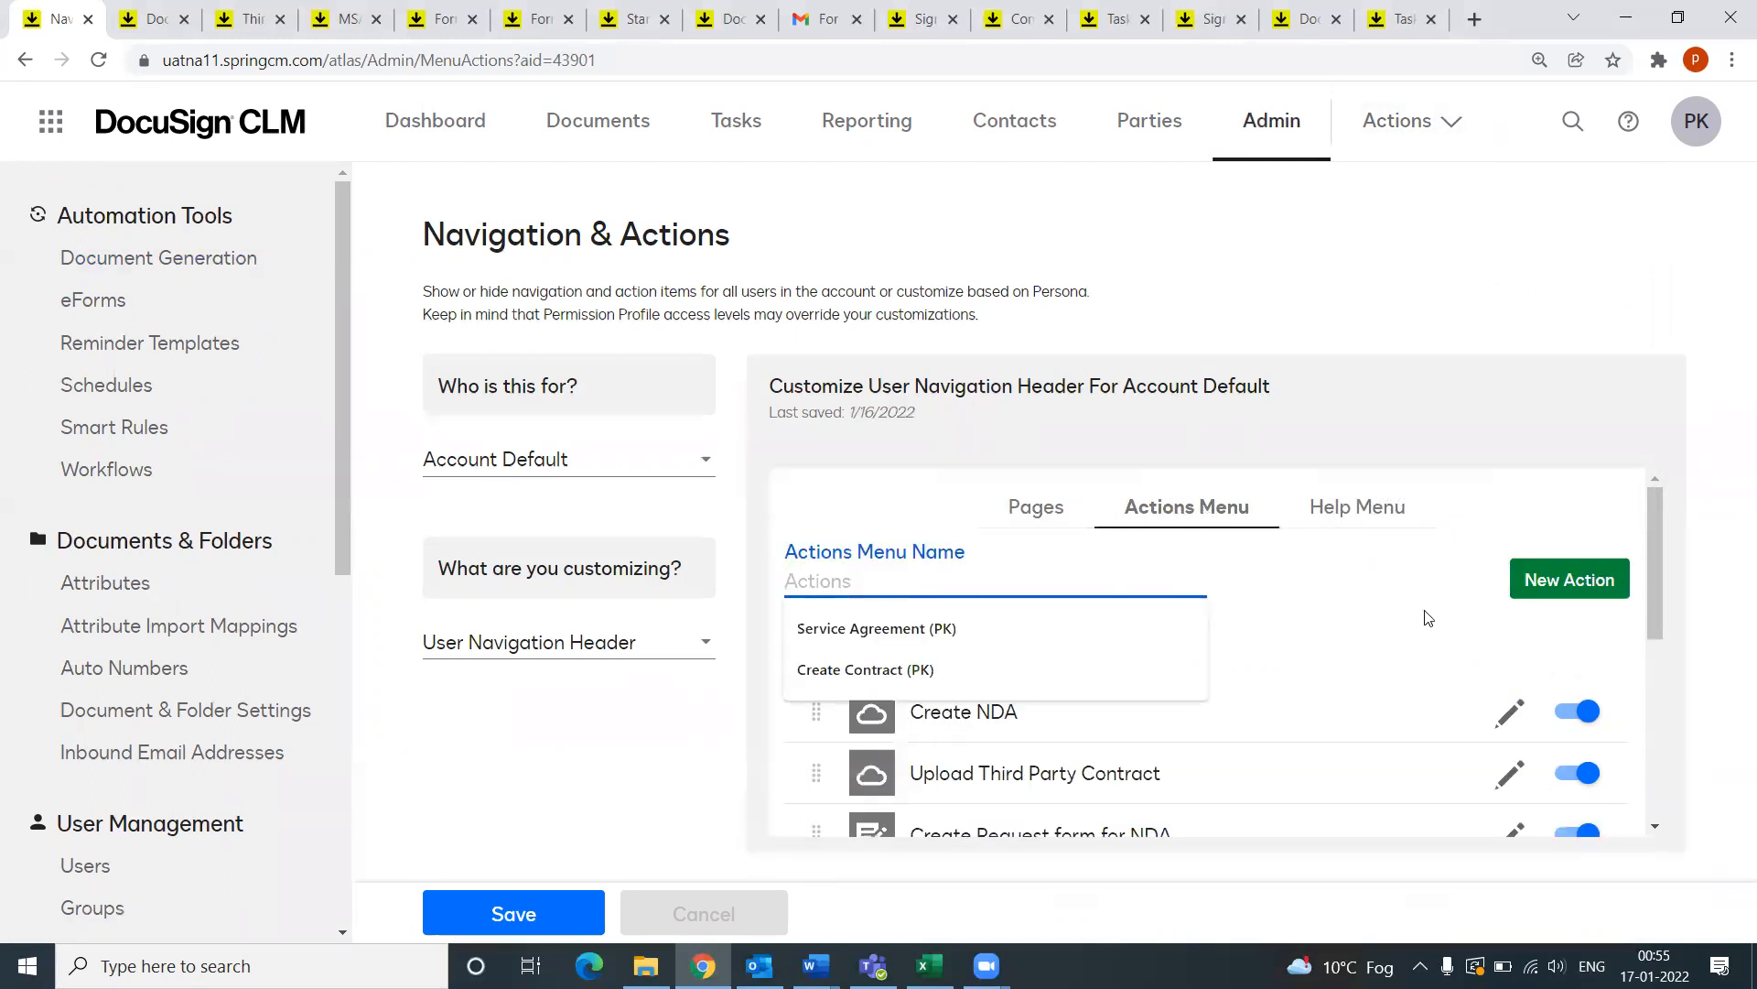
left_click_drag(1653, 588, 1646, 714)
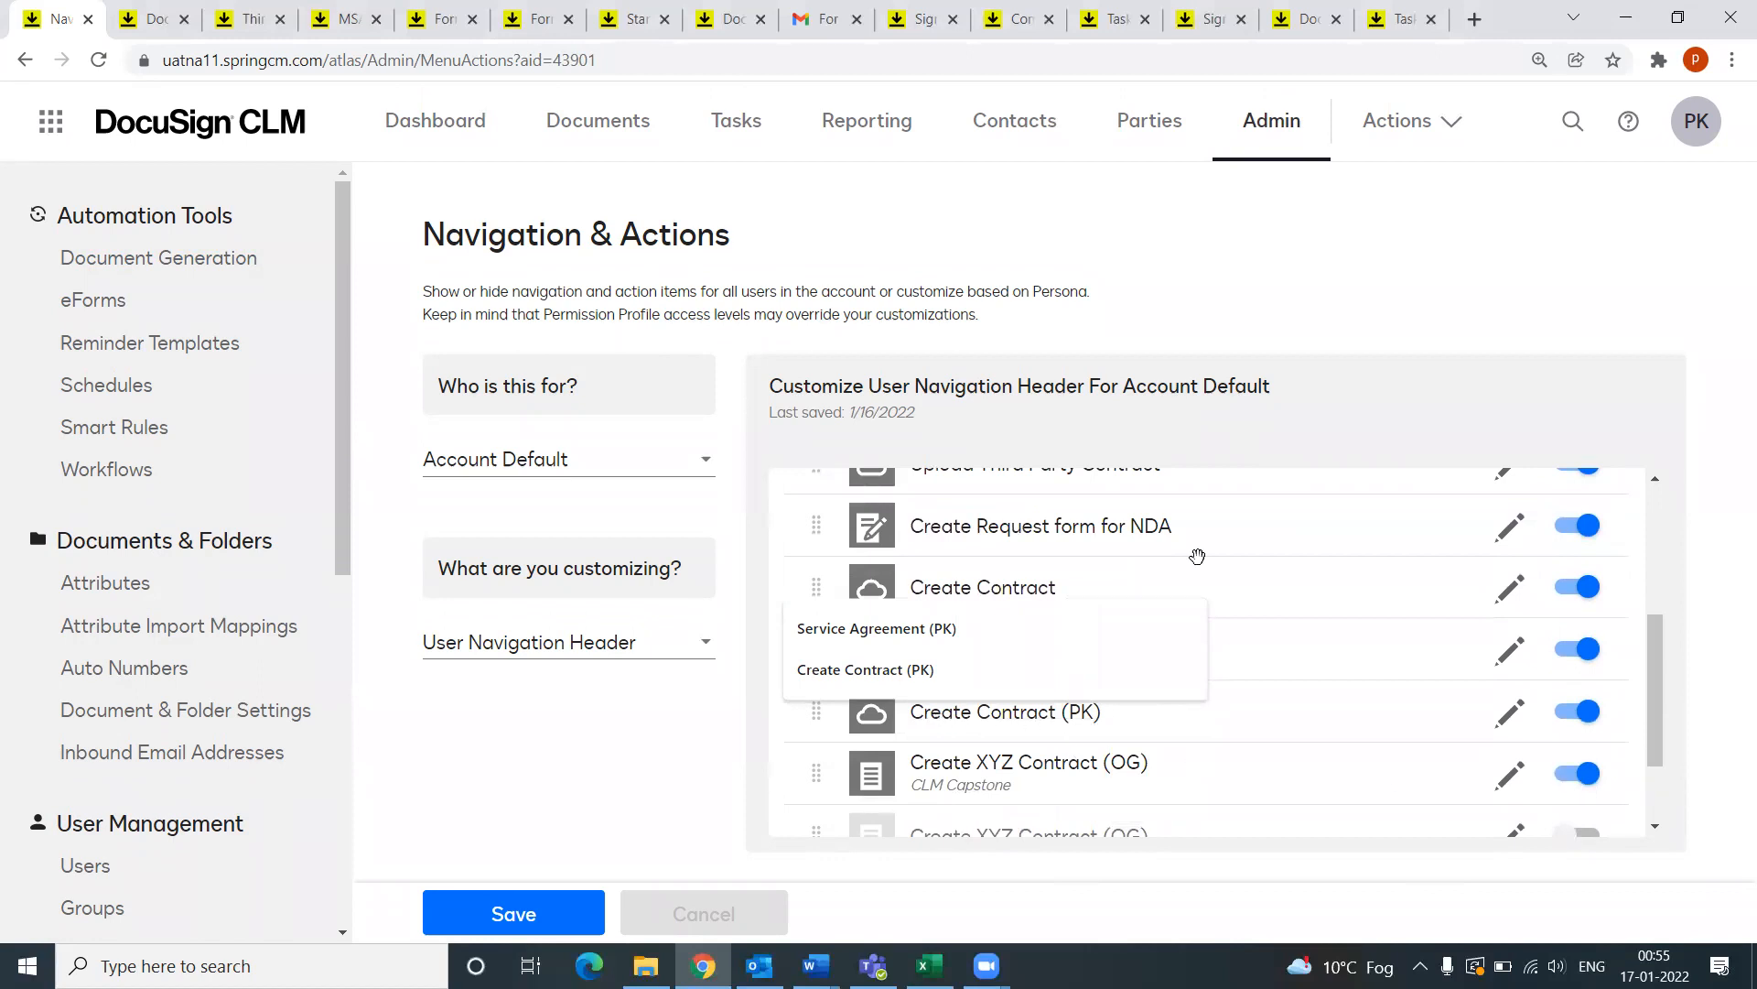
left_click(1343, 324)
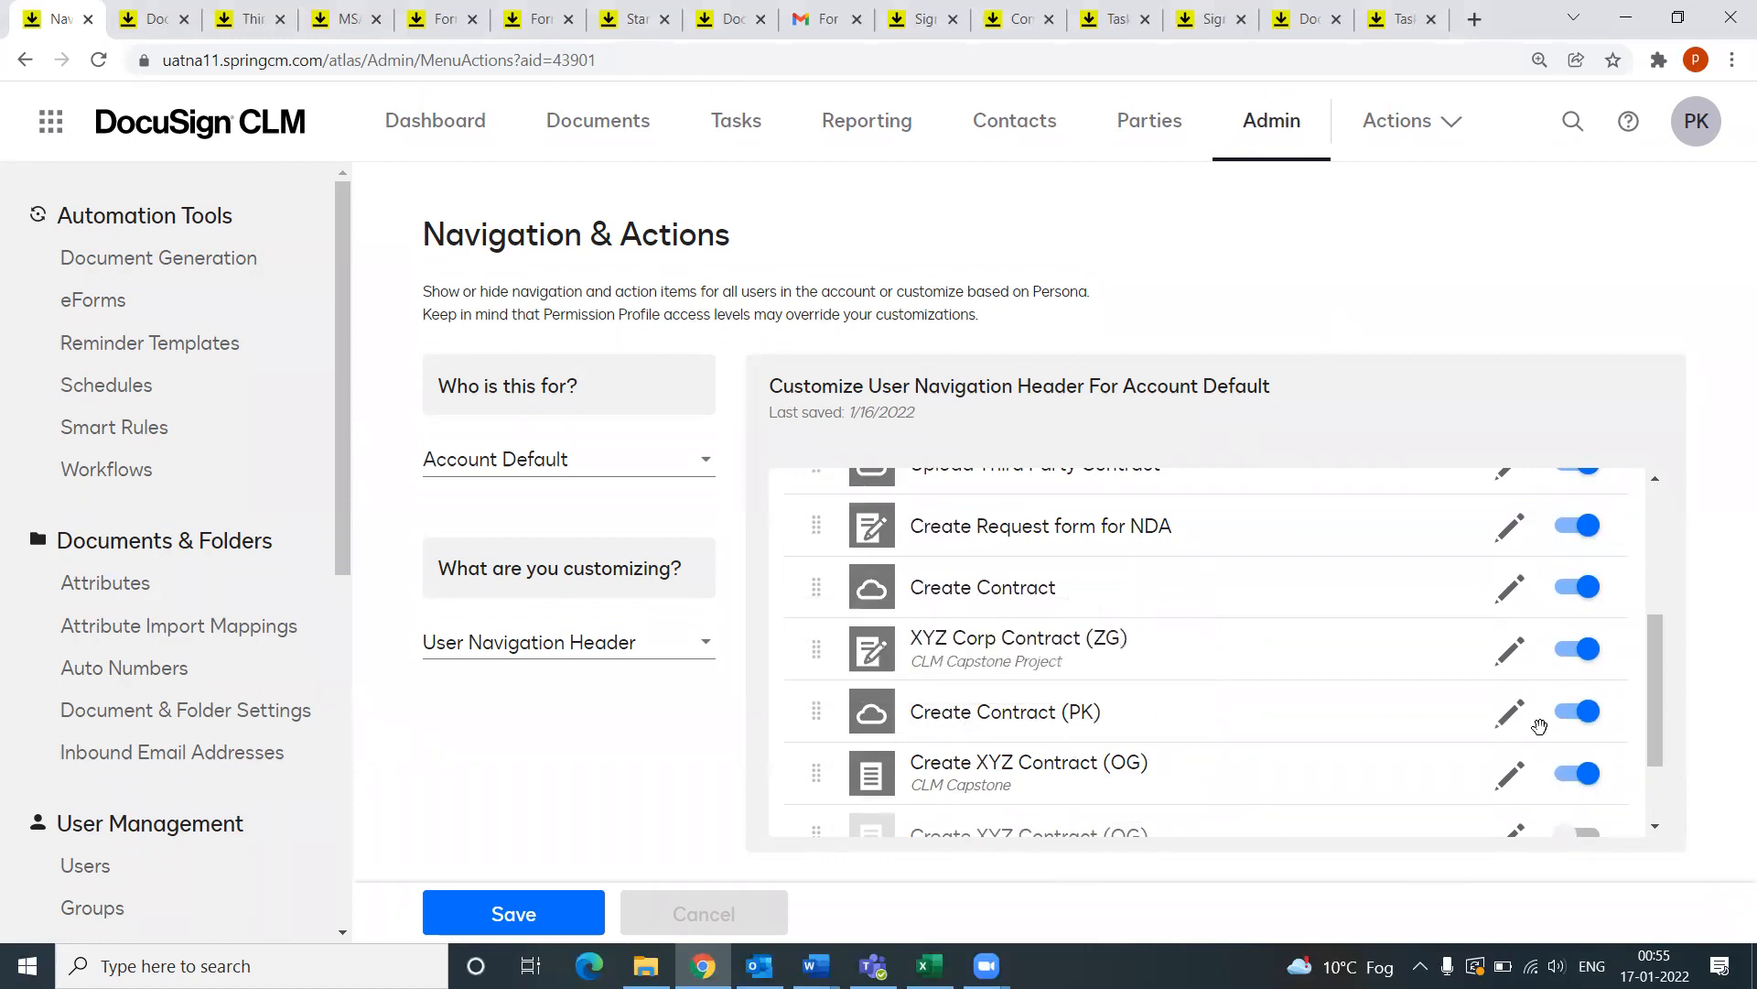
left_click(1449, 122)
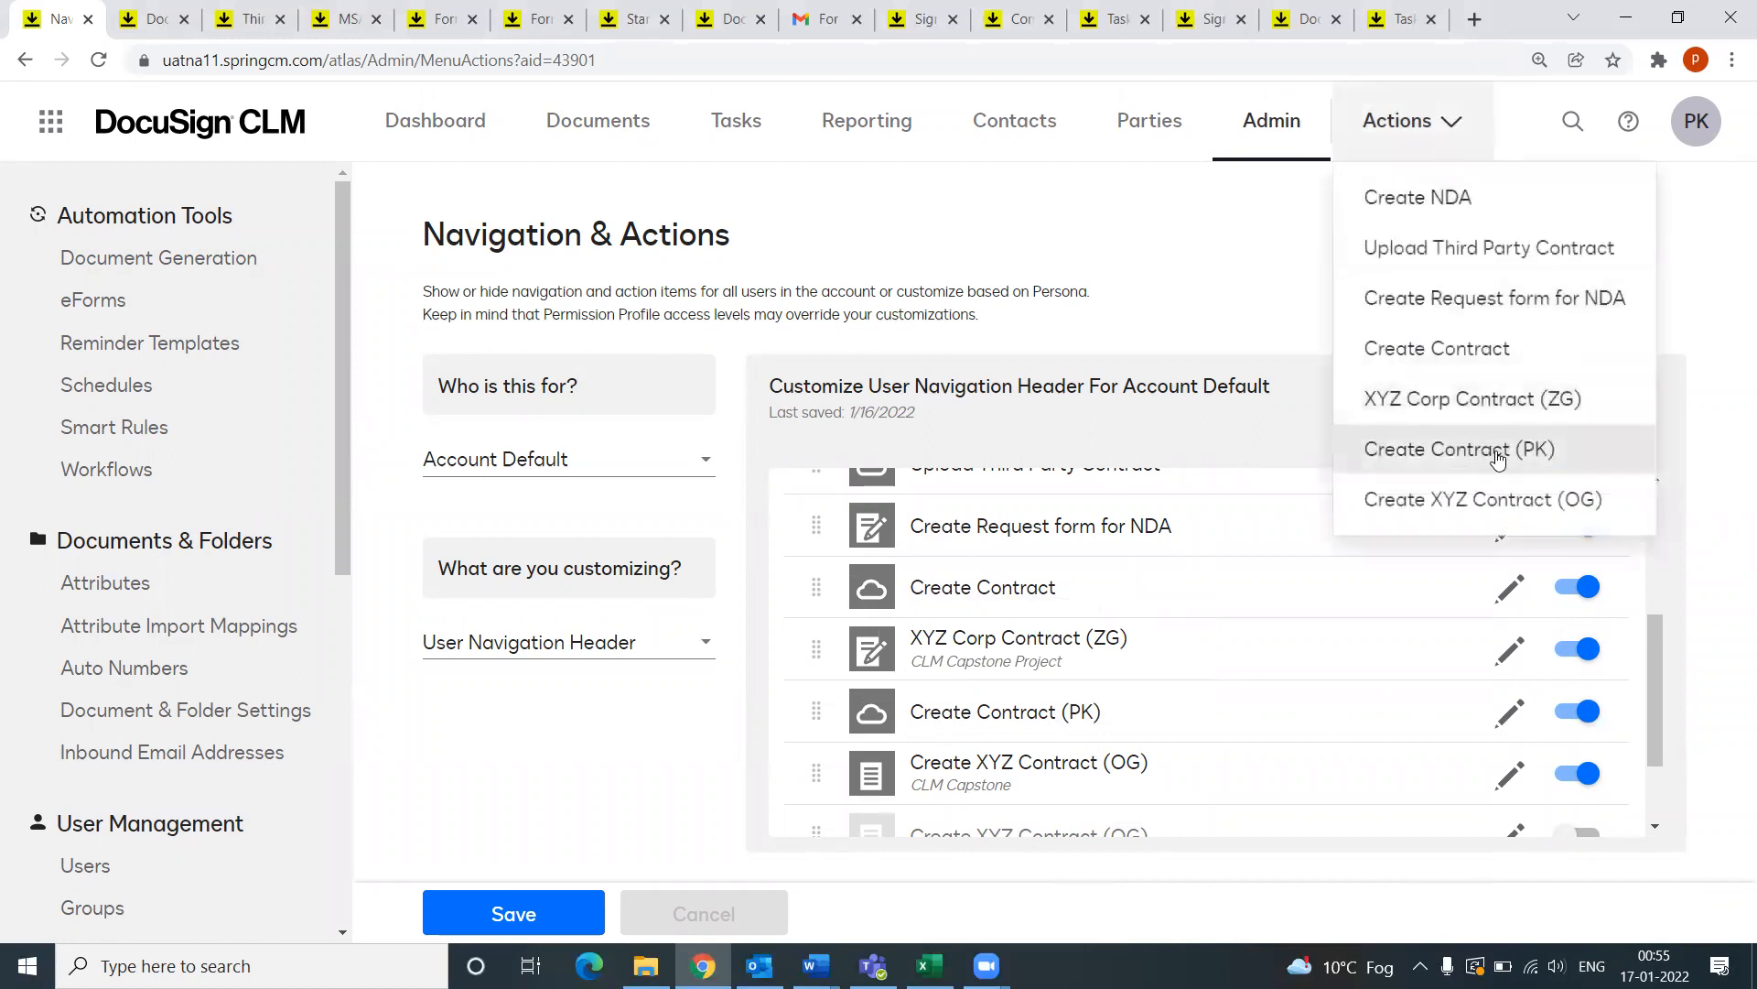
left_click(1227, 284)
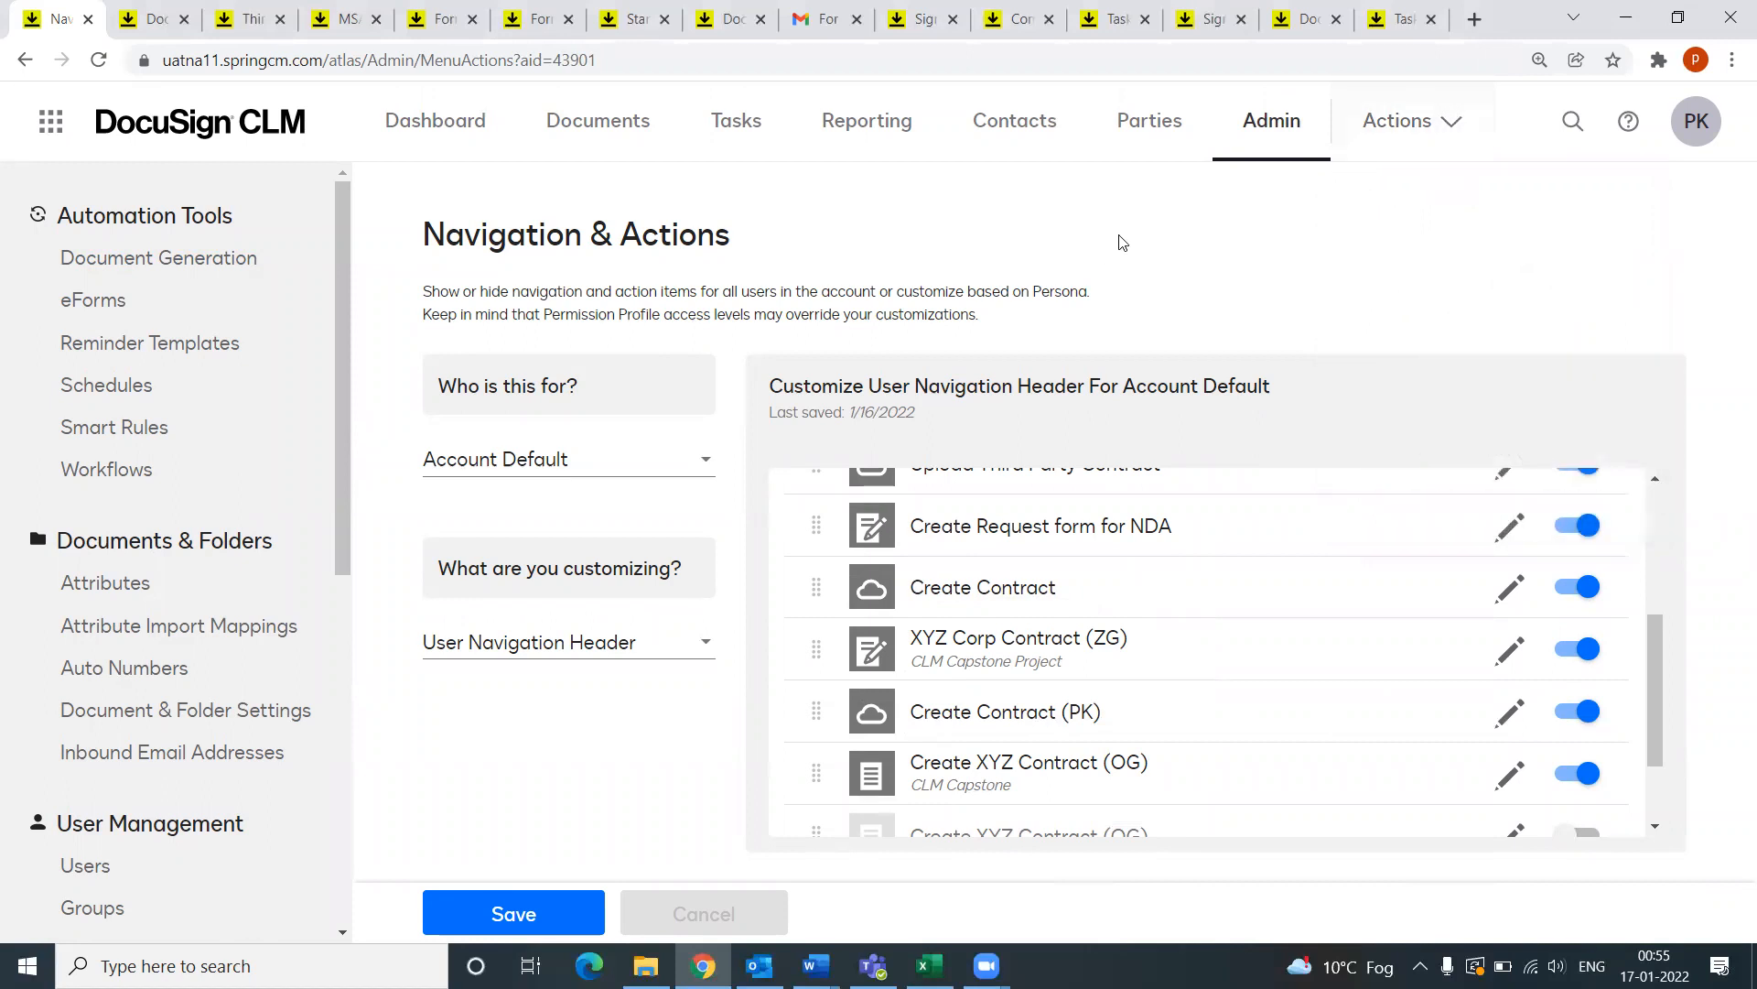